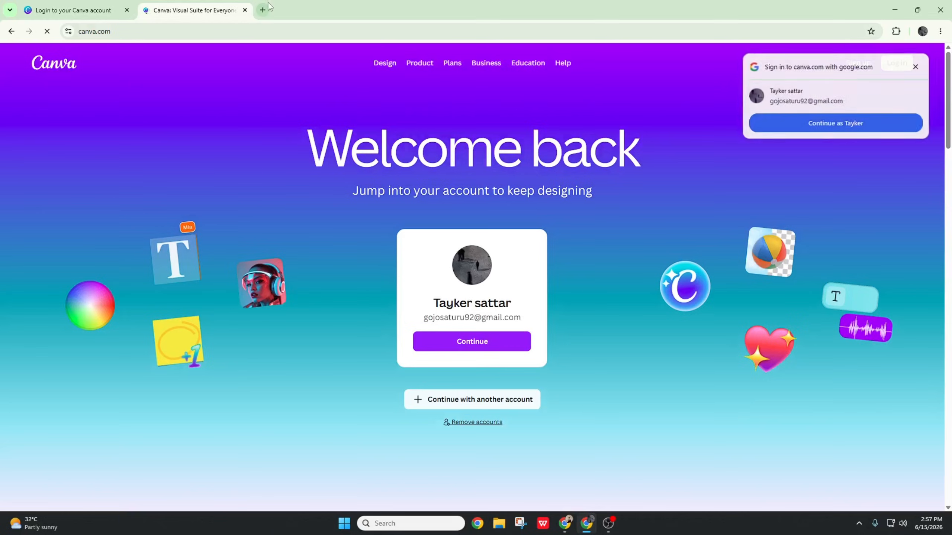
Replace the Canva welcome page tab with a new browser tab and search Google for "canva".
left_click(263, 10)
left_click(245, 10)
left_click(357, 204)
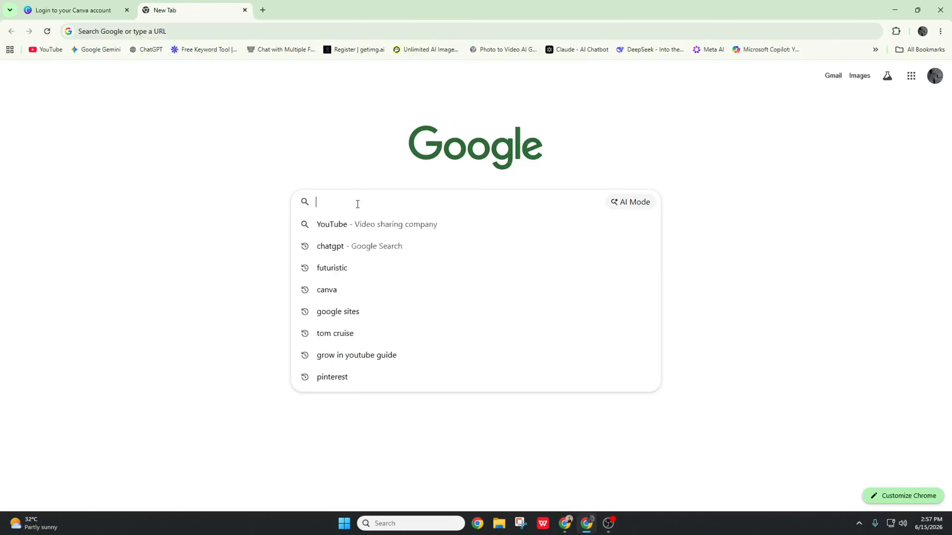
type("canva")
key("Return")
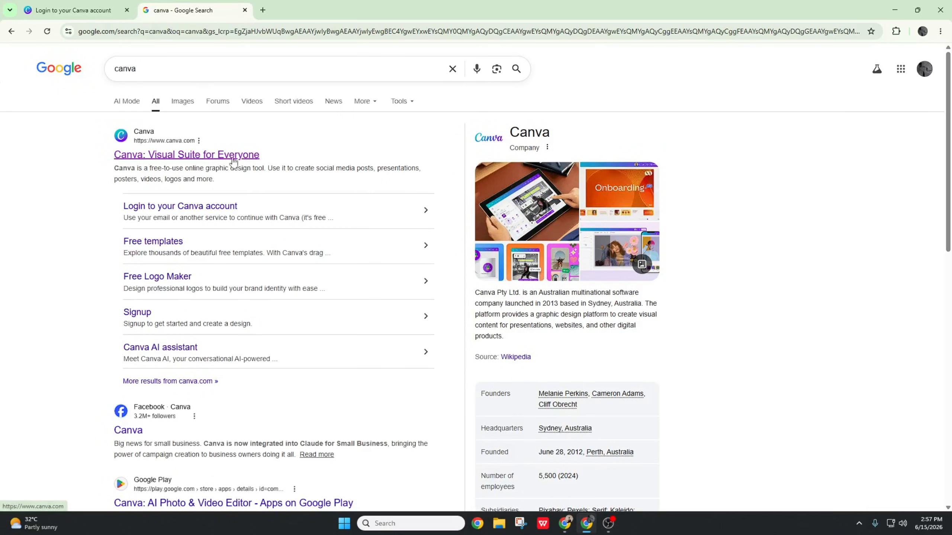
Close the search results tab and sign in to Canva with the suggested Google account.
left_click(244, 10)
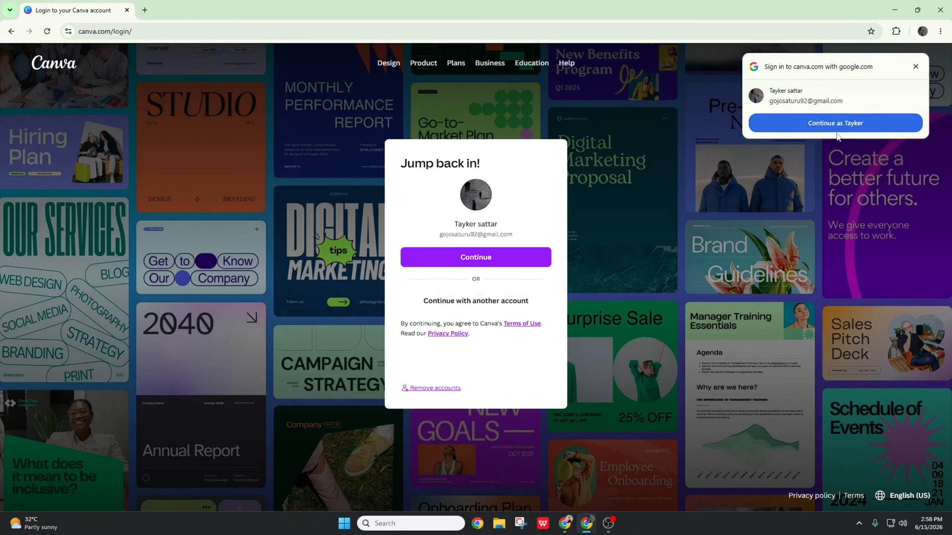
left_click(836, 124)
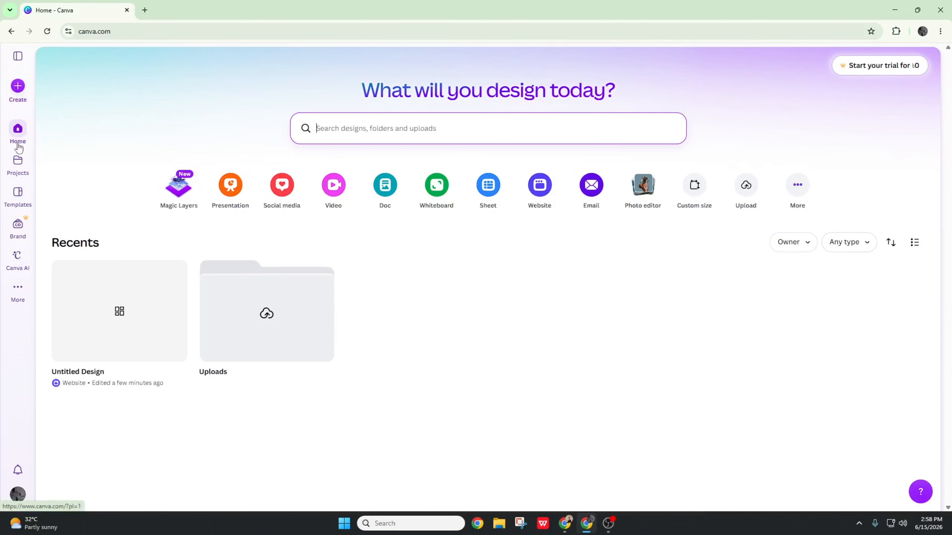
Open the Projects page and look through its recent items, folders and designs.
left_click(21, 173)
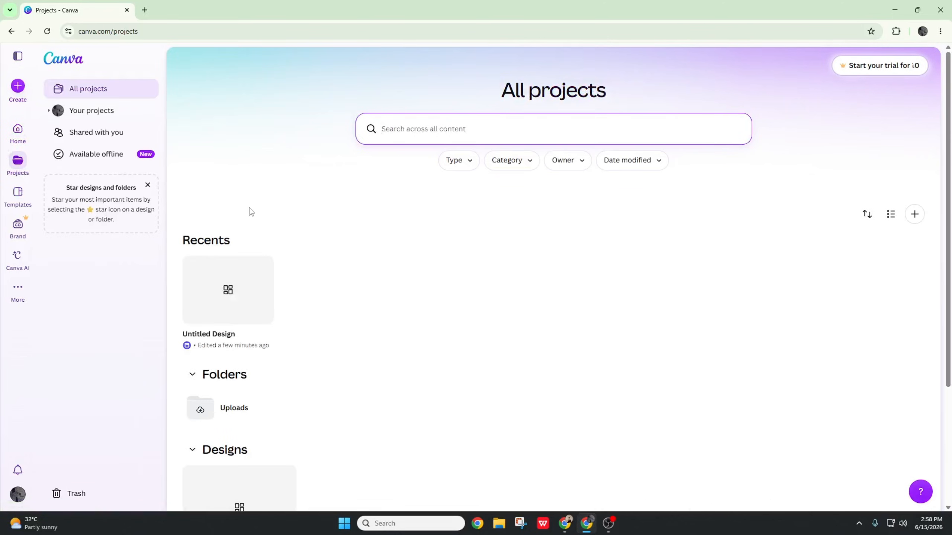
scroll(534, 342, "down", 1)
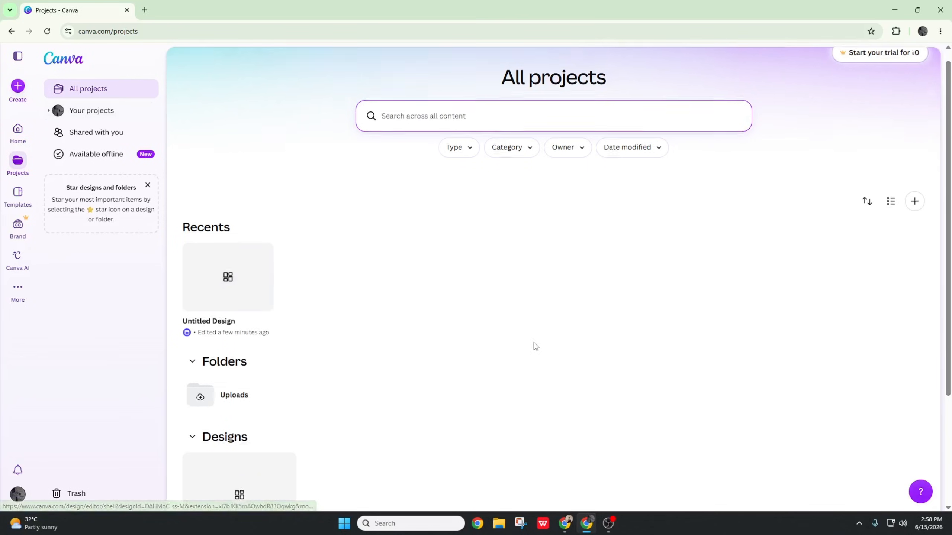
scroll(450, 337, "down", 4)
scroll(731, 277, "up", 4)
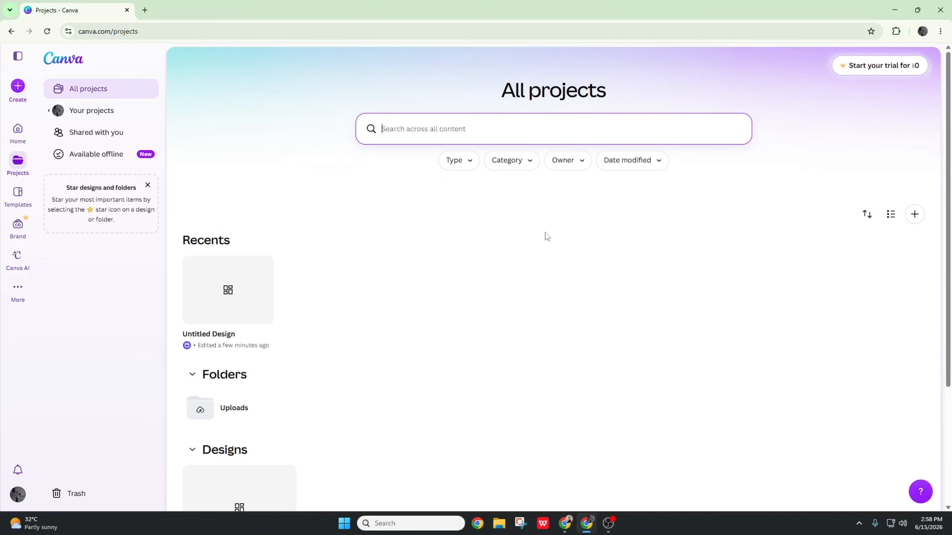
Filter all projects by the types Folders, Designs and Brand Templates, one after another.
left_click(467, 161)
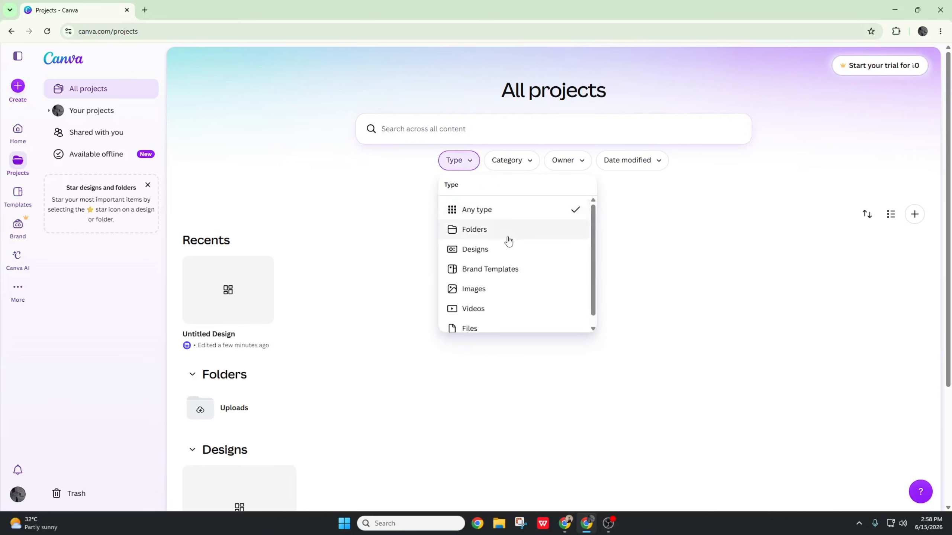
left_click(485, 231)
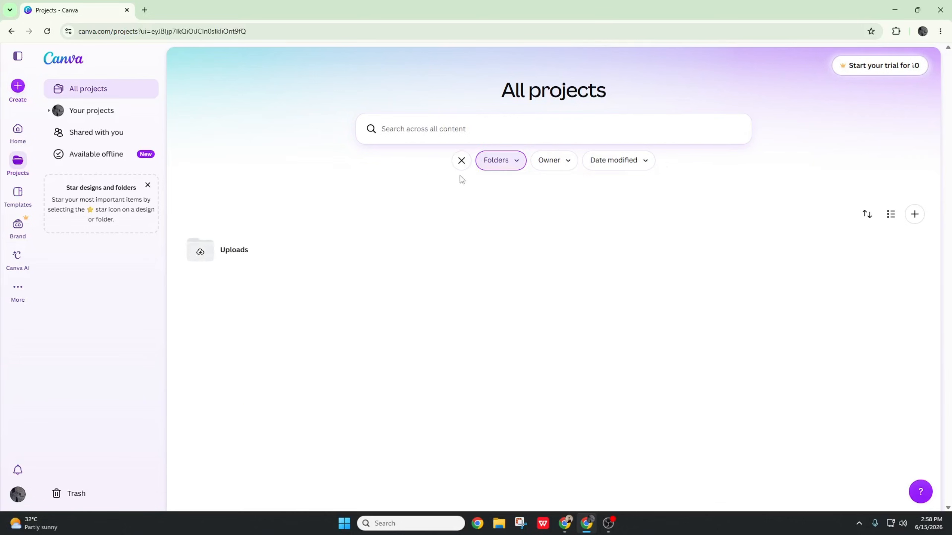
left_click(510, 165)
left_click(522, 251)
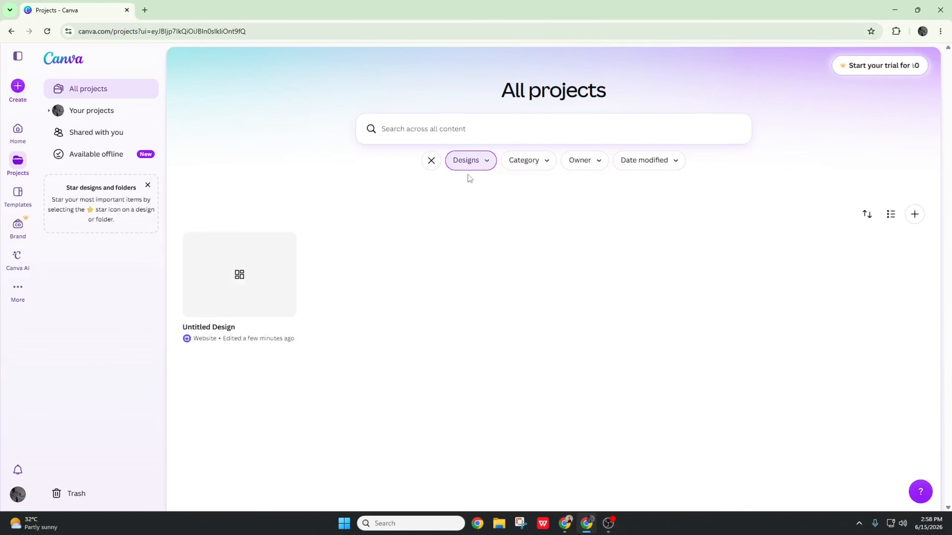
left_click(481, 170)
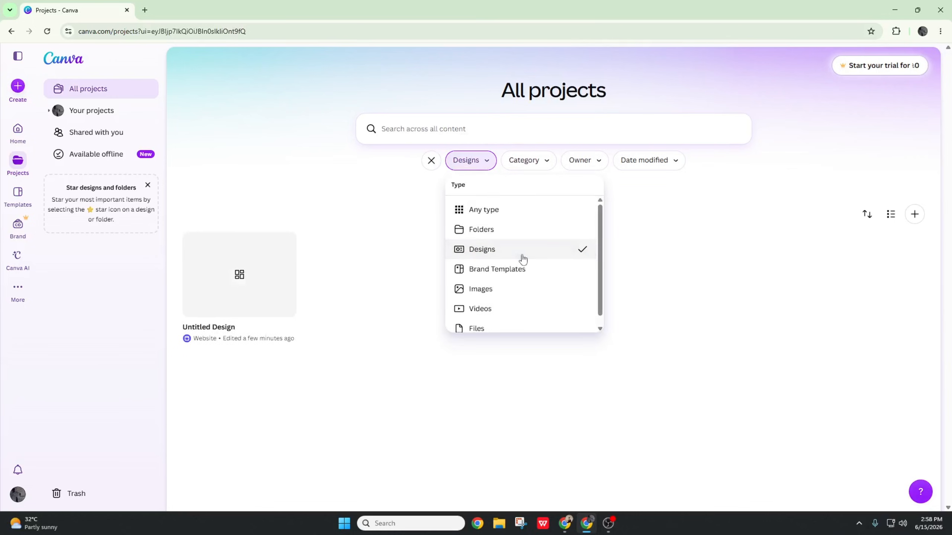
left_click(525, 279)
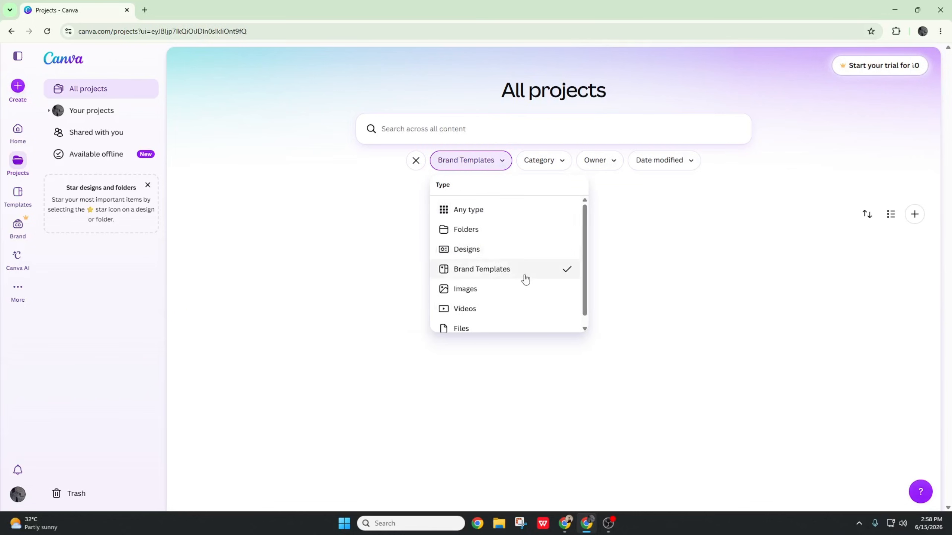
Filter all projects by the types Images, Videos and Files, one after another.
left_click(500, 167)
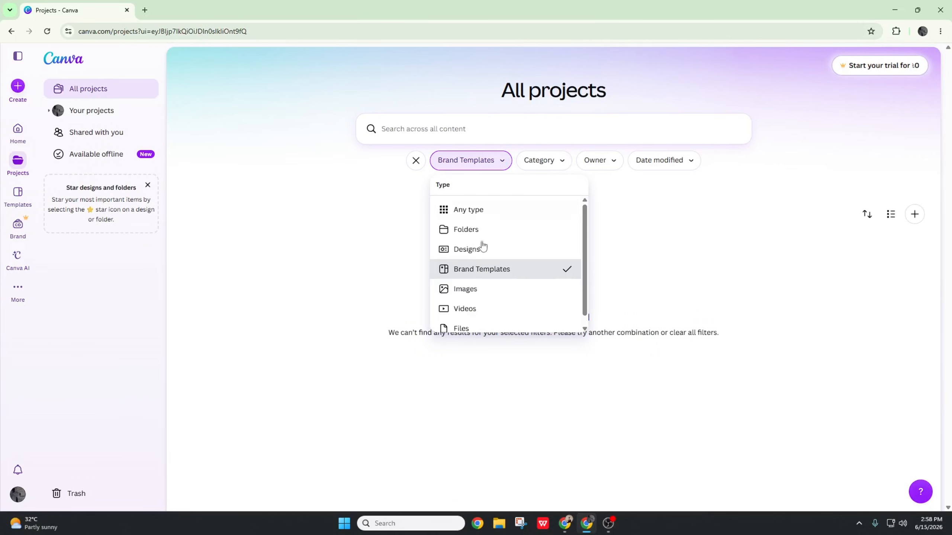
scroll(499, 323, "down", 1)
left_click(495, 282)
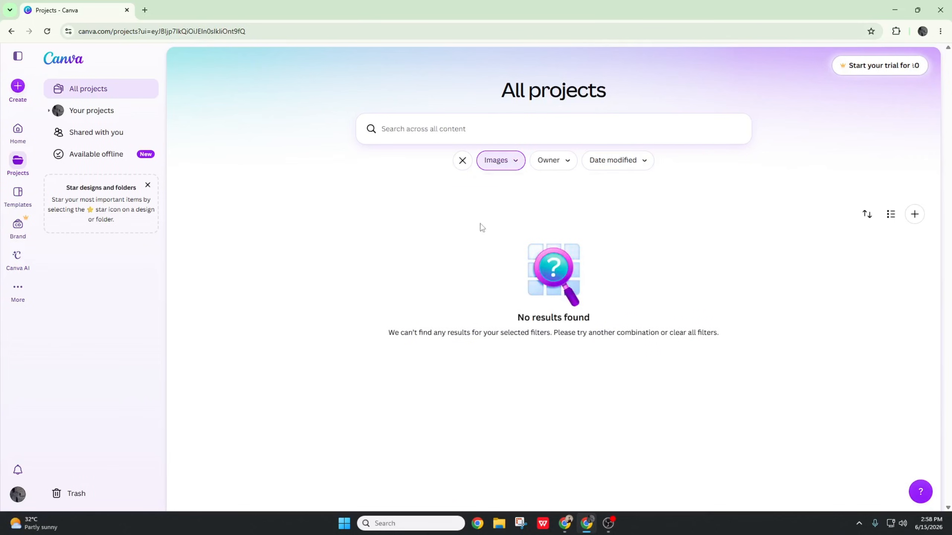
left_click(511, 172)
left_click(525, 309)
left_click(510, 166)
left_click(531, 319)
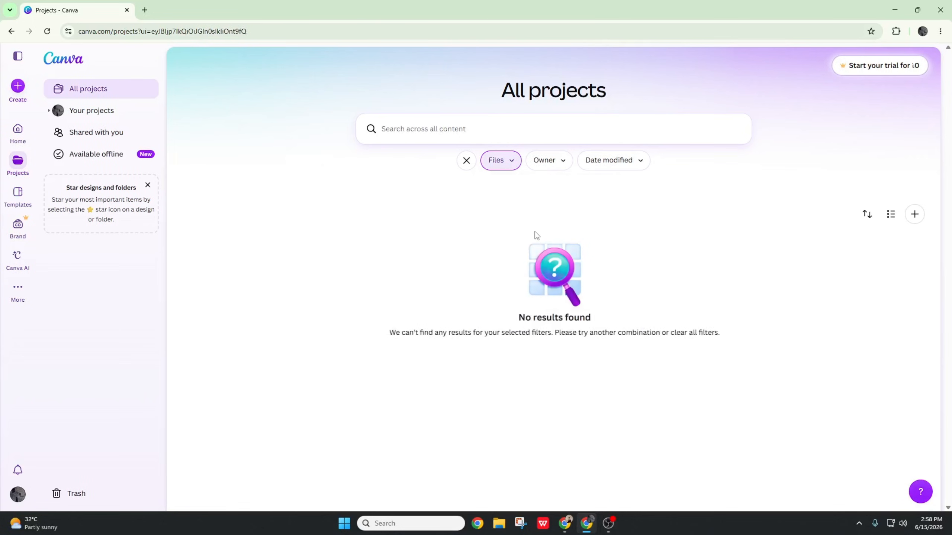
Switch the project type filter to Folders and back to Files.
left_click(512, 171)
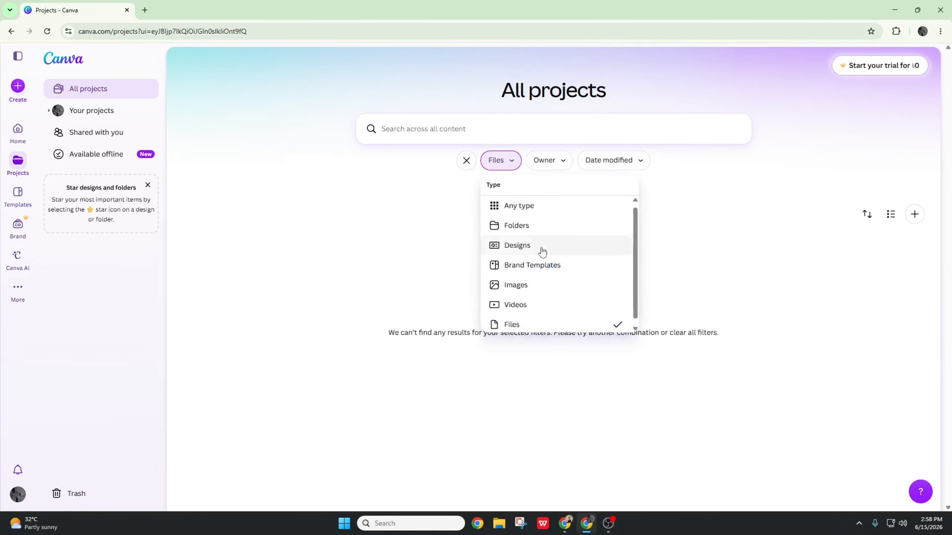
left_click(526, 229)
left_click(503, 168)
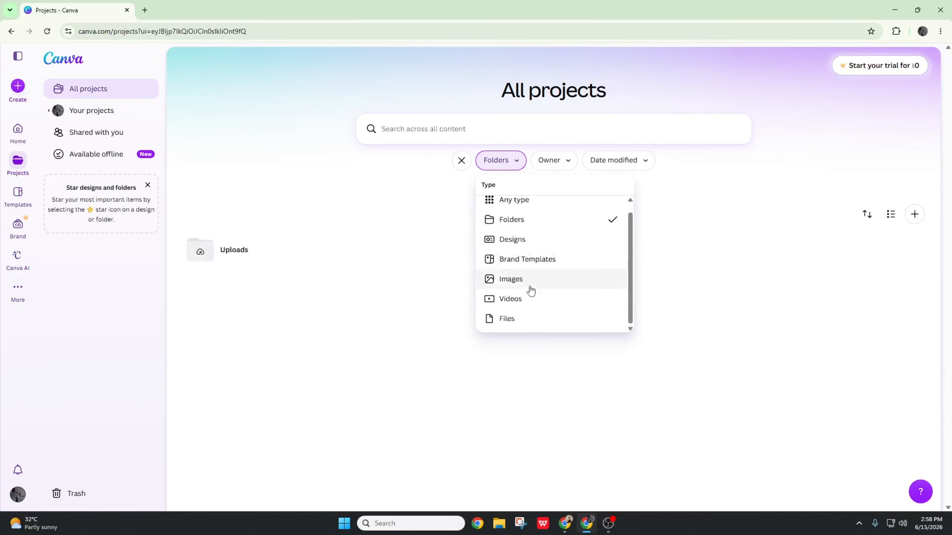
left_click(488, 319)
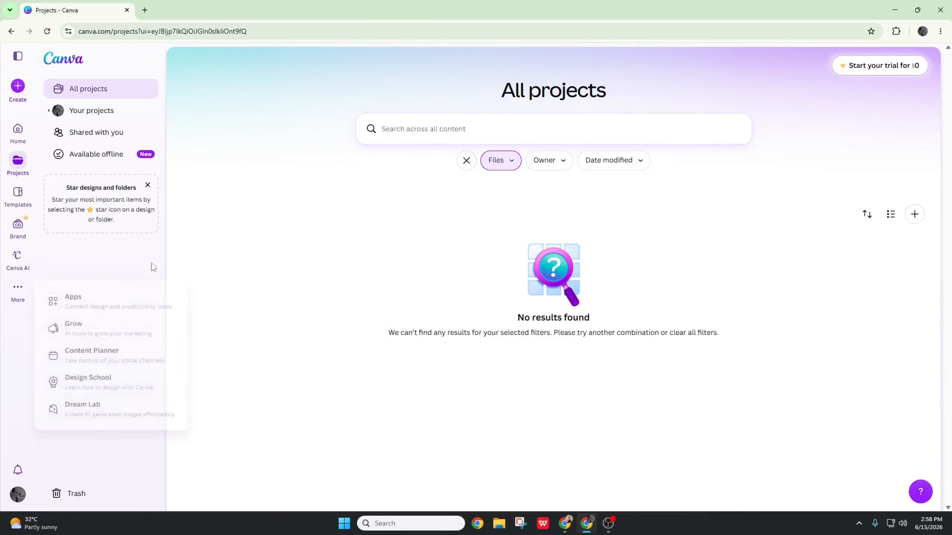
Filter the files by owner, first by the signed-in account and finally by Shared with you.
left_click(542, 167)
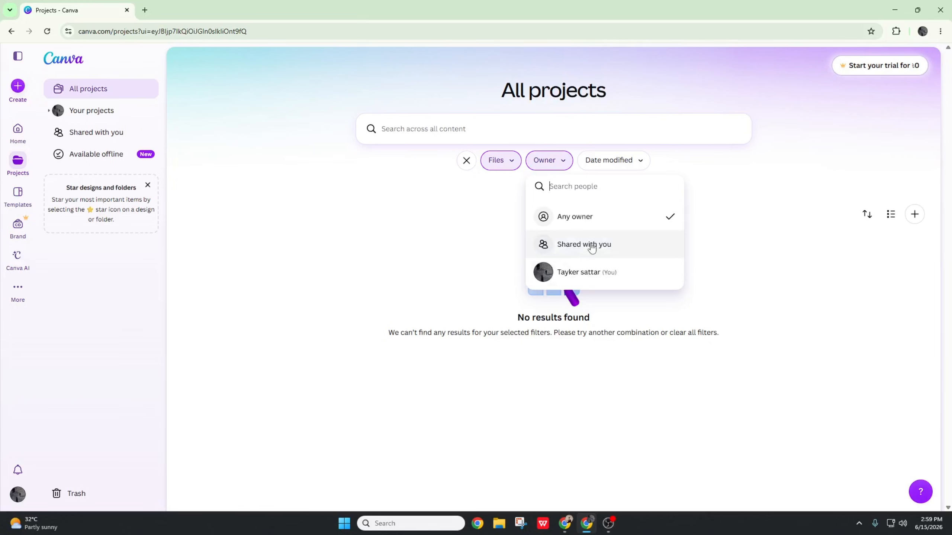
left_click(611, 272)
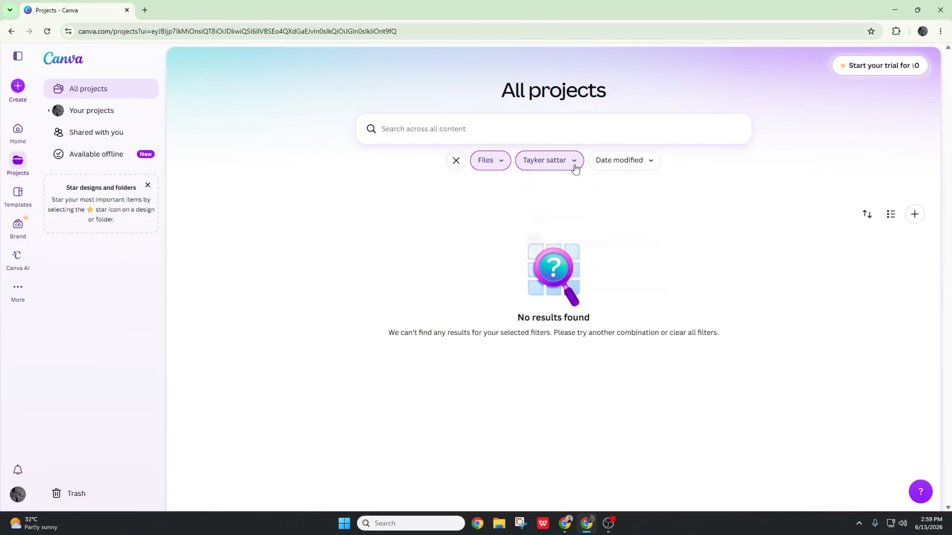
left_click(574, 167)
left_click(579, 273)
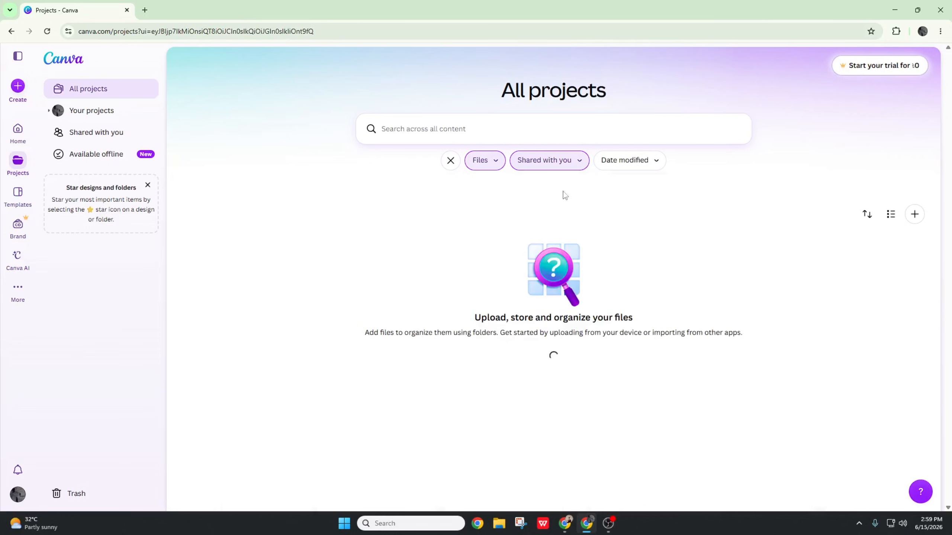
Filter the shared files by date modified, trying Today, Yesterday and Last year.
left_click(639, 162)
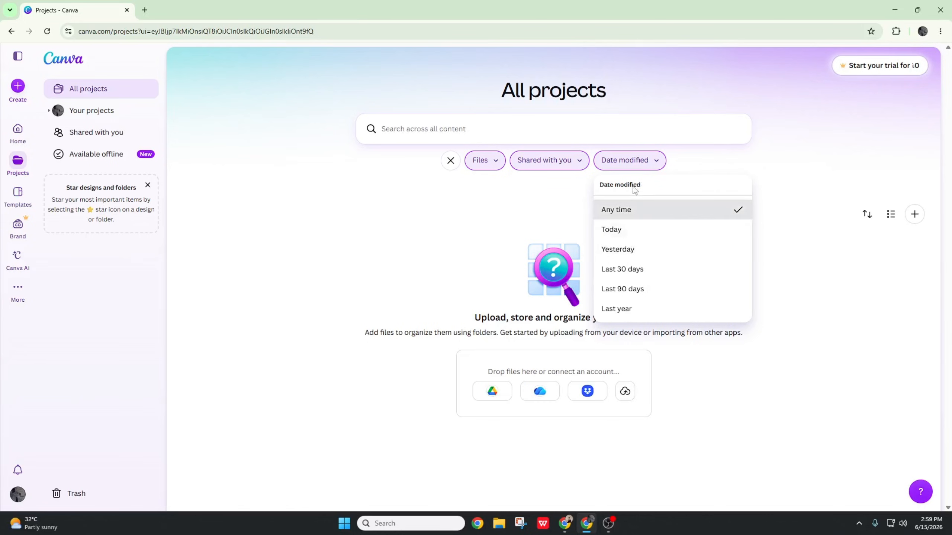
left_click(631, 235)
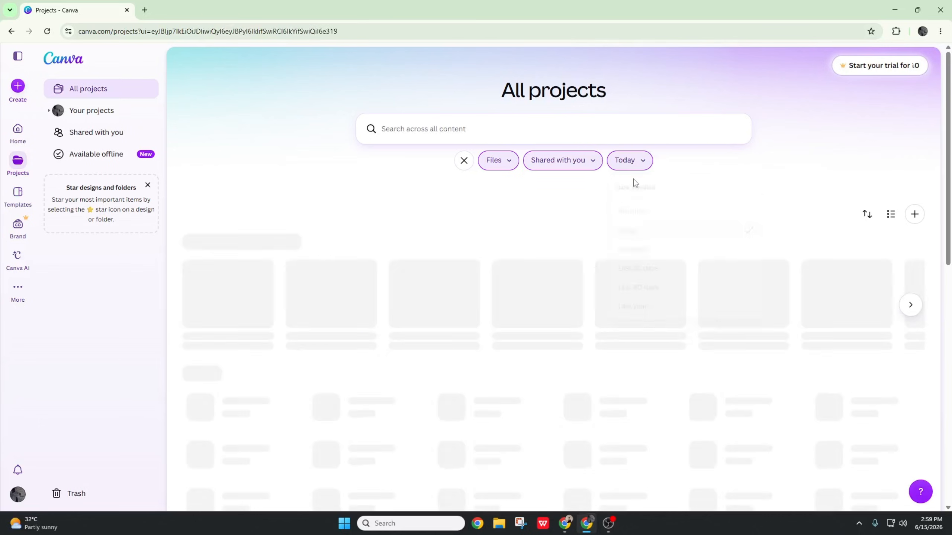
left_click(641, 163)
left_click(648, 251)
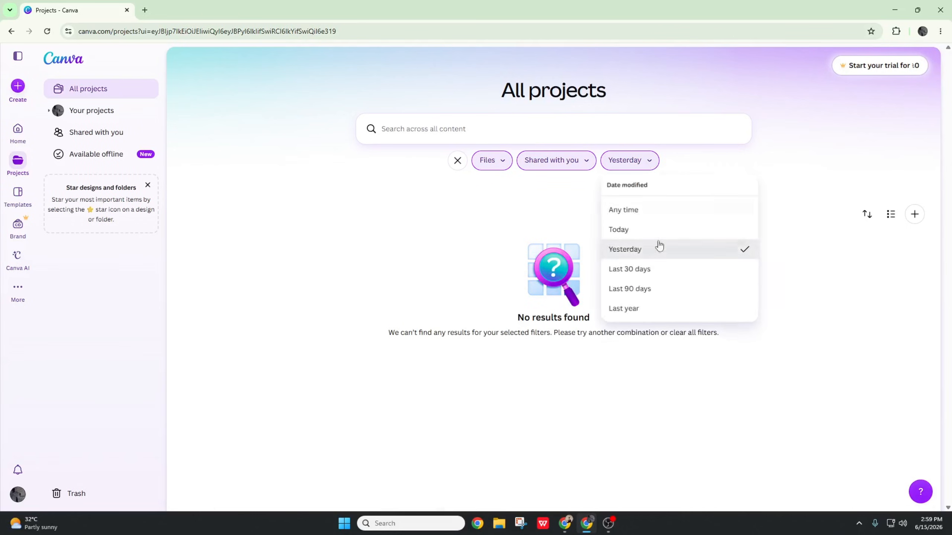
left_click(659, 308)
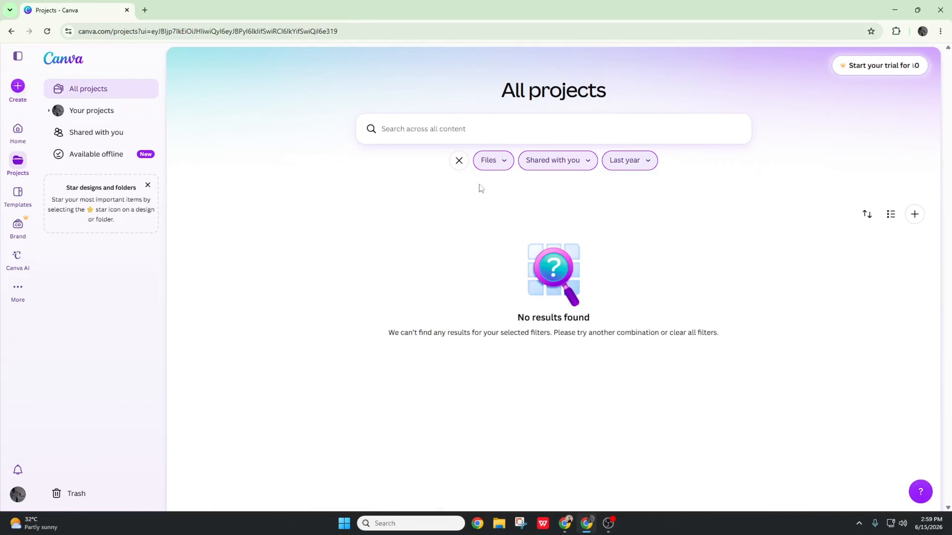
Clear all project filters and look through the unfiltered recent items, folders and designs.
left_click(458, 161)
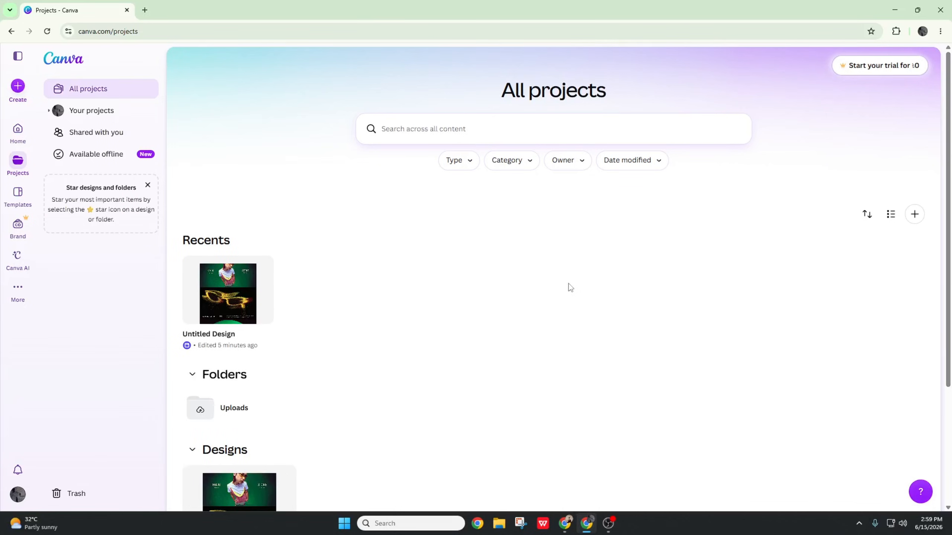
scroll(592, 287, "down", 3)
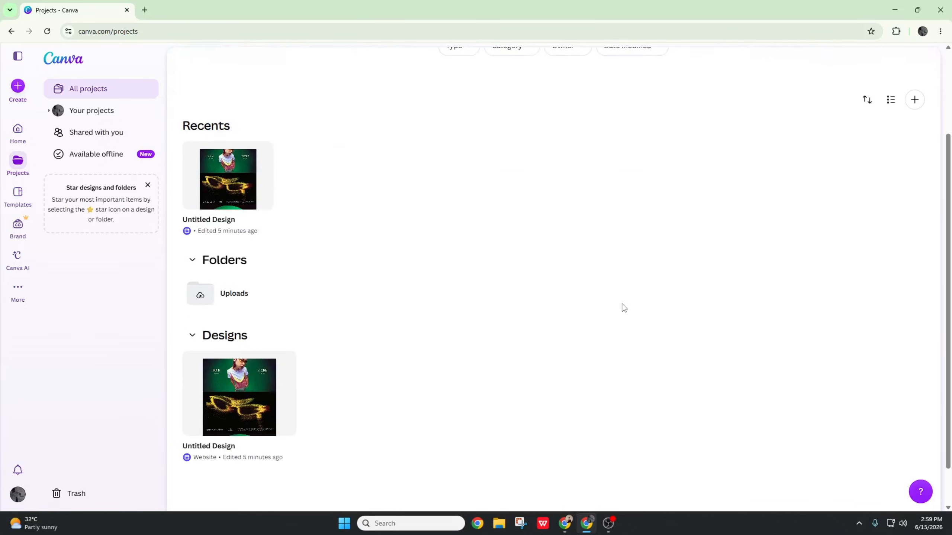
scroll(326, 333, "down", 1)
scroll(497, 253, "up", 4)
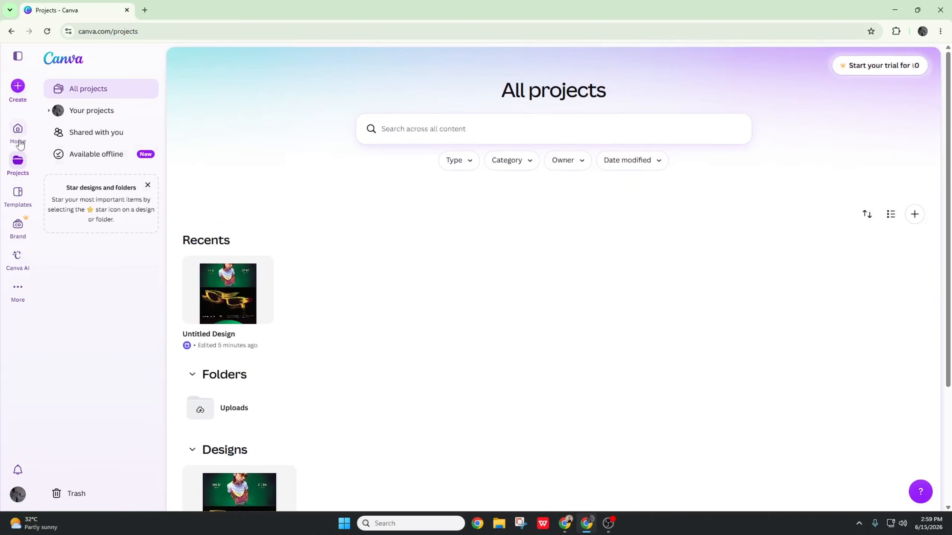
View the Shared with you projects and the designs that are available offline.
left_click(121, 136)
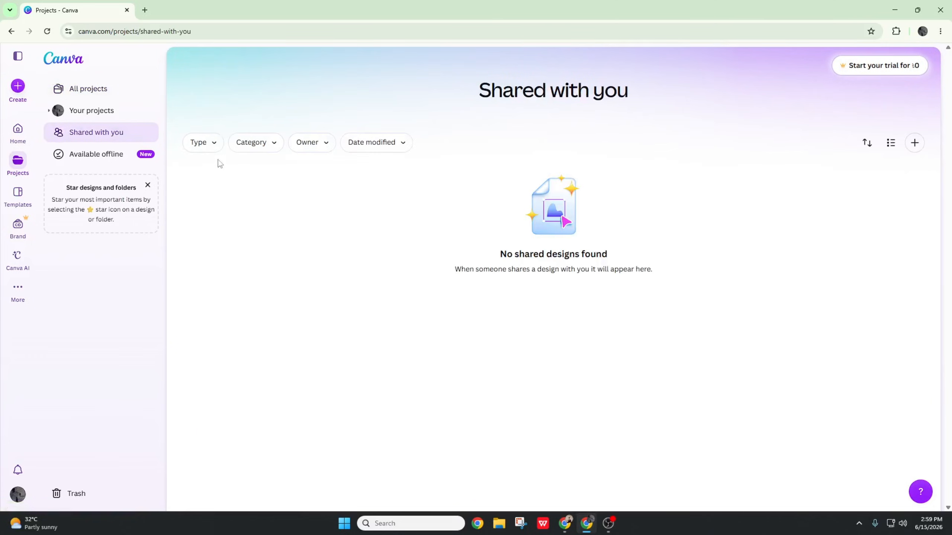
left_click(105, 160)
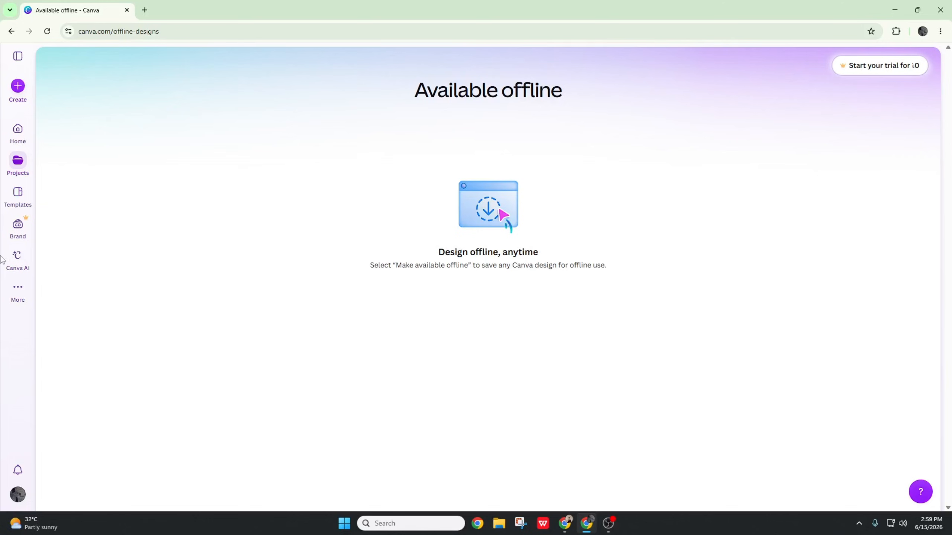
Return to all projects, visit the home page and reopen the projects.
left_click(17, 167)
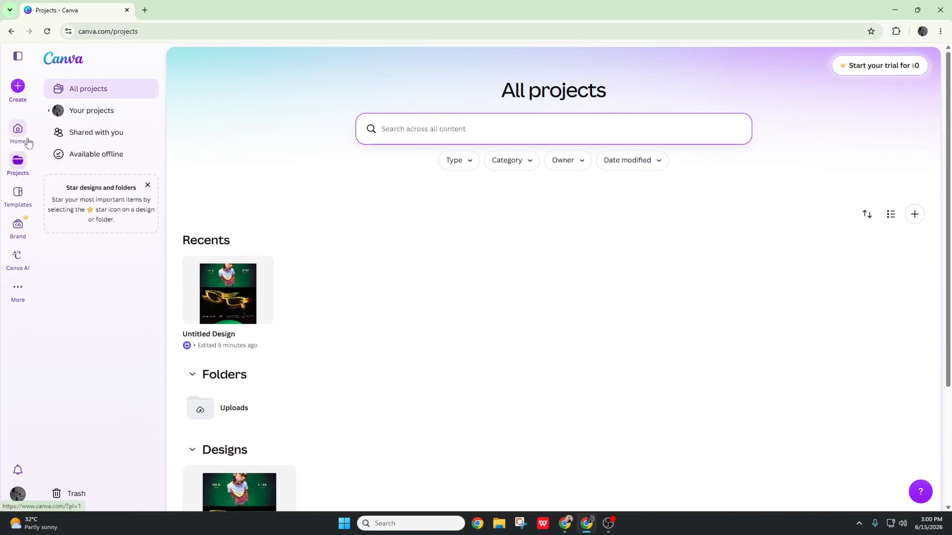
left_click(28, 143)
left_click(21, 166)
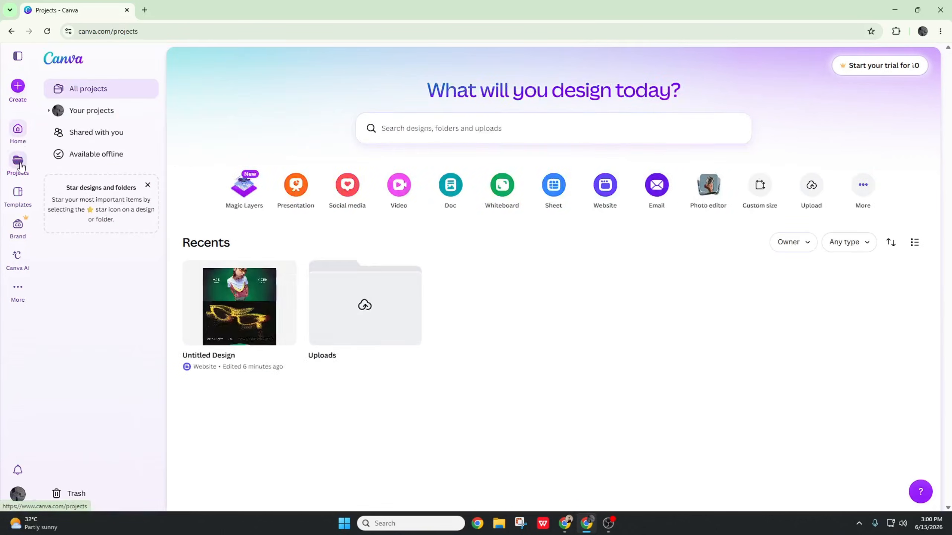
Open Templates and look through its template types and featured sections, including the further types in the Explore templates row.
left_click(16, 203)
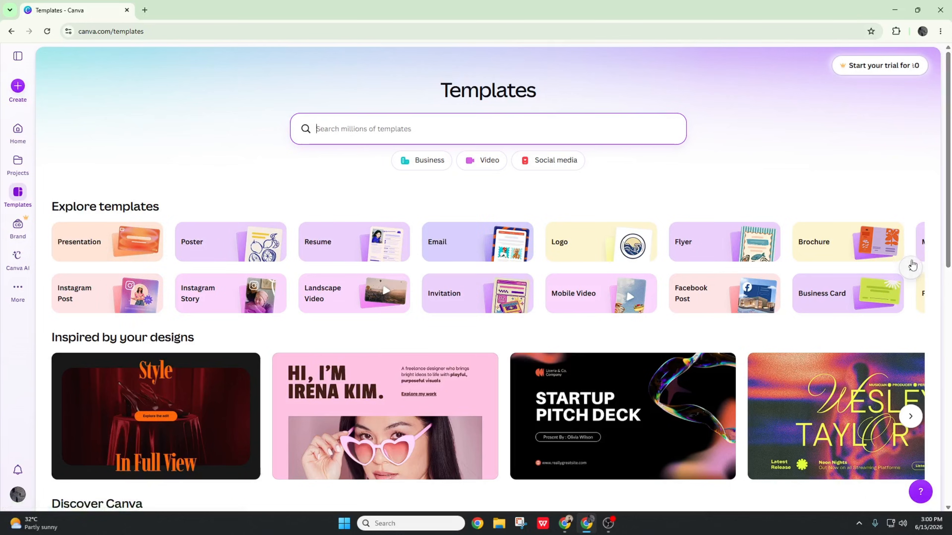
left_click(910, 268)
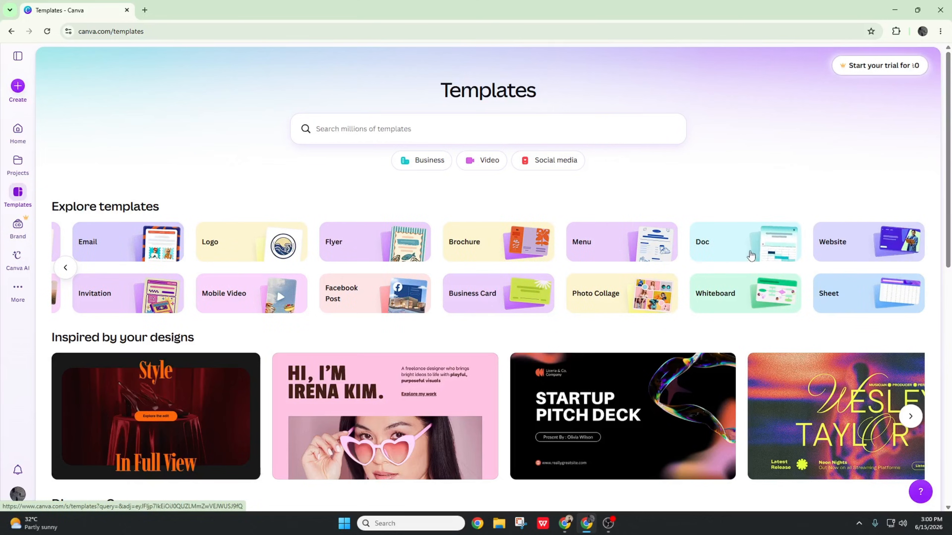
left_click(483, 129)
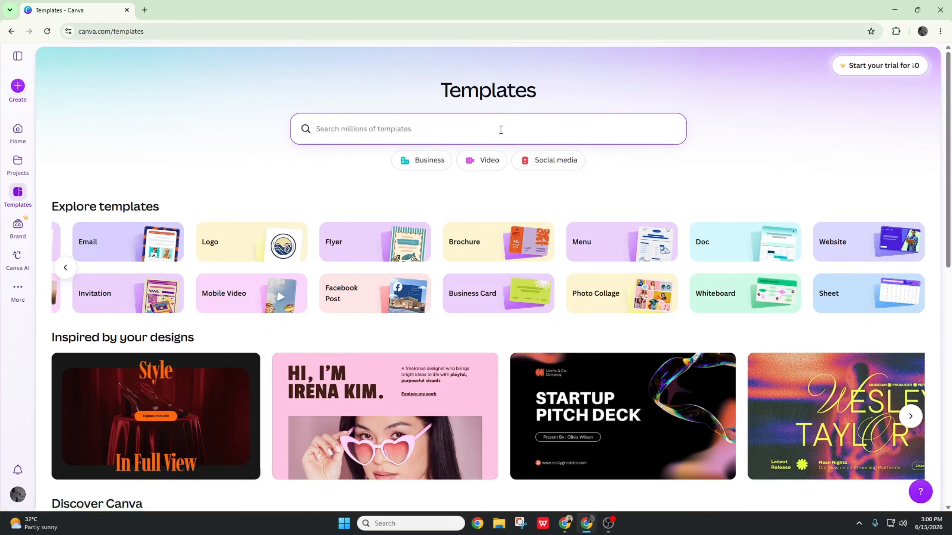
scroll(659, 277, "down", 10)
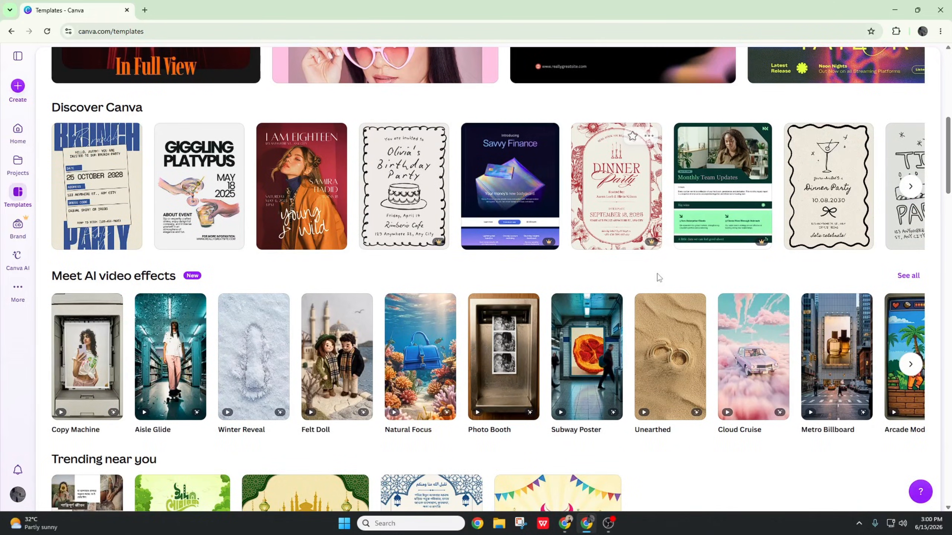
scroll(658, 276, "down", 8)
scroll(657, 276, "up", 18)
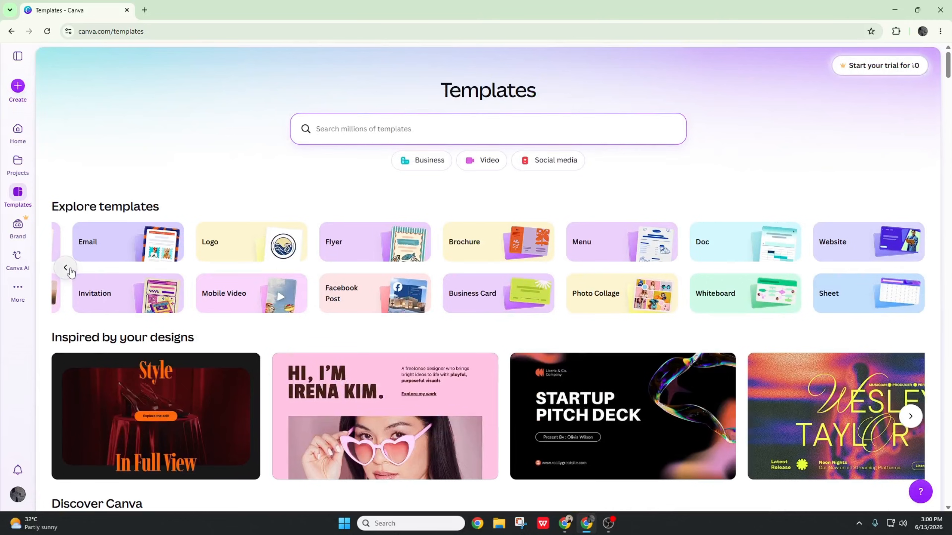
left_click(66, 268)
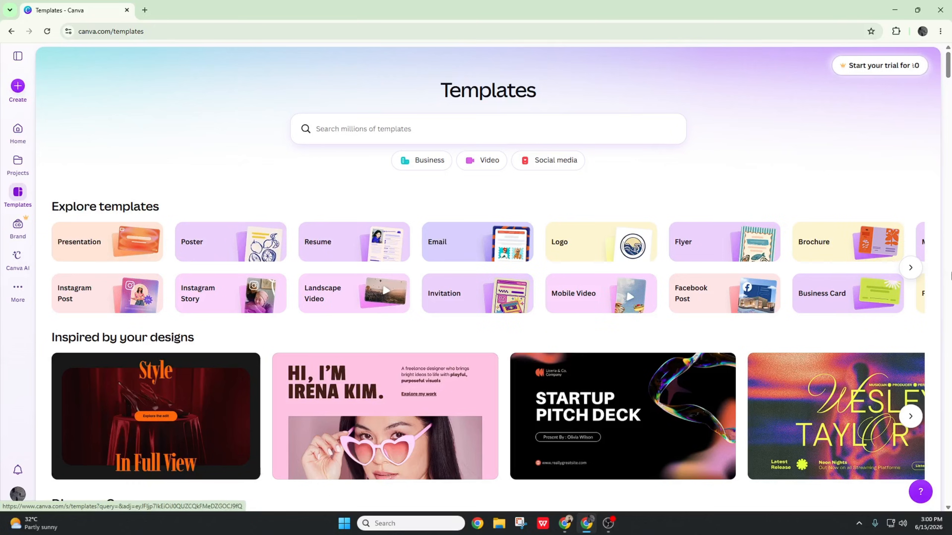
left_click(913, 269)
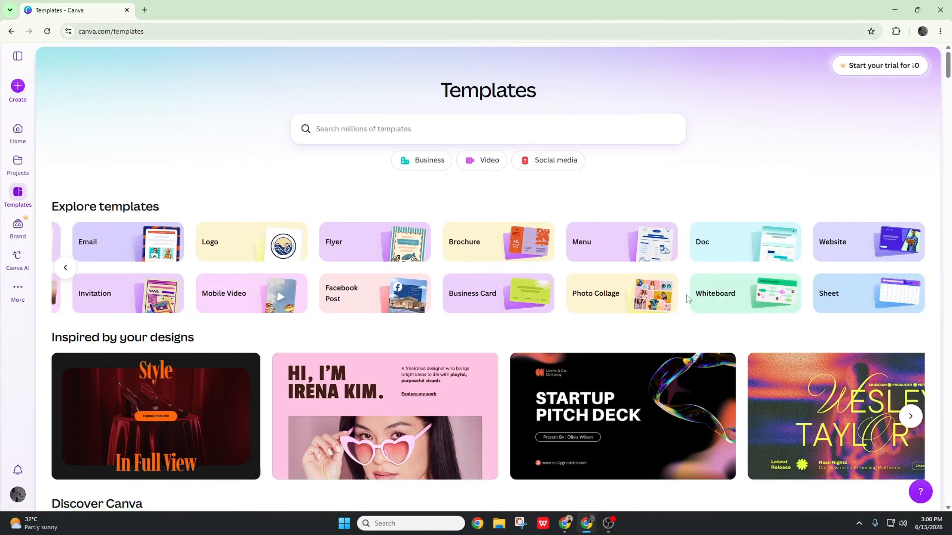
Search the templates for "music video".
left_click(457, 133)
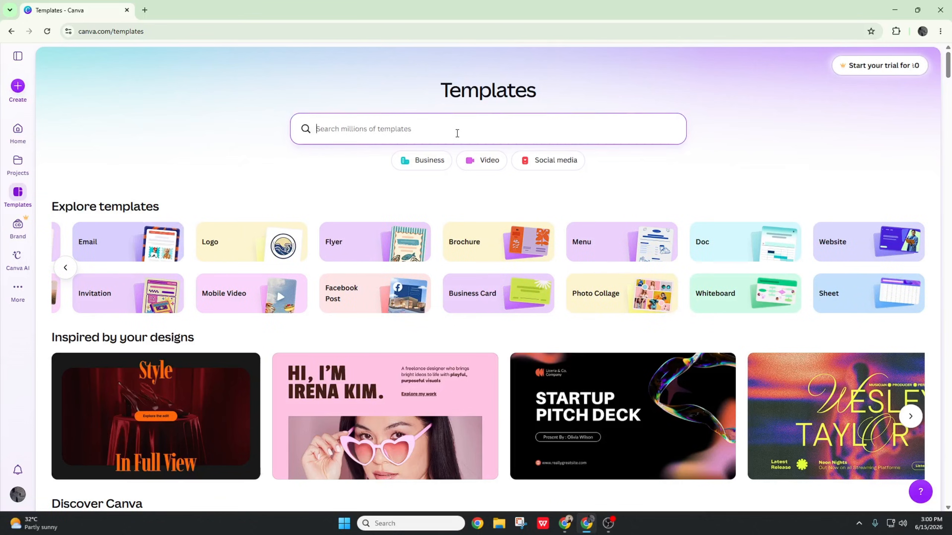
type("music ")
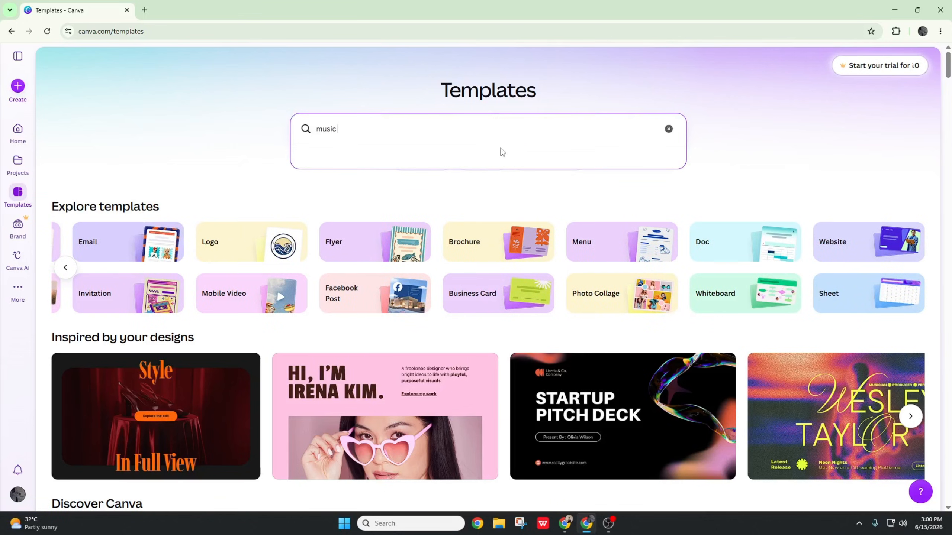
type("video")
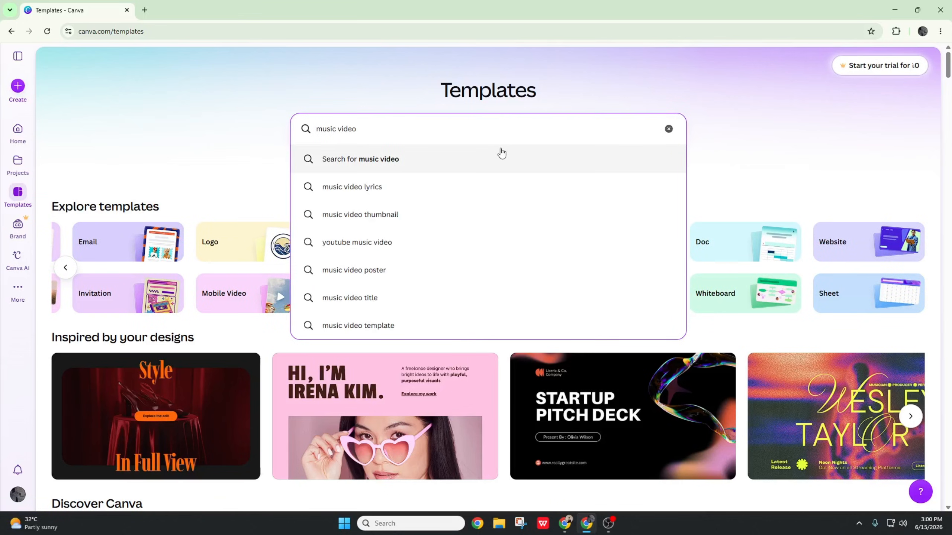
left_click(502, 152)
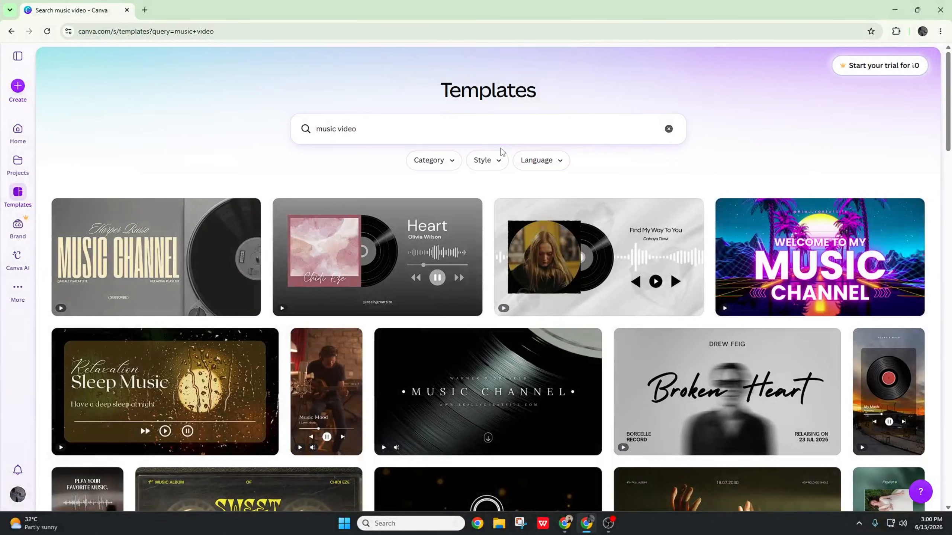
Browse the music video template results, examining the designs and which ones are premium.
scroll(442, 285, "down", 1)
scroll(442, 285, "down", 3)
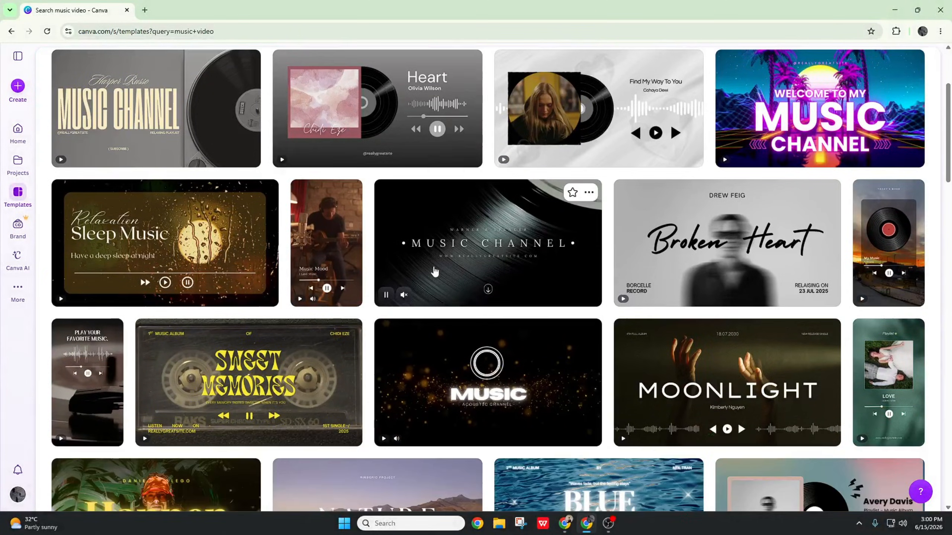
scroll(215, 271, "down", 1)
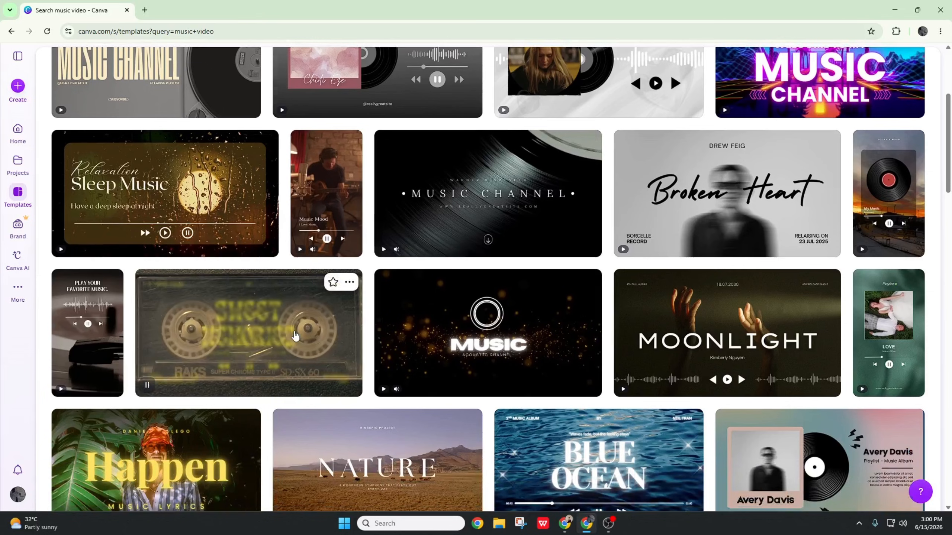
scroll(215, 277, "down", 1)
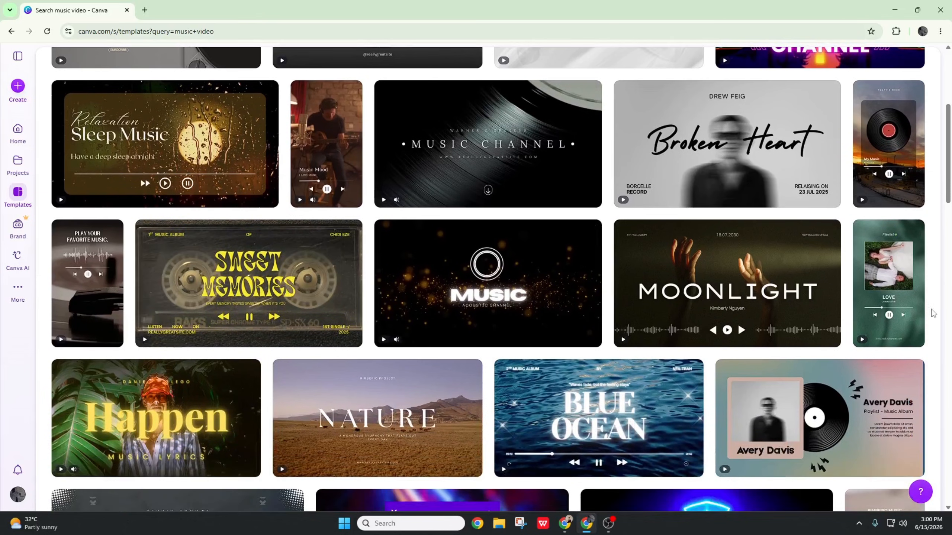
scroll(558, 318, "down", 3)
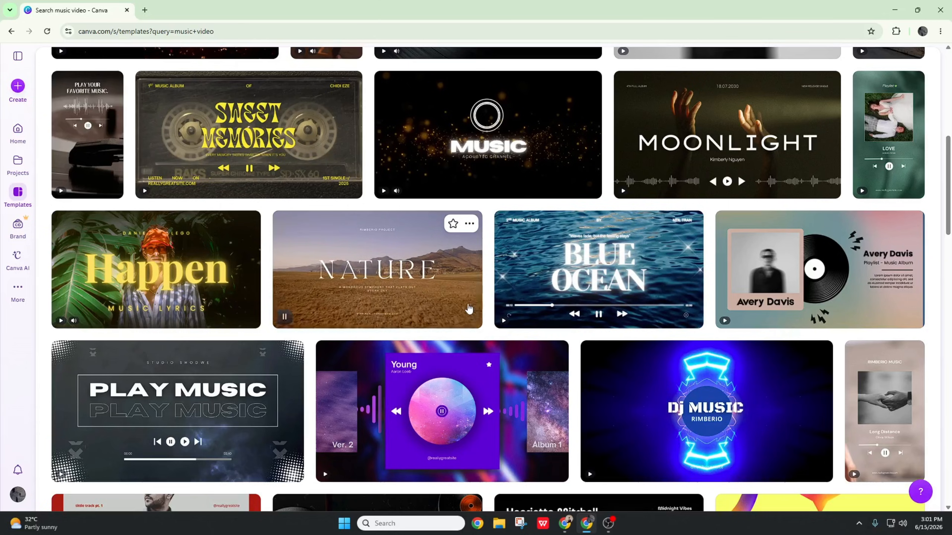
scroll(468, 309, "up", 10)
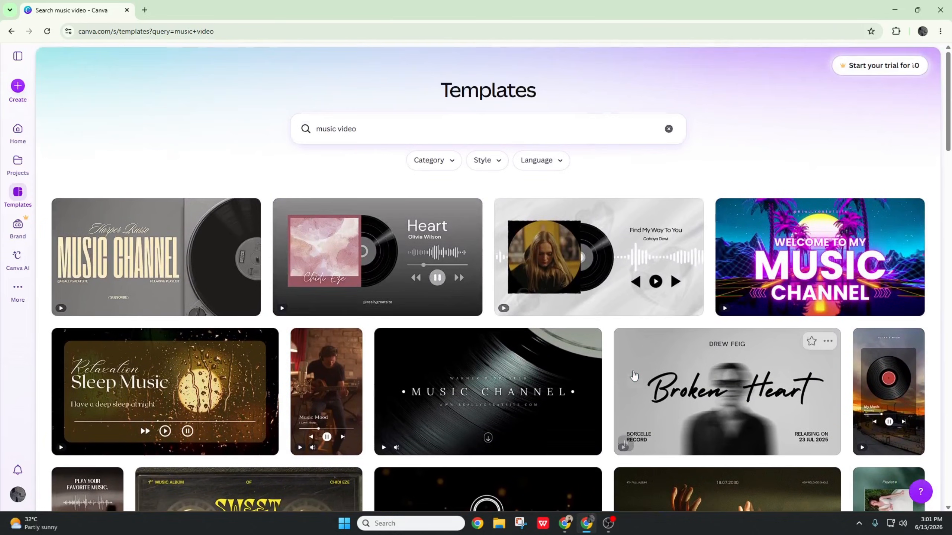
scroll(417, 333, "down", 20)
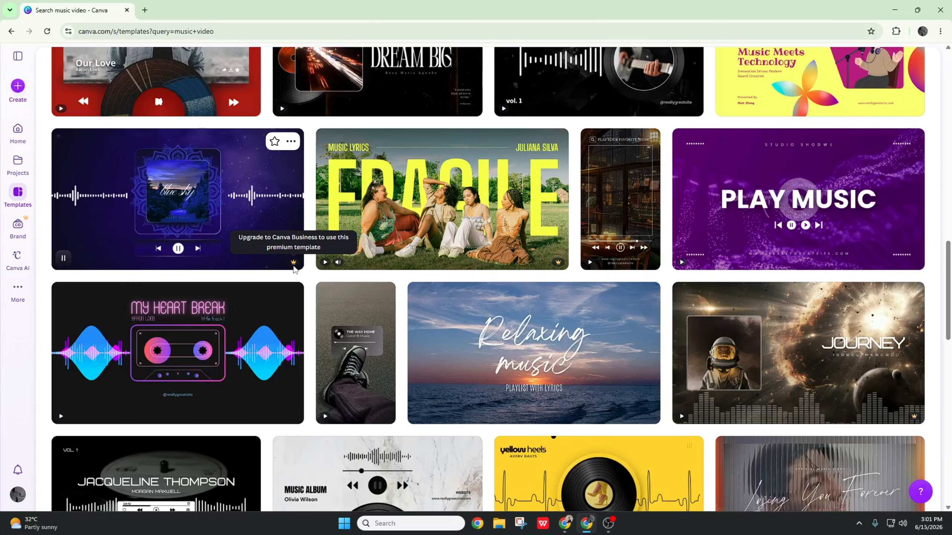
scroll(450, 285, "up", 15)
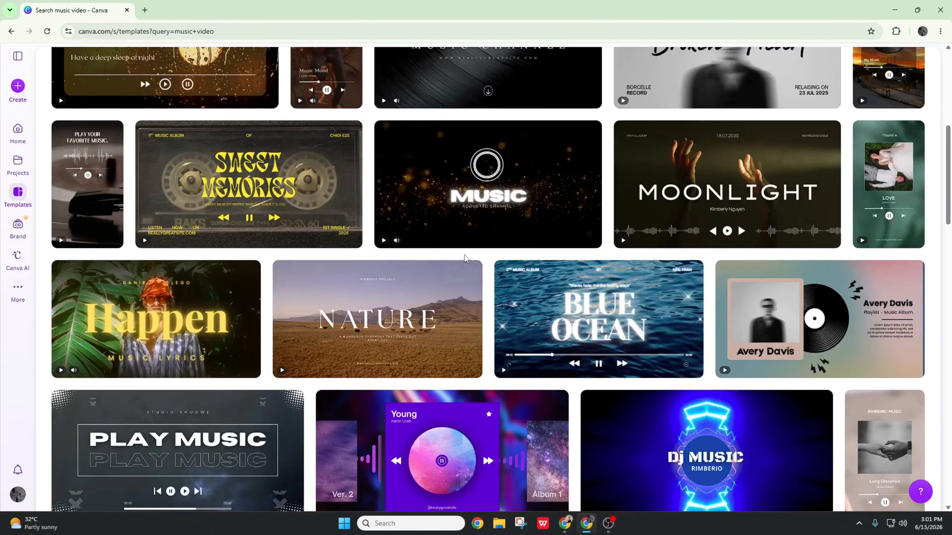
scroll(674, 338, "up", 5)
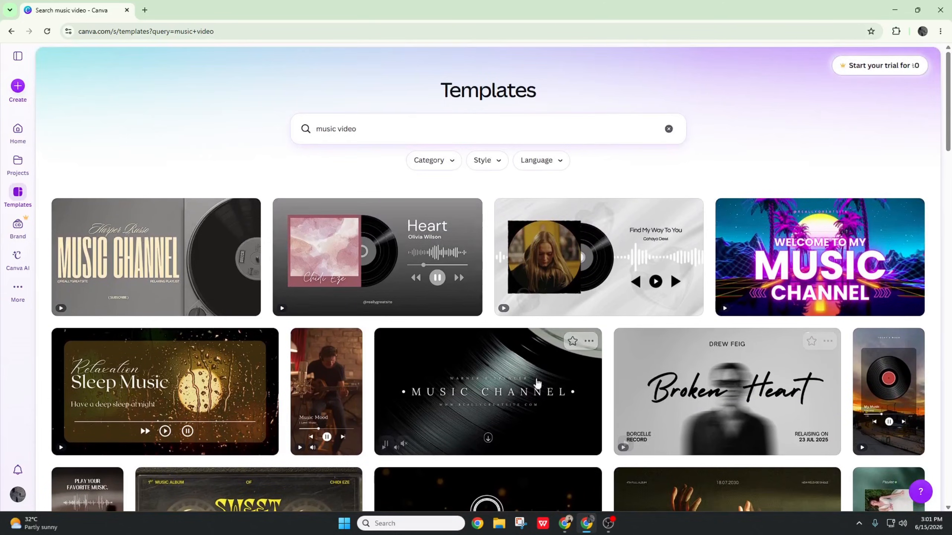
scroll(476, 355, "down", 5)
scroll(475, 354, "down", 4)
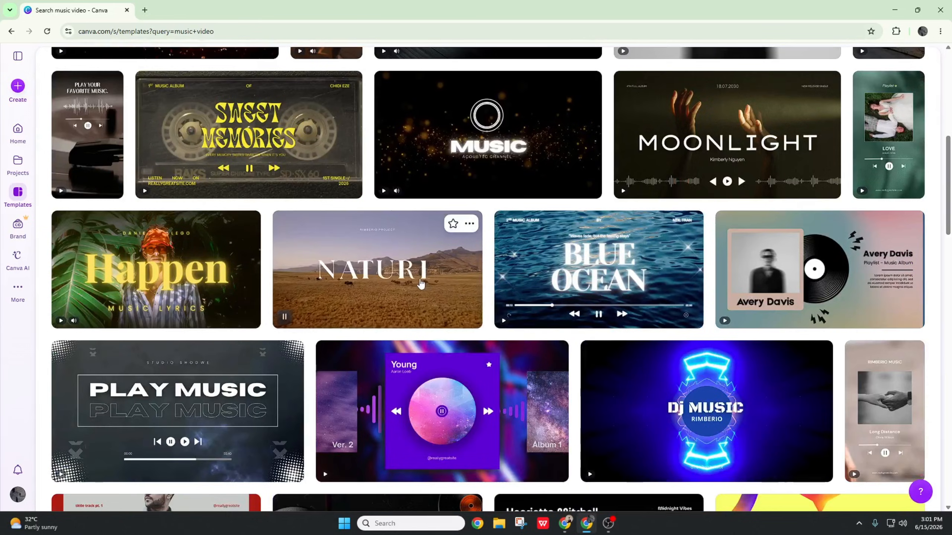
scroll(411, 286, "up", 8)
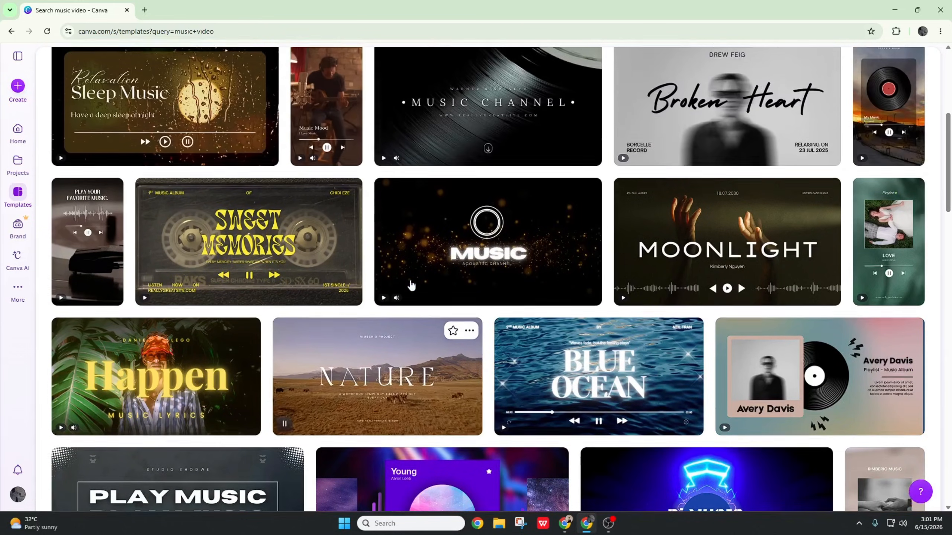
scroll(411, 286, "down", 5)
Preview the Brown and White Aesthetic Nature Video Intro template with its similar designs and extra options, and close the preview.
left_click(414, 387)
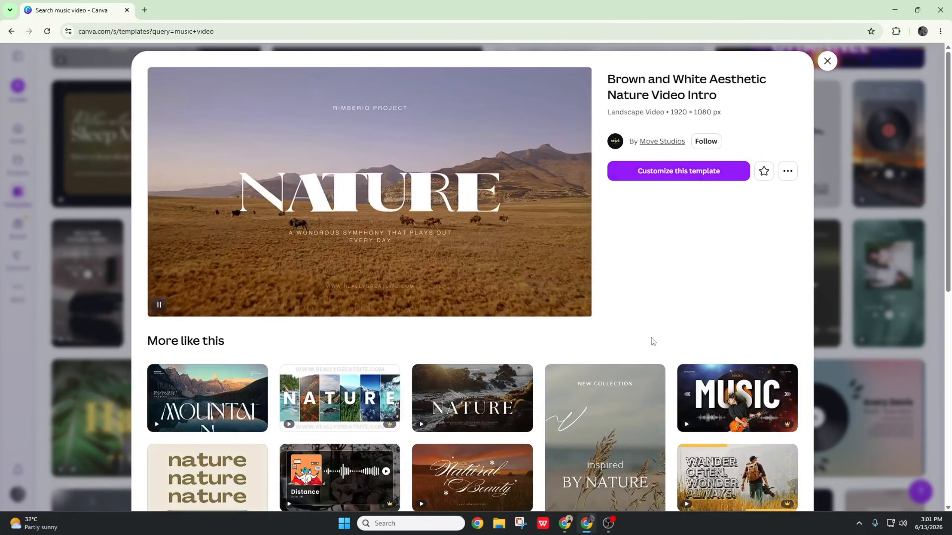
scroll(652, 337, "down", 10)
scroll(653, 335, "up", 10)
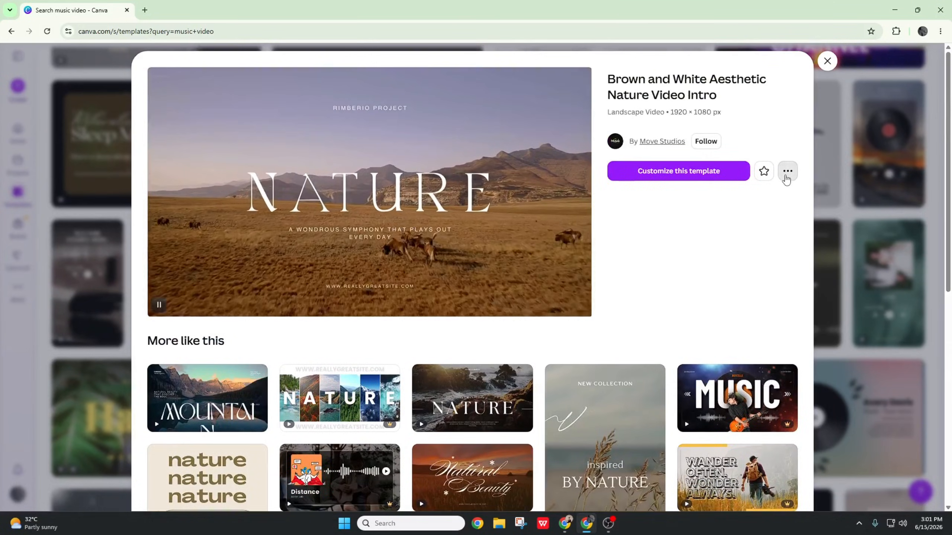
left_click(787, 171)
left_click(797, 247)
left_click(845, 225)
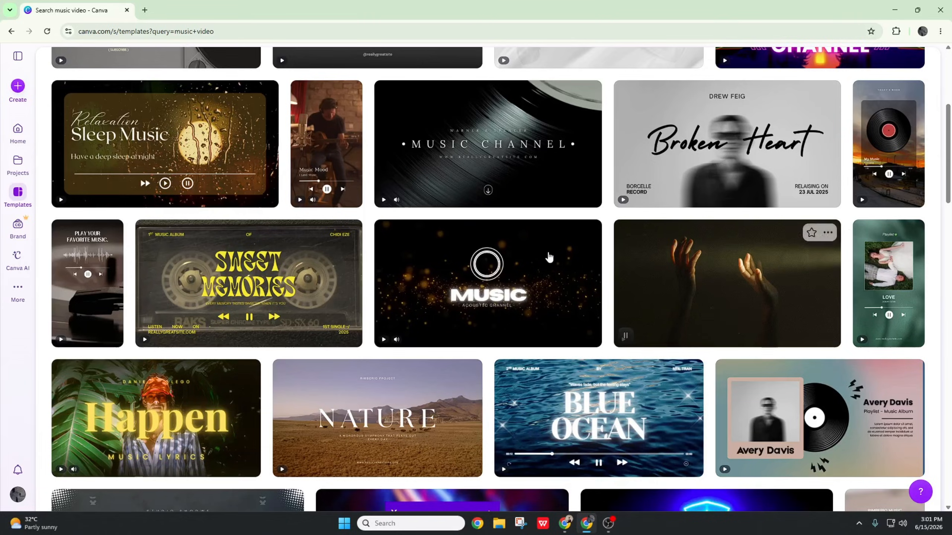
Leave the music video results and return to the main Templates page.
scroll(535, 258, "up", 7)
scroll(117, 216, "down", 3)
scroll(117, 216, "up", 3)
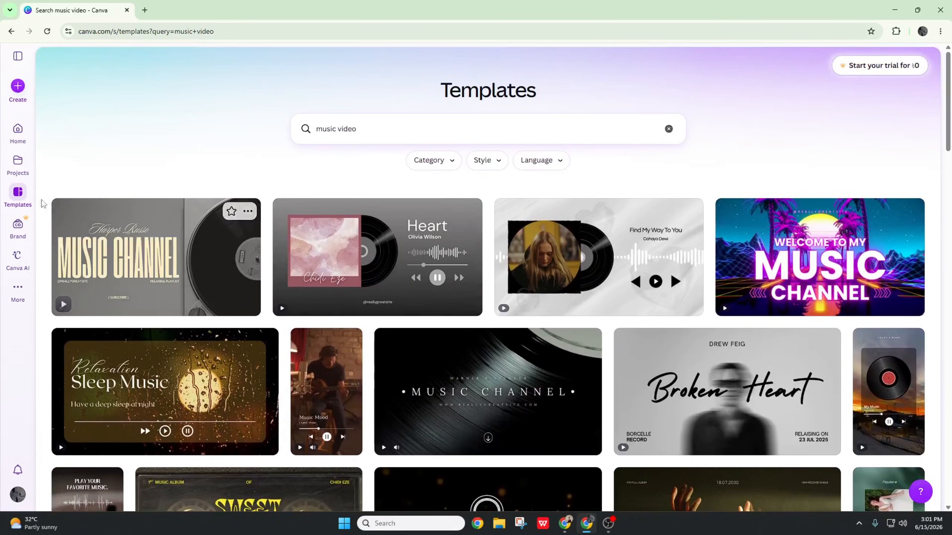
left_click(26, 198)
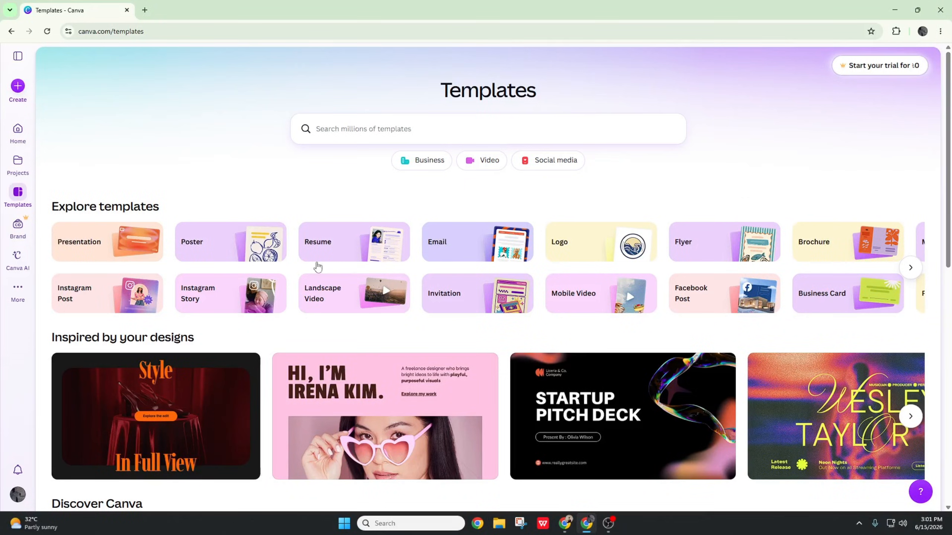
Filter the templates by Business and look through the available categories.
left_click(421, 162)
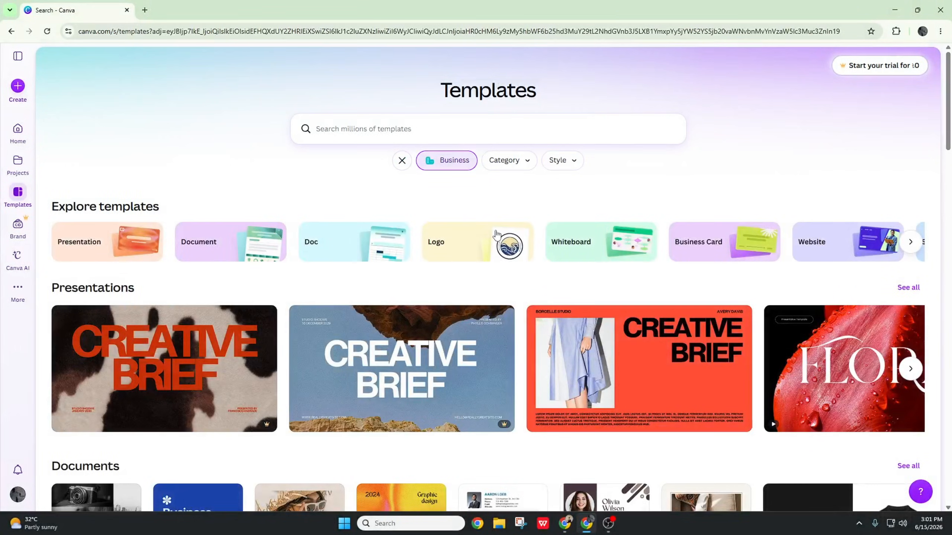
left_click(499, 166)
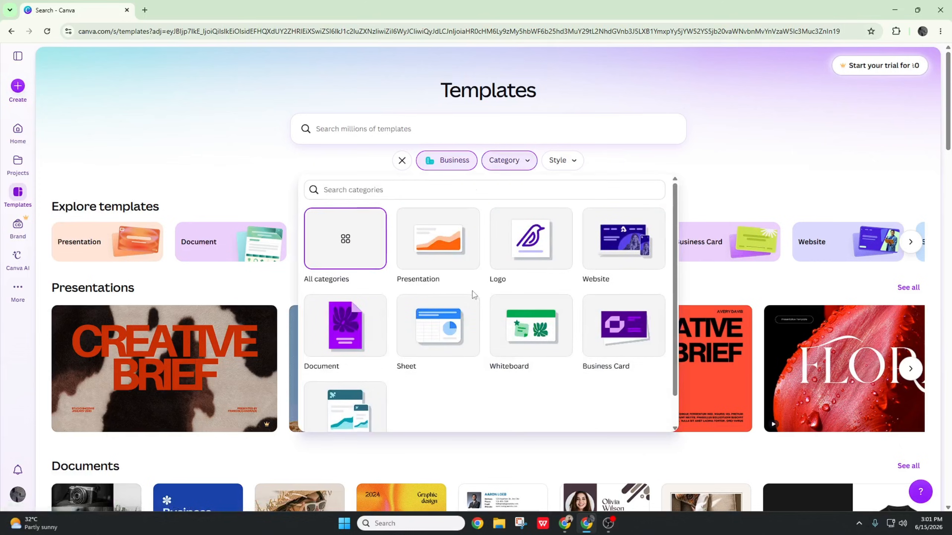
scroll(459, 294, "down", 1)
scroll(452, 283, "up", 1)
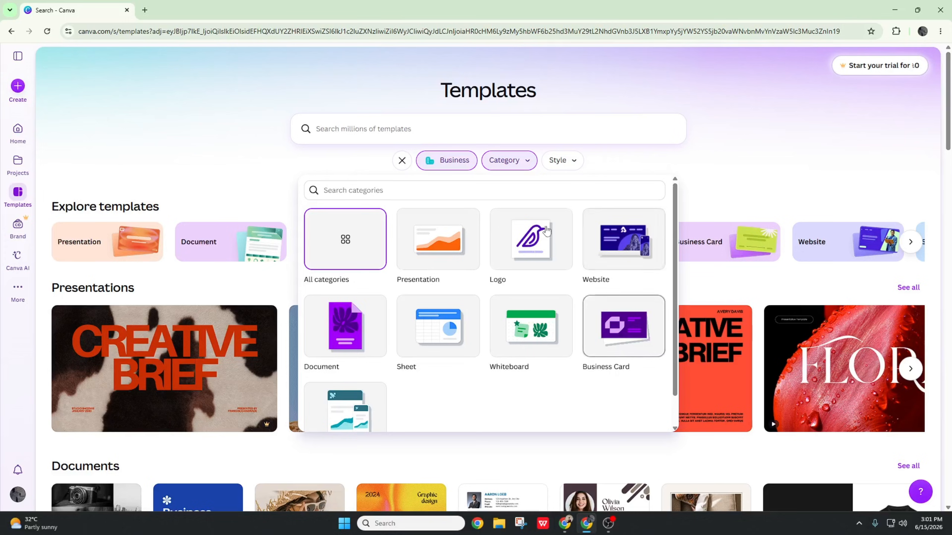
left_click(463, 187)
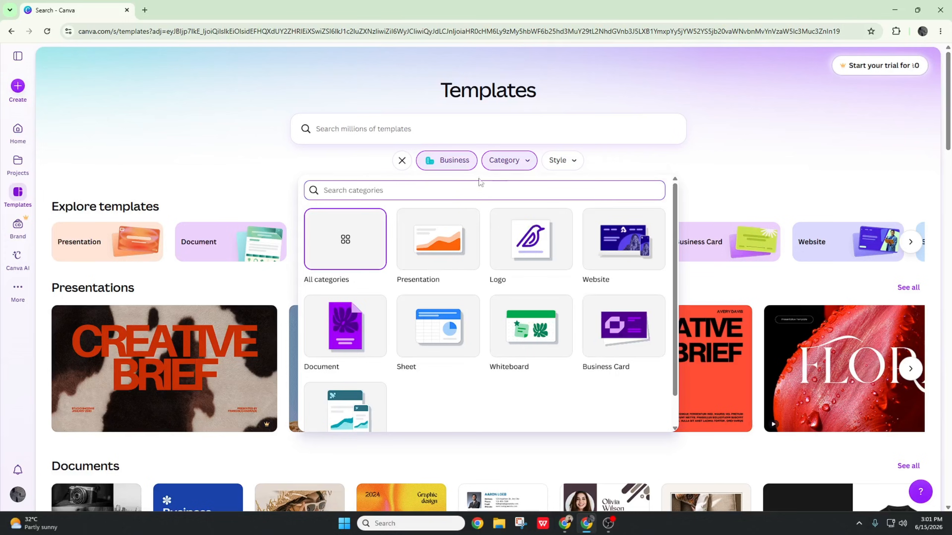
Look through the style options available for the Business templates without choosing one.
left_click(562, 160)
scroll(596, 298, "down", 1)
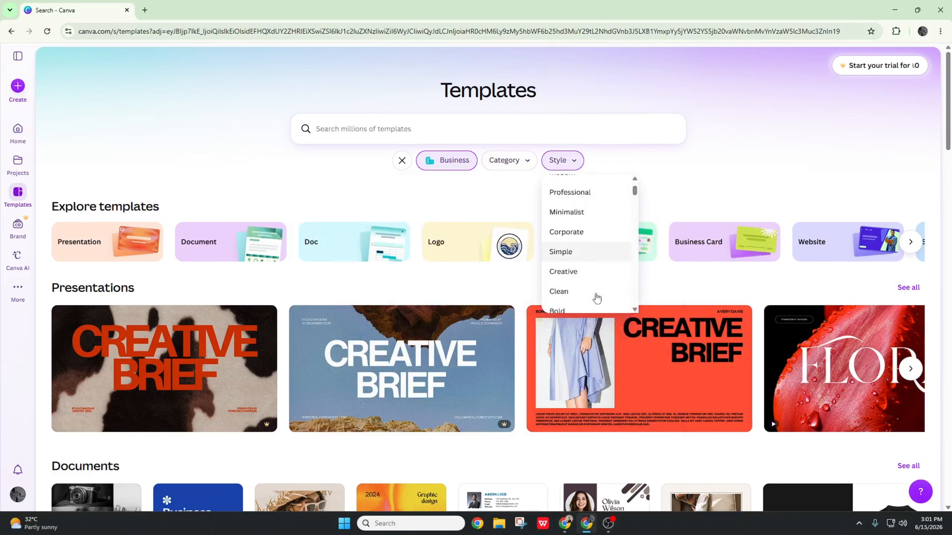
scroll(596, 298, "down", 10)
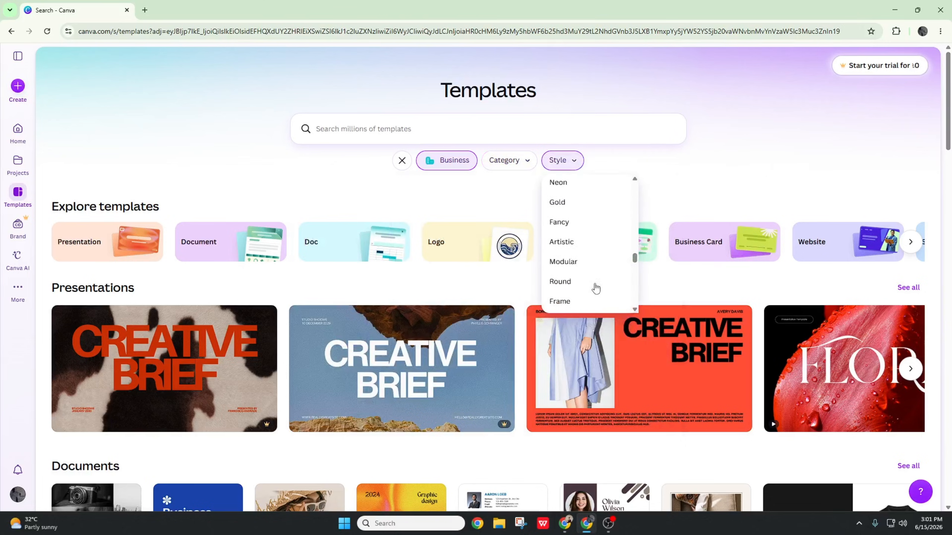
scroll(596, 287, "up", 3)
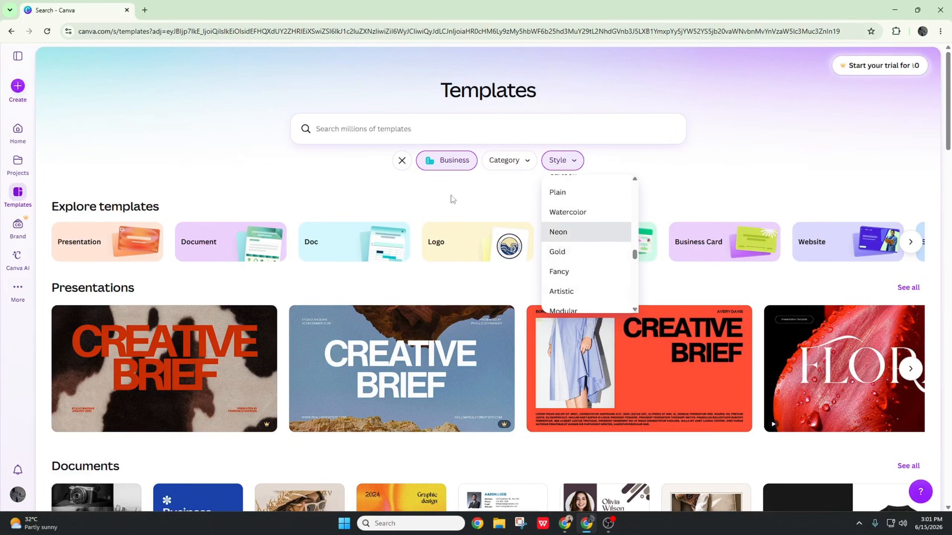
Clear the Business filter and show the Social media templates instead.
left_click(404, 161)
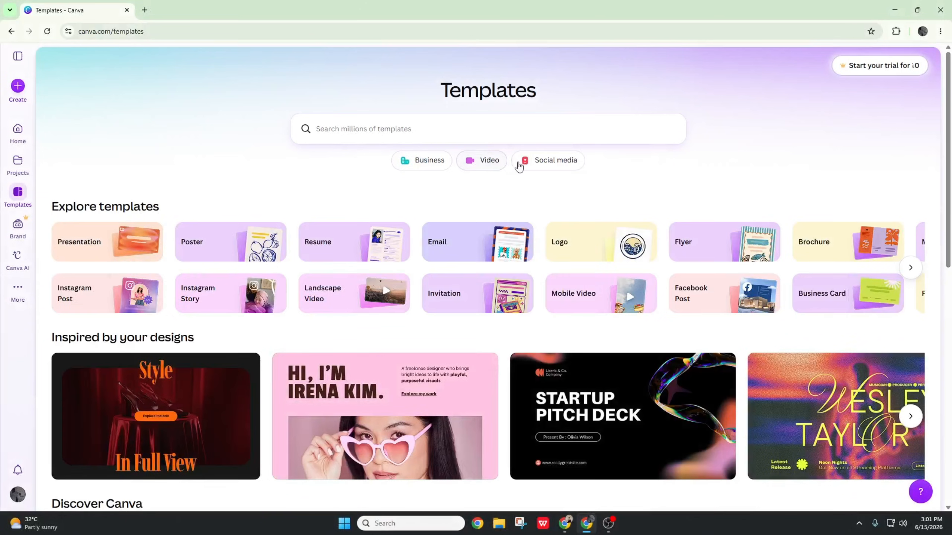
left_click(544, 161)
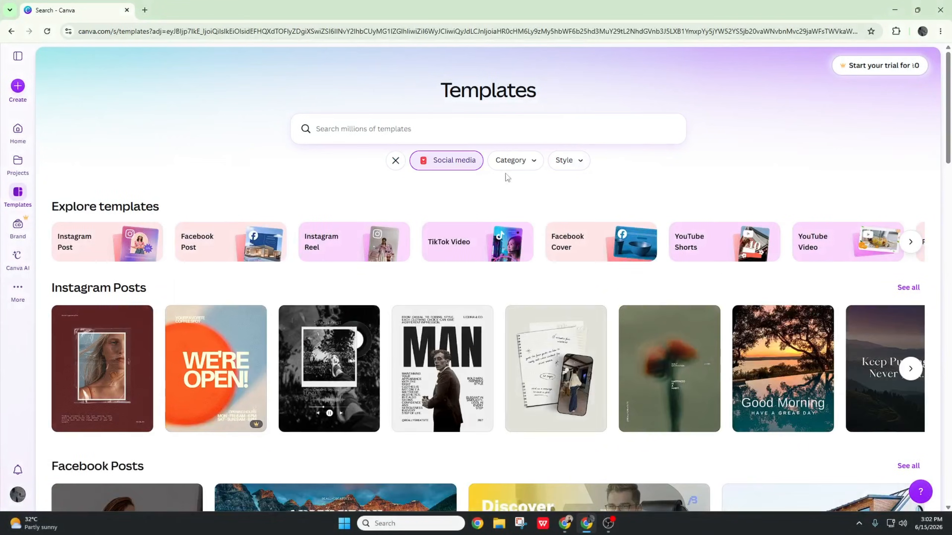
Narrow the Social media templates to the Your Story category.
left_click(519, 160)
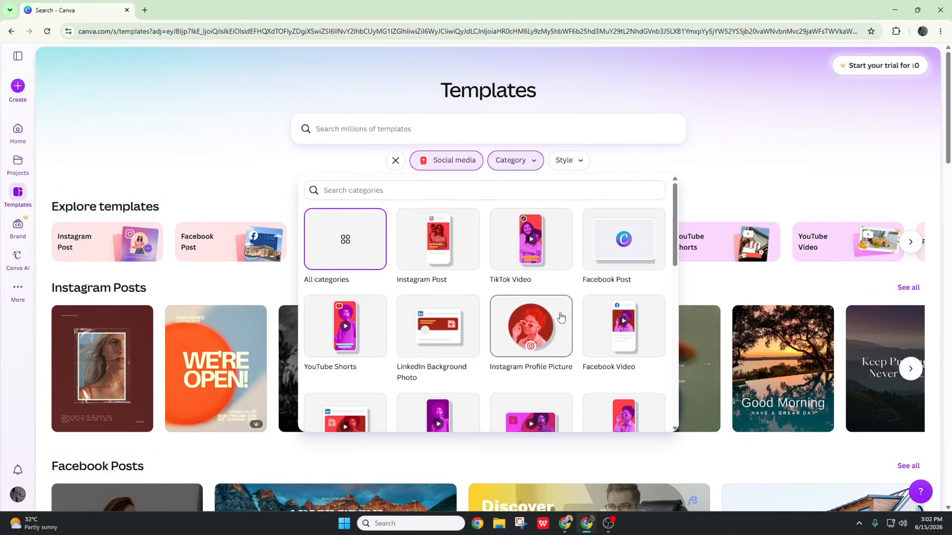
scroll(575, 340, "down", 5)
left_click(600, 292)
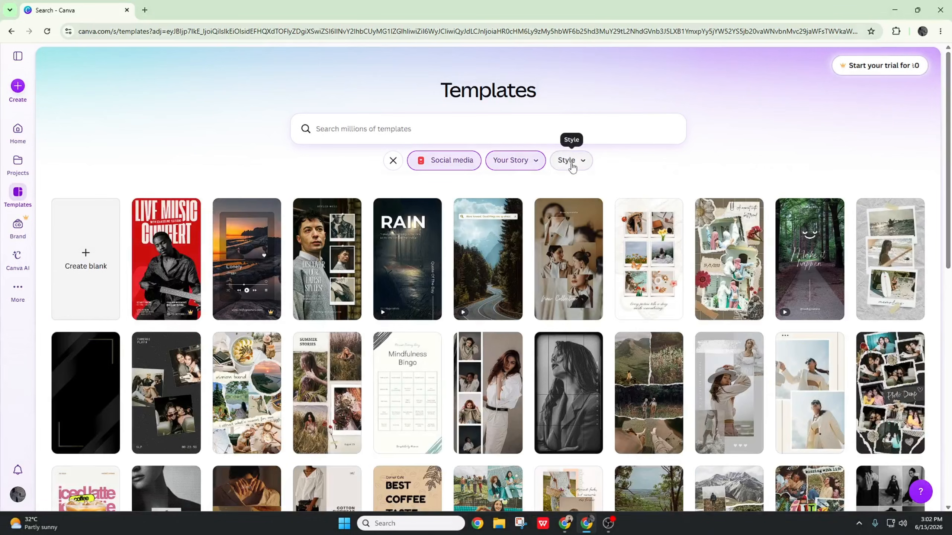
Look through the available styles for the Your Story templates and apply the Dark style.
left_click(571, 167)
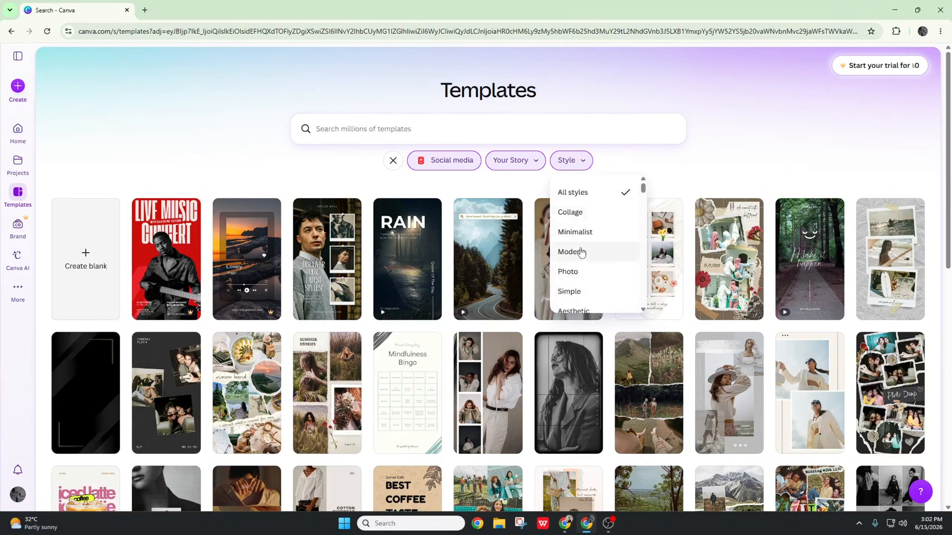
scroll(579, 250, "down", 3)
scroll(582, 249, "down", 5)
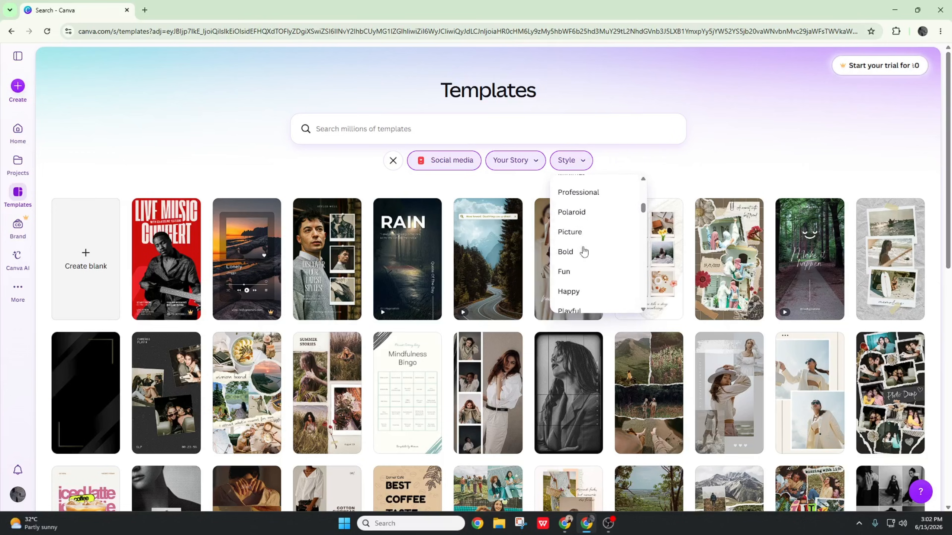
scroll(583, 251, "down", 3)
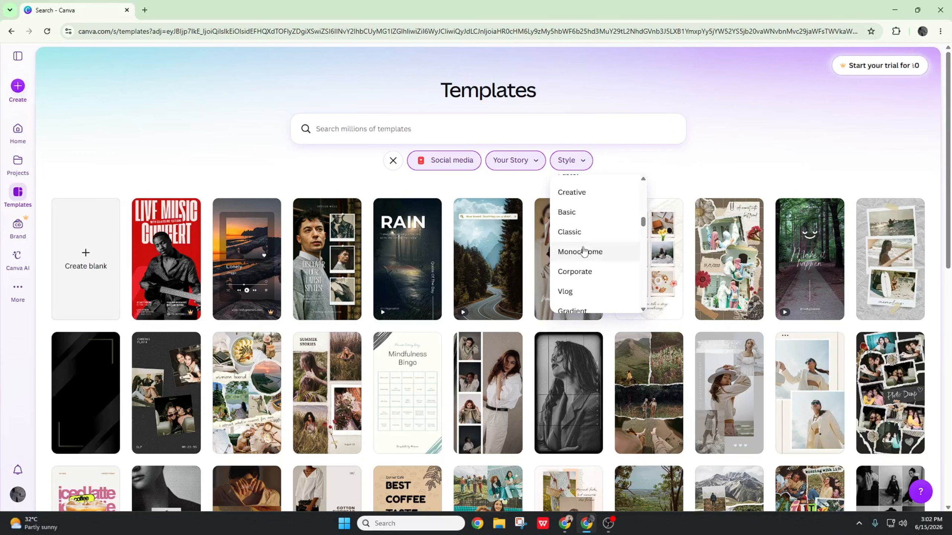
scroll(583, 252, "down", 5)
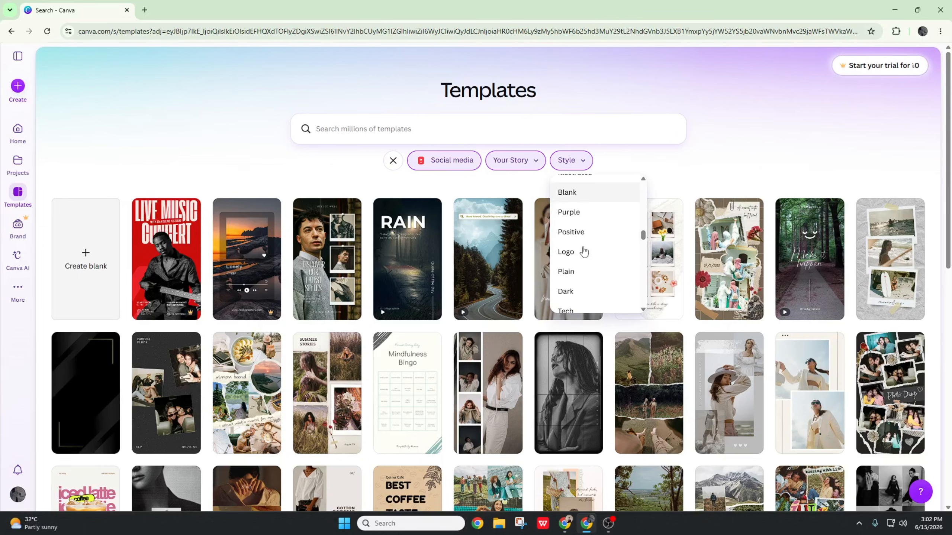
scroll(582, 249, "down", 3)
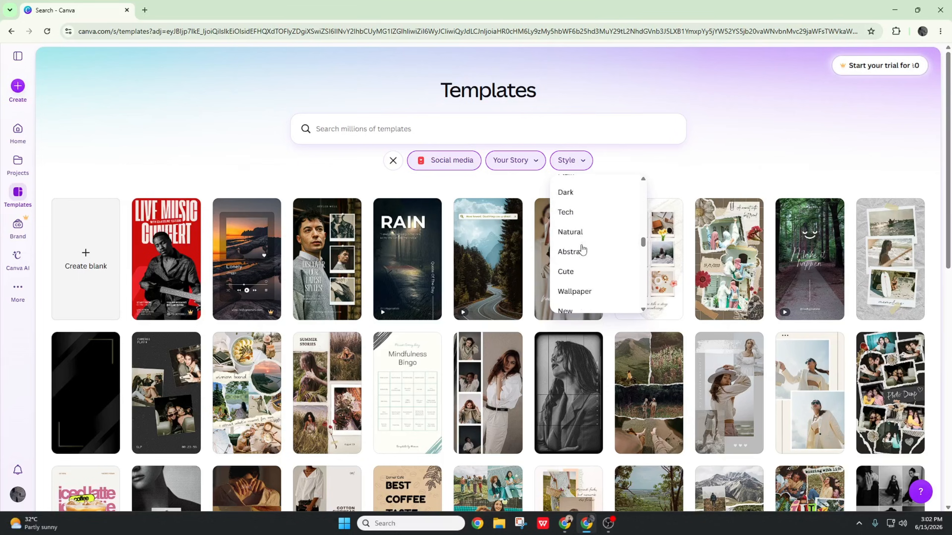
left_click(569, 200)
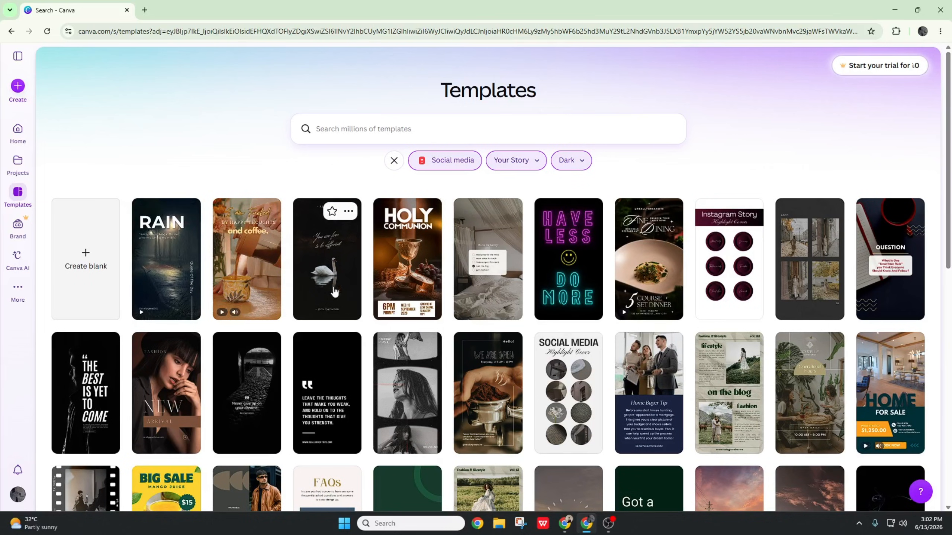
Look through the Dark style Your Story templates and return to the start of the results.
scroll(903, 293, "down", 4)
scroll(195, 278, "down", 4)
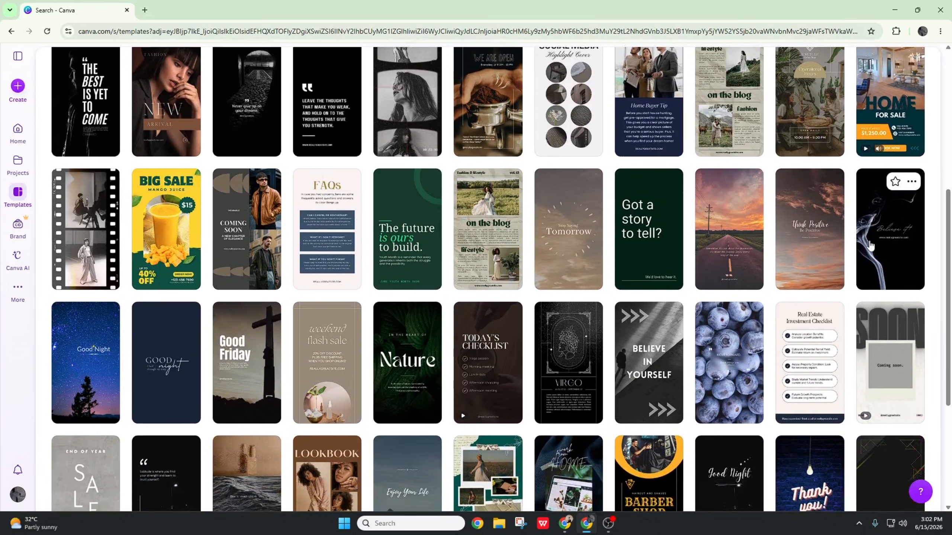
scroll(870, 245, "down", 3)
scroll(827, 254, "up", 10)
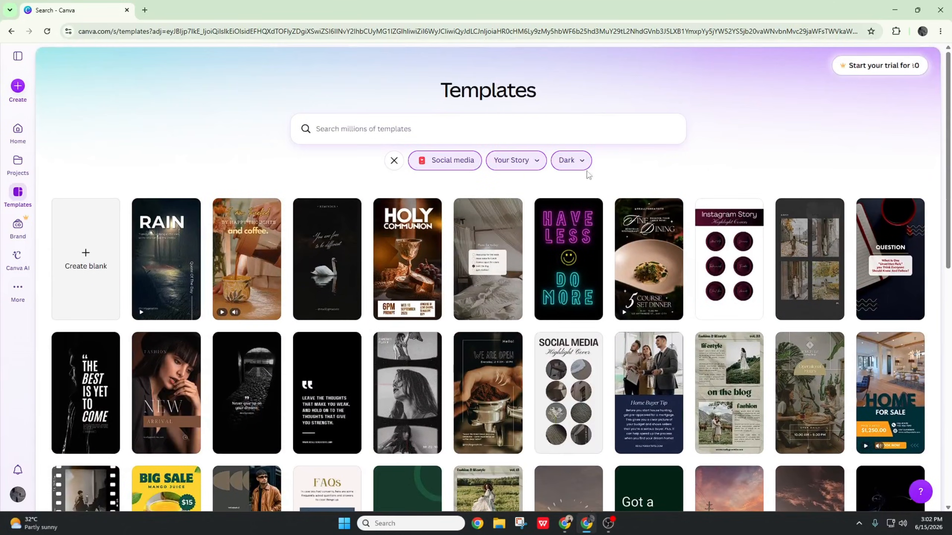
Change the style filter of the Your Story templates to Modern.
left_click(580, 161)
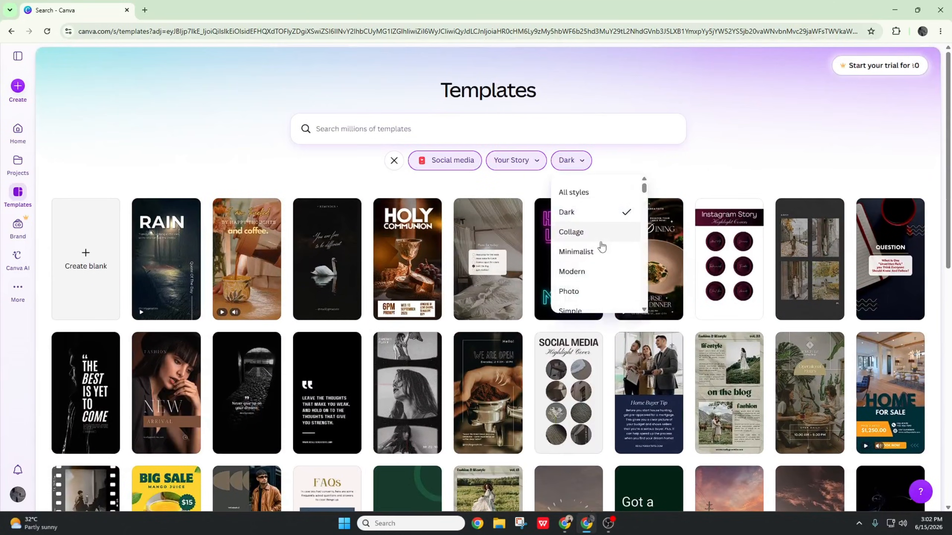
scroll(614, 228, "down", 2)
scroll(615, 263, "up", 2)
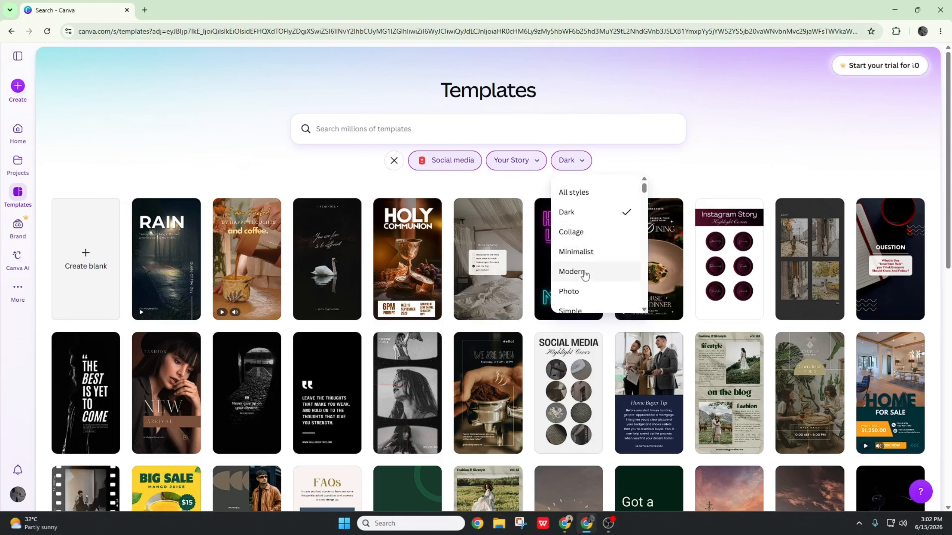
left_click(585, 273)
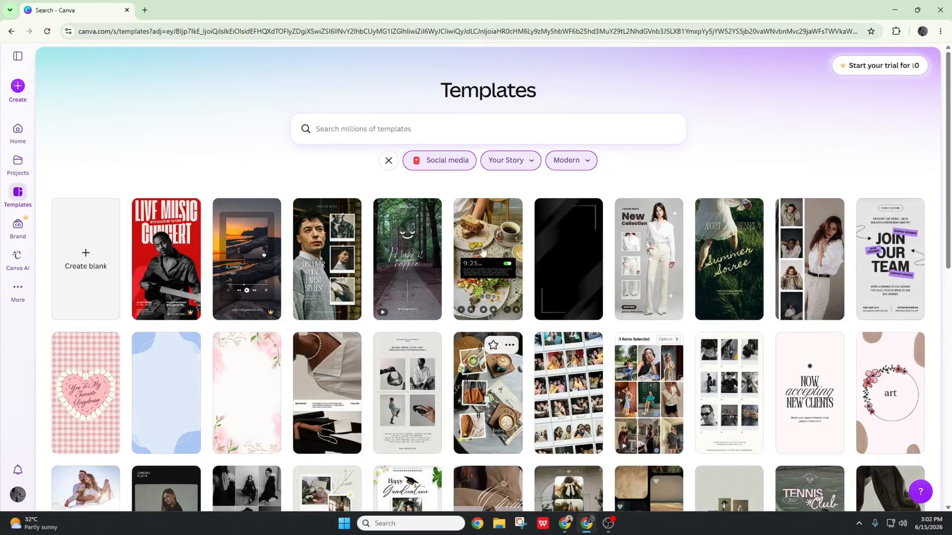
Clear all the template filters and look over the sections of the main Templates page.
left_click(389, 161)
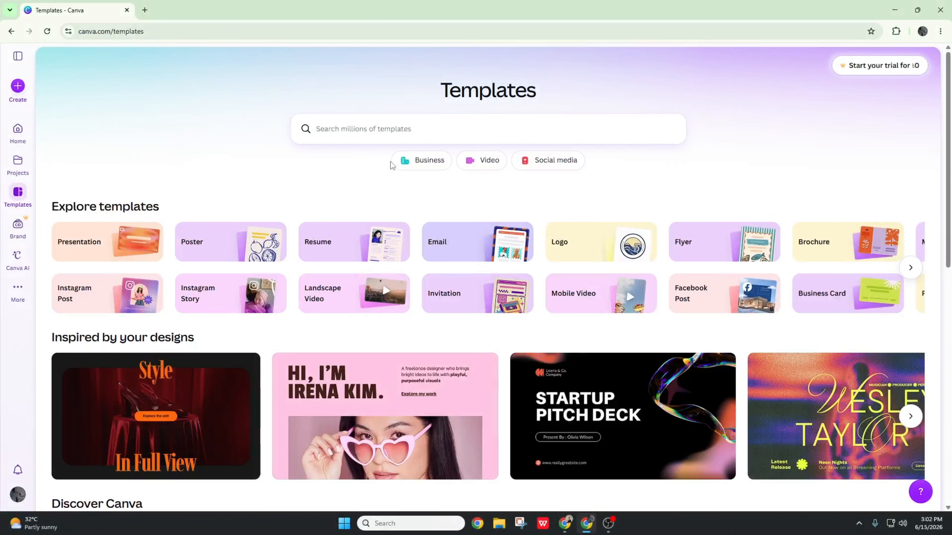
scroll(375, 244, "down", 4)
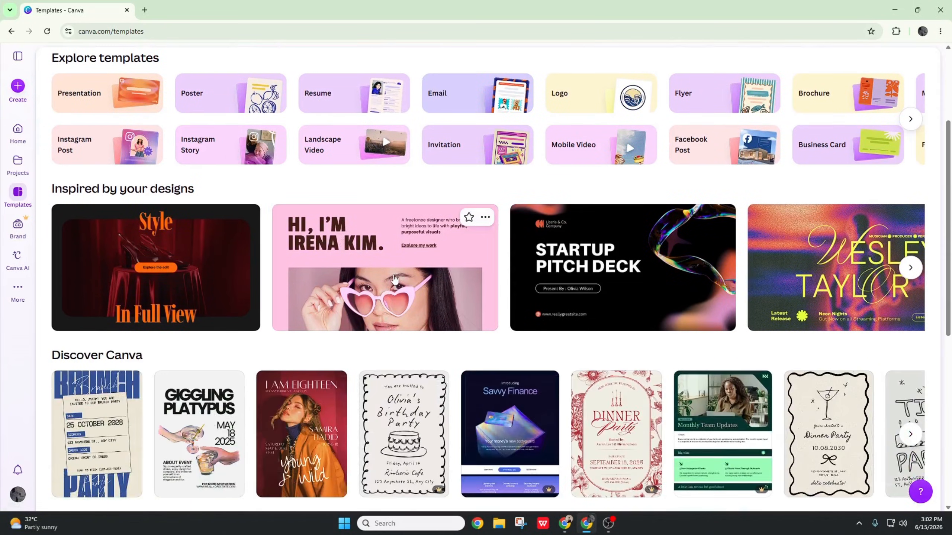
scroll(393, 278, "down", 1)
scroll(390, 277, "up", 4)
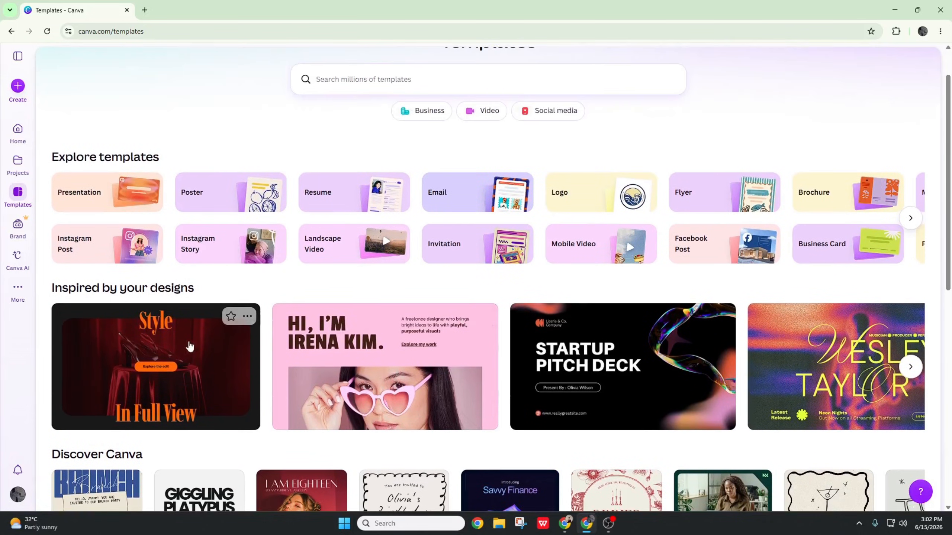
scroll(239, 358, "up", 1)
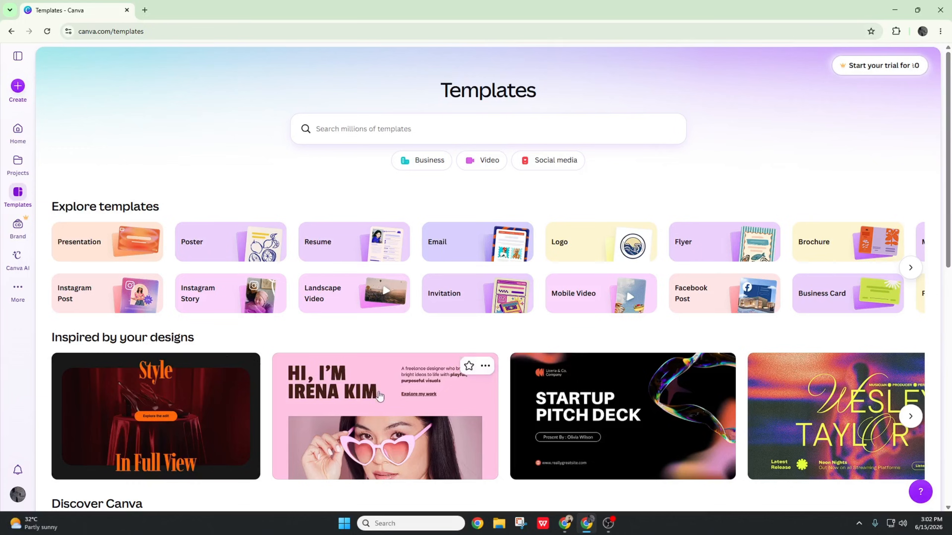
Search the templates for "youtube thimbnail".
left_click(395, 128)
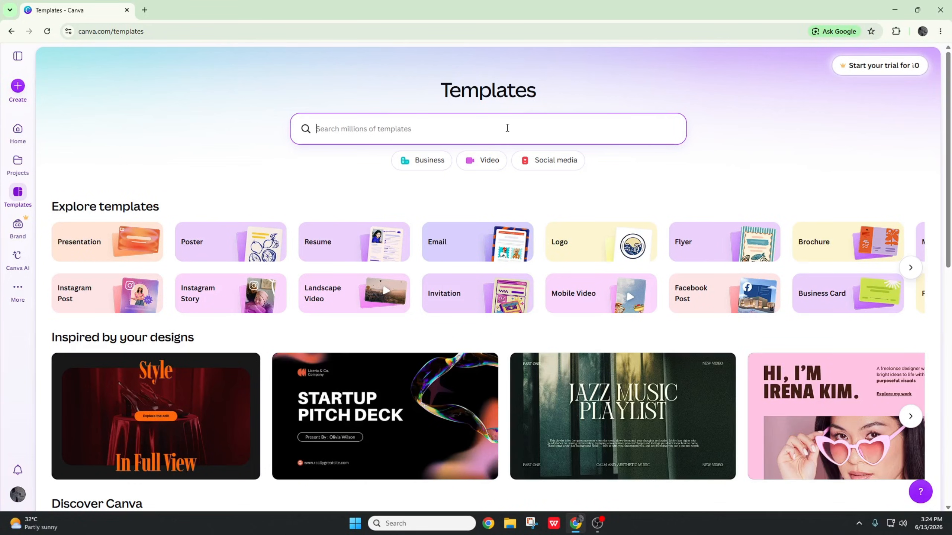
type("youtube thimbnail")
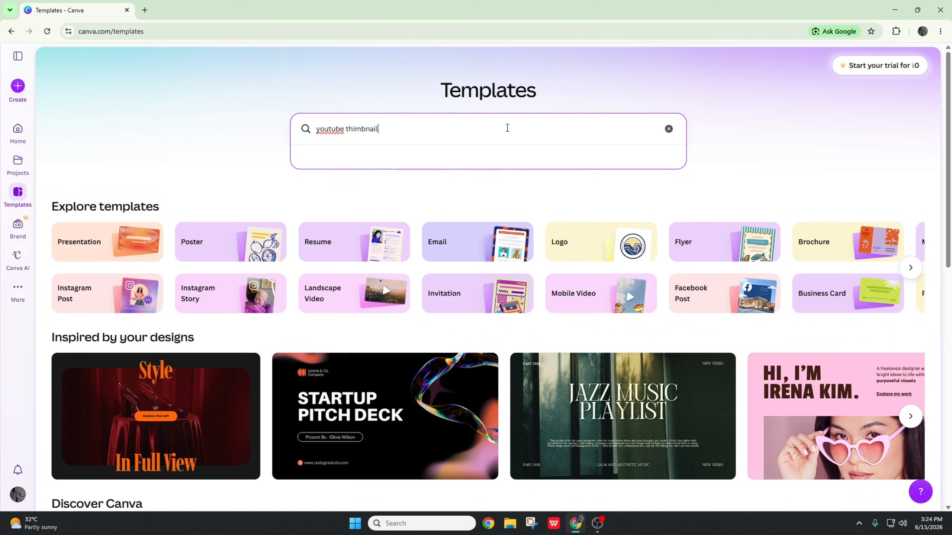
key("Return")
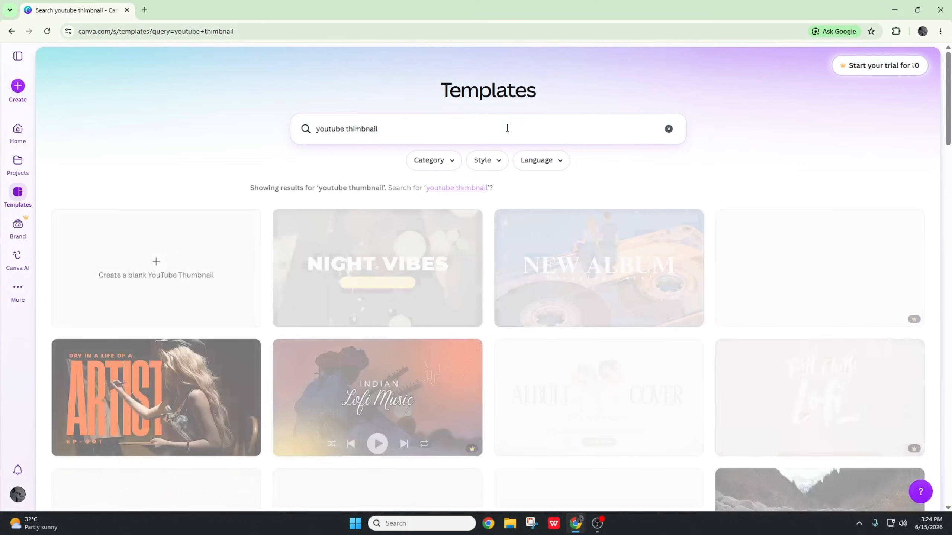
Choose the Orange Modern Artist YouTube Thumbnail template from the results and open it for customizing.
scroll(365, 285, "down", 5)
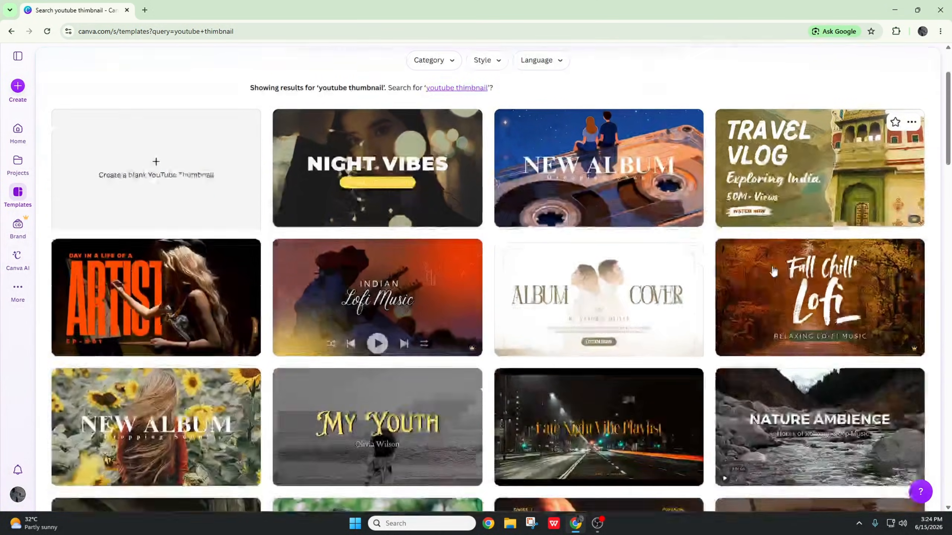
scroll(365, 284, "down", 1)
scroll(263, 225, "up", 1)
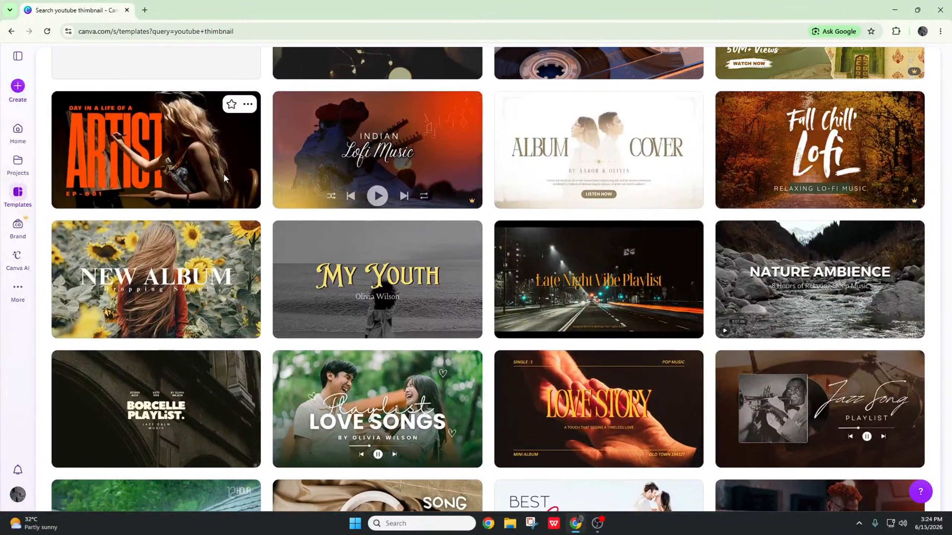
left_click(224, 174)
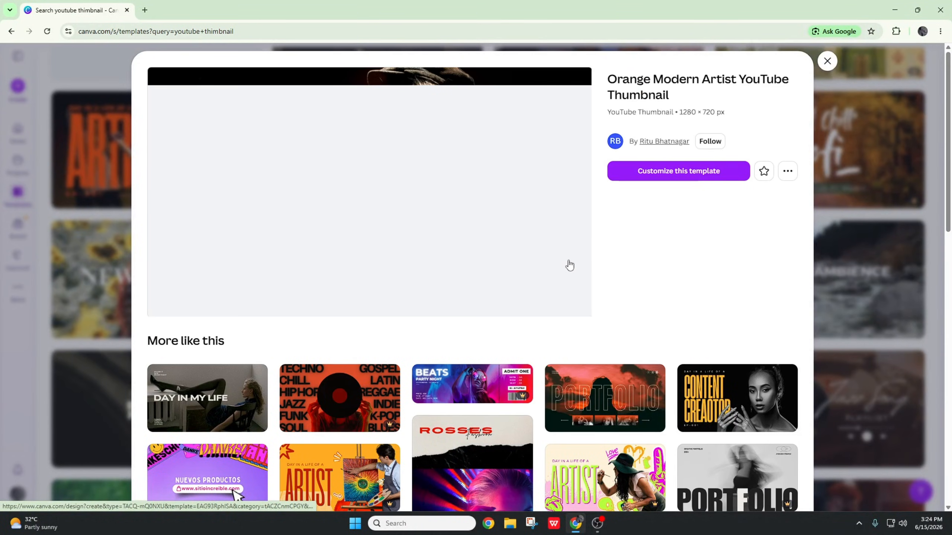
left_click(647, 172)
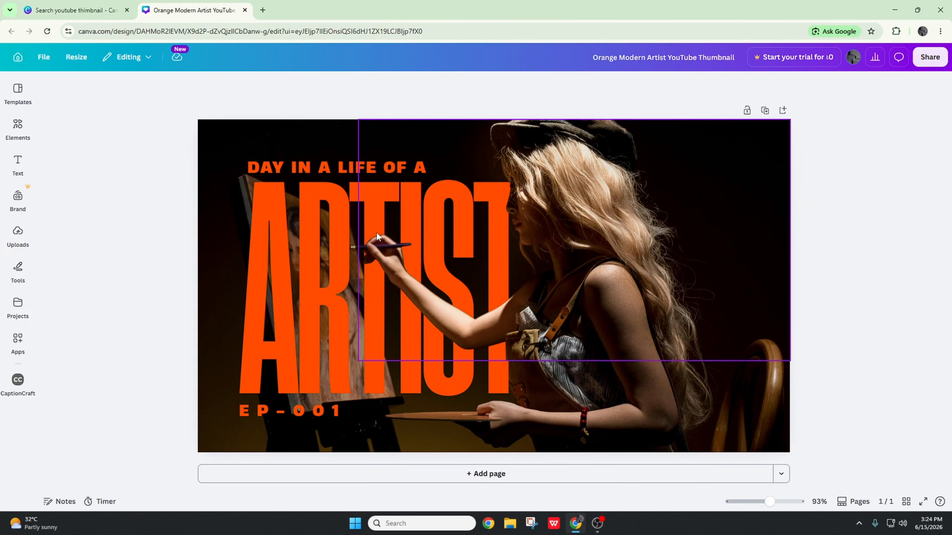
Return to the template's preview, star the Orange Modern Artist YouTube Thumbnail template and close the preview.
left_click(71, 10)
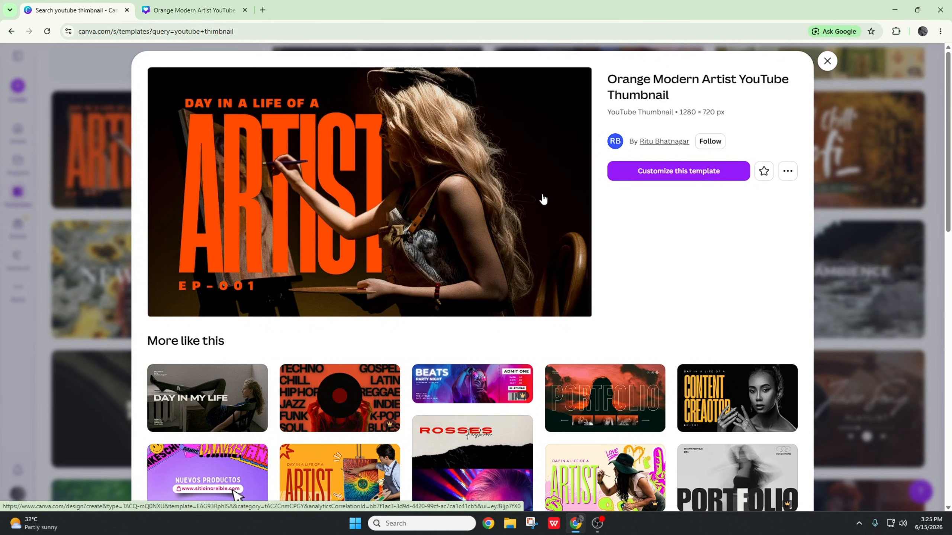
left_click(763, 171)
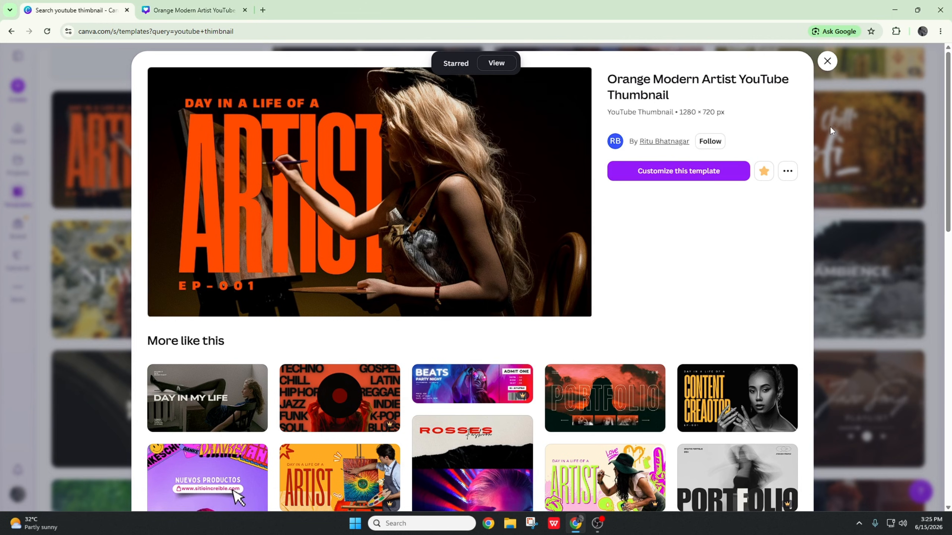
left_click(859, 155)
scroll(271, 170, "up", 5)
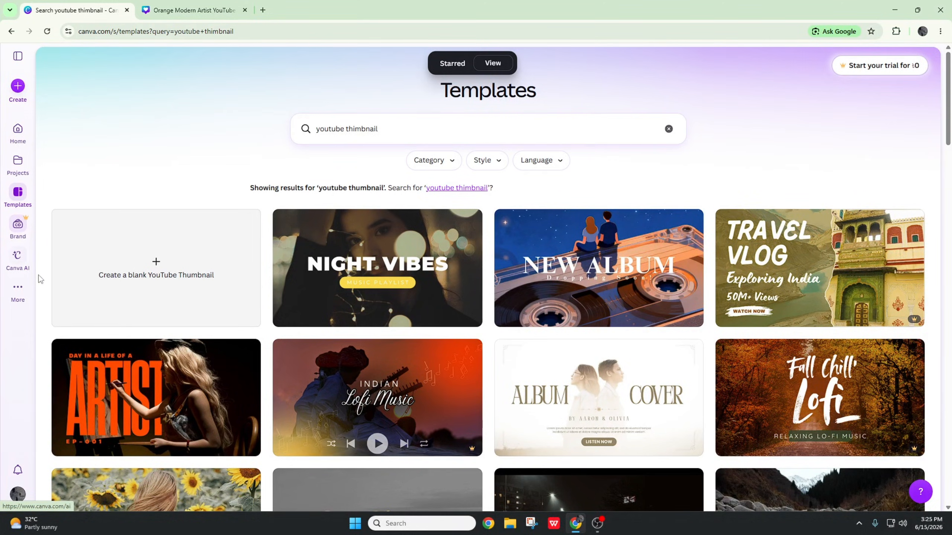
View the Brand Kit page and then Canva AI's idea prompt, closing the customized thumbnail's browser tab.
left_click(18, 227)
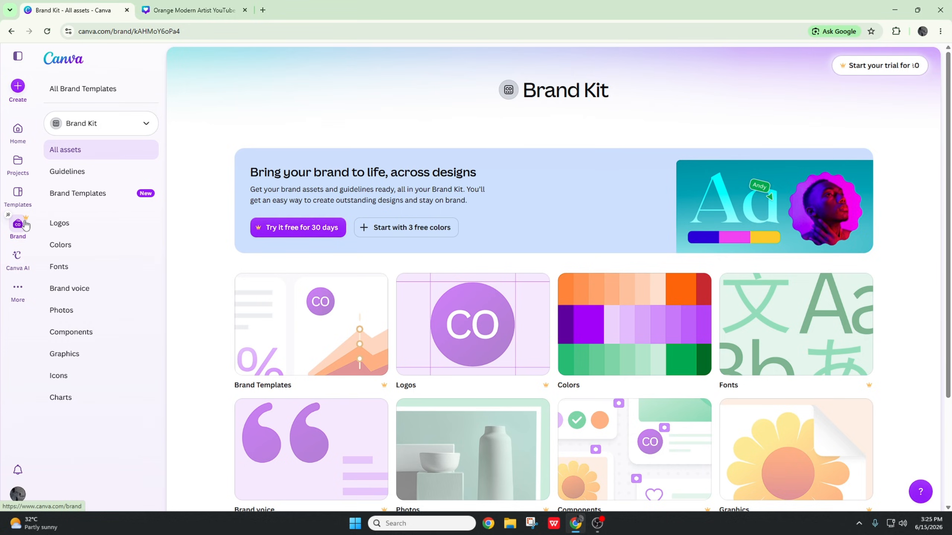
left_click(17, 258)
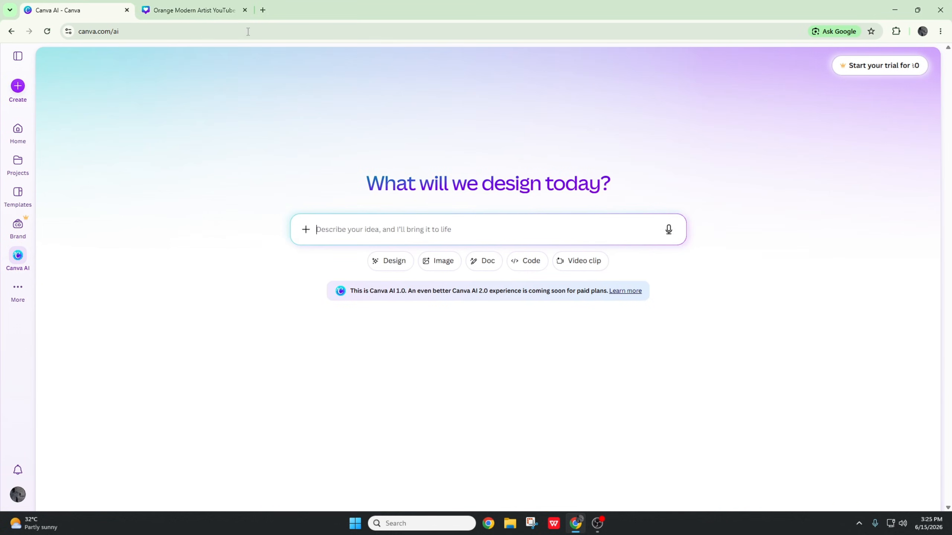
left_click(244, 10)
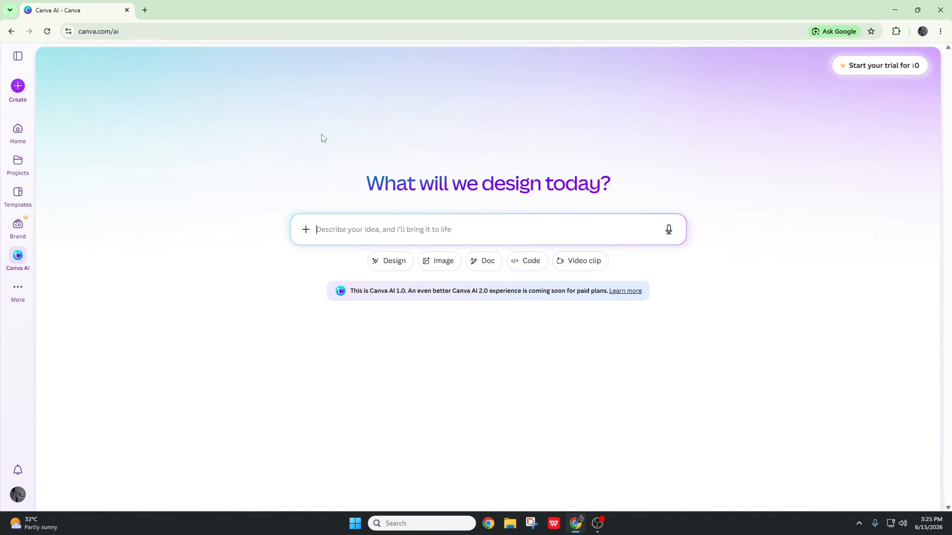
left_click(382, 229)
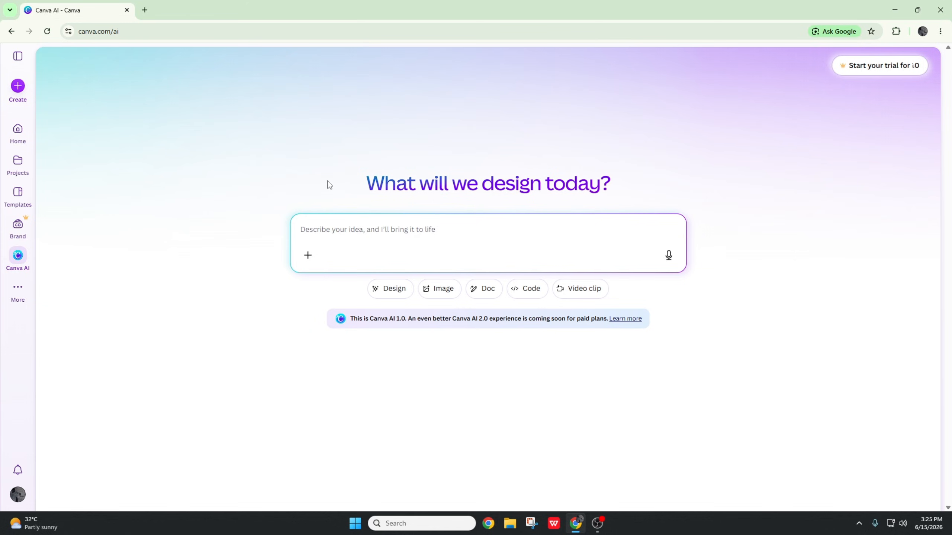
Switch to ChatGPT in a new browser tab and submit the prompt "create a logo for my cat brand".
left_click(145, 10)
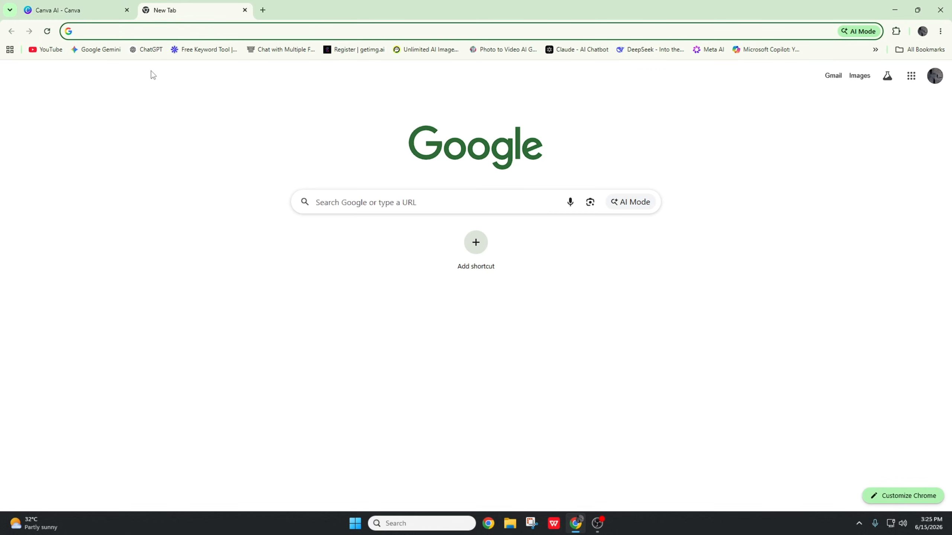
left_click(145, 49)
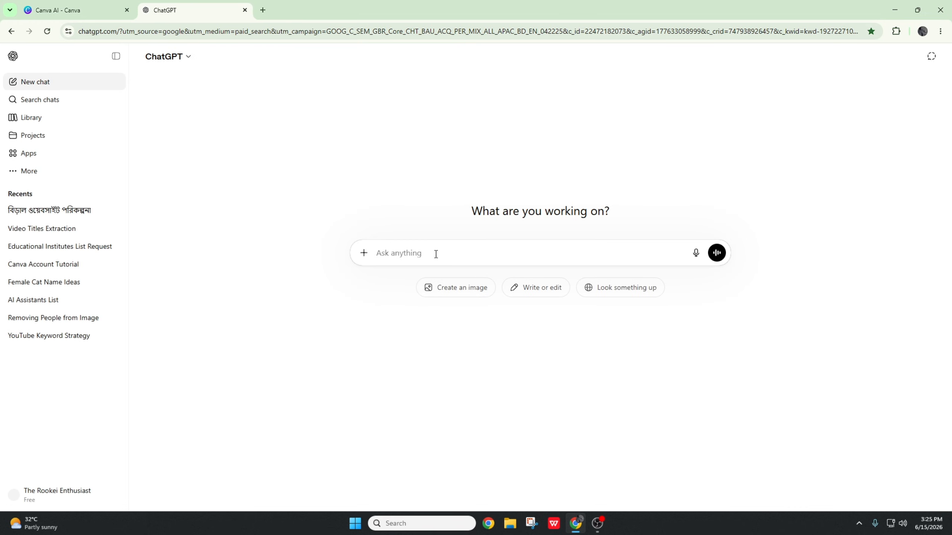
type("create a logo")
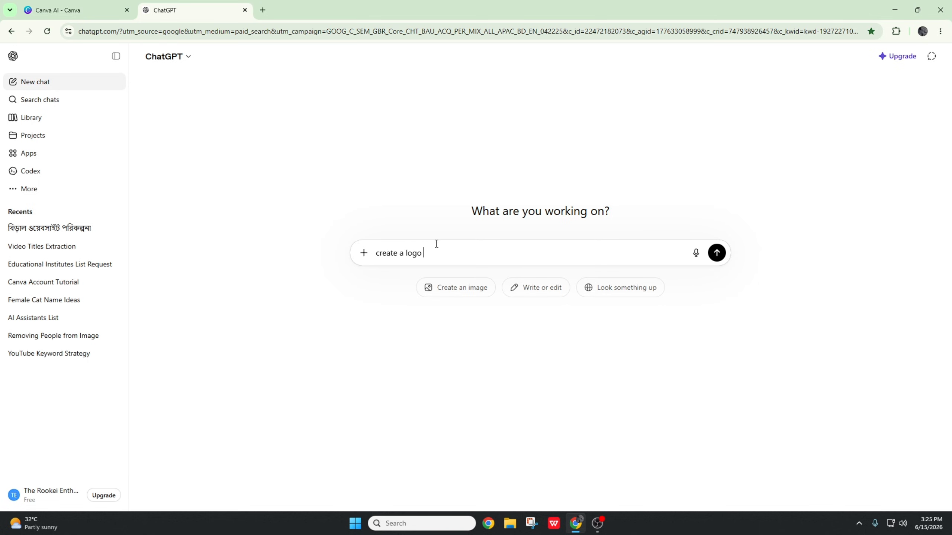
type(" for a")
type("my cat brand")
key("Return")
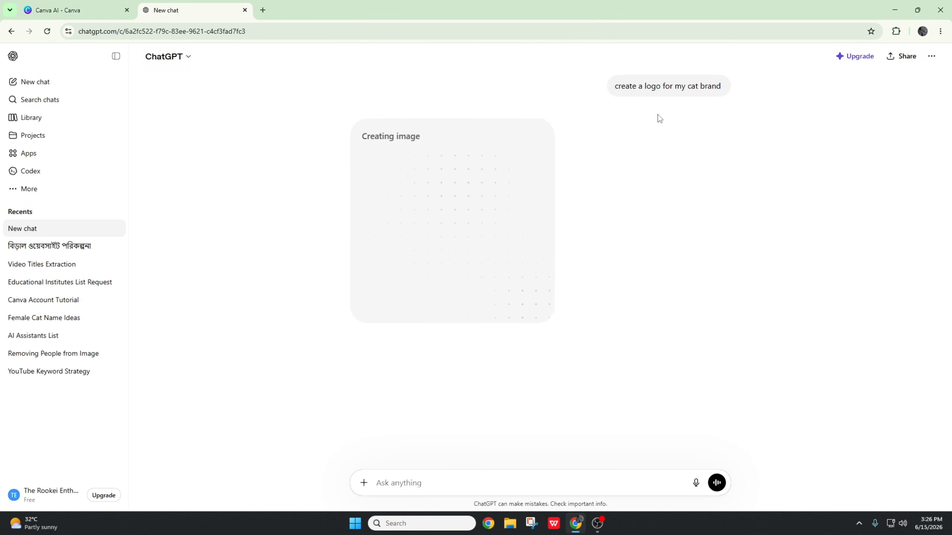
Copy the prompt "create a logo for my cat brand" from the ChatGPT conversation and submit it to Canva AI.
triple_click(655, 87)
key("ctrl+c")
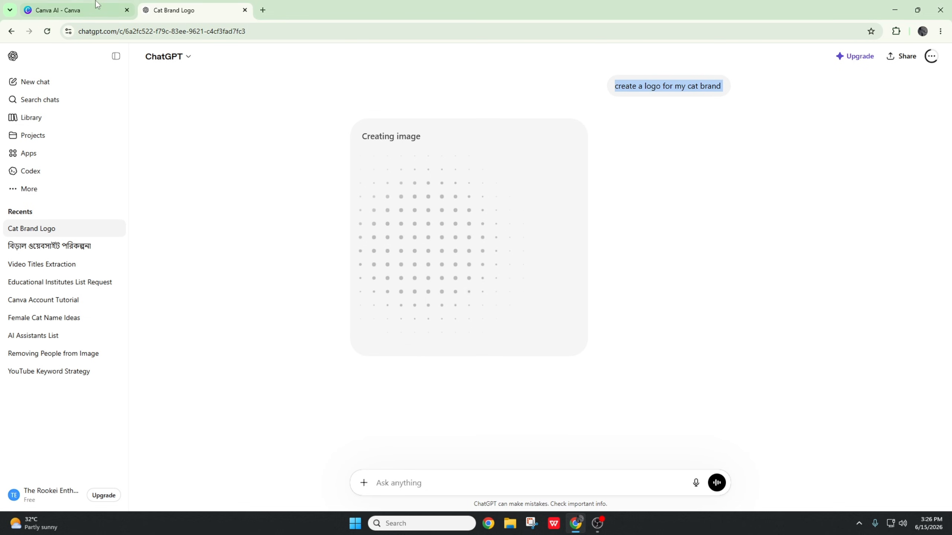
left_click(75, 10)
key("ctrl+v")
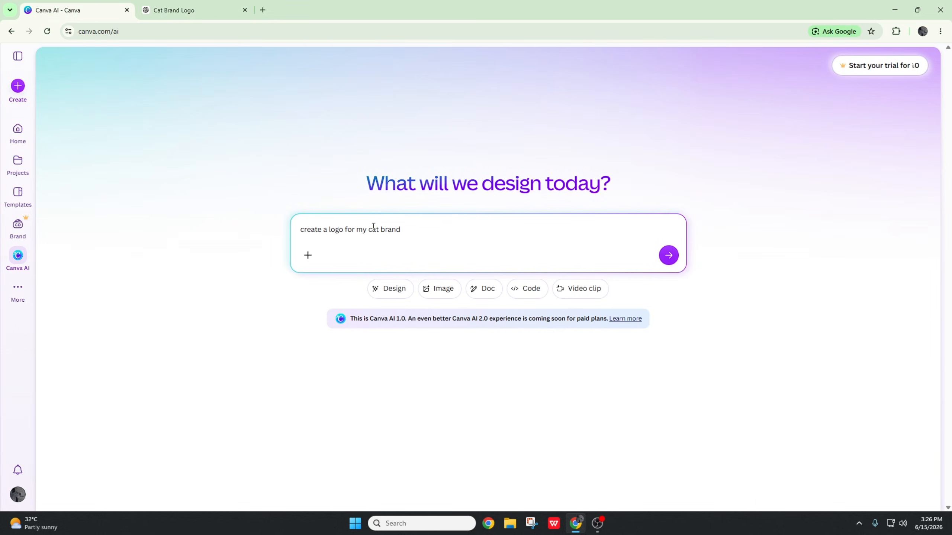
key("Return")
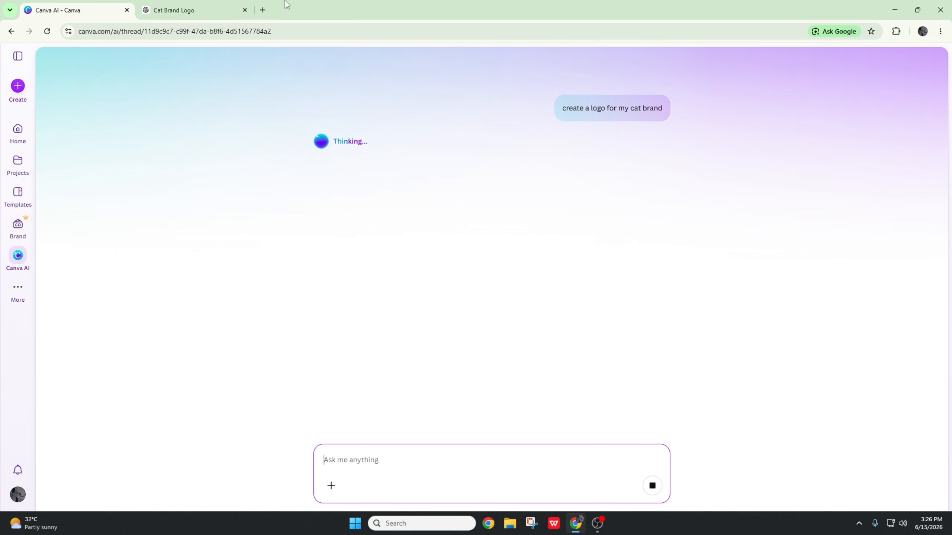
Check on ChatGPT's image progress, then answer Canva AI's brand name question with "catto".
left_click(180, 10)
left_click(104, 8)
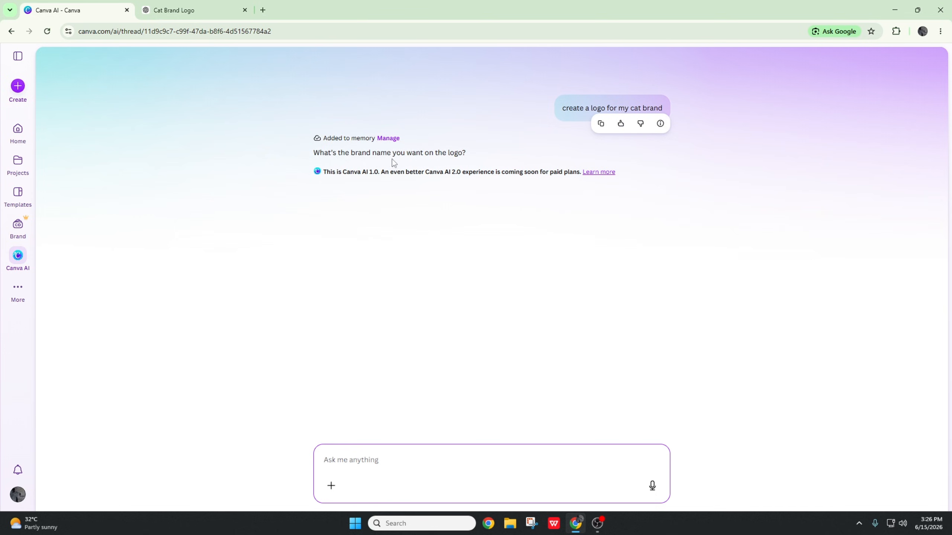
type("catto")
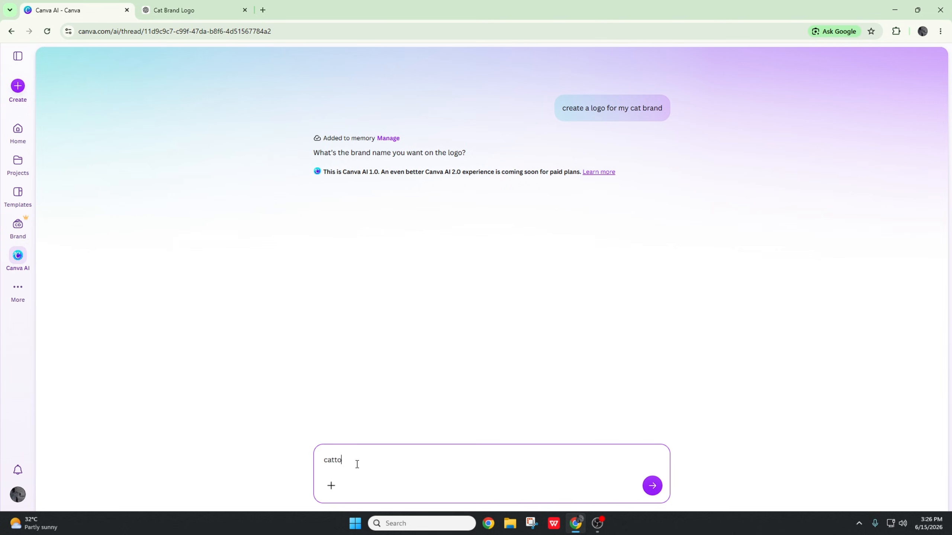
key("Return")
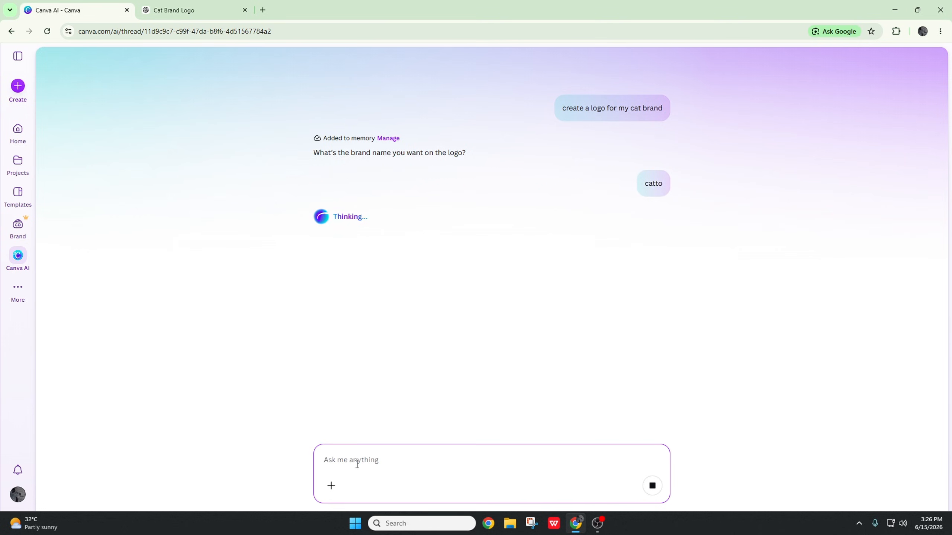
Compare the logo generation in ChatGPT and Canva AI by alternating between their browser tabs.
left_click(168, 4)
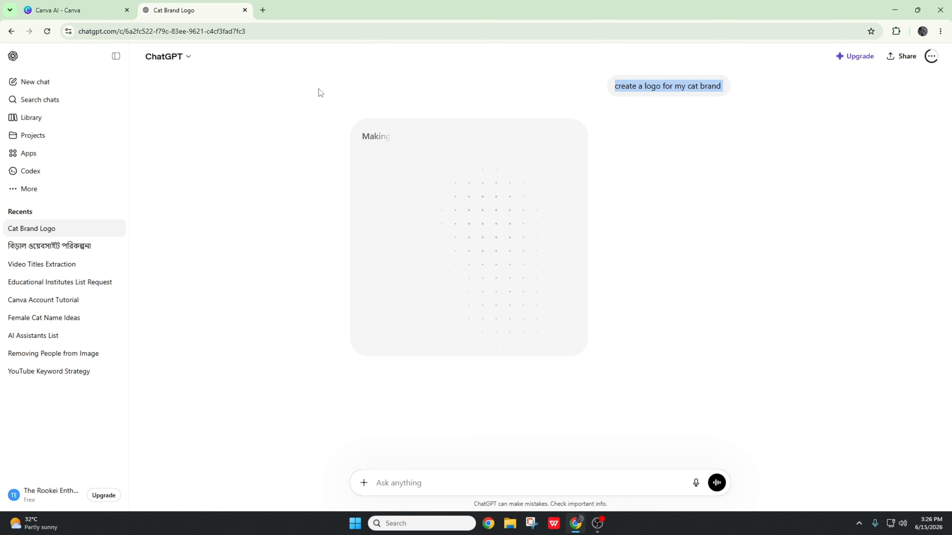
left_click(112, 11)
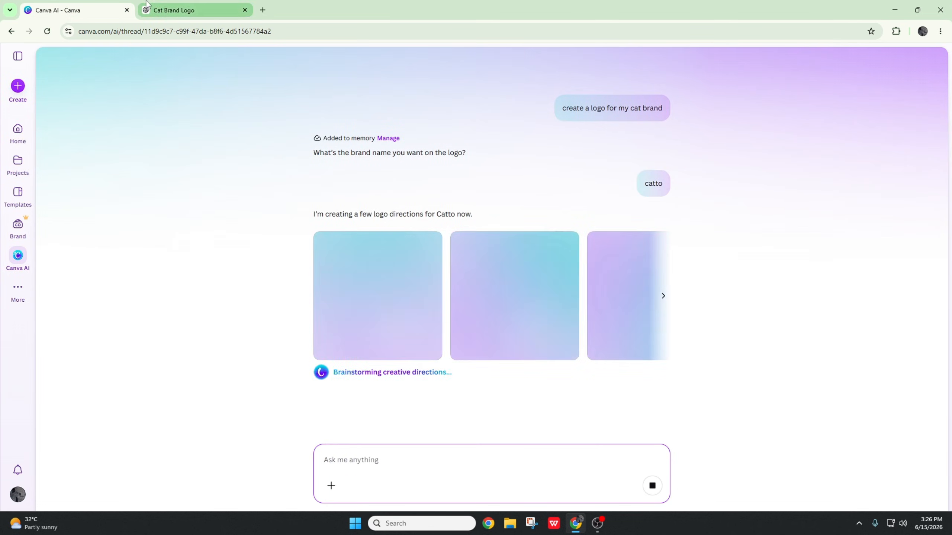
key("ctrl+Tab")
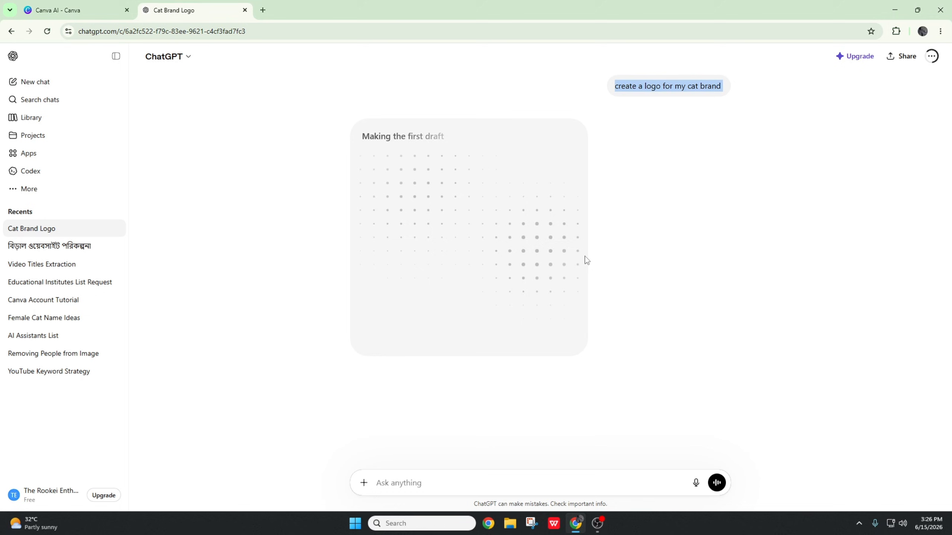
left_click(120, 5)
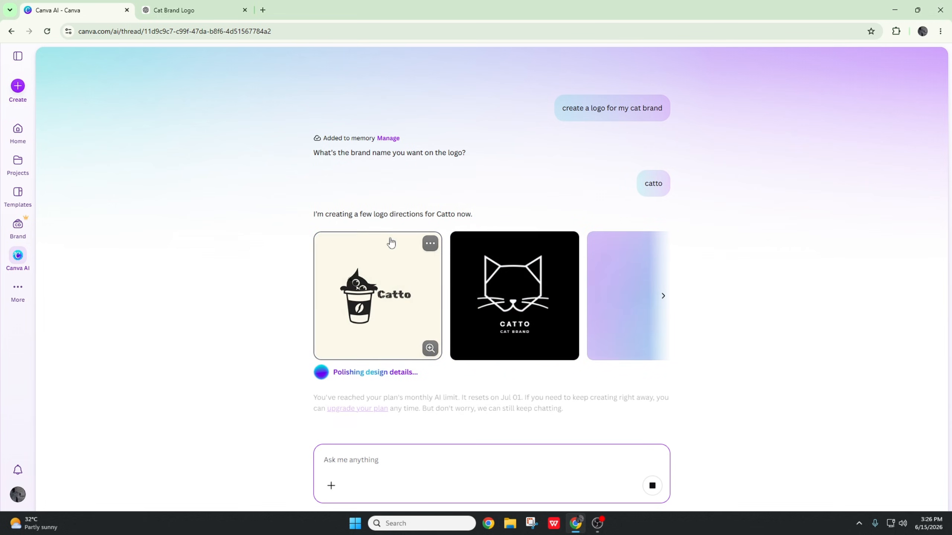
left_click(195, 10)
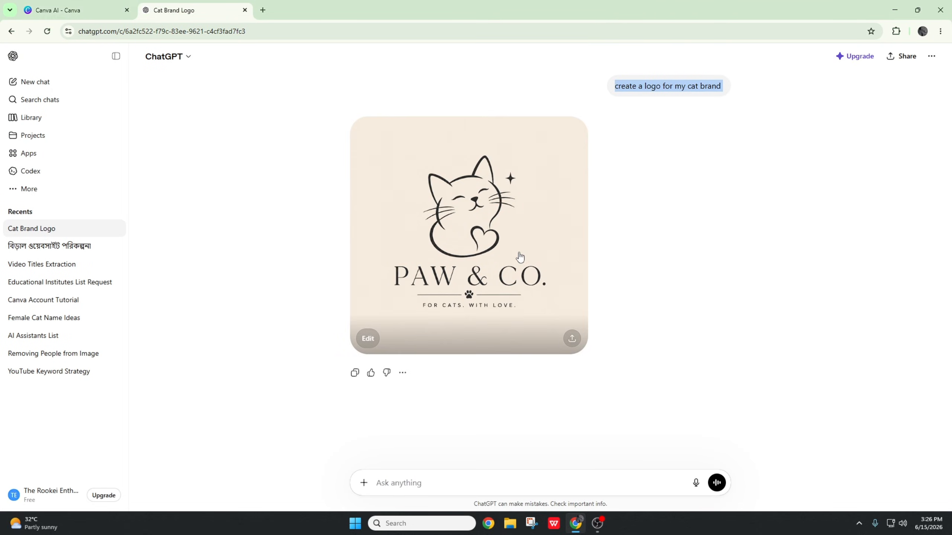
Open ChatGPT's generated cat logo for editing, try marking the letter P as a selection, undo it and cancel the selection.
left_click(367, 346)
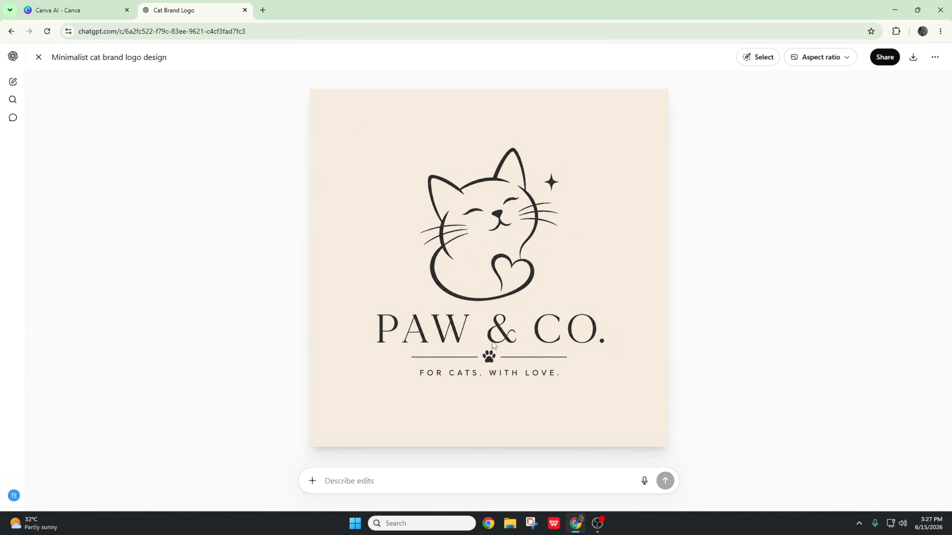
left_click(756, 62)
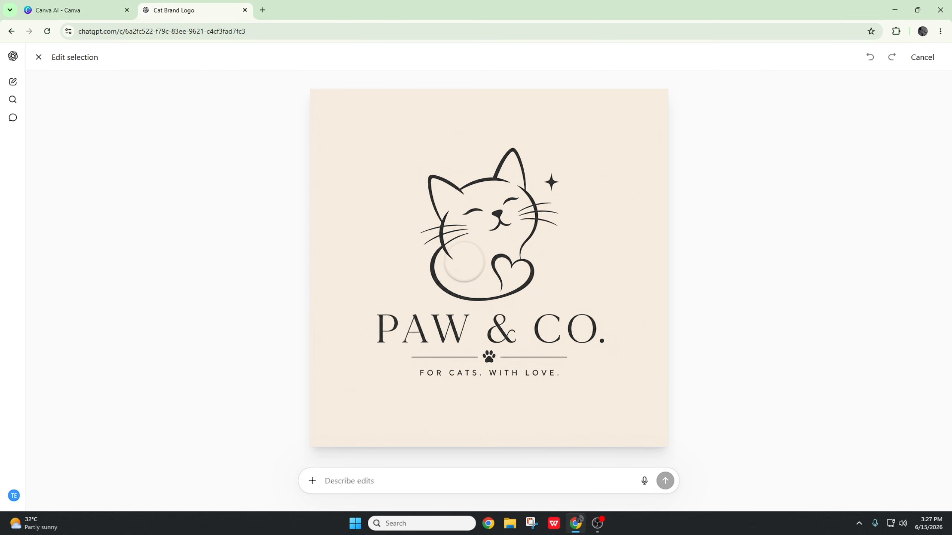
left_click_drag(390, 319, 378, 339)
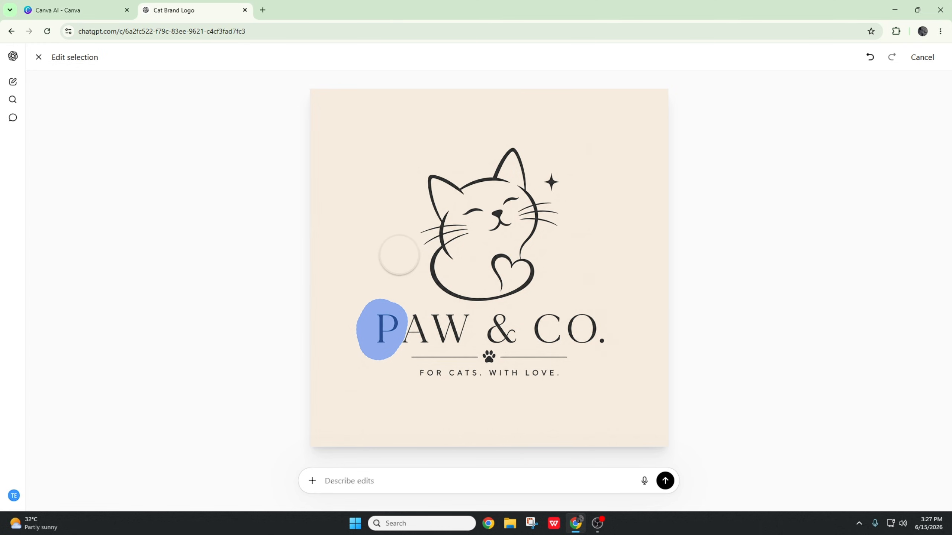
left_click(867, 64)
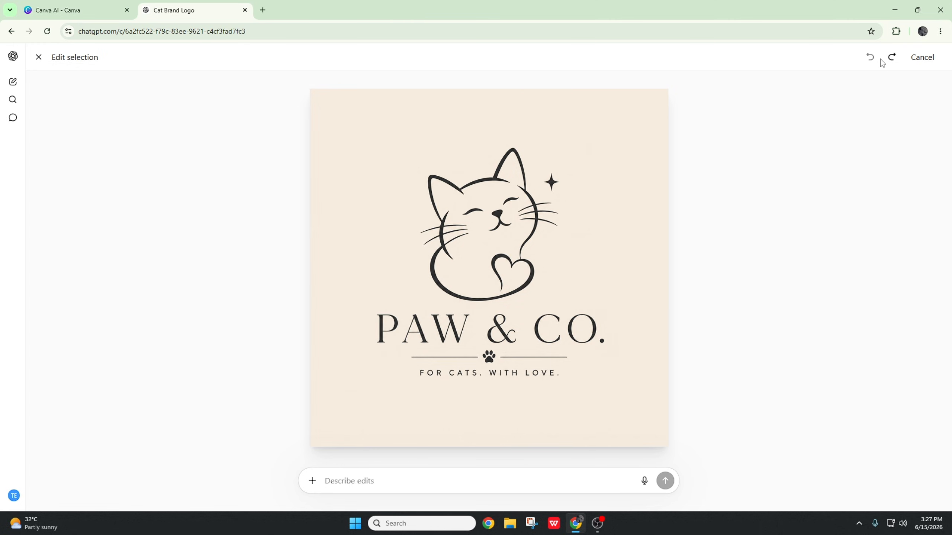
left_click(922, 57)
View the aspect ratio options for the logo image and leave the reopened selection mode.
left_click(835, 63)
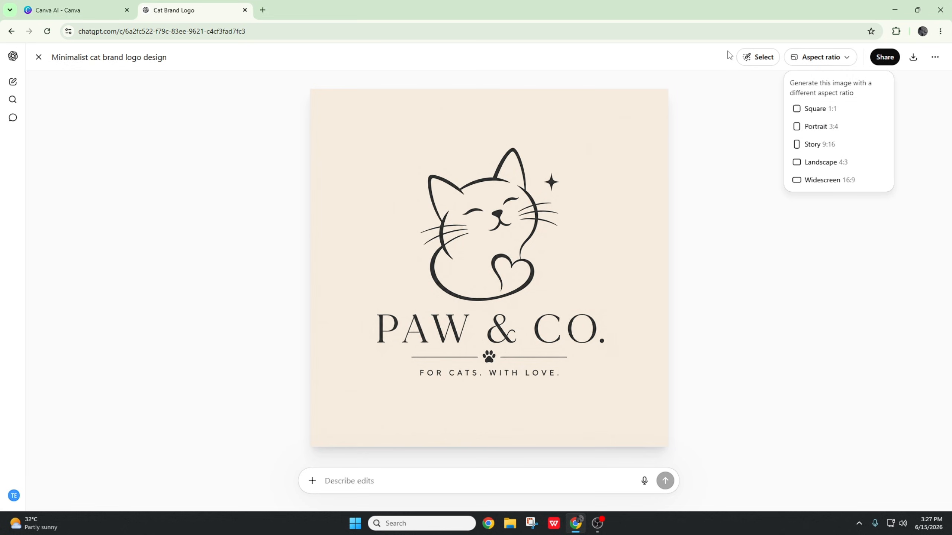
left_click(739, 58)
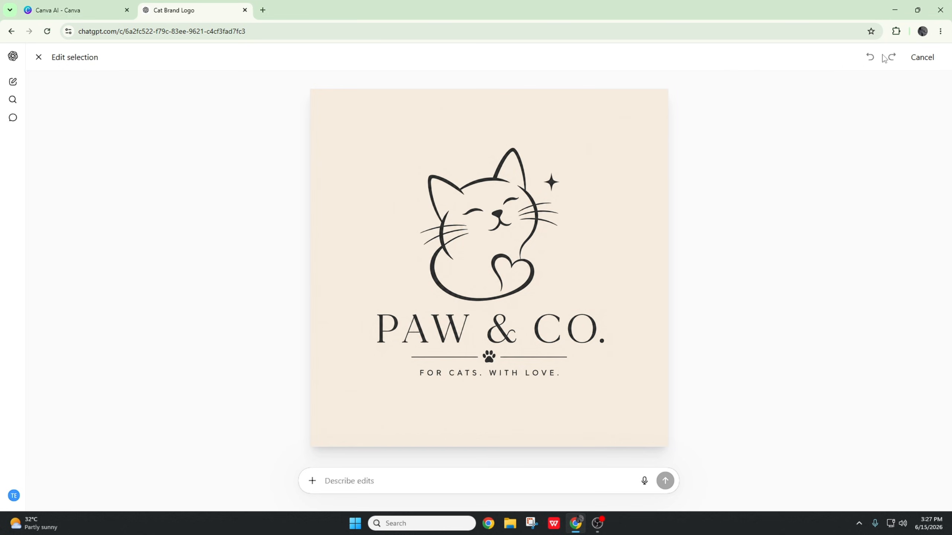
left_click(921, 57)
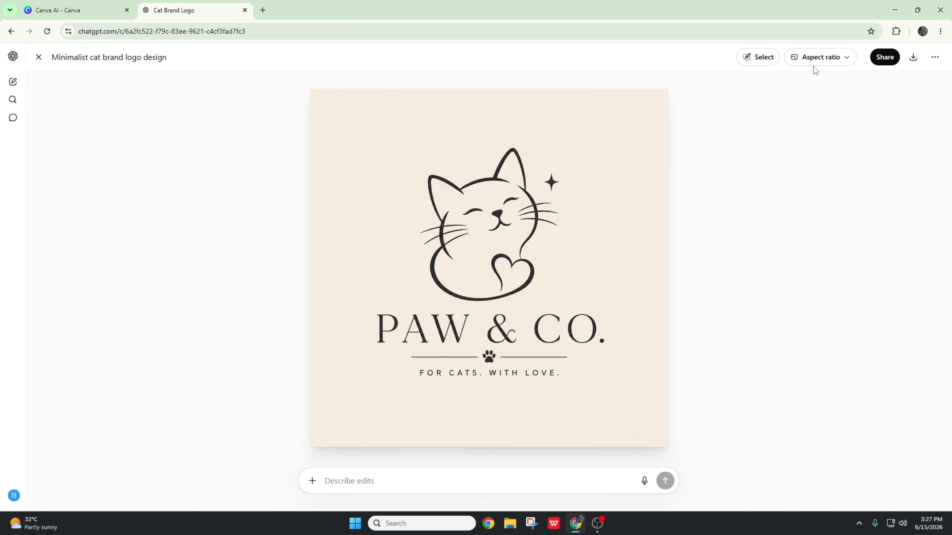
Mark the whole "PAW & CO." text on the ChatGPT logo as the area to edit and activate the edit description.
left_click(776, 62)
mouse_move(380, 332)
left_mouse_down()
mouse_move(416, 331)
mouse_move(399, 336)
mouse_move(457, 321)
mouse_move(432, 335)
mouse_move(596, 327)
mouse_move(540, 342)
left_mouse_up()
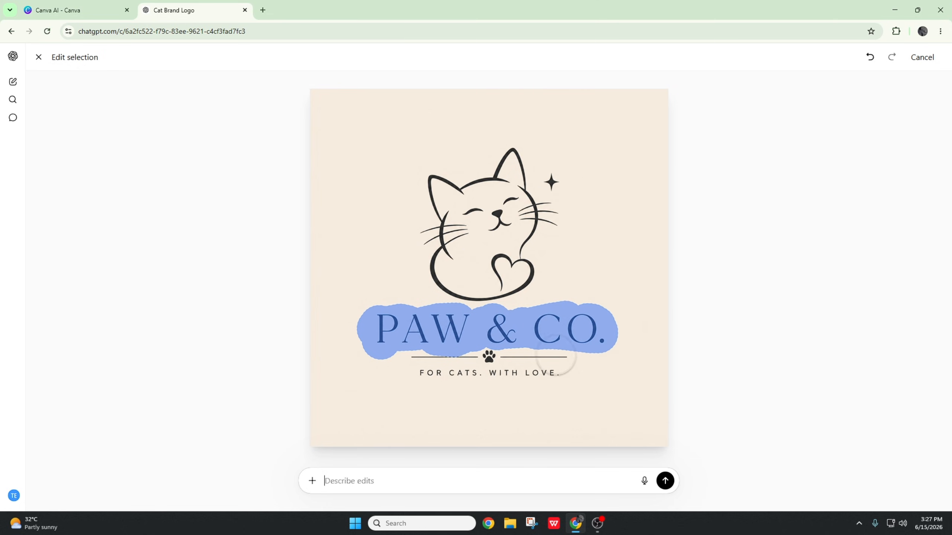
left_click(412, 475)
Switch to Canva AI and open the first Catto logo, with the cat in a coffee cup, in the Canva editor.
left_click(87, 4)
left_click(414, 298)
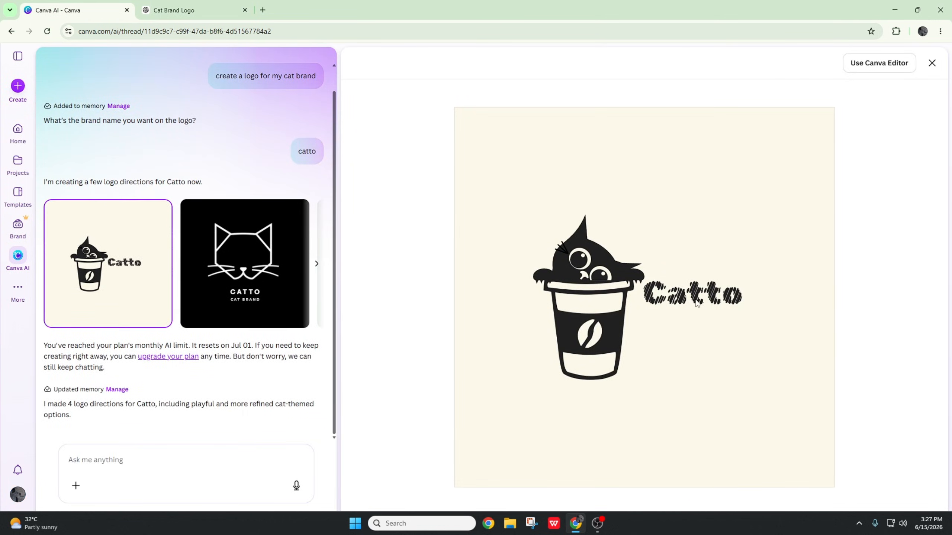
left_click(879, 63)
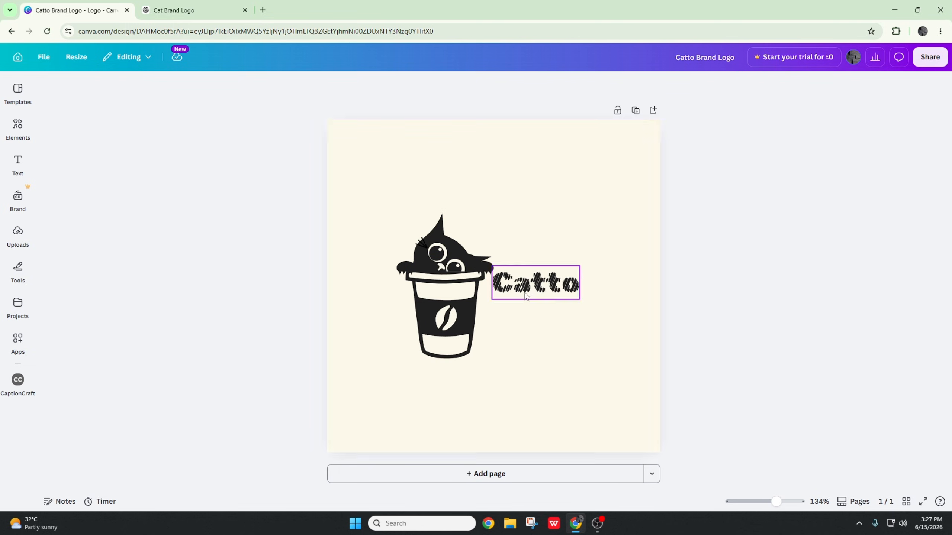
Recolor the black cat graphic above the coffee cup to dark blue from the default solid colors.
left_click(442, 262)
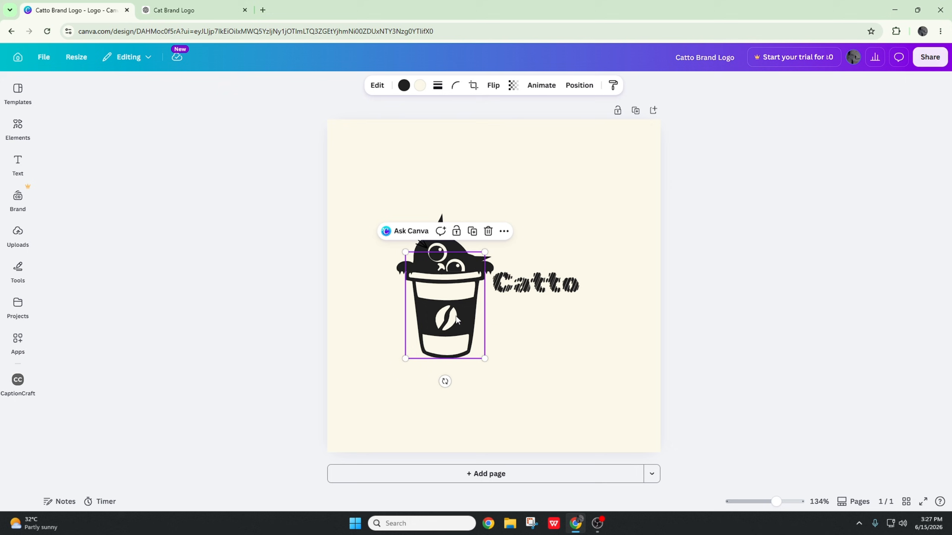
left_click(441, 248)
left_click(392, 85)
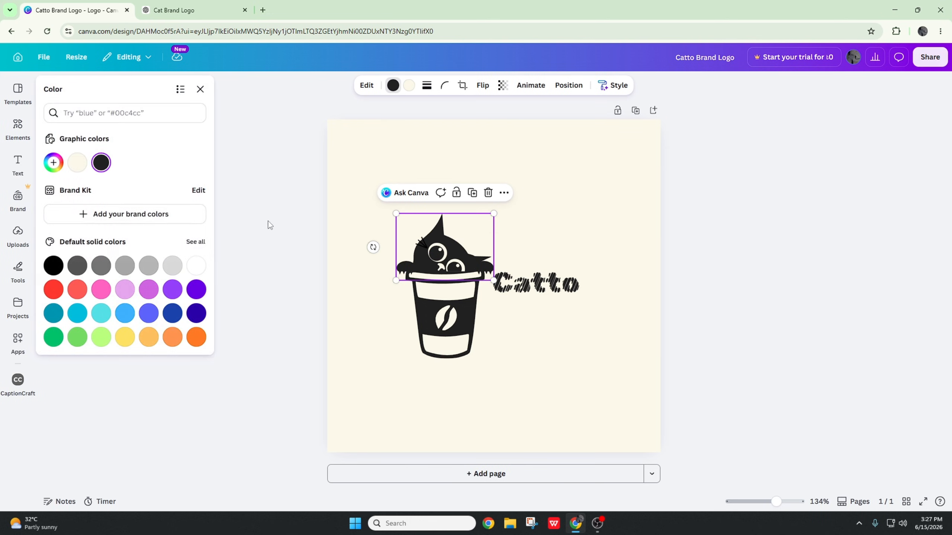
left_click(170, 312)
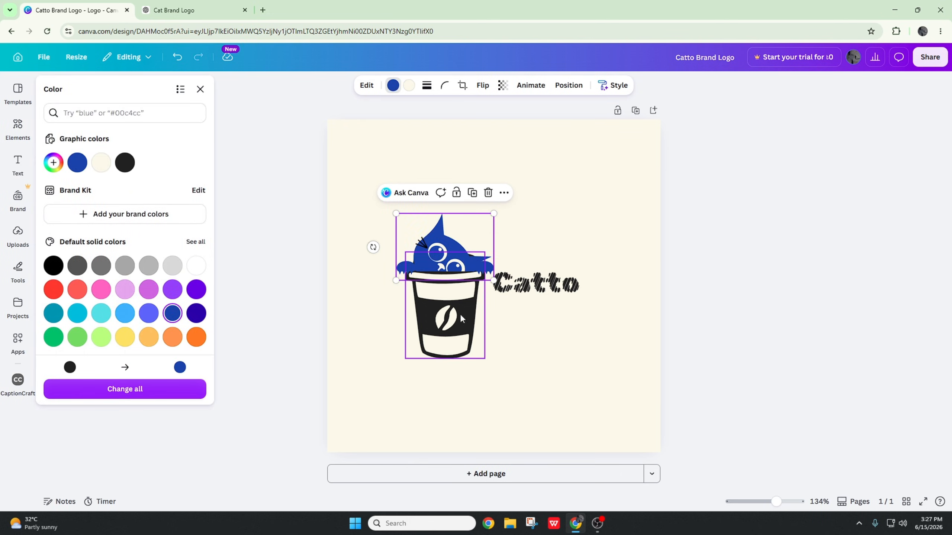
Change the font of the "Catto" text to Plateau.
left_click(550, 297)
left_click(313, 85)
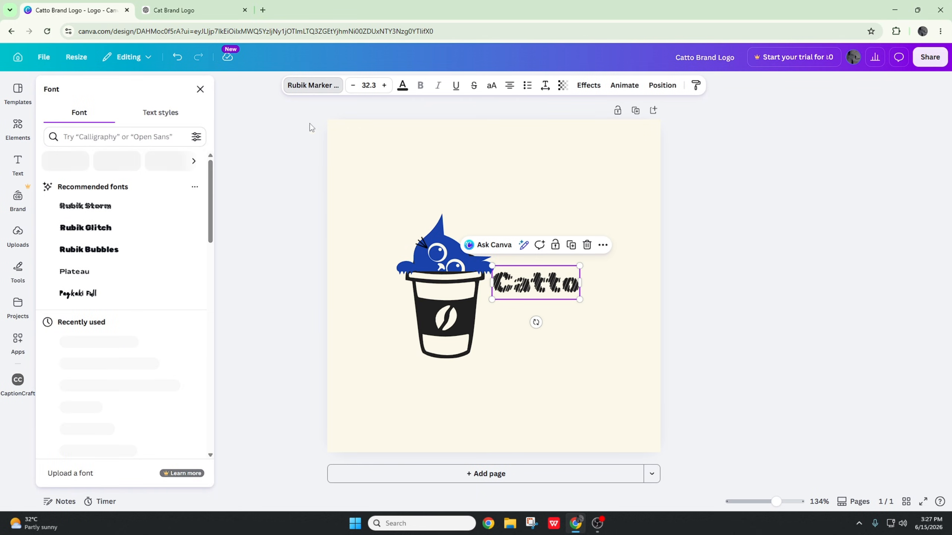
left_click(120, 273)
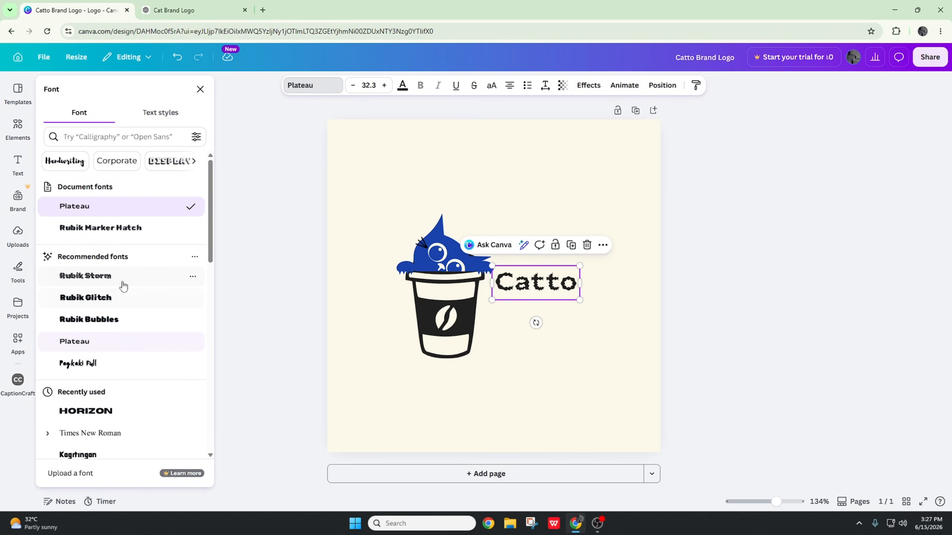
Set the logo page's background to the black-to-gold default gradient.
left_click(426, 192)
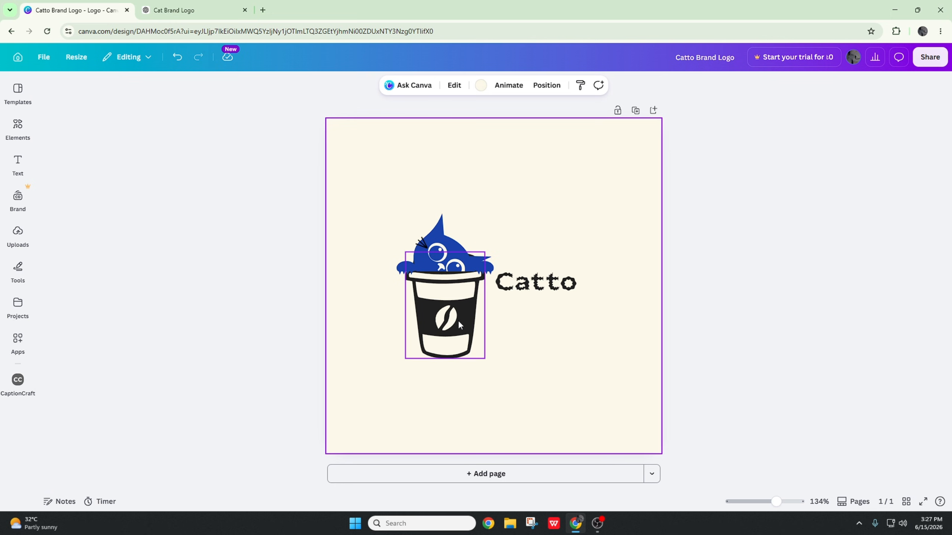
left_click(481, 86)
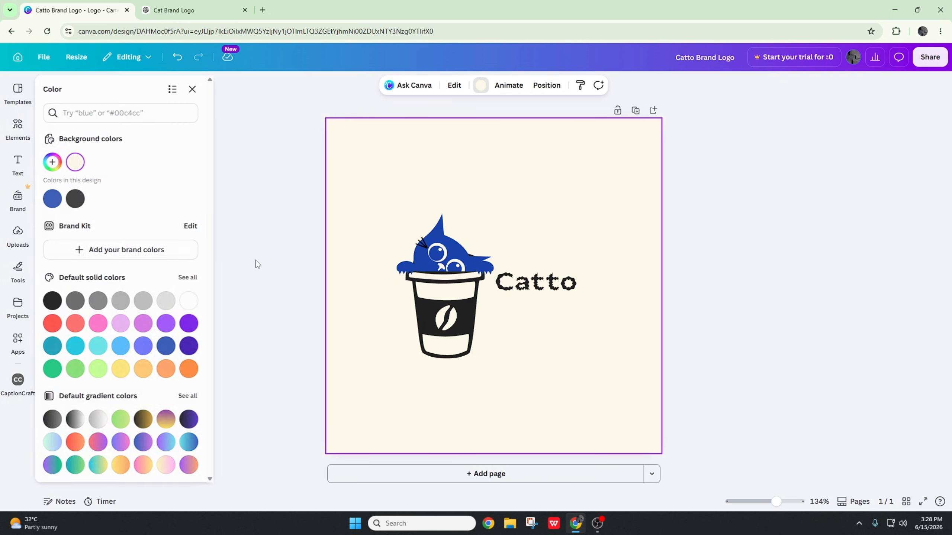
left_click(144, 418)
left_click(460, 387)
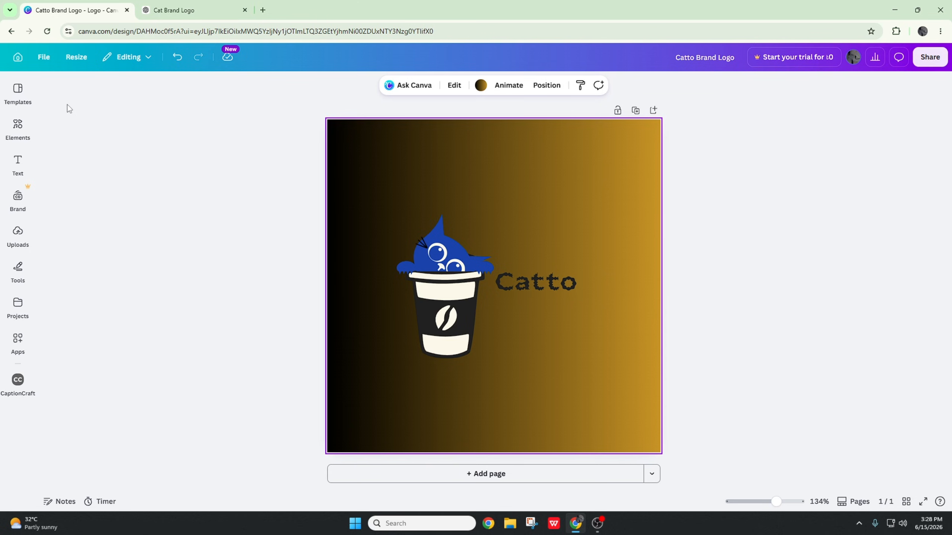
Send Canva's AI assistant the request "add another cat in the cup" for the logo page.
left_click(415, 83)
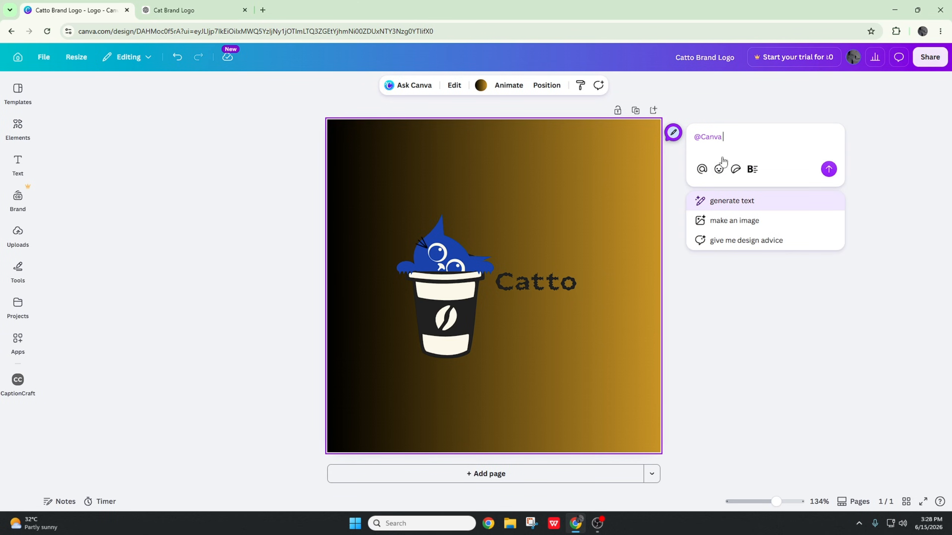
type("add another cat in the cup")
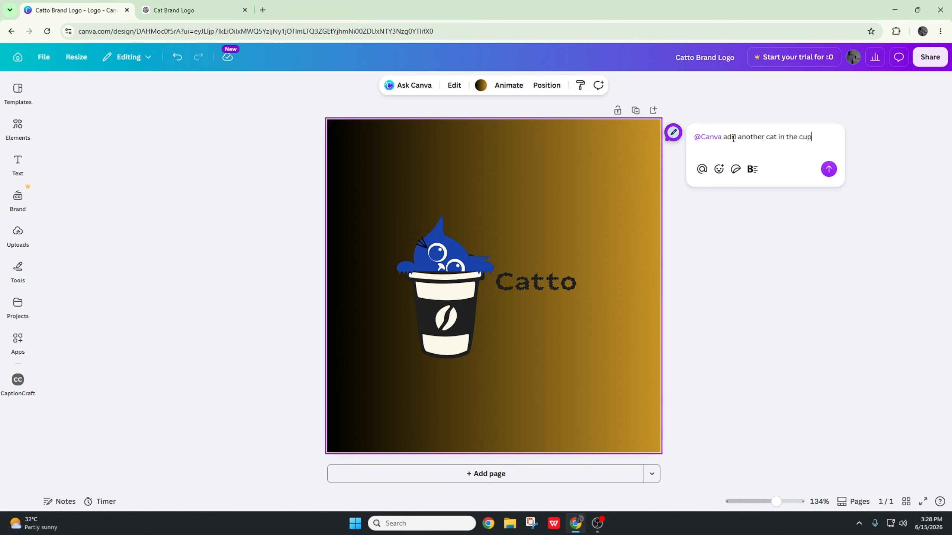
left_click(829, 169)
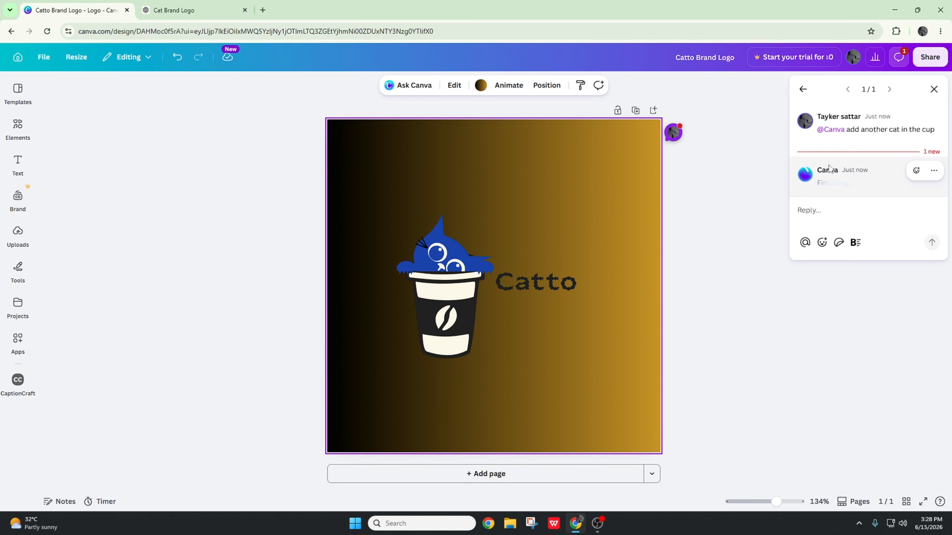
left_click(605, 530)
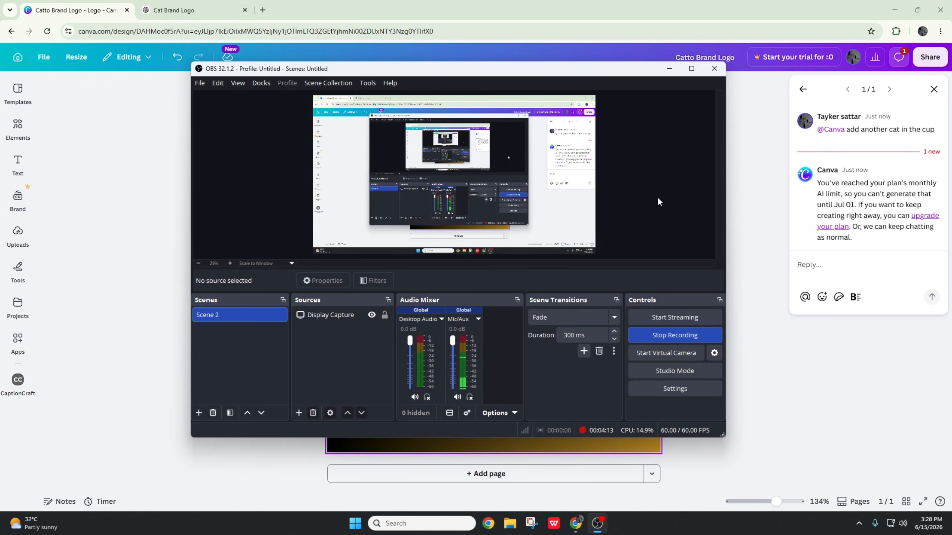
left_click(666, 71)
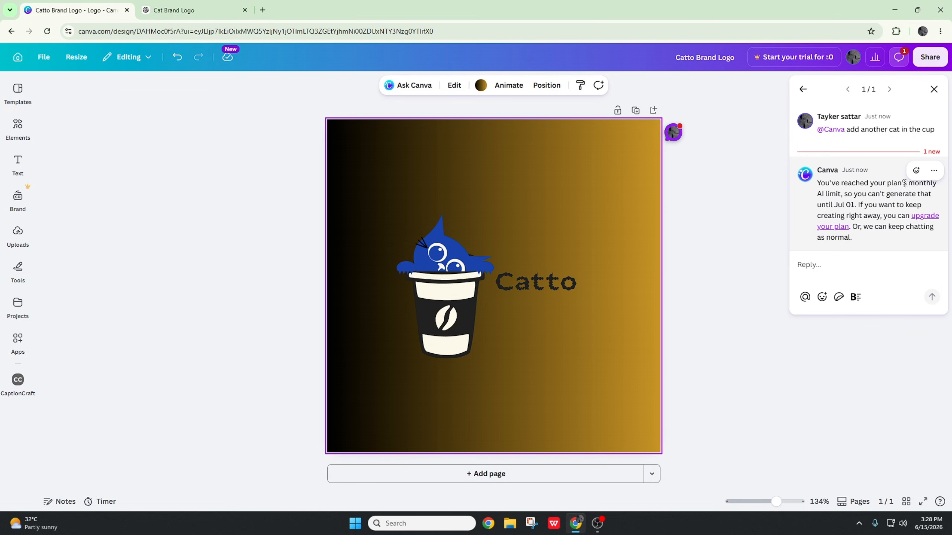
left_click(757, 216)
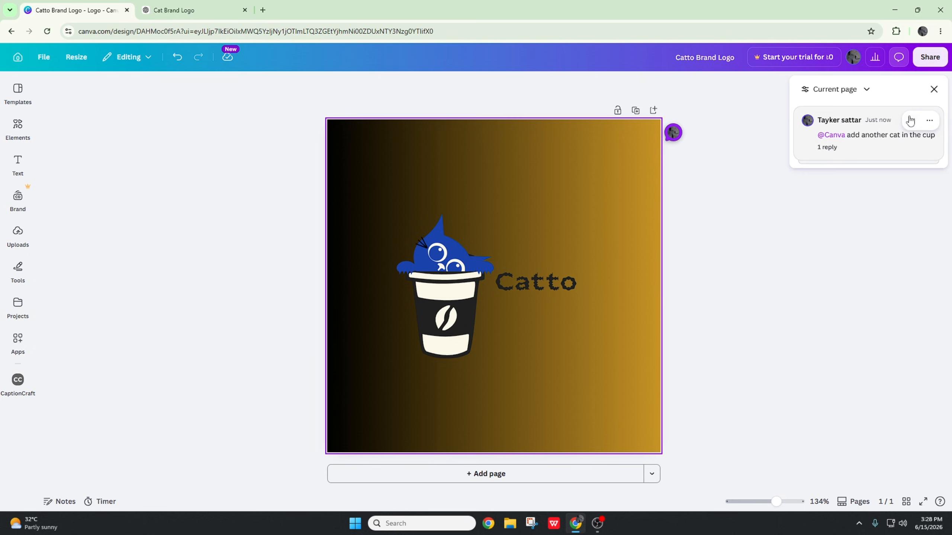
Close the logo page's comments and the ChatGPT tab, and return to the Canva AI logo thread.
left_click(934, 89)
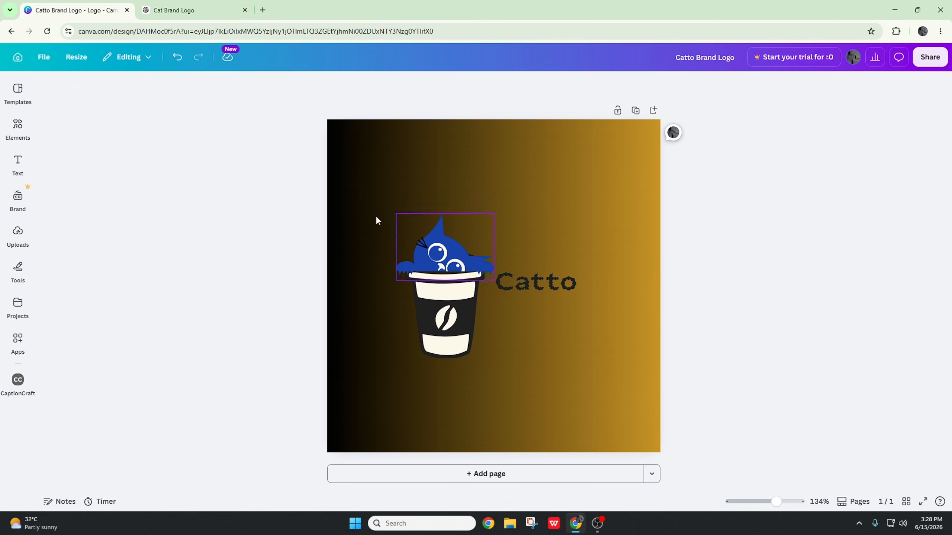
left_click(204, 8)
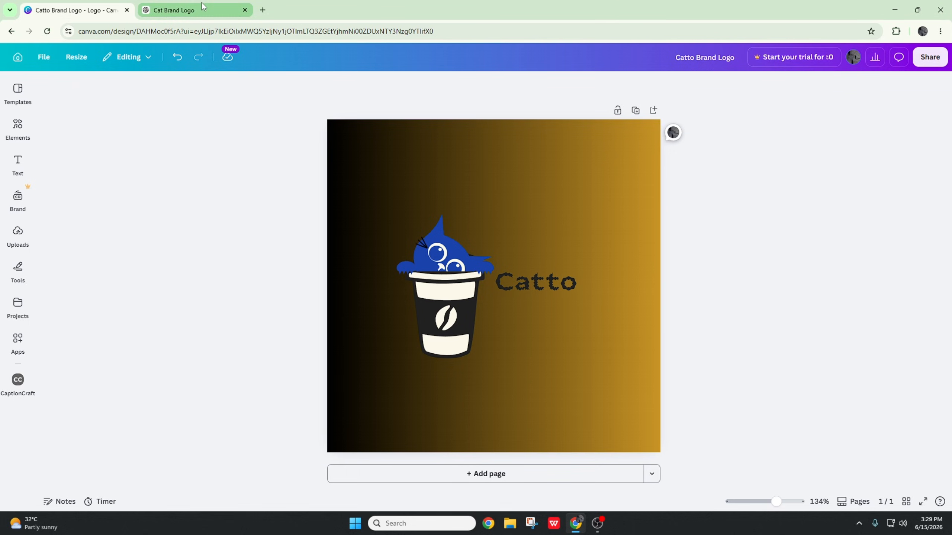
left_click(245, 10)
left_click(11, 31)
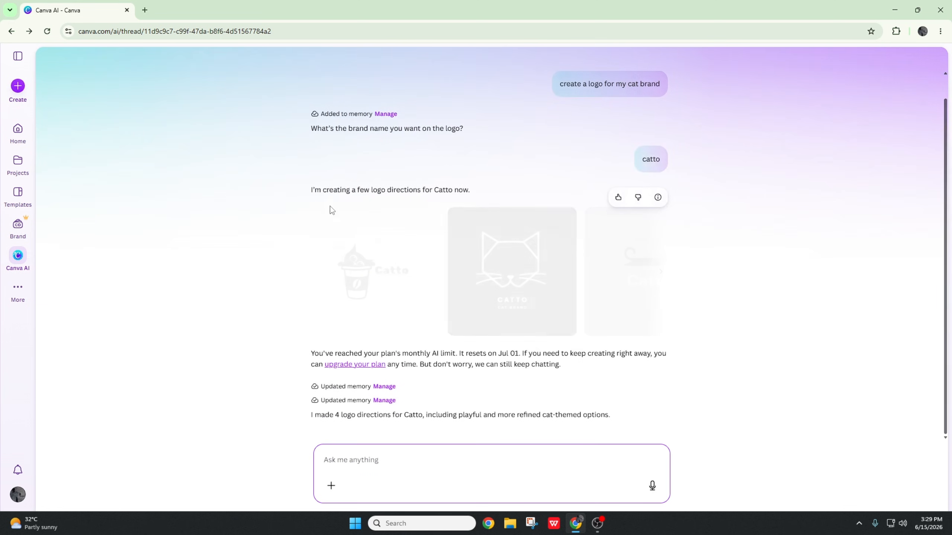
Preview the black Catto line-art logo, browse the remaining logo directions, and look at Canva's additional sections.
left_click(480, 293)
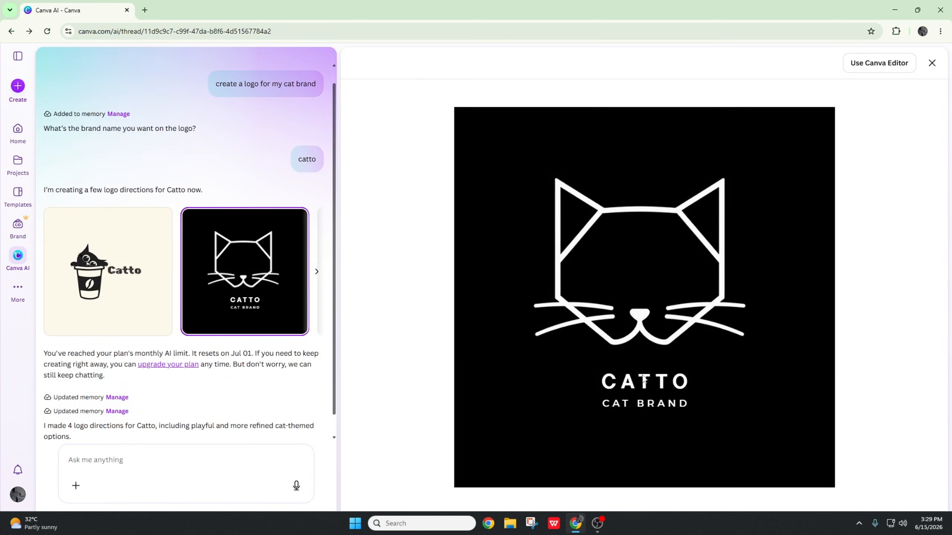
left_click(932, 63)
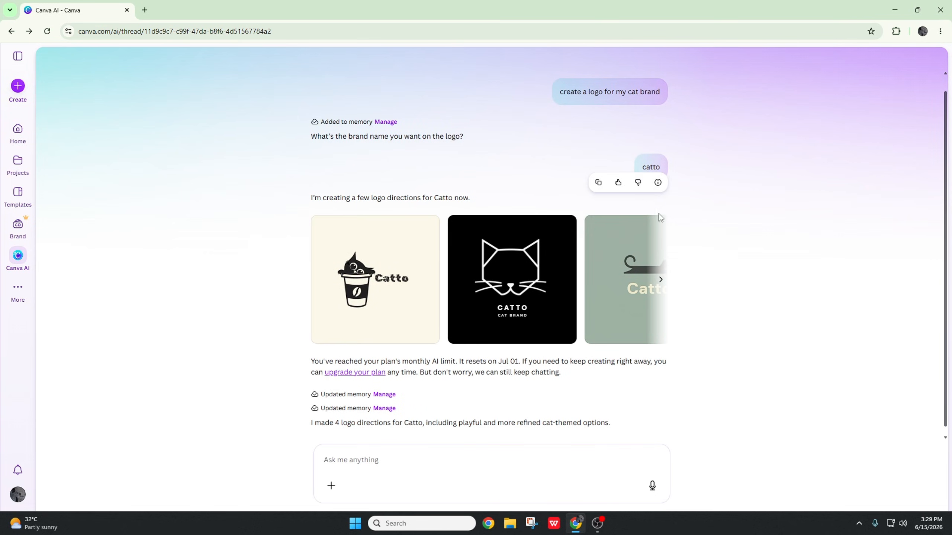
left_click(660, 279)
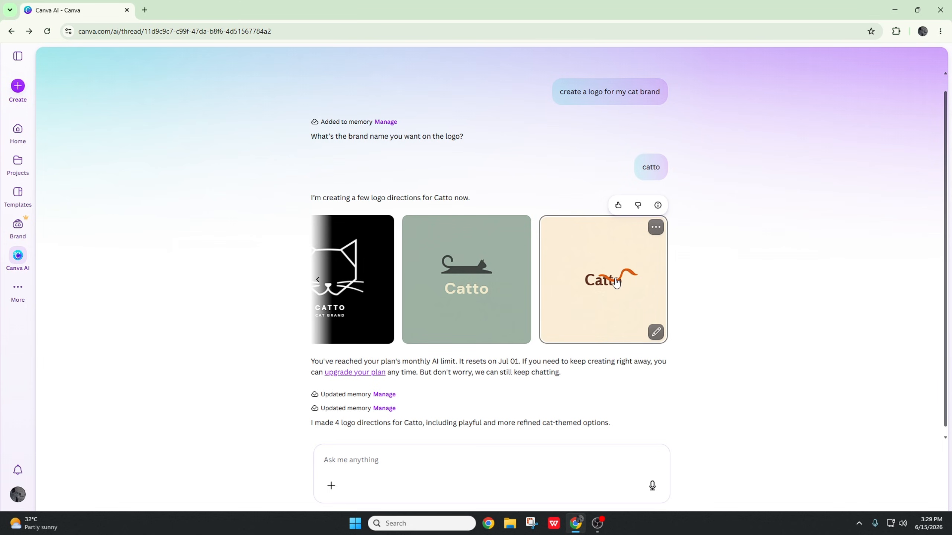
left_click(18, 288)
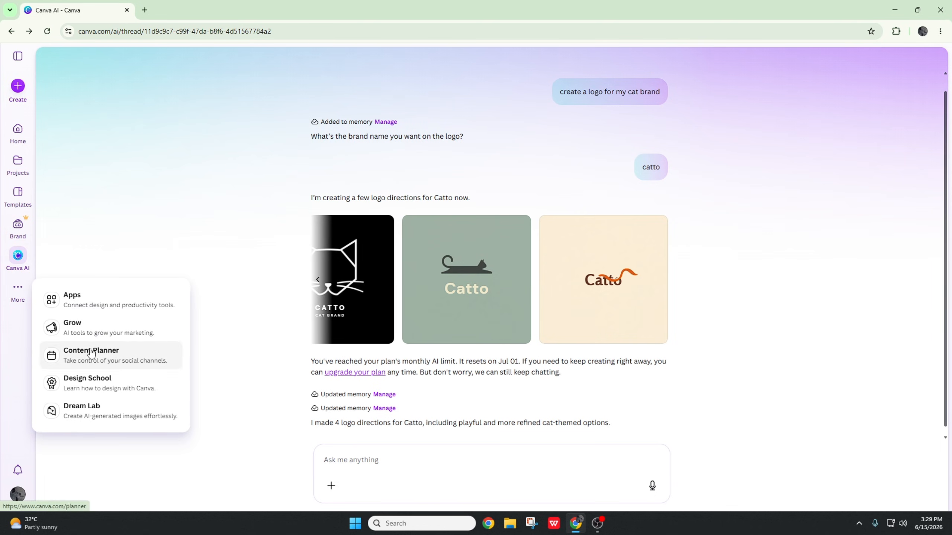
Upload the ChatGPT image dated Jun 14, 2026 from Downloads into Magic Layers and dismiss the upgrade offer.
left_click(16, 130)
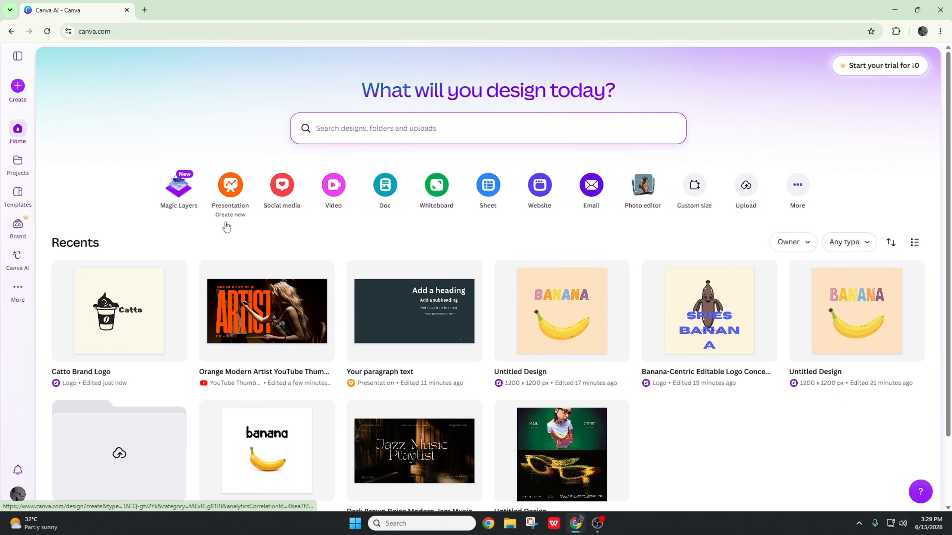
left_click(179, 188)
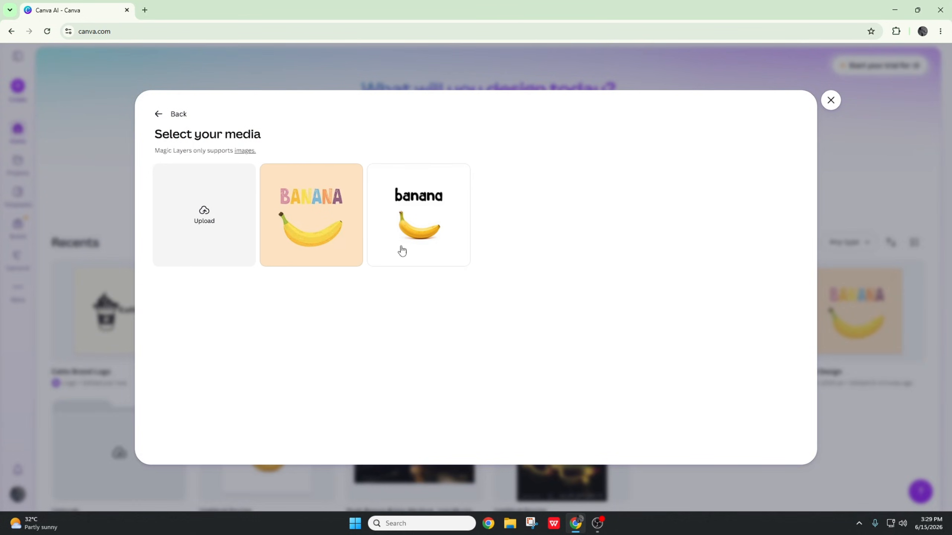
left_click(197, 227)
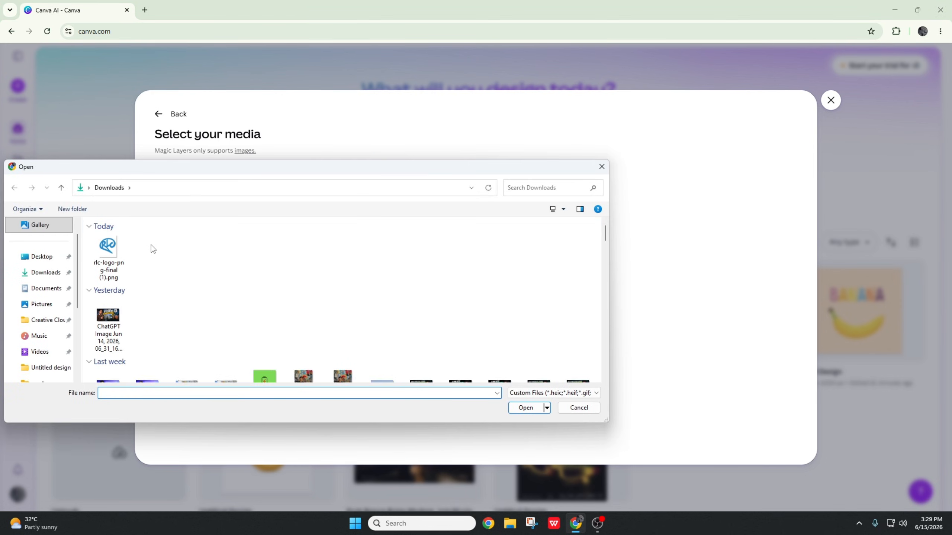
double_click(108, 317)
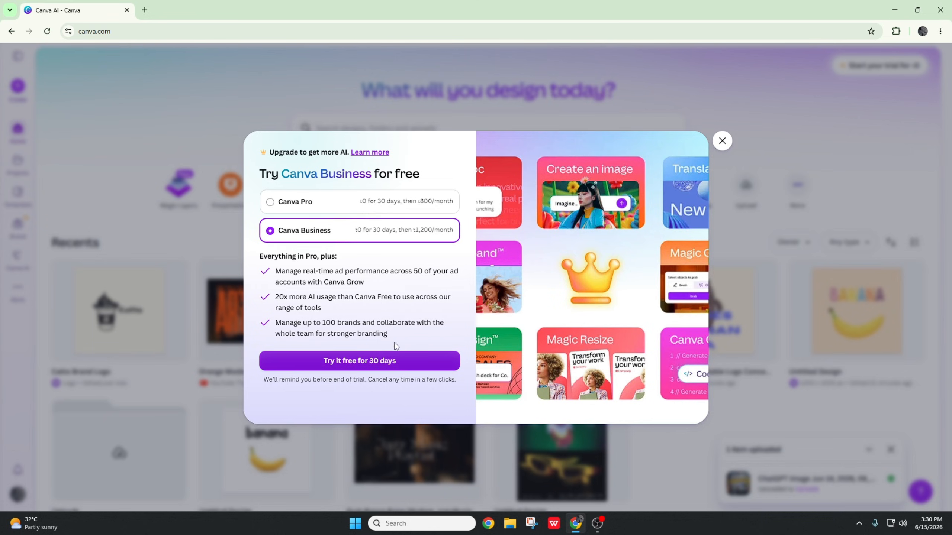
left_click(722, 142)
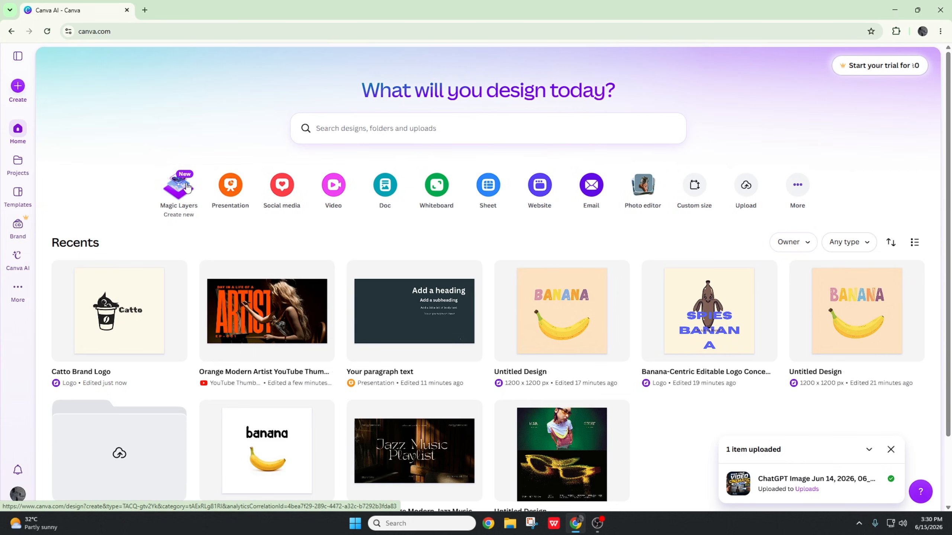
Create a blank presentation design and hide its template suggestions.
left_click(233, 190)
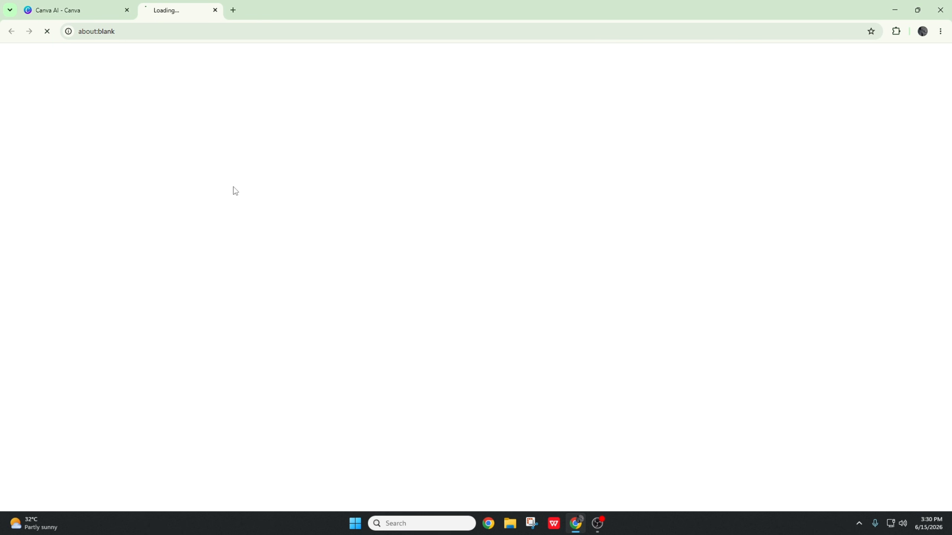
left_click(88, 5)
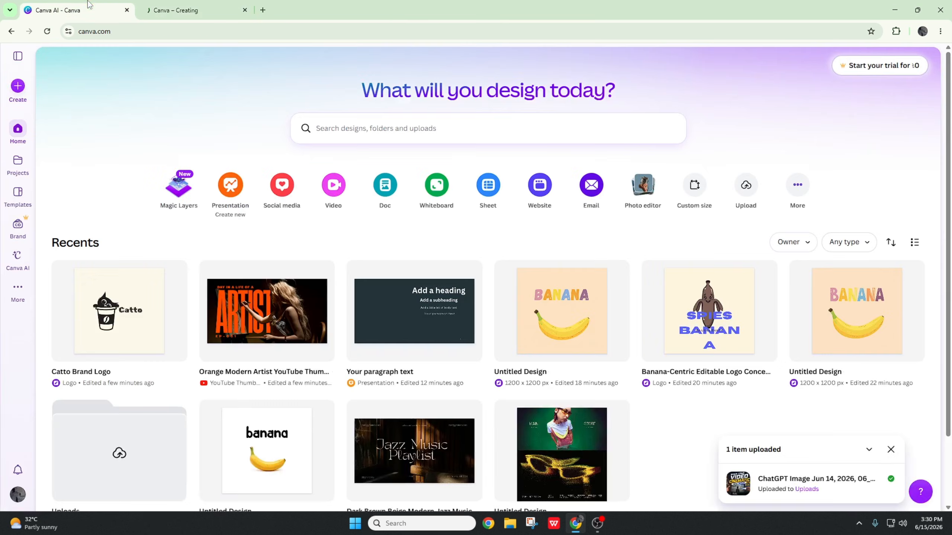
left_click(186, 5)
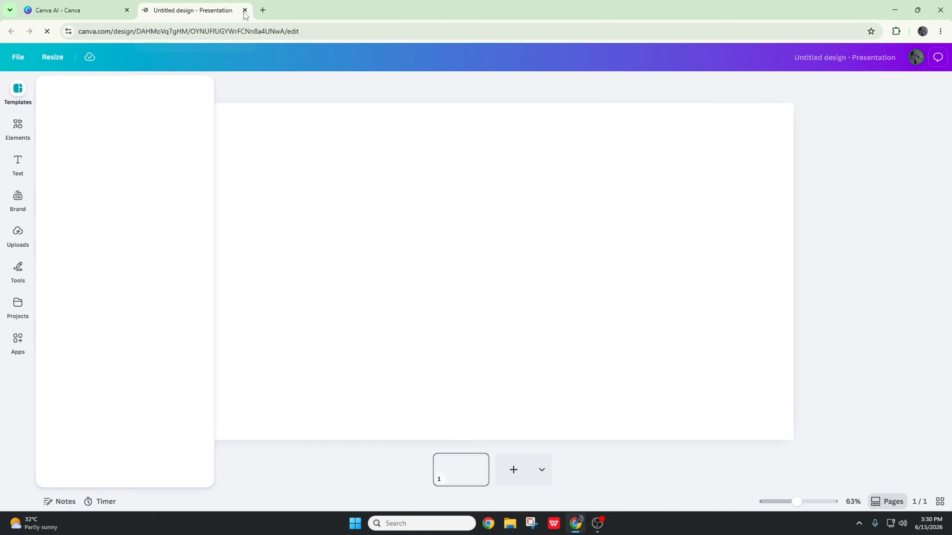
left_click(94, 8)
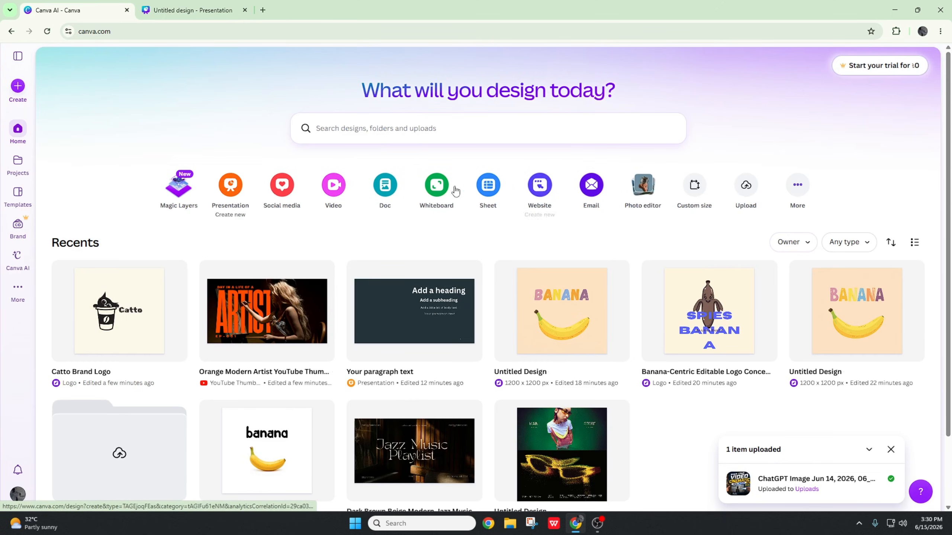
left_click(208, 10)
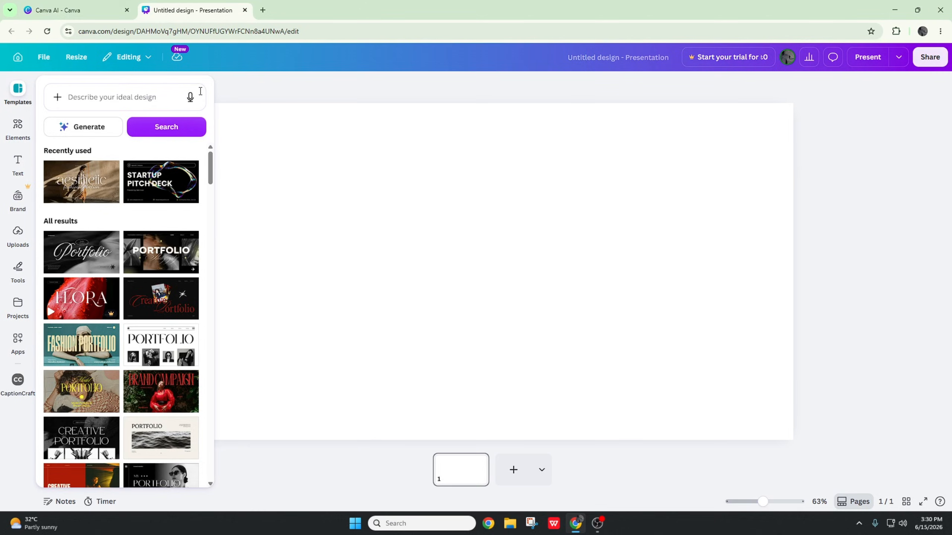
left_click(275, 80)
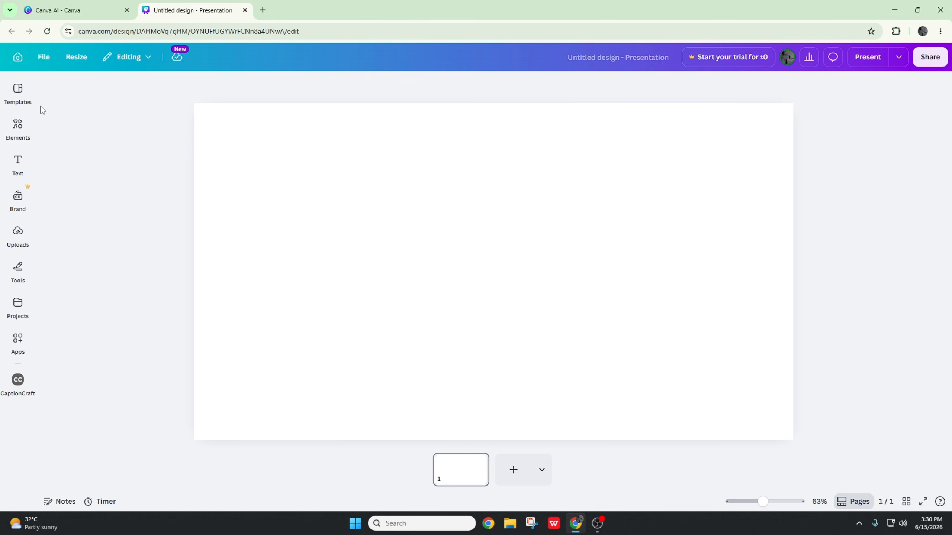
Examine the presentation's file options, including its settings and accessibility choices.
left_click(42, 59)
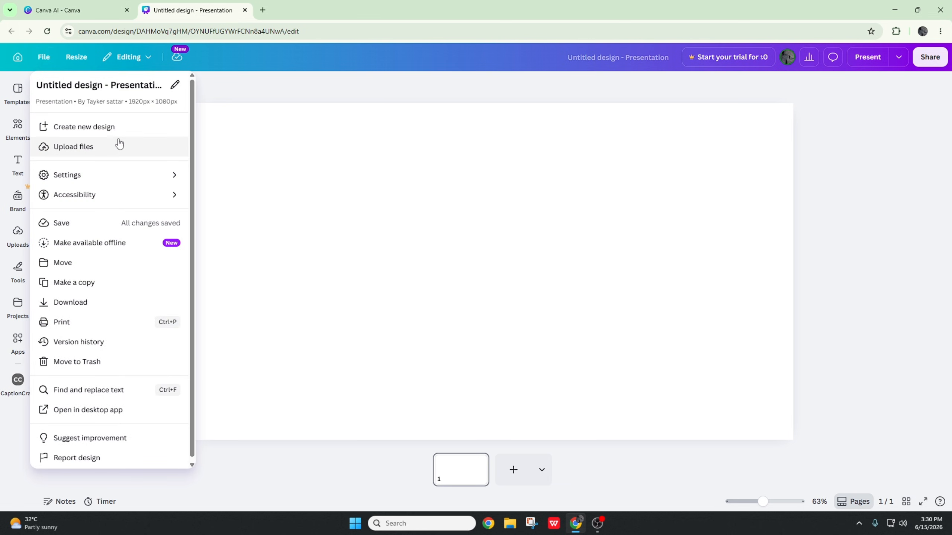
left_click(91, 88)
left_click(487, 80)
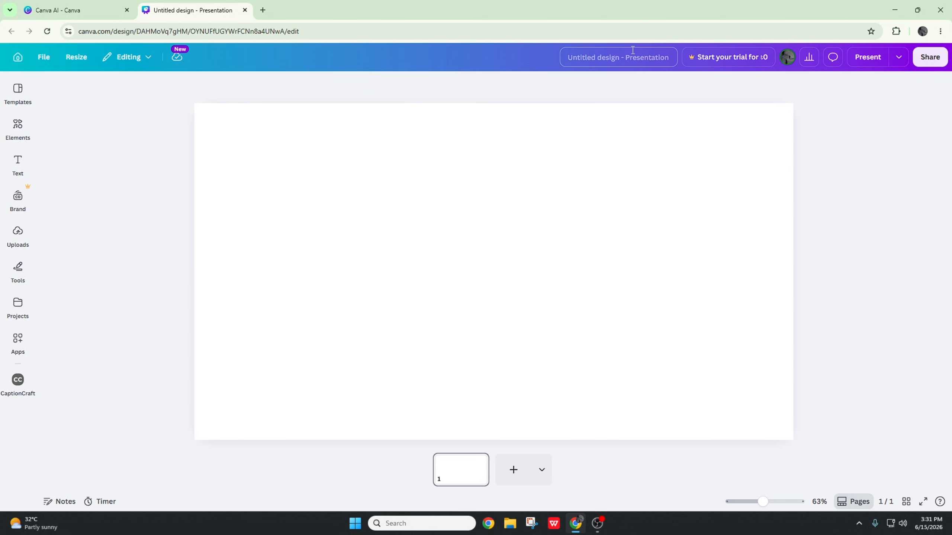
left_click(633, 54)
left_click(44, 57)
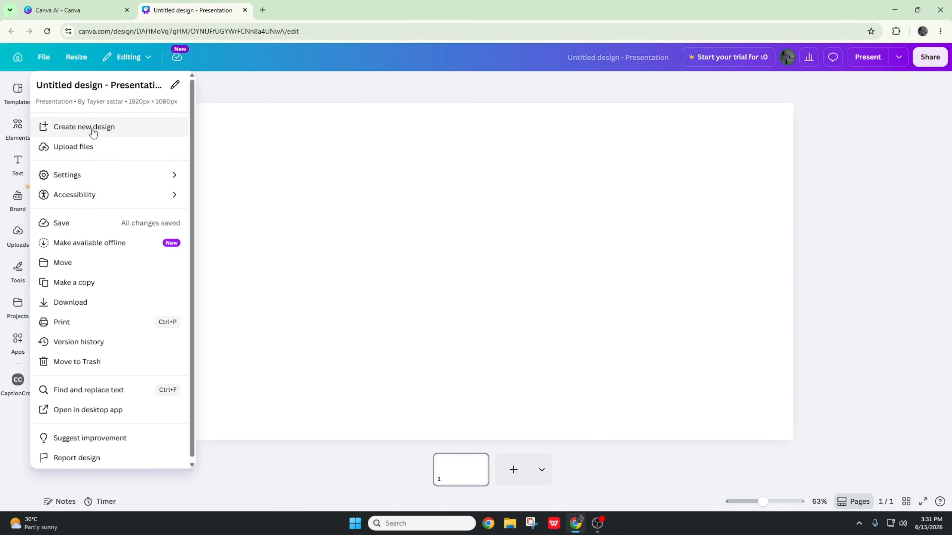
mouse_move(111, 175)
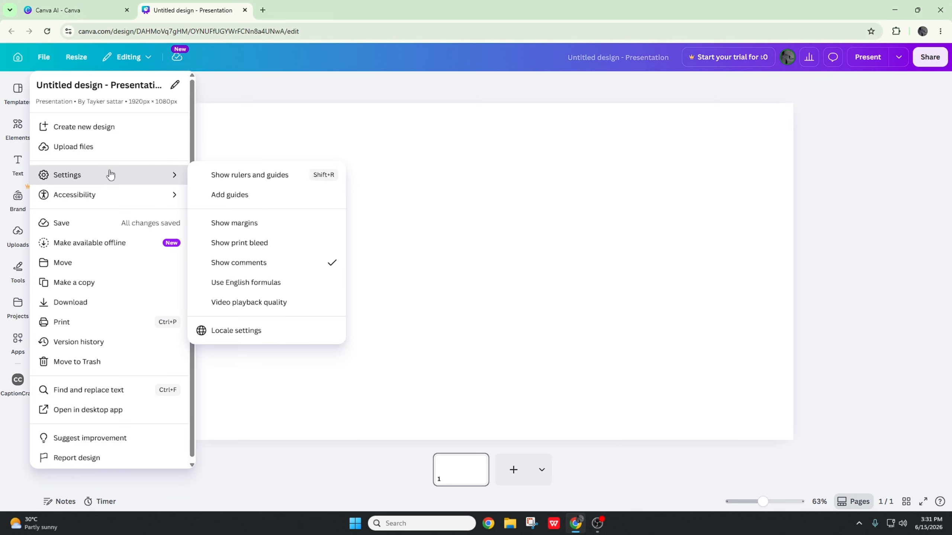
mouse_move(138, 200)
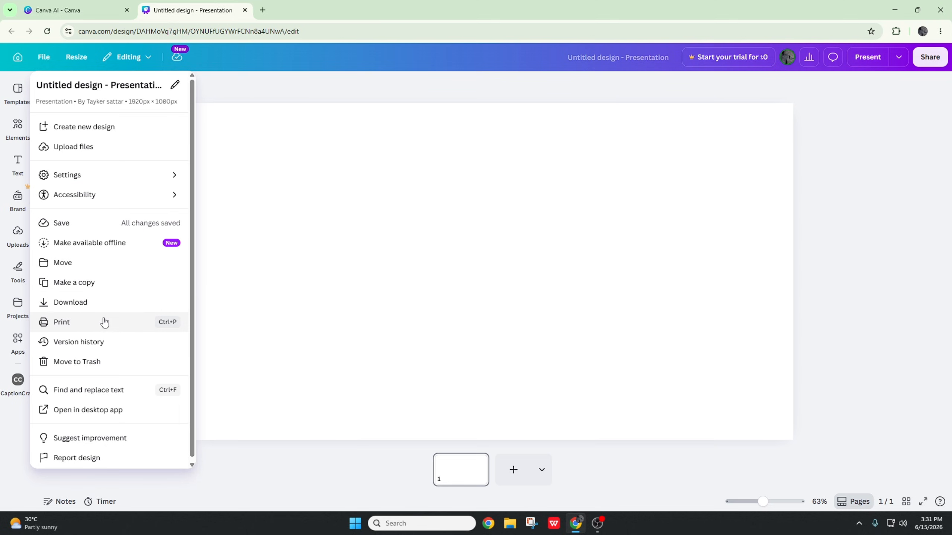
Check the presentation's sharing options and revisit its file options.
left_click(925, 61)
left_click(925, 63)
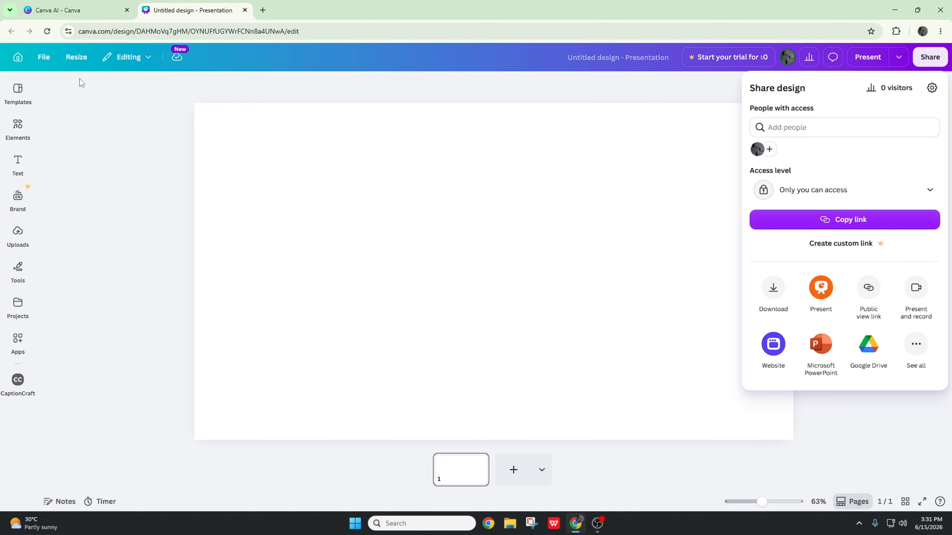
left_click(56, 62)
left_click(45, 56)
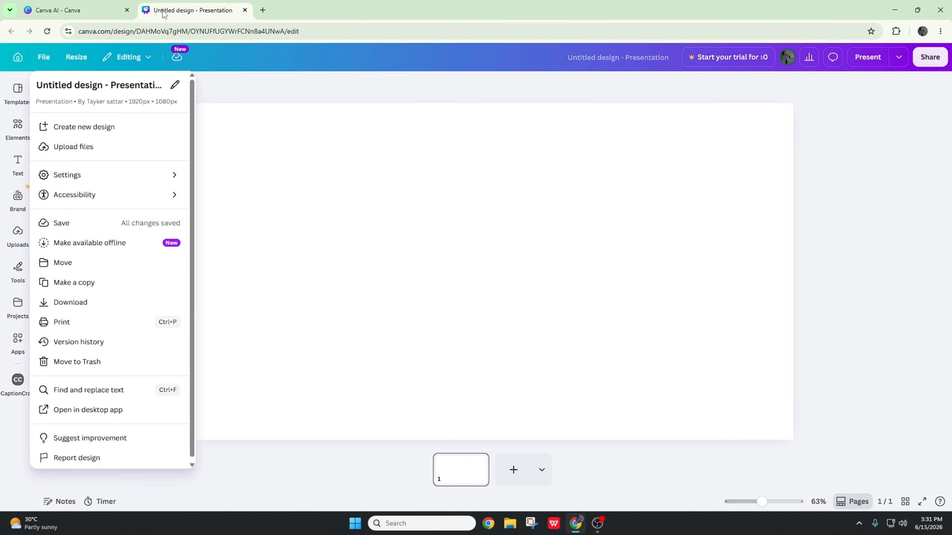
left_click(225, 88)
Review the presentation's editing modes and its analytics for unique visitors and total visits.
left_click(127, 57)
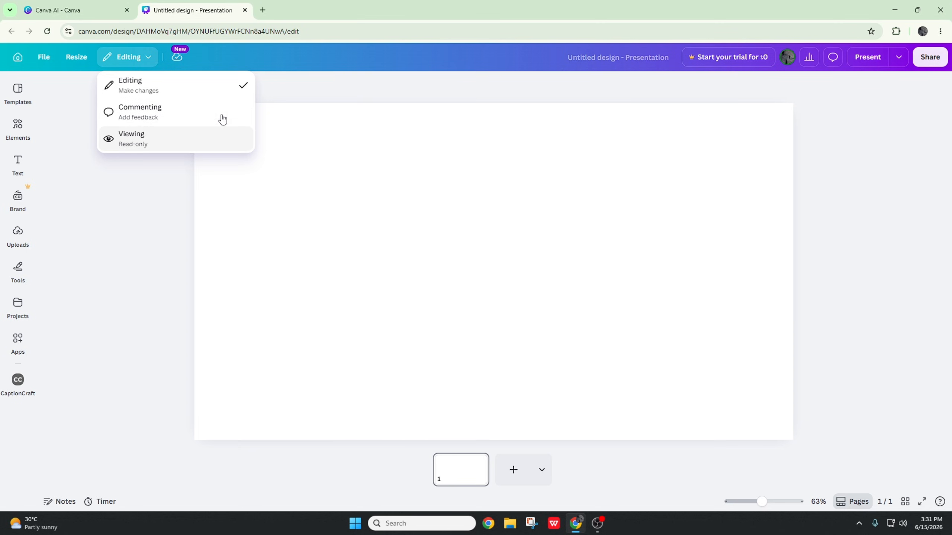
left_click(308, 91)
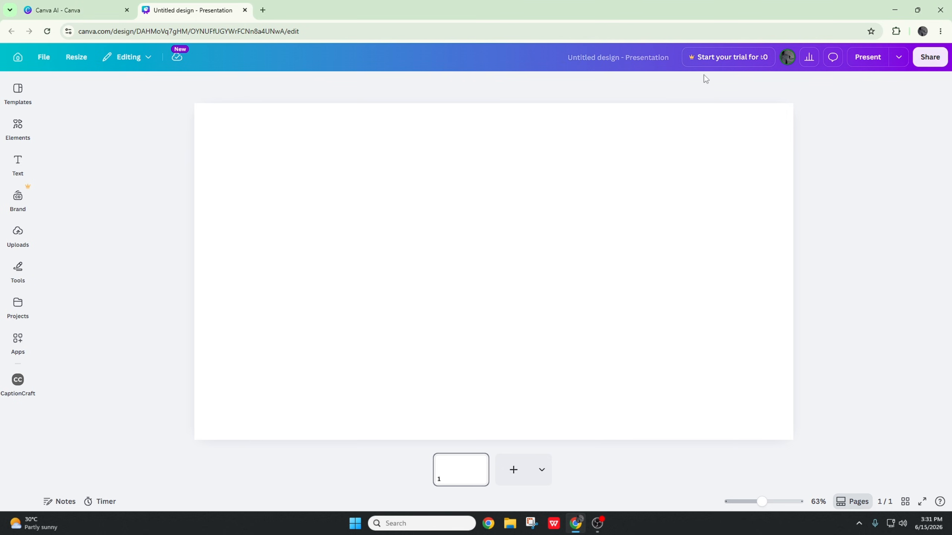
left_click(786, 60)
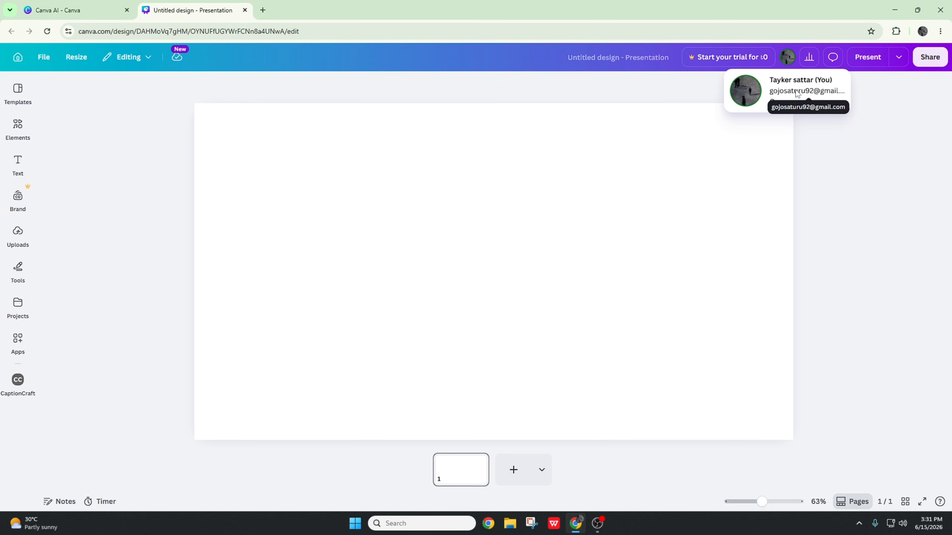
left_click(809, 57)
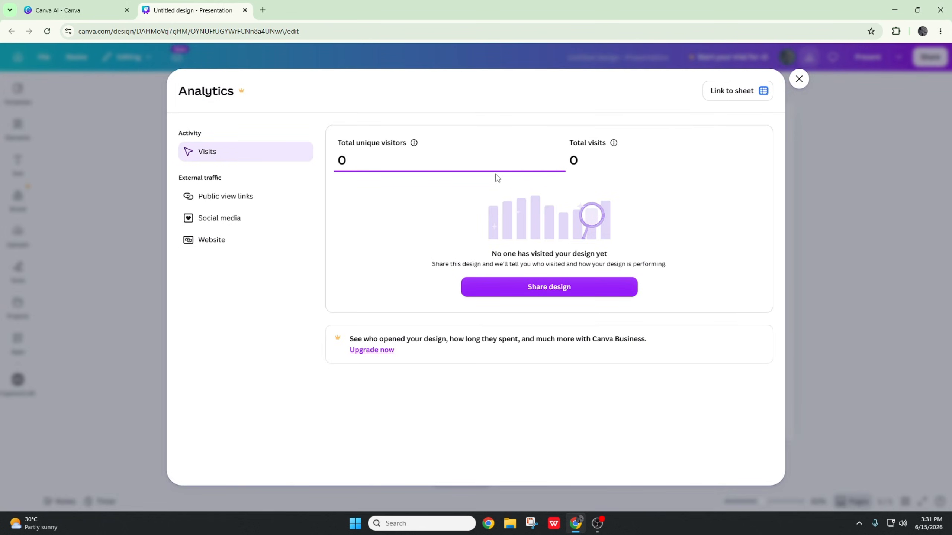
left_click(597, 160)
left_click(433, 162)
left_click(799, 79)
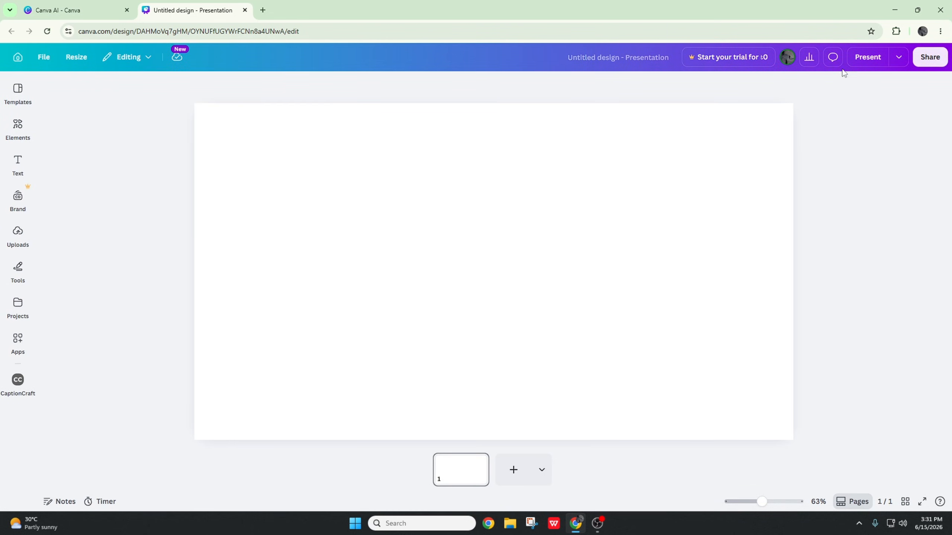
Preview the blank presentation in full screen, exit, and review the options for sharing and exporting it.
left_click(858, 65)
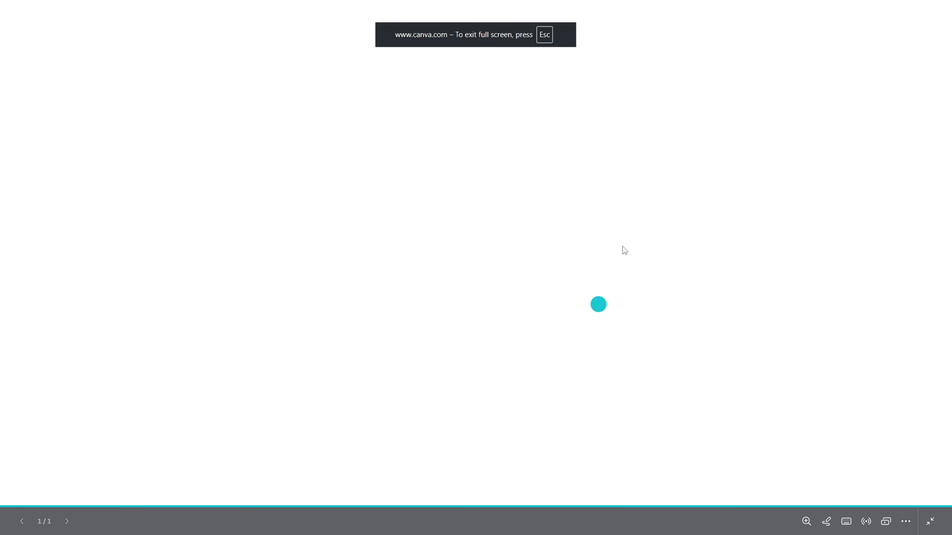
left_click(931, 522)
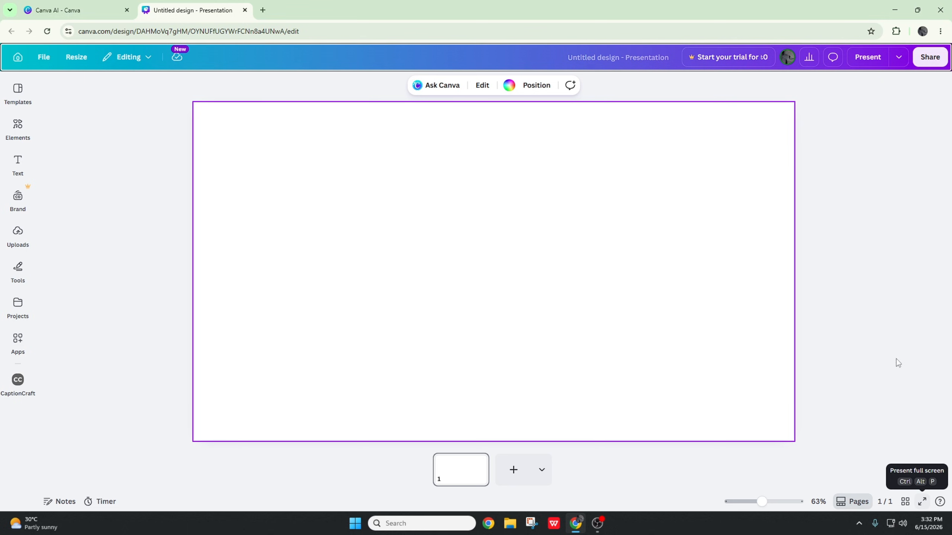
left_click(930, 57)
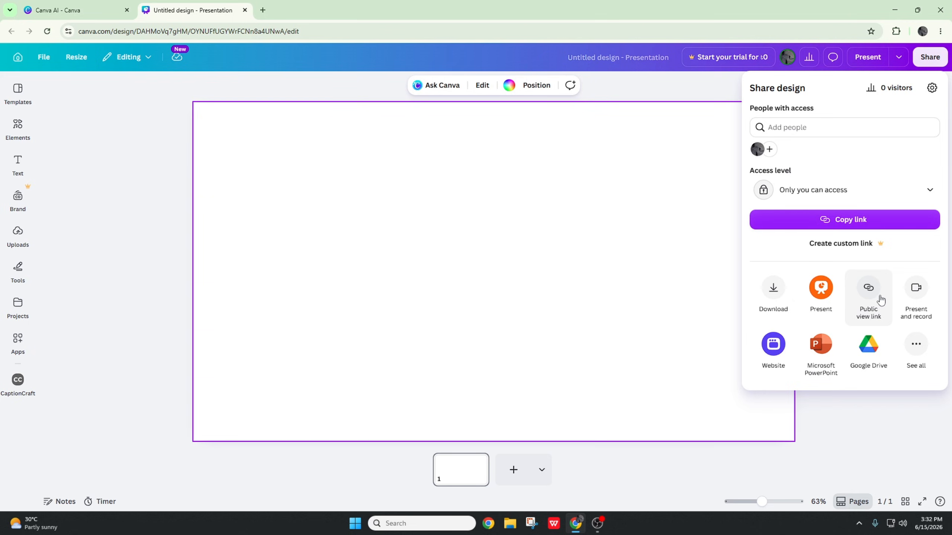
left_click(693, 85)
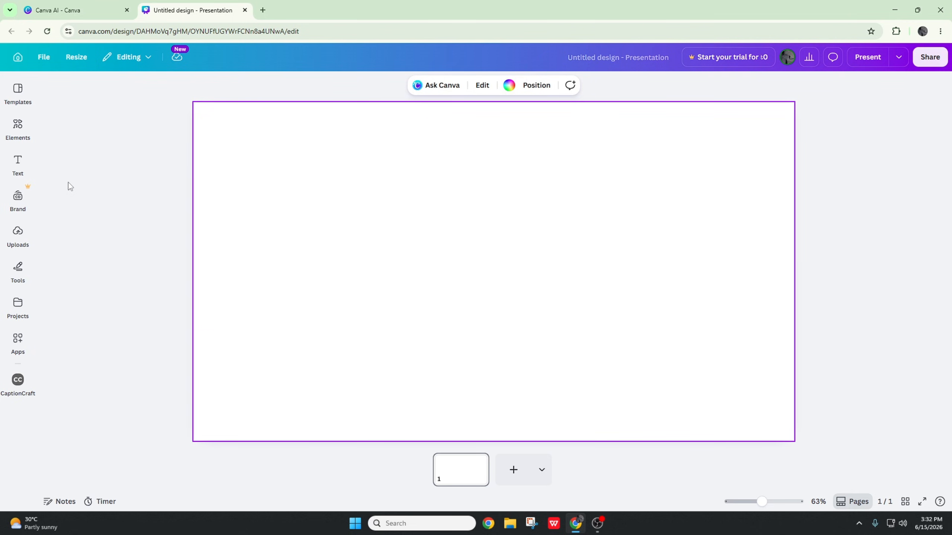
Return to the Canva home page, leaving the blank presentation open.
left_click(26, 97)
left_click(75, 10)
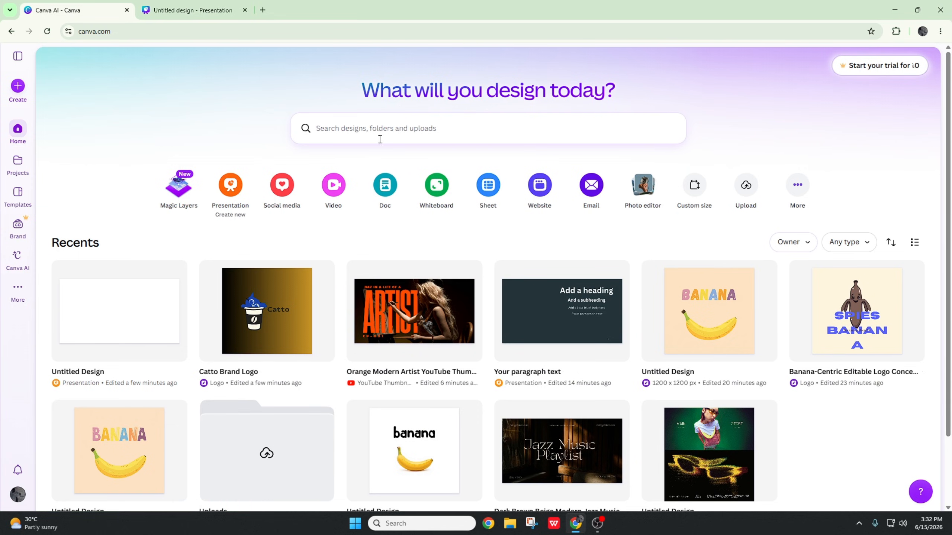
Search the existing designs, folders and uploads for "facebook post" and clear the search.
left_click(371, 131)
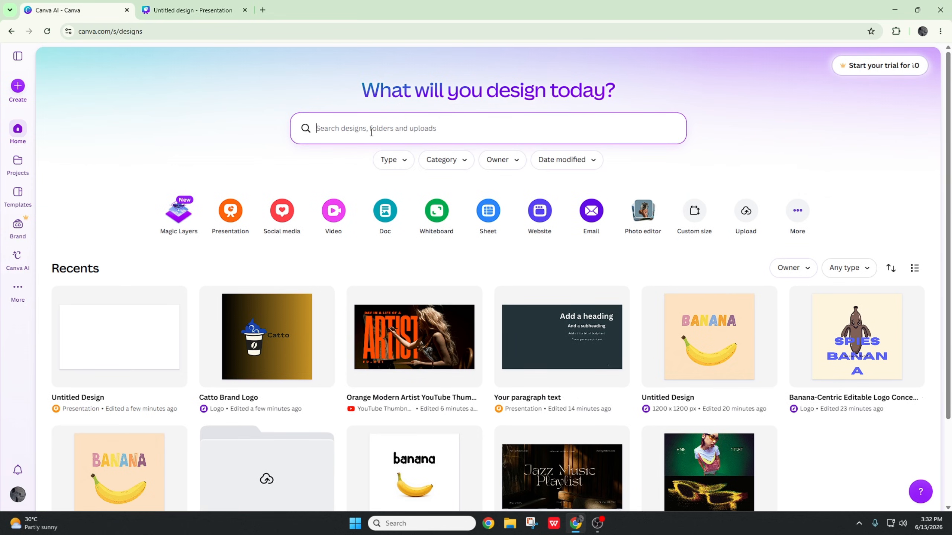
type("facebook pos")
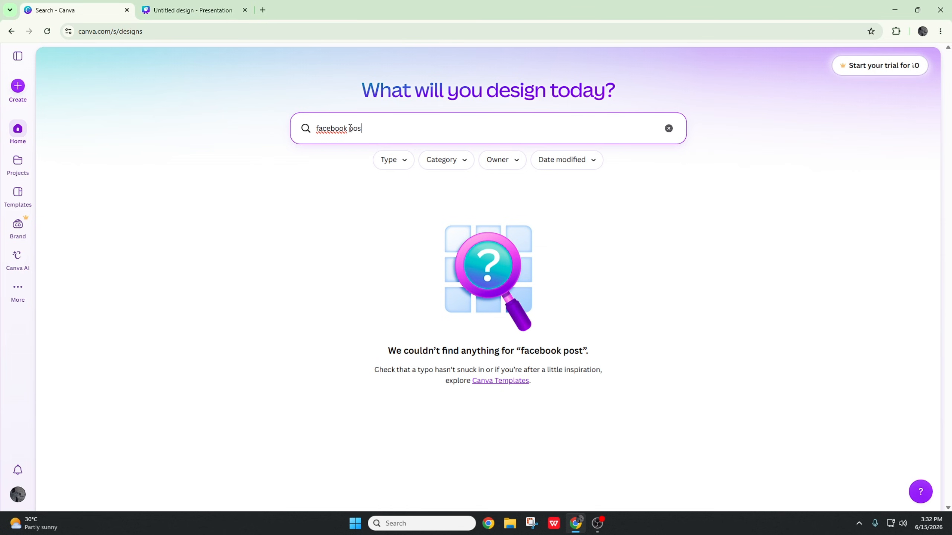
key("BackSpace")
key("BackSpace")
key("BackSpace")
key("BackSpace")
key("BackSpace")
key("BackSpace")
key("BackSpace")
key("BackSpace")
key("BackSpace")
key("BackSpace")
key("BackSpace")
key("BackSpace")
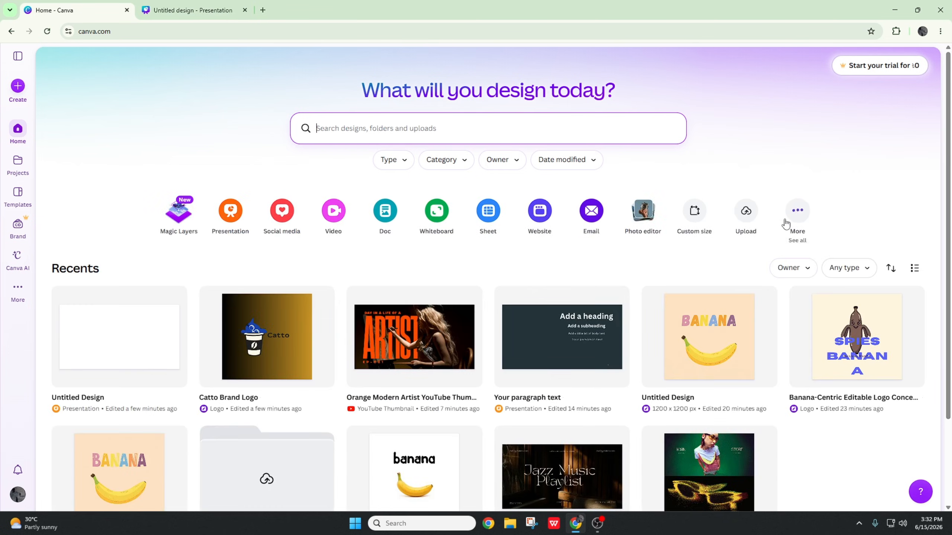
Search the full list of design types for "face" and create a blank Facebook Post (Landscape) design.
left_click(785, 220)
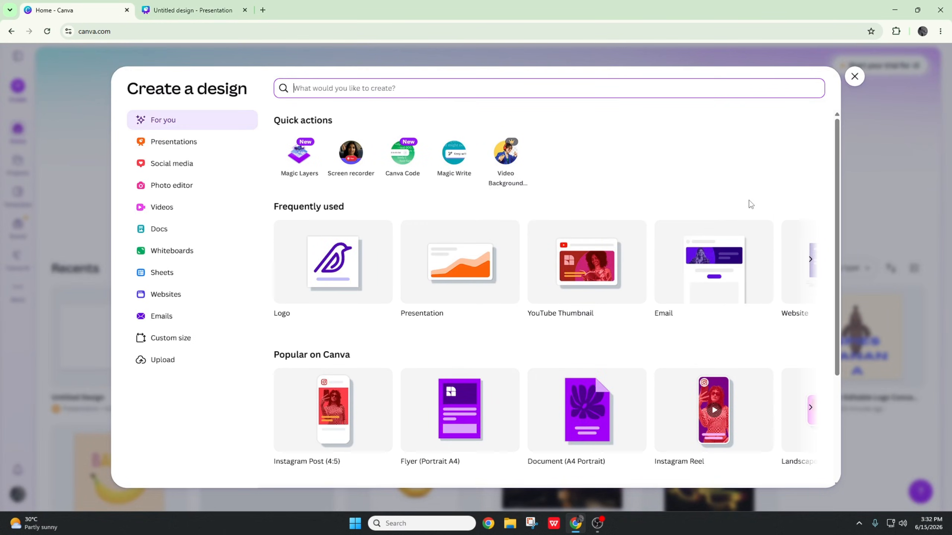
type("face")
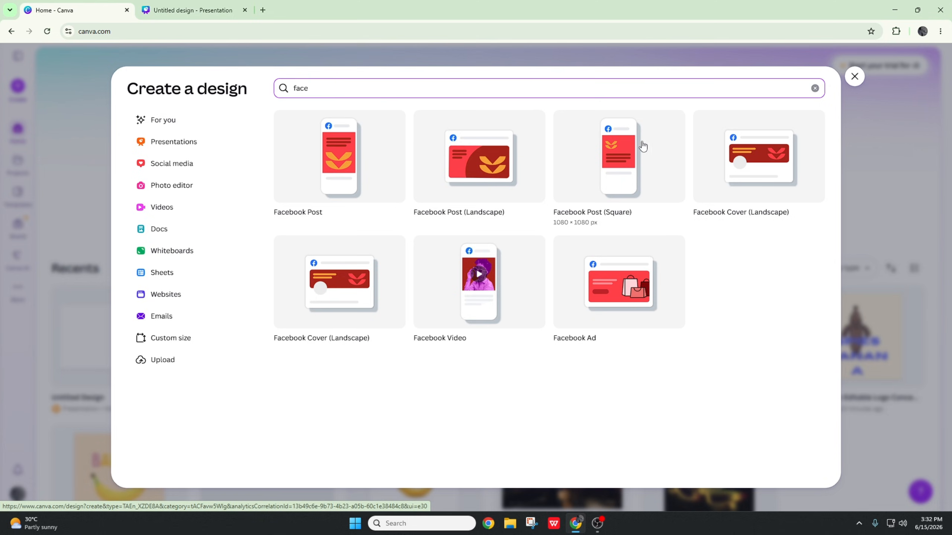
left_click(472, 188)
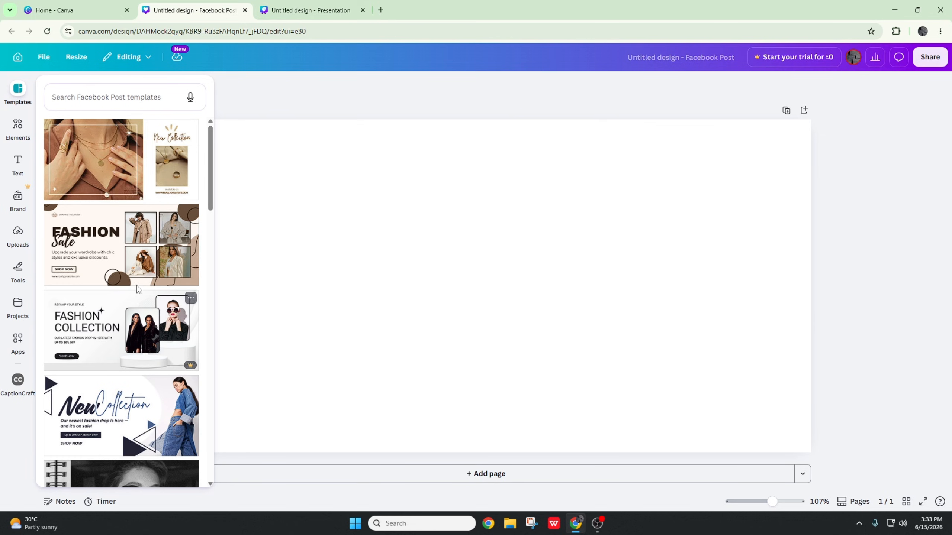
Browse the Facebook Post templates, and close the design and the design-type chooser.
scroll(131, 292, "down", 5)
scroll(138, 300, "up", 5)
left_click(245, 10)
left_click(853, 77)
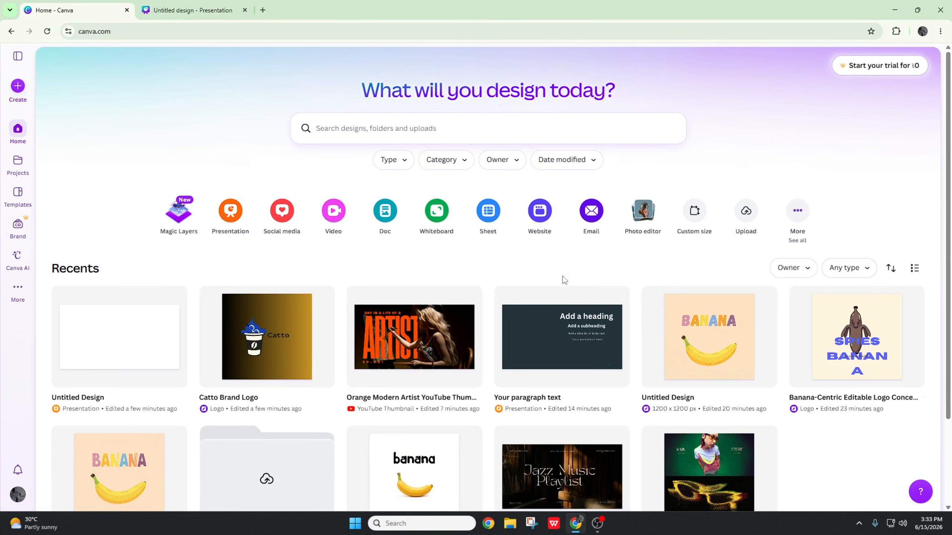
Search the design types for "logo" and close the chooser without creating a design.
left_click(797, 219)
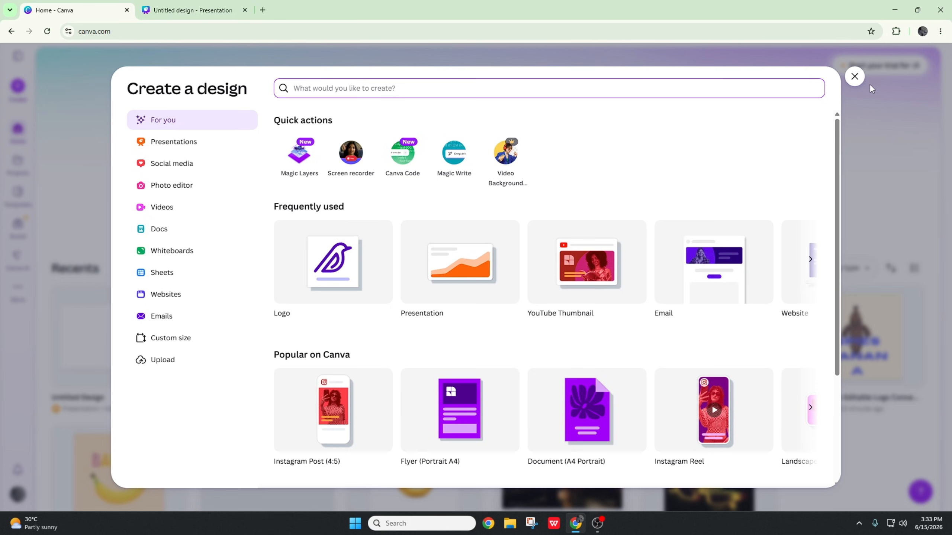
left_click(854, 77)
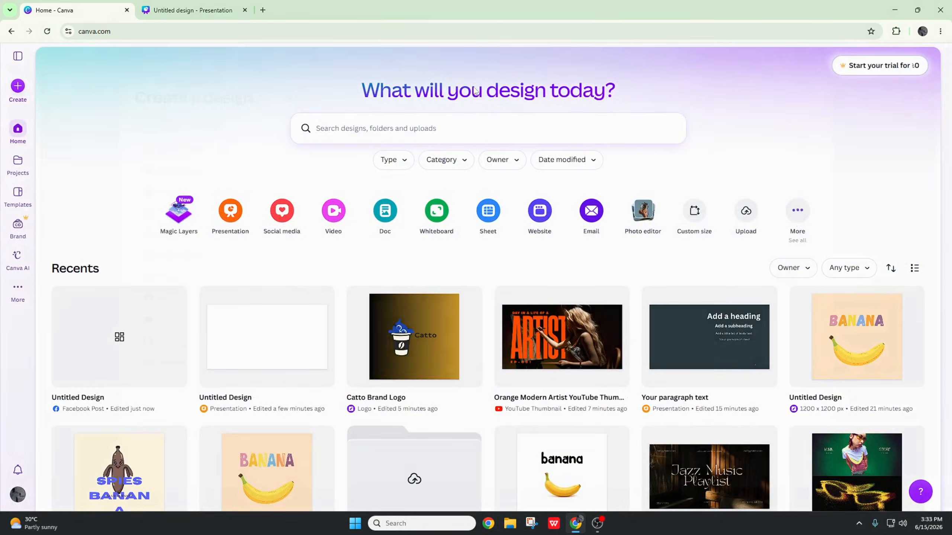
type("logo")
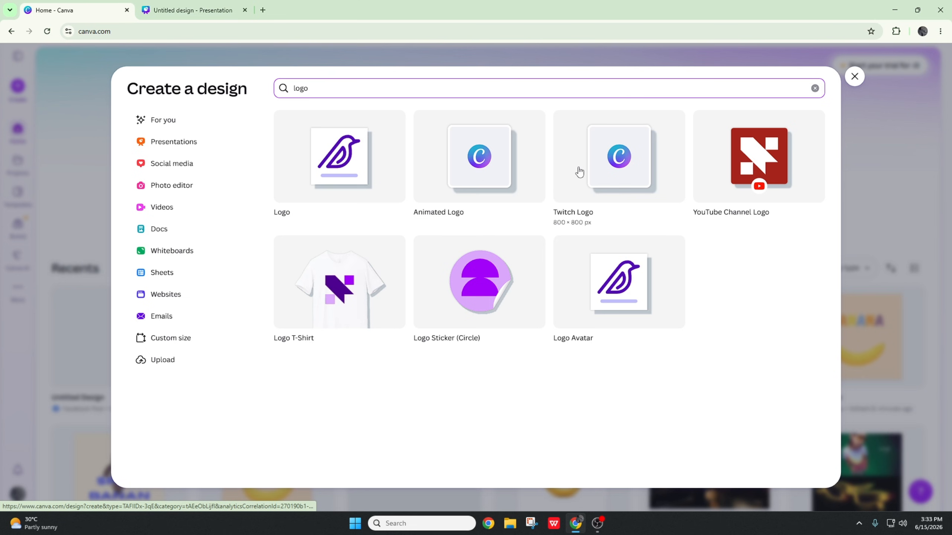
left_click(855, 77)
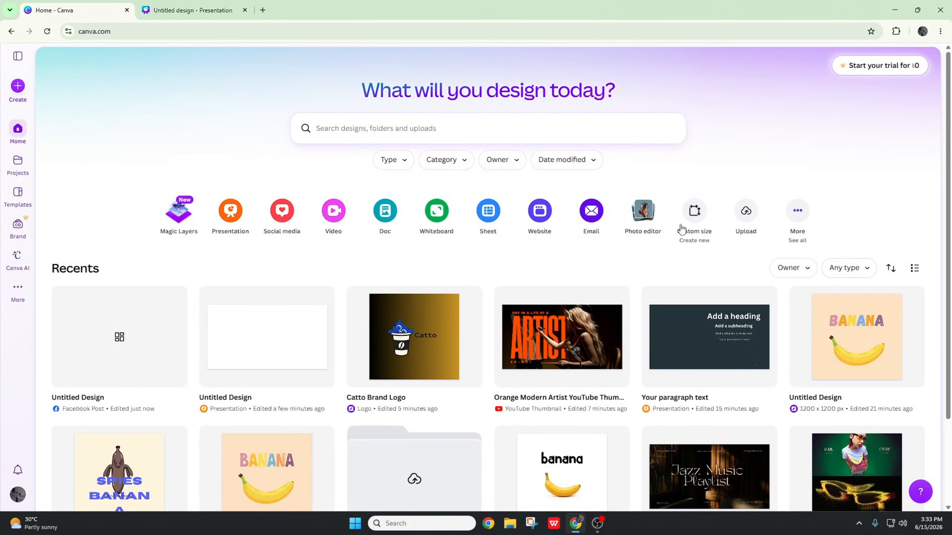
Create a new custom-size design with a width of 1080 px and a height of 720 px.
left_click(695, 212)
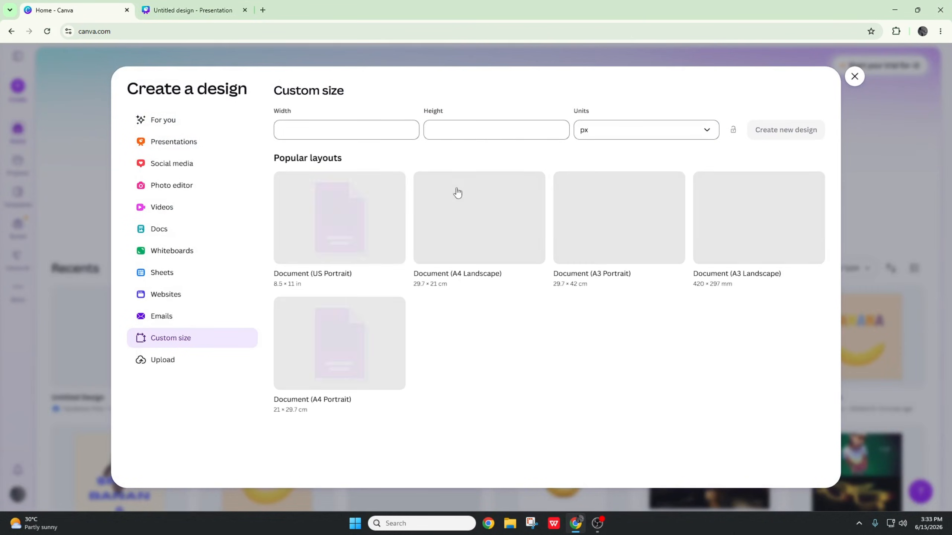
left_click(335, 136)
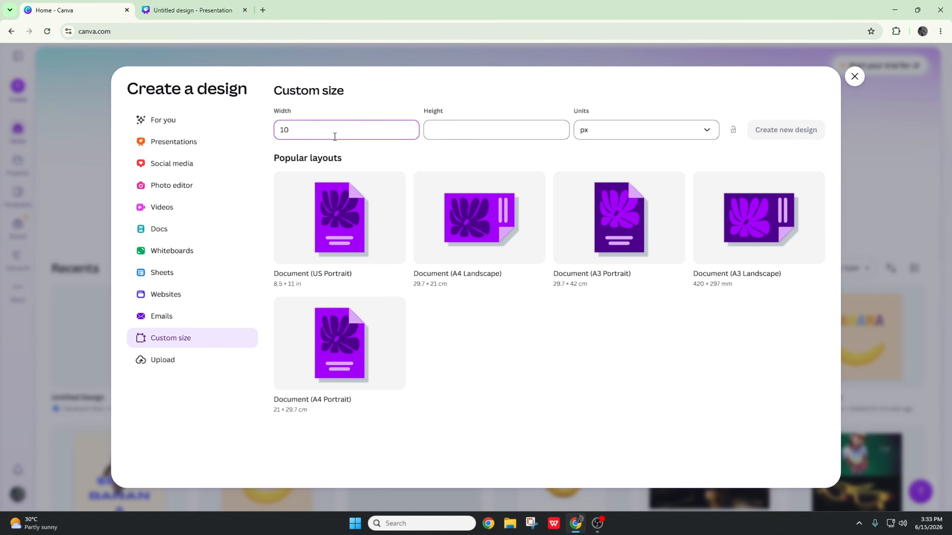
type("1080")
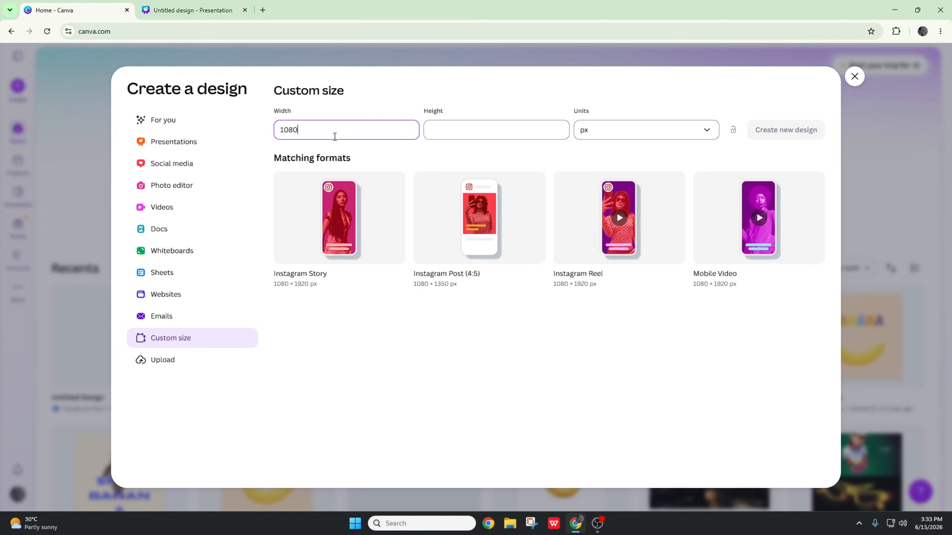
left_click(449, 133)
type("720")
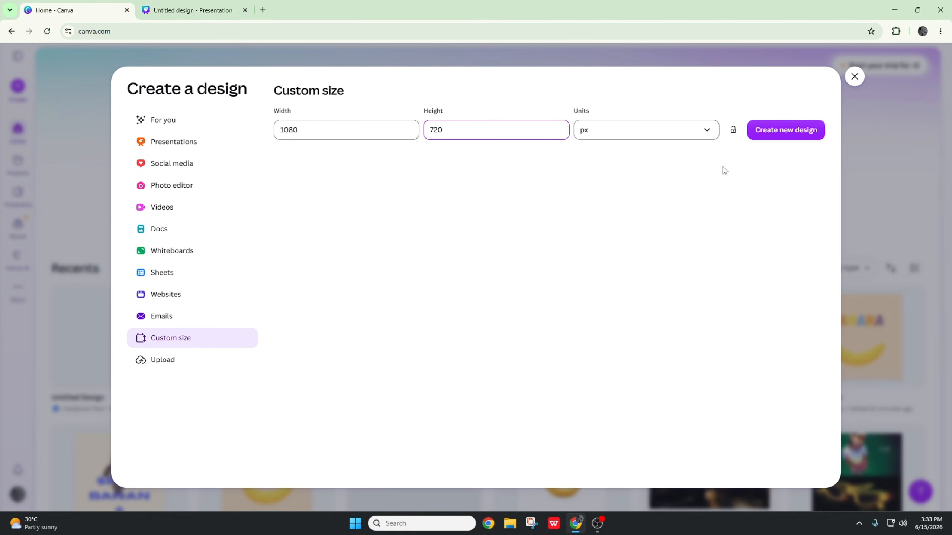
left_click(781, 129)
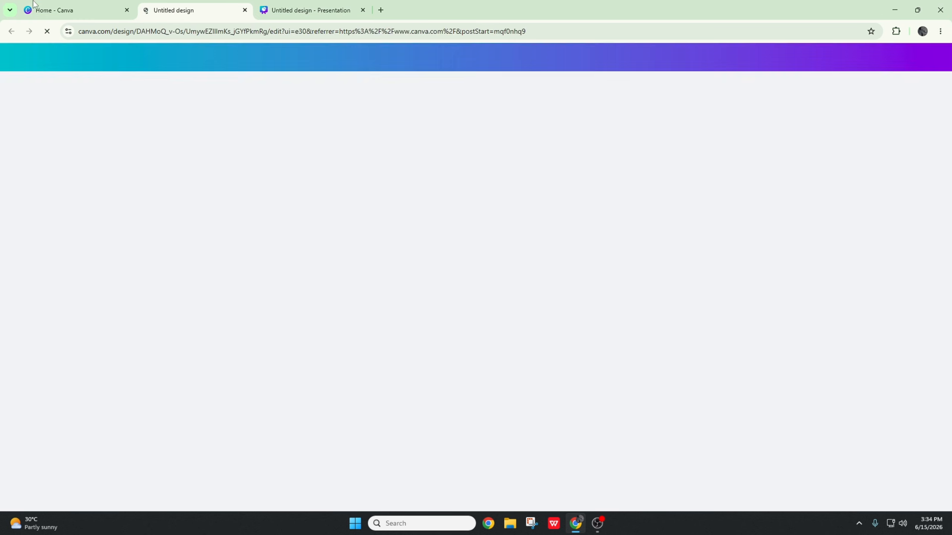
Look over the blank custom-size design in the editor, close it, and switch to the open presentation.
left_click(34, 4)
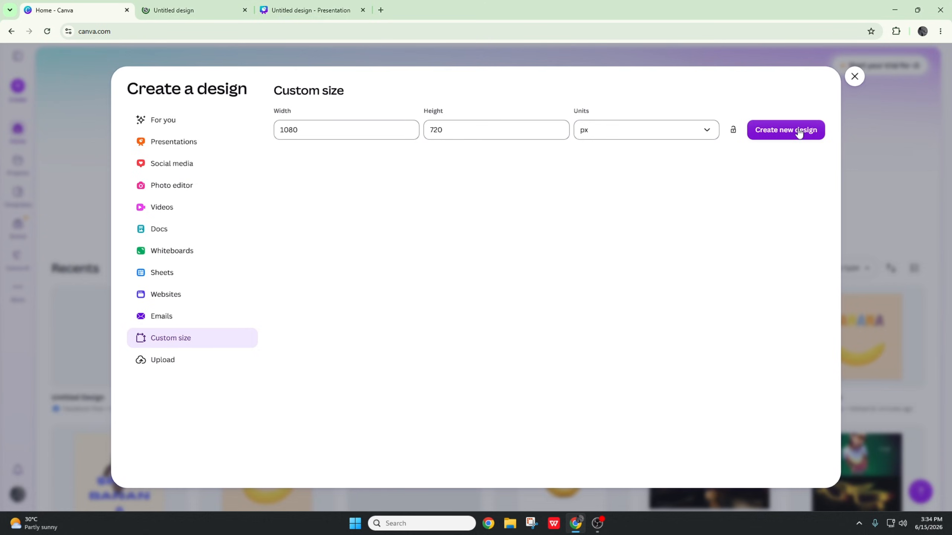
left_click(198, 9)
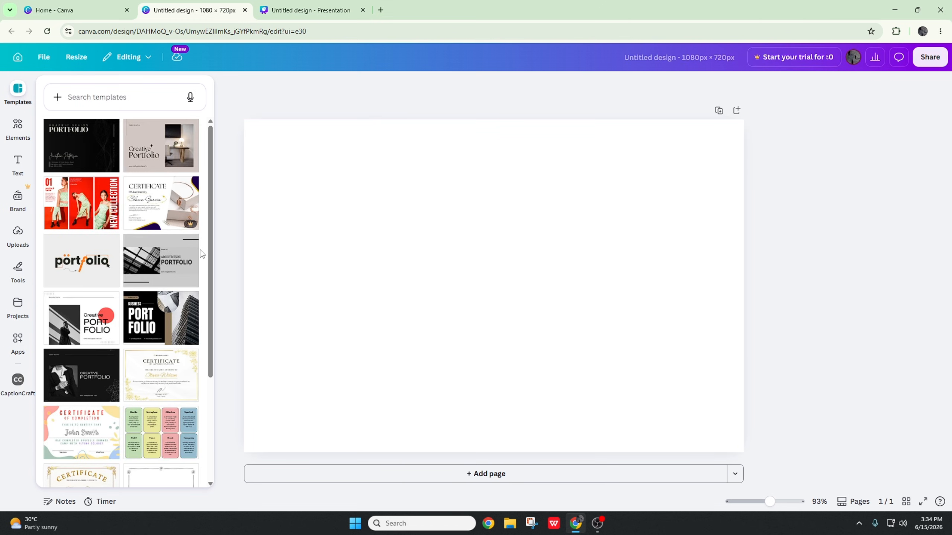
left_click(244, 10)
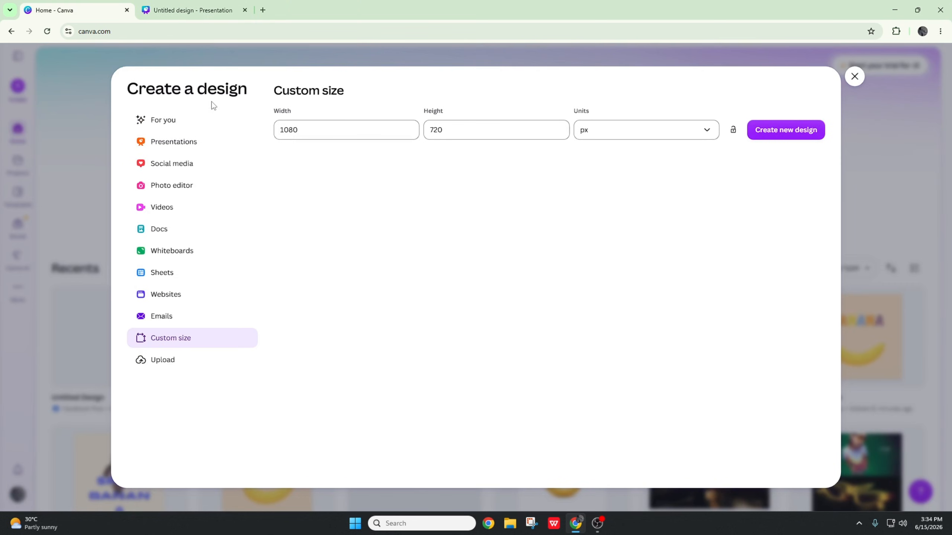
left_click(199, 10)
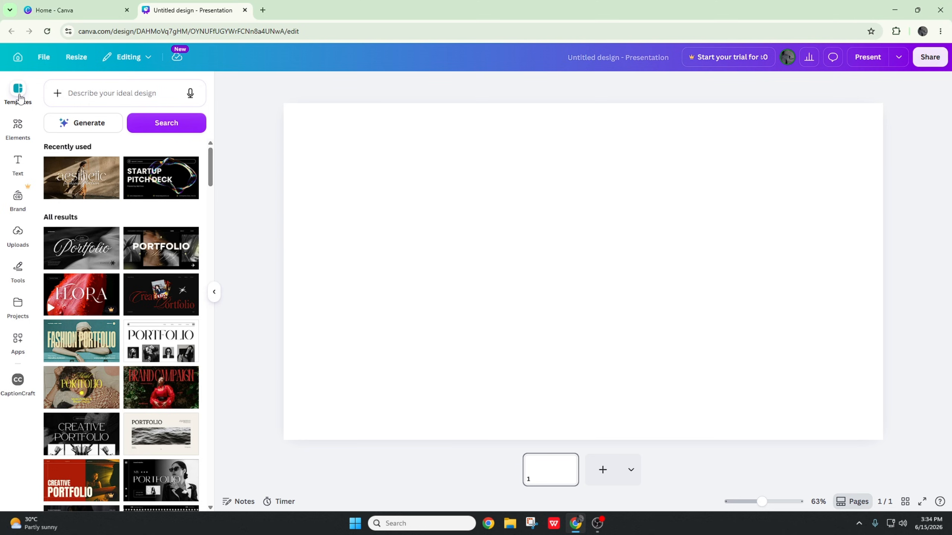
left_click(599, 524)
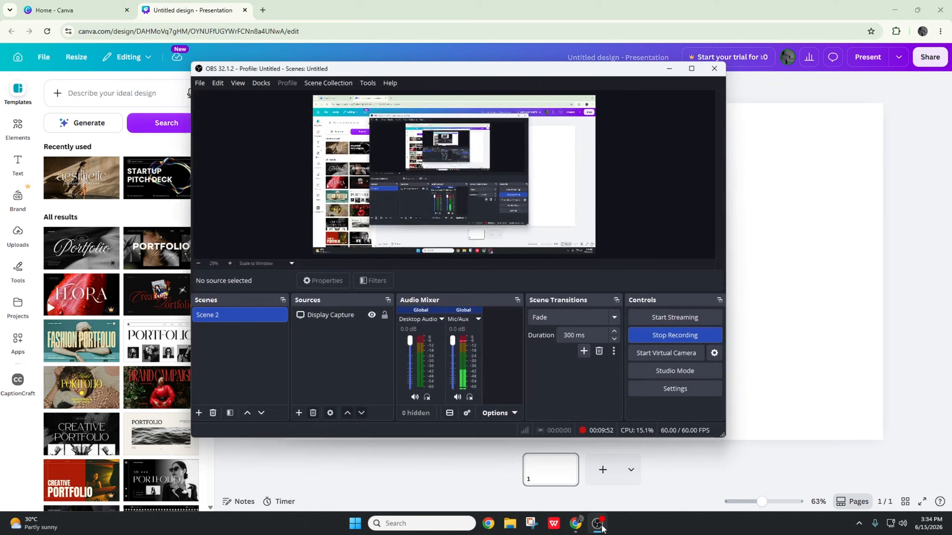
left_click(669, 68)
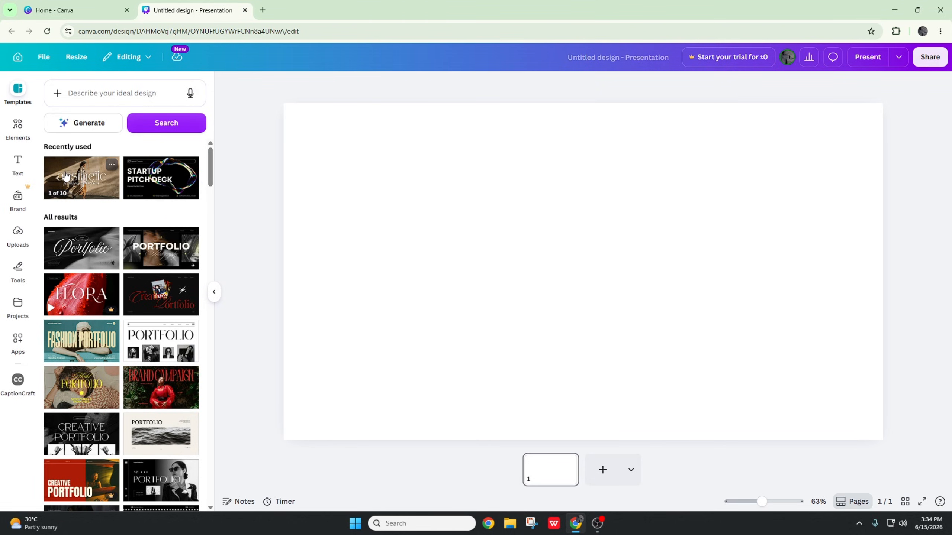
Preview the pages of the Red and Black Minimalist Creative Portfolio Presentation template and return to the template list.
scroll(127, 209, "down", 1)
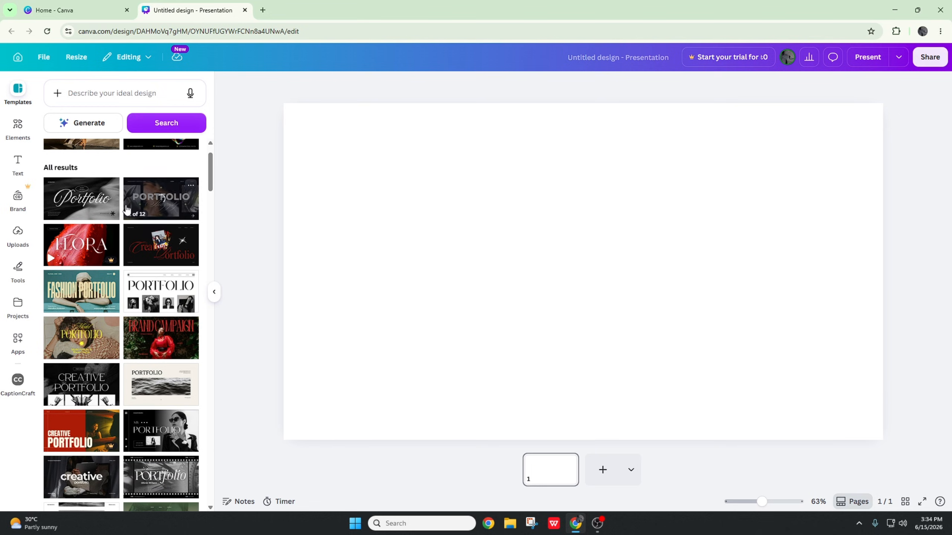
left_click(174, 259)
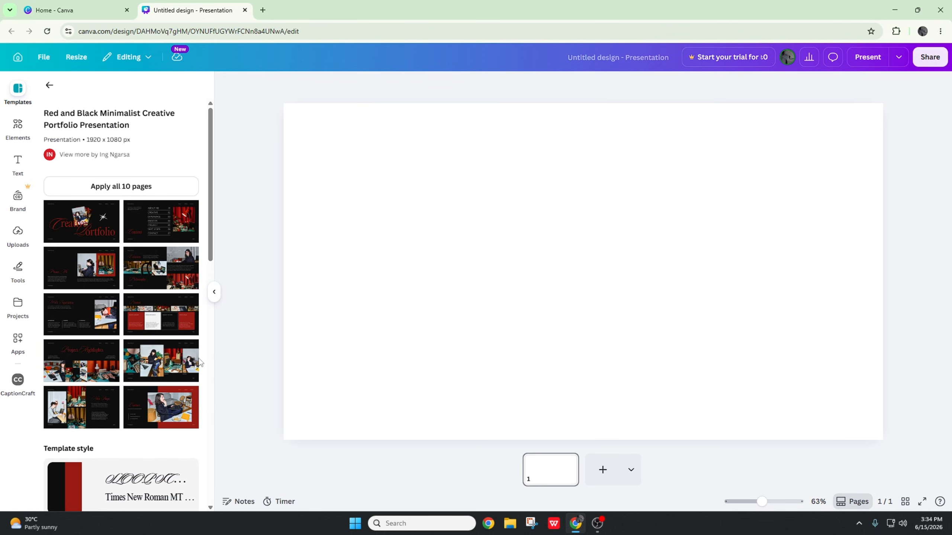
left_click(49, 86)
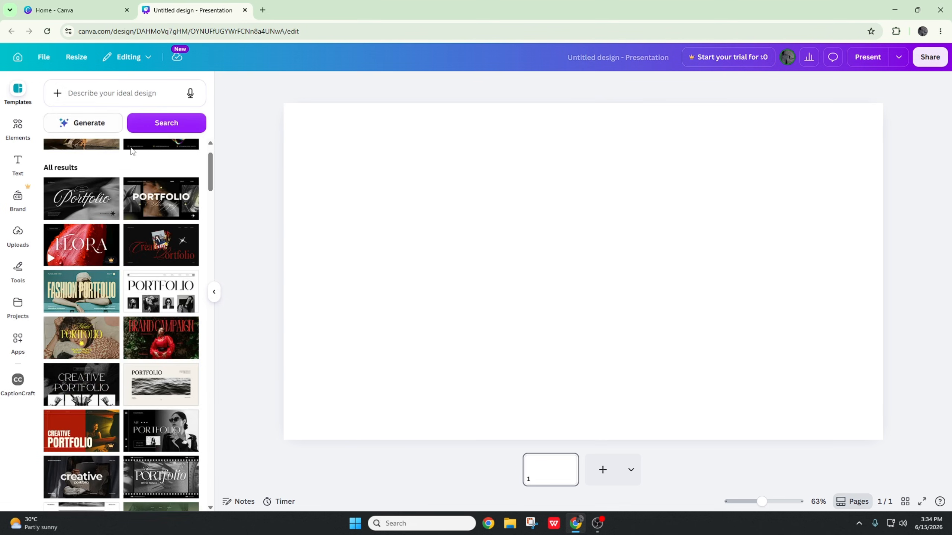
Search the presentation templates for "school presentation" using the suggested term.
left_click(104, 93)
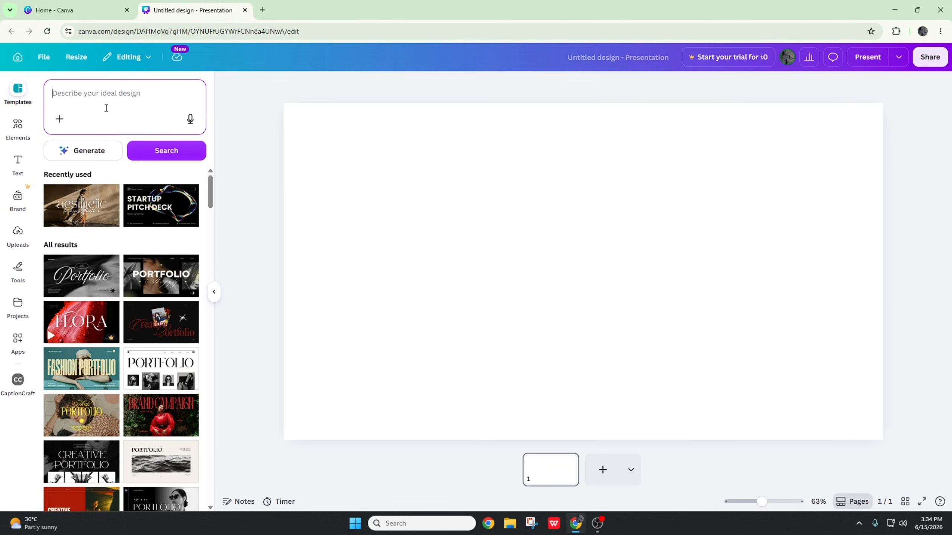
type("svh")
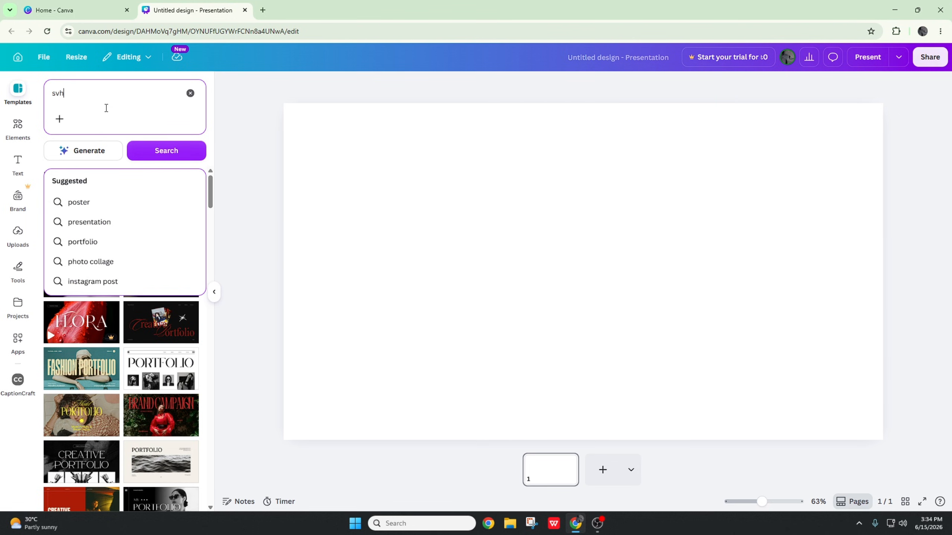
key("BackSpace")
key("BackSpace")
type("cho")
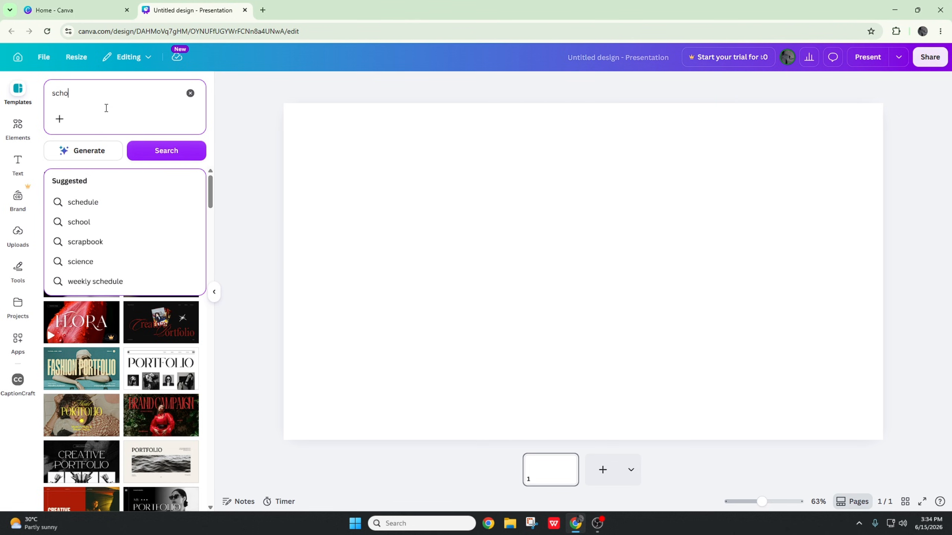
type("ol")
key("Down")
key("Down")
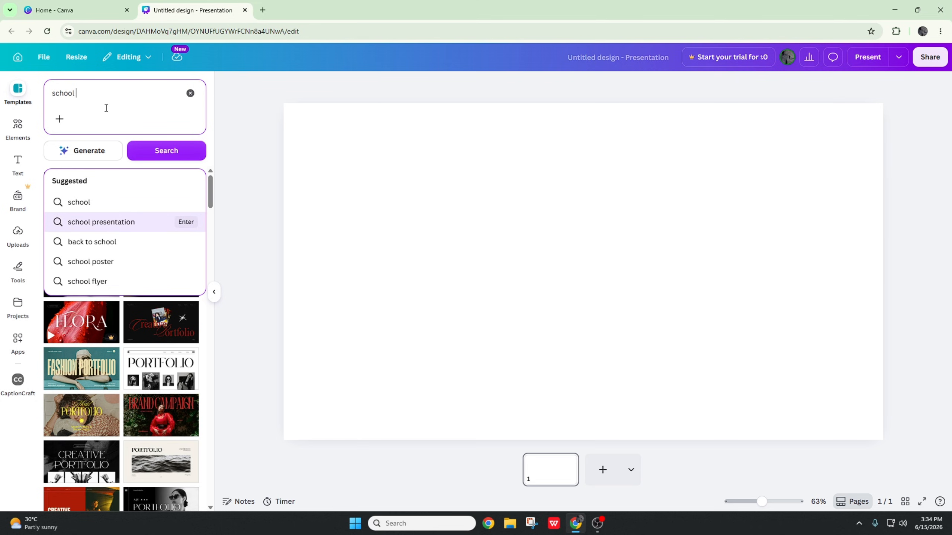
key("Return")
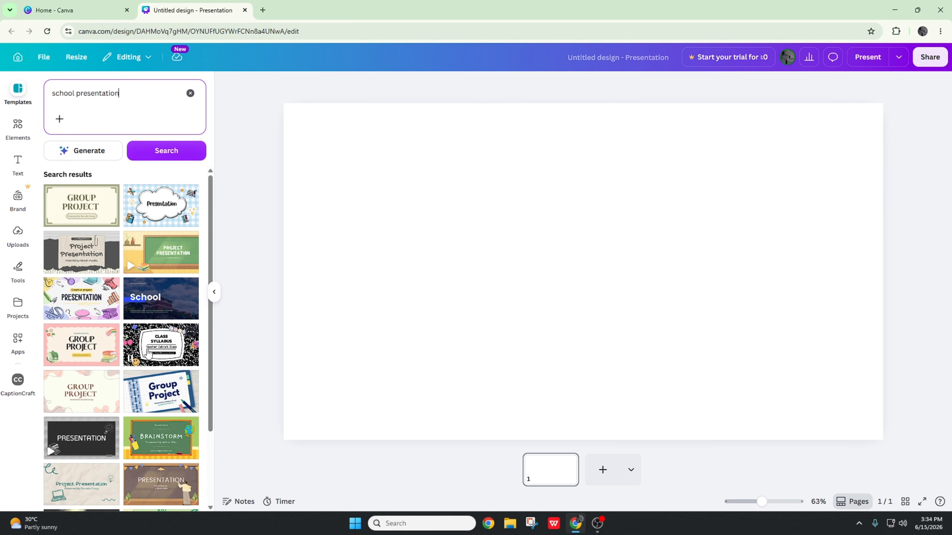
Apply all 10 pages of the Green and Orange Illustrative Brainstorm Presentation template to the blank presentation.
scroll(149, 353, "down", 1)
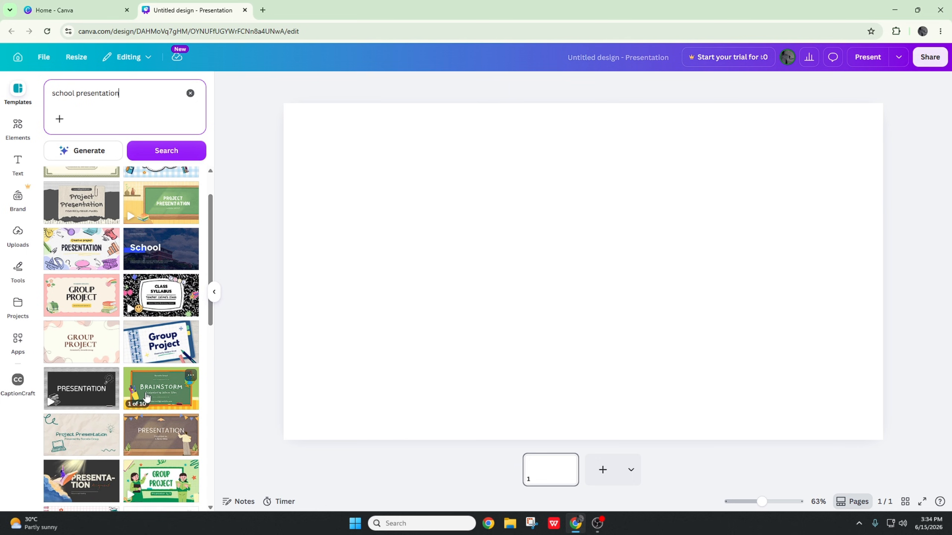
scroll(166, 407, "down", 2)
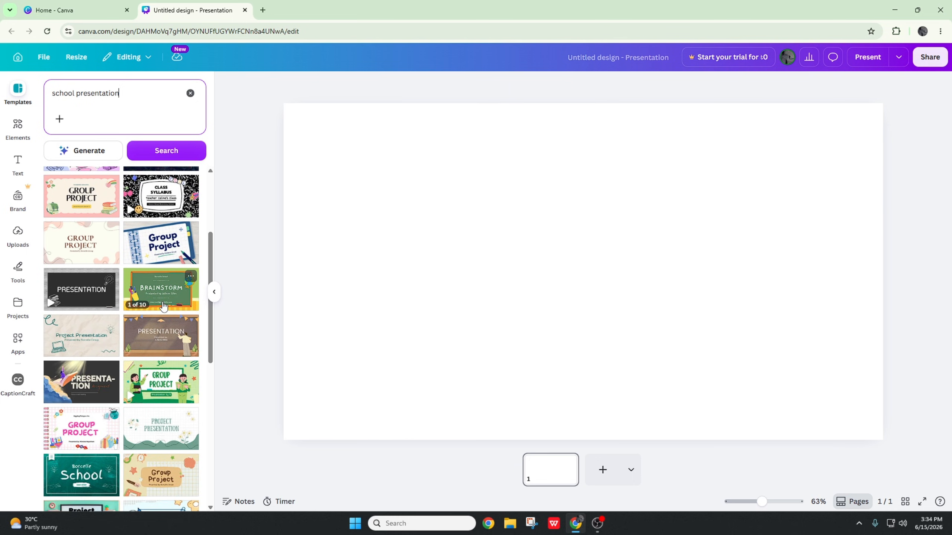
left_click(134, 282)
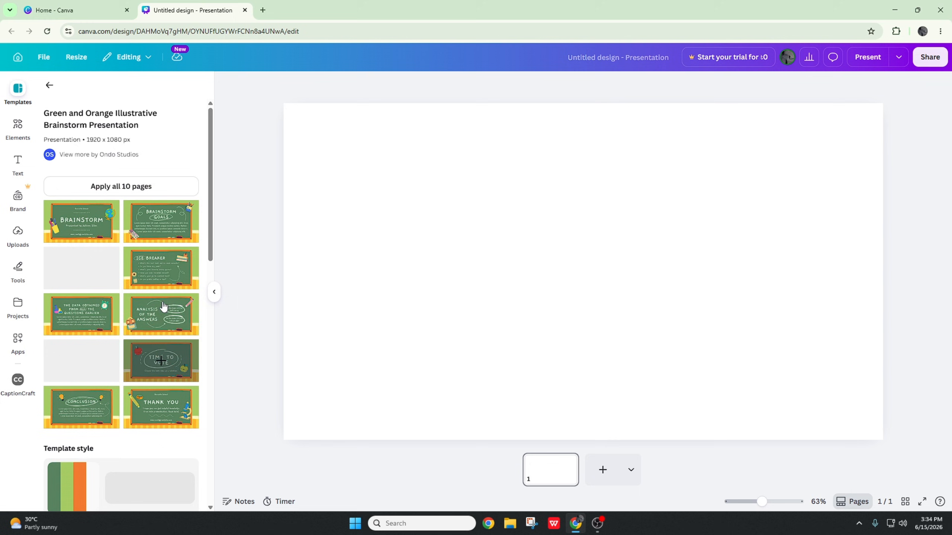
left_click(137, 189)
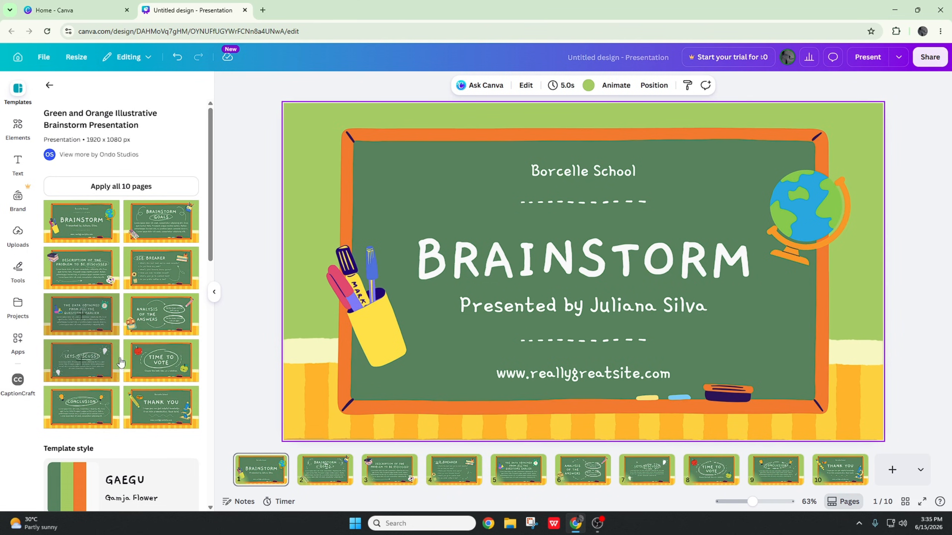
Review the applied template's style colours and fonts and the similar templates suggested beneath it.
scroll(188, 420, "down", 3)
scroll(188, 420, "down", 3)
scroll(113, 356, "up", 2)
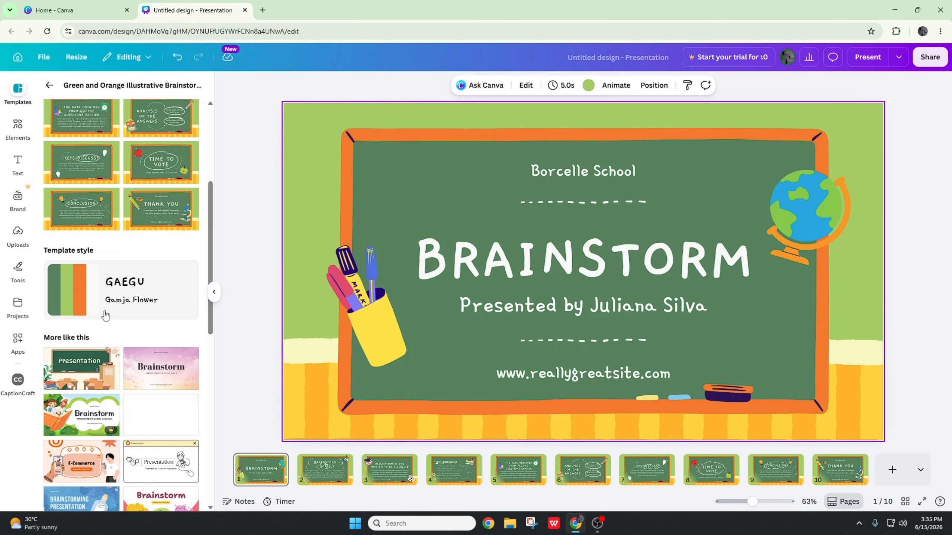
Shuffle the Green and Orange Illustrative Brainstorm template's style colours on the first page.
left_click(75, 307)
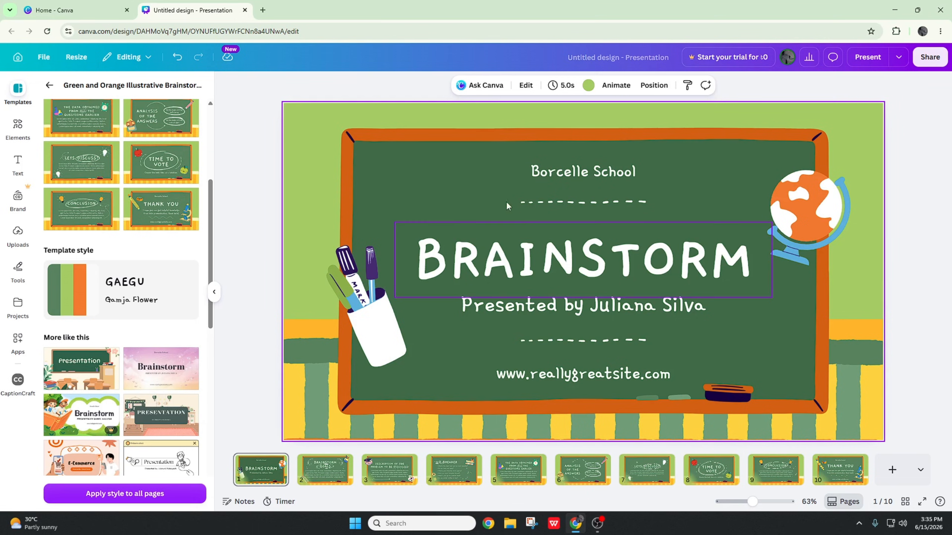
left_click(272, 137)
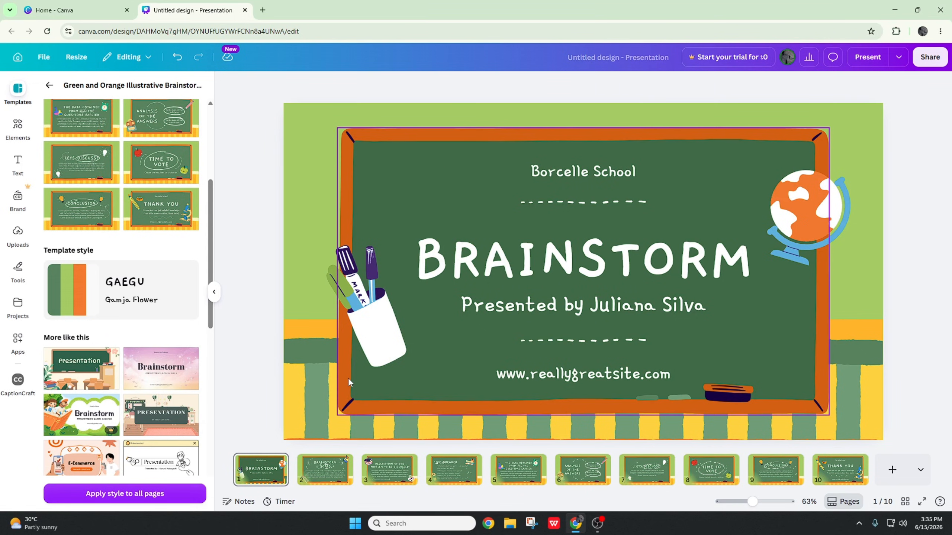
key("Right")
key("Right")
key("Right")
key("Left")
key("Left")
key("Left")
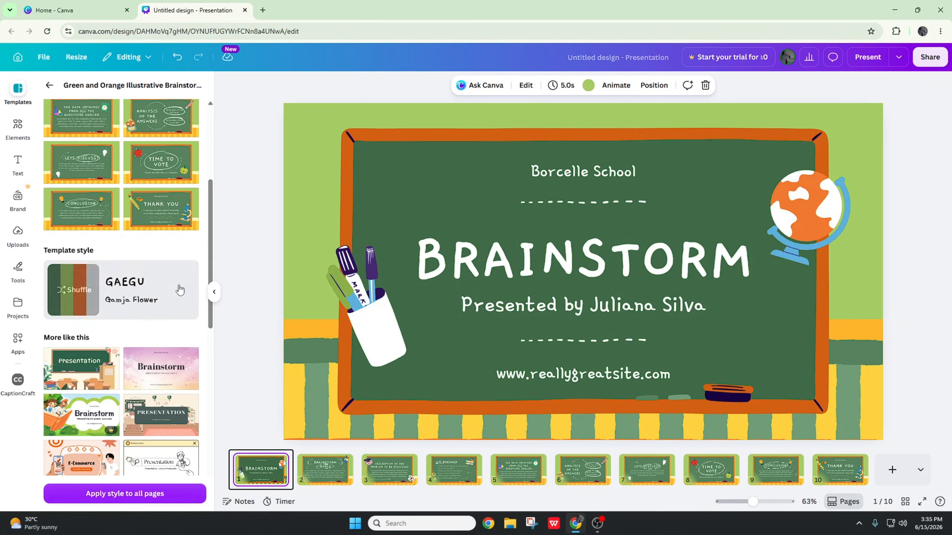
Clear the template search and apply all 16 pages of the Red and Black Elegant Bold Brand Campaign Presentation template.
scroll(45, 114, "up", 5)
left_click(49, 86)
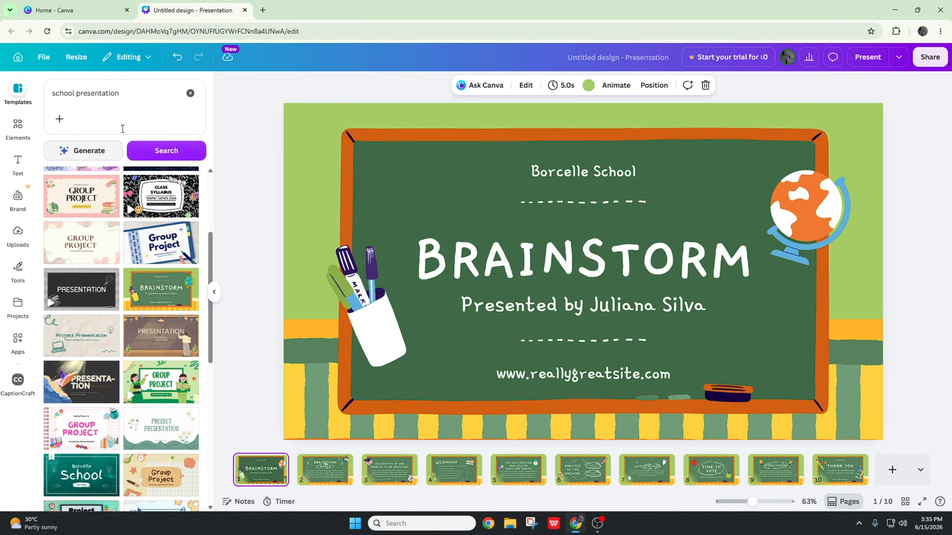
left_click(191, 93)
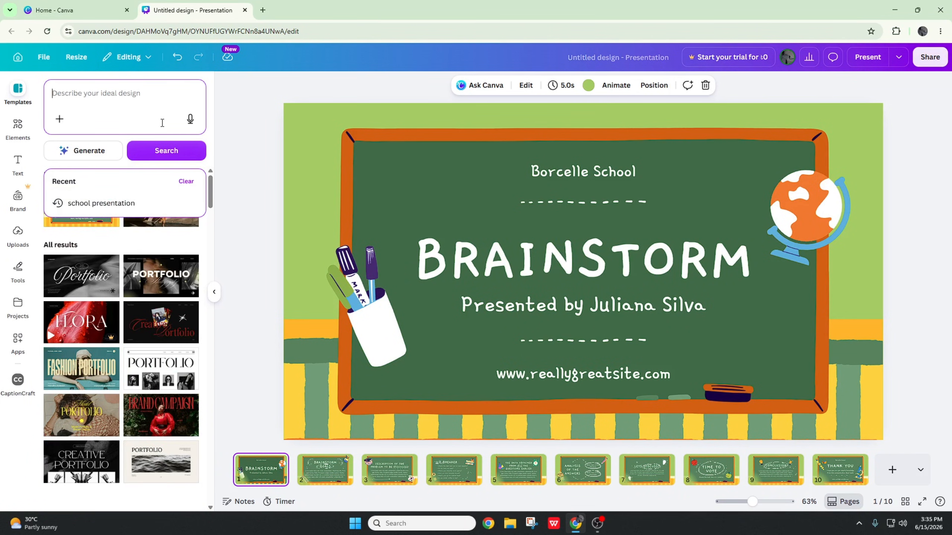
left_click(206, 169)
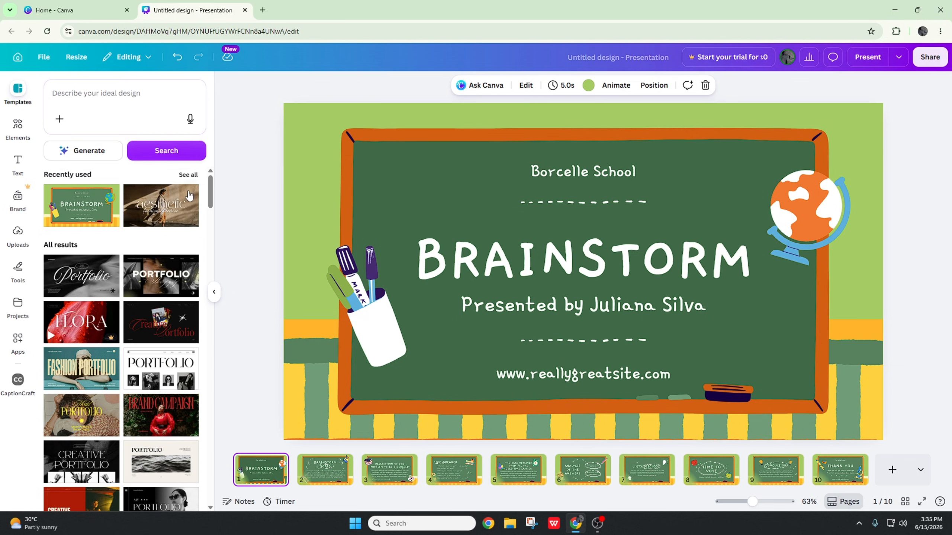
scroll(192, 251, "down", 4)
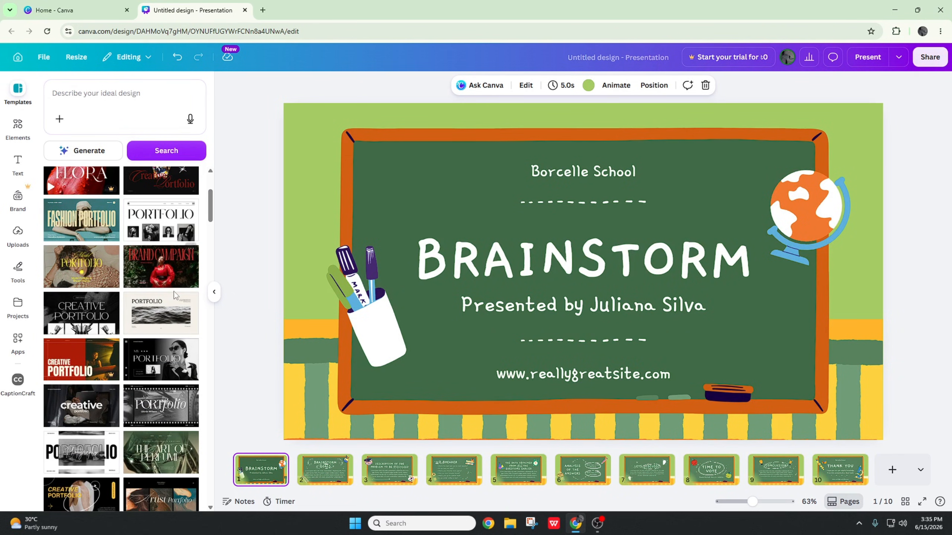
left_click(173, 285)
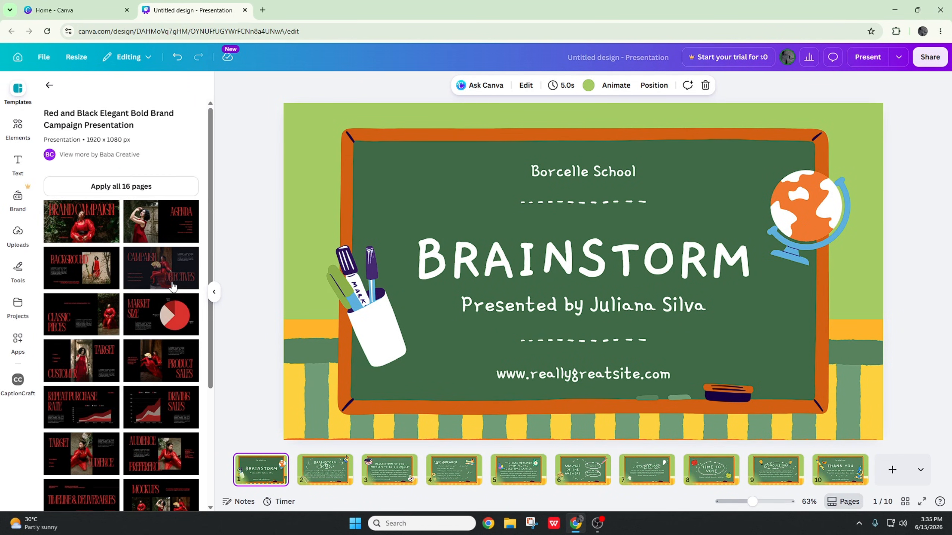
left_click(143, 187)
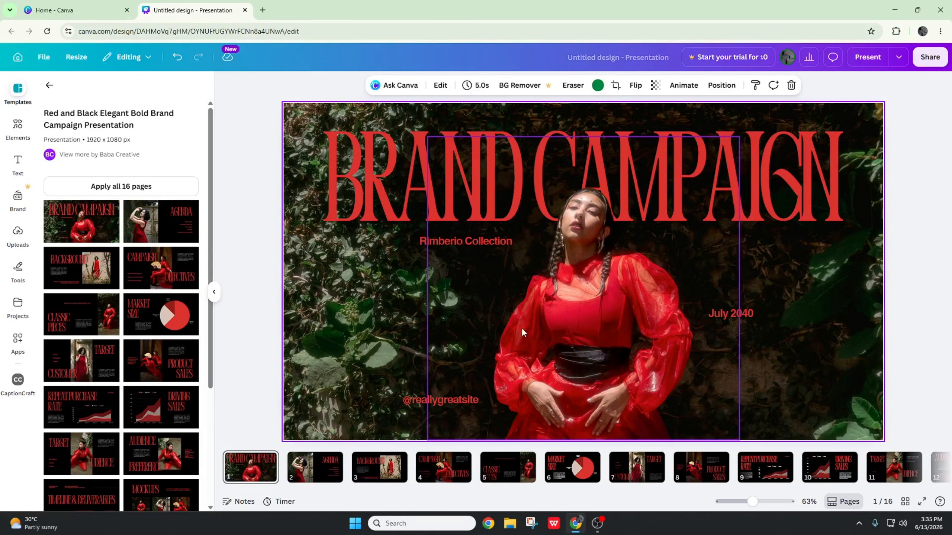
Look through the first five pages of the applied brand campaign template and return to the Background page.
double_click(350, 180)
left_click(384, 356)
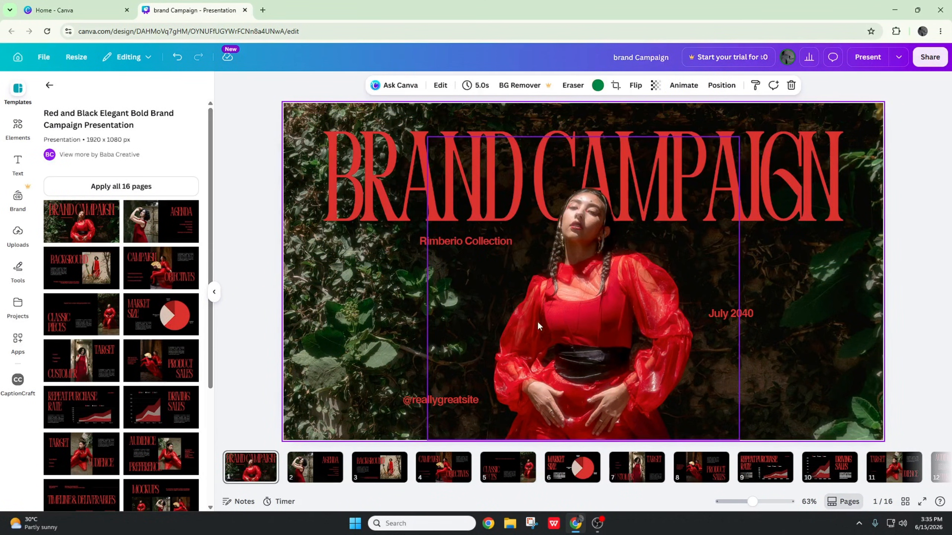
left_click(506, 300)
left_click(382, 300)
scroll(439, 332, "down", 2)
scroll(439, 333, "up", 1)
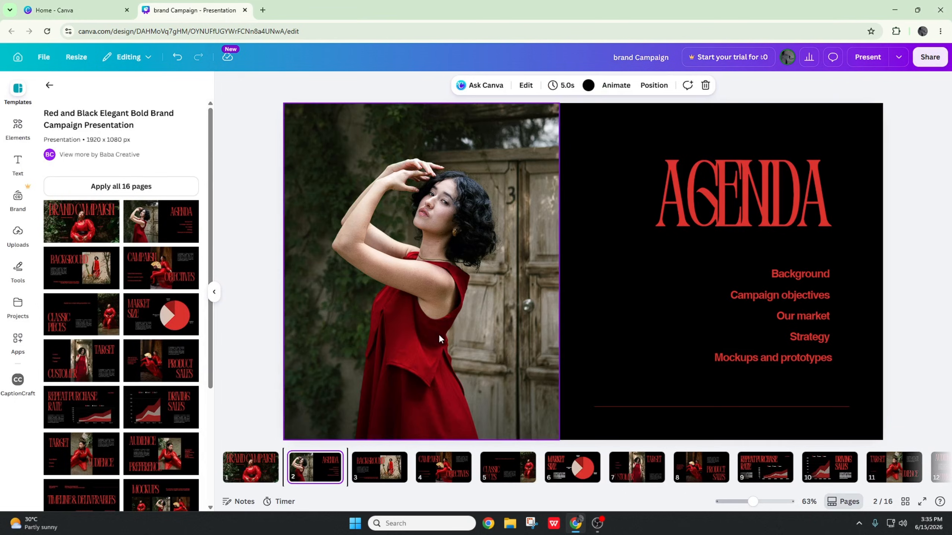
scroll(439, 334, "down", 2)
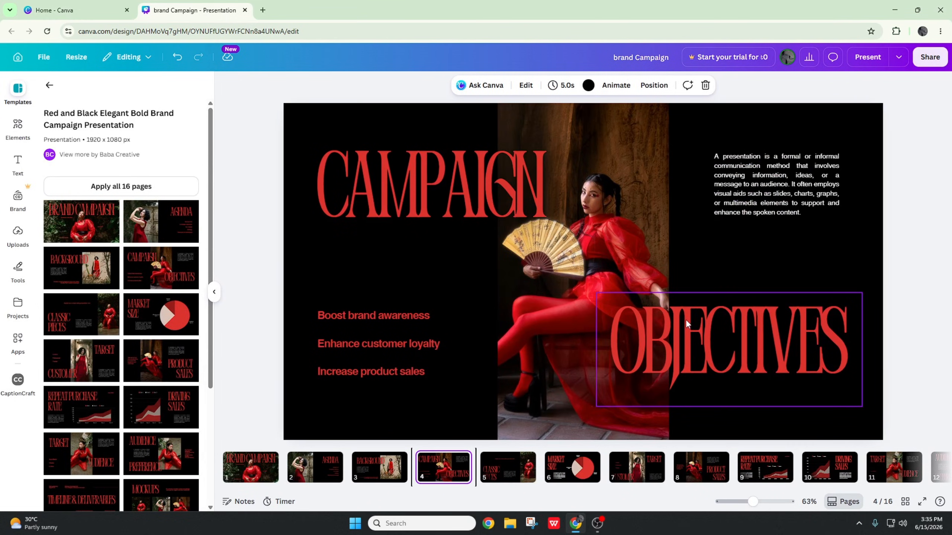
scroll(686, 321, "down", 2)
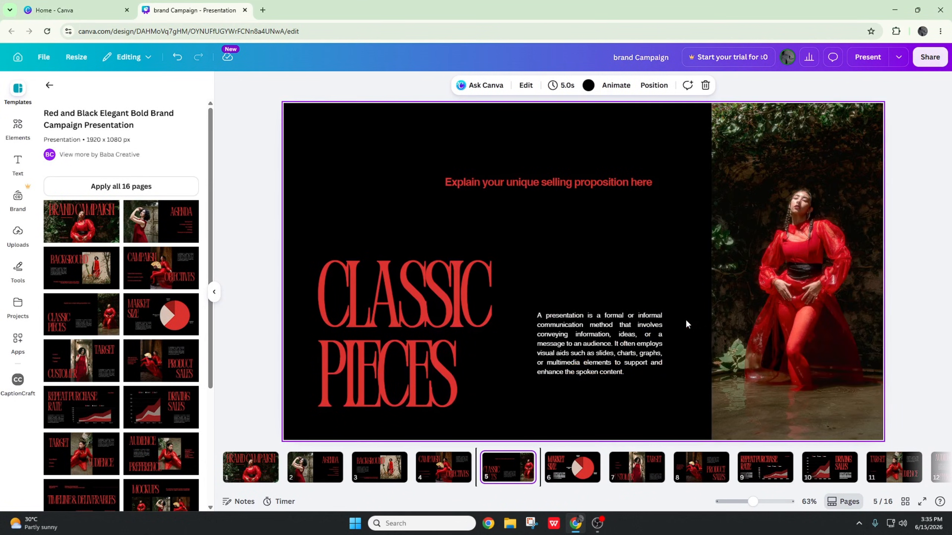
scroll(385, 286, "up", 3)
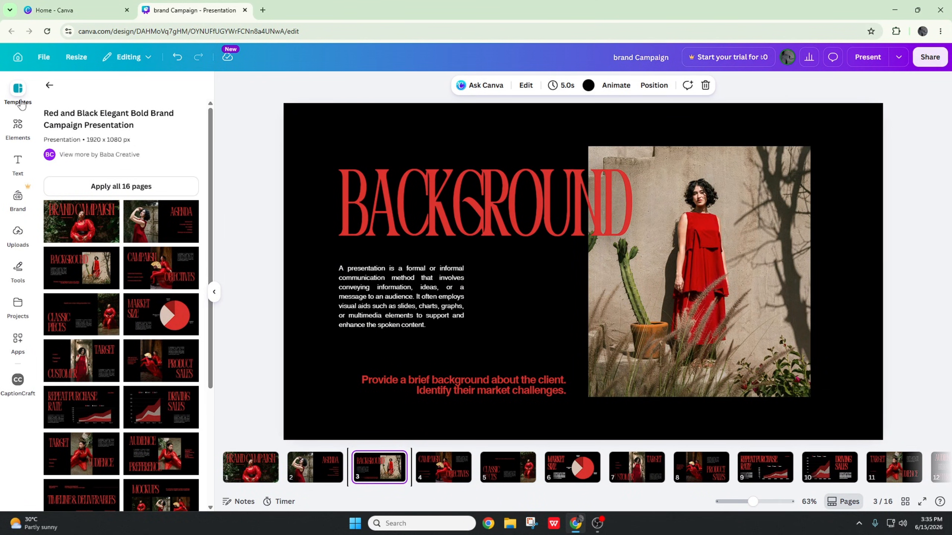
Open the elements library and its search for the Background page.
left_click(18, 125)
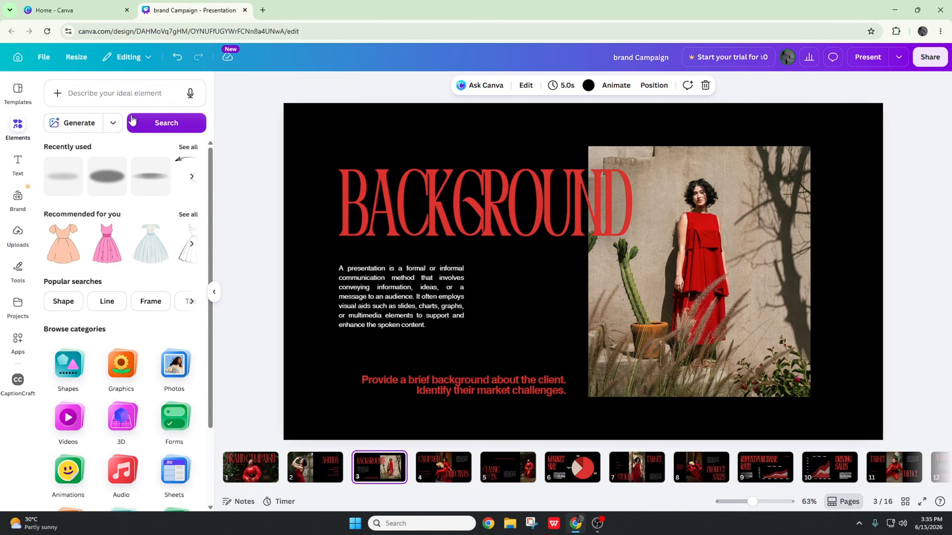
left_click(118, 98)
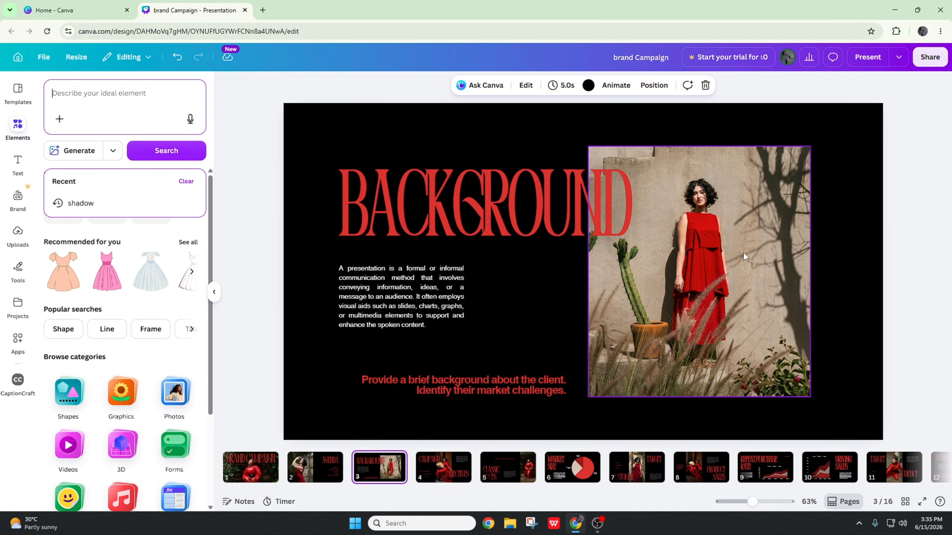
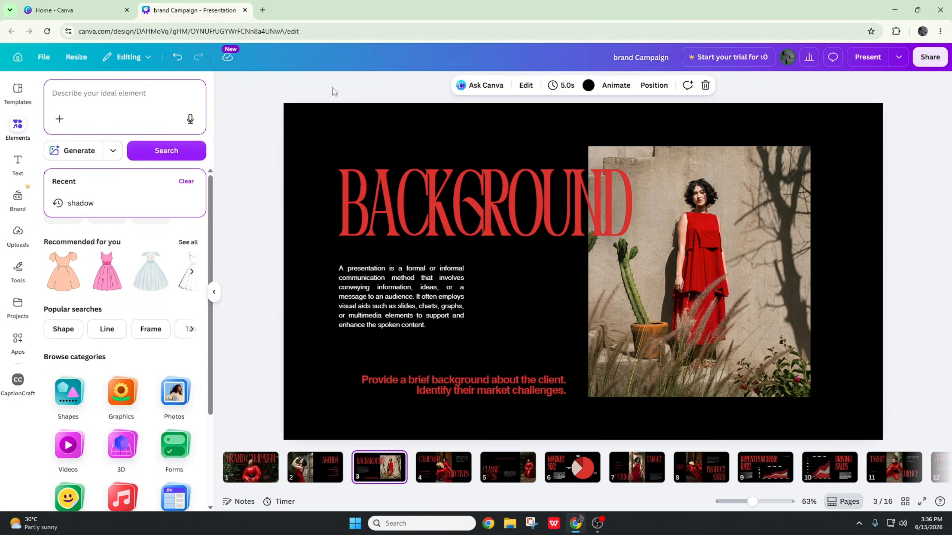
Search Google Images for "circle" in a new browser tab, preview the Pngimg circle, and return to the presentation.
left_click(262, 10)
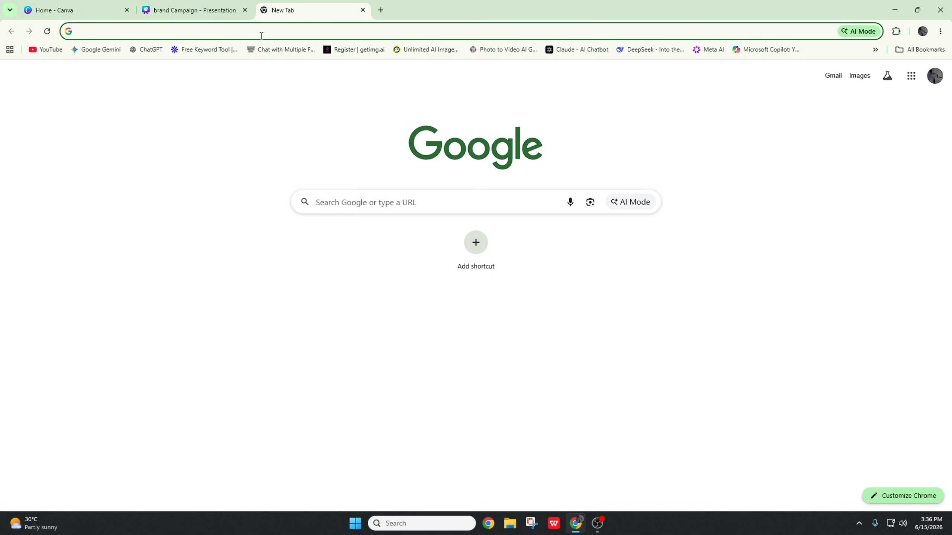
left_click(223, 32)
left_click(132, 74)
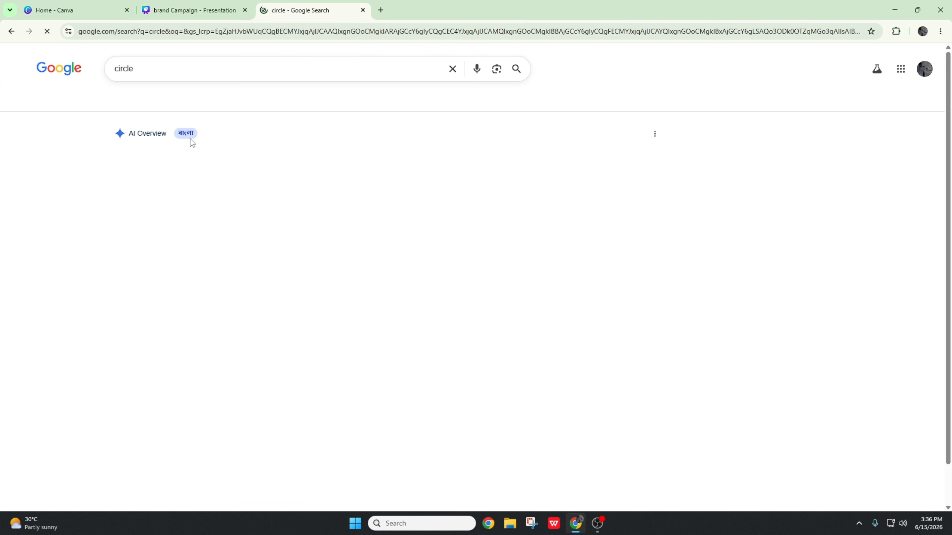
left_click(186, 103)
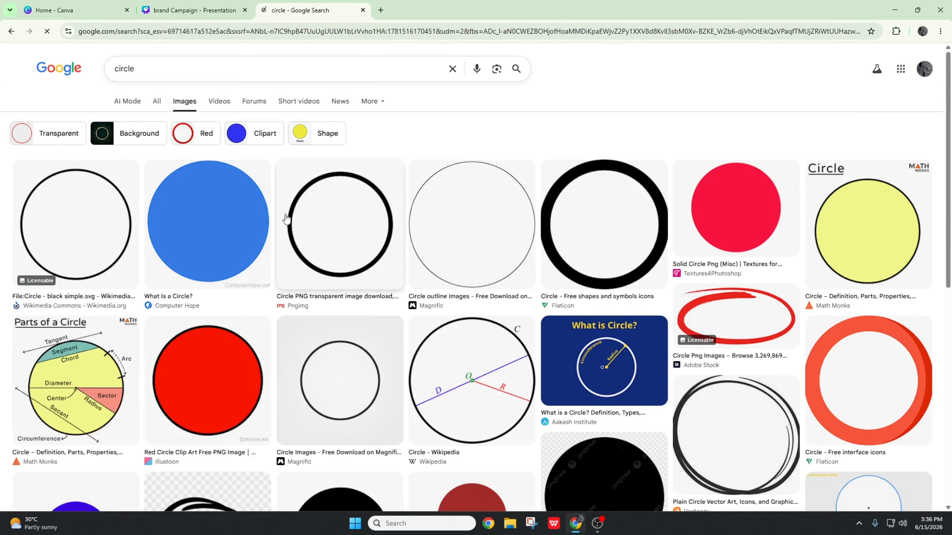
left_click(868, 272)
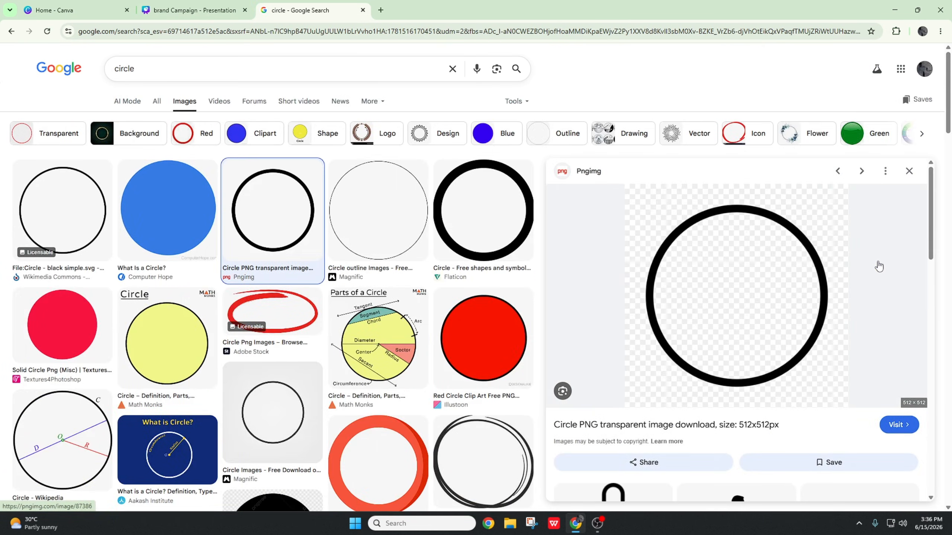
key("ctrl+shift+Tab")
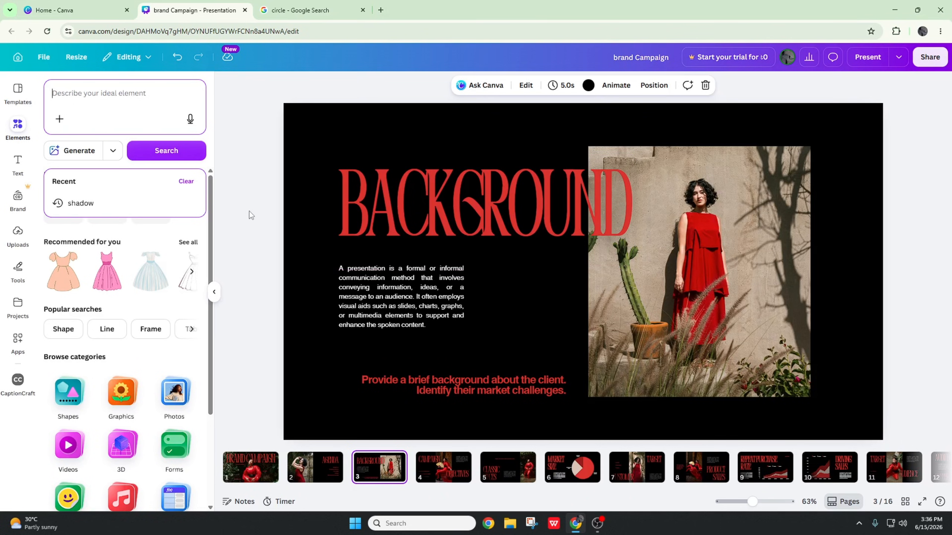
Search the elements library for "circle" and view all matching shapes before returning to the full results.
left_click(194, 232)
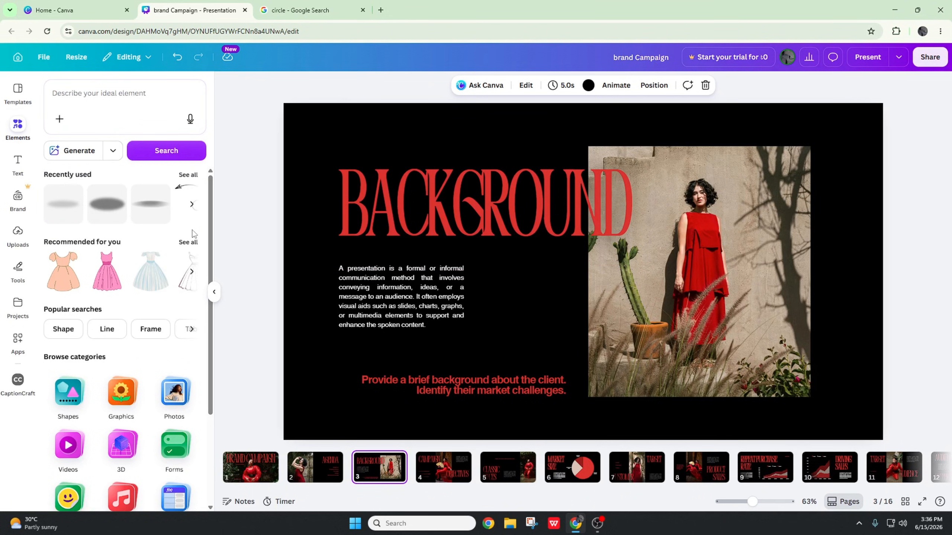
left_click(54, 94)
type("c")
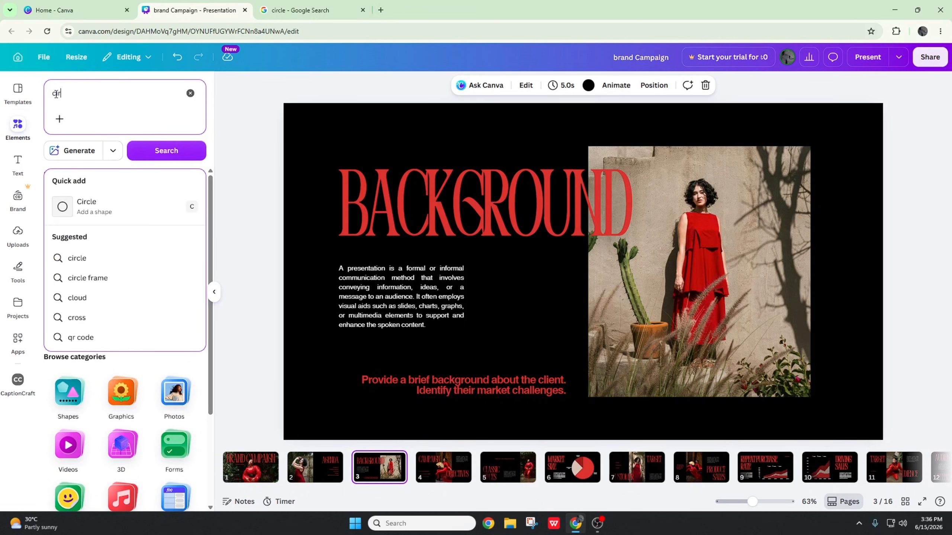
type("ircle")
key("Return")
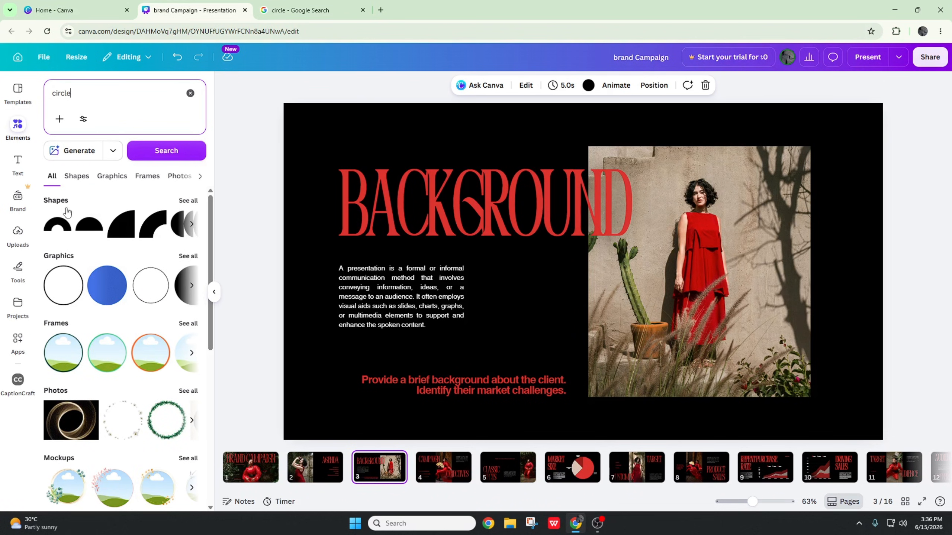
left_click(189, 201)
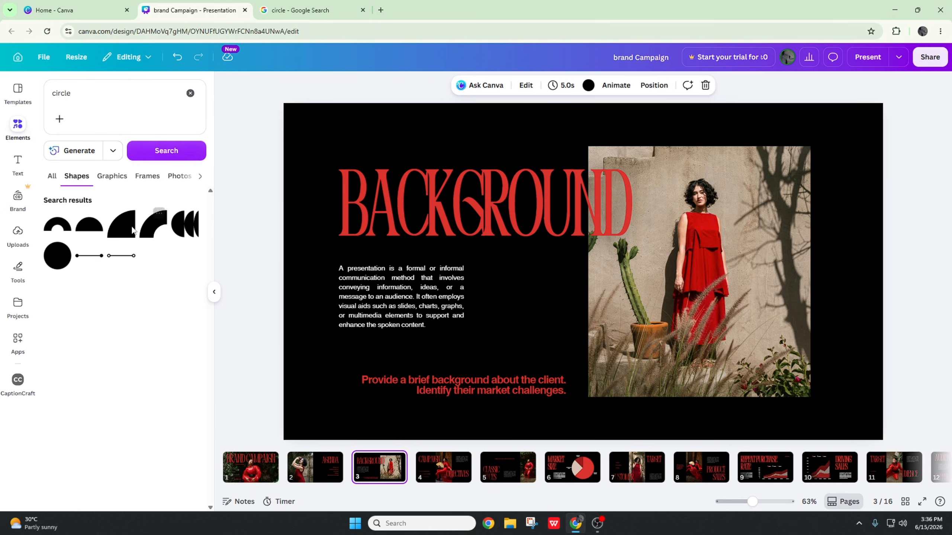
left_click(52, 179)
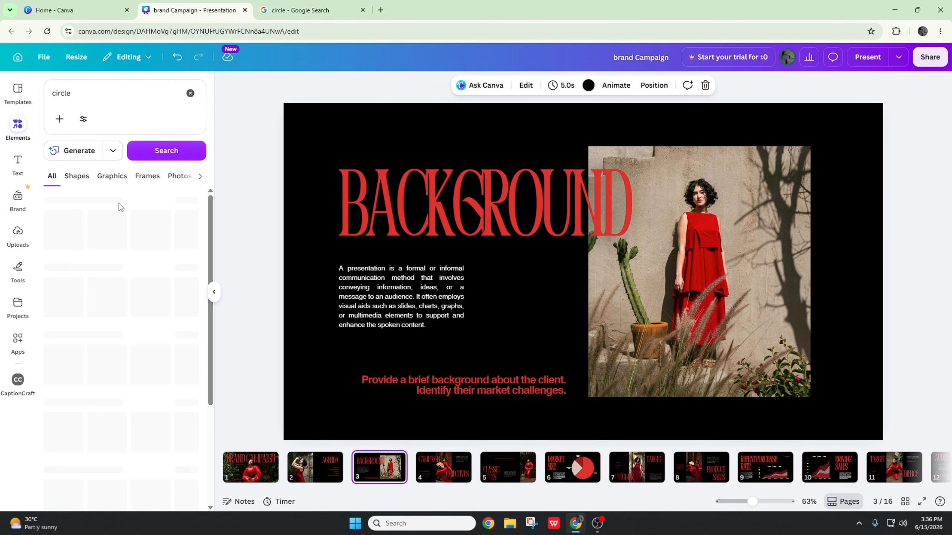
Add the red brushed circle graphic to the Background page, shrink it, and place it over the photo's upper-right corner.
scroll(84, 207, "down", 2)
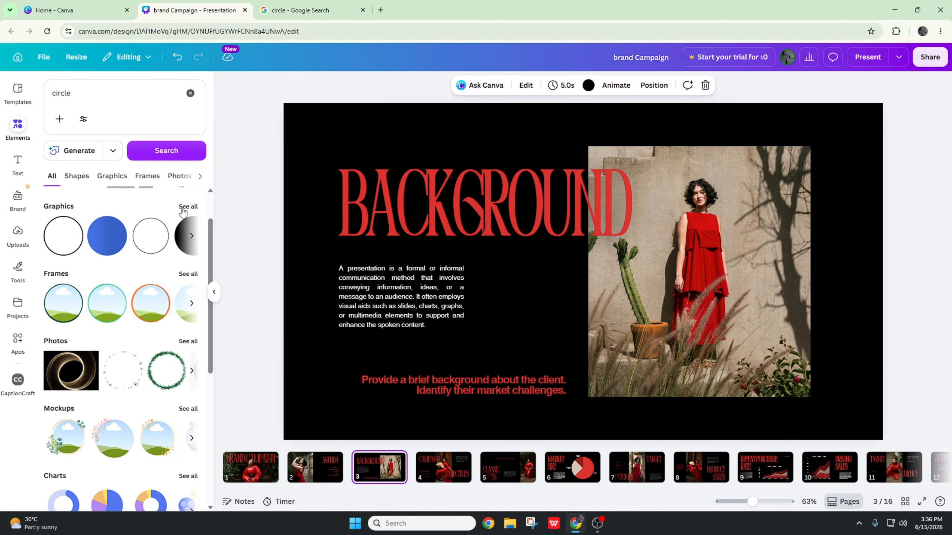
left_click(183, 211)
scroll(145, 303, "down", 1)
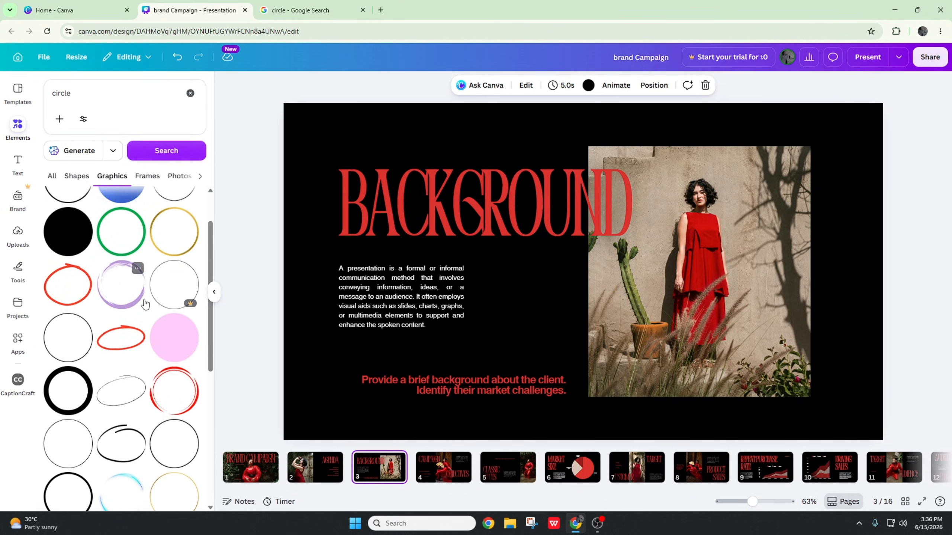
scroll(145, 304, "down", 2)
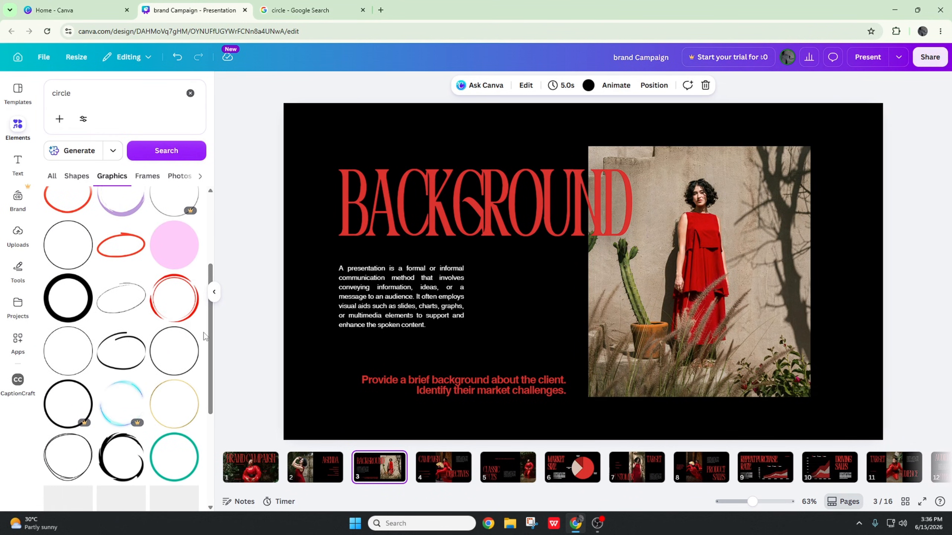
left_click(180, 315)
left_click_drag(569, 275, 508, 229)
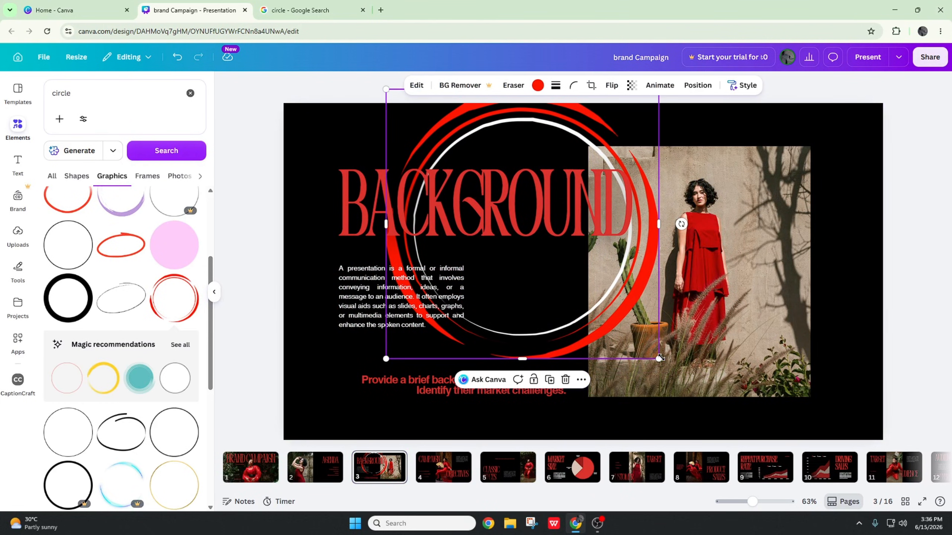
left_click_drag(660, 358, 549, 258)
left_click_drag(512, 159, 844, 180)
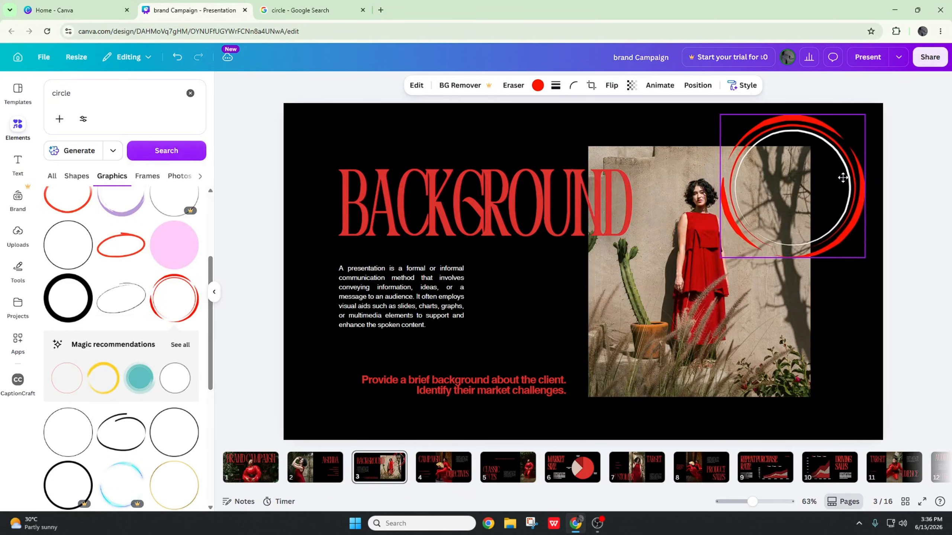
left_click(701, 120)
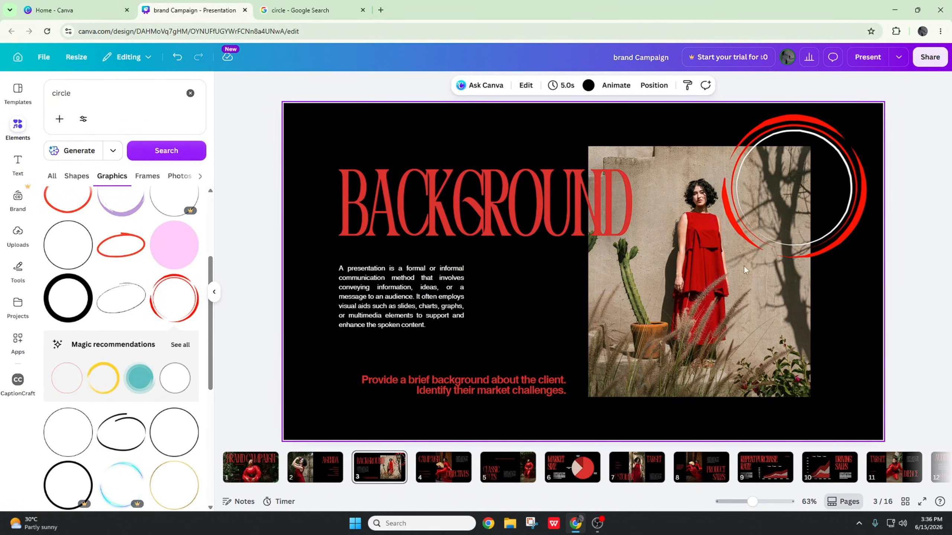
Browse further circle graphics in the elements results while checking the Campaign Objectives and Background pages.
scroll(331, 272, "down", 1)
scroll(148, 300, "down", 2)
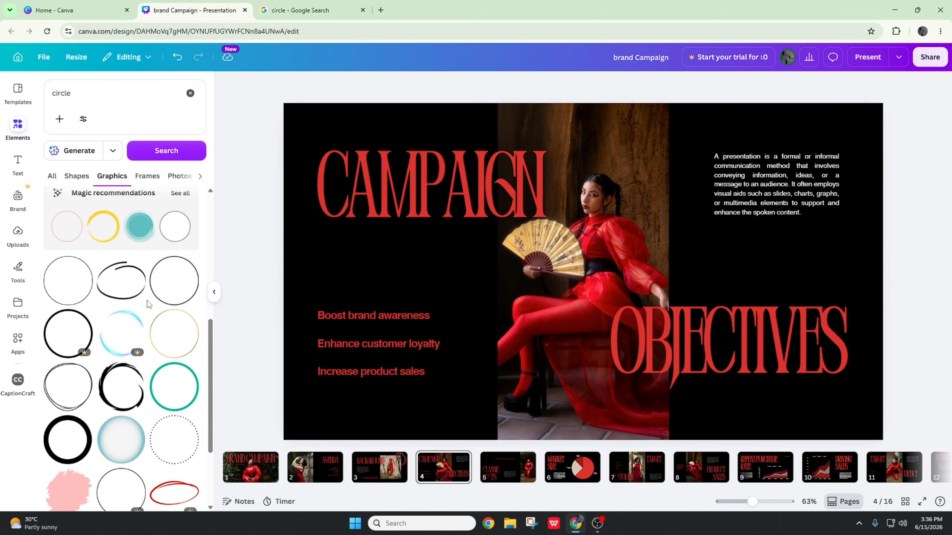
scroll(148, 301, "down", 1)
scroll(299, 352, "up", 2)
scroll(105, 305, "down", 2)
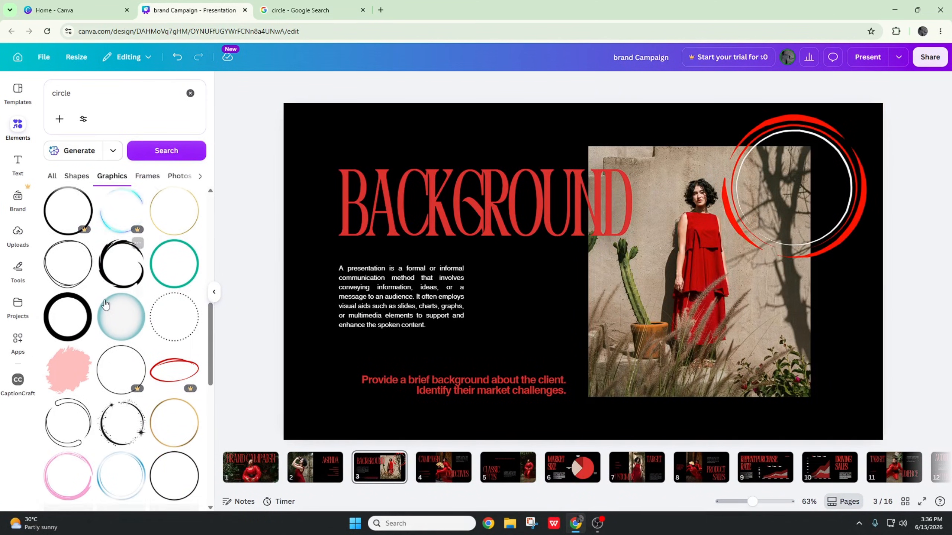
Browse the remaining circle graphics, then return to the full range of circle results.
scroll(105, 305, "down", 5)
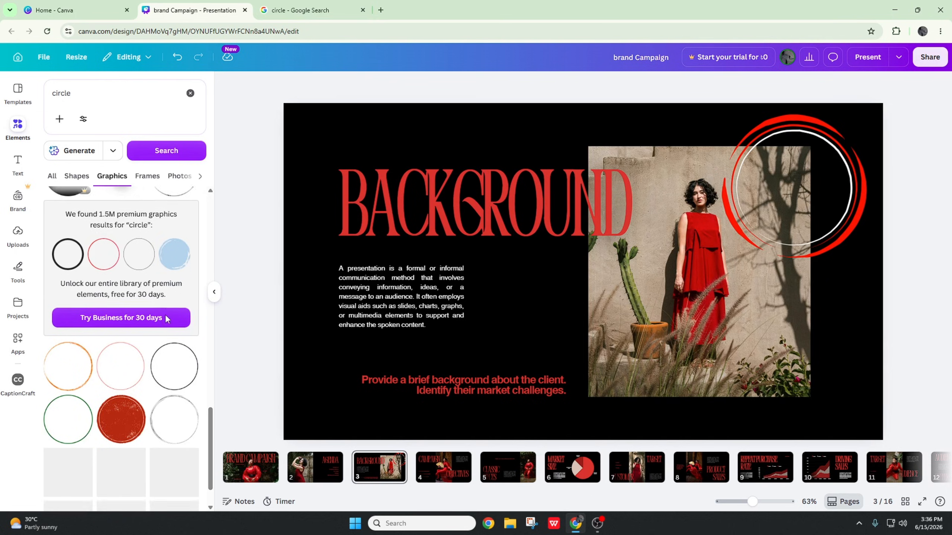
scroll(167, 319, "down", 5)
scroll(167, 319, "down", 5)
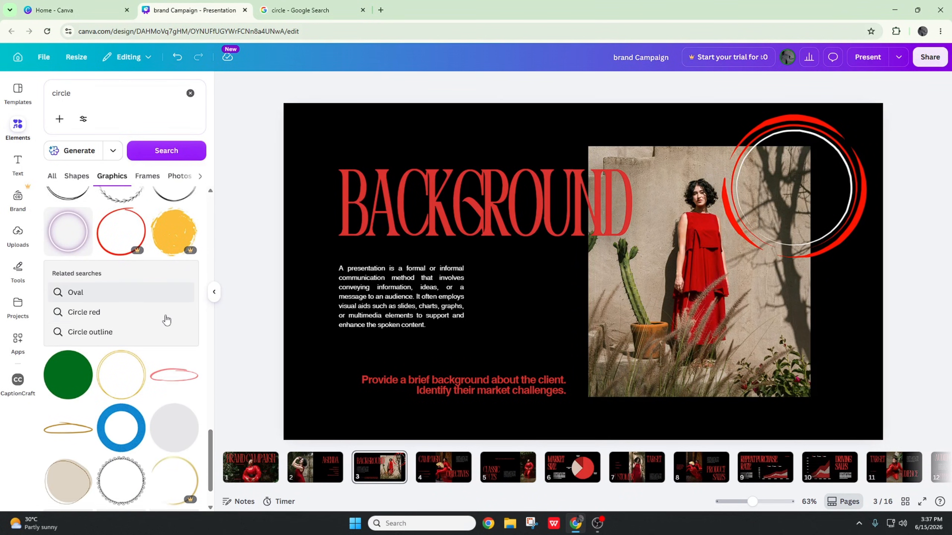
scroll(167, 319, "up", 10)
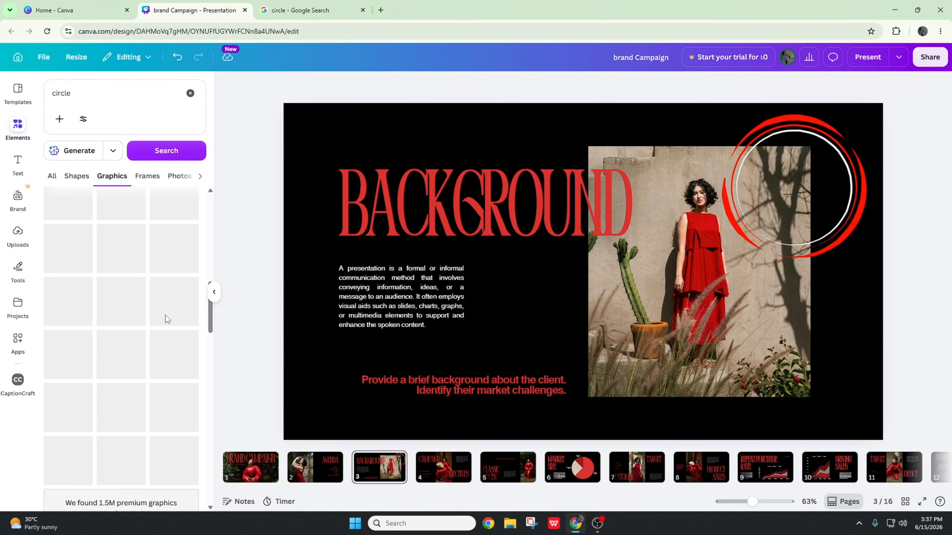
left_click(52, 176)
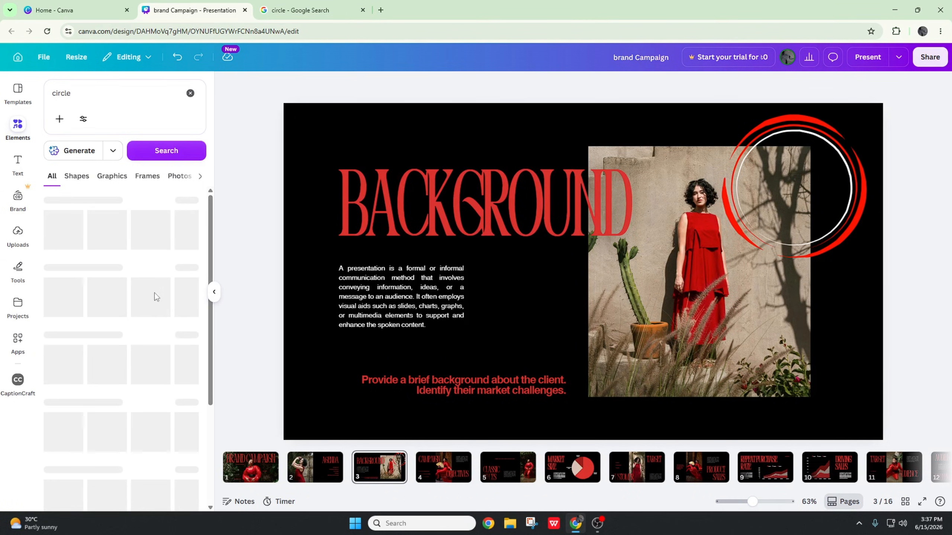
scroll(159, 306, "down", 1)
scroll(159, 305, "down", 2)
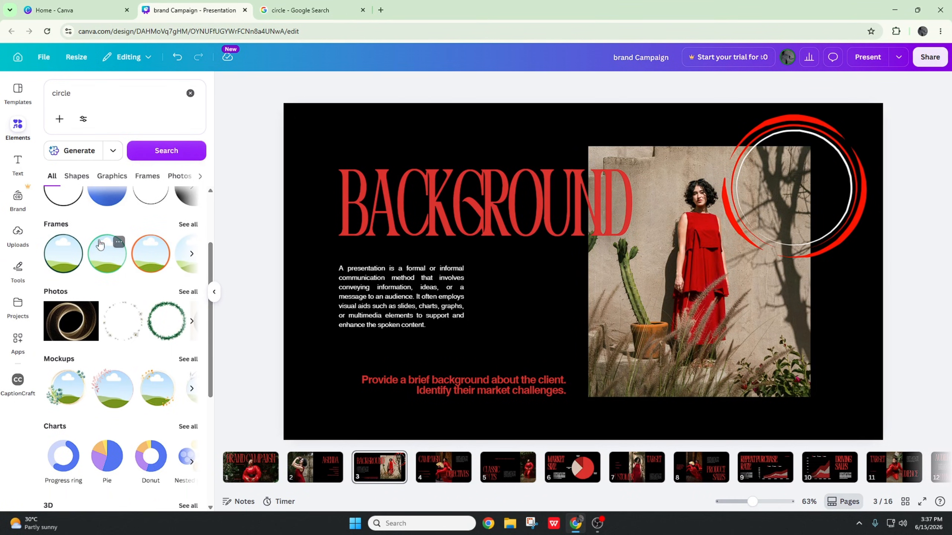
View all circle frames and add the dark green-bordered circular frame to the Background page, between the text and the photo.
left_click(188, 224)
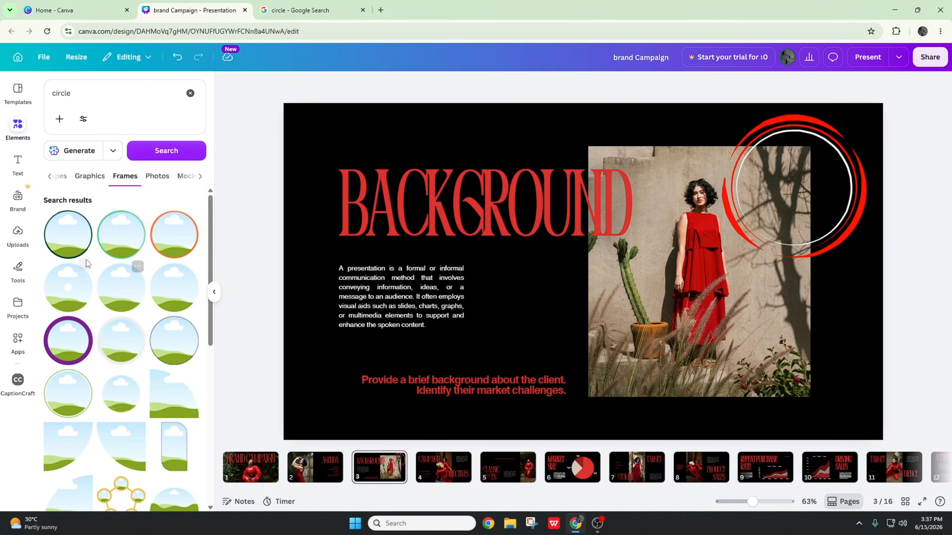
scroll(147, 331, "down", 5)
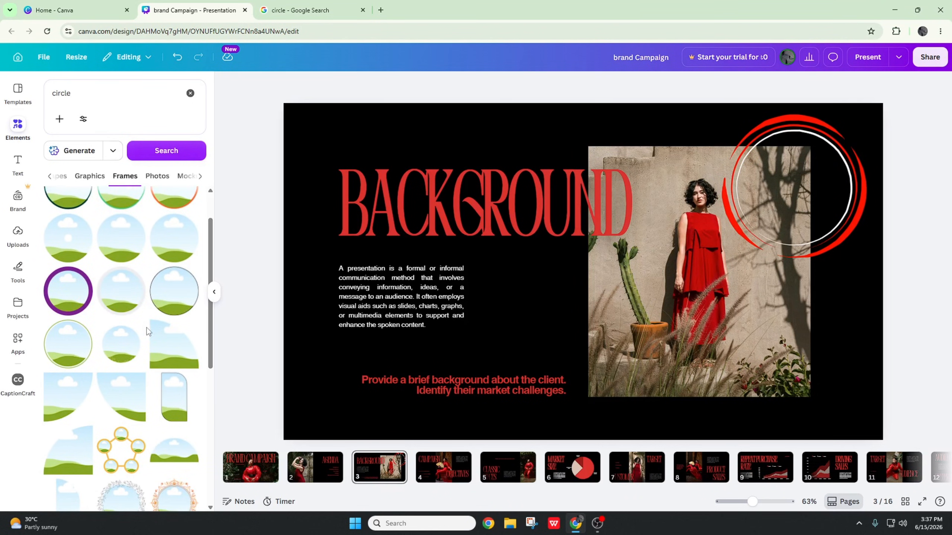
scroll(113, 300, "up", 5)
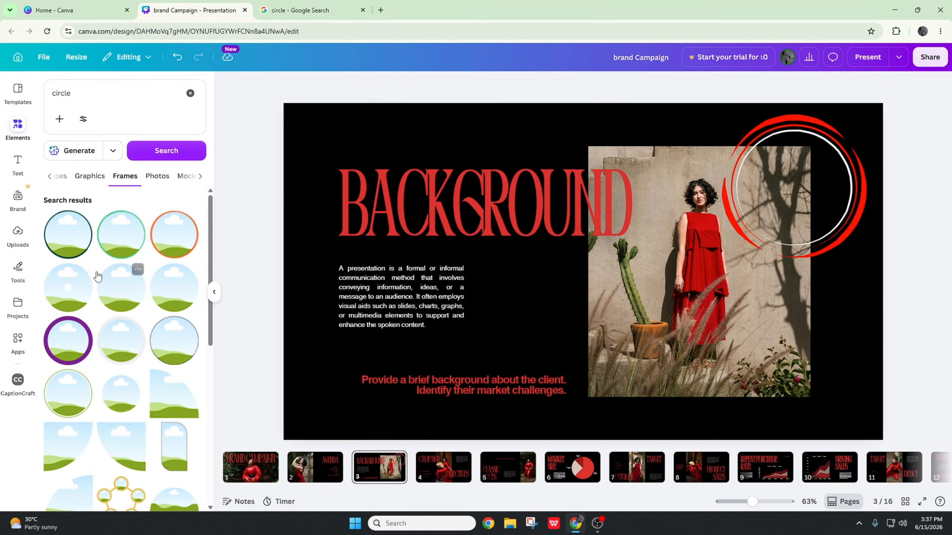
left_click(86, 252)
left_click_drag(581, 308, 509, 336)
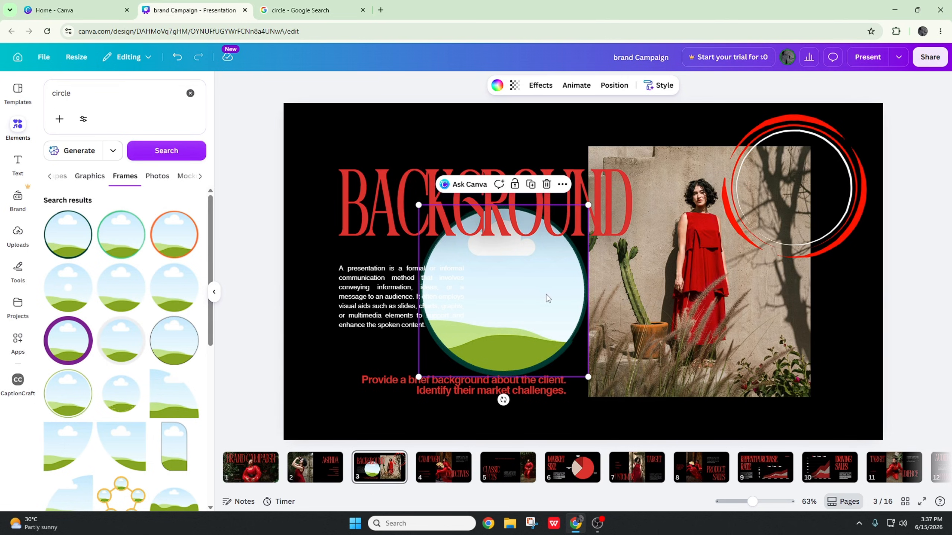
Shift the photo of the woman in red slightly to the right, away from the circular frame.
left_click(691, 294)
left_click_drag(641, 321, 664, 321)
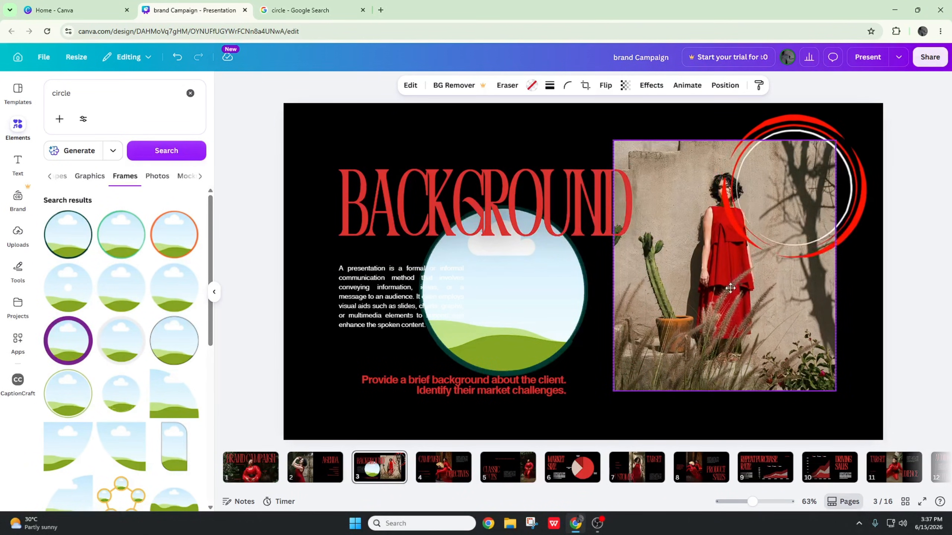
left_click(303, 210)
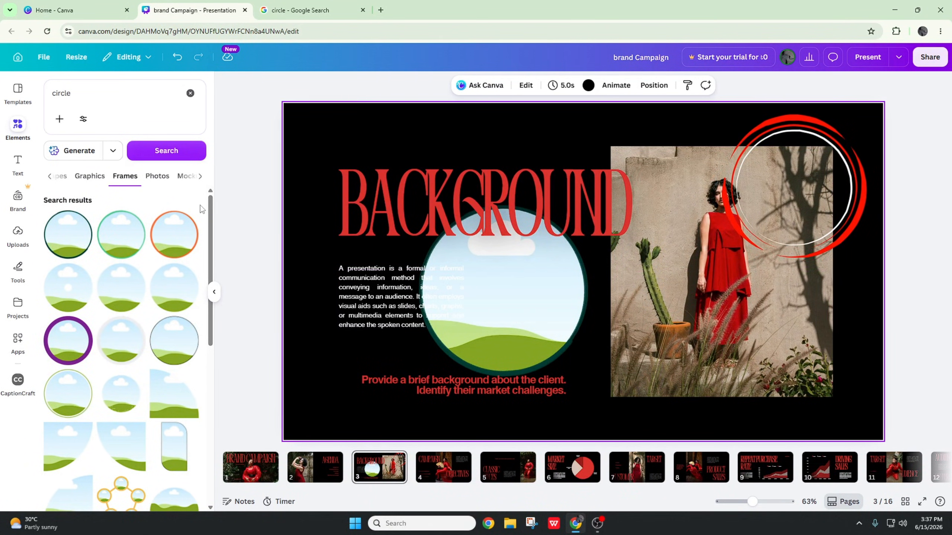
Insert the golden light-ring photo from the full circle results into the circular frame on the Background page.
left_click(48, 177)
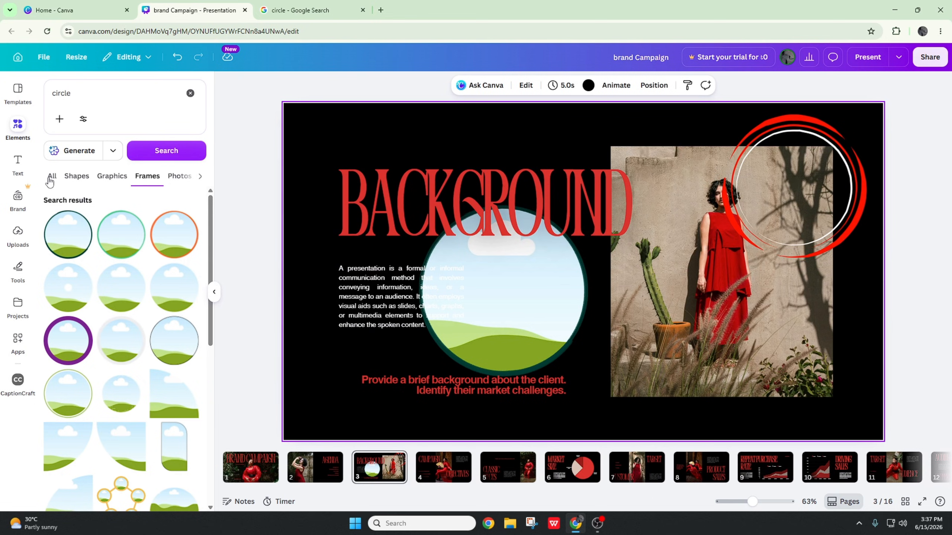
left_click(52, 177)
scroll(124, 316, "down", 4)
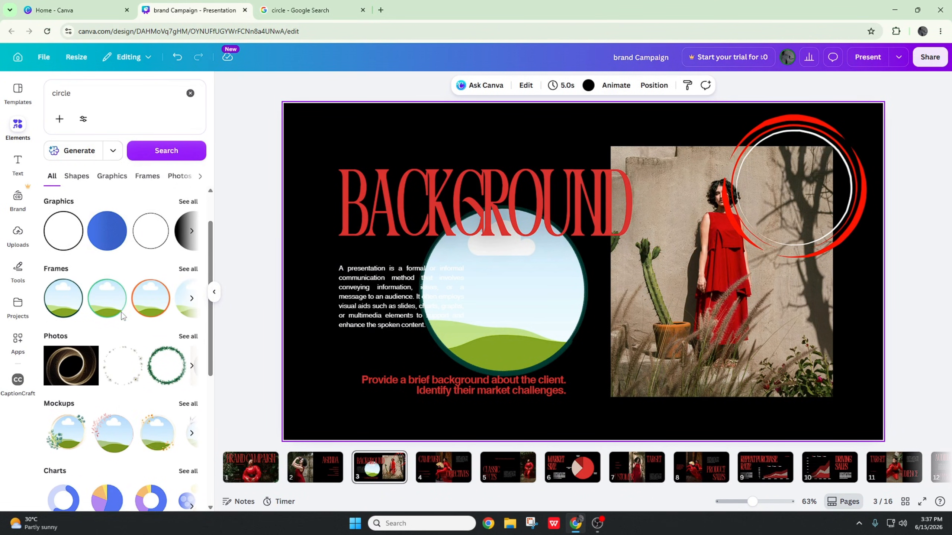
left_click(69, 285)
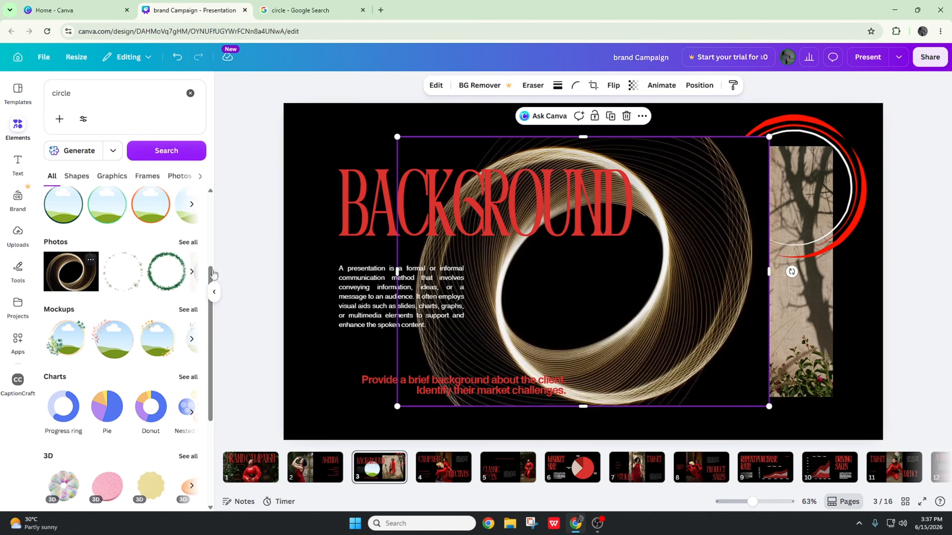
left_click_drag(626, 266, 526, 326)
left_click(433, 139)
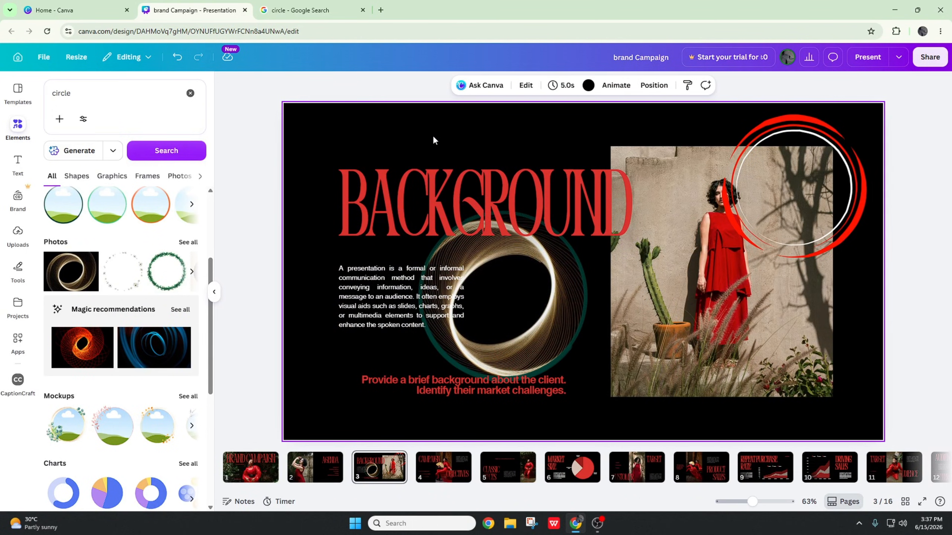
left_click(512, 311)
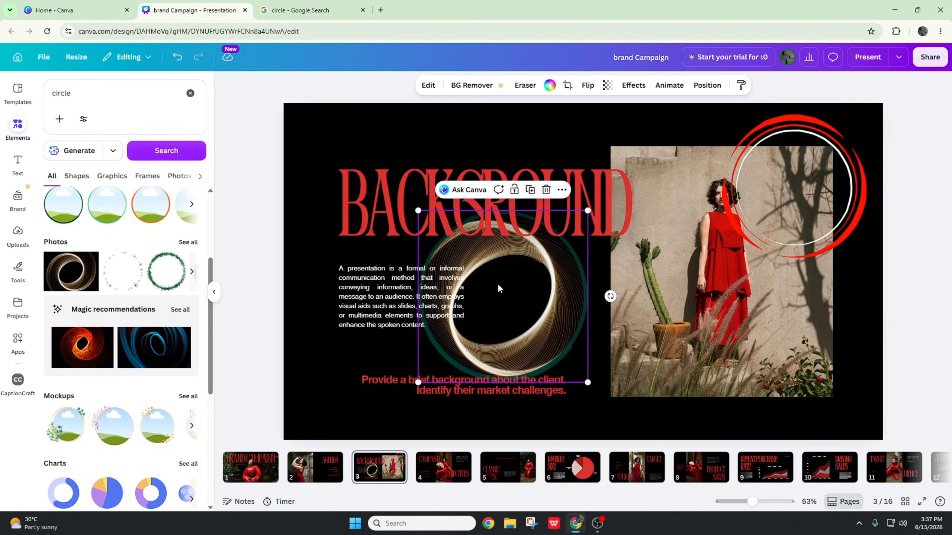
left_click(320, 356)
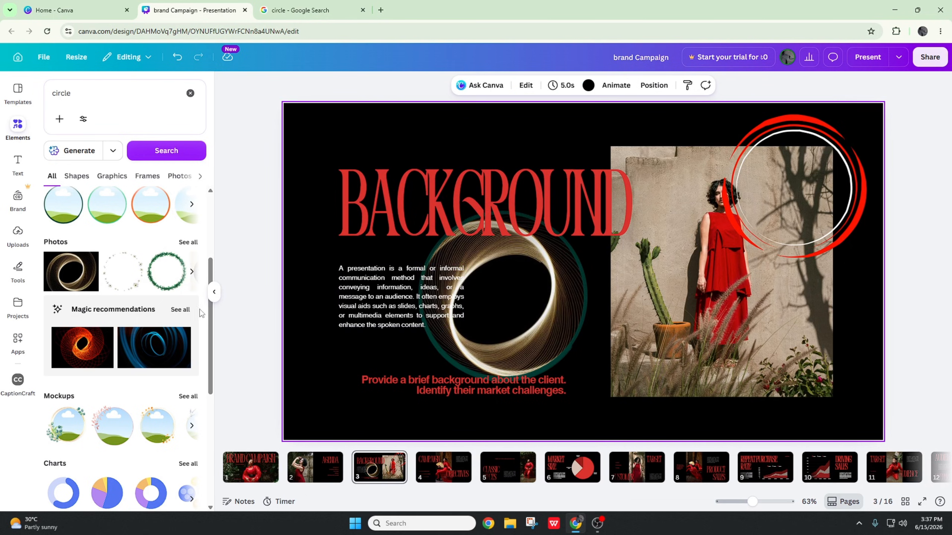
Look through the mockup, chart, 3D, video and audio results for circle.
scroll(163, 336, "down", 3)
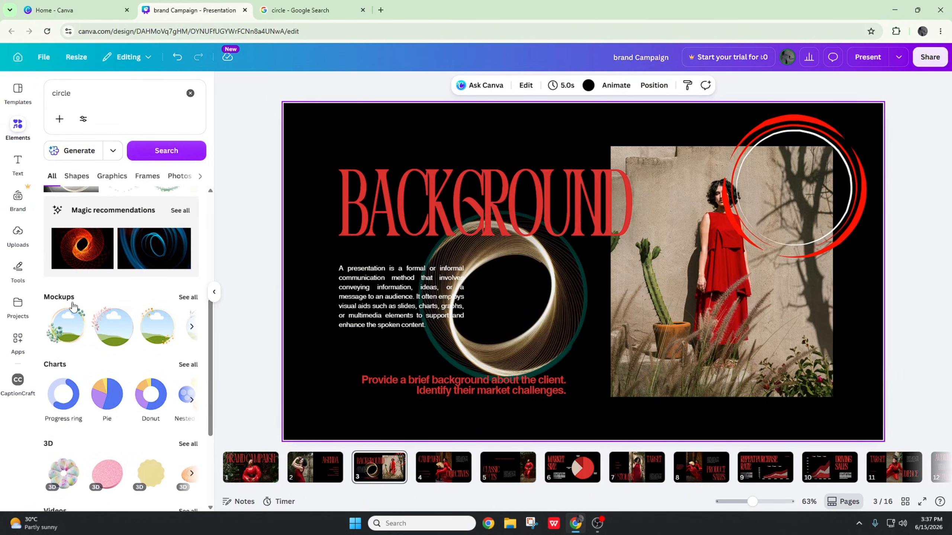
scroll(150, 357, "down", 3)
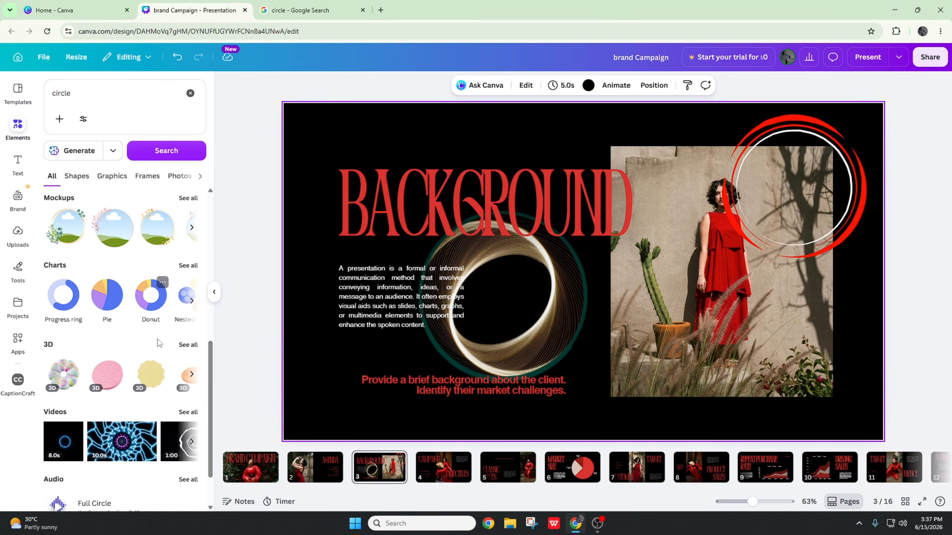
scroll(112, 322, "down", 2)
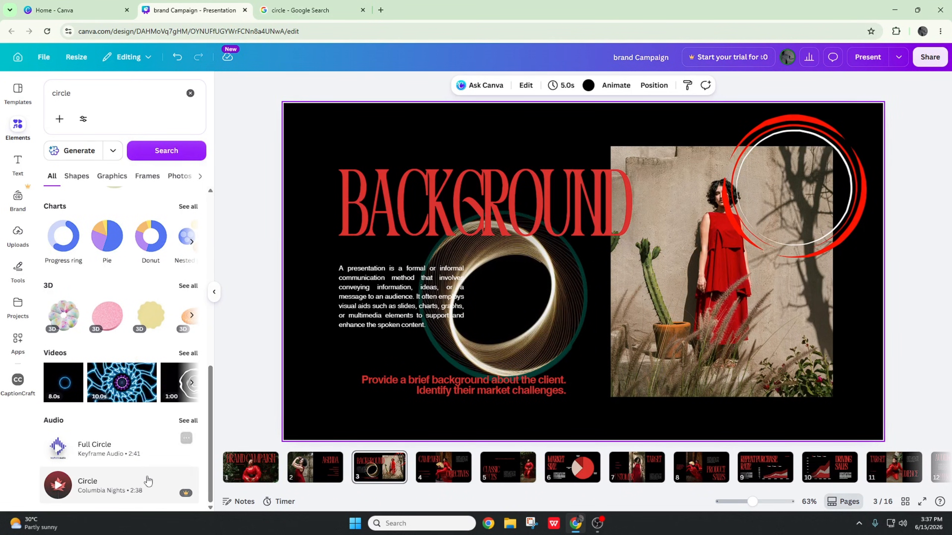
scroll(120, 258, "up", 6)
scroll(120, 258, "up", 6)
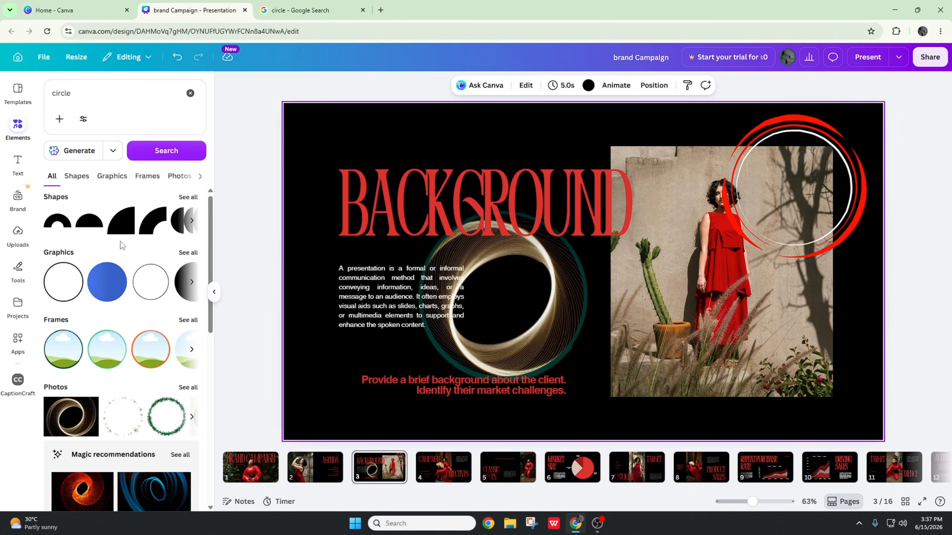
Clear the circle search, search the elements library for "shadow", and show all matching graphics.
left_click(191, 92)
left_click(187, 182)
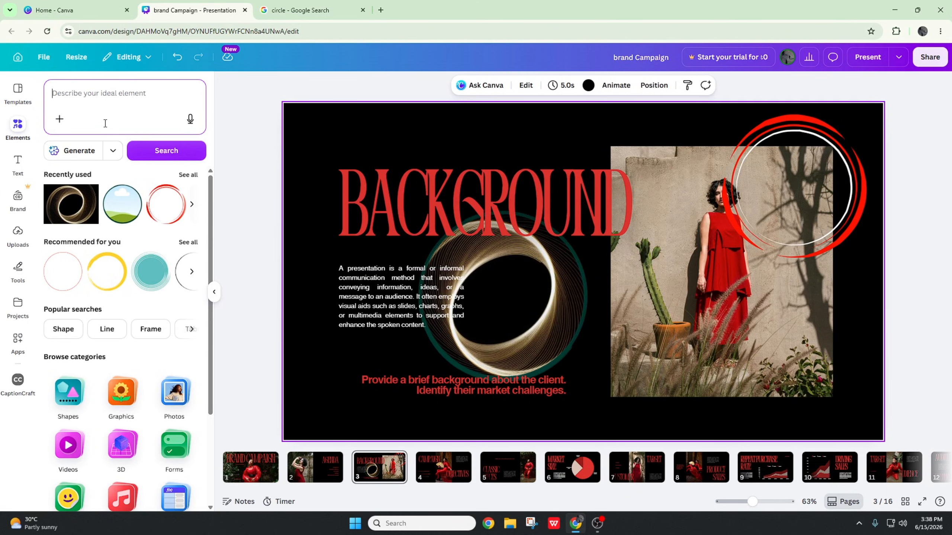
type("sha")
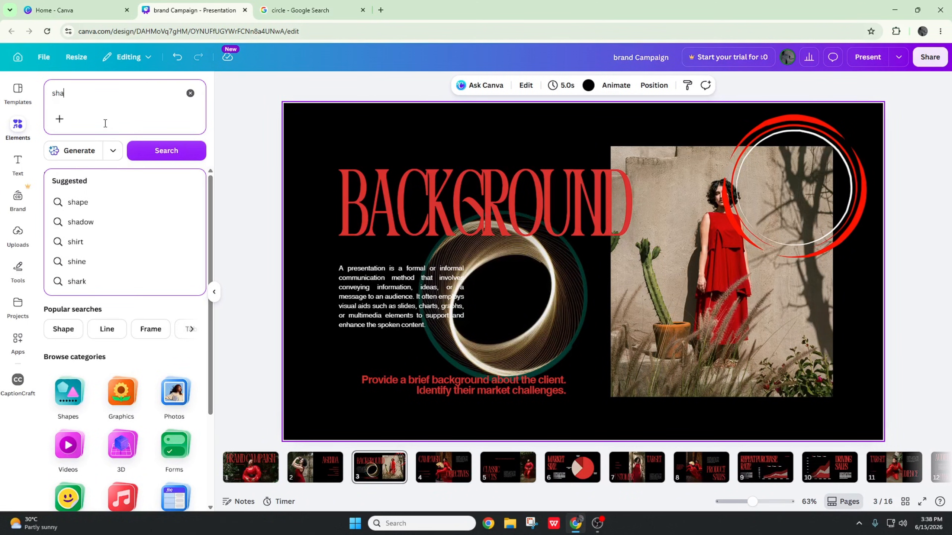
type("aaa")
key("BackSpace")
key("BackSpace")
key("BackSpace")
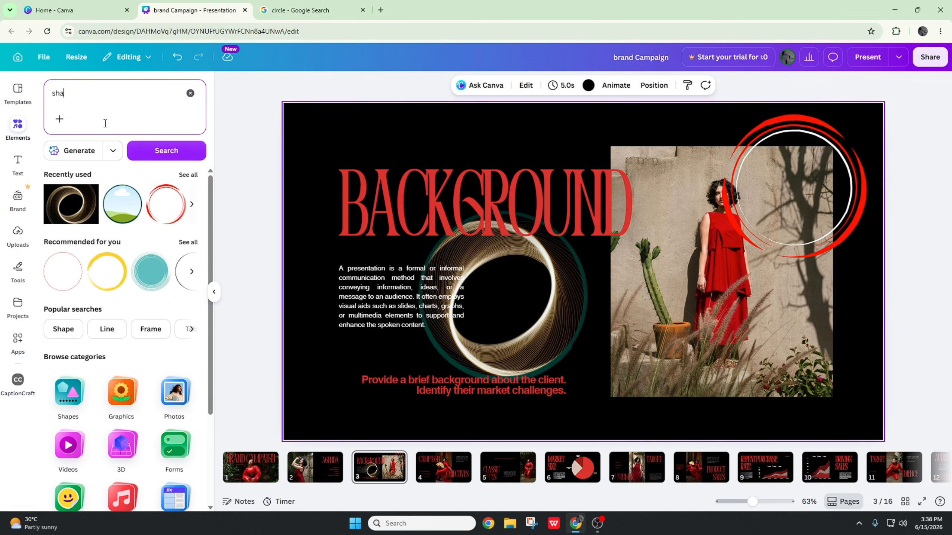
type("dow")
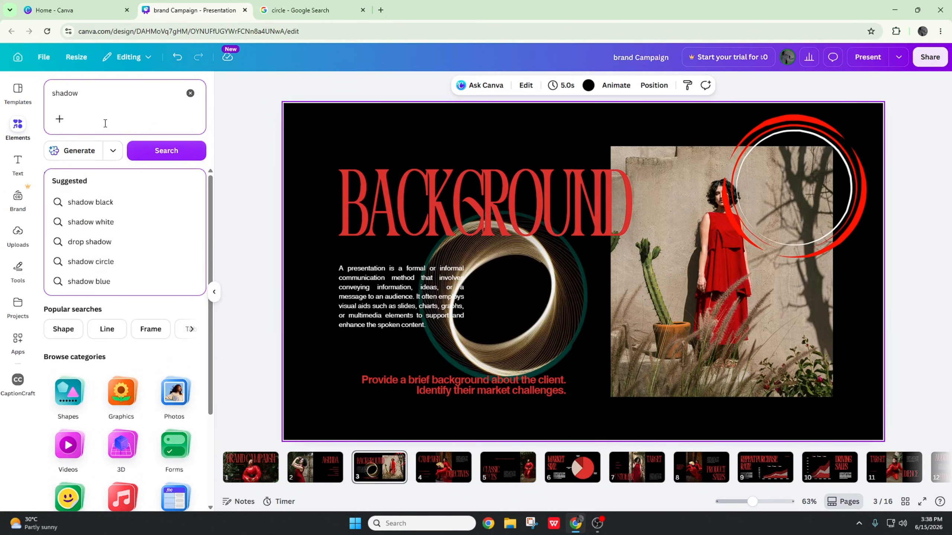
key("Return")
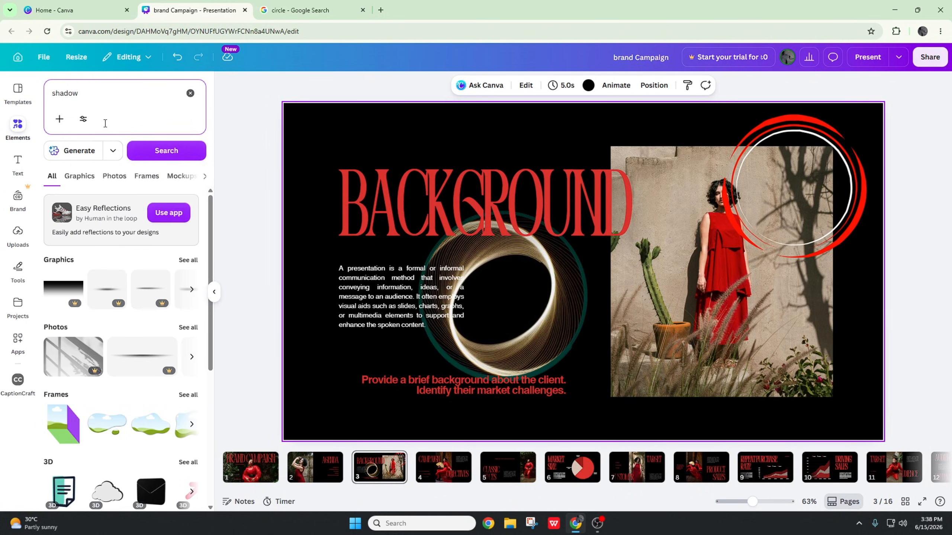
scroll(144, 291, "down", 6)
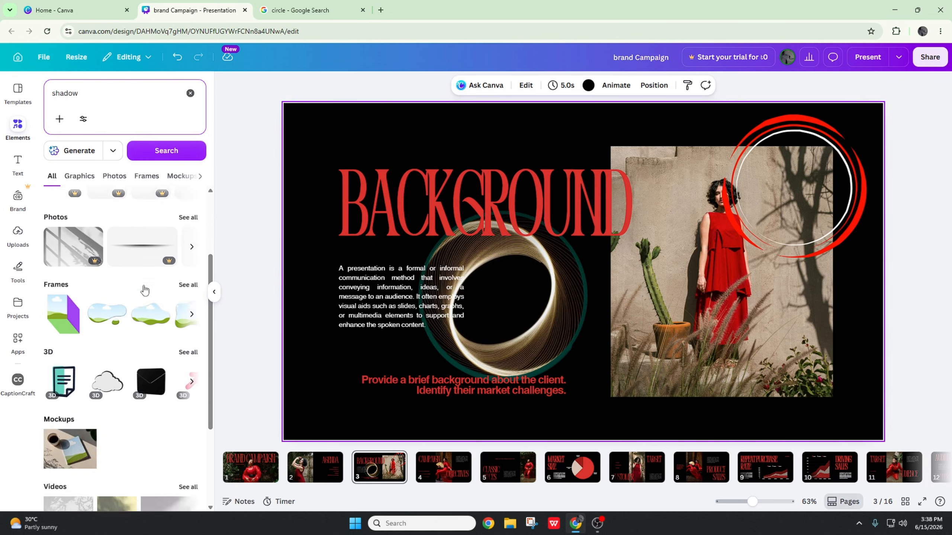
scroll(138, 314, "up", 6)
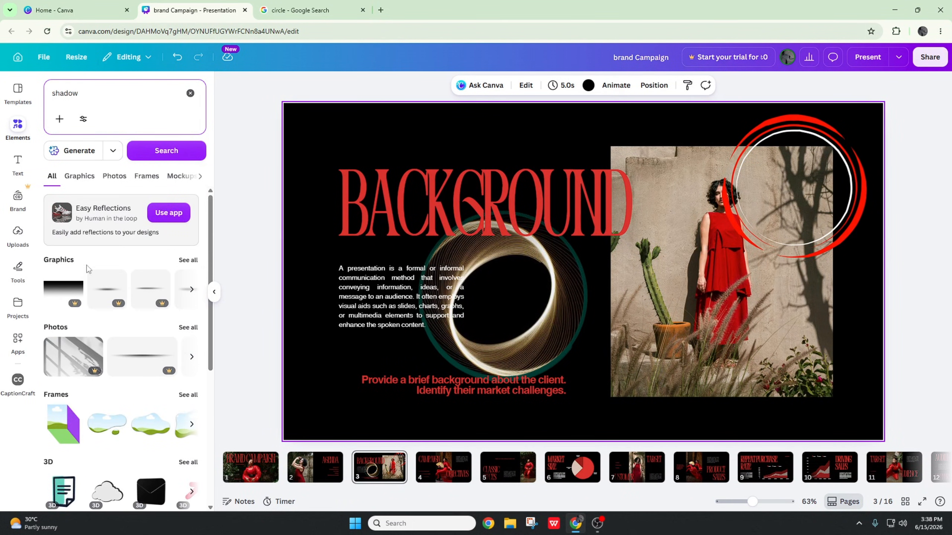
left_click(80, 176)
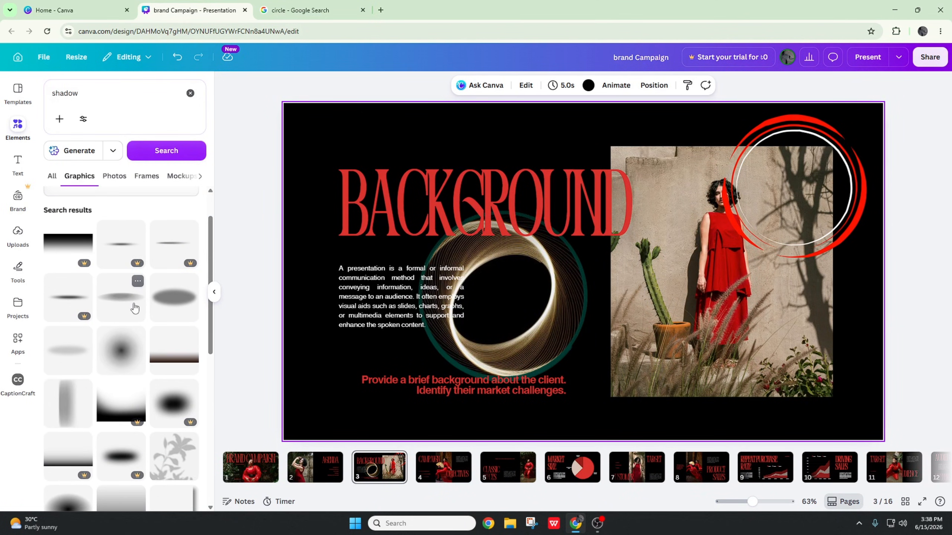
left_click(134, 308)
left_click_drag(584, 308, 482, 377)
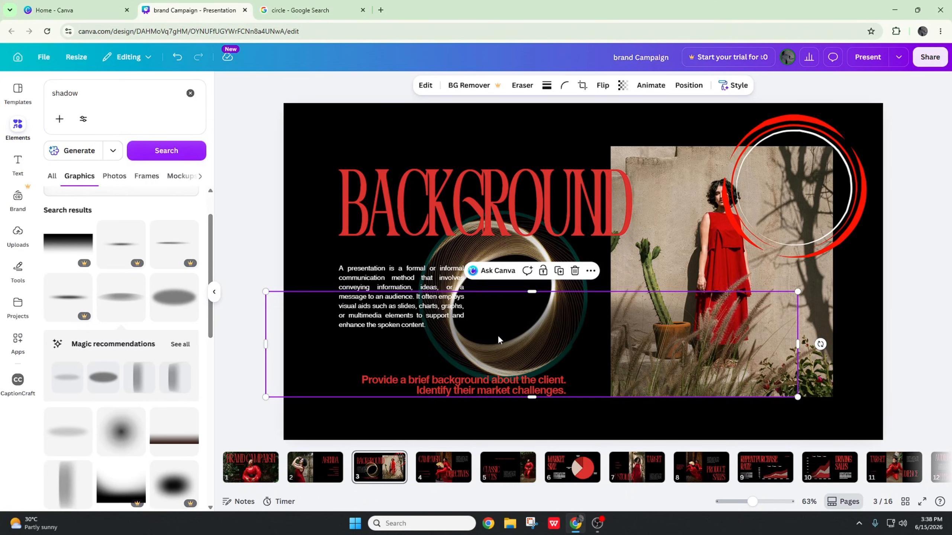
key("Delete")
Add the light grey oval shadow graphic to the Background page, shrink it, and place it just below the golden ring.
scroll(143, 345, "down", 1)
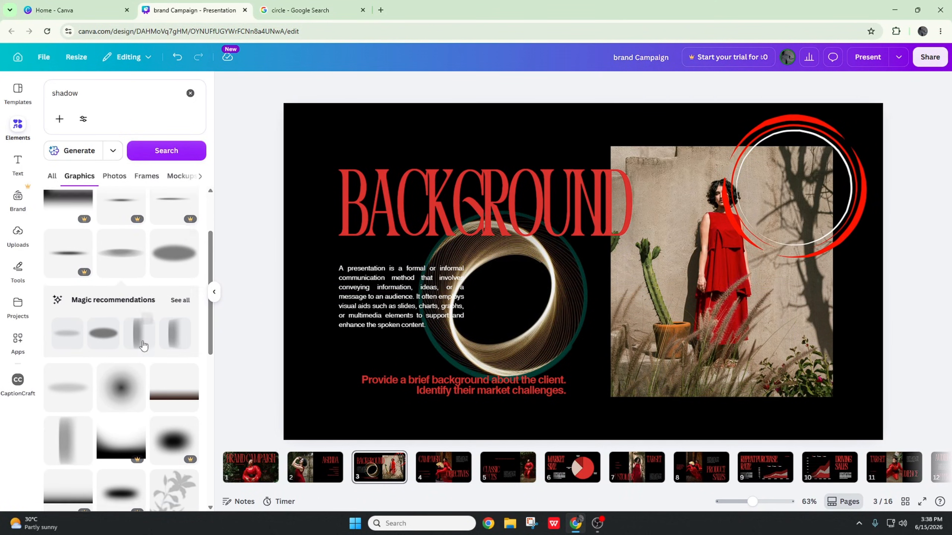
scroll(143, 346, "down", 1)
left_click(82, 317)
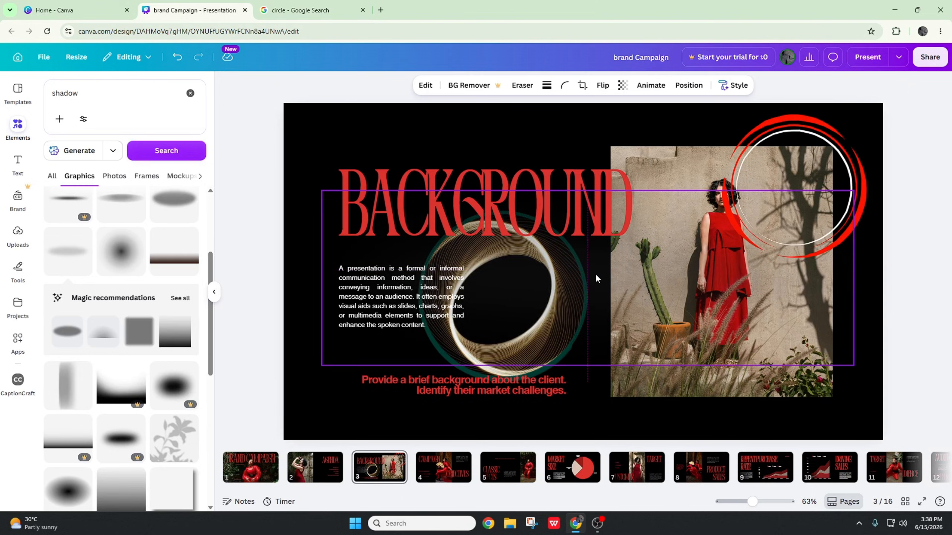
left_click_drag(322, 191, 716, 319)
left_click_drag(772, 347, 680, 417)
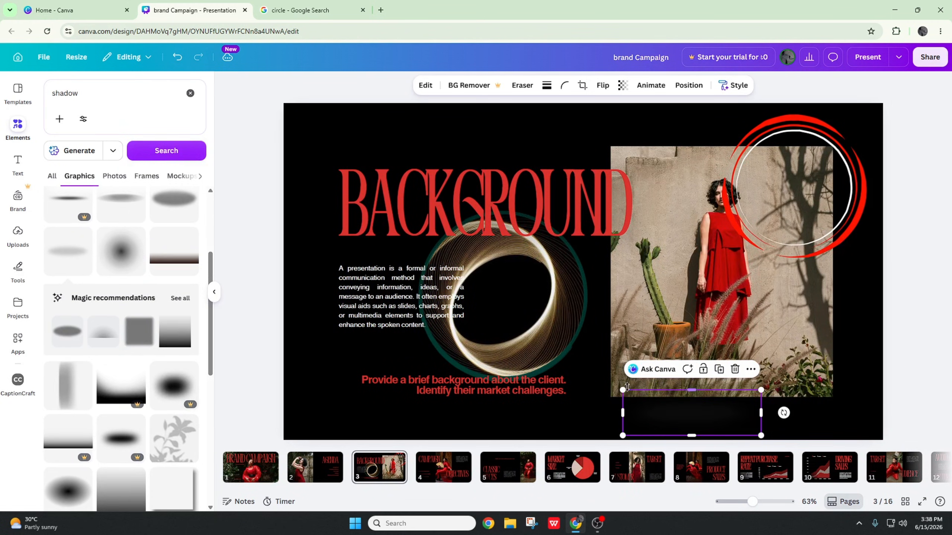
mouse_move(622, 387)
left_mouse_down()
mouse_move(565, 370)
mouse_move(629, 392)
left_mouse_up()
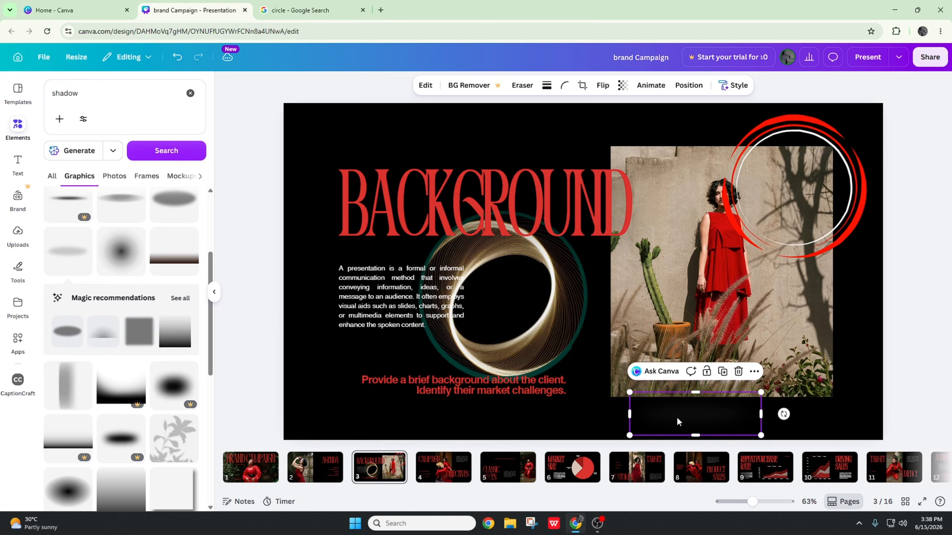
left_click_drag(699, 421, 572, 392)
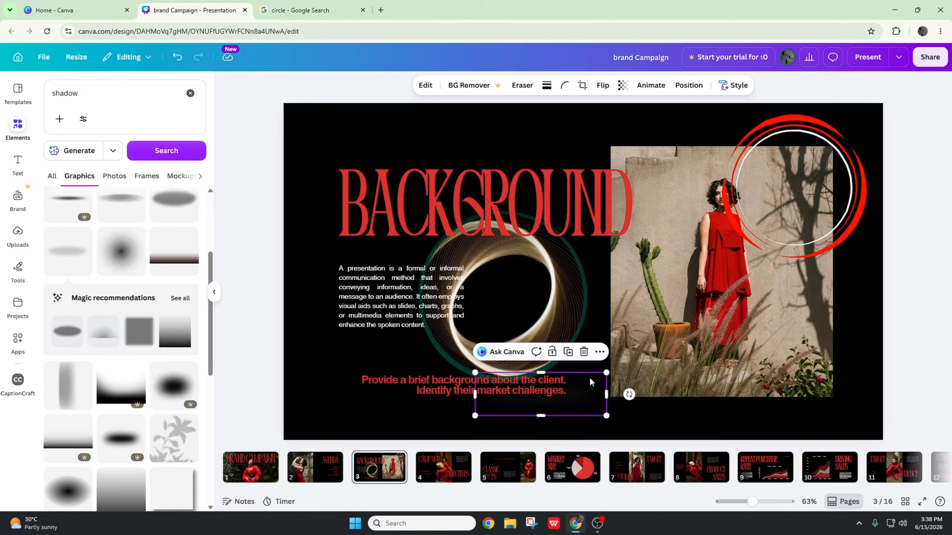
Lock the photo of the woman in red on the Background page, then move the shadow graphic onto it and enlarge it.
left_click(705, 289)
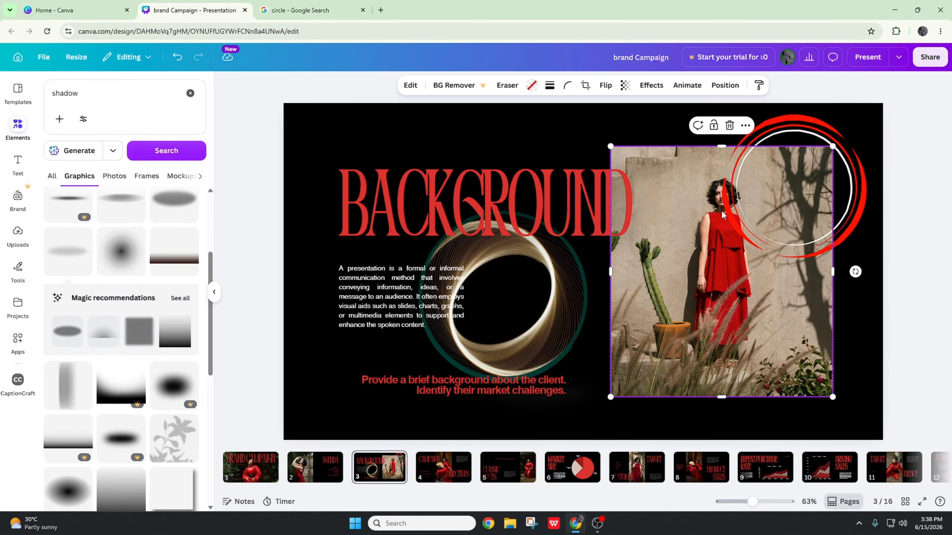
left_click(713, 126)
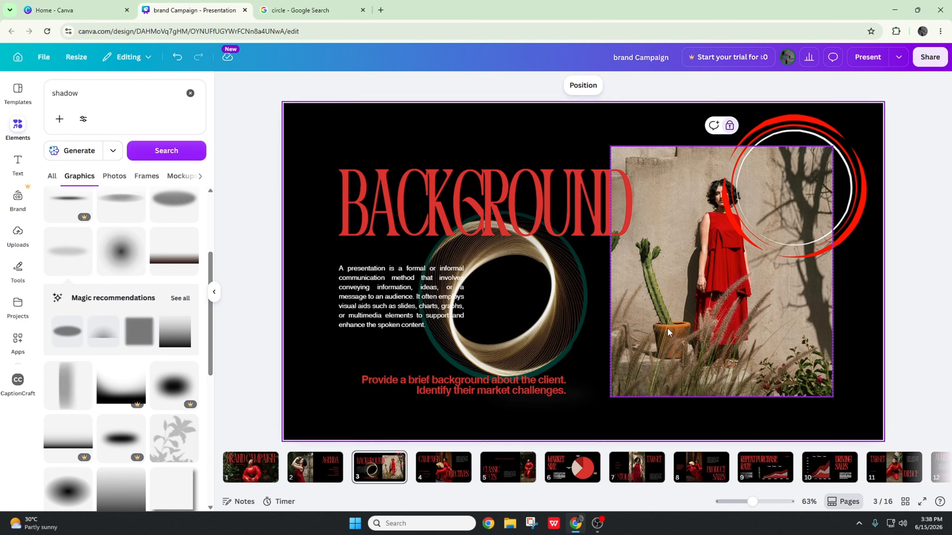
left_click_drag(583, 390, 677, 284)
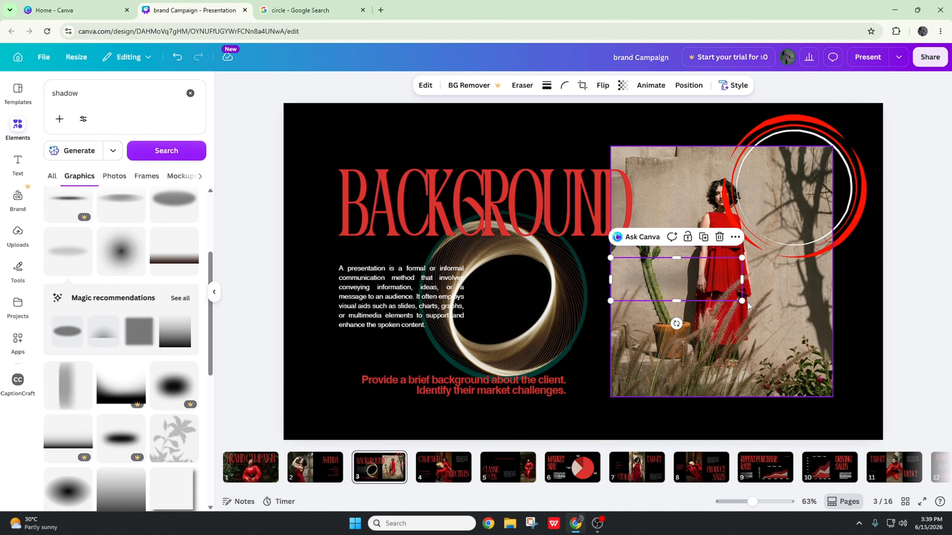
left_click_drag(742, 301, 948, 370)
left_click(677, 220)
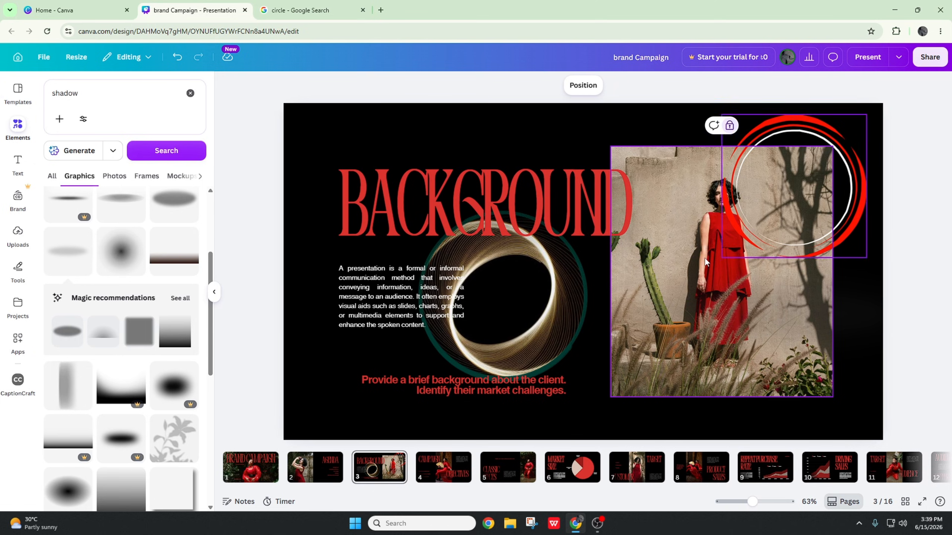
Shift the enlarged shadow slightly lower over the photo of the woman in red and unlock the photo.
left_click(733, 288)
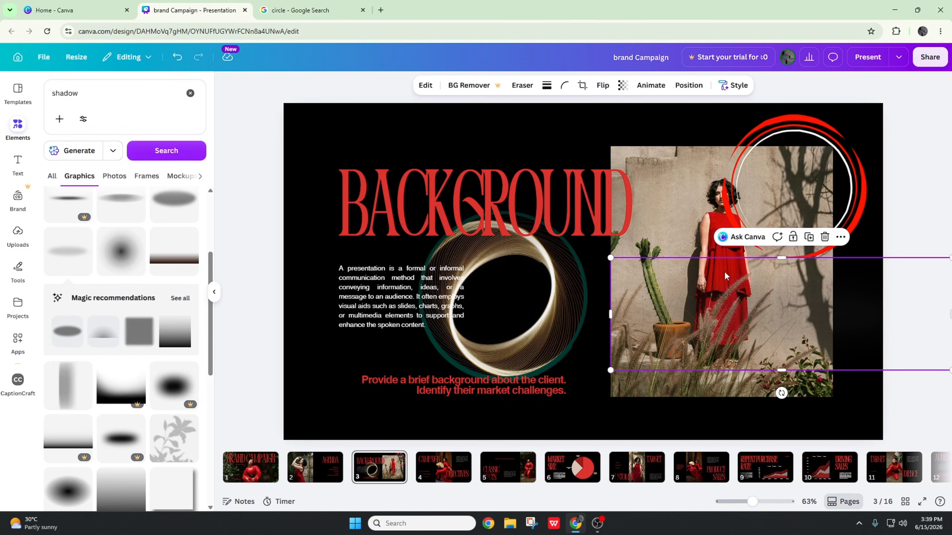
left_click_drag(720, 304, 693, 306)
left_click(677, 207)
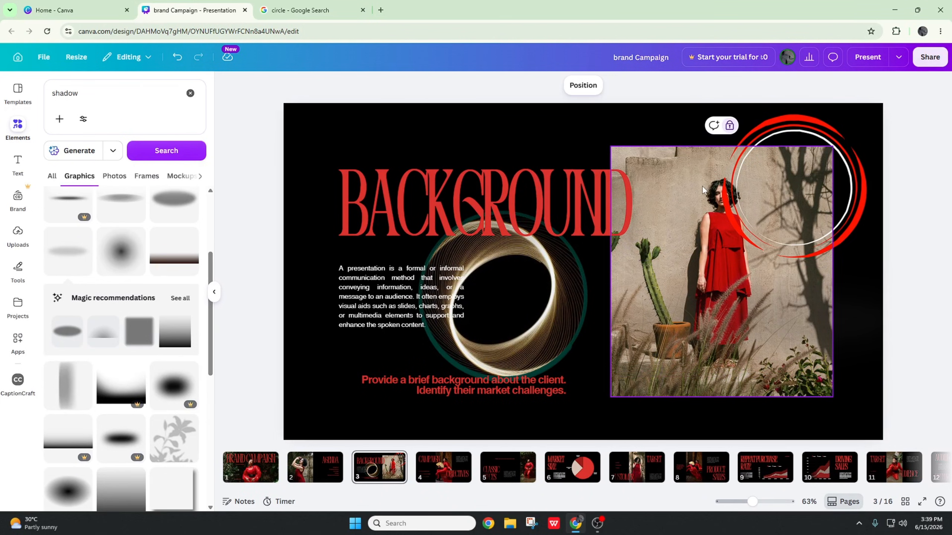
left_click(730, 125)
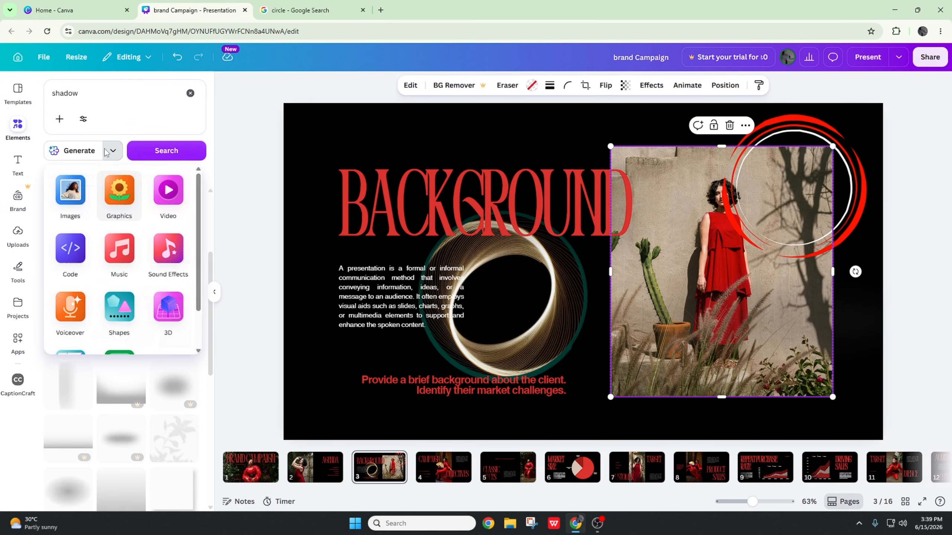
Clear the shadow search from the elements library and show the text options.
left_click(95, 153)
left_click(108, 155)
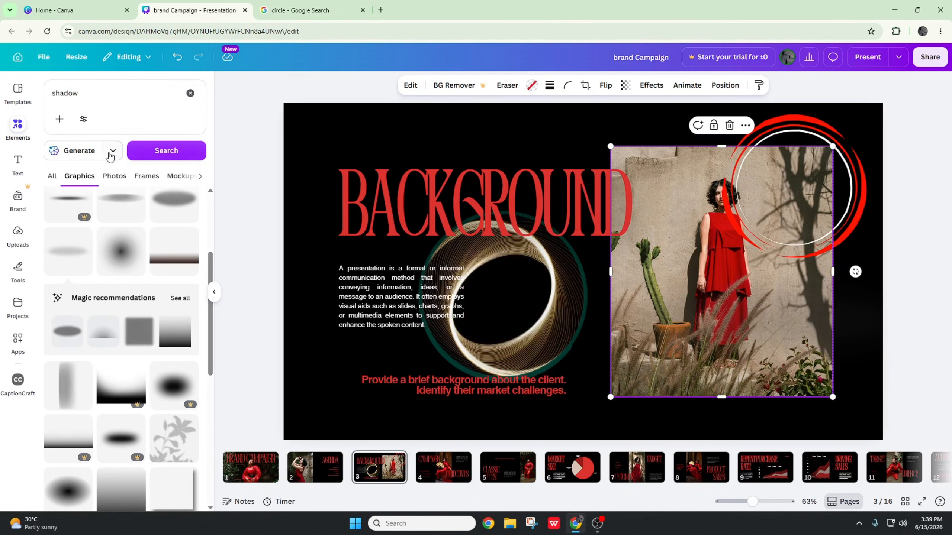
left_click(190, 93)
left_click(186, 181)
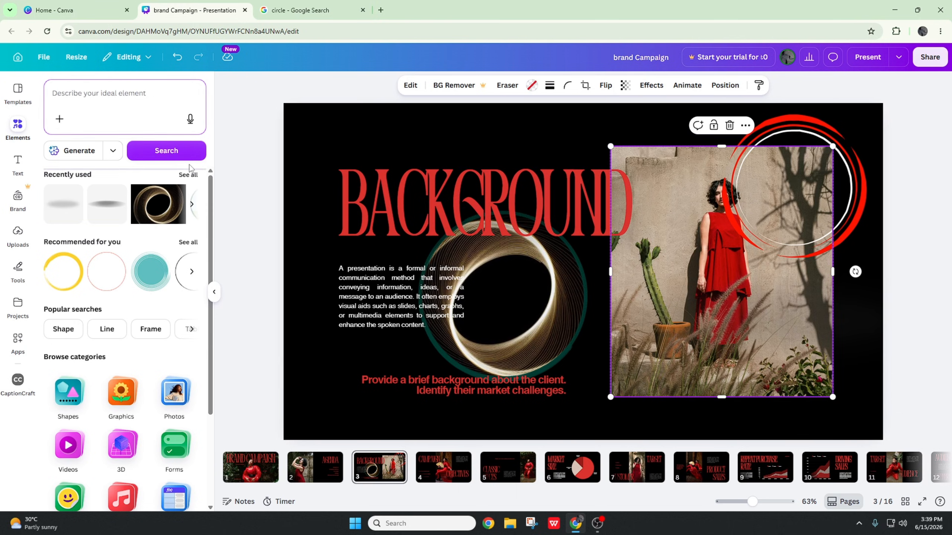
left_click(14, 176)
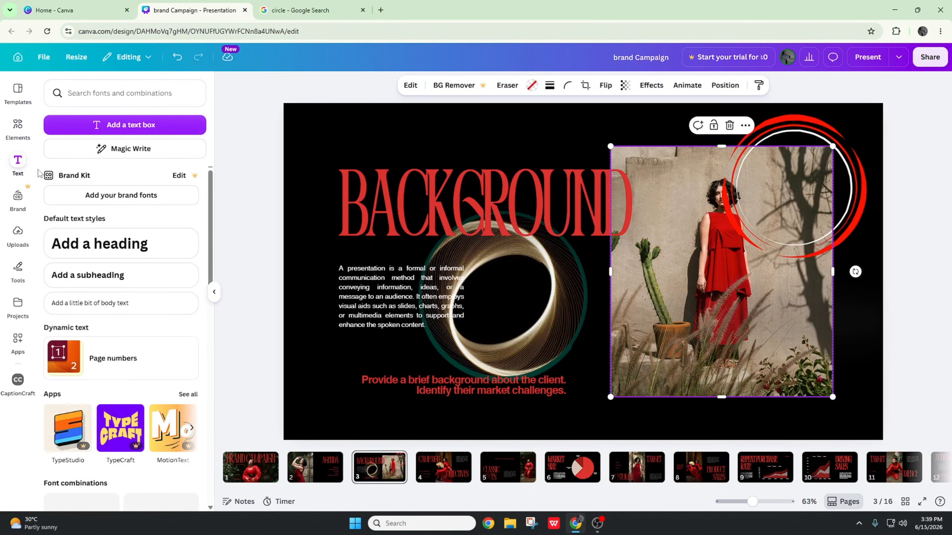
left_click(340, 128)
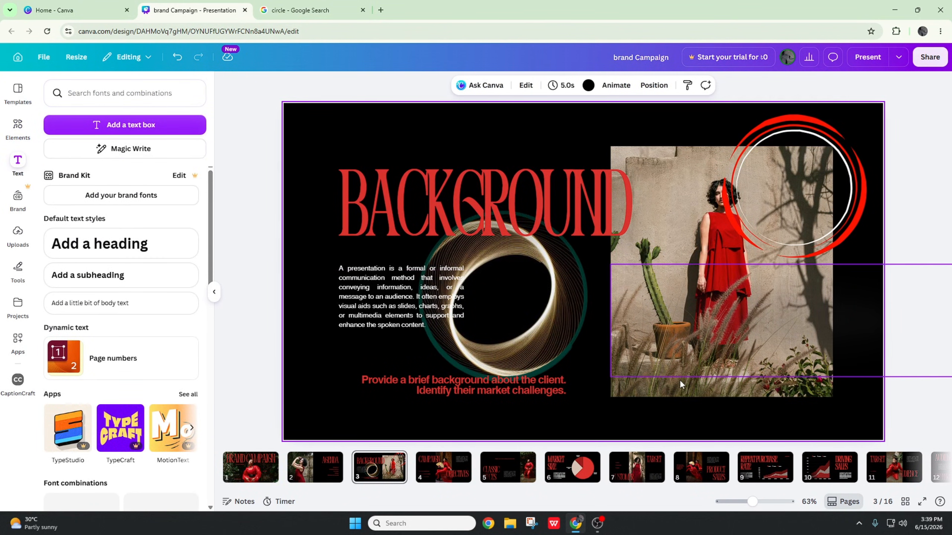
left_click(602, 526)
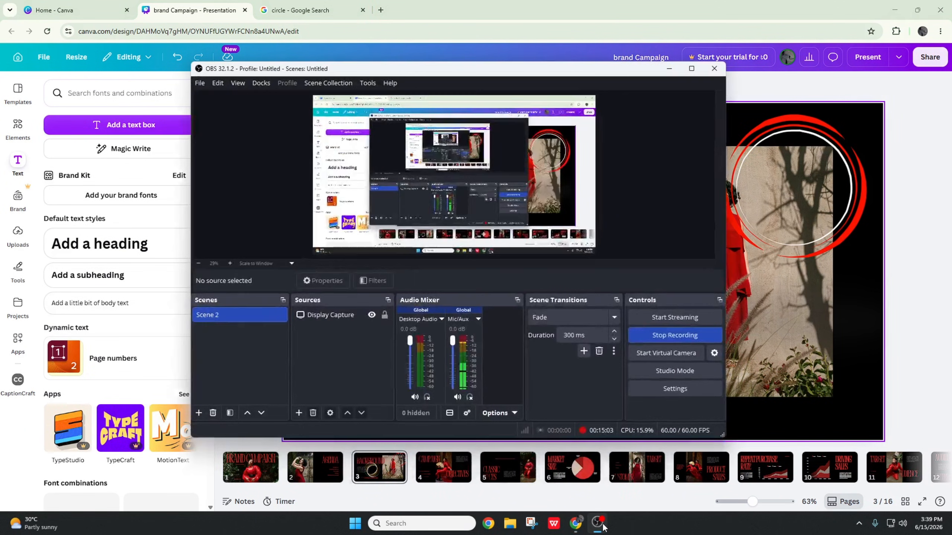
left_click(670, 70)
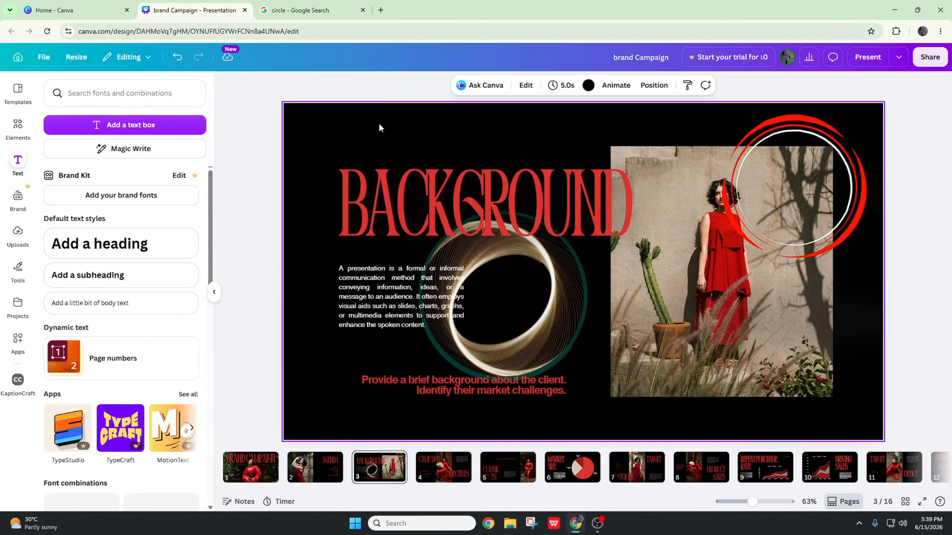
Delete every element on the Background page and add a default text box near the page's upper-left corner.
left_click_drag(371, 126, 849, 414)
key("Delete")
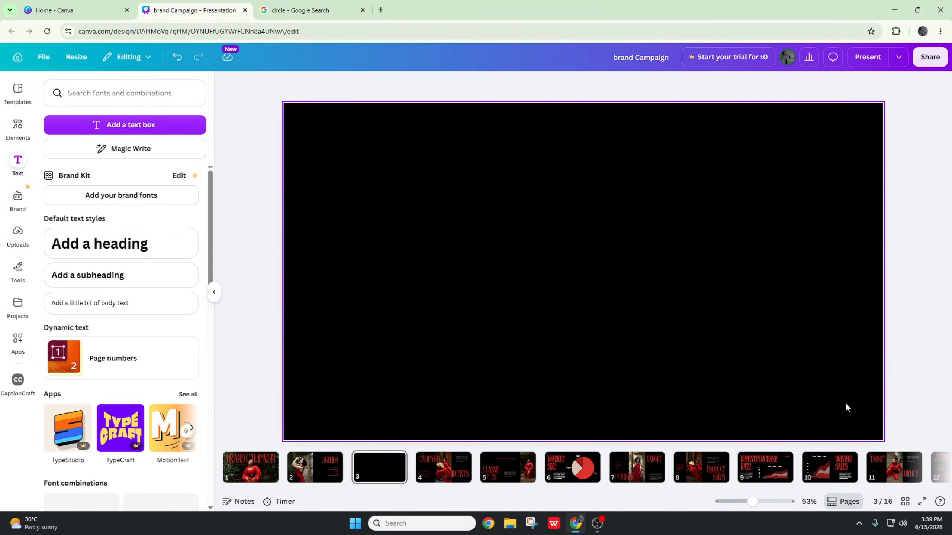
left_click(137, 133)
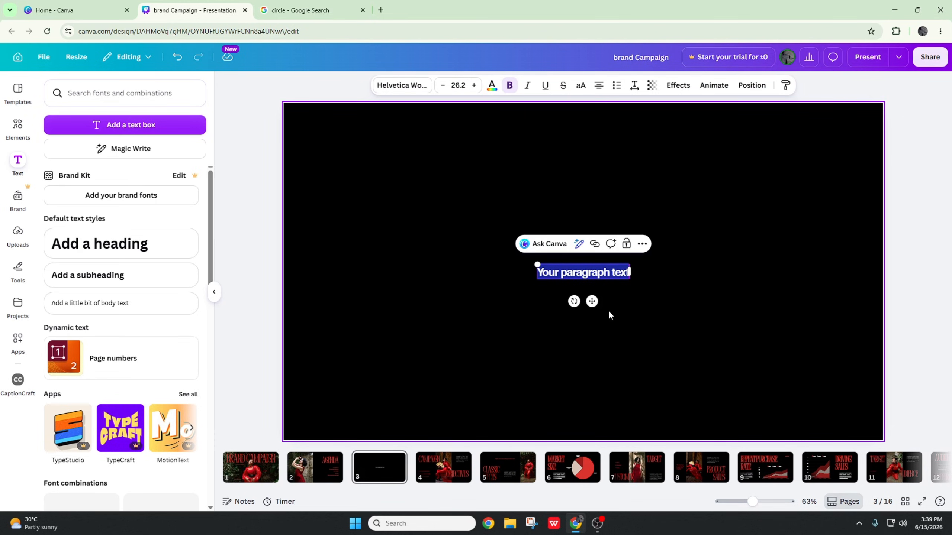
left_click_drag(592, 301, 376, 186)
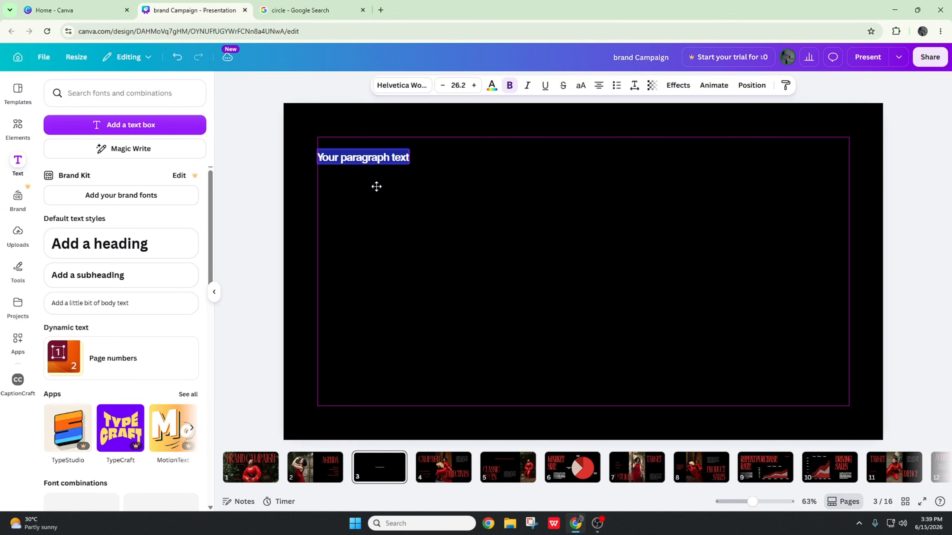
left_click(385, 211)
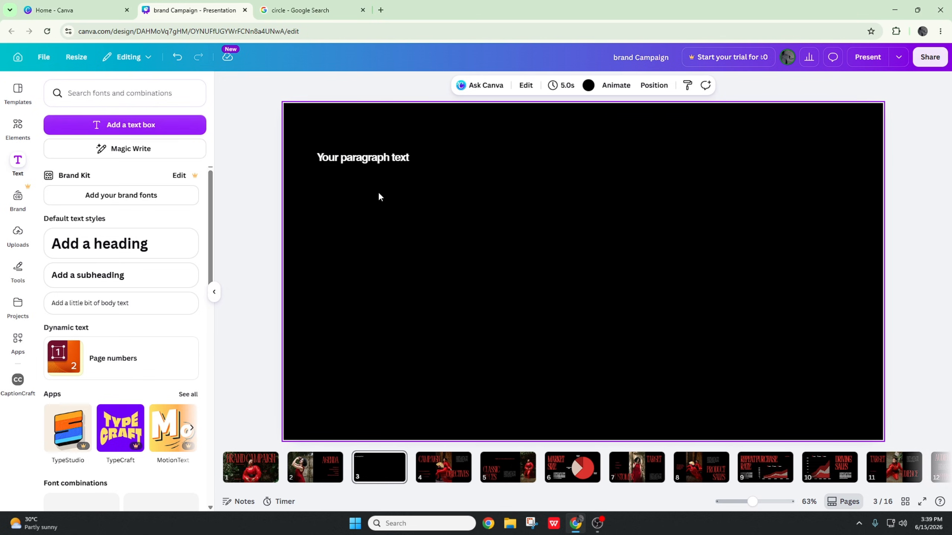
left_click(365, 158)
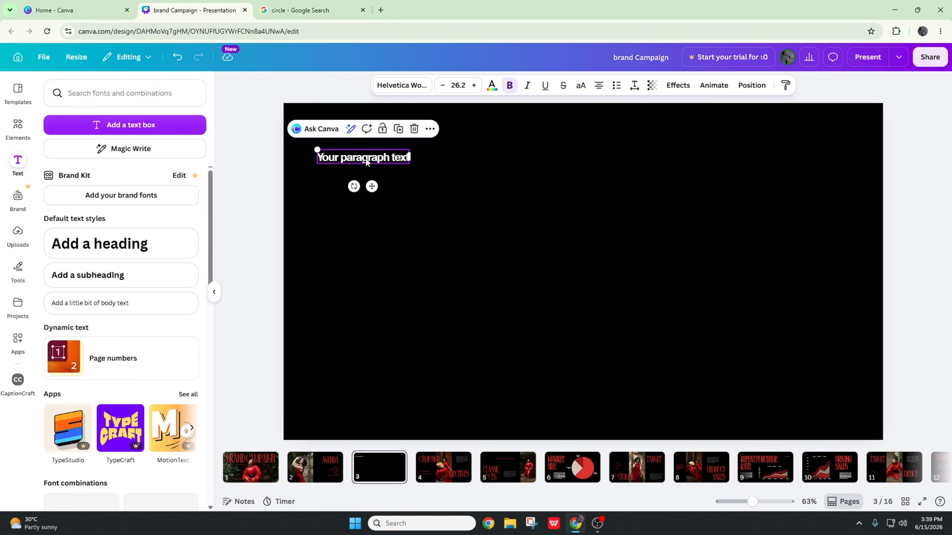
double_click(366, 159)
left_click(403, 184)
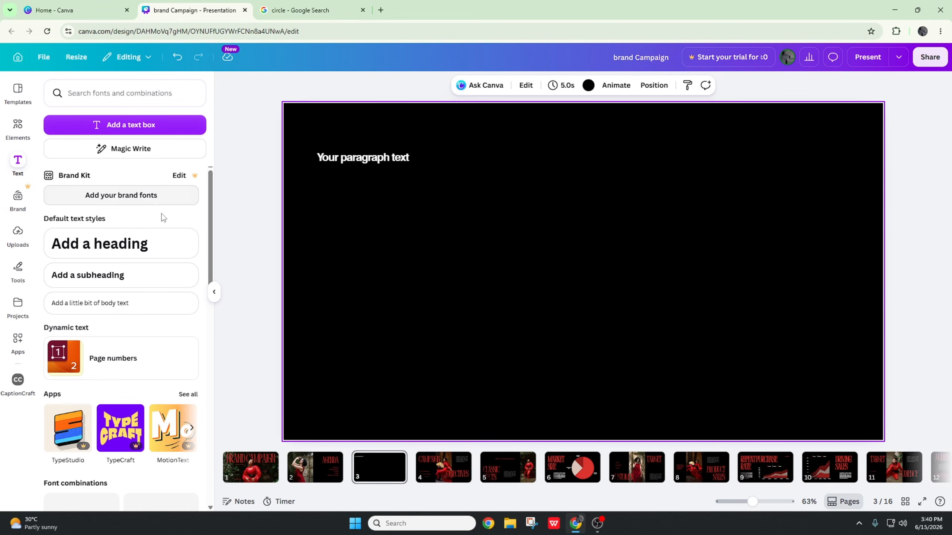
Add a default heading near the top centre of page 3 and a default subheading just below it.
left_click(110, 259)
left_click_drag(600, 287, 588, 196)
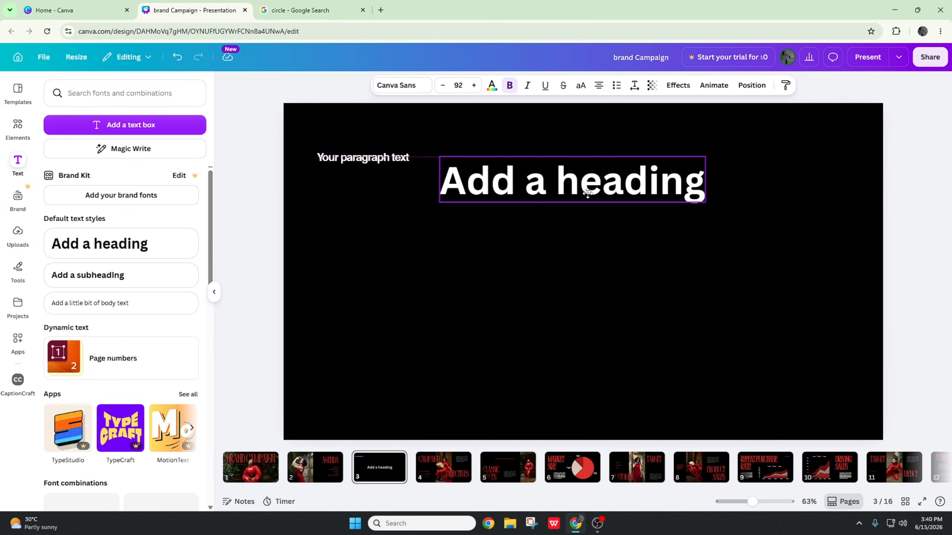
left_click(115, 278)
left_click(623, 310)
left_click(591, 278)
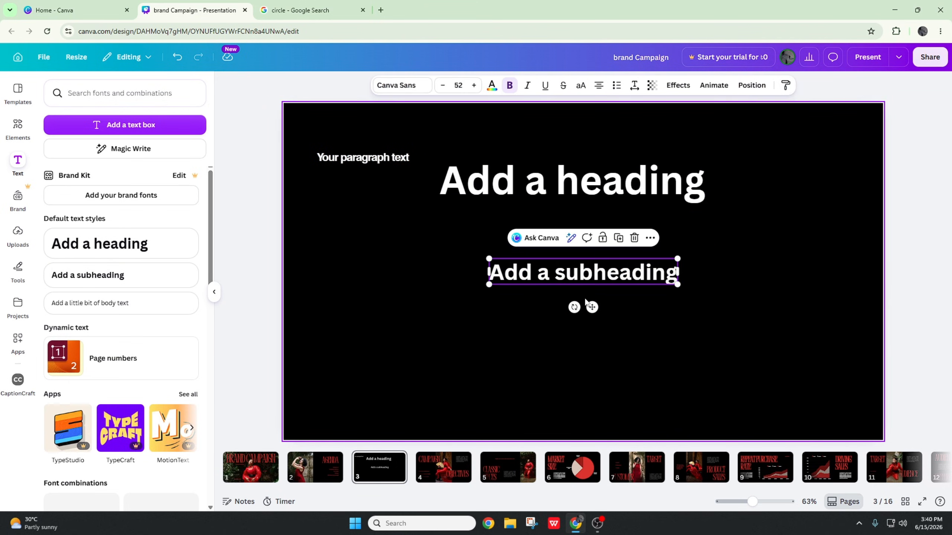
left_click_drag(592, 307, 583, 265)
left_click(595, 318)
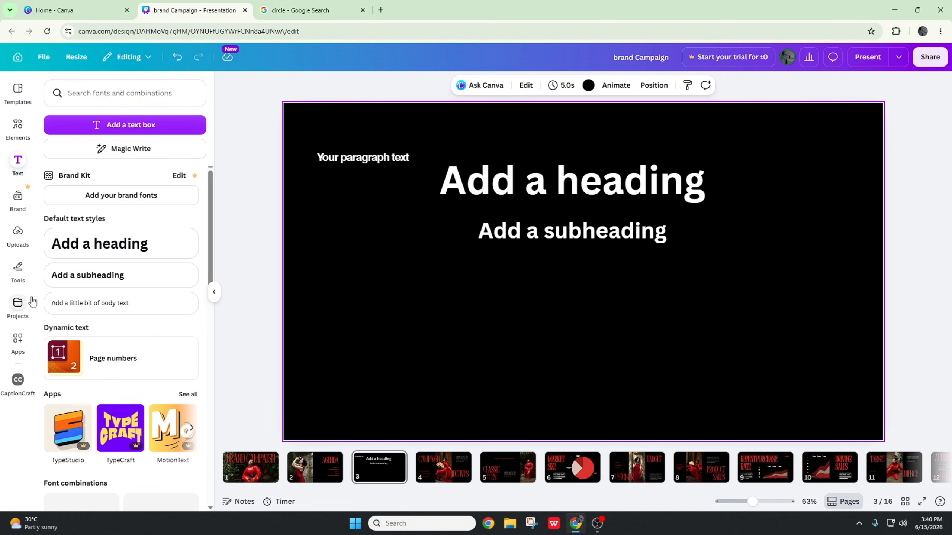
Add default body text under the subheading and move the "Your paragraph text" box beneath it.
left_click(96, 303)
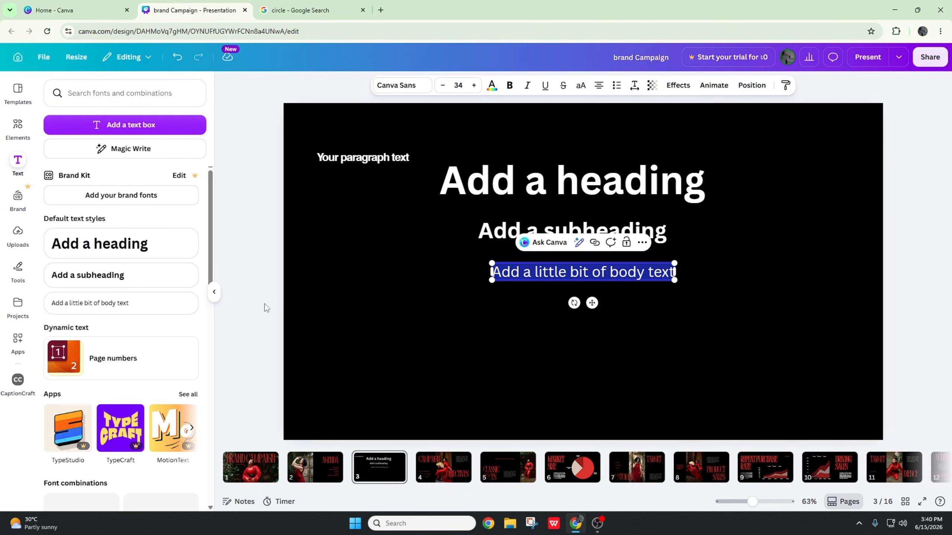
left_click(601, 306)
mouse_move(603, 272)
left_mouse_down()
mouse_move(585, 272)
mouse_move(589, 264)
left_mouse_up()
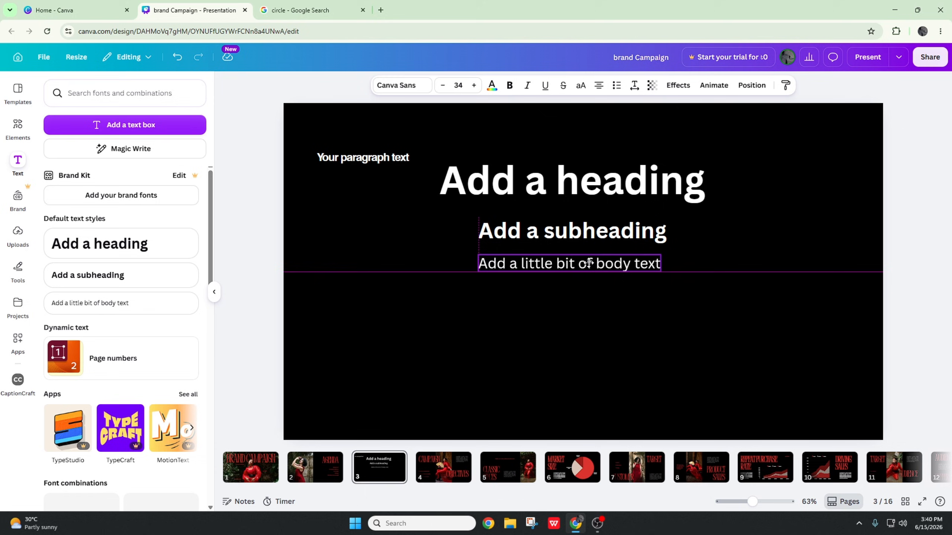
left_click(581, 332)
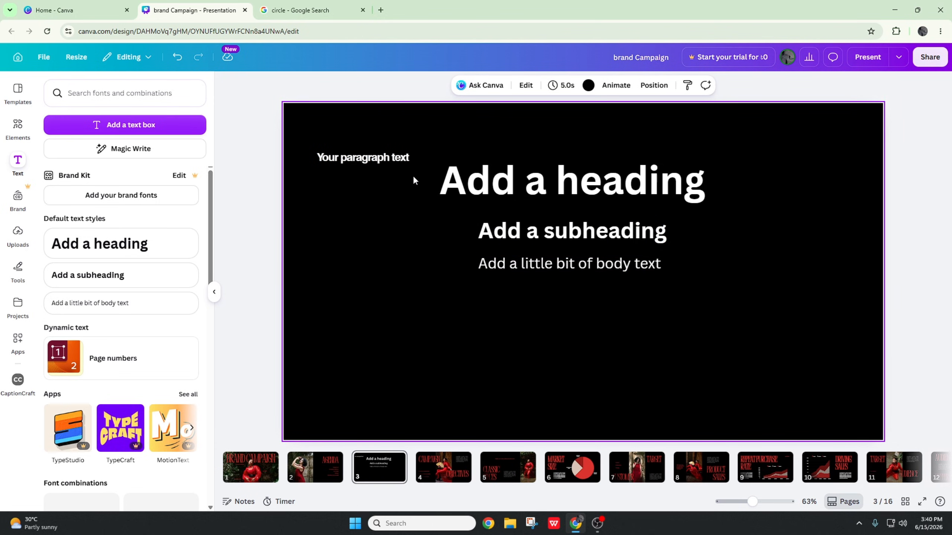
left_click_drag(402, 158, 609, 294)
left_click(616, 344)
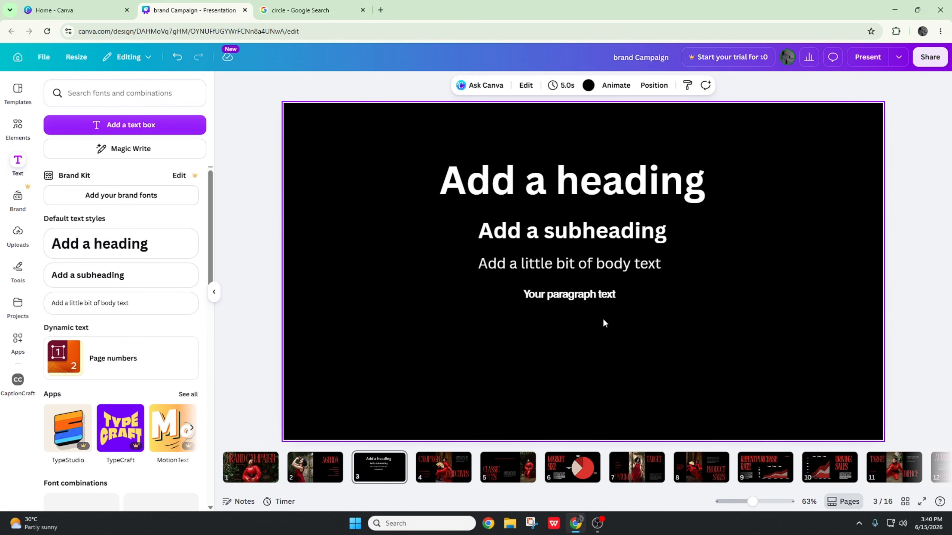
left_click(573, 180)
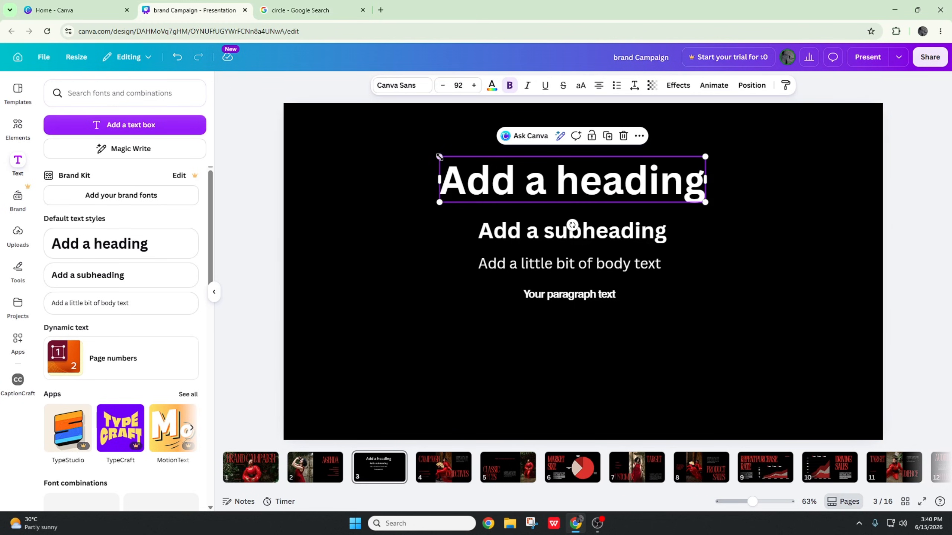
left_click(446, 317)
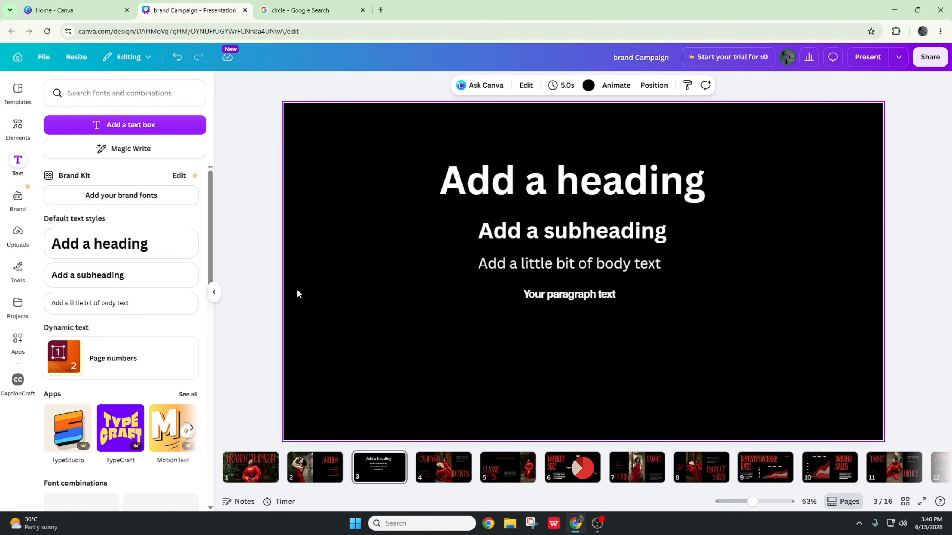
Add dynamic page numbers to all pages of the presentation.
scroll(180, 266, "down", 3)
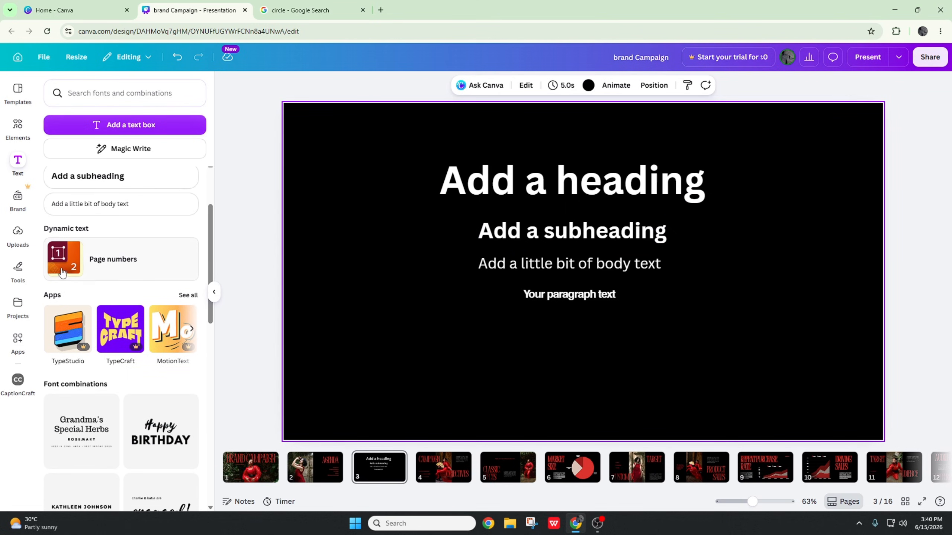
scroll(95, 226, "down", 2)
scroll(95, 226, "up", 2)
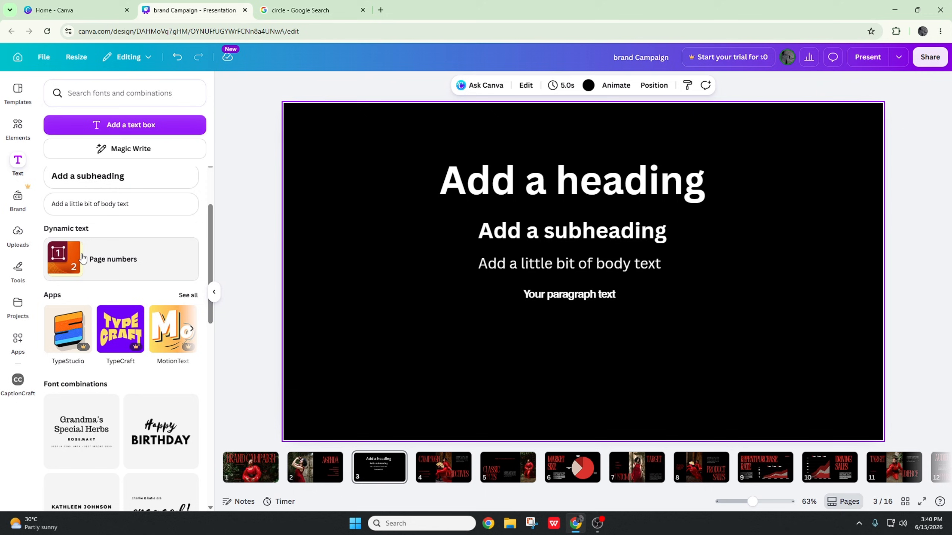
left_click(112, 260)
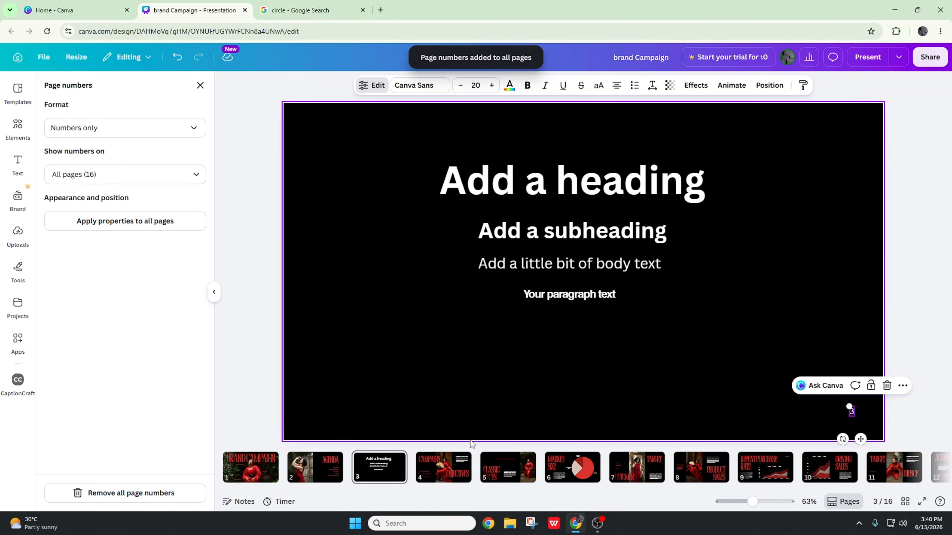
left_click(832, 415)
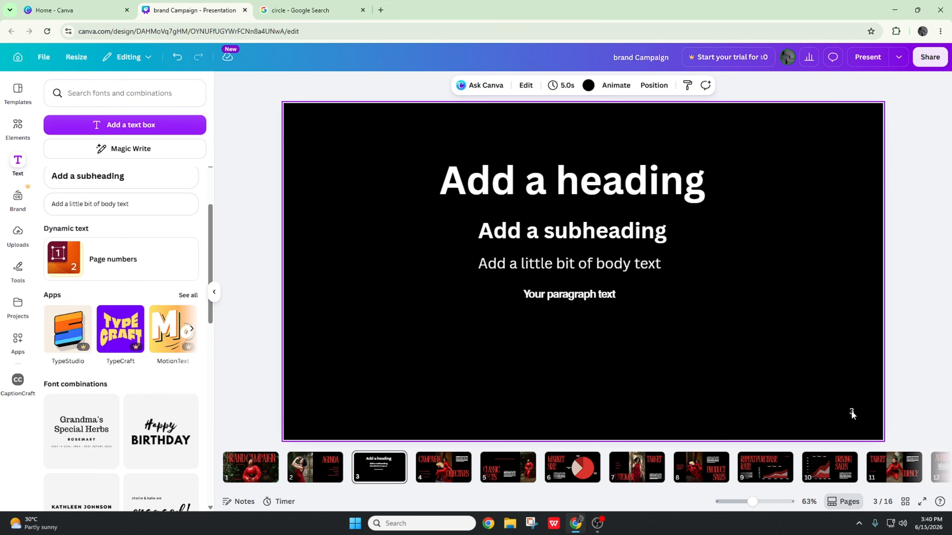
Inspect the page number near the lower-right corner of the Brand Campaign cover page up close.
left_click(252, 467)
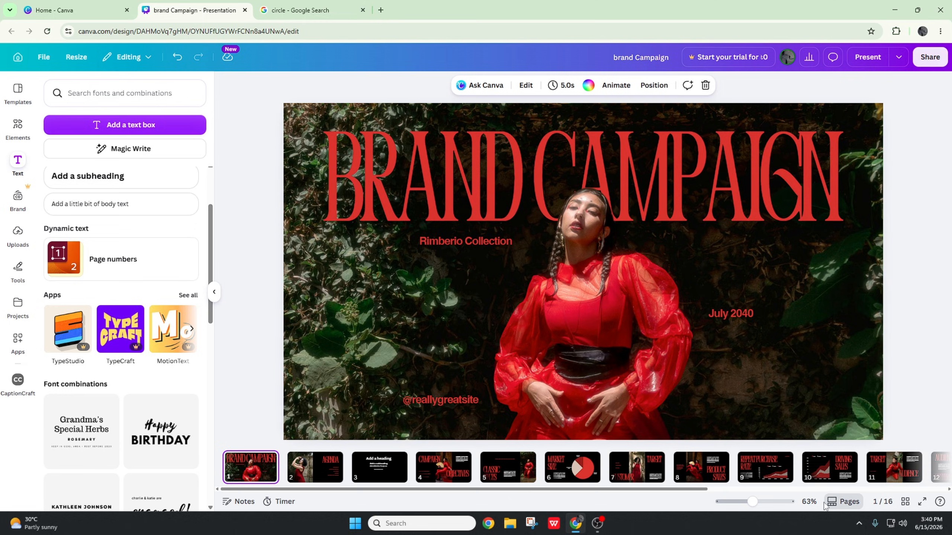
left_click_drag(752, 501, 765, 502)
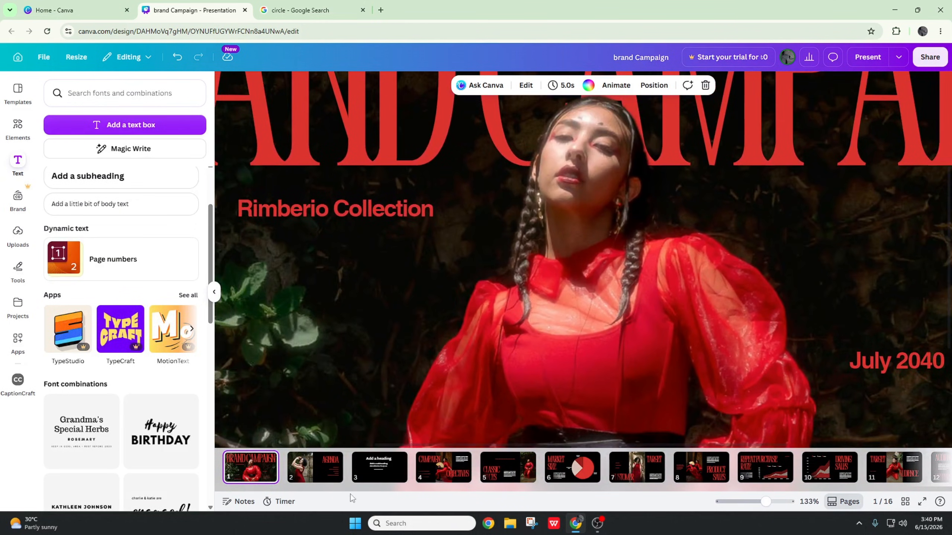
scroll(853, 337, "down", 5)
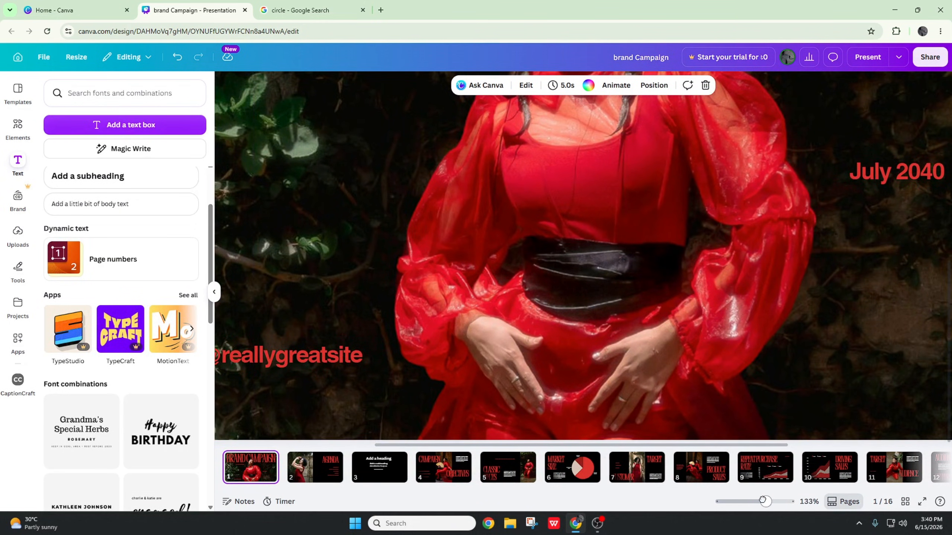
left_click_drag(766, 502, 749, 502)
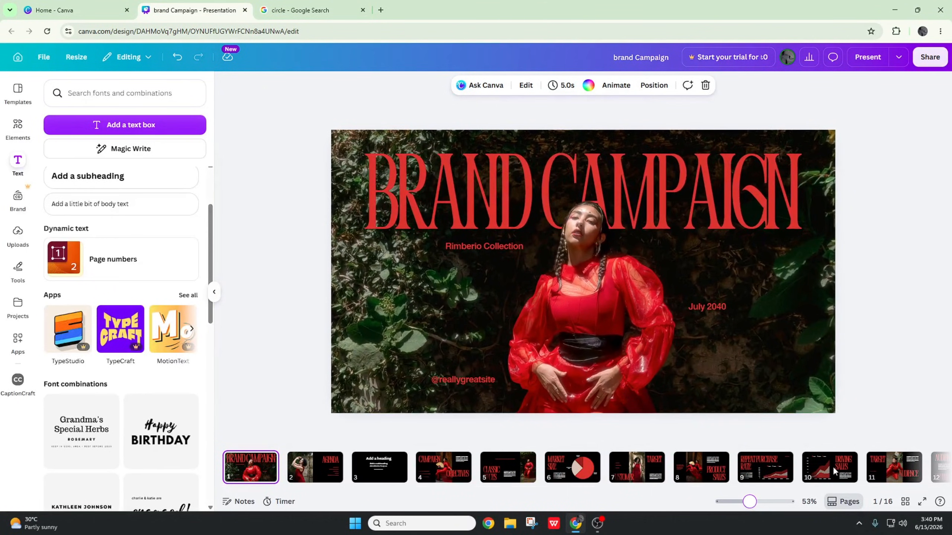
scroll(860, 389, "up", 3, "ctrl")
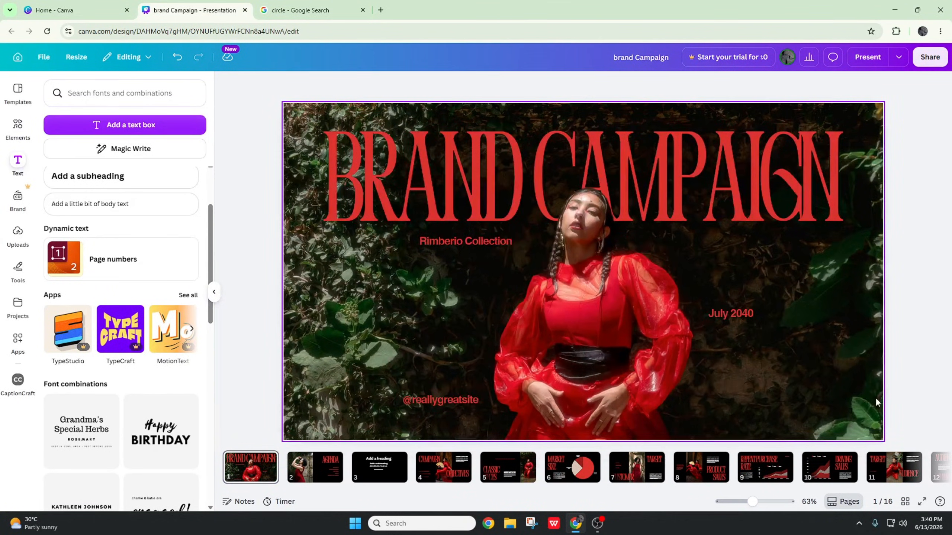
scroll(894, 435, "up", 10, "ctrl")
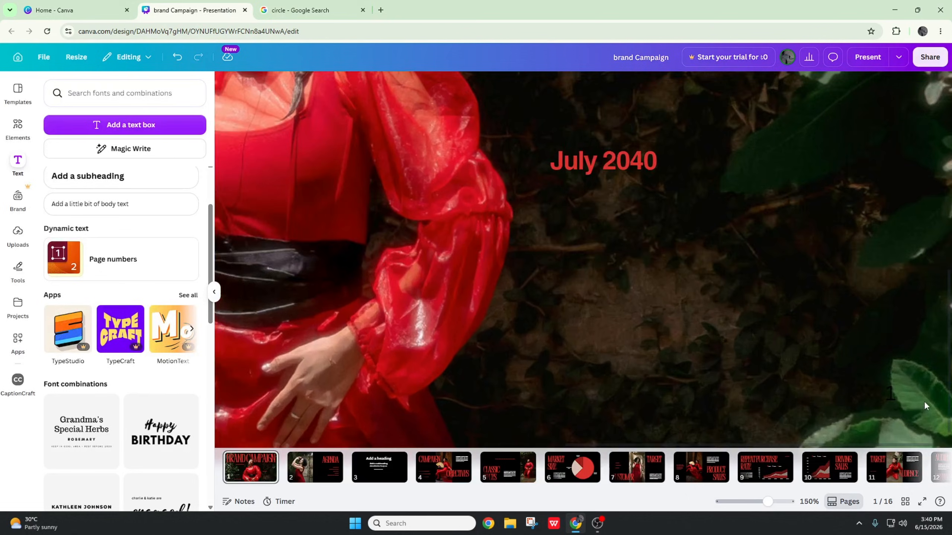
scroll(908, 401, "up", 3, "ctrl")
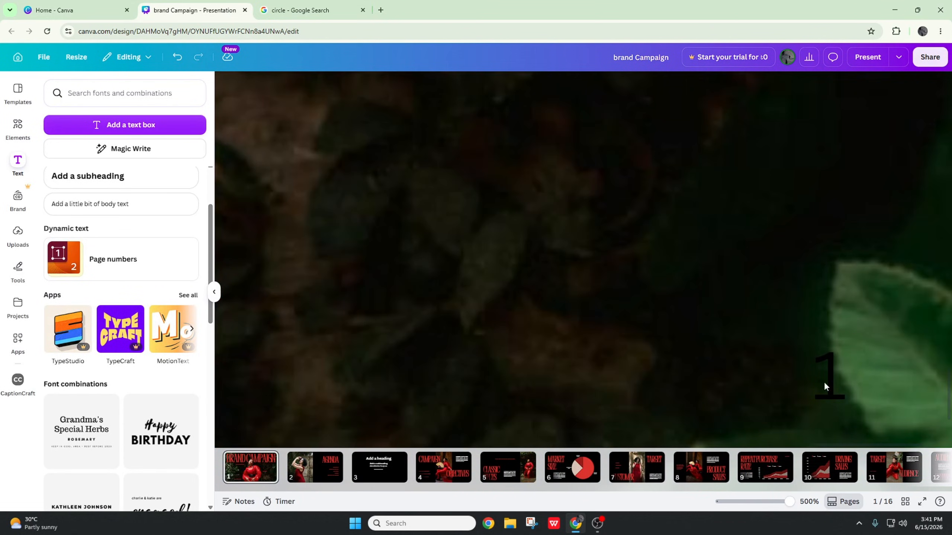
scroll(873, 366, "down", 12, "ctrl")
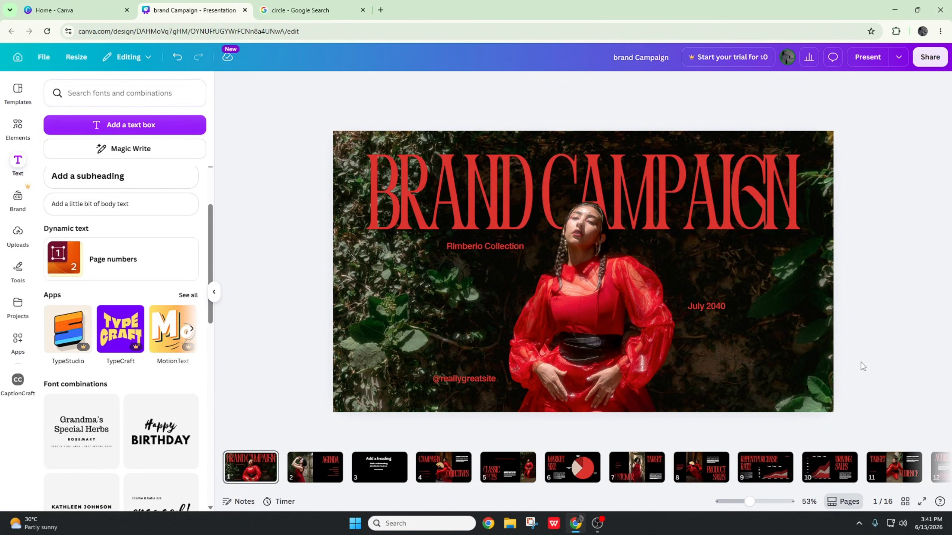
scroll(815, 387, "up", 10, "ctrl")
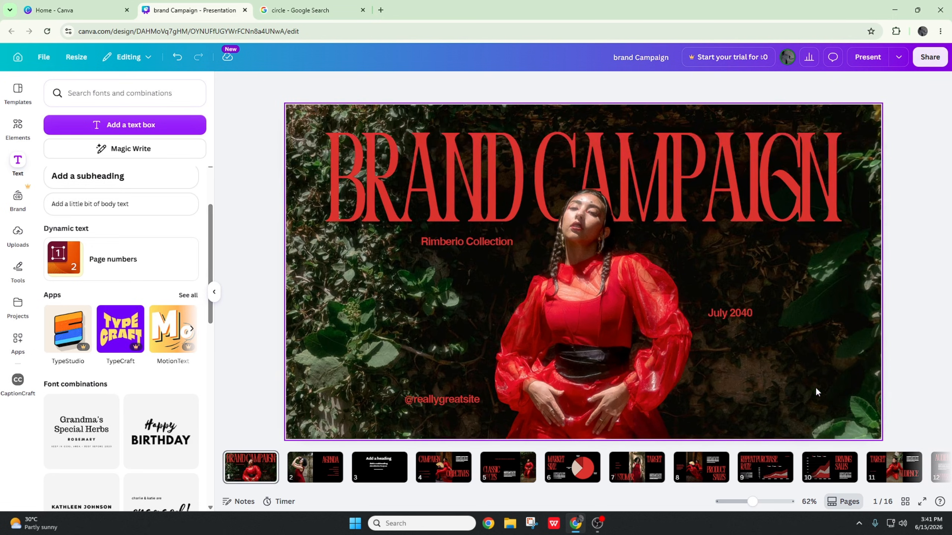
scroll(687, 371, "down", 10, "ctrl")
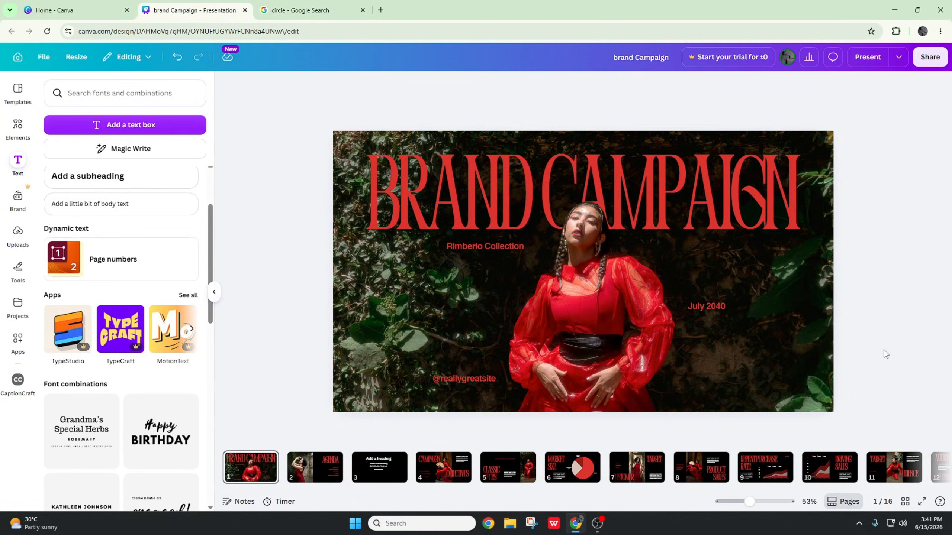
scroll(873, 350, "up", 1, "ctrl")
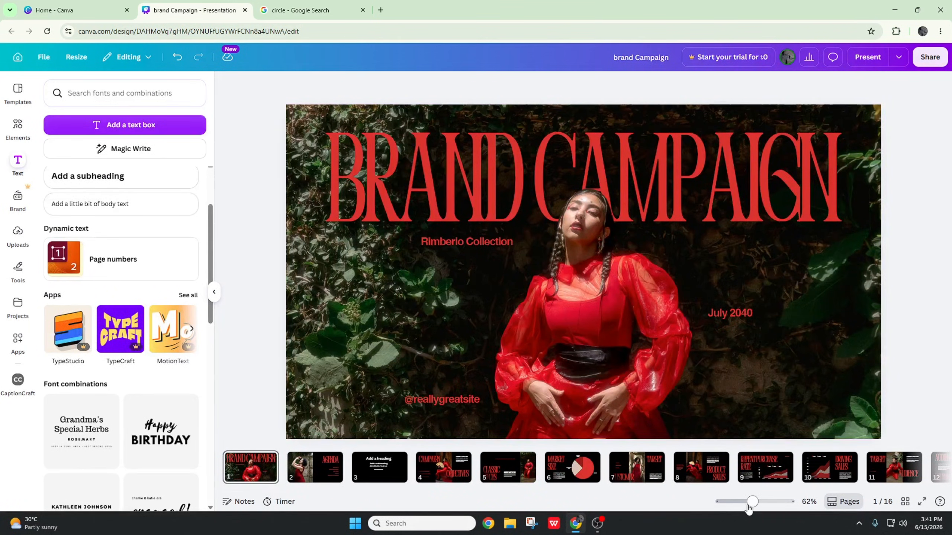
mouse_move(751, 503)
left_mouse_down()
mouse_move(784, 502)
mouse_move(752, 502)
left_mouse_up()
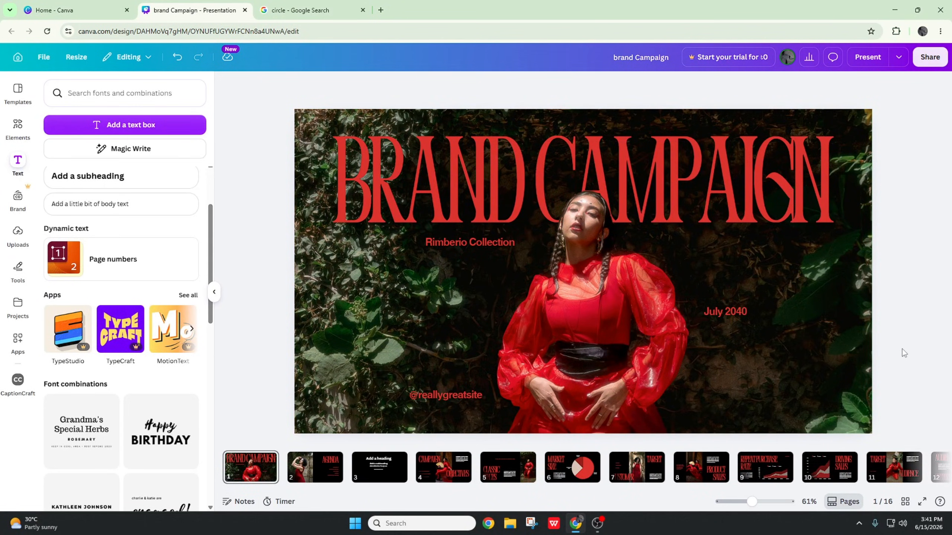
Review the page numbers on every page from Agenda through the closing page, and return to page 3.
key("Page_Down")
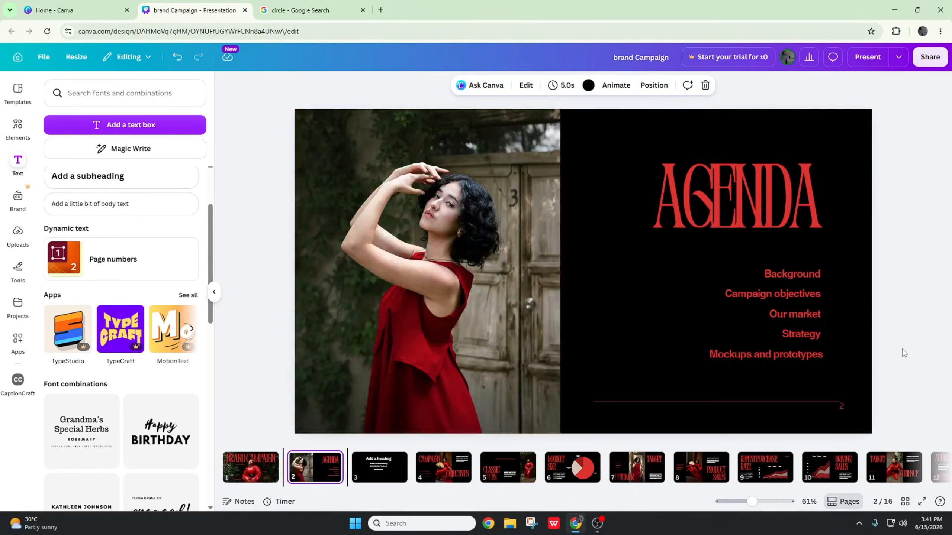
key("Page_Down")
key("Page_Down")
key("Page_Down")
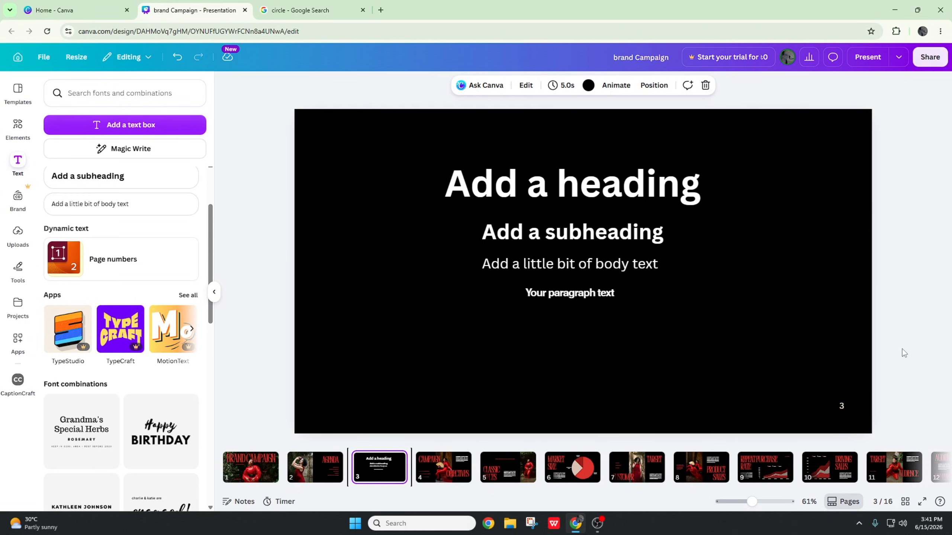
key("Page_Down")
key("Page_Down")
key("Page_Down")
key("Page_Down")
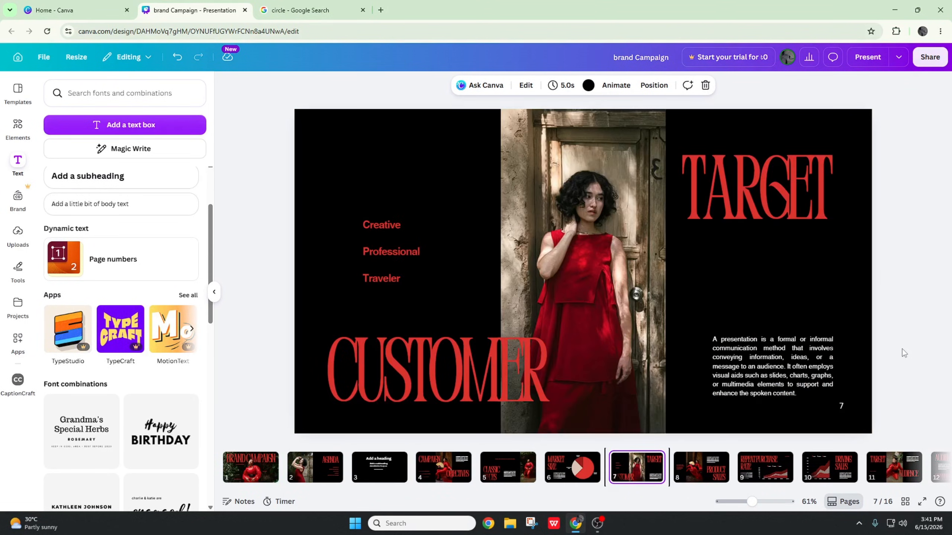
key("Page_Down")
key("Page_Down")
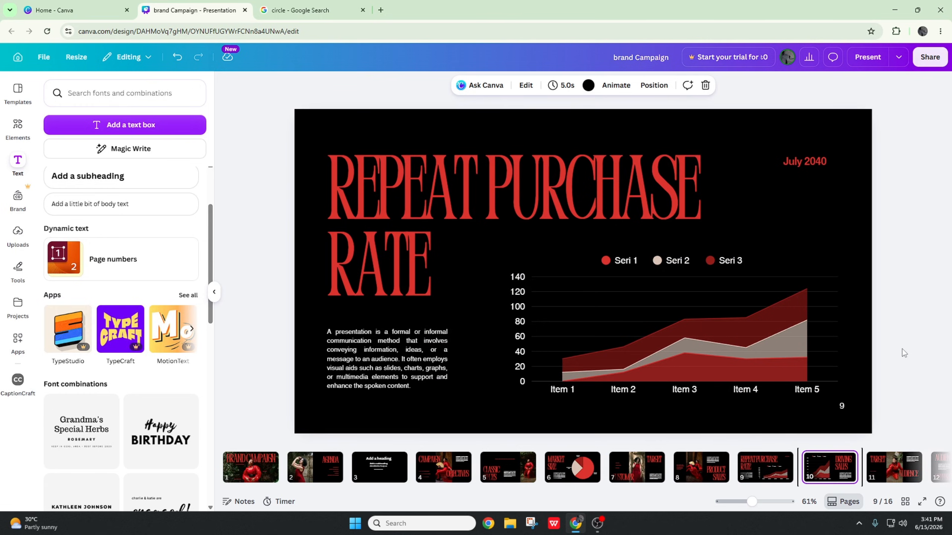
key("Page_Down")
key("Page_Down")
key("Page_Down")
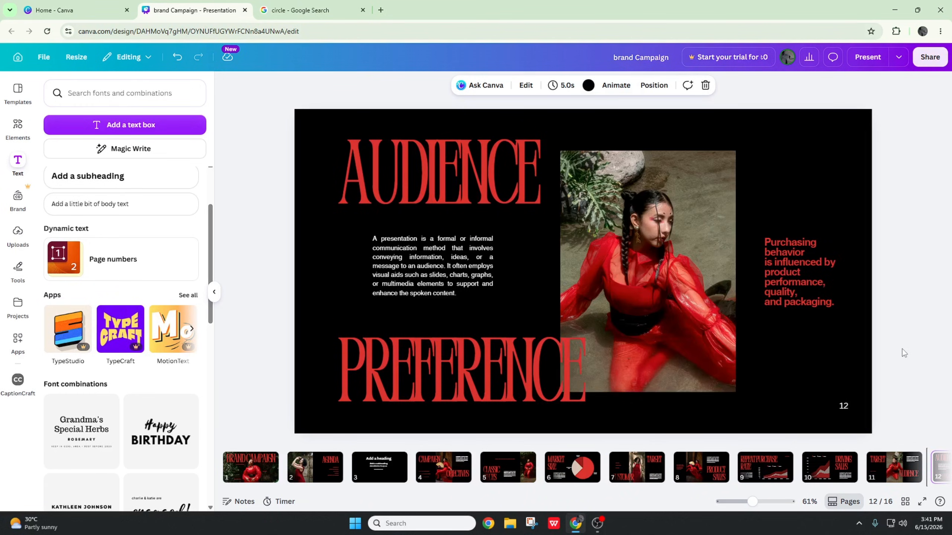
key("Page_Down")
key("Page_Down")
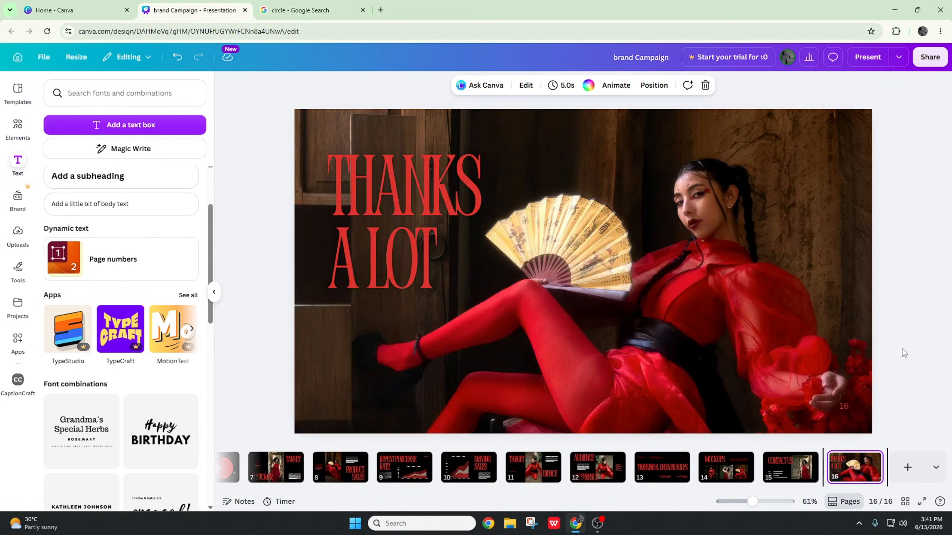
key("Page_Up")
key("Page_Up")
key("Page_Up")
key("Page_Up")
key("Page_Up")
key("Page_Up")
key("Page_Up")
key("Page_Up")
key("Page_Up")
key("Page_Up")
key("Page_Up")
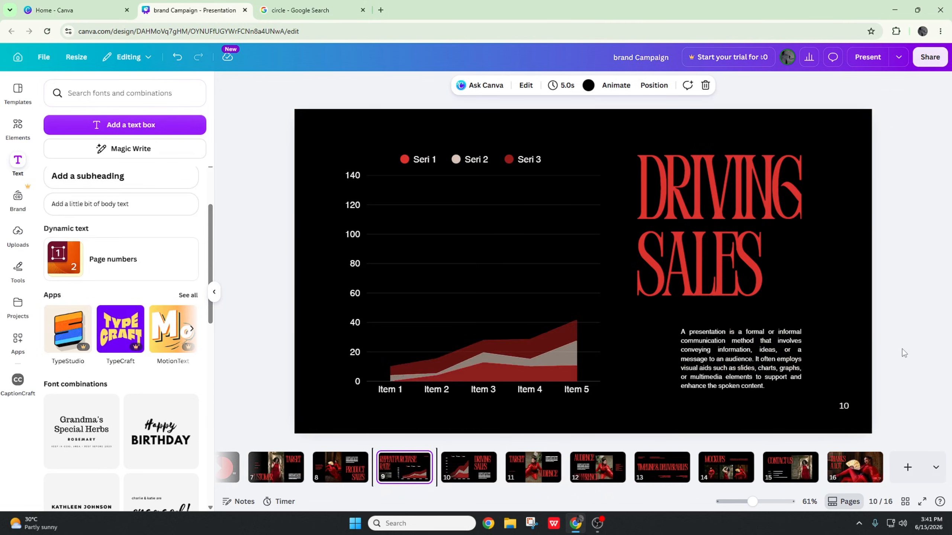
key("Page_Up")
key("Page_Up")
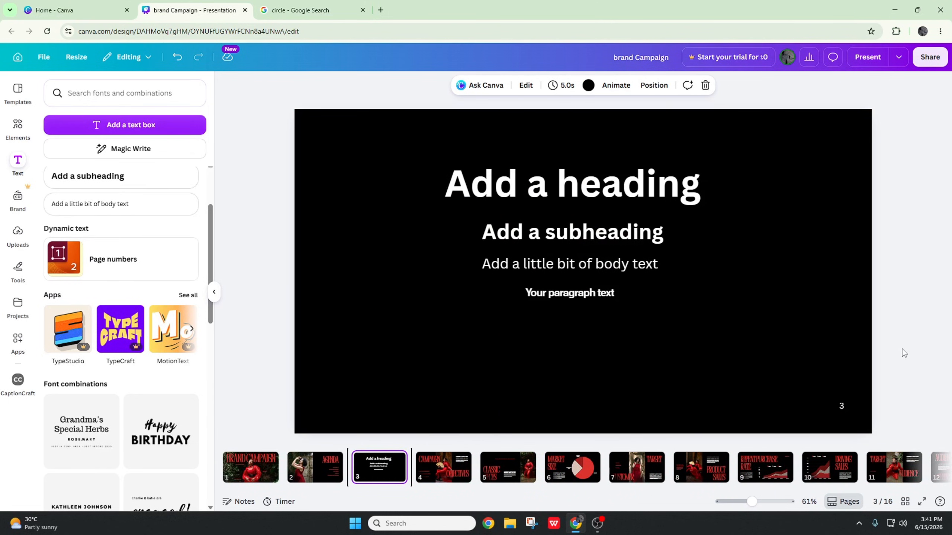
key("Page_Up")
key("Page_Down")
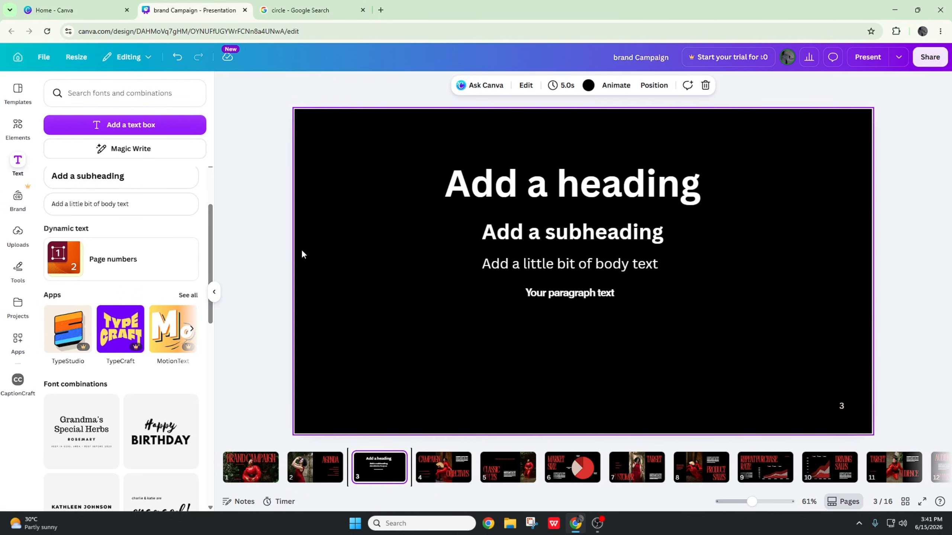
Set the page number format to Page + number for all pages.
left_click(145, 272)
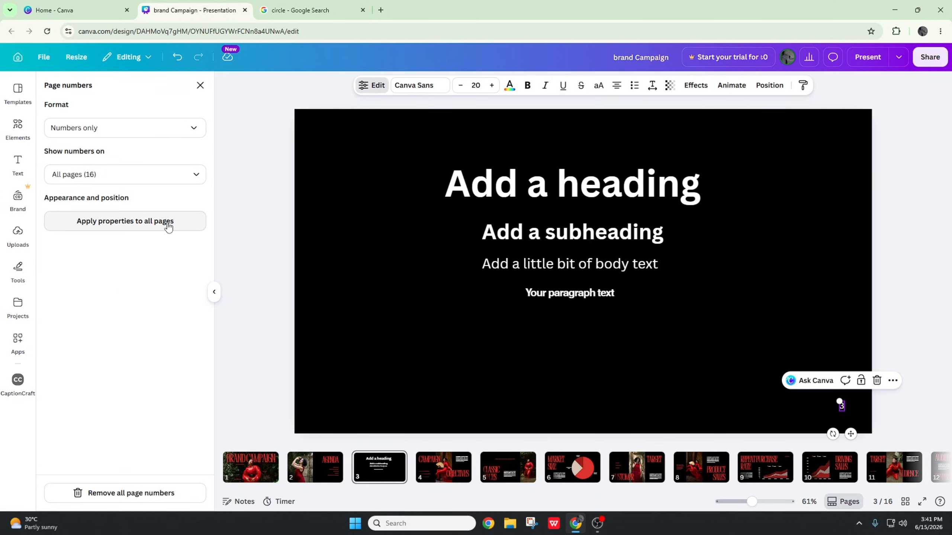
left_click(187, 131)
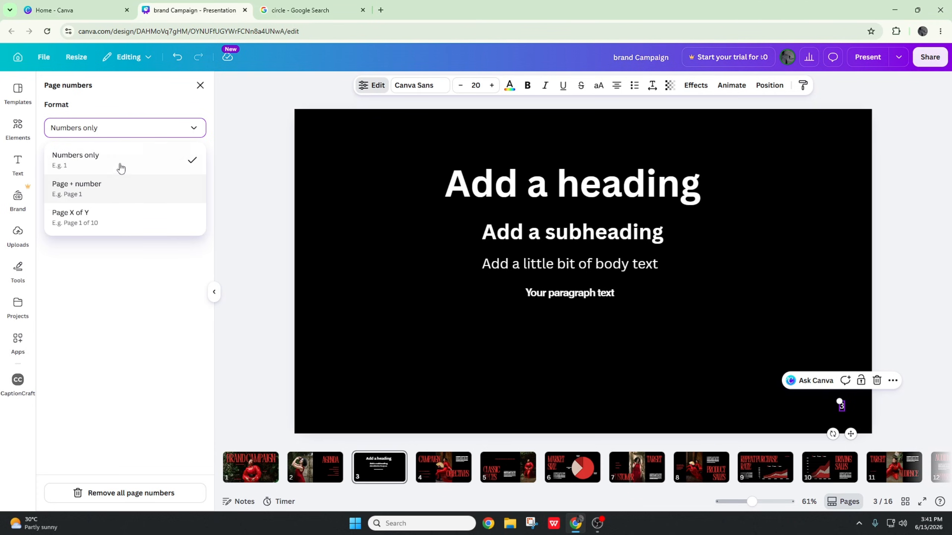
left_click(114, 196)
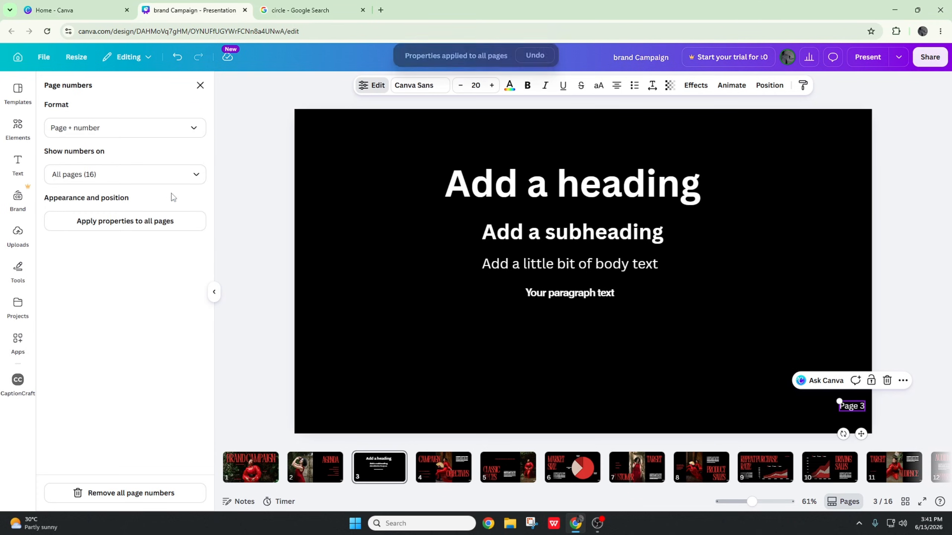
left_click(822, 377)
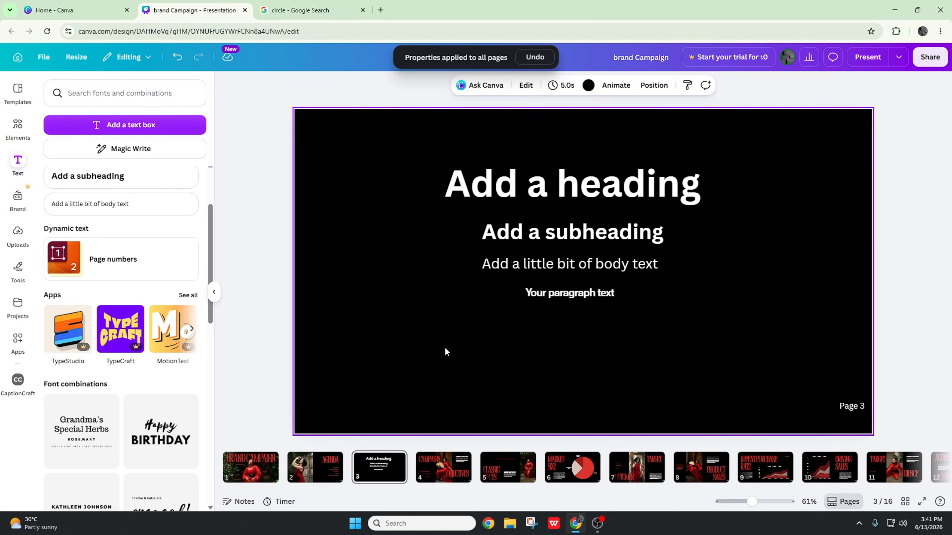
Set the page number format to Page X of Y for all pages and check it on the neighbouring pages.
left_click(124, 263)
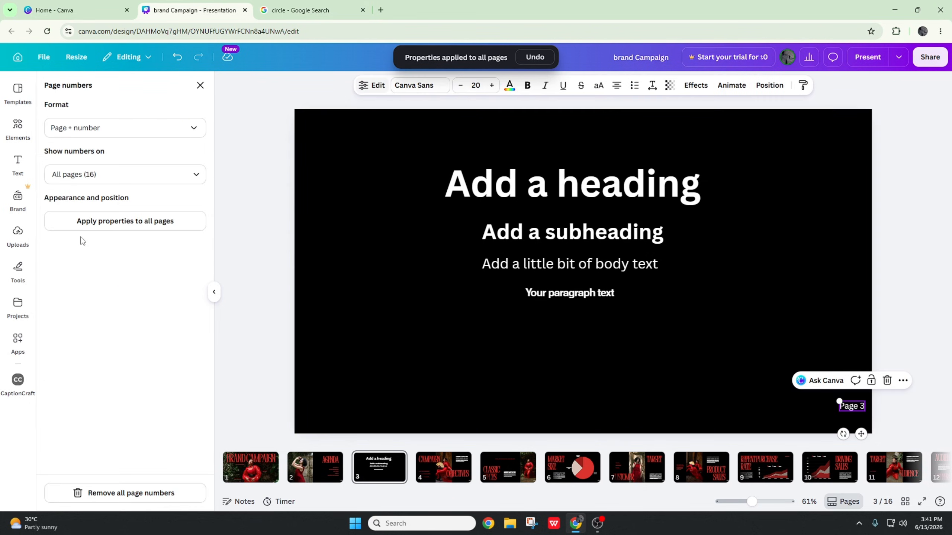
left_click(112, 131)
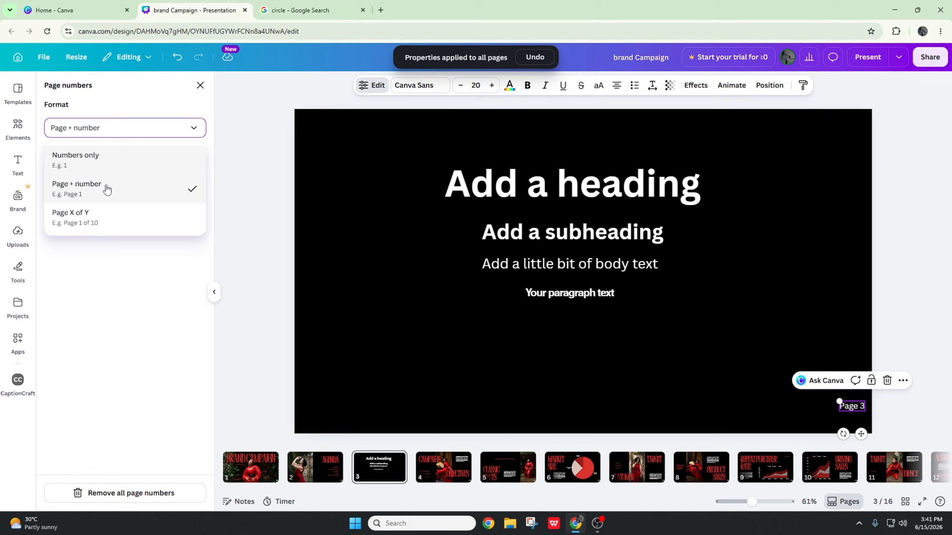
left_click(105, 225)
left_click(550, 325)
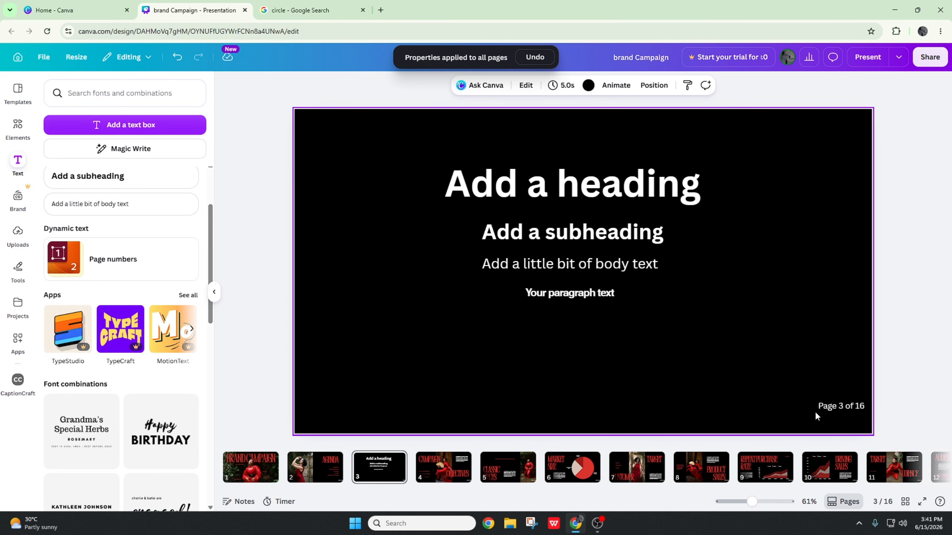
scroll(815, 410, "down", 2)
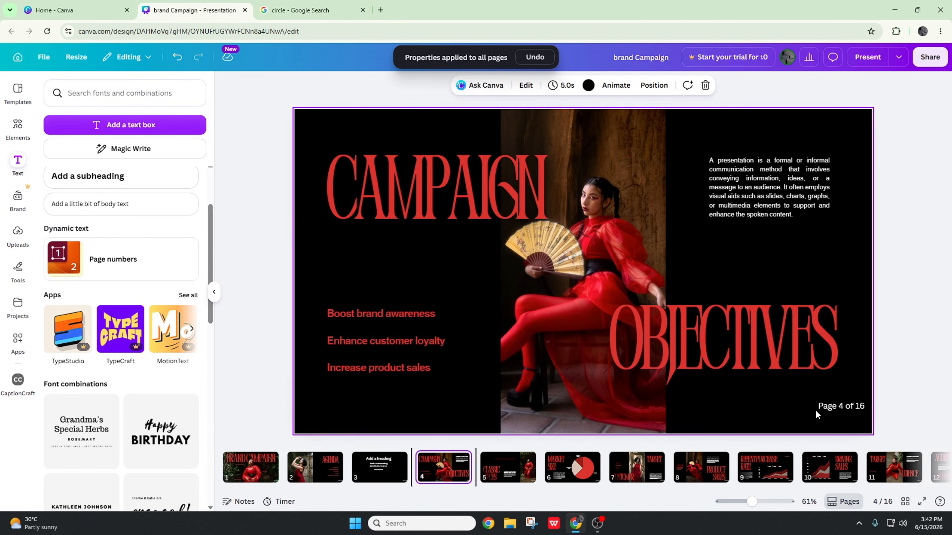
scroll(837, 418, "down", 1)
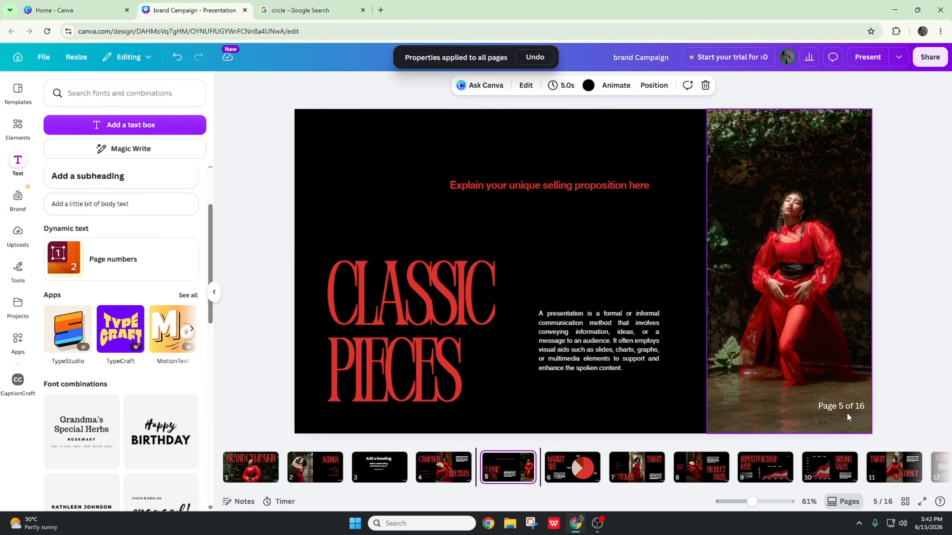
scroll(846, 412, "up", 2)
Open the page number settings from the Agenda page and clear the selection of all pages that show numbers.
left_click(840, 406)
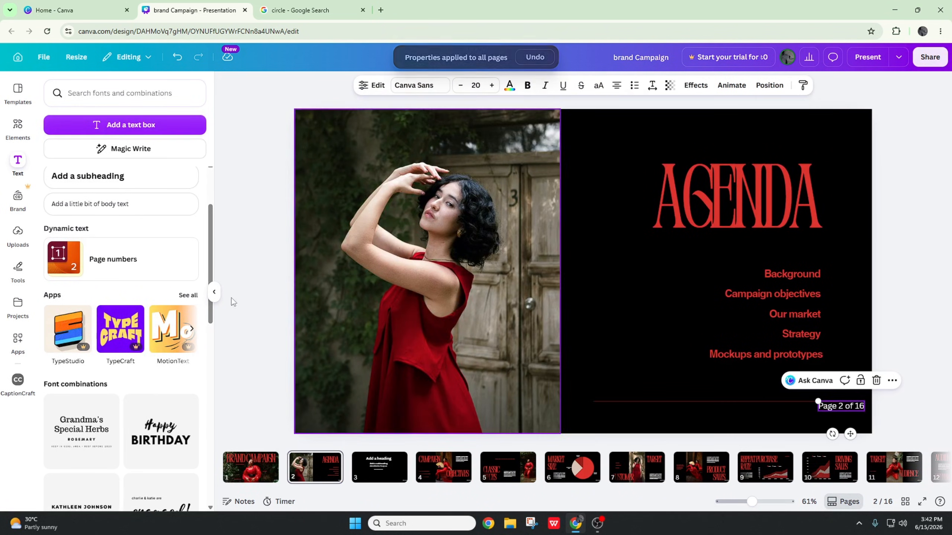
left_click(132, 247)
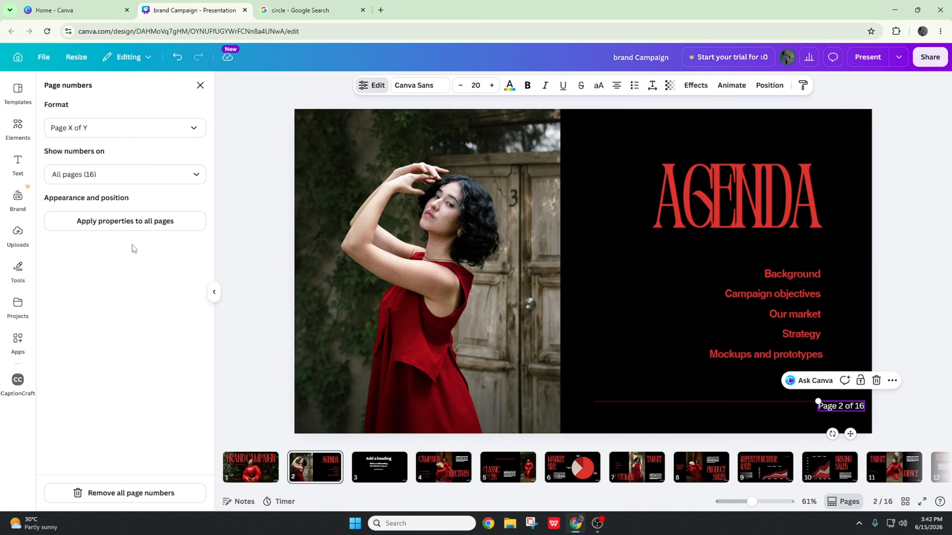
left_click(151, 176)
left_click(189, 206)
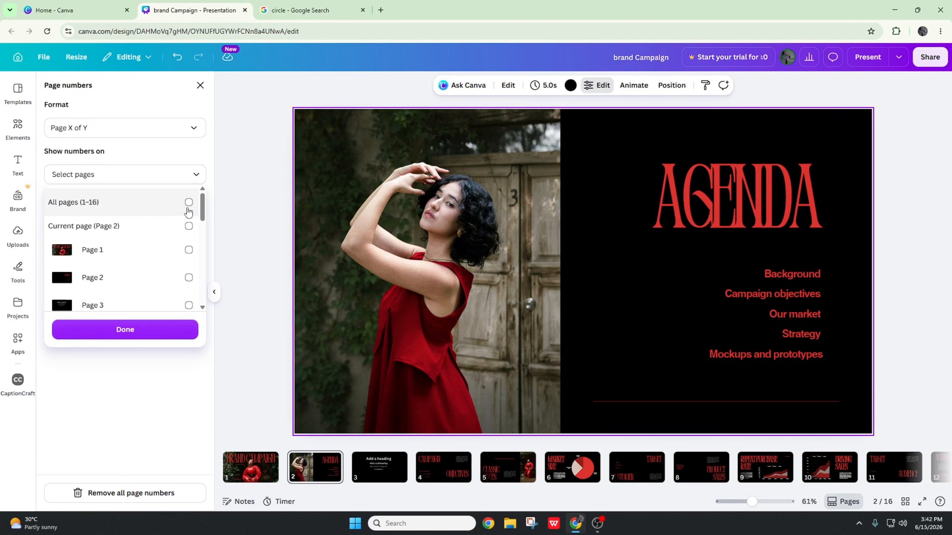
scroll(189, 234, "down", 1)
scroll(190, 234, "up", 1)
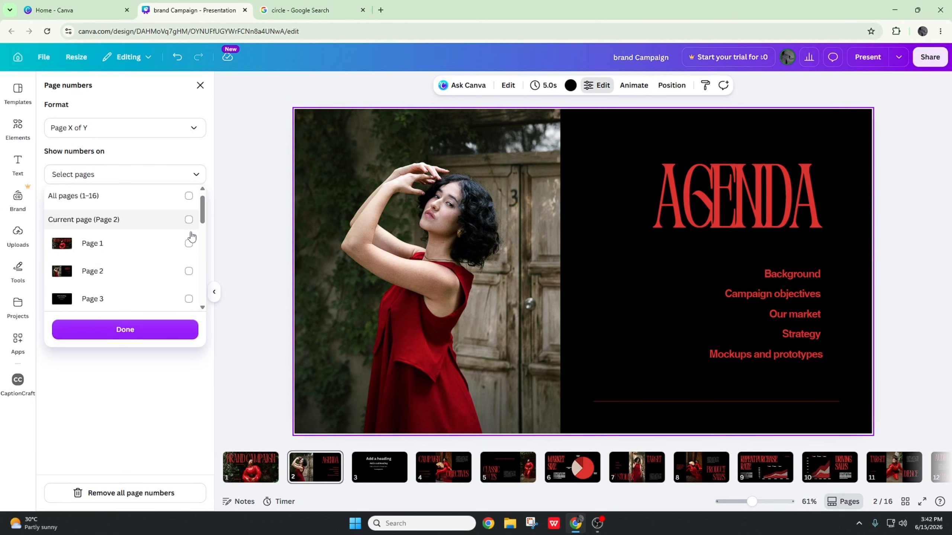
Show page numbers only on pages 1 to 5.
scroll(189, 225, "down", 1)
left_click(189, 201)
left_click(188, 228)
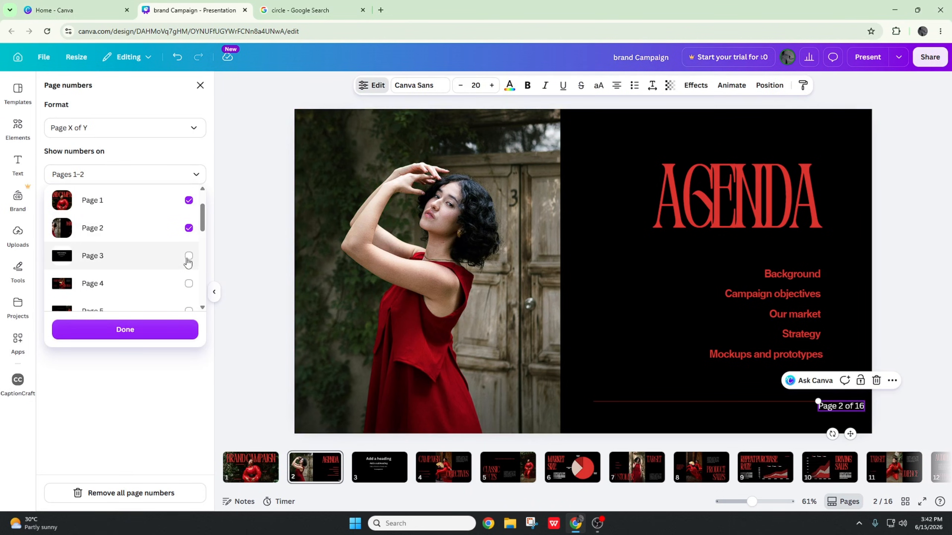
left_click(189, 257)
left_click(189, 283)
scroll(190, 266, "down", 1)
left_click(189, 262)
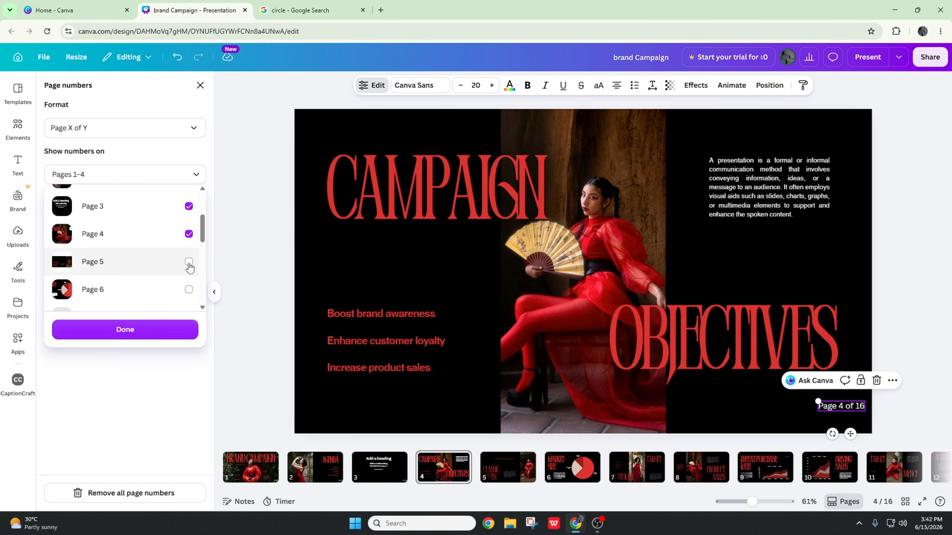
left_click(155, 329)
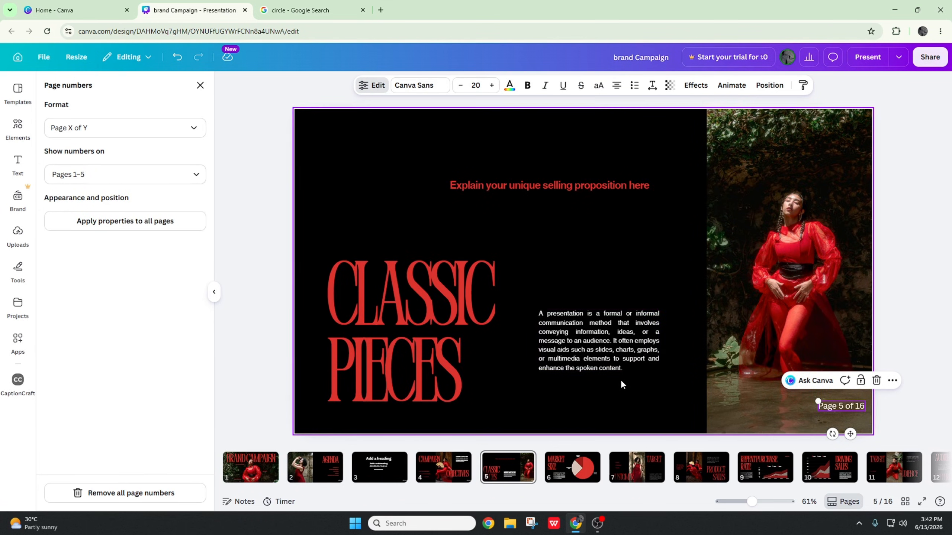
Check which pages carry a page number from the cover through Product Sales, and return to page 3.
left_click(253, 469)
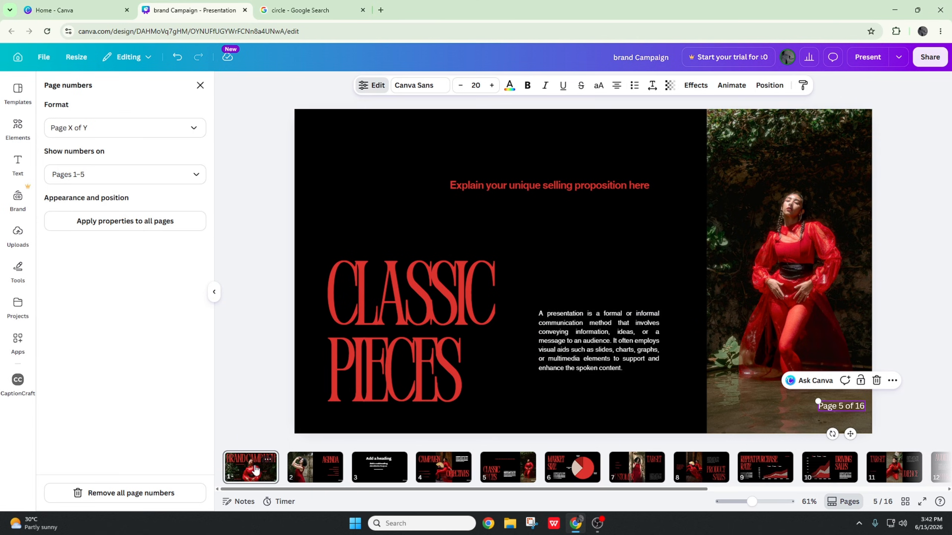
scroll(739, 317, "down", 3)
scroll(739, 317, "down", 5)
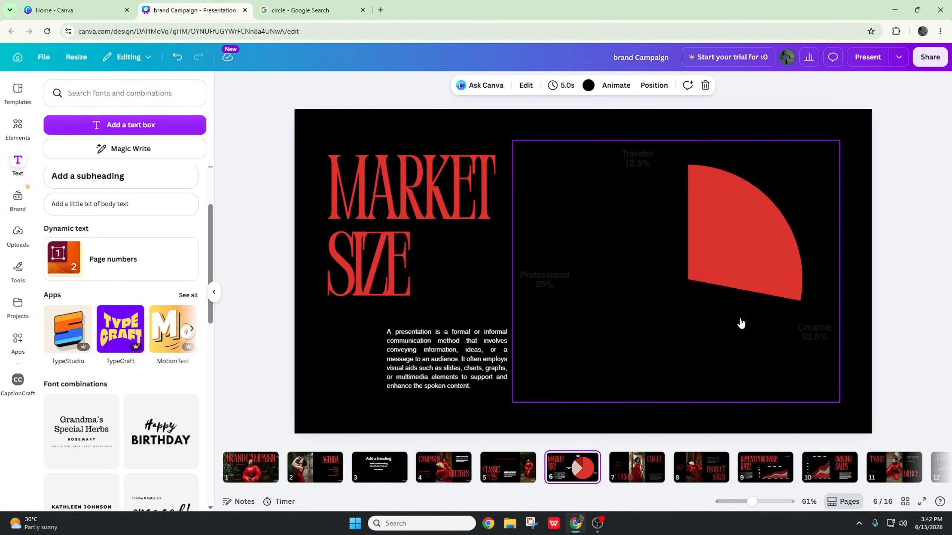
scroll(810, 405, "down", 3)
scroll(836, 392, "down", 3)
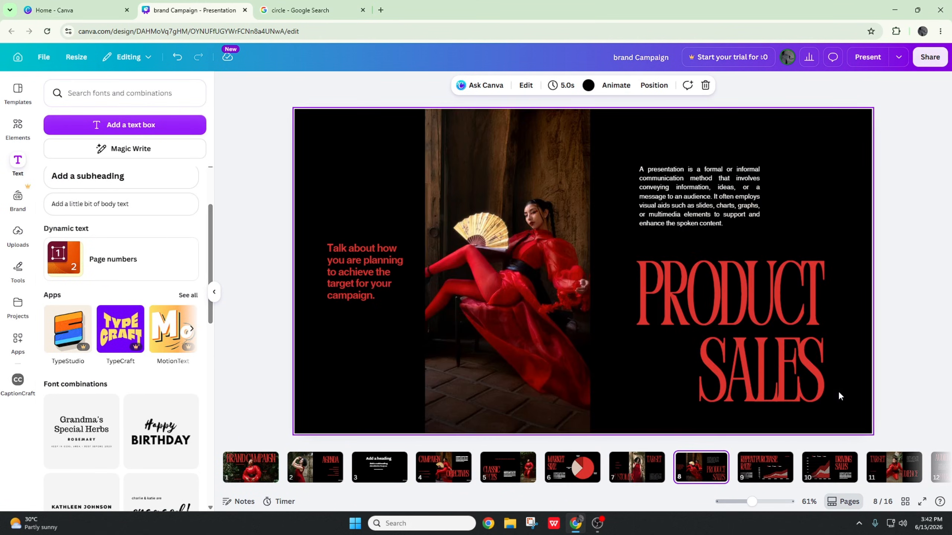
scroll(836, 392, "up", 5)
scroll(836, 394, "up", 6)
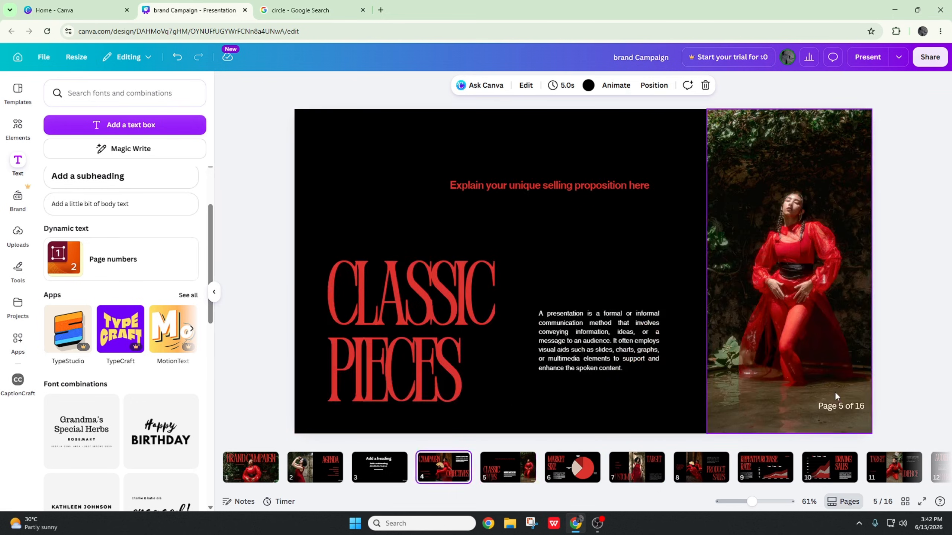
scroll(834, 394, "down", 3)
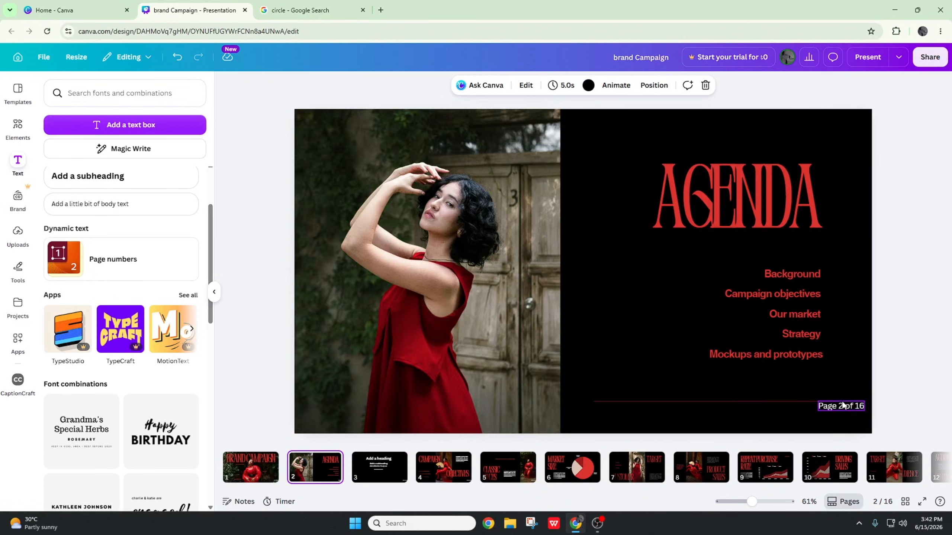
Show all the text apps and look through the full list of text generators.
scroll(128, 270, "down", 1)
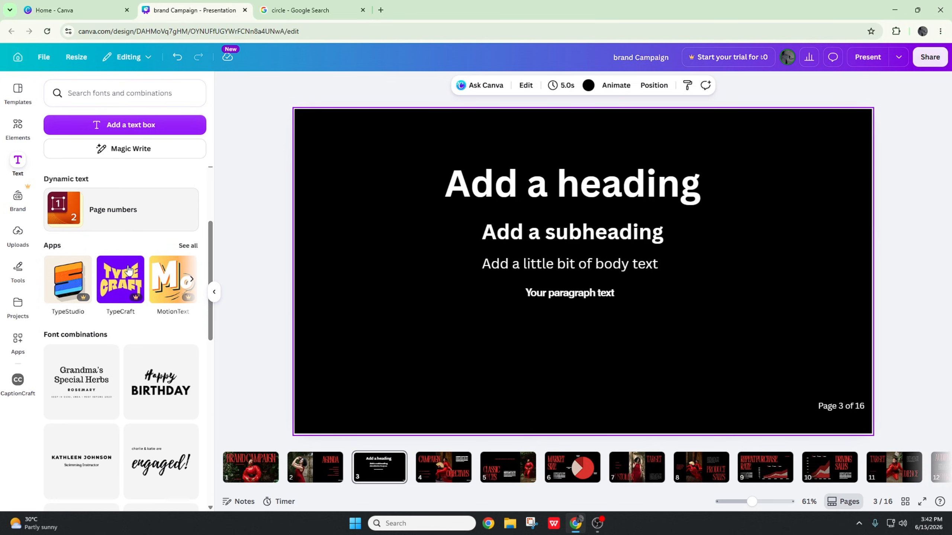
left_click(189, 245)
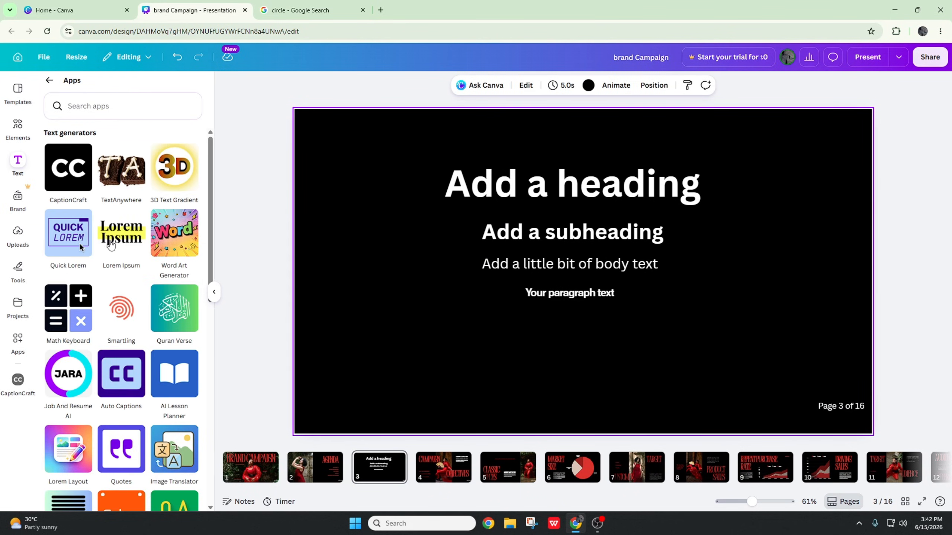
scroll(136, 253, "down", 5)
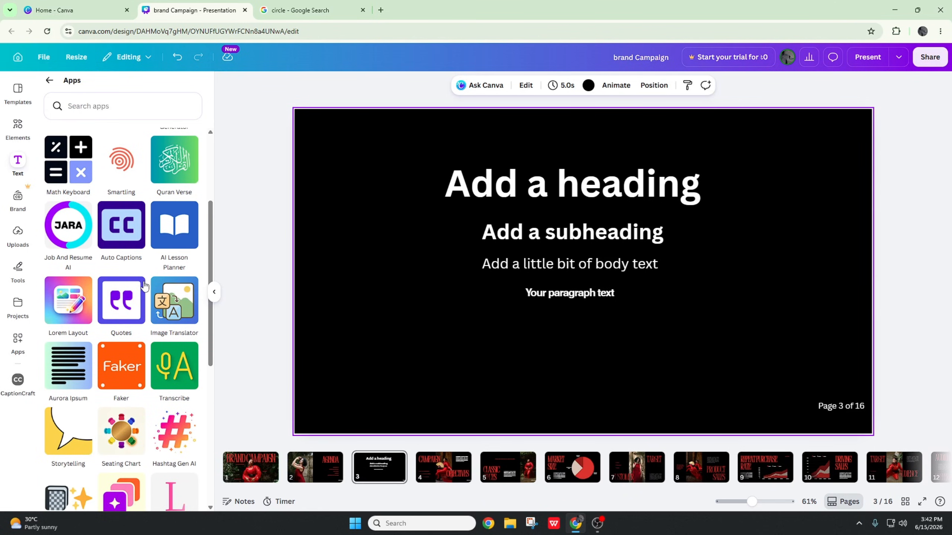
scroll(159, 336, "down", 4)
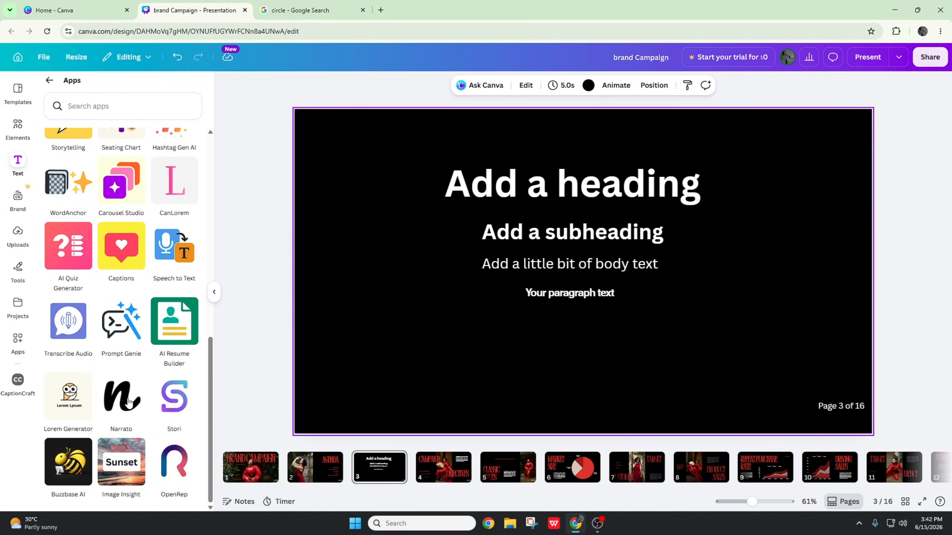
scroll(132, 356, "up", 10)
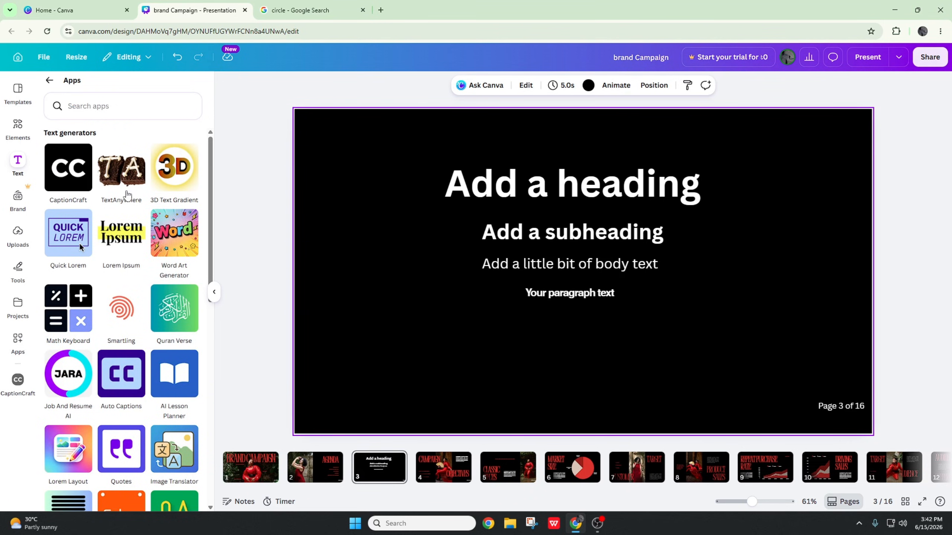
Look at the preview images of the TextAnywhere app and open the app.
left_click(113, 176)
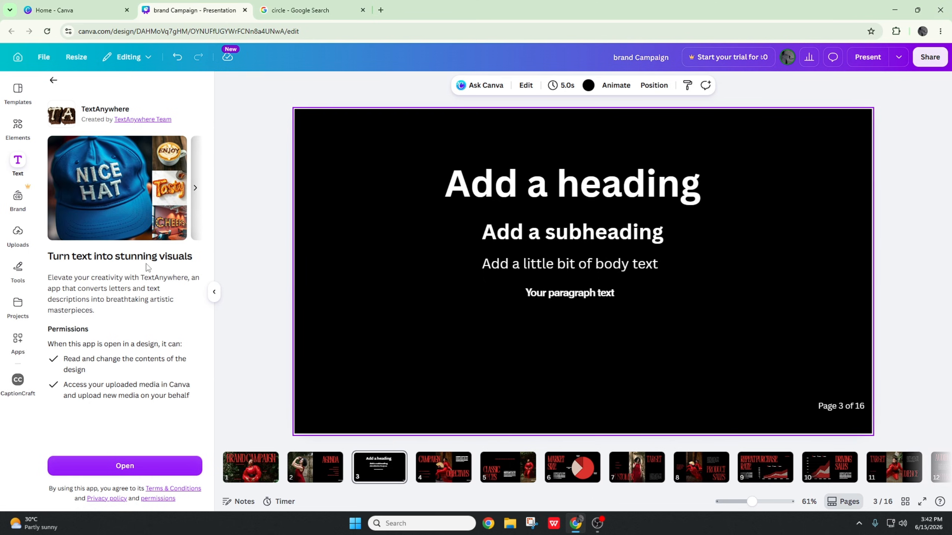
left_click(194, 187)
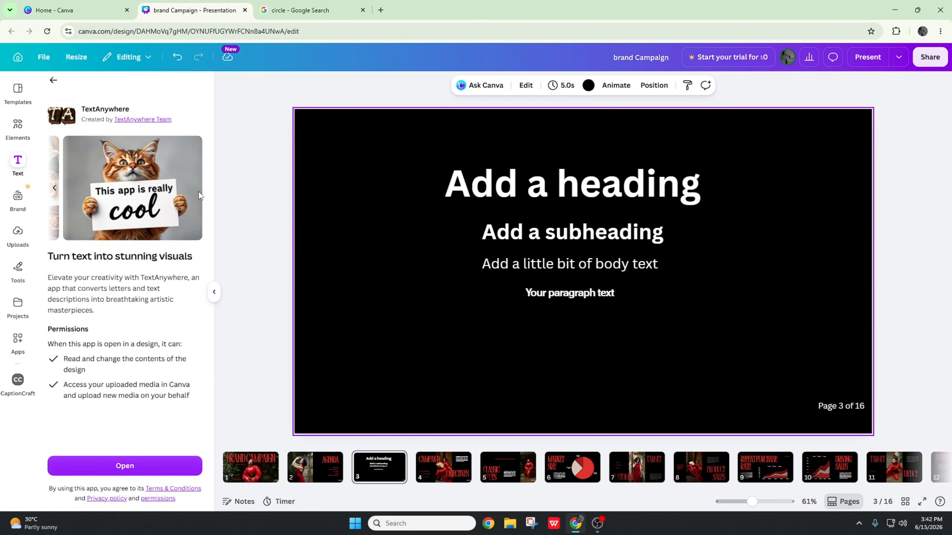
left_click(54, 190)
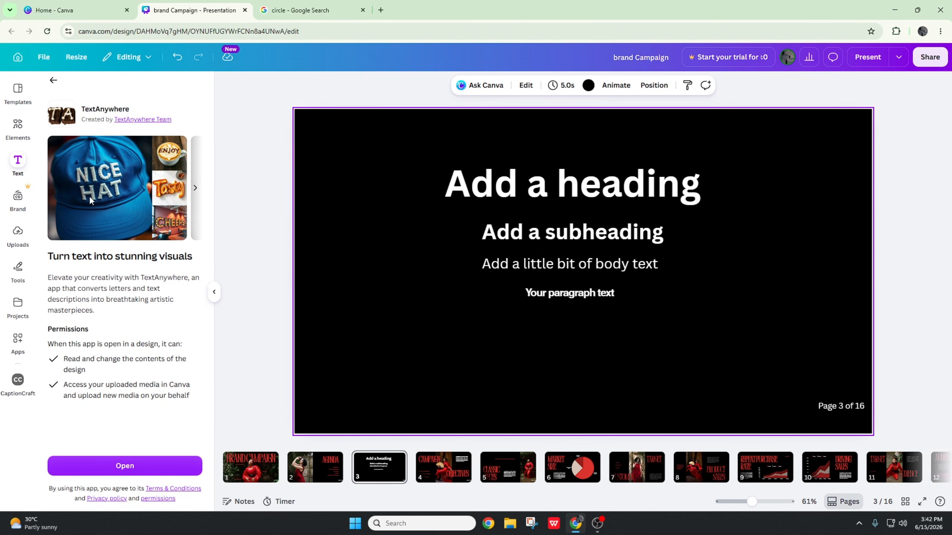
left_click(118, 465)
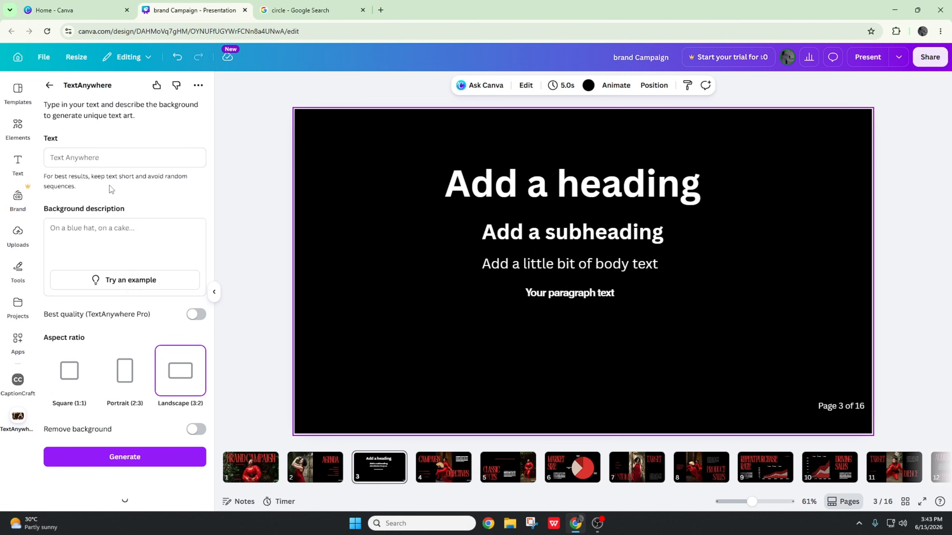
Enter "my cat" as the text for the TextAnywhere artwork.
left_click(98, 159)
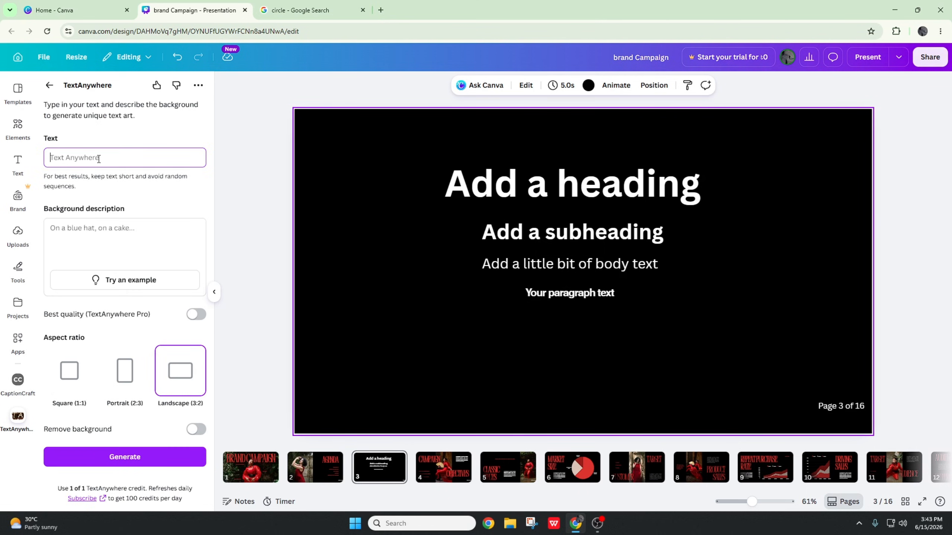
left_click(604, 295)
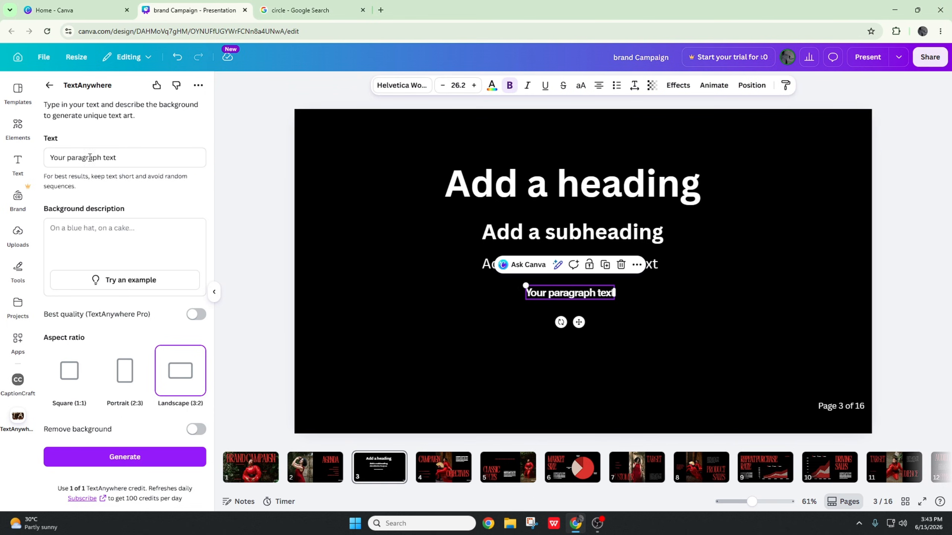
left_click(72, 157)
triple_click(72, 158)
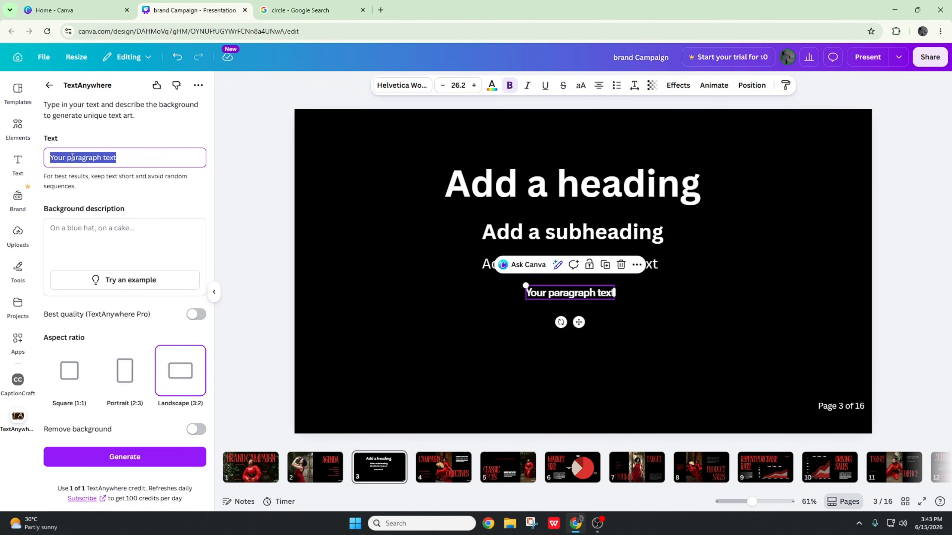
key("BackSpace")
type("my cat")
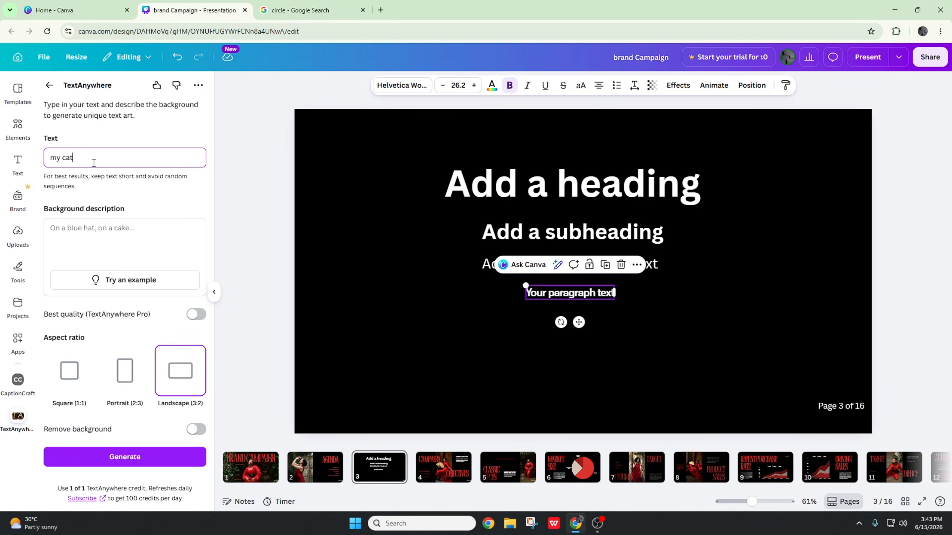
Set the background description to "Engraved on a mountain" and generate the text art in landscape format.
left_click(121, 224)
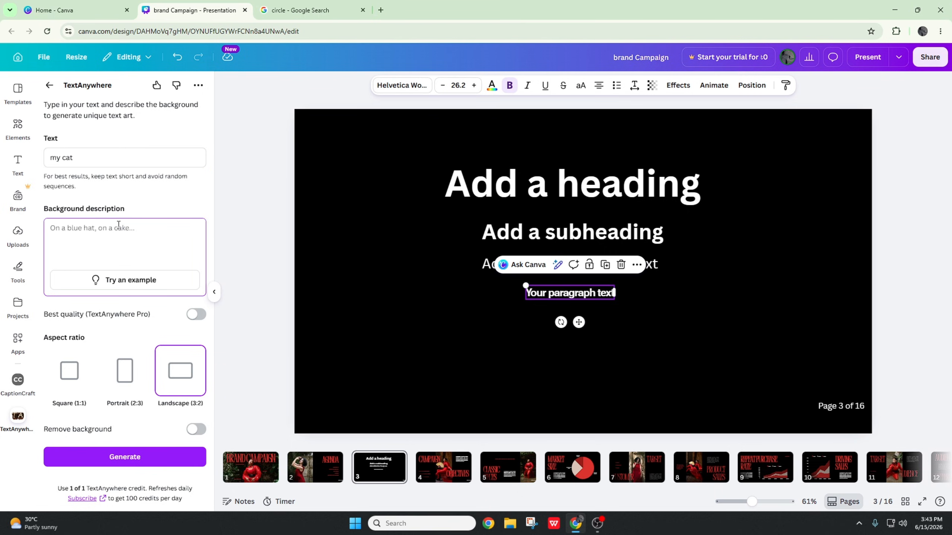
type("a")
key("BackSpace")
type("tain")
left_click(145, 287)
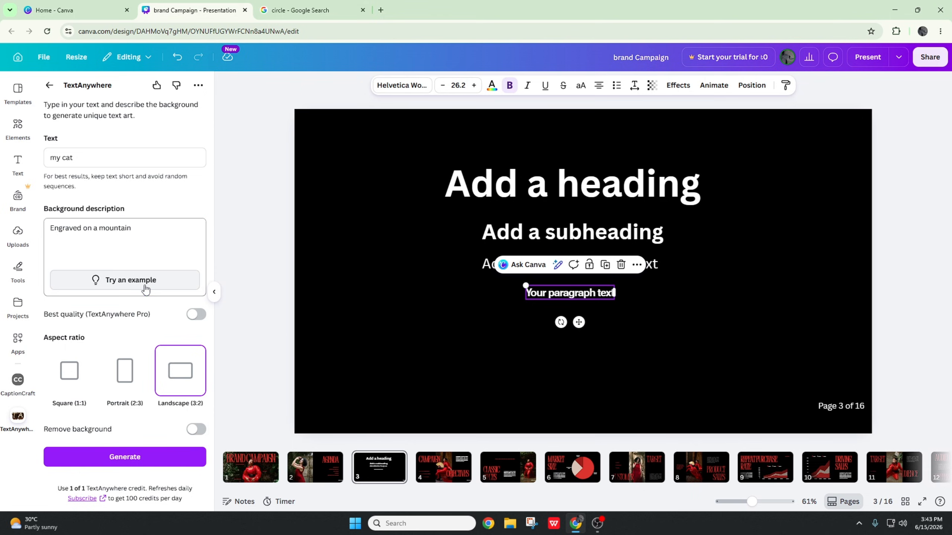
left_click(110, 233)
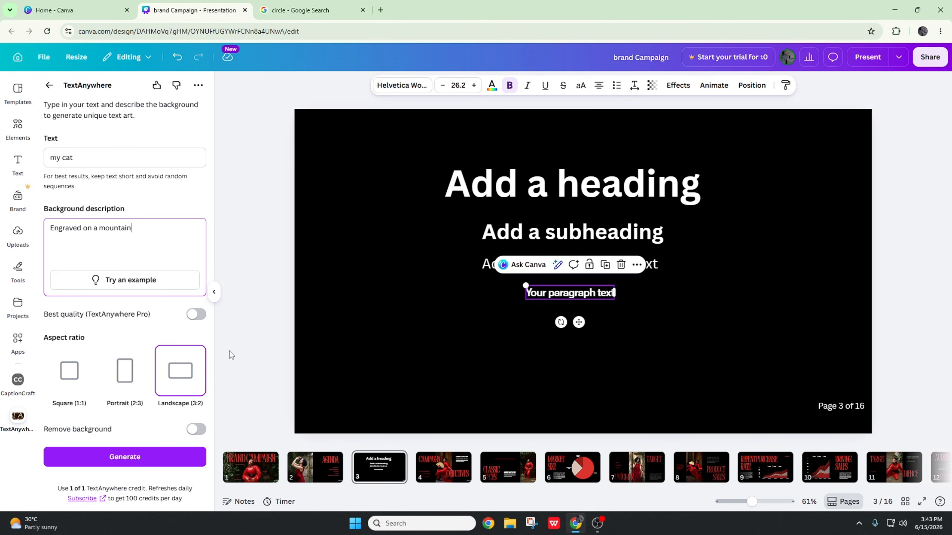
left_click(128, 457)
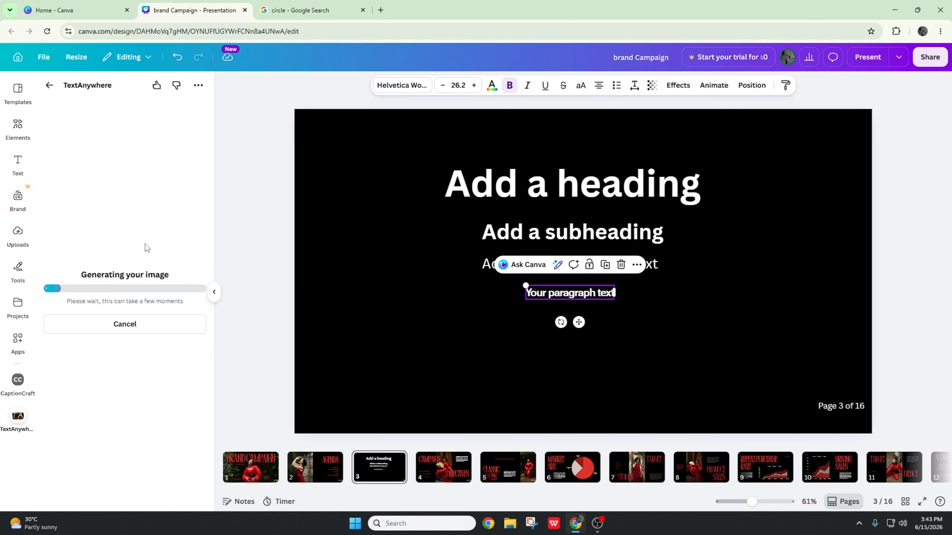
Try the Anton font on the page 3 heading and change it to Bricolage Grotesque.
left_click(492, 322)
left_click(494, 197)
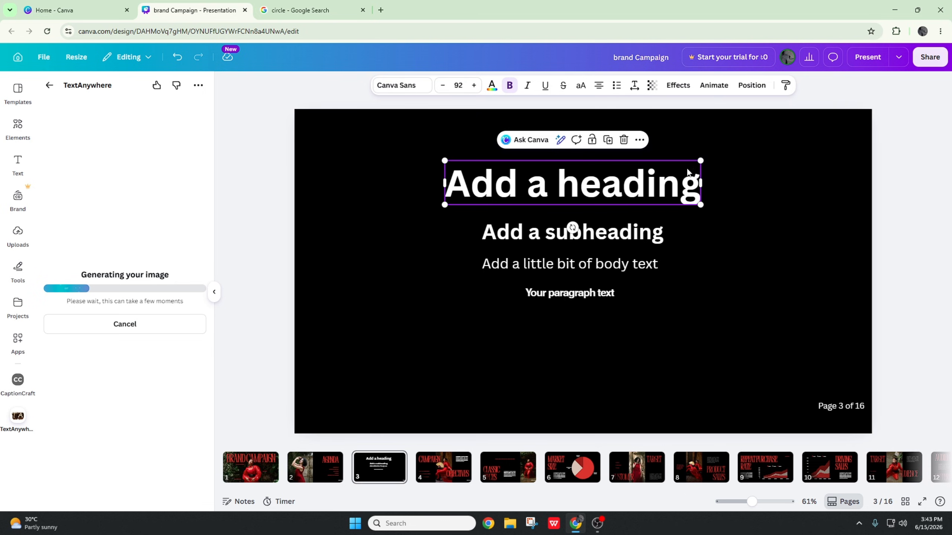
left_click(381, 90)
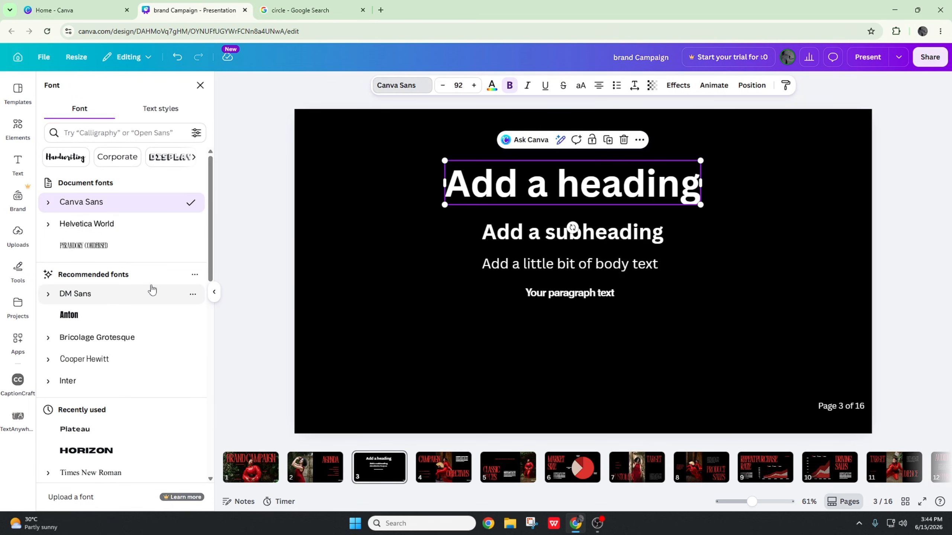
left_click(119, 317)
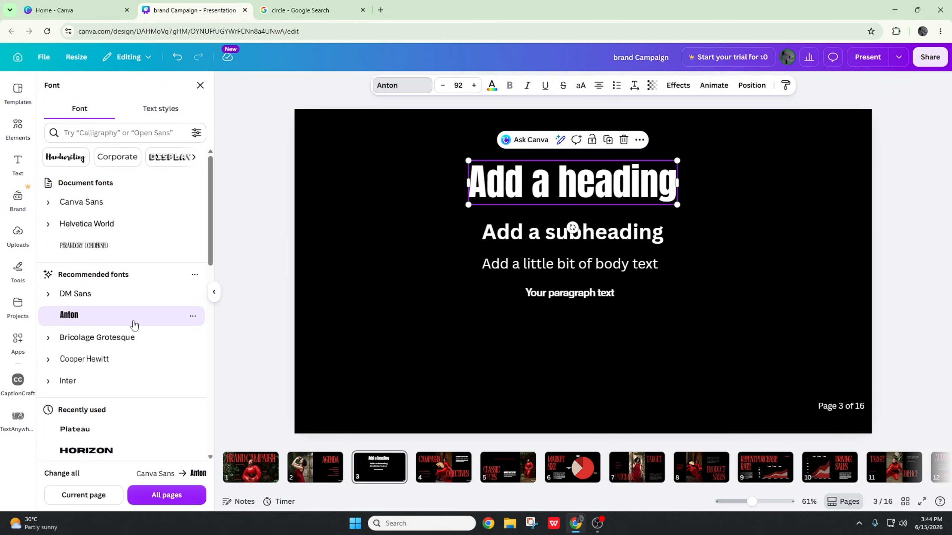
scroll(134, 325, "down", 1)
left_click(130, 294)
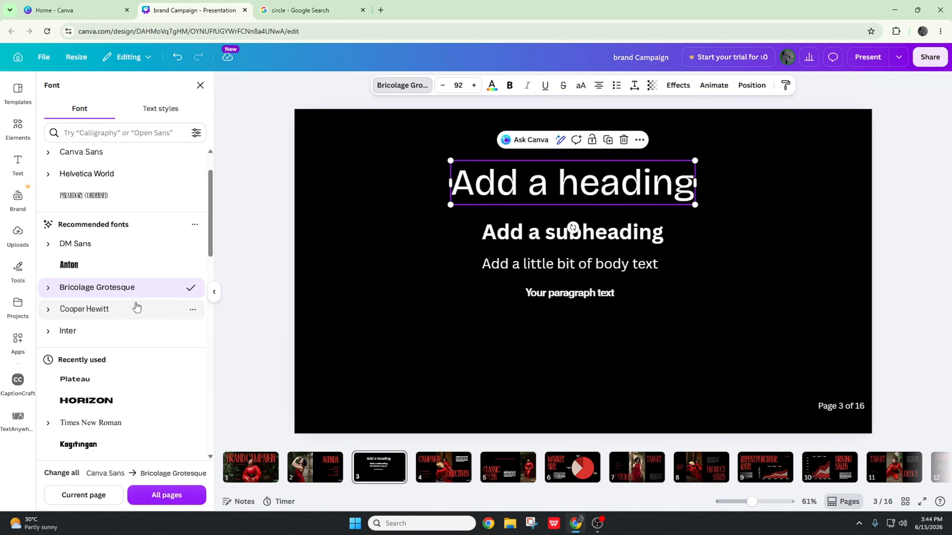
Change the heading's font to Plateau and set its font size to 120.
scroll(136, 307, "down", 1)
left_click(123, 333)
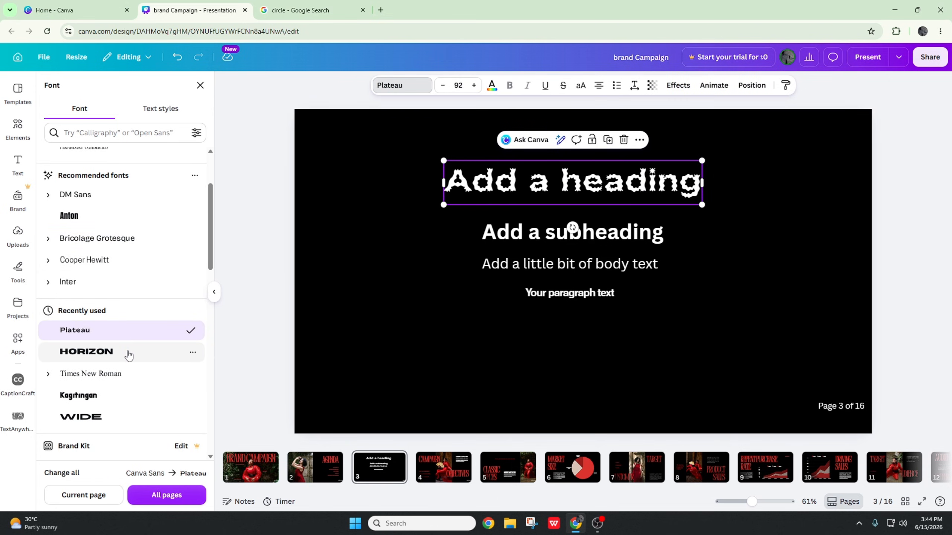
left_click(463, 85)
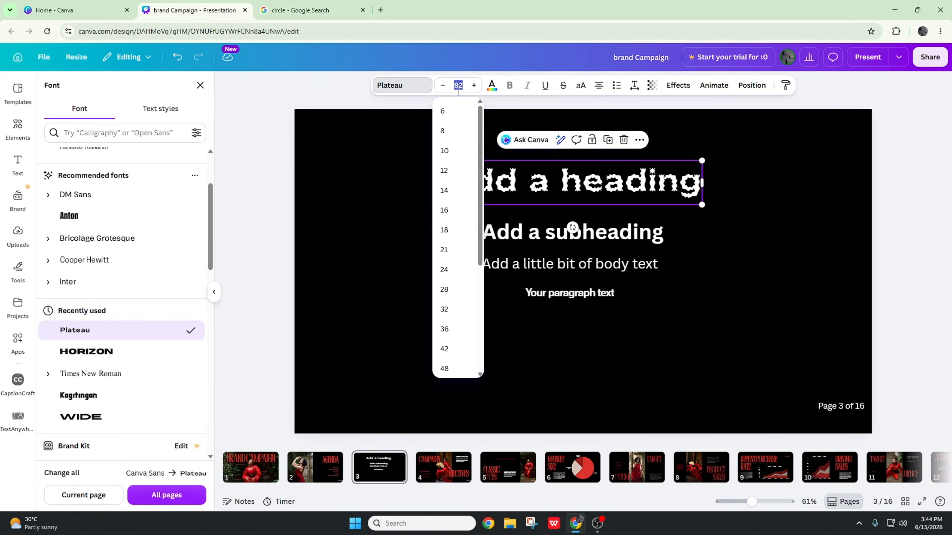
scroll(459, 217, "down", 6)
left_click(446, 345)
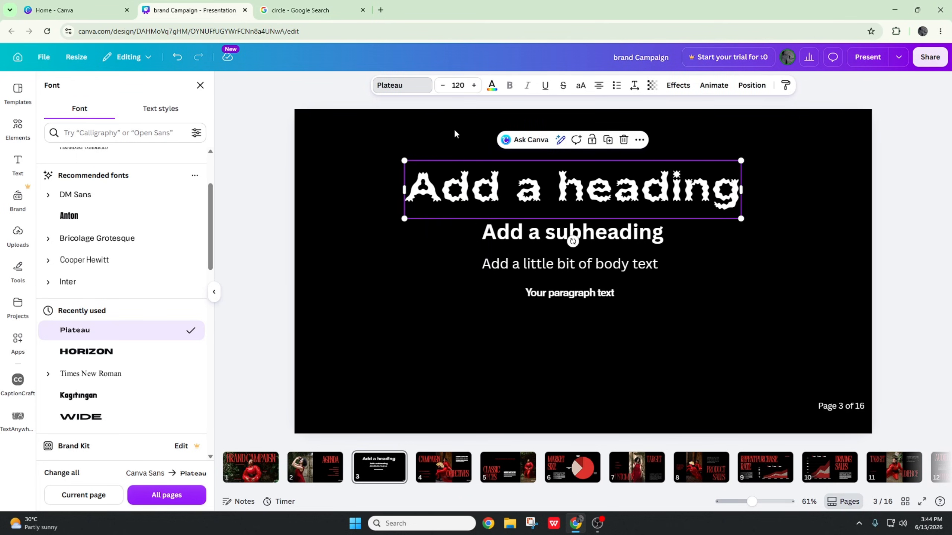
Increase the heading's font size one unit at a time up to 128.
left_click(474, 85)
left_click(474, 85)
left_click(474, 85)
left_click(474, 85)
left_click(474, 85)
left_click(474, 85)
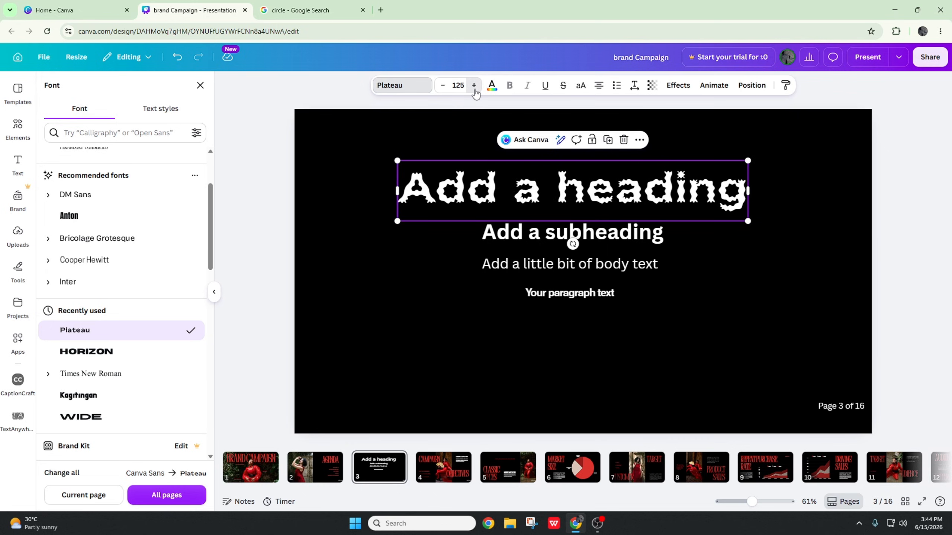
left_click(474, 85)
left_click(474, 85)
Set the heading's font size to 100.
left_click(459, 84)
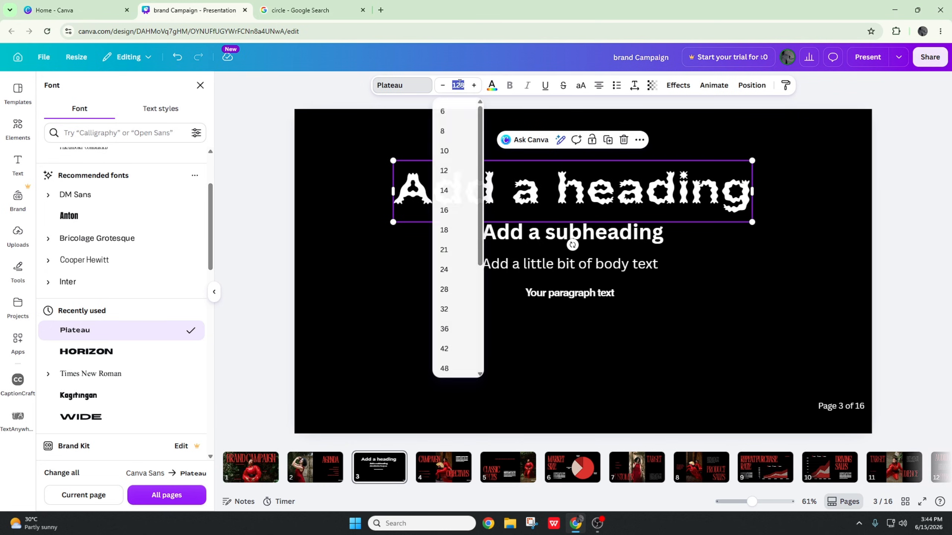
key("BackSpace")
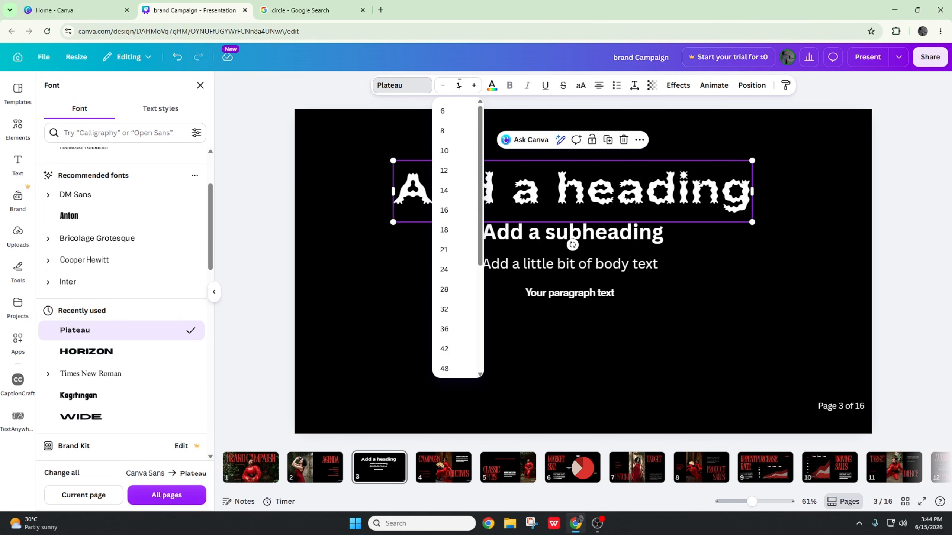
type("100")
key("Return")
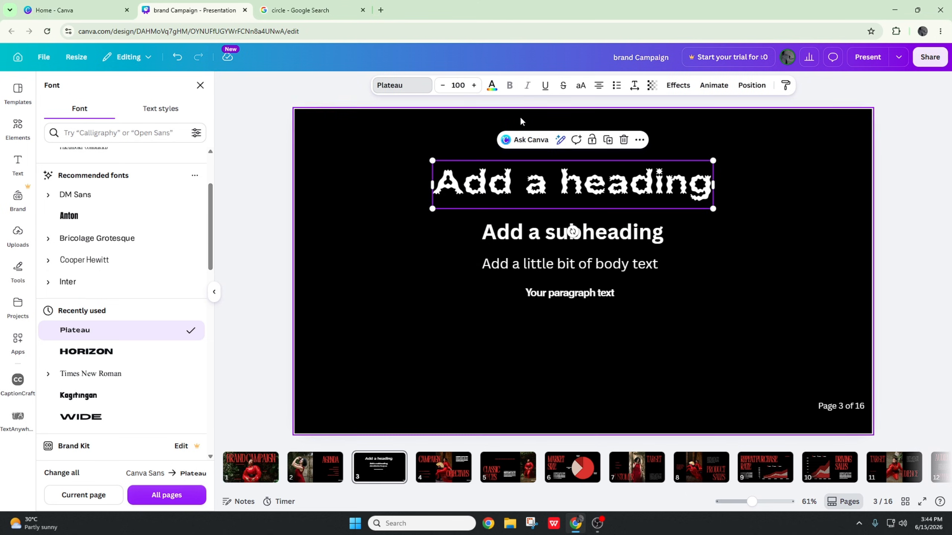
Color the heading text with the bright red from the third photo palette.
left_click(491, 87)
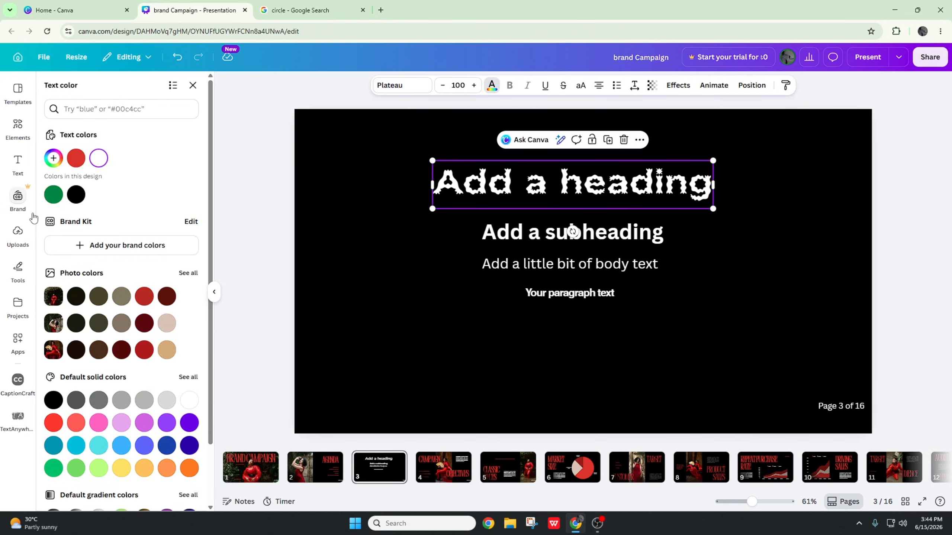
scroll(61, 292, "down", 2)
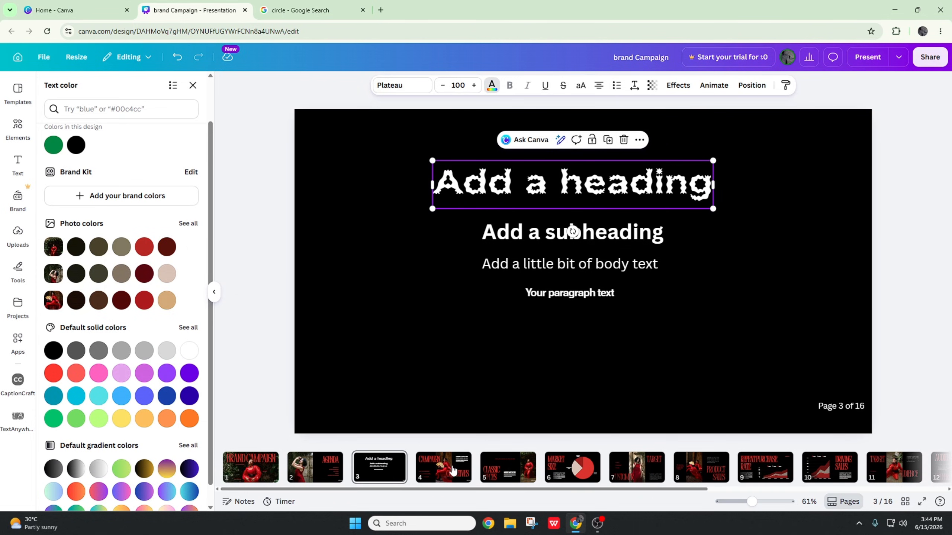
left_click(144, 300)
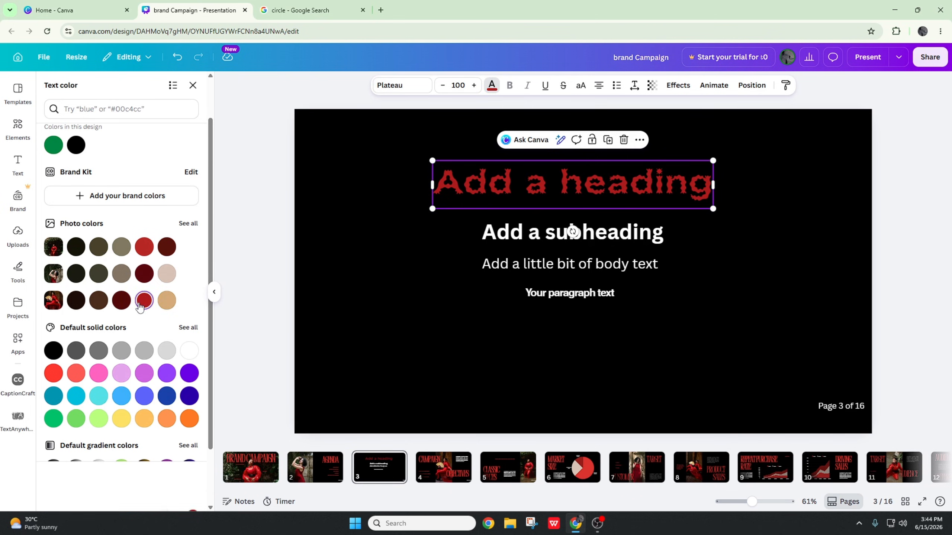
Apply the purple-to-light-blue default gradient to the heading text.
scroll(131, 362, "down", 2)
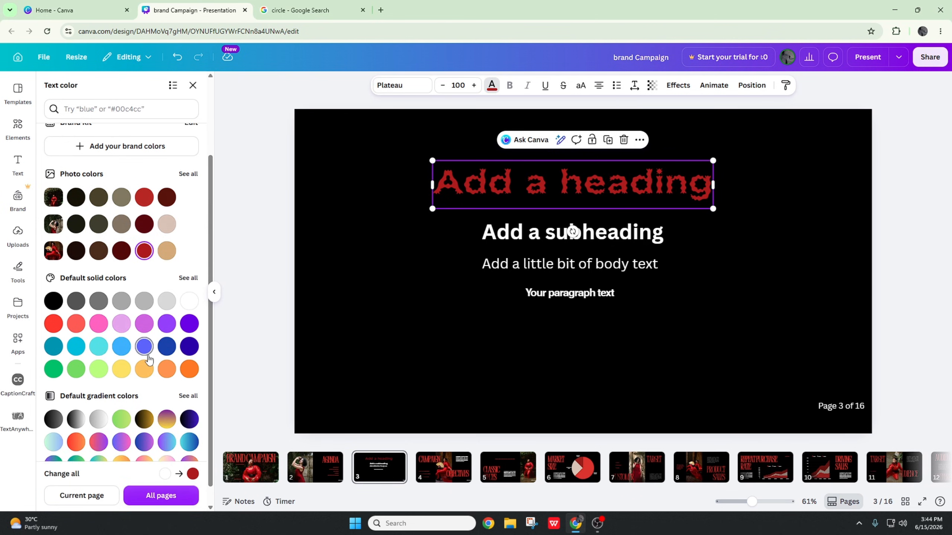
scroll(120, 392, "down", 1)
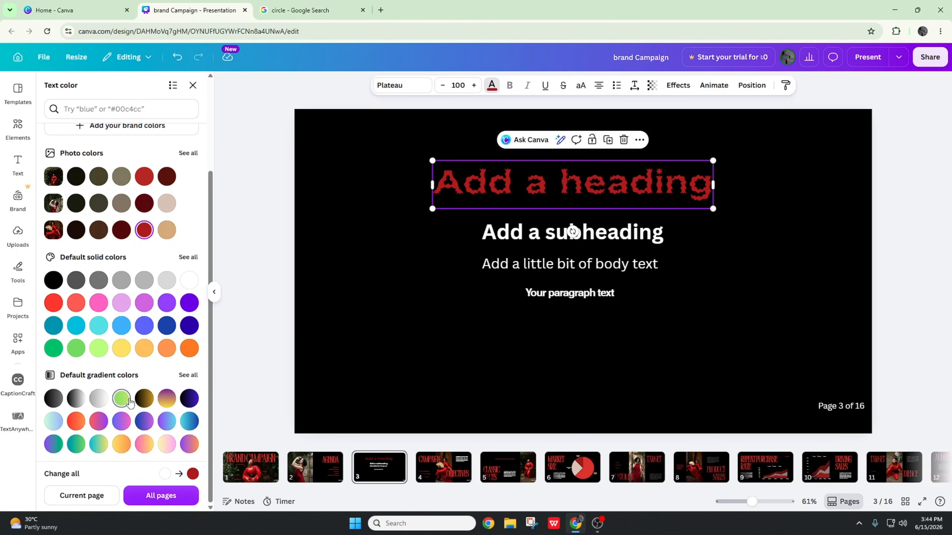
left_click(121, 397)
left_click(167, 421)
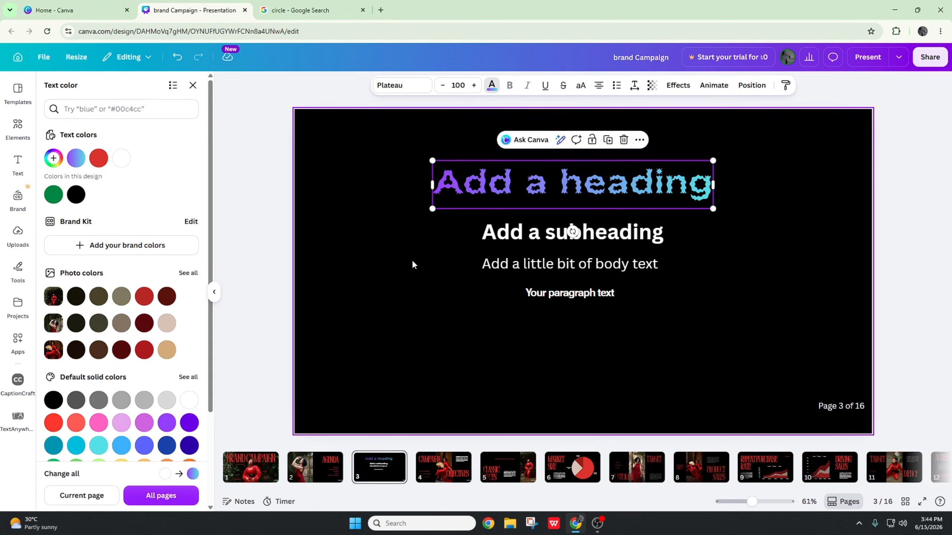
left_click(443, 248)
Change the heading's font to Bricolage Grotesque and make it bold.
left_click(543, 168)
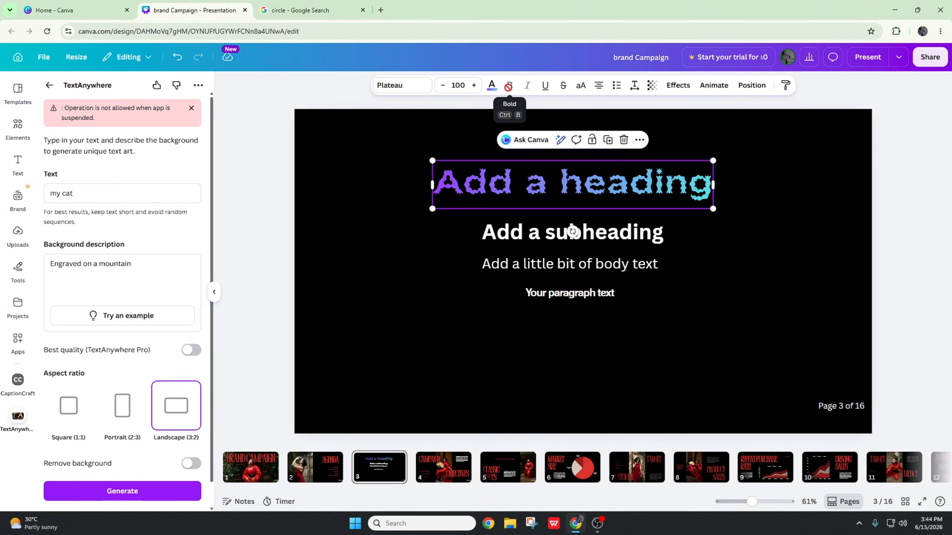
left_click(491, 85)
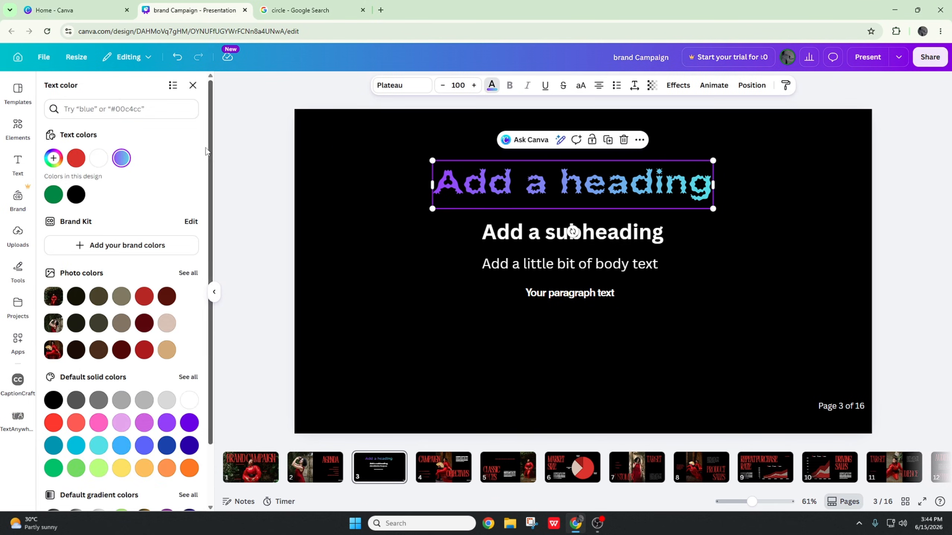
left_click(400, 88)
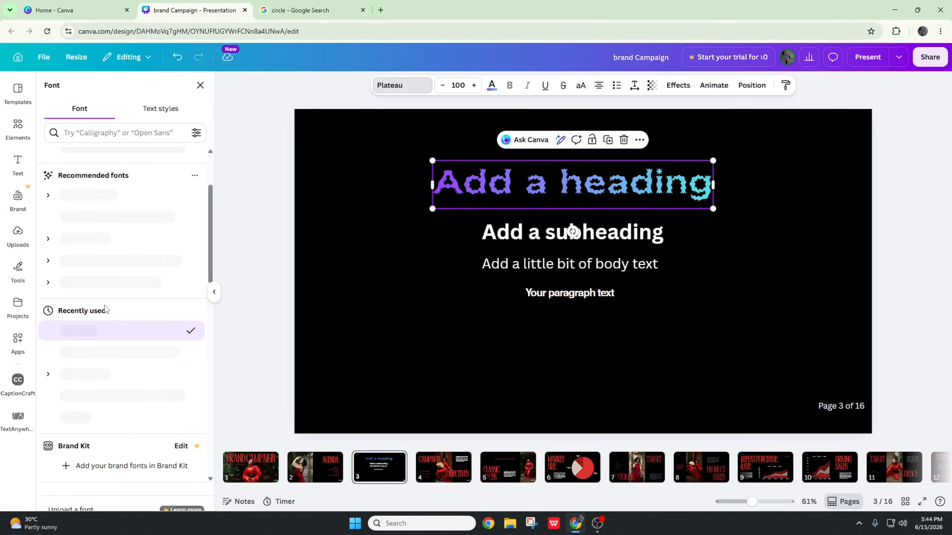
scroll(116, 349, "down", 1)
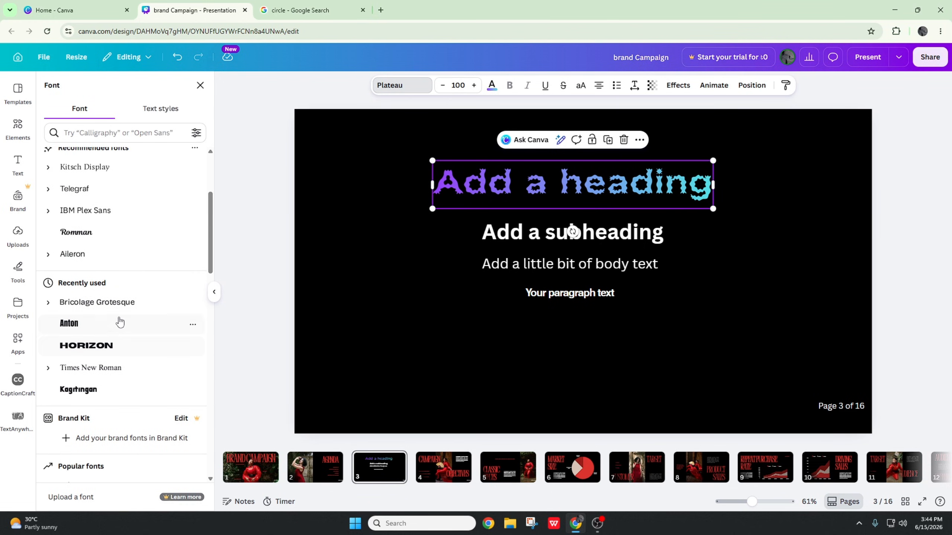
left_click(118, 305)
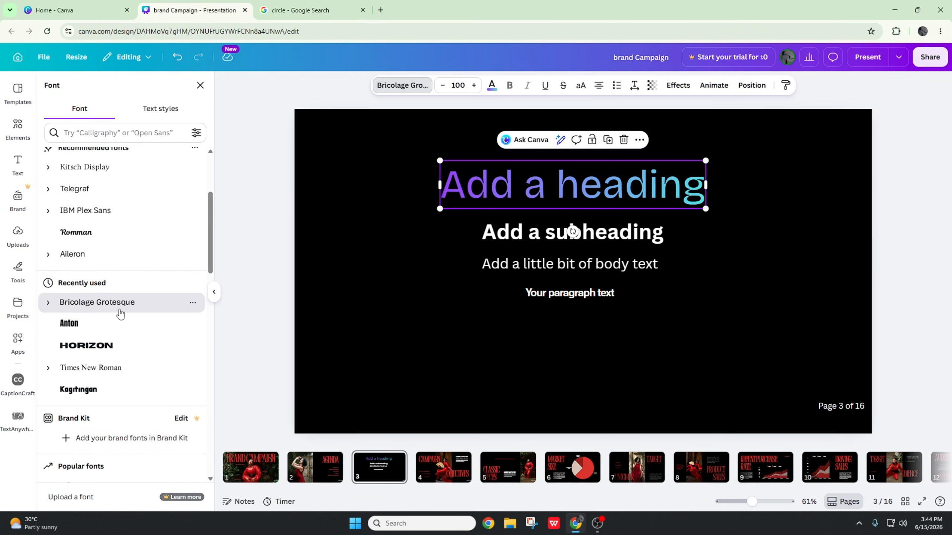
left_click(418, 220)
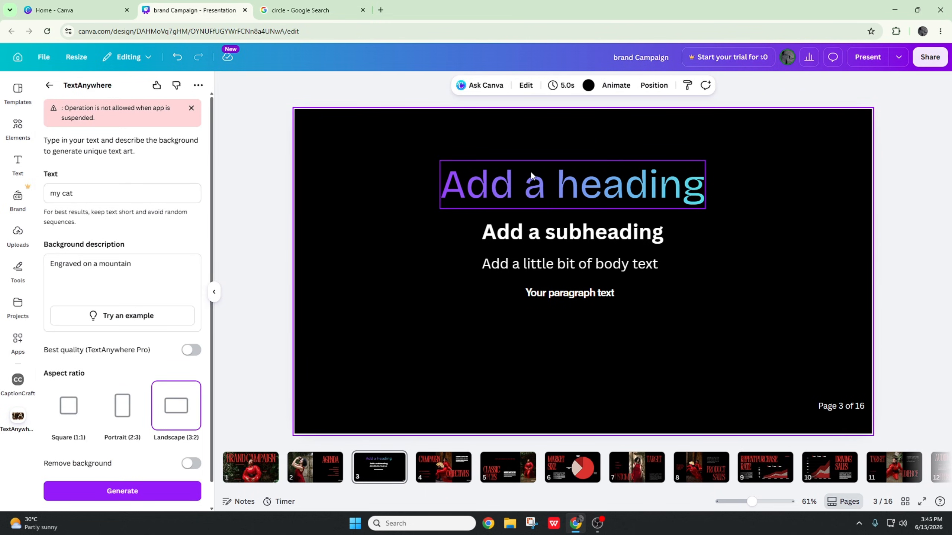
left_click(531, 175)
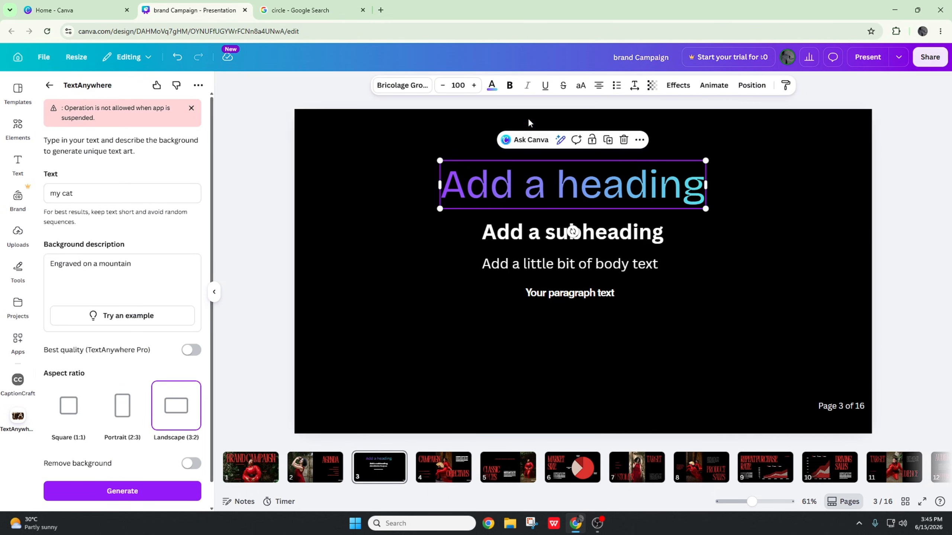
left_click(509, 86)
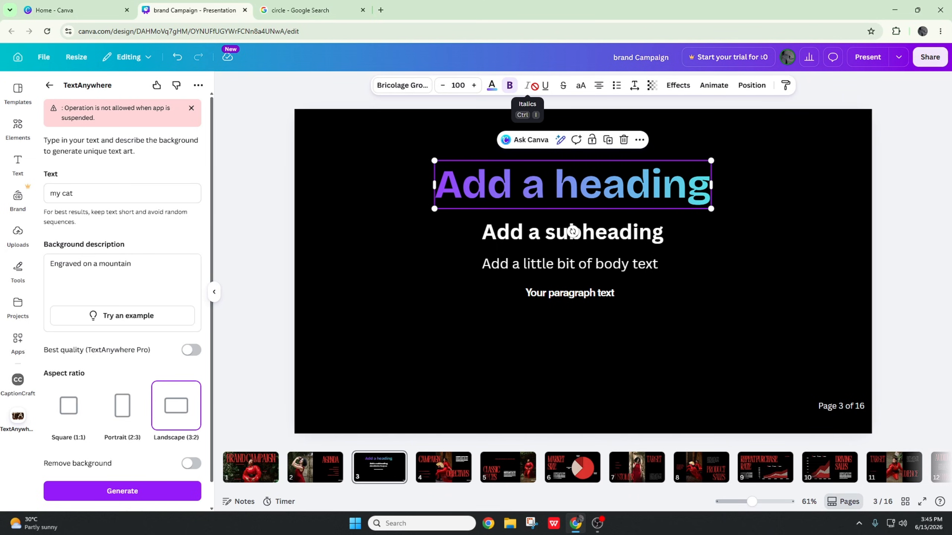
Change the heading's font to Times New Roman.
left_click(401, 87)
left_click(132, 238)
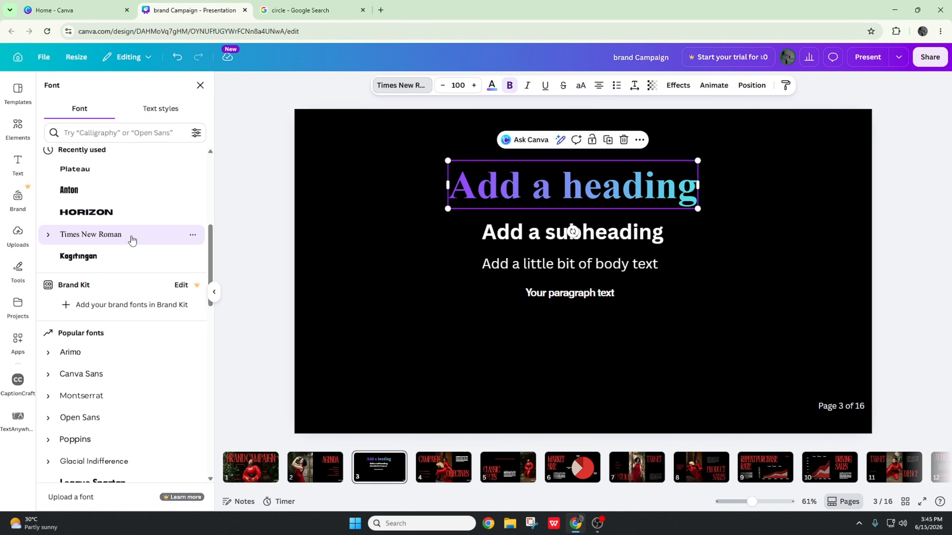
left_click(491, 151)
Apply italics, underline and strikethrough to the heading.
left_click(507, 183)
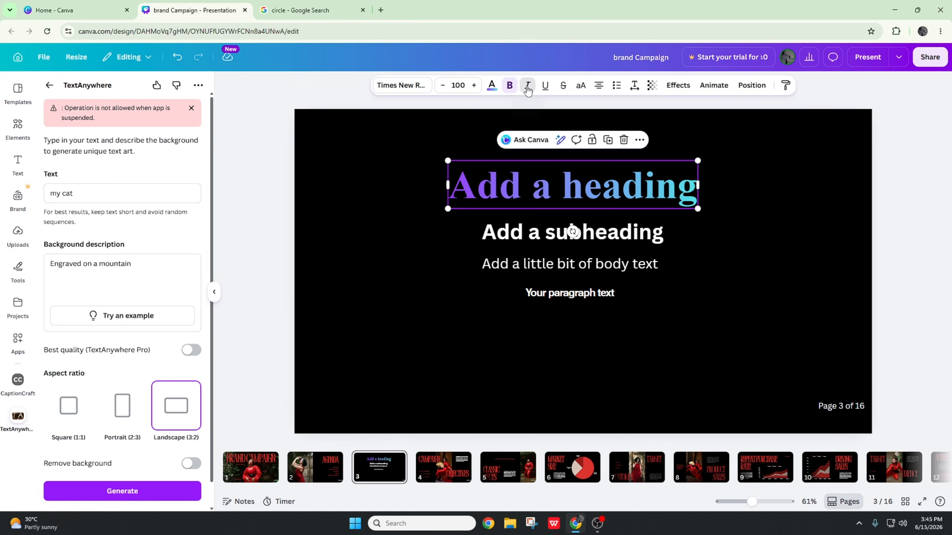
key("ctrl+i")
left_click(546, 86)
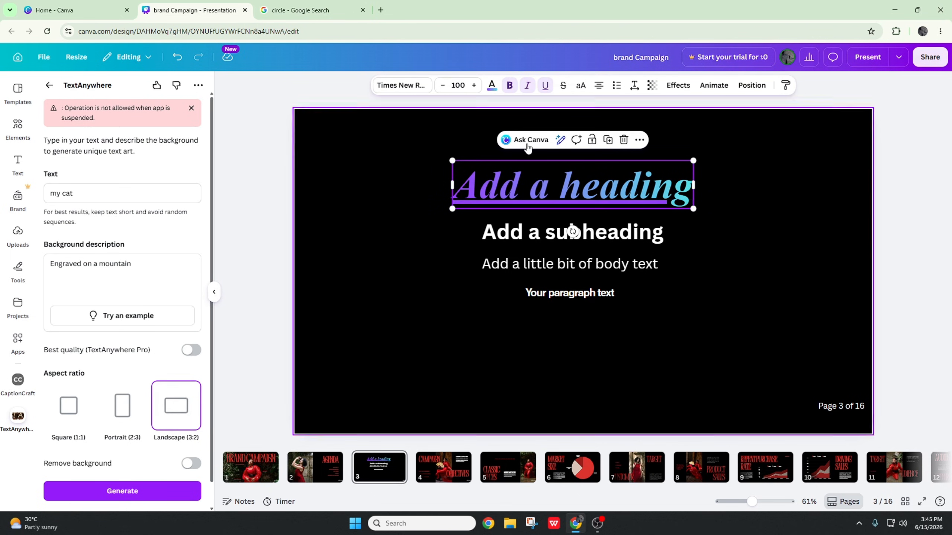
left_click(564, 87)
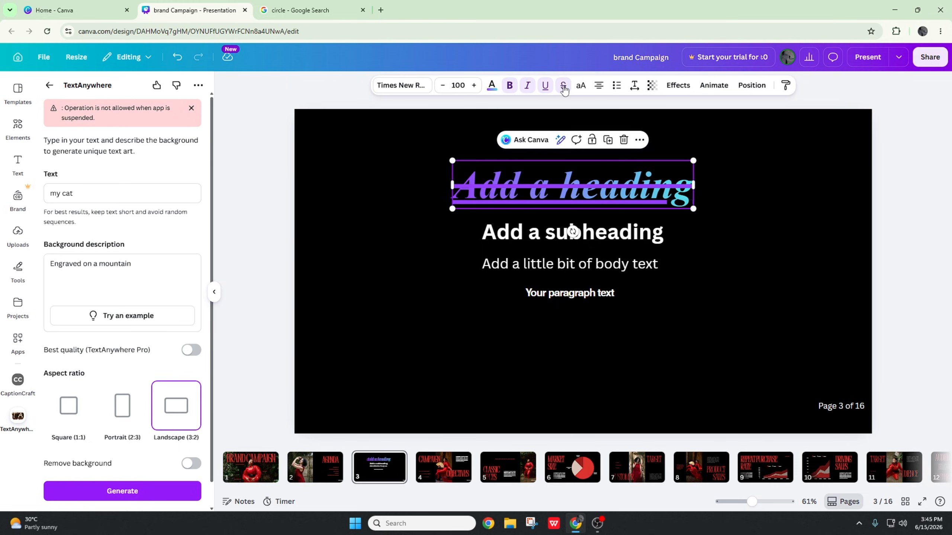
Widen the heading's text box slightly and remove the strikethrough, underline, italics and bold from its text.
double_click(693, 186)
left_click_drag(678, 185, 727, 186)
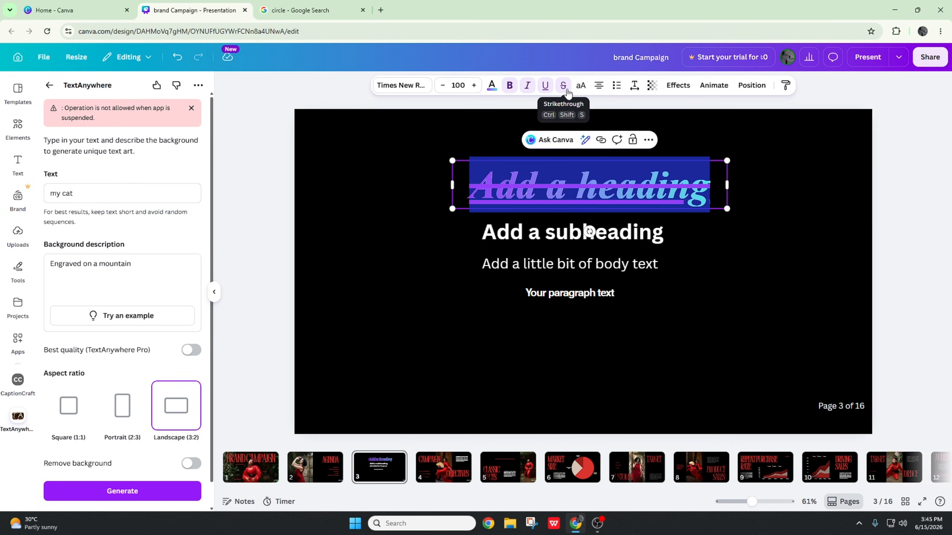
left_click(563, 86)
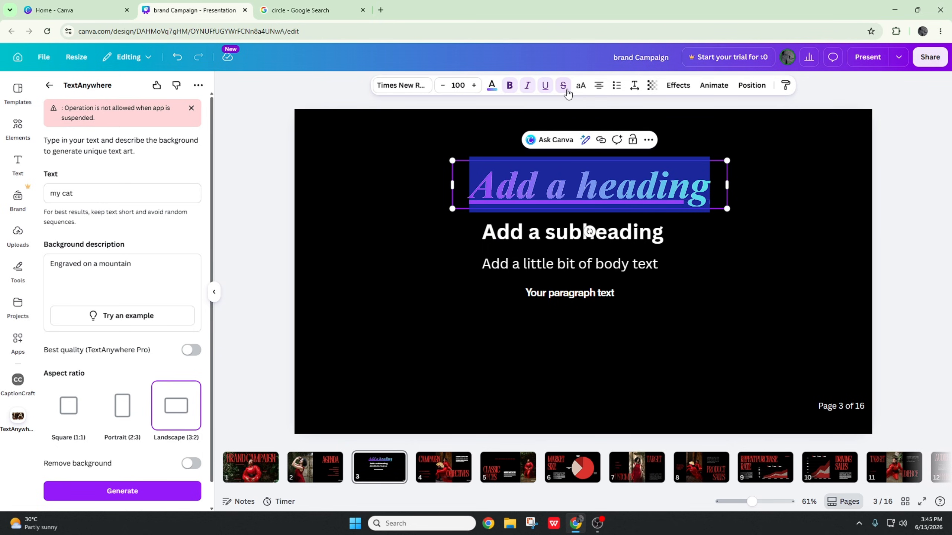
left_click(545, 86)
left_click(527, 85)
left_click(510, 85)
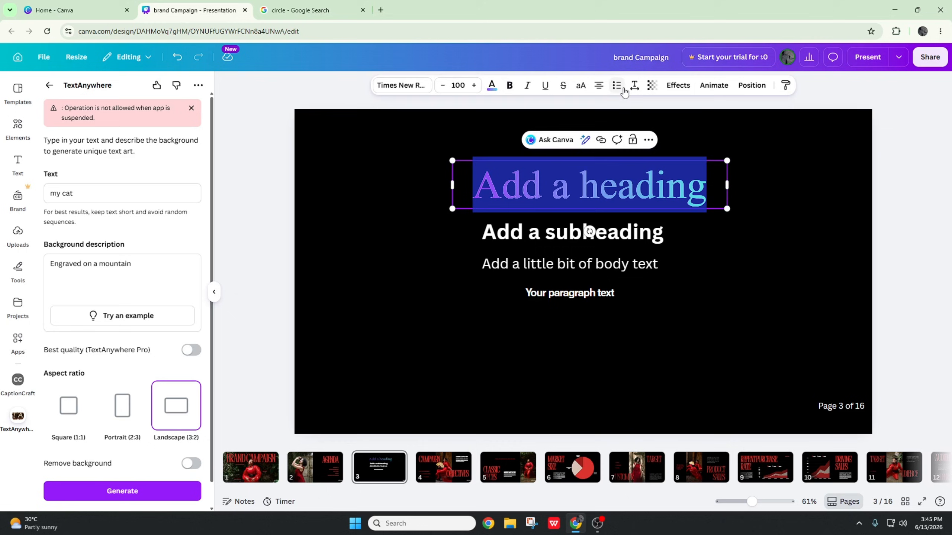
Switch the heading to uppercase and back to its original case.
left_click(584, 87)
left_click(581, 87)
left_click(524, 264)
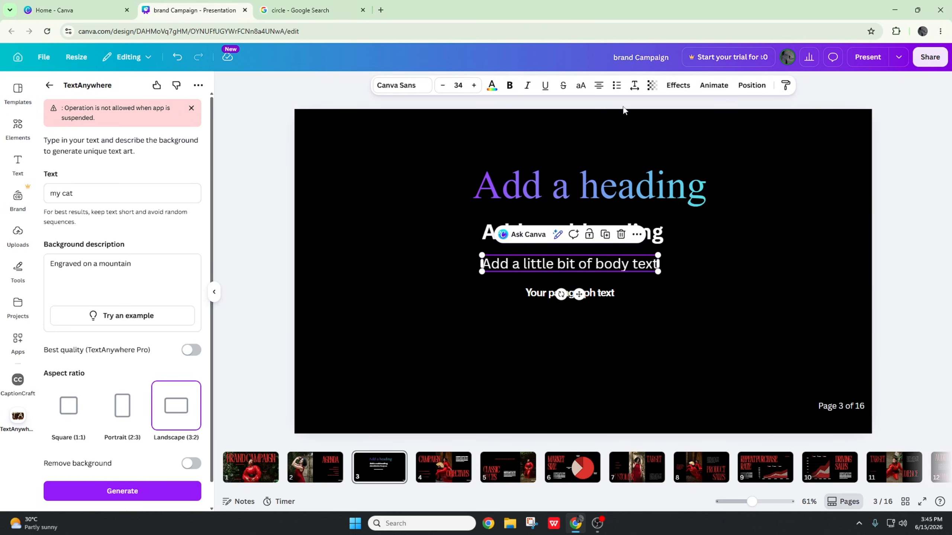
left_click(650, 304)
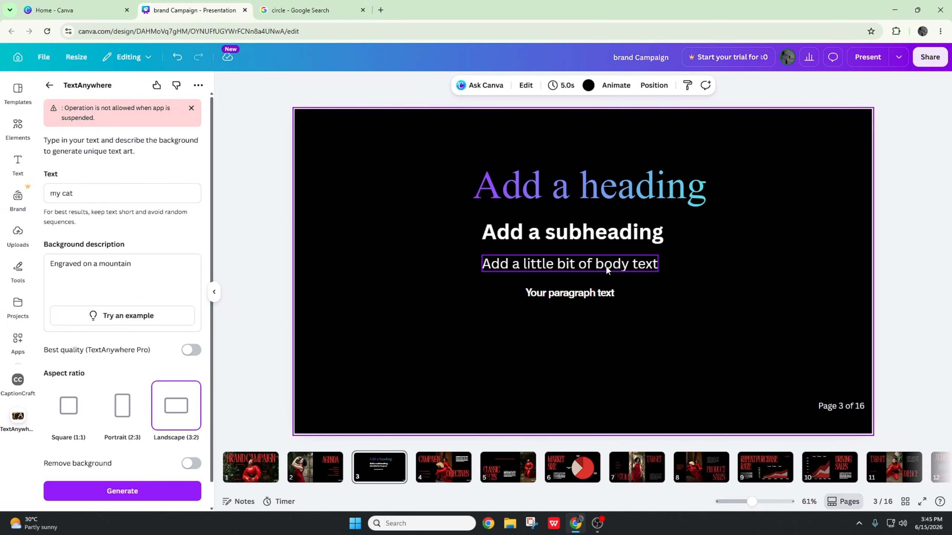
Switch the line "Add a little bit of body text" to uppercase and back to its original case.
left_click(606, 266)
left_click(580, 87)
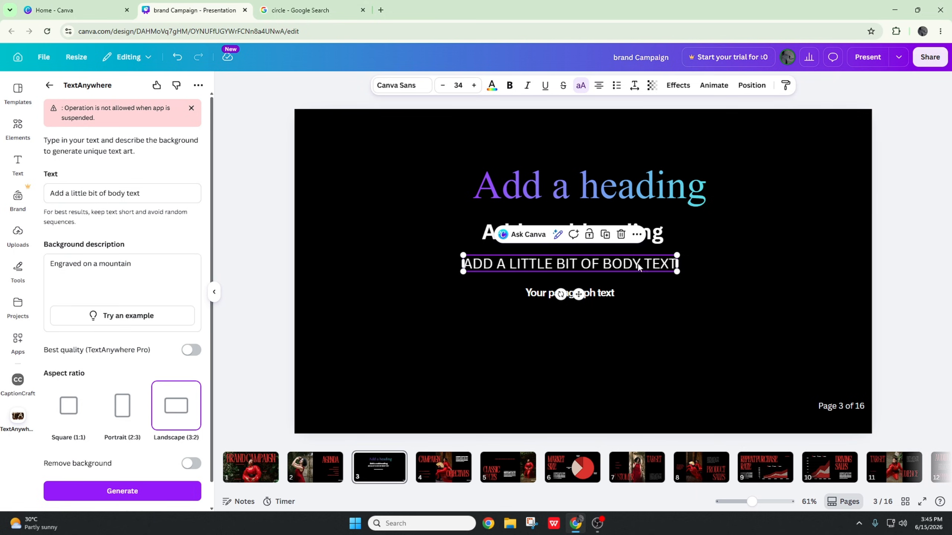
left_click(585, 91)
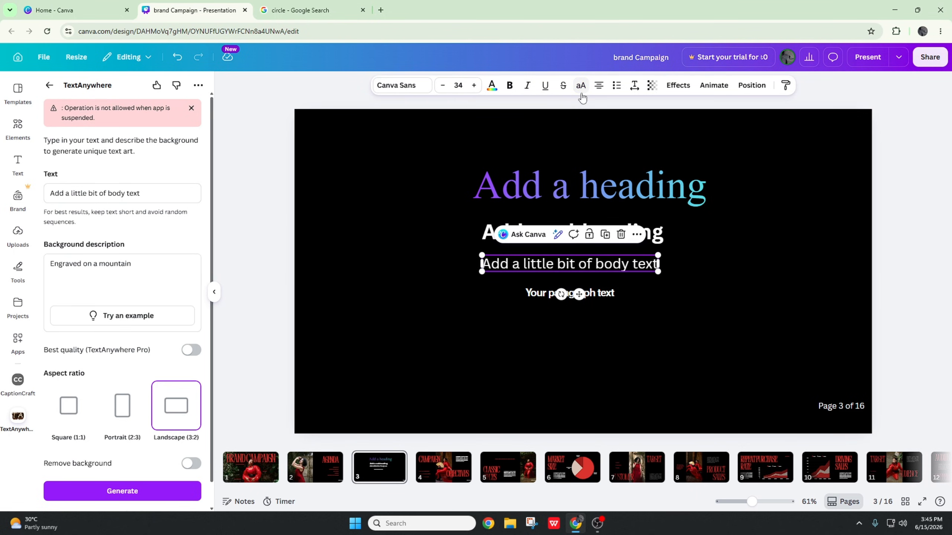
left_click(665, 248)
left_click(583, 263)
Cycle the heading's text alignment through the other options and return it to centered.
left_click(607, 183)
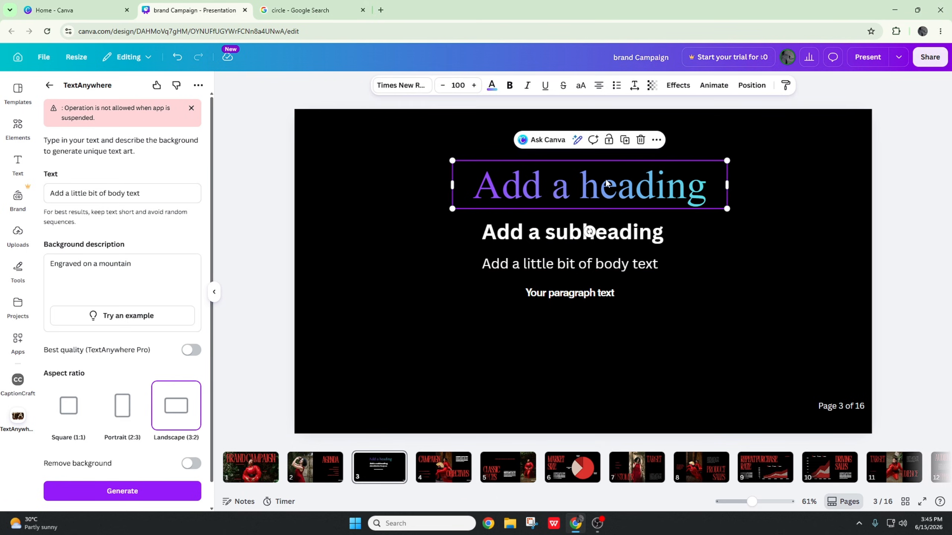
left_click(598, 85)
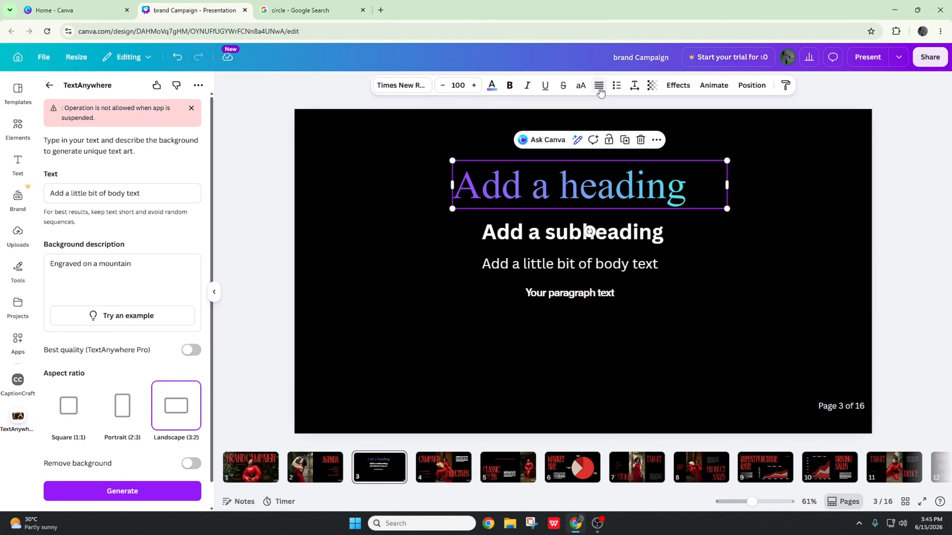
left_click(599, 86)
left_click(599, 89)
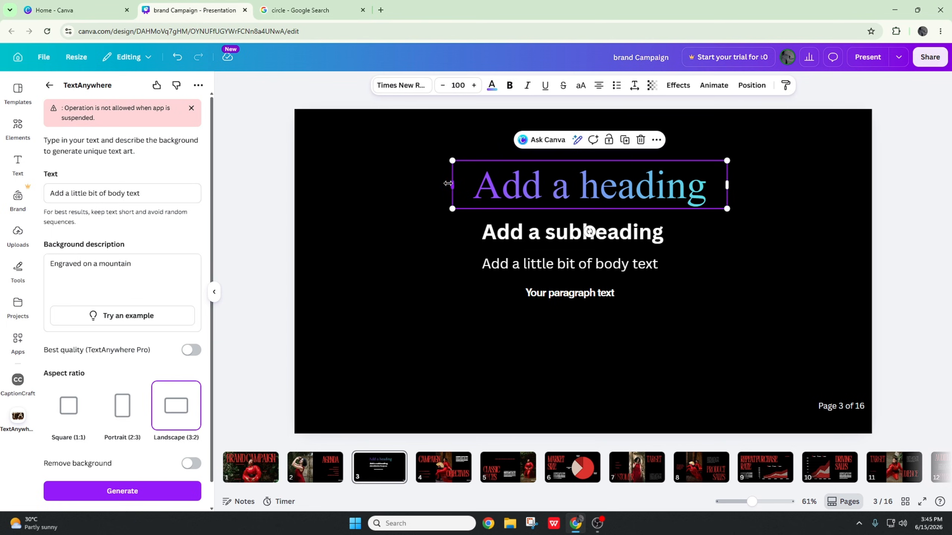
Widen the heading's text box on both sides until it spans the full width of the page.
left_click_drag(447, 183, 304, 196)
left_click_drag(728, 187, 863, 191)
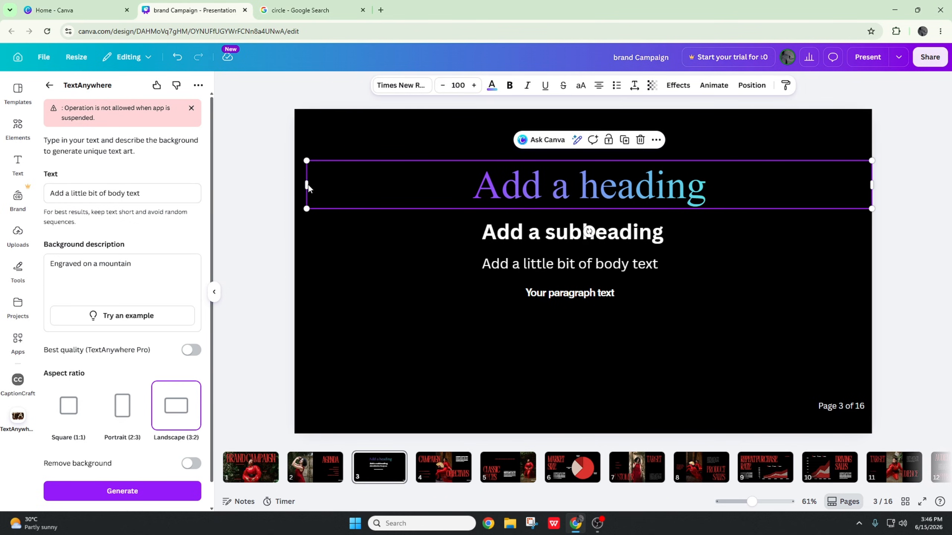
left_click_drag(307, 184, 295, 183)
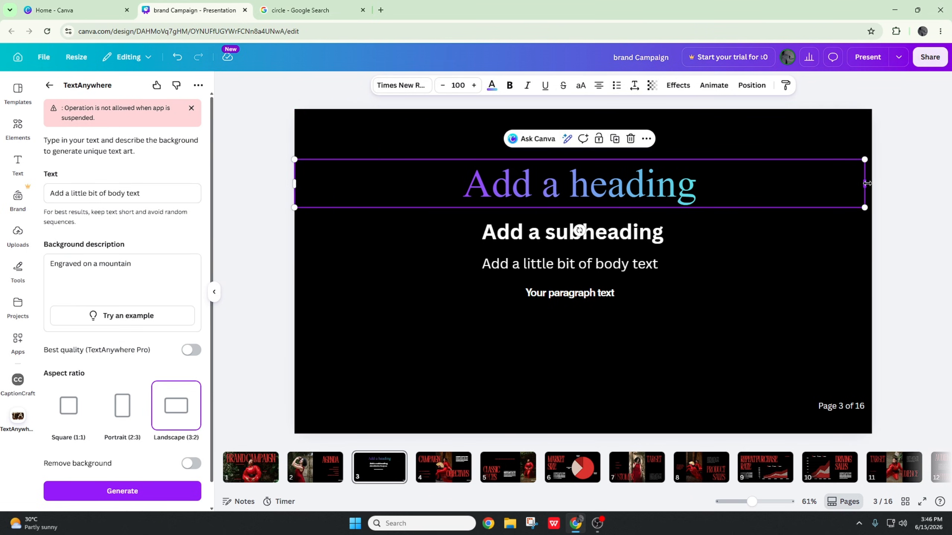
left_click_drag(867, 184, 872, 184)
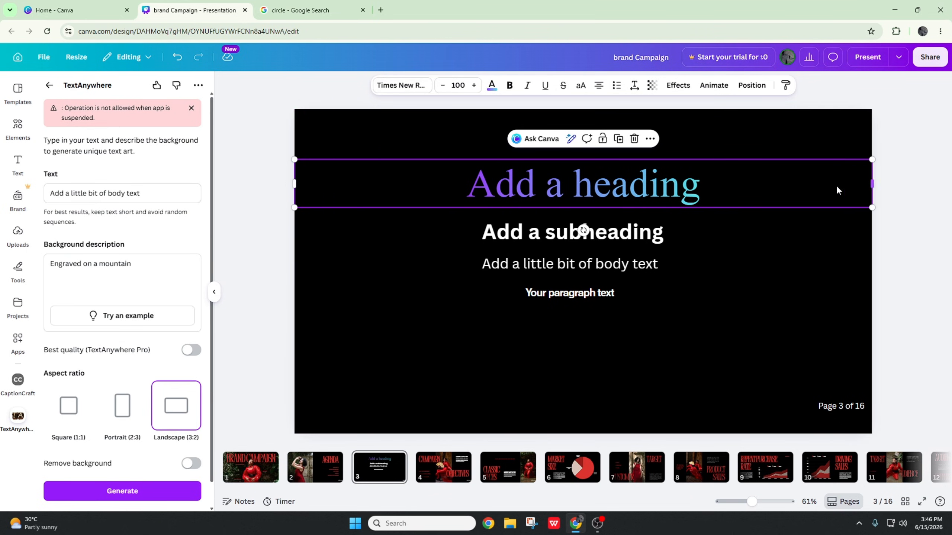
Align the widened heading left, then right, and return it to centered alignment.
left_click(598, 87)
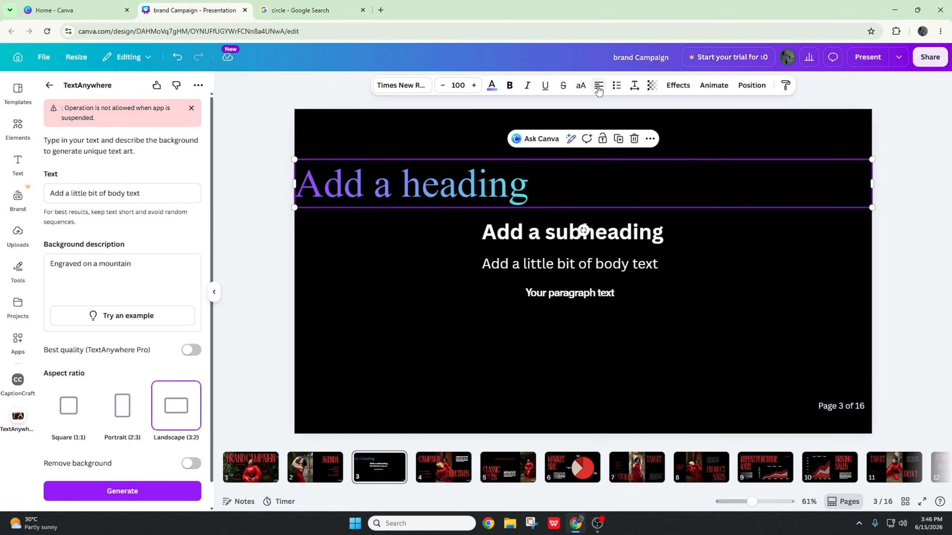
left_click(598, 87)
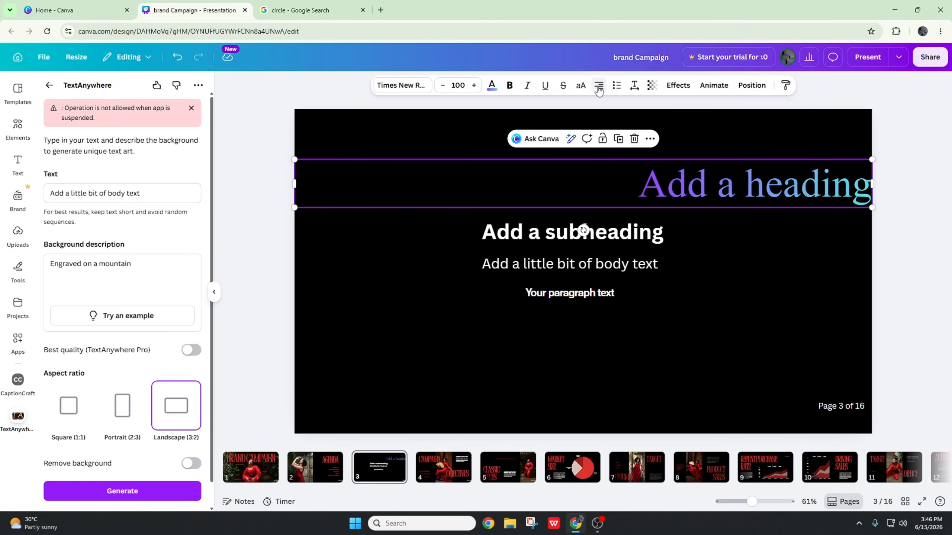
left_click(599, 87)
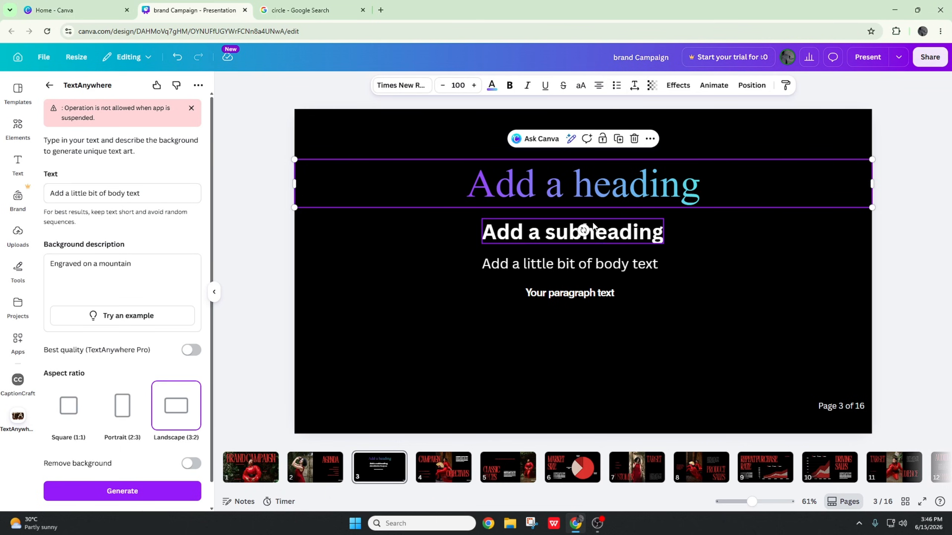
Cycle the heading through the list styles, starting with bullets, and return it to plain text without a list.
left_click(619, 88)
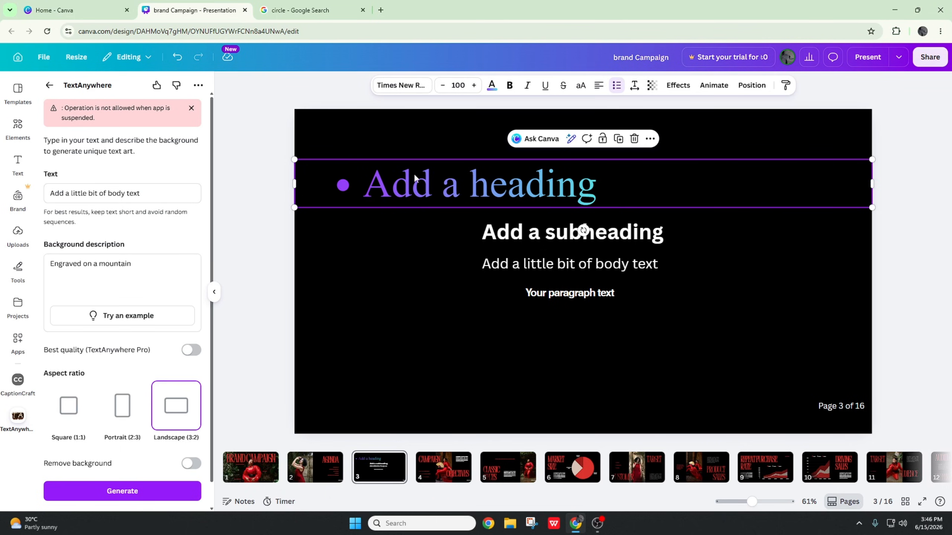
left_click(617, 86)
left_click(617, 86)
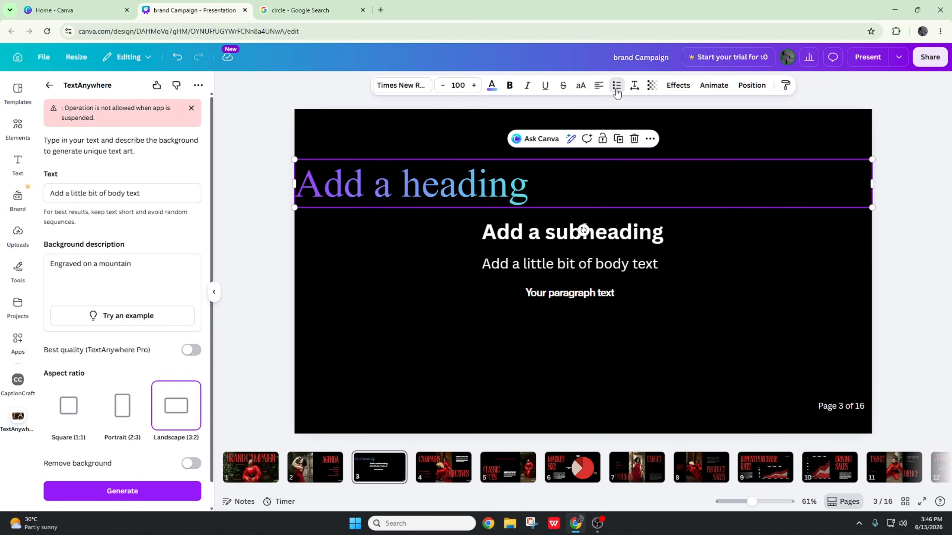
left_click(617, 87)
left_click(617, 87)
left_click(617, 87)
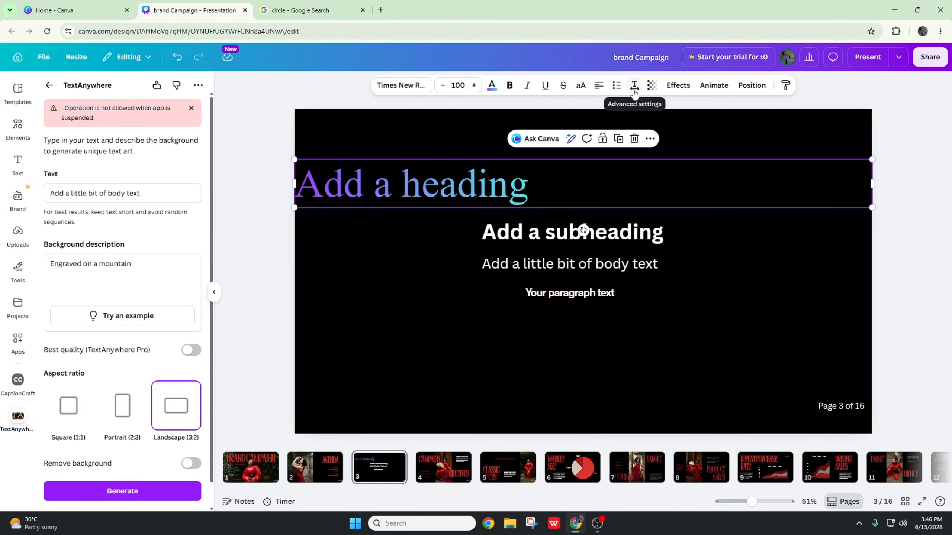
View the heading's advanced letter and line spacing settings and close them without changes.
left_click(634, 90)
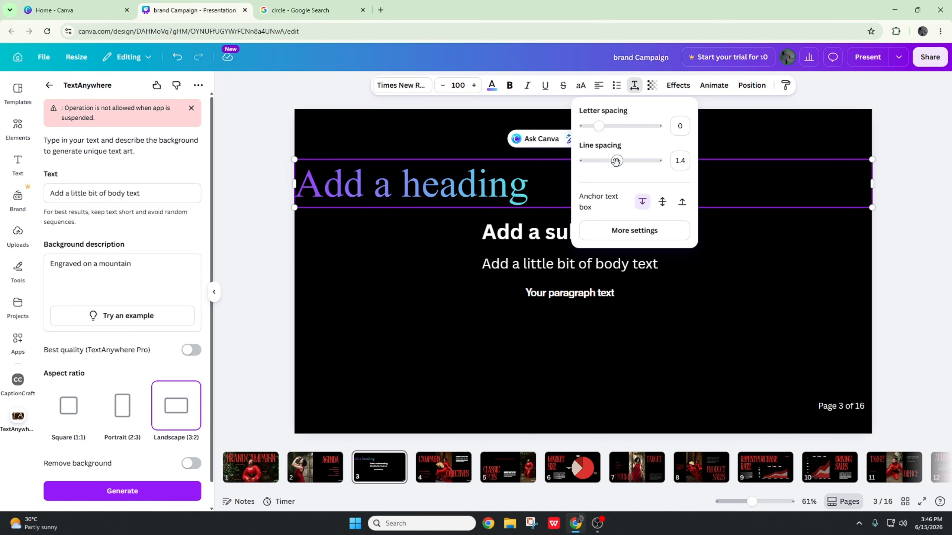
left_click(530, 296)
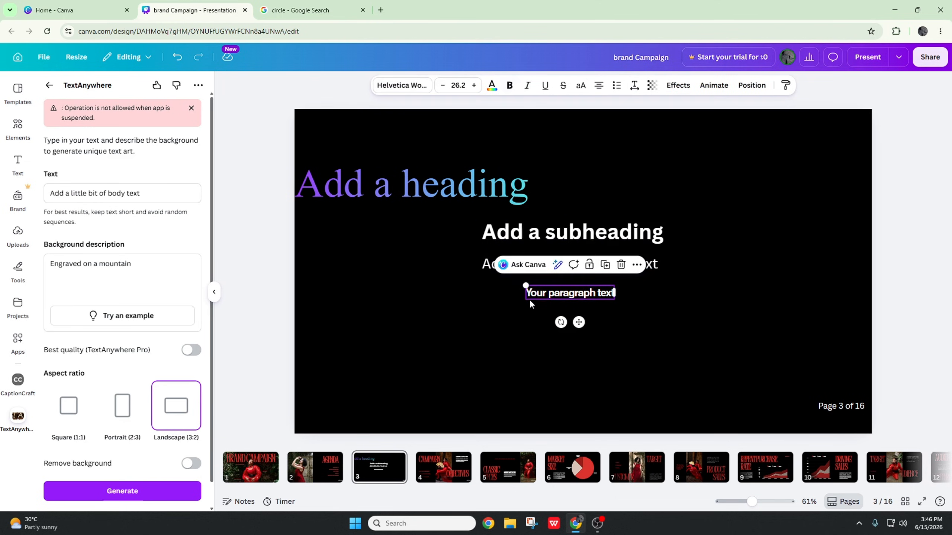
left_click(488, 360)
Ask Canva to "write a para about a dog" for the line "Add a little bit of body text".
left_click(614, 264)
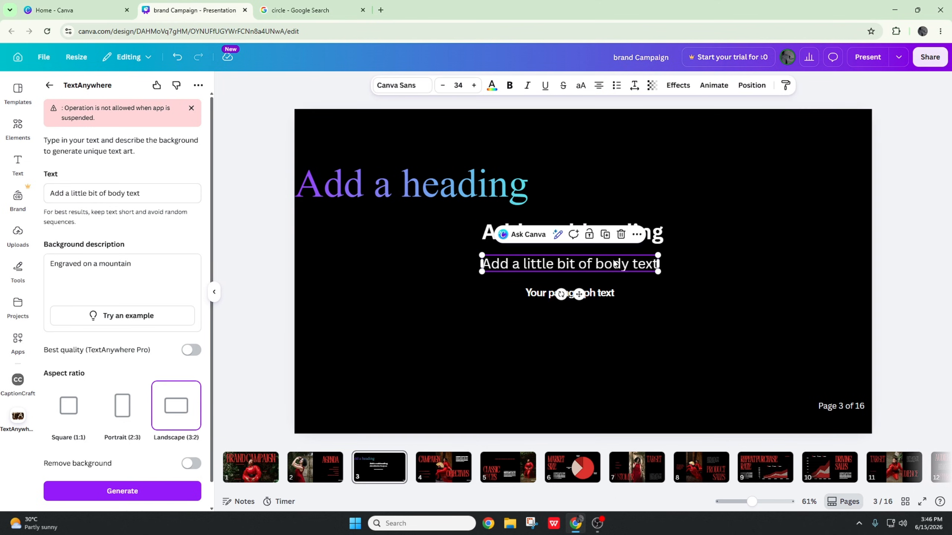
left_click(526, 234)
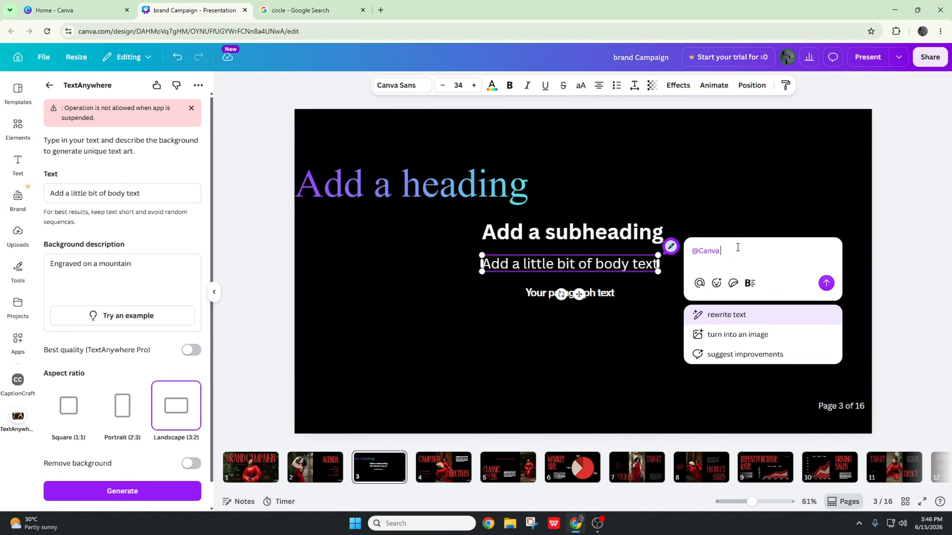
type("write a para about a dog")
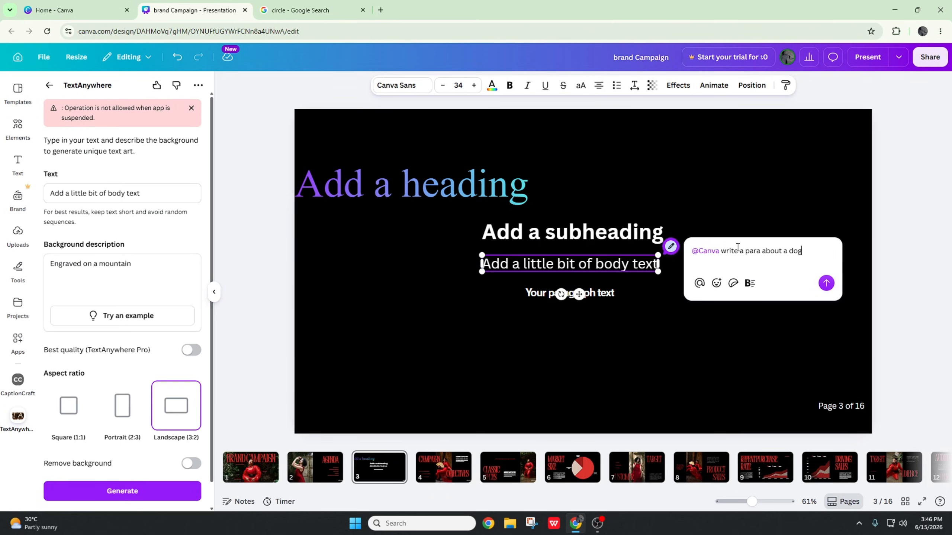
left_click(827, 283)
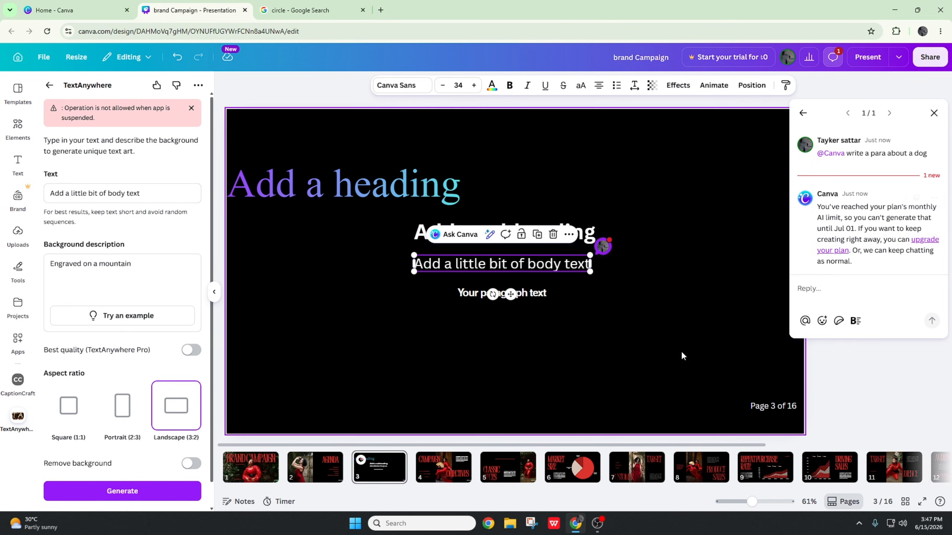
Leave the Canva comment thread and close the current page's comments panel.
left_click(283, 244)
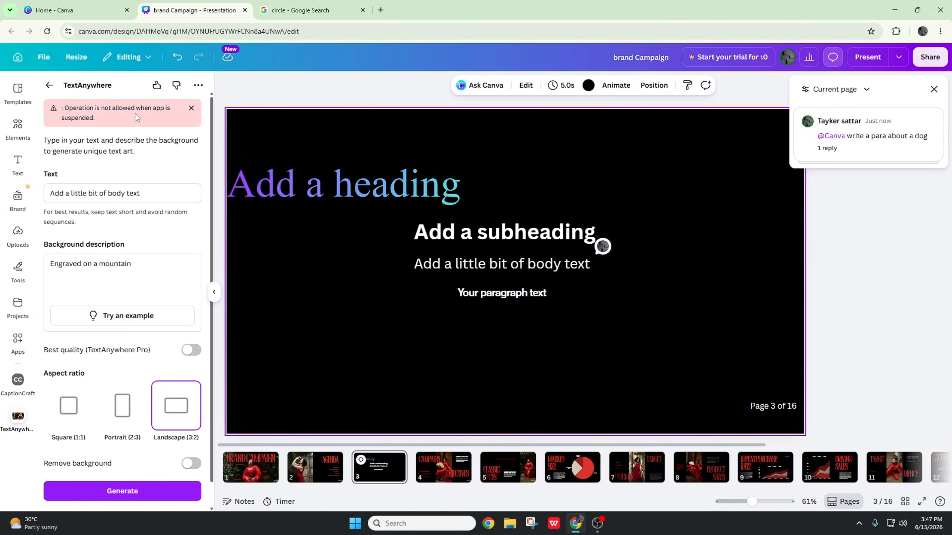
scroll(147, 234, "down", 1)
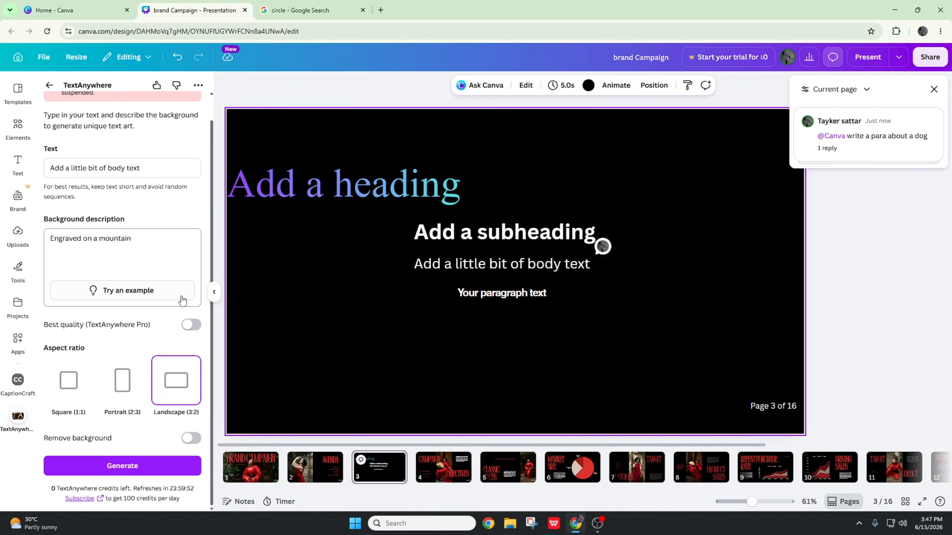
left_click(425, 192)
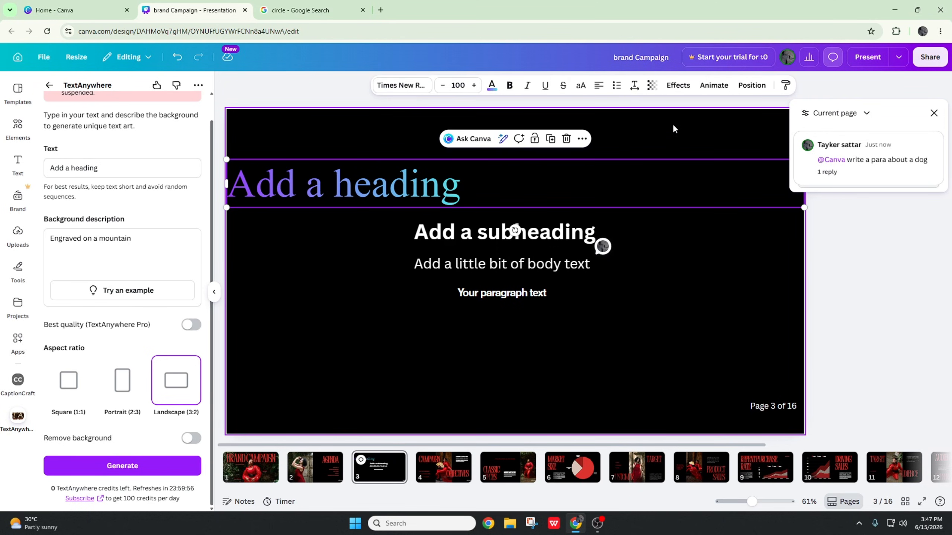
left_click(690, 154)
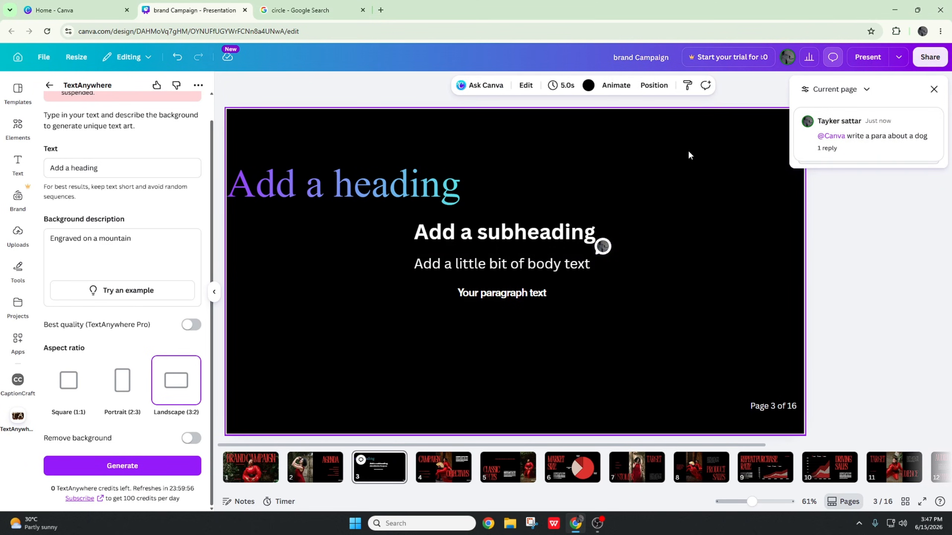
left_click(690, 165)
left_click(933, 114)
Apply a bulleted list style to the heading "Add a heading".
left_click(546, 180)
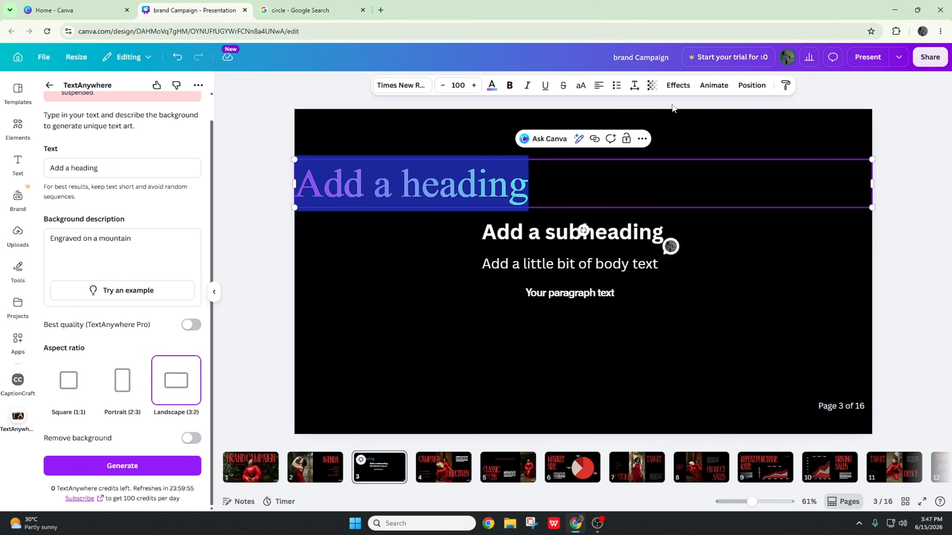
left_click(617, 85)
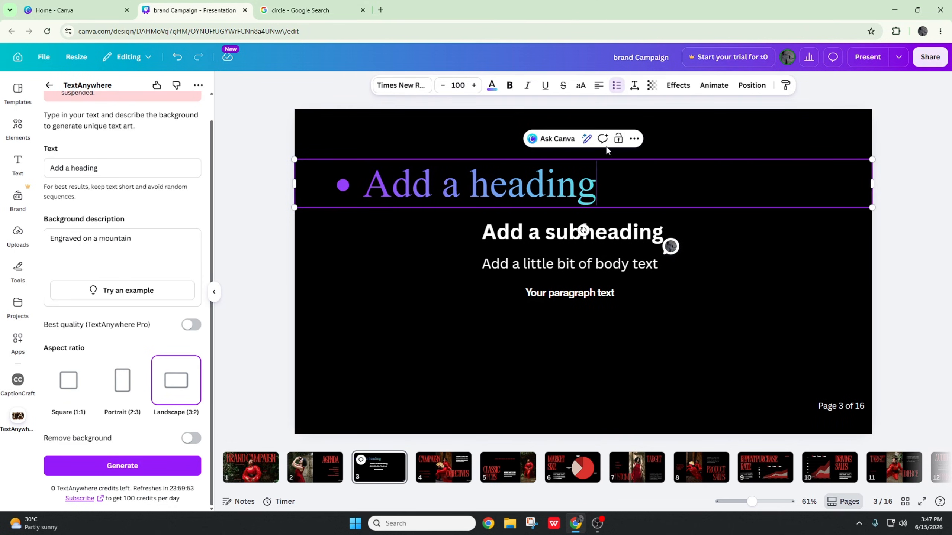
Start a new line at the end of the text "Add a little bit of body text".
left_click(580, 271)
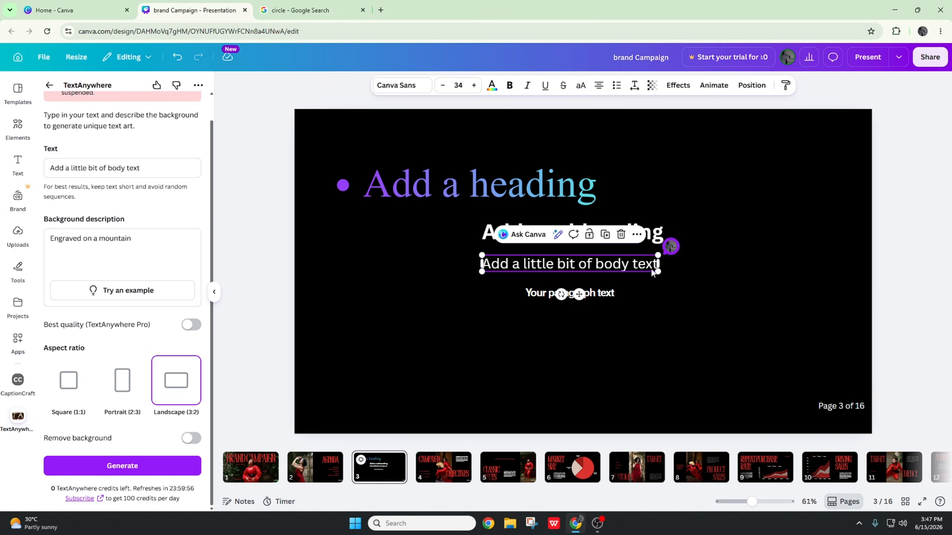
left_click(651, 266)
left_click(651, 265)
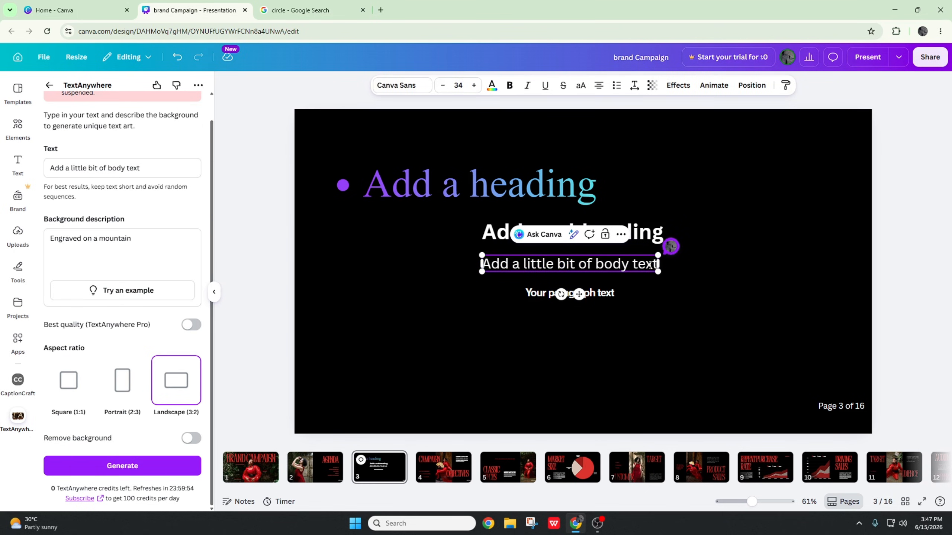
key("Return")
Switch to the Google "circle" search, show all results, and copy the Center, Radius and Diameter points under Key Concepts.
left_click(372, 9)
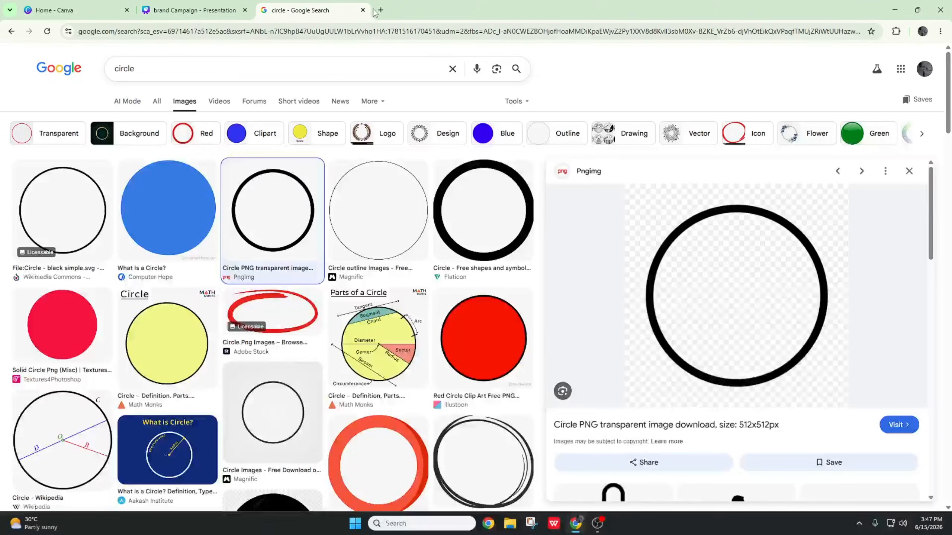
left_click(156, 102)
left_click_drag(169, 69, 108, 77)
left_click(108, 294)
left_click(157, 374)
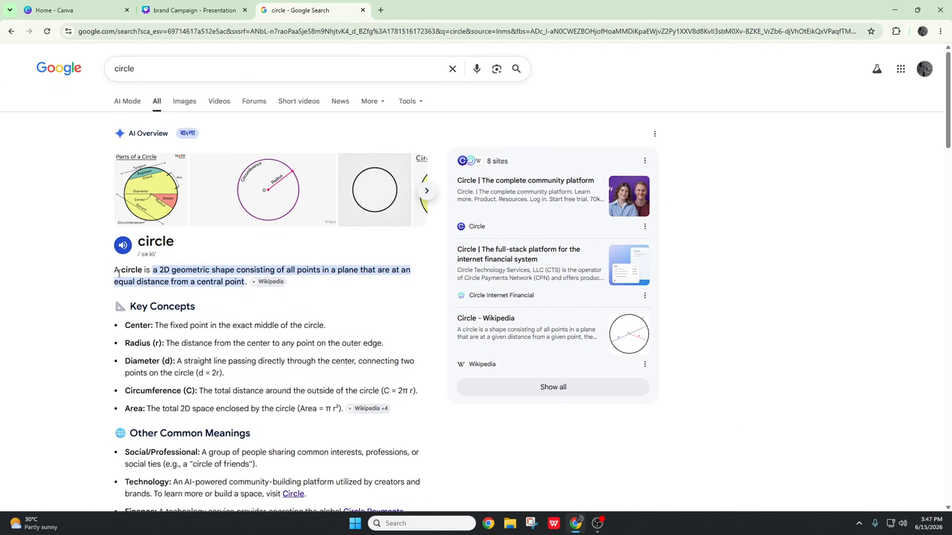
left_click_drag(128, 324, 382, 382)
key("ctrl+c")
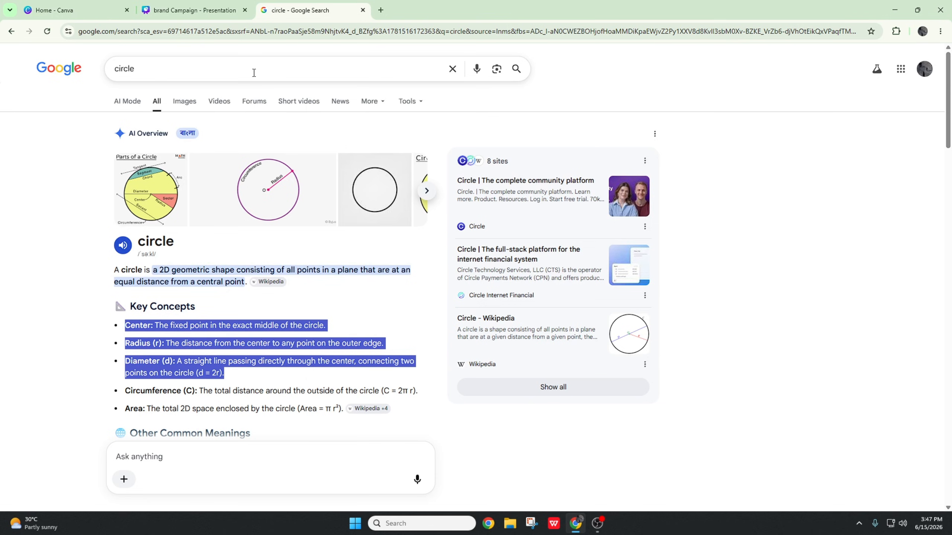
Return to the Canva presentation and replace all of the body text with the copied circle definitions.
left_click(193, 10)
double_click(553, 267)
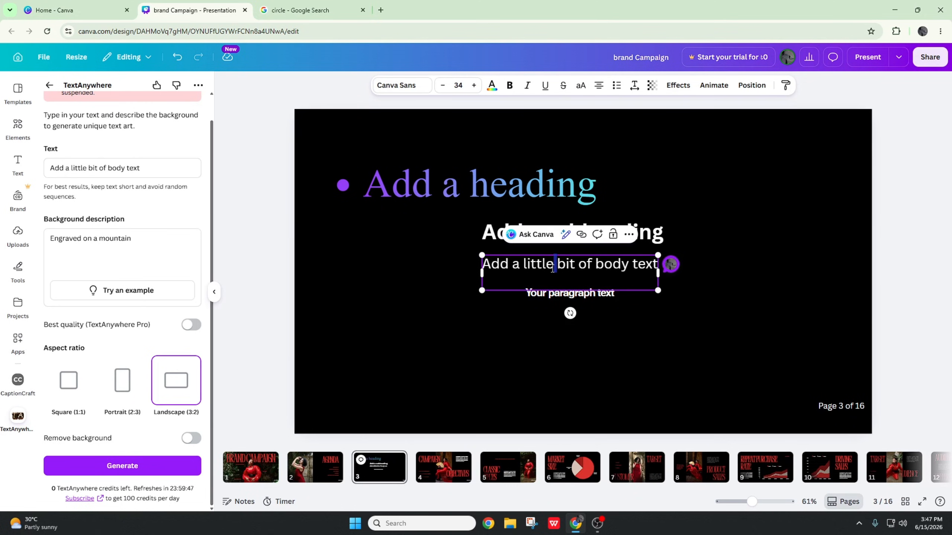
key("ctrl+a")
key("ctrl+v")
left_click(660, 387)
Move the pasted circle text to the lower part of the page and delete the "Your paragraph text" line.
left_click_drag(622, 306, 630, 385)
left_click(578, 292)
key("Delete")
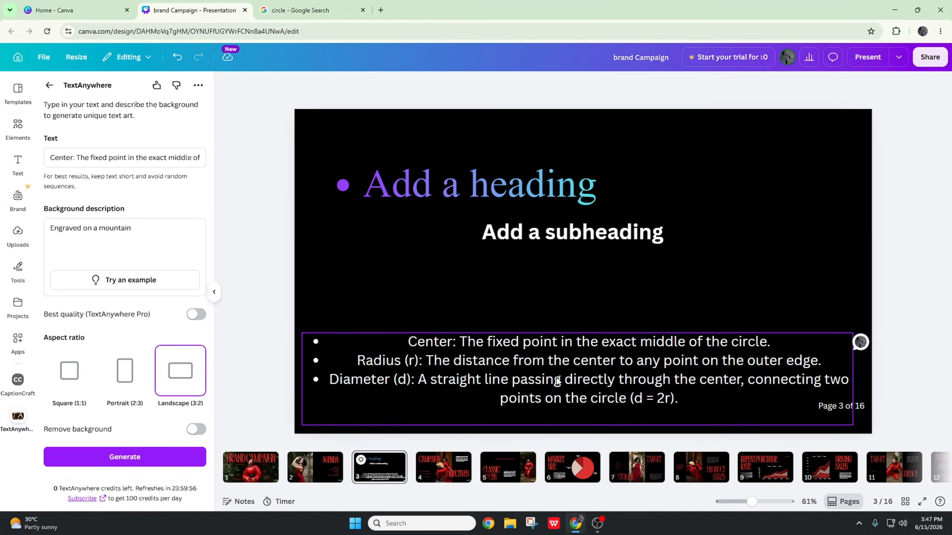
Move the circle definitions up beneath the subheading and keep their text box selected as a whole.
left_click_drag(556, 382, 548, 318)
triple_click(545, 317)
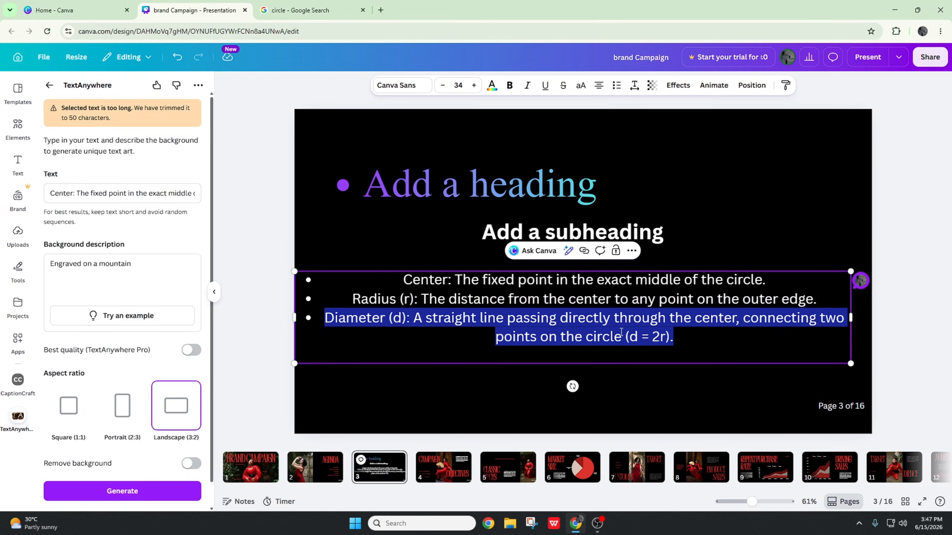
key("Escape")
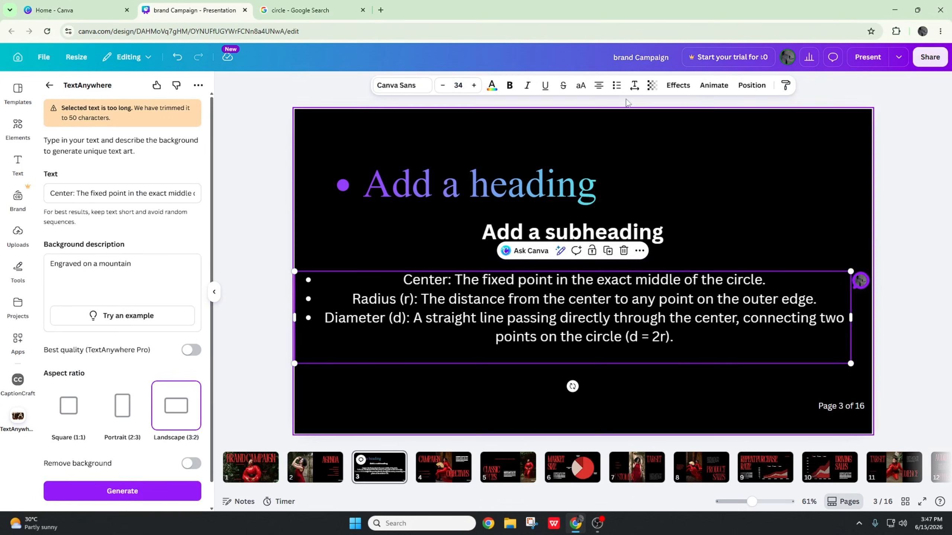
Switch the circle definitions to a numbered list and then remove the list formatting from them.
left_click(617, 85)
left_click(616, 86)
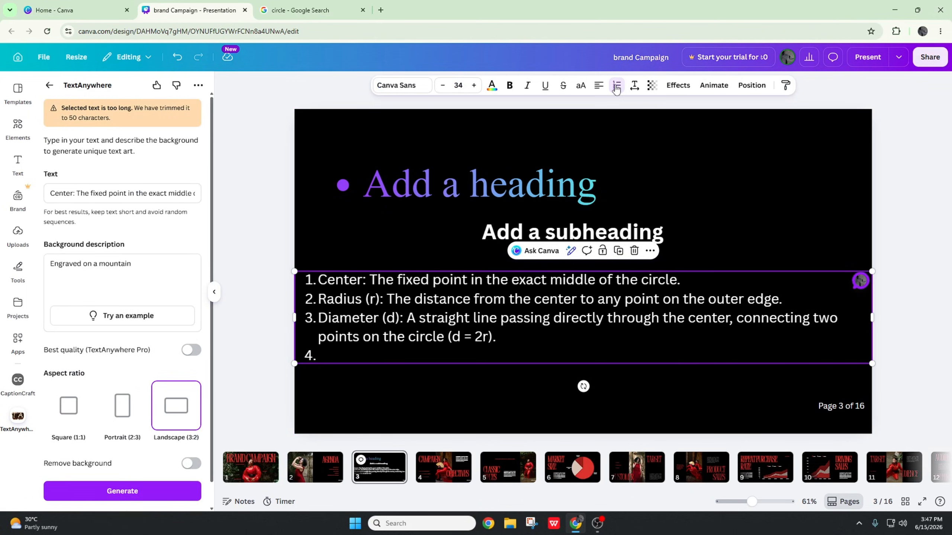
left_click(617, 86)
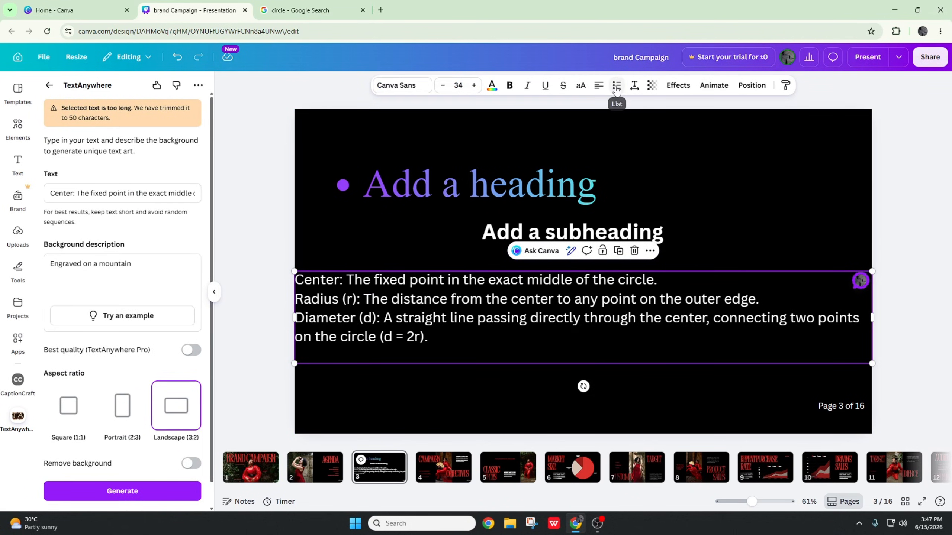
Shift the circle definitions slightly right and up on the page and center their text alignment.
left_click(510, 396)
left_click_drag(491, 336, 502, 332)
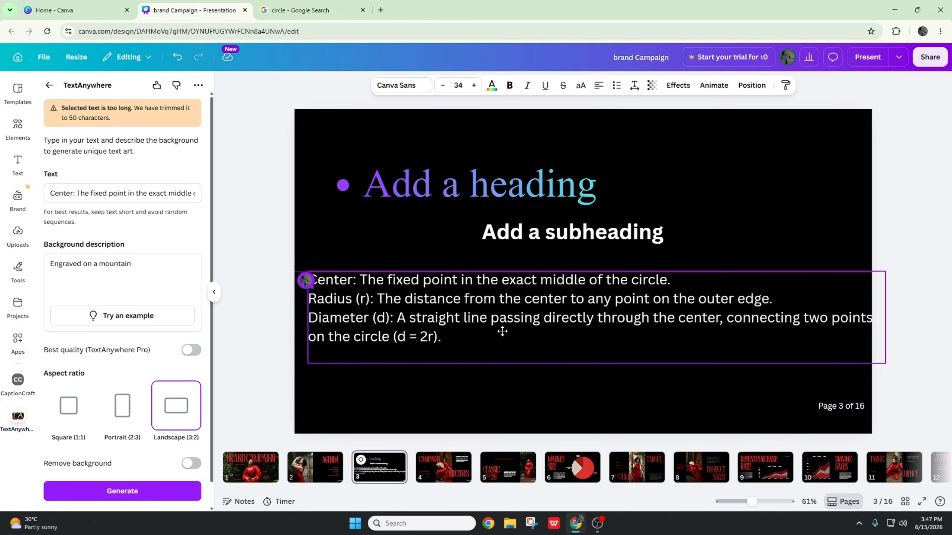
left_click(506, 370)
left_click(516, 312)
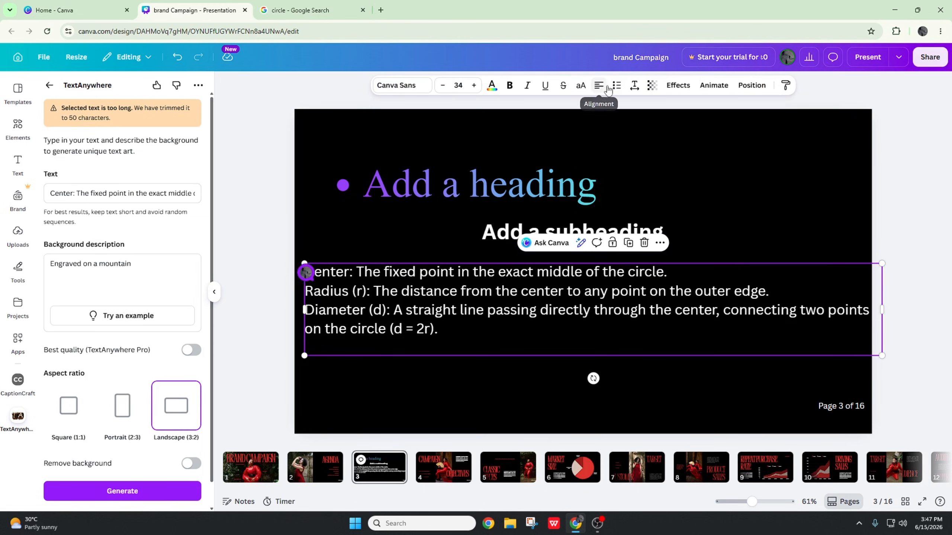
left_click(600, 85)
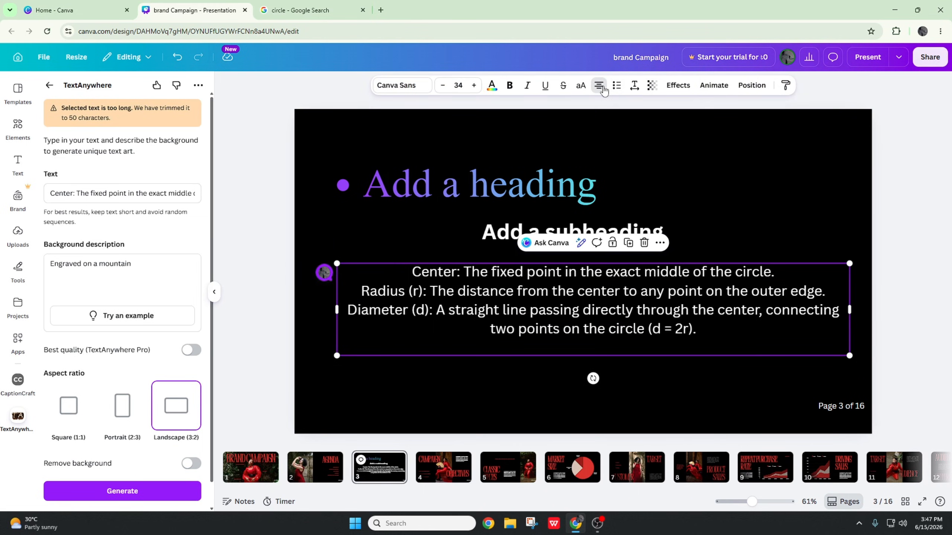
Convert the circle definitions to uppercase and set their font size to 14.
left_click(580, 87)
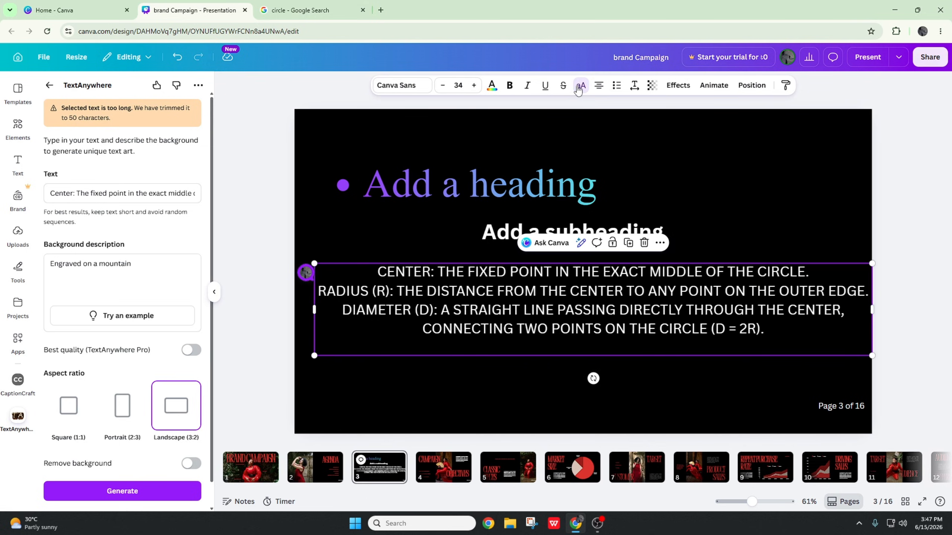
left_click(458, 85)
left_click(474, 170)
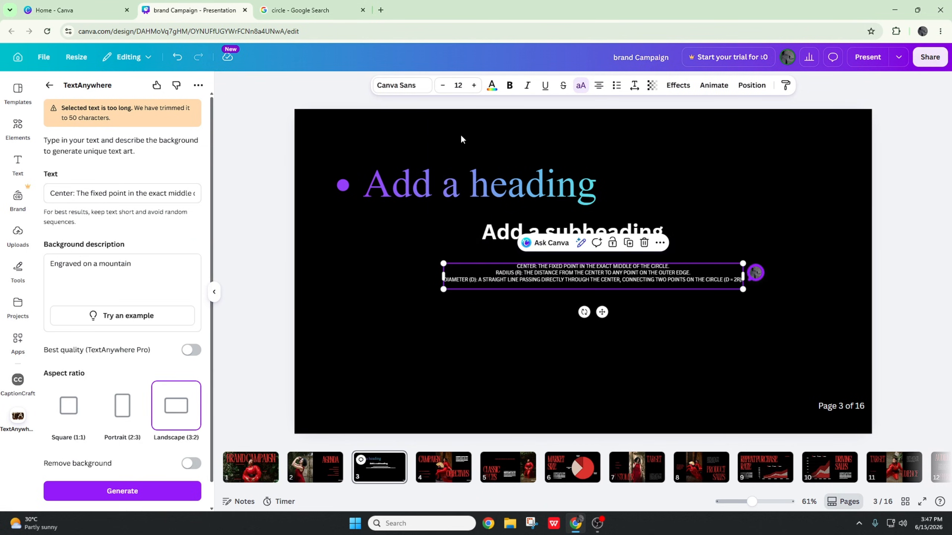
left_click(458, 85)
left_click(462, 170)
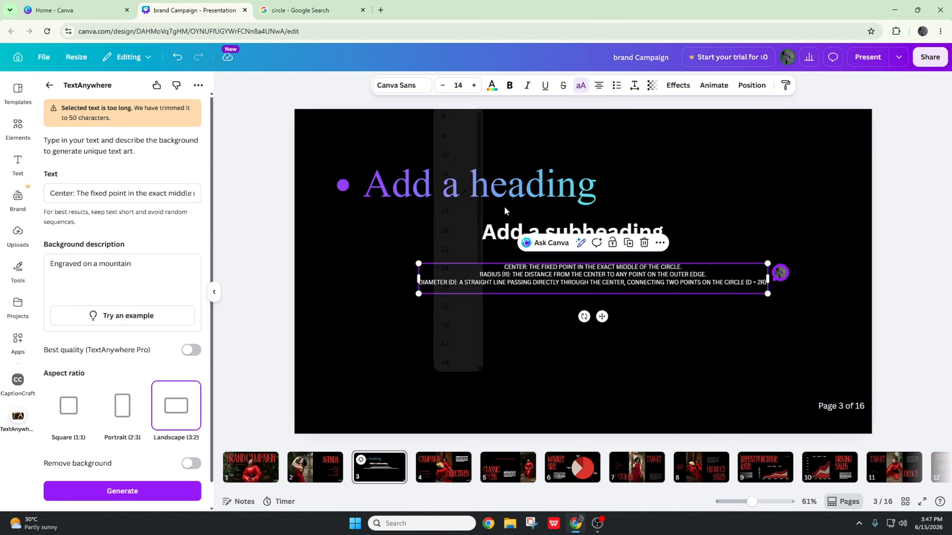
Move the circle definitions slightly down and left beneath the subheading and deselect them.
left_click(635, 315)
left_click_drag(612, 284, 606, 293)
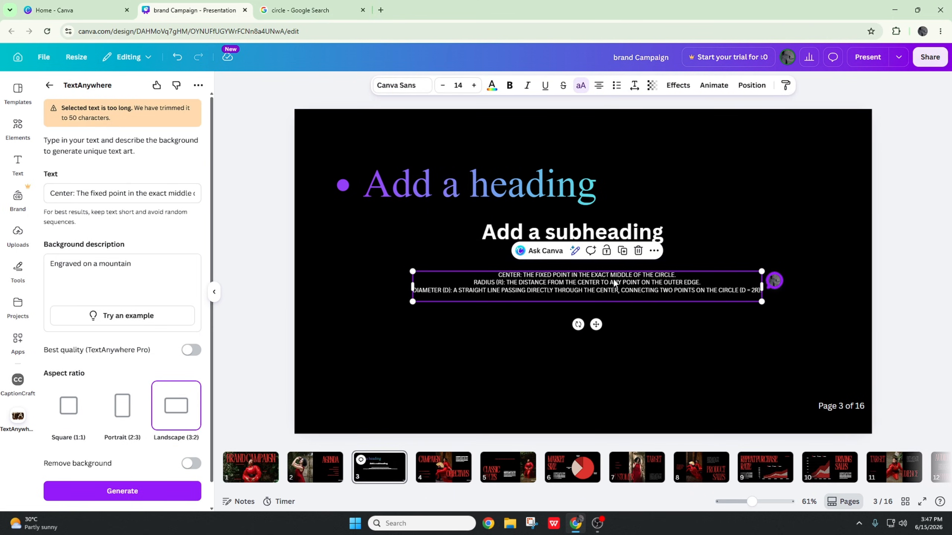
left_click(625, 305)
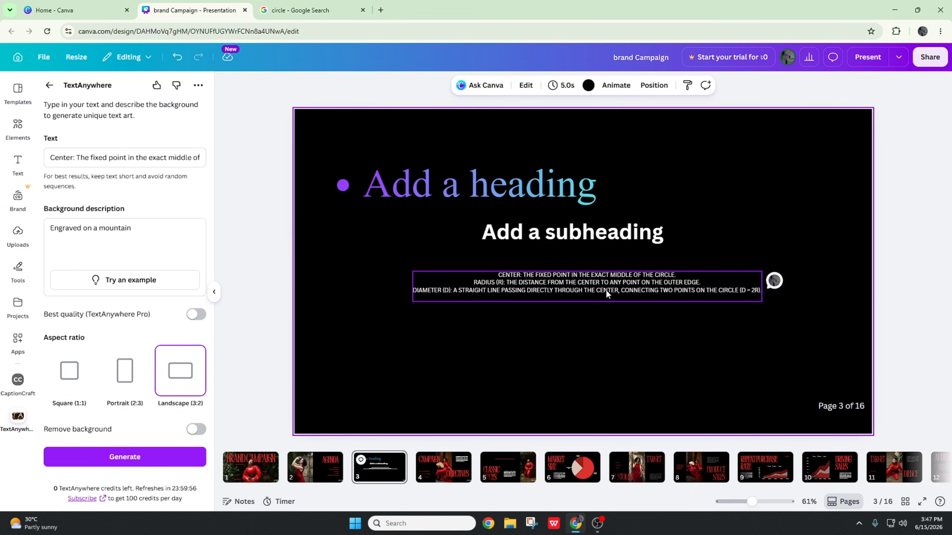
Try a letter spacing of 333 on the circle definitions and reduce it to 24.
left_click(644, 297)
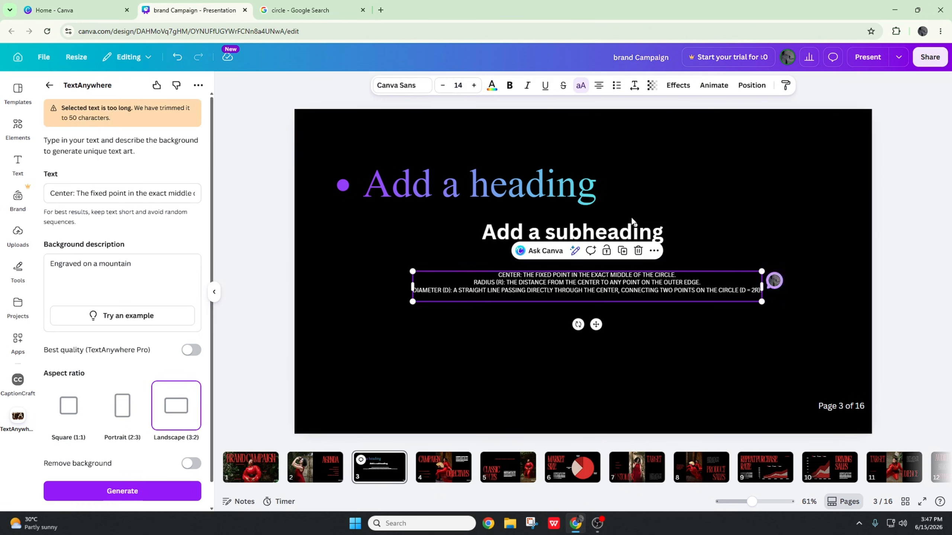
left_click(634, 87)
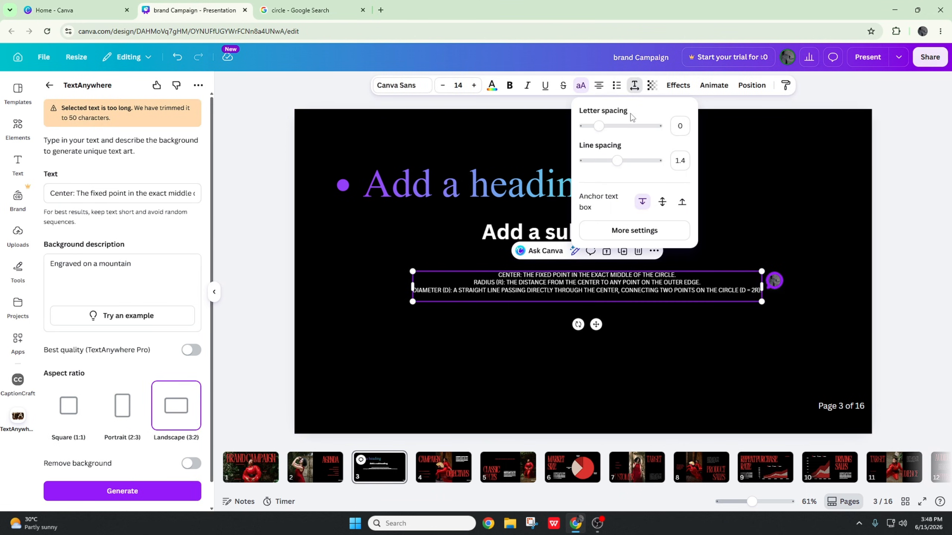
left_click_drag(602, 128, 620, 129)
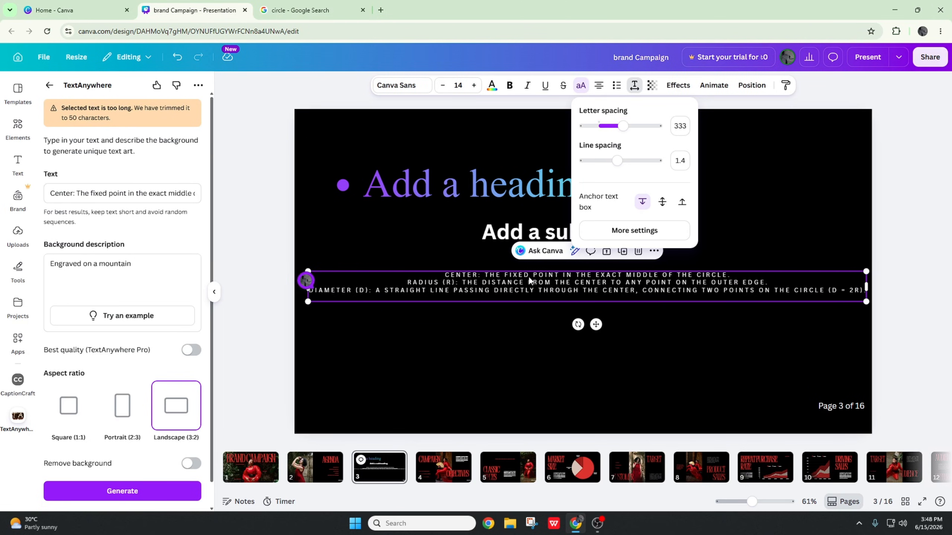
scroll(528, 276, "up", 10)
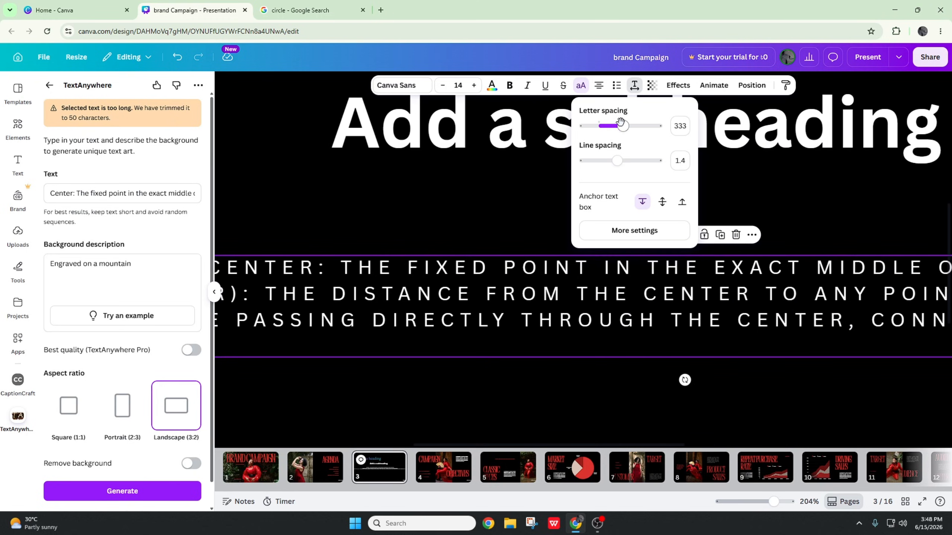
left_click_drag(620, 122, 600, 126)
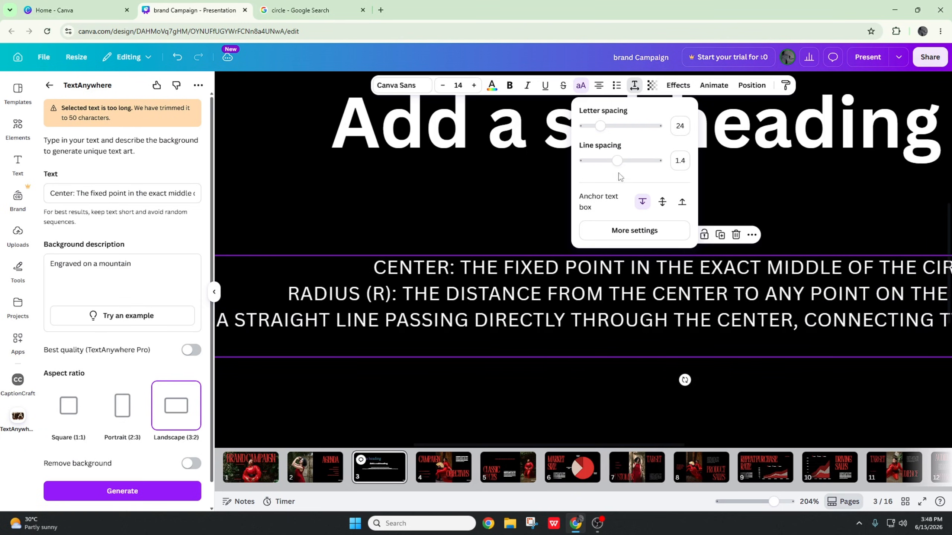
Set the circle definitions' letter spacing to 43 and line spacing to 1.78, and anchor their text box at the bottom.
mouse_move(616, 161)
left_mouse_down()
mouse_move(650, 162)
mouse_move(614, 161)
left_mouse_up()
left_click_drag(600, 127, 627, 161)
left_click(662, 203)
left_click(681, 202)
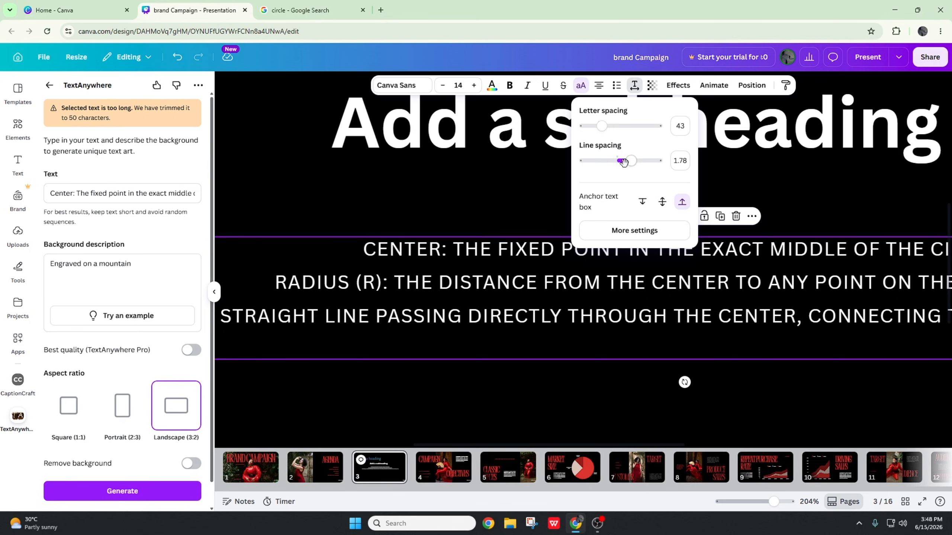
Set the circle definitions' line spacing to 2.34 and anchor their text box at the top after trying the other anchors.
left_click_drag(631, 160, 616, 161)
left_click(662, 206)
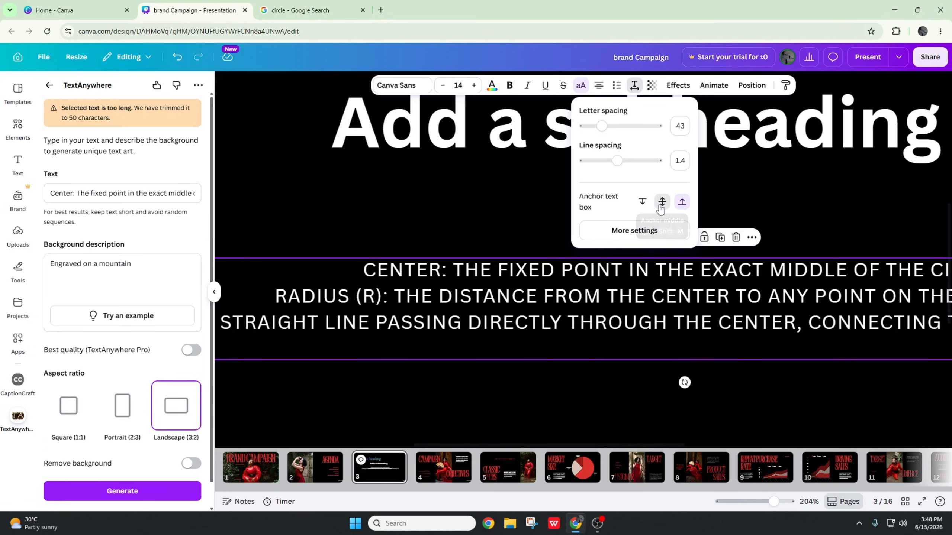
left_click_drag(616, 162, 651, 161)
left_click(682, 202)
left_click(642, 203)
Open the advanced text settings and try superscript on the circle definitions, ending with the subscript text position.
left_click(632, 235)
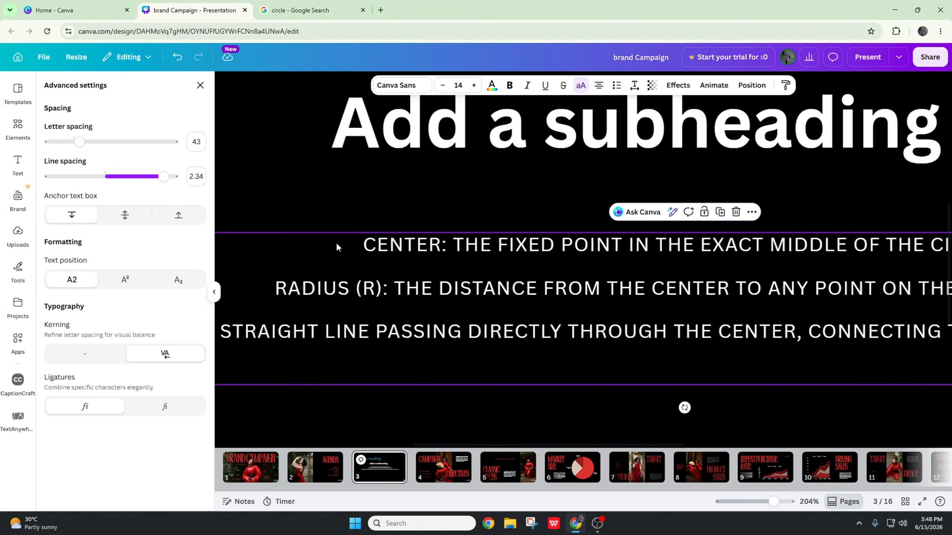
left_click(108, 284)
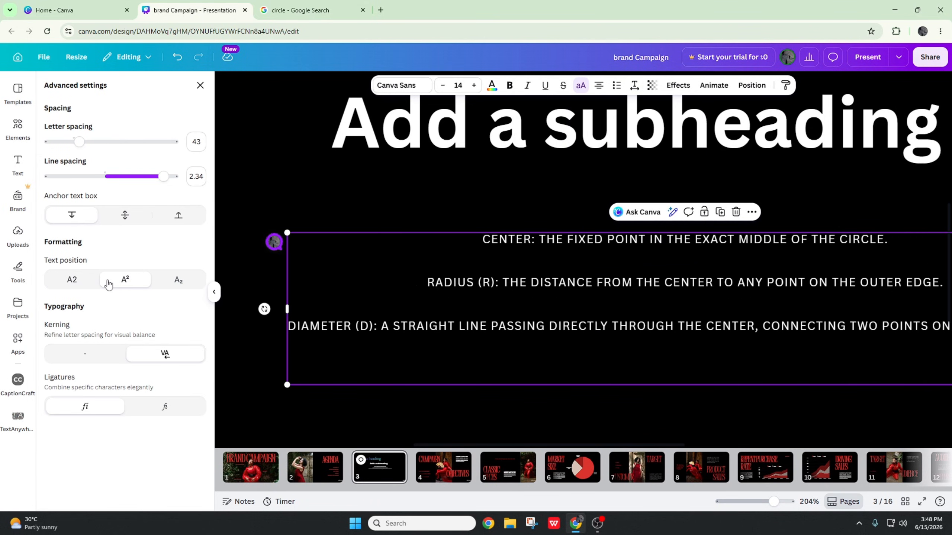
left_click(184, 281)
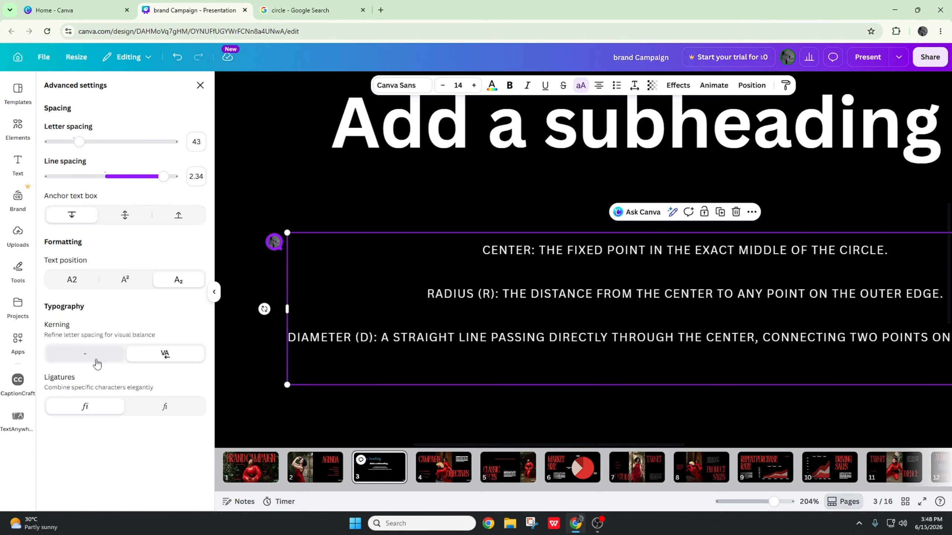
Toggle kerning off and on several times for the circle definitions, ending with it turned on.
left_click(87, 354)
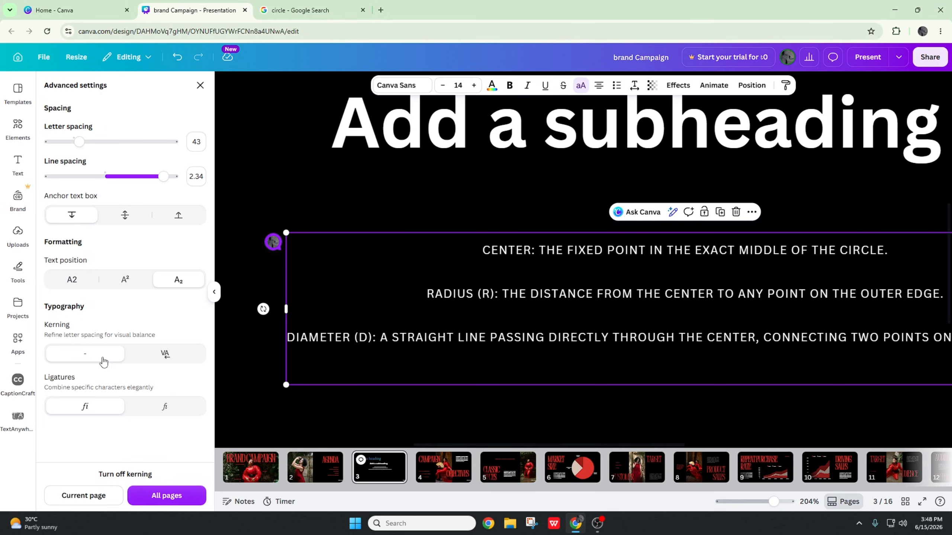
left_click(154, 358)
left_click(81, 355)
left_click(159, 352)
left_click(52, 349)
left_click(164, 352)
left_click(93, 354)
left_click(166, 355)
left_click(85, 356)
left_click(130, 361)
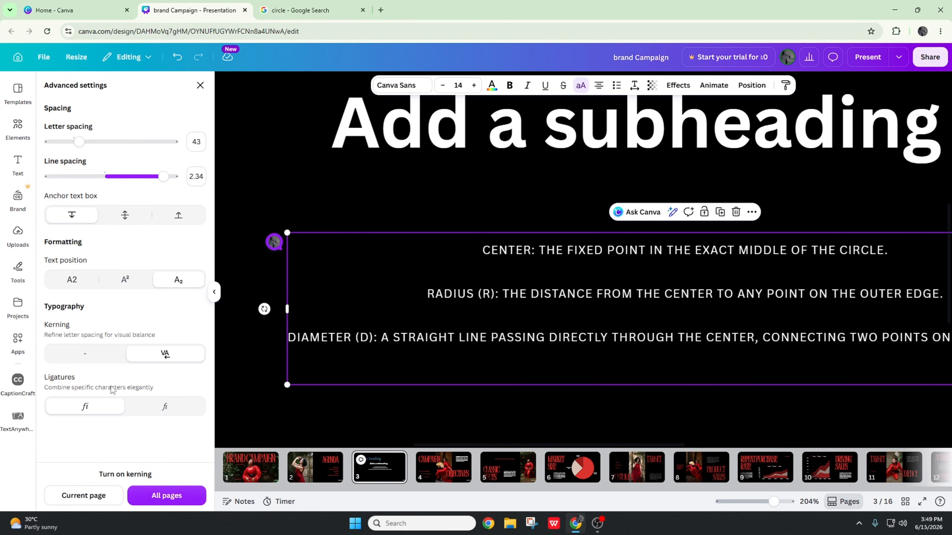
Toggle ligatures for the circle definitions, ending with them turned on, and move the text box slightly up and left.
left_click(142, 405)
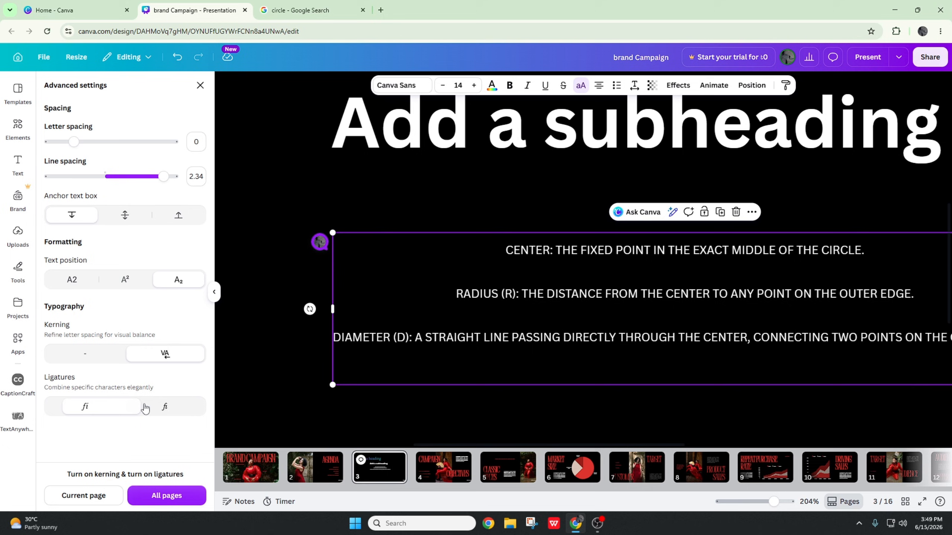
left_click(109, 407)
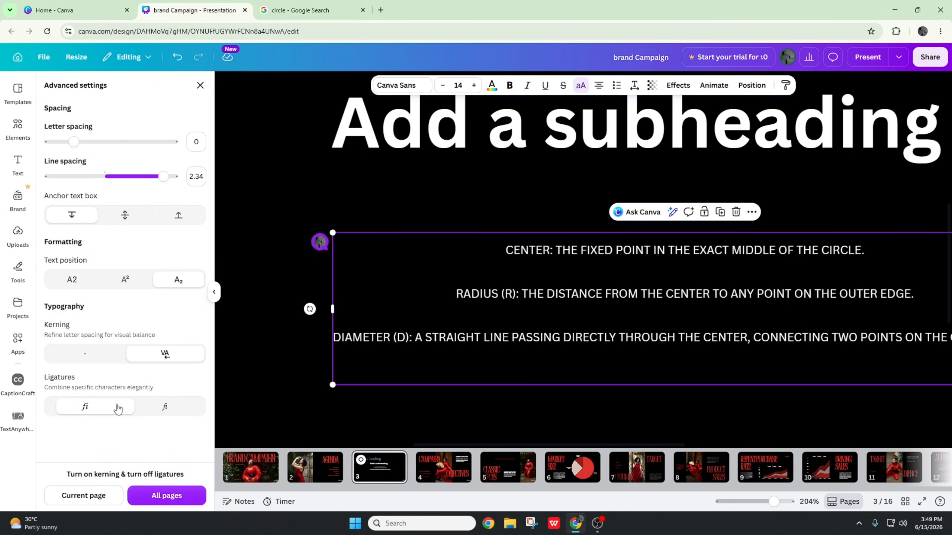
left_click(158, 412)
left_click_drag(470, 306, 456, 285)
left_click(107, 411)
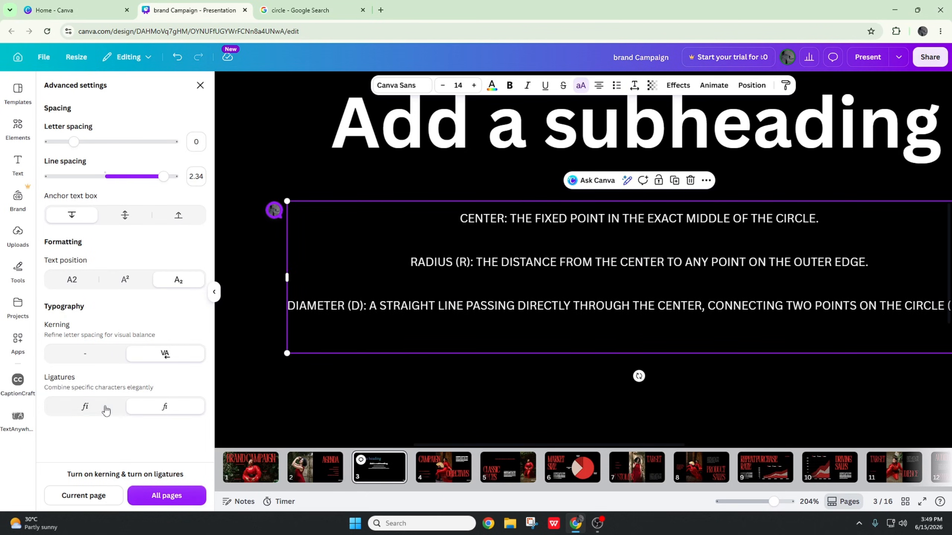
left_click(149, 413)
View the whole page, reselect the circle definitions and reopen their advanced text settings.
left_click(504, 385)
scroll(800, 274, "down", 5)
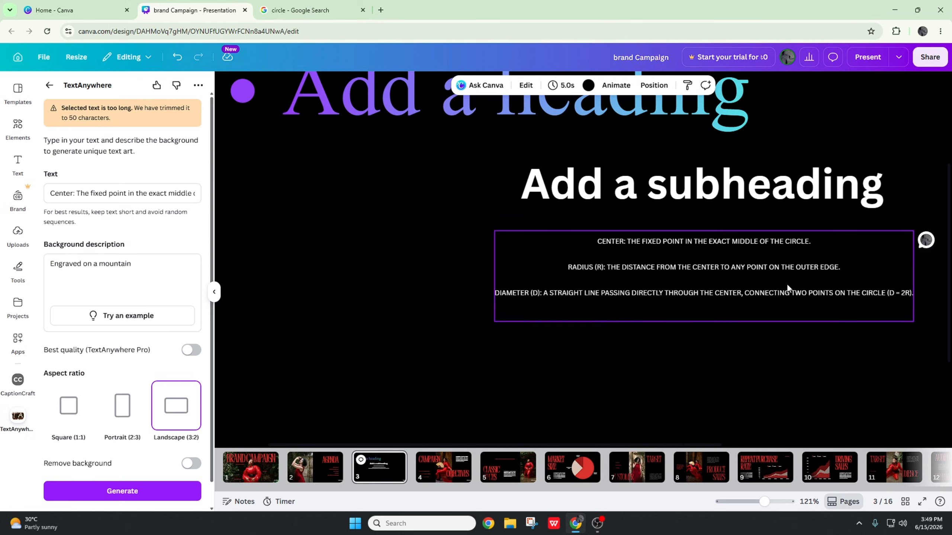
scroll(786, 301, "down", 4)
scroll(692, 293, "up", 1)
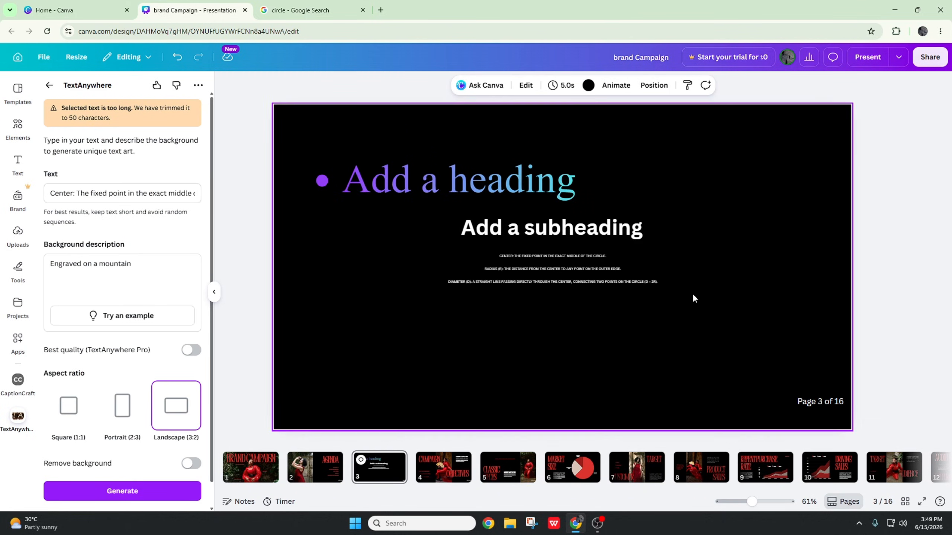
left_click(458, 264)
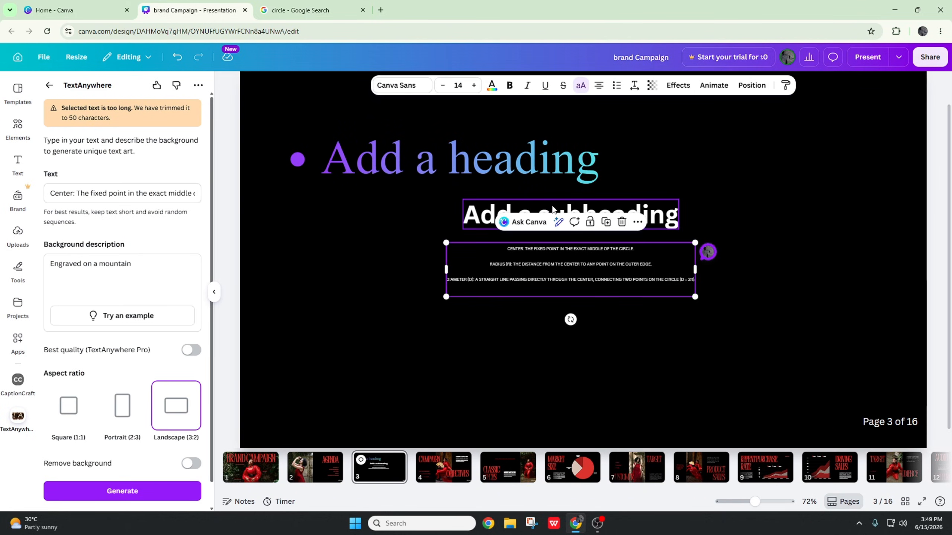
left_click(634, 86)
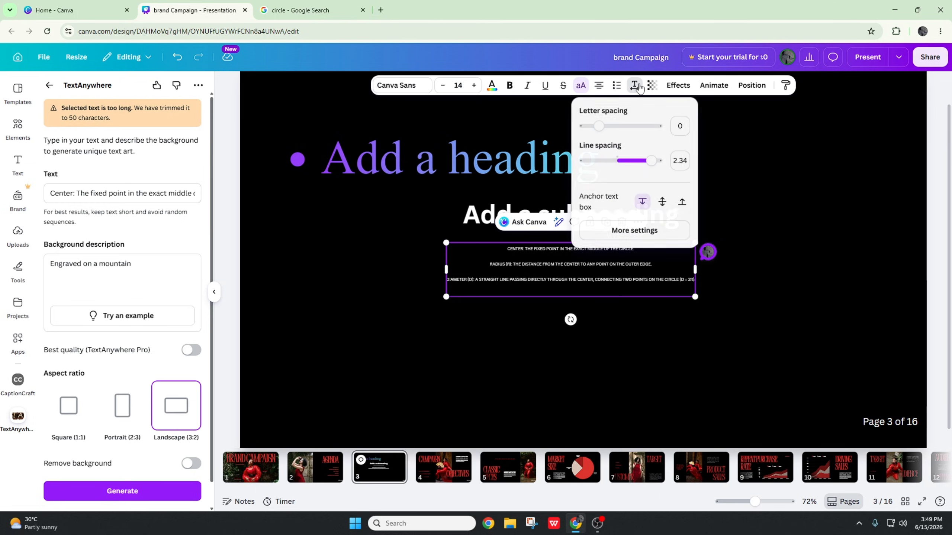
left_click(637, 229)
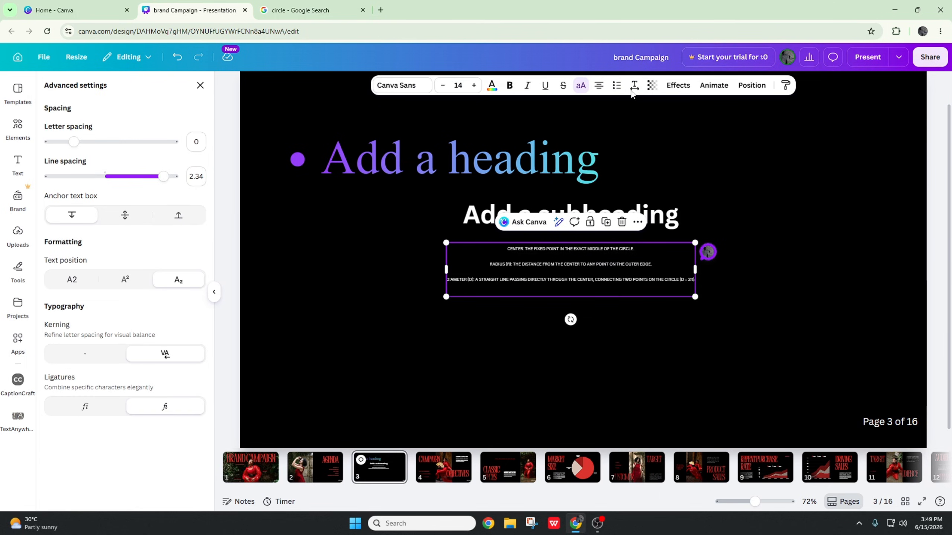
Try adjusting the transparency of the circle definitions.
left_click(655, 94)
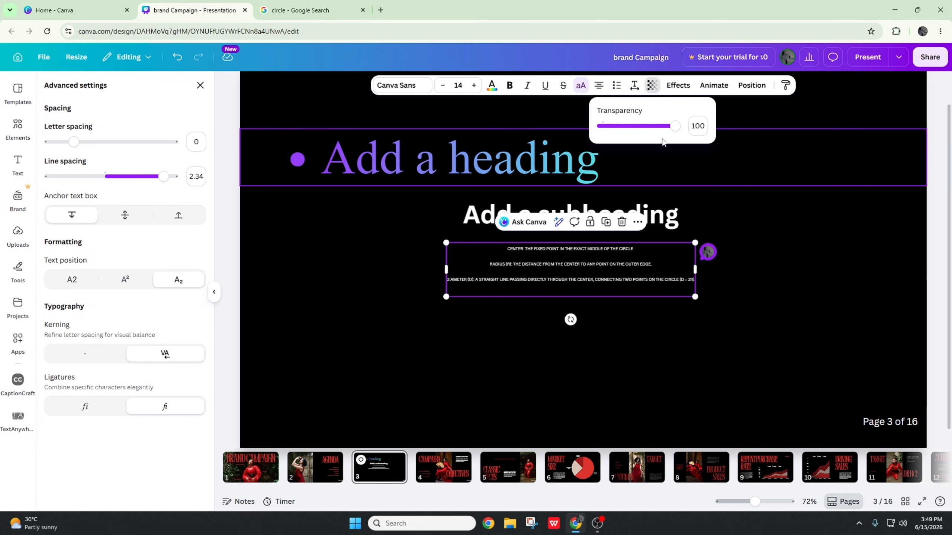
left_click_drag(677, 126, 717, 152)
left_click(717, 151)
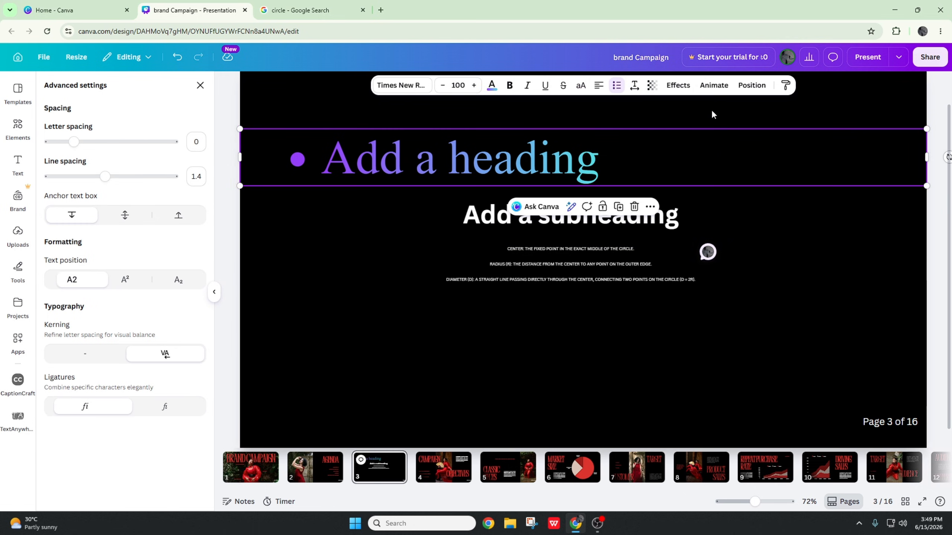
Open the text effects and try the Drop, Glow and Echo styles on the heading.
left_click(647, 248)
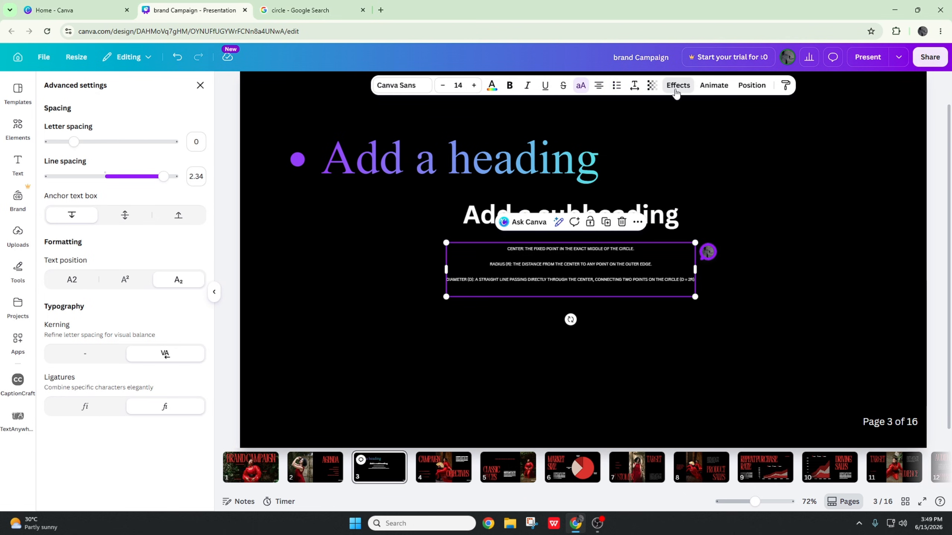
left_click(676, 86)
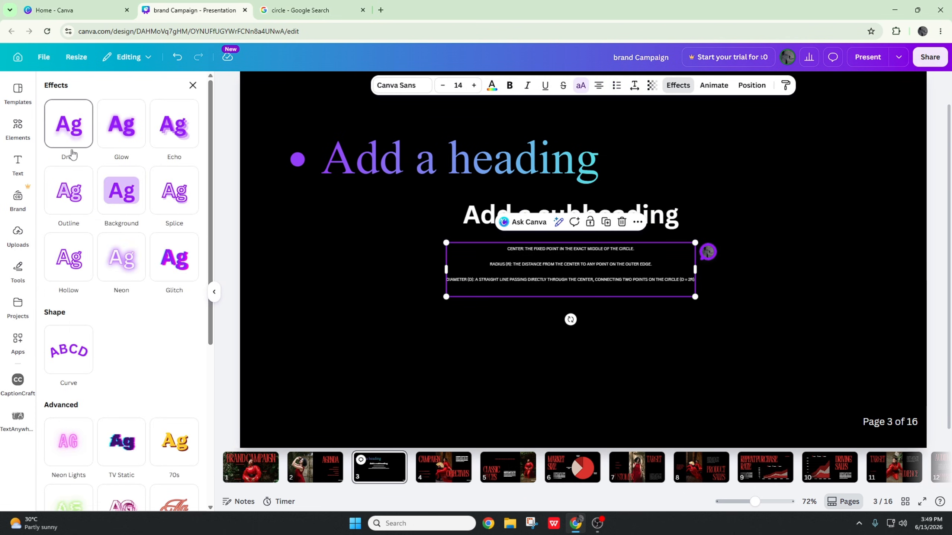
left_click(481, 168)
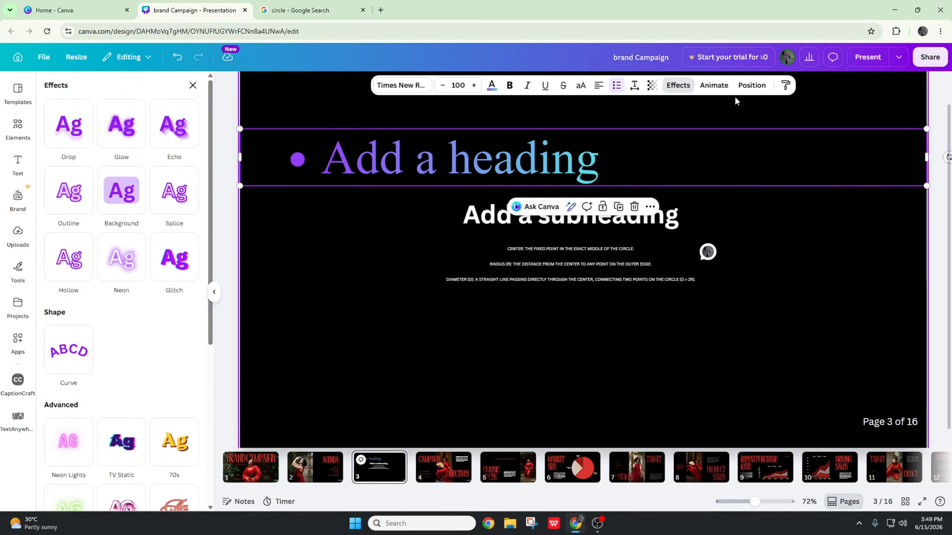
left_click(74, 135)
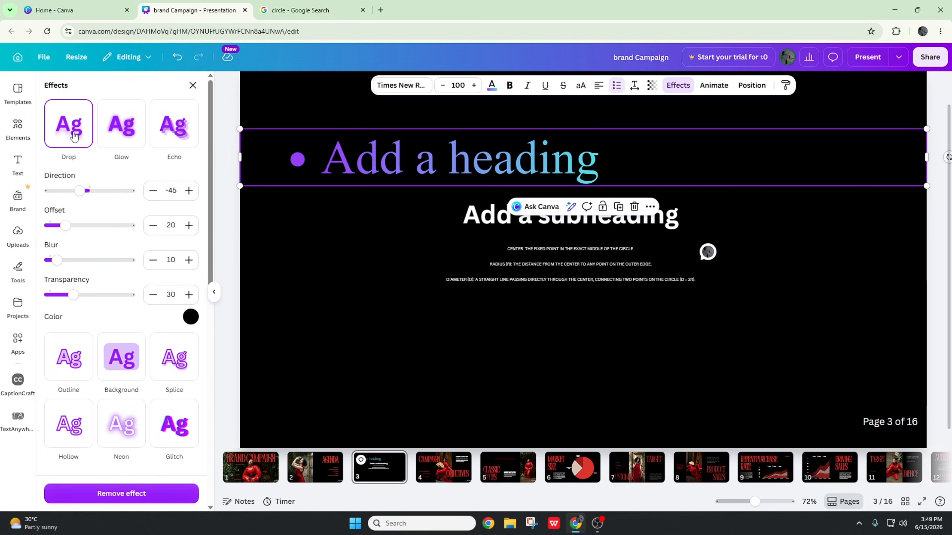
left_click(130, 136)
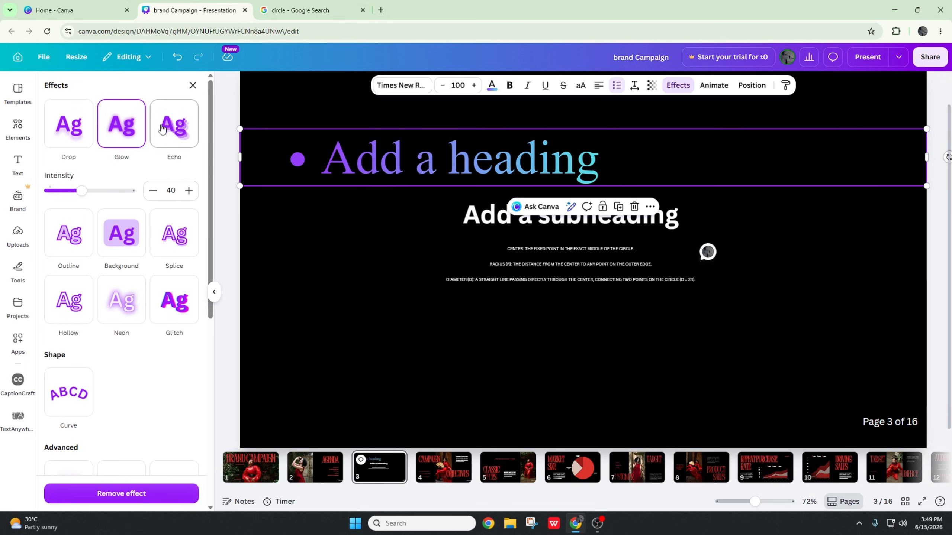
left_click(173, 128)
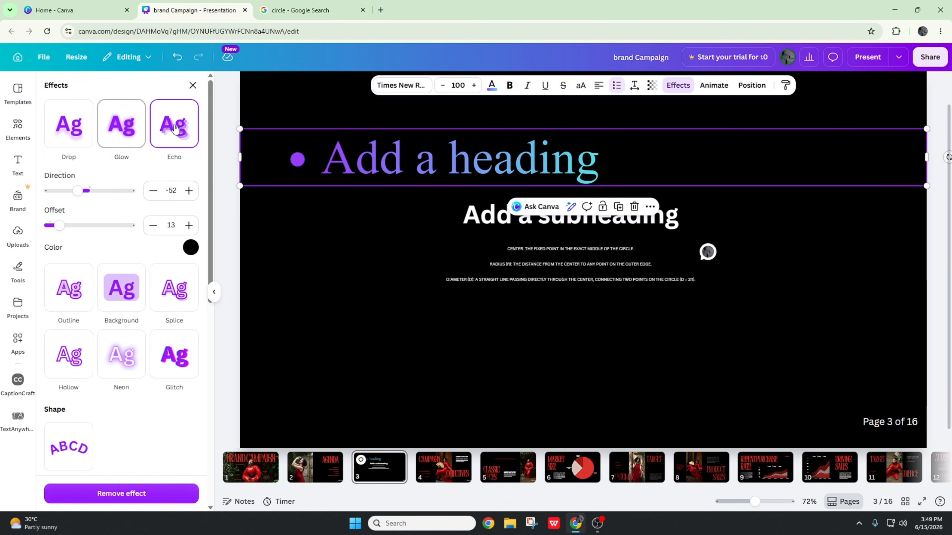
Try the Background effect on the heading and replace it with the Glitch effect.
left_click(115, 297)
scroll(168, 338, "down", 3)
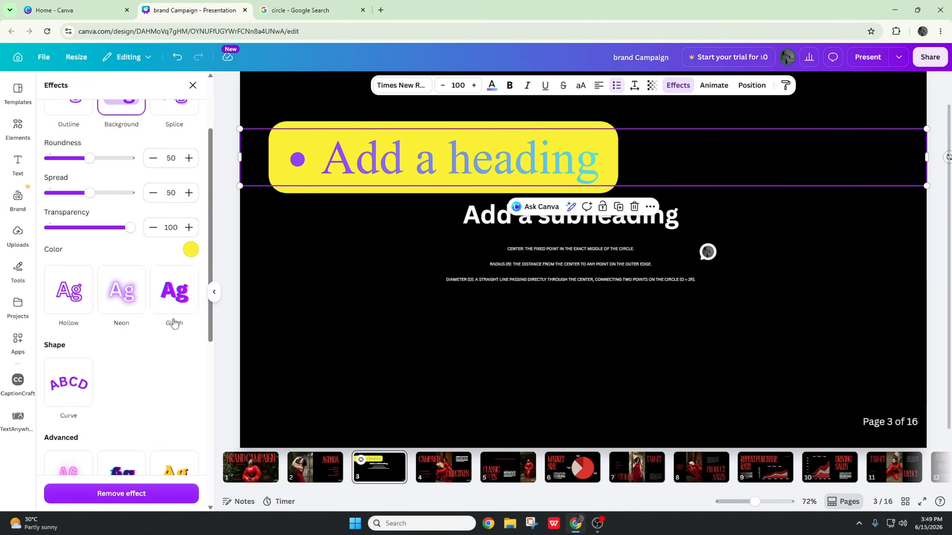
left_click(173, 296)
scroll(175, 295, "down", 3)
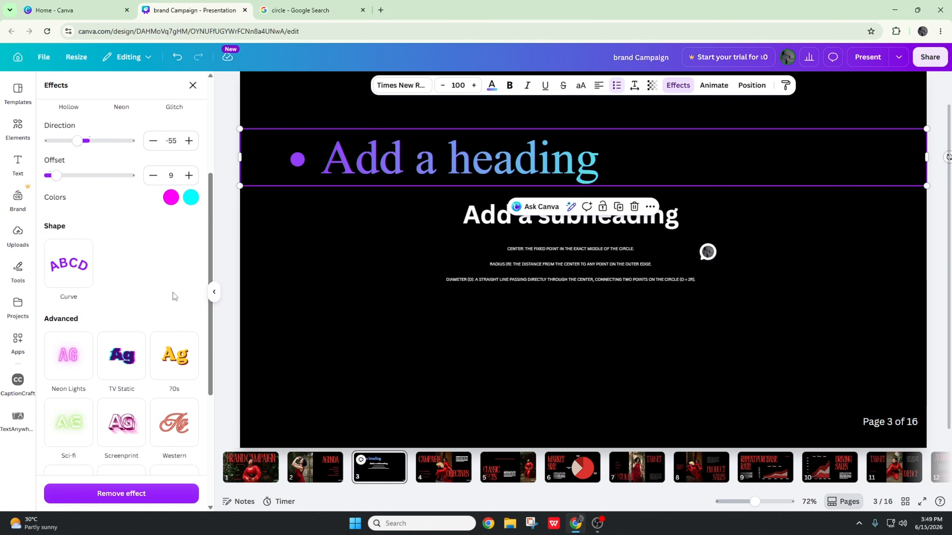
Apply the Curve shape to the heading and set its curve amount to 92.
left_click(69, 269)
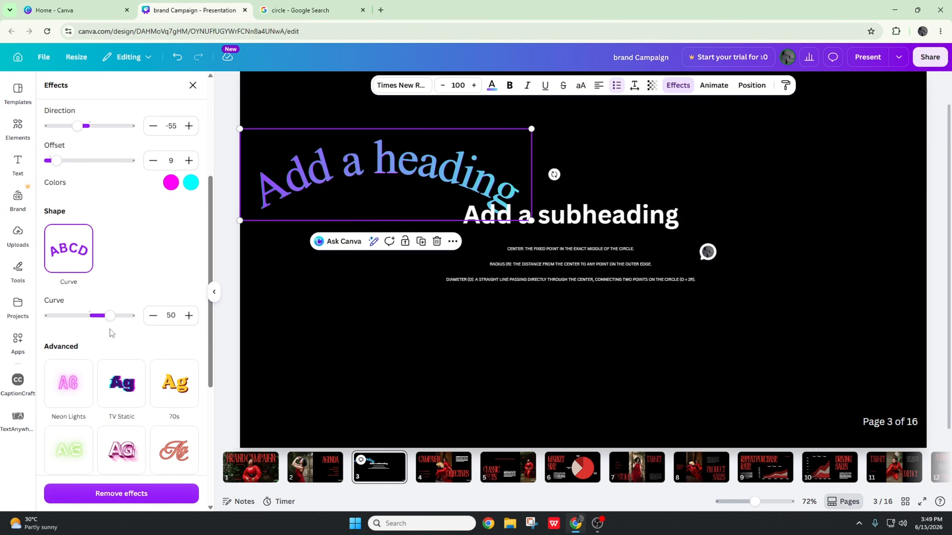
mouse_move(110, 319)
left_mouse_down()
mouse_move(131, 315)
mouse_move(125, 330)
left_mouse_up()
scroll(108, 300, "down", 4)
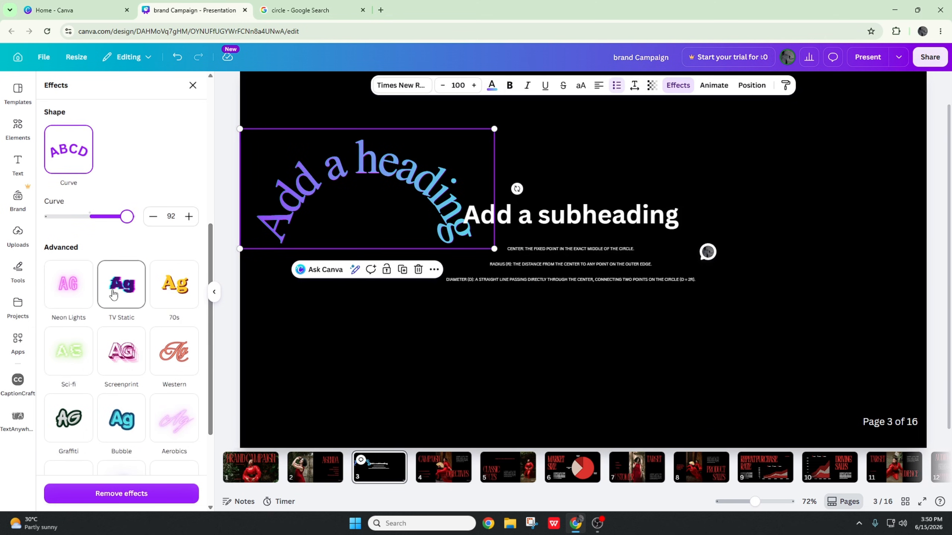
scroll(106, 292, "down", 2)
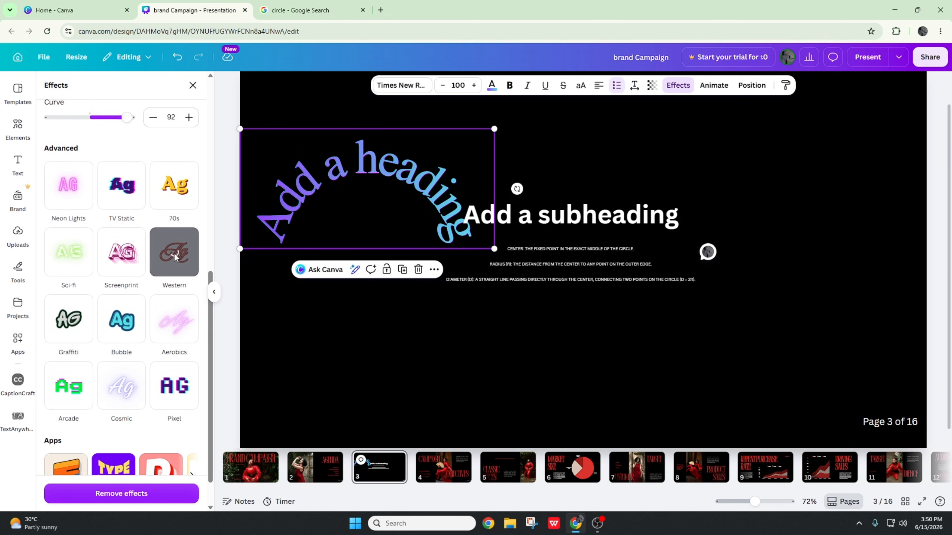
Try the Western effect on the heading and replace it with Screenprint, using direction -73 and offset 100.
left_click(168, 265)
scroll(142, 248, "down", 2)
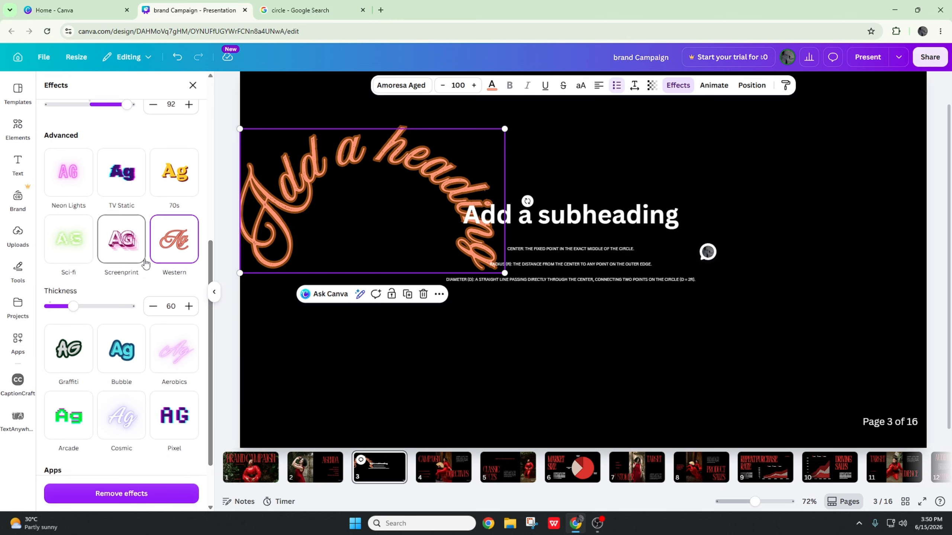
left_click(106, 223)
scroll(112, 240, "down", 3)
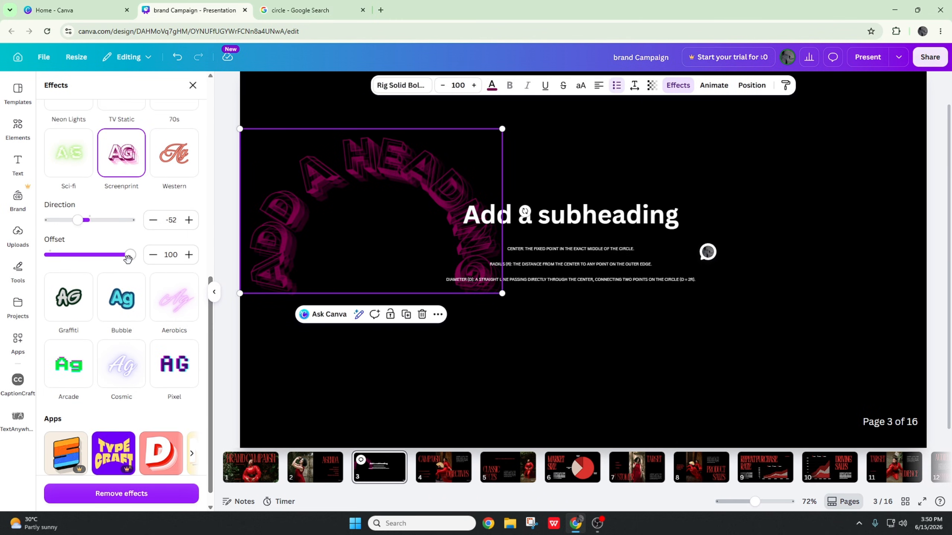
left_click_drag(78, 199, 81, 249)
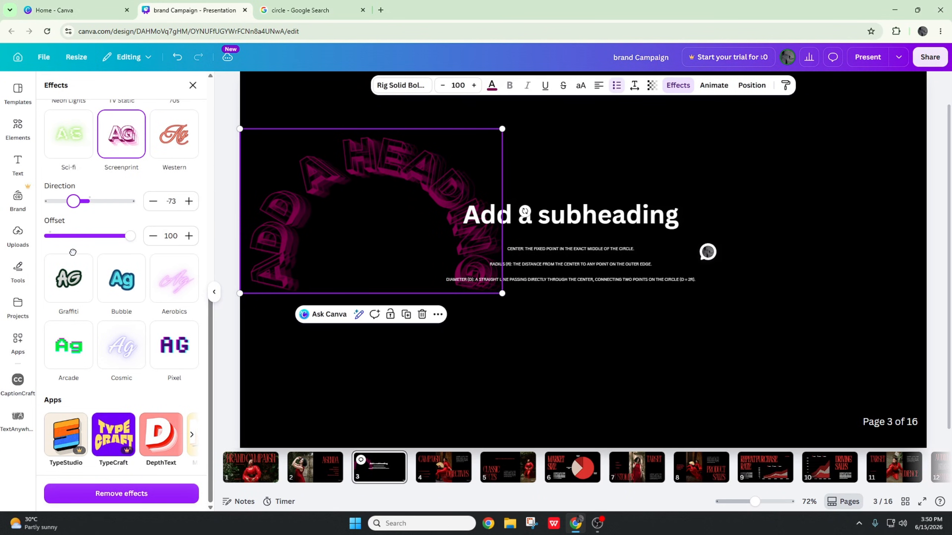
scroll(171, 321, "up", 10)
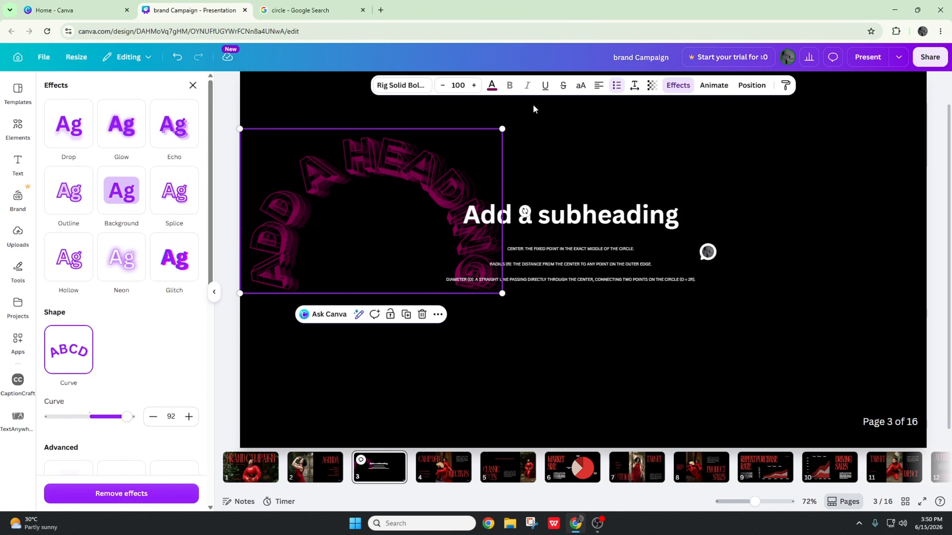
Apply the Background effect to the heading and remove its curve.
left_click(124, 191)
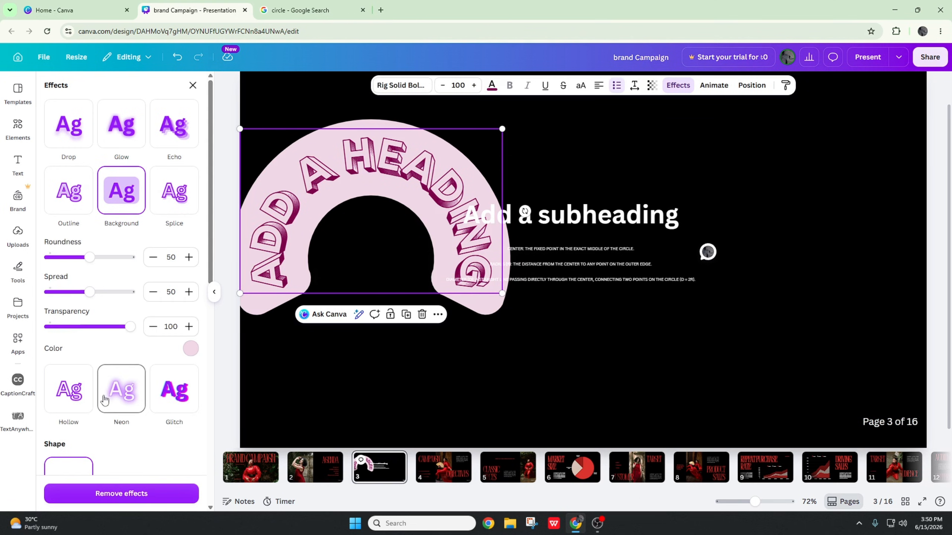
scroll(105, 400, "down", 3)
left_click(82, 384)
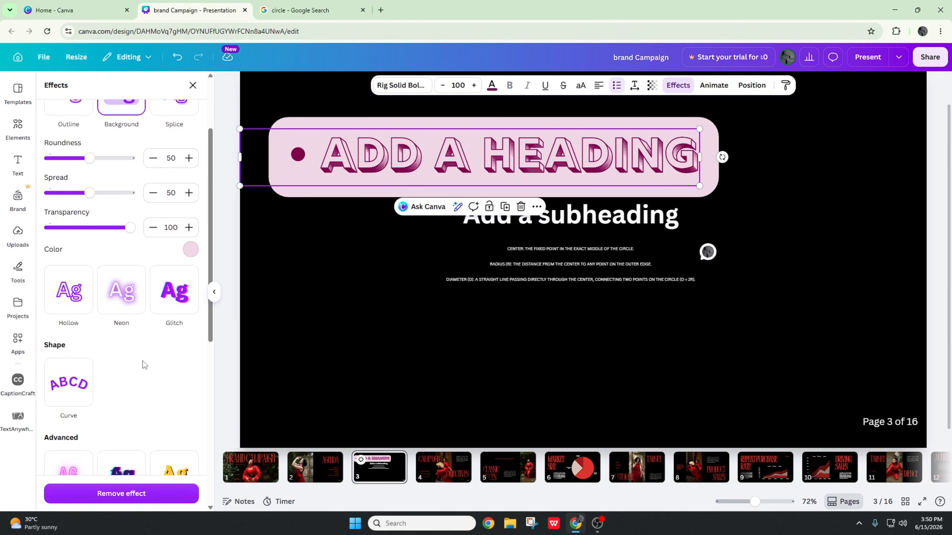
Remove the list formatting from the heading and move it to about X 369 px, Y 148 px, above the subheading.
left_click(617, 88)
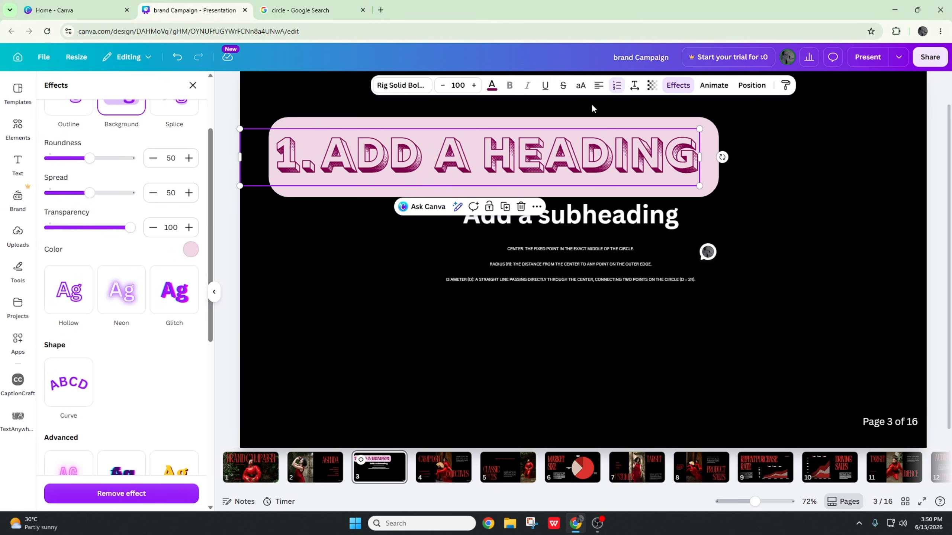
left_click(614, 86)
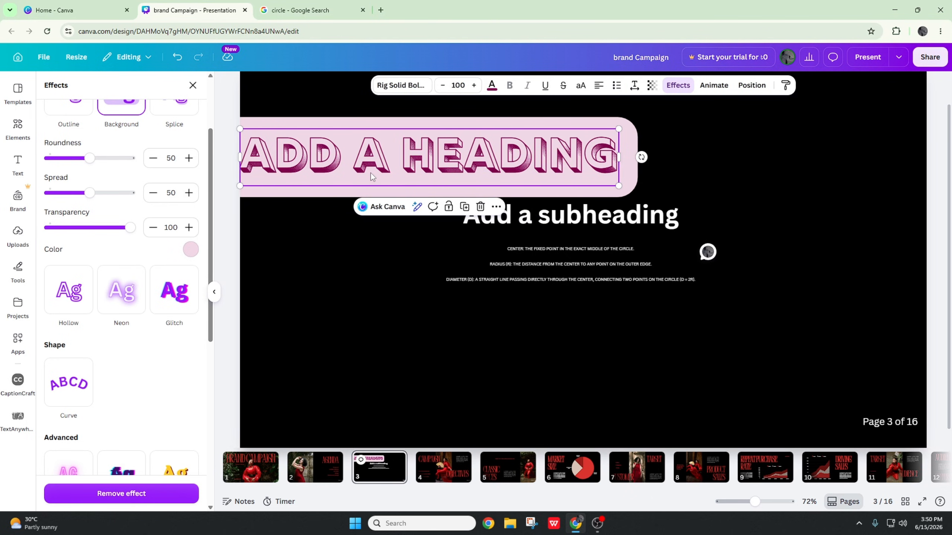
left_click_drag(371, 176, 503, 169)
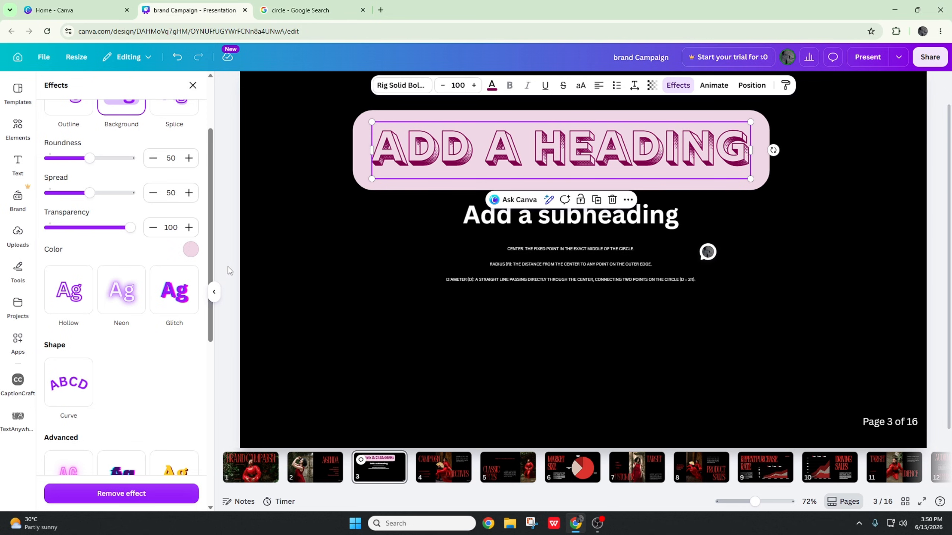
Set the roundness, spread and transparency of the heading's Background effect to 100.
scroll(91, 276, "up", 3)
left_click_drag(95, 259, 136, 263)
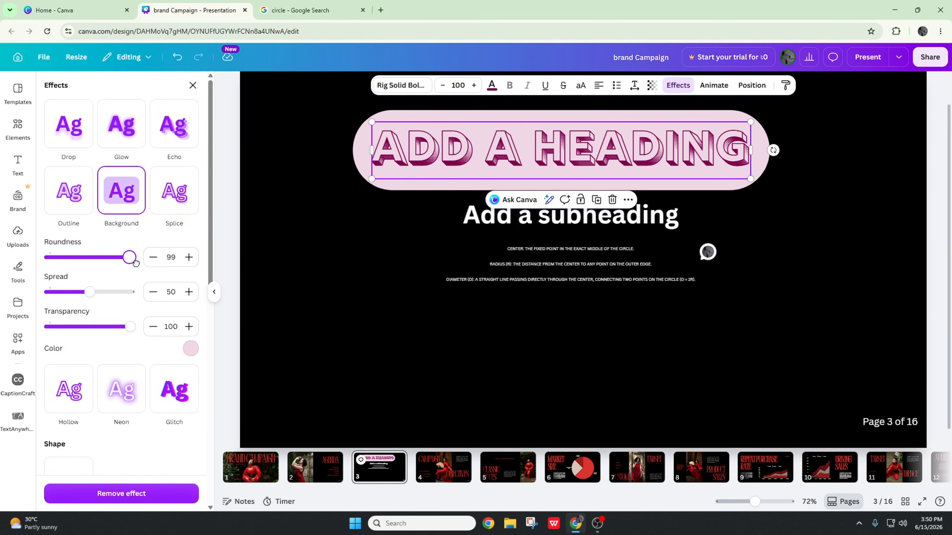
left_click_drag(83, 290, 131, 293)
left_click_drag(120, 332, 148, 333)
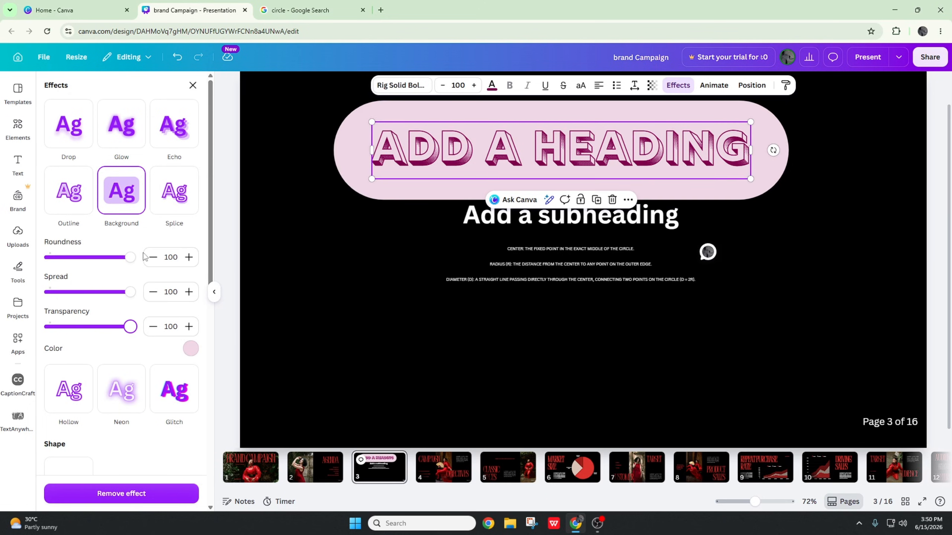
Replace the heading's Background effect with Neon, then reselect the heading and reopen its text effects.
scroll(127, 325, "down", 3)
left_click(123, 321)
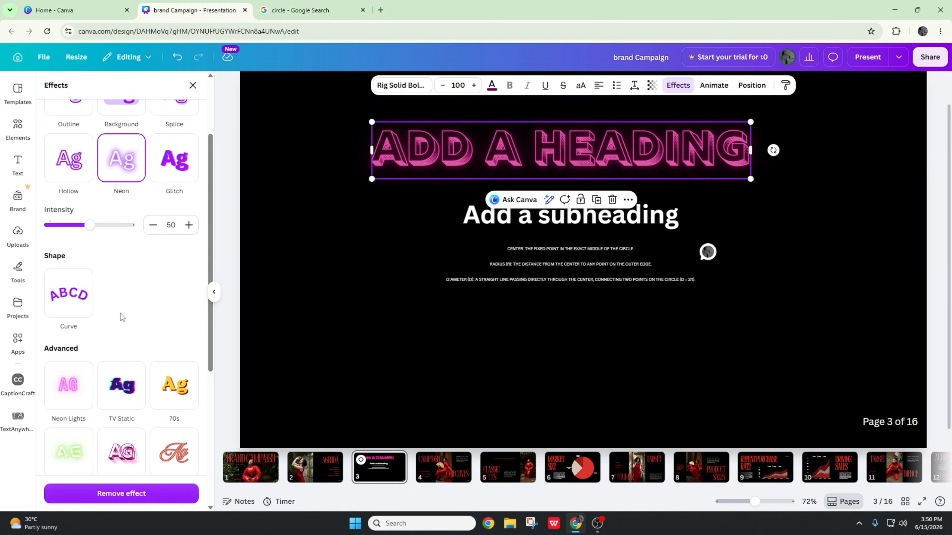
left_click(422, 313)
left_click(608, 137)
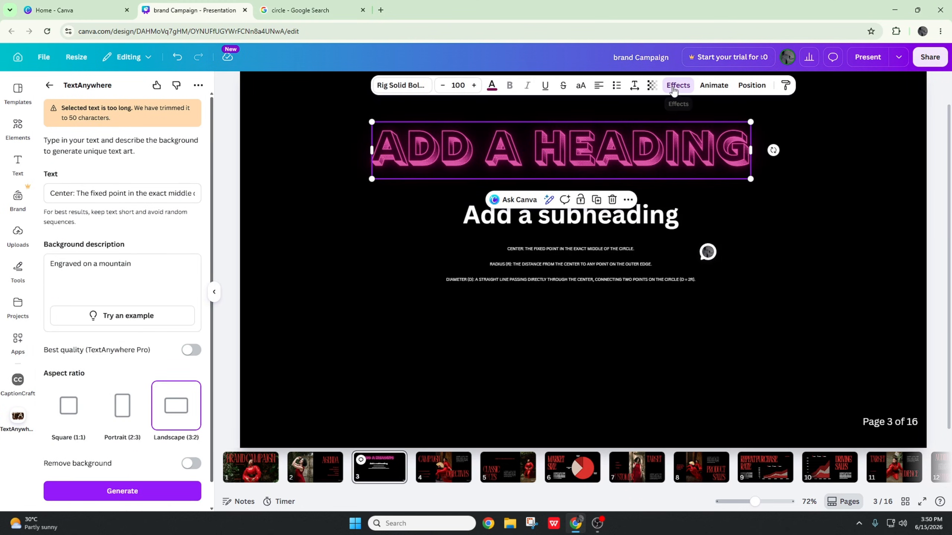
left_click(673, 90)
scroll(215, 166, "up", 5)
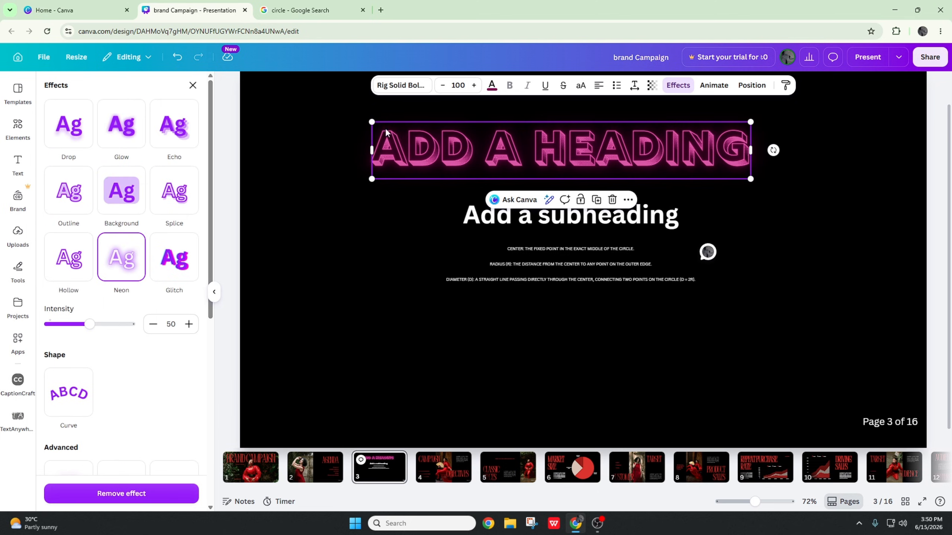
Preview the text animations on the heading, apply the Shift animation and look through its settings.
left_click(714, 85)
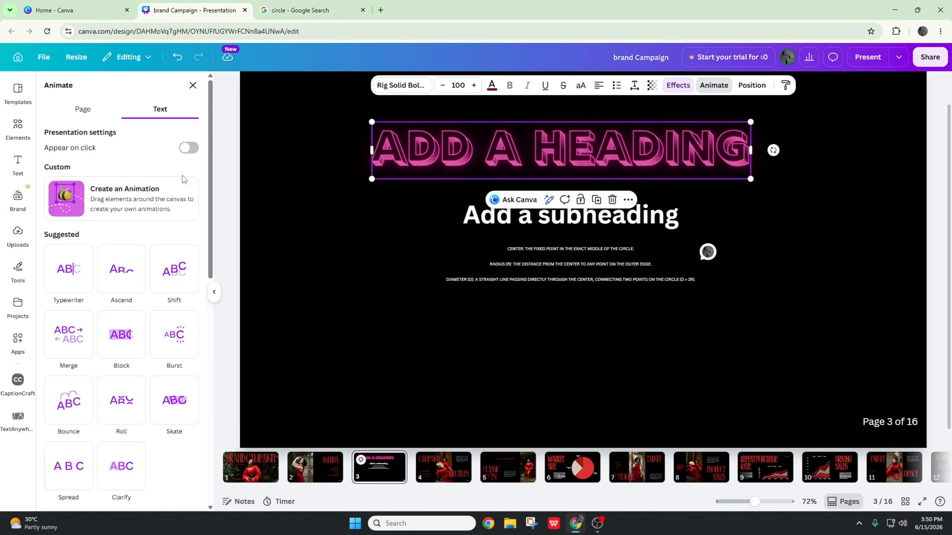
scroll(182, 176, "down", 3)
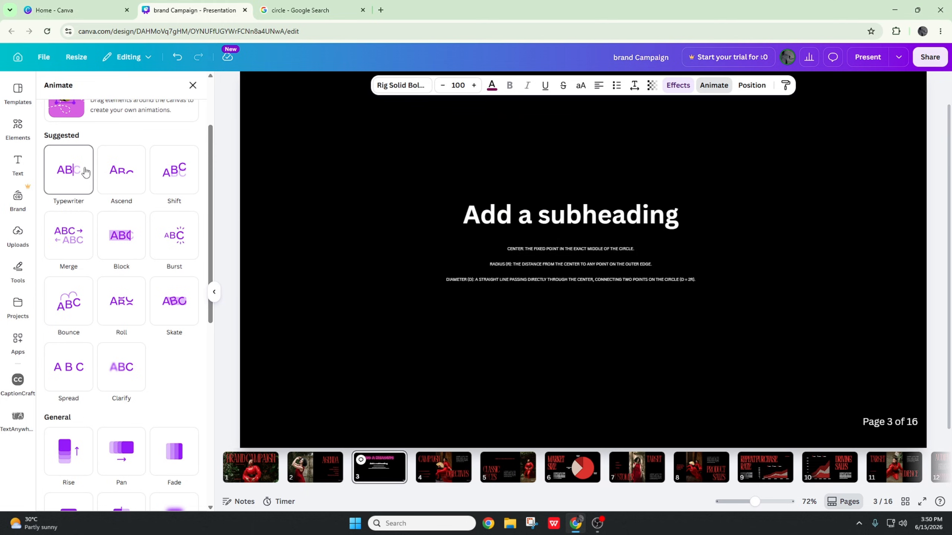
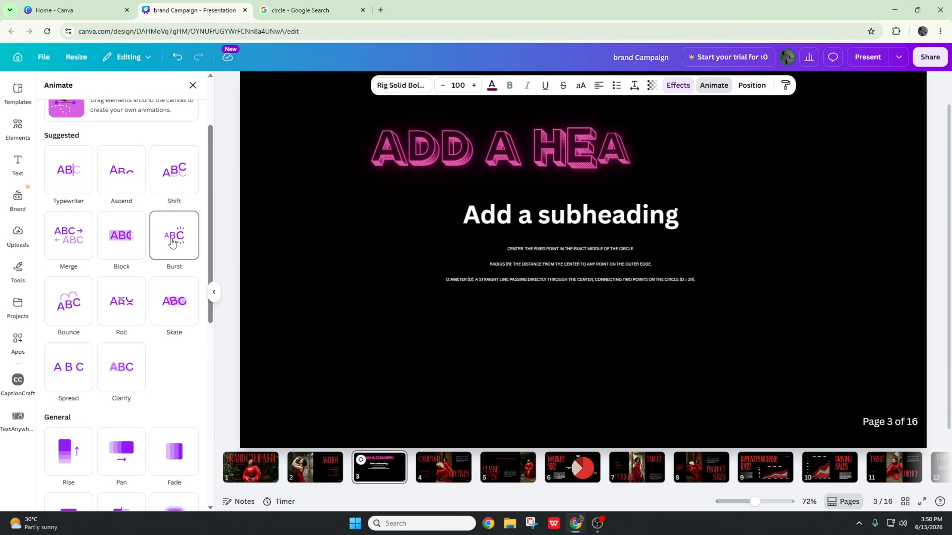
scroll(173, 246, "down", 10)
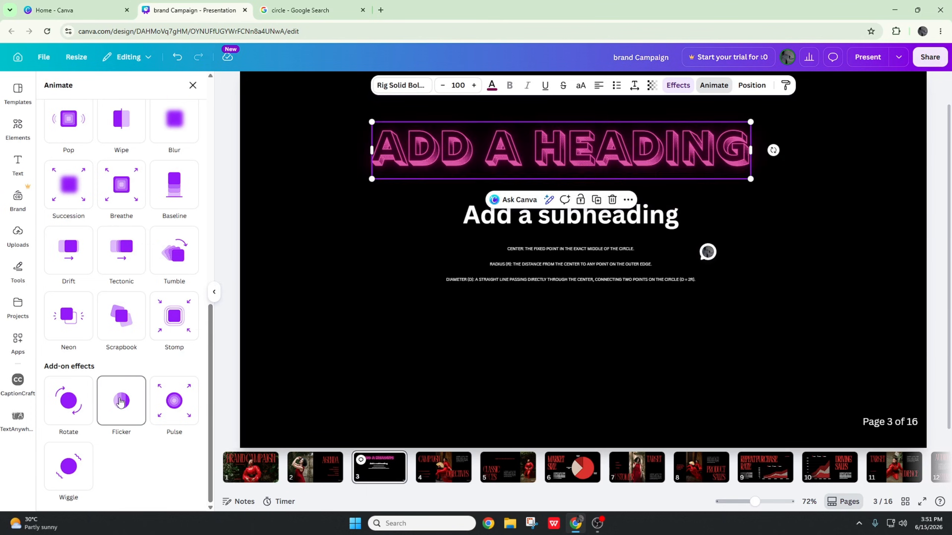
scroll(135, 337, "up", 1)
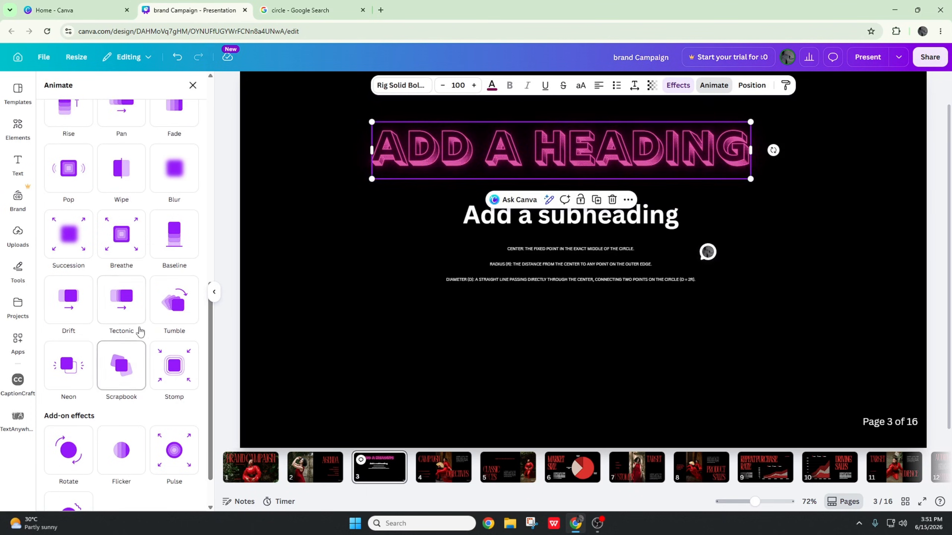
scroll(142, 287, "up", 6)
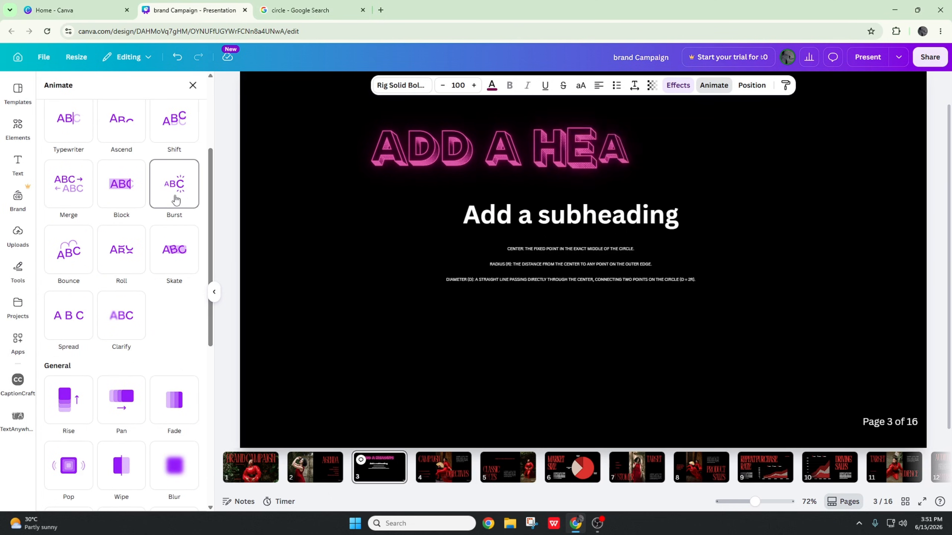
scroll(133, 202, "up", 2)
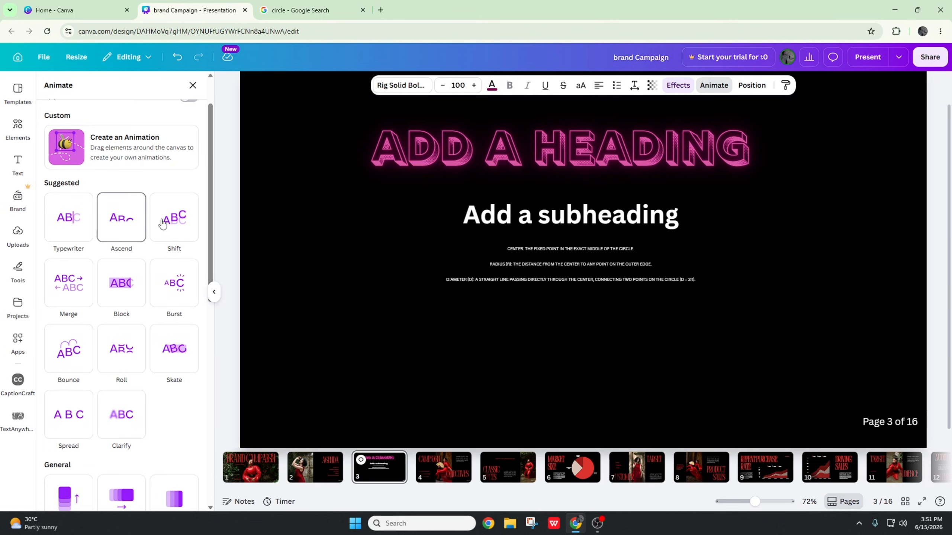
left_click(173, 224)
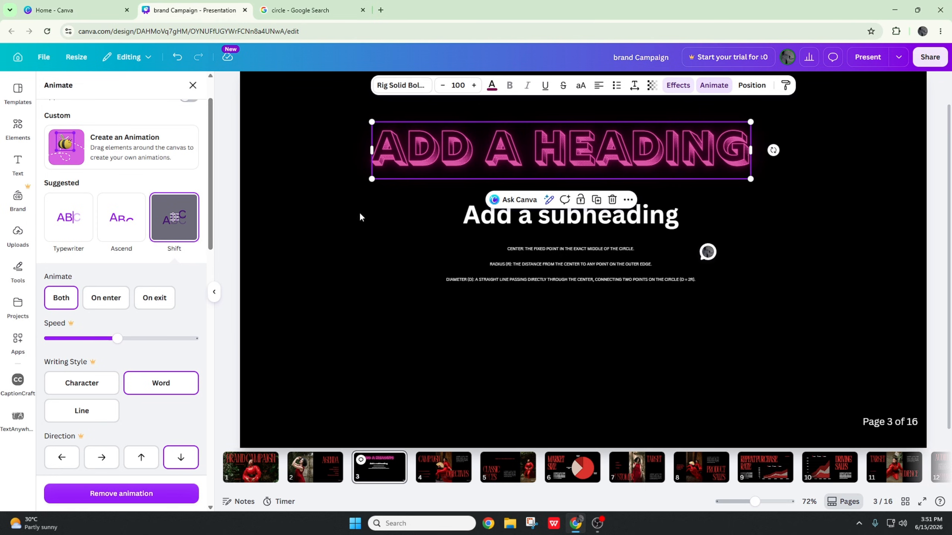
scroll(147, 347, "down", 1)
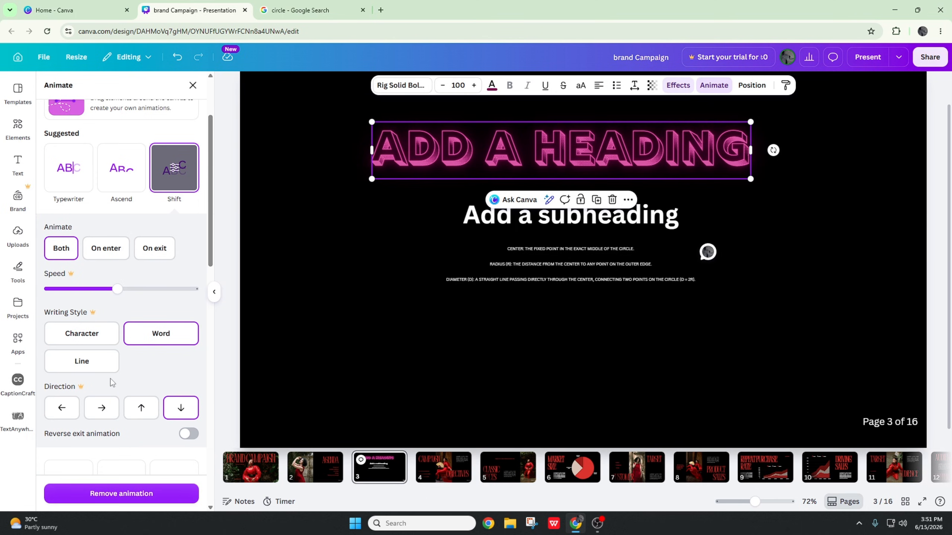
scroll(112, 383, "down", 5)
scroll(226, 301, "up", 1)
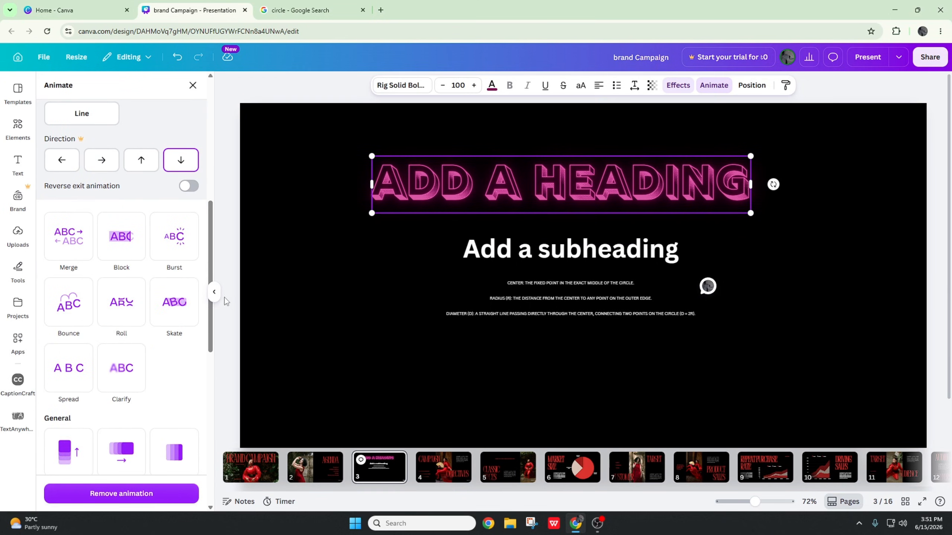
Try aligning the heading to the page's top, middle, right, center and left.
left_click(751, 86)
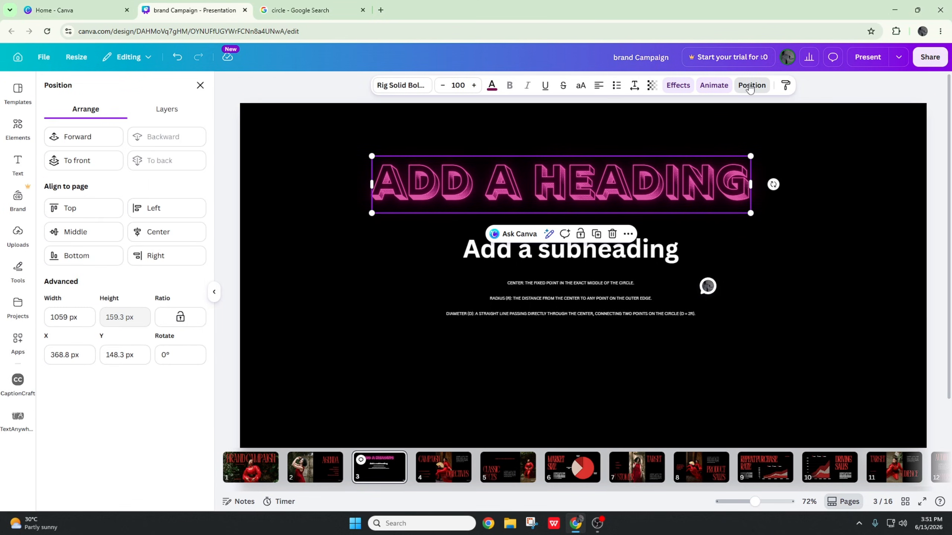
left_click(93, 208)
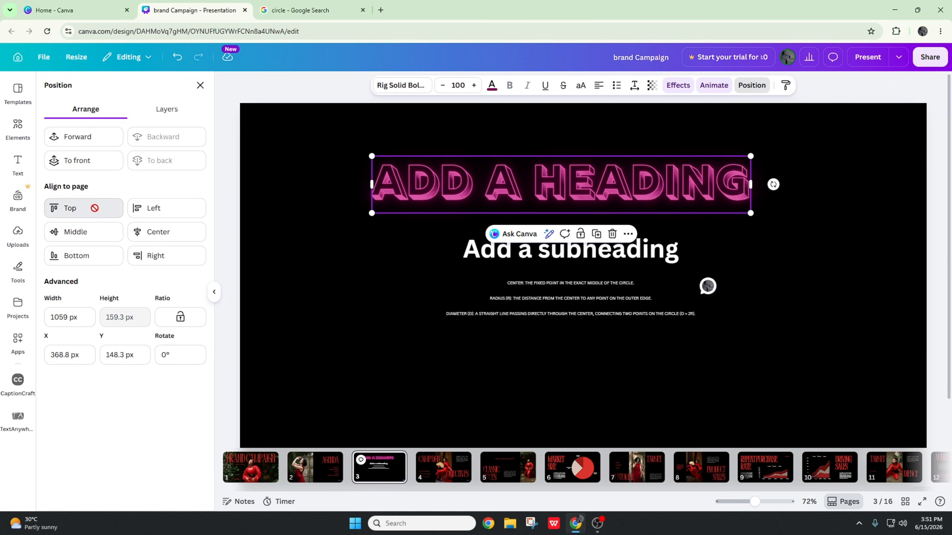
left_click(92, 240)
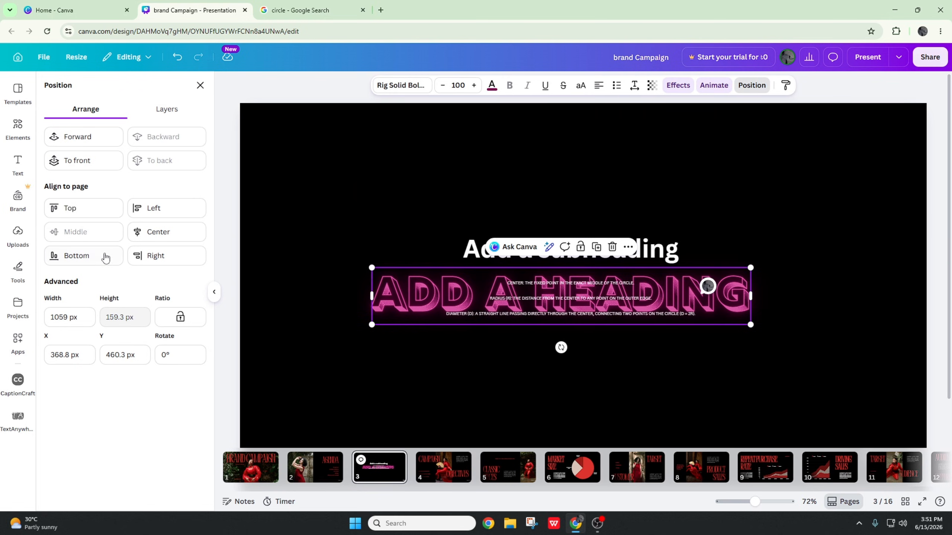
left_click(154, 255)
left_click(161, 231)
left_click(155, 212)
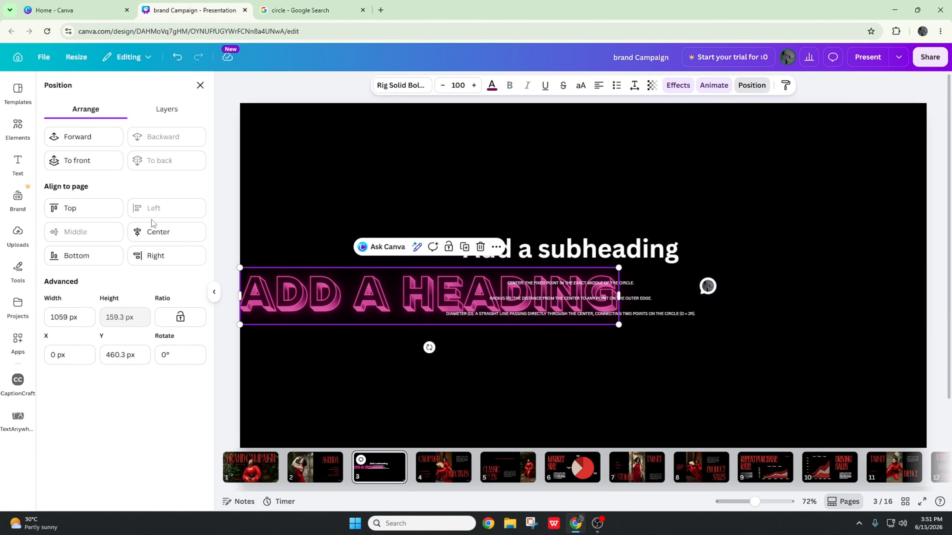
Bring the heading forward and move it back above the subheading, to about X 406 px, Y 125 px.
left_click(83, 140)
left_click_drag(336, 297, 479, 174)
left_click(757, 110)
left_click(712, 177)
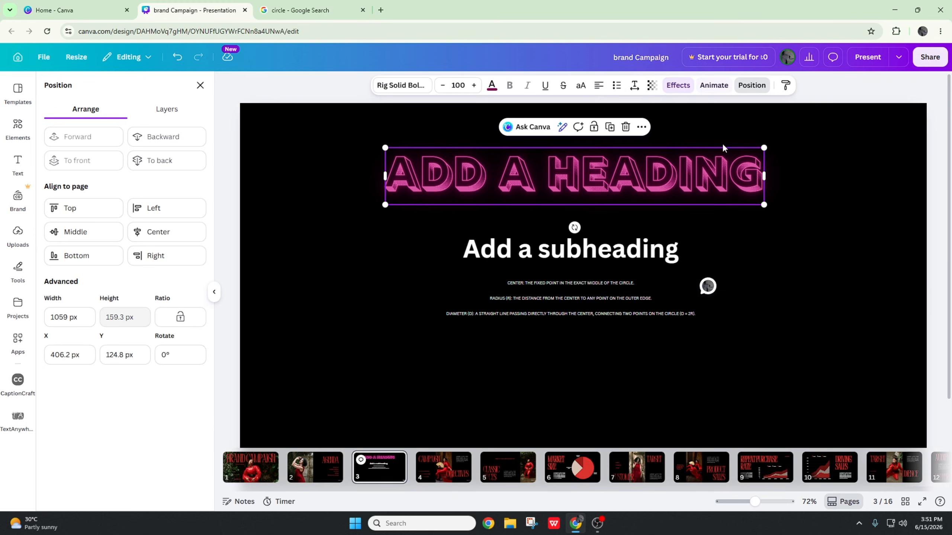
Copy the heading's style onto the subheading and move the subheading to about X 384 px, Y 328 px.
left_click(786, 85)
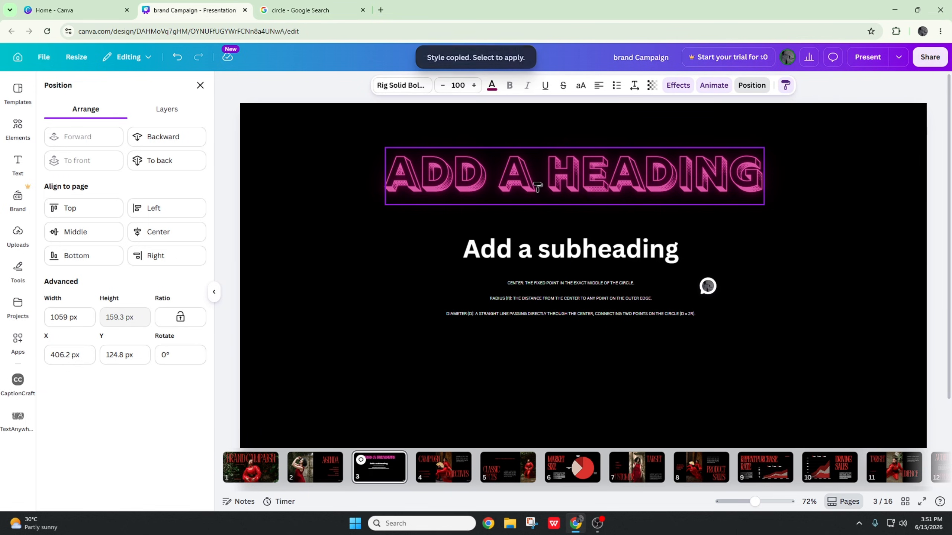
left_click(563, 253)
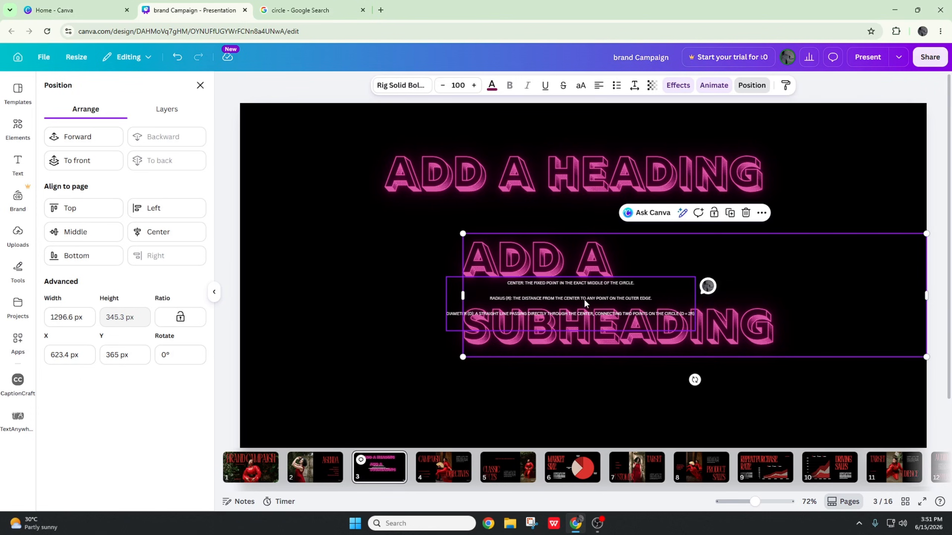
left_click_drag(620, 266, 508, 259)
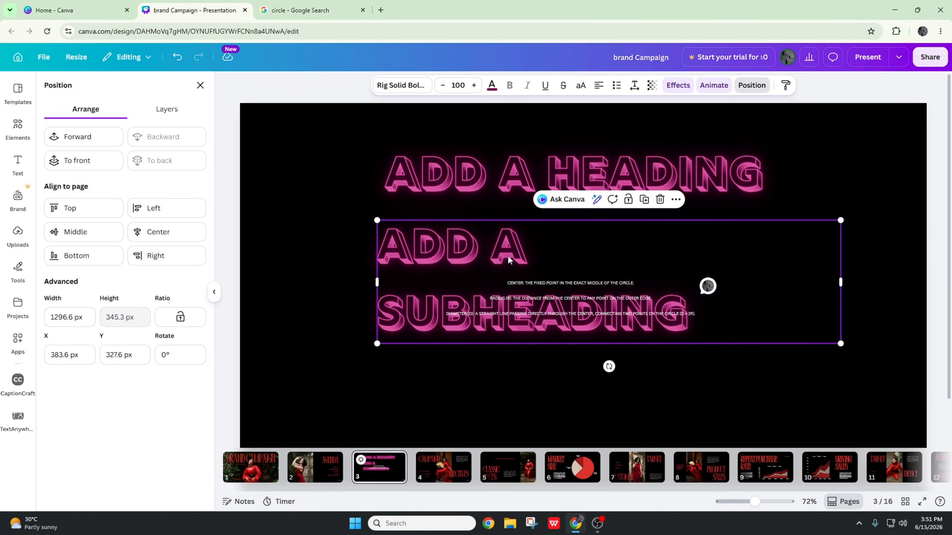
Delete the subheading and copy the heading's style onto the circle-definition text below it.
key("Delete")
left_click(716, 161)
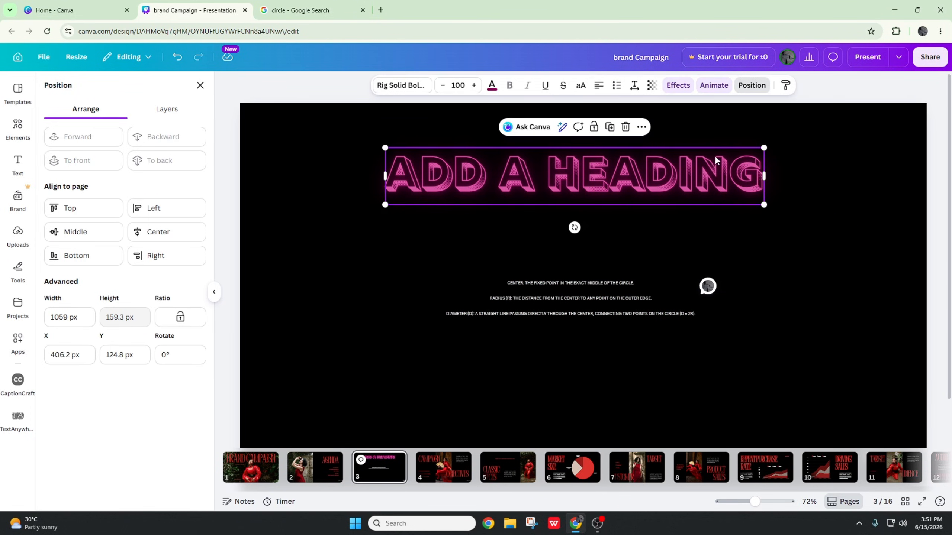
left_click(786, 85)
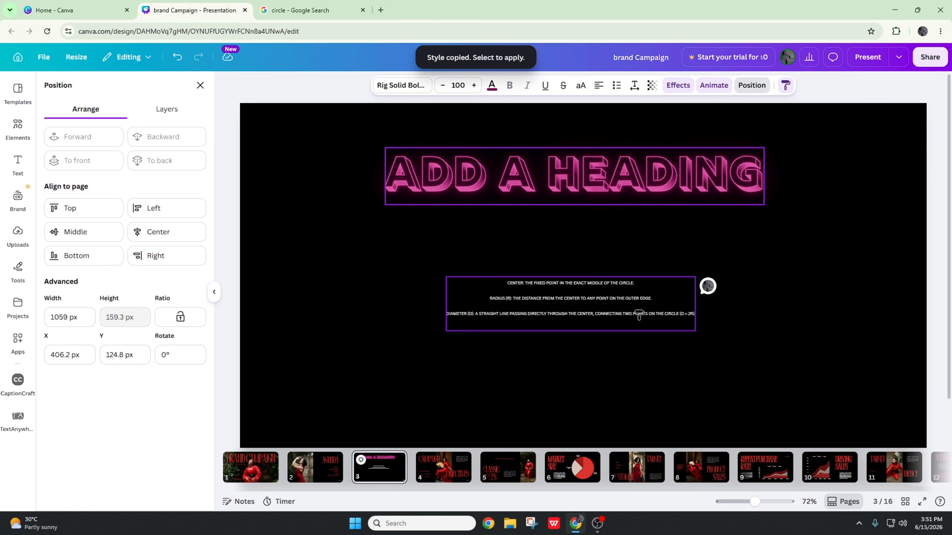
left_click(617, 303)
left_click(616, 304)
Move the restyled circle-definition text to about X 207 px, Y 293 px and widen its text box.
left_click_drag(670, 344, 538, 275)
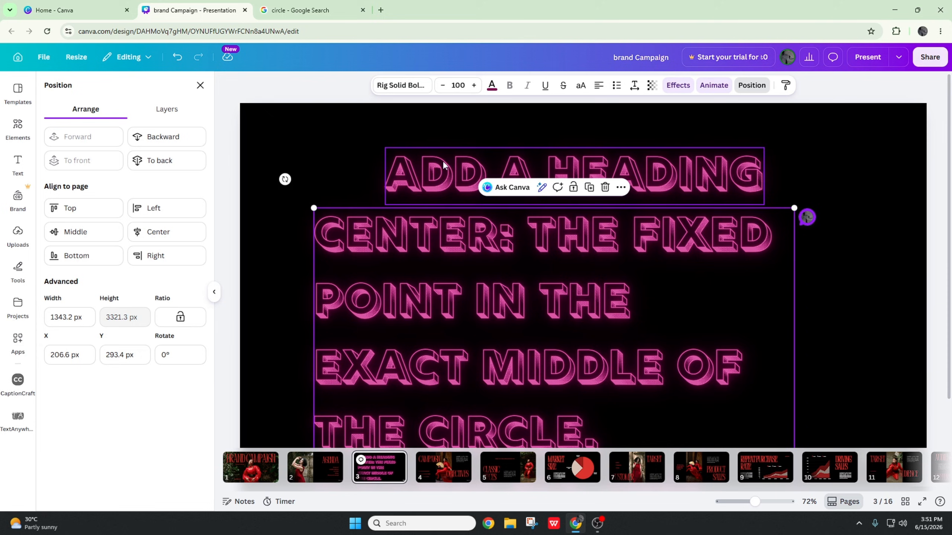
left_click(573, 289)
left_click(806, 161)
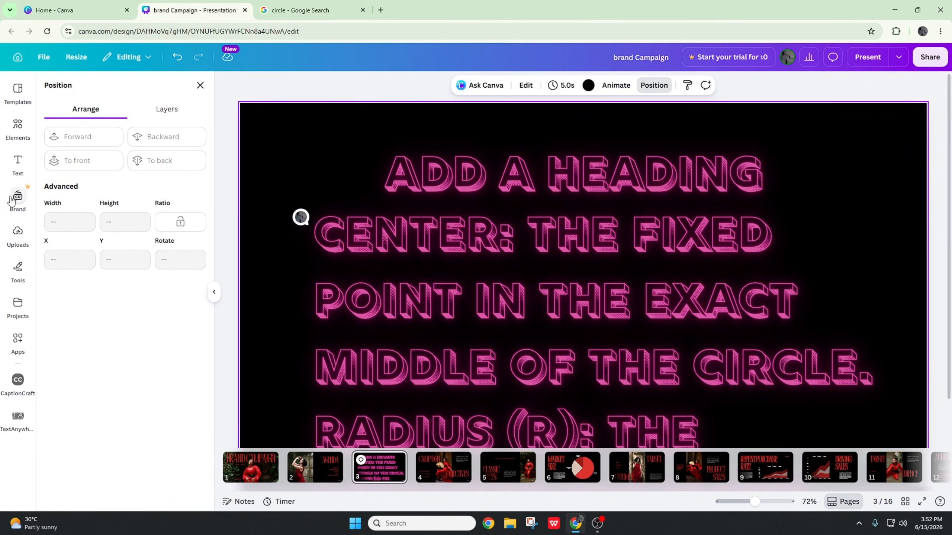
Look through the text generator apps and open TextAnywhere.
left_click(17, 161)
scroll(146, 267, "down", 5)
scroll(121, 251, "up", 2)
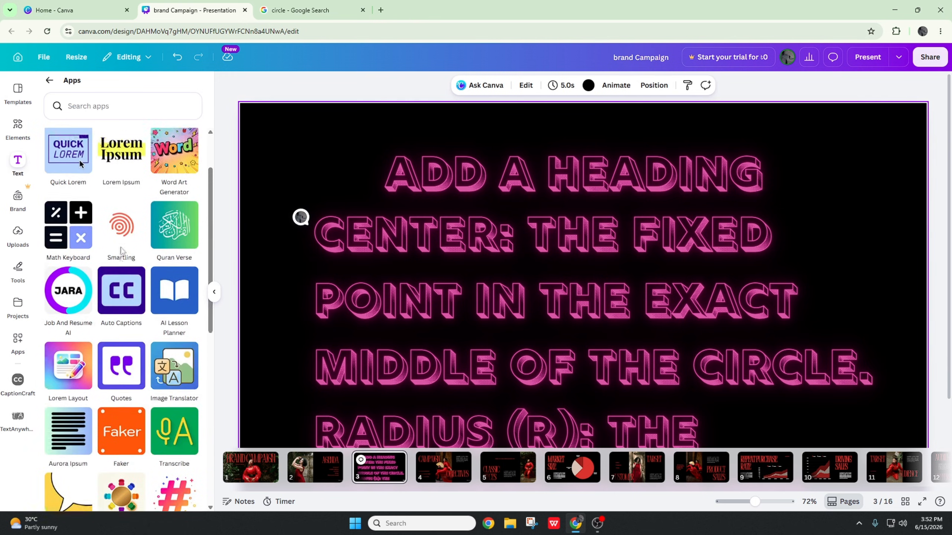
scroll(79, 164, "up", 2)
left_click(128, 169)
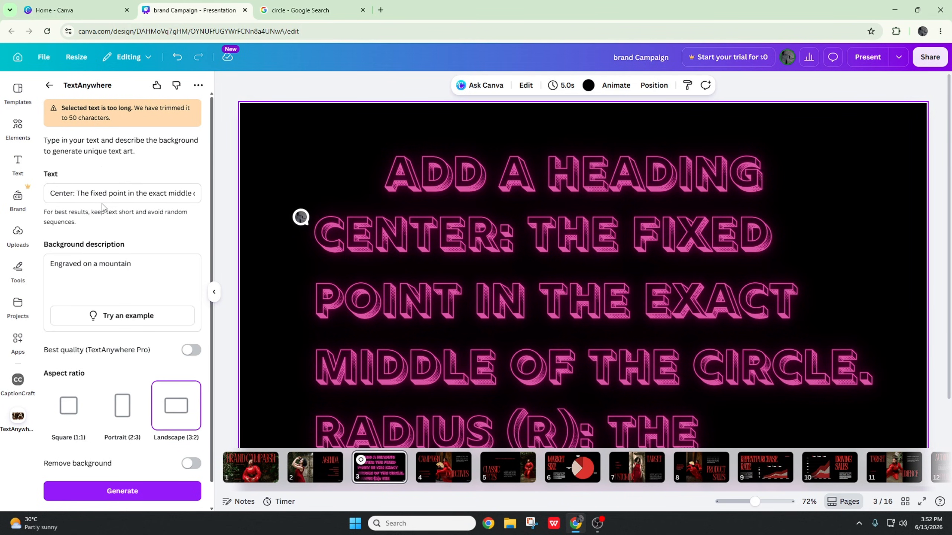
scroll(104, 210, "down", 1)
scroll(99, 203, "up", 1)
Set the TextAnywhere text to "a dog" and try to generate the text art.
triple_click(85, 195)
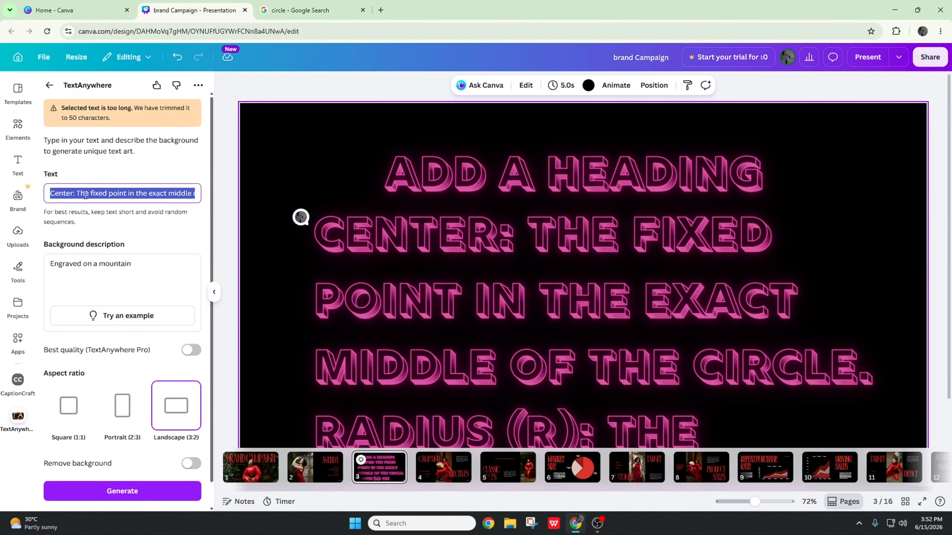
left_click(88, 193)
key("ctrl+a")
key("BackSpace")
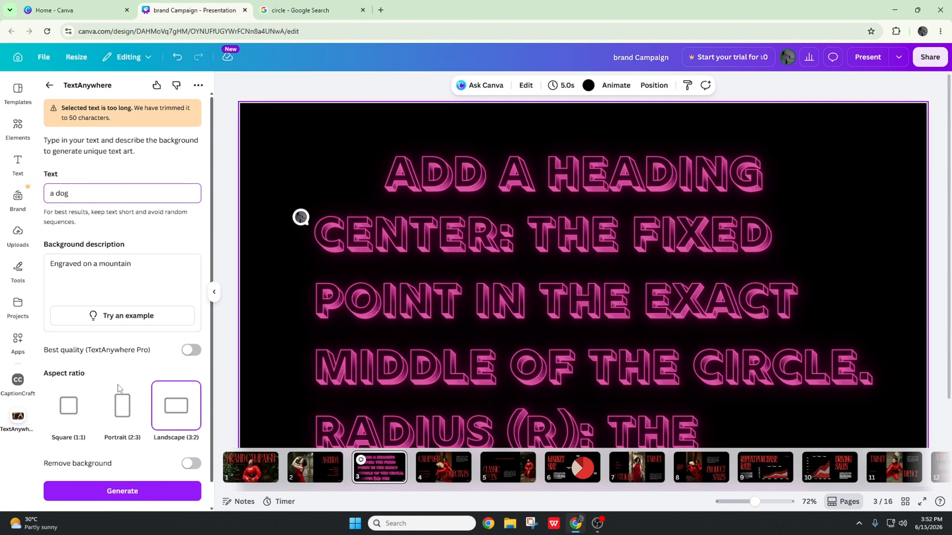
scroll(130, 375, "down", 1)
left_click(131, 466)
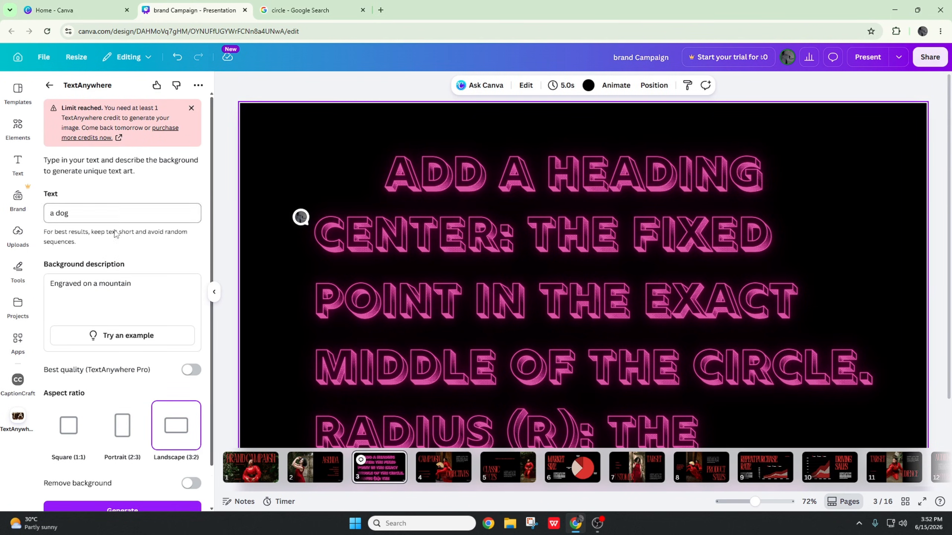
left_click(49, 86)
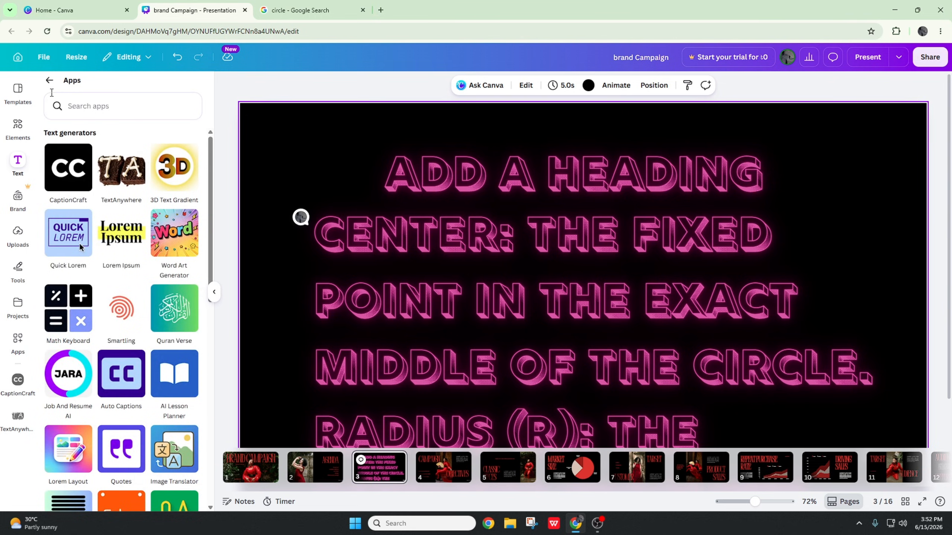
Return to the text options and clear the heading and the circle-definition text from page 3.
left_click(51, 81)
scroll(103, 184, "down", 3)
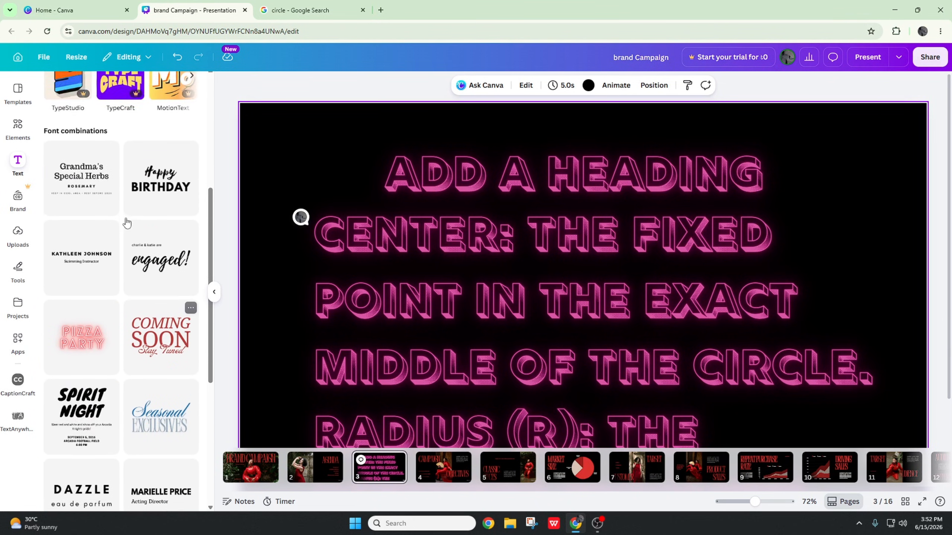
left_click_drag(382, 136, 452, 332)
key("Delete")
Add the "Grandma's Special Herbs" font combination to page 3 and enlarge it to fill most of the page.
left_click(55, 205)
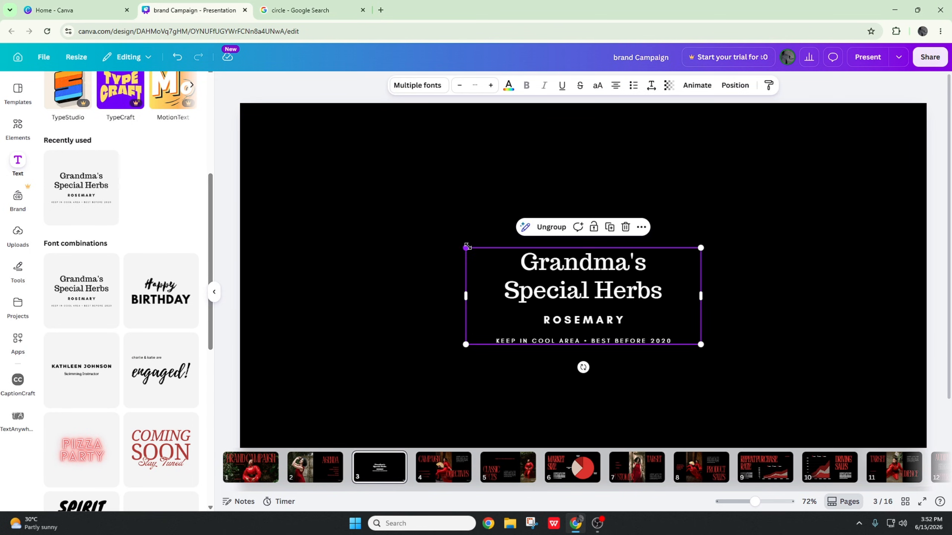
left_click_drag(466, 248, 319, 188)
left_click_drag(729, 375, 818, 417)
left_click(429, 155)
Replace the "Grandma's Special Herbs" text on page 3 with the "Great Energy" font combination.
scroll(168, 279, "down", 5)
scroll(124, 345, "down", 15)
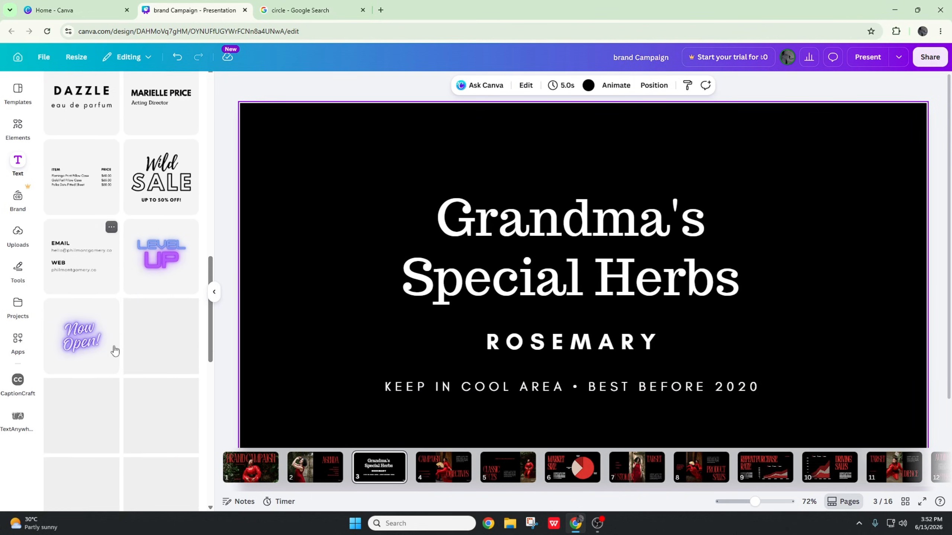
scroll(126, 348, "down", 3)
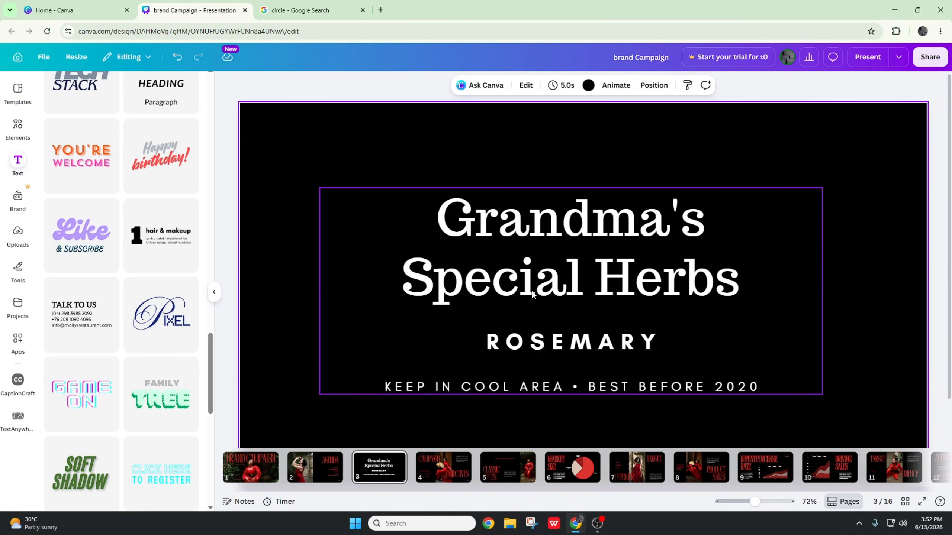
left_click(532, 296)
key("Delete")
scroll(91, 290, "down", 5)
scroll(134, 317, "down", 5)
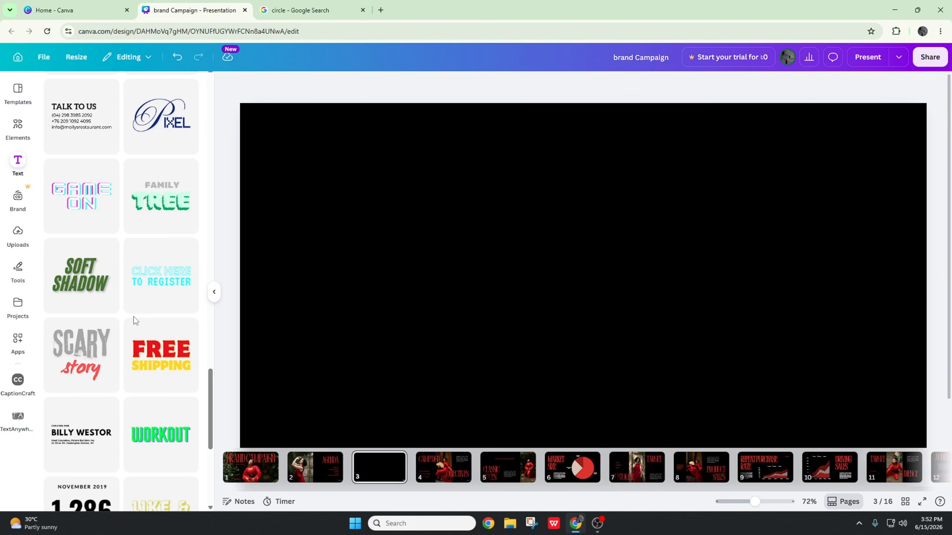
scroll(134, 322, "down", 10)
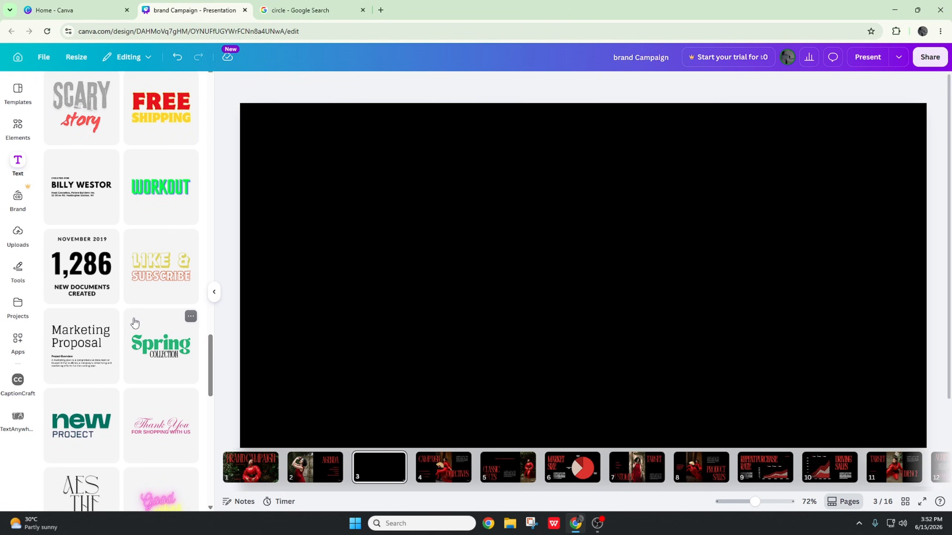
scroll(135, 323, "down", 5)
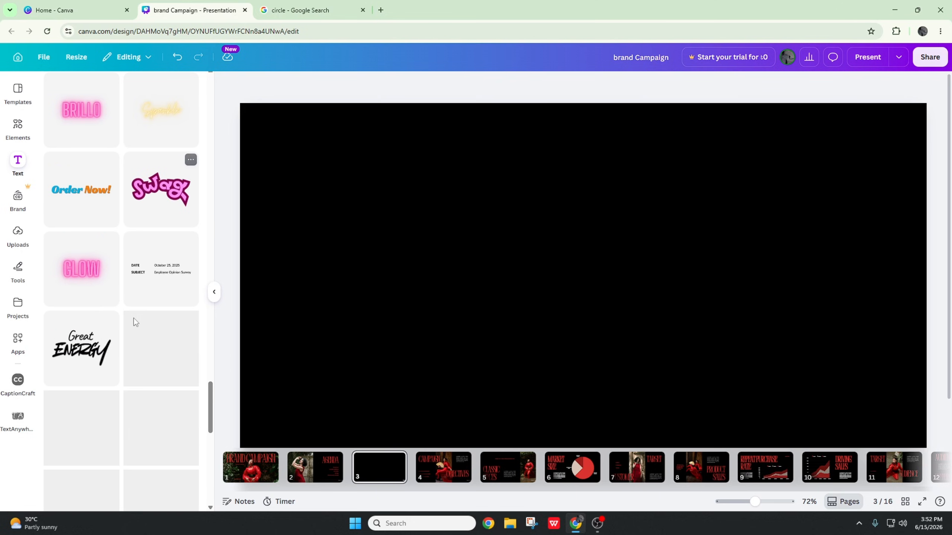
left_click(86, 361)
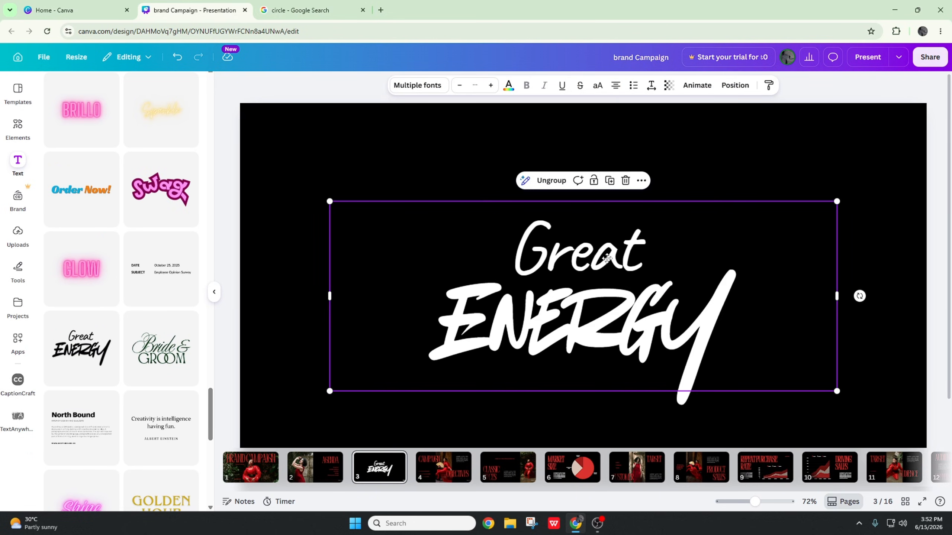
Move the "Great Energy" text slightly up the page and inspect the fonts of its two words.
left_click_drag(607, 259, 602, 228)
left_click(599, 225)
double_click(593, 221)
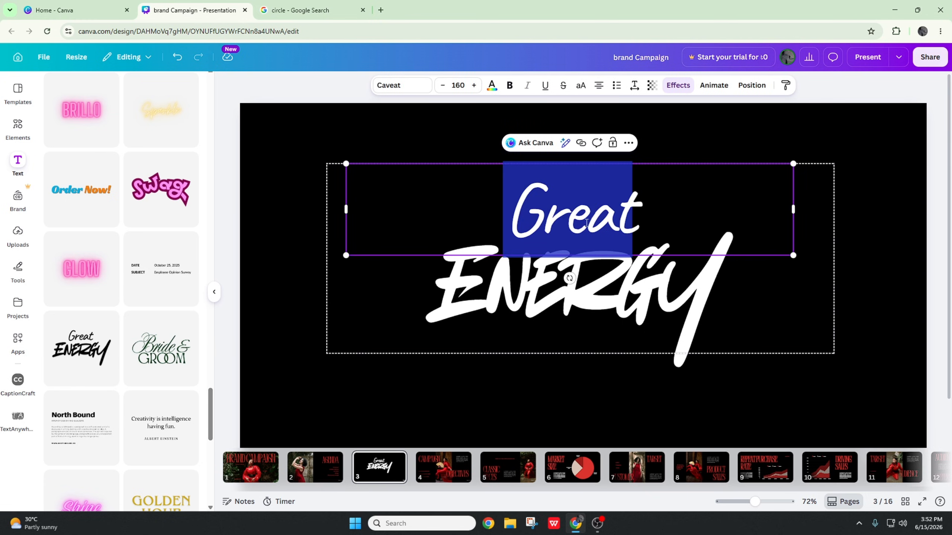
left_click(561, 297)
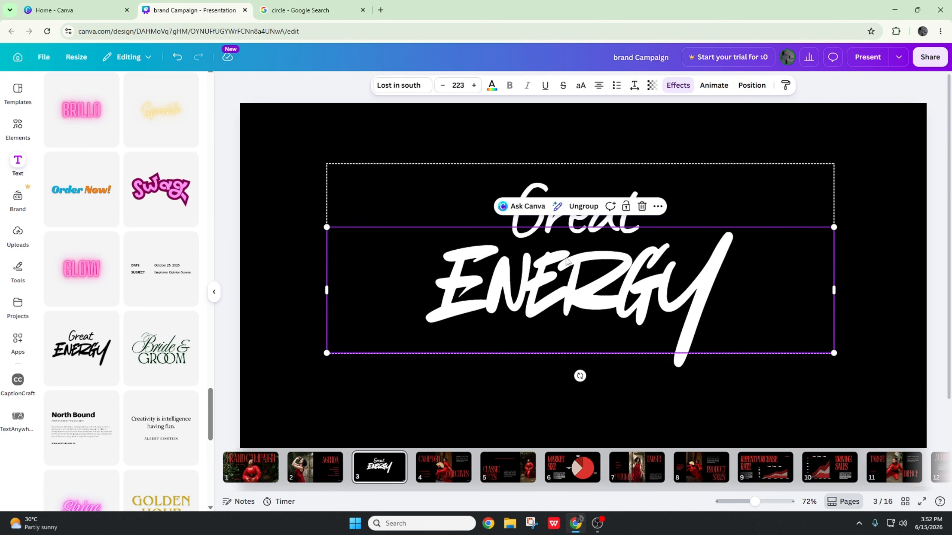
double_click(639, 195)
left_click(506, 326)
scroll(147, 306, "down", 3)
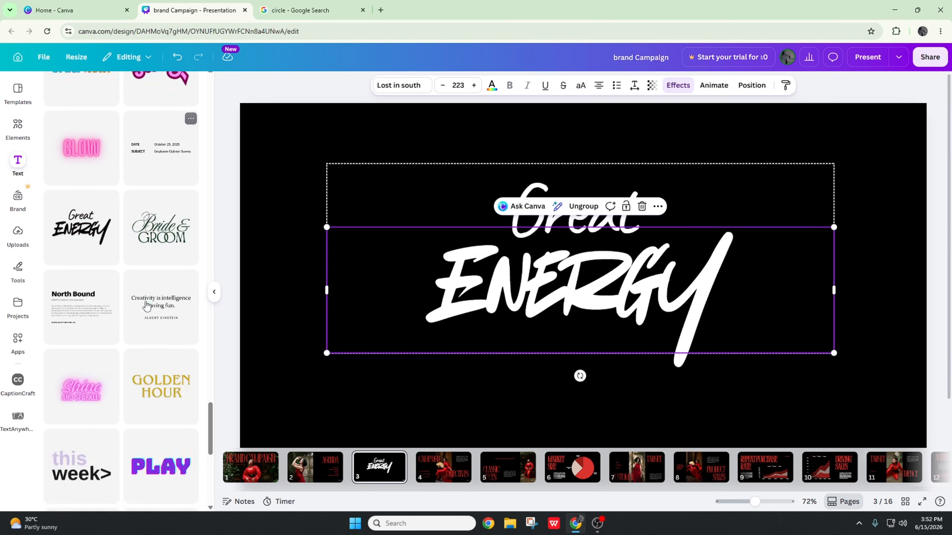
scroll(147, 306, "up", 15)
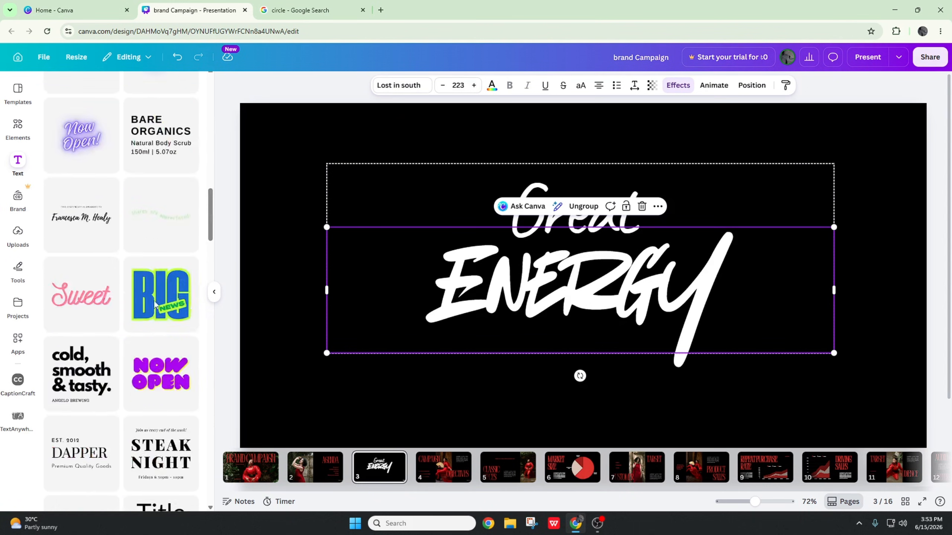
scroll(155, 305, "up", 10)
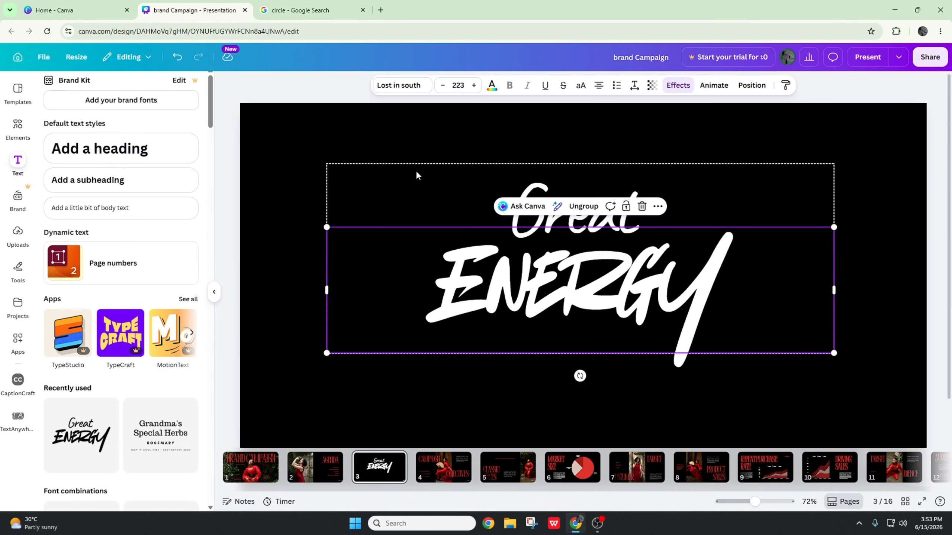
left_click(281, 129)
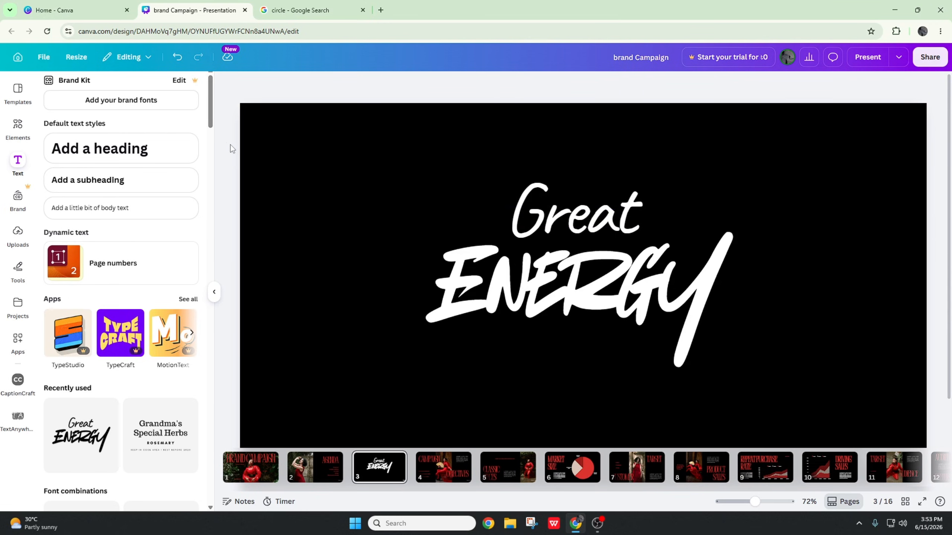
scroll(230, 145, "down", 1)
scroll(185, 120, "down", 1, "ctrl")
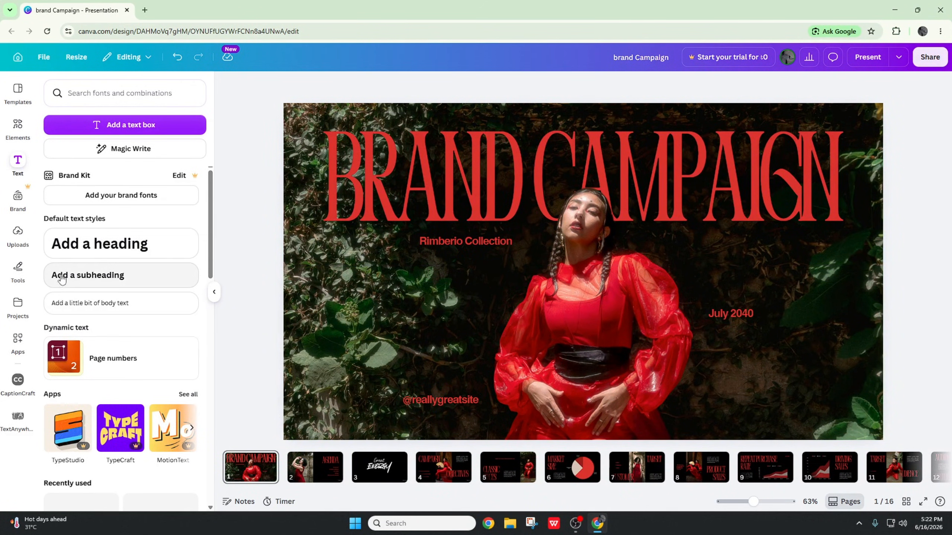
Examine the uploaded images, the upload folders and the apps offered as further upload sources.
left_click(18, 245)
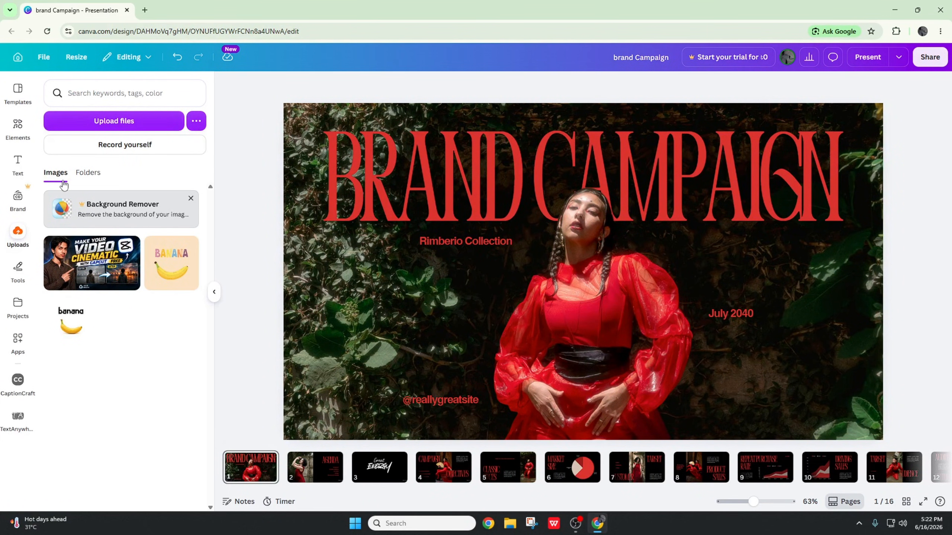
left_click(88, 172)
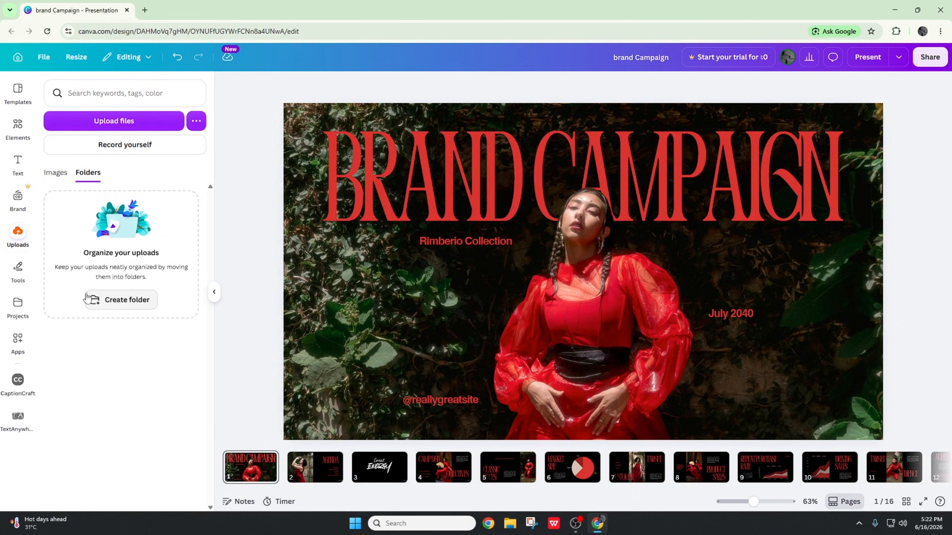
left_click(56, 173)
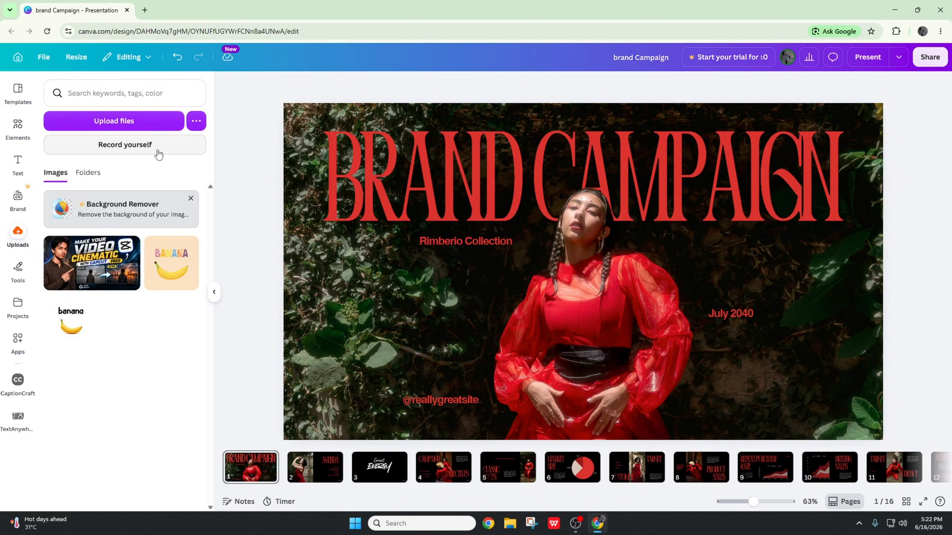
left_click(199, 121)
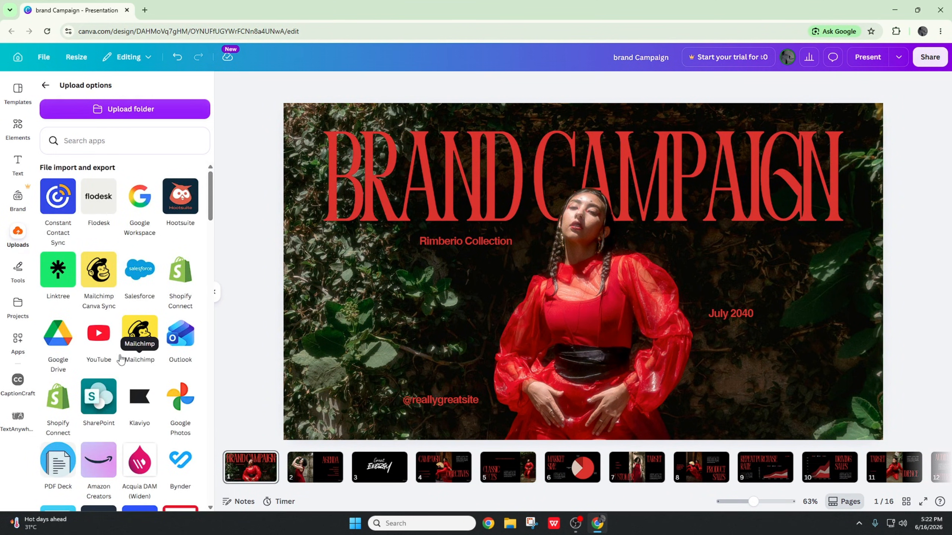
scroll(124, 358, "down", 10)
scroll(128, 378, "up", 10)
left_click(15, 236)
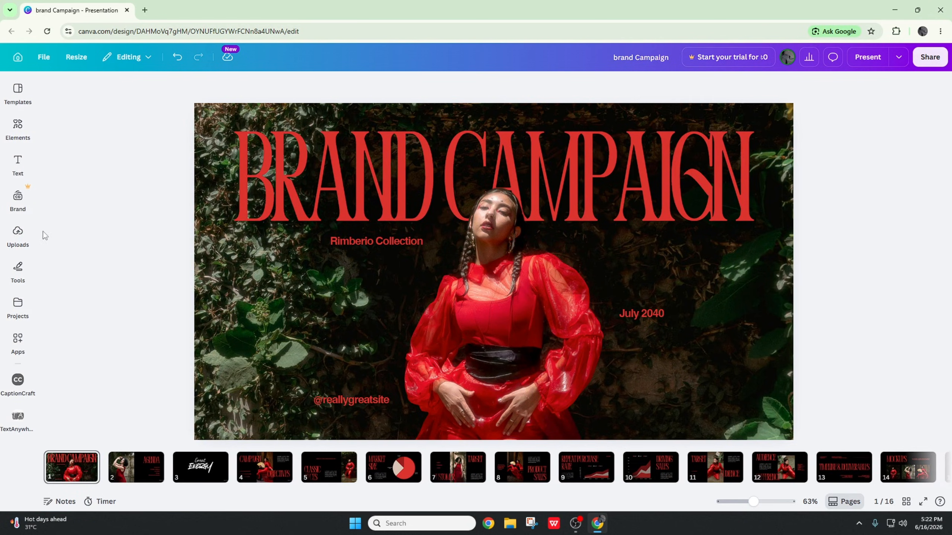
left_click(27, 236)
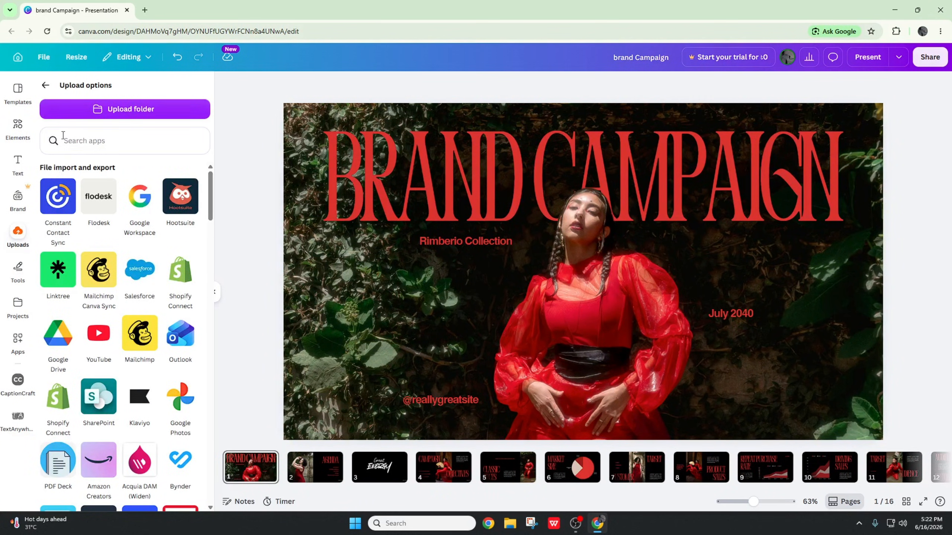
left_click(45, 86)
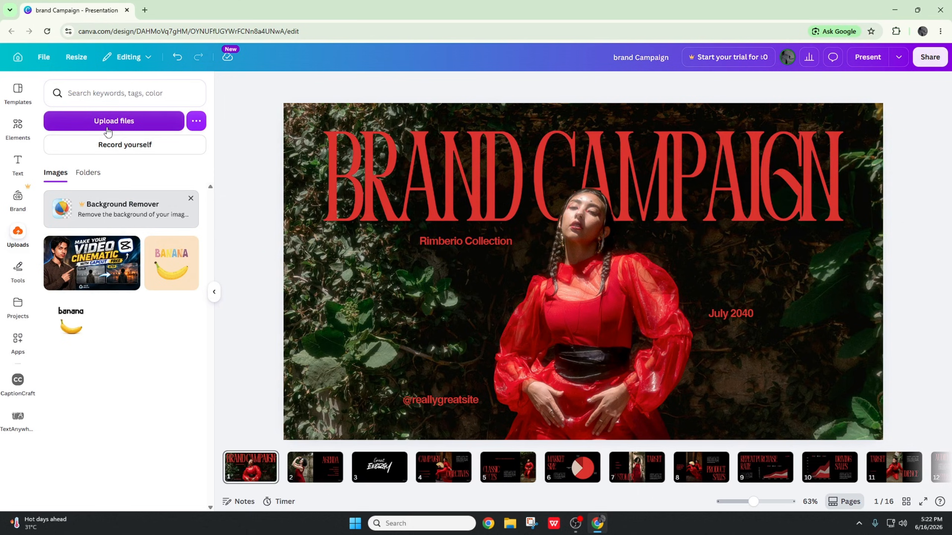
Upload the image an-orange-kitten-sitting-on-a-blanket-photo.jpeg from the Desktop folder.
left_click(109, 129)
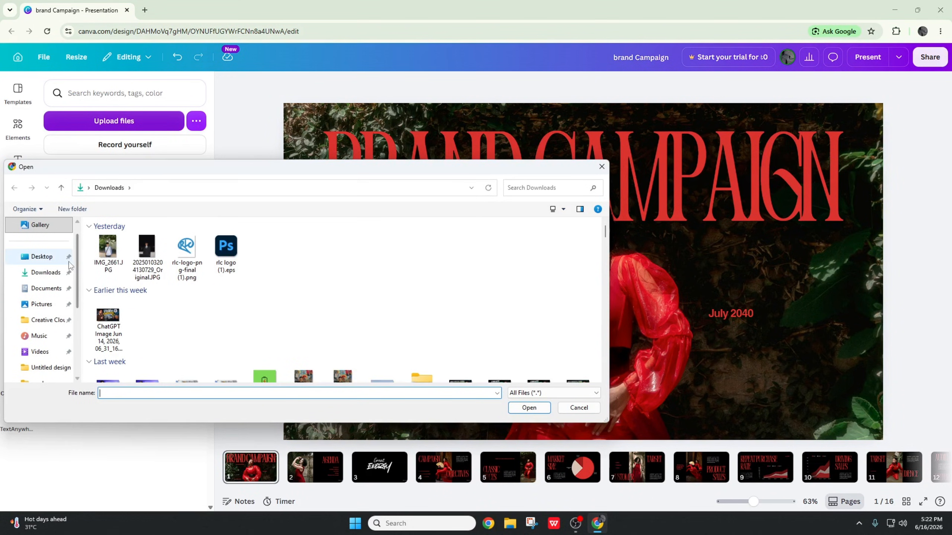
left_click(53, 259)
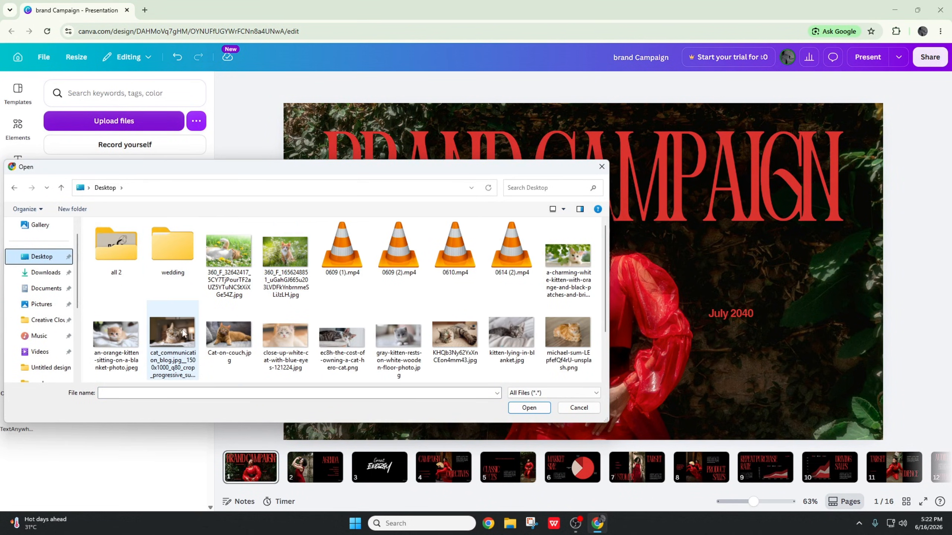
left_click(124, 334)
double_click(123, 335)
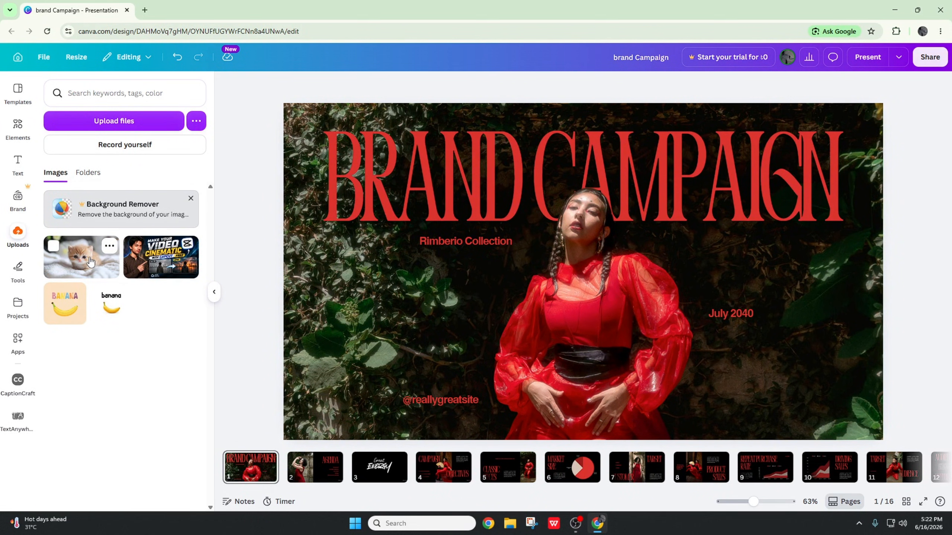
Place the uploaded orange kitten image on page 1 and delete it again.
left_click(90, 262)
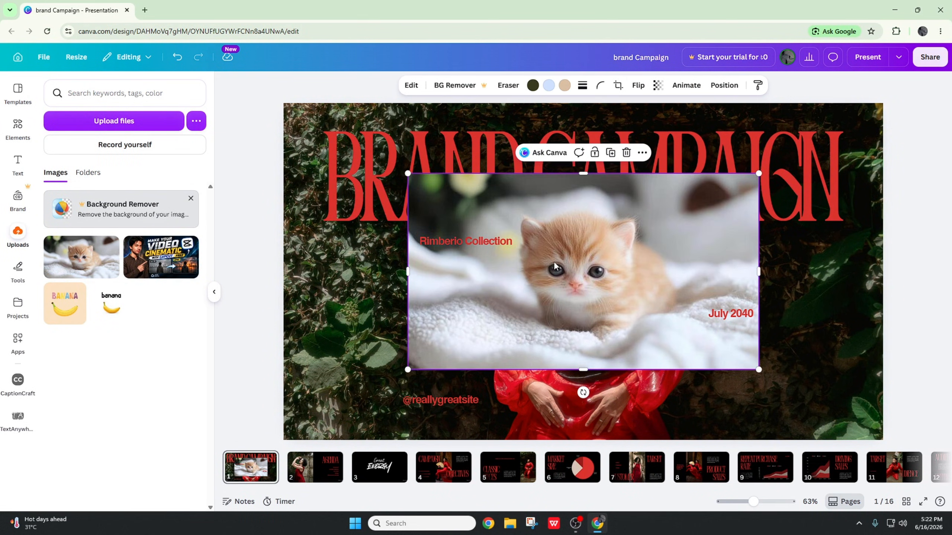
key("Delete")
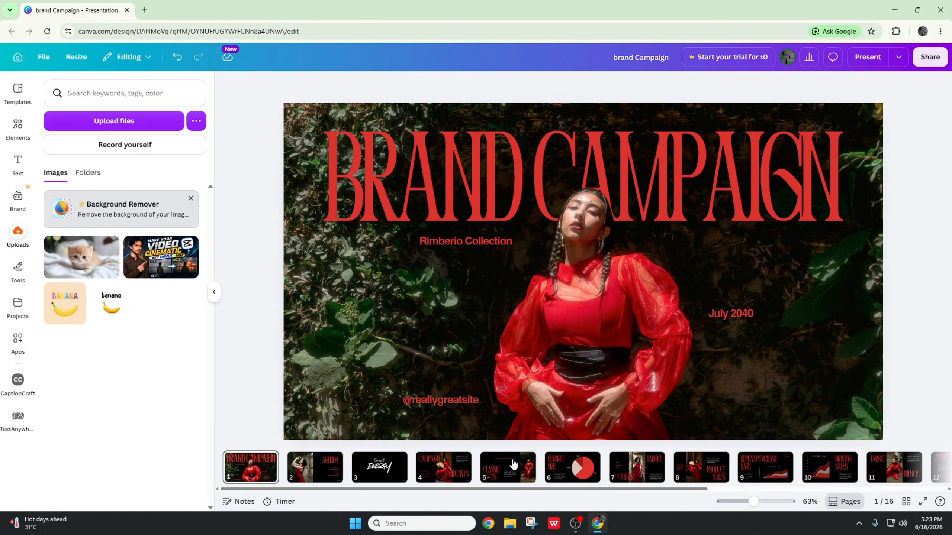
Delete the "Market Size" title, the paragraph and the pie chart from page 6.
left_click(566, 469)
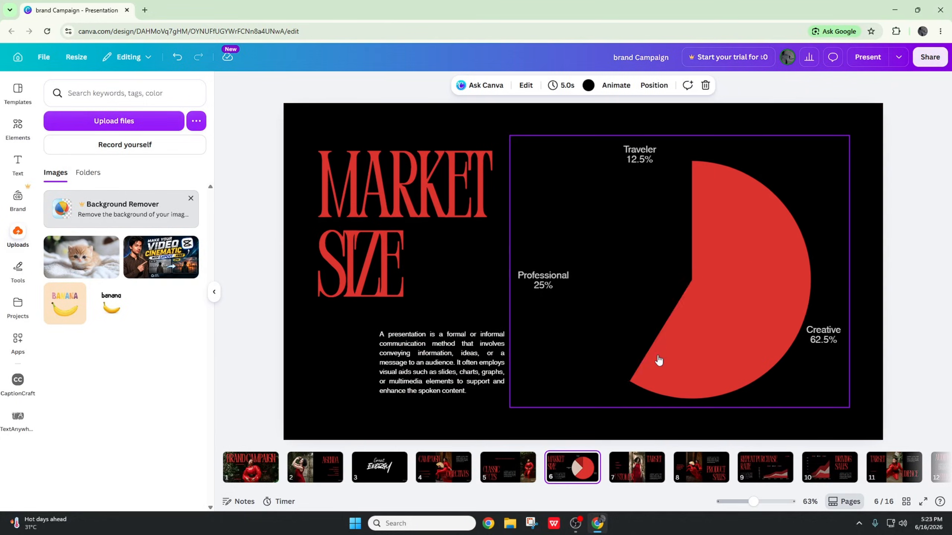
left_click_drag(610, 428, 404, 191)
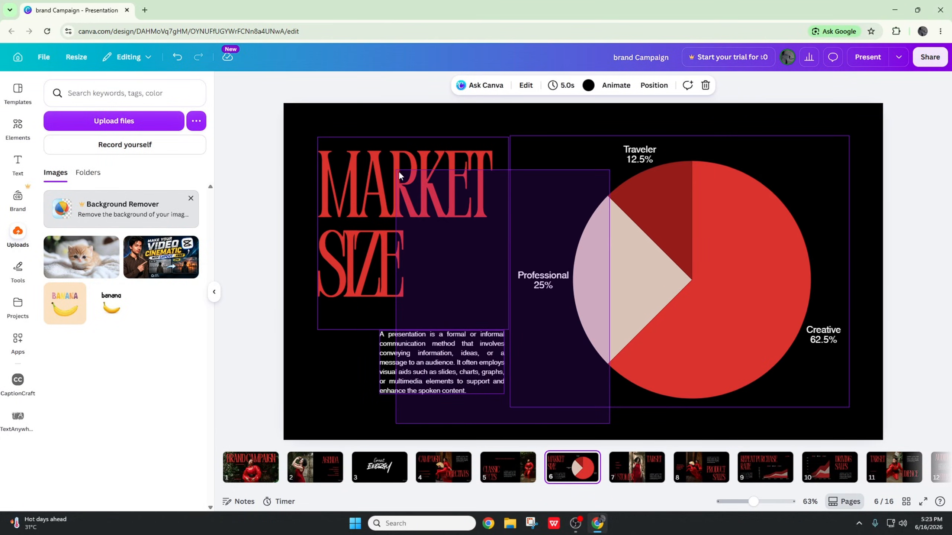
key("Delete")
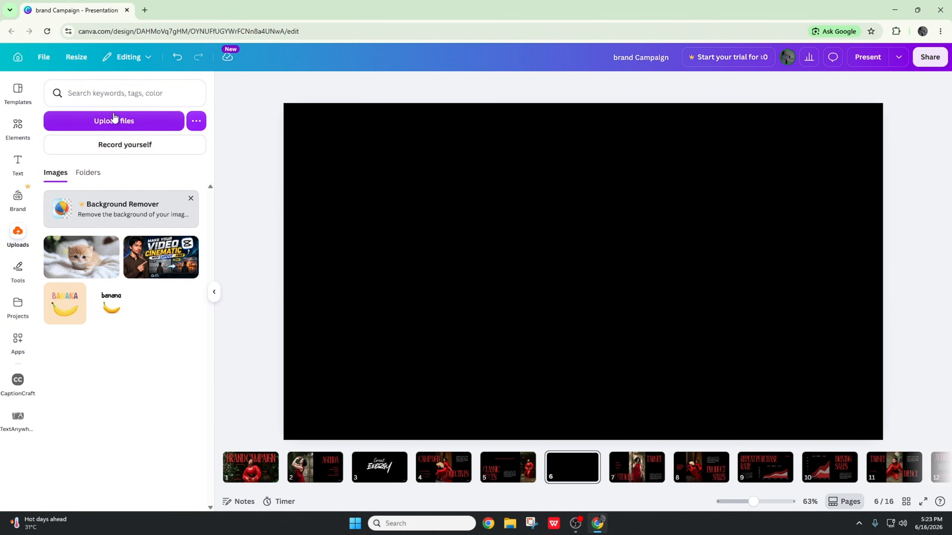
Upload the nine Desktop cat images from an-orange-kitten-sitting-on-a-blanket-photo.jpeg through the last file in its row.
left_click(114, 118)
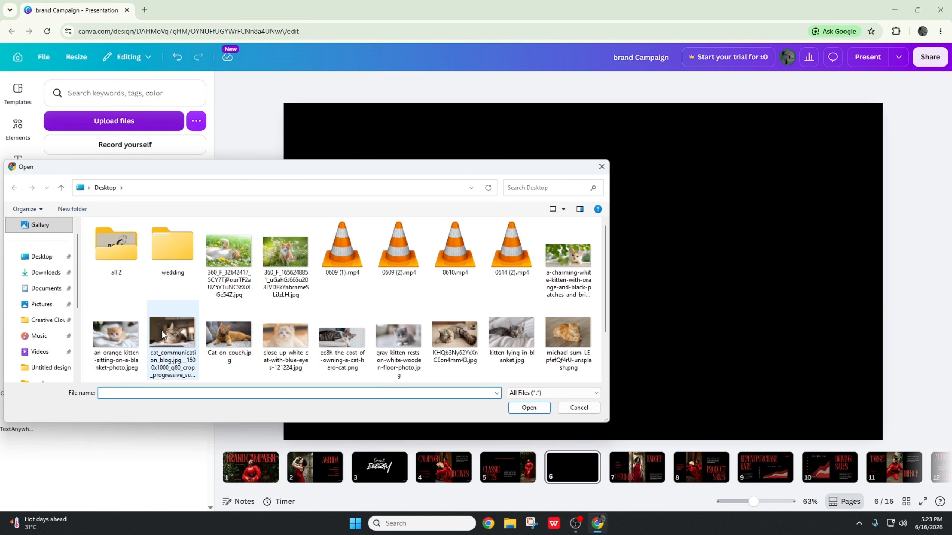
left_click(121, 340)
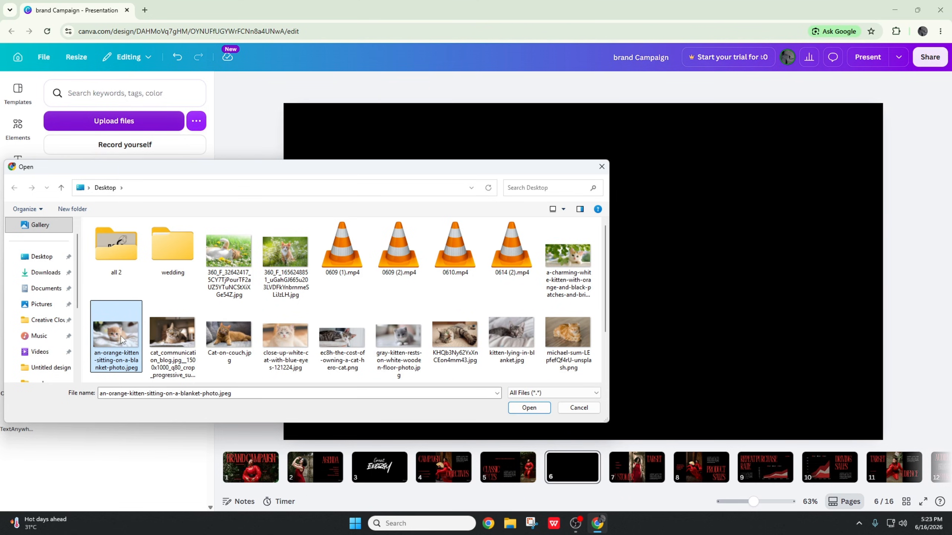
key("shift+Right")
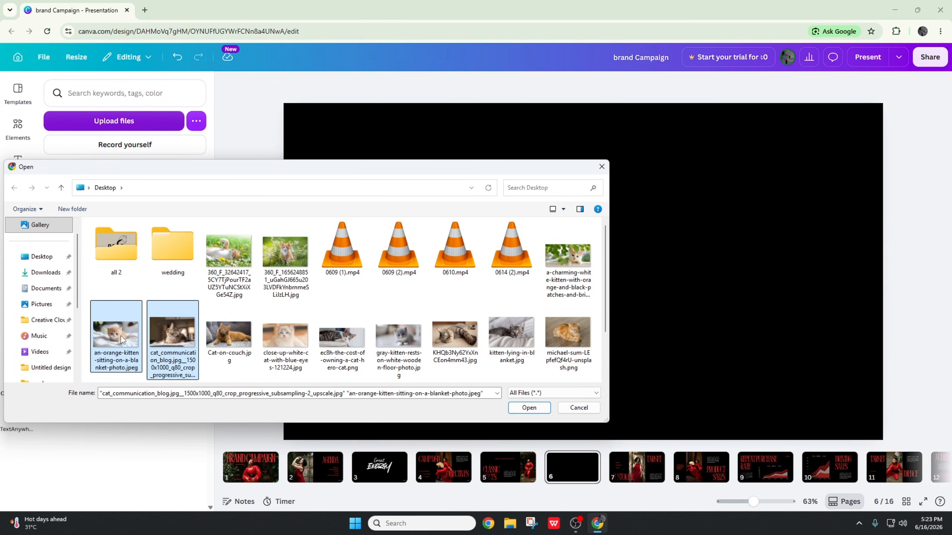
key("shift+Right")
key("shift+Right")
key("shift+Right")
key("shift+Right")
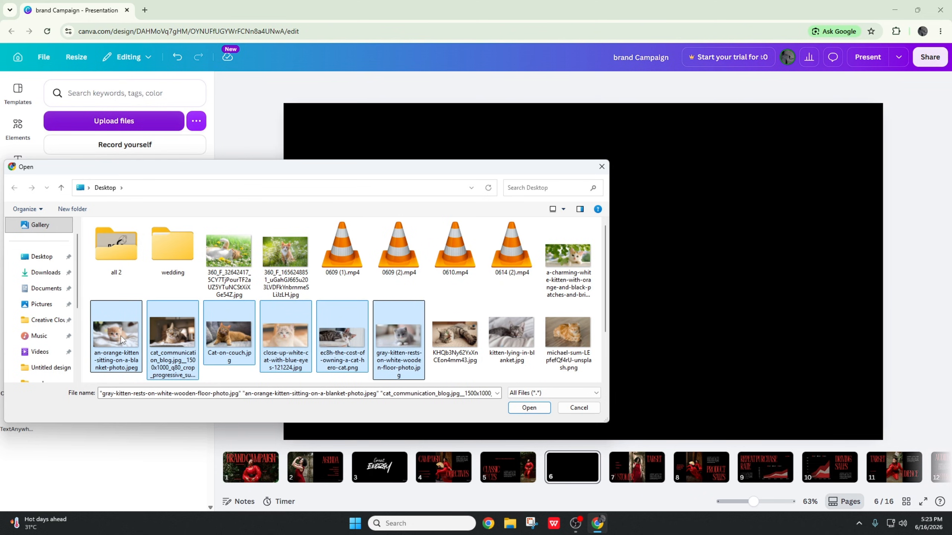
key("shift+Right")
key("shift+Right")
key("shift+Left")
key("shift+Left")
key("shift+Left")
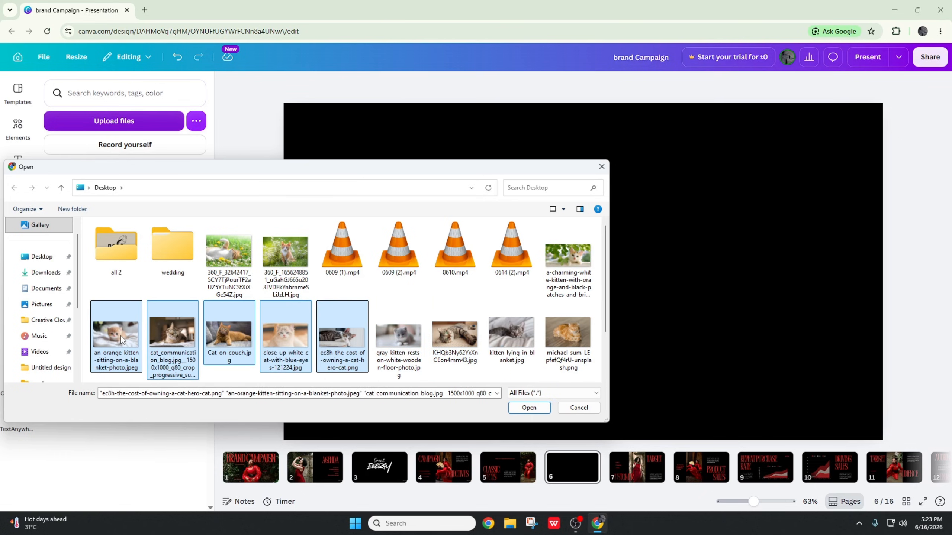
key("shift+Left")
key("shift+Left")
key("shift+Left")
key("shift+Right")
key("shift+Right")
key("shift+Right")
key("shift+Right")
key("shift+Right")
key("shift+Right")
key("shift+Right")
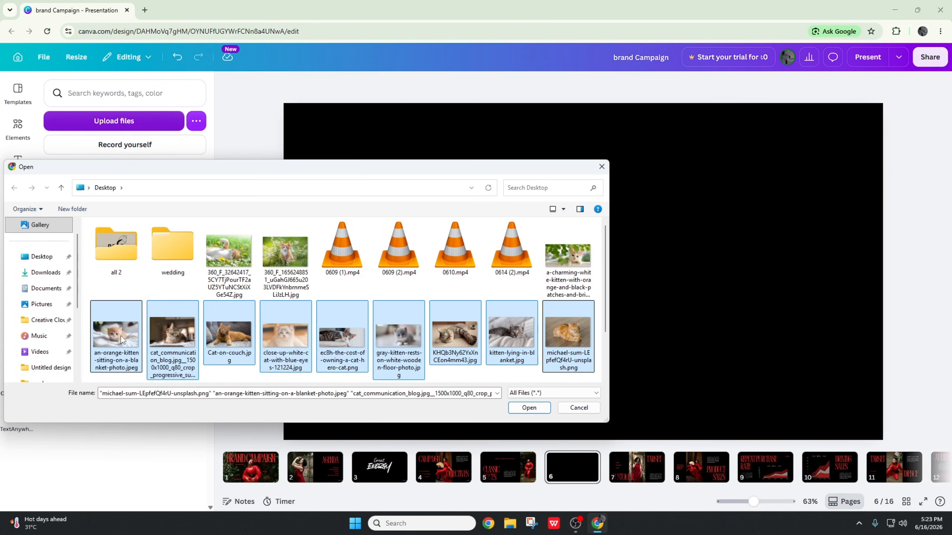
key("Return")
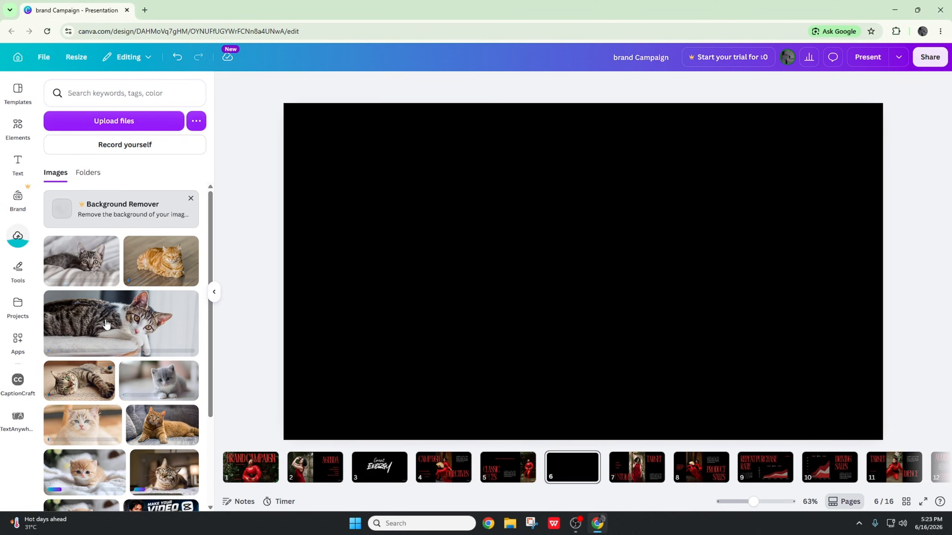
Place the uploaded close-up image of the white blue-eyed cat on the empty page 6.
scroll(147, 399, "down", 1)
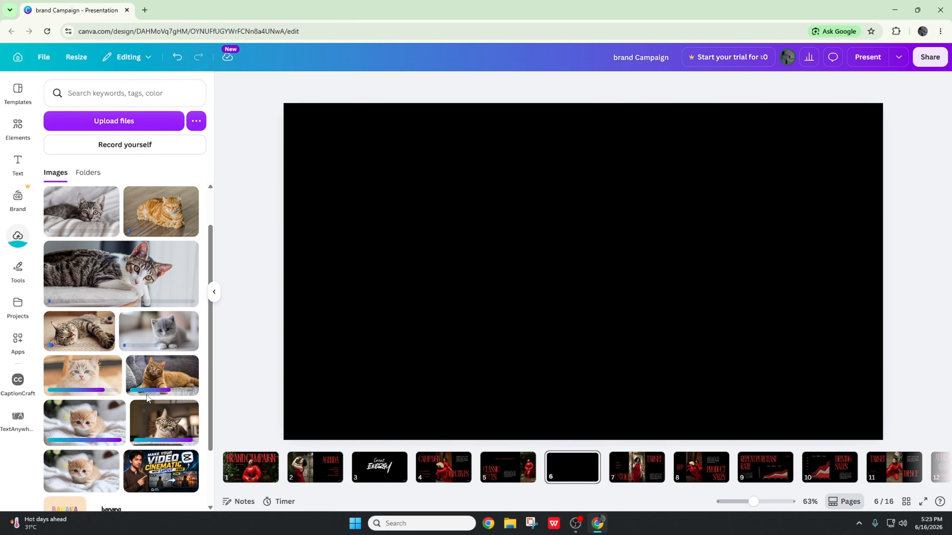
scroll(147, 398, "down", 1)
scroll(108, 408, "up", 2)
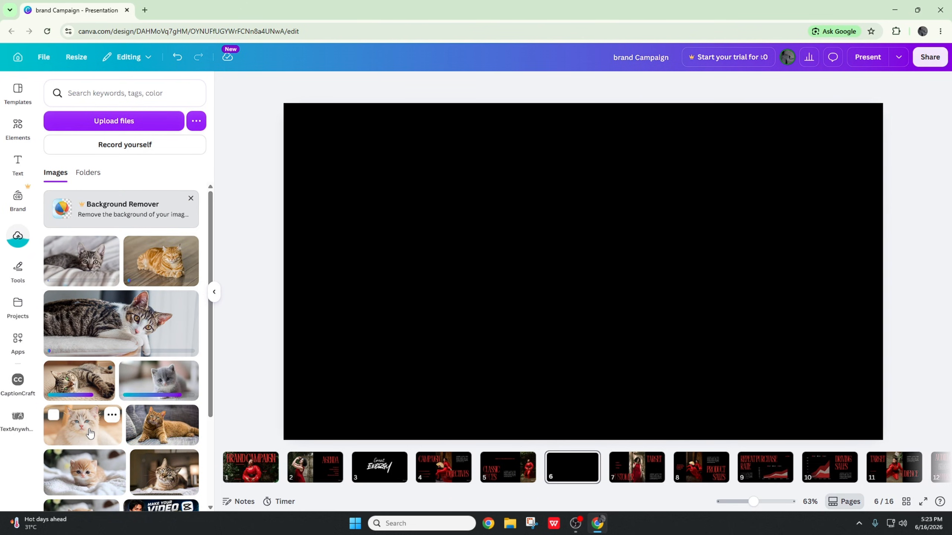
left_click(90, 434)
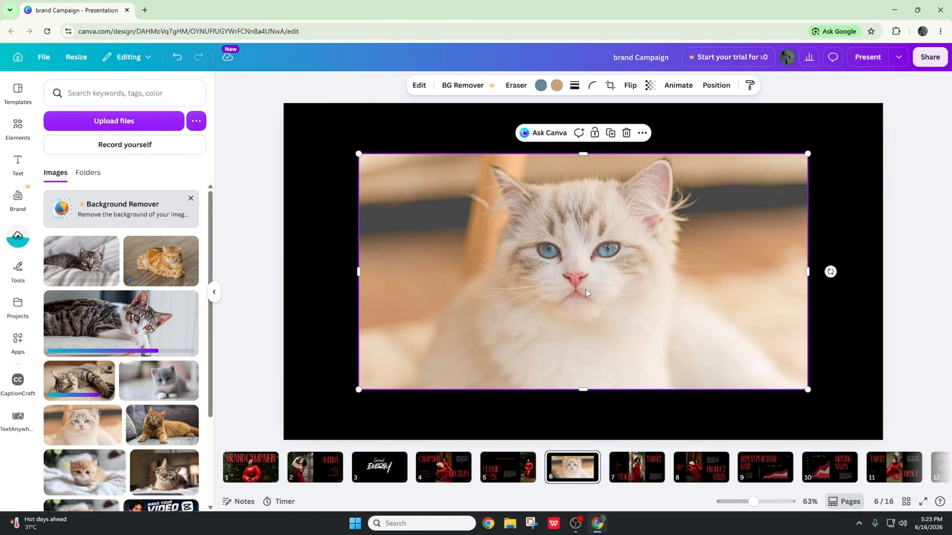
left_click(314, 255)
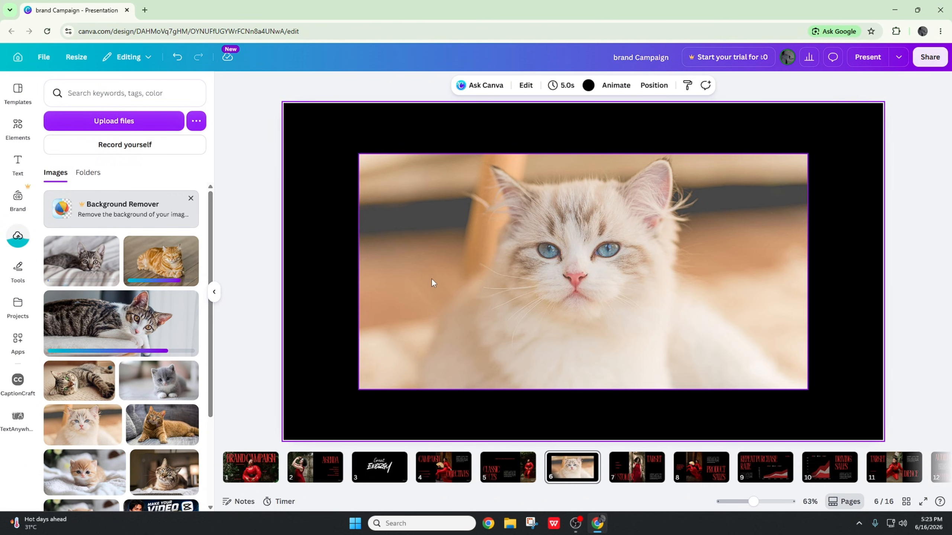
left_click(439, 278)
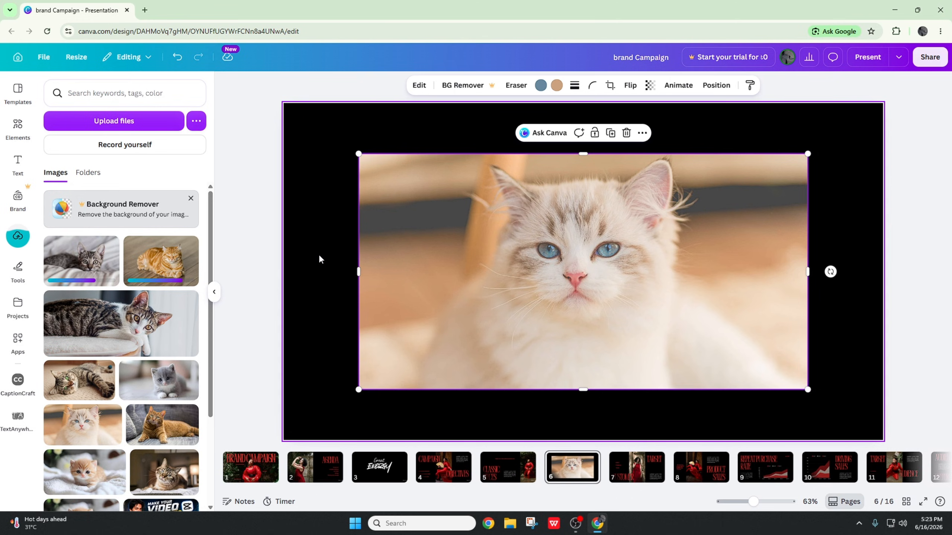
Add a default heading to page 6, move it over the middle of the cat image, and remove it.
left_click(18, 165)
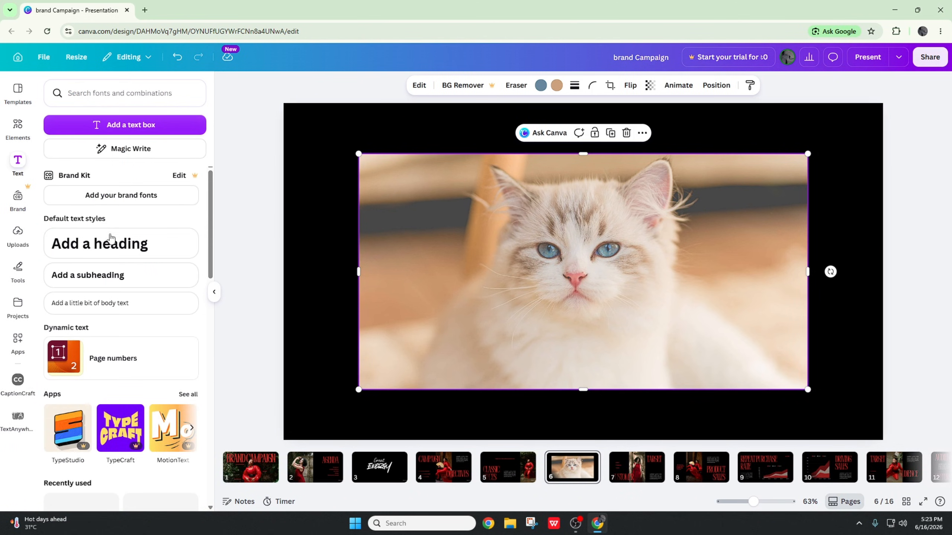
left_click(111, 243)
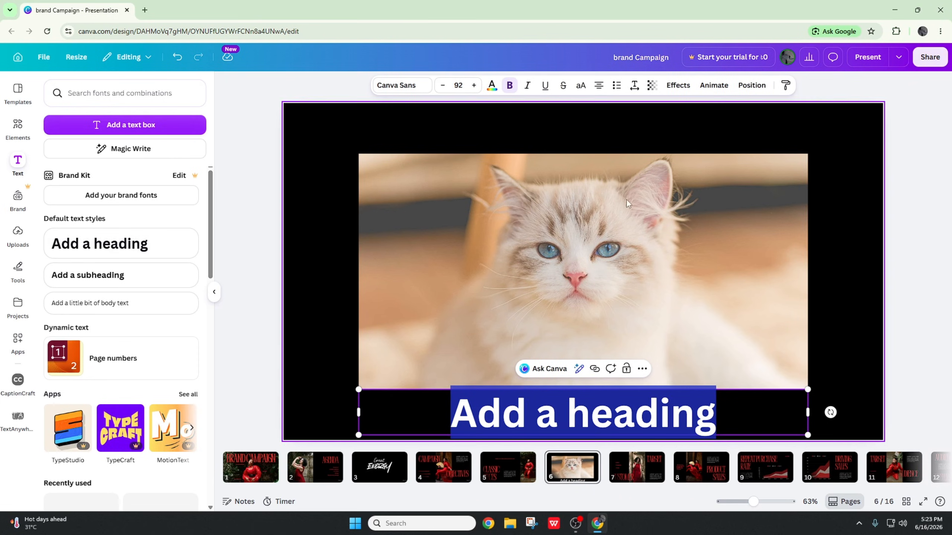
left_click(848, 384)
left_click_drag(714, 415, 713, 285)
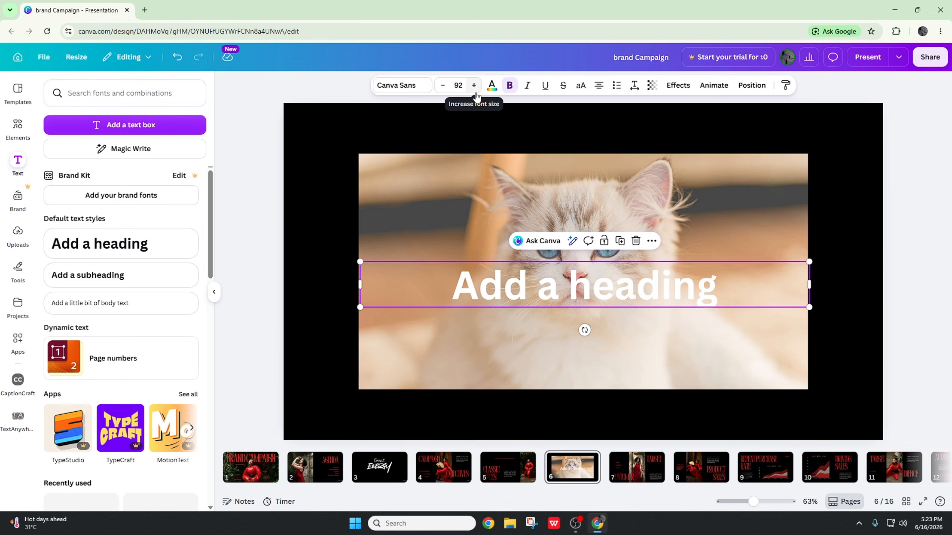
double_click(611, 293)
key("BackSpace")
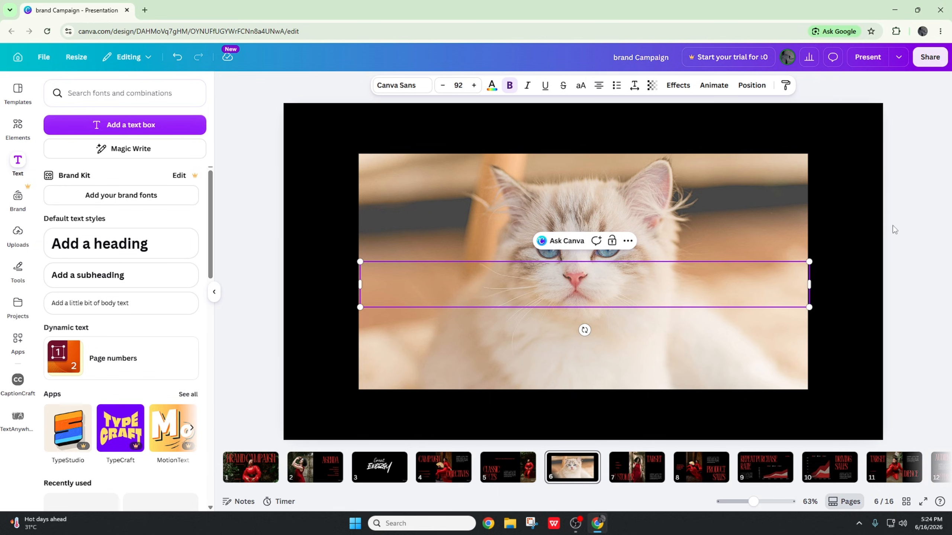
left_click(771, 291)
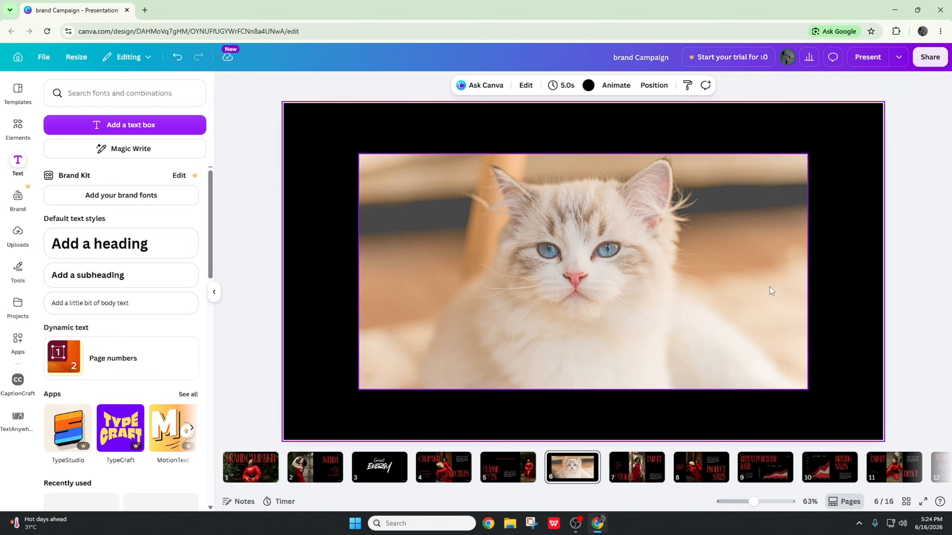
Delete the cat image from page 6 and undo the deletion.
left_click(637, 259)
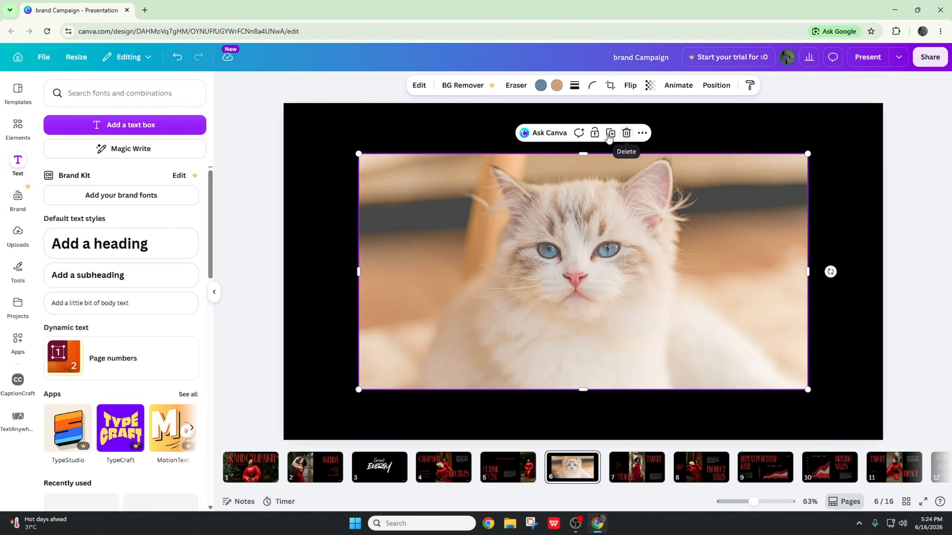
left_click(626, 133)
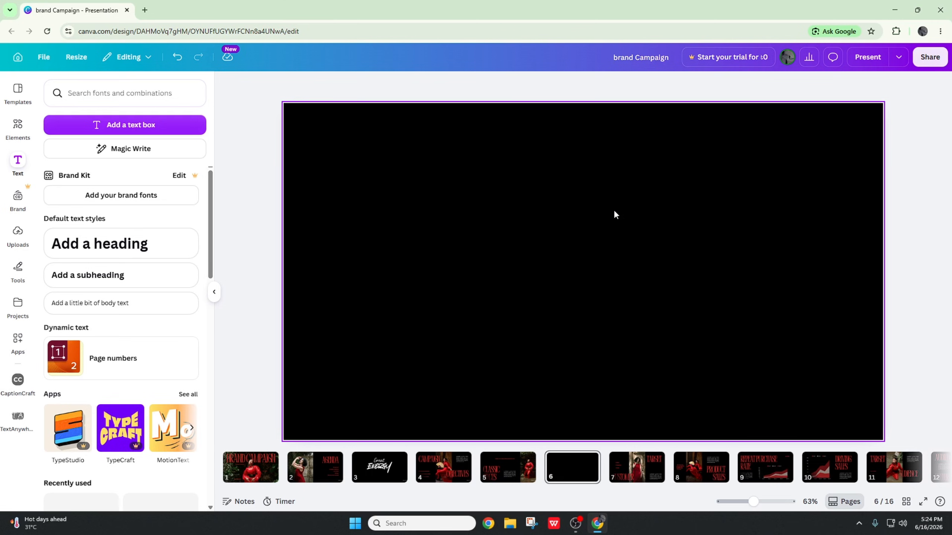
key("ctrl+z")
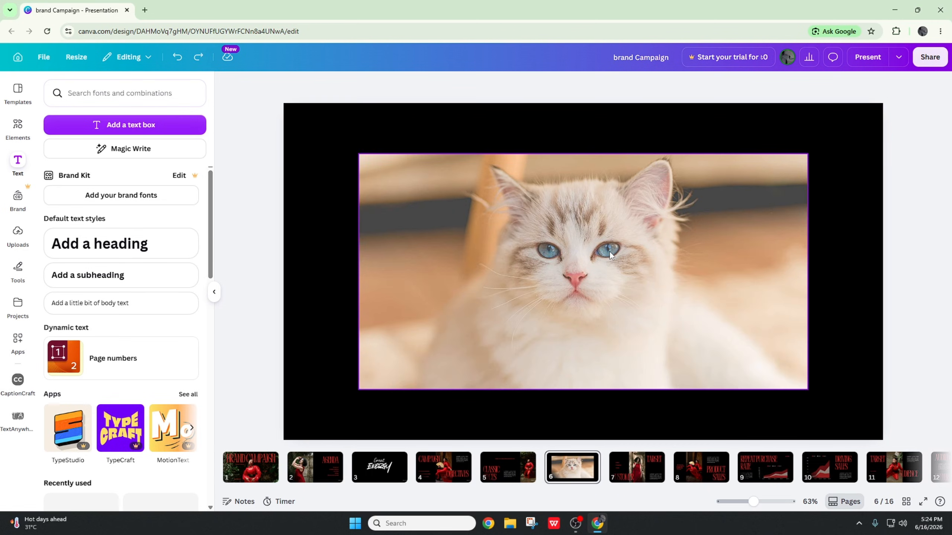
left_click(609, 252)
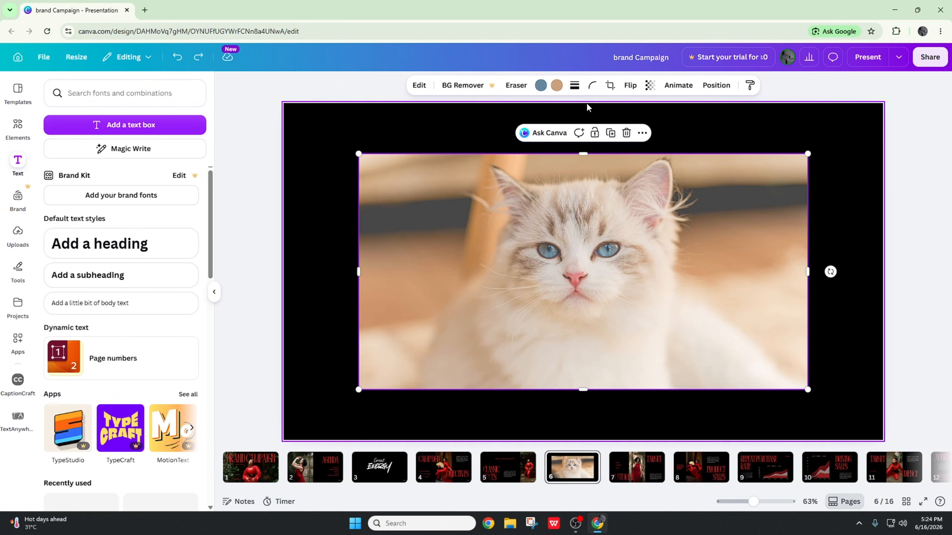
View the empty comment box for the cat image and the design's sharing options.
left_click(579, 133)
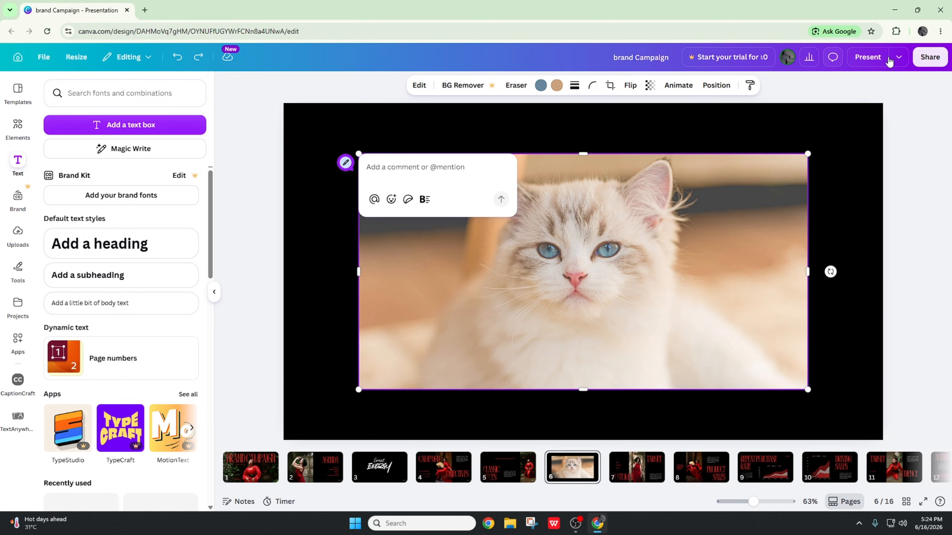
left_click(918, 59)
left_click(919, 59)
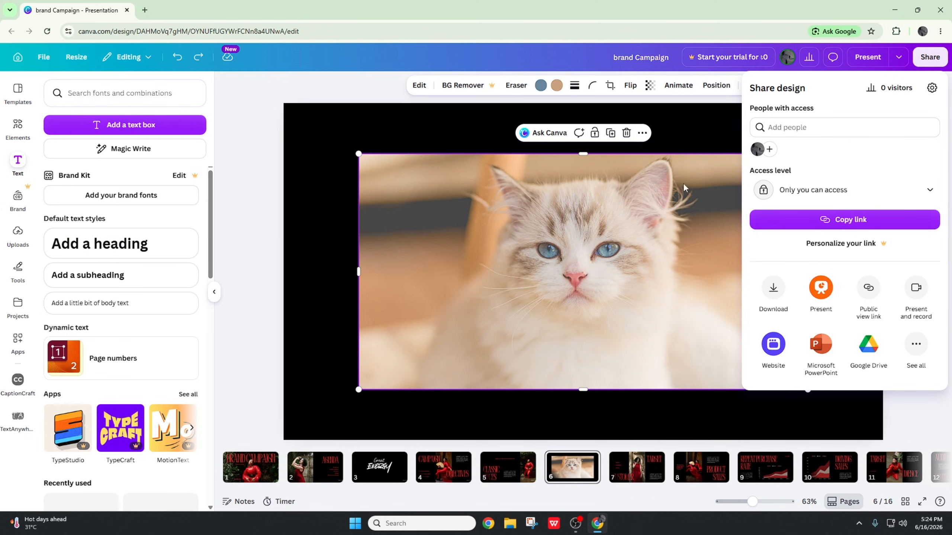
left_click(661, 143)
left_click(329, 310)
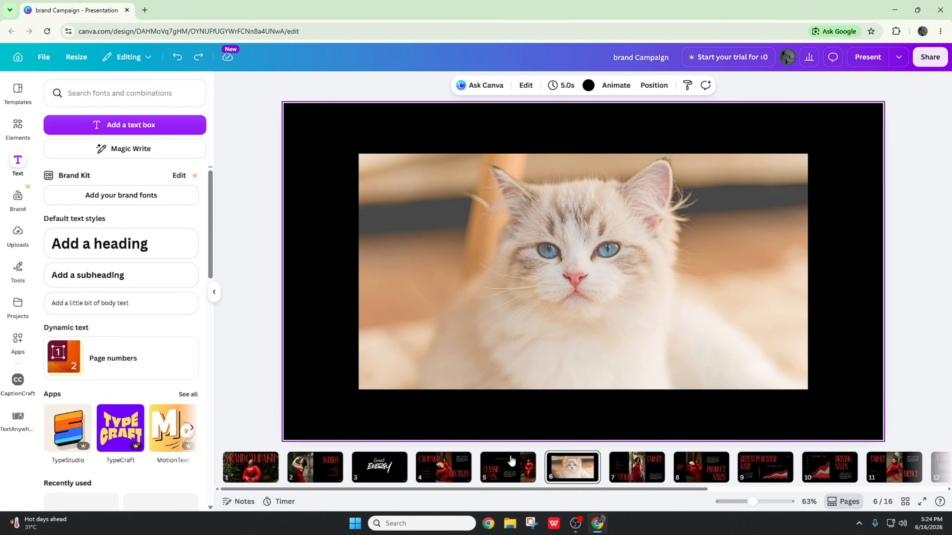
Draft the comment "make the edges round" on the cat image on page 6 and discard it.
left_click(513, 474)
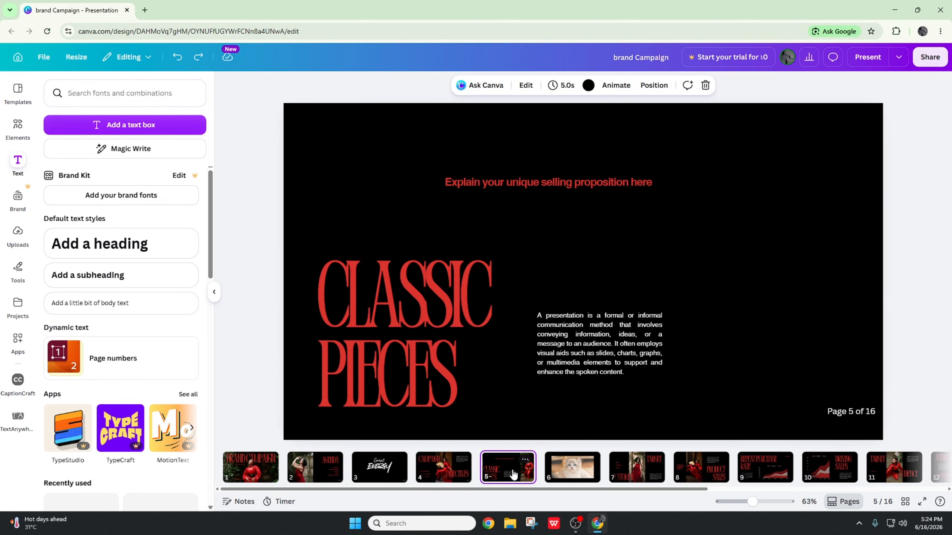
left_click(572, 478)
left_click(496, 261)
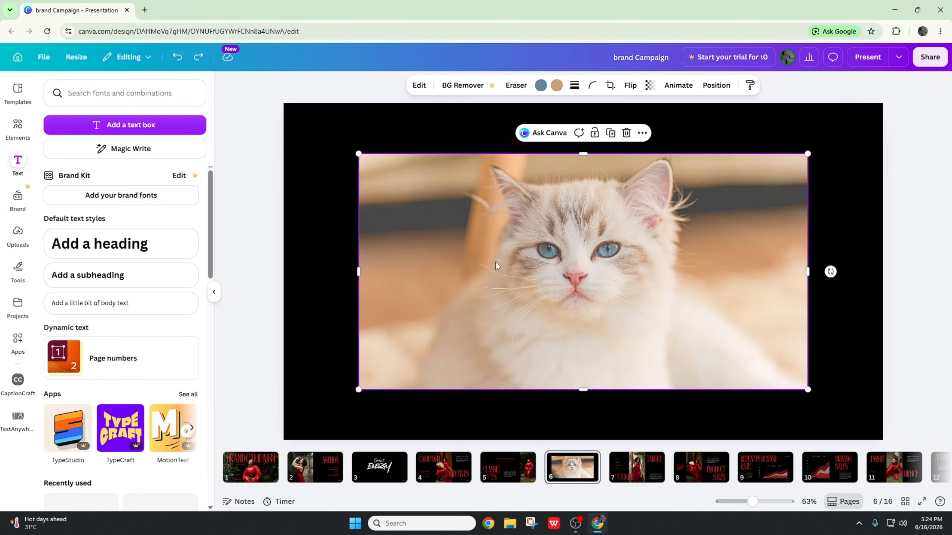
left_click(579, 133)
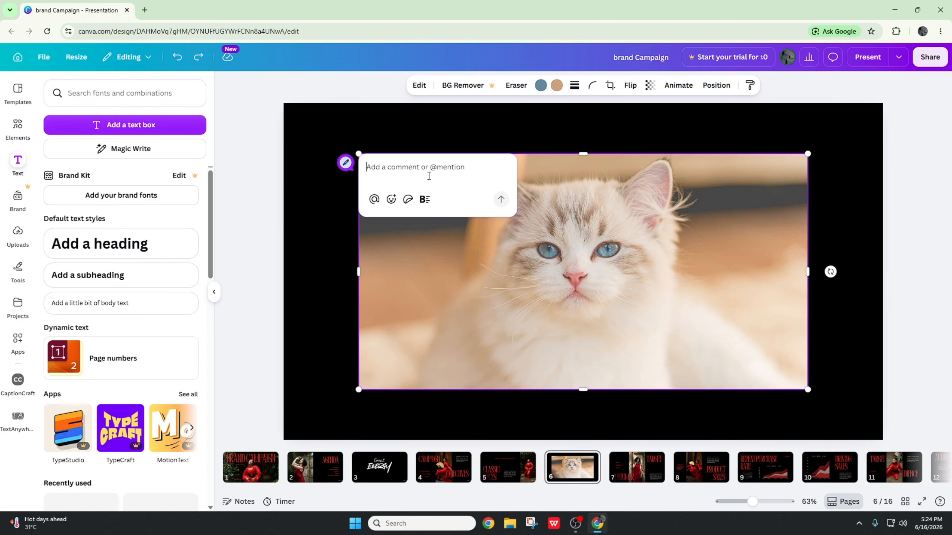
type("make the edges round")
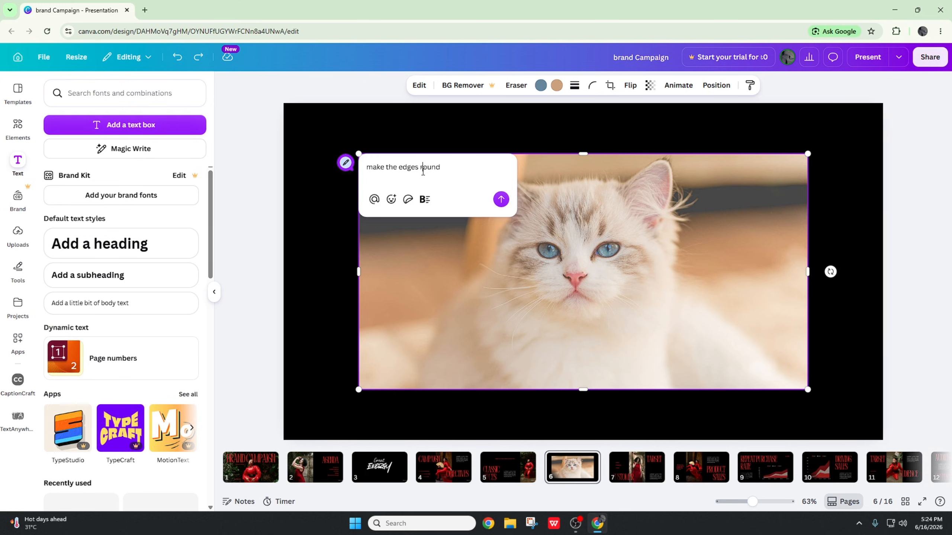
triple_click(423, 166)
key("BackSpace")
key("Escape")
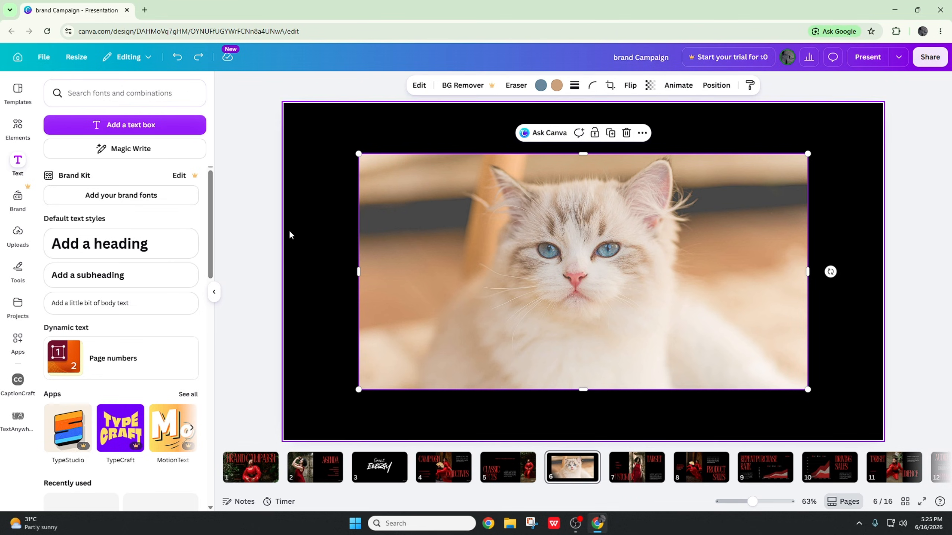
Add a default heading below the cat image on page 6.
left_click(142, 248)
left_click(827, 271)
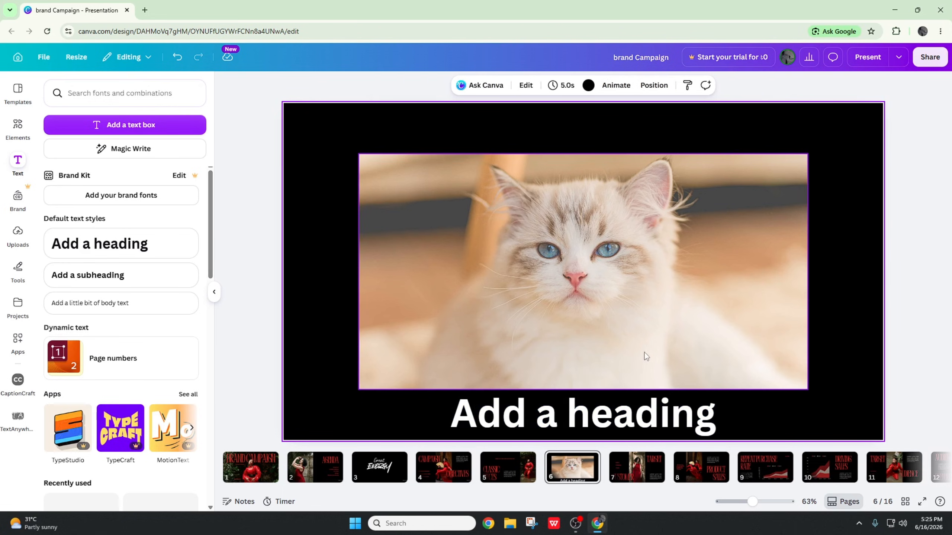
Move the heading from below the cat image onto the image's centre on page 6.
left_click_drag(633, 410, 638, 266)
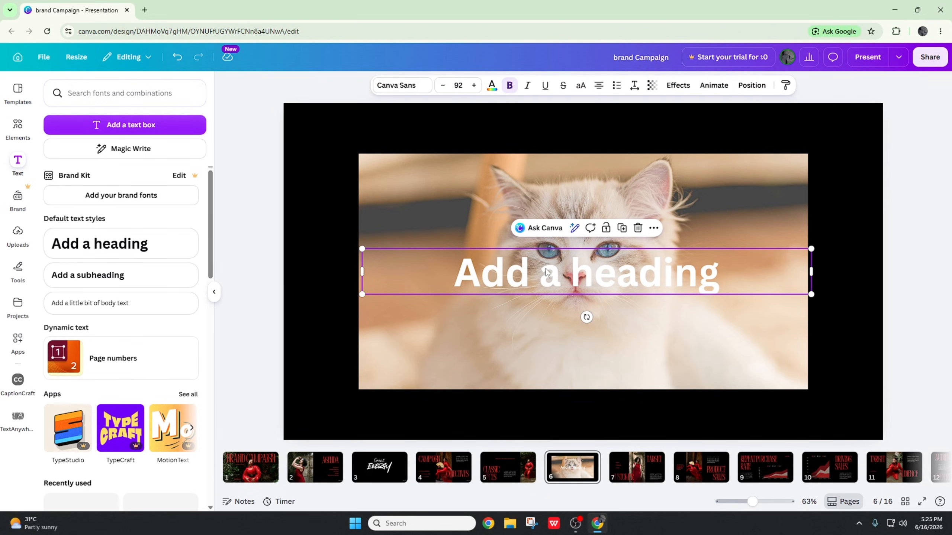
left_click_drag(521, 265, 517, 265)
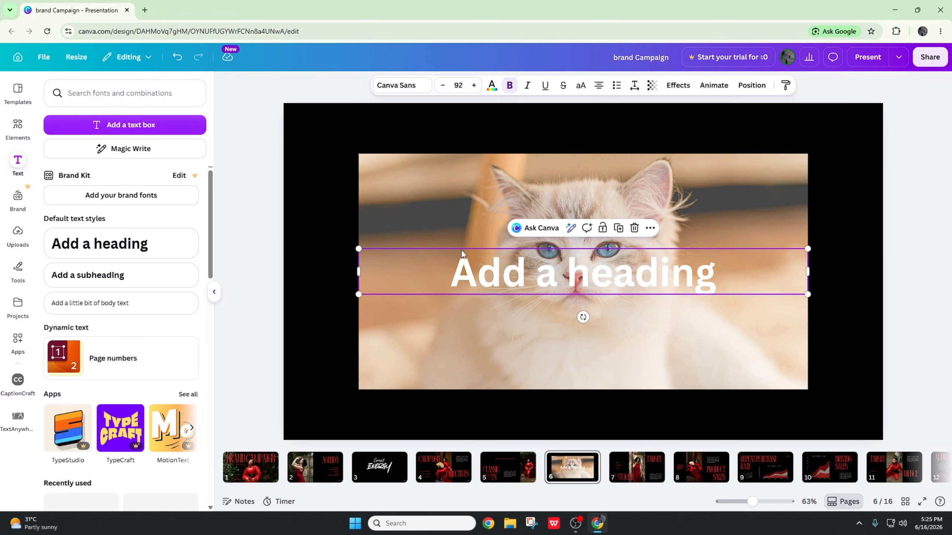
Lock the cat image on page 6 and delete the heading lying over it.
left_click(538, 240)
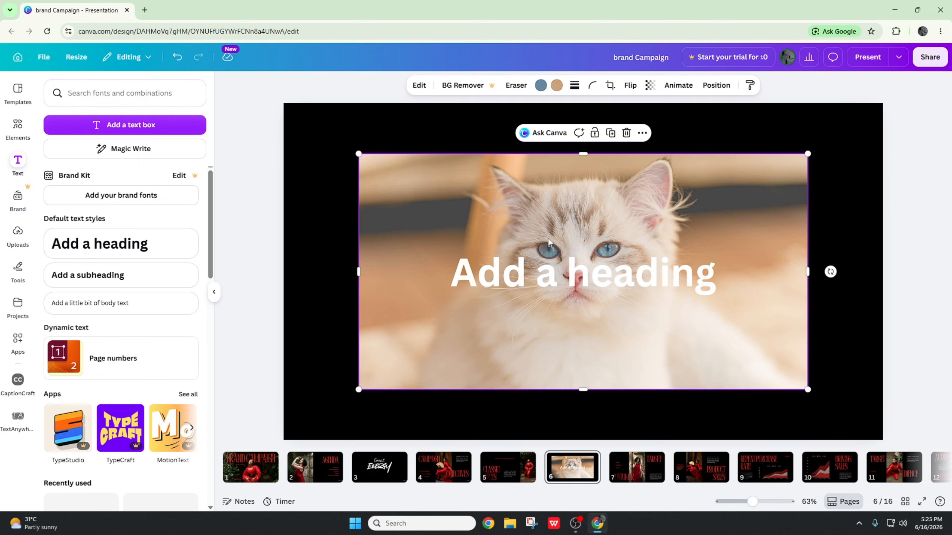
left_click(587, 292)
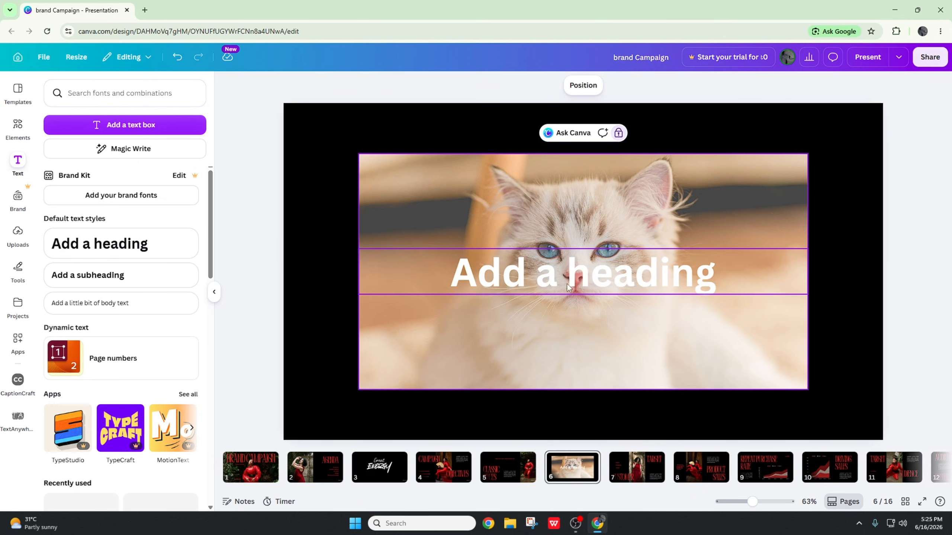
left_click_drag(568, 288, 594, 278)
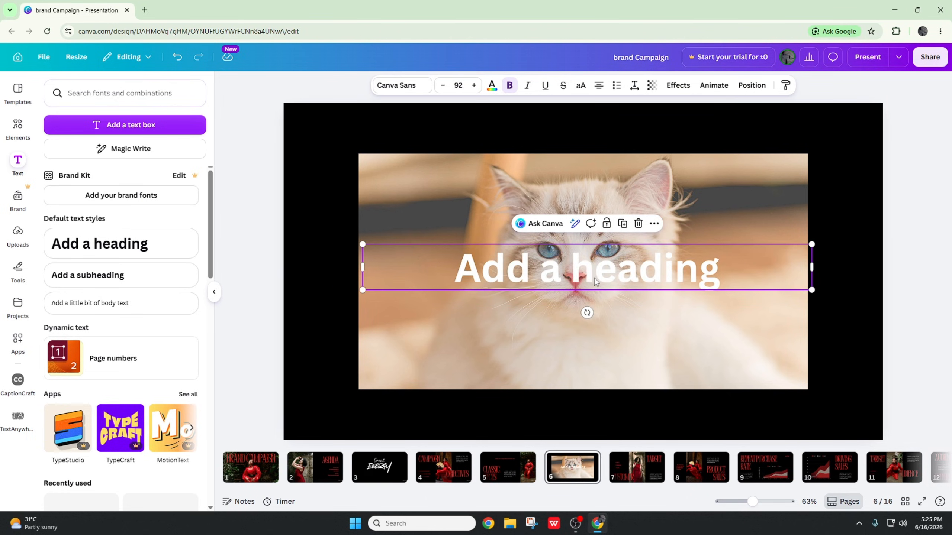
key("Delete")
Unlock the cat image and make three duplicates of it, offset down and to the right across page 6.
left_click(585, 198)
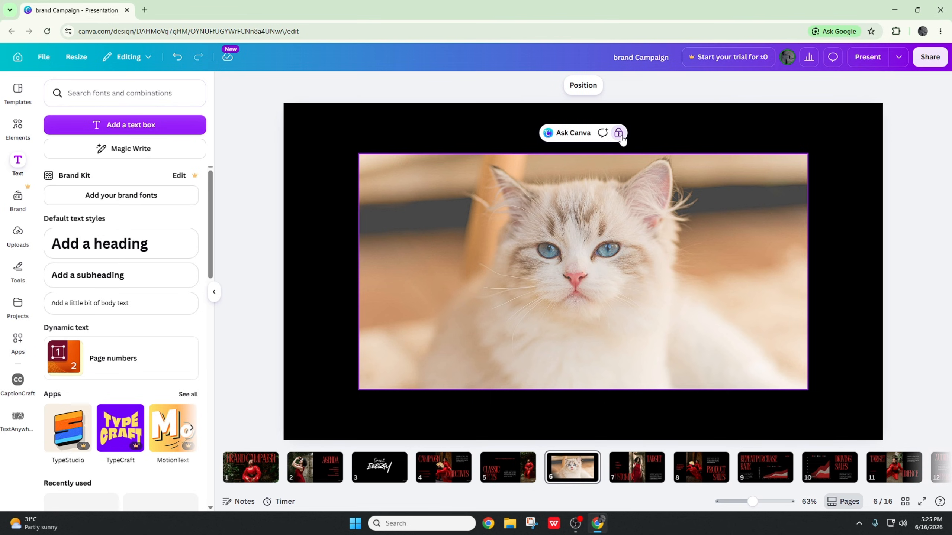
left_click(619, 133)
left_click(611, 134)
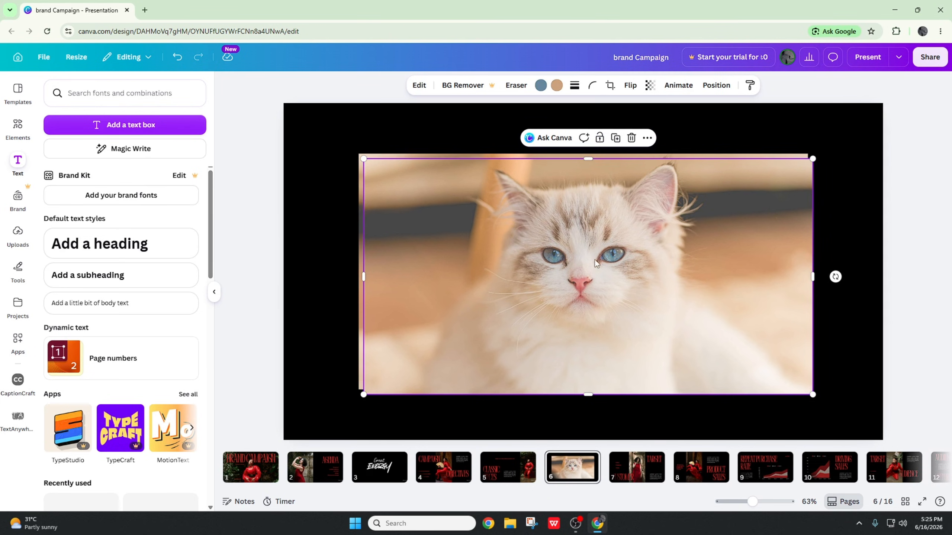
mouse_move(595, 260)
left_mouse_down()
mouse_move(616, 340)
mouse_move(529, 261)
mouse_move(592, 276)
left_mouse_up()
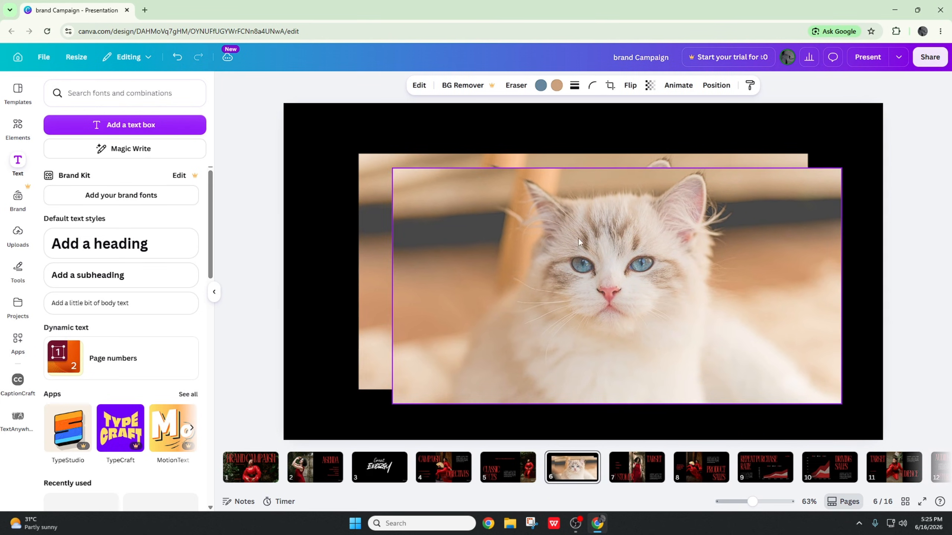
left_click(644, 148)
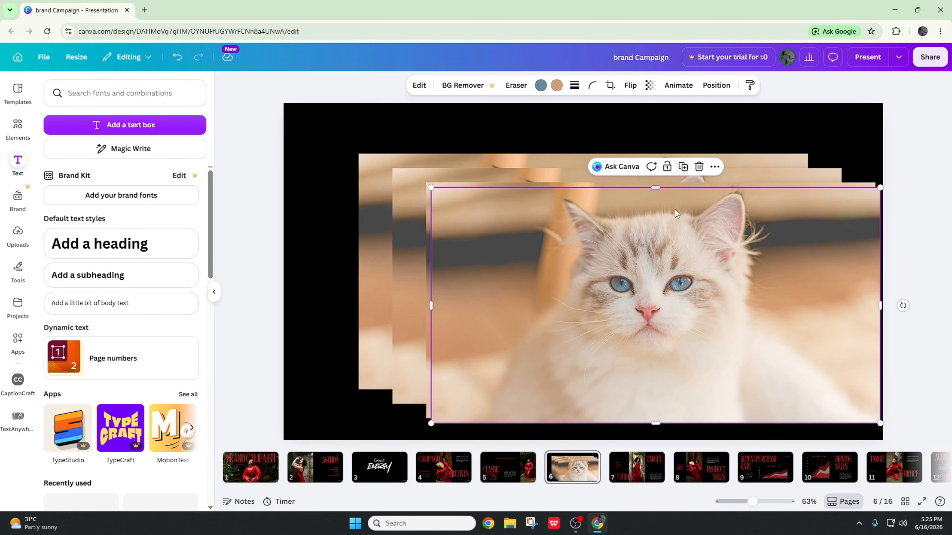
Delete three of the four overlapping cat images and move the remaining one back near the centre of page 6.
left_click(390, 188)
key("Delete")
left_click(417, 212)
key("Delete")
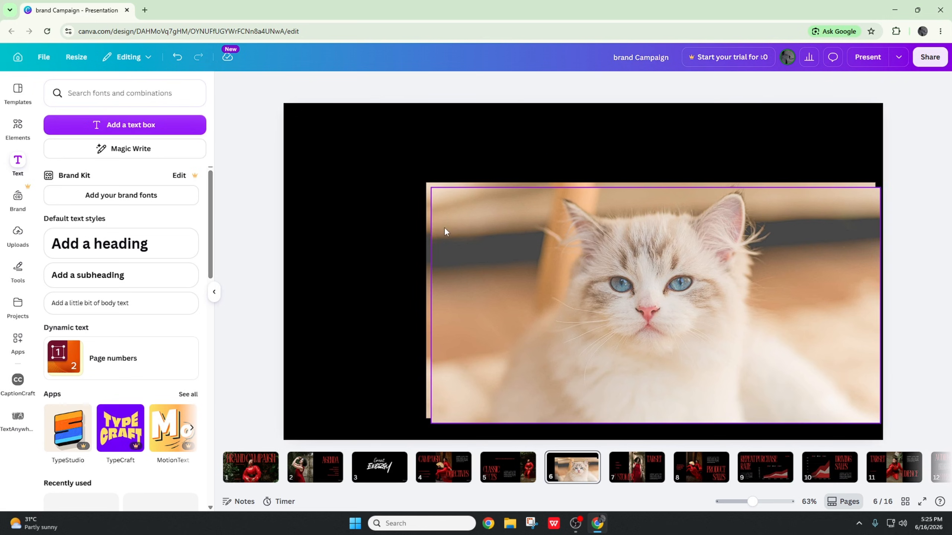
left_click(443, 227)
key("Delete")
left_click_drag(465, 218, 403, 182)
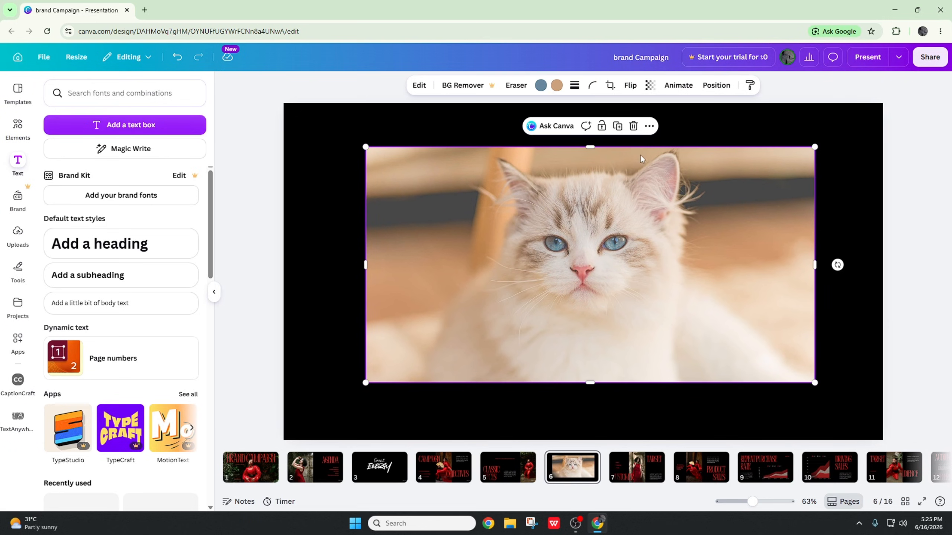
Align the cat image to the left edge of page 6.
left_click(649, 126)
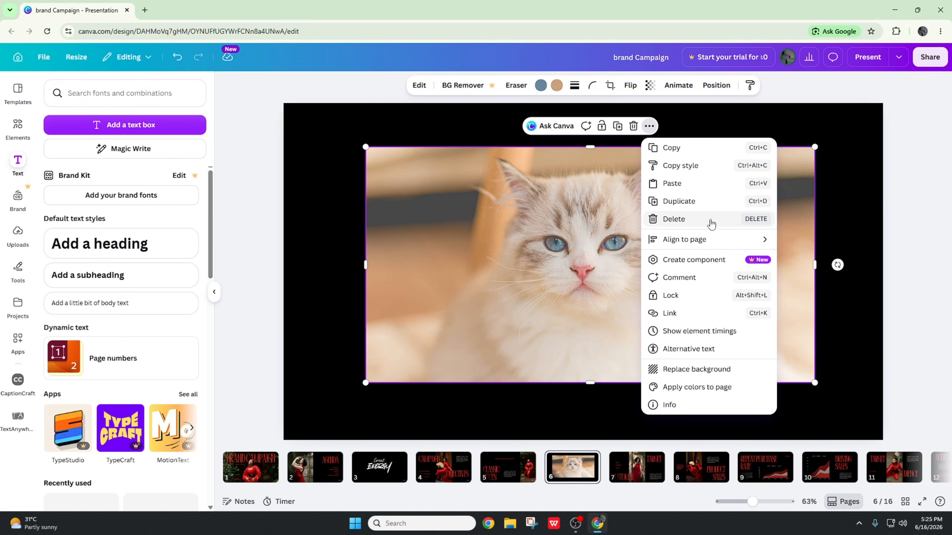
mouse_move(709, 241)
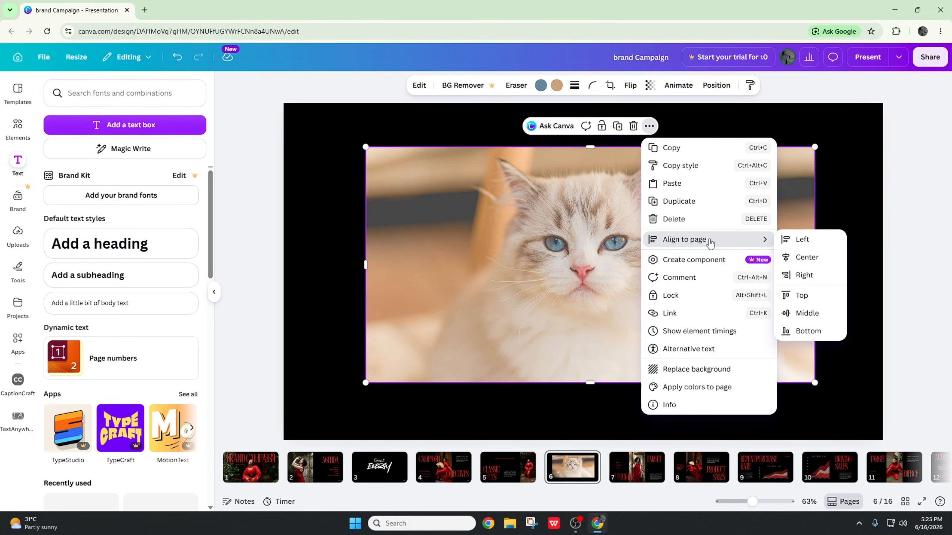
left_click(808, 243)
Align the cat image to the right edge of page 6.
right_click(586, 235)
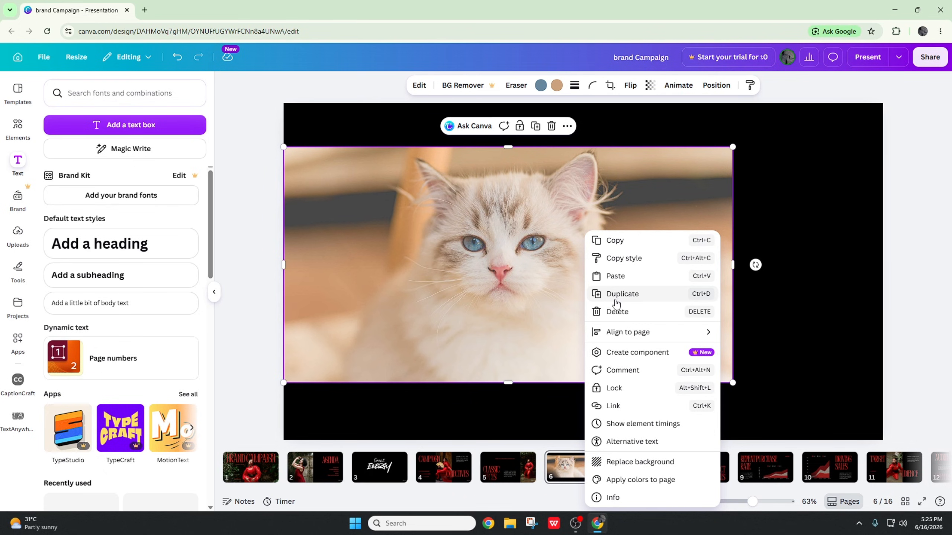
left_click(512, 245)
right_click(514, 249)
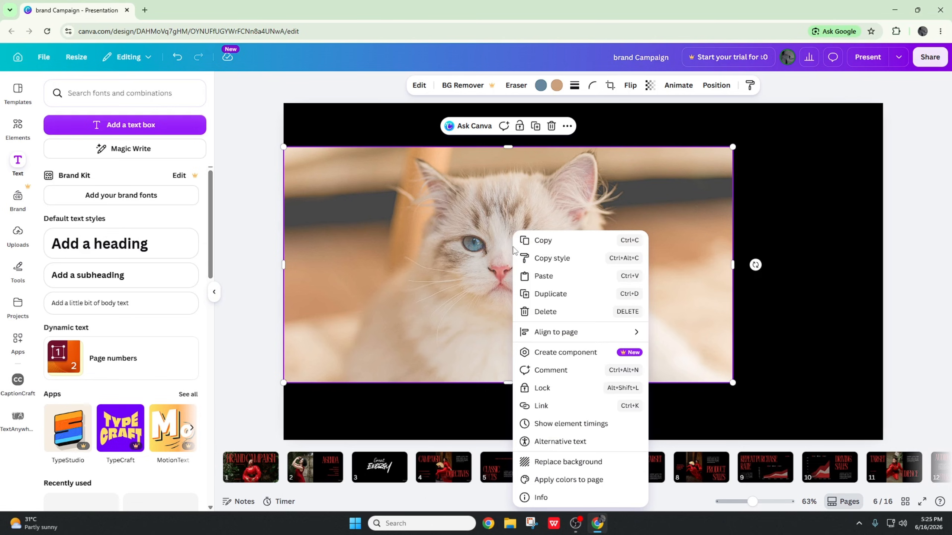
left_click(560, 185)
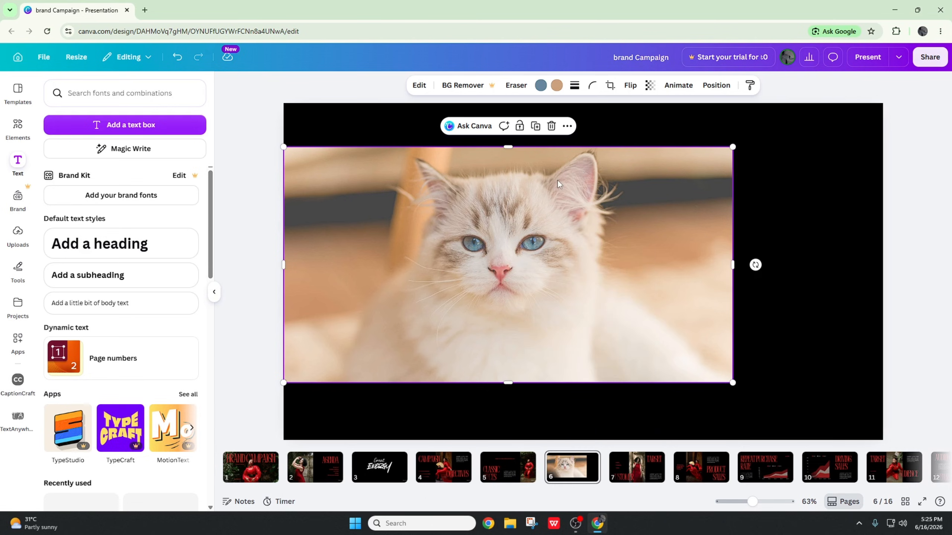
left_click(567, 126)
right_click(510, 231)
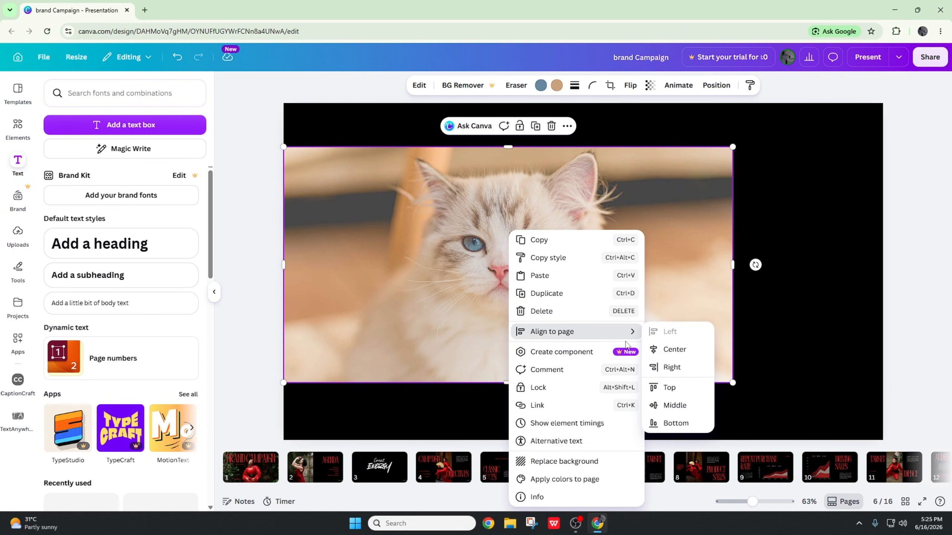
mouse_move(615, 332)
left_click(677, 367)
Align the cat image to the top of page 6 and after that to the page's vertical middle.
right_click(689, 231)
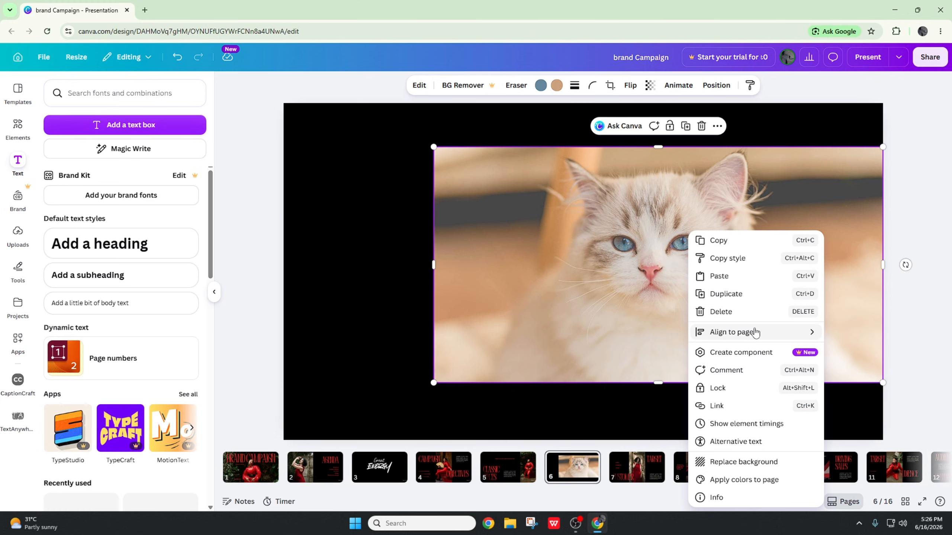
mouse_move(758, 331)
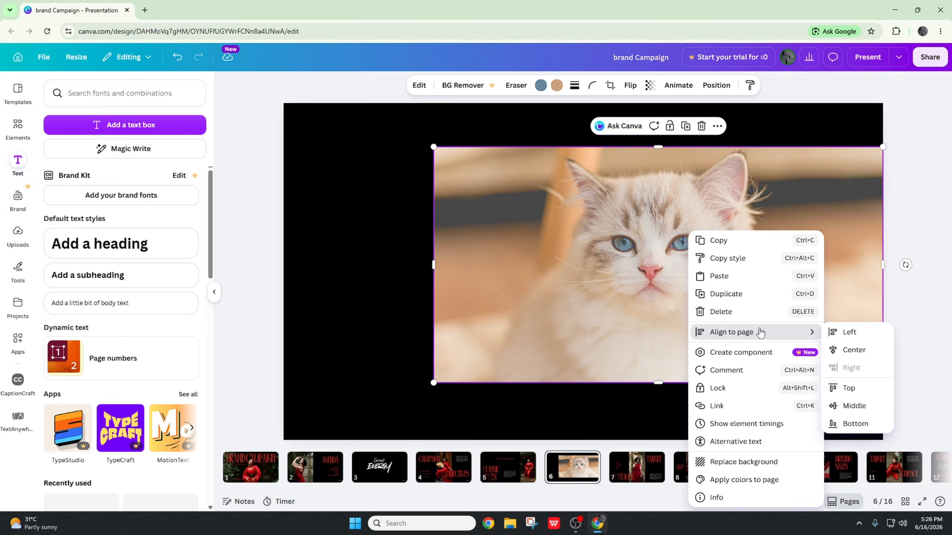
left_click(854, 388)
right_click(644, 300)
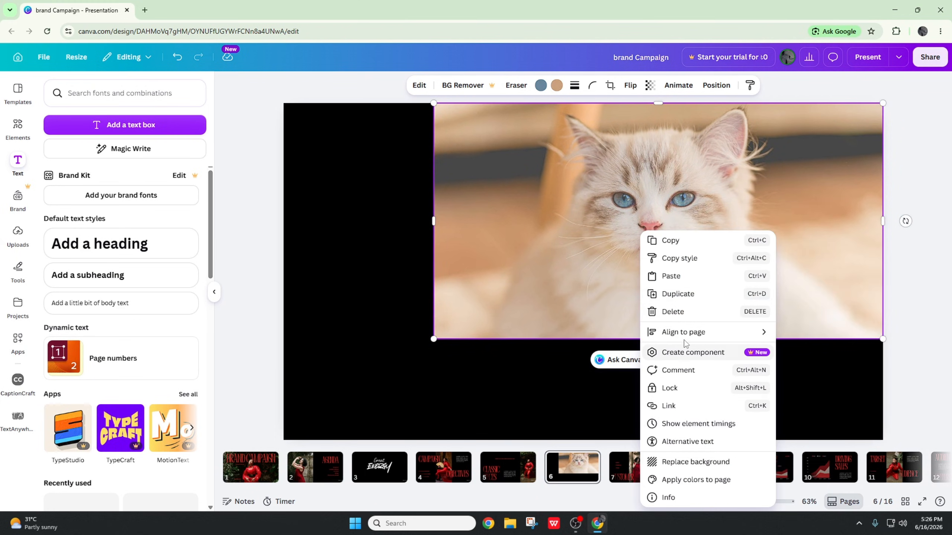
mouse_move(690, 334)
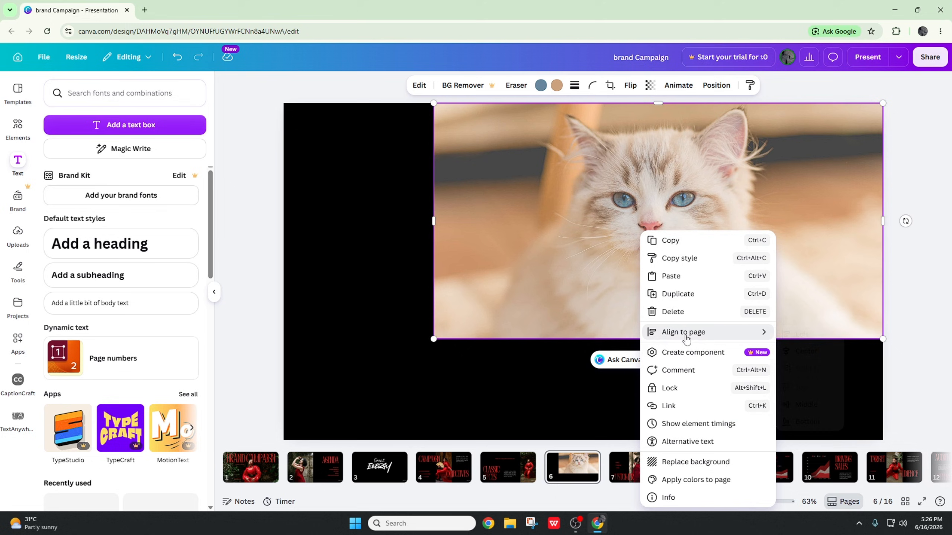
left_click(803, 405)
Align the cat image to the top of page 6 again.
right_click(601, 277)
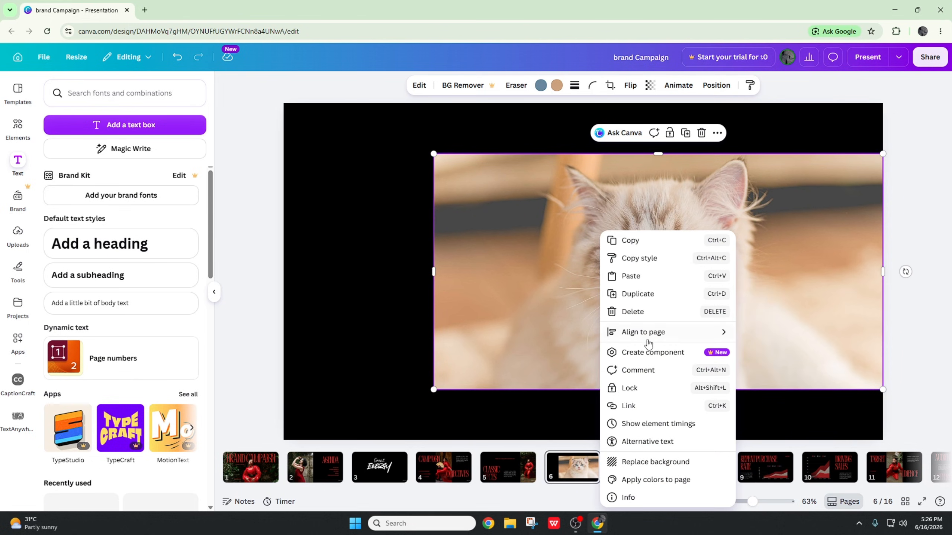
mouse_move(661, 332)
left_click(768, 388)
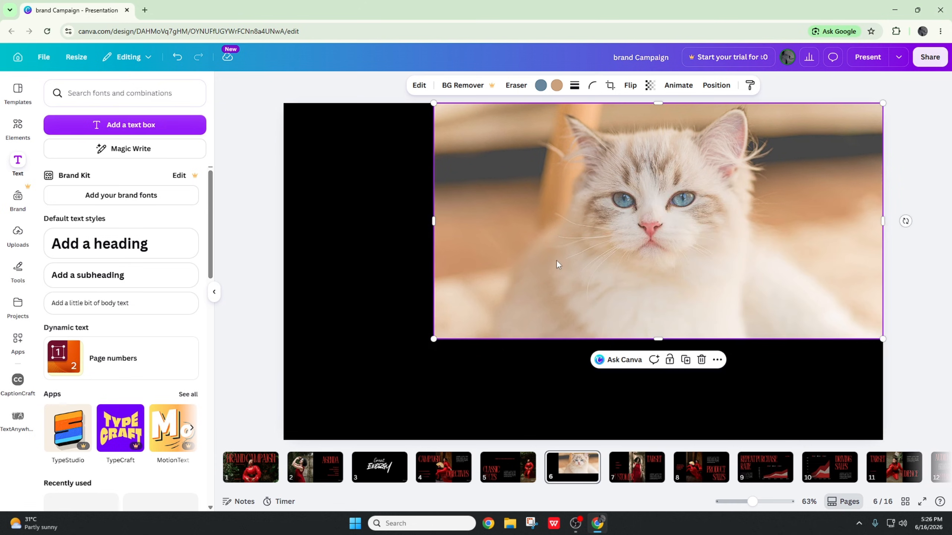
Align the cat image to the horizontal center and vertical middle of page 6.
right_click(557, 264)
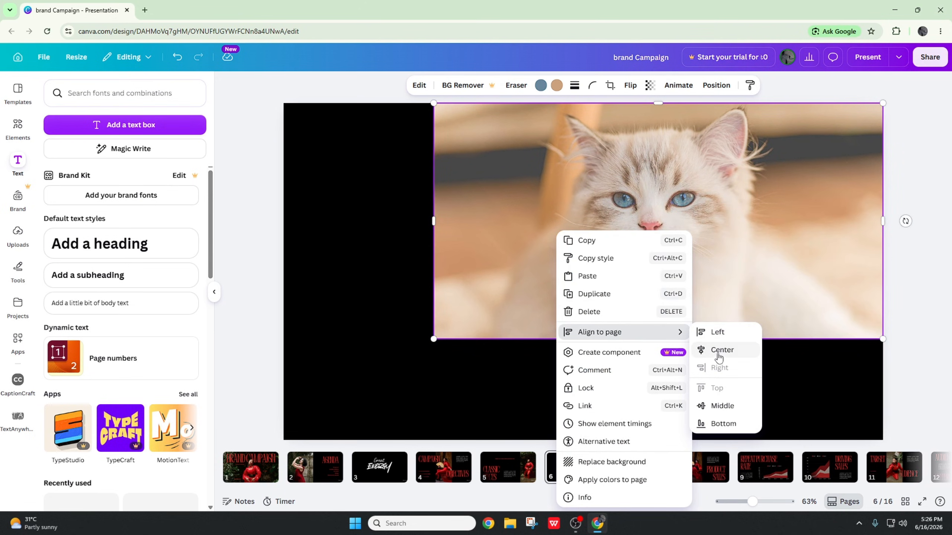
left_click(713, 350)
right_click(609, 252)
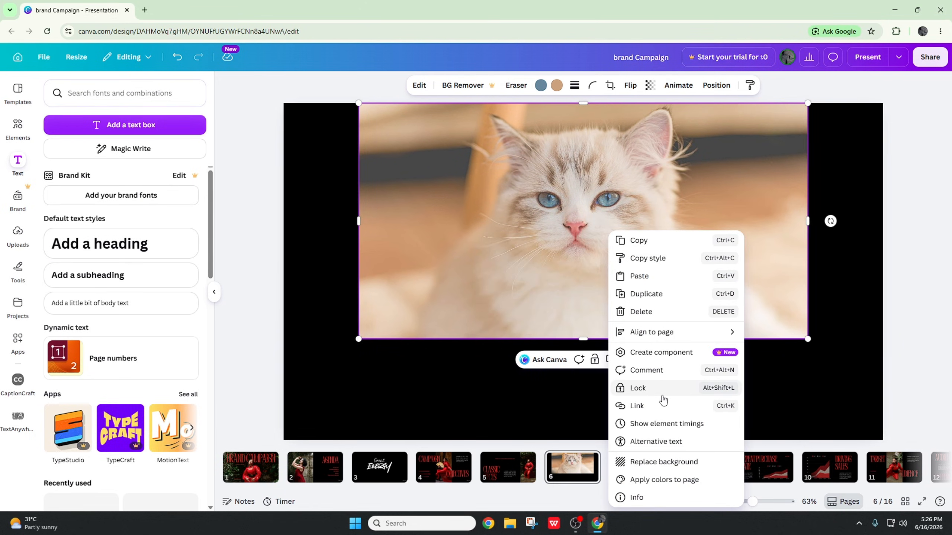
mouse_move(708, 334)
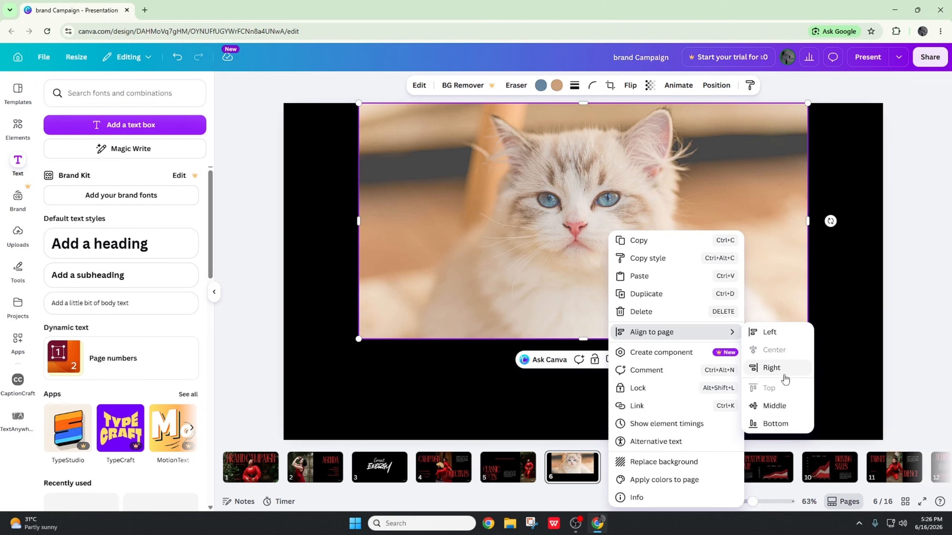
left_click(773, 412)
Show the element timings for the cat image on page 6.
right_click(615, 289)
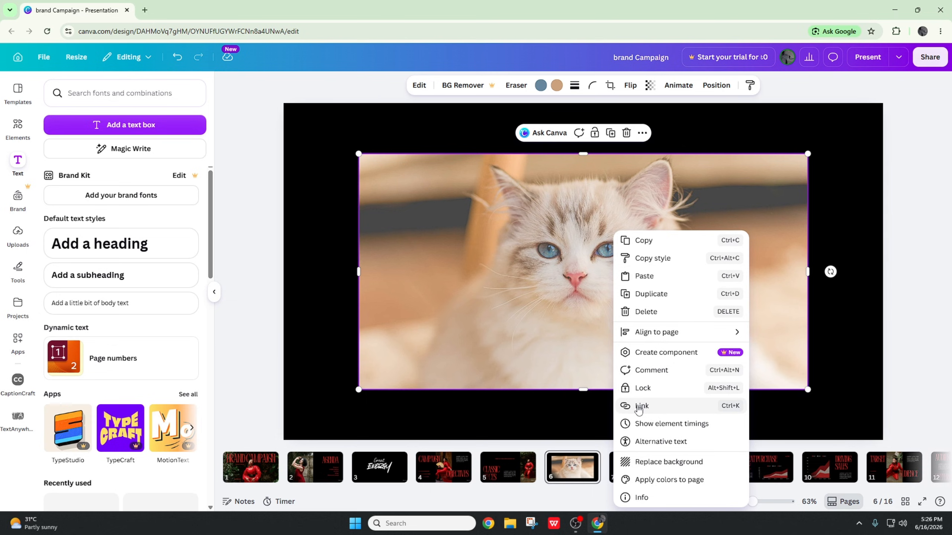
left_click(642, 431)
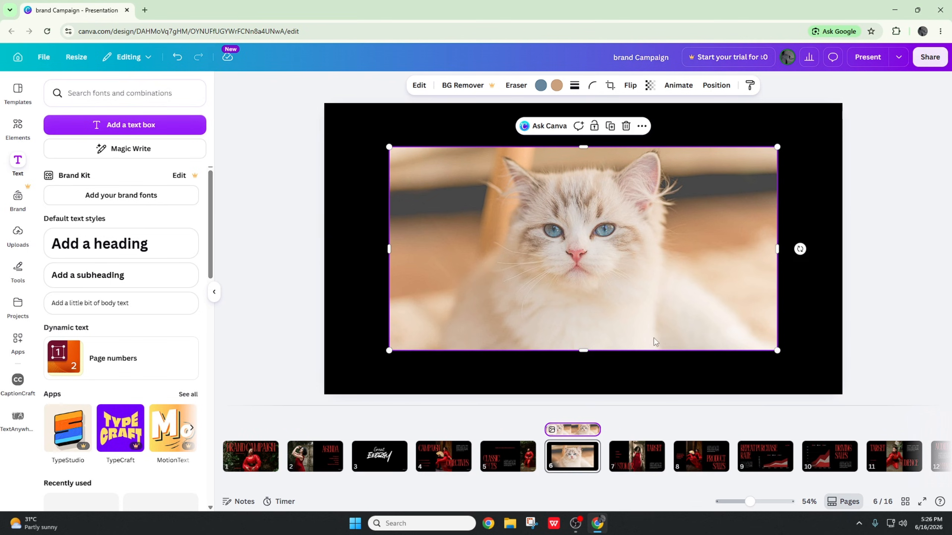
mouse_move(554, 432)
Make the cat image the background of page 6 and detach it from the background again.
right_click(599, 256)
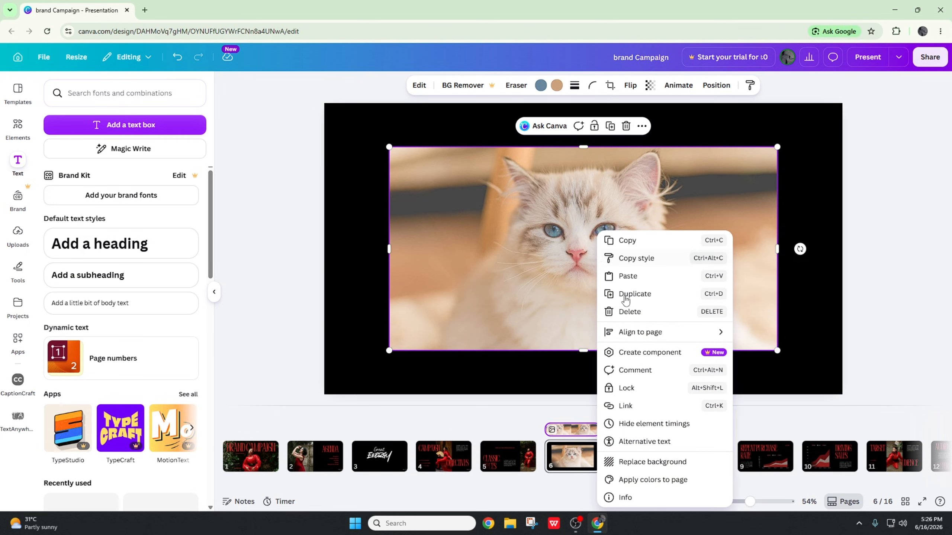
left_click(667, 461)
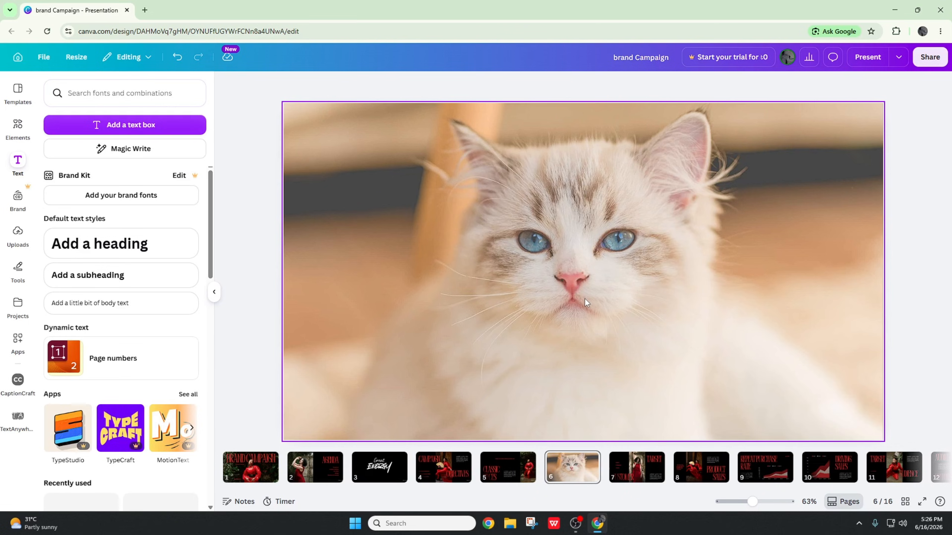
right_click(521, 286)
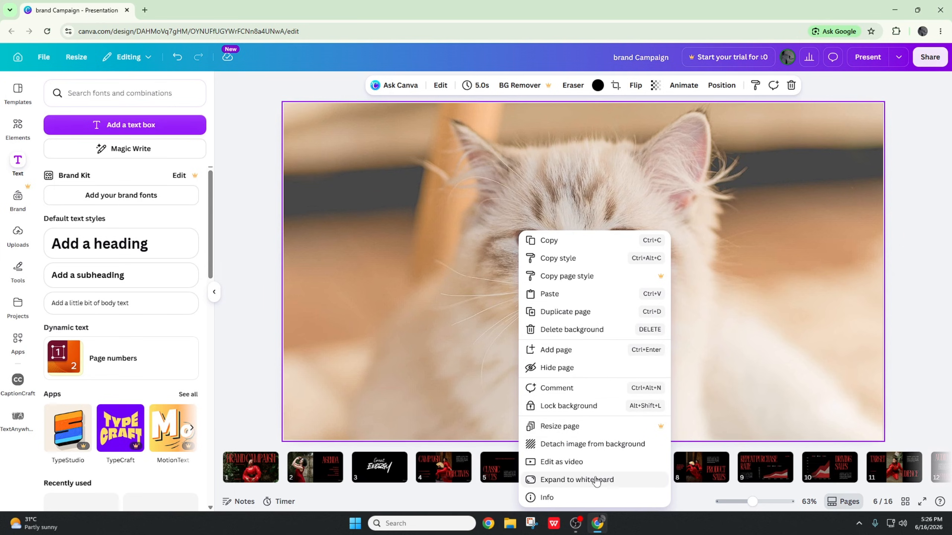
left_click(588, 444)
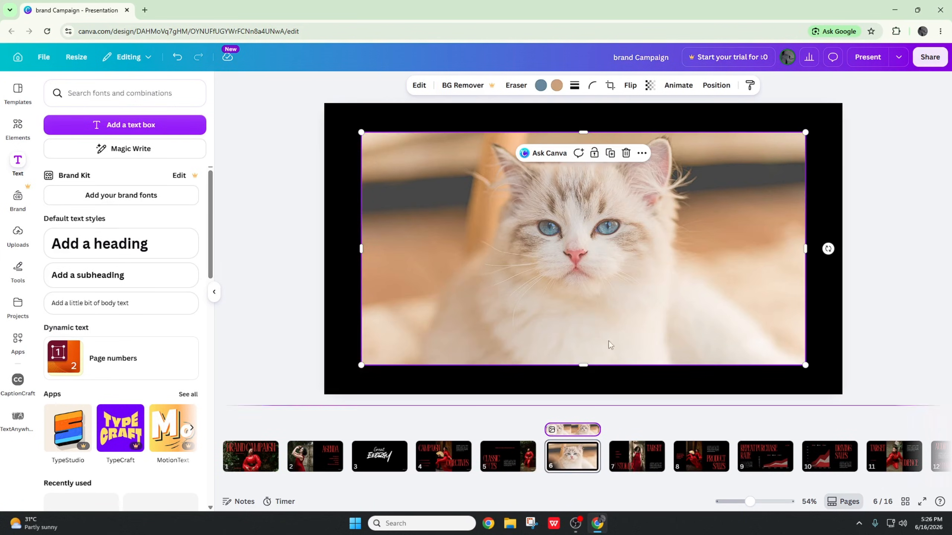
Apply the cat image's colors to page 6 and shift the image slightly up and to the right.
right_click(517, 233)
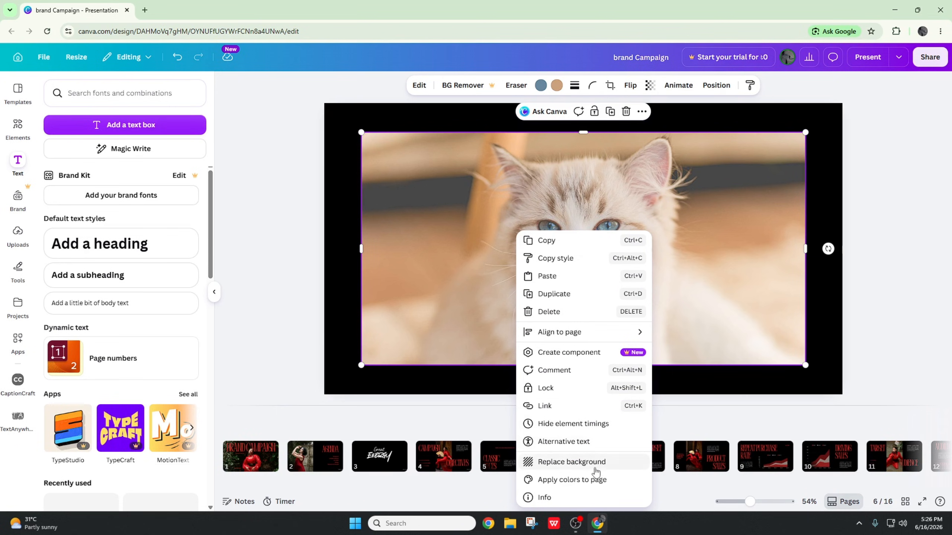
left_click(575, 480)
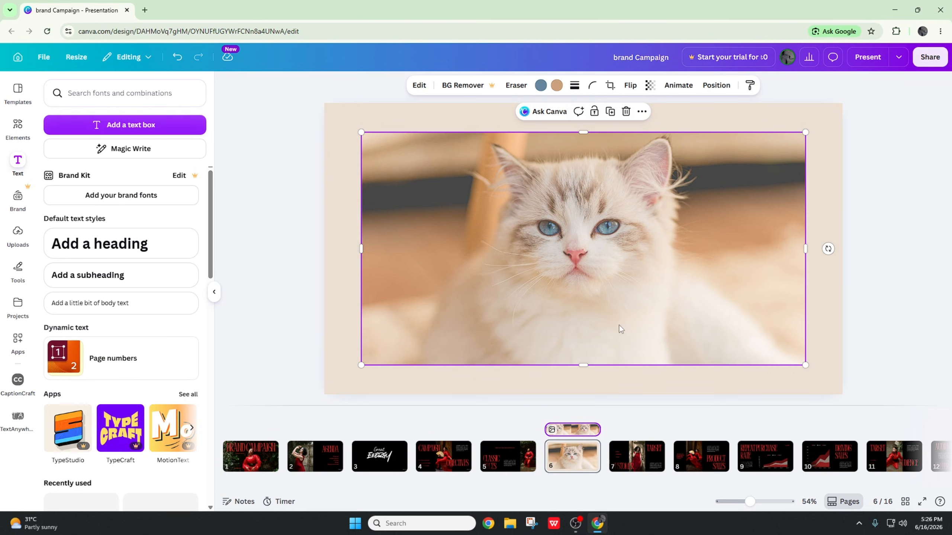
mouse_move(542, 244)
left_mouse_down()
mouse_move(727, 359)
mouse_move(543, 238)
left_mouse_up()
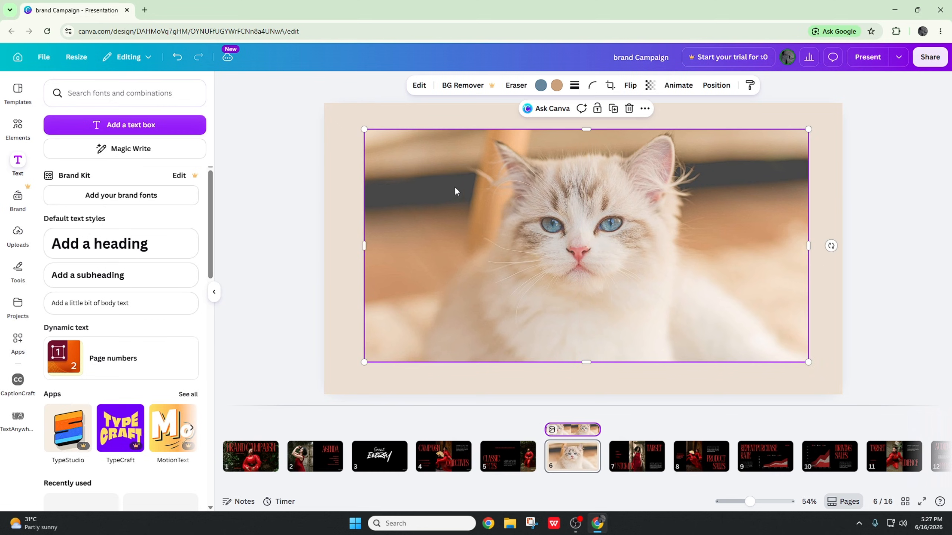
View the file info and full details of the cat image on page 6, and close the details.
left_click(492, 270)
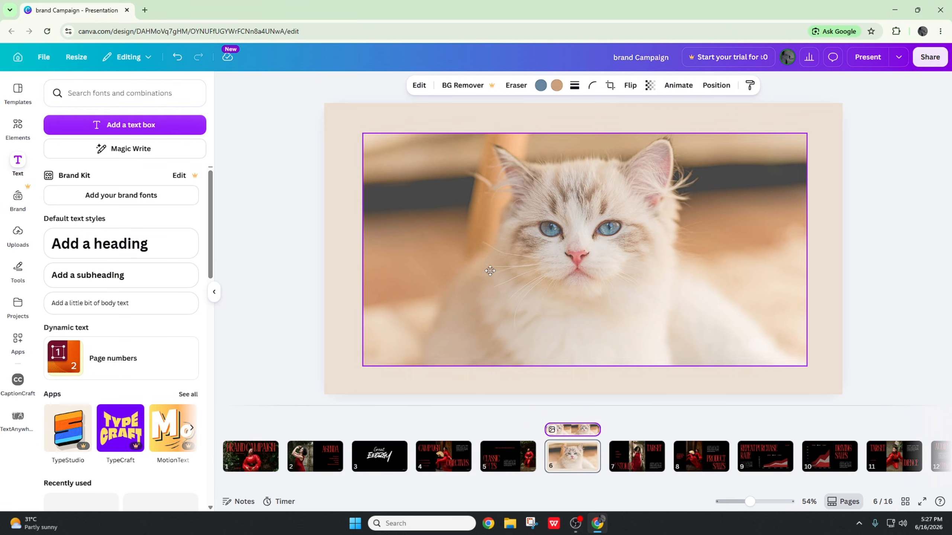
right_click(517, 270)
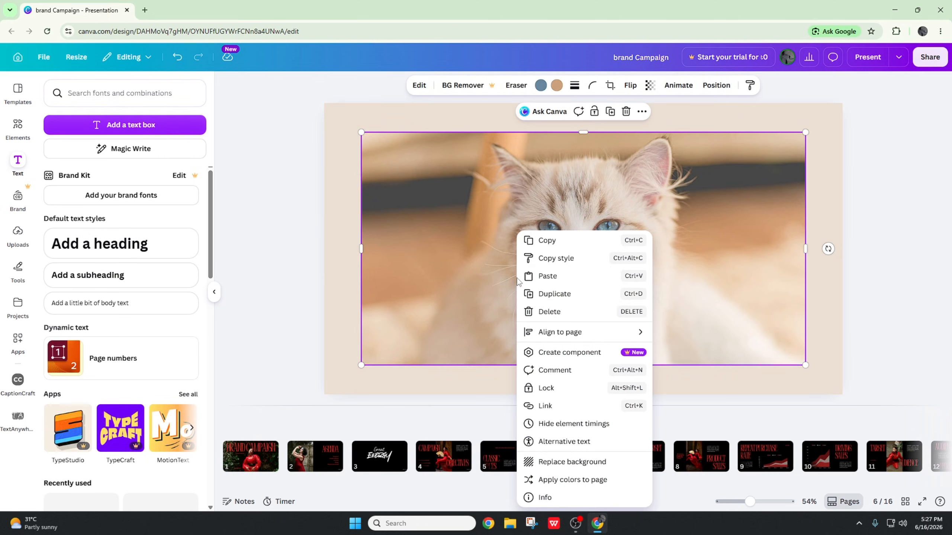
left_click(564, 497)
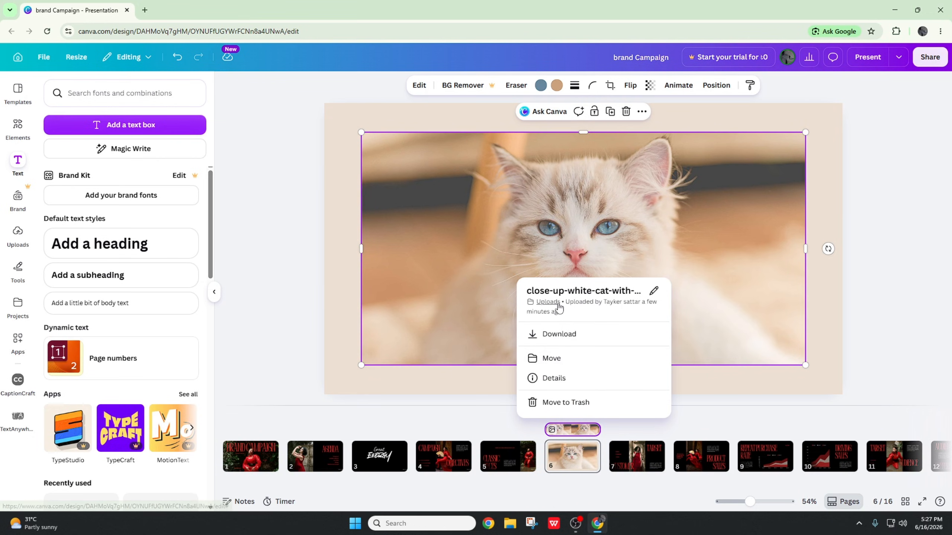
left_click(572, 289)
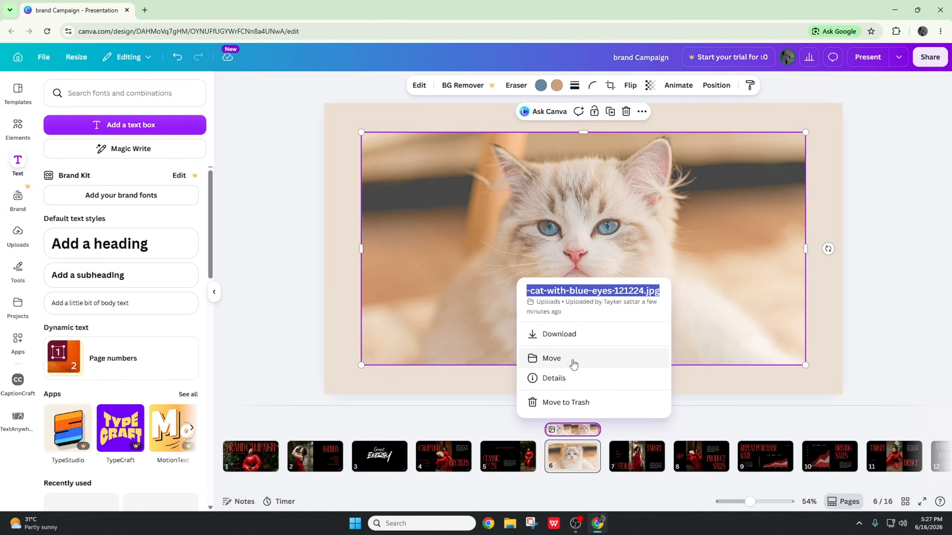
left_click(577, 376)
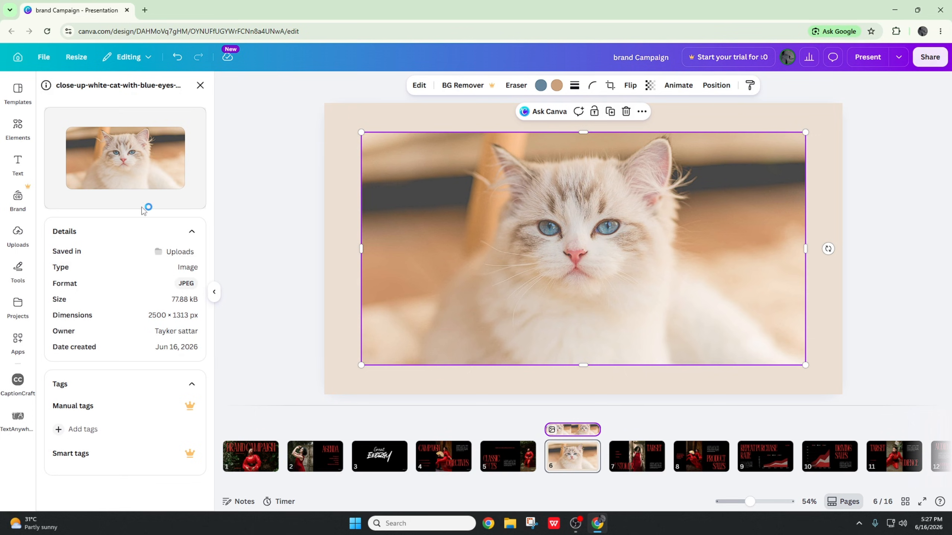
left_click(200, 86)
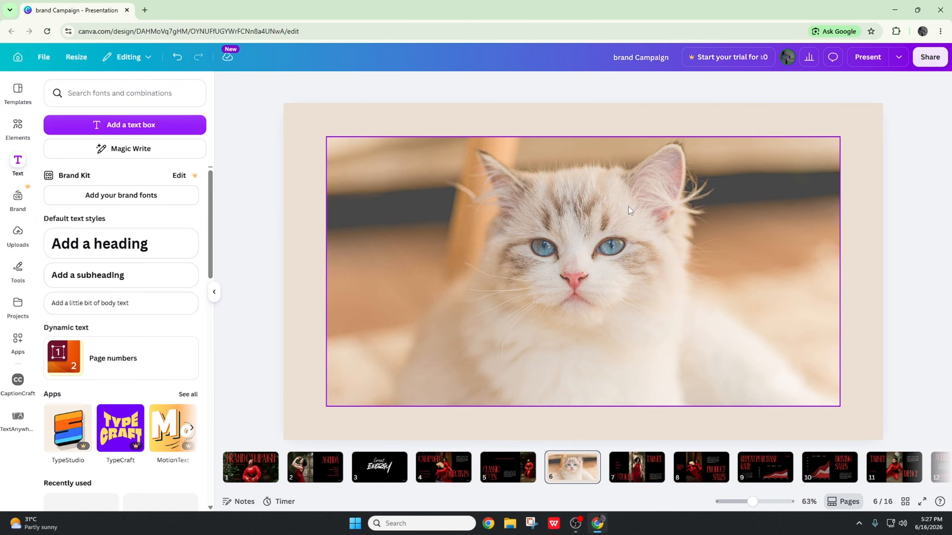
Replace the background of page 6 with the cat image.
right_click(628, 209)
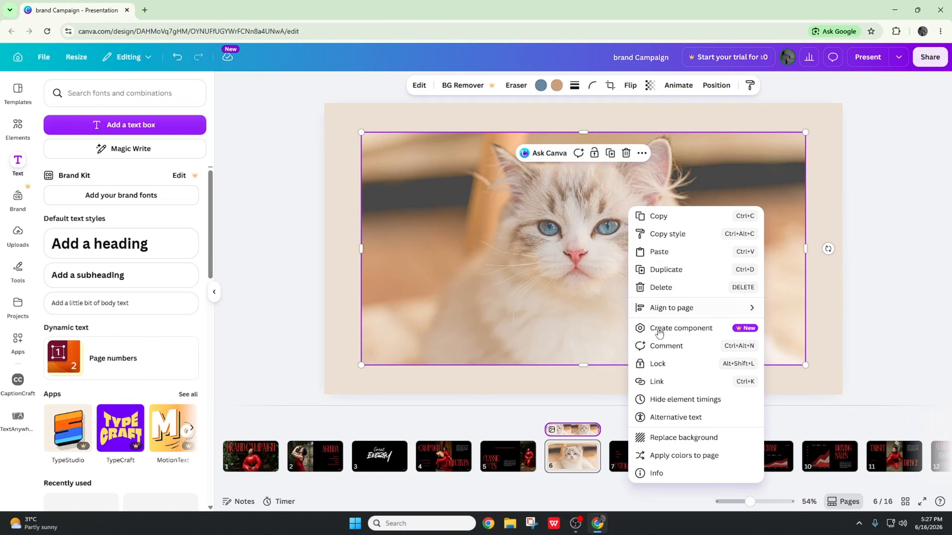
left_click(693, 437)
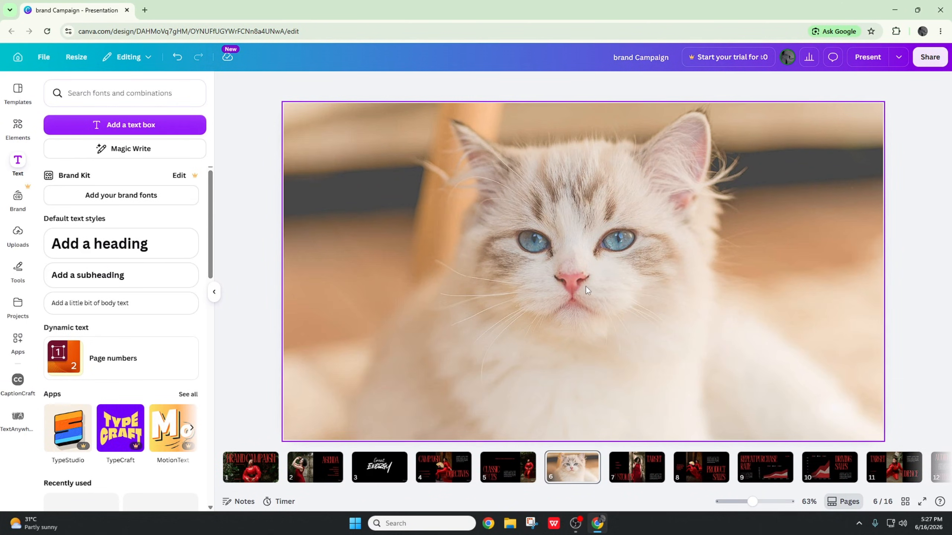
left_click(561, 246)
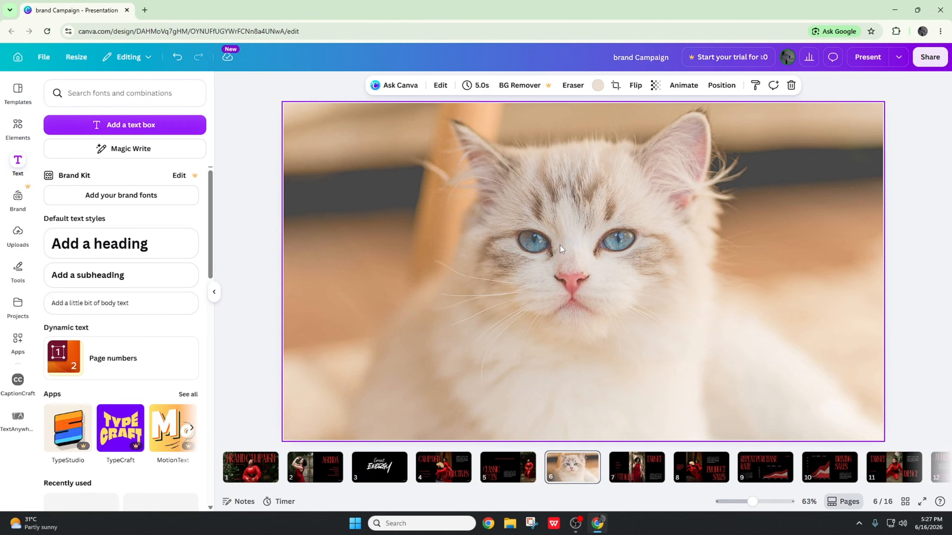
Switch page 6 to video editing and extend its cat clip to 29.3 seconds.
right_click(567, 277)
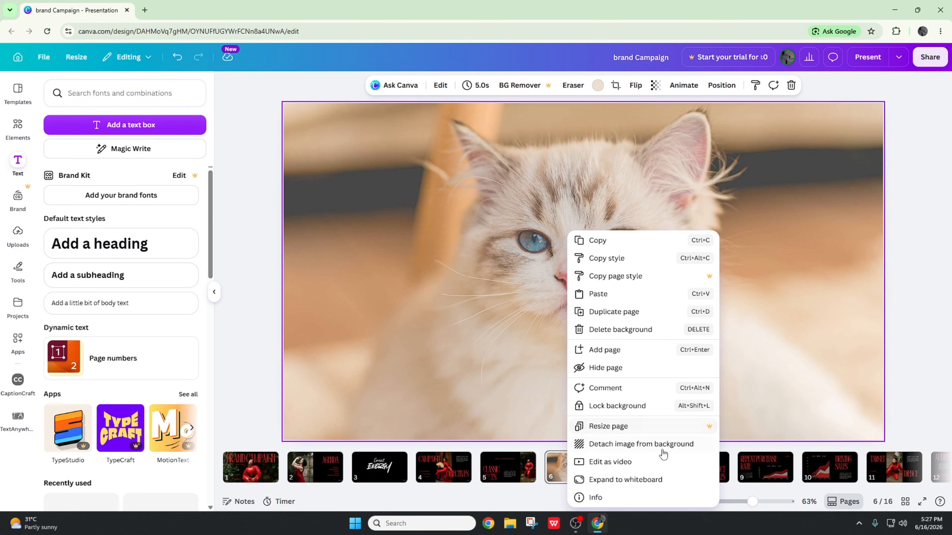
left_click(621, 463)
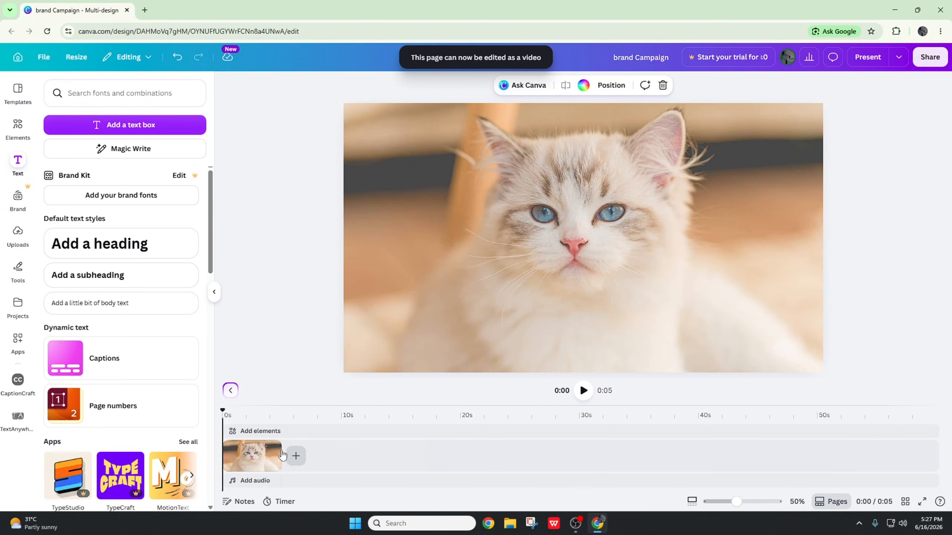
left_click(269, 454)
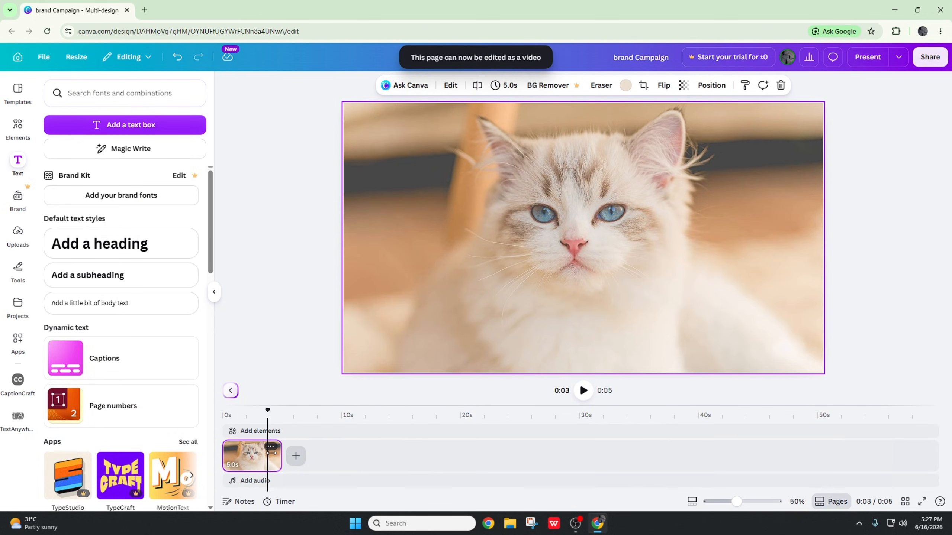
mouse_move(272, 452)
left_click_drag(275, 451, 572, 453)
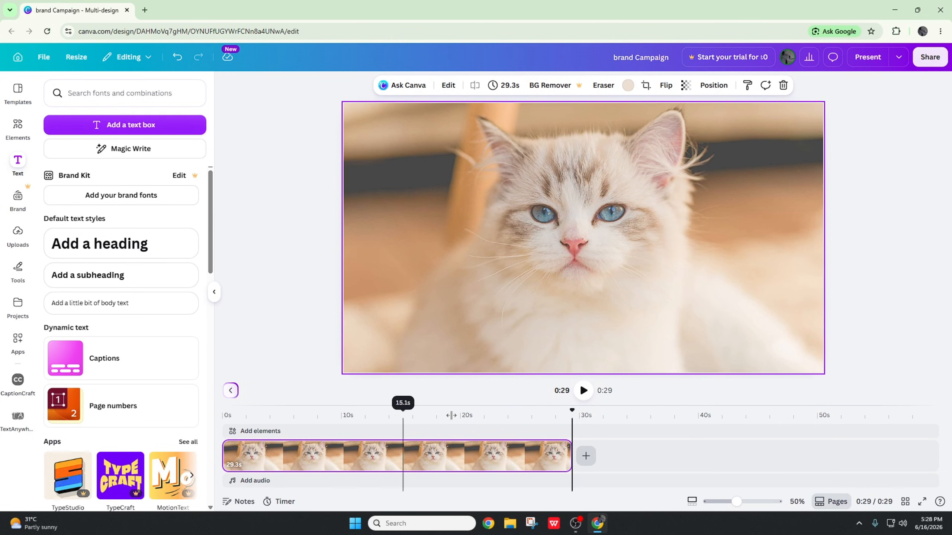
Play a short preview of the cat clip, pause it, and look over the background's available options.
left_click(583, 391)
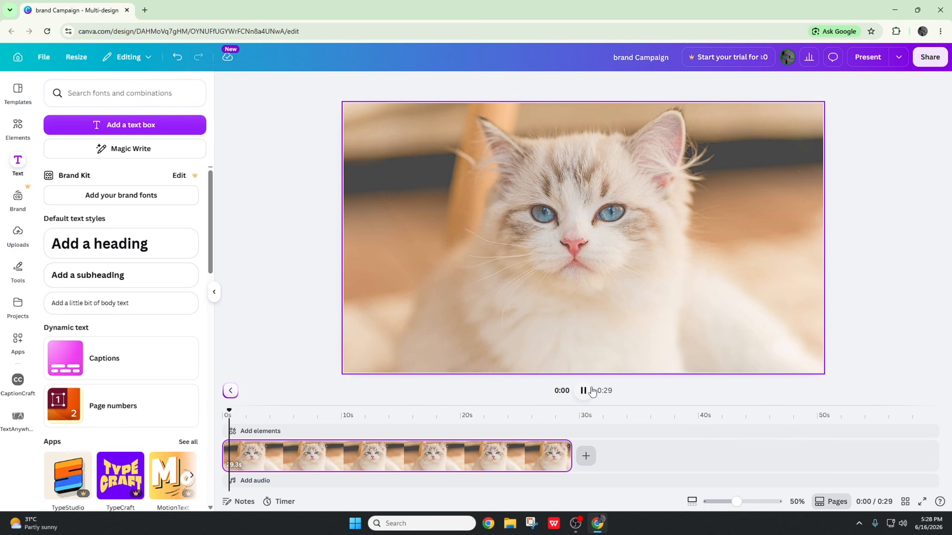
left_click(588, 391)
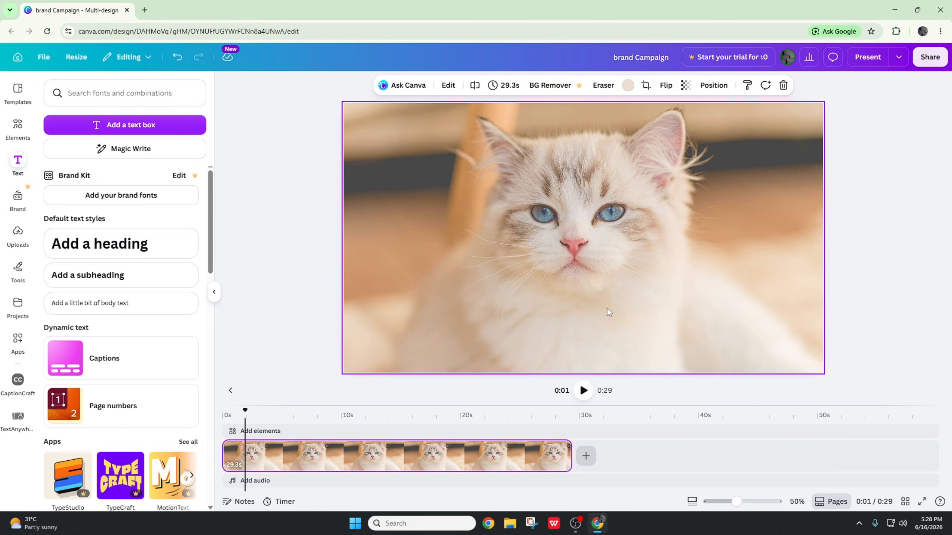
right_click(570, 256)
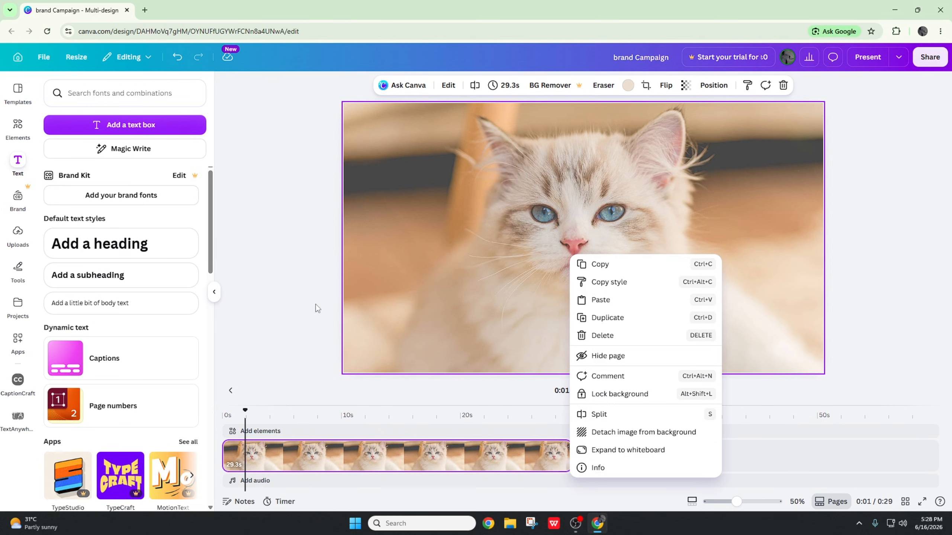
left_click(371, 306)
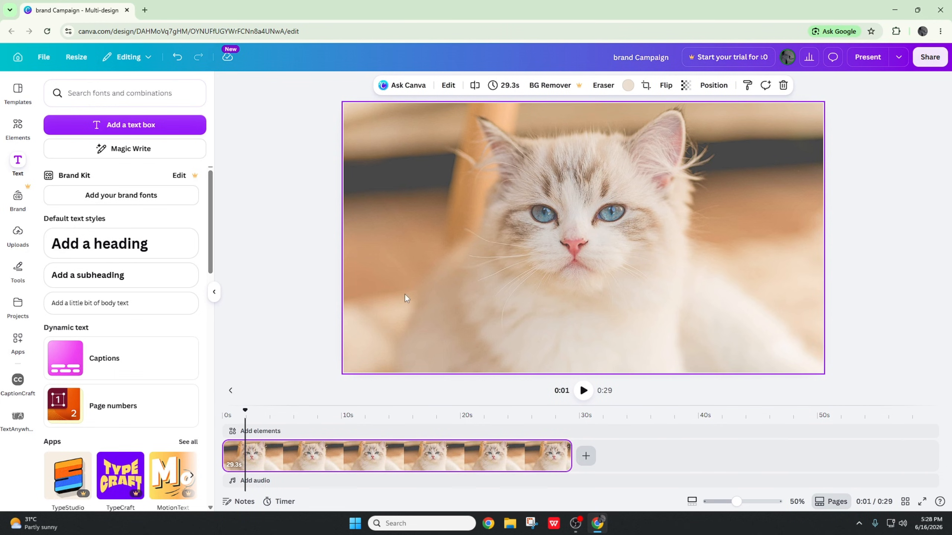
Detach the cat image from the video page's background and set it as the background again.
right_click(531, 257)
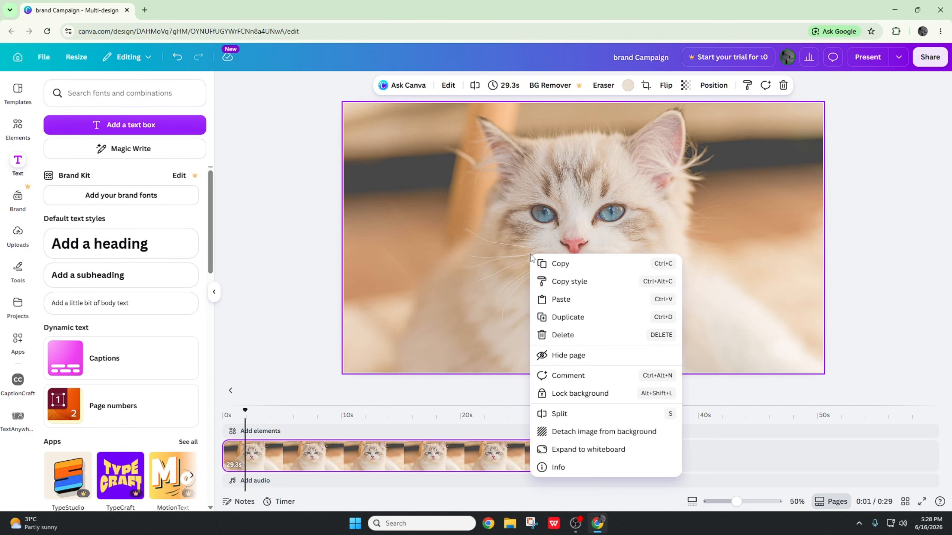
left_click(576, 435)
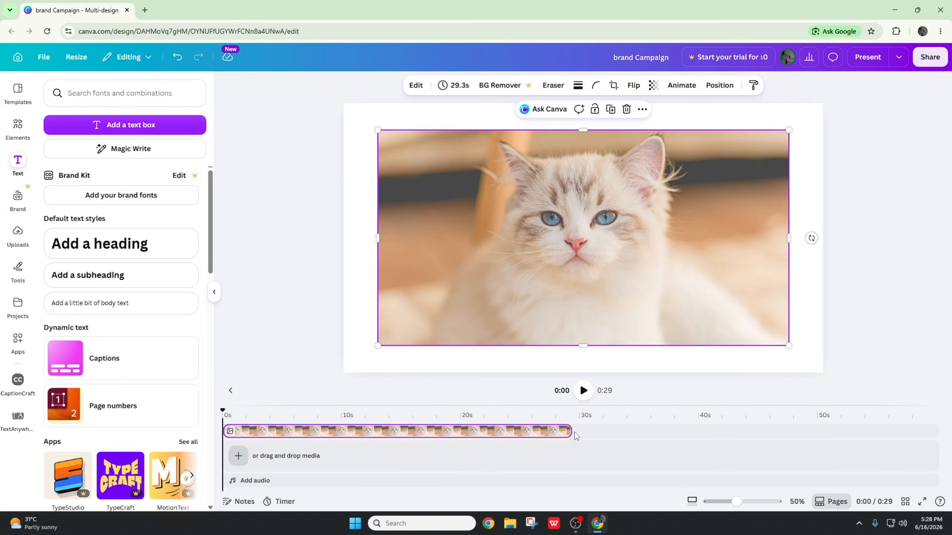
right_click(431, 264)
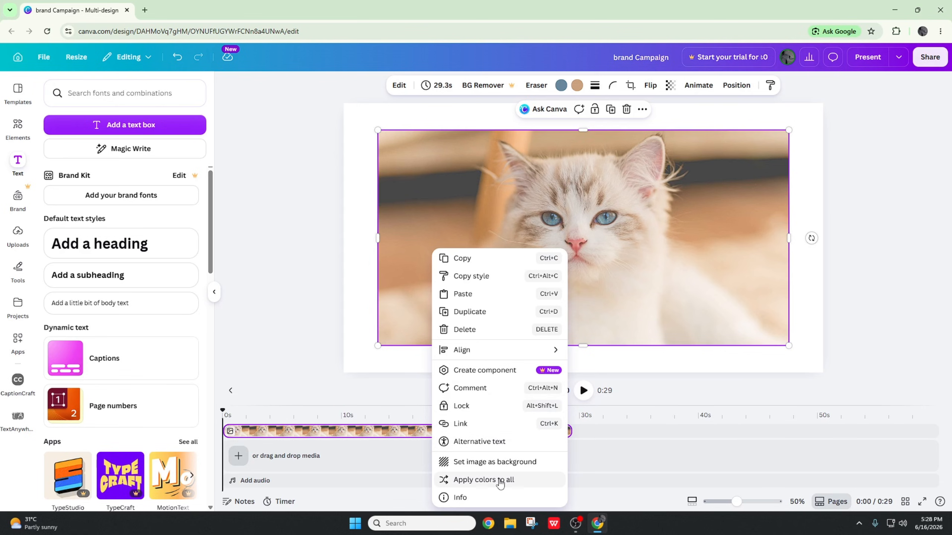
left_click(498, 462)
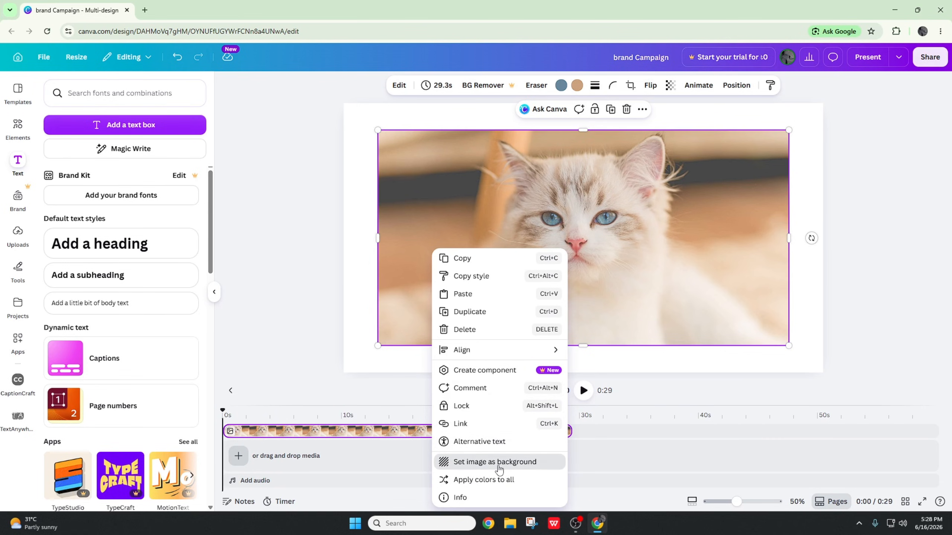
Expand page 6 to a whiteboard and show the uploaded images.
right_click(522, 266)
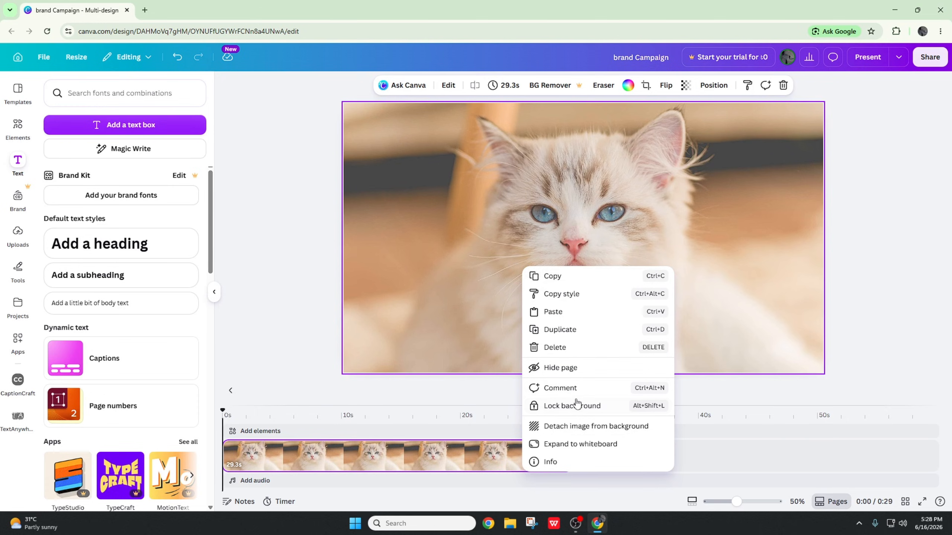
left_click(580, 444)
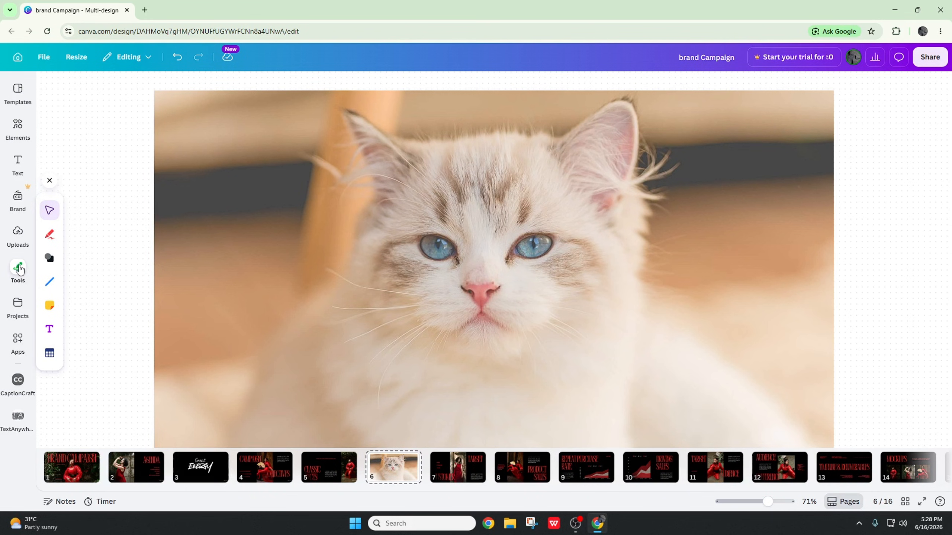
left_click(17, 234)
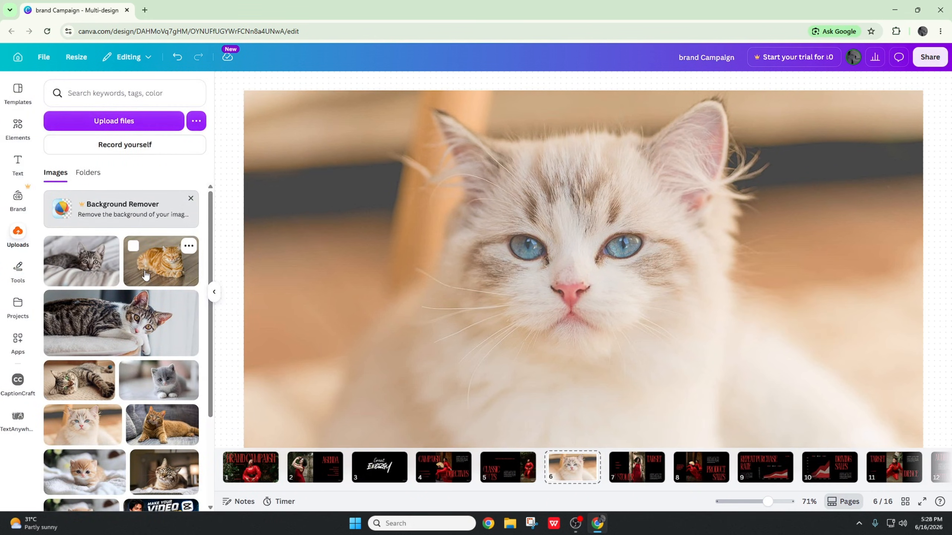
Delete the cat image from the whiteboard on page 6.
left_click(414, 197)
right_click(398, 208)
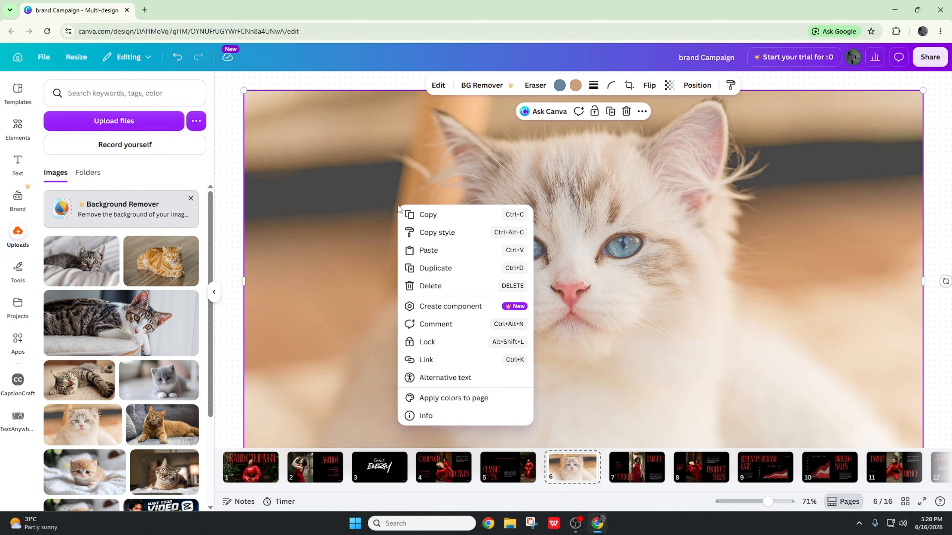
left_click(360, 266)
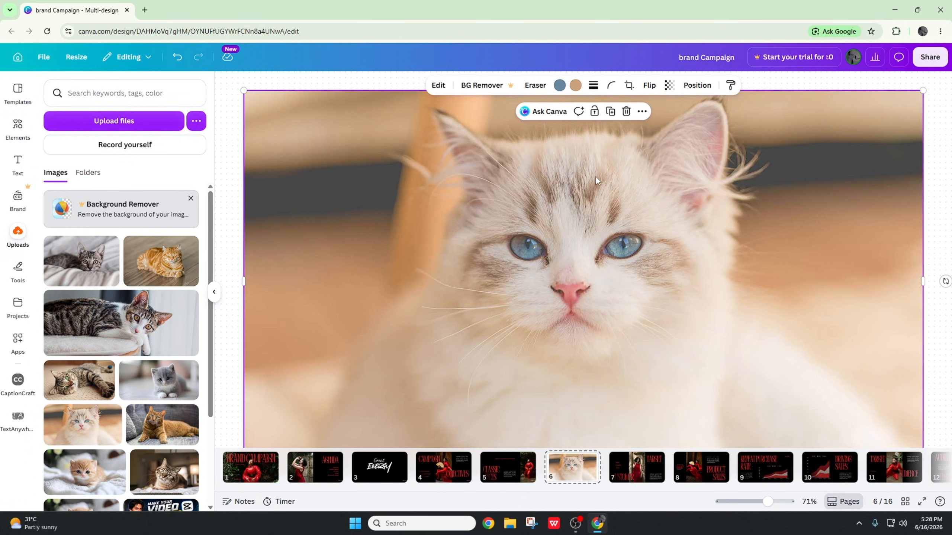
left_click(626, 112)
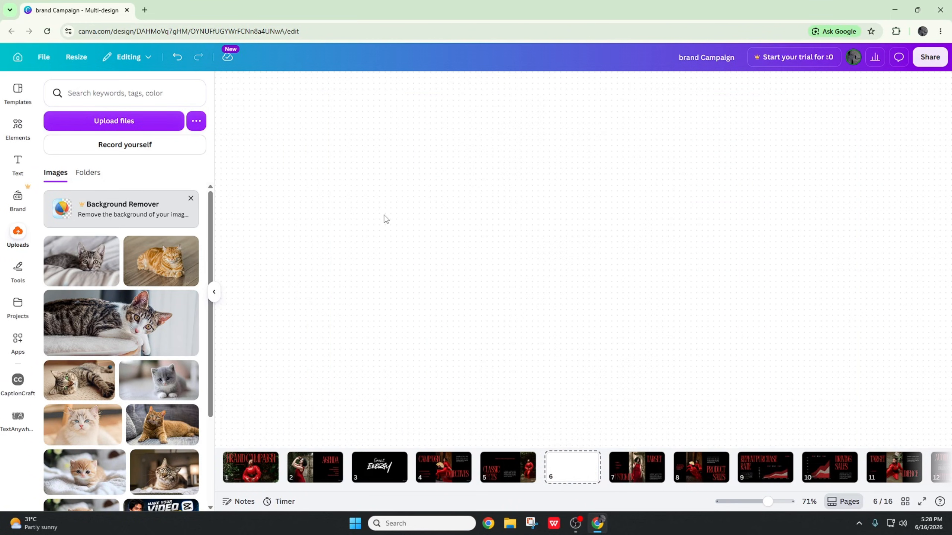
Compare page 5 with the empty whiteboard and add a new page after page 6.
left_click(504, 465)
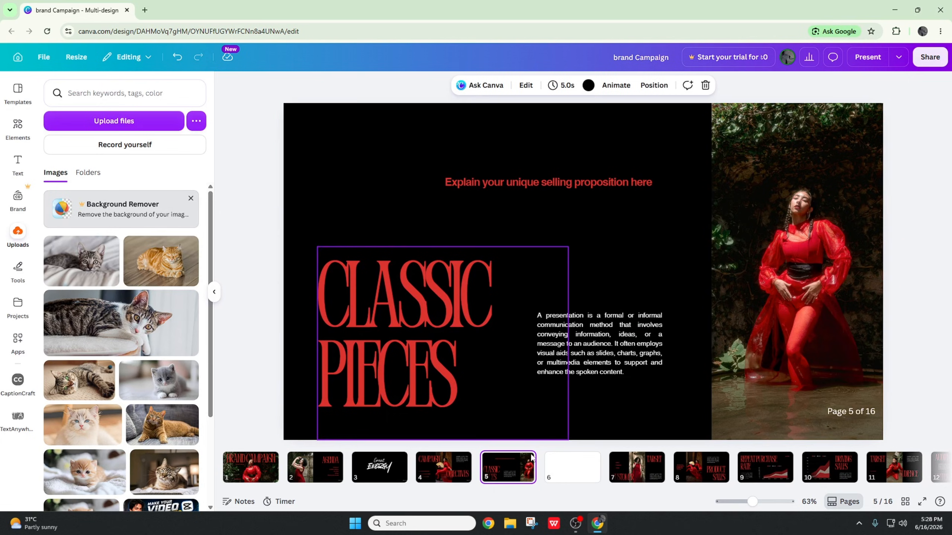
left_click(559, 475)
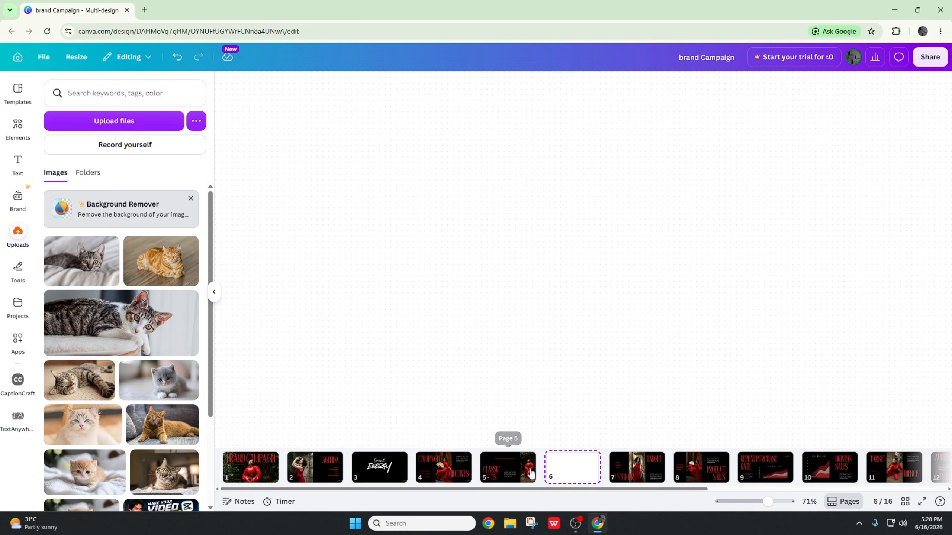
right_click(451, 255)
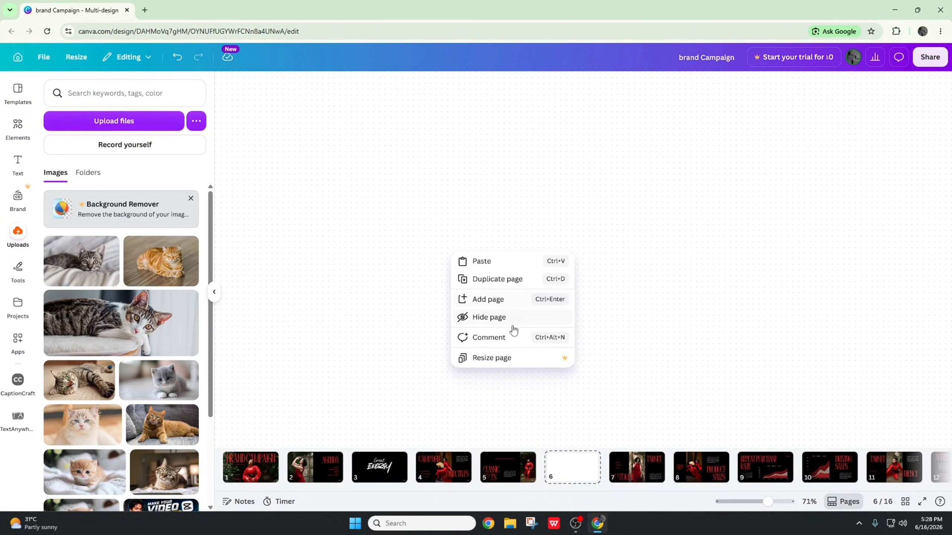
left_click(505, 300)
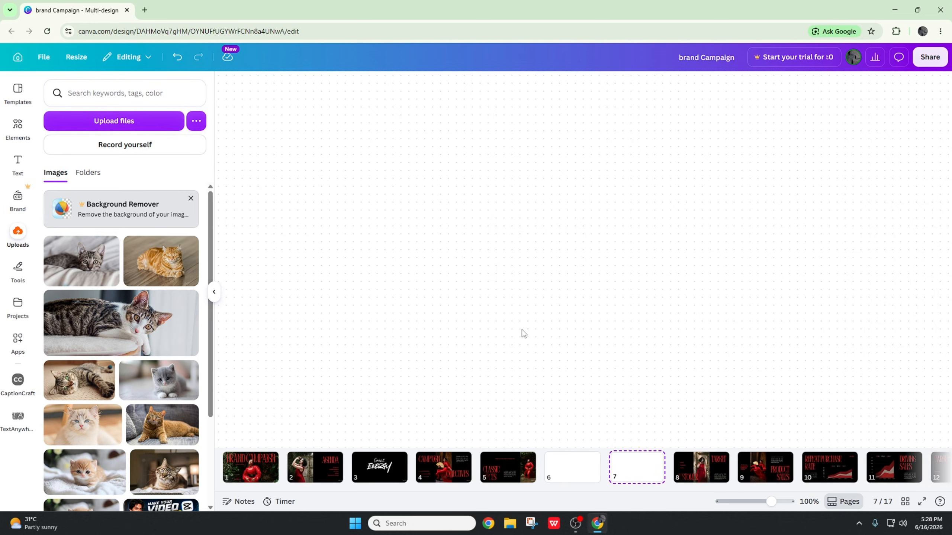
Check the page options of the whiteboard on page 6, close them, and return to page 5.
left_click(596, 464)
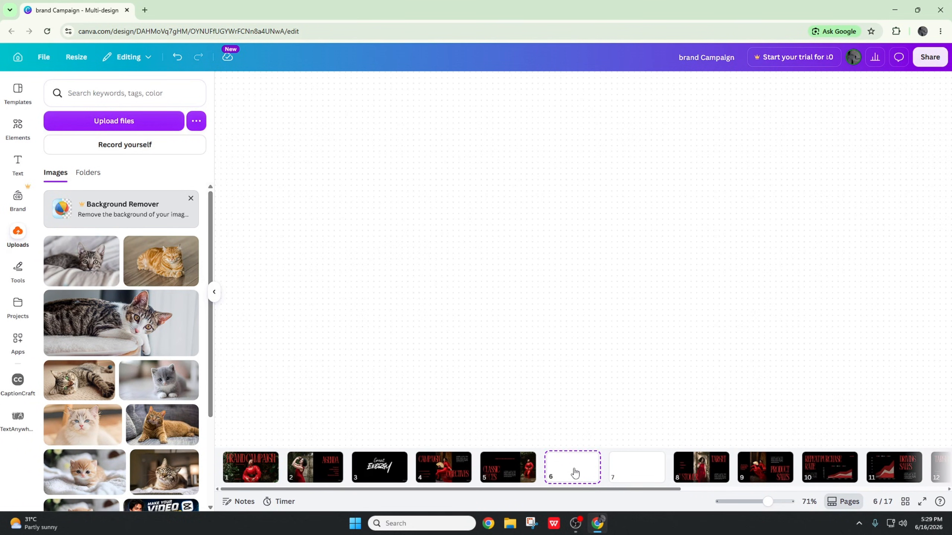
left_click(589, 460)
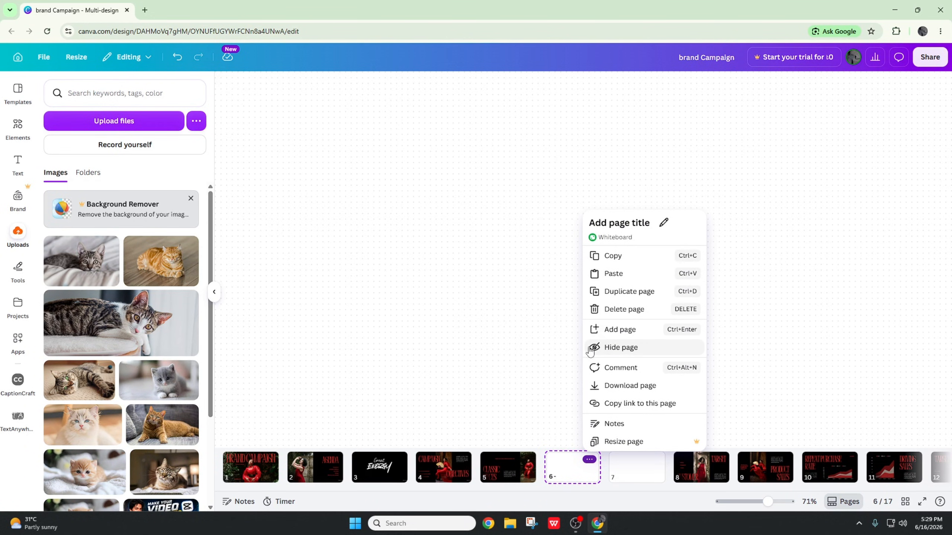
key("Escape")
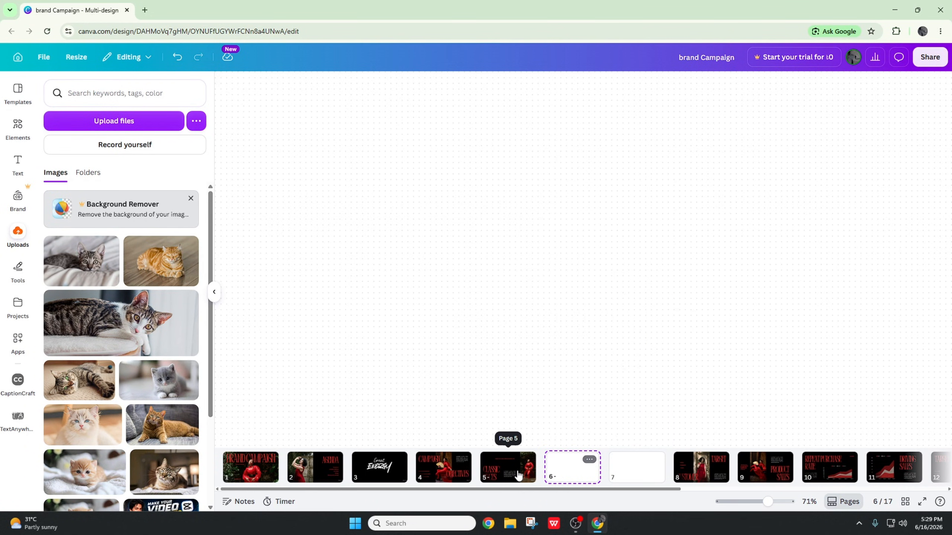
left_click(518, 476)
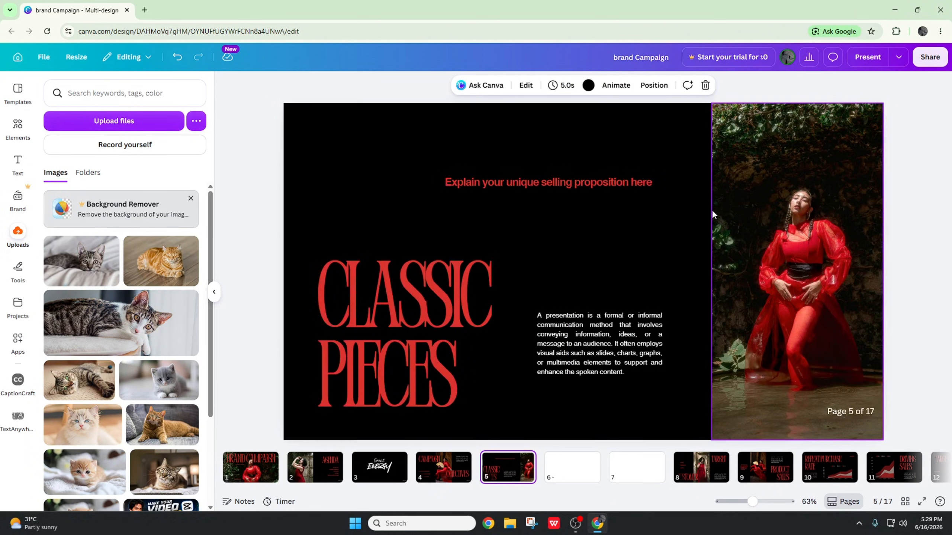
left_click(712, 210)
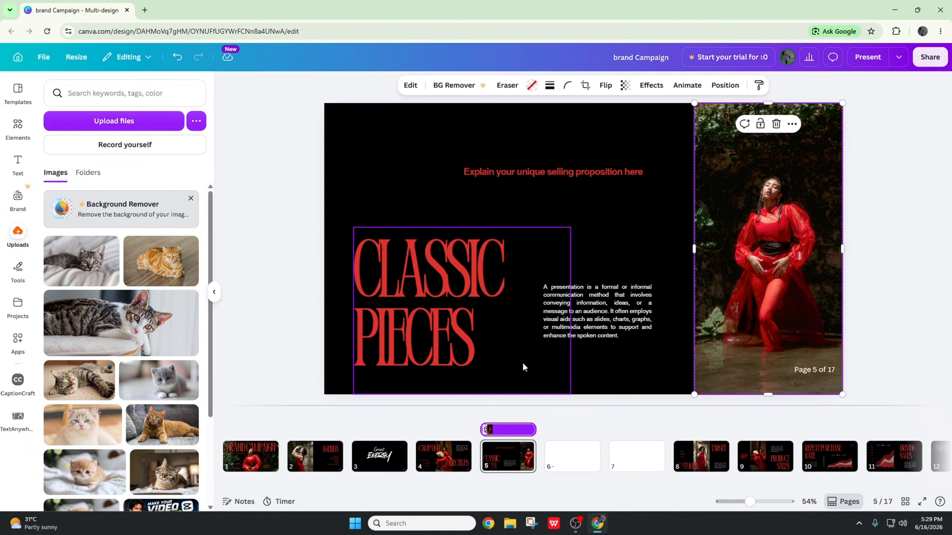
left_click(619, 250)
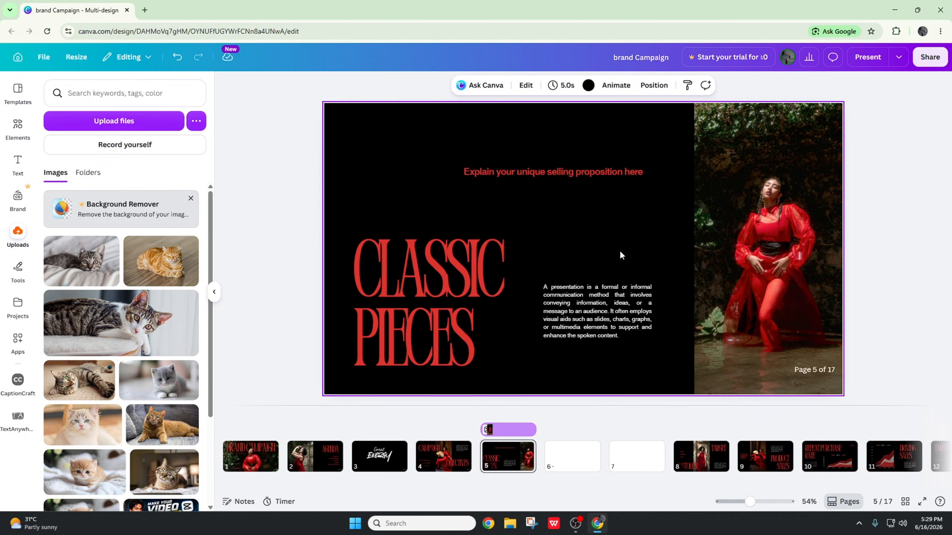
left_click(512, 431)
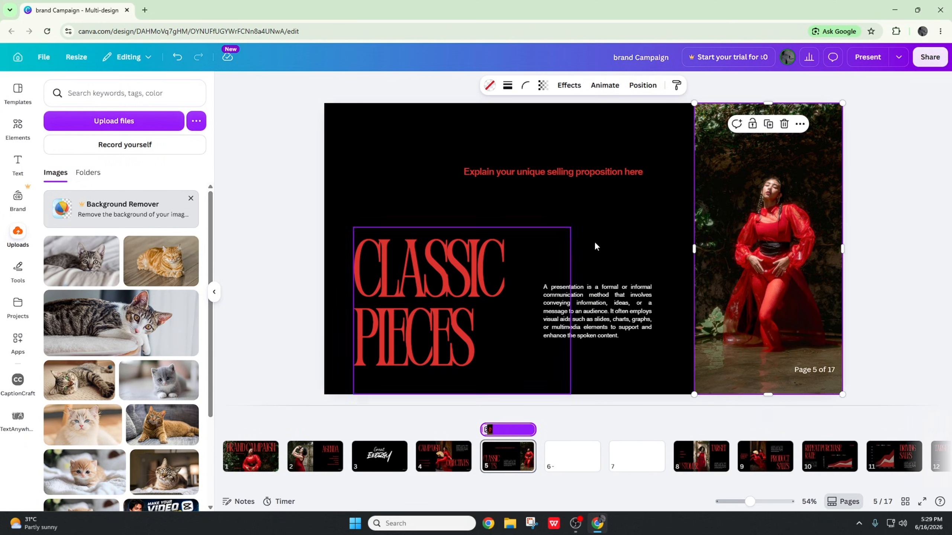
left_click(598, 225)
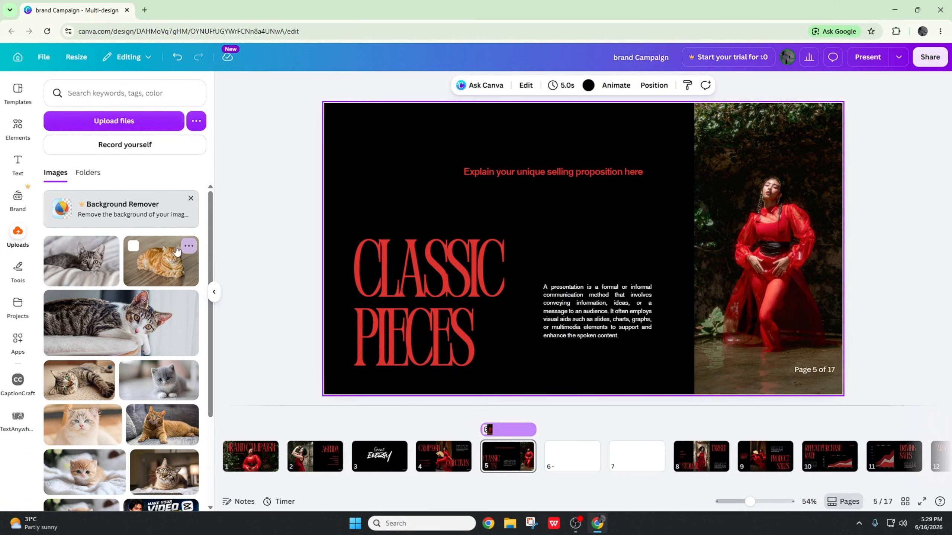
Replace page 5's background with the uploaded image of the lying orange cat and expand the page to a whiteboard.
left_click(167, 258)
right_click(551, 208)
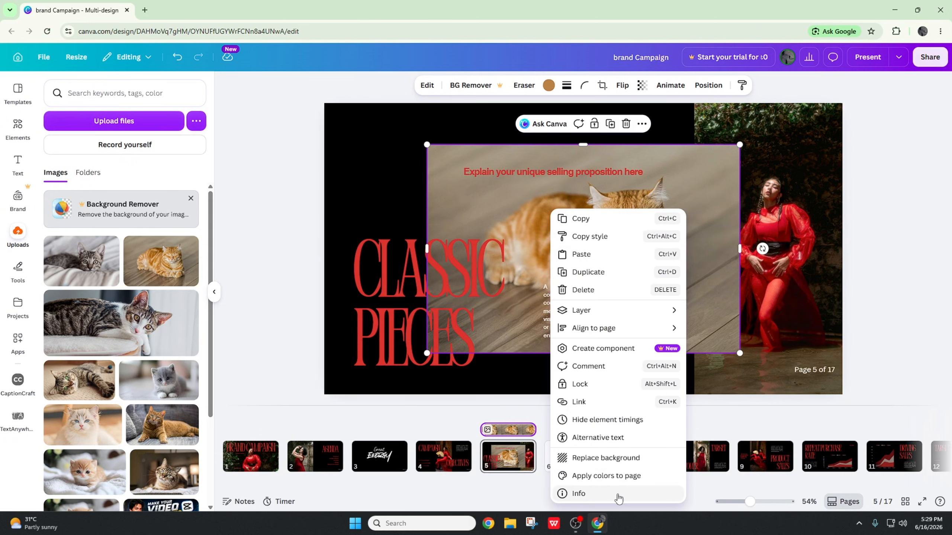
left_click(601, 457)
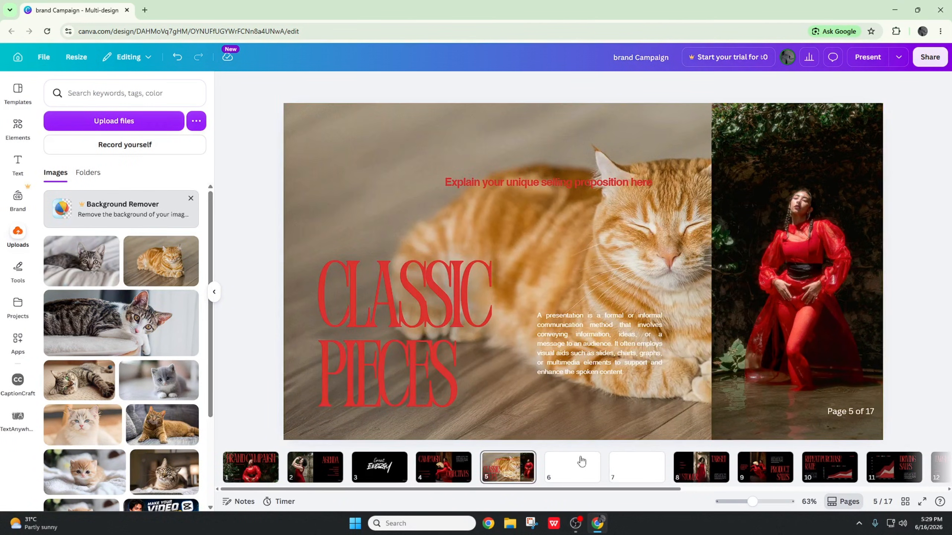
right_click(604, 246)
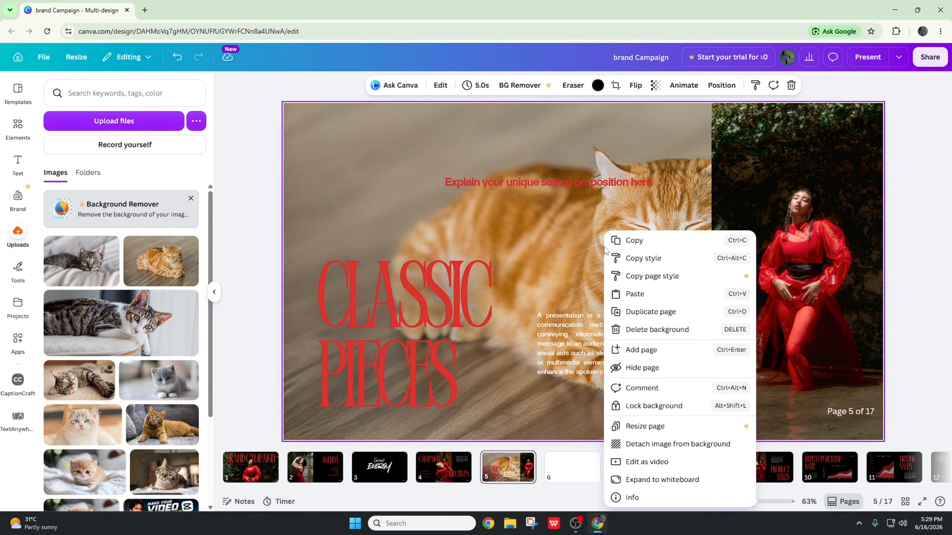
left_click(655, 484)
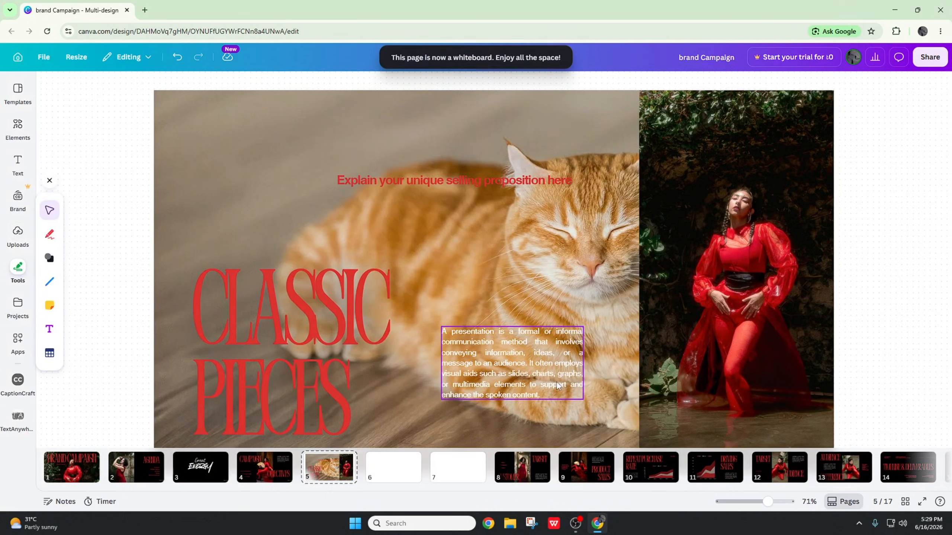
Examine the element options and layer ordering choices of the orange cat image on the page 5 whiteboard.
right_click(453, 242)
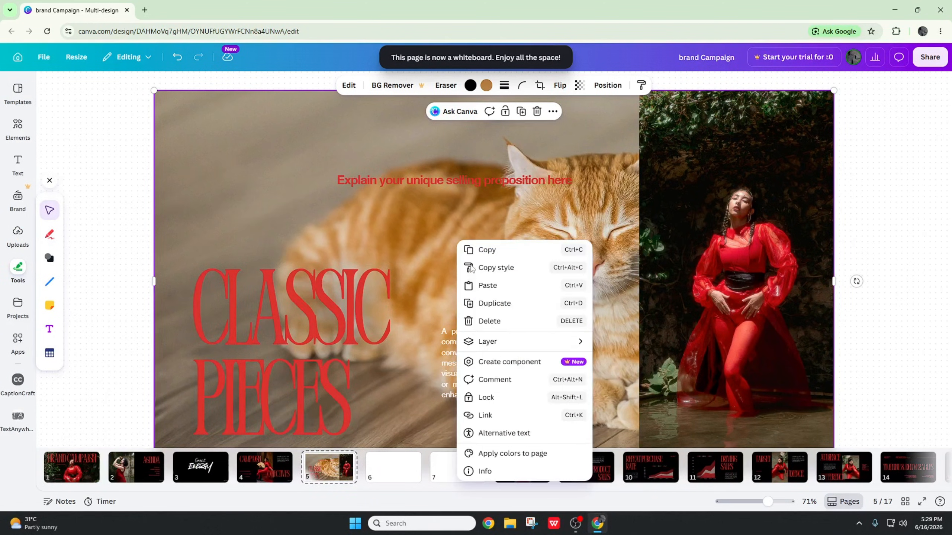
left_click(456, 247)
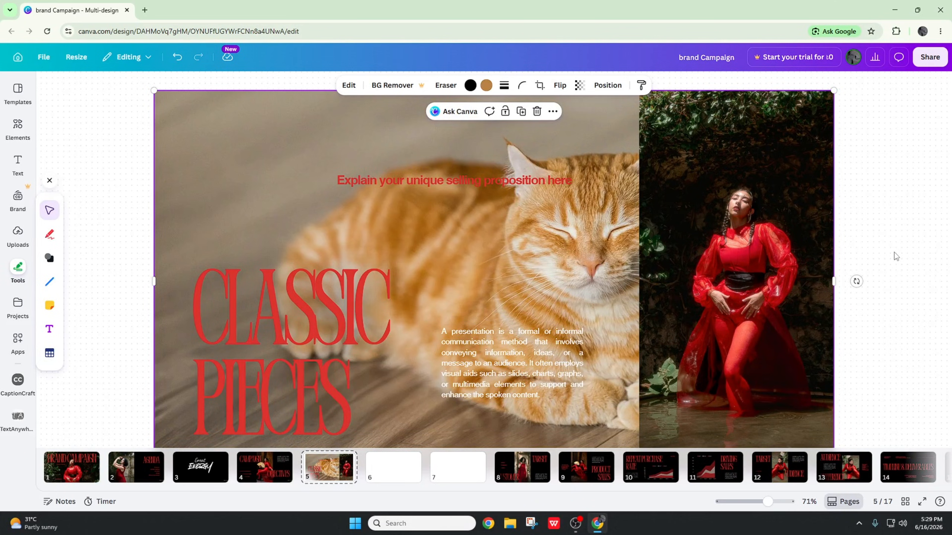
left_click_drag(846, 281, 835, 319)
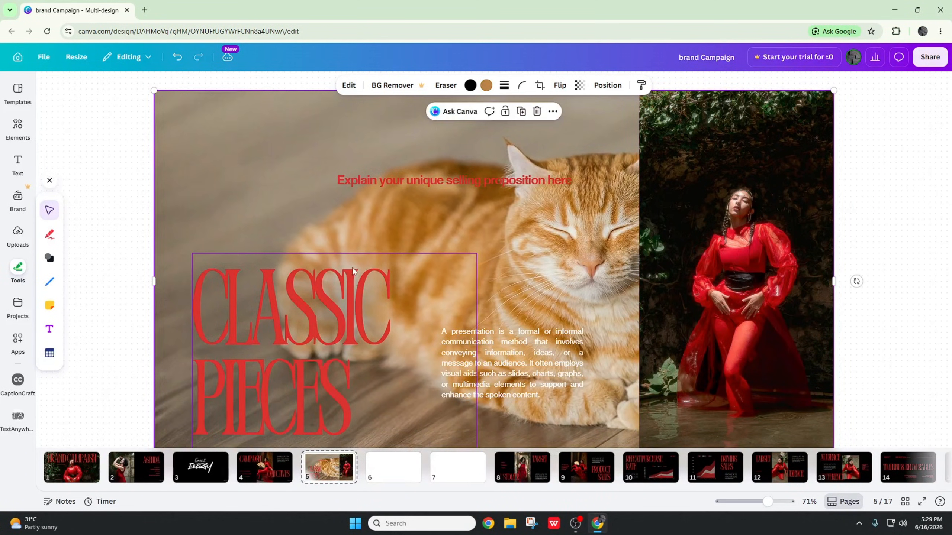
right_click(288, 210)
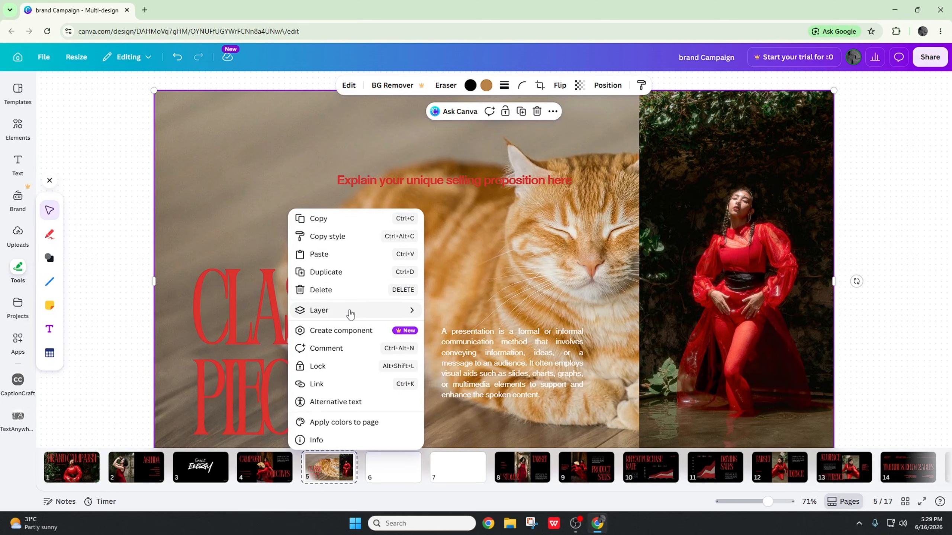
mouse_move(351, 315)
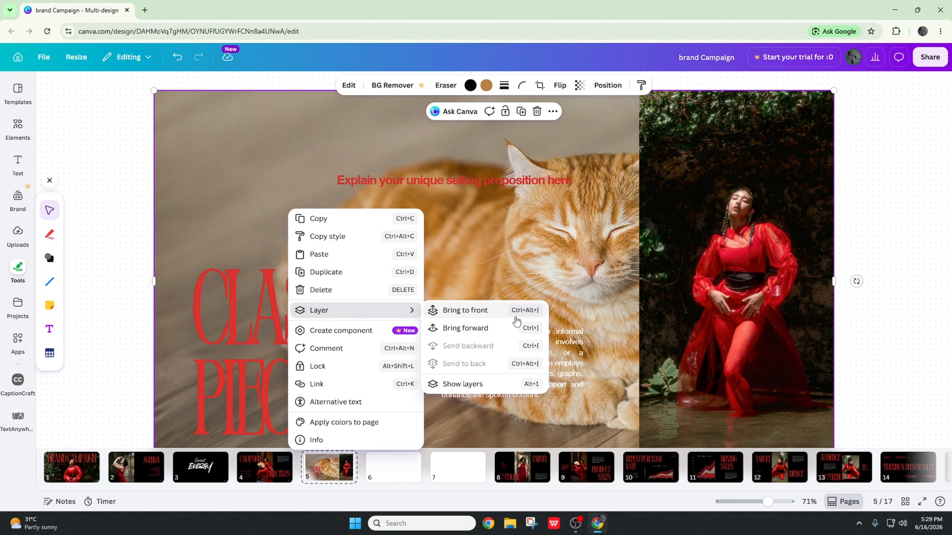
left_click(618, 242)
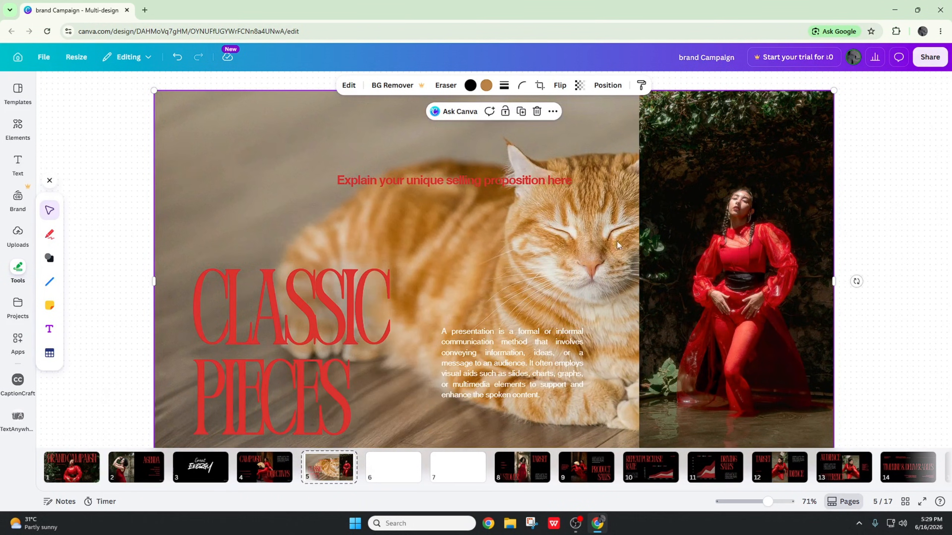
Move the photo of the woman in red to the middle of the whiteboard and reposition the subheading and paragraph over it.
left_click_drag(656, 199, 500, 182)
left_click(441, 183)
left_click_drag(513, 353, 505, 343)
left_click(635, 308)
Show the layers, place the "Explain your unique selling proposition here" text behind the woman's photo and enlarge it to about size 54.8.
right_click(521, 247)
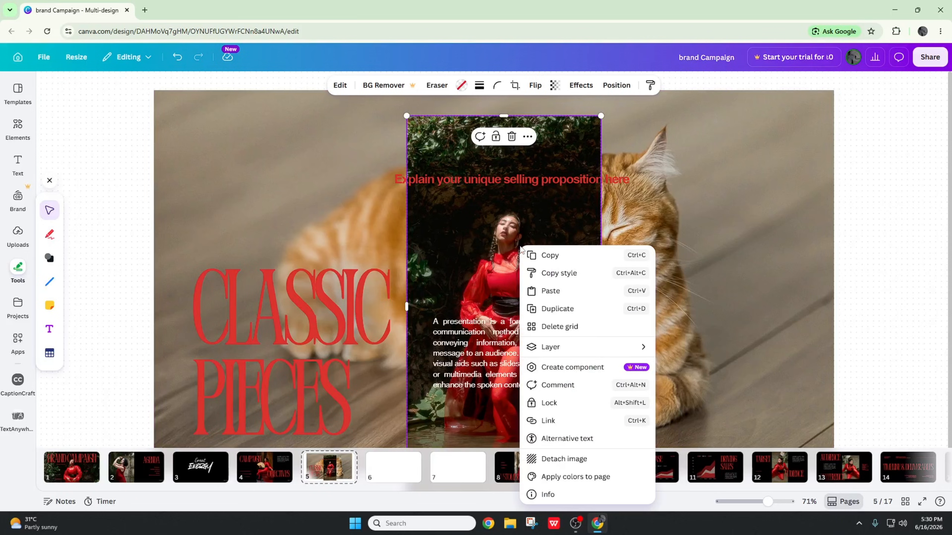
mouse_move(586, 348)
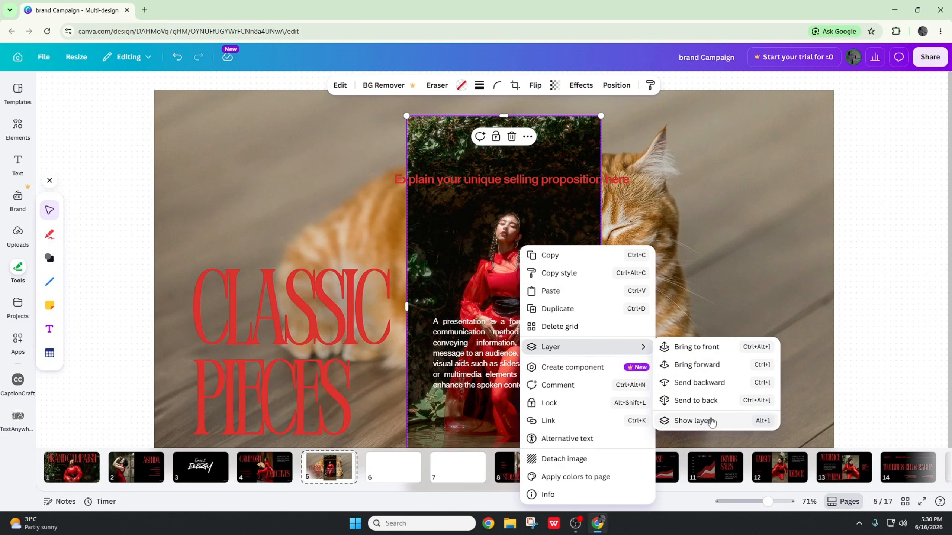
left_click(704, 421)
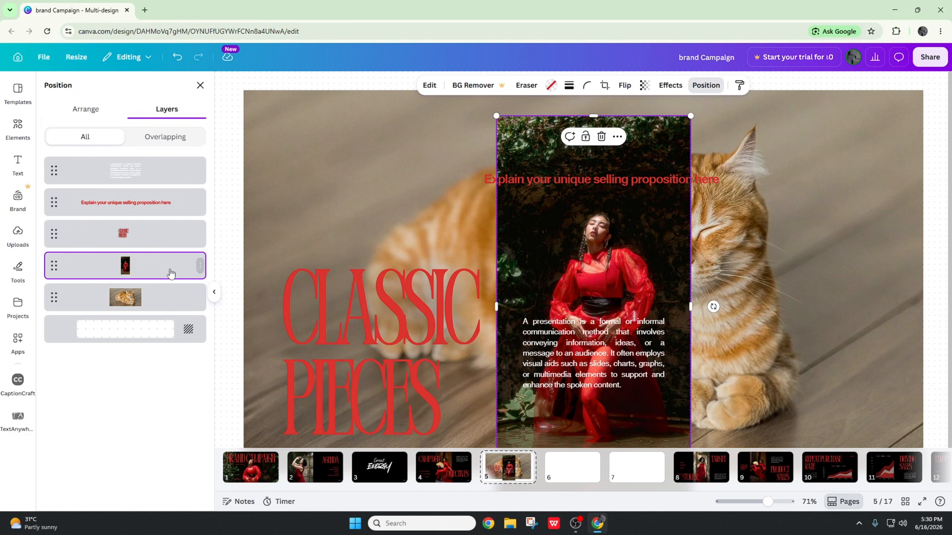
left_click_drag(150, 205, 150, 278)
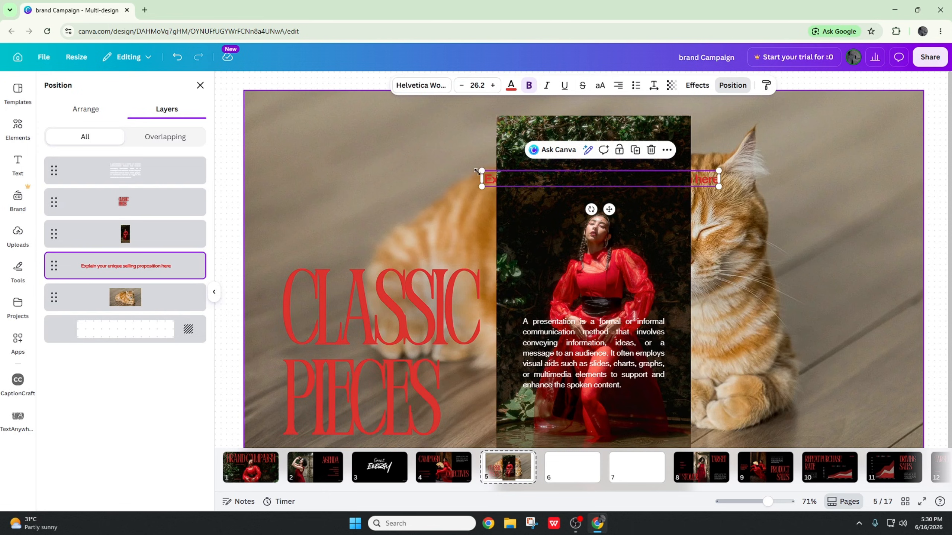
left_click_drag(413, 148, 222, 150)
left_click_drag(450, 179, 566, 181)
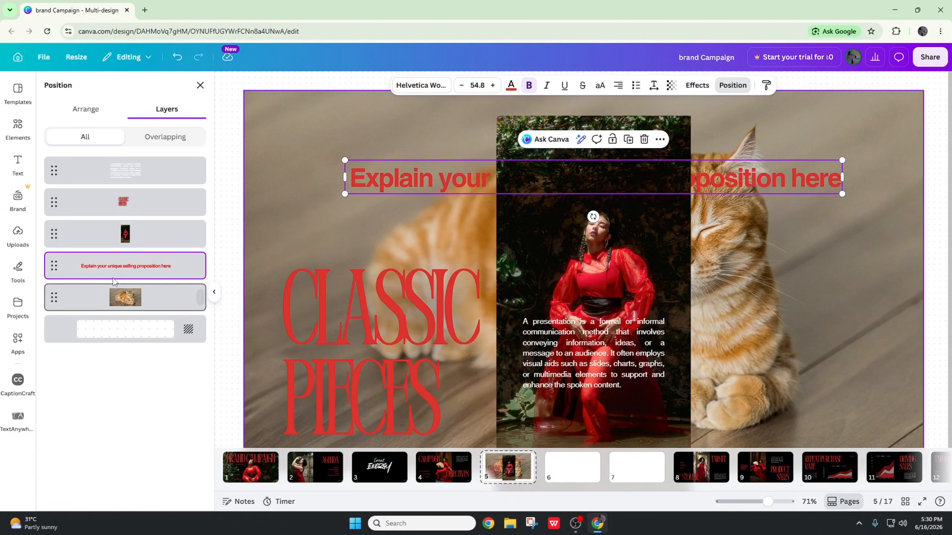
Place the CLASSIC PIECES title two layers below the woman's photo, enlarge it to about size 391 and position it behind the photo.
left_click_drag(146, 198, 150, 267)
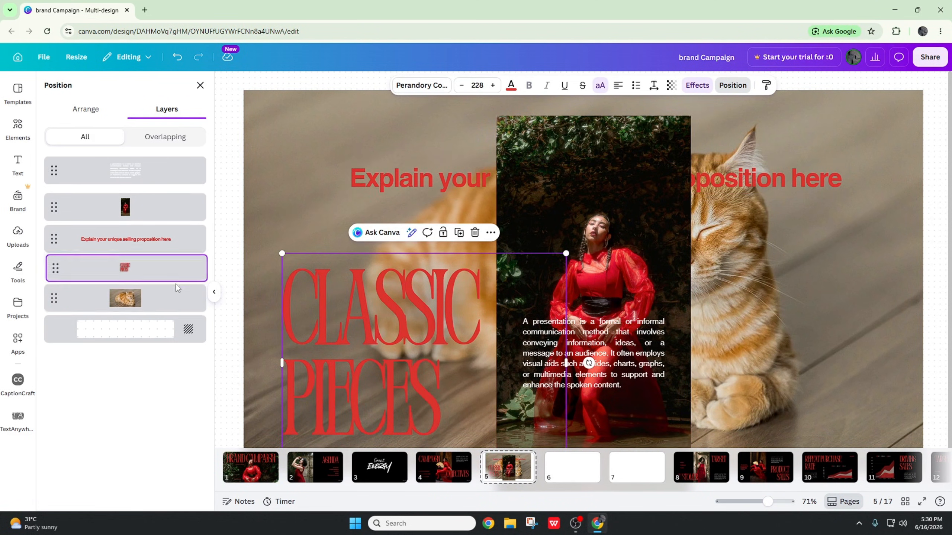
left_click_drag(412, 316, 540, 266)
left_click_drag(707, 207, 910, 50)
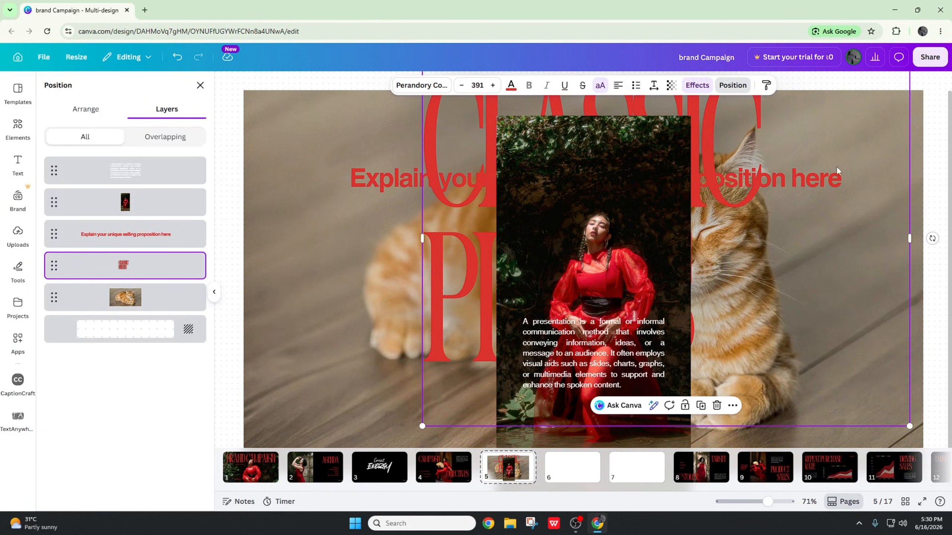
left_click_drag(735, 212, 741, 290)
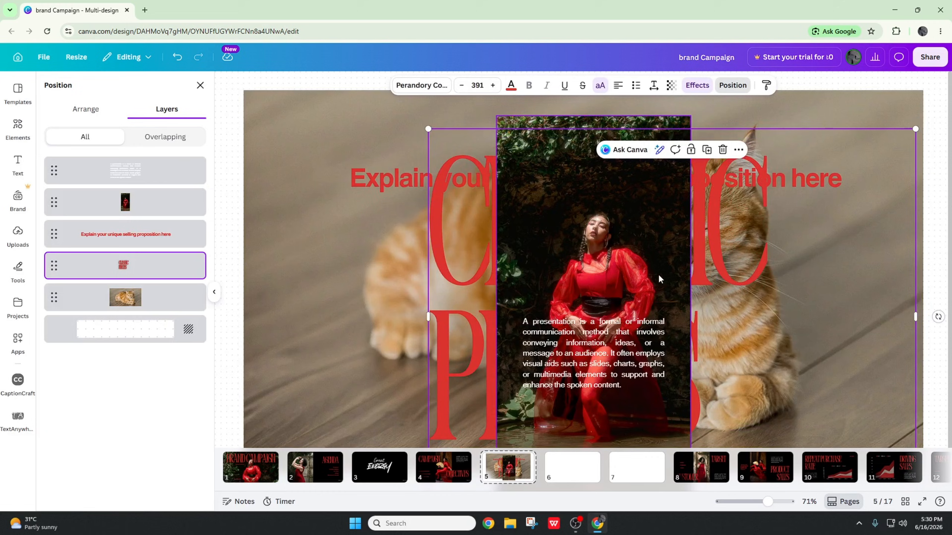
Compare page 4 with the whiteboard on page 5 and check the whiteboard's page options.
left_click(309, 228)
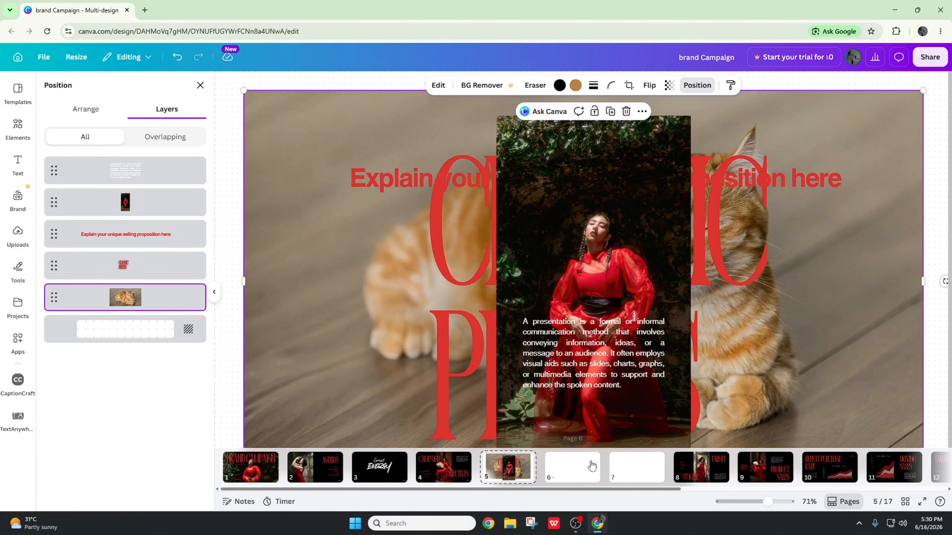
left_click(466, 475)
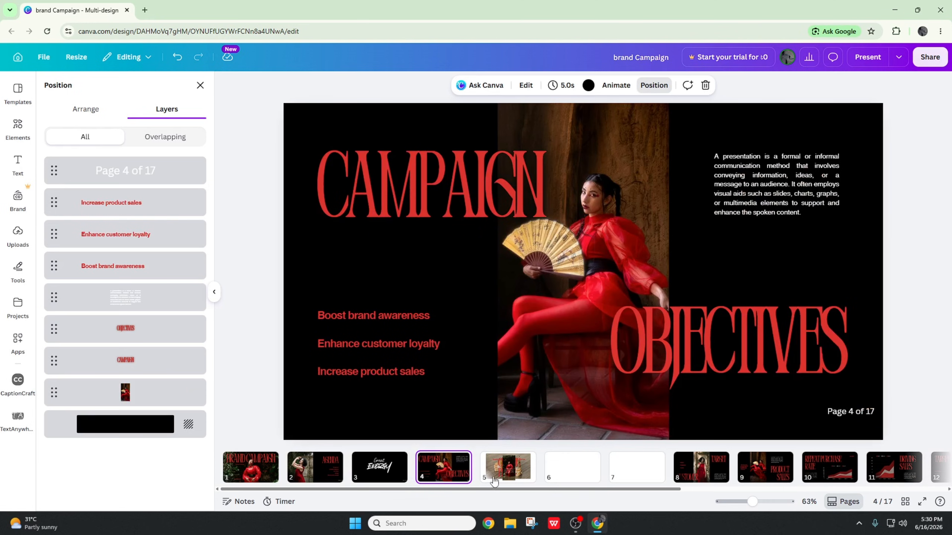
left_click(502, 464)
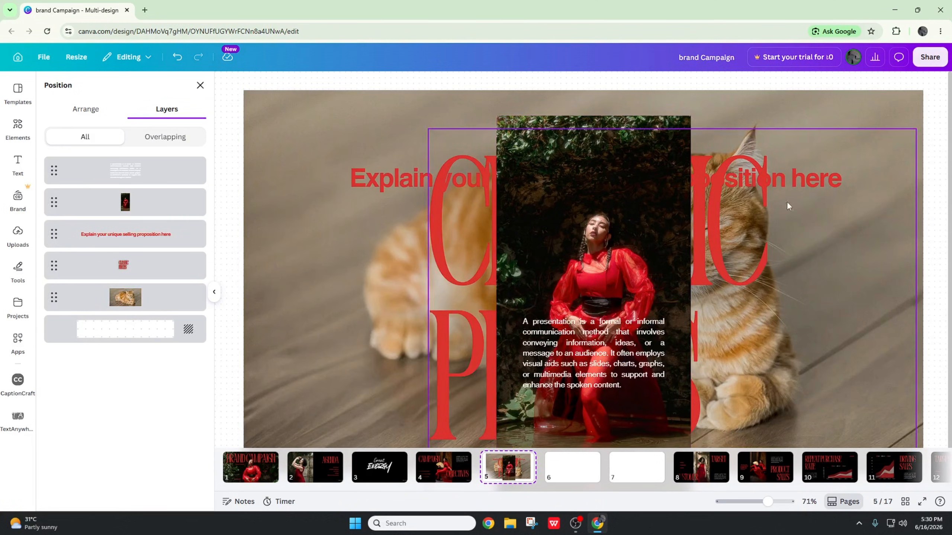
right_click(834, 86)
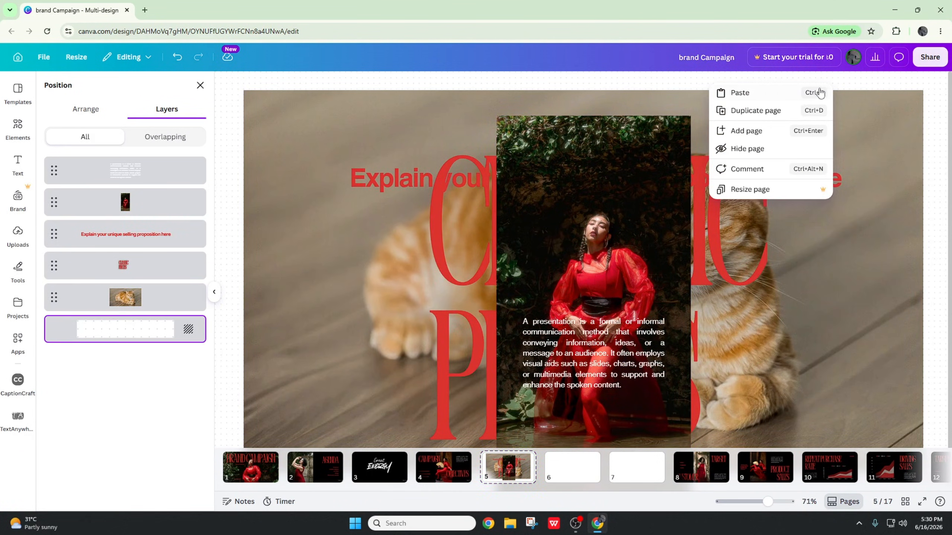
left_click(876, 195)
Review the CLASSIC PIECES title's element options and arrange settings, and show the elements library.
right_click(828, 230)
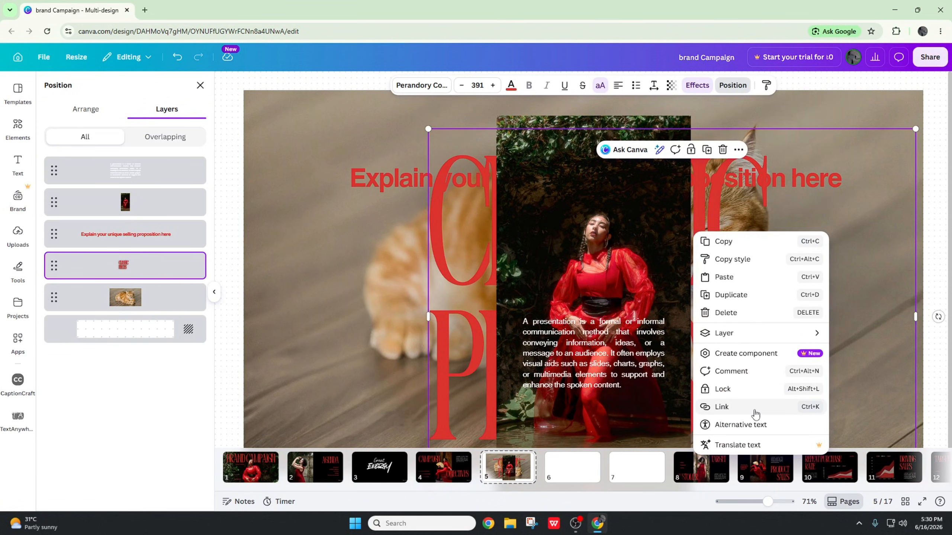
left_click(875, 379)
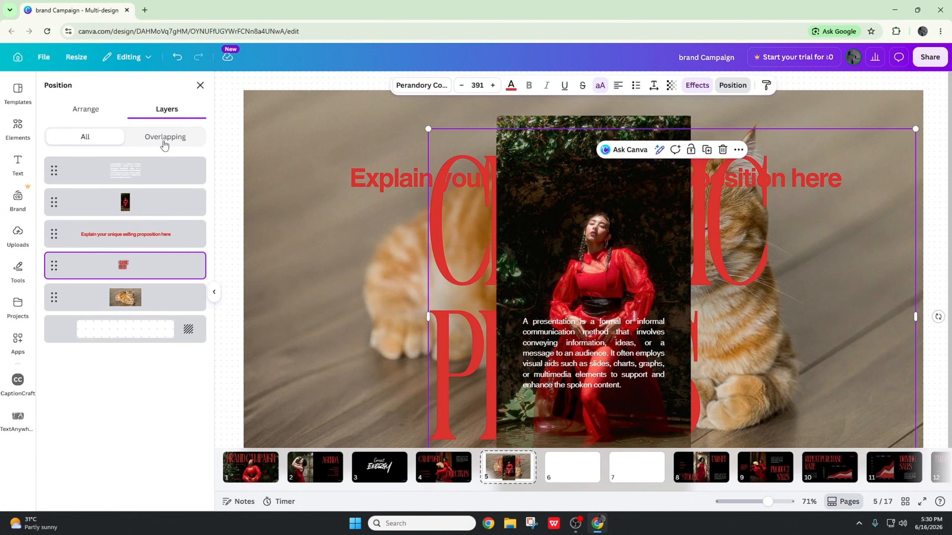
left_click(78, 110)
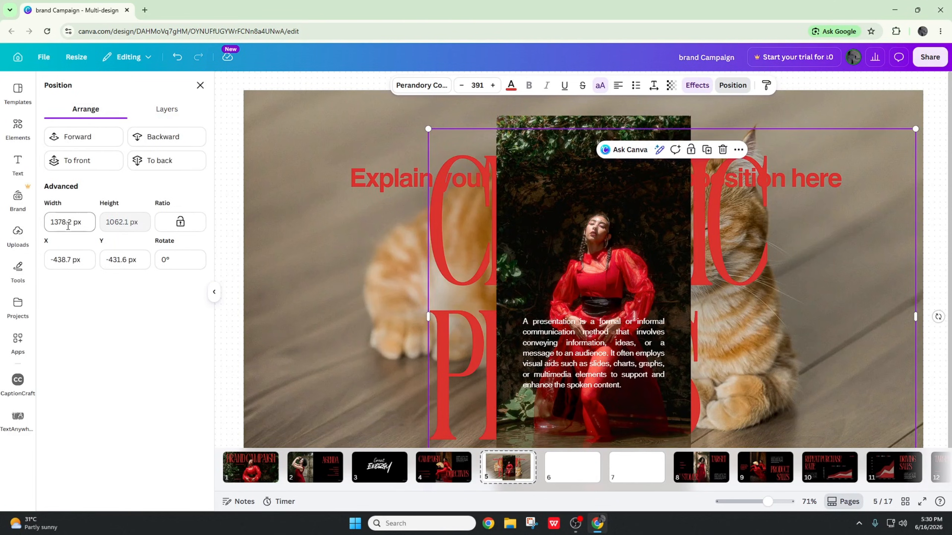
left_click(18, 125)
Check the orange cat image's additional options and narrow the image by pulling in its right edge.
left_click(356, 213)
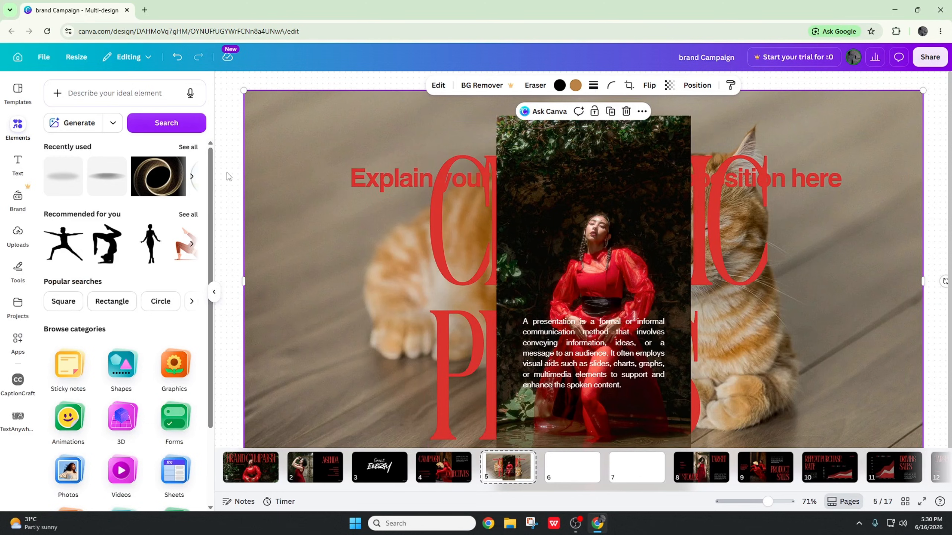
left_click(641, 112)
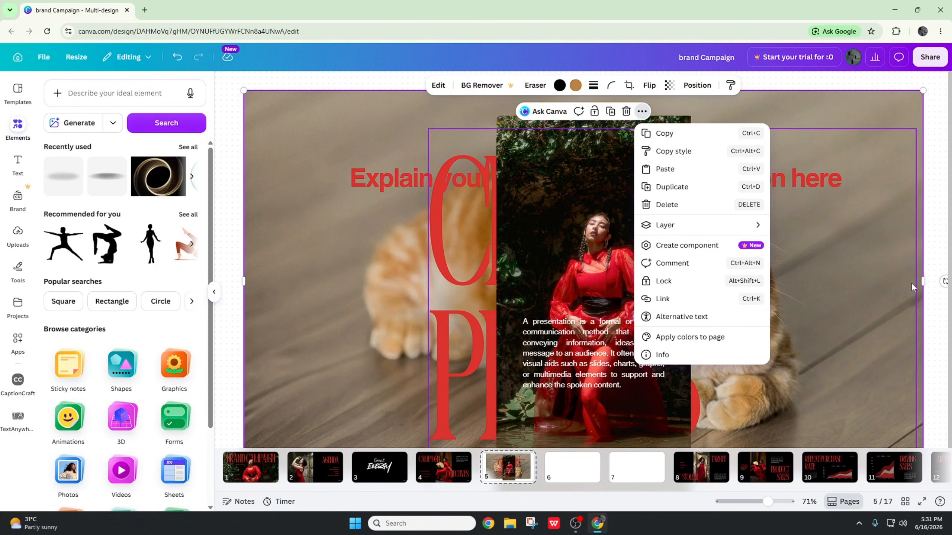
left_click_drag(922, 281, 858, 276)
left_click(873, 268)
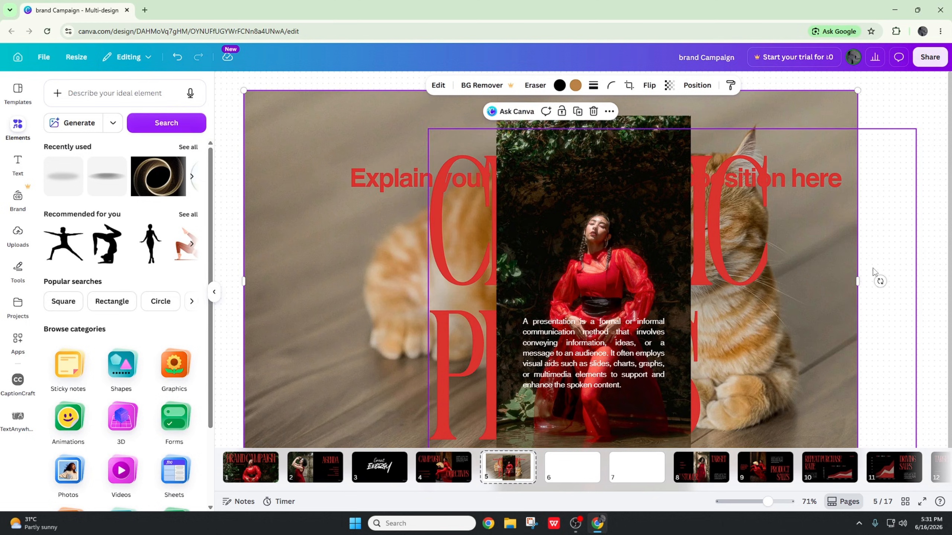
left_click(885, 120)
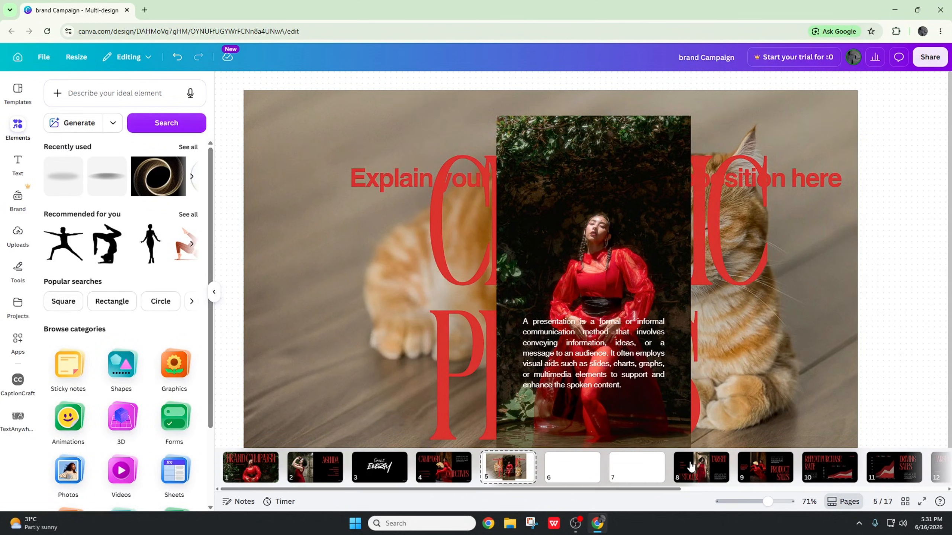
Check the page options of the blank whiteboard on page 6 and return to page 5.
left_click(581, 481)
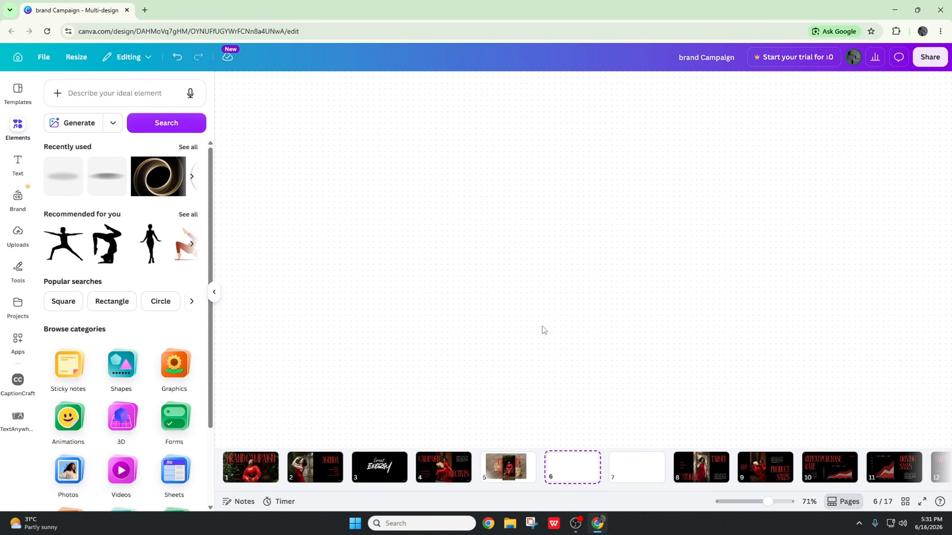
right_click(549, 264)
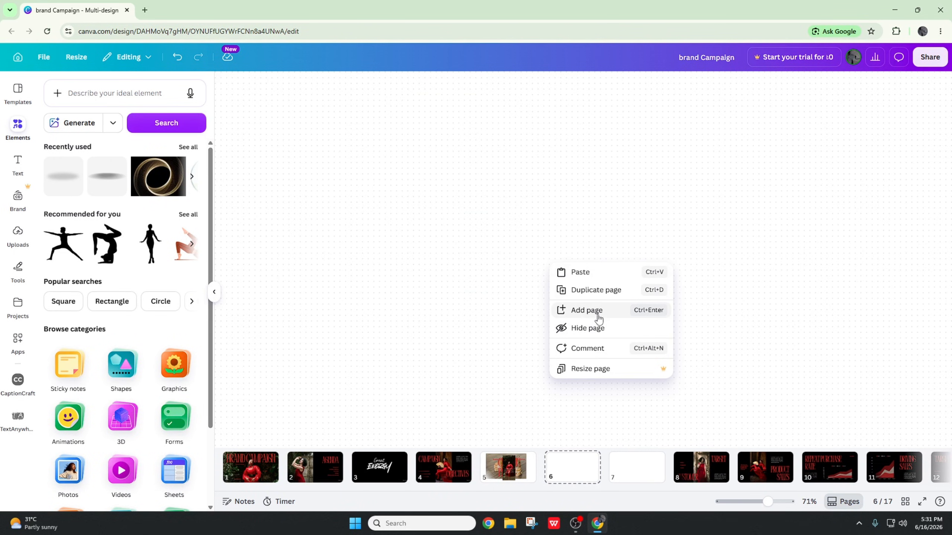
left_click(497, 479)
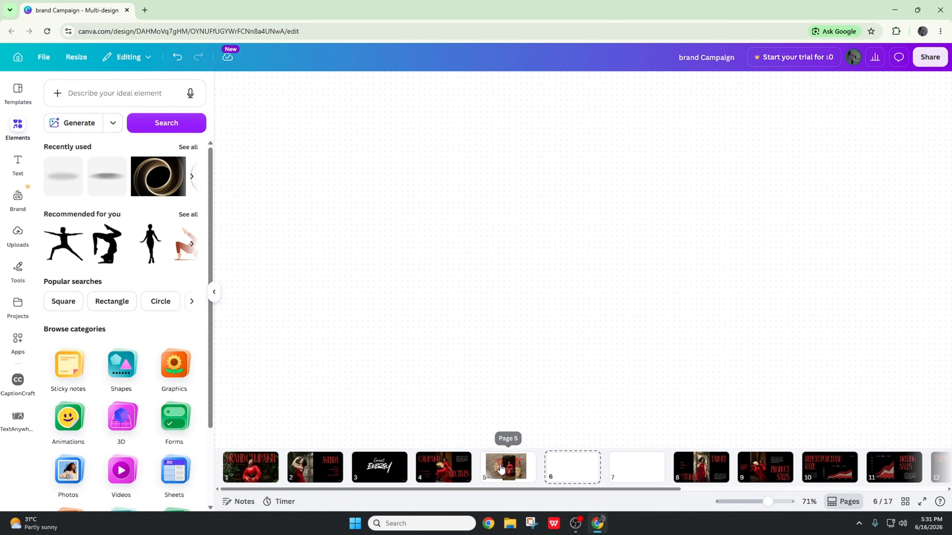
left_click(497, 476)
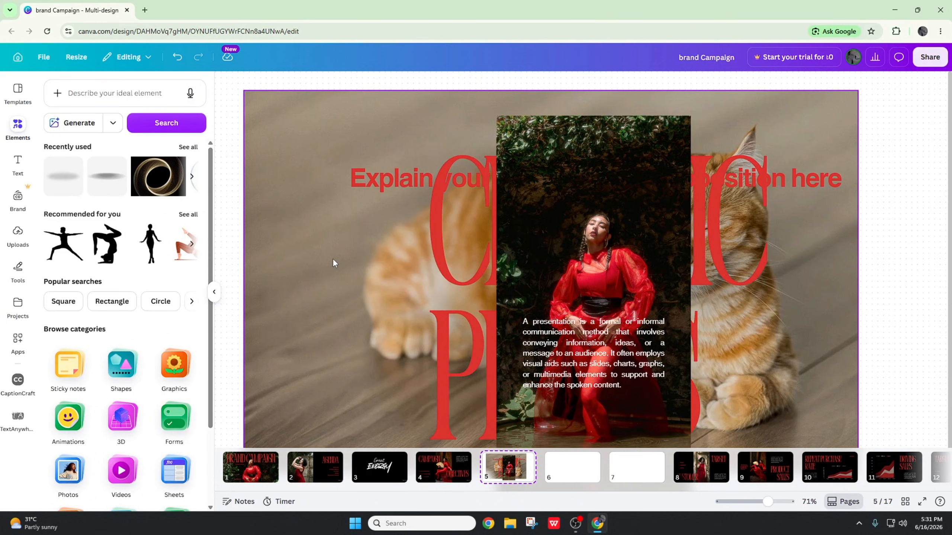
Undo the recent layout edits on page 5 back through its expansion to a whiteboard.
key("ctrl+z")
key("ctrl+z")
key("ctrl+z")
key("ctrl+z")
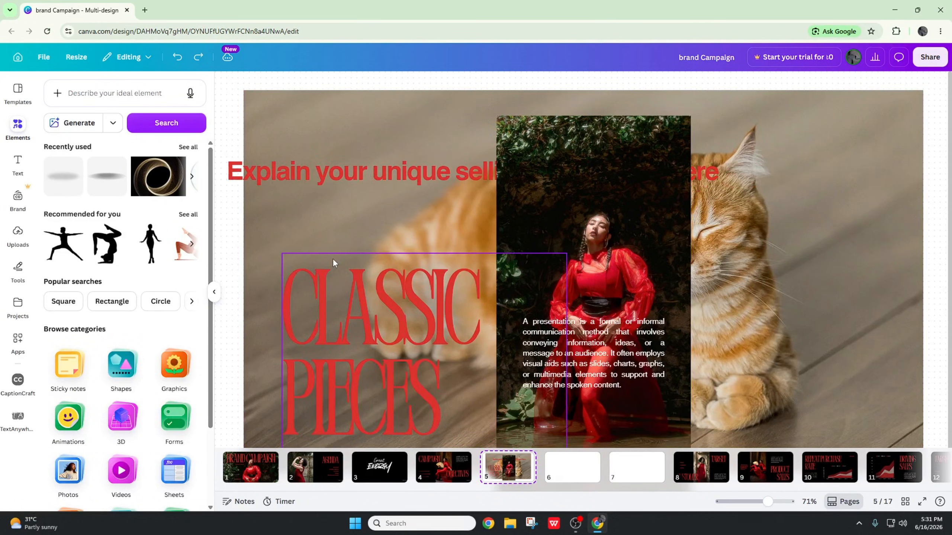
key("ctrl+z")
key("ctrl+z")
key("ctrl+z")
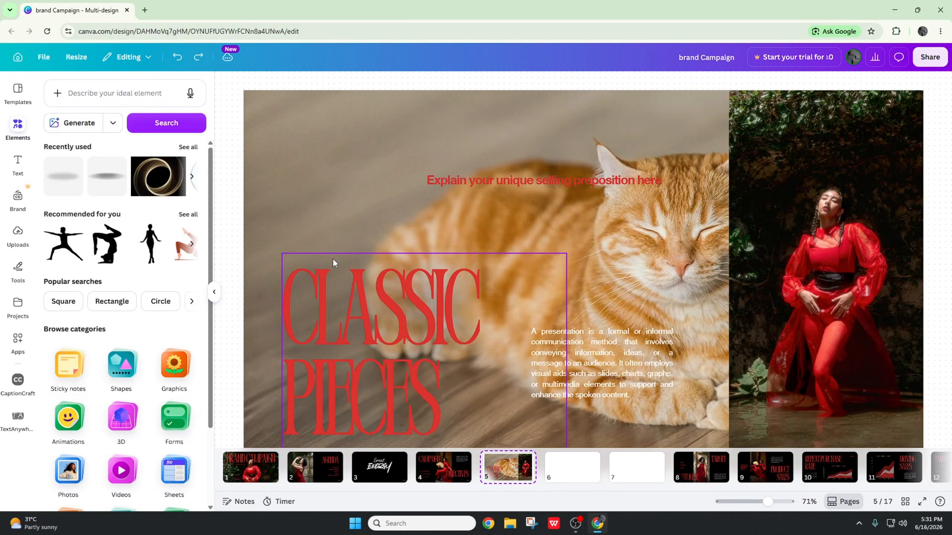
key("ctrl+z")
key("ctrl+z")
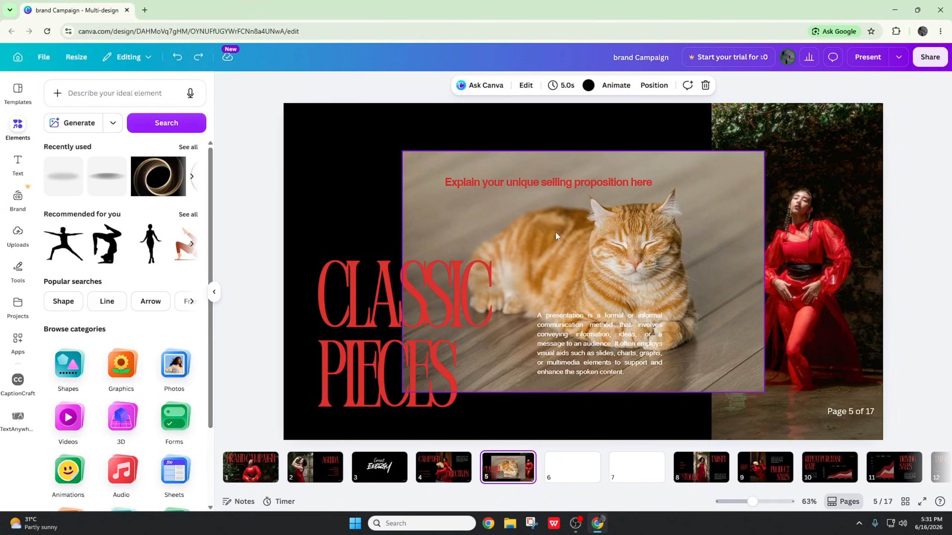
Compare the additional options of the cat image and page 5 with those of the blank whiteboard on page 6.
left_click(519, 212)
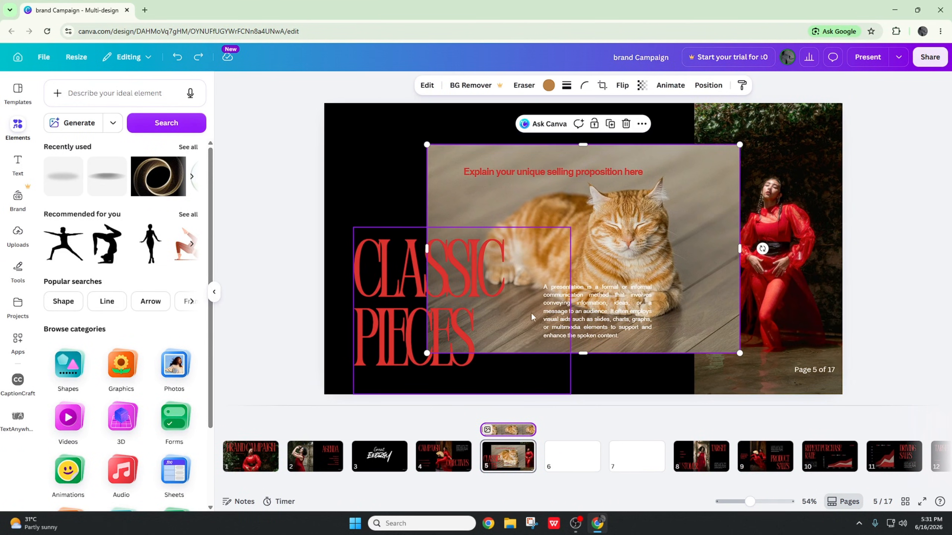
right_click(549, 203)
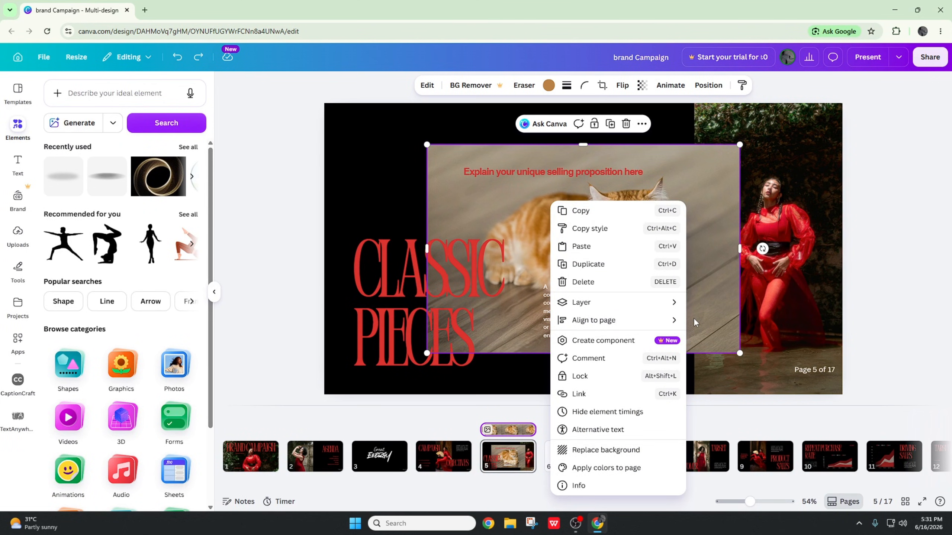
left_click(389, 185)
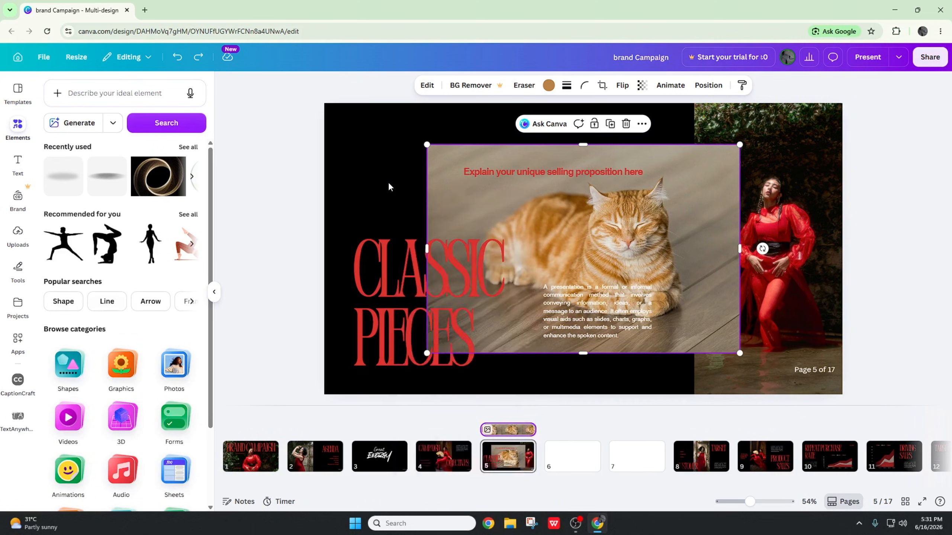
right_click(390, 185)
right_click(391, 172)
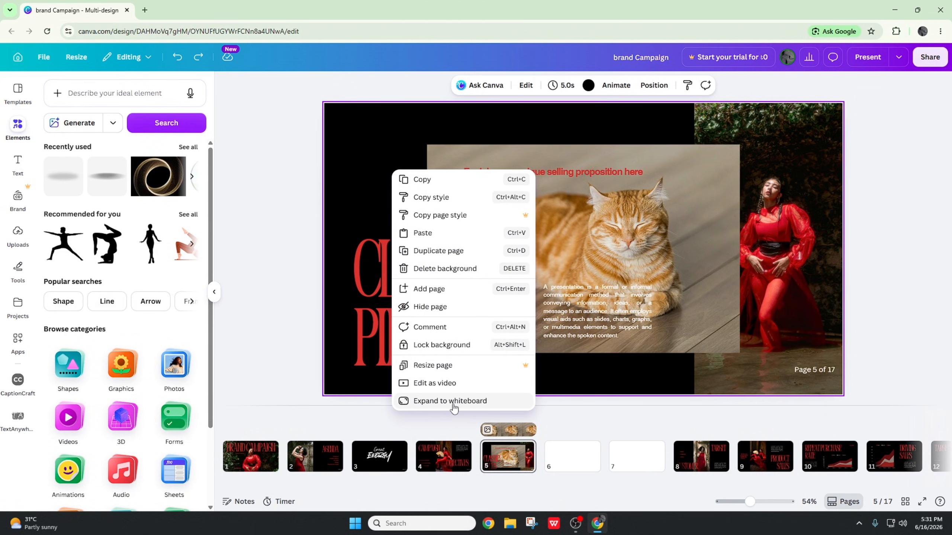
left_click(570, 455)
left_click(566, 456)
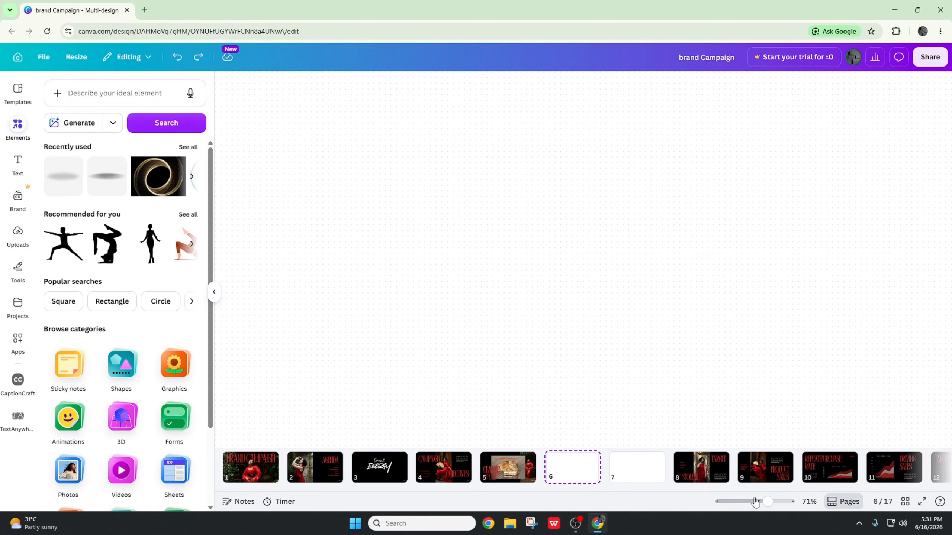
right_click(508, 317)
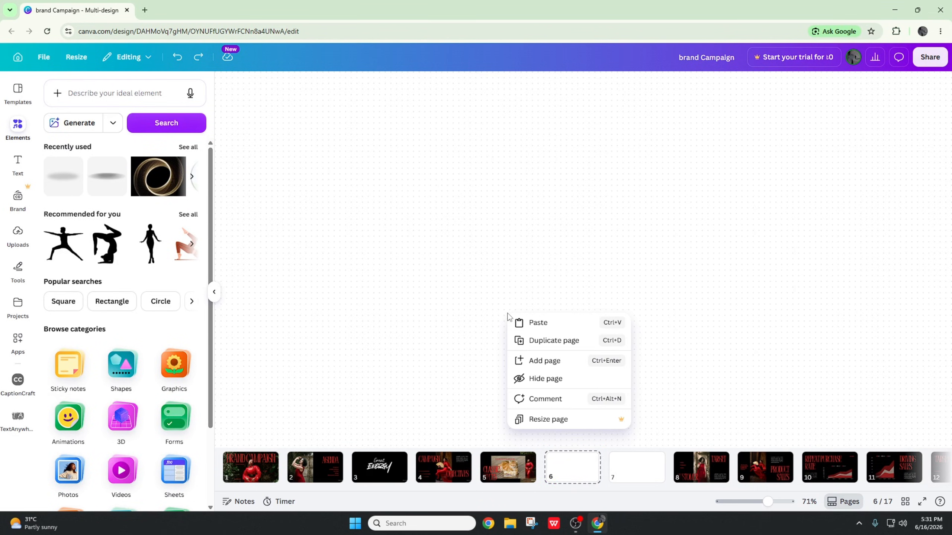
left_click(504, 478)
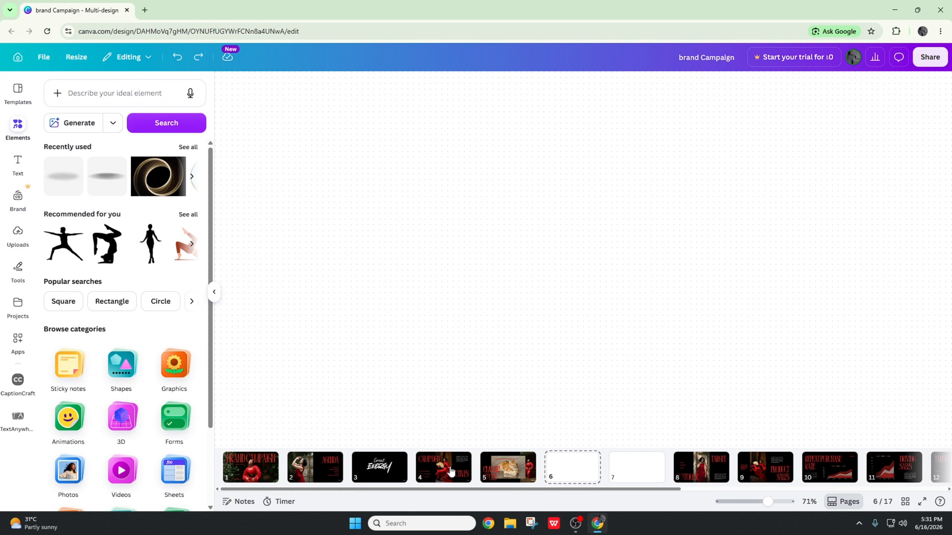
left_click(503, 475)
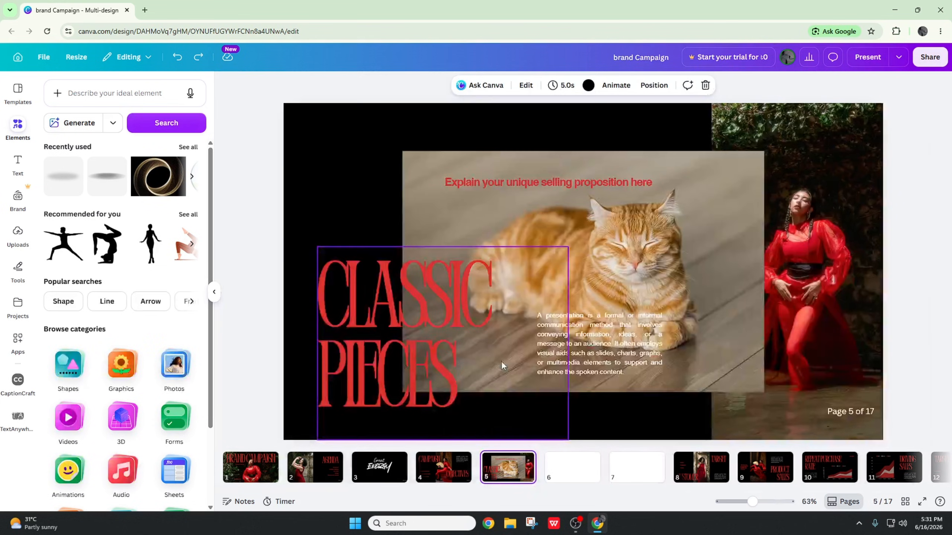
Delete the title, tagline, paragraph, woman's photo with its frame and page number from page 5, keeping only the cat image.
left_click(497, 208)
left_click(384, 341)
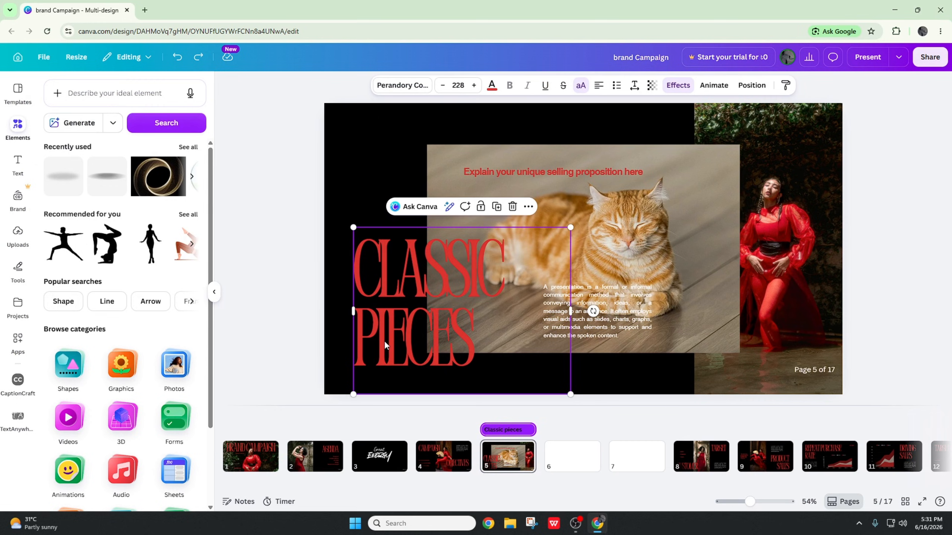
key("Delete")
left_click(519, 179)
key("Delete")
left_click(574, 318)
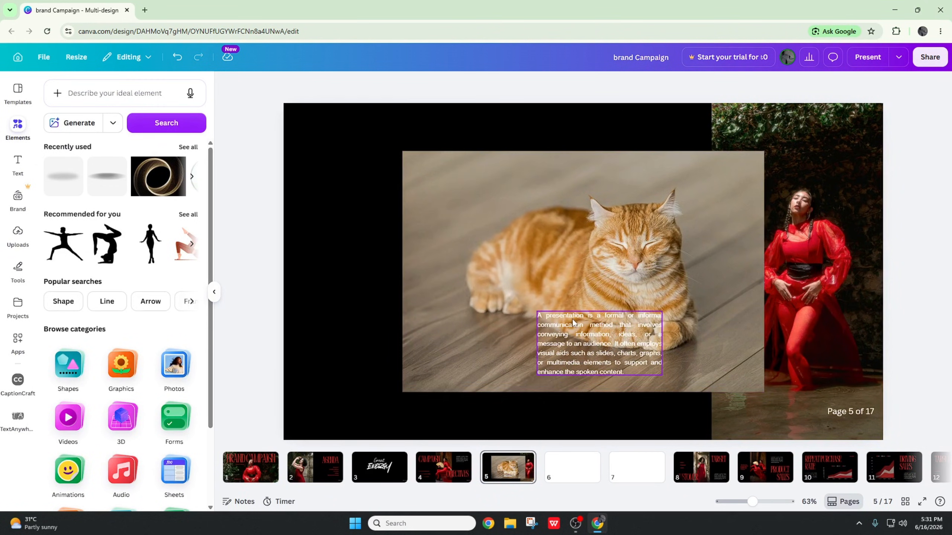
key("Delete")
left_click(774, 236)
key("Delete")
left_click(811, 368)
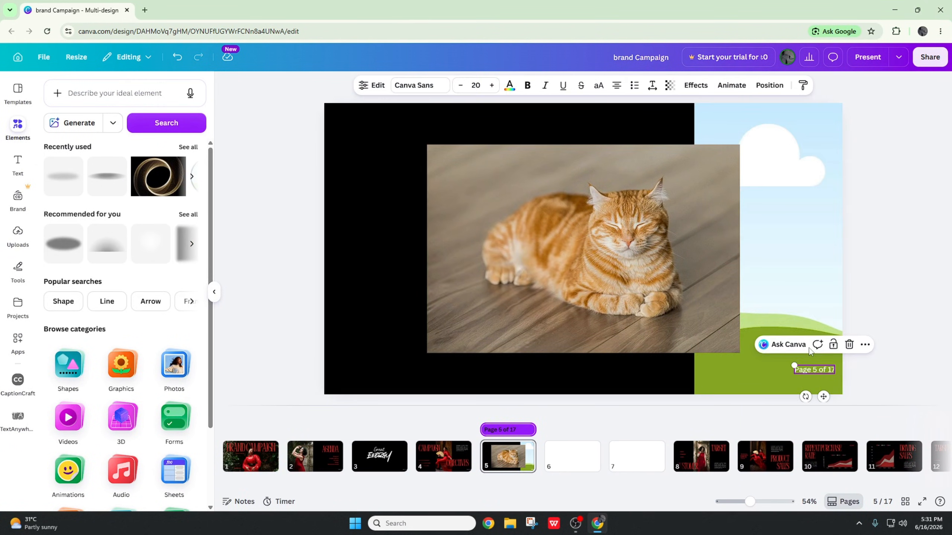
left_click(801, 260)
key("Delete")
Open the adjustment settings for the cat image.
left_click(569, 261)
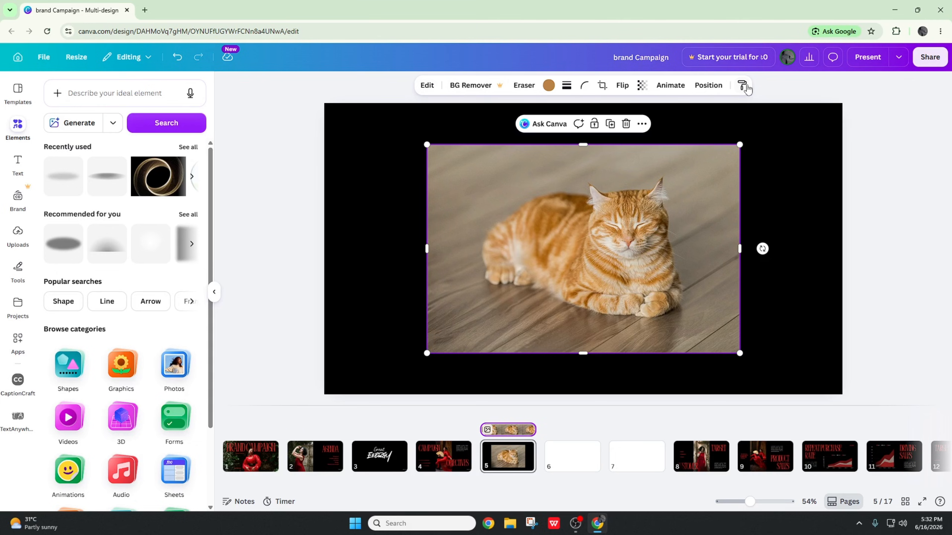
left_click(427, 86)
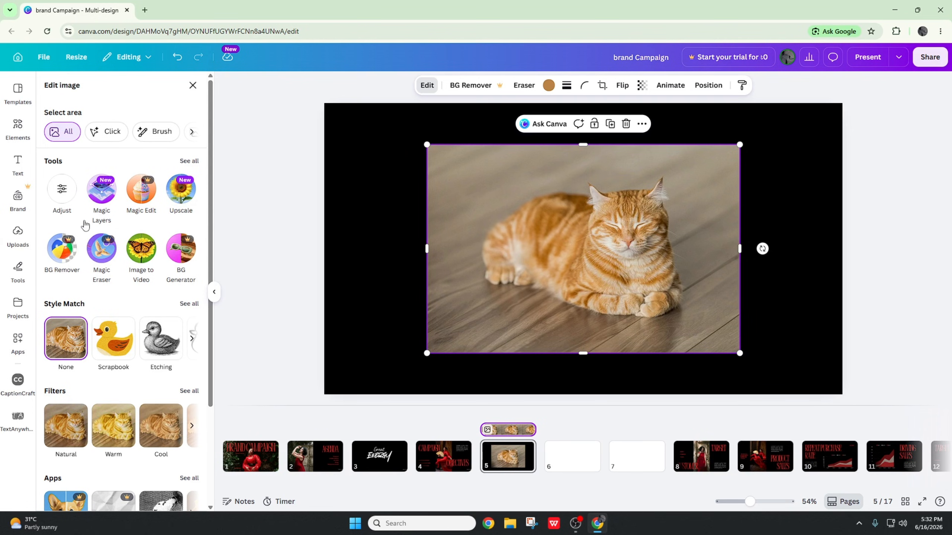
left_click(63, 191)
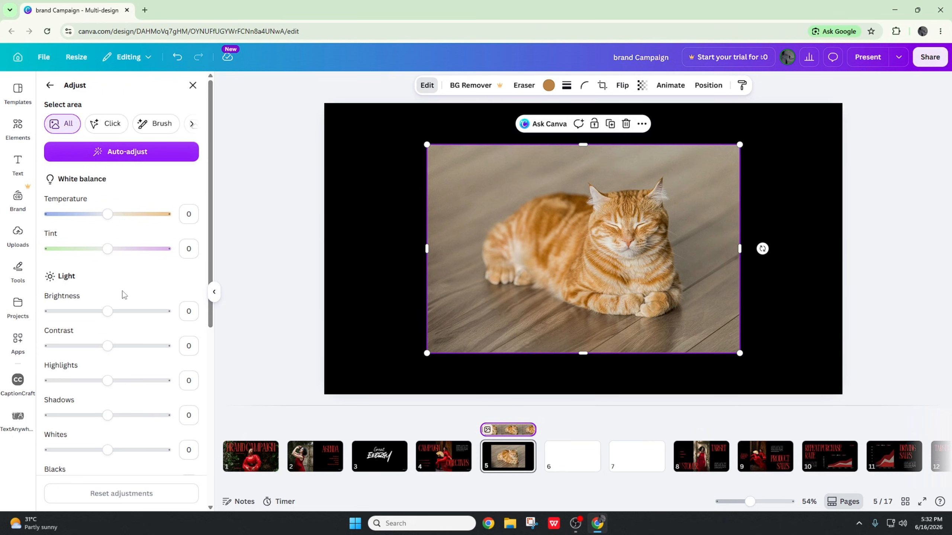
Set the cat image's brightness to 42 and contrast to 37.
scroll(119, 281, "down", 1)
left_click_drag(108, 262, 132, 265)
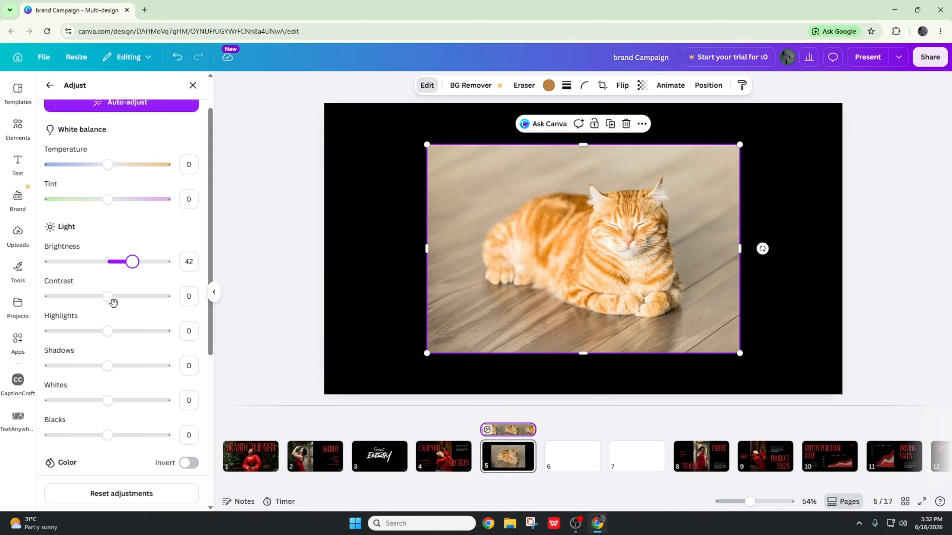
scroll(113, 303, "down", 4)
left_click_drag(107, 147, 129, 148)
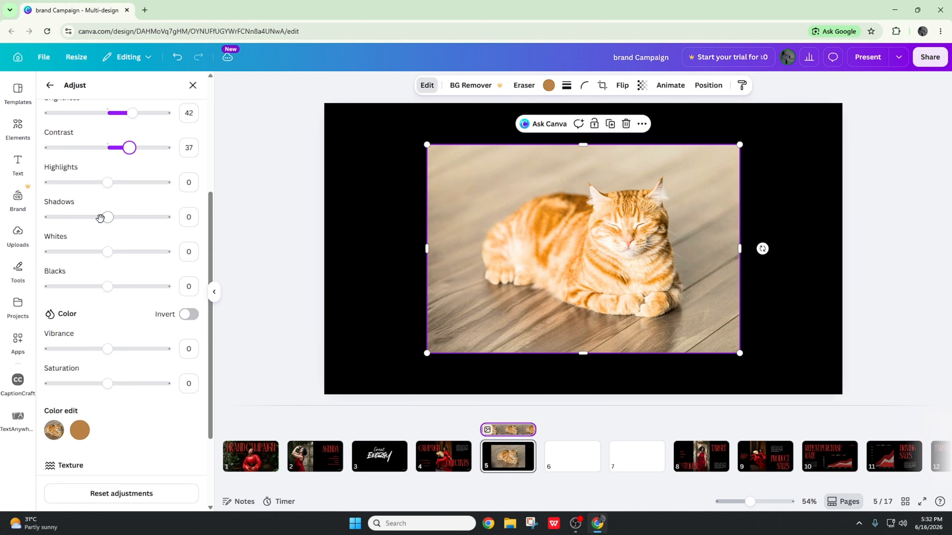
Set the cat image's shadows to -62, saturation to 21 and clarity to 28.
left_click_drag(100, 218, 70, 231)
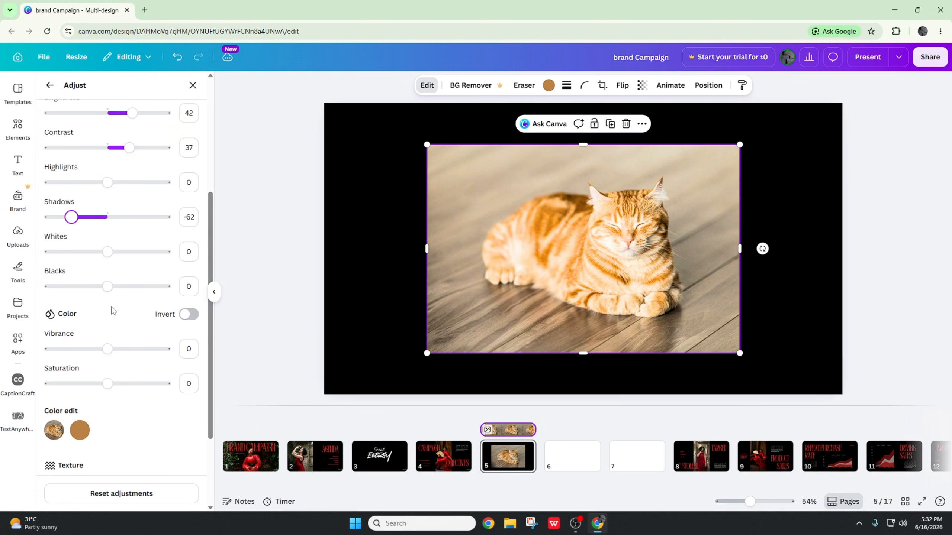
scroll(107, 296, "down", 3)
left_click_drag(107, 285, 120, 284)
scroll(120, 299, "down", 1)
left_click_drag(101, 425, 124, 423)
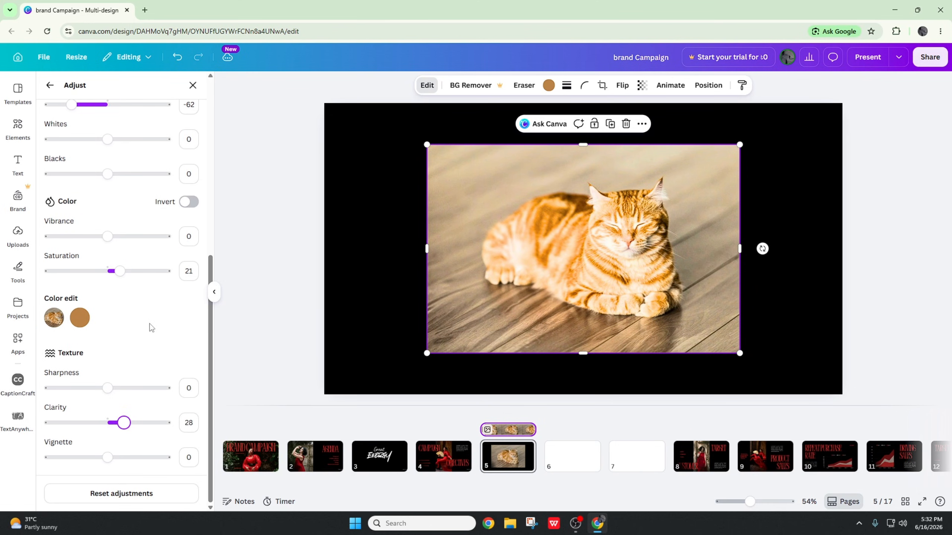
Darken the cat image by lowering its brightness below zero.
scroll(126, 308, "up", 9)
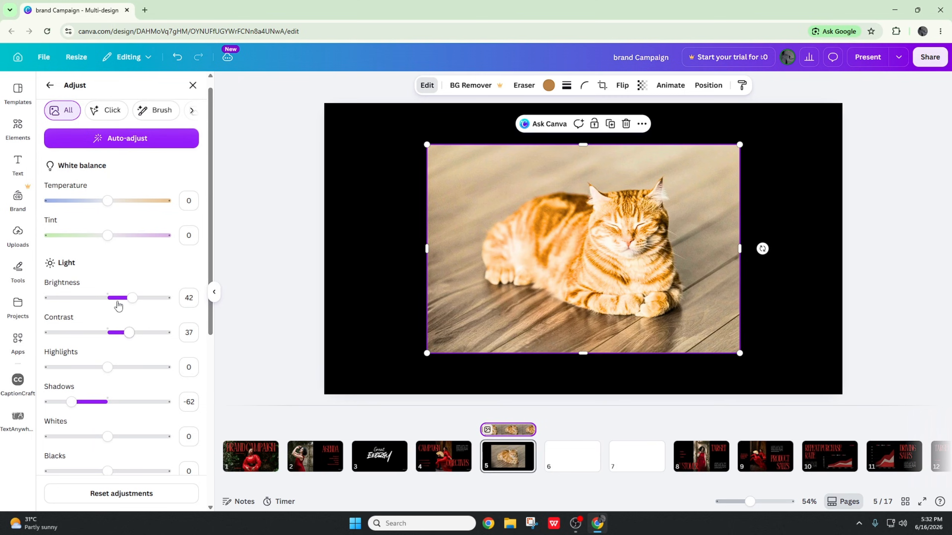
left_click_drag(132, 298, 96, 306)
scroll(102, 307, "up", 1)
scroll(128, 292, "down", 7)
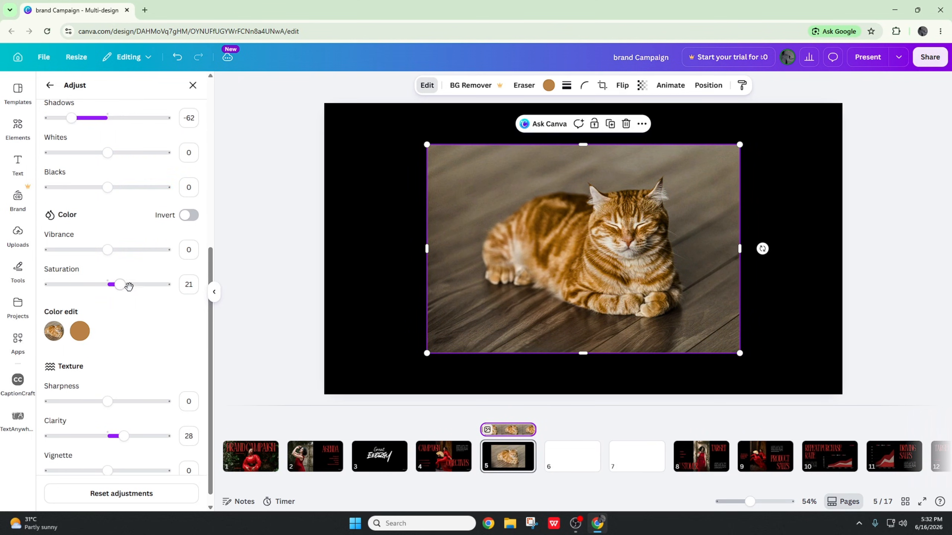
Auto-adjust the cat image, review the resulting adjustment values and switch the auto-adjustment off.
scroll(127, 285, "up", 8)
left_click(128, 152)
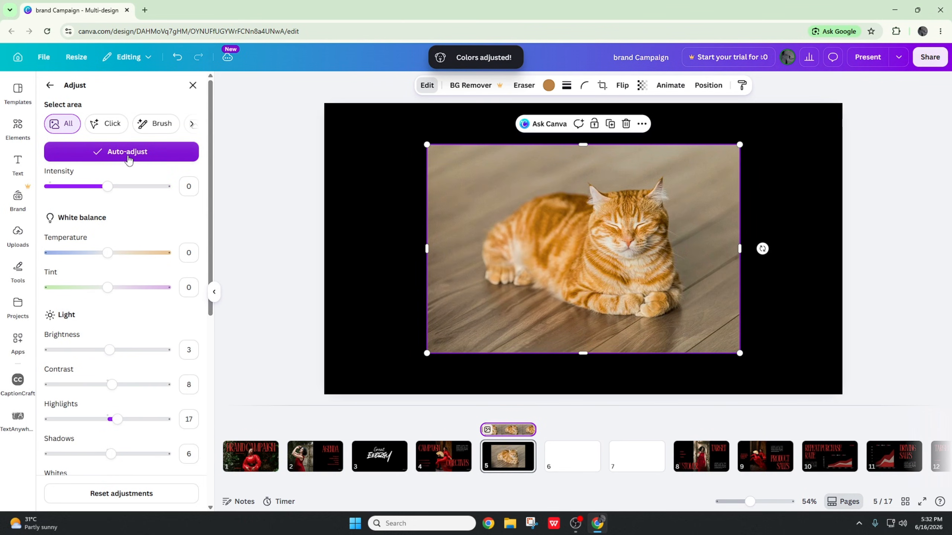
scroll(125, 379, "down", 8)
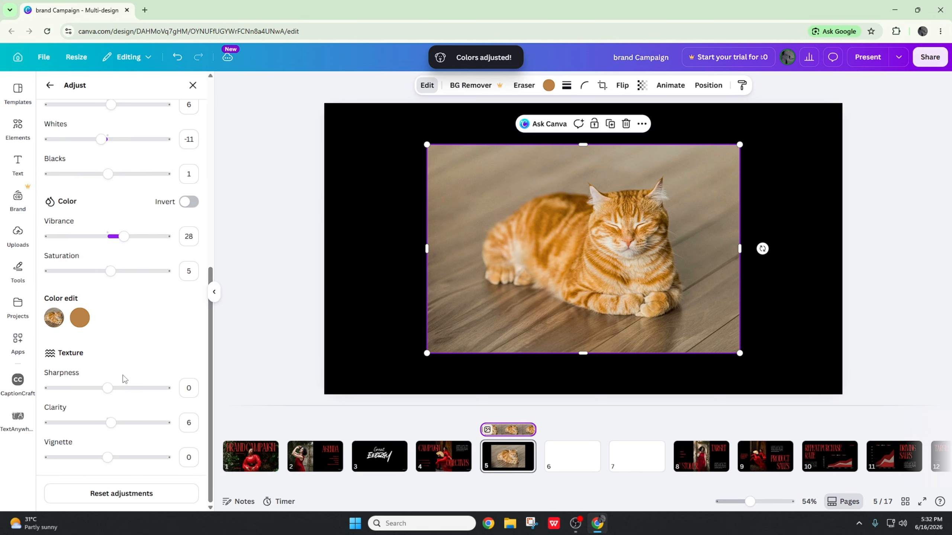
scroll(123, 375, "up", 8)
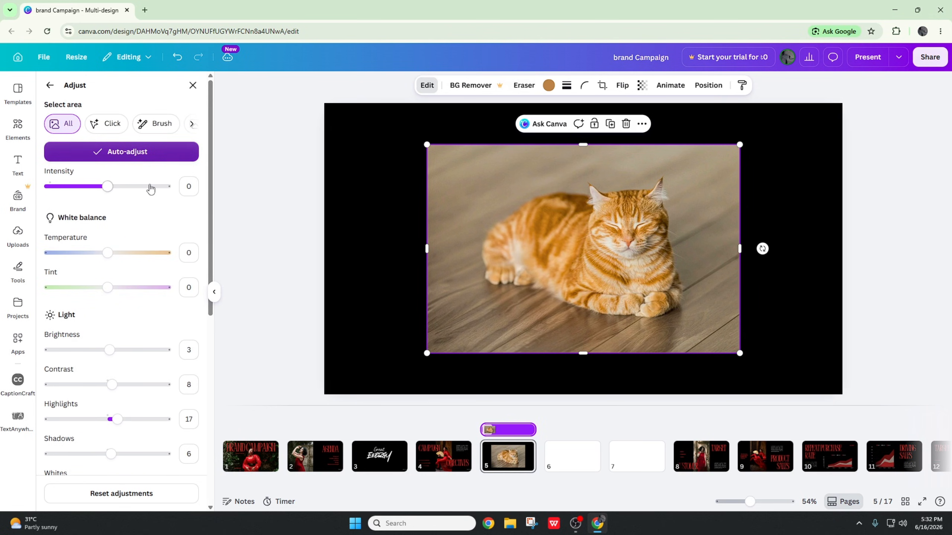
left_click(139, 161)
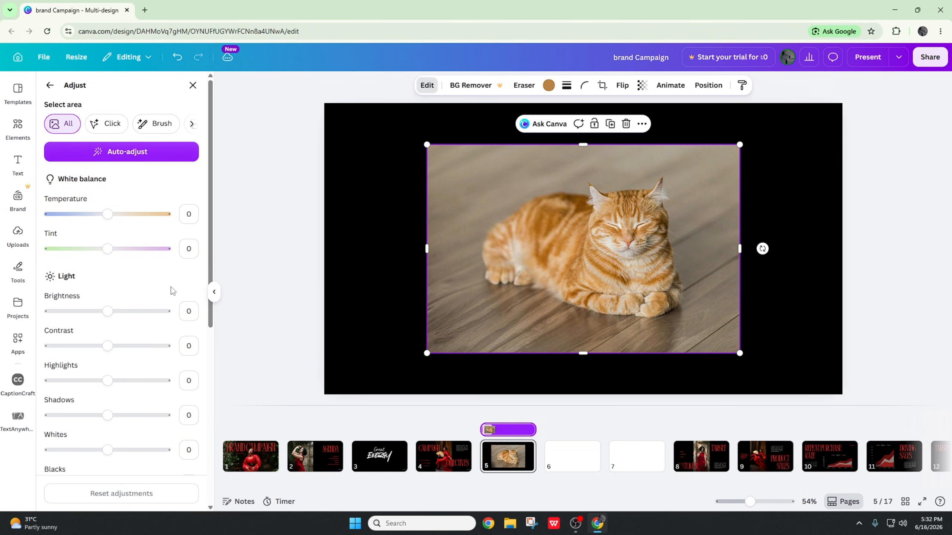
Review the reset adjustment values and apply auto-adjust to the cat image again.
scroll(173, 291, "down", 8)
scroll(142, 293, "up", 8)
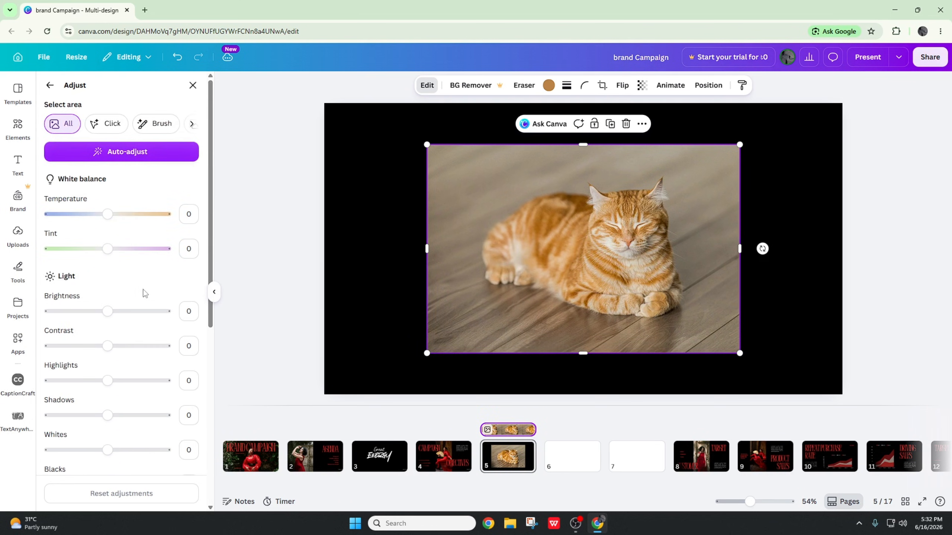
left_click(137, 157)
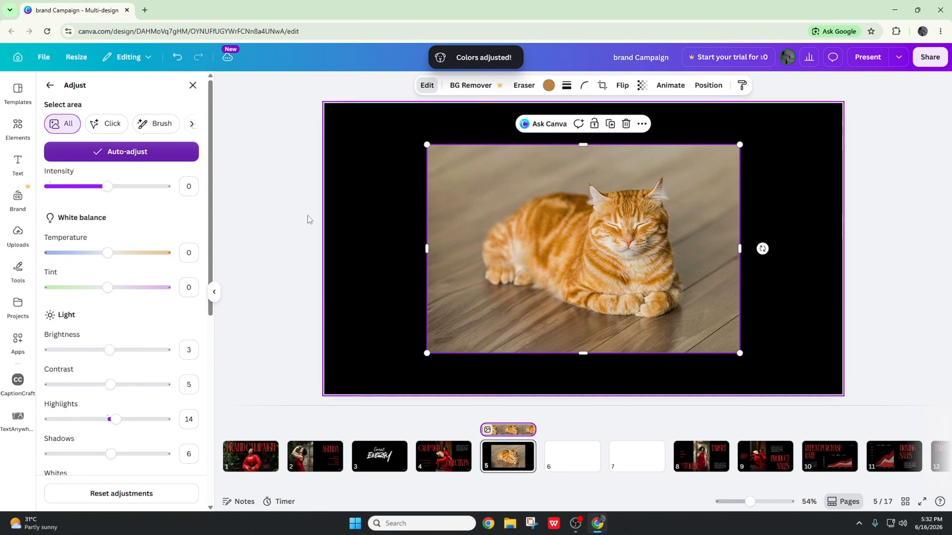
Leave the adjustments, open the BG Generator for the cat image and dismiss its window.
left_click(50, 85)
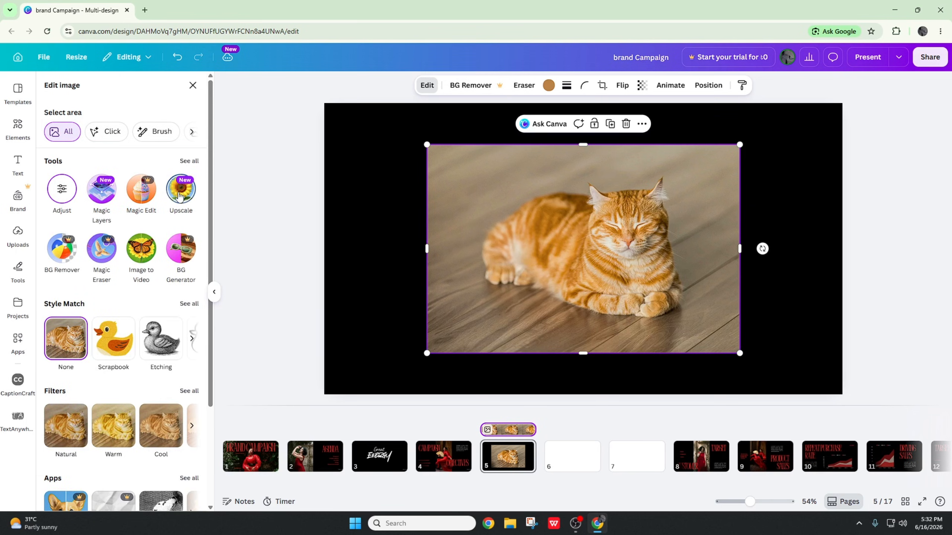
left_click(182, 249)
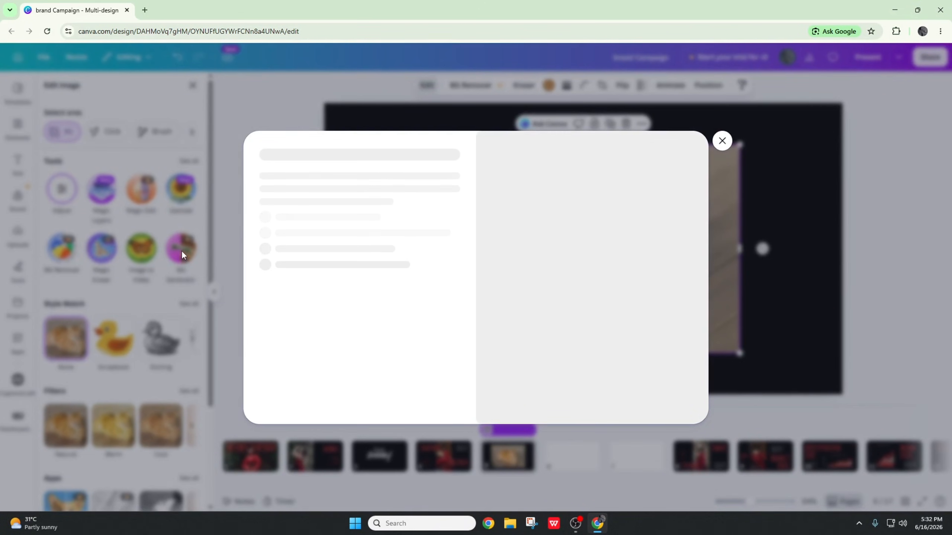
left_click(718, 142)
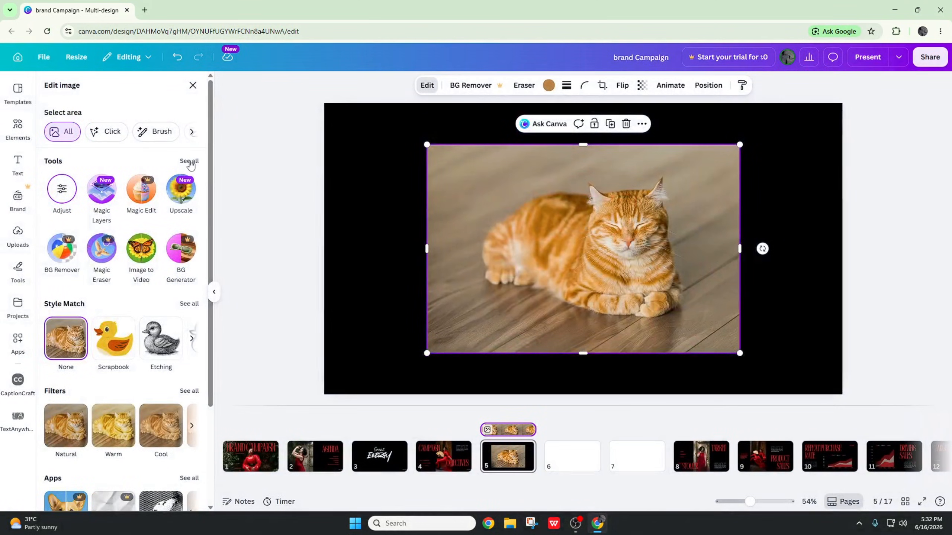
Brush a blur over the cat image with brush size 86 and intensity 25, and remove the blur again.
left_click(189, 161)
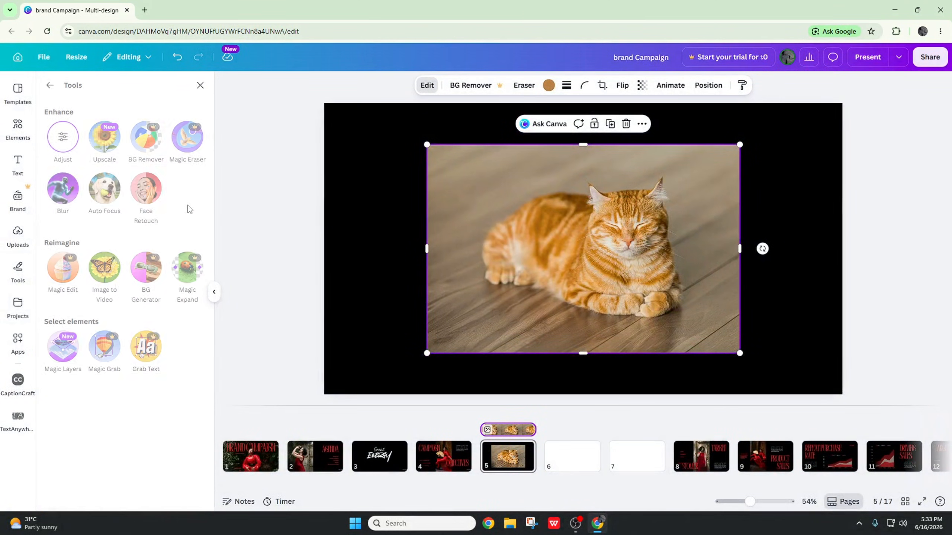
left_click(66, 205)
left_click_drag(90, 198, 156, 196)
mouse_move(671, 235)
left_mouse_down()
mouse_move(703, 171)
mouse_move(581, 187)
mouse_move(667, 235)
mouse_move(711, 277)
mouse_move(723, 254)
mouse_move(621, 217)
mouse_move(647, 307)
mouse_move(749, 342)
mouse_move(780, 307)
mouse_move(624, 353)
mouse_move(633, 395)
mouse_move(695, 395)
mouse_move(627, 349)
mouse_move(734, 339)
mouse_move(756, 422)
mouse_move(580, 382)
mouse_move(440, 373)
mouse_move(406, 286)
mouse_move(444, 295)
mouse_move(588, 212)
mouse_move(366, 371)
mouse_move(386, 313)
left_mouse_up()
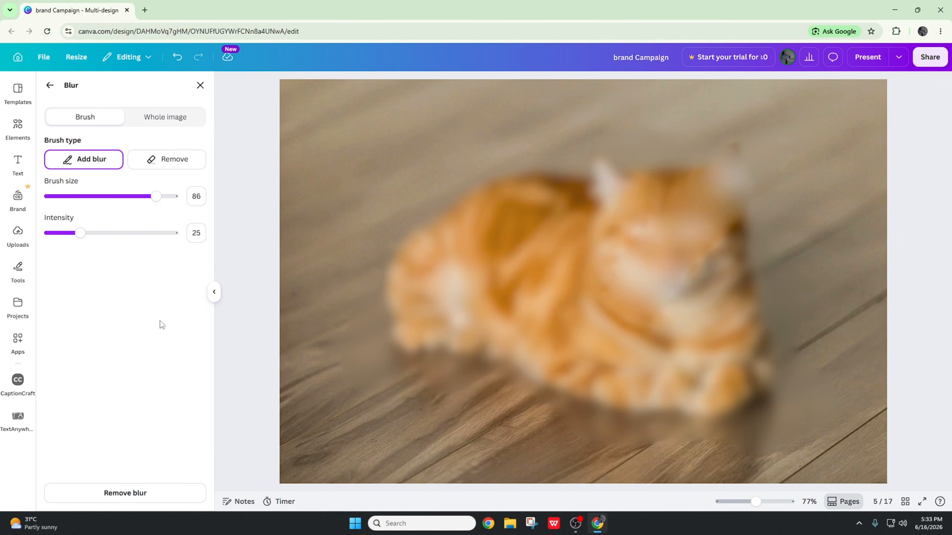
left_click(130, 494)
left_click(49, 85)
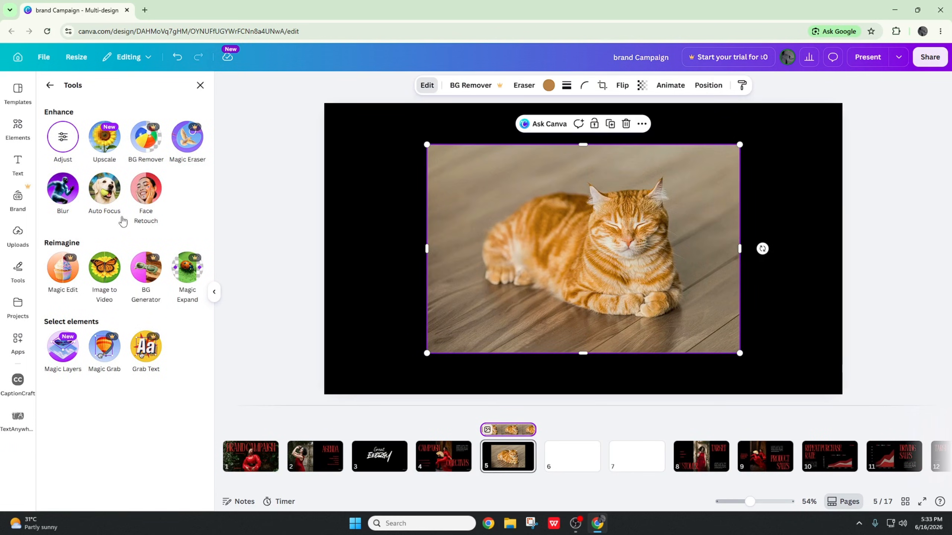
Apply Auto Focus to the cat image with blur intensity 100 and focus position 7.
left_click(104, 189)
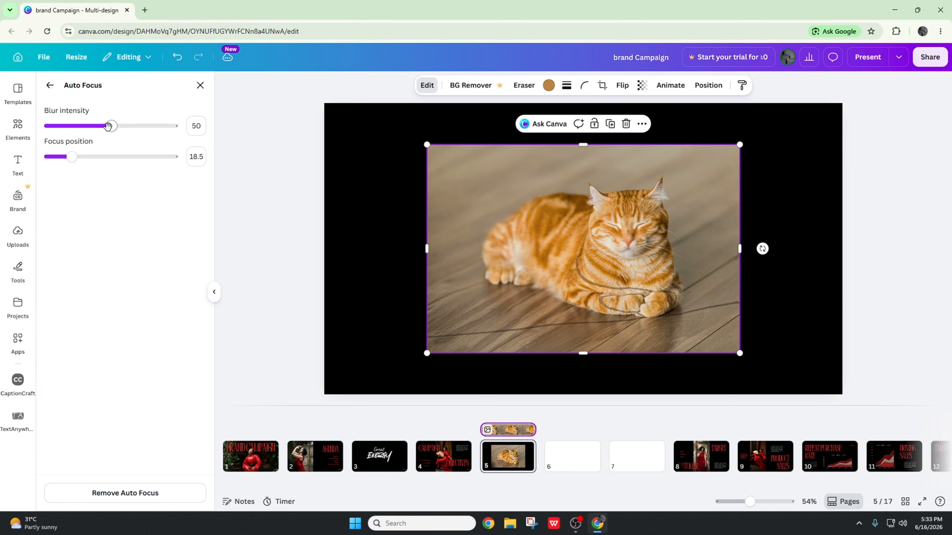
left_click_drag(108, 126, 144, 126)
left_click_drag(187, 152, 197, 154)
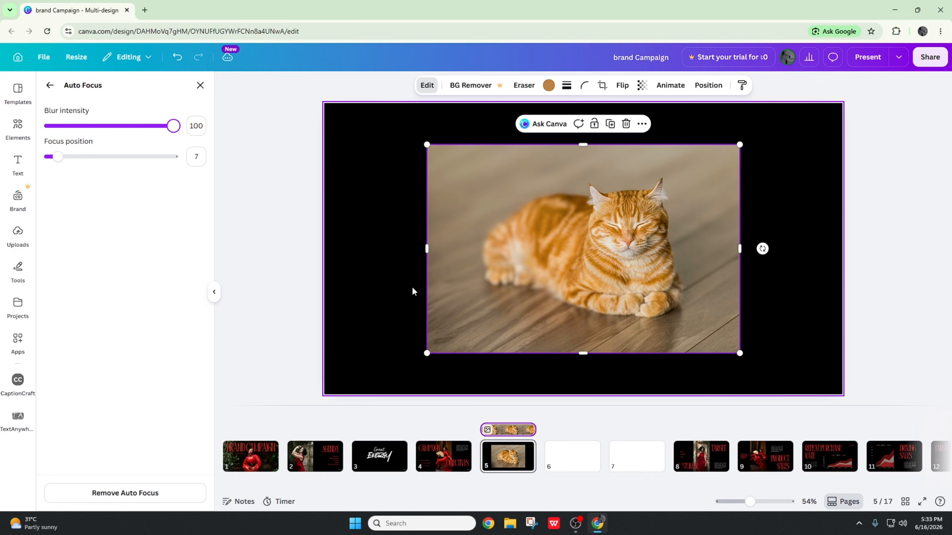
right_click(524, 259)
left_click(715, 264)
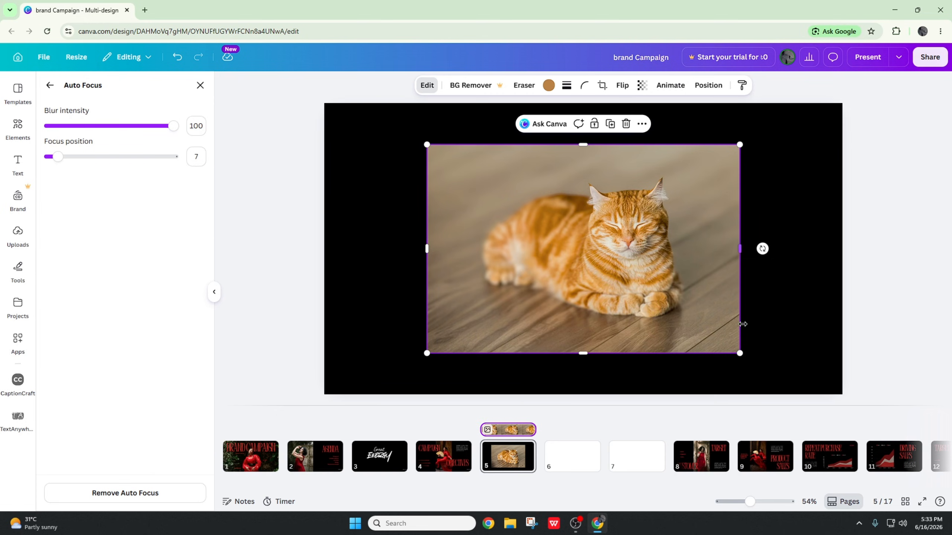
Enlarge the cat image on page 5 from its corners until it nearly fills the page, and return to the image tools.
left_click_drag(738, 352, 821, 401)
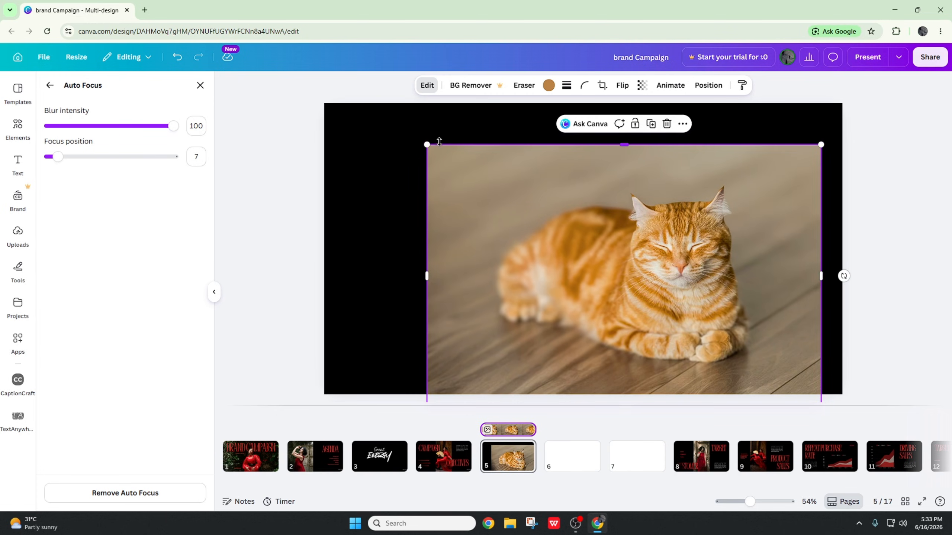
left_click_drag(424, 146, 330, 129)
left_click(49, 85)
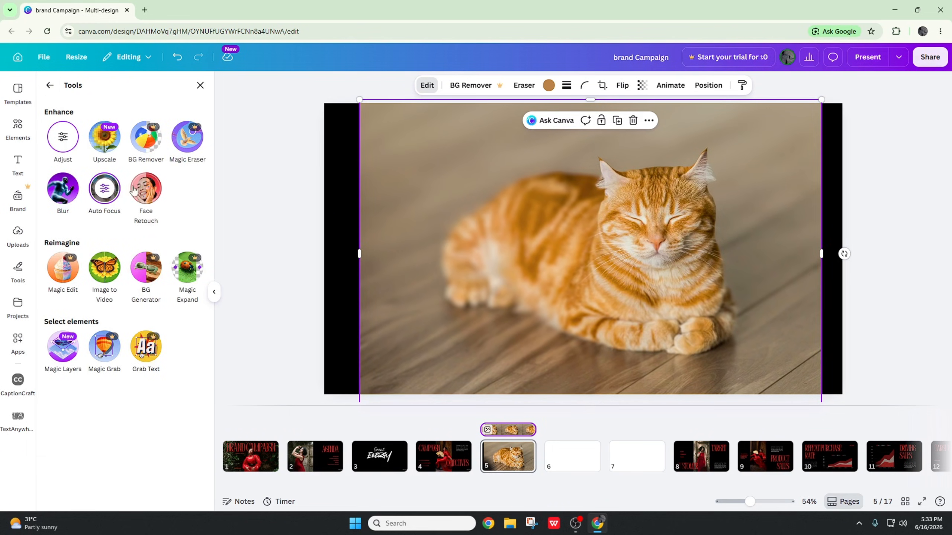
Reopen the Auto Focus settings of the cat image and remove the effect.
left_click(111, 186)
left_click(198, 86)
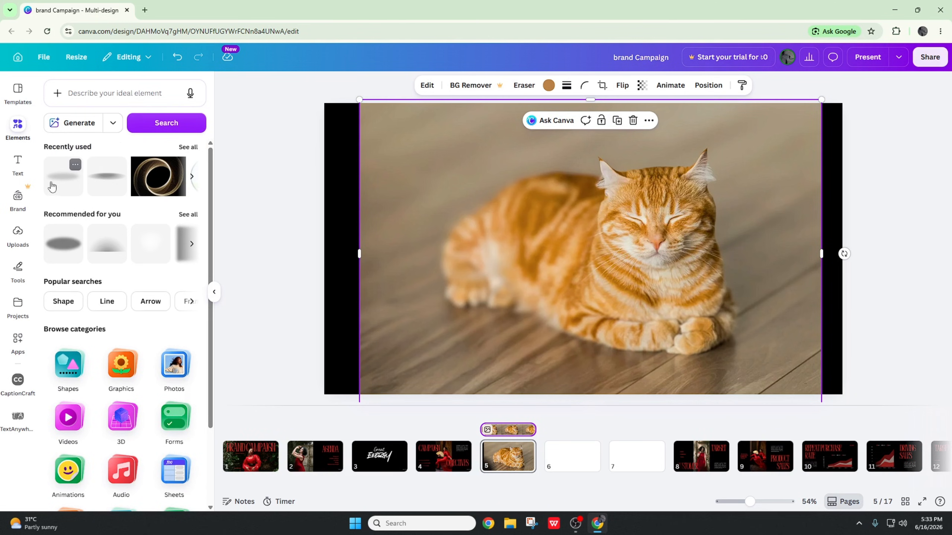
left_click(427, 85)
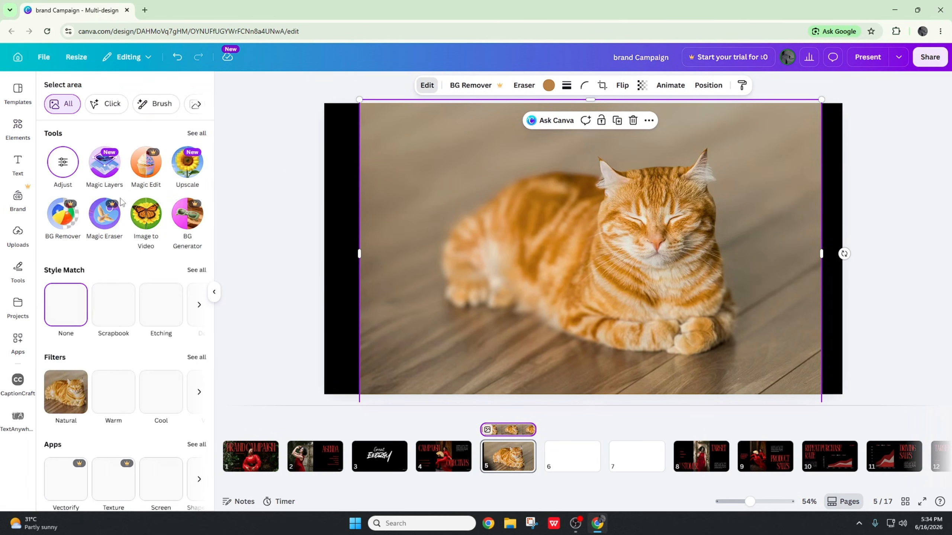
left_click(189, 161)
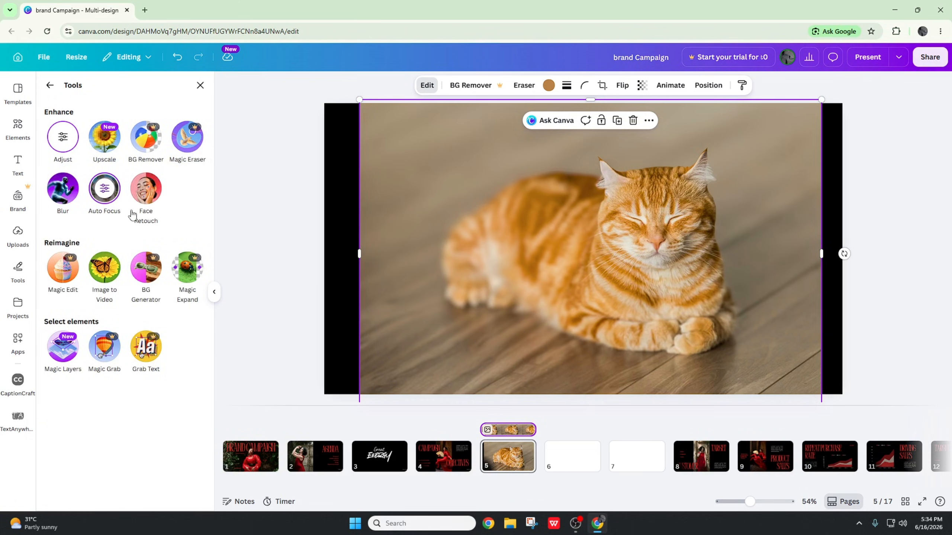
left_click(112, 191)
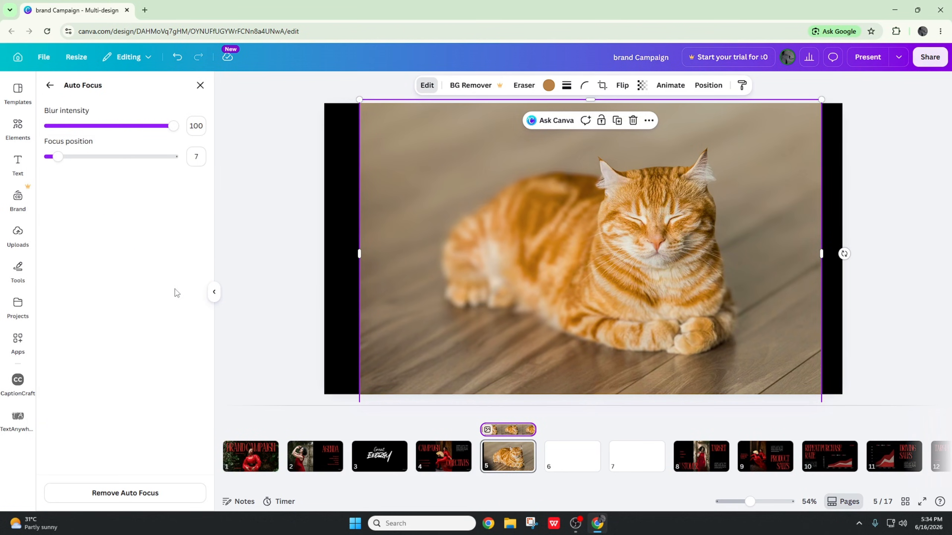
left_click(135, 493)
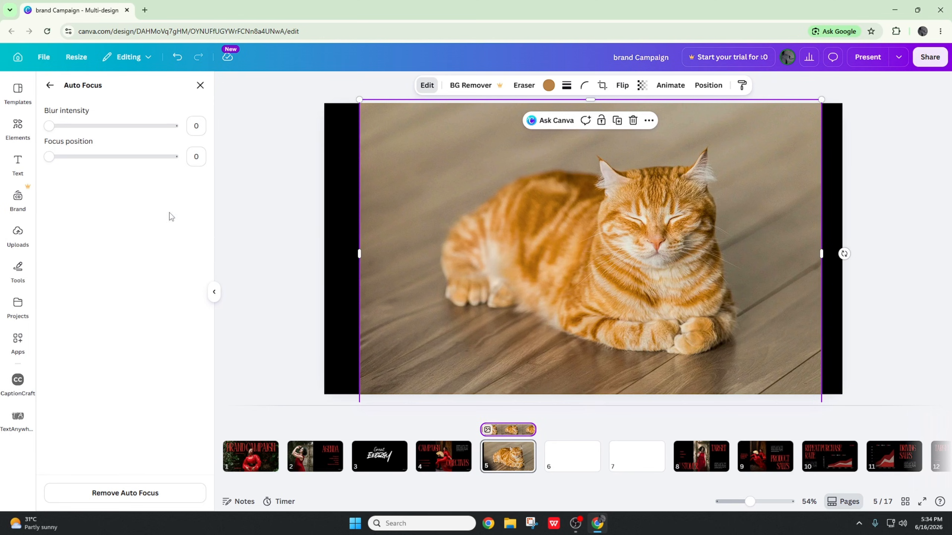
Set Auto Focus on the cat image to blur intensity 100, trying focus position 28.5 before settling on 2.5.
left_click_drag(49, 162, 84, 159)
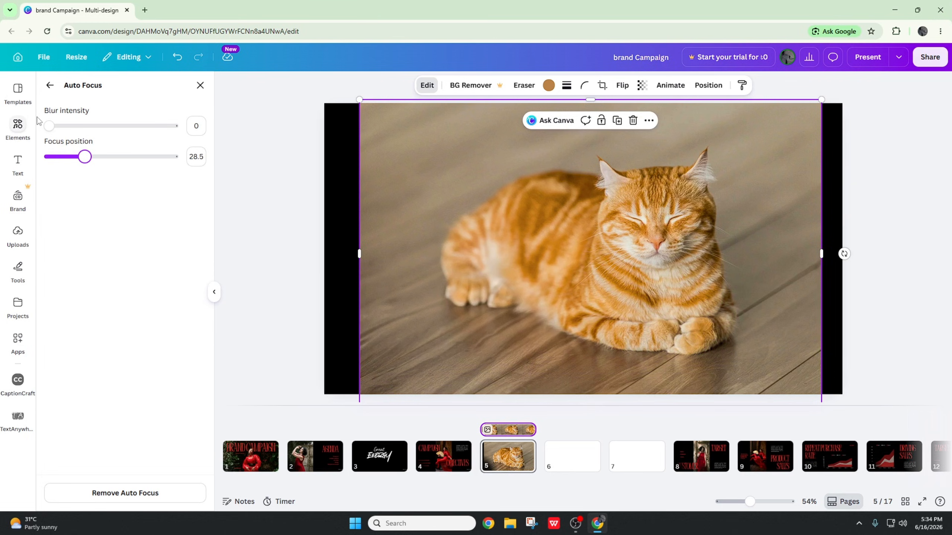
left_click_drag(49, 126, 175, 126)
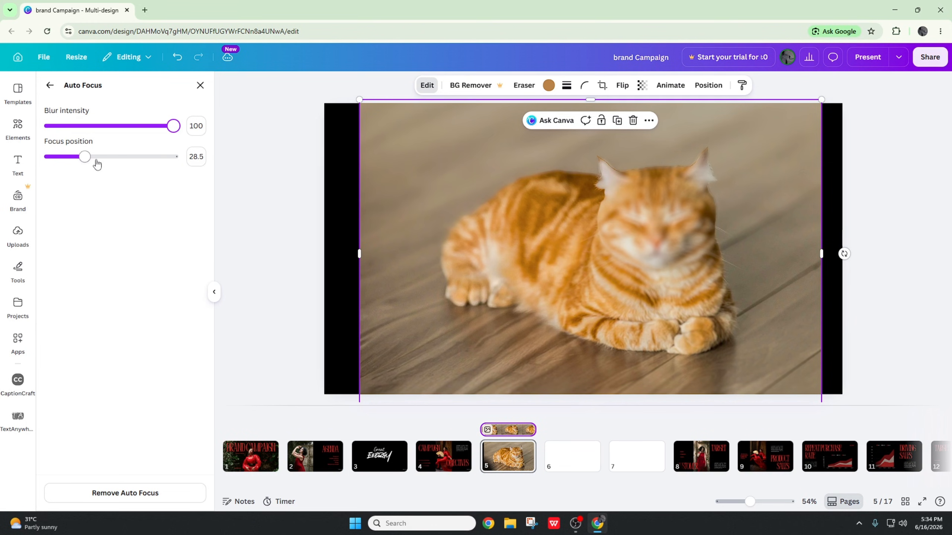
left_click_drag(85, 157, 51, 183)
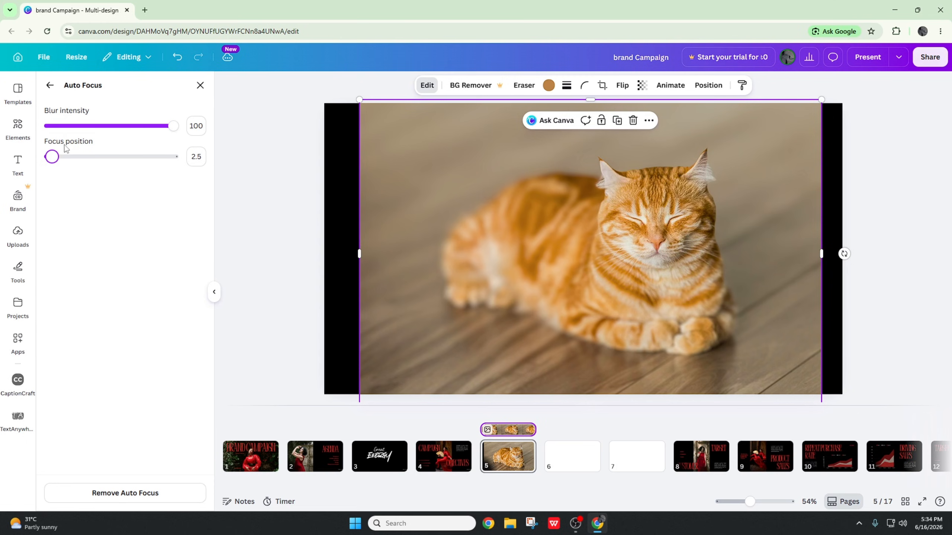
left_click(50, 85)
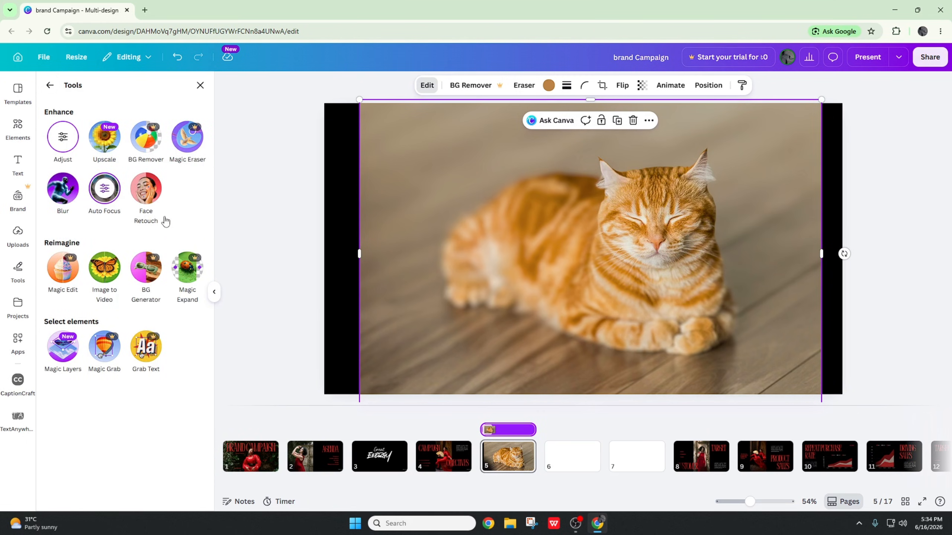
Try Face Retouch on the cat image, and apply it to the photo of the woman in red on page 4.
left_click(145, 189)
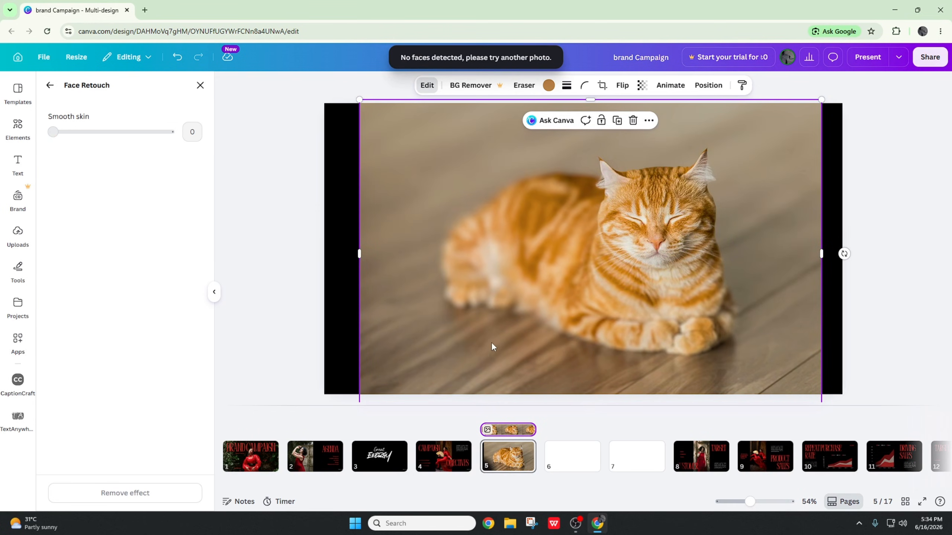
left_click(447, 464)
left_click(558, 251)
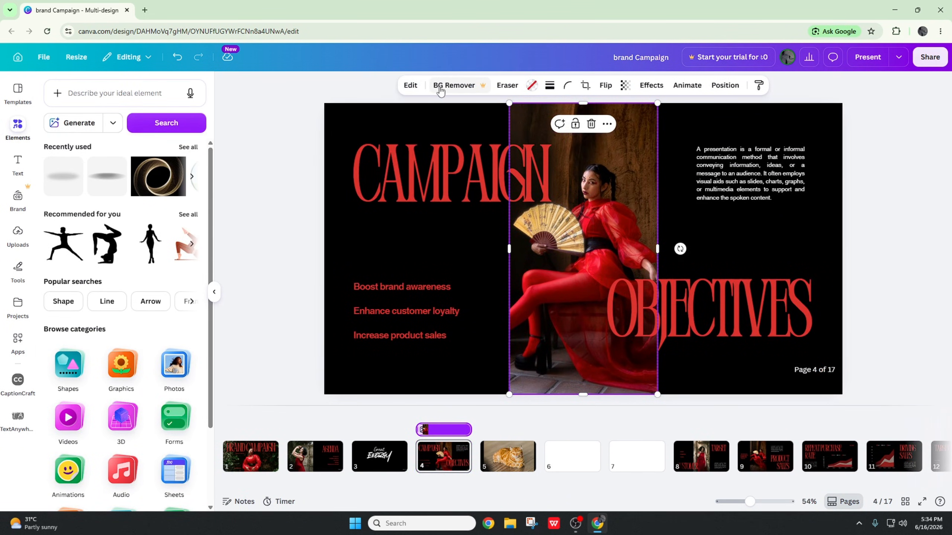
left_click(411, 85)
left_click(188, 162)
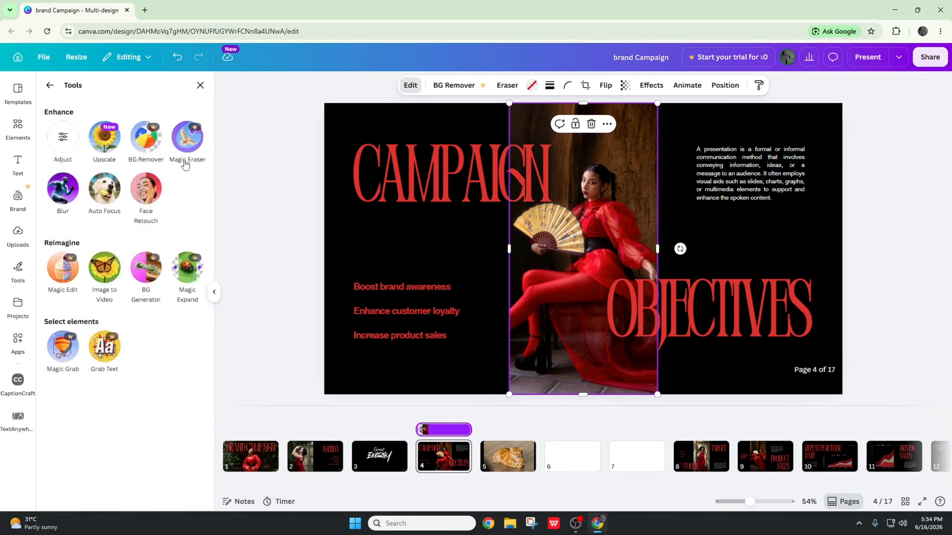
left_click(146, 189)
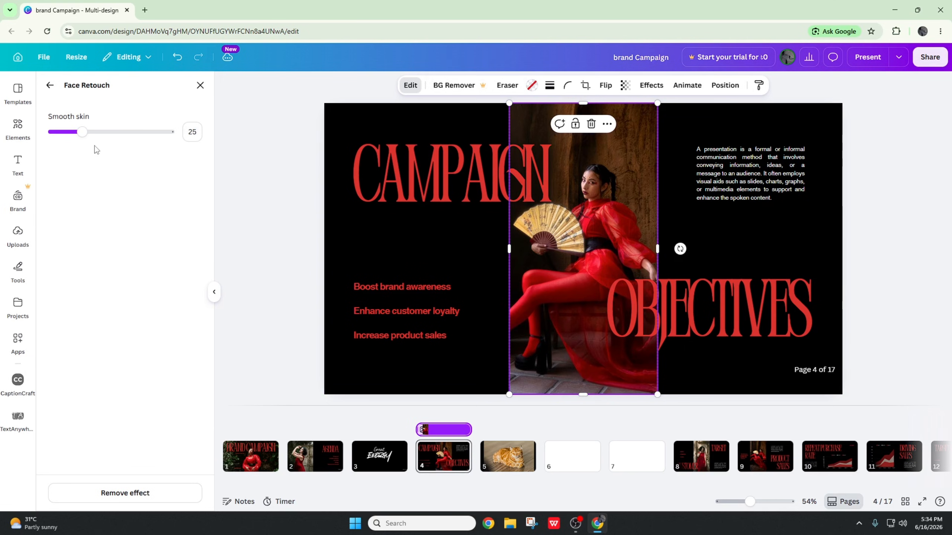
Enlarge the woman's photo across the middle of page 4, adjust its skin smoothing and return to the image tools.
left_click_drag(503, 400, 343, 432)
left_click_drag(584, 226, 656, 284)
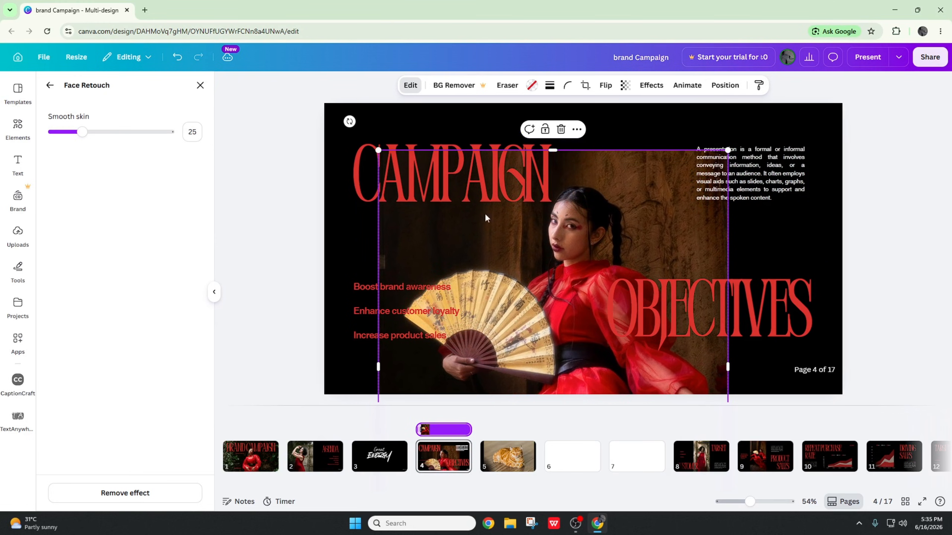
left_click_drag(115, 132, 112, 204)
left_click(50, 86)
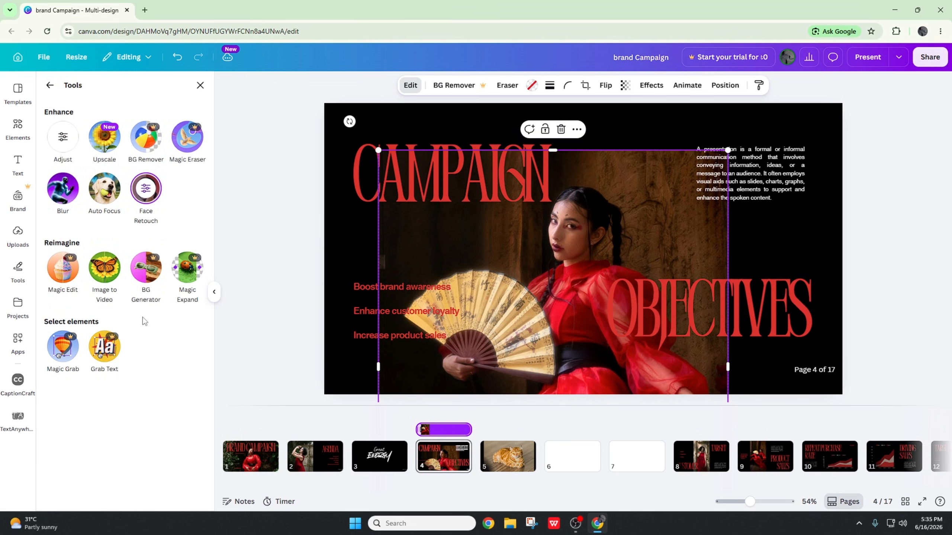
Leave the current photo's full tools list and select the cat photo on page 5 for image editing.
left_click(50, 85)
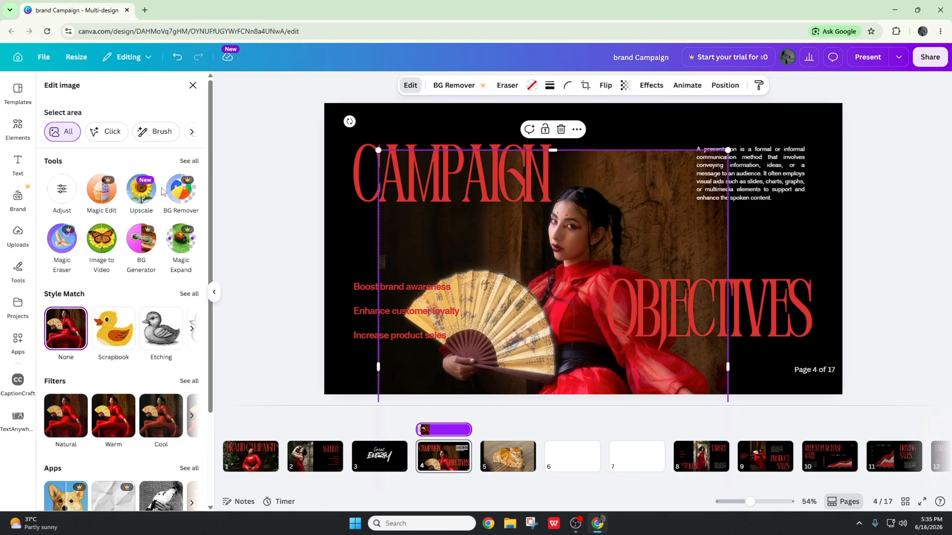
scroll(157, 231, "down", 3)
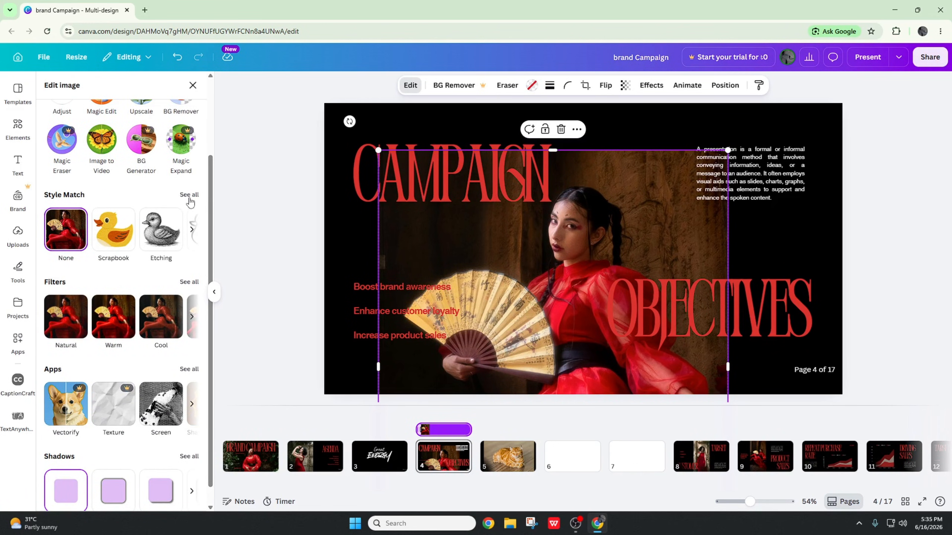
left_click(508, 456)
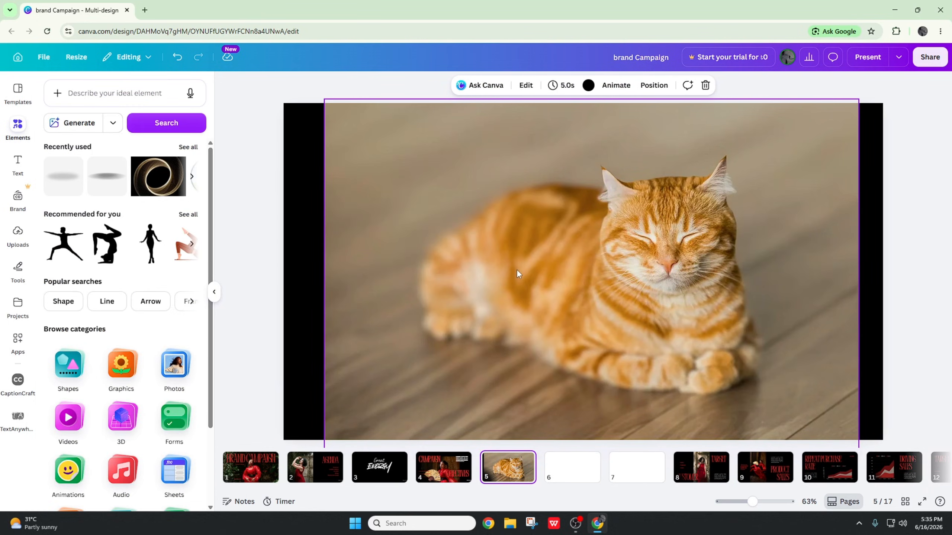
left_click(517, 273)
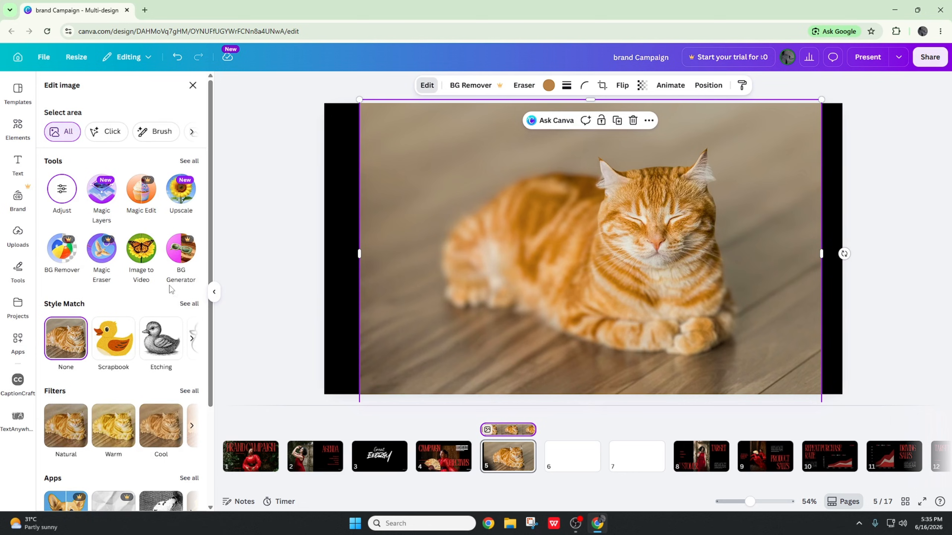
Browse all Style Match styles and try to apply the Scrapbook and Etching styles to the cat photo.
left_click(189, 304)
scroll(134, 298, "down", 8)
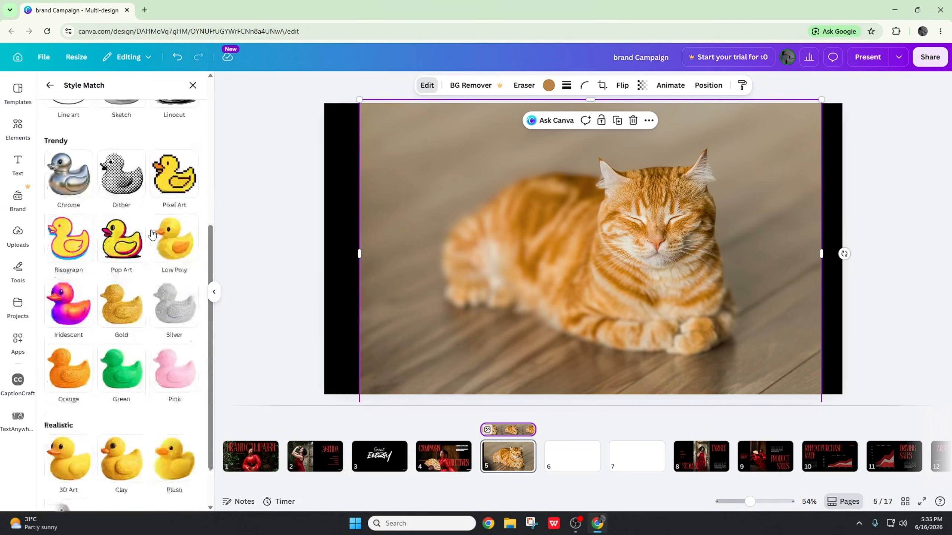
left_click(134, 298)
left_click(77, 213)
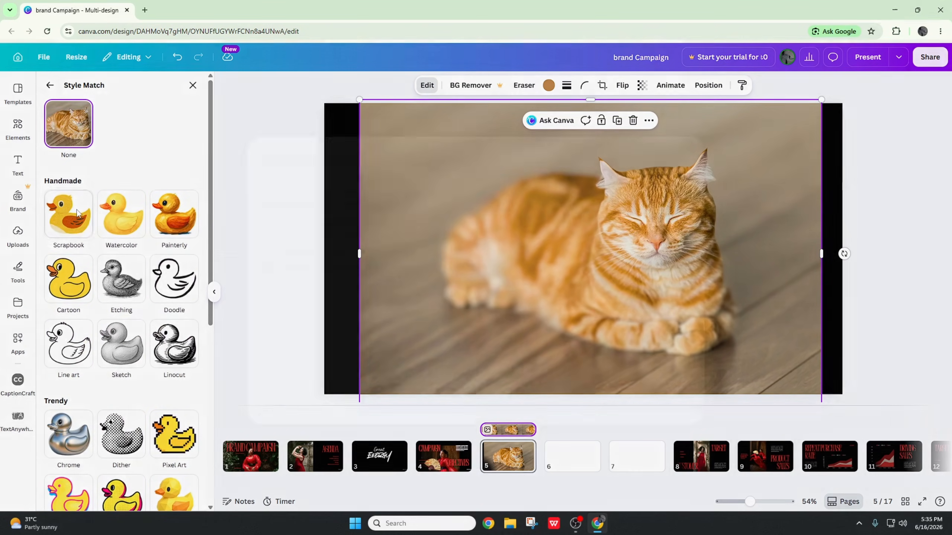
left_click(722, 140)
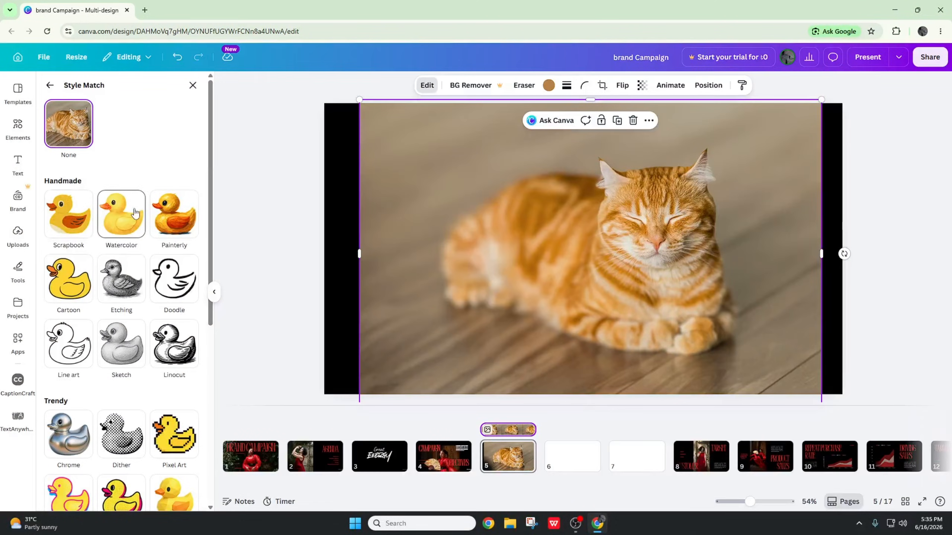
left_click(116, 286)
left_click(720, 140)
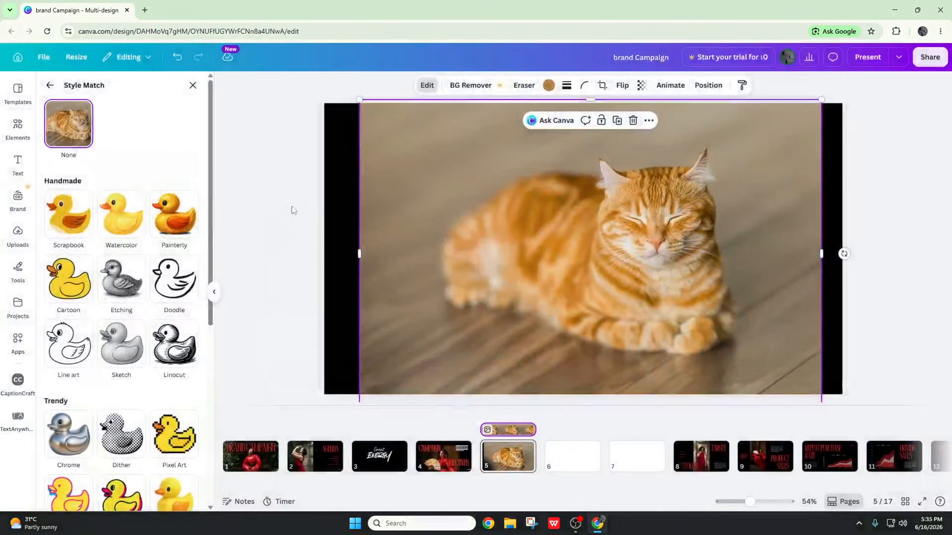
left_click(49, 86)
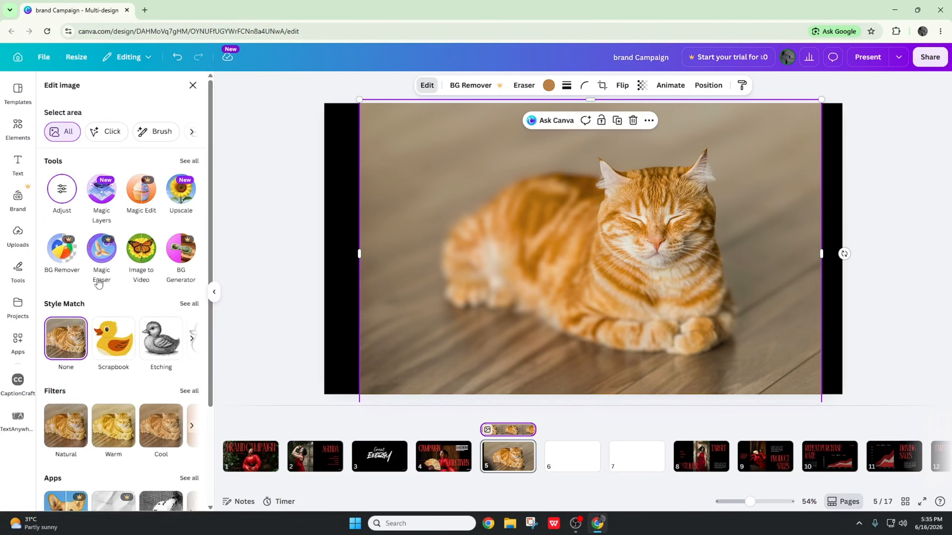
Show all filters and try the Natural filters Fresco, Belvedere, Flint, Luna, Aero and Myst on the cat photo.
scroll(129, 270, "down", 3)
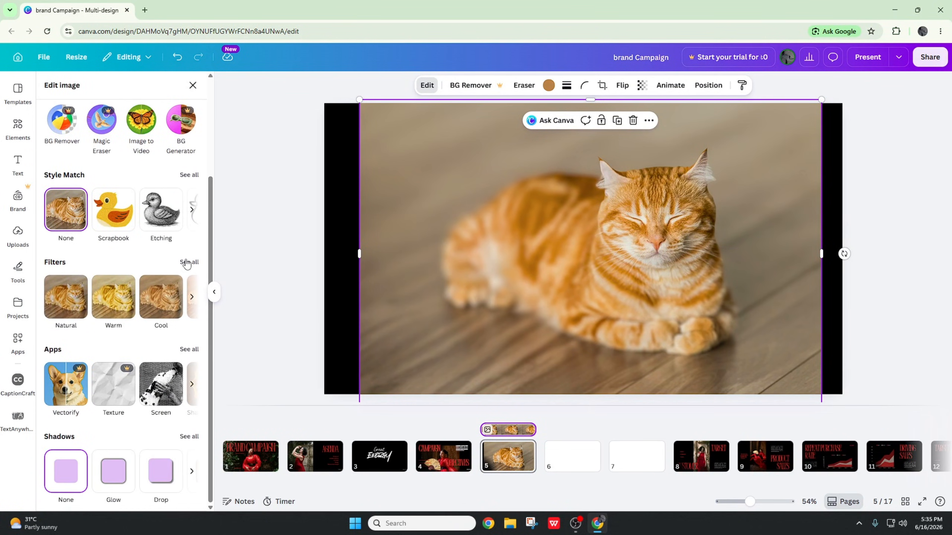
left_click(187, 262)
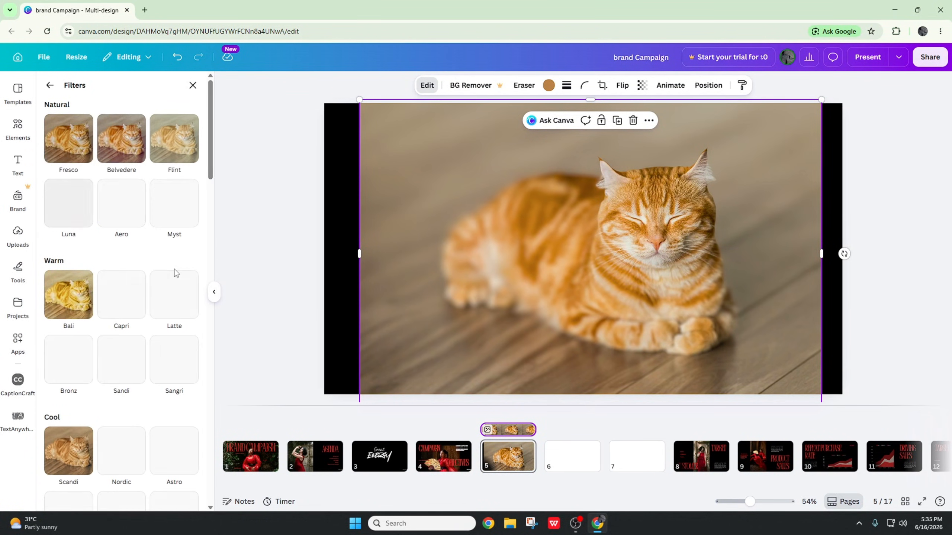
left_click(84, 155)
left_click(115, 154)
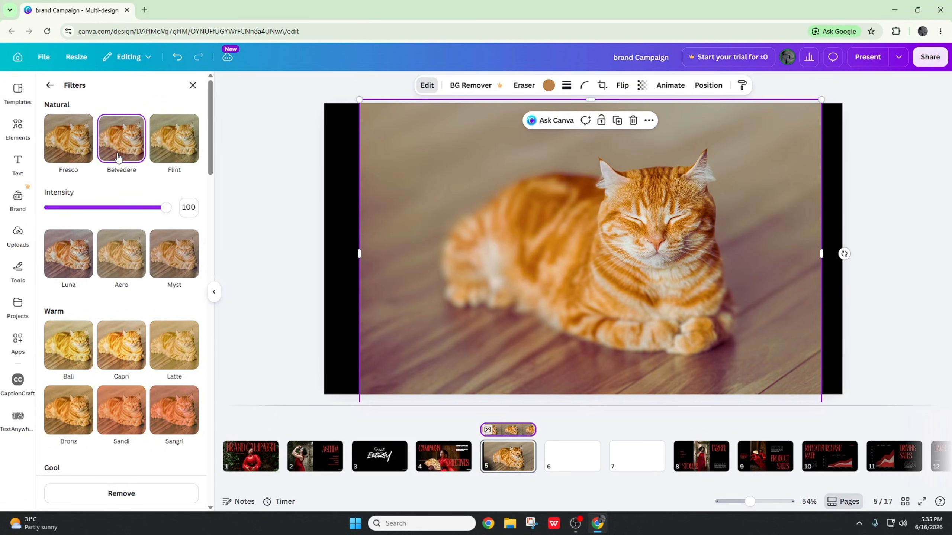
left_click(164, 152)
scroll(159, 189, "down", 3)
left_click(81, 161)
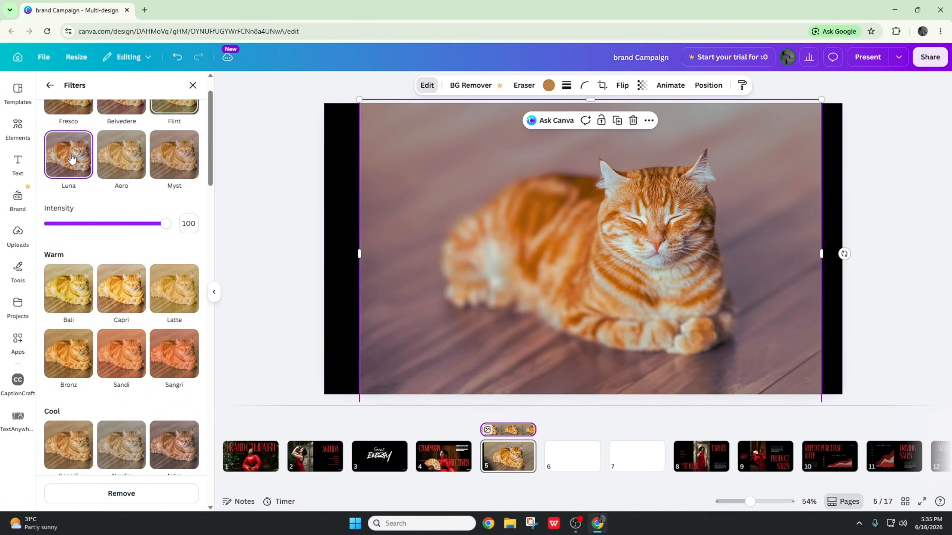
left_click(130, 167)
left_click(178, 171)
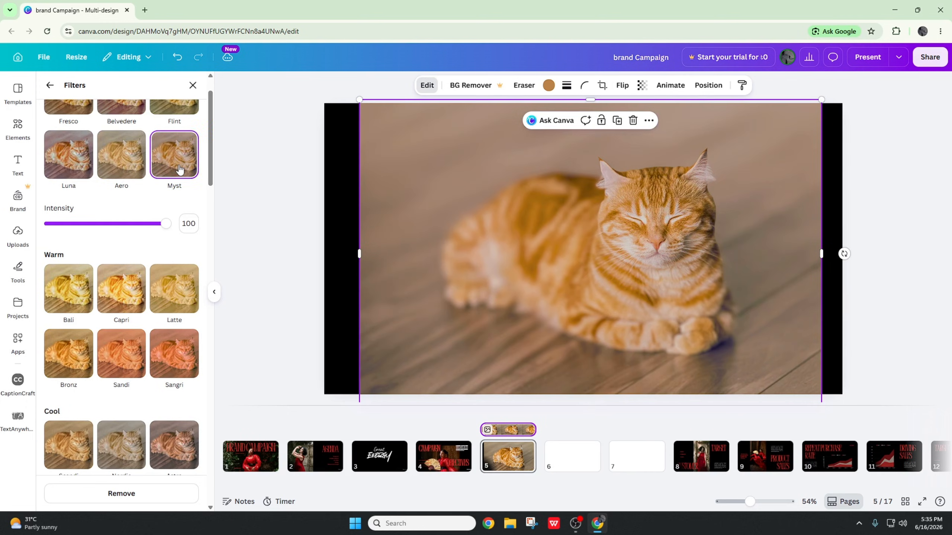
Try Warm filters on the cat photo, including Bali and Sandi.
scroll(90, 210, "down", 3)
left_click(80, 189)
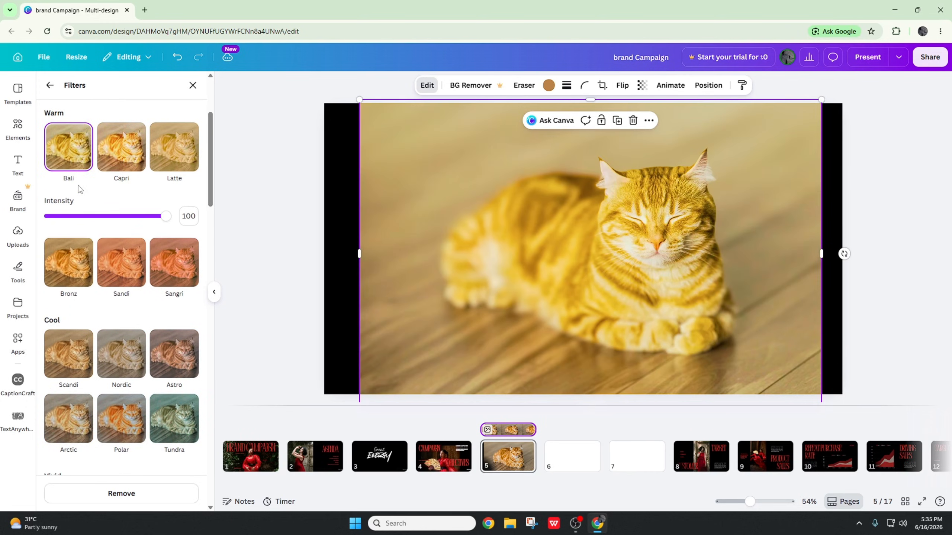
left_click(114, 271)
left_click(150, 269)
Try the Cool filters Scandi and Polar and the Vivid filter Eldar on the cat photo.
scroll(156, 220, "down", 3)
scroll(156, 220, "down", 2)
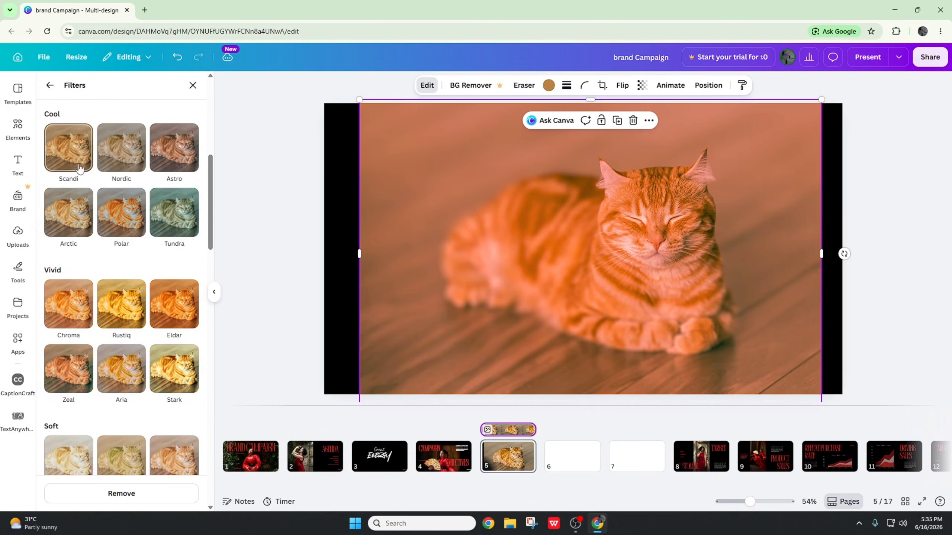
left_click(83, 156)
left_click(127, 231)
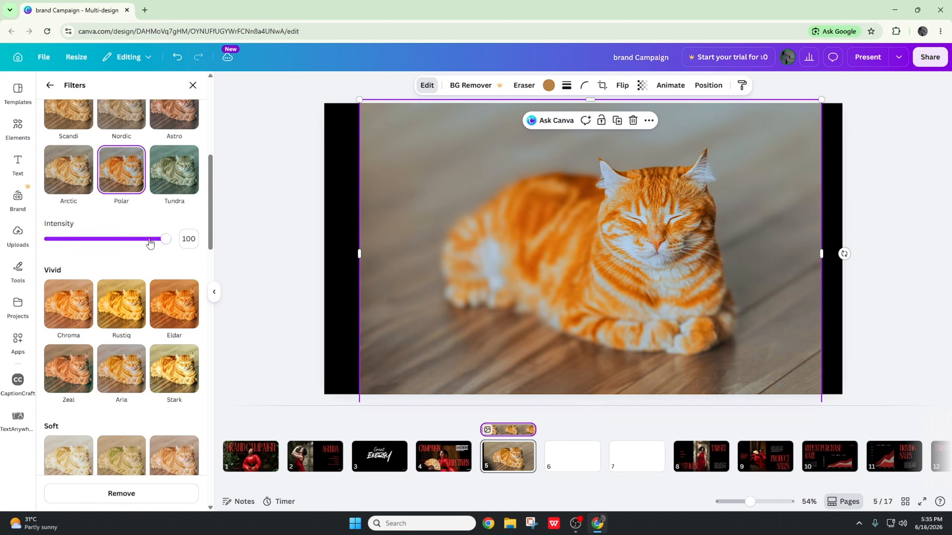
left_click(172, 291)
Try the Soft filters Aura, Hazel, Whimsi, Rose, Oceanic and Nimbus on the cat photo.
scroll(161, 338, "down", 5)
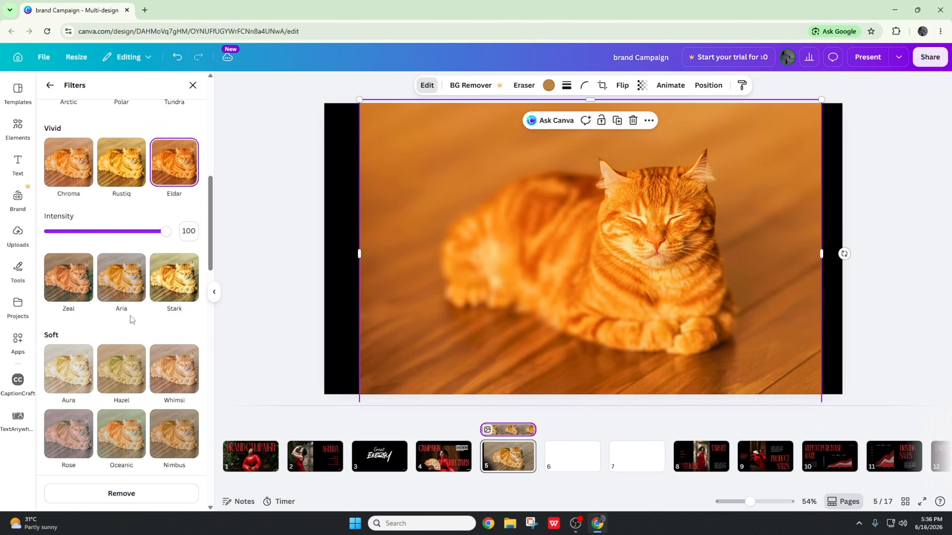
scroll(150, 319, "up", 3)
left_click(74, 262)
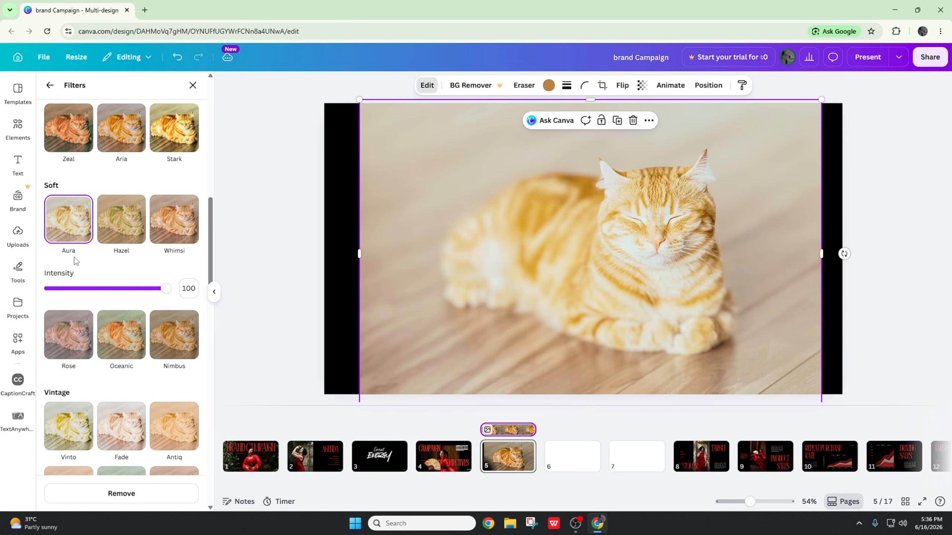
left_click(124, 236)
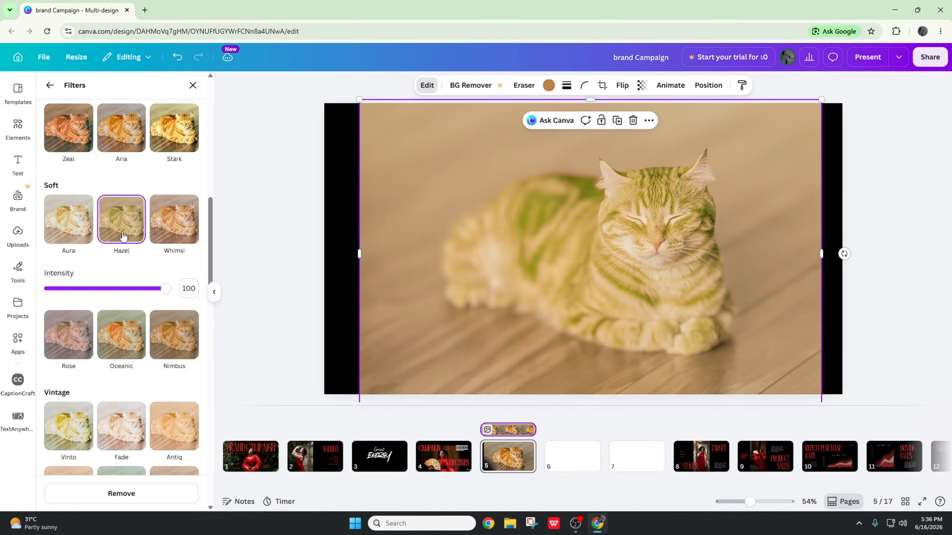
left_click(171, 231)
scroll(155, 232, "down", 3)
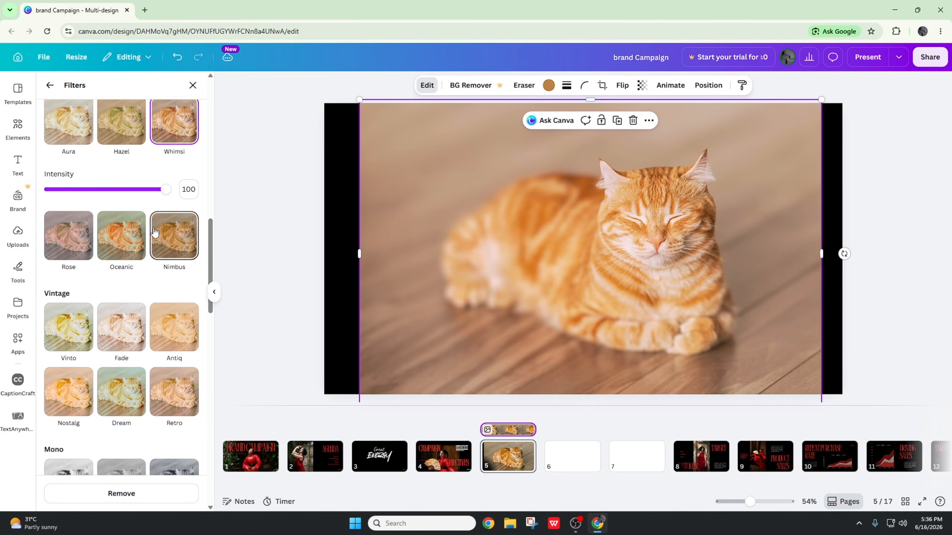
left_click(81, 246)
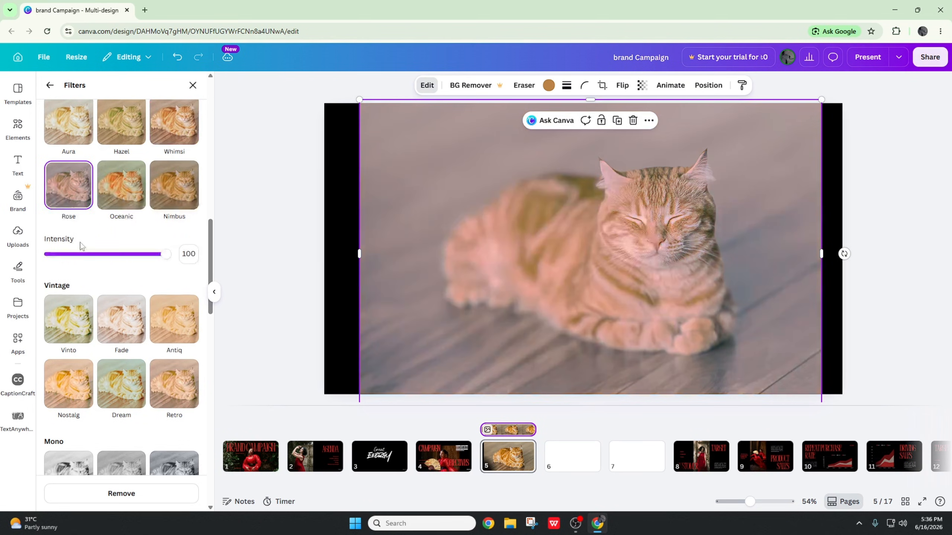
left_click(121, 207)
left_click(180, 195)
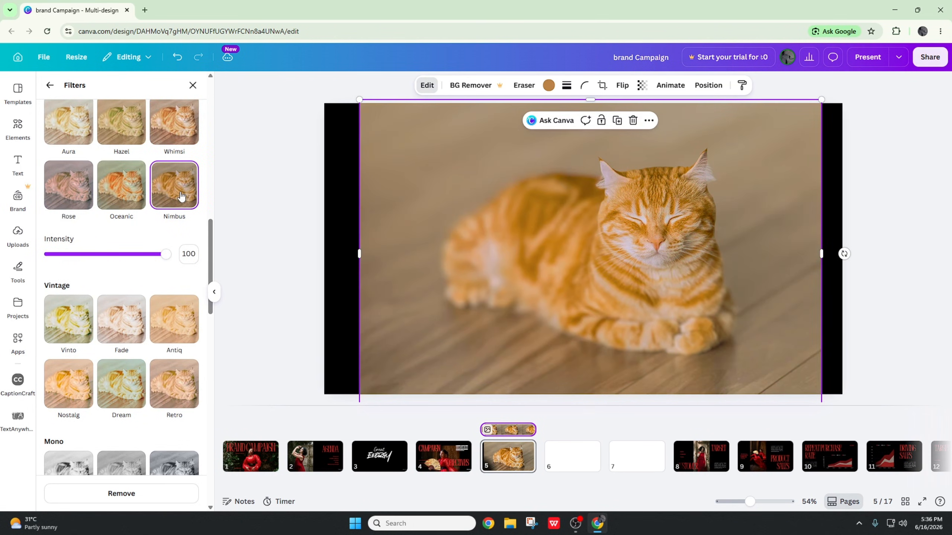
Try the Vintage filters Vinto, Fade, Antiq, Nostalg, Dream and Retro on the cat photo.
left_click(60, 330)
scroll(110, 278, "down", 3)
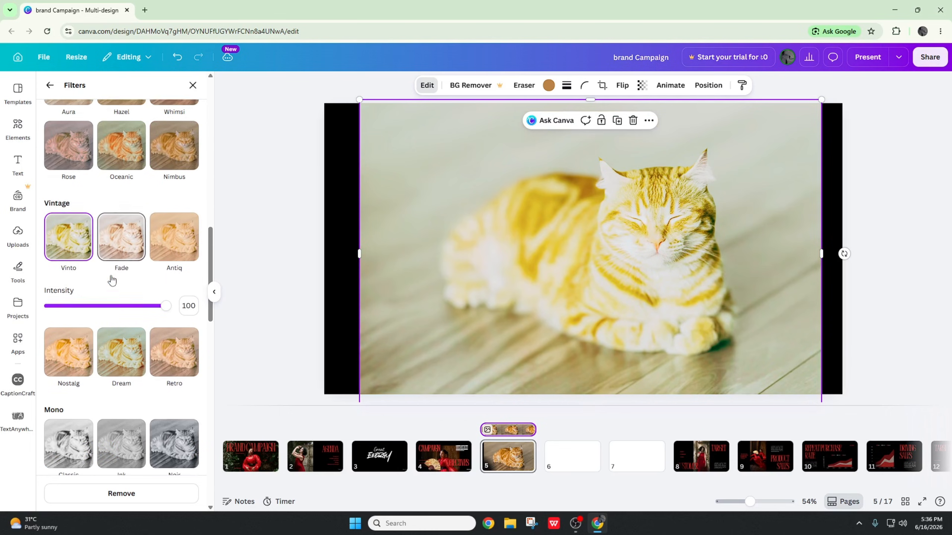
left_click(121, 178)
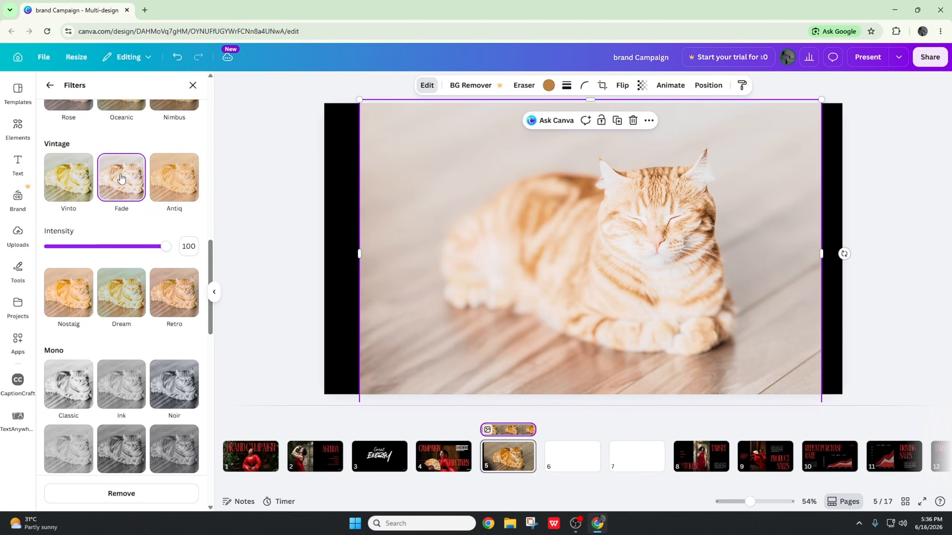
left_click(151, 182)
scroll(86, 195, "down", 3)
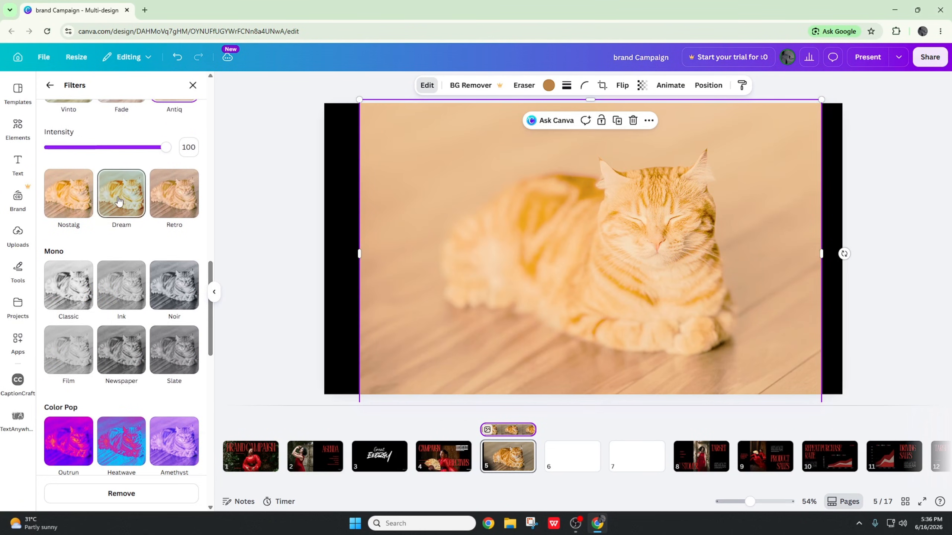
left_click(88, 200)
left_click(116, 165)
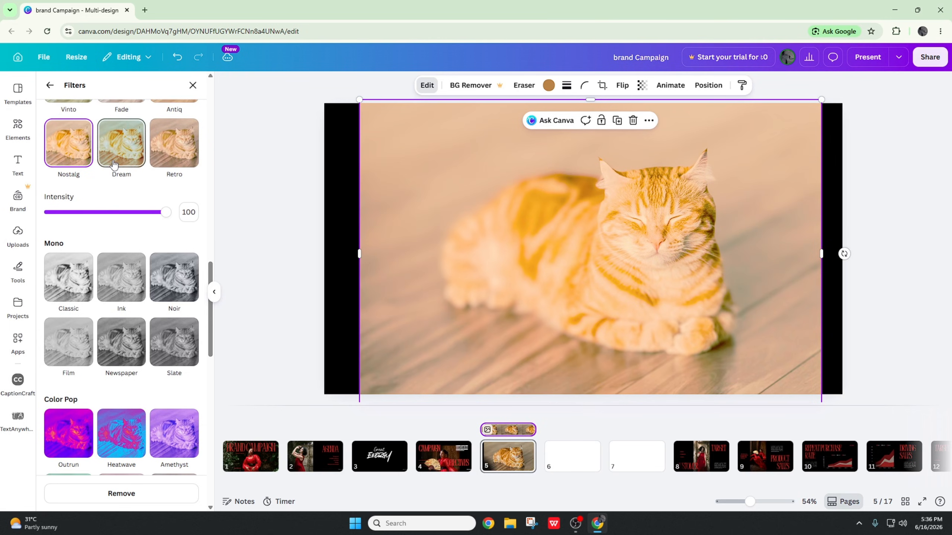
left_click(176, 154)
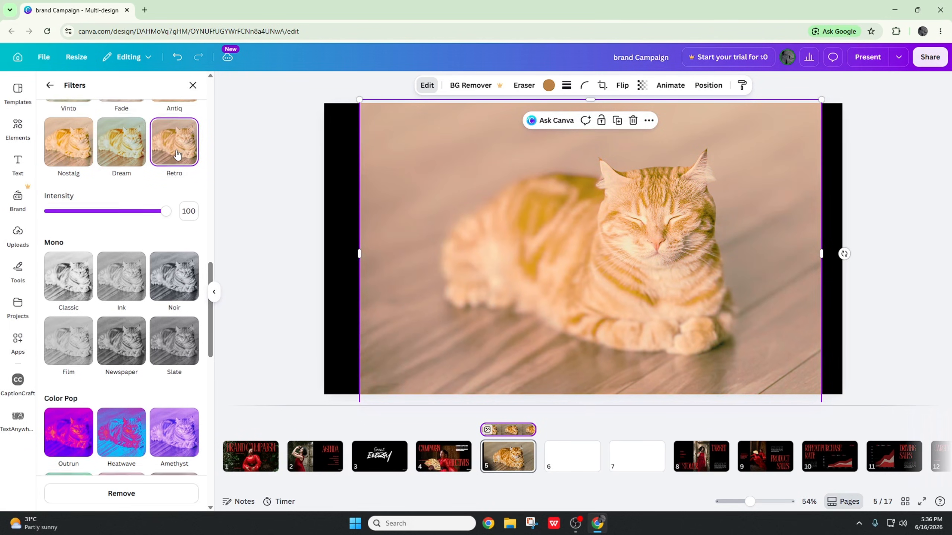
Try the Mono filters Classic, Ink, Noir, Newspaper, Film and Slate on the cat photo.
scroll(83, 235, "down", 1)
left_click(82, 235)
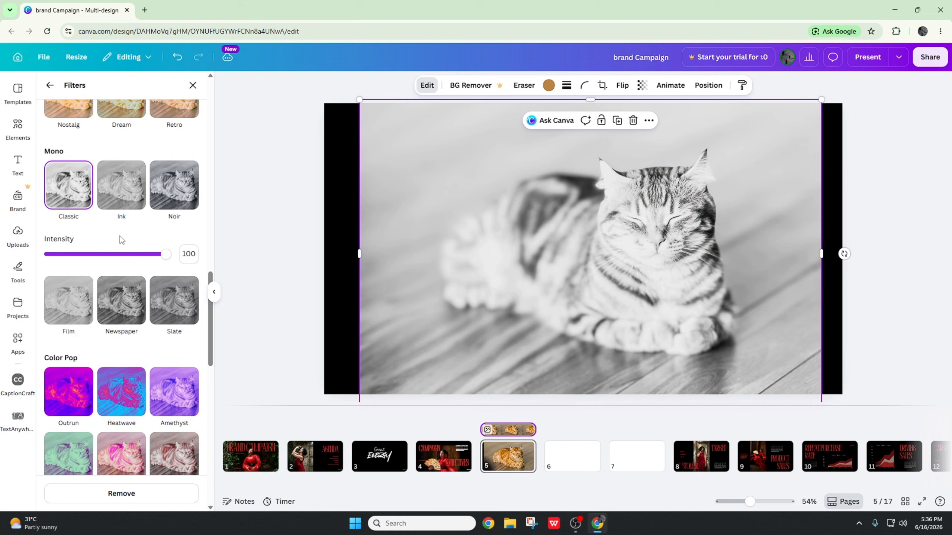
left_click(138, 207)
left_click(168, 195)
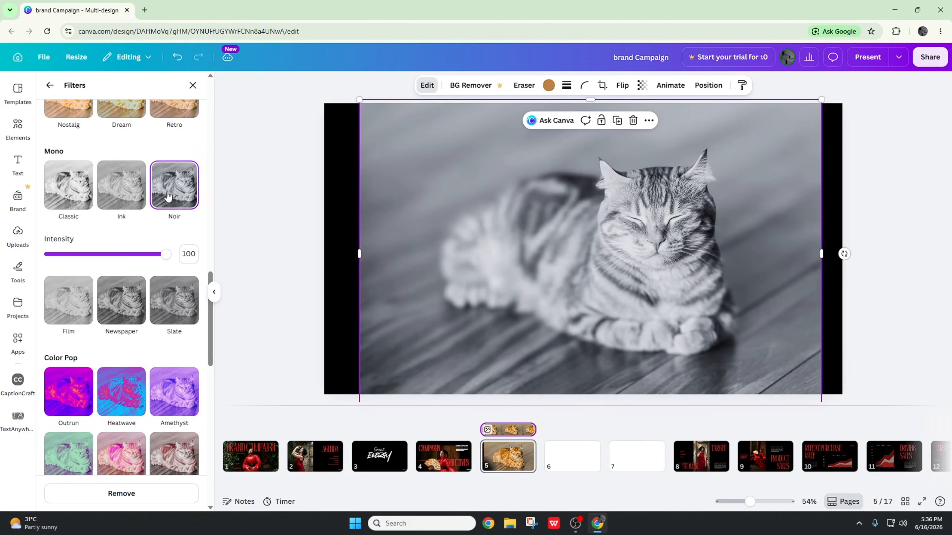
left_click(124, 307)
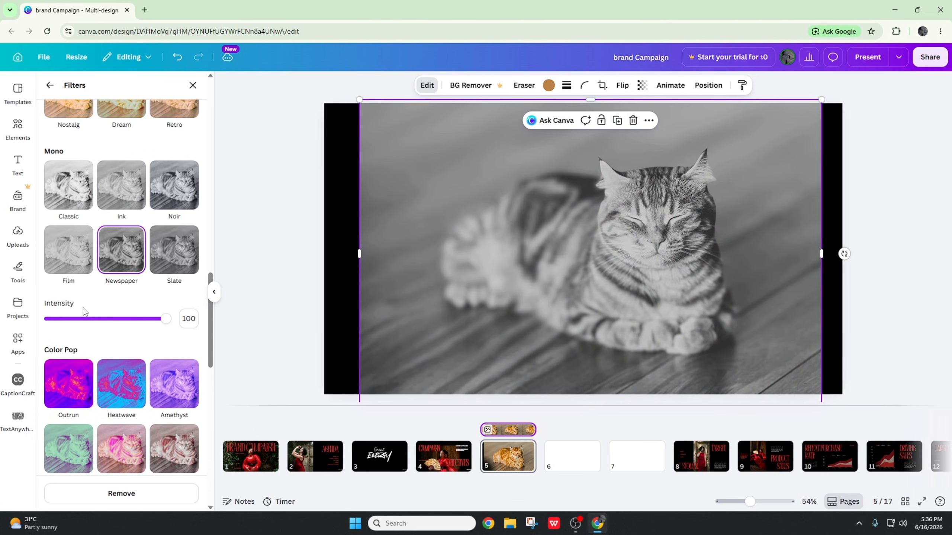
left_click(84, 262)
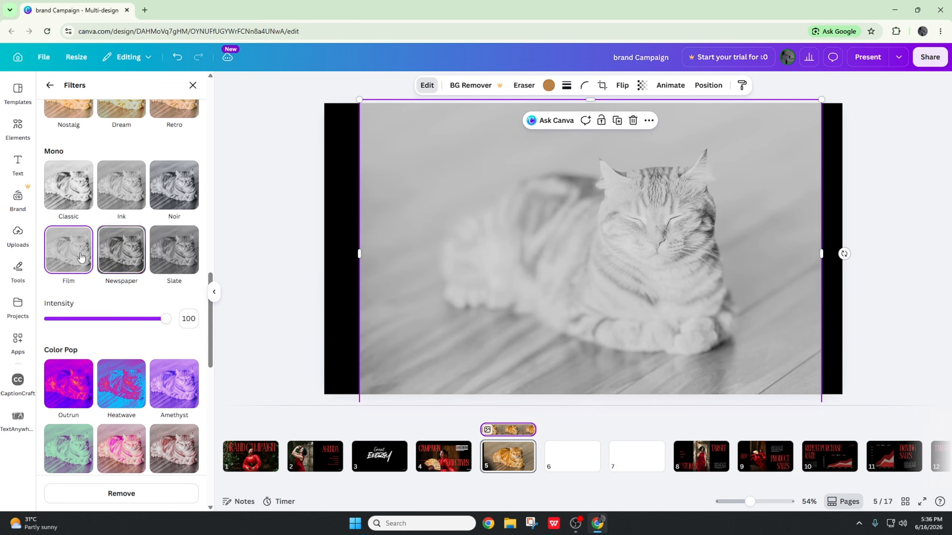
left_click(175, 264)
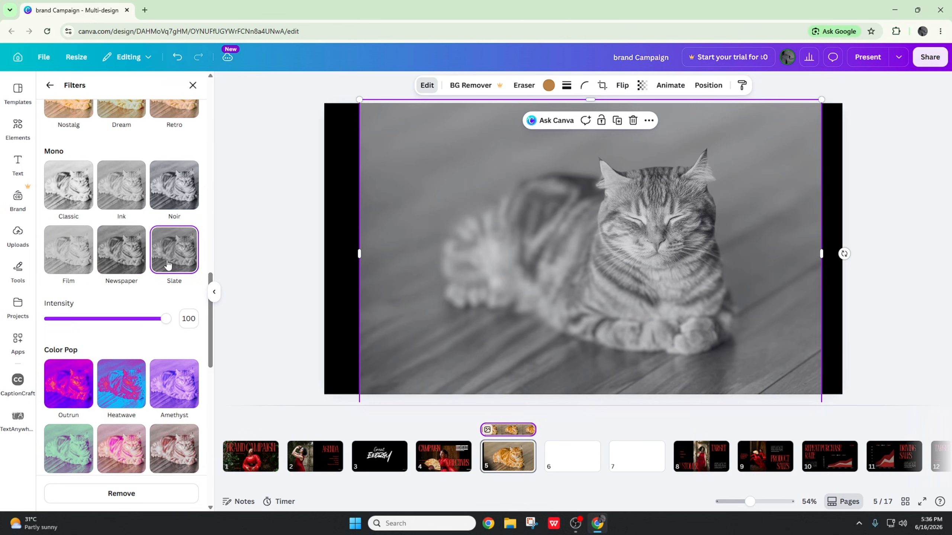
Set the filter intensity to 72 and apply the Mono filter Classic to the cat photo.
scroll(161, 267, "up", 3)
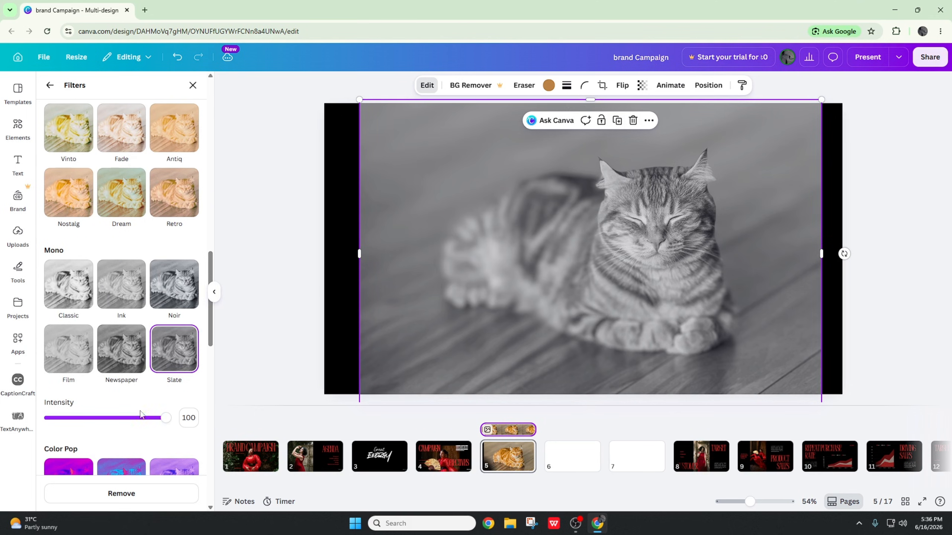
mouse_move(132, 418)
left_mouse_down()
mouse_move(108, 417)
mouse_move(137, 425)
left_mouse_up()
left_click(69, 284)
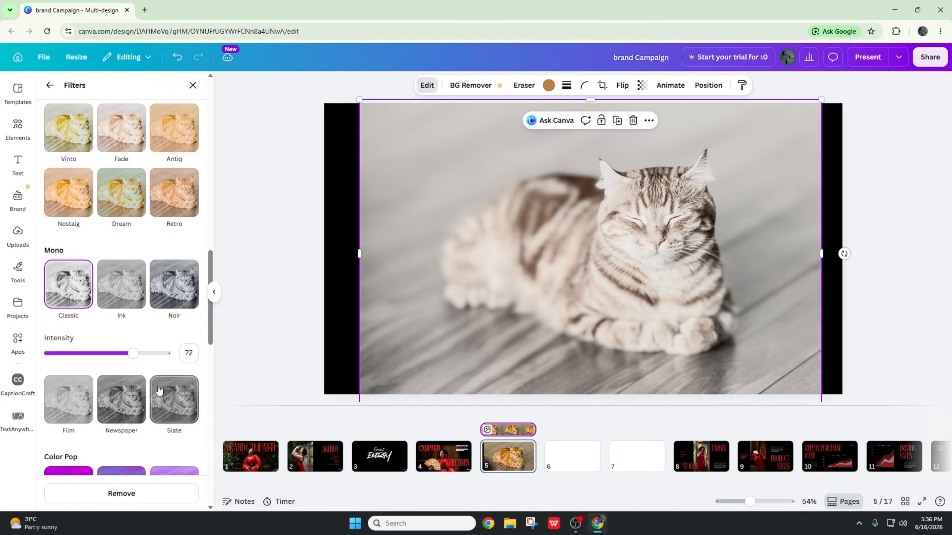
Set the filter intensity to 55 and try the Color Pop filters Outrun, Heatwave and Amethyst on the cat photo.
left_click_drag(99, 354, 114, 368)
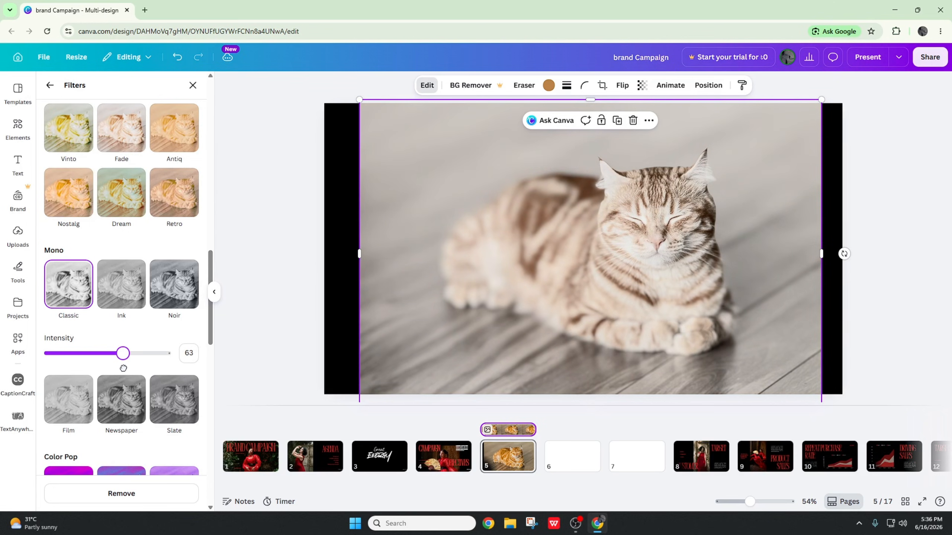
scroll(128, 336, "down", 5)
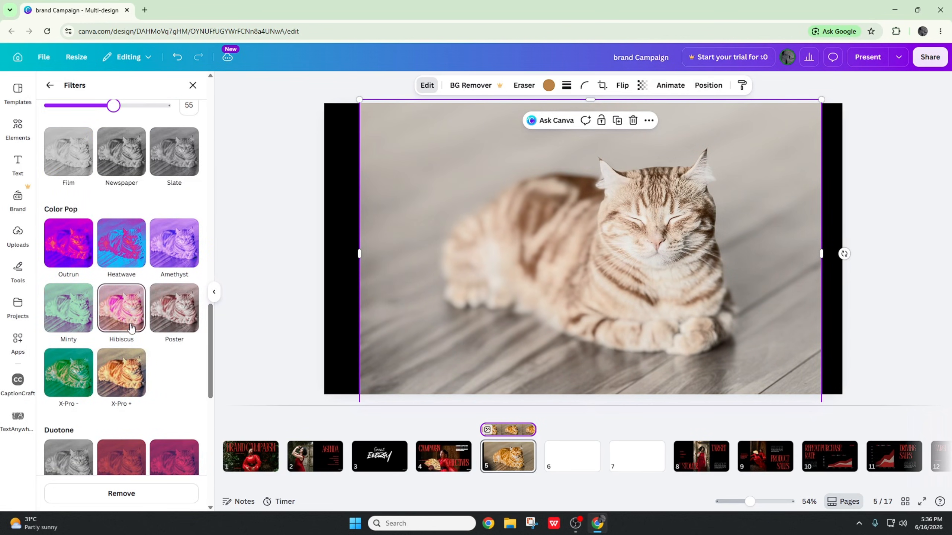
left_click(87, 250)
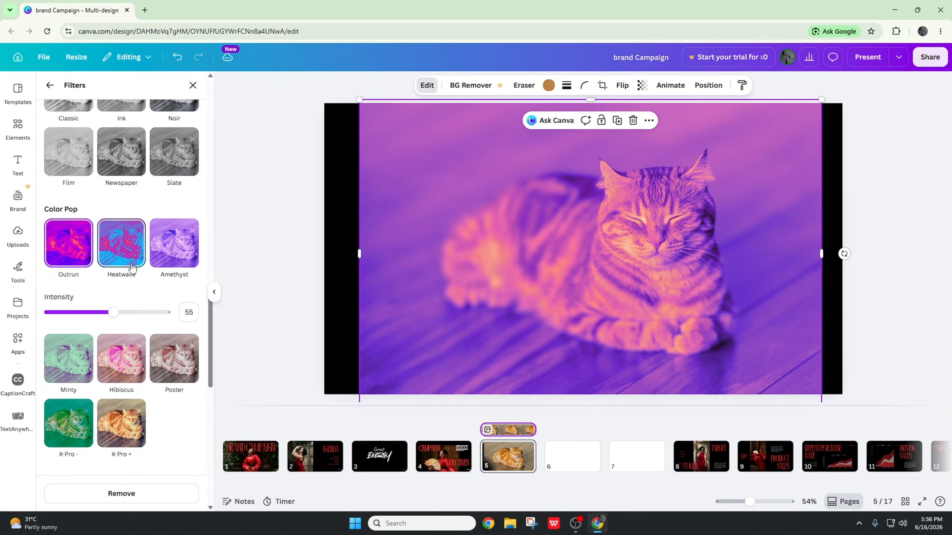
left_click(134, 247)
left_click(161, 255)
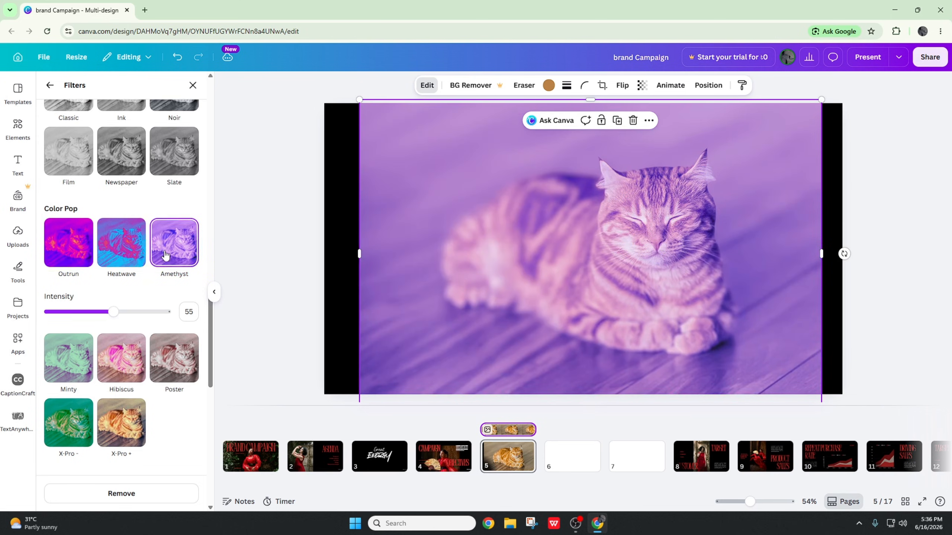
Try the Color Pop filters Poster, Hibiscus, Minty, X-Pro - and X-Pro + on the cat photo.
scroll(165, 258, "down", 3)
left_click(166, 259)
left_click(121, 208)
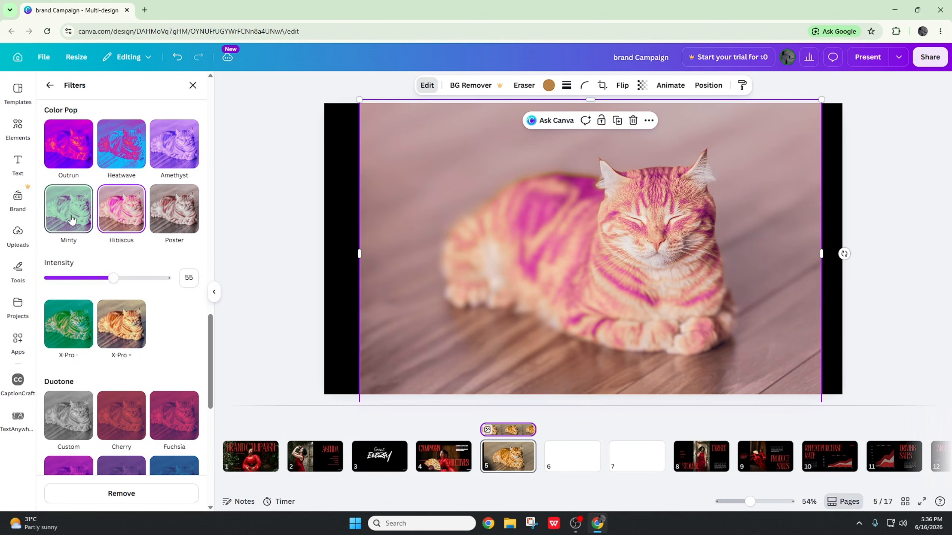
left_click(81, 221)
scroll(81, 221, "down", 3)
left_click(75, 234)
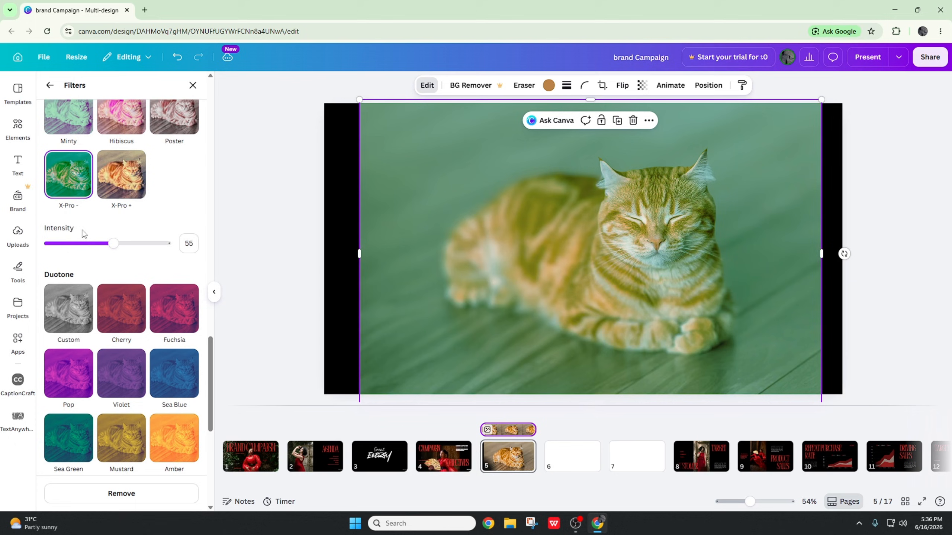
left_click(132, 192)
Try the Duotone filters Custom, Cherry, Fuchsia, Sea Blue, Violet and Pop on the cat photo.
scroll(131, 193, "down", 3)
left_click(89, 212)
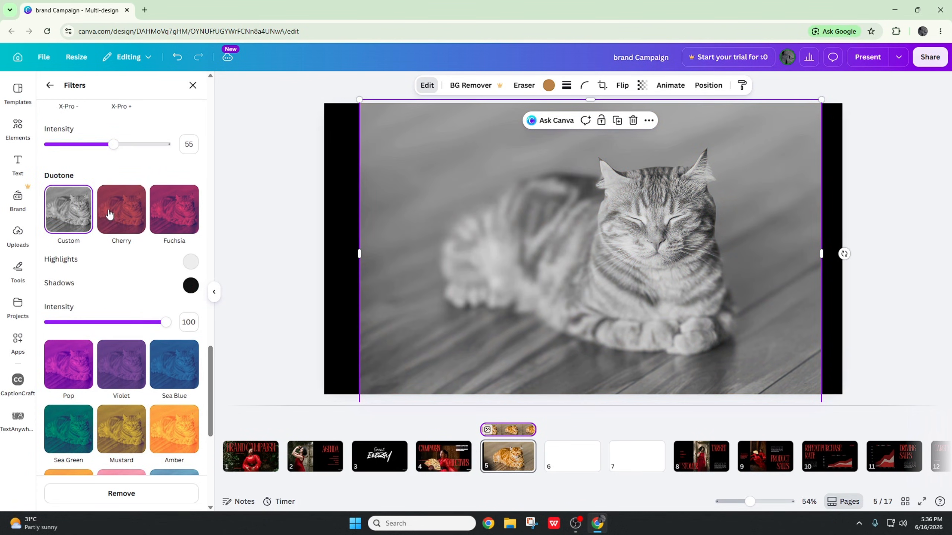
left_click(120, 216)
left_click(170, 214)
scroll(155, 225, "down", 3)
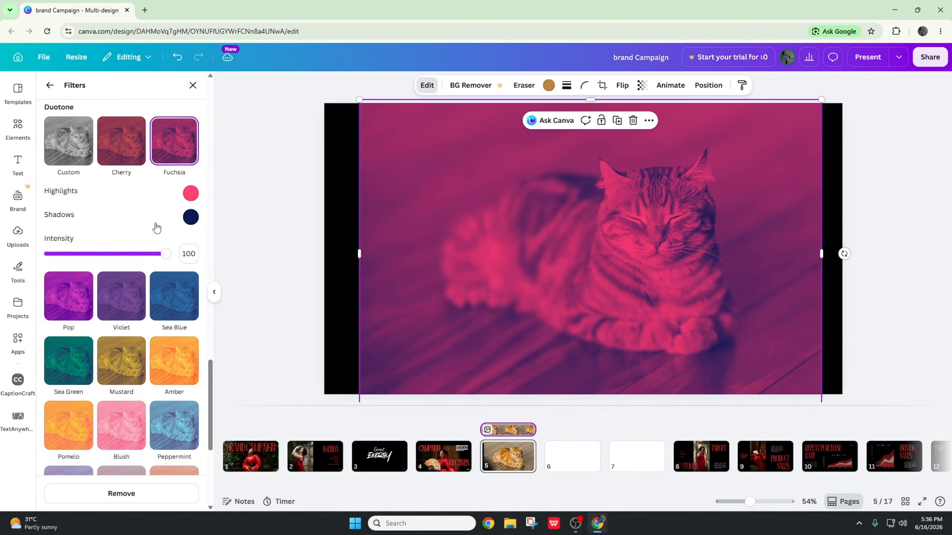
left_click(172, 285)
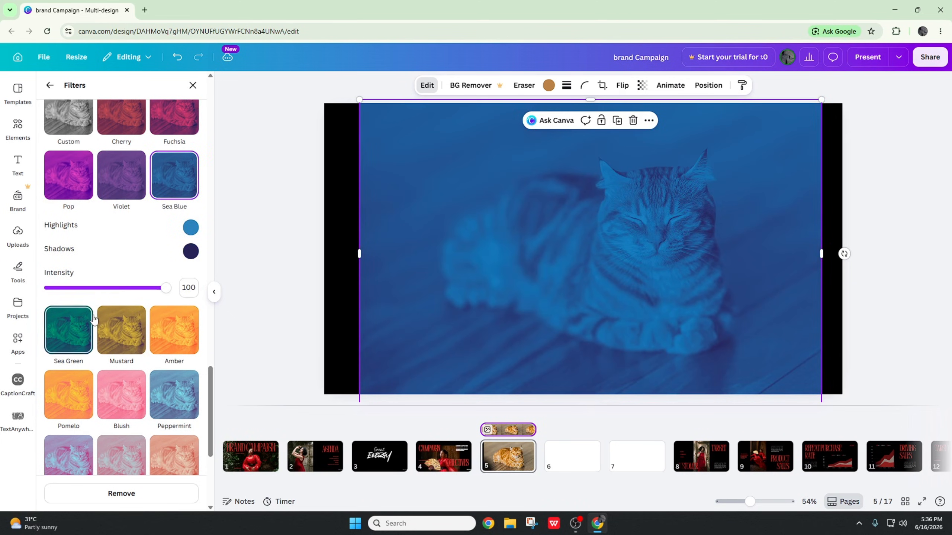
left_click(121, 187)
left_click(80, 180)
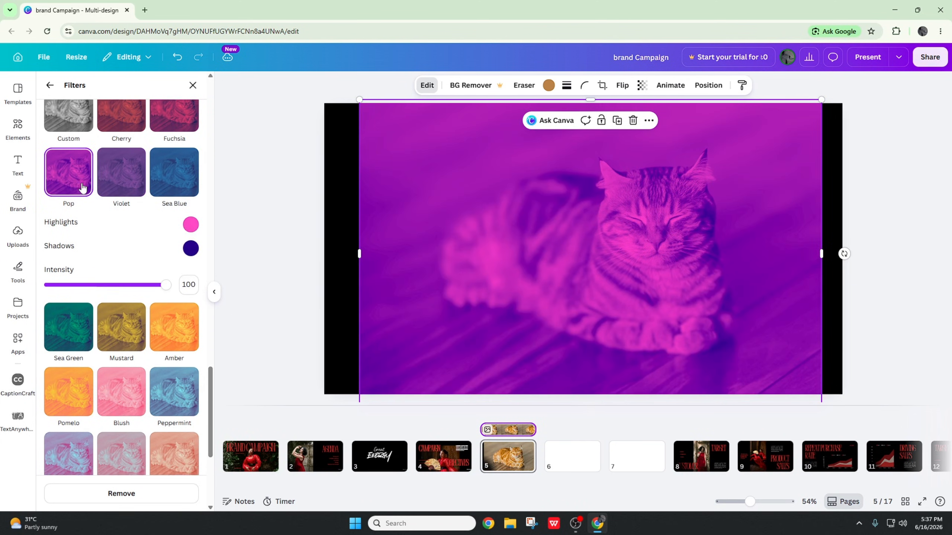
Try the Duotone filters Sea Green, Mustard, Amber, Peppermint, Blush and Pomelo on the cat photo.
scroll(80, 184, "down", 4)
left_click(80, 184)
left_click(121, 183)
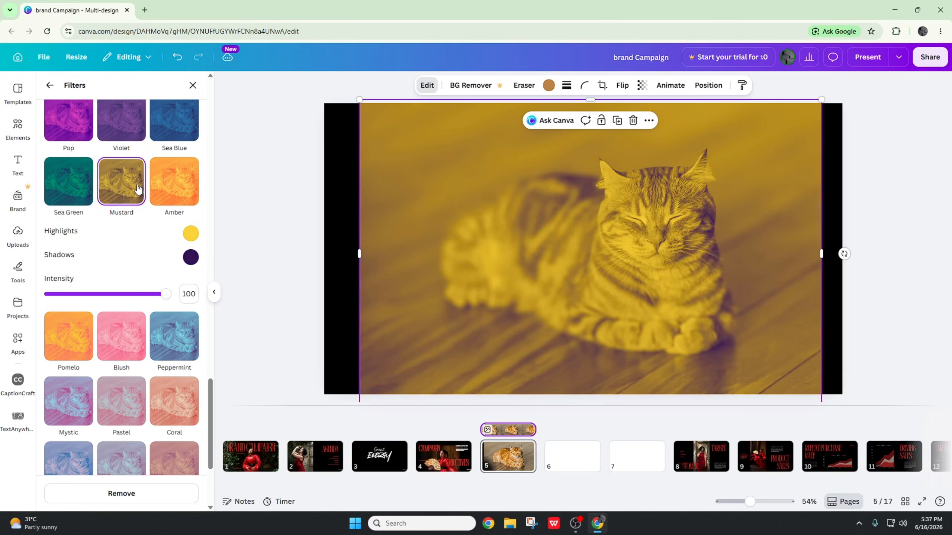
left_click(174, 192)
scroll(174, 190, "down", 4)
left_click(174, 190)
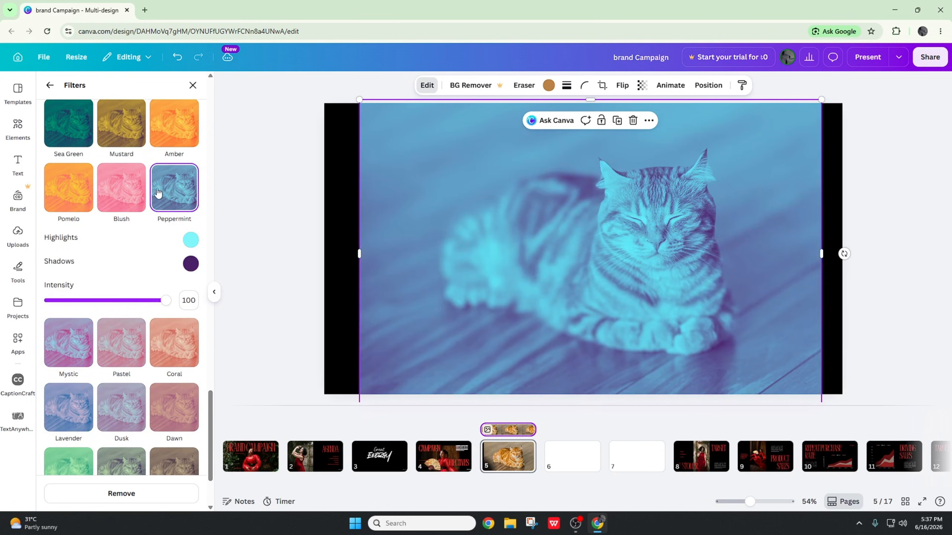
left_click(141, 196)
left_click(61, 193)
Try the Duotone filters Mystic, Pastel, Coral, Dawn, Dusk and Lavender on the cat photo.
scroll(67, 202, "down", 3)
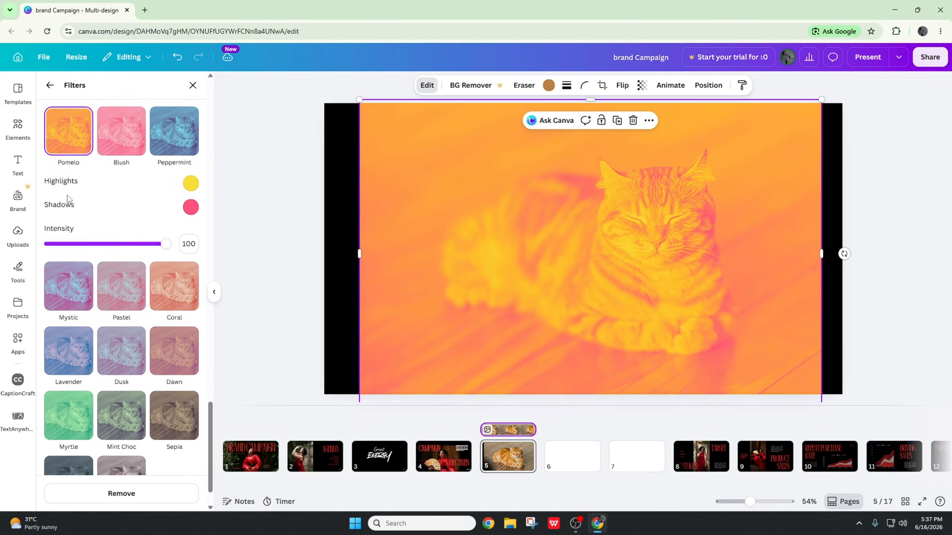
left_click(77, 240)
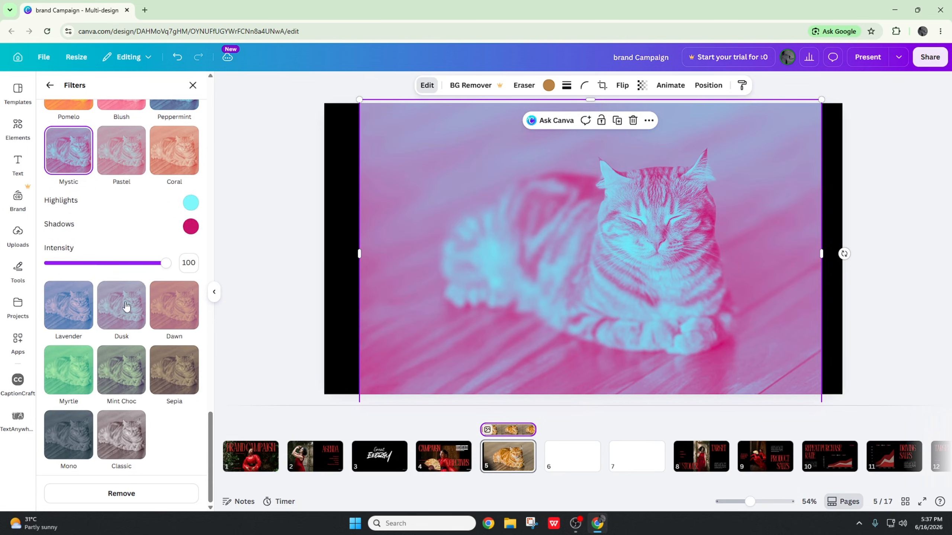
left_click(134, 159)
left_click(173, 159)
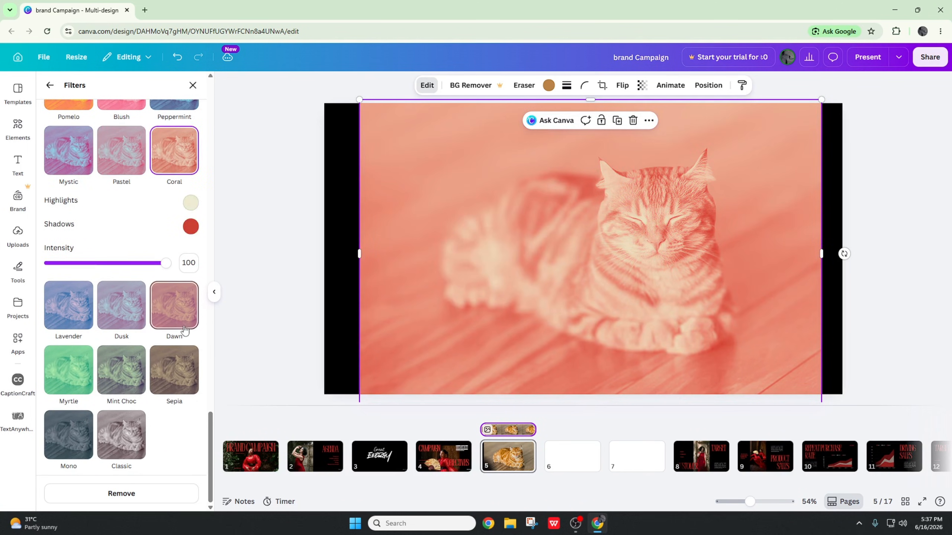
left_click(178, 304)
left_click(116, 243)
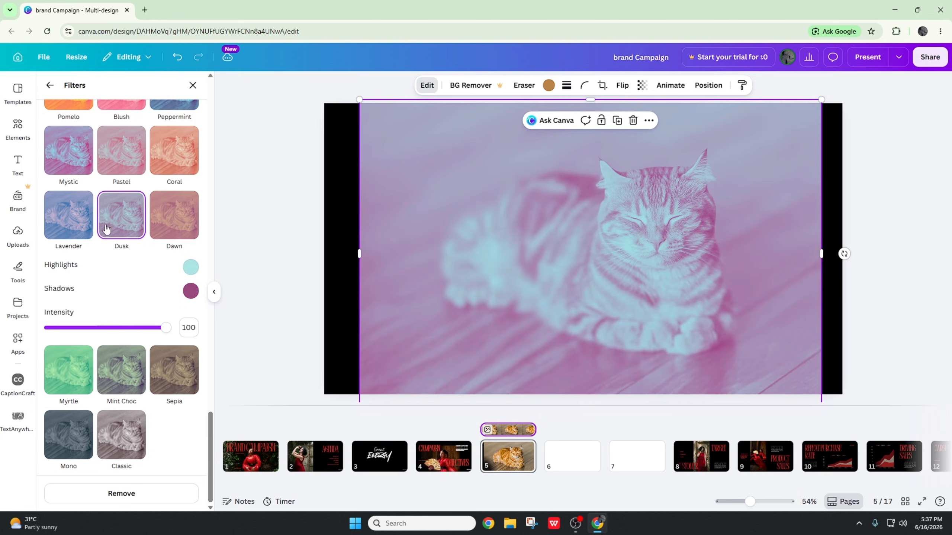
left_click(81, 206)
Try the Duotone filters Myrtle, Mint Choc, Sepia and Classic, and apply the Duotone filter Mono to the cat photo.
left_click(68, 399)
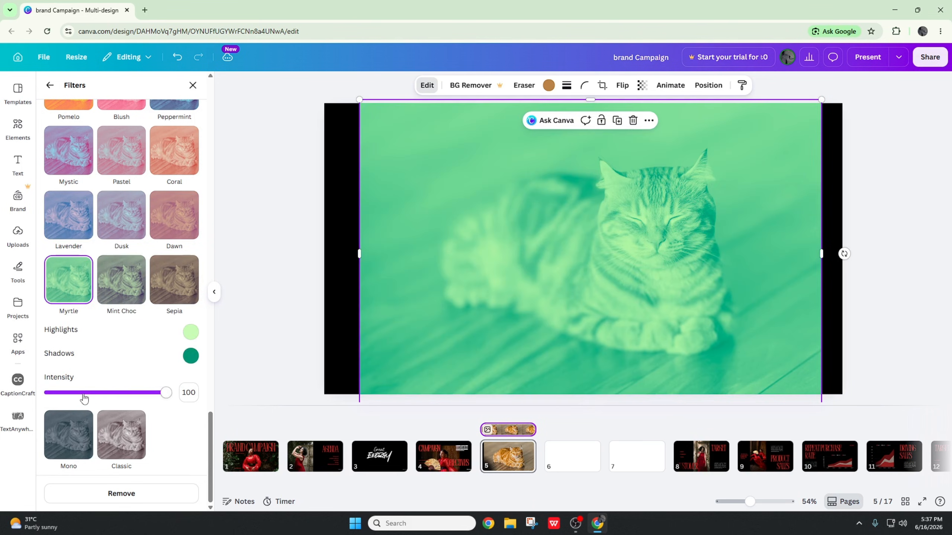
left_click(137, 277)
left_click(169, 280)
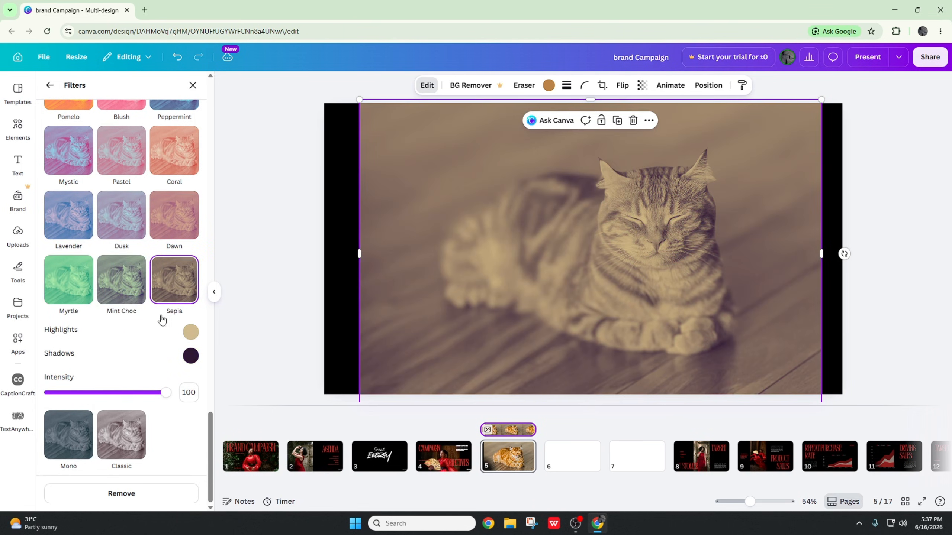
left_click(109, 438)
left_click(53, 353)
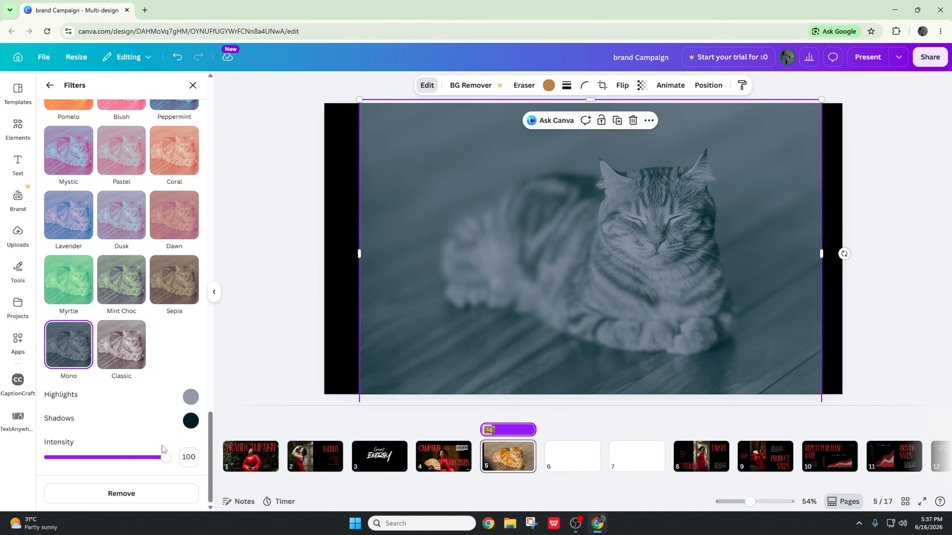
scroll(163, 360, "up", 15)
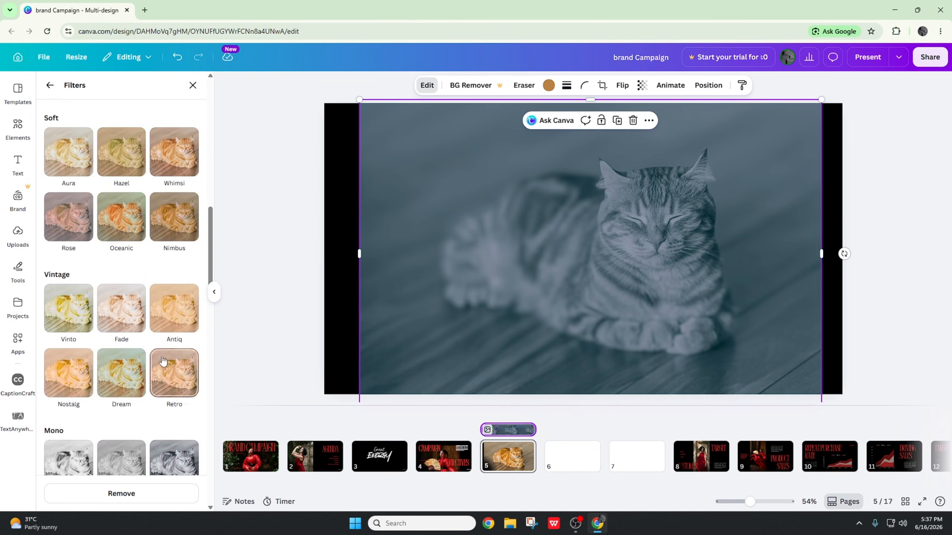
scroll(164, 360, "down", 15)
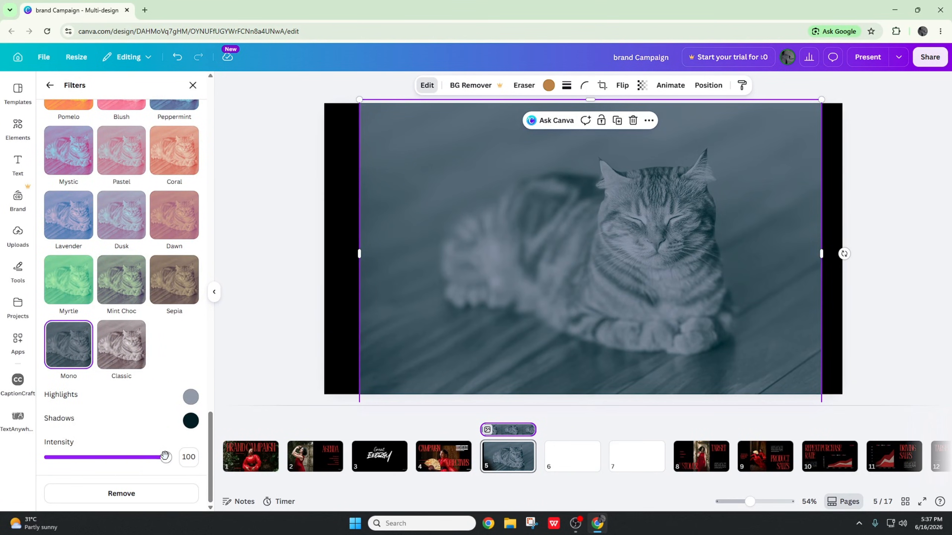
scroll(165, 456, "up", 5)
scroll(164, 454, "down", 5)
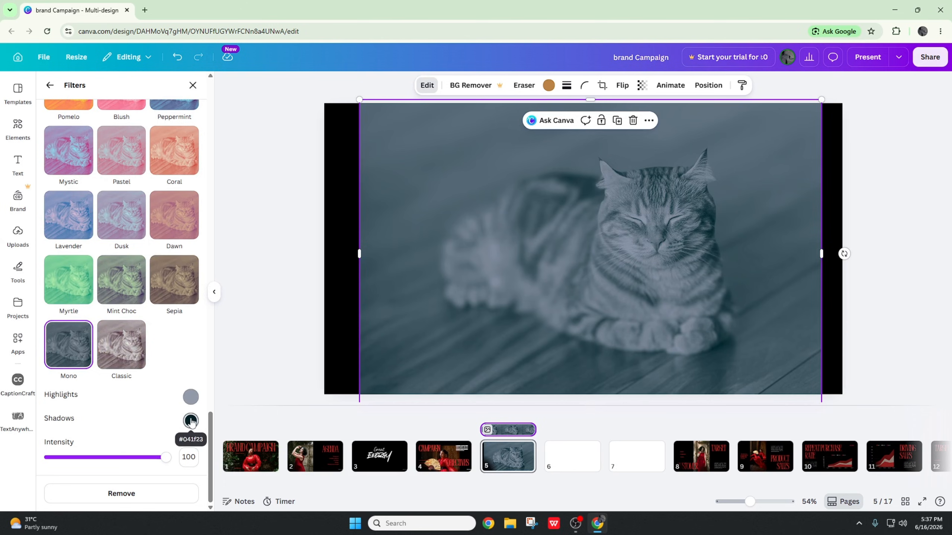
Widen the cat photo on both sides so it covers all of page 5.
left_click_drag(337, 254, 325, 254)
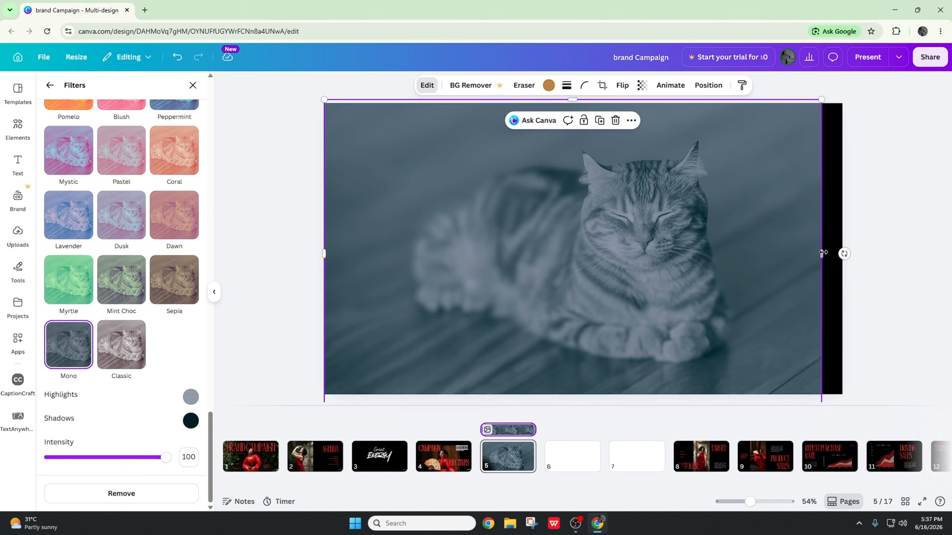
left_click_drag(822, 254, 849, 255)
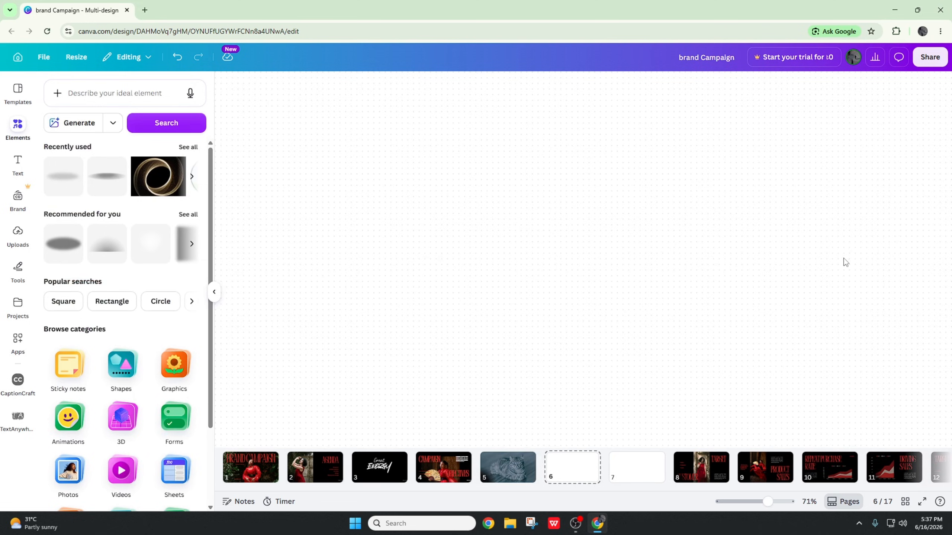
left_click(509, 466)
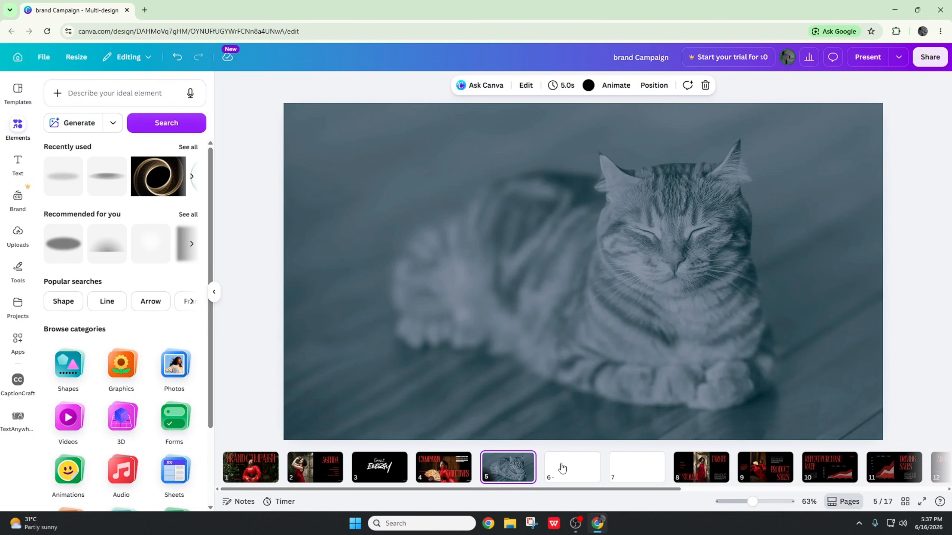
Delete the two blank pages that follow the cat photo page.
left_click(586, 469)
left_click(589, 460)
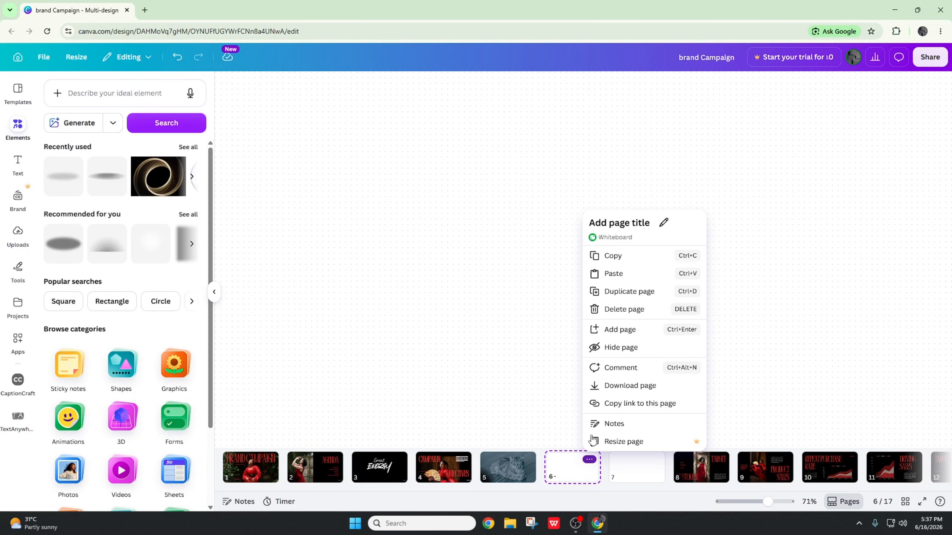
left_click(612, 318)
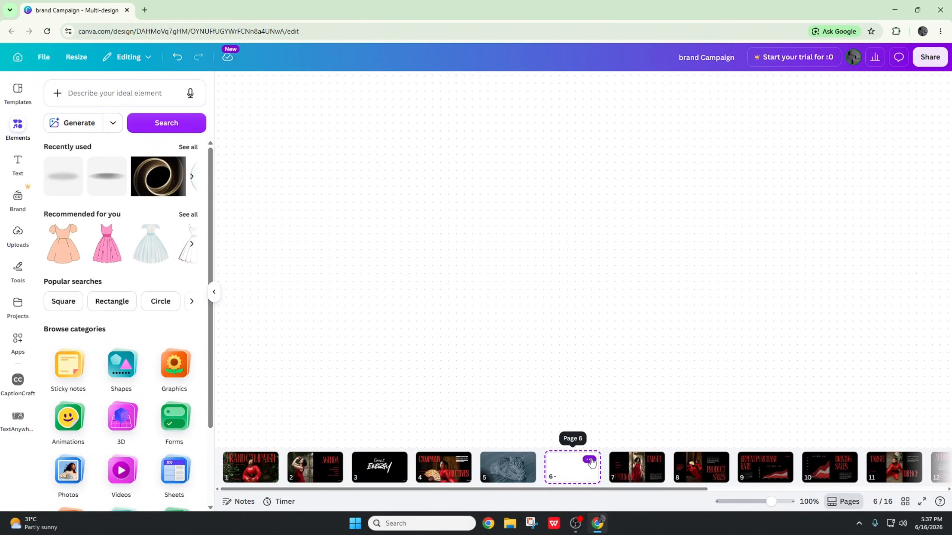
left_click(590, 459)
left_click(637, 310)
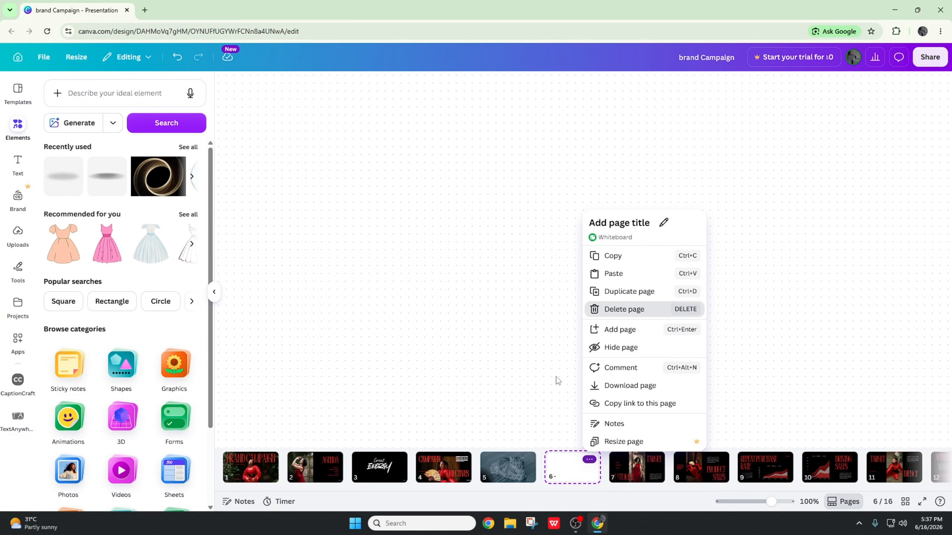
Change the highlights colour of the Duotone Mono filter on page 5's cat photo to #95A7C6.
left_click(509, 467)
left_click(487, 331)
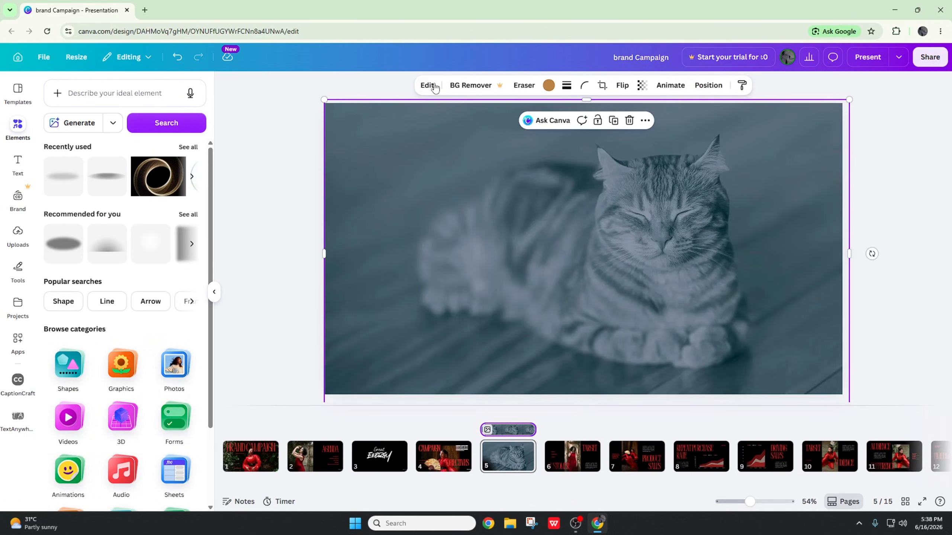
scroll(154, 255, "down", 4)
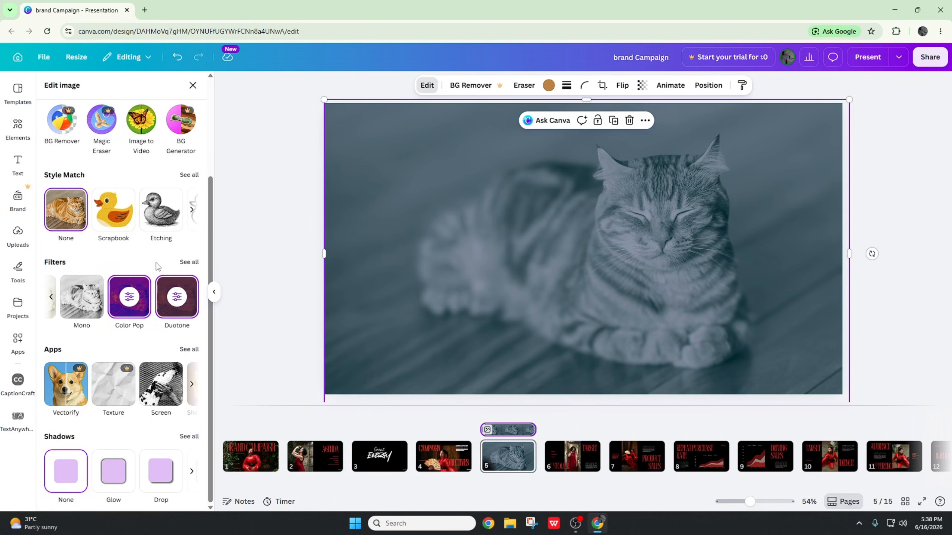
left_click(189, 261)
scroll(165, 289, "down", 15)
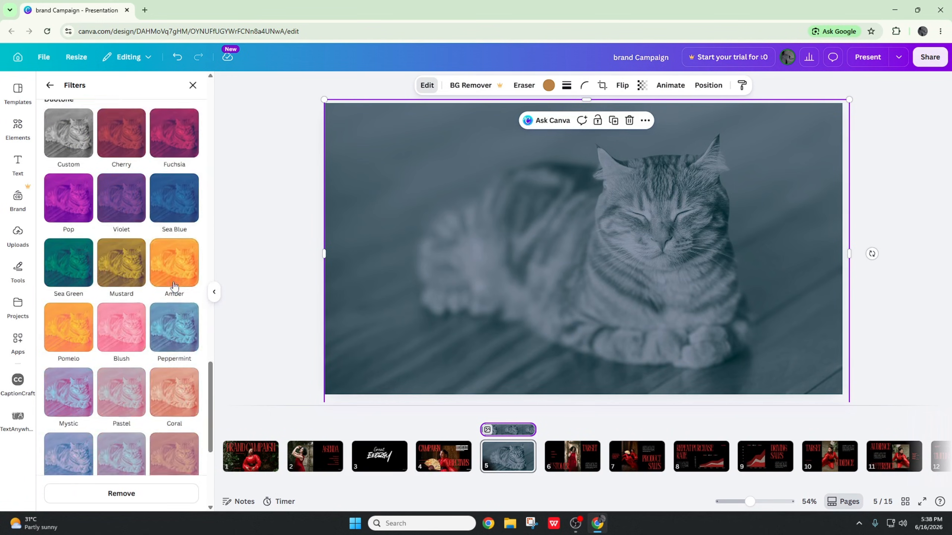
scroll(174, 286, "down", 7)
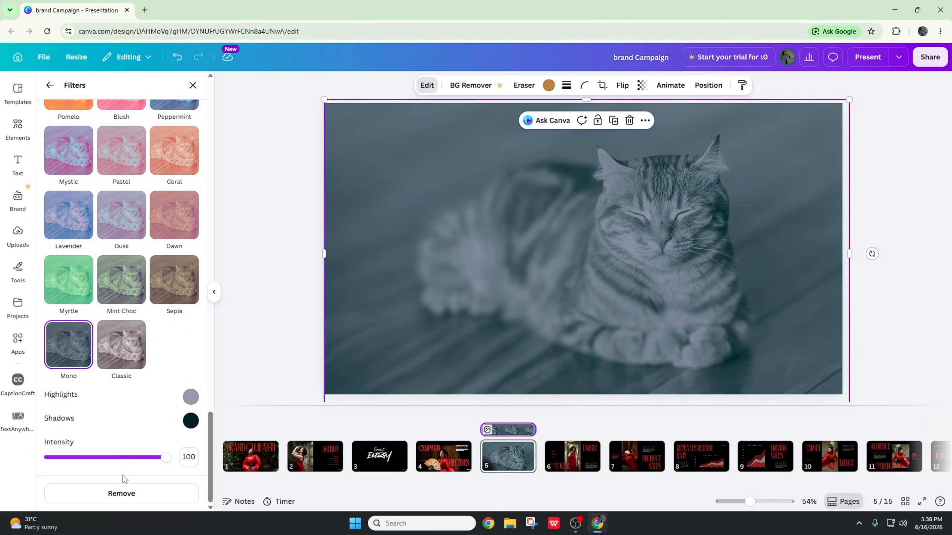
left_click(190, 396)
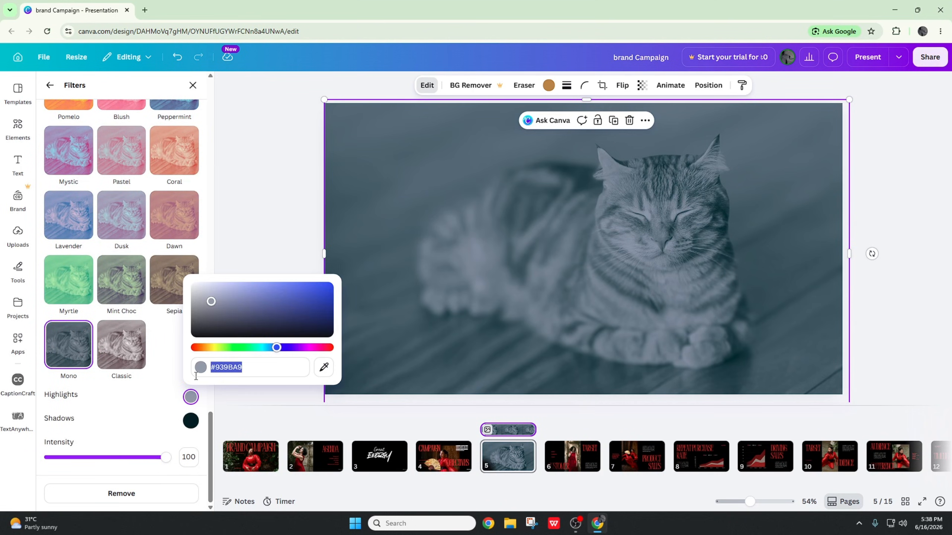
left_click_drag(234, 320, 246, 325)
left_click_drag(232, 311, 245, 305)
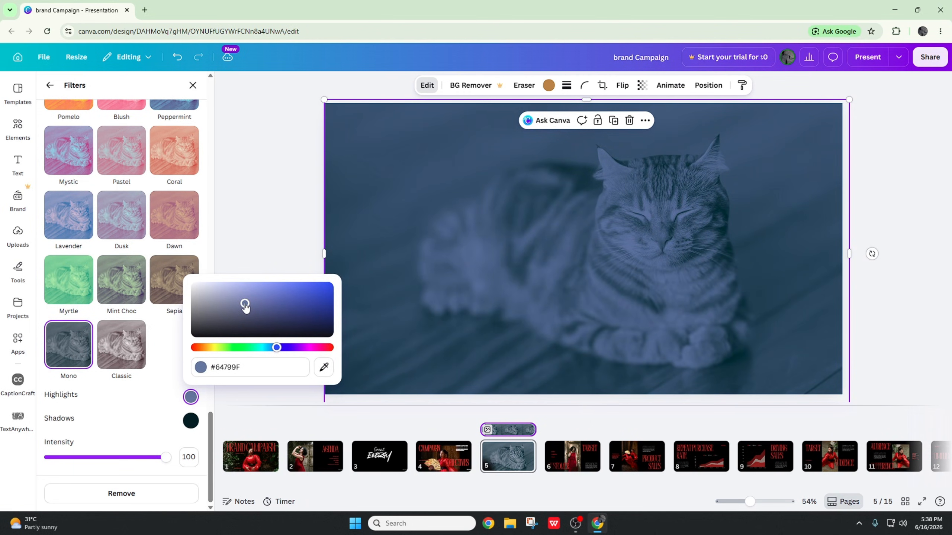
mouse_move(244, 303)
left_mouse_down()
mouse_move(218, 313)
mouse_move(228, 296)
left_mouse_up()
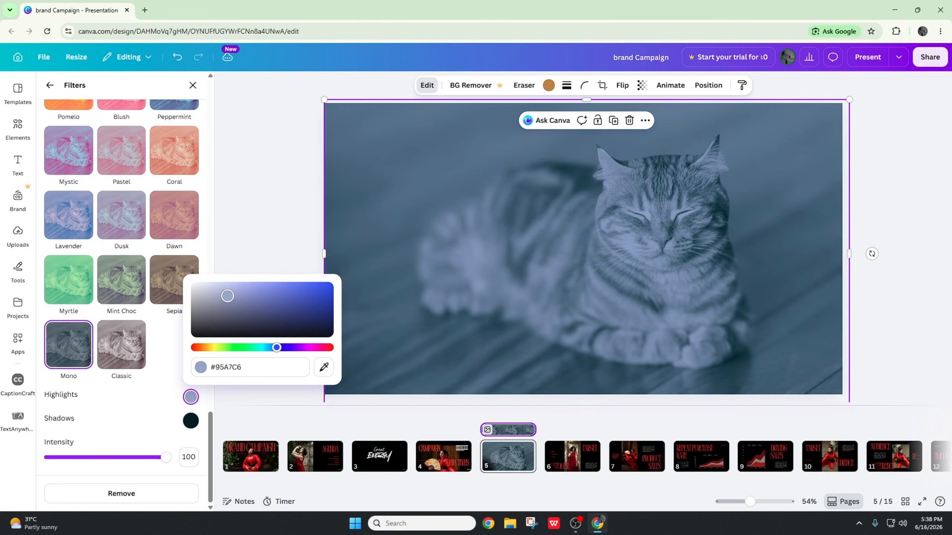
Set the shadows colour of the Duotone Mono filter on the cat photo to #000000.
left_click(188, 428)
left_click_drag(218, 351, 157, 390)
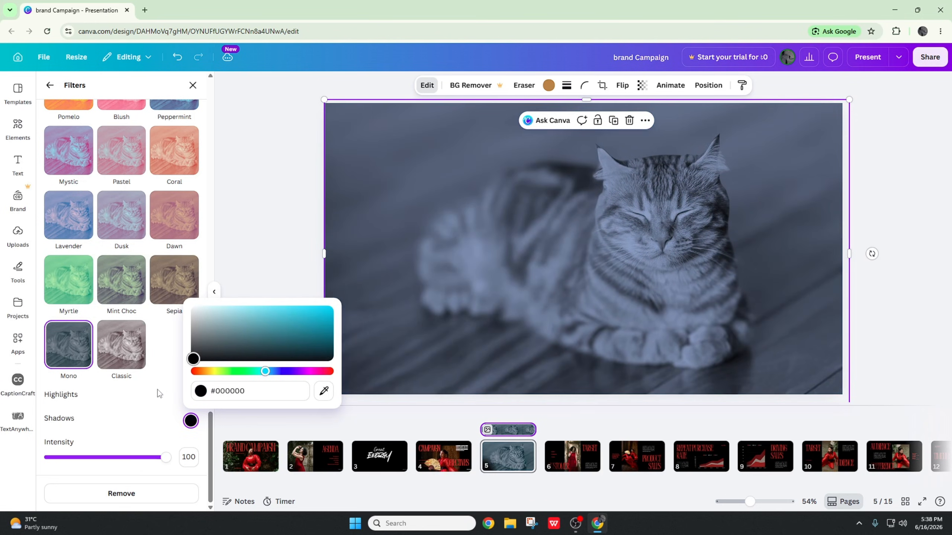
left_click(158, 390)
Apply the Color Pop filter X-Pro + to the cat photo and try different intensity levels.
scroll(125, 434, "up", 15)
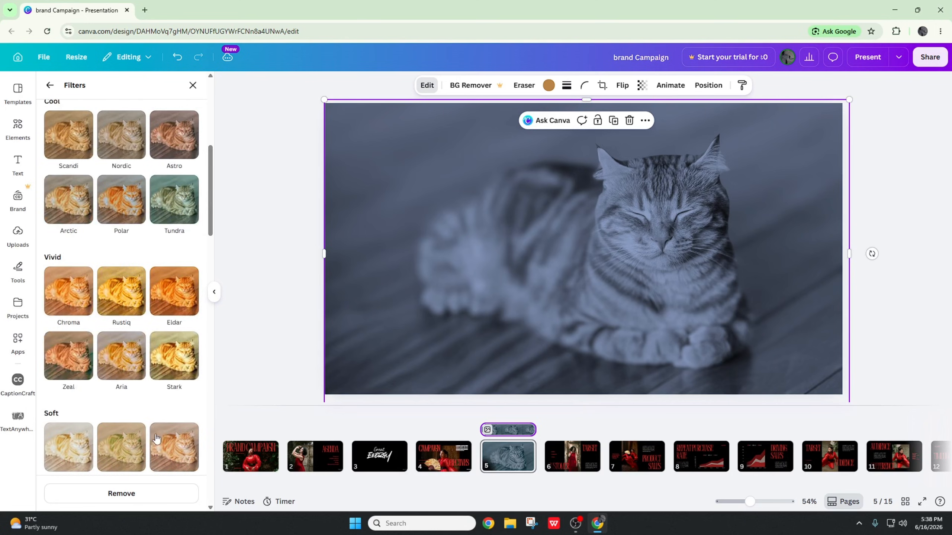
scroll(157, 403, "up", 2)
scroll(152, 386, "down", 20)
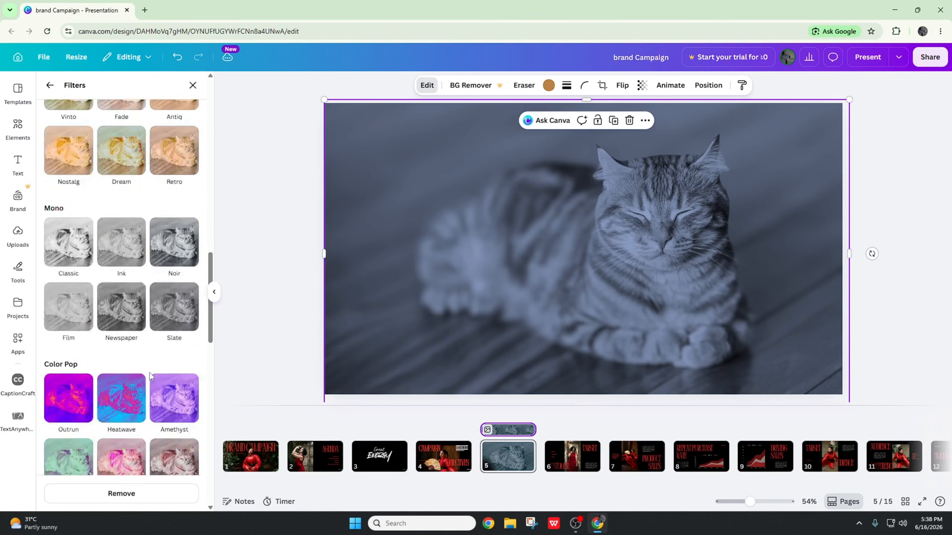
scroll(150, 372, "down", 4)
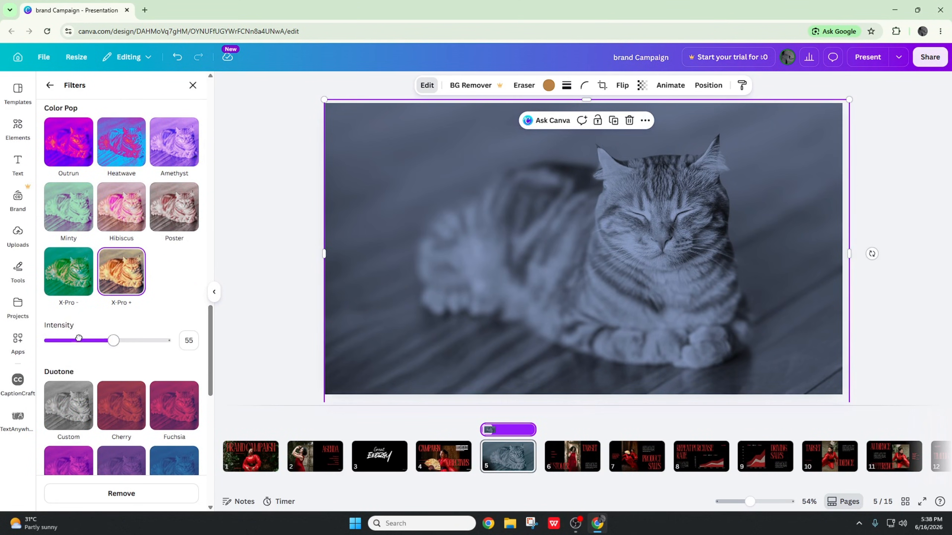
left_click_drag(79, 339, 2, 351)
left_click(165, 340)
Replace the cat photo's existing filters with the Natural filter Fresco, and remove it to restore the unfiltered photo.
scroll(127, 304, "up", 15)
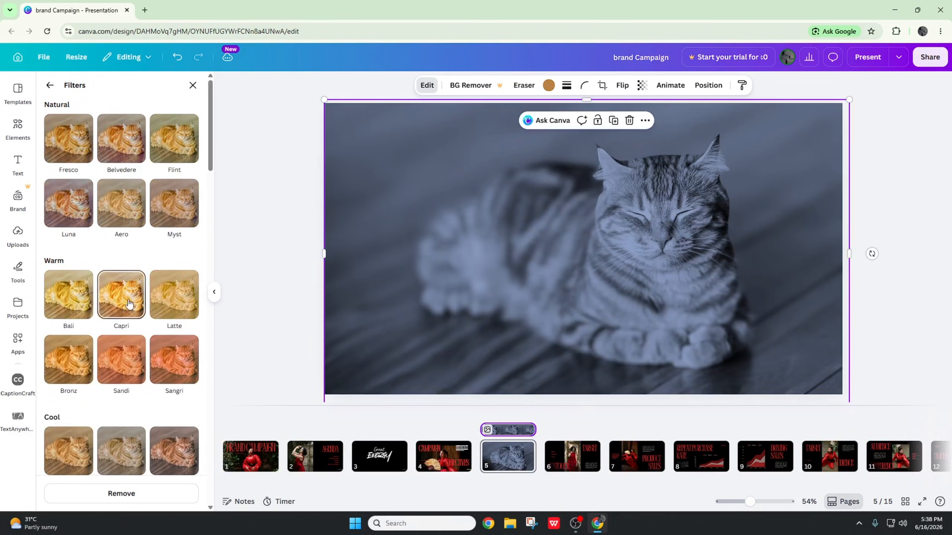
left_click(59, 158)
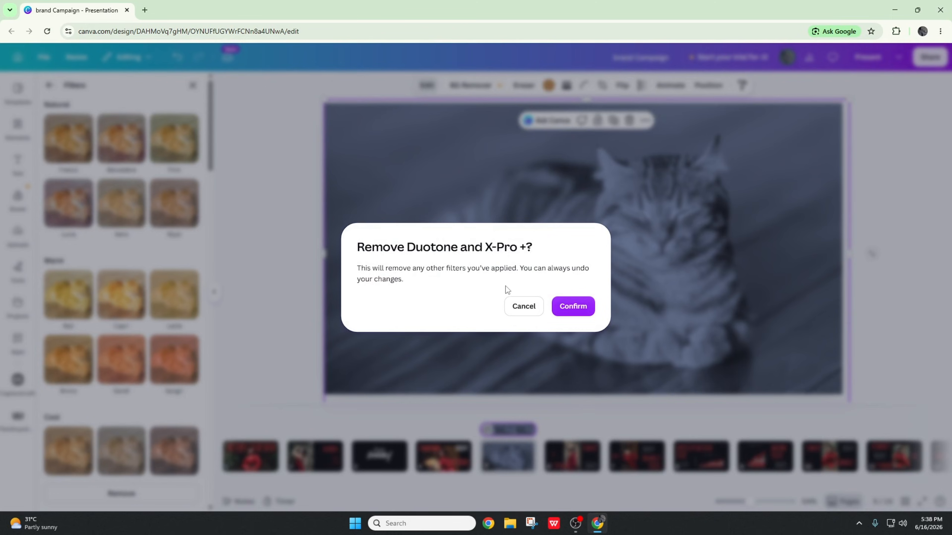
left_click(568, 308)
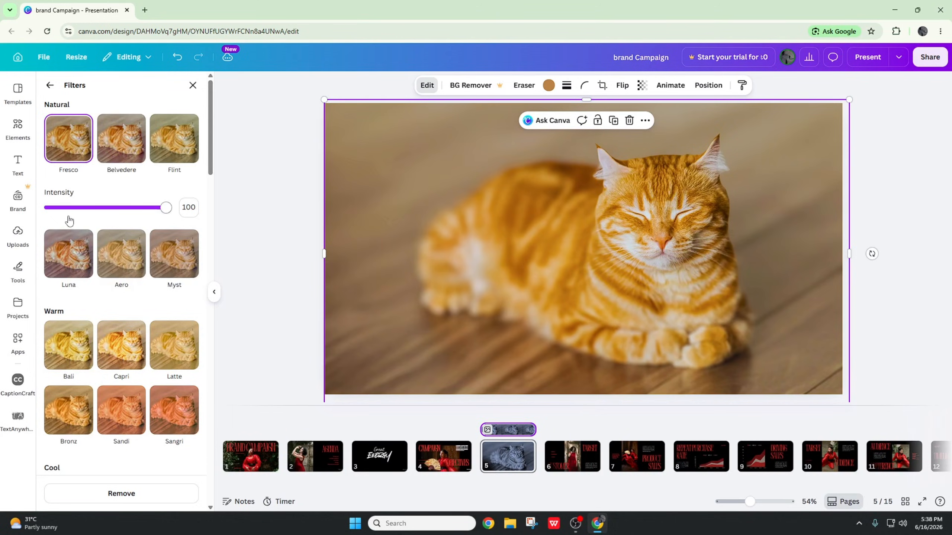
left_click(130, 494)
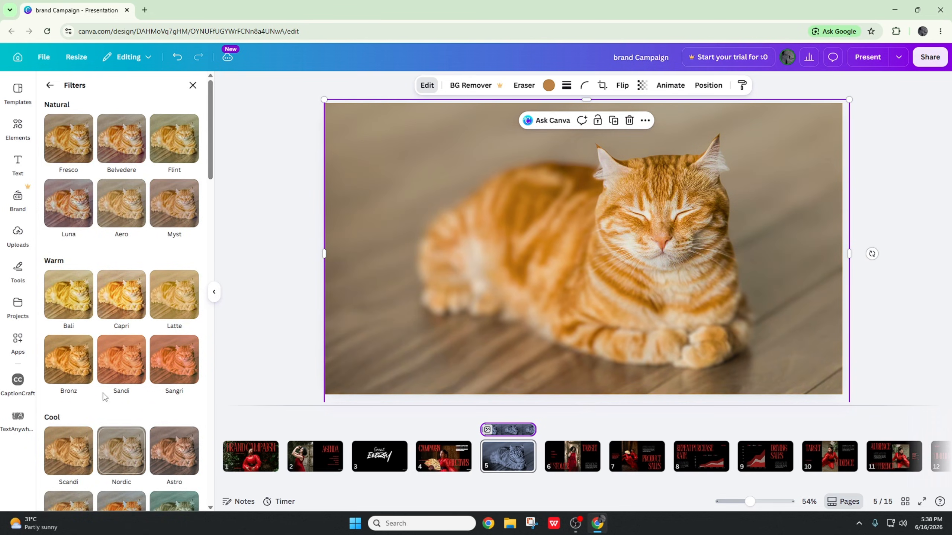
left_click(191, 87)
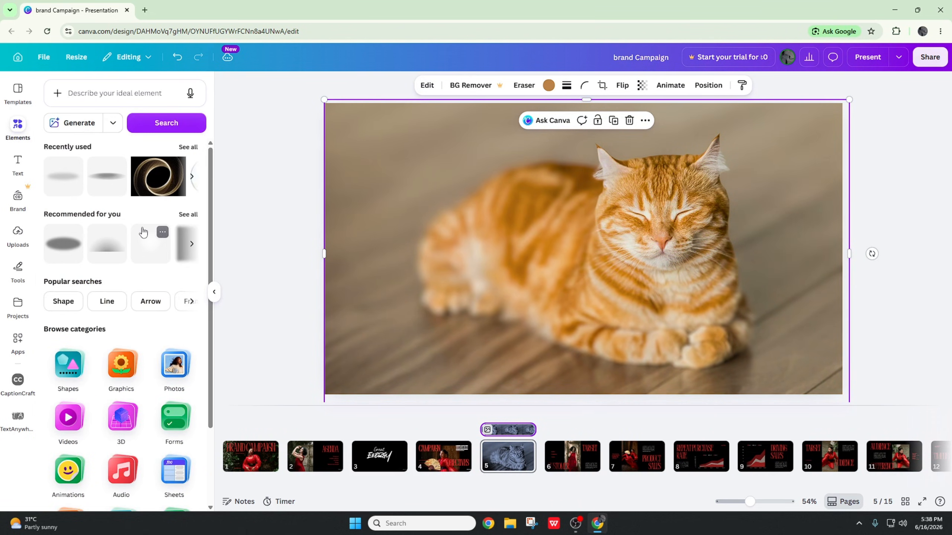
View the details page of the Affinity photo effects app from the image editing options, and close it.
left_click(426, 85)
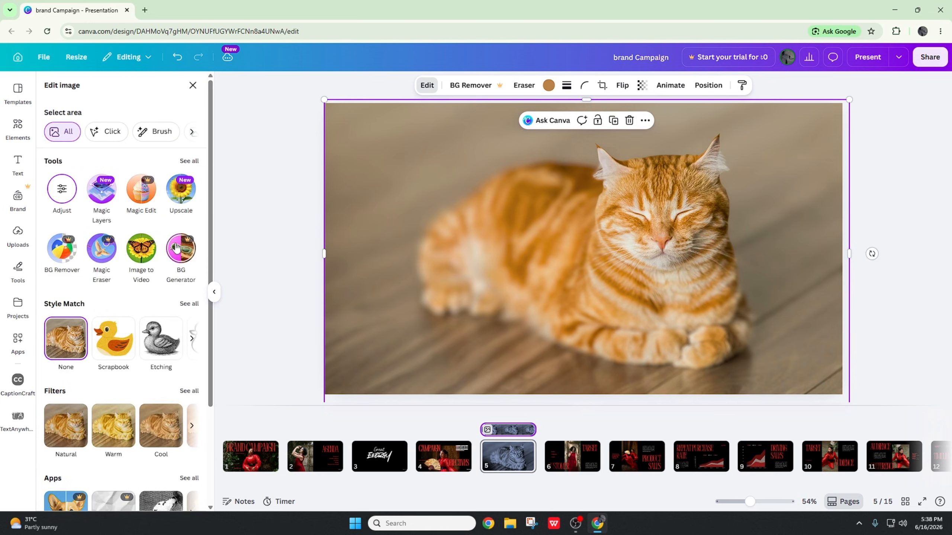
scroll(143, 260, "down", 3)
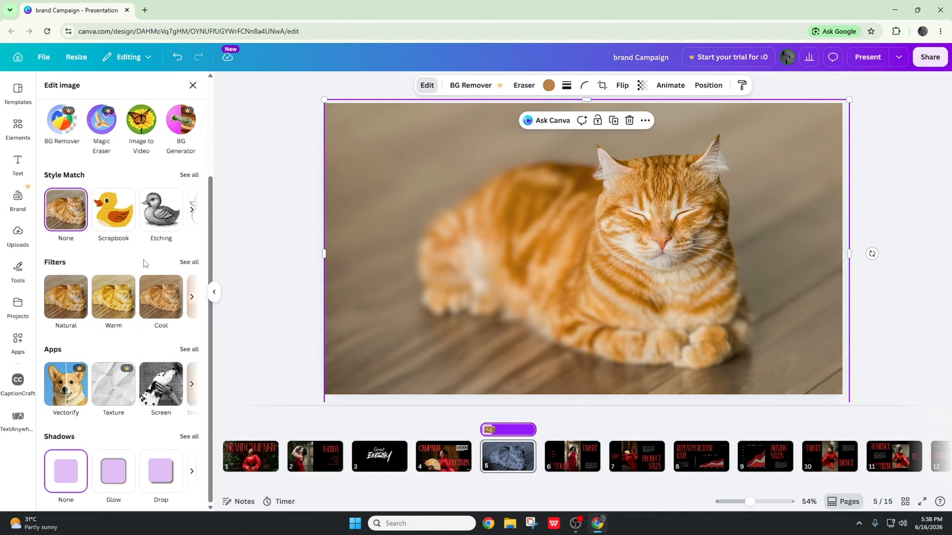
left_click(187, 349)
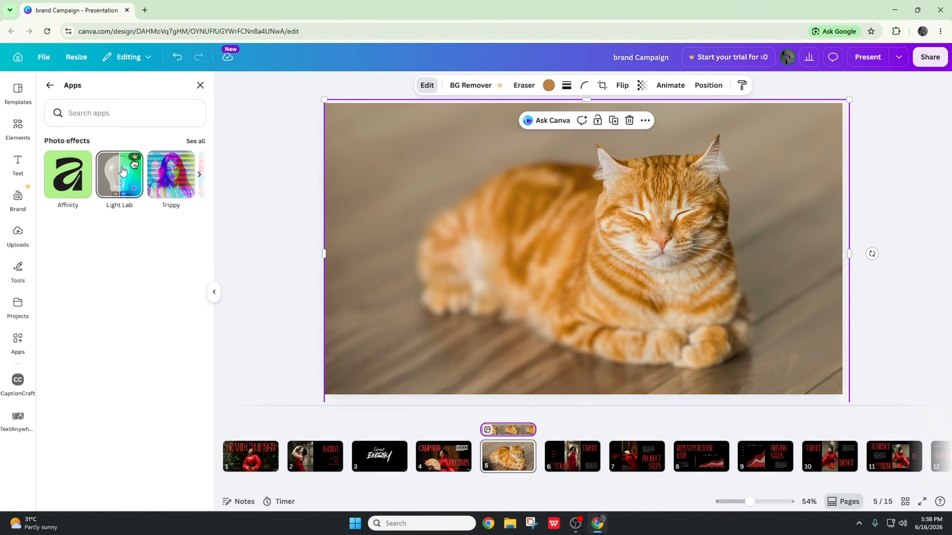
left_click(74, 183)
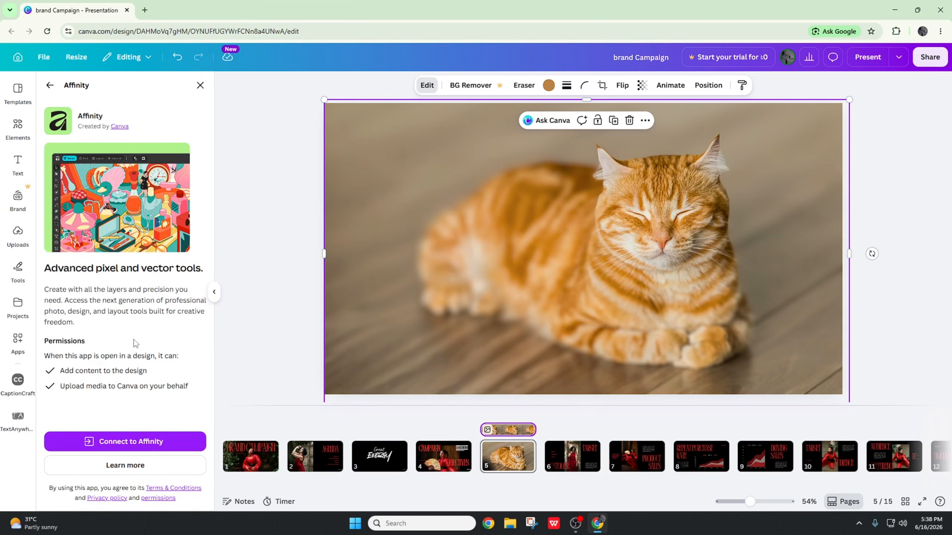
left_click(200, 85)
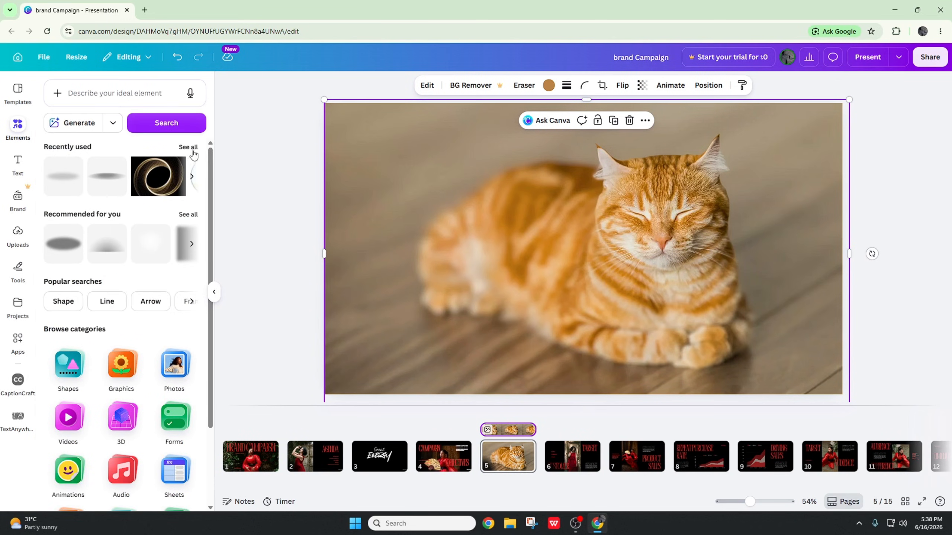
Find the Change Background app among the photo effects apps and open it for use.
left_click(429, 86)
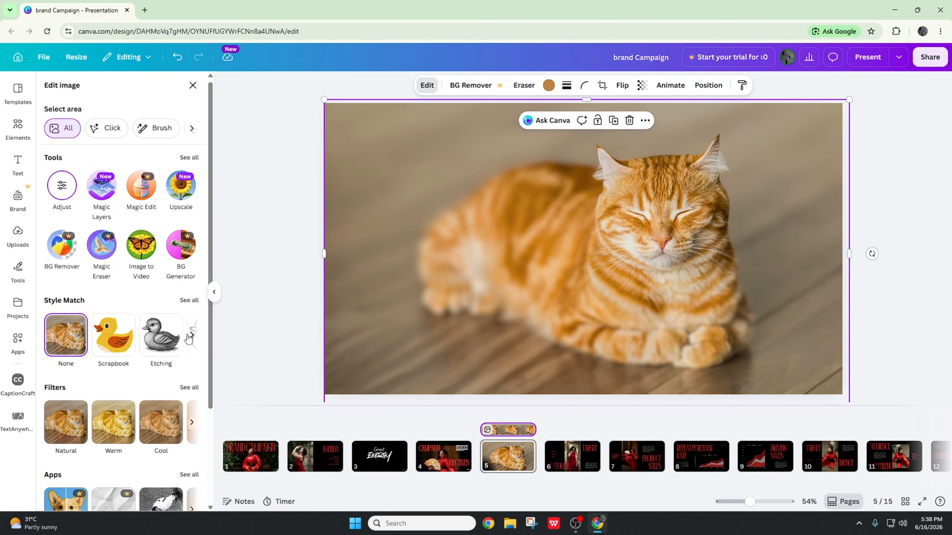
scroll(188, 317, "down", 3)
left_click(184, 351)
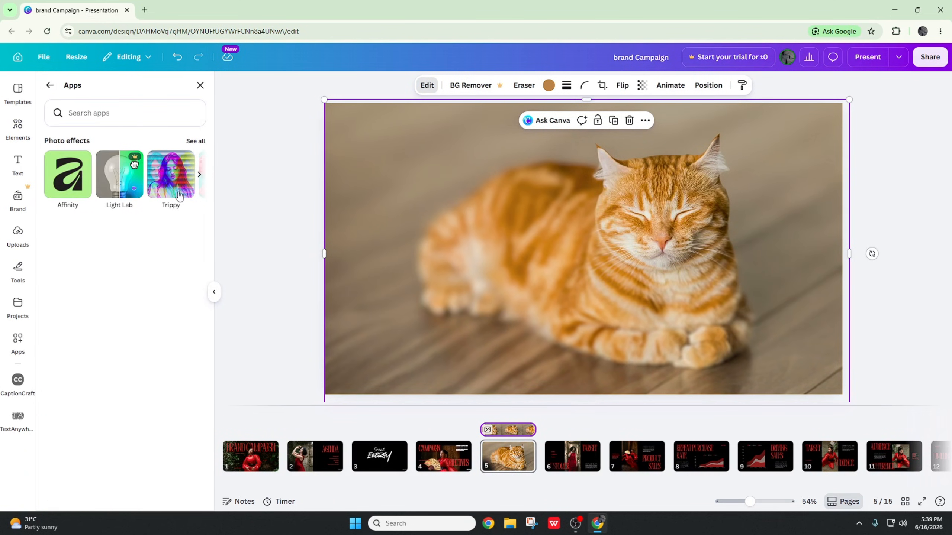
left_click(198, 176)
left_click(199, 174)
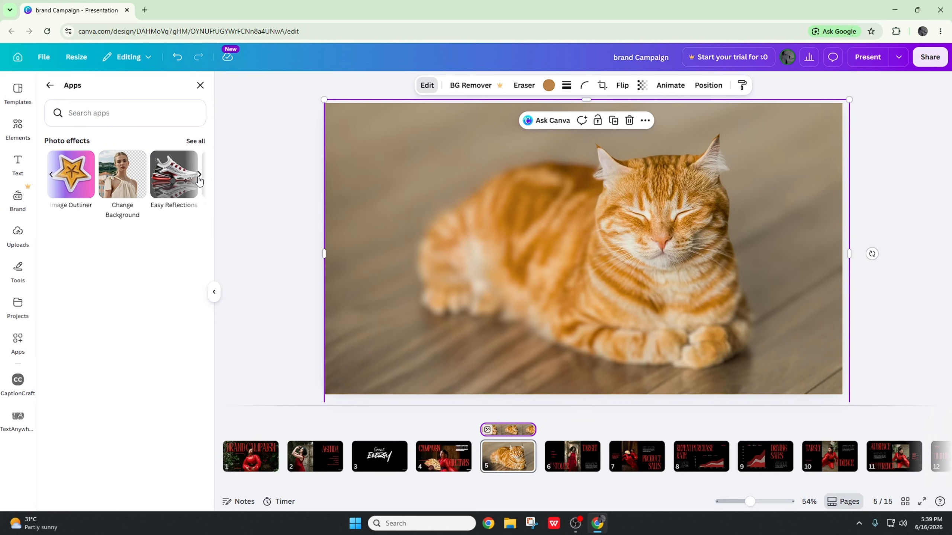
left_click(133, 186)
left_click(126, 472)
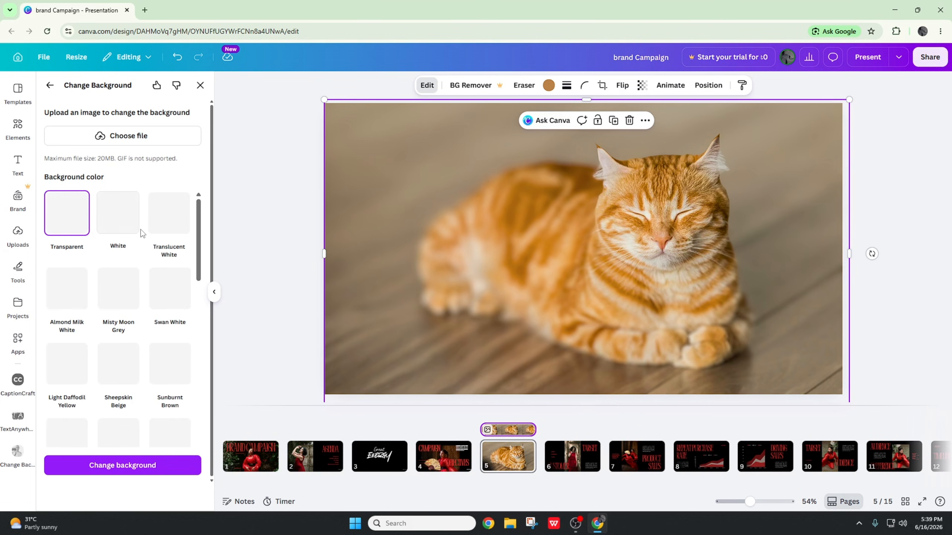
Upload the orange cat photo from the computer to the Change Background app and change its background to White.
left_click(120, 226)
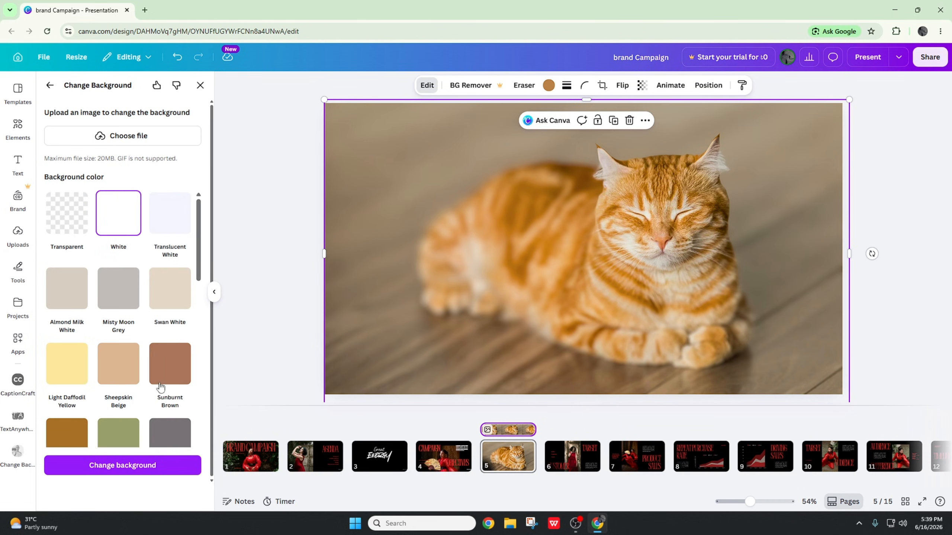
left_click(152, 467)
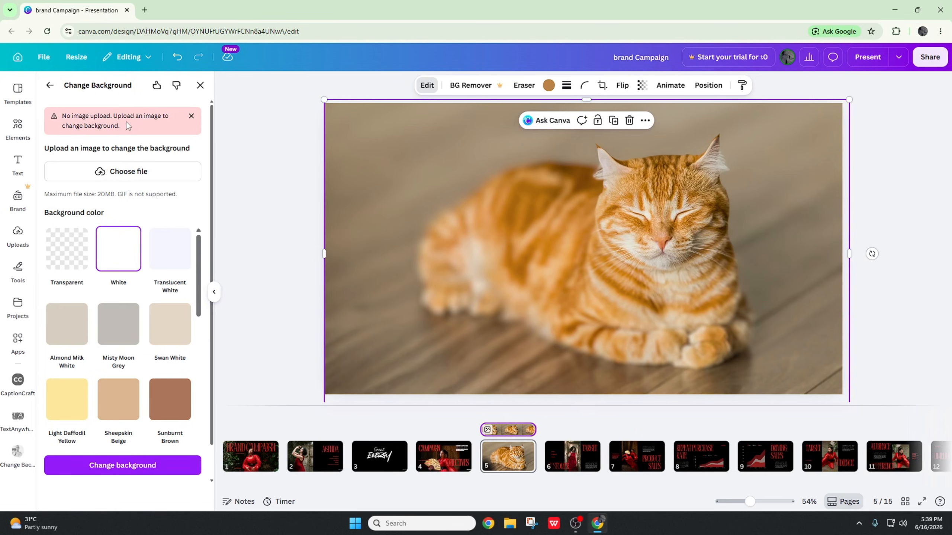
left_click(139, 180)
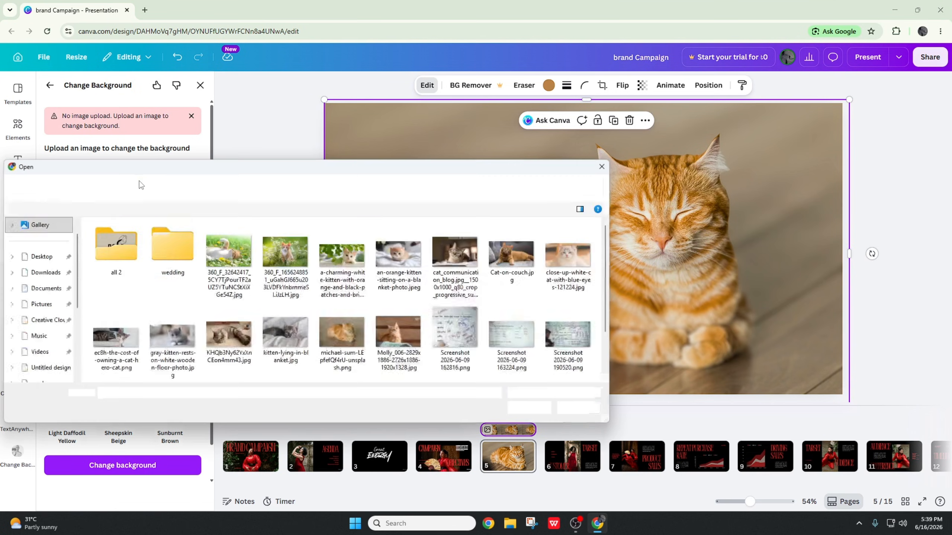
double_click(341, 331)
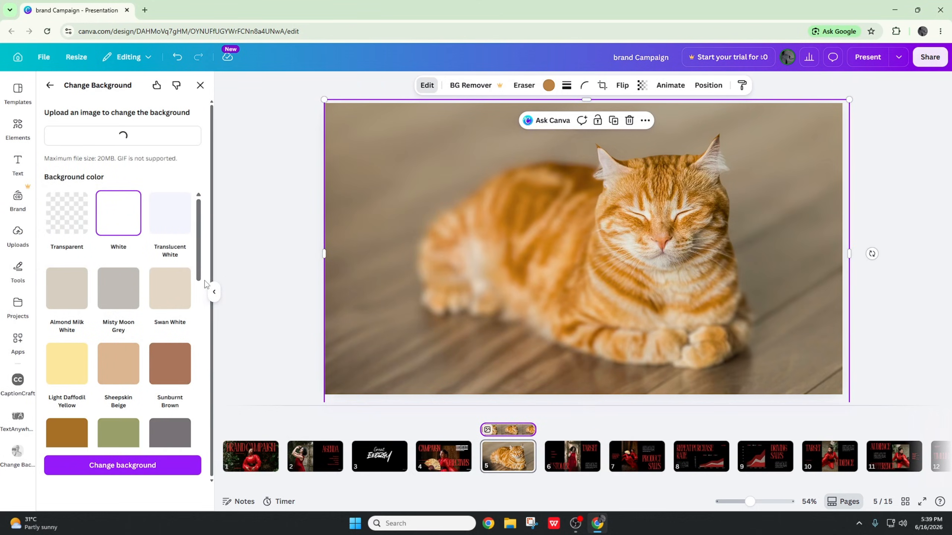
left_click(142, 468)
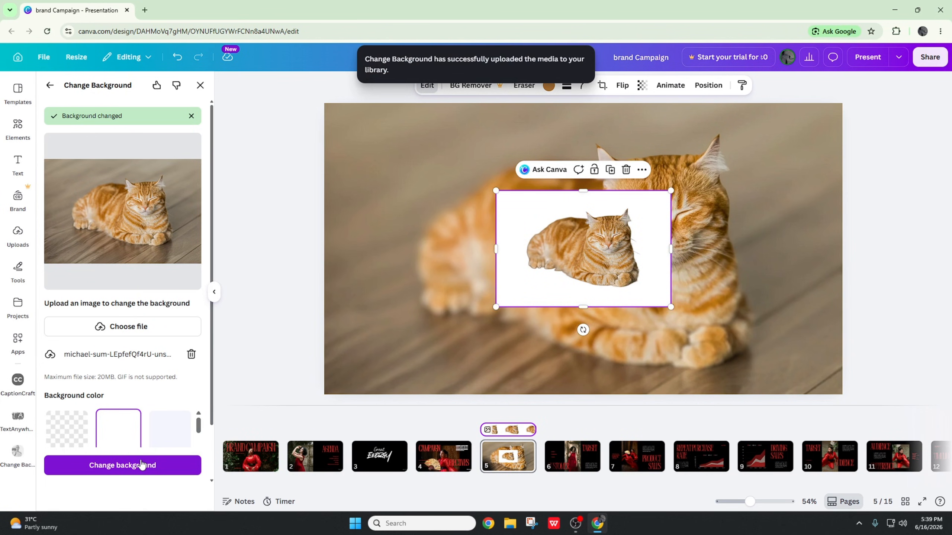
left_click(18, 234)
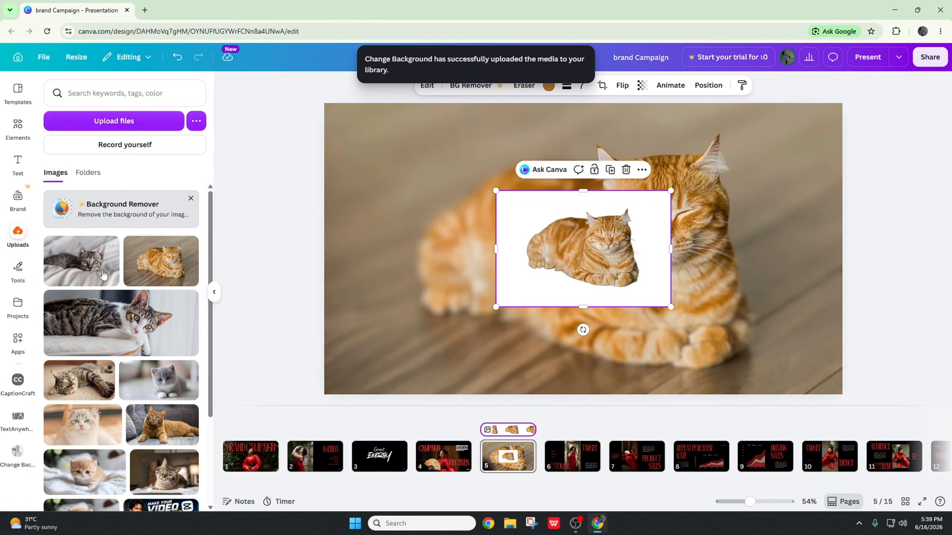
scroll(186, 278, "down", 3)
scroll(186, 278, "up", 3)
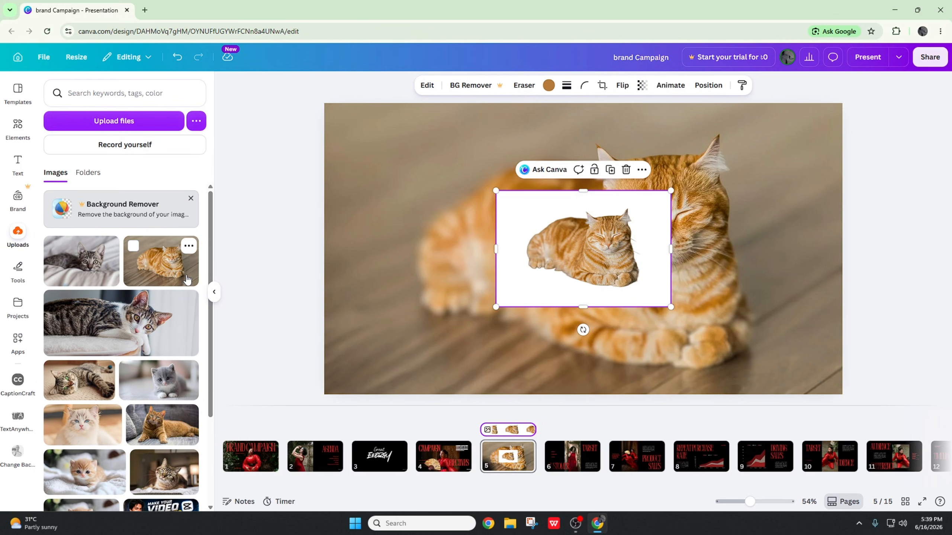
Try replacing page 5's background with the white-background cat image, and undo the replacement.
right_click(546, 268)
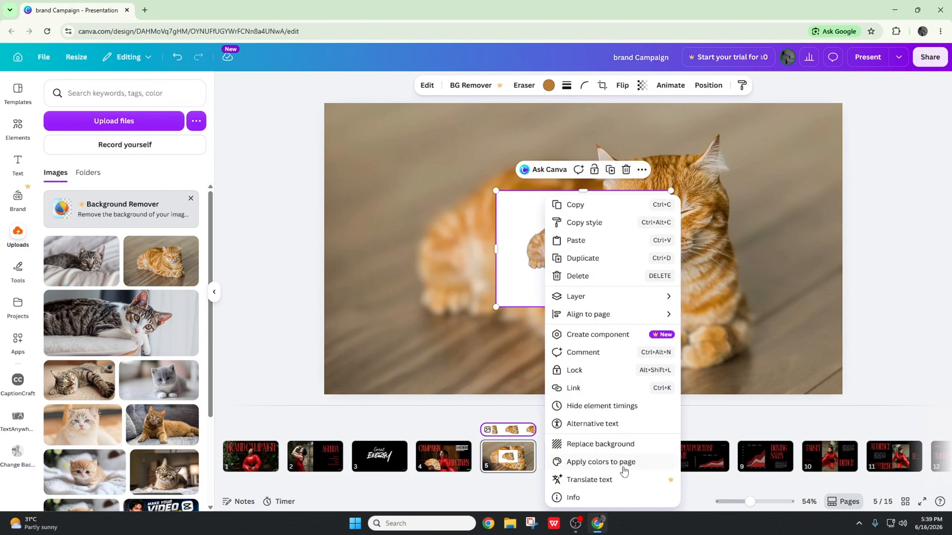
left_click(600, 446)
right_click(557, 322)
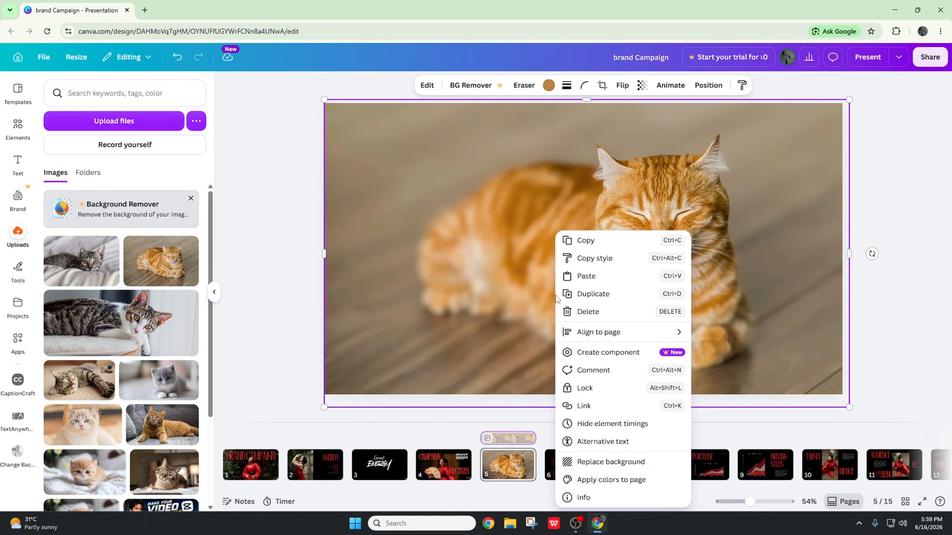
left_click(464, 281)
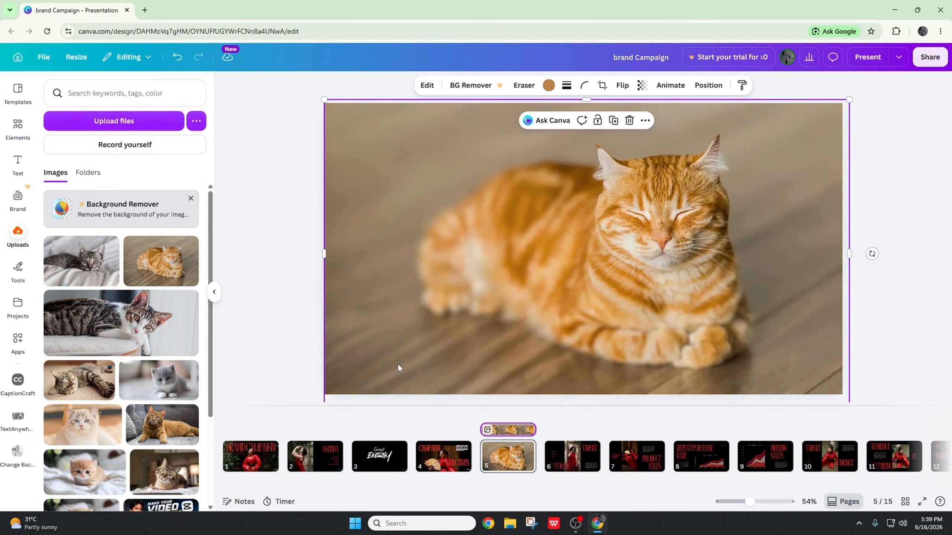
key("ctrl+z")
Set the white-background cat image as page 5's background and delete the large cat photo covering it.
left_click(543, 255)
right_click(544, 254)
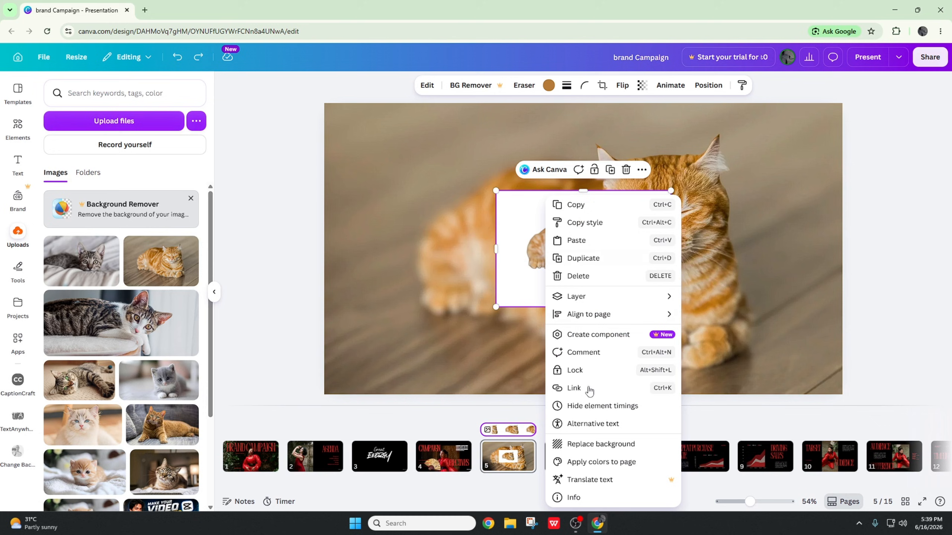
left_click(601, 444)
left_click(546, 359)
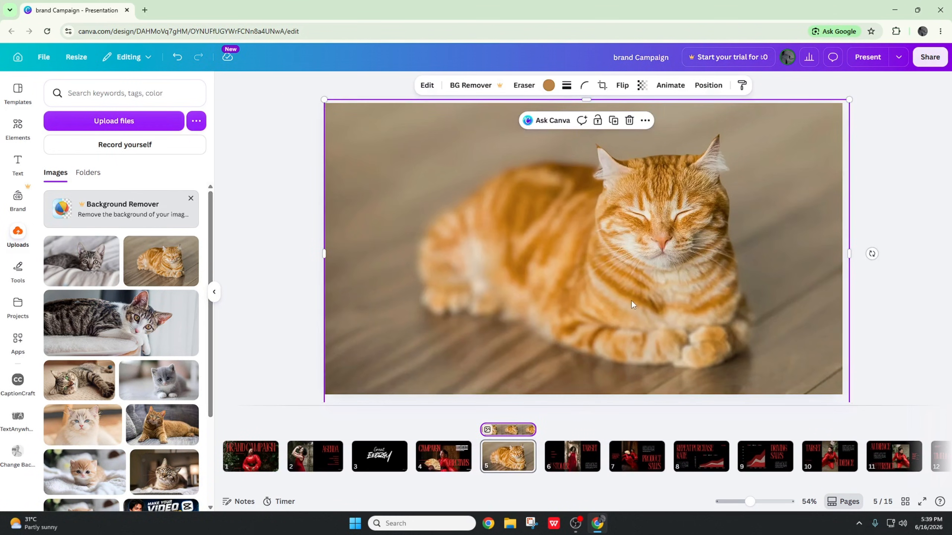
key("ctrl+z")
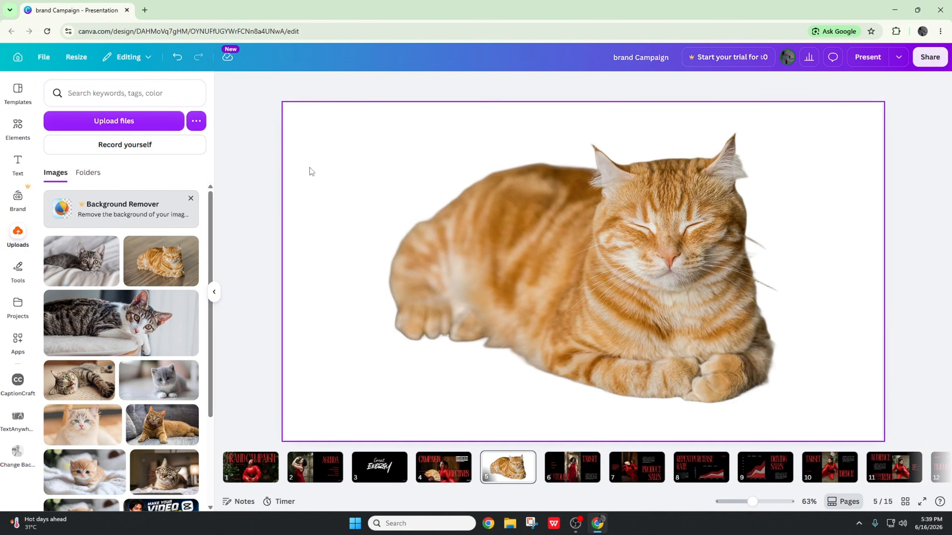
Apply the Glow shadow effect to the cat background image on page 5.
left_click(419, 155)
left_click(439, 87)
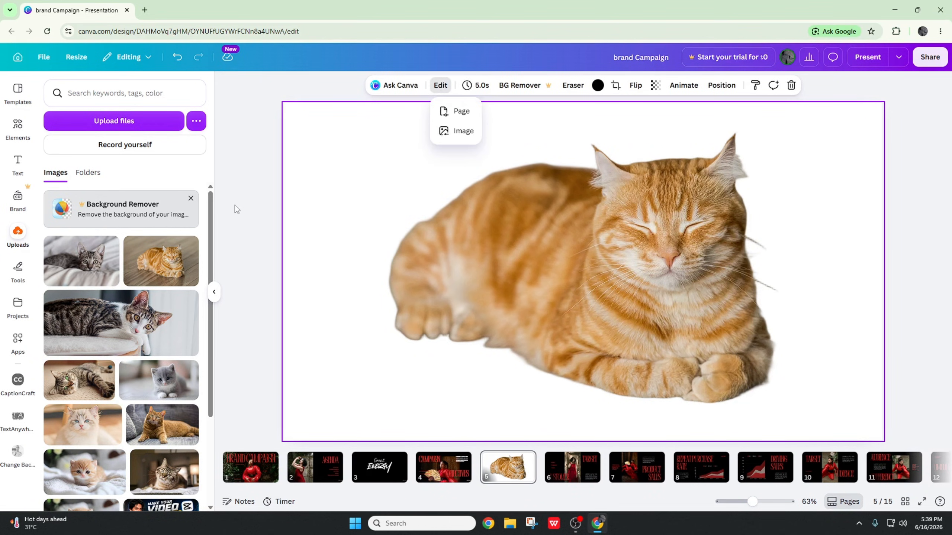
left_click(461, 131)
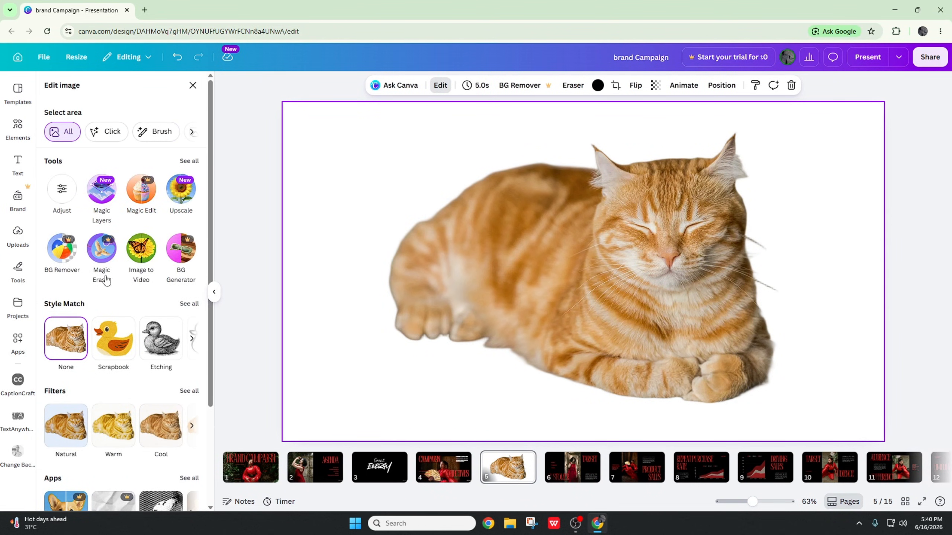
scroll(101, 276, "down", 3)
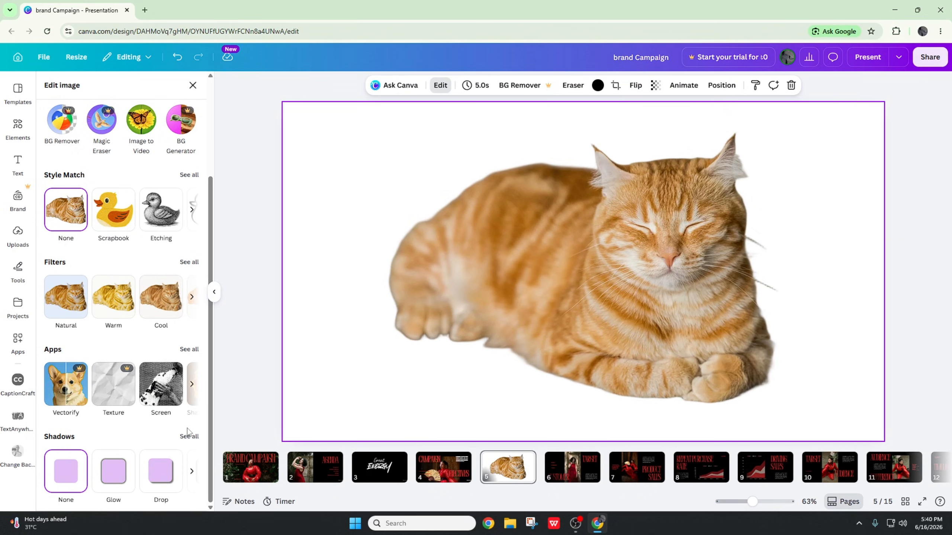
left_click(124, 486)
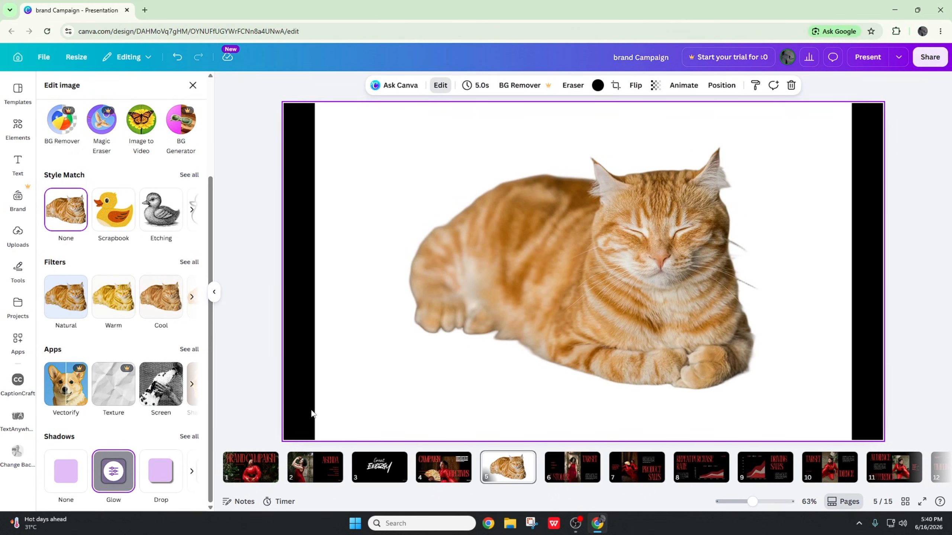
Try the Drop shadow on page 5's background cat image and detach it from the background, and undo these changes.
left_click(156, 465)
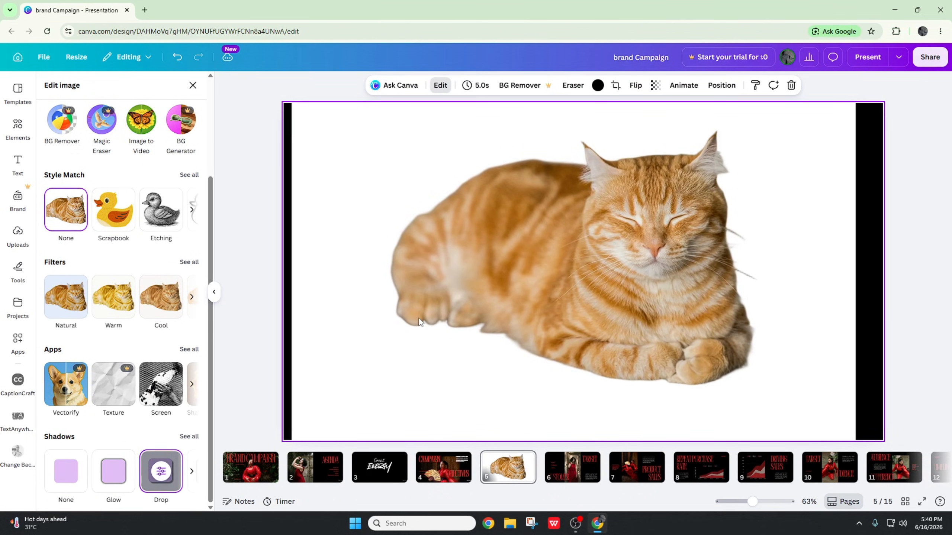
right_click(435, 295)
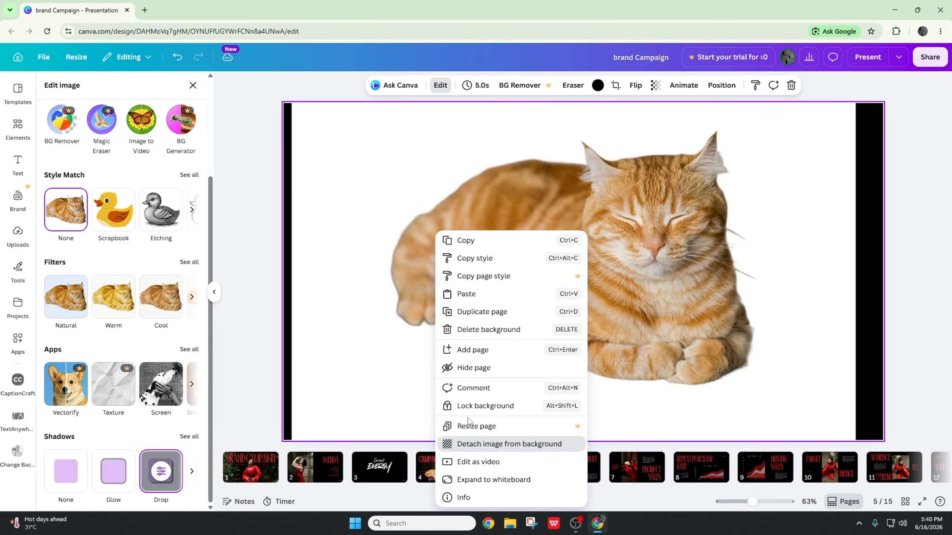
left_click(469, 445)
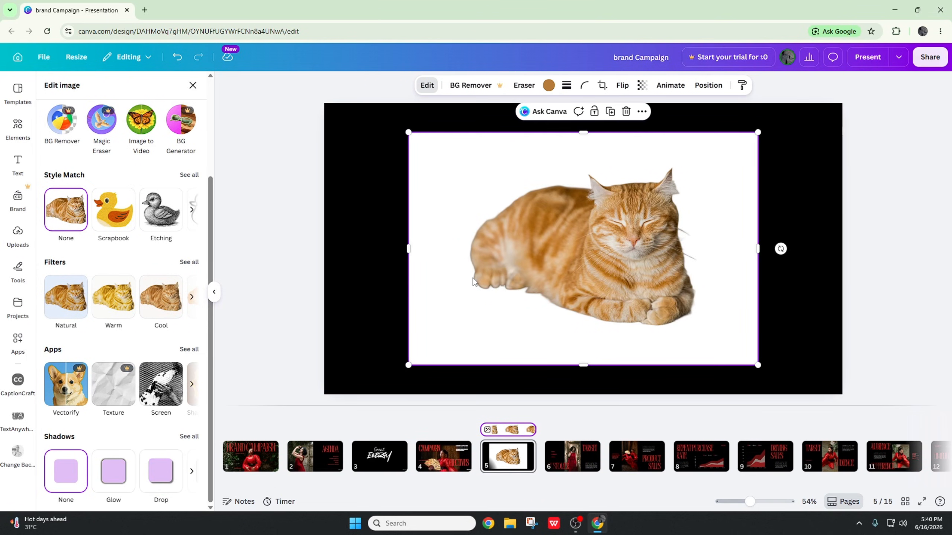
key("ctrl+z")
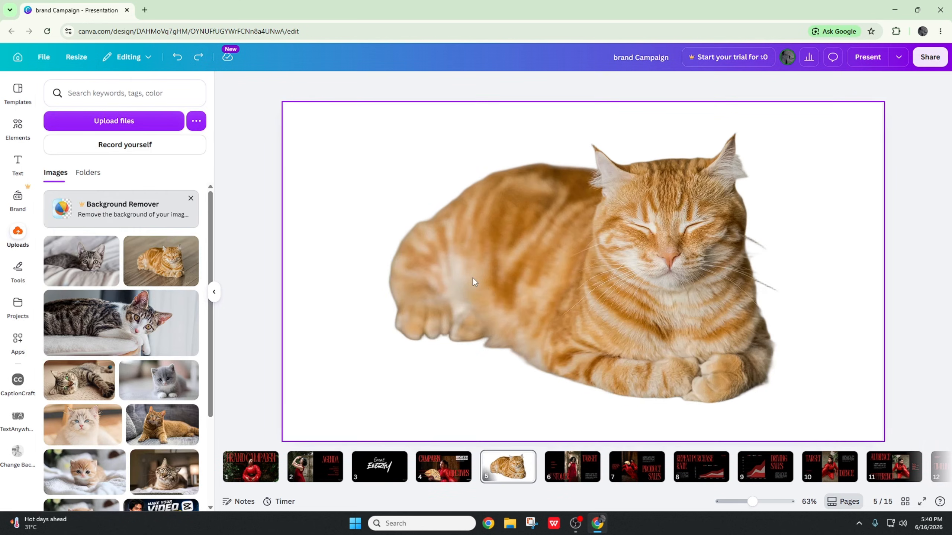
key("ctrl+z")
Try setting the large orange cat photo as page 5's background, and undo the replacement.
left_click(550, 244)
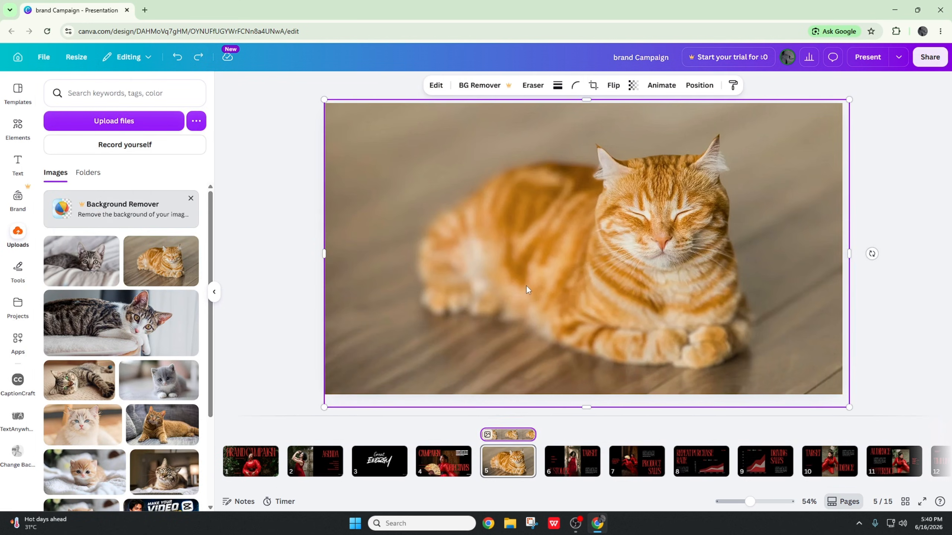
right_click(526, 285)
left_click(563, 459)
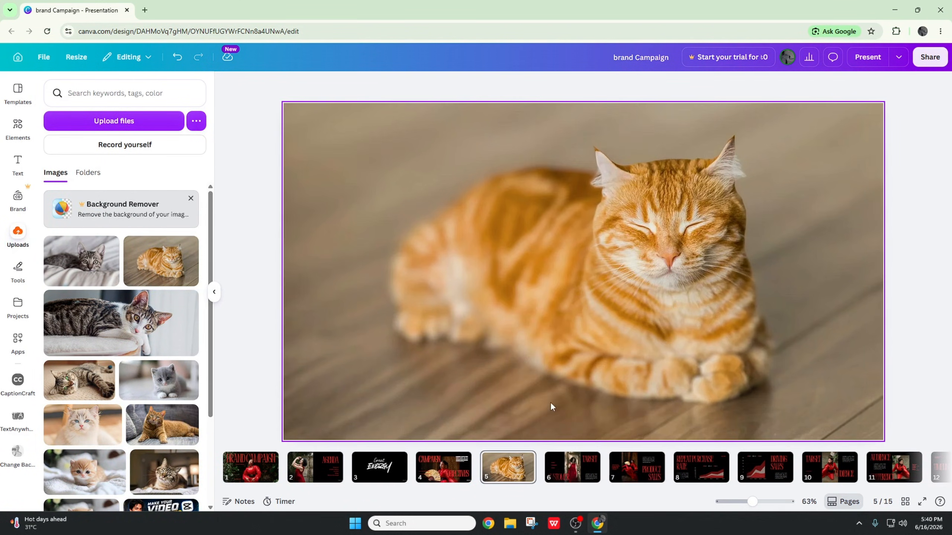
key("ctrl+z")
Shrink the large orange cat photo on page 5 and center it on the page.
mouse_move(545, 274)
left_mouse_down()
mouse_move(551, 332)
mouse_move(549, 288)
left_mouse_up()
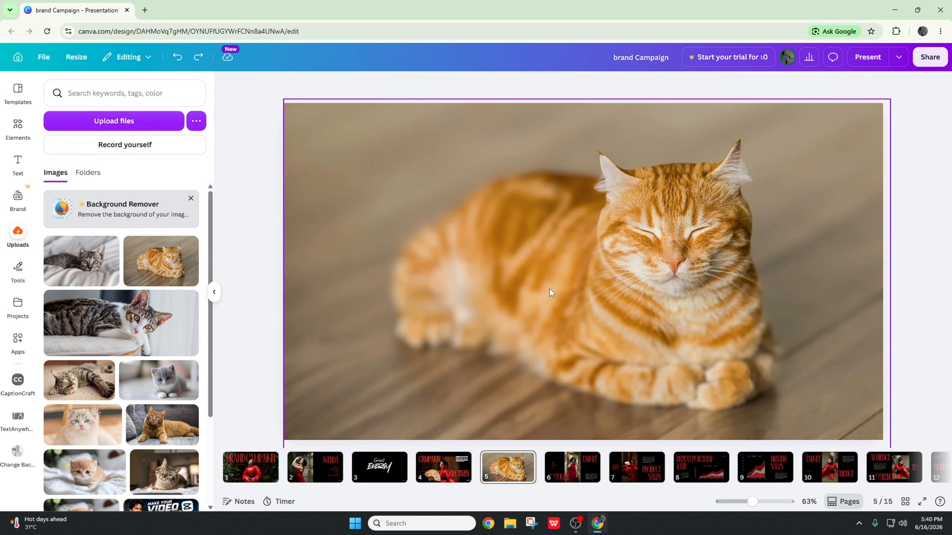
left_click(549, 287)
right_click(549, 287)
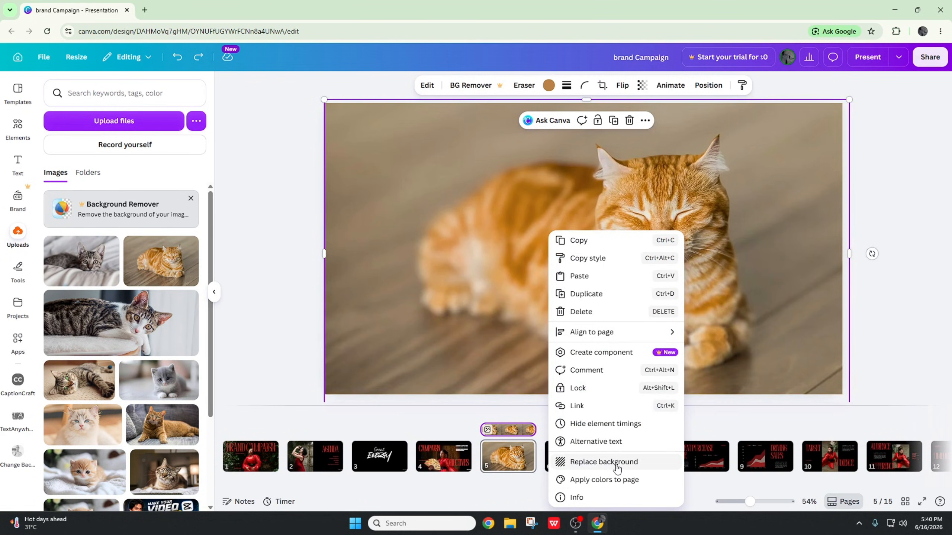
left_click_drag(325, 101, 466, 185)
left_click_drag(601, 280, 533, 231)
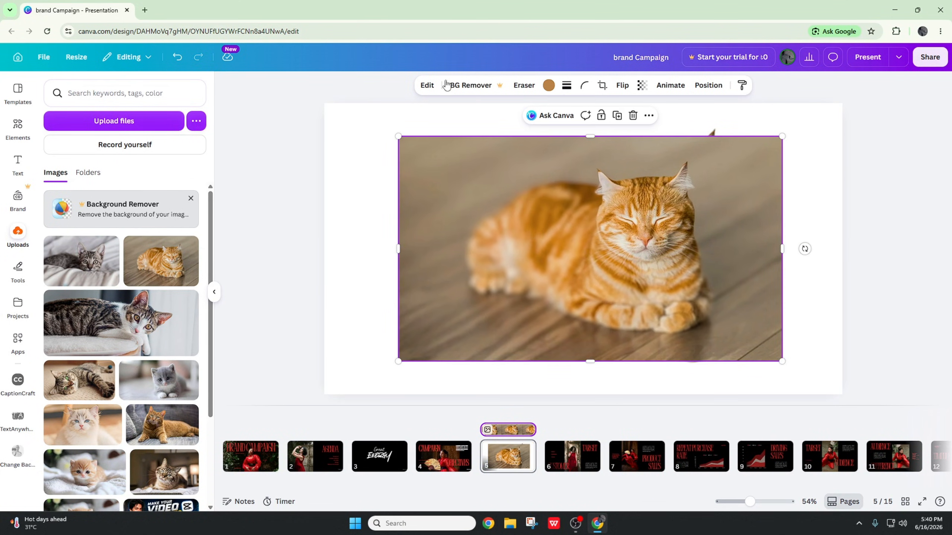
Try the Glow, Drop, Outline, Curved and Page lift shadow effects on the smaller cat photo.
left_click(427, 85)
scroll(154, 359, "down", 1)
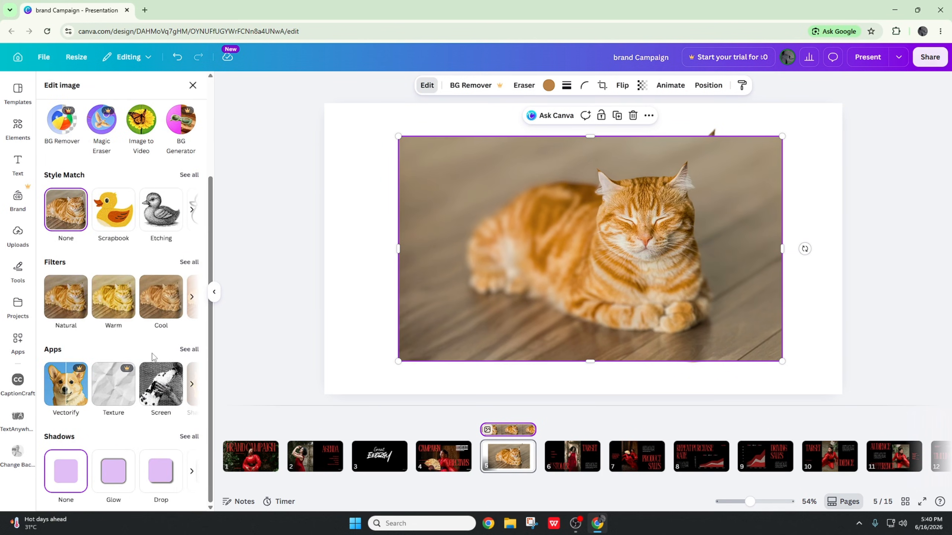
left_click(123, 488)
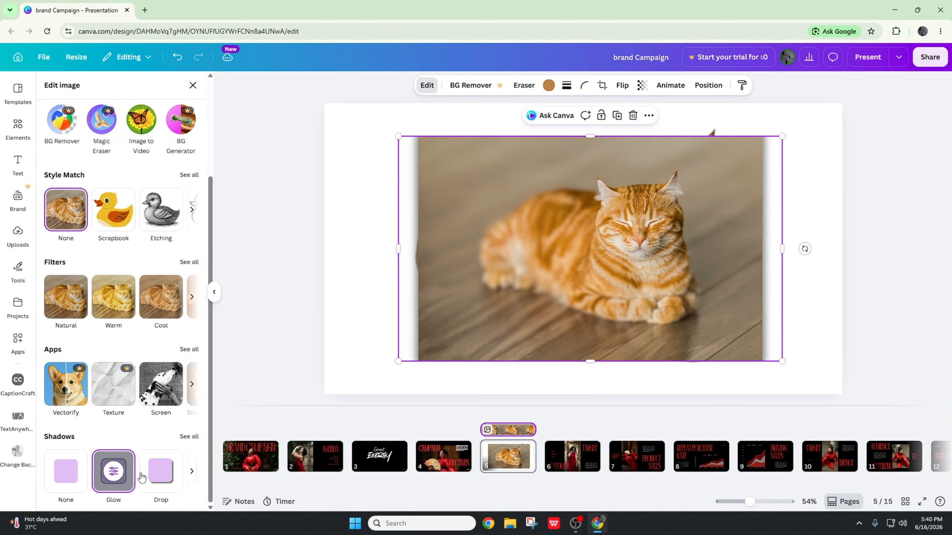
left_click(160, 472)
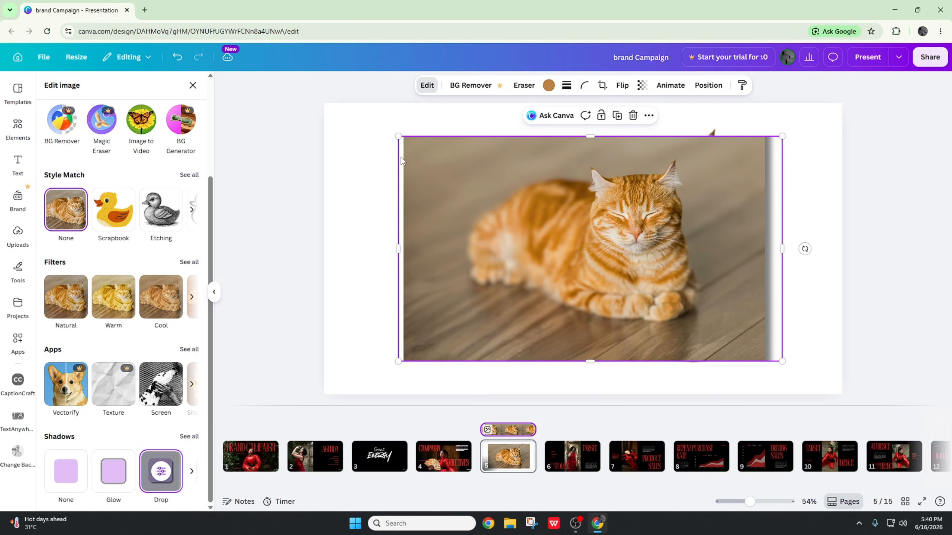
left_click(161, 471)
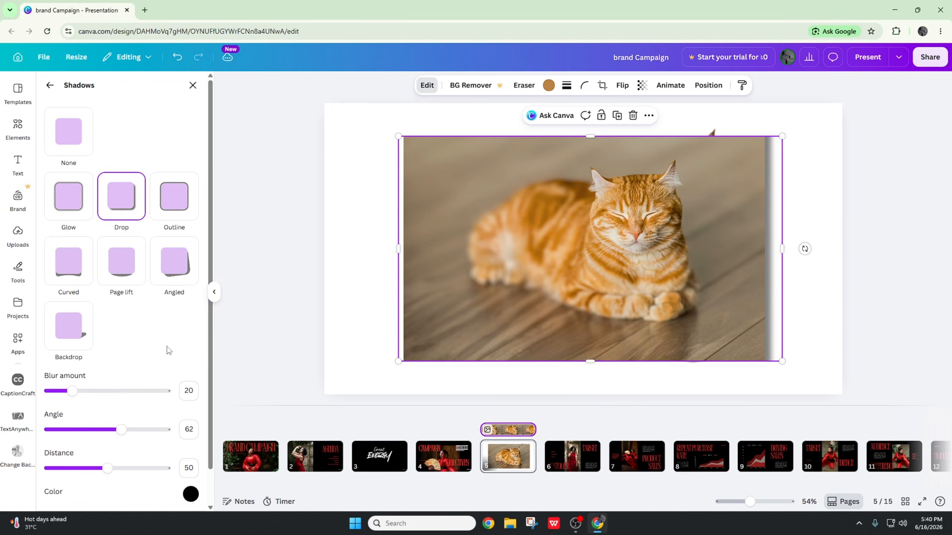
left_click(167, 198)
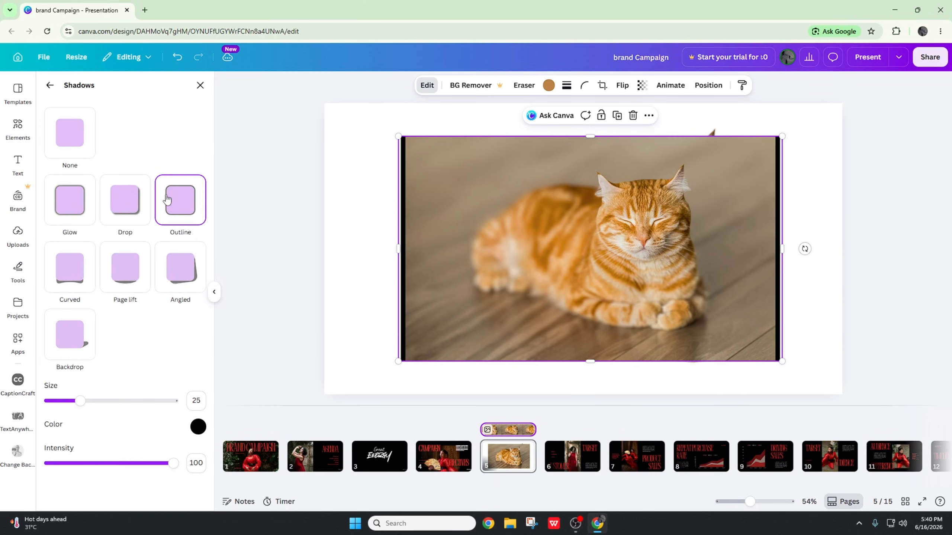
left_click(84, 262)
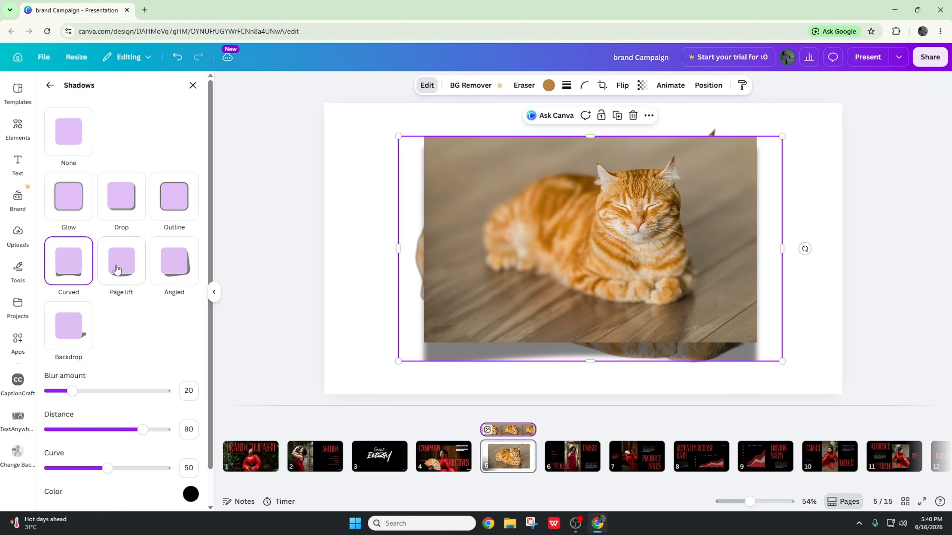
left_click(123, 292)
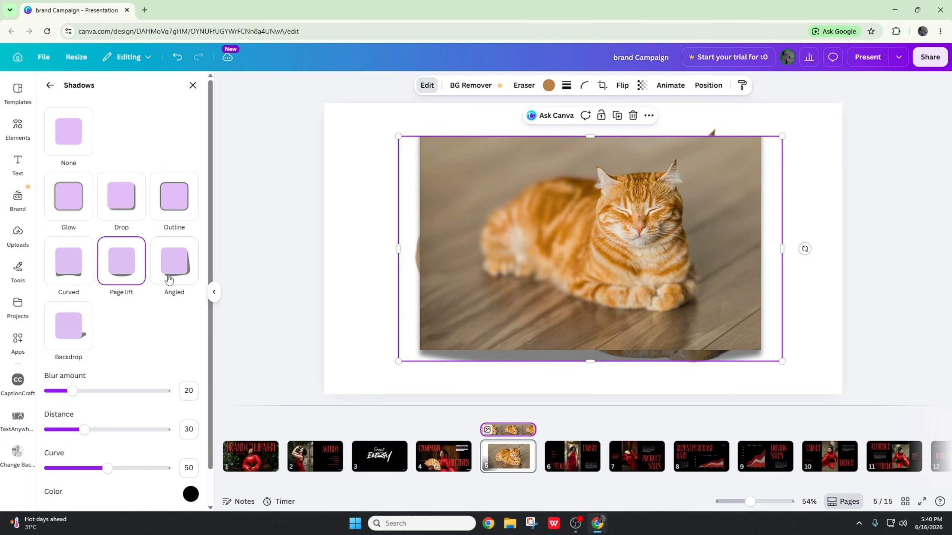
Enlarge the shadowed cat photo so it nearly fills page 5 and reposition it near the page center.
left_click_drag(398, 360, 366, 382)
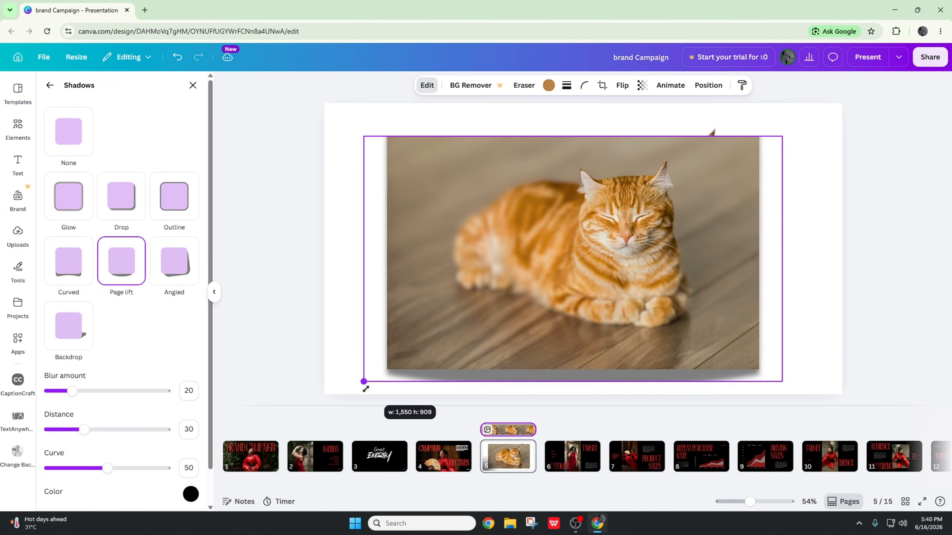
left_click_drag(546, 288, 560, 267)
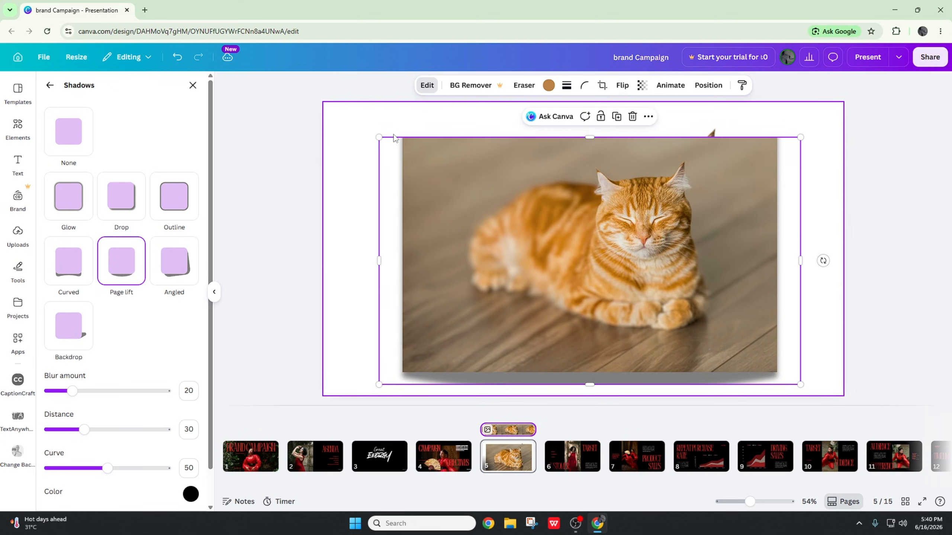
left_click_drag(379, 138, 346, 110)
left_click_drag(509, 187, 514, 187)
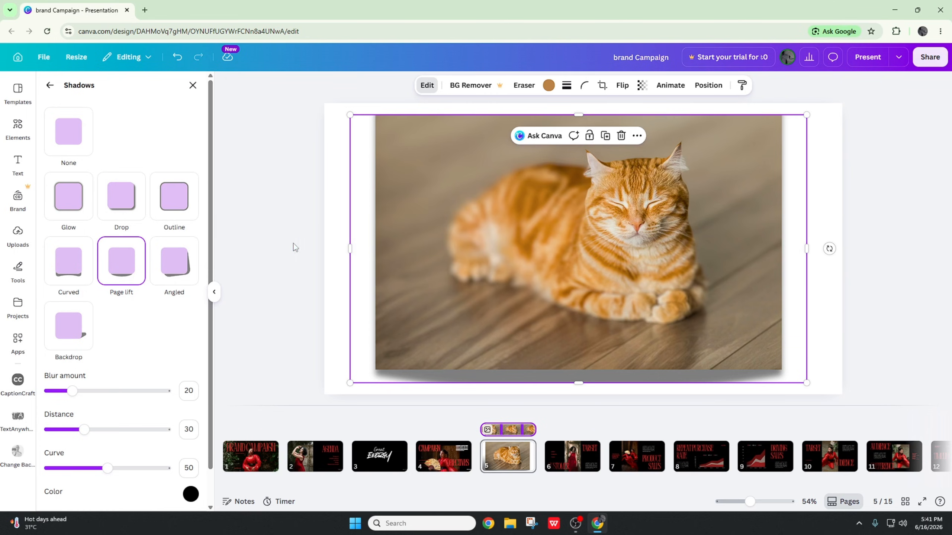
Try the Angled shadow, and apply the Backdrop shadow with blur 14, direction -14 and a lower intensity.
left_click(183, 278)
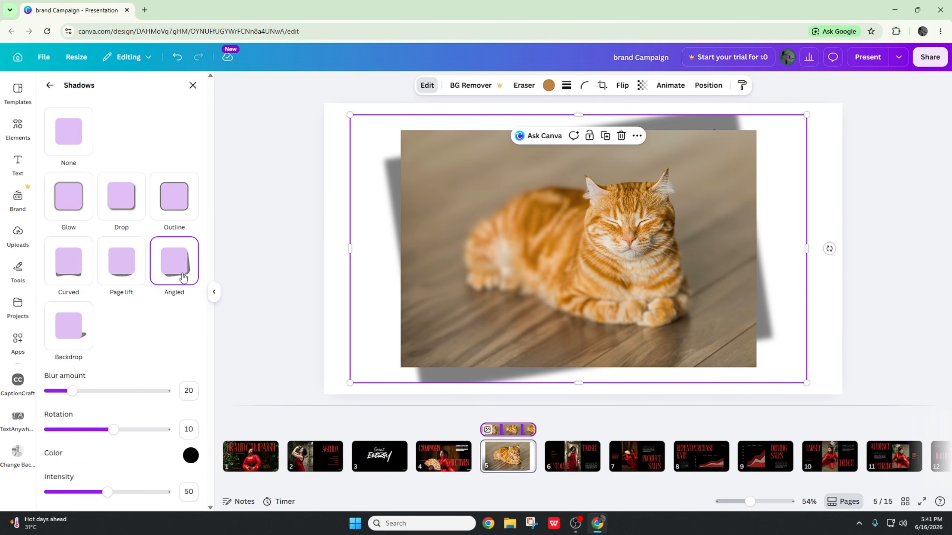
left_click(46, 340)
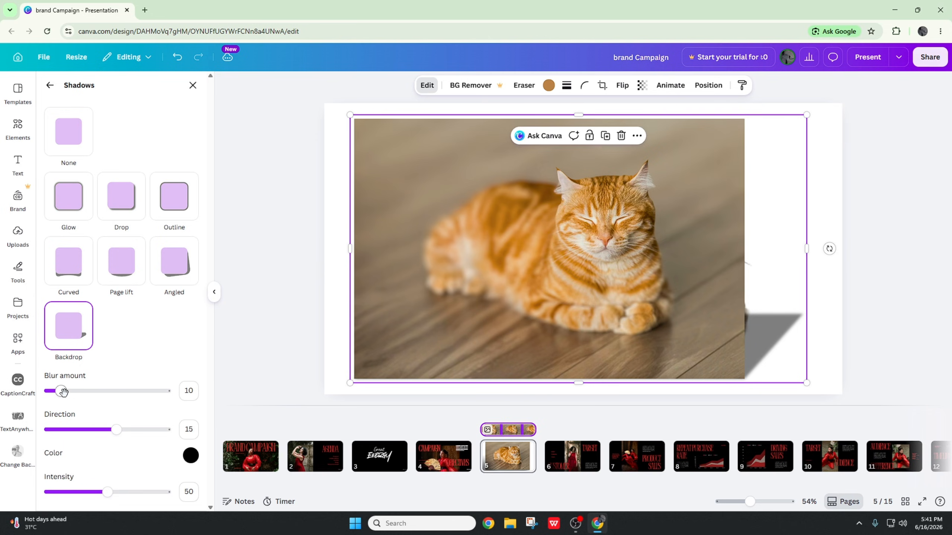
mouse_move(63, 392)
left_mouse_down()
mouse_move(142, 392)
mouse_move(90, 400)
mouse_move(136, 392)
mouse_move(65, 391)
left_mouse_up()
mouse_move(117, 430)
left_mouse_down()
mouse_move(136, 435)
mouse_move(91, 438)
mouse_move(110, 429)
mouse_move(99, 430)
left_mouse_up()
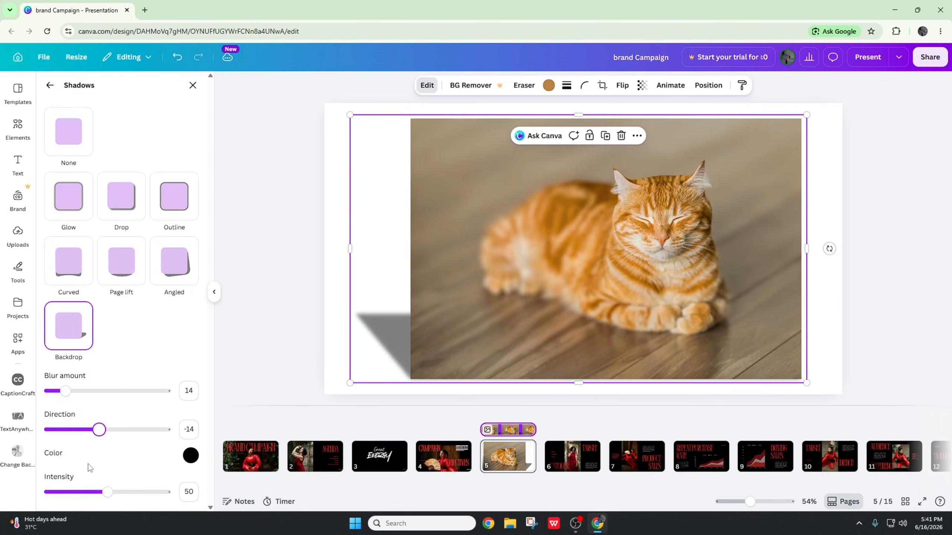
left_click_drag(108, 489, 60, 493)
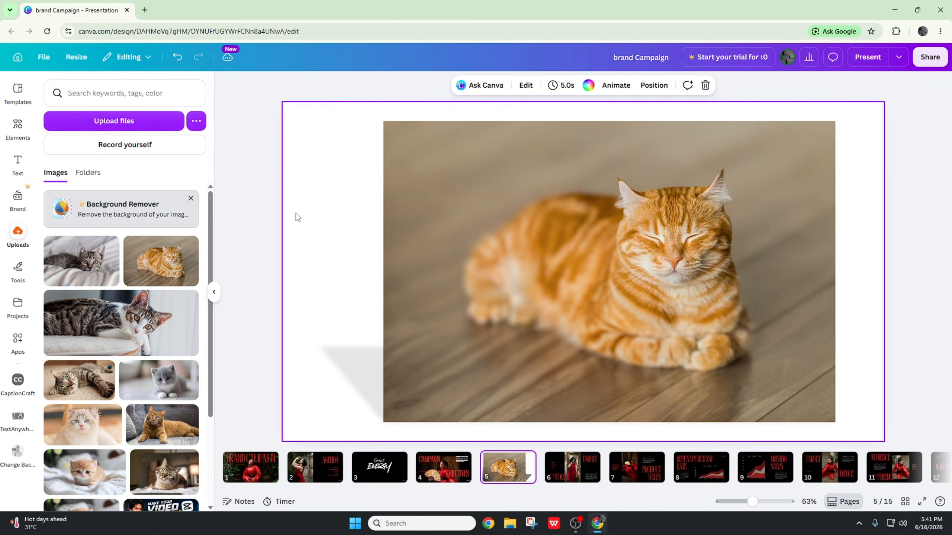
Browse the full list of photo effects apps available for the cat photo on page 5.
left_click(526, 85)
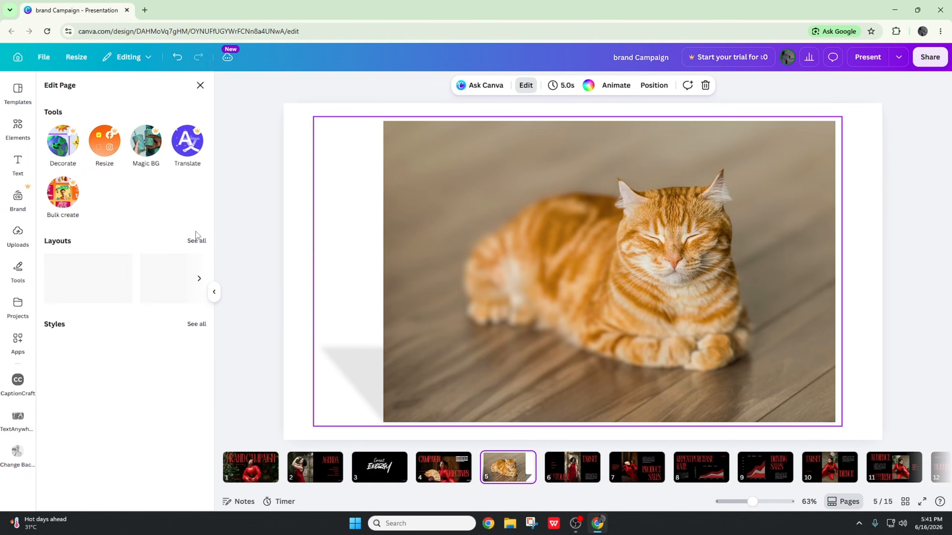
left_click(200, 88)
left_click(400, 219)
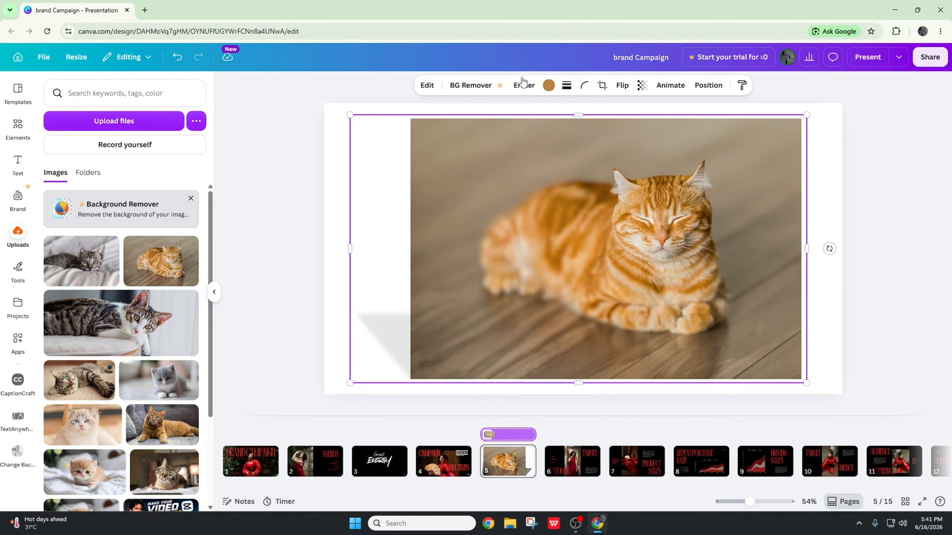
left_click(427, 85)
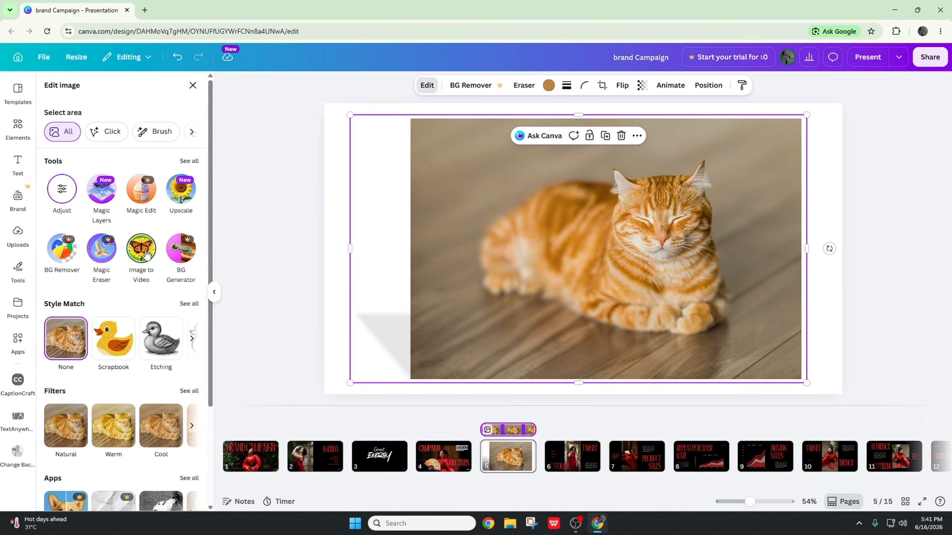
scroll(125, 359, "down", 3)
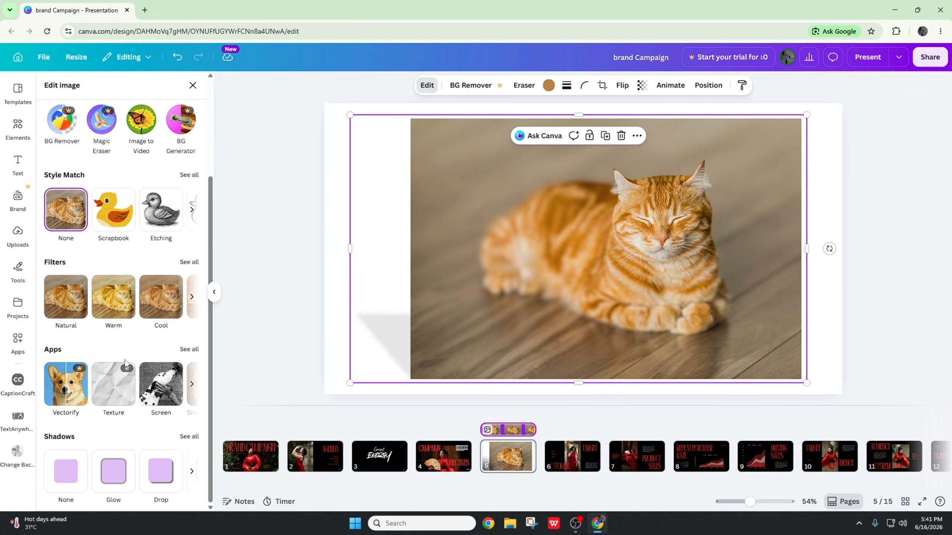
left_click(187, 350)
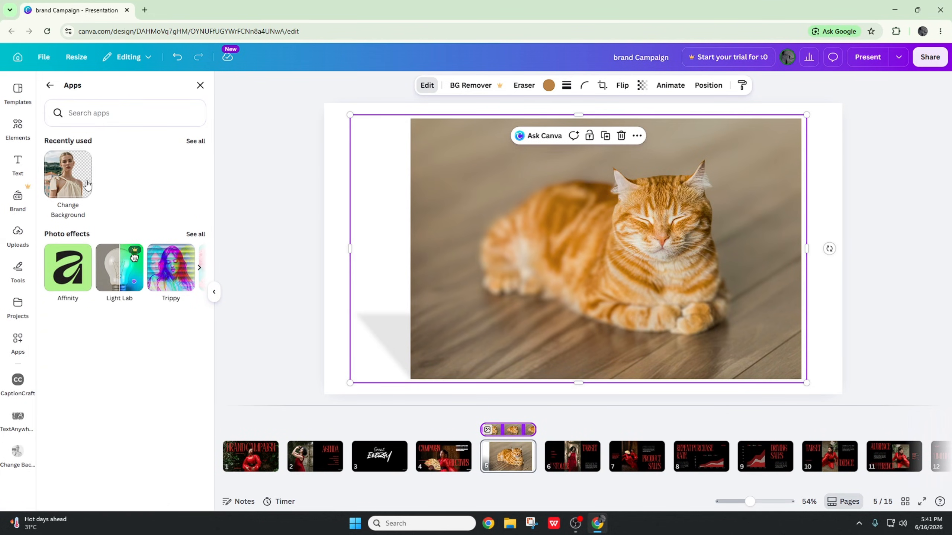
left_click(195, 234)
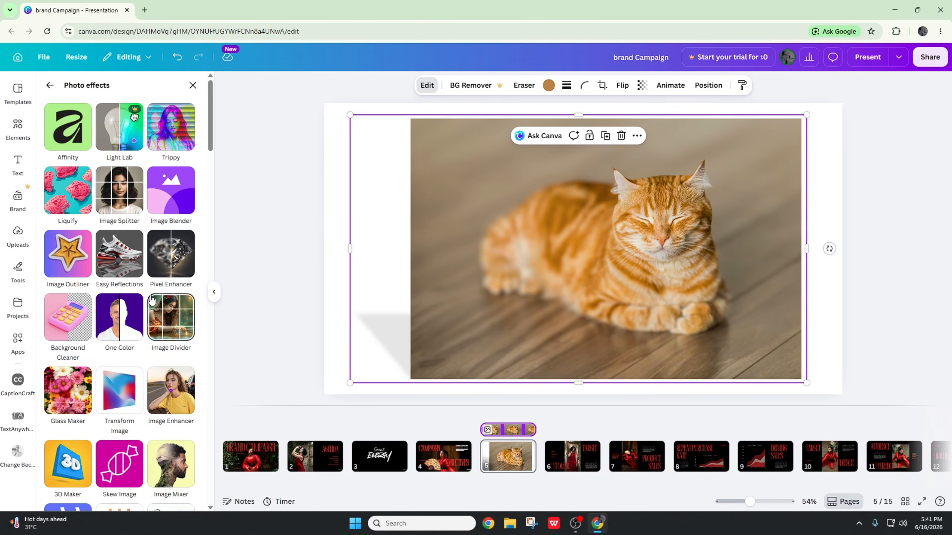
scroll(157, 309, "down", 3)
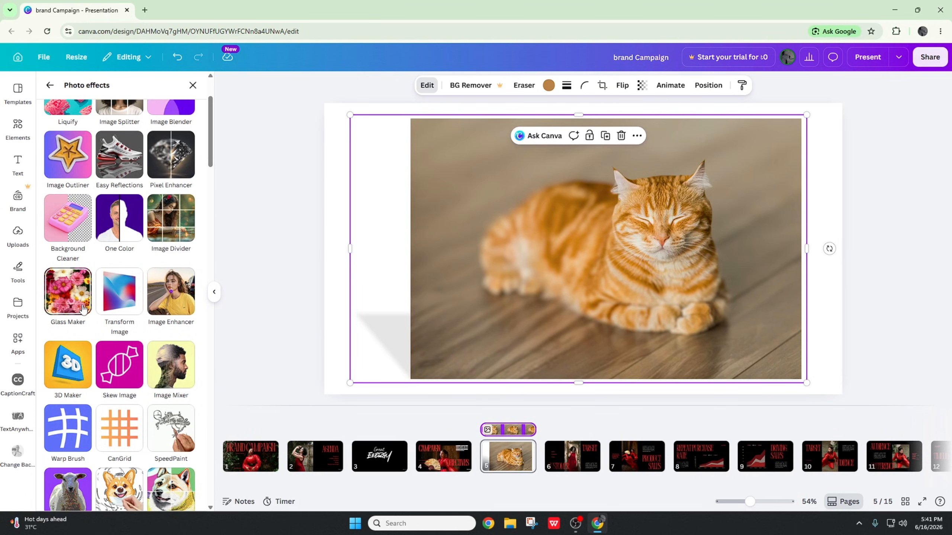
scroll(139, 304, "down", 9)
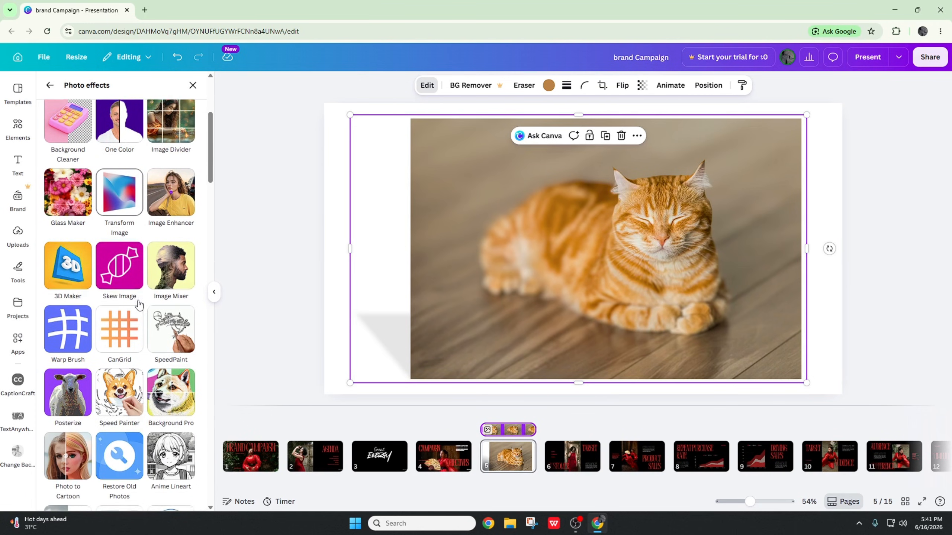
scroll(139, 300, "down", 4)
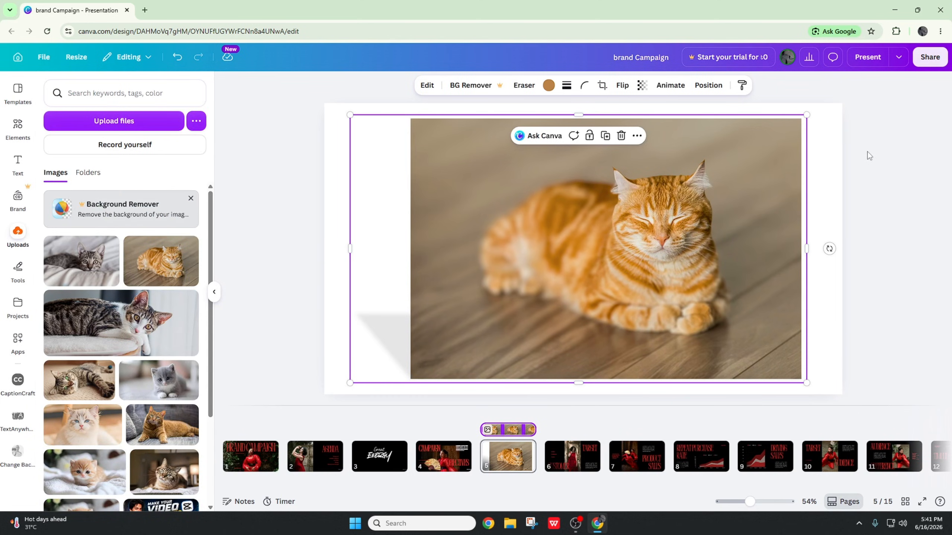
Download pages 1–15 of the brand Campaign presentation as PNG images.
left_click(869, 153)
left_click(930, 57)
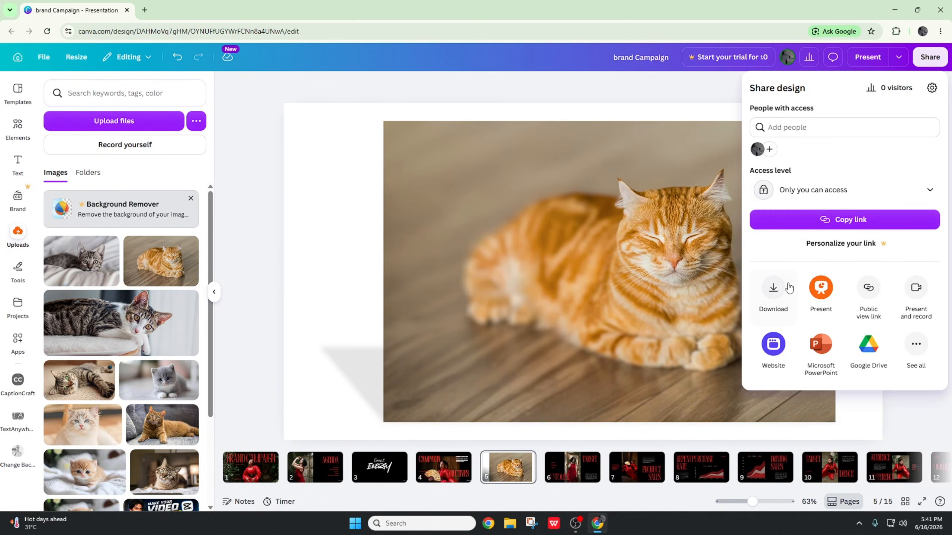
left_click(773, 291)
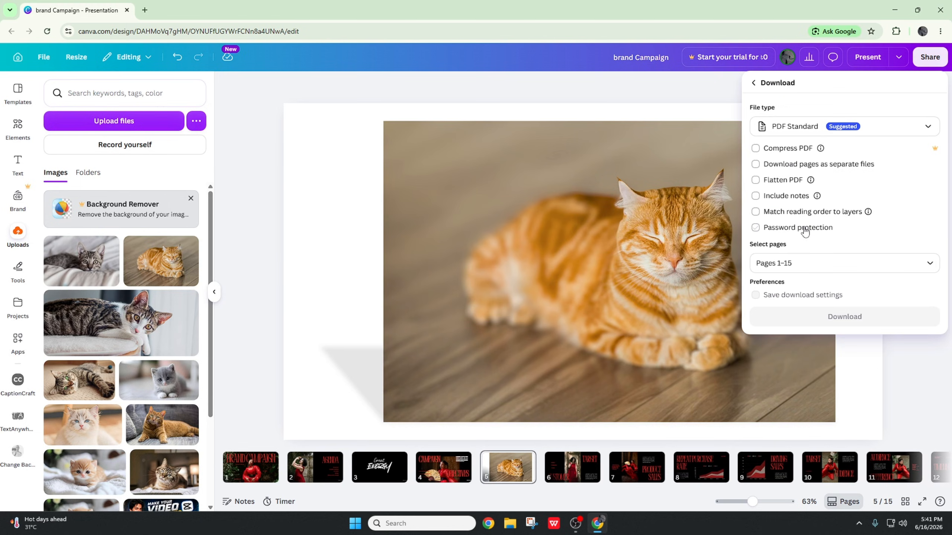
left_click(853, 126)
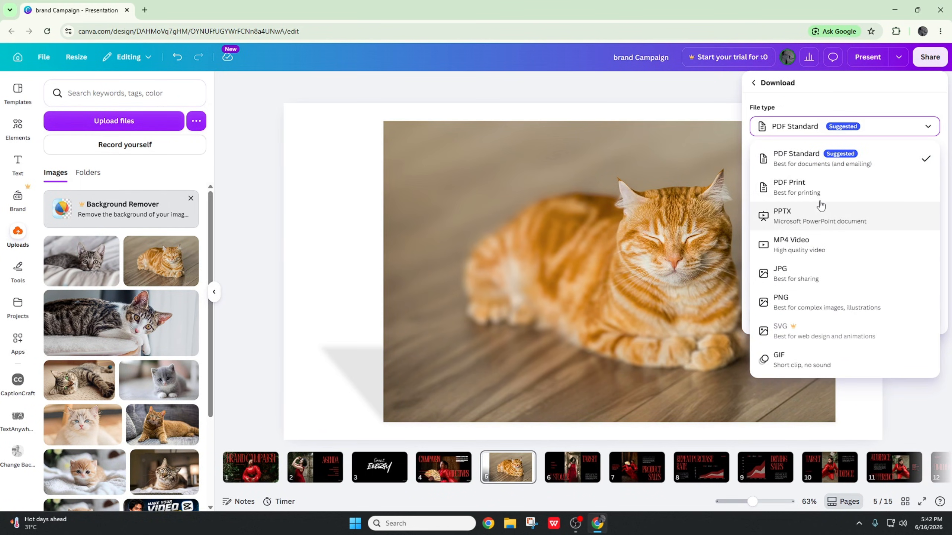
left_click(792, 302)
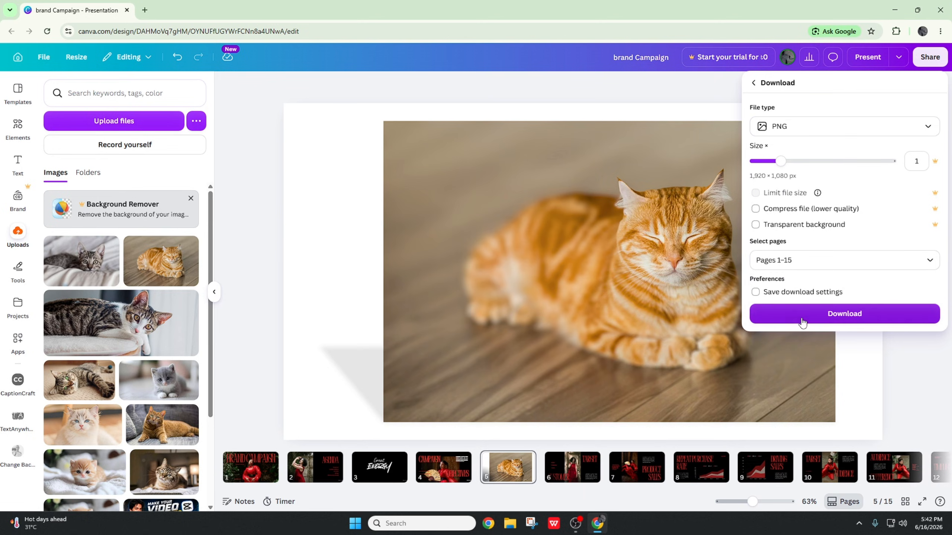
left_click(804, 317)
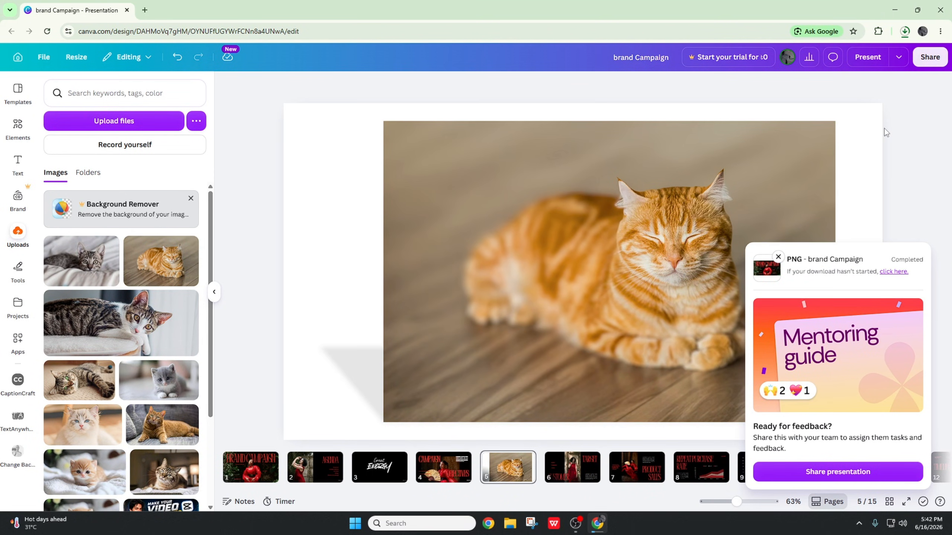
Review the PNG download settings once more and close them without downloading again.
left_click(915, 60)
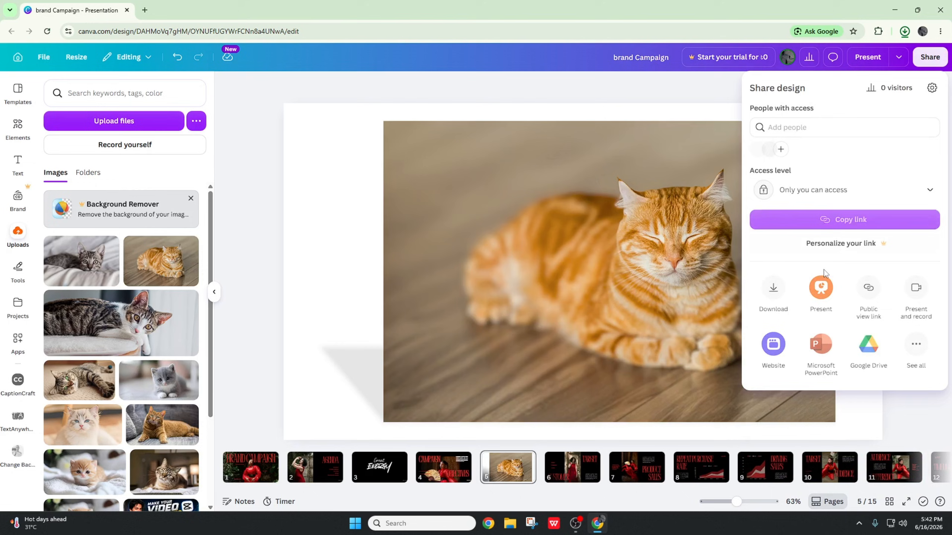
left_click(787, 292)
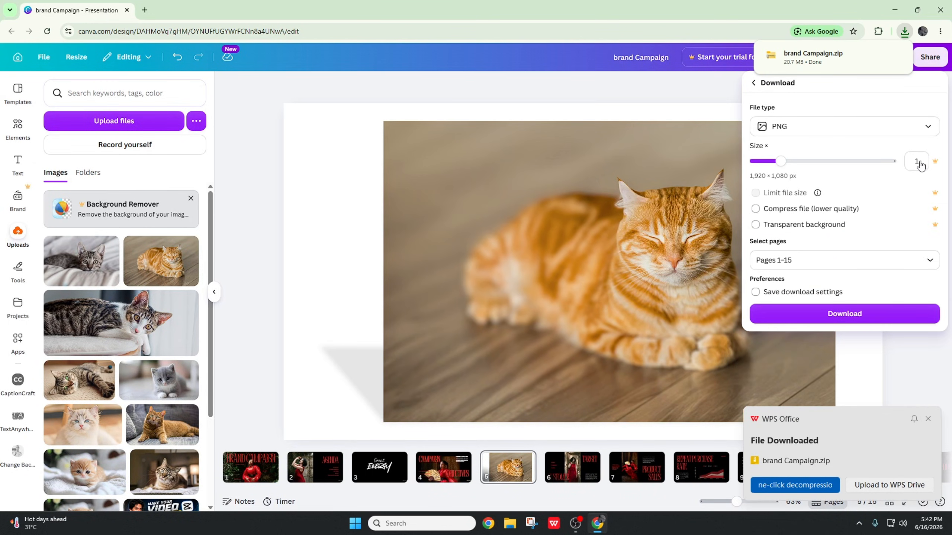
left_click(667, 87)
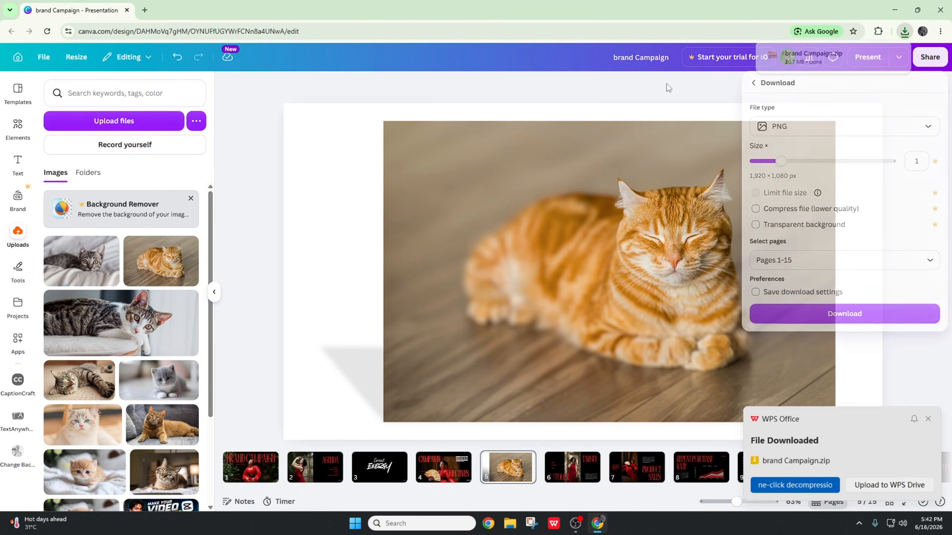
Delete the shadowed orange cat photo and the cut-out orange cat image behind it from page 5.
left_click(408, 318)
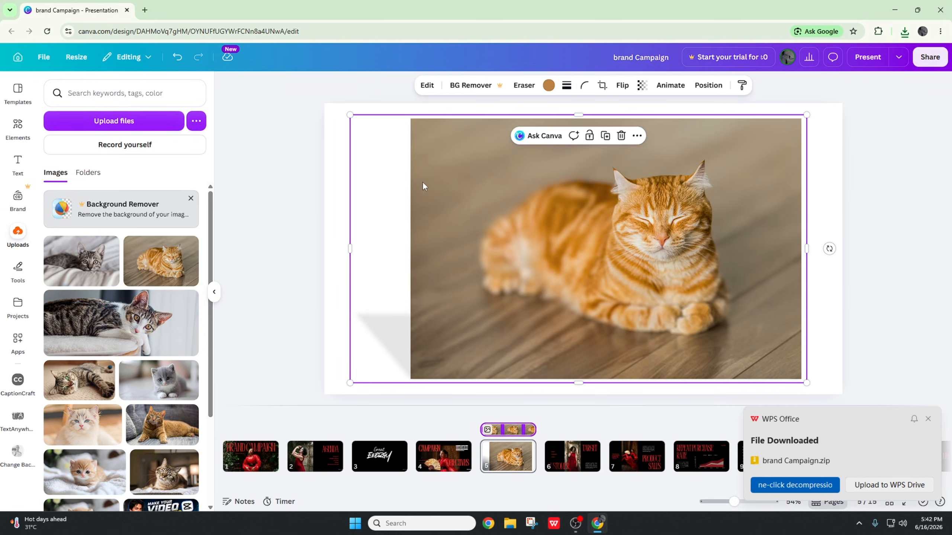
left_click(342, 147)
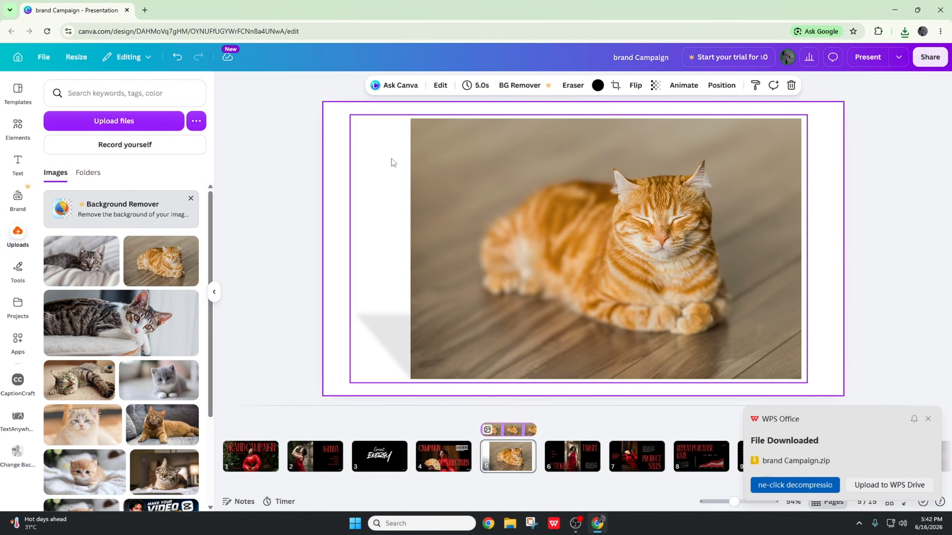
left_click(806, 244)
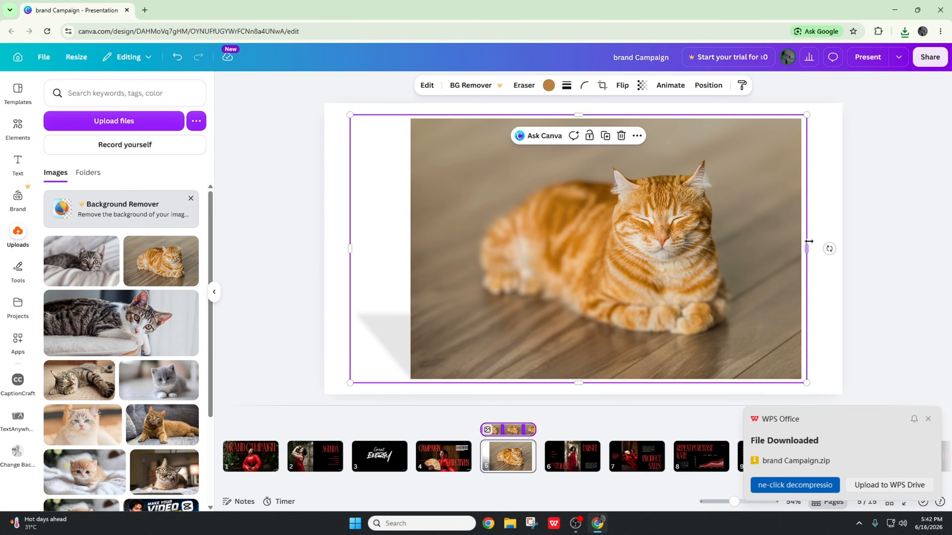
left_click(826, 218)
left_click(711, 214)
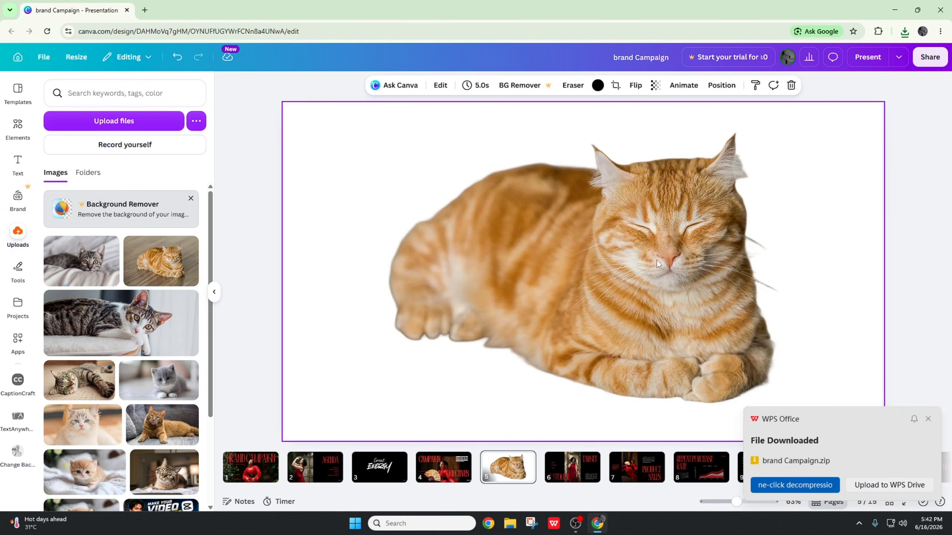
key("Delete")
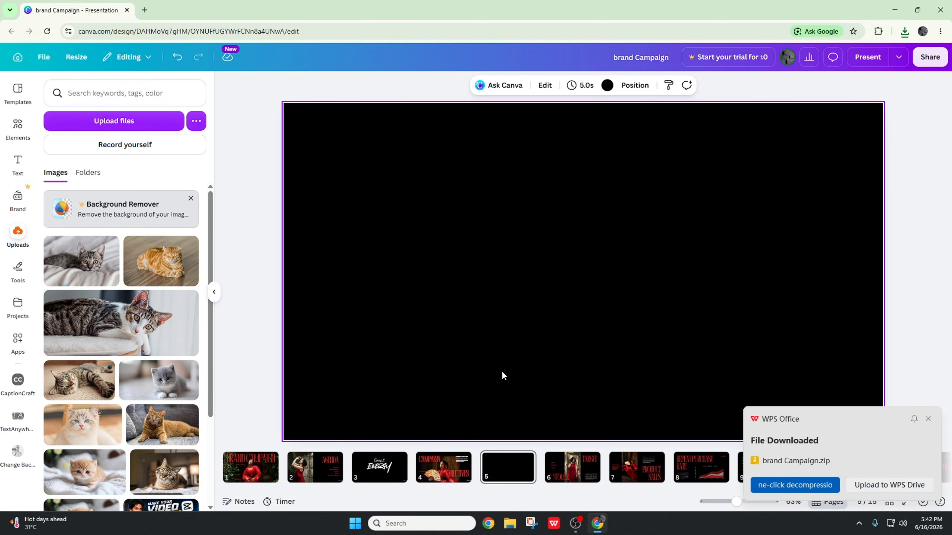
Add the uploaded photo of the tabby kitten lying on white bedding to page 5 and open its image editing options.
left_click(18, 234)
left_click(26, 236)
left_click(81, 261)
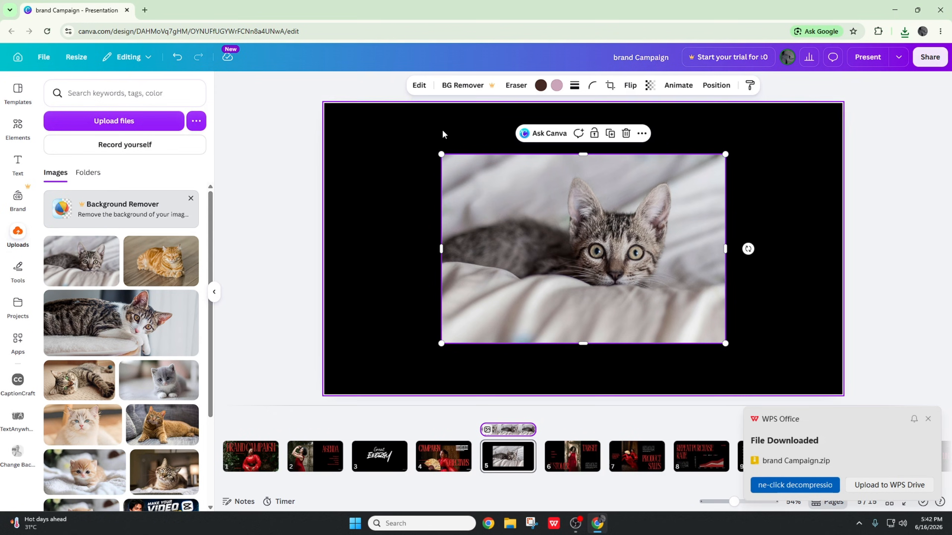
scroll(150, 312, "down", 3)
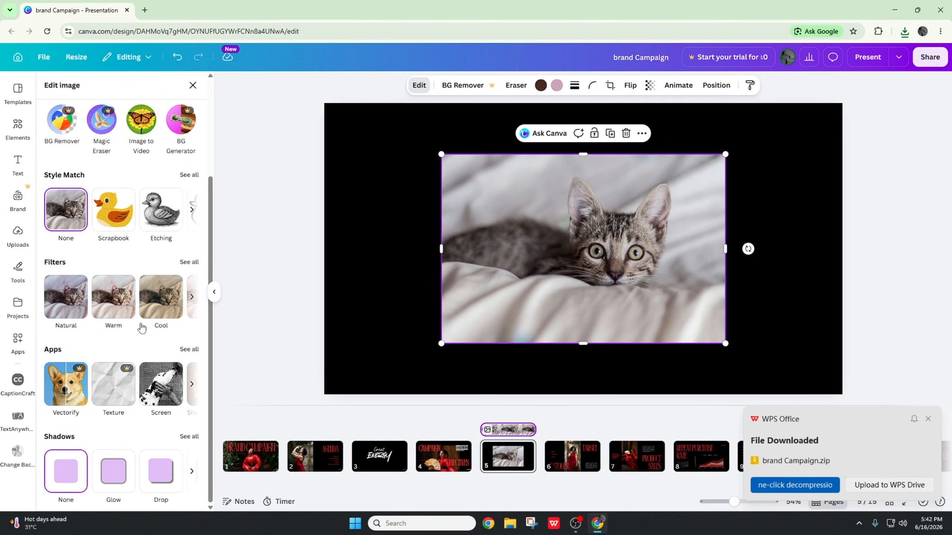
left_click(576, 524)
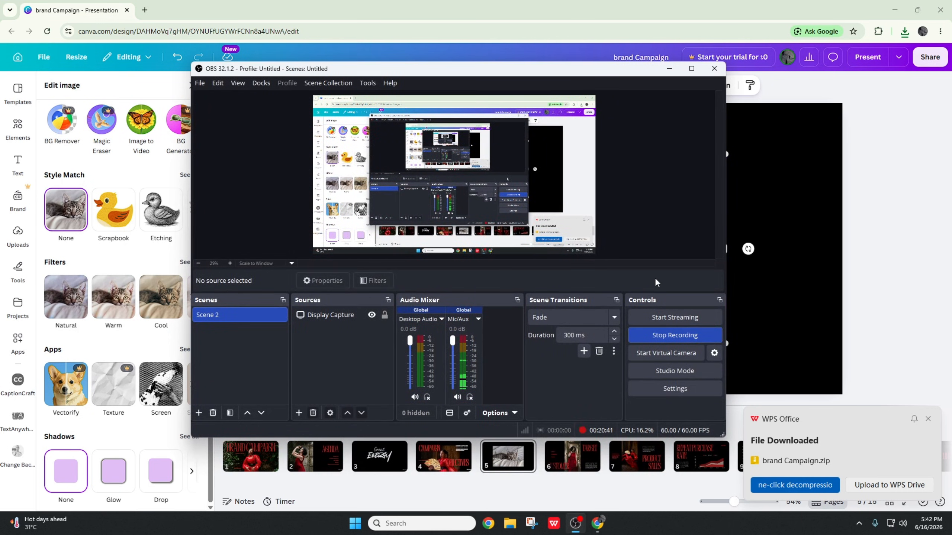
left_click(667, 70)
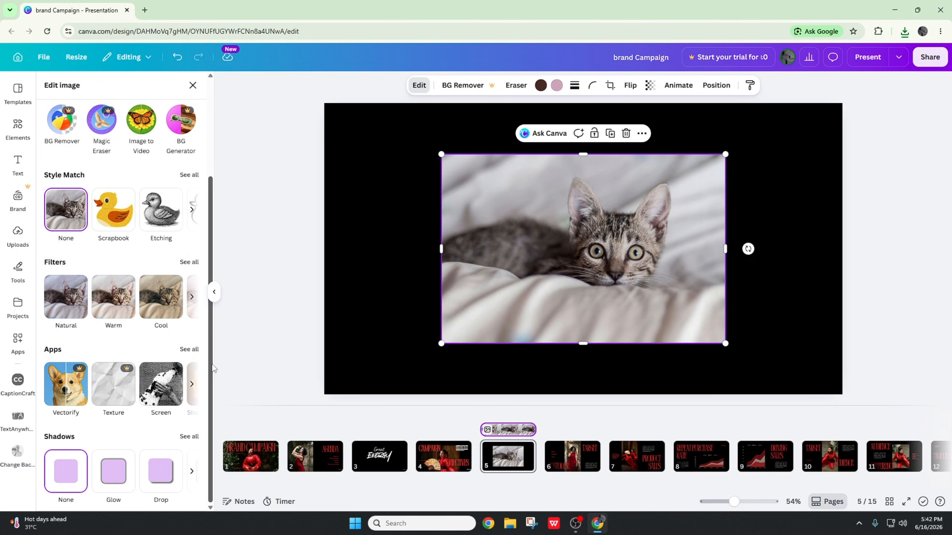
Open the Trippy app for the kitten photo from the full list of photo effects apps.
left_click(190, 350)
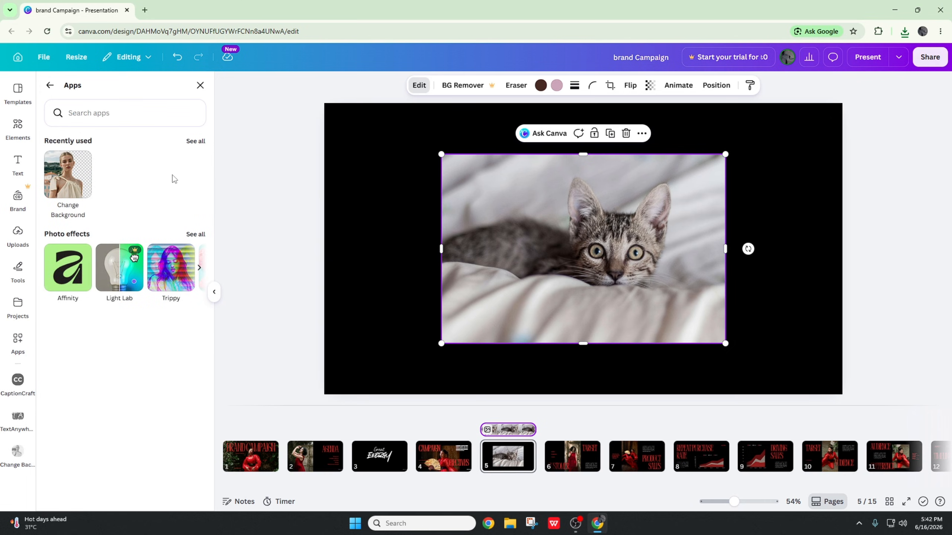
left_click(196, 236)
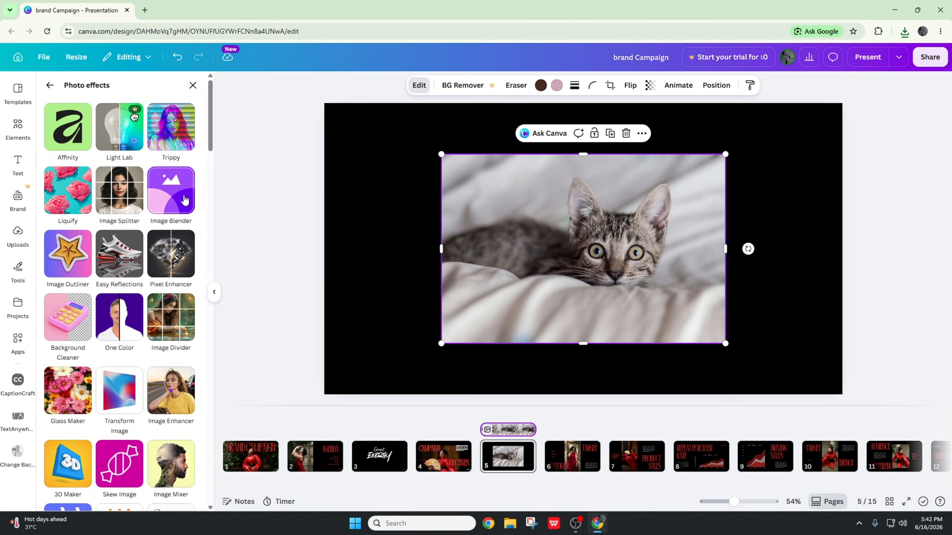
left_click(170, 140)
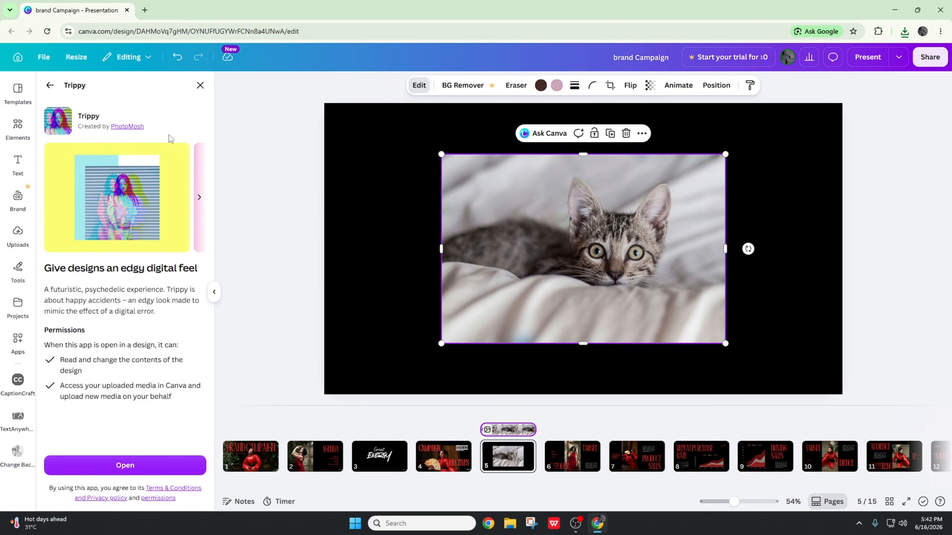
left_click(129, 464)
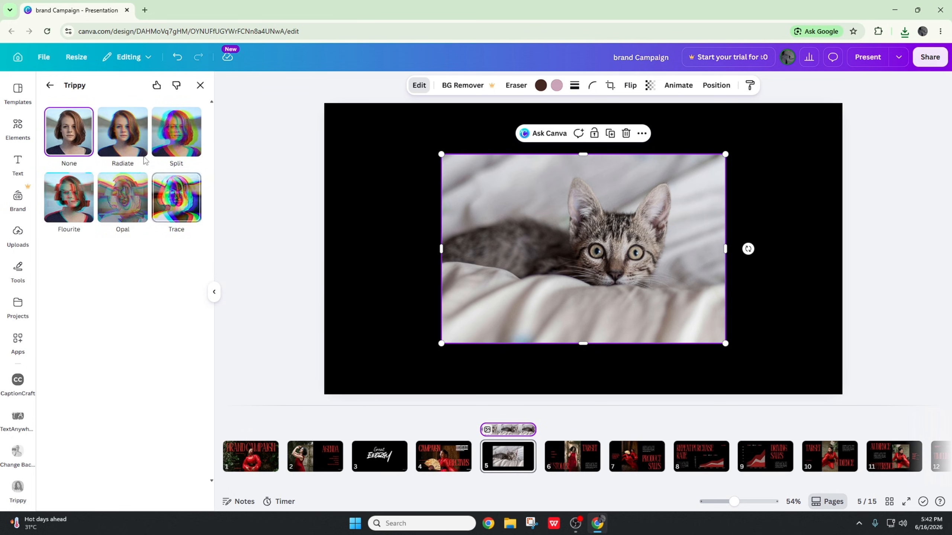
Try the Radiate, Split, Trace and Opal effects of Trippy on the kitten photo and leave the app without saving.
left_click(140, 151)
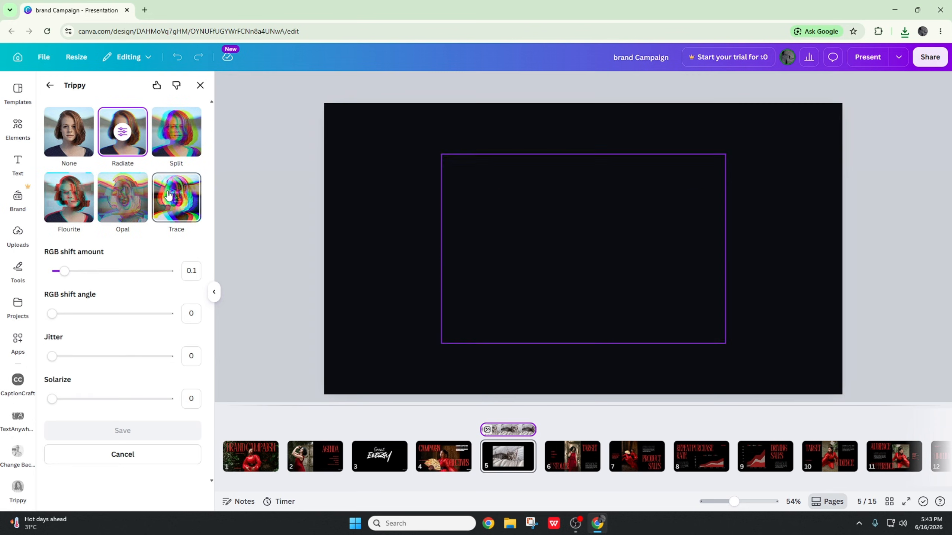
left_click(180, 132)
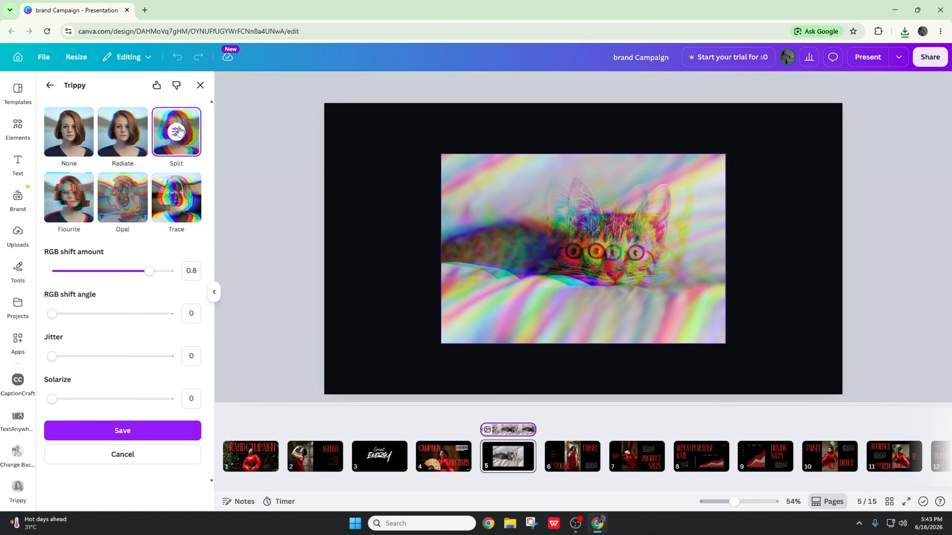
left_click(162, 211)
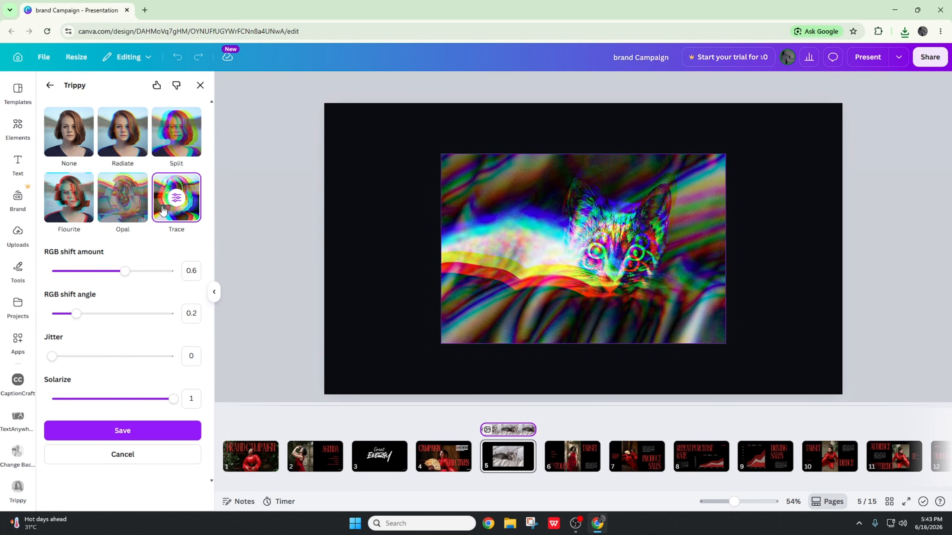
left_click(122, 201)
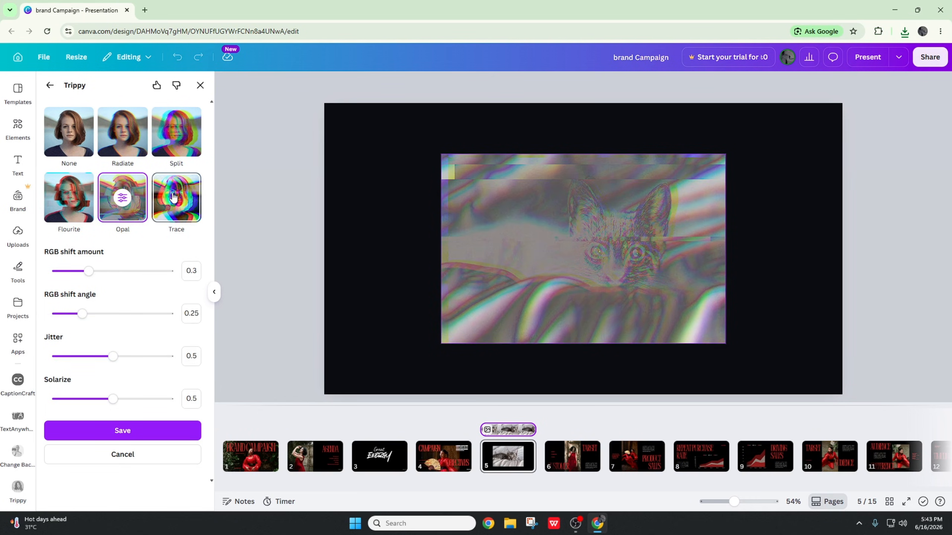
left_click(169, 197)
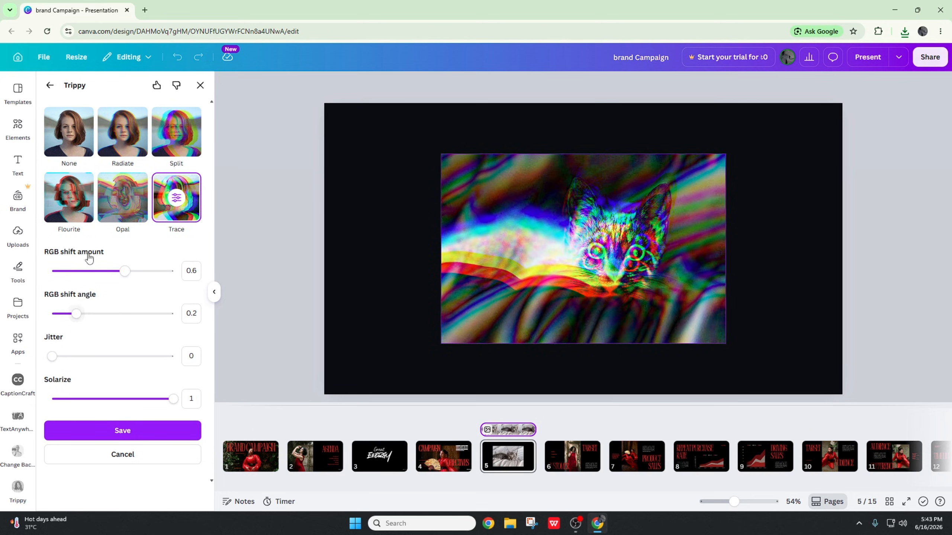
left_click(50, 85)
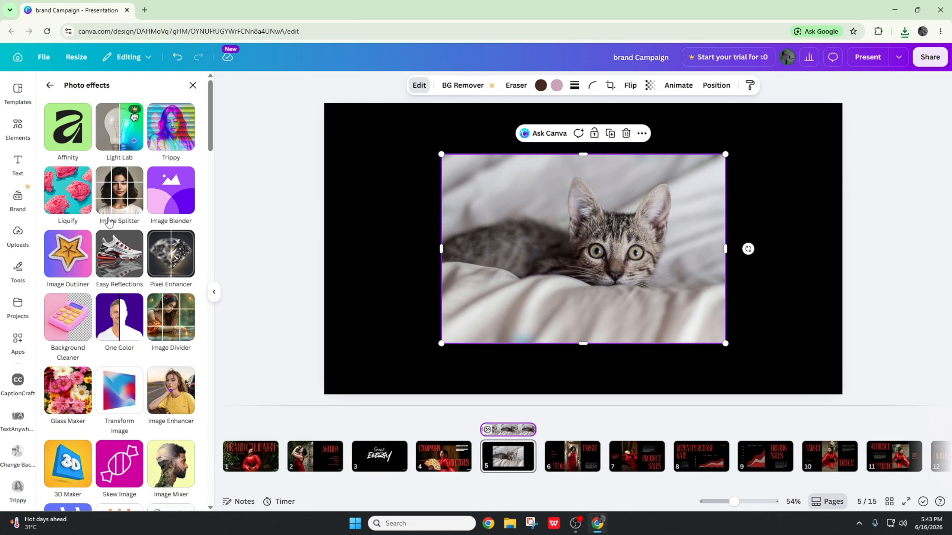
Open the Liquify app for the kitten photo and try its Melt, Wobble, Smear, Smudge and Flow effects.
left_click(79, 205)
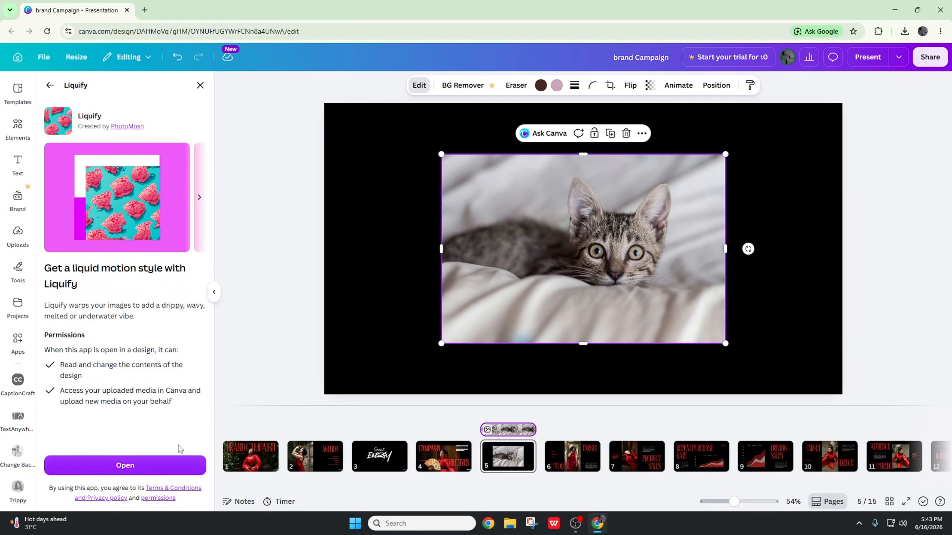
left_click(142, 466)
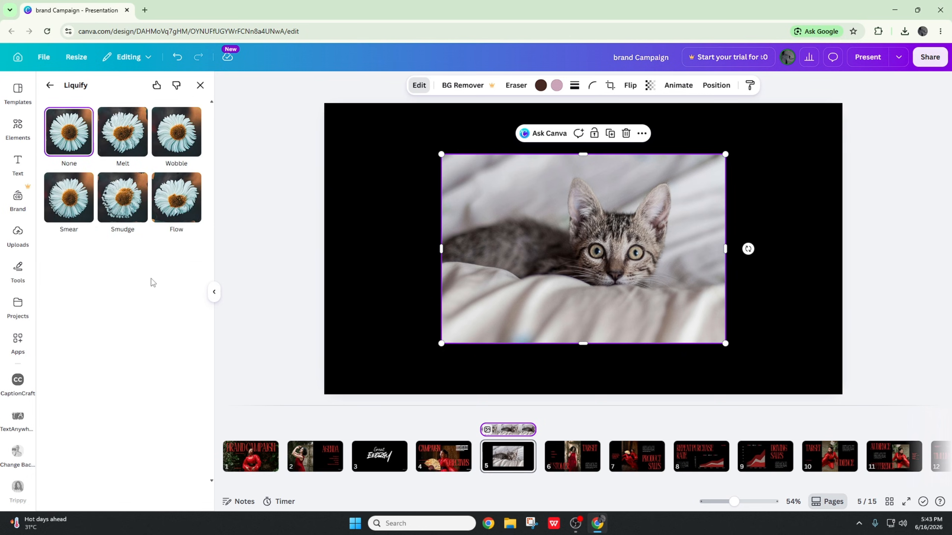
left_click(111, 149)
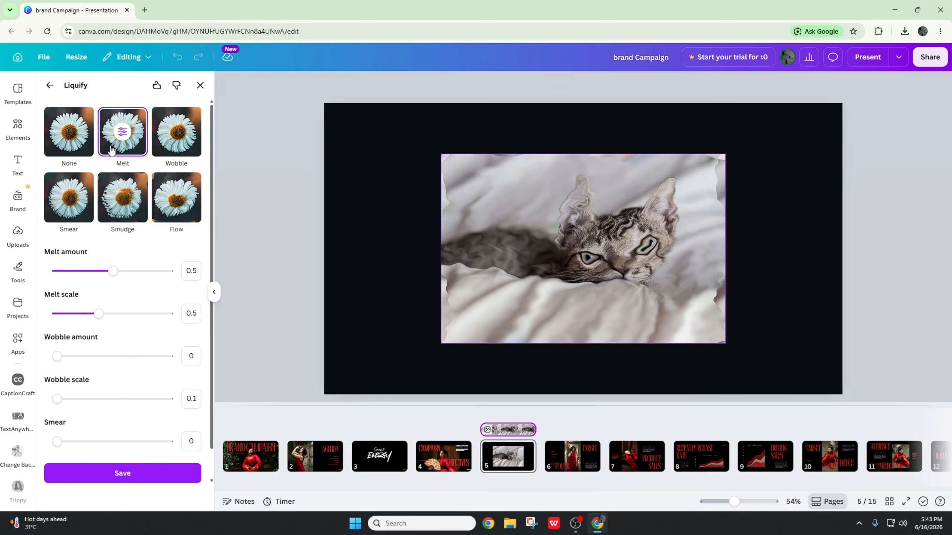
left_click(168, 140)
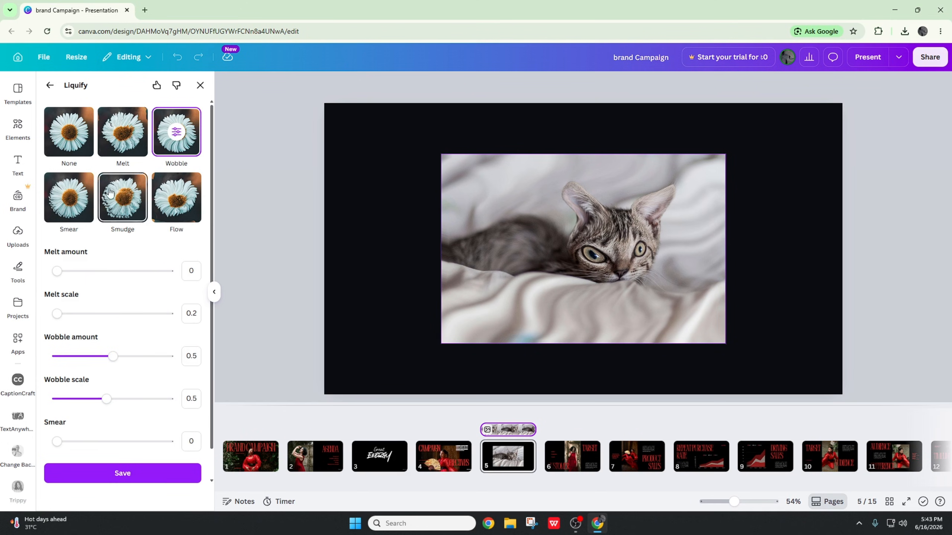
left_click(82, 202)
left_click(121, 203)
left_click(171, 208)
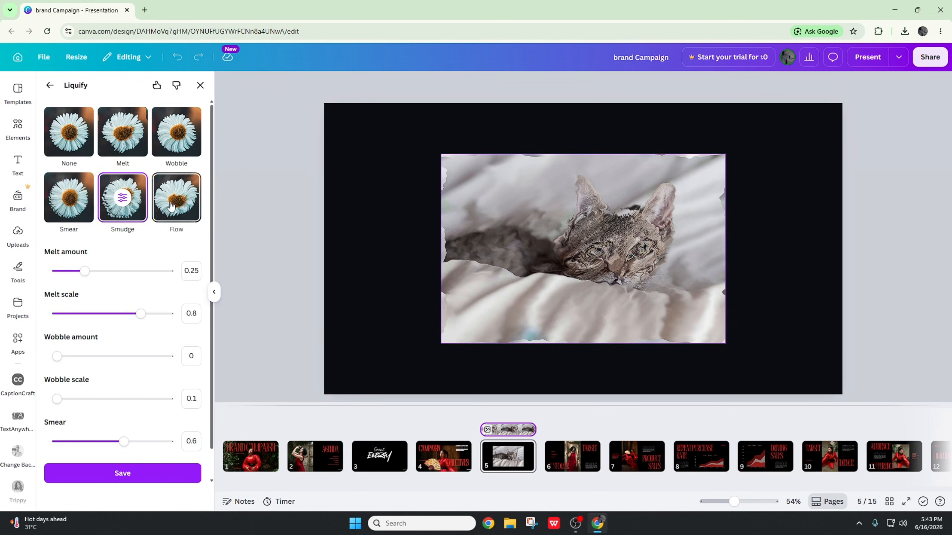
Try Liquify's Smudge effect with melt amount 1, melt scale 0.57 and wobble amount 1, and leave the app without saving.
left_click(126, 208)
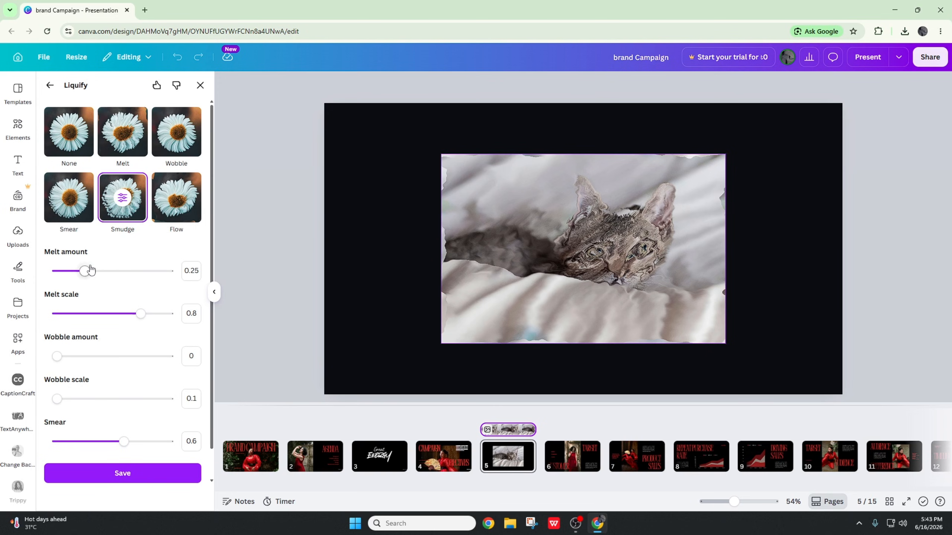
mouse_move(91, 275)
left_mouse_down()
mouse_move(139, 272)
mouse_move(180, 285)
mouse_move(136, 312)
mouse_move(170, 314)
mouse_move(50, 329)
mouse_move(177, 344)
left_mouse_up()
scroll(114, 353, "down", 1)
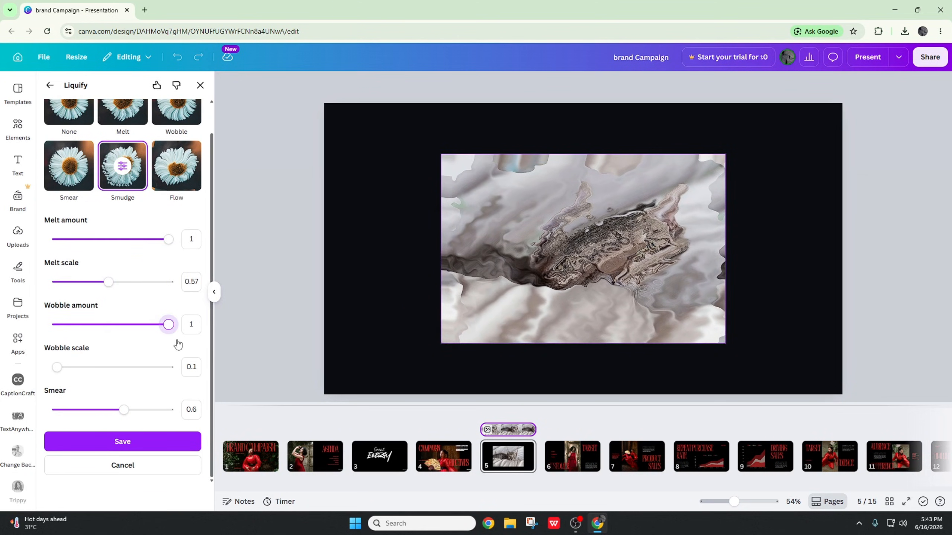
left_click_drag(114, 374, 44, 382)
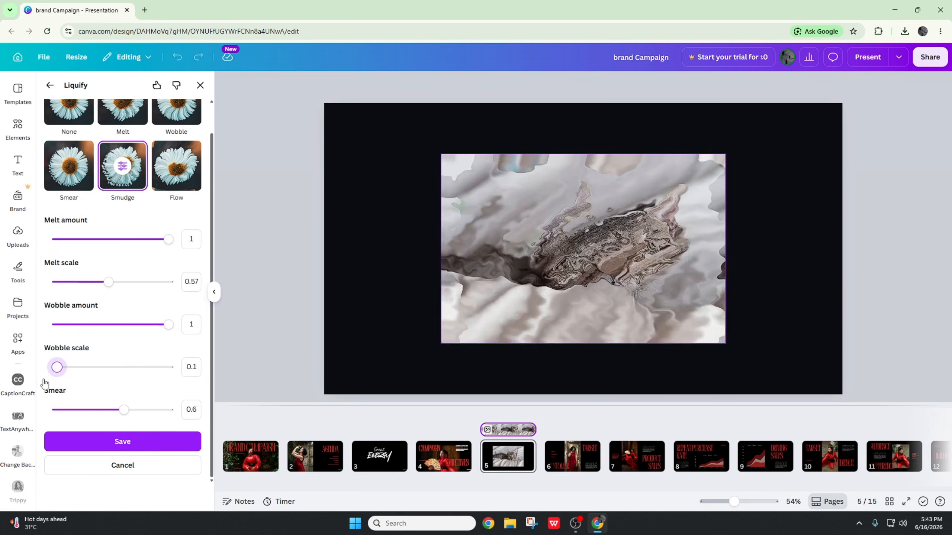
mouse_move(121, 410)
left_mouse_down()
mouse_move(141, 409)
mouse_move(121, 408)
left_mouse_up()
scroll(128, 274, "up", 1)
left_click(51, 85)
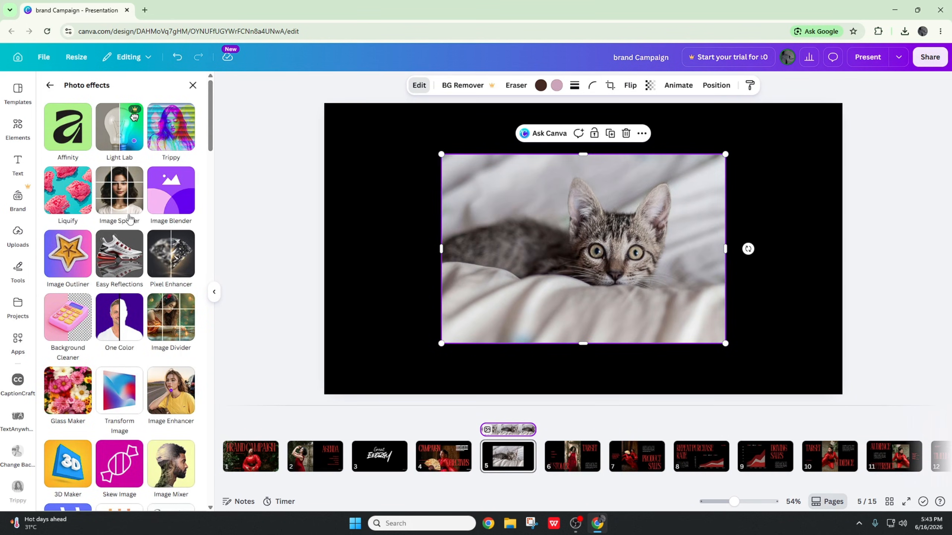
Open the Image Blender app for the kitten photo and choose its Fade option.
left_click(120, 190)
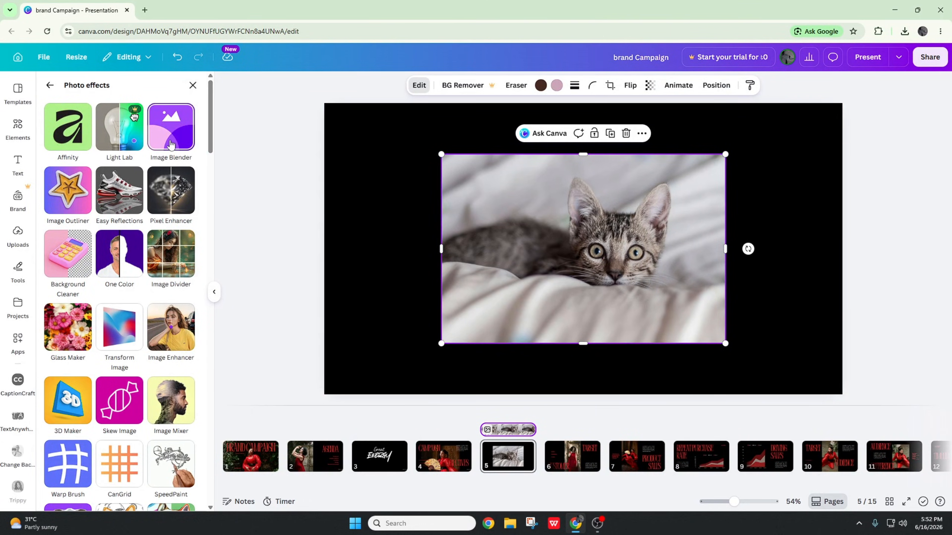
left_click(171, 144)
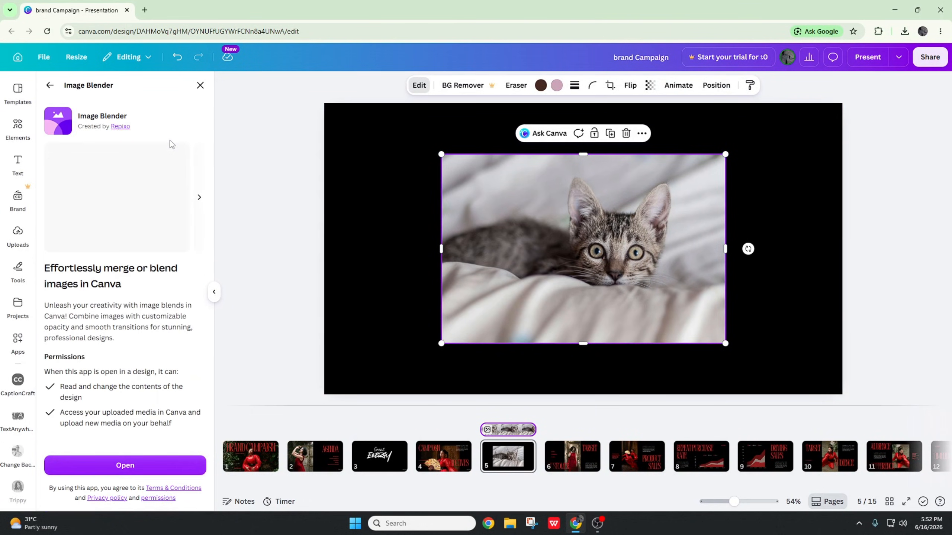
left_click(149, 464)
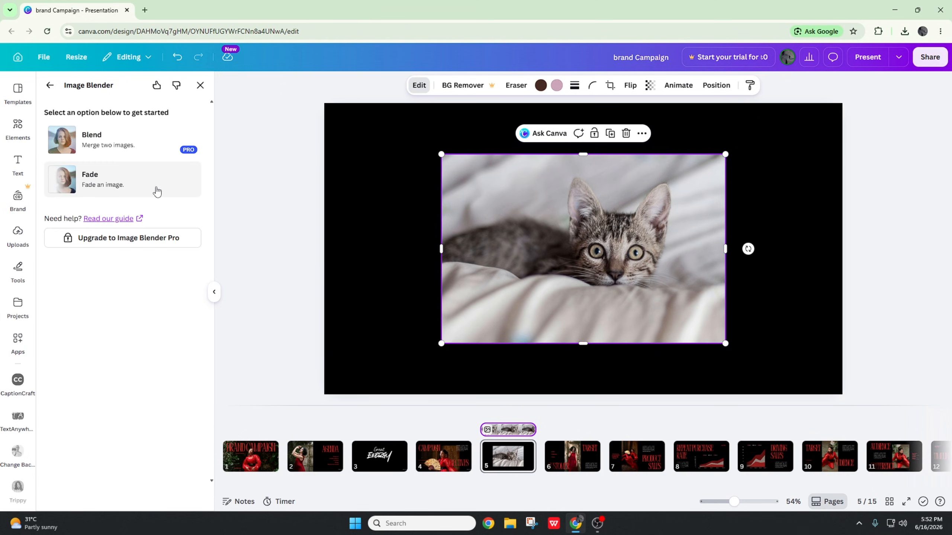
left_click(151, 188)
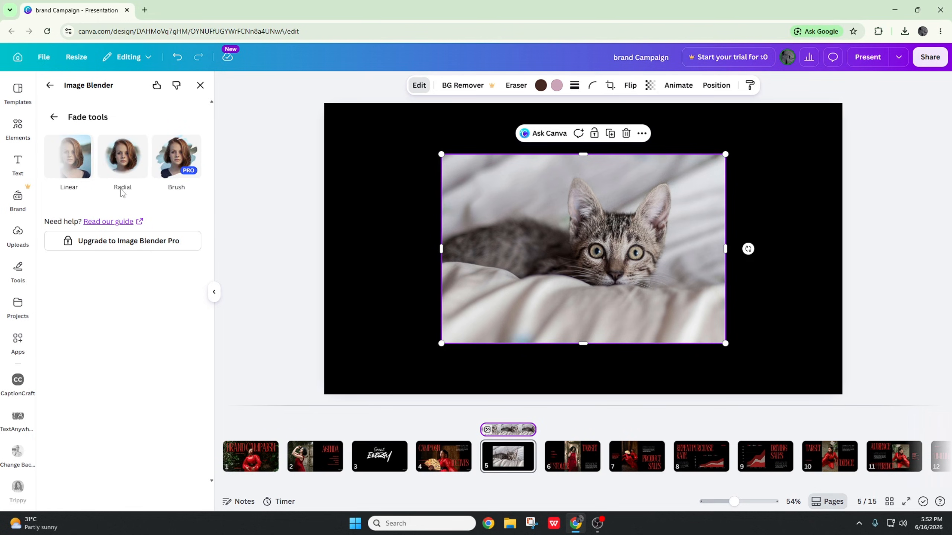
Try a Linear fade on the kitten photo, extending the fade toward the photo's lower edge and setting its strength to 6.
left_click(72, 172)
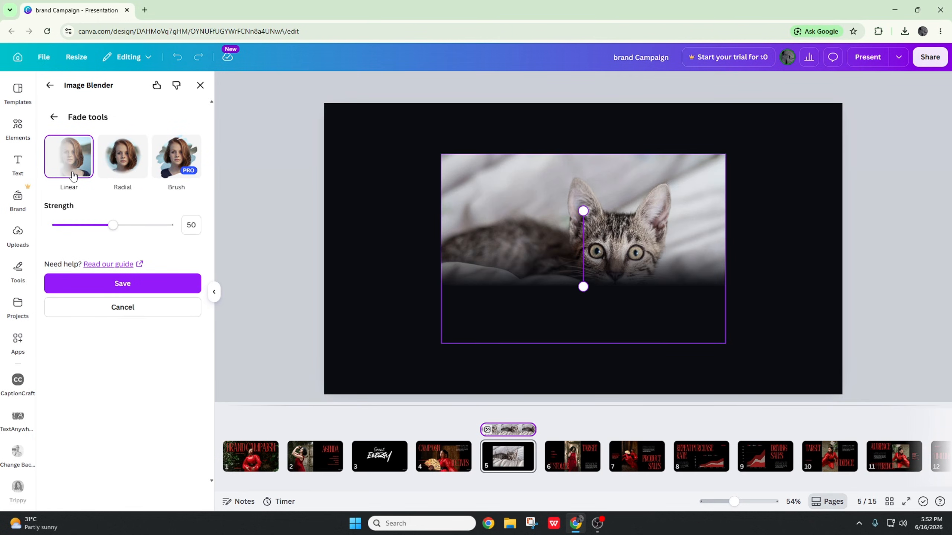
left_click_drag(581, 288, 574, 328)
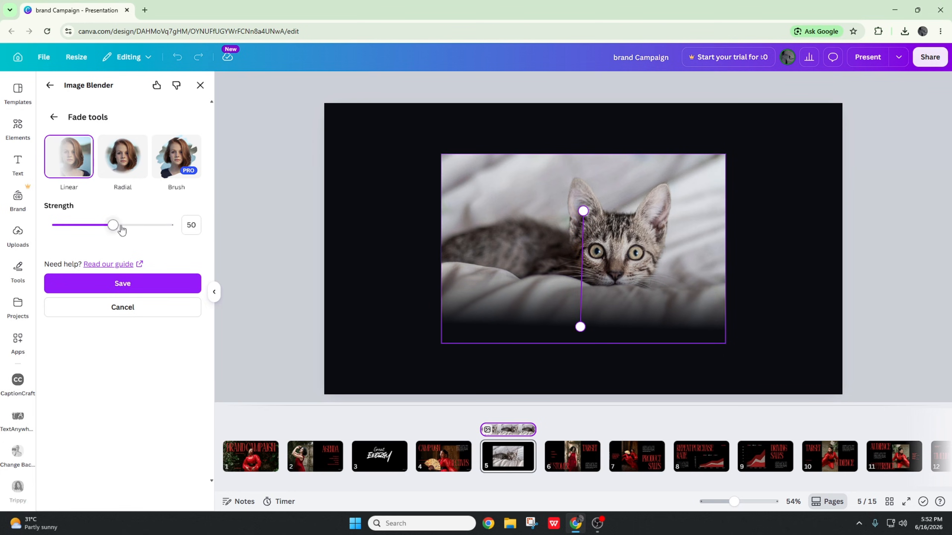
left_click_drag(122, 231, 65, 249)
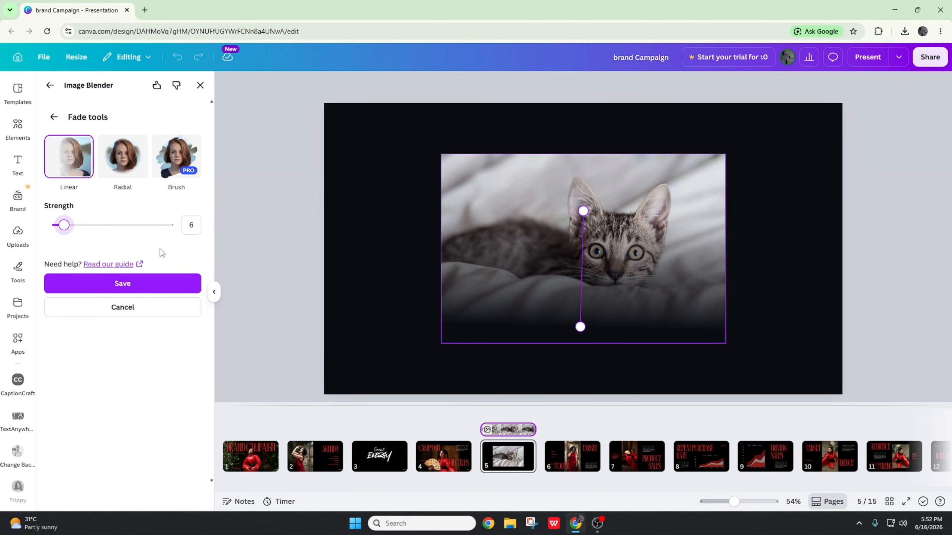
Try an enlarged Radial fade centred on the kitten's face and leave Image Blender without saving.
left_click(142, 169)
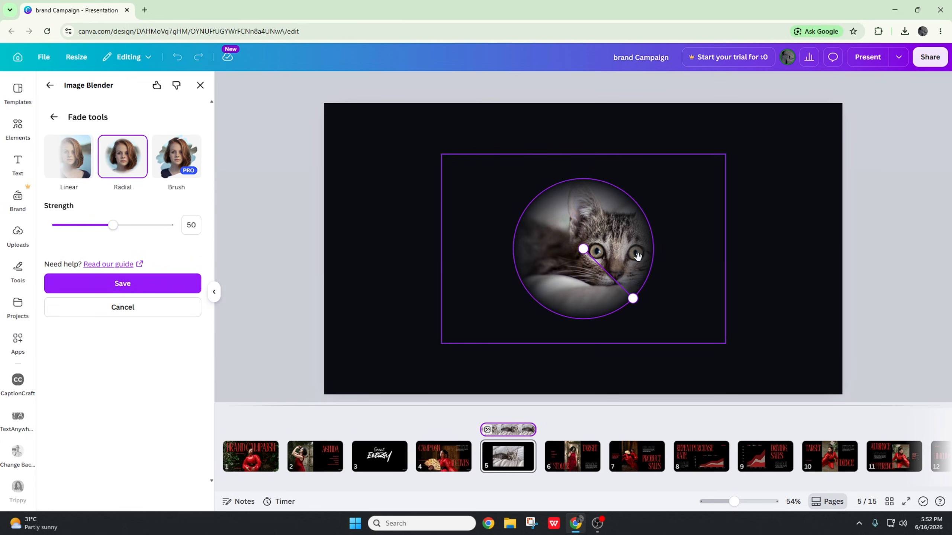
left_click_drag(633, 298, 672, 324)
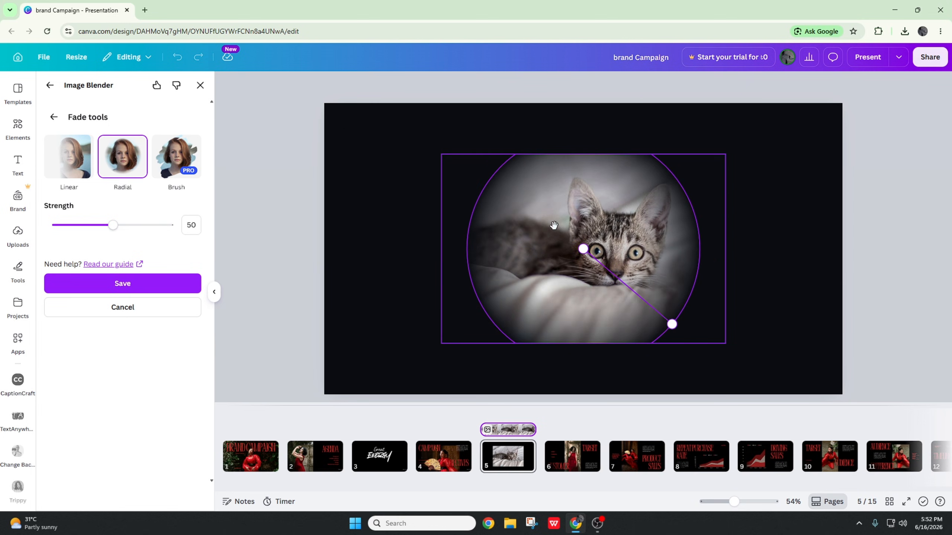
left_click_drag(561, 238, 591, 243)
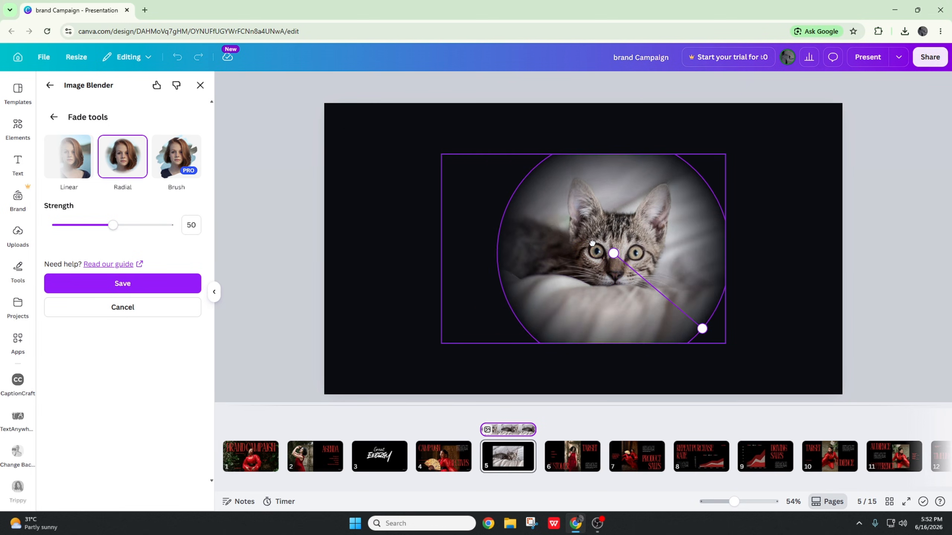
left_click(55, 118)
left_click(50, 85)
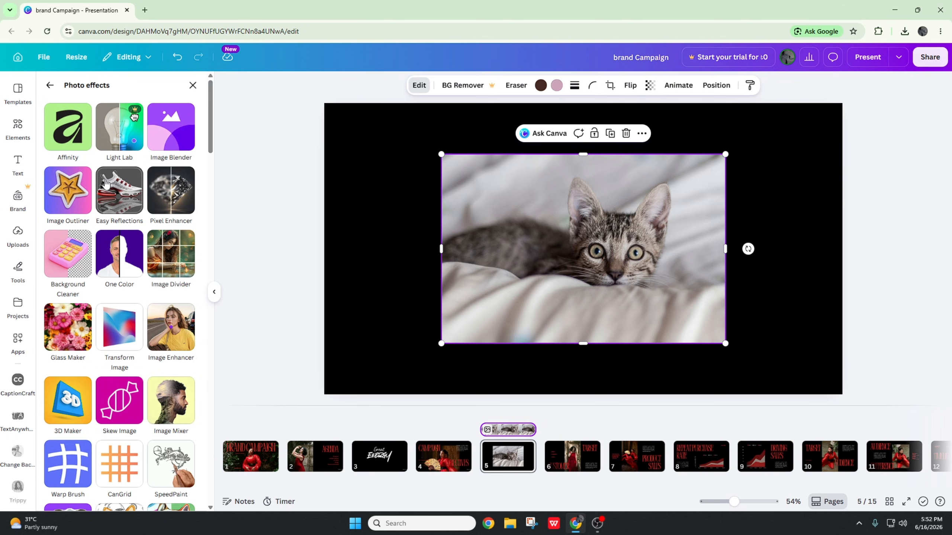
Open the Image Outliner app for the kitten photo and examine its outline layer settings.
left_click(73, 192)
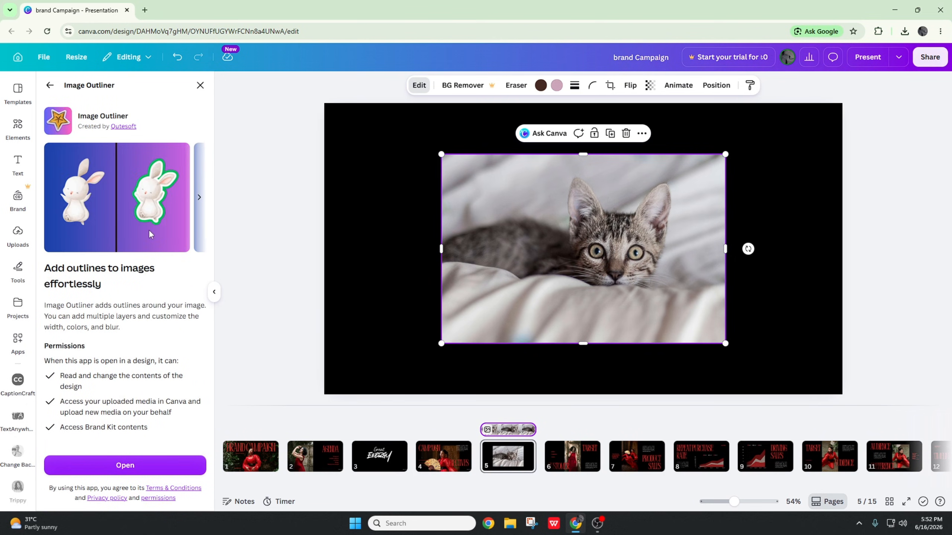
left_click(163, 461)
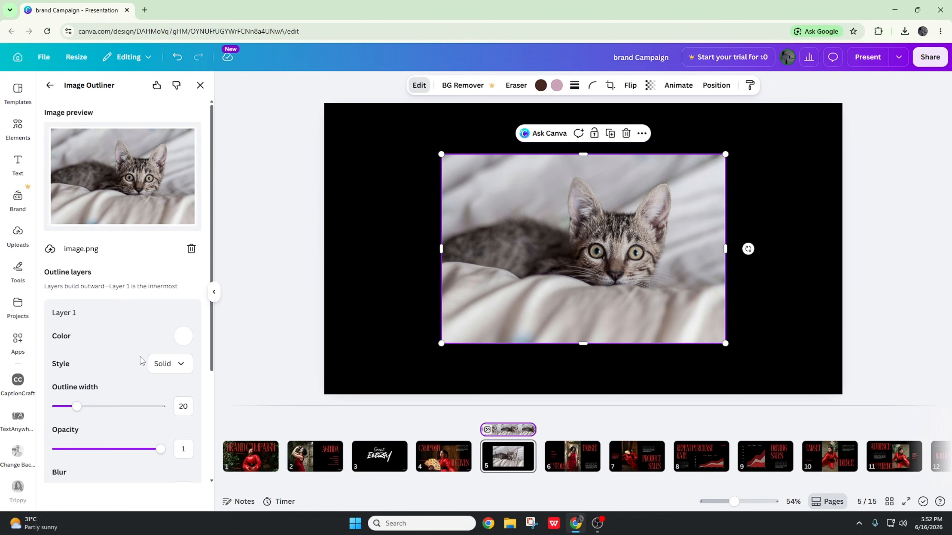
scroll(109, 348, "down", 2)
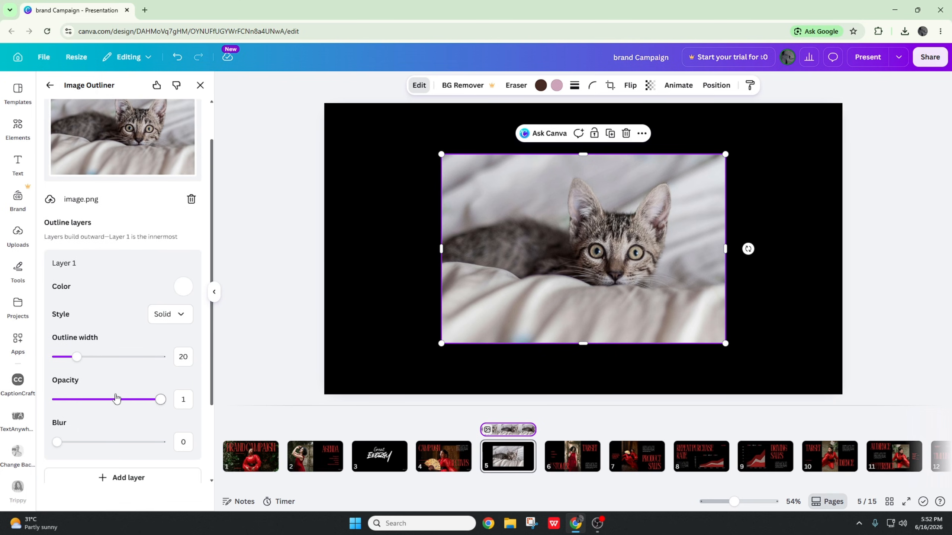
Change the background color of page 5 to white.
left_click(335, 225)
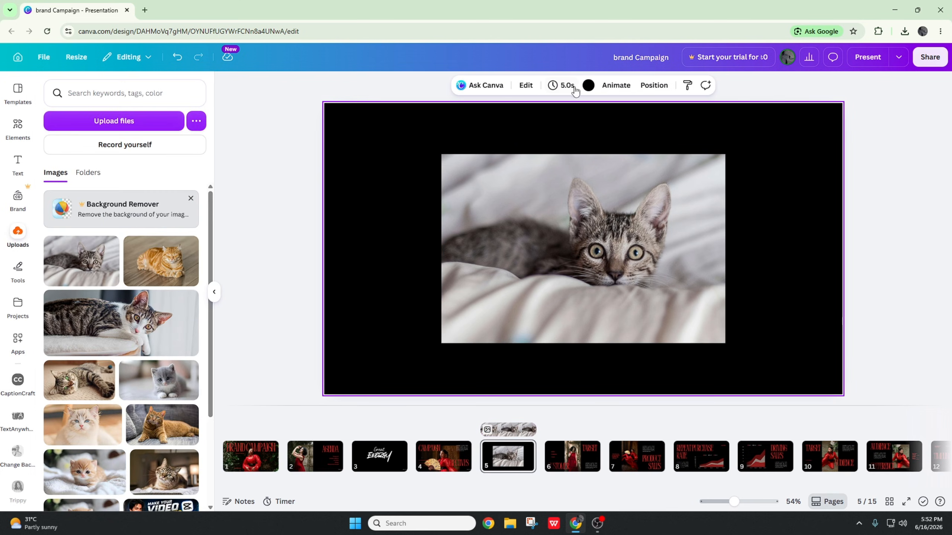
left_click(588, 86)
left_click(78, 194)
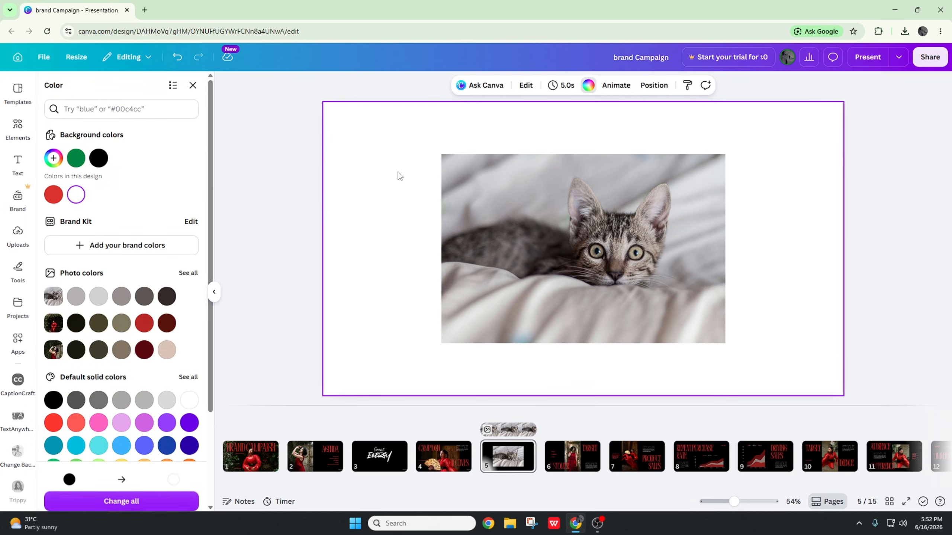
Open the kitten photo's image editing options and show the full list of photo effects apps.
left_click(540, 189)
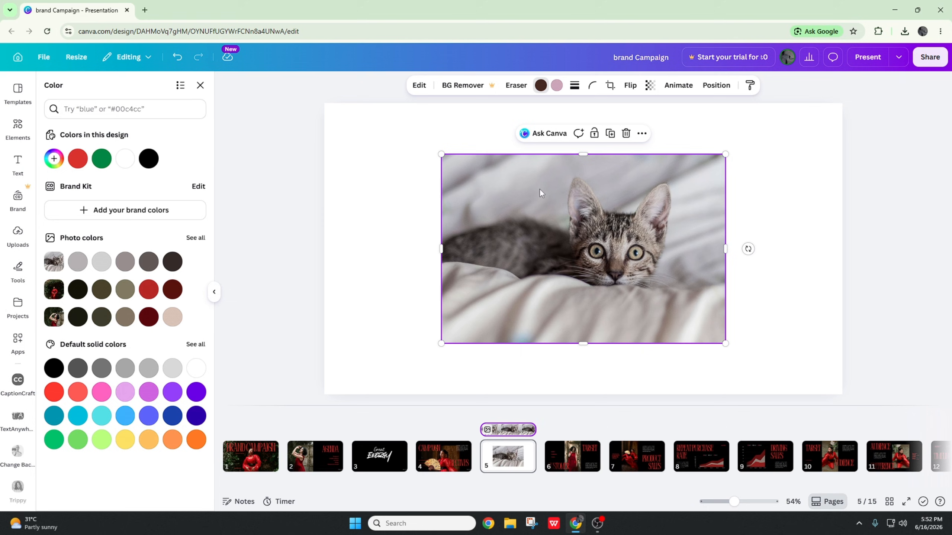
left_click(419, 86)
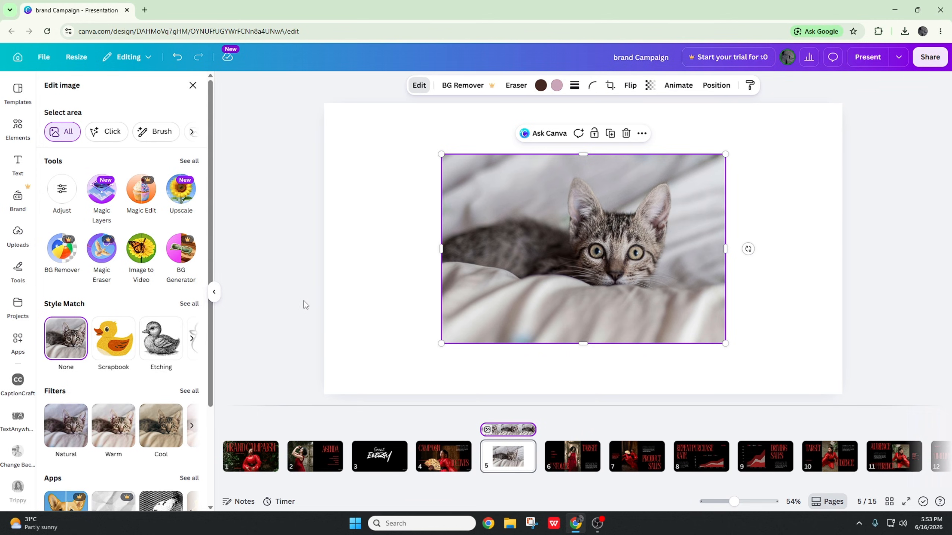
scroll(153, 264, "down", 3)
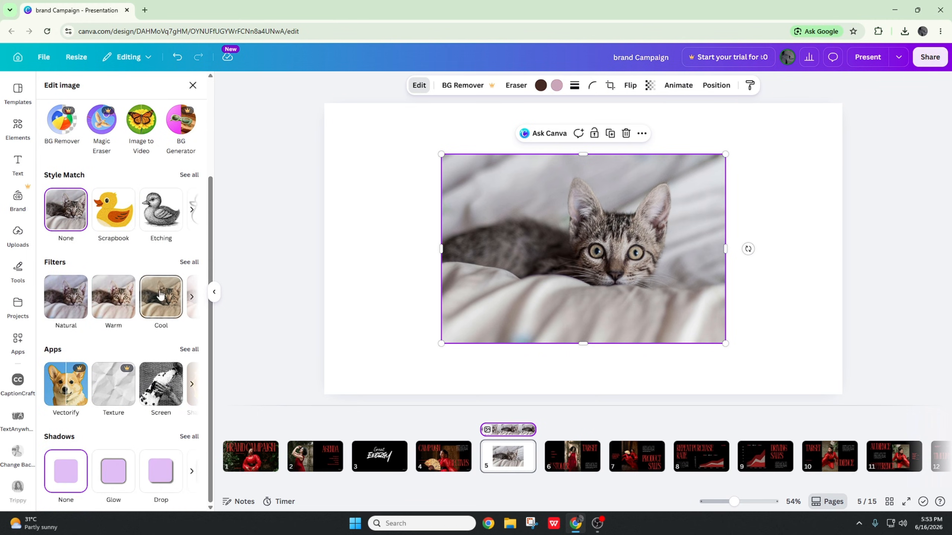
left_click(195, 352)
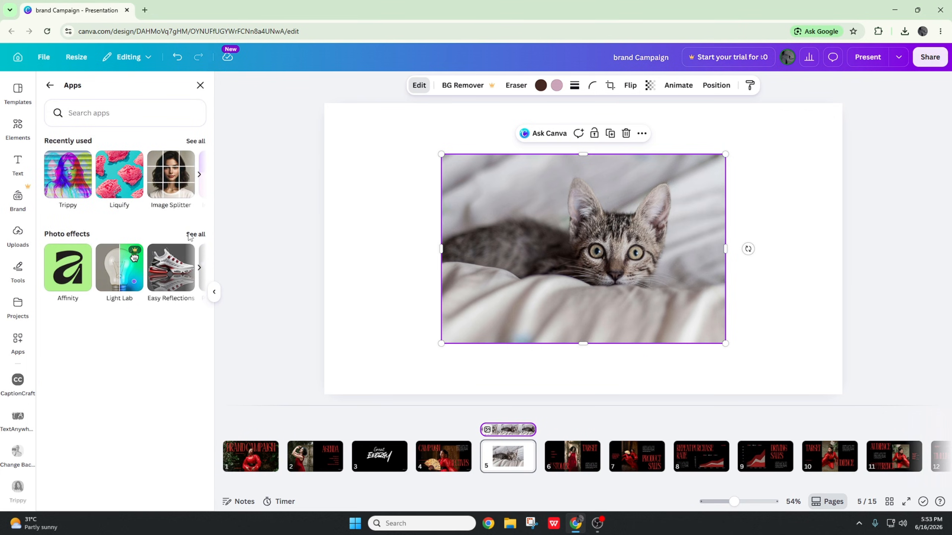
left_click(190, 235)
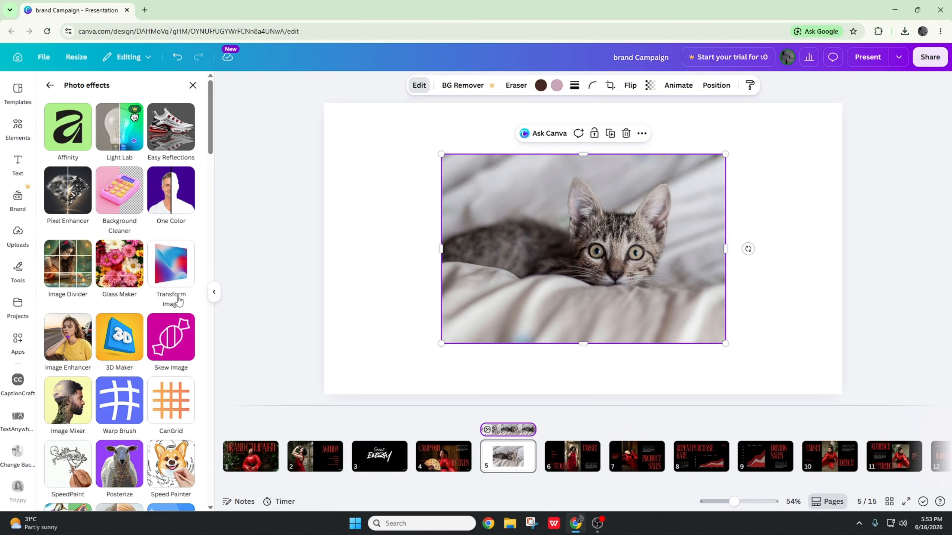
Look through the full list of photo effects apps available for the kitten photo.
scroll(176, 298, "down", 4)
scroll(176, 298, "down", 20)
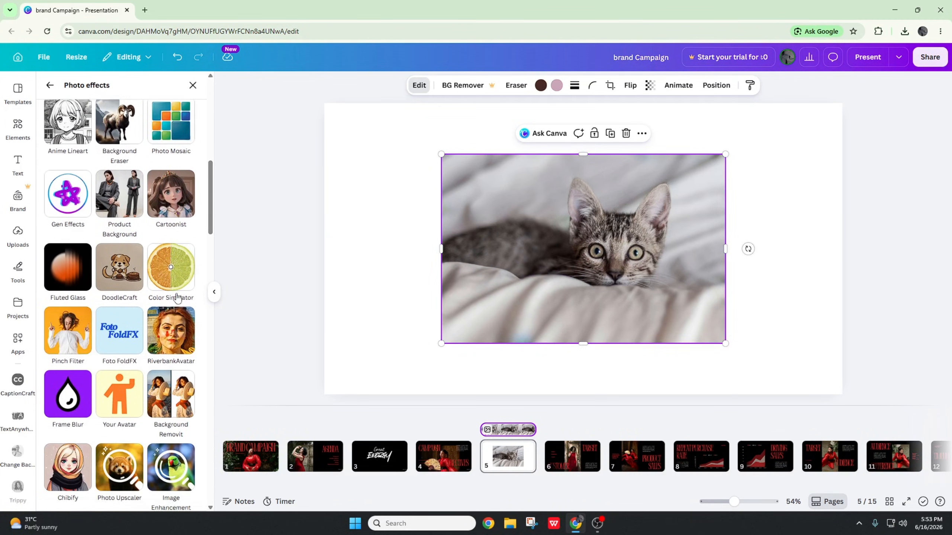
scroll(177, 296, "down", 15)
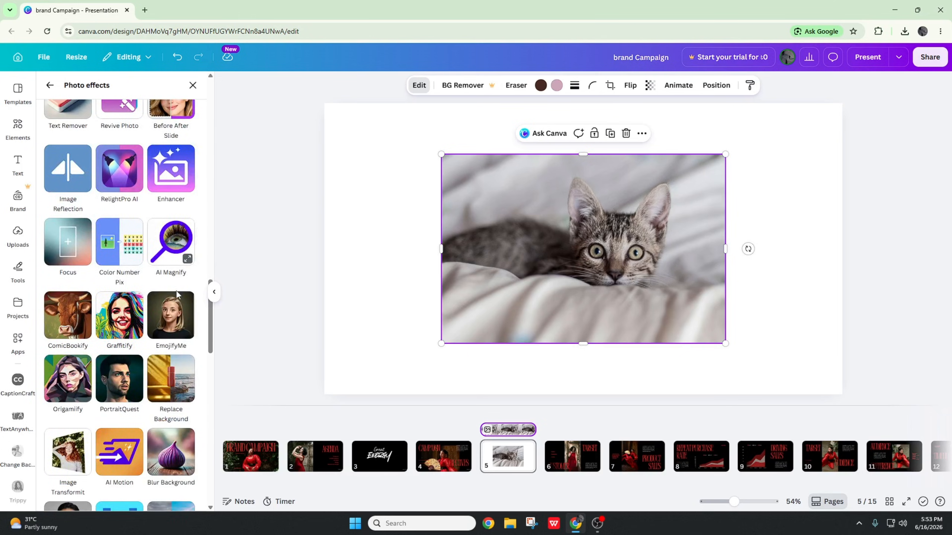
scroll(176, 291, "down", 10)
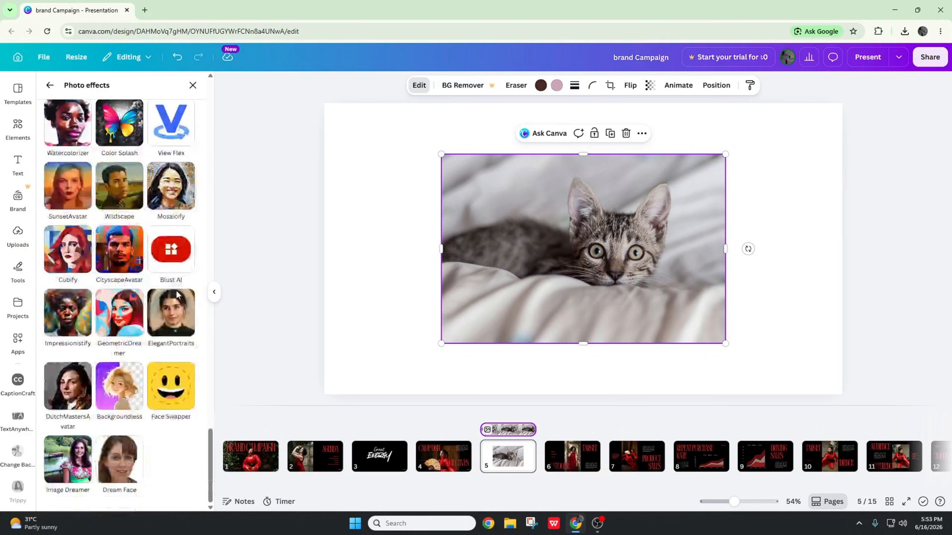
scroll(176, 293, "up", 4)
scroll(177, 296, "up", 20)
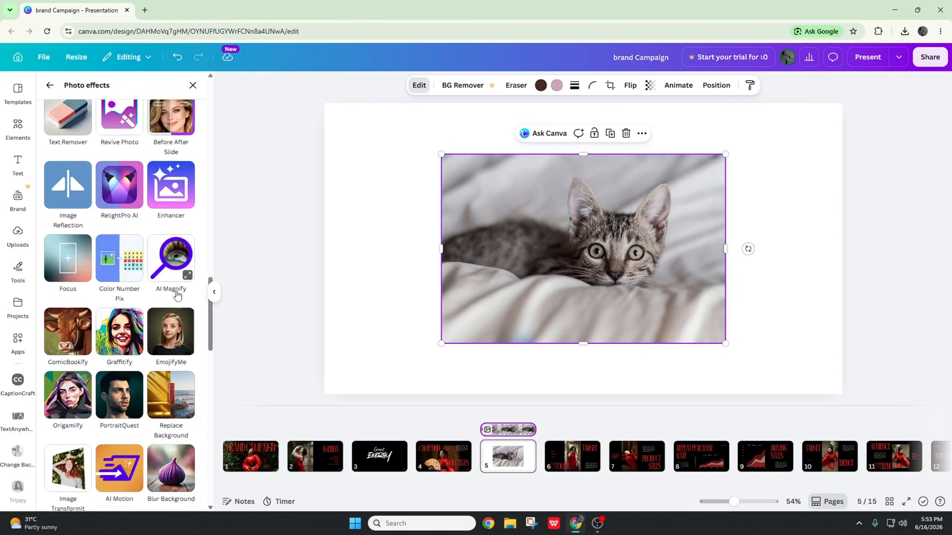
scroll(177, 296, "up", 15)
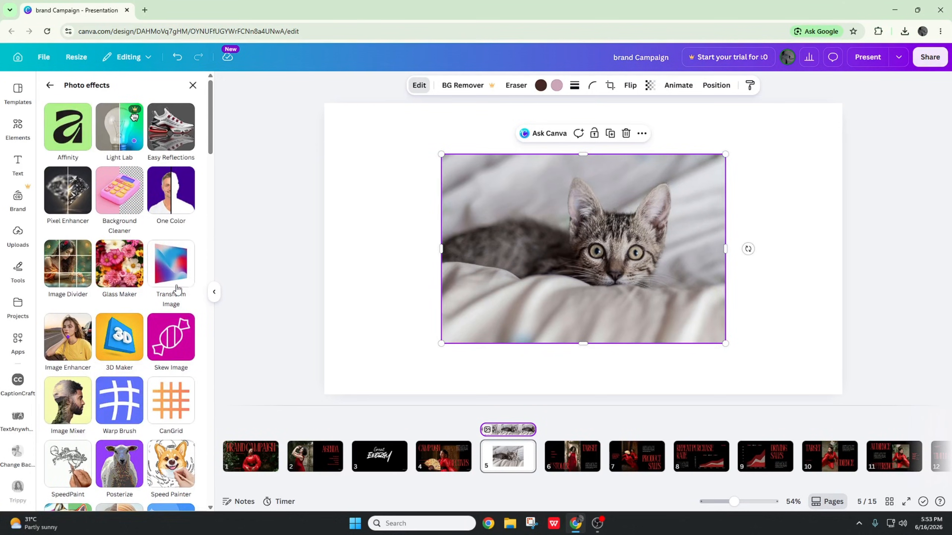
scroll(164, 288, "down", 2)
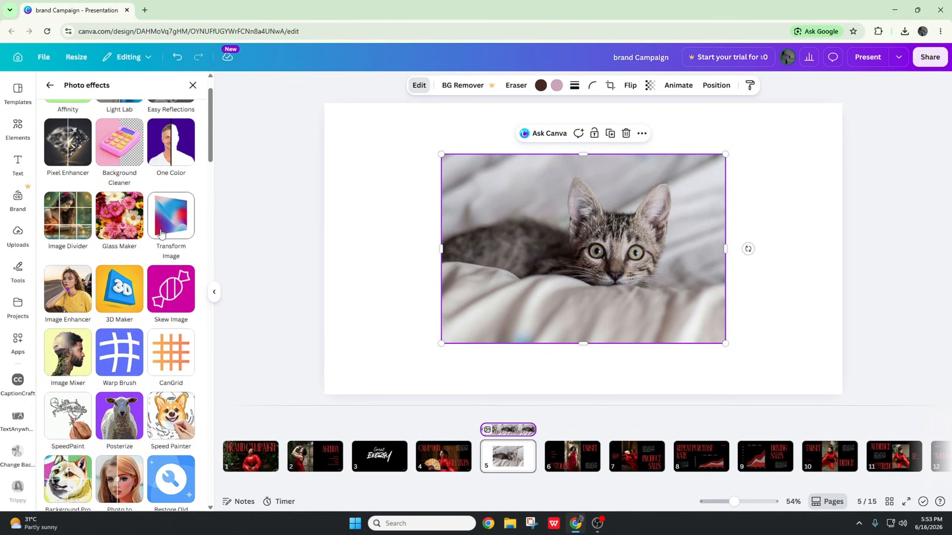
scroll(140, 301, "down", 6)
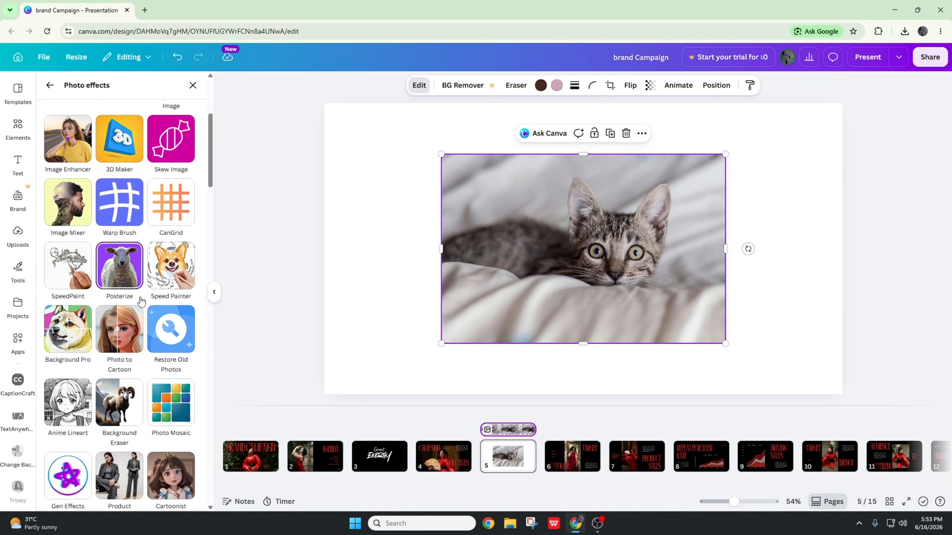
scroll(140, 301, "down", 8)
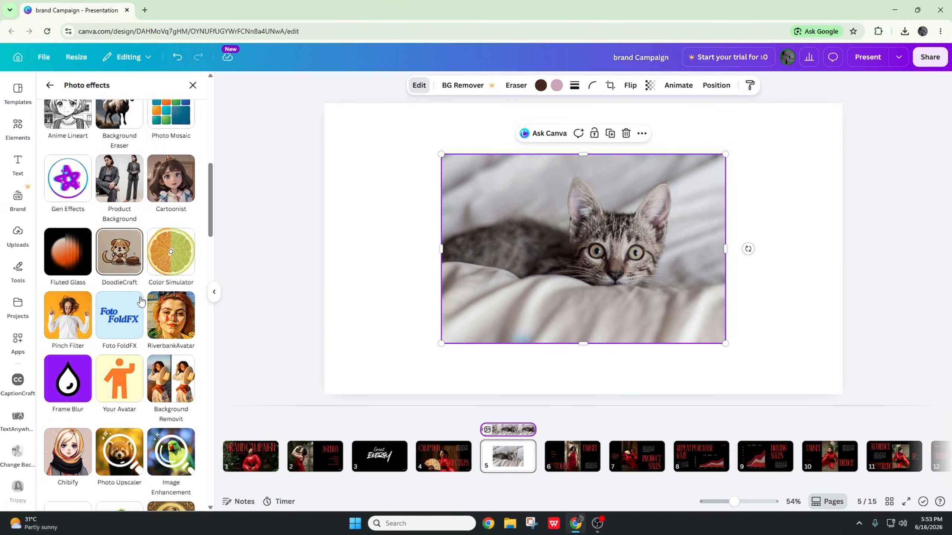
scroll(140, 301, "down", 8)
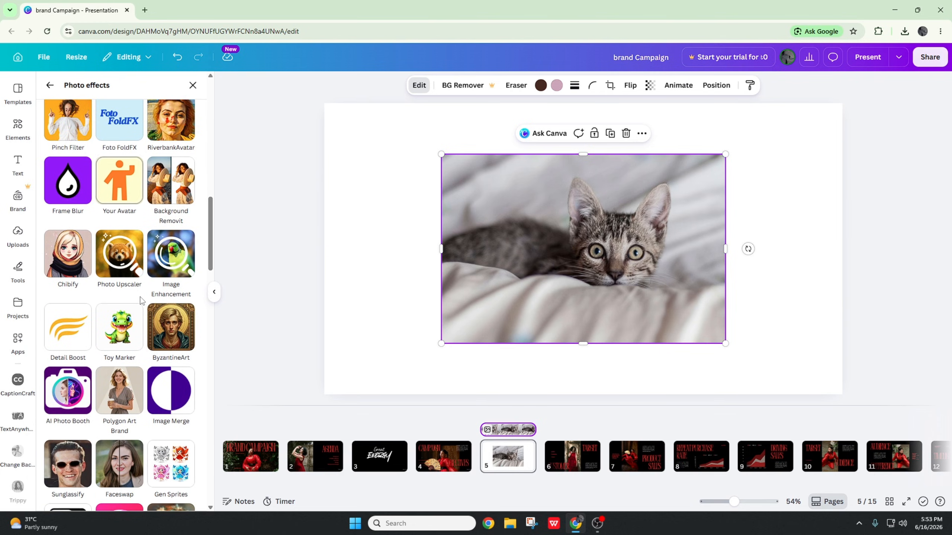
scroll(142, 300, "down", 4)
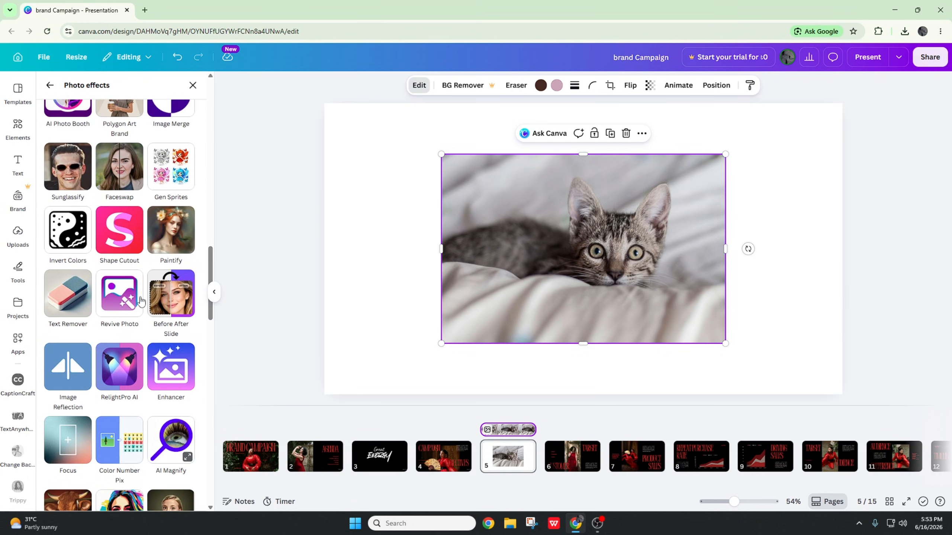
Open the Image Blender app from the recently used apps and examine its Blend and Fade options.
scroll(120, 296, "down", 2)
scroll(120, 296, "down", 10)
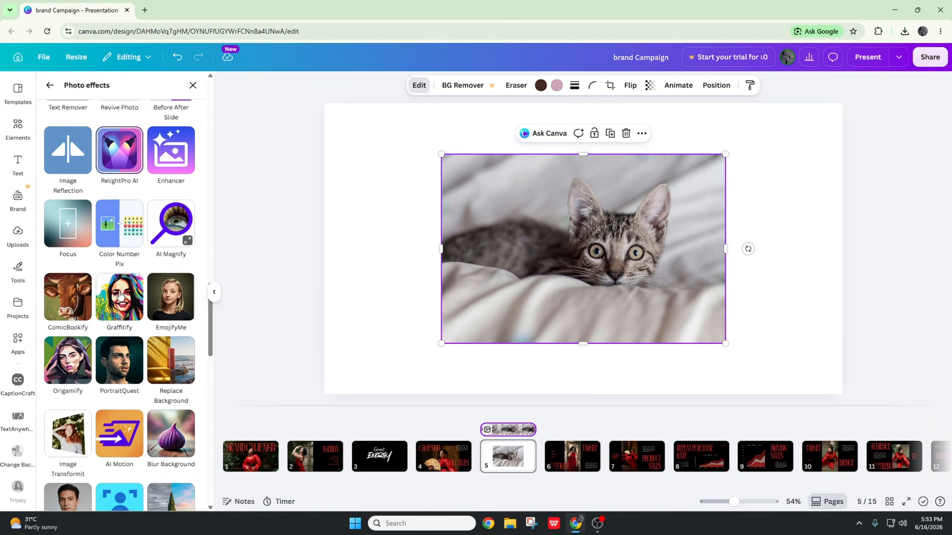
scroll(120, 296, "up", 20)
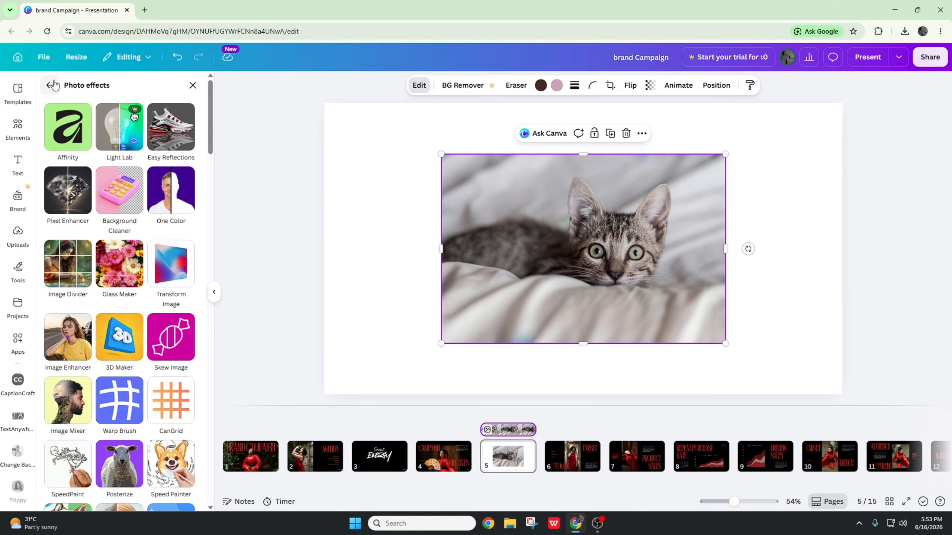
left_click(51, 85)
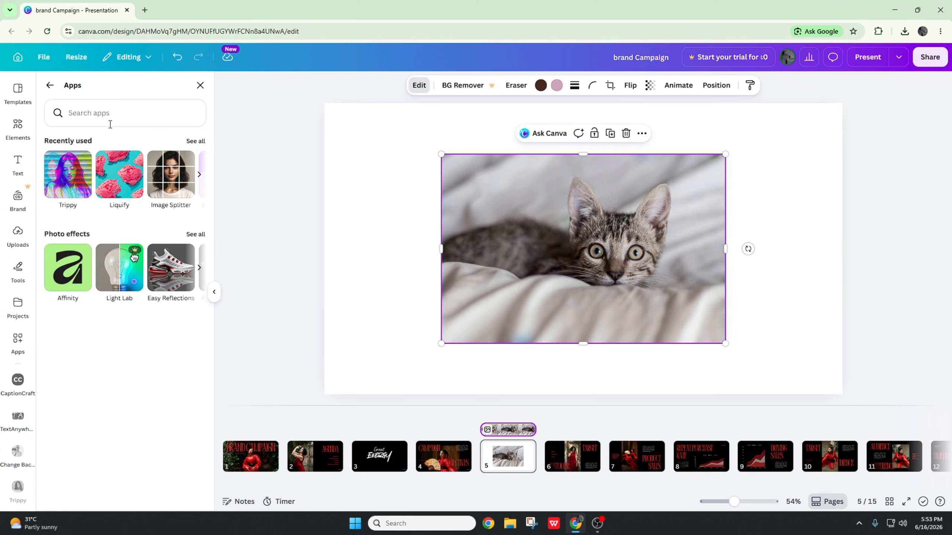
left_click(196, 142)
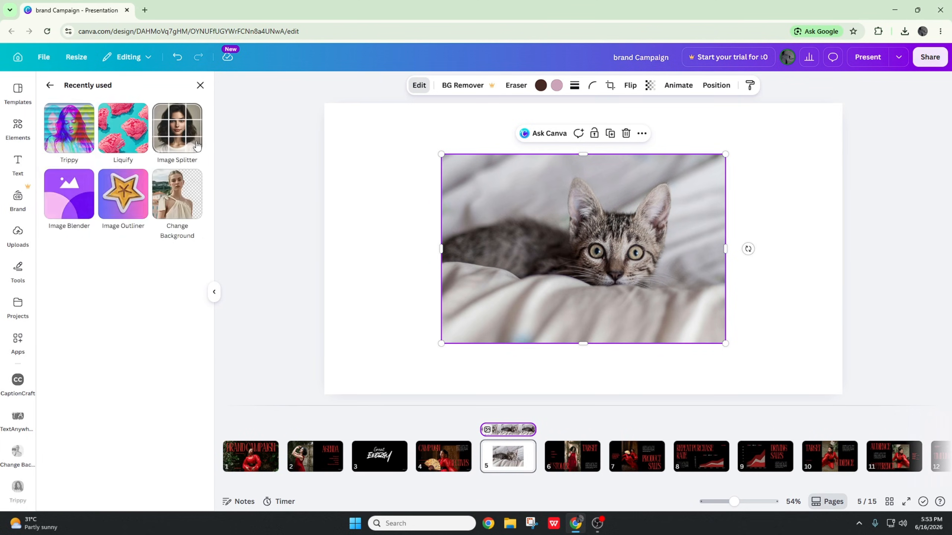
left_click(71, 208)
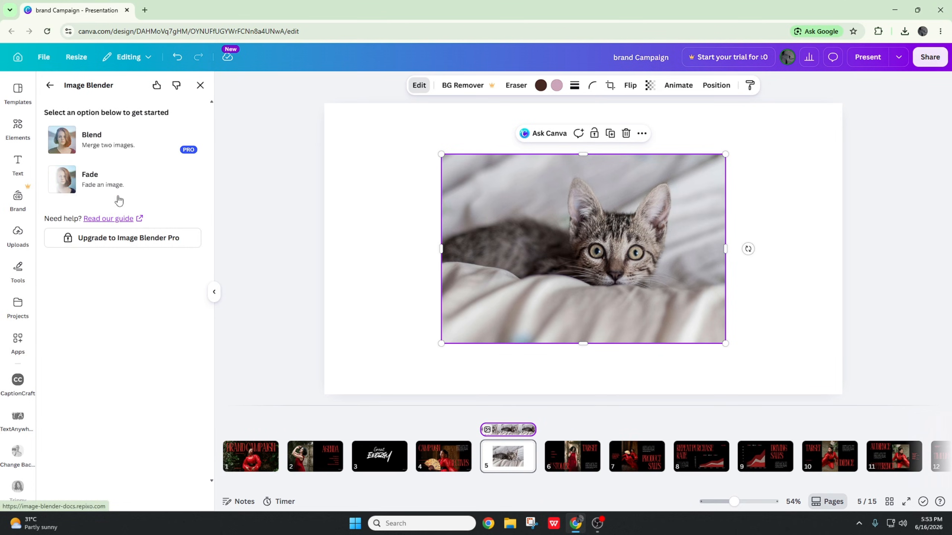
left_click(49, 85)
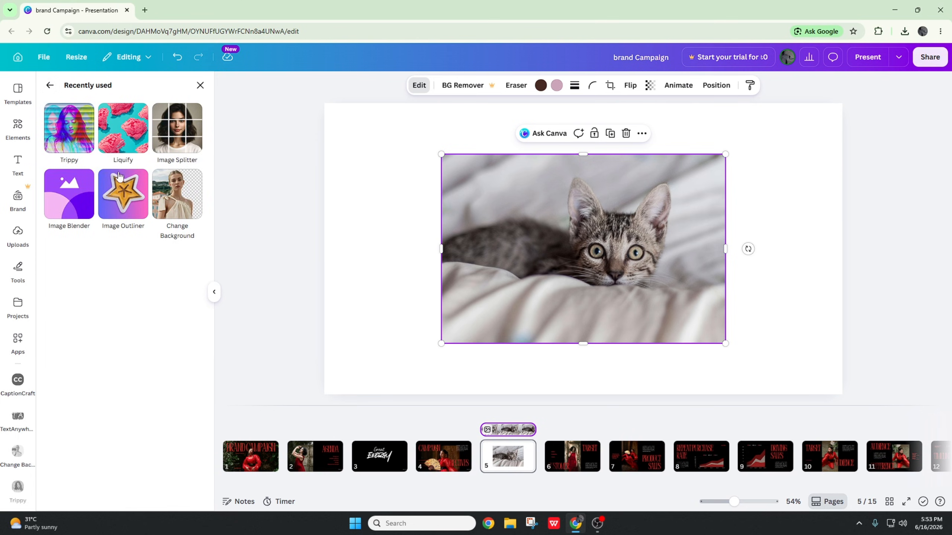
Use Image Outliner to add a kitten photo copy with a solid white outline of width 60 and enlarge it on the page.
left_click(123, 192)
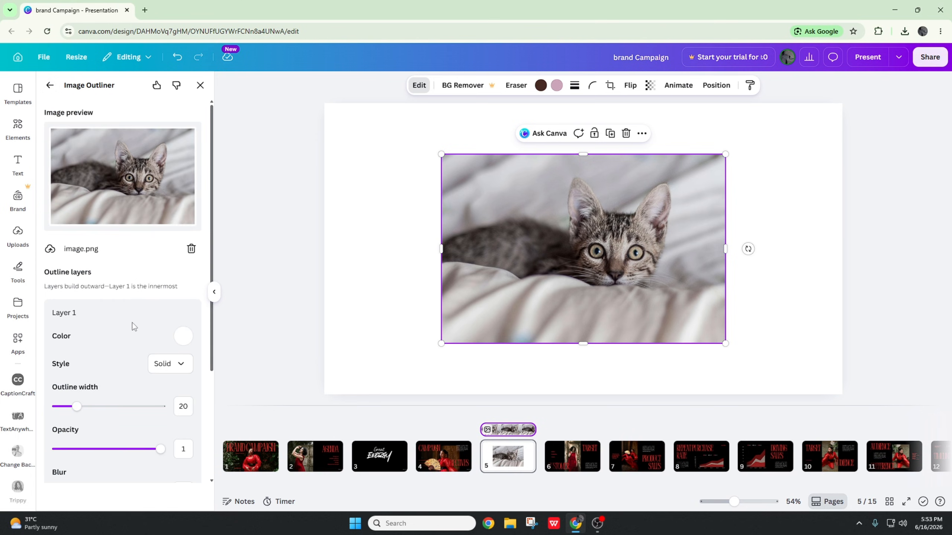
scroll(132, 330, "down", 2)
left_click_drag(114, 355, 118, 357)
scroll(125, 469, "down", 4)
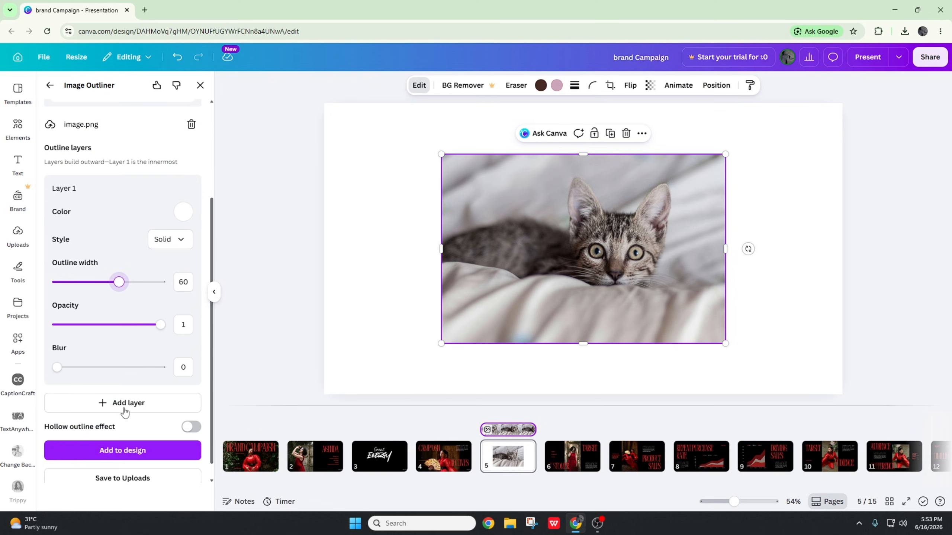
left_click(127, 432)
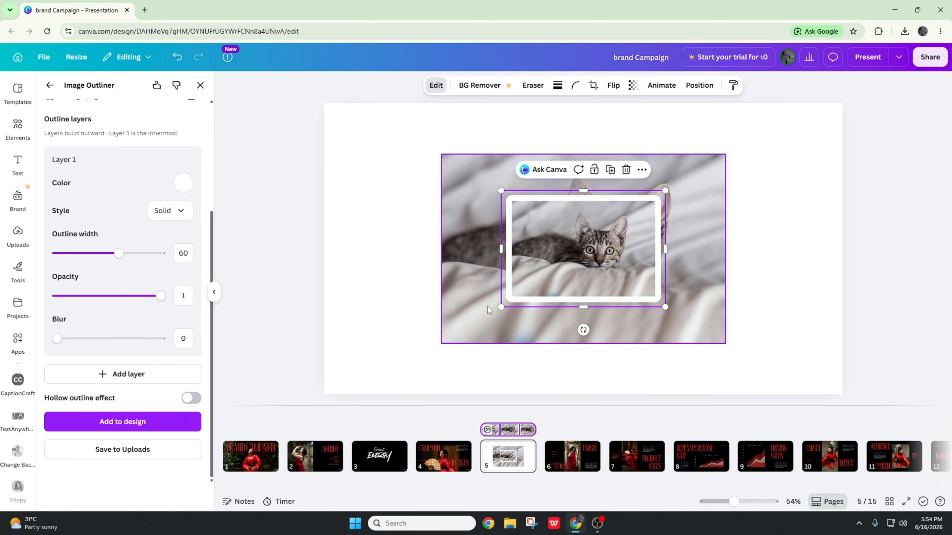
left_click_drag(501, 307, 451, 326)
left_click_drag(522, 270, 543, 242)
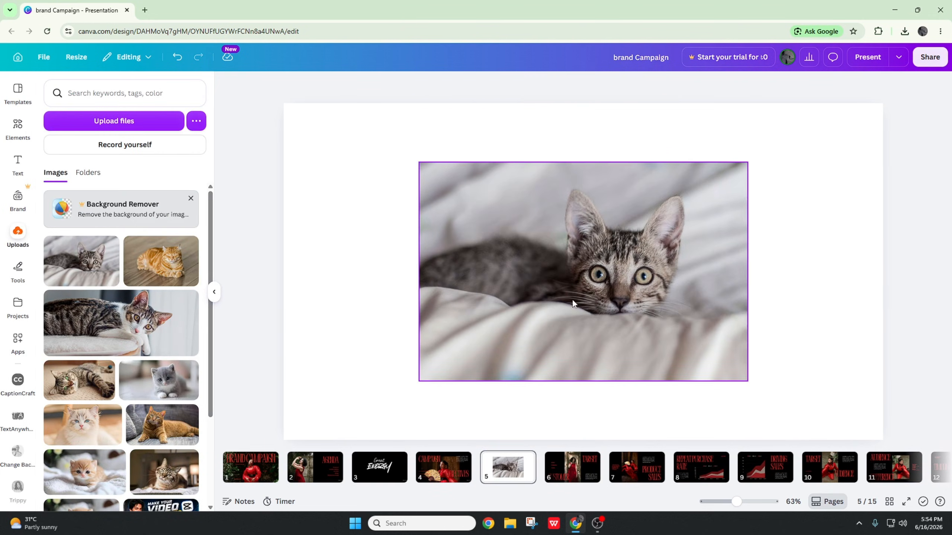
Use the Easy Reflections app to add a reflection of the kitten photo in the Below position.
left_click(573, 304)
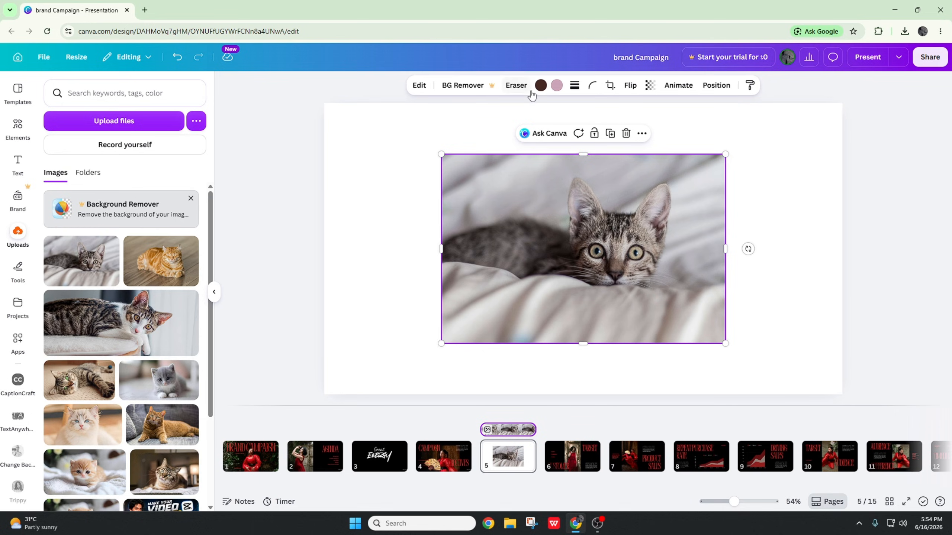
left_click(420, 85)
scroll(185, 352, "down", 3)
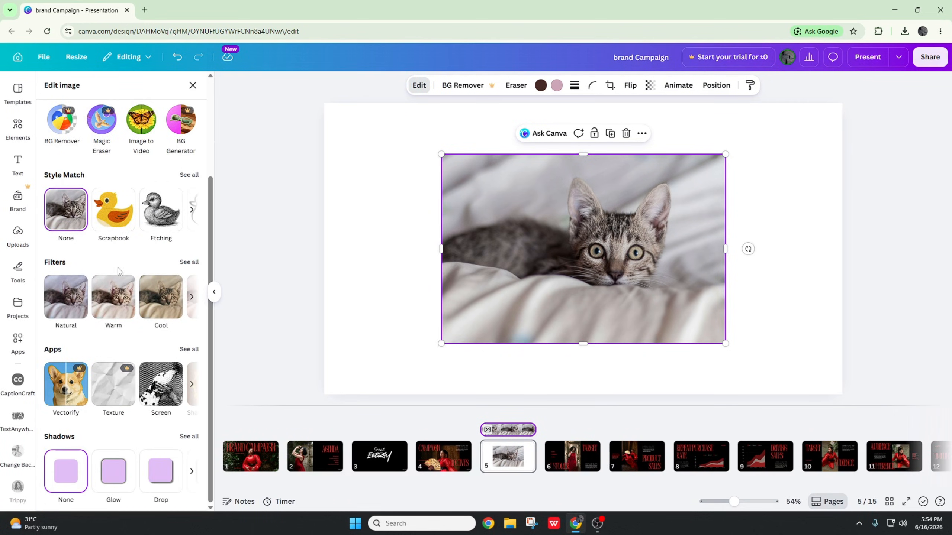
left_click(185, 350)
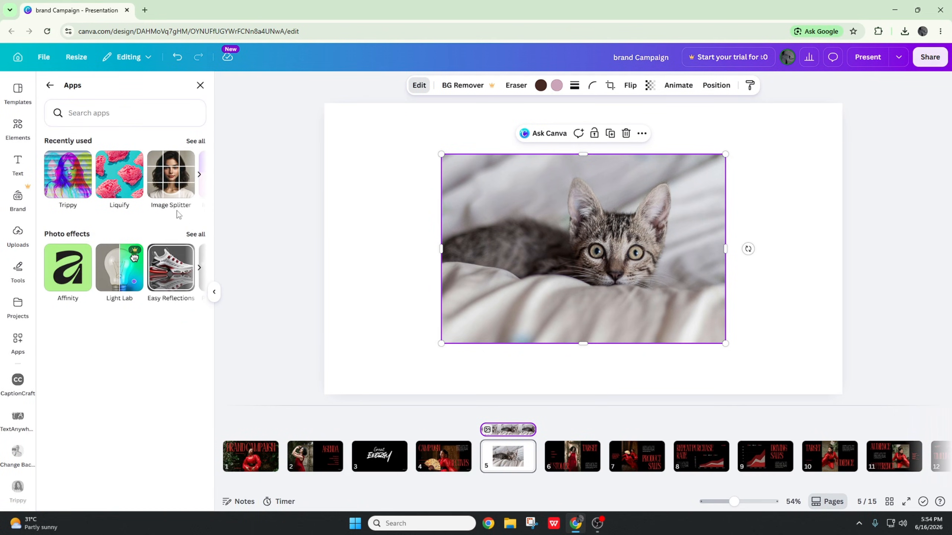
left_click(203, 235)
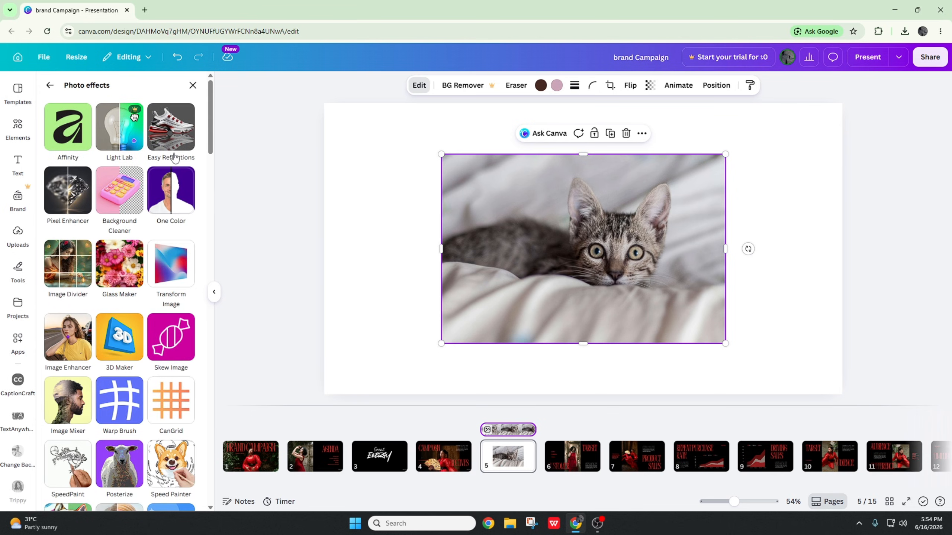
left_click(180, 133)
left_click(113, 467)
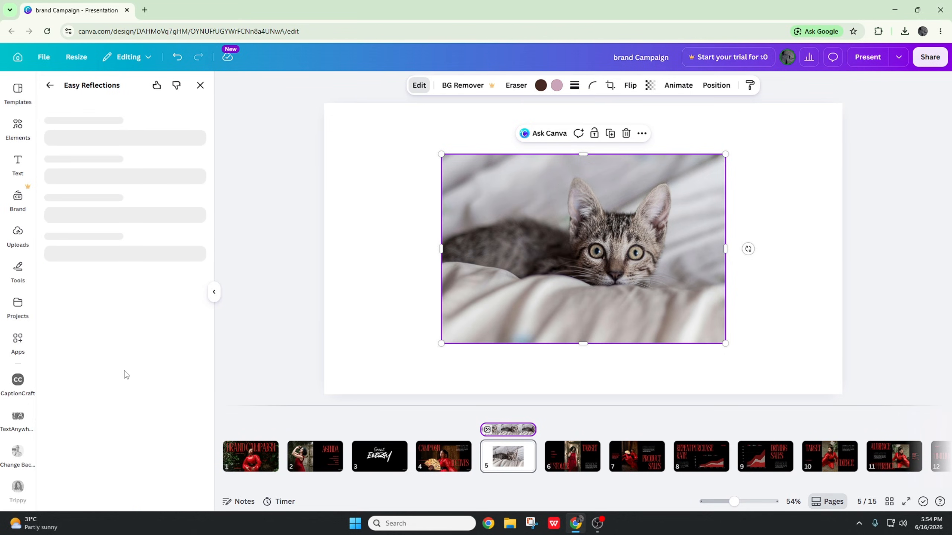
left_click(136, 142)
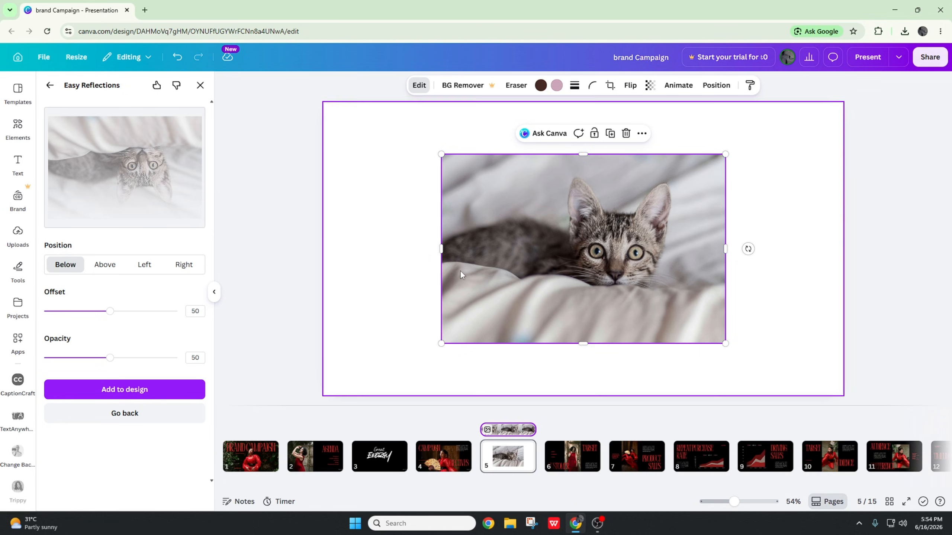
left_click(139, 398)
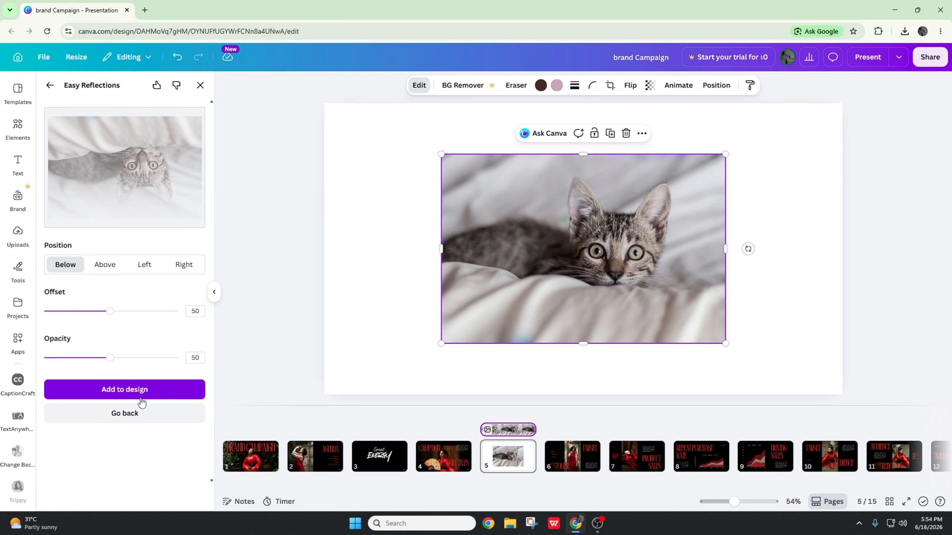
Move the kitten photo to the page's upper-left corner and place its reflection directly beneath it.
left_click_drag(583, 293, 522, 364)
left_click_drag(570, 209, 444, 153)
left_click(592, 281)
left_click_drag(556, 342, 443, 358)
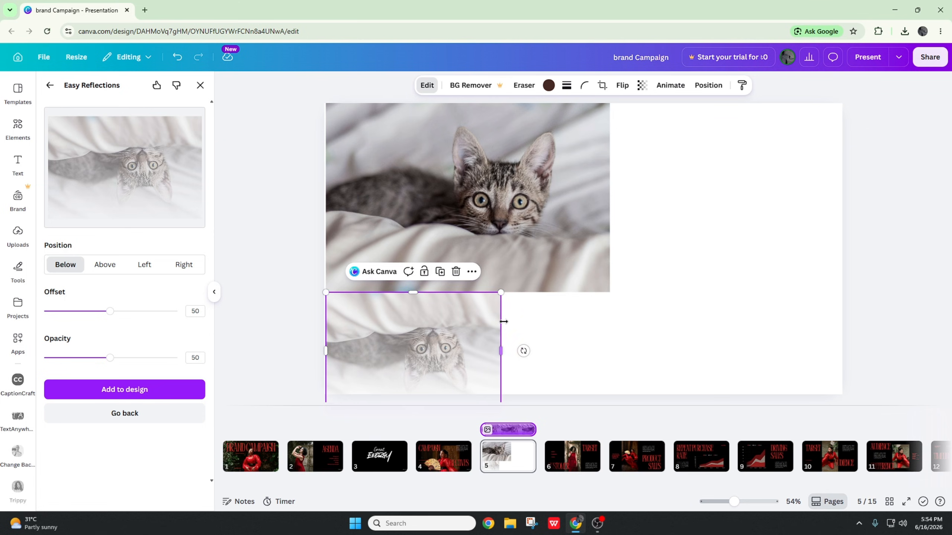
left_click_drag(502, 321, 578, 261)
Delete the reflection and move the kitten photo back near the middle of the page.
left_click(638, 272)
key("Delete")
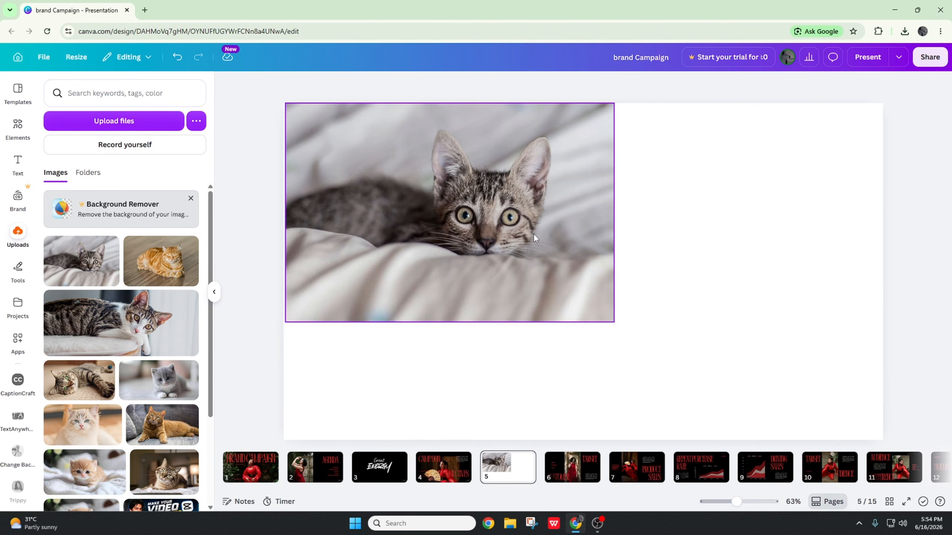
left_click_drag(532, 238, 605, 286)
Open the Pixel Enhancer app for the kitten photo from the photo effects apps.
left_click(419, 85)
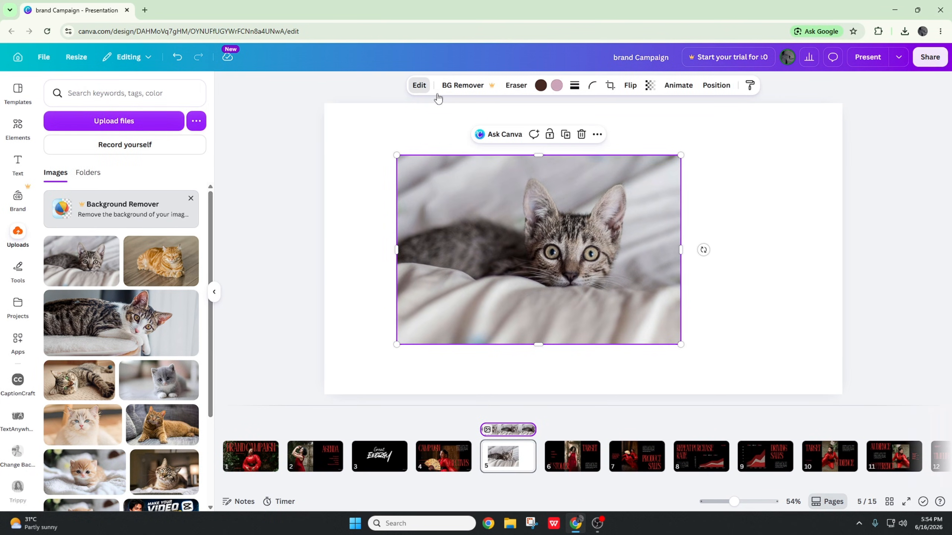
scroll(187, 379, "down", 4)
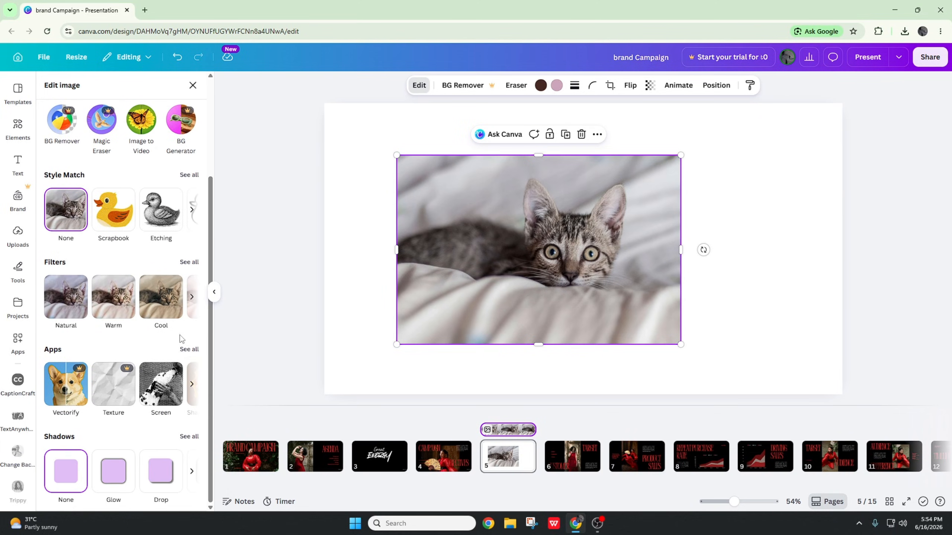
left_click(189, 349)
left_click(194, 234)
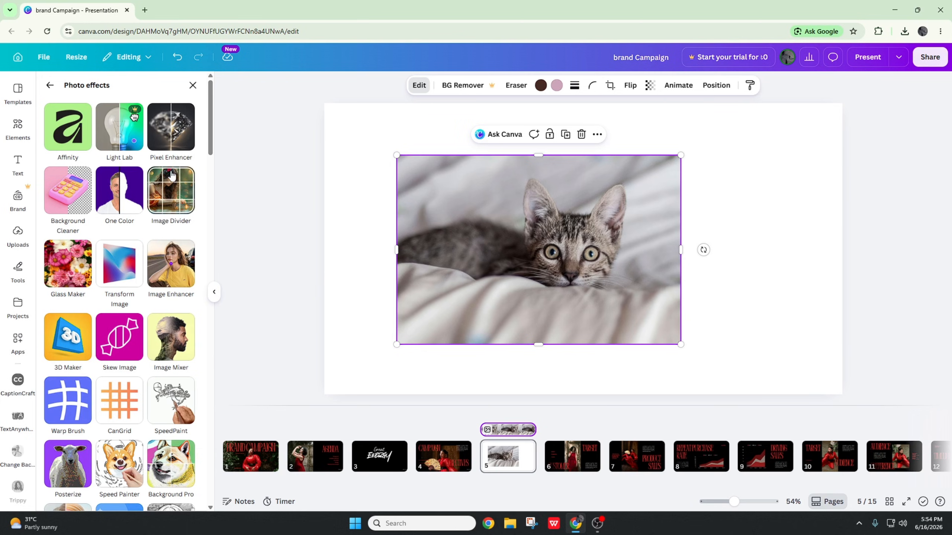
left_click(172, 142)
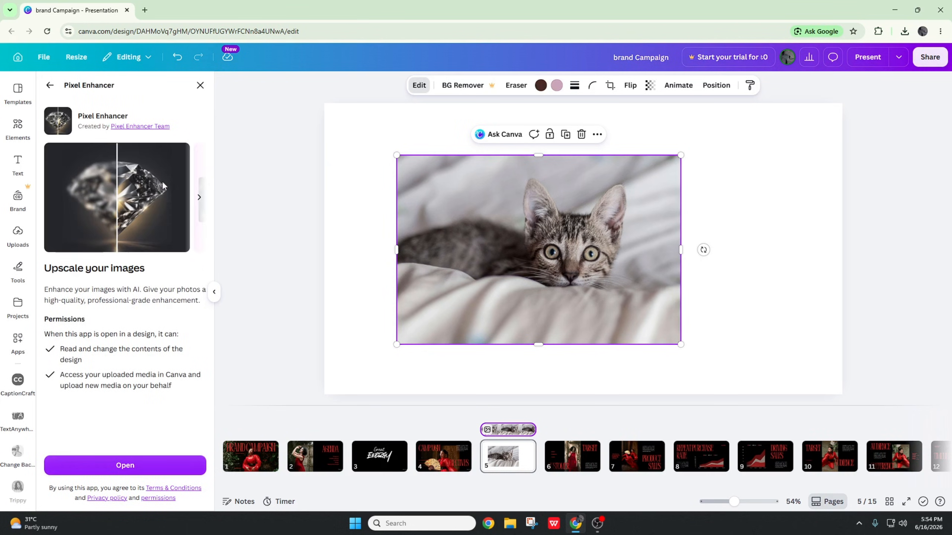
left_click(142, 469)
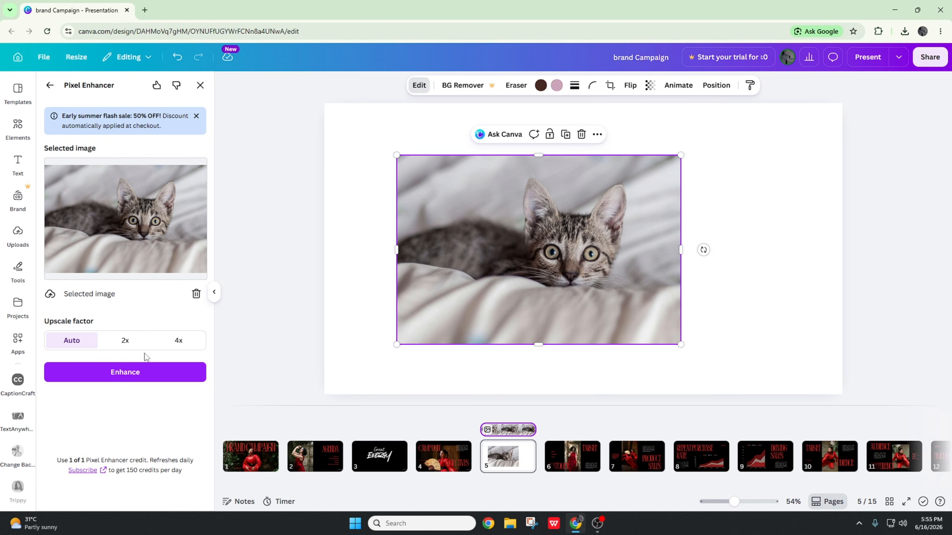
Enhance the kitten photo with a 2x upscale factor and add the enhanced version to the page.
left_click(121, 349)
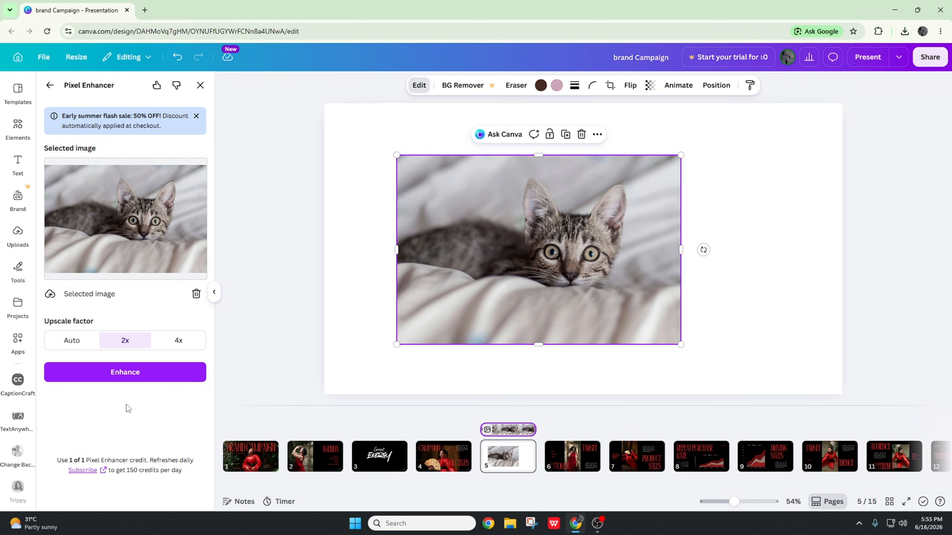
left_click(123, 372)
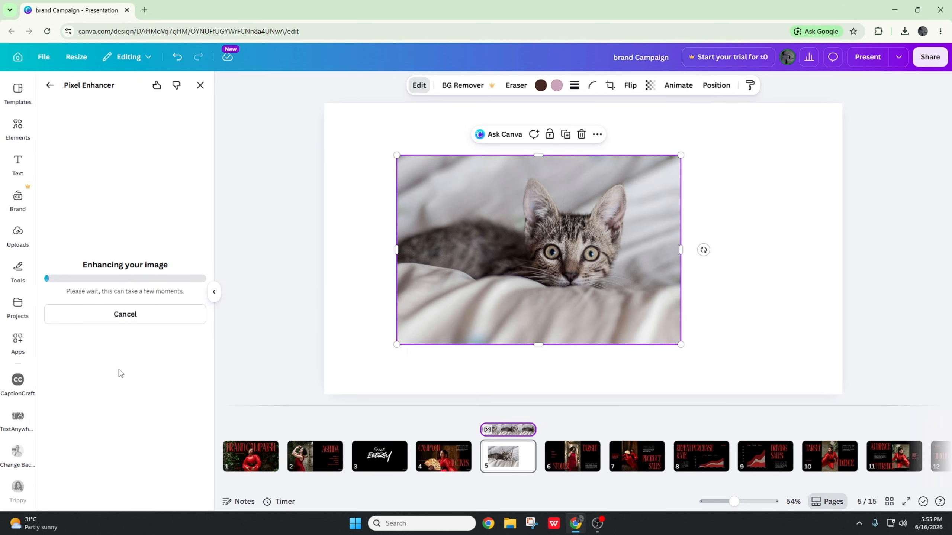
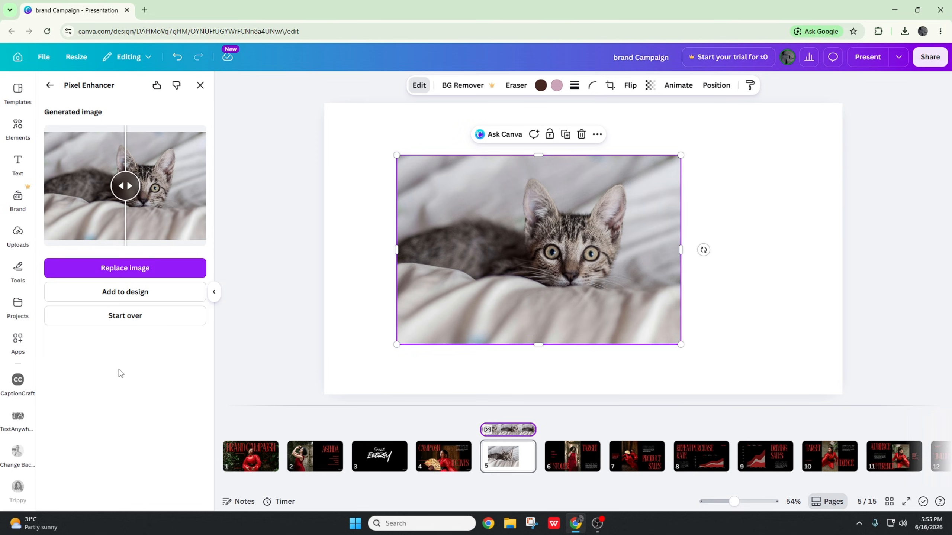
left_click_drag(125, 185, 134, 205)
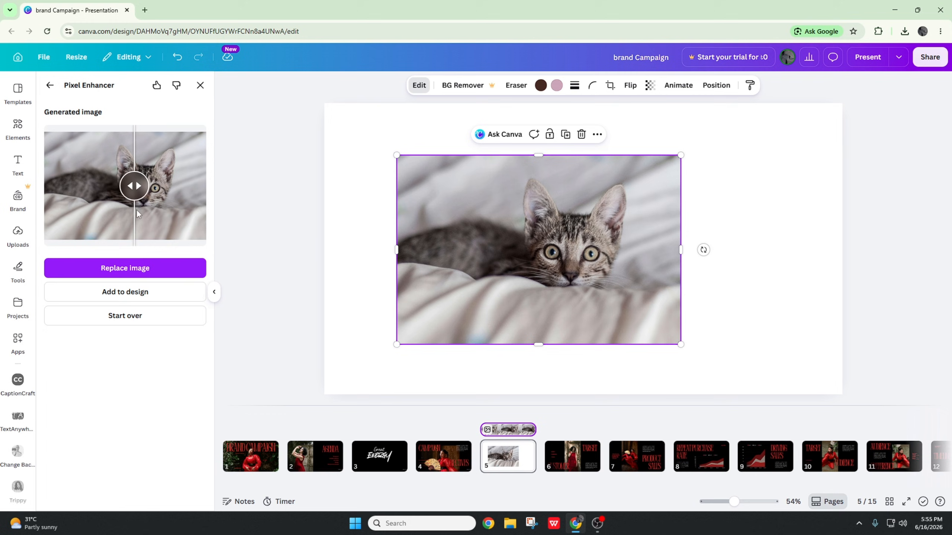
left_click(147, 297)
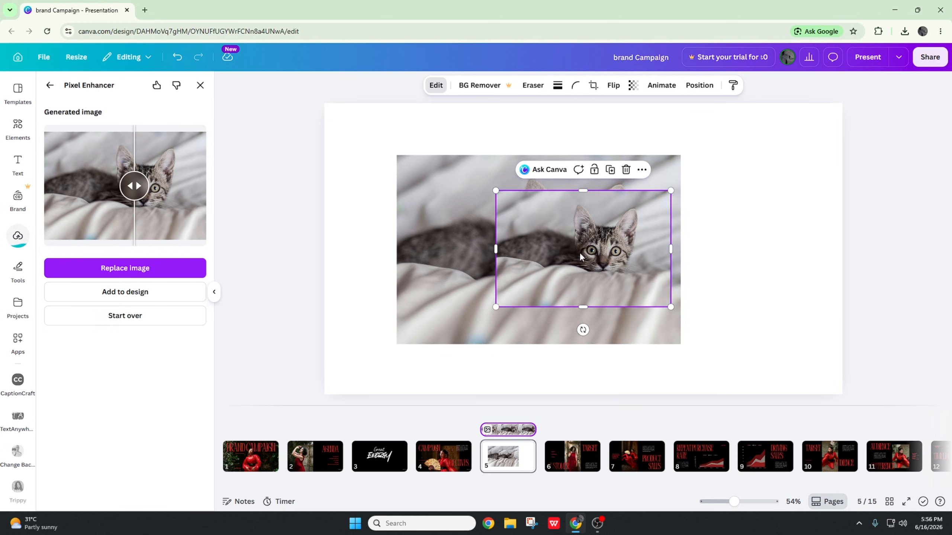
Move the enhanced copy to the right side of the page and set the original kitten photo as the page background.
left_click_drag(583, 253, 713, 231)
left_click(523, 285)
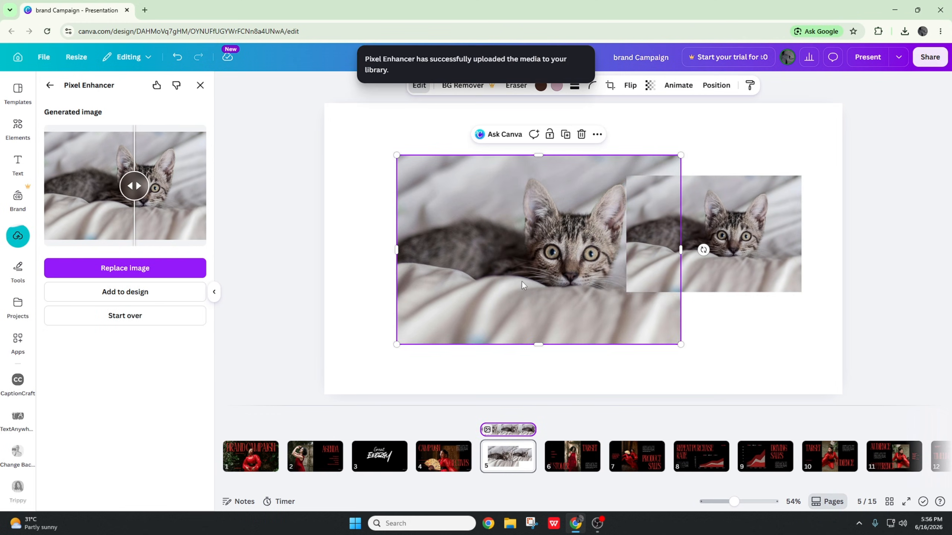
right_click(504, 250)
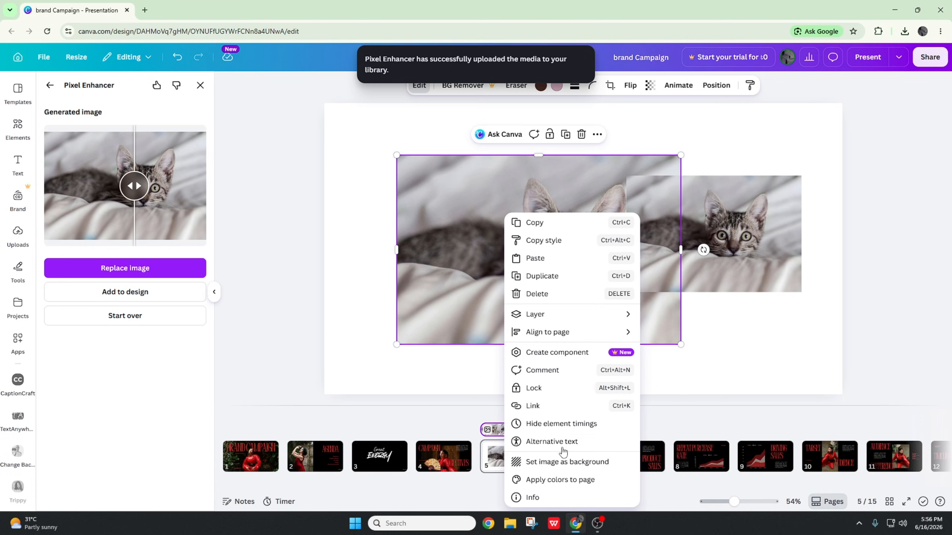
left_click(562, 460)
Replace the page background with the enhanced kitten photo and paste a copy of the small photo onto the page.
left_click_drag(714, 248, 437, 258)
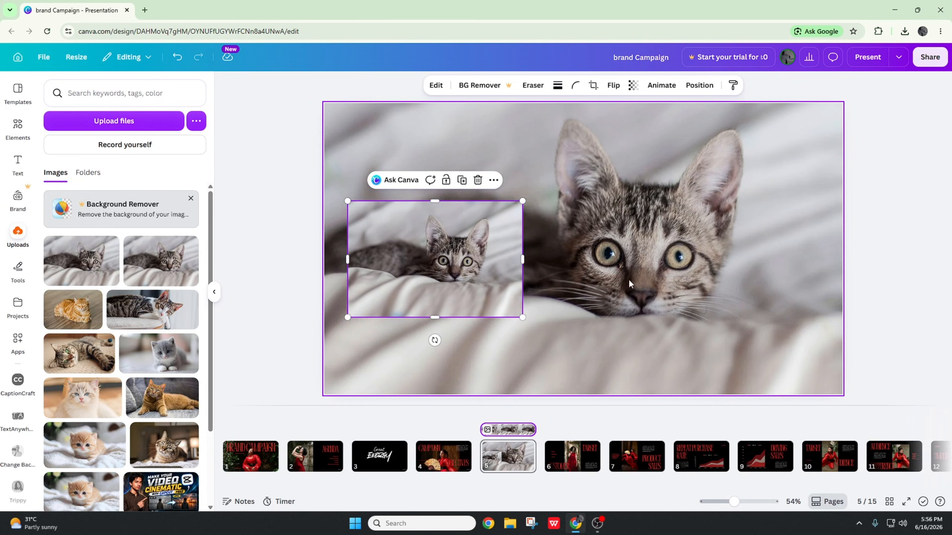
right_click(455, 263)
left_click(439, 266)
right_click(438, 266)
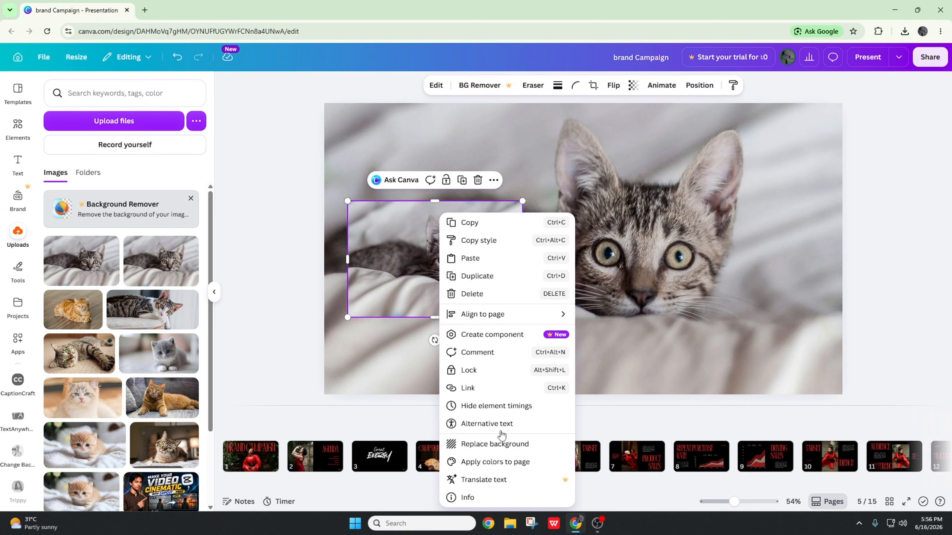
left_click(498, 444)
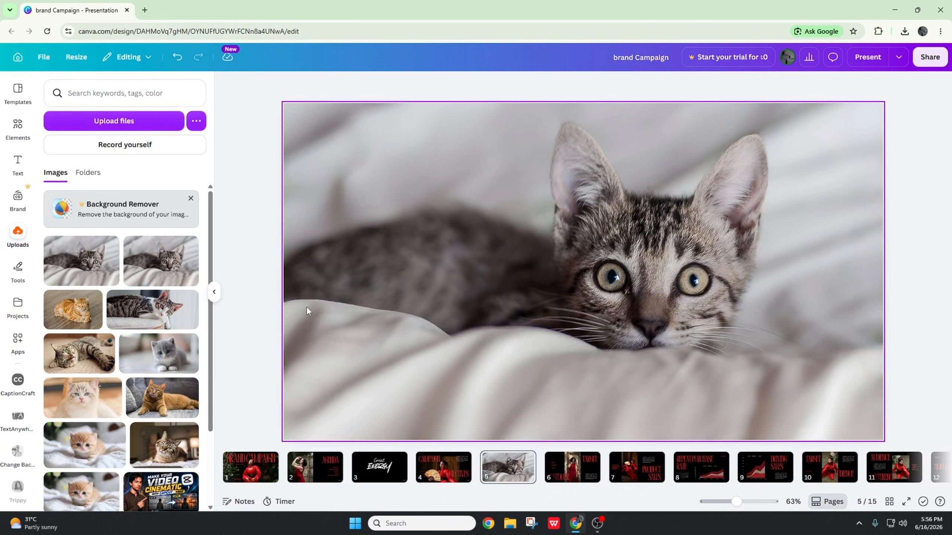
key("ctrl+v")
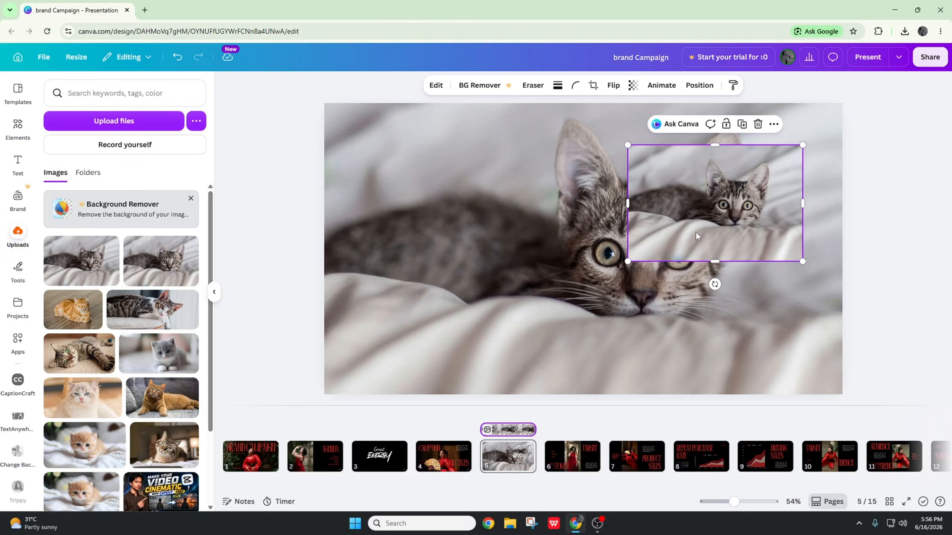
Open the full list of photo effects apps for the small kitten photo and move the photo to the middle of the page.
left_click(530, 223)
left_click(662, 197)
left_click(436, 86)
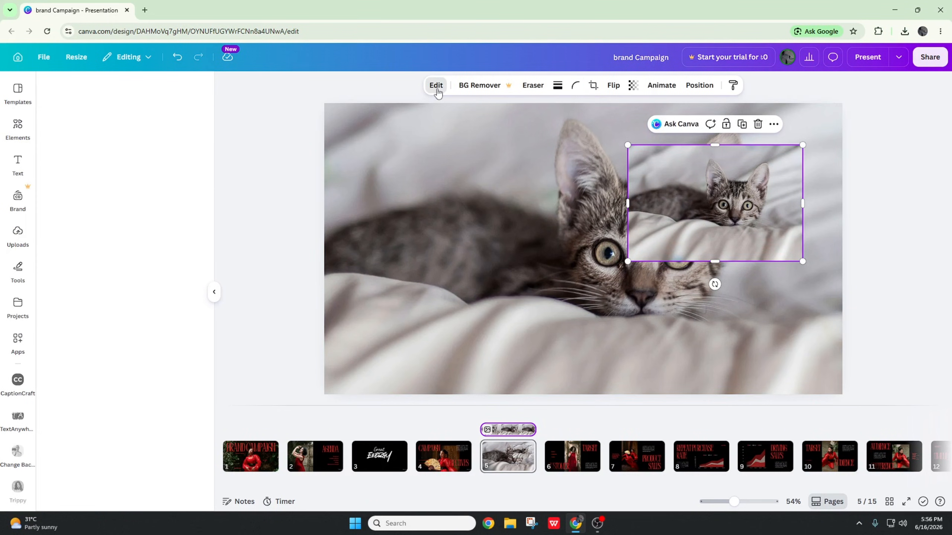
scroll(193, 354, "down", 3)
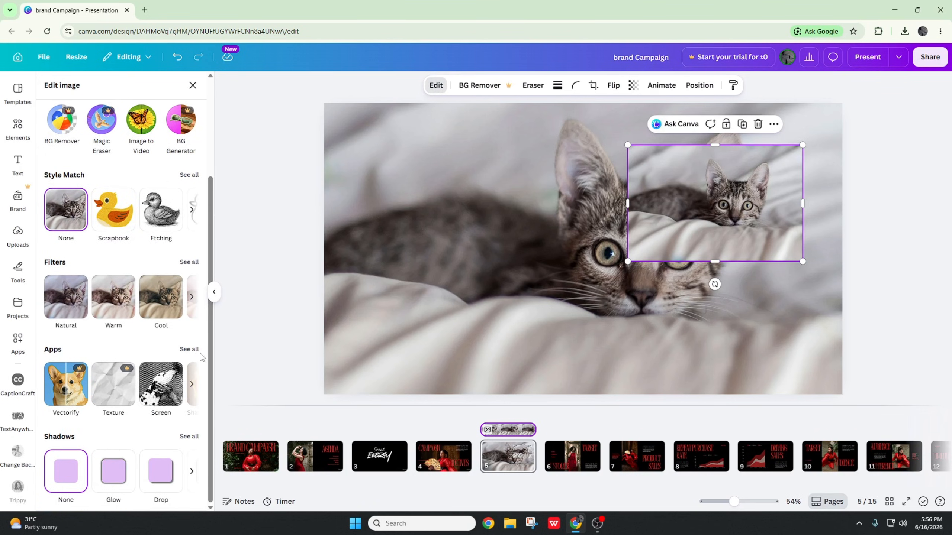
left_click(191, 350)
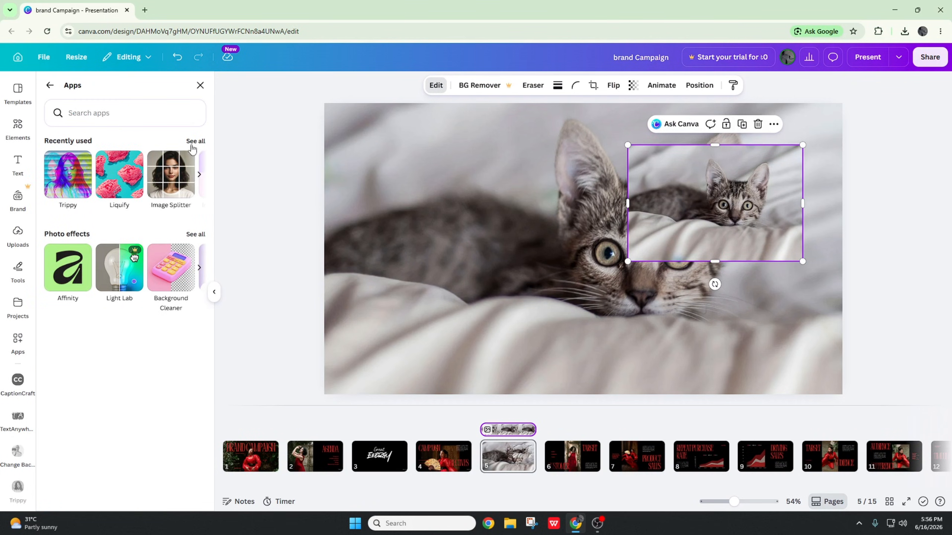
left_click(195, 234)
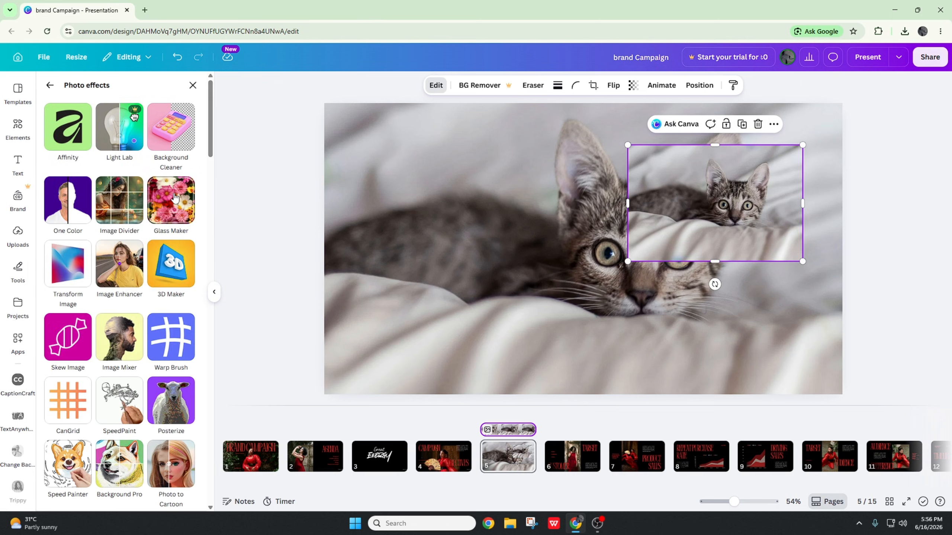
left_click_drag(669, 208, 533, 241)
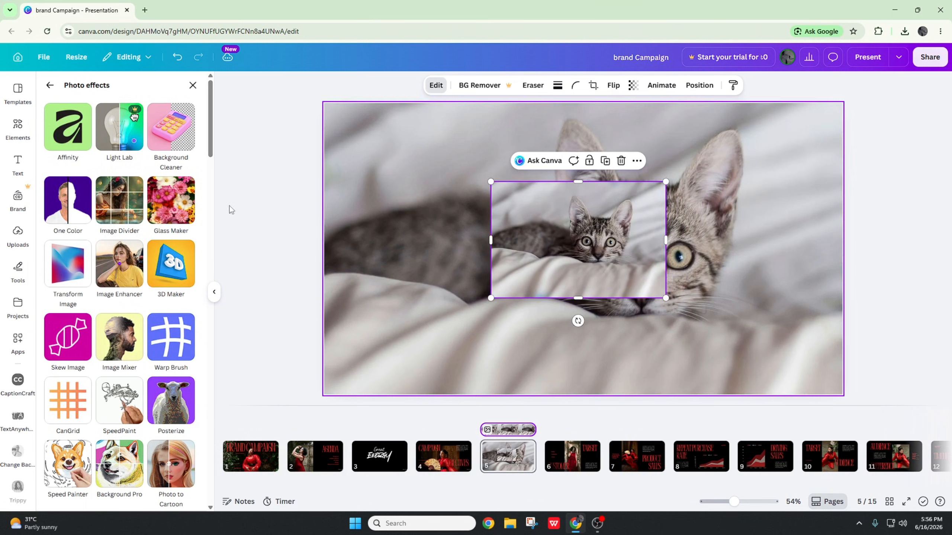
Open the Background Cleaner app and erase the background of the small kitten photo.
left_click(178, 152)
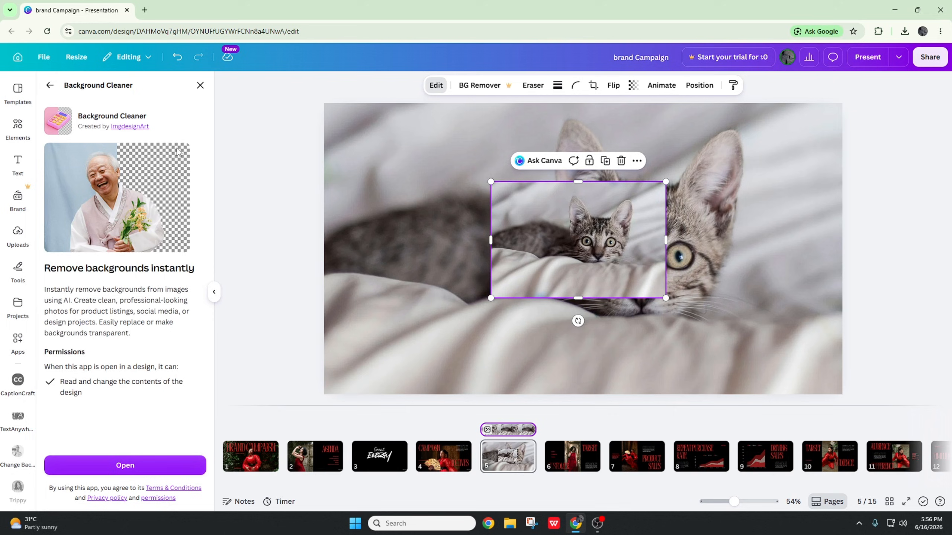
left_click(139, 465)
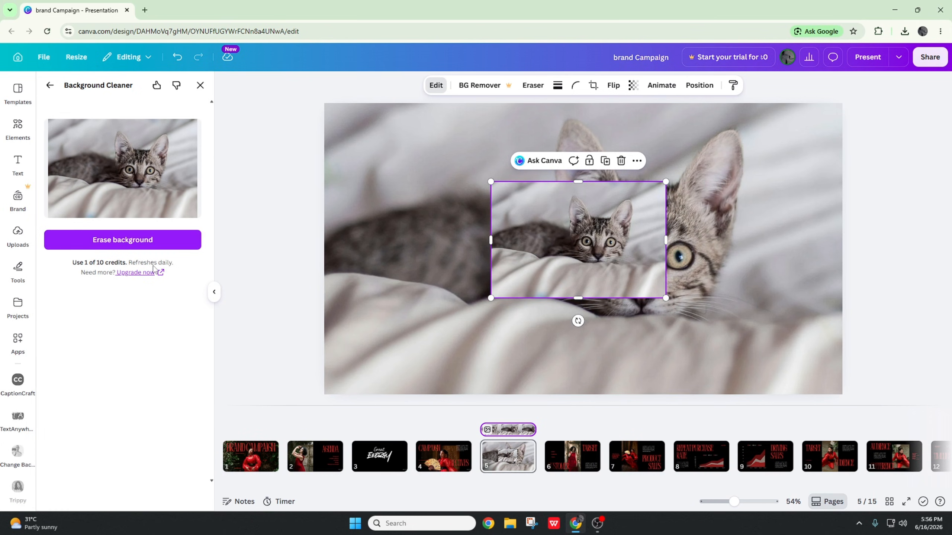
left_click(138, 240)
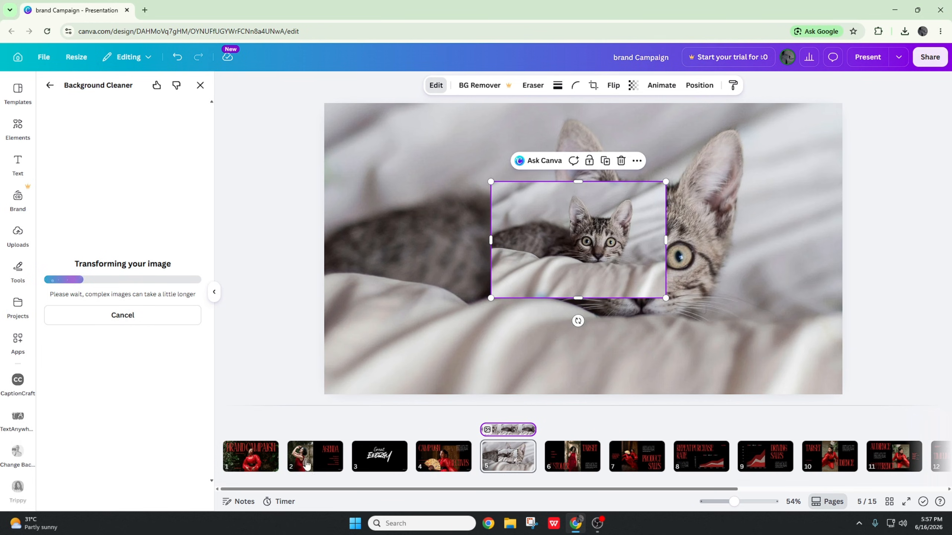
Delete page 6, the Target Customer page, from the presentation.
left_click(594, 456)
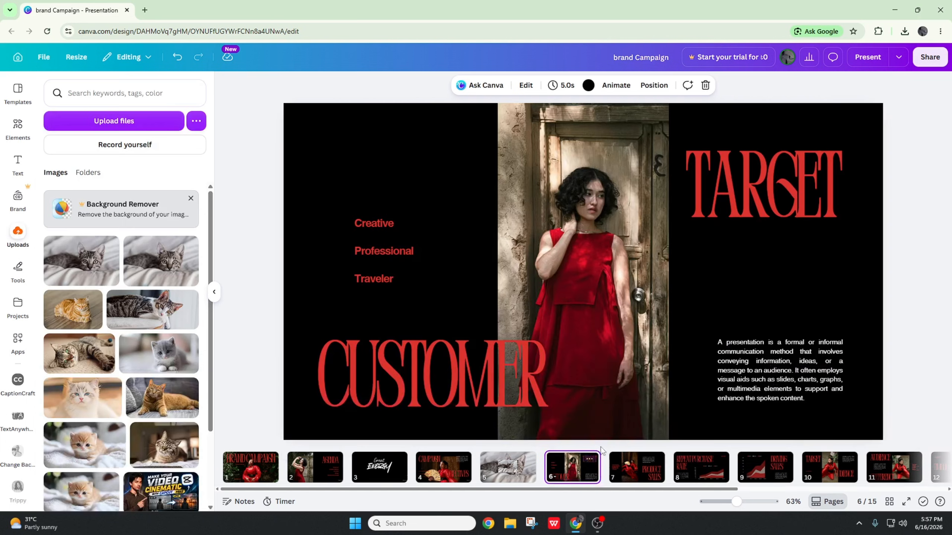
left_click(589, 459)
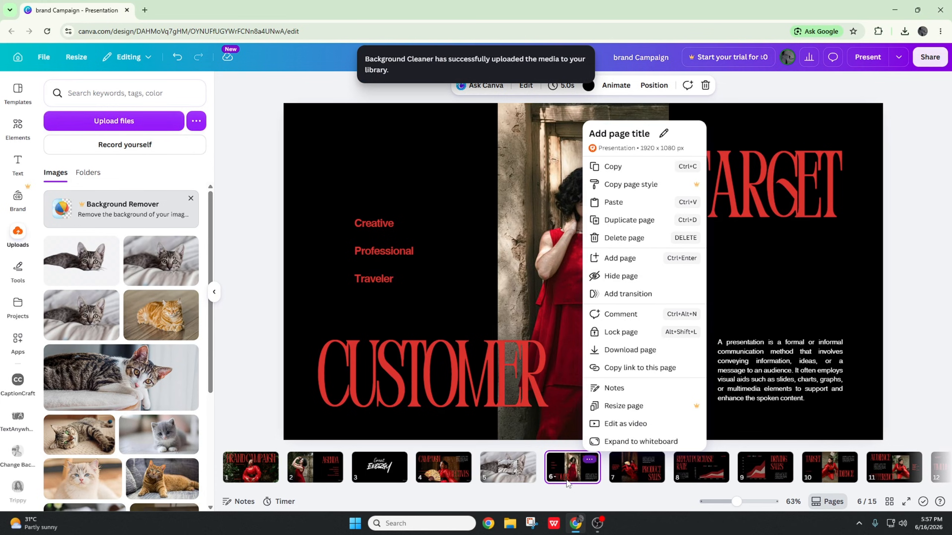
key("Tab")
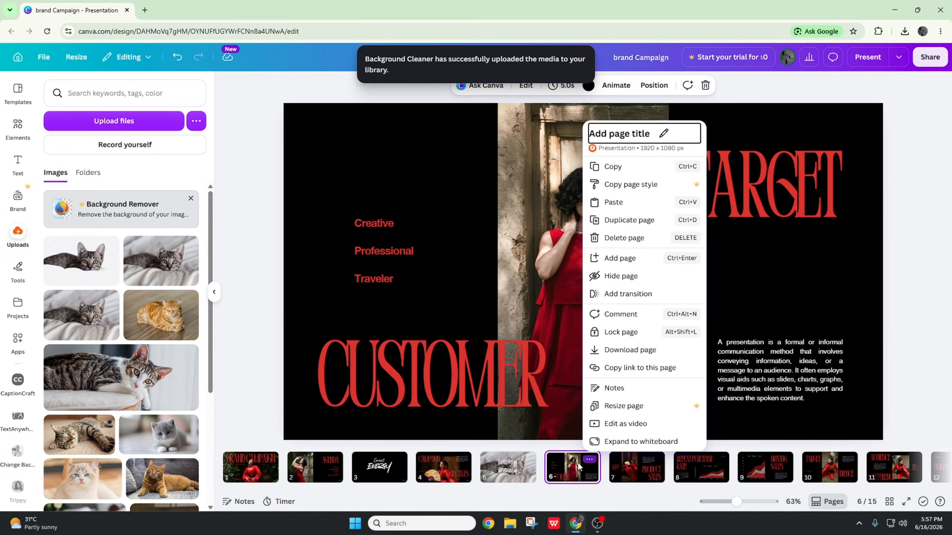
left_click(642, 238)
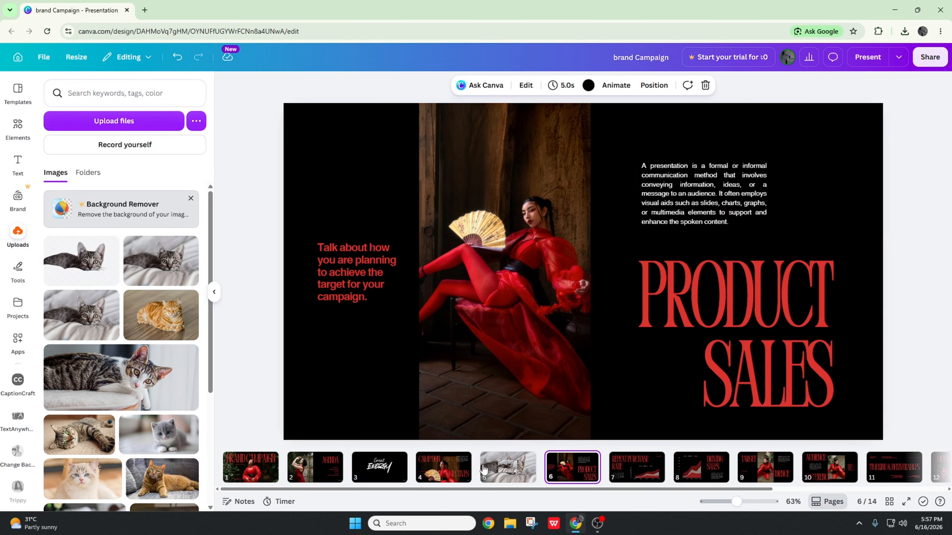
Select the small kitten photo on page 5 and open the 3D Maker app from the photo effects apps.
left_click(507, 467)
left_click(507, 283)
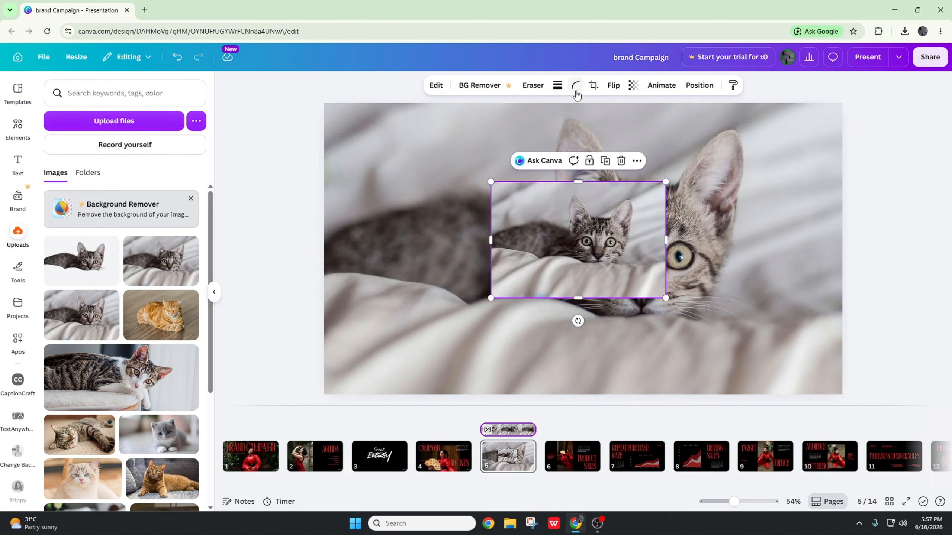
left_click(437, 88)
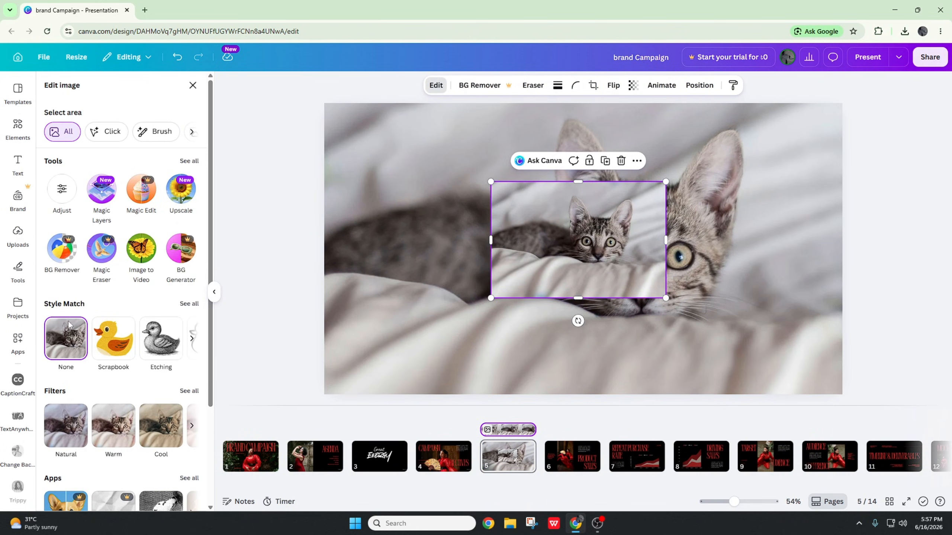
scroll(183, 363, "down", 3)
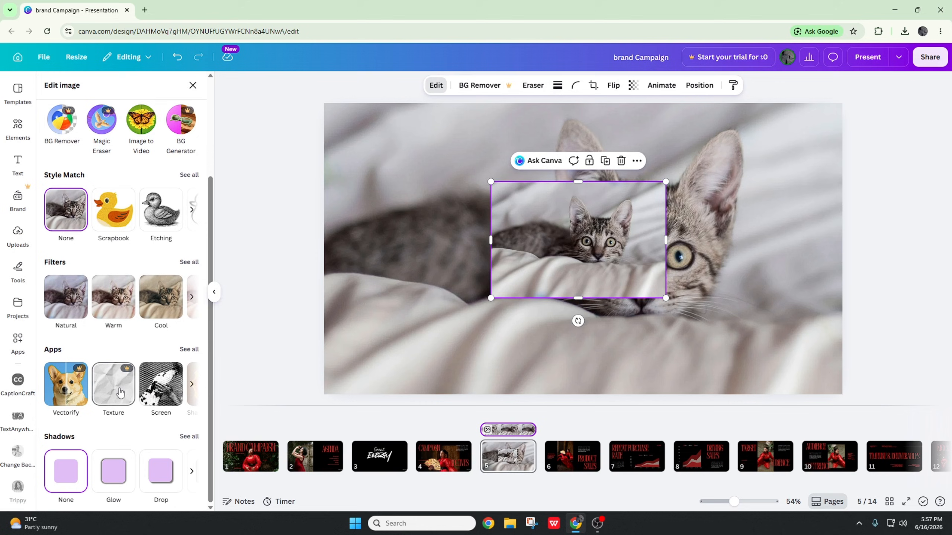
left_click(187, 350)
left_click(195, 235)
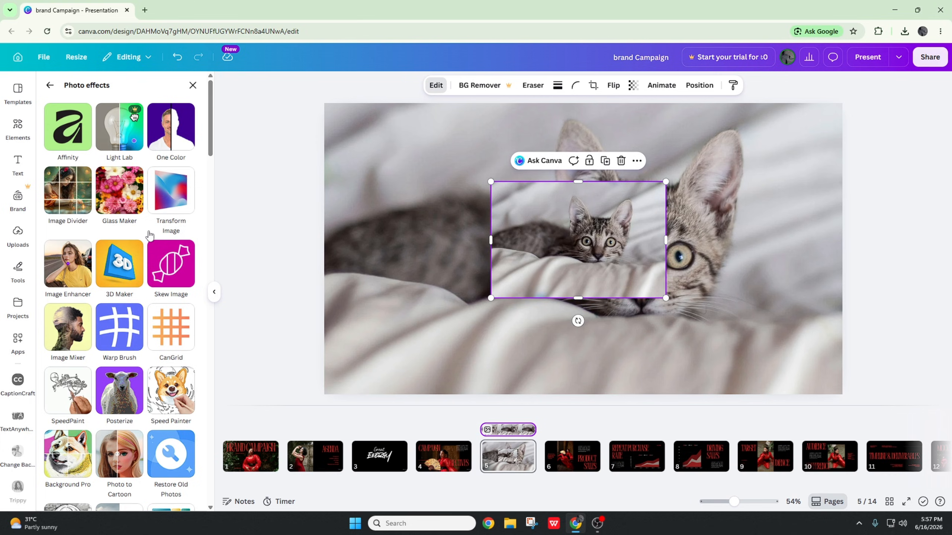
left_click(113, 272)
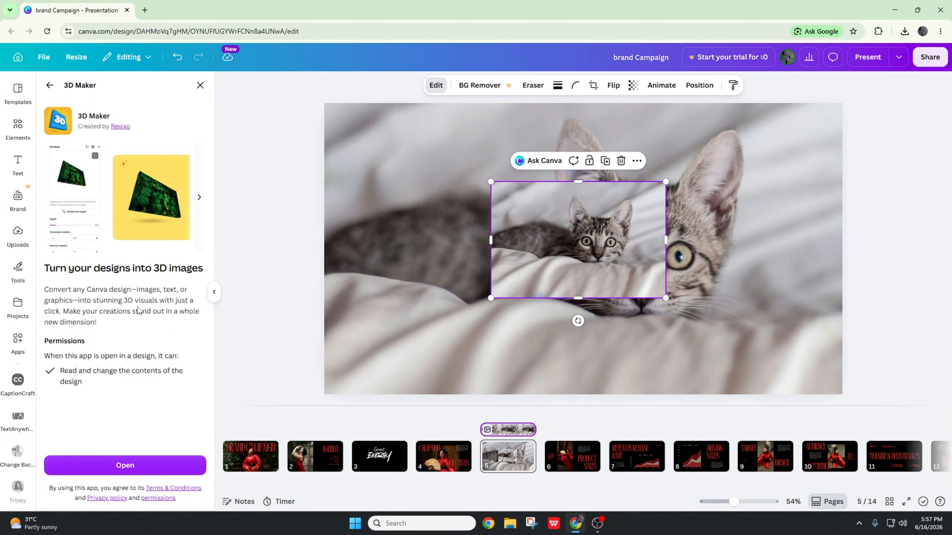
left_click(143, 468)
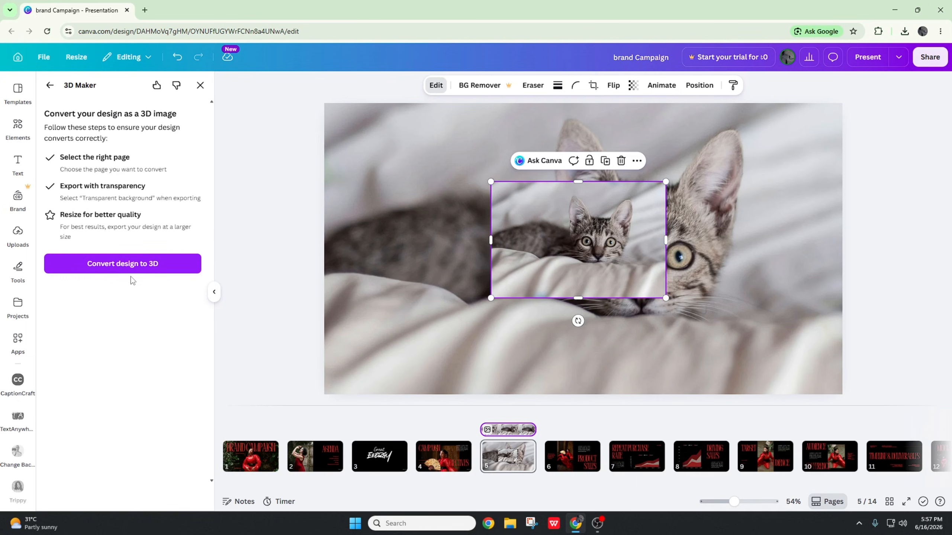
Convert the design to 3D in 3D Maker, exporting only page 1 as a PNG at size 1.
left_click(131, 263)
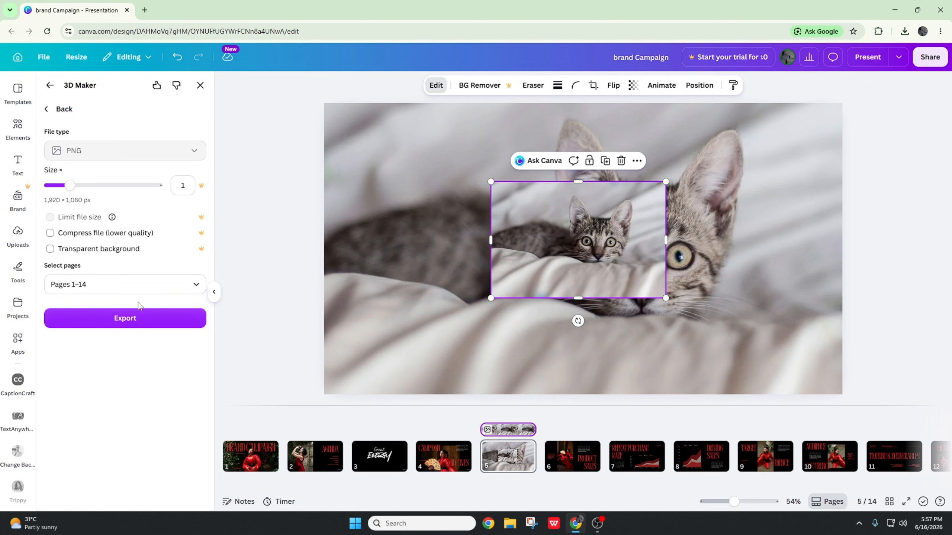
left_click(139, 286)
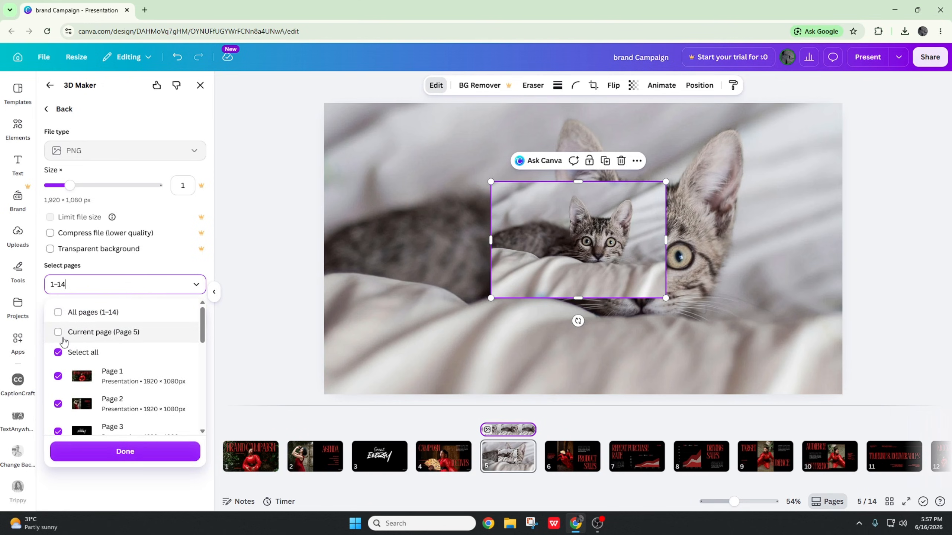
left_click(58, 314)
left_click(58, 313)
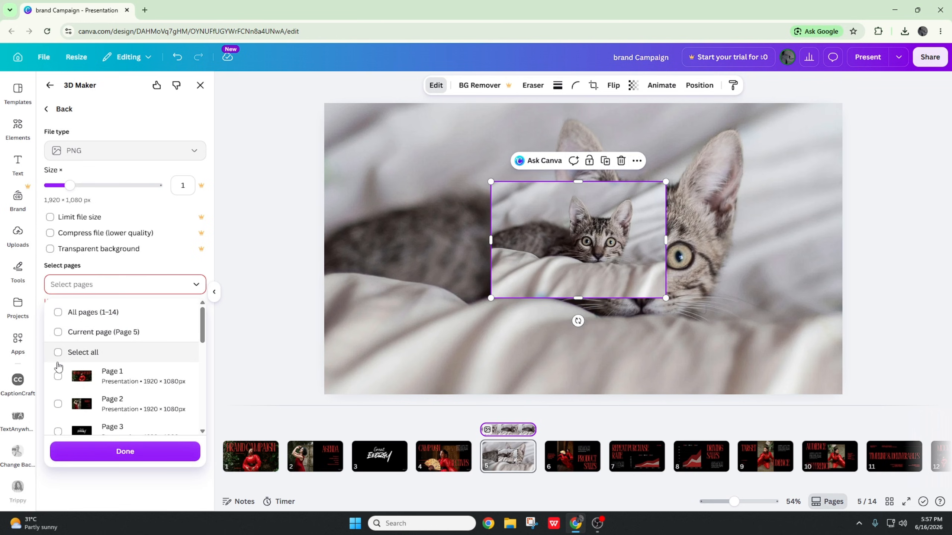
left_click(58, 377)
scroll(60, 398, "down", 3)
scroll(60, 398, "up", 4)
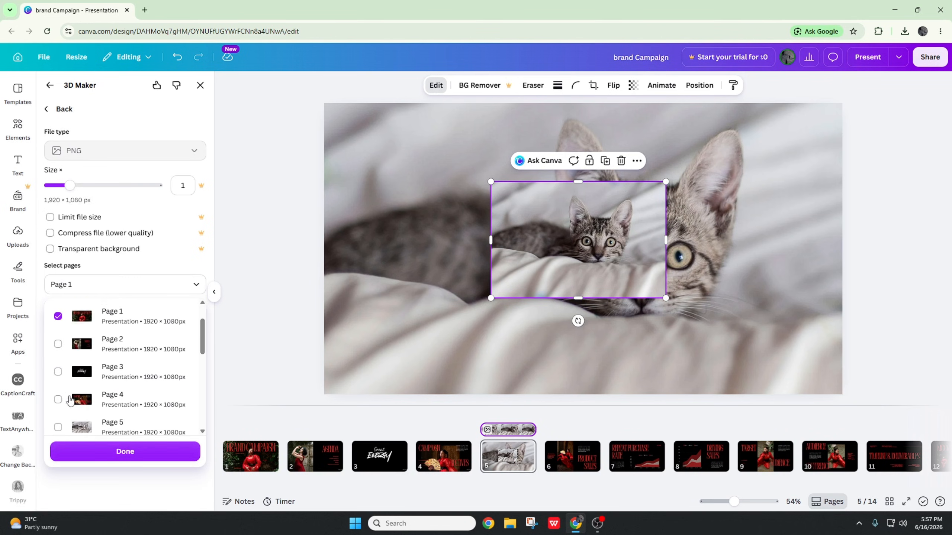
left_click(125, 452)
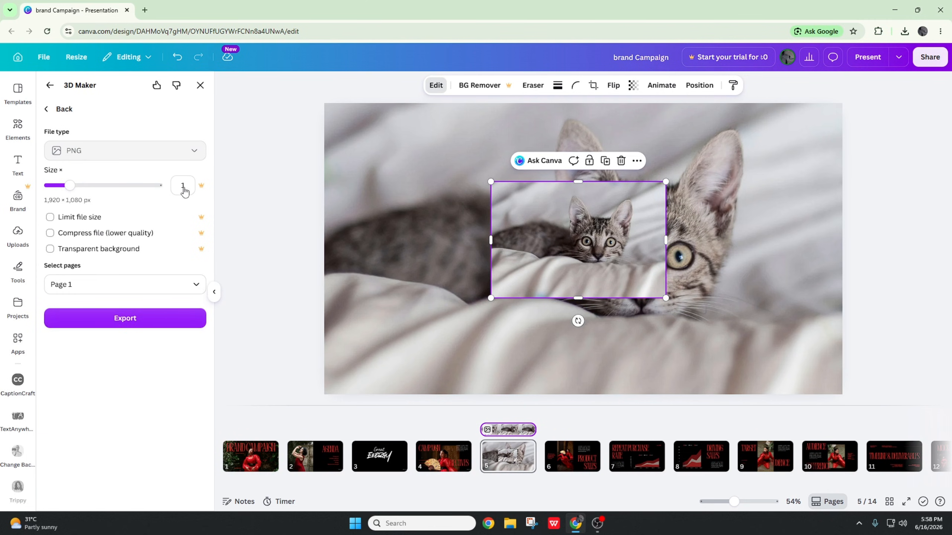
left_click(151, 317)
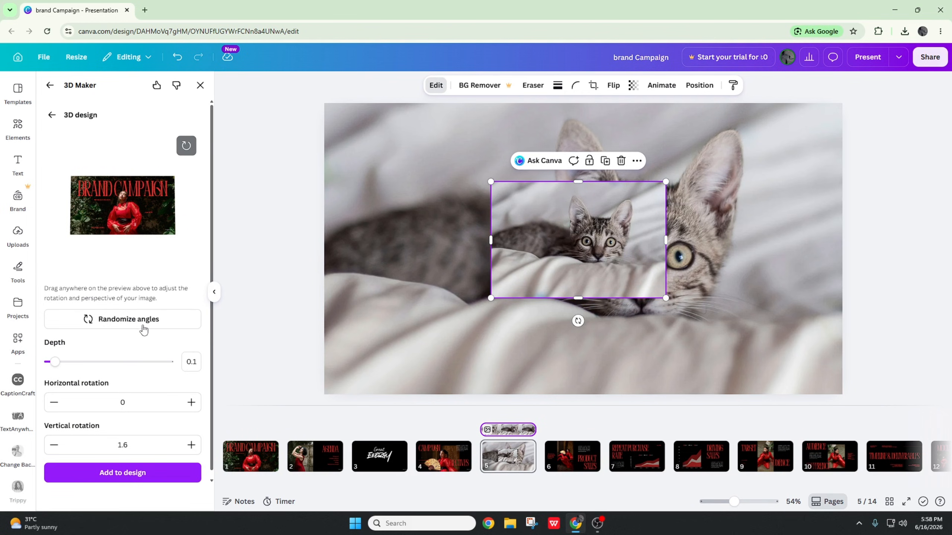
scroll(141, 326, "down", 1)
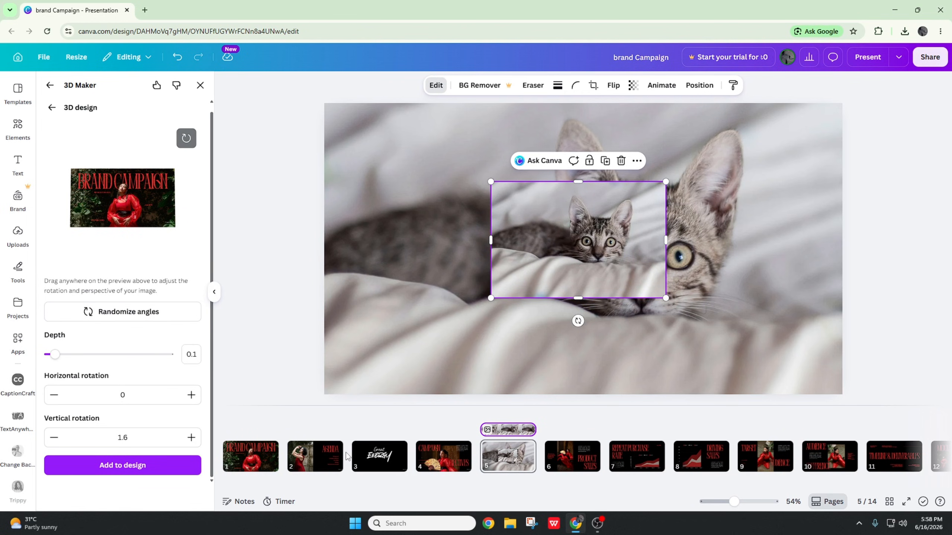
View page 1, return to the small kitten photo on page 5 and open the Transform Image app from the photo effects apps.
left_click(257, 467)
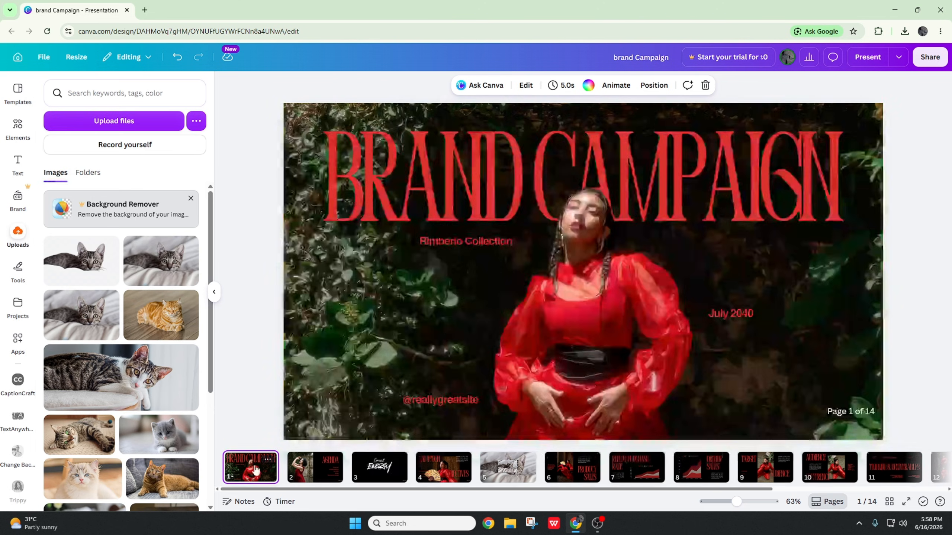
left_click(522, 470)
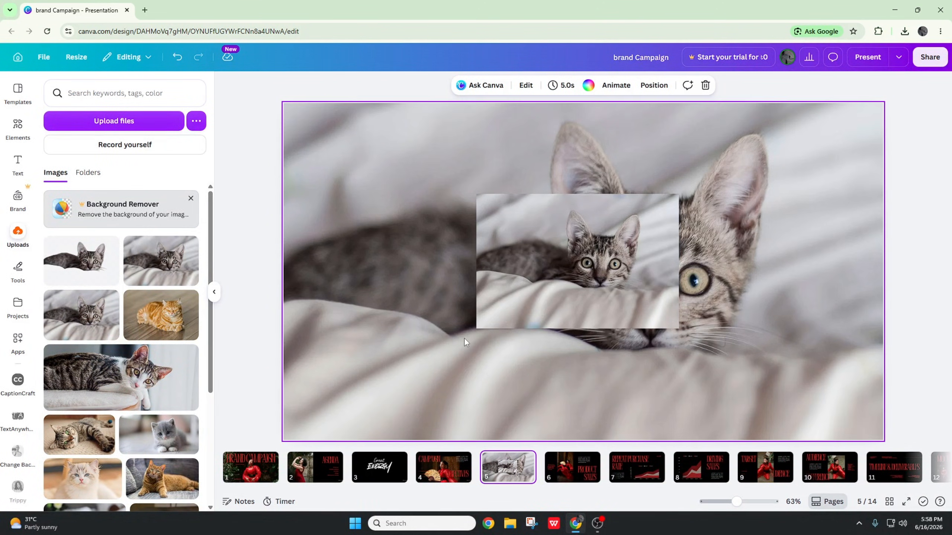
left_click(536, 248)
left_click(435, 85)
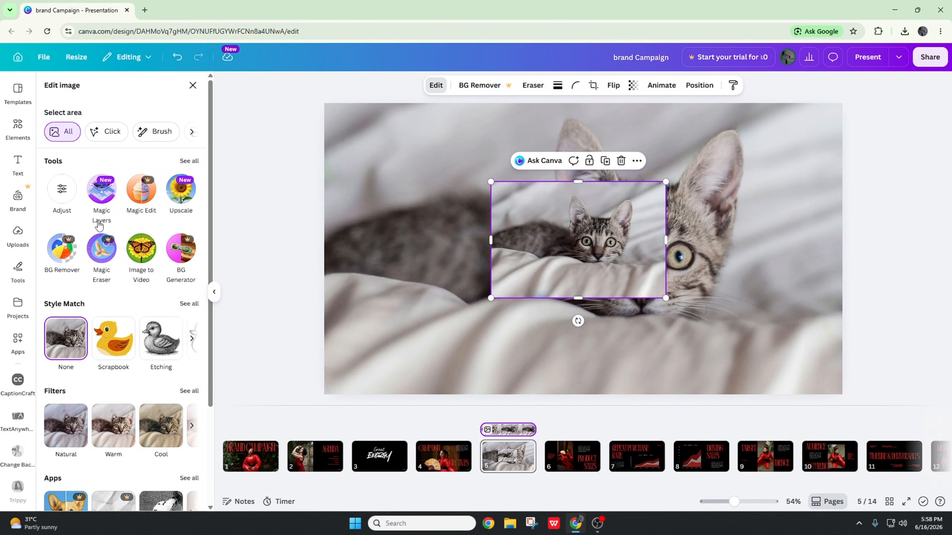
scroll(112, 281, "down", 3)
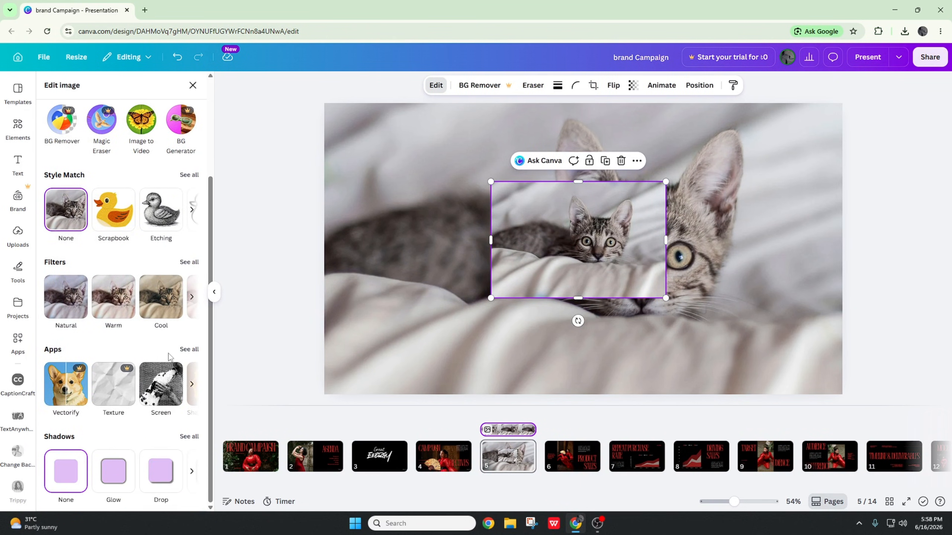
left_click(189, 349)
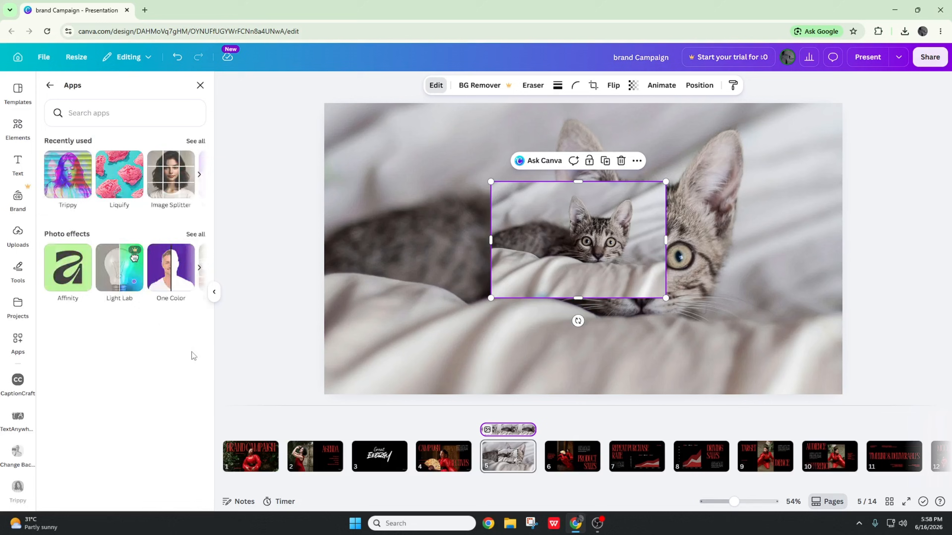
left_click(190, 240)
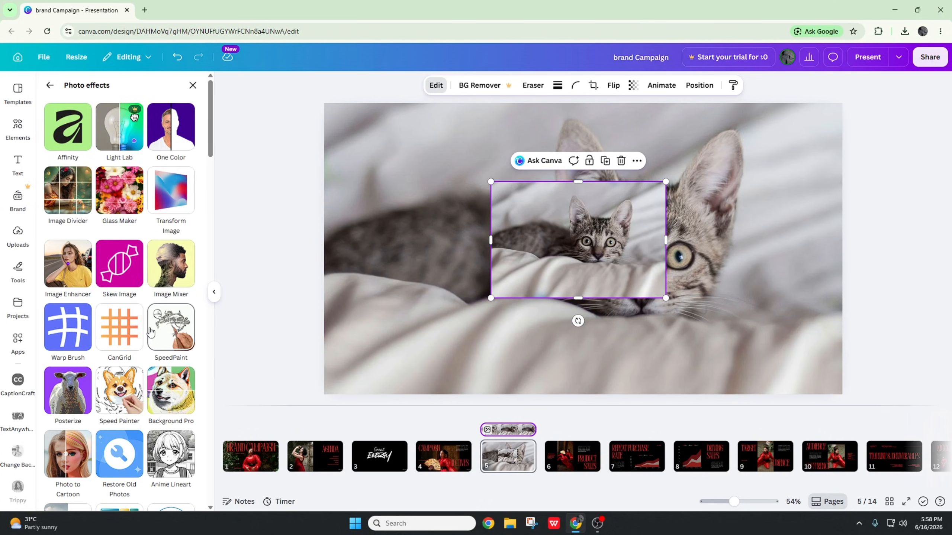
left_click(165, 204)
left_click(184, 465)
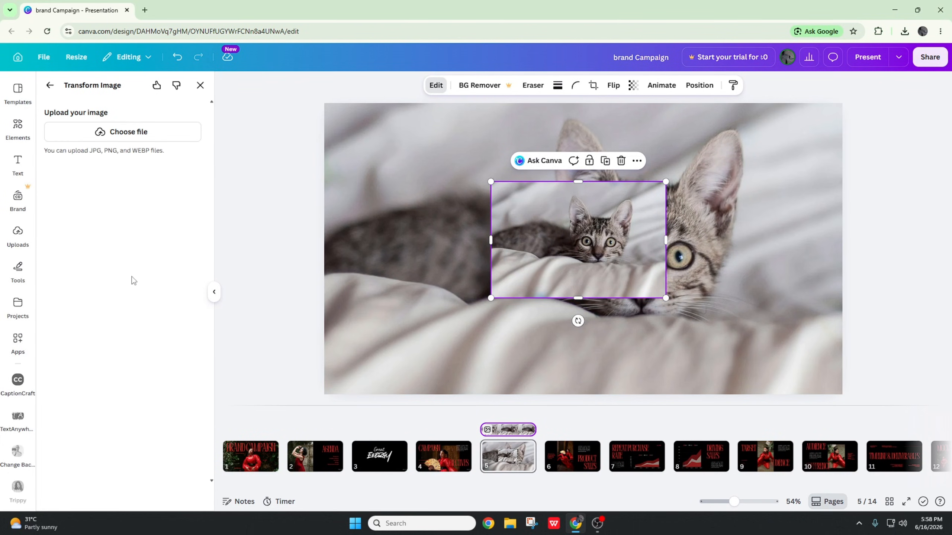
Upload the desktop image whose name starts with 360_F_32642417 to Transform Image and add it to the page at zoom 0.
left_click(134, 133)
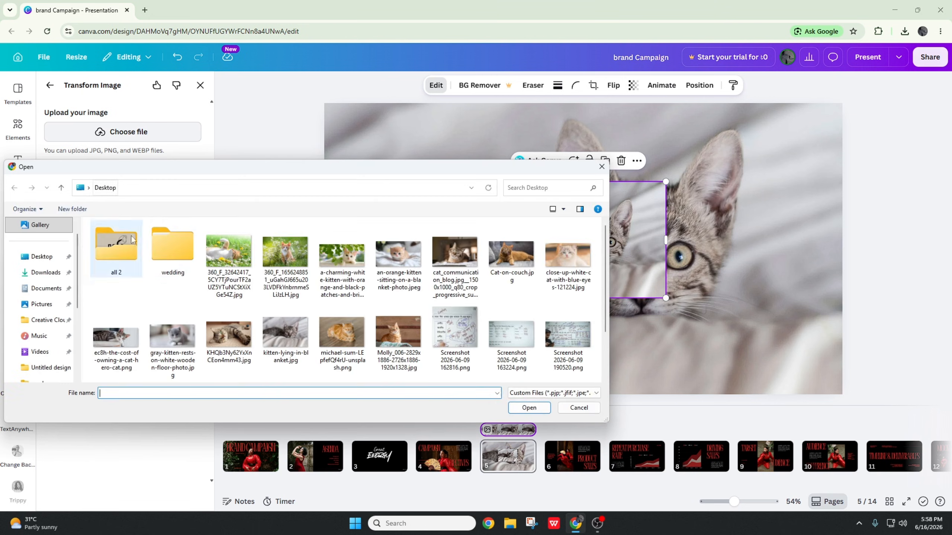
double_click(228, 251)
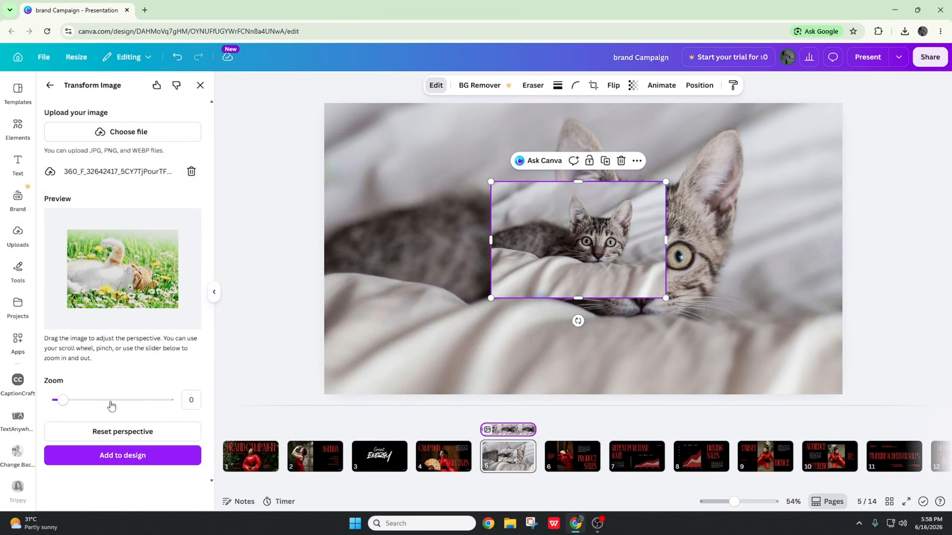
left_click(136, 455)
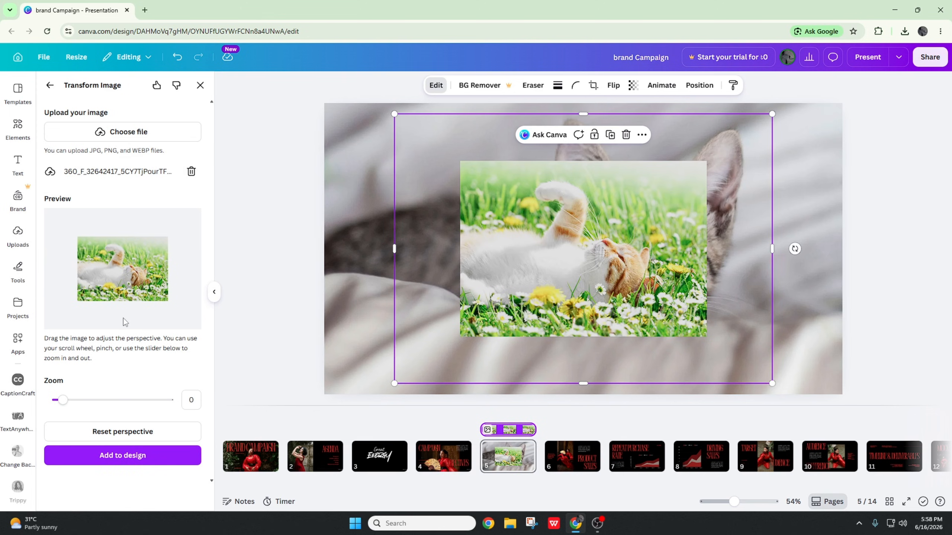
Undo the Transform Image addition on page 5, select the small kitten photo and open the Glass Maker app from the photo effects apps.
key("ctrl+z")
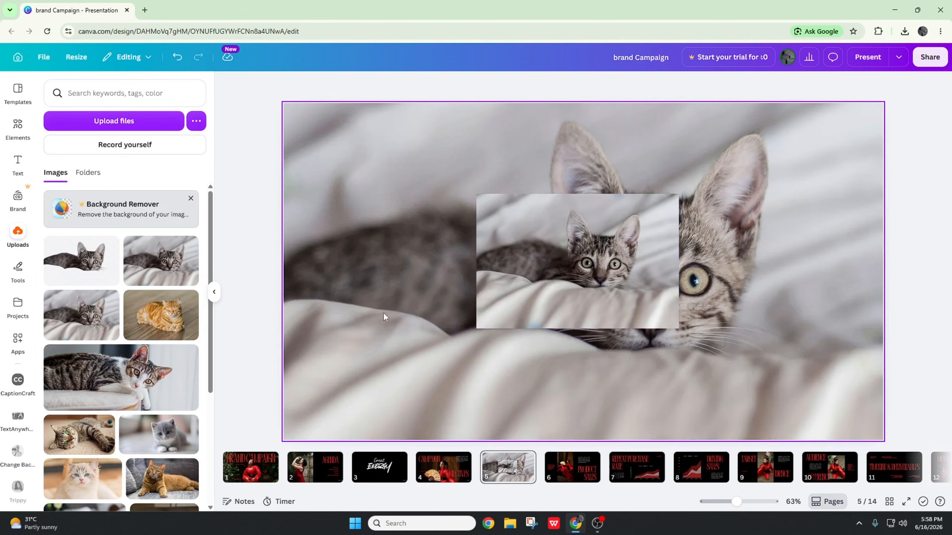
left_click(563, 272)
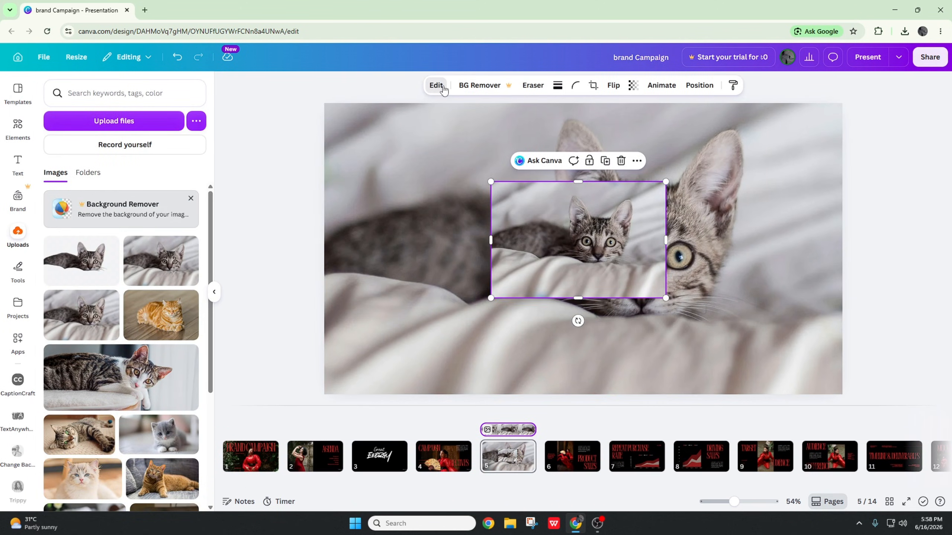
left_click(437, 86)
scroll(167, 344, "down", 3)
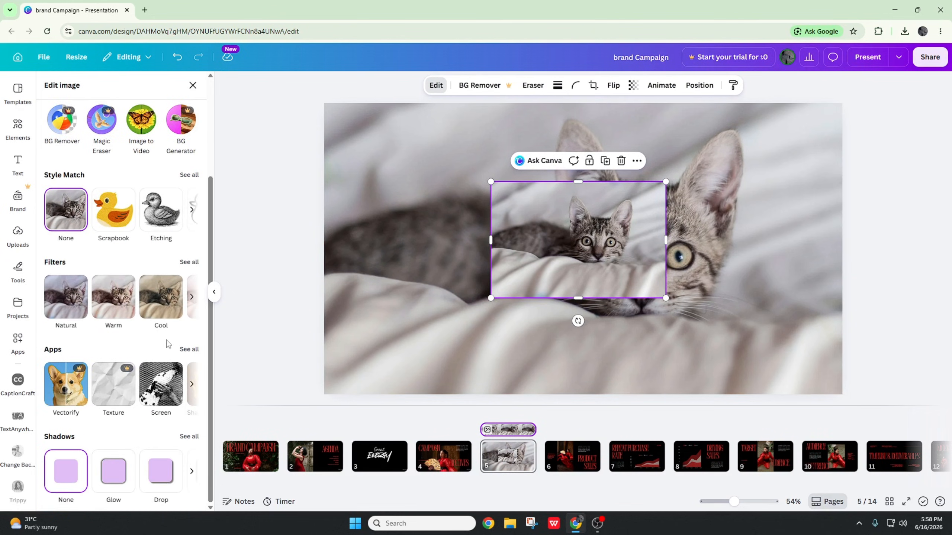
left_click(190, 349)
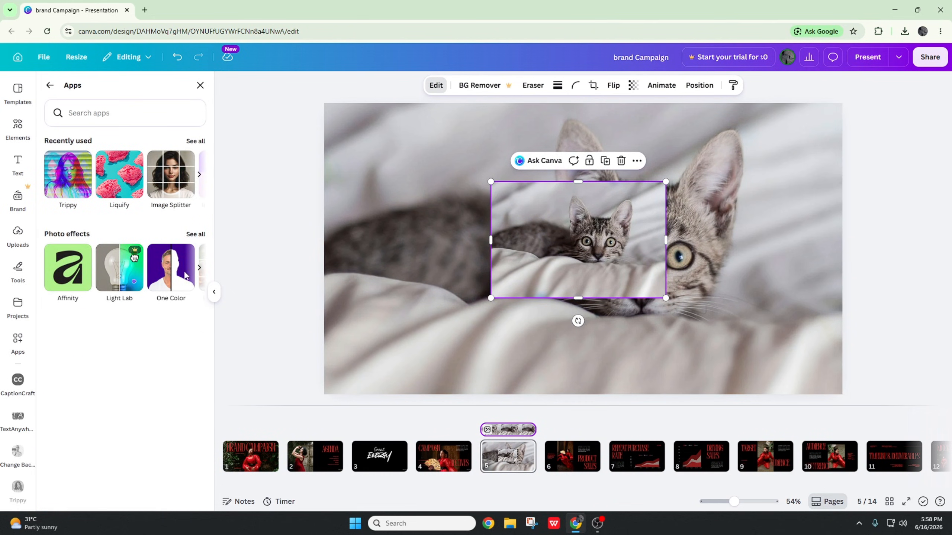
left_click(195, 234)
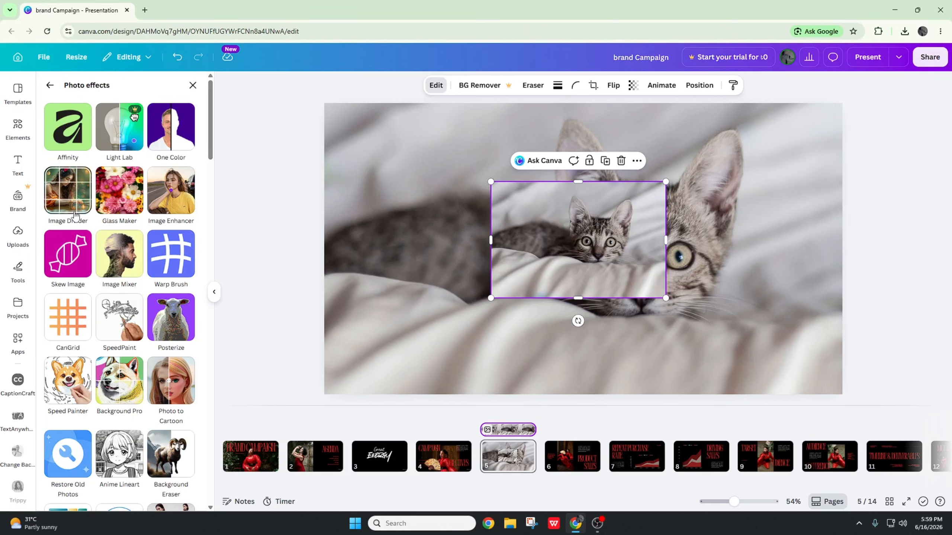
left_click(119, 191)
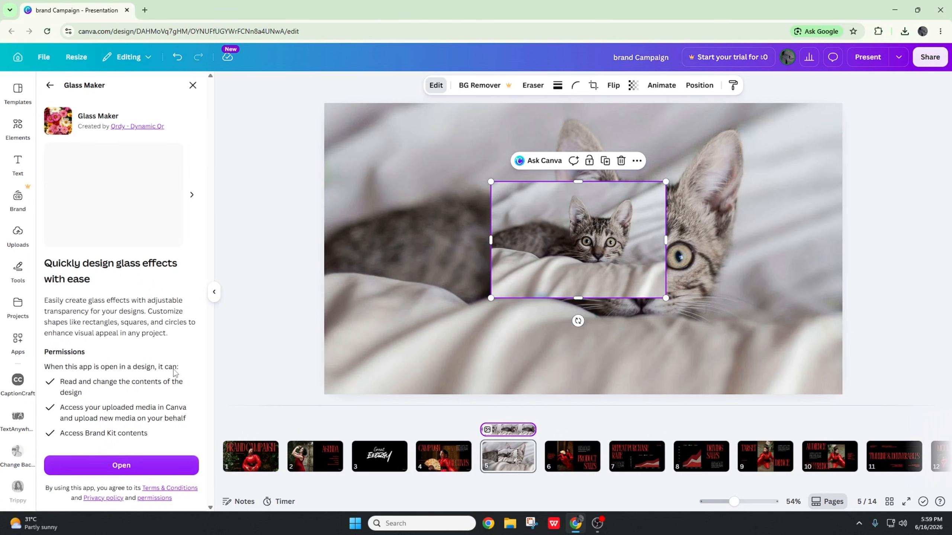
left_click(140, 473)
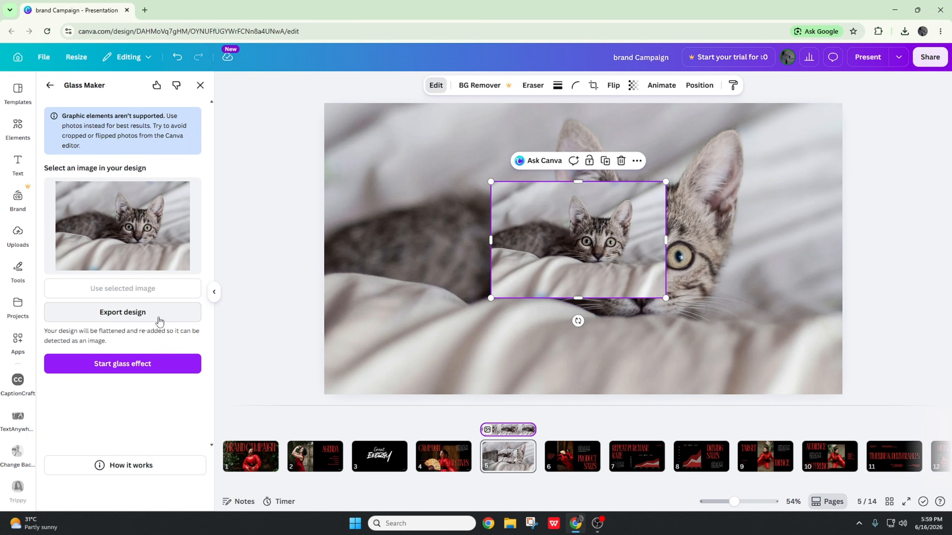
Add a Glass Maker version of the small kitten photo with radius 8, opacity 0.3 and glass 0.1, and separate it from the original.
left_click(125, 366)
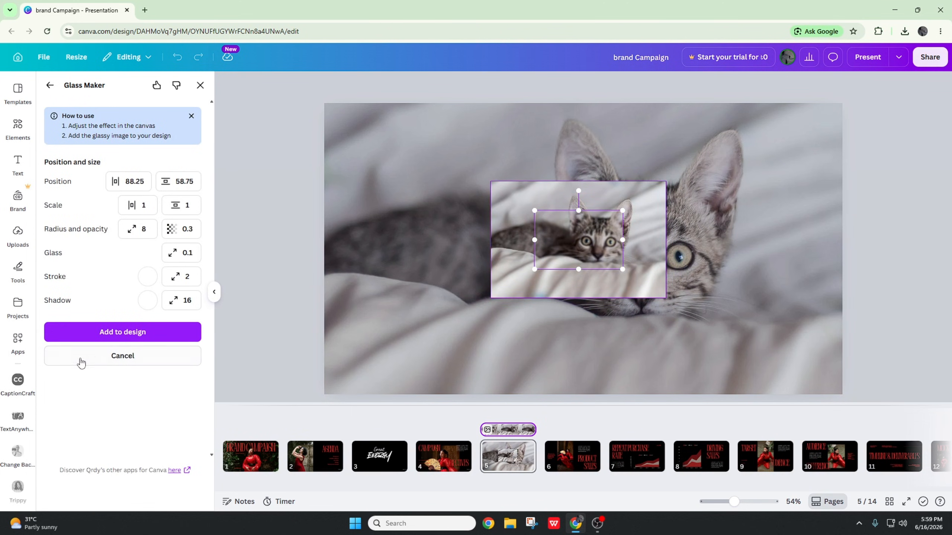
left_click(106, 331)
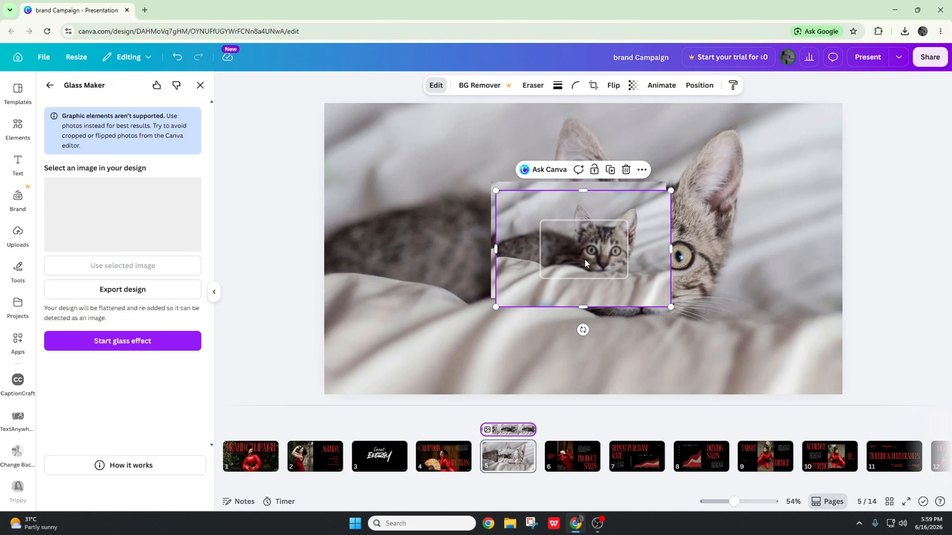
left_click_drag(574, 243, 495, 269)
left_click_drag(629, 240, 739, 246)
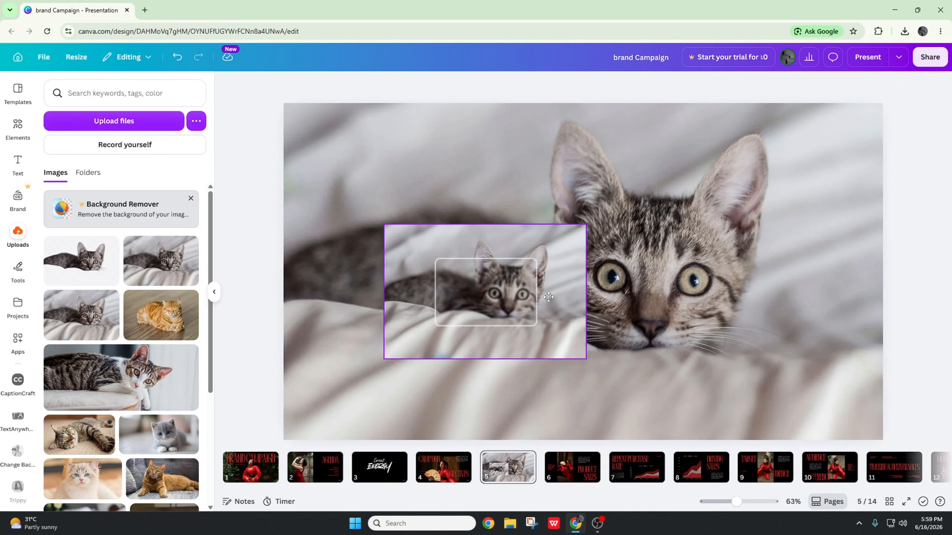
Select the glass-effect kitten photo on page 5 and open the Skew Image app from the photo effects apps.
left_click(520, 294)
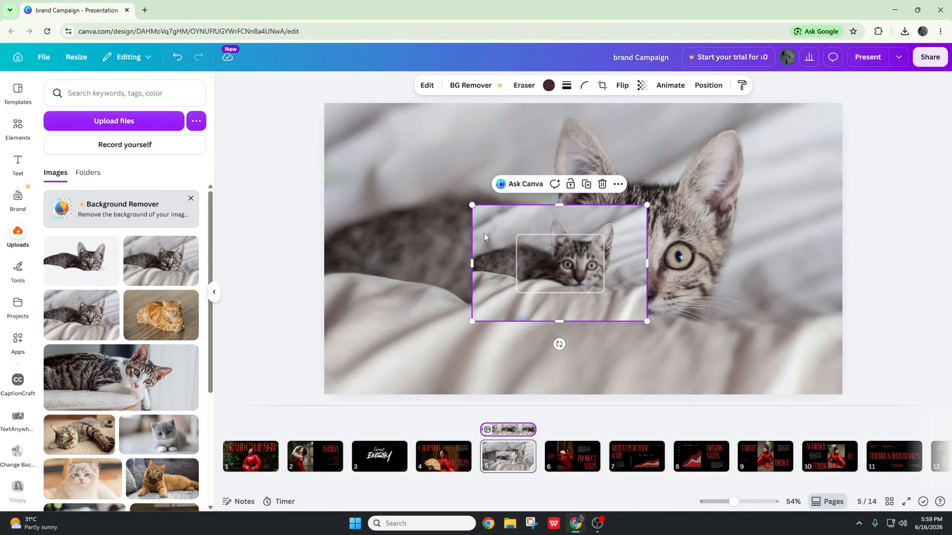
left_click(453, 164)
left_click(505, 221)
left_click(427, 85)
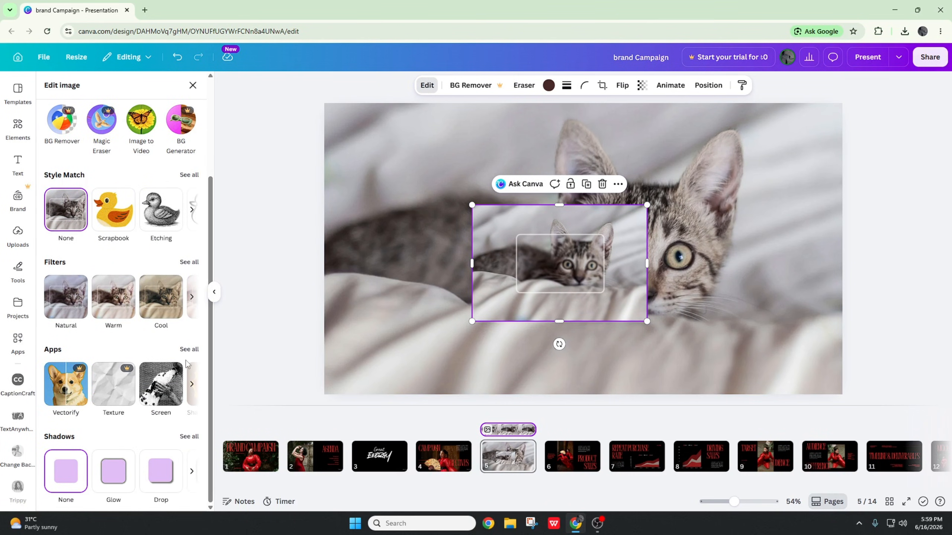
left_click(189, 349)
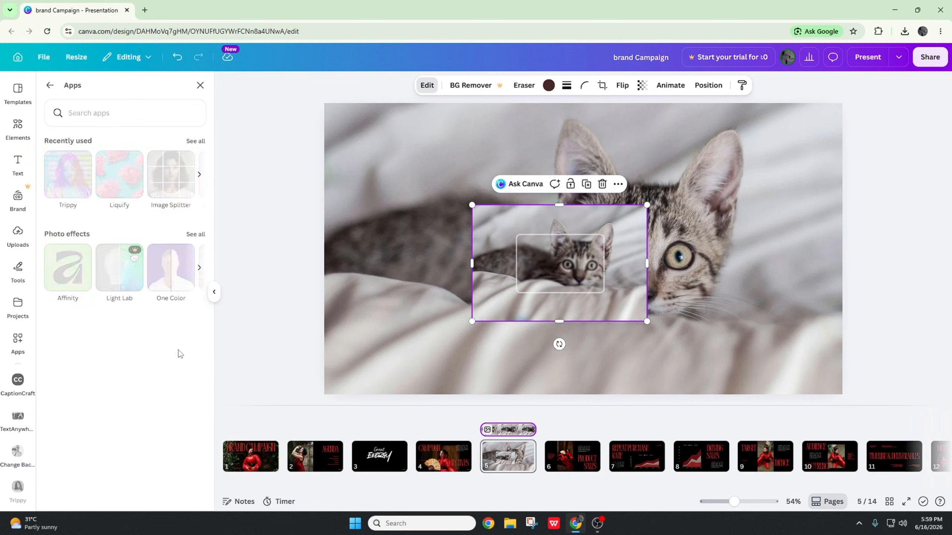
left_click(196, 235)
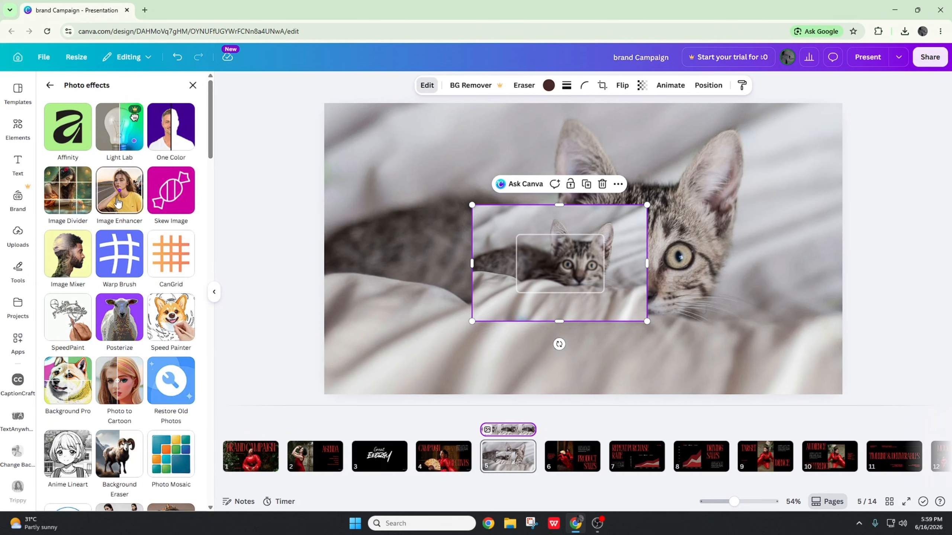
left_click(169, 198)
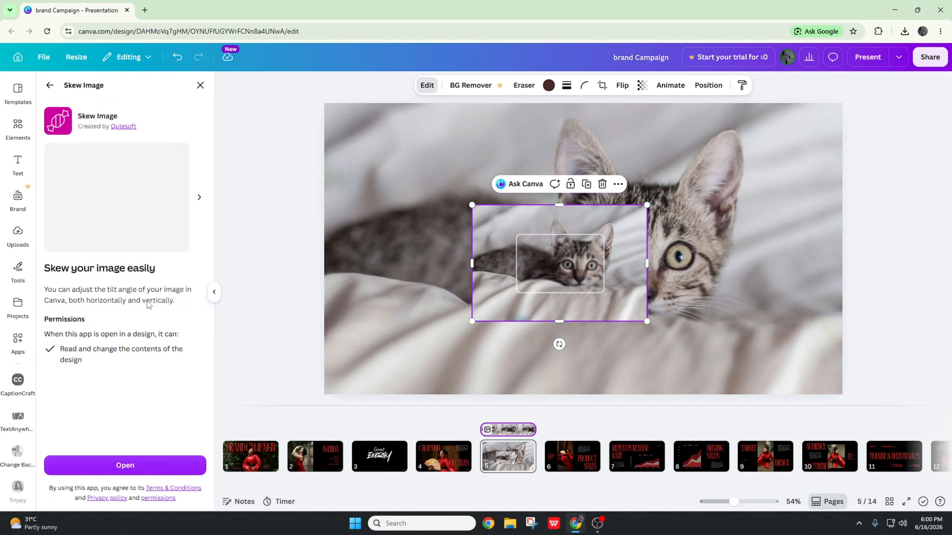
left_click(129, 464)
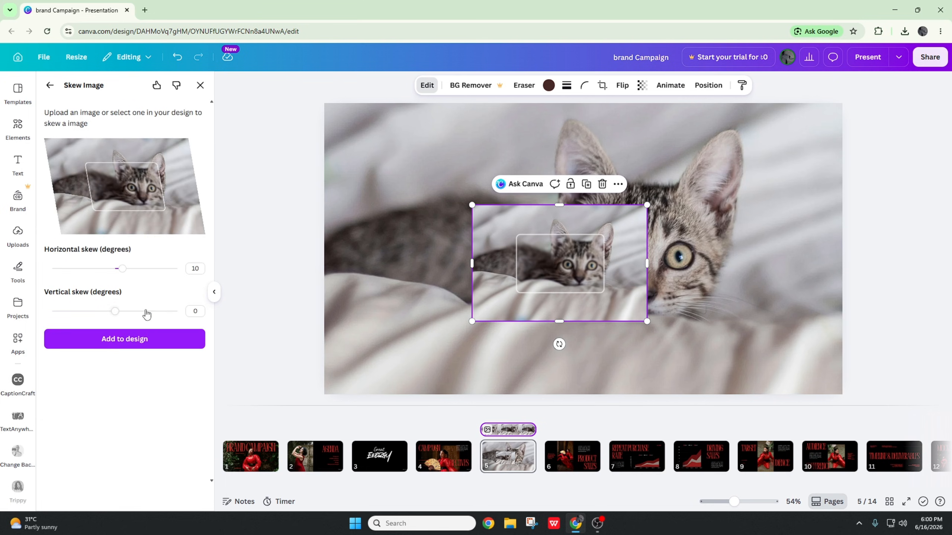
Place a copy skewed 10 degrees horizontally beside the glass photo, and try a preview skew of -23 degrees horizontal and 80 degrees vertical.
left_click(137, 347)
left_click_drag(604, 268, 759, 281)
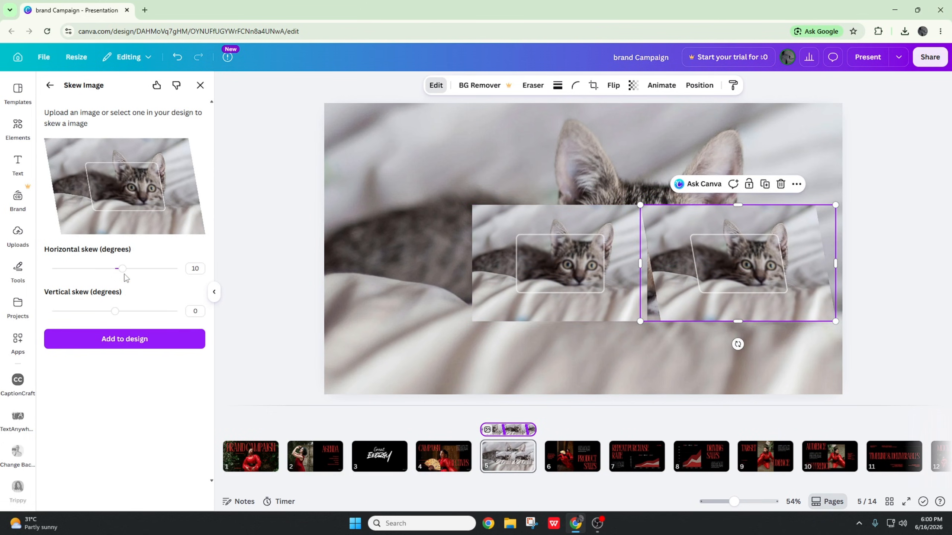
left_click_drag(122, 269, 160, 276)
left_click_drag(115, 315, 204, 305)
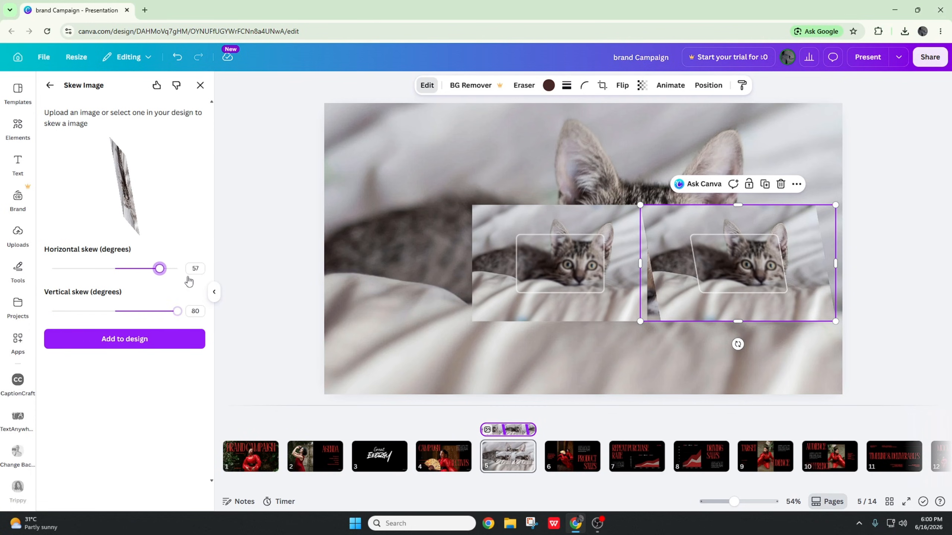
left_click_drag(160, 269, 97, 269)
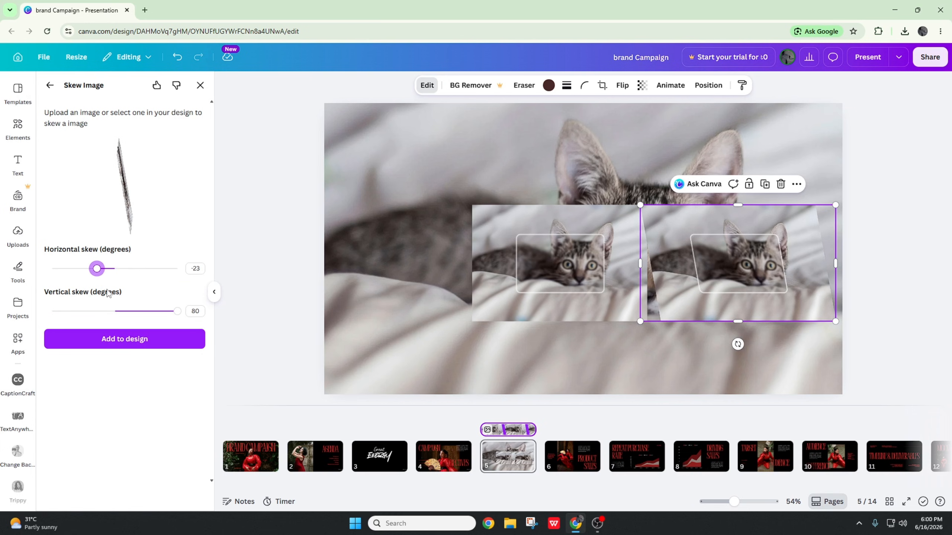
Close Skew Image and delete both the skewed copy and the glass-effect kitten photo from page 5.
left_click(200, 86)
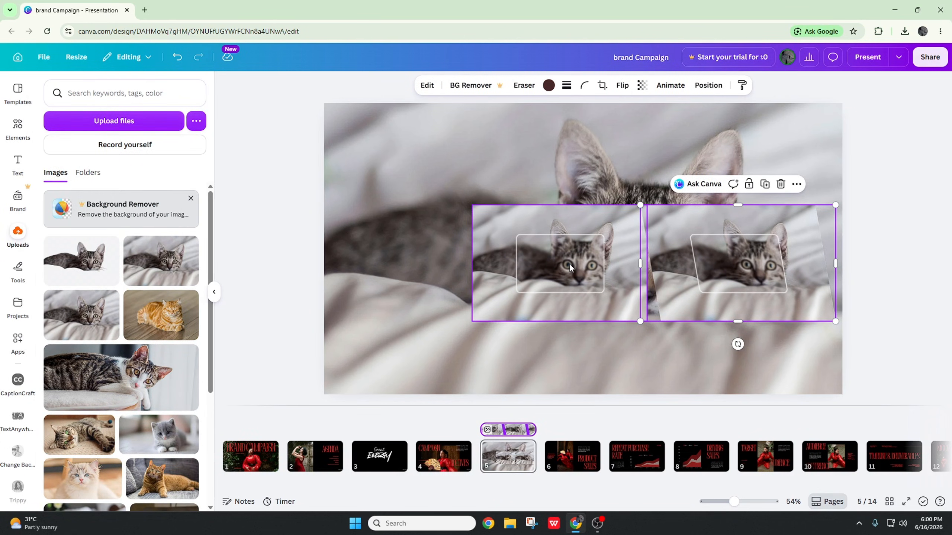
key("Delete")
left_click(552, 255)
key("Delete")
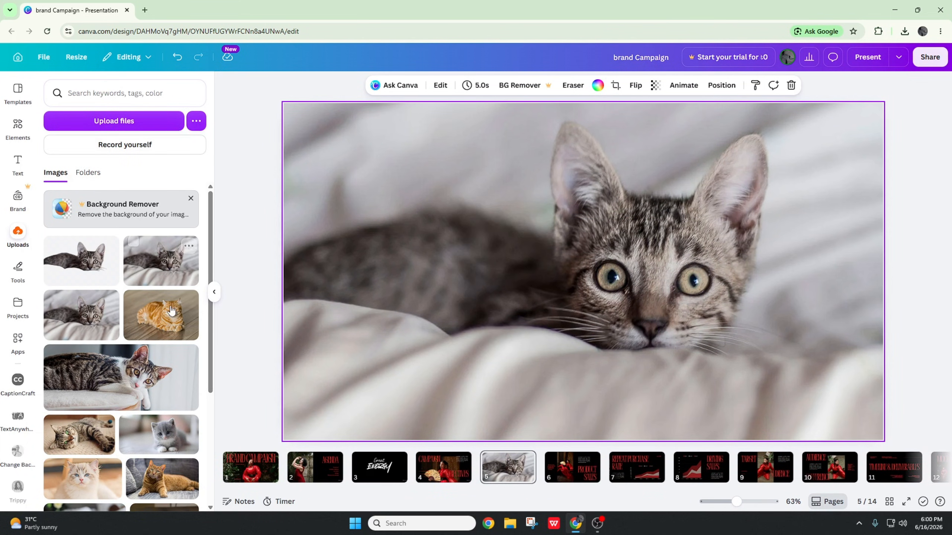
Add the uploaded orange cat photo to page 5 and open the SpeedPaint app from the photo effects apps for it.
left_click(175, 323)
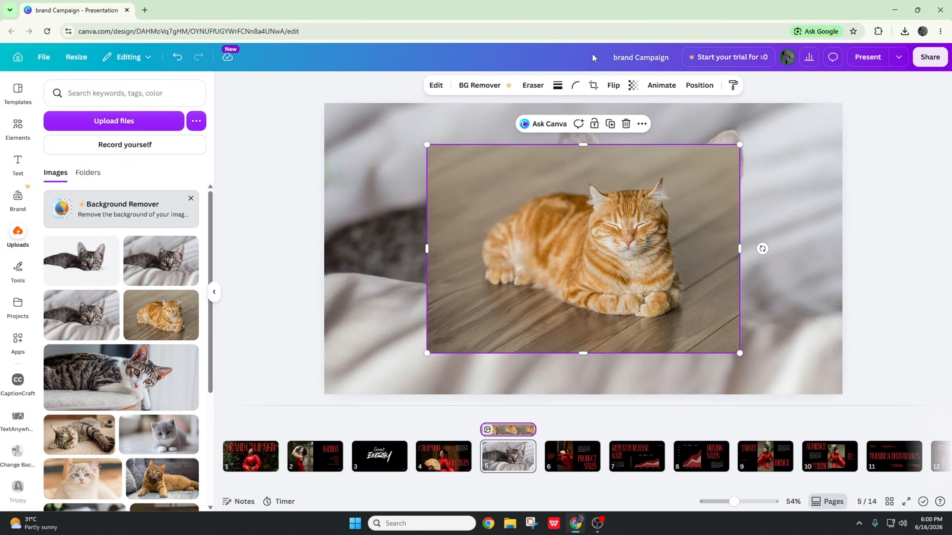
left_click(439, 86)
scroll(208, 363, "down", 3)
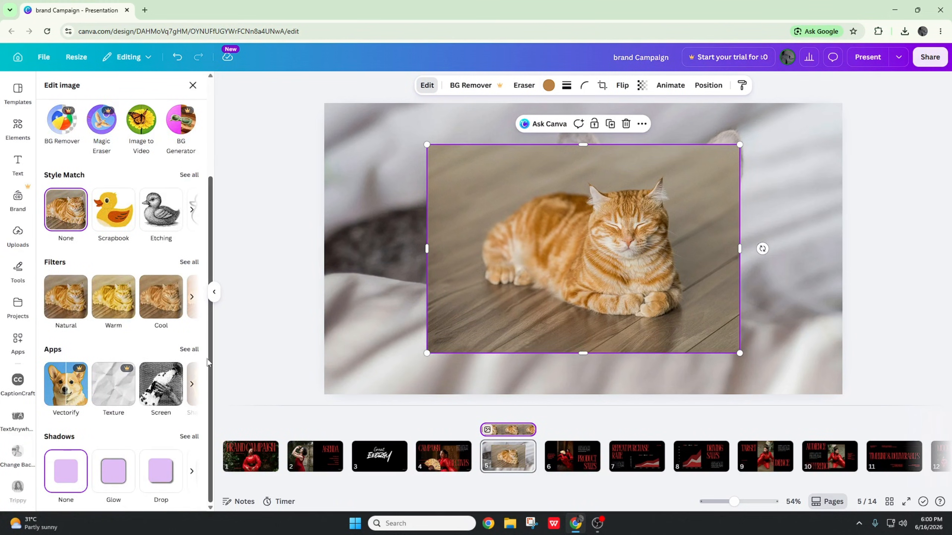
left_click(189, 349)
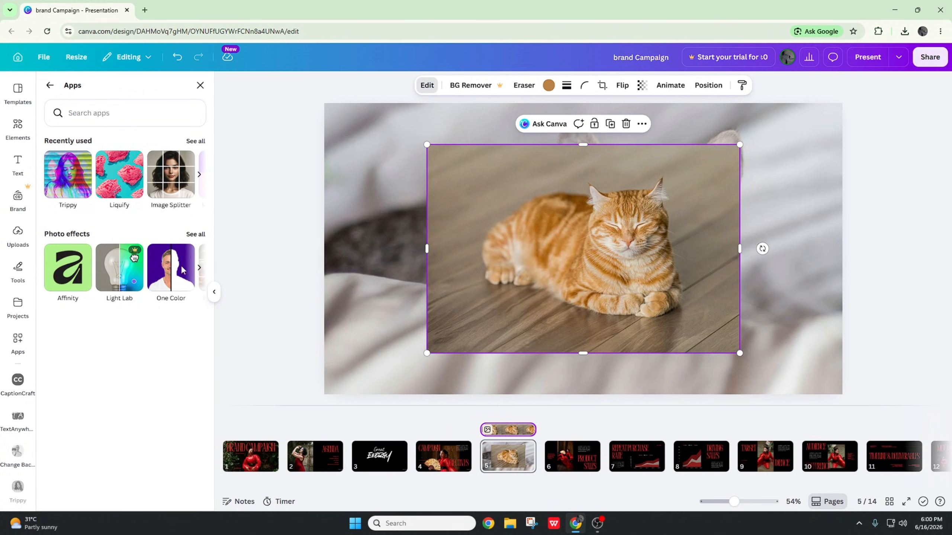
left_click(195, 233)
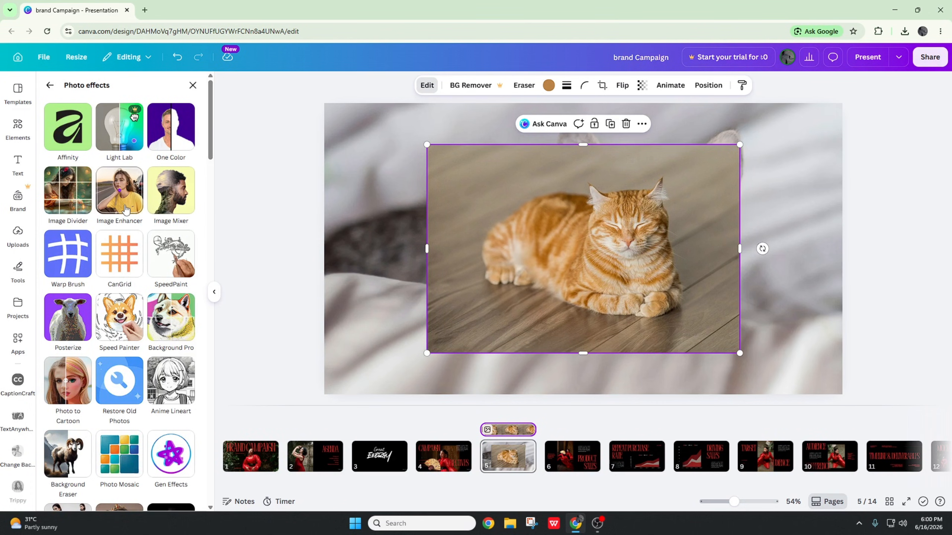
scroll(98, 275, "down", 1)
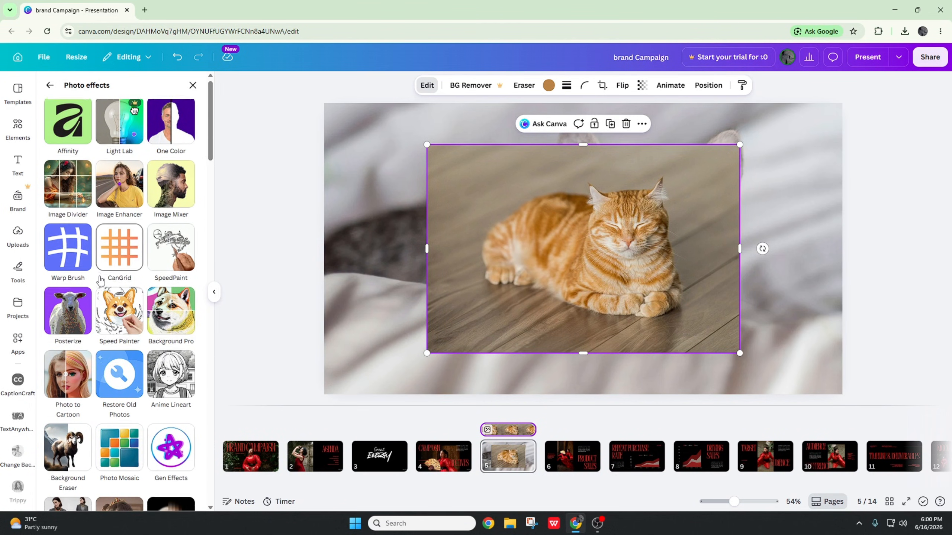
left_click(167, 221)
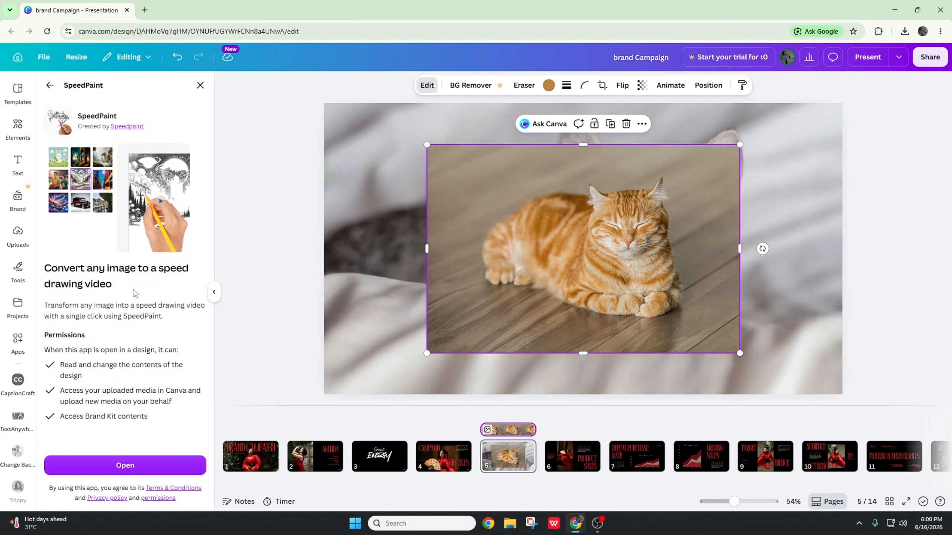
left_click(161, 463)
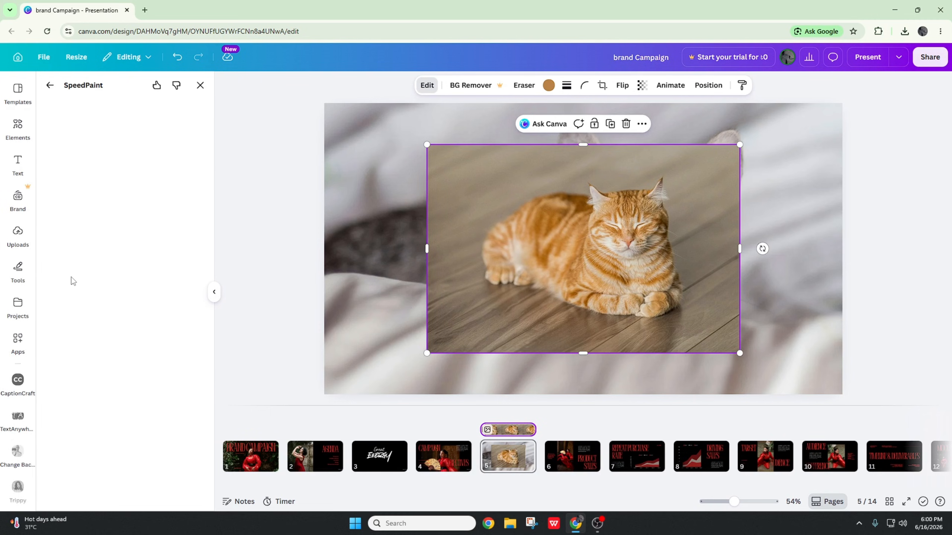
Configure SpeedPaint for the orange cat with the gray pencil sketch type, black background, Auto drawing order and fade out effect, and review the settings.
scroll(172, 371, "down", 6)
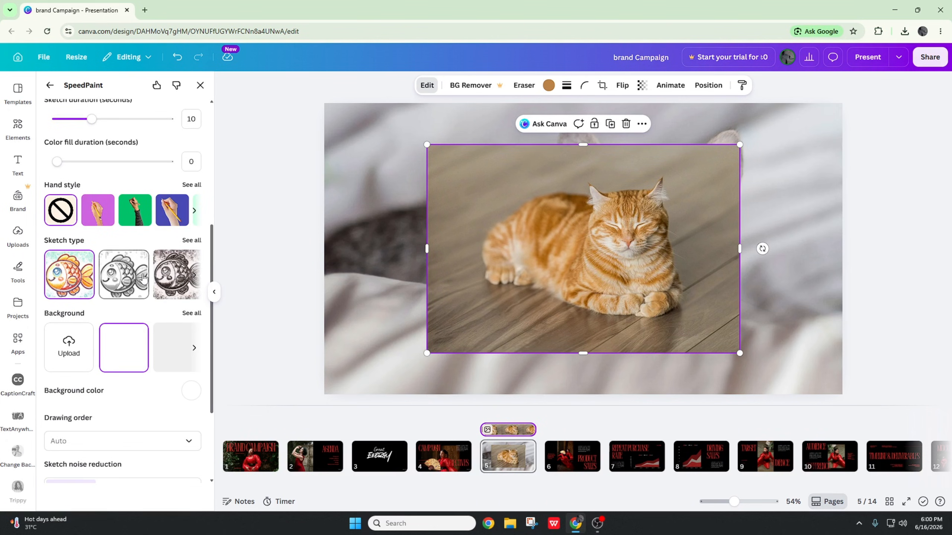
left_click(139, 291)
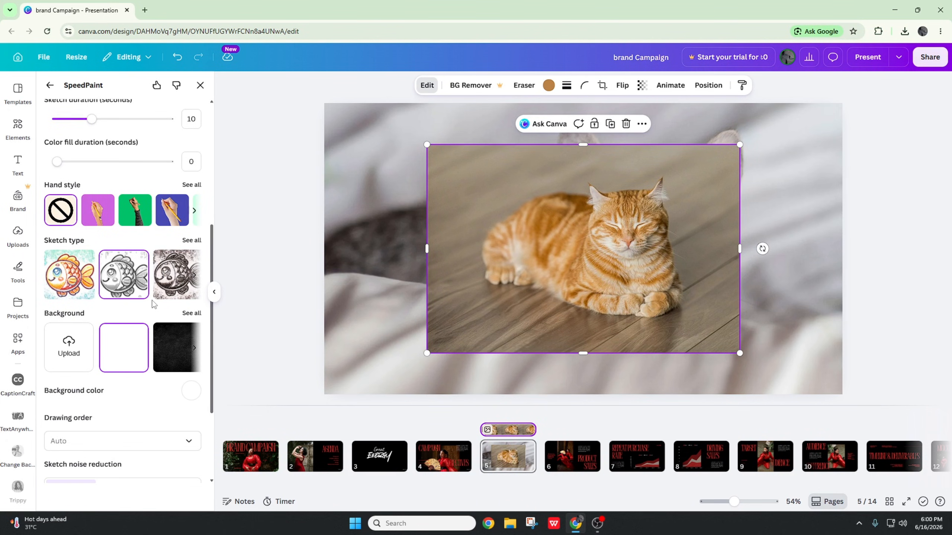
scroll(154, 304, "down", 2)
left_click(170, 303)
scroll(149, 349, "down", 2)
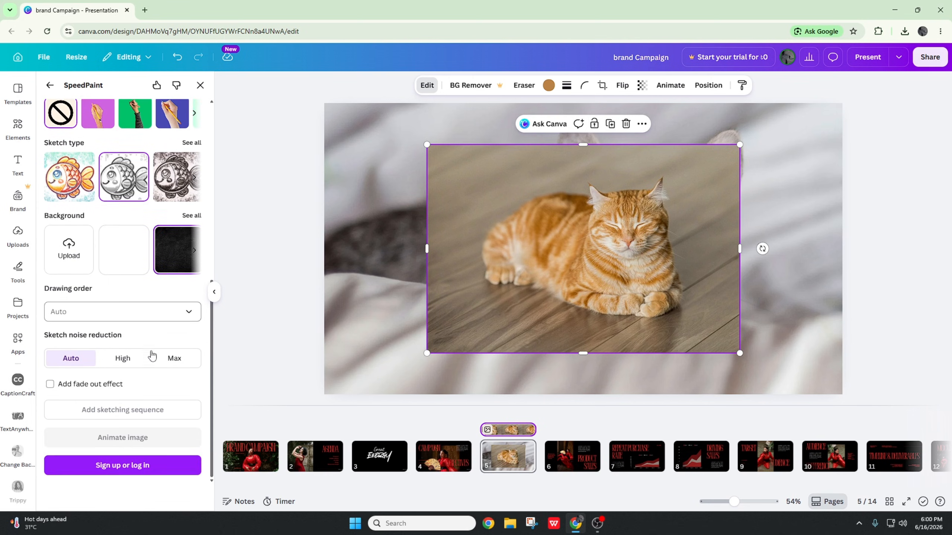
left_click(144, 314)
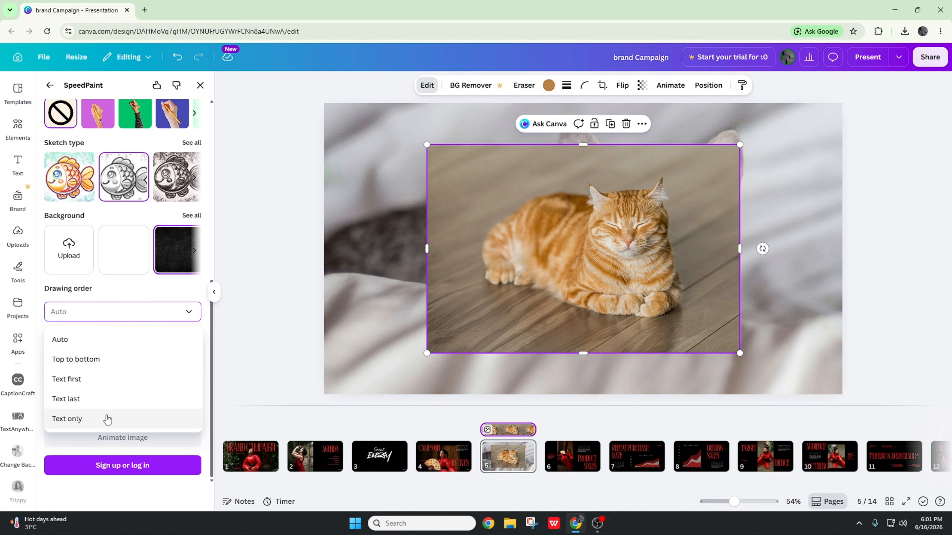
left_click(105, 340)
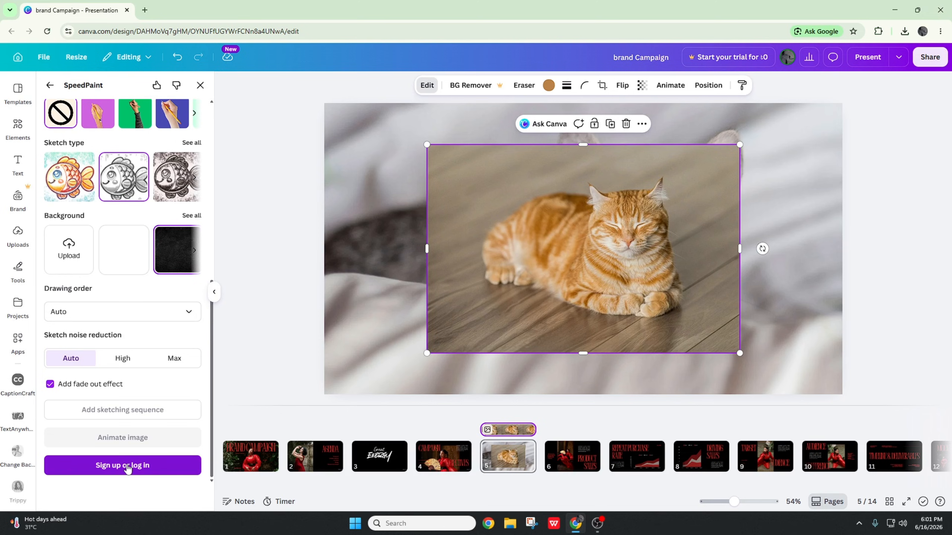
scroll(139, 430, "up", 3)
scroll(139, 430, "up", 5)
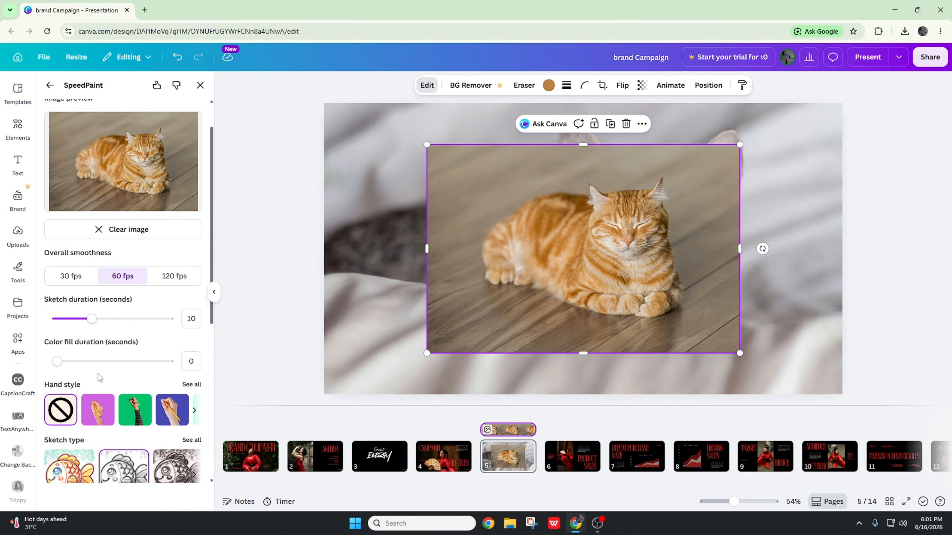
scroll(80, 314, "down", 8)
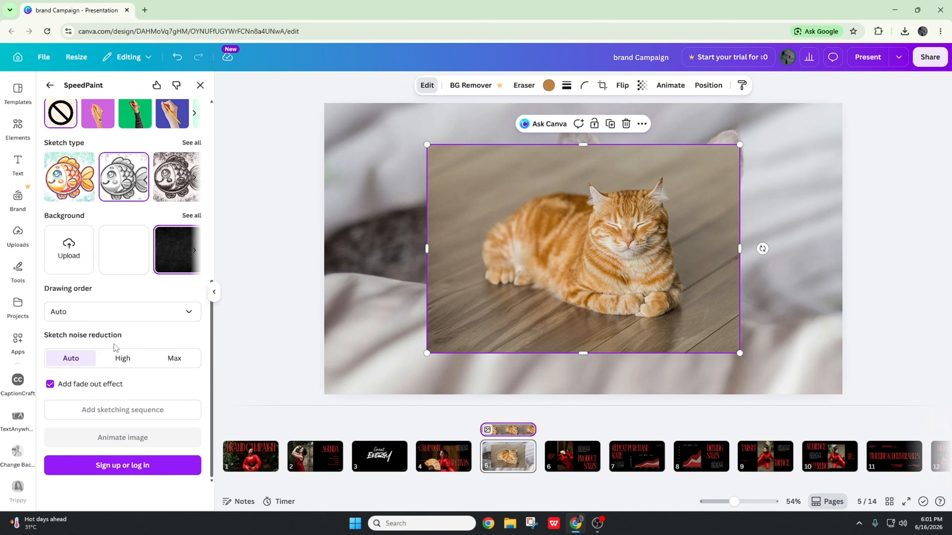
Connect SpeedPaint to an account by signing in with Google and approving the access request.
left_click(122, 466)
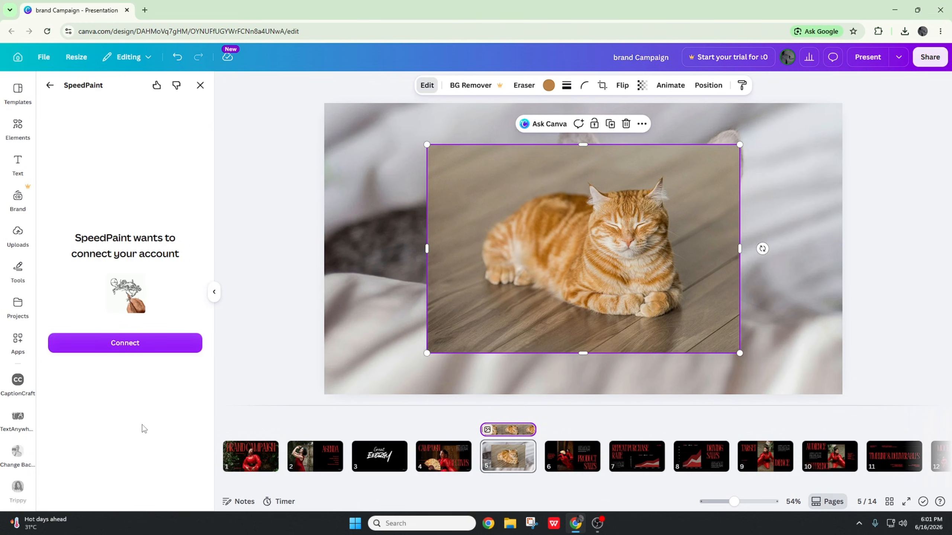
left_click(132, 346)
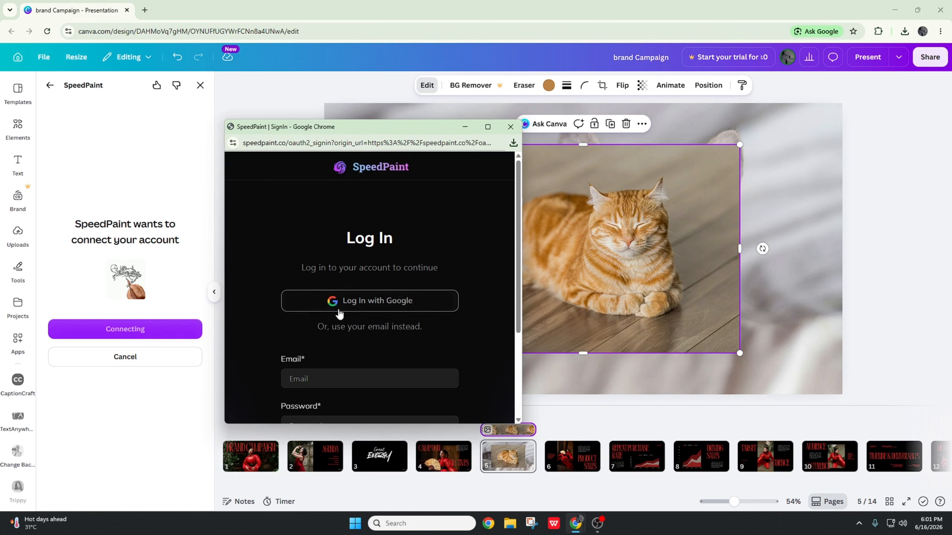
left_click(339, 311)
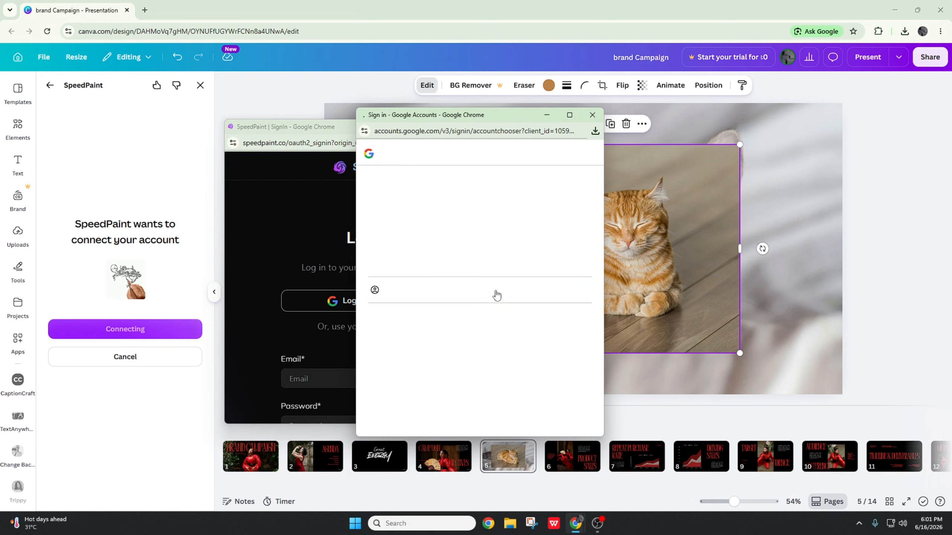
left_click(502, 257)
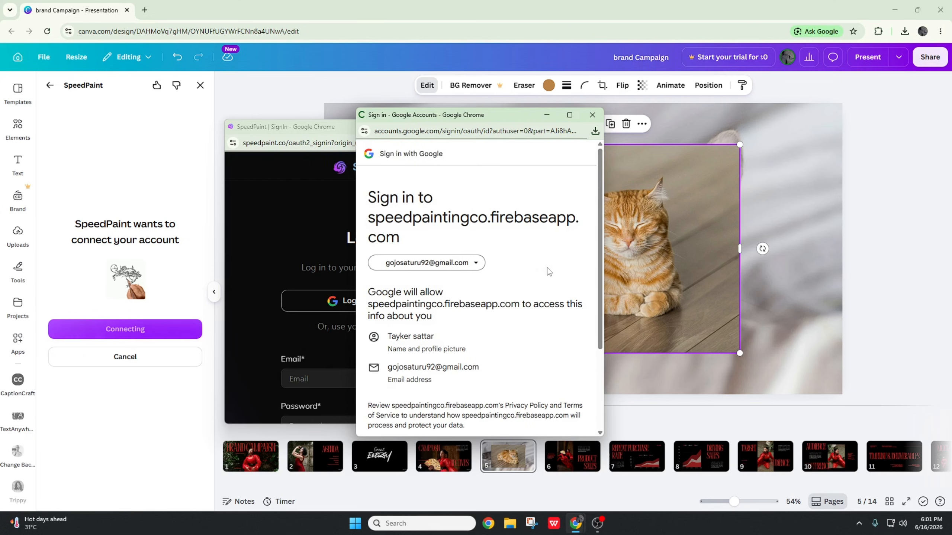
scroll(547, 270, "down", 4)
left_click(539, 384)
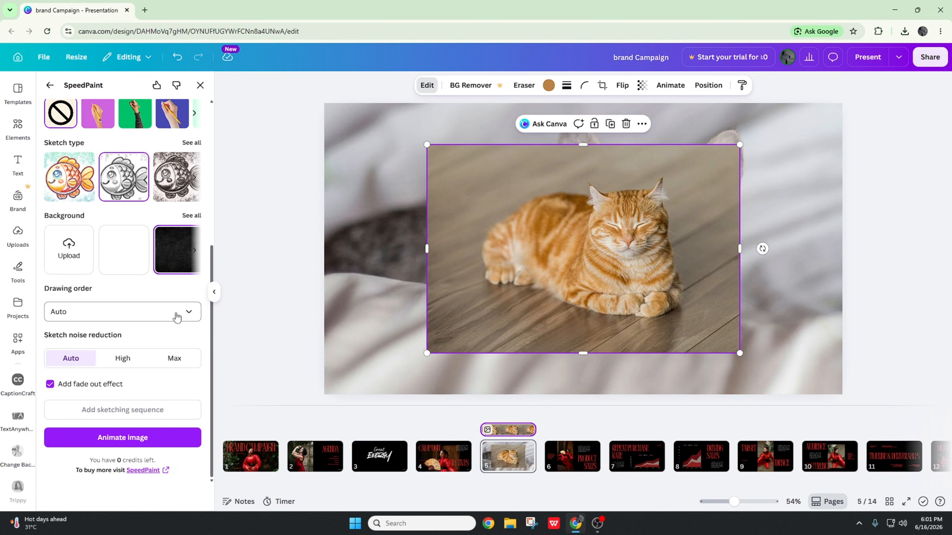
Look through the SpeedPaint settings and go back to the list of photo effects apps.
scroll(161, 383, "up", 6)
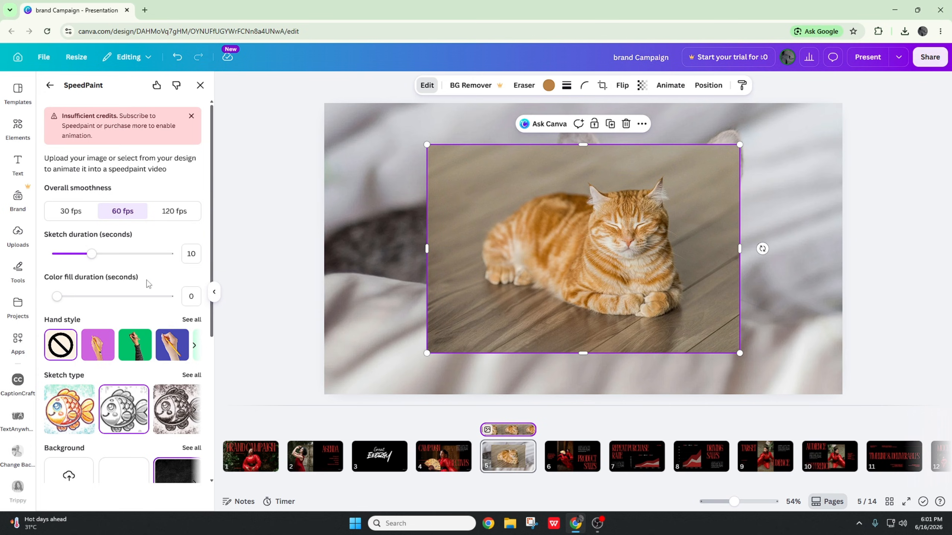
scroll(148, 284, "down", 6)
scroll(142, 277, "up", 6)
left_click(50, 85)
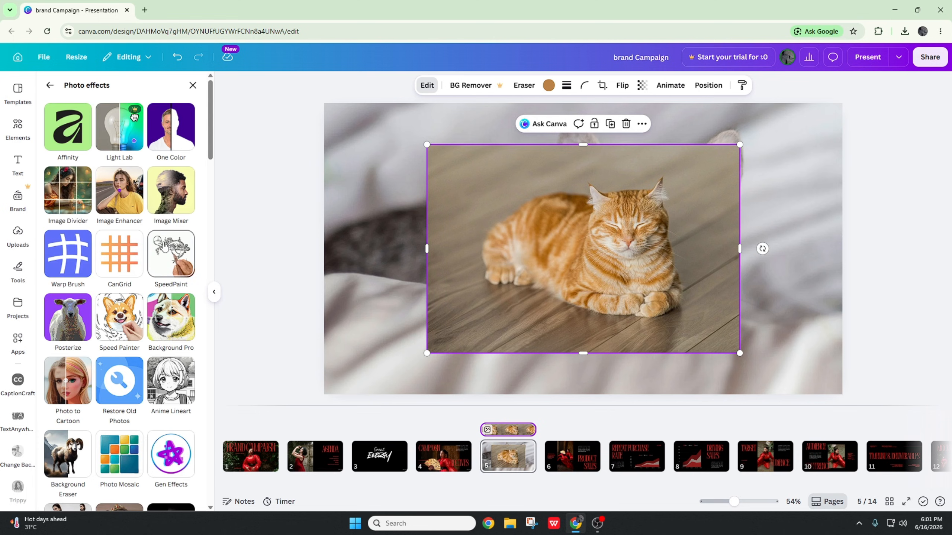
Open the Posterize app and replace the orange cat photo with its posterized version at 6 color levels, shifting it slightly.
scroll(146, 242, "down", 2)
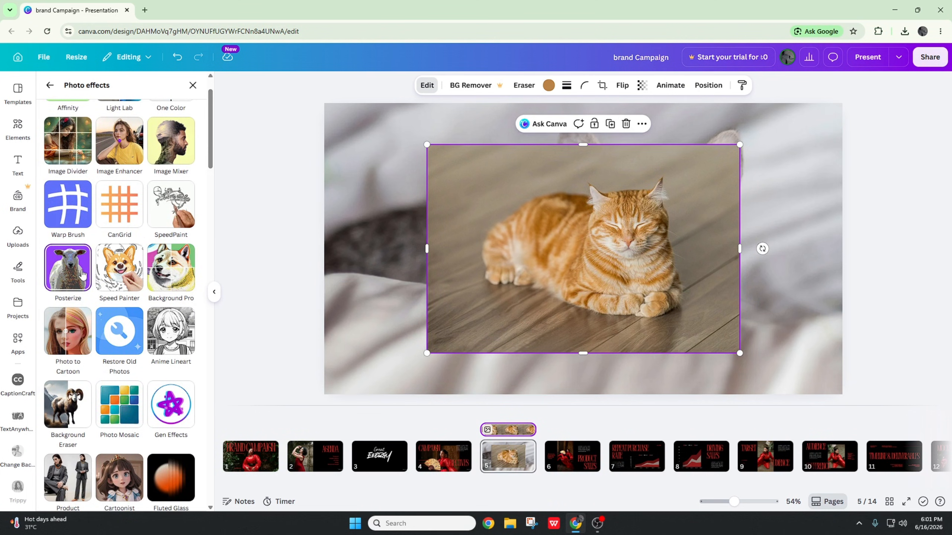
left_click(77, 273)
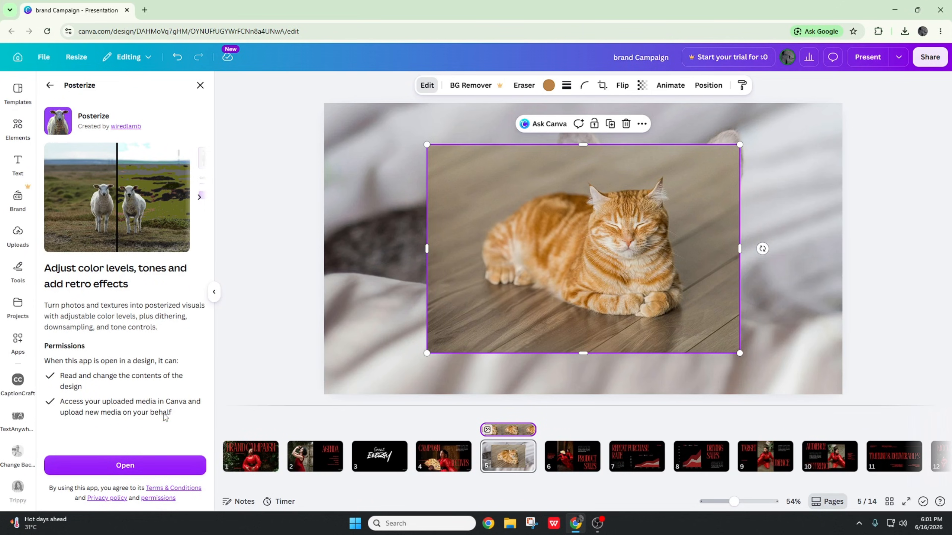
left_click(199, 197)
left_click(128, 469)
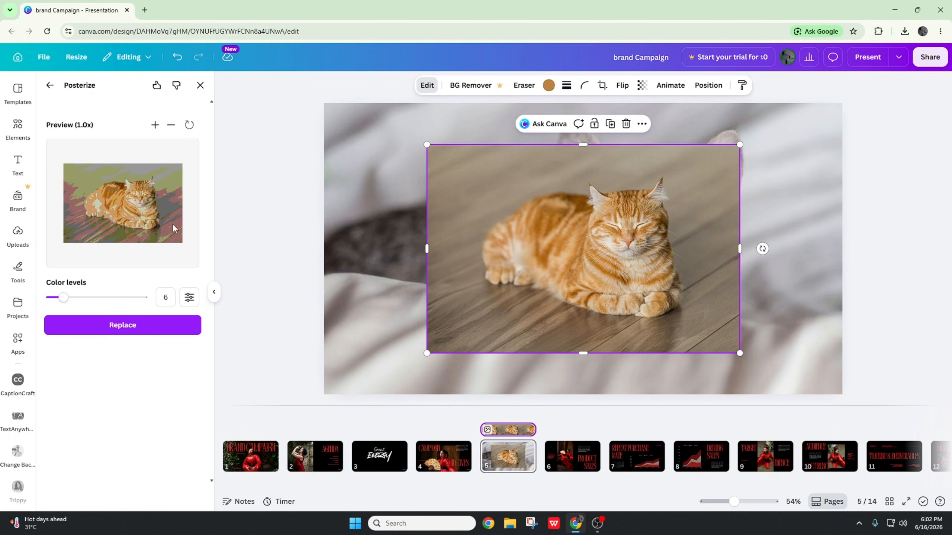
left_click(100, 333)
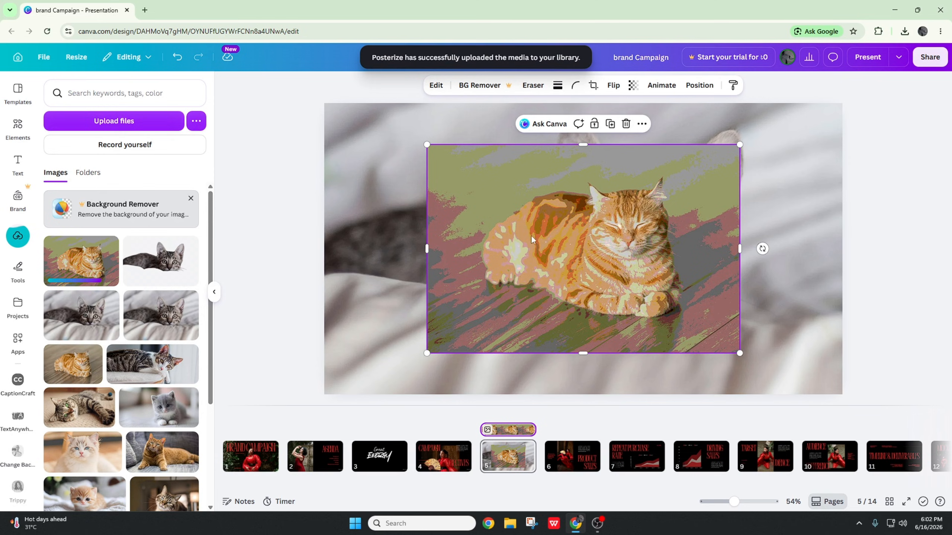
mouse_move(515, 231)
left_mouse_down()
mouse_move(652, 326)
mouse_move(456, 199)
mouse_move(529, 232)
left_mouse_up()
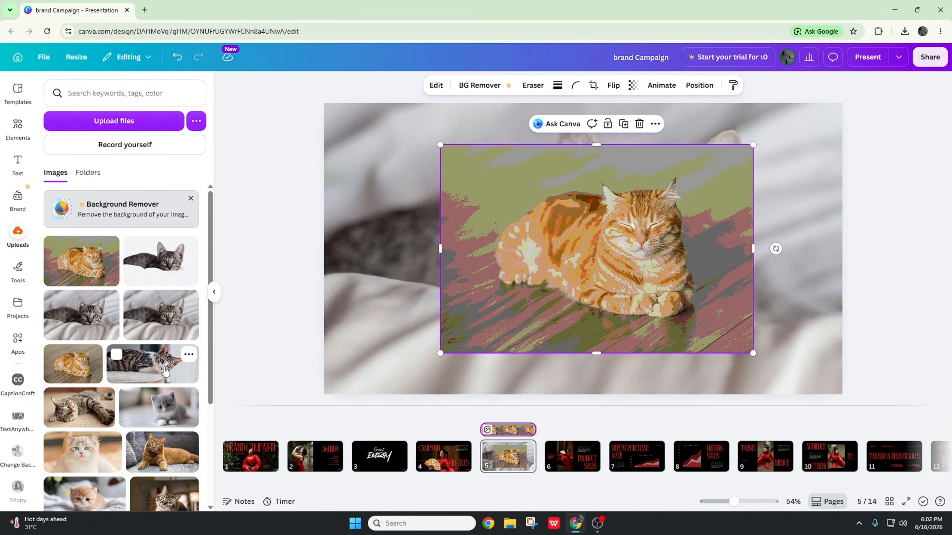
Delete the posterized orange cat from page 5 and add the uploaded photo of the striped cat with white paws.
left_click(538, 256)
key("Delete")
left_click(153, 363)
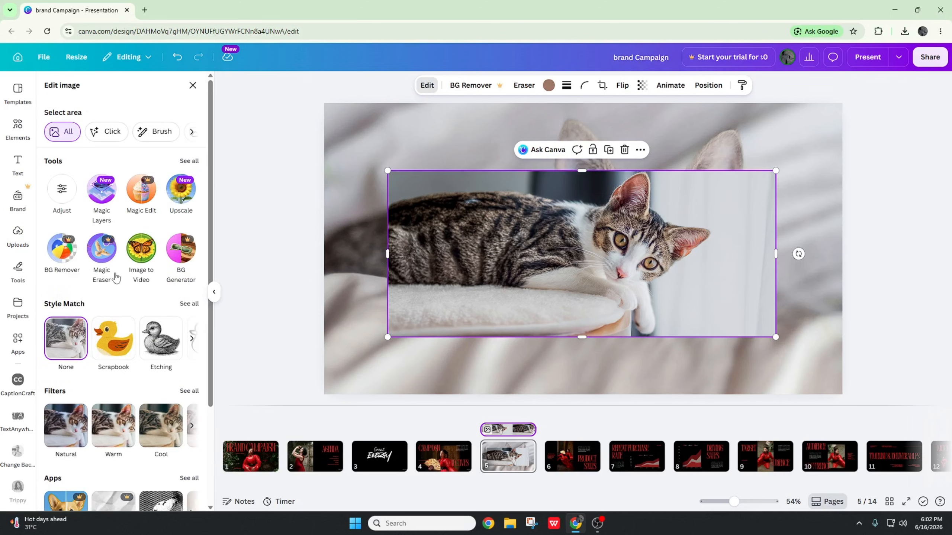
Browse the photo effects apps for the striped cat photo and open the One Color app.
scroll(124, 301, "down", 3)
left_click(190, 352)
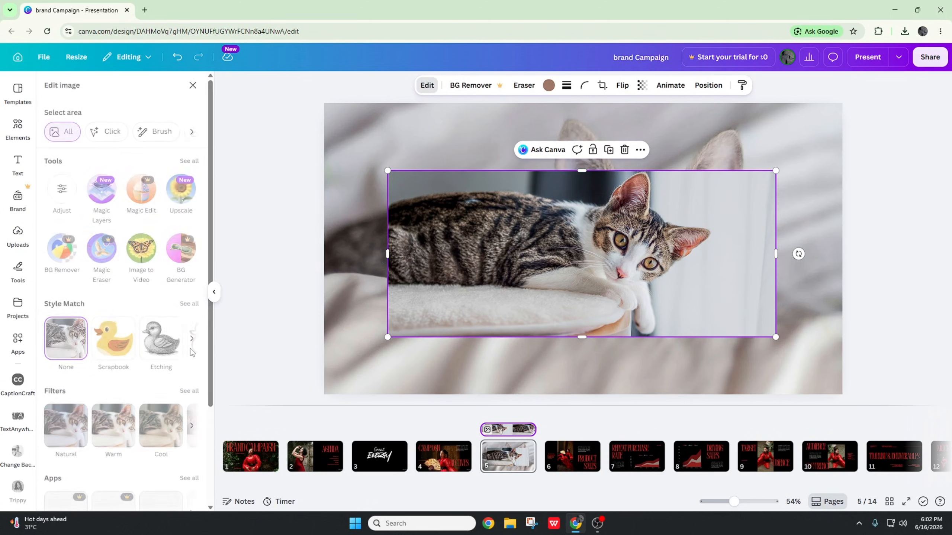
left_click(189, 239)
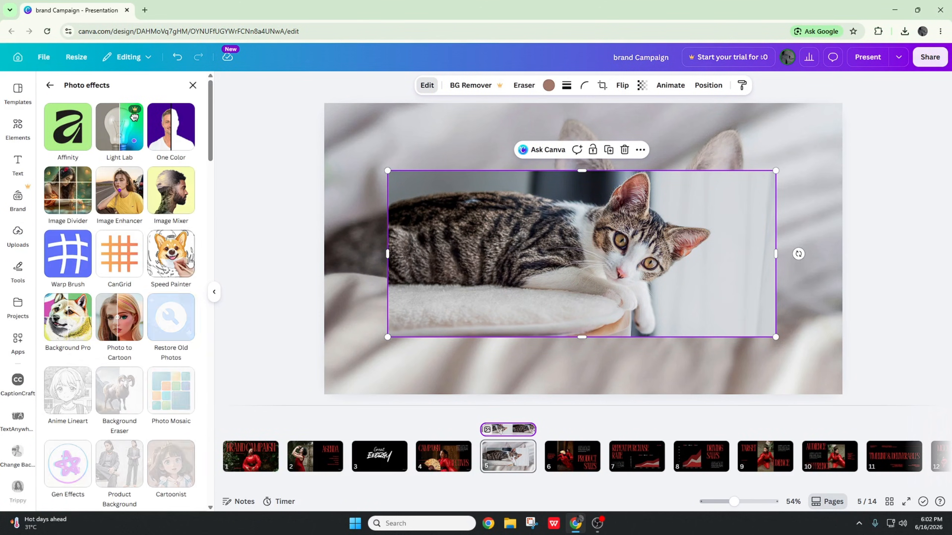
scroll(164, 252, "down", 5)
scroll(165, 252, "up", 5)
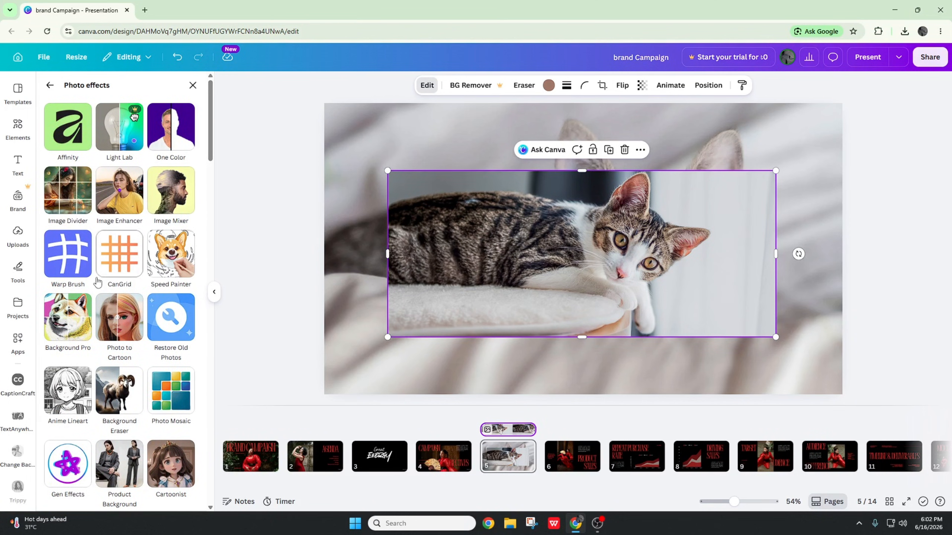
scroll(97, 281, "down", 3)
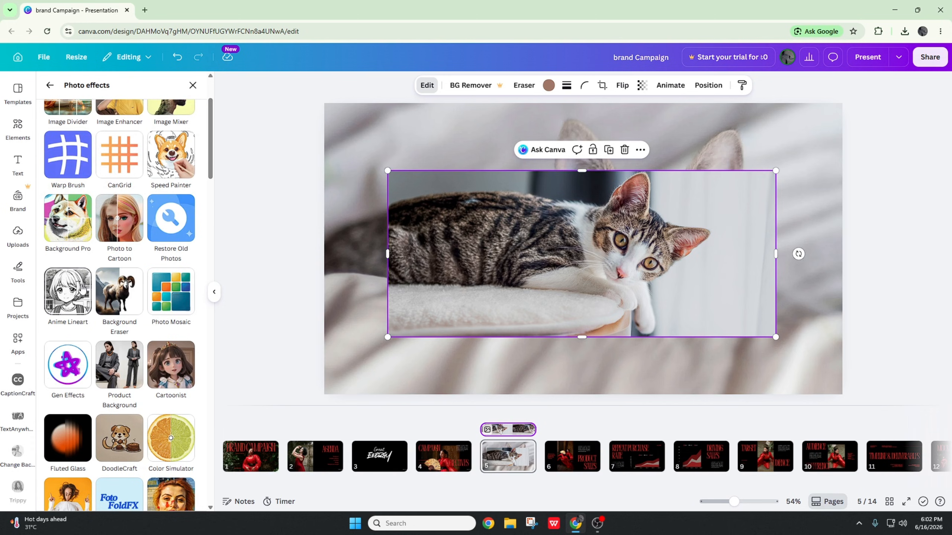
scroll(113, 300, "down", 10)
scroll(140, 323, "up", 15)
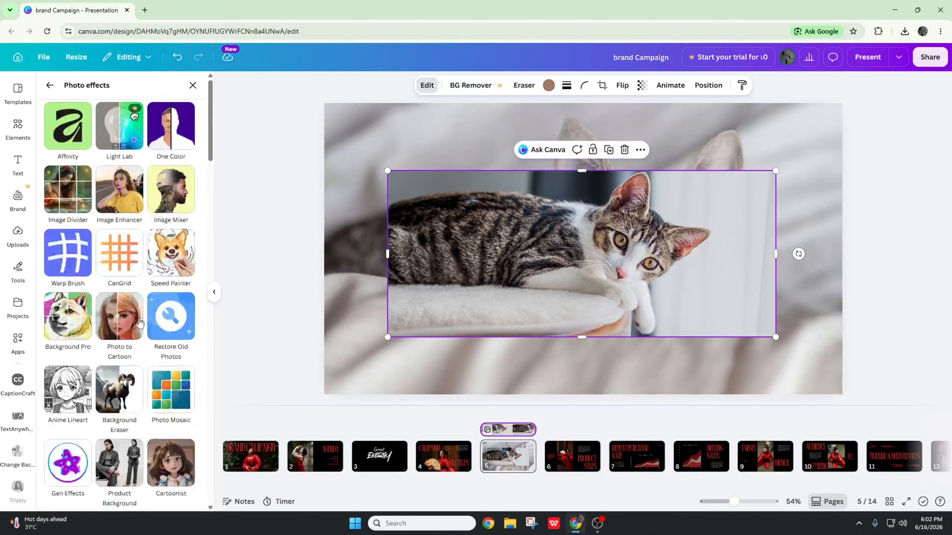
left_click(161, 148)
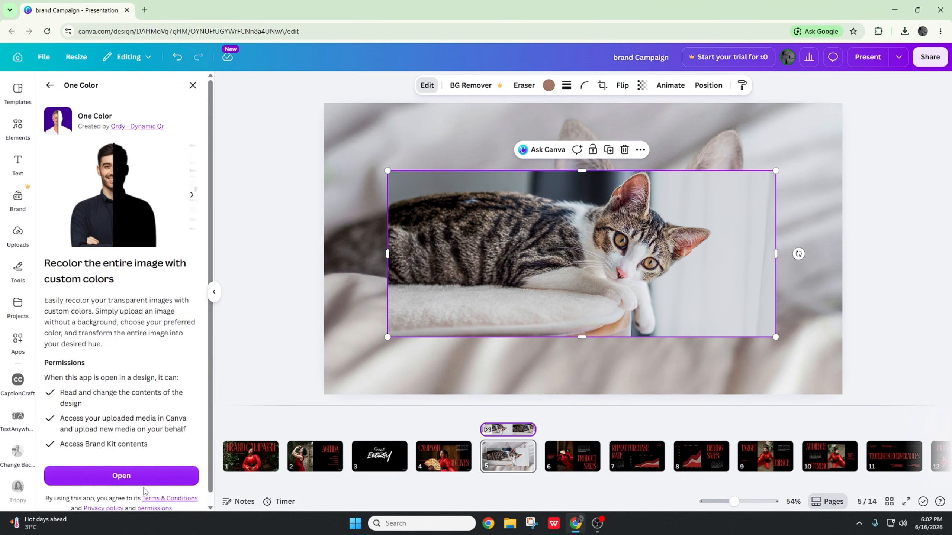
left_click(142, 473)
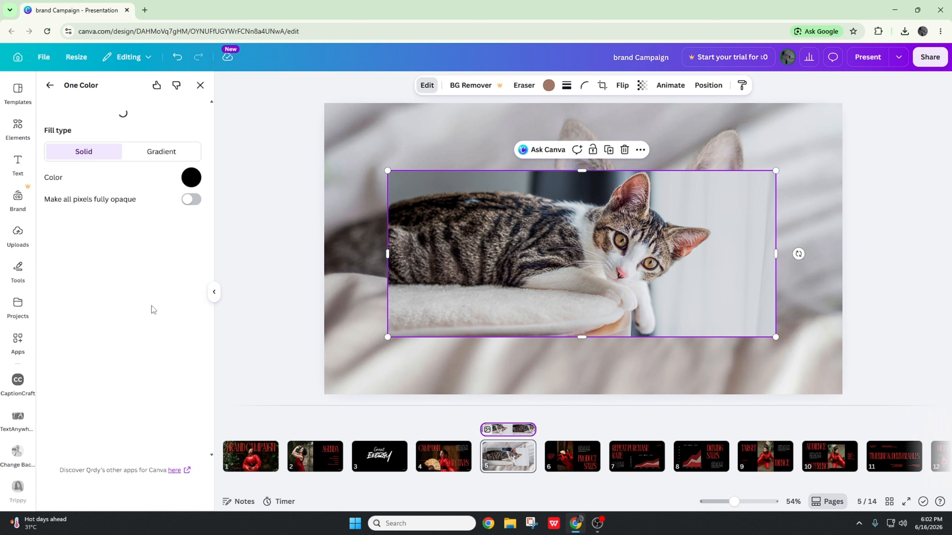
Choose a linear gradient fill in One Color, try to add it to the design, and recheck the design for images.
left_click(152, 251)
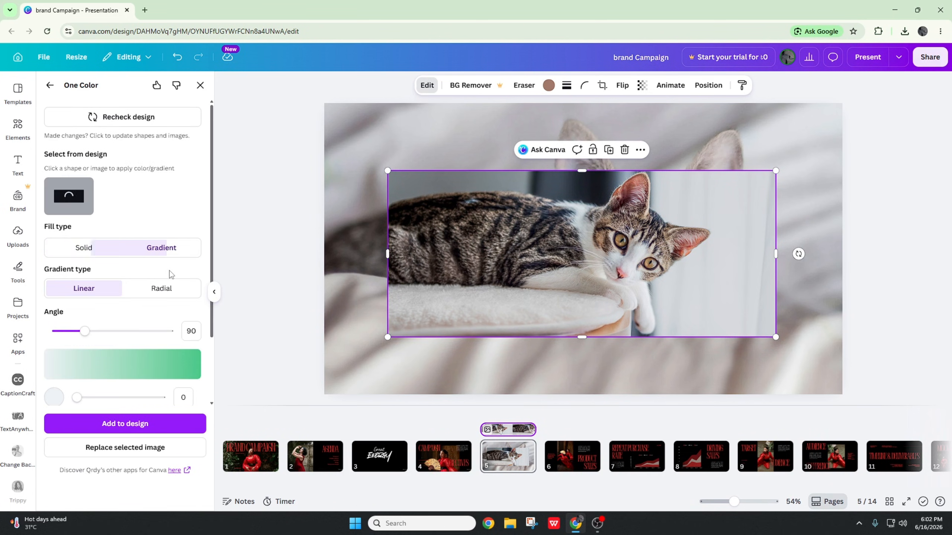
left_click(128, 430)
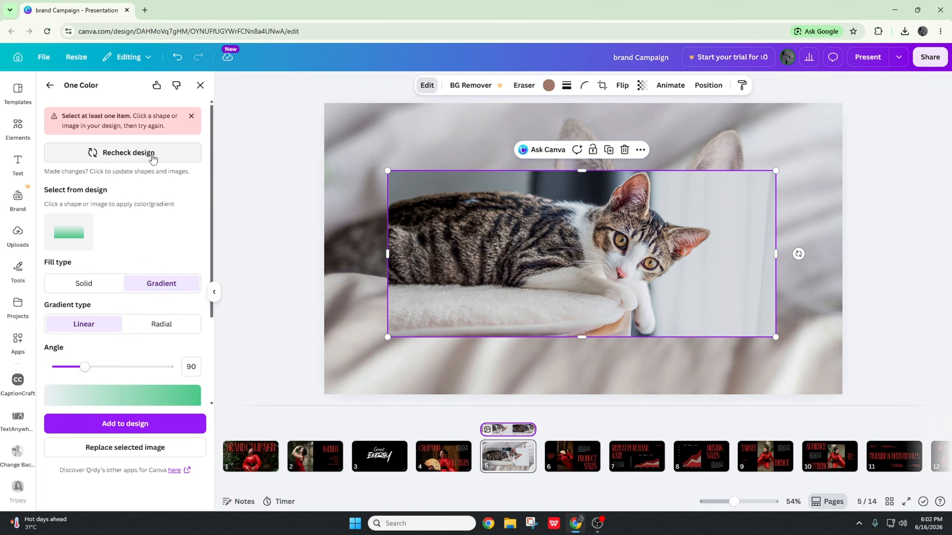
scroll(152, 159, "down", 3)
scroll(146, 179, "up", 3)
scroll(148, 180, "down", 3)
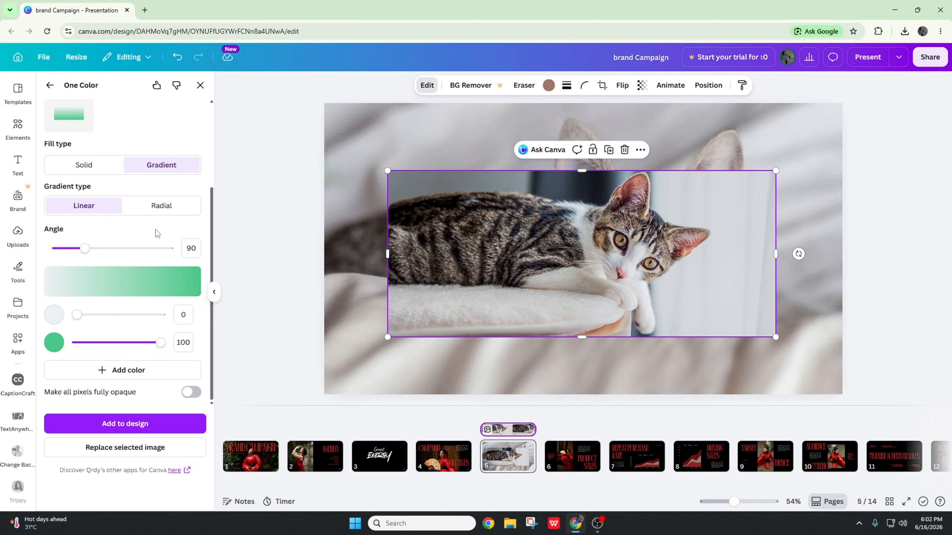
scroll(122, 329, "up", 3)
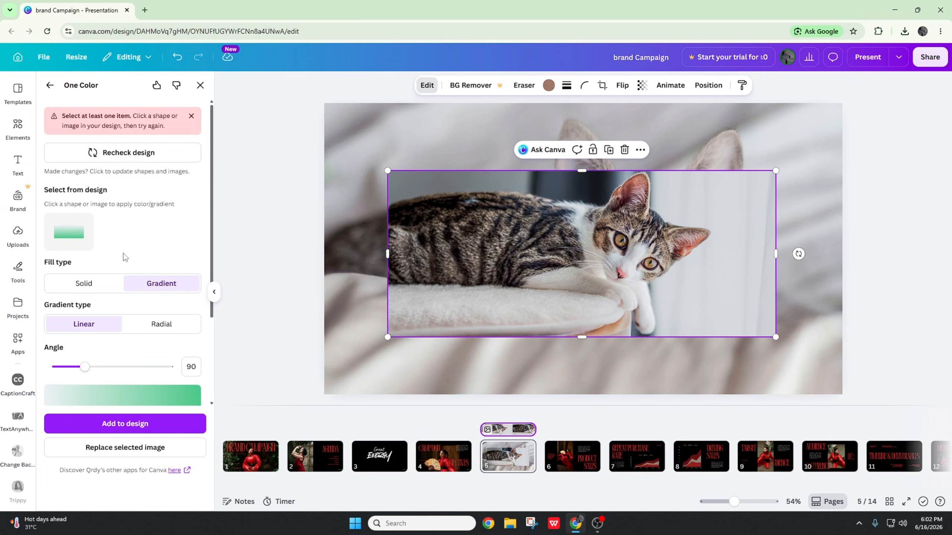
left_click(116, 153)
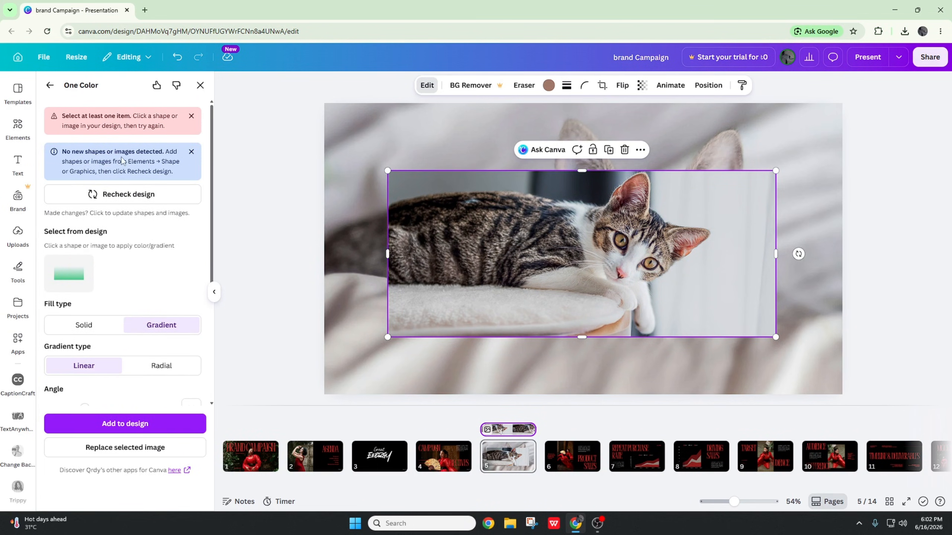
Select the cat image in One Color, add its linear gradient version to page 5, and delete the gradient rectangle.
left_click(358, 219)
left_click(433, 219)
scroll(145, 402, "down", 4)
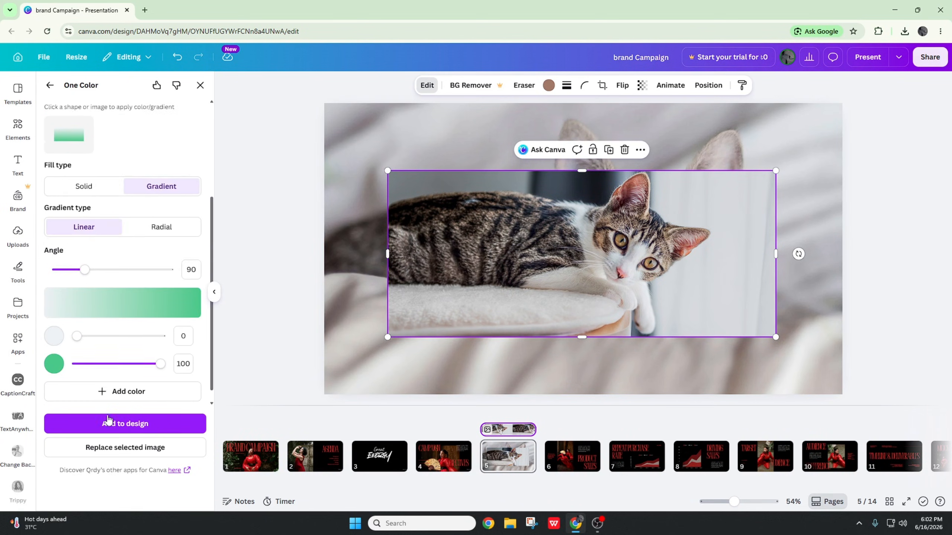
left_click(138, 427)
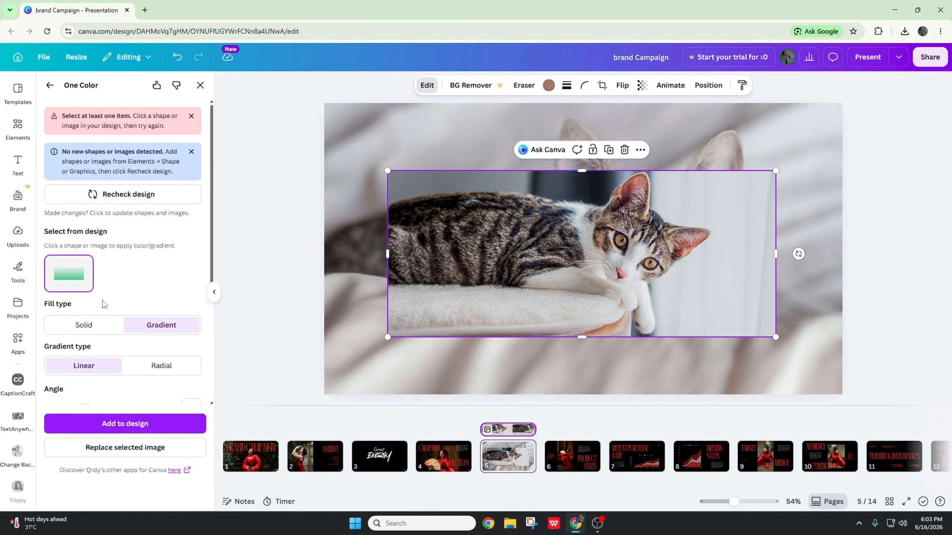
left_click(143, 422)
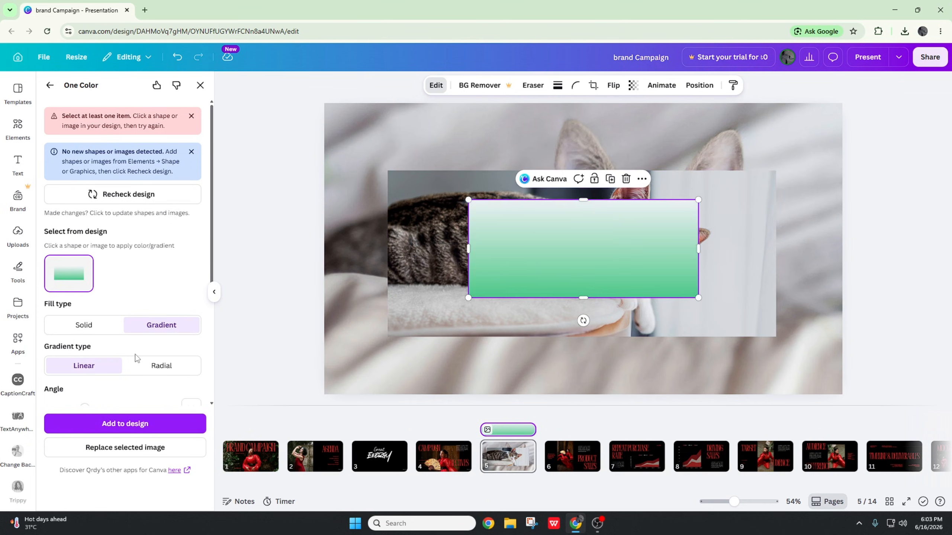
left_click_drag(519, 248, 487, 259)
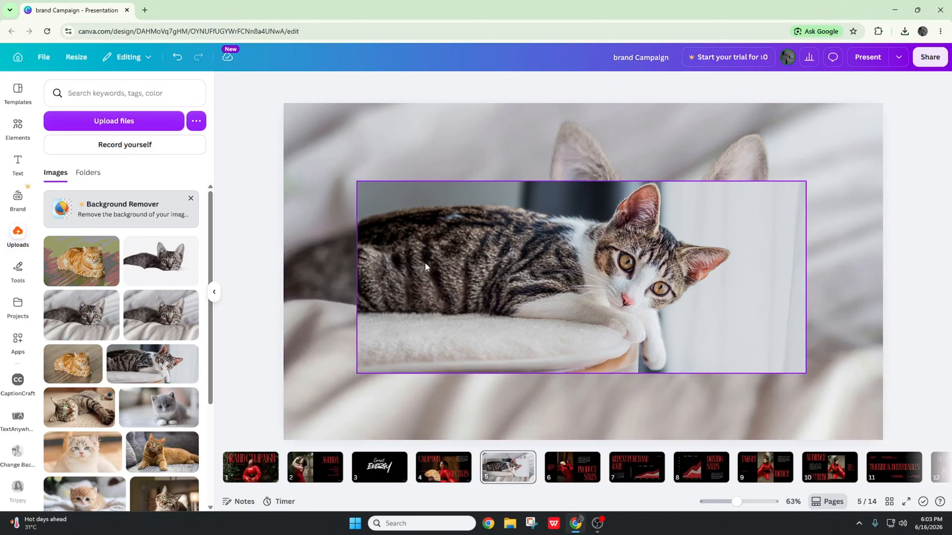
Select the striped cat photo and open the Image Divider app from the photo effects apps.
left_click(424, 262)
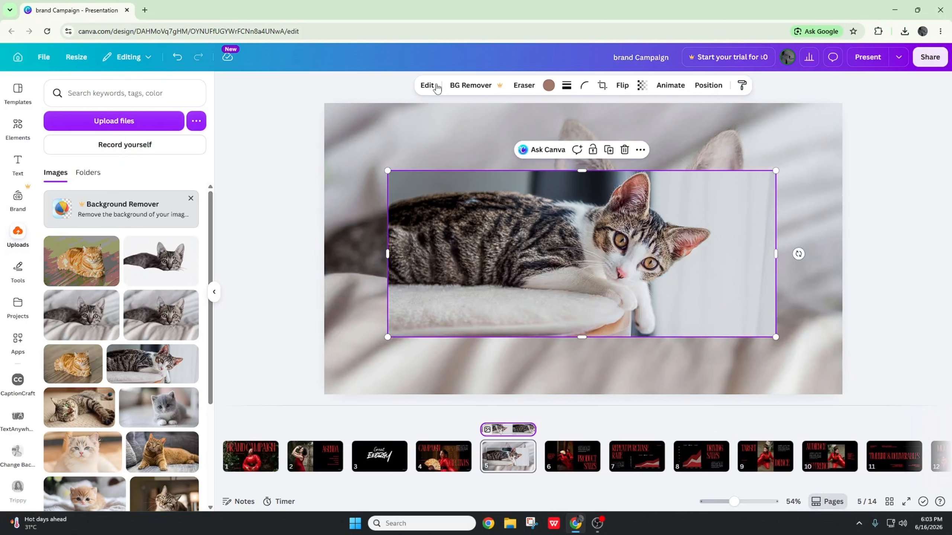
left_click(427, 85)
scroll(202, 249, "down", 2)
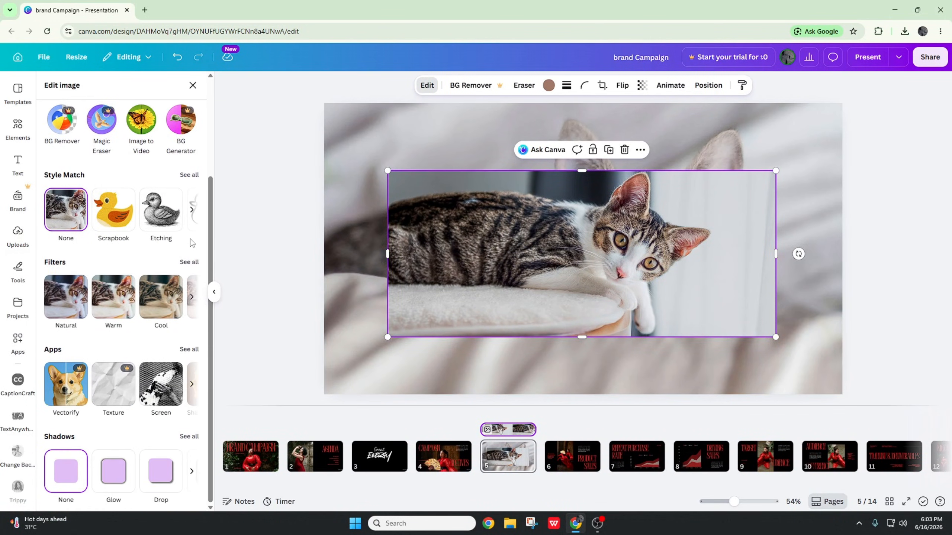
left_click(187, 351)
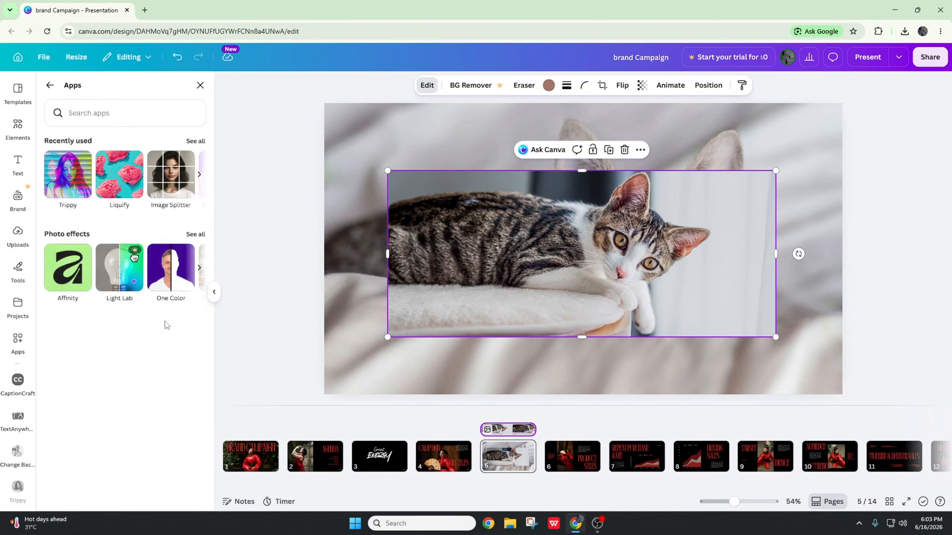
left_click(195, 235)
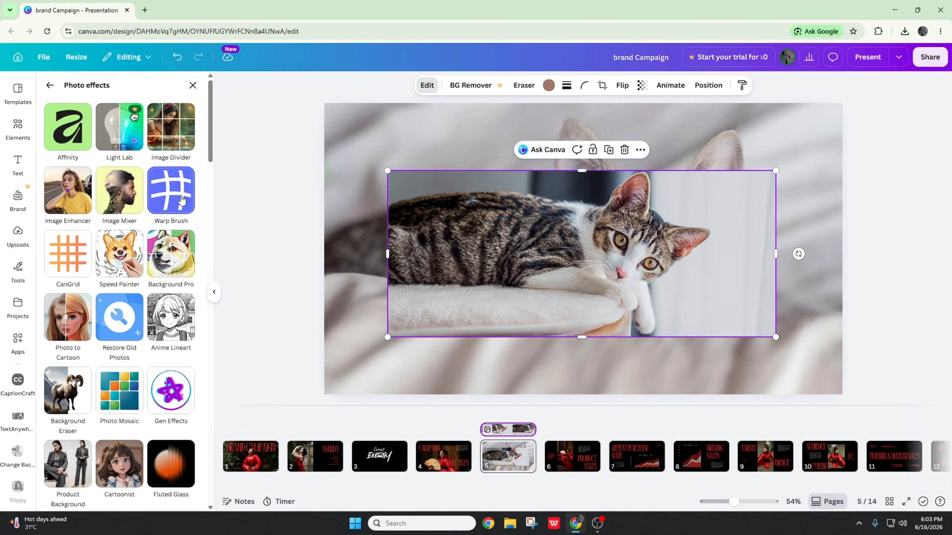
left_click(172, 127)
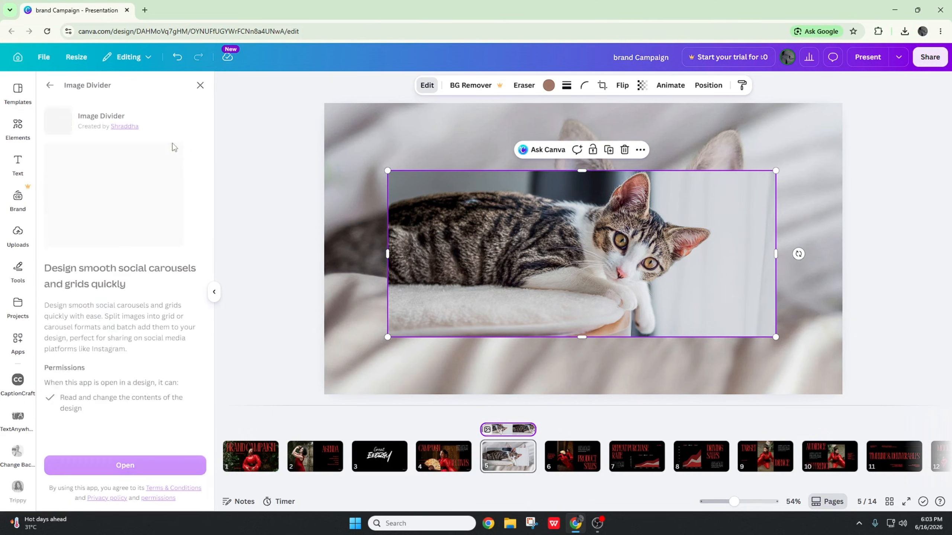
left_click(92, 461)
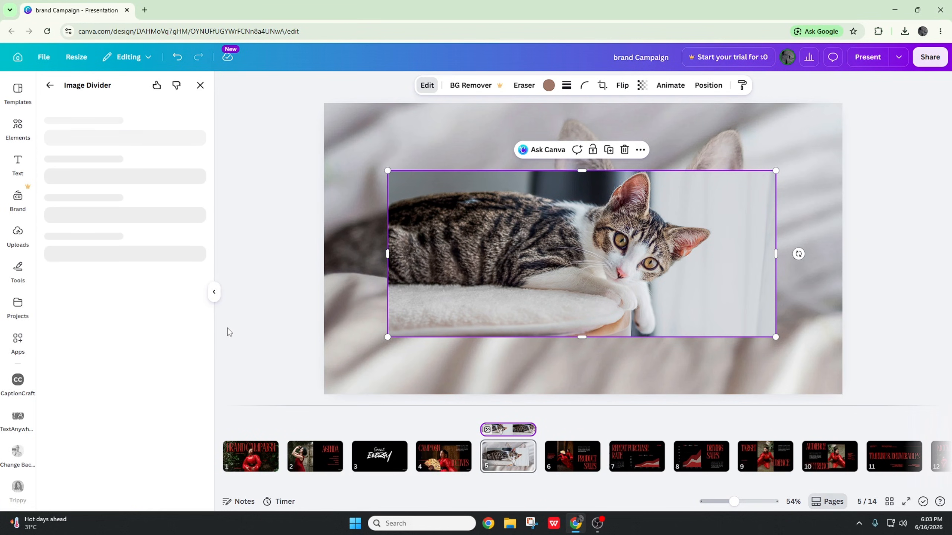
Split the striped cat photo into 7 rows and 2 columns and add the resulting images to new pages.
left_click_drag(69, 210, 125, 214)
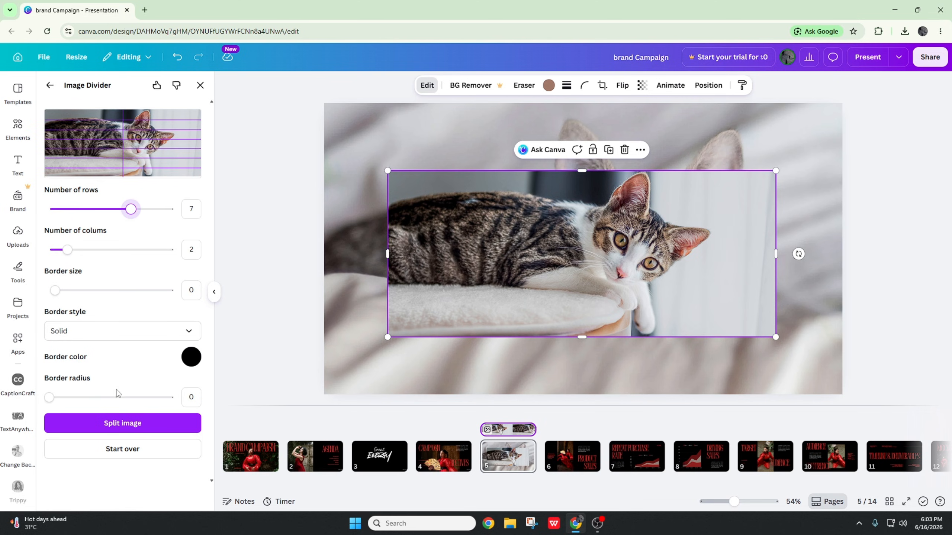
left_click(123, 422)
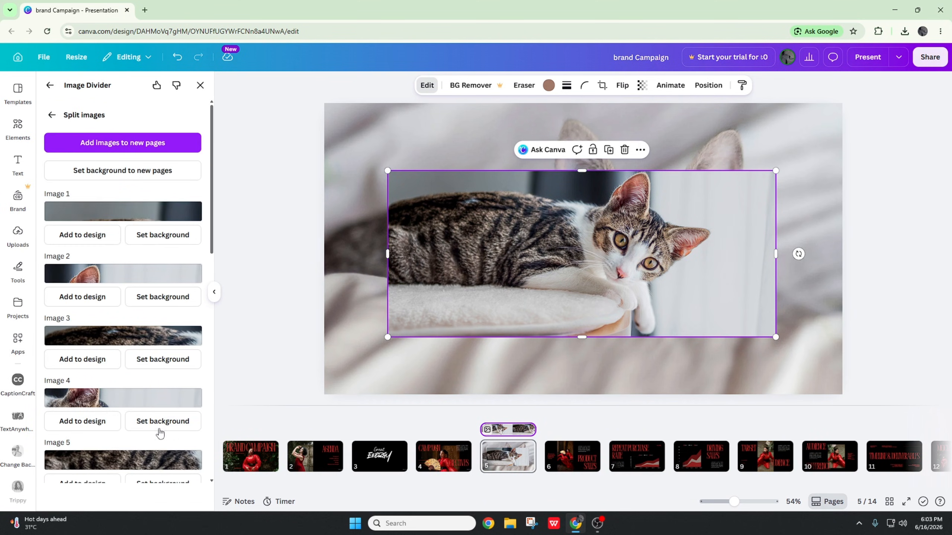
scroll(142, 332, "down", 10)
scroll(146, 330, "up", 10)
left_click(135, 150)
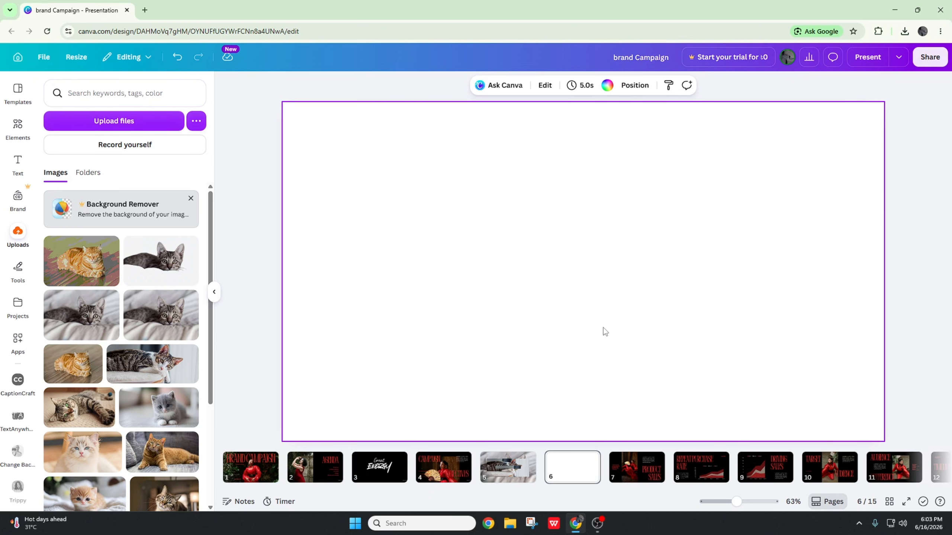
Check pages 5 and 6 for the split image pieces, shifting the narrow strip on page 5 slightly.
left_click(508, 473)
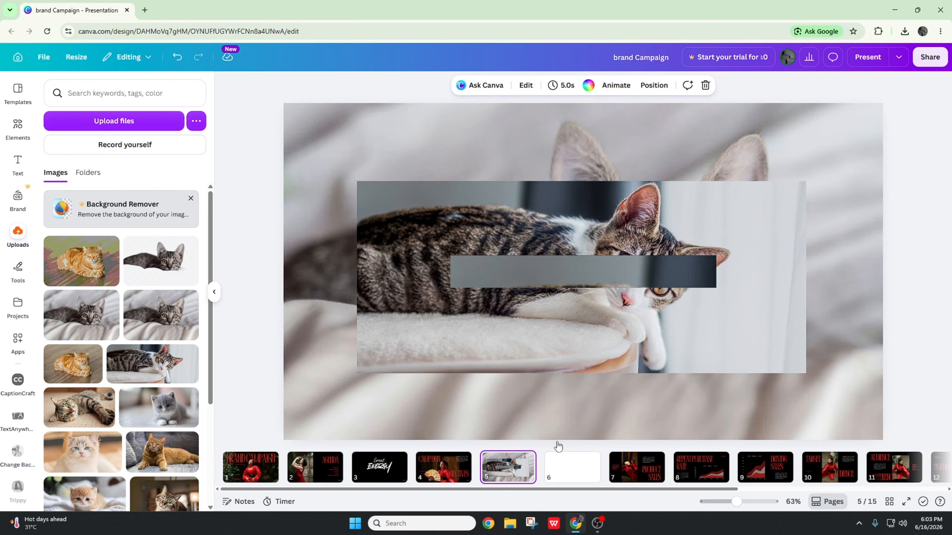
left_click(550, 464)
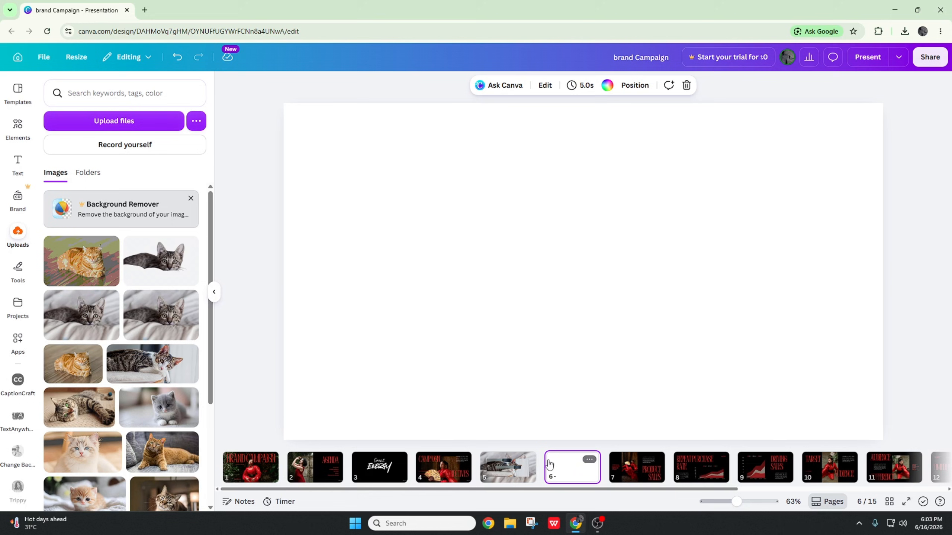
left_click(520, 473)
left_click(538, 272)
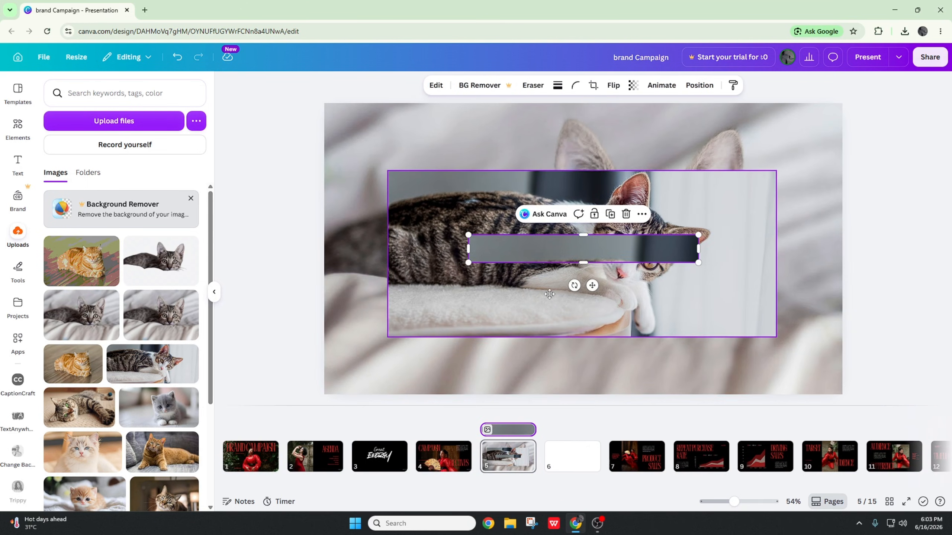
mouse_move(533, 250)
left_mouse_down()
mouse_move(534, 285)
mouse_move(563, 240)
mouse_move(539, 250)
left_mouse_up()
left_click(562, 450)
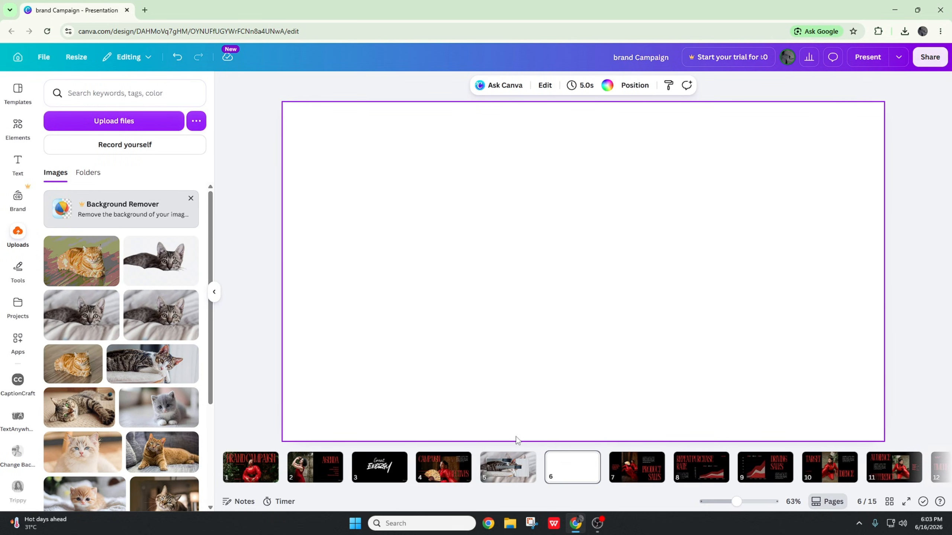
Delete the split image strip from page 5 and move the striped cat photo slightly up.
left_click(502, 475)
left_click(547, 271)
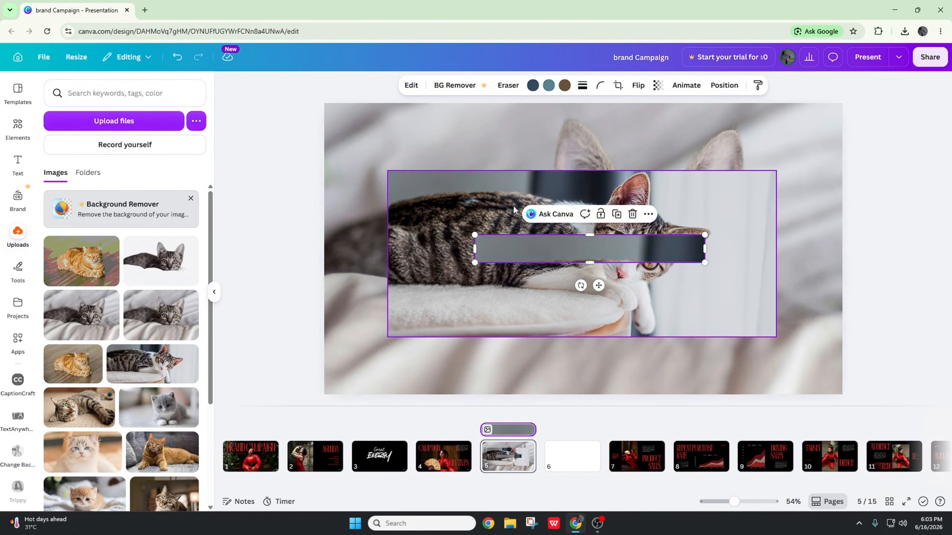
left_click(523, 256)
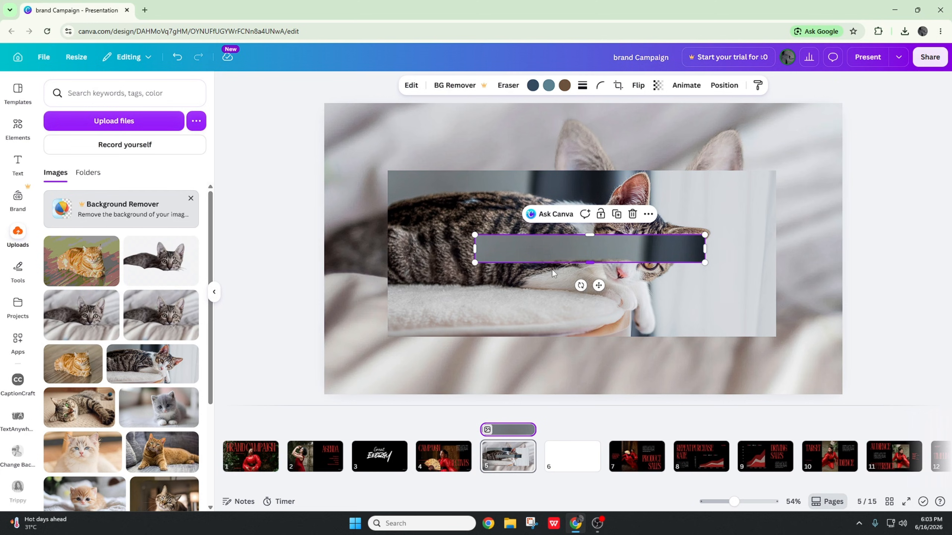
key("Delete")
left_click(531, 243)
mouse_move(515, 326)
left_mouse_down()
mouse_move(540, 383)
mouse_move(523, 319)
left_mouse_up()
Open the Image Mixer app for the striped cat photo from the photo effects apps.
left_click(427, 85)
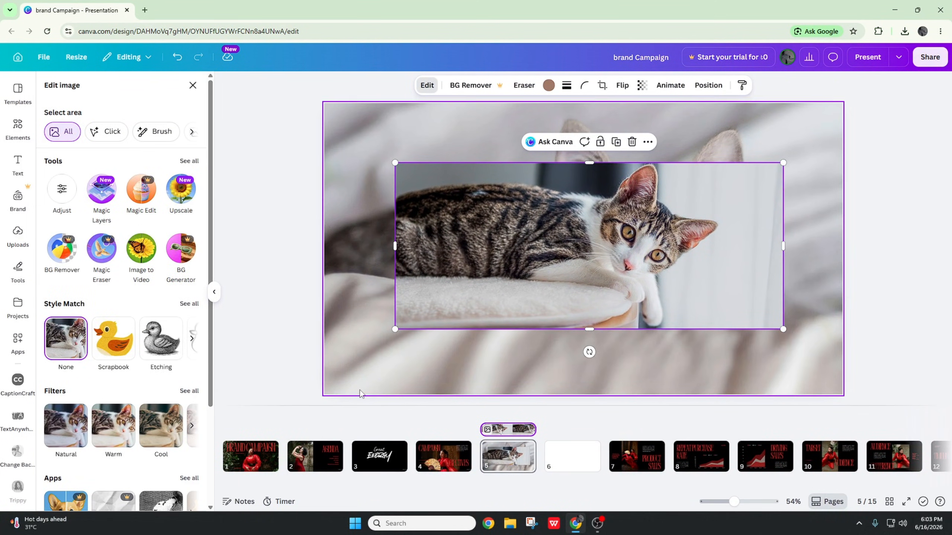
scroll(180, 347, "down", 3)
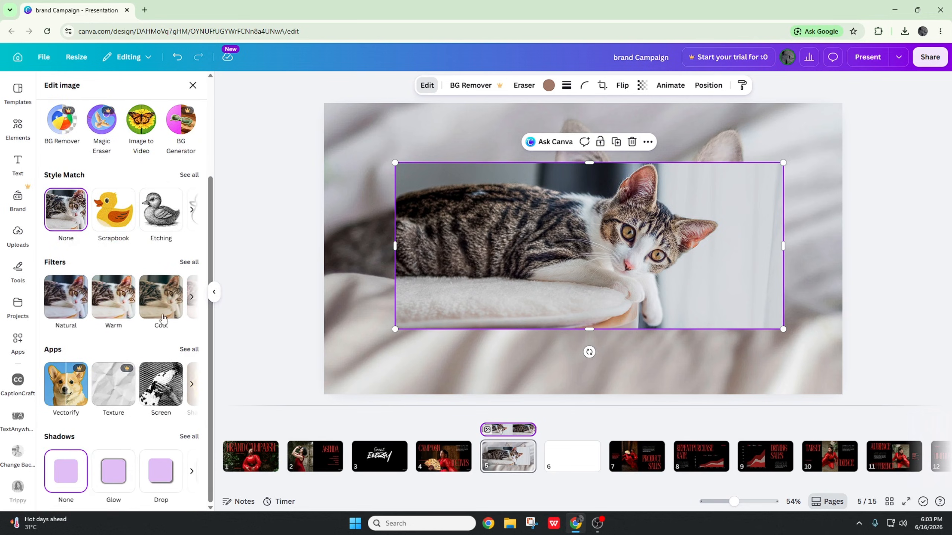
left_click(187, 350)
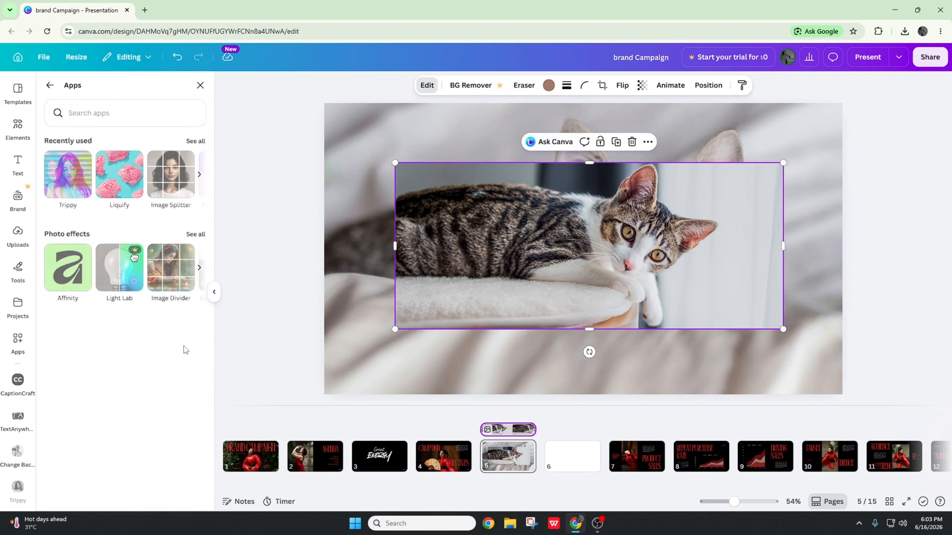
left_click(193, 235)
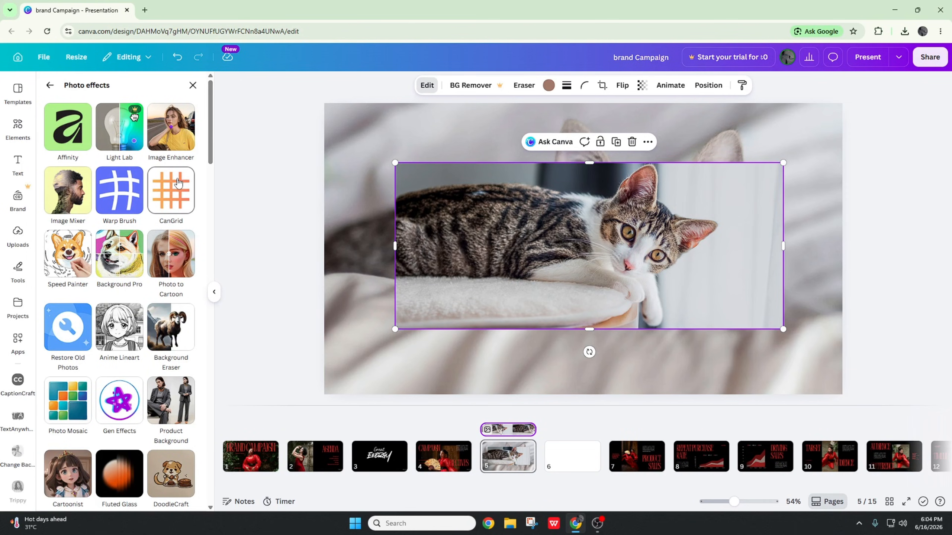
left_click(91, 205)
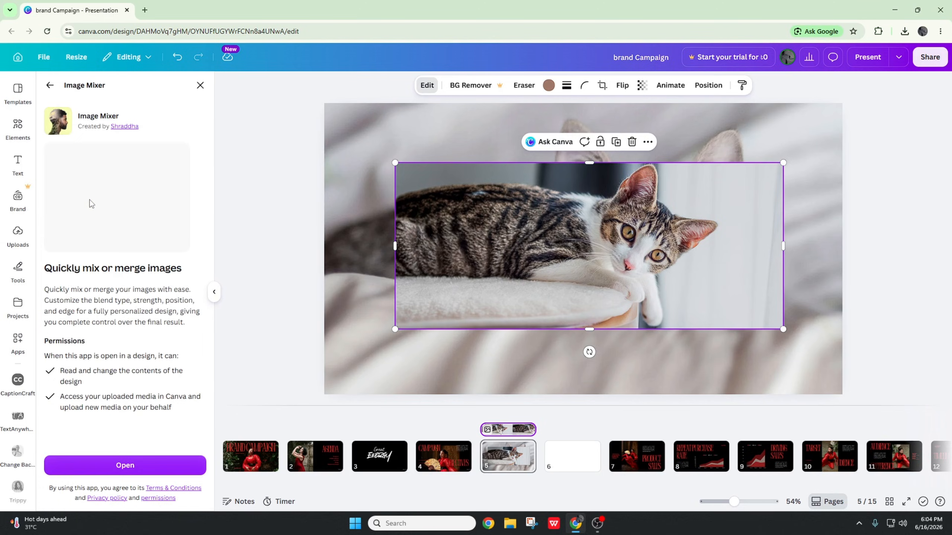
left_click(163, 462)
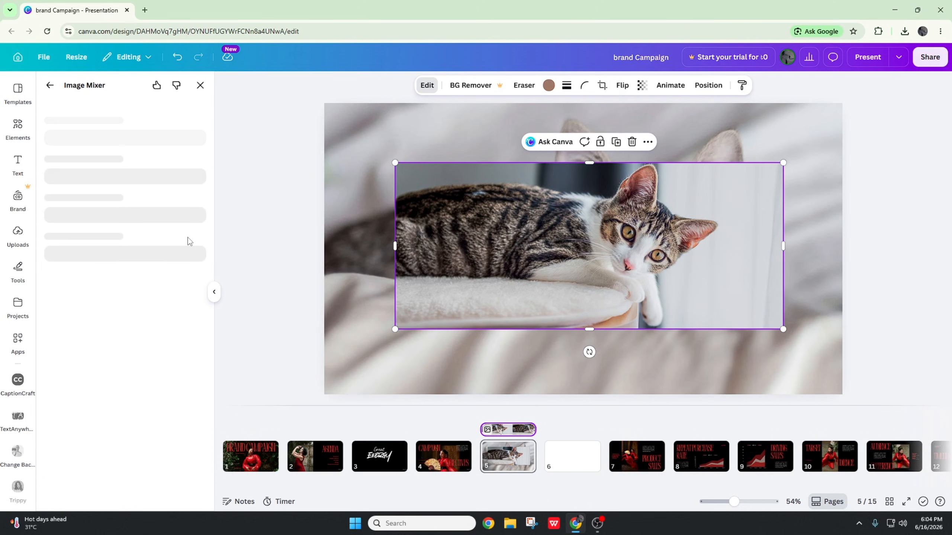
Mix the striped cat photo with a radial blend at mix size 1411 and save it.
left_click(149, 176)
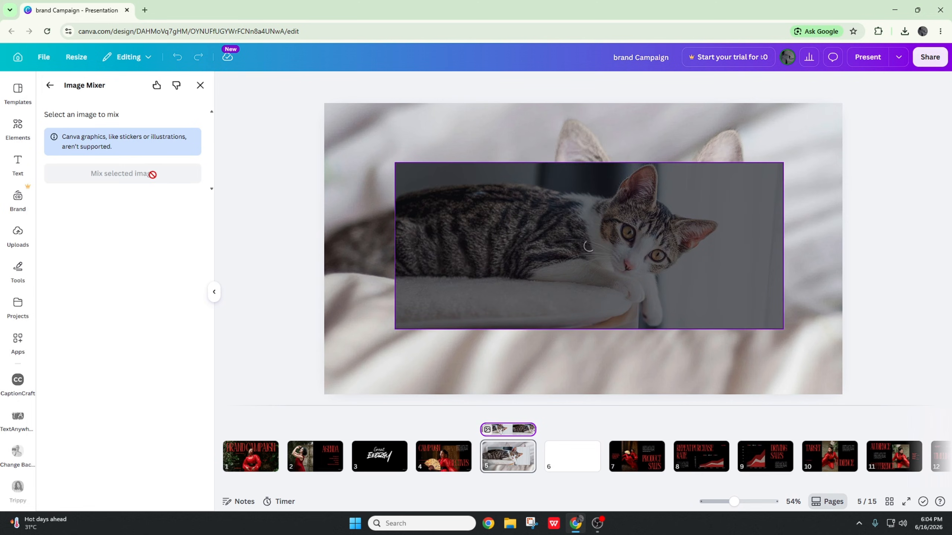
left_click_drag(70, 227, 121, 227)
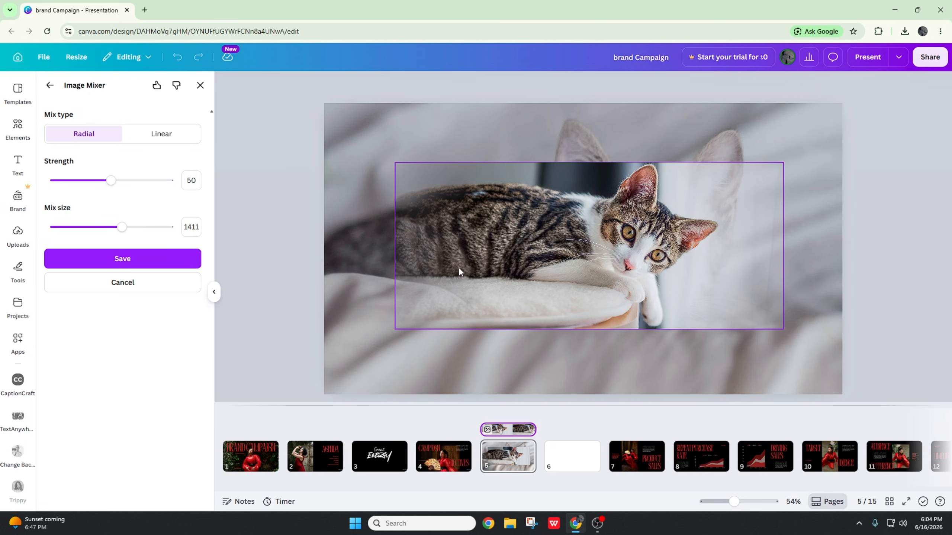
left_click(97, 267)
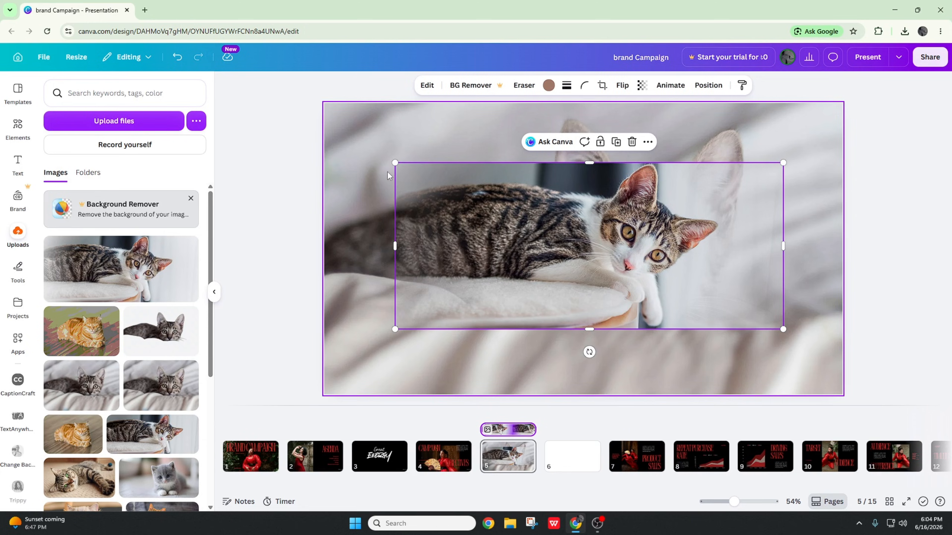
Shift the mixed cat photo slightly down and open the Warp Brush app for it from the photo effects apps.
left_click_drag(501, 185, 518, 198)
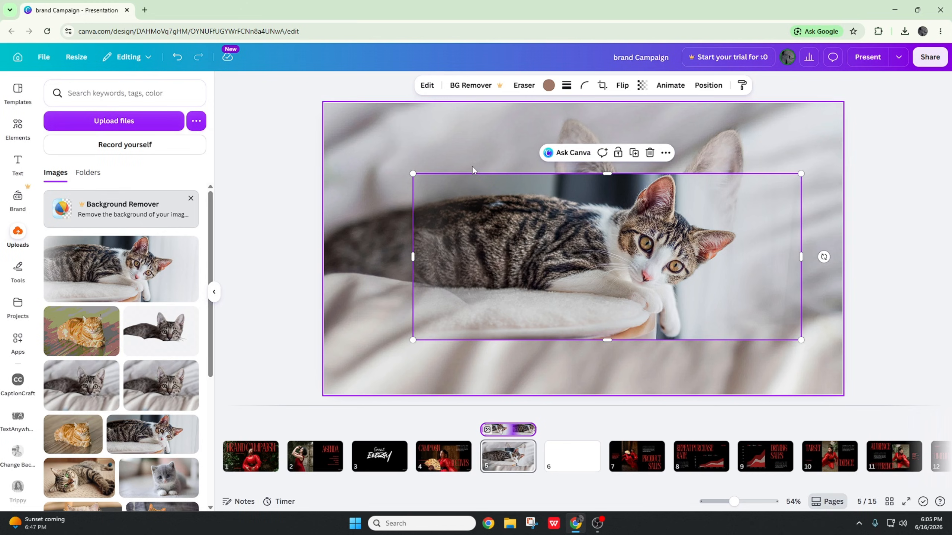
left_click(427, 85)
scroll(152, 315, "down", 3)
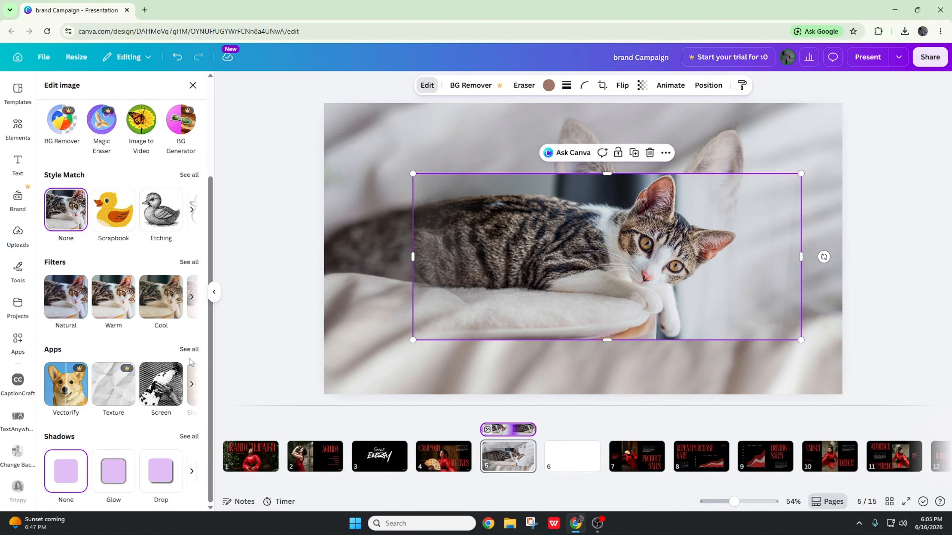
left_click(186, 353)
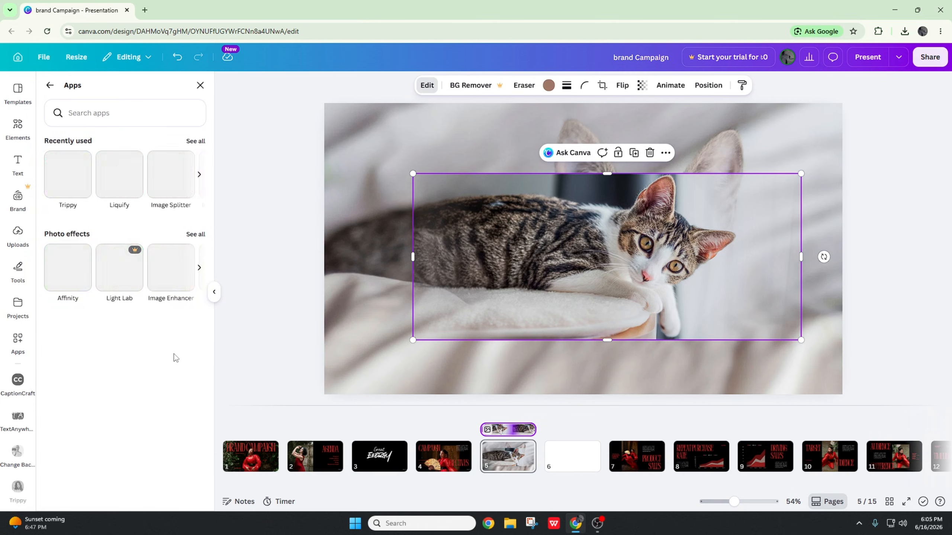
left_click(195, 235)
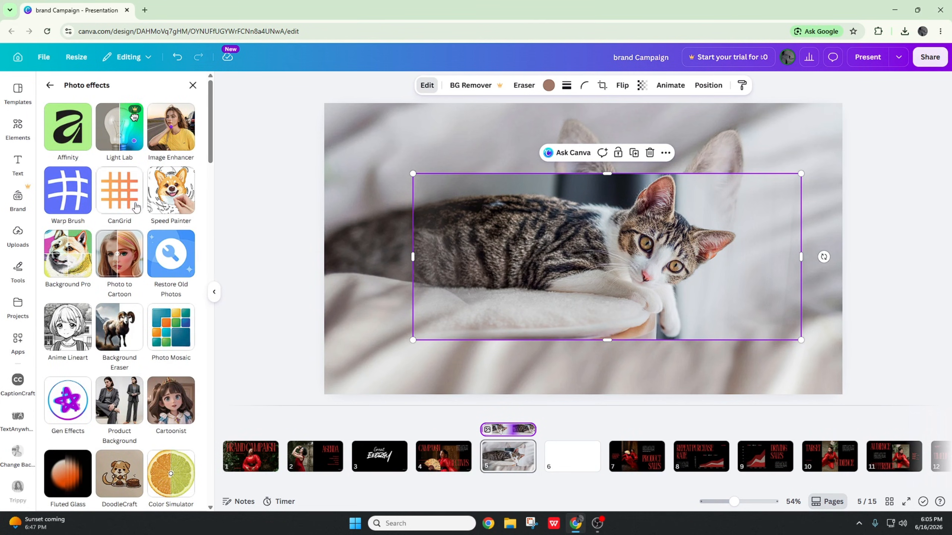
left_click(87, 203)
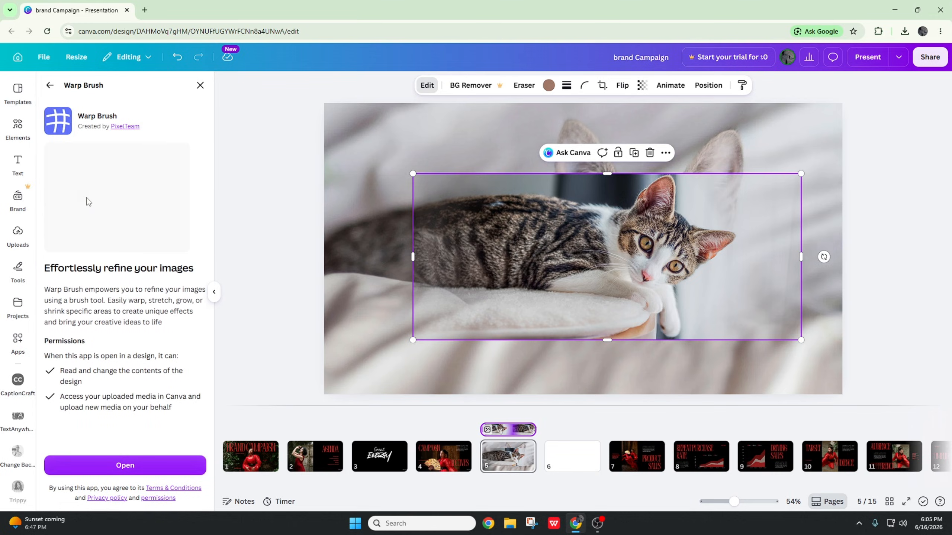
left_click(178, 464)
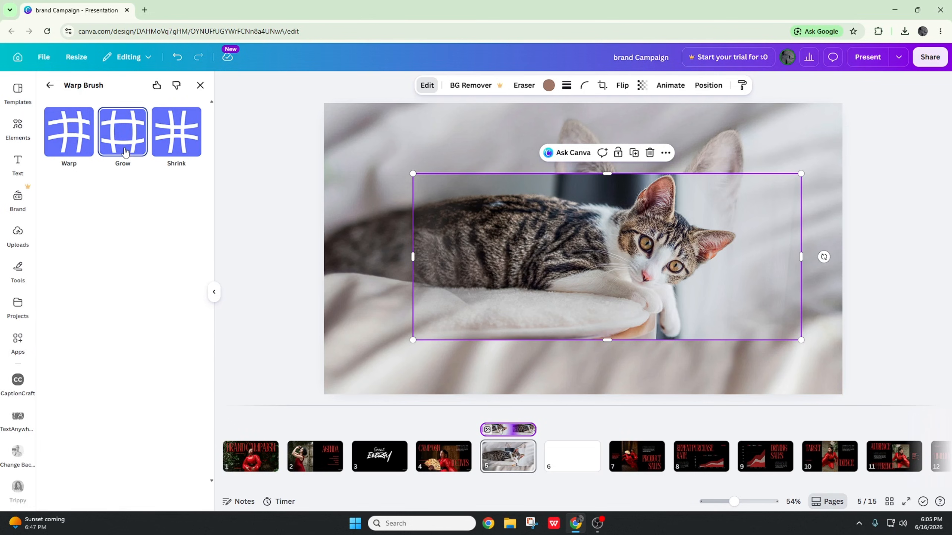
Enlarge the cat's nose area with the Grow brush at size 400 and strength 60, and save the image.
left_click(122, 151)
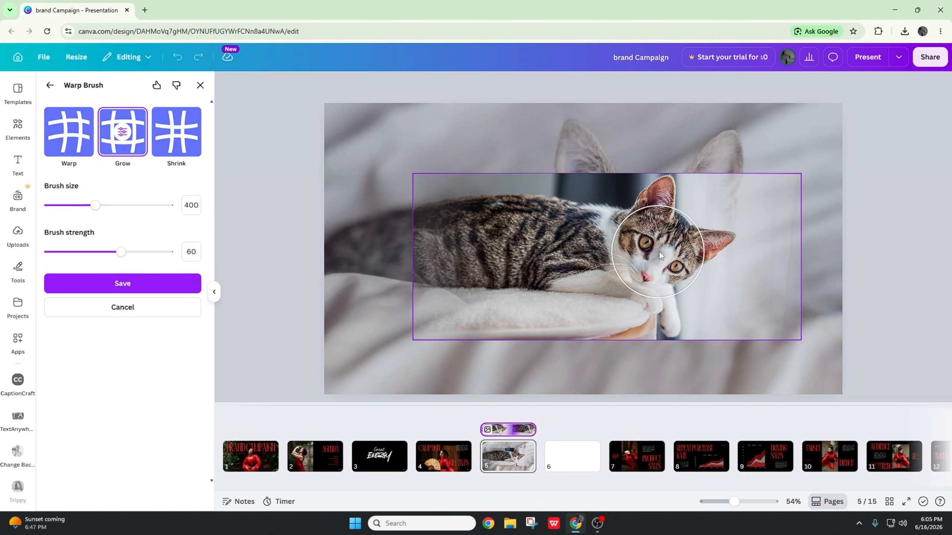
mouse_move(658, 251)
left_mouse_down()
mouse_move(646, 286)
mouse_move(652, 276)
mouse_move(642, 276)
left_mouse_up()
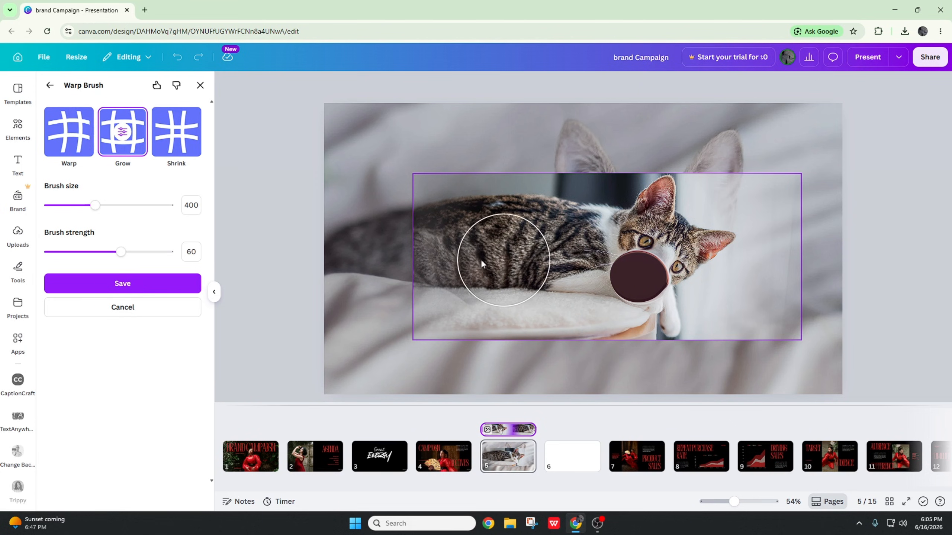
left_click(149, 285)
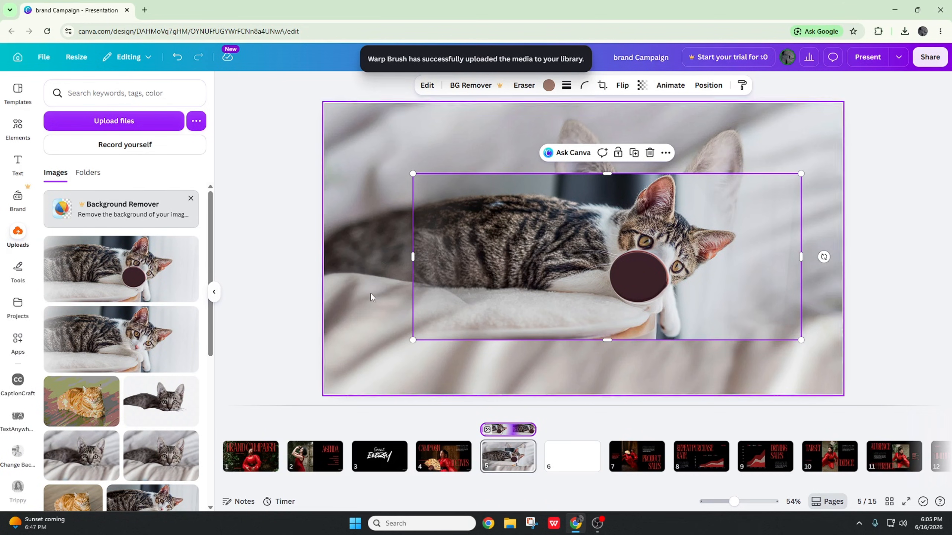
Delete the warped cat photo from page 5 and browse the uploaded images for another cat photo.
key("Delete")
scroll(157, 312, "down", 7)
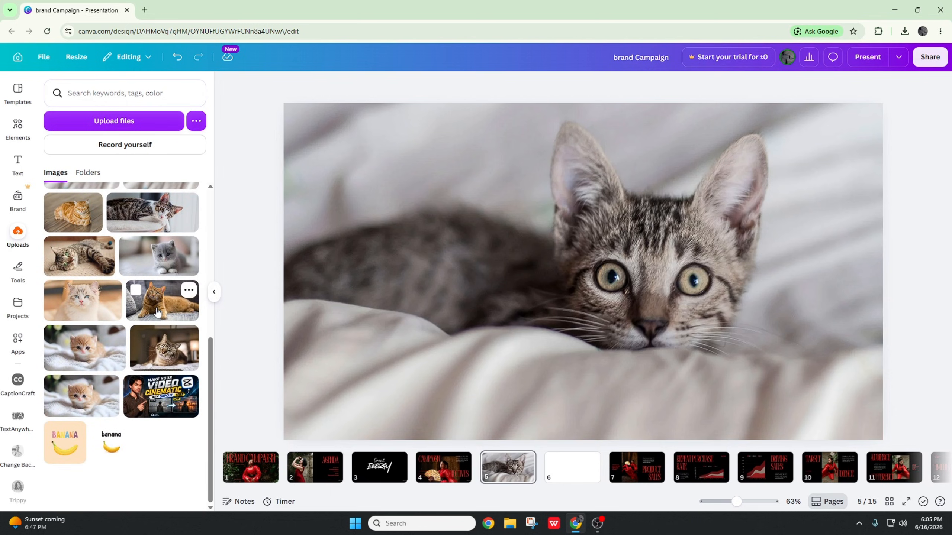
Add the uploaded photo of the orange cat on a grey sofa to page 5 and open its image editing options.
left_click(158, 312)
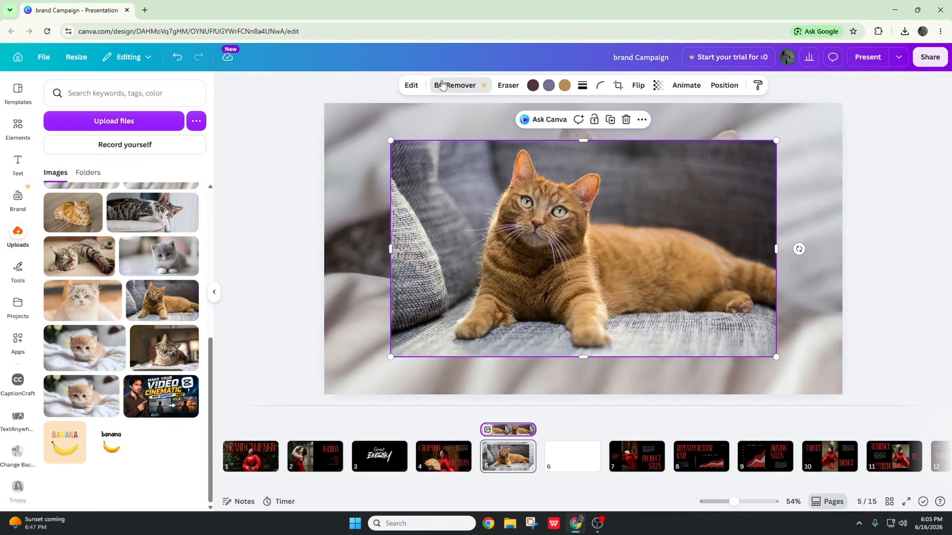
left_click(455, 85)
left_click(472, 113)
left_click(411, 85)
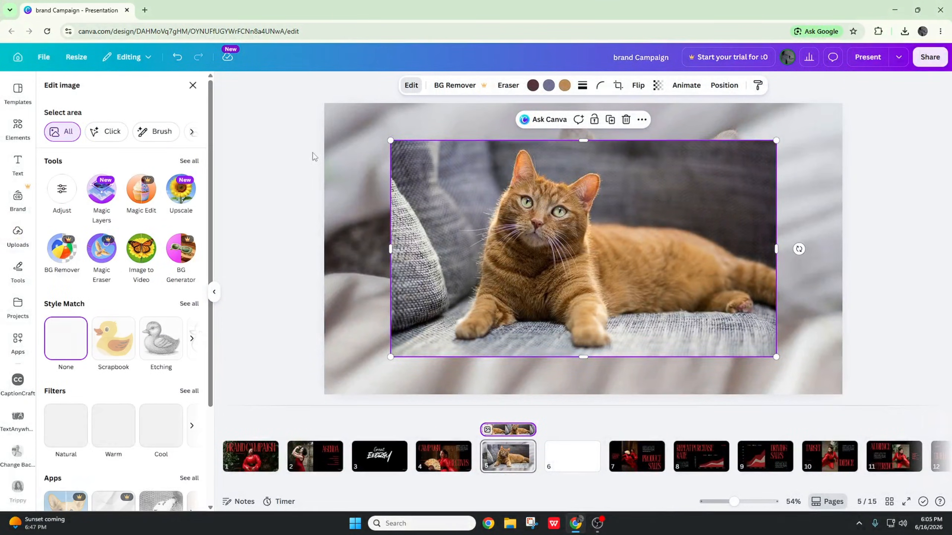
Find CanGrid among the photo effects apps and open it for the design.
scroll(137, 279, "down", 3)
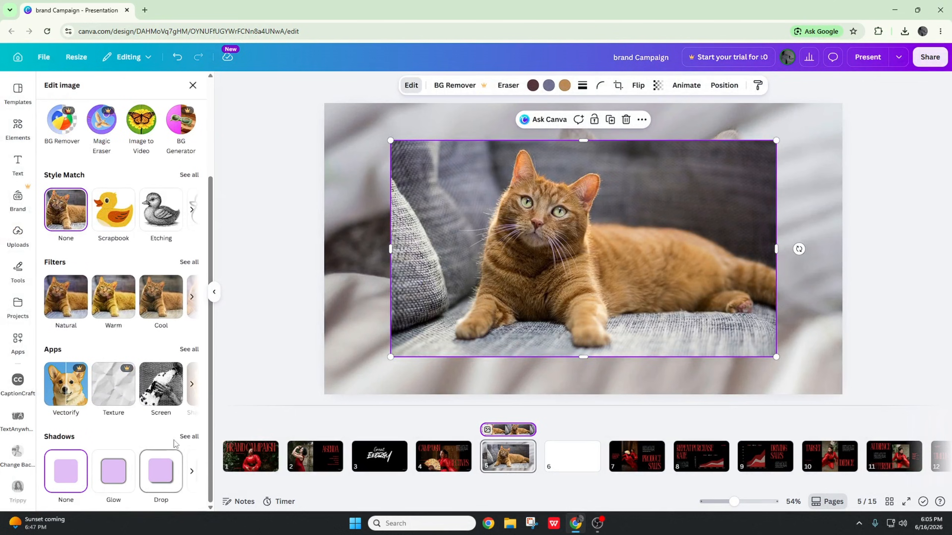
left_click(188, 349)
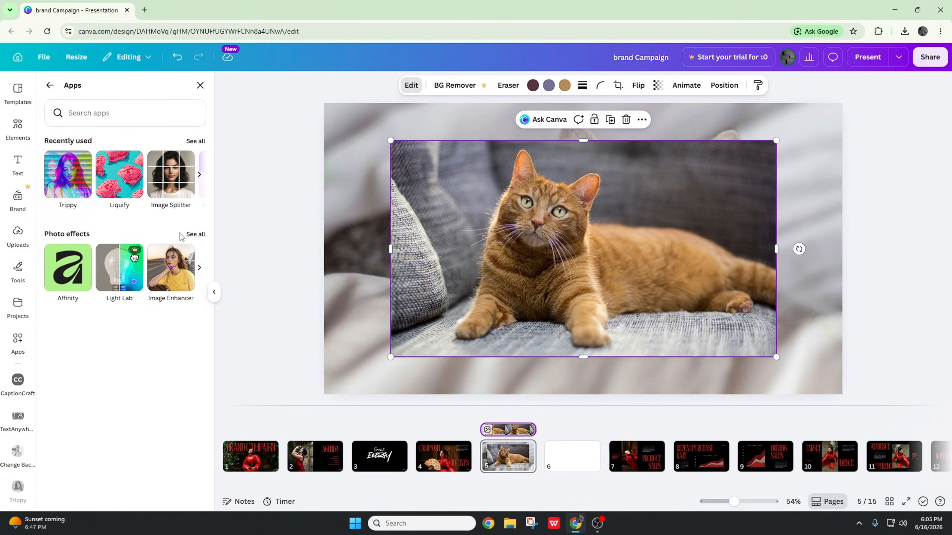
left_click(191, 236)
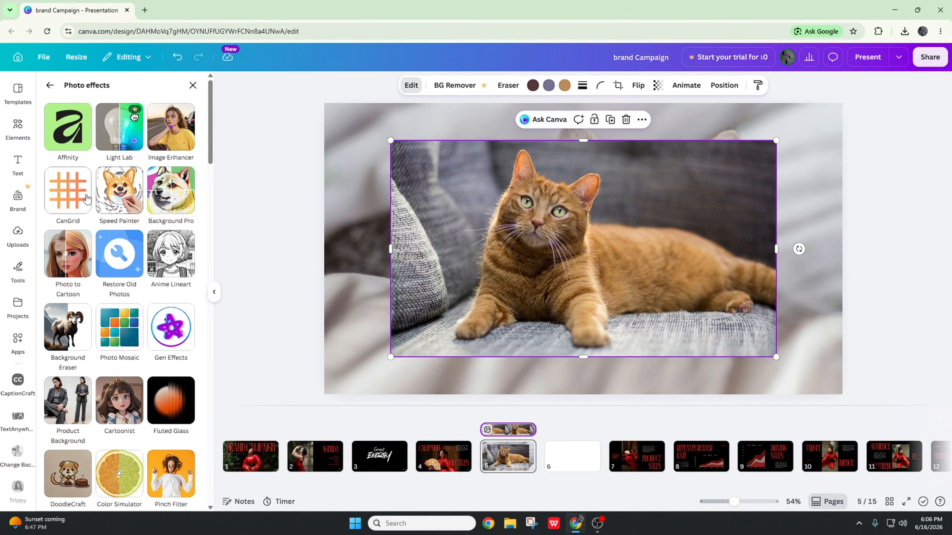
left_click(77, 207)
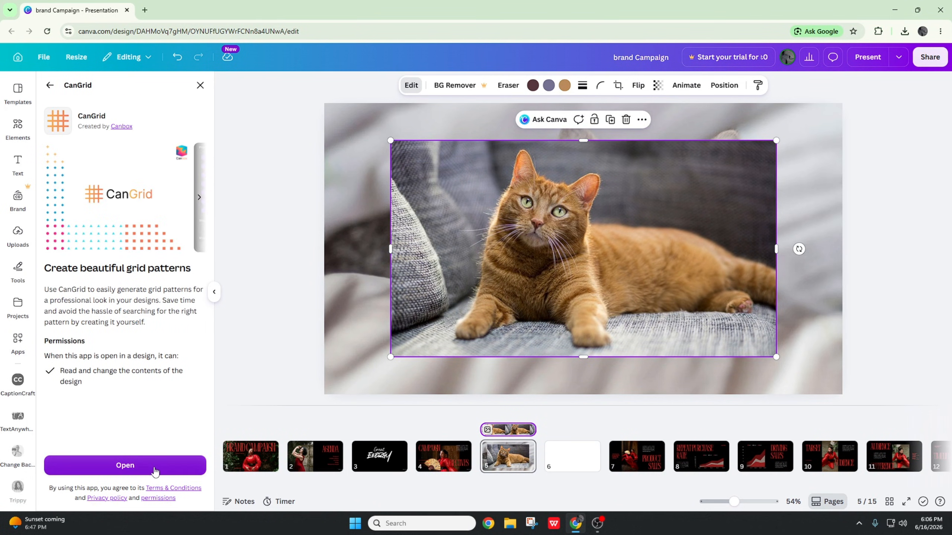
left_click(153, 467)
Look through the full list of added apps, from CaptionCraft down to CanGrid.
scroll(30, 350, "down", 3)
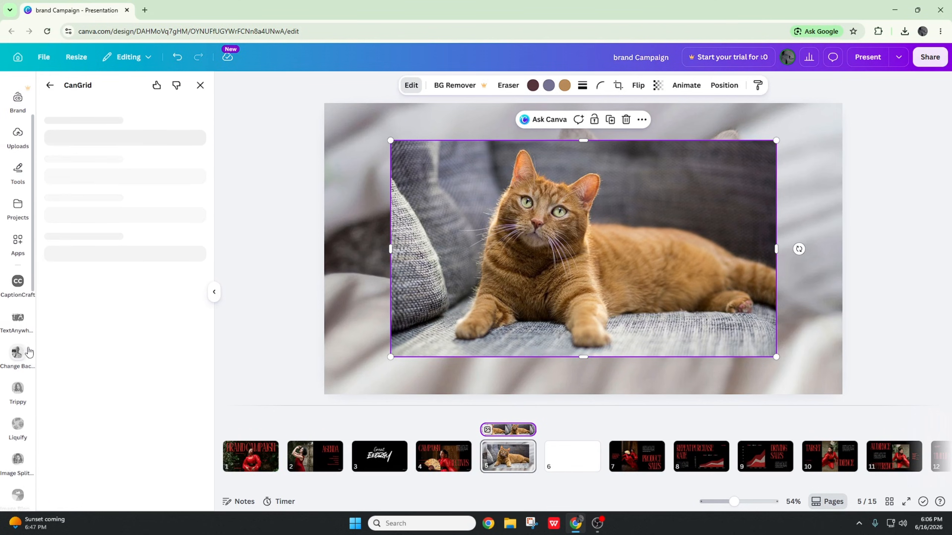
scroll(15, 356, "down", 10)
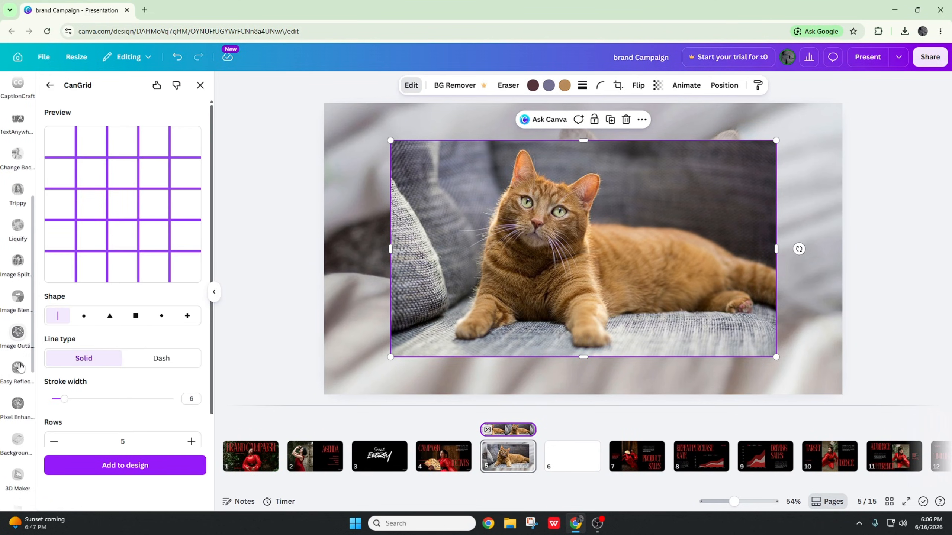
scroll(17, 399, "up", 10)
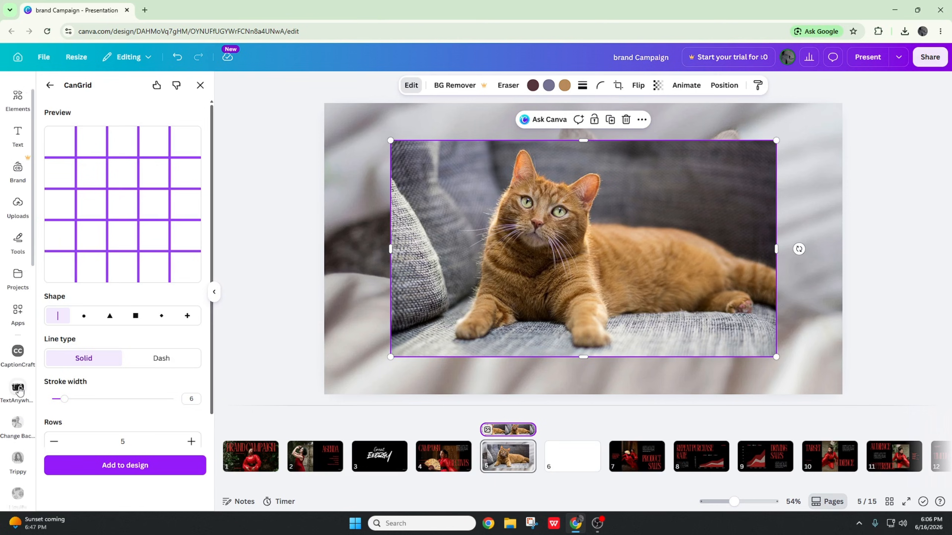
scroll(21, 388, "down", 10)
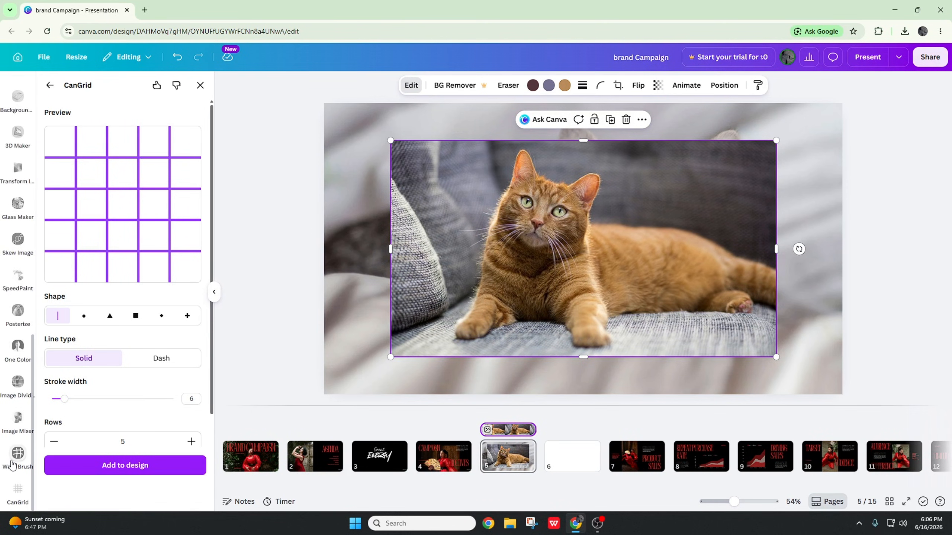
scroll(19, 434, "up", 4)
scroll(19, 434, "up", 5)
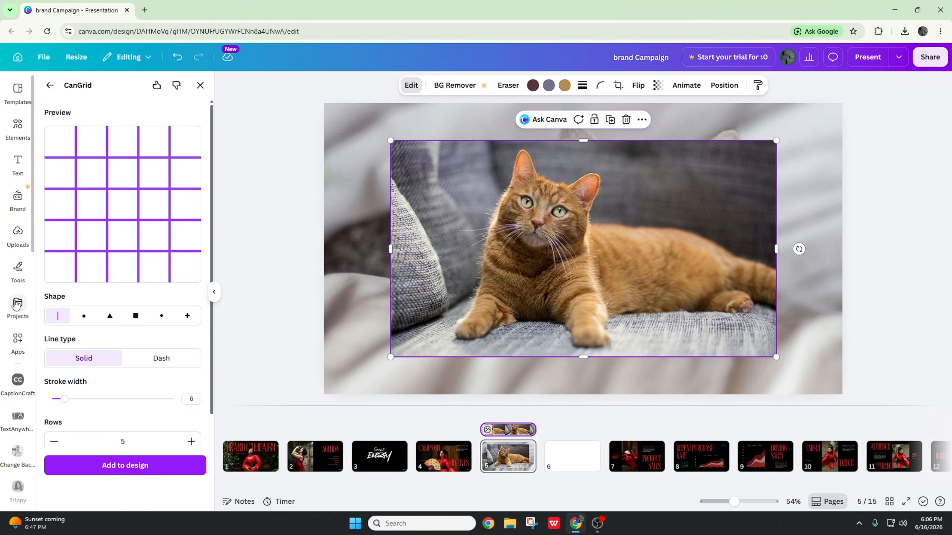
scroll(14, 374, "down", 10)
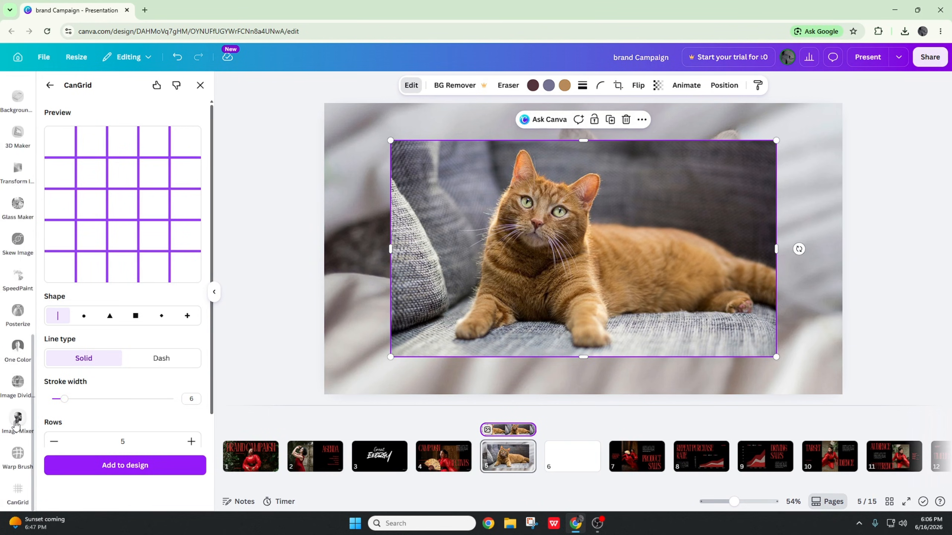
scroll(15, 423, "up", 10)
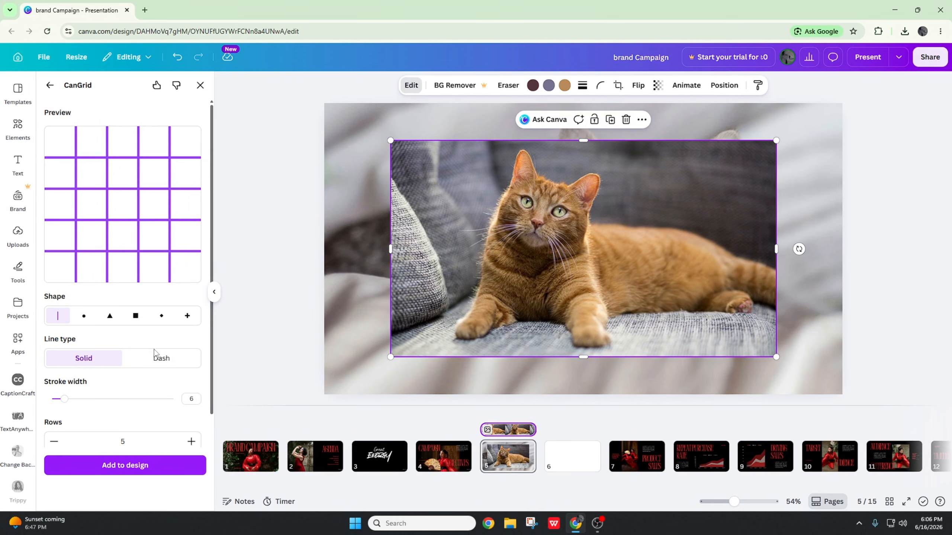
Add the purple solid-line 5 by 5 grid to page 5 and place it over the cat's face.
left_click(132, 466)
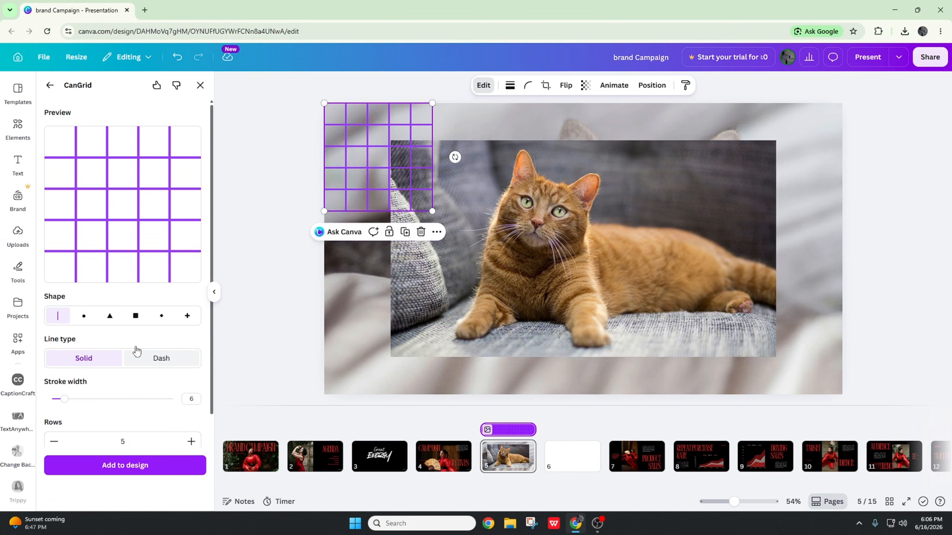
left_click_drag(395, 166, 557, 211)
scroll(78, 348, "down", 2)
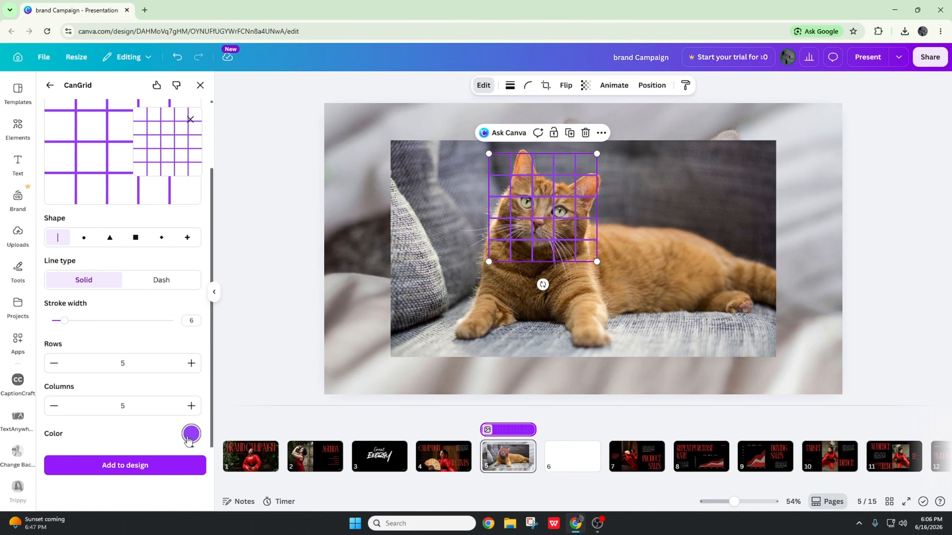
Enlarge the grid to the full height of the cat photo and align it with the photo's left edge.
left_click_drag(552, 228, 475, 232)
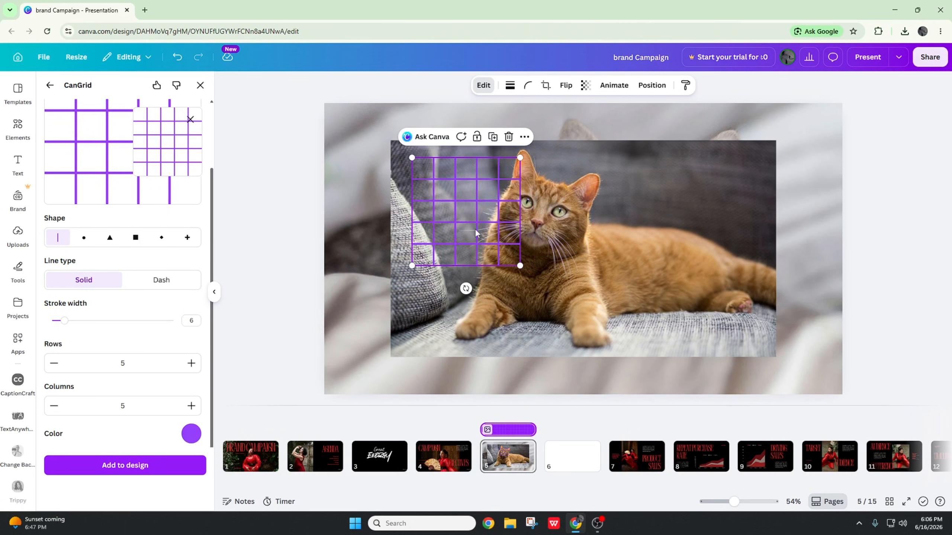
left_click_drag(520, 265, 653, 398)
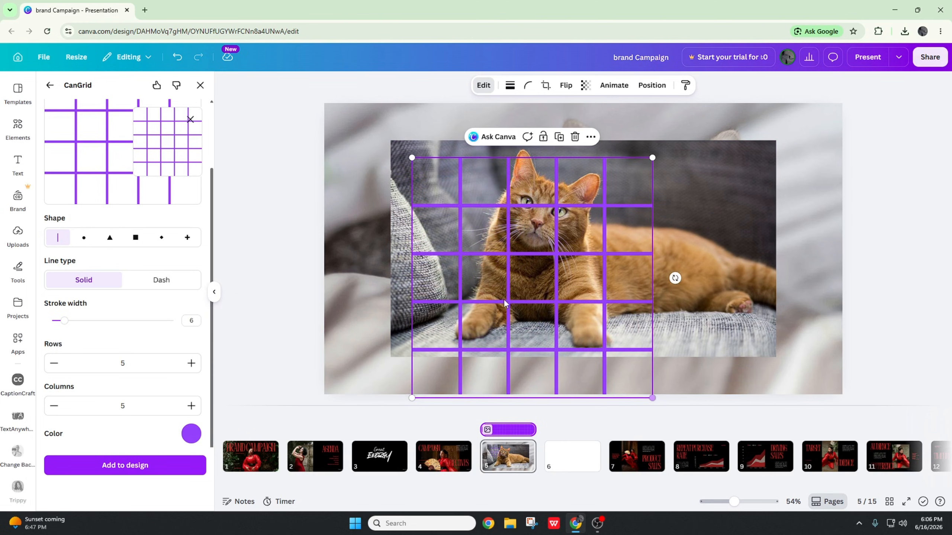
left_click_drag(504, 303, 486, 262)
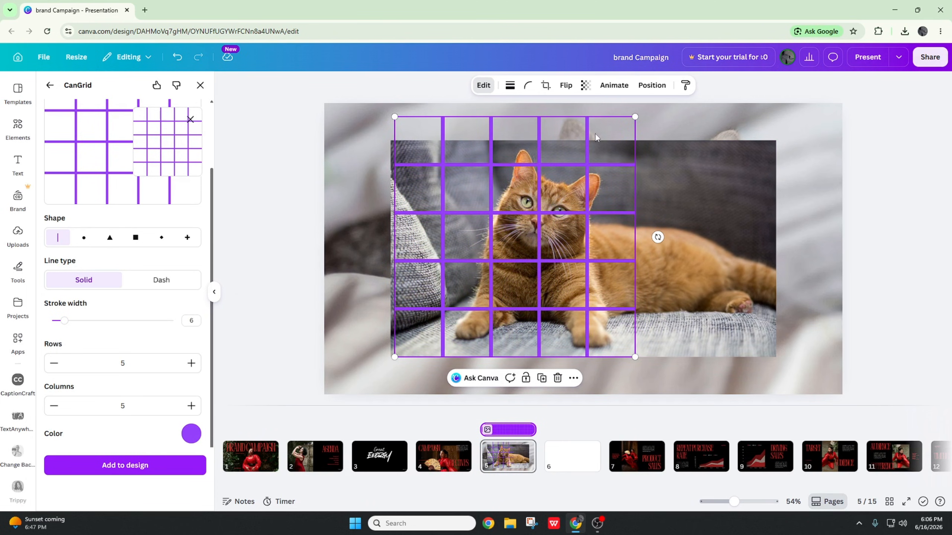
mouse_move(633, 118)
left_mouse_down()
mouse_move(598, 152)
mouse_move(604, 140)
left_mouse_up()
left_click(629, 249)
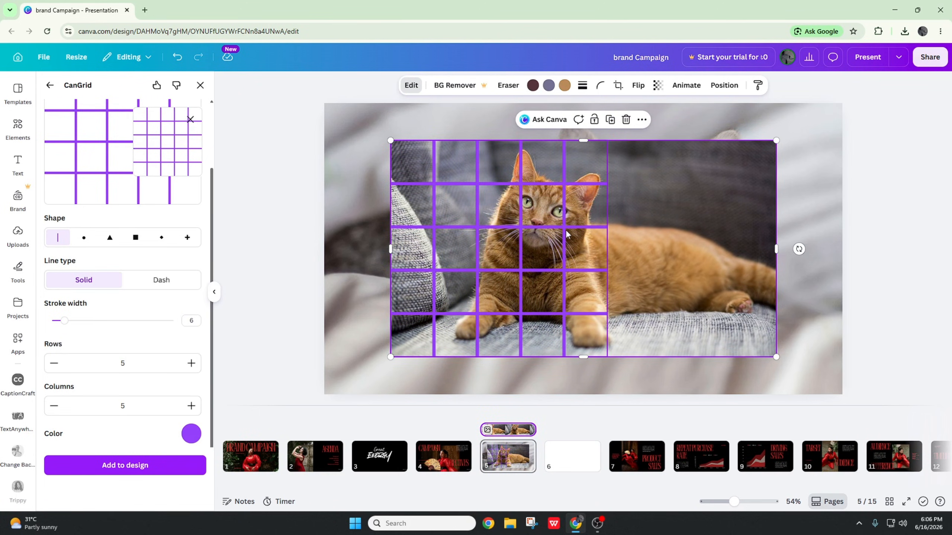
left_click(578, 298)
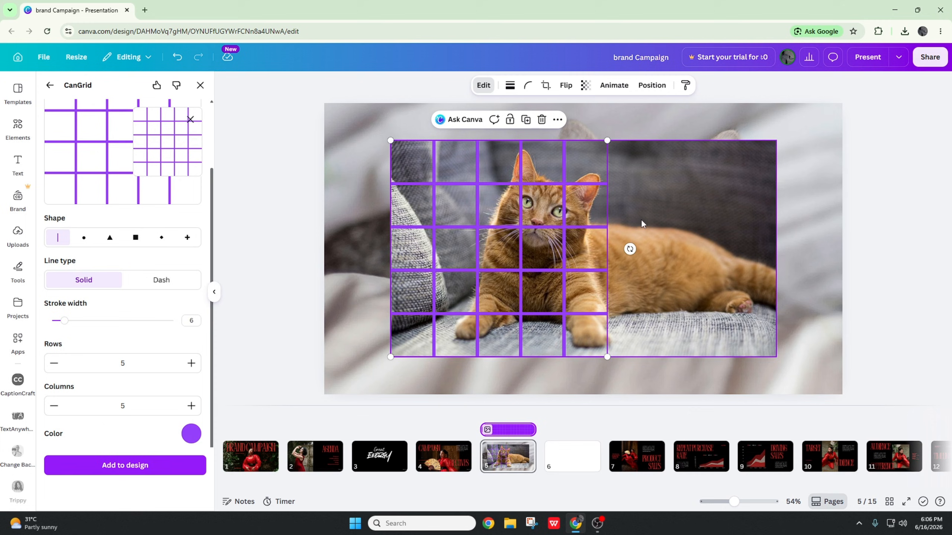
Close CanGrid, delete the purple grid from page 5 and select the orange cat photo.
left_click(191, 120)
scroll(178, 158, "up", 3)
left_click(200, 85)
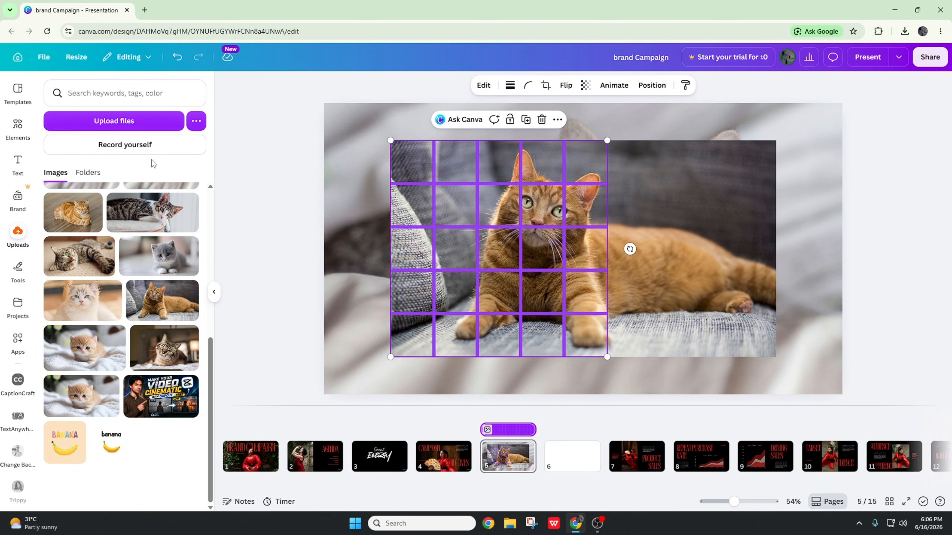
left_click(614, 167)
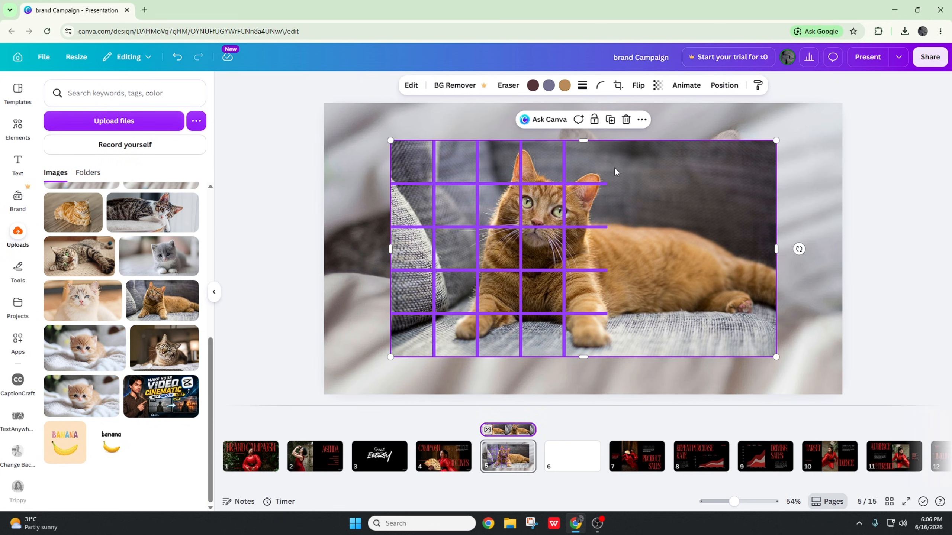
left_click(540, 225)
key("Delete")
left_click(540, 227)
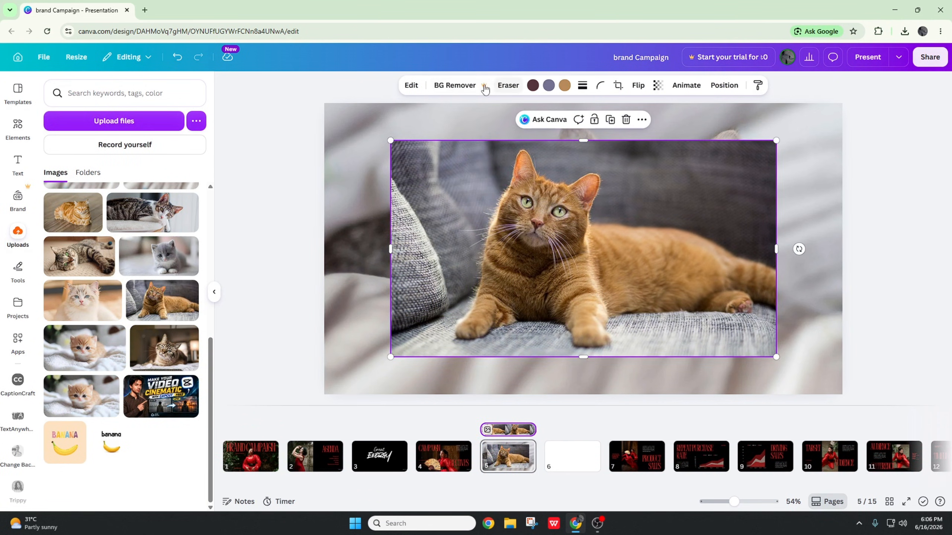
Open the Speed Painter app from the photo effects for the selected orange cat photo.
left_click(409, 87)
scroll(107, 329, "down", 4)
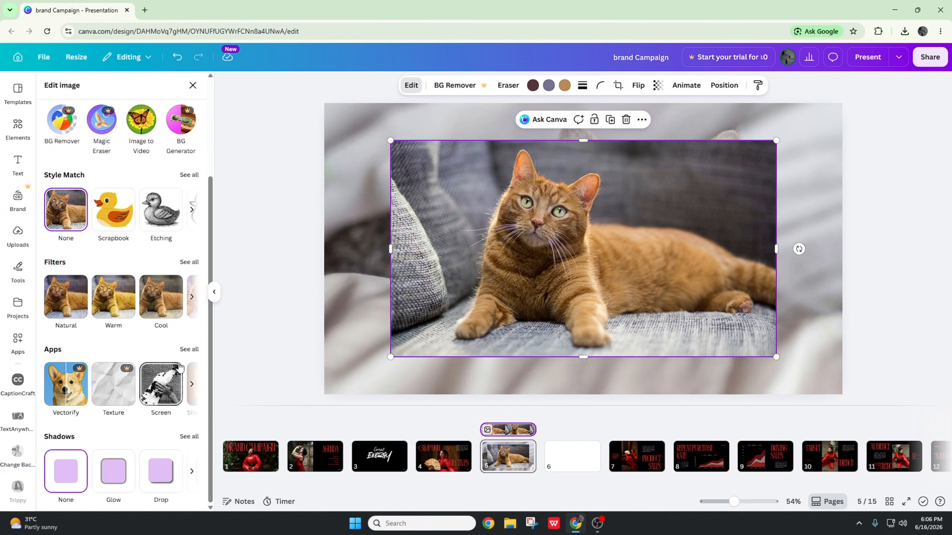
left_click(188, 349)
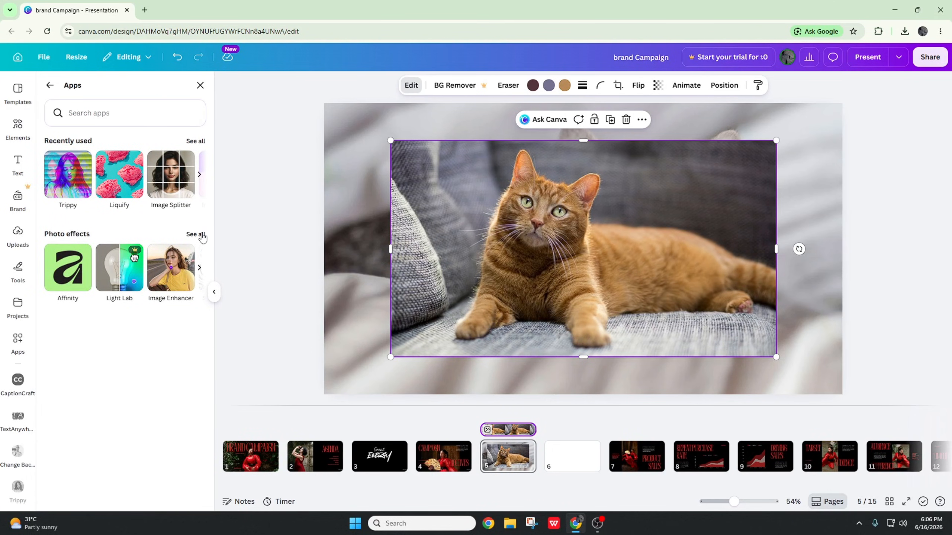
left_click(202, 236)
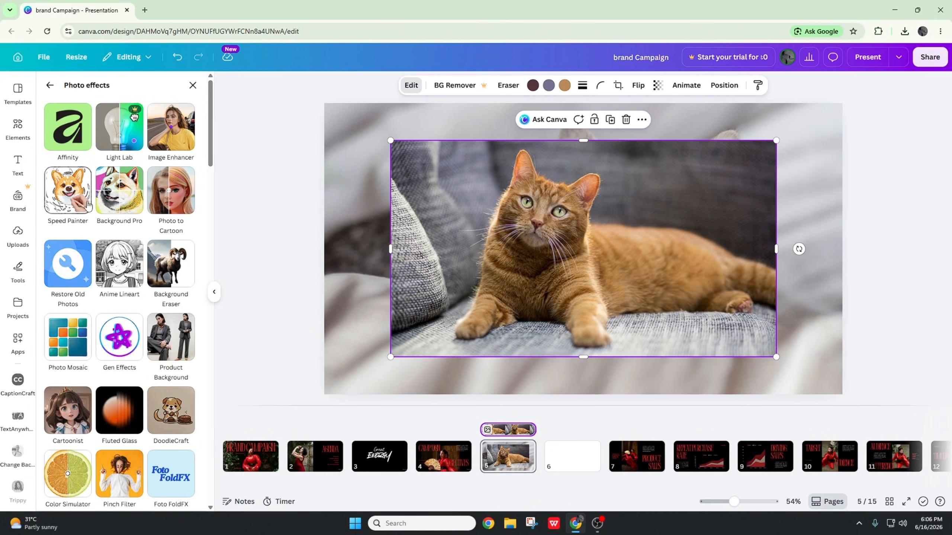
left_click(79, 202)
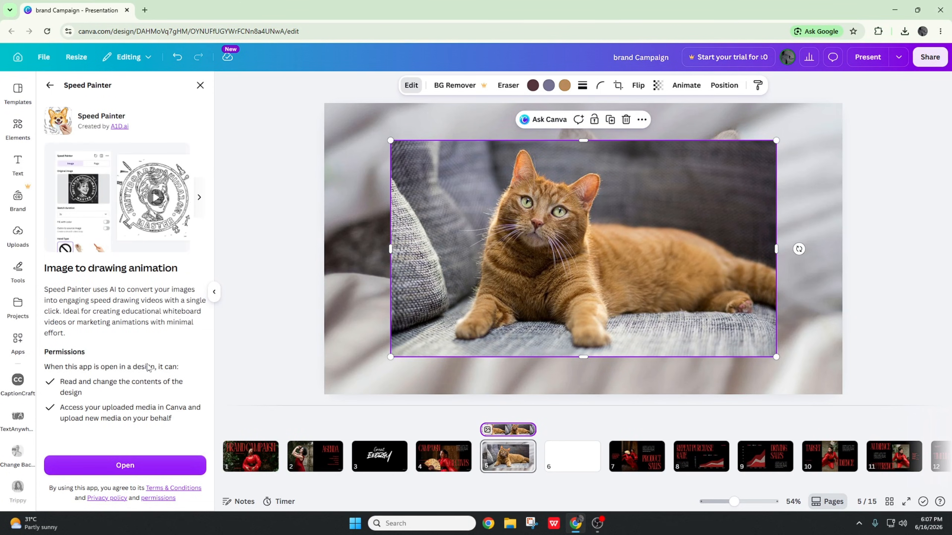
left_click(155, 463)
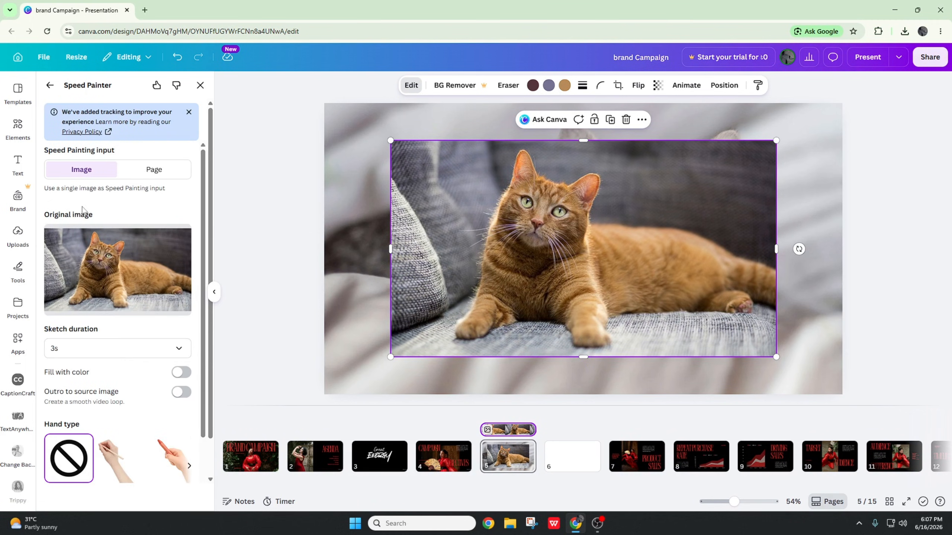
Set the speed painting's hand type to Light tone and its canvas type to Black board.
scroll(131, 367, "down", 3)
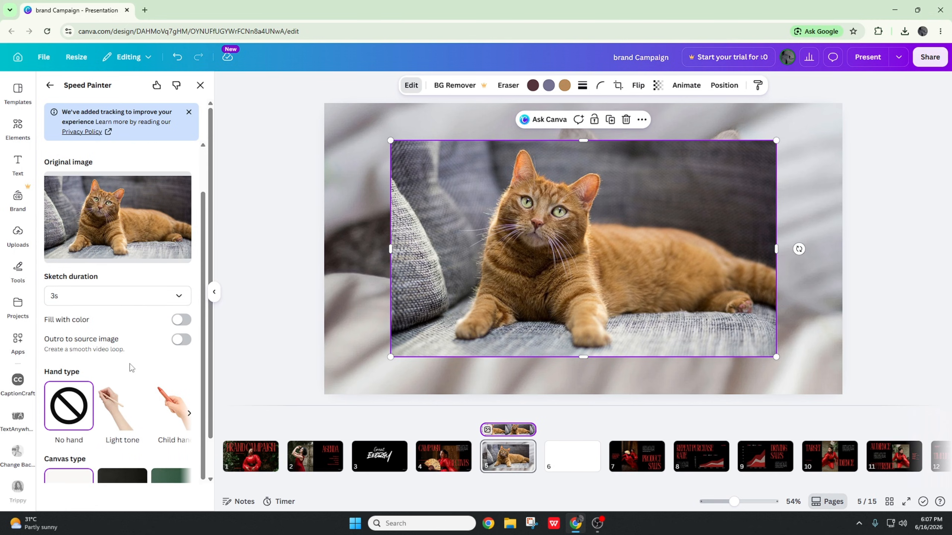
left_click(129, 363)
scroll(129, 363, "down", 1)
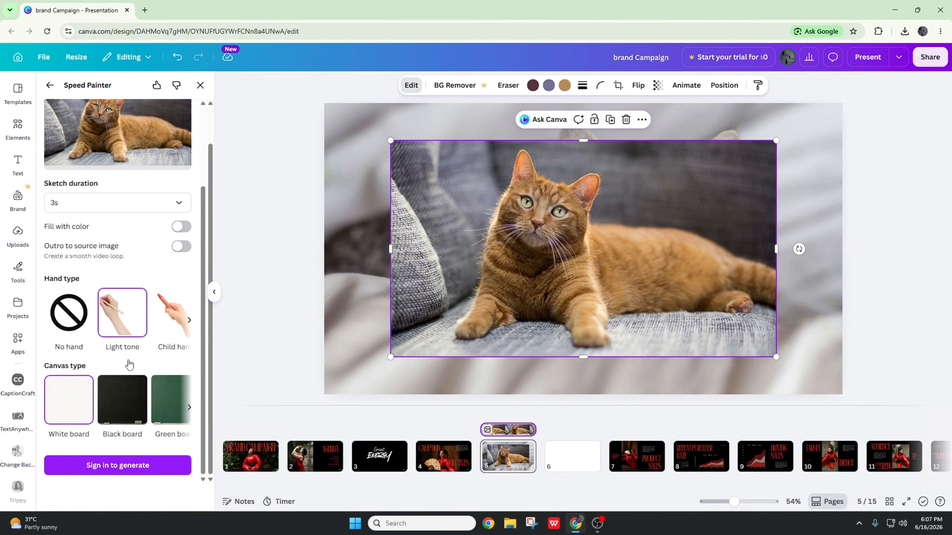
left_click(133, 408)
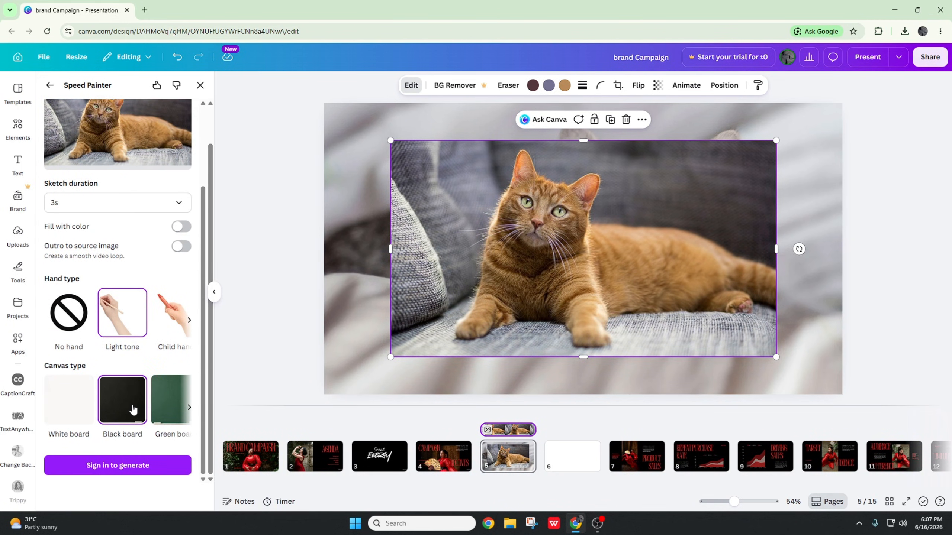
Connect Speed Painter by signing in to a1d.ai with the existing Google account and allowing access.
left_click(139, 472)
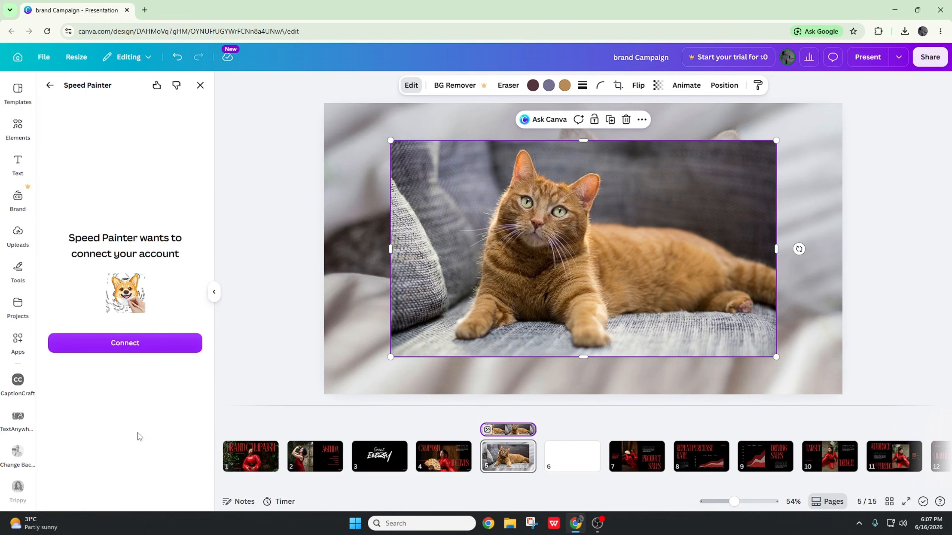
left_click(143, 350)
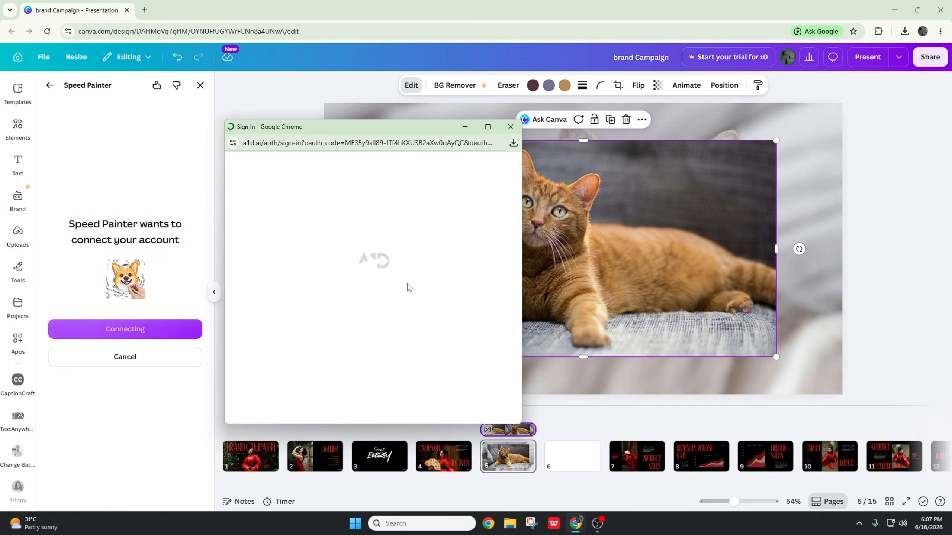
left_click(380, 375)
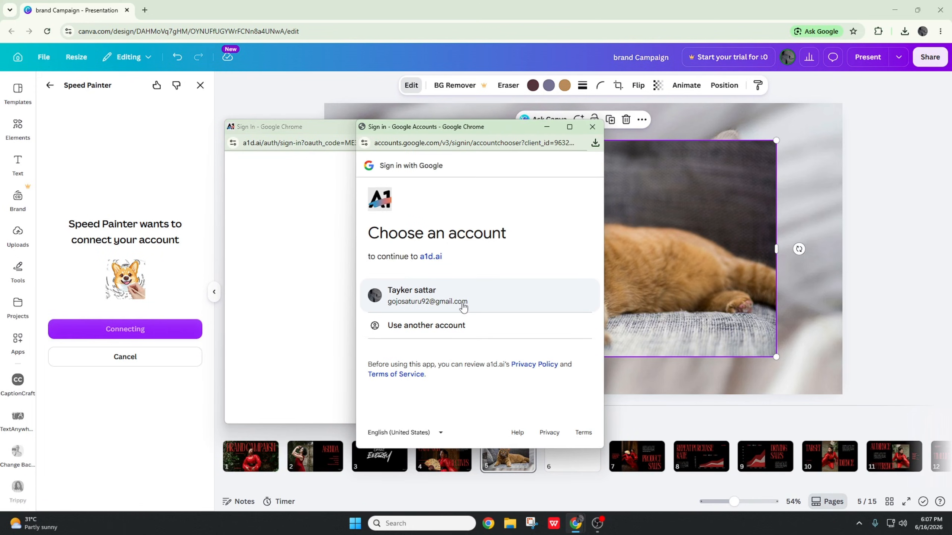
left_click(464, 303)
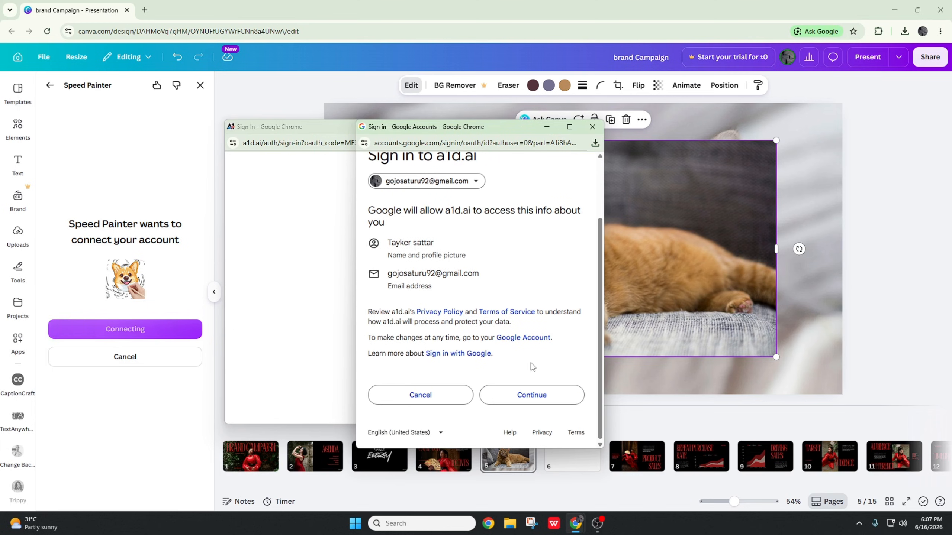
left_click(539, 394)
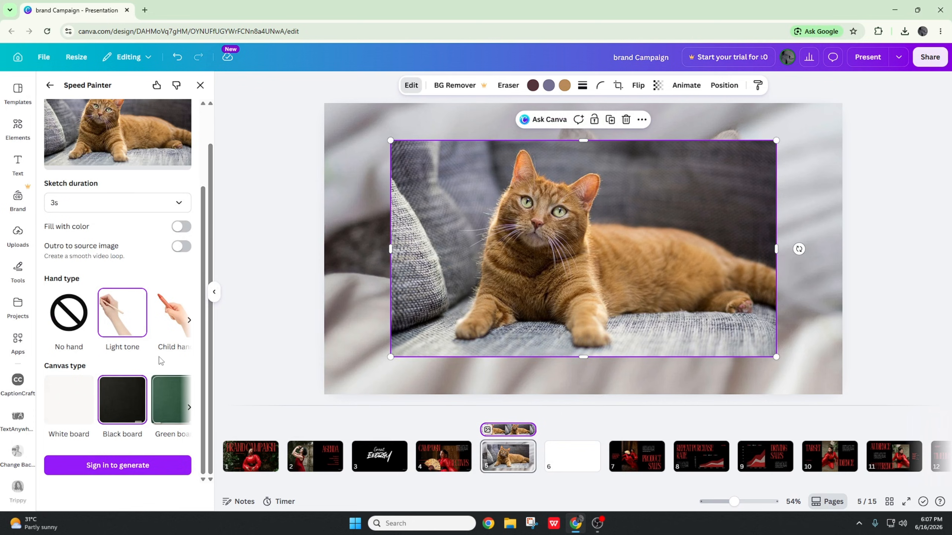
Set the sketch duration to 20s and generate the speed painting video of the orange cat.
scroll(157, 337, "up", 3)
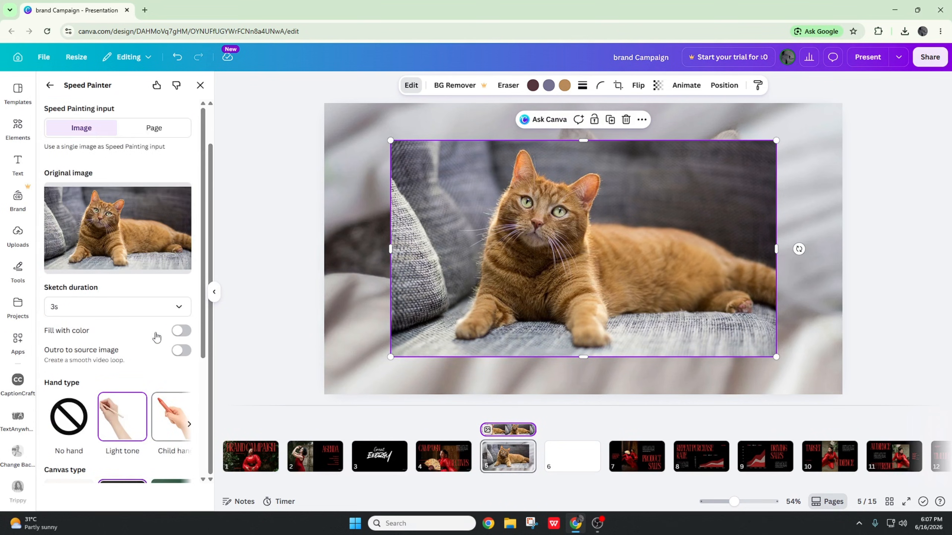
scroll(155, 338, "down", 5)
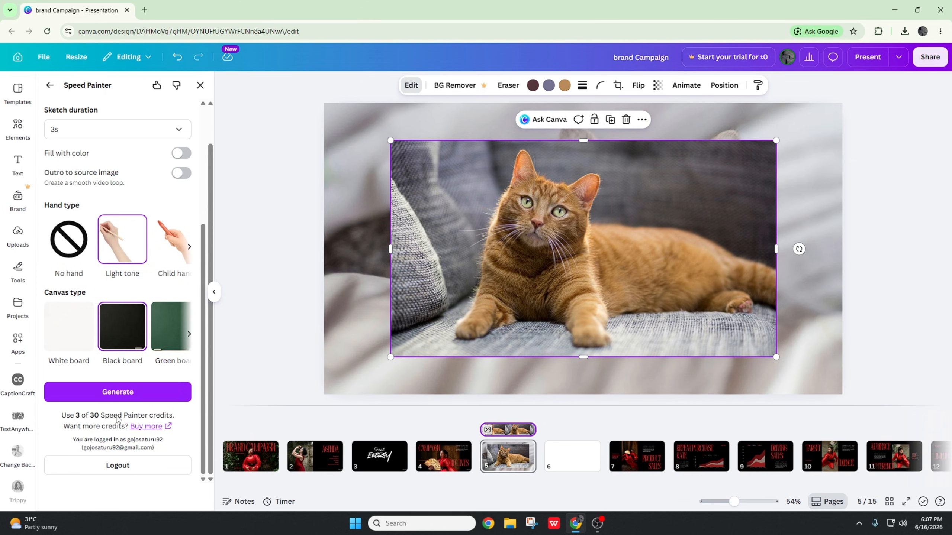
scroll(130, 433, "up", 5)
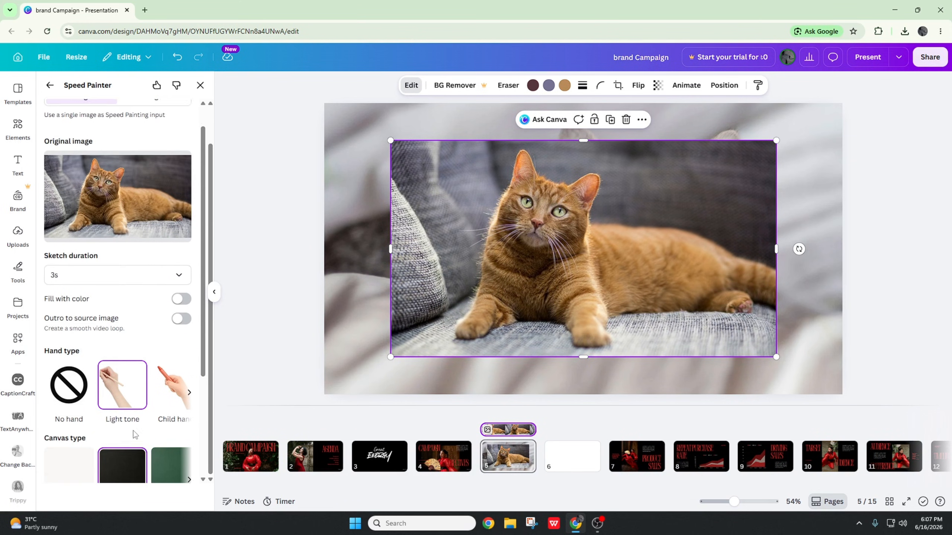
left_click(134, 308)
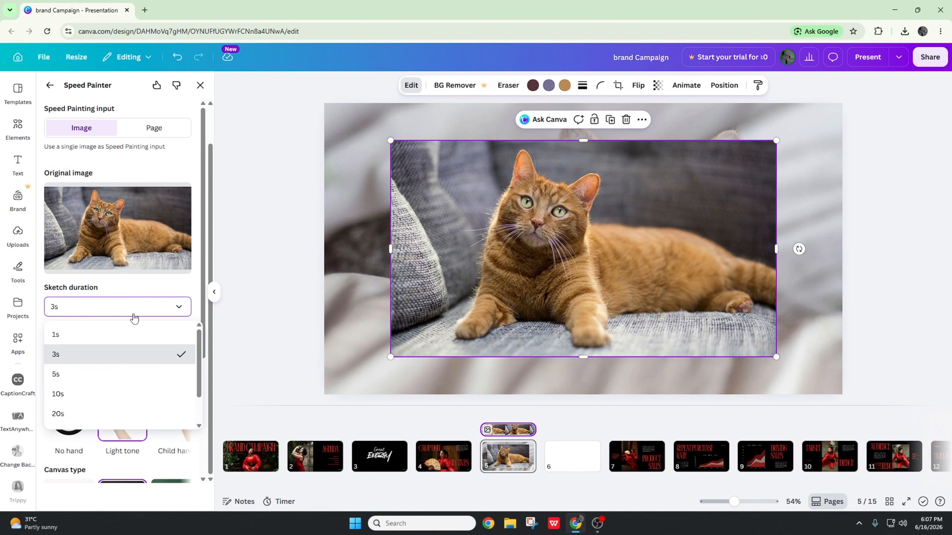
left_click(111, 414)
scroll(124, 374, "down", 4)
left_click(112, 393)
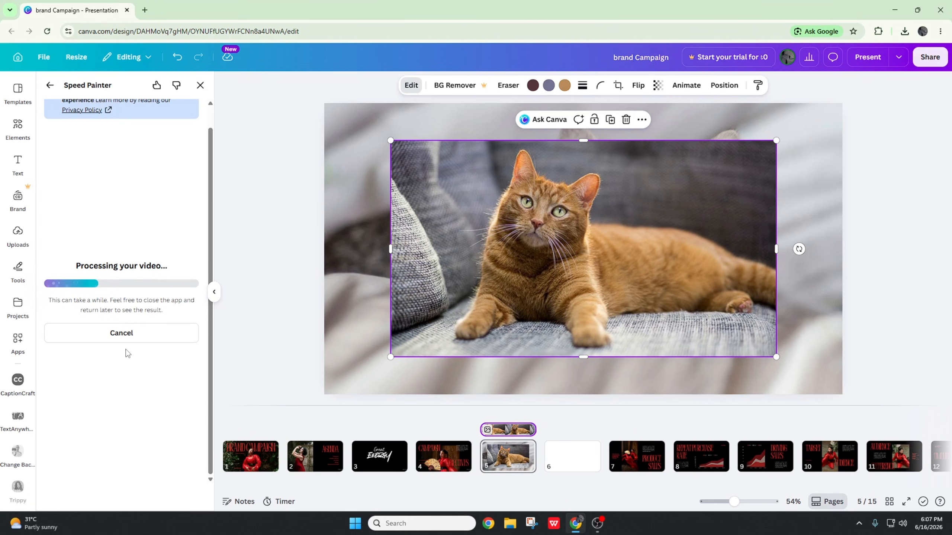
Add the generated speed painting video to page 5 and enlarge it to cover most of the page.
scroll(102, 347, "up", 1)
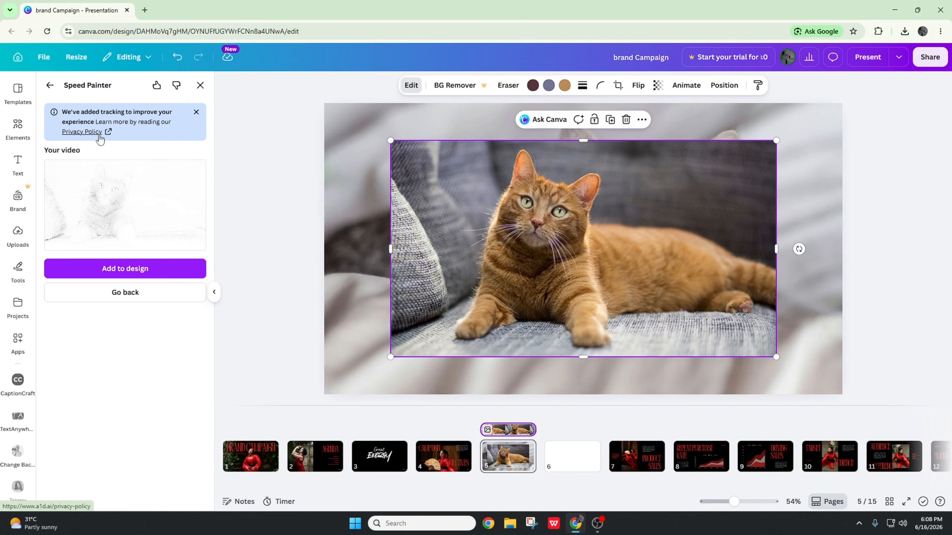
left_click(180, 267)
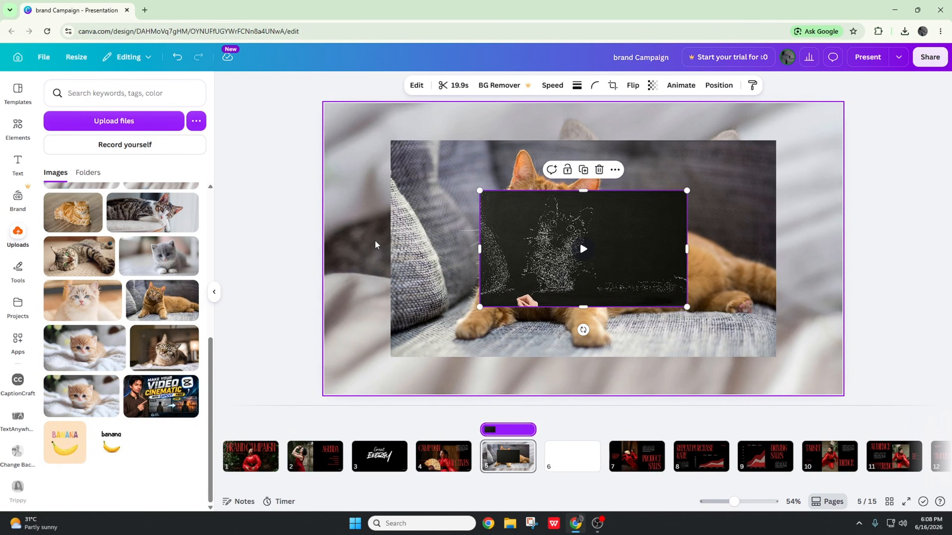
left_click_drag(479, 191, 335, 152)
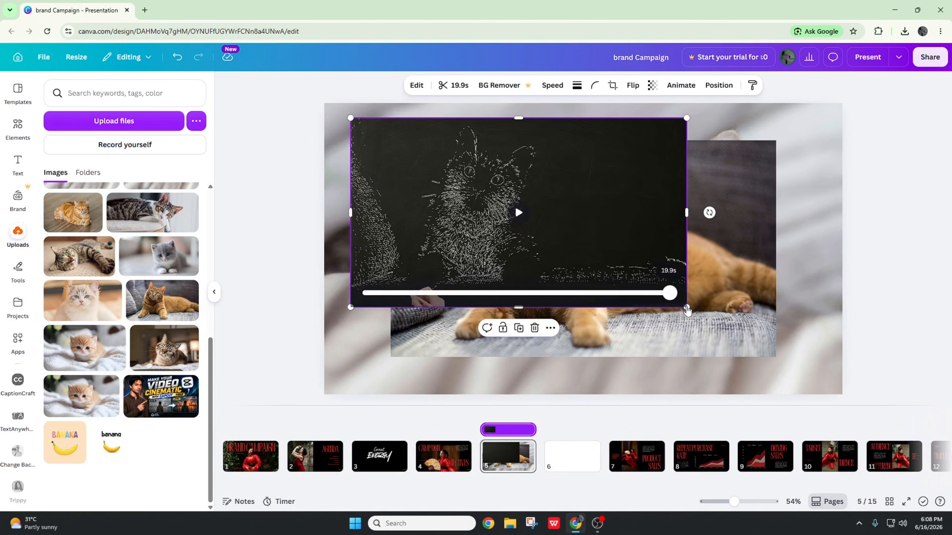
left_click_drag(686, 308, 828, 387)
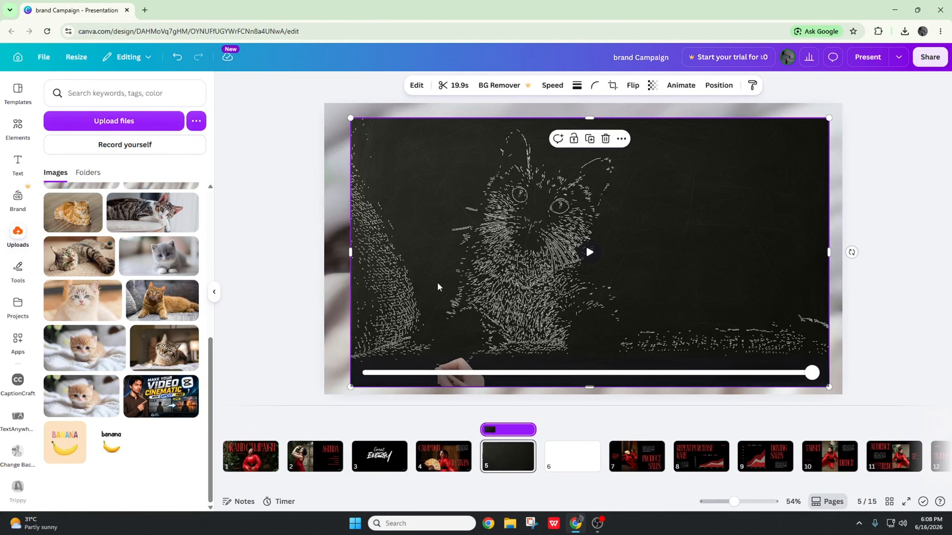
Undo the enlargement and insertion of the speed painting video on page 5.
key("ctrl+z")
key("ctrl+z")
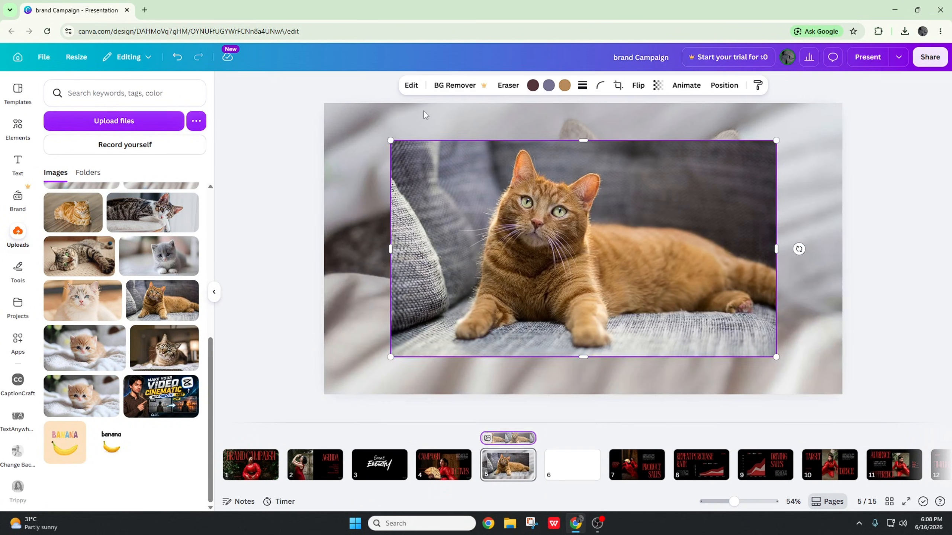
Open the full list of photo effect apps for the selected orange cat photo.
left_click(412, 85)
scroll(173, 330, "down", 3)
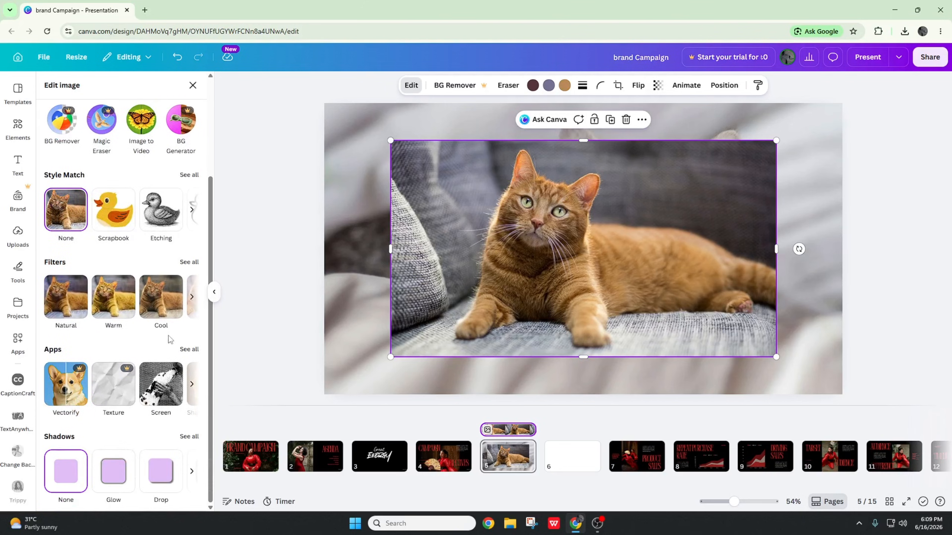
left_click(190, 349)
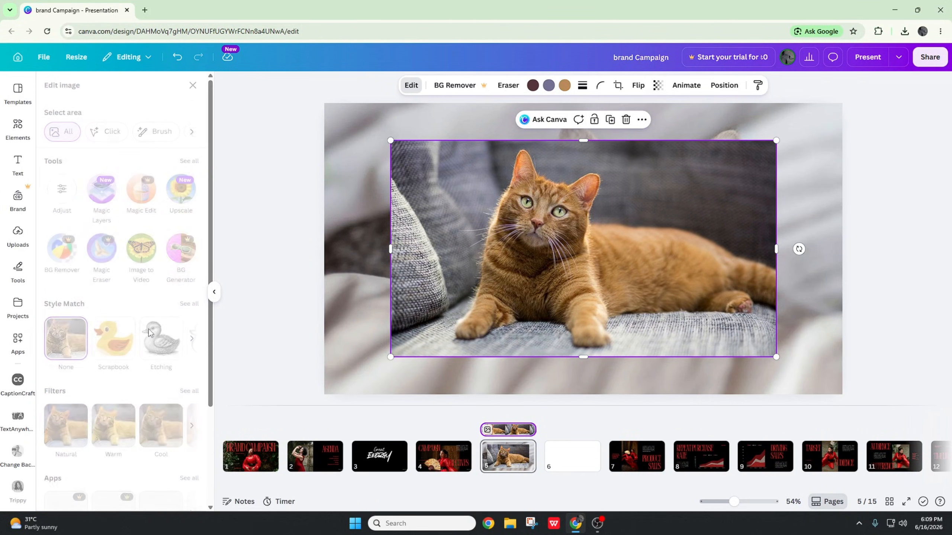
left_click(195, 234)
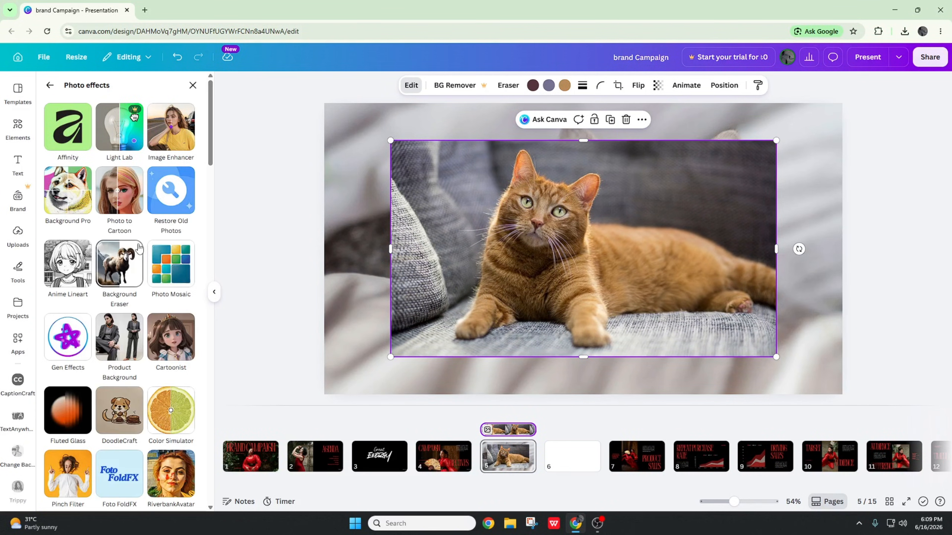
Look through the whole list of photo effect apps for another effect to try on the cat photo.
scroll(129, 329, "down", 10)
scroll(129, 329, "down", 10)
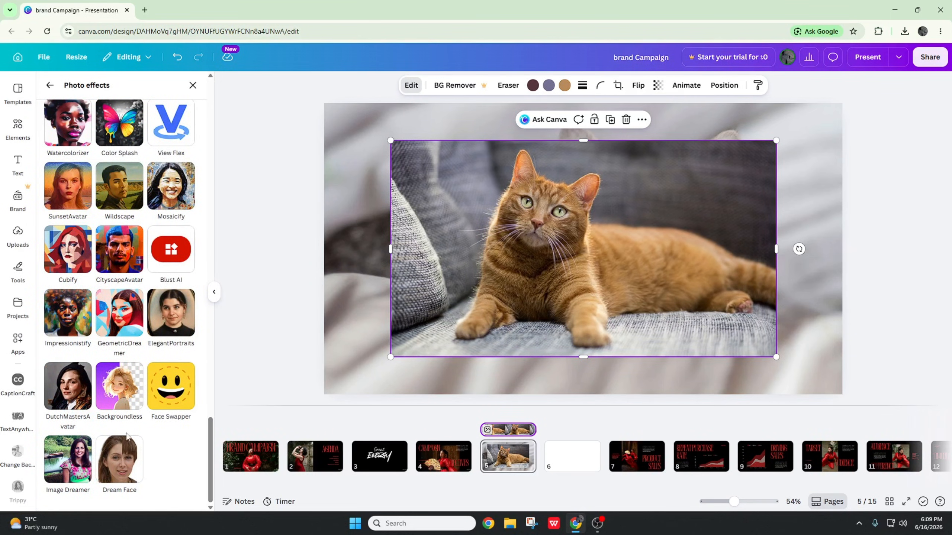
scroll(125, 432, "up", 12)
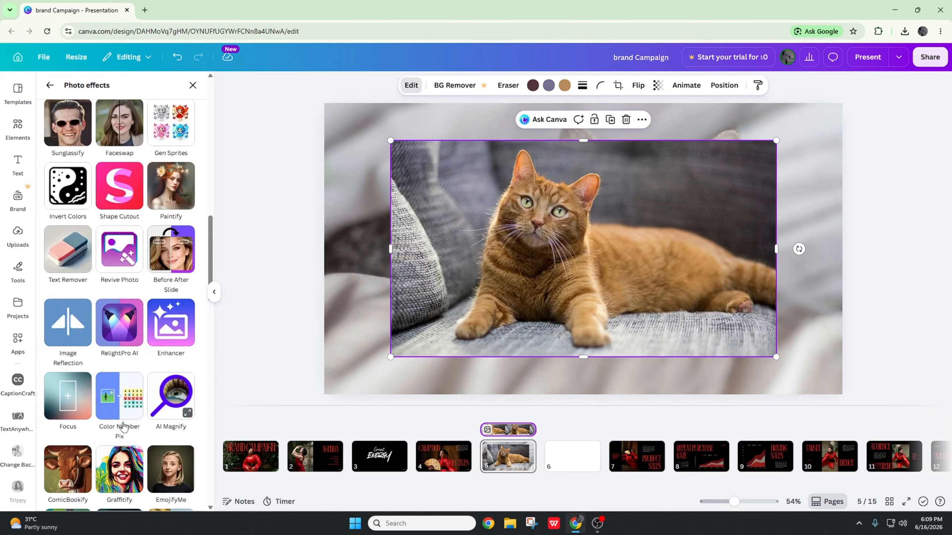
scroll(124, 426, "up", 7)
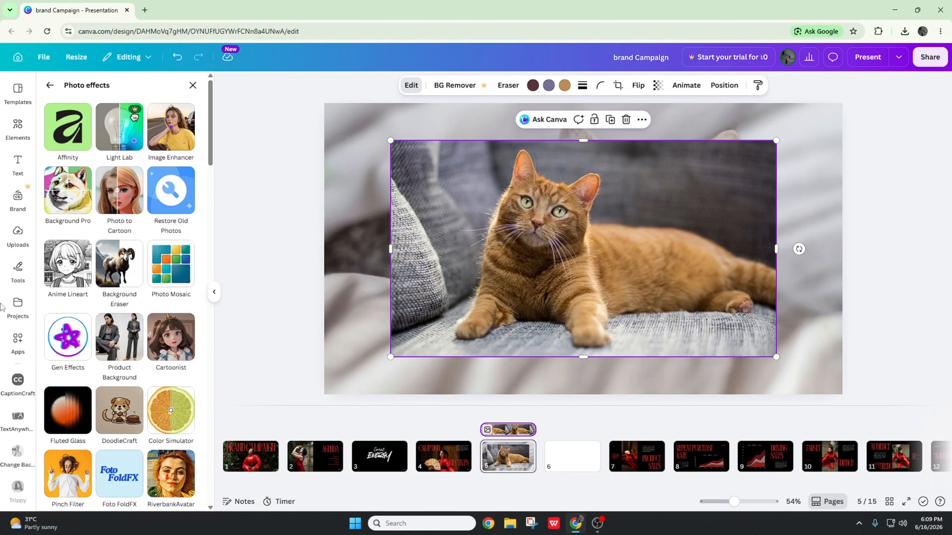
scroll(15, 338, "down", 10)
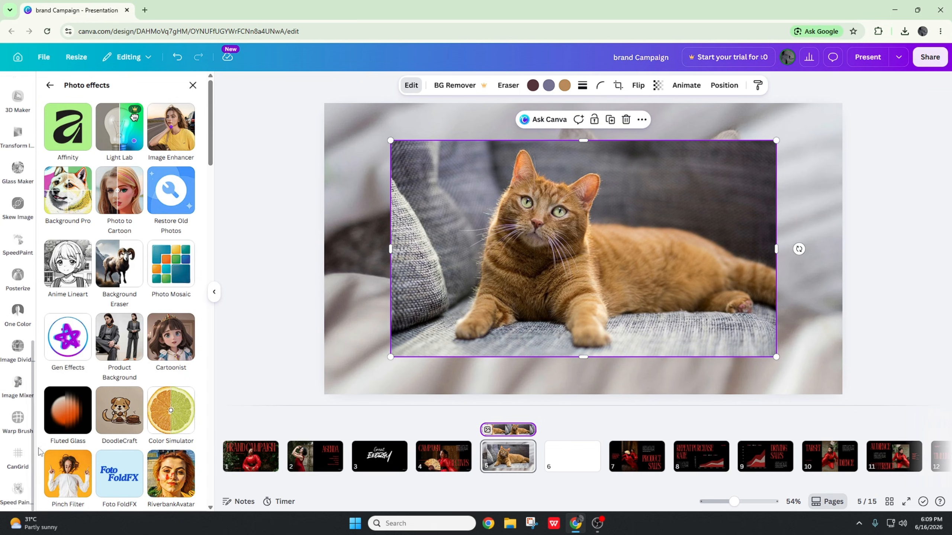
left_click_drag(212, 128, 219, 502)
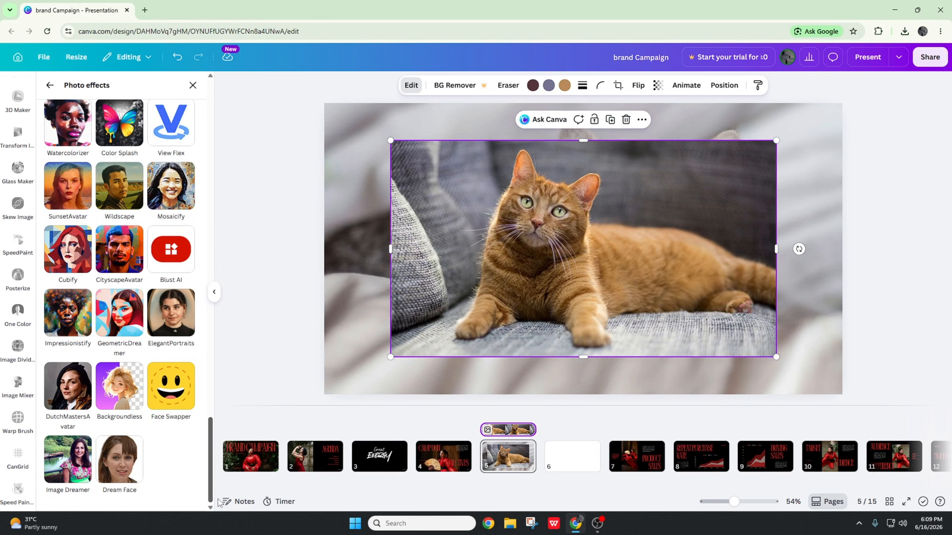
scroll(126, 392, "up", 10)
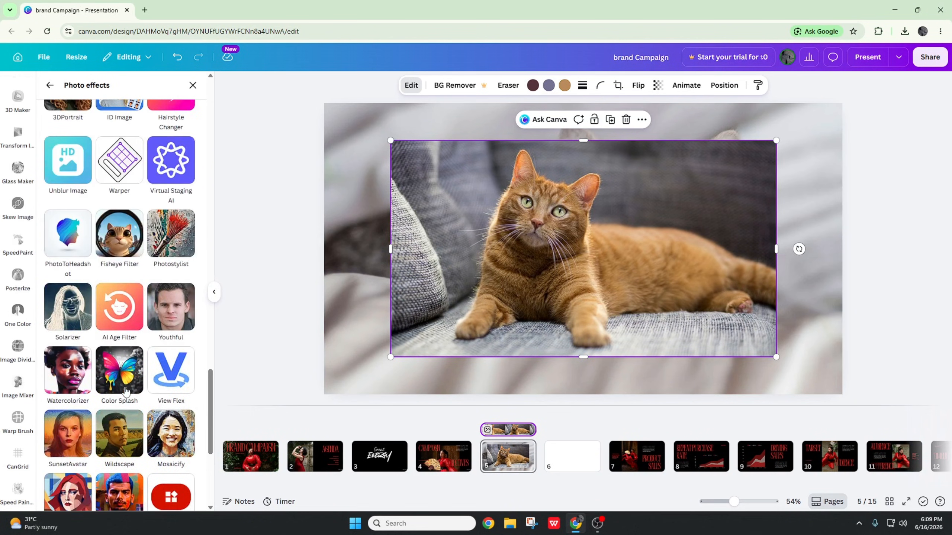
scroll(130, 394, "up", 10)
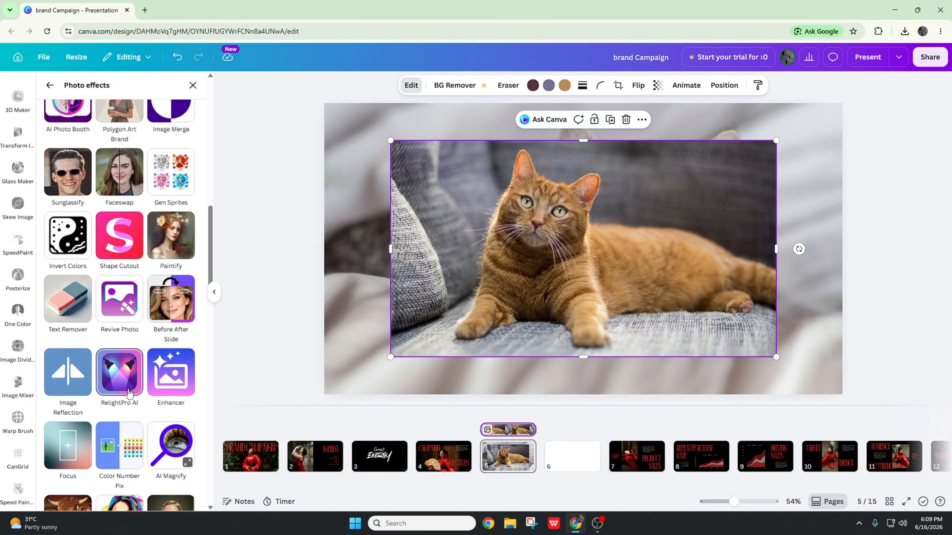
scroll(128, 394, "up", 1)
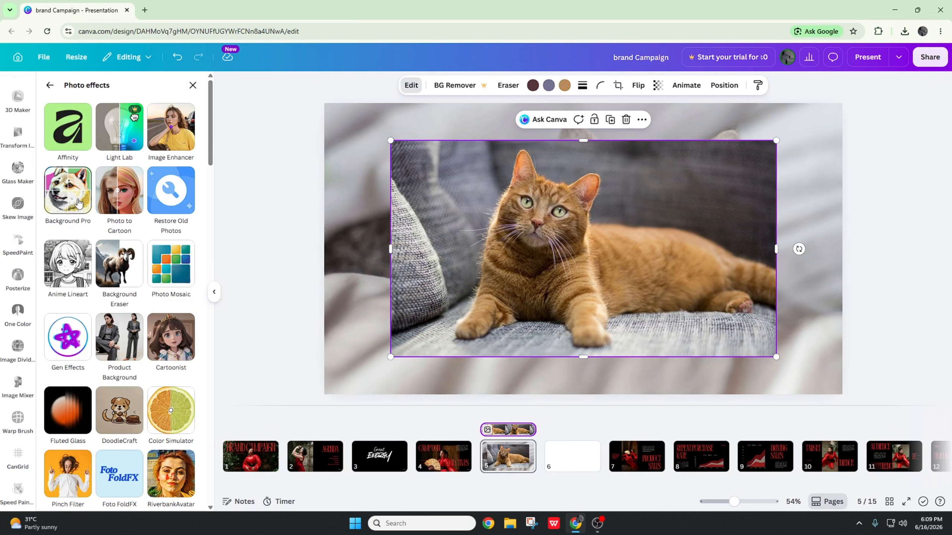
Create a cartoon version of the orange cat photo with the Photo to Cartoon app and add it to page 5.
left_click(126, 197)
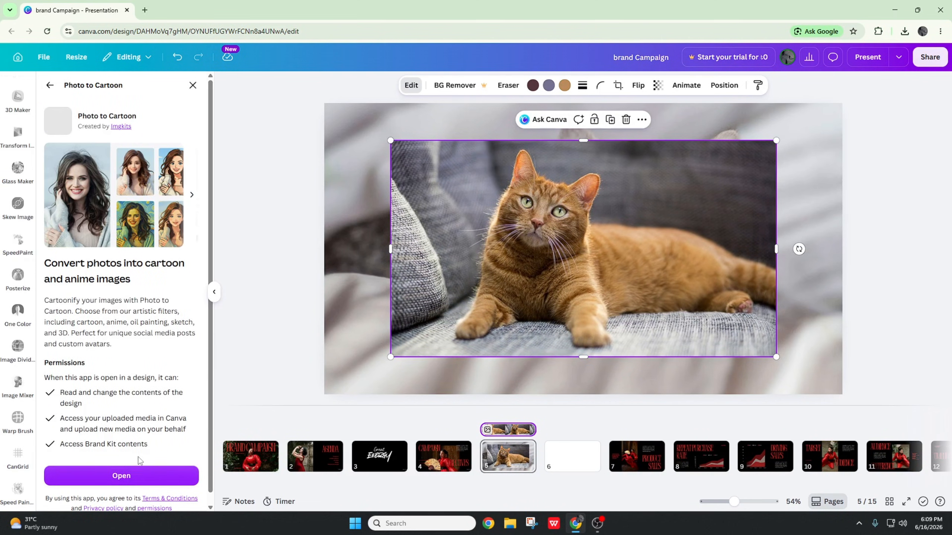
left_click(122, 476)
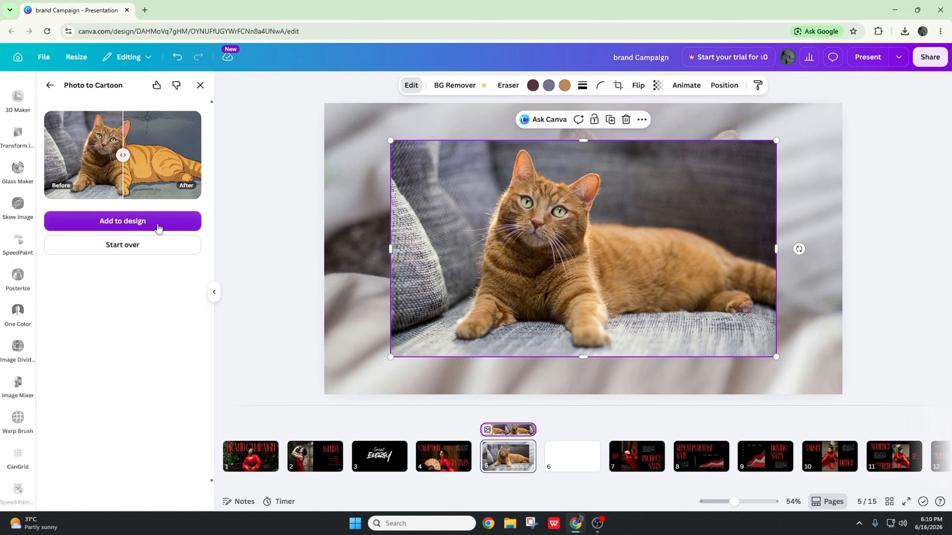
left_click(158, 224)
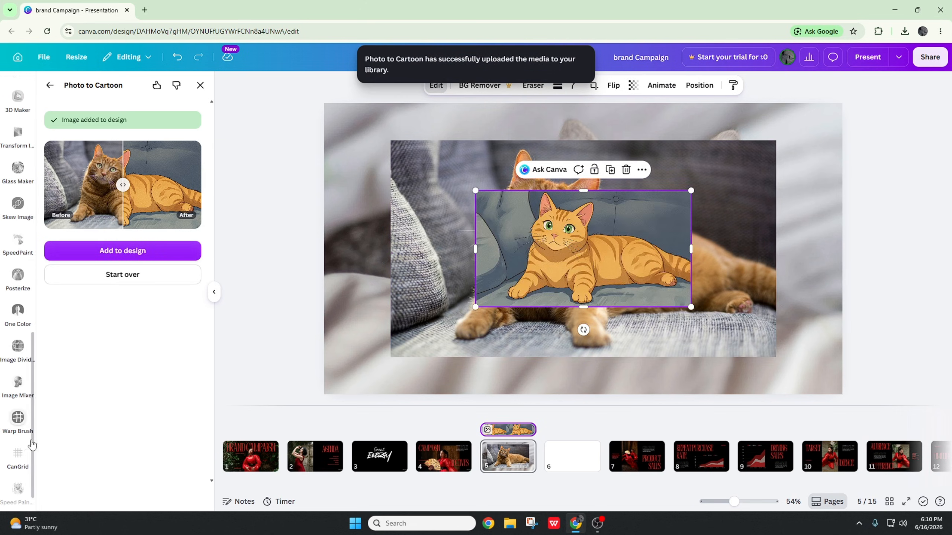
Enlarge the cartoon cat to about the photo's height and place it over the right half of the photo, extending past the page edge.
left_click_drag(582, 276, 703, 219)
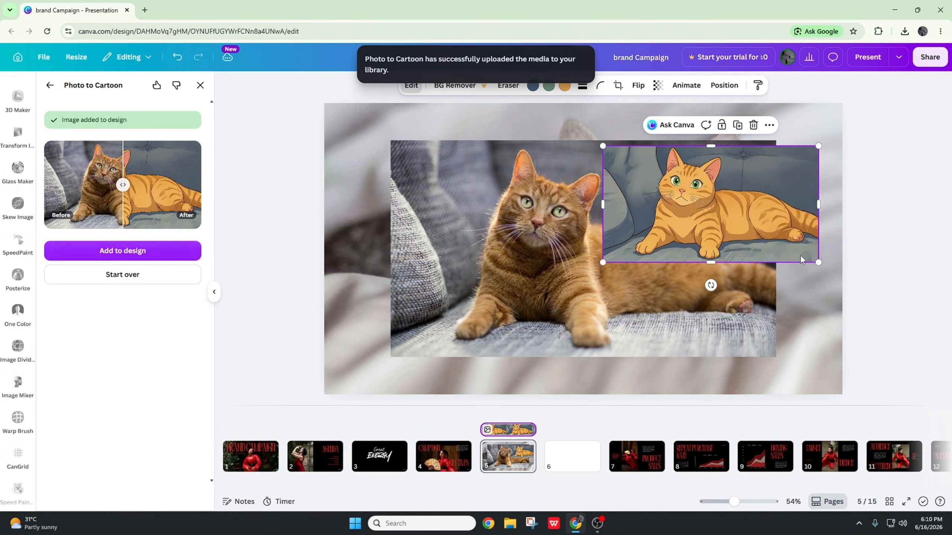
left_click_drag(818, 262, 927, 455)
left_click_drag(602, 146, 595, 144)
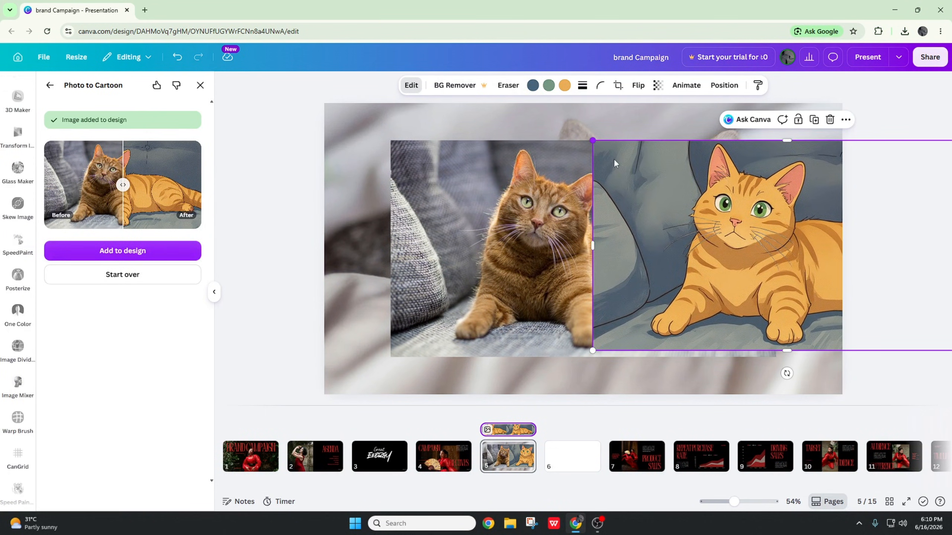
left_click_drag(649, 211, 656, 215)
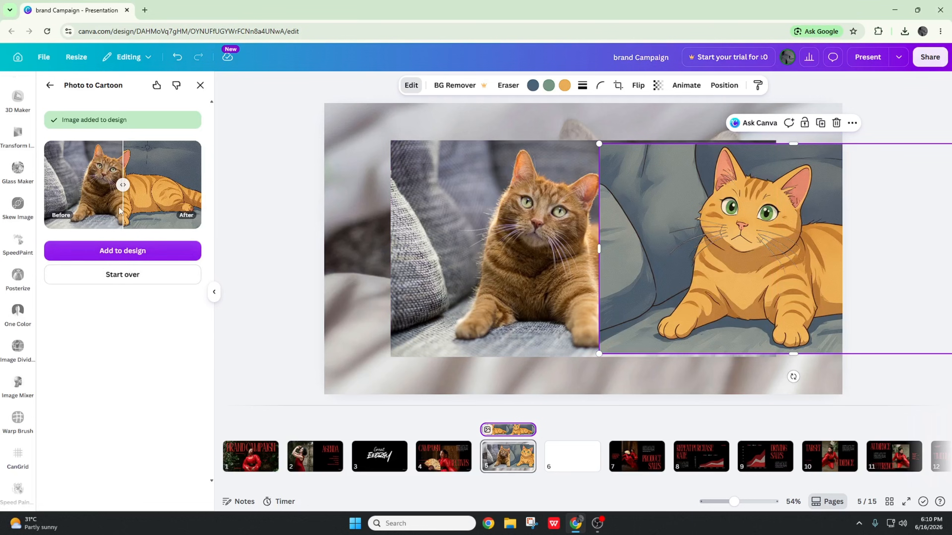
Reopen Photo to Cartoon to view its anime effect options, and return to the photo effects list.
left_click(50, 86)
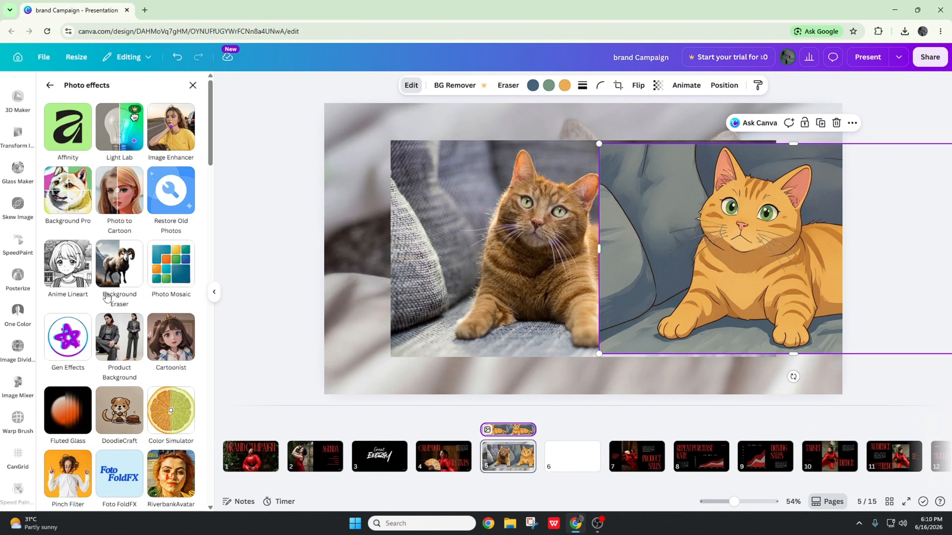
left_click(111, 211)
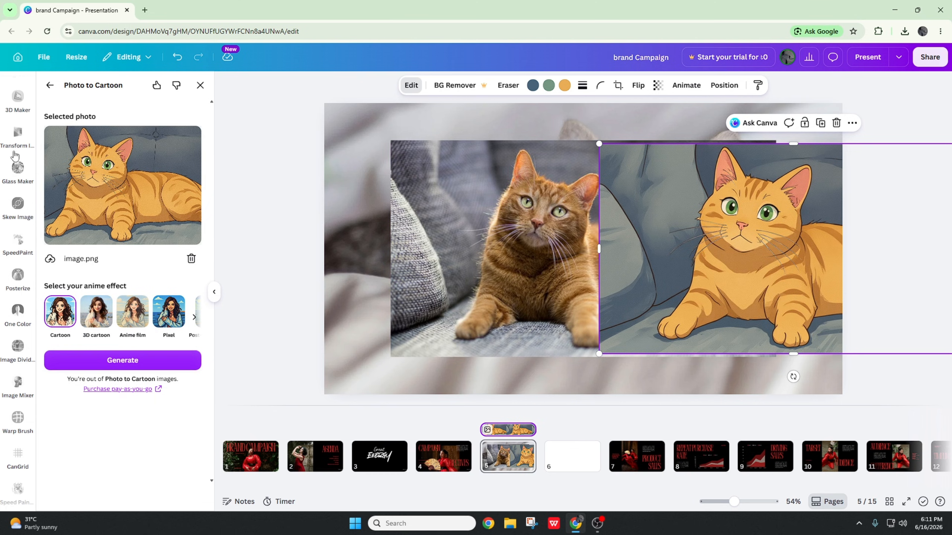
left_click(50, 85)
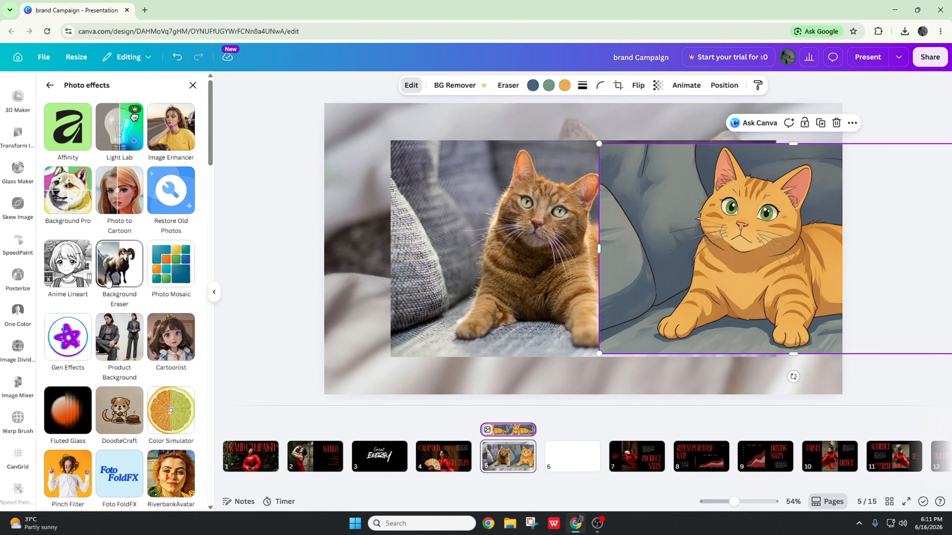
Find the Fluted Glass app among the photo effects and view its description and sample images.
scroll(98, 267, "down", 3)
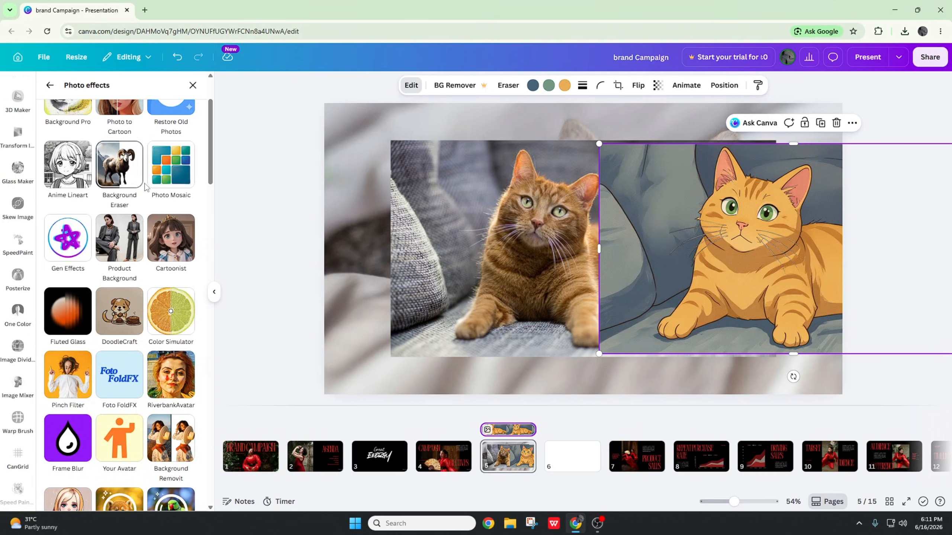
scroll(165, 213, "down", 1)
scroll(128, 247, "down", 1)
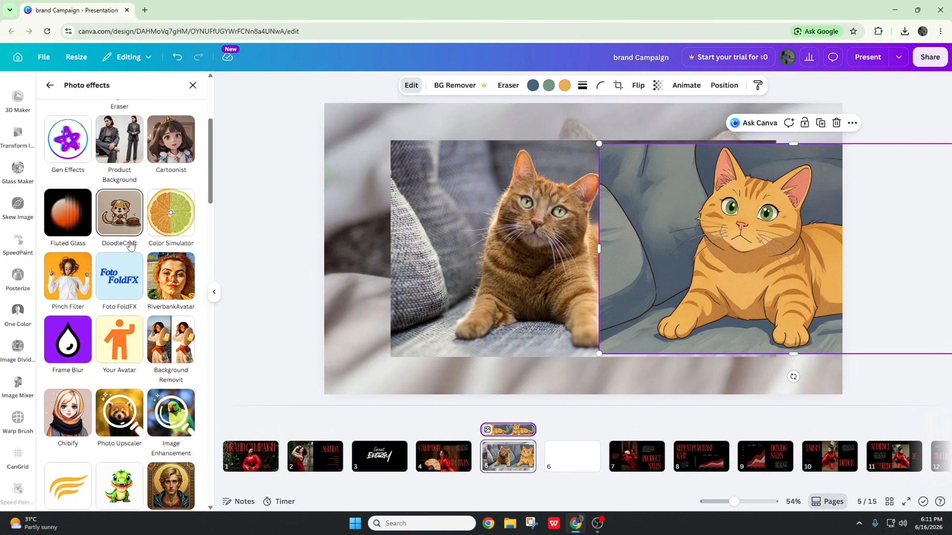
left_click(62, 225)
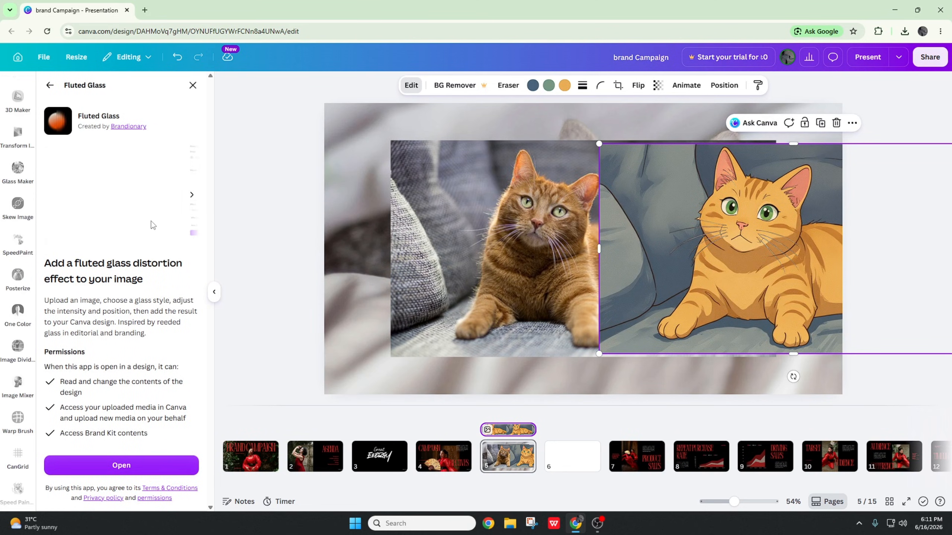
left_click(196, 197)
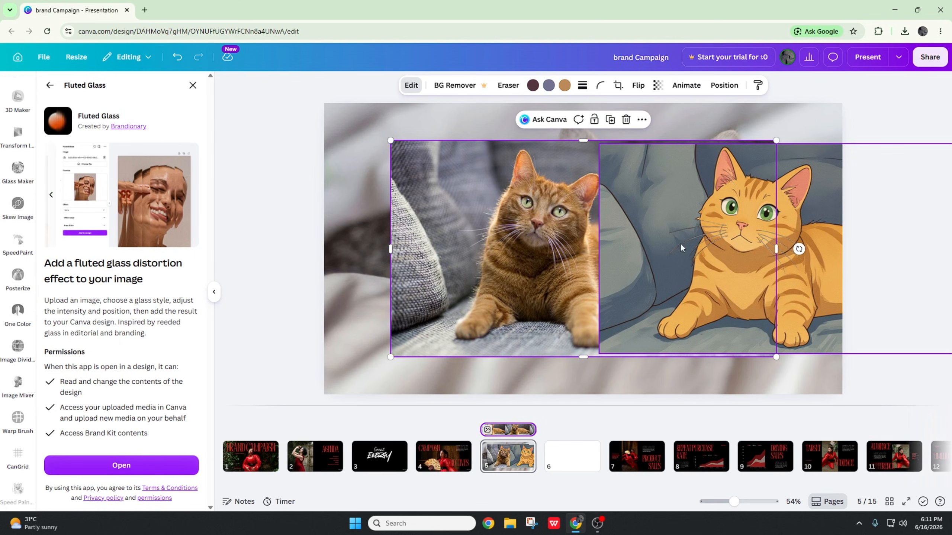
Delete the cartoon cat from page 5 and reopen the full photo effects list for the orange cat photo.
key("Delete")
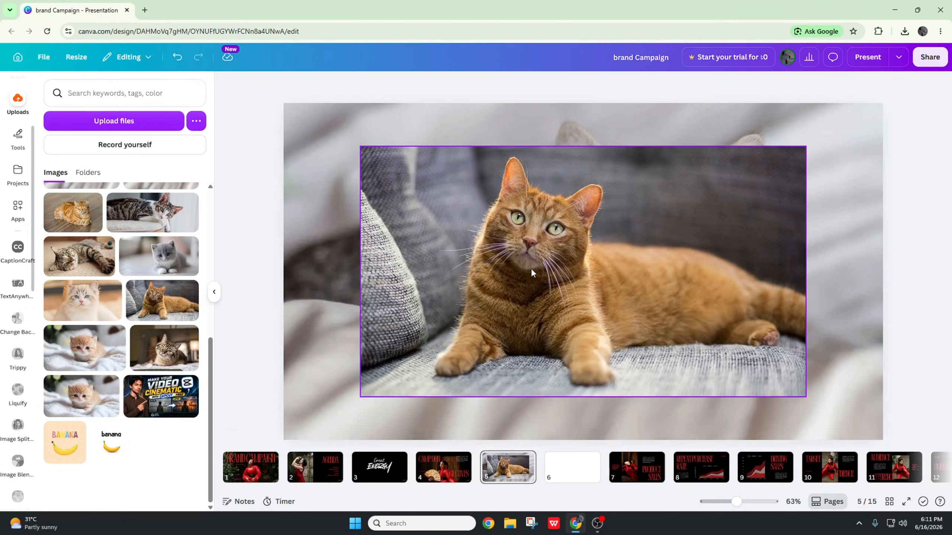
left_click(531, 267)
left_click(412, 88)
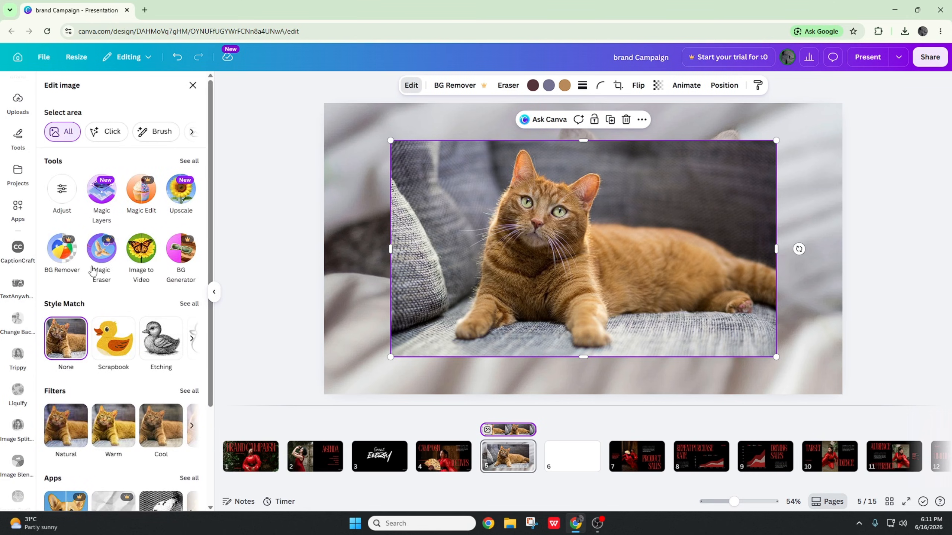
scroll(124, 300, "down", 3)
left_click(189, 350)
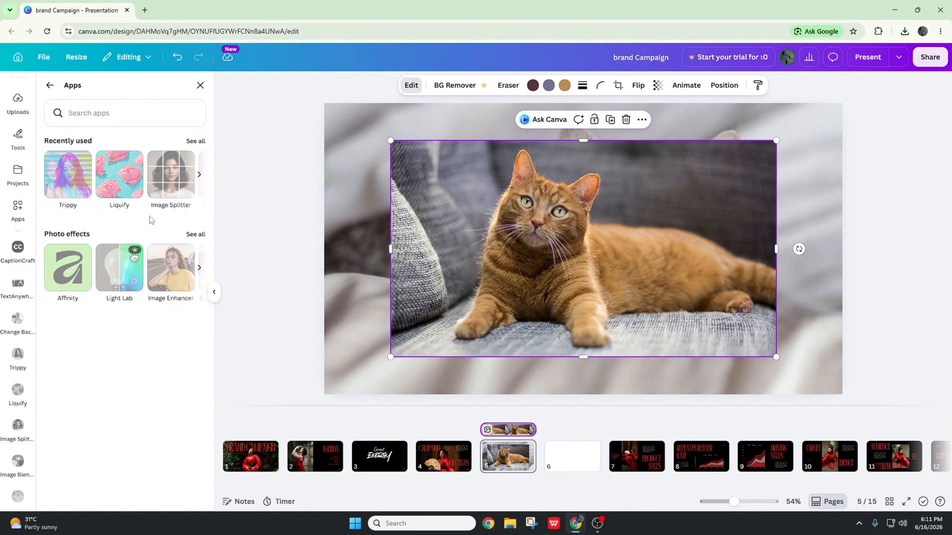
left_click(195, 234)
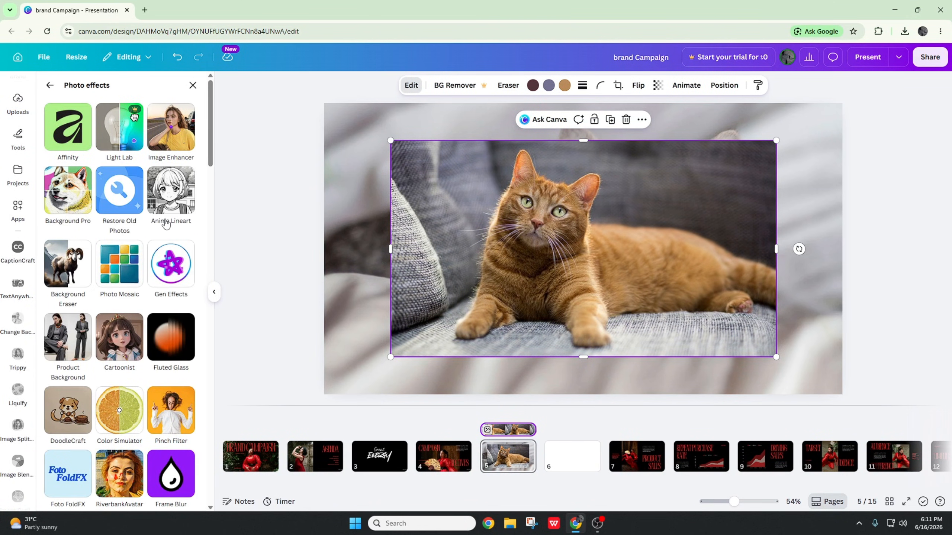
Create a Fluted version of the 360_F_32642417 kitten image with the Fluted Glass app and add it to page 5.
left_click(172, 318)
left_click(110, 460)
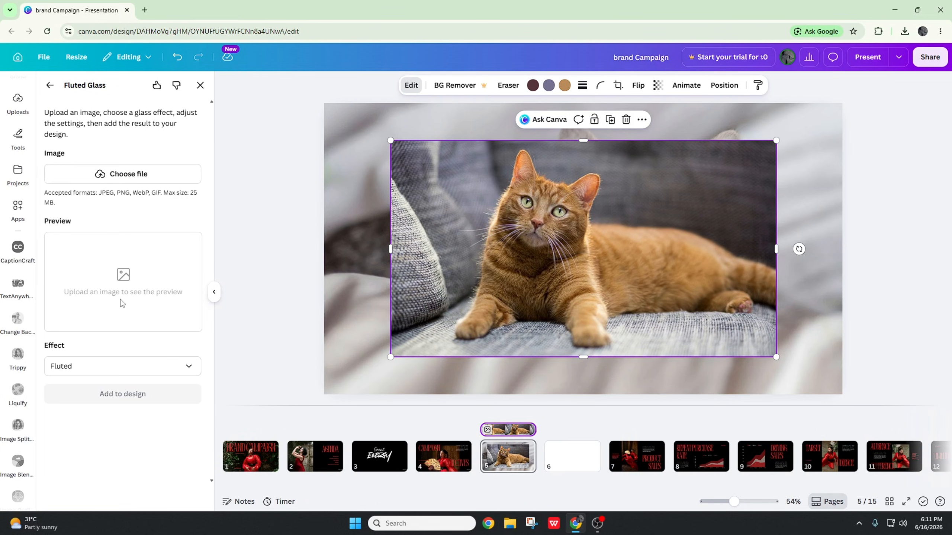
left_click(131, 182)
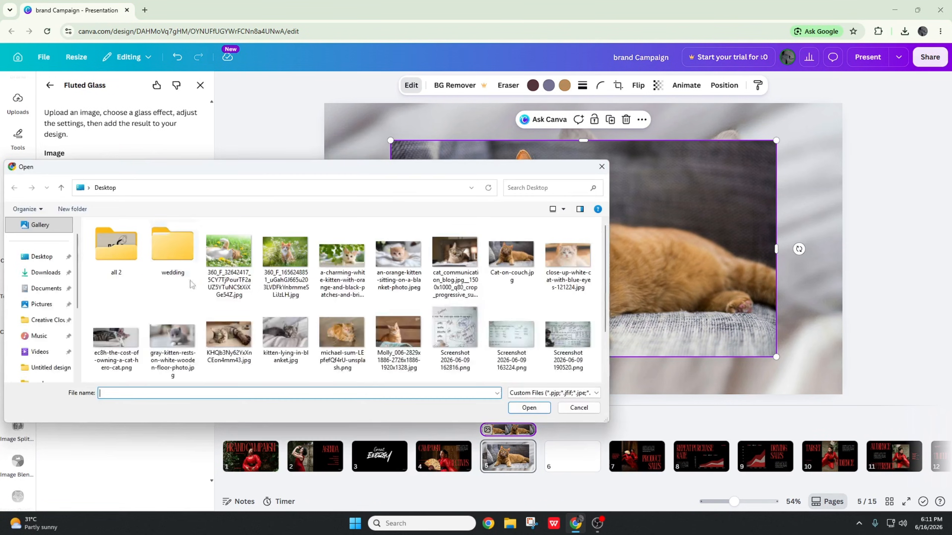
double_click(244, 277)
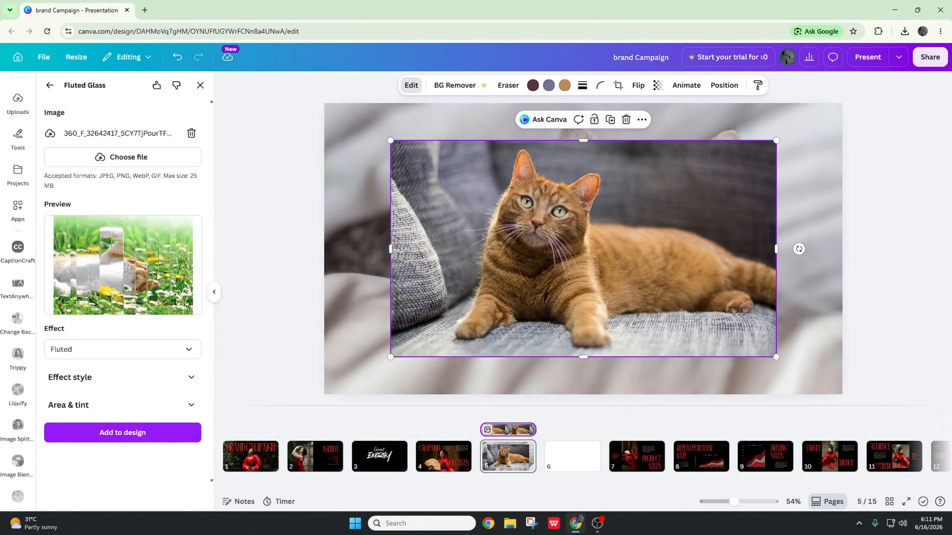
left_click(143, 433)
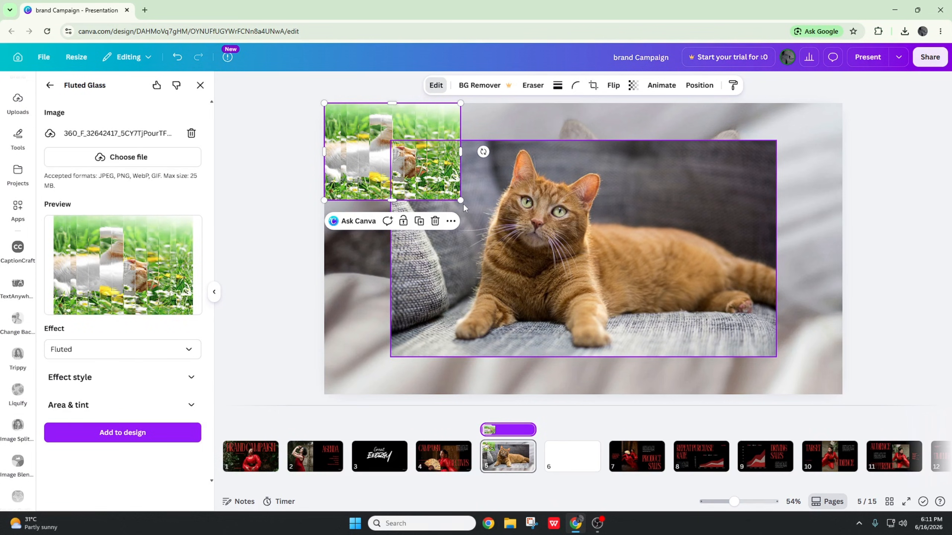
Enlarge the fluted kitten image over the orange cat photo, and delete it from the page.
left_click_drag(461, 201, 703, 328)
key("Delete")
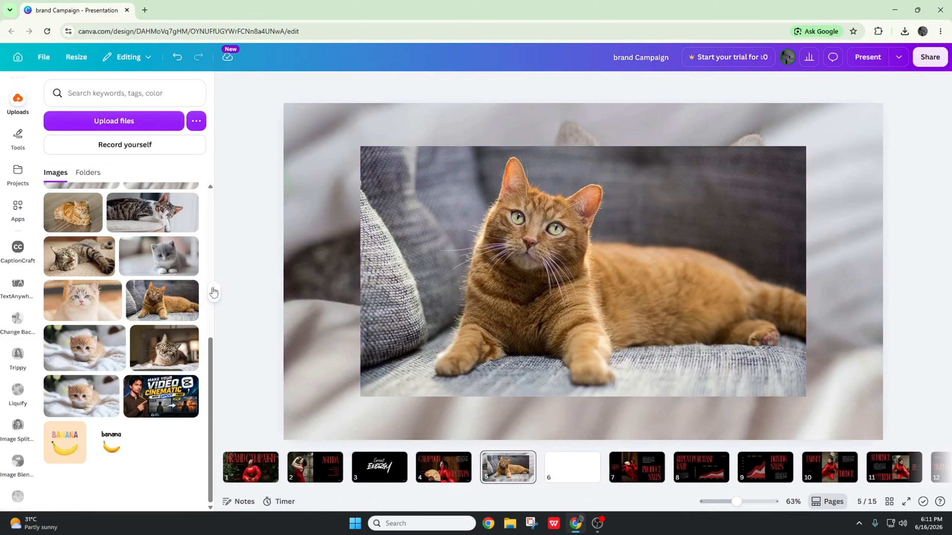
Reopen the photo effects list for the orange cat photo and look through all of it for another effect.
left_click(445, 230)
left_click(410, 86)
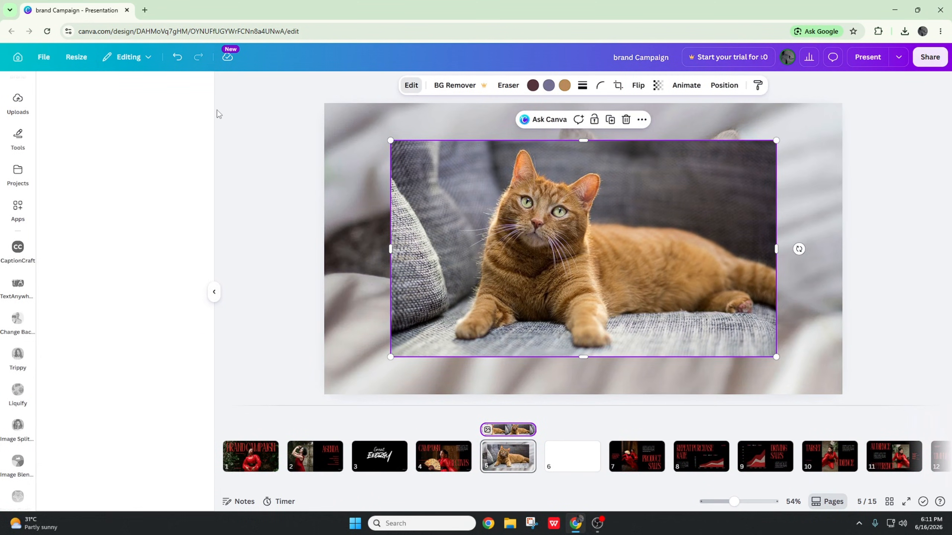
scroll(175, 338, "down", 3)
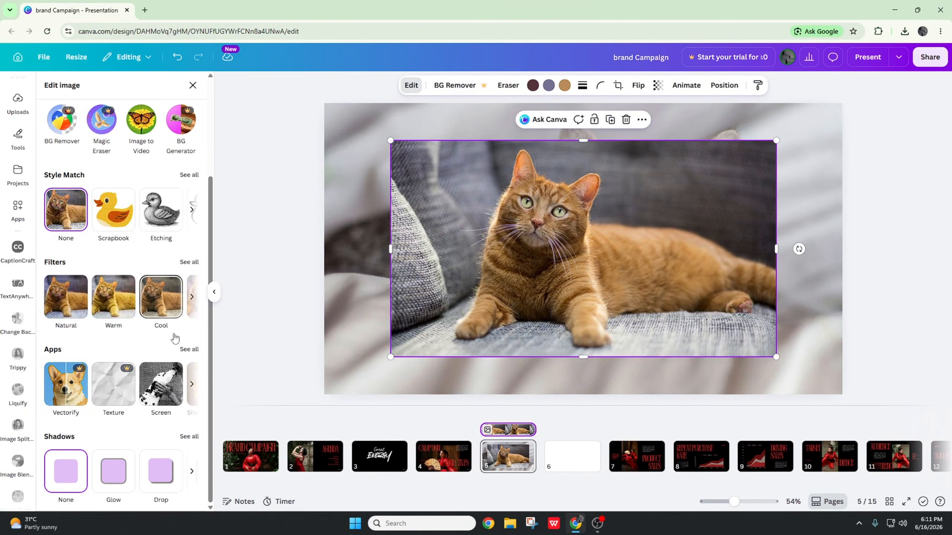
left_click(190, 349)
left_click(192, 236)
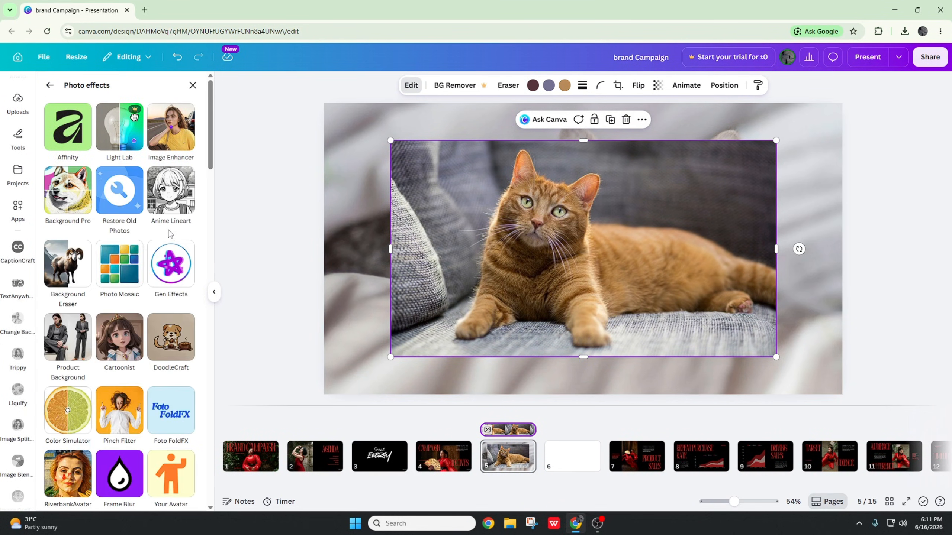
scroll(152, 362, "down", 10)
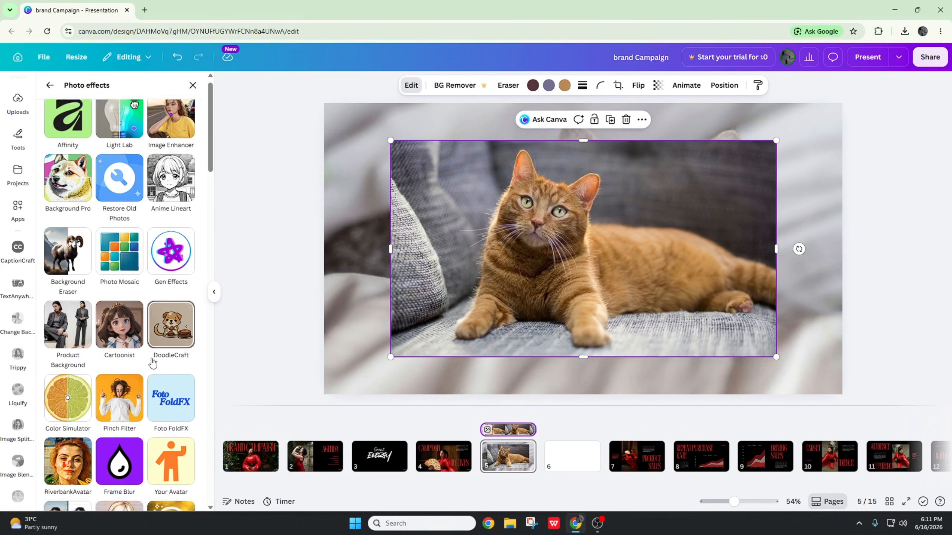
scroll(152, 363, "down", 20)
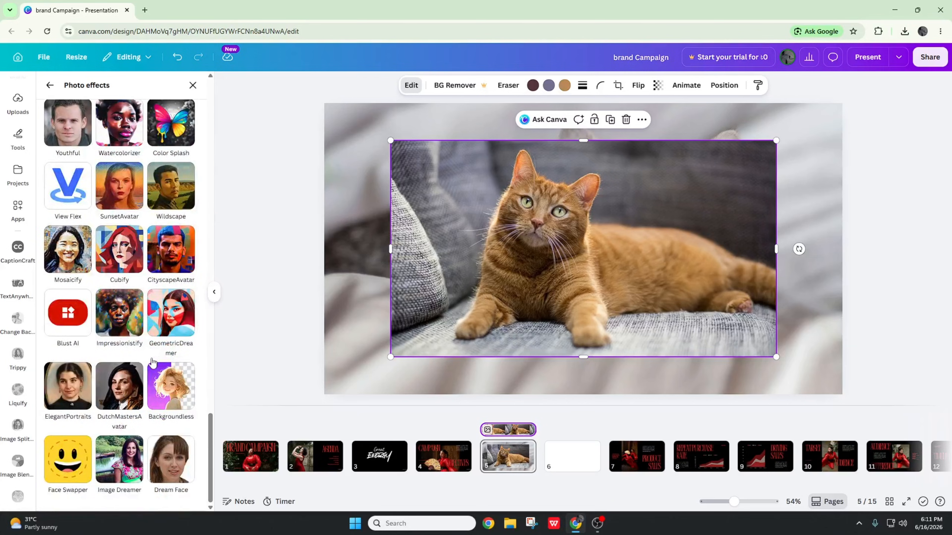
scroll(141, 397, "up", 20)
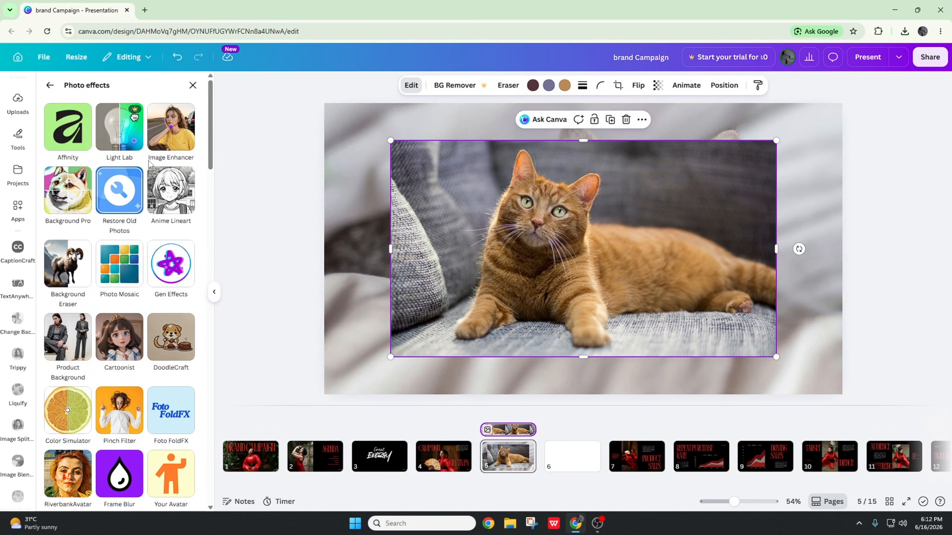
Enhance the tabby cat image KHQb3Ny62YxXnCEon4mm43.jpg with the Image Enhancer app at 2X using the General method.
left_click(160, 139)
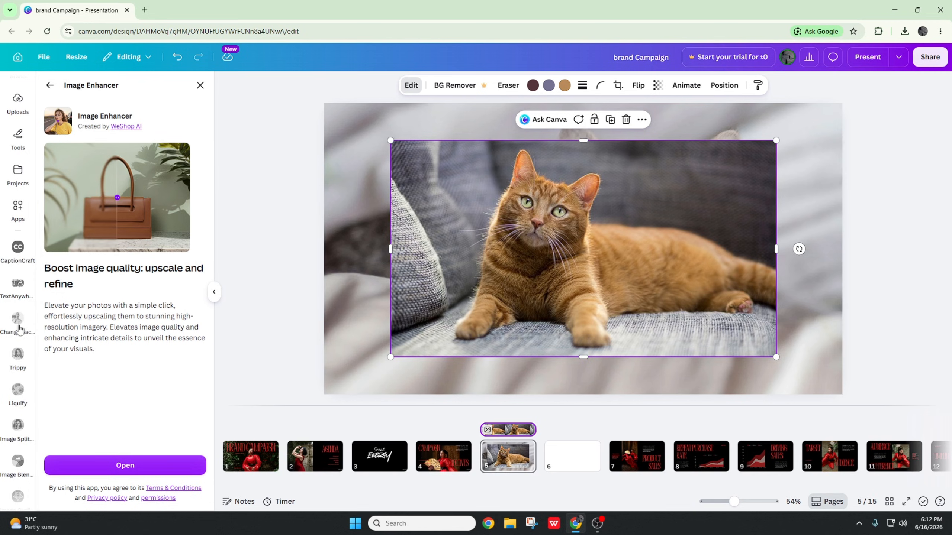
left_click(89, 466)
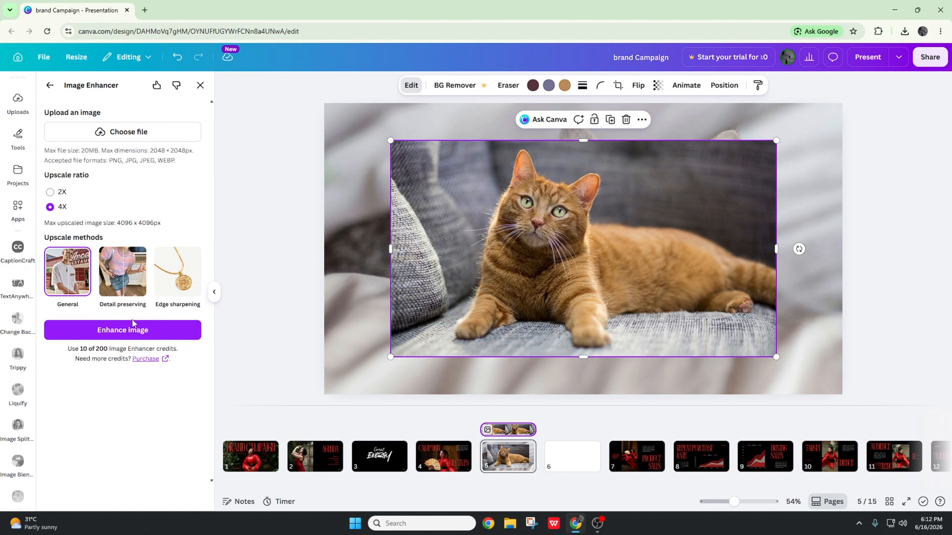
left_click(124, 134)
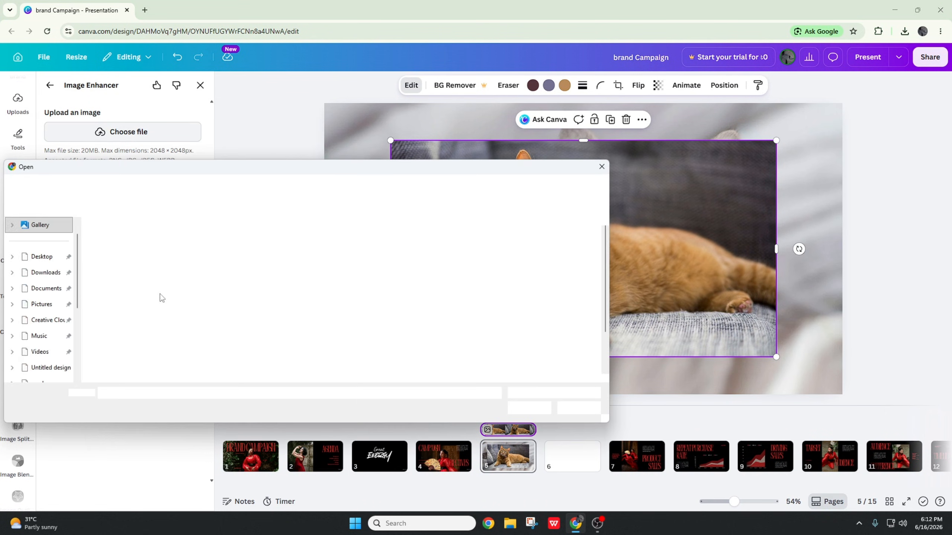
double_click(229, 326)
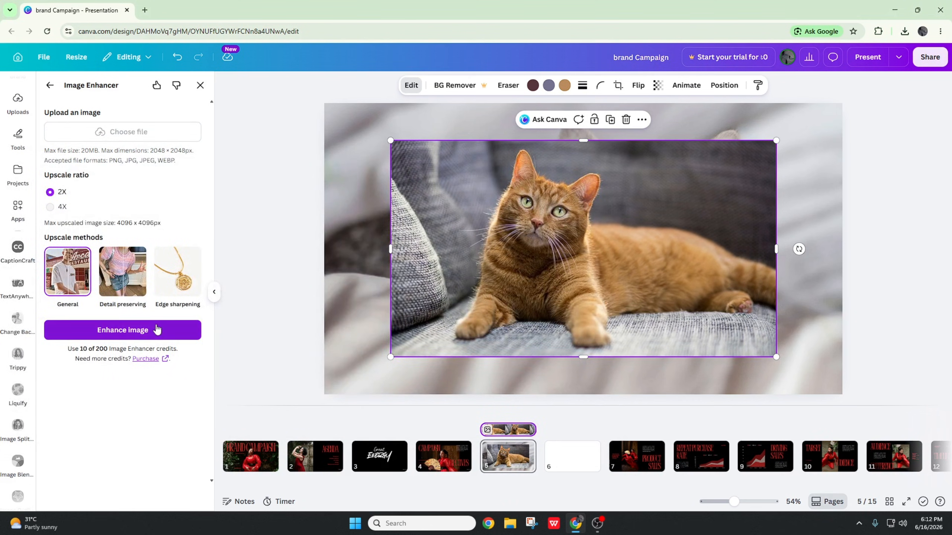
left_click(156, 329)
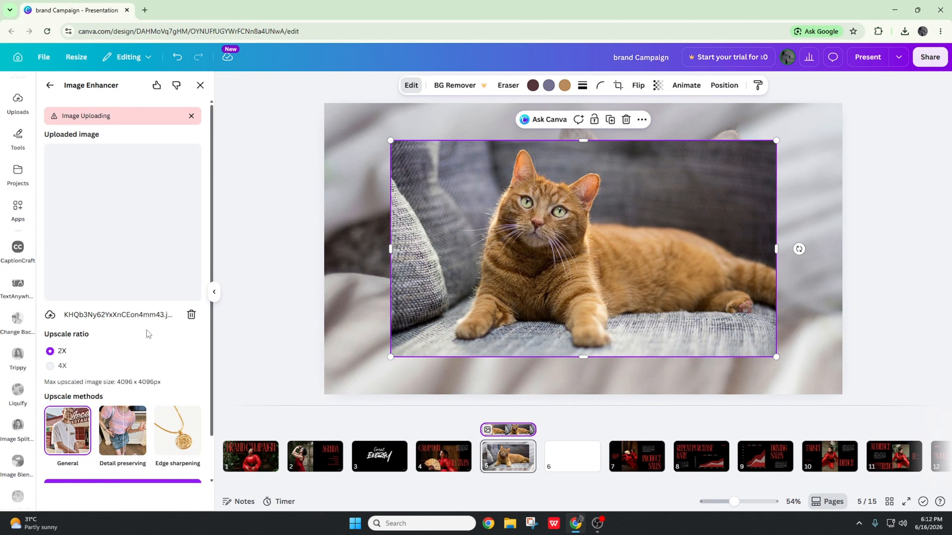
scroll(156, 340, "down", 1)
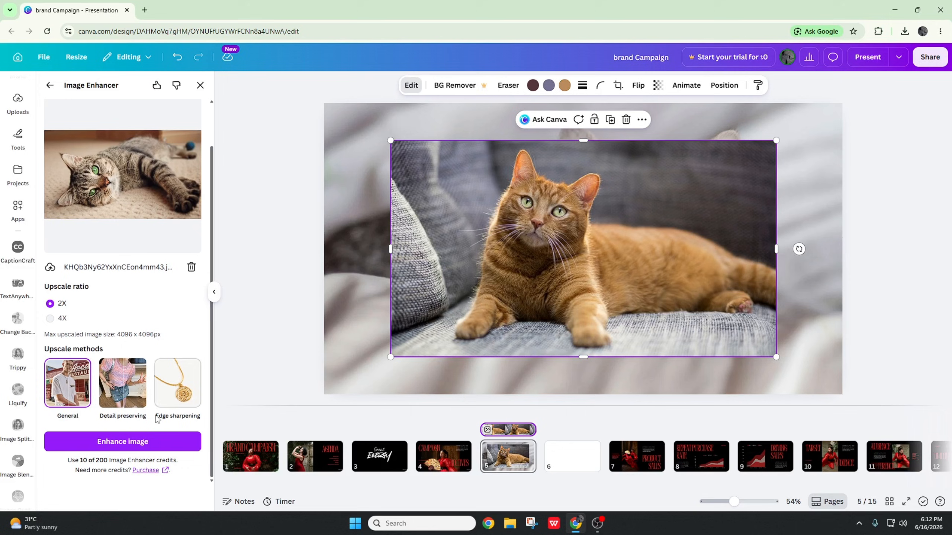
left_click(155, 442)
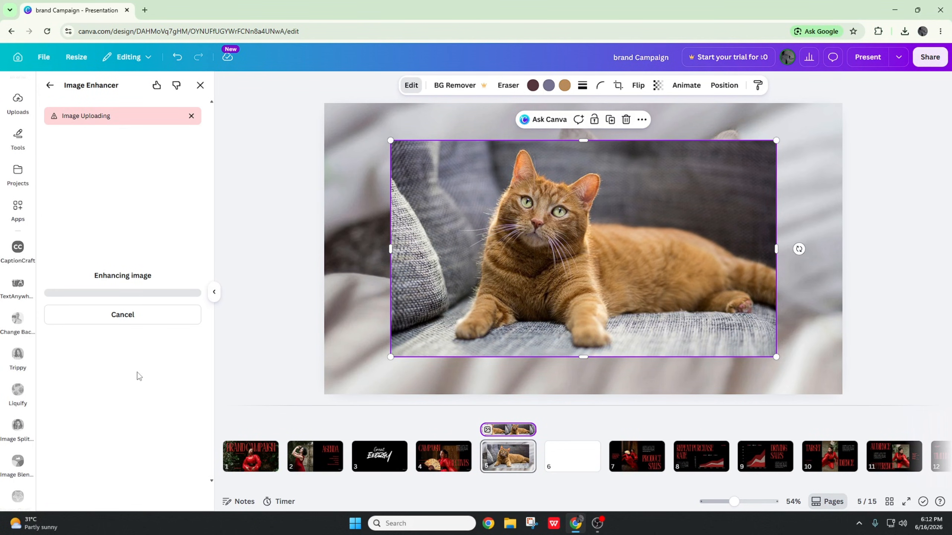
left_click(593, 526)
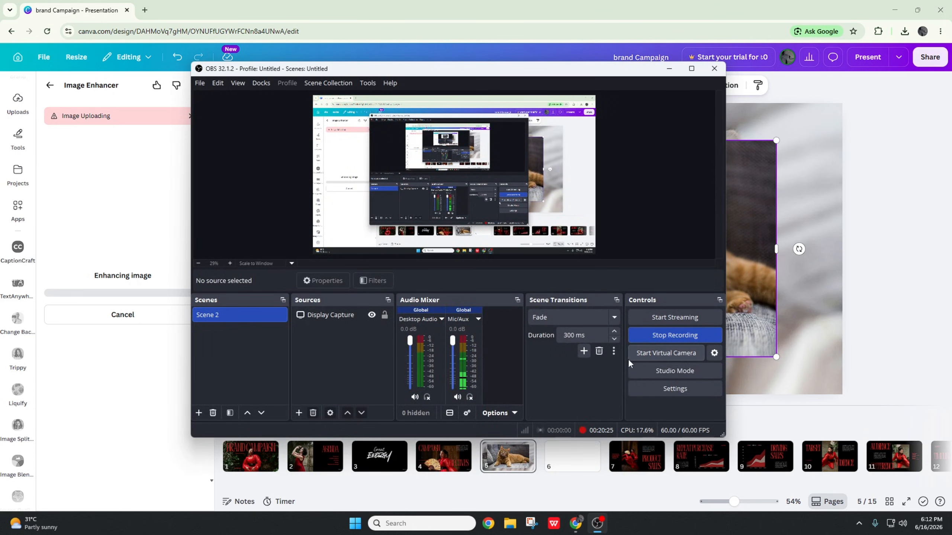
left_click(668, 70)
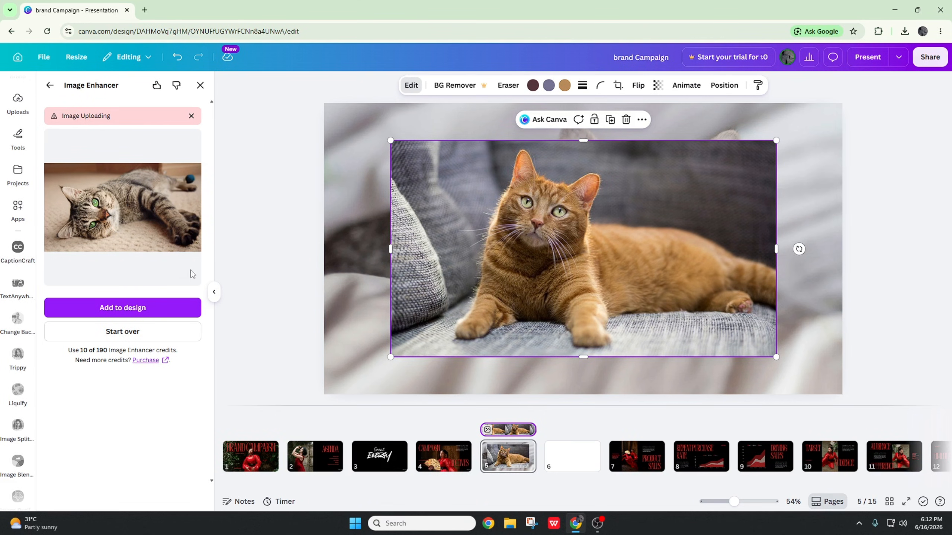
Add the enhanced tabby cat image to page 5 and enlarge it over the orange cat photo, aligned to its upper-left corner.
left_click(155, 309)
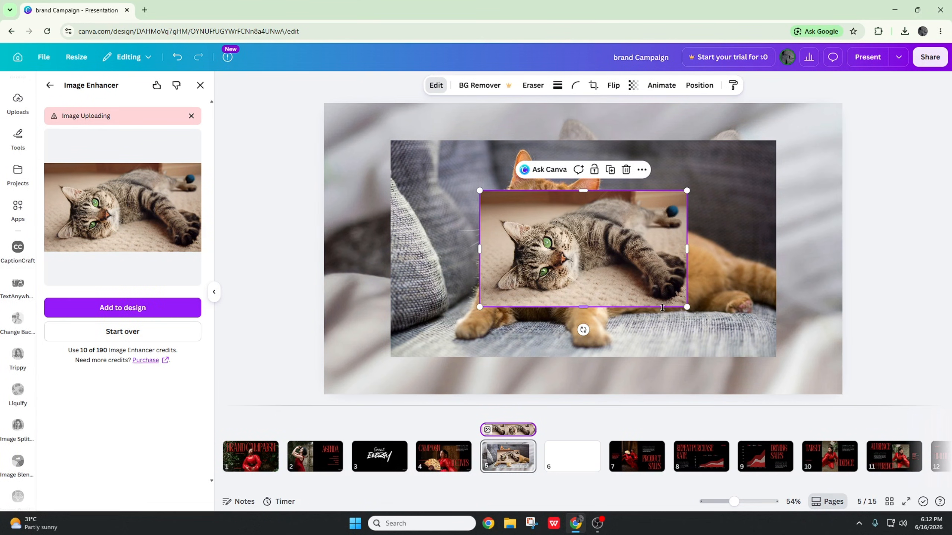
left_click_drag(687, 307, 856, 397)
left_click_drag(745, 323, 661, 278)
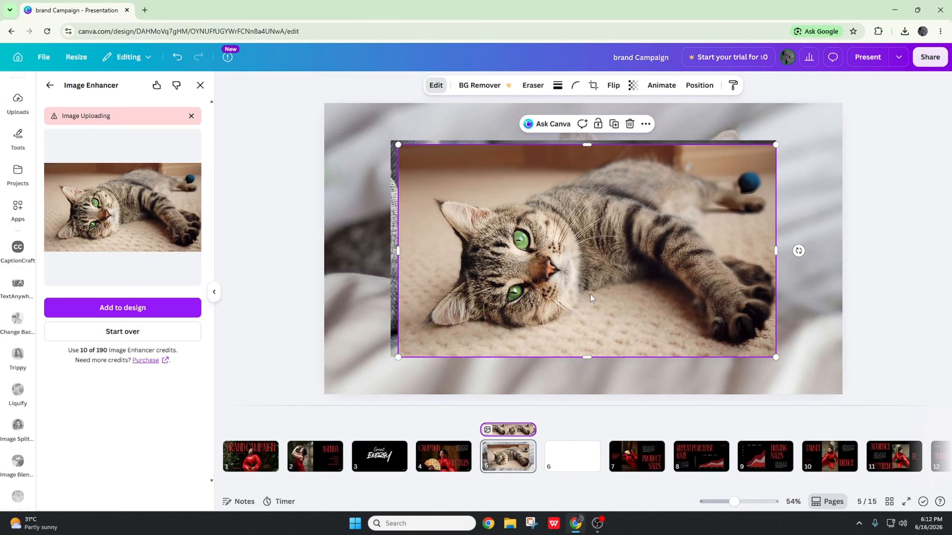
left_click_drag(432, 251, 424, 247)
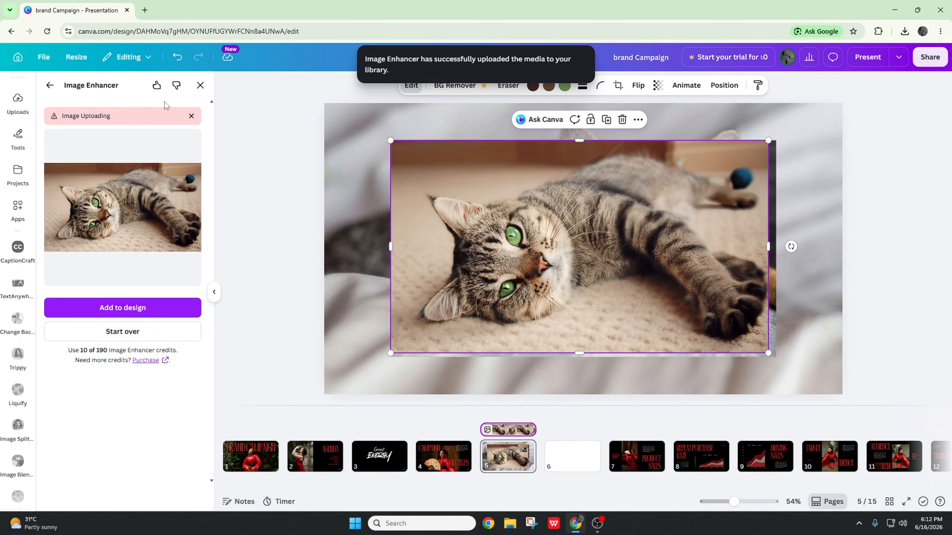
Return to the full photo effects list and open the Background Pro app for the tabby cat image.
left_click(49, 86)
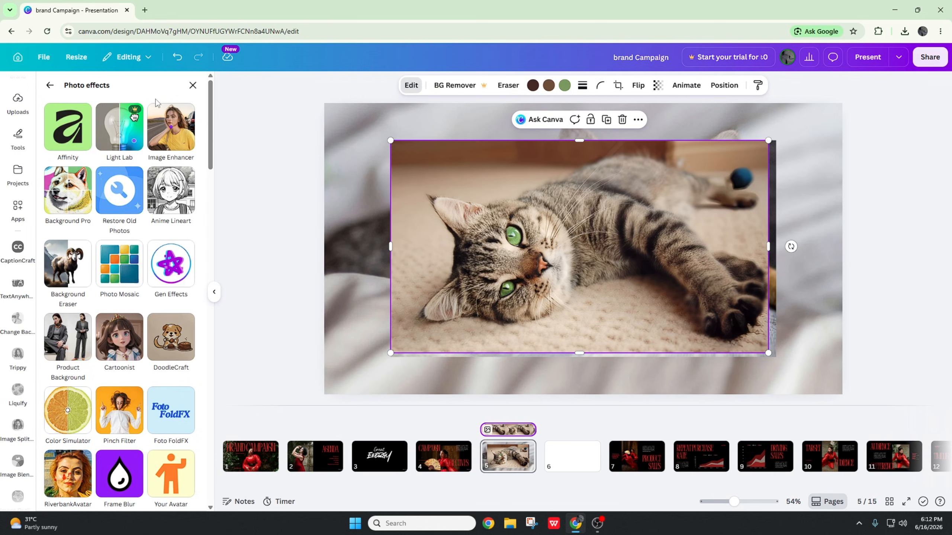
left_click(50, 87)
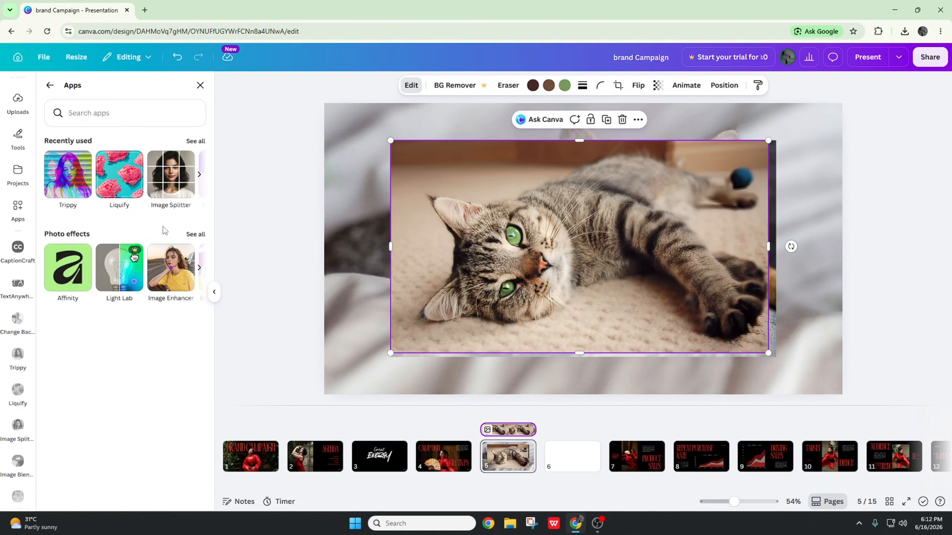
left_click(201, 235)
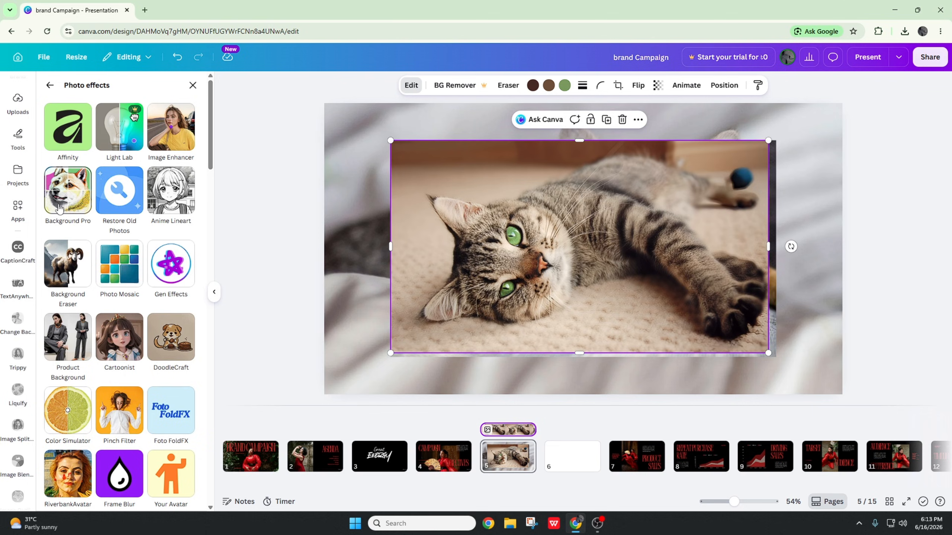
left_click(64, 192)
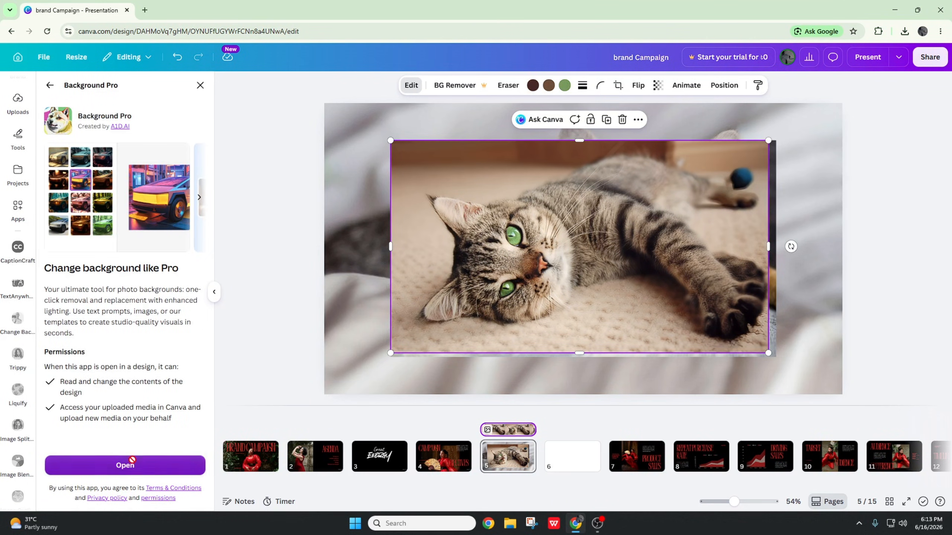
left_click(132, 461)
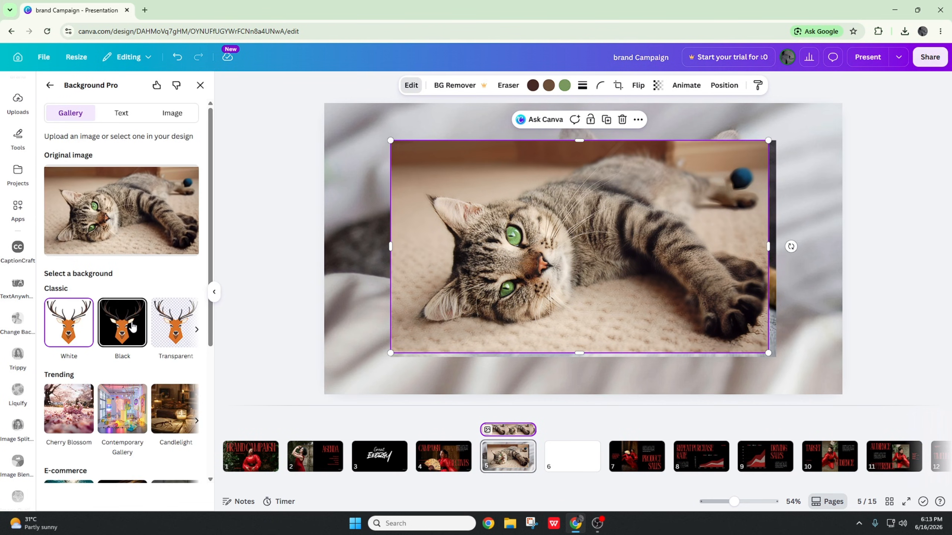
Try to generate a White Wall Shadow background for the tabby cat image with Background Pro.
left_click(132, 326)
scroll(127, 314, "down", 1)
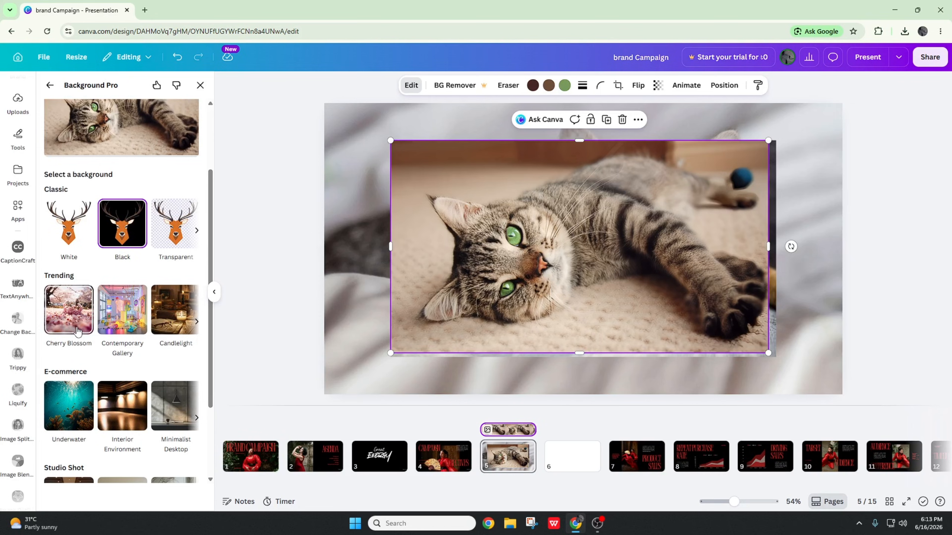
left_click(121, 313)
scroll(116, 322, "down", 3)
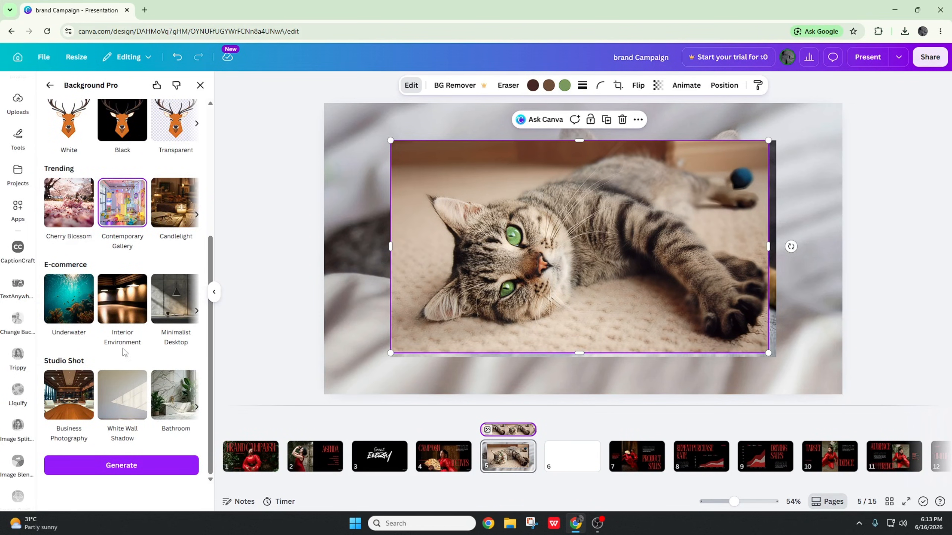
left_click(113, 398)
left_click(127, 472)
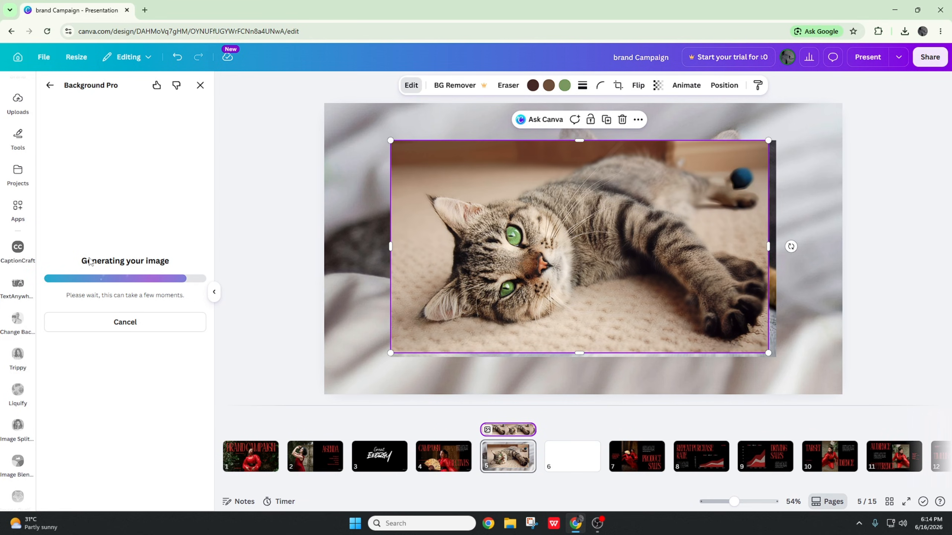
scroll(13, 276, "down", 10)
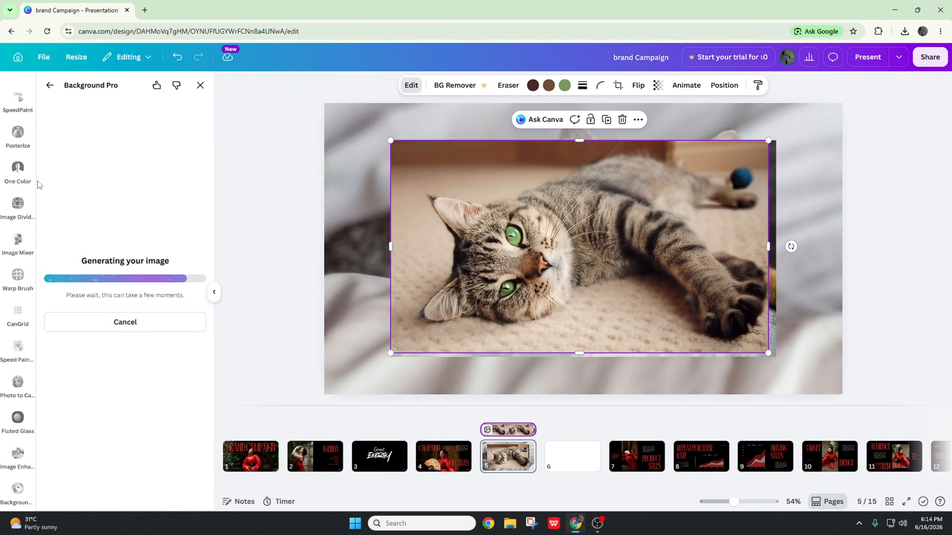
scroll(22, 180, "up", 10)
scroll(22, 177, "up", 1)
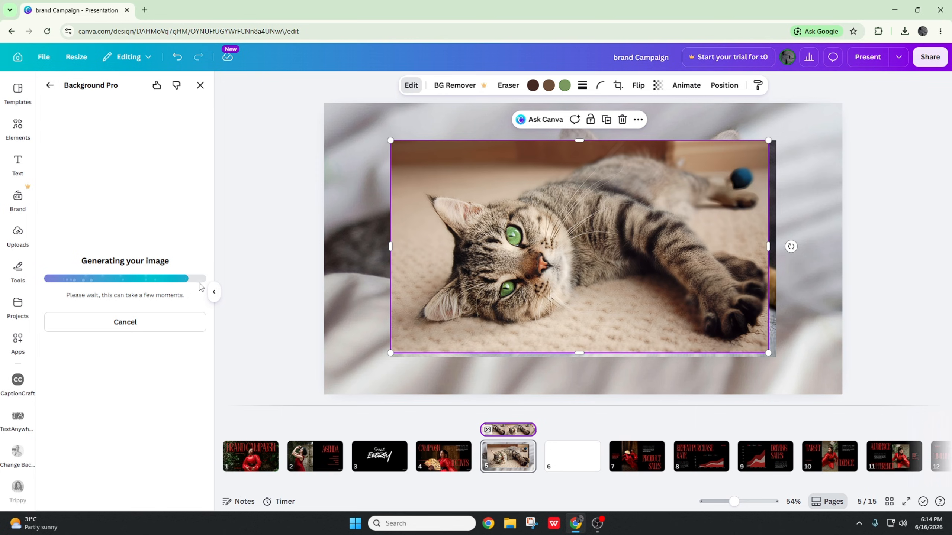
left_click(214, 294)
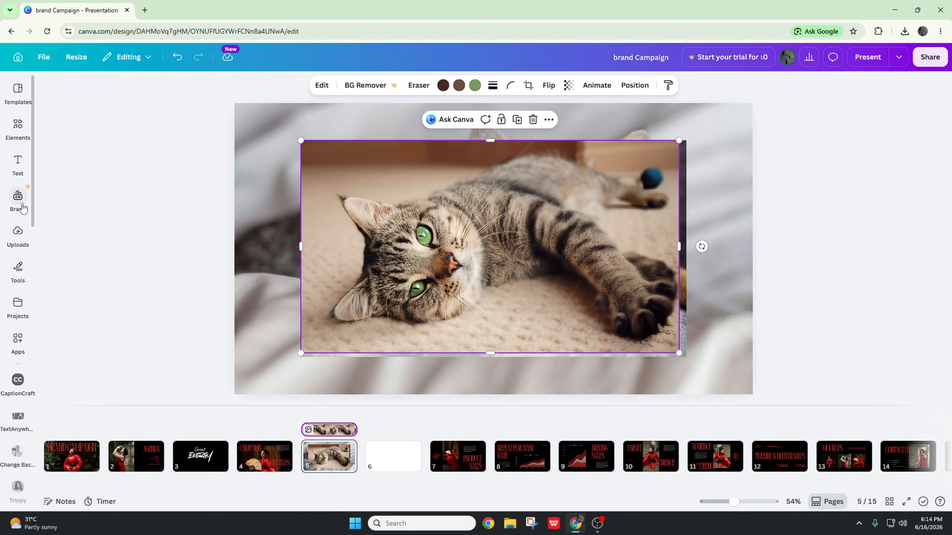
scroll(38, 302, "down", 2)
scroll(28, 296, "up", 1)
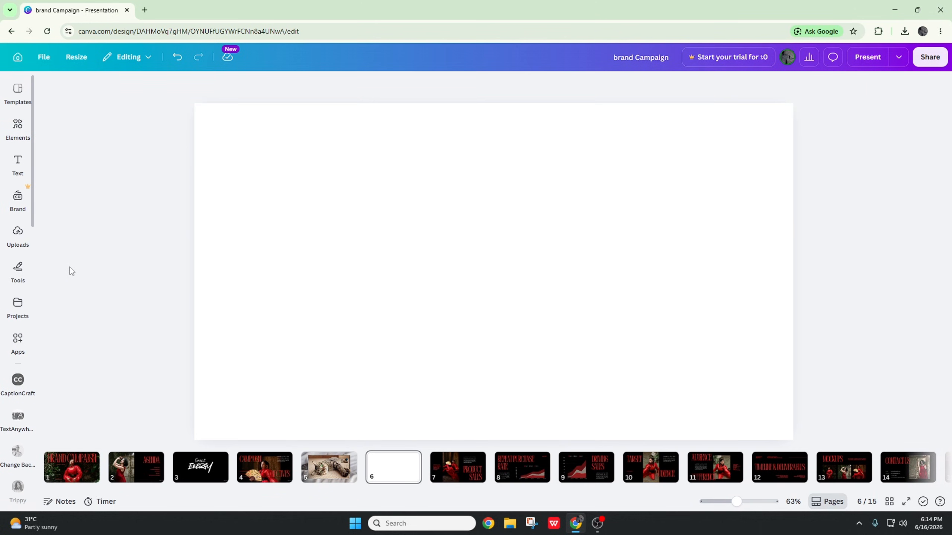
Reopen the photo effects apps for the tabby cat image on page 5 and look through the whole list.
left_click(350, 458)
left_click(405, 288)
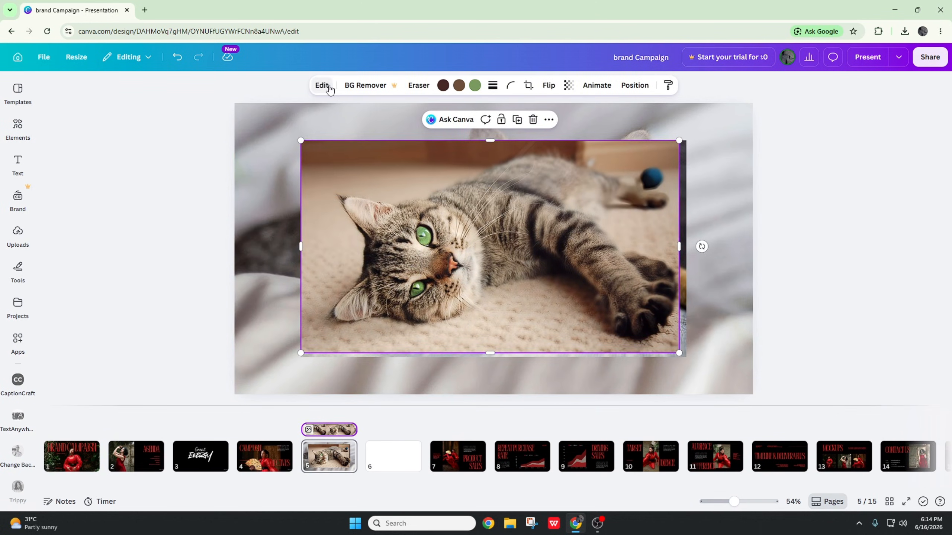
left_click(323, 85)
scroll(144, 404, "down", 3)
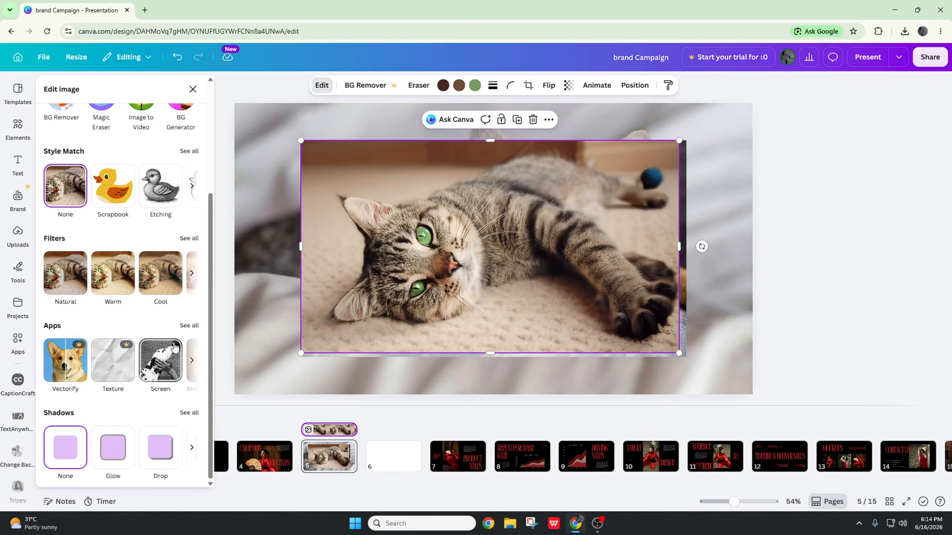
left_click(188, 325)
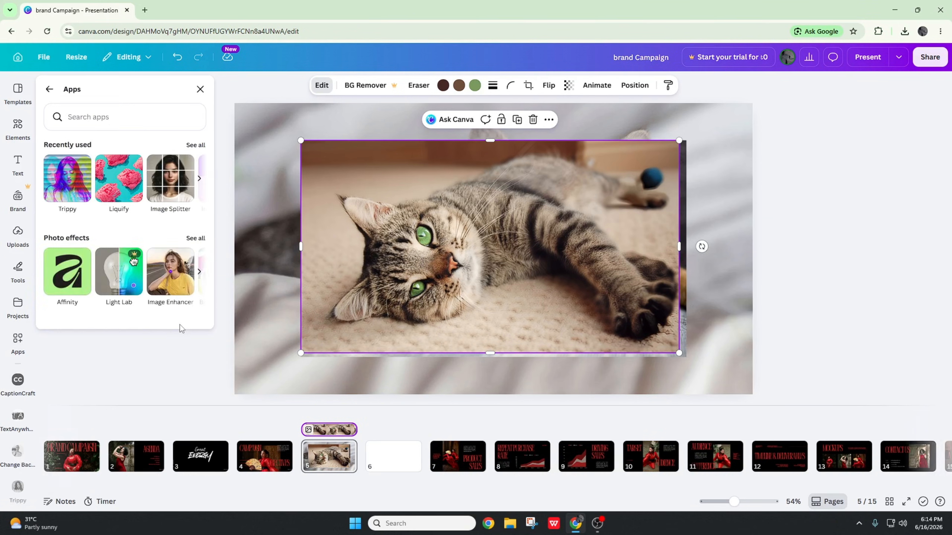
left_click(199, 242)
scroll(181, 258, "down", 5)
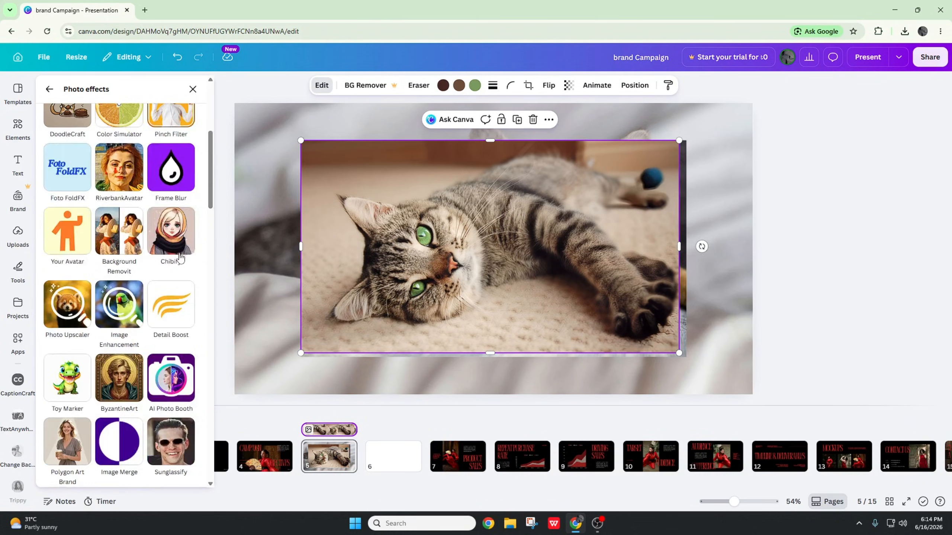
scroll(180, 258, "down", 15)
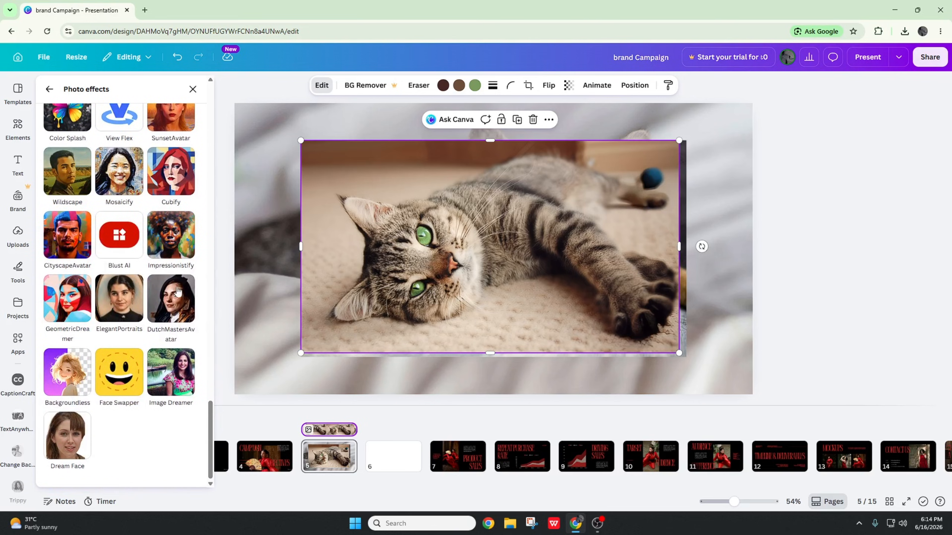
scroll(178, 292, "up", 20)
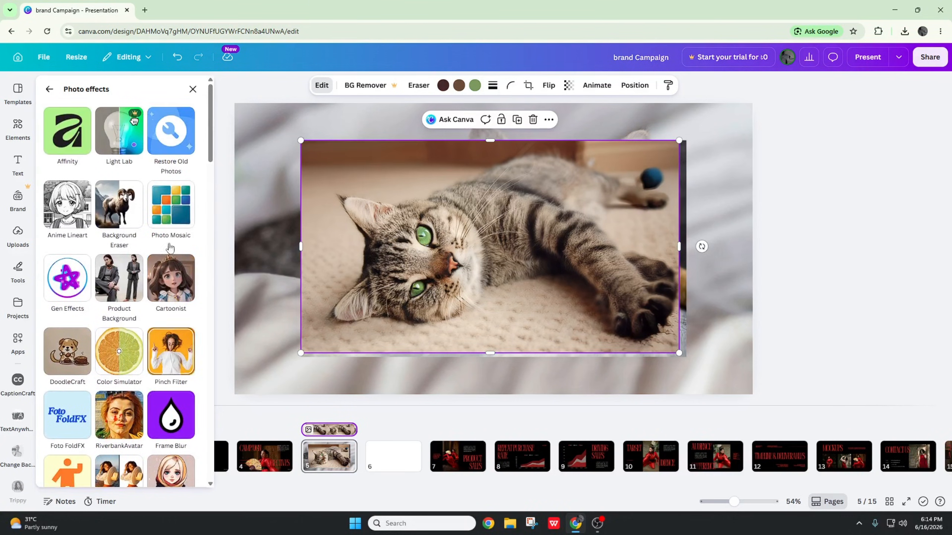
Look at the Restore Old Photos app for the tabby cat image and return to the photo effects list.
left_click(182, 129)
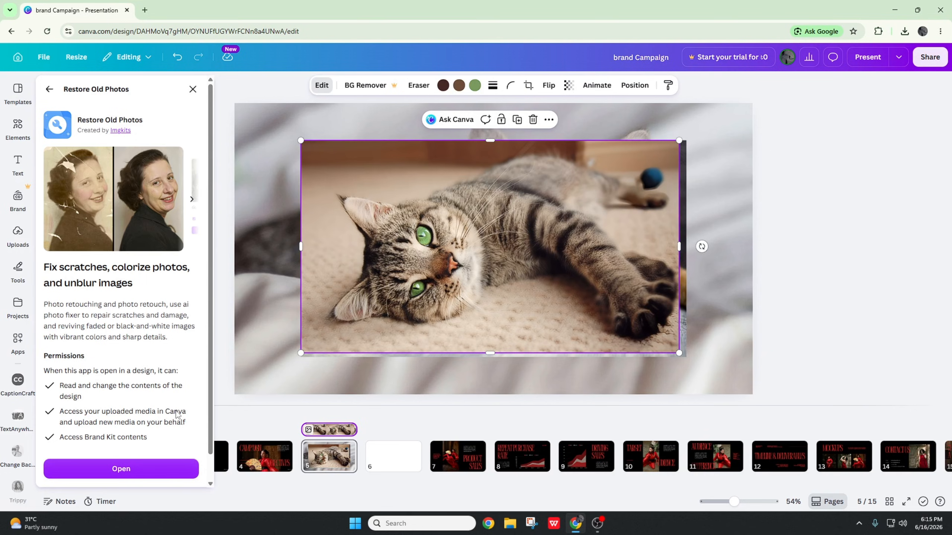
left_click(134, 471)
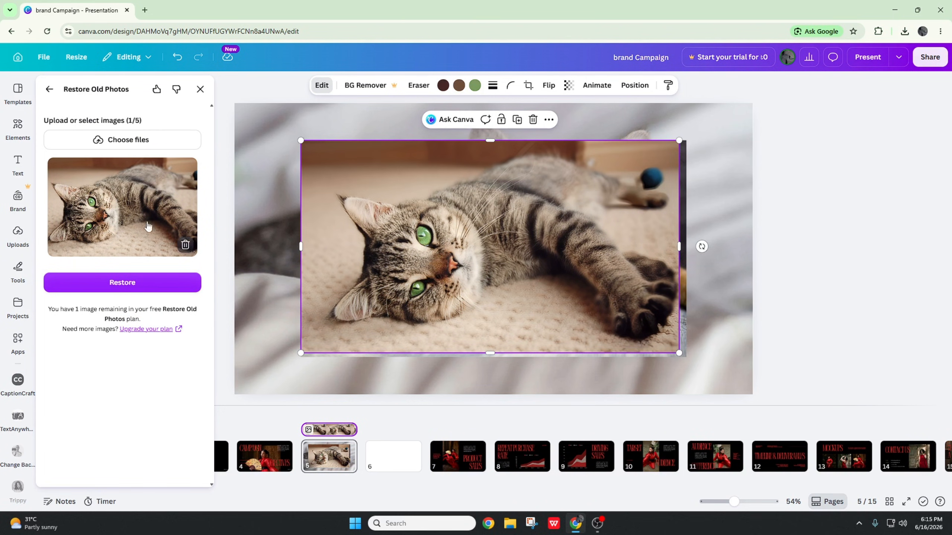
left_click(51, 95)
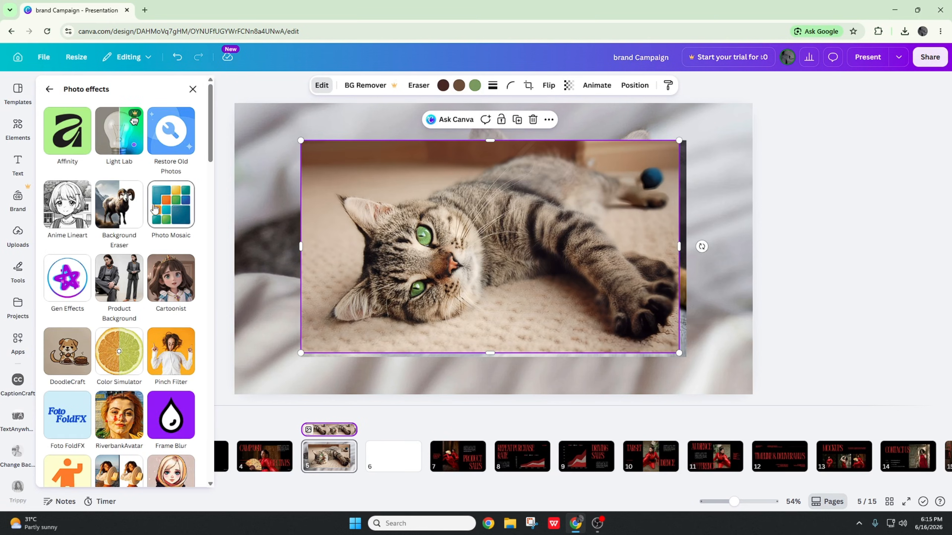
Generate a square (1:1) image of "a cat" with the Anime Lineart app.
left_click(67, 204)
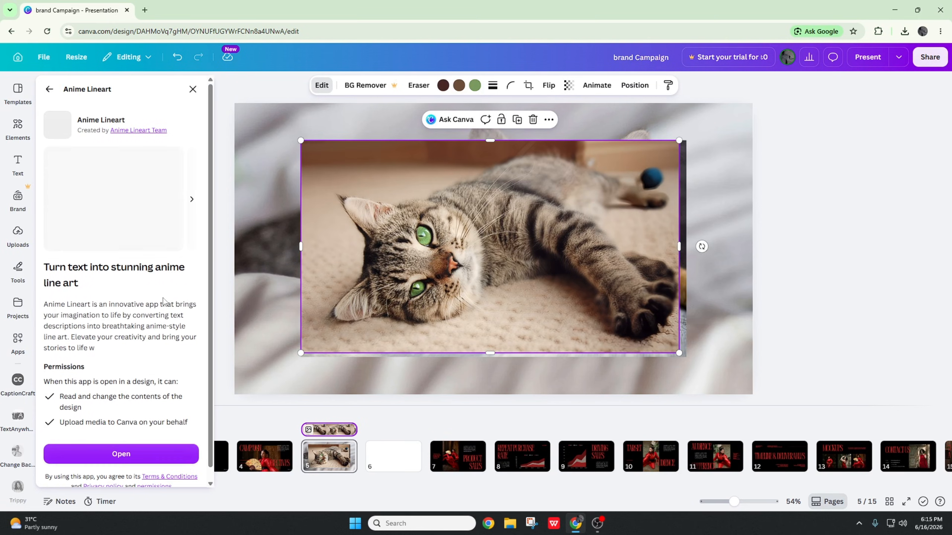
left_click(156, 453)
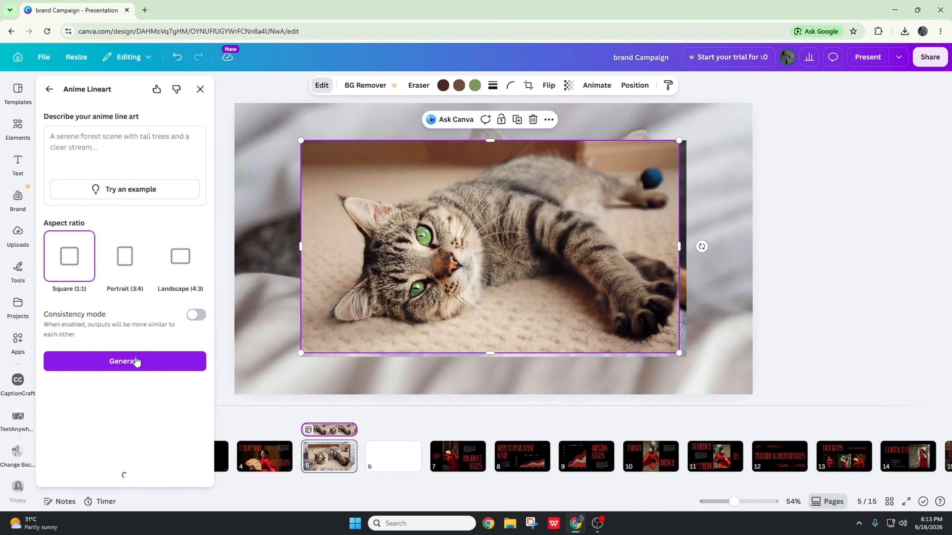
left_click(152, 148)
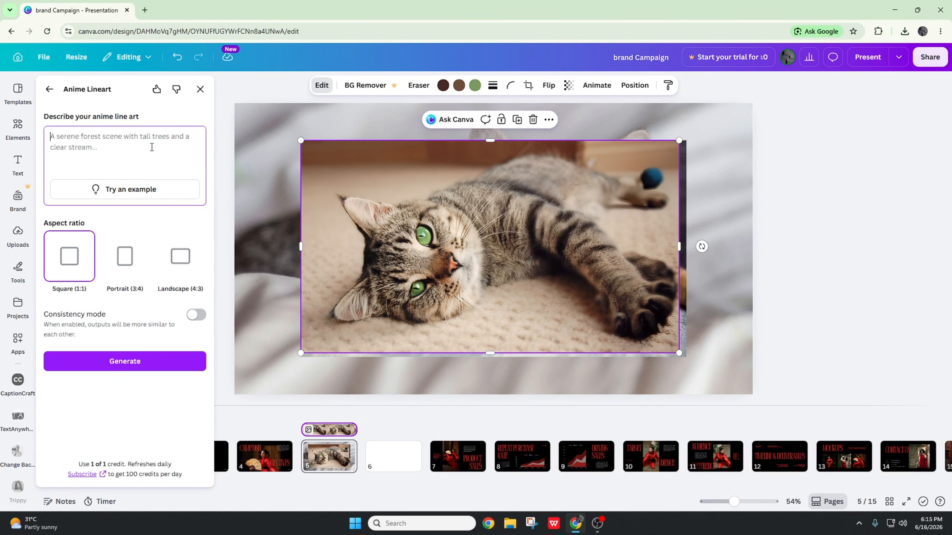
type("a car")
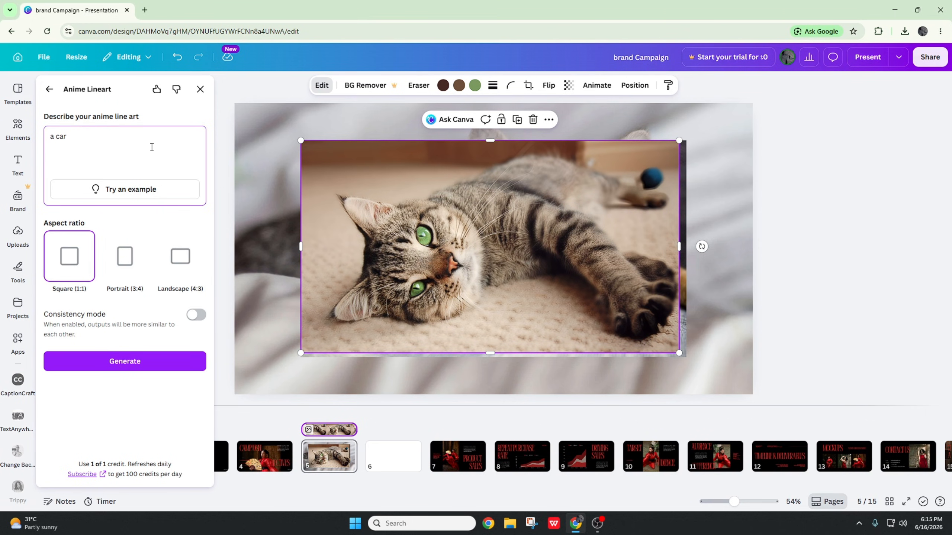
type("t")
left_click(131, 361)
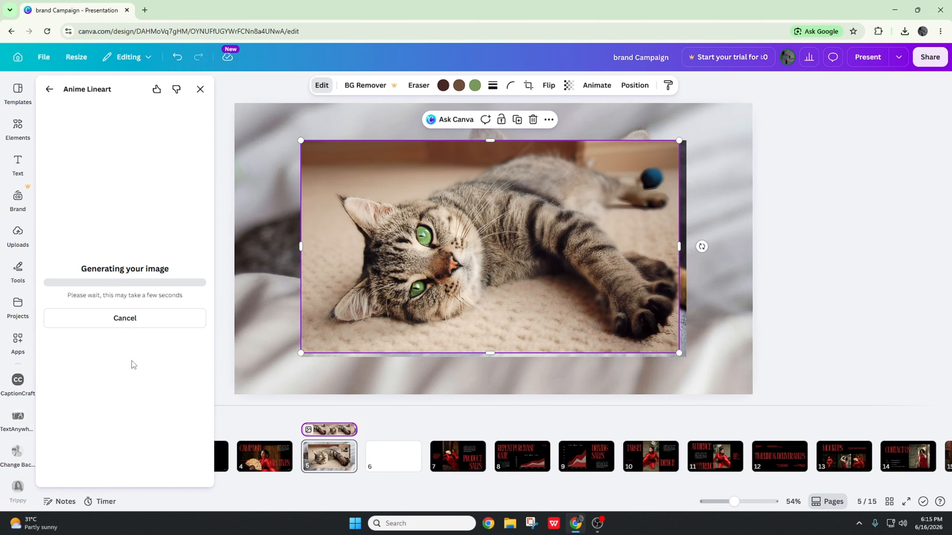
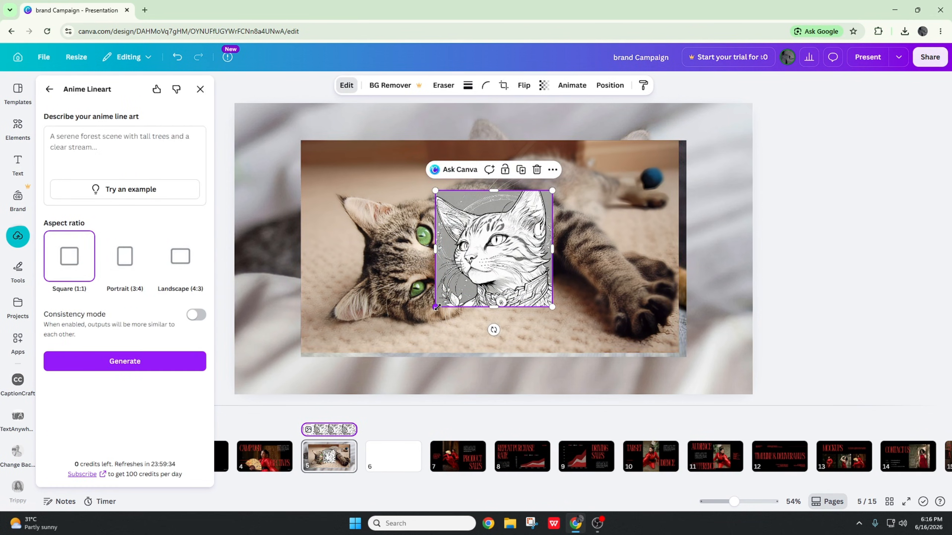
Enlarge the anime line art cat, move it over the right half of the tabby photo, and delete it from the page.
left_click_drag(435, 307, 289, 387)
left_click_drag(380, 334, 584, 289)
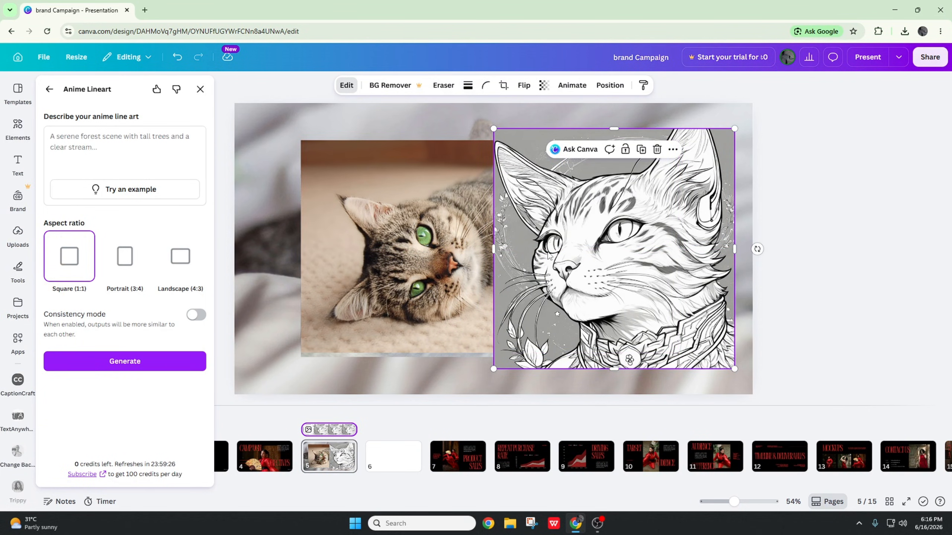
key("Delete")
Reopen the photo effects list for the tabby cat image and open the Background Eraser app.
left_click(438, 198)
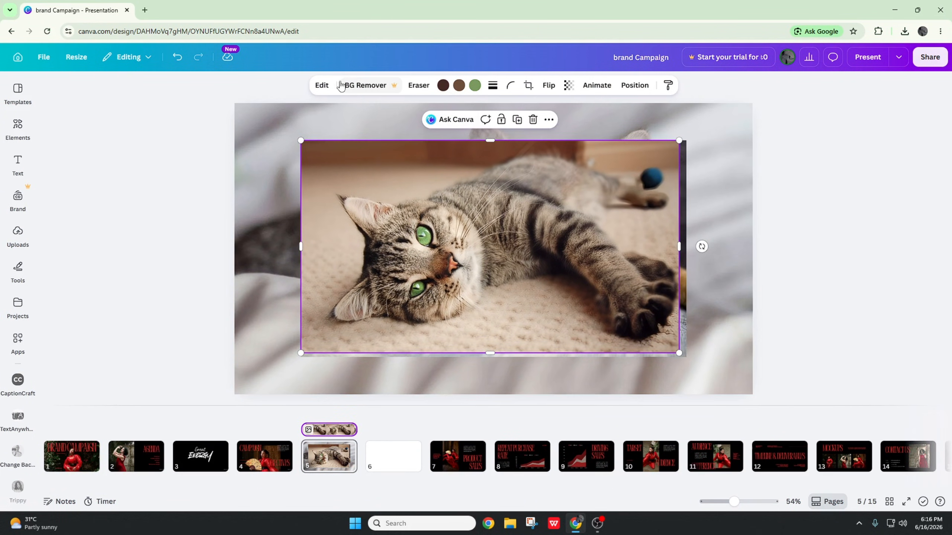
left_click(322, 85)
scroll(156, 293, "down", 3)
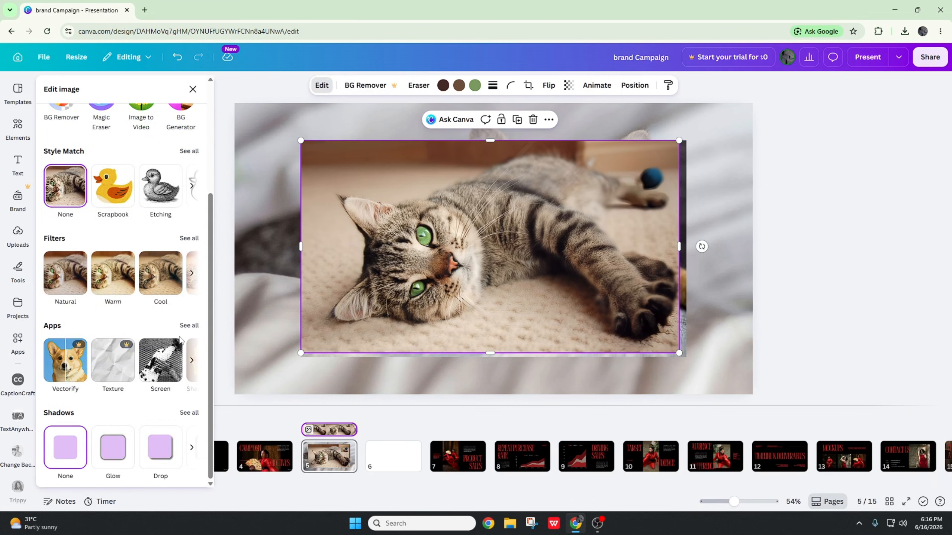
left_click(186, 329)
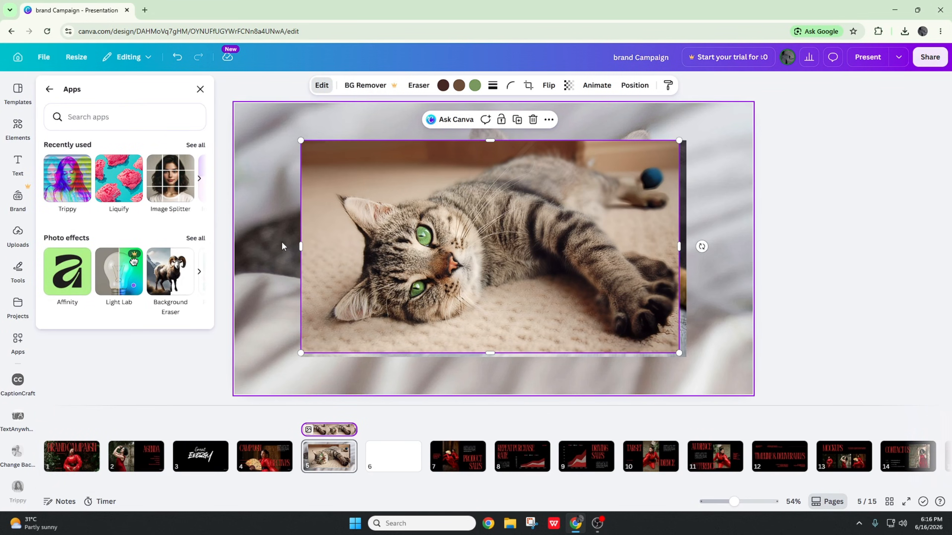
left_click(198, 239)
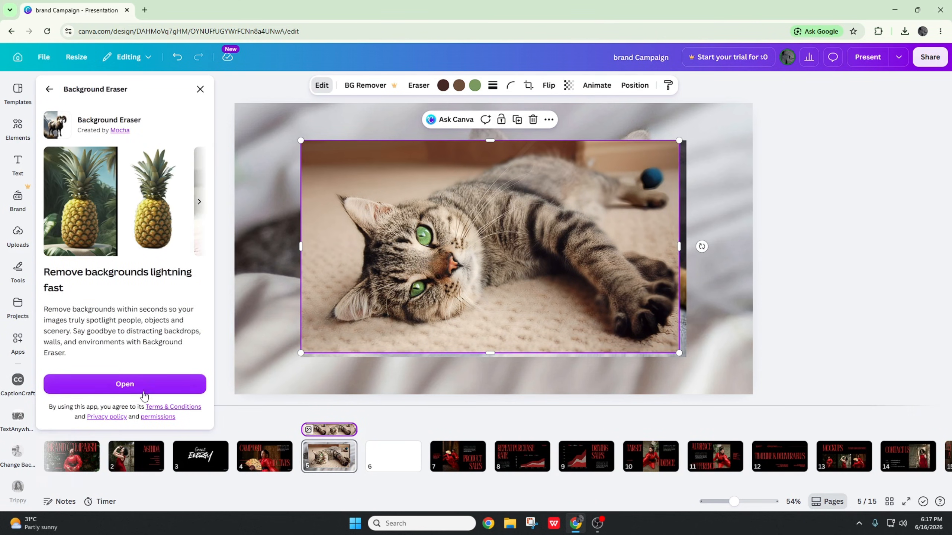
left_click(160, 381)
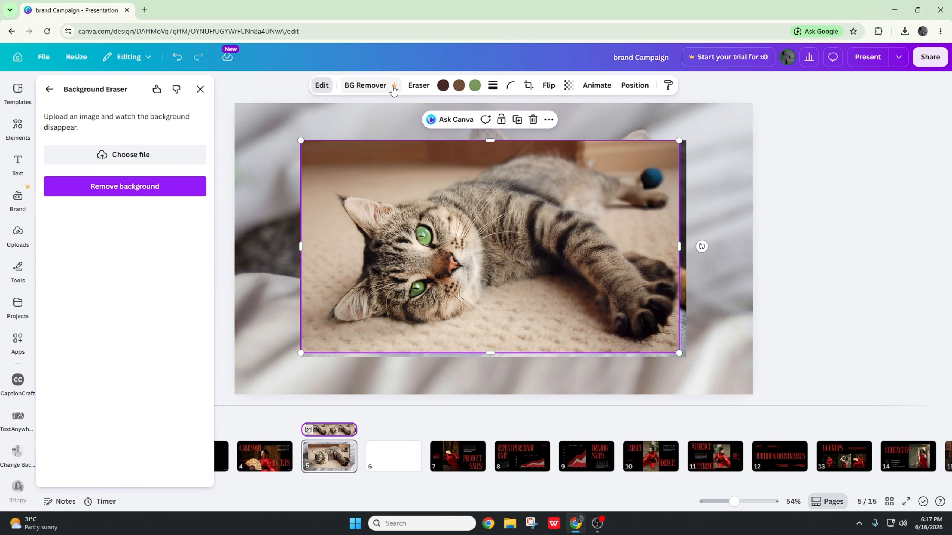
Upload the 360_F_32642417 photo of the cat lying in grass to Background Eraser and remove its background.
left_click(124, 158)
double_click(229, 262)
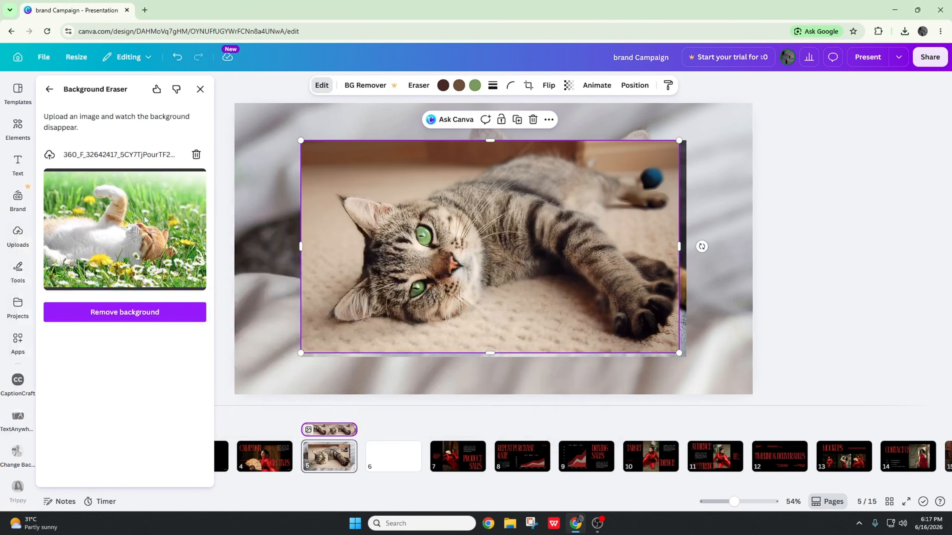
left_click(141, 313)
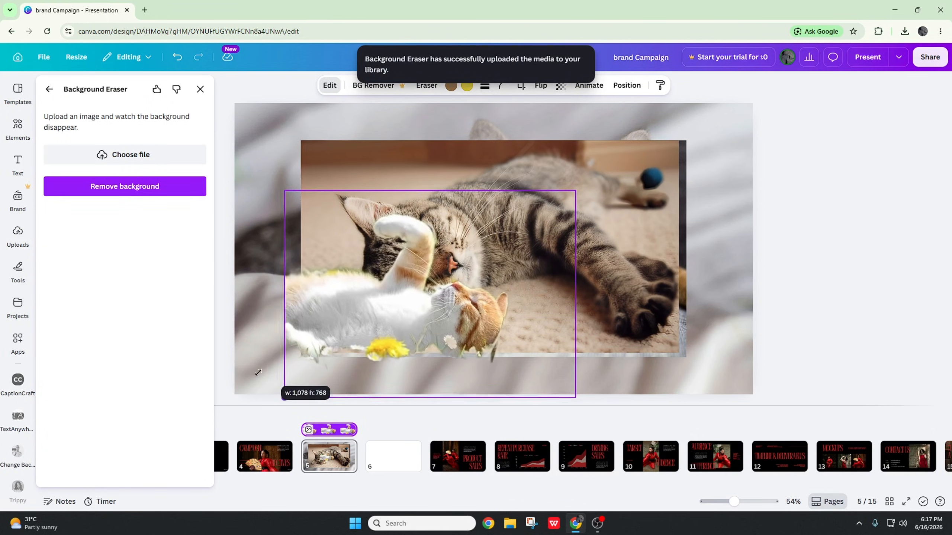
Enlarge the cut-out white and orange cat over the tabby photo, and delete it from the page.
left_click_drag(508, 258, 557, 218)
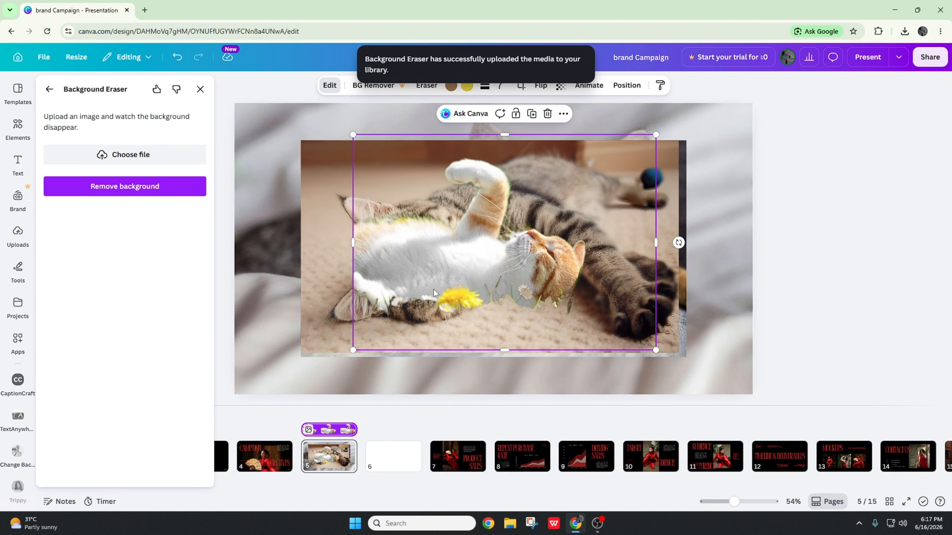
key("Delete")
Reopen the full photo effects list for the tabby cat photo and open the Photo Mosaic app.
left_click(347, 251)
left_click(322, 86)
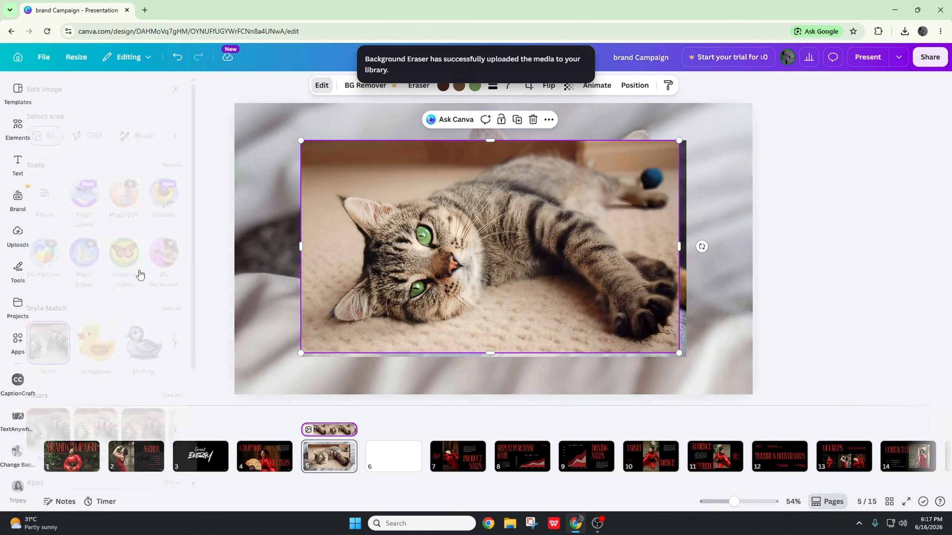
scroll(135, 344, "down", 3)
left_click(190, 326)
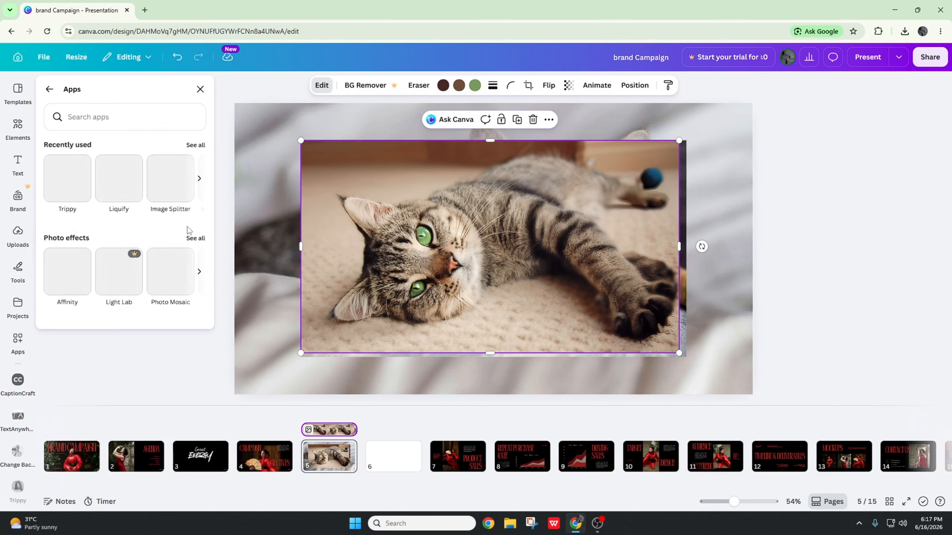
left_click(202, 243)
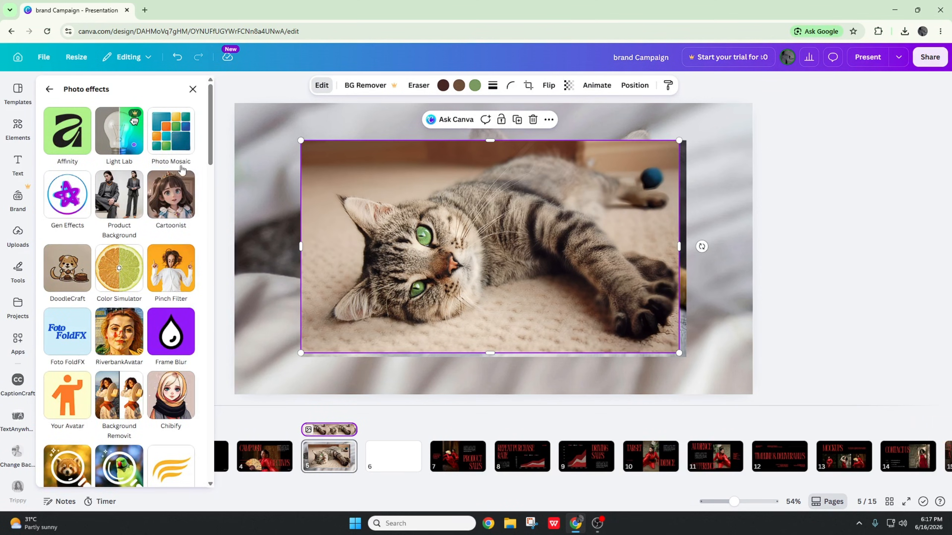
left_click(172, 134)
left_click(119, 452)
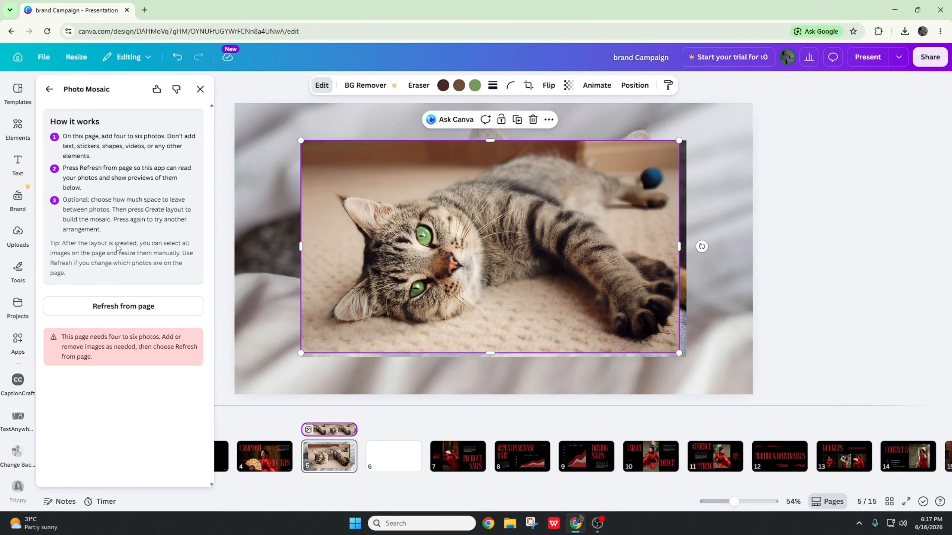
Go back to the photo effects list, view the Gen Effects preview images, and open the Gen Effects app.
left_click(49, 89)
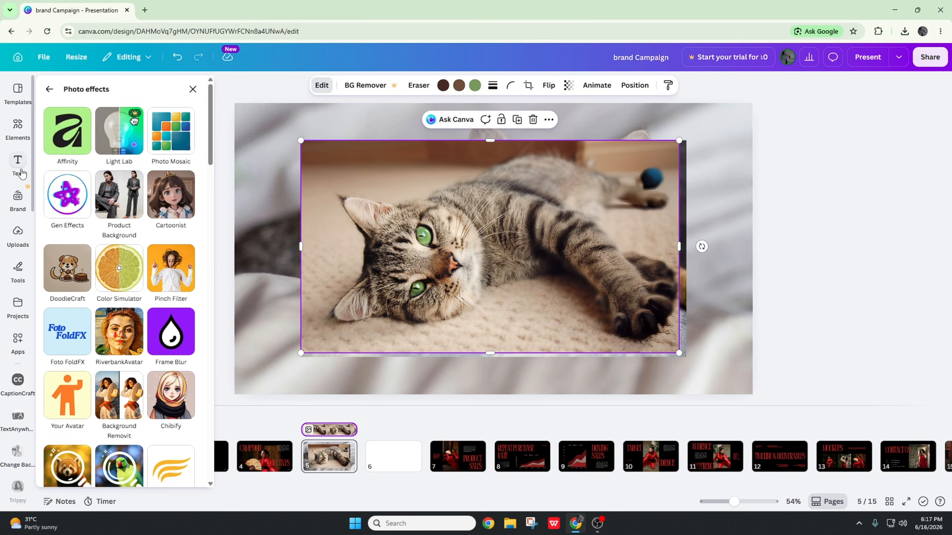
left_click(65, 206)
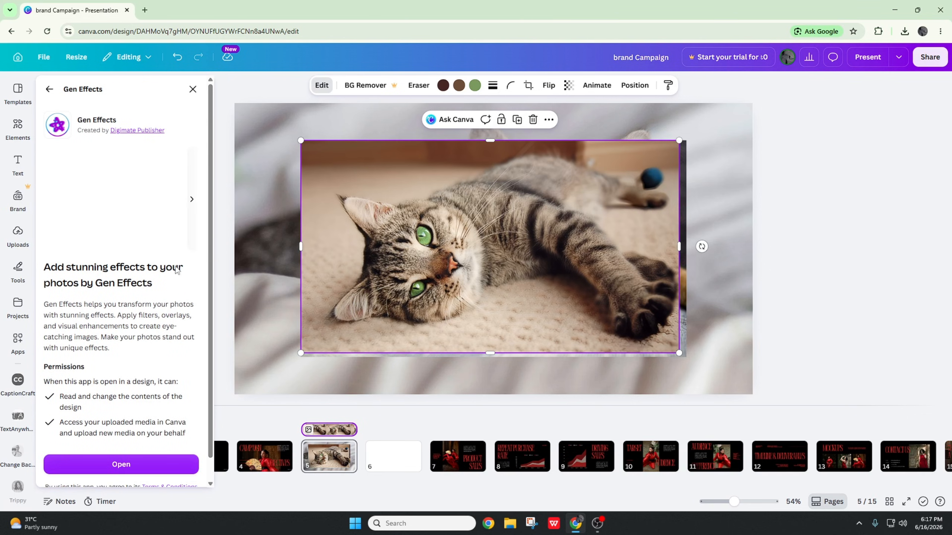
left_click(192, 200)
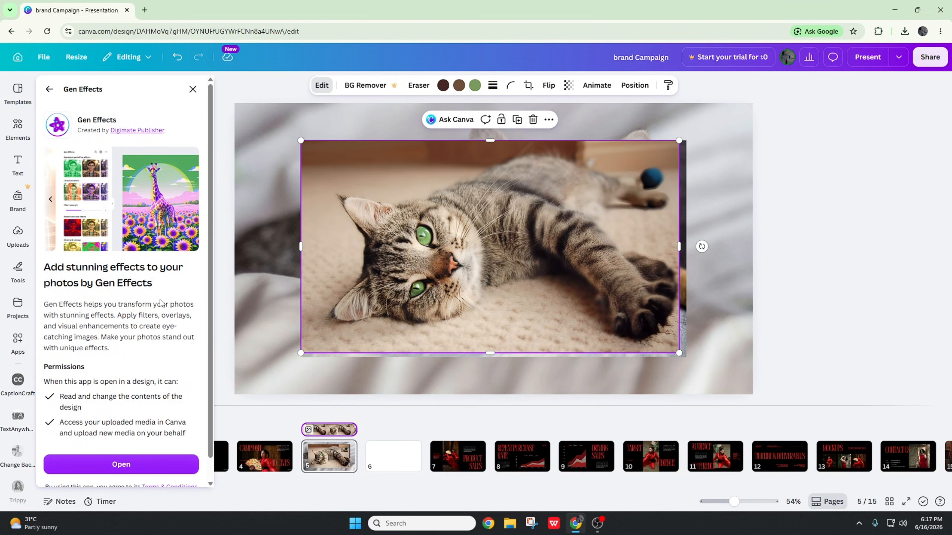
left_click(159, 465)
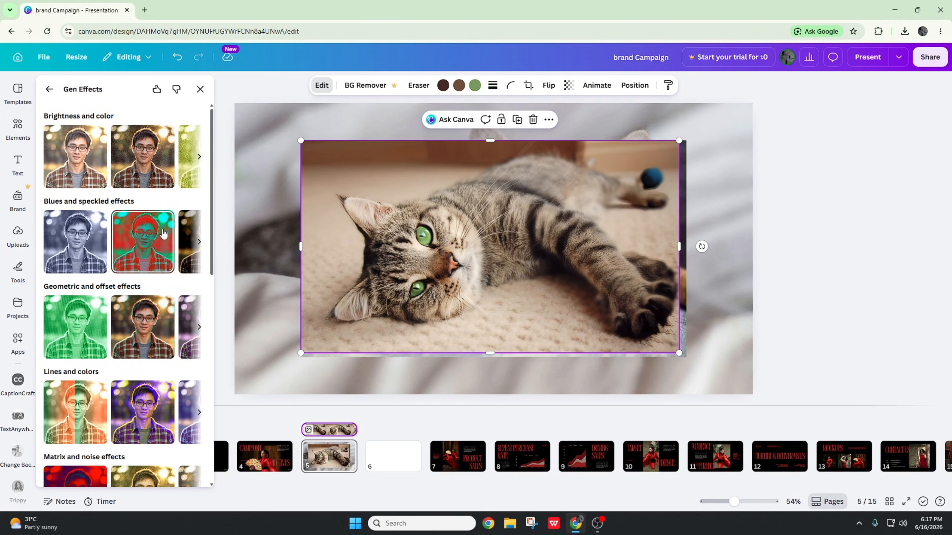
Preview the red-and-teal effect from Blues and speckled effects and several Brightness and color effects on the tabby photo.
left_click(161, 231)
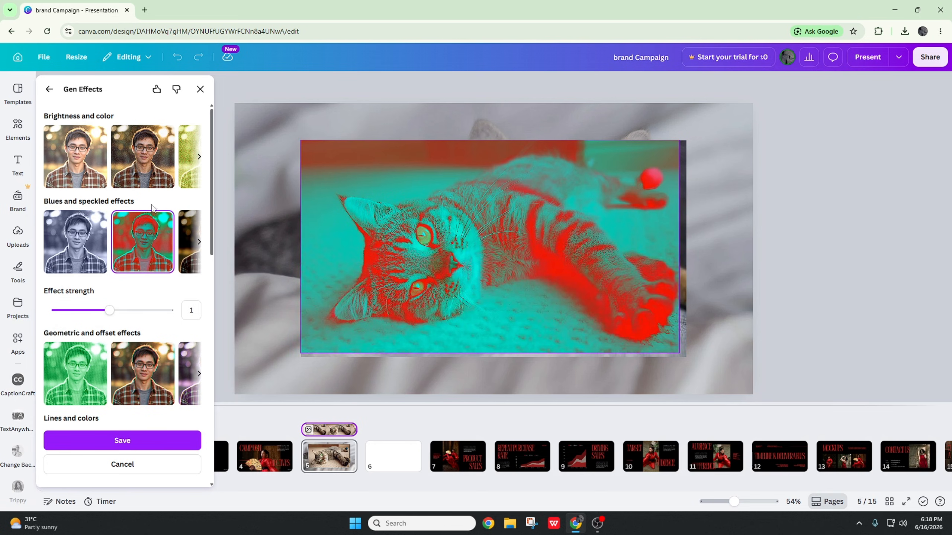
left_click(132, 172)
left_click(75, 174)
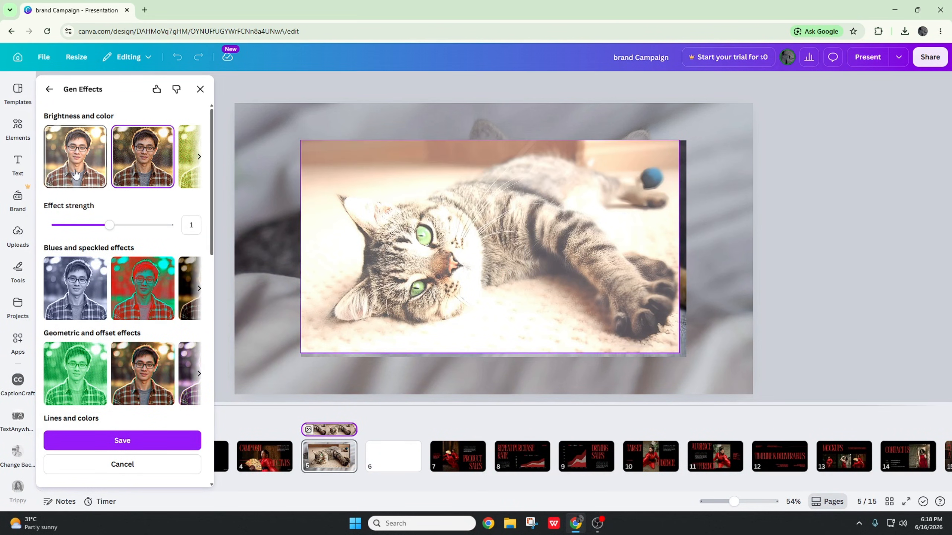
left_click(195, 157)
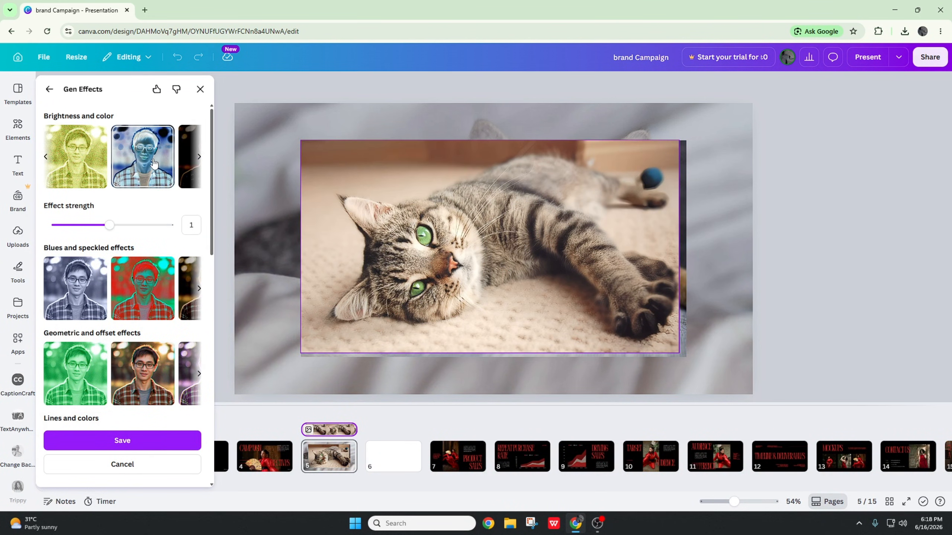
left_click(153, 165)
Preview the golden Texture and vintage, red Purple and red, and second Speckles and RGB effects on the tabby photo.
scroll(124, 259, "down", 10)
left_click(124, 258)
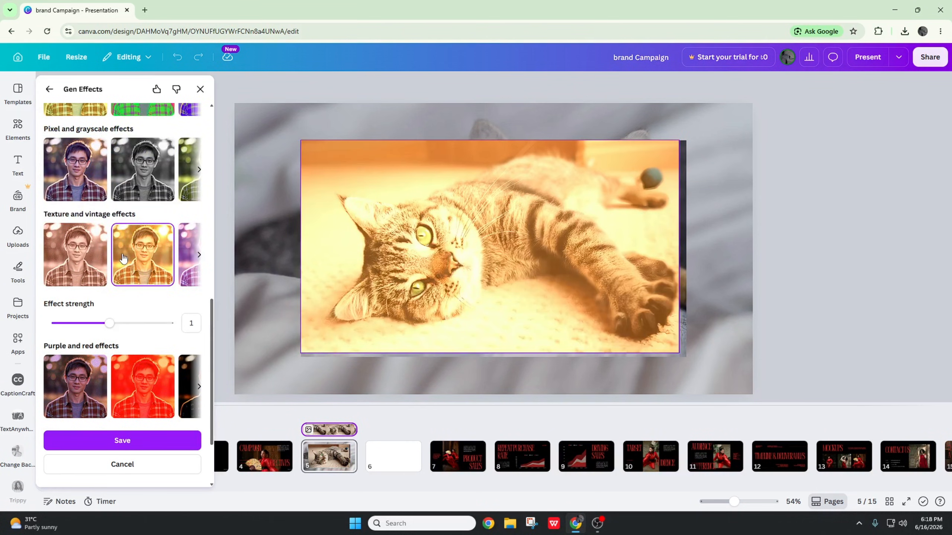
scroll(128, 263, "down", 3)
left_click(152, 294)
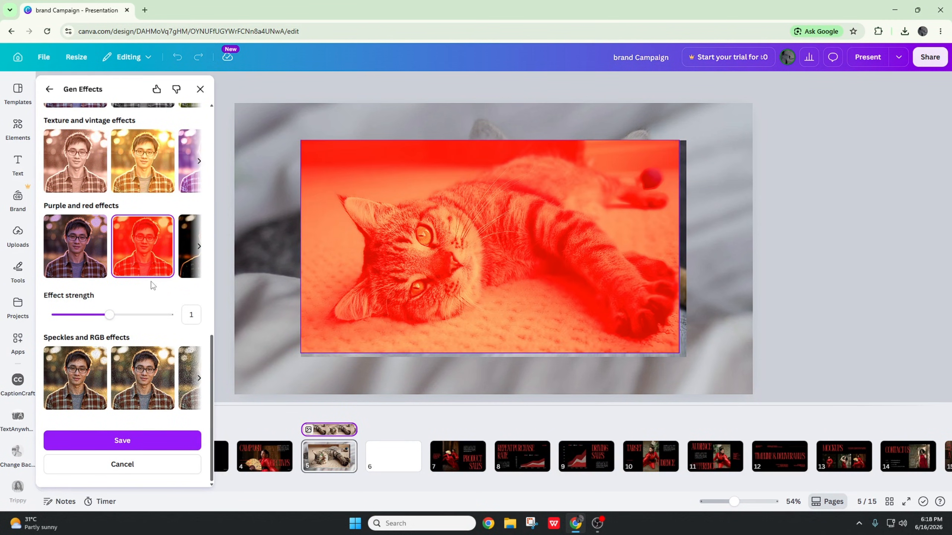
left_click(144, 380)
scroll(159, 317, "down", 5)
scroll(159, 317, "up", 1)
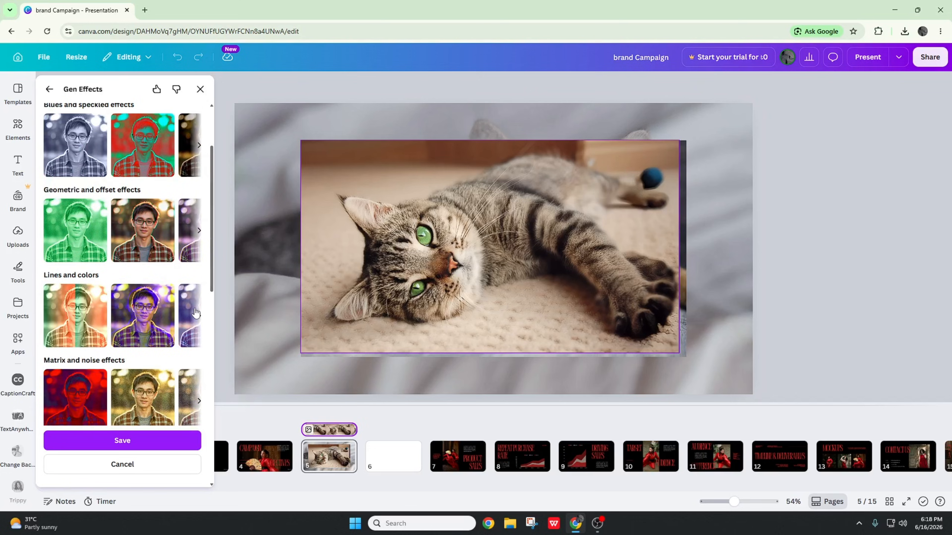
Preview more Lines and colors, Blues and speckled, and Brightness and color effects on the tabby photo, and leave Gen Effects without saving.
left_click(148, 315)
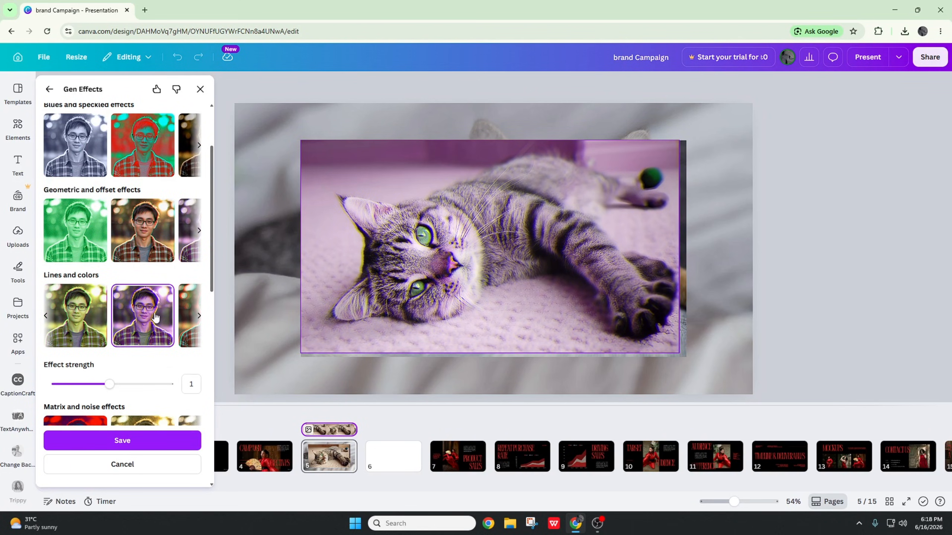
scroll(149, 315, "up", 3)
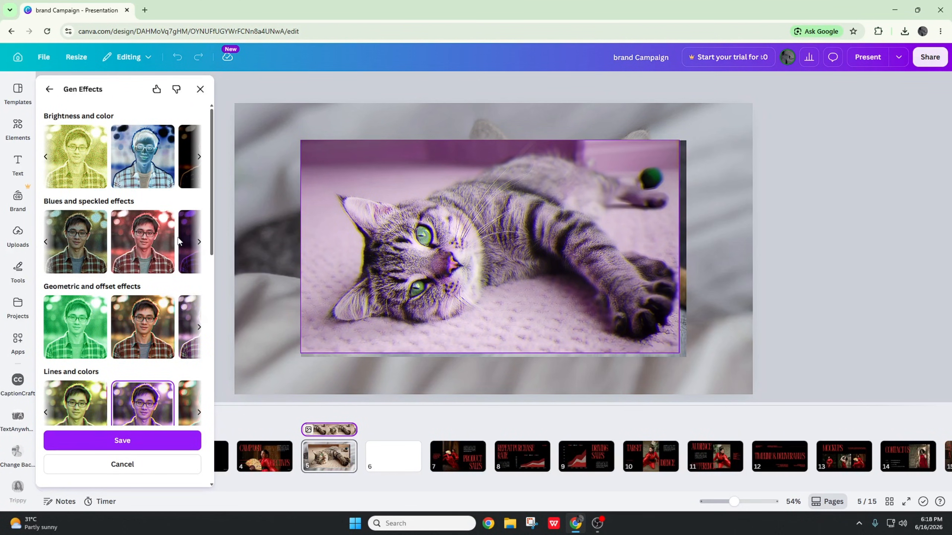
left_click(171, 260)
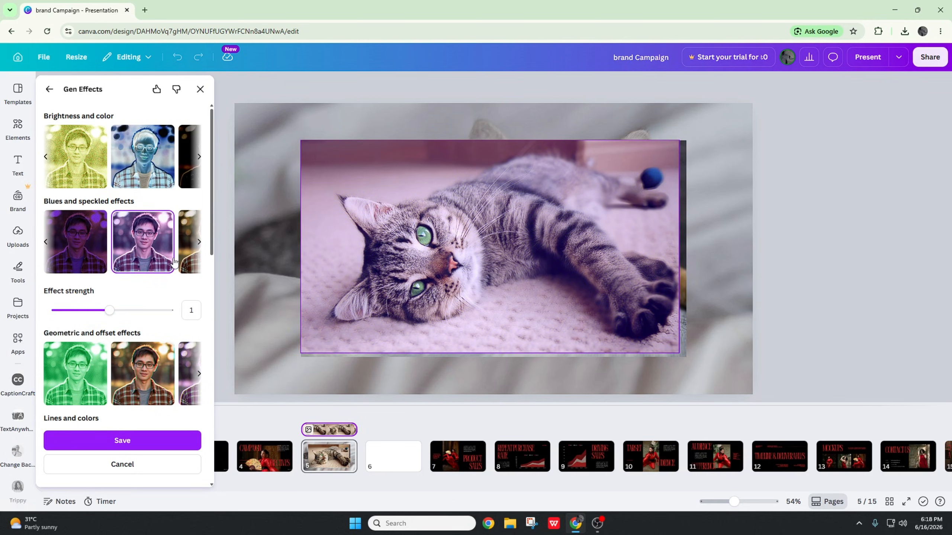
left_click(188, 163)
left_click(198, 158)
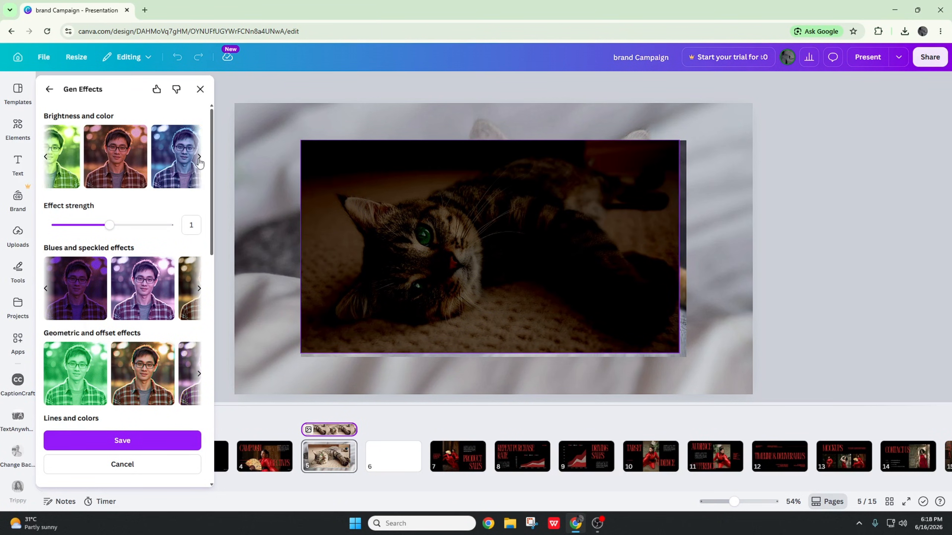
left_click(153, 179)
left_click(52, 89)
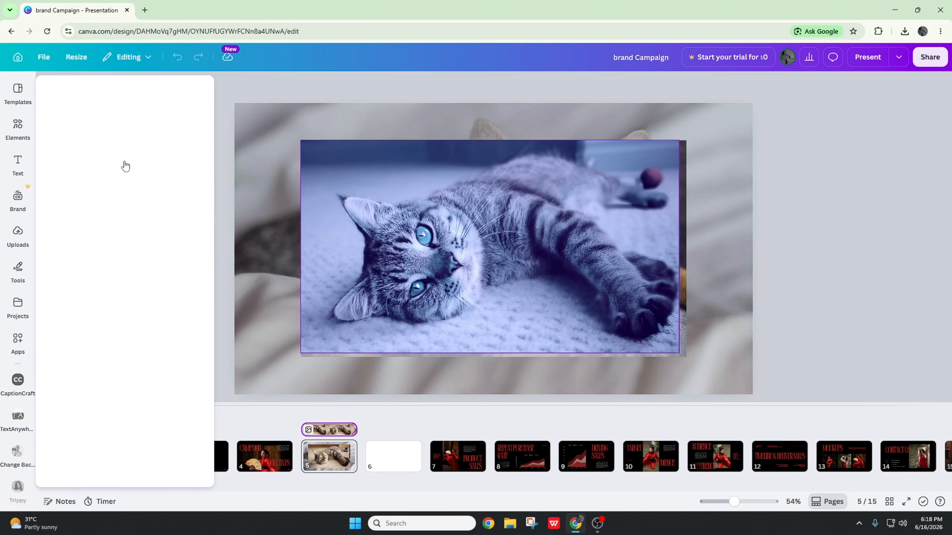
Open the Product Background app from the photo effects list.
left_click(114, 195)
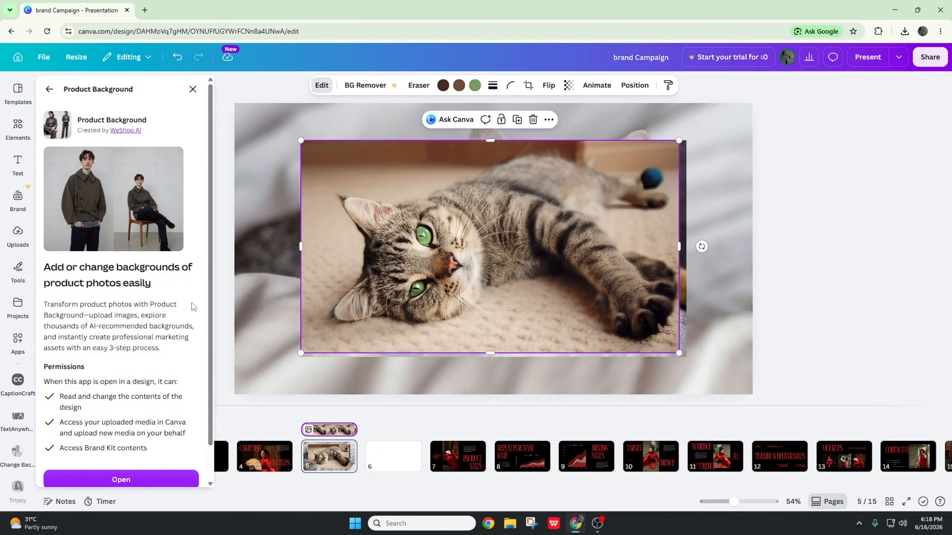
scroll(171, 368, "down", 1)
left_click(121, 441)
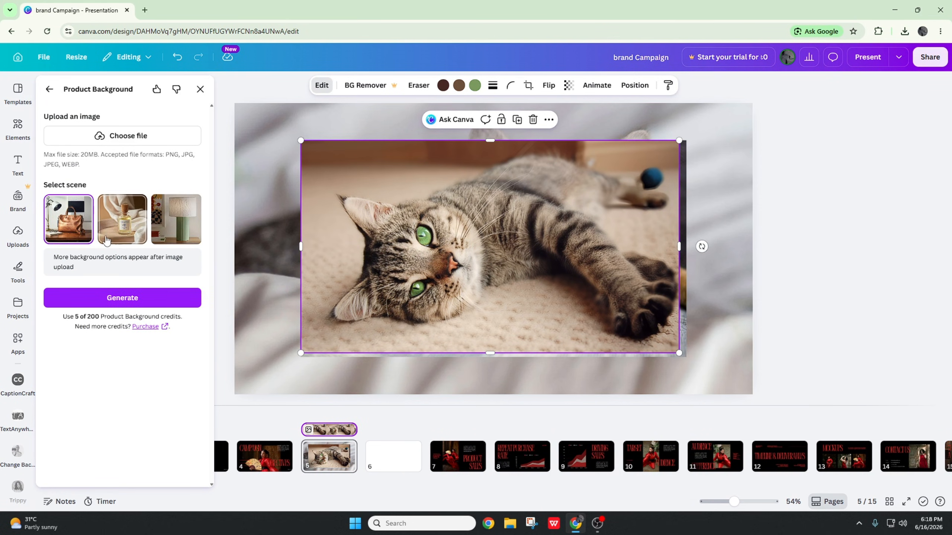
Upload kitten-lying-in-blanket.jpg to Product Background and try to generate an image with the handbag scene.
left_click(122, 136)
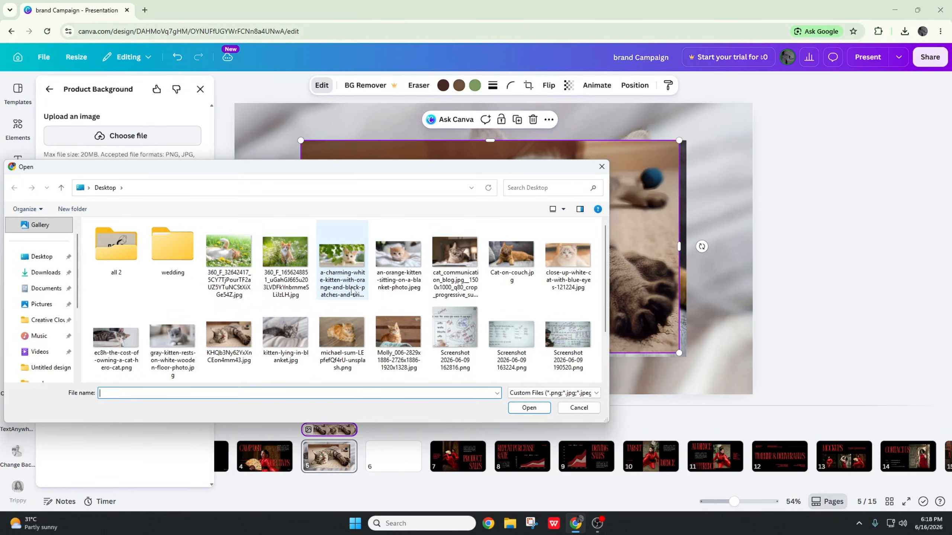
double_click(308, 340)
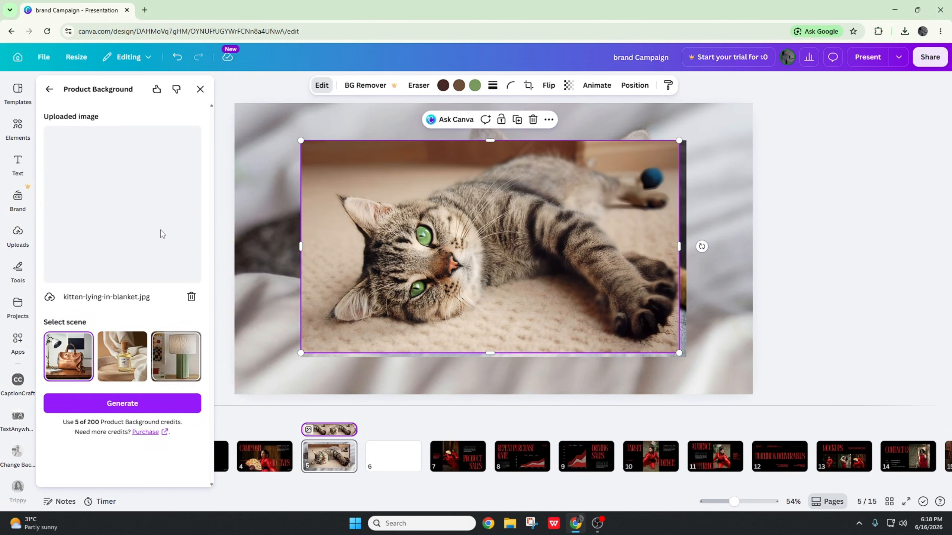
left_click(127, 402)
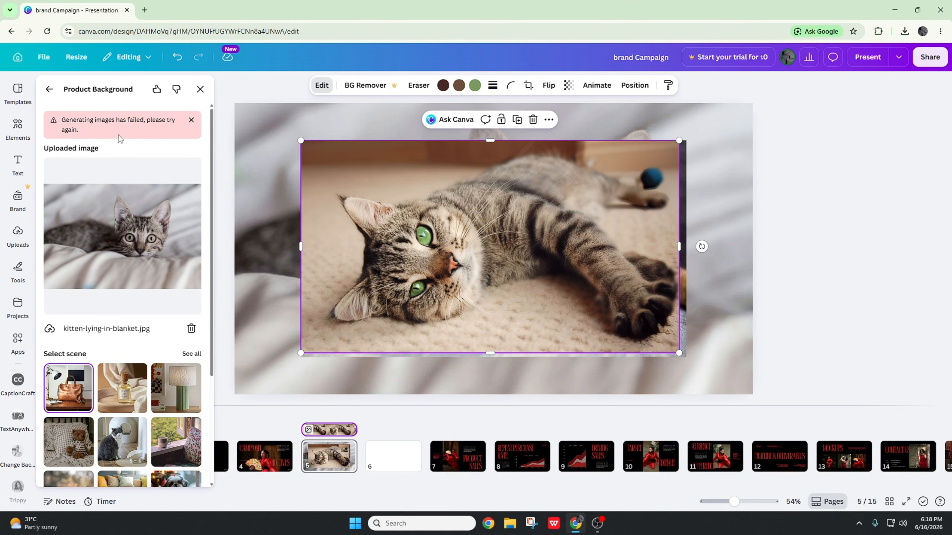
Retry generating the kitten's product background with the handbag scene, dismiss the error notice, and add the generated image to the design.
scroll(128, 157, "down", 4)
left_click(144, 440)
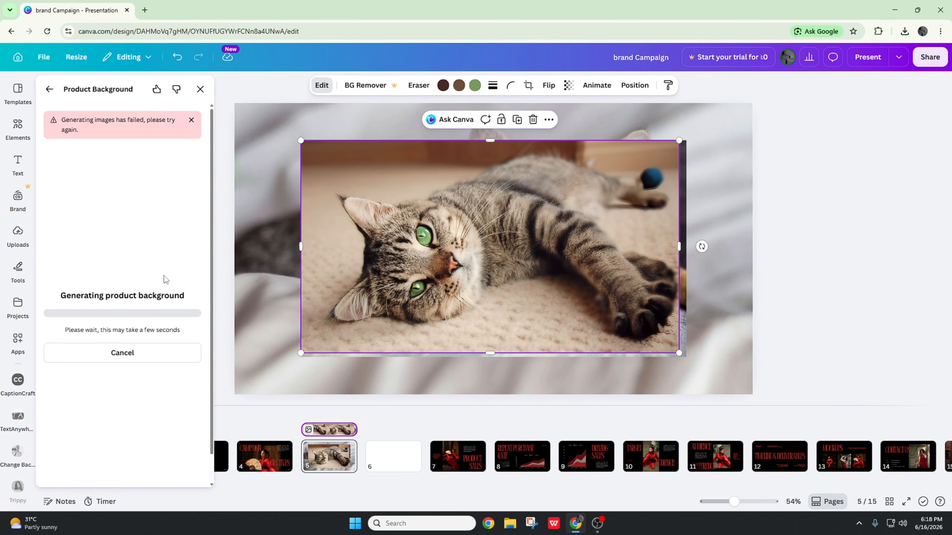
left_click(191, 120)
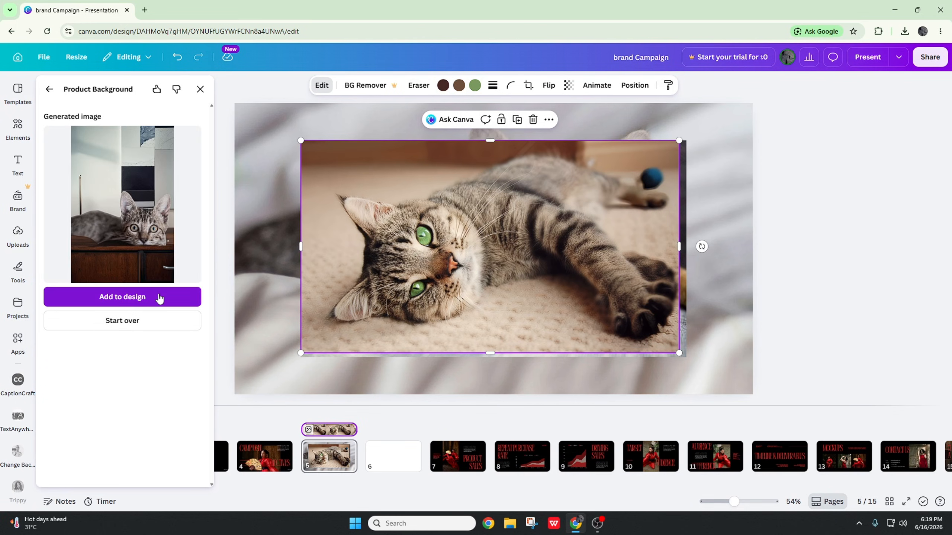
left_click(159, 298)
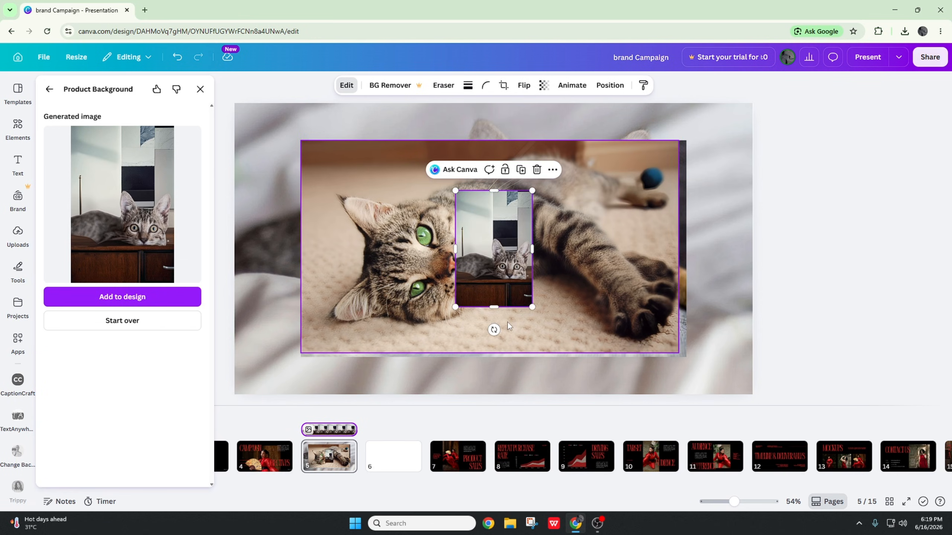
Enlarge the generated kitten image until it covers the full height of the page.
right_click(510, 279)
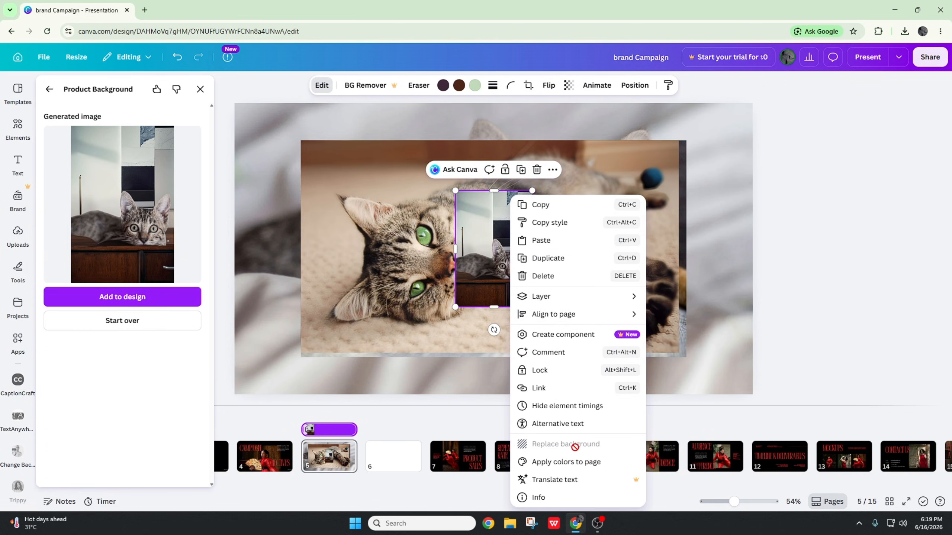
left_click(491, 278)
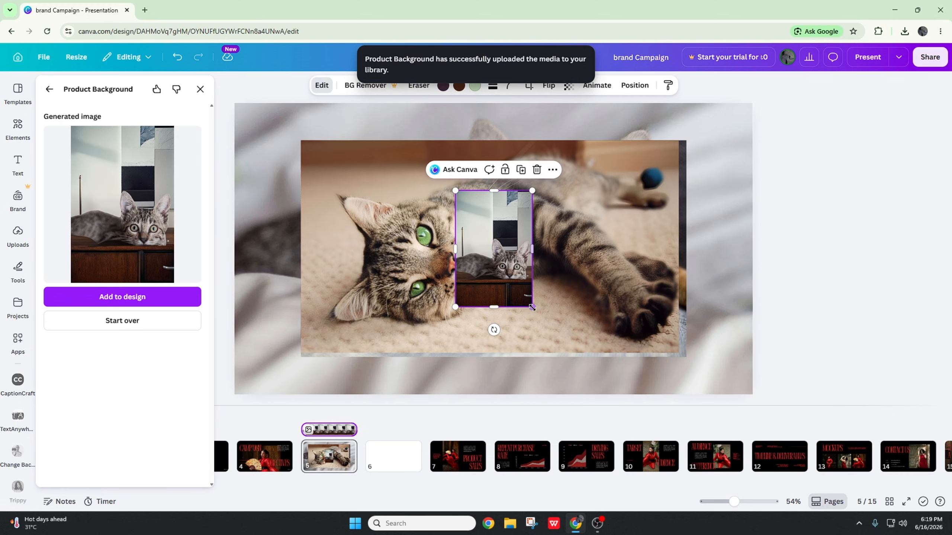
left_click_drag(532, 307, 637, 464)
left_click_drag(455, 190, 276, 76)
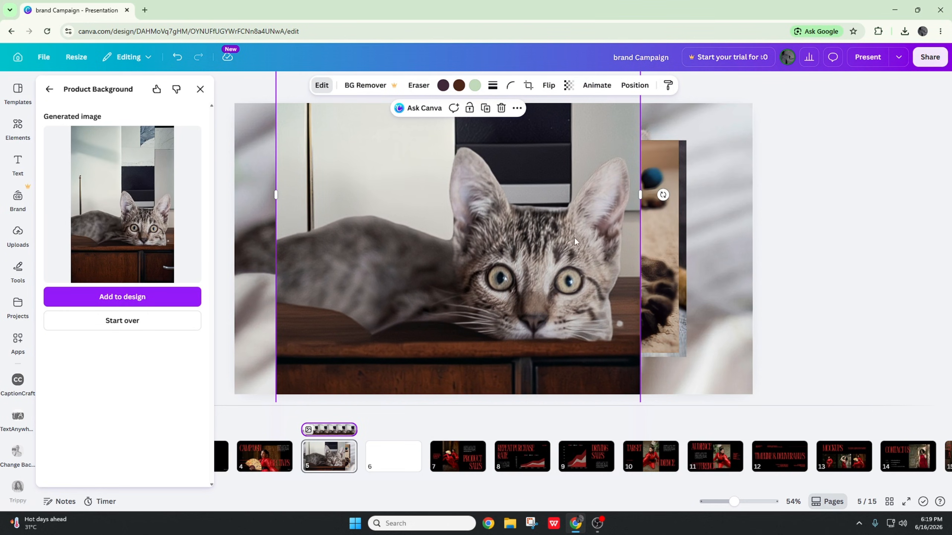
Remove the generated kitten image from the page.
left_click(668, 262)
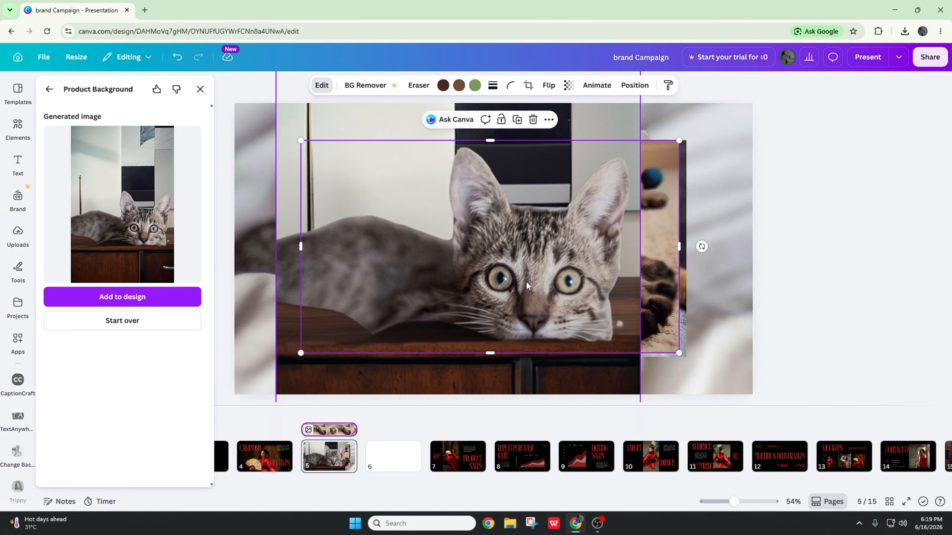
left_click(529, 280)
key("ctrl+z")
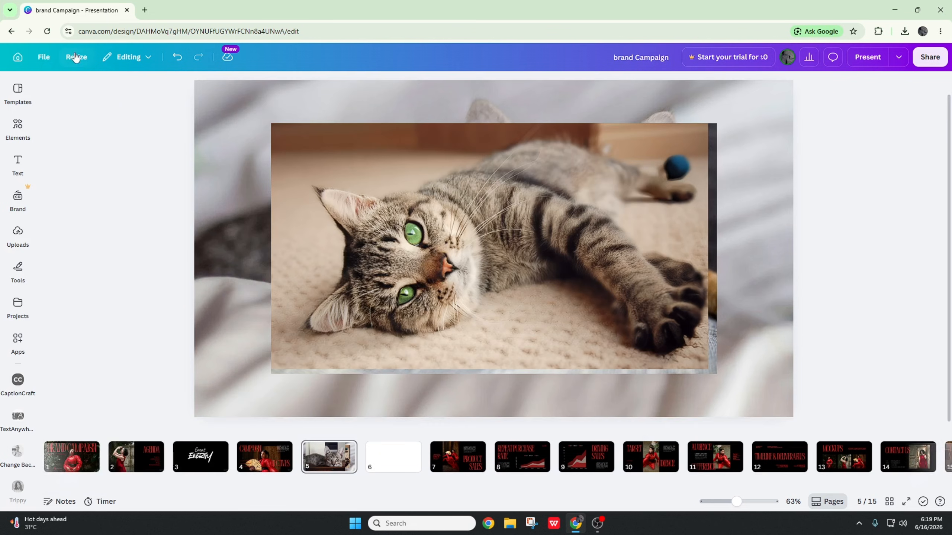
Select the tabby cat photo on page 5, browse all its photo effect apps, and open Cartoonist.
left_click(386, 240)
left_click(320, 86)
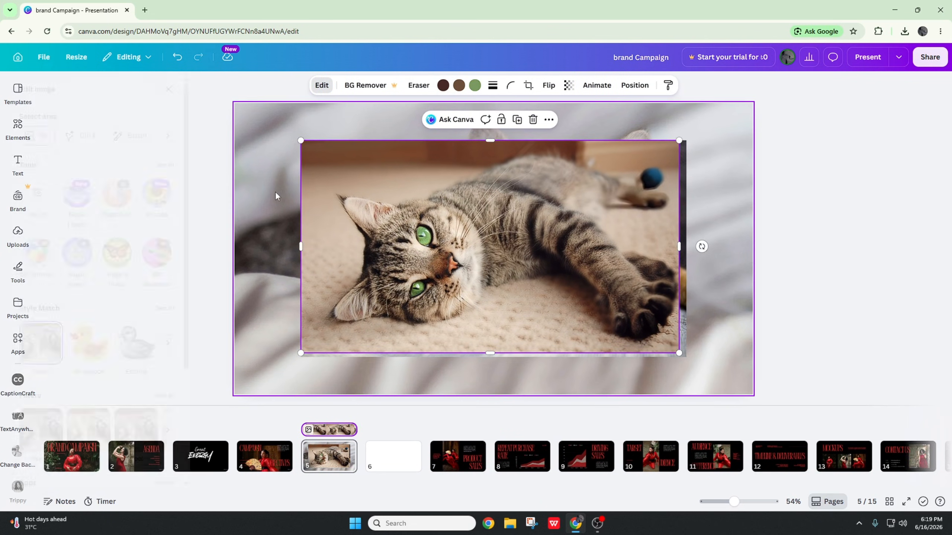
scroll(207, 323, "down", 5)
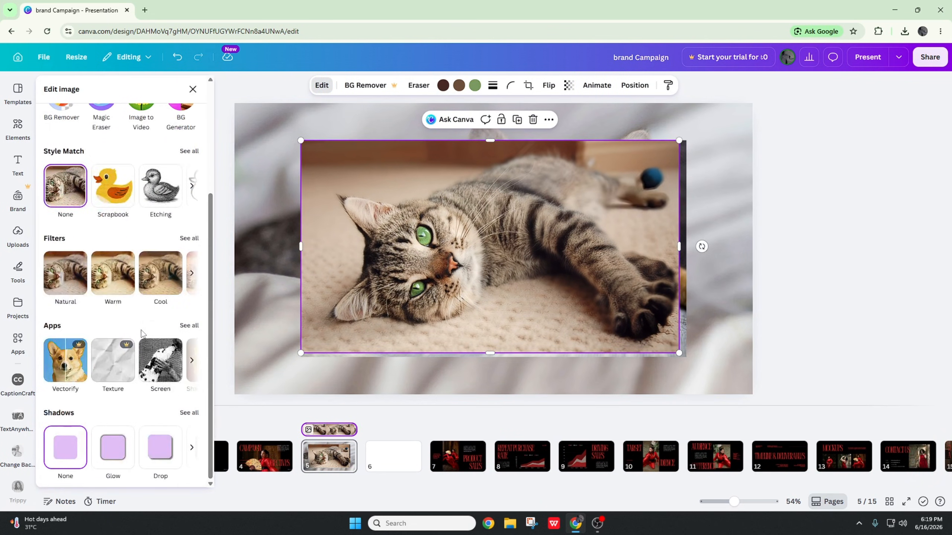
left_click(189, 325)
left_click(197, 238)
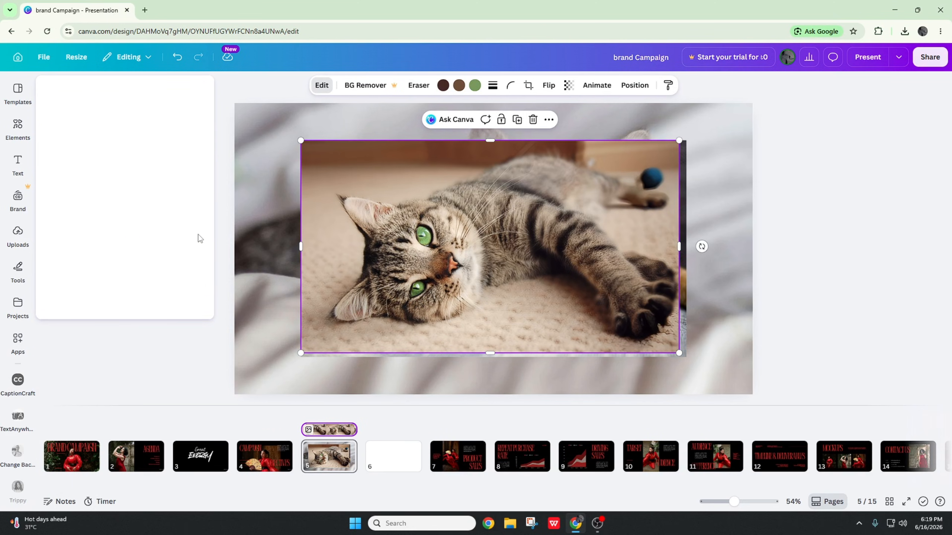
scroll(162, 183, "down", 2)
scroll(162, 183, "down", 15)
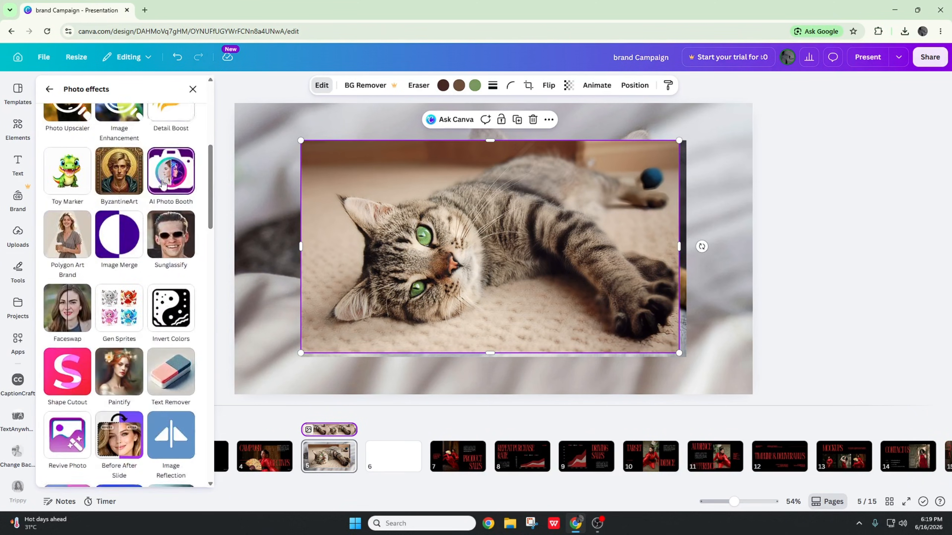
scroll(162, 183, "up", 15)
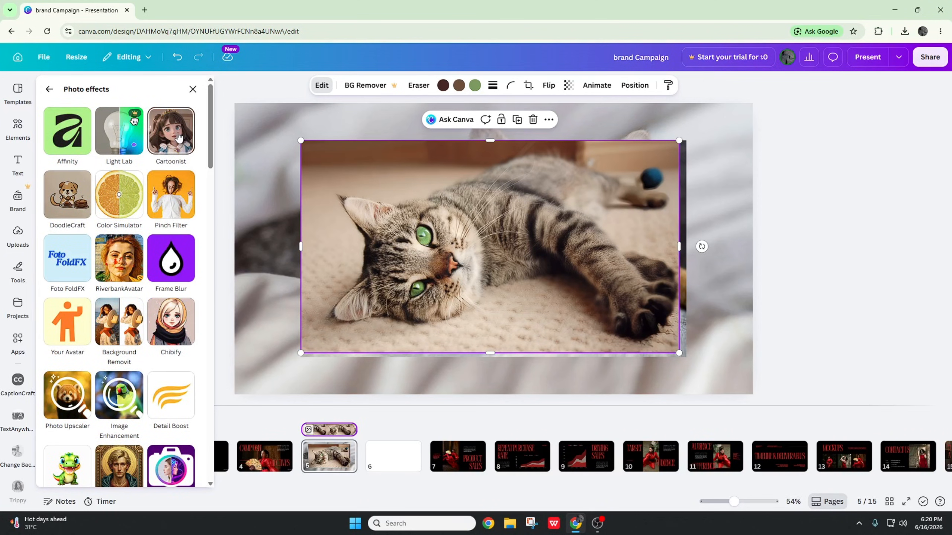
left_click(179, 138)
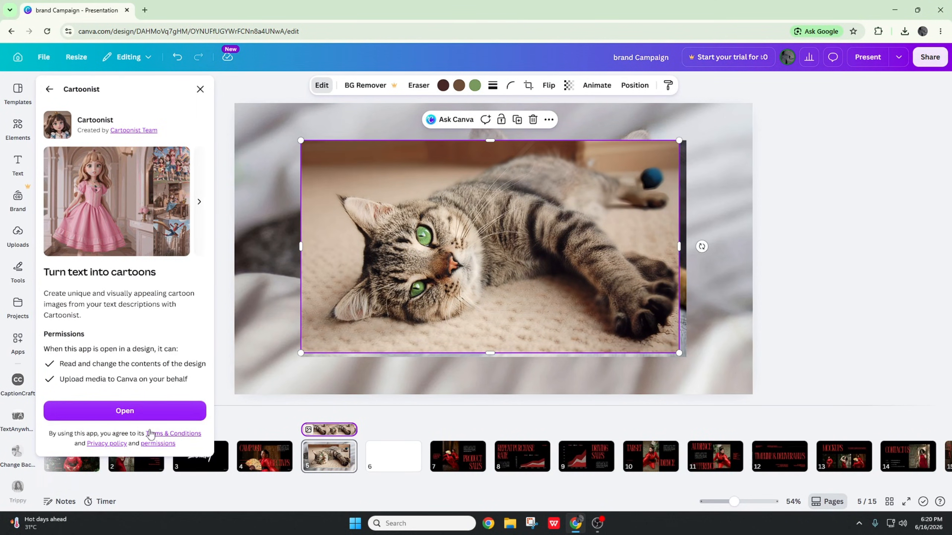
left_click(146, 412)
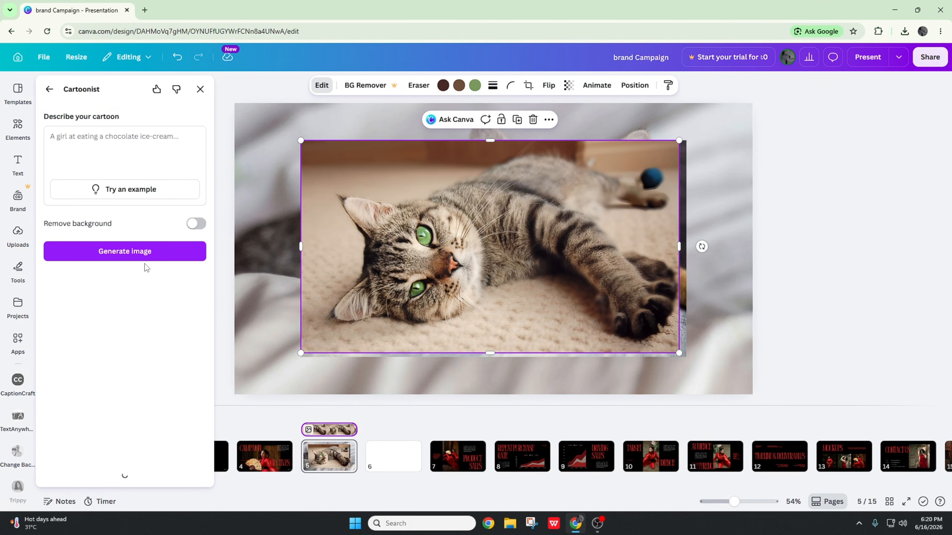
Generate a cartoon from the description "a cat sleeping" and add it to the page, enlarged to nearly the page height.
left_click(107, 143)
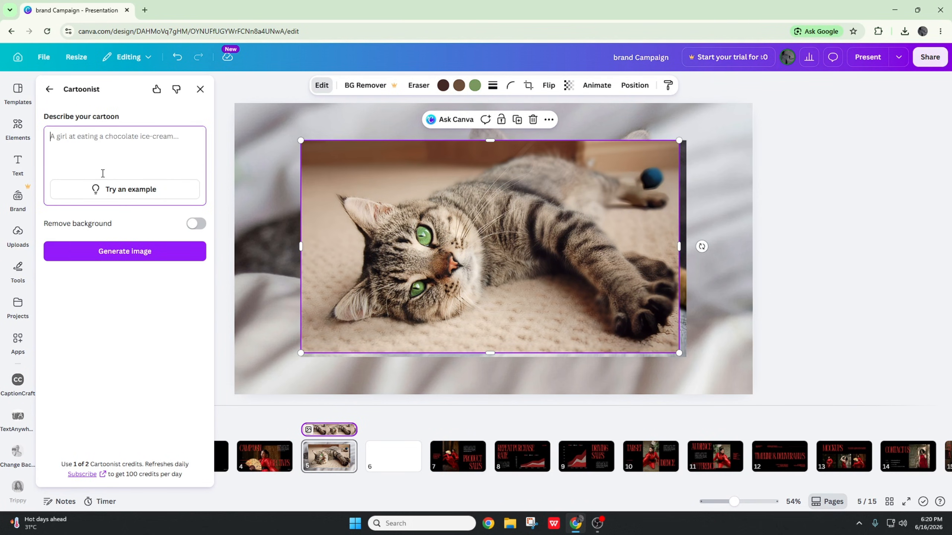
type("a cat sleeping")
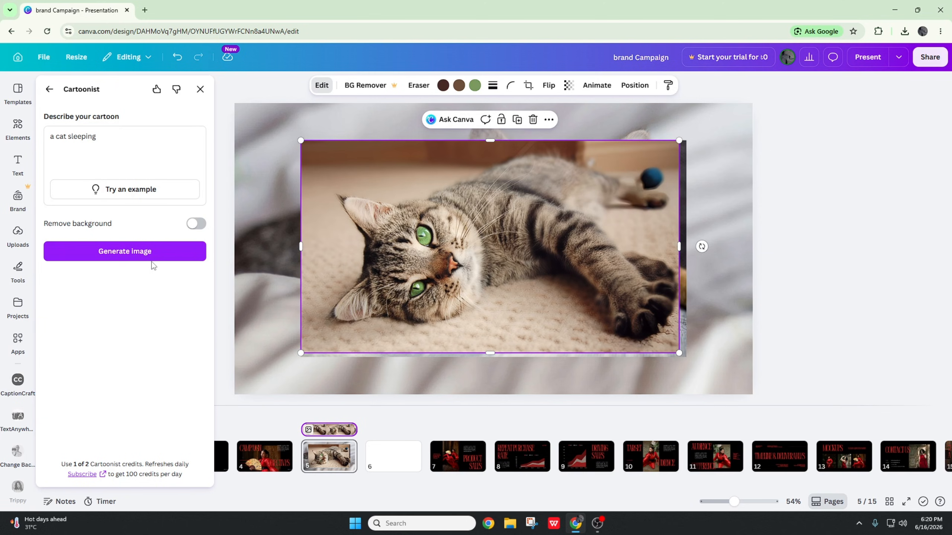
left_click(141, 251)
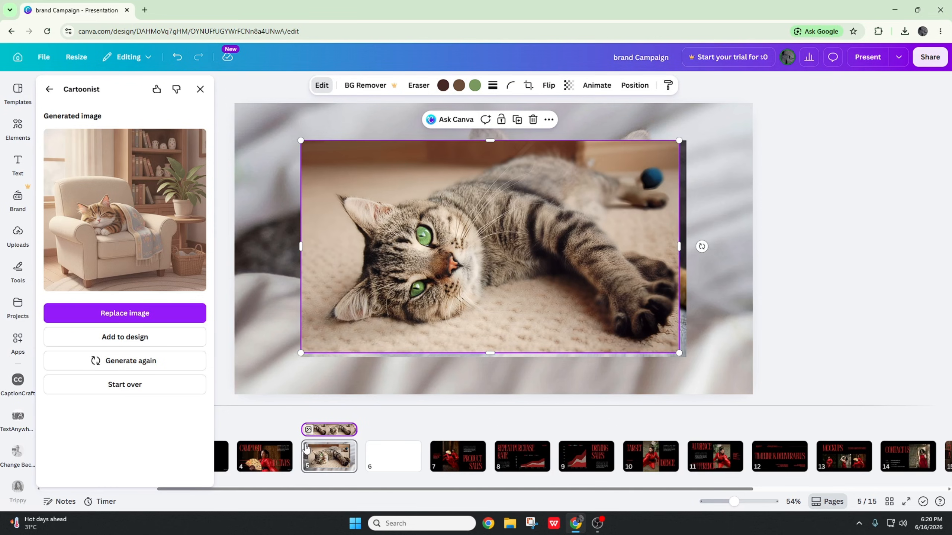
left_click(188, 338)
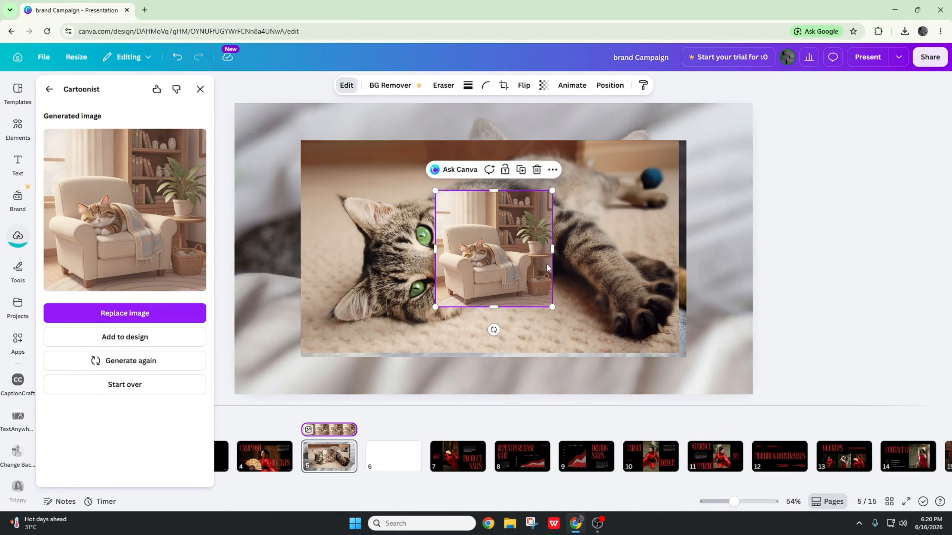
left_click_drag(552, 307, 680, 295)
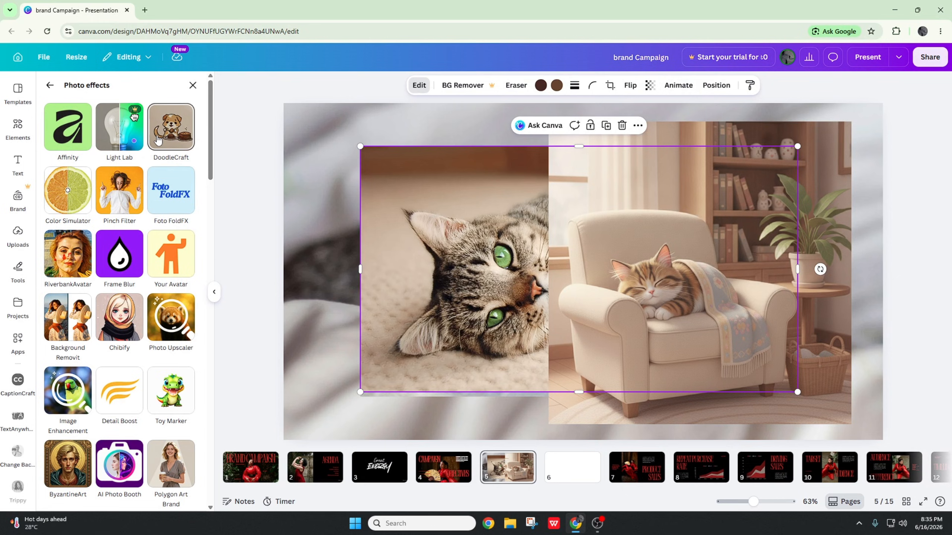
Generate a square doodle of "a cat sleeping" with DoodleCraft, add it to the page, and close the app.
left_click(152, 142)
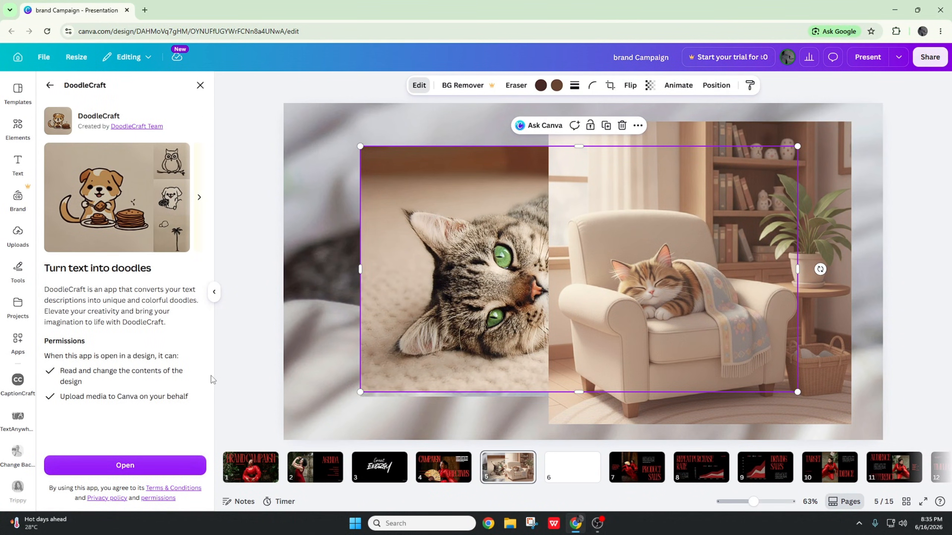
left_click(144, 455)
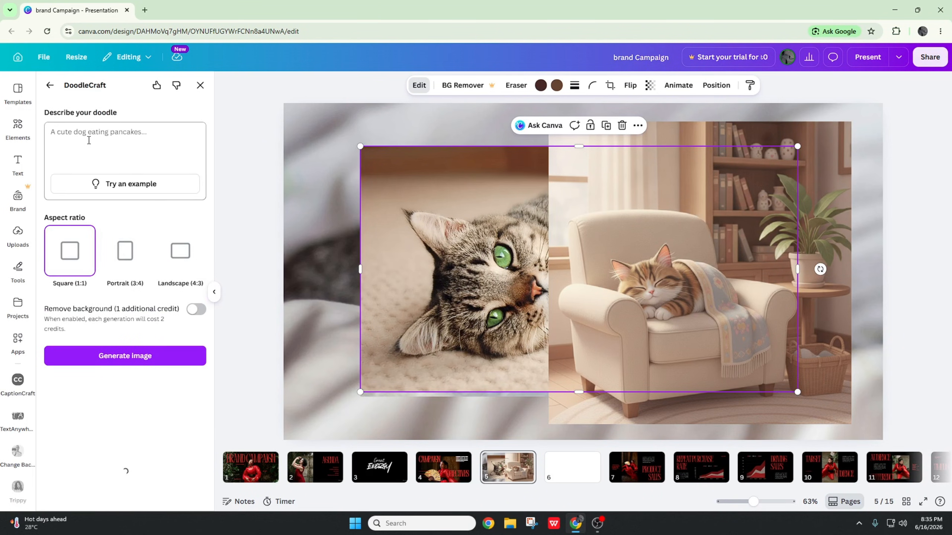
left_click(90, 146)
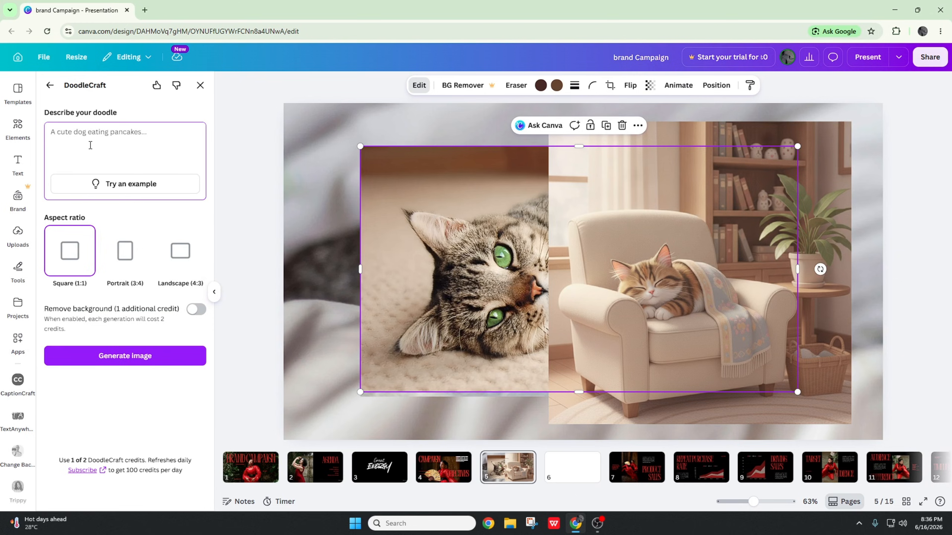
type("a cat sleeping")
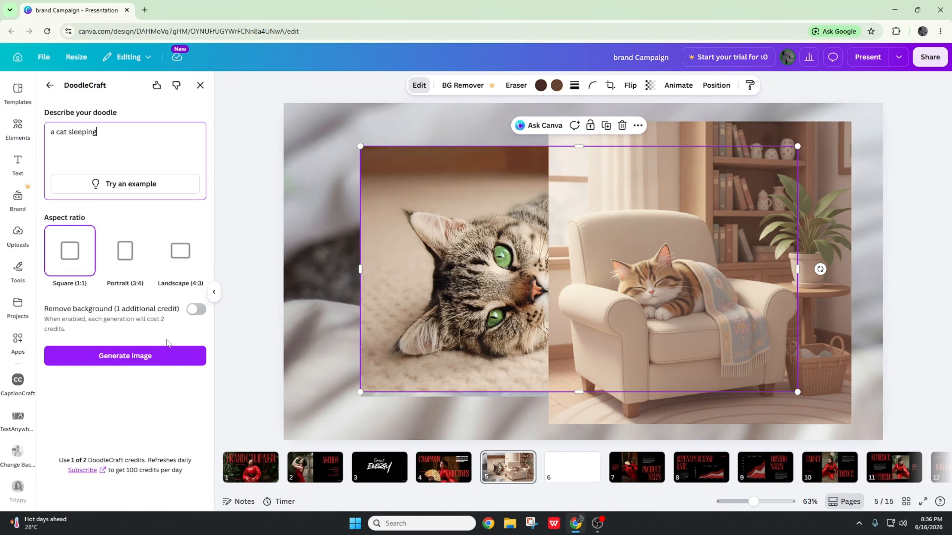
left_click(171, 353)
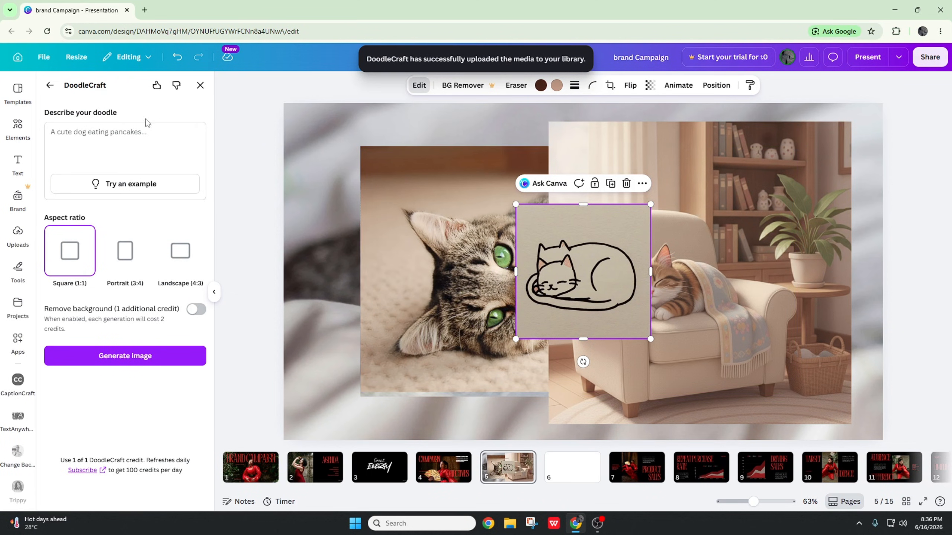
left_click(200, 85)
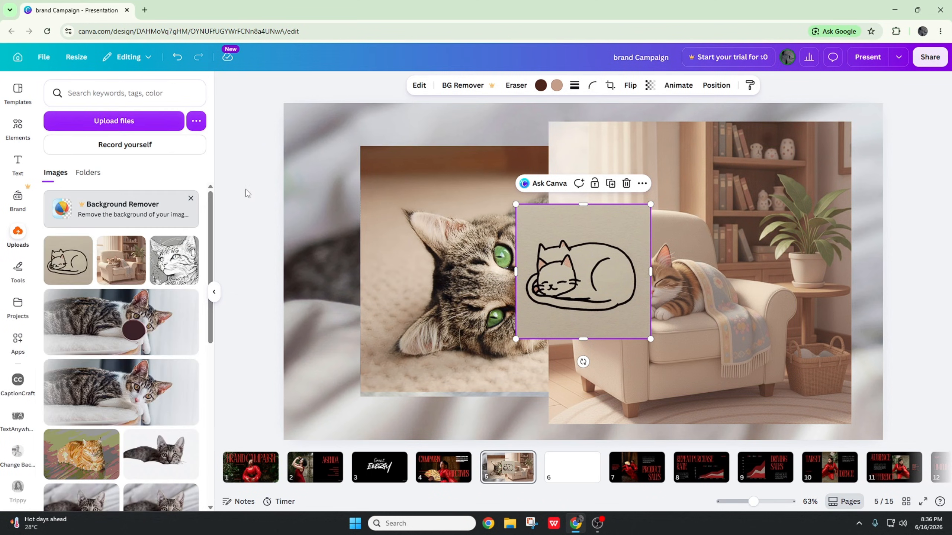
Select the tabby cat photo again and open the Color Simulator photo effect app for it.
left_click(430, 273)
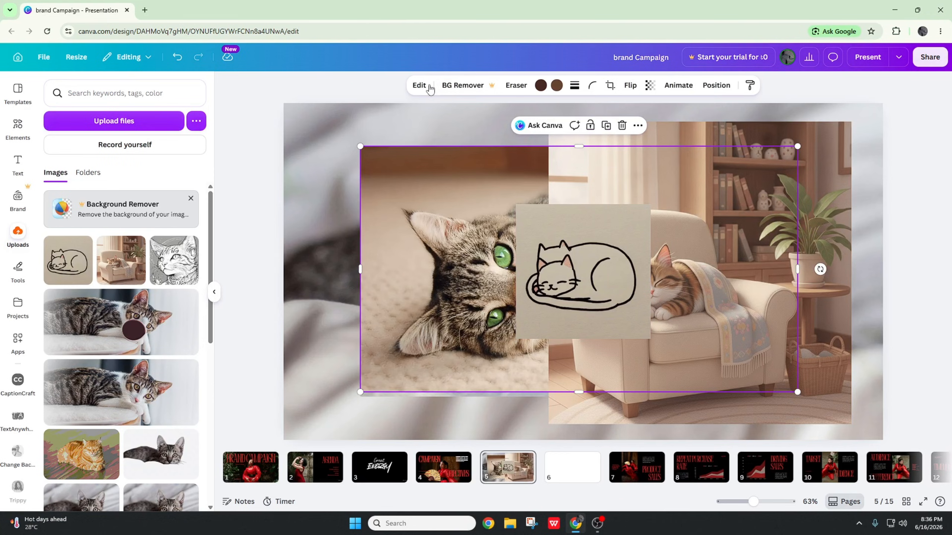
scroll(160, 361, "down", 3)
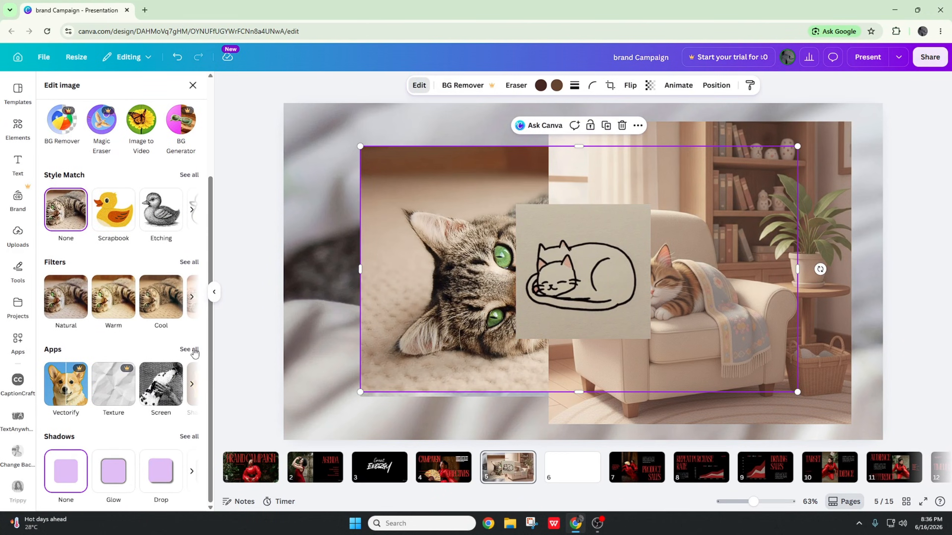
left_click(191, 352)
left_click(195, 234)
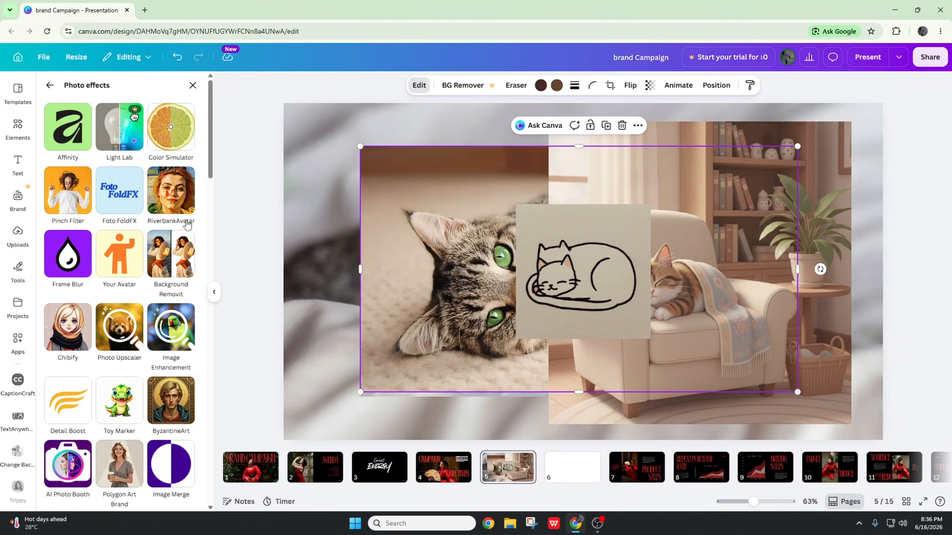
left_click(176, 148)
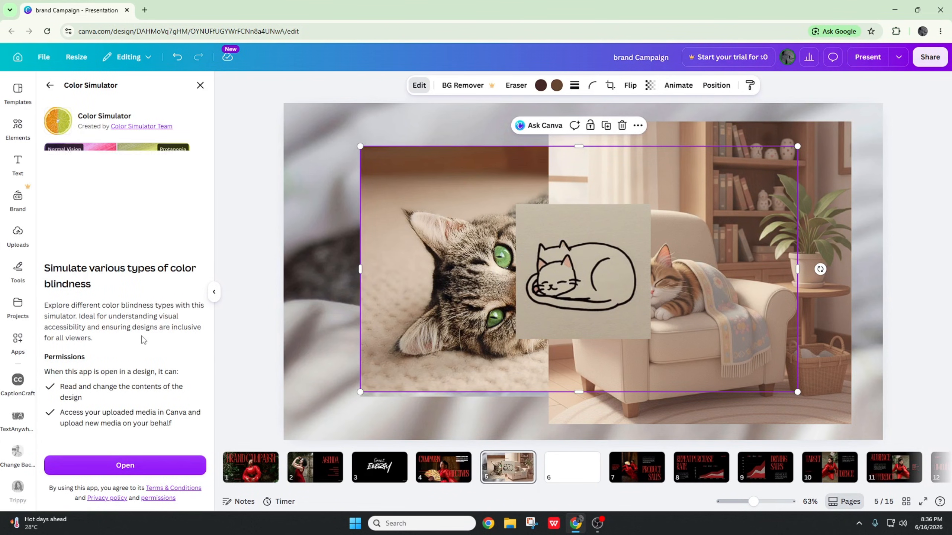
left_click(180, 464)
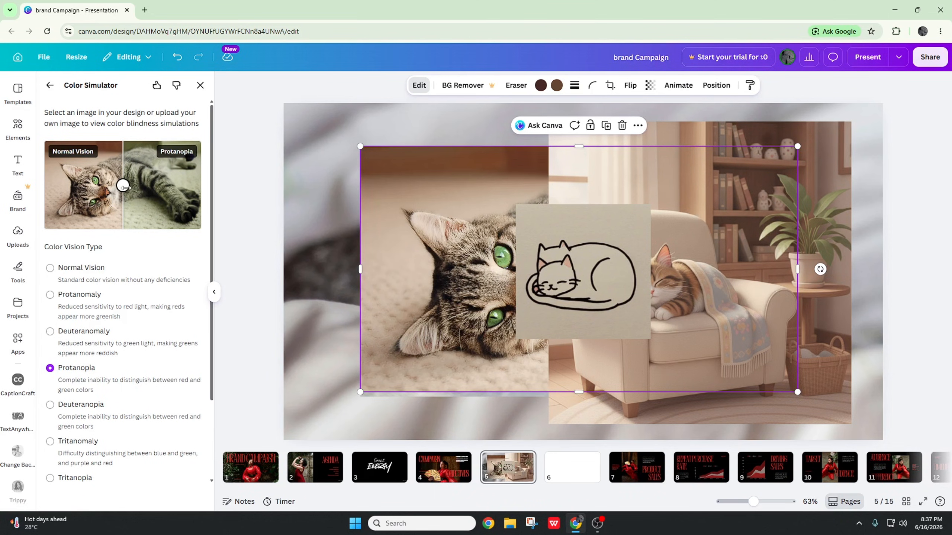
Preview the cat photo with the Protanopia, Normal Vision, Protanomaly, Deuteranomaly and Deuteranopia color vision types.
mouse_move(124, 186)
left_mouse_down()
mouse_move(66, 186)
mouse_move(128, 185)
left_mouse_up()
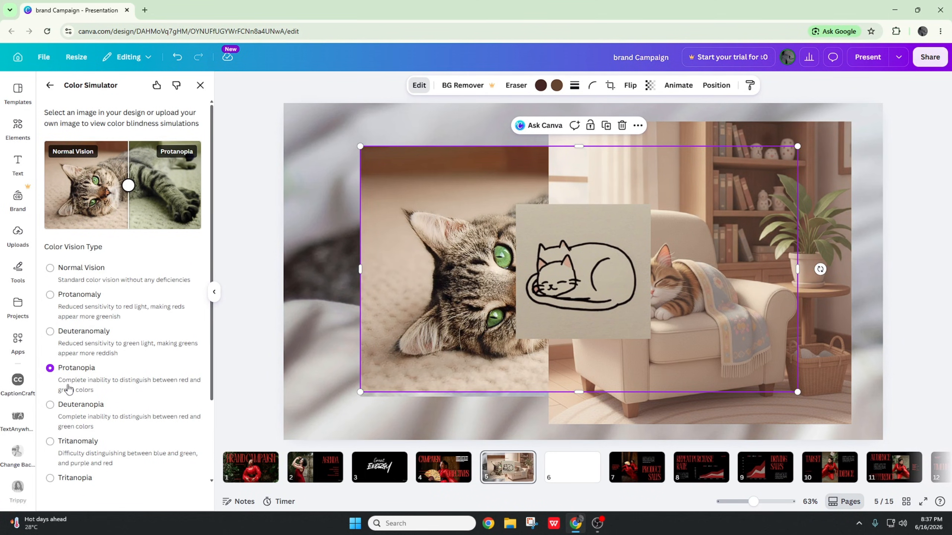
scroll(63, 357, "down", 2)
left_click(50, 218)
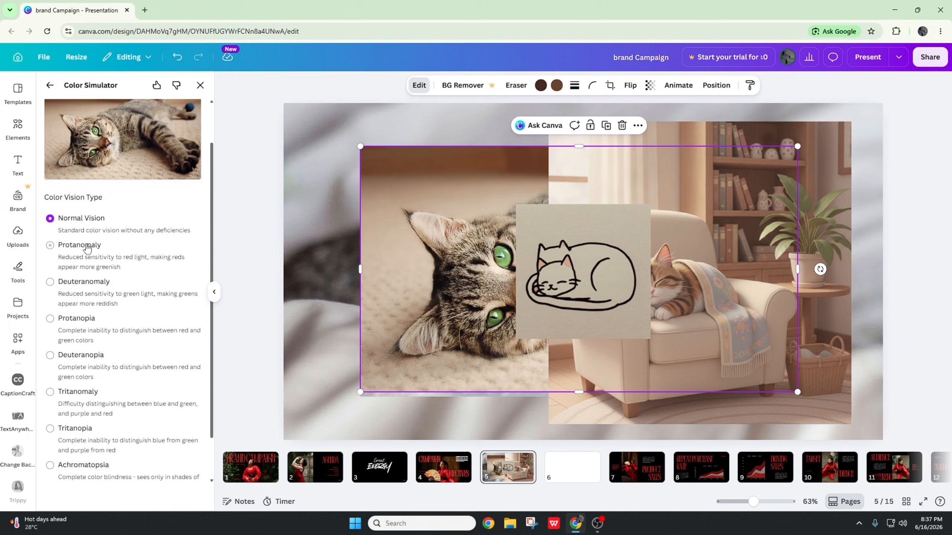
left_click(52, 248)
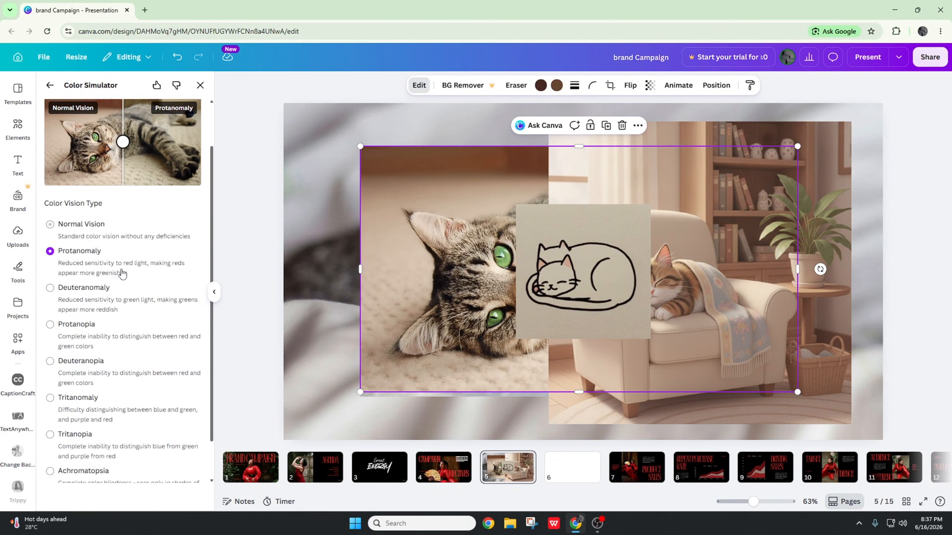
left_click(51, 236)
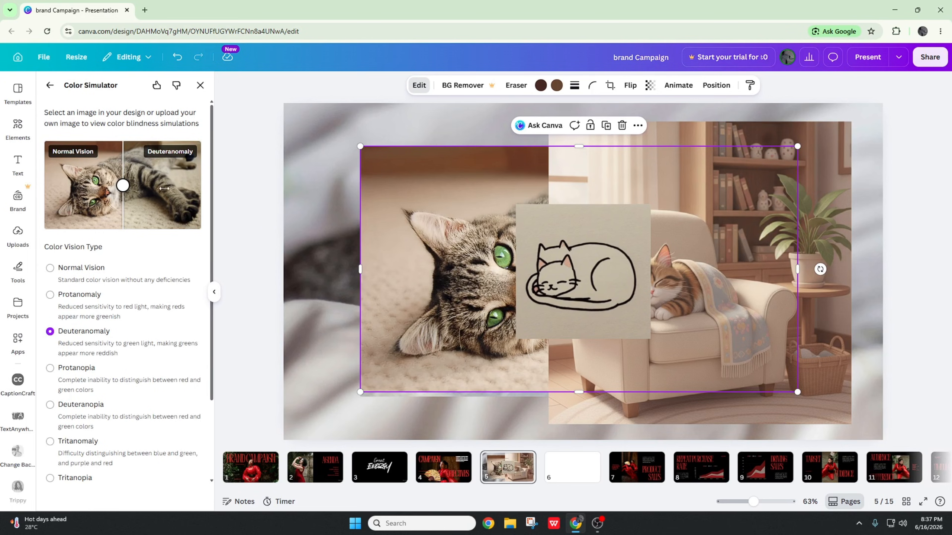
scroll(164, 189, "down", 1)
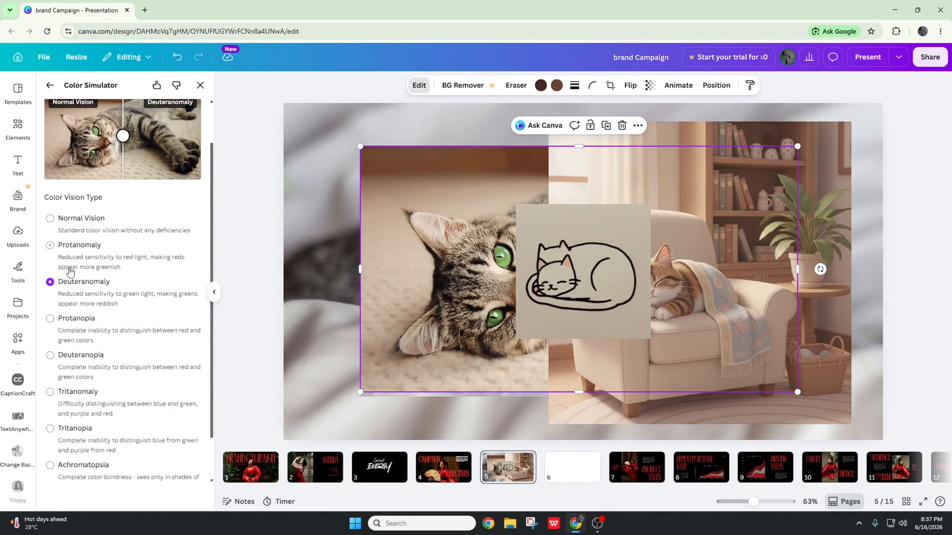
left_click(50, 318)
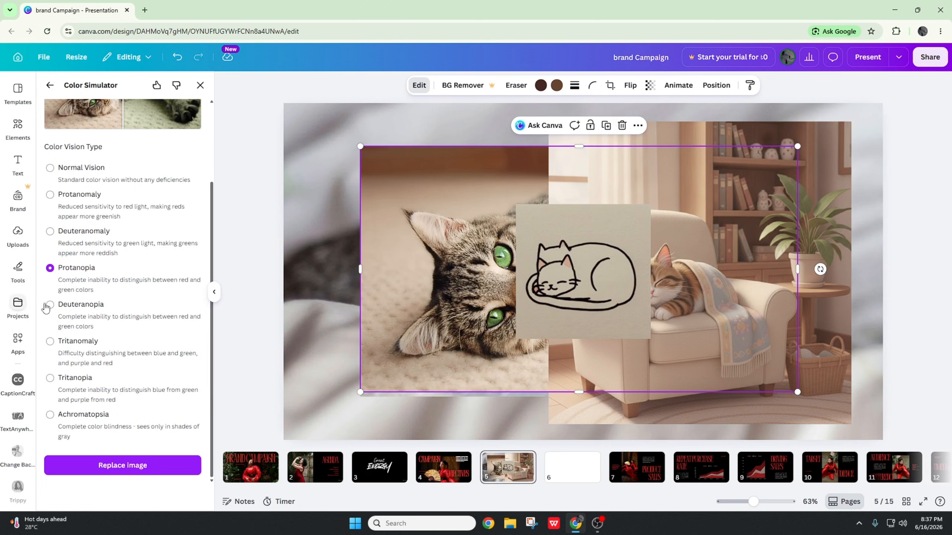
left_click(47, 306)
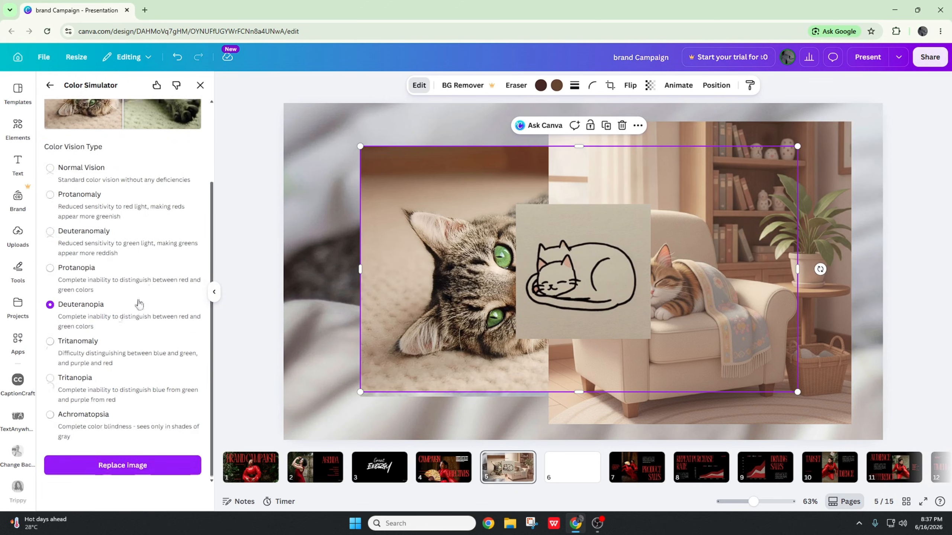
Replace the tabby cat photo with its Tritanomaly color vision simulation.
left_click(51, 342)
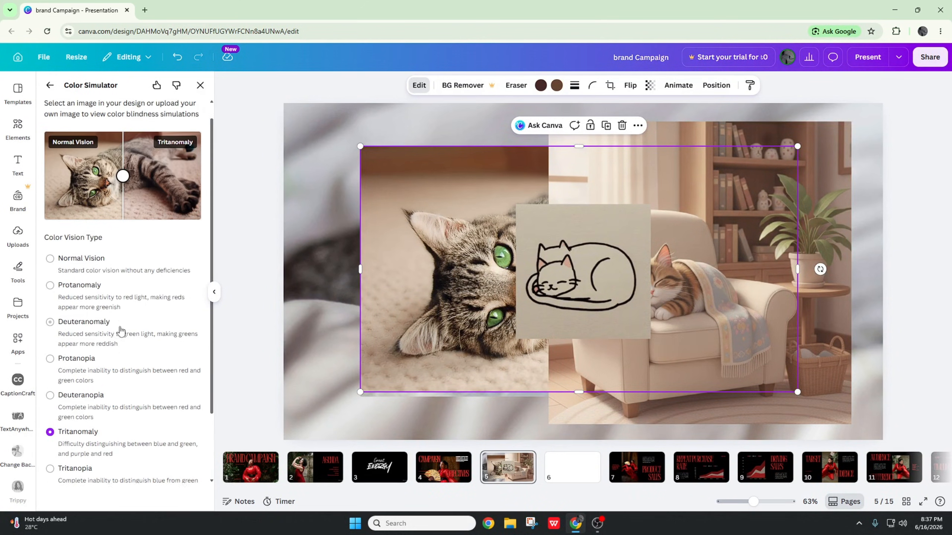
left_click(160, 467)
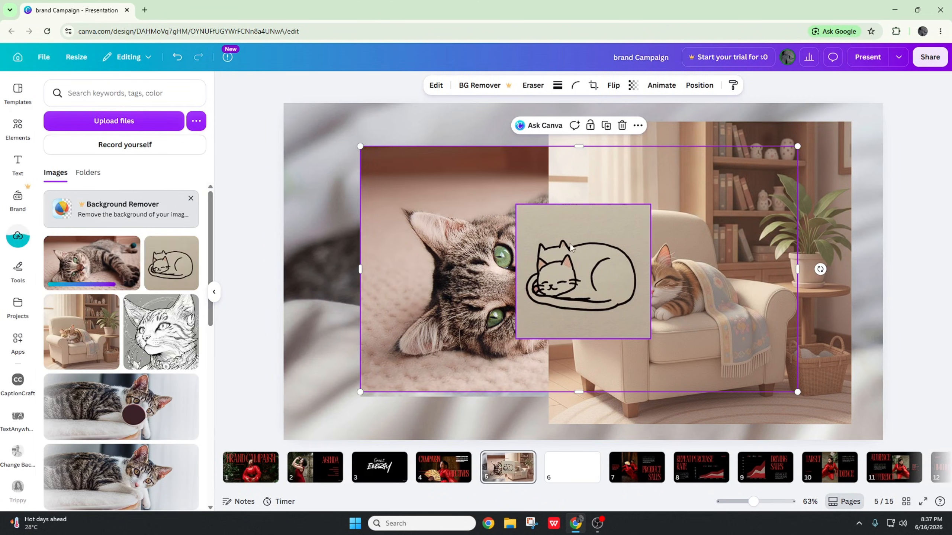
Delete the sleeping cat doodle and the armchair cat cartoon from the page.
left_click(570, 246)
key("Delete")
left_click(624, 234)
key("Delete")
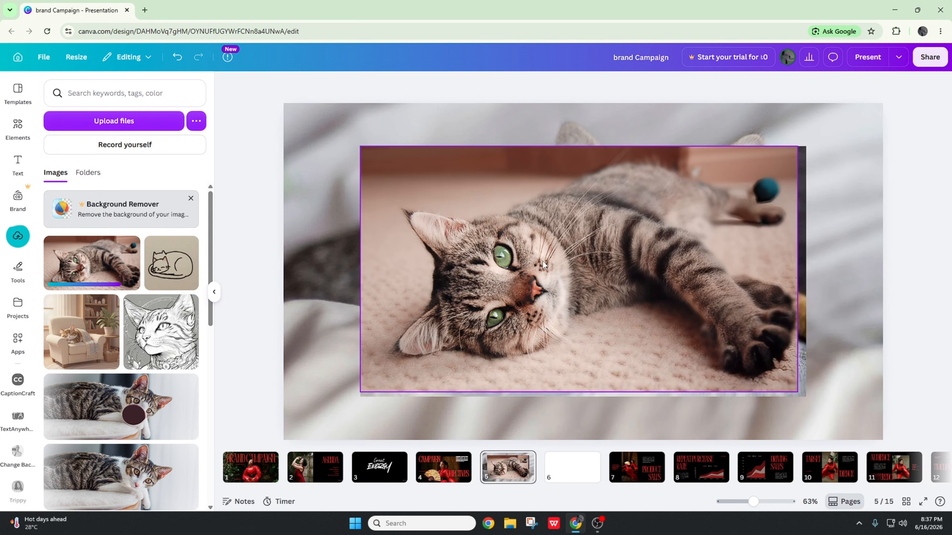
Select the tabby cat photo and open the Pinch Filter photo effect app for it.
left_click(544, 265)
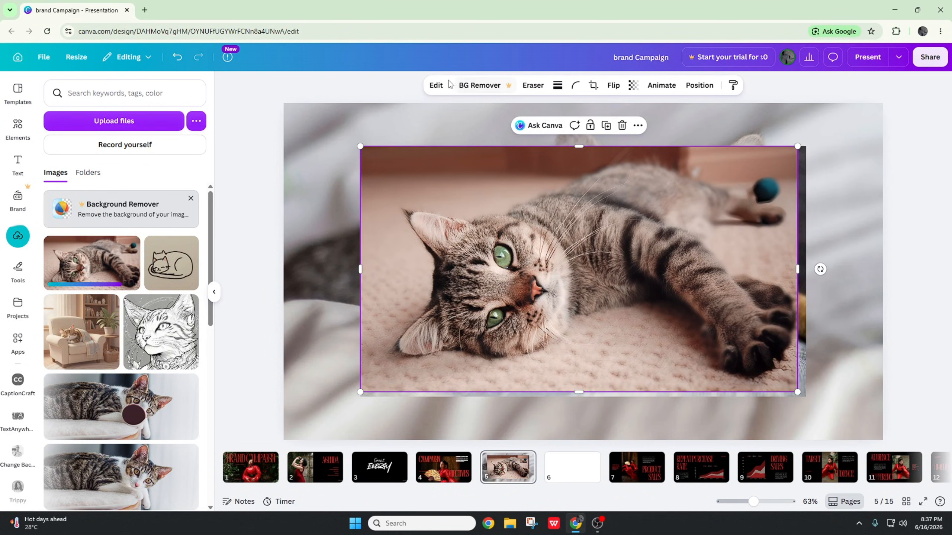
left_click(436, 86)
scroll(136, 221, "down", 3)
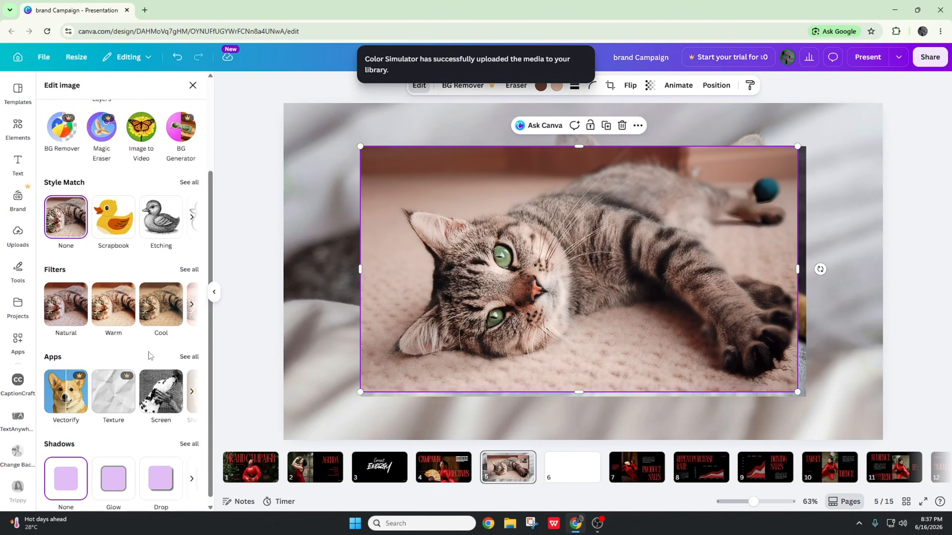
scroll(137, 286, "up", 3)
scroll(156, 330, "down", 3)
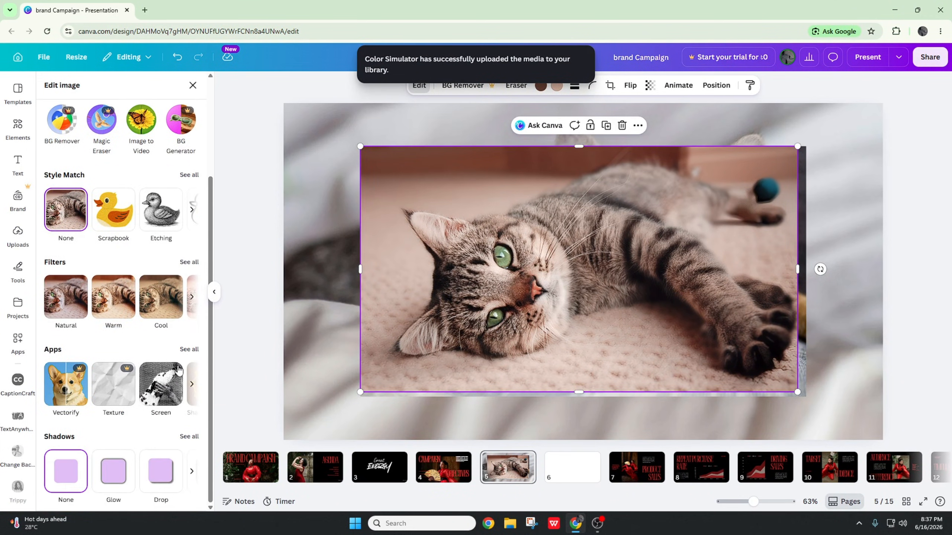
left_click(187, 442)
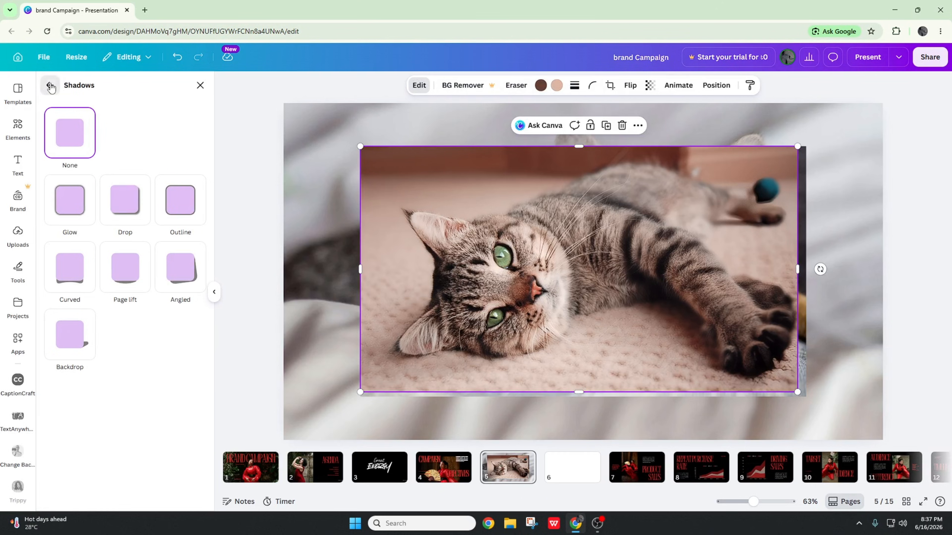
left_click(56, 86)
scroll(200, 353, "down", 2)
left_click(199, 350)
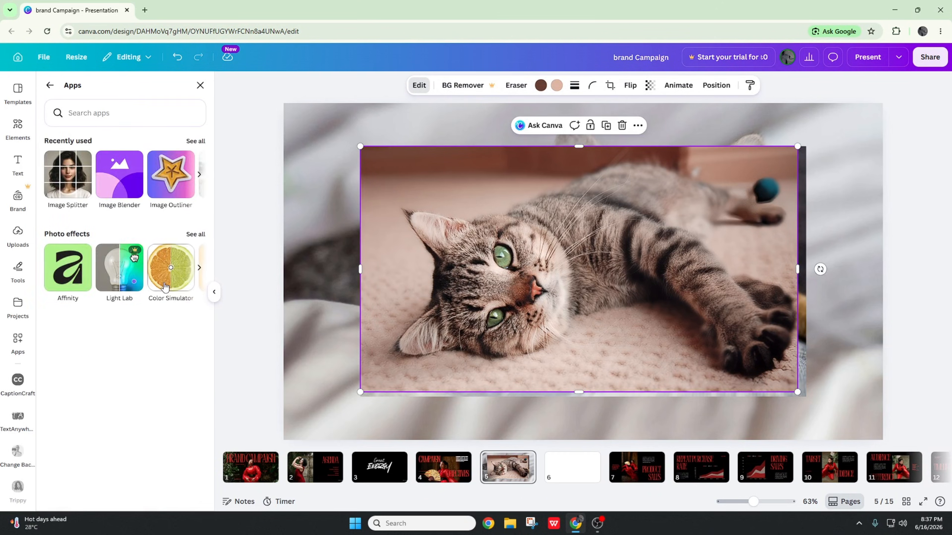
left_click(195, 235)
left_click(181, 124)
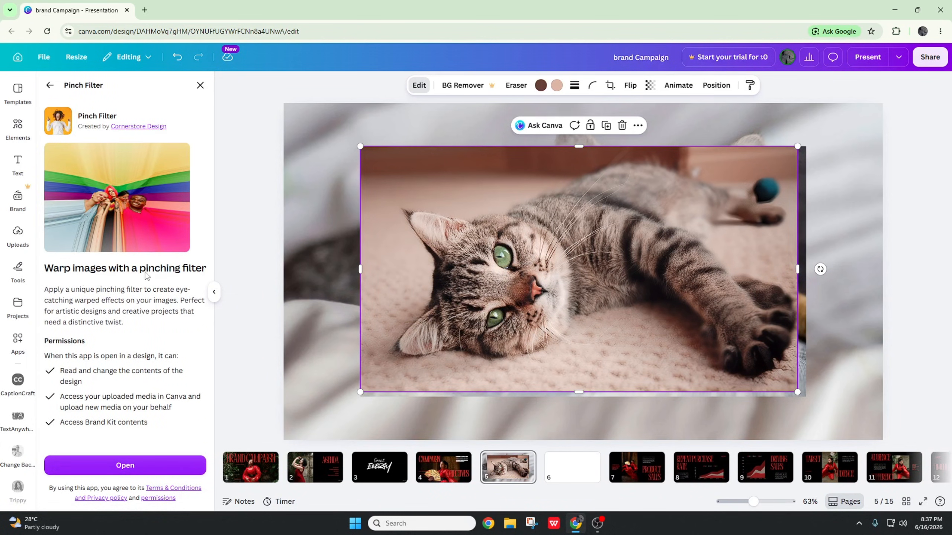
left_click(161, 462)
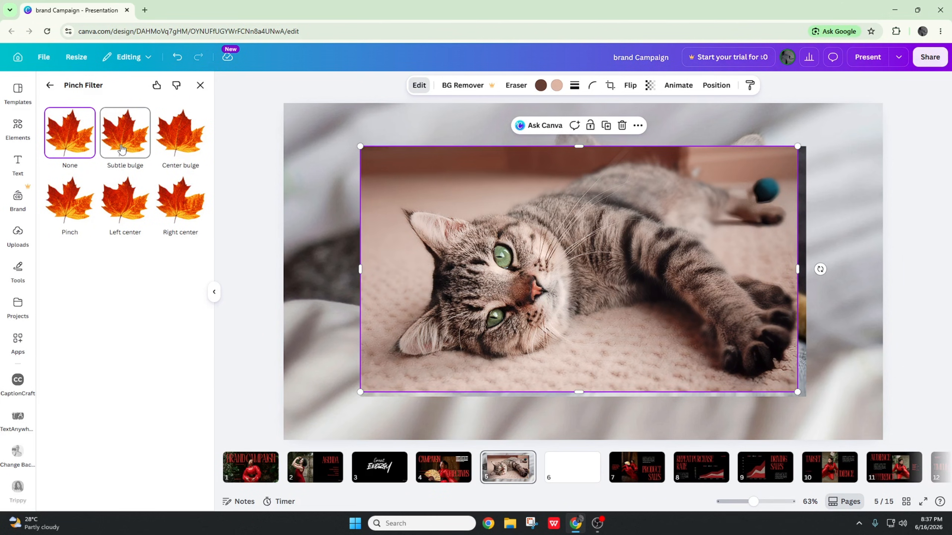
Preview the Subtle bulge, Center bulge, Pinch, Left center and Right center presets on the cat photo.
left_click(122, 149)
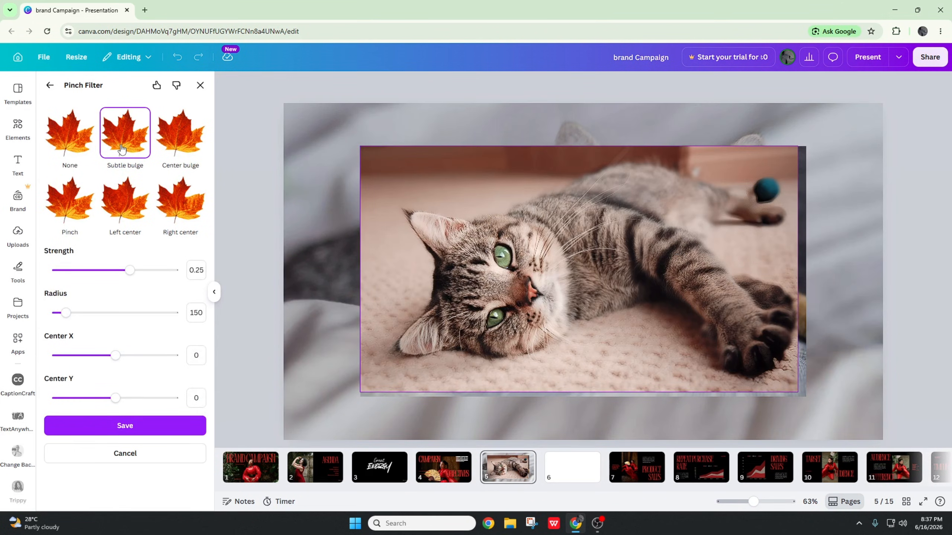
left_click(169, 150)
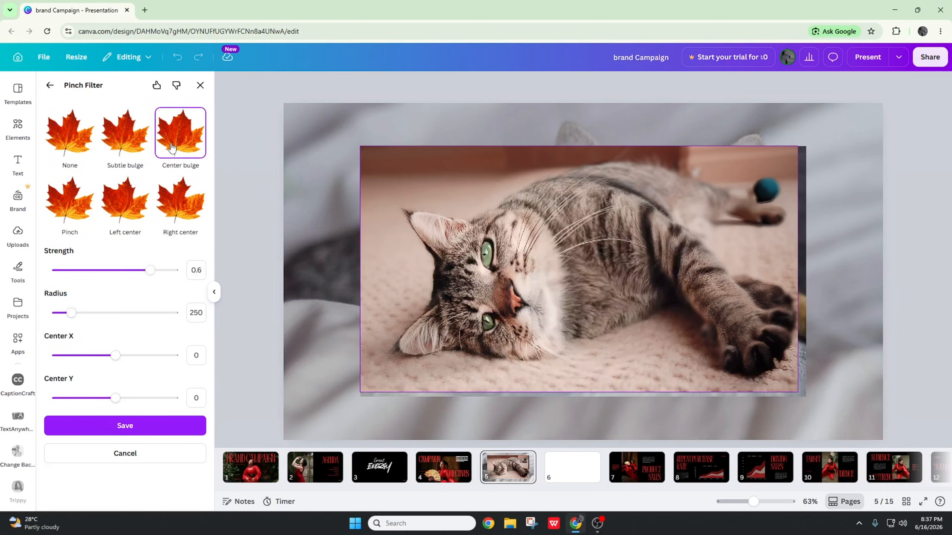
left_click(53, 203)
left_click(106, 206)
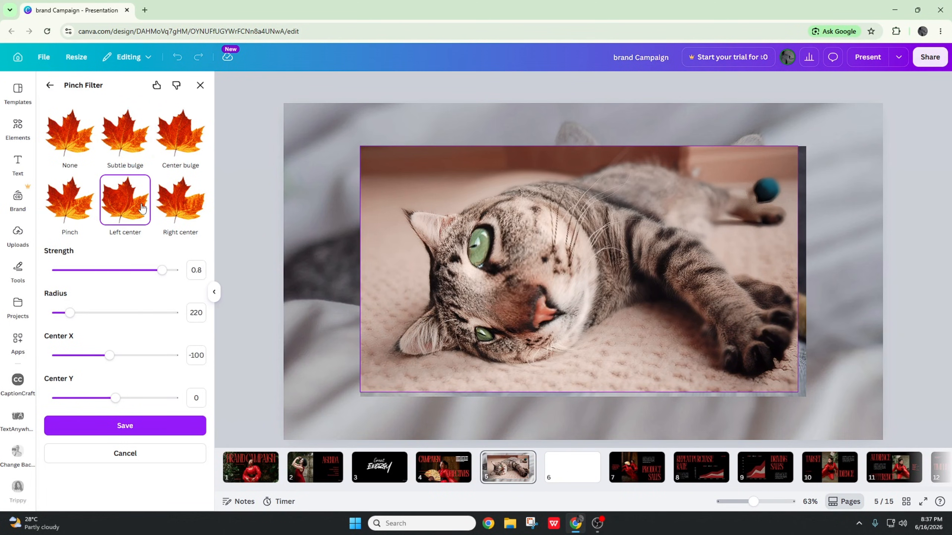
left_click(166, 216)
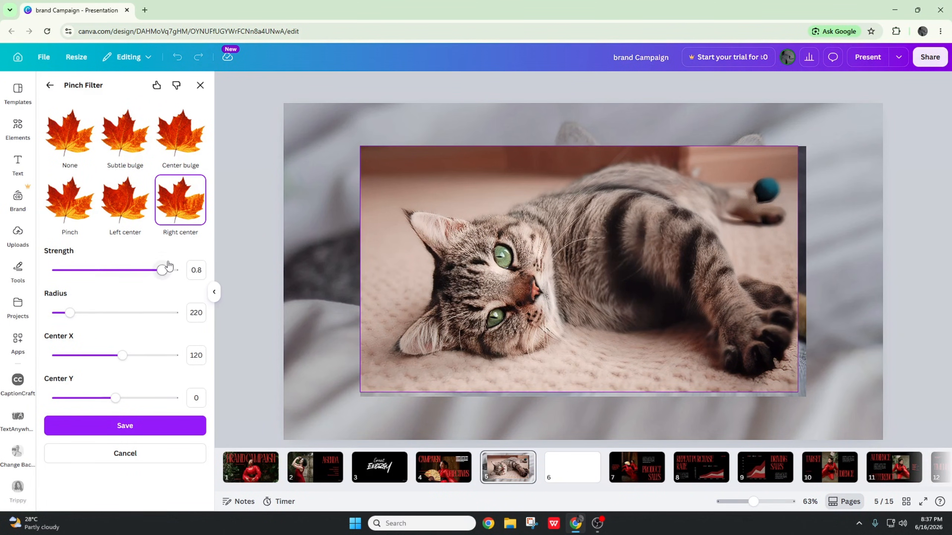
Try the Right center warp with strength -0.77 and radius 2000, rate Pinch Filter positively and leave it without saving.
left_click_drag(163, 271, 134, 291)
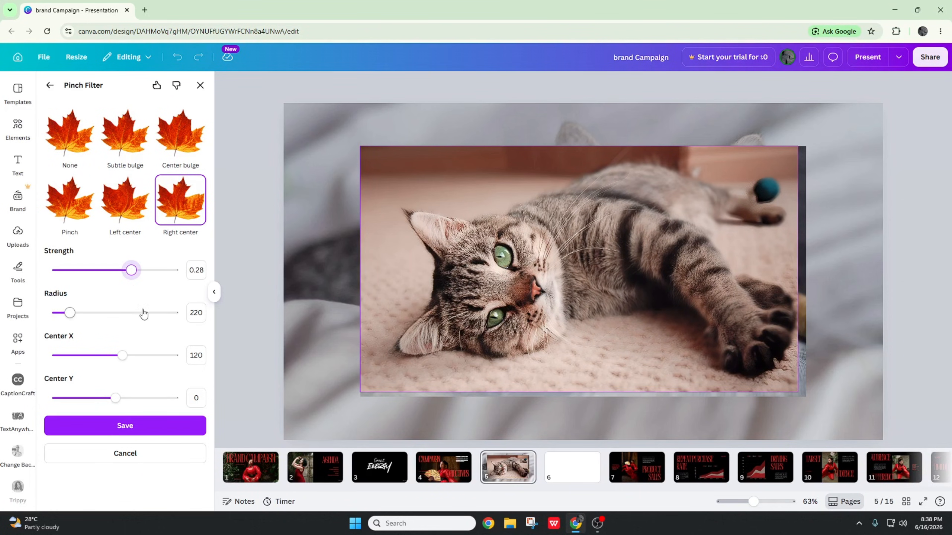
left_click(128, 313)
left_click_drag(136, 312, 174, 312)
left_click_drag(131, 270, 71, 304)
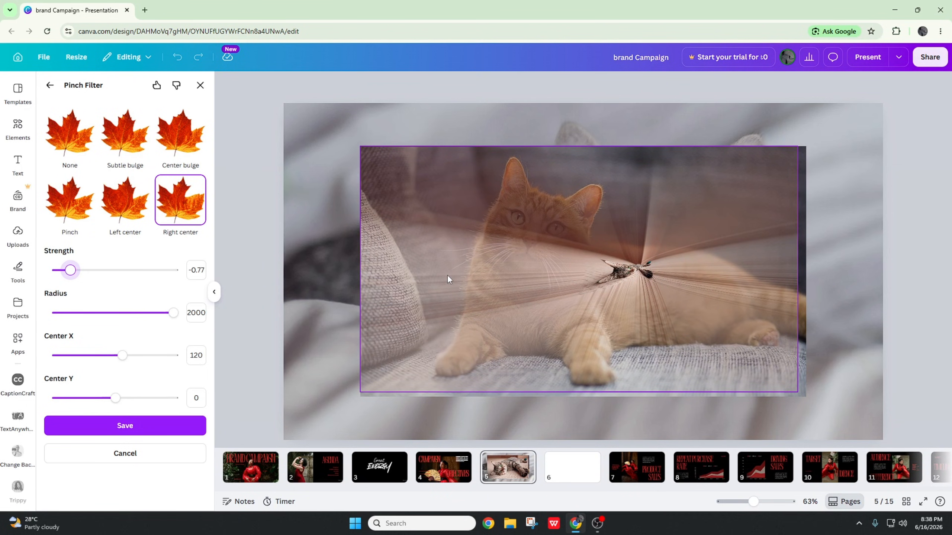
left_click(156, 85)
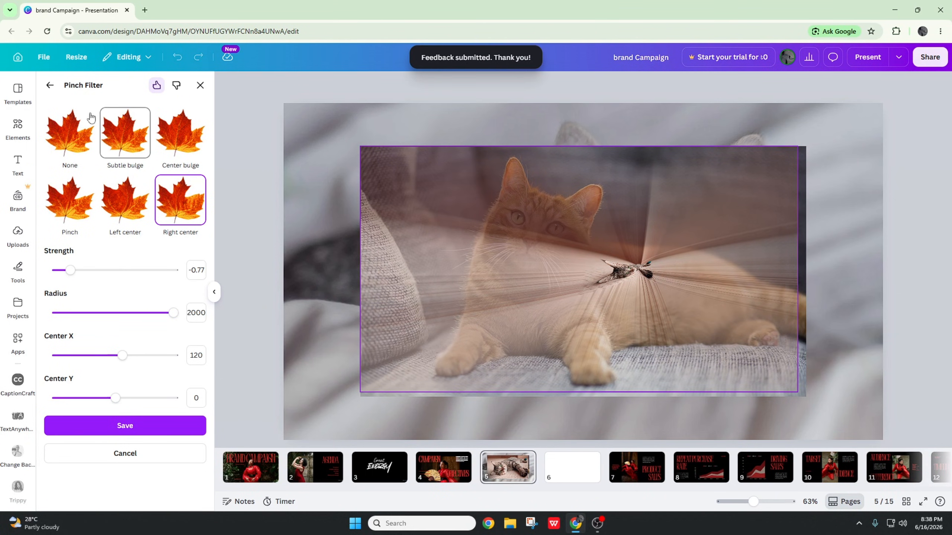
left_click(50, 86)
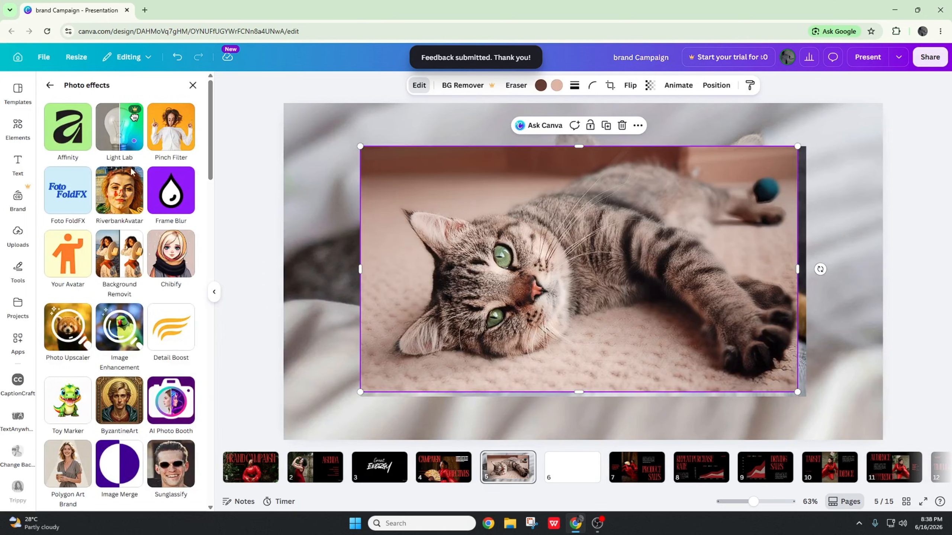
Open the Foto FoldFX app and load the photo of the orange cat lying on a wooden floor.
left_click(67, 206)
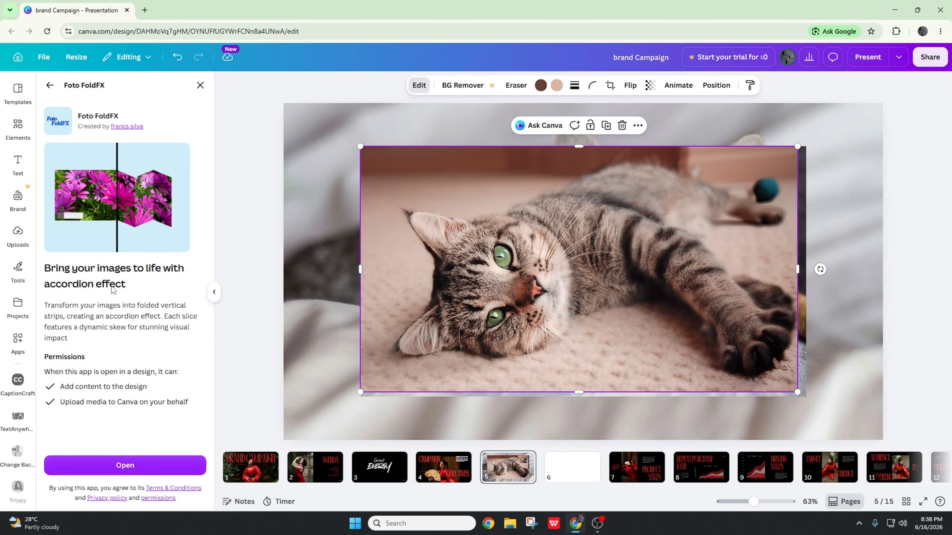
left_click(143, 466)
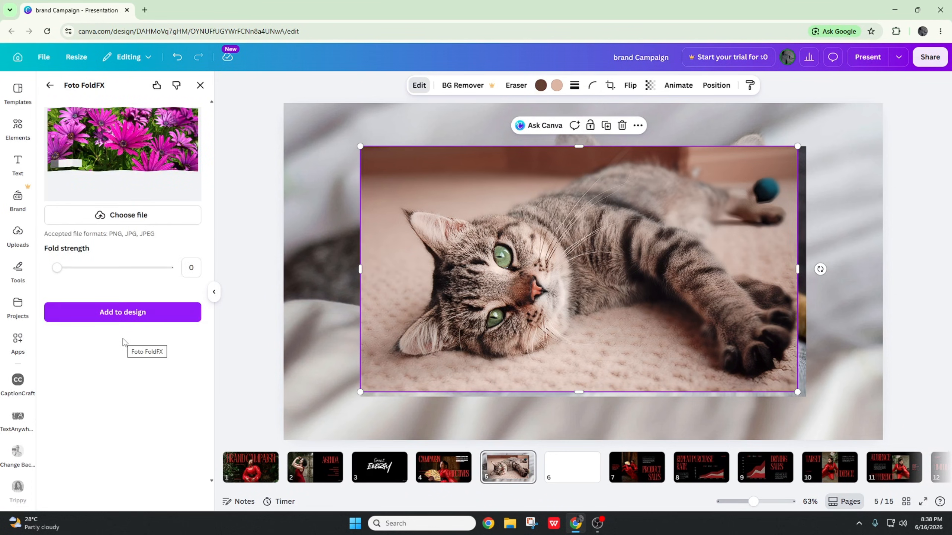
left_click(127, 215)
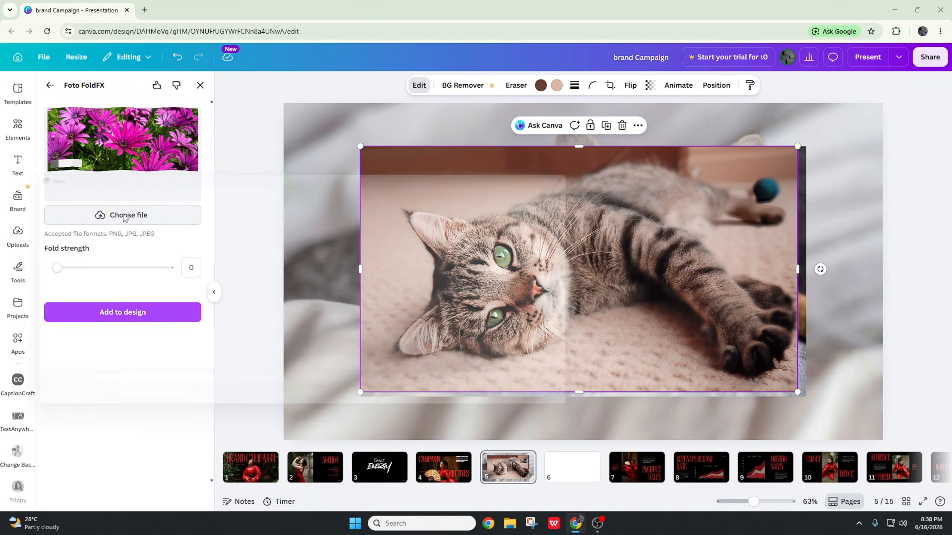
double_click(359, 344)
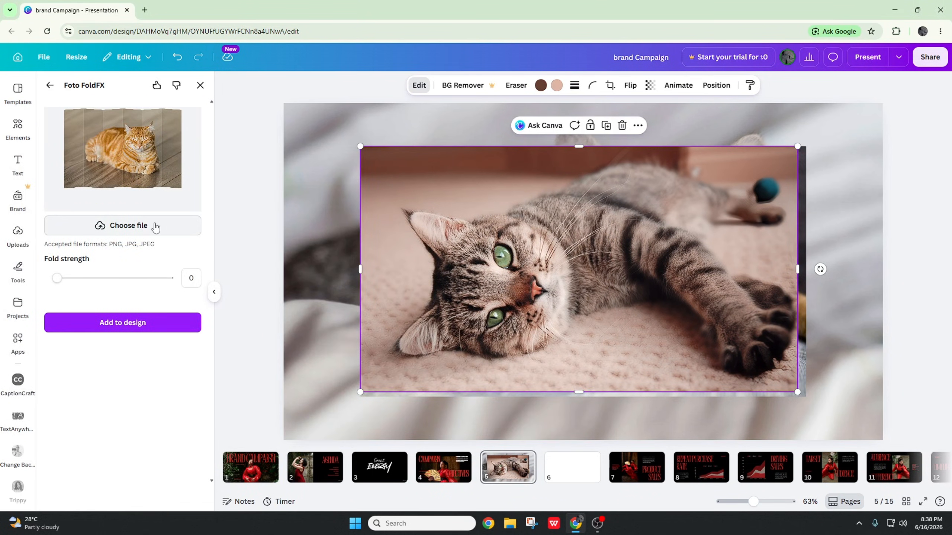
Add the orange cat photo to the page with fold strength 2 and enlarge it.
left_click_drag(66, 278, 59, 300)
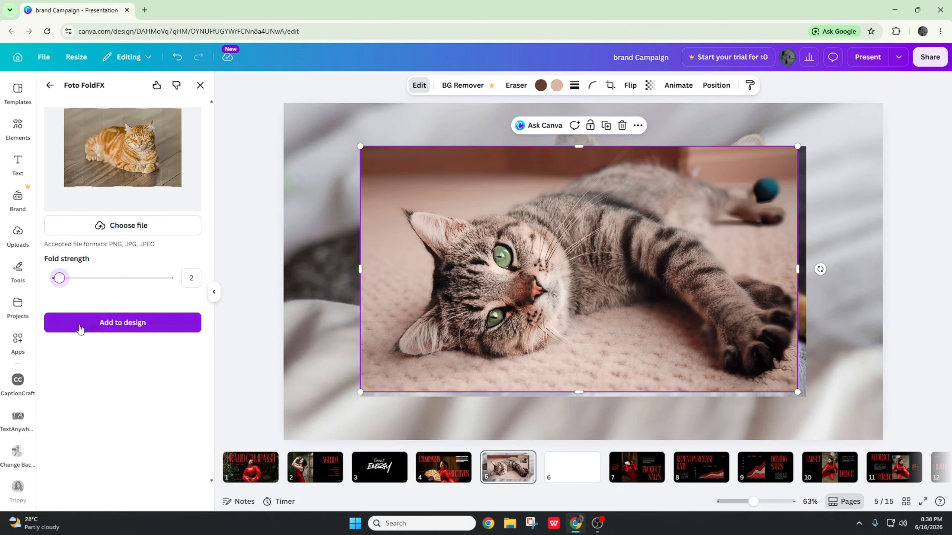
left_click(80, 329)
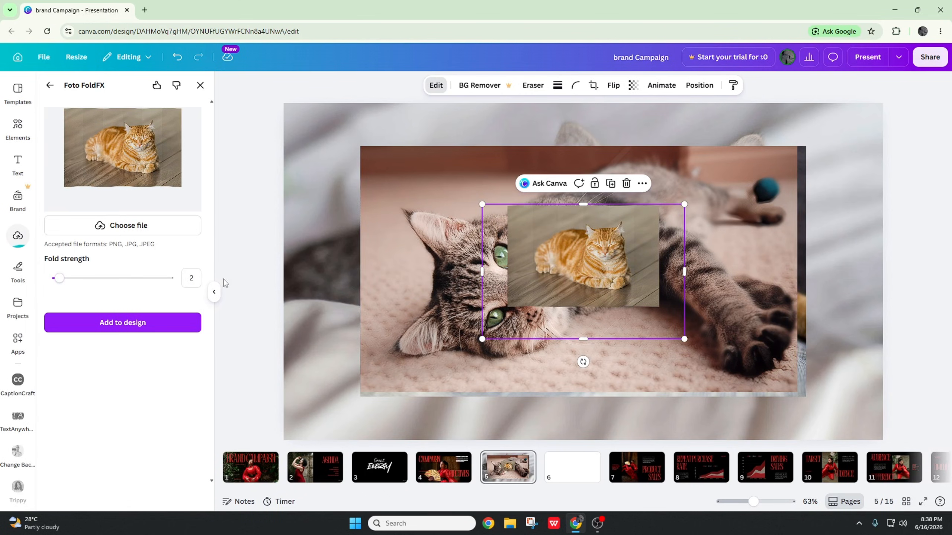
left_click_drag(482, 339, 295, 428)
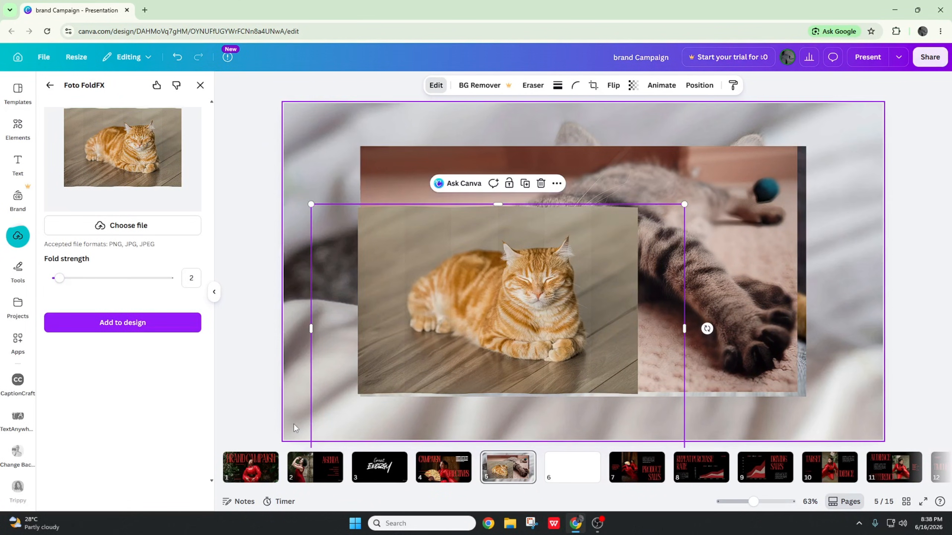
Preview the orange cat photo with fold strength 26, rate Foto FoldFX positively and return to the photo effects.
left_click(86, 278)
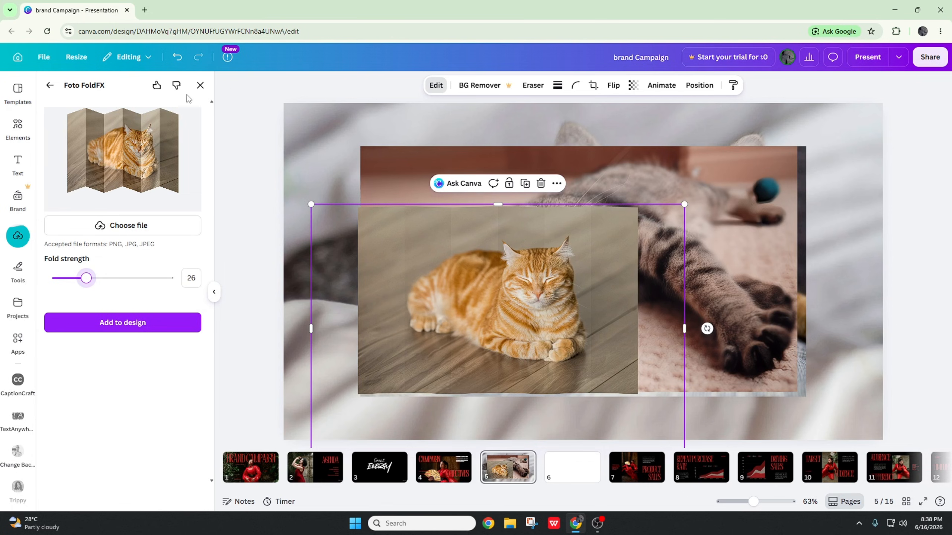
left_click(156, 86)
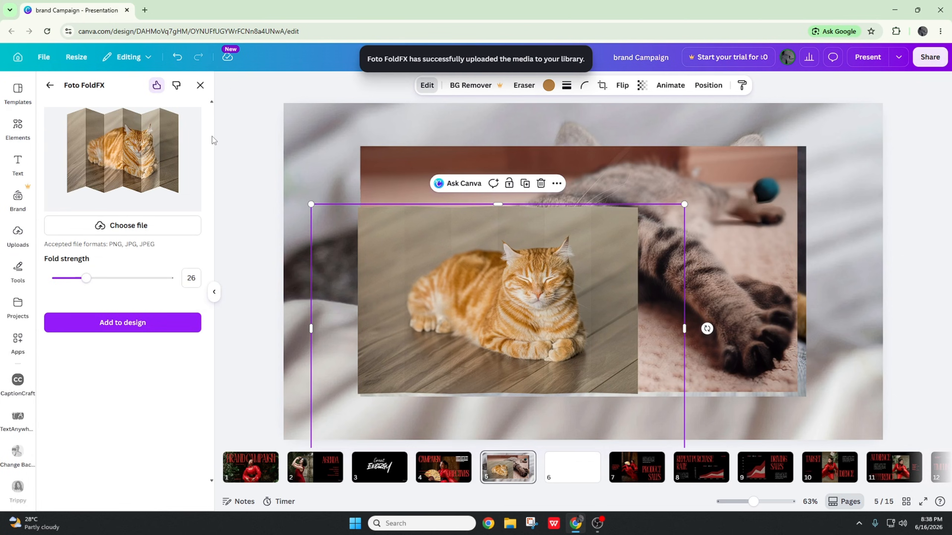
left_click(50, 85)
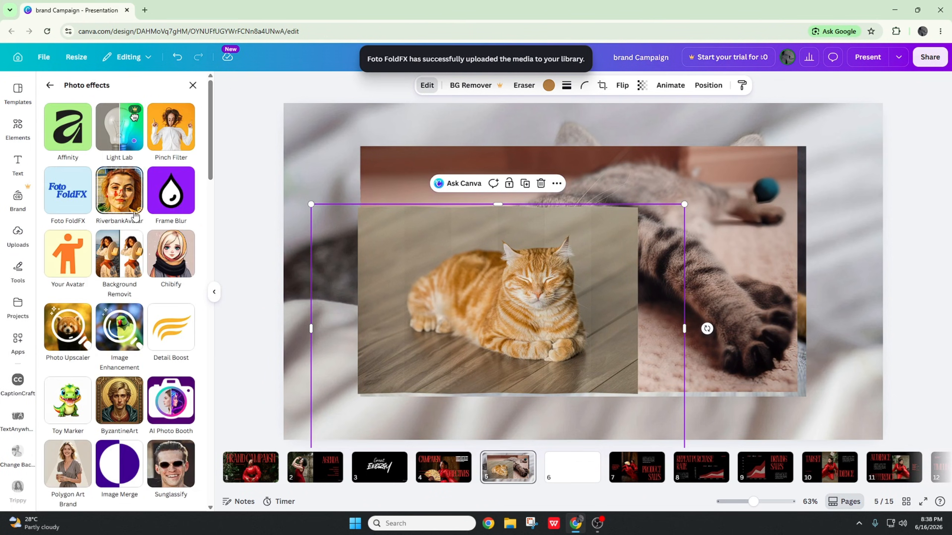
Open the RiverbankAvatar app for the orange cat image and move the image toward the page's center.
left_click(128, 205)
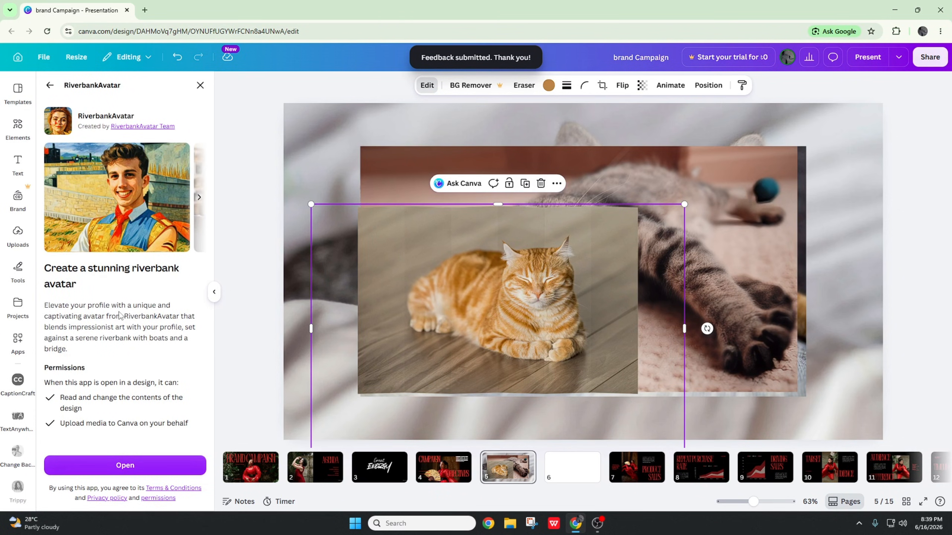
left_click(105, 467)
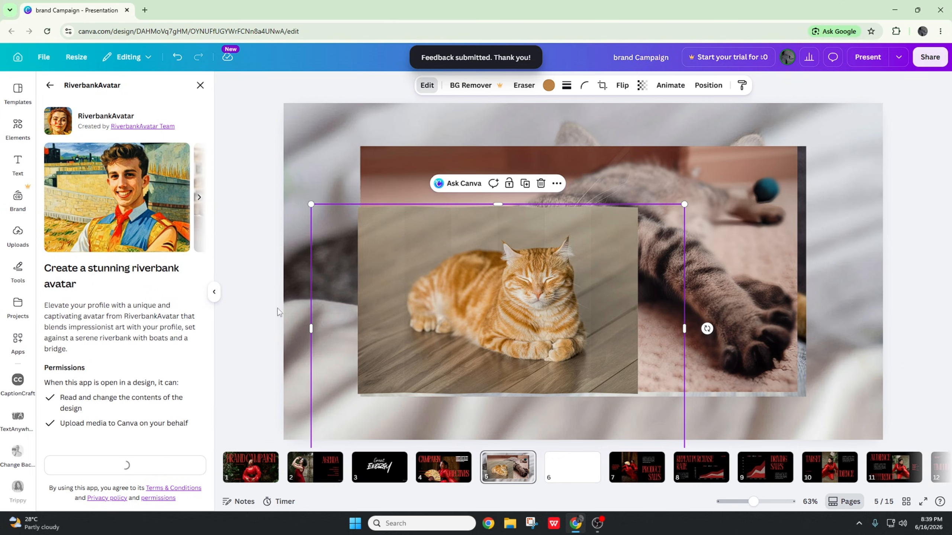
left_click_drag(562, 286, 637, 258)
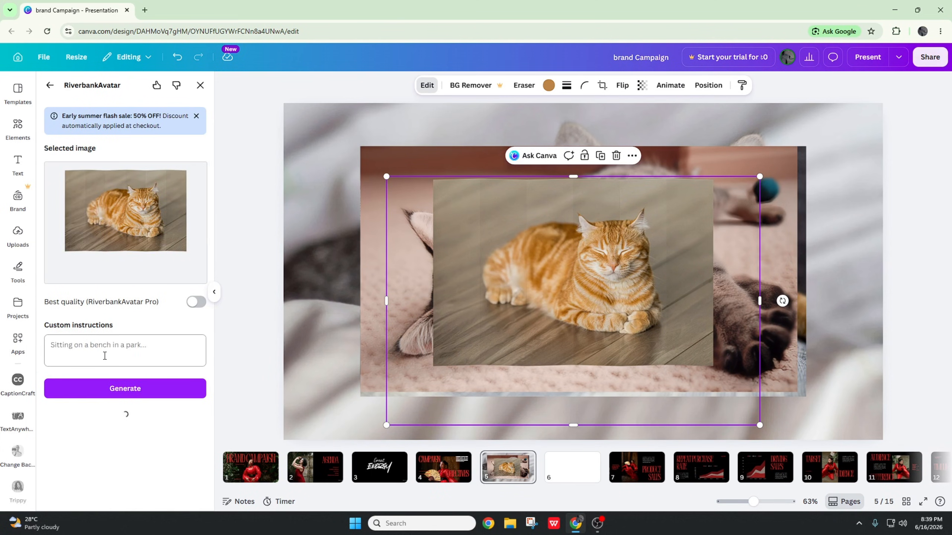
Generate a RiverbankAvatar from the orange cat image with the custom instructions "the cat is sitting on a bench in a park".
left_click(94, 353)
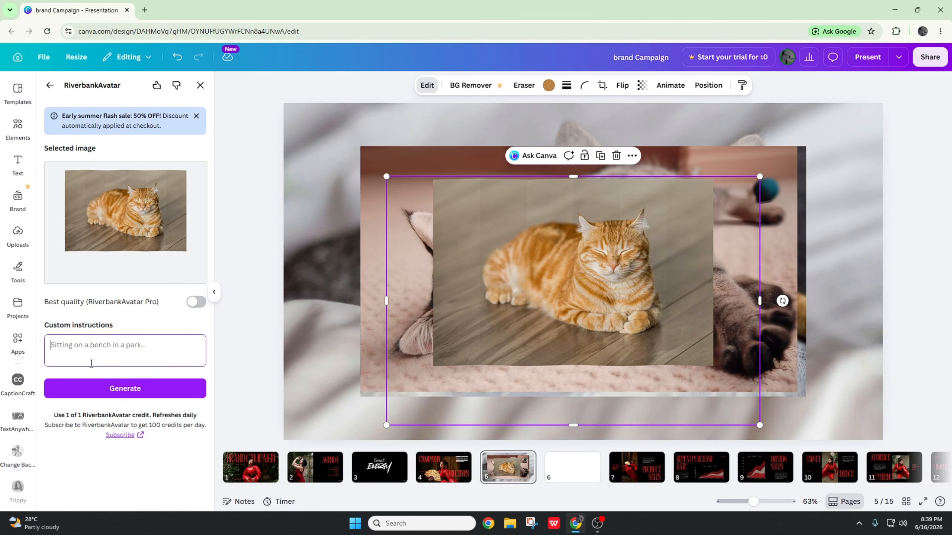
type("sittingthe c")
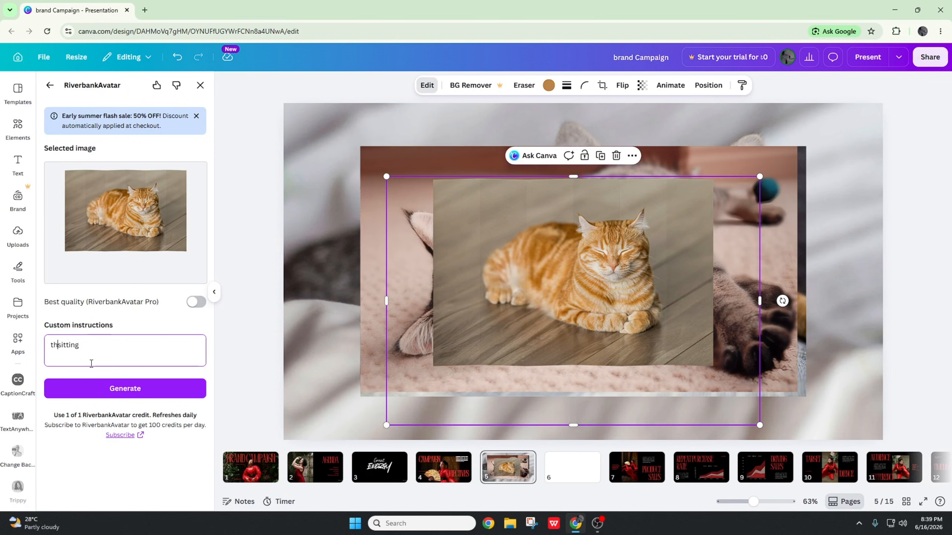
type("at is ")
type(" on a ben")
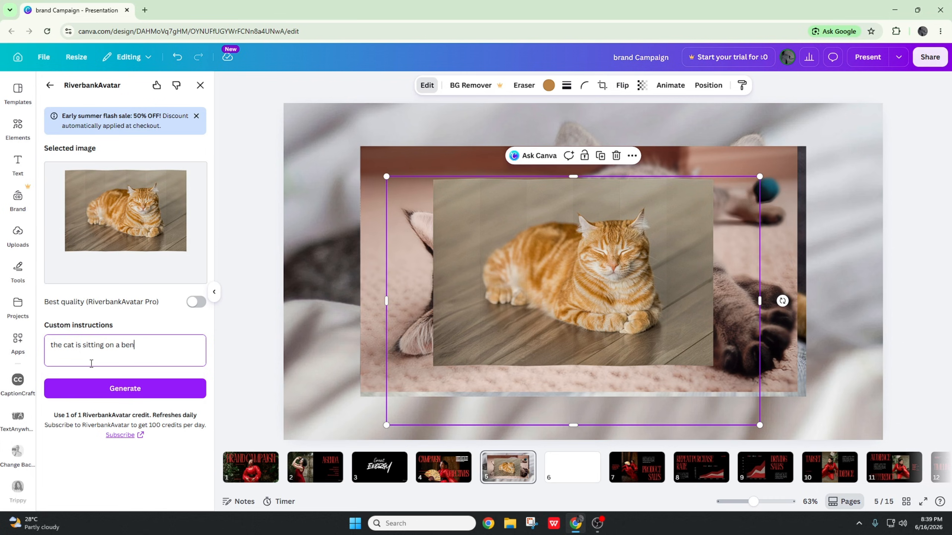
type("ch in a park")
left_click(100, 391)
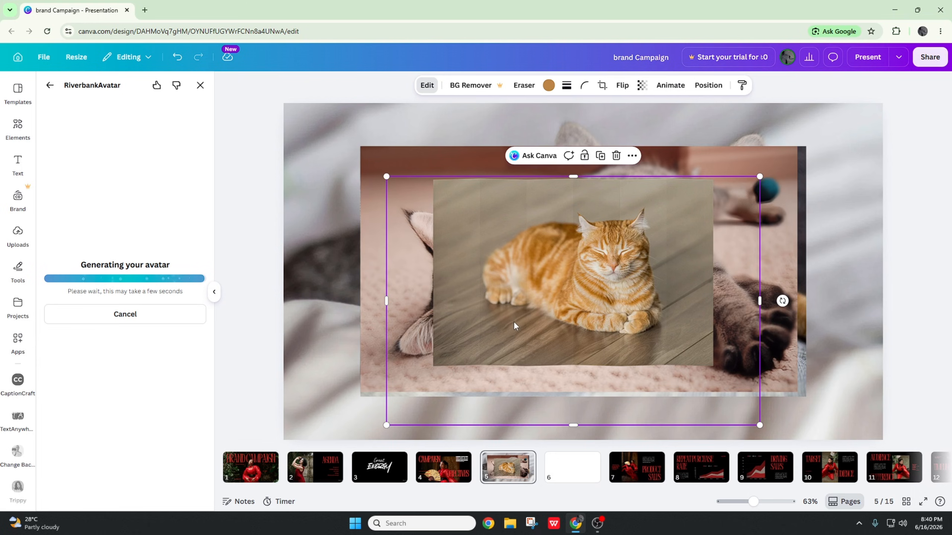
Reposition the orange cat image higher on the page, over the upper part of the tabby cat photo.
left_click_drag(513, 321, 456, 323)
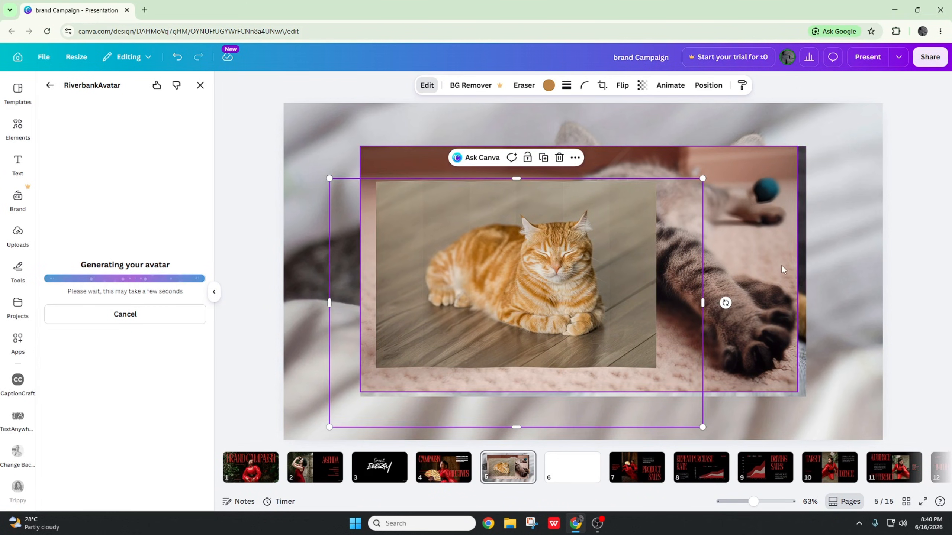
mouse_move(535, 314)
left_mouse_down()
mouse_move(537, 283)
mouse_move(584, 295)
mouse_move(561, 328)
mouse_move(554, 320)
left_mouse_up()
left_click_drag(465, 287, 505, 250)
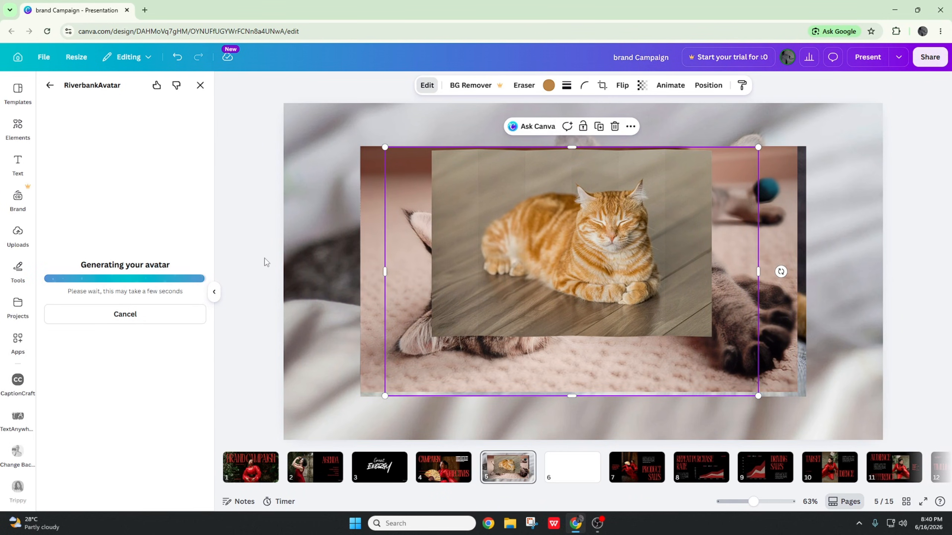
left_click_drag(502, 269, 492, 222)
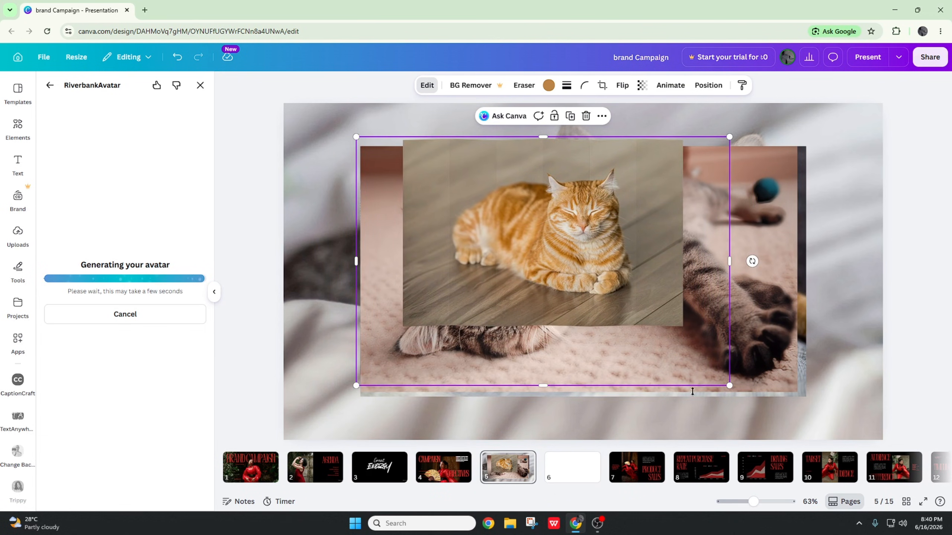
Crop the small orange cat image tightly on all four sides to its visible photo area and move it to the page's center.
left_click_drag(730, 265, 692, 289)
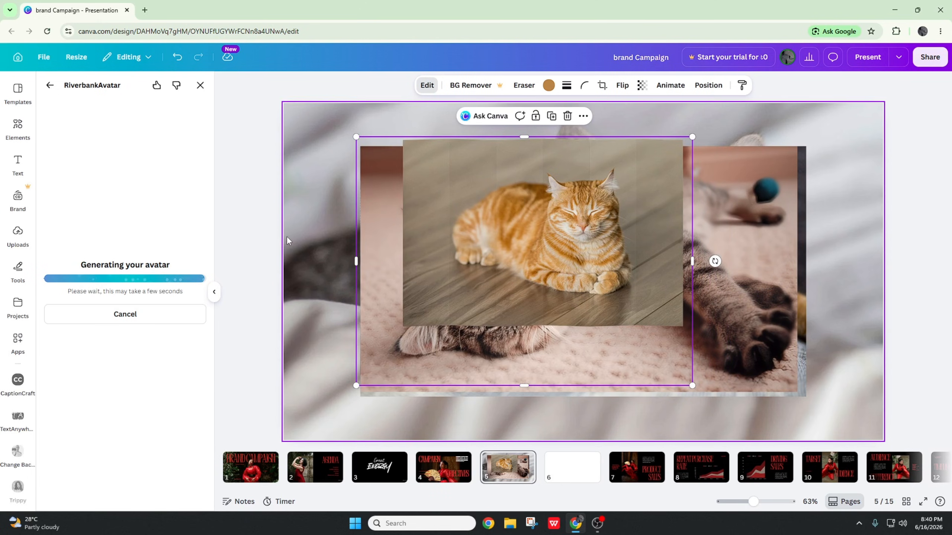
left_click_drag(356, 261, 390, 261)
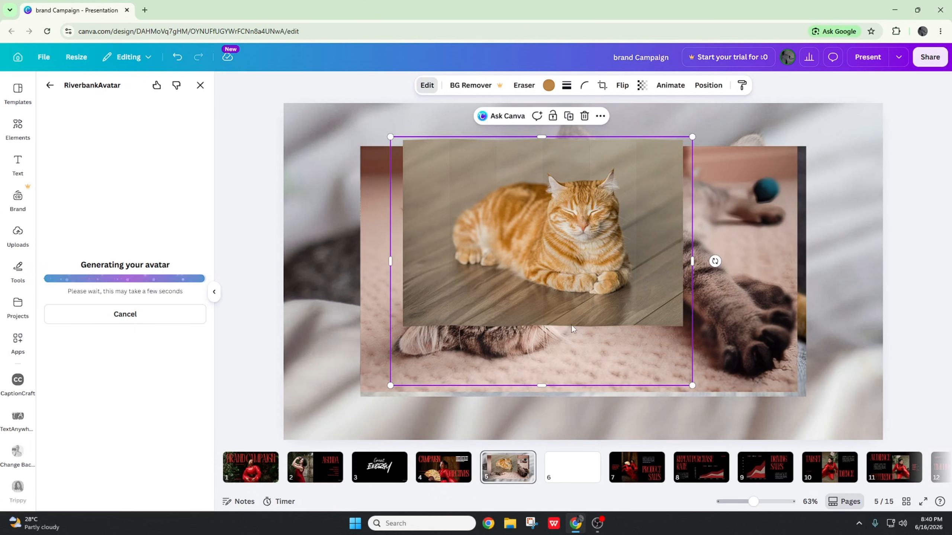
left_click_drag(542, 385, 541, 326)
left_click_drag(696, 228, 681, 230)
left_click_drag(539, 138, 538, 146)
left_click_drag(390, 233, 407, 234)
left_click_drag(681, 236, 677, 235)
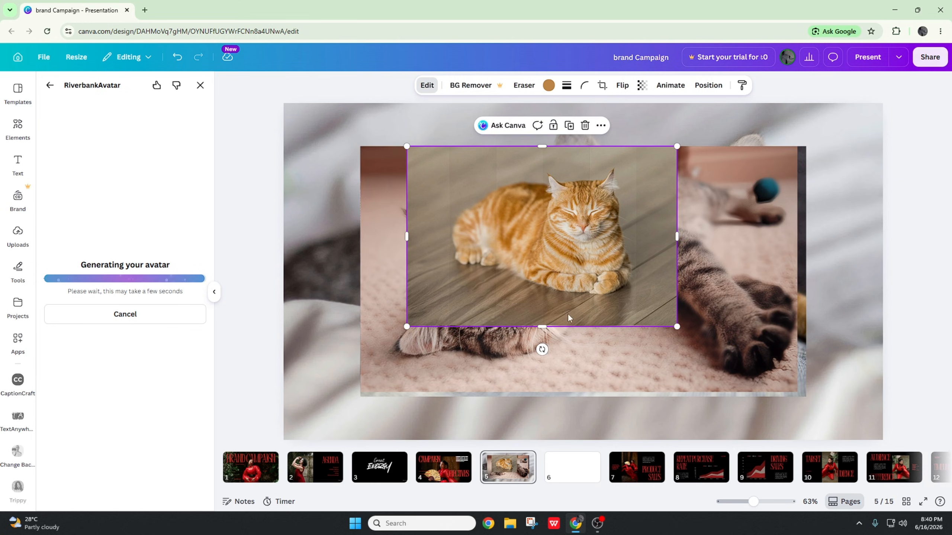
left_click_drag(542, 326, 544, 321)
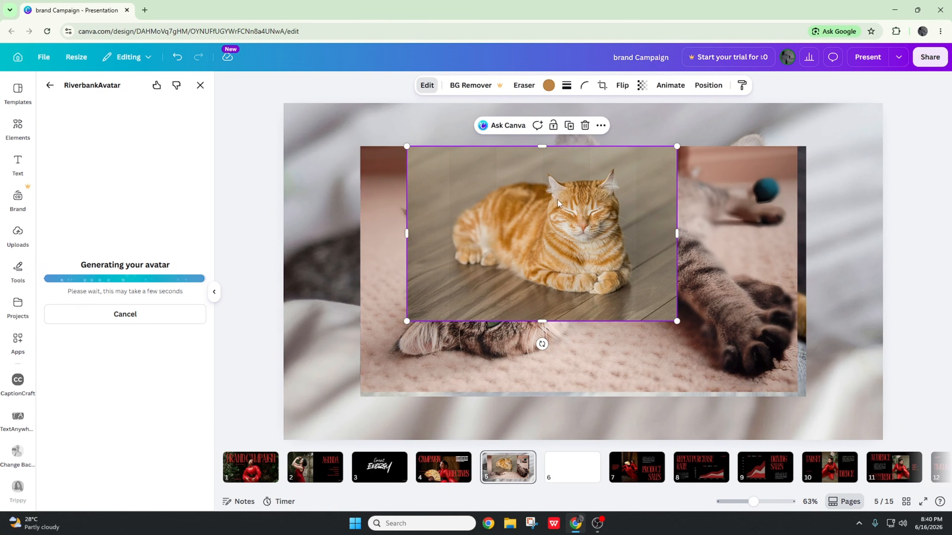
left_click_drag(542, 147, 542, 154)
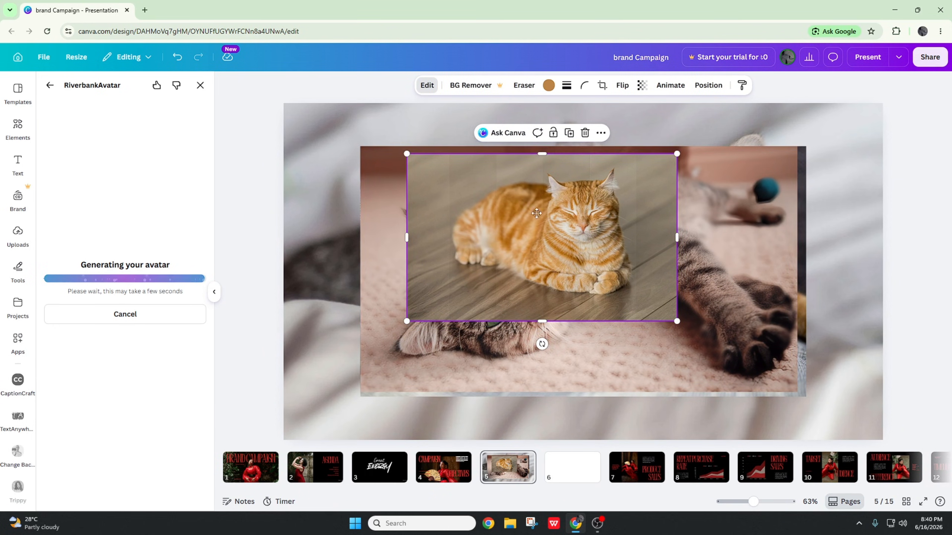
left_click_drag(529, 202, 555, 236)
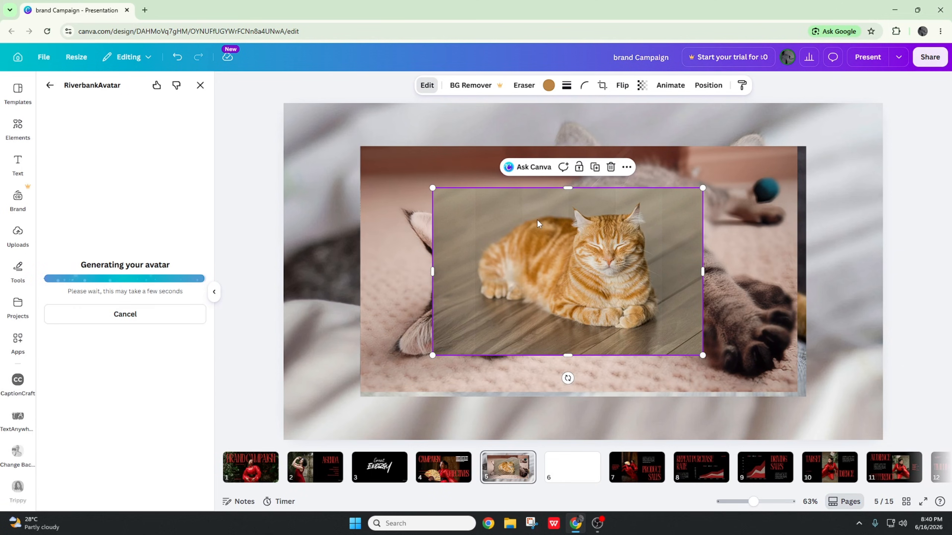
mouse_move(554, 238)
left_mouse_down()
mouse_move(574, 249)
mouse_move(569, 236)
left_mouse_up()
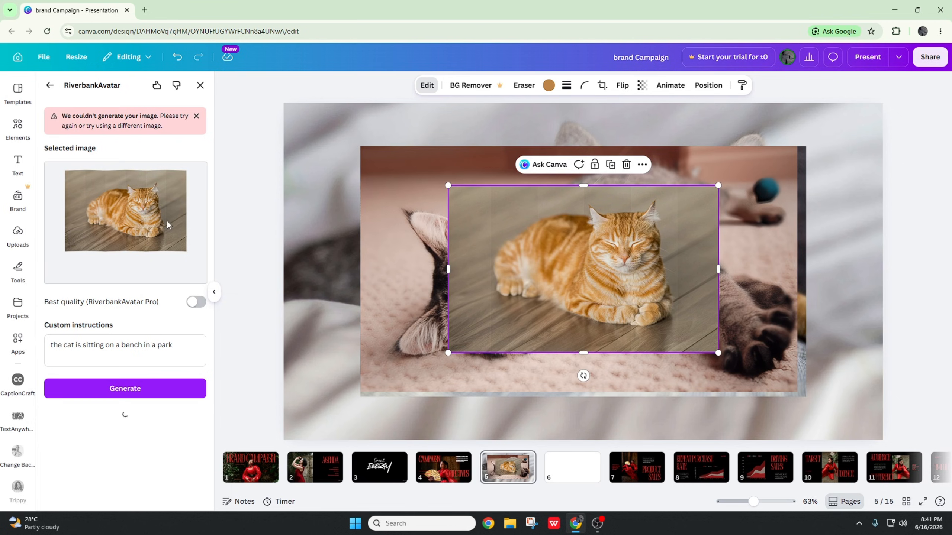
Rate RiverbankAvatar negatively, return to the photo effects and choose the Frame Blur app.
left_click(176, 85)
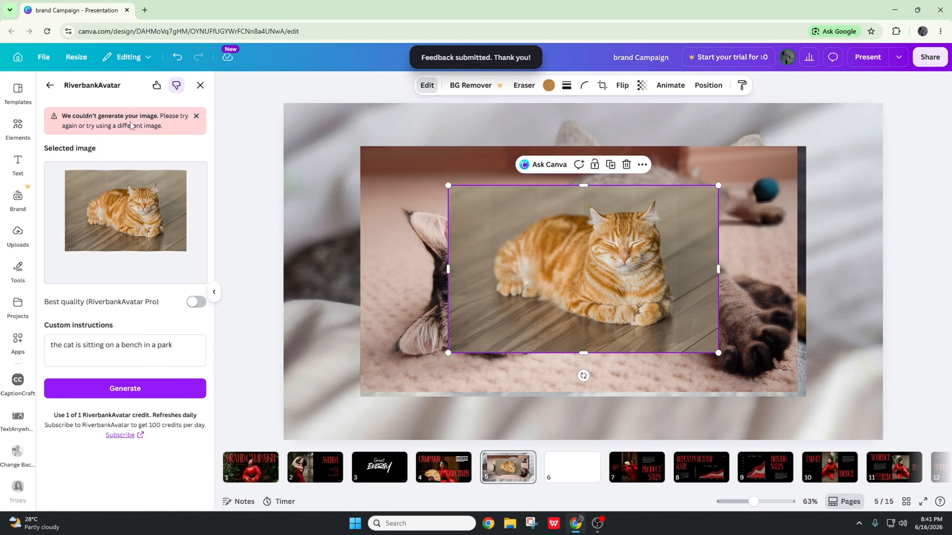
left_click(50, 85)
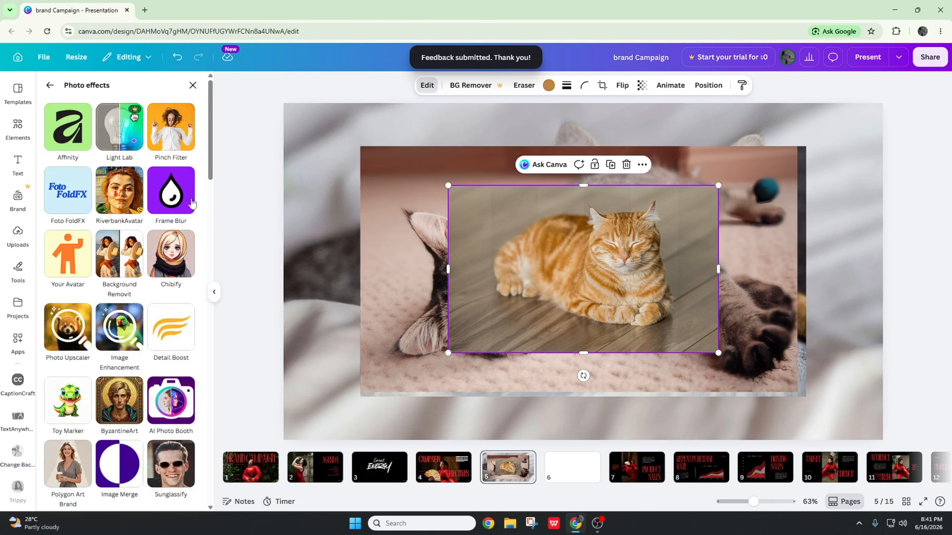
left_click(171, 198)
Delete the overlaid cat images and the background photo, keeping only the orange cat on the sofa, and set the page background to black.
left_click(415, 254)
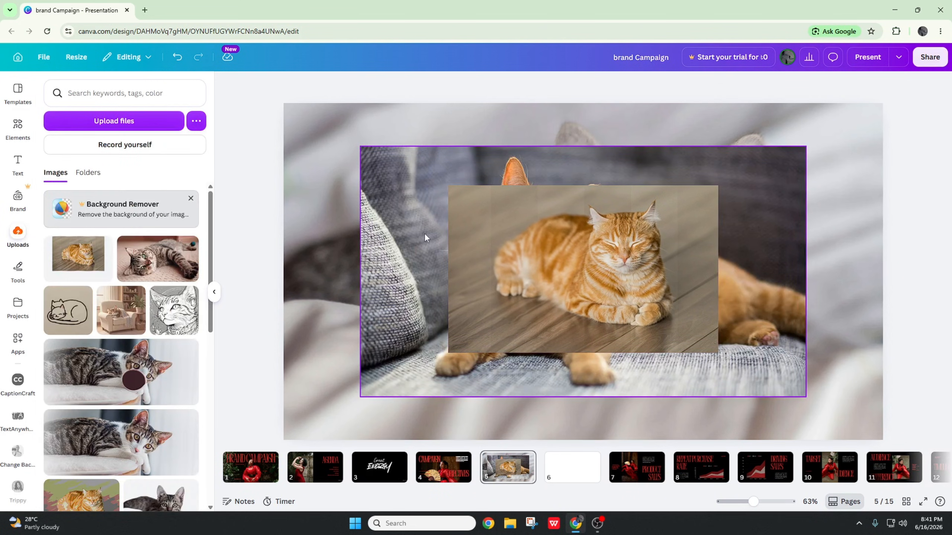
left_click(494, 241)
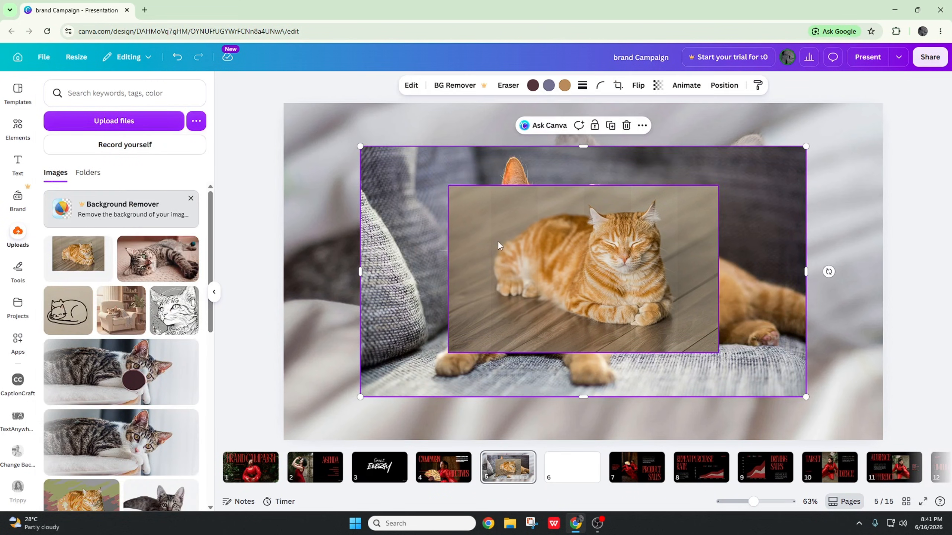
key("Delete")
left_click(512, 263)
left_click(332, 188)
key("Delete")
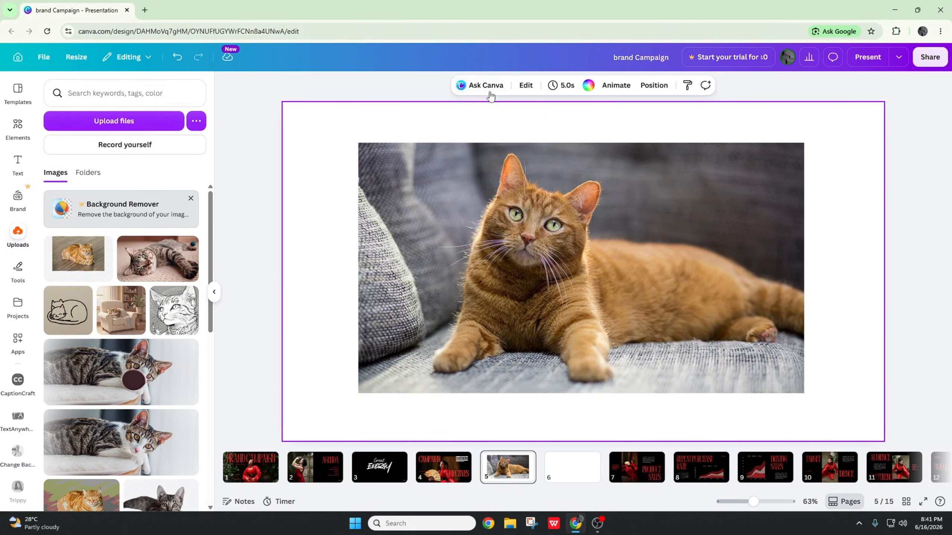
left_click(588, 85)
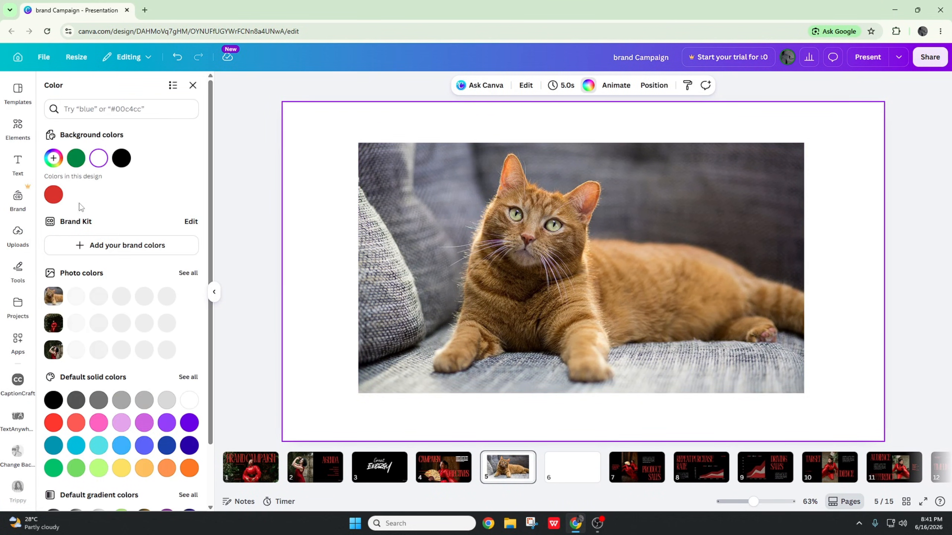
left_click(121, 158)
Open the Frame Blur app from the photo effects for the sofa cat photo and start editing the image.
left_click(409, 265)
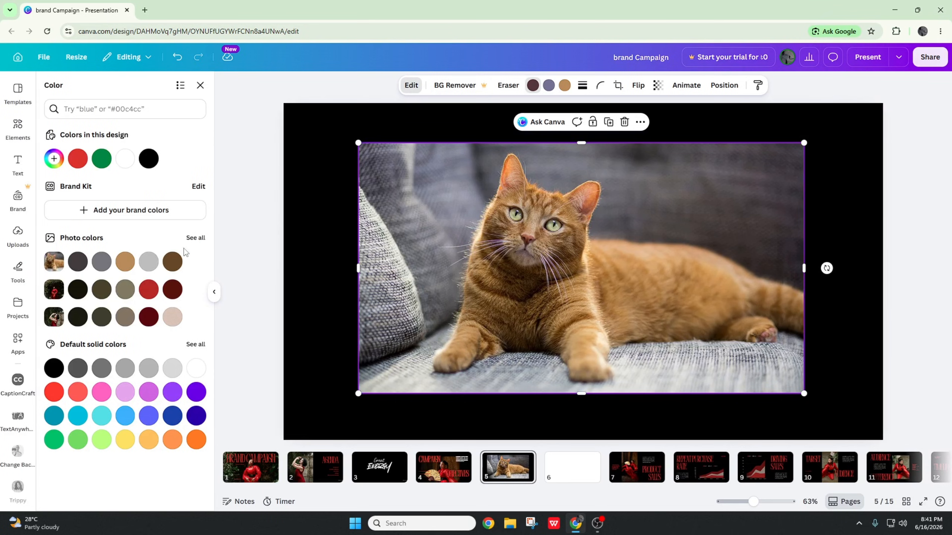
left_click(411, 86)
scroll(156, 345, "down", 3)
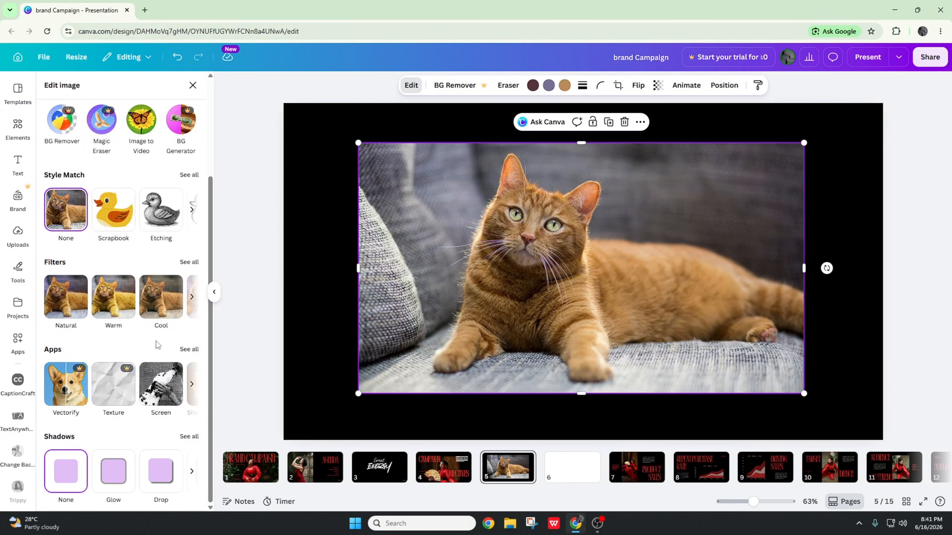
left_click(188, 350)
left_click(204, 234)
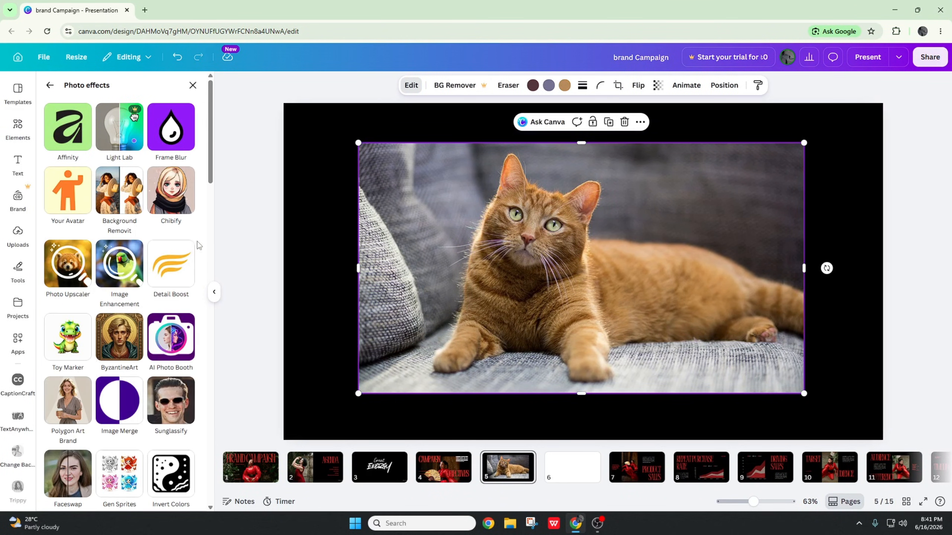
left_click(168, 133)
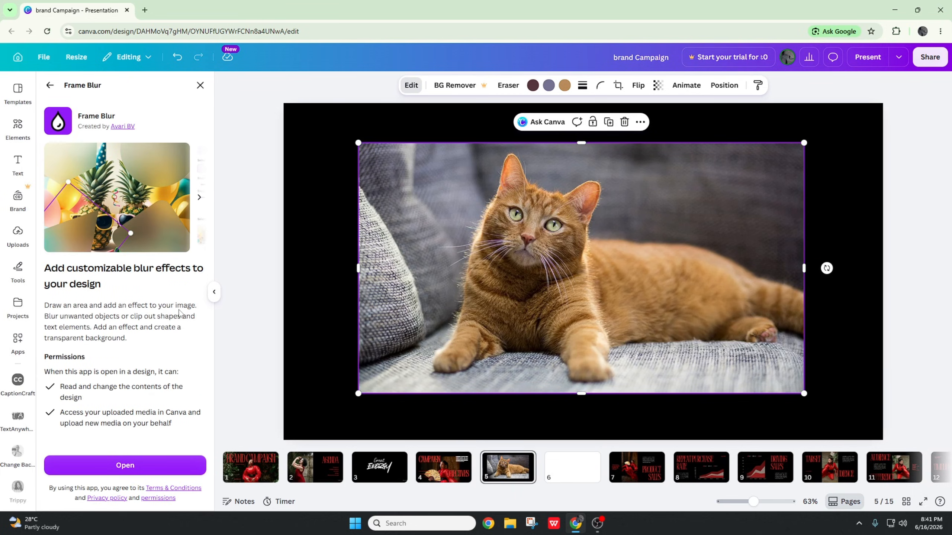
left_click(159, 468)
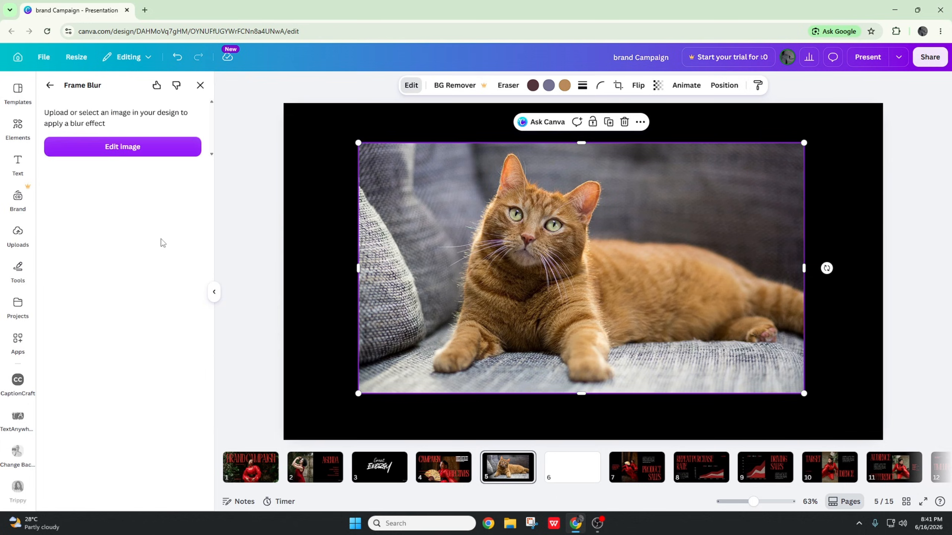
left_click(115, 148)
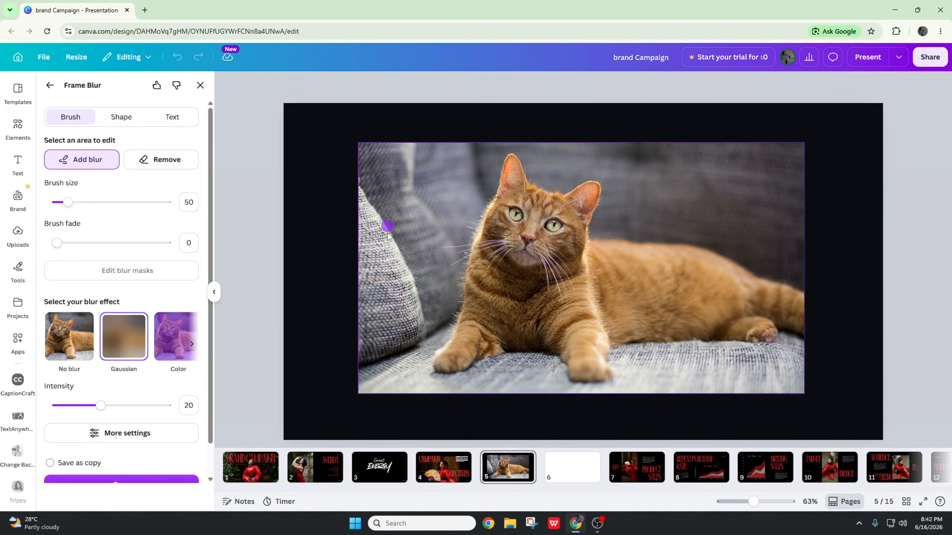
Brush Gaussian blur with brush size 50 over the cushion and over the sofa area by the cat's hind paw.
mouse_move(388, 235)
left_mouse_down()
mouse_move(376, 283)
mouse_move(401, 280)
left_mouse_up()
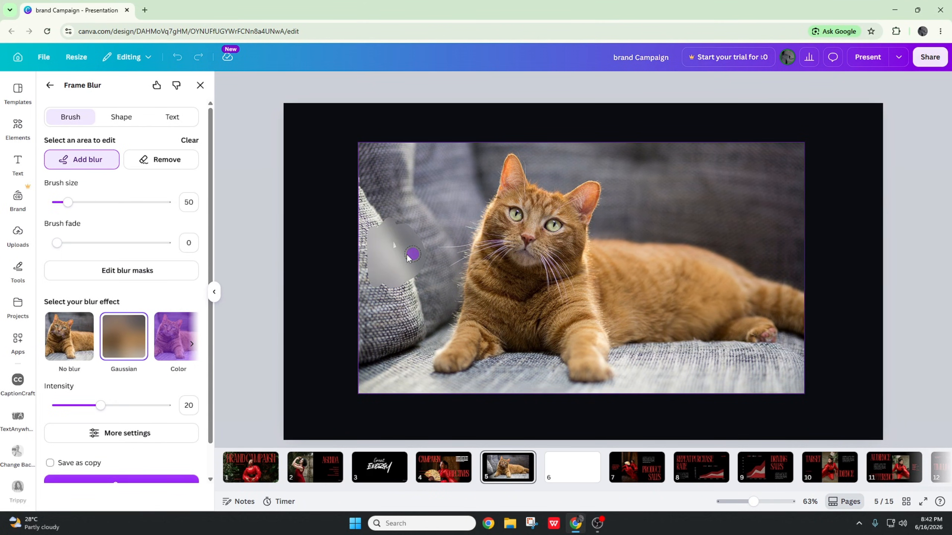
left_click(395, 249)
left_click_drag(750, 344, 784, 327)
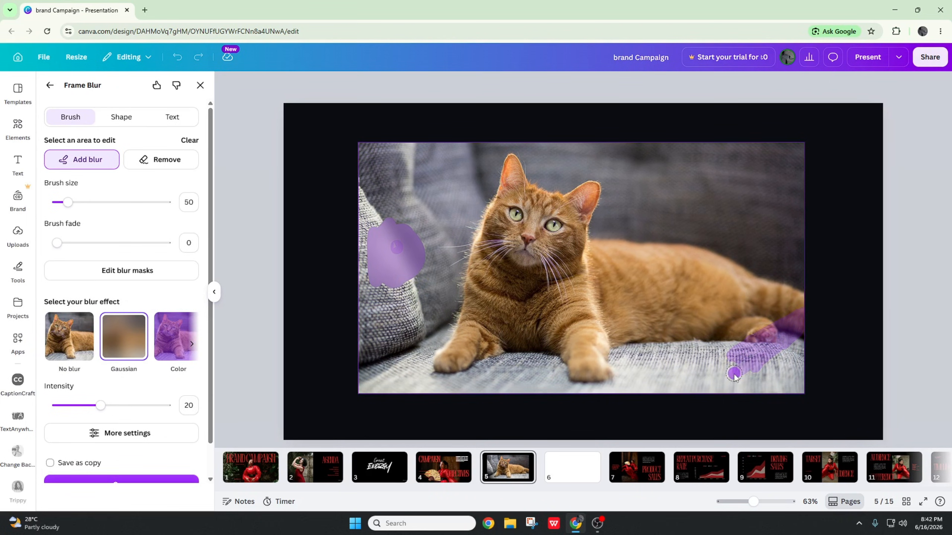
left_click_drag(734, 374, 739, 371)
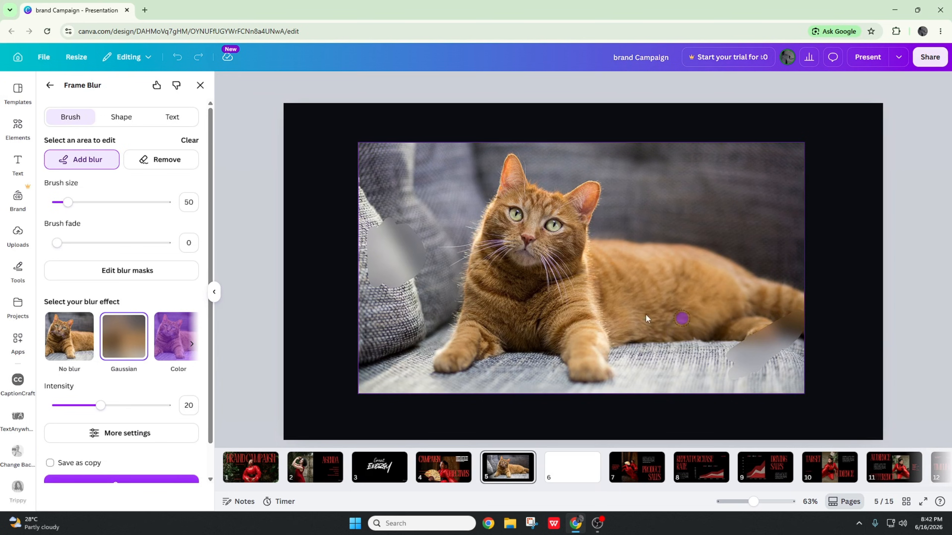
Switch the blur effect to Motion and brush it over the cat's hindquarters and the sofa back behind them.
left_click(192, 343)
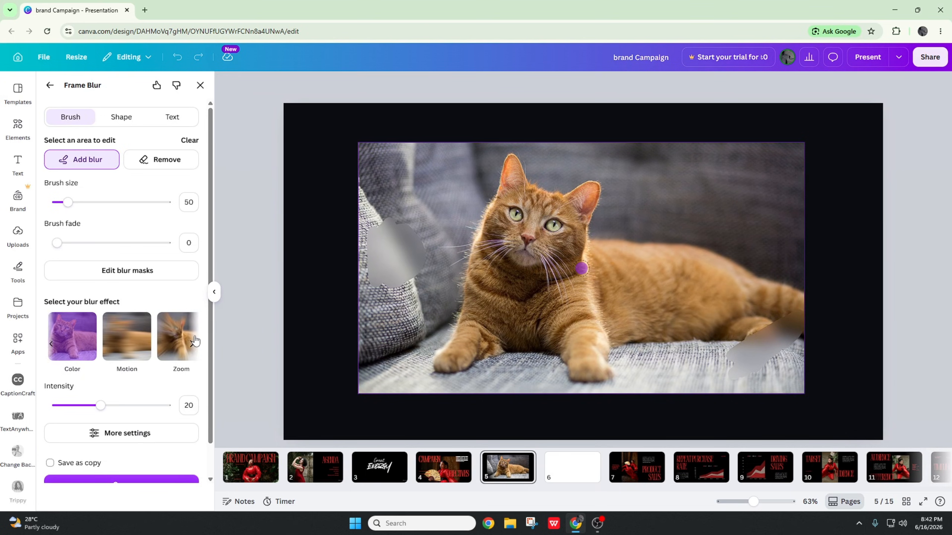
left_click(53, 344)
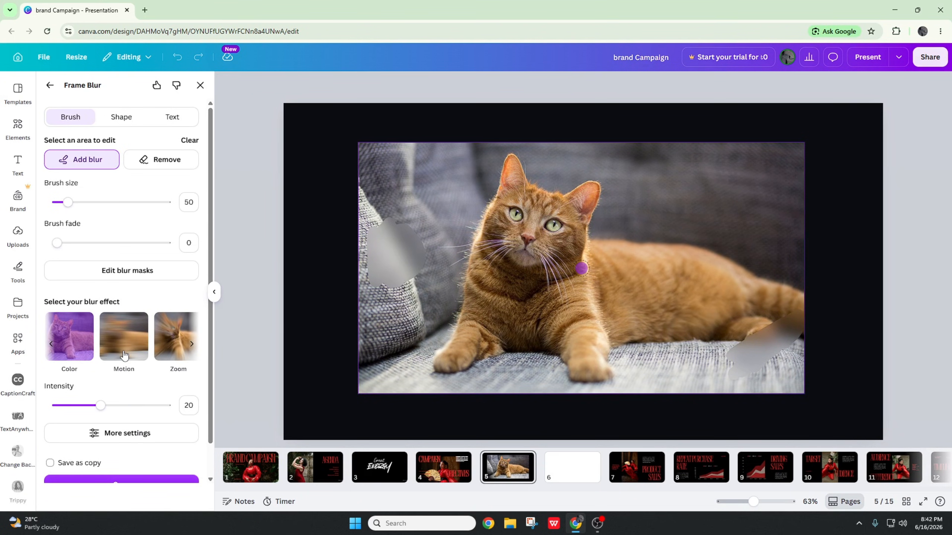
left_click(123, 338)
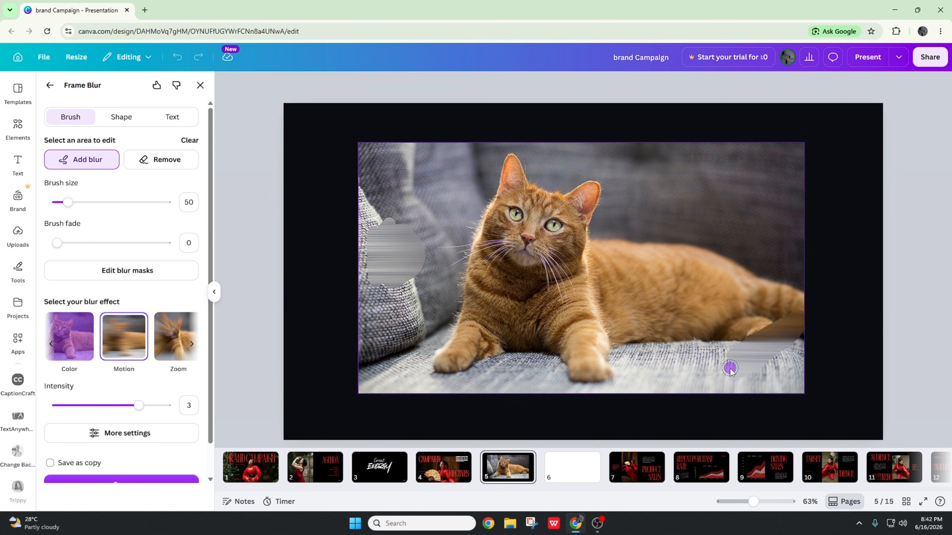
mouse_move(729, 366)
left_mouse_down()
mouse_move(758, 385)
mouse_move(709, 349)
mouse_move(714, 277)
mouse_move(706, 298)
mouse_move(698, 272)
mouse_move(685, 325)
mouse_move(682, 238)
mouse_move(673, 304)
mouse_move(679, 217)
mouse_move(705, 169)
left_mouse_up()
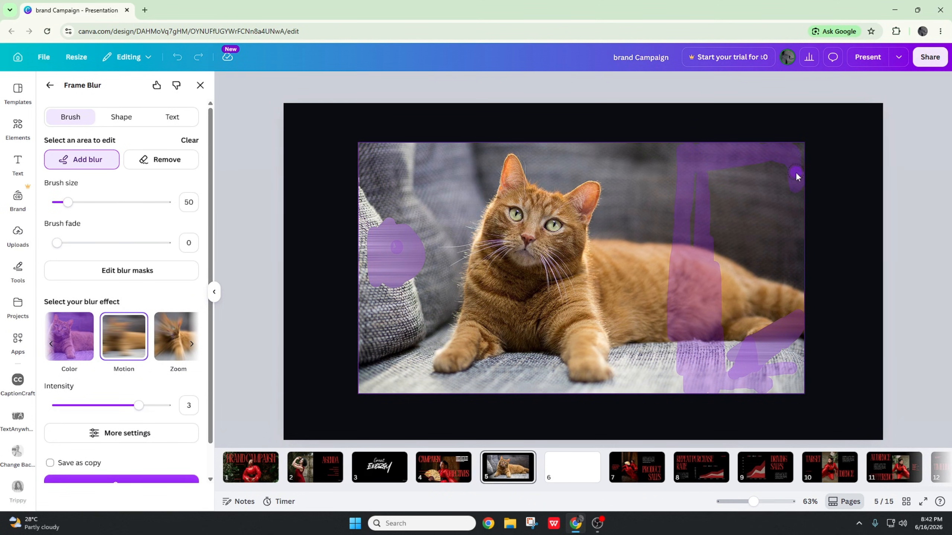
mouse_move(796, 171)
left_mouse_down()
mouse_move(803, 155)
mouse_move(783, 164)
left_mouse_up()
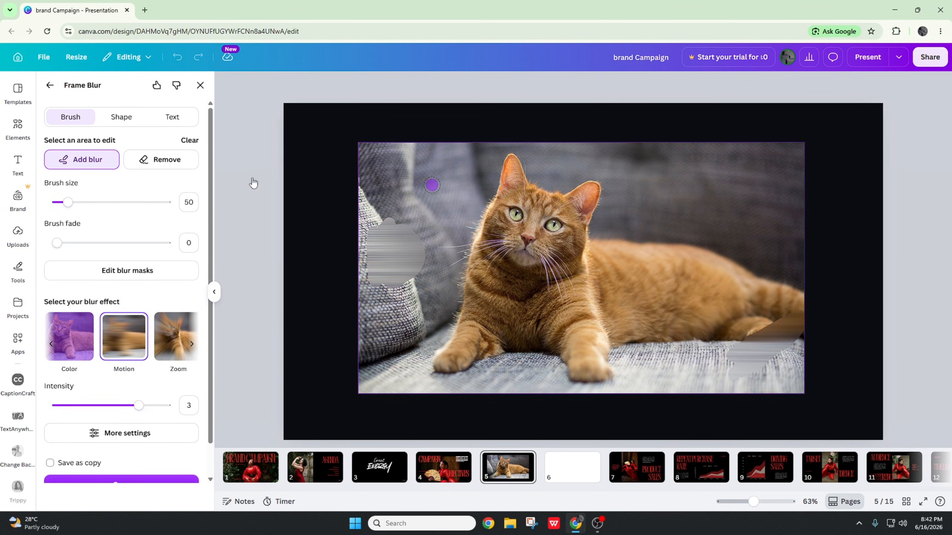
Set the brush size to 241 and paint motion blur over the photo's entire area around the cat's hindquarters and tail.
left_click_drag(67, 202, 109, 202)
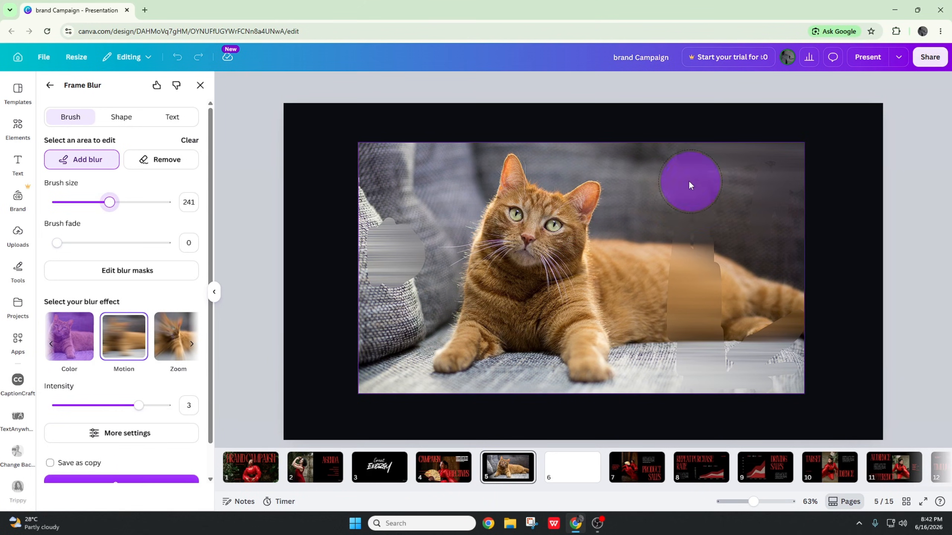
left_click_drag(689, 181, 706, 239)
mouse_move(691, 177)
left_mouse_down()
mouse_move(667, 199)
mouse_move(702, 278)
mouse_move(746, 312)
mouse_move(791, 316)
left_mouse_up()
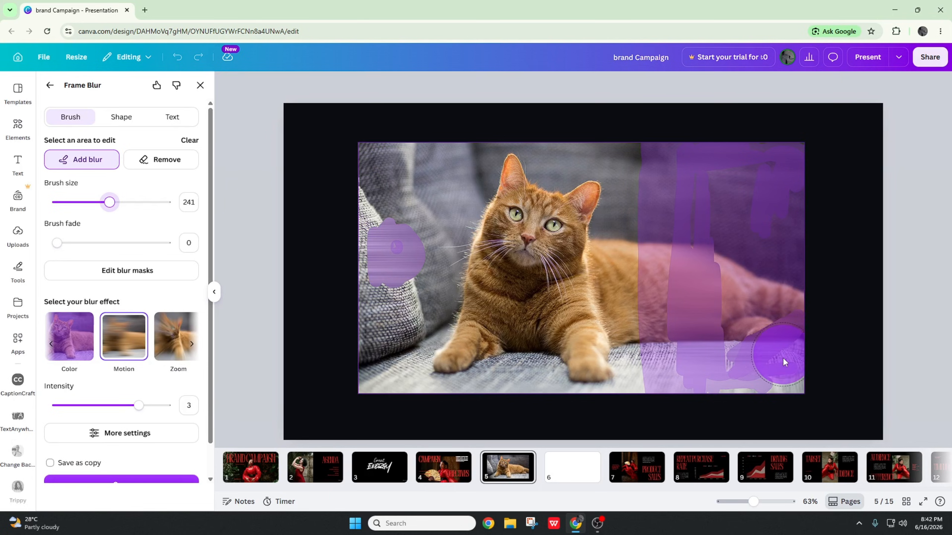
left_click_drag(746, 372, 772, 350)
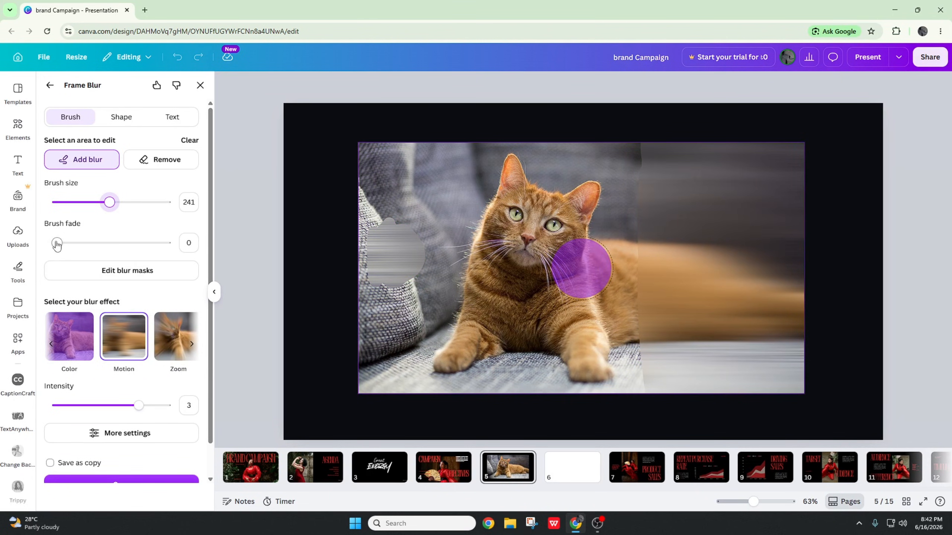
Set the brush fade to 30 and brush along the motion blur's inner edge to blend it into the cat's body.
left_click_drag(57, 244, 122, 243)
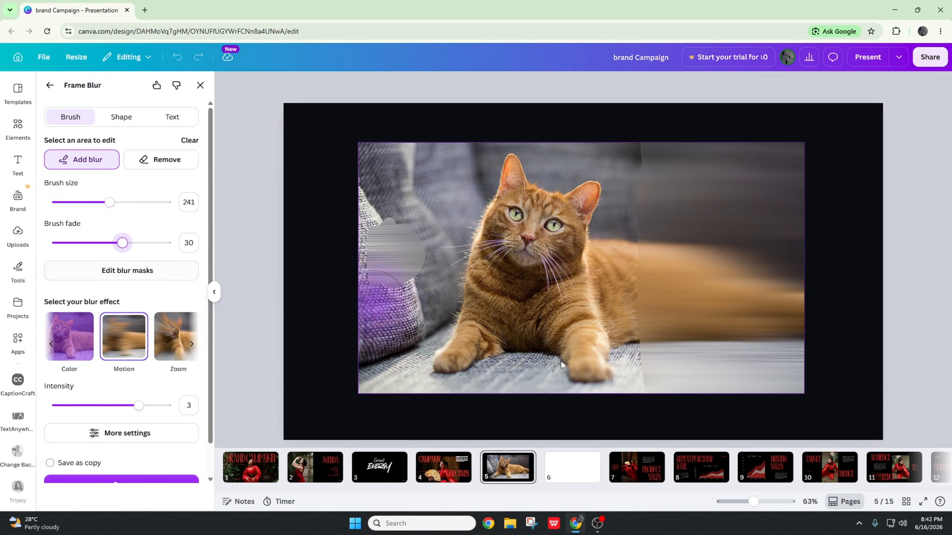
mouse_move(608, 347)
left_mouse_down()
mouse_move(666, 380)
mouse_move(648, 369)
mouse_move(666, 370)
mouse_move(648, 349)
mouse_move(644, 361)
mouse_move(655, 309)
mouse_move(641, 375)
mouse_move(650, 256)
mouse_move(647, 322)
mouse_move(639, 229)
left_mouse_up()
mouse_move(646, 164)
left_mouse_down()
mouse_move(663, 262)
mouse_move(694, 330)
left_mouse_up()
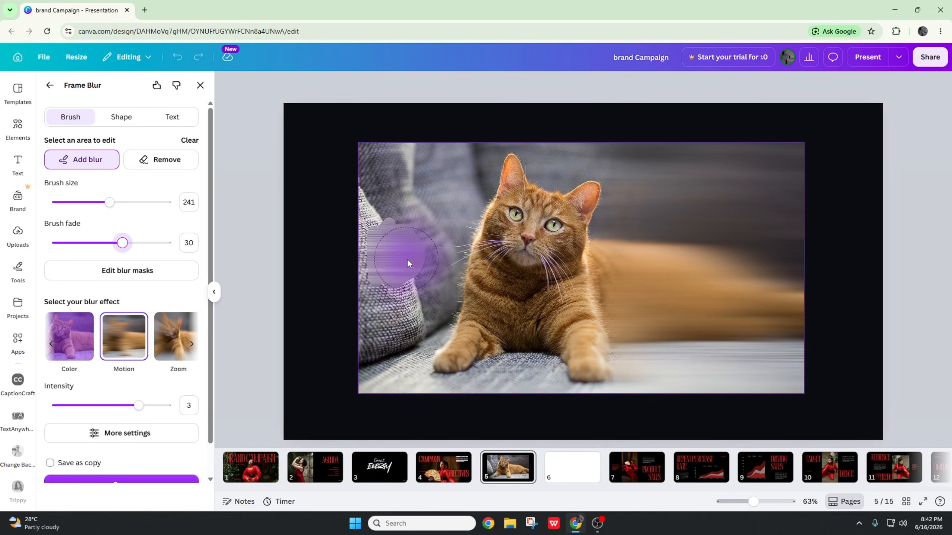
Save the Frame Blur edit and select the sofa cat photo on the page.
scroll(130, 359, "down", 1)
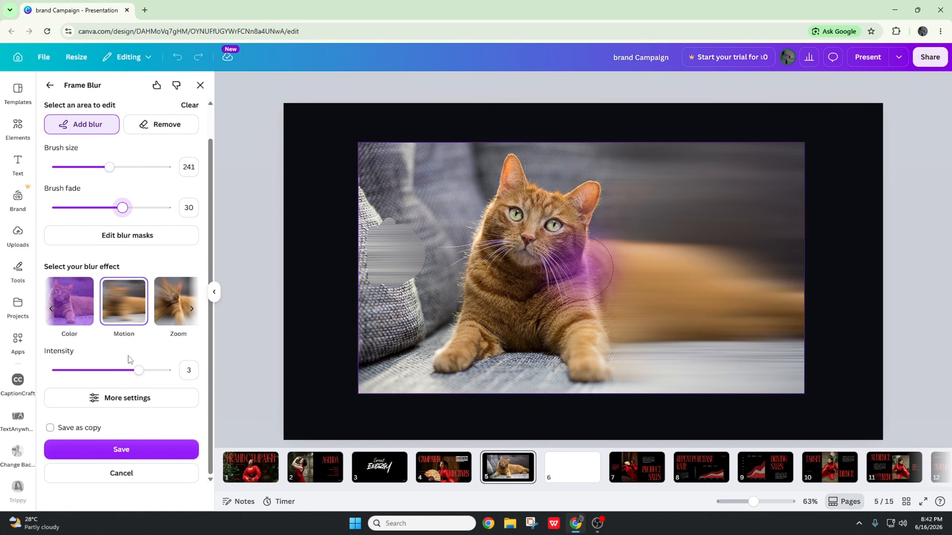
left_click(146, 454)
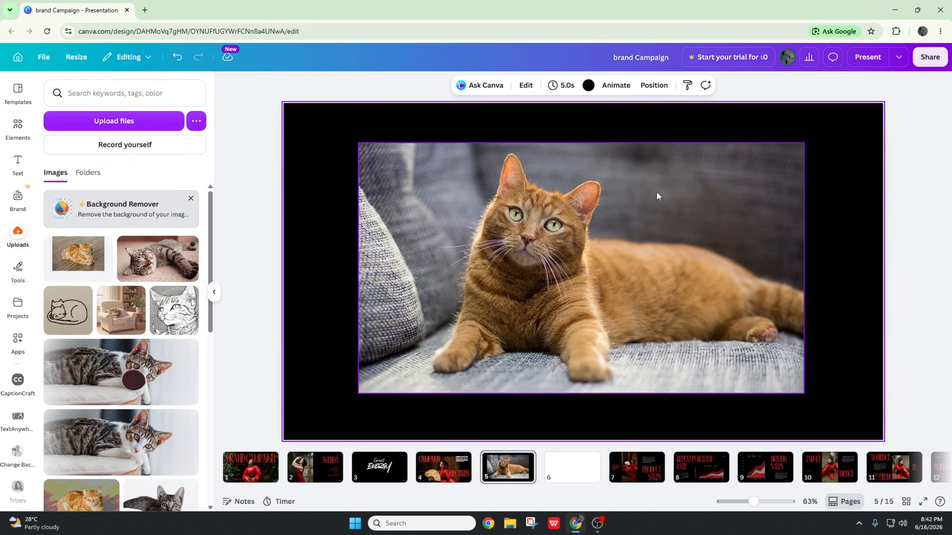
left_click(657, 193)
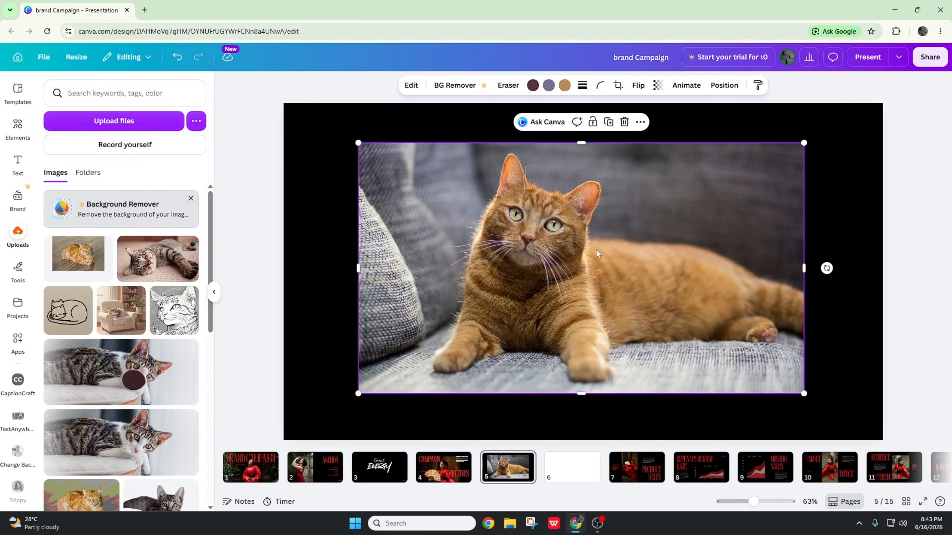
Select the sofa cat photo on page 5 and open it for editing in the Frame Blur app.
left_click(411, 85)
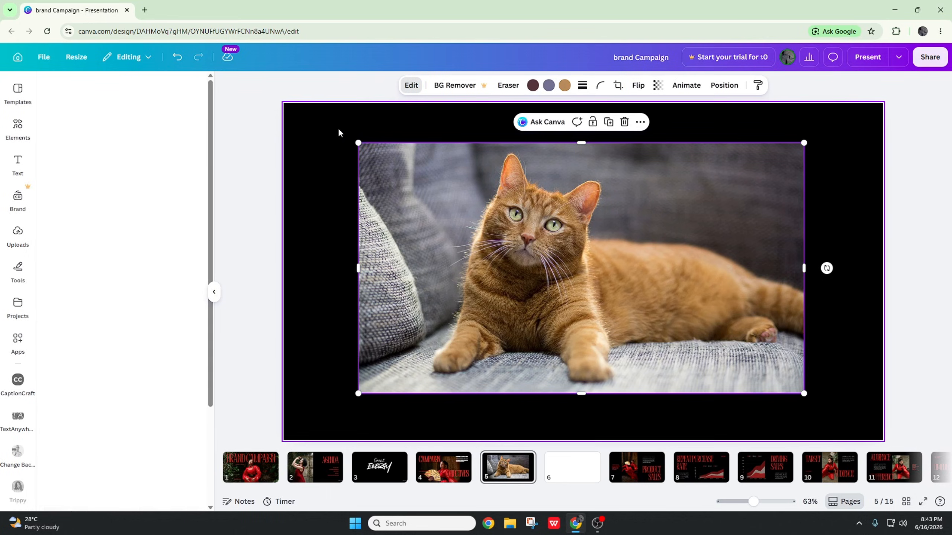
scroll(242, 274, "down", 5)
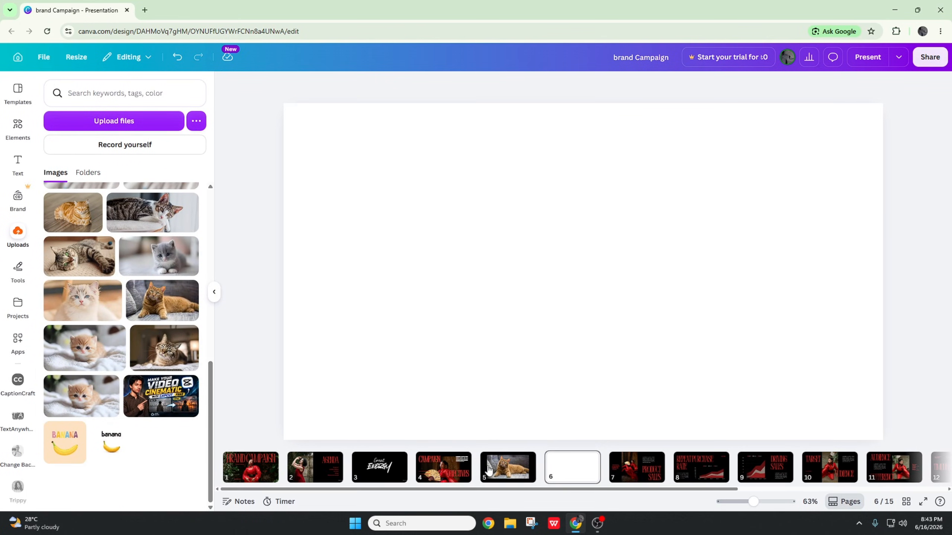
left_click(488, 469)
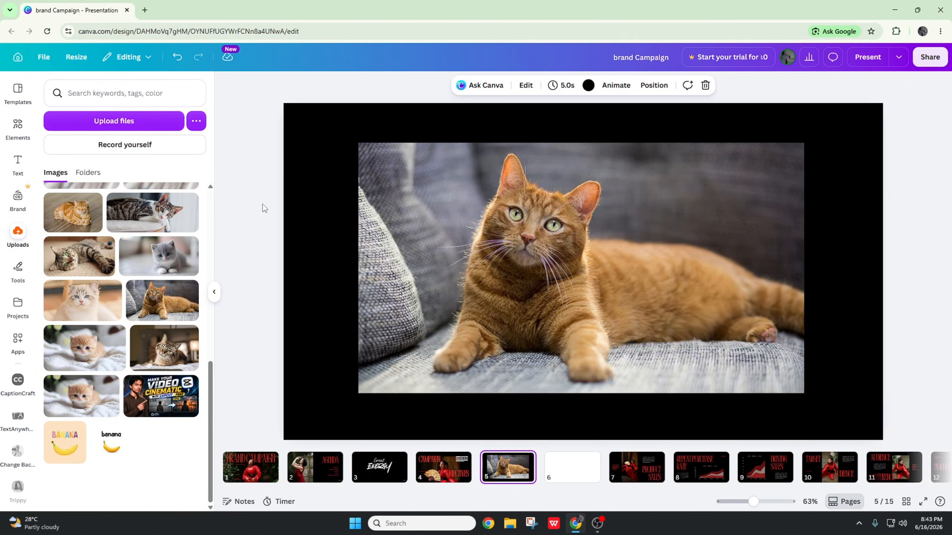
left_click(450, 161)
left_click(411, 85)
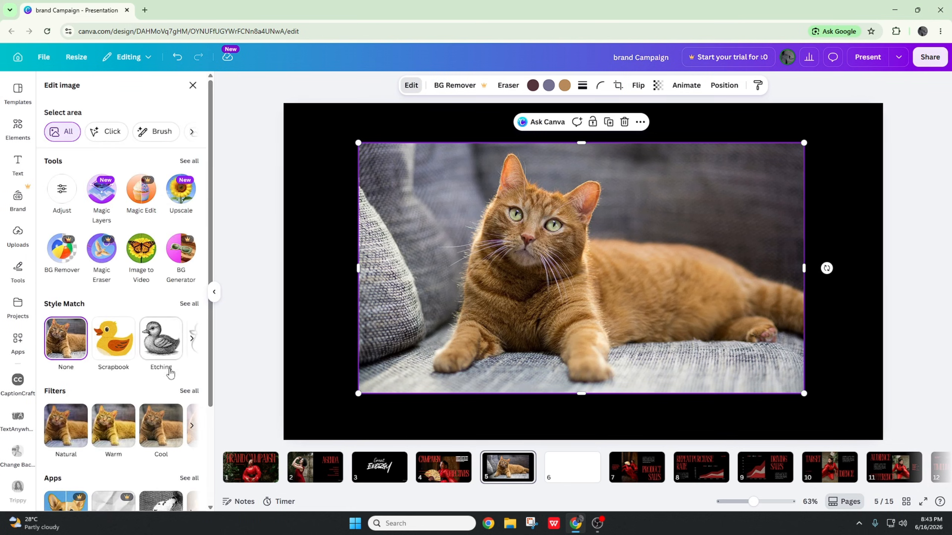
scroll(194, 356, "down", 3)
left_click(195, 351)
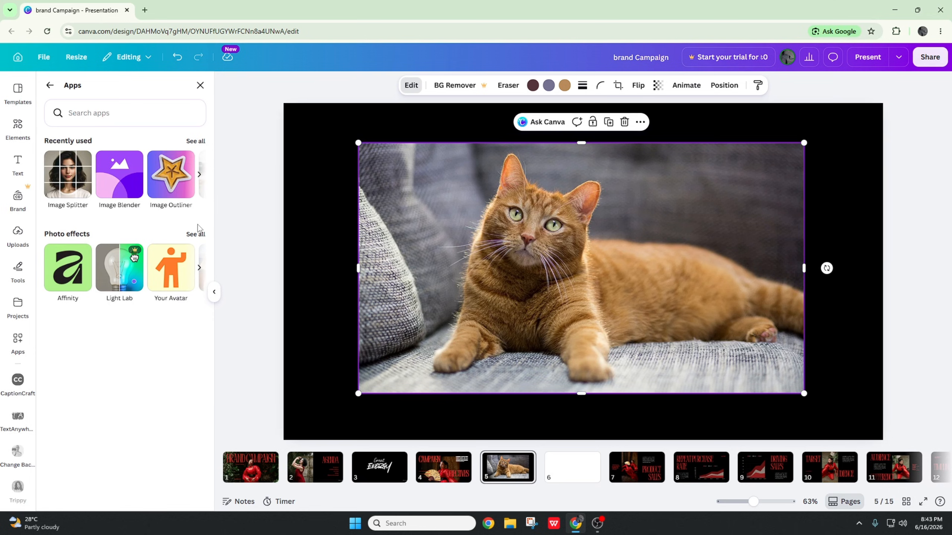
scroll(32, 398, "down", 10)
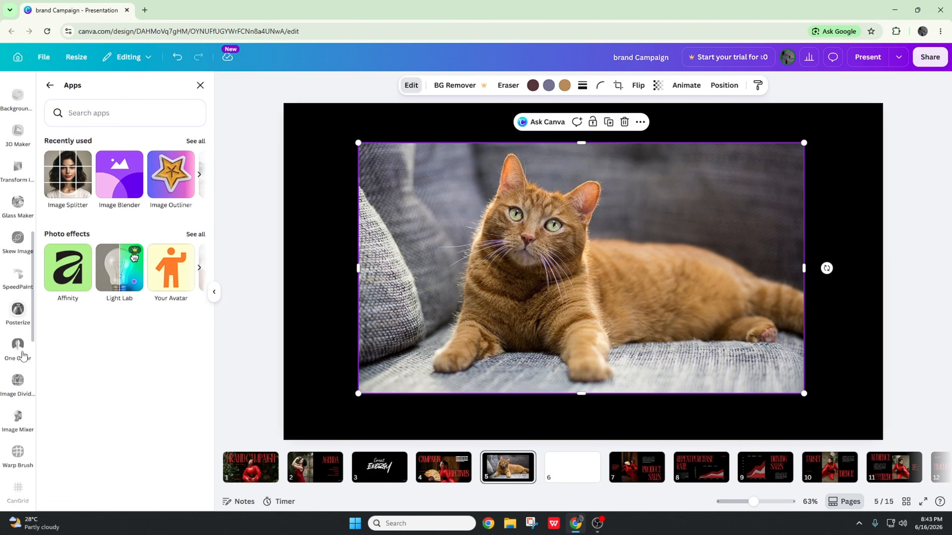
scroll(32, 399, "down", 1)
left_click(18, 489)
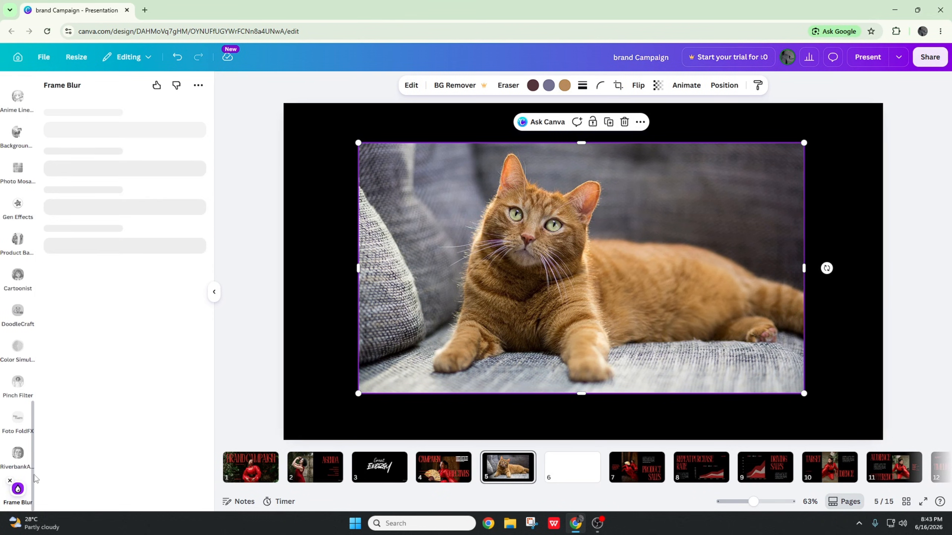
left_click(122, 142)
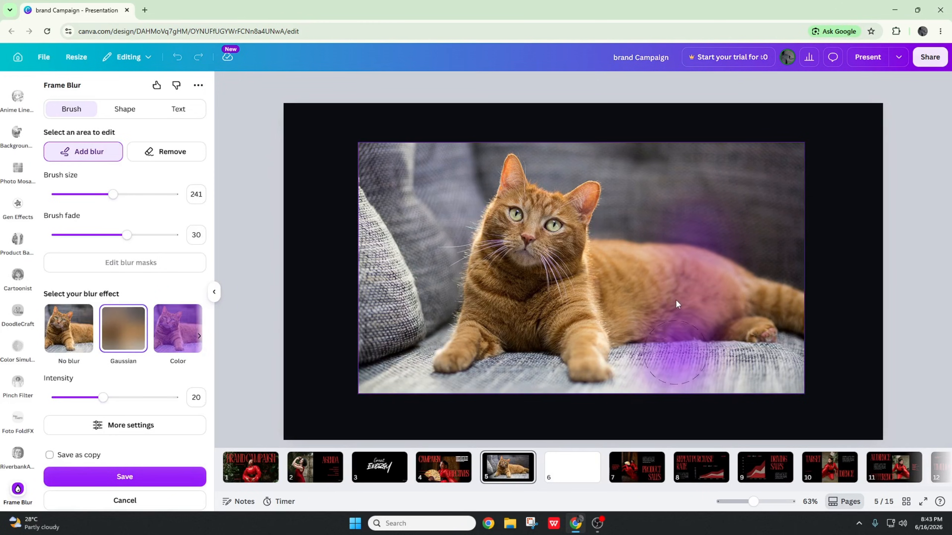
Brush Gaussian blur over the cat's hindquarters, tail and the sofa around them, and save the result as a copy.
mouse_move(748, 303)
left_mouse_down()
mouse_move(772, 164)
mouse_move(739, 146)
mouse_move(718, 160)
mouse_move(773, 280)
mouse_move(771, 329)
mouse_move(799, 339)
mouse_move(712, 384)
mouse_move(773, 334)
mouse_move(699, 372)
left_mouse_up()
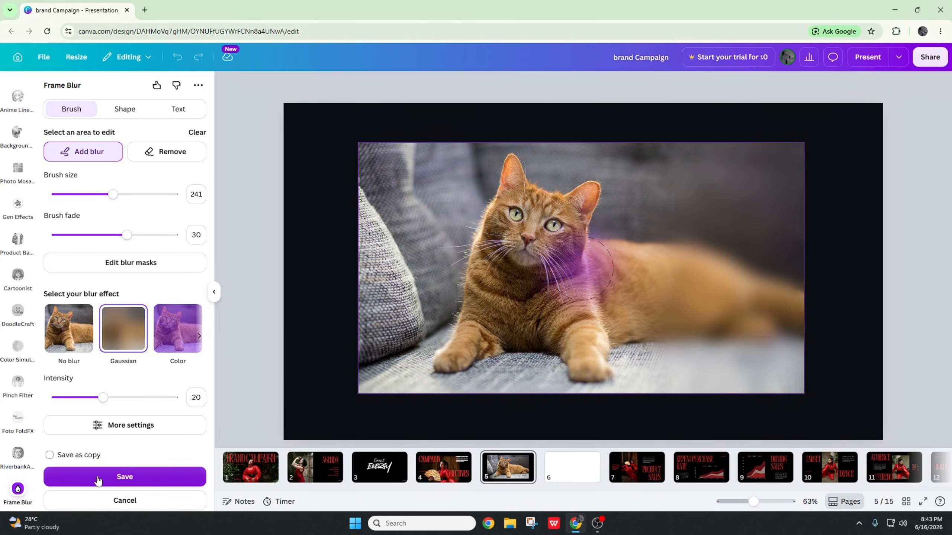
left_click(50, 455)
left_click(83, 477)
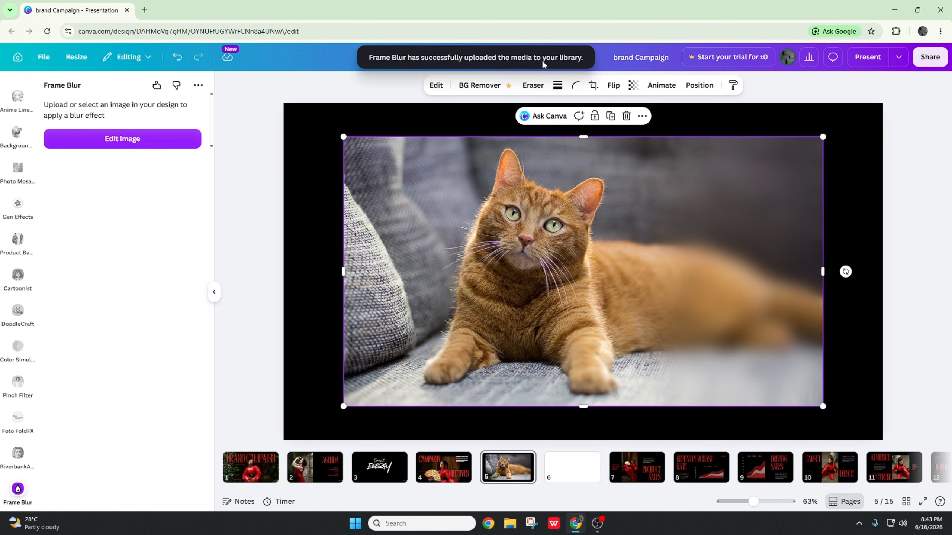
Select the blurred cat copy and open the full list of photo effects apps for it.
left_click(501, 126)
left_click(470, 219)
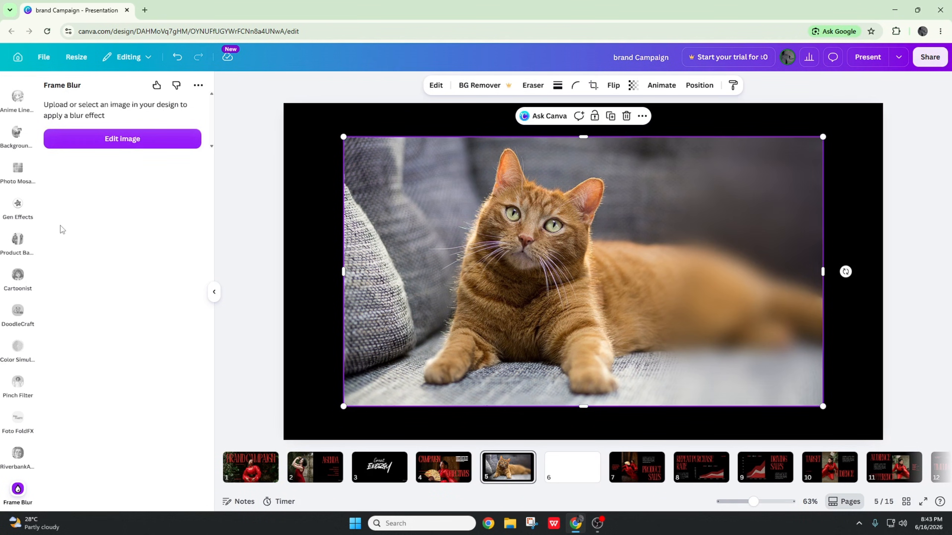
scroll(5, 255, "up", 10)
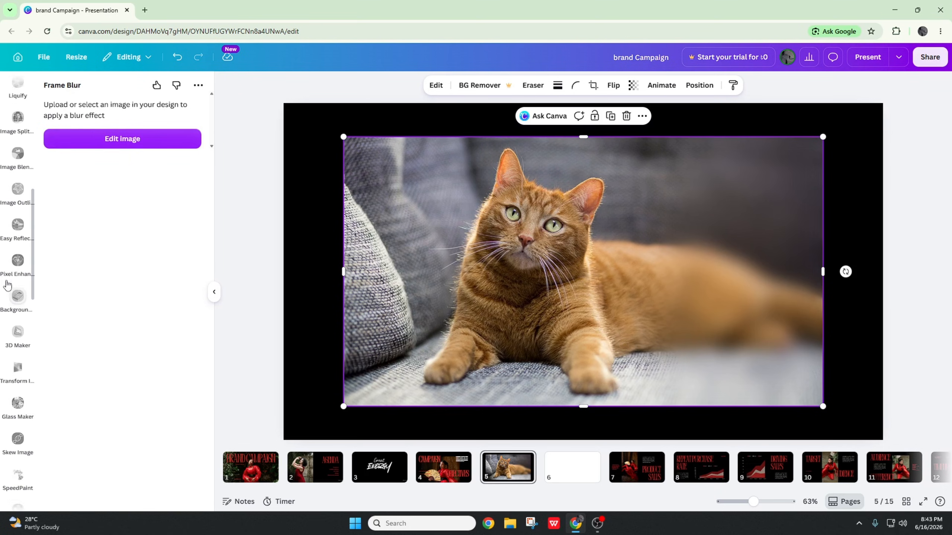
left_click(435, 86)
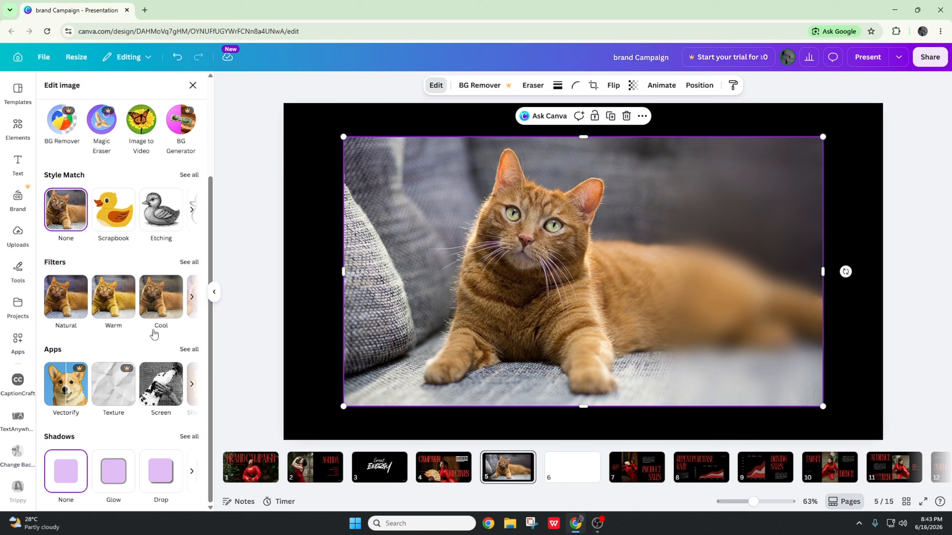
left_click(189, 350)
left_click(193, 235)
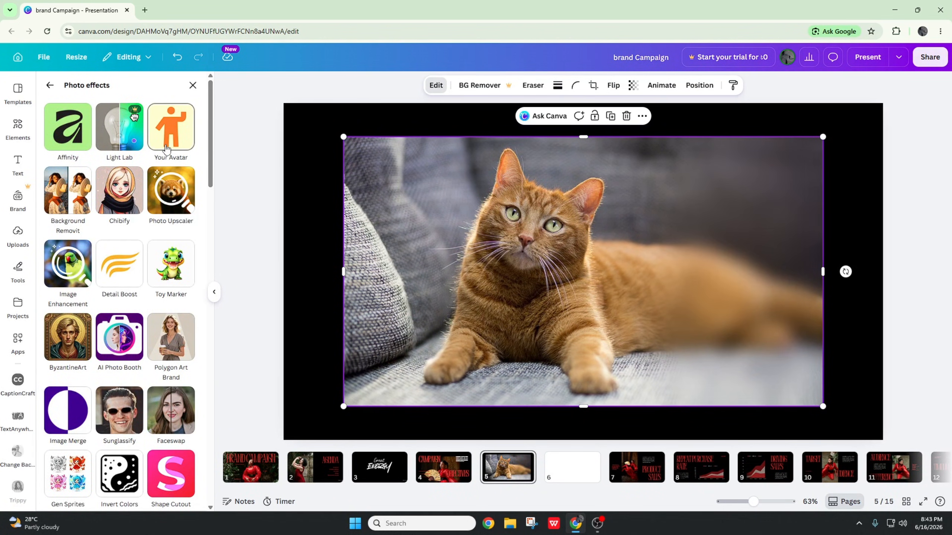
Try the Your Avatar app on the blurred cat photo and return to the photo effects list.
left_click(171, 131)
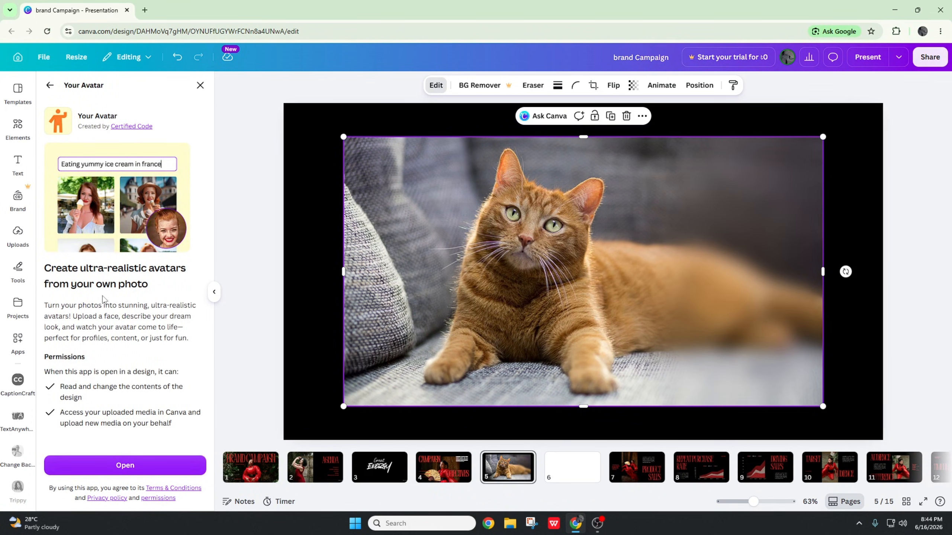
left_click(136, 467)
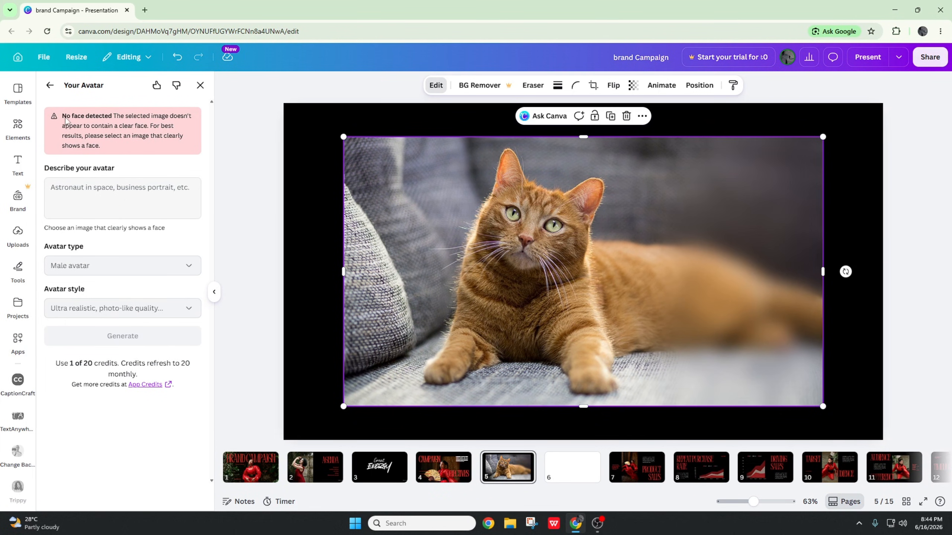
left_click(50, 85)
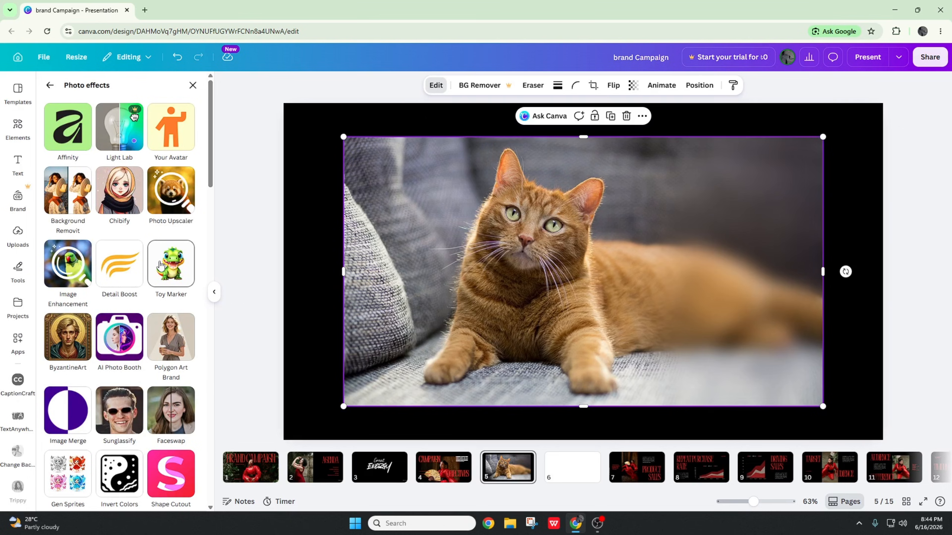
Remove the blurred cat photo's background with the Background Removit app and replace the photo with the generated cutout.
left_click(77, 196)
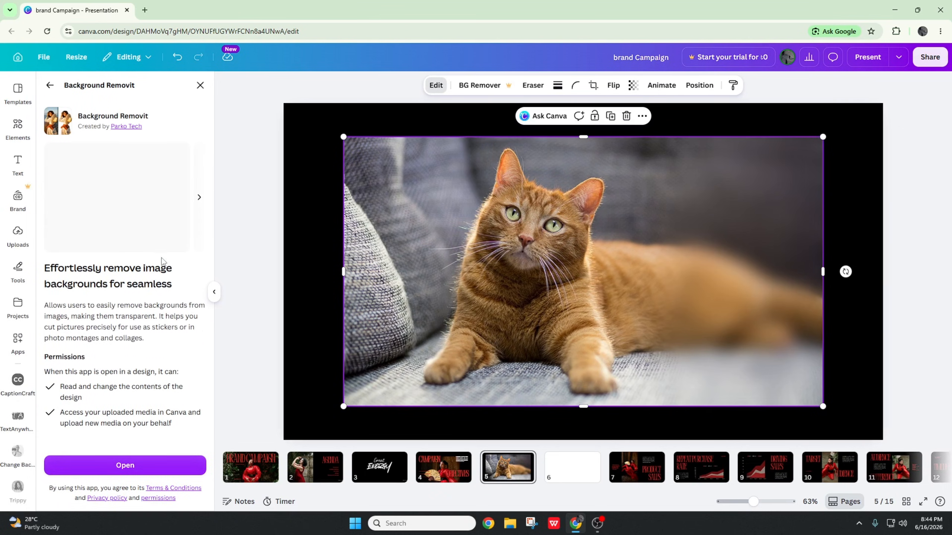
left_click(141, 463)
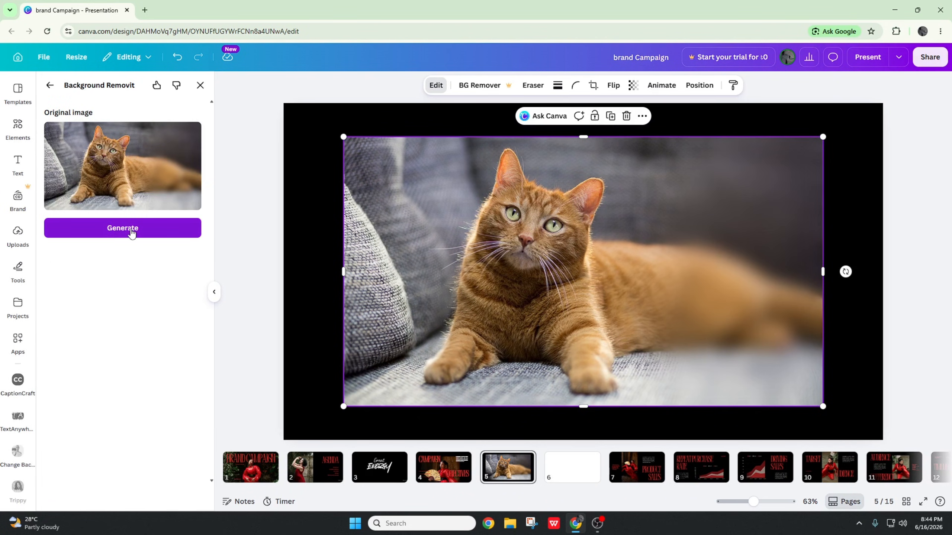
left_click(131, 231)
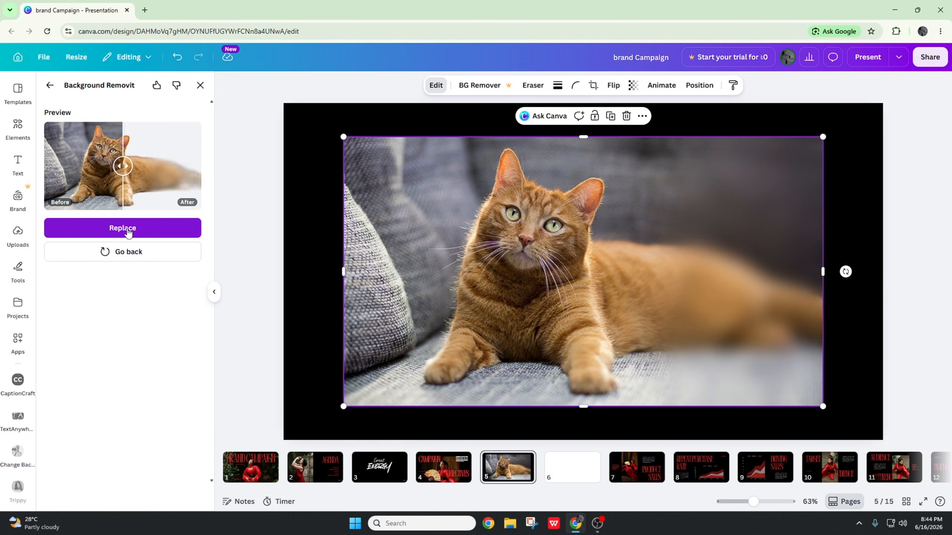
left_click(127, 231)
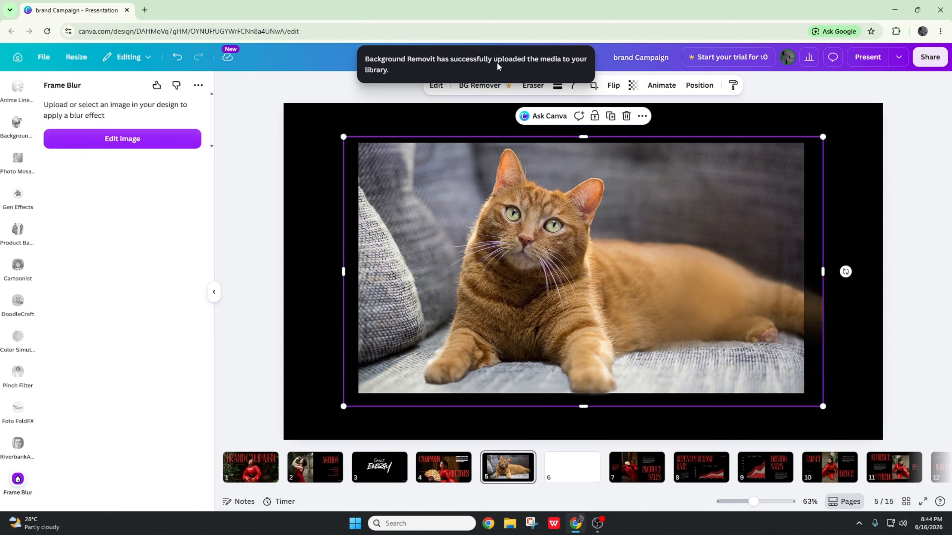
Add the cat cutout from the uploaded images to page 5 and shift it down and left of the layered photos.
scroll(10, 216, "down", 5)
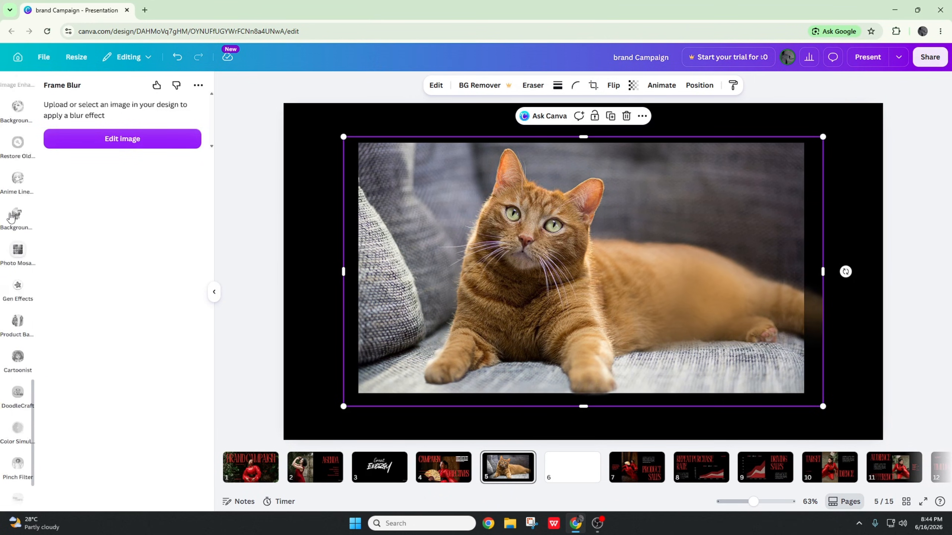
scroll(10, 216, "up", 5)
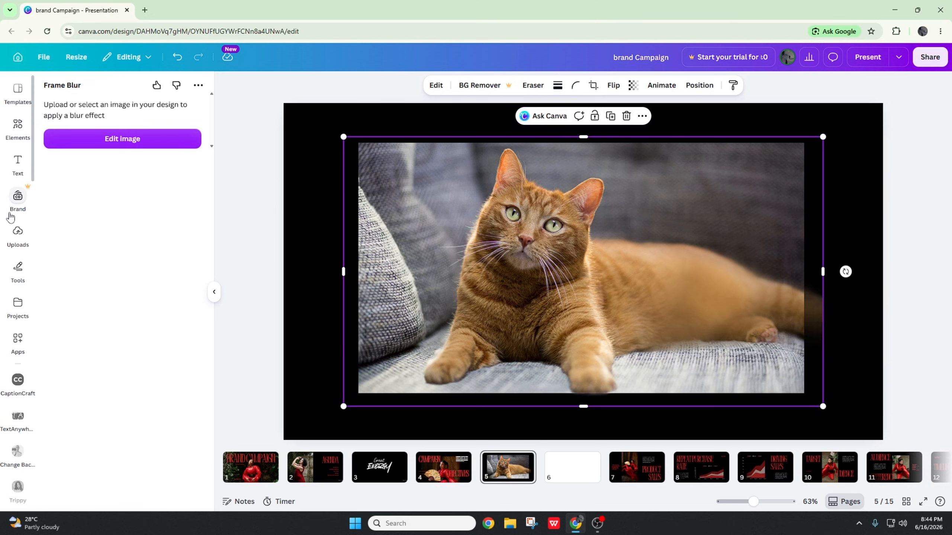
left_click(19, 250)
scroll(94, 243, "up", 10)
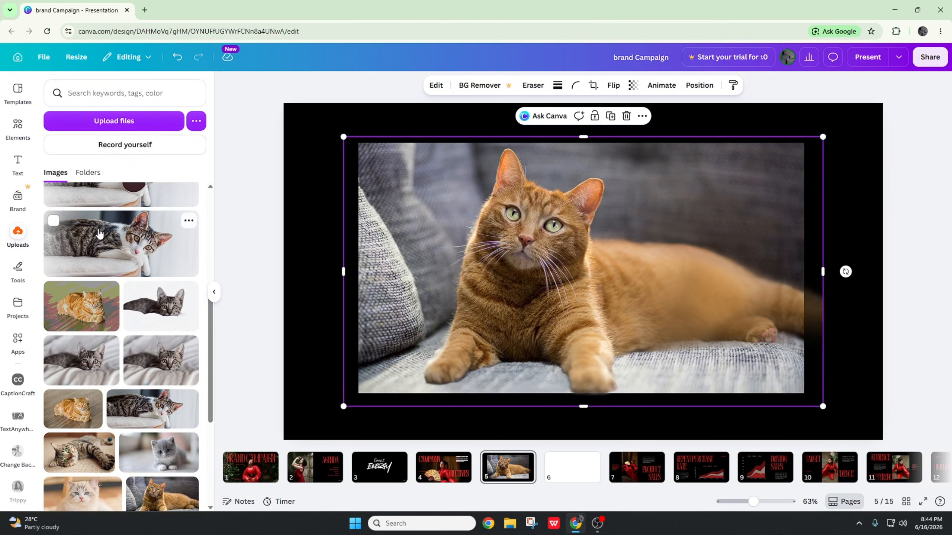
left_click(88, 254)
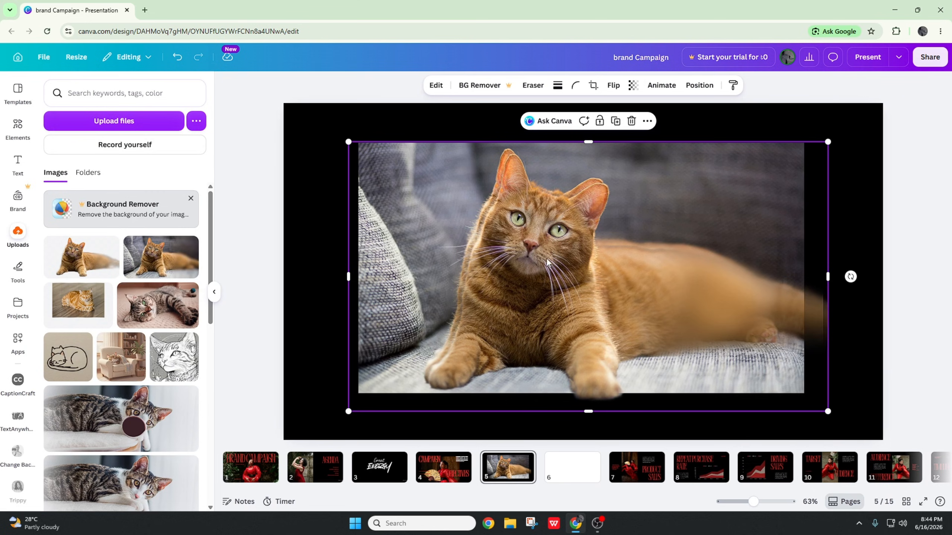
left_click_drag(547, 262, 502, 305)
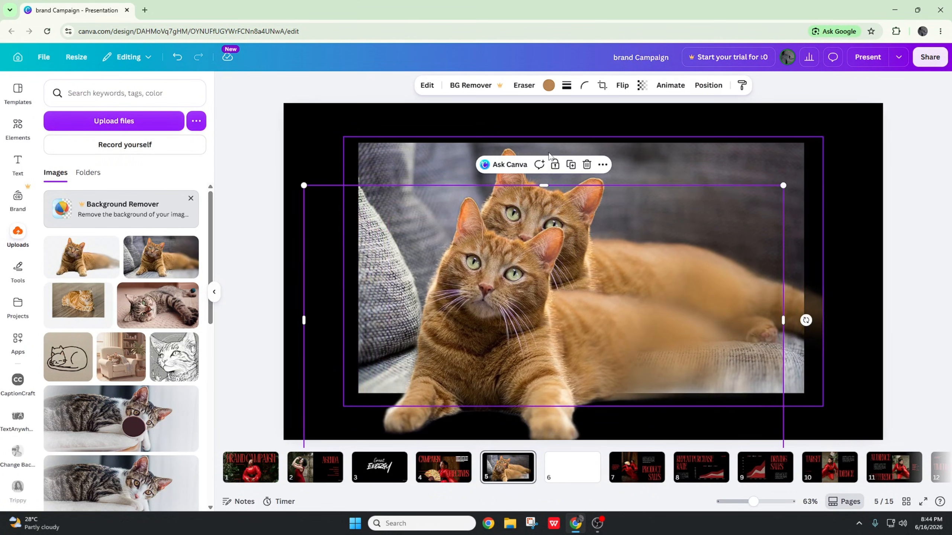
Delete the images behind the shifted cat cutout and move the cutout up toward the middle of the page.
left_click(551, 168)
key("Delete")
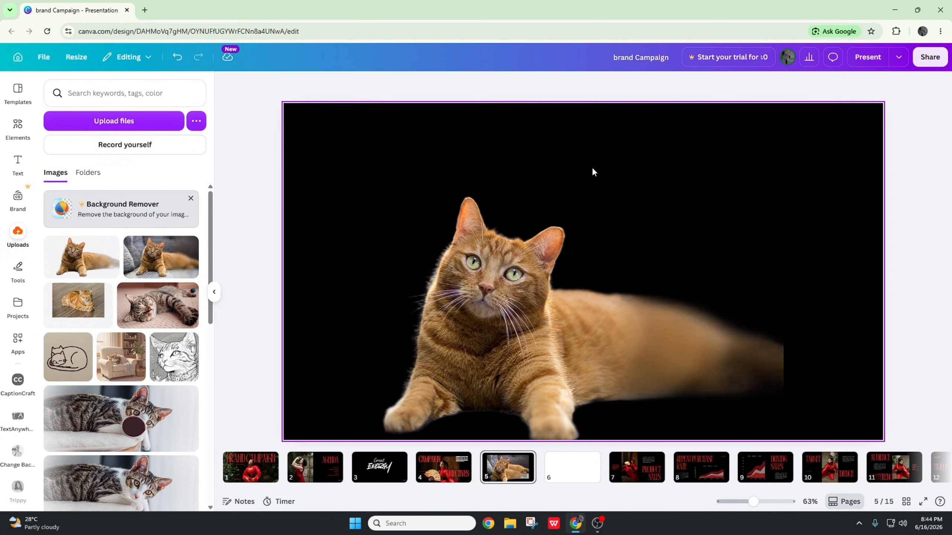
left_click_drag(504, 293, 524, 241)
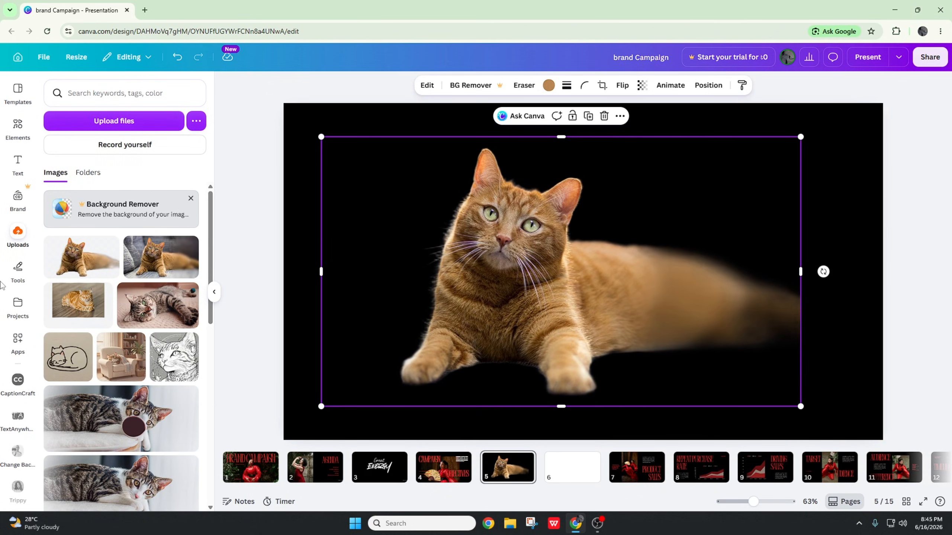
Reopen Background Removit, view its subscription plans on the external checkout page, and close that page.
scroll(2, 285, "down", 10)
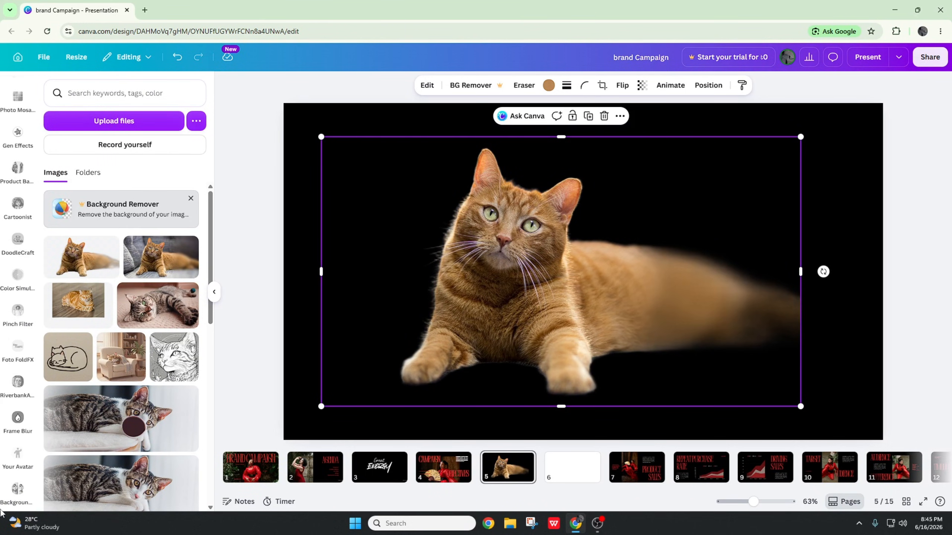
left_click(17, 490)
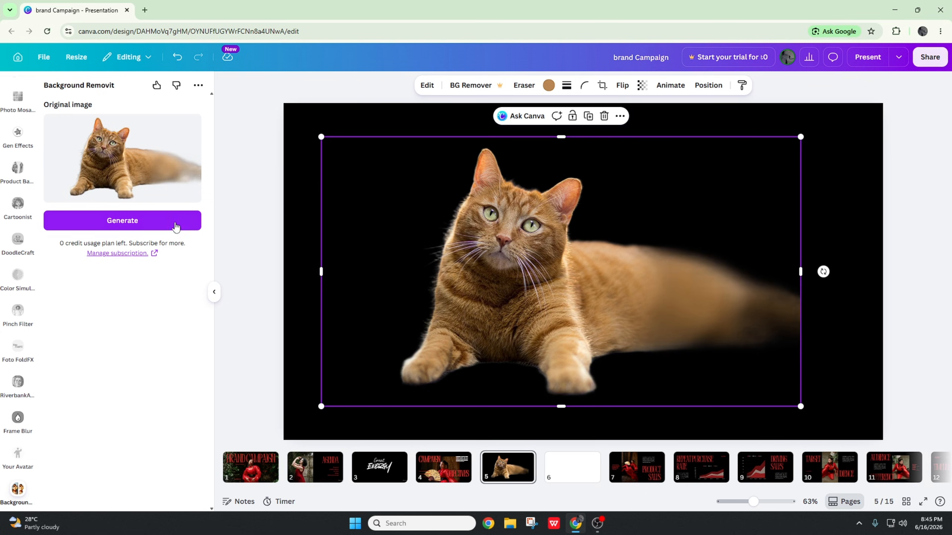
left_click(126, 254)
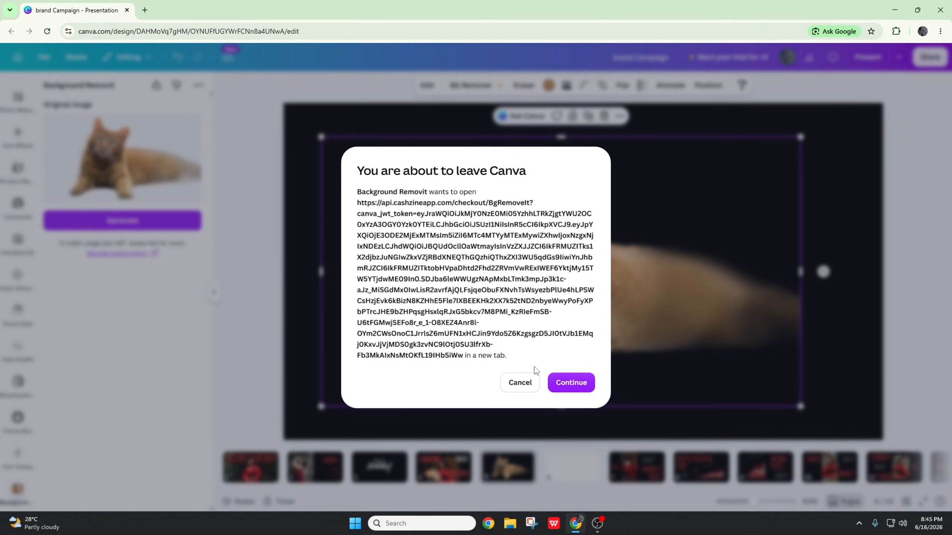
left_click(571, 383)
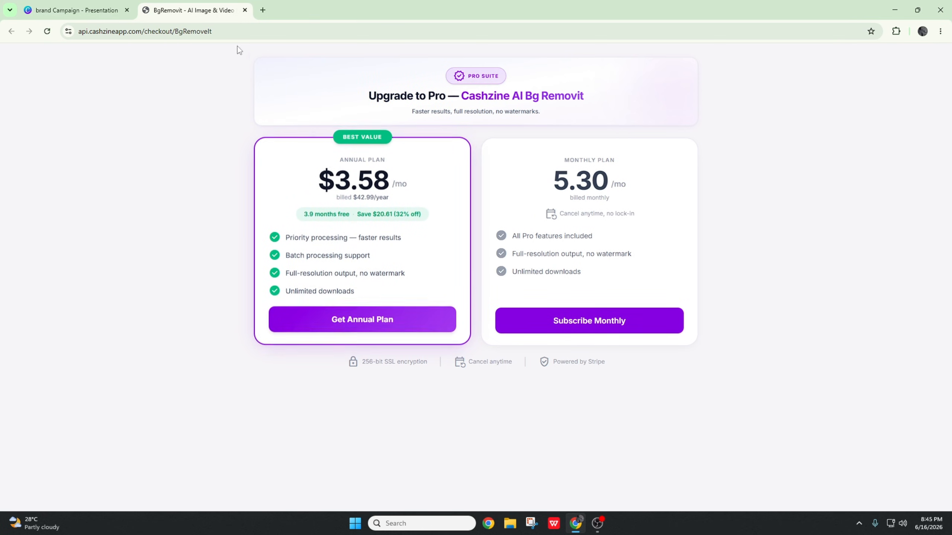
left_click(245, 10)
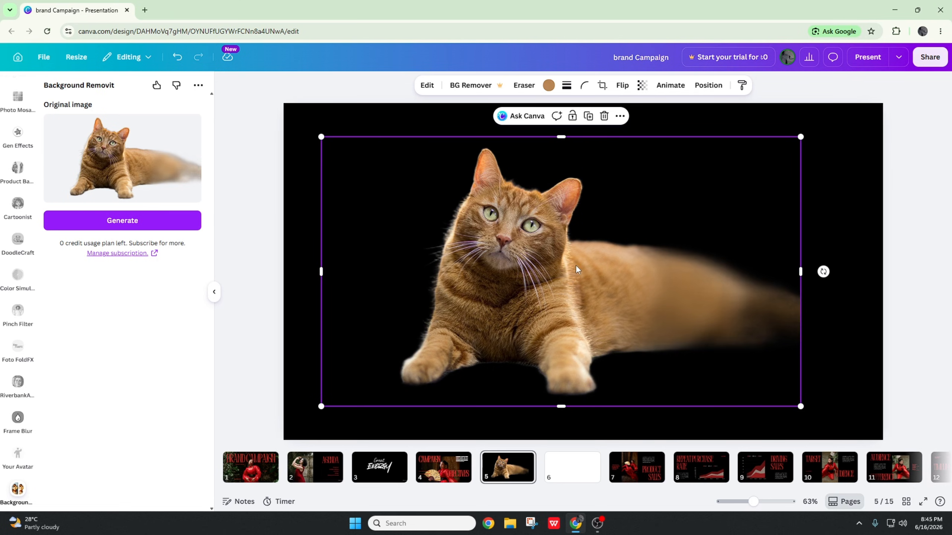
Open the full list of photo effects apps for the cat cutout.
left_click(427, 85)
scroll(185, 353, "down", 5)
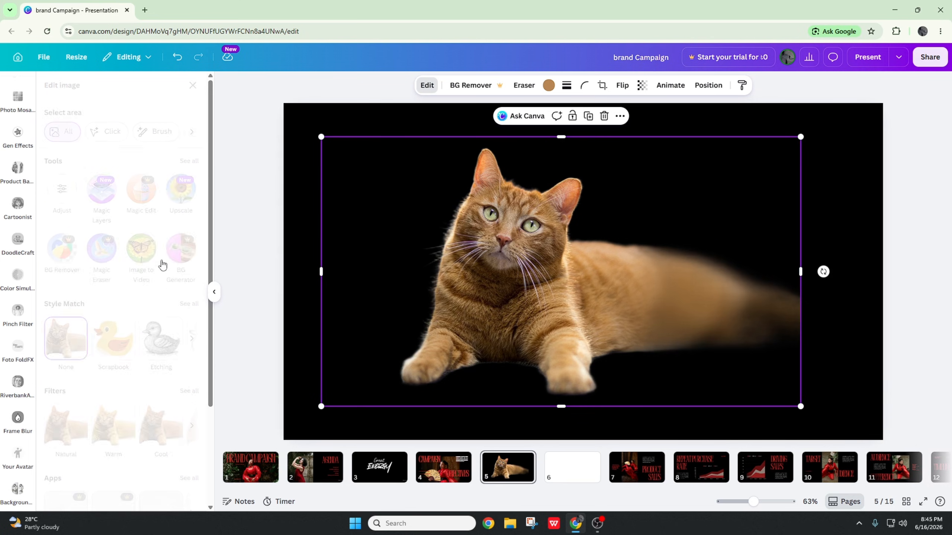
left_click(197, 235)
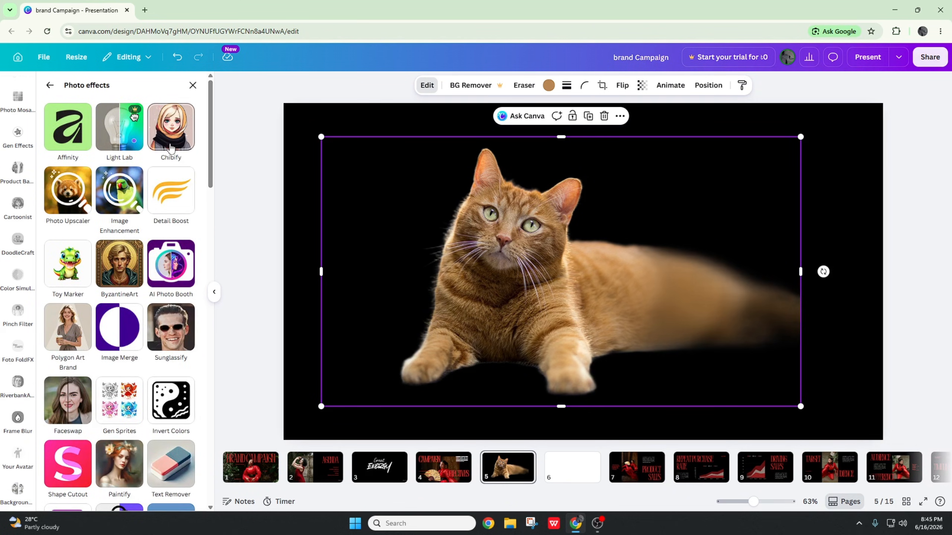
Open the Chibify effect app for the cat cutout.
scroll(172, 145, "down", 5)
scroll(172, 145, "up", 10)
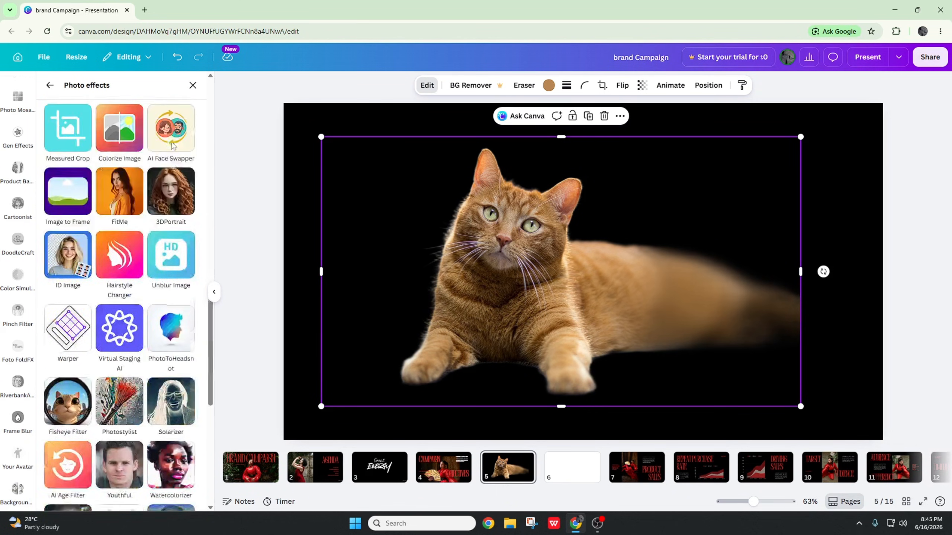
left_click(172, 130)
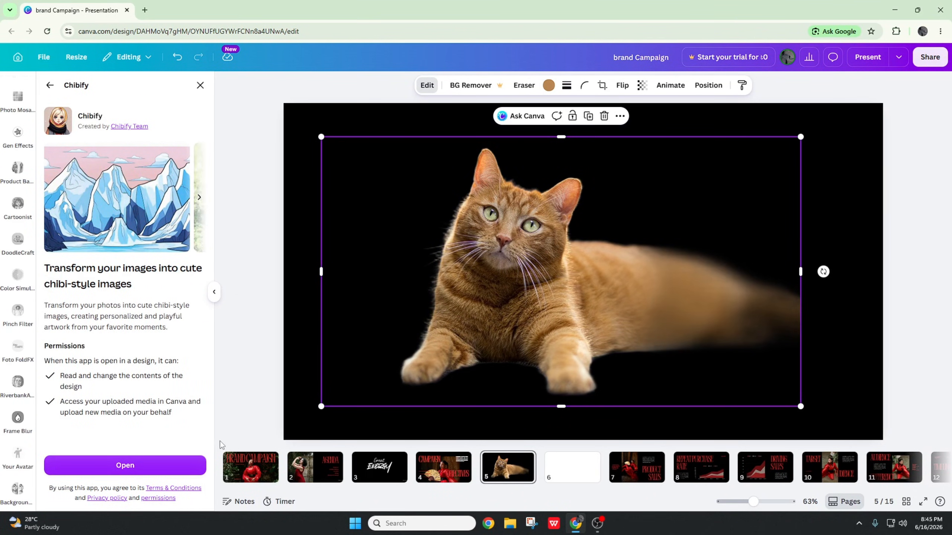
left_click(145, 465)
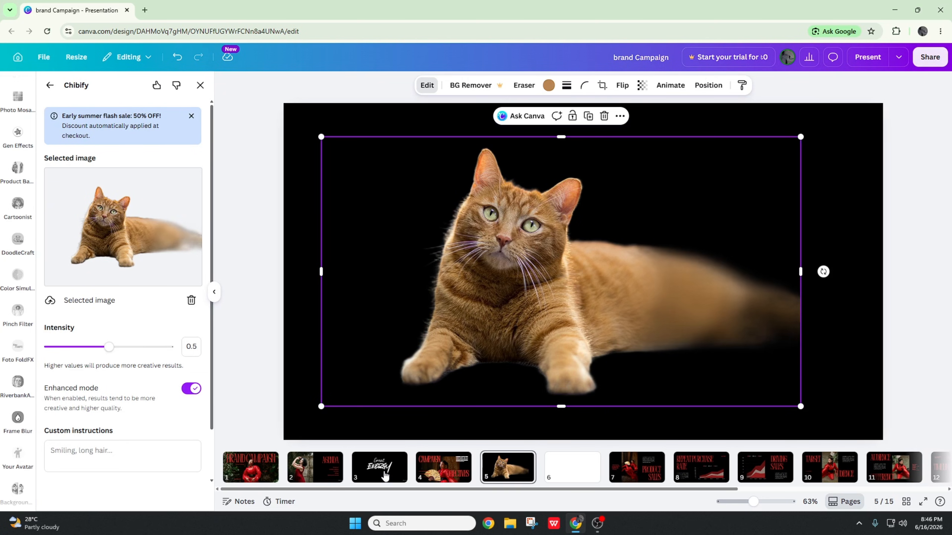
Copy the cutout of the woman in red from page 1 onto page 5 and move the cat cutout right beside her.
left_click(263, 470)
left_click(532, 305)
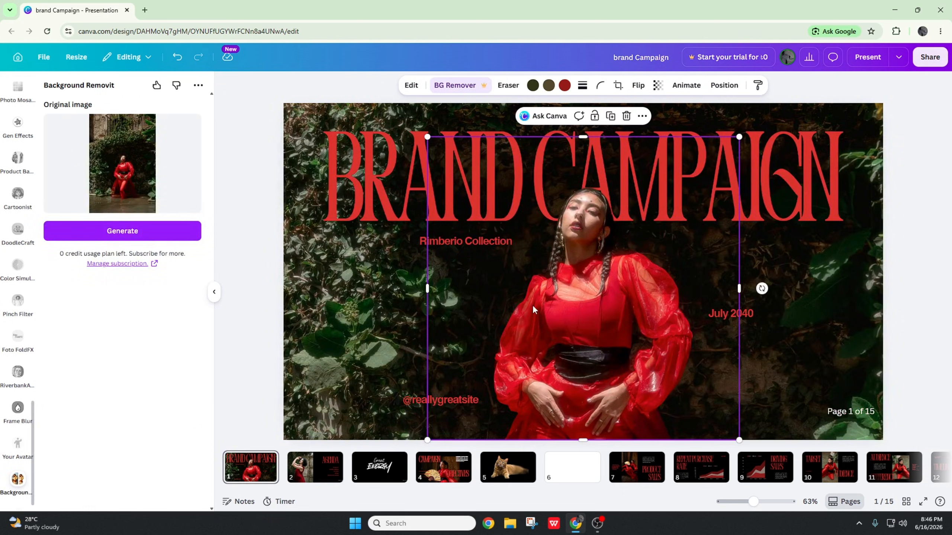
left_click(508, 466)
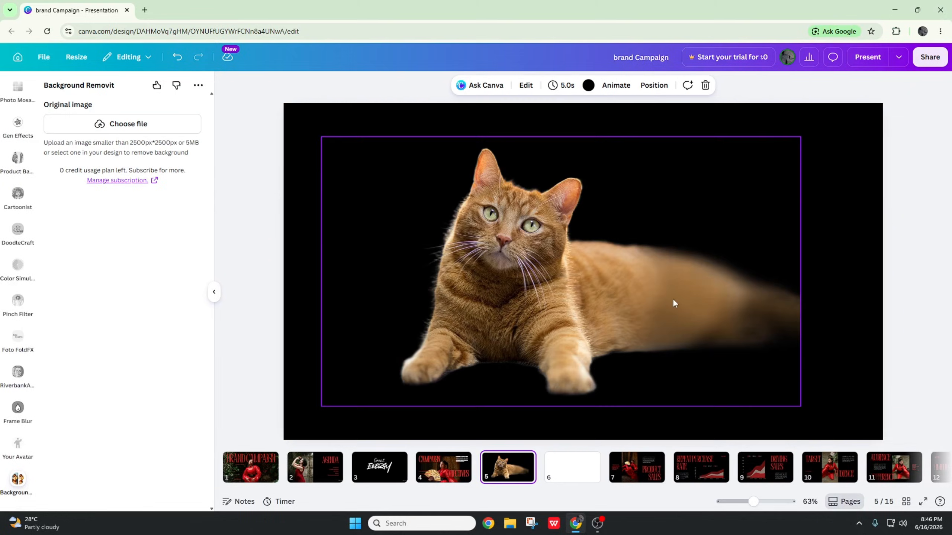
key("ctrl+v")
left_click_drag(567, 289, 678, 284)
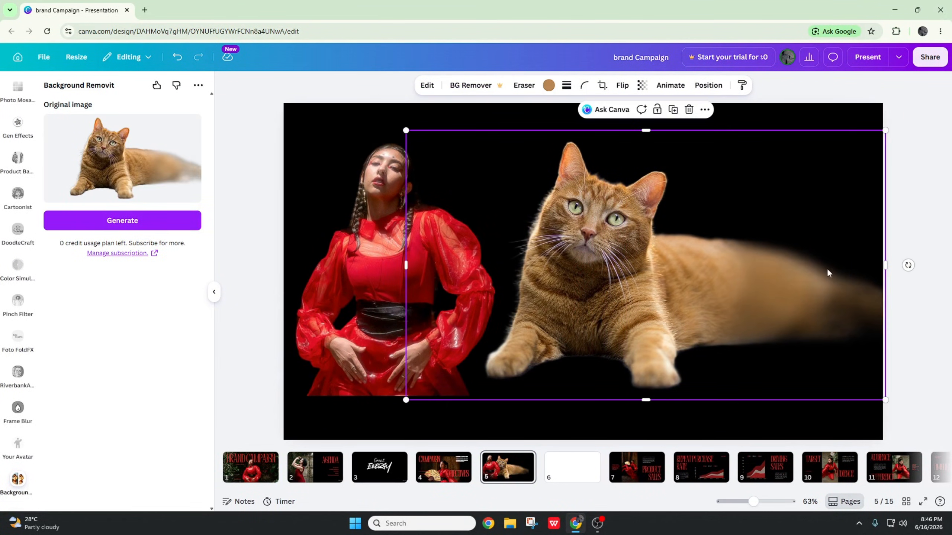
Crop the cat cutout's right and left sides on page 5 and shift it slightly right and down.
left_click_drag(885, 268, 709, 267)
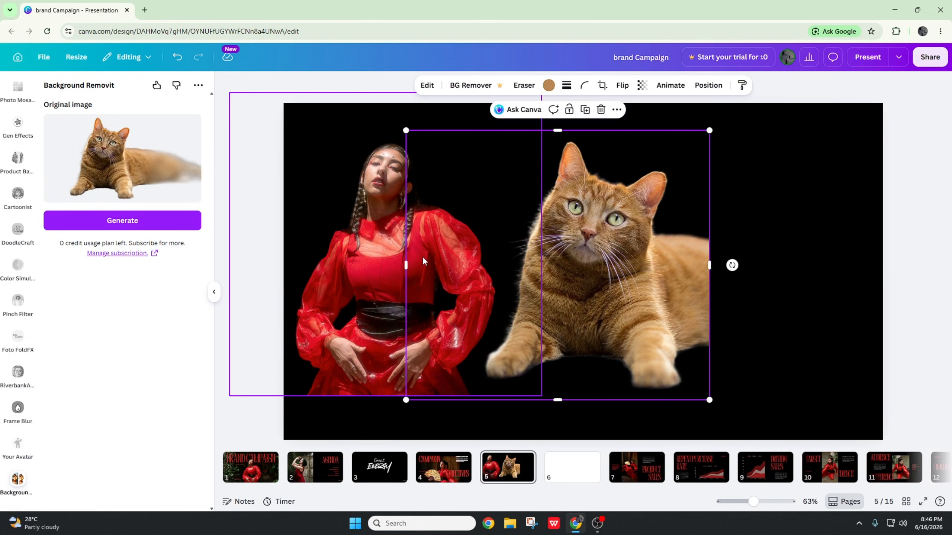
left_click_drag(404, 261, 494, 264)
left_click_drag(570, 273, 596, 283)
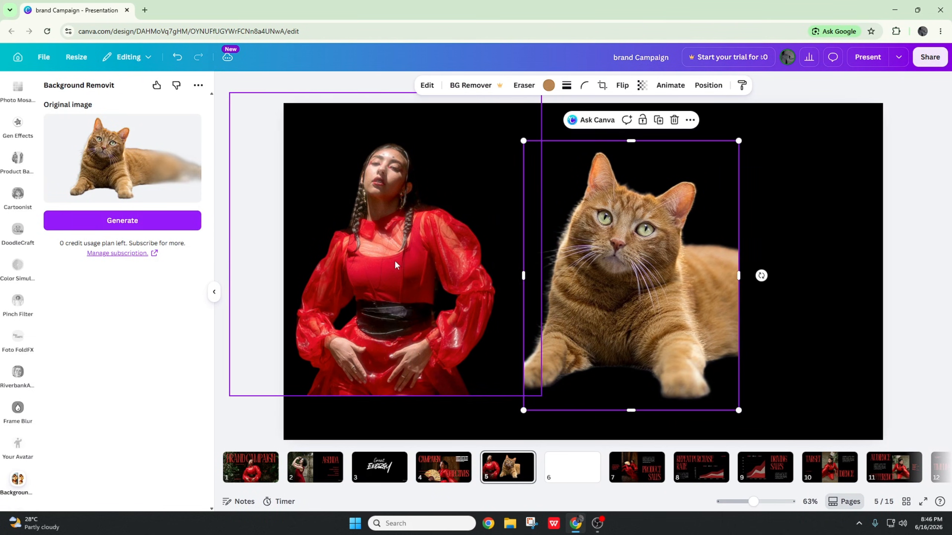
Crop the empty margins at the right, left and top of the woman cutout on page 5.
left_click(395, 266)
left_click_drag(541, 244, 498, 246)
left_click_drag(228, 246, 302, 246)
left_click_drag(397, 94, 397, 130)
left_click(522, 195)
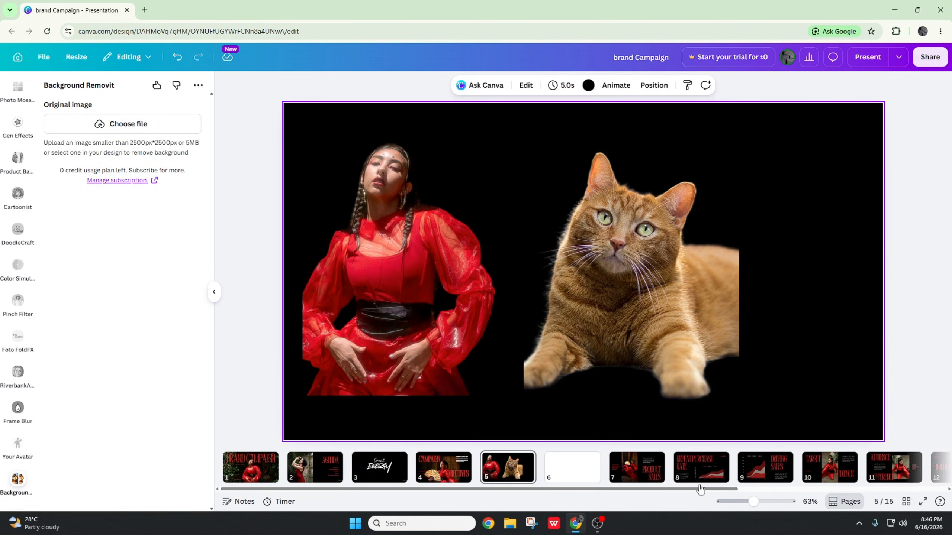
Copy the photo of the woman by the wooden door from the Contact Us page.
left_click_drag(624, 489, 815, 490)
left_click(812, 467)
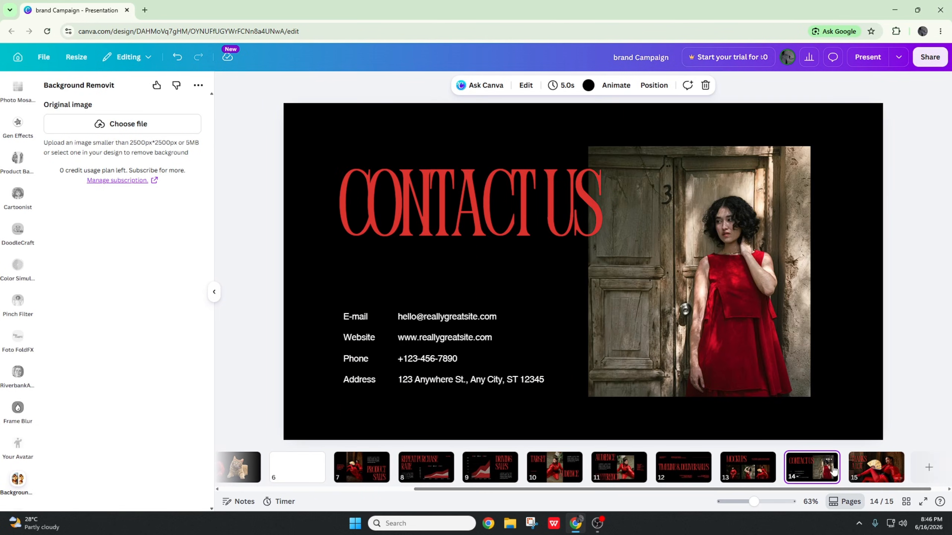
left_click(648, 215)
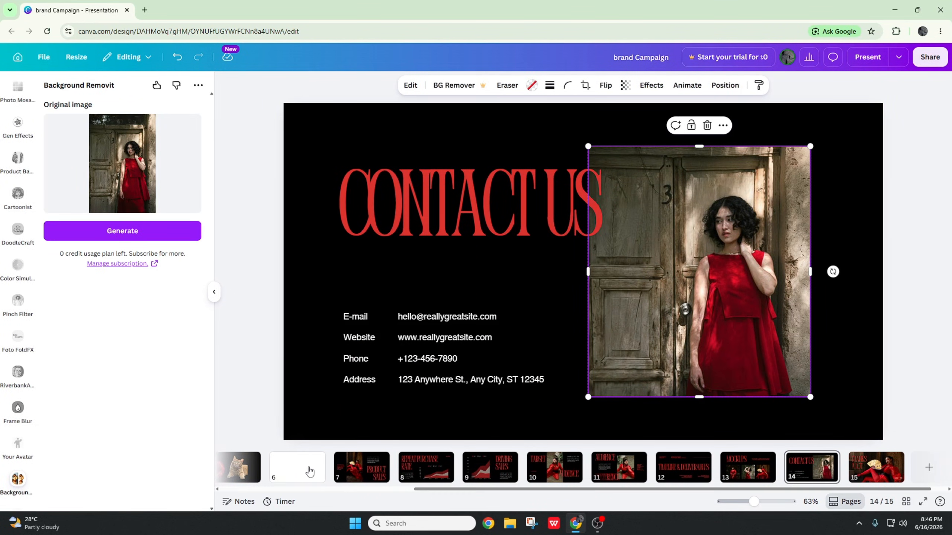
Delete the blank page 6.
left_click(275, 474)
left_click(315, 460)
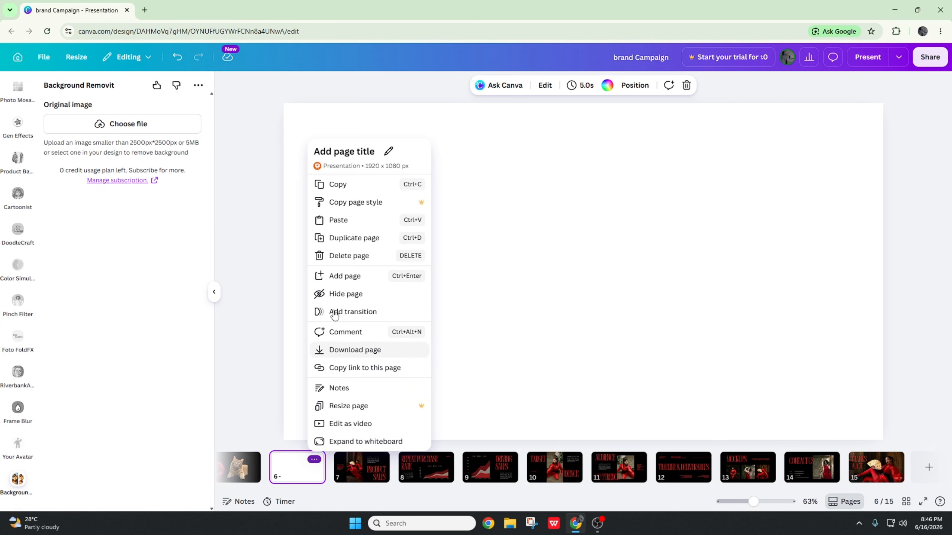
left_click(349, 256)
Paste the copied door photo onto page 5.
left_click(275, 465)
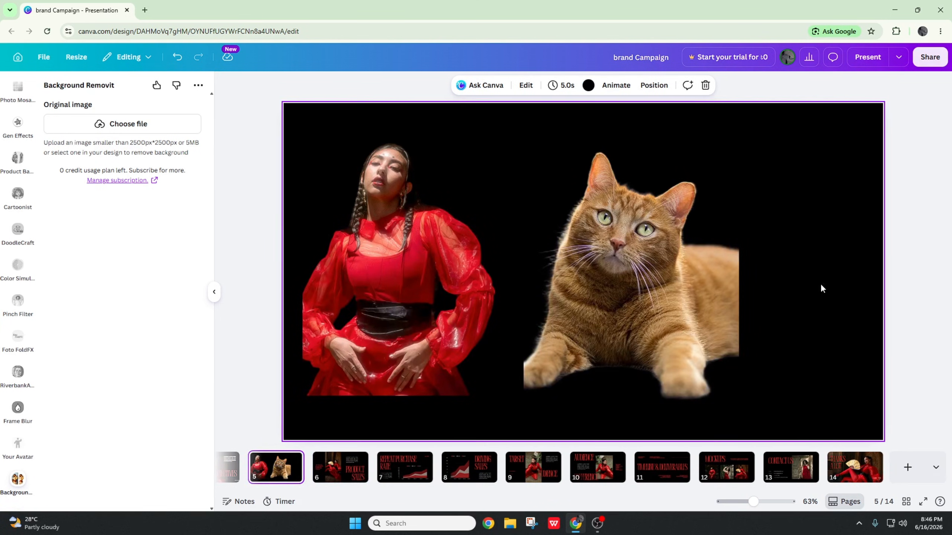
left_click(811, 284)
key("ctrl+v")
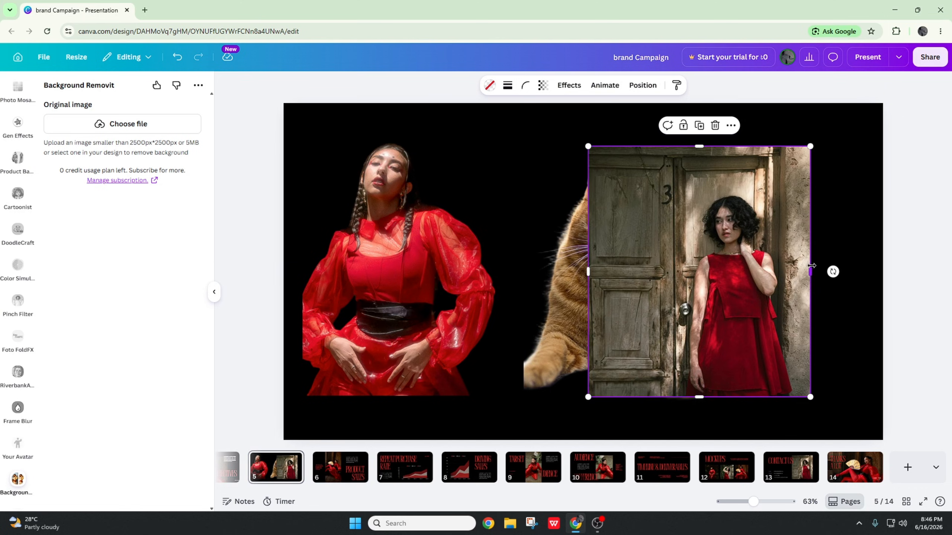
Make the door photo taller and narrower, then move it to the right side of page 5.
left_click_drag(811, 265, 841, 268)
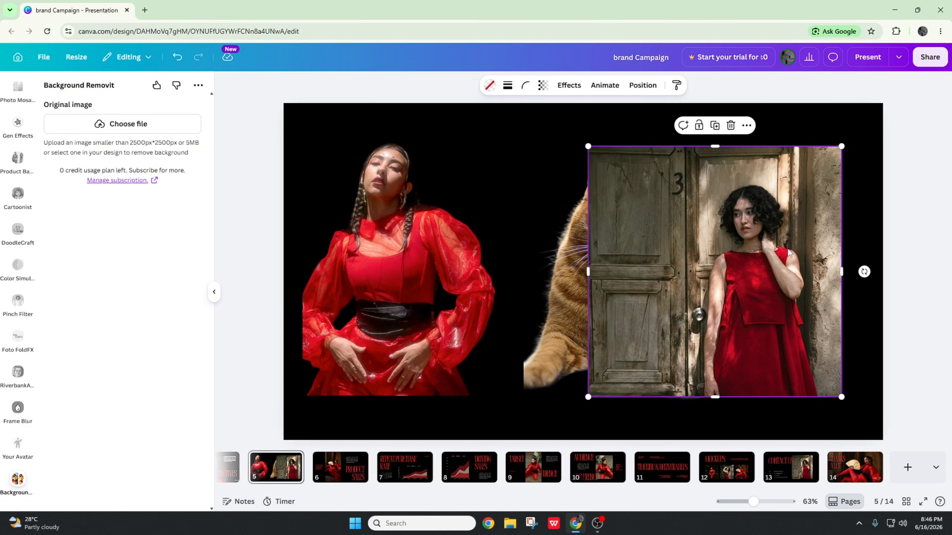
left_click(864, 253)
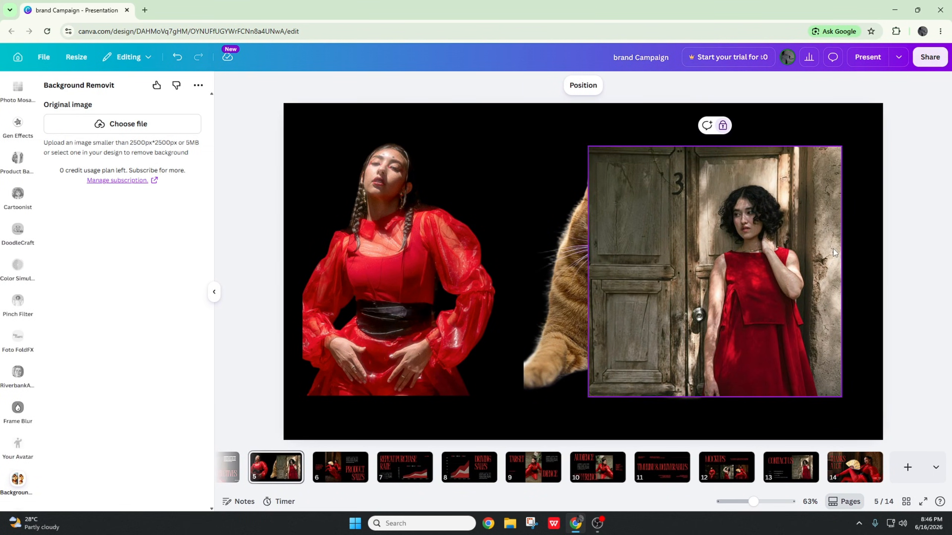
left_click(722, 127)
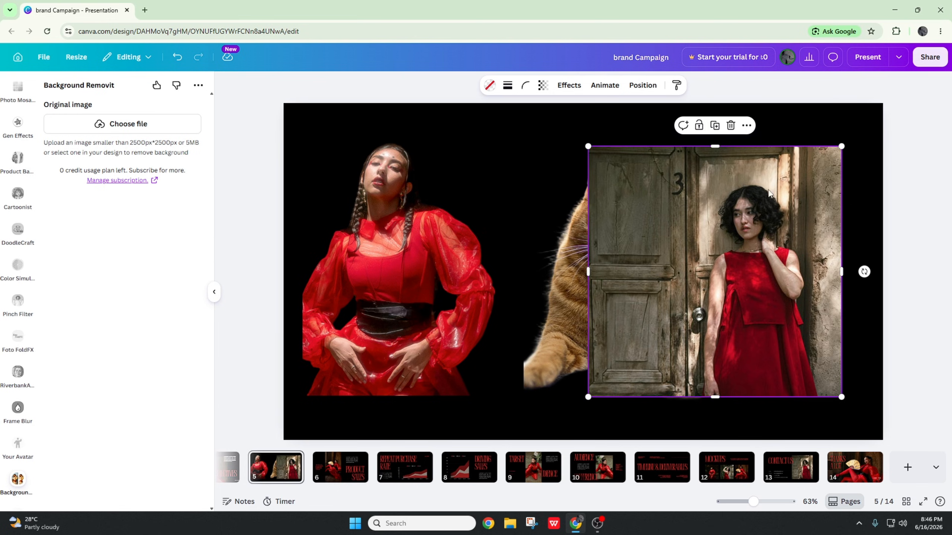
mouse_move(715, 147)
left_mouse_down()
mouse_move(715, 202)
mouse_move(715, 137)
left_mouse_up()
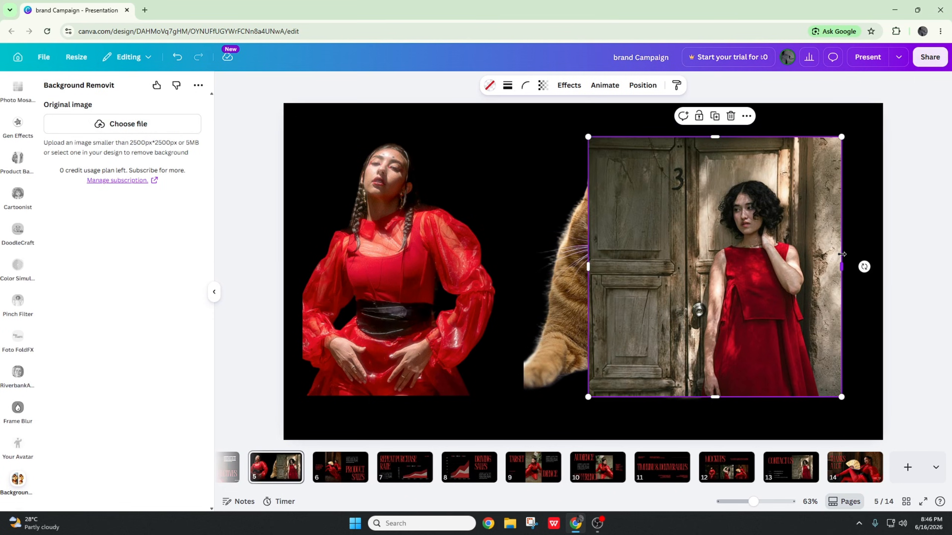
left_click_drag(841, 267, 770, 267)
left_click_drag(707, 268, 790, 270)
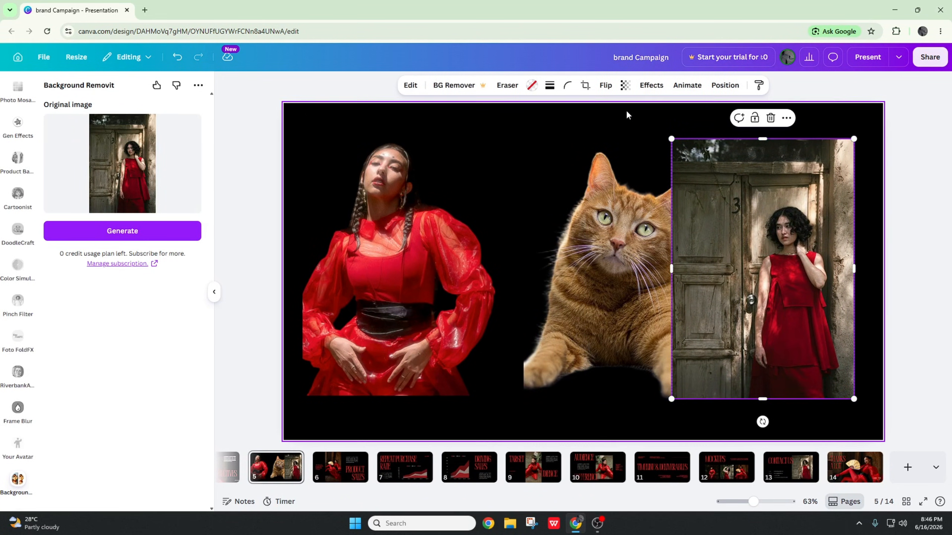
left_click(585, 85)
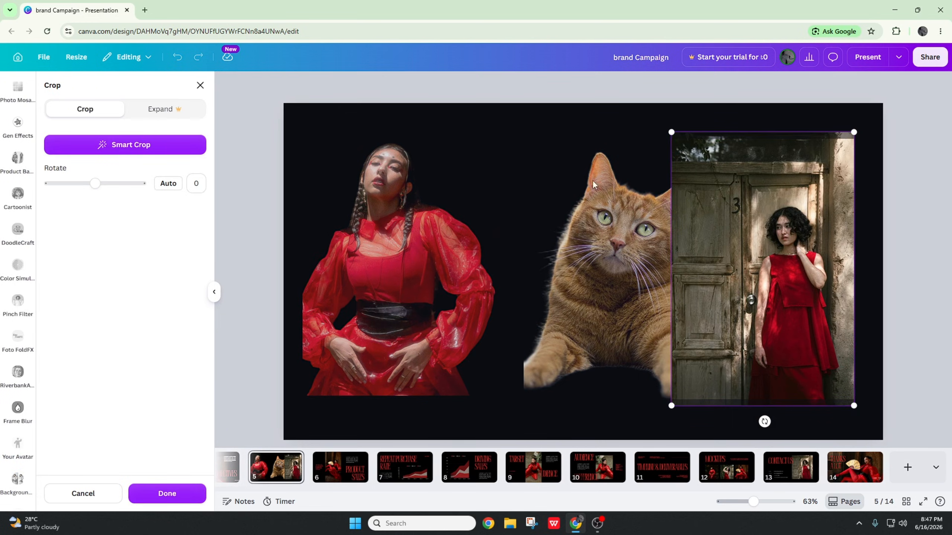
left_click_drag(849, 136, 793, 149)
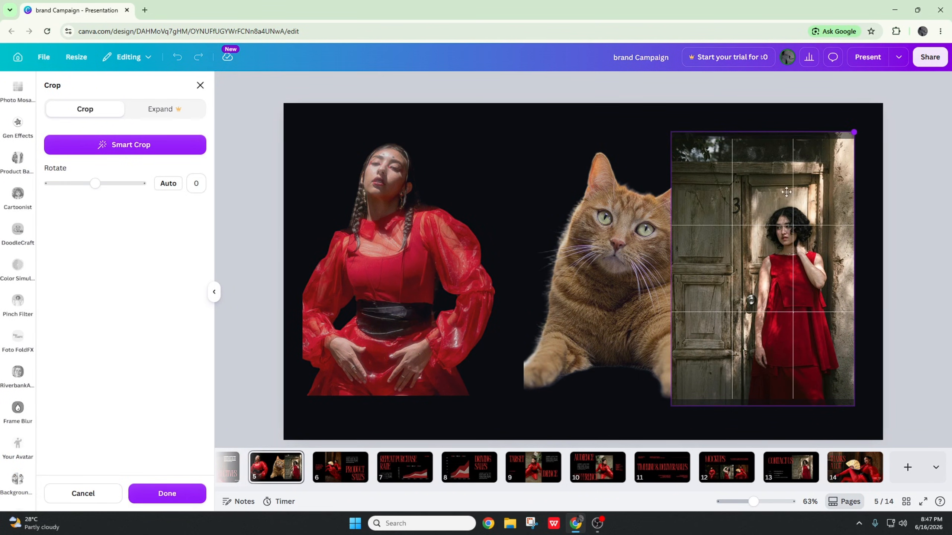
left_click_drag(786, 192, 818, 221)
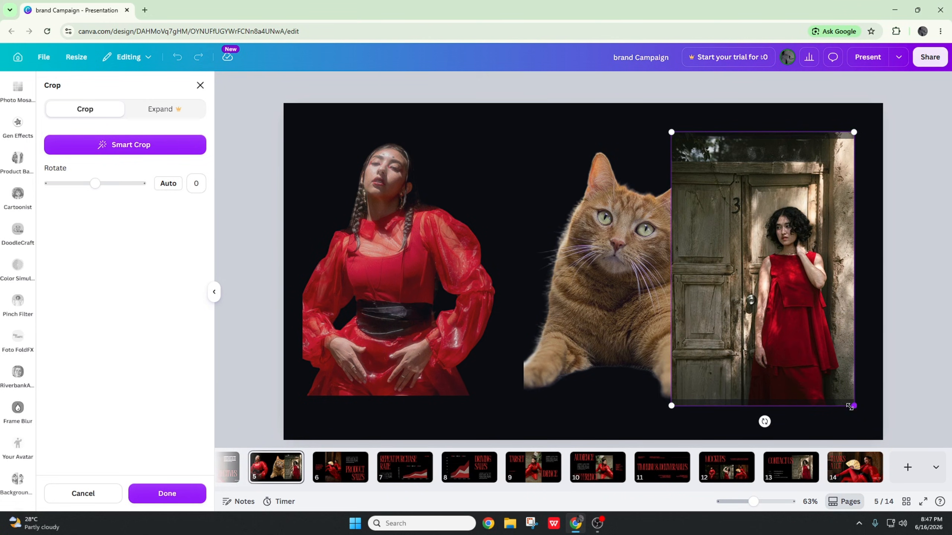
left_click_drag(850, 407, 830, 371)
left_click(200, 85)
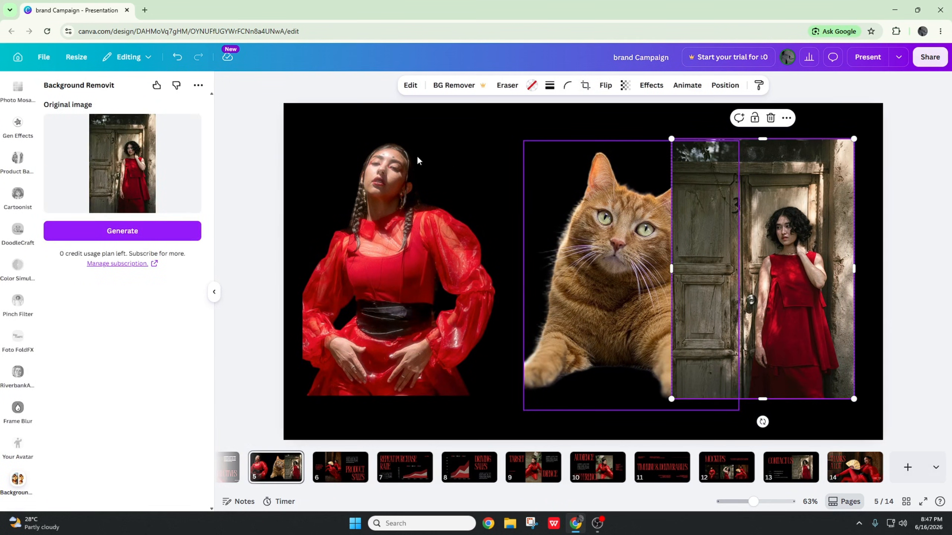
left_click(629, 123)
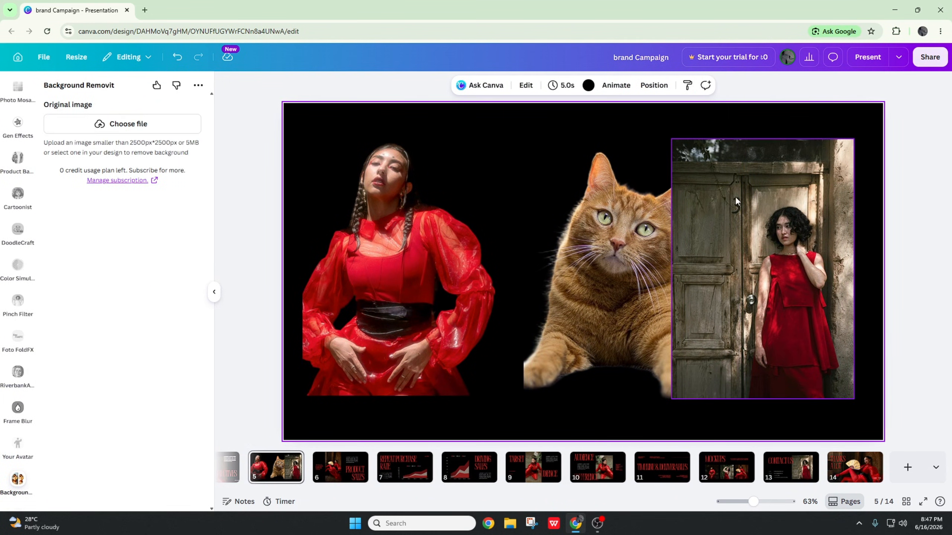
Widen the door photo and move it to the middle of page 5, over the cat cutout.
left_click(736, 196)
left_click_drag(853, 268, 945, 273)
left_click_drag(749, 270, 545, 250)
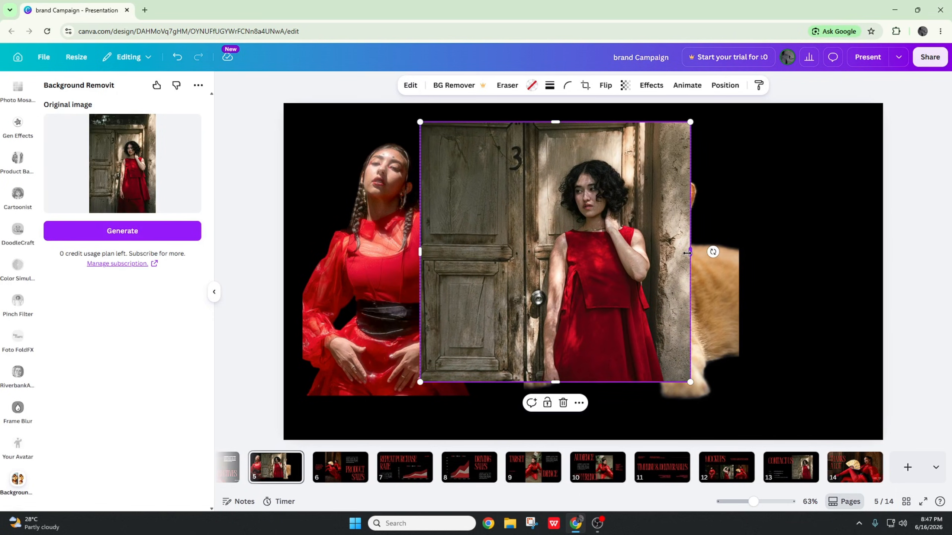
Stretch the door photo much wider, trim its top edge, and shift it right past the page edge.
left_click_drag(691, 251, 916, 258)
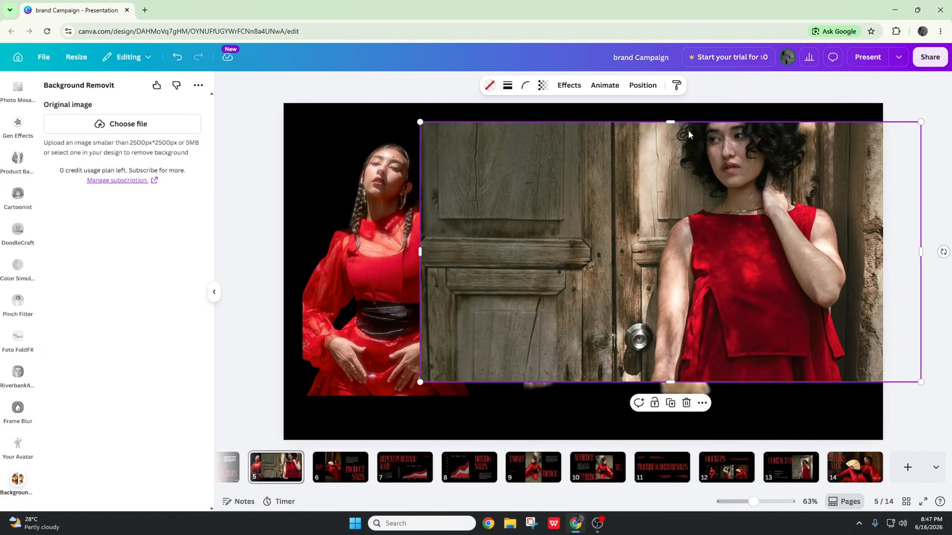
left_click_drag(670, 122, 671, 181)
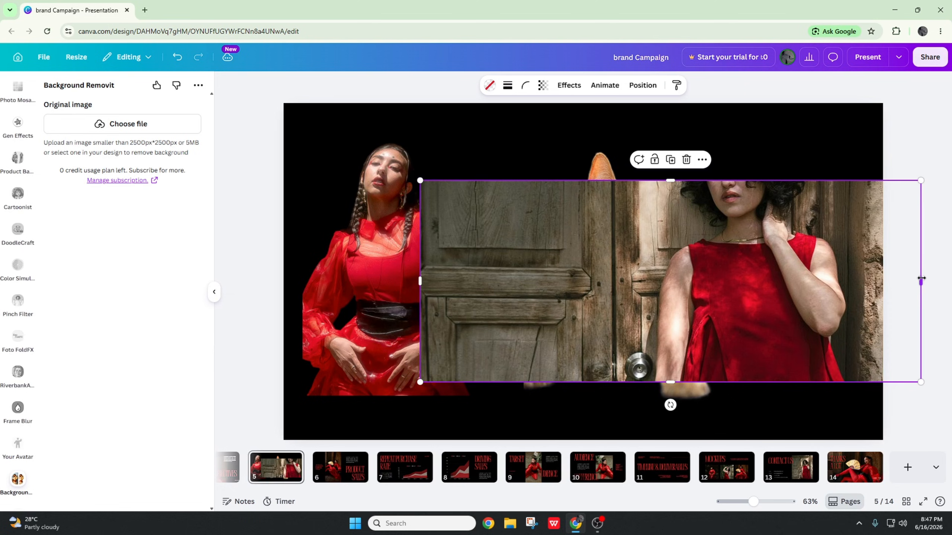
mouse_move(920, 278)
left_mouse_down()
mouse_move(661, 318)
mouse_move(907, 279)
left_mouse_up()
left_click_drag(481, 296, 396, 272)
left_click_drag(810, 267, 754, 298)
double_click(754, 299)
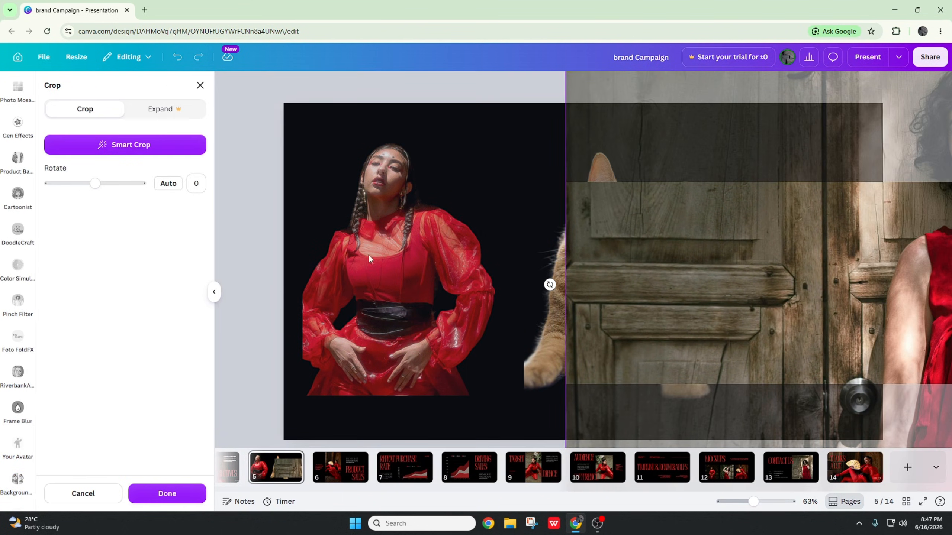
scroll(698, 255, "down", 5)
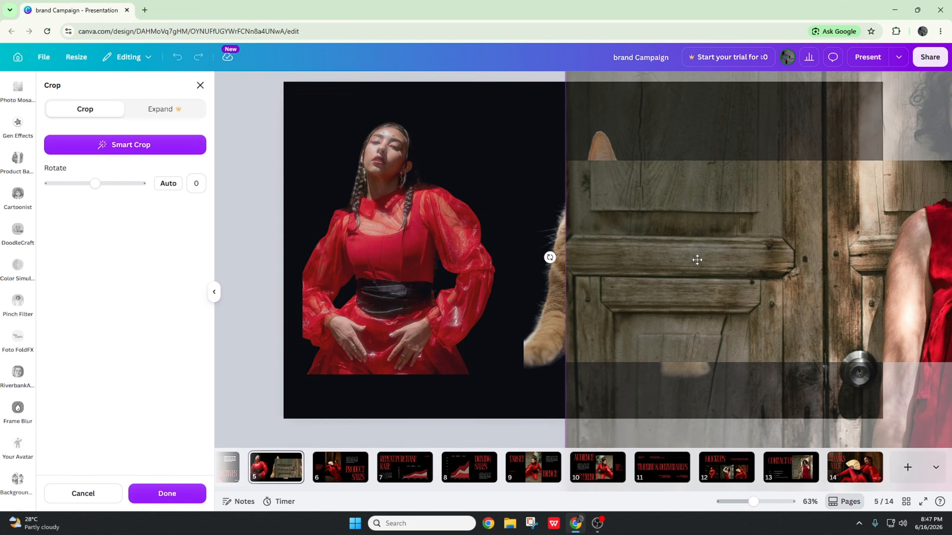
scroll(579, 326, "up", 5)
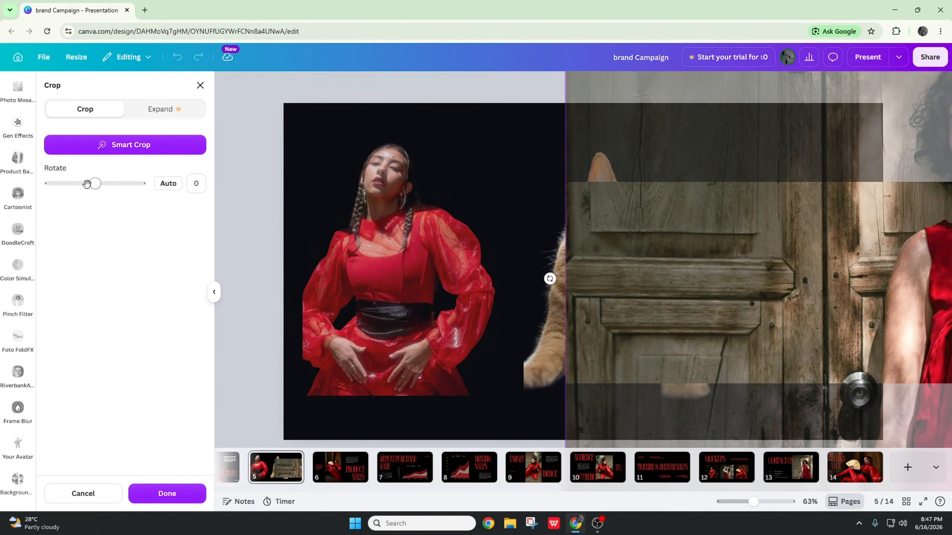
left_click(200, 85)
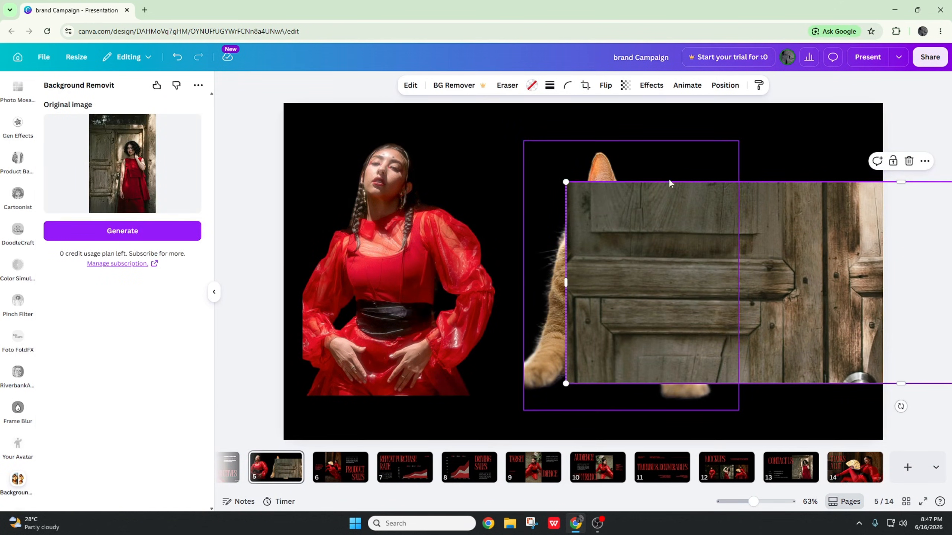
Move the widened door photo left and slightly up so that it spans across the woman and cat cutouts.
left_click_drag(769, 221, 513, 190)
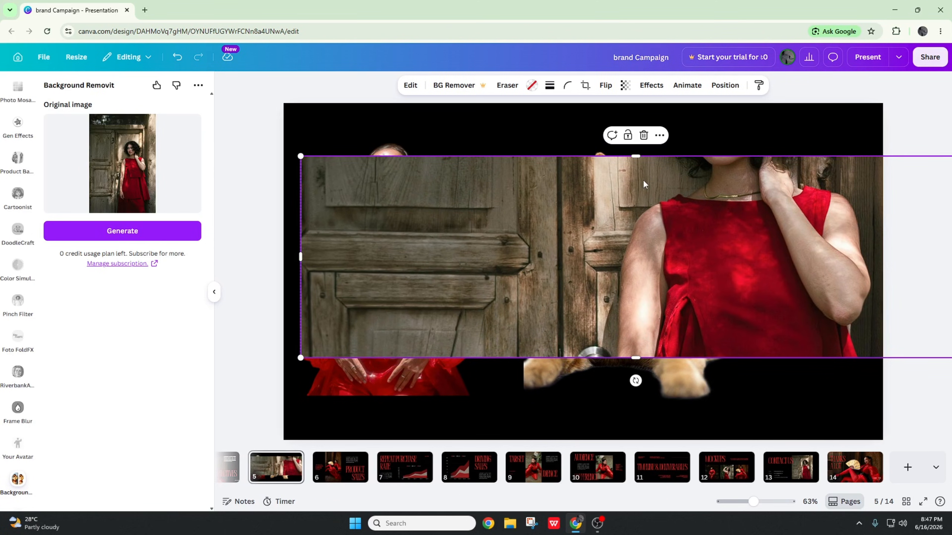
left_click(584, 86)
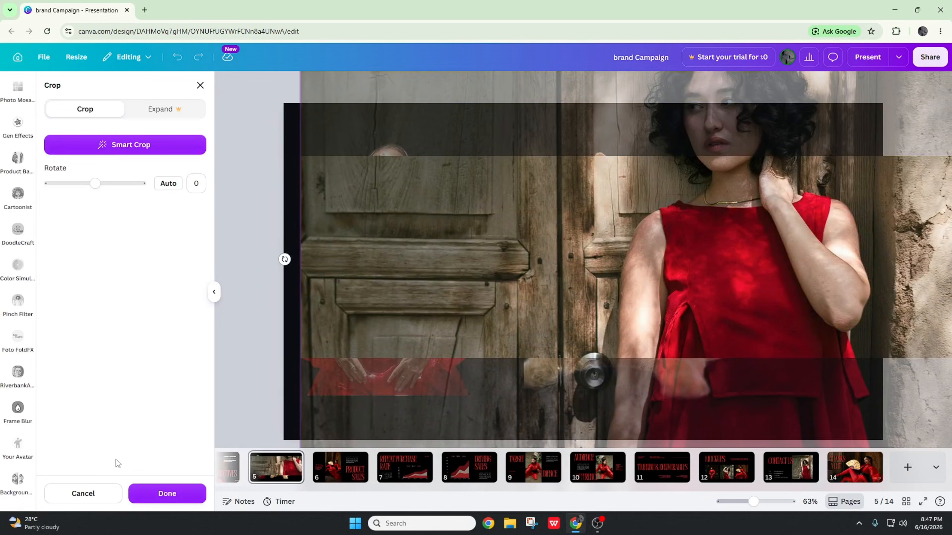
left_click(90, 494)
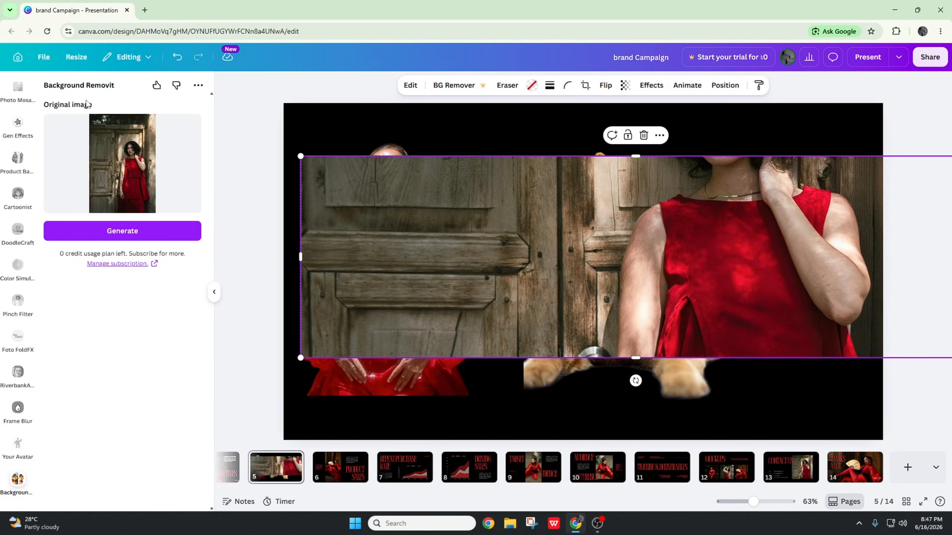
scroll(18, 233, "up", 8)
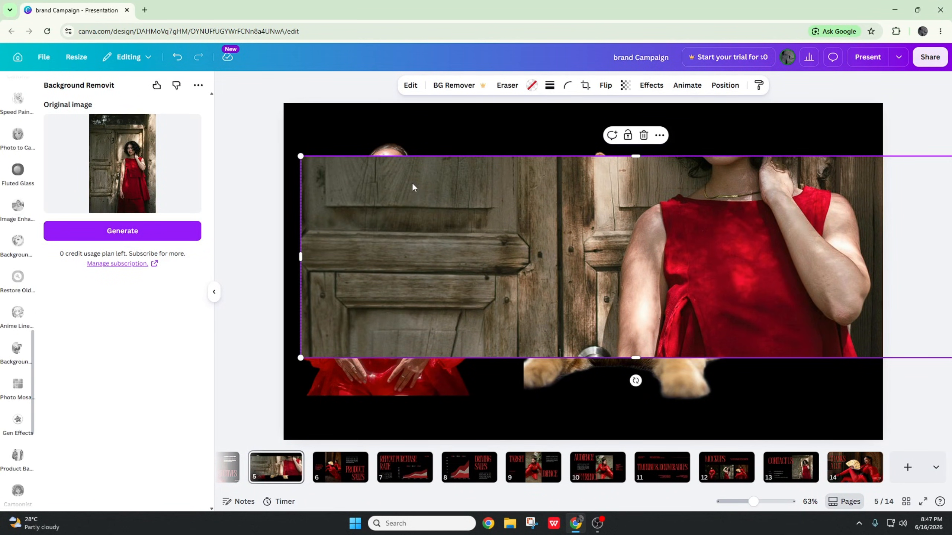
Delete the wide door photo covering the woman and cat cutouts on page 5.
left_click(454, 135)
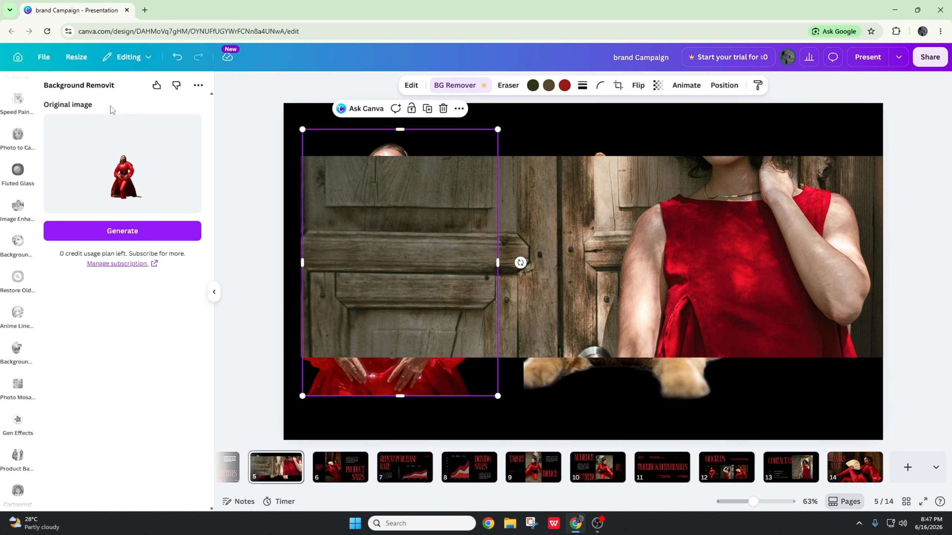
left_click(197, 85)
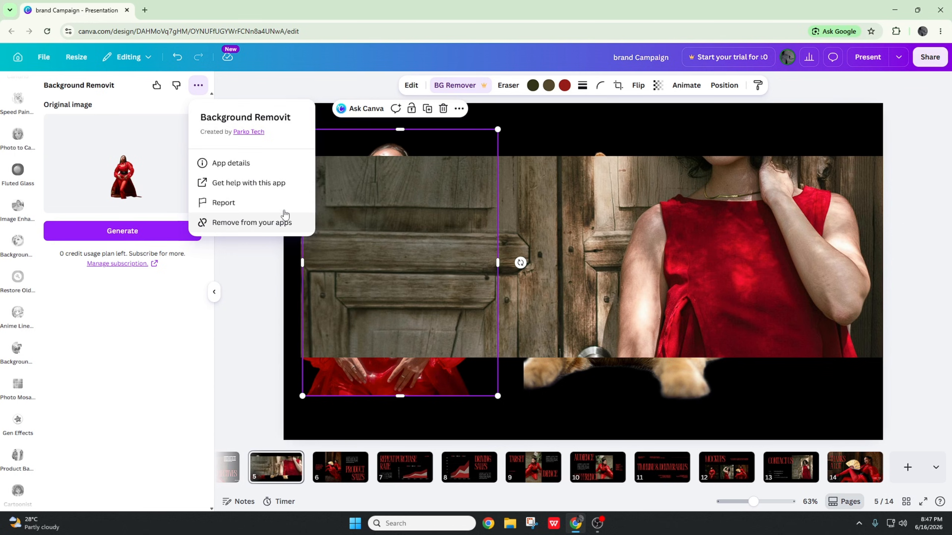
left_click(539, 131)
left_click(622, 200)
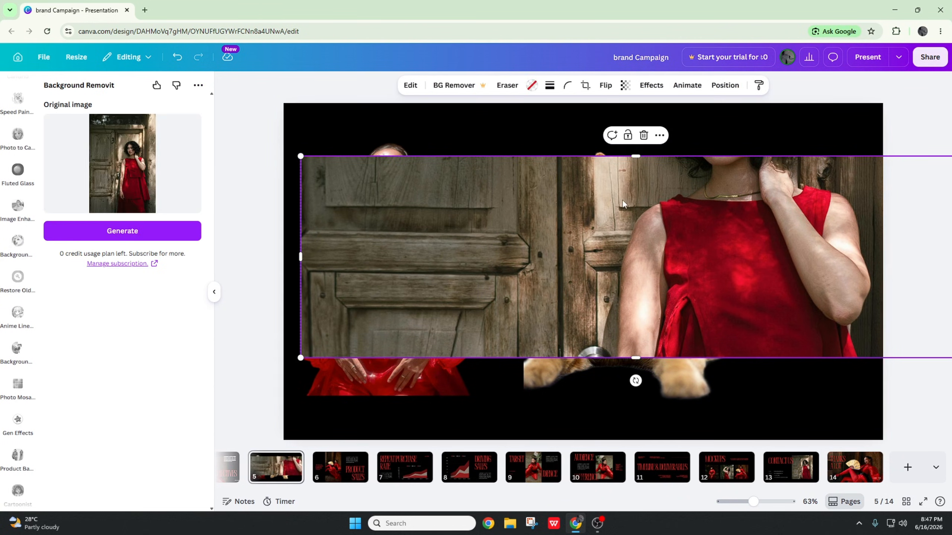
key("Delete")
key("Delete")
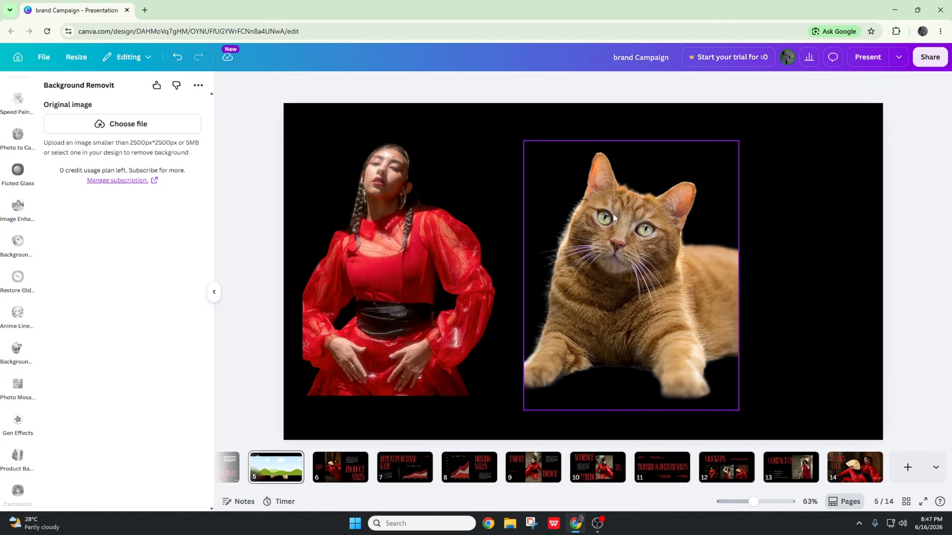
Show the full list of photo effects apps for the woman cutout on page 5.
left_click(445, 217)
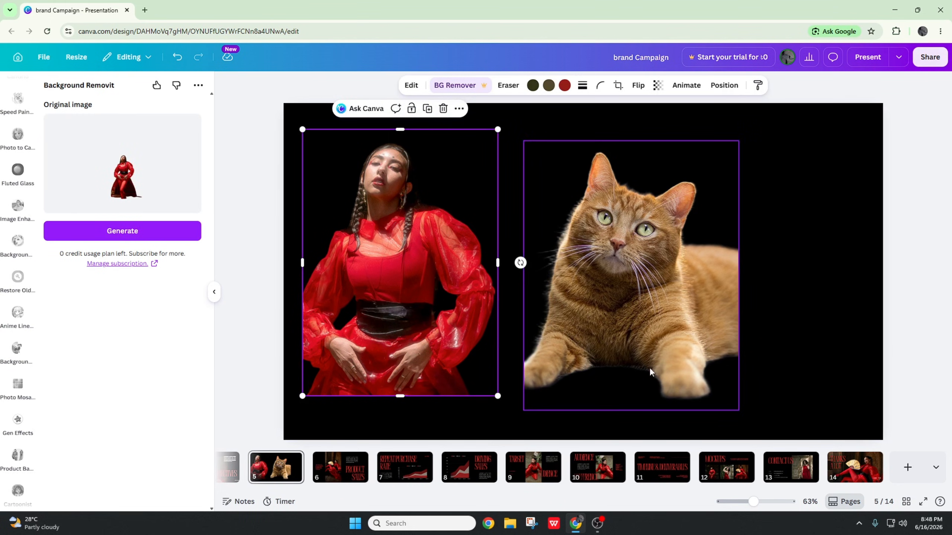
scroll(19, 337, "up", 5)
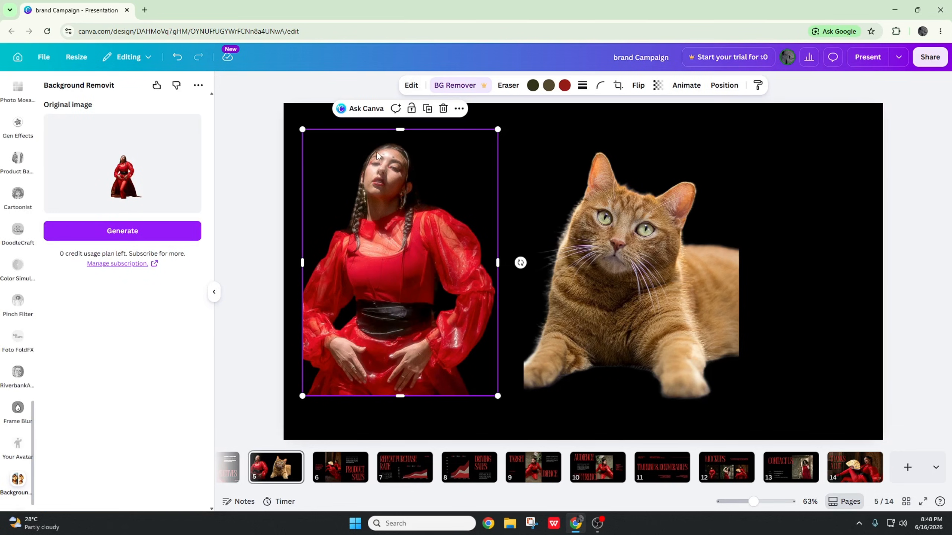
left_click(412, 86)
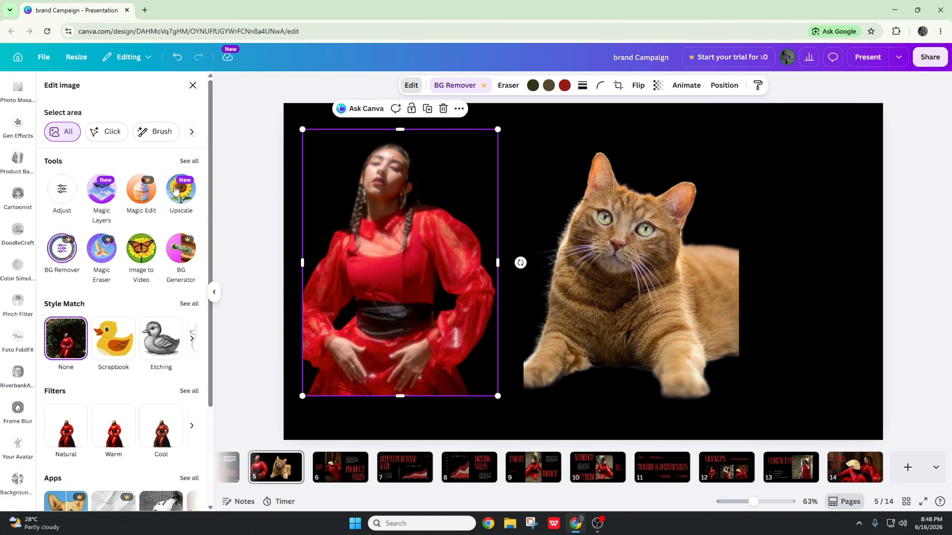
scroll(182, 355, "down", 3)
left_click(184, 351)
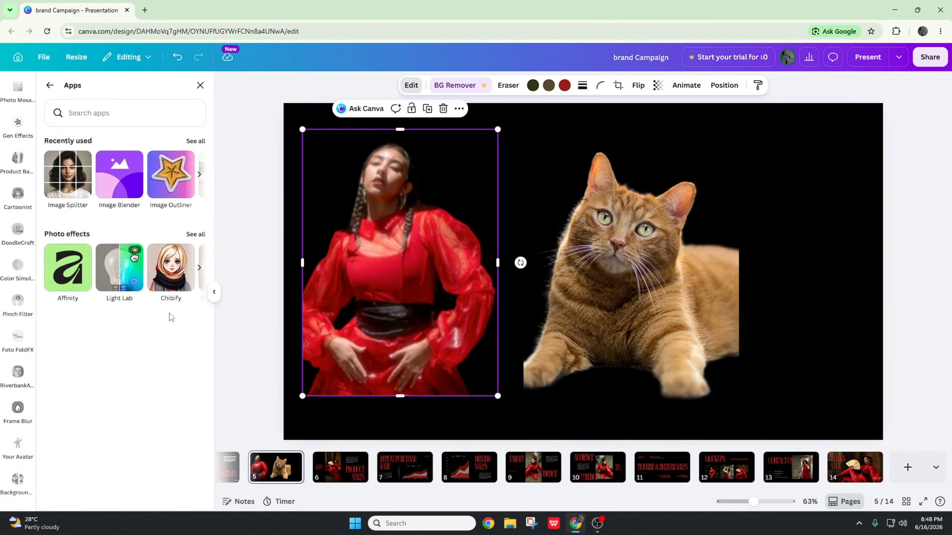
left_click(192, 236)
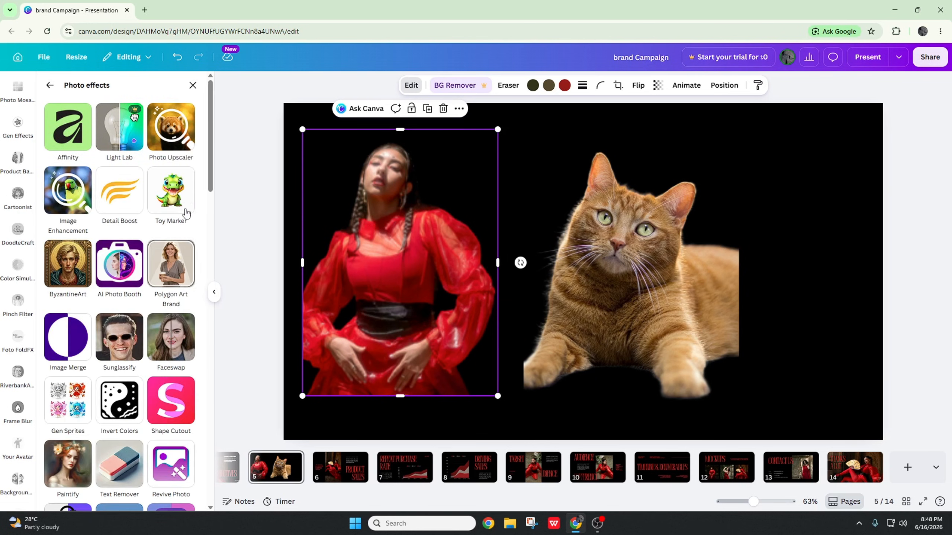
Upscale the woman cutout with the Photo Upscaler app and replace the selected image with the result.
left_click(176, 142)
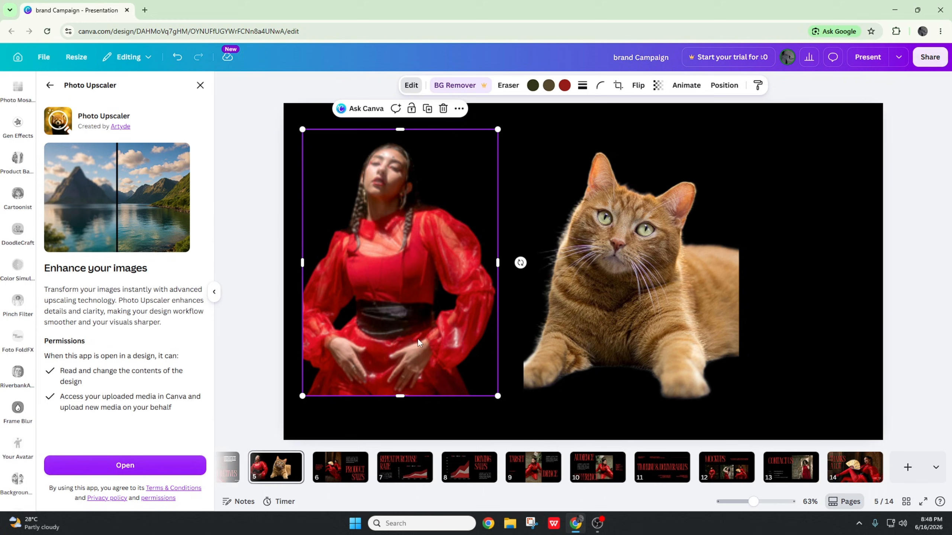
left_click(139, 467)
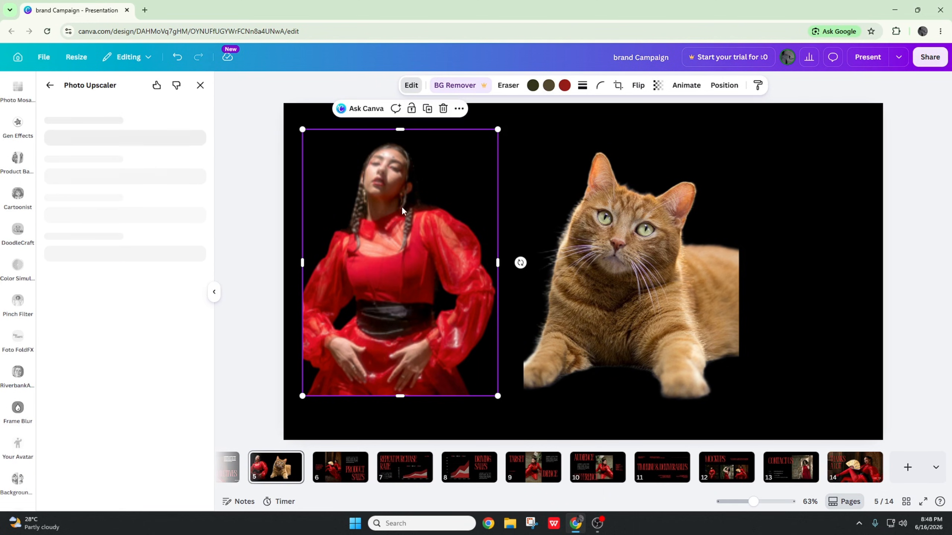
left_click(128, 263)
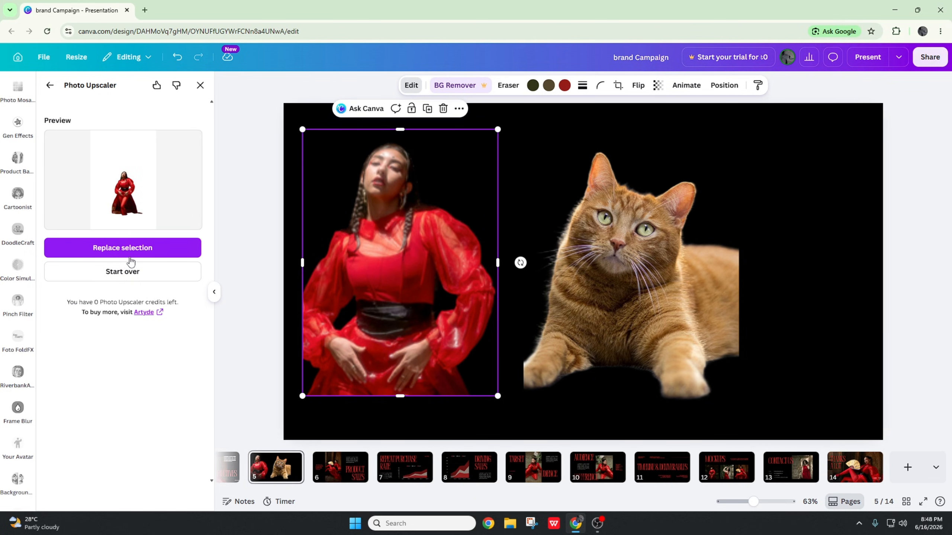
left_click(126, 248)
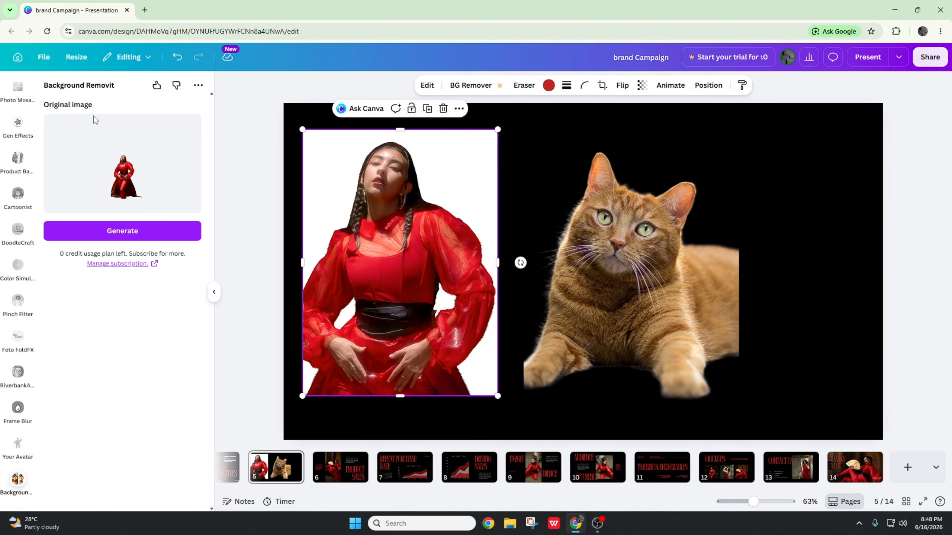
Enhance the woman picture at 3X scale with the Image Enhancement app from the photo effects collection.
left_click(427, 86)
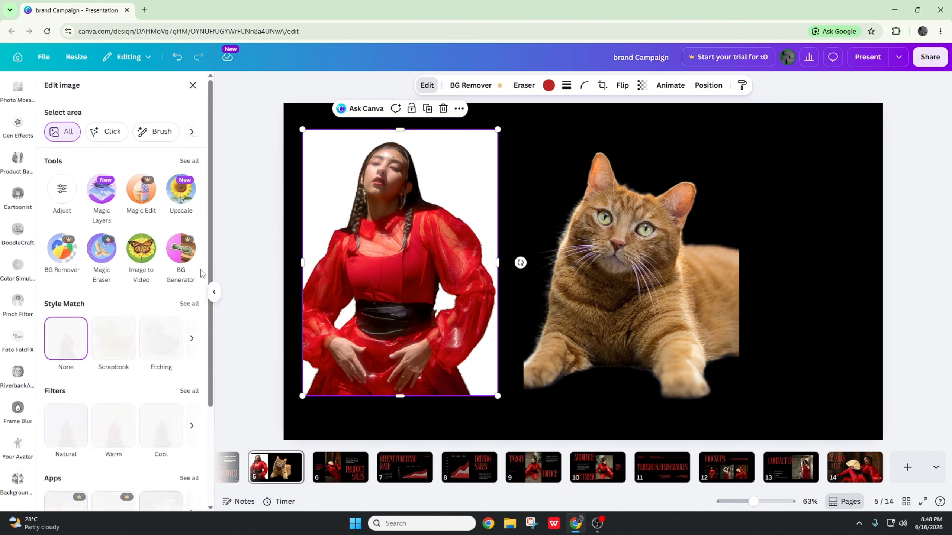
scroll(174, 303, "down", 4)
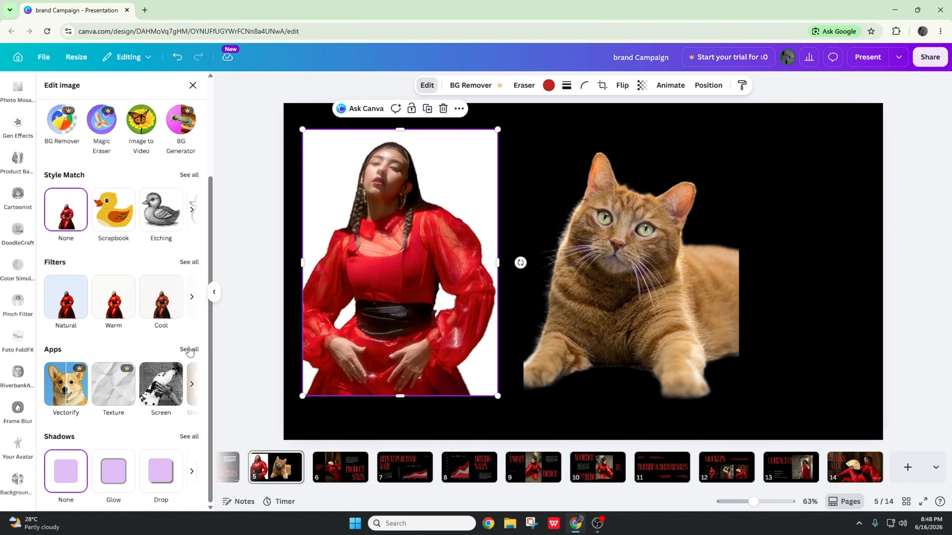
scroll(191, 354, "up", 3)
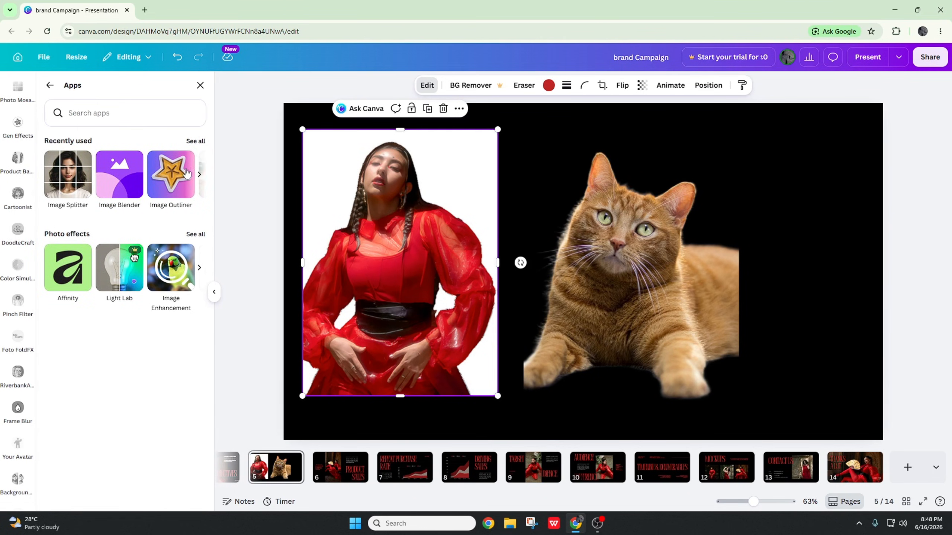
left_click(195, 235)
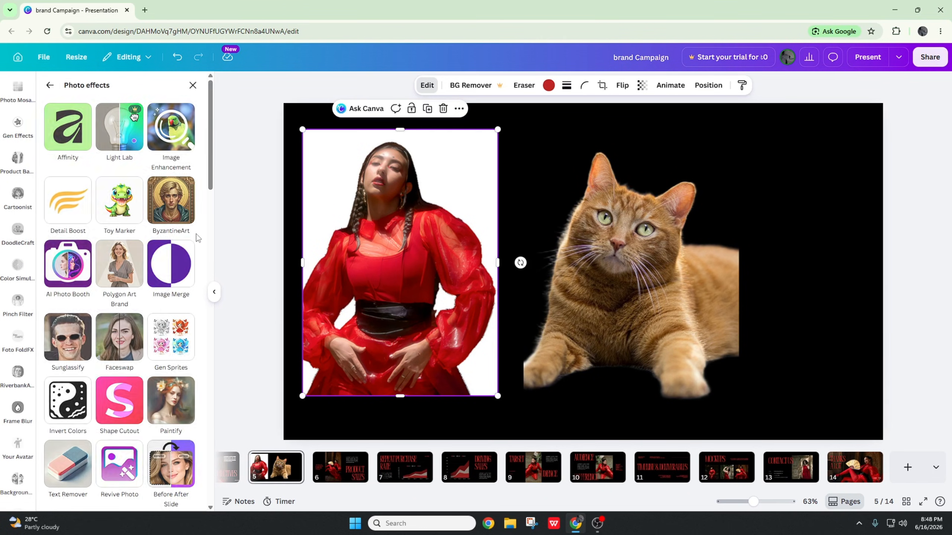
left_click(175, 143)
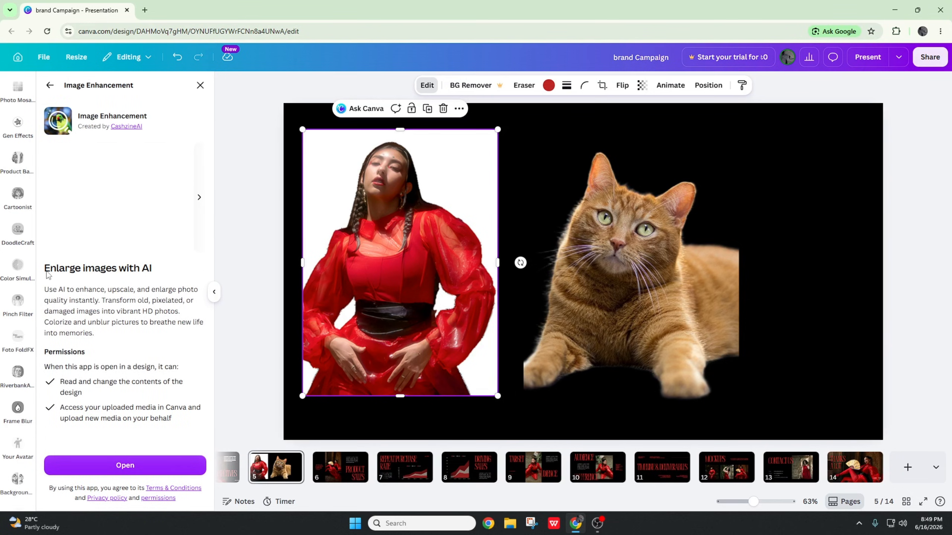
left_click(146, 464)
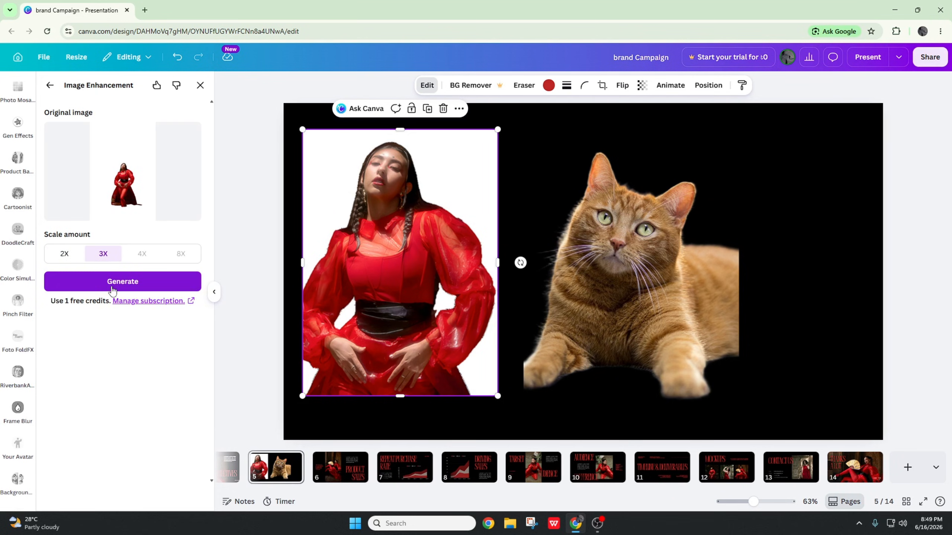
left_click(111, 287)
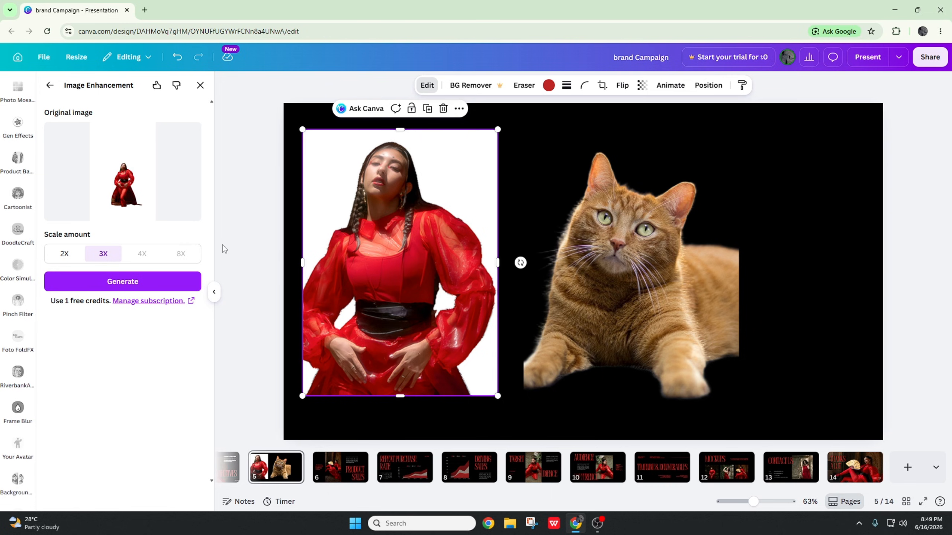
left_click(105, 282)
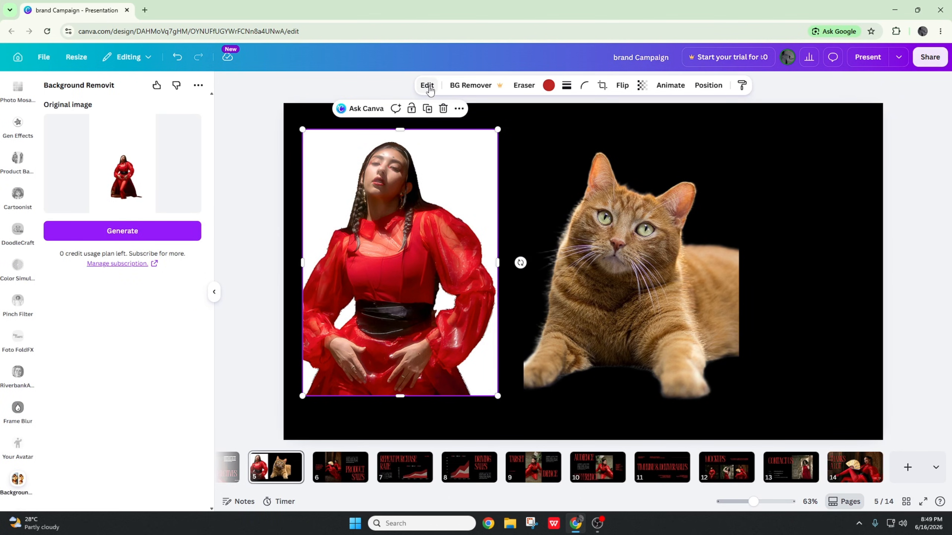
Open the Detail Boost app from the photo effects collection with the woman picture selected.
left_click(427, 88)
scroll(164, 284, "down", 3)
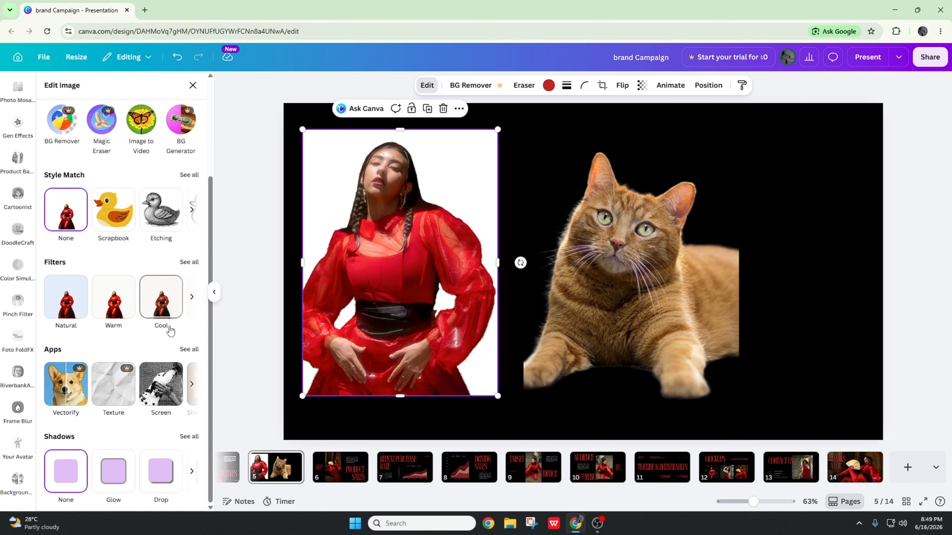
left_click(189, 350)
left_click(193, 234)
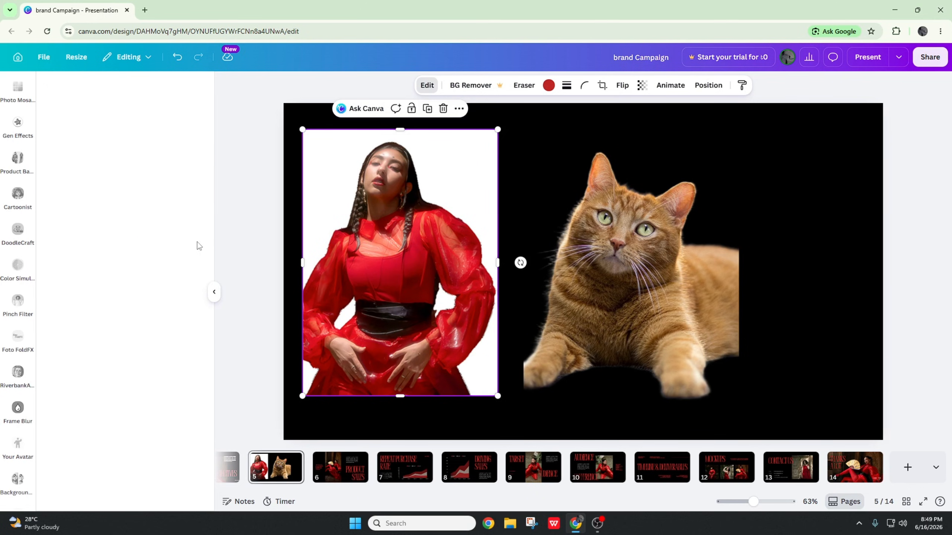
left_click(186, 157)
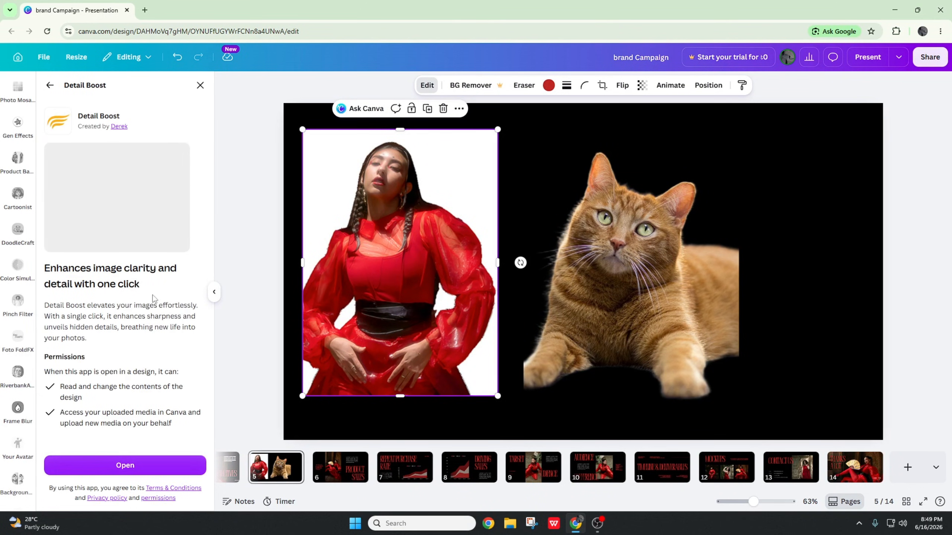
left_click(123, 466)
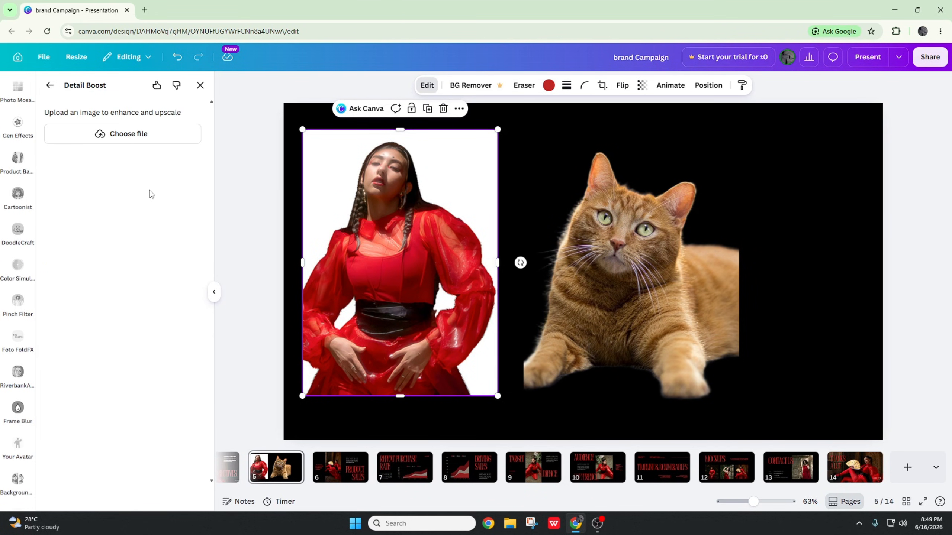
Upload the Molly_006 cat photo from the Desktop to Detail Boost, enhance it, and add the result to page 5.
left_click(150, 135)
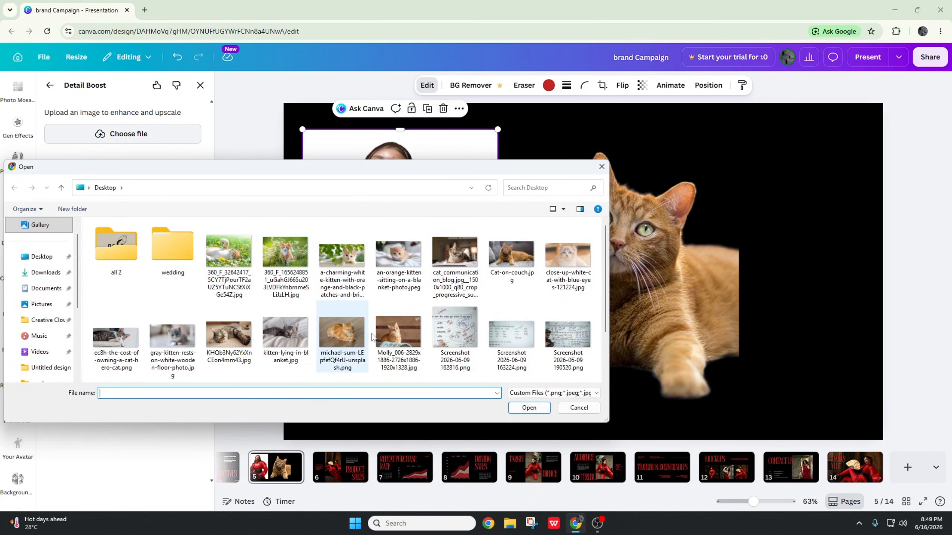
double_click(398, 334)
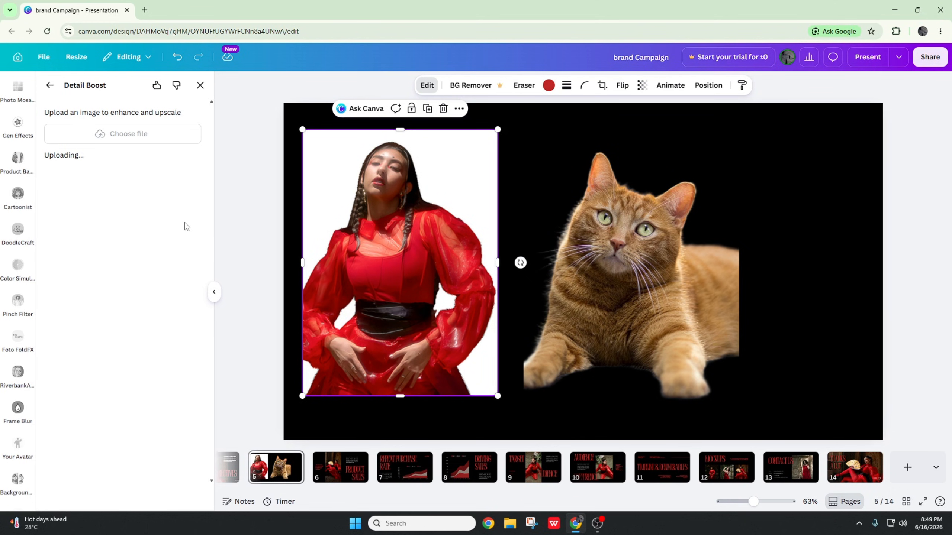
left_click(114, 311)
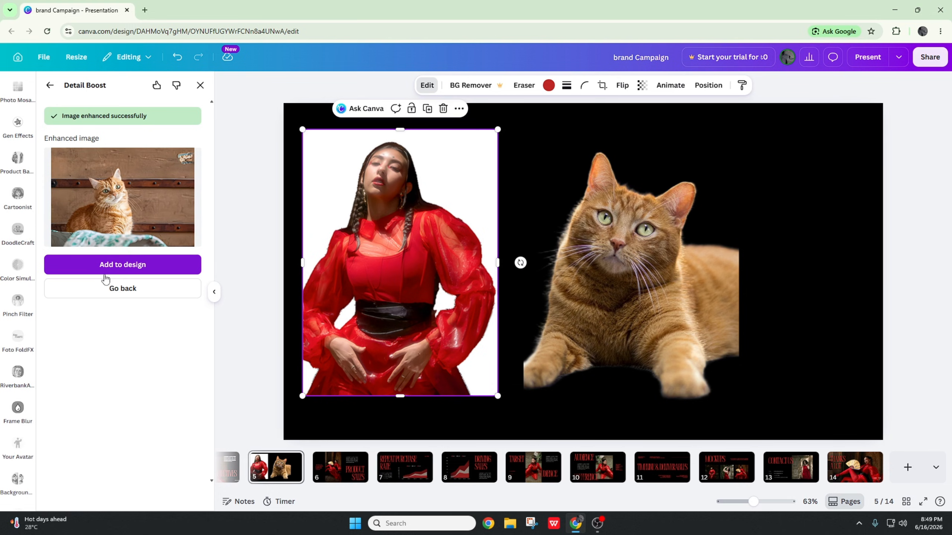
left_click(130, 270)
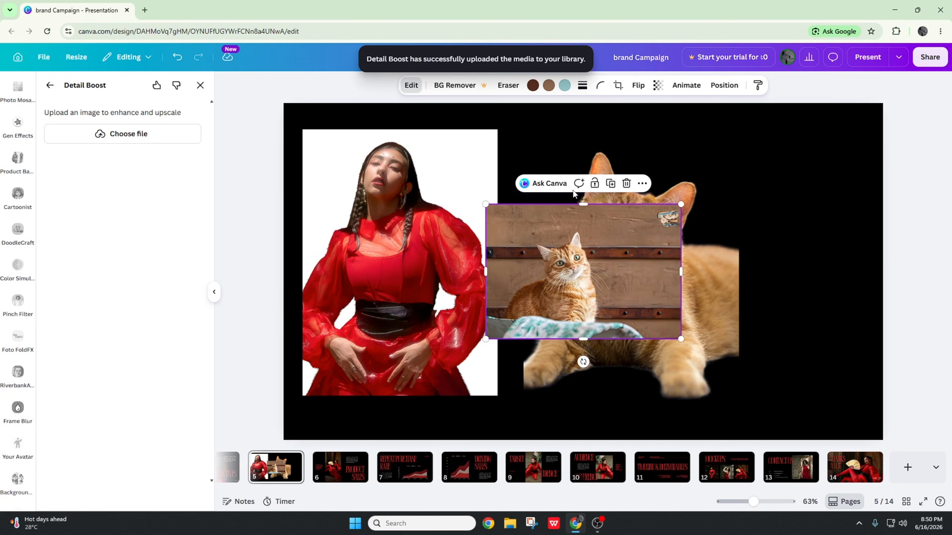
Try the enhanced cat photo at about 1,322 × 914 over the cat cutout, and remove it from page 5.
left_click_drag(681, 339, 911, 497)
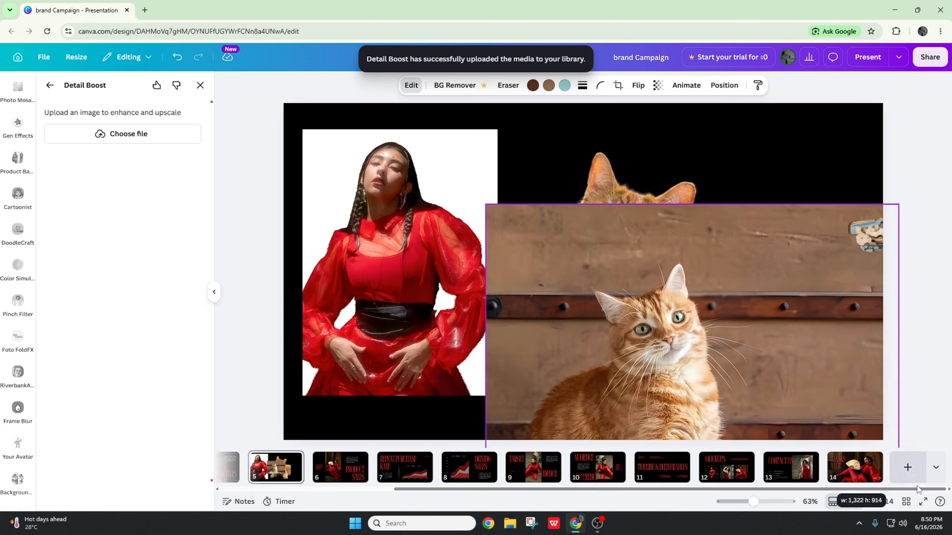
left_click_drag(792, 356, 755, 250)
left_click_drag(698, 245, 711, 285)
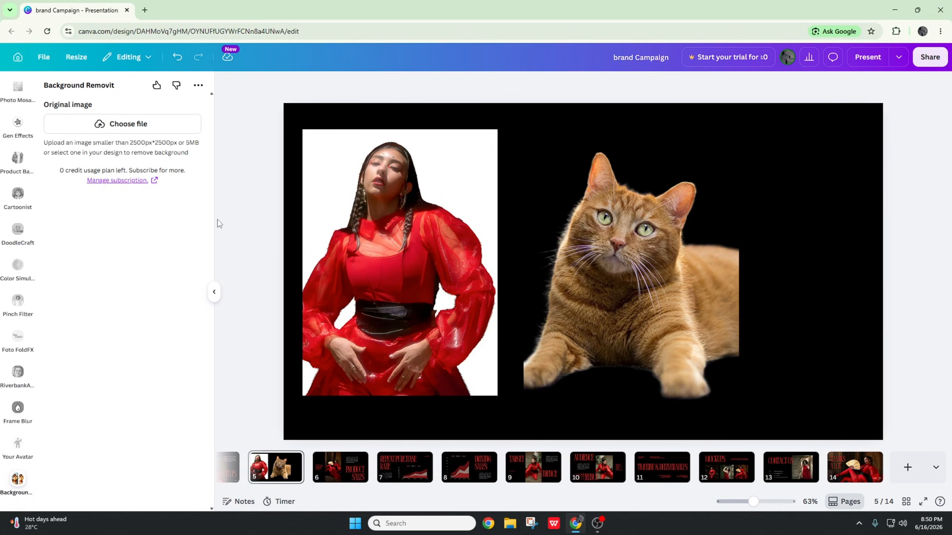
Move the woman picture slightly right and up, and open the list of image editing apps for it.
left_click_drag(412, 243, 425, 239)
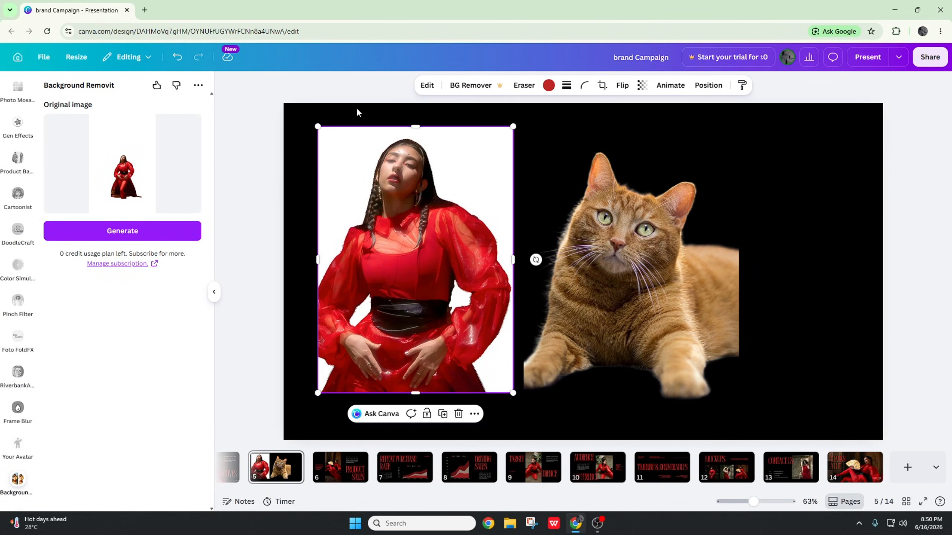
scroll(136, 229, "down", 3)
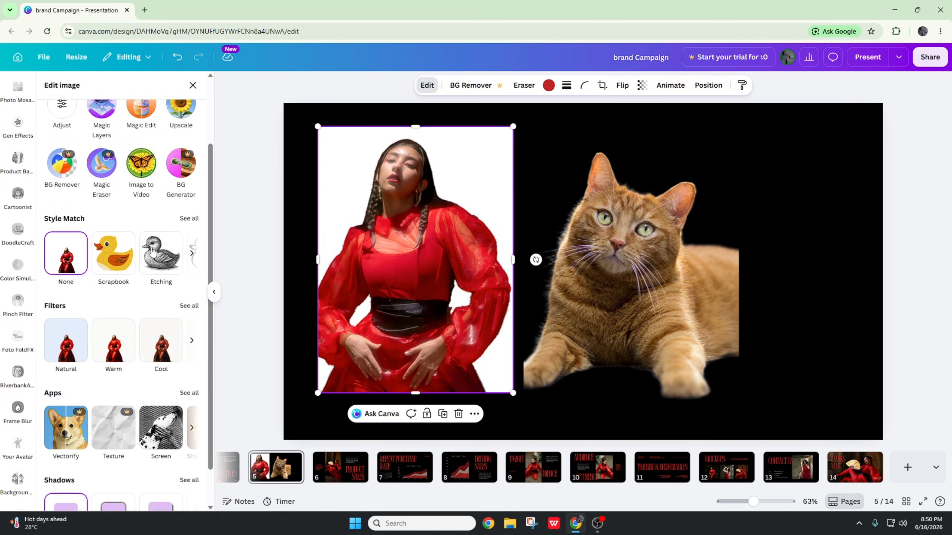
left_click(189, 350)
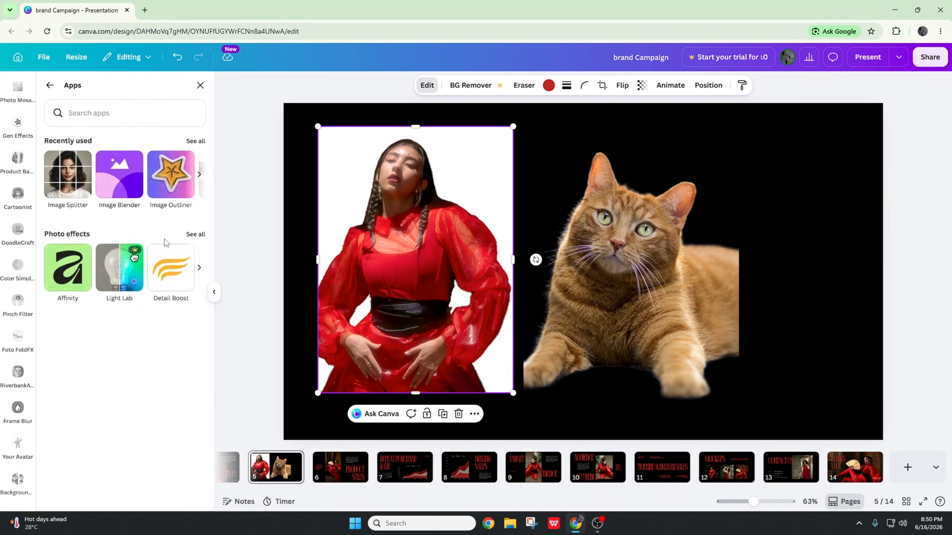
Try to generate a toy-style image from the prompt "a friendly cat" with the Toy Marker photo effects app.
left_click(193, 236)
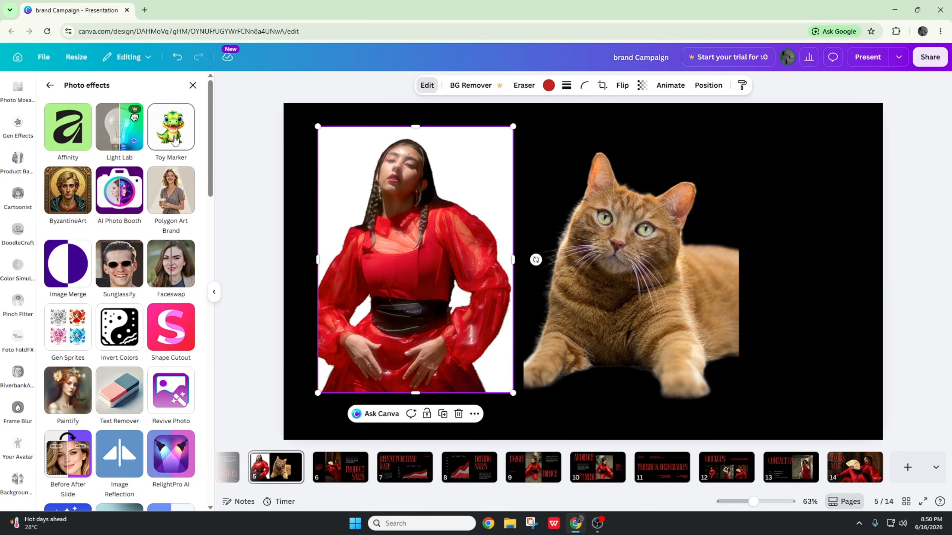
left_click(175, 139)
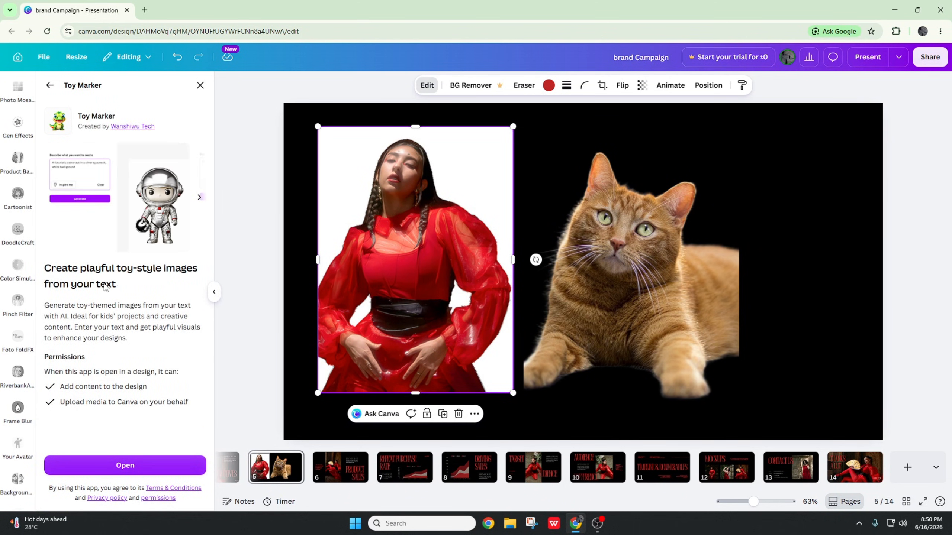
left_click(147, 464)
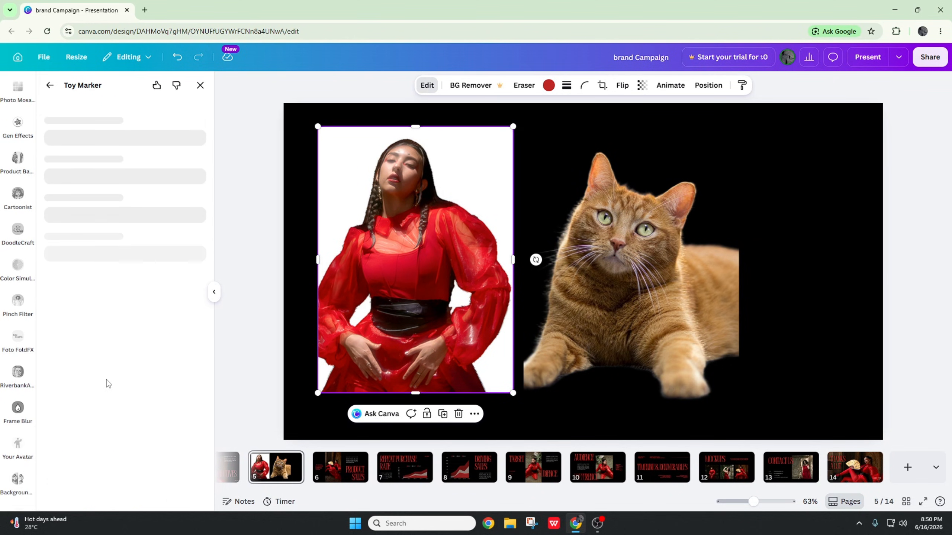
left_click(105, 140)
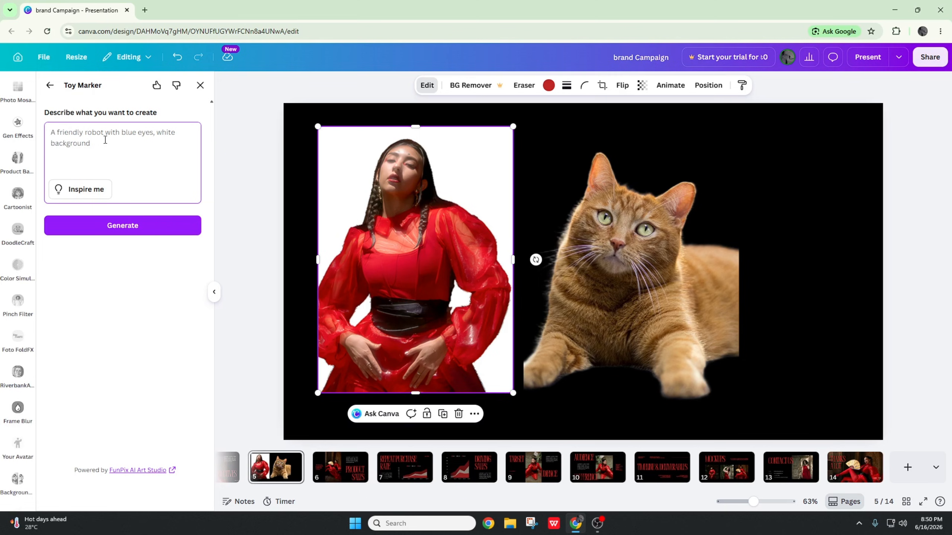
type("a fr")
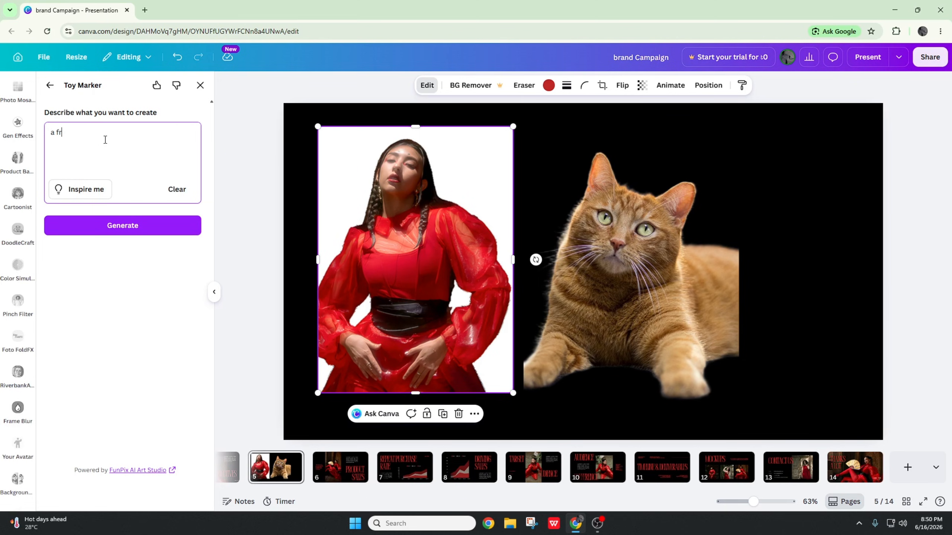
type("iendlyt")
key("BackSpace")
left_click(121, 232)
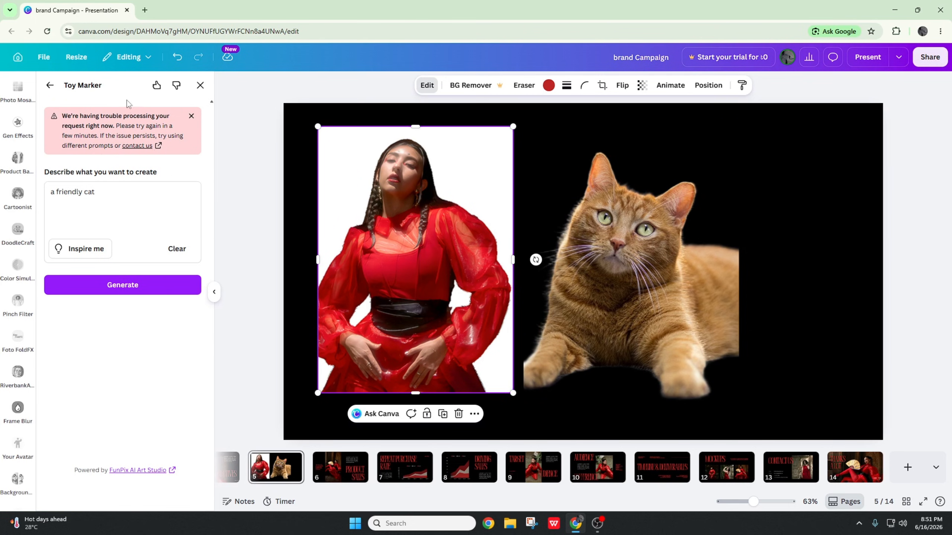
Generate a square Byzantine-style image of a young cat with a golden crown using the ByzantineArt app.
left_click(50, 85)
left_click(79, 199)
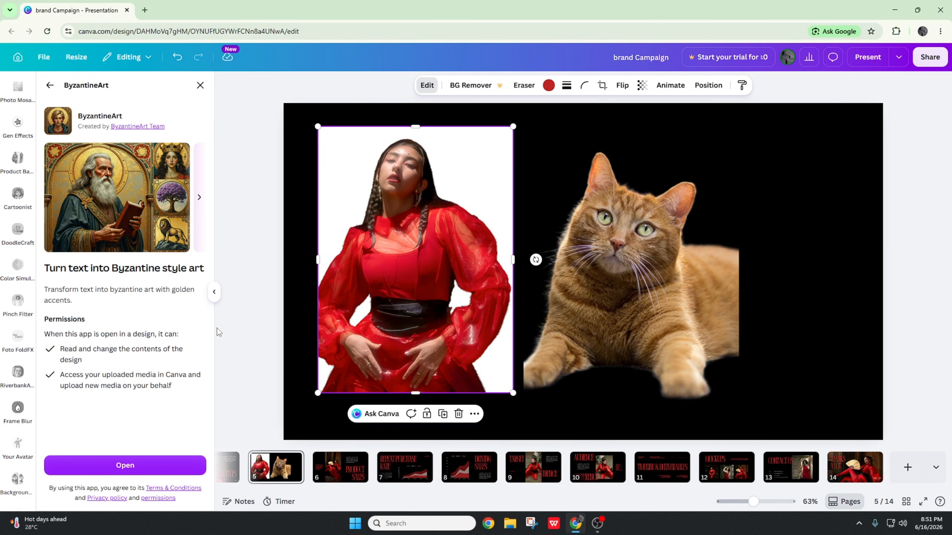
left_click(149, 464)
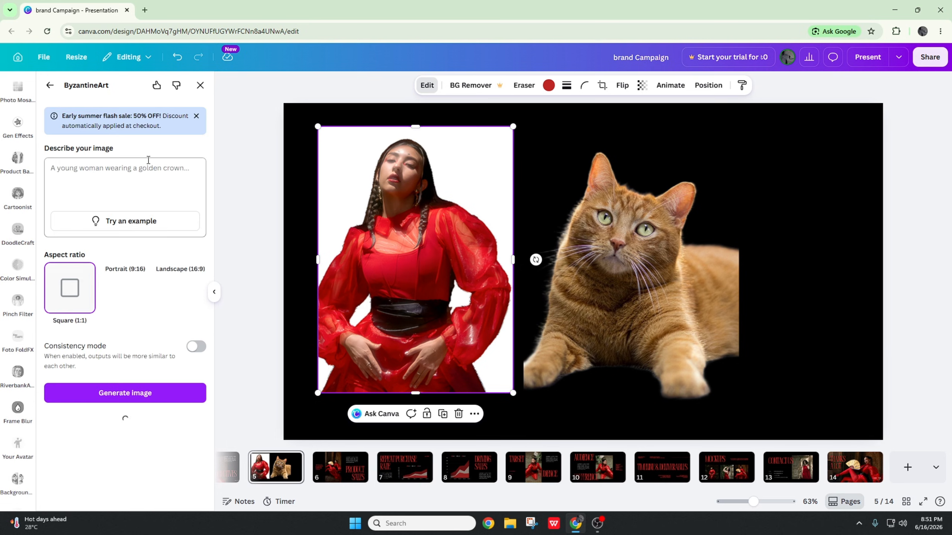
left_click(112, 193)
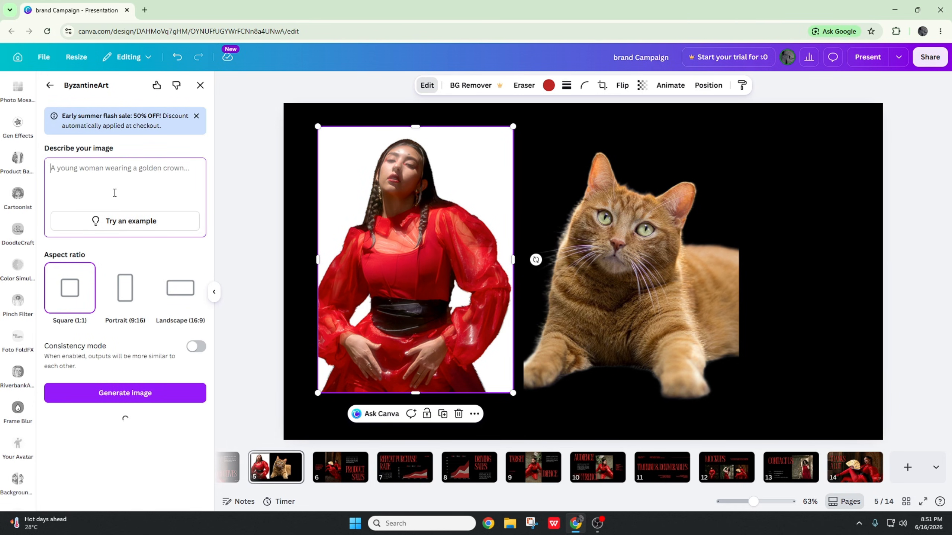
type("a young cat")
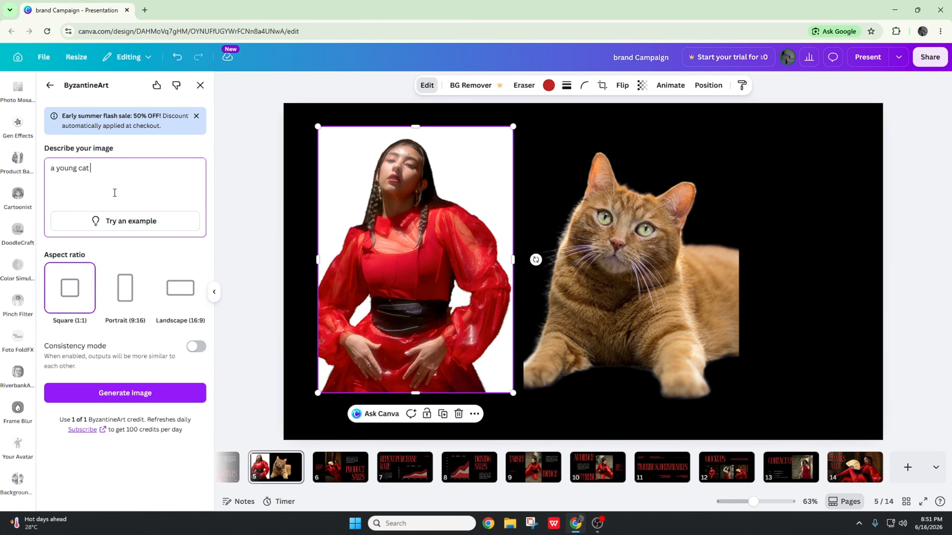
type("a golden crown")
left_click(164, 401)
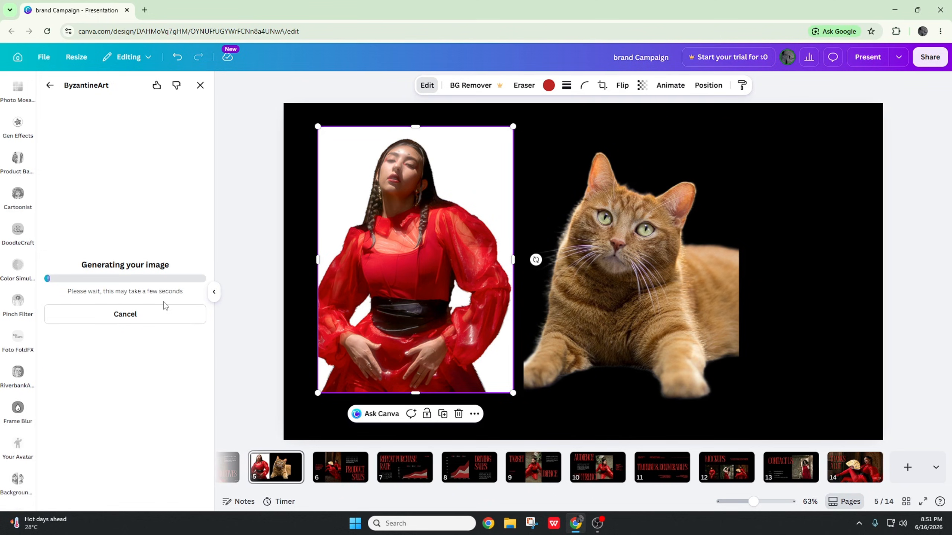
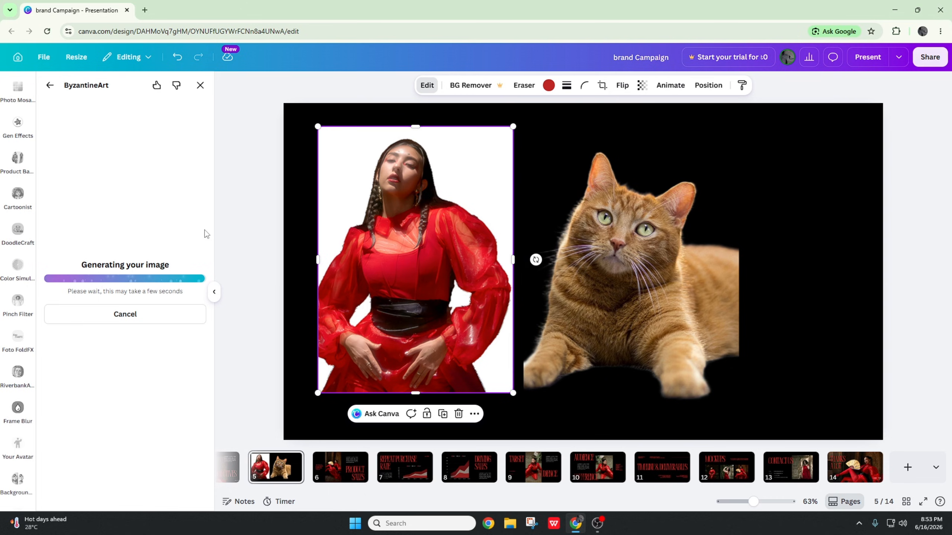
Add the generated crowned kitten image to slide 5, enlarge it and place it over the cat photo.
mouse_move(395, 252)
left_mouse_down()
mouse_move(407, 254)
mouse_move(396, 254)
left_mouse_up()
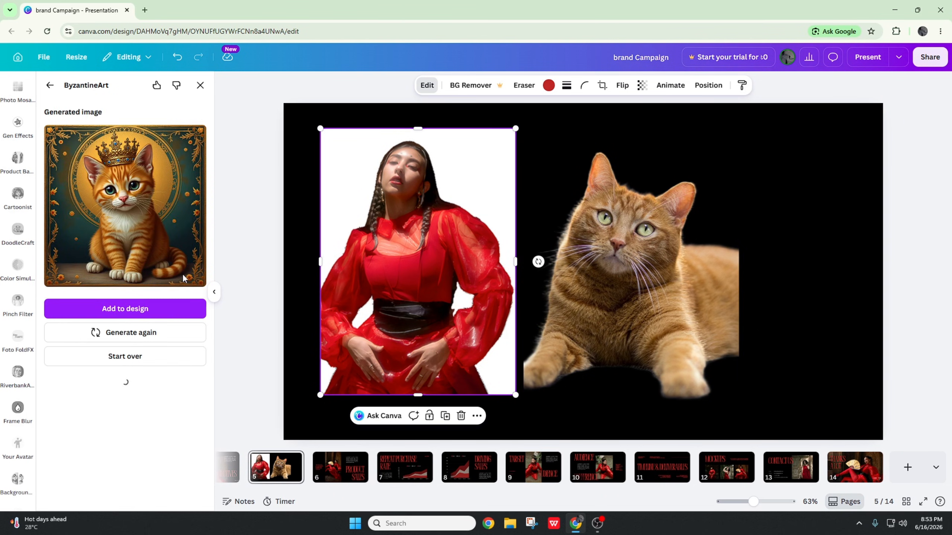
left_click(146, 314)
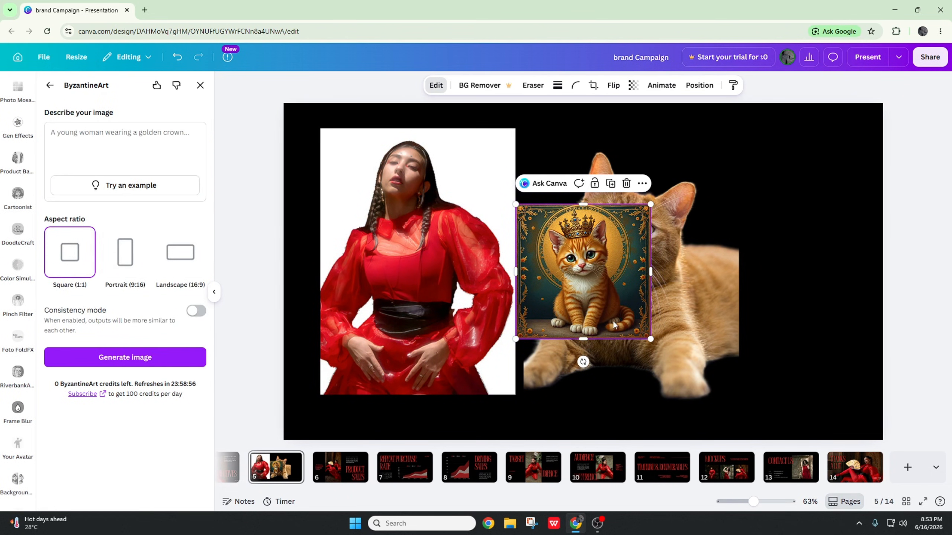
left_click_drag(722, 387, 727, 328)
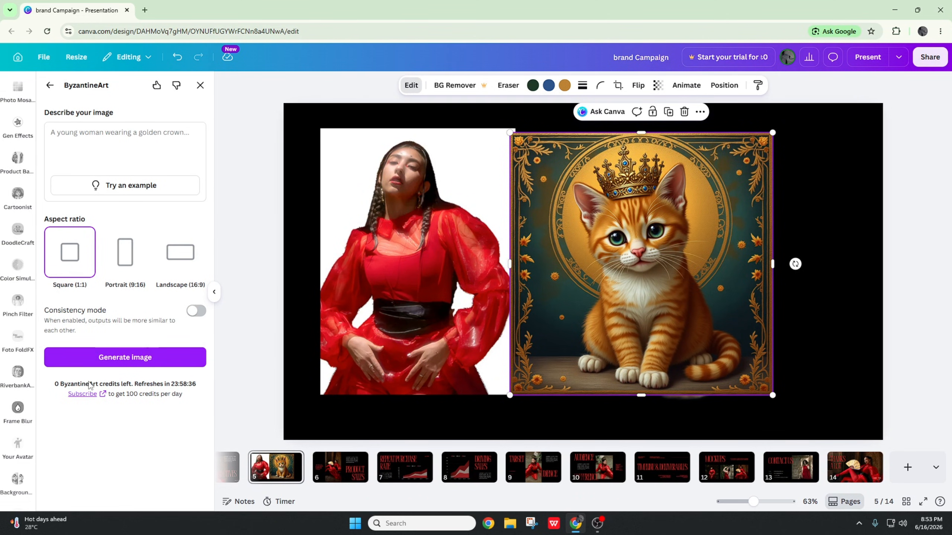
Remove the crowned kitten image from slide 5 and open the AI Photo Booth app for the photo of the woman in red.
left_click(50, 85)
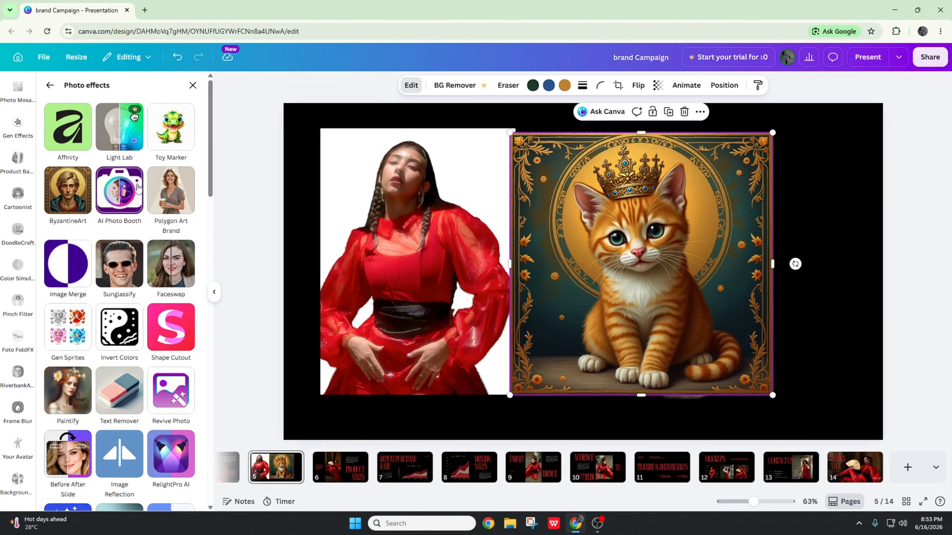
left_click(129, 206)
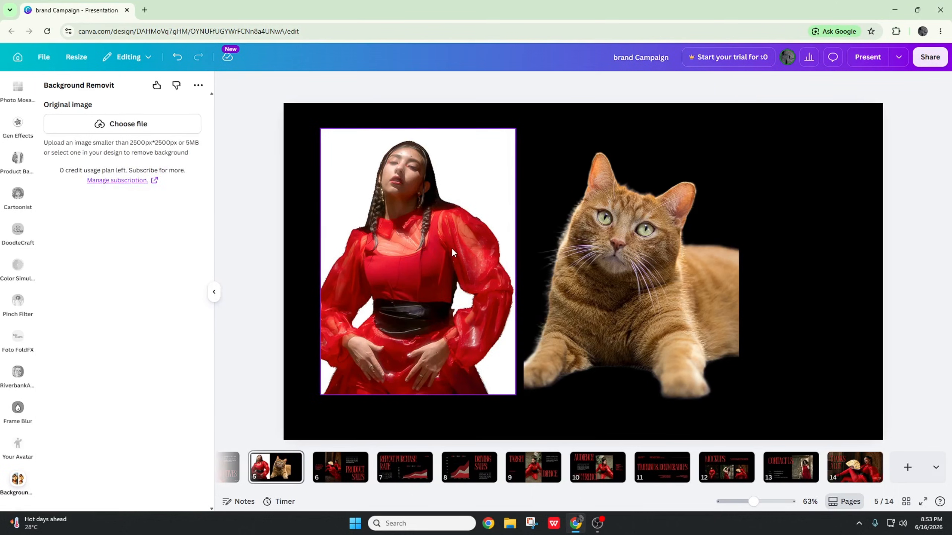
left_click(452, 248)
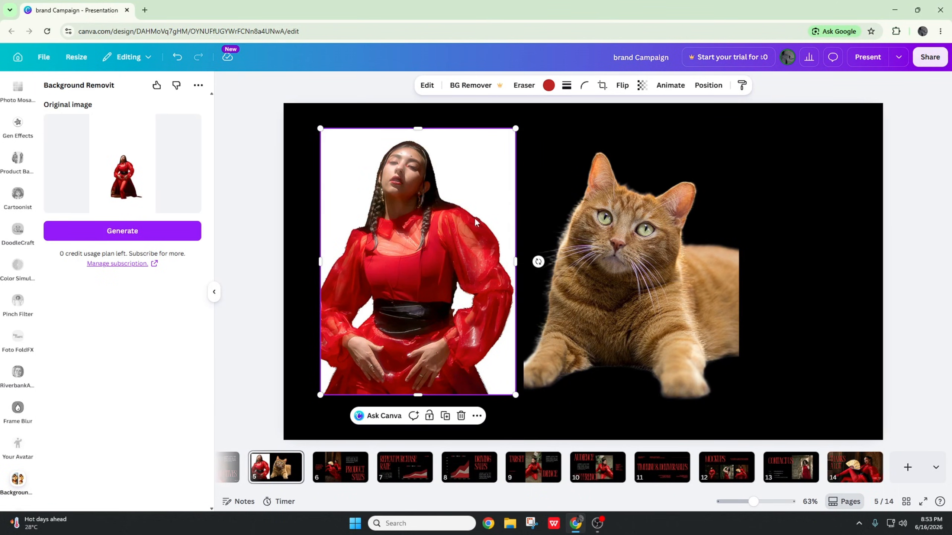
left_click(427, 86)
scroll(185, 346, "down", 3)
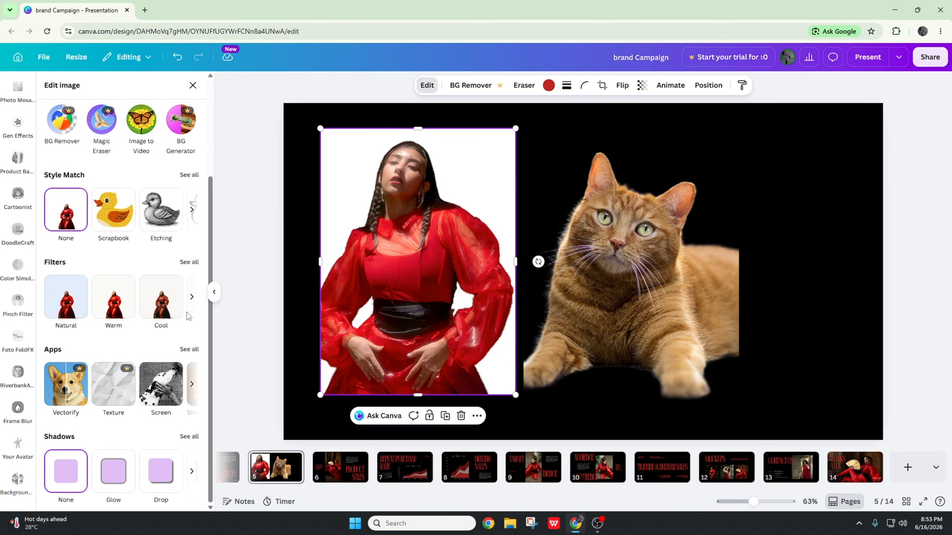
left_click(185, 349)
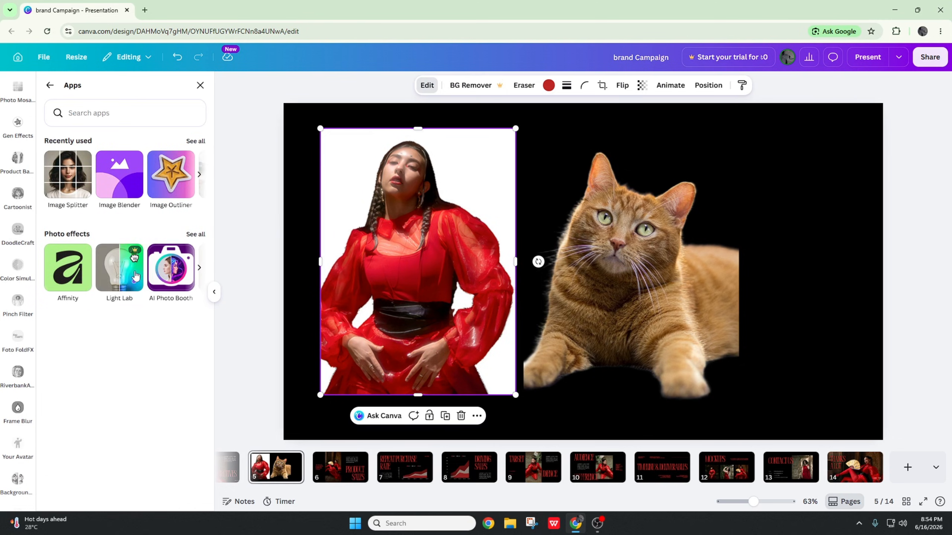
left_click(193, 235)
left_click(168, 149)
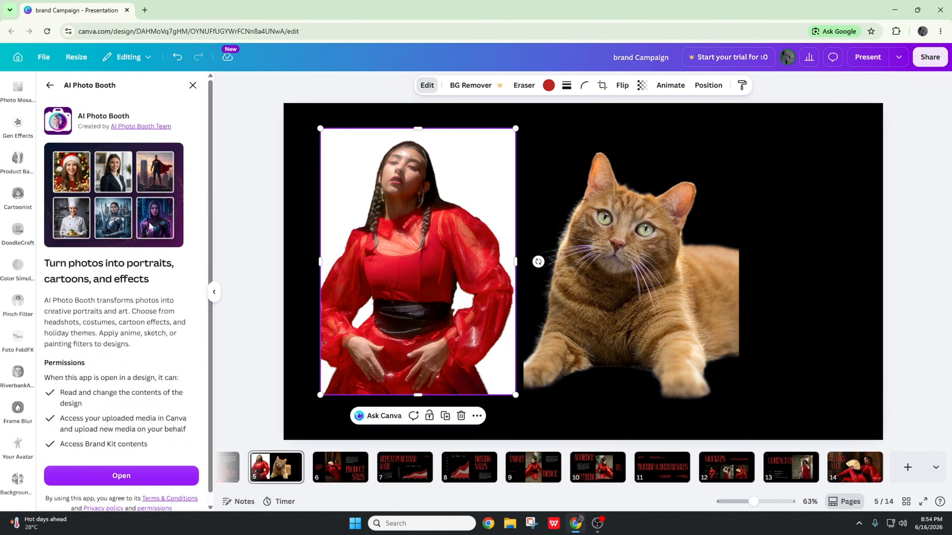
left_click(120, 476)
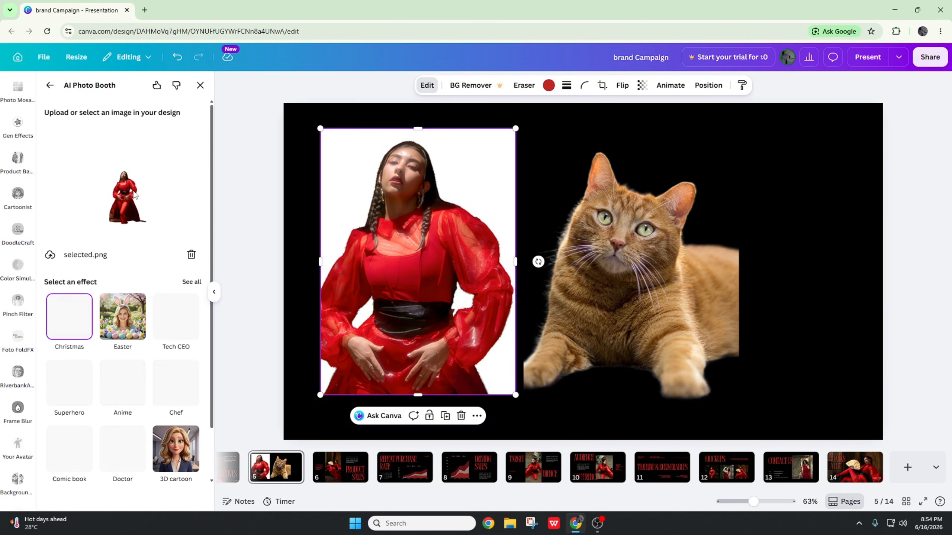
Generate an AI Photo Booth version of the woman's photo with the Tech CEO effect.
left_click(131, 319)
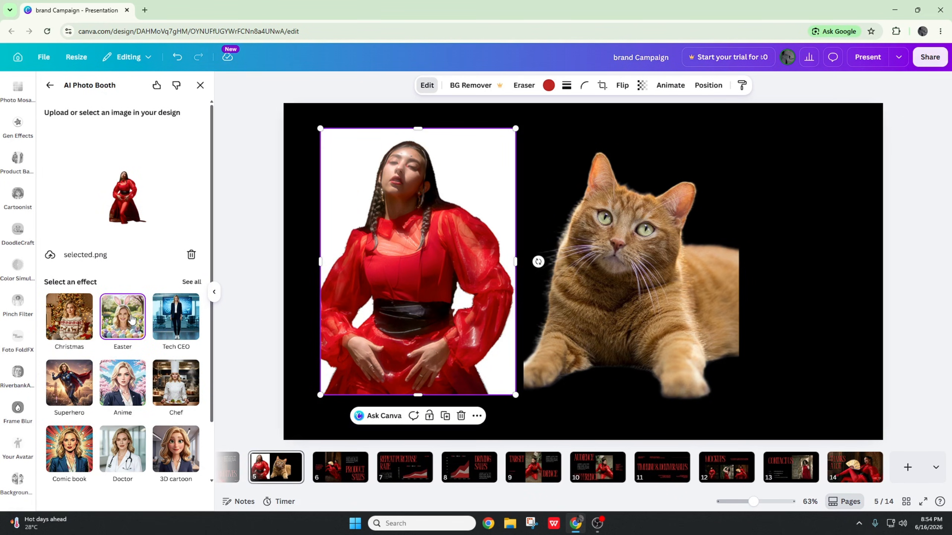
scroll(131, 318, "down", 2)
left_click(176, 250)
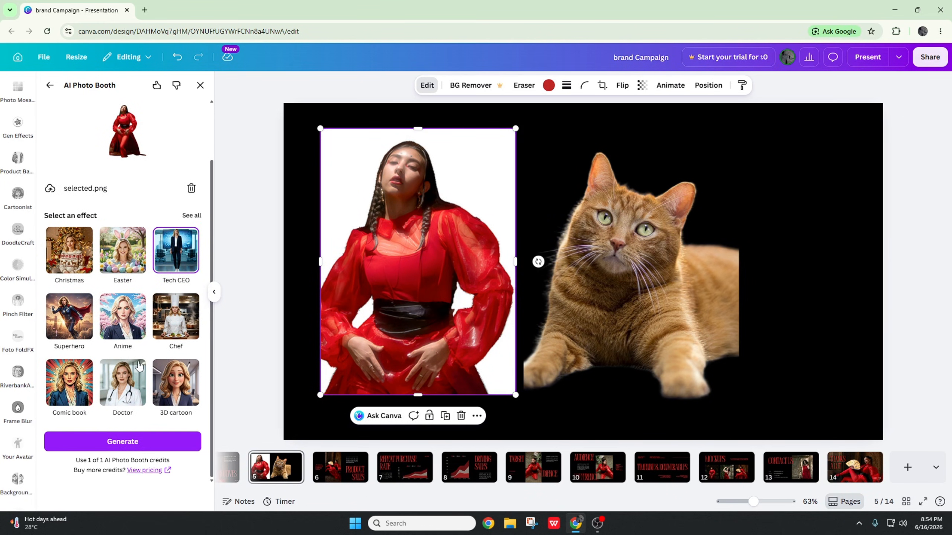
left_click(100, 441)
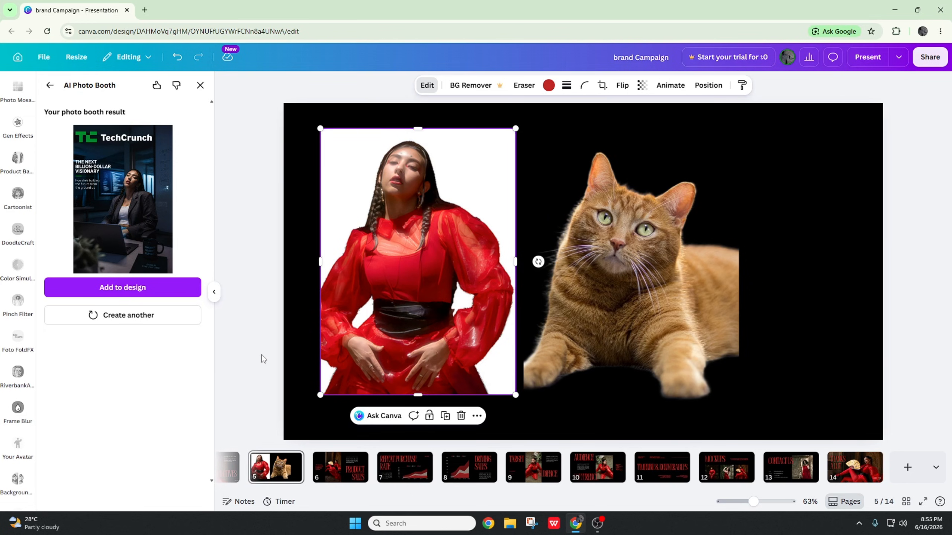
Add the Tech CEO result to slide 5, enlarge it and position it between the woman and the cat, overlapping both.
left_click(165, 293)
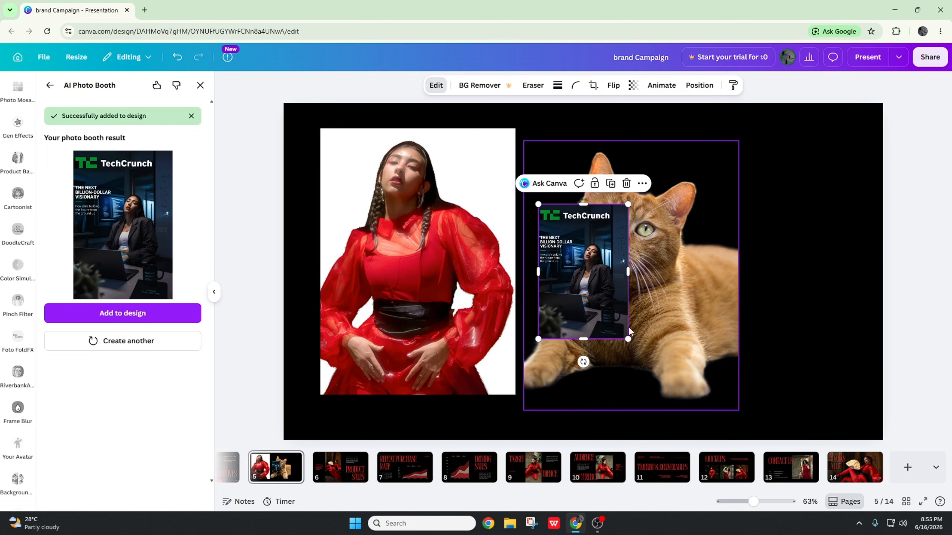
left_click_drag(628, 339, 782, 421)
left_click_drag(690, 366, 642, 276)
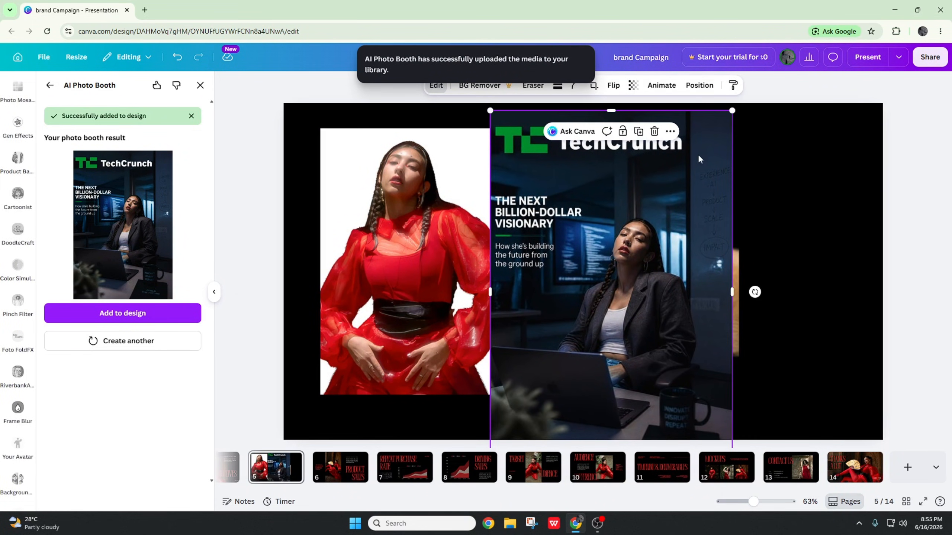
left_click_drag(732, 110, 680, 191)
left_click_drag(586, 318, 540, 257)
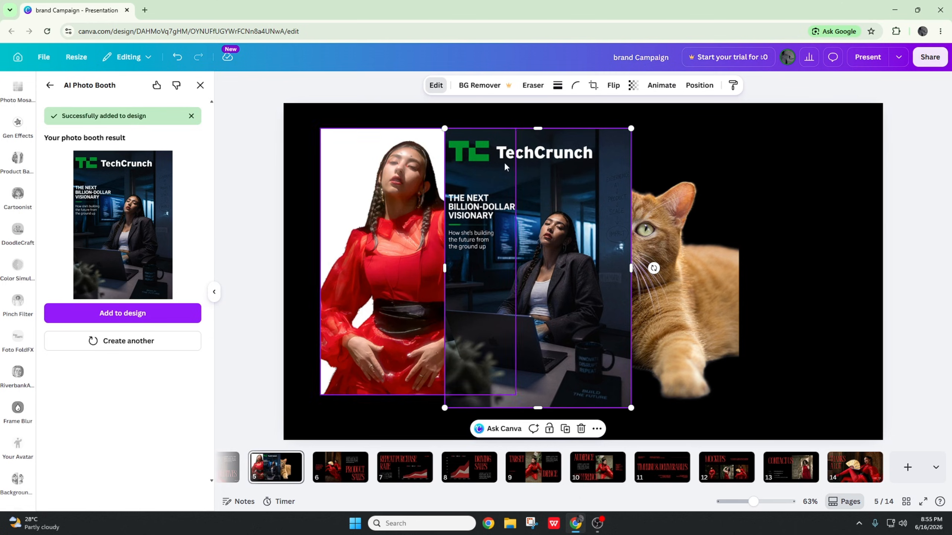
left_click_drag(530, 160, 539, 163)
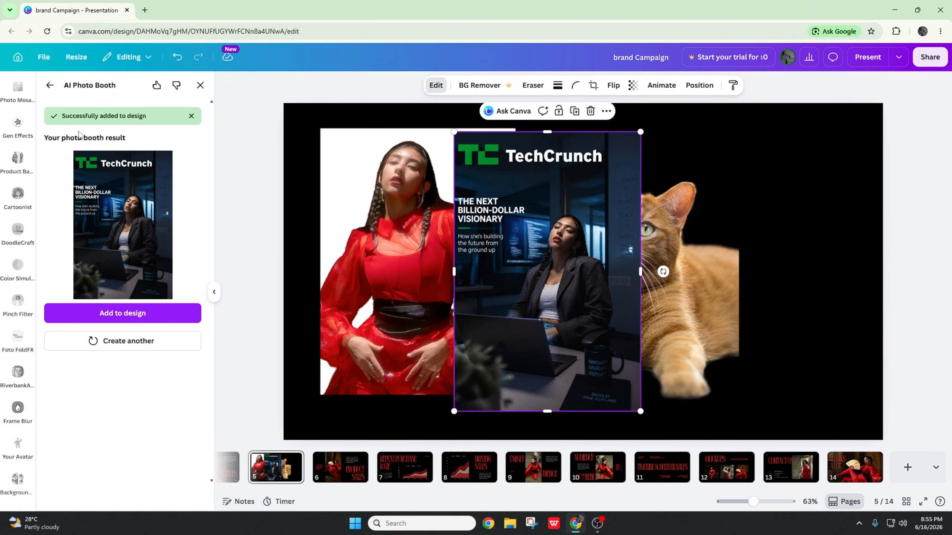
Submit positive feedback for the AI Photo Booth app.
left_click(156, 86)
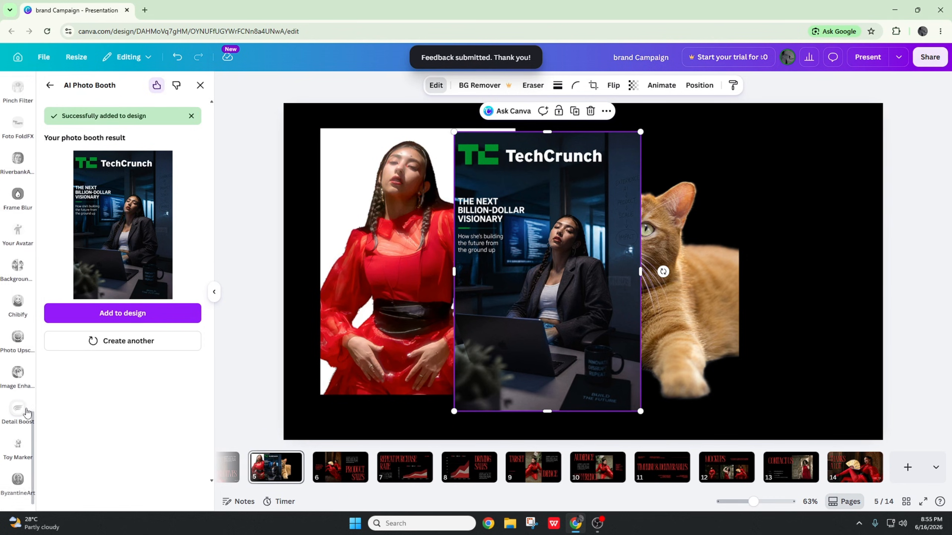
scroll(18, 375, "down", 1)
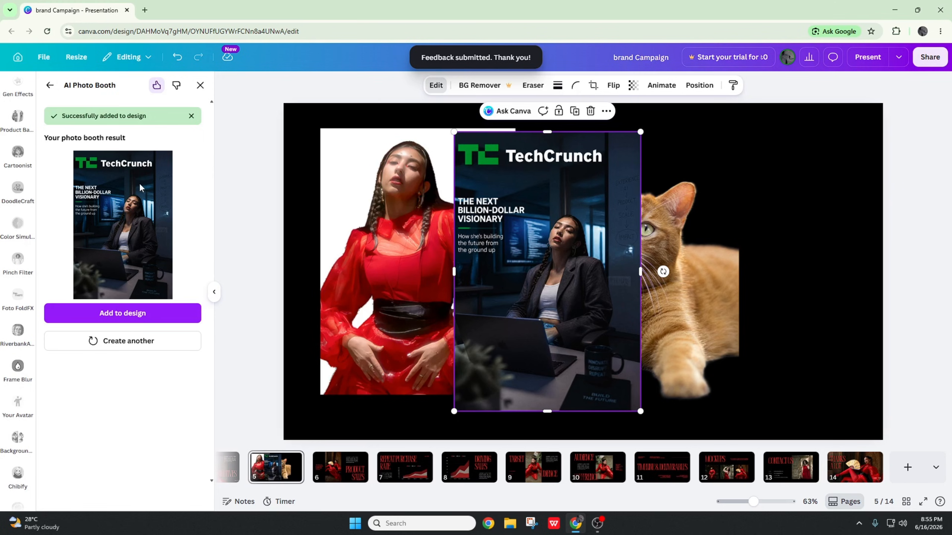
Open the details of the Polygon Art Brand app from the photo effects collection.
left_click(50, 86)
scroll(153, 167, "down", 1)
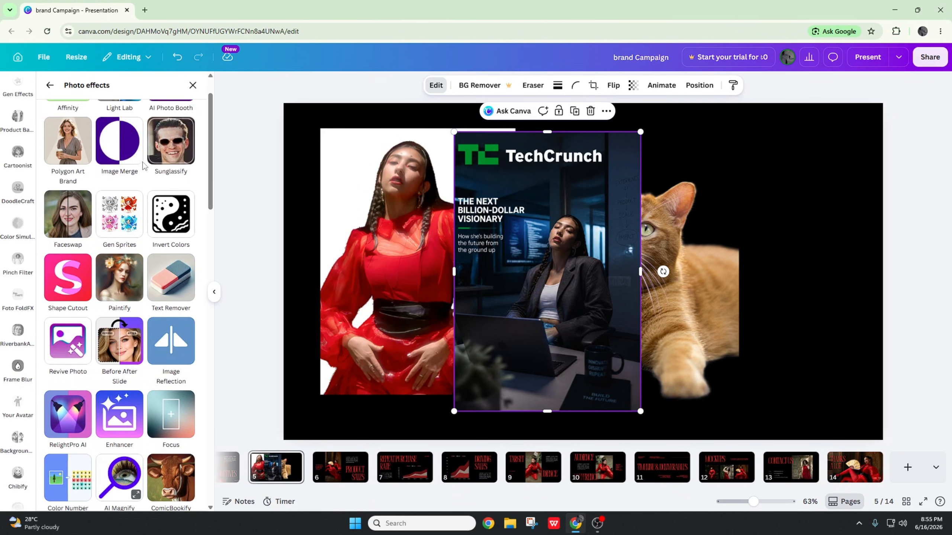
left_click(74, 149)
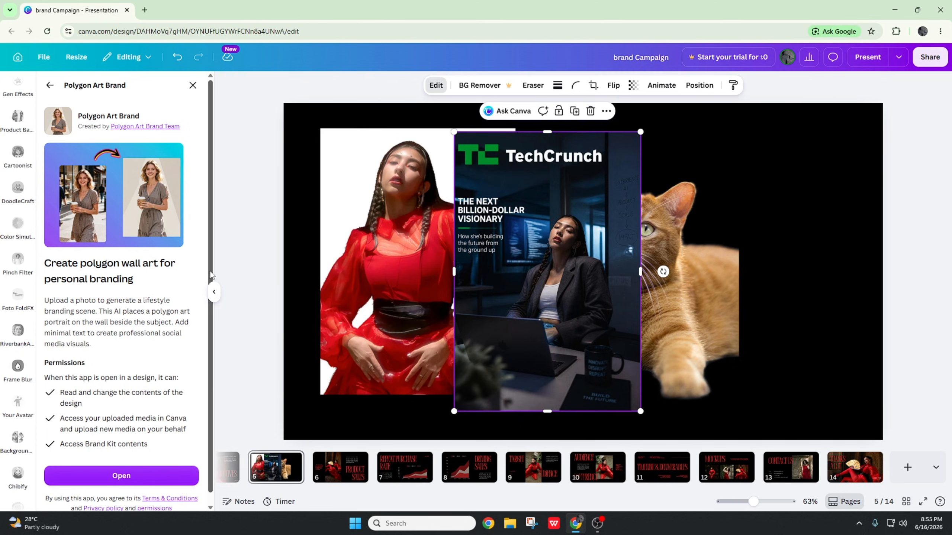
left_click(339, 478)
left_click(498, 281)
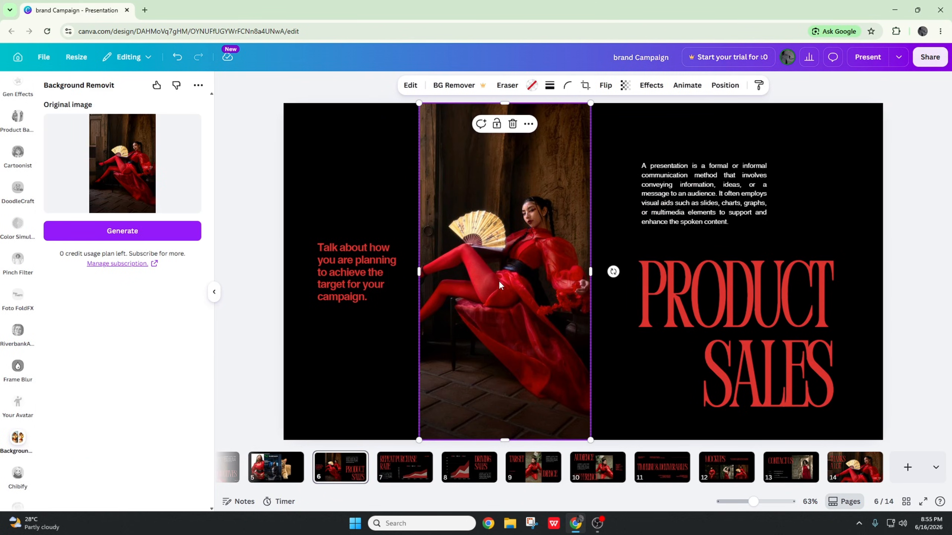
left_click(288, 469)
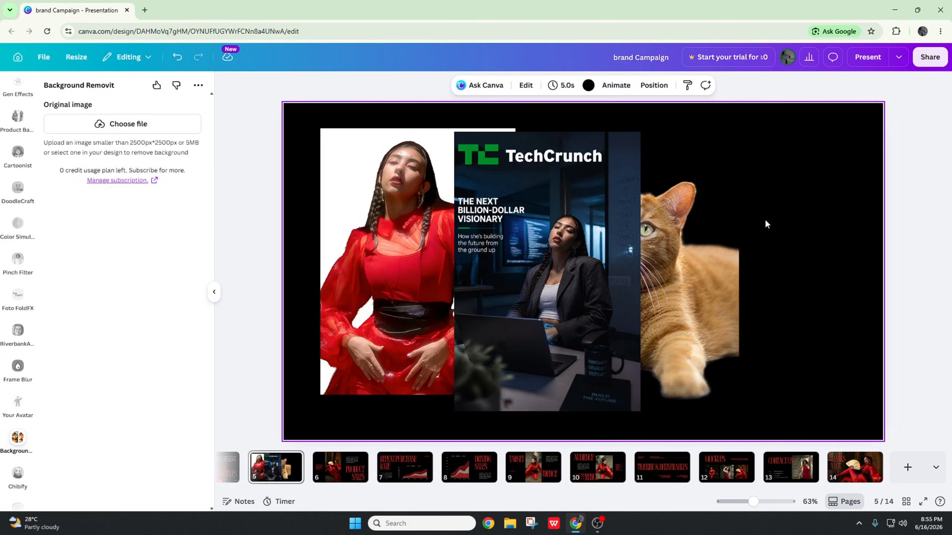
Paste the framed photo of the woman with the fan over the cat on slide 5 and list all photo effects apps for it.
key("ctrl+v")
left_click_drag(516, 285, 758, 260)
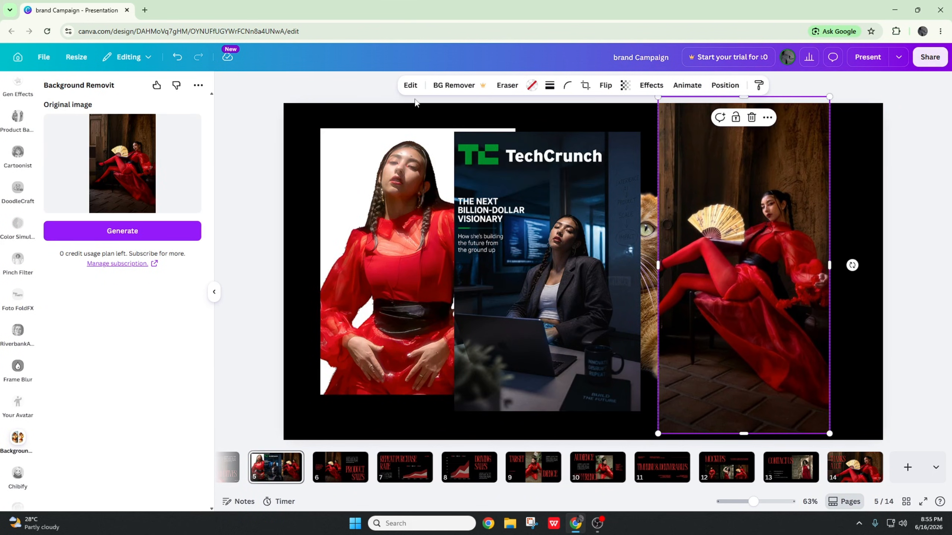
left_click(410, 85)
scroll(188, 350, "down", 3)
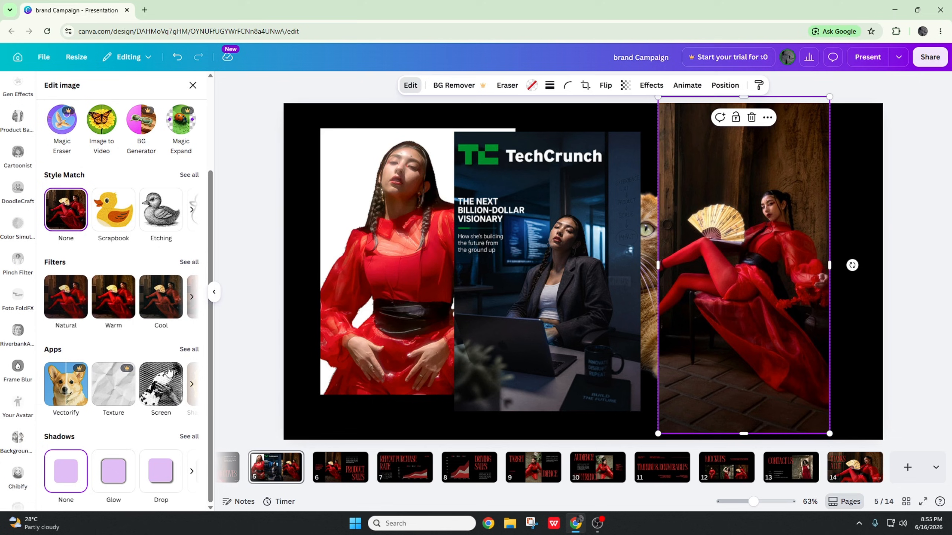
left_click(187, 350)
left_click(188, 238)
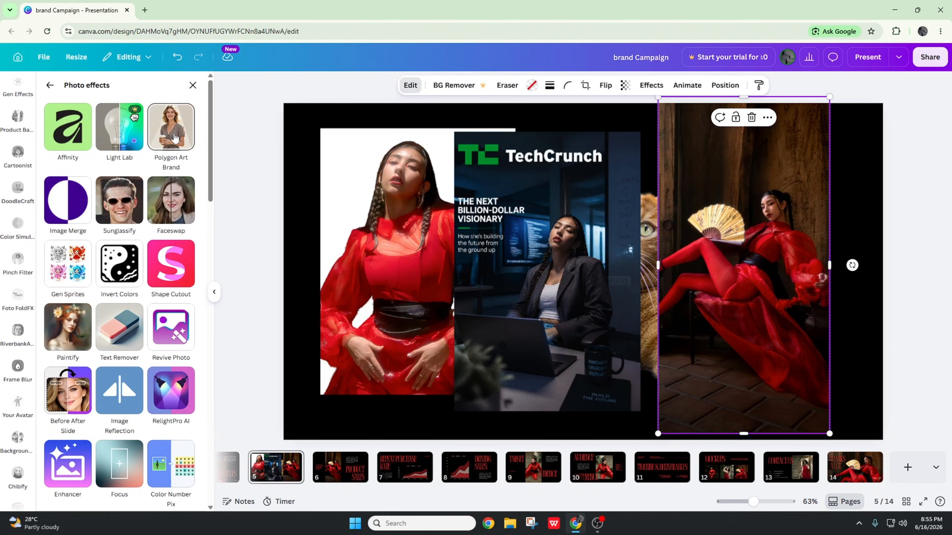
Generate polygon brand art from the photo of the woman with the fan using the Polygon Art Brand app.
scroll(164, 225, "down", 15)
scroll(158, 247, "up", 5)
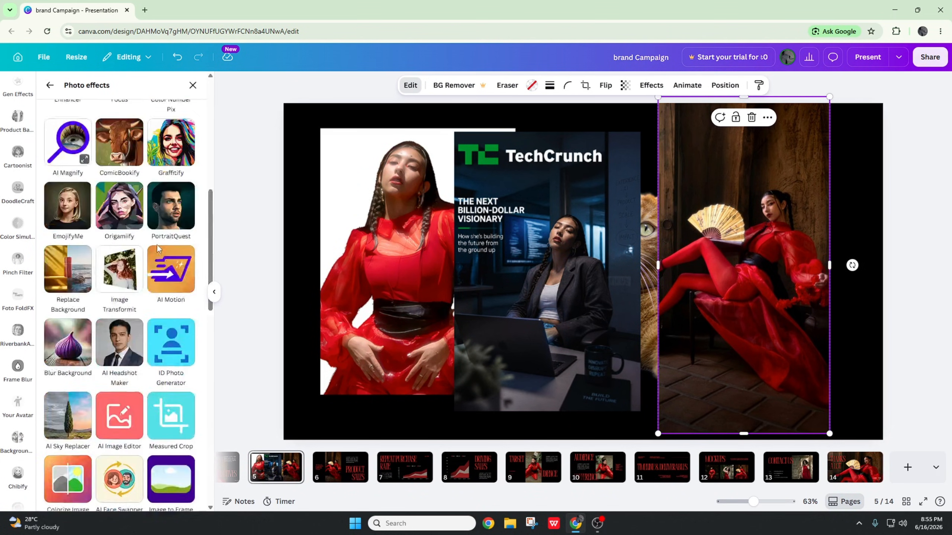
scroll(157, 247, "up", 5)
left_click(171, 128)
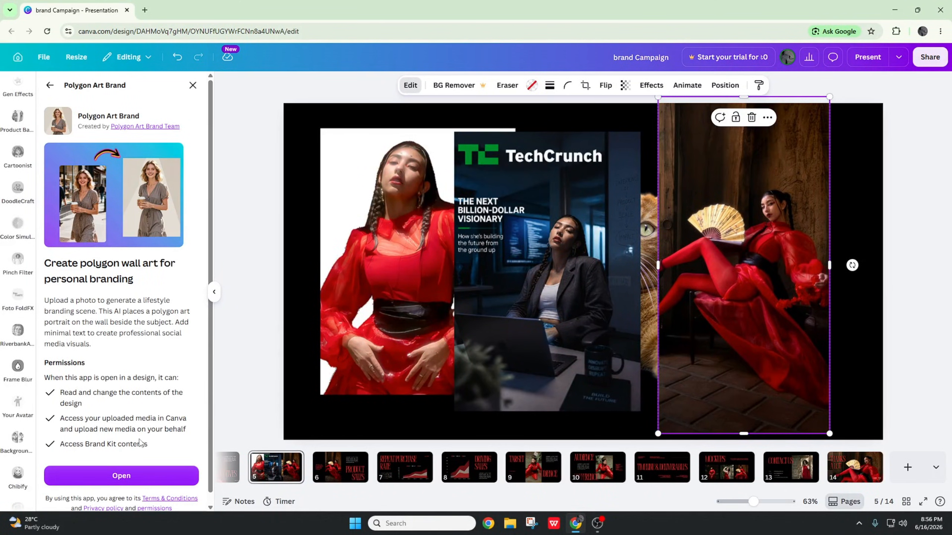
left_click(121, 476)
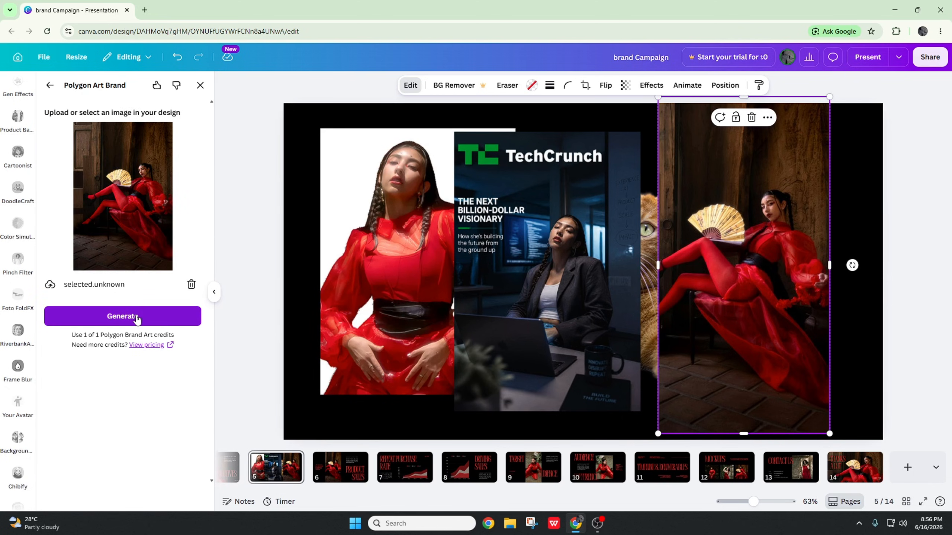
left_click(135, 308)
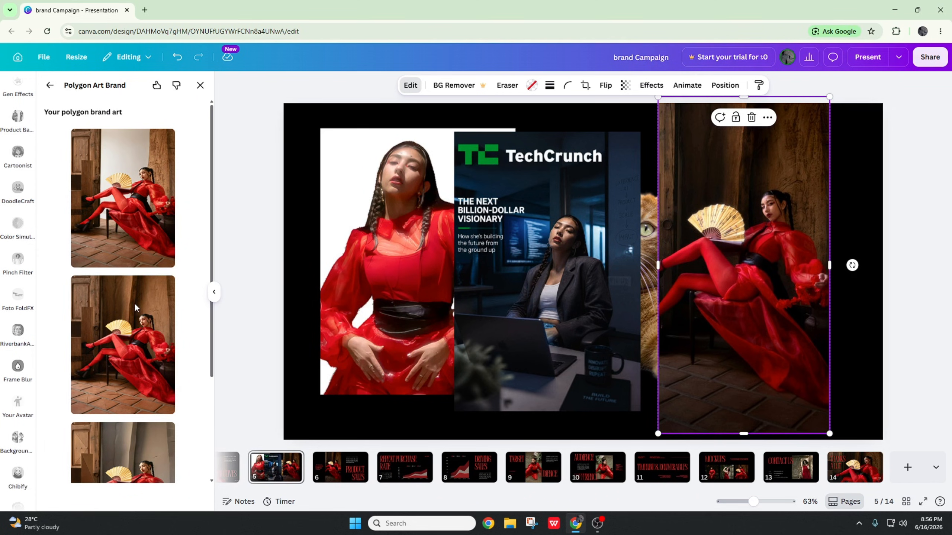
Add the light-walled polygon brand art result to slide 5 and place it inside the frame, replacing the original photo.
scroll(113, 343, "down", 3)
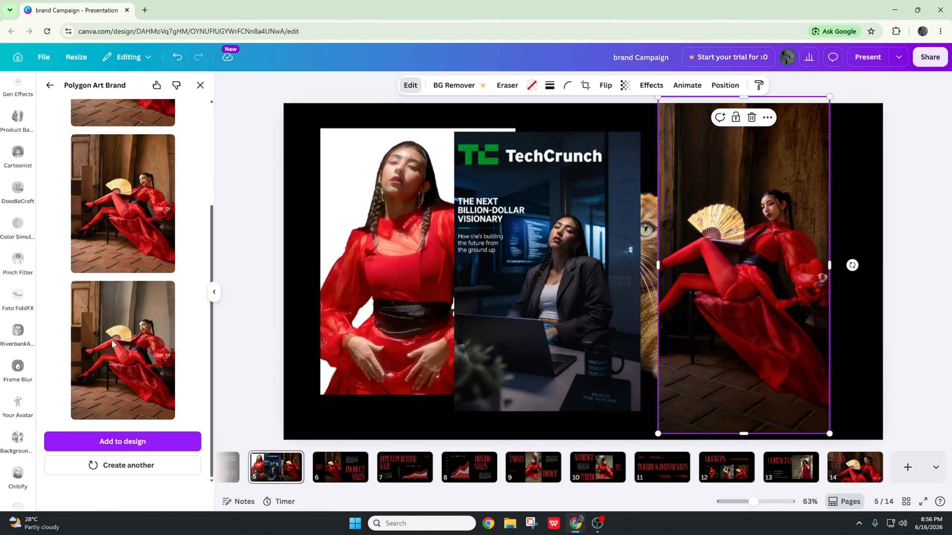
scroll(135, 331, "up", 3)
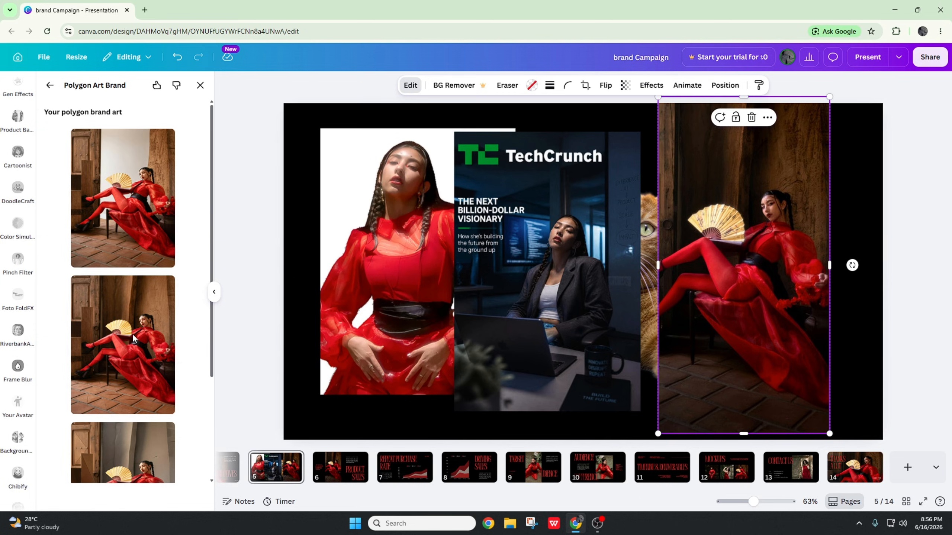
scroll(119, 237, "down", 3)
left_click(135, 437)
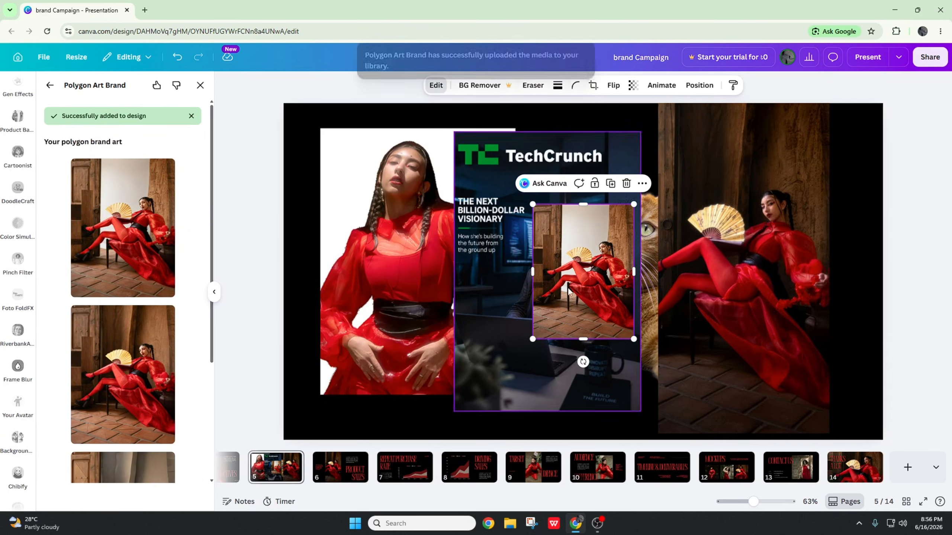
left_click_drag(601, 286, 661, 300)
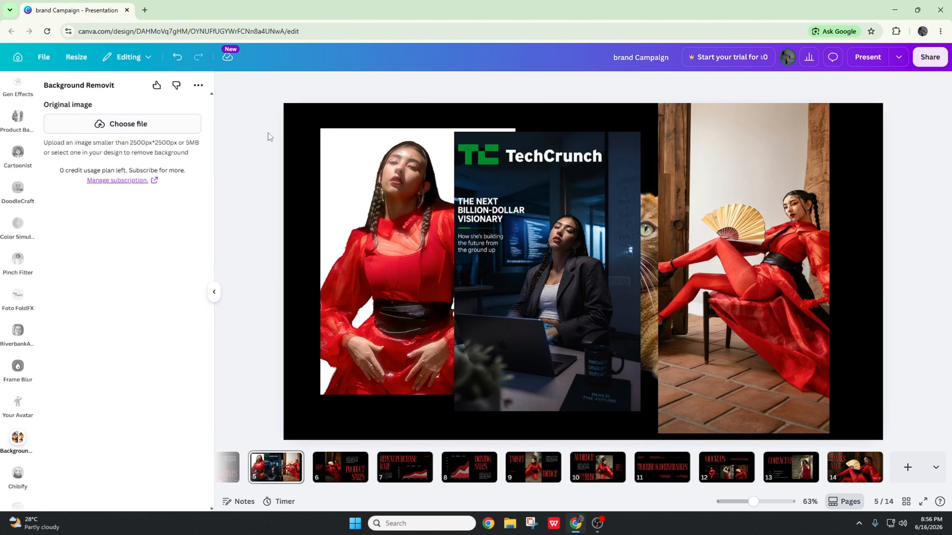
Delete the TechCrunch cover, the woman's photo, the framed image with its frame, and the cat from slide 5.
left_click(618, 259)
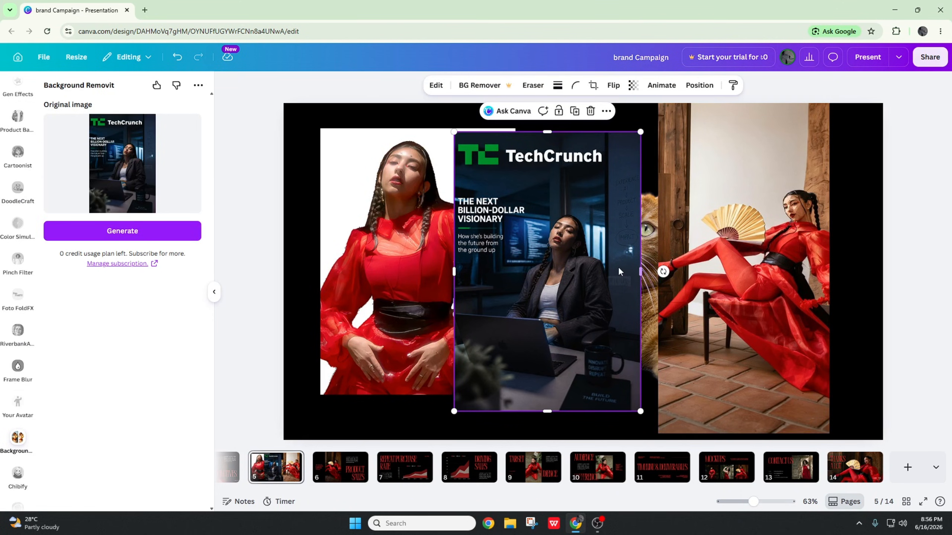
key("Delete")
left_click(426, 270)
key("Delete")
left_click(667, 270)
key("Delete")
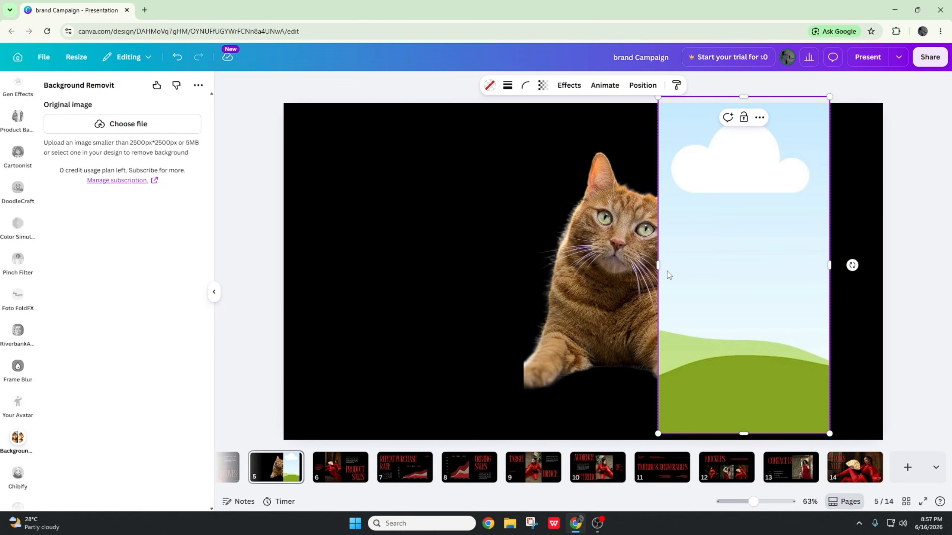
key("Delete")
left_click(667, 270)
key("Delete")
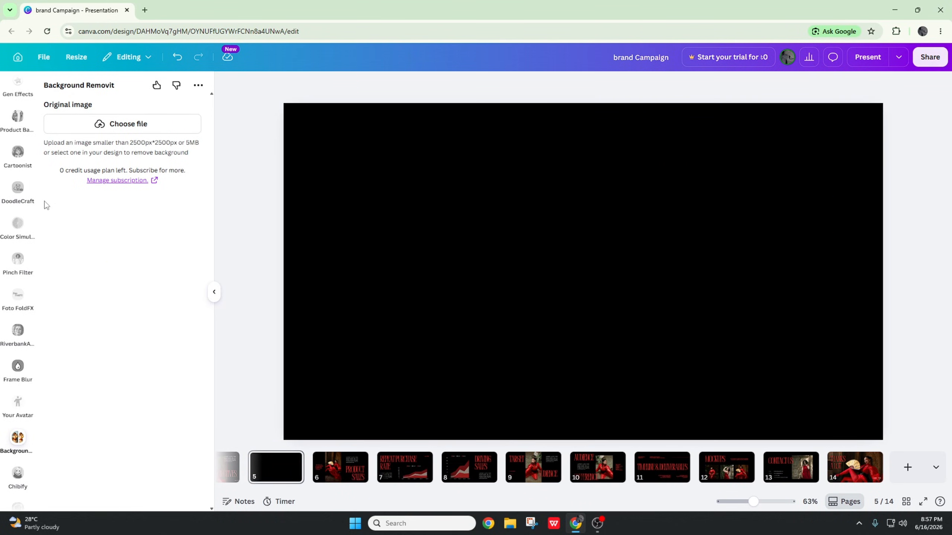
Add the uploaded photo of the orange kitten on a white blanket to the empty slide 5.
scroll(24, 160, "up", 5)
scroll(22, 161, "up", 5)
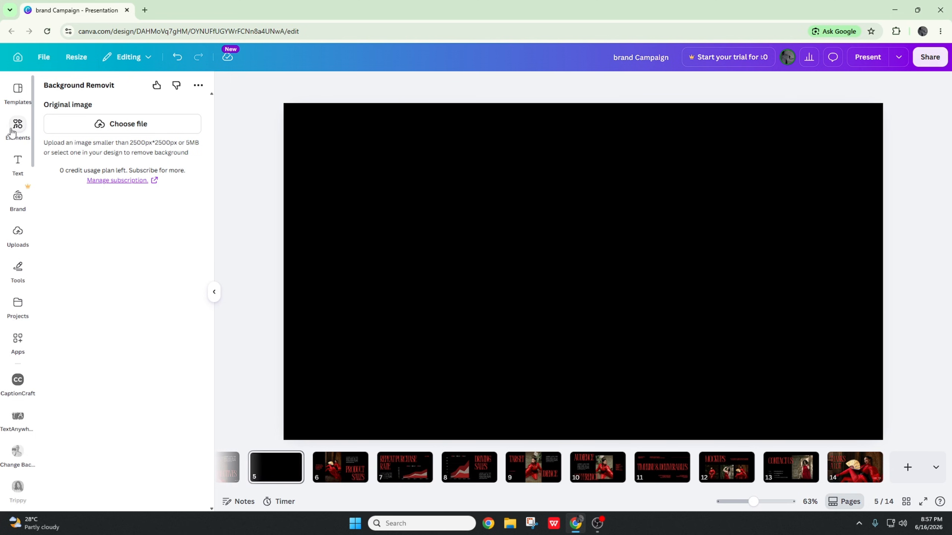
left_click(17, 247)
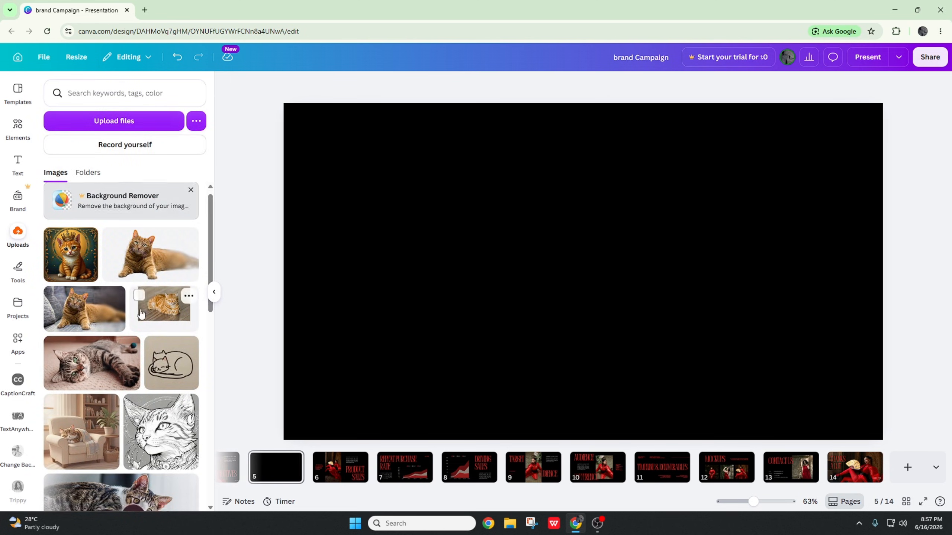
scroll(103, 392, "down", 5)
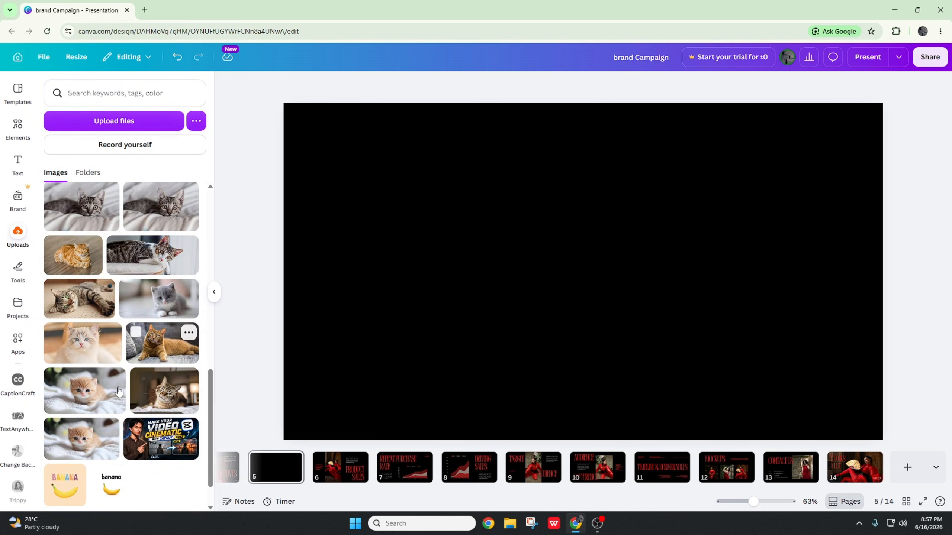
left_click(100, 400)
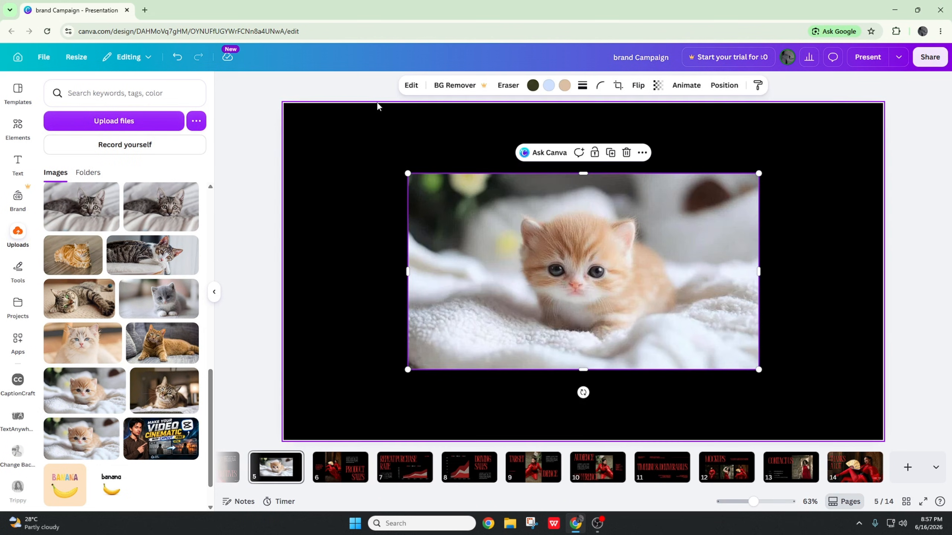
Open the Image Merge app from the photo effects collection for the kitten photo.
left_click(416, 83)
scroll(196, 353, "down", 2)
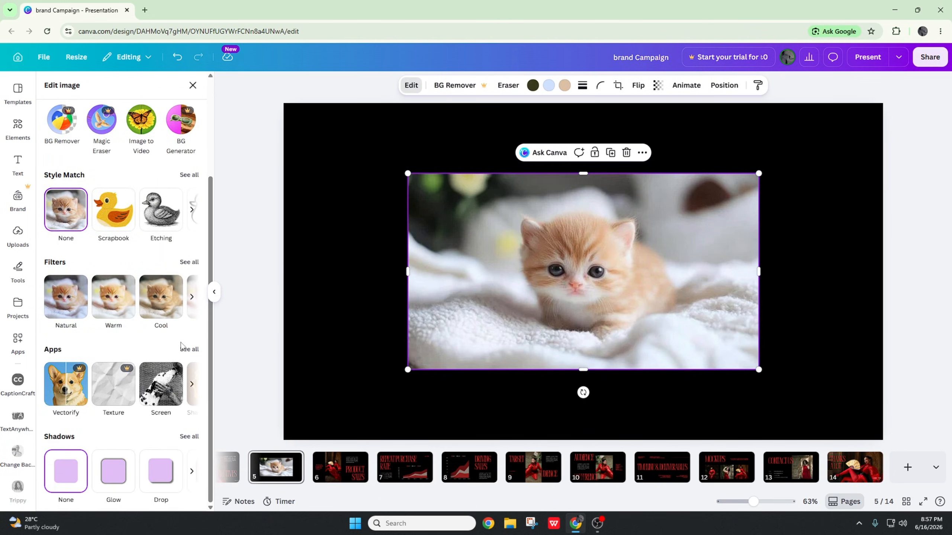
left_click(197, 350)
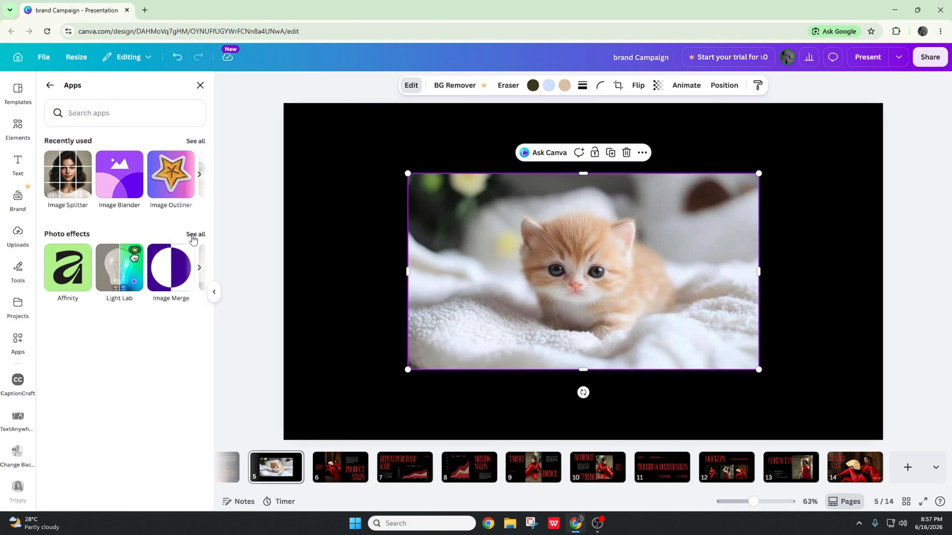
left_click(191, 236)
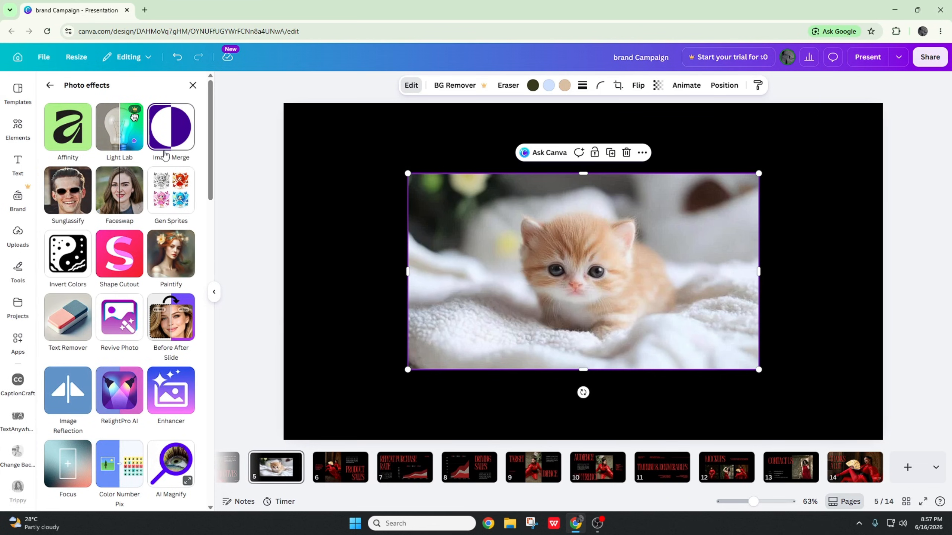
left_click(171, 127)
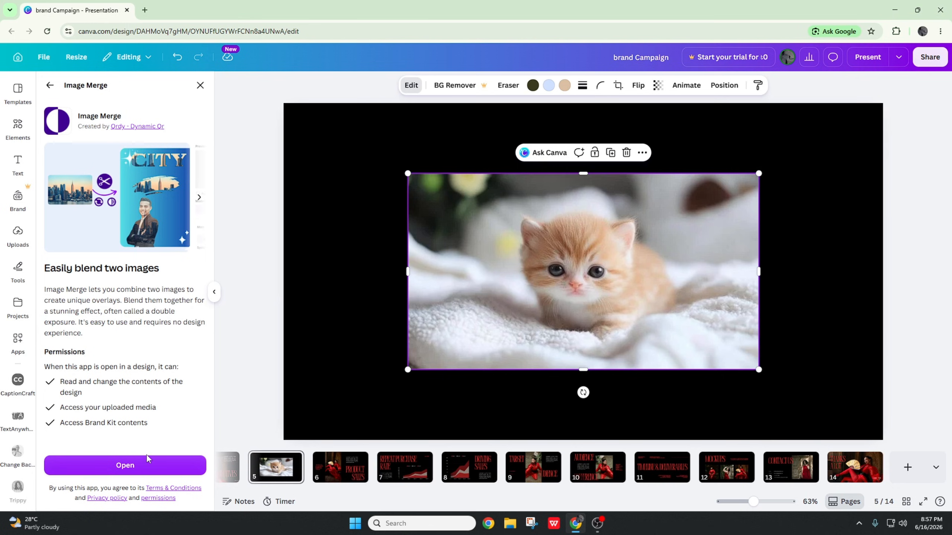
left_click(140, 473)
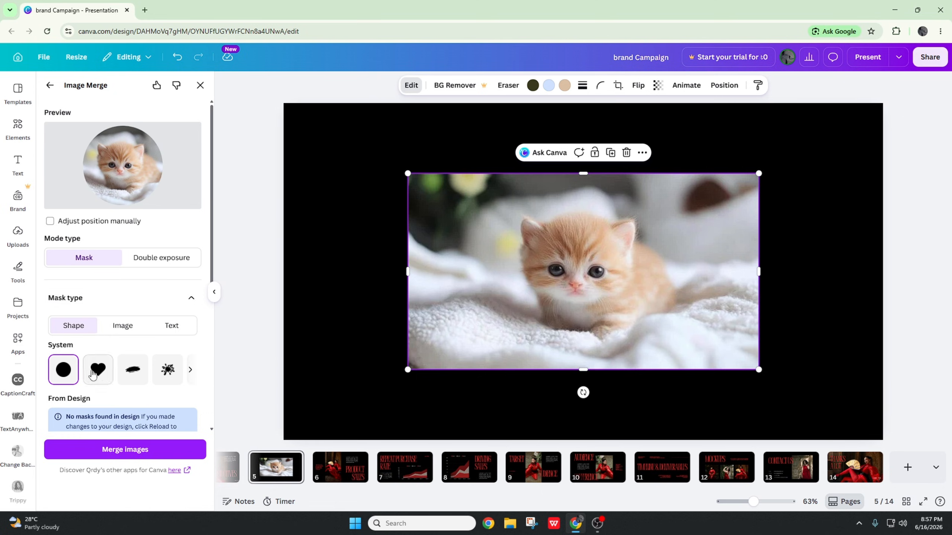
Merge the kitten photo with the circle mask and move the circular result over the lower-right part of the photo.
left_click(136, 456)
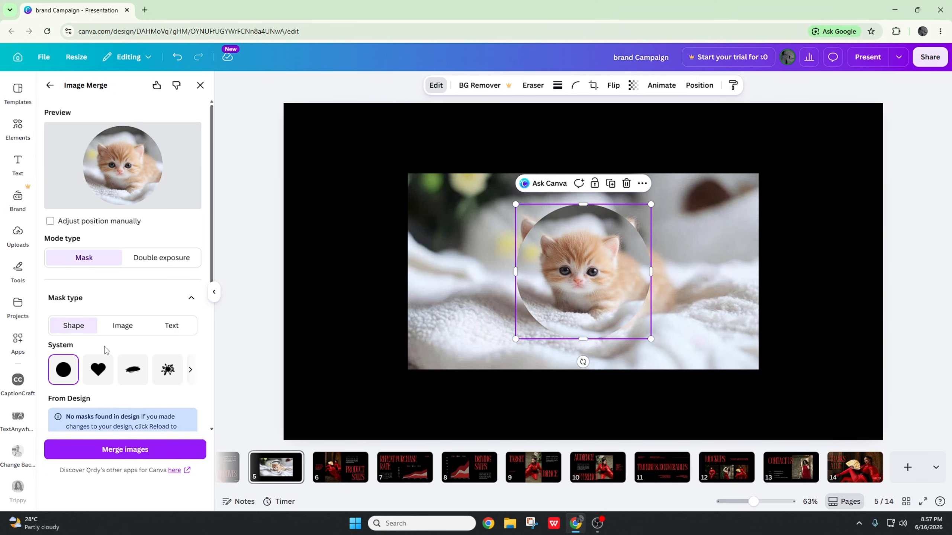
left_click_drag(598, 286, 502, 283)
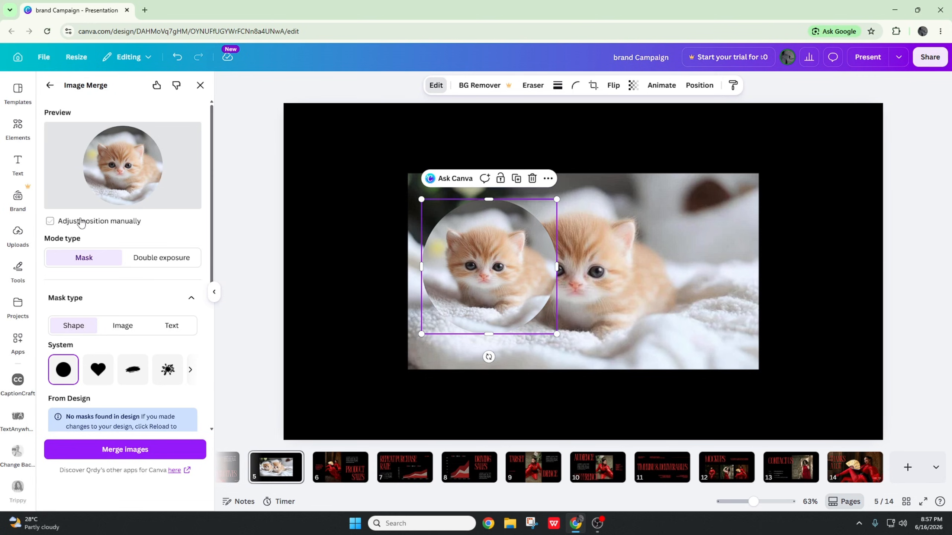
left_click(50, 219)
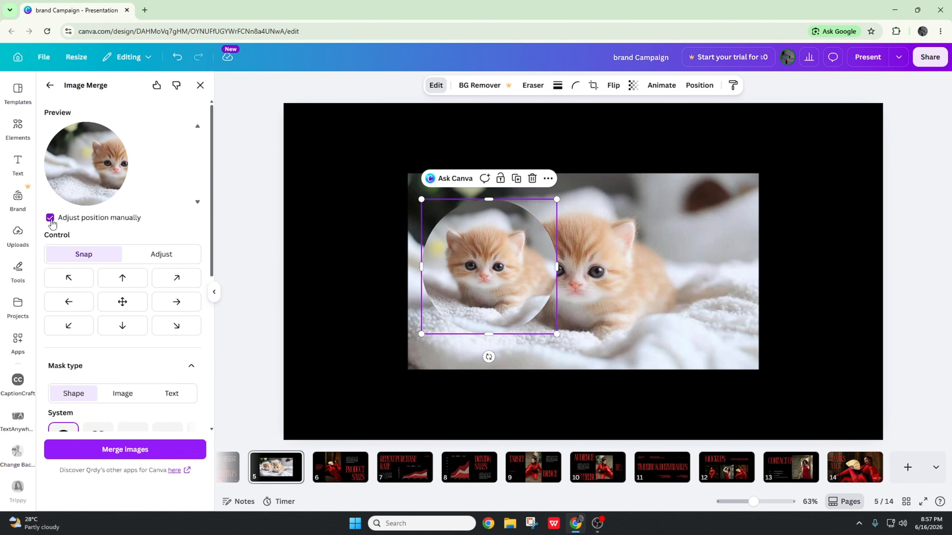
left_click(50, 218)
left_click_drag(538, 237, 701, 260)
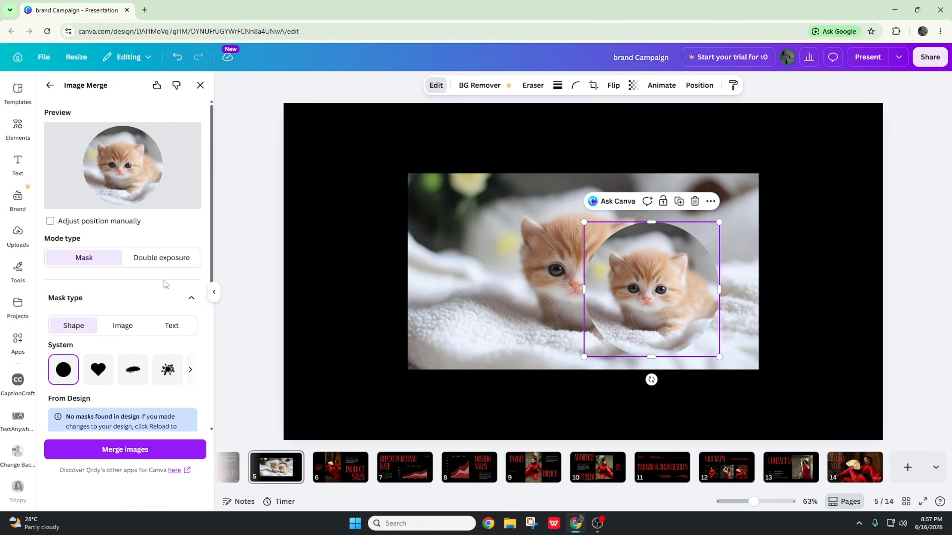
Try the brush-stroke mask shape and the selected-image and exported-design background options in Image Merge, then return to the design background.
scroll(161, 281, "down", 2)
left_click(133, 320)
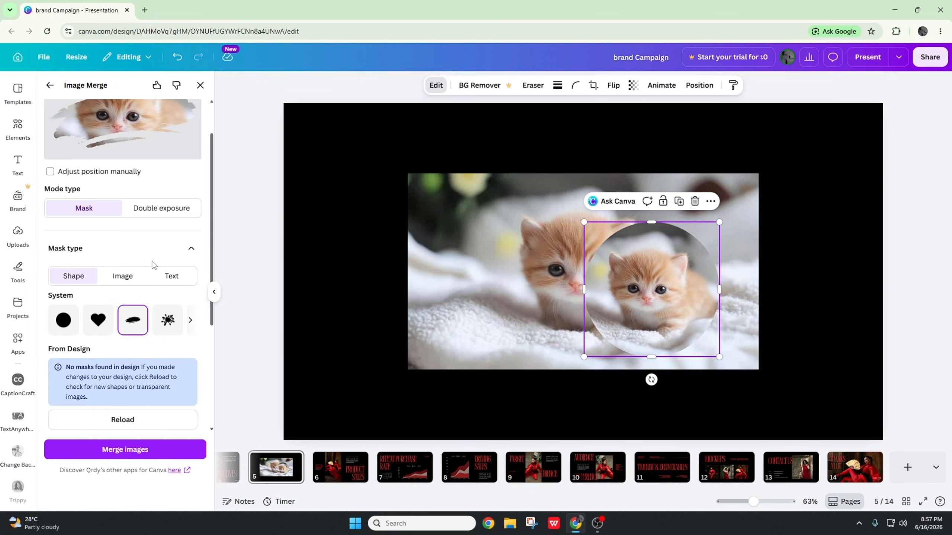
scroll(149, 283, "down", 5)
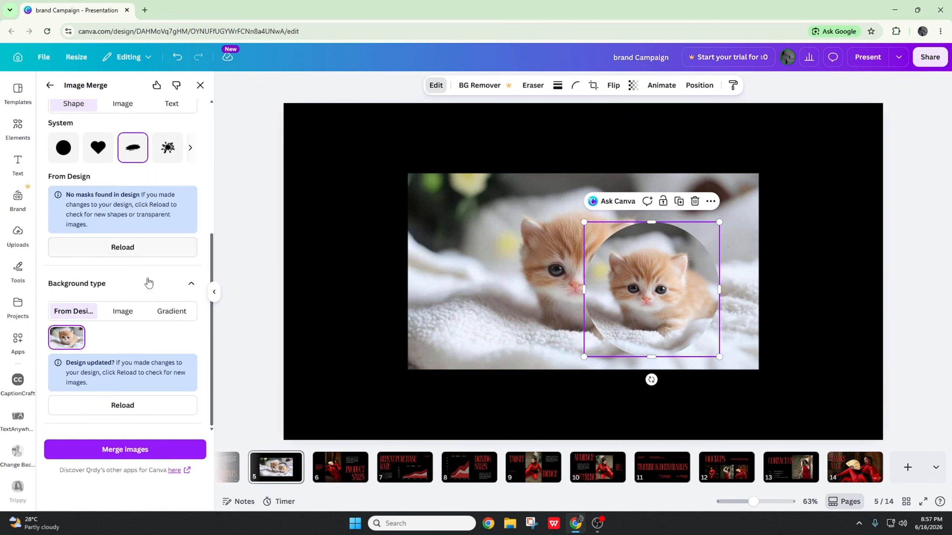
left_click(136, 311)
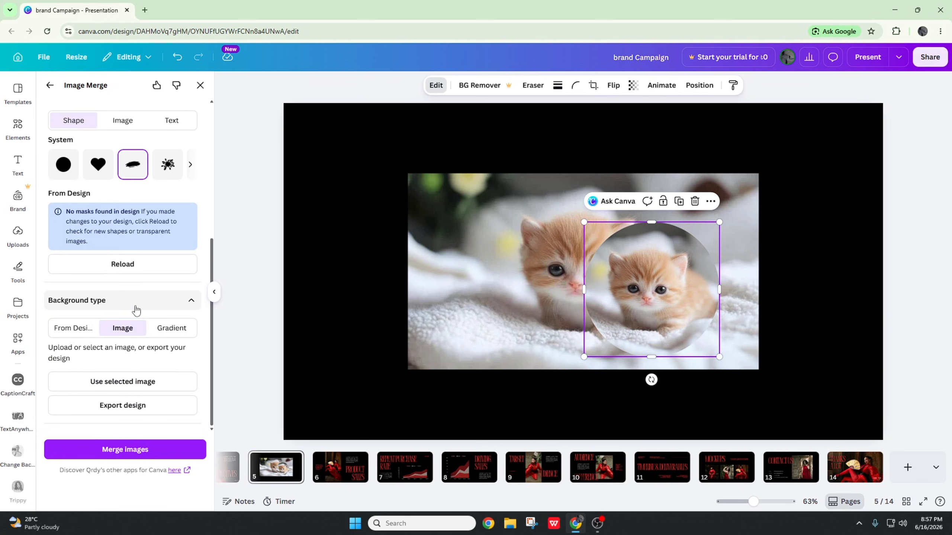
left_click(149, 381)
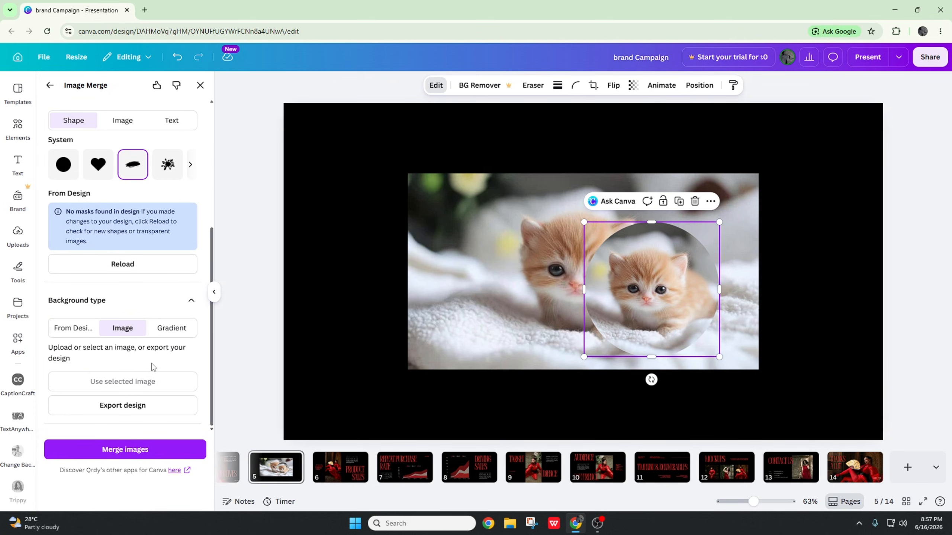
left_click(156, 405)
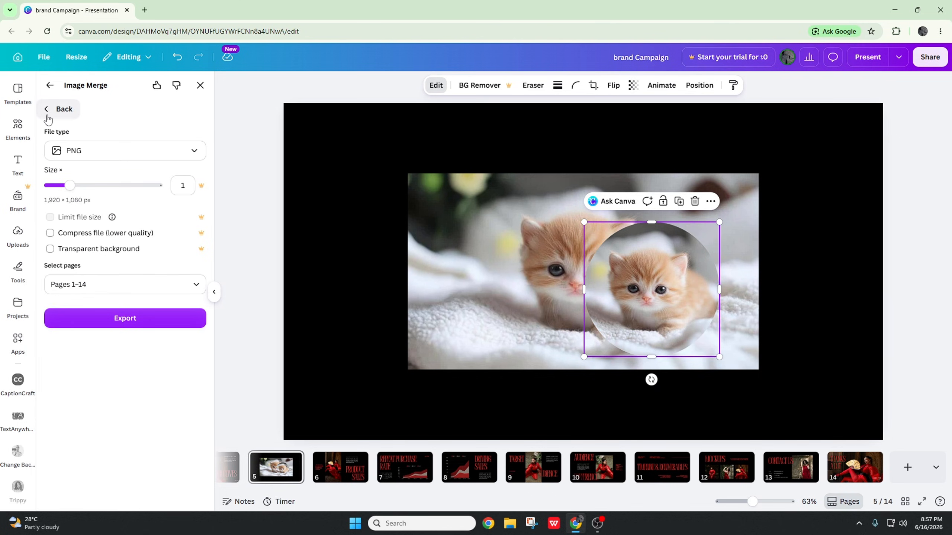
left_click(48, 108)
left_click(167, 332)
left_click(71, 328)
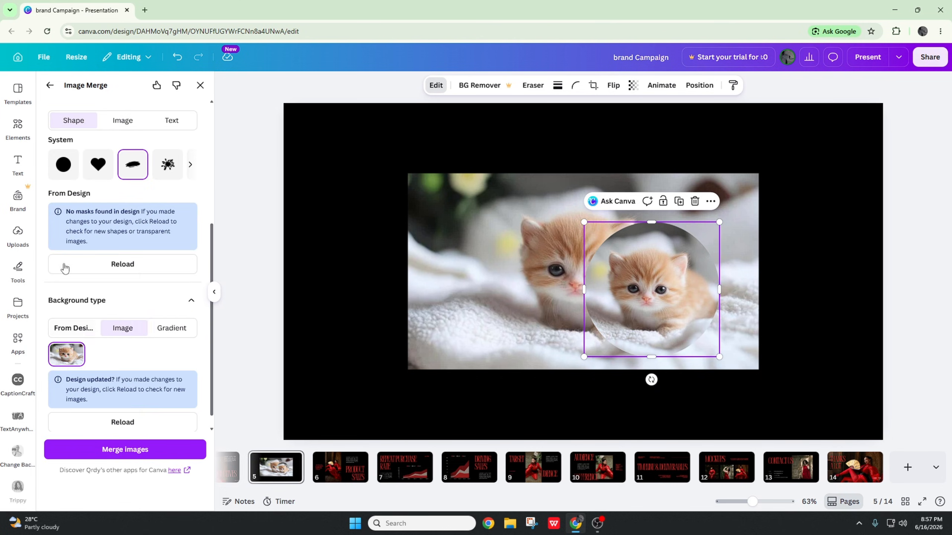
Leave Image Merge and delete the circular kitten image from slide 5.
scroll(79, 241, "up", 5)
left_click(49, 85)
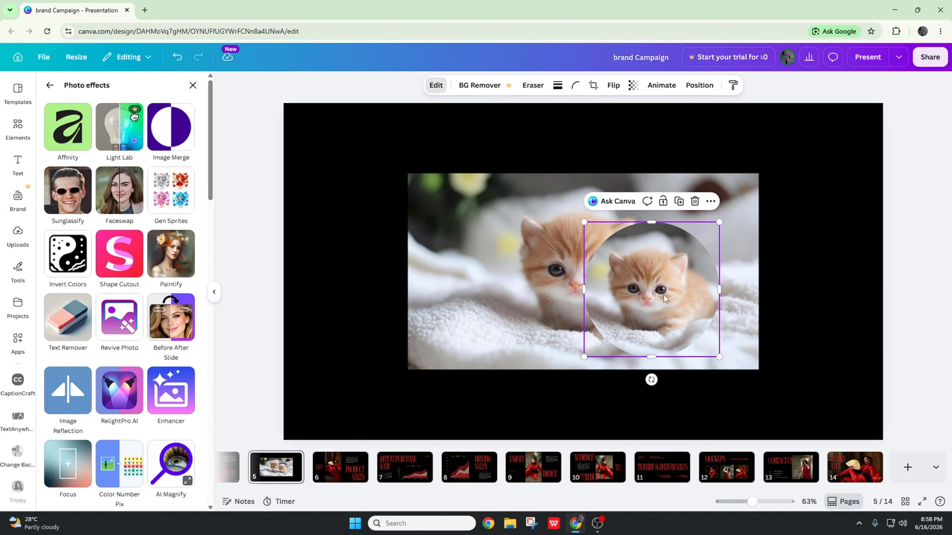
left_click_drag(663, 294, 586, 271)
key("Delete")
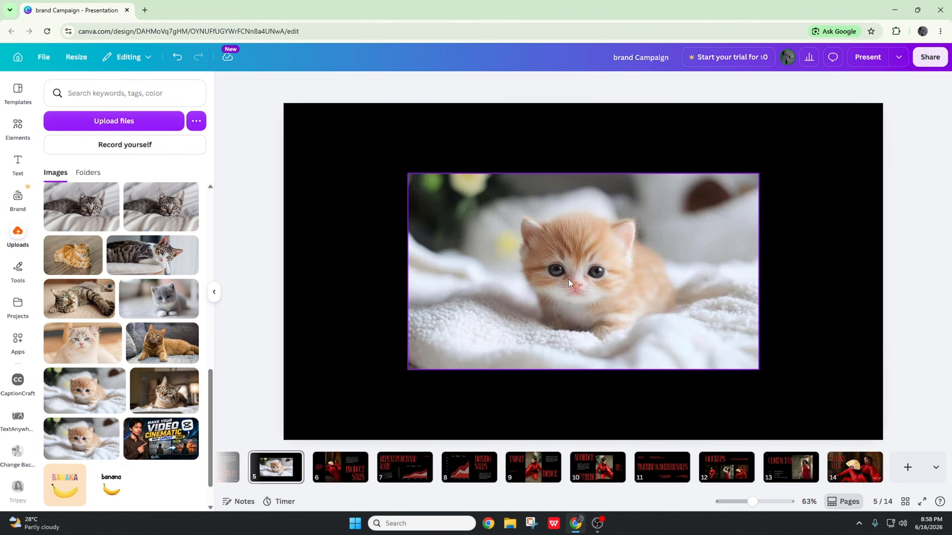
Try the corner rounding setting on the kitten photo and return it to 0.
scroll(144, 285, "up", 6)
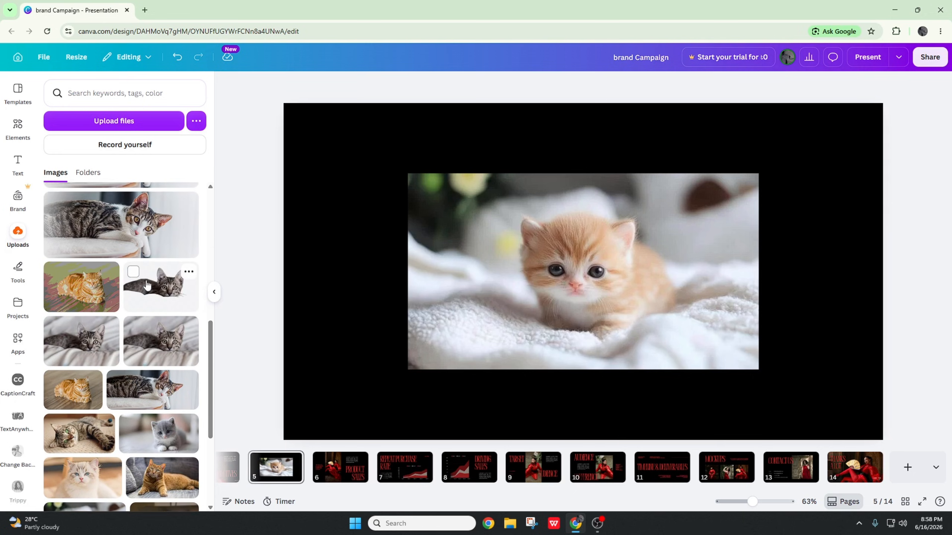
left_click(569, 256)
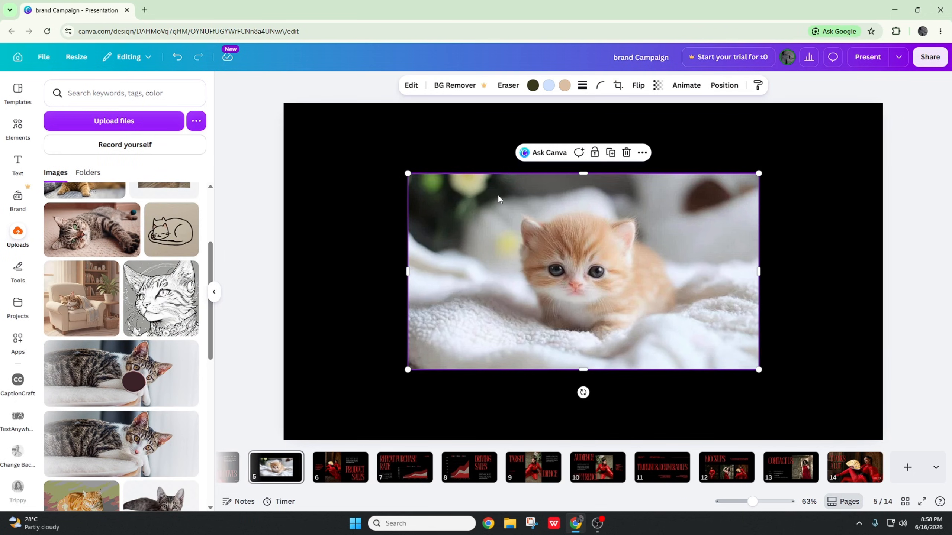
left_click(600, 85)
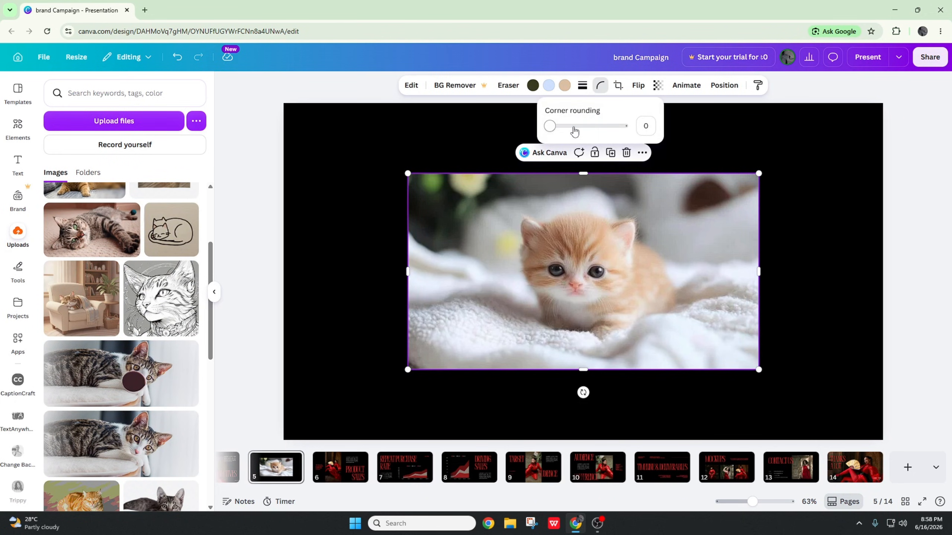
left_click_drag(574, 131, 550, 125)
left_click(458, 252)
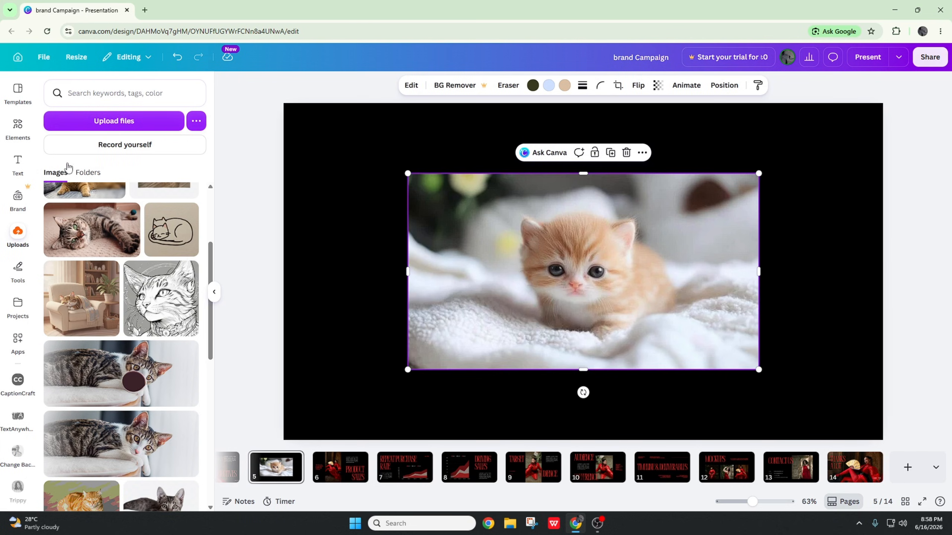
Open the Sunglassify app from the photo effects collection for the kitten photo.
left_click(411, 85)
scroll(108, 255, "down", 2)
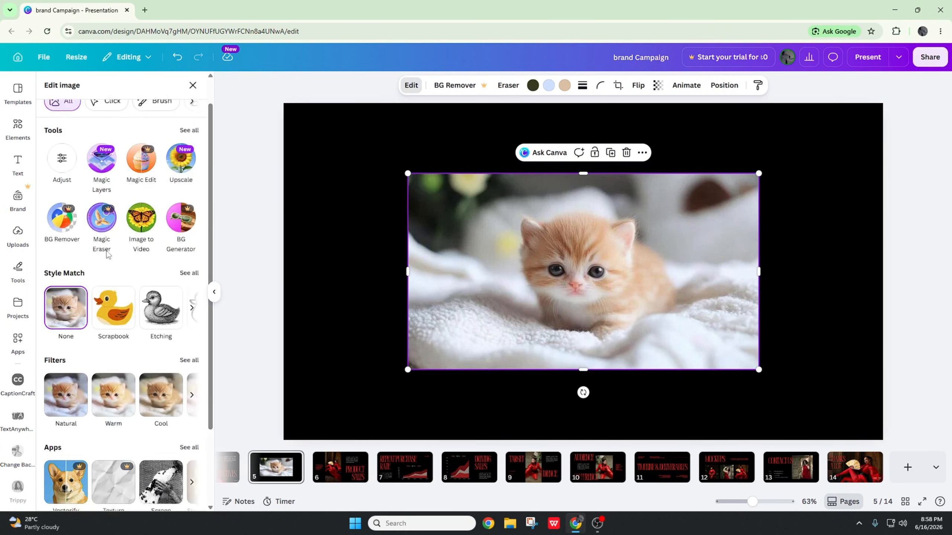
scroll(107, 255, "down", 3)
left_click(187, 350)
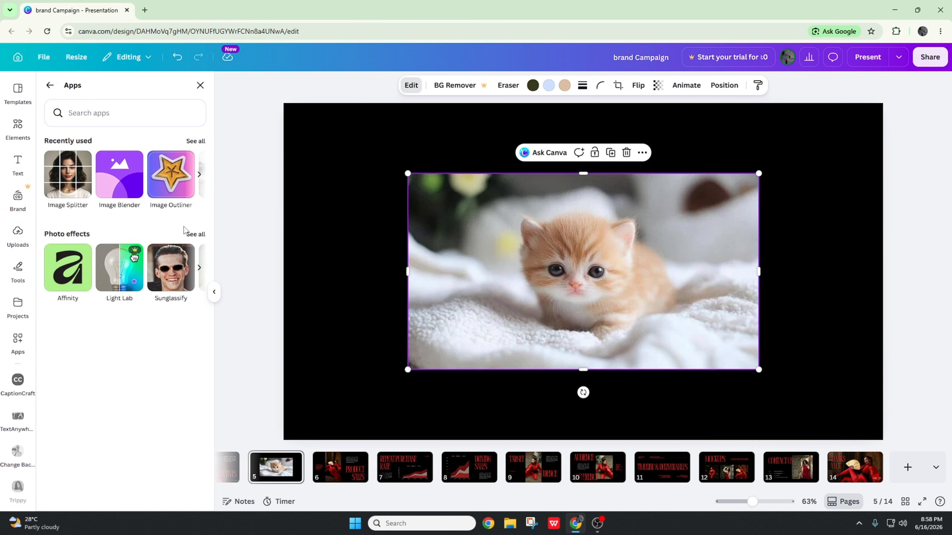
left_click(195, 234)
left_click(178, 146)
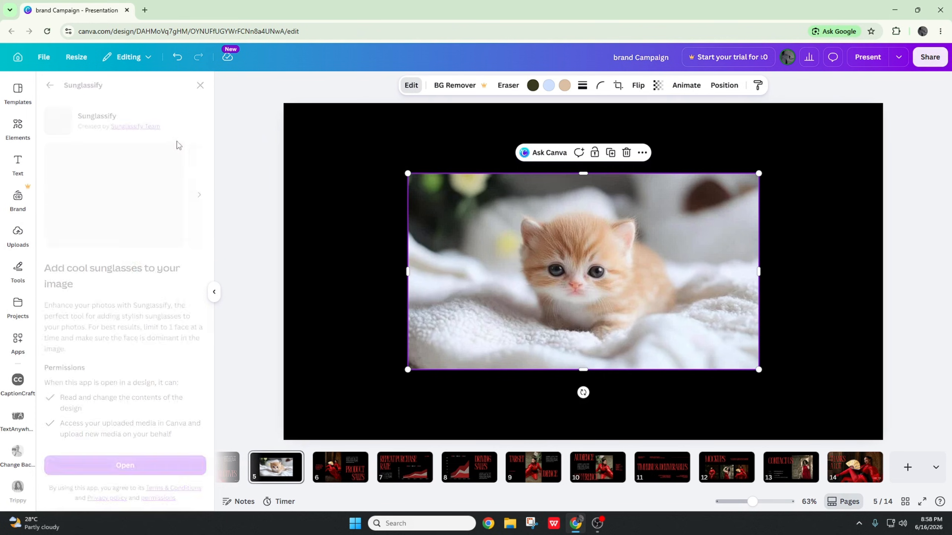
left_click(125, 465)
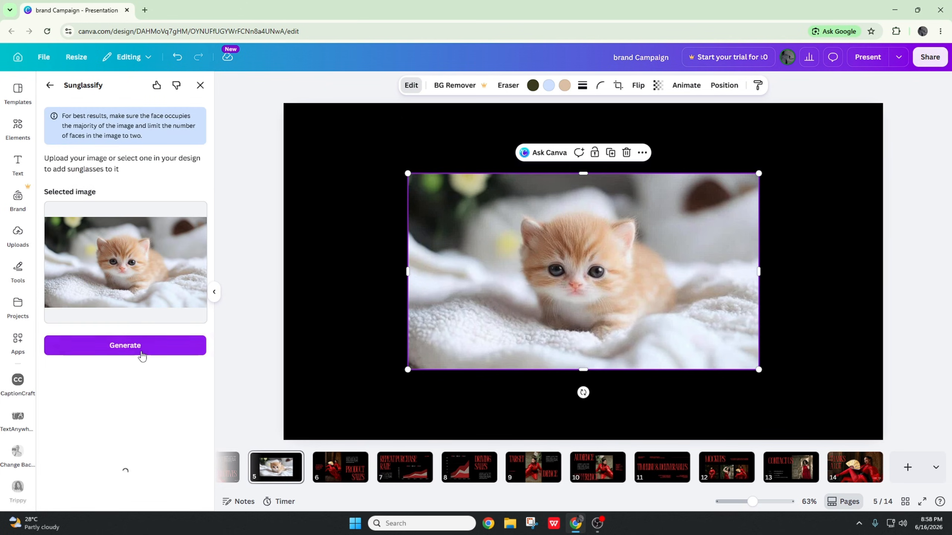
Generate a sunglasses version of the kitten photo, replace the original with it and shift the photo slightly down on the slide.
left_click(143, 354)
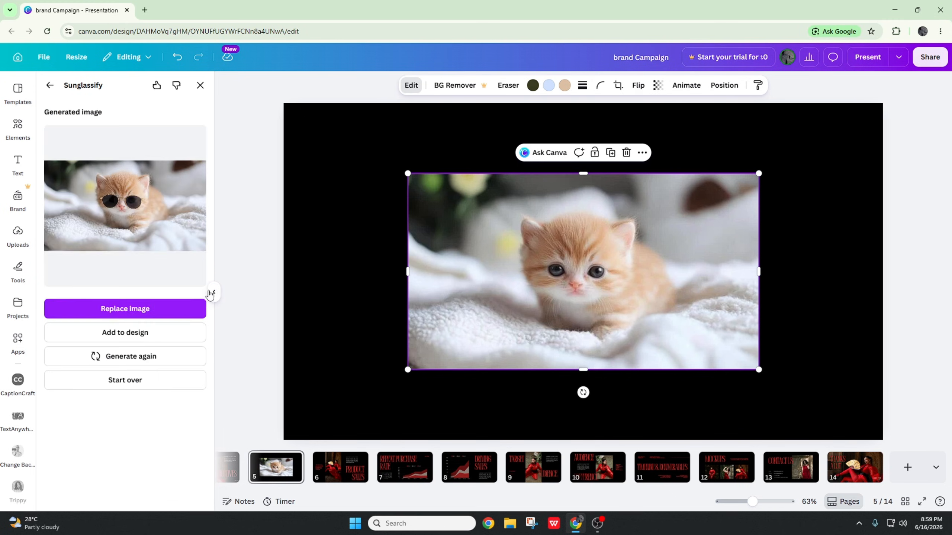
left_click(121, 316)
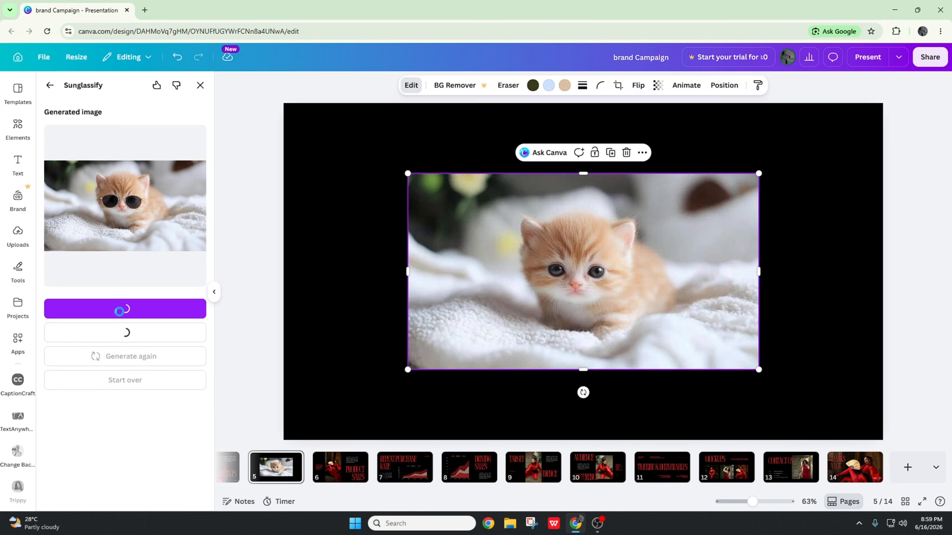
mouse_move(604, 258)
left_mouse_down()
mouse_move(621, 308)
mouse_move(583, 277)
mouse_move(597, 268)
left_mouse_up()
Open the Faceswap app from the photo effects collection, look over its original-image and target-face options, and leave it.
left_click(431, 87)
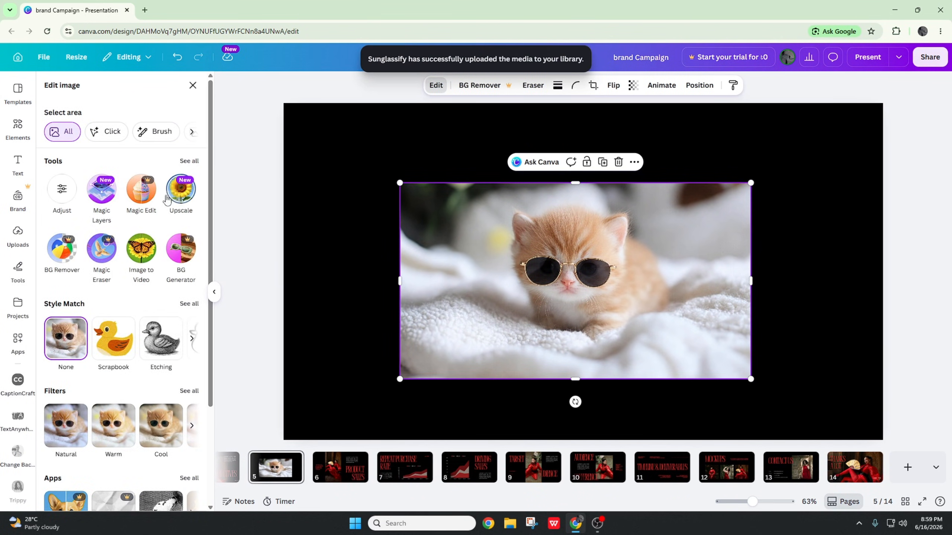
scroll(193, 352, "down", 3)
left_click(193, 350)
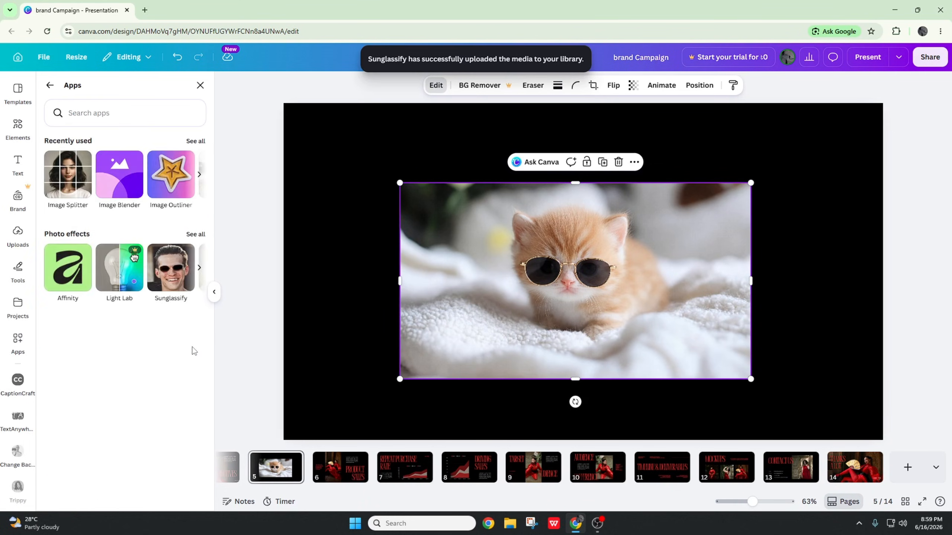
left_click(193, 234)
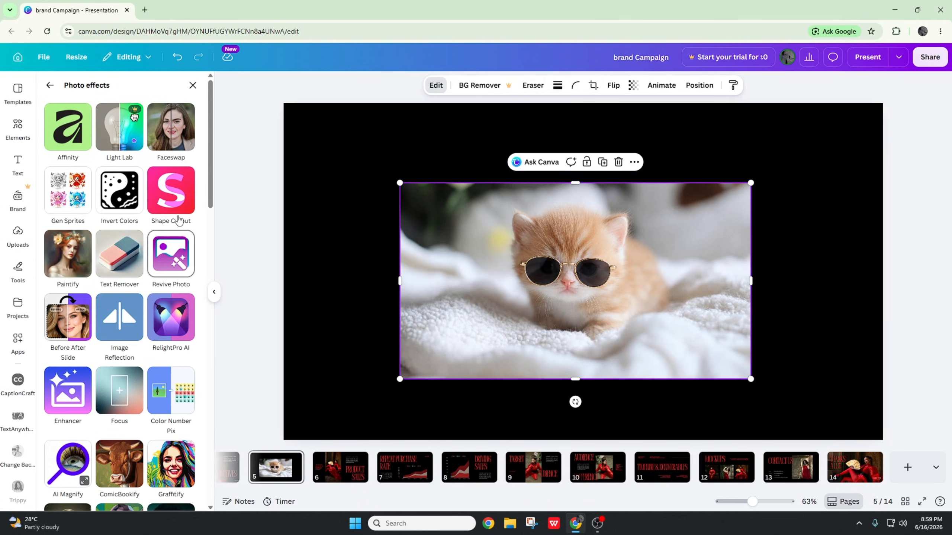
left_click(185, 137)
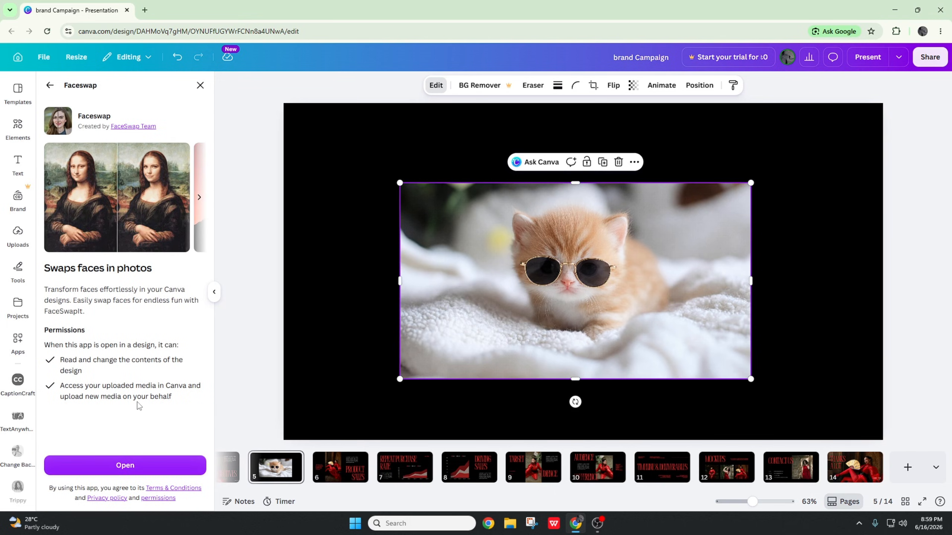
left_click(167, 466)
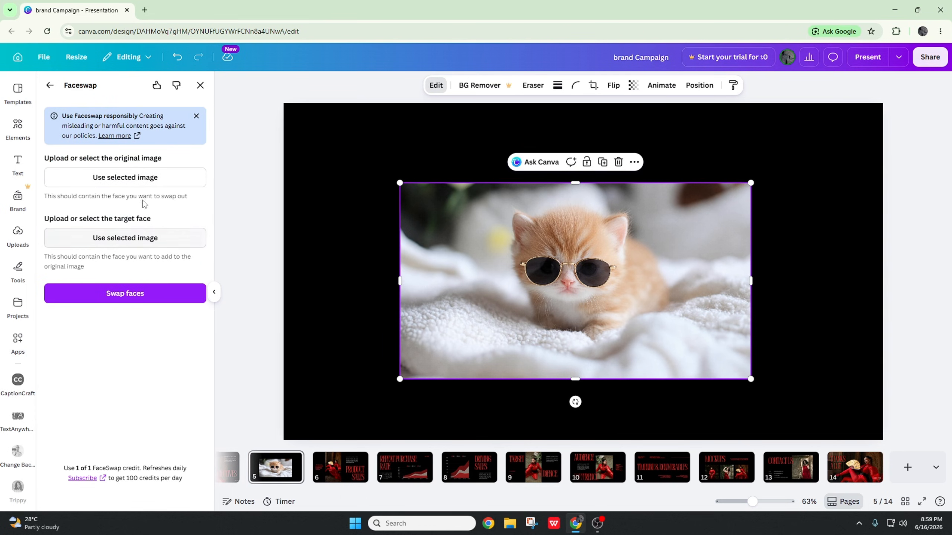
left_click(49, 85)
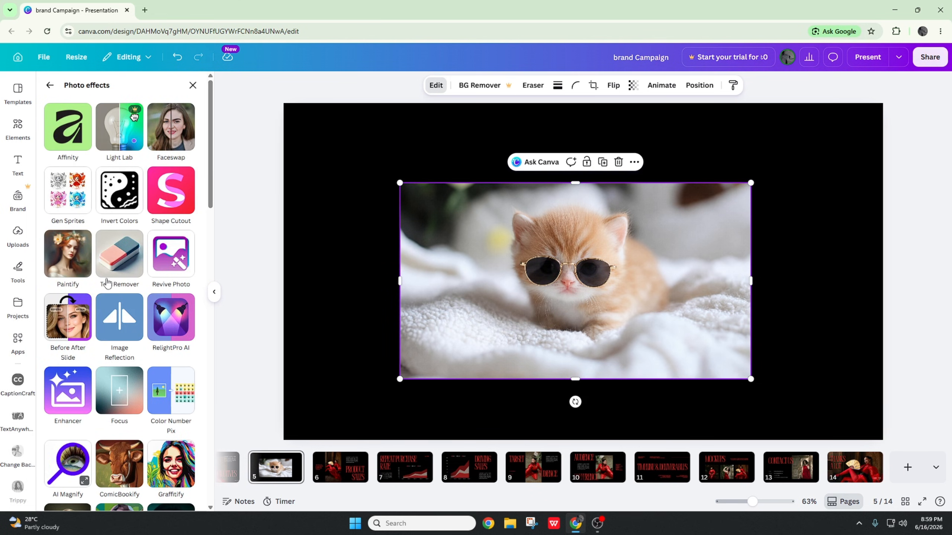
Browse the photo effects collection and open the Gen Sprites app for the sunglasses kitten photo.
scroll(107, 283, "down", 7)
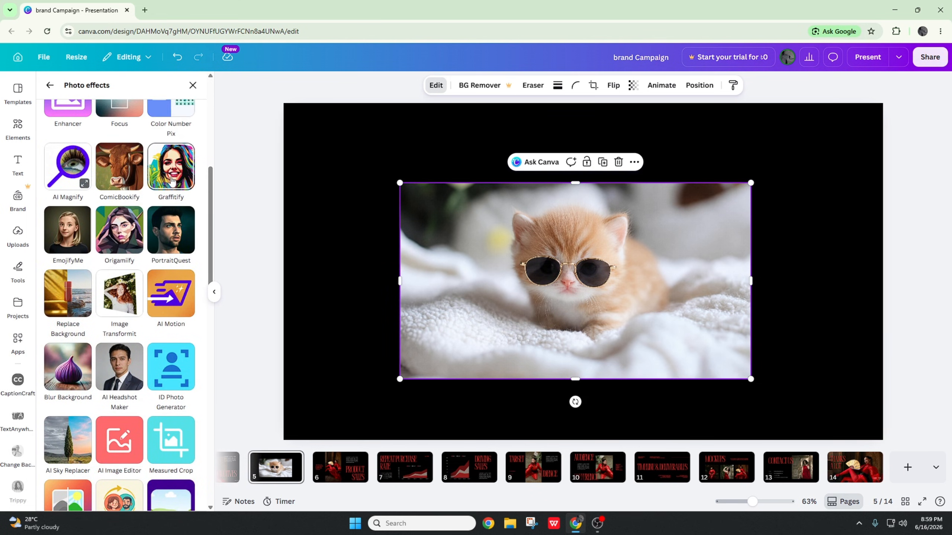
scroll(161, 300, "down", 8)
scroll(165, 325, "down", 8)
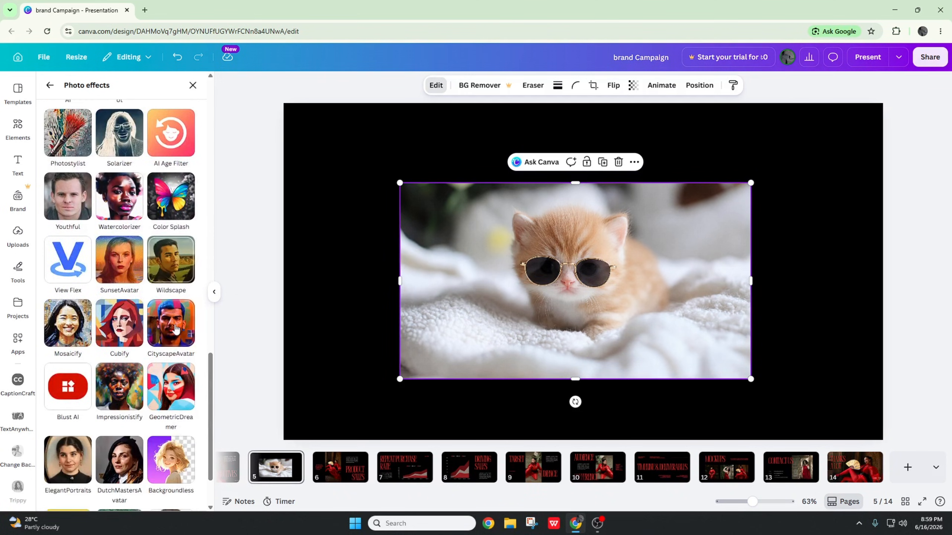
scroll(160, 269, "up", 20)
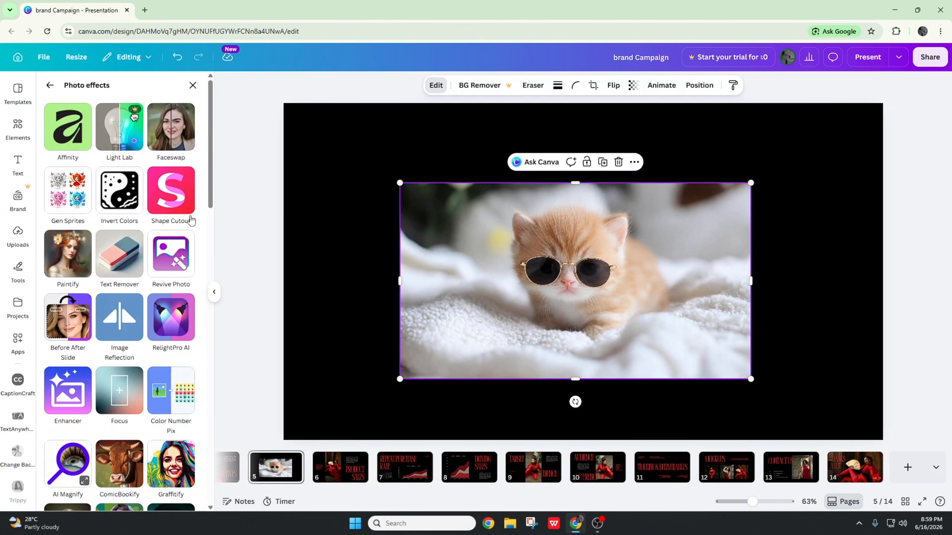
left_click(76, 207)
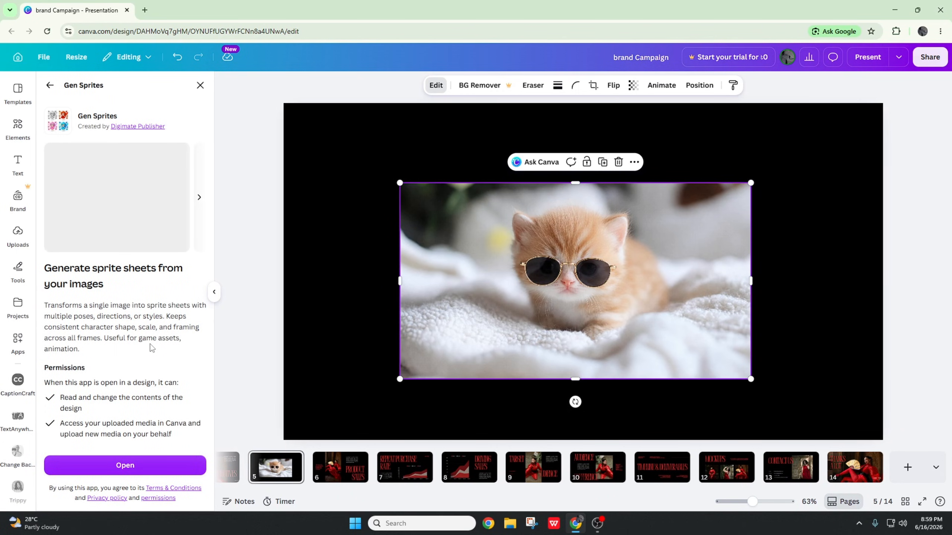
left_click(112, 465)
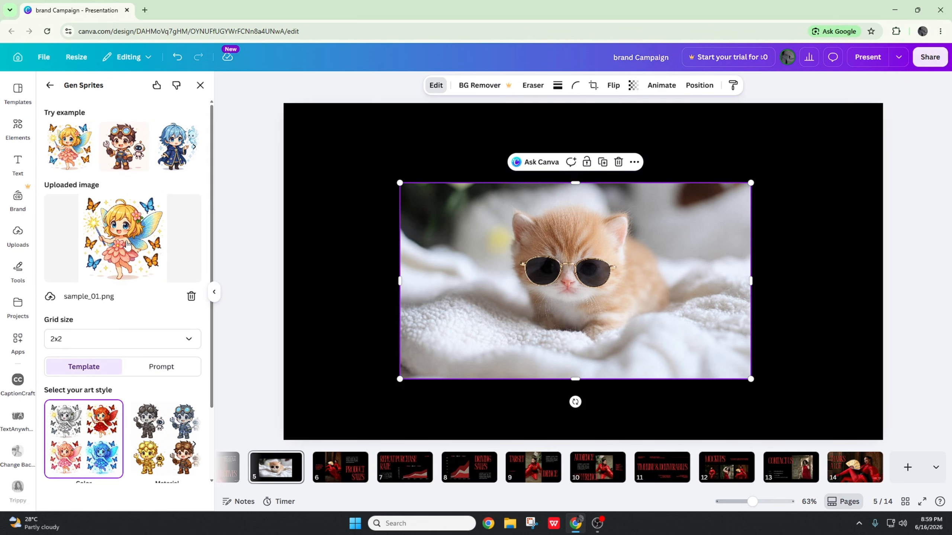
Replace the sample image in Gen Sprites with the sunglasses kitten photo and generate a 2x2 sprite sheet in the Color art style.
left_click(191, 296)
left_click(137, 208)
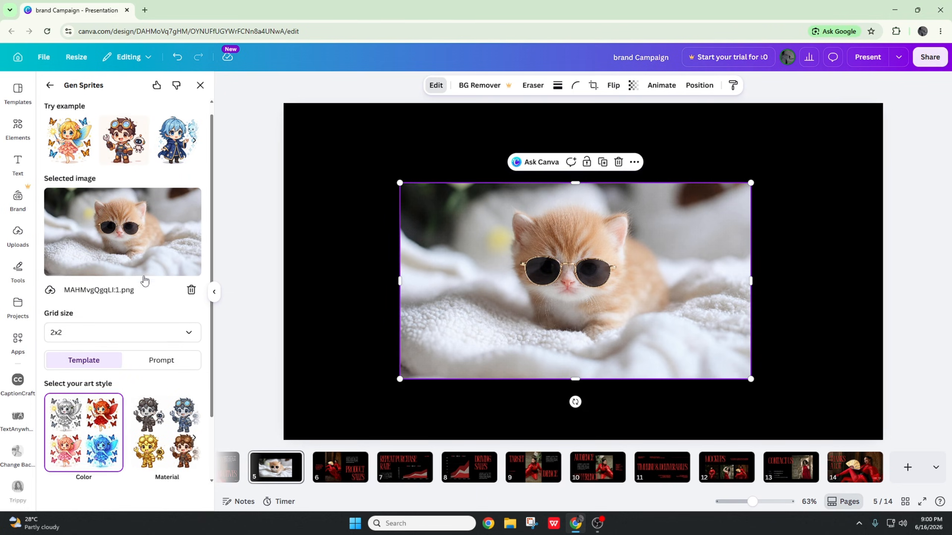
scroll(144, 284, "down", 3)
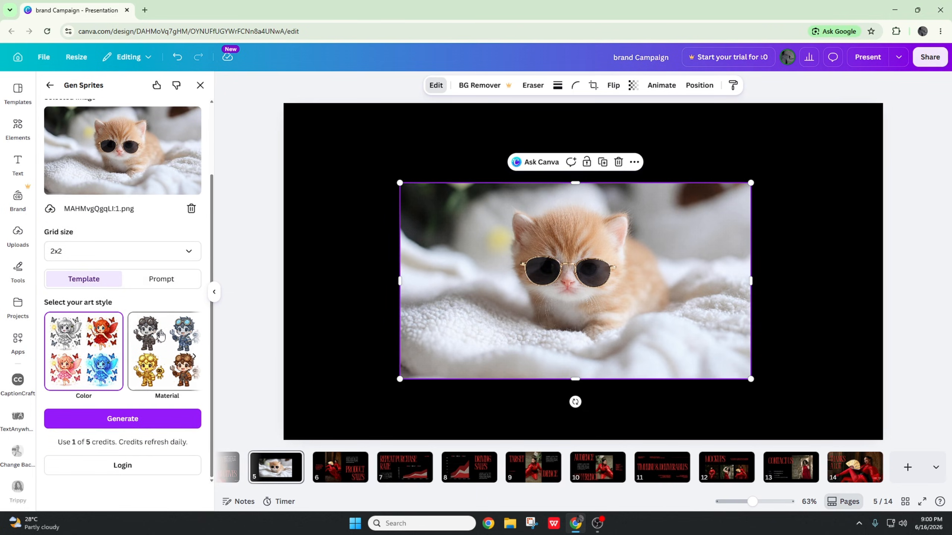
left_click(146, 422)
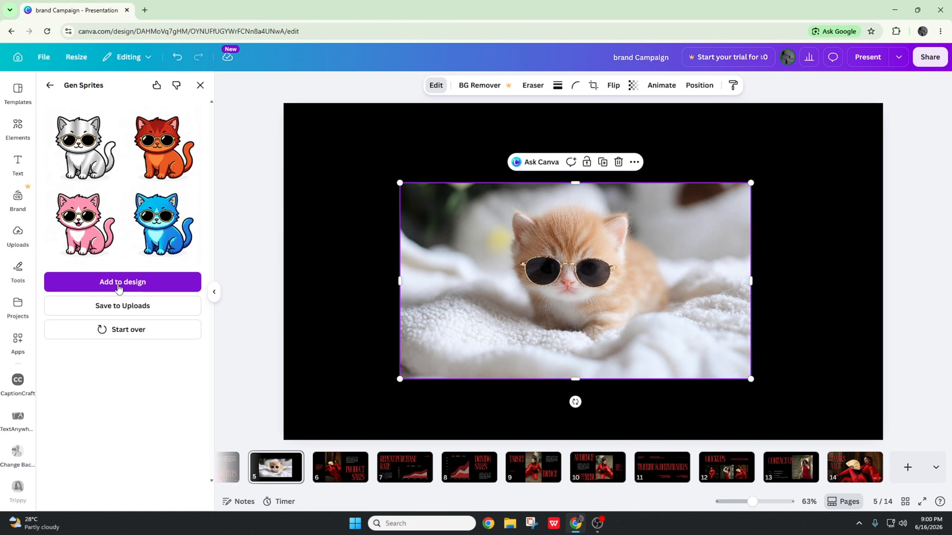
Add the generated cat sprites to slide 5 and spread the four of them around the kitten photo.
left_click(119, 288)
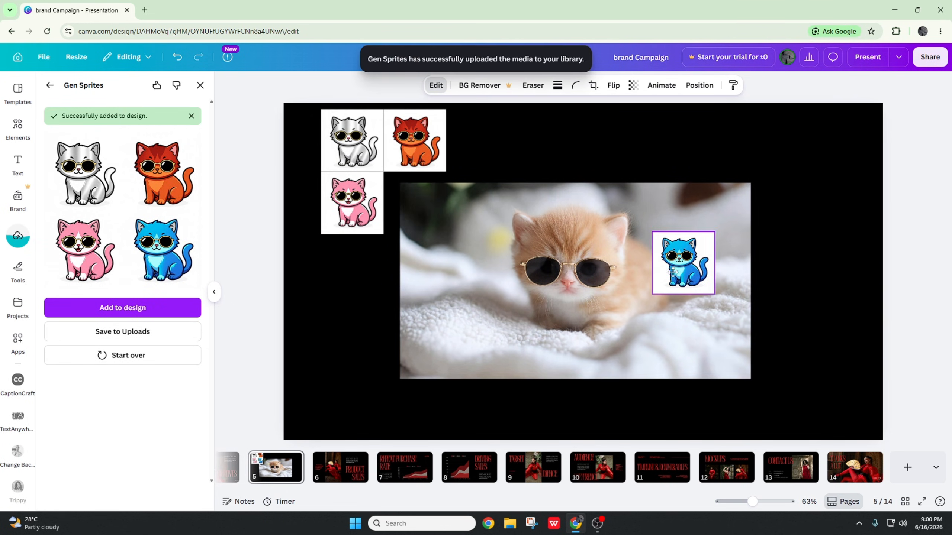
left_click_drag(408, 148, 795, 166)
left_click_drag(320, 213, 357, 297)
left_click_drag(352, 142, 346, 204)
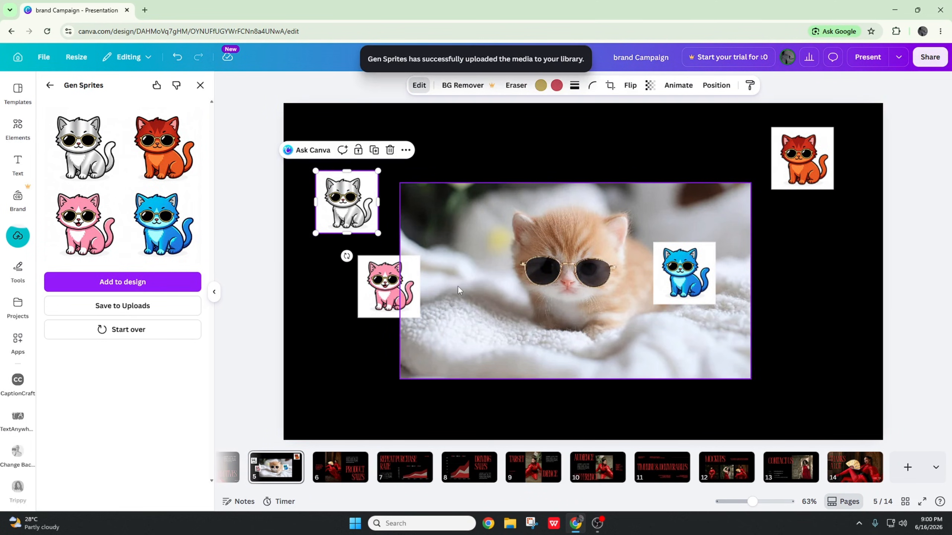
left_click_drag(684, 273, 824, 278)
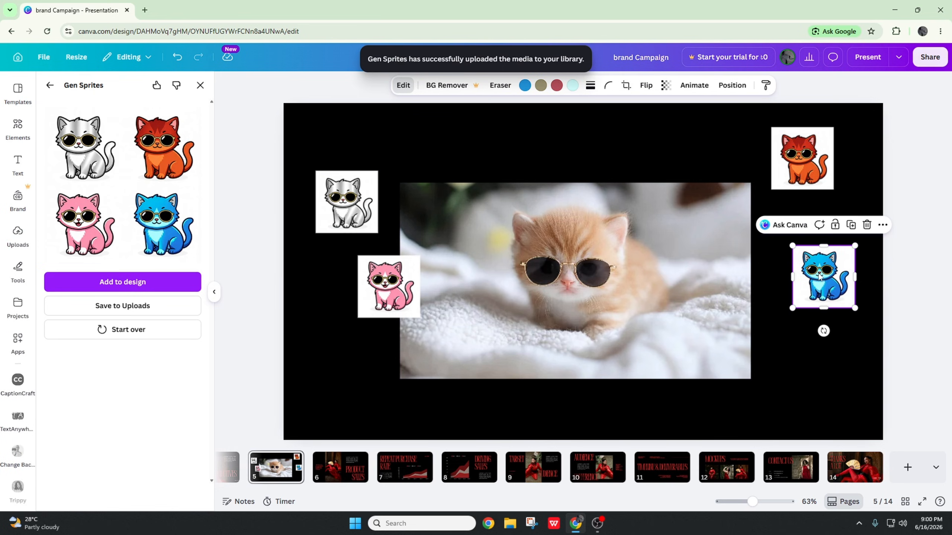
Enlarge the blue cat sprite and move it over the kitten photo.
left_click_drag(792, 246, 553, 48)
left_click_drag(729, 235, 554, 265)
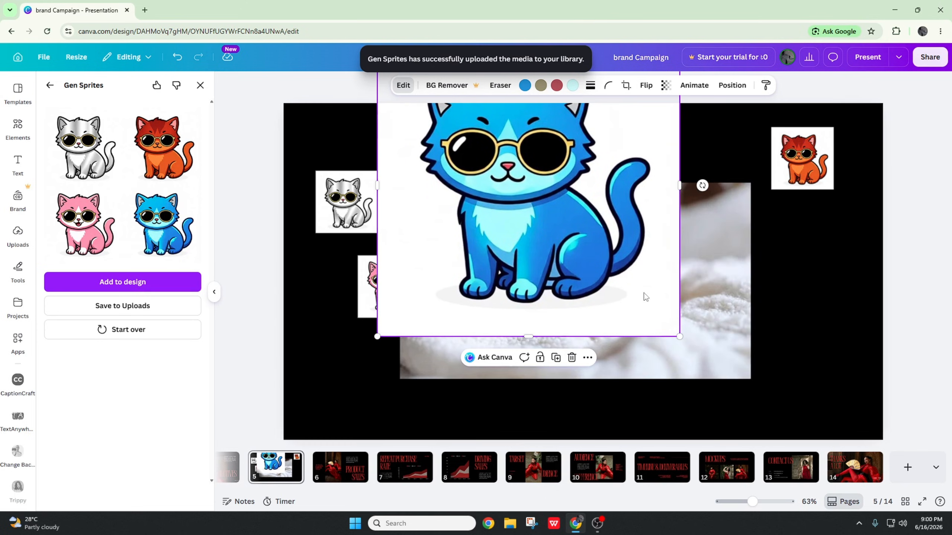
left_click_drag(681, 337, 899, 525)
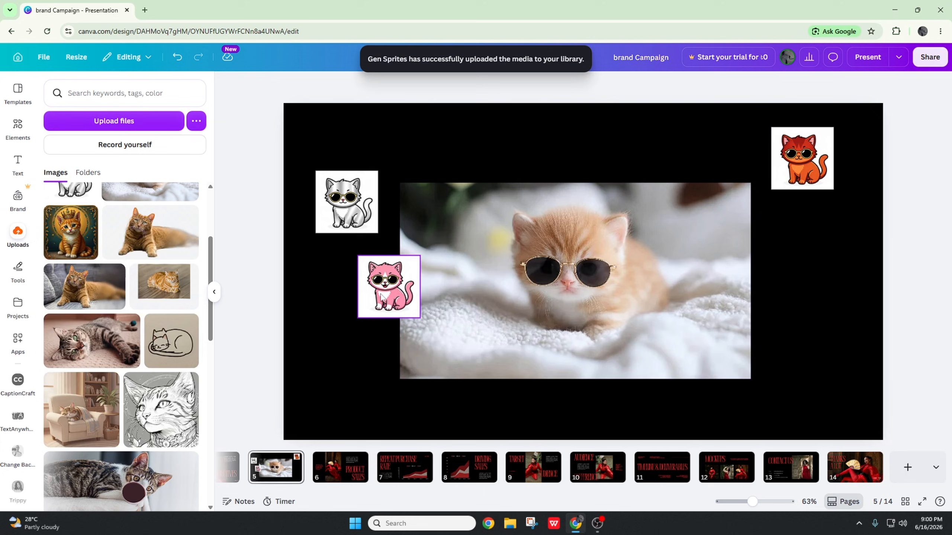
Delete the generated cat sprites from around the kitten photo on slide 5.
left_click(381, 296)
key("Delete")
left_click(347, 203)
key("Delete")
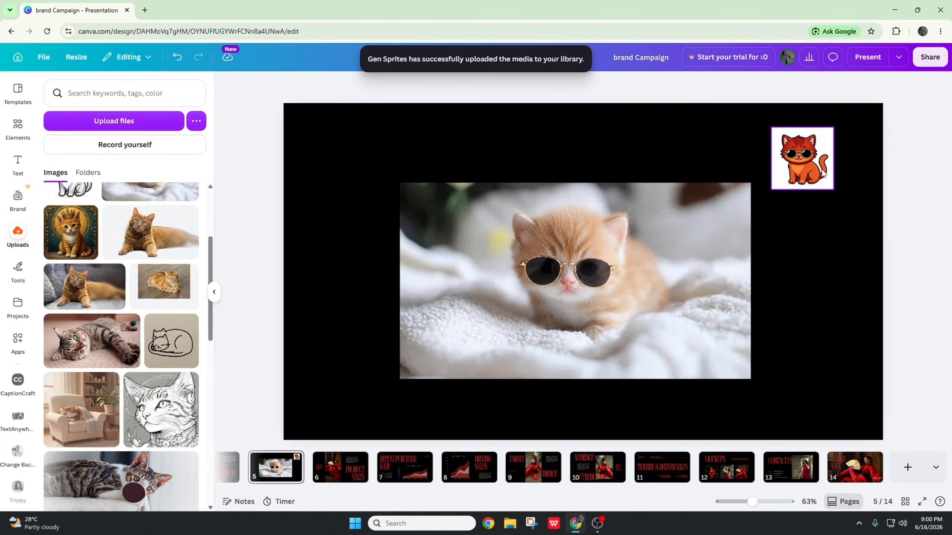
Open the Invert Colors app from the photo effects collection for the sunglasses kitten photo.
left_click(560, 261)
left_click(419, 86)
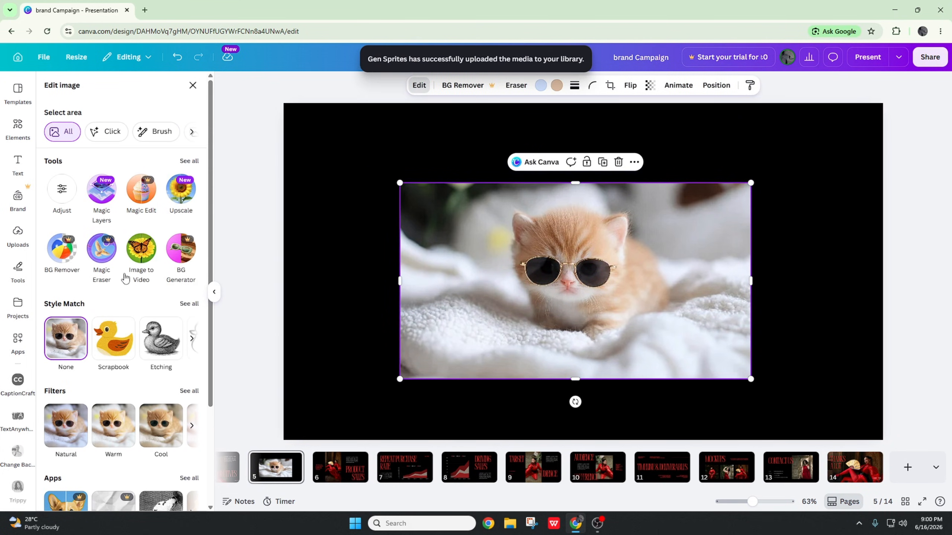
scroll(161, 341, "down", 3)
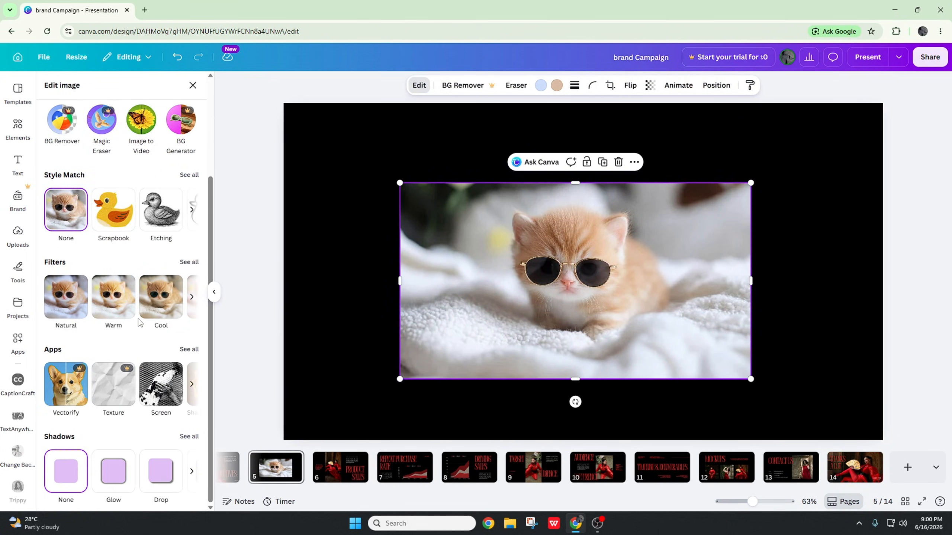
left_click(187, 347)
left_click(195, 234)
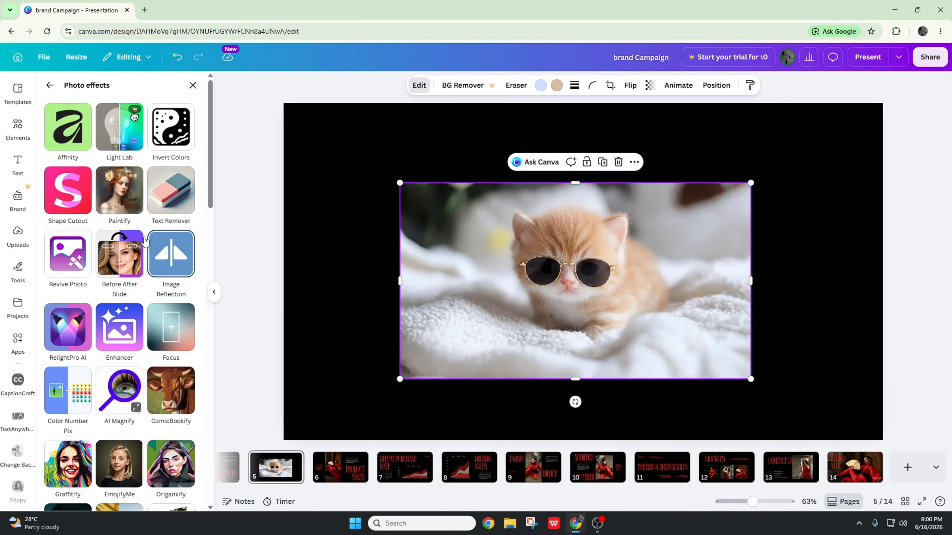
left_click(171, 127)
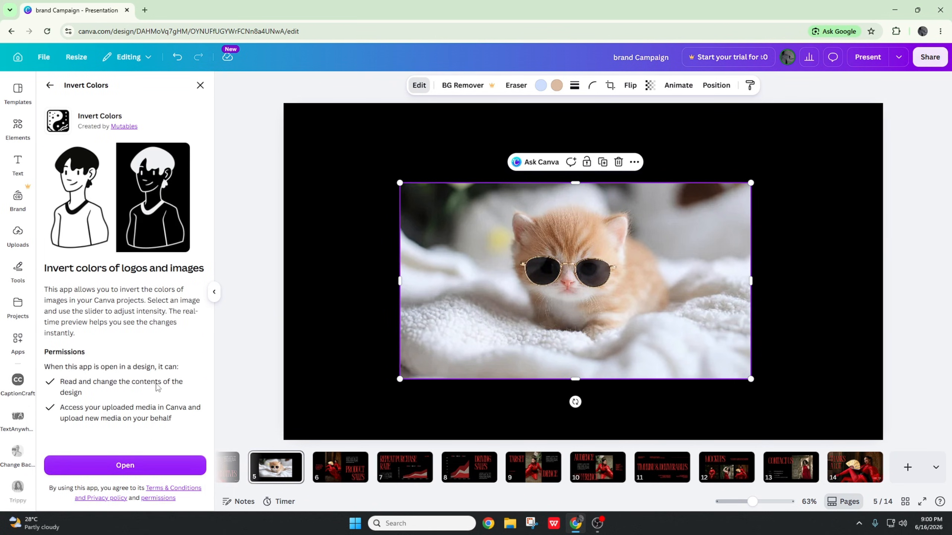
left_click(167, 458)
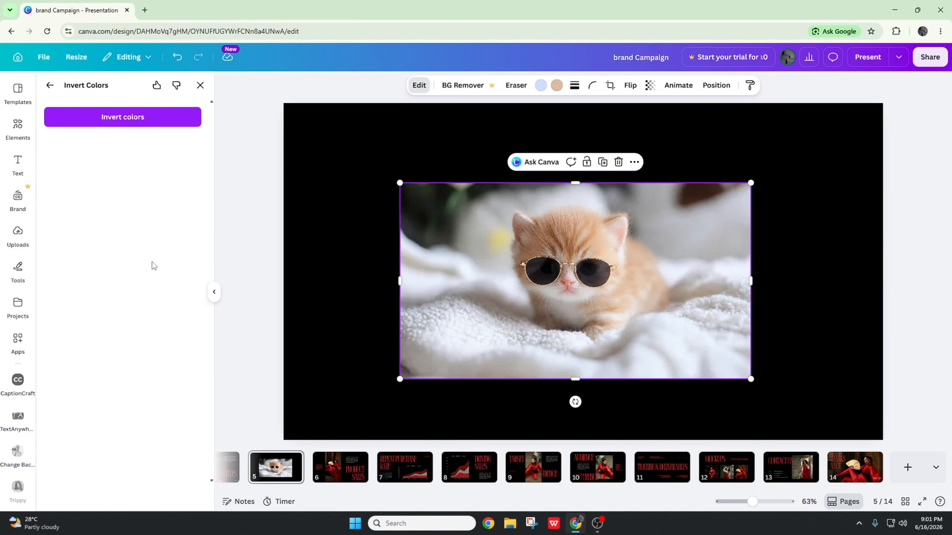
Preview the inverted colors on the sunglasses kitten photo, adjust the inversion strength and discard the effect.
left_click(161, 122)
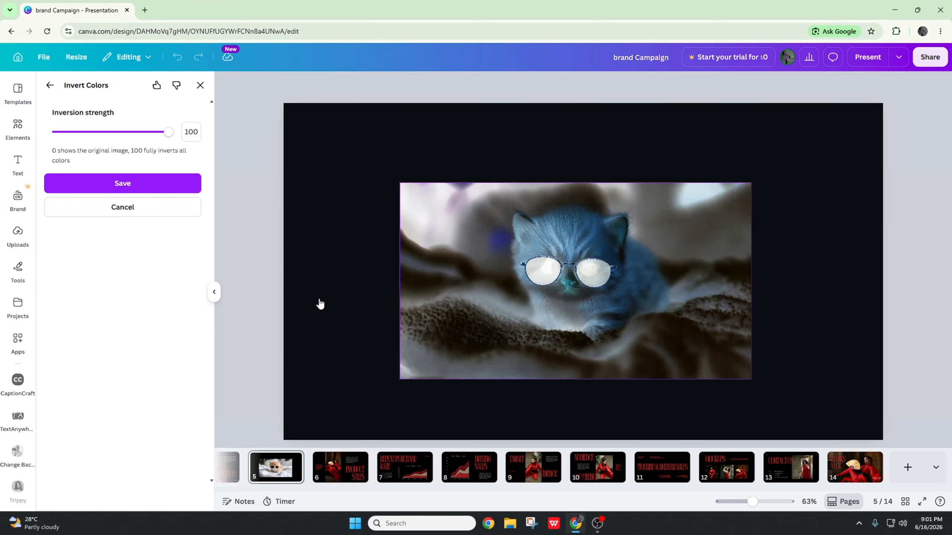
left_click(117, 134)
left_click_drag(117, 135, 206, 149)
left_click(132, 208)
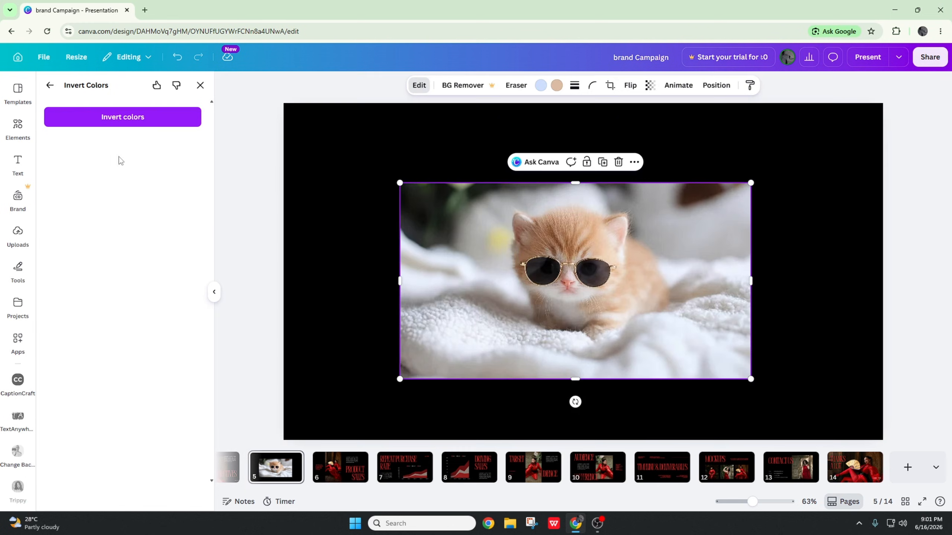
Open the Shape Cutout app and load the desktop photo of the cat lying among meadow flowers.
left_click(50, 86)
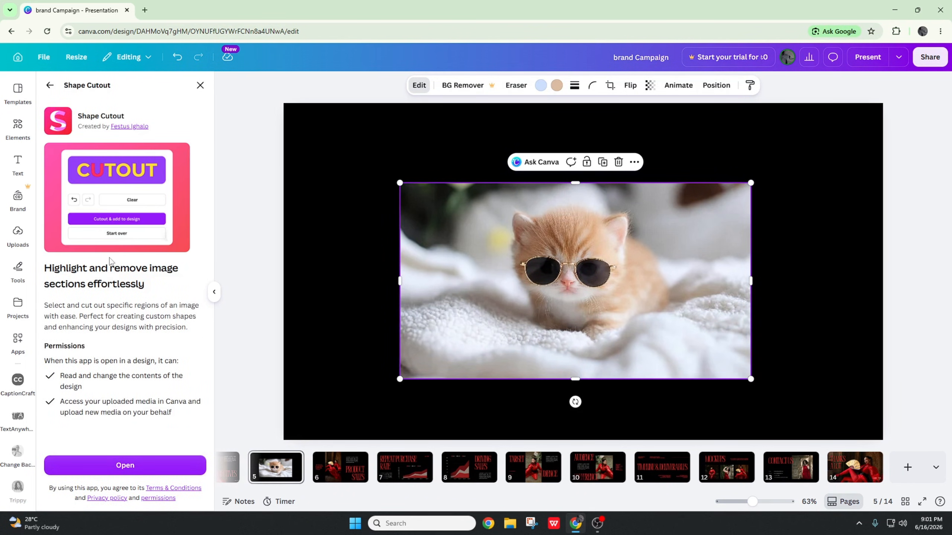
left_click(133, 460)
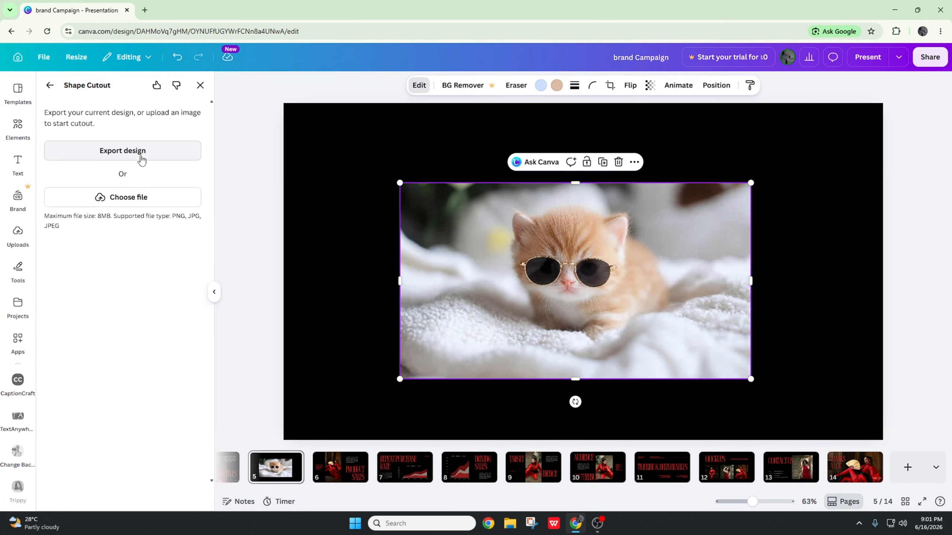
left_click(141, 153)
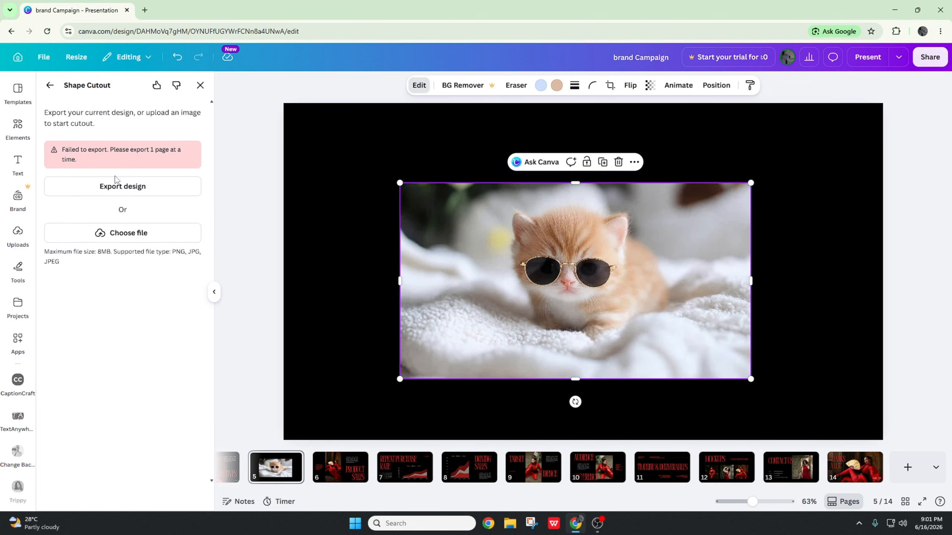
left_click(127, 233)
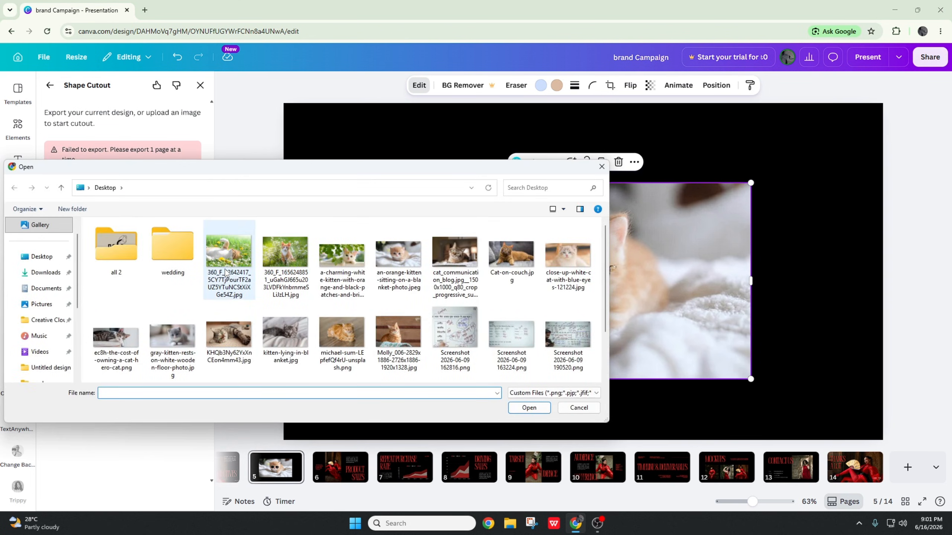
double_click(227, 258)
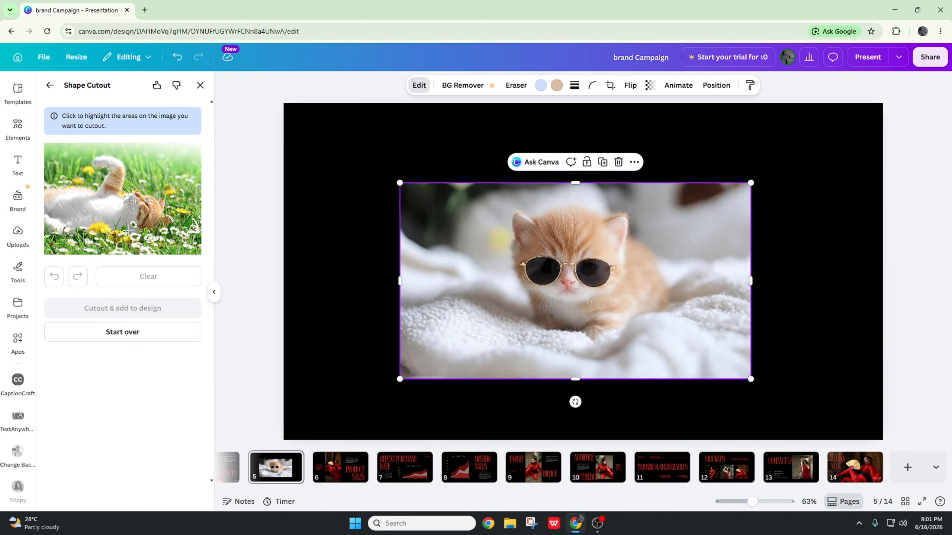
Highlight an area of the meadow cat photo for cutting out and add the cutout to slide 5.
left_click(109, 214)
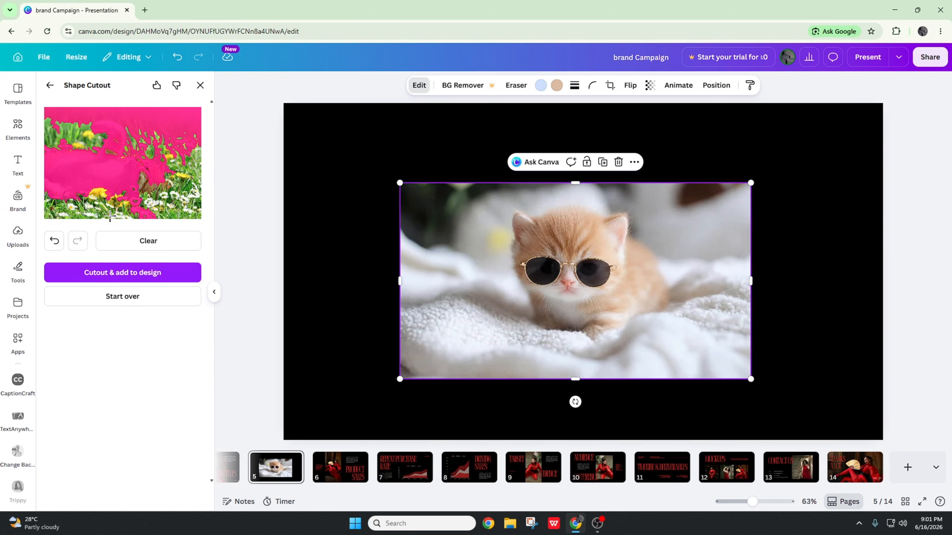
left_click(144, 273)
left_click_drag(391, 215, 561, 300)
Enlarge the meadow cutout over the kitten photo and delete it from slide 5.
left_click_drag(610, 260, 568, 237)
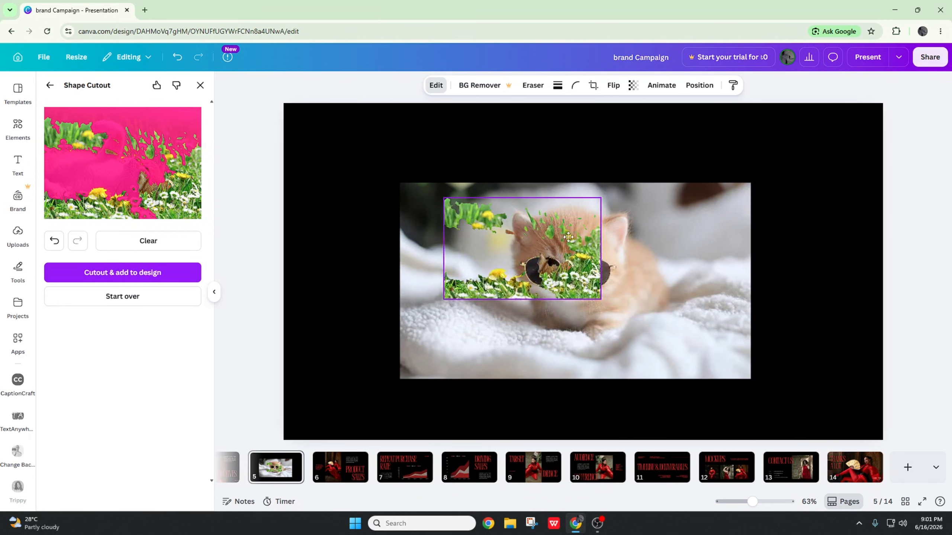
left_click_drag(601, 299, 720, 373)
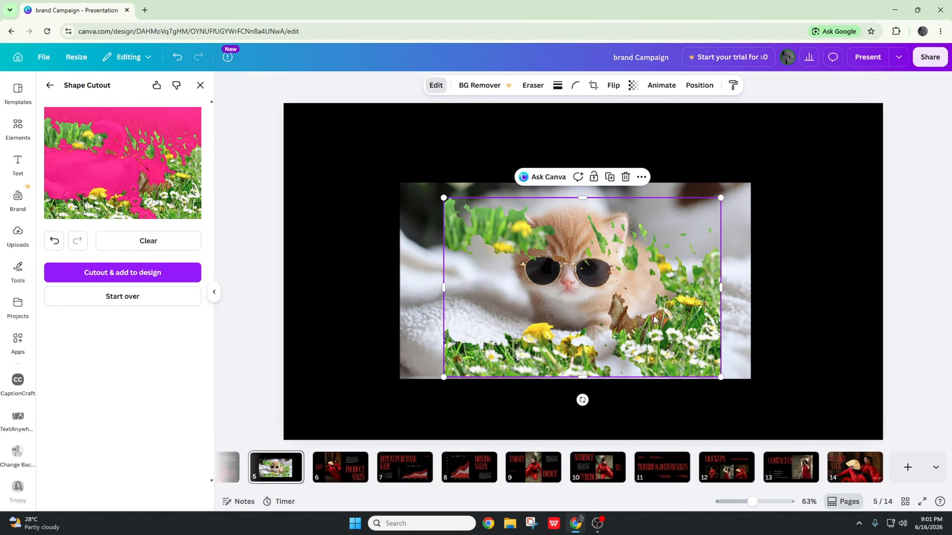
key("Delete")
Open the Paintify app from the photo effects collection for the sunglasses kitten photo.
left_click(474, 187)
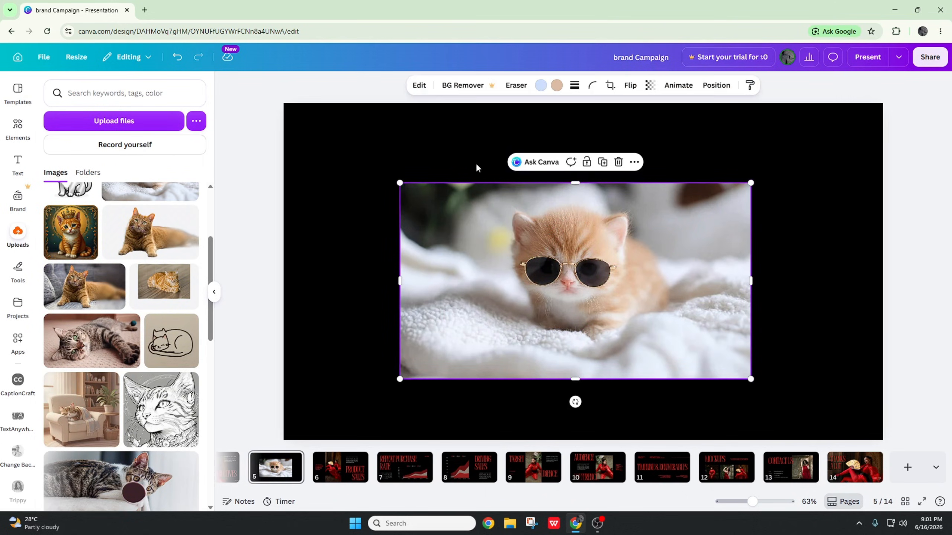
left_click(419, 85)
scroll(152, 290, "down", 4)
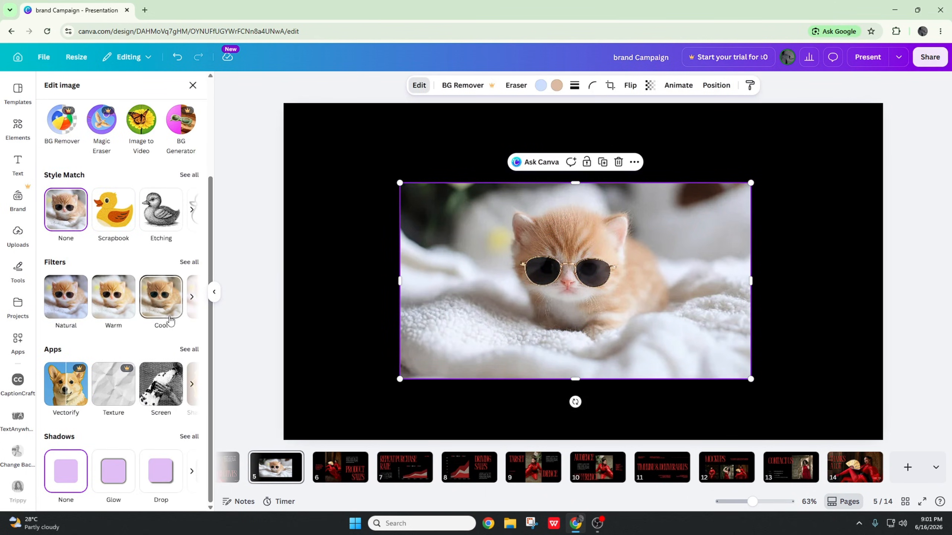
left_click(190, 349)
left_click(195, 234)
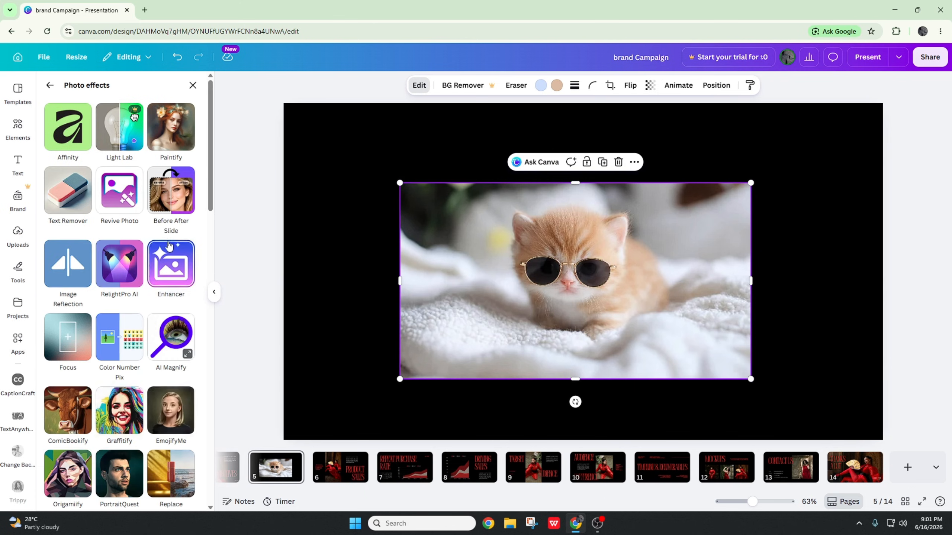
left_click(171, 128)
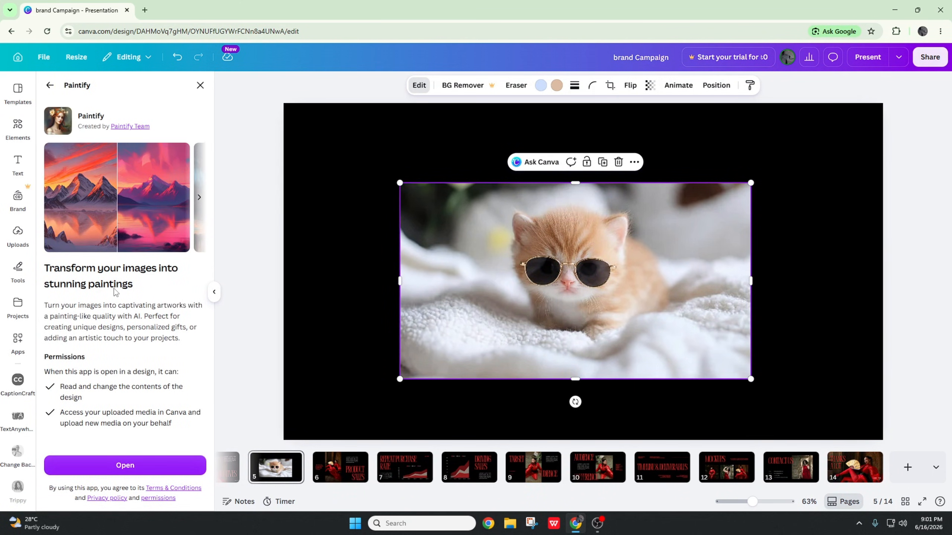
left_click(159, 464)
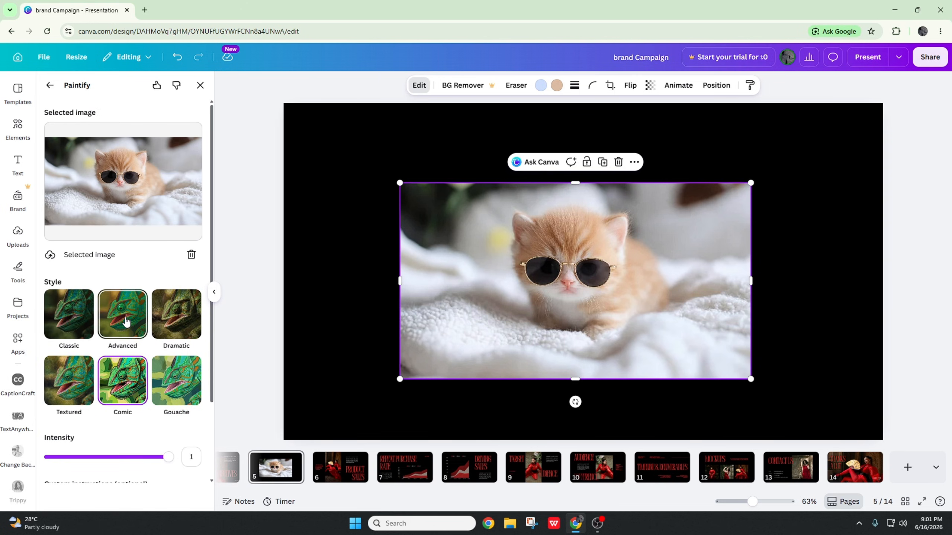
Generate a Comic style version of the kitten photo at intensity 1 and replace the original on slide 5 with it.
left_click(126, 322)
scroll(154, 314, "down", 3)
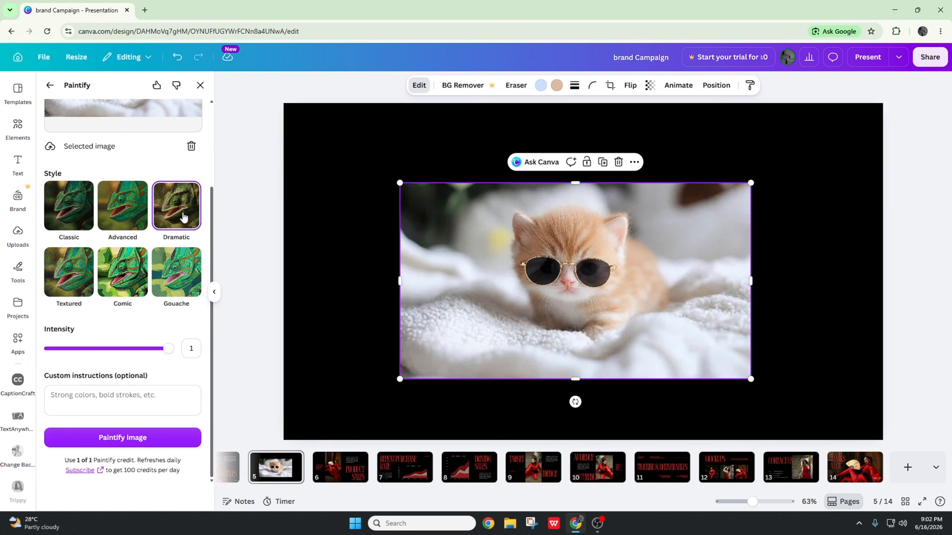
left_click(118, 287)
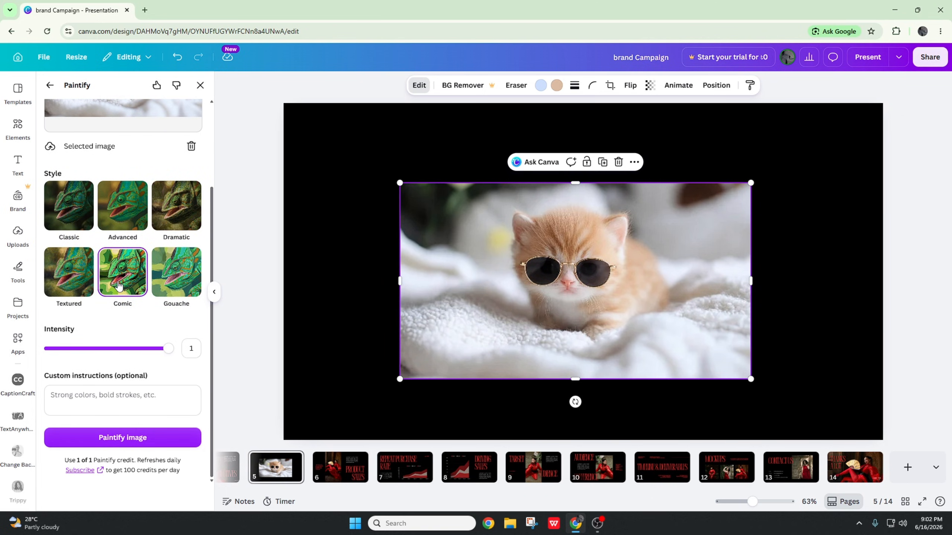
left_click(138, 438)
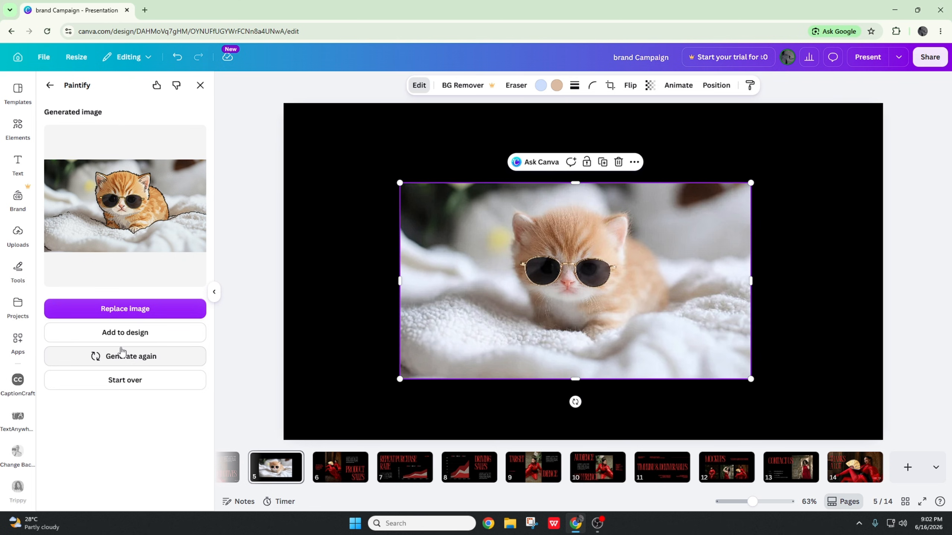
left_click(122, 308)
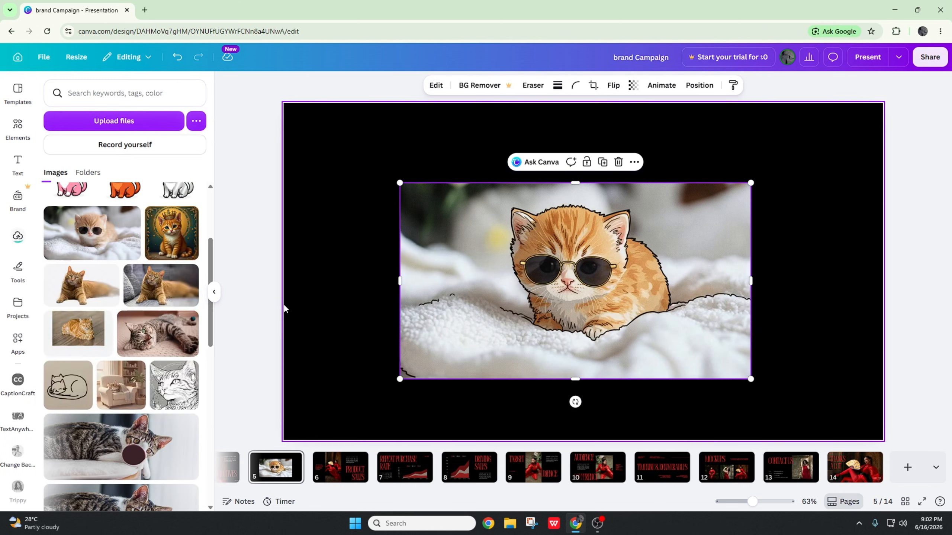
mouse_move(582, 261)
left_mouse_down()
mouse_move(579, 285)
mouse_move(569, 251)
mouse_move(582, 259)
mouse_move(564, 251)
mouse_move(584, 255)
left_mouse_up()
left_click(597, 523)
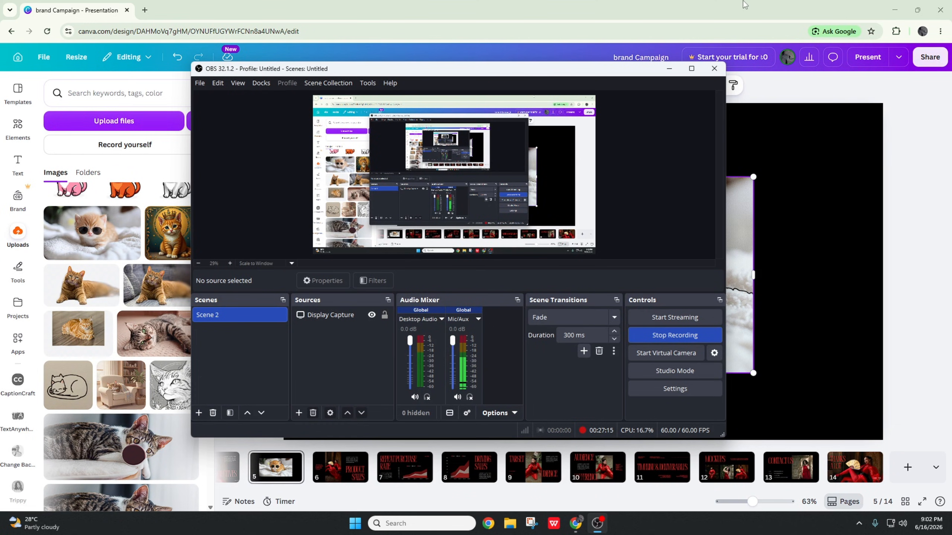
left_click(669, 69)
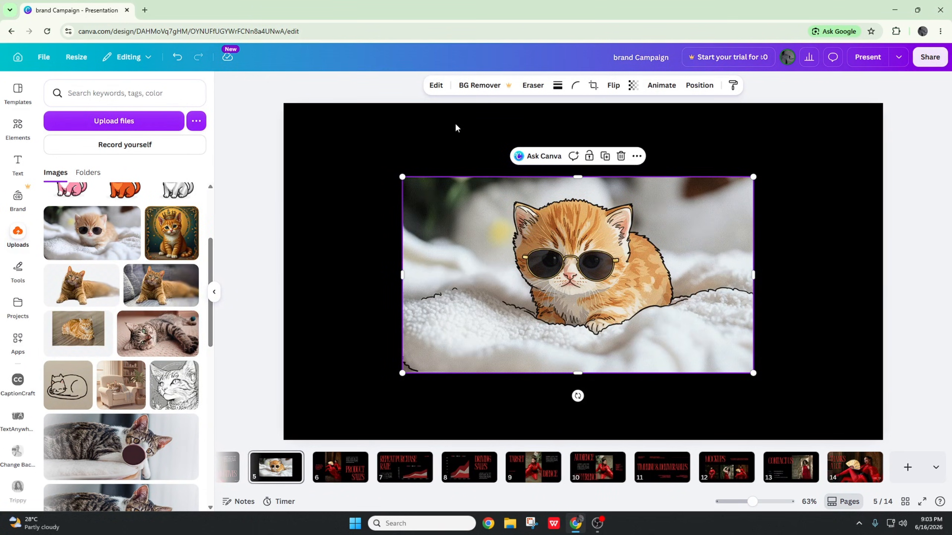
Open the Text Remover app's description page from the photo effects collection.
left_click(436, 85)
scroll(192, 375, "down", 2)
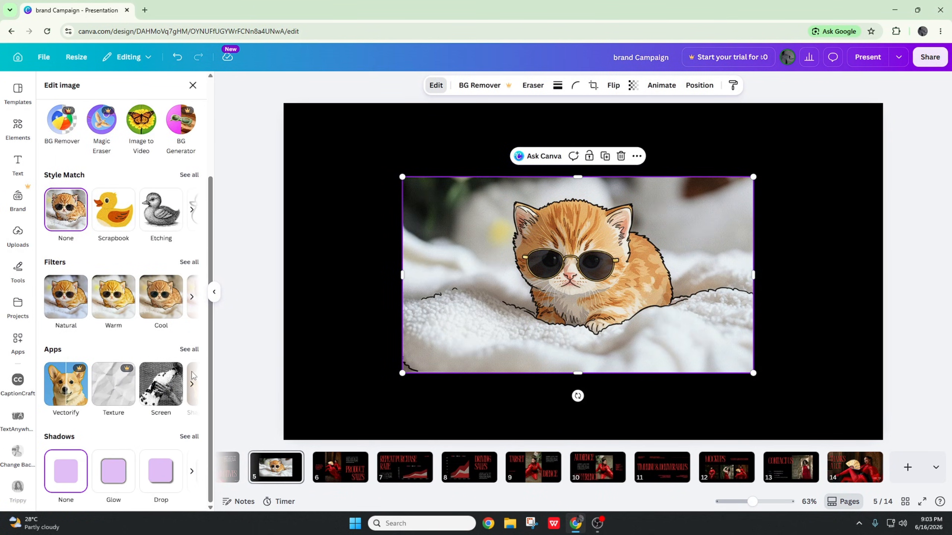
left_click(188, 349)
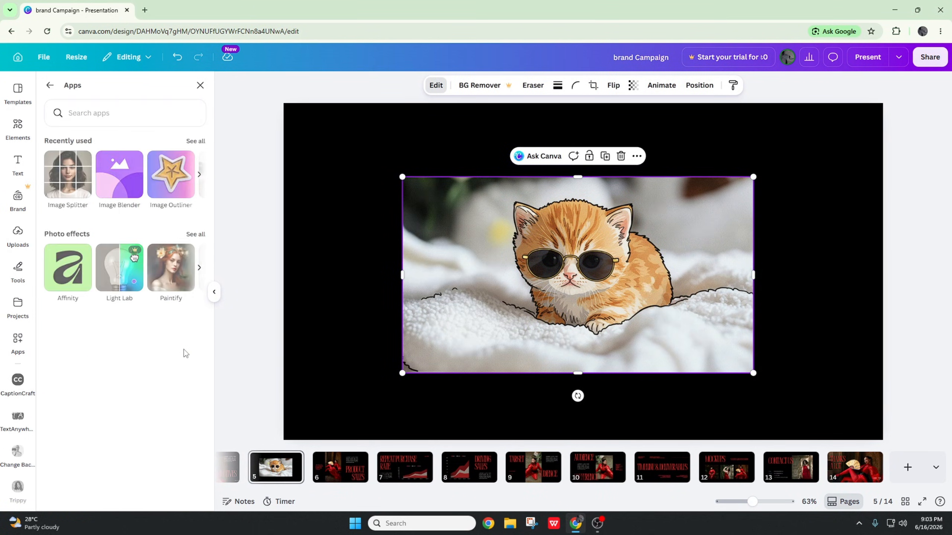
left_click(188, 235)
left_click(169, 142)
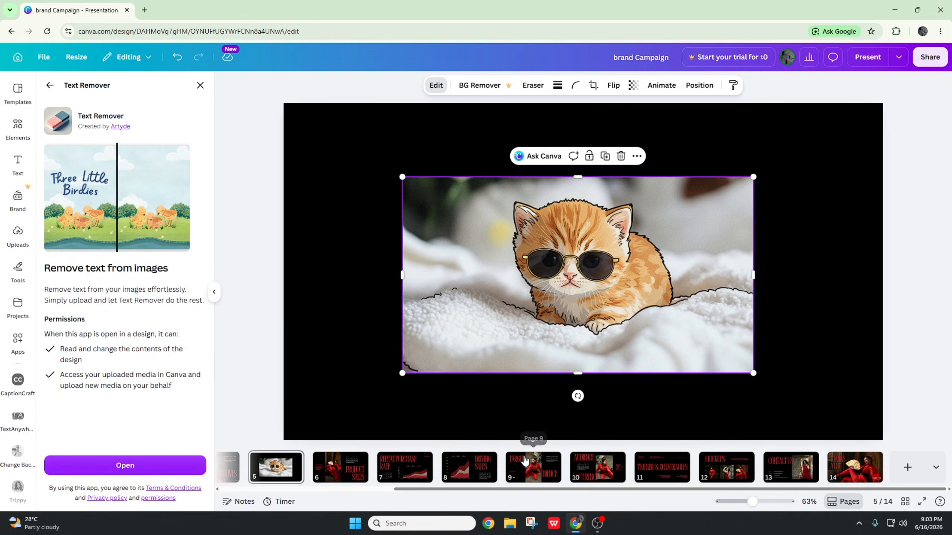
Search Google in a new browser tab for "image with text in it".
left_click(144, 10)
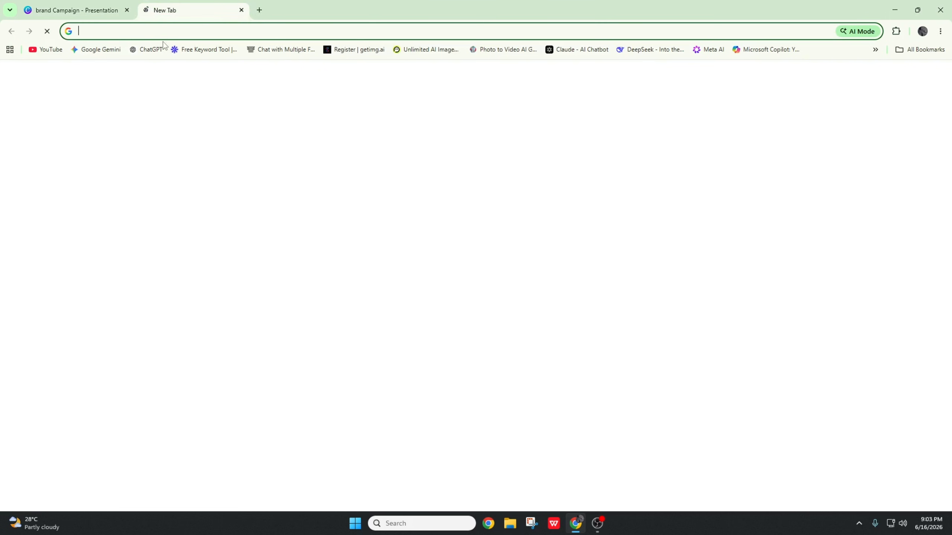
left_click(159, 30)
type("image ")
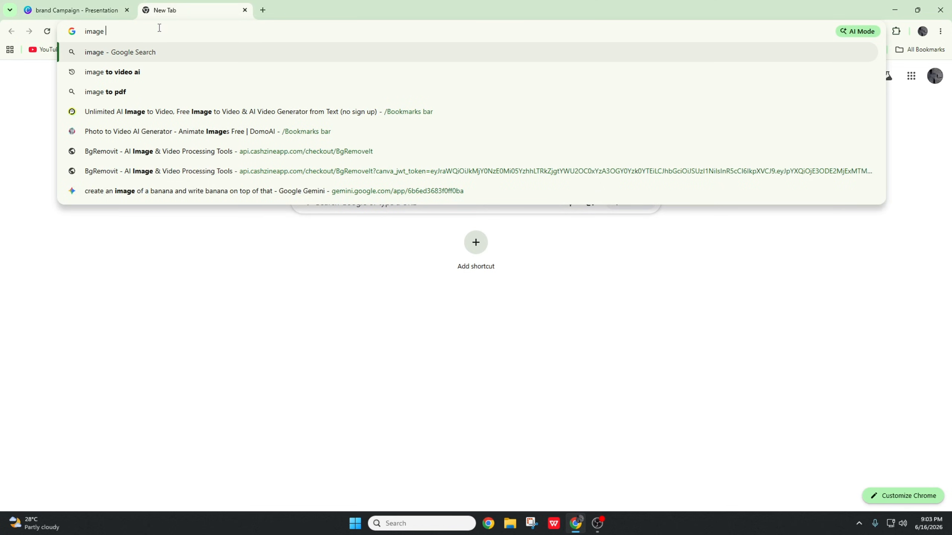
type("with text in it")
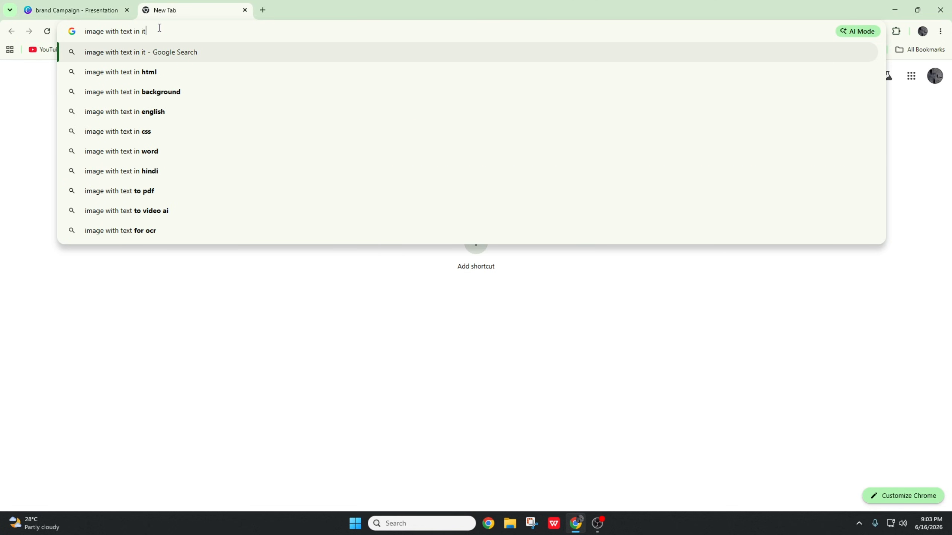
key("Return")
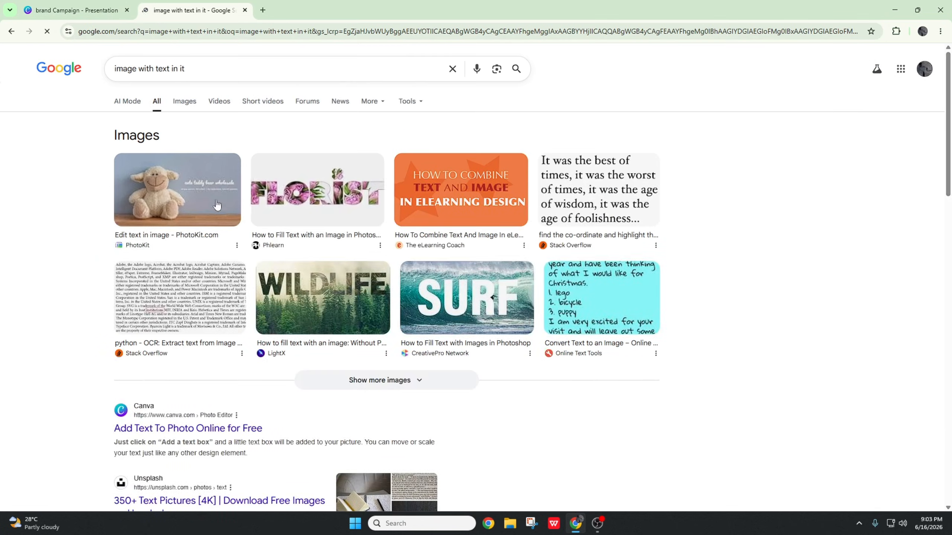
Copy the PhotoKit image with the text "cute teddy bear wholesale" from the search results.
left_click(177, 202)
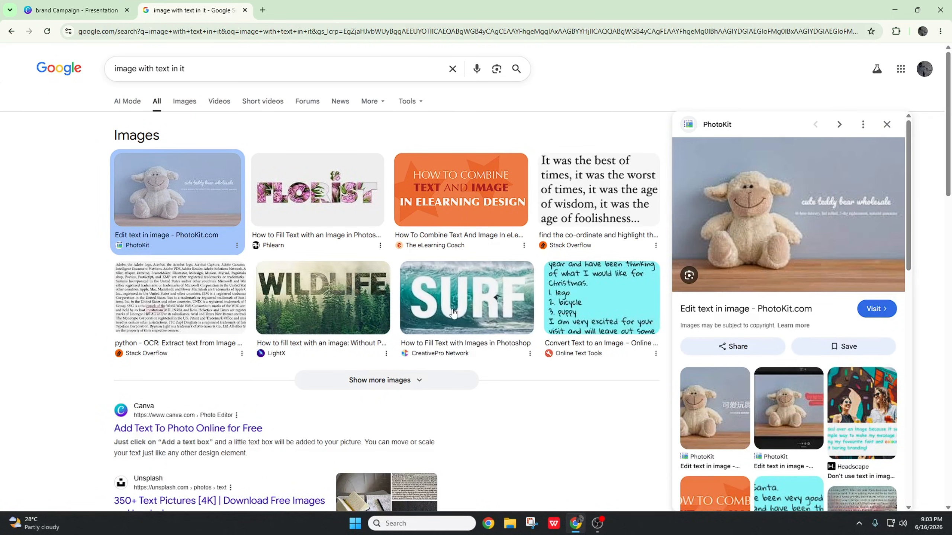
right_click(795, 234)
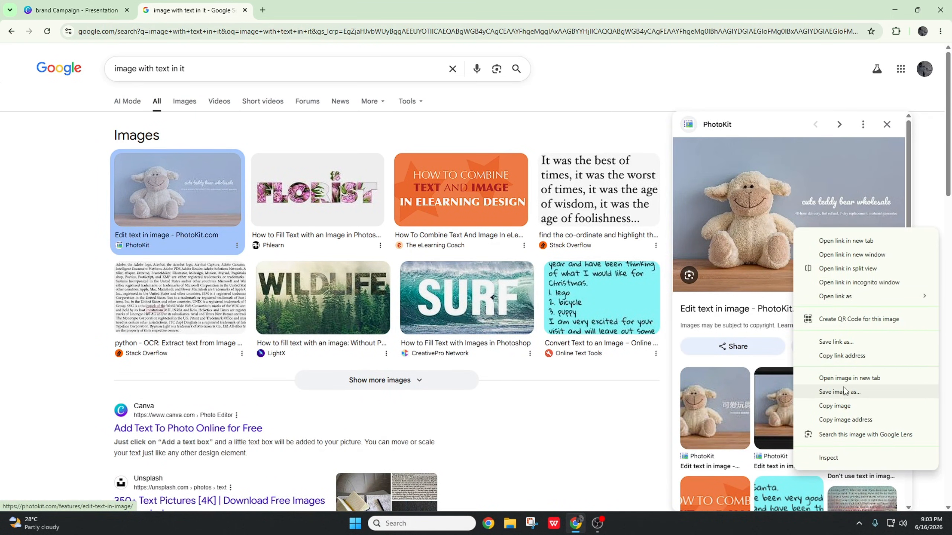
left_click(843, 406)
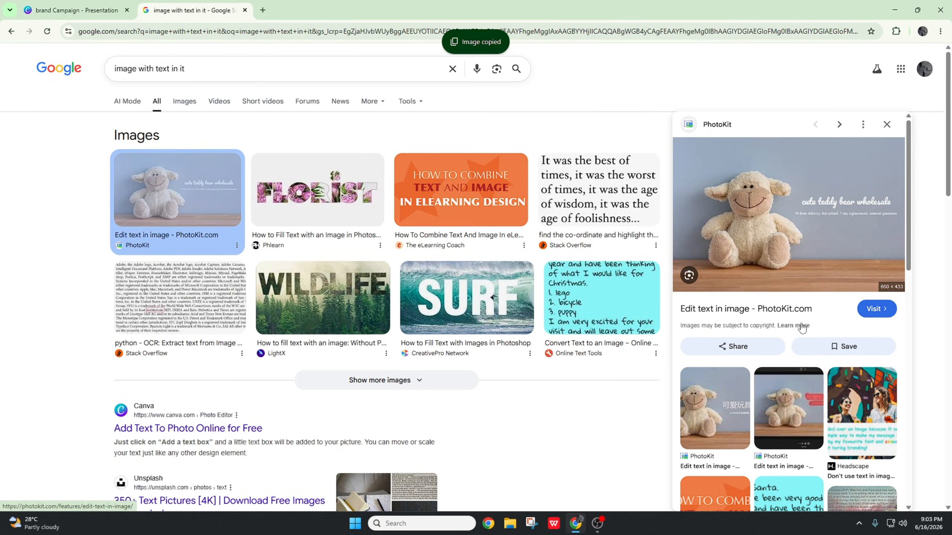
Return to the Canva presentation, paste the teddy bear image onto slide 5 and position it over the kitten picture.
left_click(93, 5)
left_click(348, 184)
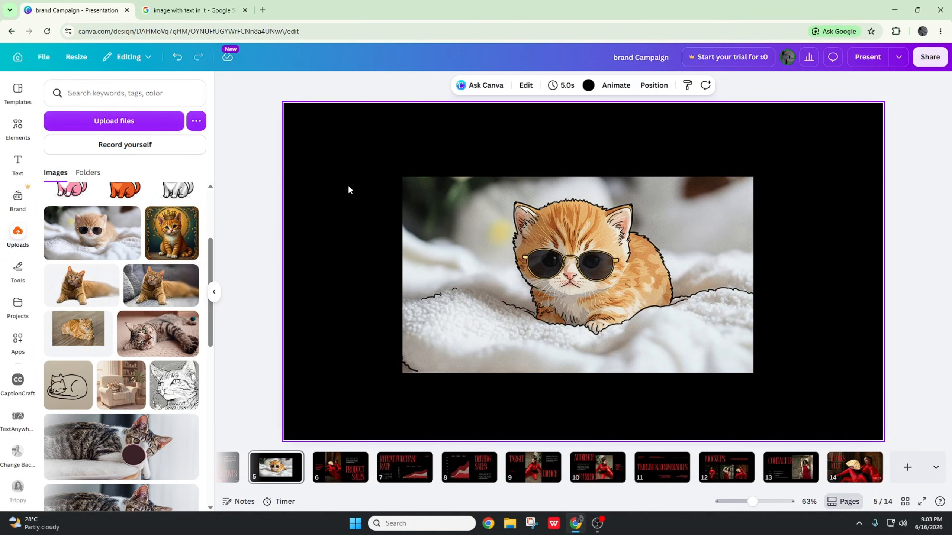
key("ctrl+v")
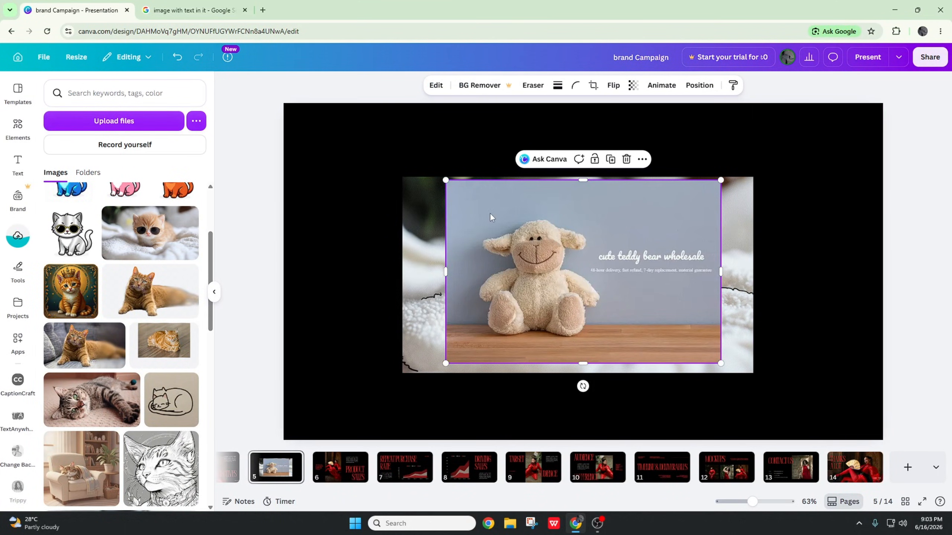
left_click_drag(497, 221, 493, 207)
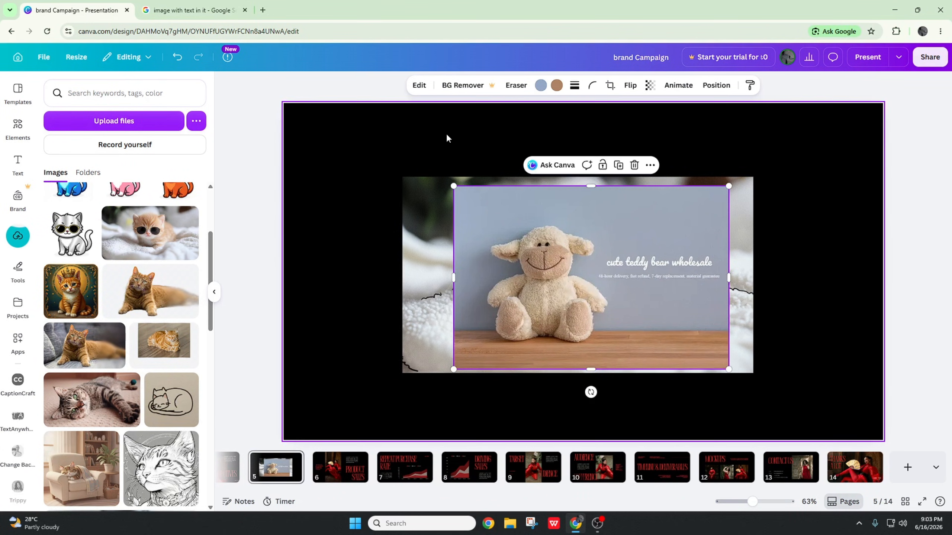
Open the Text Remover app from the photo effects collection with the teddy bear image on slide 5 selected.
left_click(422, 86)
scroll(142, 356, "down", 3)
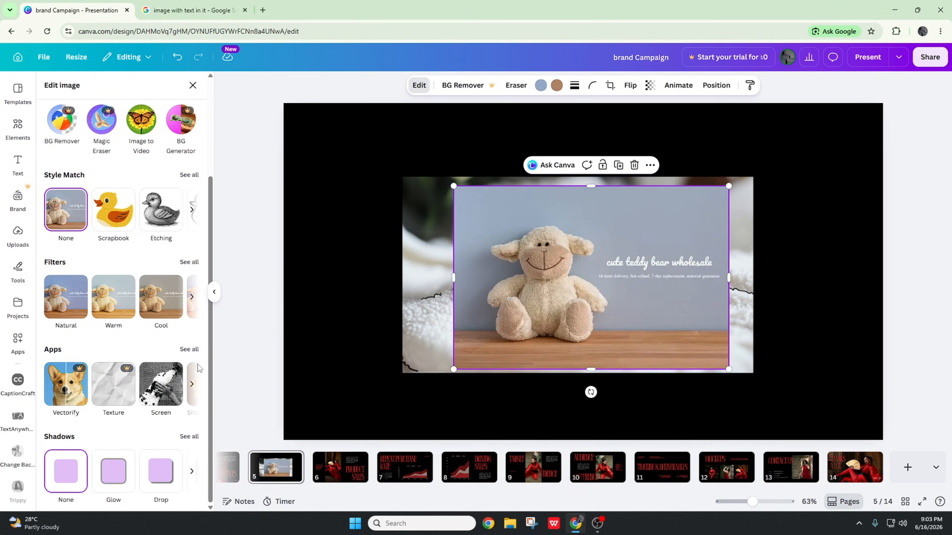
scroll(18, 401, "down", 10)
scroll(23, 420, "down", 5)
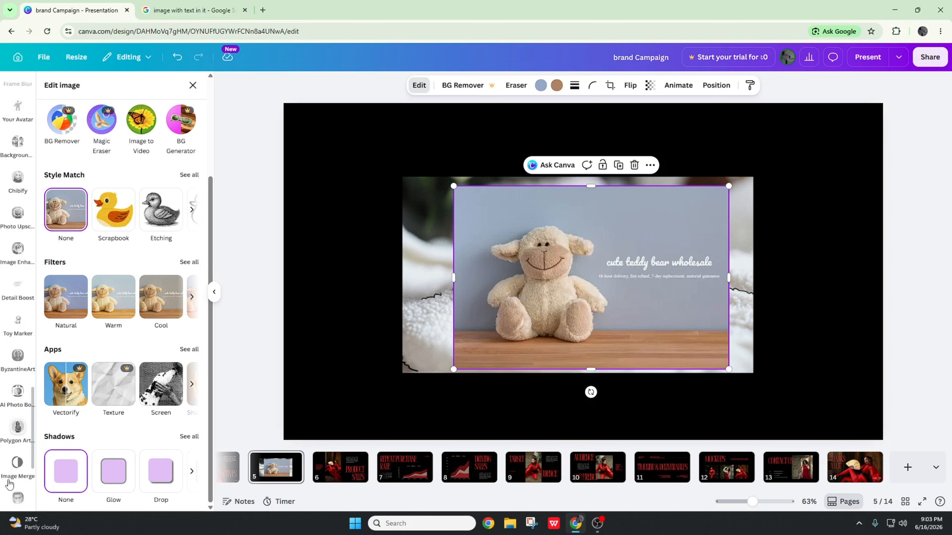
left_click(188, 349)
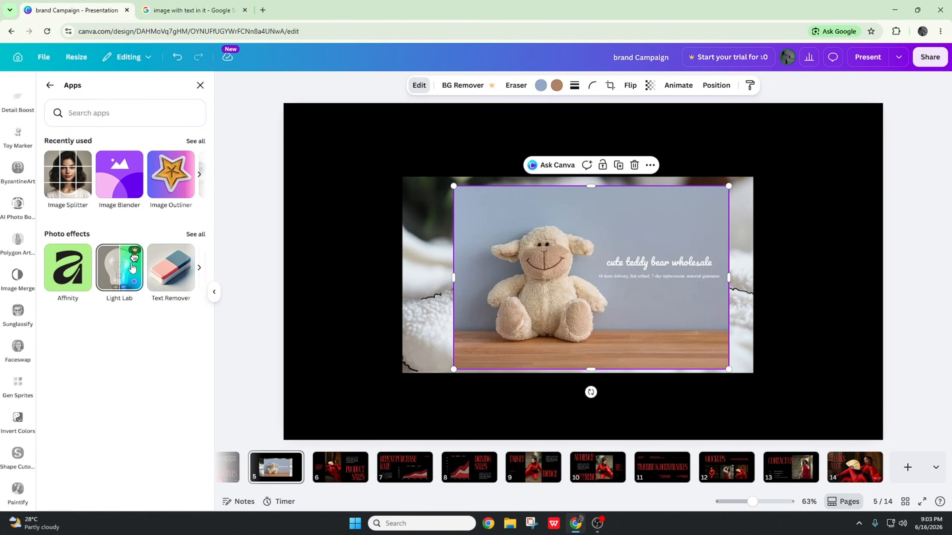
left_click(179, 265)
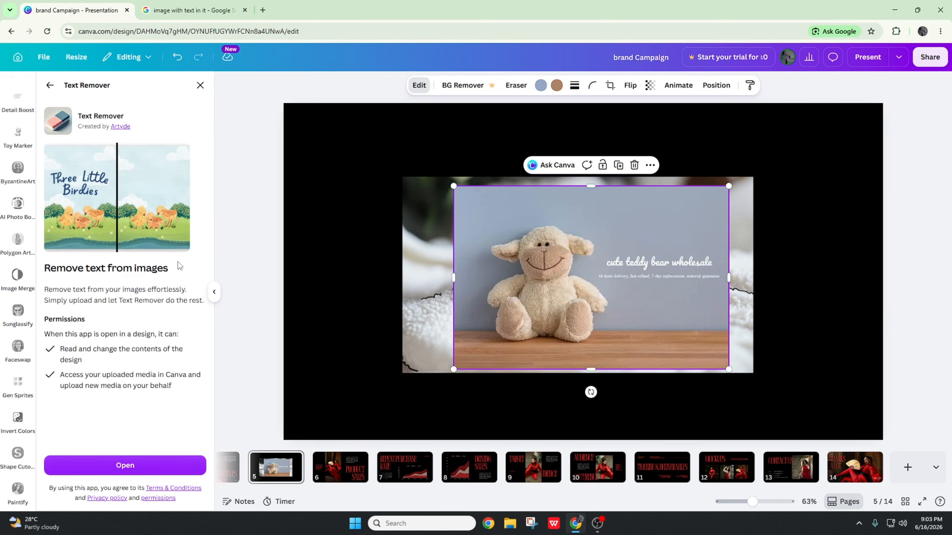
left_click(140, 463)
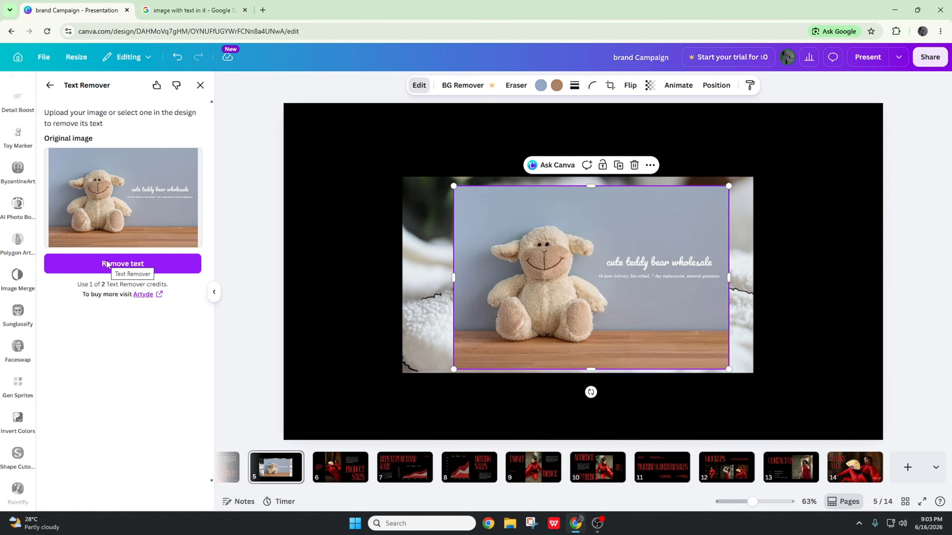
Remove the text from the teddy bear image, replace the original with the result and shift it slightly over the kitten picture.
left_click(133, 264)
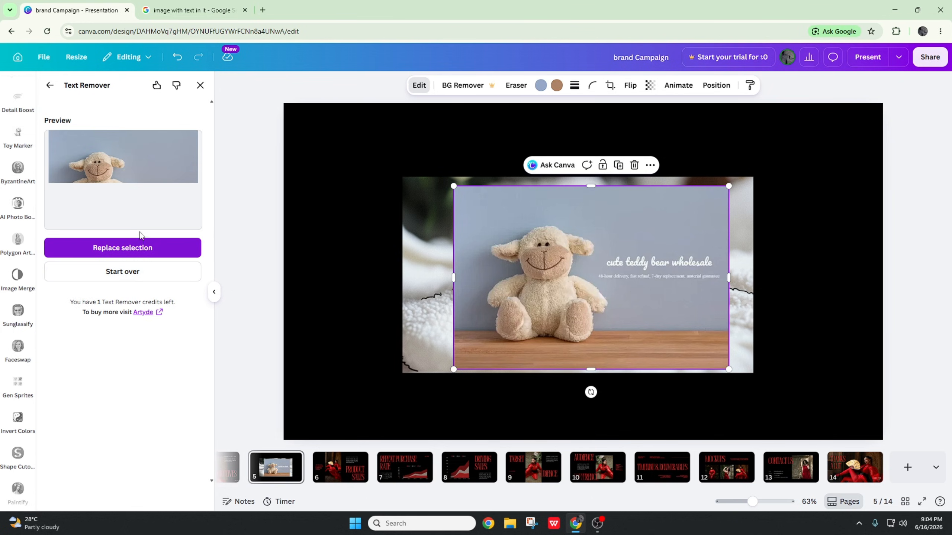
left_click(149, 250)
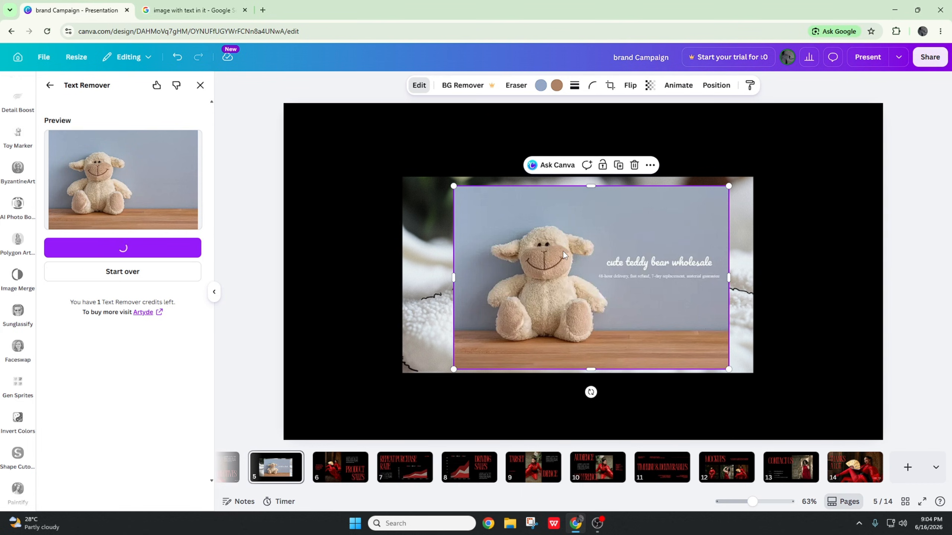
mouse_move(563, 273)
left_mouse_down()
mouse_move(623, 315)
mouse_move(739, 317)
mouse_move(513, 262)
mouse_move(537, 283)
mouse_move(578, 286)
mouse_move(576, 270)
left_mouse_up()
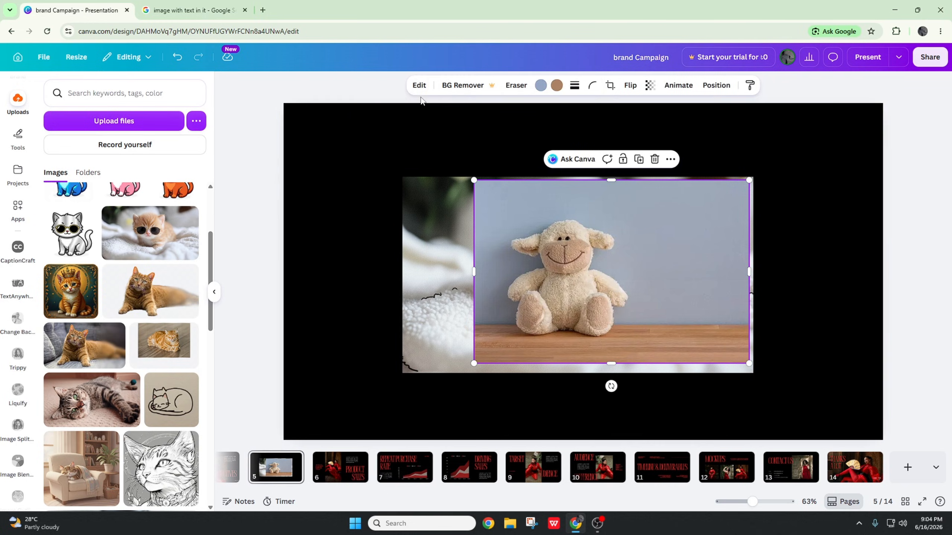
View the available shadow effects for the teddy bear image, and open the Revive Photo app from the photo effects collection.
left_click(419, 85)
scroll(193, 373, "down", 3)
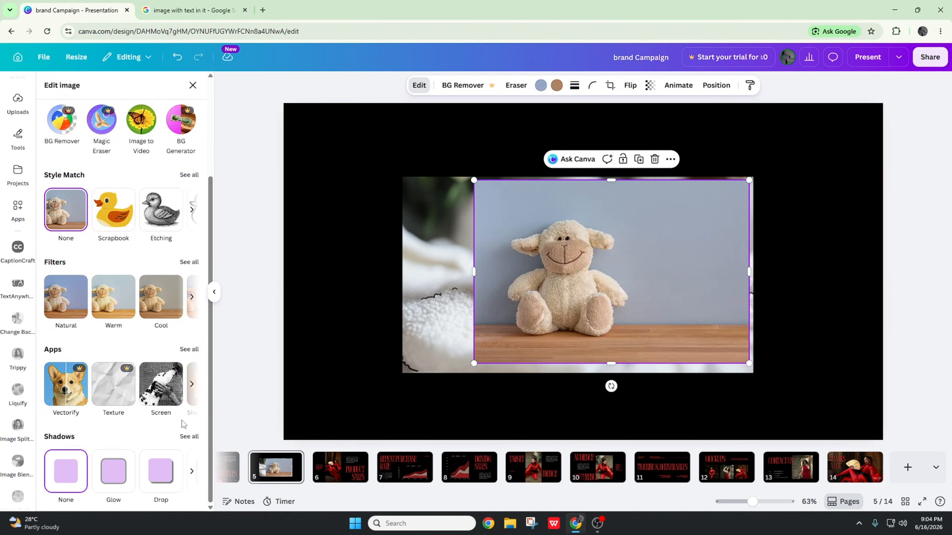
left_click(189, 436)
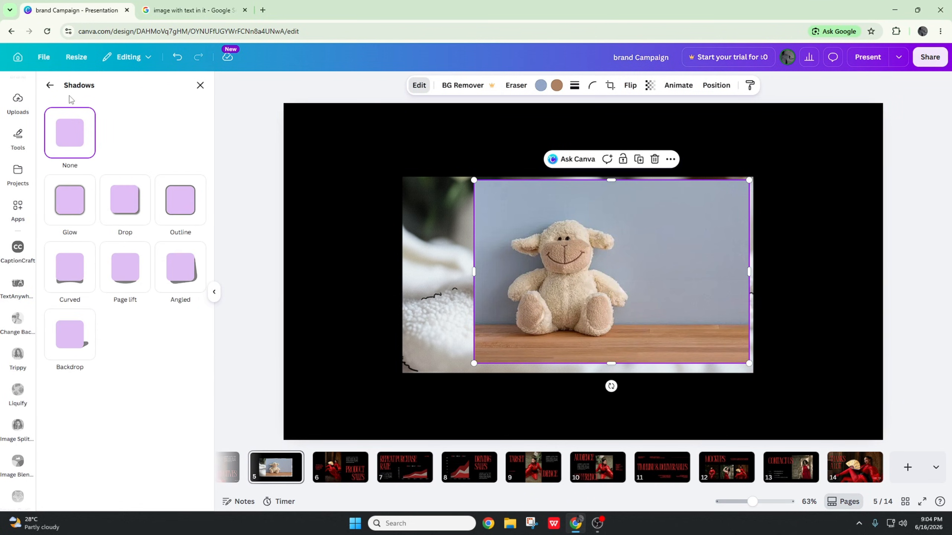
left_click(49, 85)
scroll(179, 351, "down", 3)
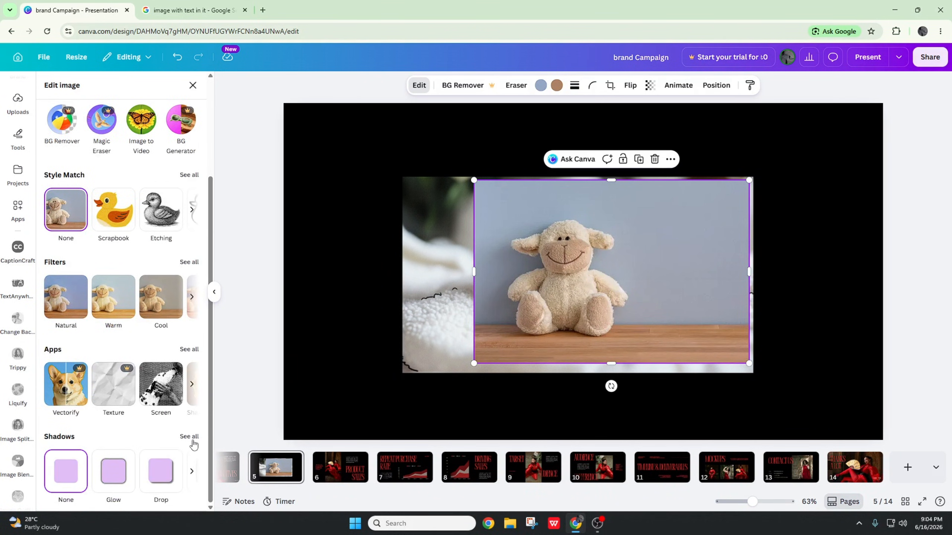
left_click(185, 355)
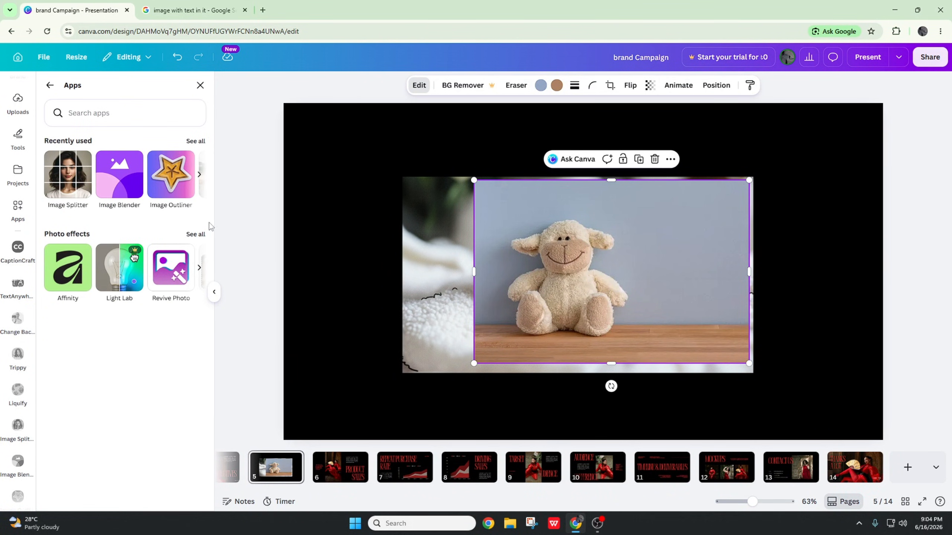
left_click(196, 234)
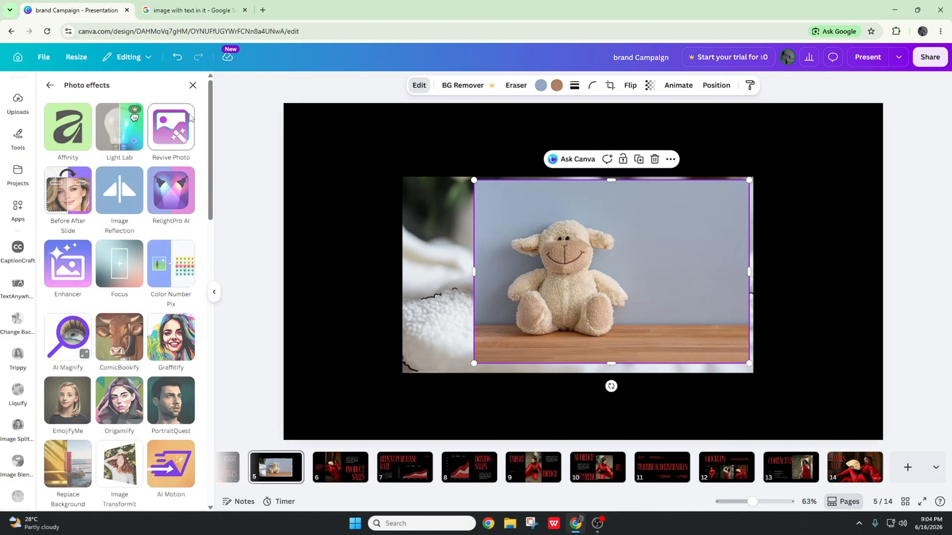
left_click(167, 160)
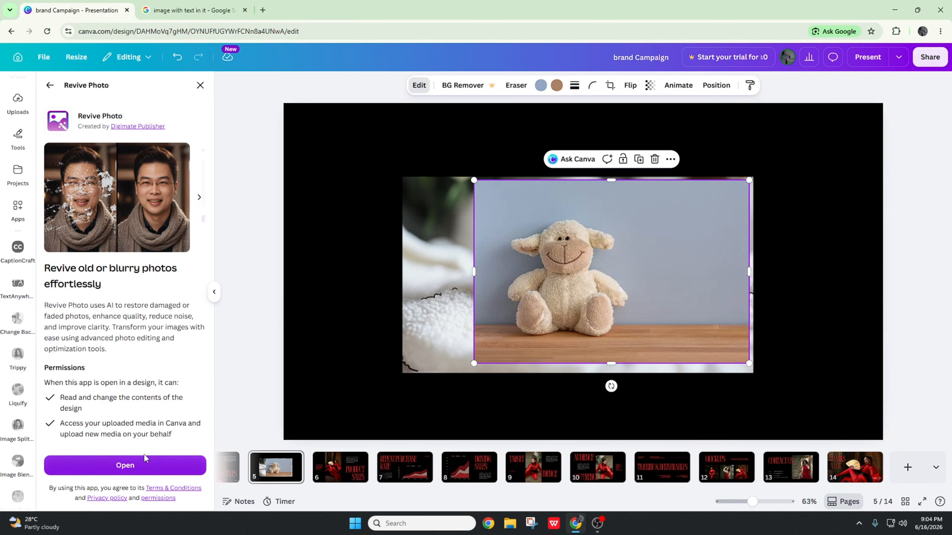
left_click(154, 464)
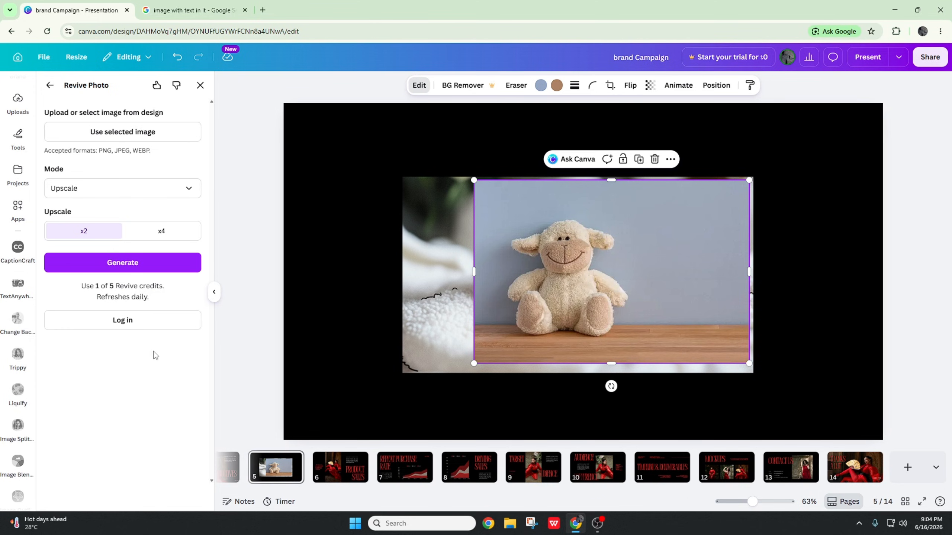
Upscale the selected teddy bear image x2 with Revive Photo and add the result to the slide.
left_click(135, 267)
left_click(104, 134)
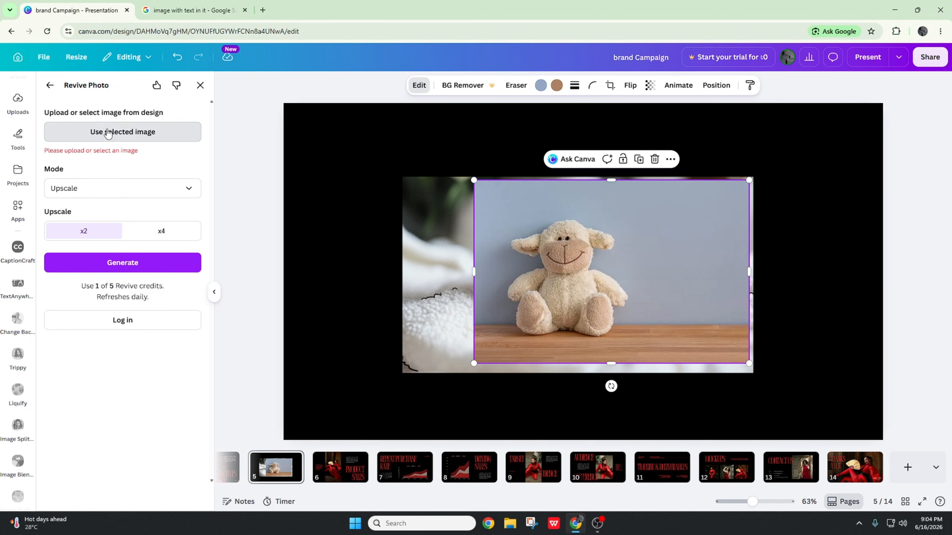
left_click(146, 345)
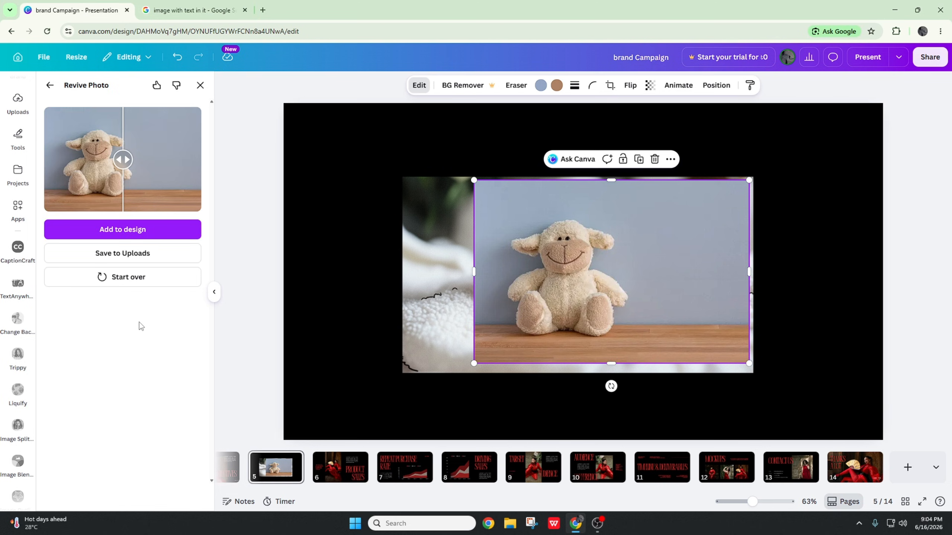
left_click(131, 231)
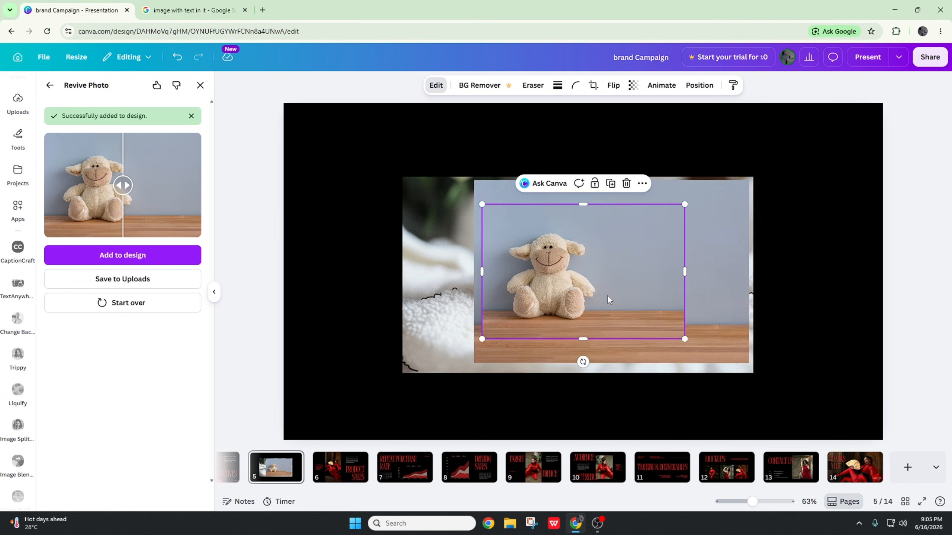
Delete the earlier teddy bear image and enlarge the upscaled copy so that it covers most of slide 5.
left_click(733, 260)
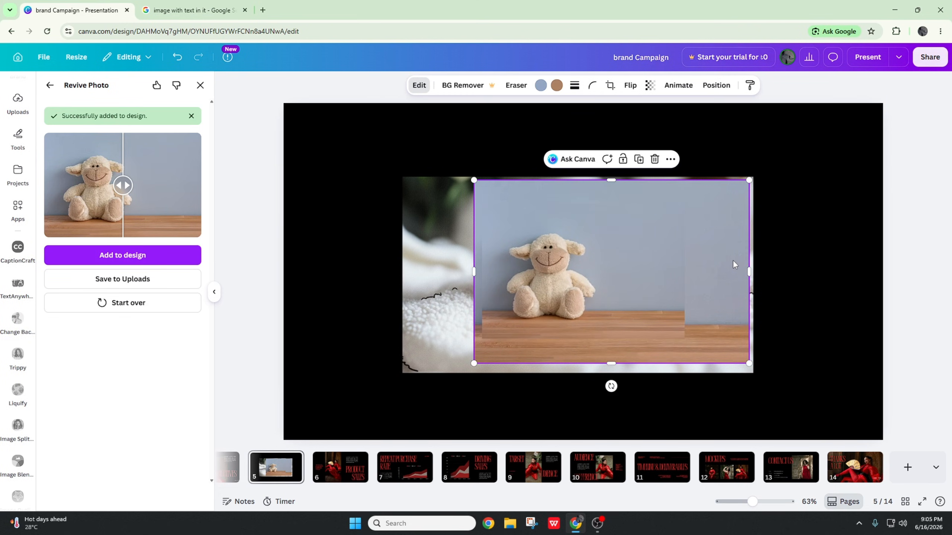
key("Delete")
left_click_drag(583, 284, 423, 232)
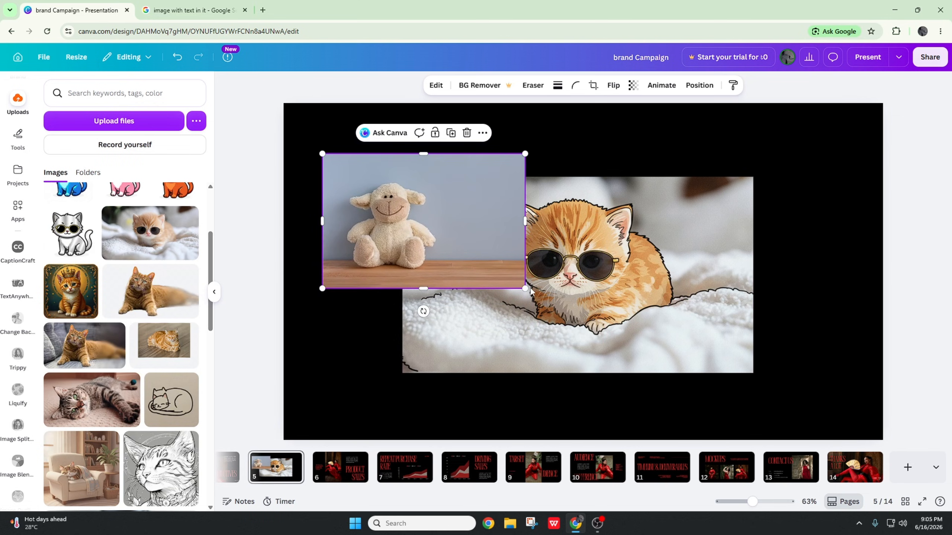
left_click_drag(525, 287, 856, 506)
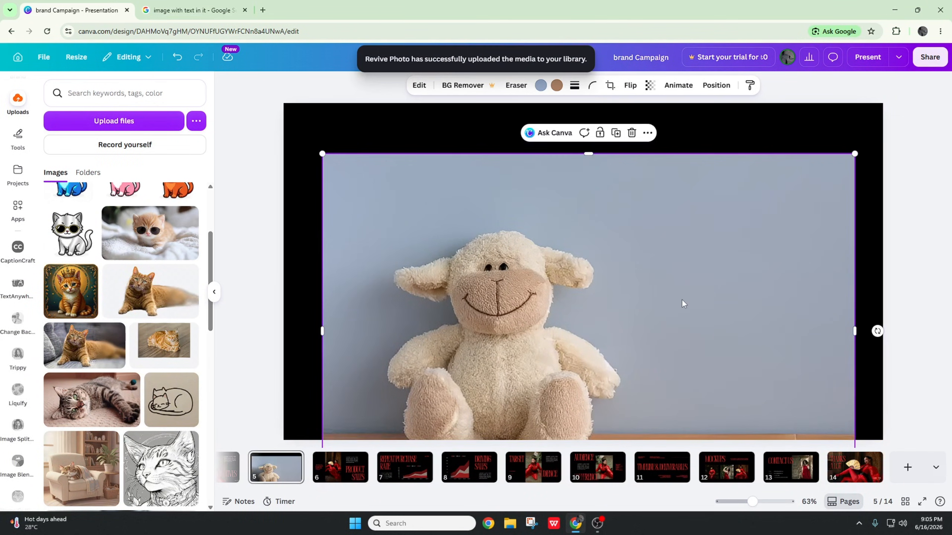
left_click_drag(681, 299, 655, 253)
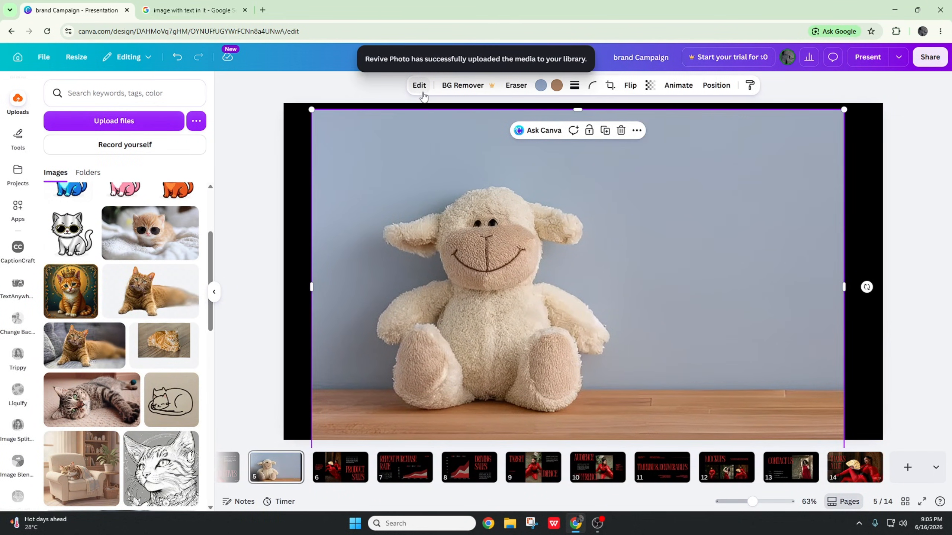
Open the Before After Slide app from the photo effects collection.
left_click(420, 86)
scroll(167, 295, "down", 5)
left_click(183, 354)
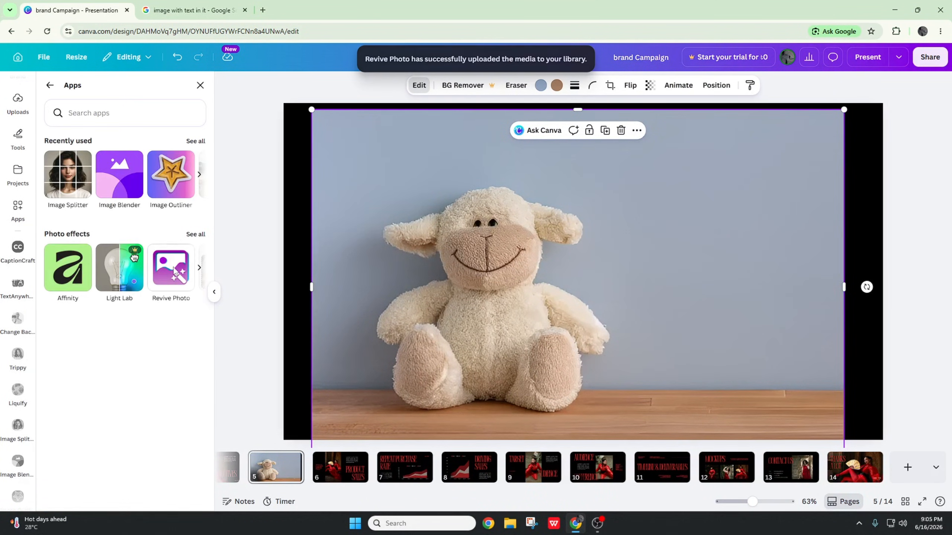
left_click(193, 235)
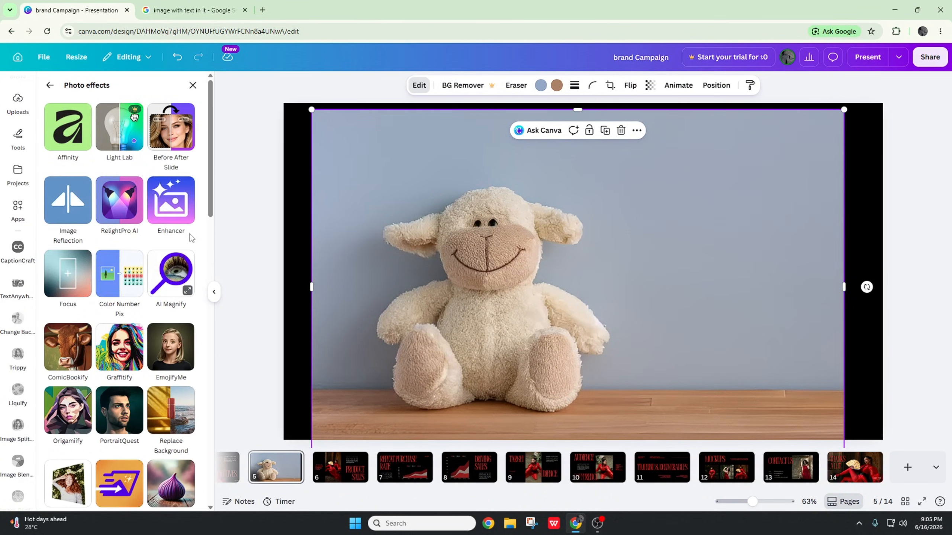
left_click(174, 142)
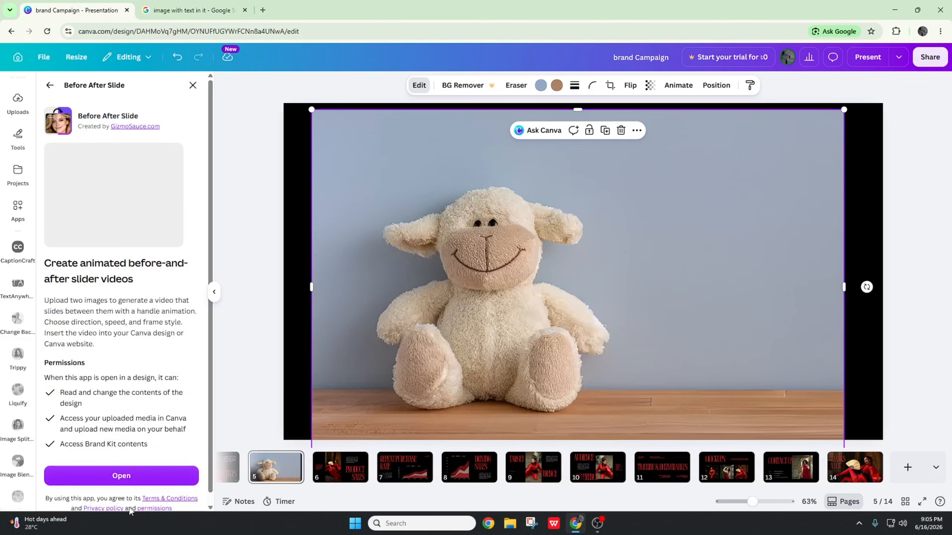
left_click(125, 474)
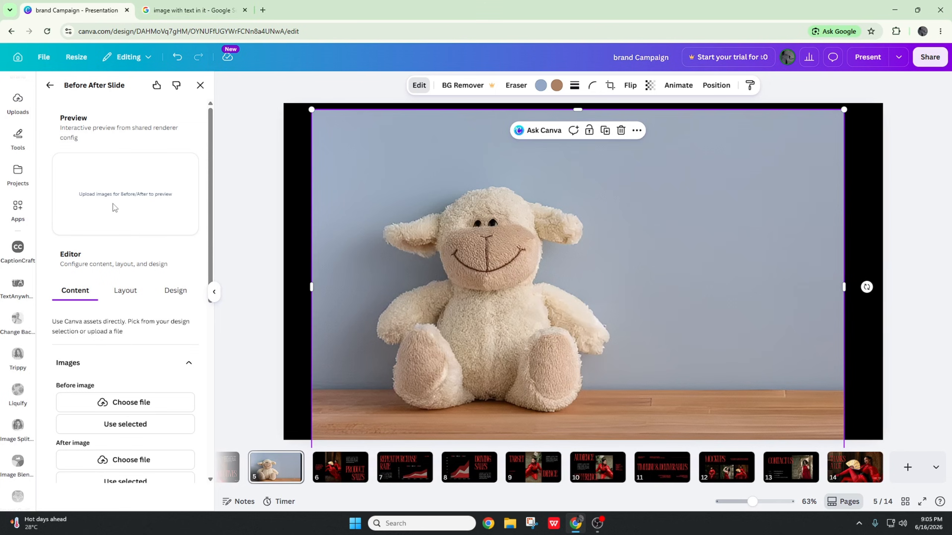
Load KHQb3Ny62YxXnCEon4mm43.jpg from the Desktop as the before image and kitten-lying-in-blanket.jpg as the after image.
scroll(126, 293, "down", 5)
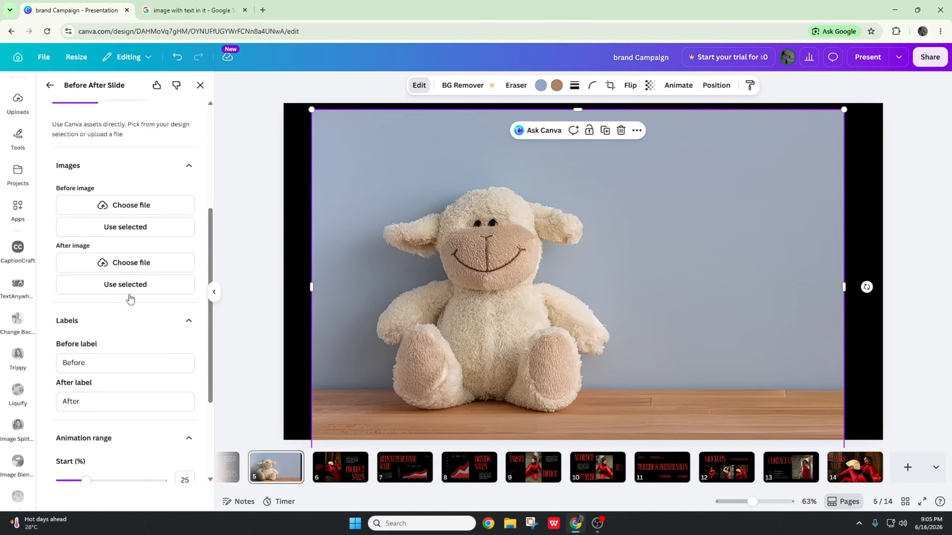
left_click(127, 206)
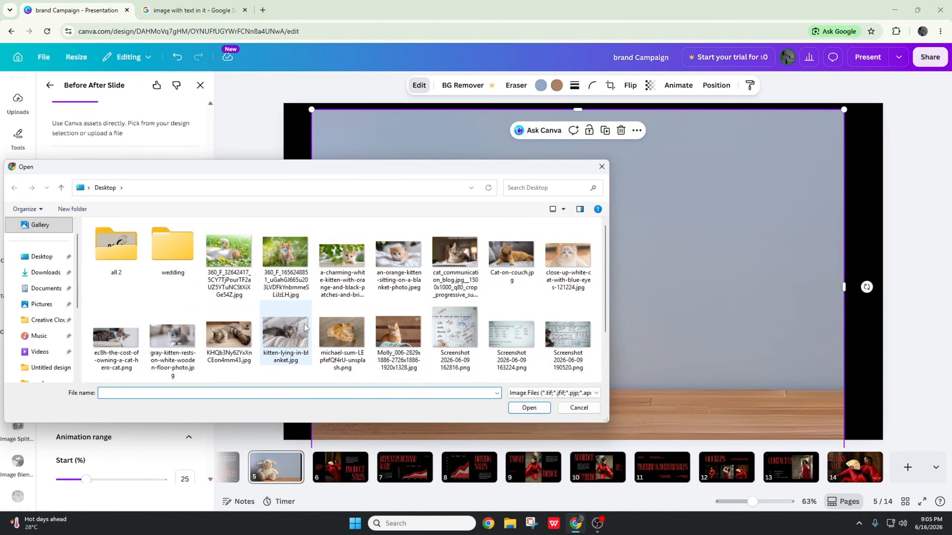
double_click(228, 333)
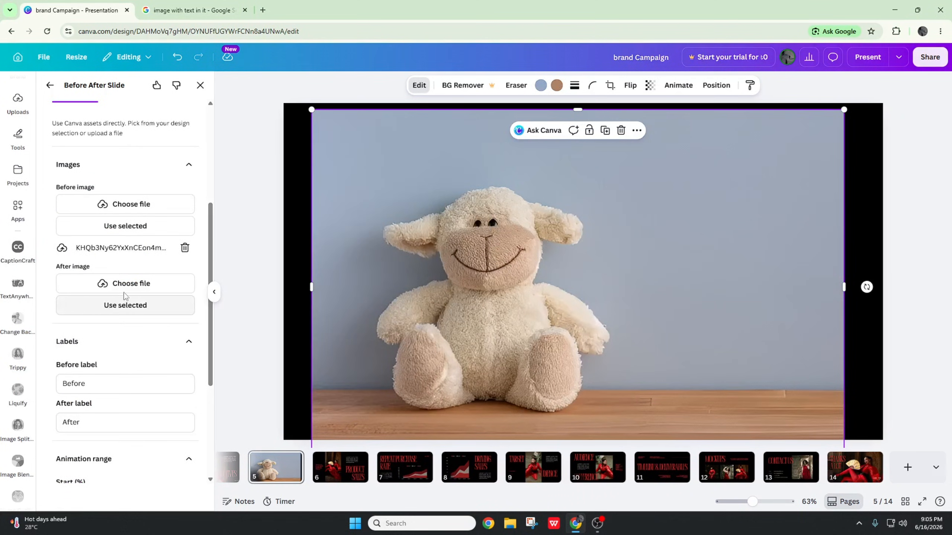
left_click(129, 288)
double_click(296, 342)
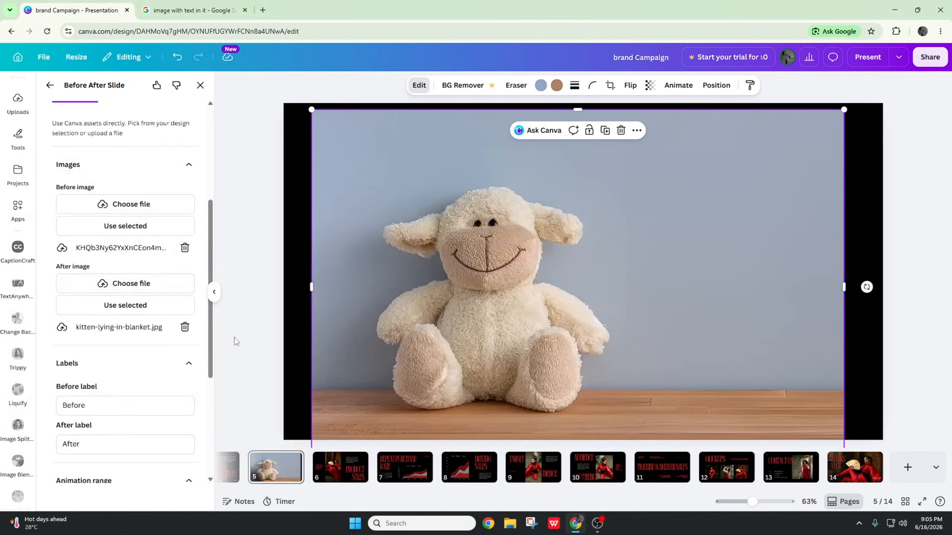
Examine the before-and-after preview, labels and animation range settings, and leave the Before After Slide app.
scroll(152, 331, "down", 5)
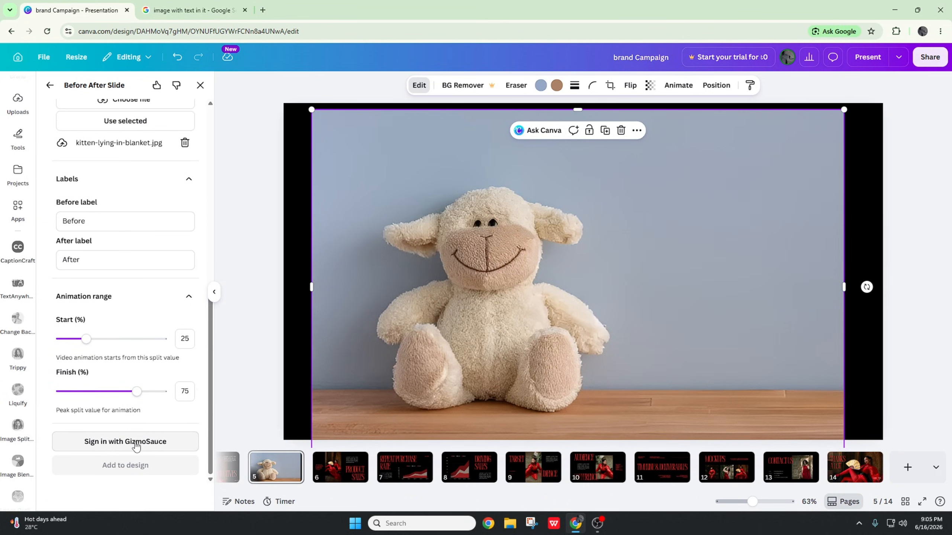
scroll(137, 434, "up", 1)
scroll(137, 433, "up", 10)
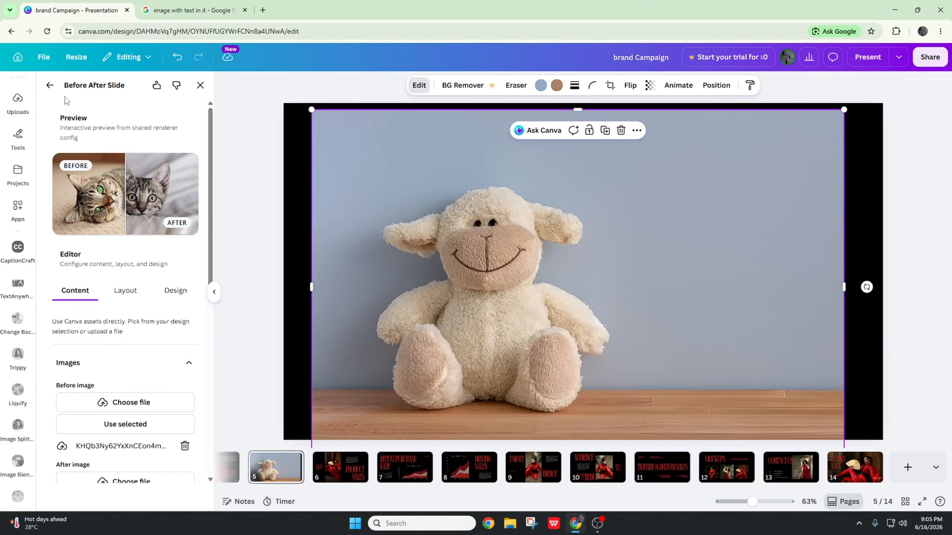
scroll(135, 254, "down", 8)
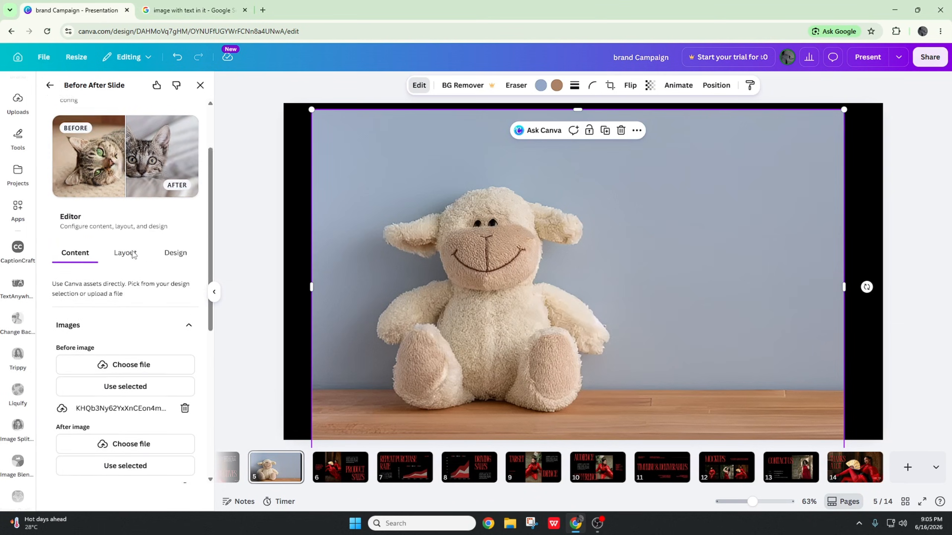
scroll(123, 257, "up", 5)
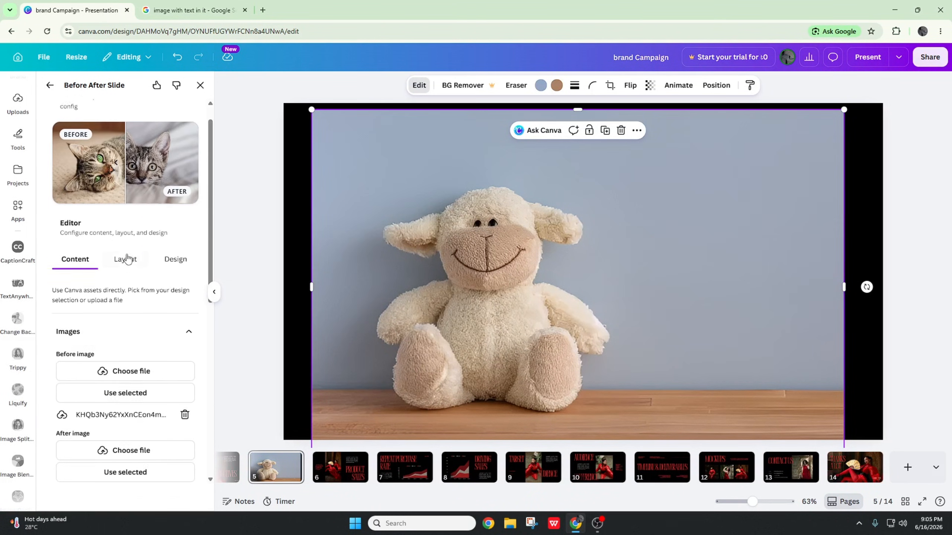
left_click(50, 85)
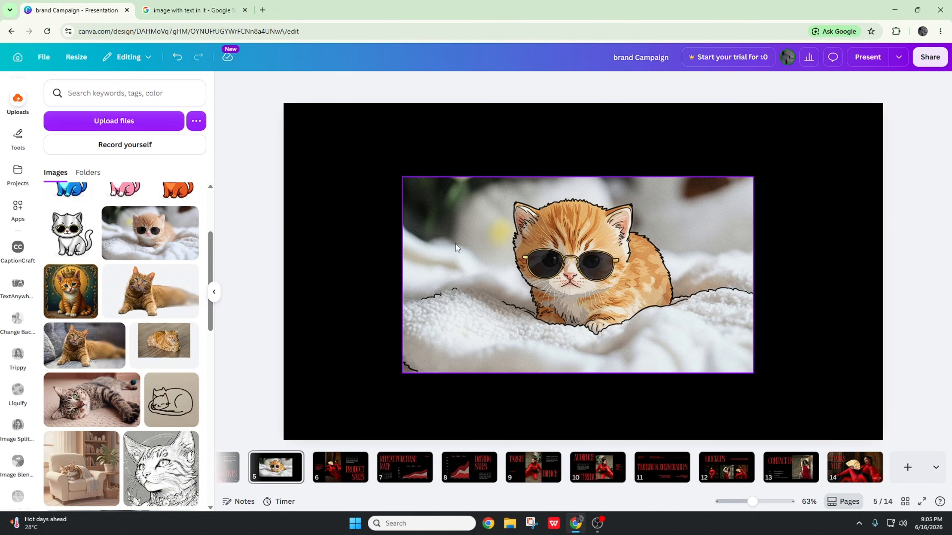
Open the Image Reflection app from the photo effects for the kitten image on slide 5 and examine its reflection preview.
left_click(457, 247)
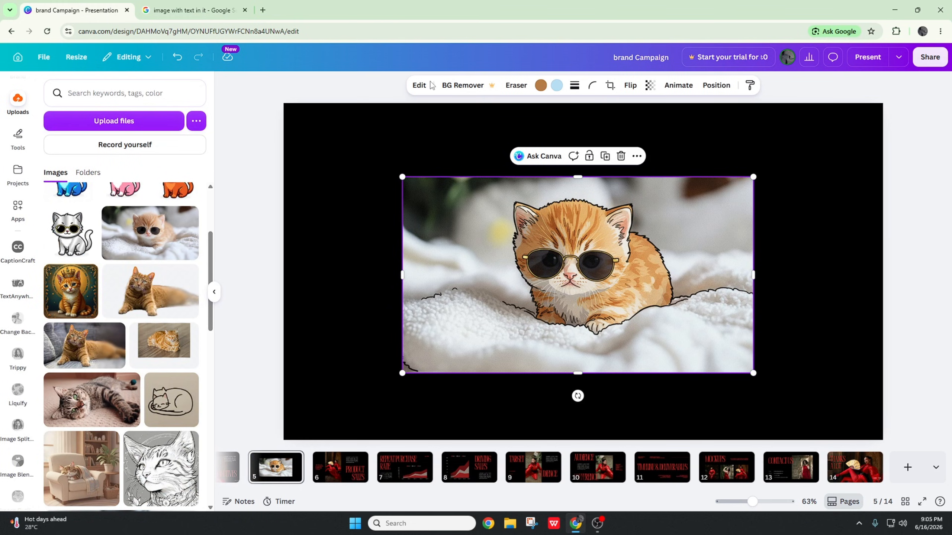
left_click(419, 85)
scroll(153, 300, "down", 3)
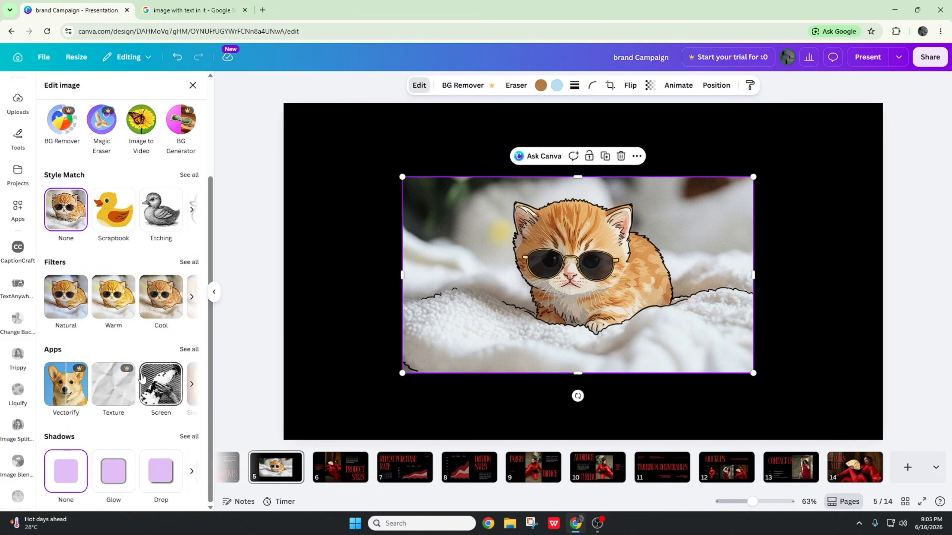
left_click(190, 351)
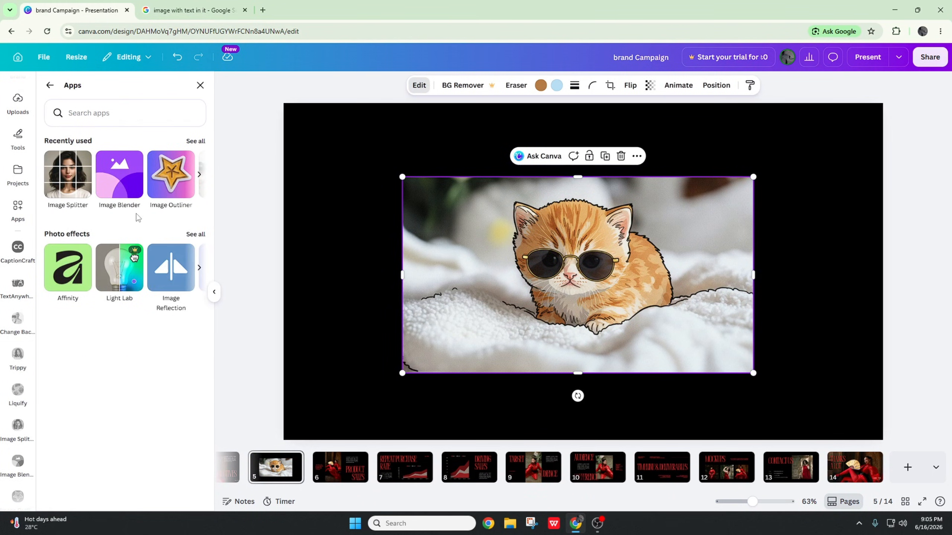
left_click(195, 234)
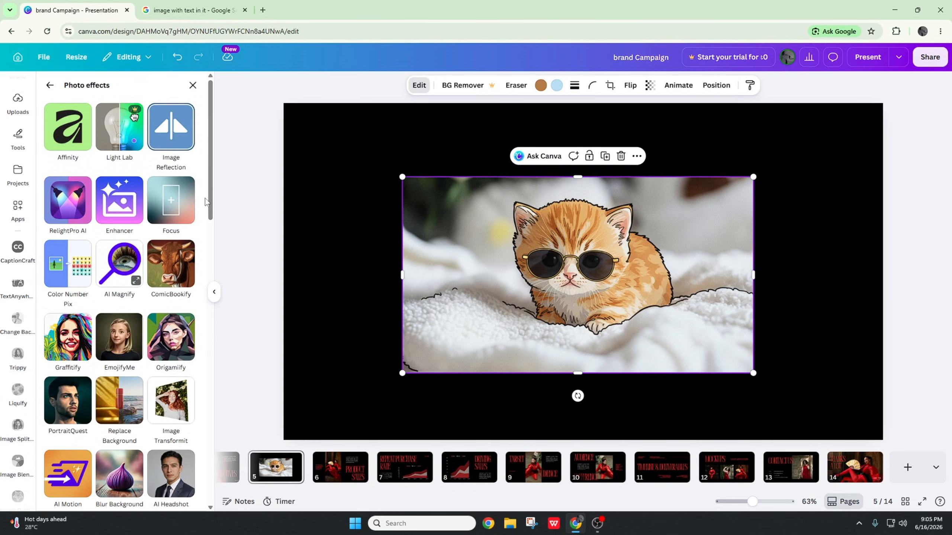
left_click(176, 144)
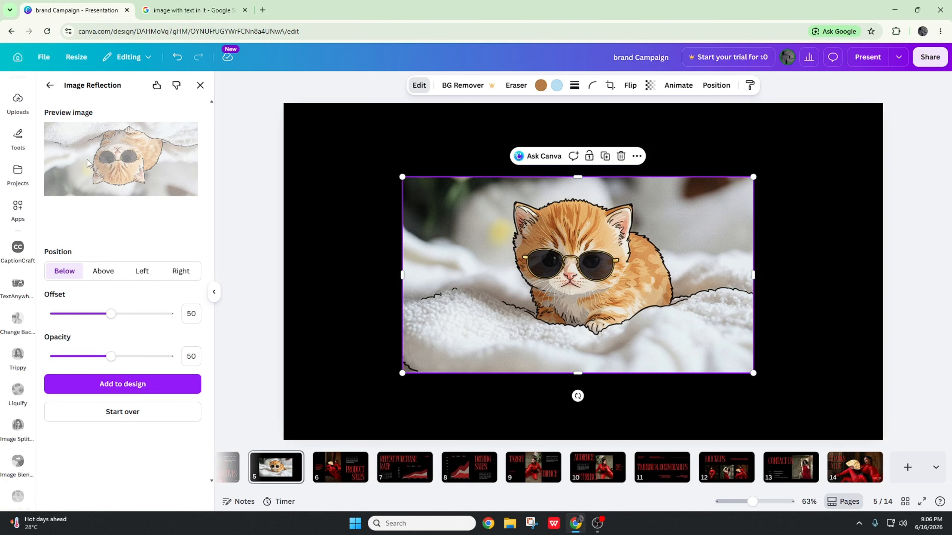
left_click(56, 90)
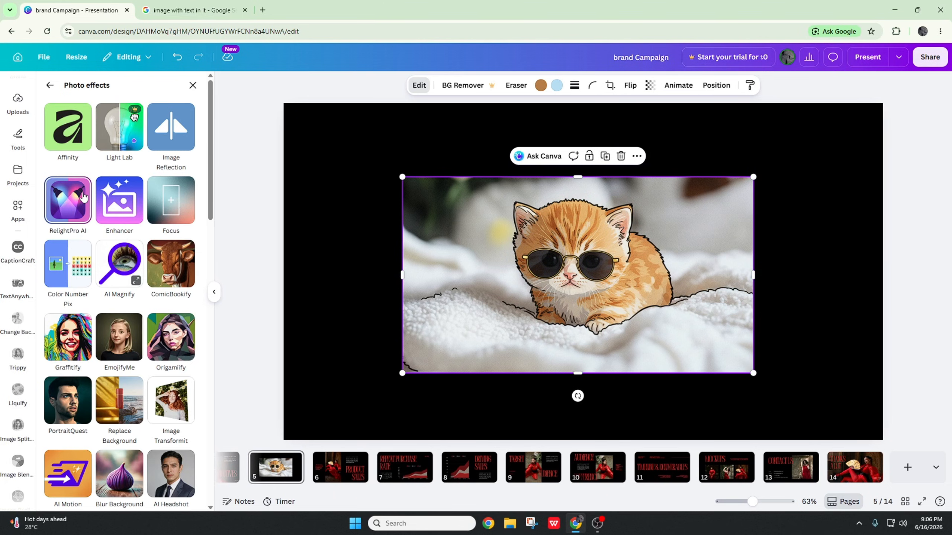
Open the RelightPro AI app and replace the kitten image on slide 5 with the uploaded photo of the orange cat on a couch.
left_click(120, 198)
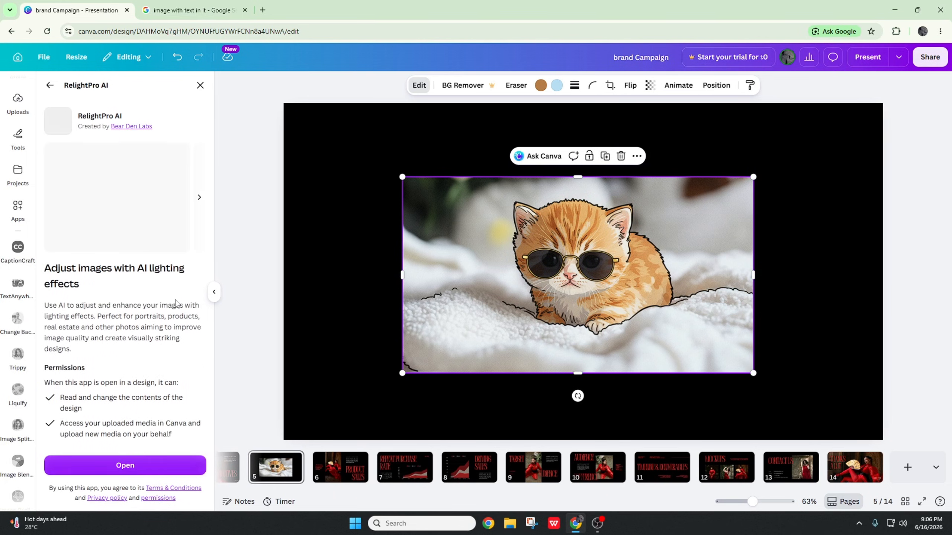
left_click(141, 460)
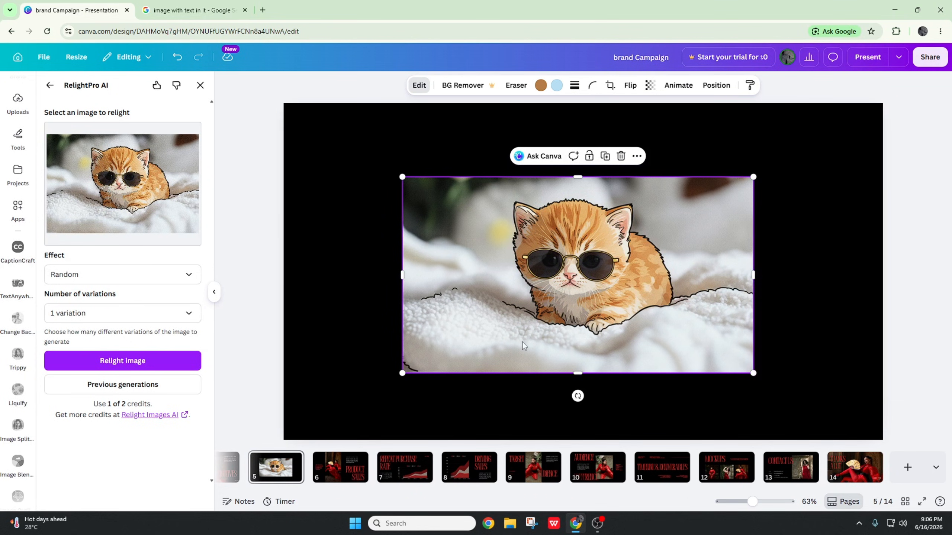
key("Delete")
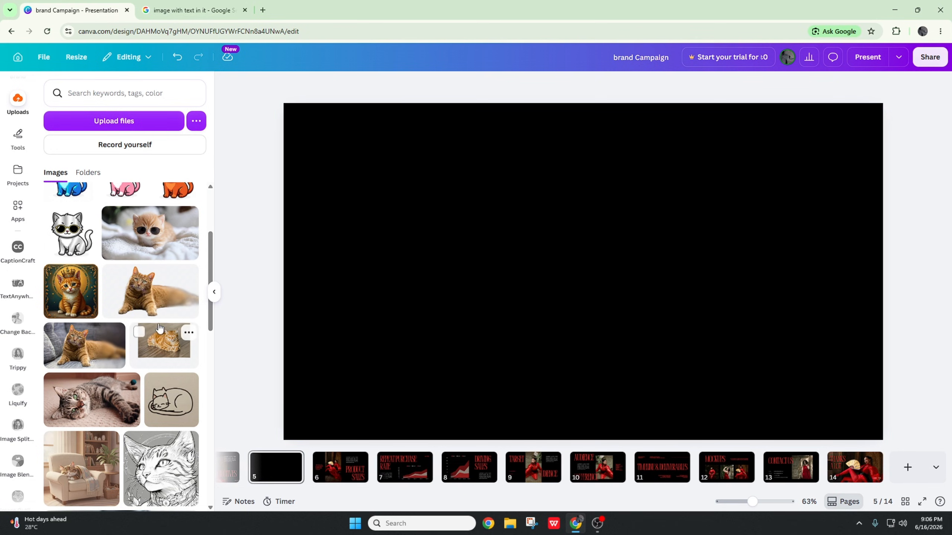
scroll(158, 330, "down", 5)
scroll(142, 327, "down", 5)
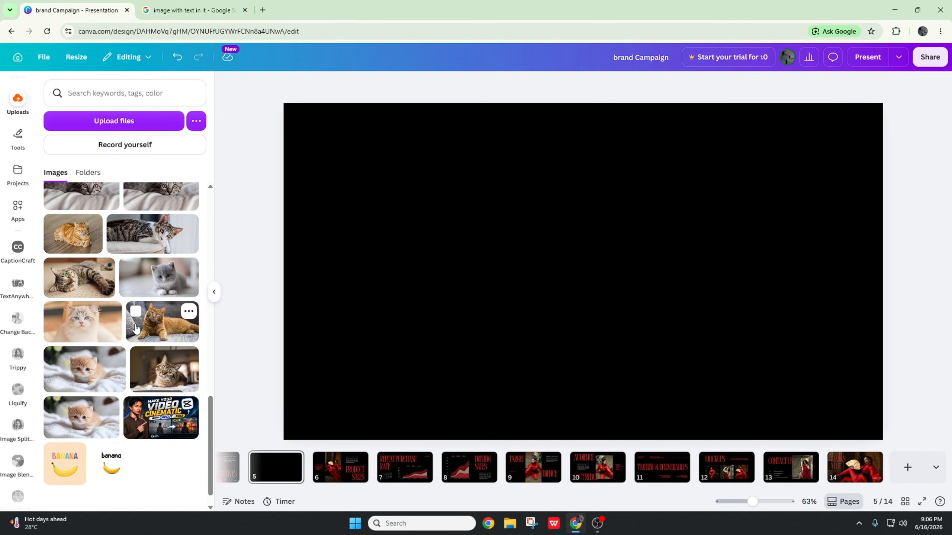
left_click(157, 331)
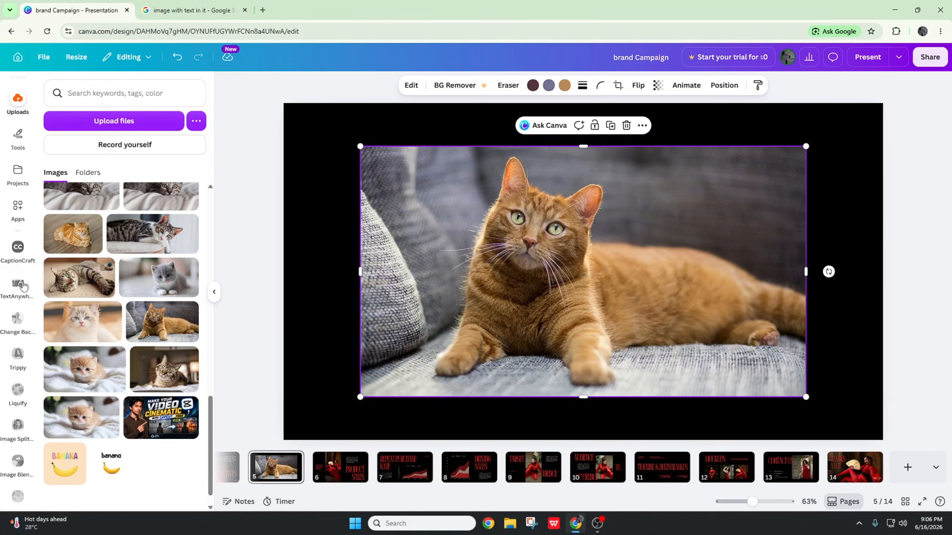
Relight the orange cat photo in RelightPro AI with the Random effect and 1 variation, and add the generated image to slide 5.
scroll(23, 316, "down", 5)
scroll(23, 317, "down", 10)
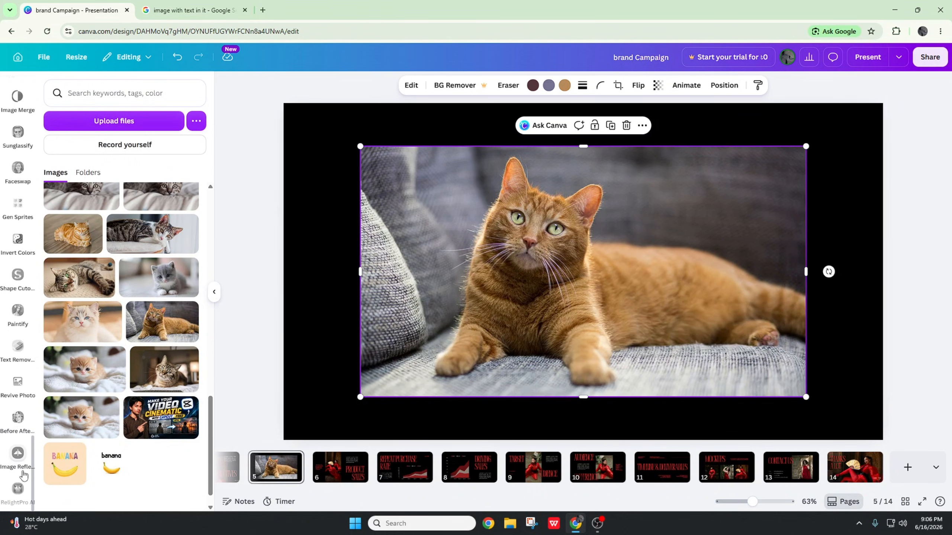
left_click(18, 494)
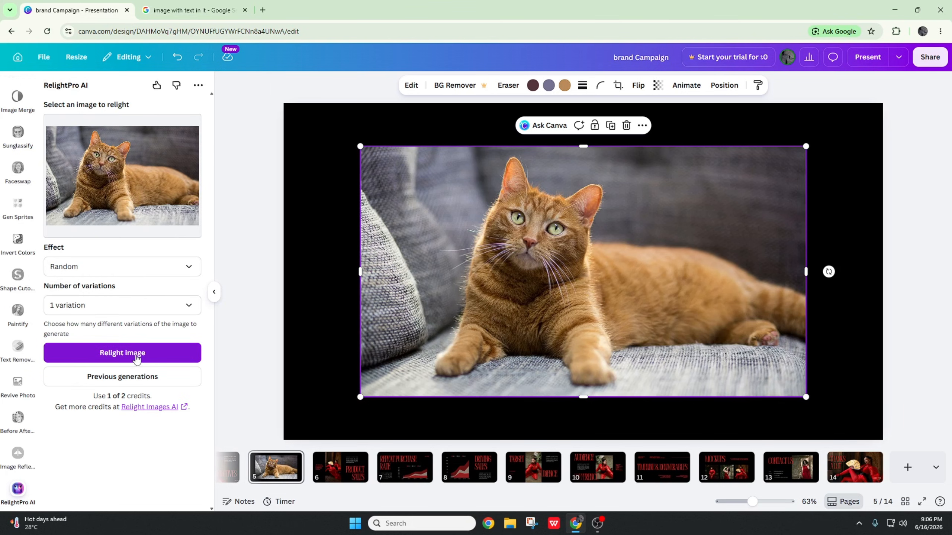
left_click(136, 361)
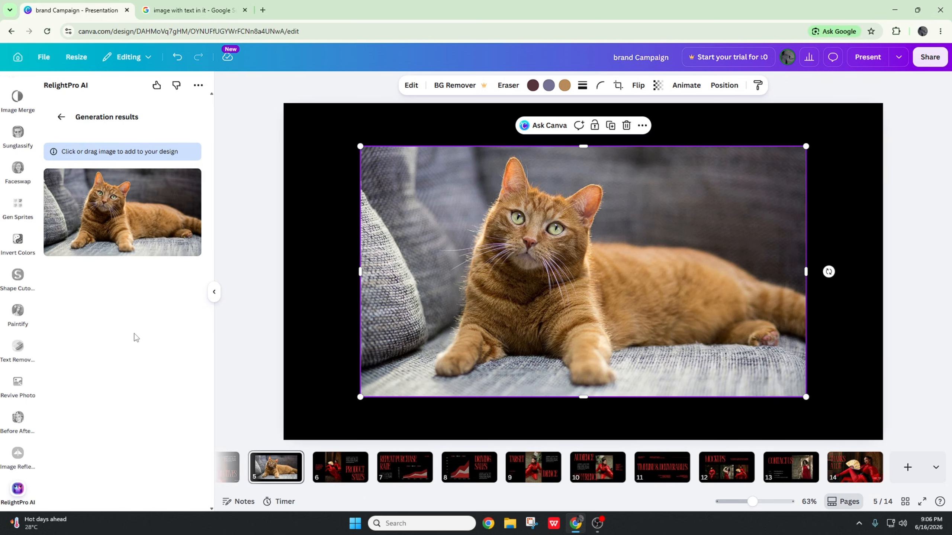
left_click(123, 220)
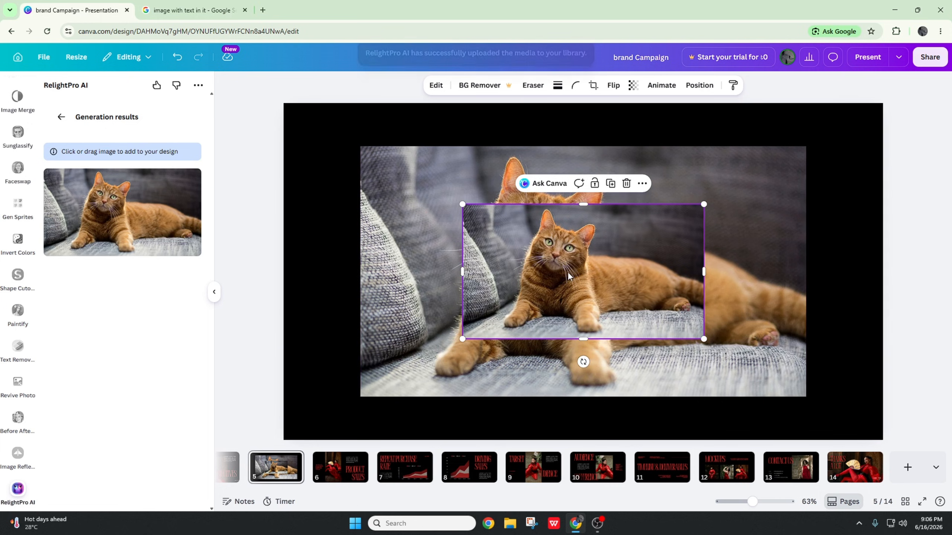
Enlarge the relit cat image and position it over the original so that it covers most of slide 5.
left_click_drag(583, 278, 474, 218)
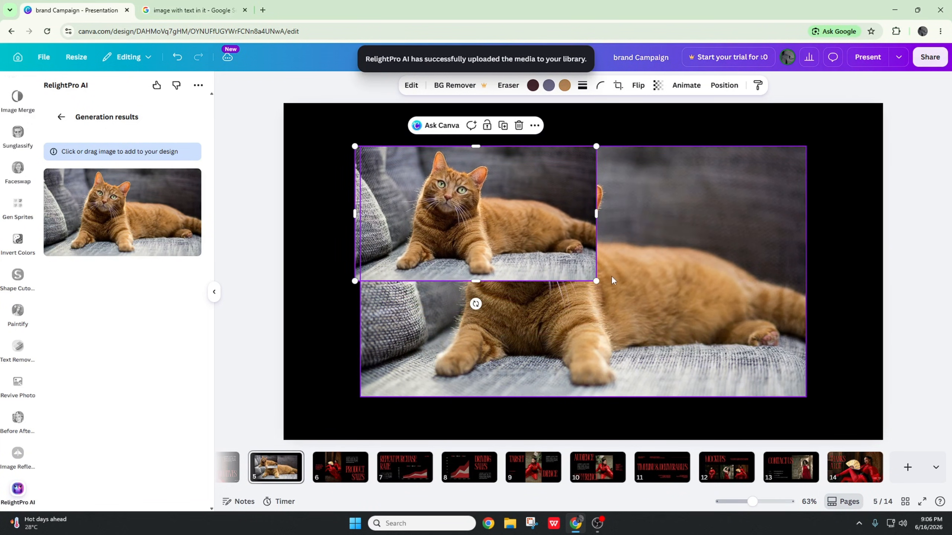
left_click_drag(597, 281, 888, 445)
left_click_drag(644, 317, 568, 297)
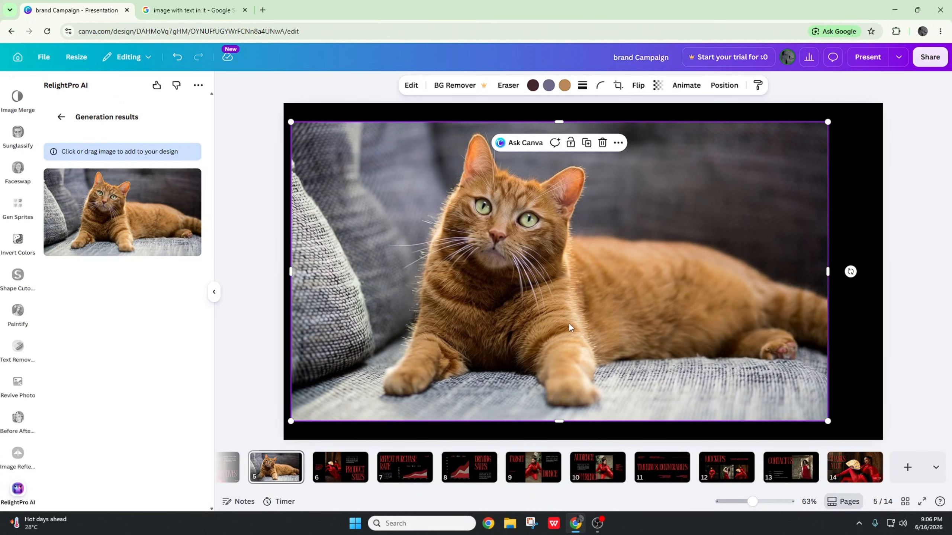
Open the full collection of photo effects apps for the relit cat image.
left_click(411, 89)
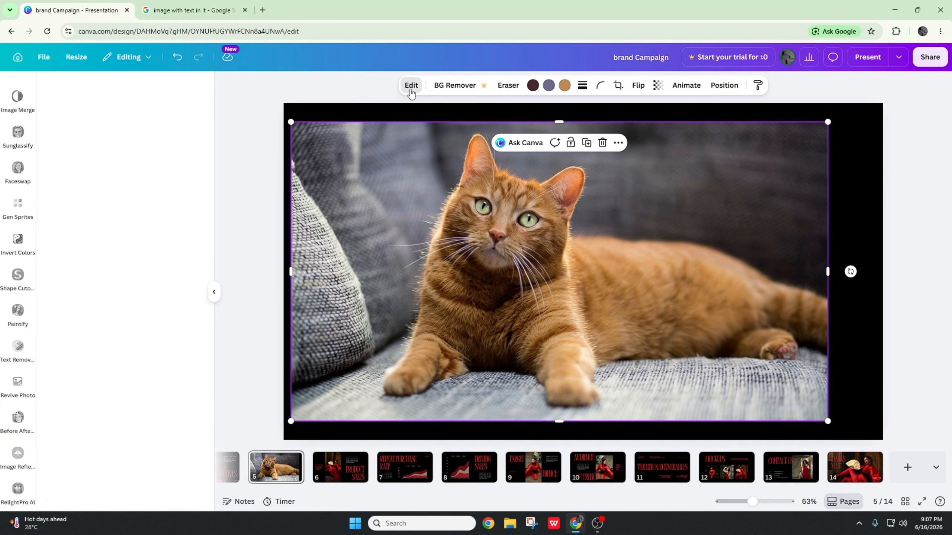
scroll(133, 309, "down", 1)
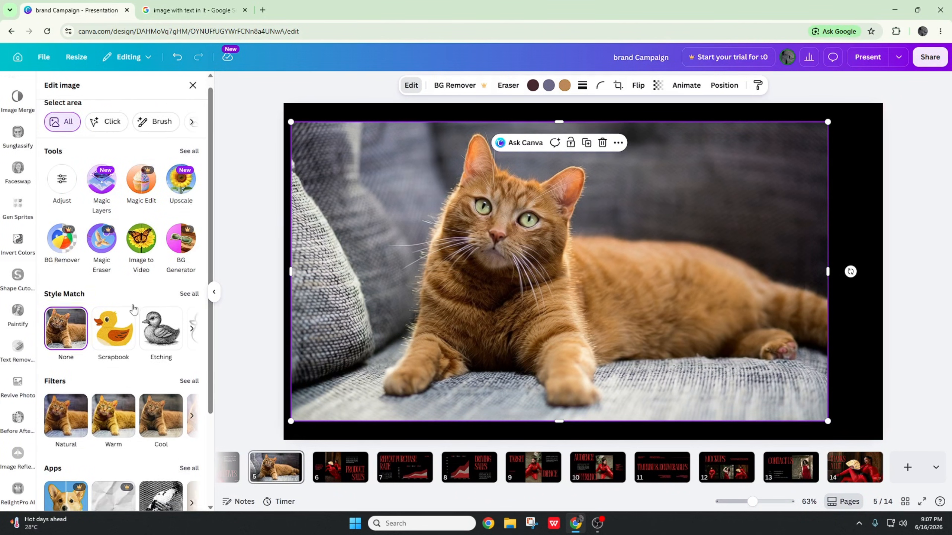
scroll(133, 310, "down", 3)
left_click(187, 348)
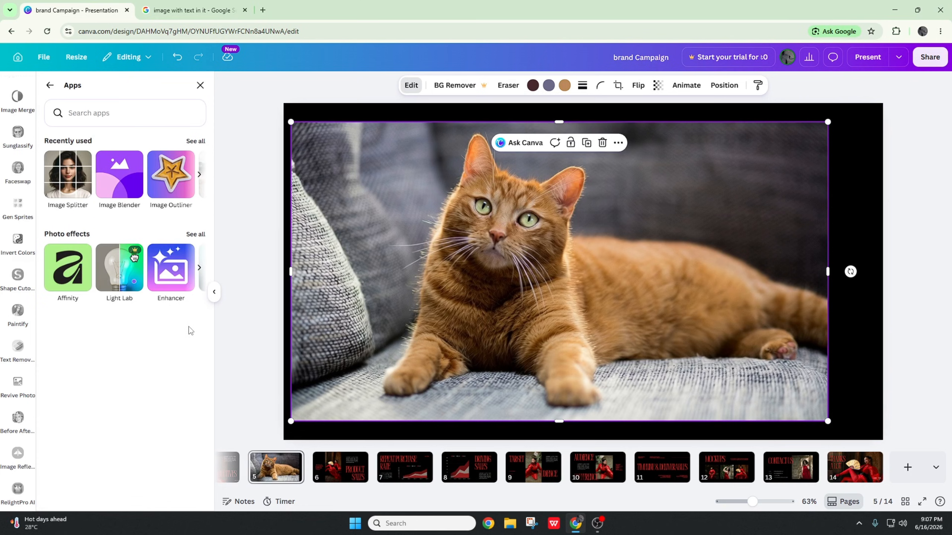
left_click(195, 234)
Try to enhance the relit cat image with the Enhancer app, then return to the photo effects collection.
left_click(171, 139)
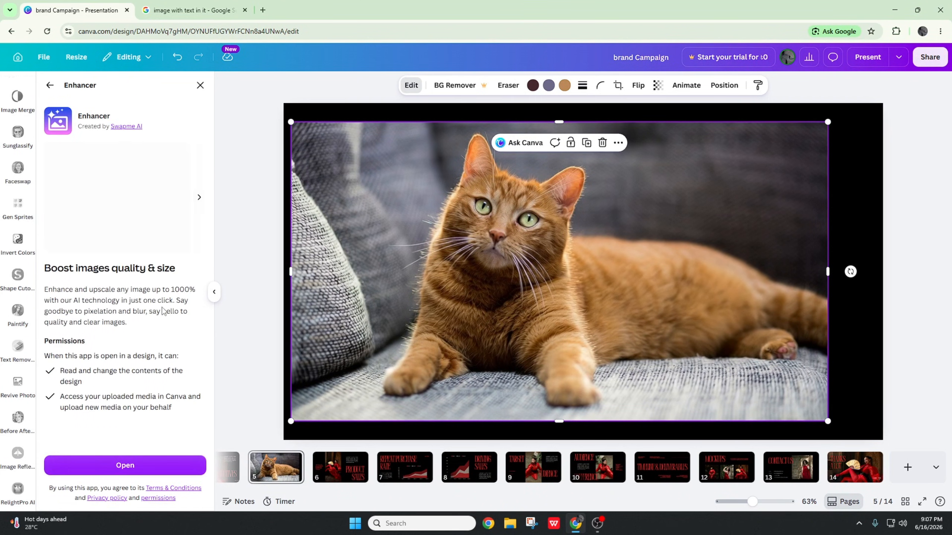
left_click(146, 456)
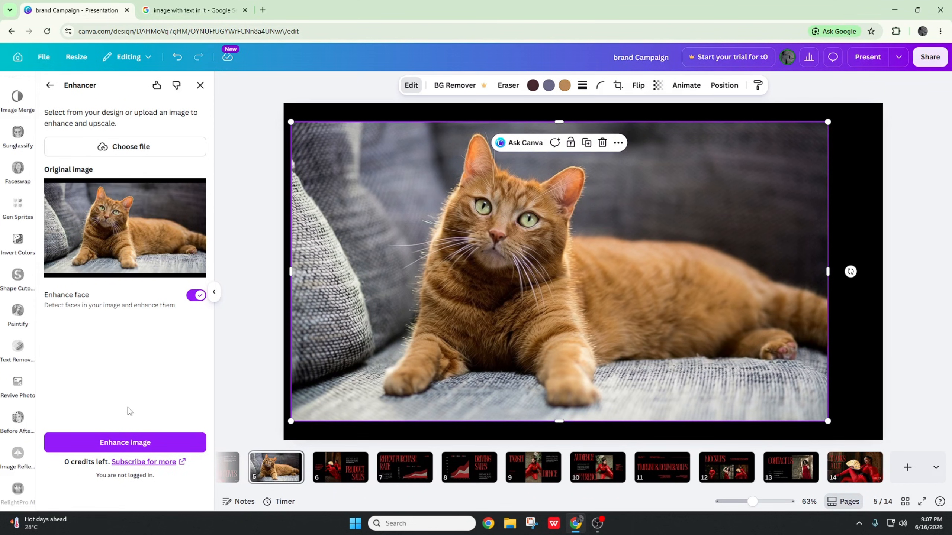
left_click(136, 436)
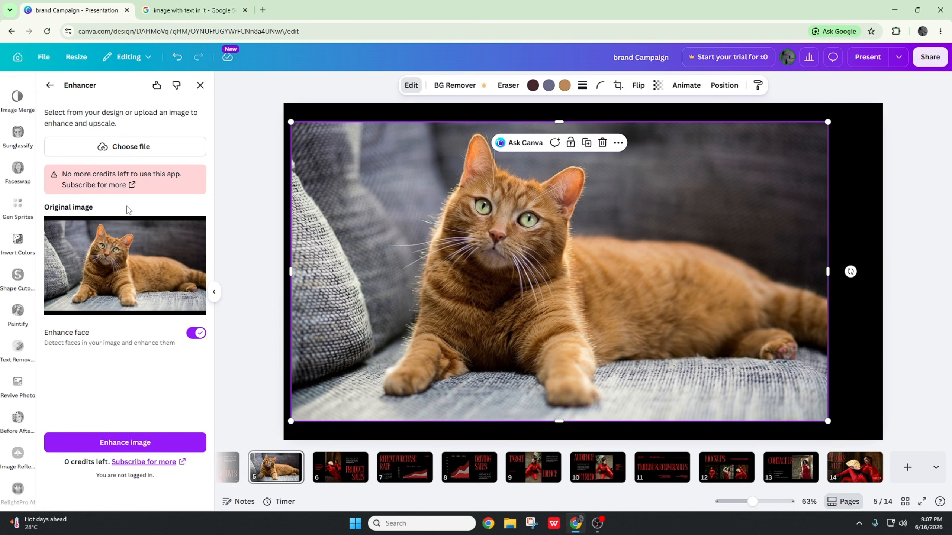
left_click(50, 87)
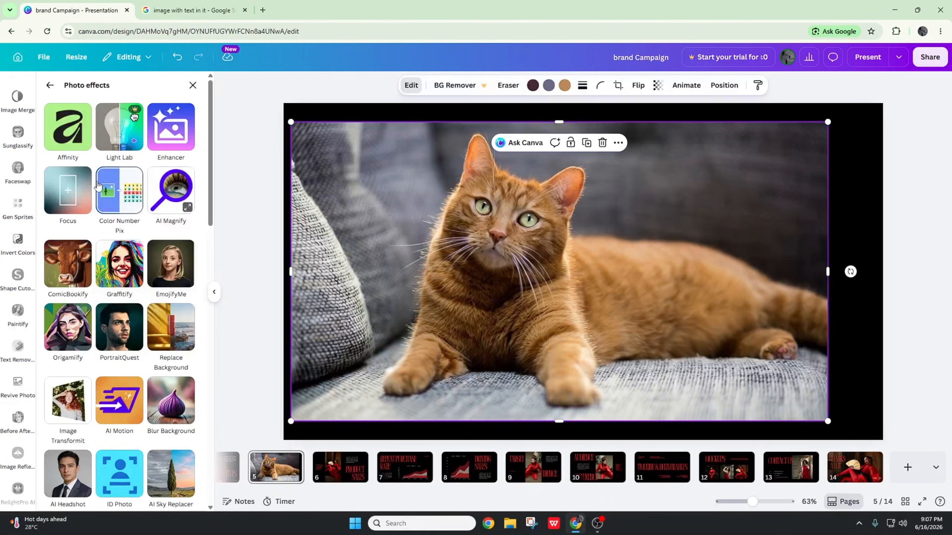
Create a Frosted focus-window image from KHQb3Ny62YxXnCEon4mm43.jpg with the Focus app, add it to slide 5 and enlarge it to nearly fill the slide.
left_click(72, 206)
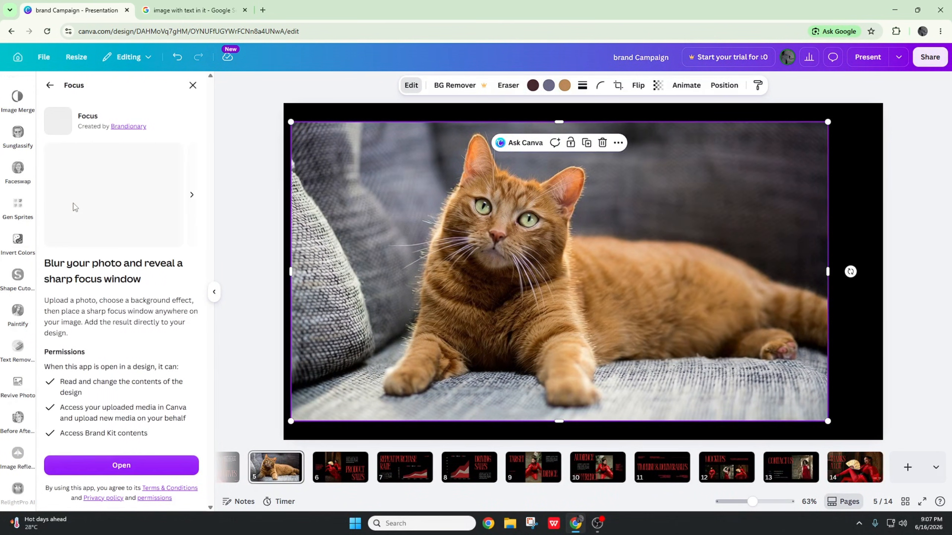
left_click(156, 464)
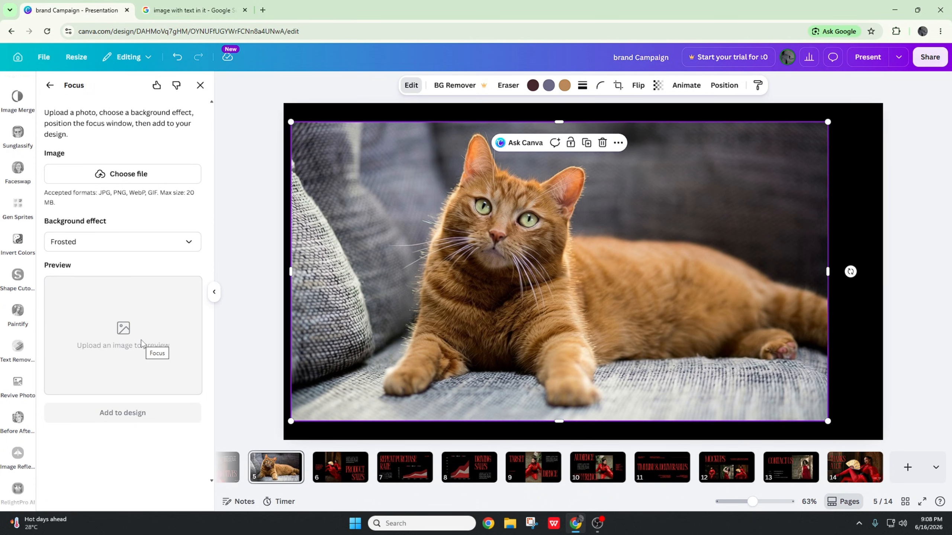
left_click(90, 181)
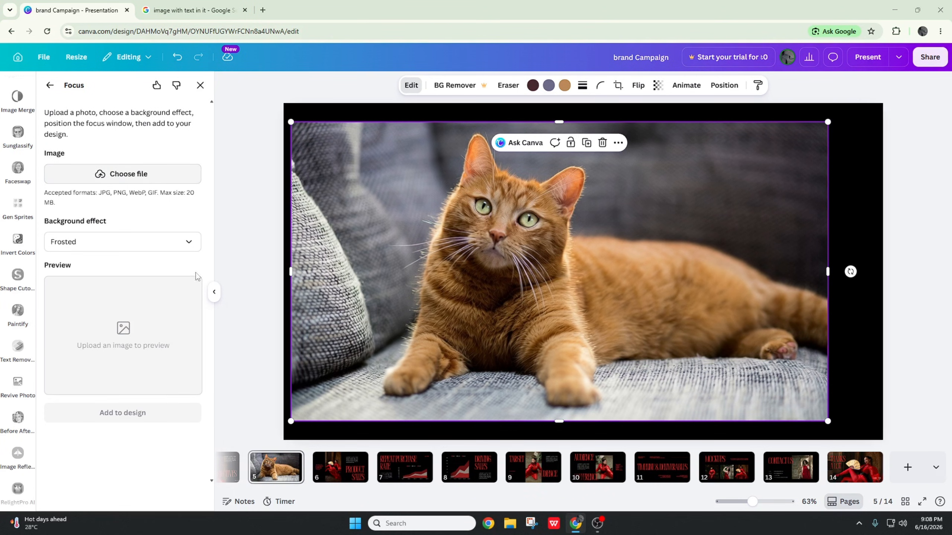
double_click(230, 323)
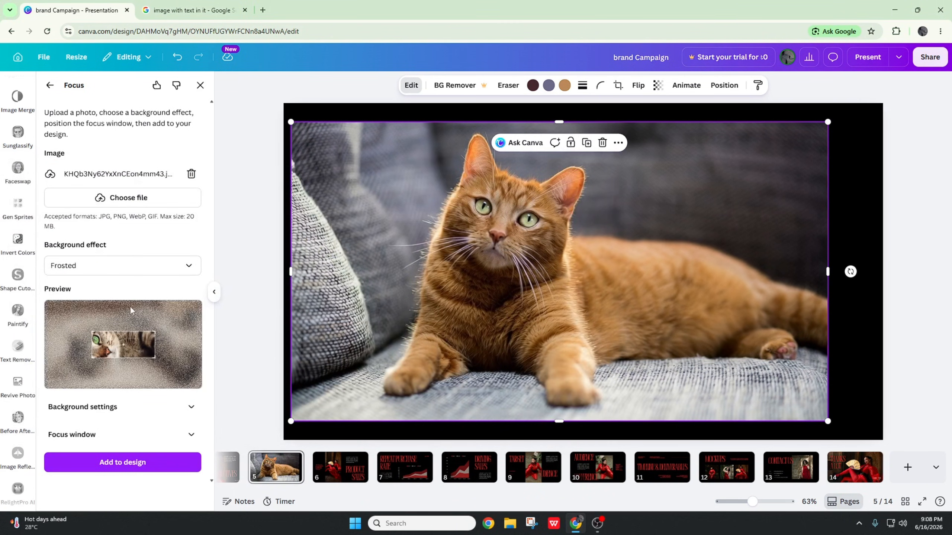
left_click(134, 464)
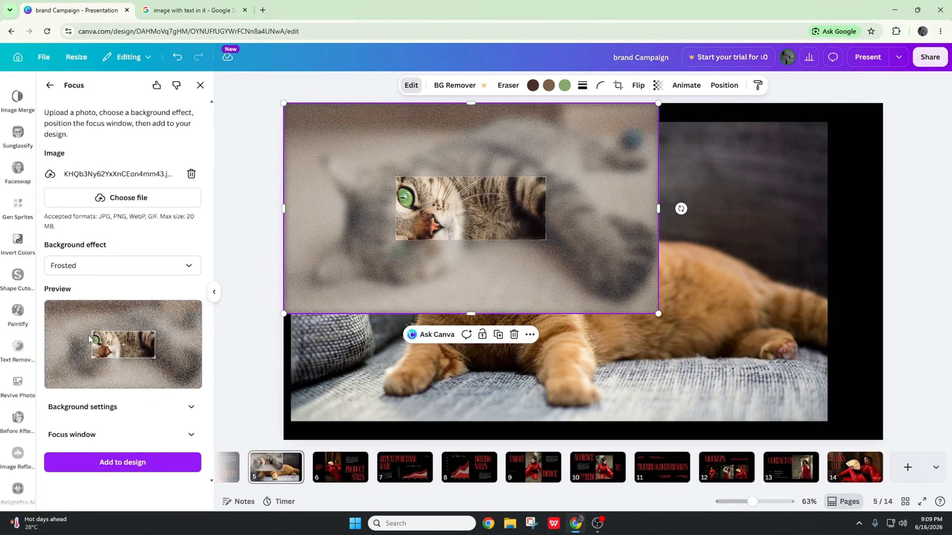
left_click_drag(658, 314, 879, 438)
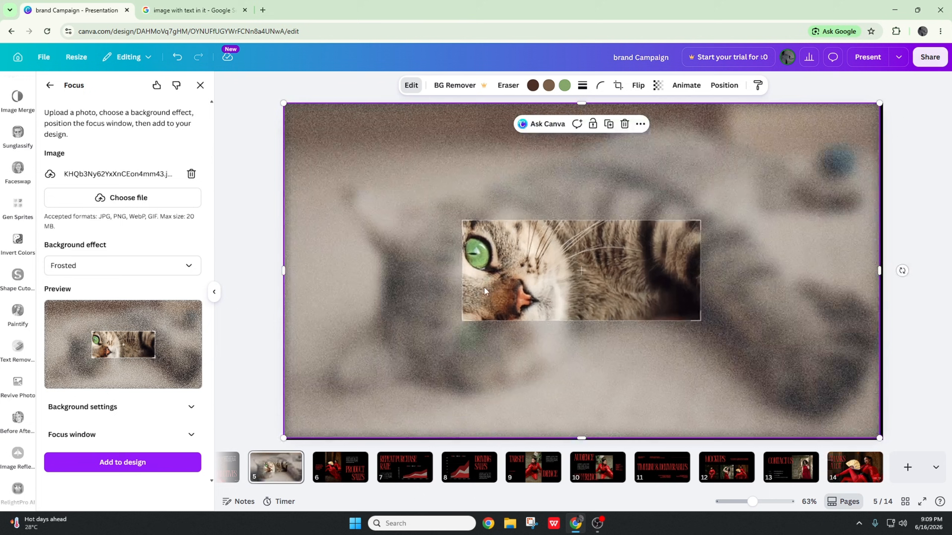
left_click(49, 85)
Generate Color-style color-by-number pixel art from KHQb3Ny62YxXnCEon4mm43.jpg with 8 colors in the Color Number Pix app, and add it to slide 5.
left_click(124, 202)
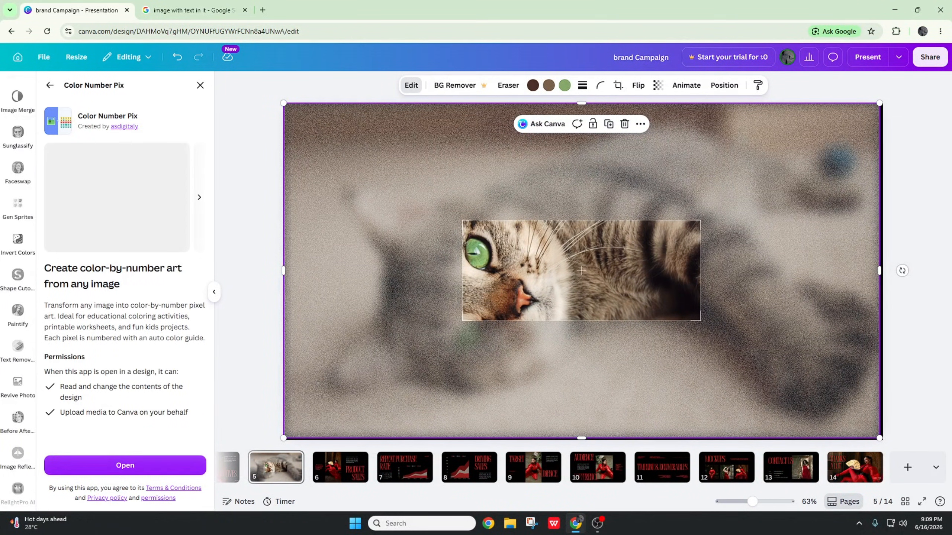
left_click(135, 465)
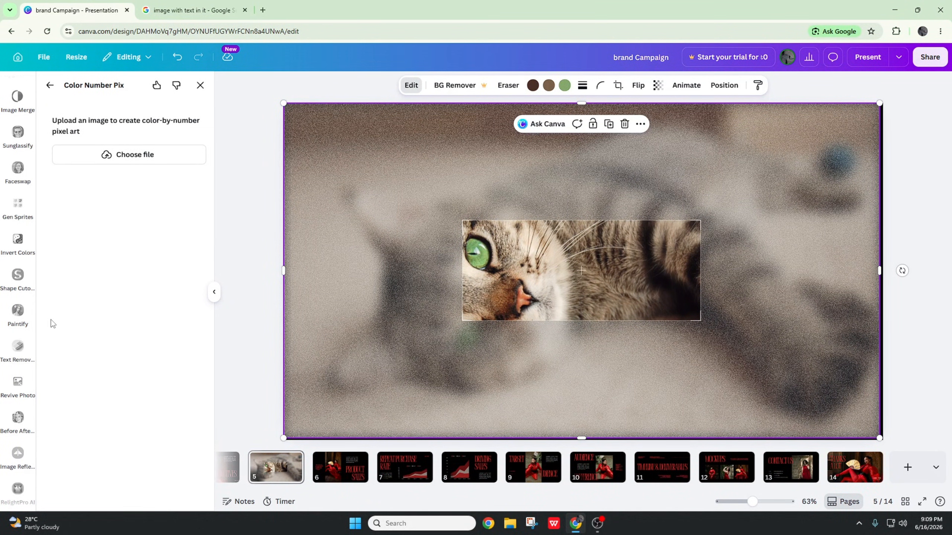
left_click(104, 163)
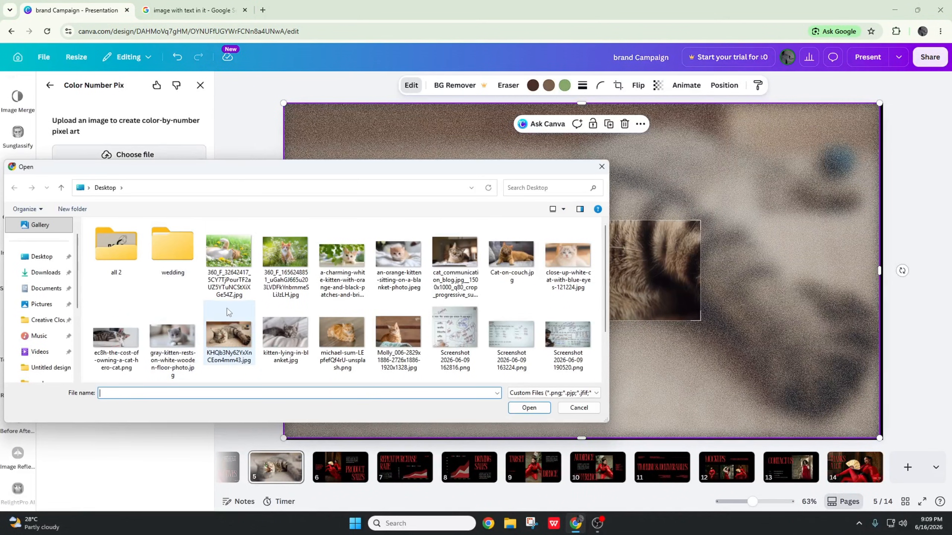
double_click(227, 311)
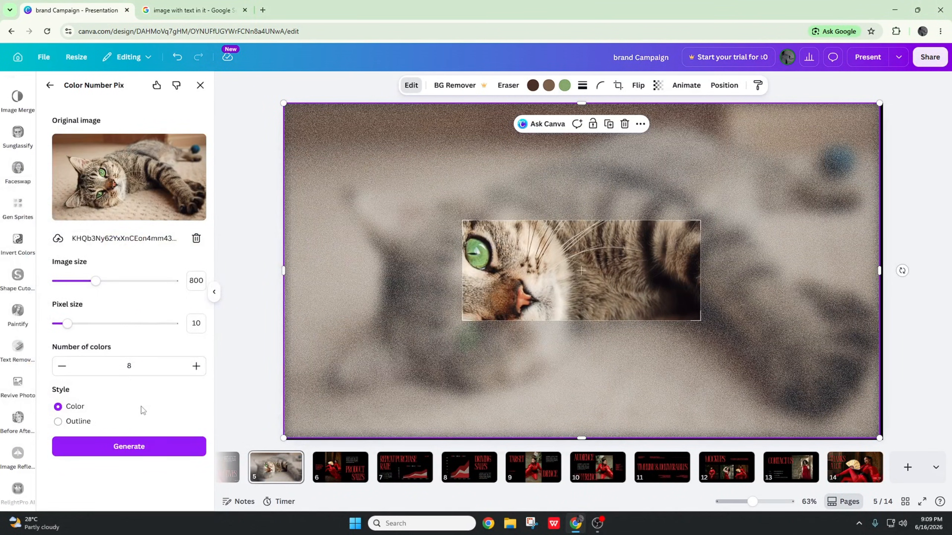
left_click(153, 448)
left_click(135, 238)
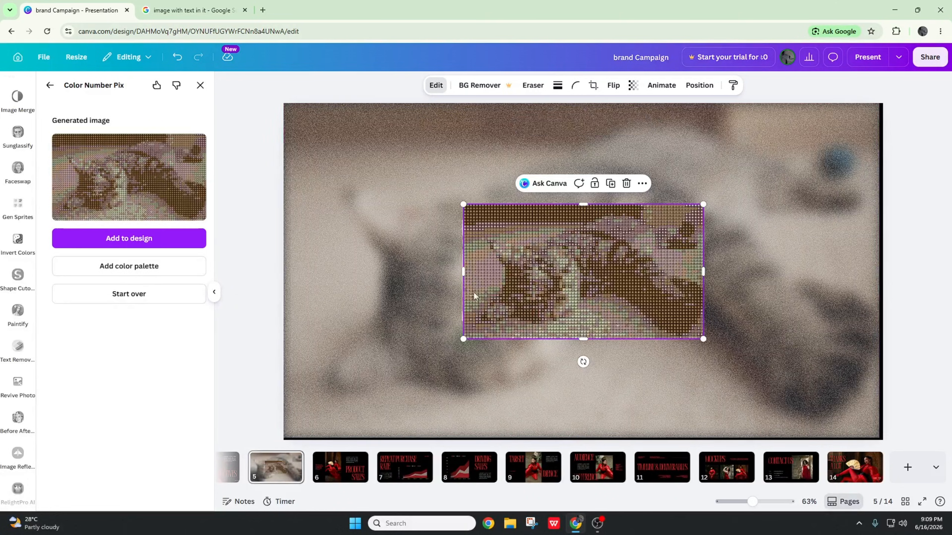
Shift the pixel-art cat image slightly and open the AI Magnify app from the photo effects collection.
mouse_move(545, 284)
left_mouse_down()
mouse_move(525, 308)
mouse_move(474, 279)
mouse_move(535, 279)
left_mouse_up()
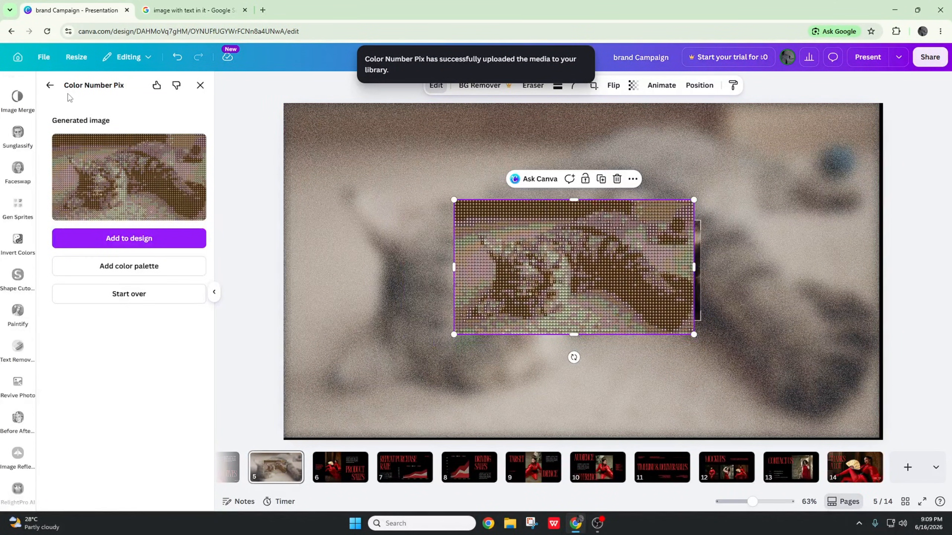
left_click(51, 85)
left_click(181, 186)
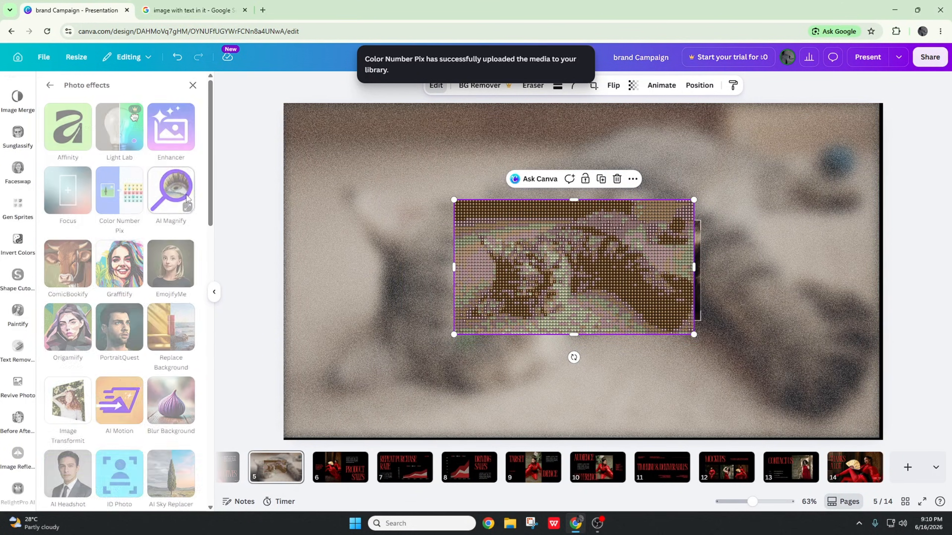
left_click(125, 465)
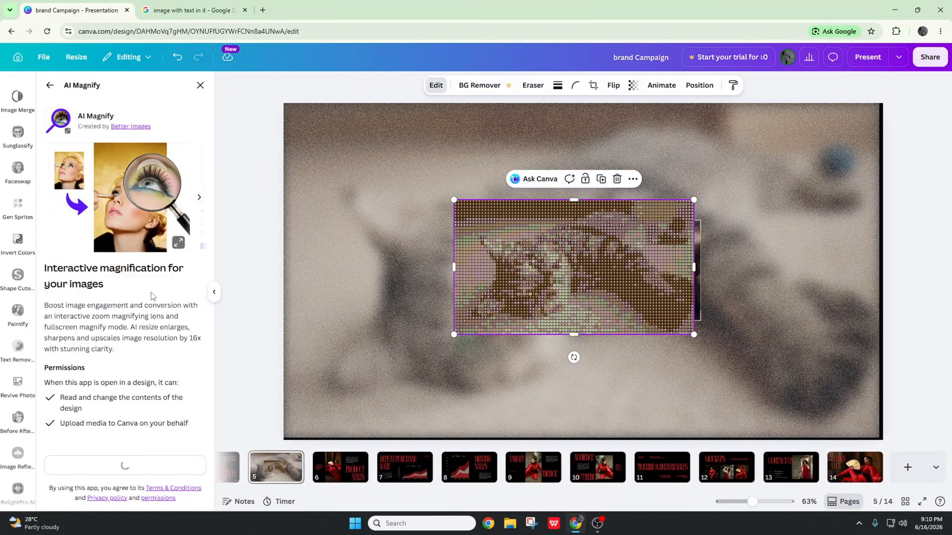
Delete the pixel-art and frosted focus images from slide 5, then reposition the orange cat photo closer to the slide's right edge.
left_click_drag(519, 250, 477, 287)
key("Delete")
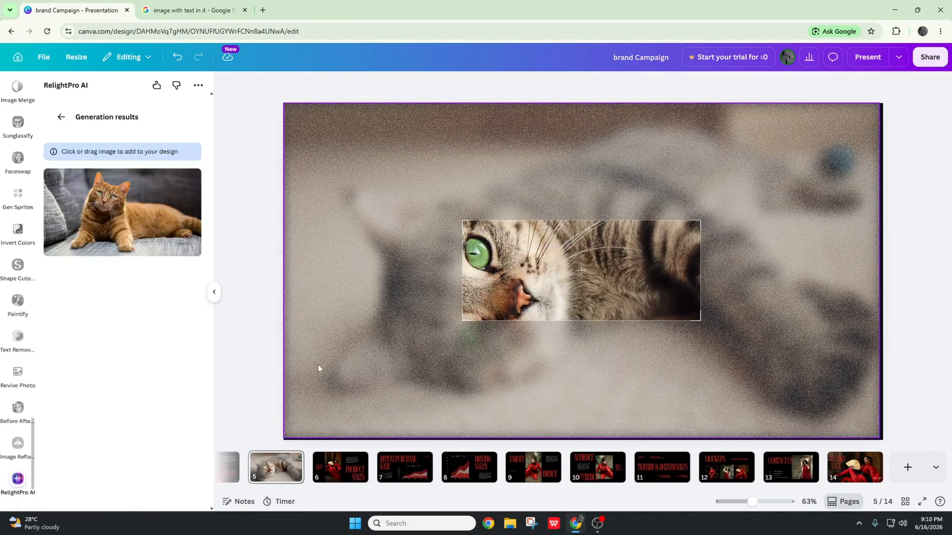
left_click(515, 278)
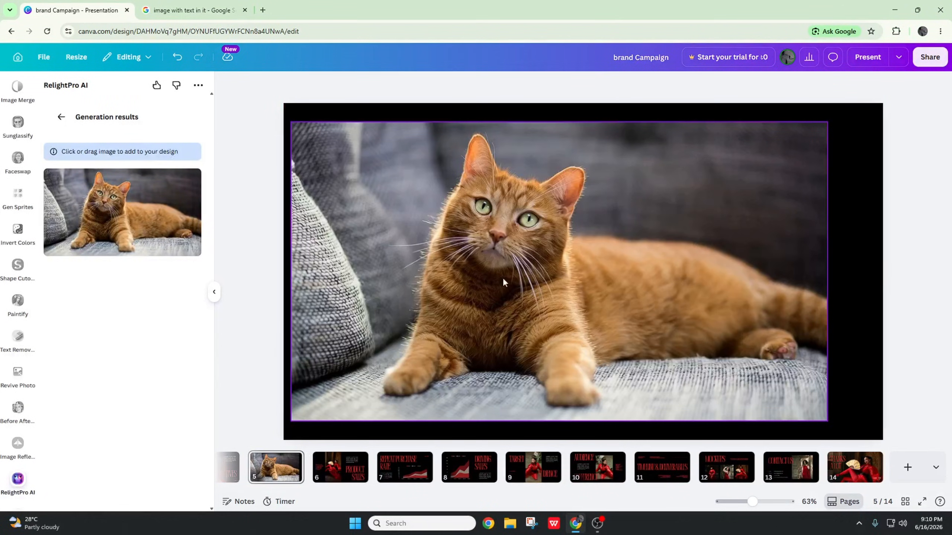
left_click_drag(500, 249, 539, 251)
Open the ComicBookify app from the full photo effects collection for the orange cat photo.
left_click(412, 85)
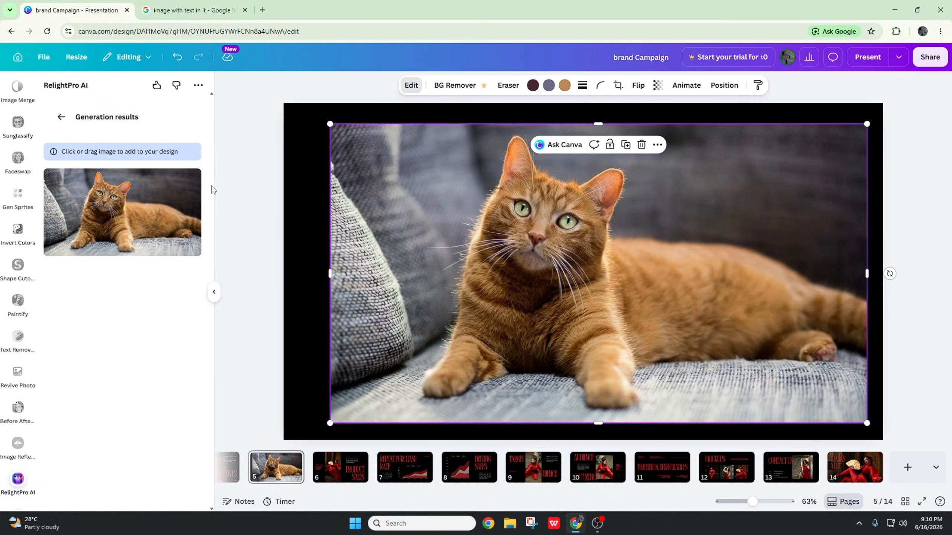
scroll(145, 311, "down", 3)
left_click(188, 350)
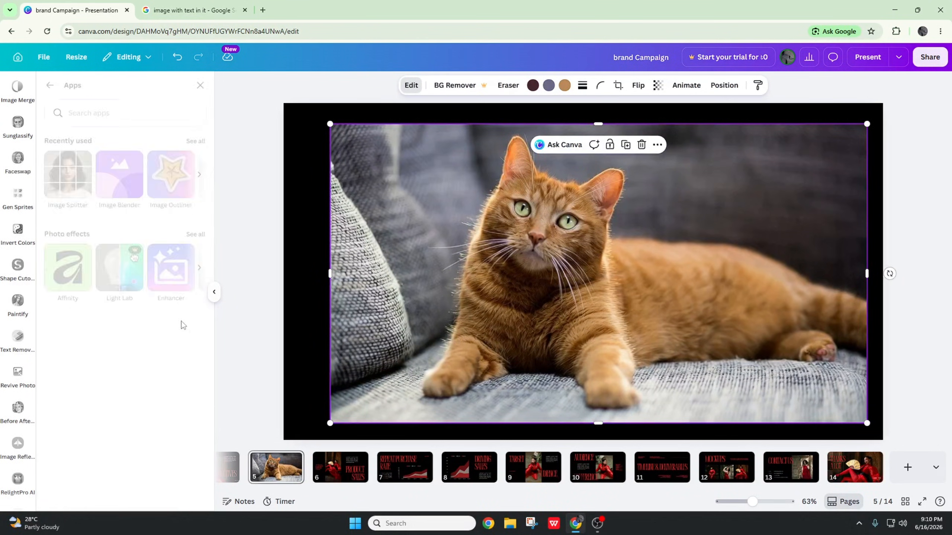
left_click(195, 234)
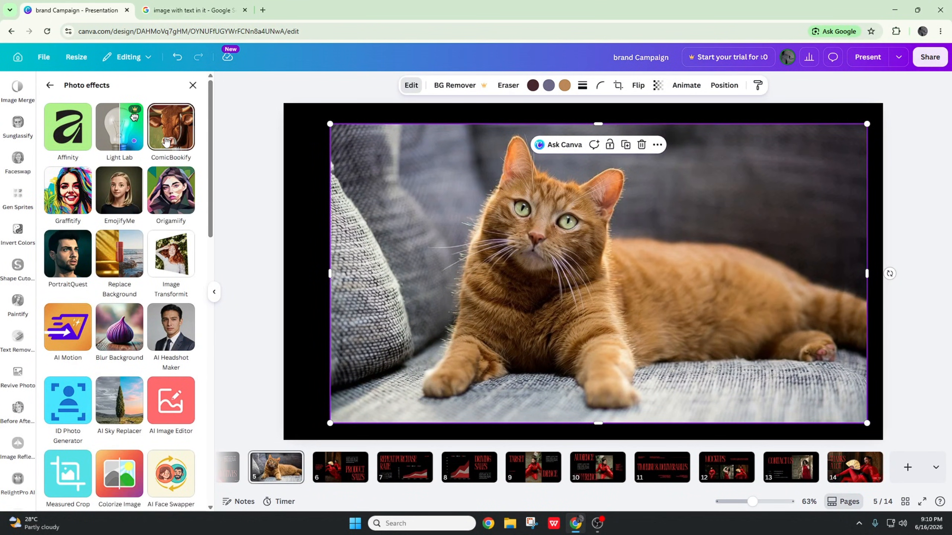
left_click(165, 143)
left_click(125, 465)
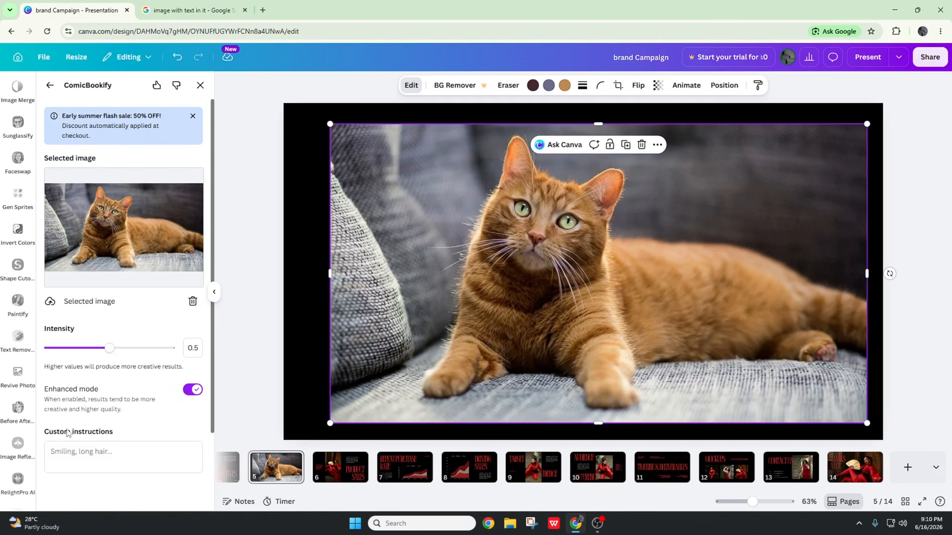
Generate a comic-style cat image with intensity 0.5 and Enhanced mode on, add it to slide 5 and enlarge it to nearly fill the slide.
left_click(101, 451)
scroll(101, 451, "down", 2)
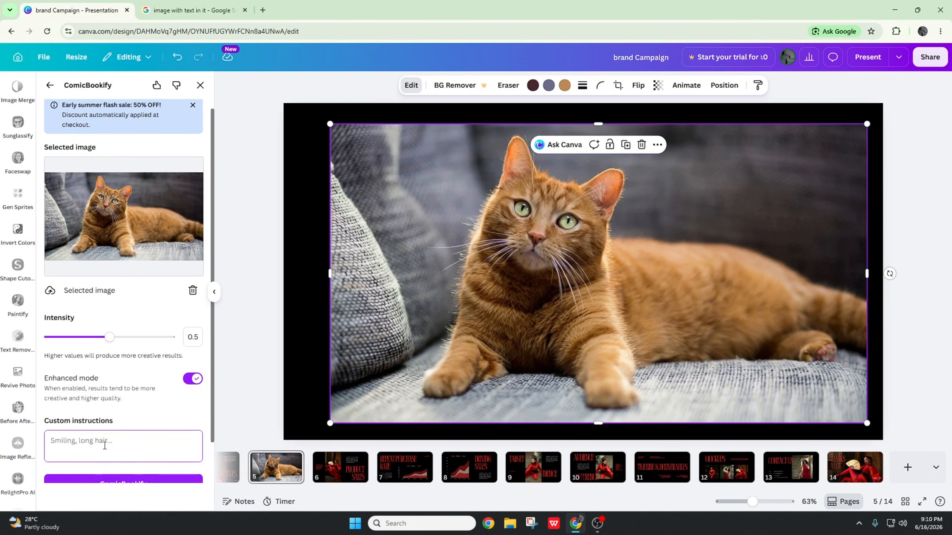
left_click(109, 442)
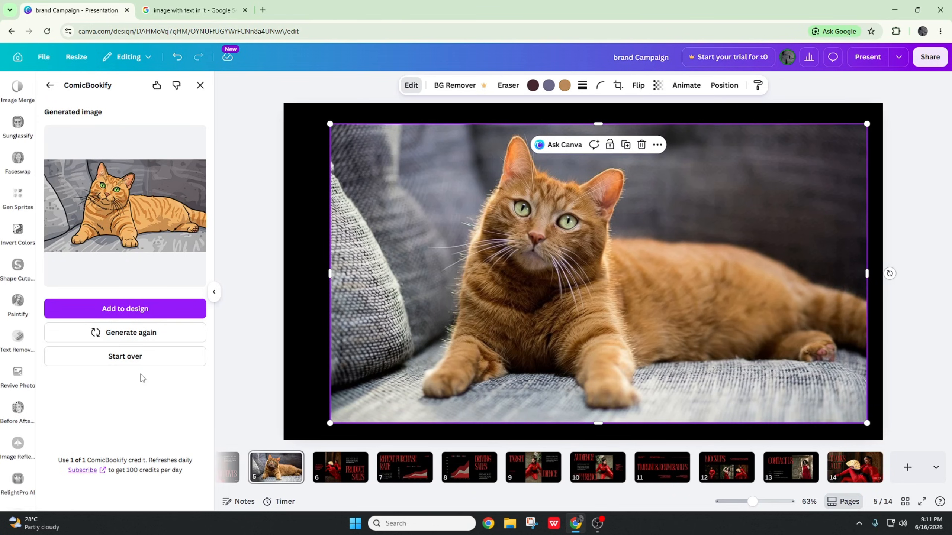
left_click(142, 308)
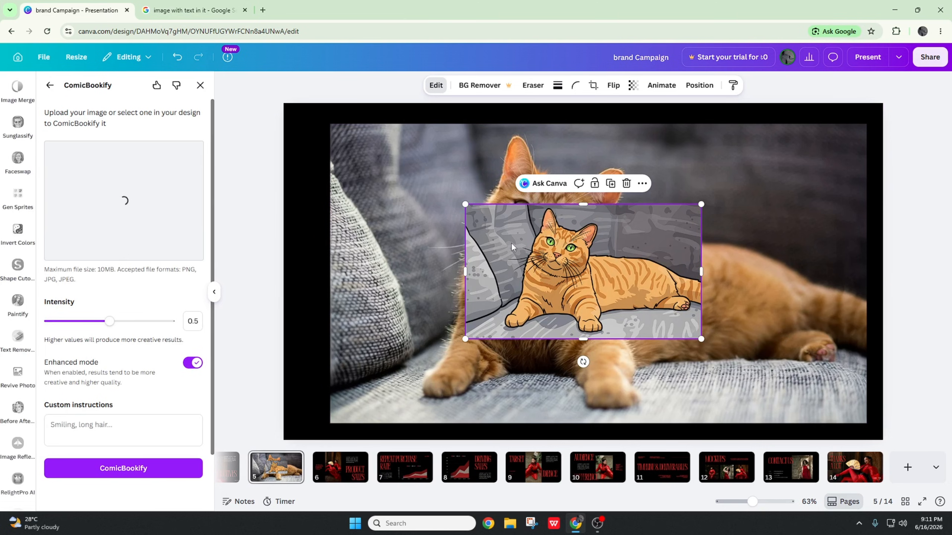
left_click_drag(511, 243, 366, 155)
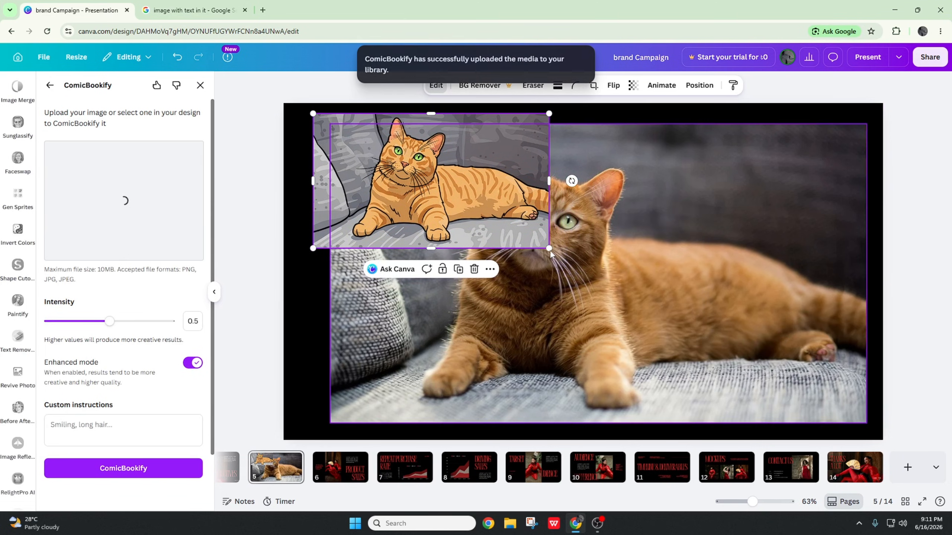
left_click_drag(569, 250, 869, 447)
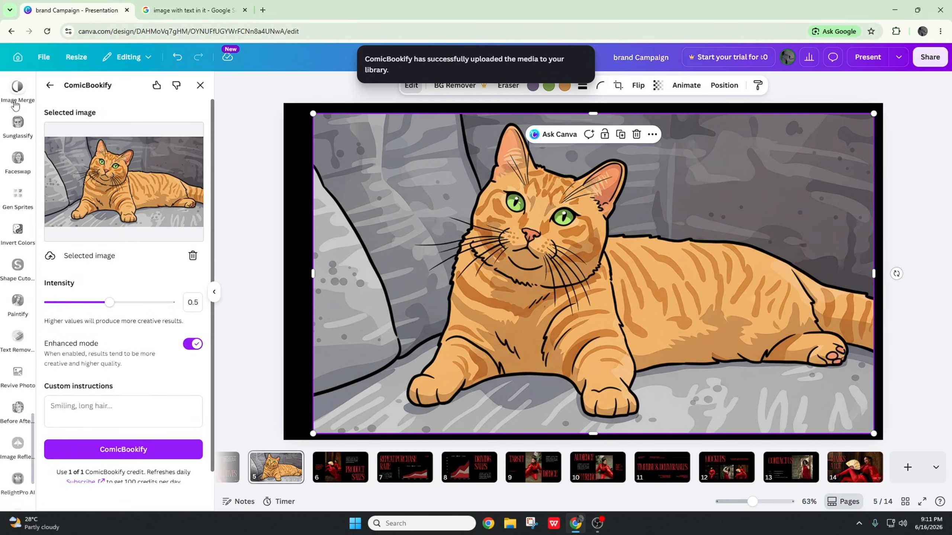
Generate a graffiti version of the comic cat image with the Graffitify app and replace the image on slide 5 with it.
left_click(50, 86)
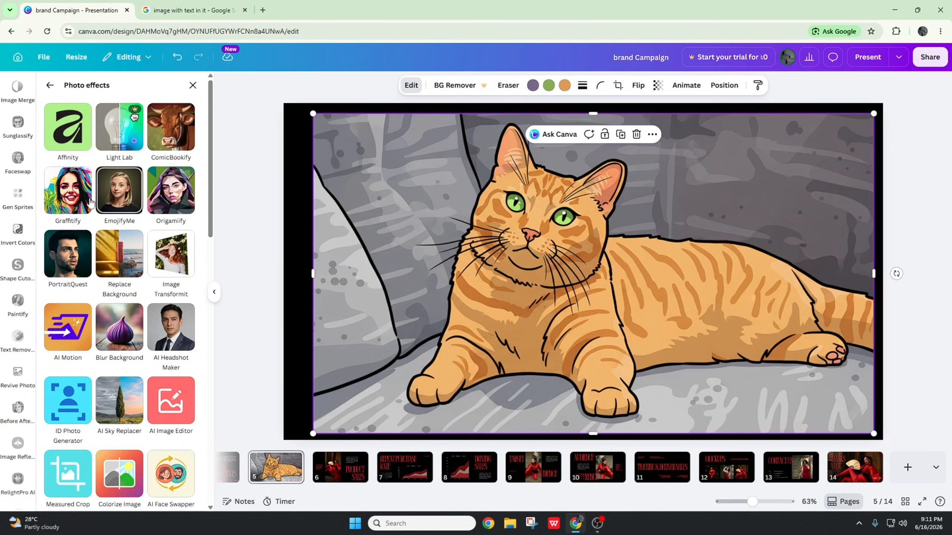
left_click(82, 205)
left_click(127, 465)
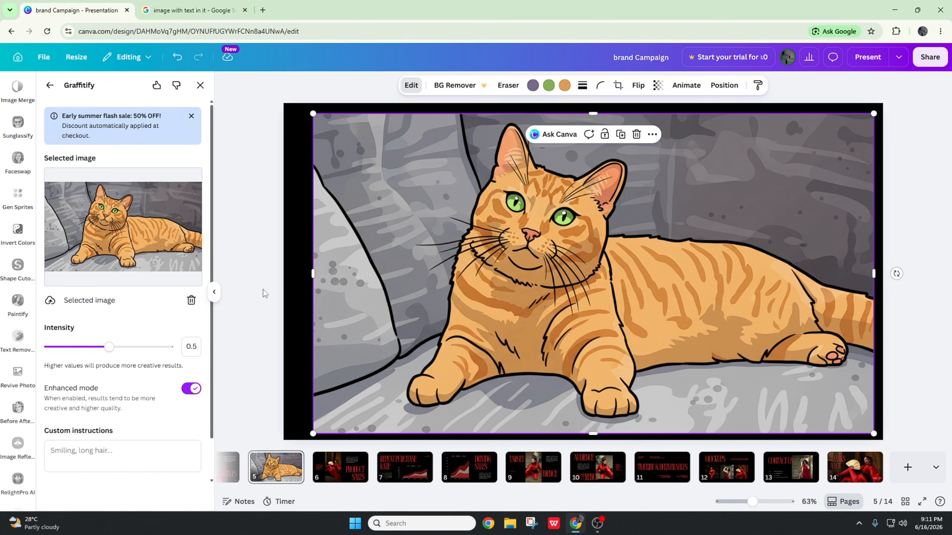
scroll(148, 394, "down", 2)
left_click(125, 450)
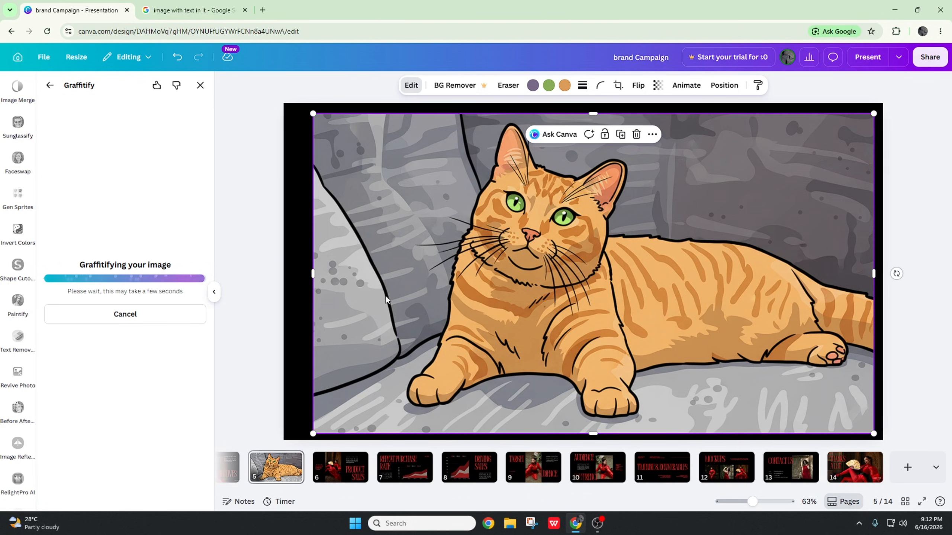
left_click_drag(406, 299, 379, 288)
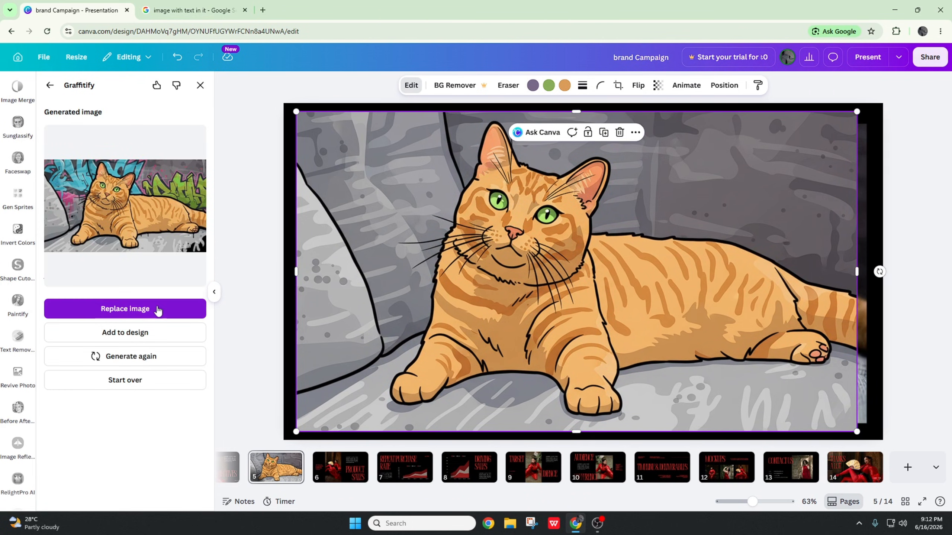
left_click(156, 308)
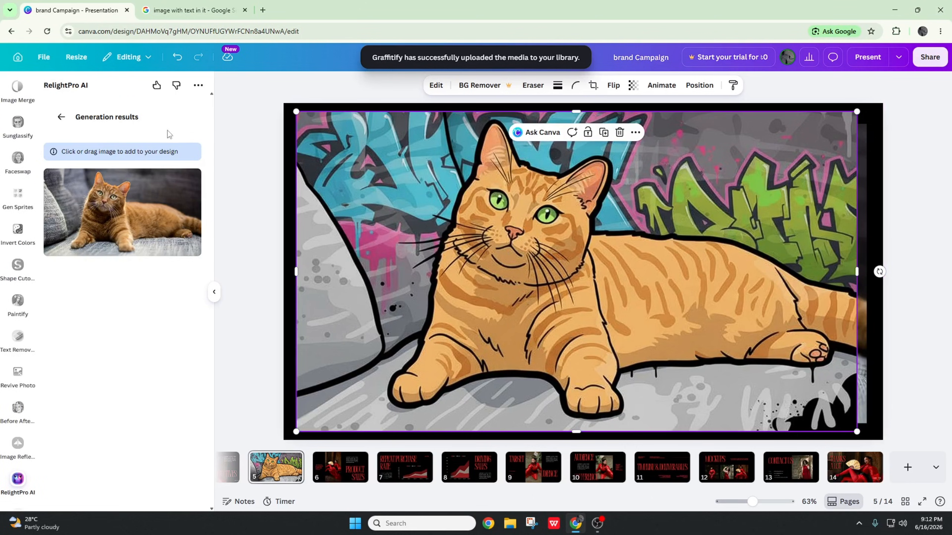
Delete the graffiti cat image from slide 5 and select the orange cat photo beneath it.
left_click(61, 117)
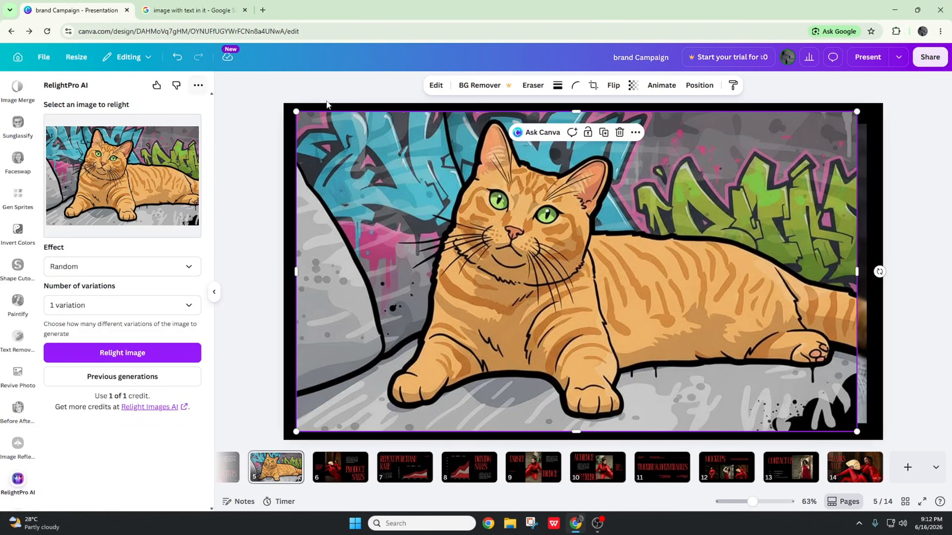
left_click(436, 85)
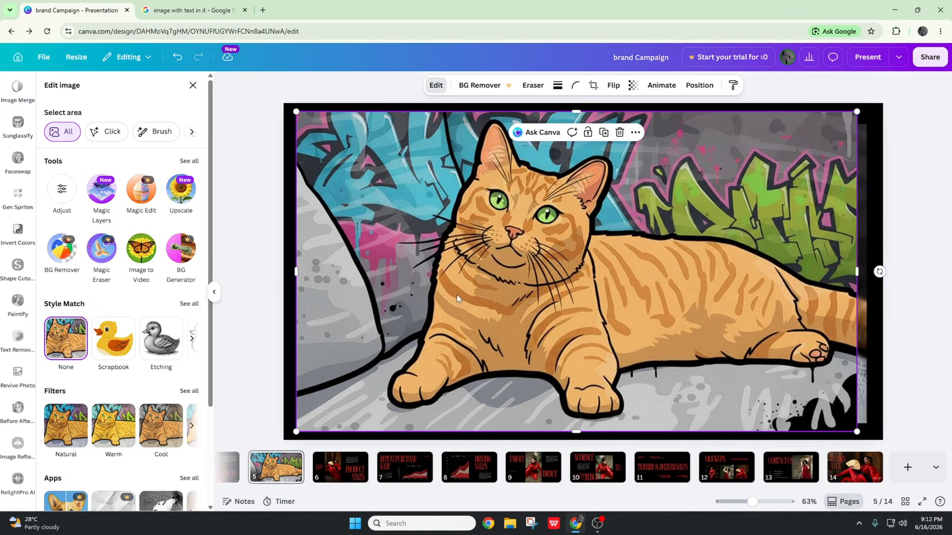
key("Delete")
left_click(485, 292)
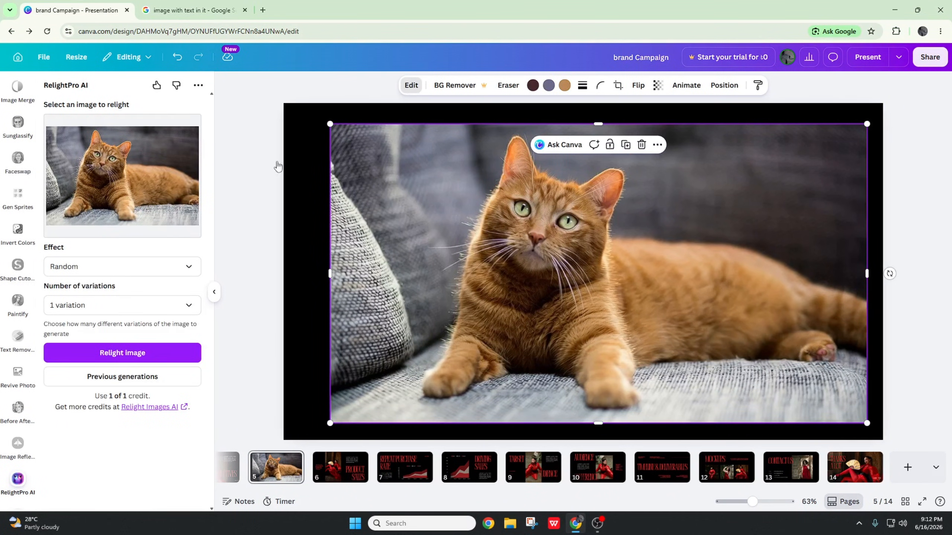
Try to generate an emoji version of the orange cat photo with the EmojifyMe app, retry once and cancel the generation.
left_click(411, 85)
scroll(158, 348, "down", 3)
left_click(189, 349)
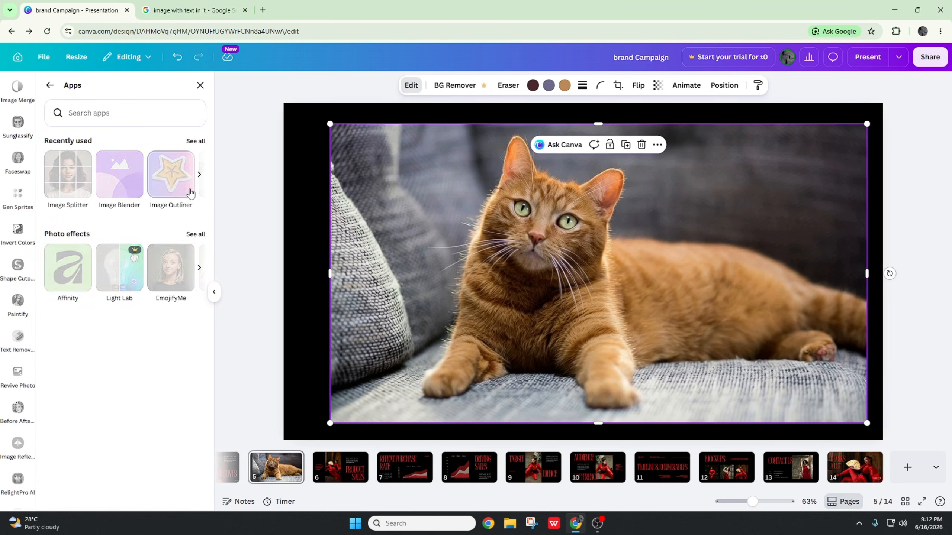
left_click(197, 236)
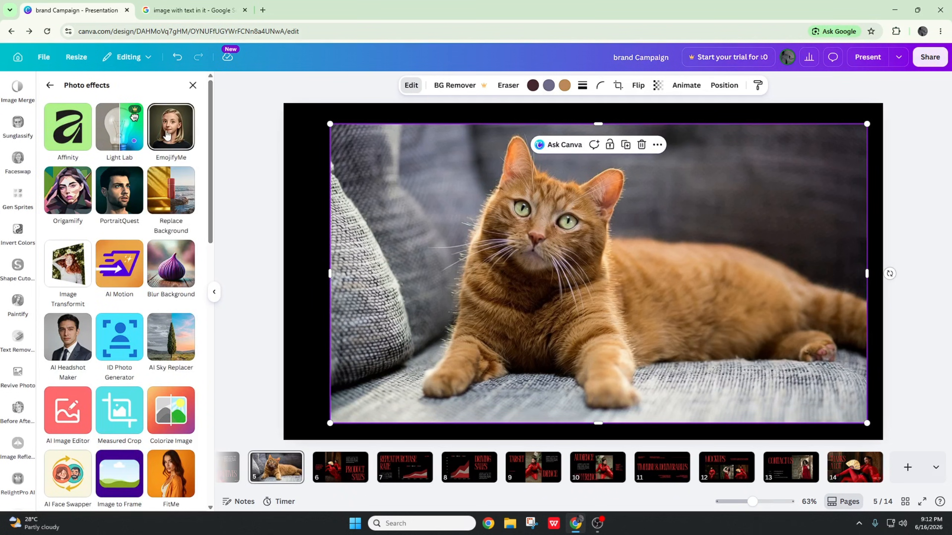
left_click(171, 130)
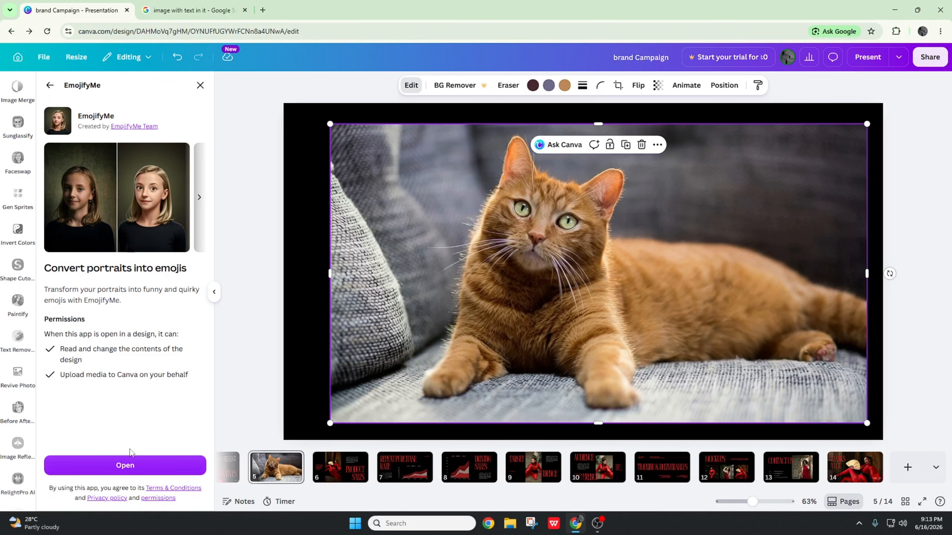
left_click(132, 464)
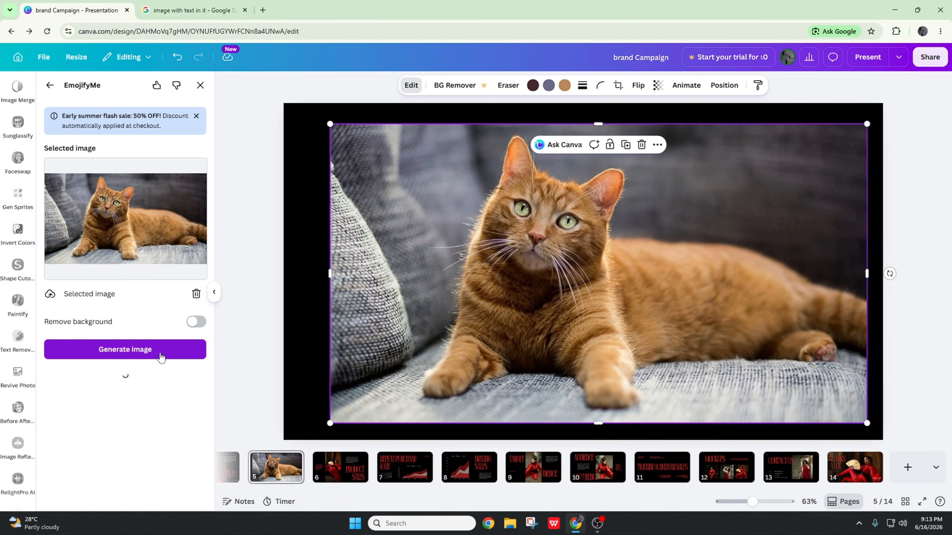
left_click(158, 357)
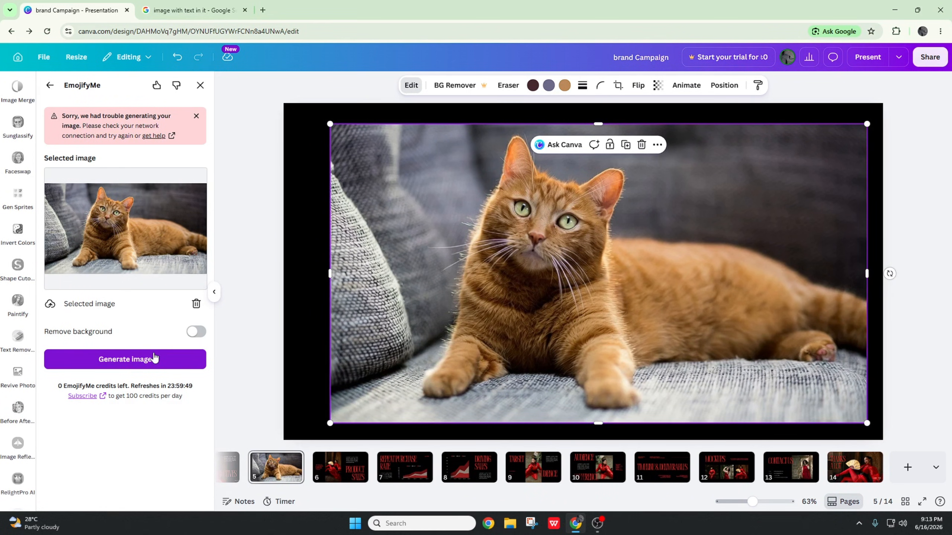
left_click(154, 359)
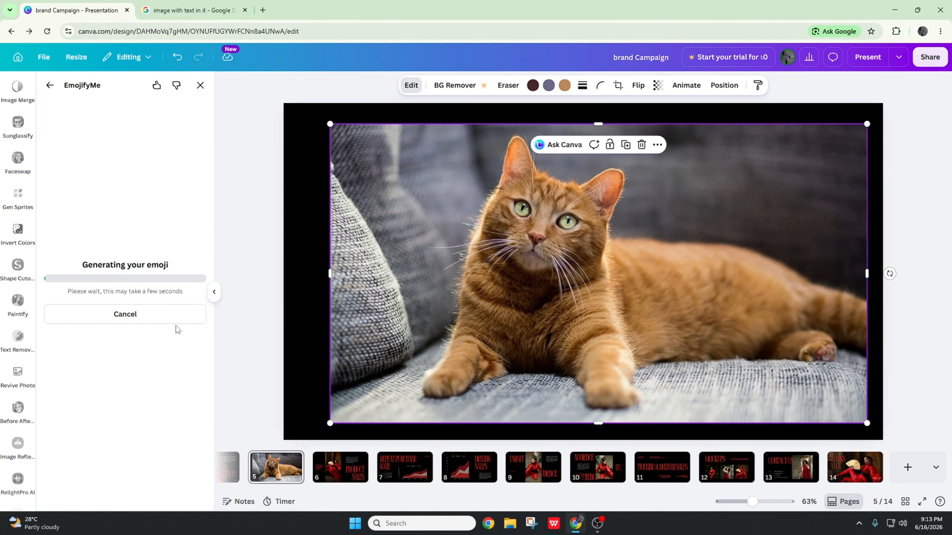
left_click(134, 312)
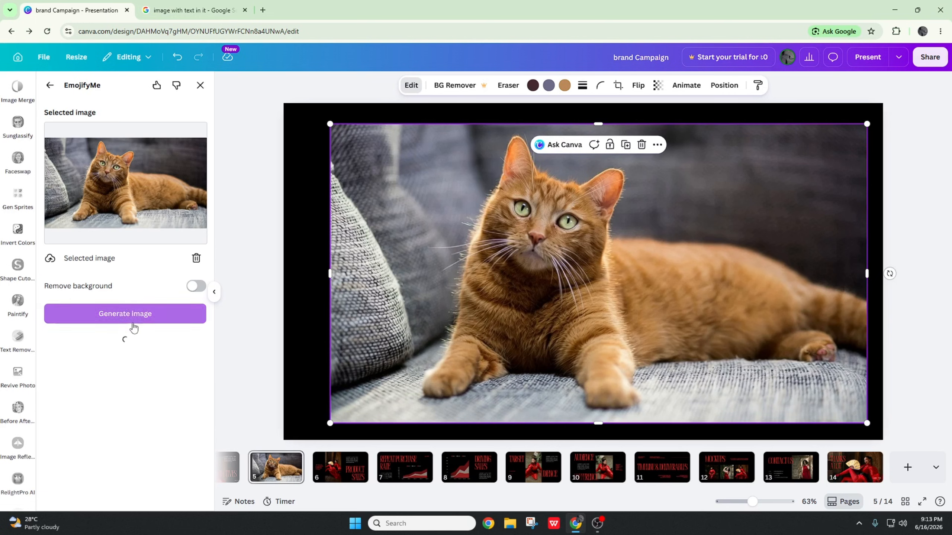
Find the Origamiify app among all photo effects and open it for the orange cat photo on slide 5.
left_click(410, 87)
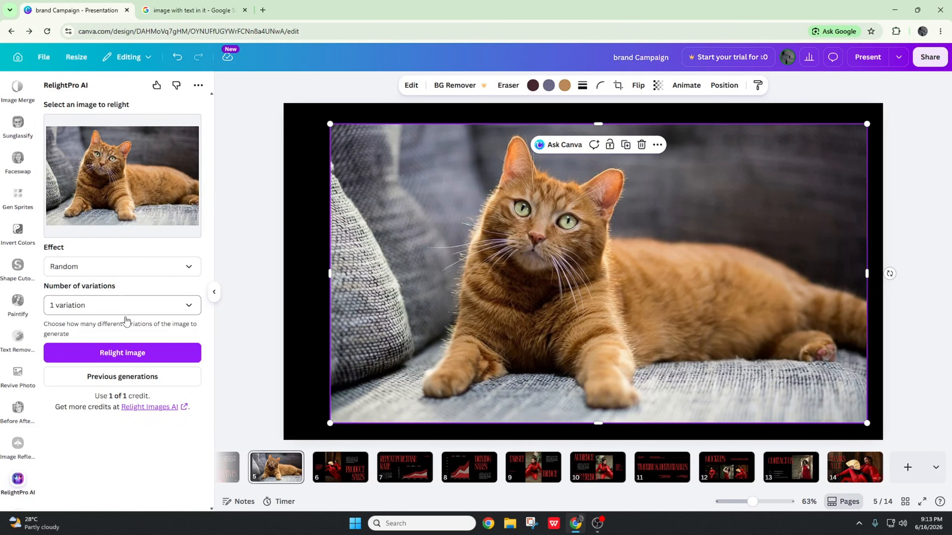
left_click(412, 85)
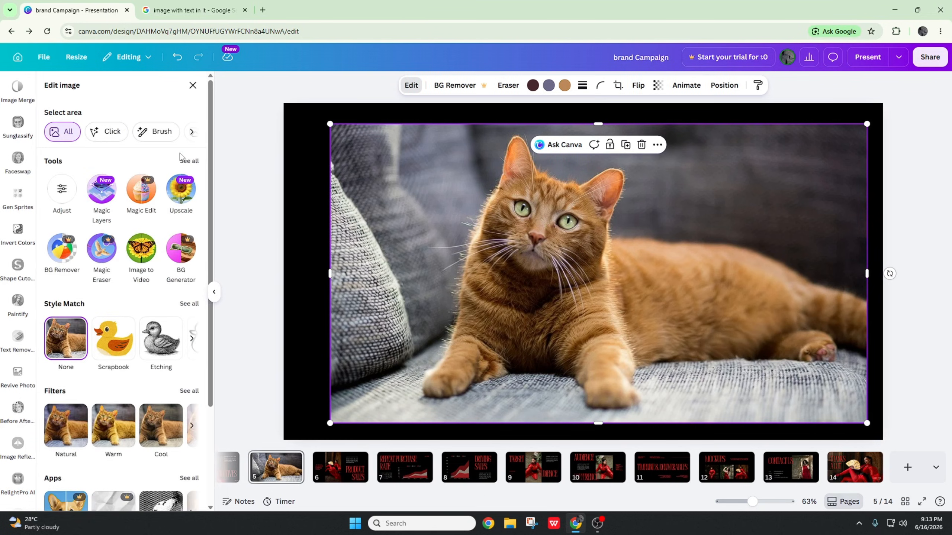
scroll(194, 348, "down", 3)
left_click(193, 348)
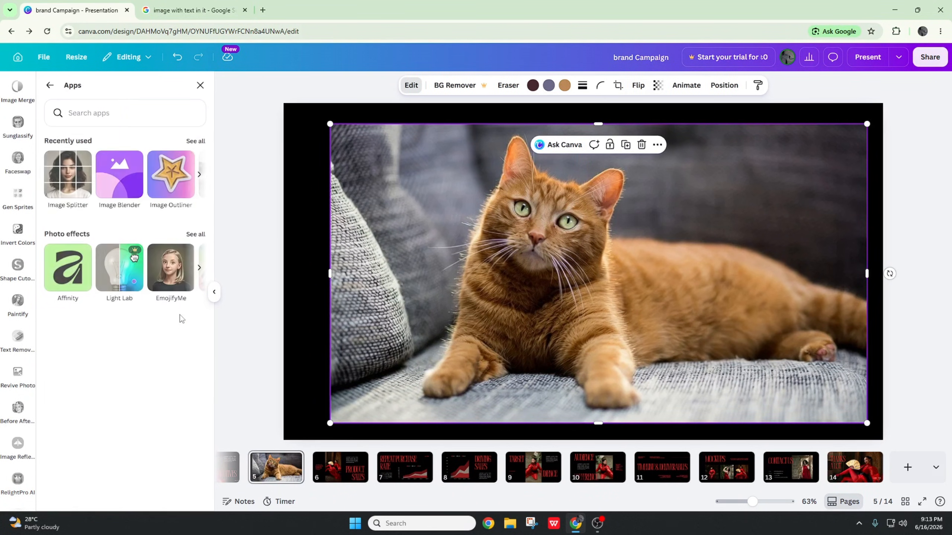
left_click(195, 235)
scroll(176, 210, "down", 10)
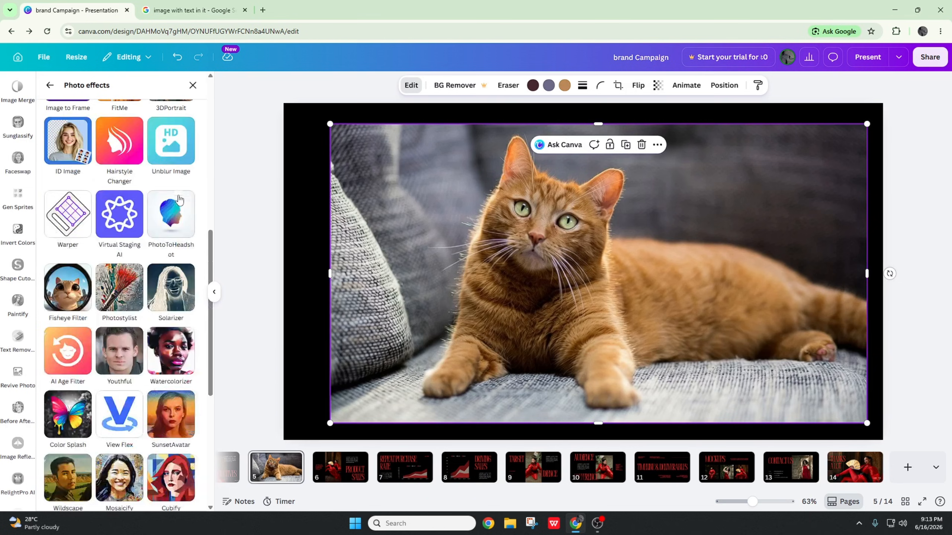
scroll(176, 210, "up", 5)
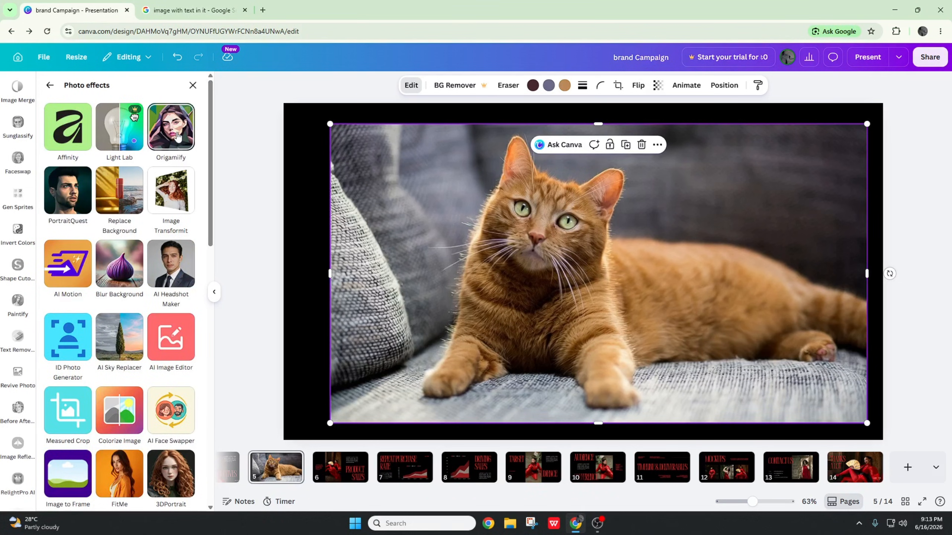
left_click(171, 130)
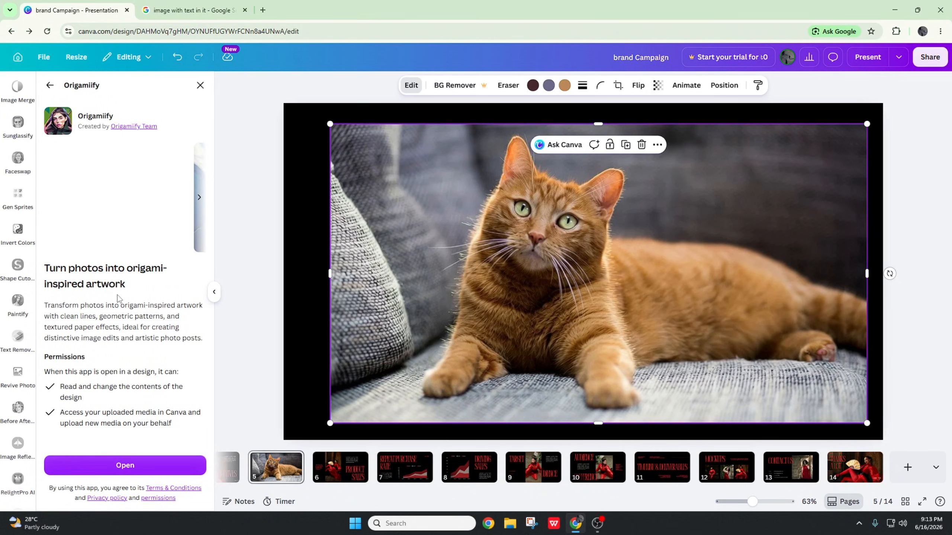
left_click(127, 465)
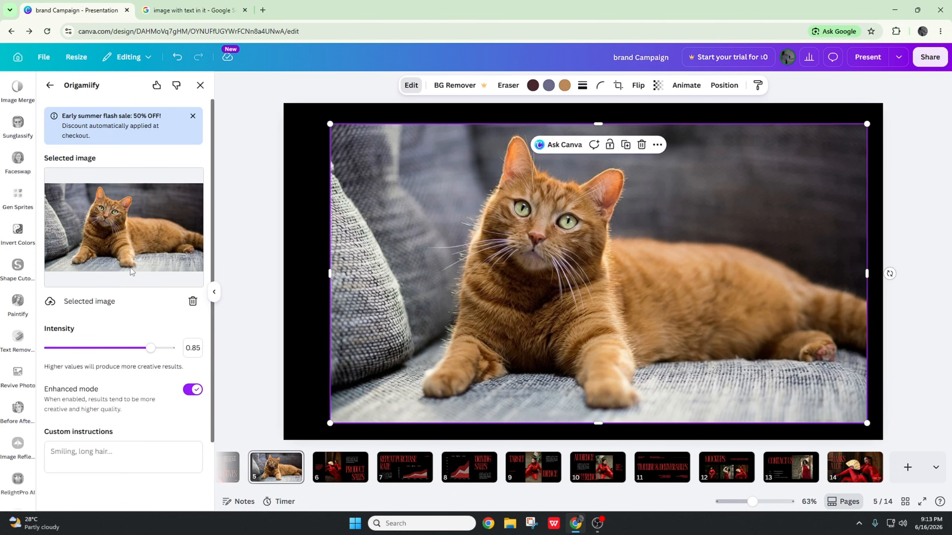
Generate an origami version of the orange cat photo with intensity 1 and Enhanced mode on.
left_click_drag(150, 348, 172, 348)
scroll(131, 388, "down", 1)
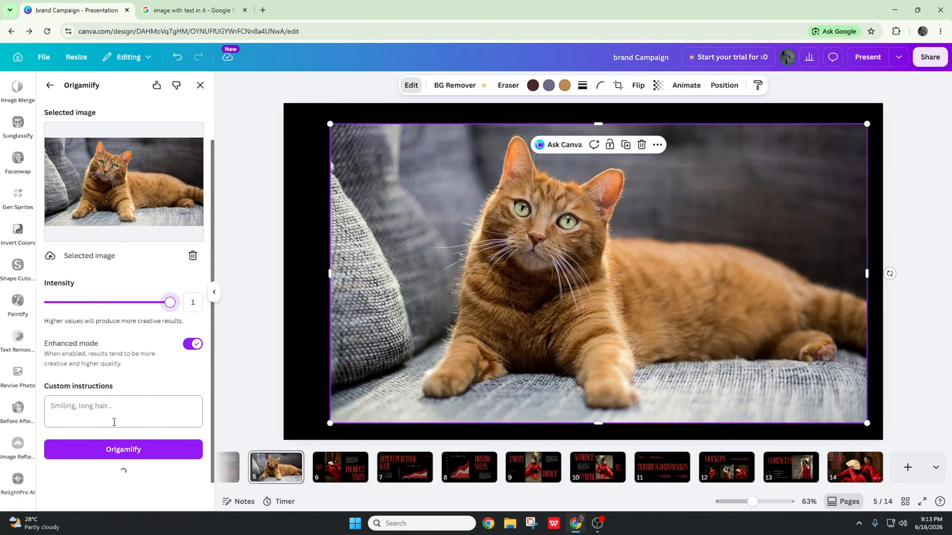
left_click(122, 450)
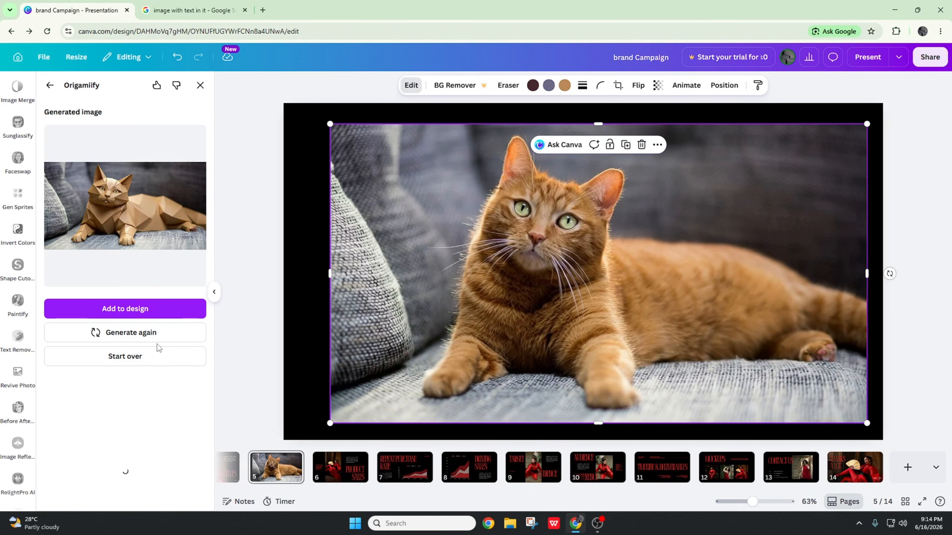
Add the generated origami cat image to slide 5, enlarge it and give Origamiify positive feedback.
left_click(110, 313)
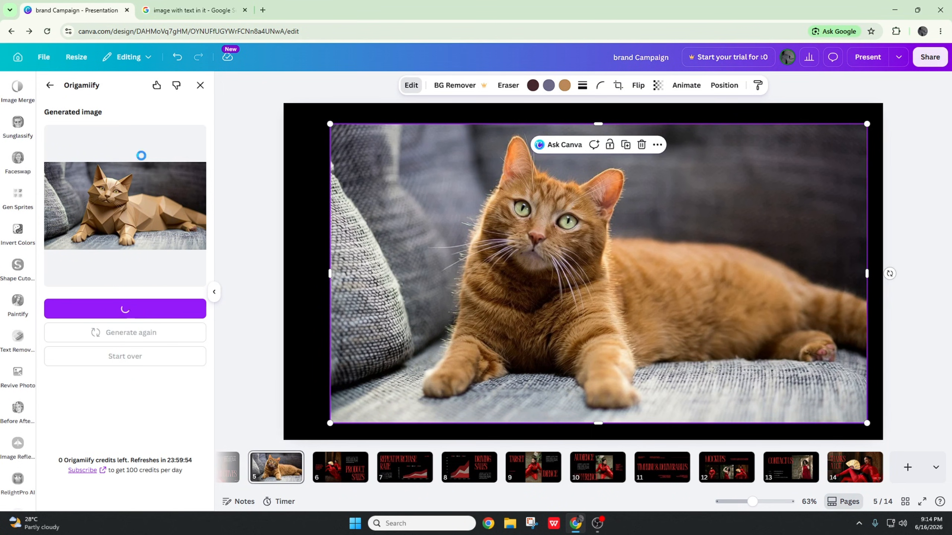
left_click_drag(703, 337, 814, 398)
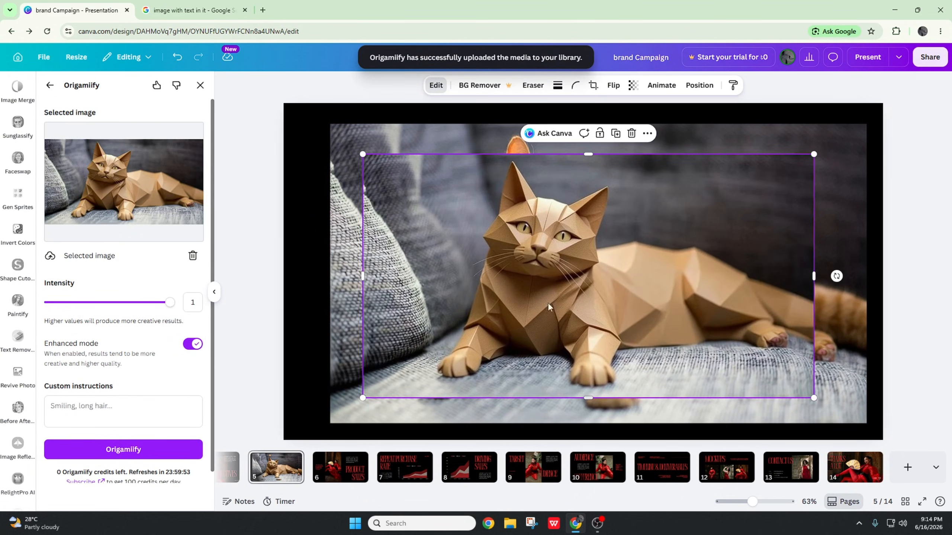
left_click(156, 85)
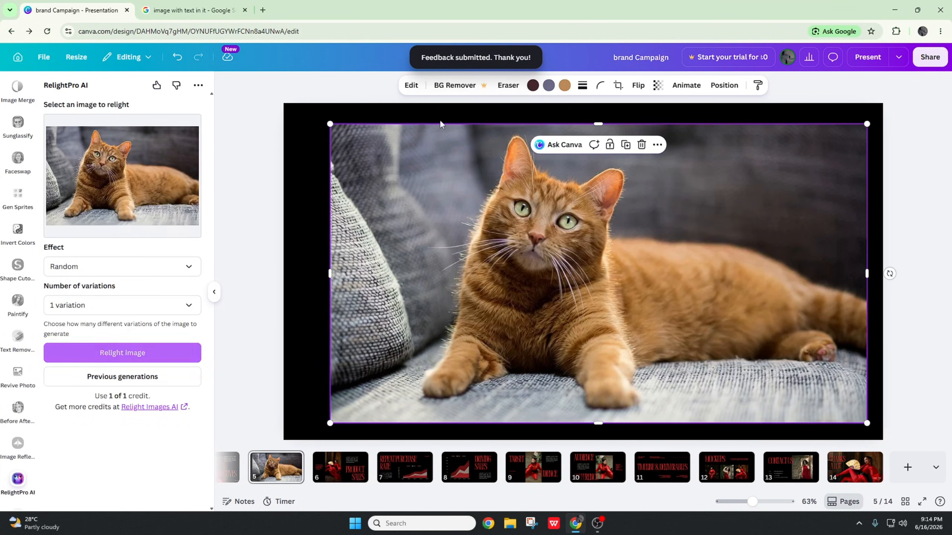
Try to generate a video game avatar of the orange cat photo with the PortraitQuest app and close the Google search browser tab.
left_click(411, 86)
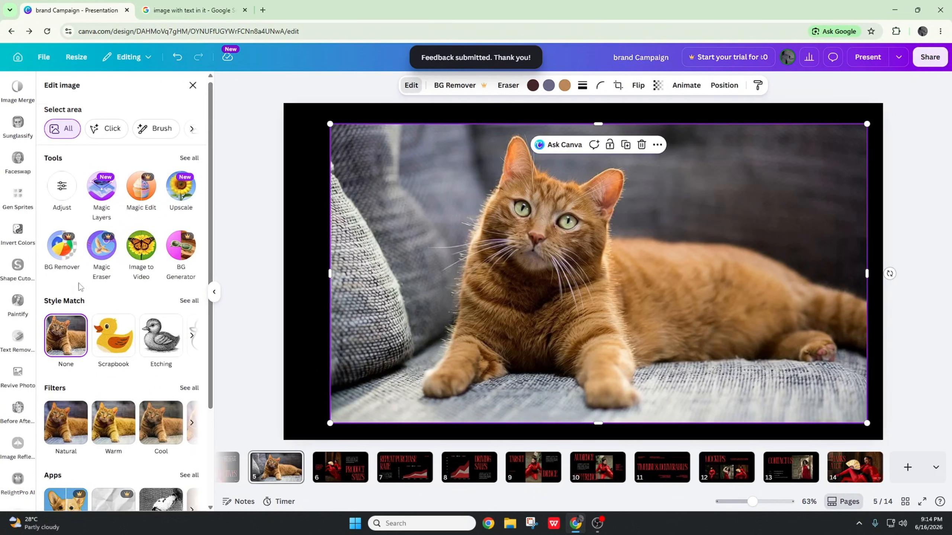
scroll(177, 360, "down", 3)
left_click(188, 350)
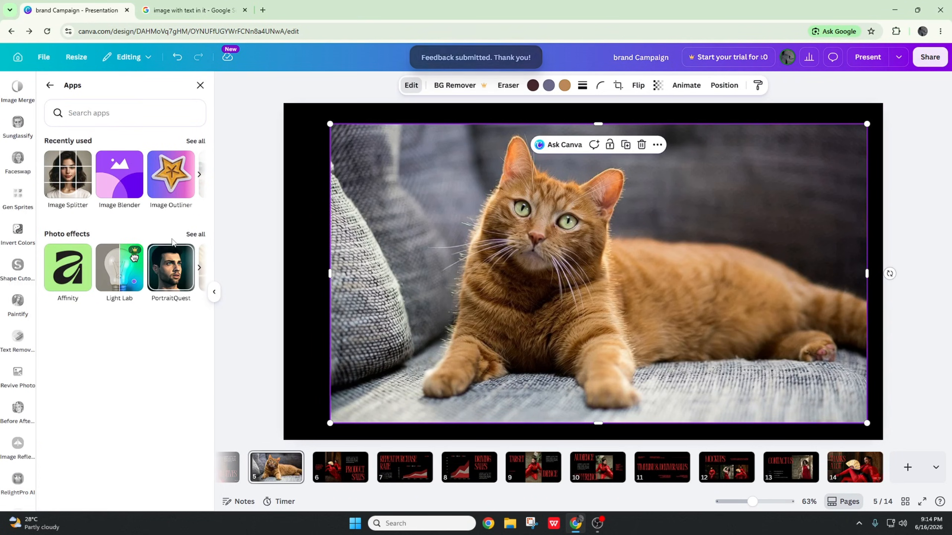
left_click(195, 234)
left_click(172, 129)
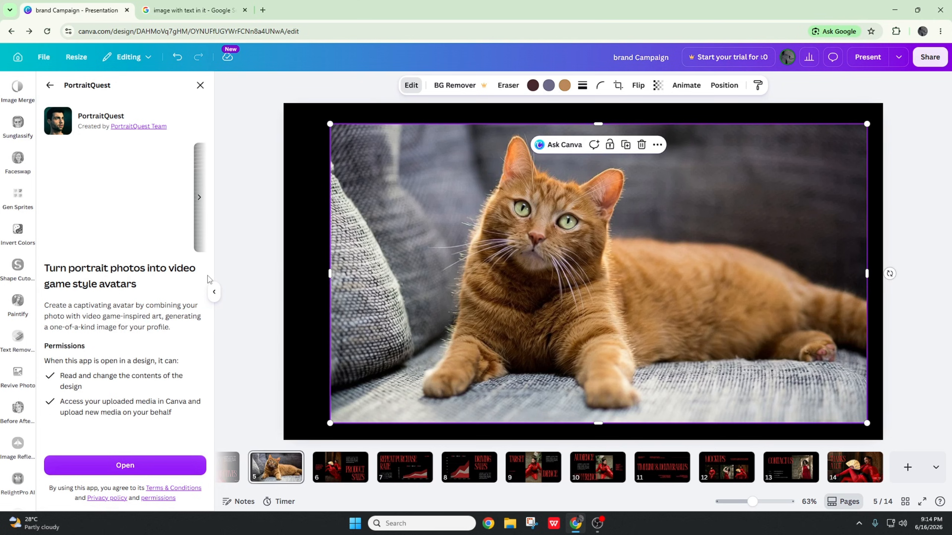
left_click(111, 467)
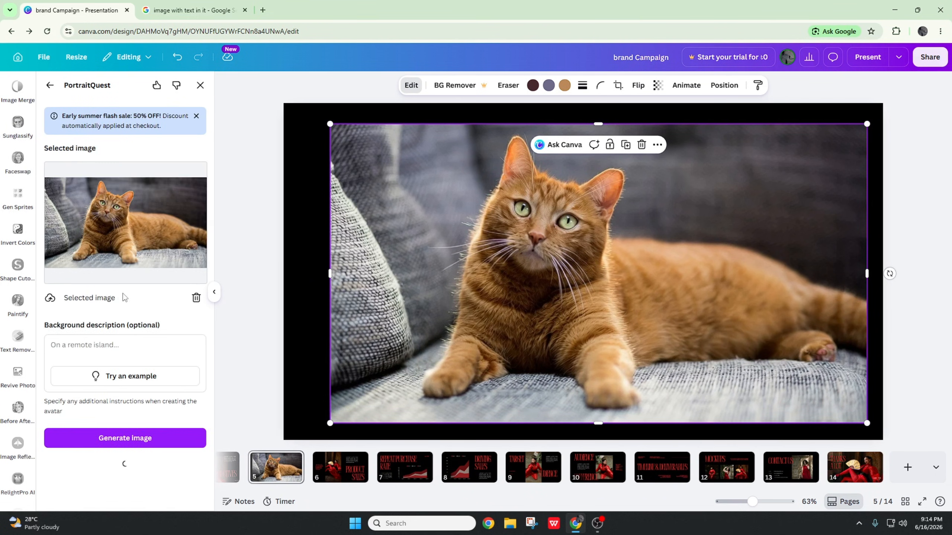
left_click(138, 440)
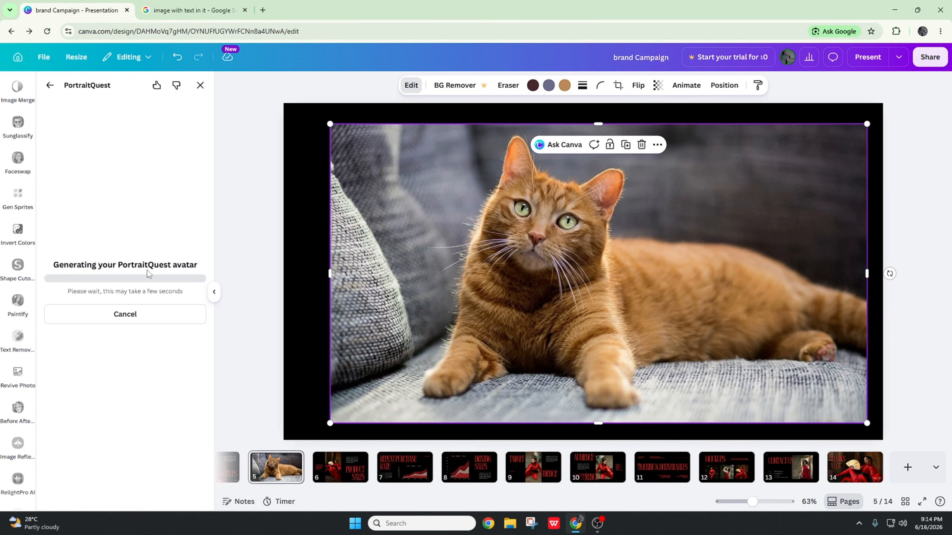
left_click(245, 10)
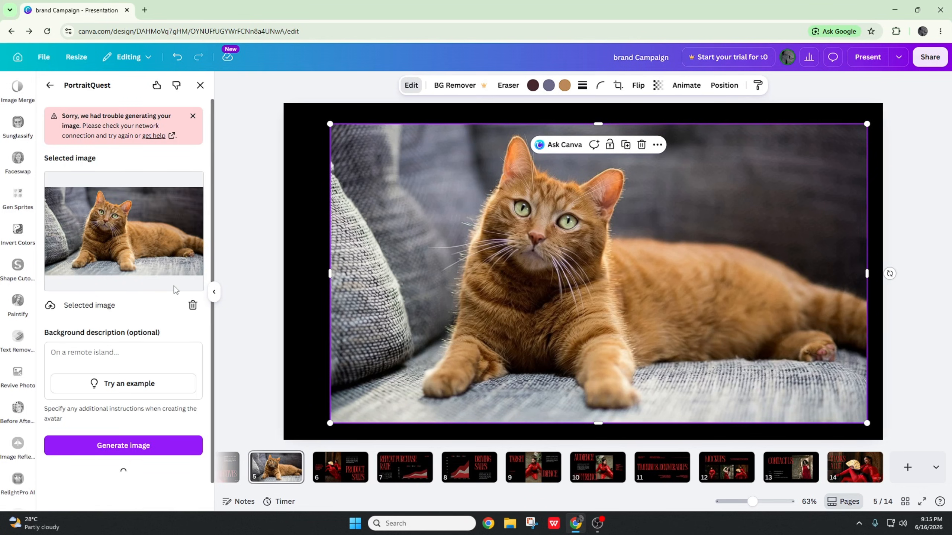
Generate a version of the orange cat photo with a sunset lake background using the Replace Background app for slide 5.
left_click(50, 86)
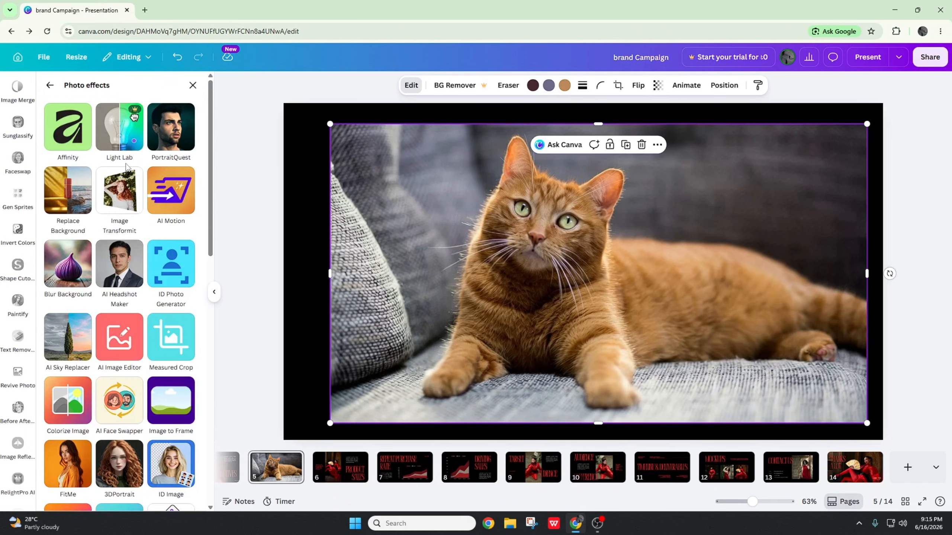
left_click(77, 194)
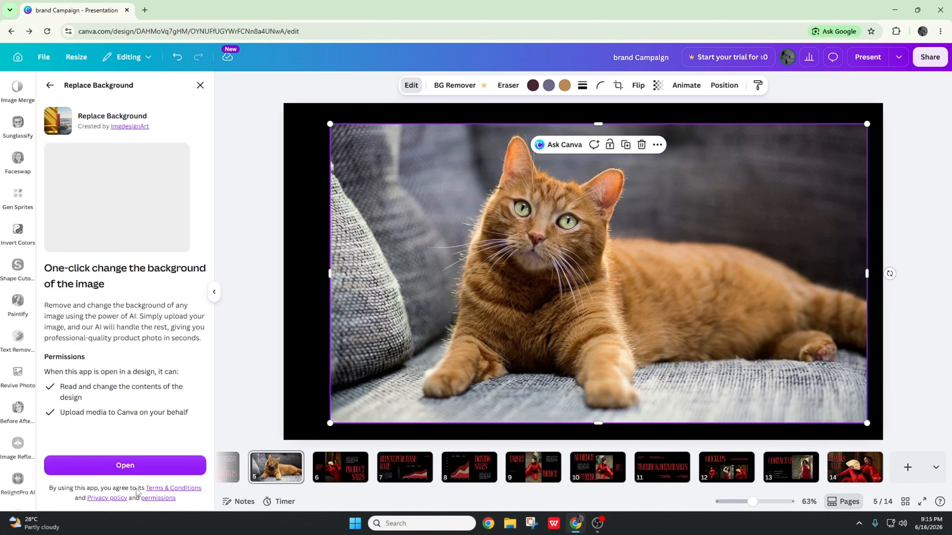
left_click(130, 465)
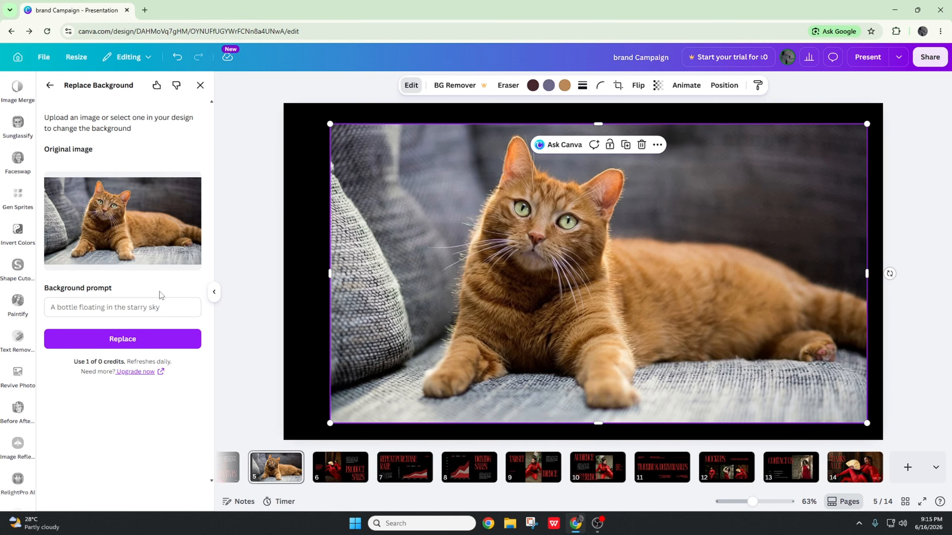
left_click(165, 344)
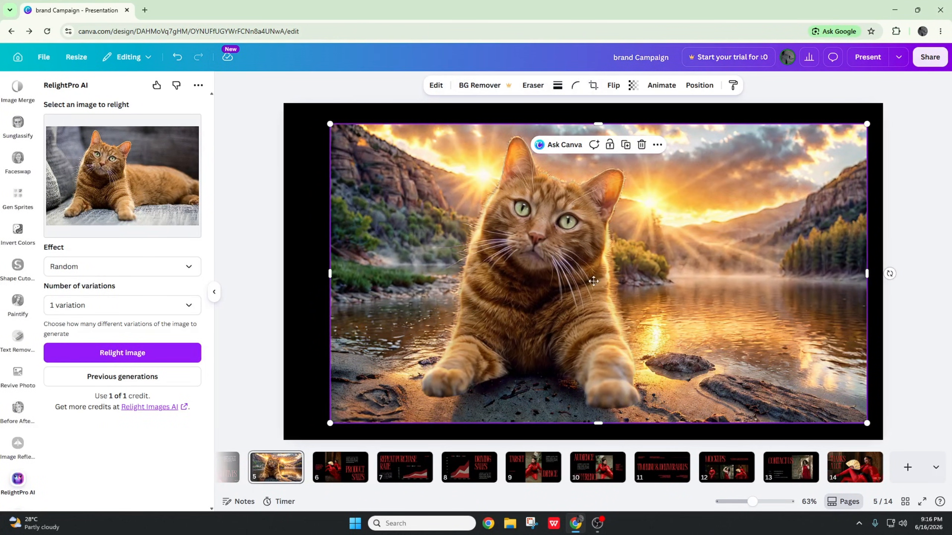
Shrink both cat images on slide 5 and move the sunset lake version to the slide's right side.
left_click_drag(609, 257, 596, 252)
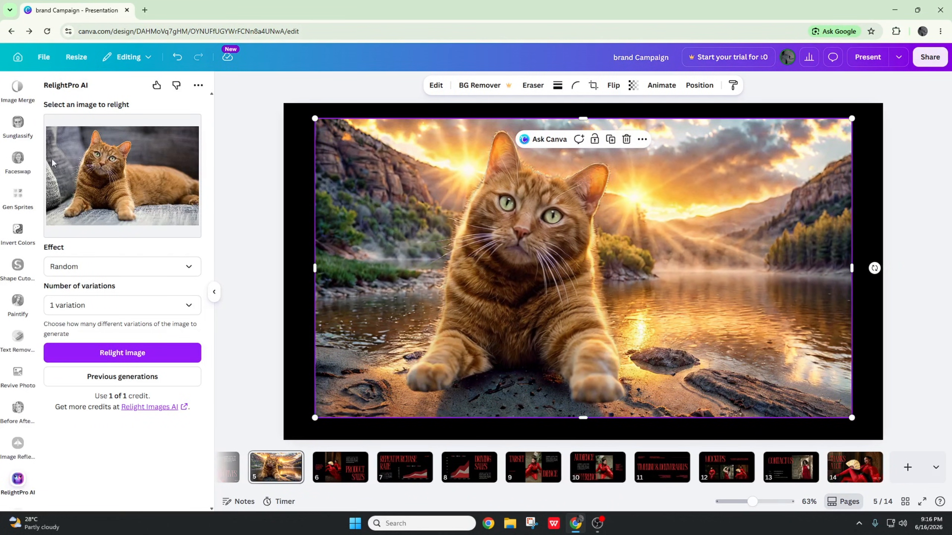
scroll(33, 366, "down", 5)
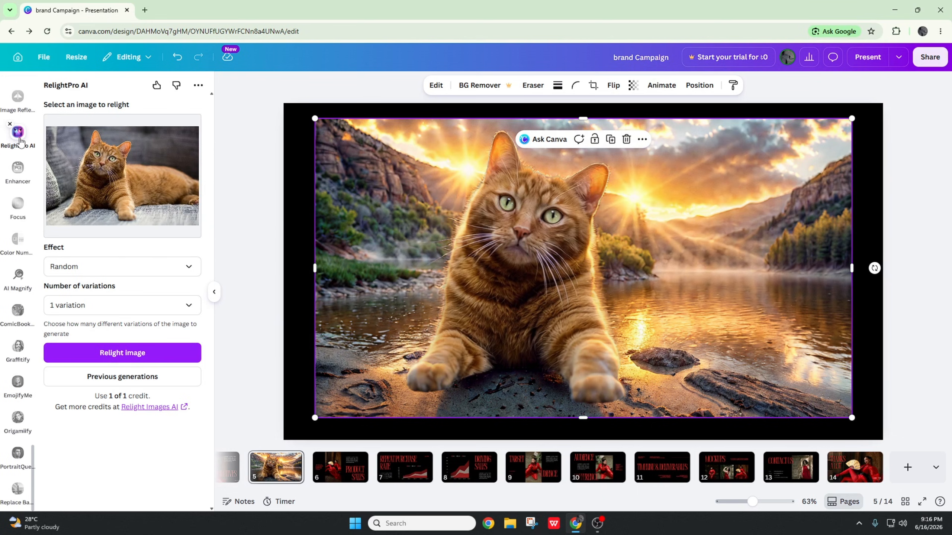
mouse_move(446, 252)
left_mouse_down()
mouse_move(505, 357)
mouse_move(477, 254)
mouse_move(450, 258)
left_mouse_up()
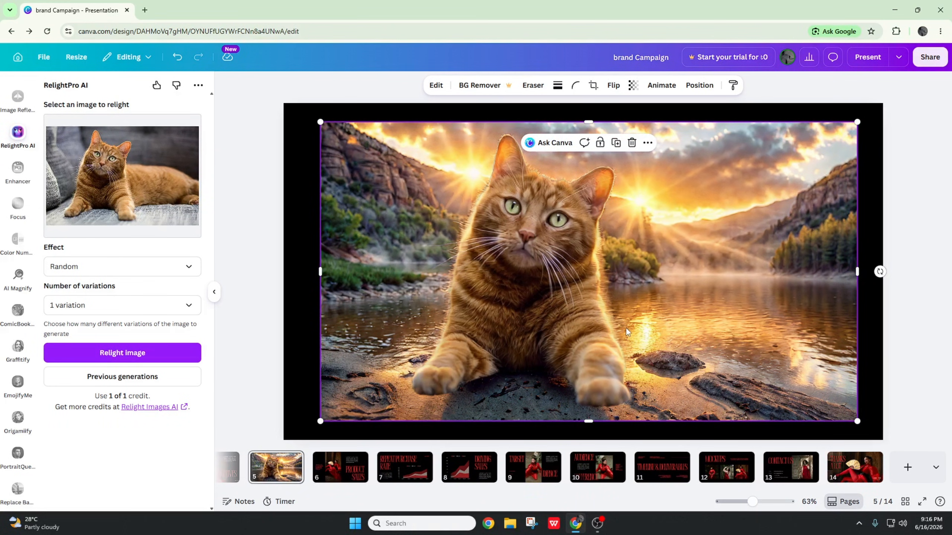
left_click_drag(857, 421, 725, 308)
left_click_drag(581, 238, 644, 270)
left_click_drag(604, 294, 848, 286)
Select the original orange cat photo and open the Image Transformit app from the photo effects collection.
left_click(429, 205)
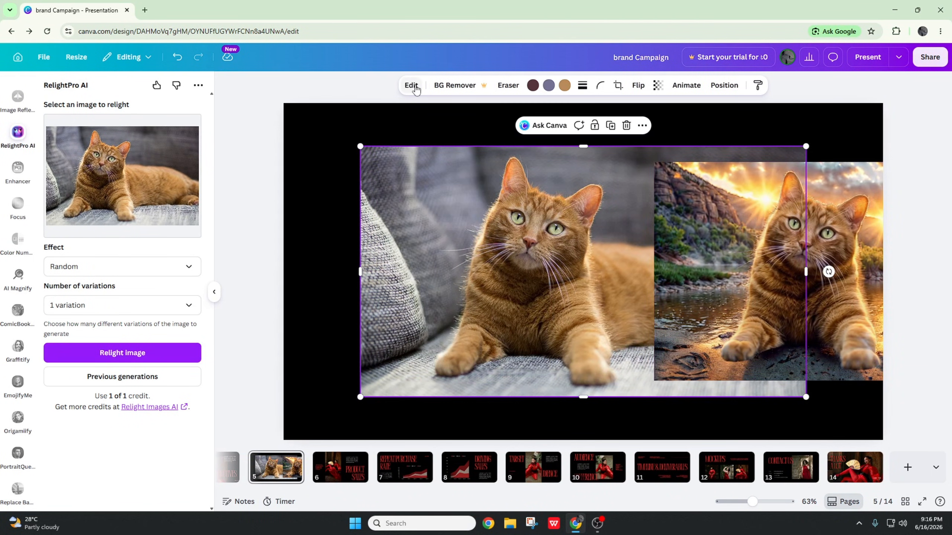
left_click(411, 86)
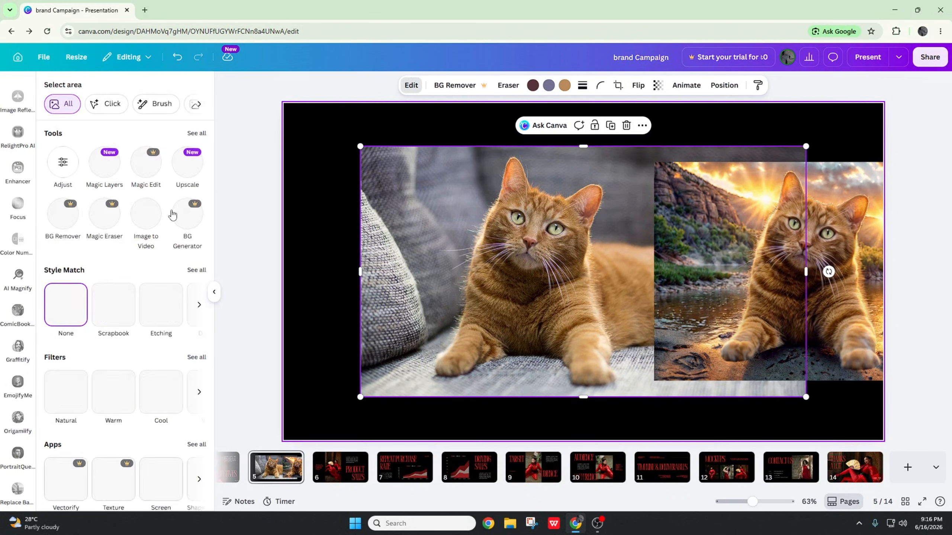
scroll(172, 215, "down", 3)
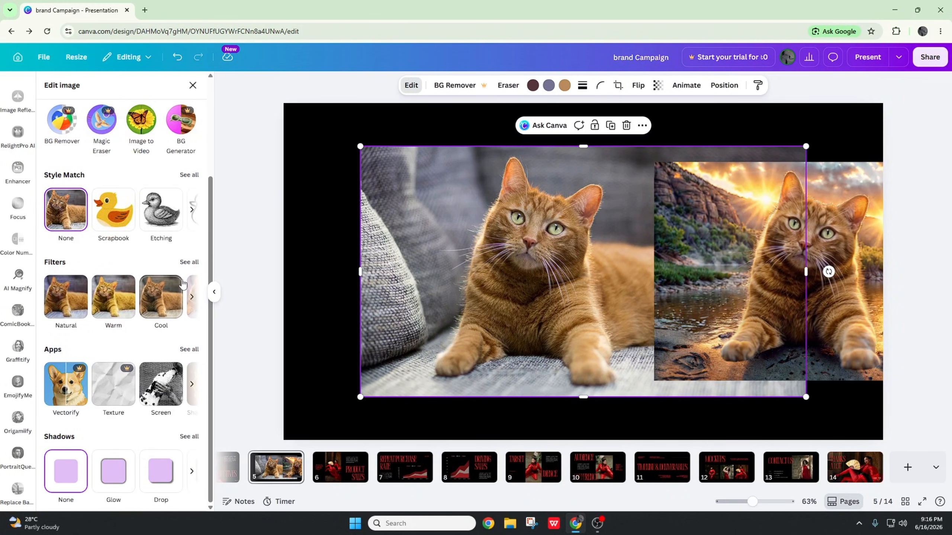
left_click(190, 351)
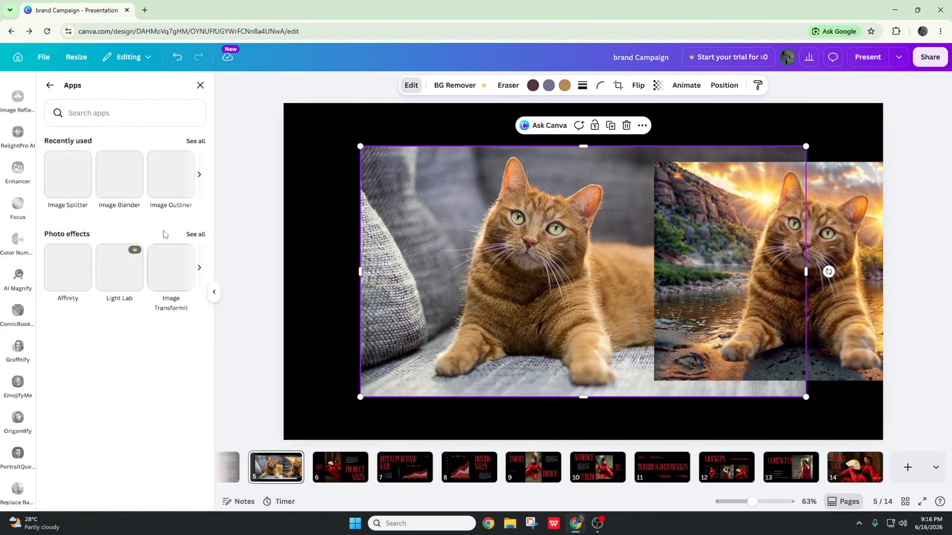
left_click(196, 234)
left_click(171, 137)
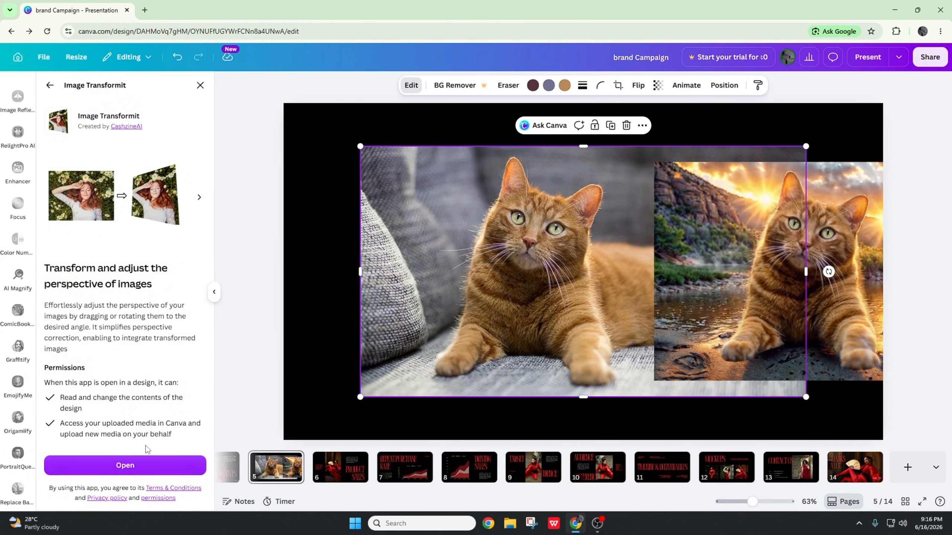
left_click(145, 462)
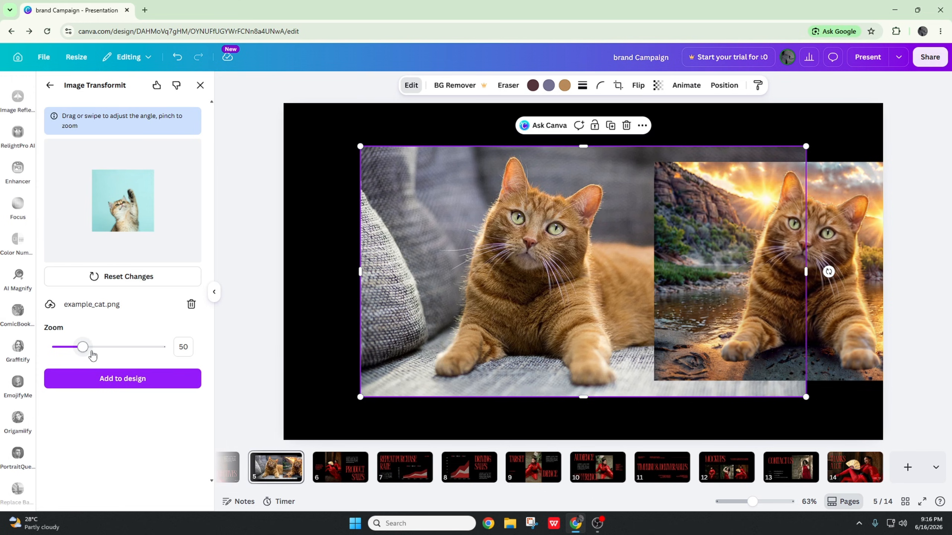
Set the example cat image's zoom to 116, add it to slide 5 and move it further left over the orange cat photo.
left_click_drag(92, 356, 117, 356)
left_click(129, 388)
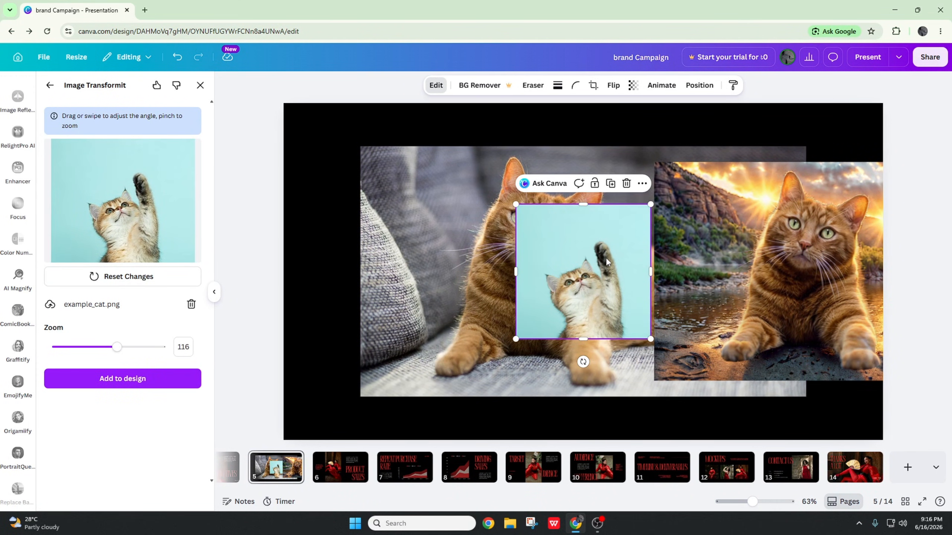
left_click_drag(607, 260, 518, 258)
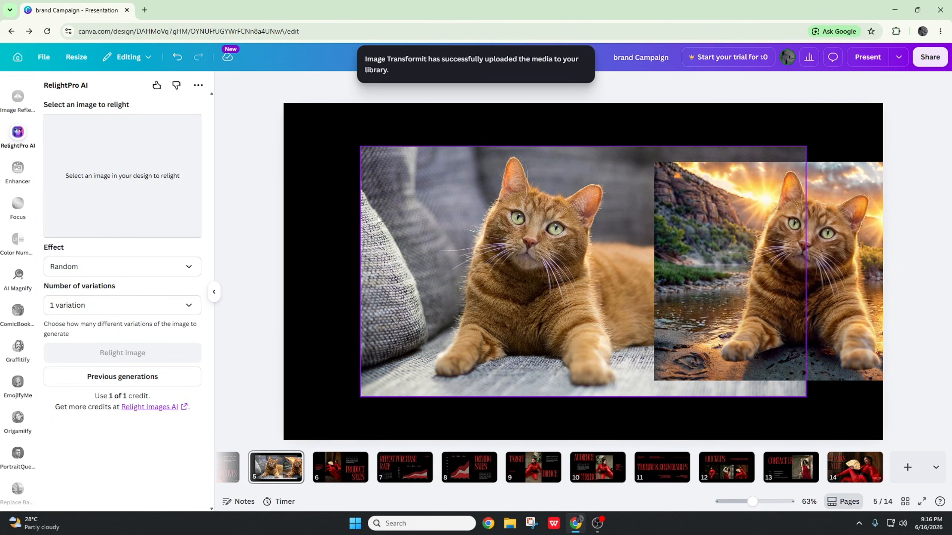
Select the front orange cat image on slide 5 and open the AI Motion app from the photo effects collection.
left_click(382, 154)
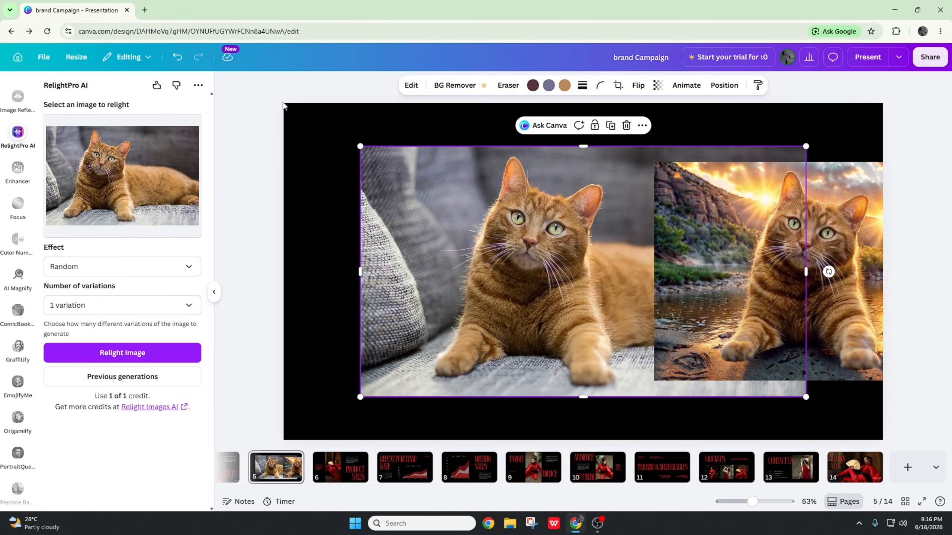
left_click(411, 85)
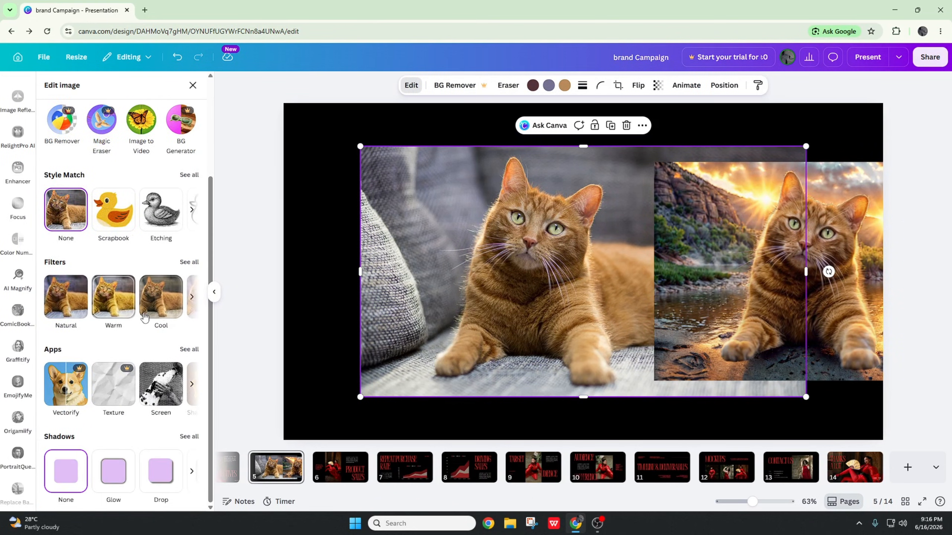
left_click(189, 349)
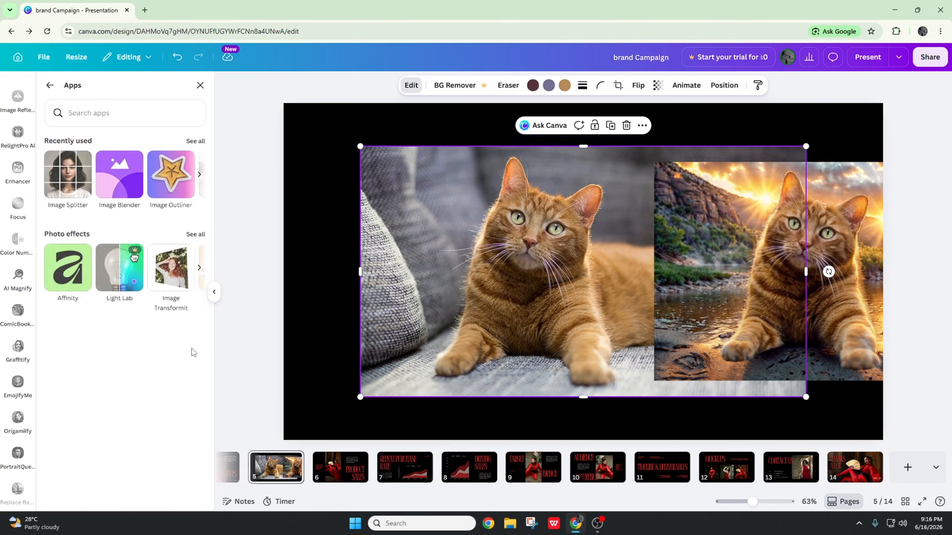
left_click(196, 233)
left_click(176, 145)
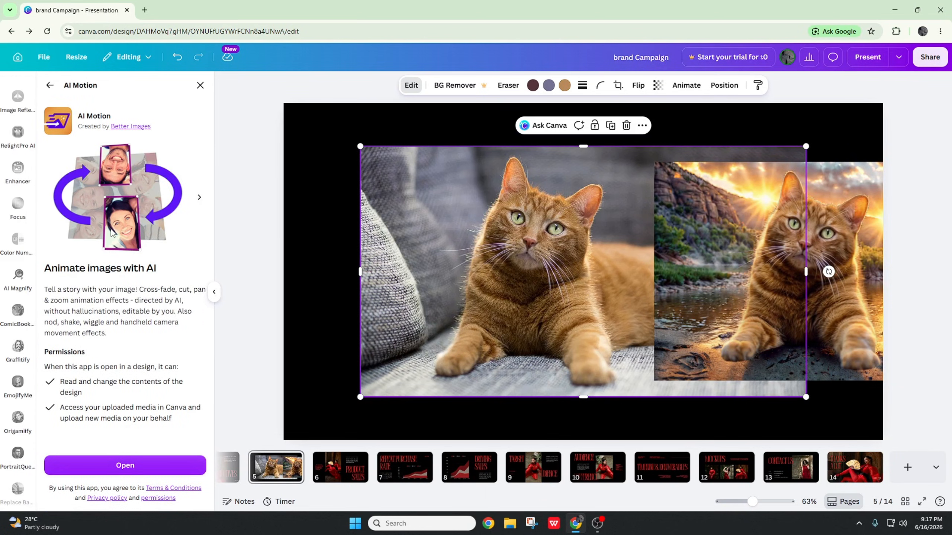
left_click(165, 469)
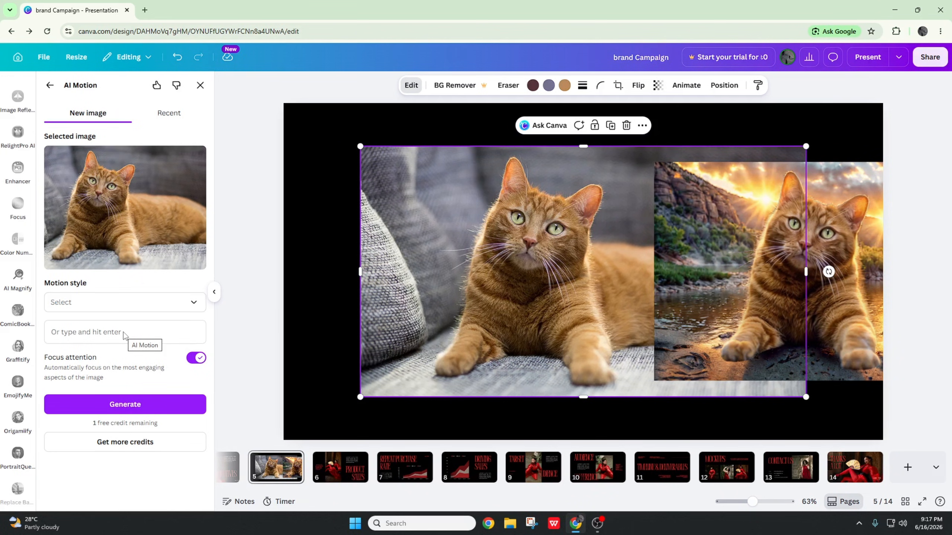
Generate an Action-style motion version of the cat image and move the resulting animation toward the slide's right side.
left_click(194, 302)
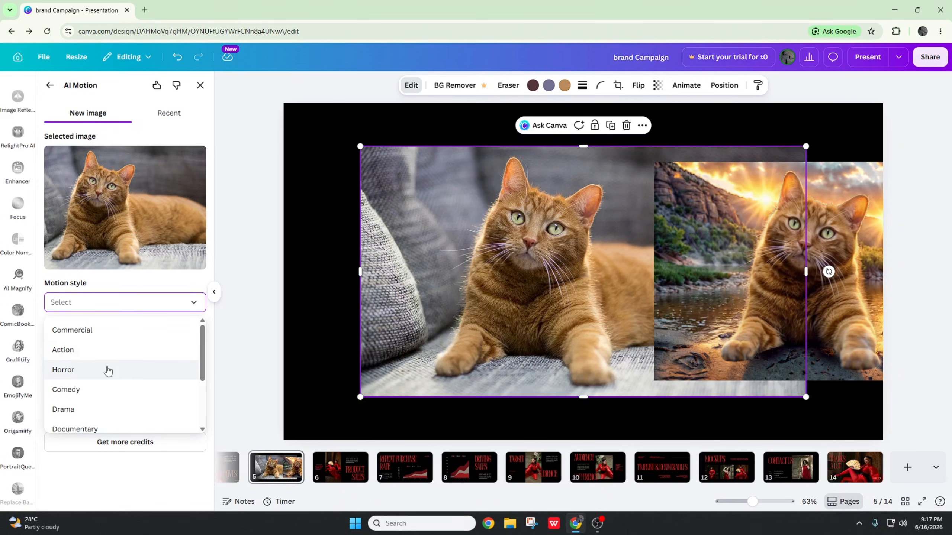
left_click(101, 351)
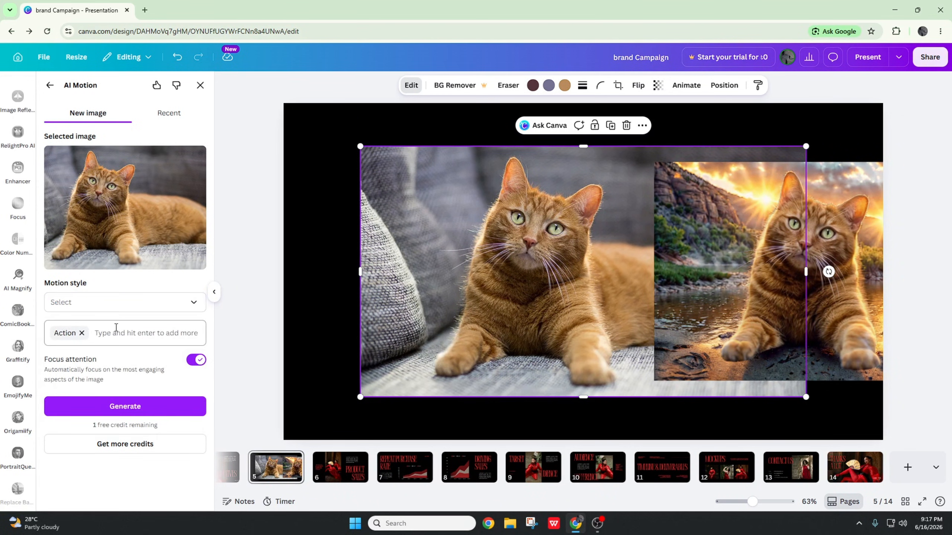
left_click(112, 407)
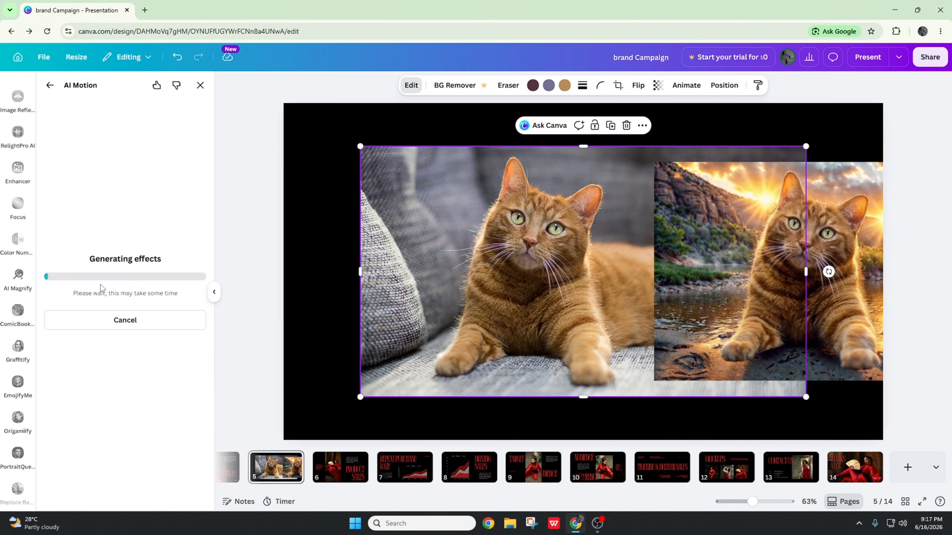
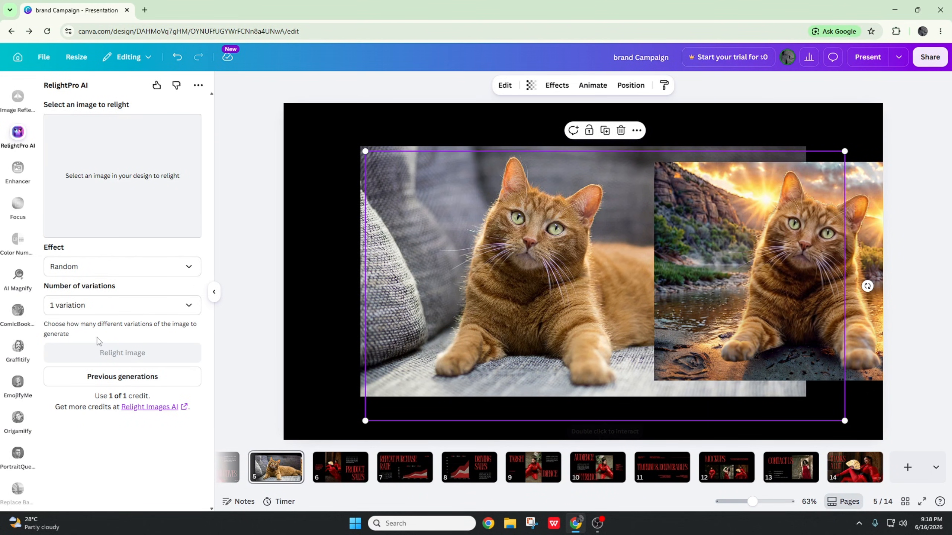
scroll(17, 312, "down", 2)
left_click_drag(473, 285, 596, 293)
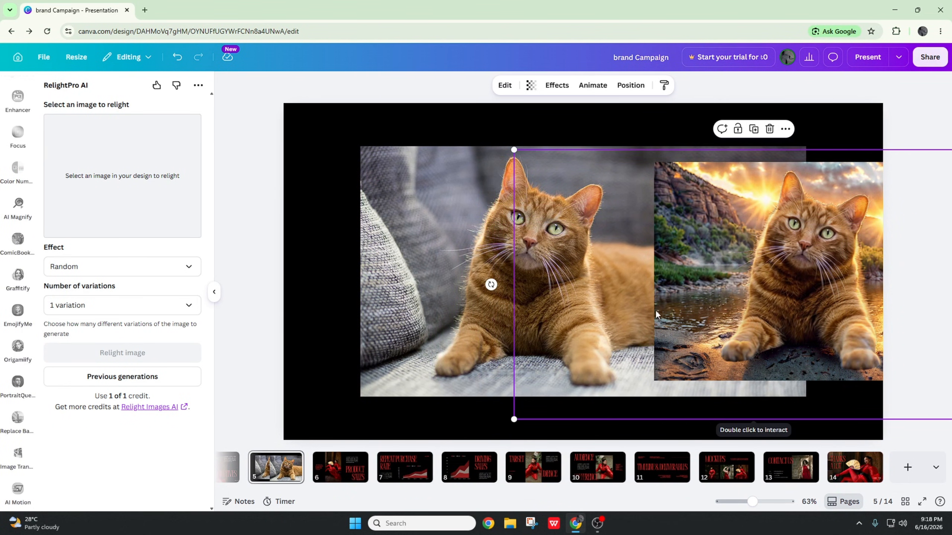
Try to blur the front orange cat image's background with the Blur Background app from the photo effects collection.
left_click(488, 308)
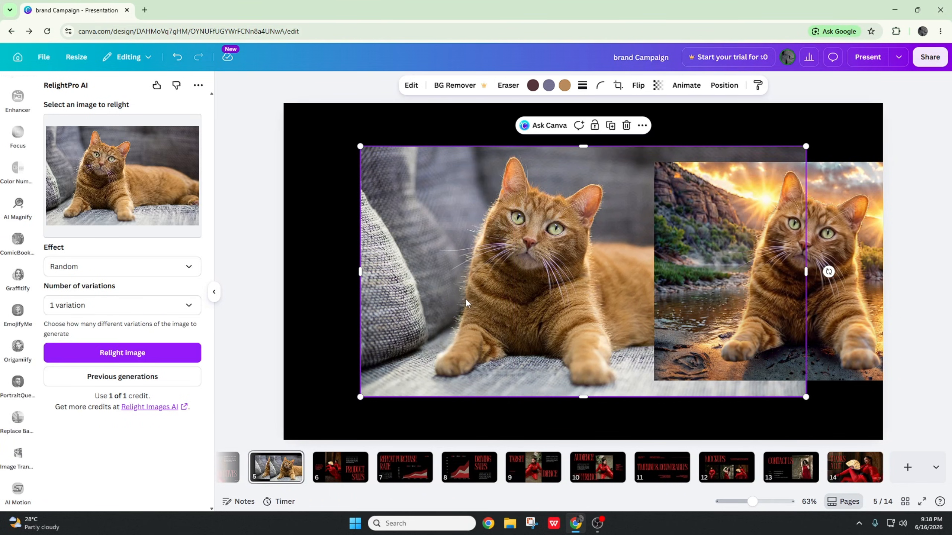
left_click(422, 85)
scroll(185, 349, "down", 3)
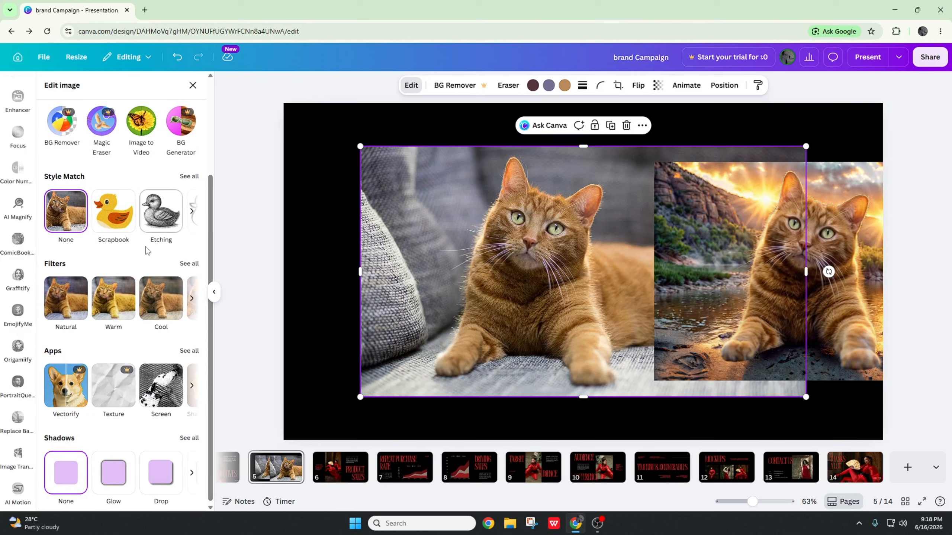
left_click(185, 350)
left_click(190, 236)
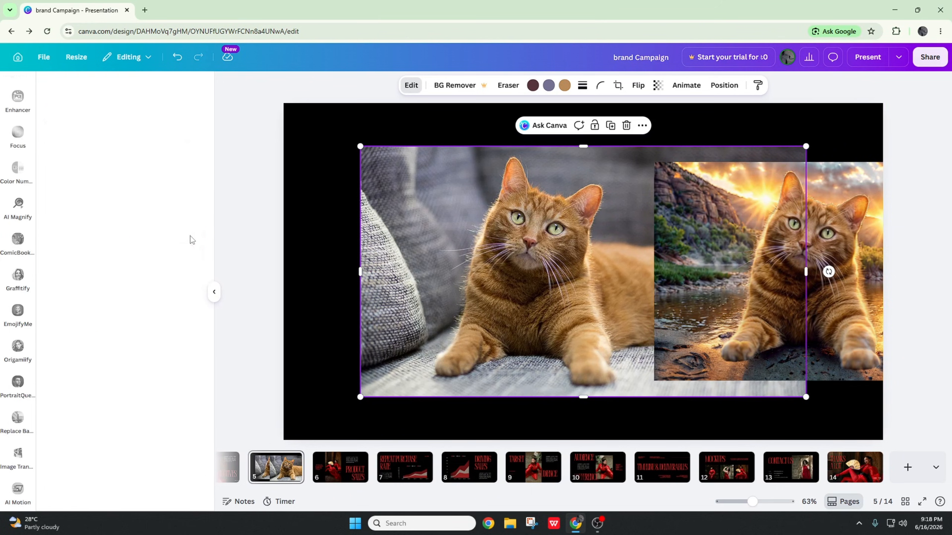
left_click(174, 129)
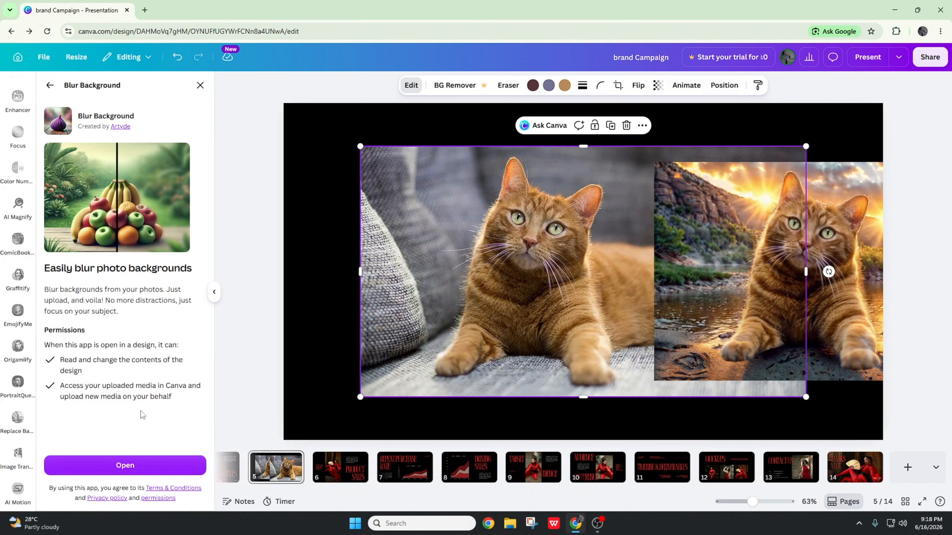
left_click(147, 465)
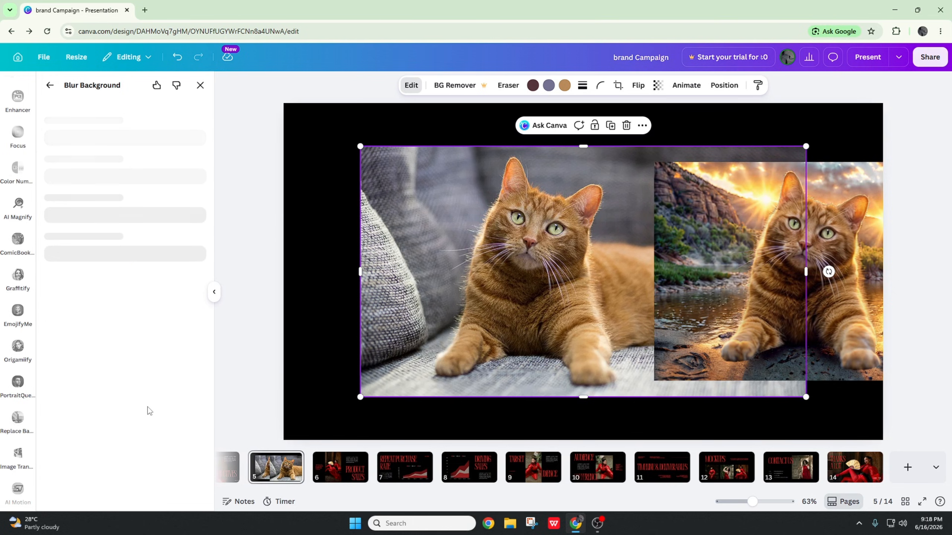
left_click(139, 263)
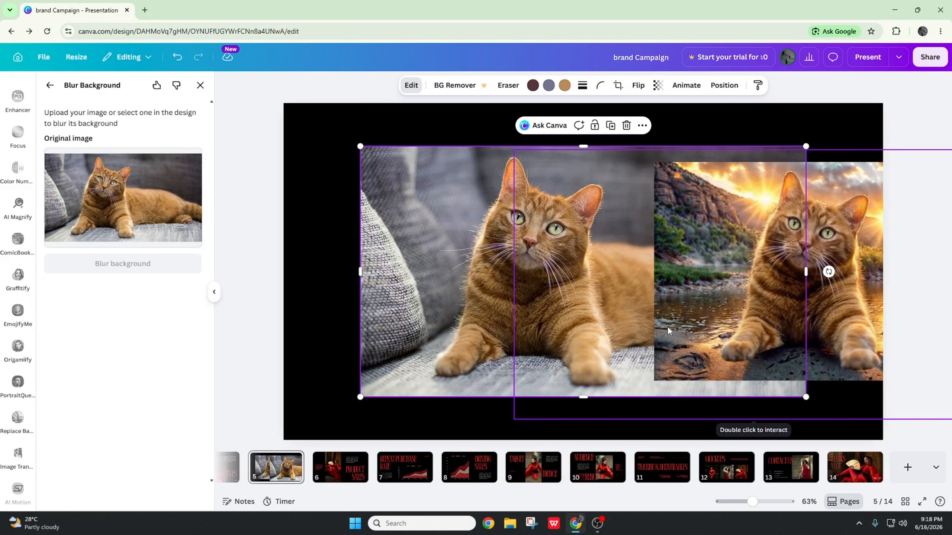
Remove the front cat image from slide 5 and move the original orange cat photo slightly up and to the right.
key("ctrl+z")
left_click(696, 312)
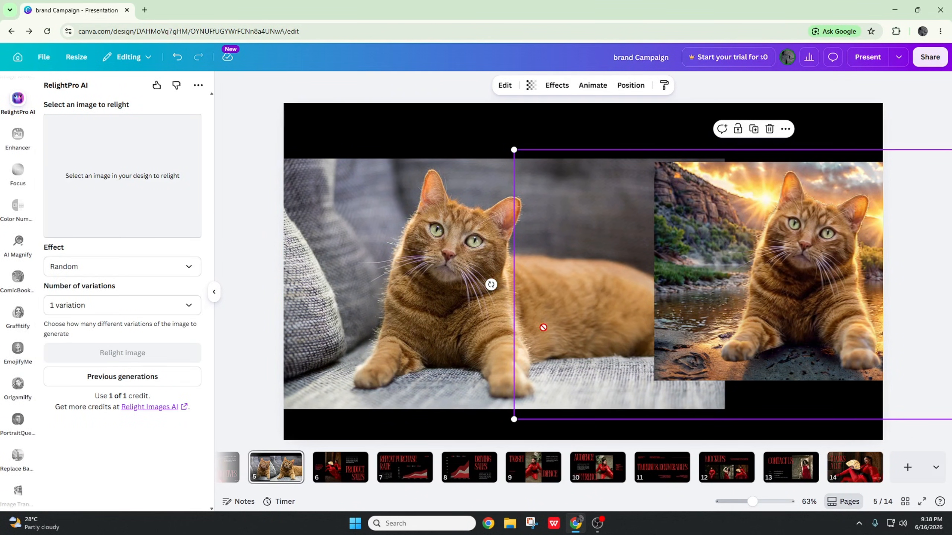
left_click(461, 260)
double_click(489, 227)
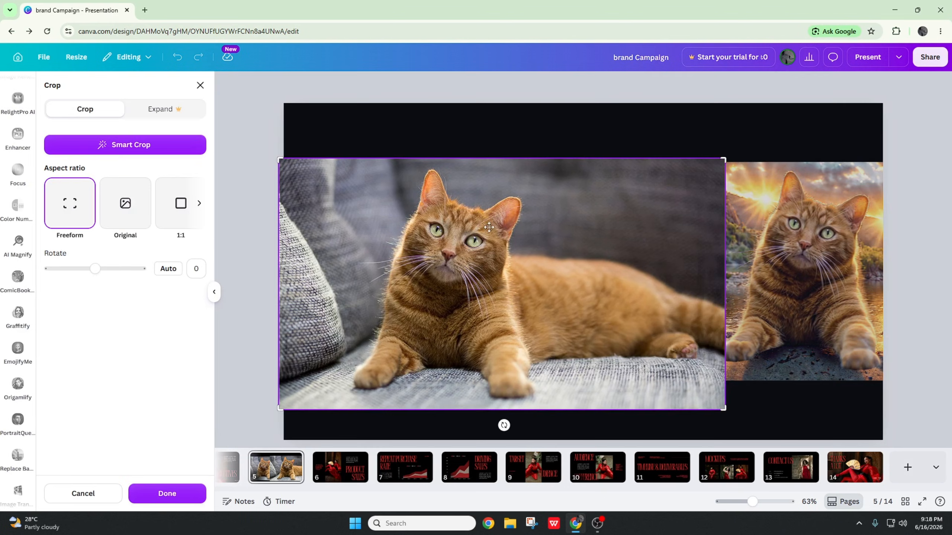
left_click(252, 351)
left_click_drag(306, 286, 330, 257)
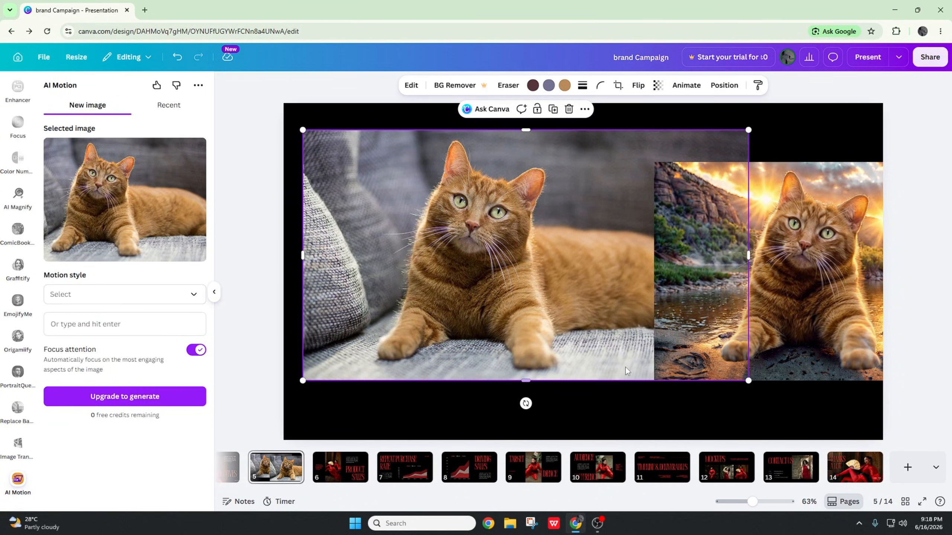
Move the AI Motion animation over the cat photo, enlarge it to nearly fill slide 5, and check its playback settings.
left_click(770, 302)
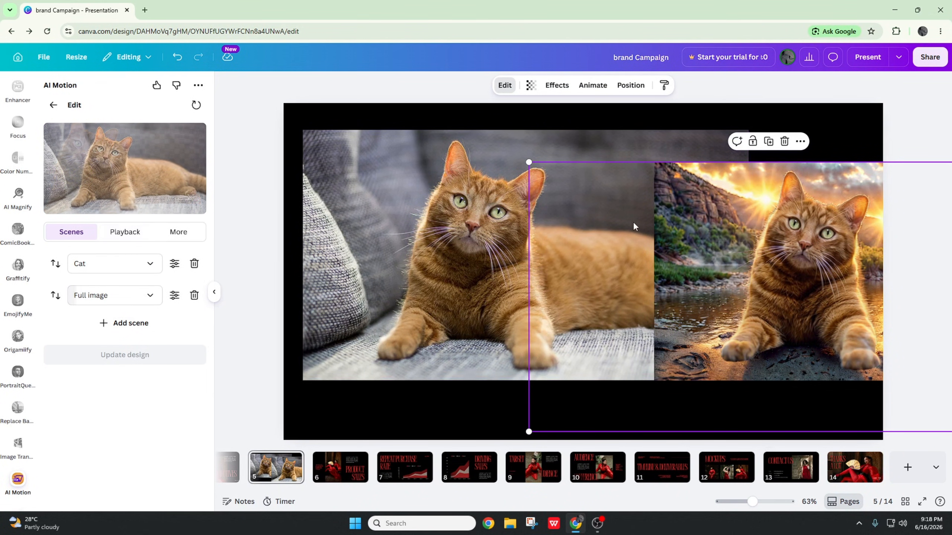
left_click_drag(632, 222, 459, 198)
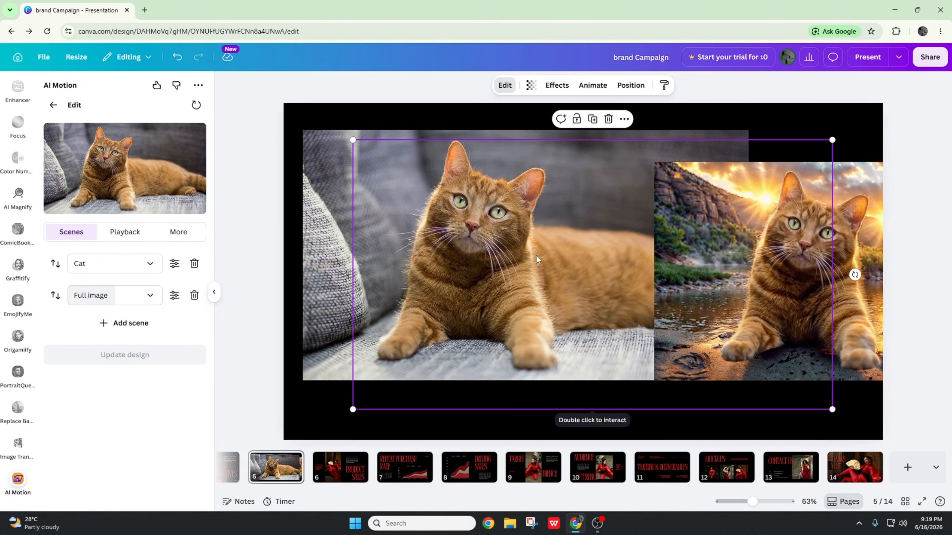
left_click_drag(582, 361, 572, 347)
left_click_drag(768, 380, 878, 442)
left_click_drag(703, 337, 706, 329)
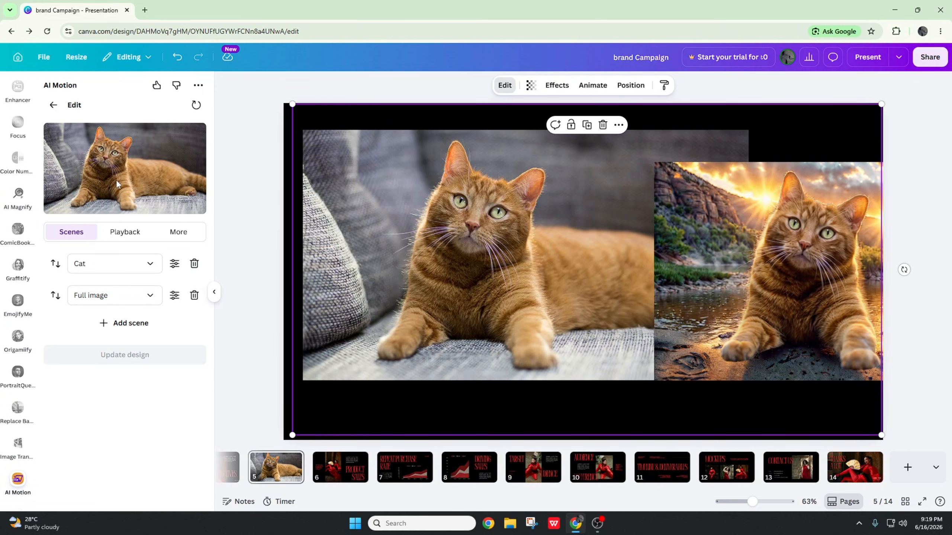
left_click(122, 235)
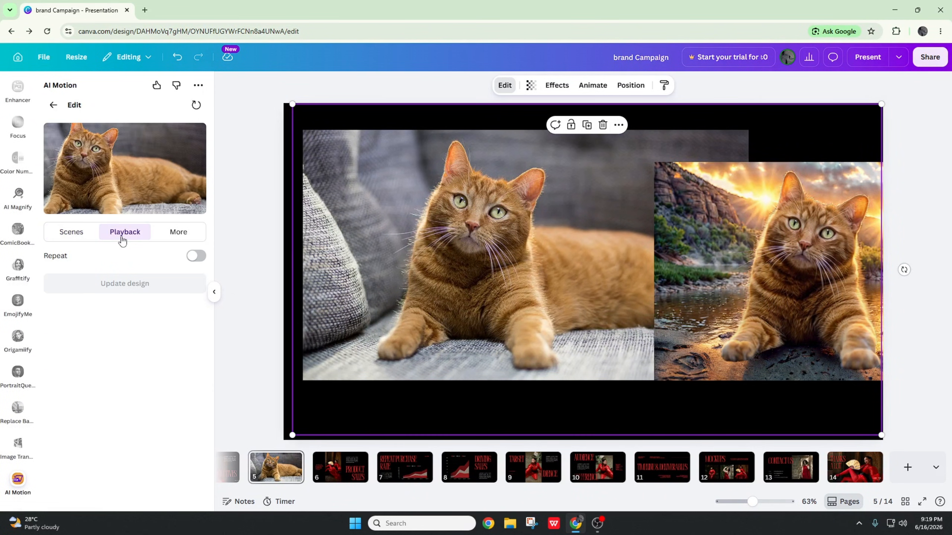
left_click(88, 233)
Delete the AI Motion animation and the sunset lake cat image from slide 5.
left_click_drag(434, 264, 638, 304)
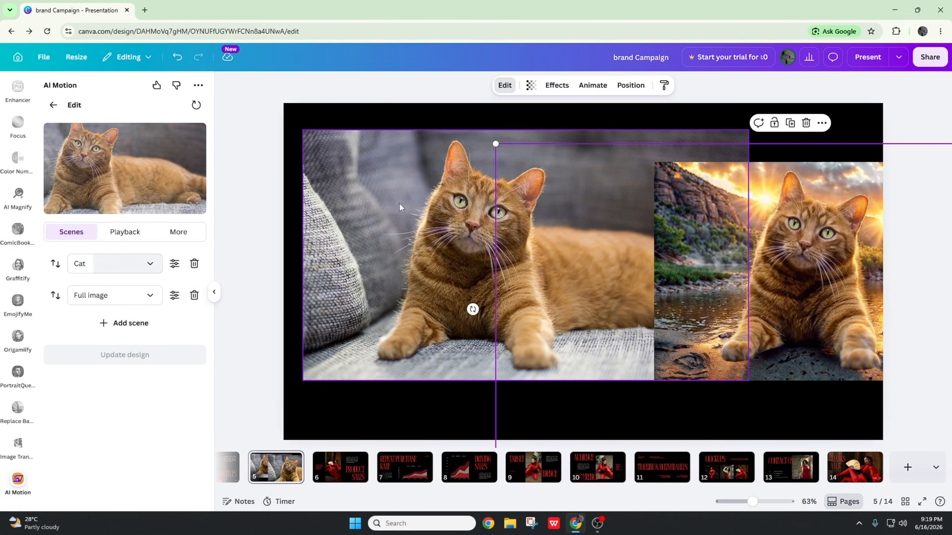
key("Delete")
left_click(769, 258)
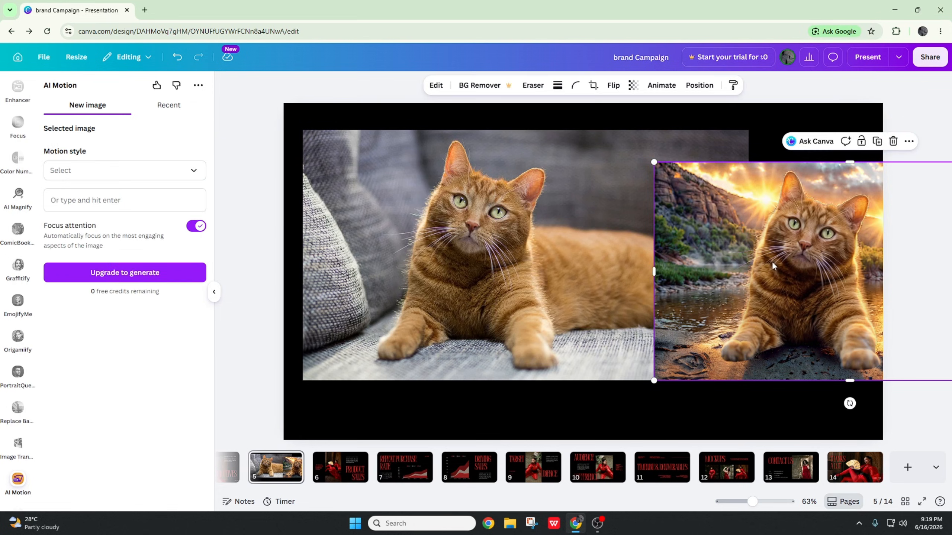
key("Delete")
Open the photo effects collection for the orange cat photo and review the AI Headshot Maker app's sample images.
left_click(537, 269)
left_click(416, 85)
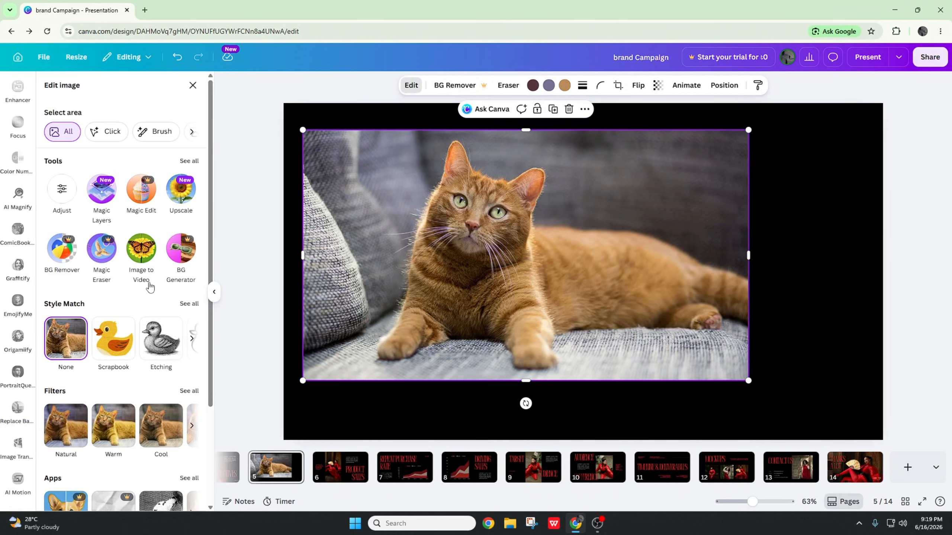
scroll(185, 268, "down", 4)
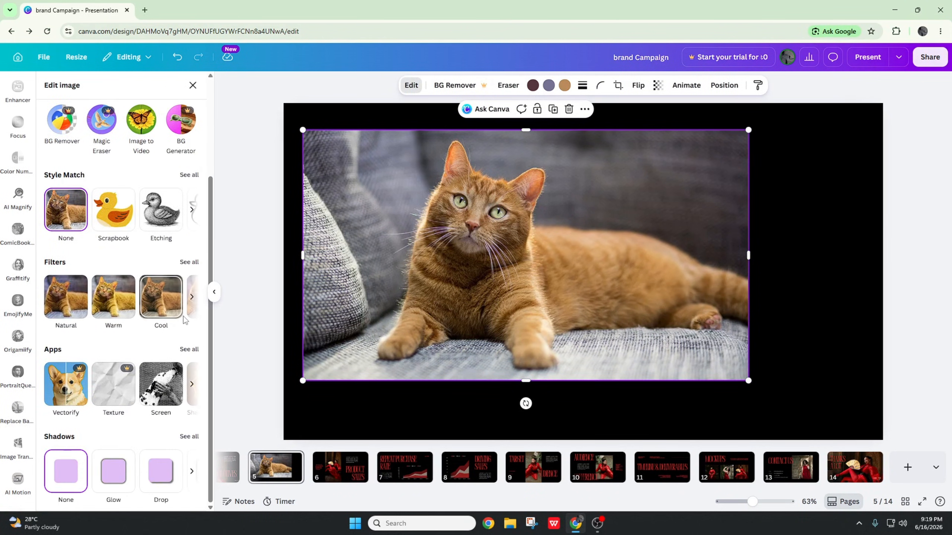
left_click(188, 349)
left_click(195, 233)
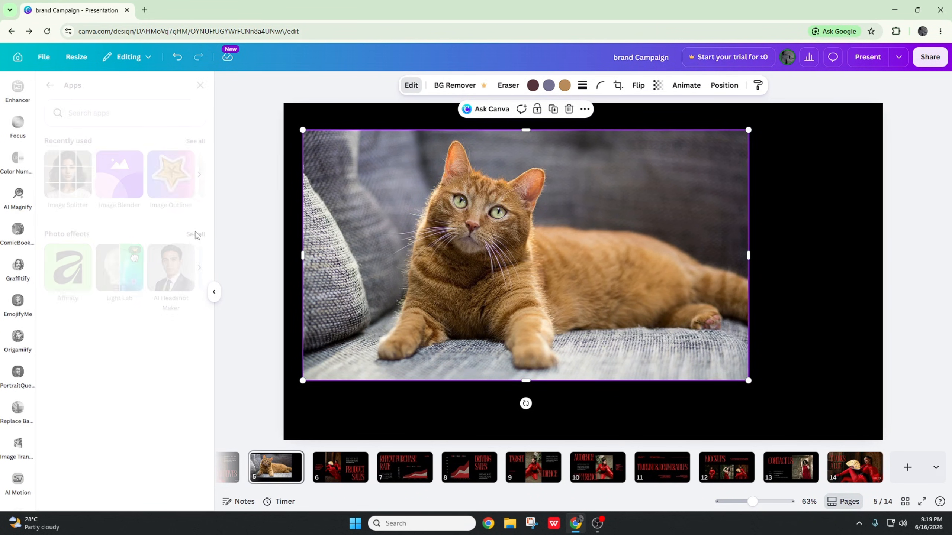
scroll(179, 181, "down", 5)
scroll(178, 180, "up", 5)
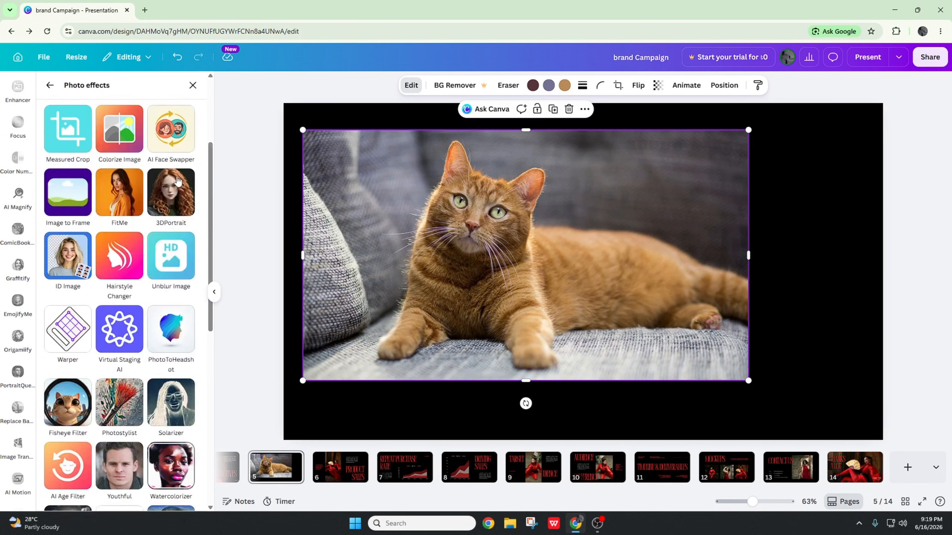
left_click(183, 146)
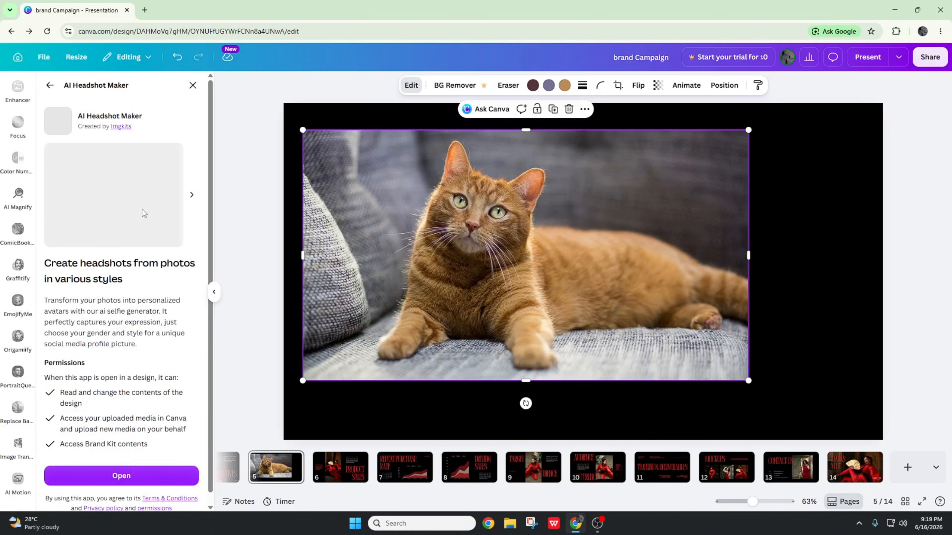
left_click(192, 195)
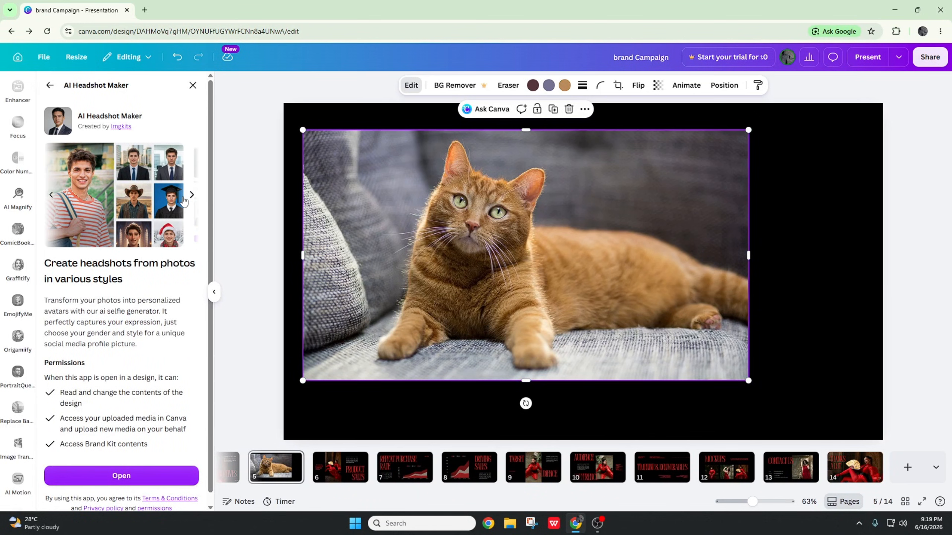
left_click(192, 194)
left_click(51, 86)
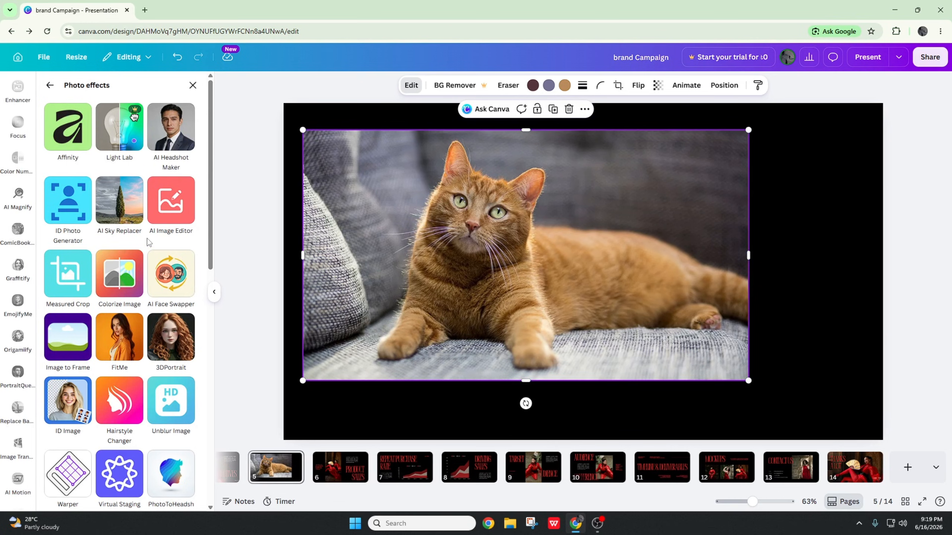
Look through the rest of the photo effects collection and view the Dream Face app's description.
scroll(161, 259, "down", 5)
scroll(161, 259, "down", 10)
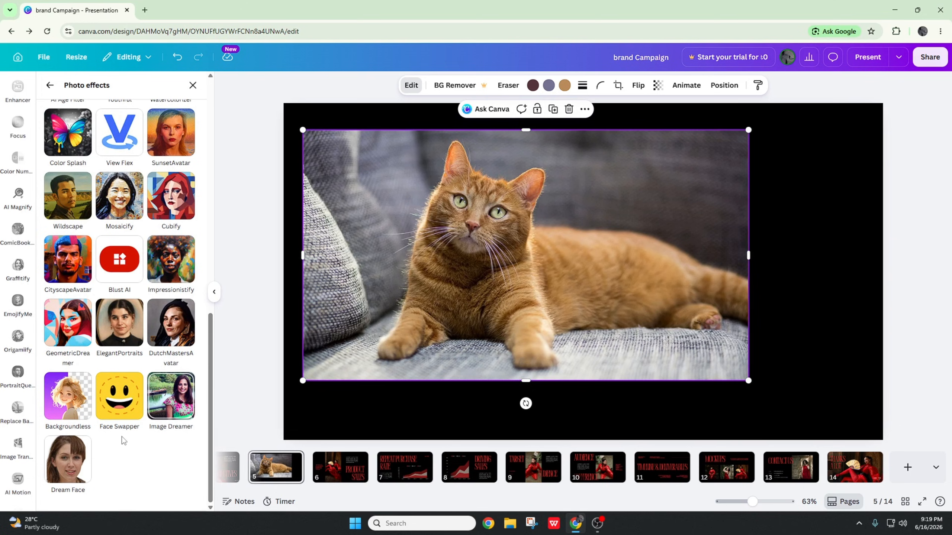
left_click(75, 461)
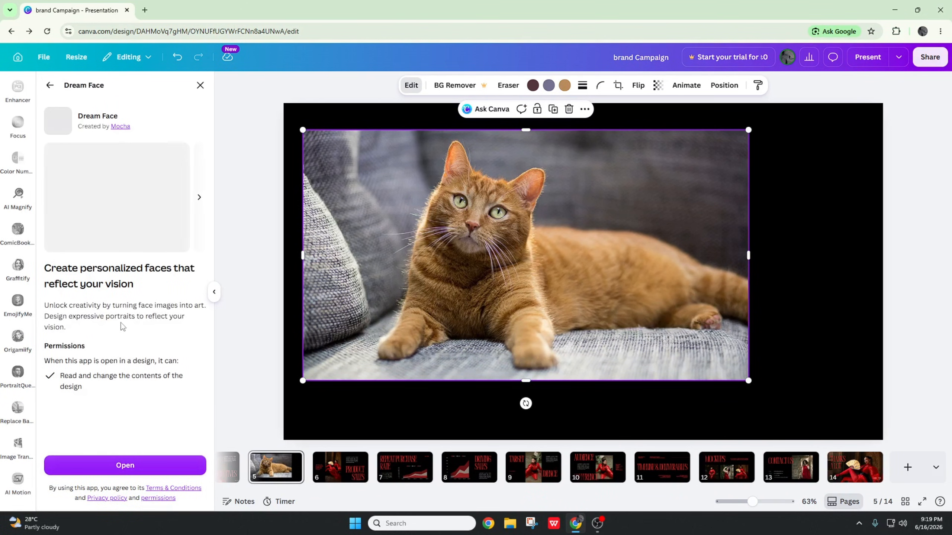
scroll(159, 413, "down", 10)
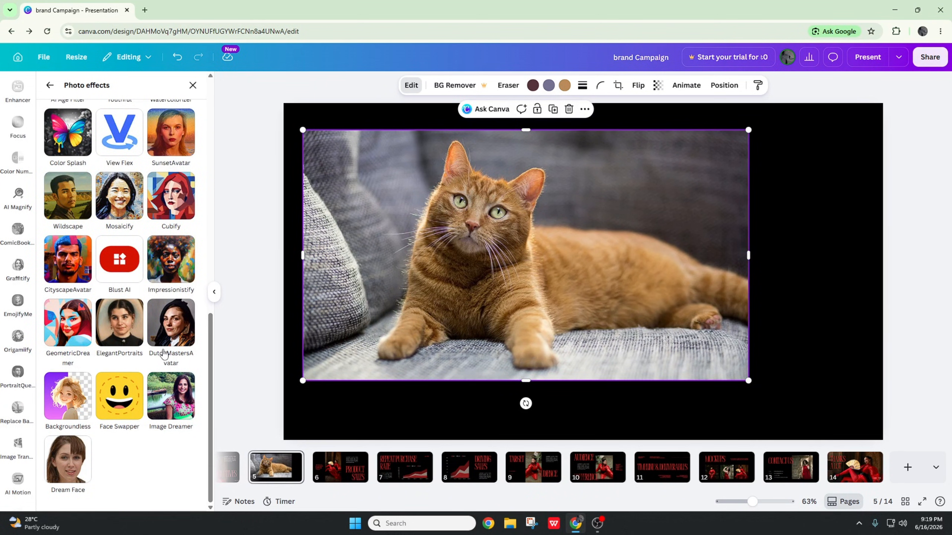
left_click(598, 524)
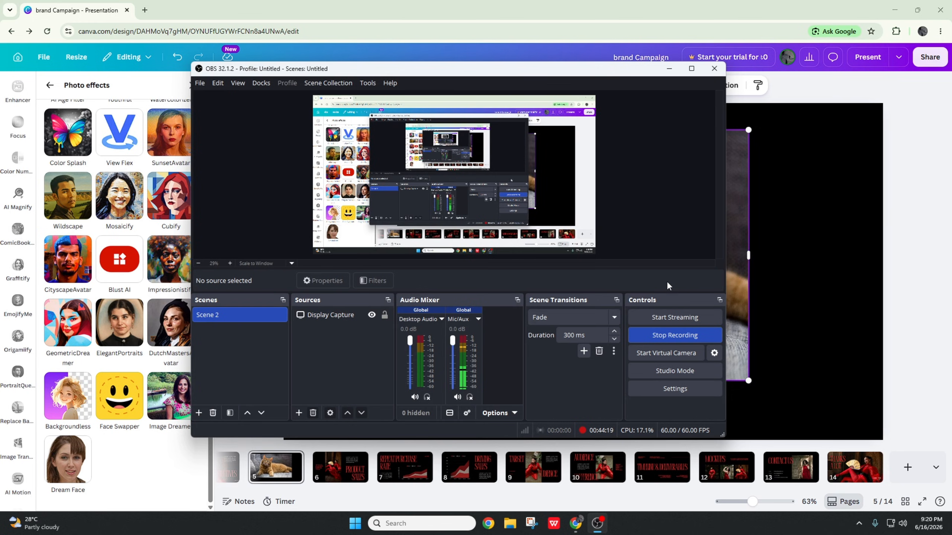
left_click(668, 71)
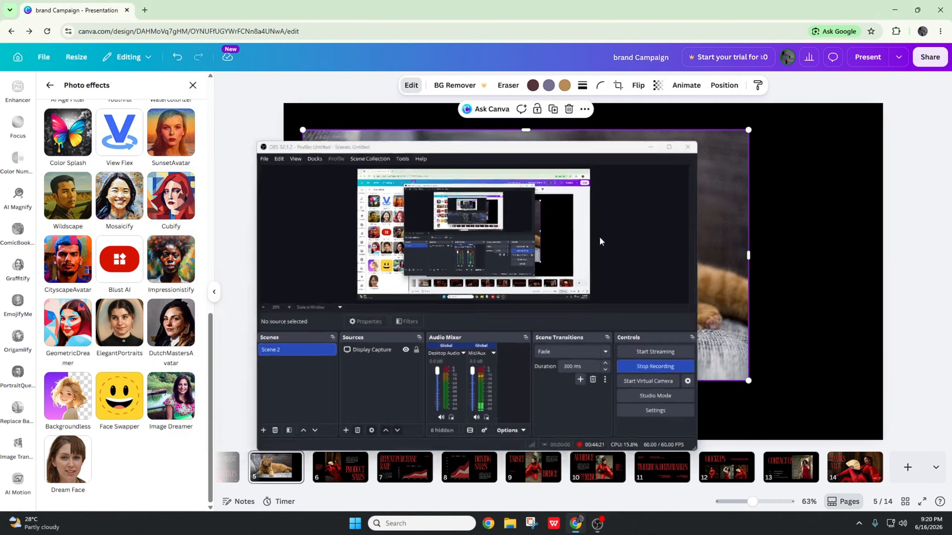
Open the View Flex app for the cat photo and look through its advanced settings.
scroll(180, 393, "up", 4)
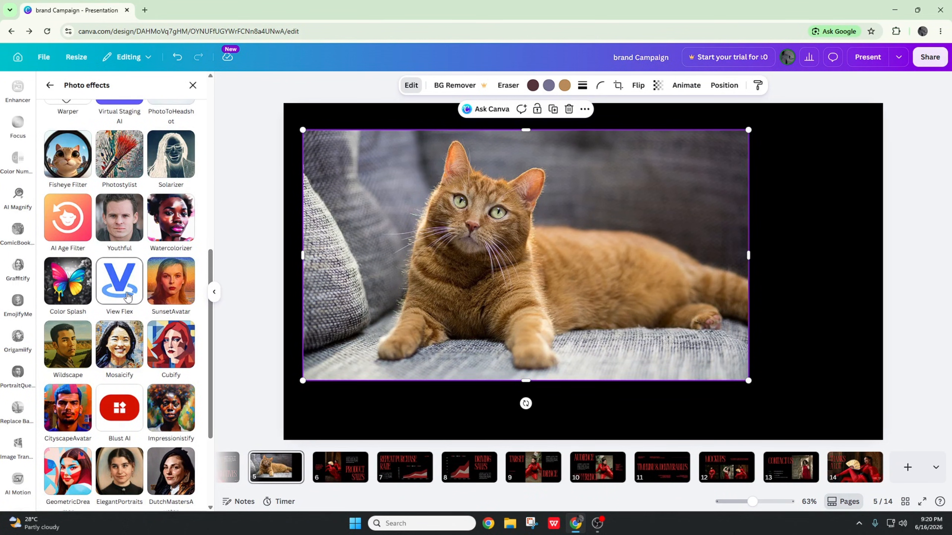
left_click(130, 299)
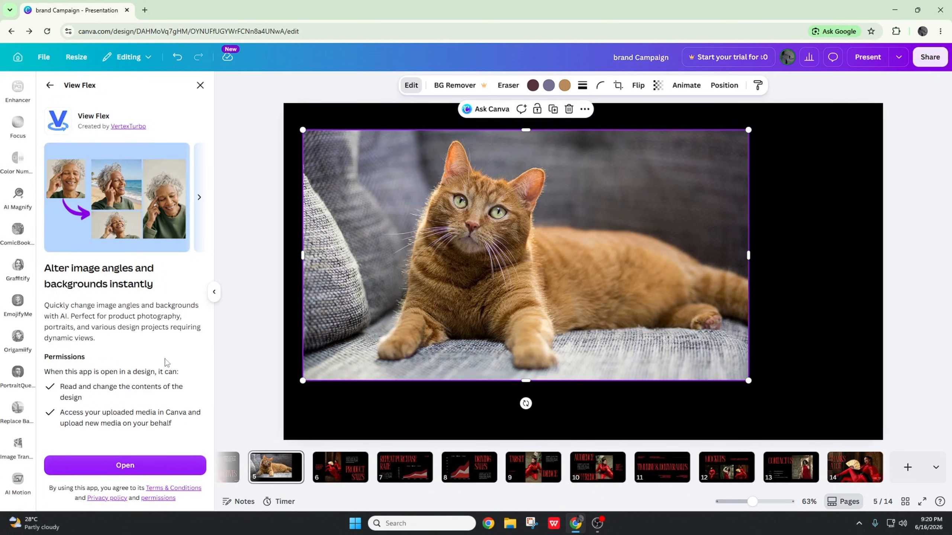
left_click(169, 460)
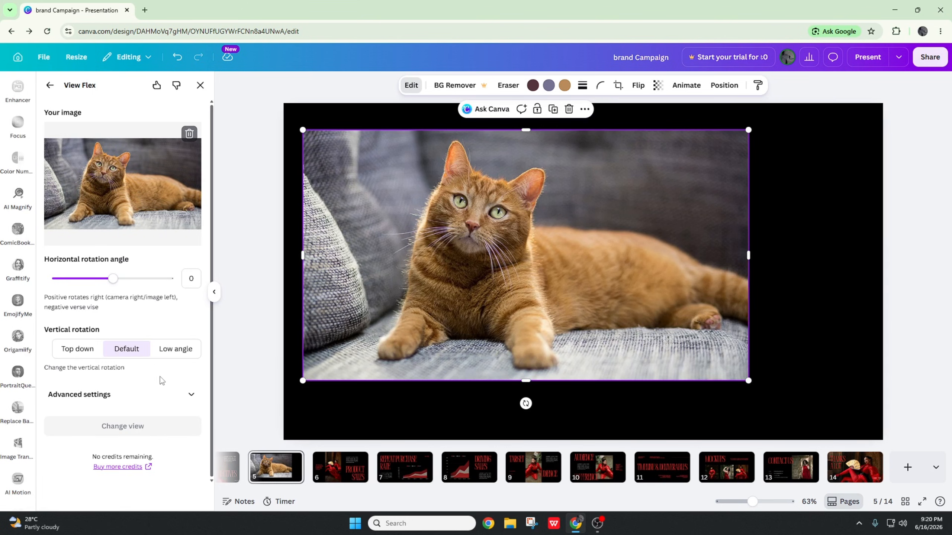
left_click(161, 399)
scroll(152, 415, "down", 3)
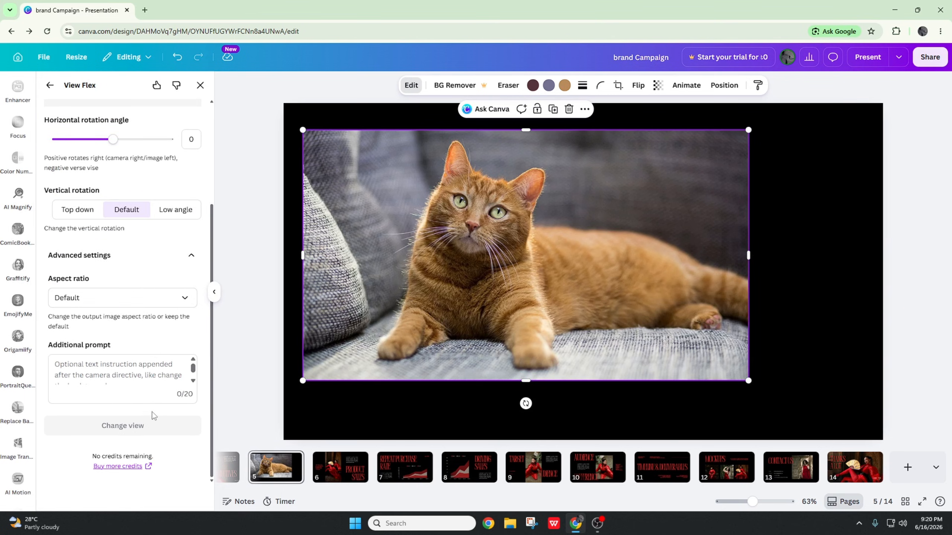
Set View Flex's horizontal rotation angle to 80, review the remaining options, and return to the photo effects collection.
scroll(153, 415, "up", 3)
left_click_drag(120, 280, 163, 279)
scroll(157, 285, "down", 3)
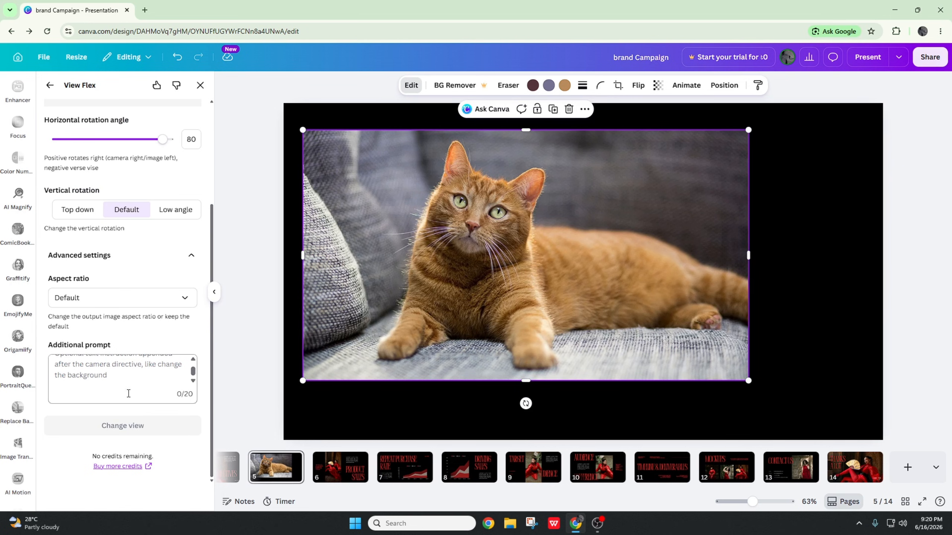
scroll(144, 446, "up", 5)
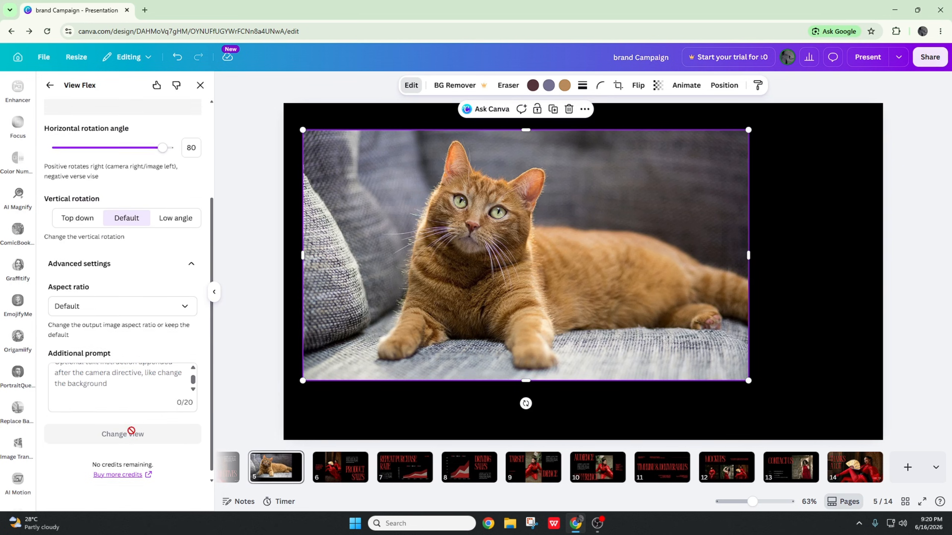
left_click(51, 86)
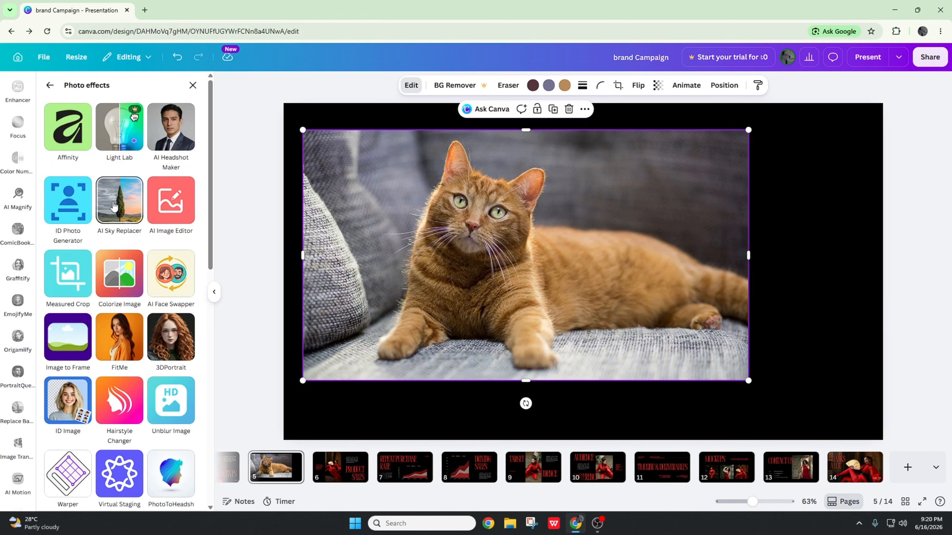
View the descriptions of the AI Sky Replacer and AI Image Editor apps.
left_click(113, 206)
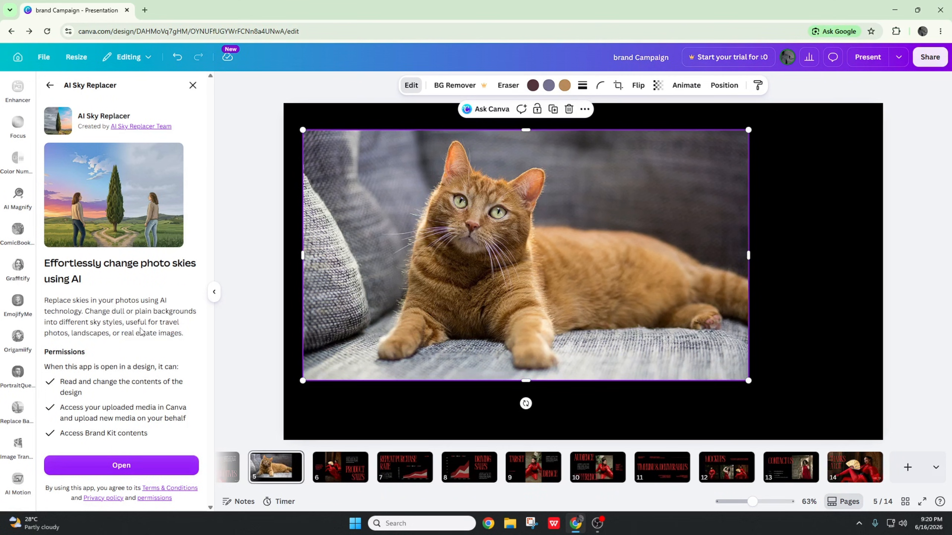
left_click(50, 85)
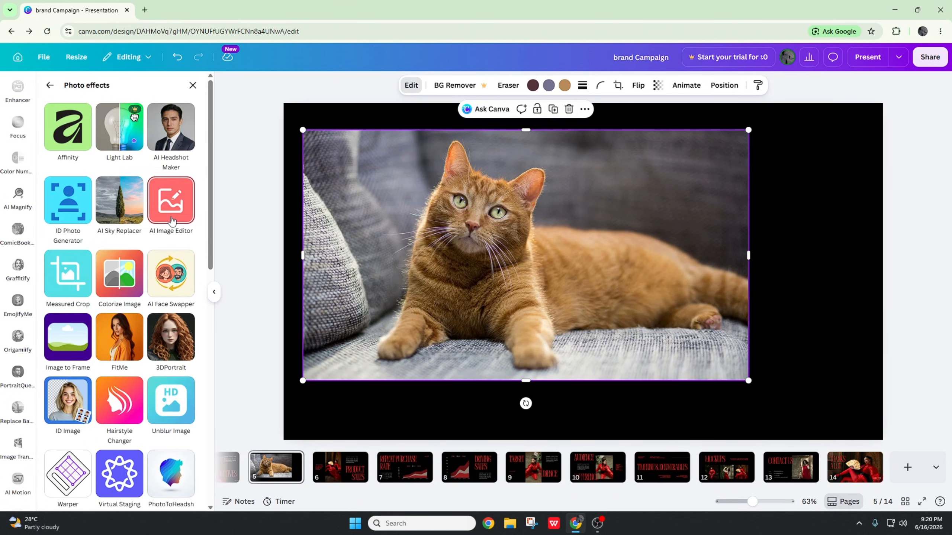
left_click(172, 220)
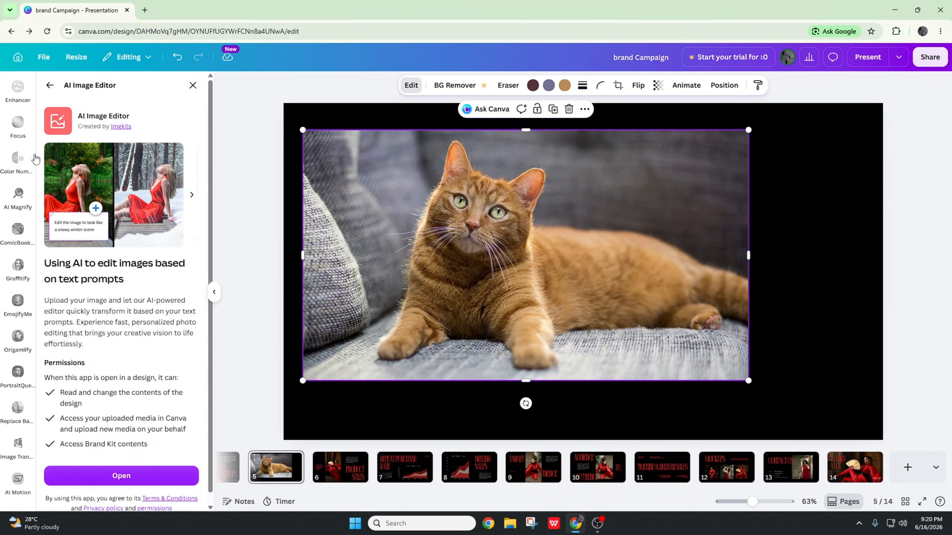
left_click(49, 85)
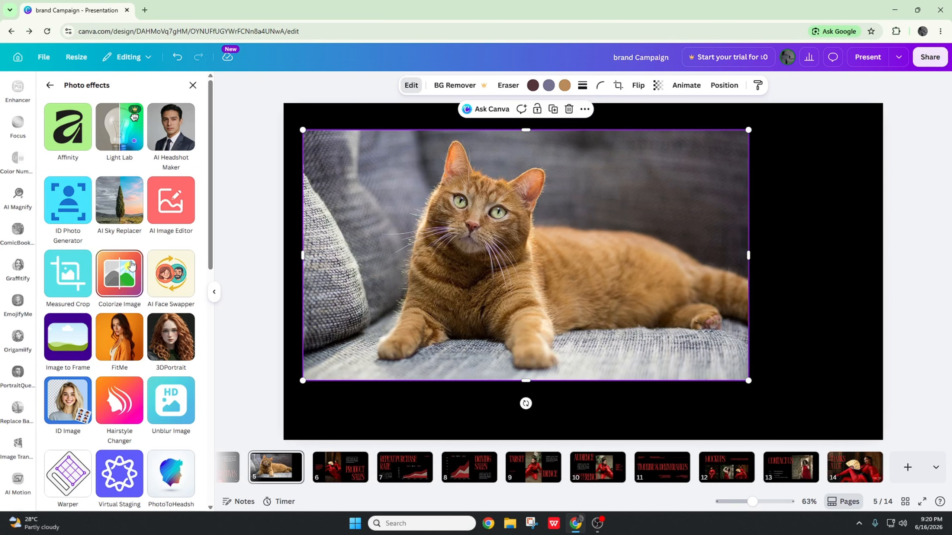
Open the Measured Crop app and crop the cat photo to a height of 107 px.
scroll(149, 285, "down", 1)
left_click(82, 233)
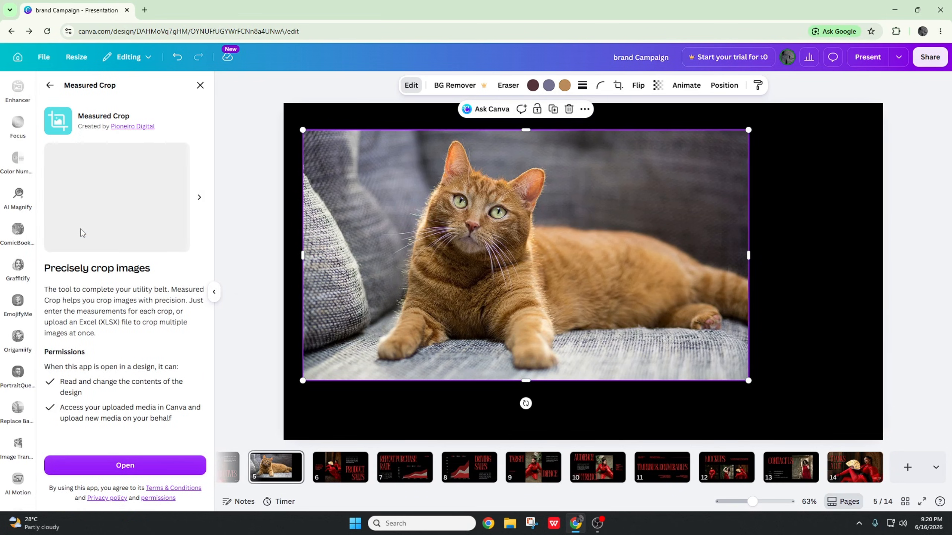
left_click(166, 470)
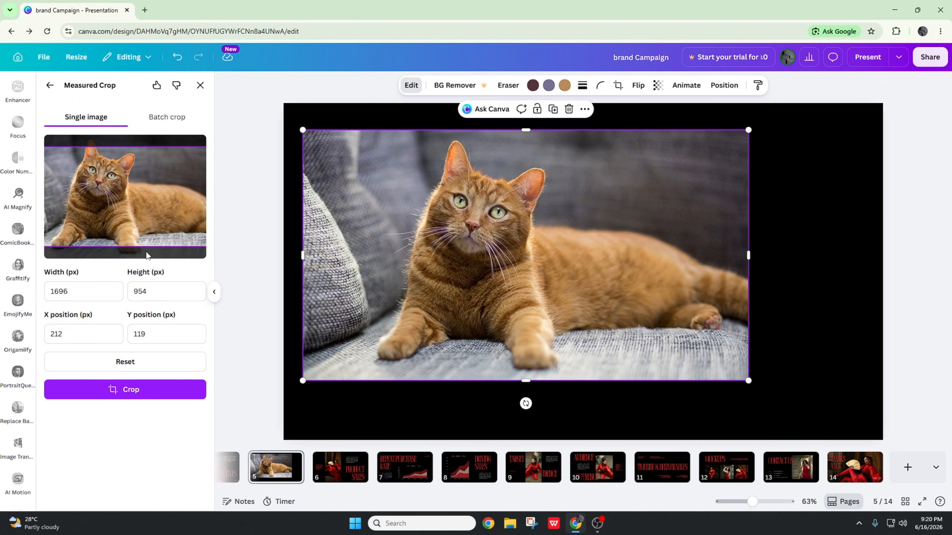
double_click(176, 291)
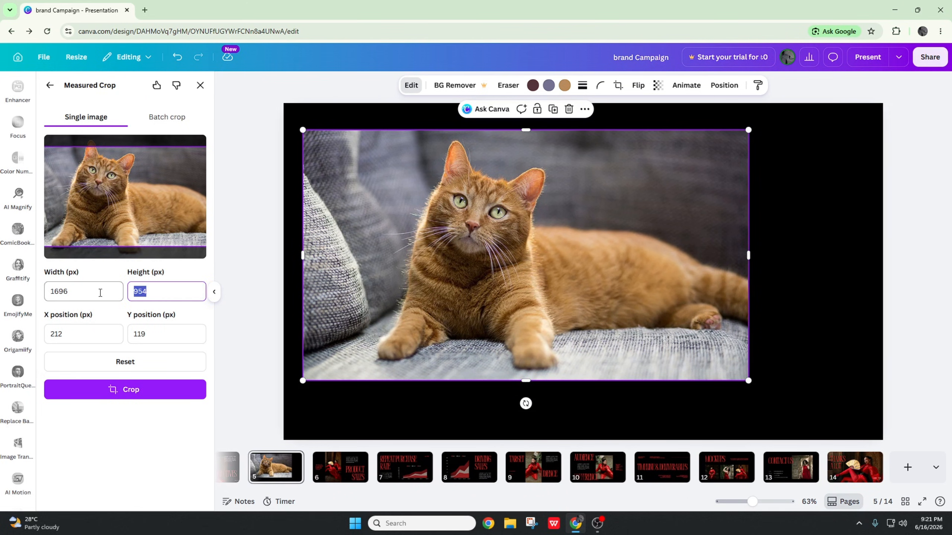
type("1")
type("074")
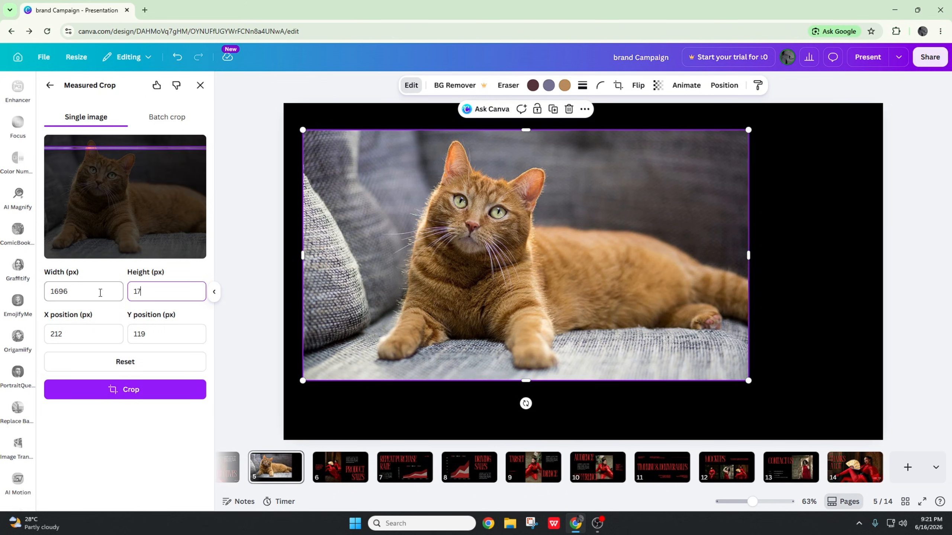
key("BackSpace")
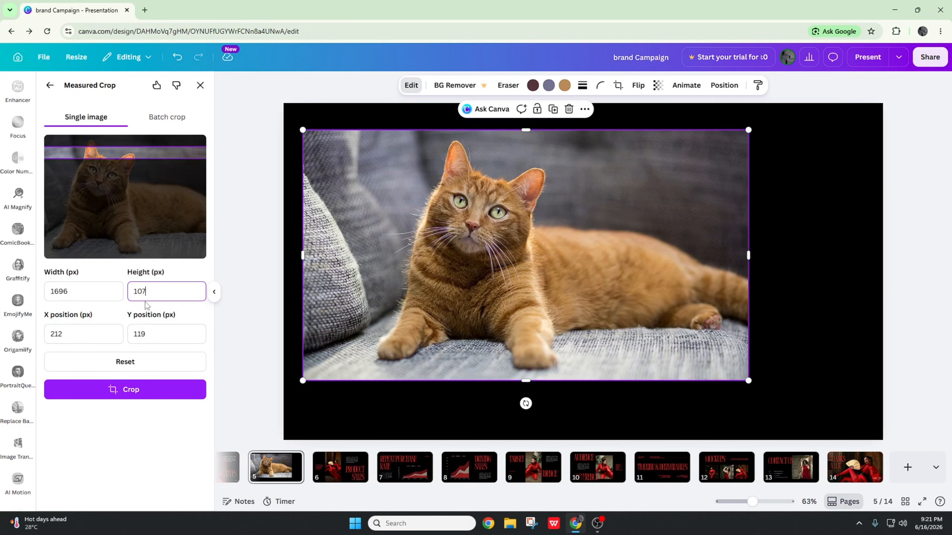
left_click(130, 304)
left_click(144, 397)
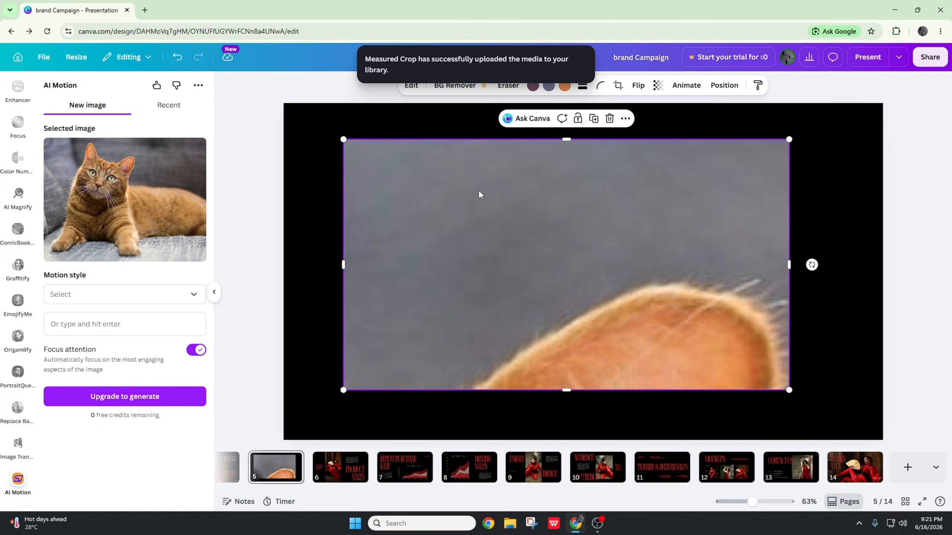
Undo the measured crop so the full cat photo is back on slide 5.
left_click(415, 113)
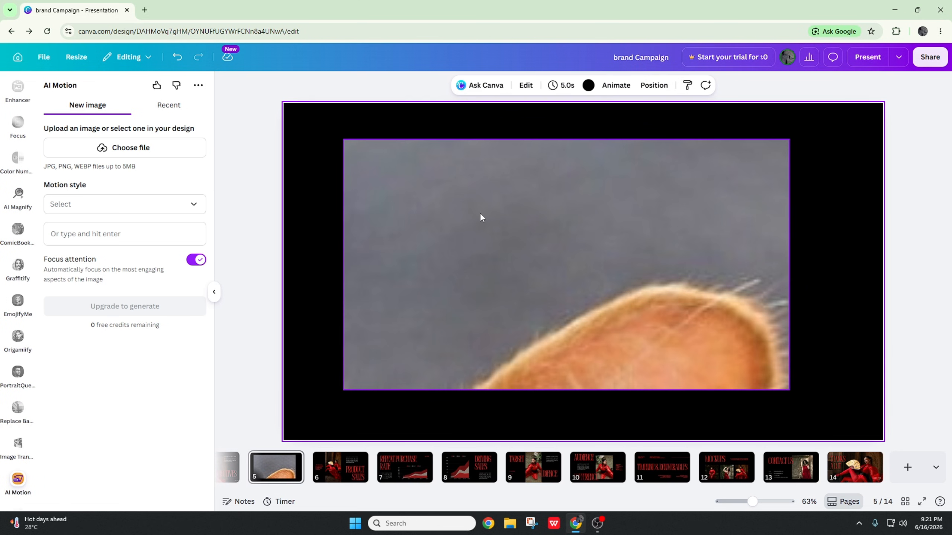
left_click(489, 132)
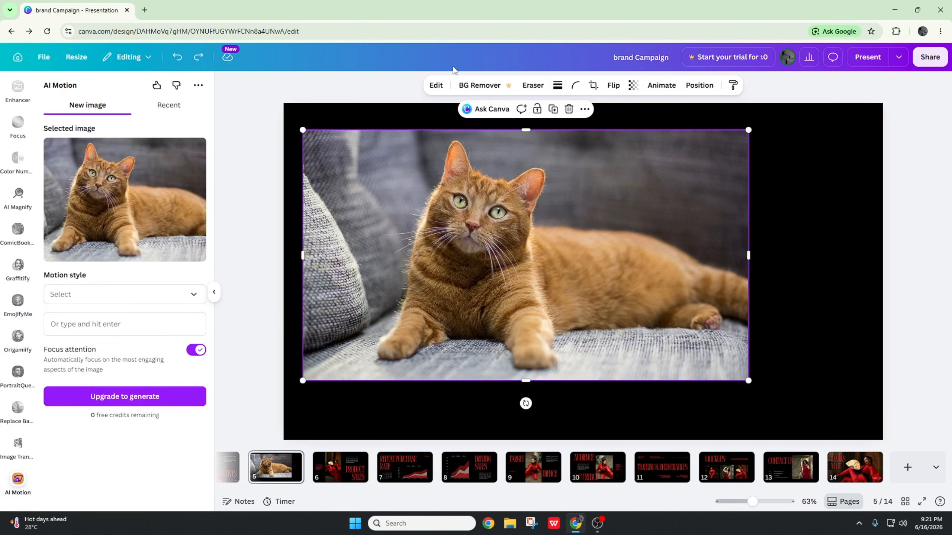
Reopen the photo effects collection for the cat photo and browse its apps.
left_click(413, 90)
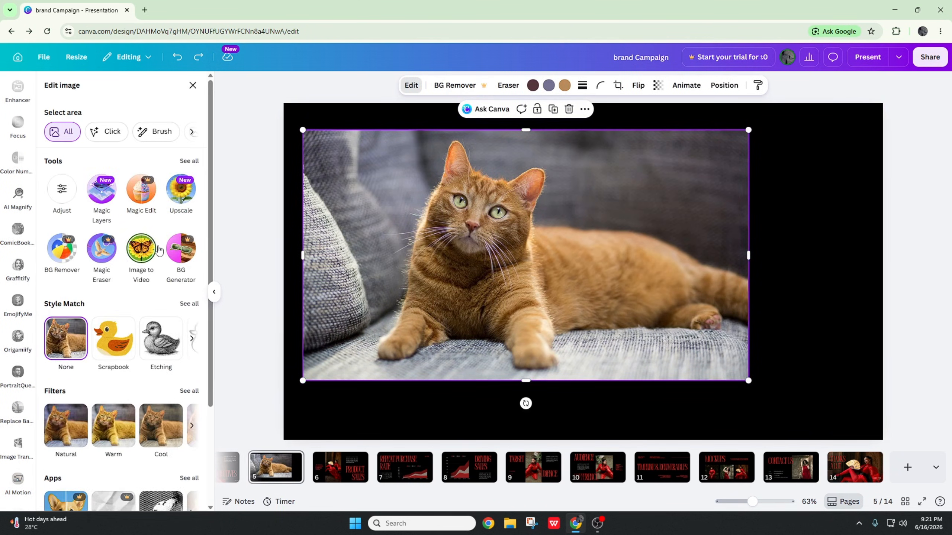
scroll(192, 352, "down", 3)
left_click(191, 350)
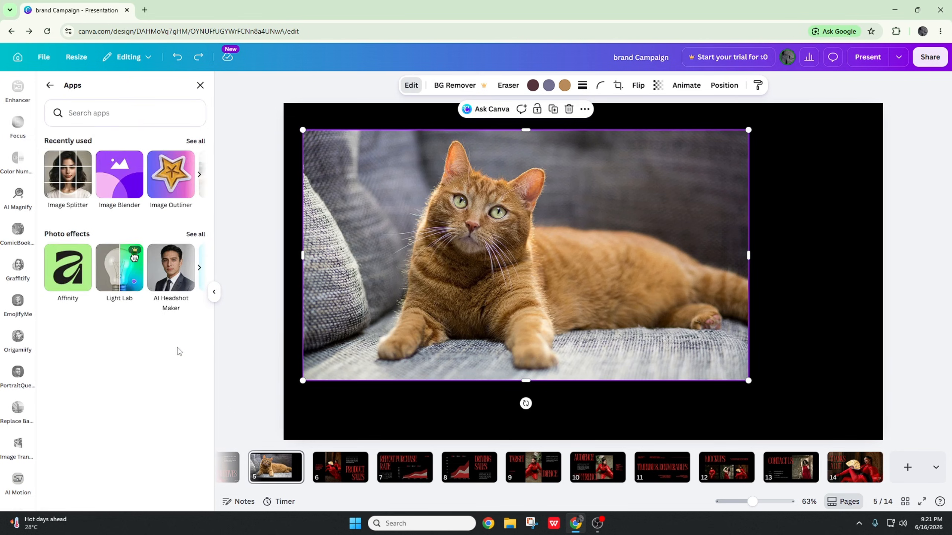
left_click(195, 235)
scroll(141, 272, "down", 10)
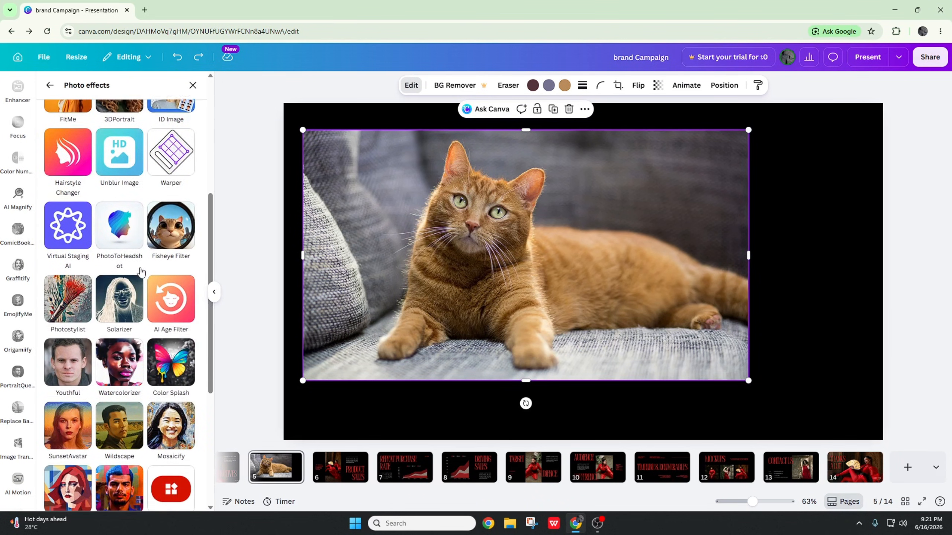
scroll(140, 270, "up", 4)
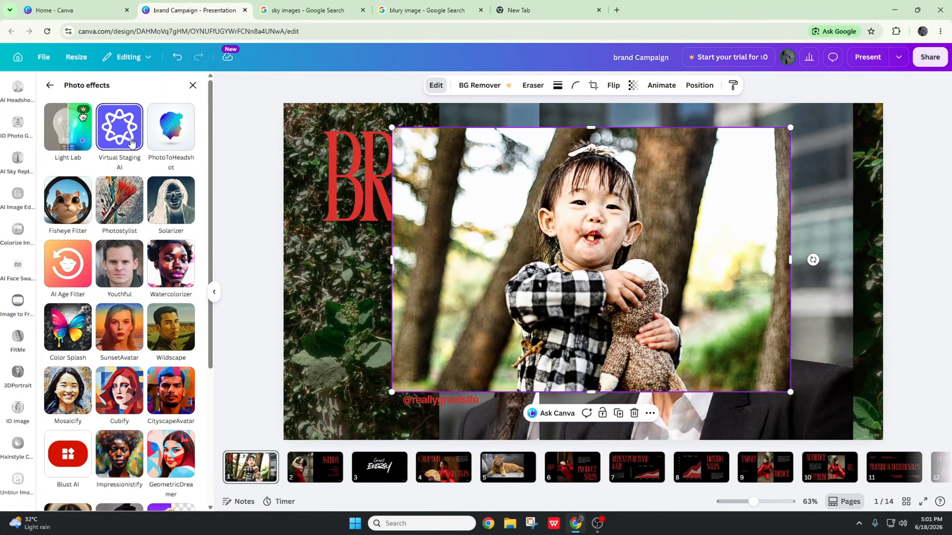
Generate a Virtual Staging AI version of the child photo on slide 1 and add it to the slide.
left_click(131, 143)
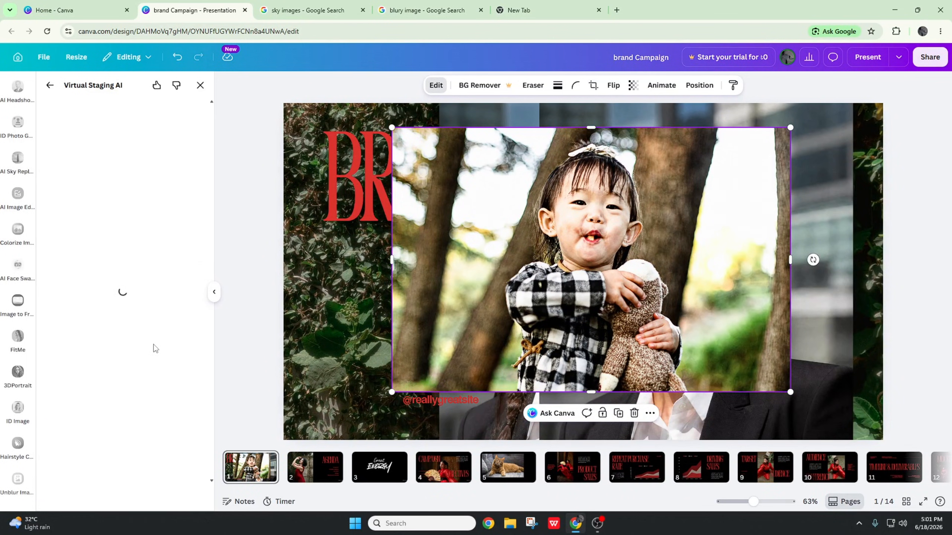
left_click(147, 373)
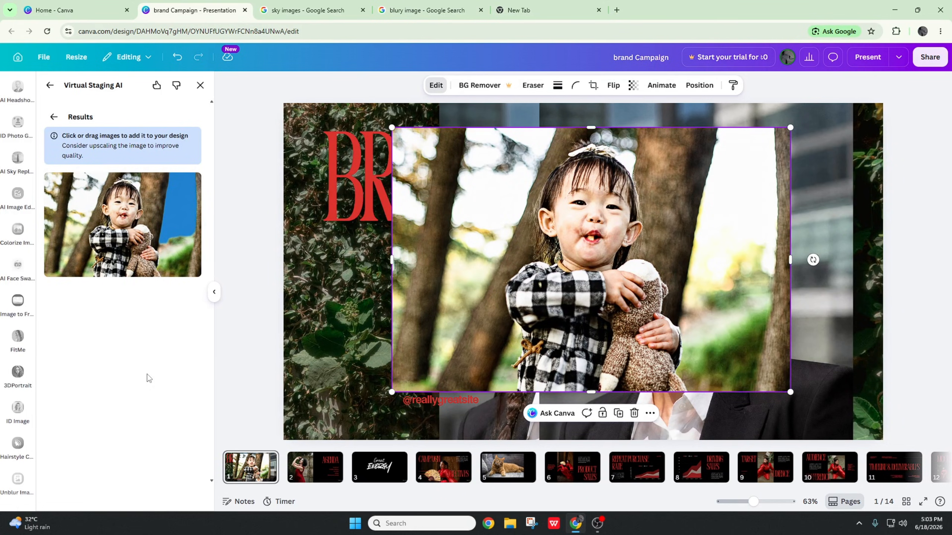
left_click(158, 235)
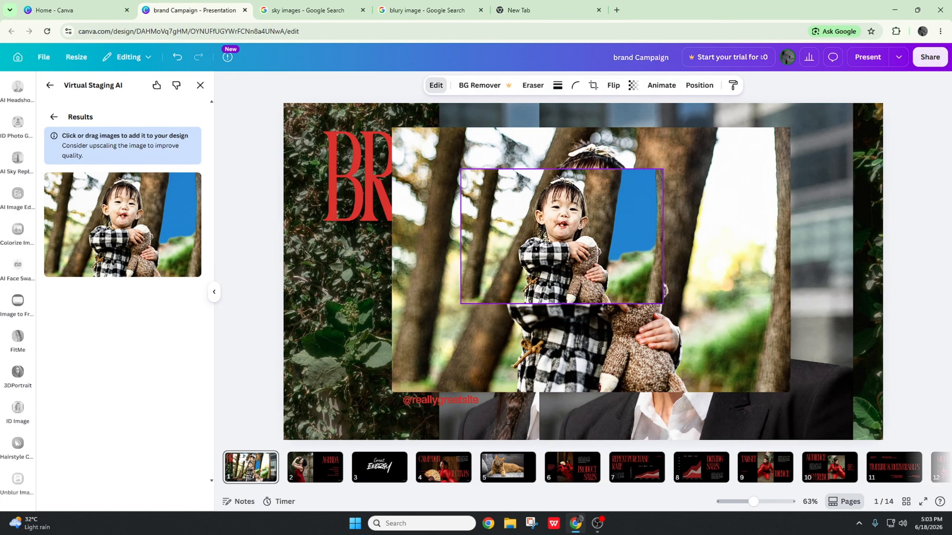
Move the Virtual Staging AI image over the child photo, enlarge it to match the photo's height, and crop its left side.
left_click_drag(545, 240, 643, 199)
left_click_drag(760, 263, 886, 494)
left_click_drag(558, 259, 505, 258)
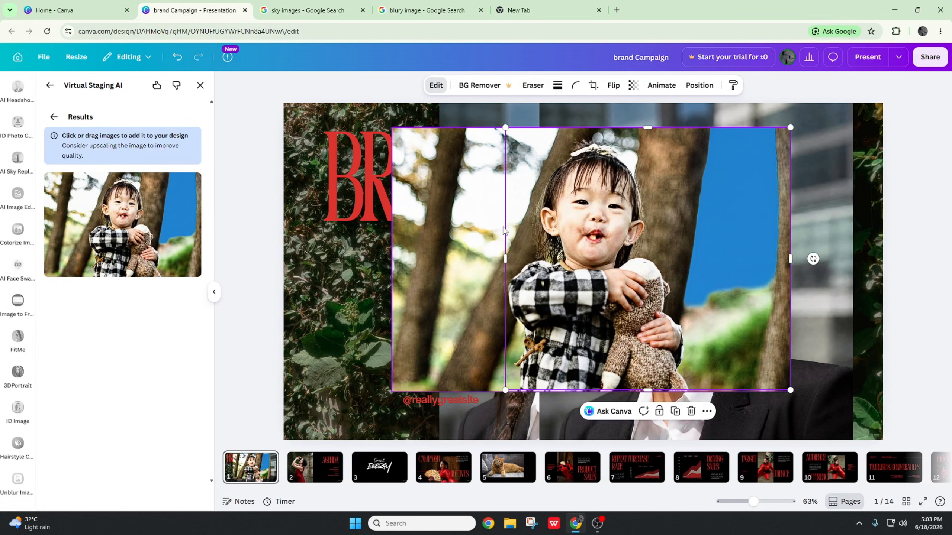
left_click_drag(551, 259, 568, 259)
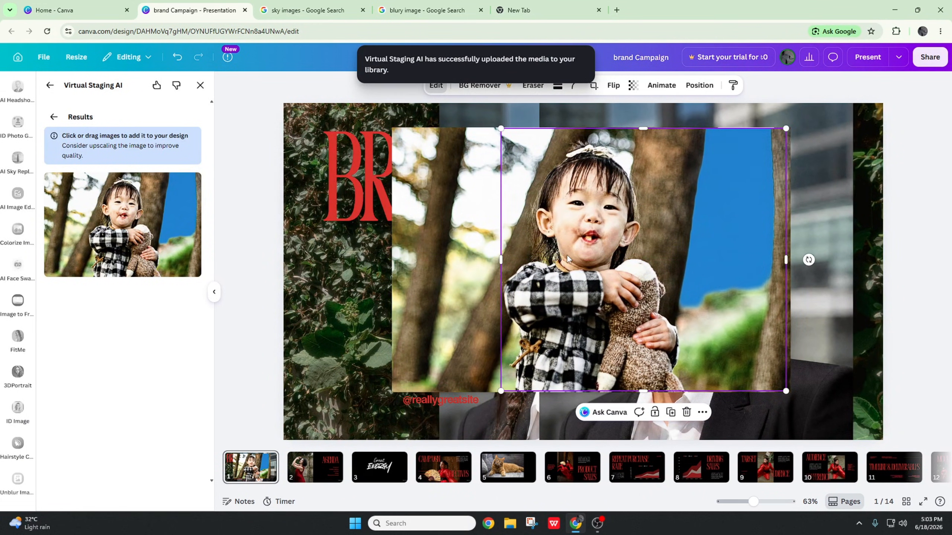
Open the PhotoToHeadshot app, start generating a headshot, and extend the staged image's cropped left side back over the original photo.
left_click(49, 85)
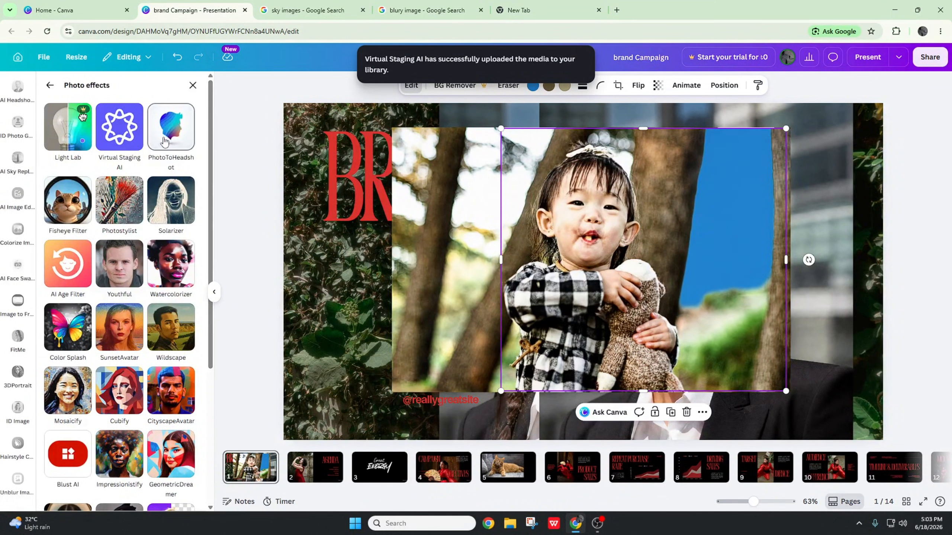
left_click(164, 141)
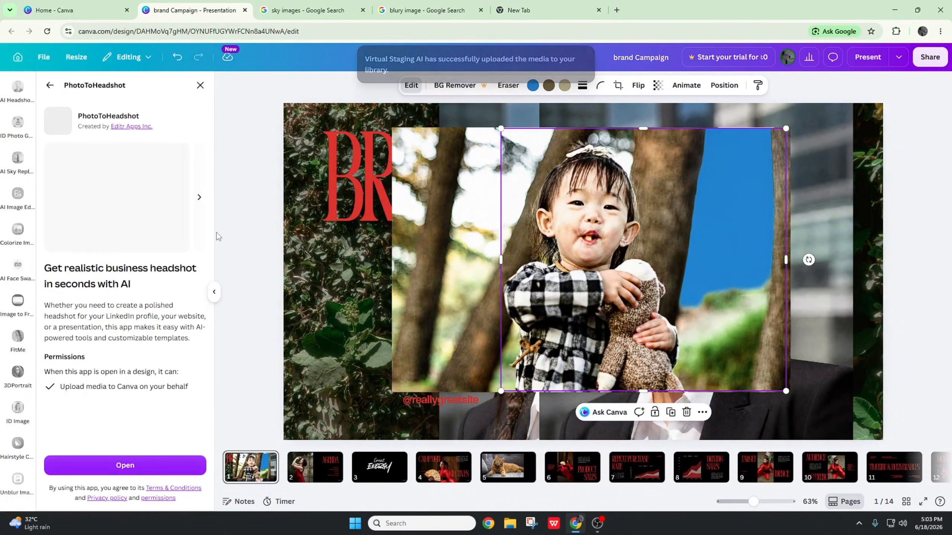
left_click(142, 469)
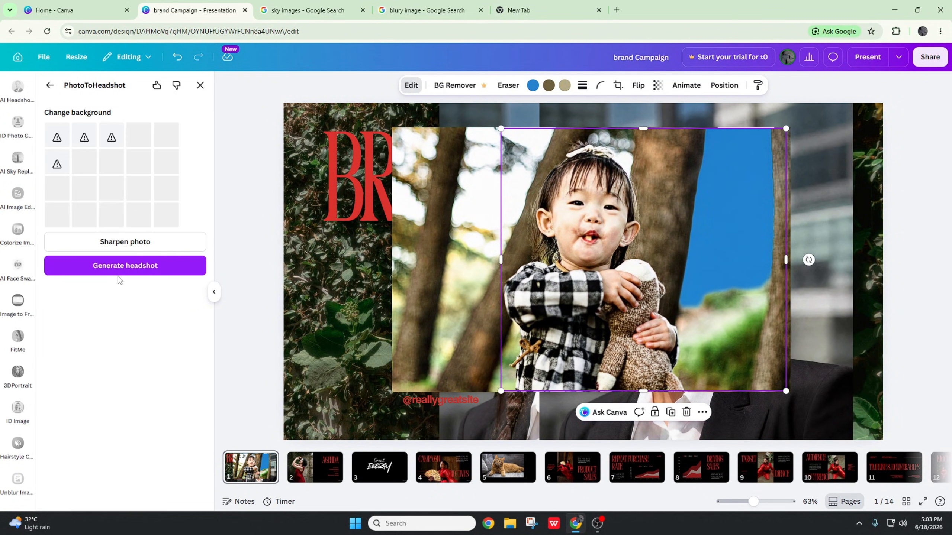
left_click(121, 270)
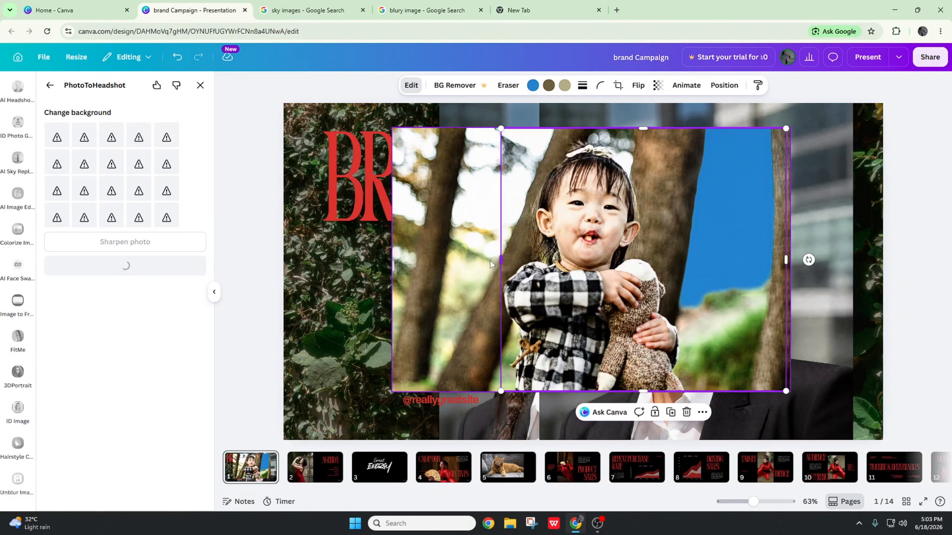
left_click_drag(494, 260, 396, 268)
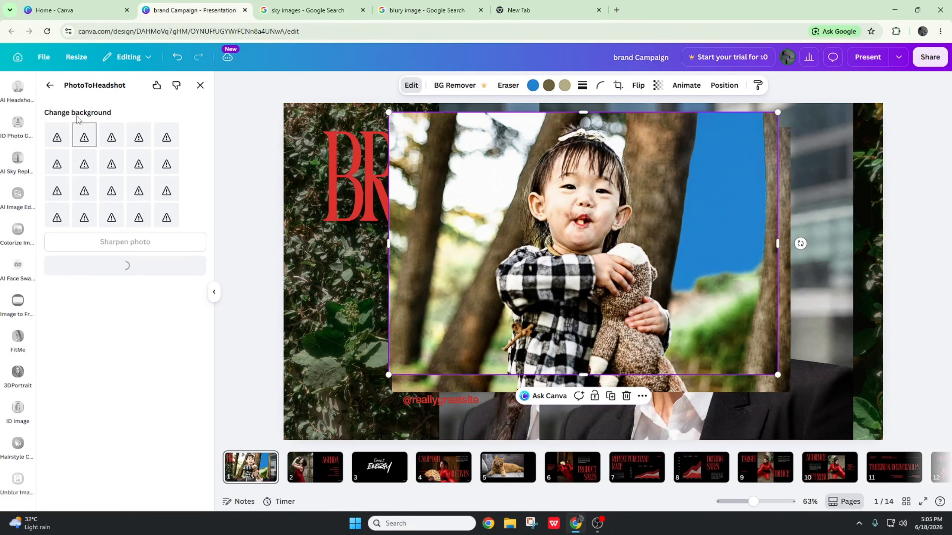
Try to generate a Fisheye Filter version of the blue-sky child image, then return to the photo effects collection.
left_click(49, 85)
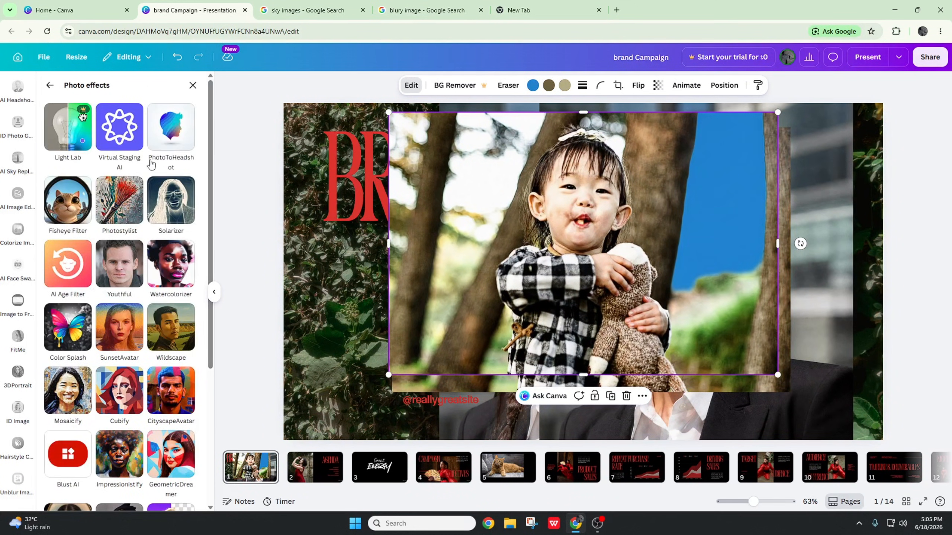
left_click(67, 201)
left_click(154, 472)
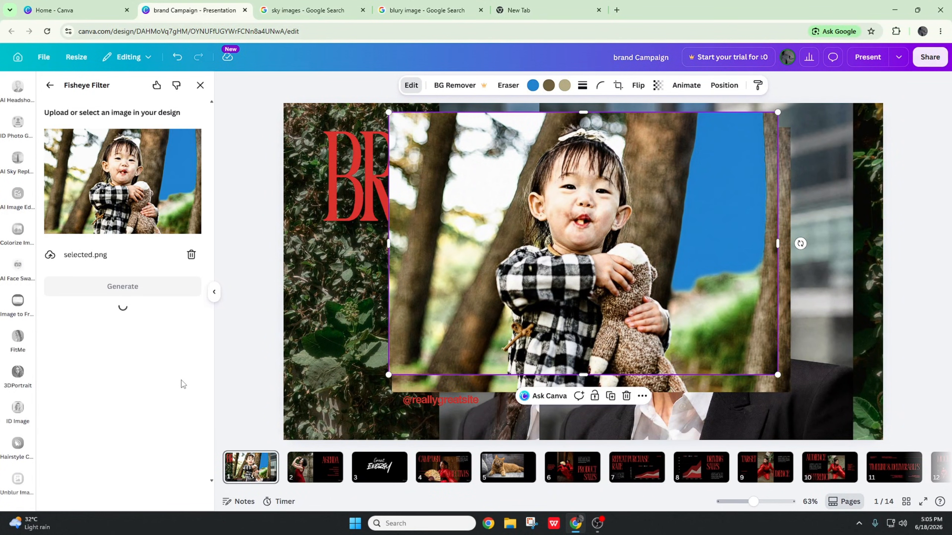
left_click(151, 291)
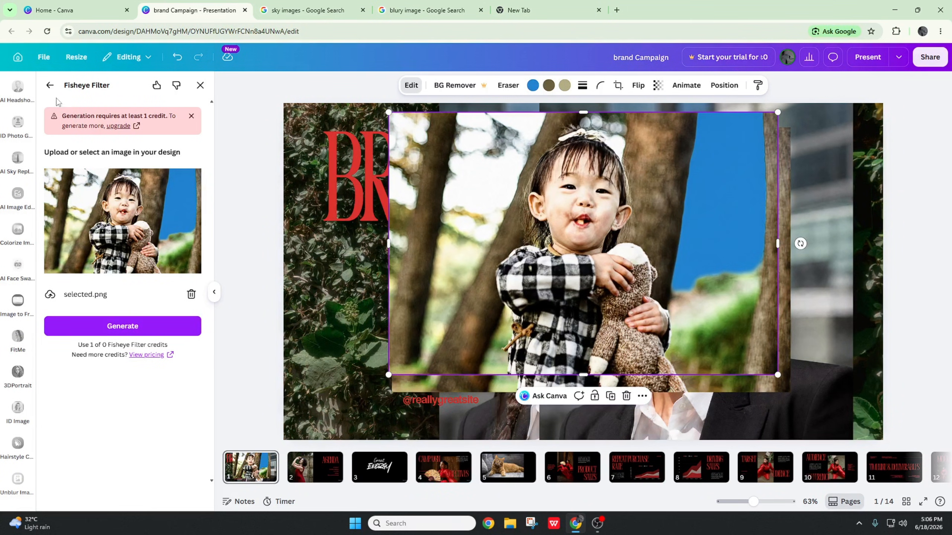
left_click(50, 85)
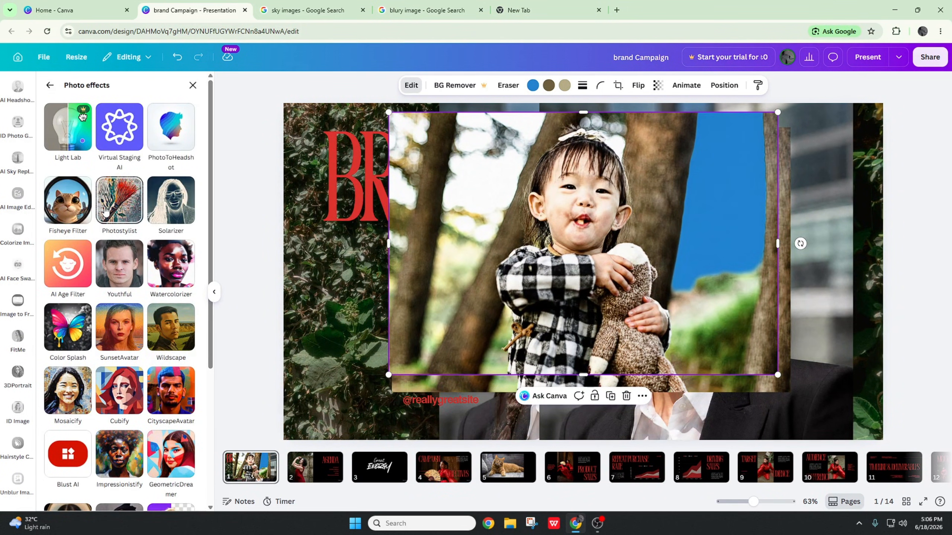
Generate an Abstract-style version of the blue-sky child image with the Photostylist app.
left_click(105, 211)
left_click(140, 464)
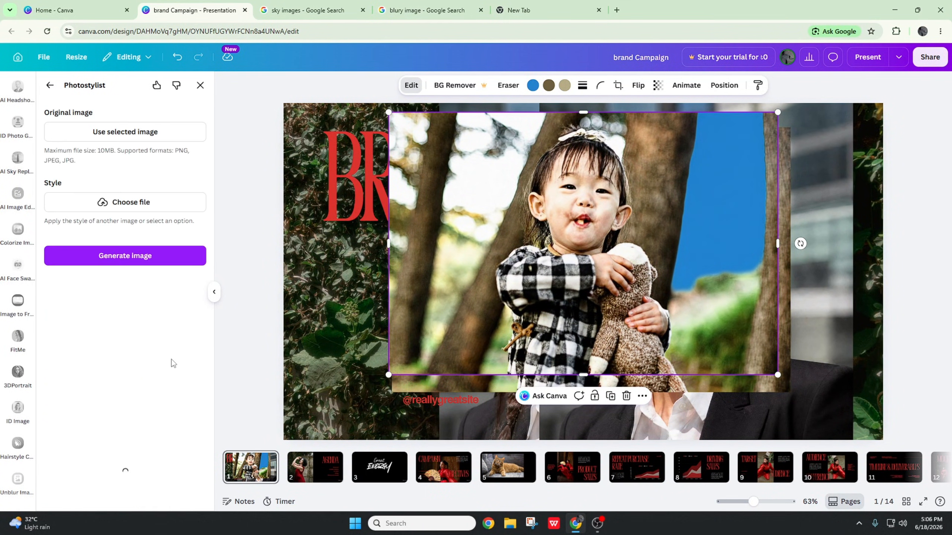
left_click(159, 133)
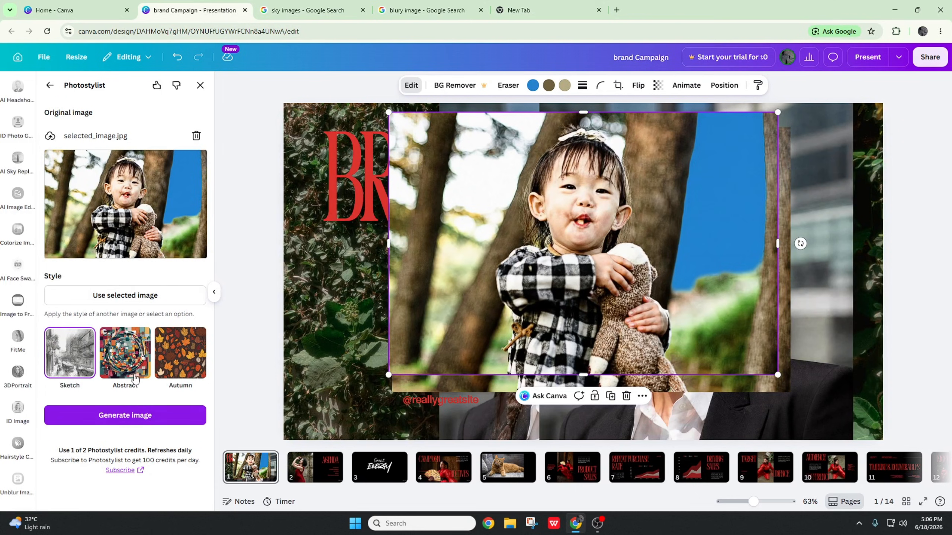
left_click(125, 366)
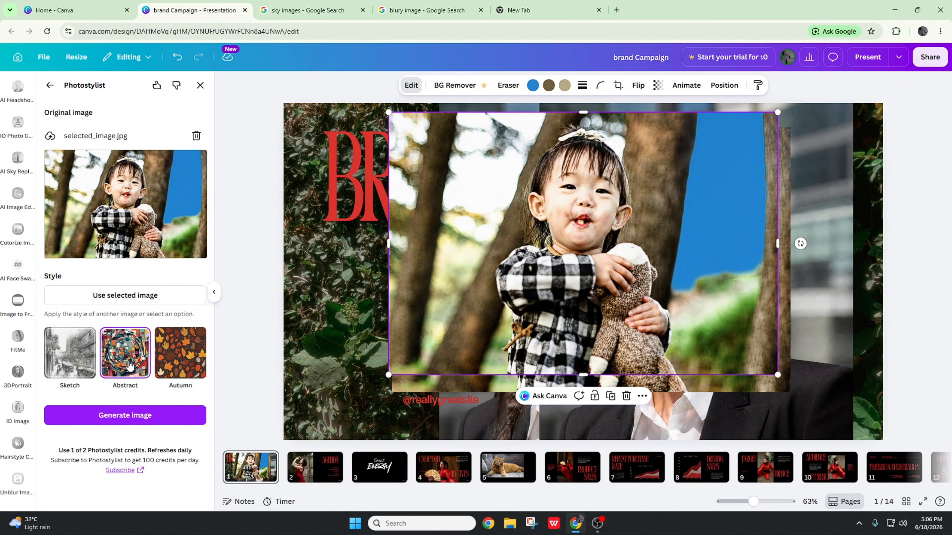
left_click(159, 416)
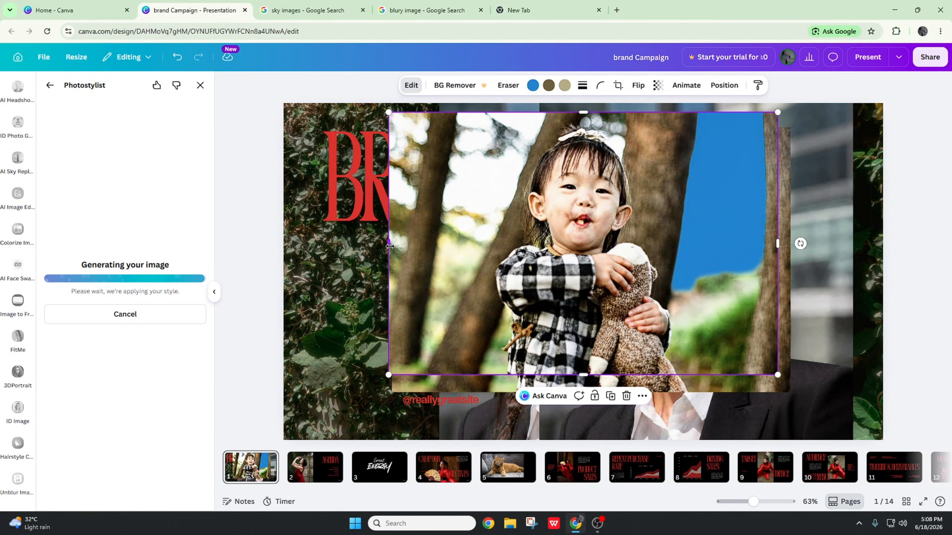
Adjust all four edges of the blue-sky child image to line up with the original photo beneath it.
mouse_move(389, 246)
left_mouse_down()
mouse_move(412, 247)
mouse_move(401, 248)
left_mouse_up()
left_click_drag(589, 112, 589, 131)
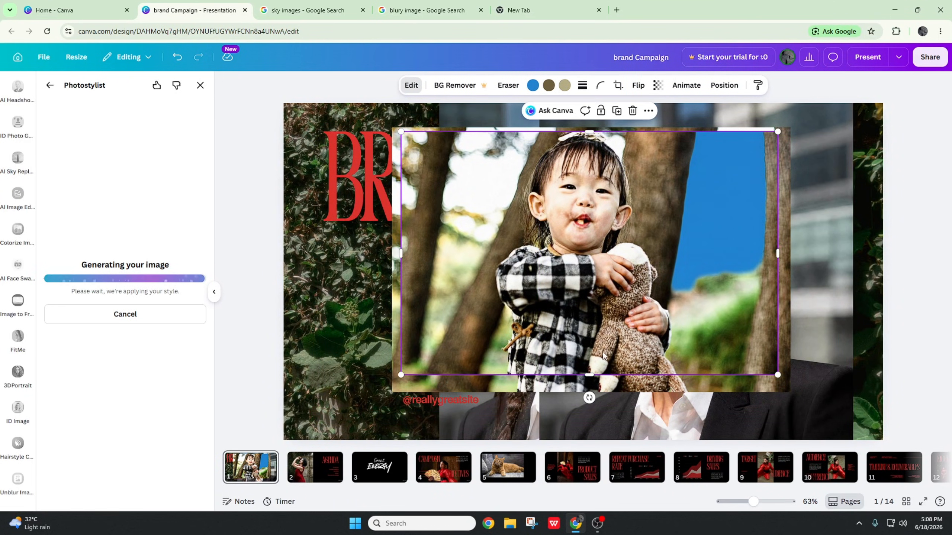
left_click_drag(588, 371, 592, 392)
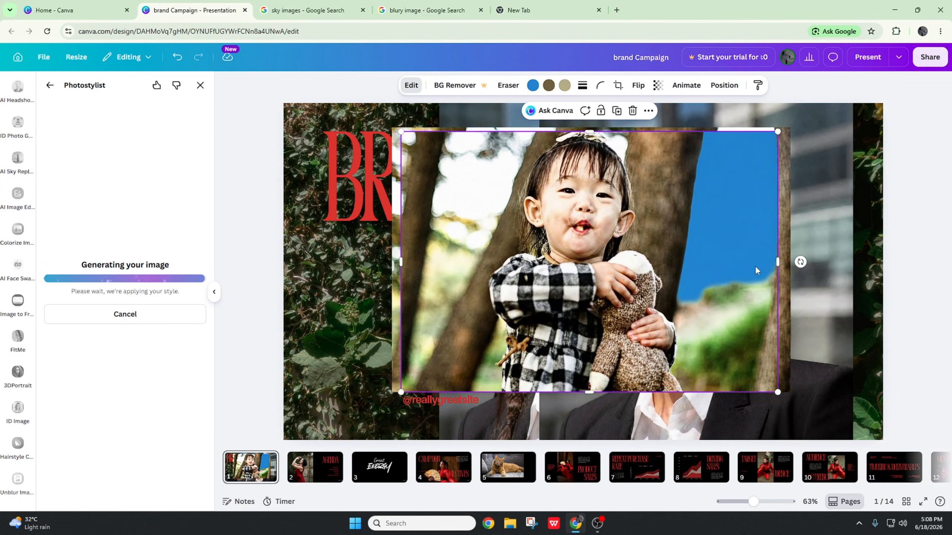
left_click_drag(777, 263, 786, 266)
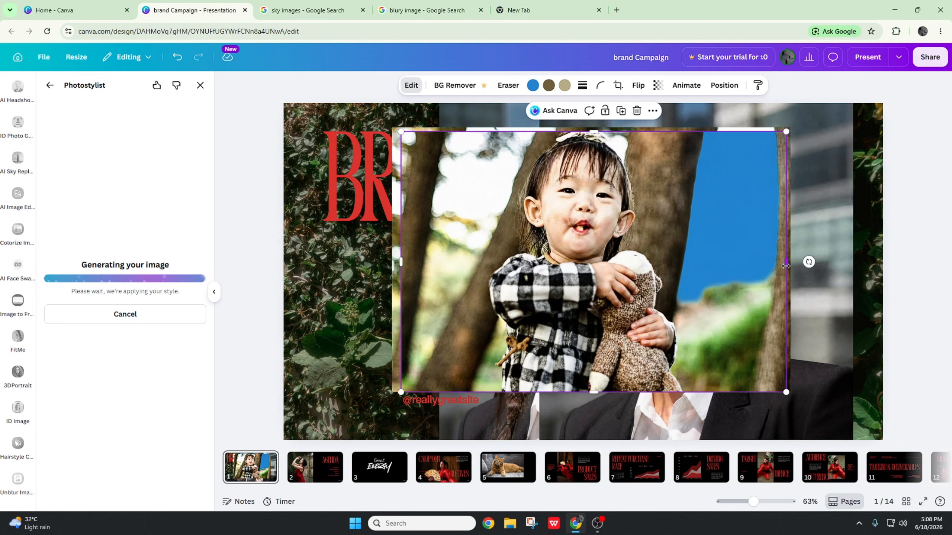
left_click_drag(401, 262, 396, 263)
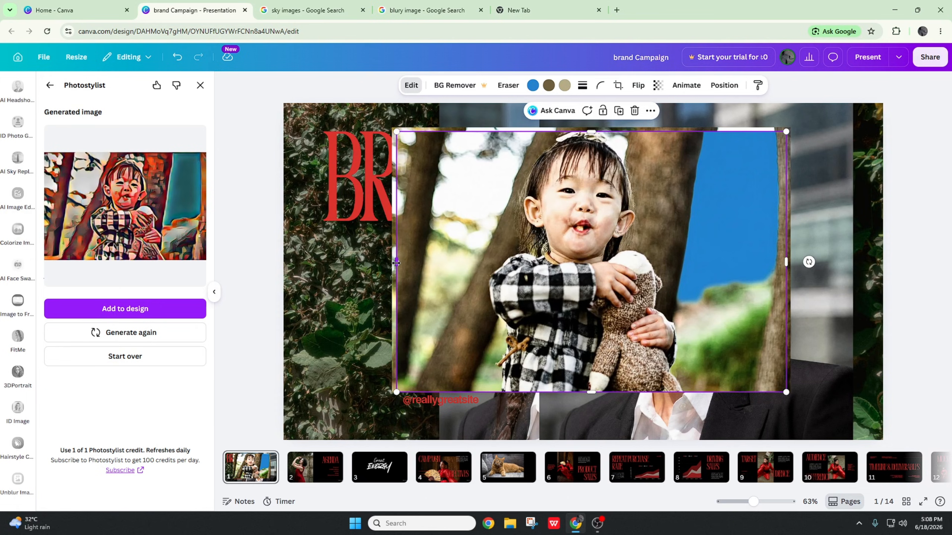
Add the Photostylist image to slide 1 and enlarge it to cover the child photo.
left_click(147, 311)
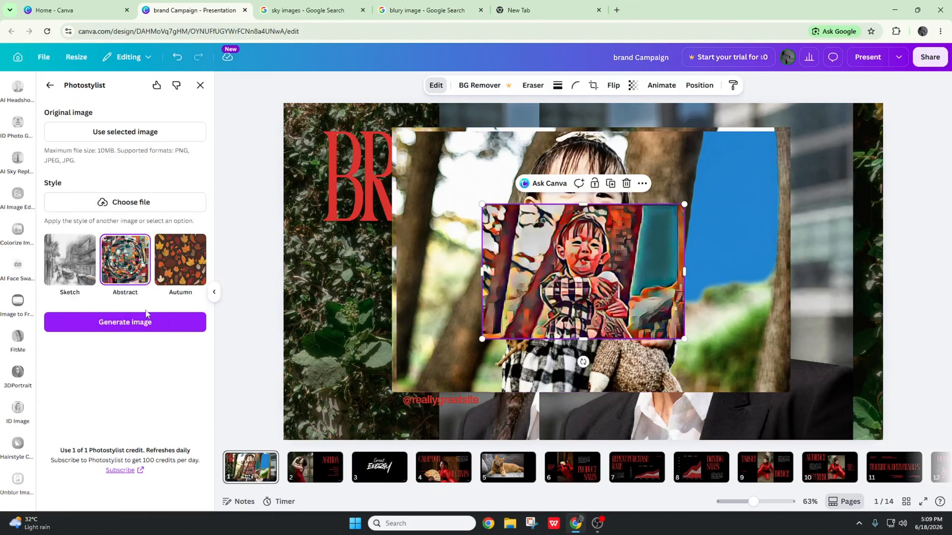
left_click_drag(538, 287, 446, 210)
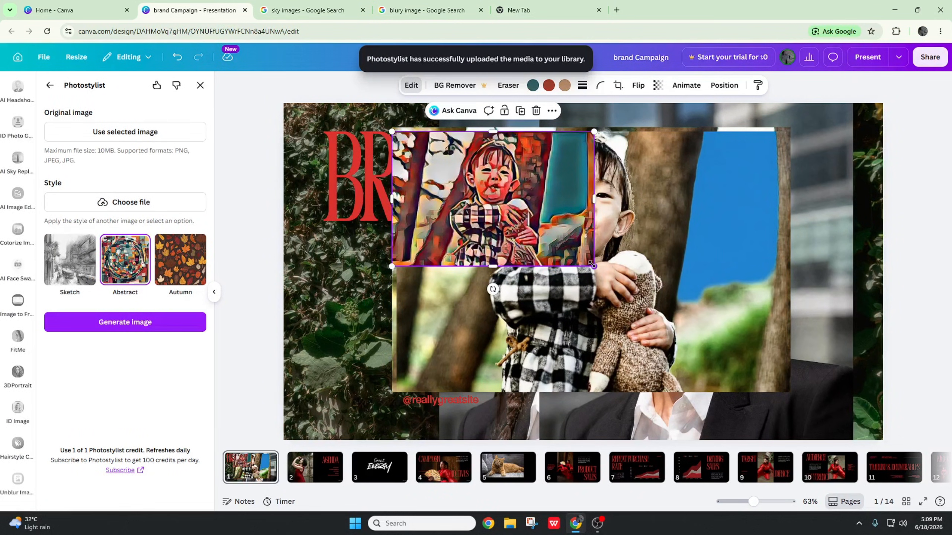
left_click_drag(592, 264, 790, 402)
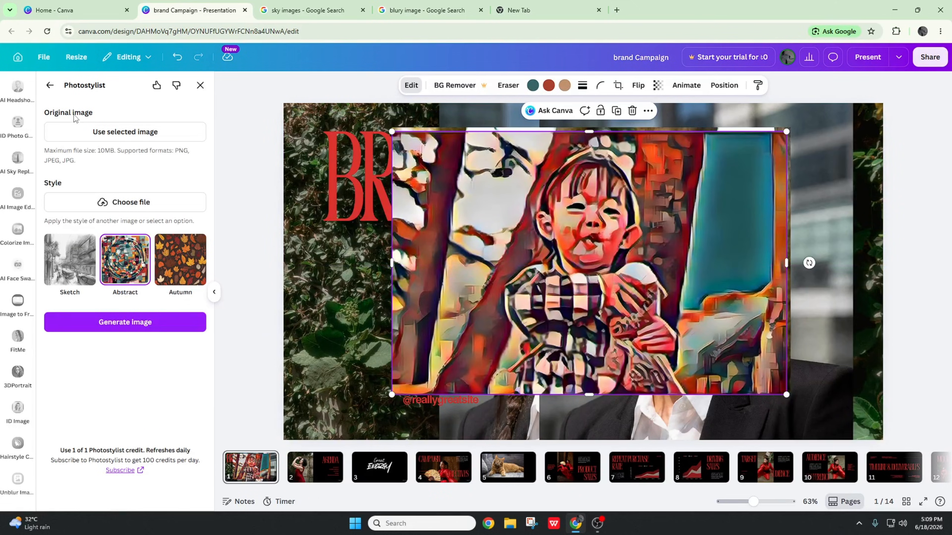
Open the Solarizer app for the Photostylist image, and move the image up slightly to line up with the photo beneath.
left_click(50, 85)
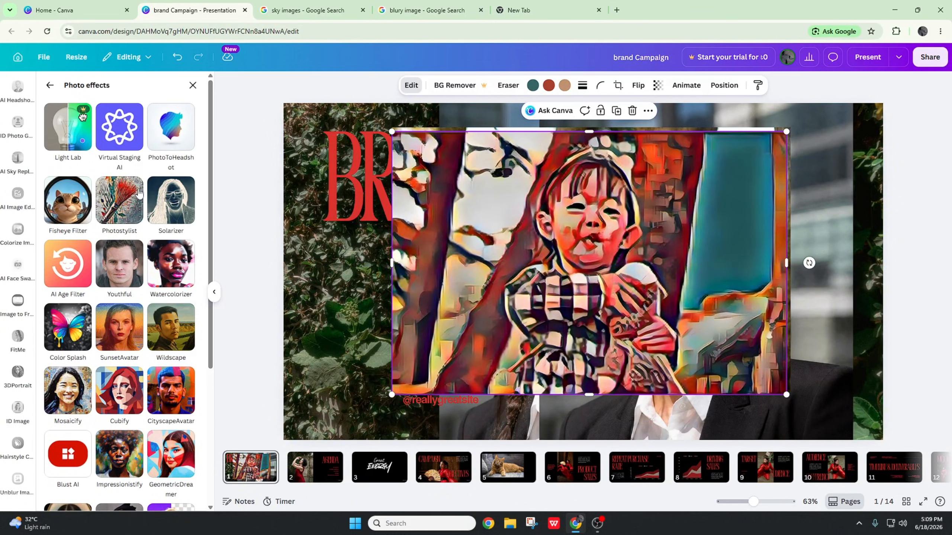
left_click(164, 214)
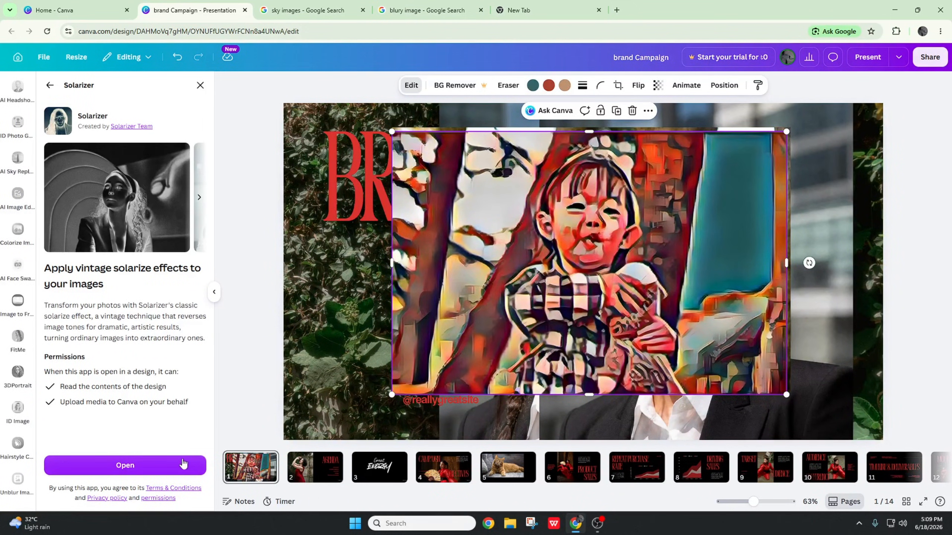
left_click(126, 465)
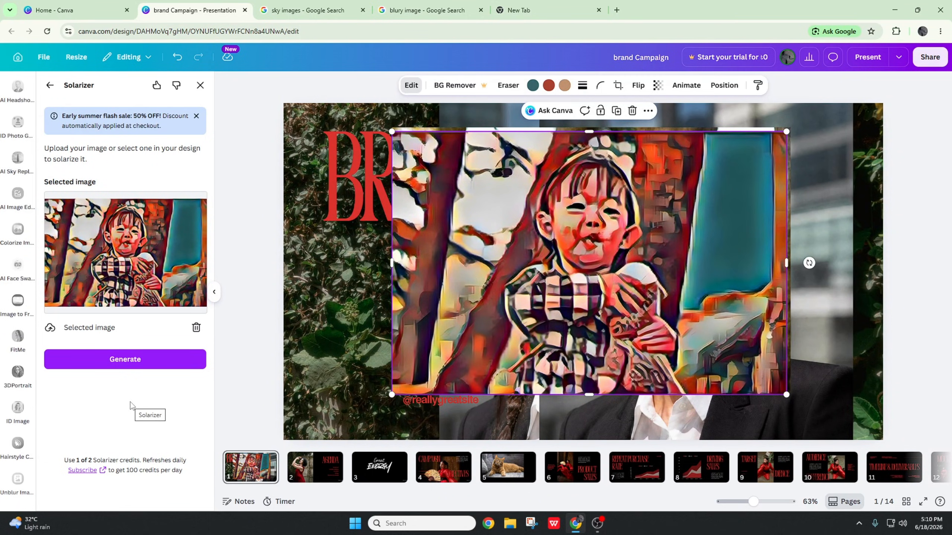
left_click_drag(519, 231, 519, 225)
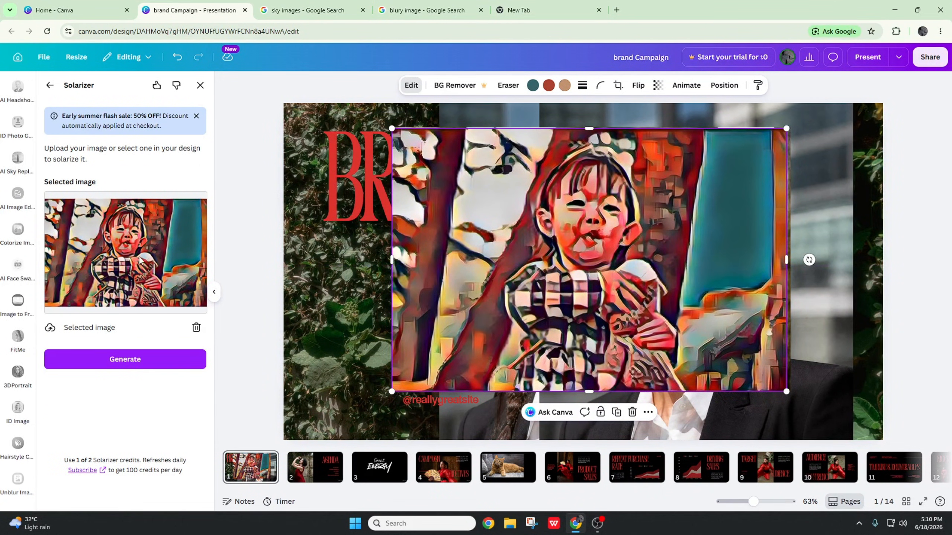
left_click(50, 85)
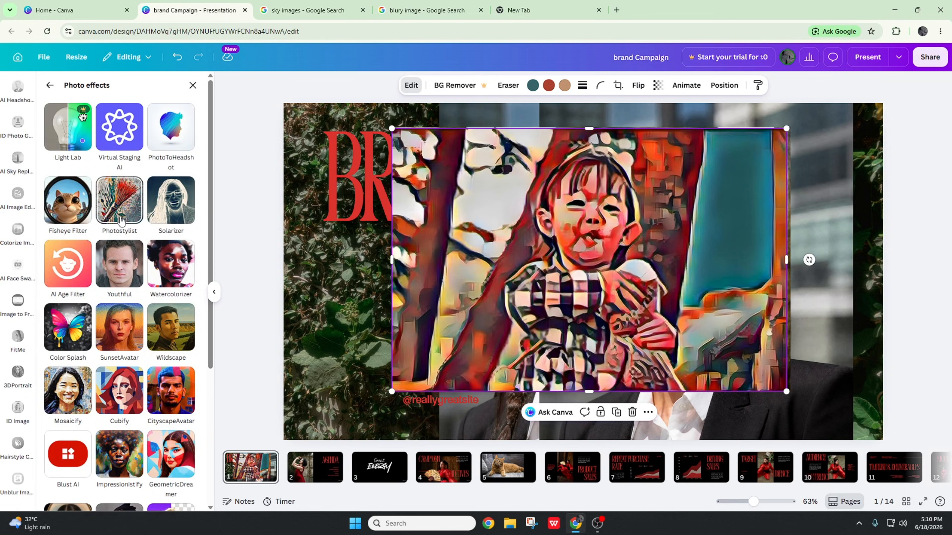
View the AI Age Filter app's details, and delete the Photostylist and blue-sky images covering the original child photo.
left_click(75, 281)
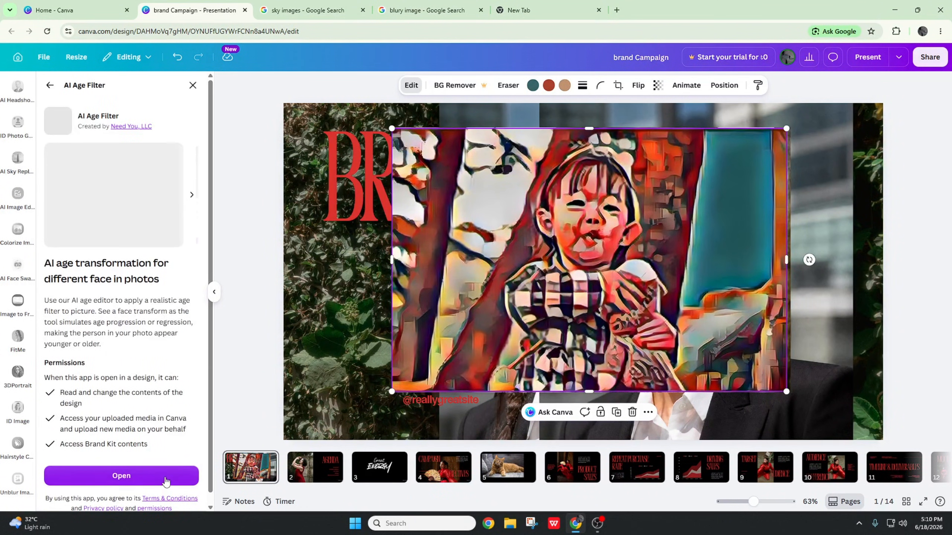
left_click_drag(506, 261, 475, 273)
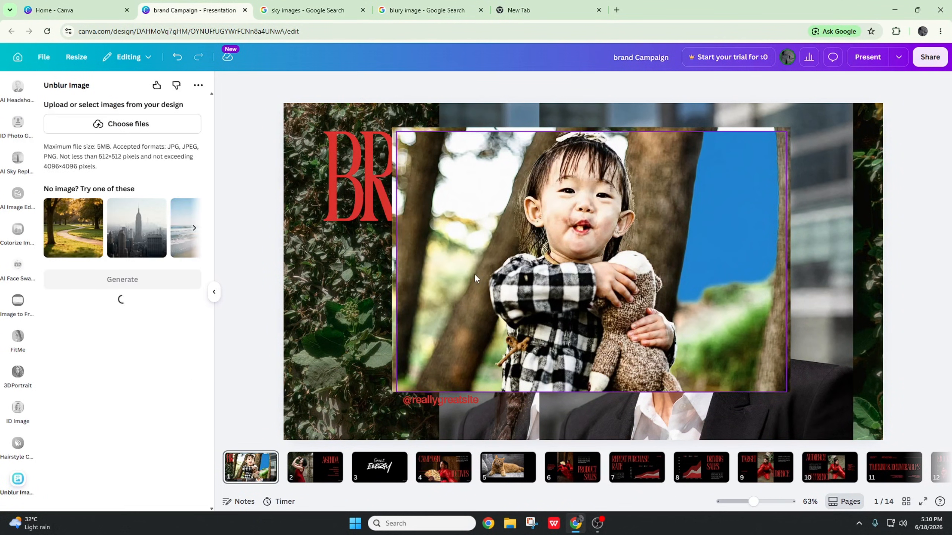
left_click(475, 274)
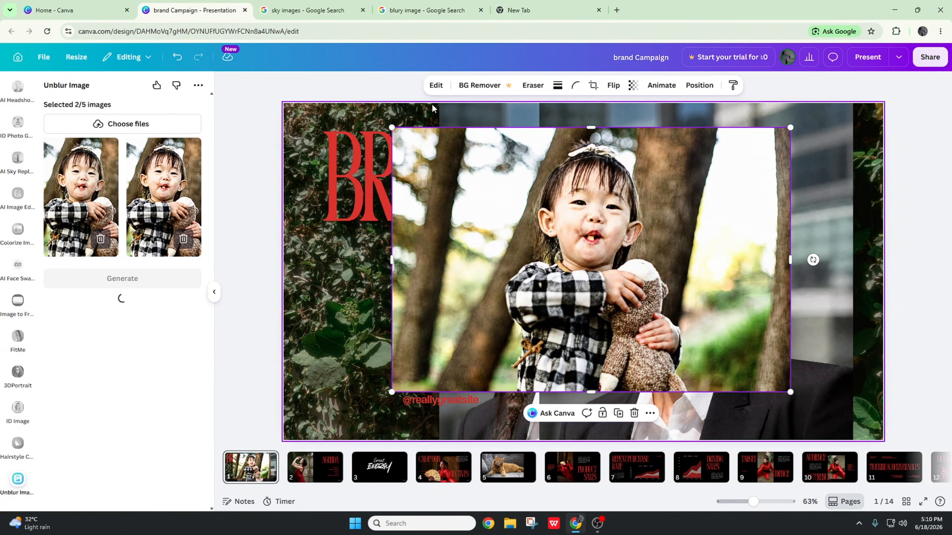
Make the original child photo look younger with the Youthful photo effects app, replacing the photo on the slide.
left_click(436, 85)
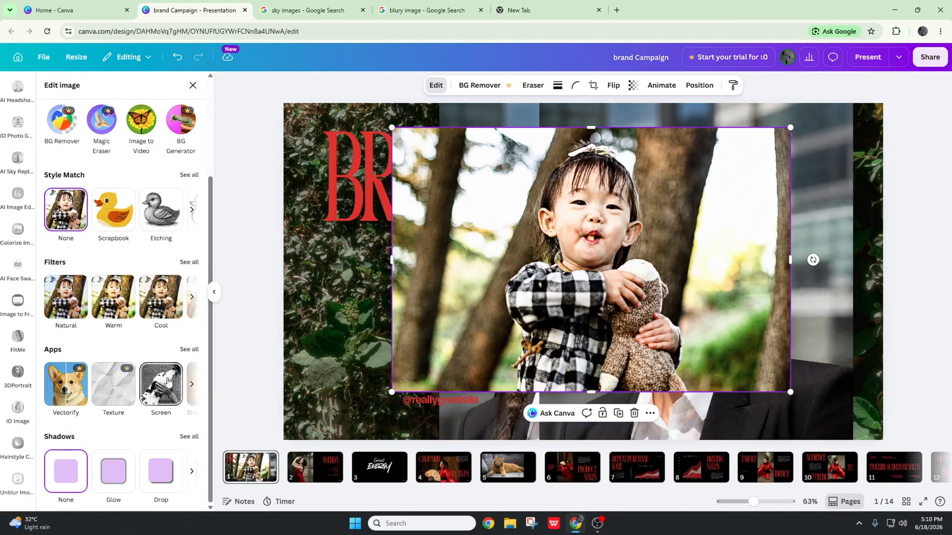
left_click(189, 349)
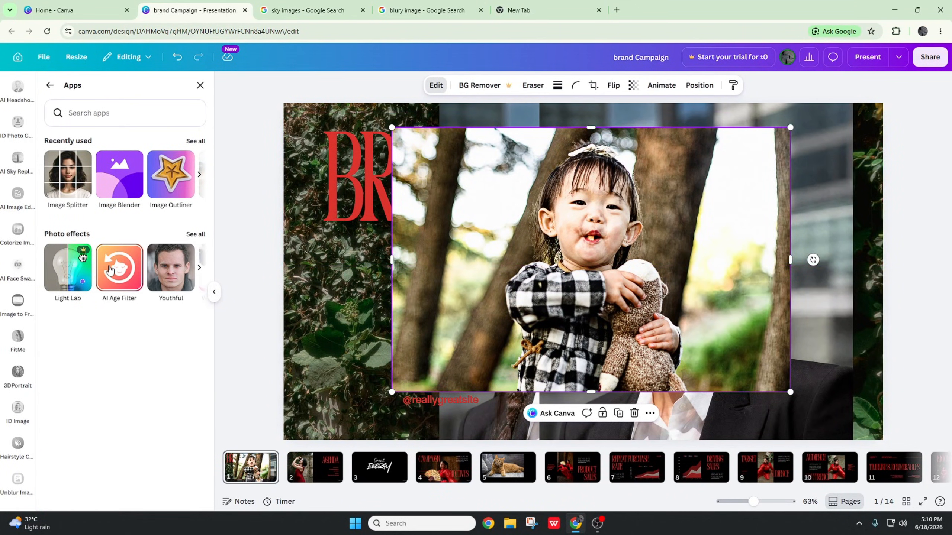
left_click(191, 234)
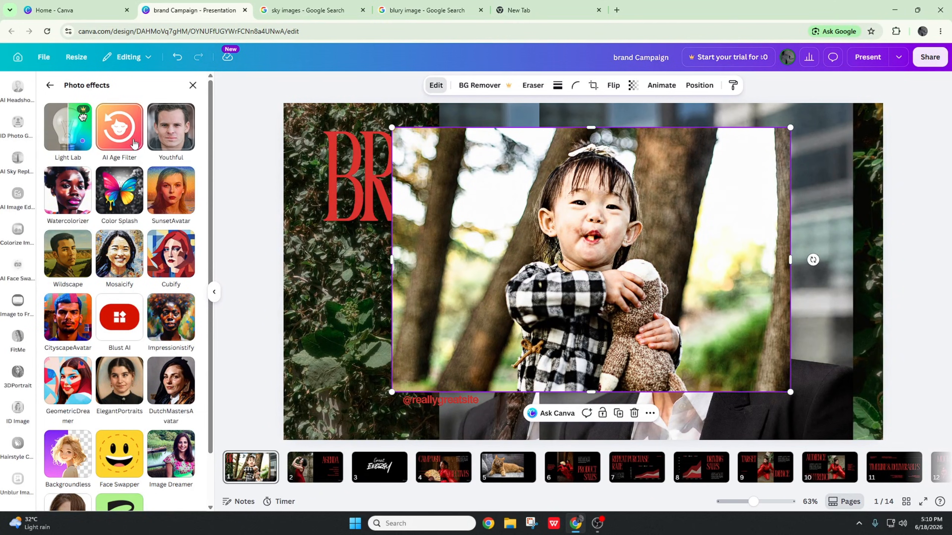
left_click(171, 128)
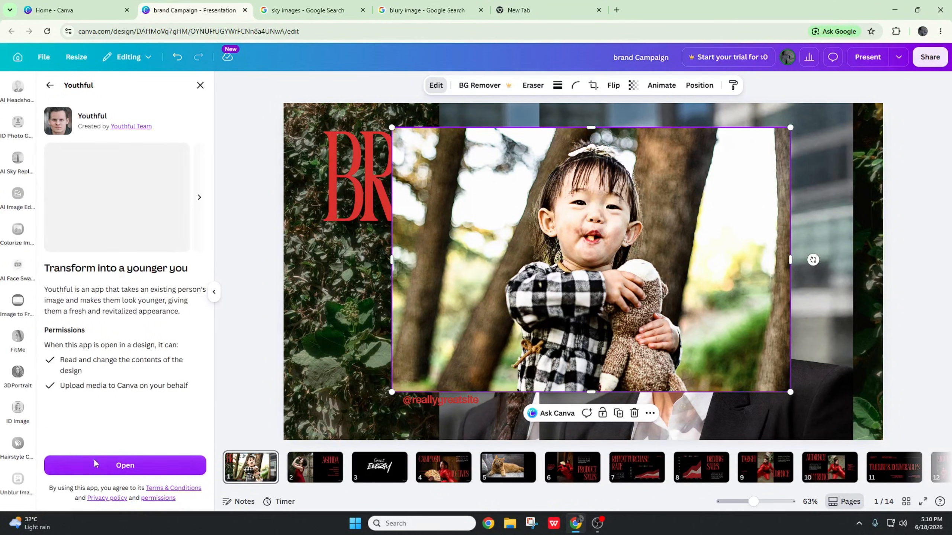
left_click(125, 477)
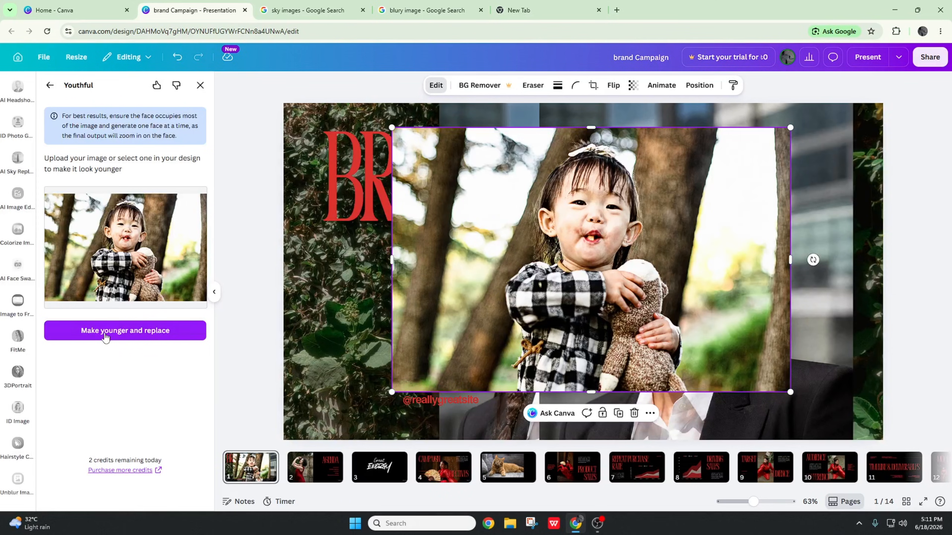
left_click(116, 330)
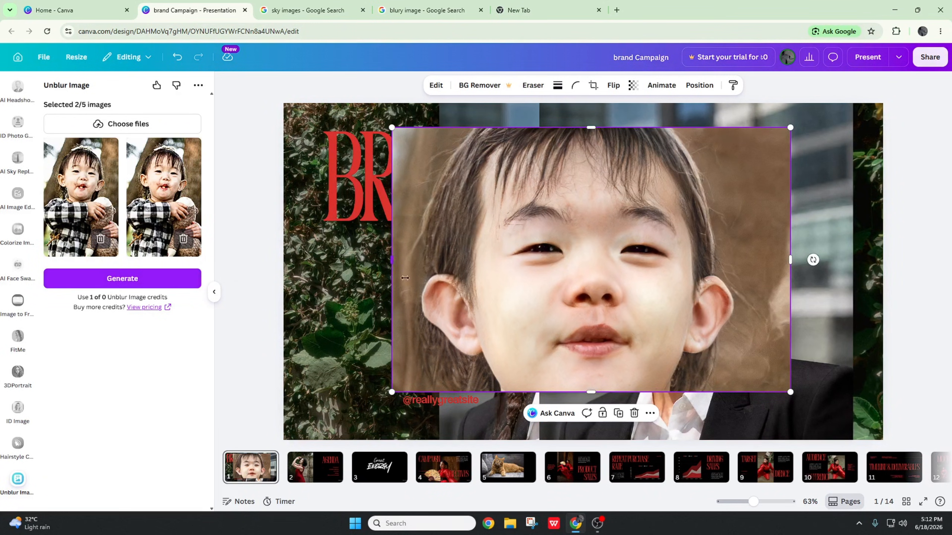
Crop the left side of the Youthful image, and move it and the child photo beneath it toward the slide's right edge.
left_click_drag(391, 260, 405, 280)
left_click(373, 312)
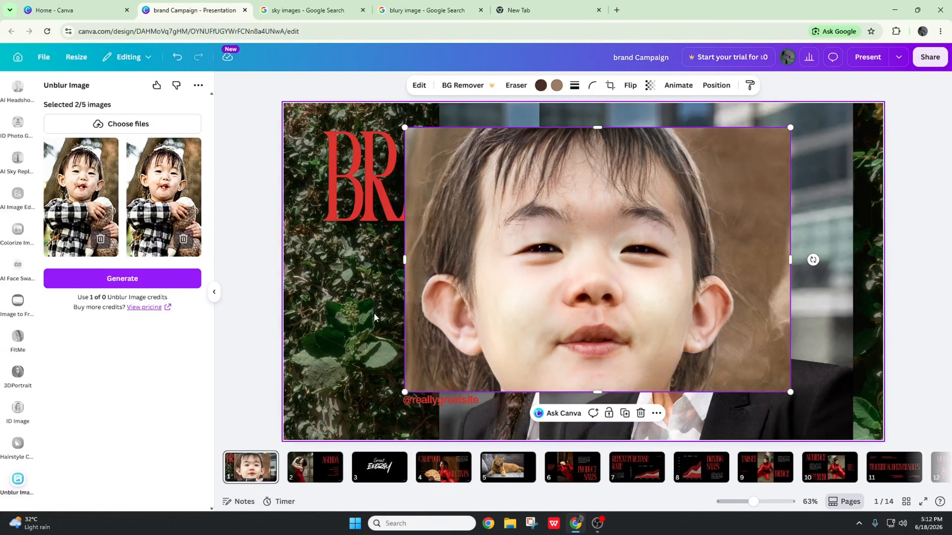
left_click_drag(498, 314, 761, 301)
left_click_drag(544, 353, 835, 325)
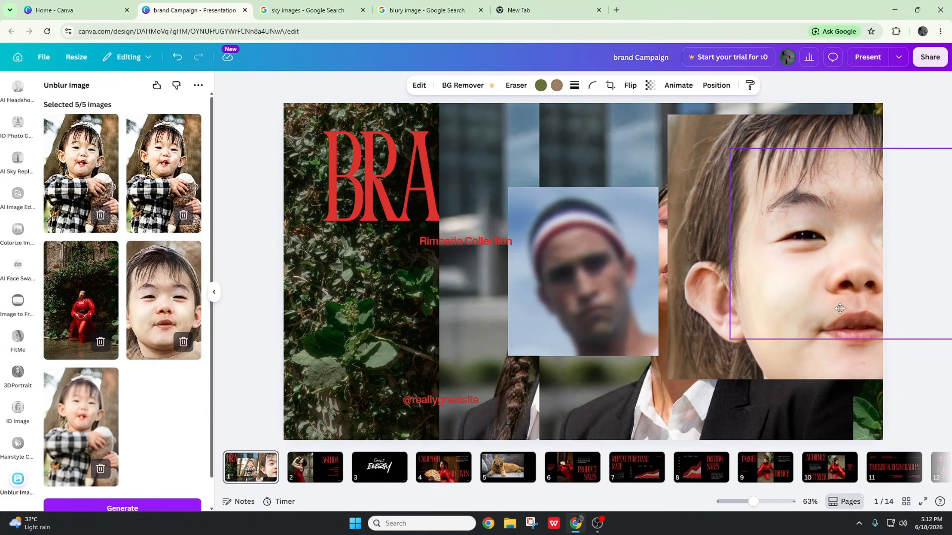
Move the image overlapping the woman's portrait and the blurred man photo over to the child's close-up.
left_click_drag(648, 318, 869, 308)
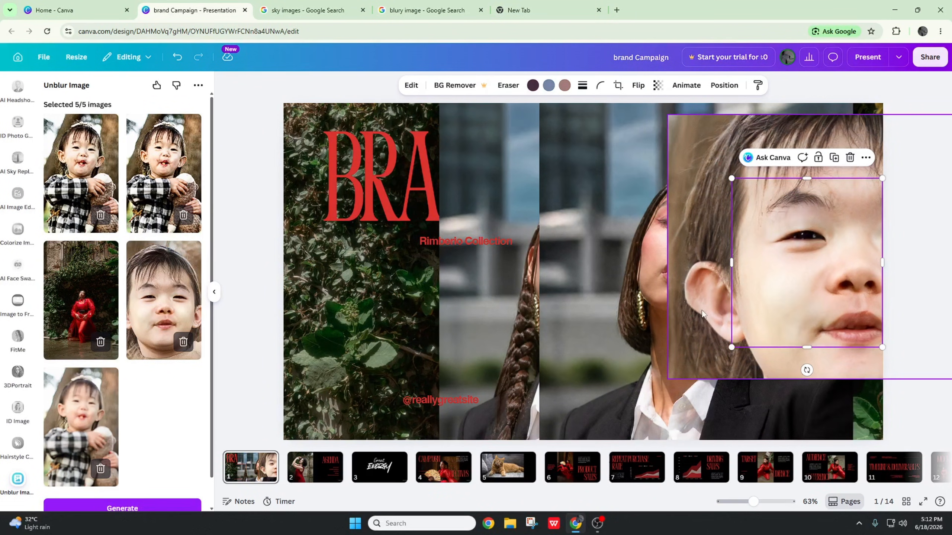
left_click_drag(655, 303, 827, 326)
Select the portrait of the woman in the black blazer and open the Color Splash photo effect for it.
left_click(509, 206)
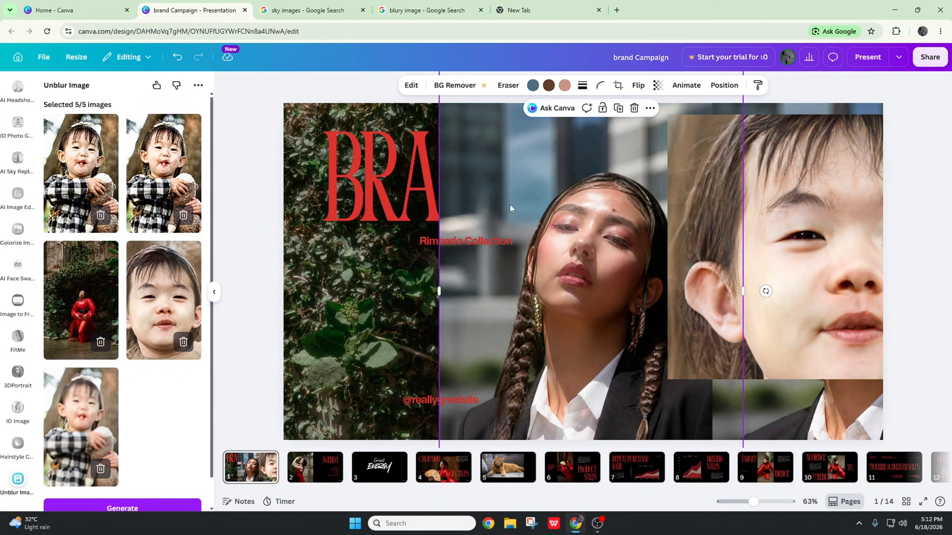
left_click(411, 85)
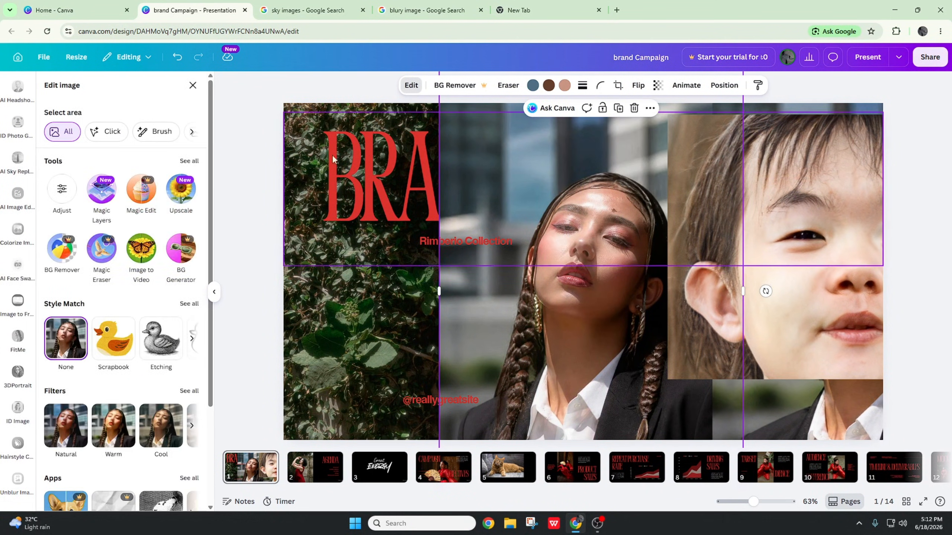
scroll(153, 342, "down", 2)
left_click(186, 348)
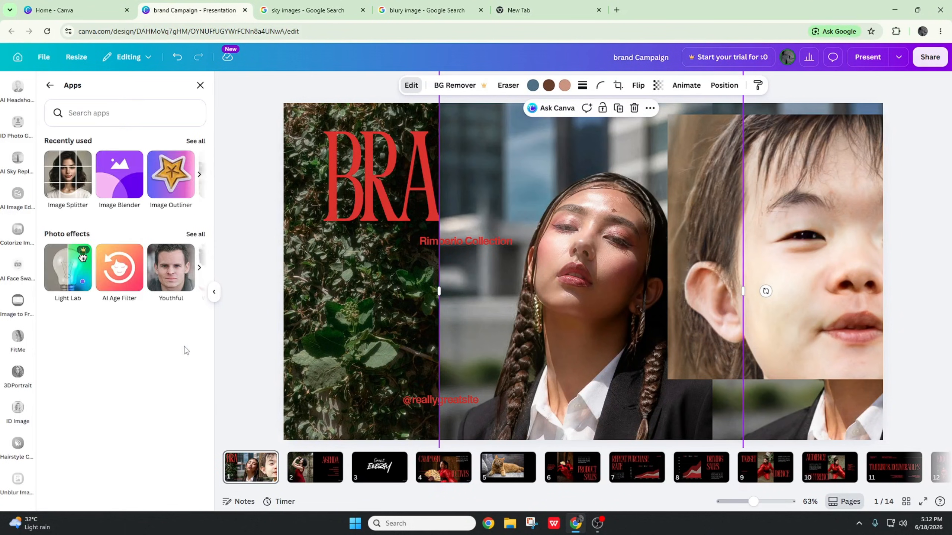
left_click(191, 235)
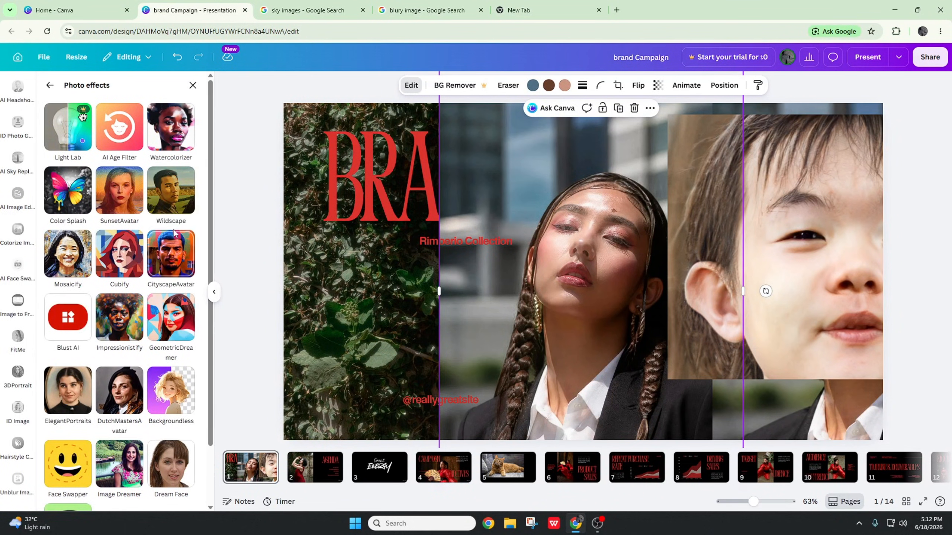
left_click(69, 207)
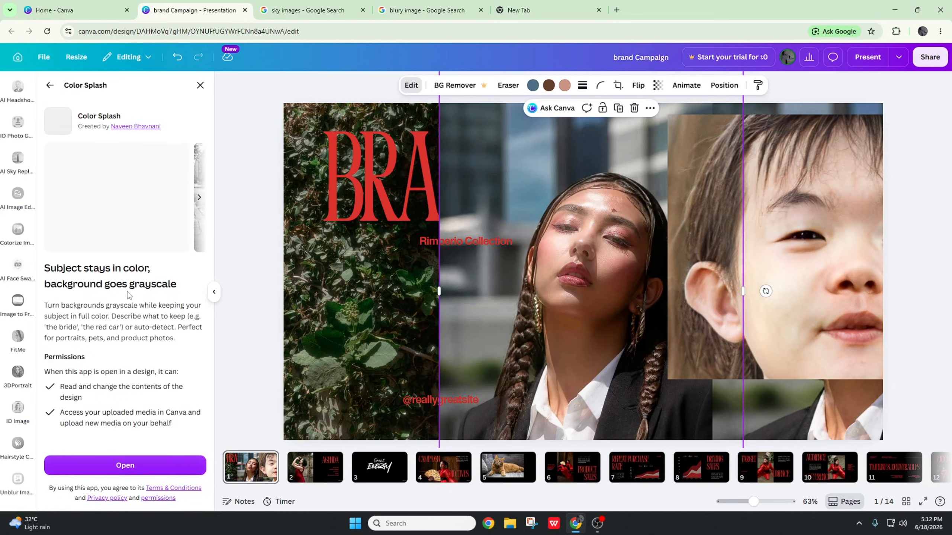
left_click(165, 467)
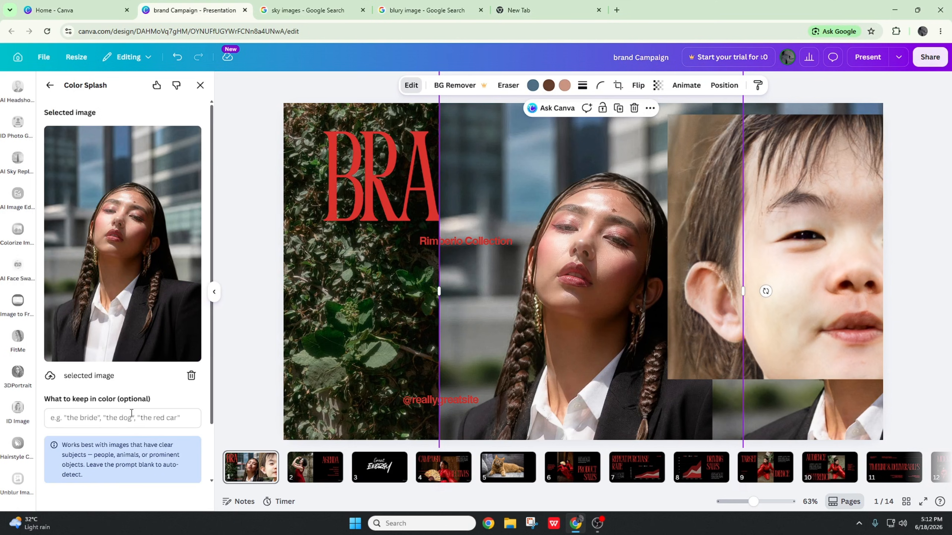
Generate the Color Splash version of the portrait without a prompt and add it to the design.
scroll(131, 412, "down", 2)
left_click(145, 442)
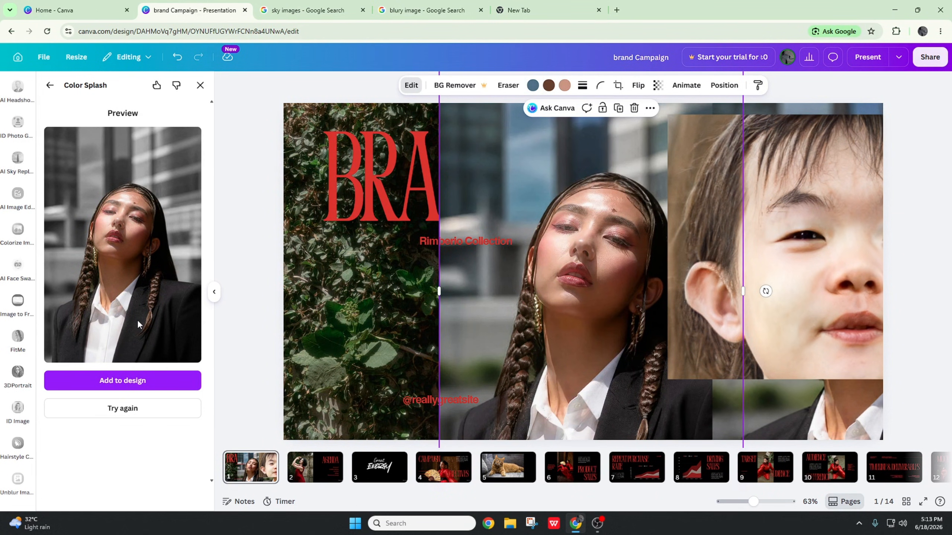
left_click(144, 379)
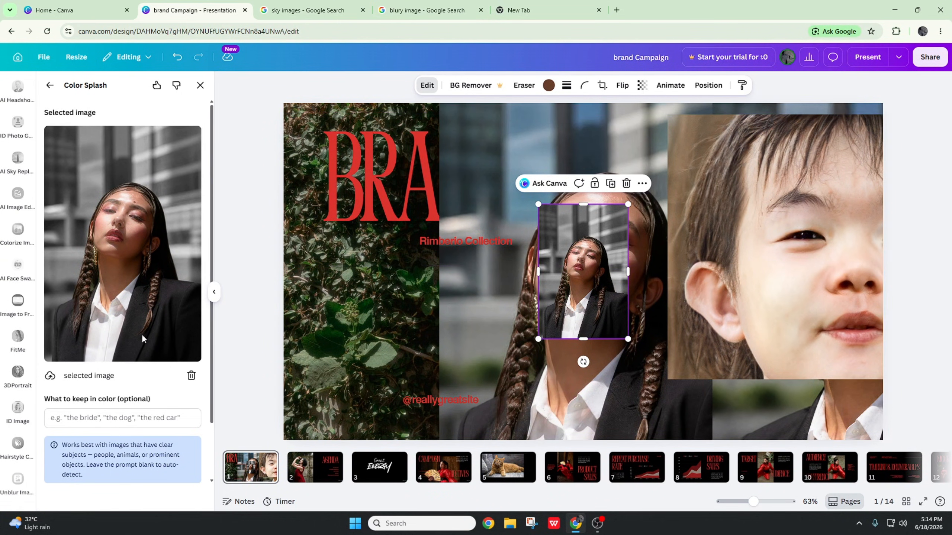
Open the SunsetAvatar photo effect, generate a sunset avatar from the Color Splash portrait and add it to the design.
left_click(49, 85)
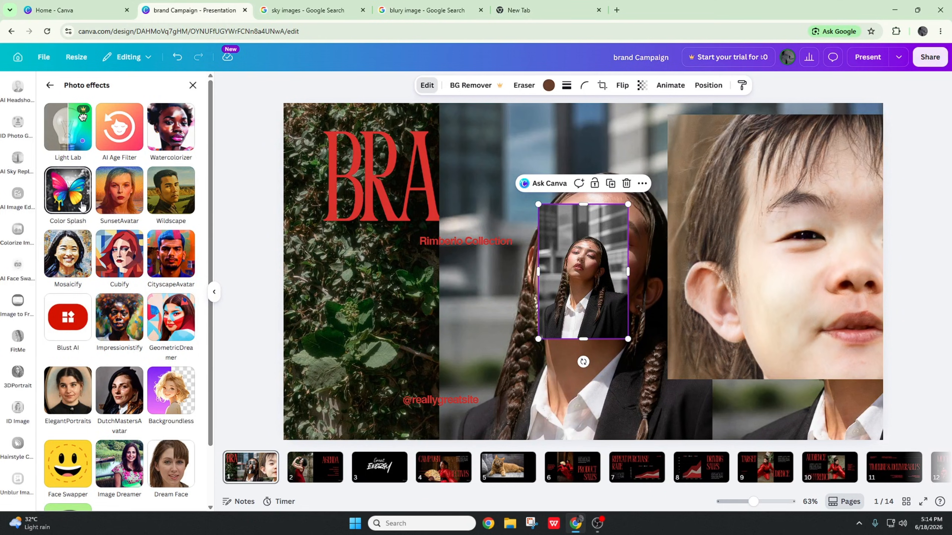
left_click(125, 209)
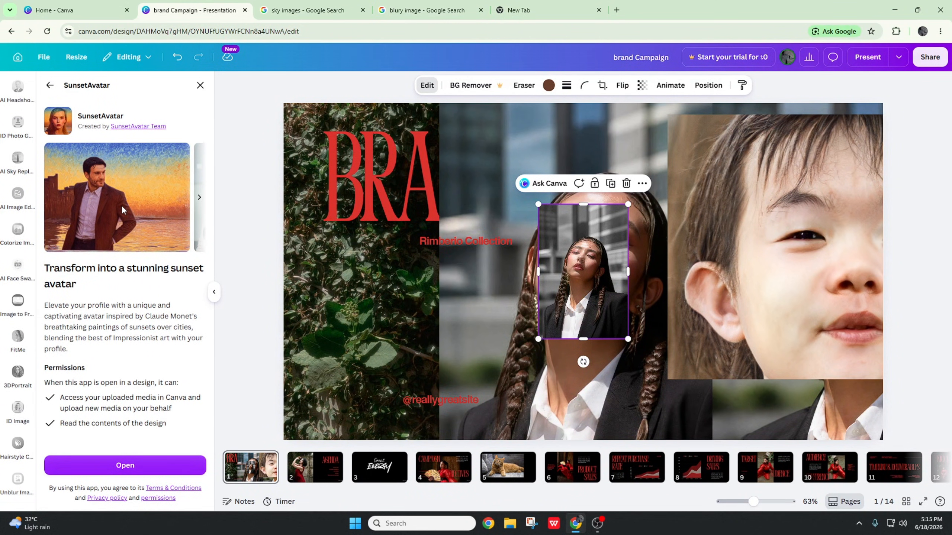
left_click(126, 466)
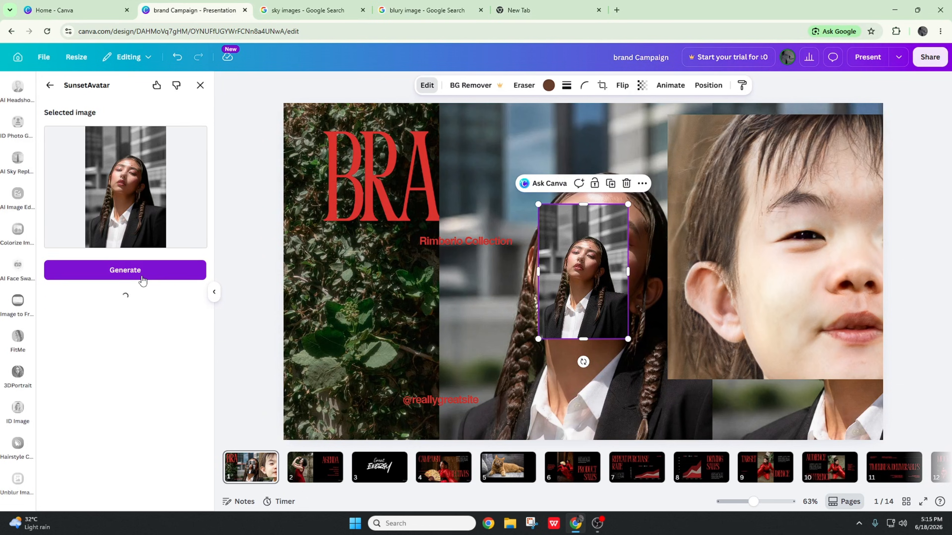
left_click(143, 278)
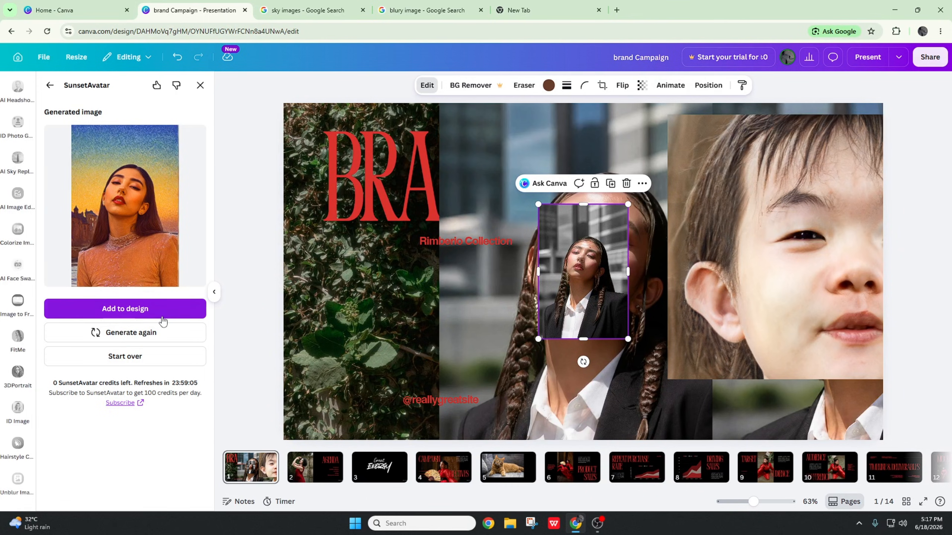
left_click(177, 309)
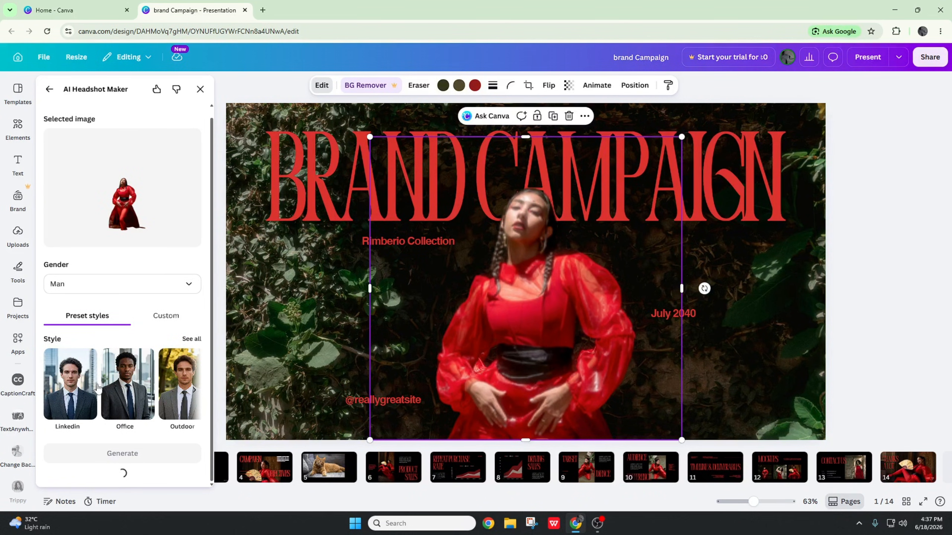
In AI Headshot Maker, set the gender to Woman and generate a headshot of the woman in red.
left_click(85, 394)
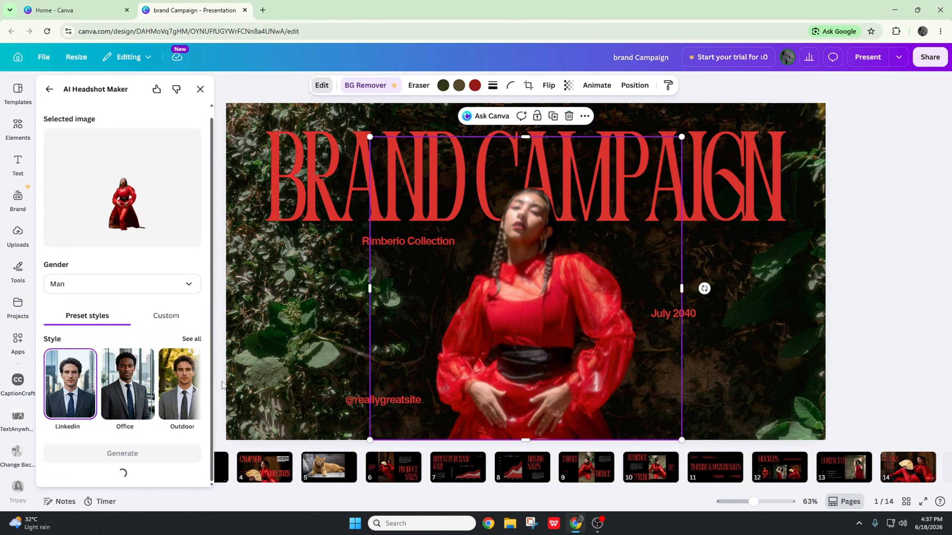
left_click(144, 289)
left_click(99, 332)
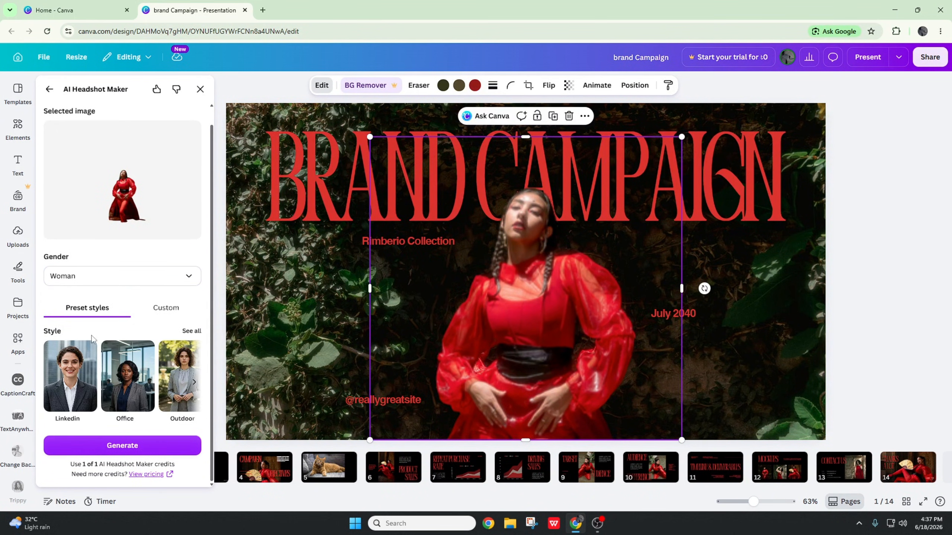
left_click(127, 450)
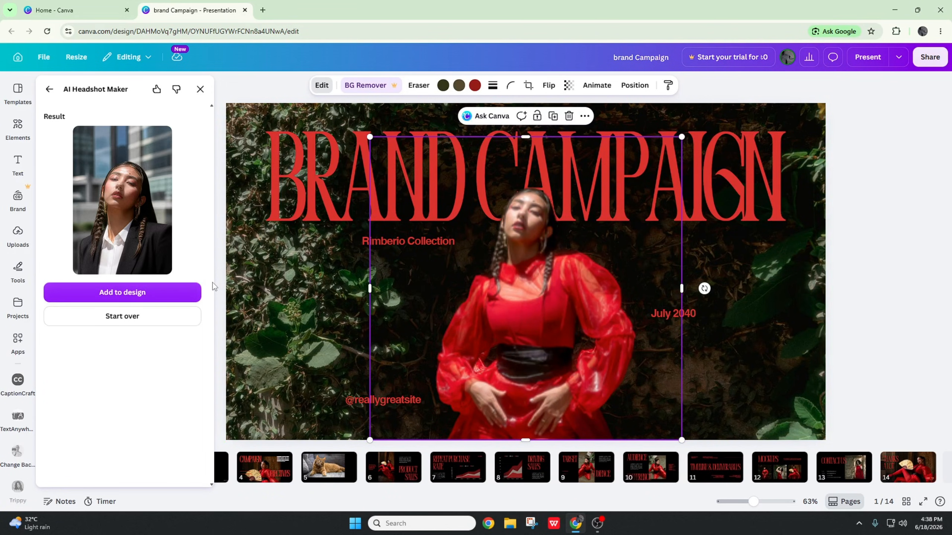
Add the generated headshot to the slide beside the July 2040 text and start over in AI Headshot Maker.
left_click(168, 290)
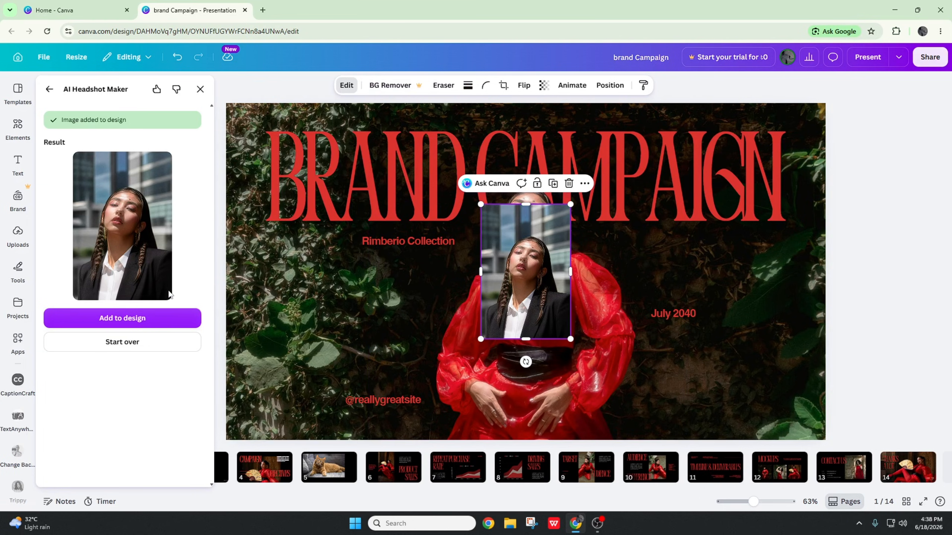
left_click_drag(514, 245, 735, 229)
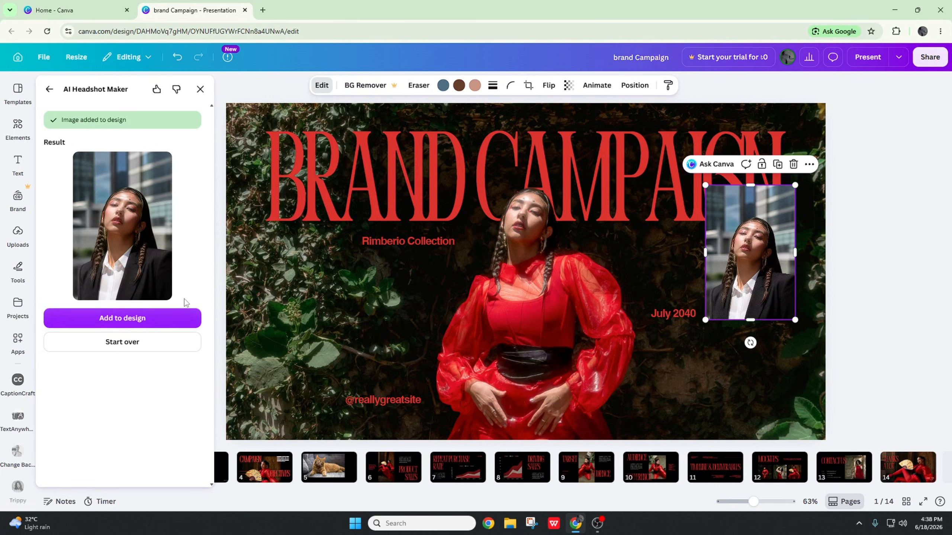
left_click(122, 342)
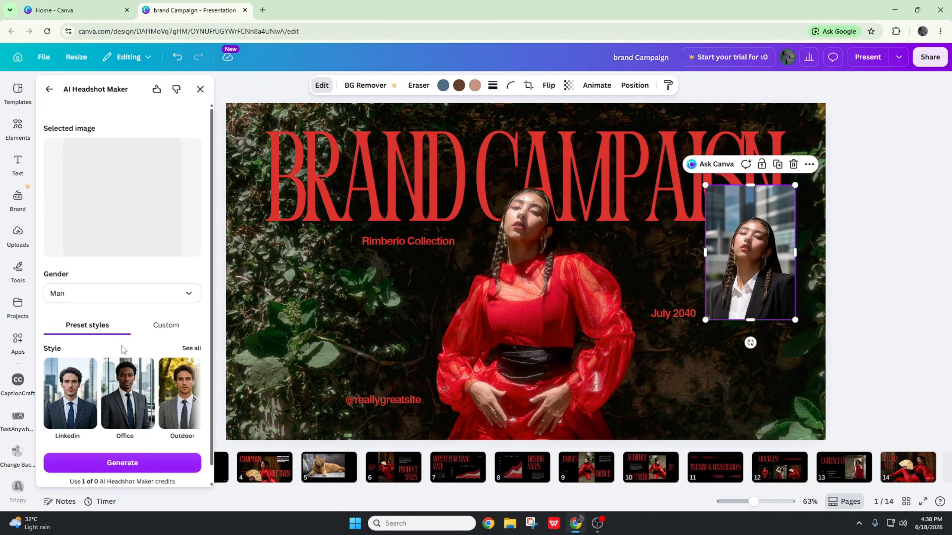
scroll(164, 296, "down", 1)
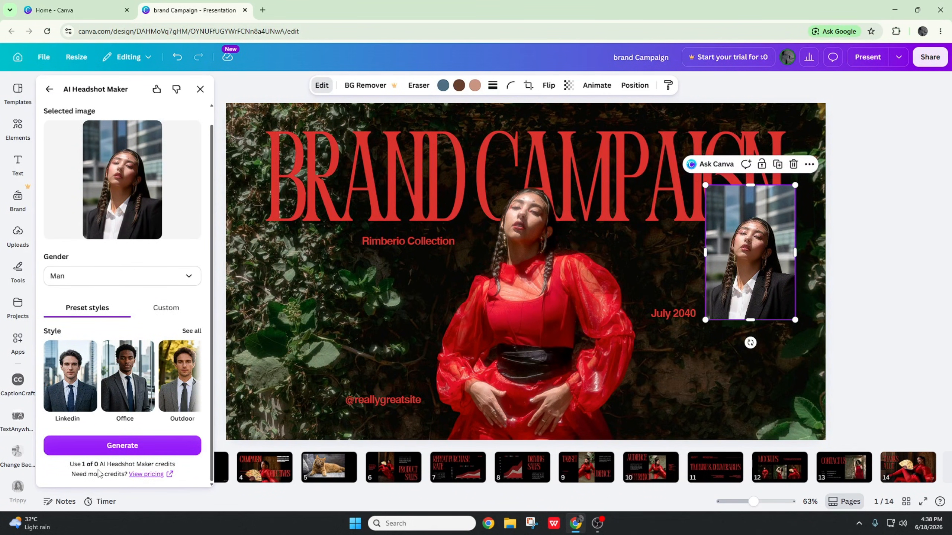
scroll(187, 347, "up", 1)
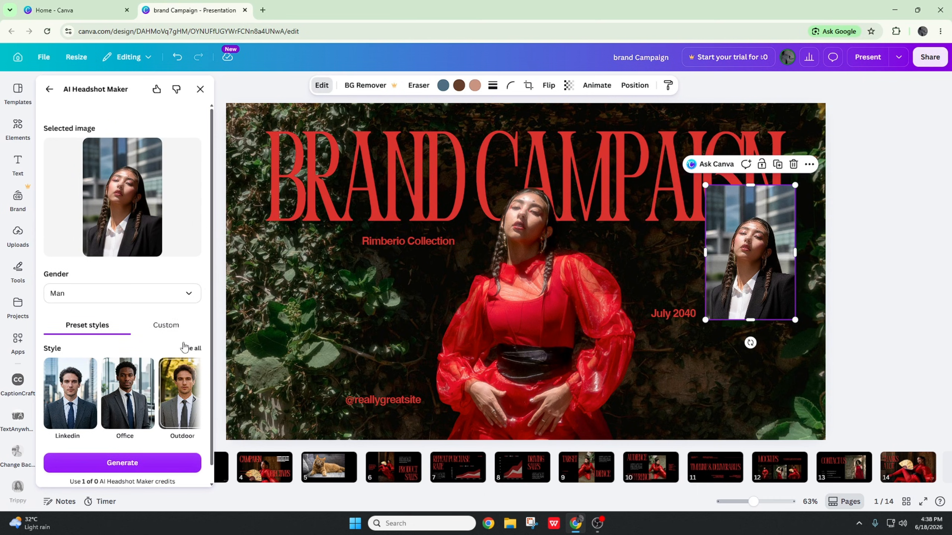
In ID Photo Generator, create an ID photo from the example of the woman with glasses and try to add it to the design.
left_click(49, 89)
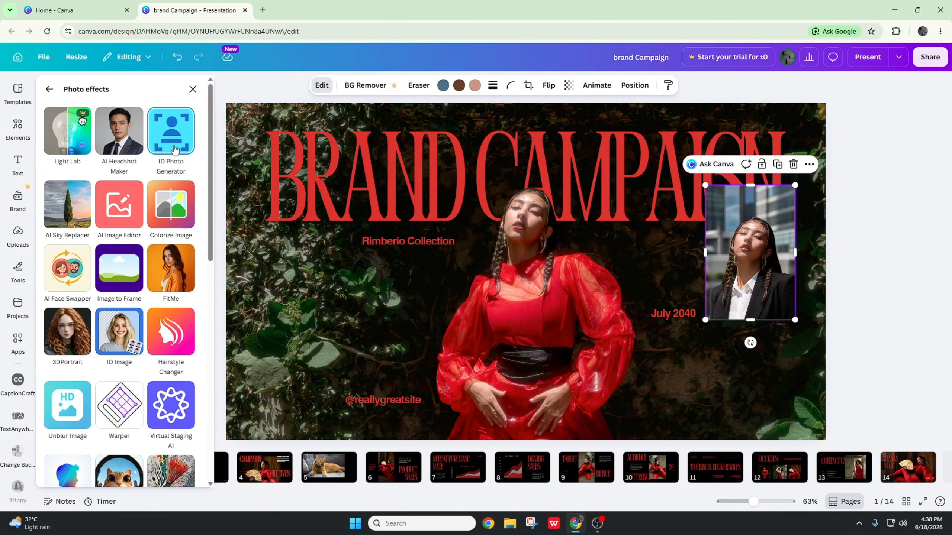
left_click(174, 143)
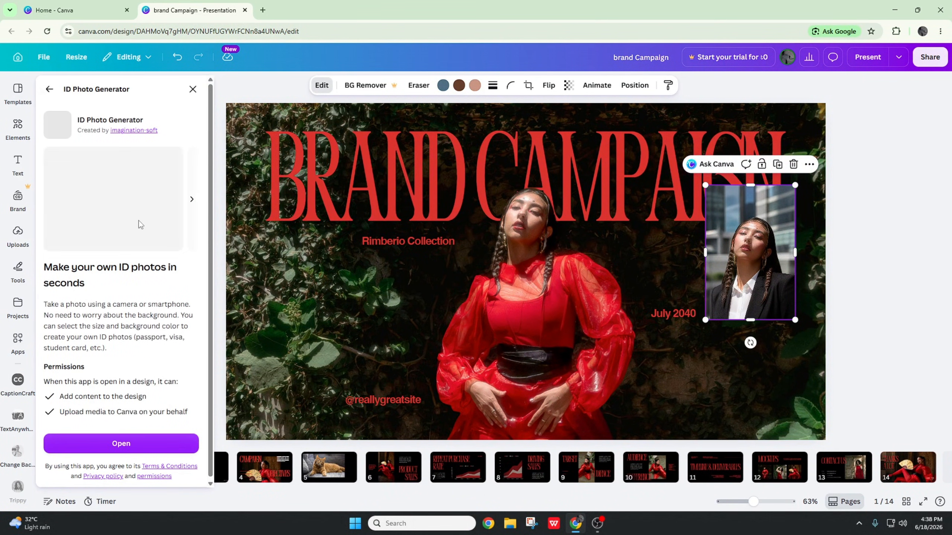
left_click(118, 446)
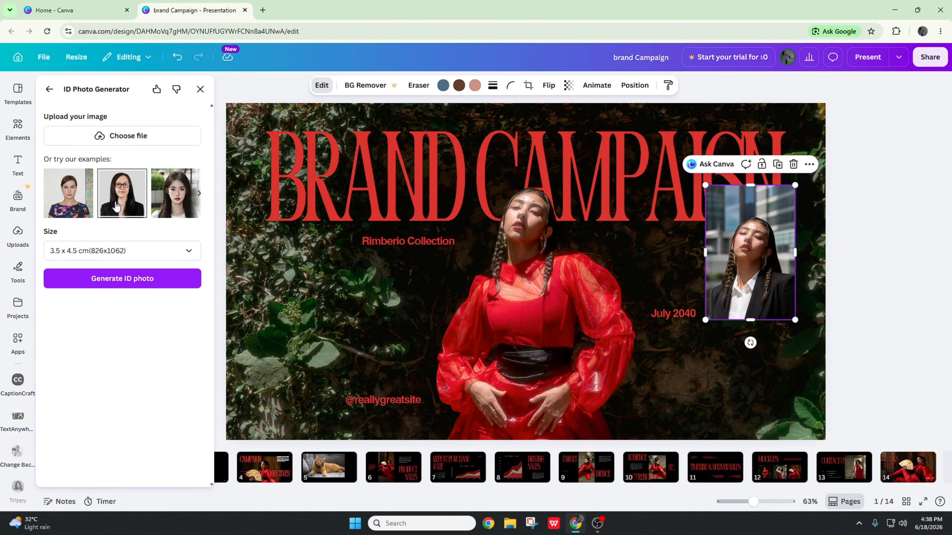
left_click(115, 203)
left_click(150, 395)
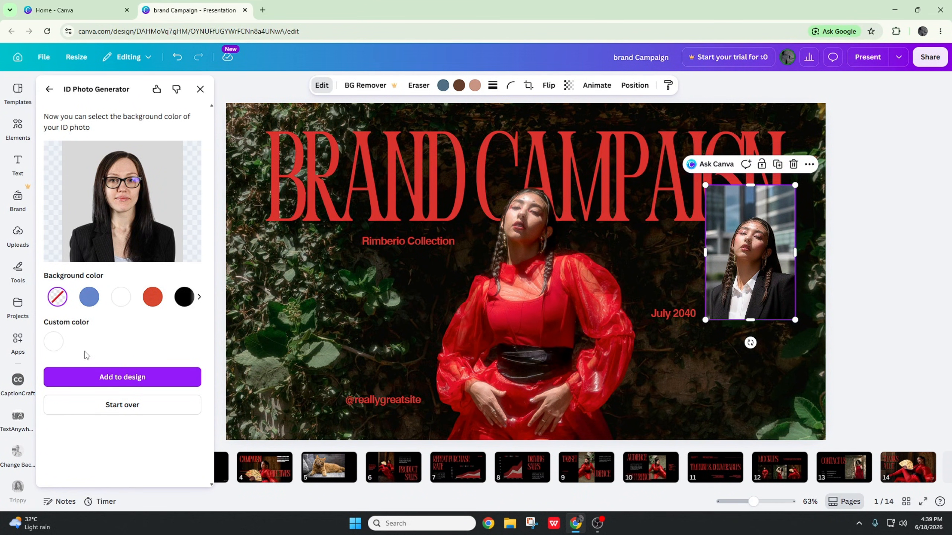
left_click(97, 382)
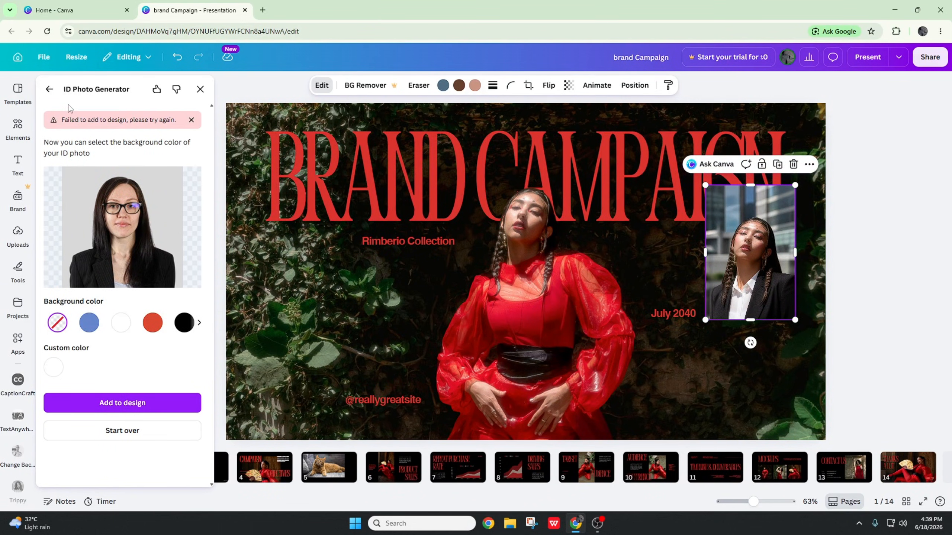
Return to the photo effects and open the AI Sky Replacer page.
left_click(55, 92)
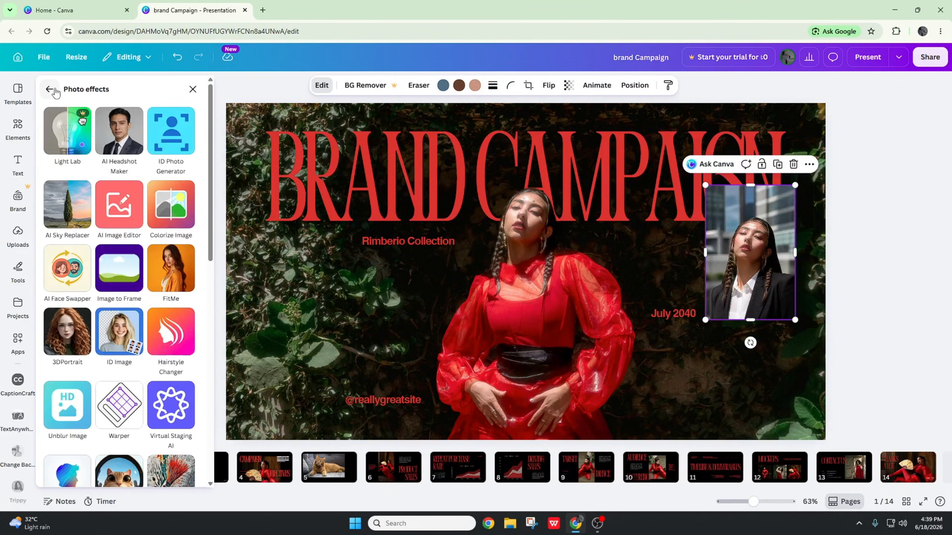
left_click(78, 216)
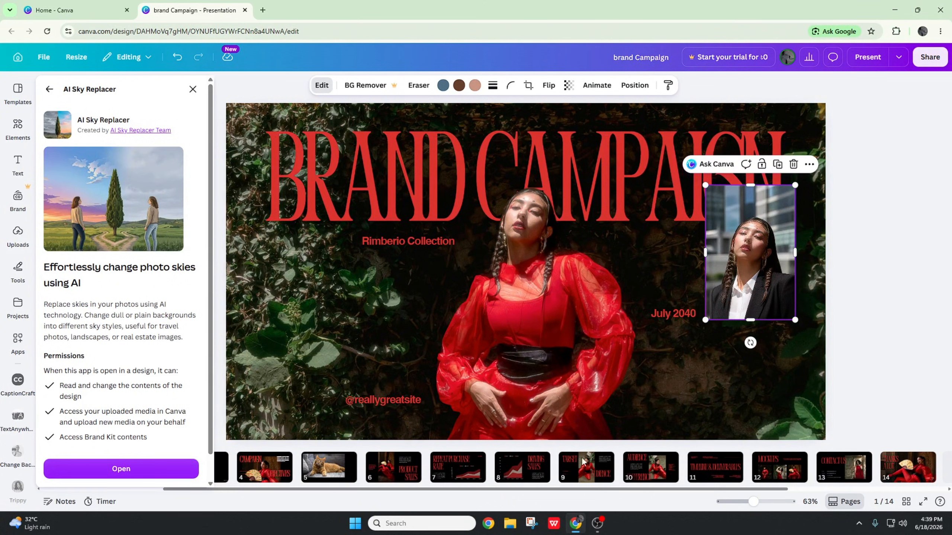
Search Google for "sky images" in a new browser tab.
left_click(263, 10)
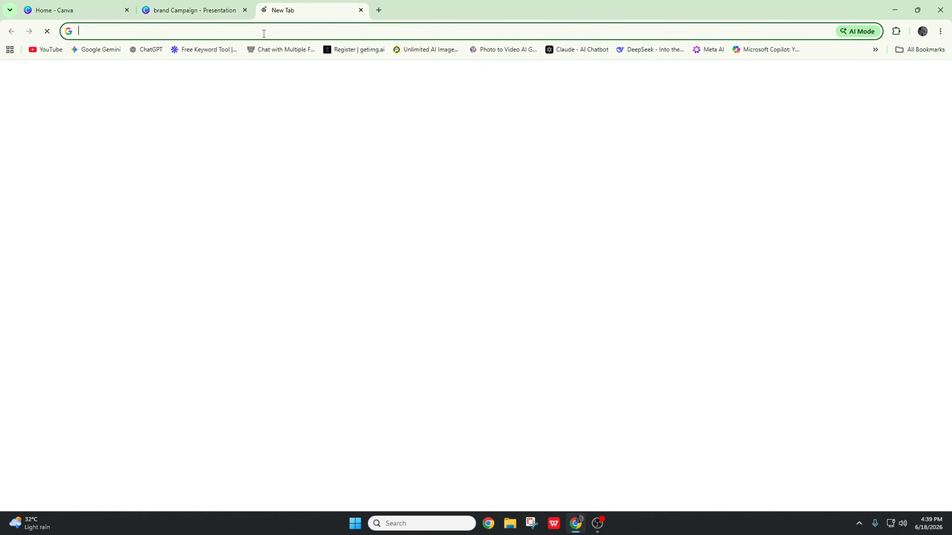
left_click(264, 34)
type("sky ")
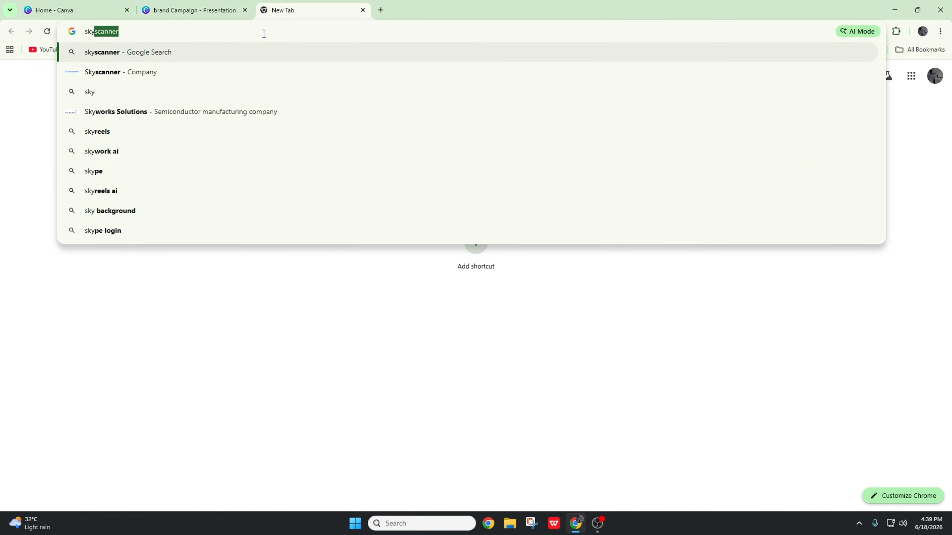
type("i")
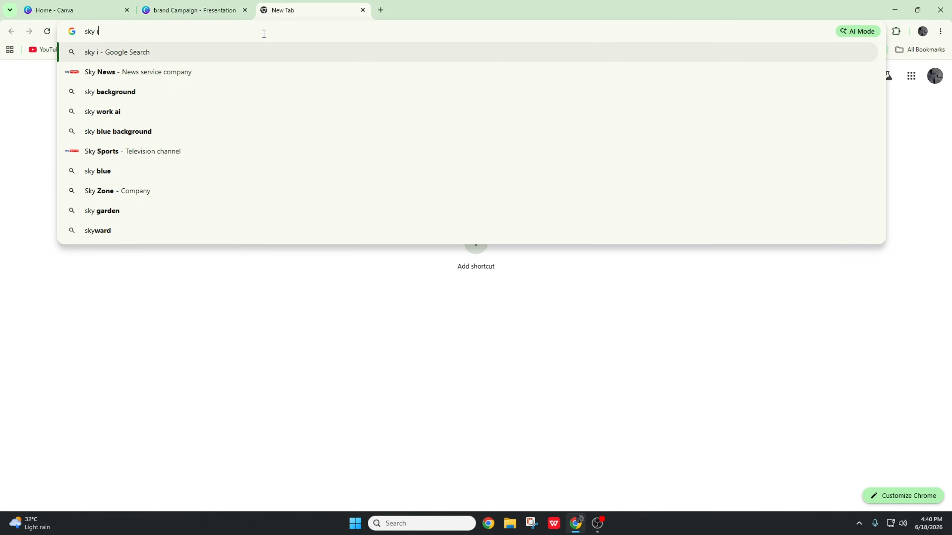
type("mages")
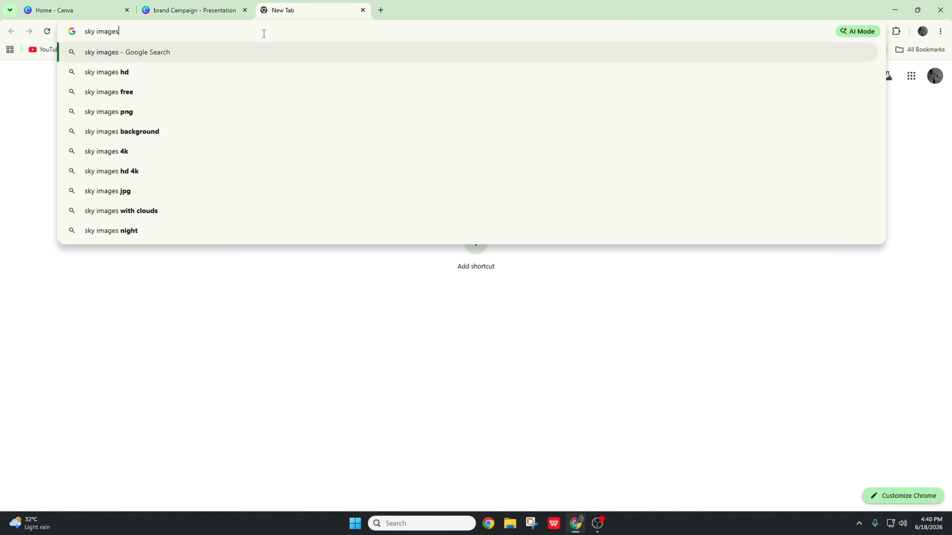
key("Return")
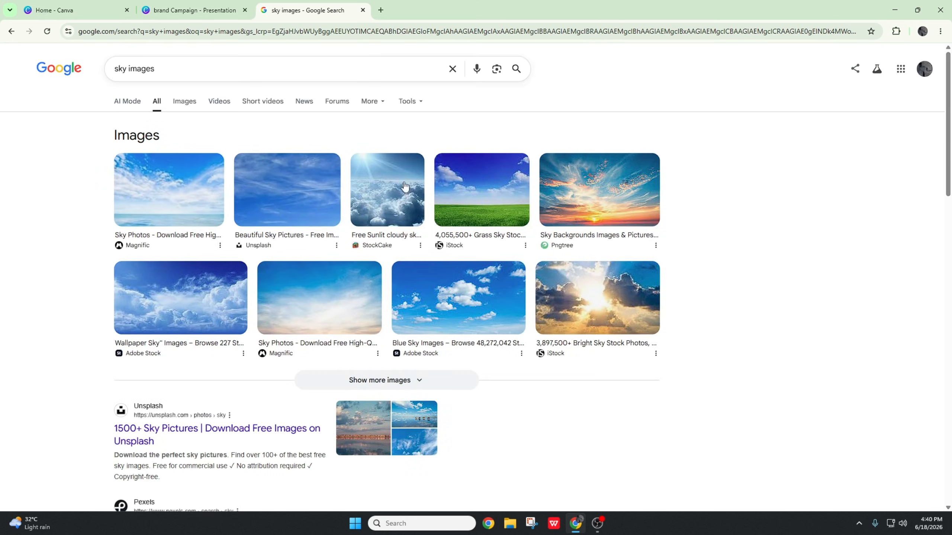
Copy the iStock picture of blue sky over green grass from the search results and paste it onto the Canva slide.
left_click(497, 208)
right_click(755, 213)
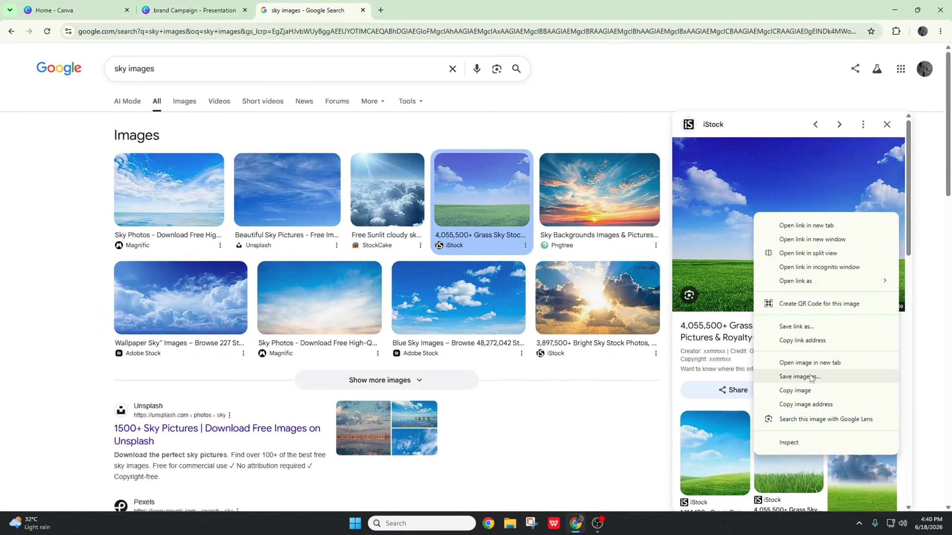
left_click(791, 391)
left_click(199, 5)
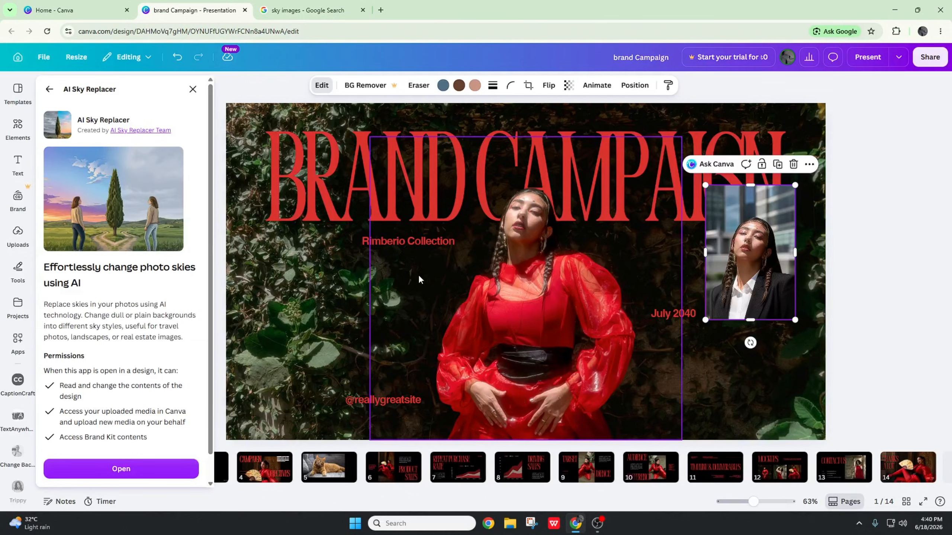
left_click(340, 296)
key("ctrl+v")
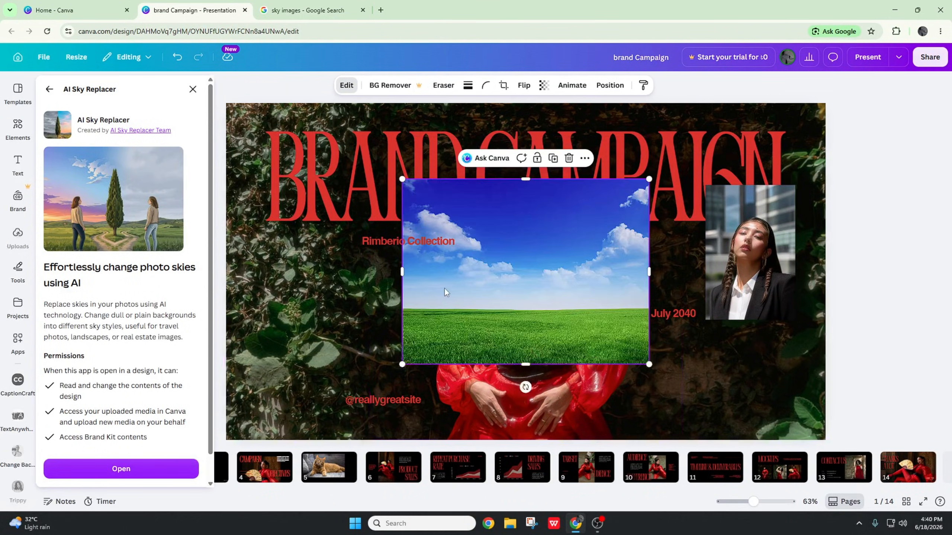
Replace the pasted picture's sky with AI Sky Replacer, add the new sky photo to the slide and enlarge it over most of the page.
left_click(154, 471)
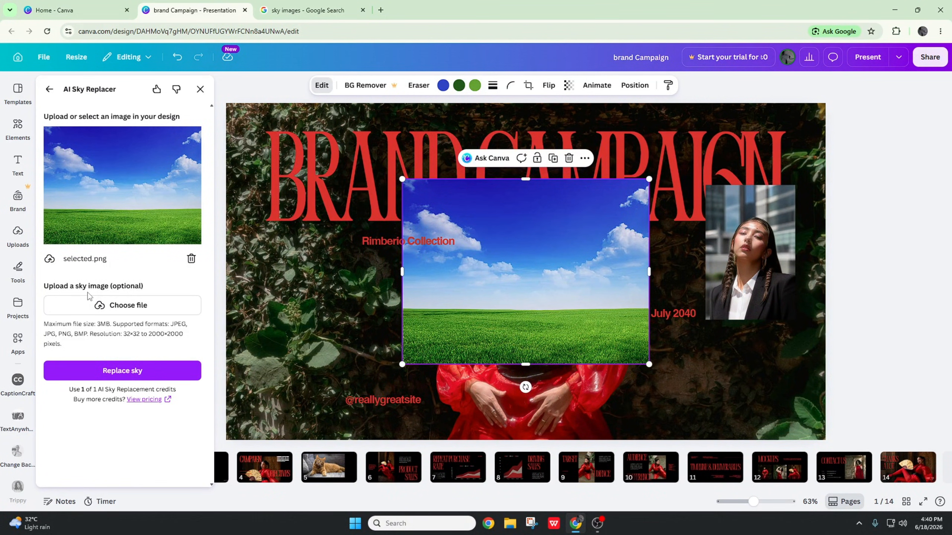
left_click(124, 371)
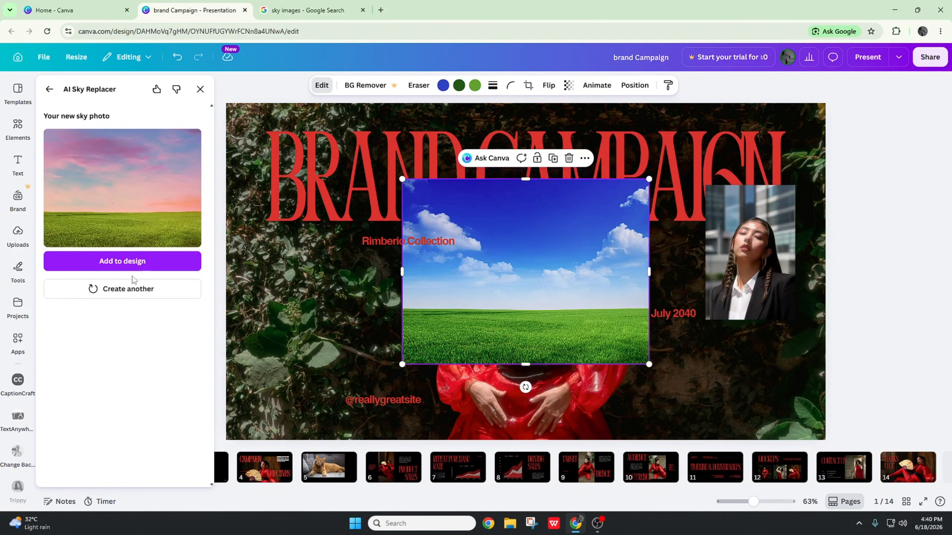
left_click(133, 261)
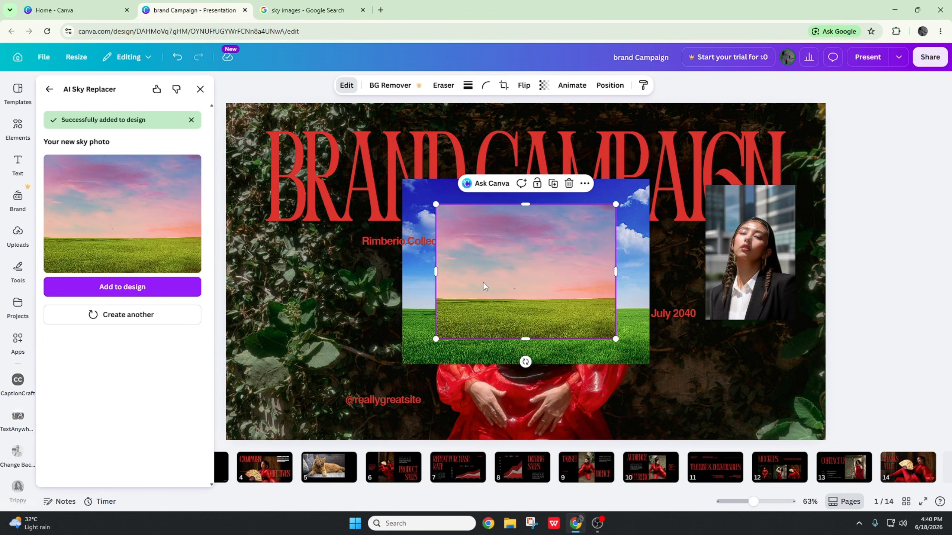
left_click_drag(485, 283, 302, 191)
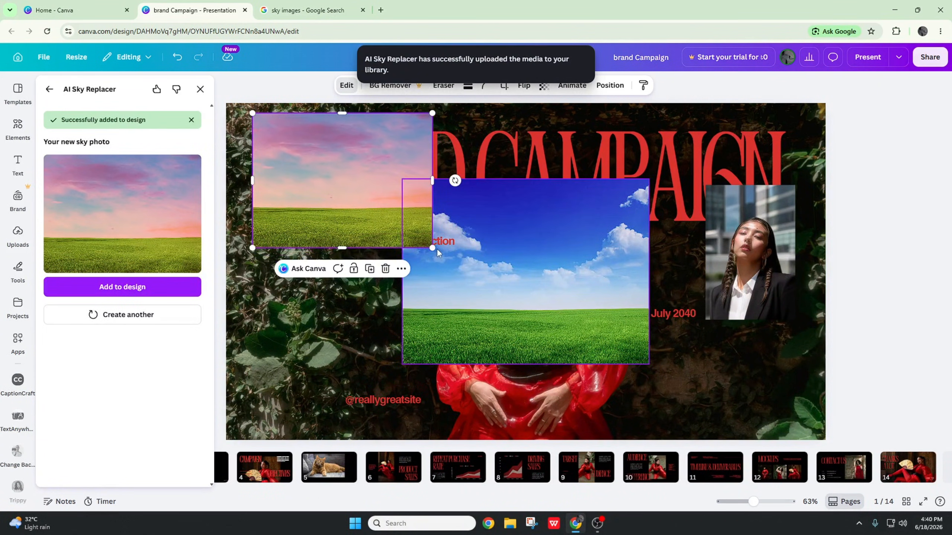
left_click_drag(432, 248, 770, 382)
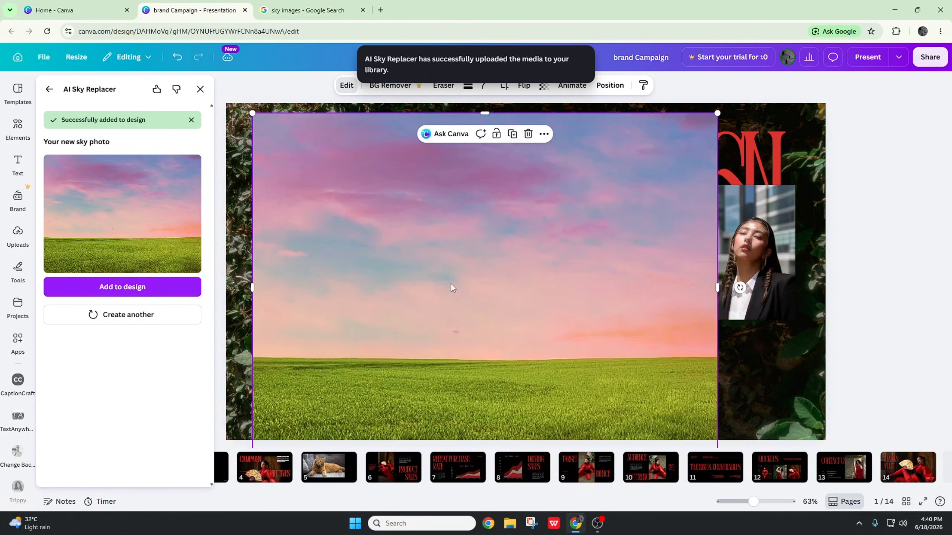
Reset AI Sky Replacer by clearing its source image, and open the AI Image Editor app from the photo effects.
left_click(122, 315)
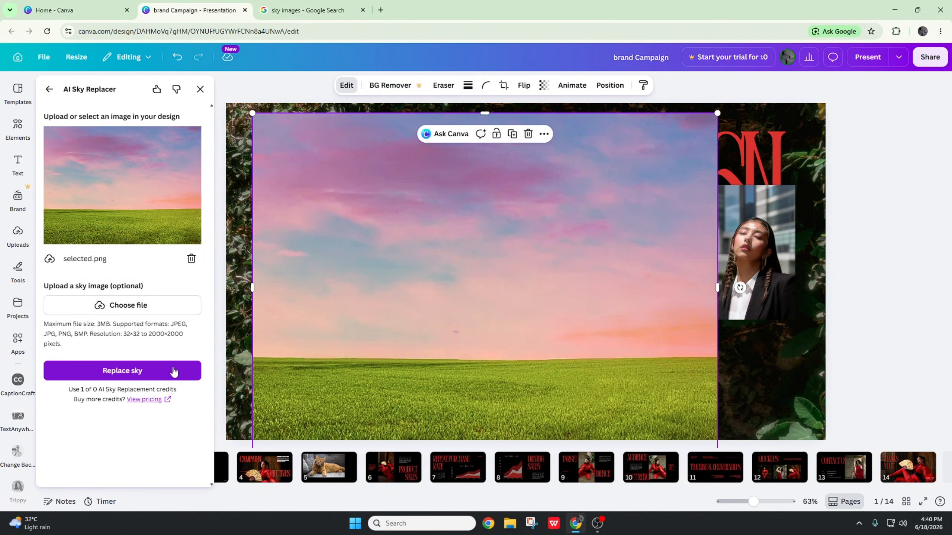
left_click(191, 260)
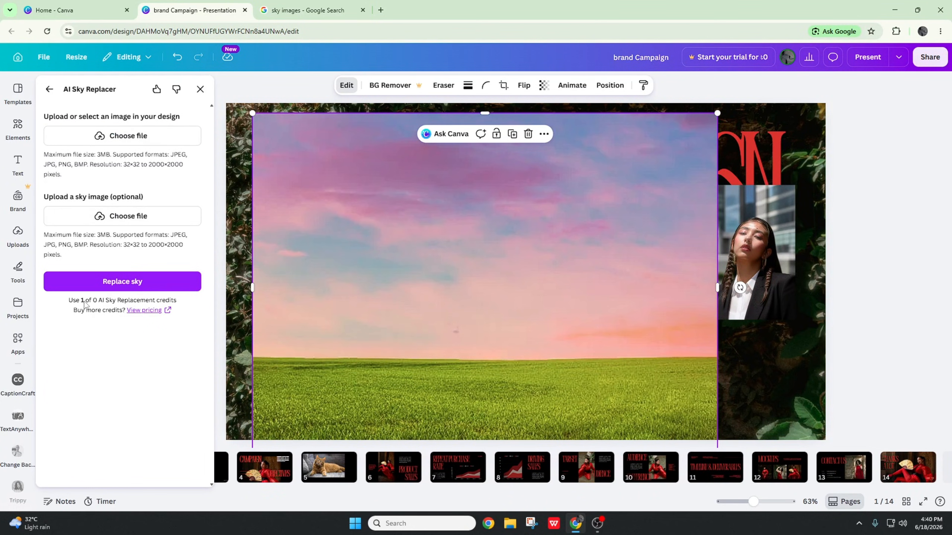
left_click(50, 89)
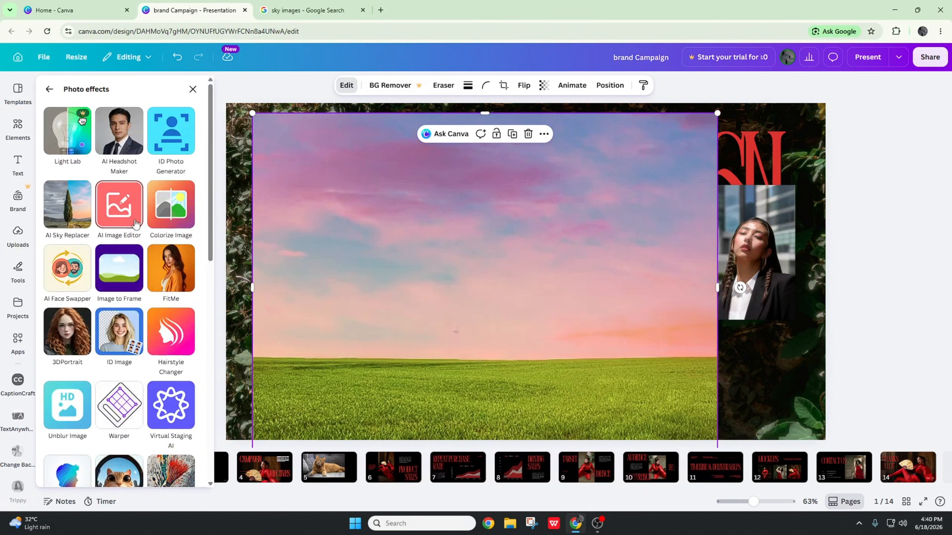
left_click(119, 207)
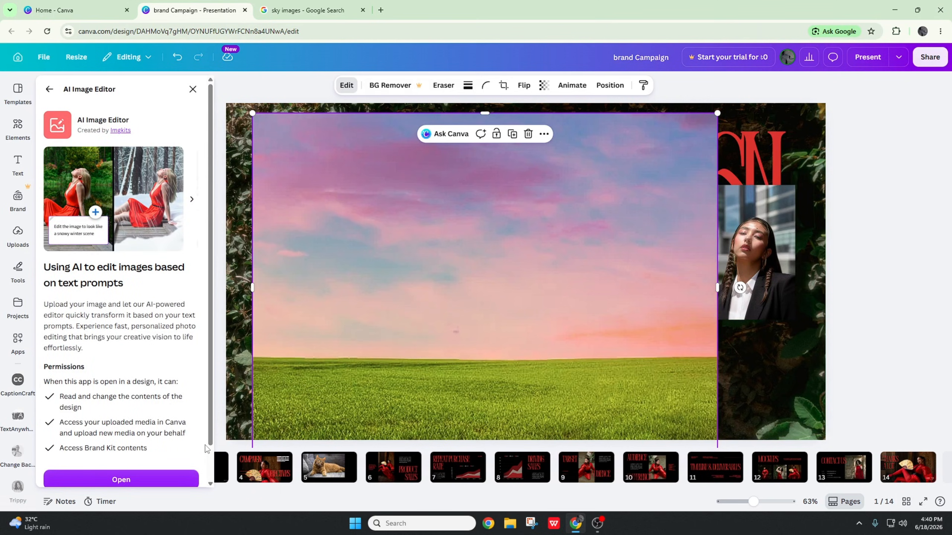
left_click(178, 478)
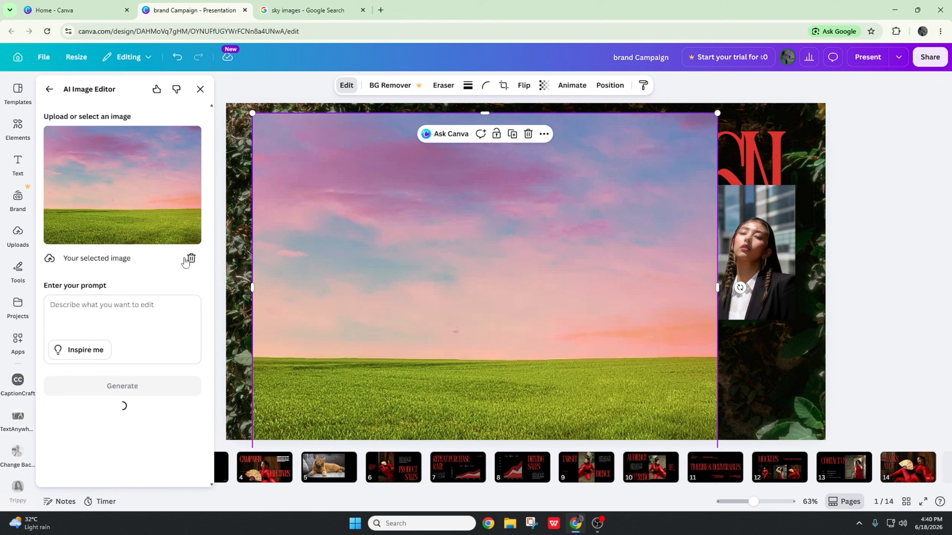
Generate an AI edit of the pink-sky field photo with the prompt "make a lot of birds in the sky".
left_click(82, 310)
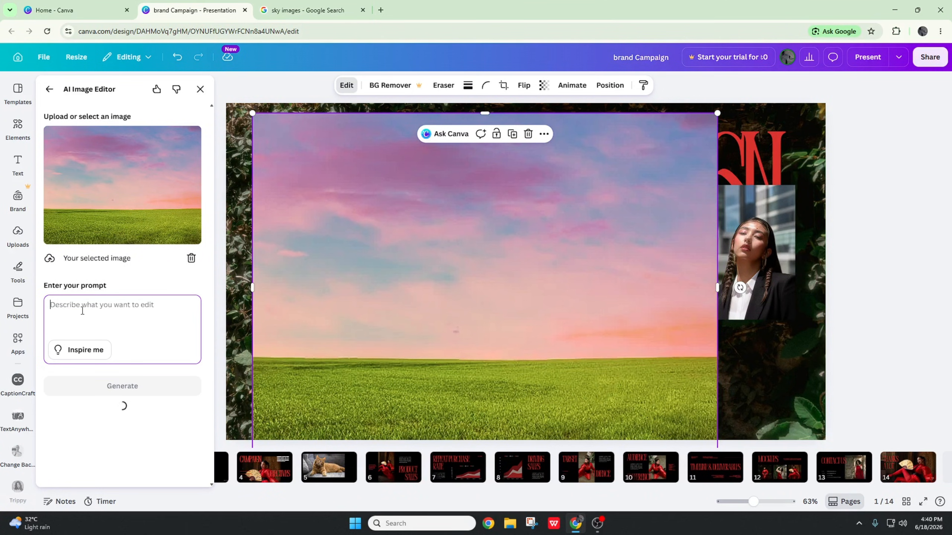
type("make a ")
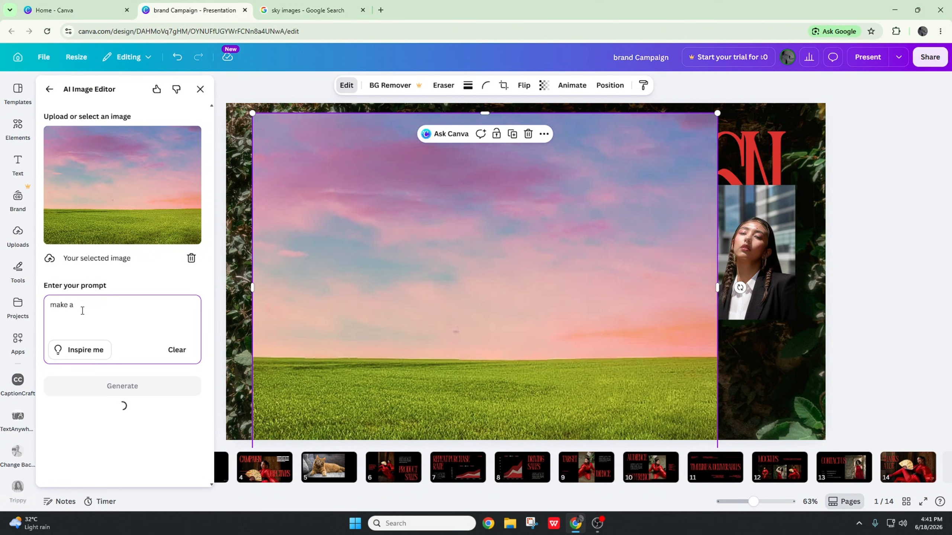
type("lot of bird")
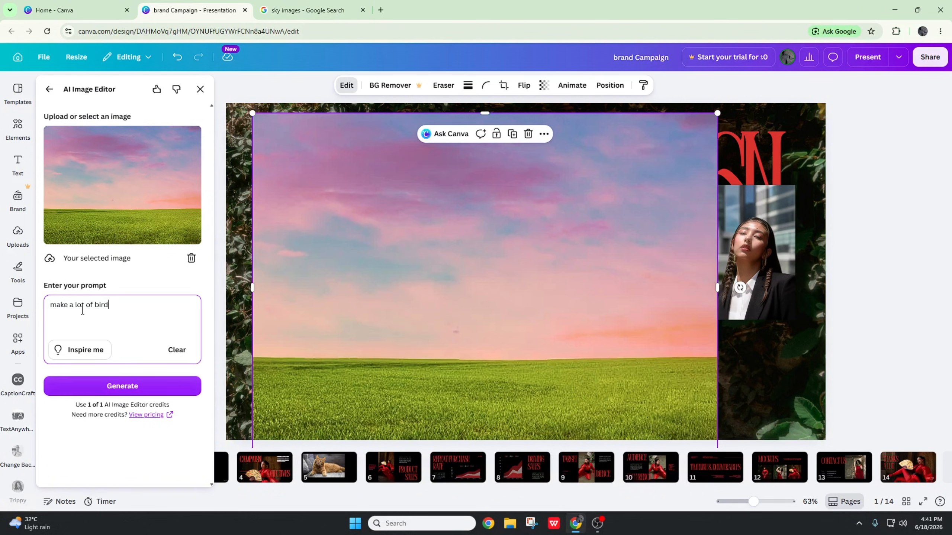
type("s in the sky")
left_click(147, 385)
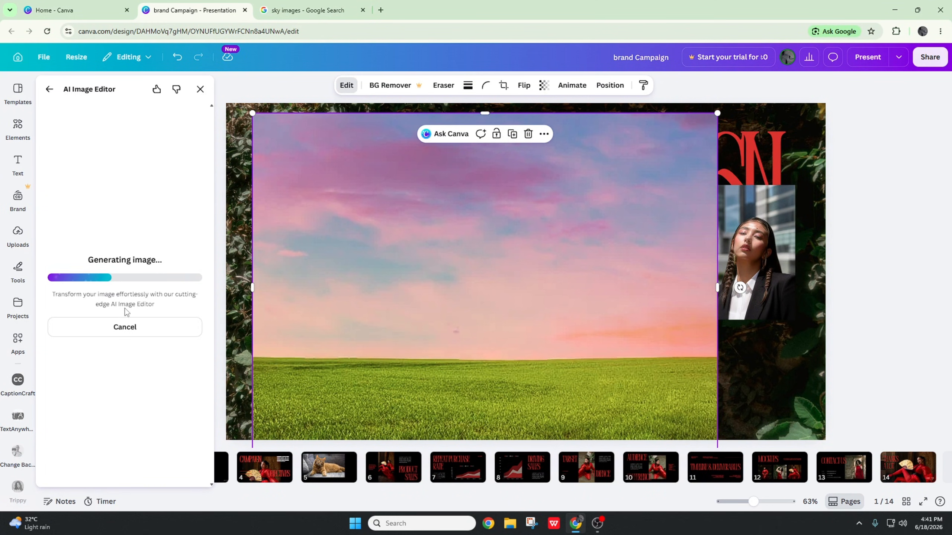
Add the generated birds picture to the slide and enlarge it to cover the pink-sky photo.
left_click_drag(351, 253, 375, 247)
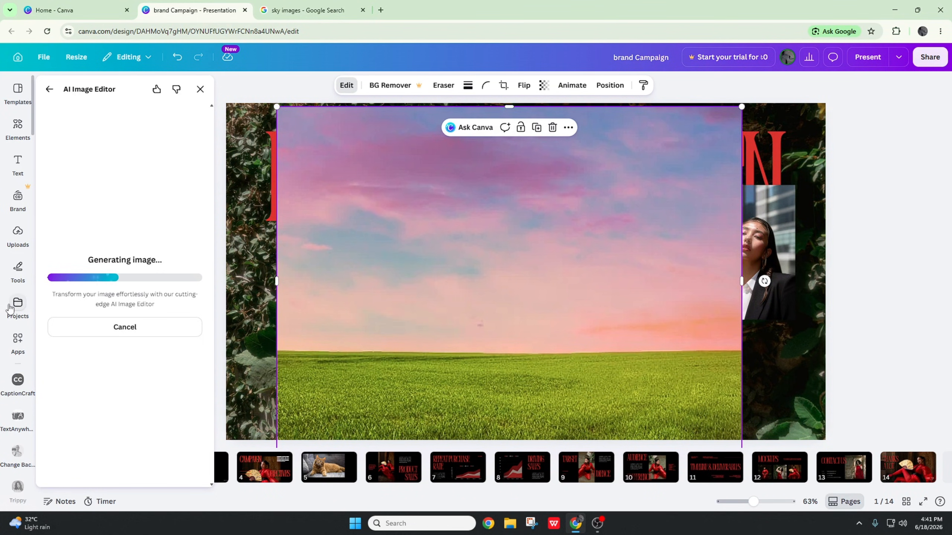
scroll(13, 306, "down", 1)
scroll(13, 305, "up", 1)
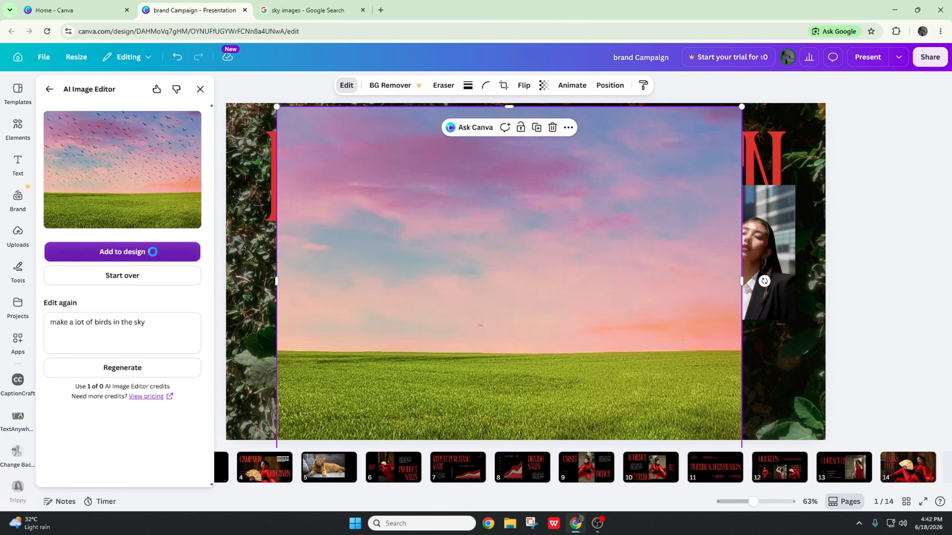
left_click(151, 253)
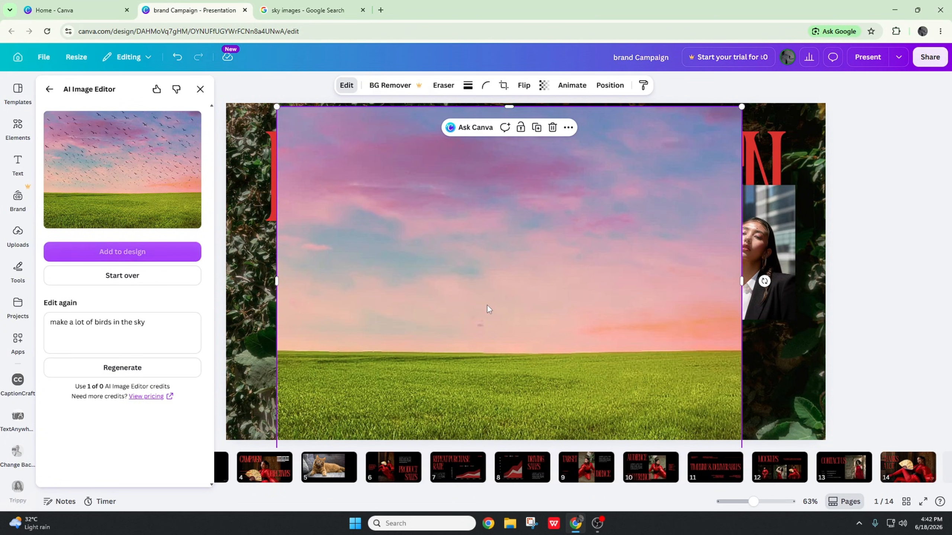
left_click_drag(486, 306, 332, 193)
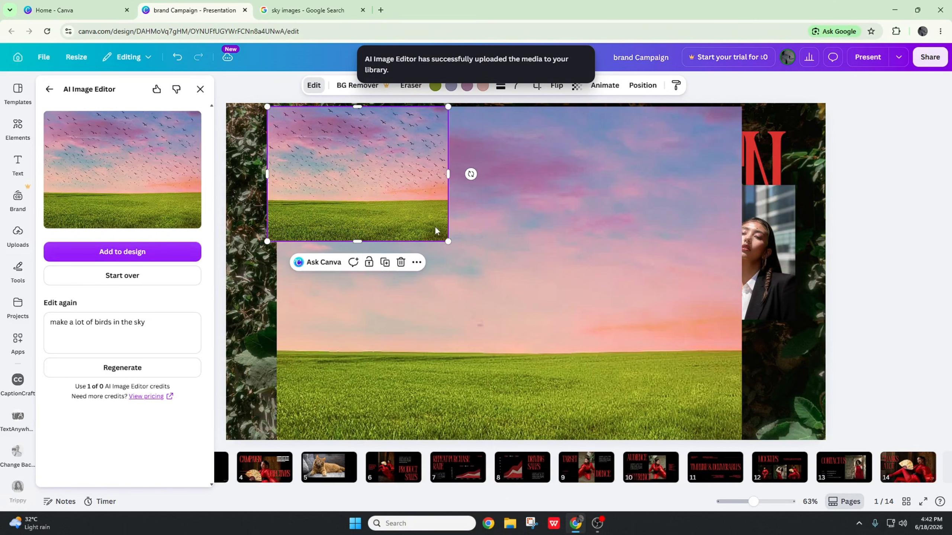
left_click_drag(448, 241, 756, 470)
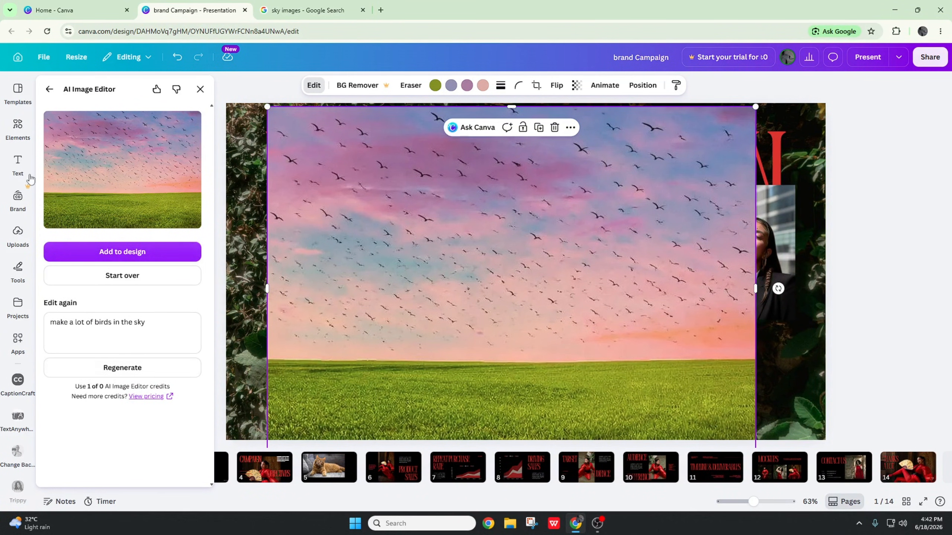
Return to the photo effects and open the Colorize Image app with the birds picture selected.
left_click(49, 90)
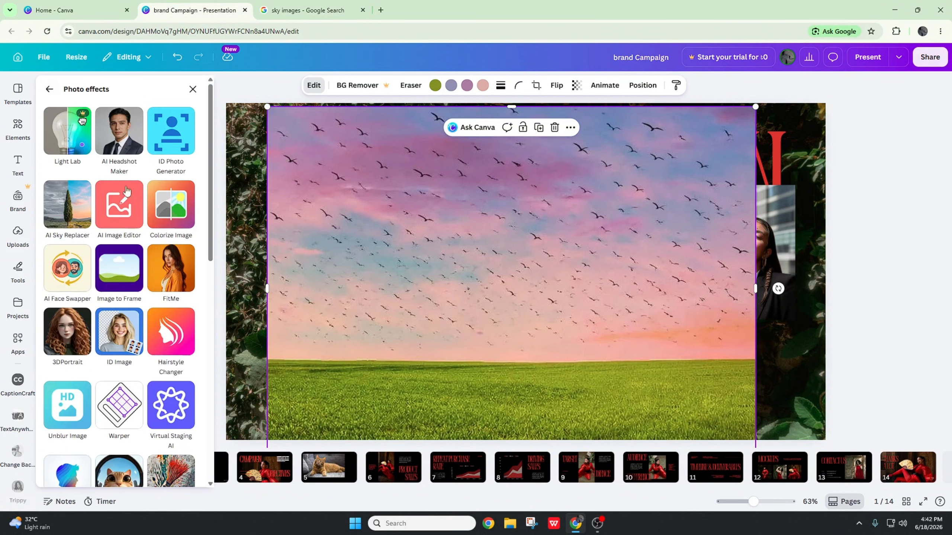
left_click(163, 218)
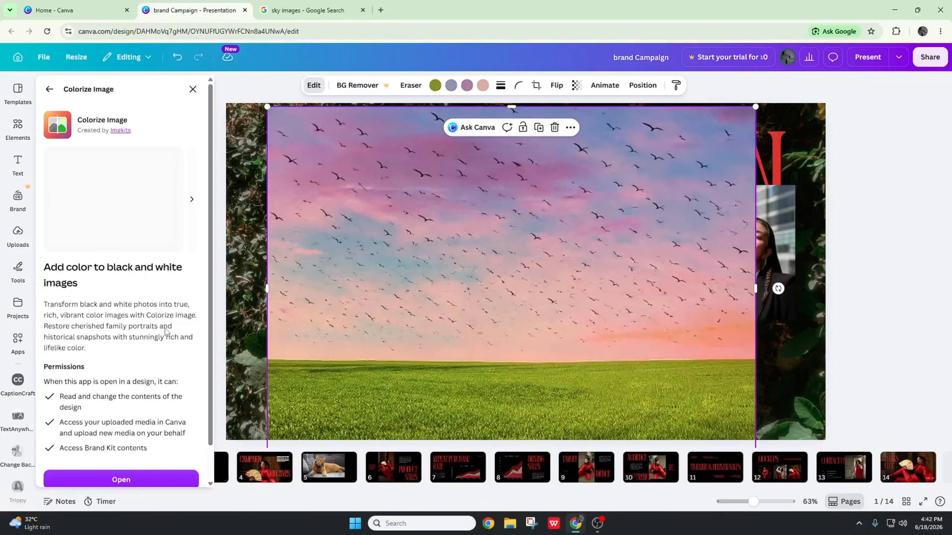
left_click(121, 480)
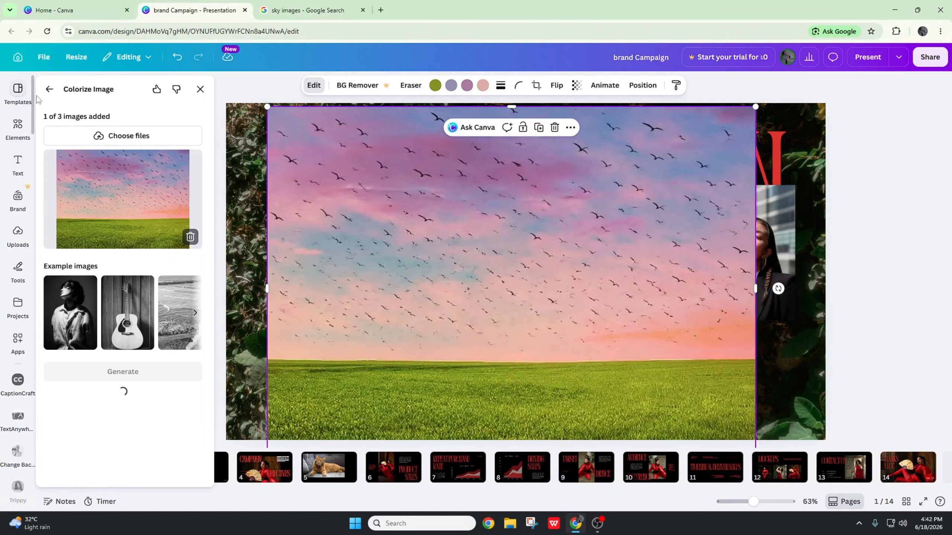
Add the black-and-white shoreline example image and try to colorize it together with the birds picture.
left_click(181, 332)
left_click(185, 412)
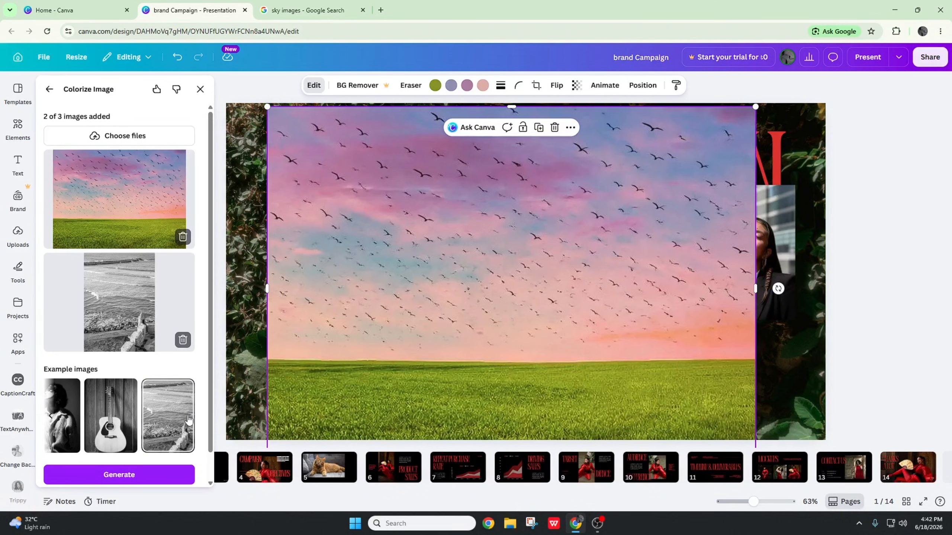
left_click(167, 475)
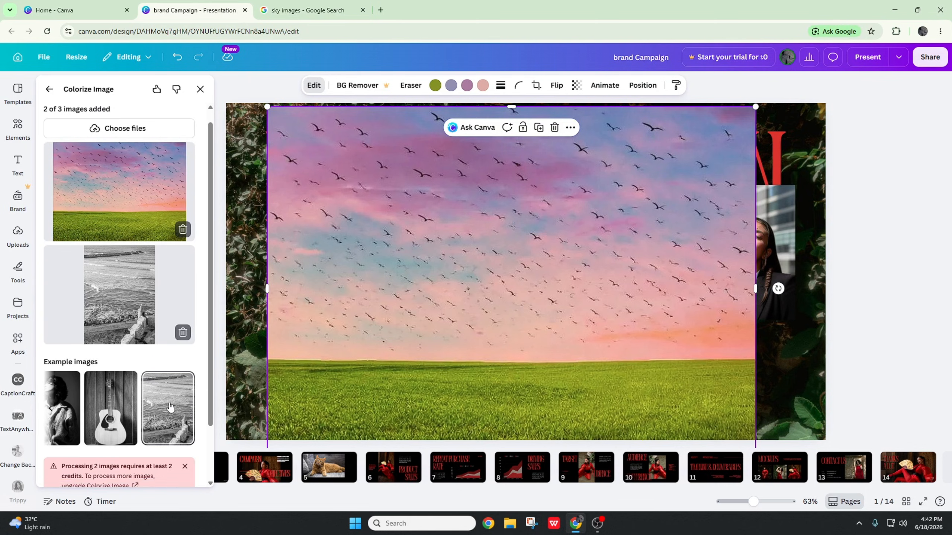
scroll(149, 413, "down", 2)
scroll(174, 398, "up", 3)
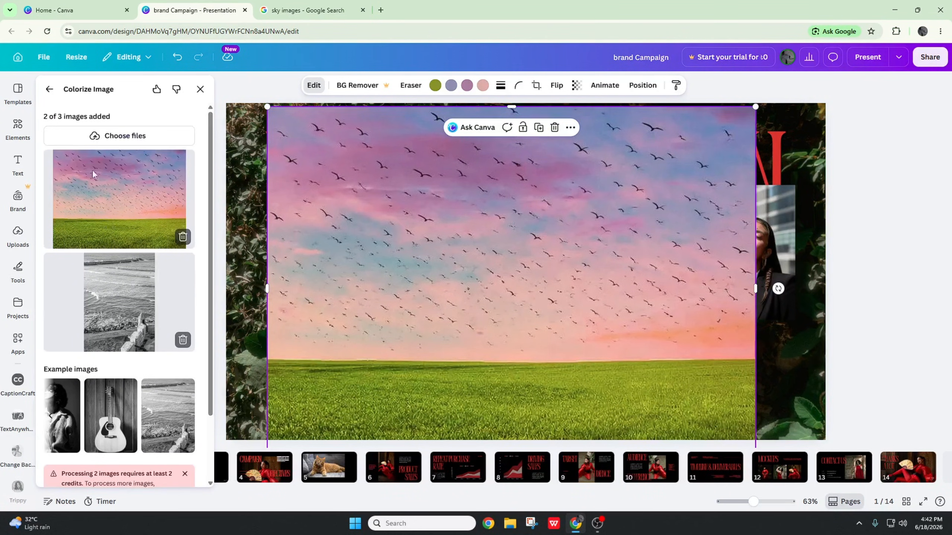
Upload the white kitten photo from the Desktop as a third image for colorizing and dismiss the credit warning.
left_click(120, 136)
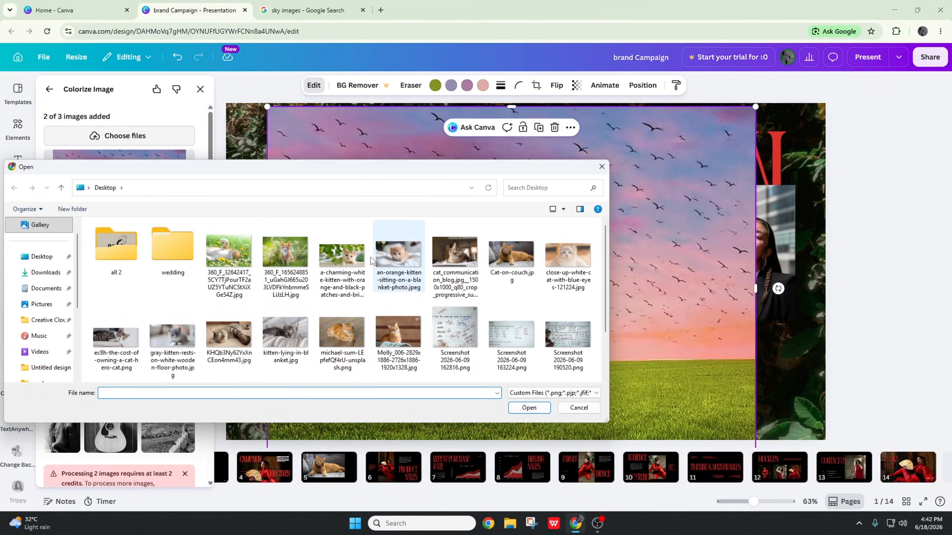
double_click(342, 259)
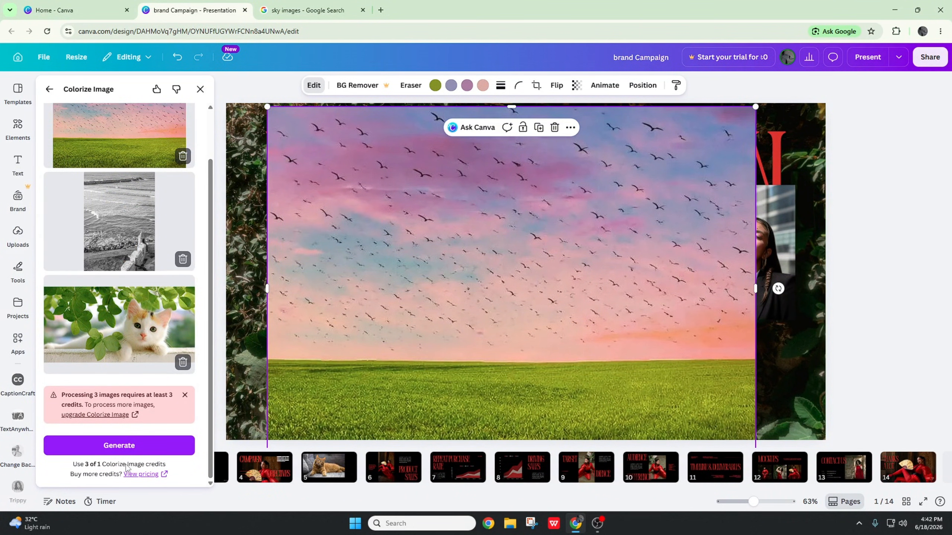
left_click(186, 397)
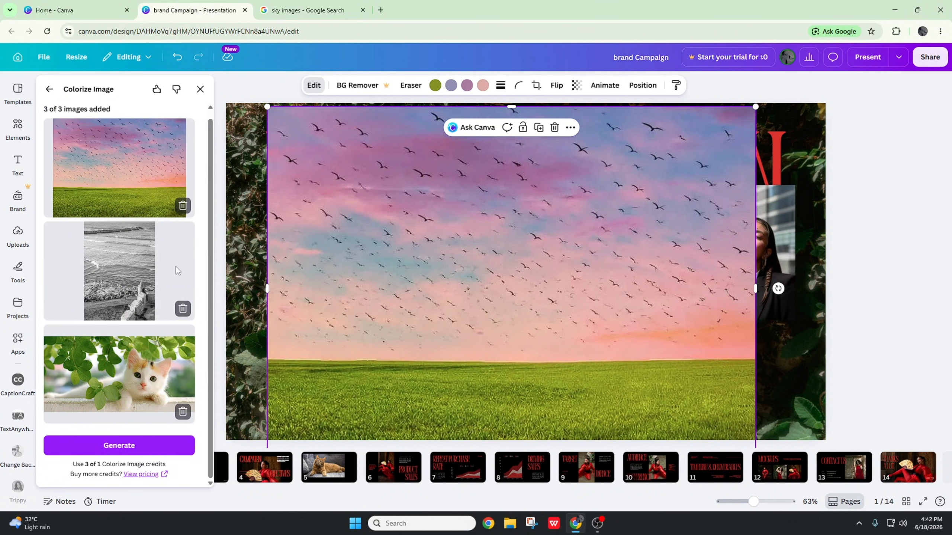
Remove the shoreline image, try to colorize the remaining two, and remove the kitten photo as well.
left_click(183, 309)
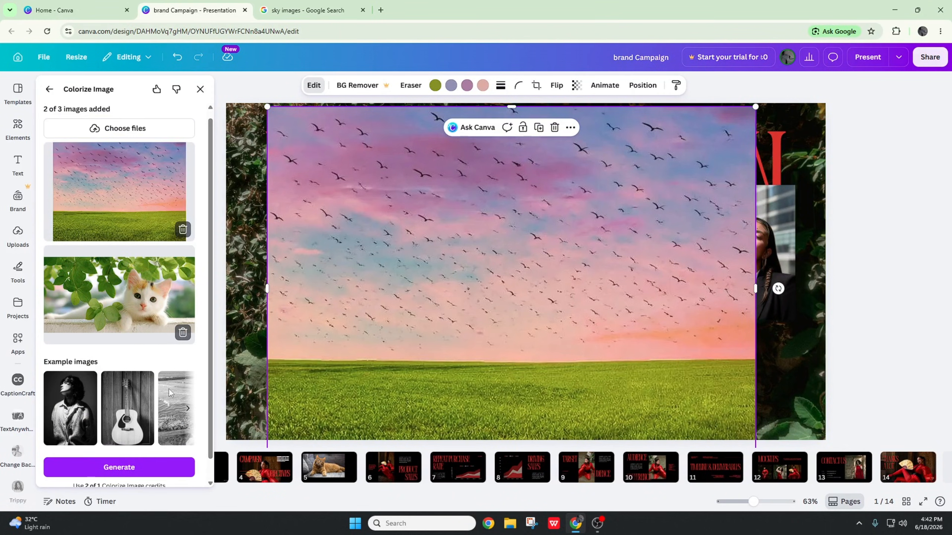
left_click(150, 465)
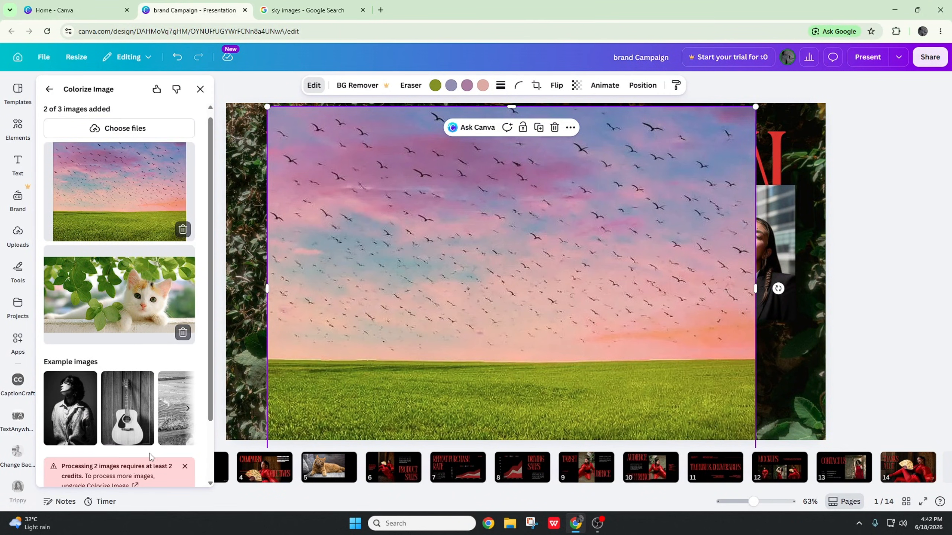
left_click(183, 332)
Colorize the birds picture on its own and add the generated result to the slide.
left_click(146, 421)
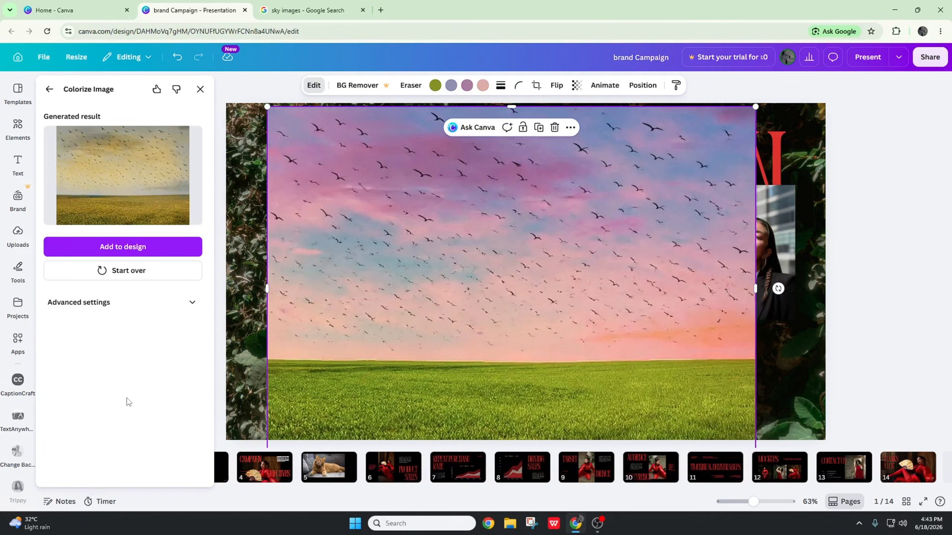
left_click(157, 255)
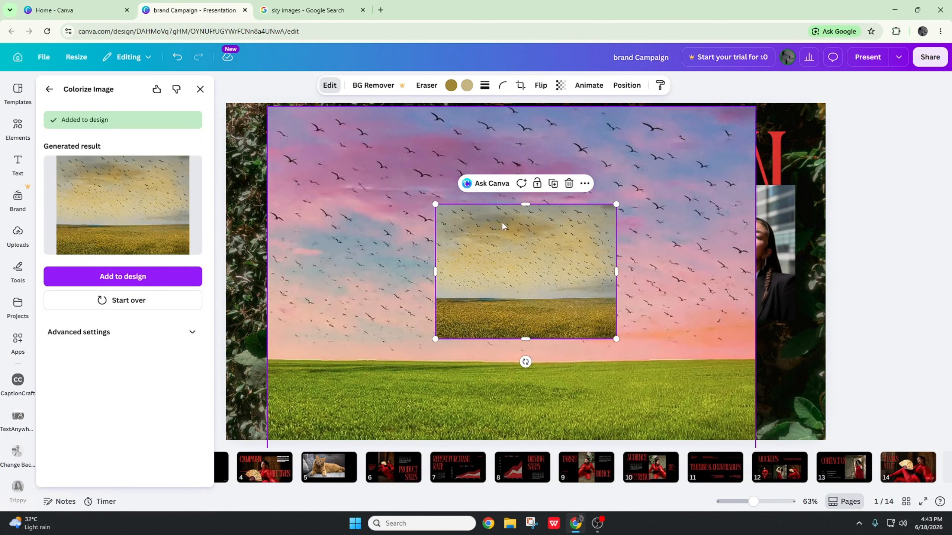
Align the colorized birds picture with the sky picture's upper-left corner, enlarge it over that picture, and leave Colorize Image.
left_click_drag(554, 328, 387, 231)
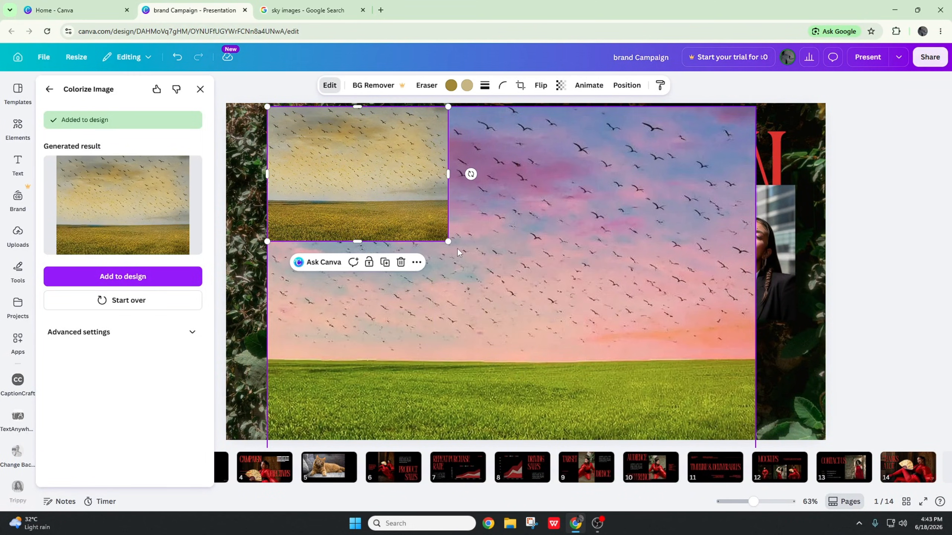
left_click_drag(448, 241, 729, 475)
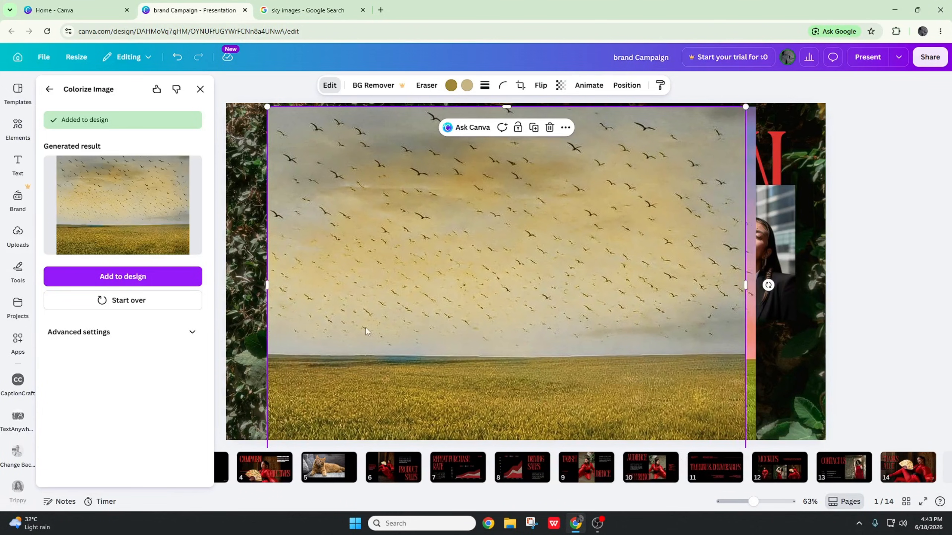
left_click(53, 93)
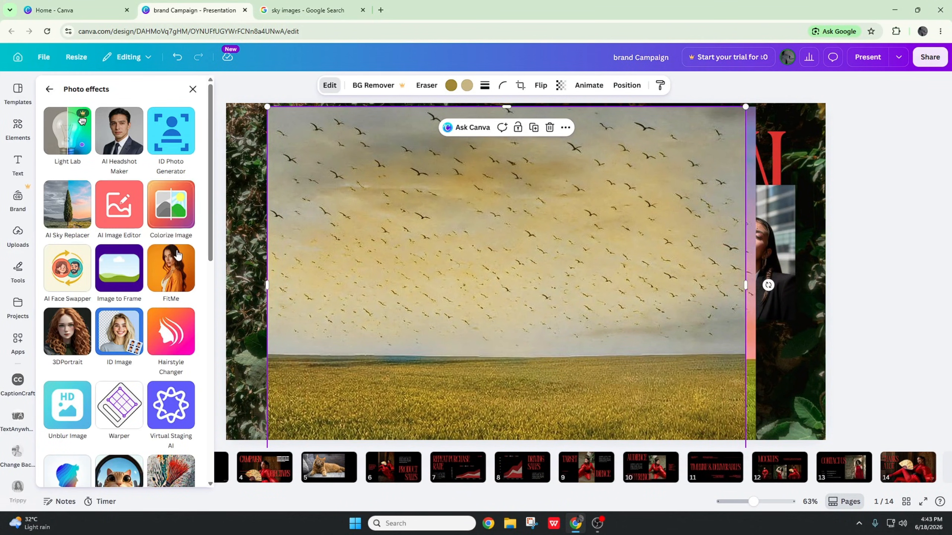
Remove the stacked birds and sky pictures from the first slide.
scroll(75, 180, "down", 3)
left_click(68, 170)
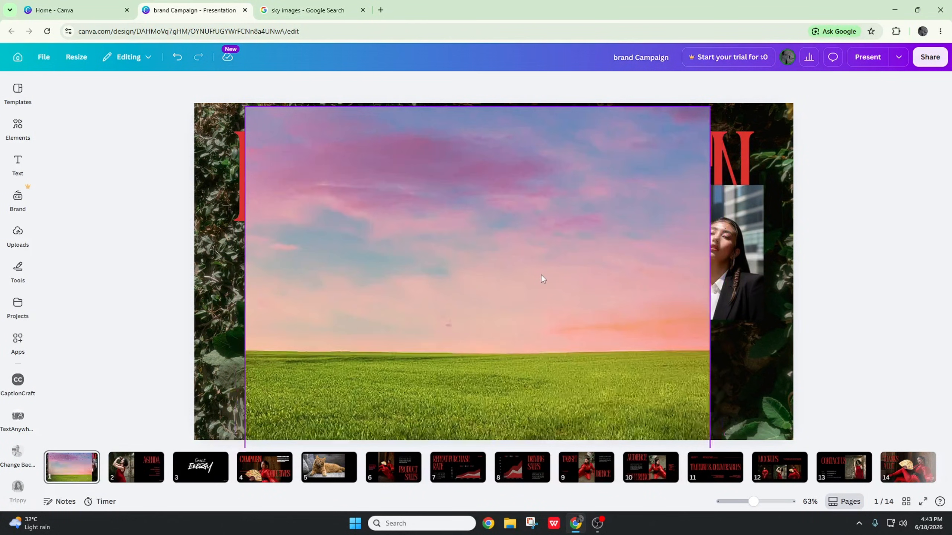
key("ctrl+z")
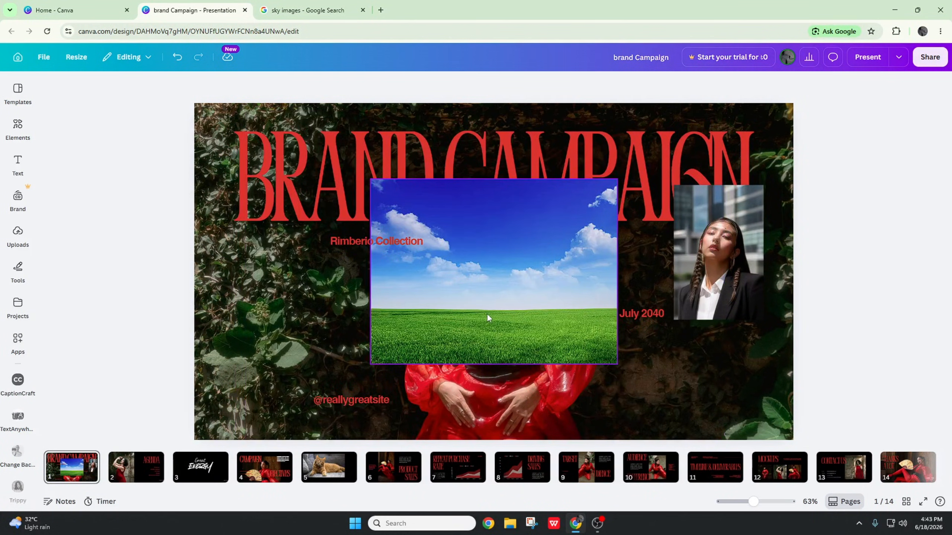
key("ctrl+z")
Open the AI Face Swapper photo effect for the photo of the woman in the red dress.
left_click(322, 85)
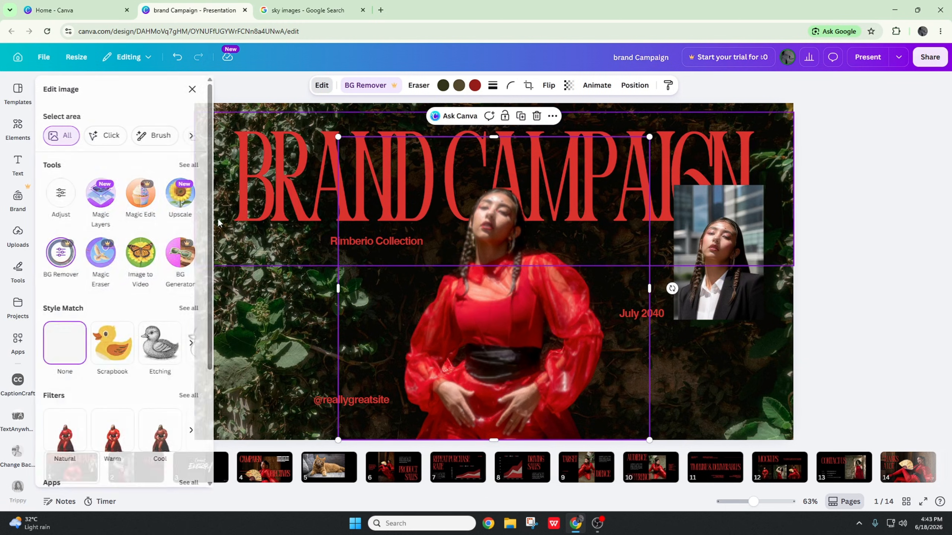
scroll(176, 349, "down", 4)
left_click(189, 325)
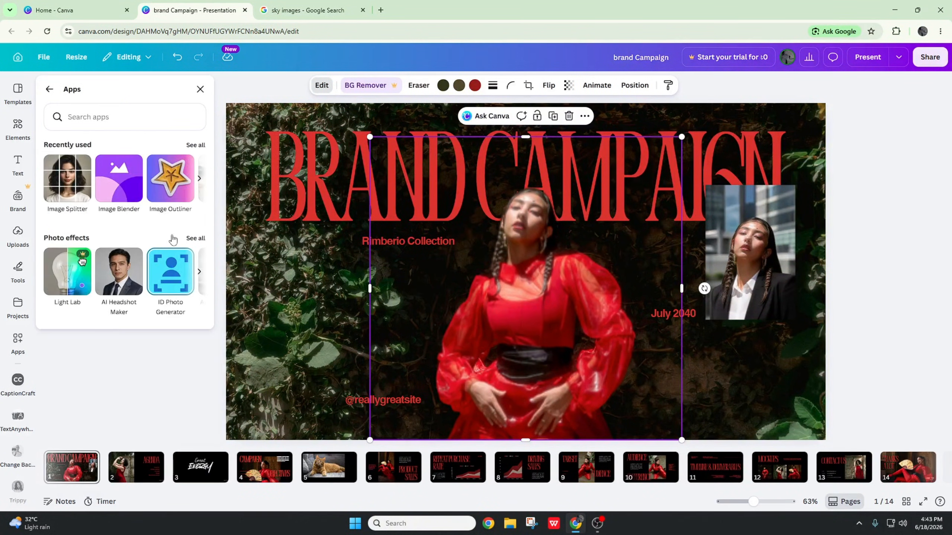
left_click(195, 238)
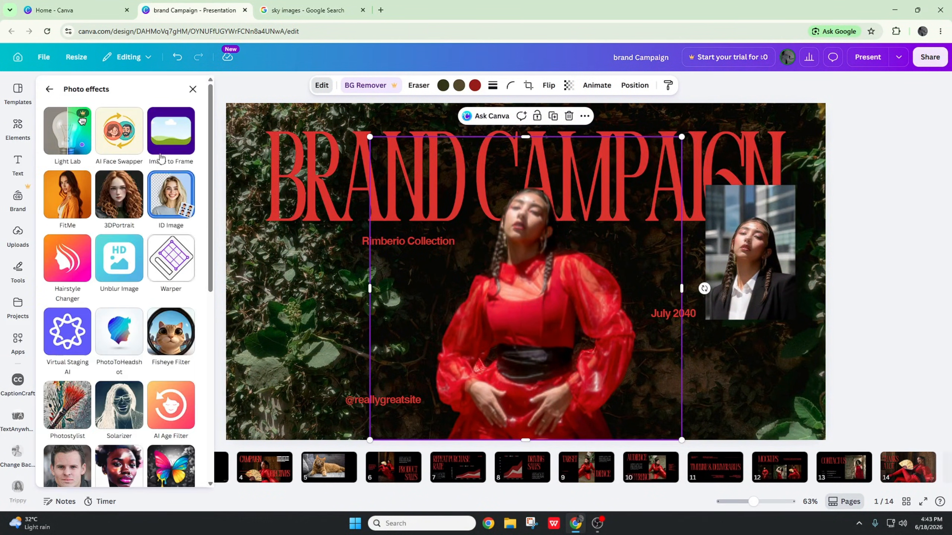
left_click(121, 134)
left_click(155, 476)
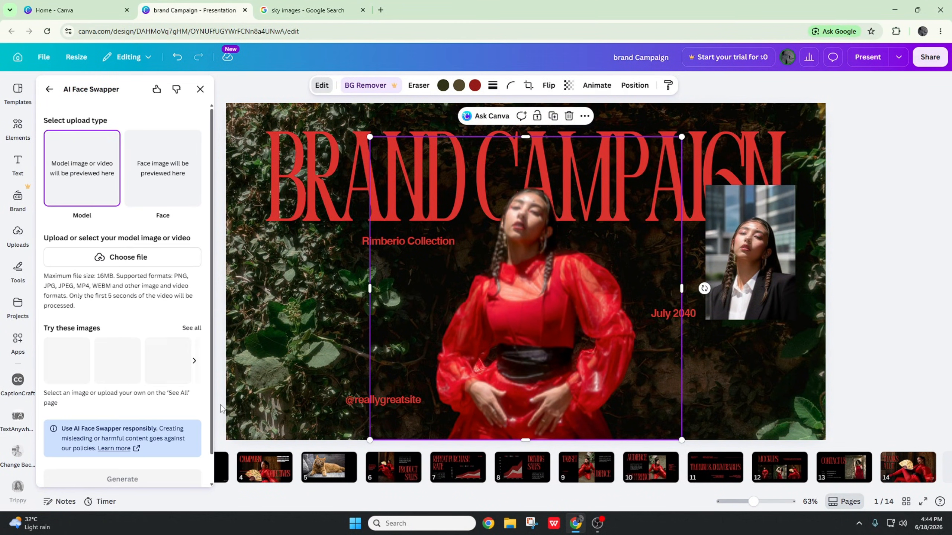
Choose the sample portrait of the dark-haired woman in suspenders as both the model and the face image.
left_click(175, 355)
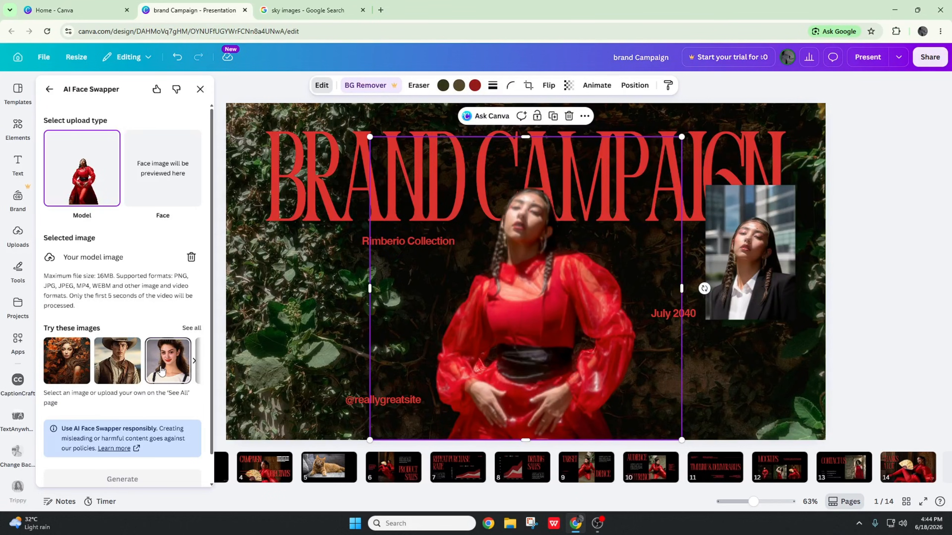
scroll(128, 451, "down", 1)
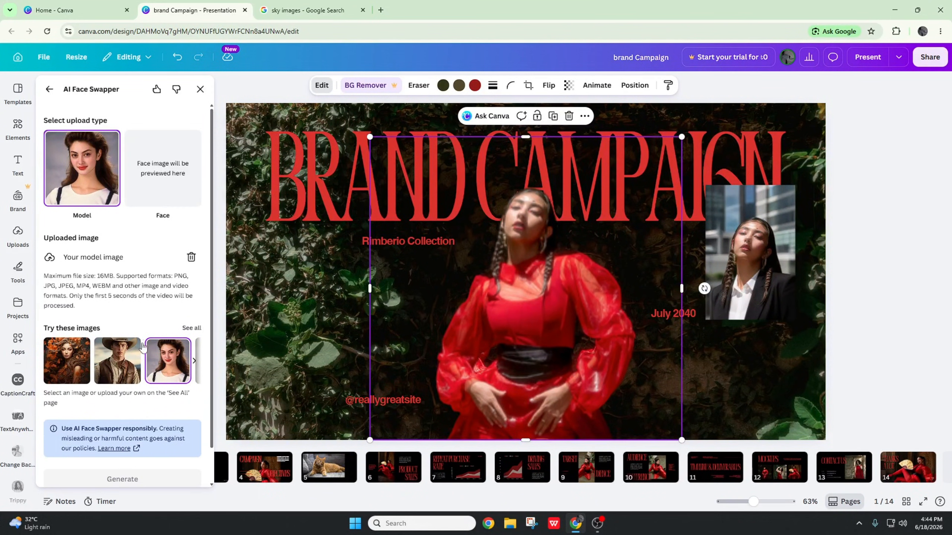
left_click(135, 165)
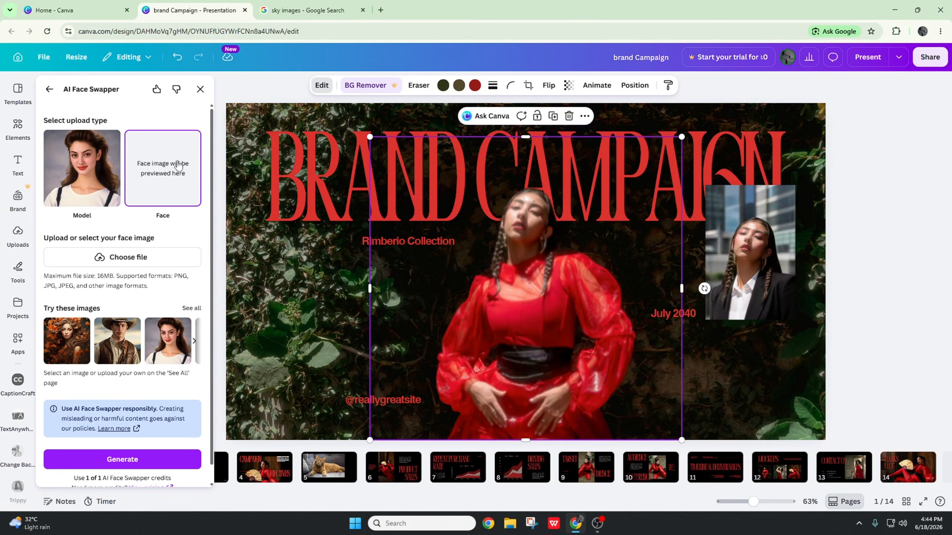
left_click(163, 358)
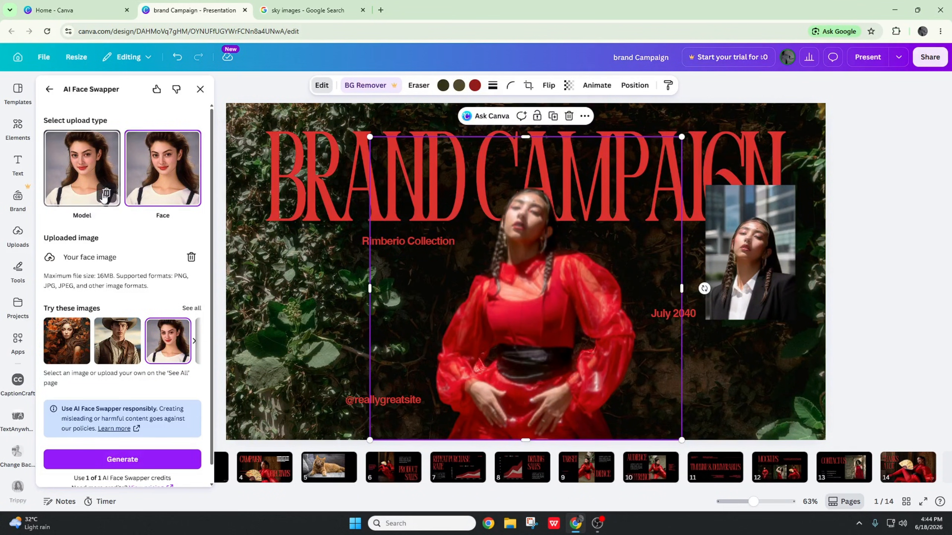
Remove the model image from the face swap and browse the Desktop for a replacement file.
left_click(90, 188)
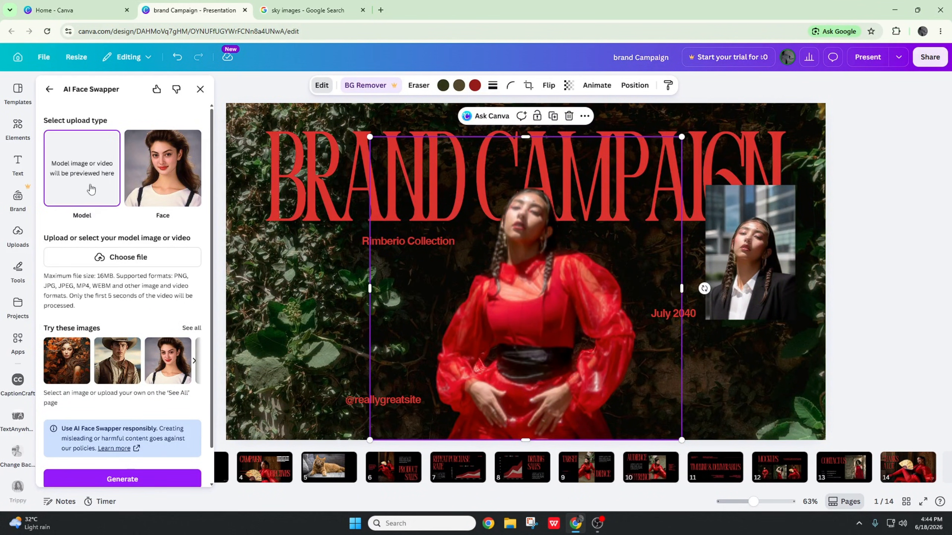
left_click(128, 257)
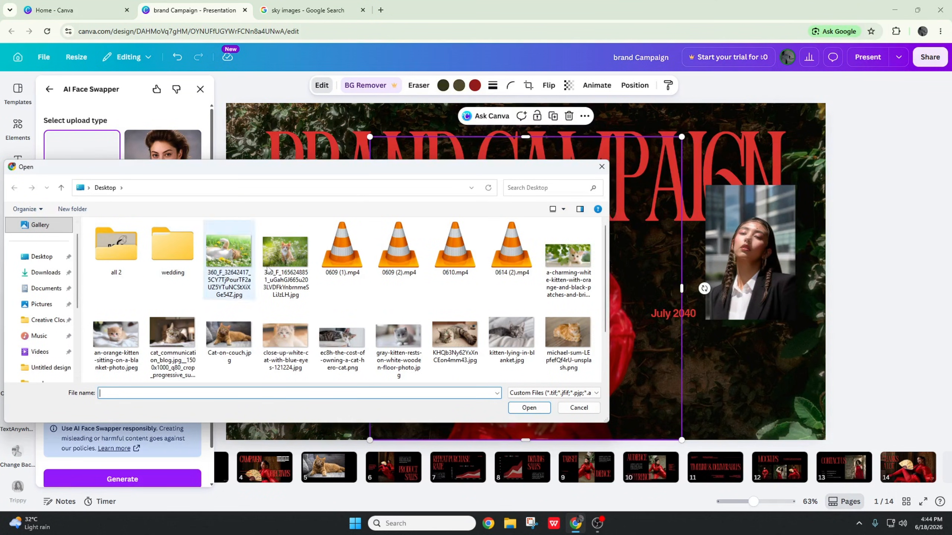
left_click(601, 167)
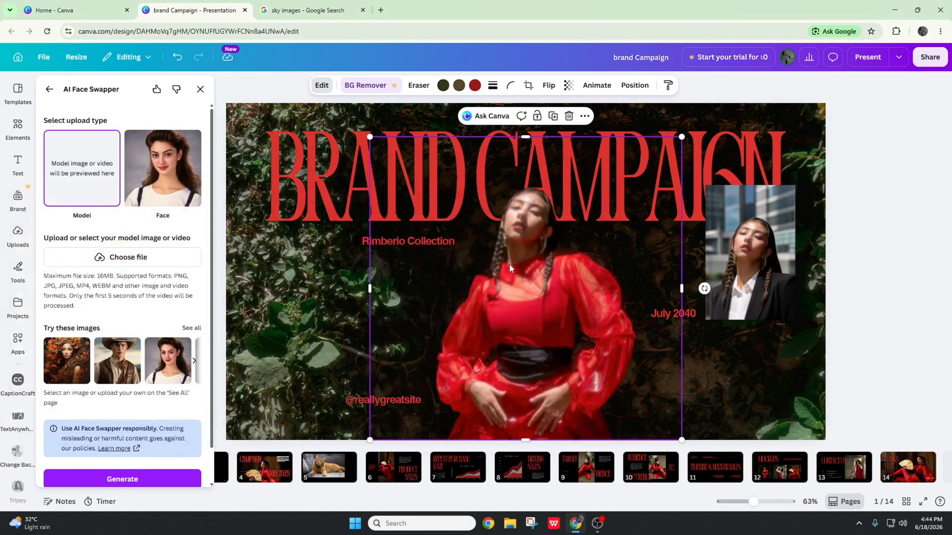
Return to the photo effects for the red-dress photo and open the Image to Frame app.
left_click(322, 87)
scroll(139, 322, "down", 5)
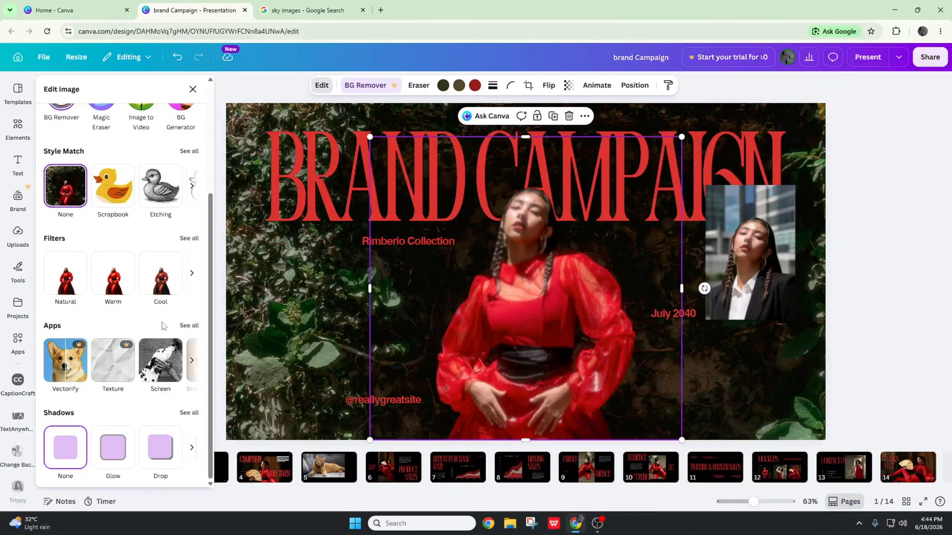
left_click(183, 325)
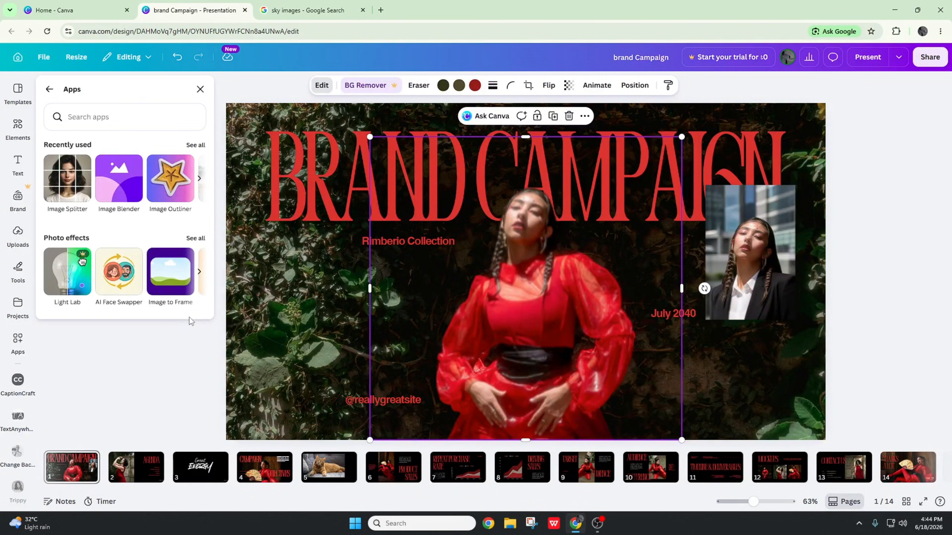
left_click(195, 239)
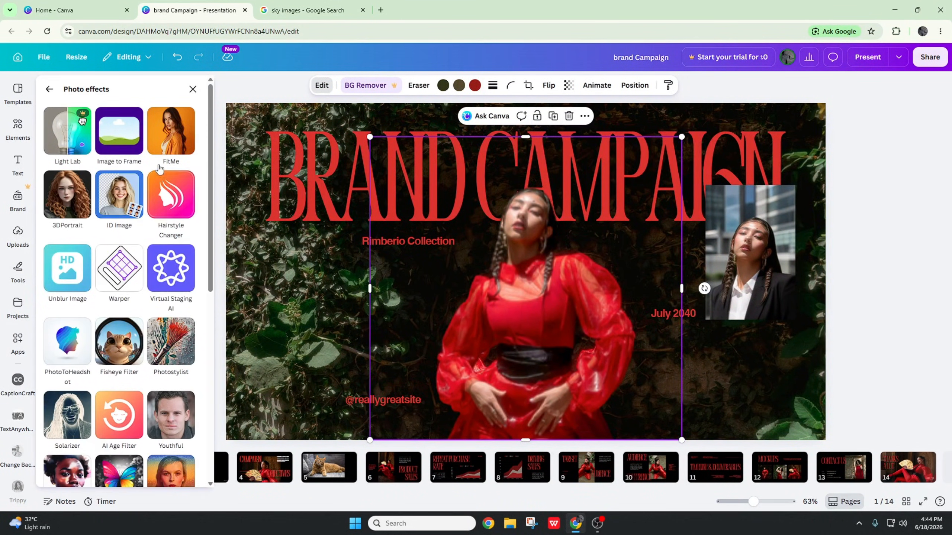
left_click(138, 148)
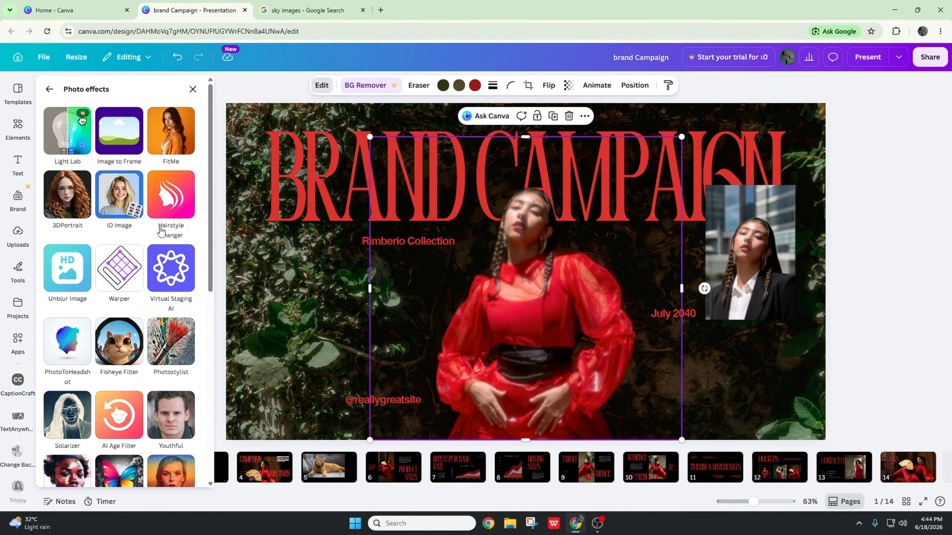
left_click(169, 457)
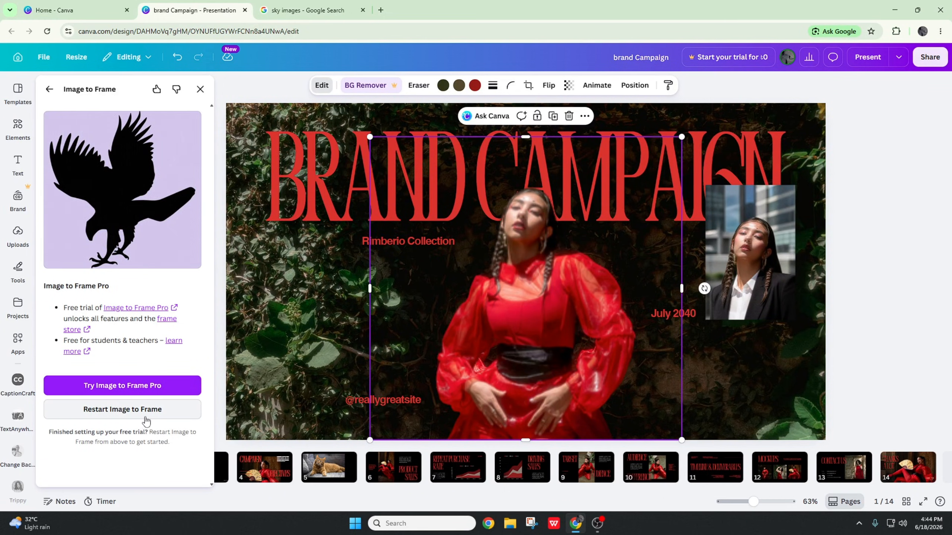
Leave Image to Frame and open the FitMe virtual try-on app.
left_click(49, 89)
left_click(171, 168)
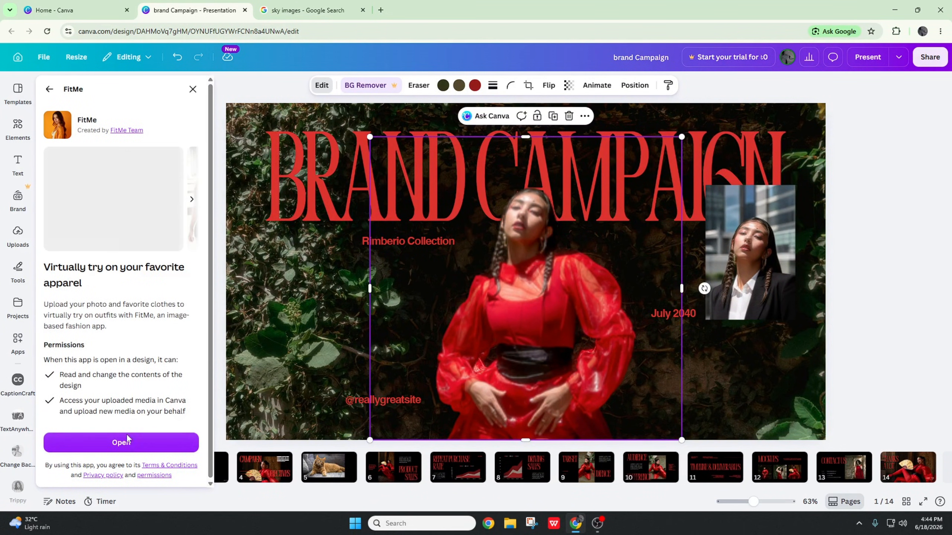
left_click(127, 446)
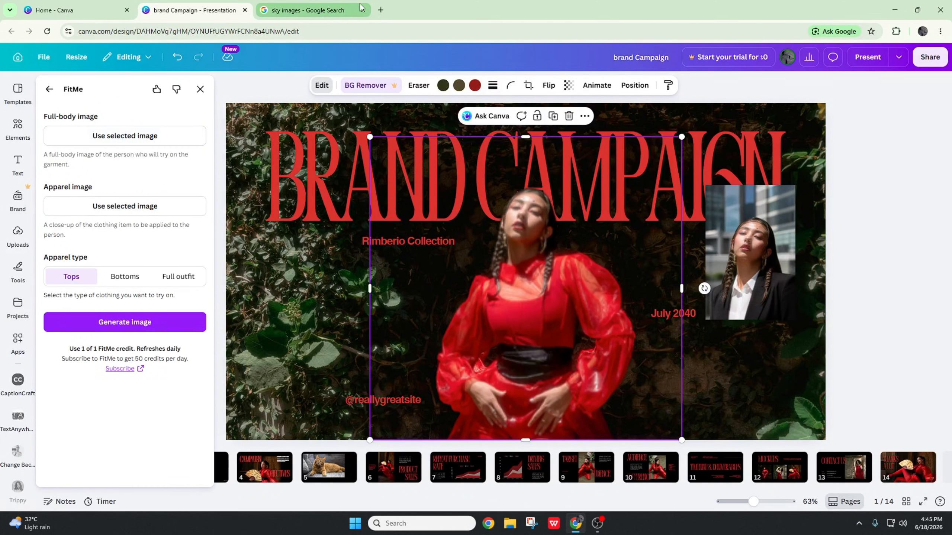
Search Google in a new browser tab for "full bod image".
left_click(380, 9)
left_click(365, 33)
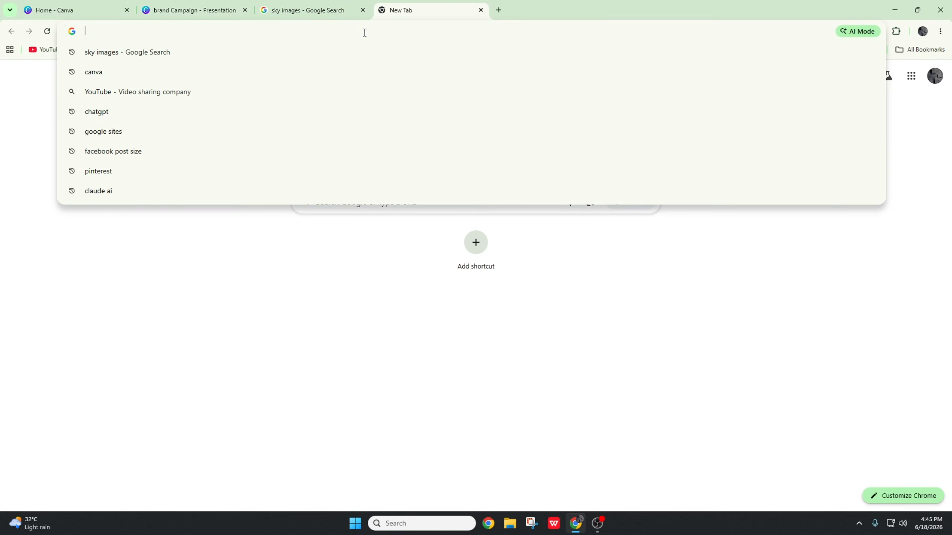
type("full bo")
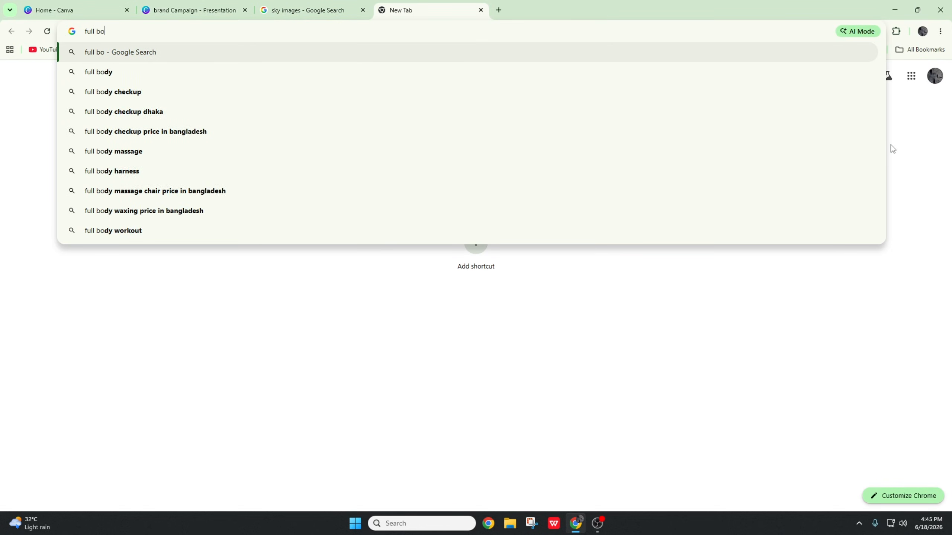
type("d image")
key("Return")
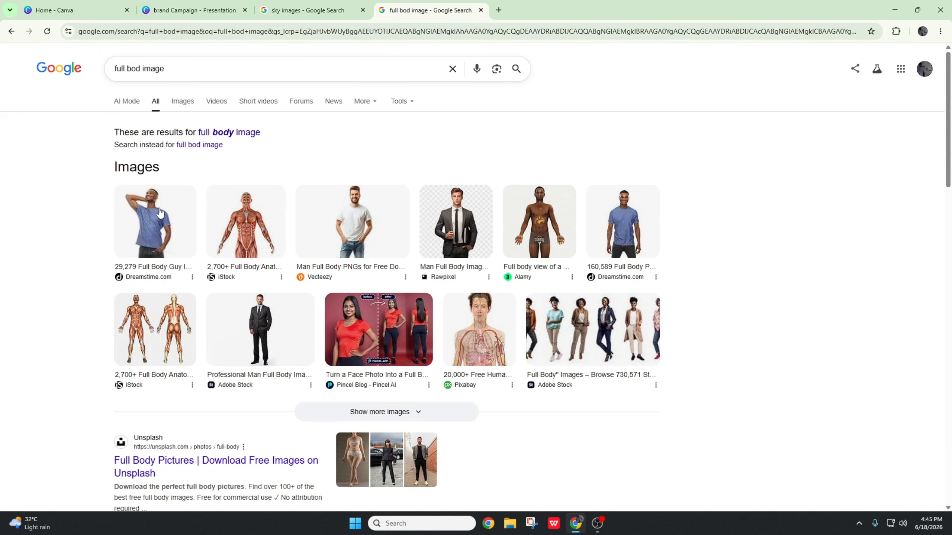
Copy the Dreamstime photo of the man in a blue T-shirt and paste it onto the first Canva slide.
left_click(160, 213)
right_click(755, 266)
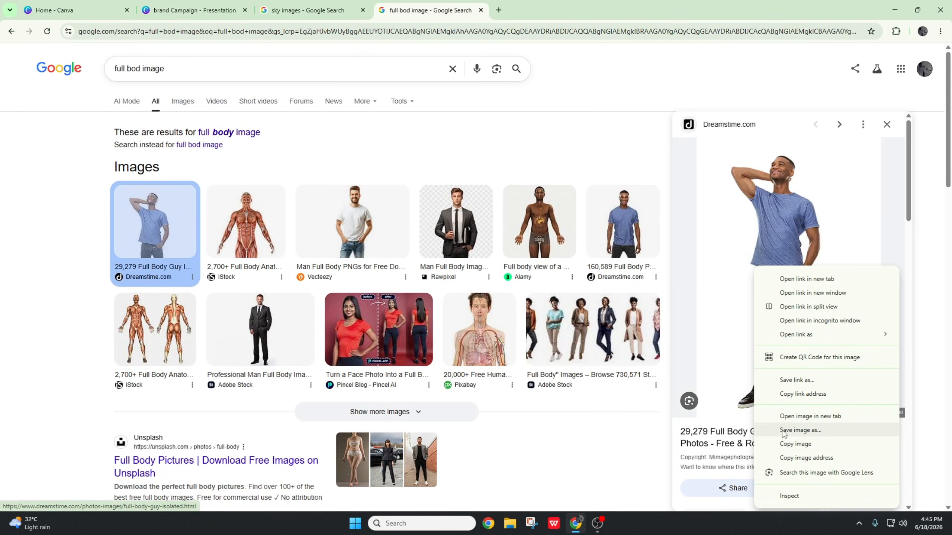
left_click(790, 445)
left_click(195, 10)
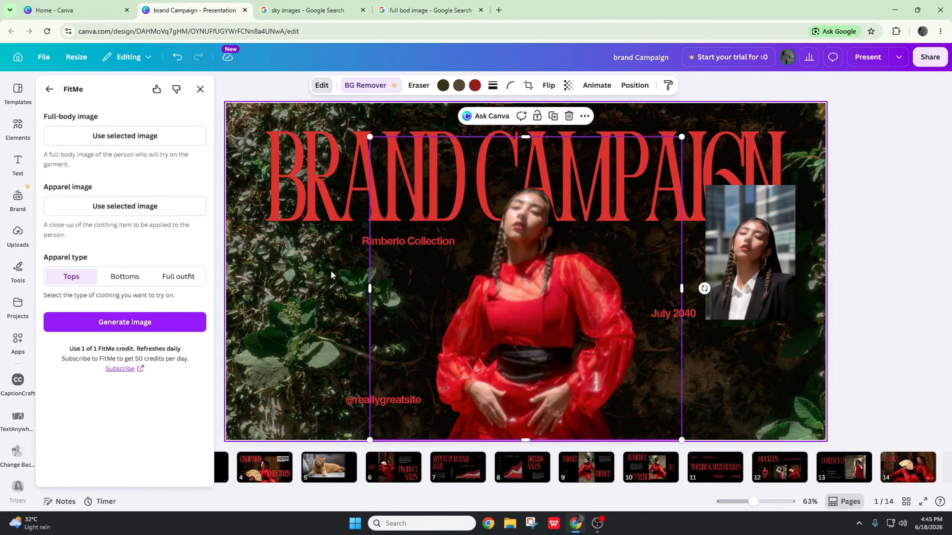
left_click(320, 269)
key("ctrl+v")
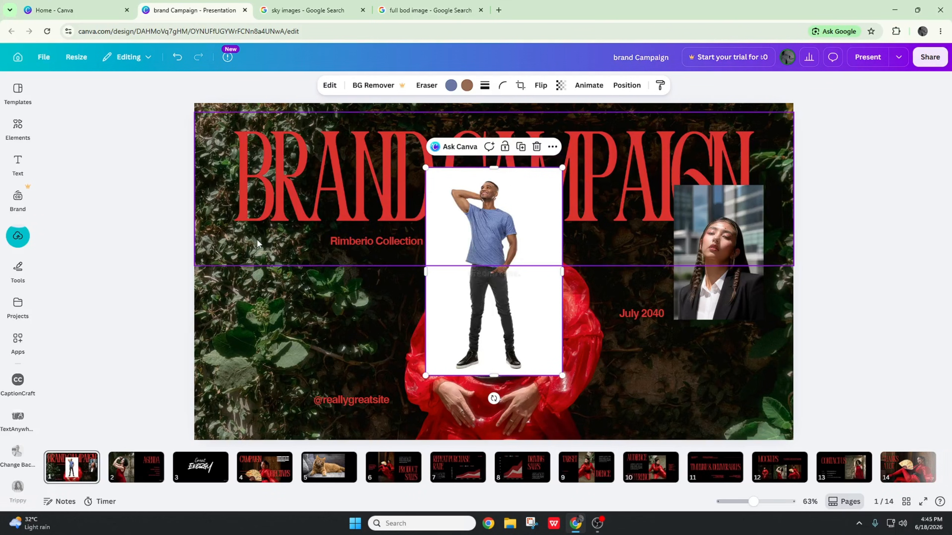
Reopen FitMe and use the pasted photo of the man as the full-body image.
left_click(329, 86)
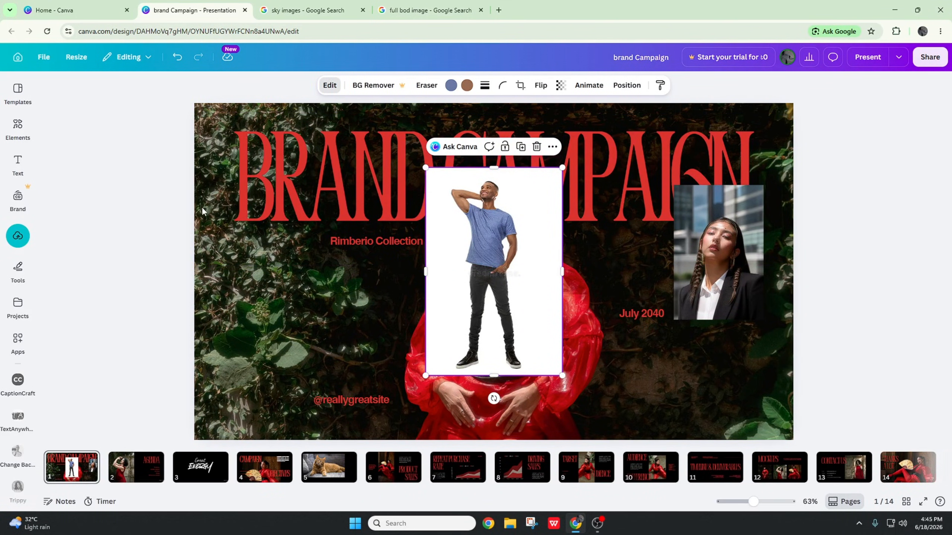
scroll(209, 349, "down", 4)
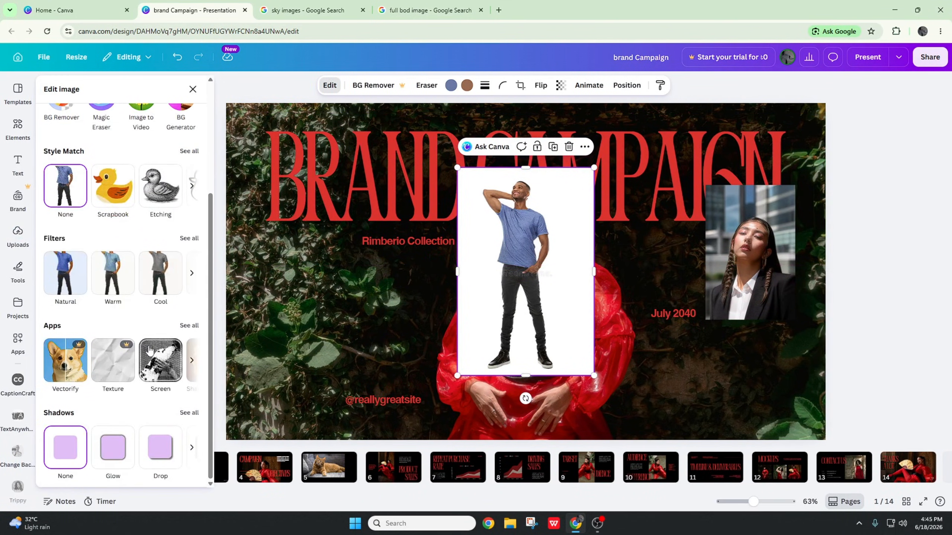
left_click(189, 325)
scroll(17, 262, "down", 10)
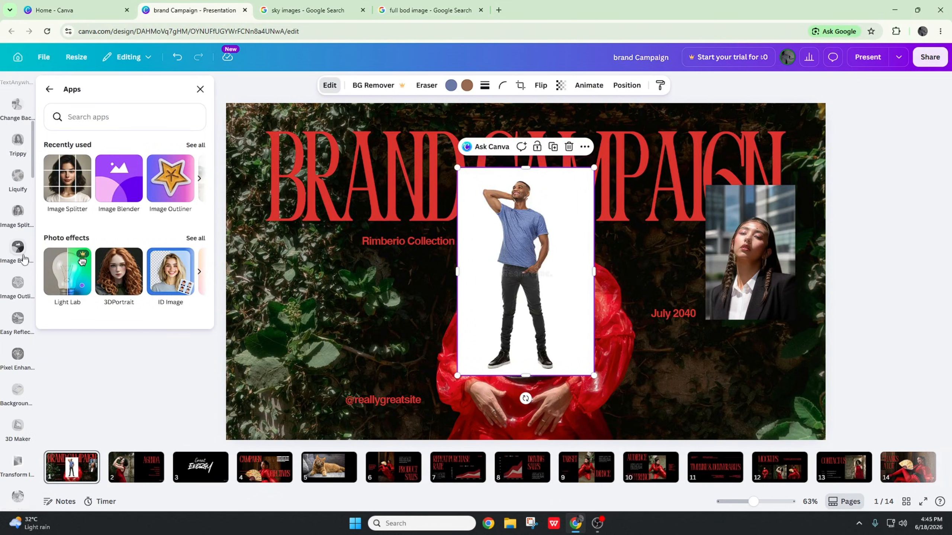
scroll(11, 450, "down", 5)
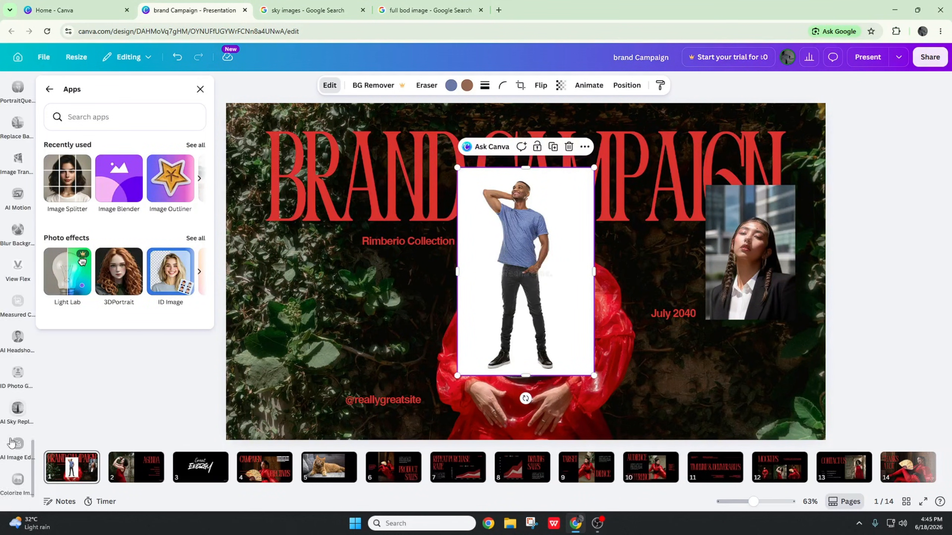
left_click(18, 488)
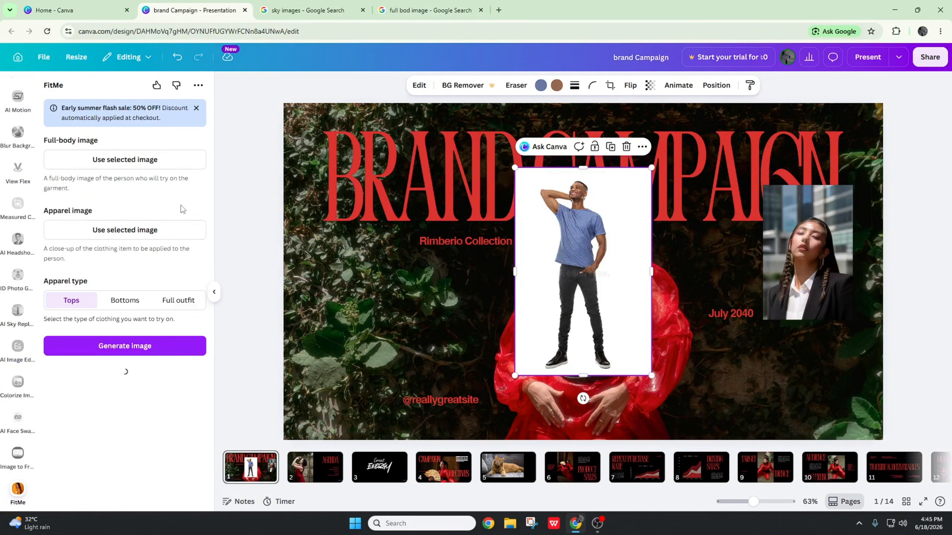
left_click(157, 169)
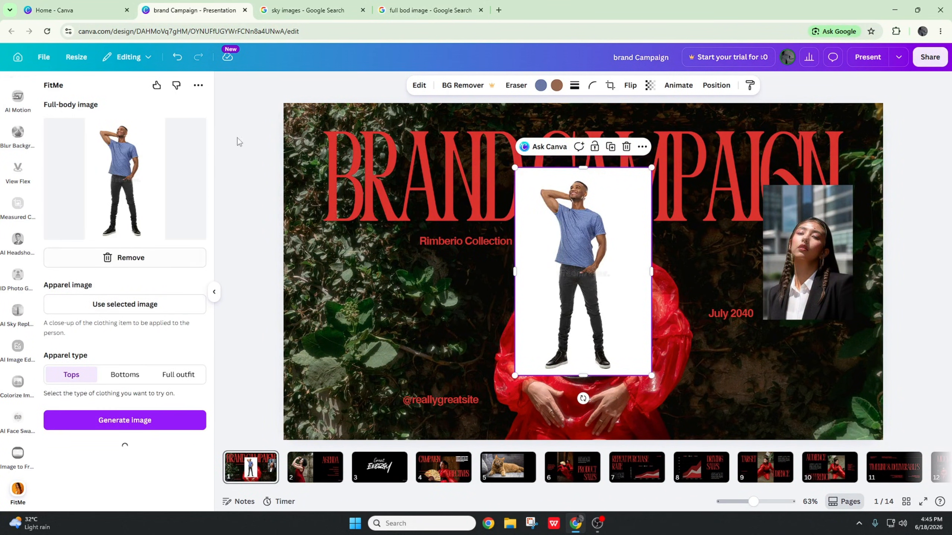
Copy the Adobe Stock photo of the man in a black suit from the Google results and paste it onto the first Canva slide.
left_click(427, 10)
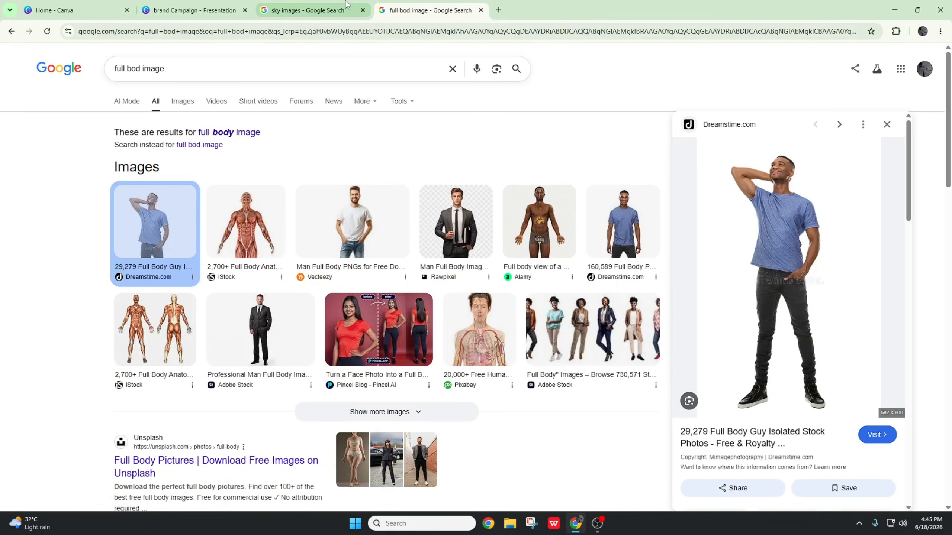
left_click(259, 330)
right_click(800, 213)
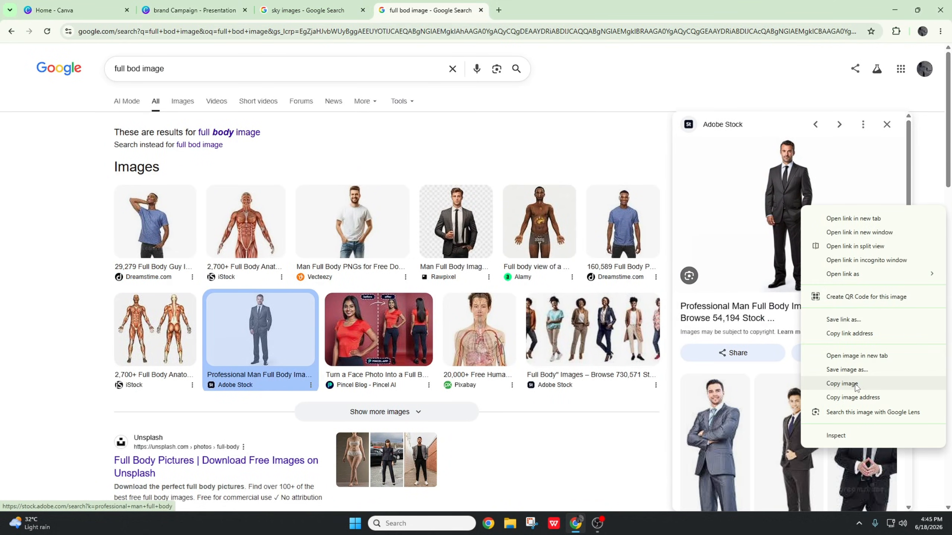
left_click(853, 388)
left_click(195, 10)
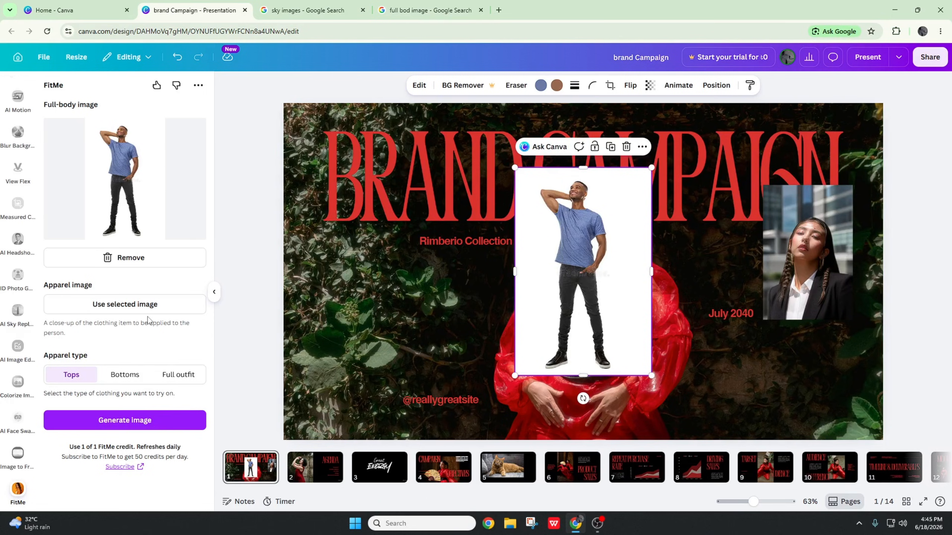
left_click(149, 305)
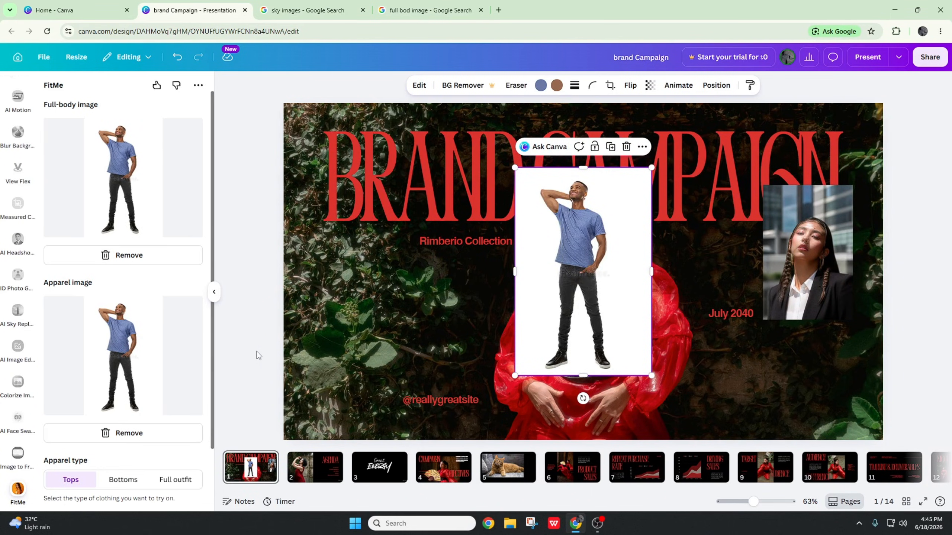
left_click(316, 324)
key("ctrl+v")
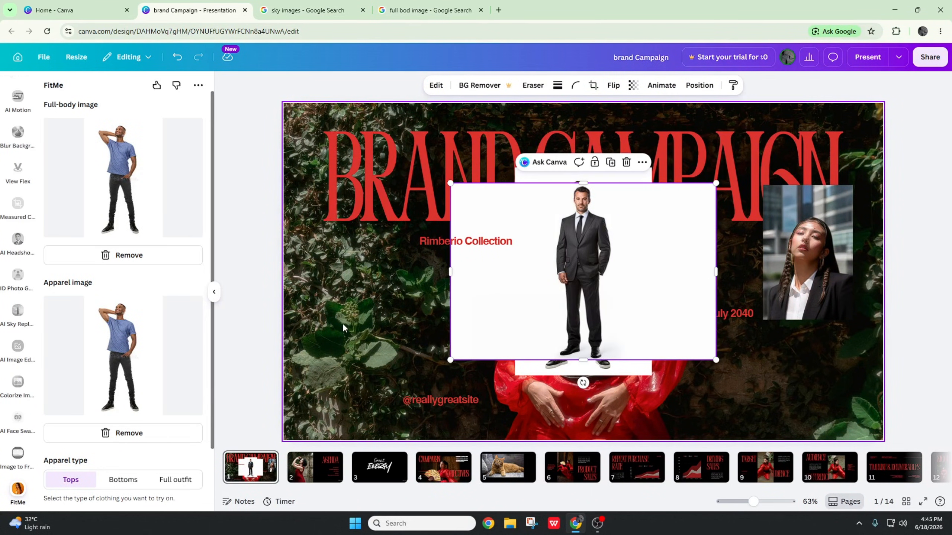
Replace FitMe's apparel image with the black suit photo and generate the try-on image.
left_click(142, 432)
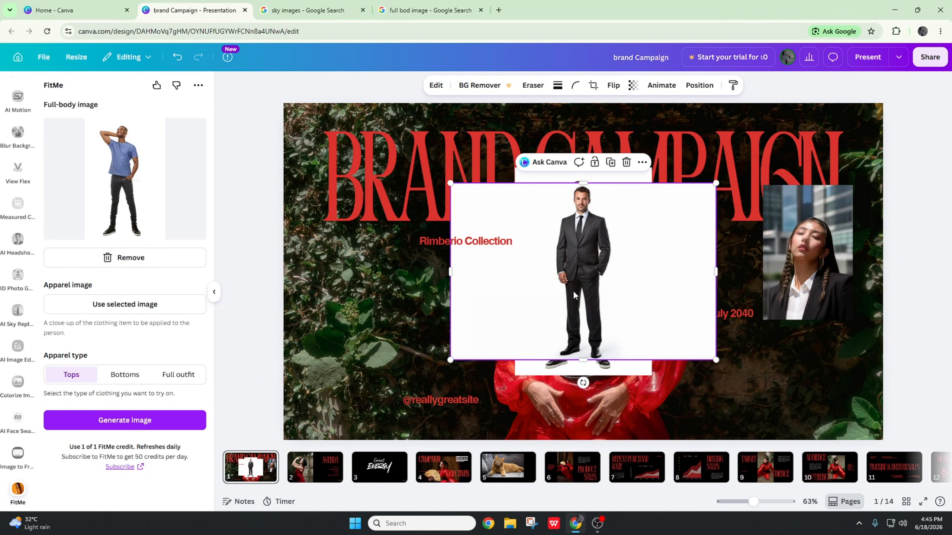
left_click(165, 304)
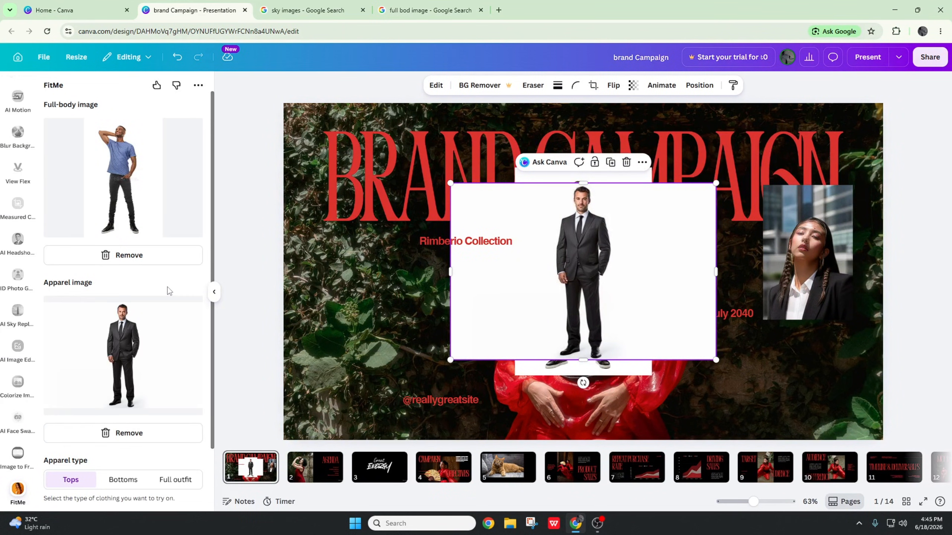
scroll(114, 344, "down", 1)
scroll(114, 344, "down", 1)
left_click(145, 448)
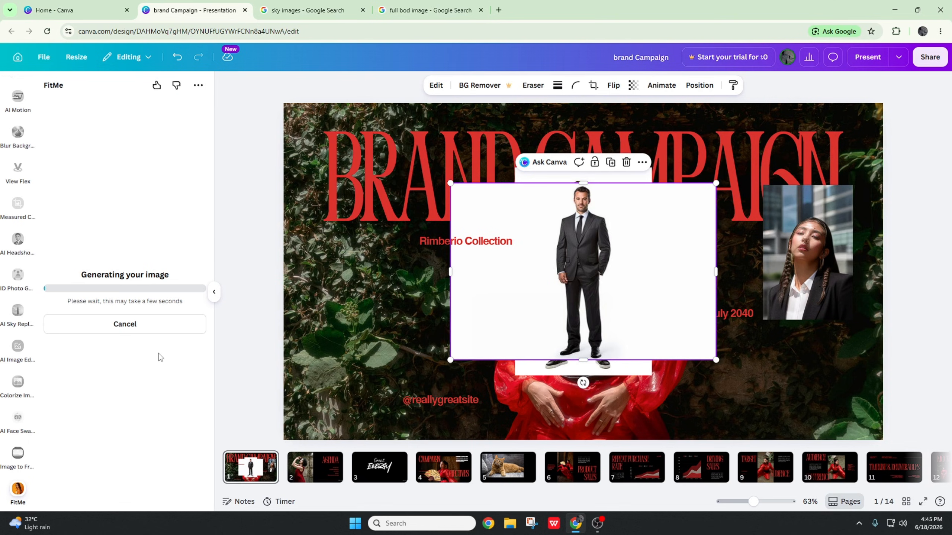
Move the suit photo beside the T-shirt photo, and add the generated try-on image to the slide and enlarge it.
left_click_drag(583, 287, 791, 272)
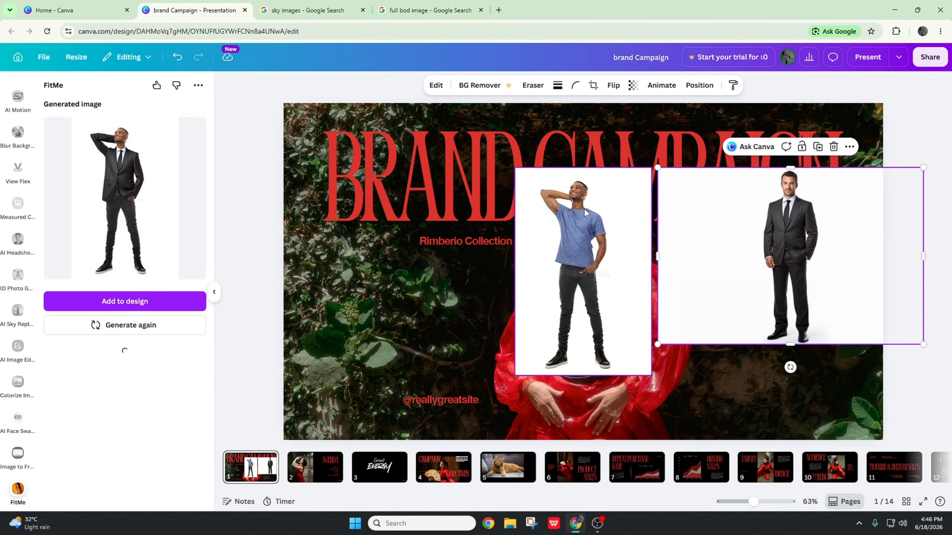
left_click(127, 305)
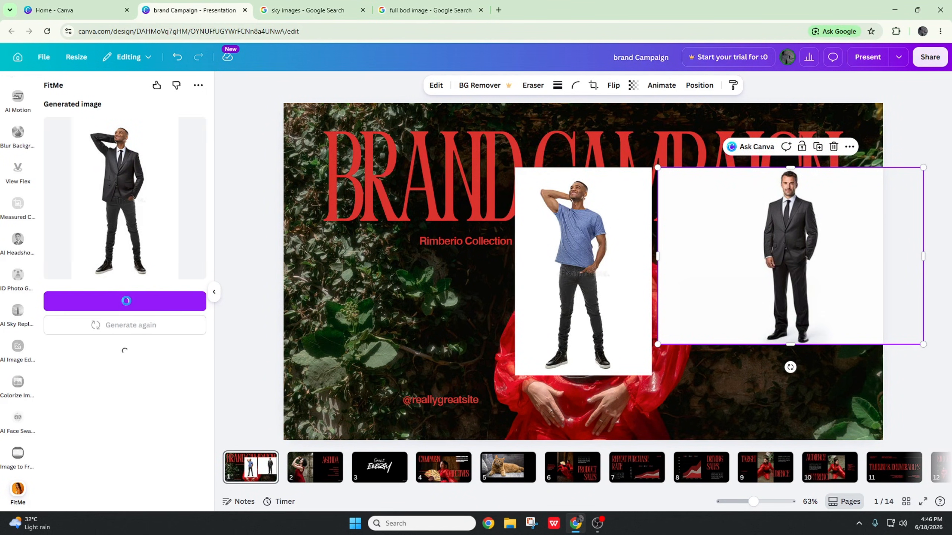
left_click_drag(548, 314, 379, 233)
left_click_drag(459, 260, 862, 488)
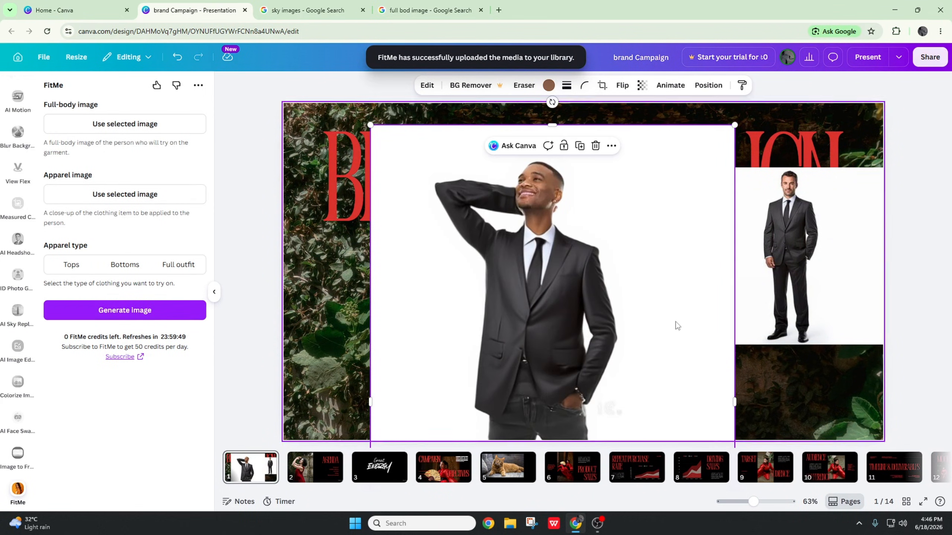
Shift the enlarged try-on image around the slide to inspect the outfit, and undo the photos added for FitMe.
left_click_drag(596, 289, 581, 304)
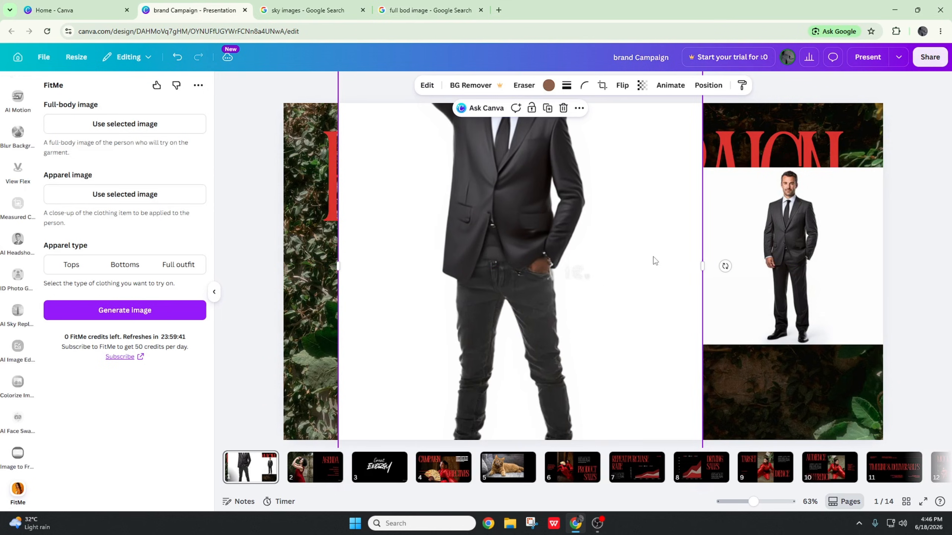
left_click_drag(581, 348, 557, 266)
left_click_drag(479, 376, 590, 410)
left_click_drag(585, 318, 557, 352)
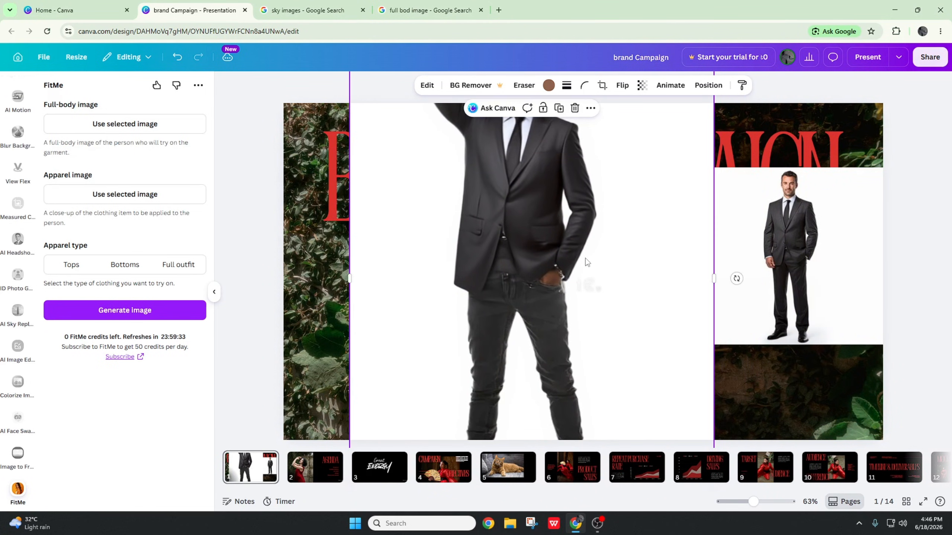
left_click_drag(585, 257, 593, 321)
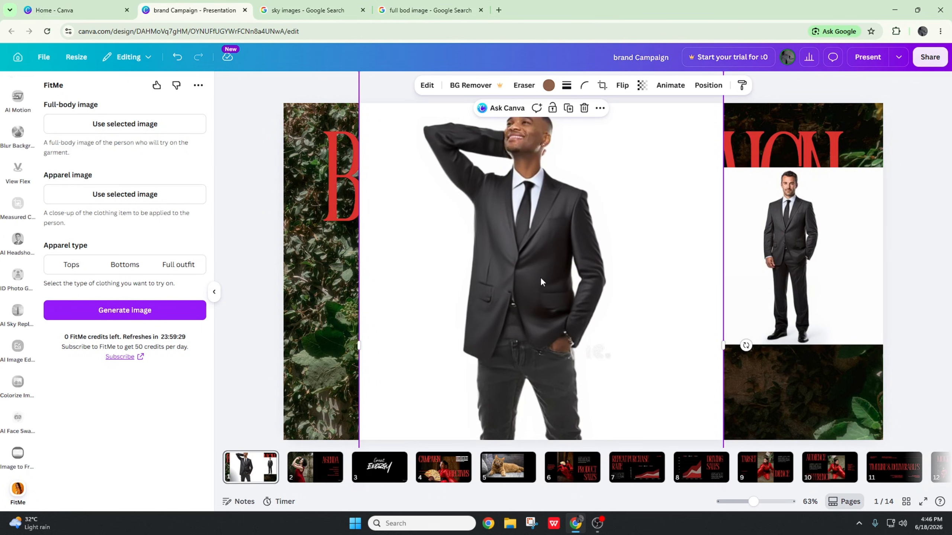
key("ctrl+z")
key("ctrl+z")
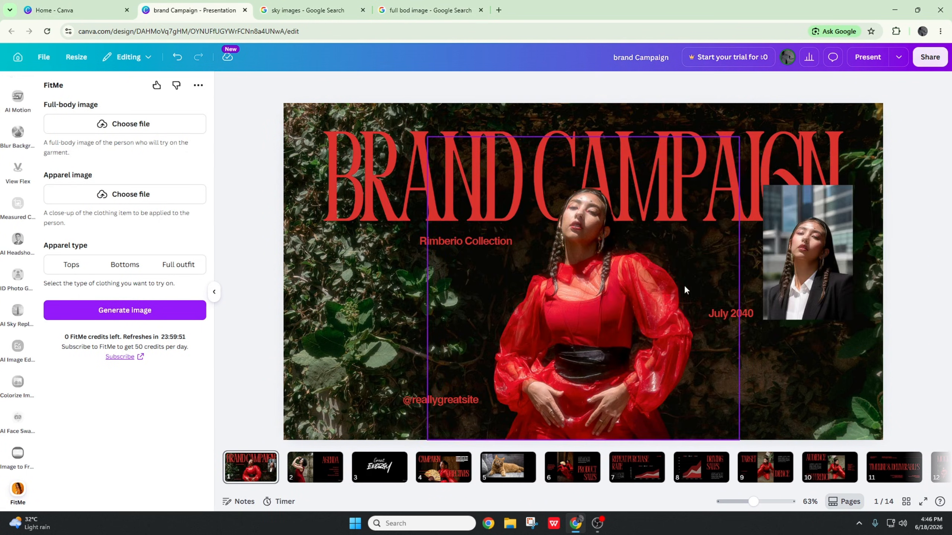
Open the 3DPortrait app from the photo effects for the woman in red and generate a 3D image of her.
left_click(411, 85)
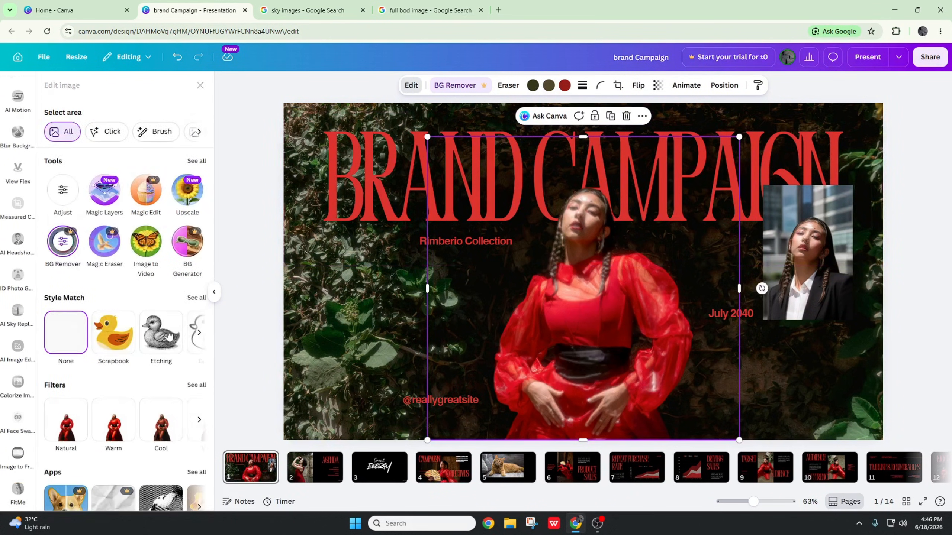
left_click(192, 349)
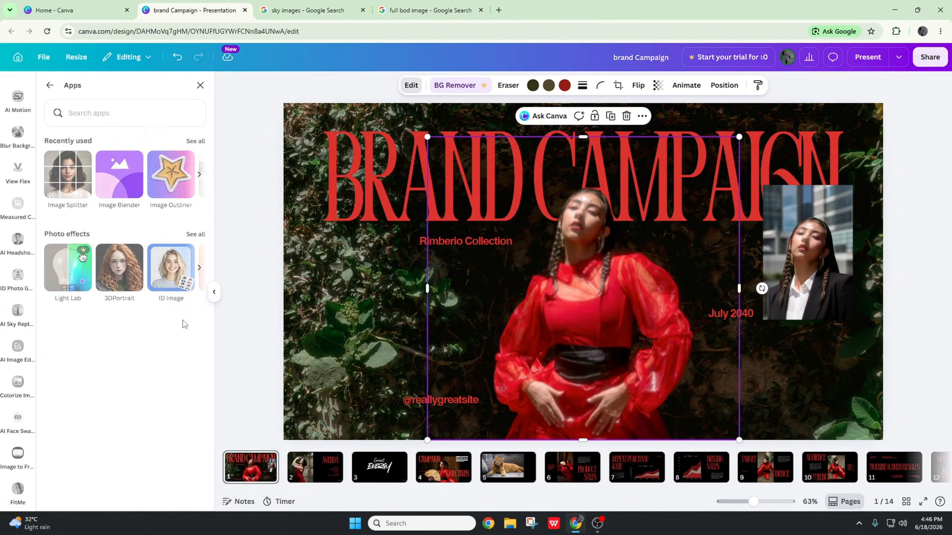
left_click(192, 234)
left_click(127, 130)
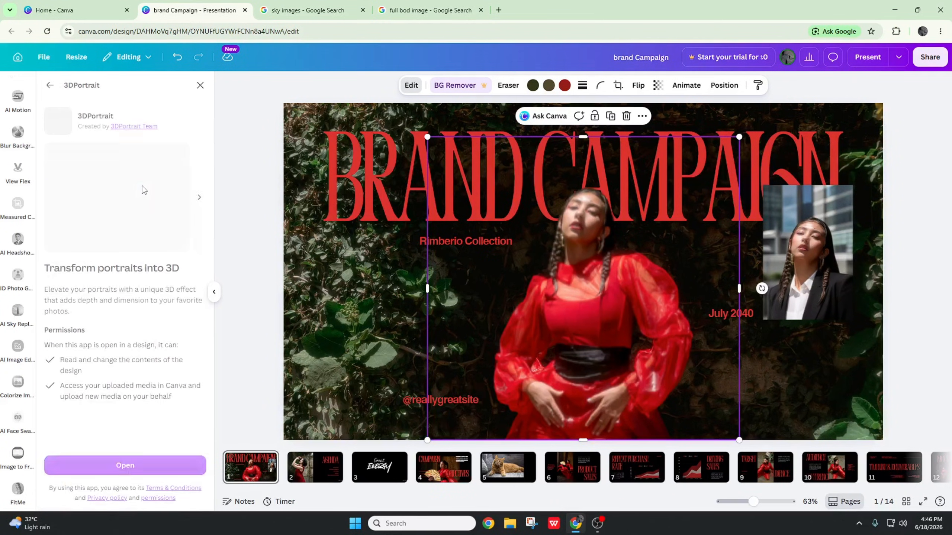
left_click(137, 465)
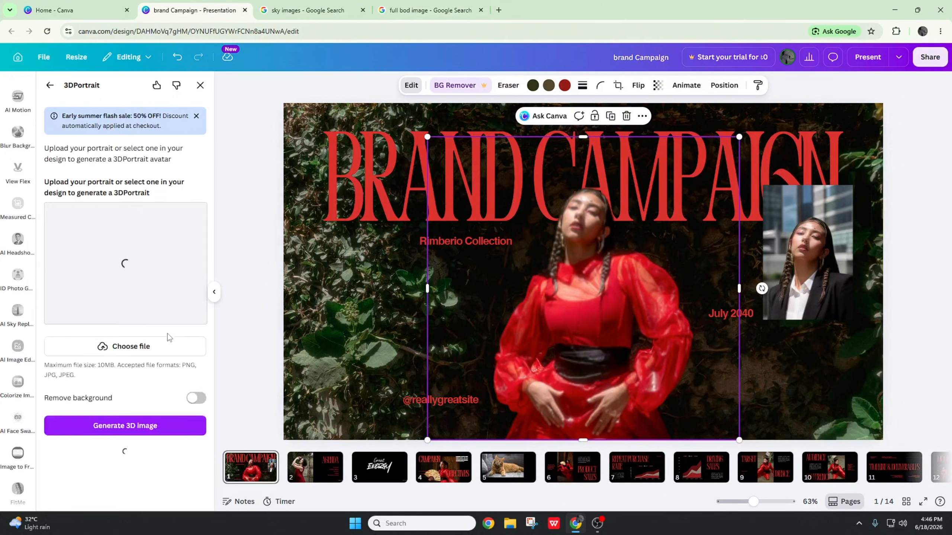
left_click(113, 358)
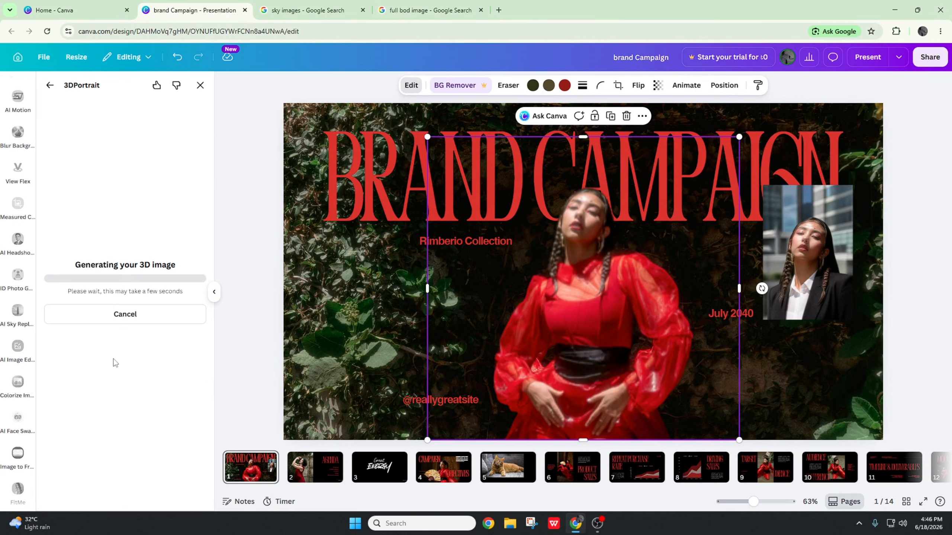
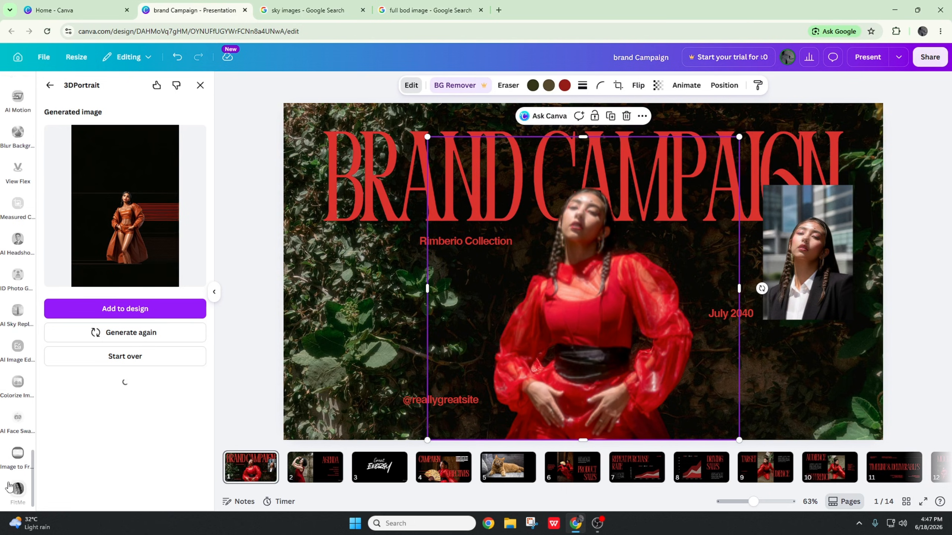
Add the generated 3D portrait to the design, enlarge it over the right side of the slide, and leave 3DPortrait.
left_click(147, 308)
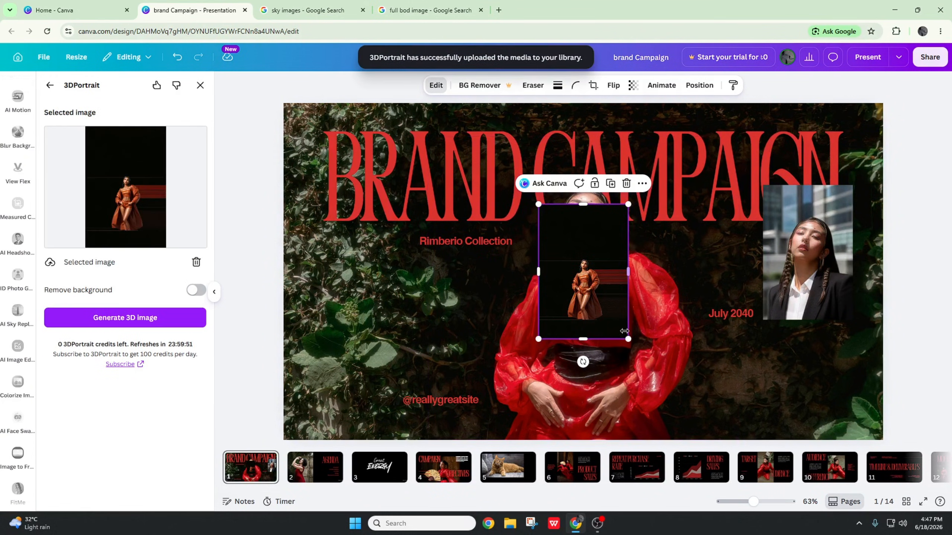
left_click_drag(627, 339, 854, 467)
left_click_drag(635, 364, 510, 244)
left_click_drag(629, 403, 772, 533)
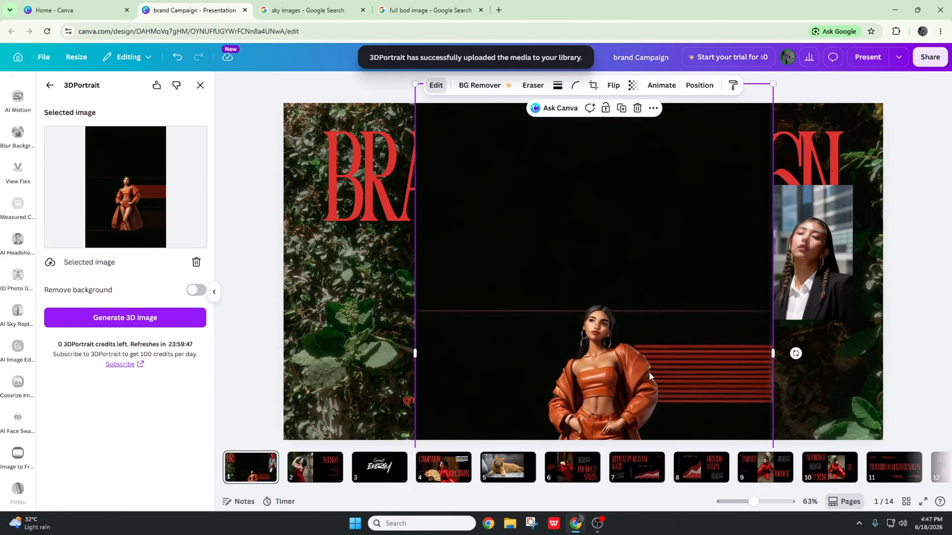
left_click_drag(636, 373, 771, 294)
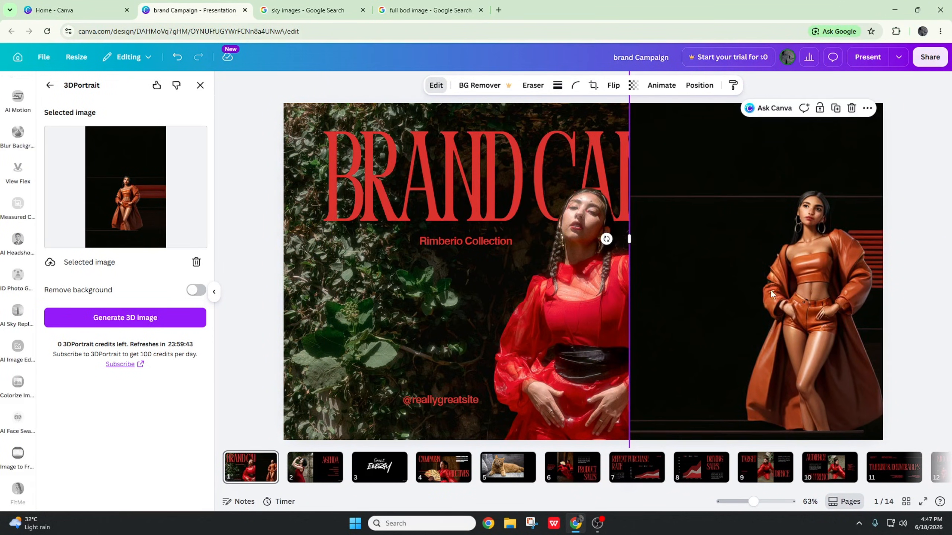
left_click(196, 290)
left_click(50, 86)
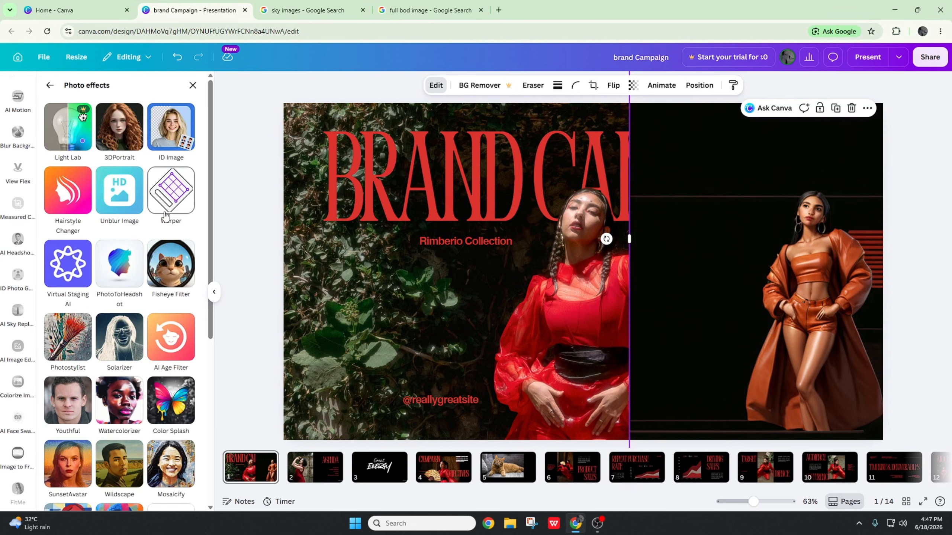
Try to generate a 1-inch ID photo from the 3D portrait in the ID Image app.
left_click(160, 141)
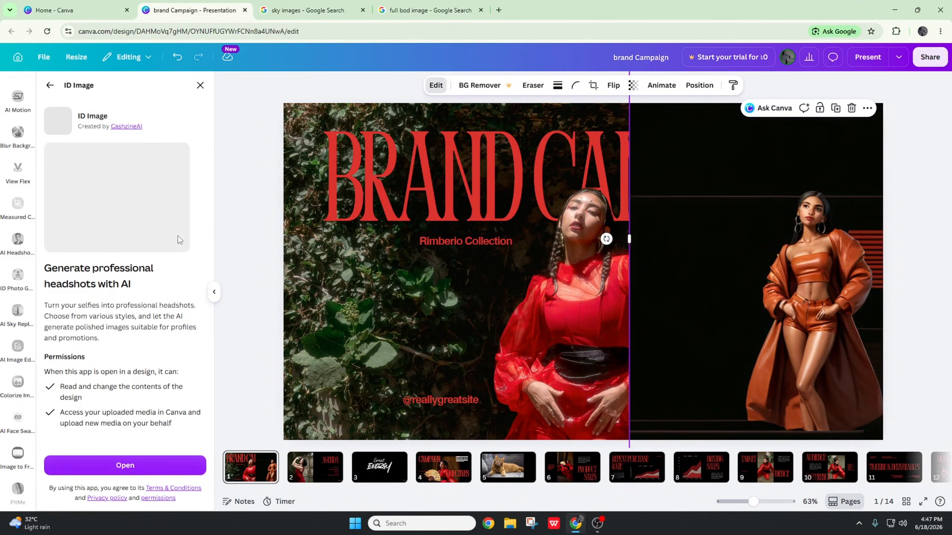
left_click(147, 471)
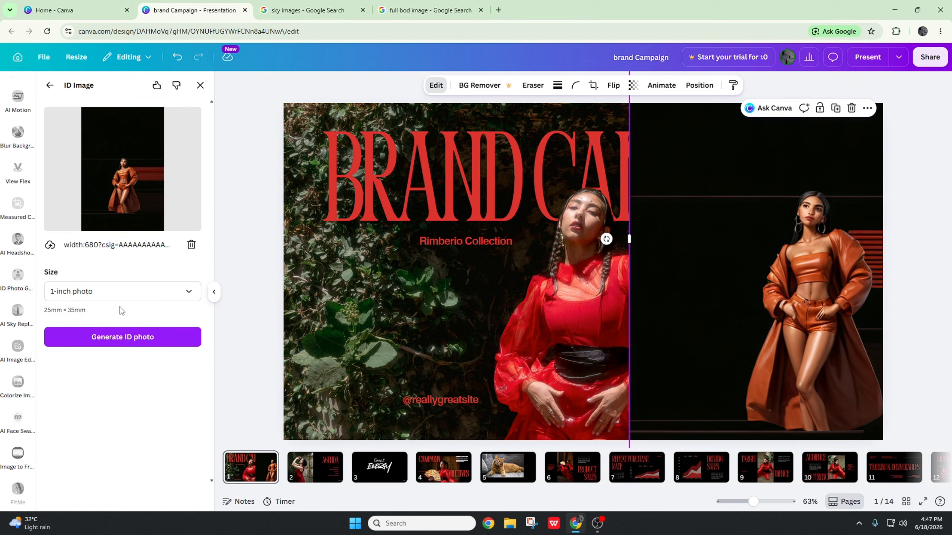
left_click(135, 338)
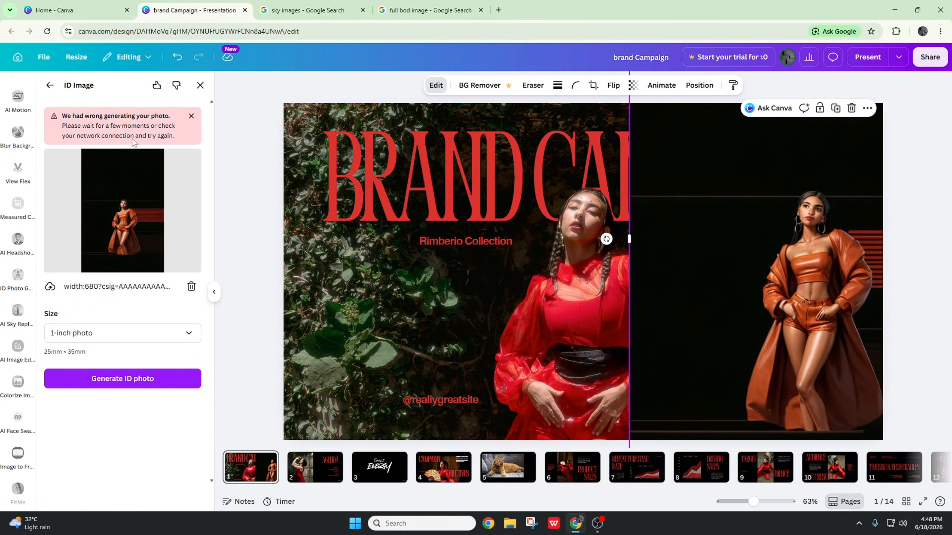
left_click(108, 379)
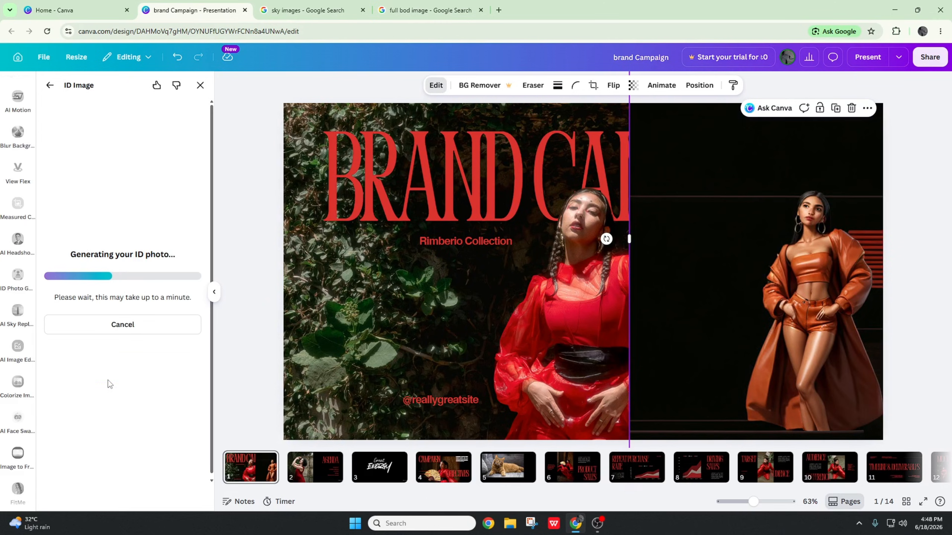
left_click(183, 377)
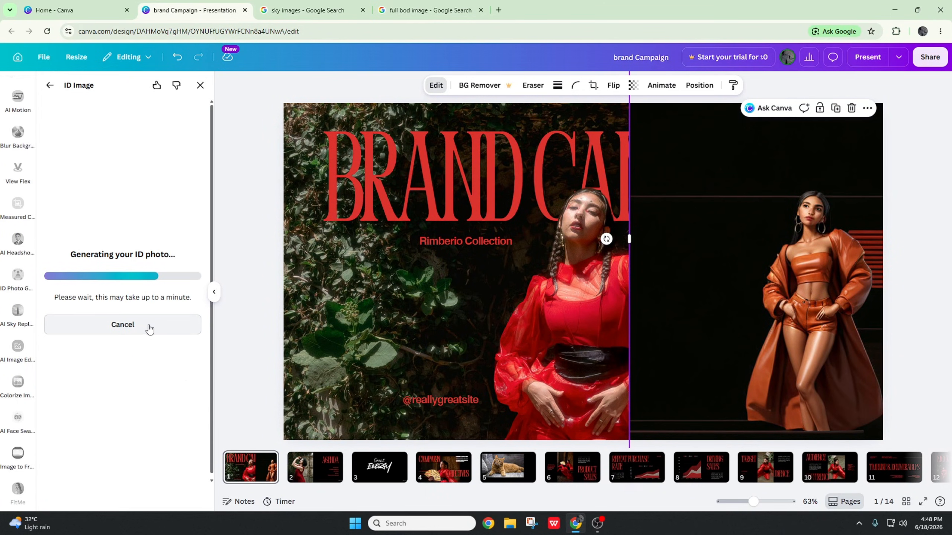
left_click(50, 85)
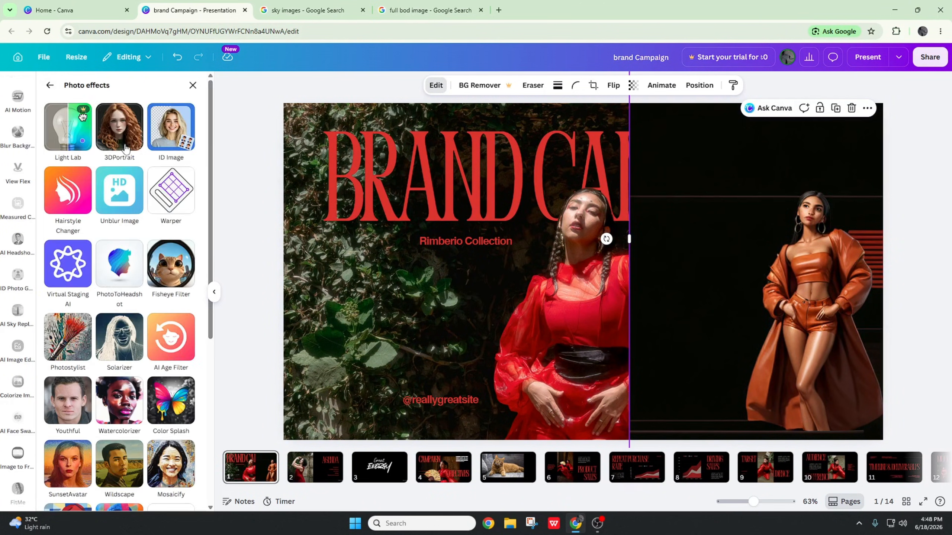
Open the image editing options, and move the black-blazer portrait to the middle of the slide and enlarge it to cover the full slide height.
left_click(68, 198)
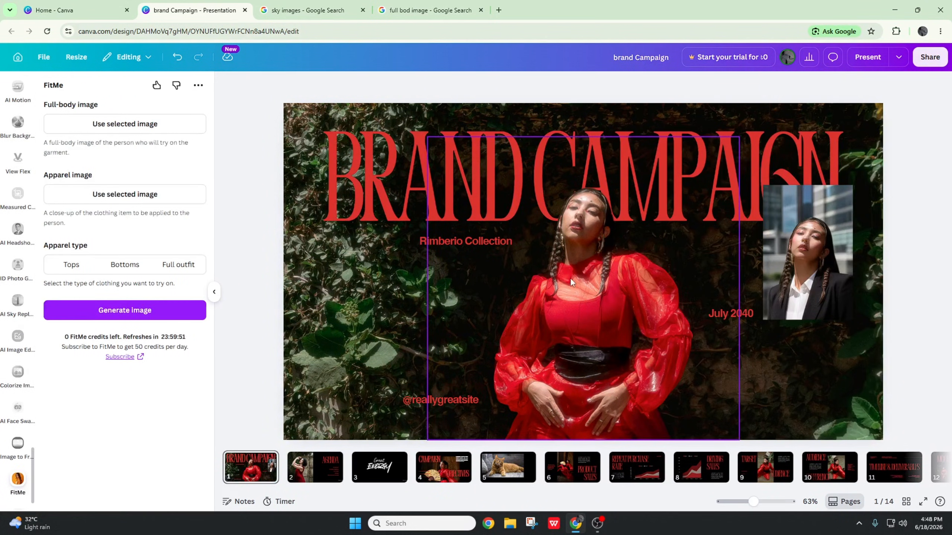
left_click(570, 277)
left_click(411, 85)
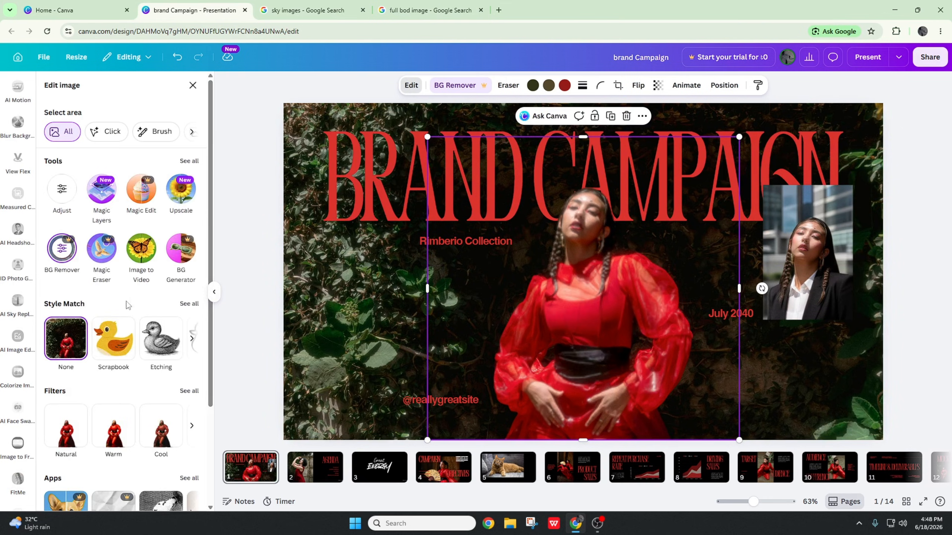
left_click(812, 271)
left_click_drag(812, 272, 506, 217)
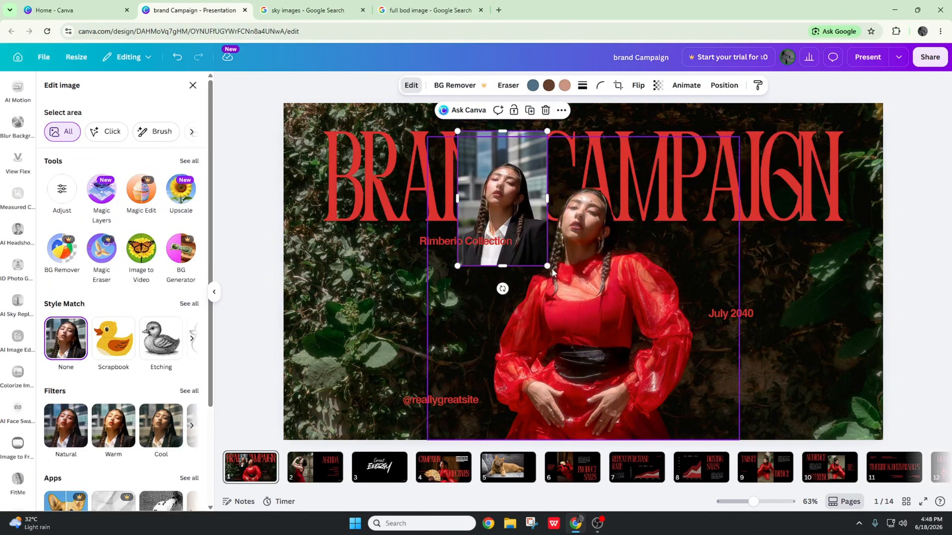
left_click_drag(548, 265, 761, 468)
left_click_drag(694, 390, 675, 321)
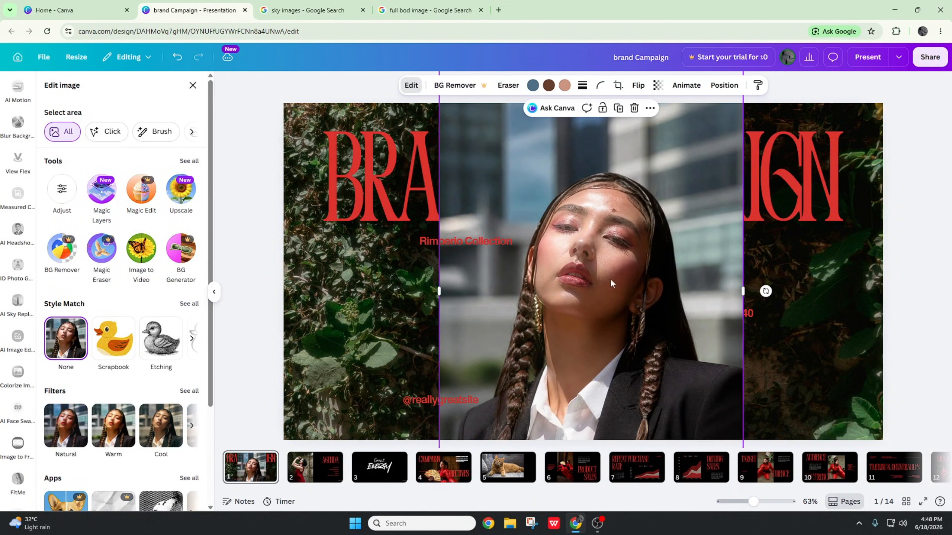
Open the Hairstyle Changer app from the photo effects for the black-blazer portrait.
left_click(409, 86)
left_click(410, 88)
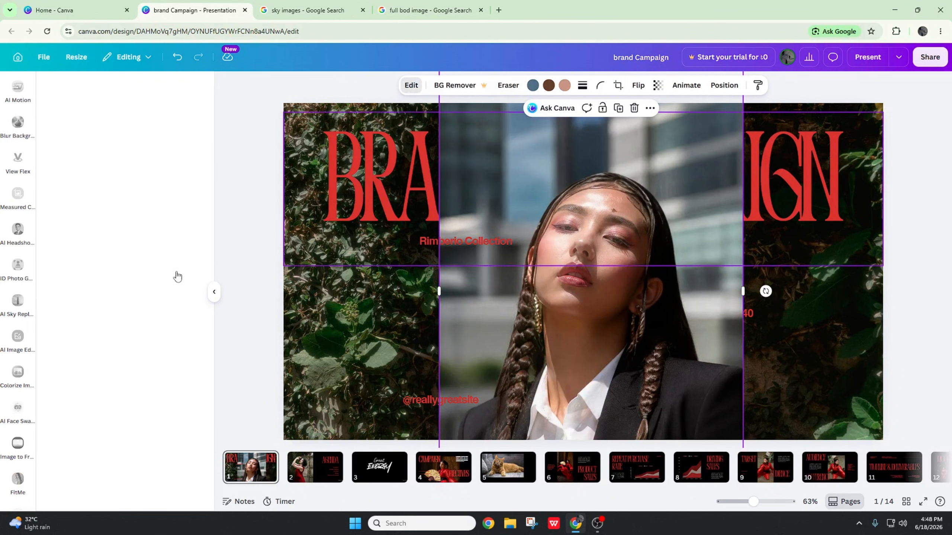
left_click(410, 89)
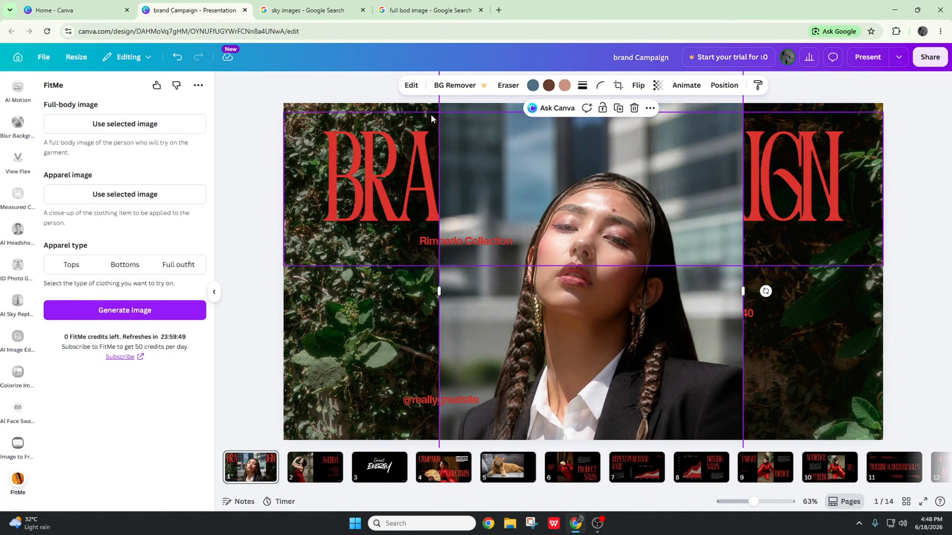
left_click(410, 87)
scroll(183, 281, "down", 3)
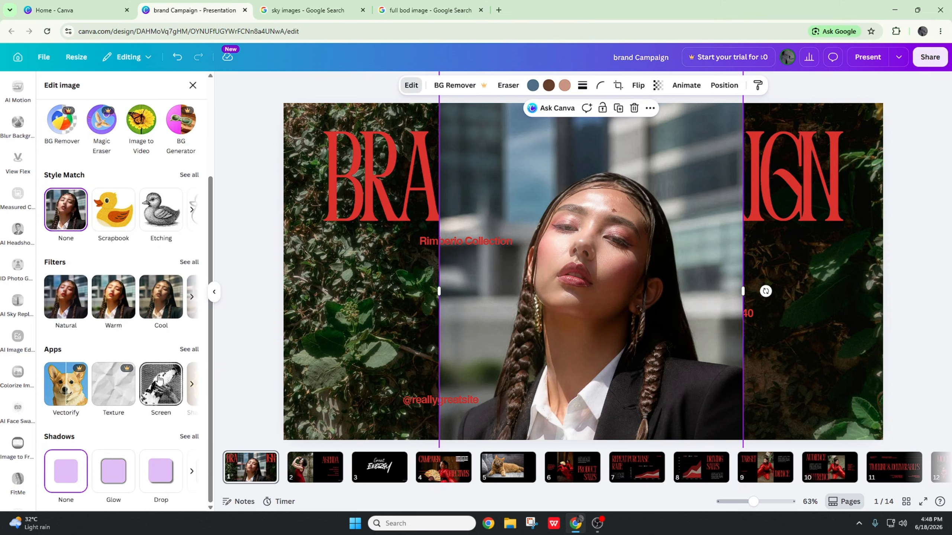
left_click(186, 348)
left_click(195, 234)
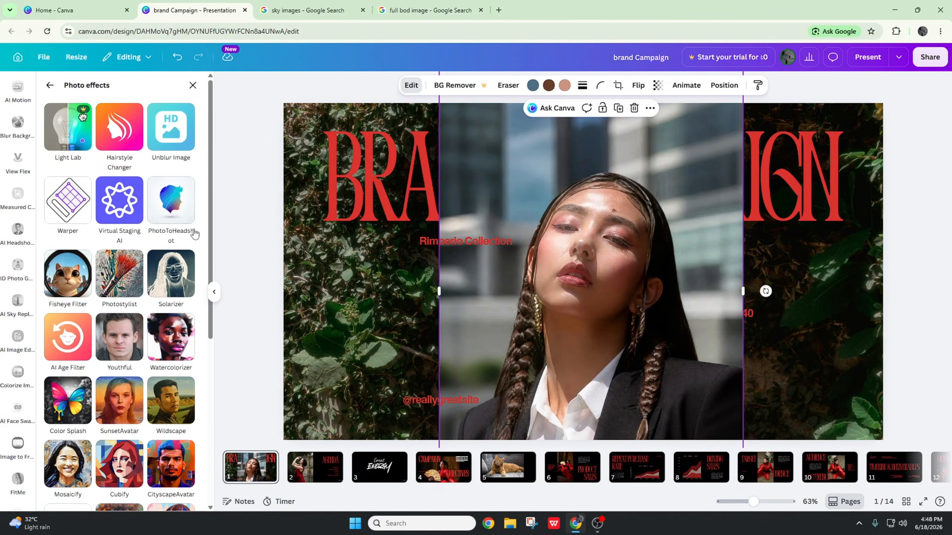
left_click(119, 140)
left_click(146, 462)
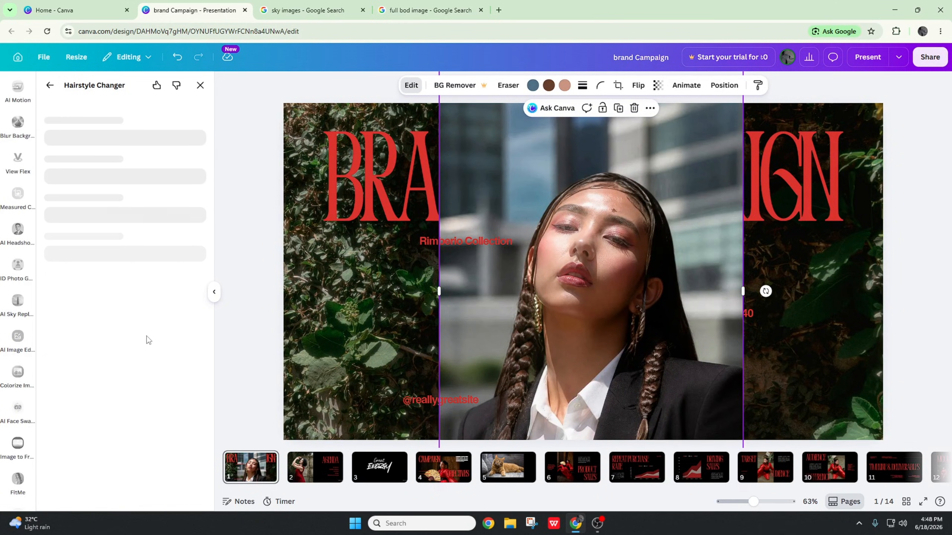
Generate a new hairstyle for the portrait with the Female gender, Bob cut style and No change hair color options.
scroll(149, 378, "down", 3)
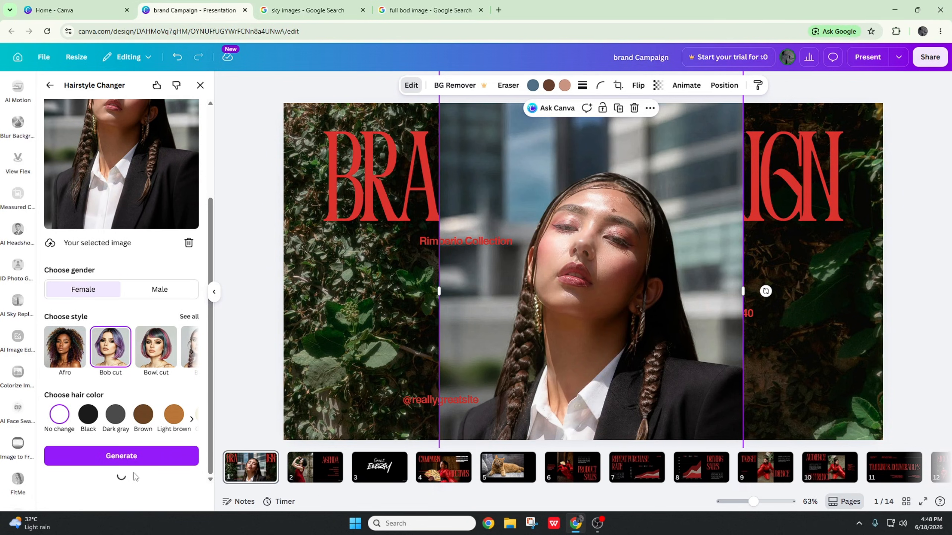
scroll(126, 472, "down", 1)
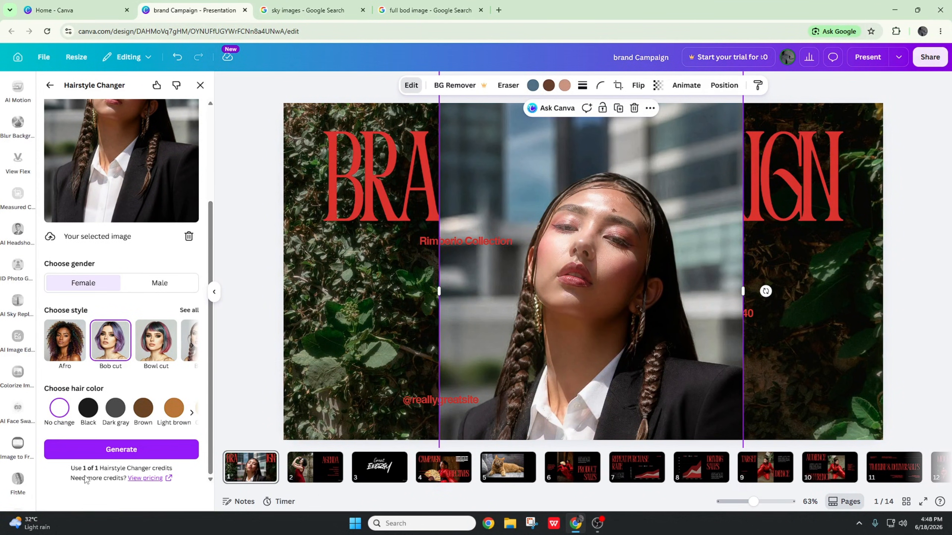
left_click(141, 450)
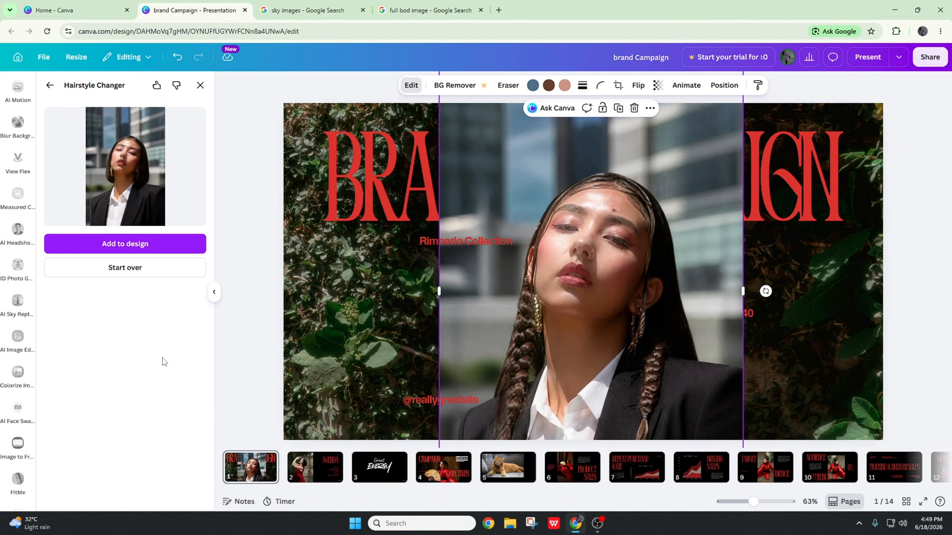
Add the bob-cut portrait to the design, enlarge it over the right side of the slide, and leave Hairstyle Changer.
left_click(79, 240)
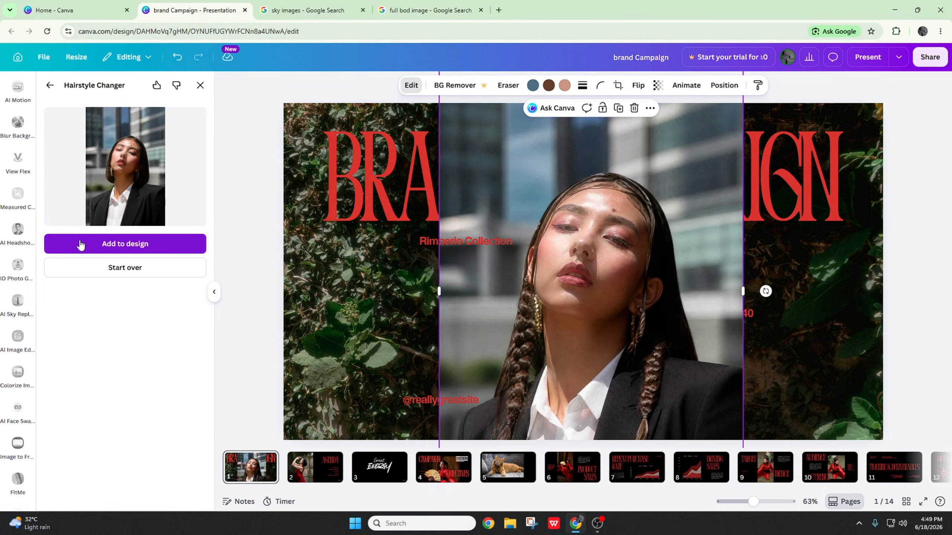
left_click_drag(585, 265, 420, 159)
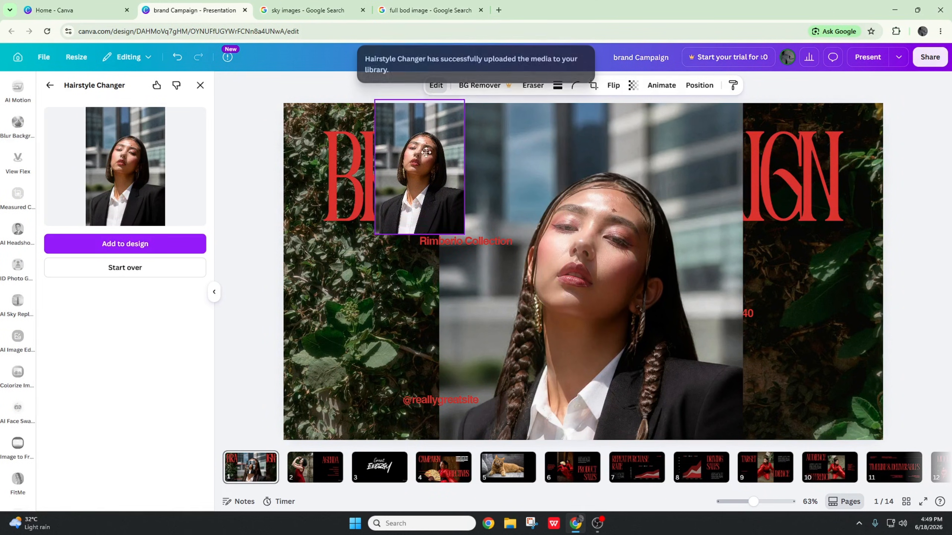
left_click_drag(470, 232, 819, 509)
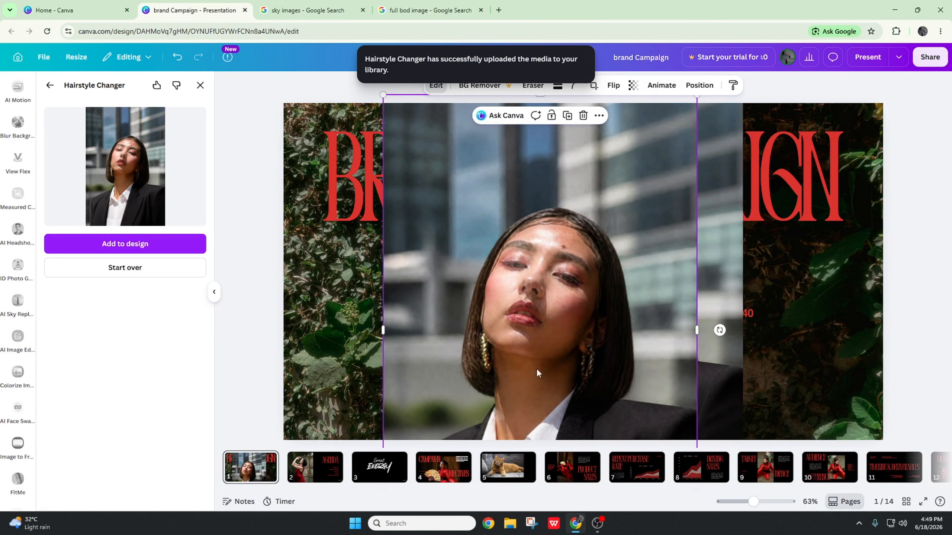
left_click_drag(537, 372, 708, 326)
left_click(55, 87)
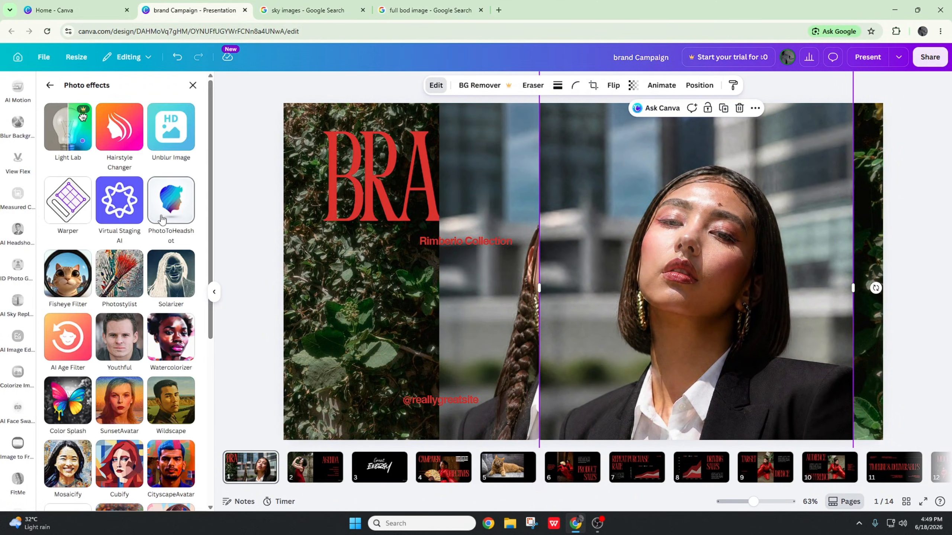
Look at the Unblur Image app's introduction page, and search Google for "blury image".
left_click(167, 147)
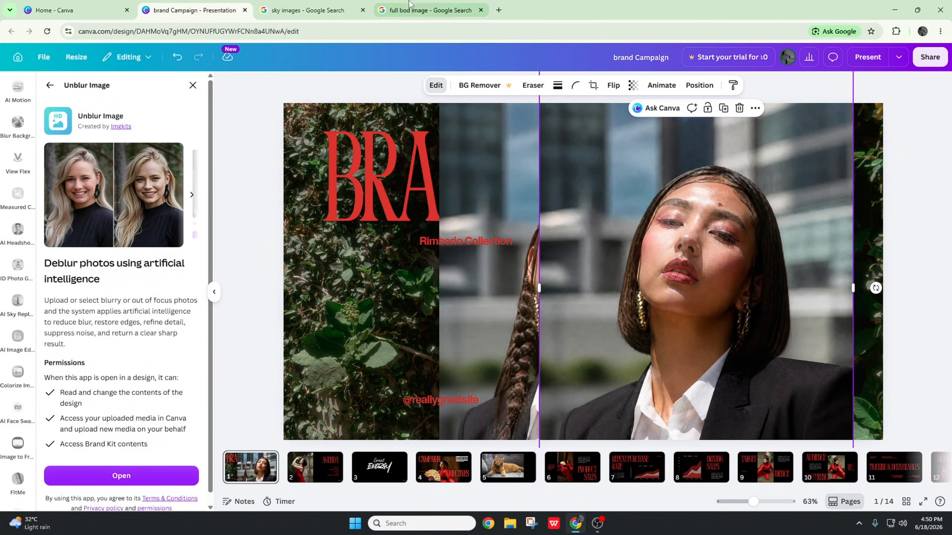
left_click(498, 10)
left_click(427, 10)
left_click_drag(302, 68, 117, 66)
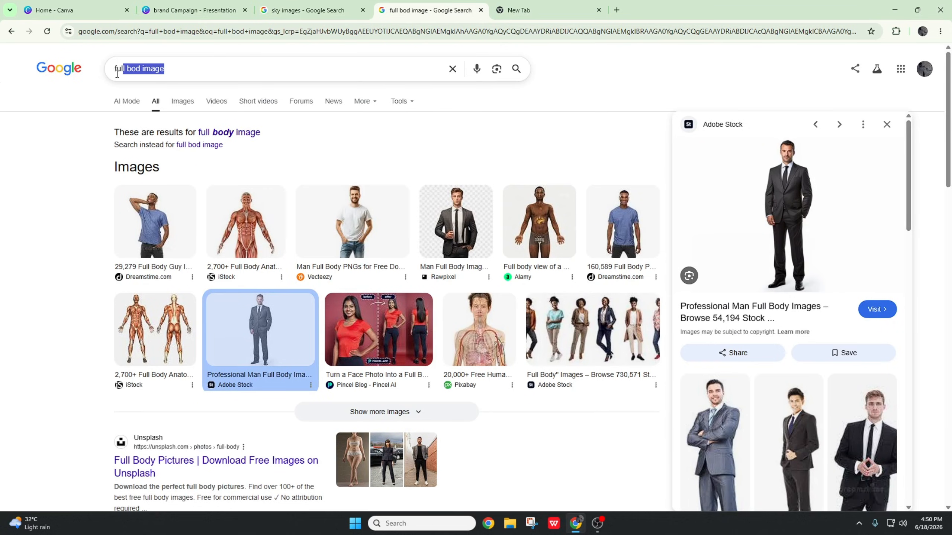
type("blury image")
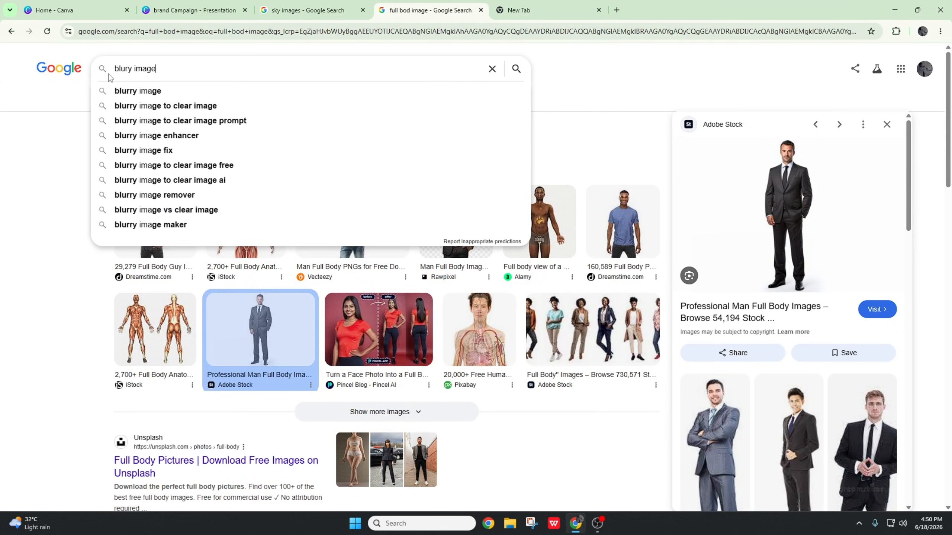
key("Return")
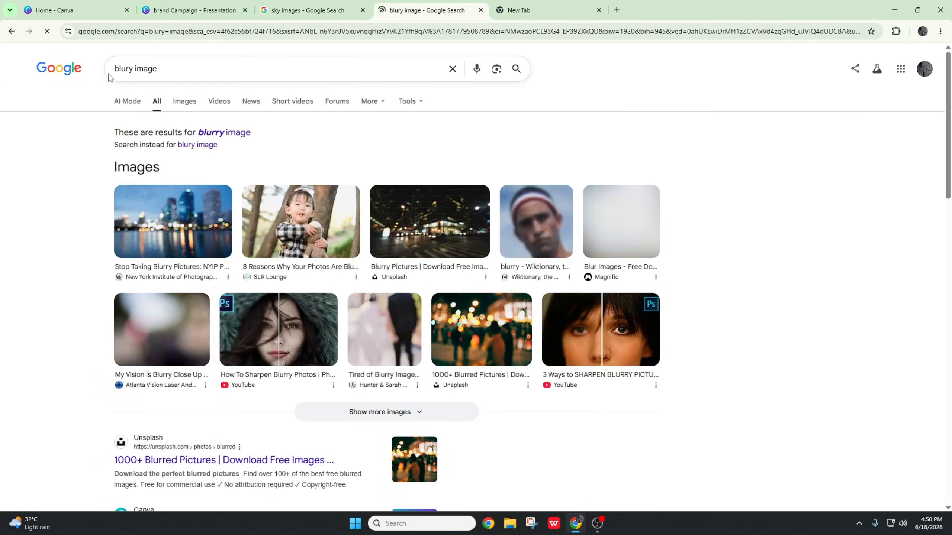
Copy the blurry portrait of the man with the headband from the image results and return to the Canva presentation's first slide.
left_click(311, 246)
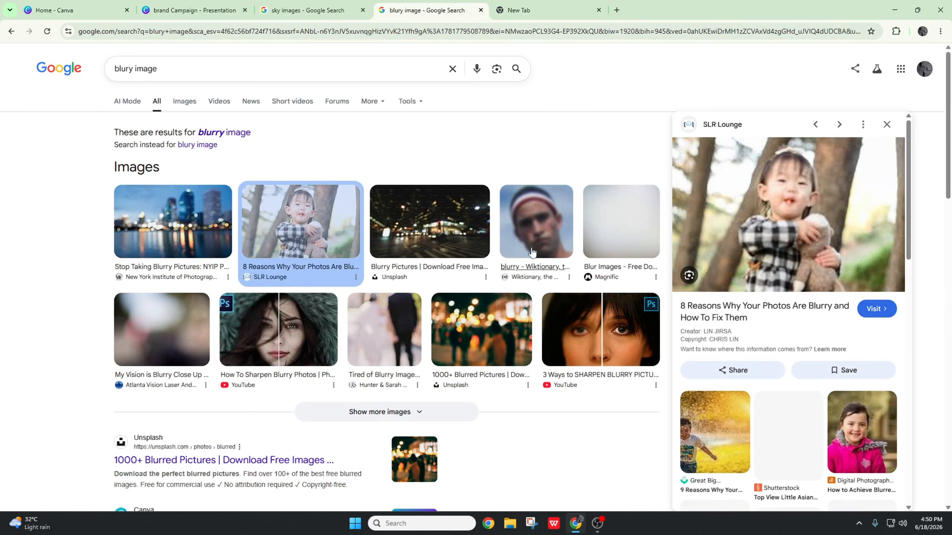
left_click(530, 231)
right_click(786, 211)
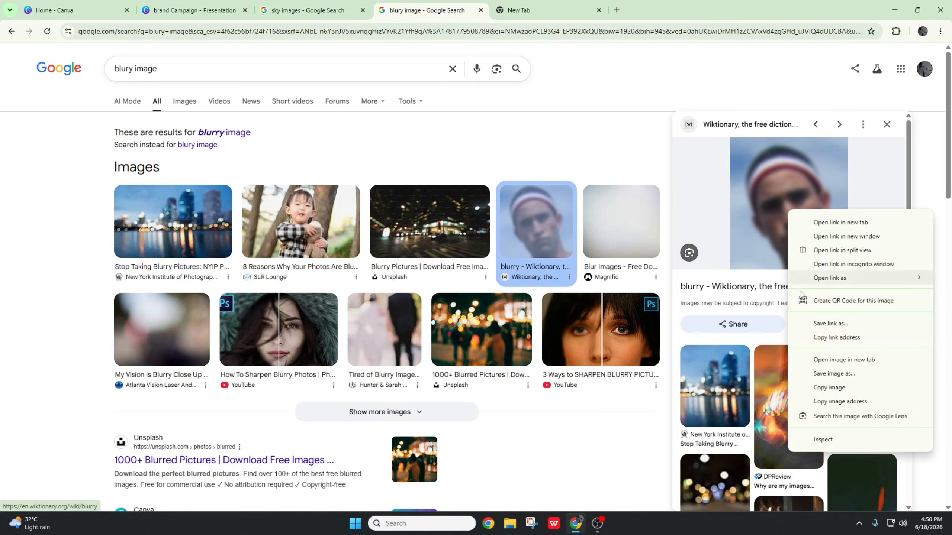
left_click(827, 388)
left_click(195, 10)
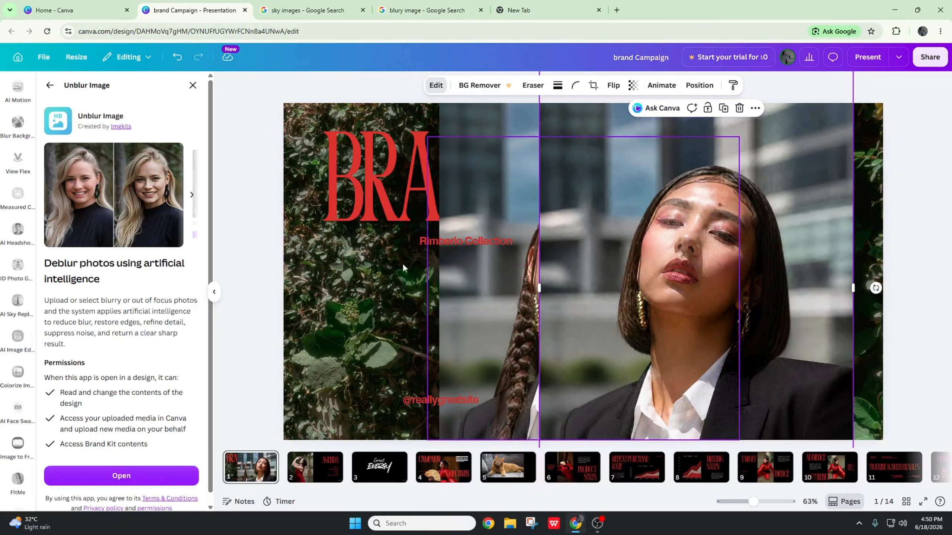
left_click(389, 263)
left_click(391, 276)
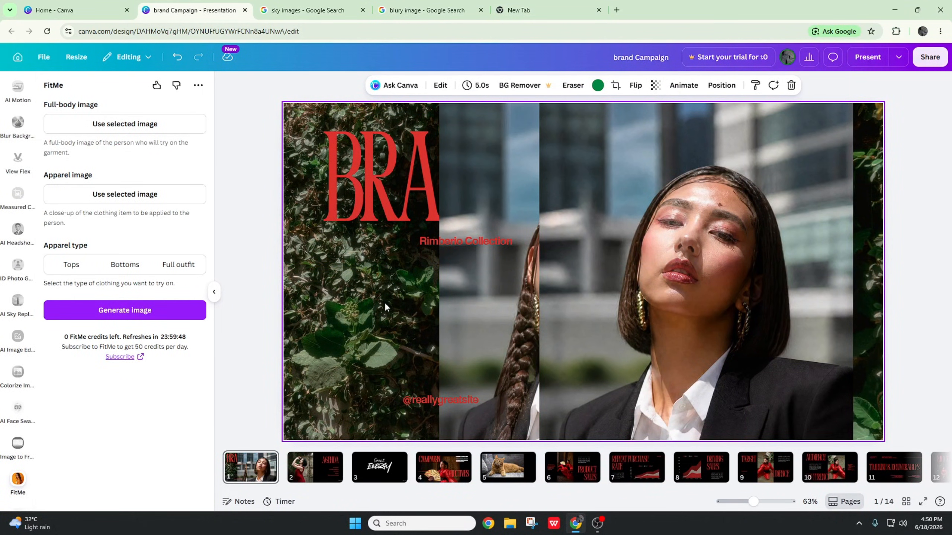
Copy the blurry headband portrait again from the Google results and paste it onto the first slide in Canva.
left_click(427, 10)
right_click(765, 254)
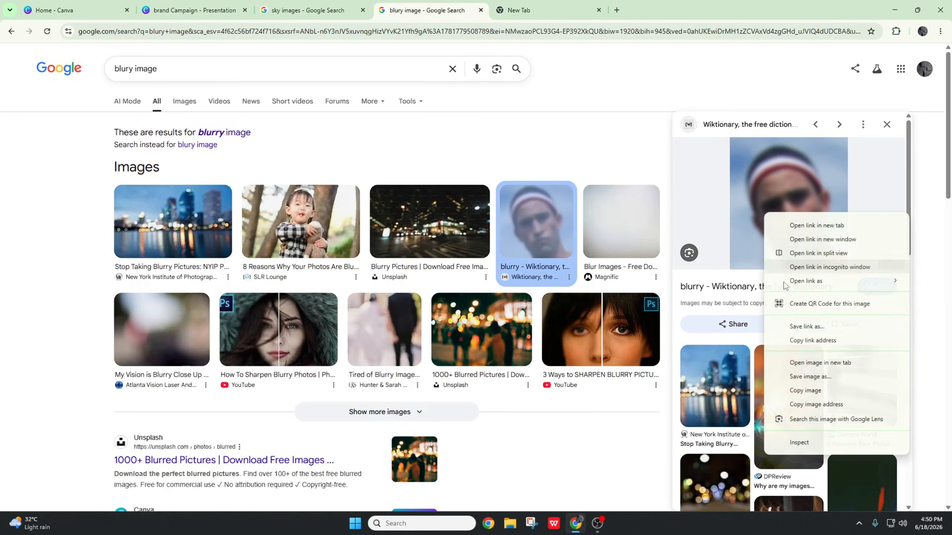
left_click(789, 390)
left_click(253, 4)
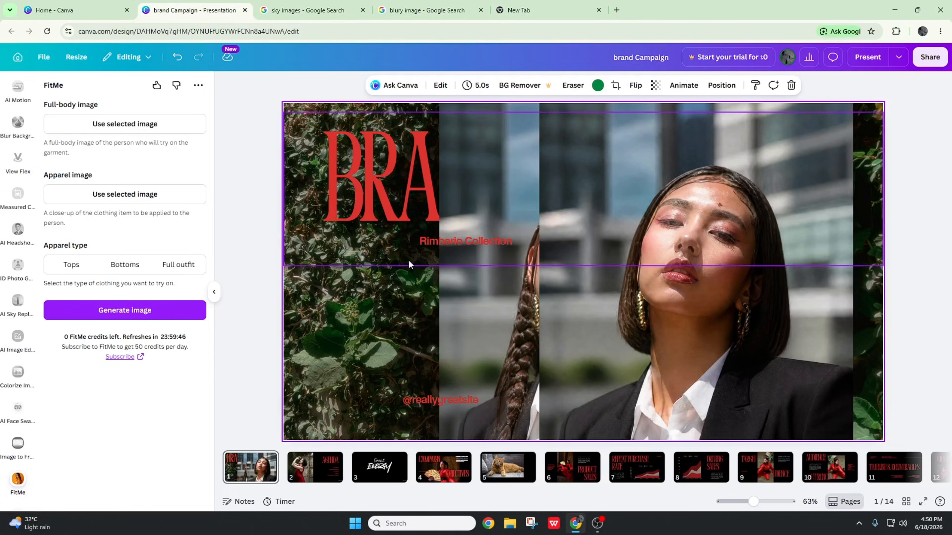
key("ctrl+v")
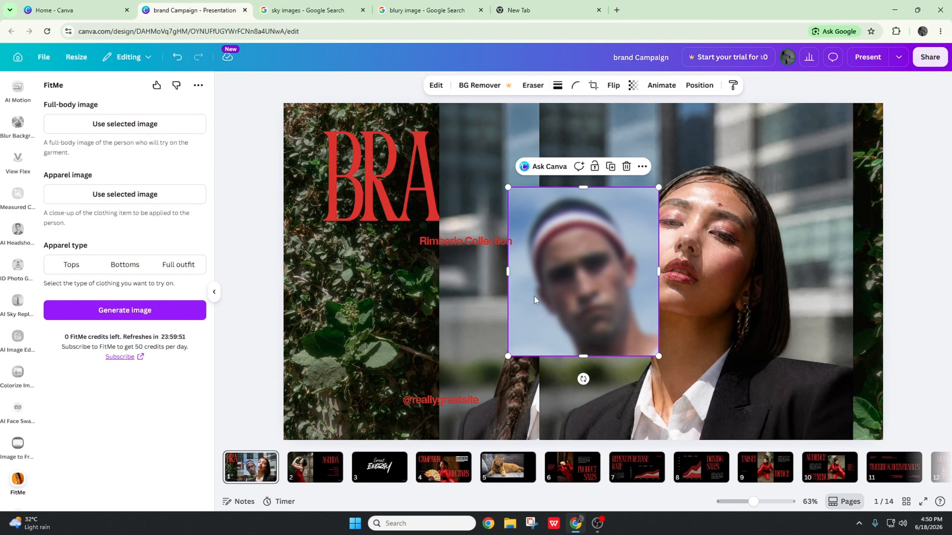
Try to load the blurry headband portrait into the Unblur Image app, and dismiss its file chooser without uploading anything.
left_click(436, 85)
scroll(124, 300, "down", 4)
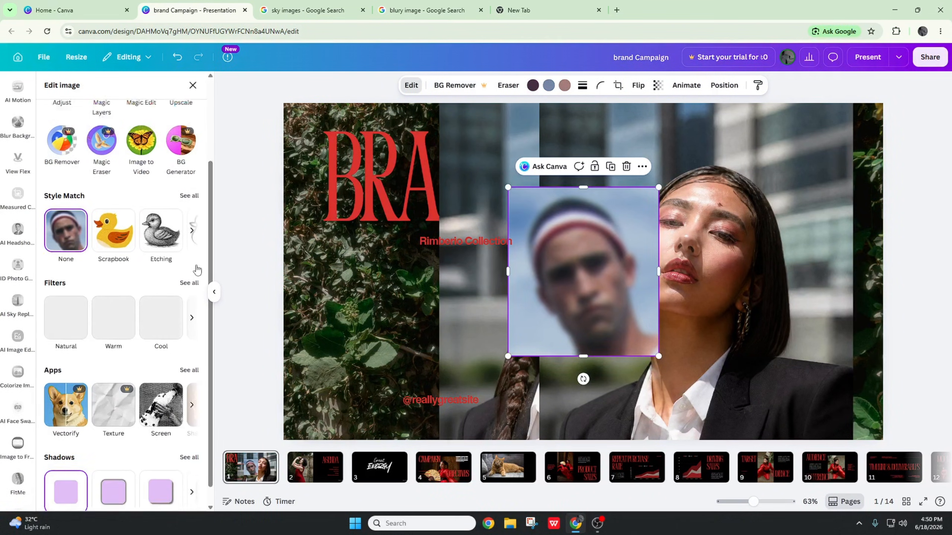
left_click(187, 346)
left_click(171, 268)
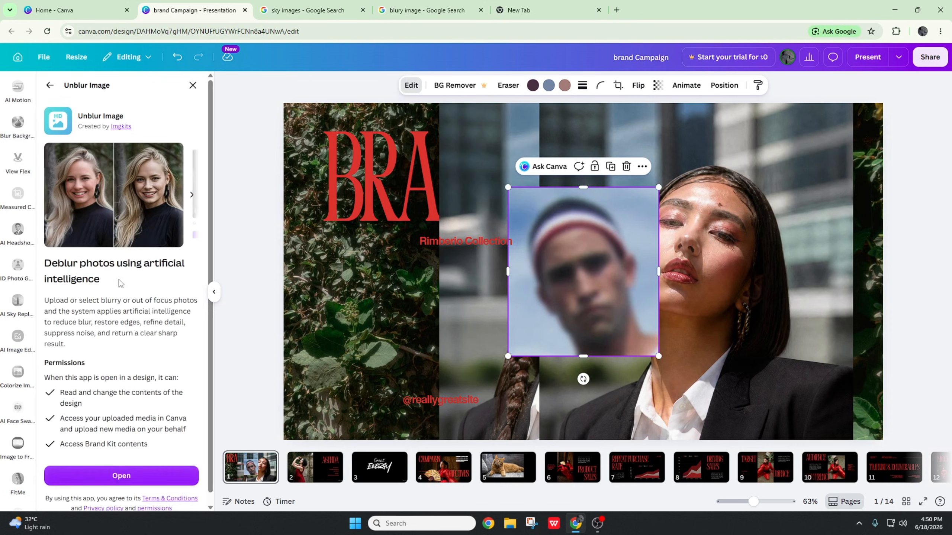
left_click(185, 479)
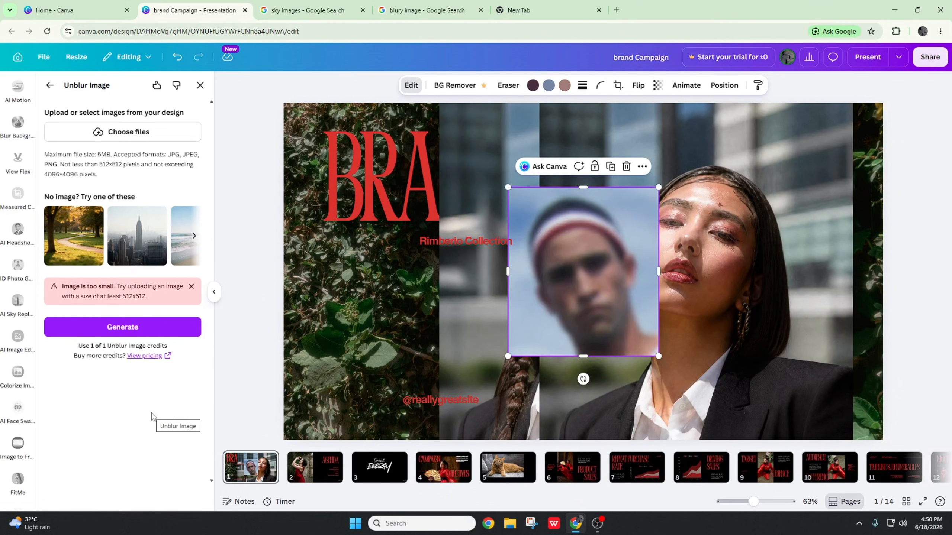
left_click(129, 134)
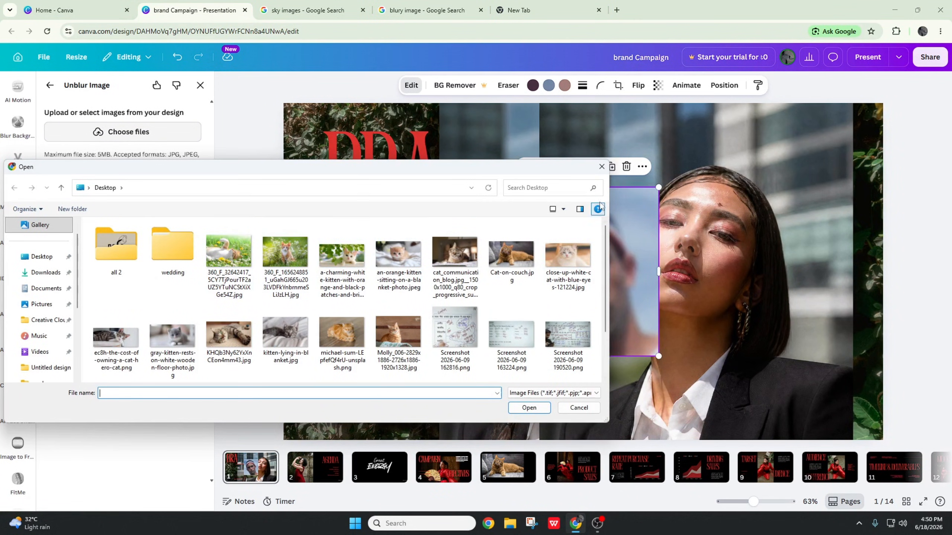
left_click(601, 170)
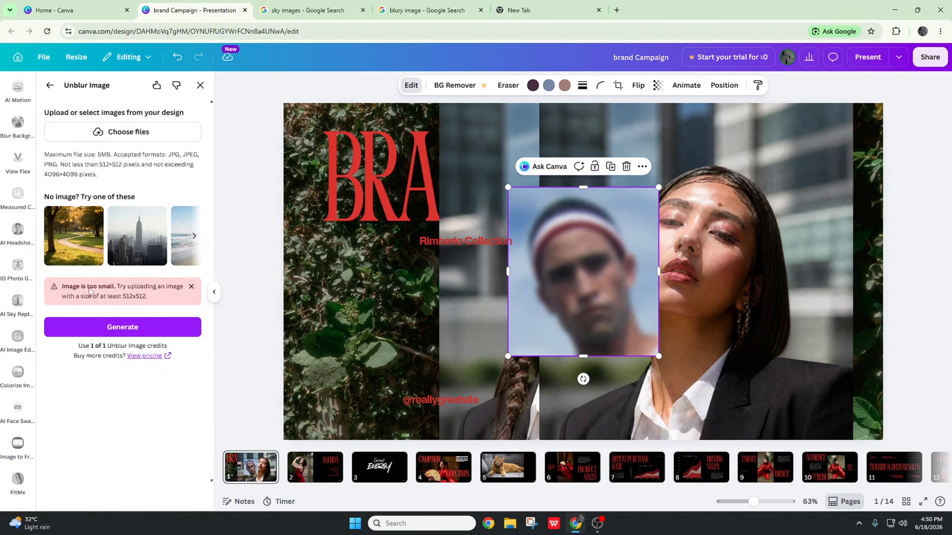
Copy the SLR Lounge photo of the toddler with the teddy bear from the Google results and paste it onto the Canva slide.
left_click(425, 10)
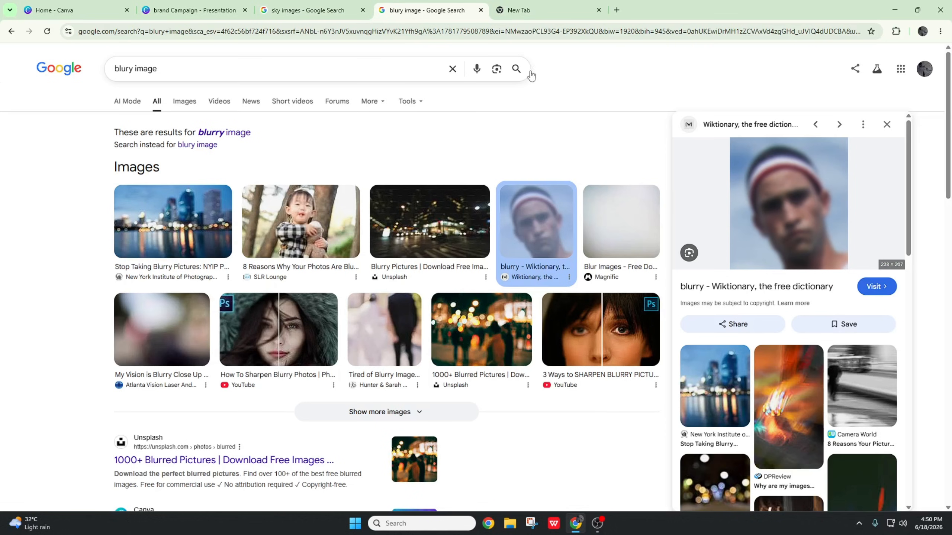
left_click(322, 238)
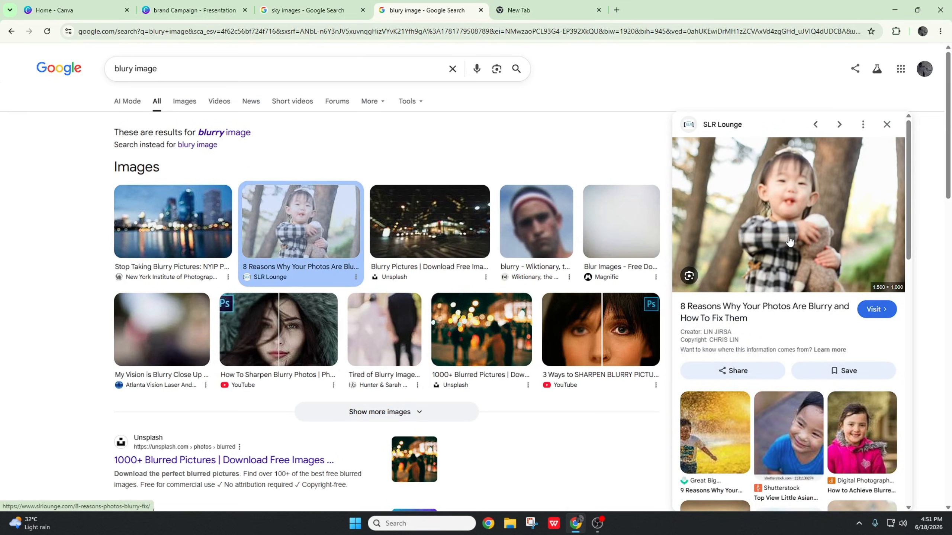
right_click(792, 223)
left_click(830, 393)
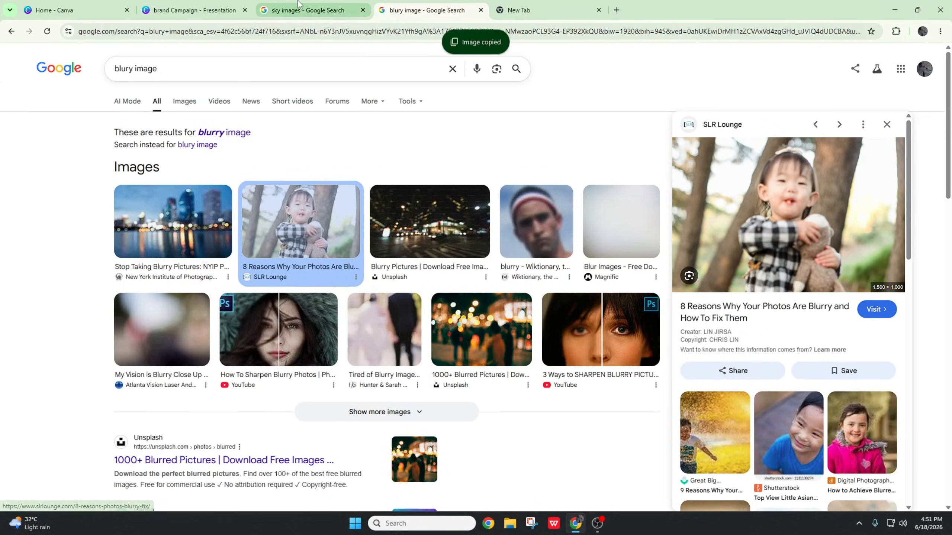
left_click(194, 10)
left_click(483, 287)
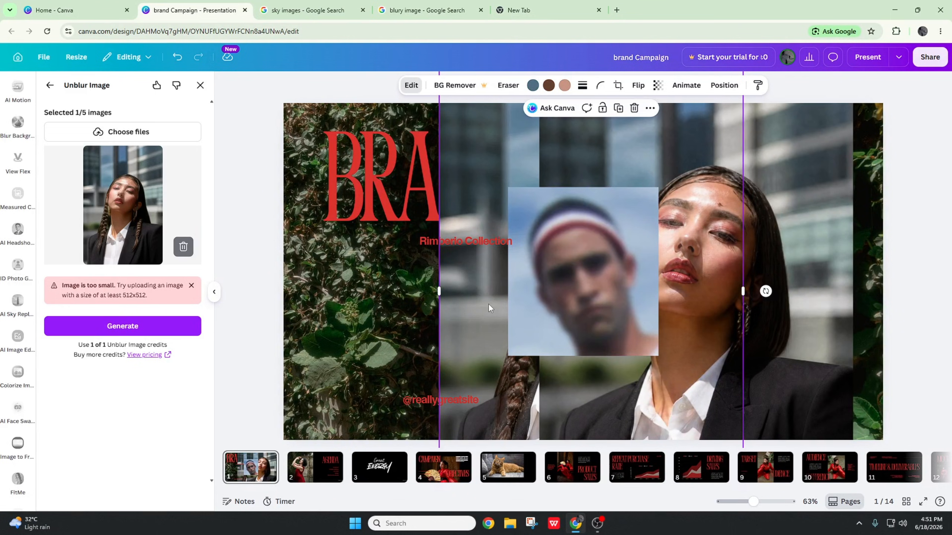
key("ctrl+v")
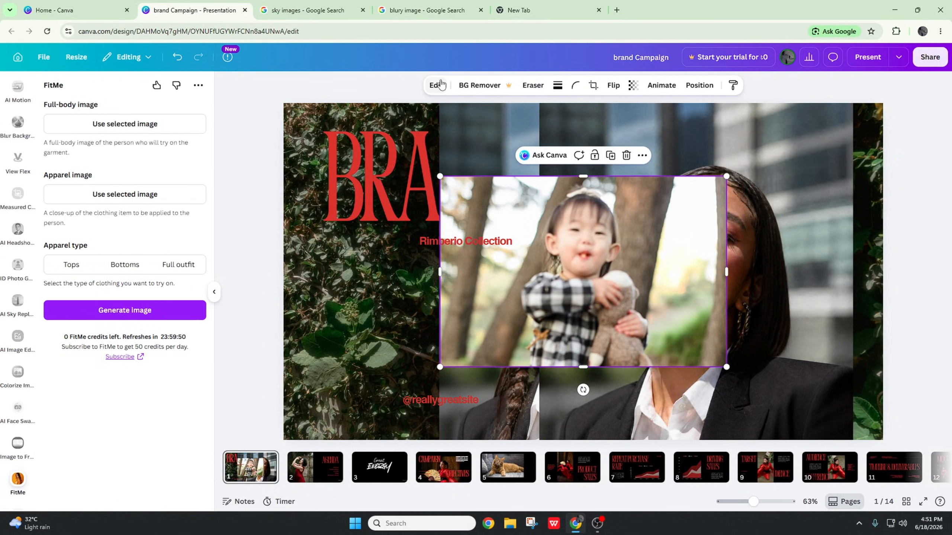
Sharpen the pasted toddler photo with the Unblur Image app and add the result to the first slide.
left_click(437, 85)
scroll(145, 333, "down", 3)
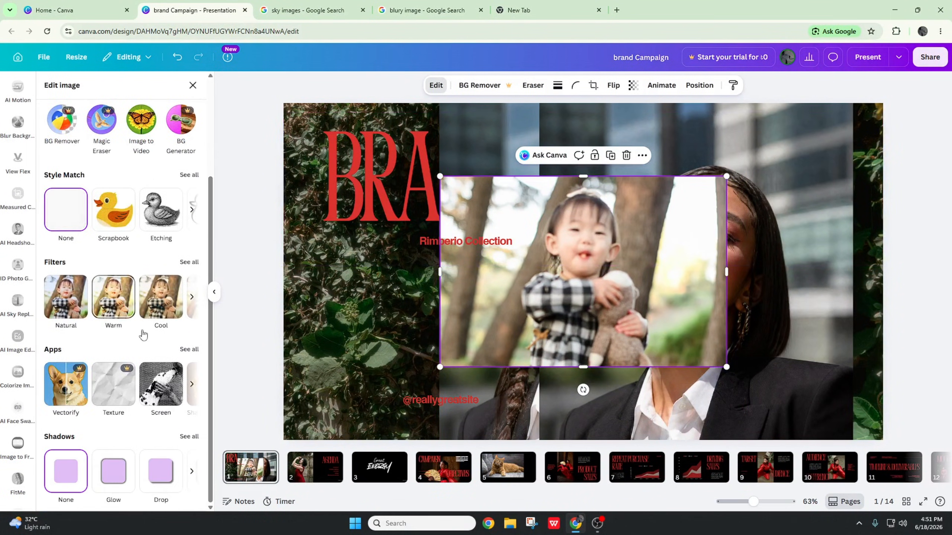
left_click(189, 349)
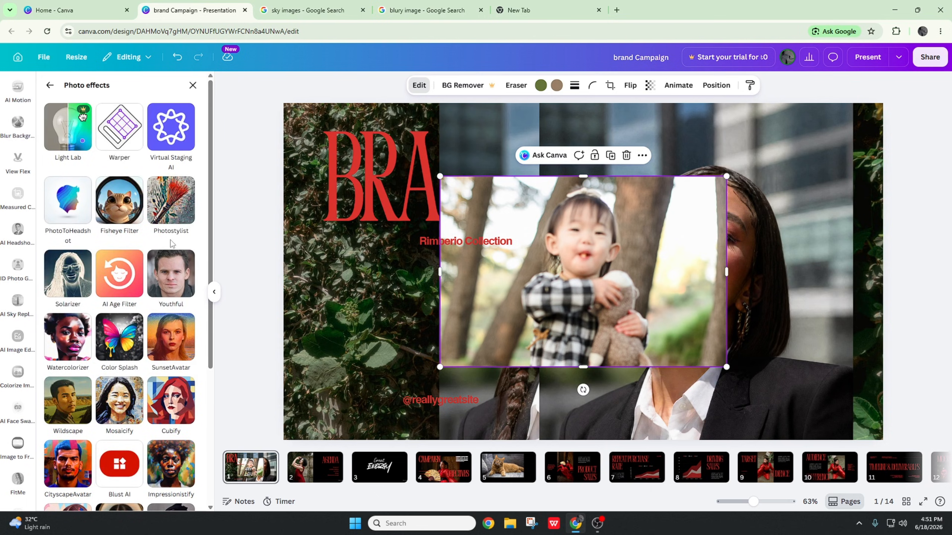
scroll(30, 324, "down", 2)
scroll(30, 324, "down", 5)
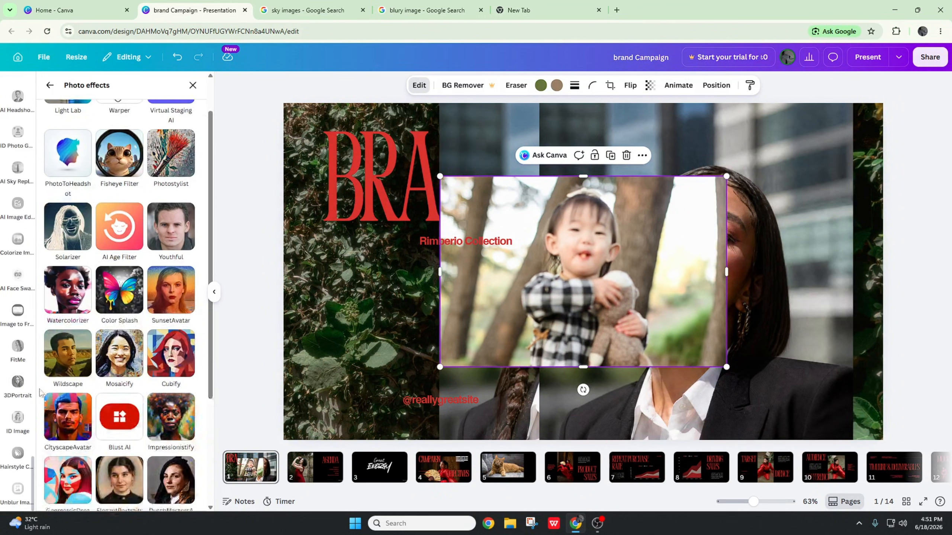
left_click(22, 489)
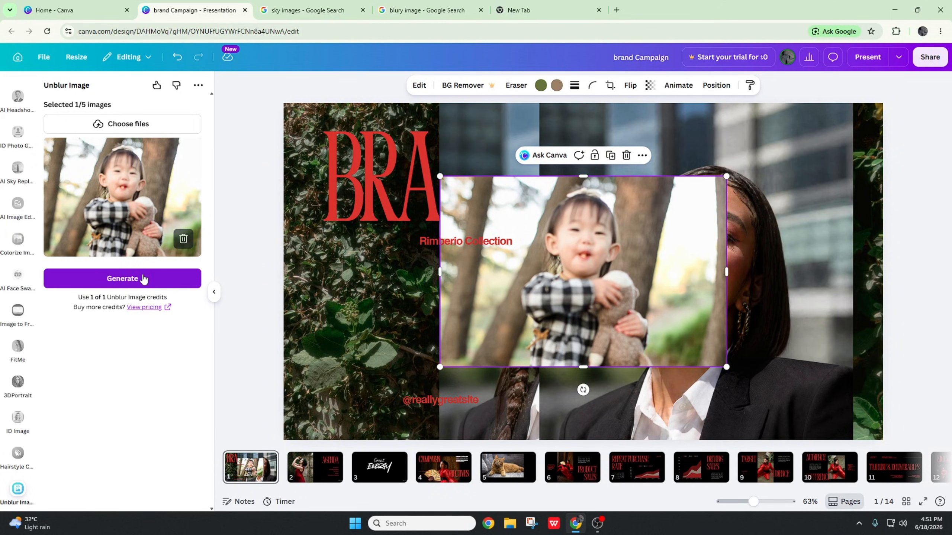
left_click(143, 279)
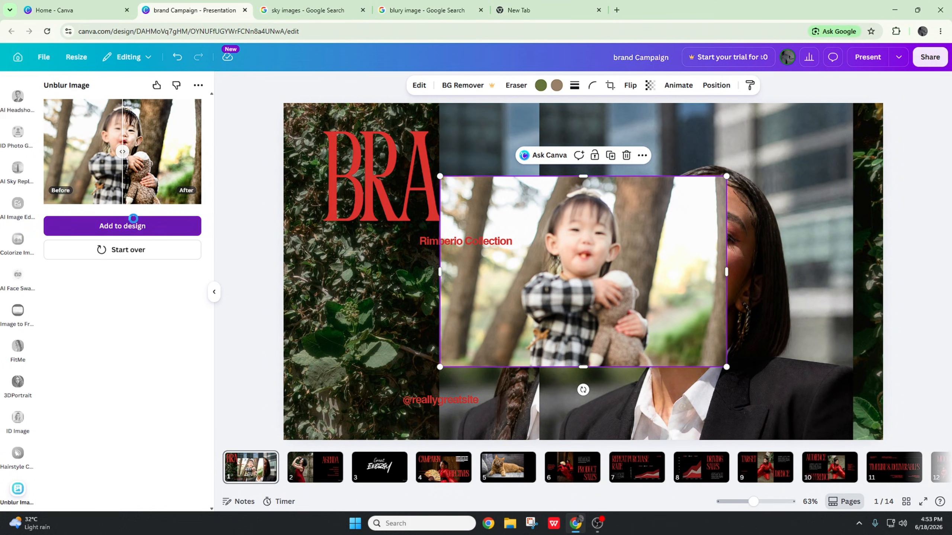
left_click(135, 225)
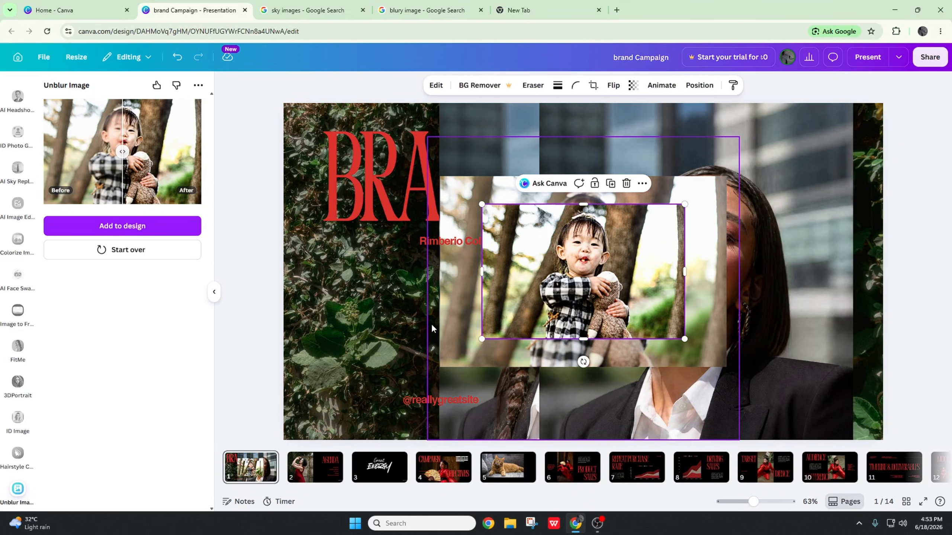
Enlarge the unblurred toddler photo and position it over the blurry original near the middle of the slide.
left_click_drag(559, 323, 483, 273)
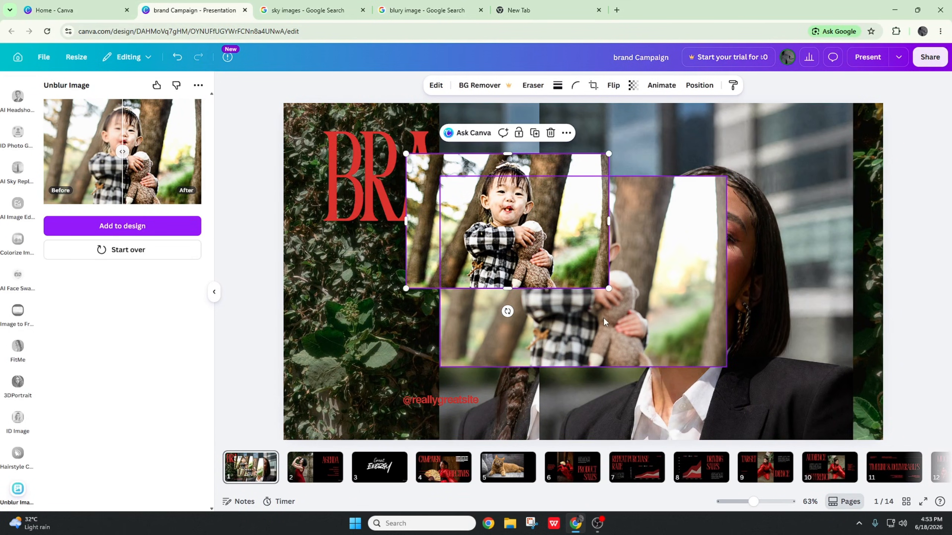
left_click_drag(608, 288, 804, 419)
left_click_drag(708, 334, 684, 313)
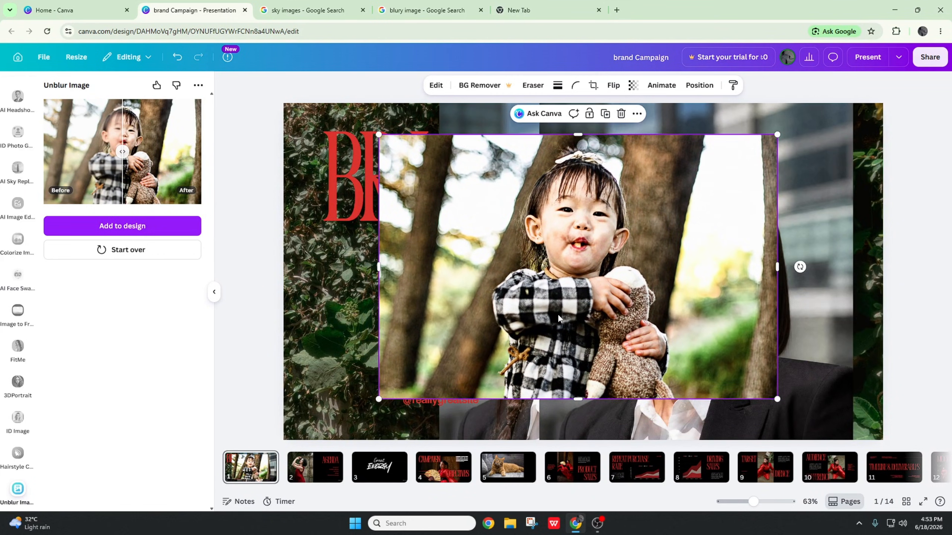
left_click_drag(489, 335, 553, 289)
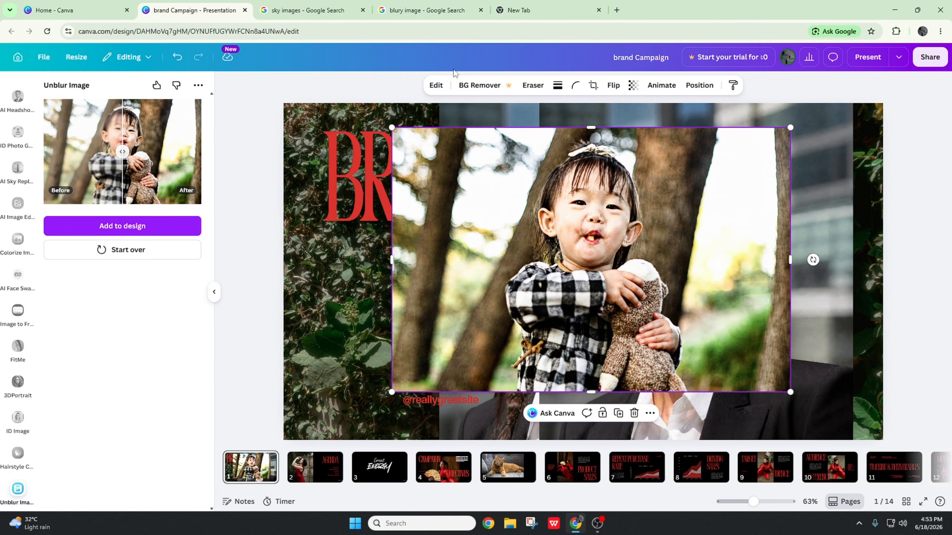
Open the Warper app from the photo effects for the enlarged toddler photo.
left_click(442, 88)
scroll(184, 357, "down", 5)
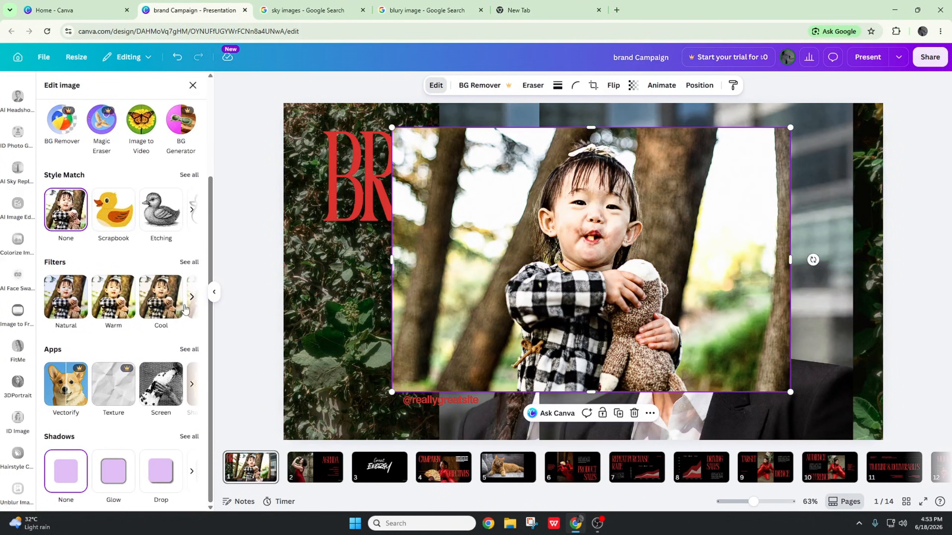
left_click(189, 350)
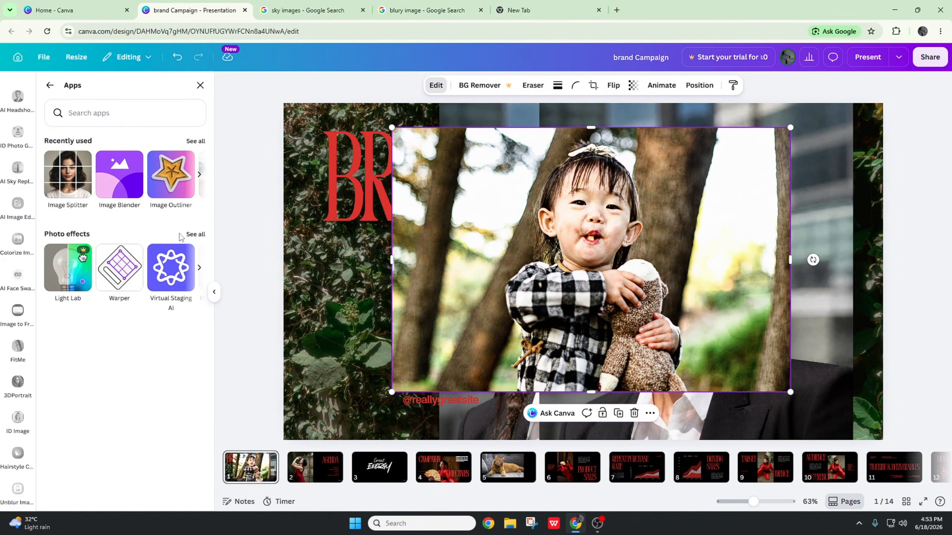
left_click(189, 236)
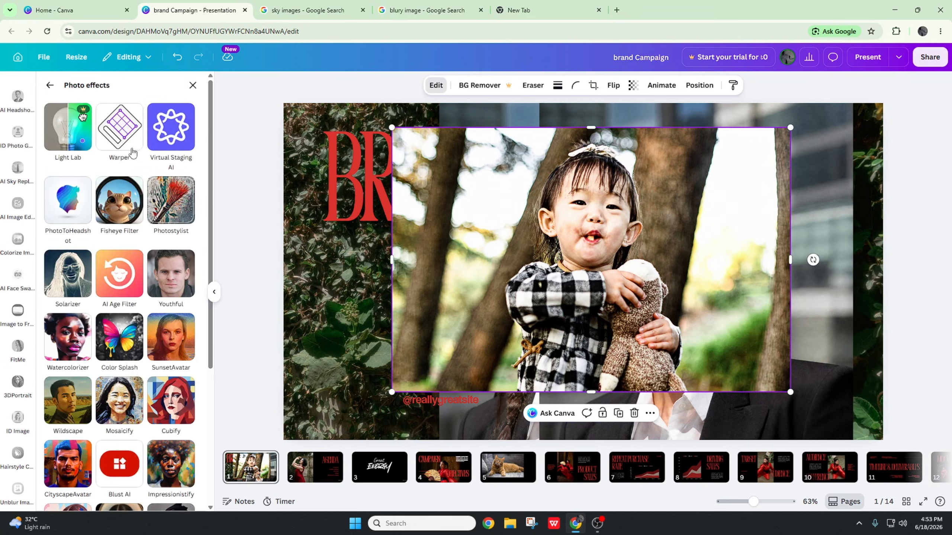
left_click(118, 135)
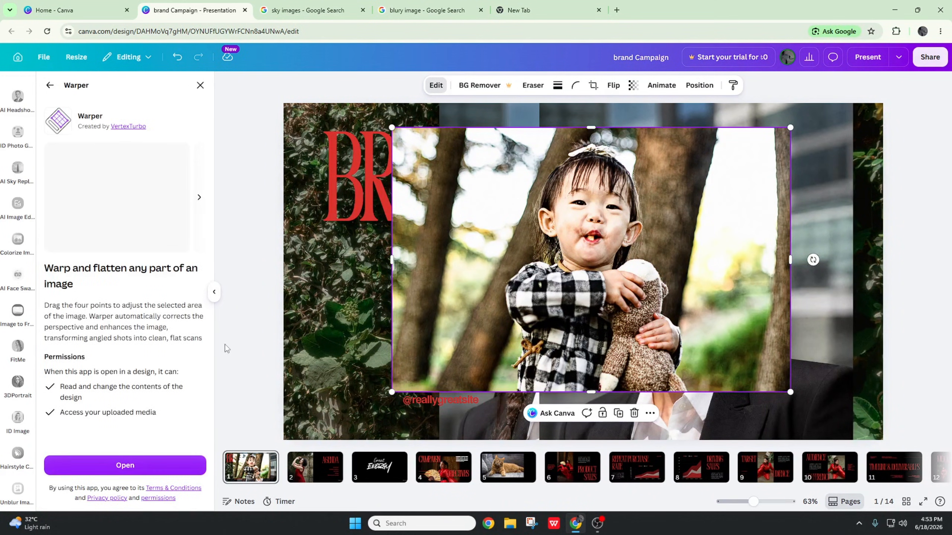
left_click(138, 467)
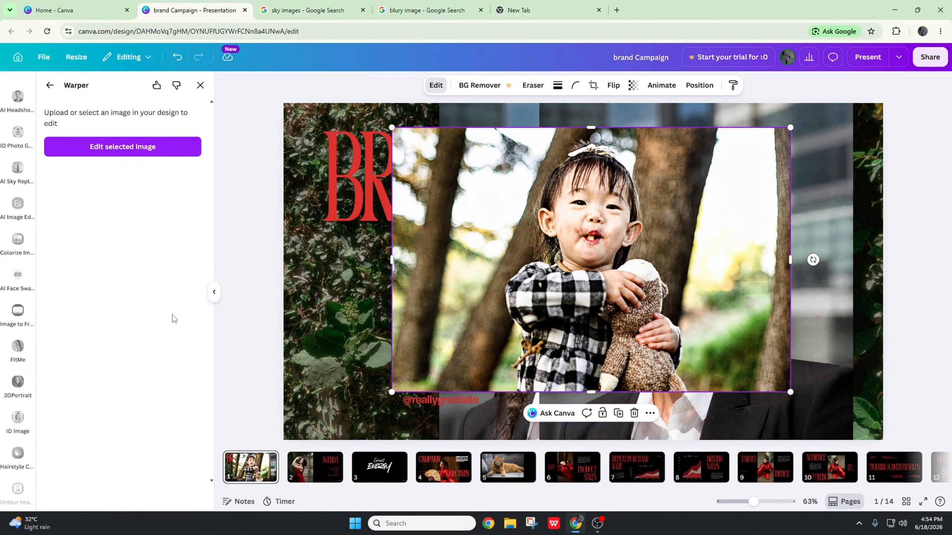
Scan the toddler photo in Warper with the default grid, save the result to the slide and shift it slightly upward.
left_click(126, 150)
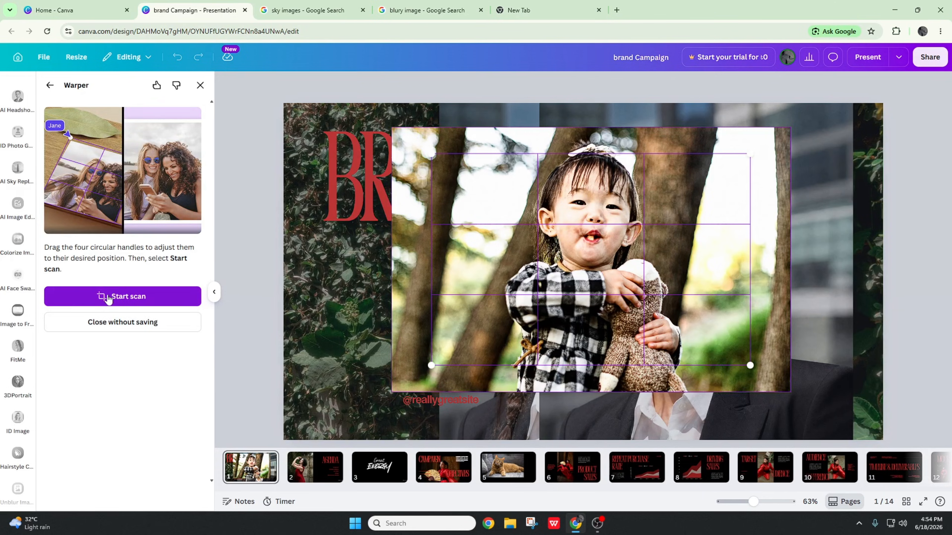
left_click(108, 297)
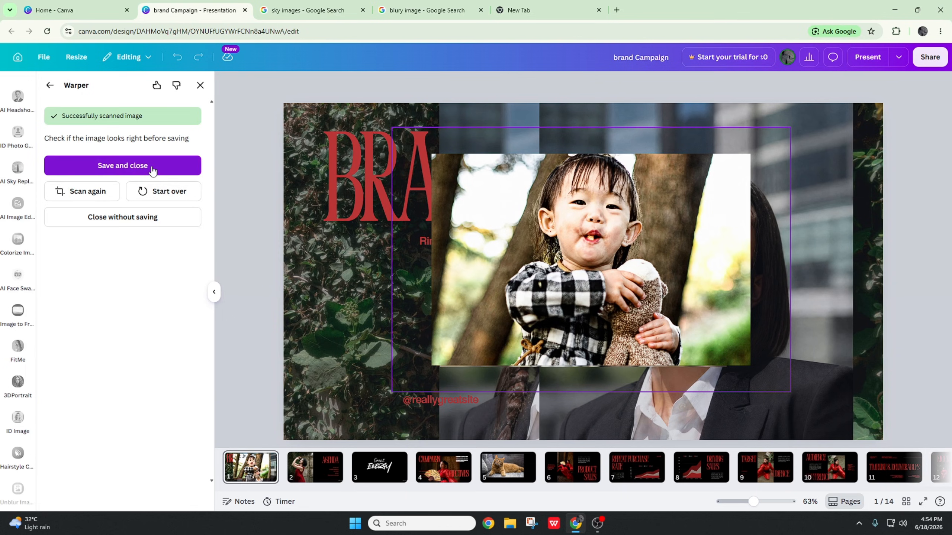
left_click(161, 191)
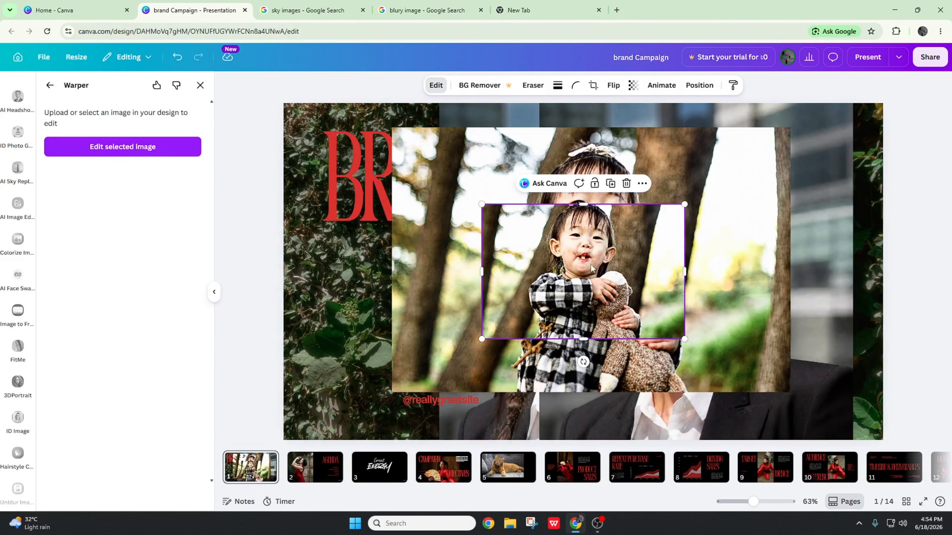
left_click_drag(606, 248, 598, 222)
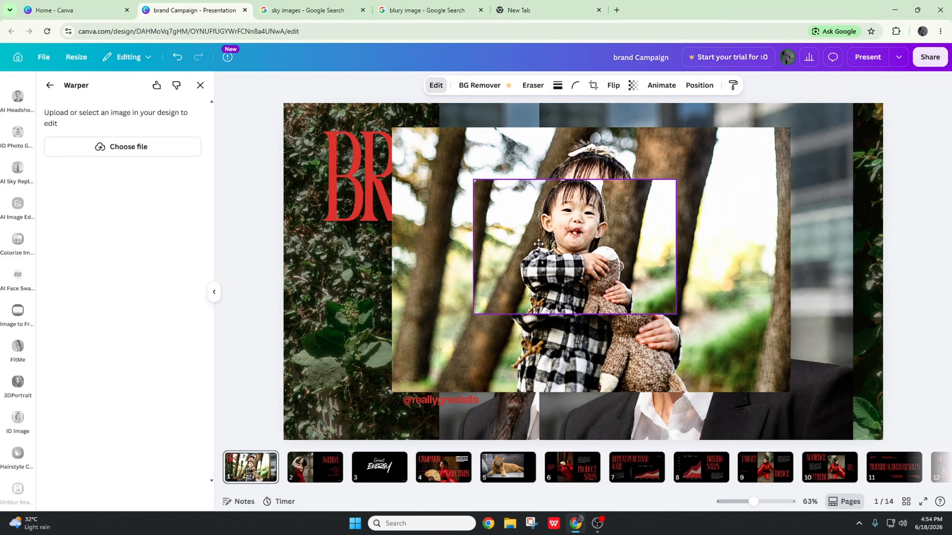
Delete the small warped copy of the toddler photo from the first slide.
left_click(425, 157)
left_click(511, 227)
key("Delete")
Open the Virtual Staging AI app from the photo effects for the large toddler photo.
left_click(505, 222)
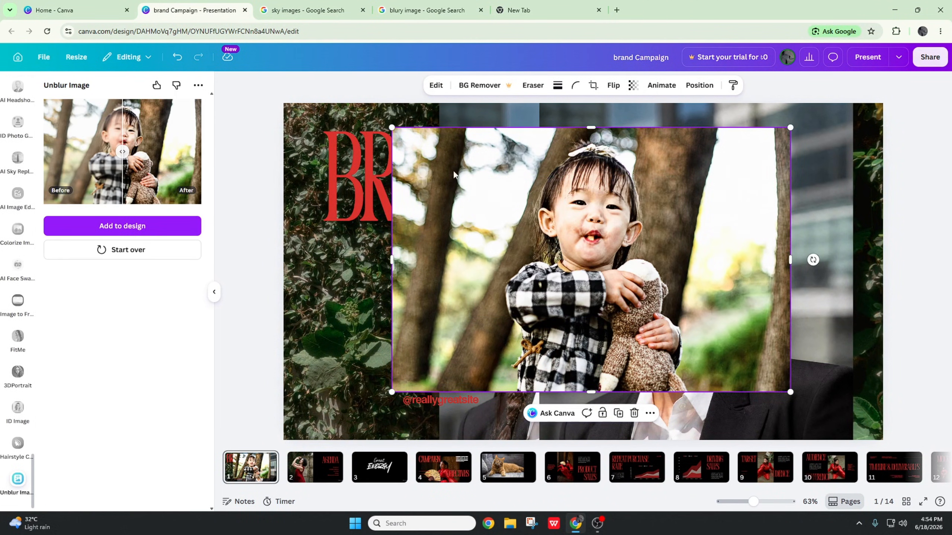
left_click(436, 85)
scroll(155, 278, "down", 3)
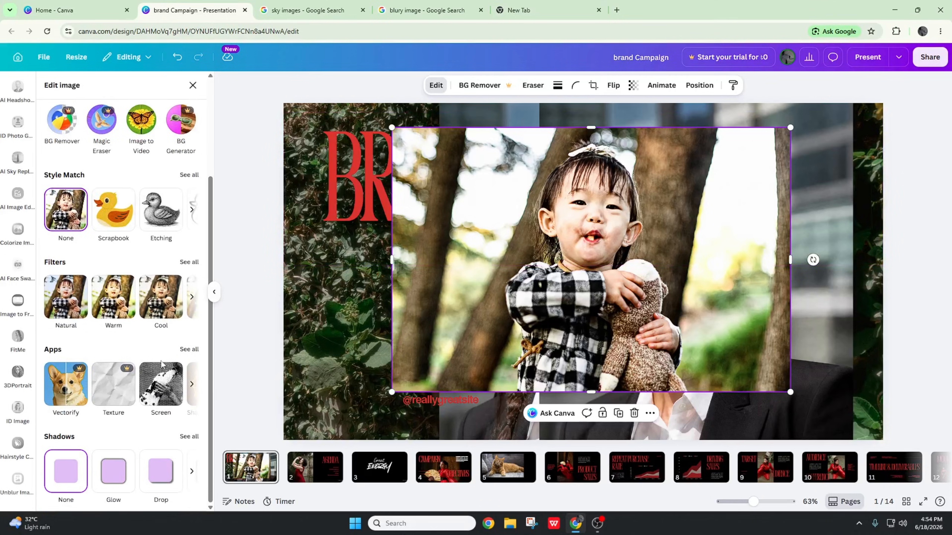
left_click(187, 357)
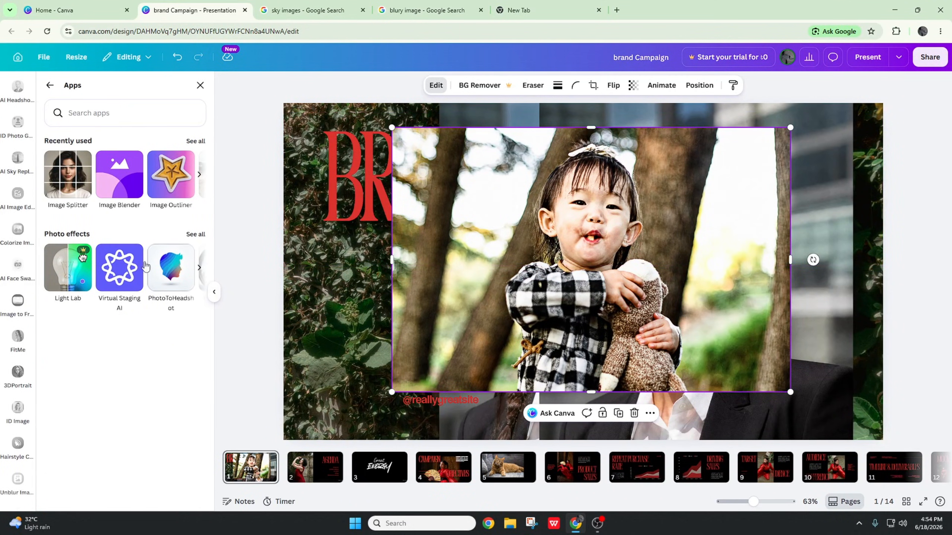
left_click(135, 281)
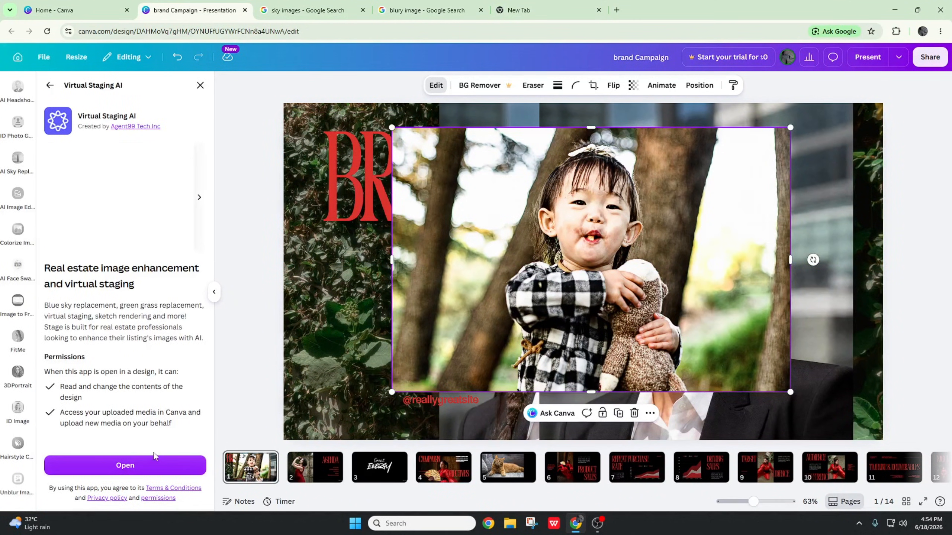
left_click(147, 465)
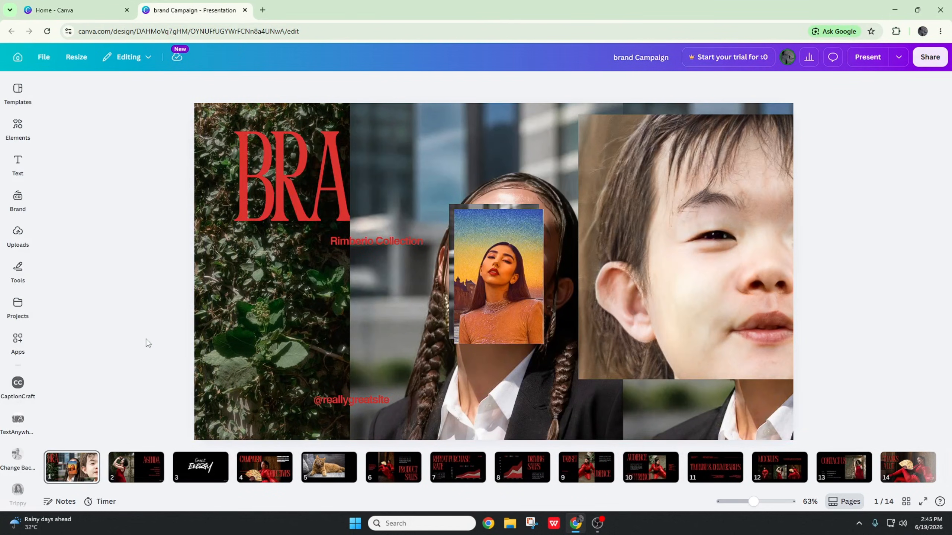
Delete the small orange and blue sunset-style portrait from the first slide.
left_click(15, 352)
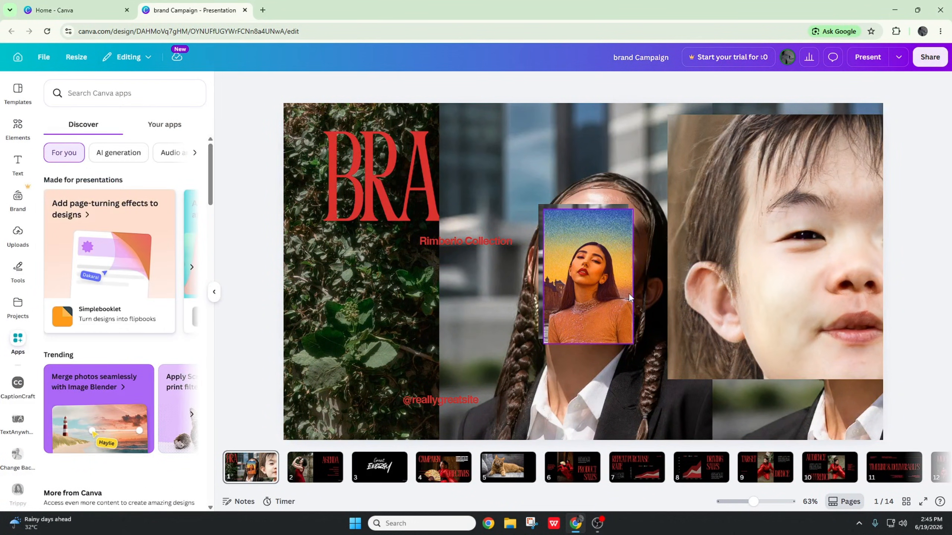
left_click(609, 283)
key("Delete")
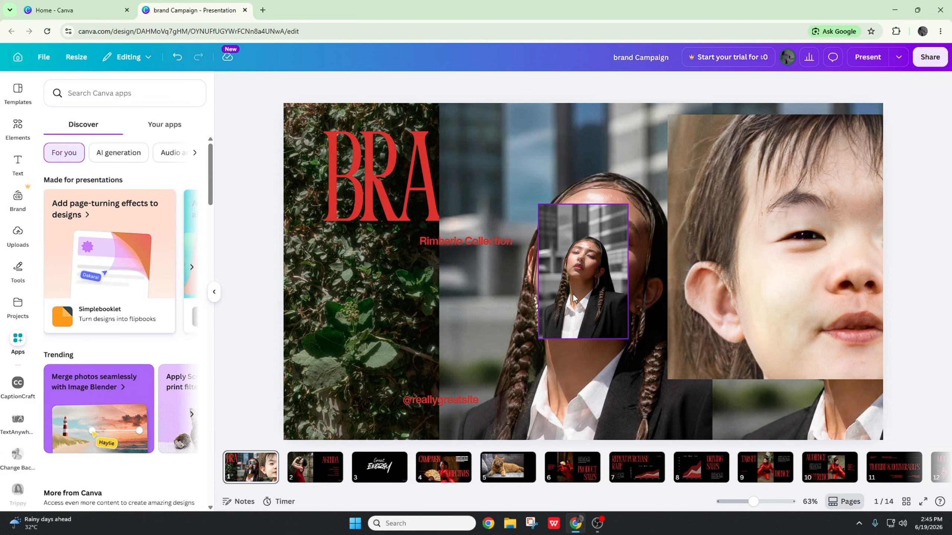
Enlarge the portrait of the braided woman with the grey background and move it toward the middle of the slide.
left_click(602, 313)
left_click_drag(626, 340, 833, 489)
left_click_drag(687, 394, 565, 281)
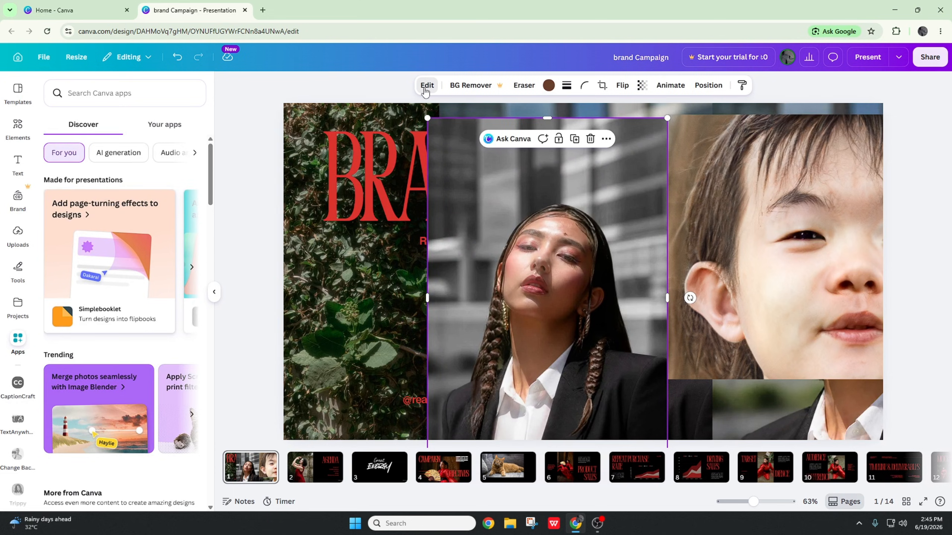
Open the AI Age Filter app from the photo effects for the enlarged portrait of the braided woman.
left_click(427, 85)
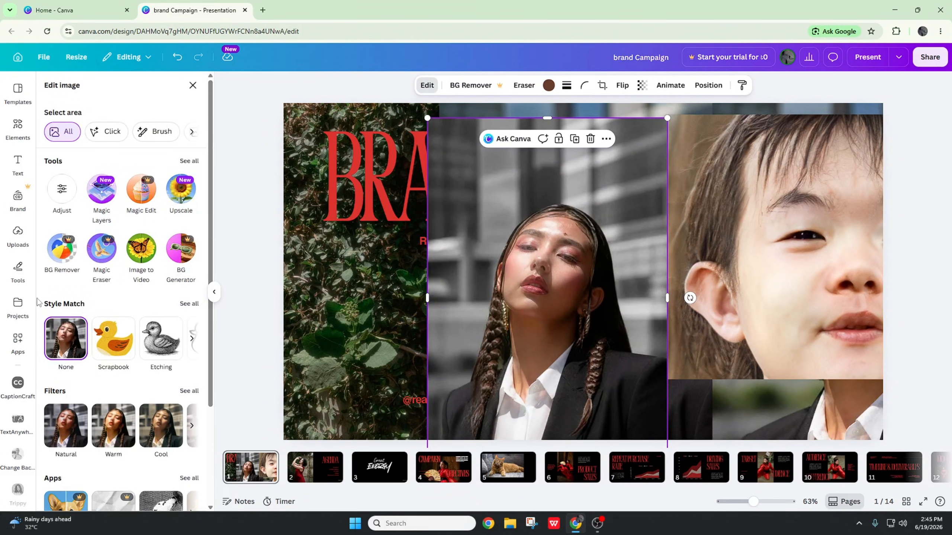
scroll(200, 359, "down", 3)
left_click(189, 350)
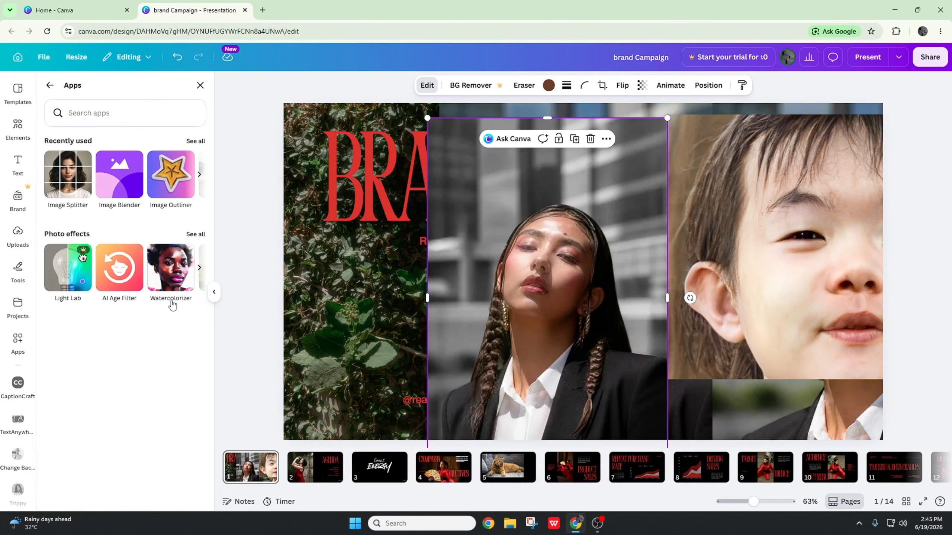
left_click(194, 239)
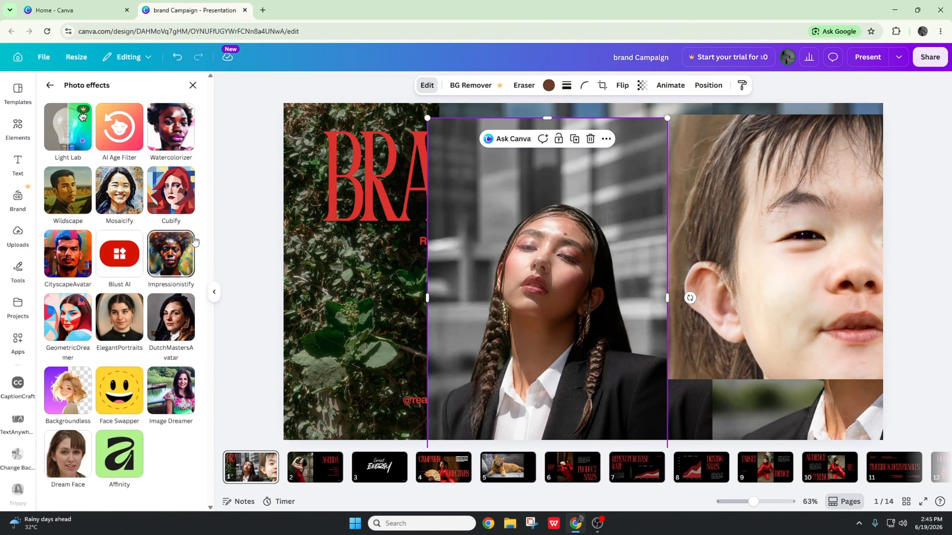
left_click(129, 143)
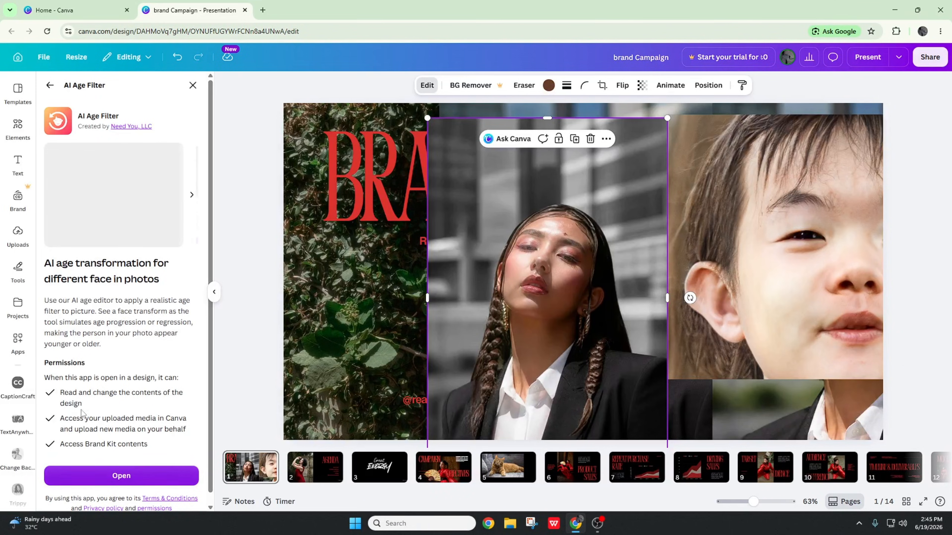
left_click(145, 475)
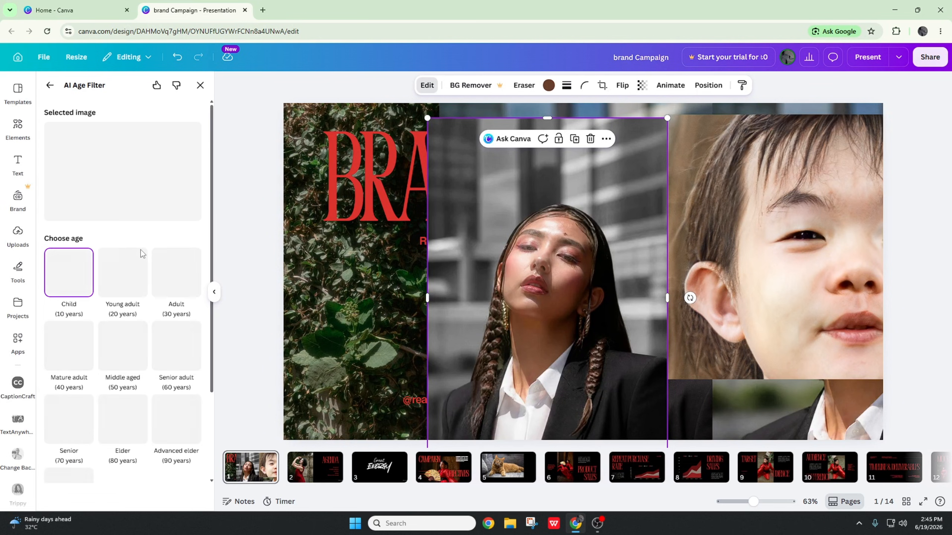
Generate a Child (10 years) version of the portrait with AI Age Filter and add it to the slide.
left_click(131, 271)
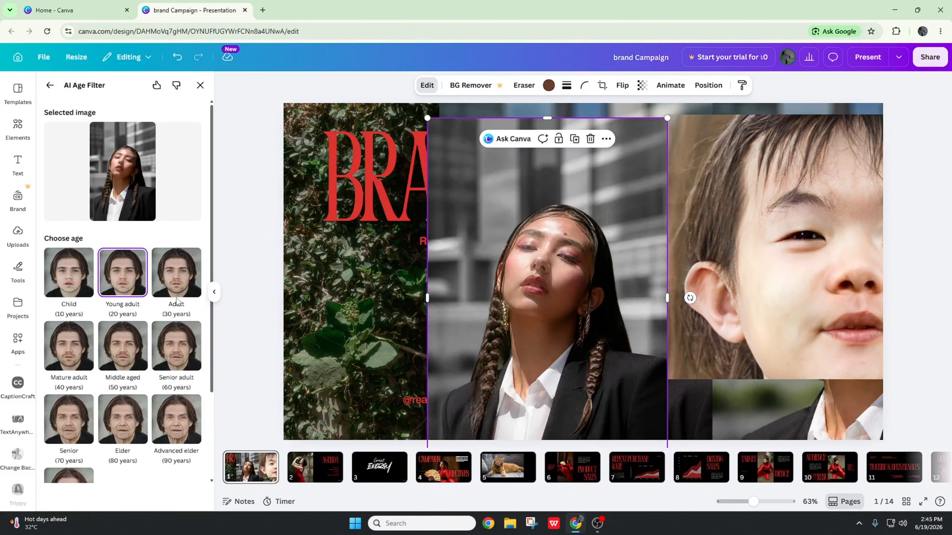
left_click(83, 285)
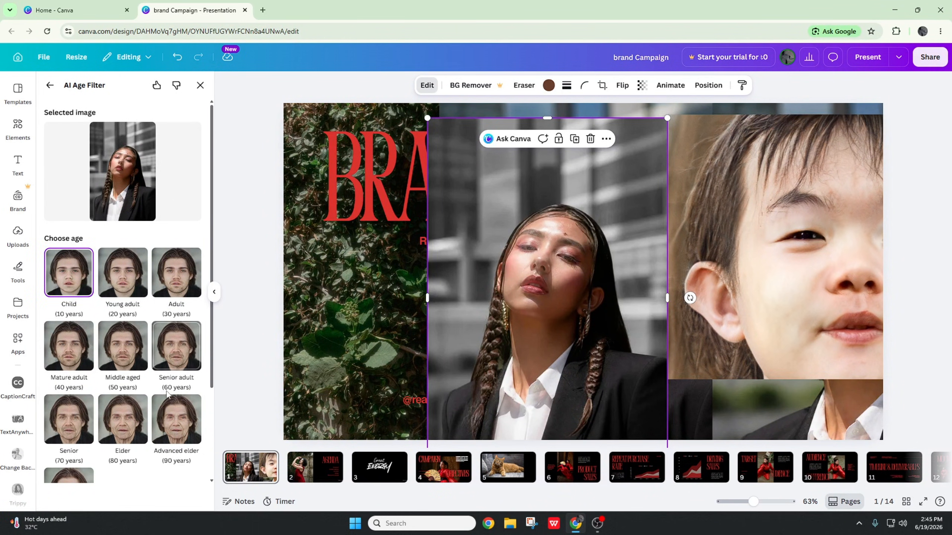
scroll(124, 338, "down", 3)
left_click(127, 437)
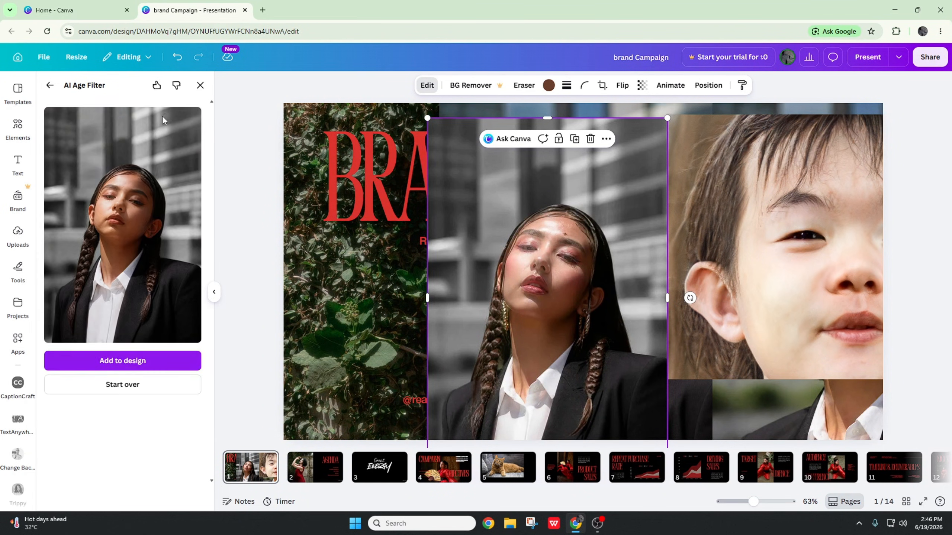
left_click(140, 362)
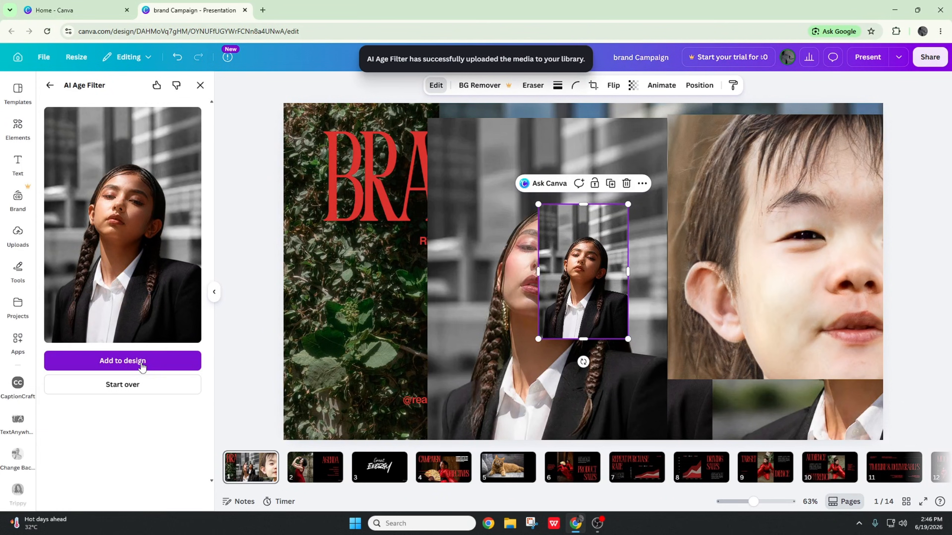
Enlarge the child version of the braided woman's portrait, place it beside the original, and return to the photo effects.
left_click_drag(538, 339, 742, 269)
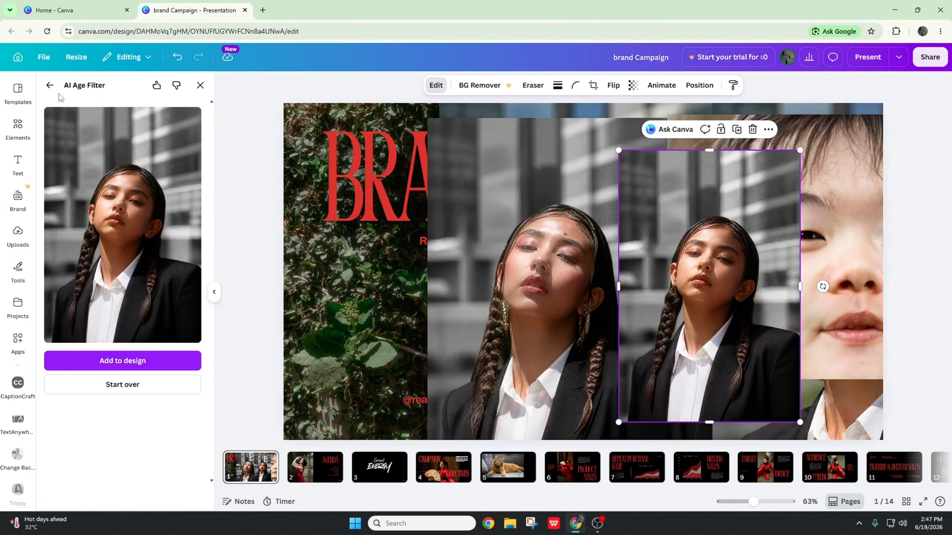
left_click(50, 85)
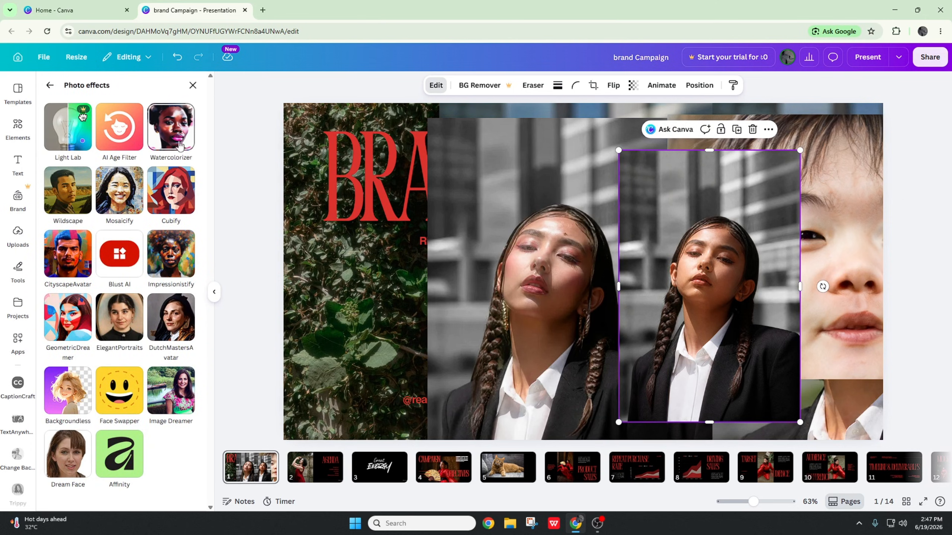
Try to generate a watercolor version of the large original portrait with Watercolorizer, at intensity 0.85 and again at 0.65.
left_click(602, 242)
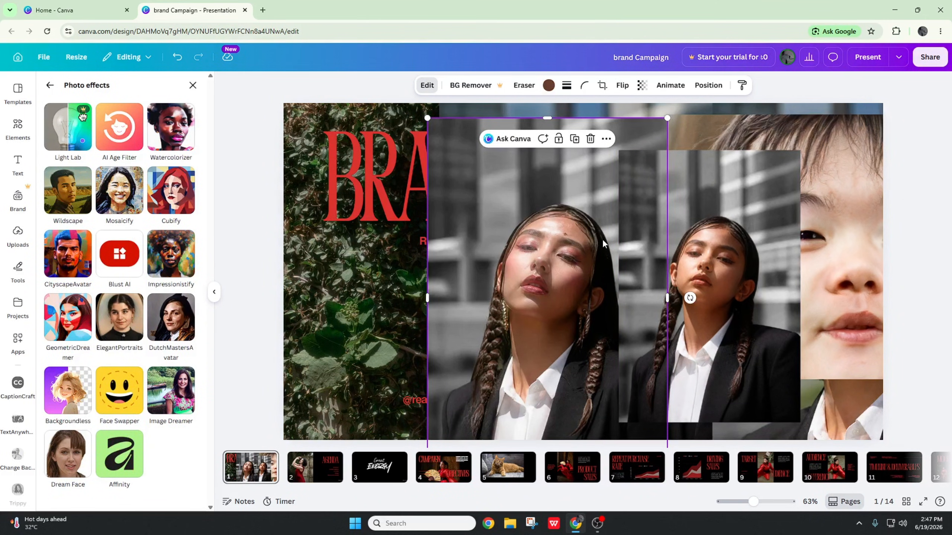
left_click(185, 137)
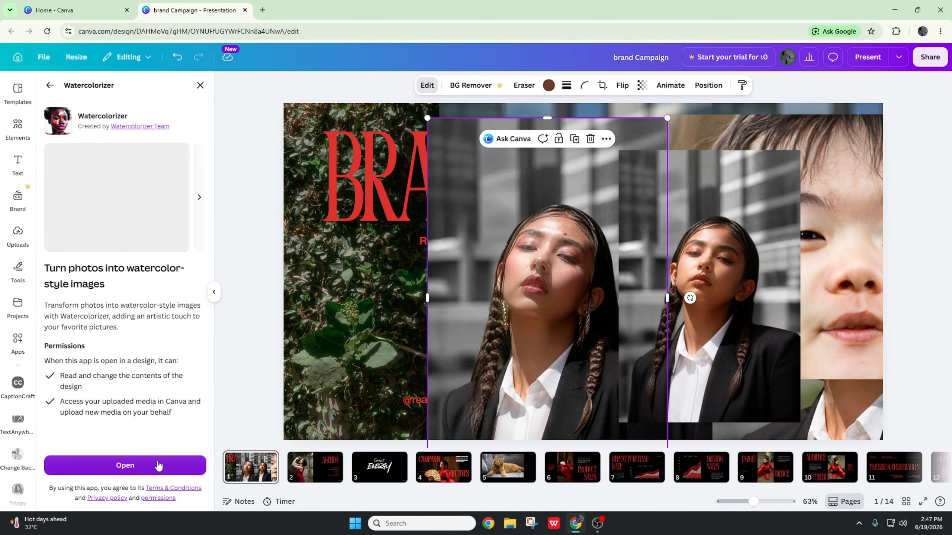
left_click(161, 464)
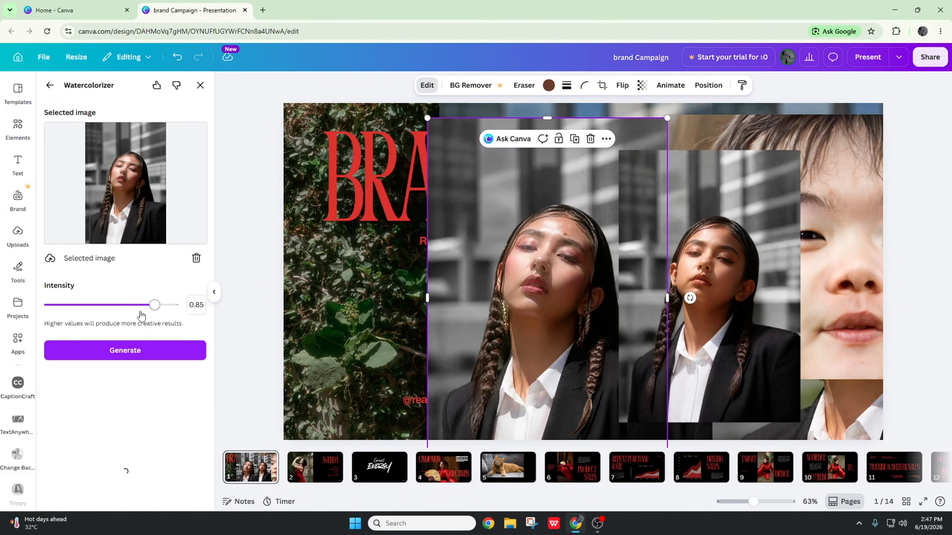
left_click(149, 351)
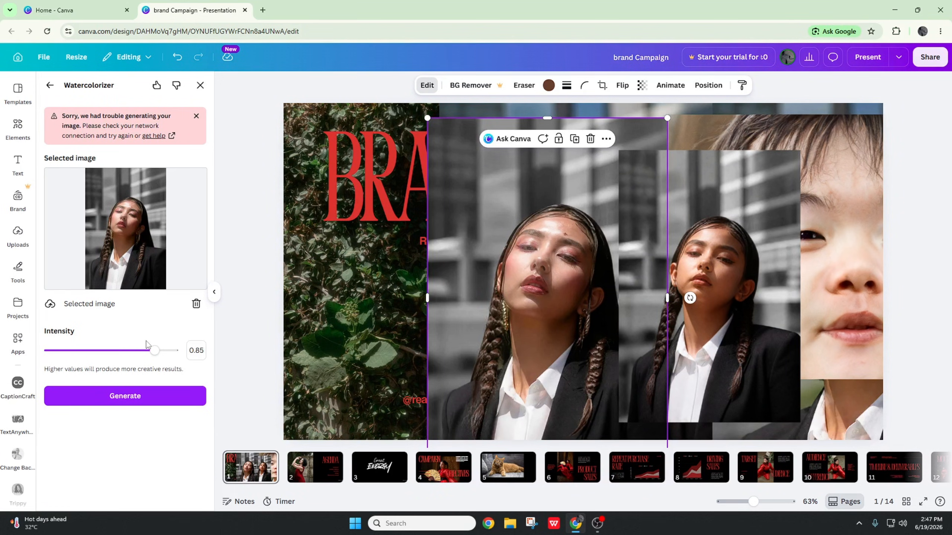
left_click(180, 398)
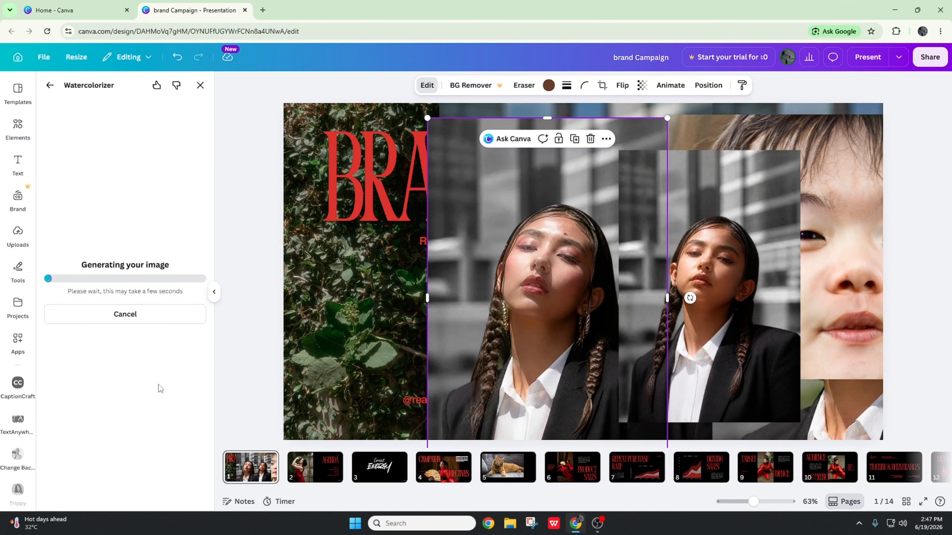
left_click(131, 351)
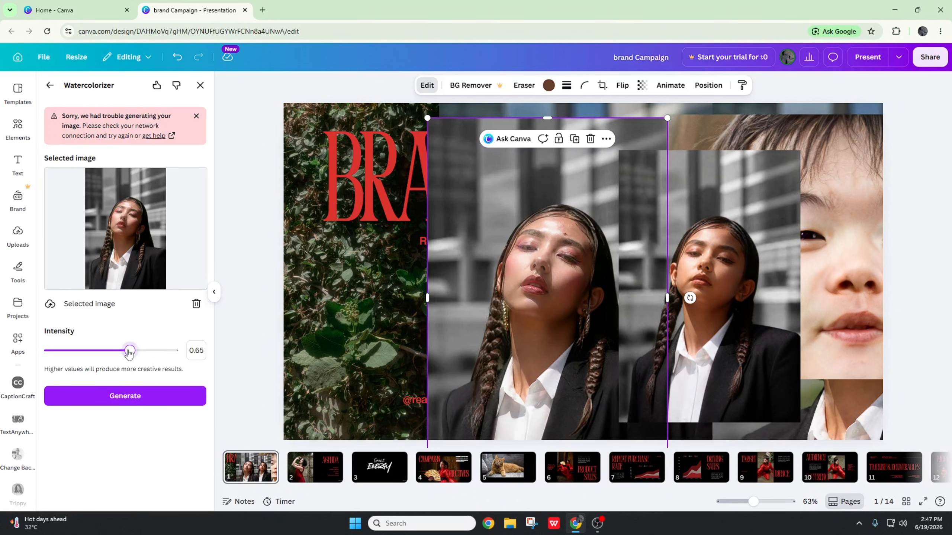
left_click(121, 395)
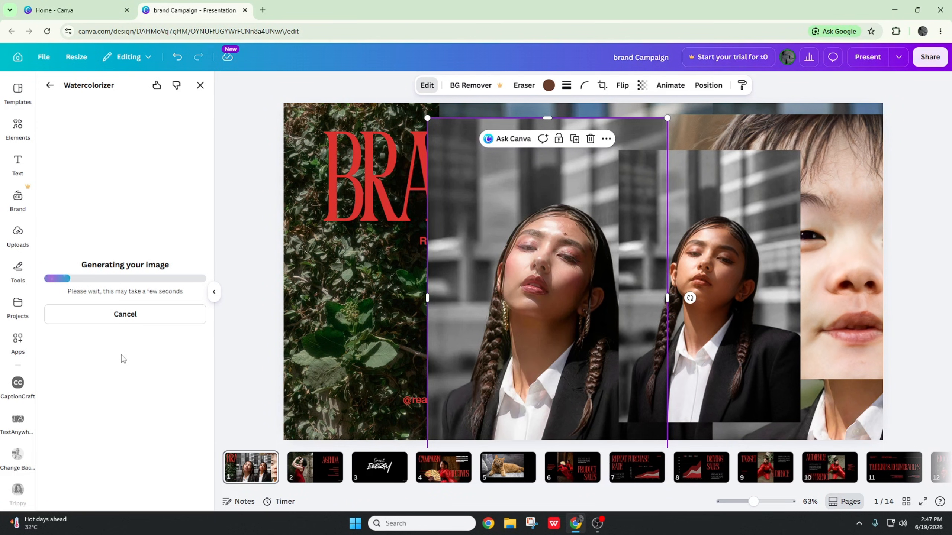
Try to generate a Wildscape version of the large portrait at intensity 1.5, with background removal off.
left_click(49, 86)
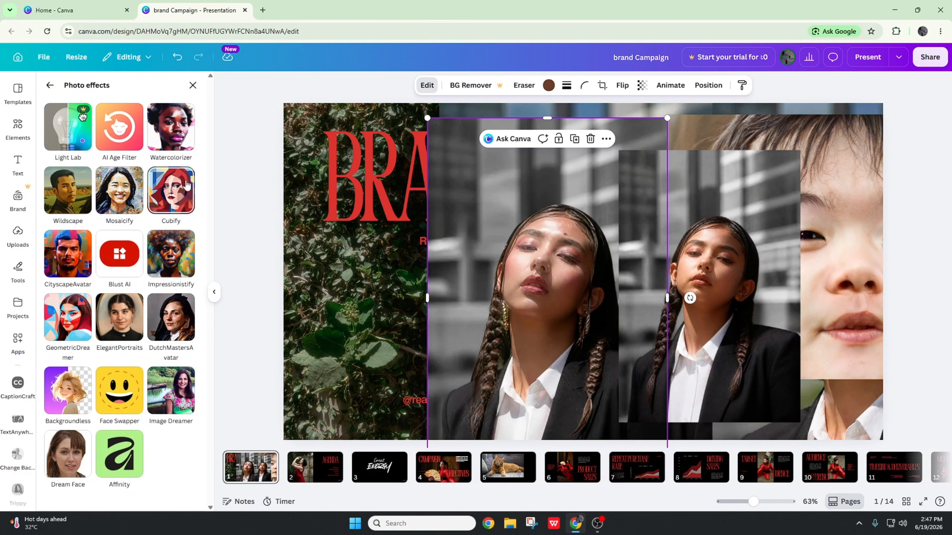
left_click(68, 190)
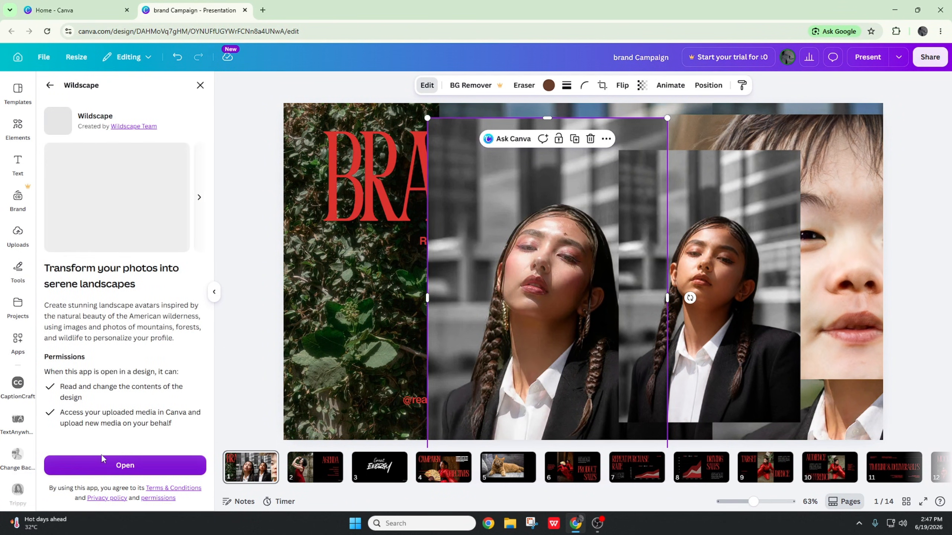
left_click(126, 466)
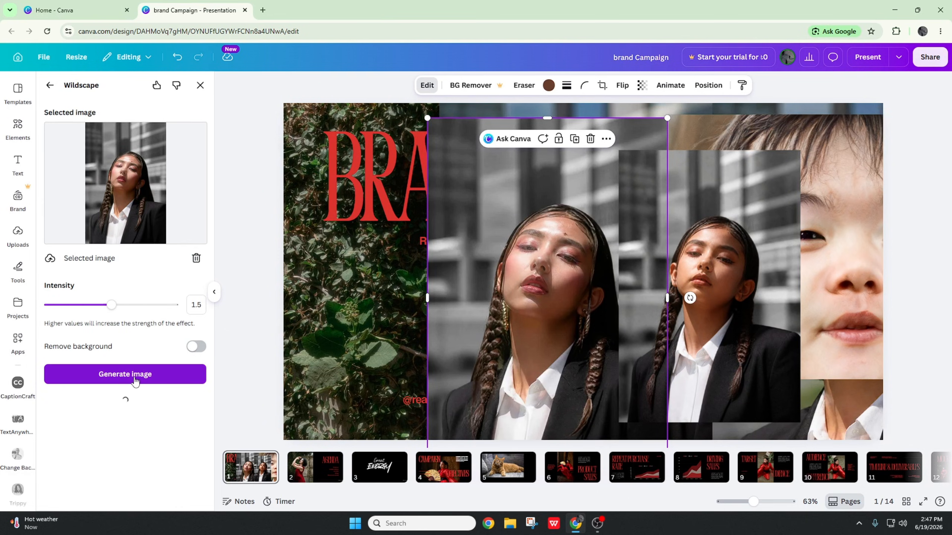
left_click(135, 380)
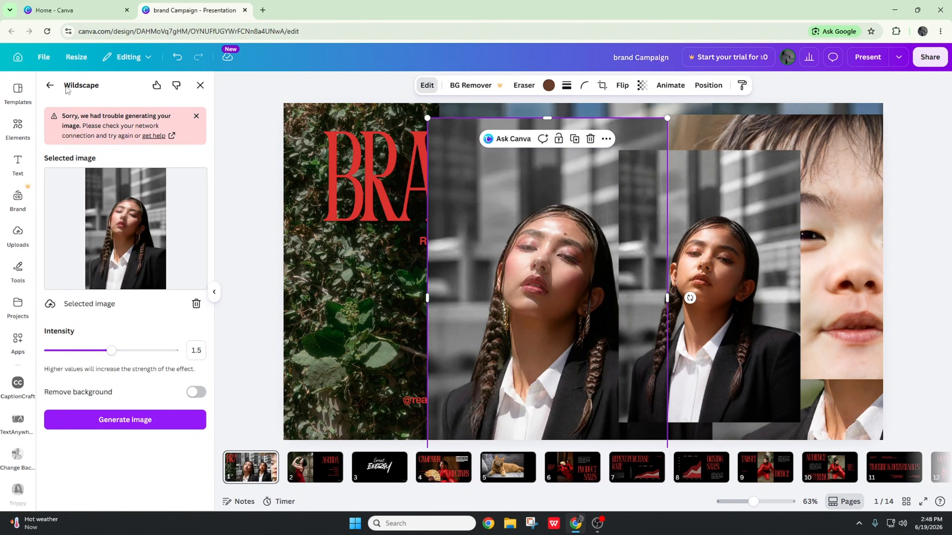
Try to generate a mosaic version of the large portrait with Mosaicify at intensity 0.5, without custom instructions.
left_click(50, 85)
left_click(135, 191)
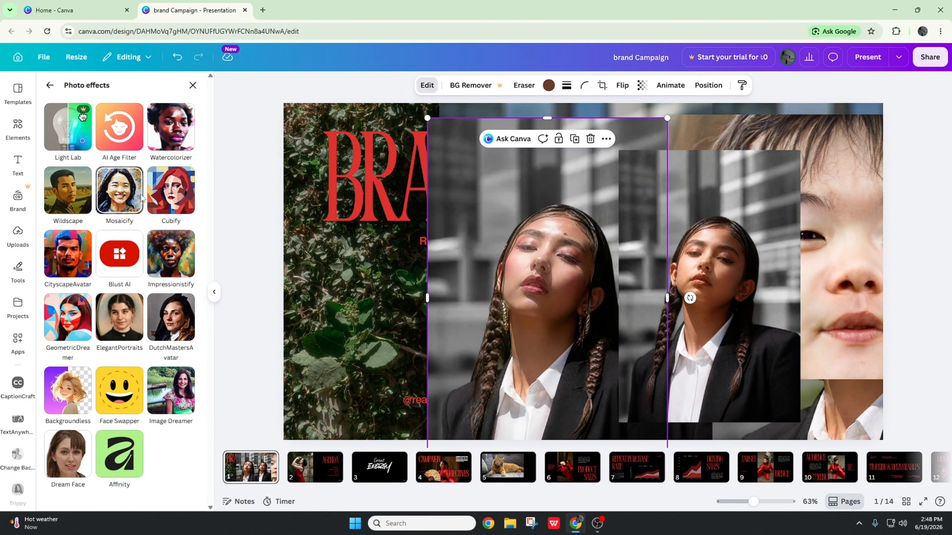
left_click(156, 469)
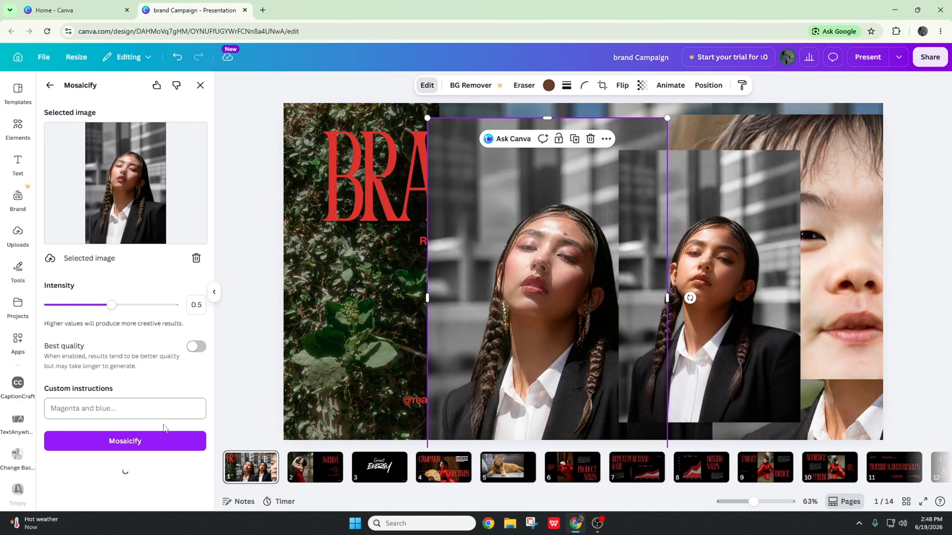
left_click(153, 445)
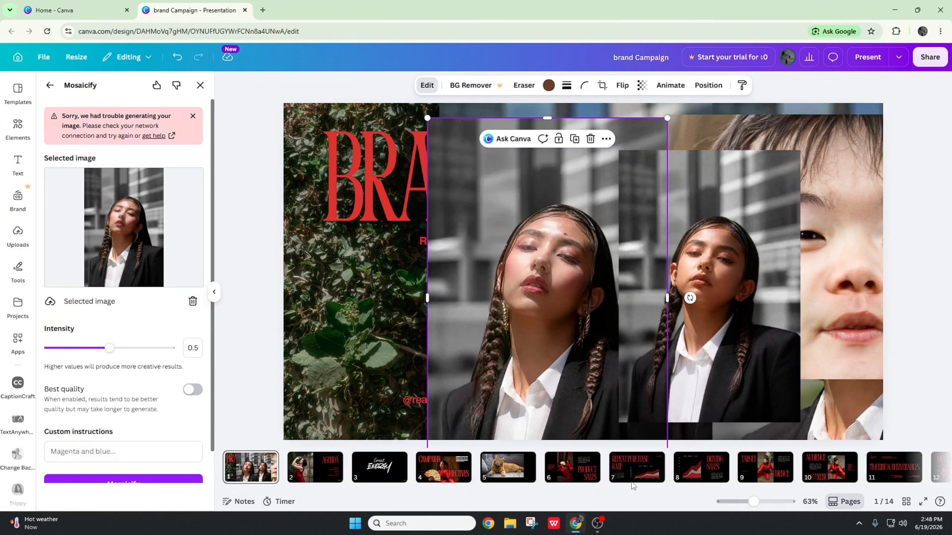
Load YouTube in a new tab to check the connection, return to the presentation, and open and cancel Mosaicify's help link.
left_click(262, 9)
left_click(276, 32)
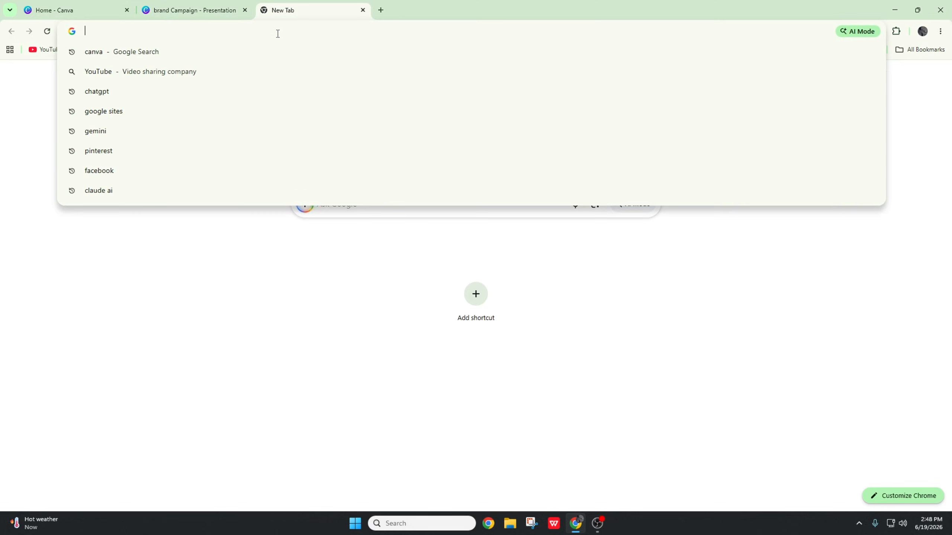
left_click(79, 71)
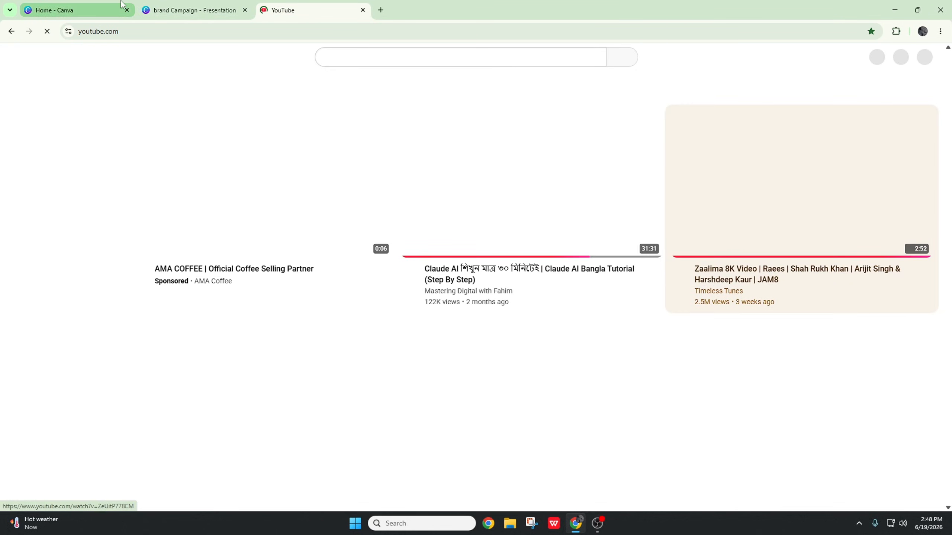
left_click(194, 11)
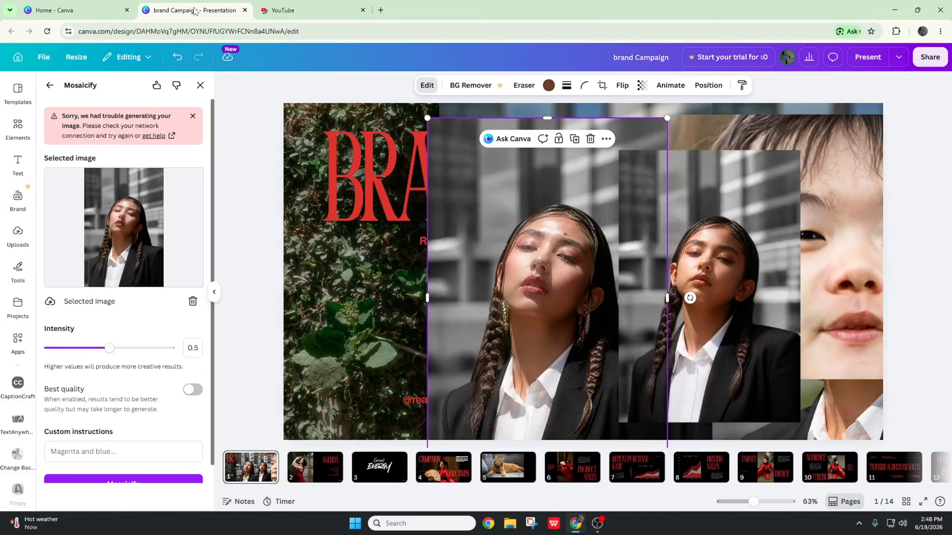
left_click(154, 135)
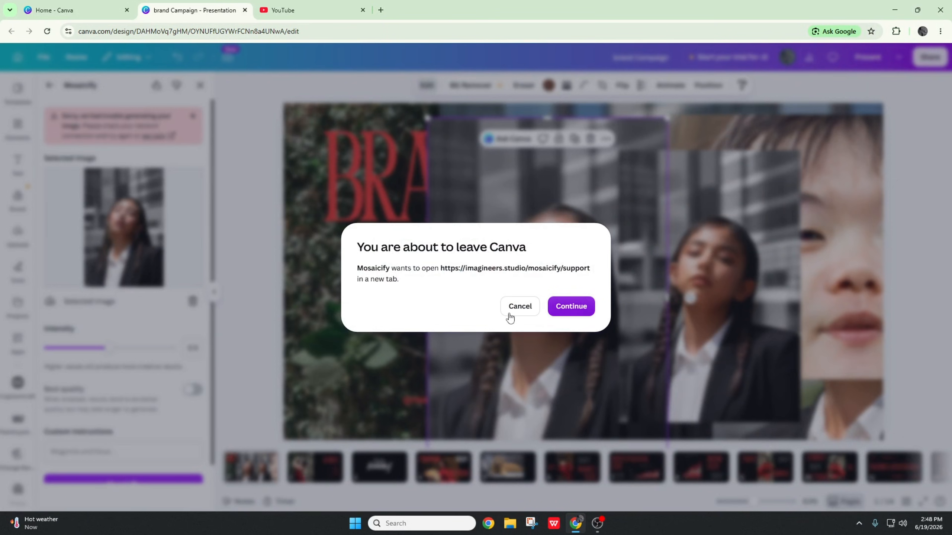
left_click(520, 306)
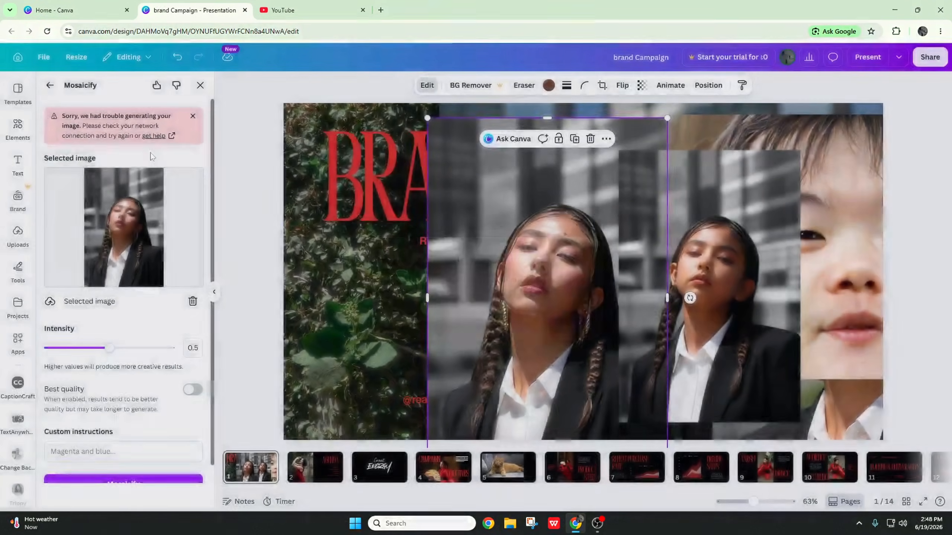
Try to generate a cubist version of the large portrait with Cubify at intensity 0.5.
left_click(49, 86)
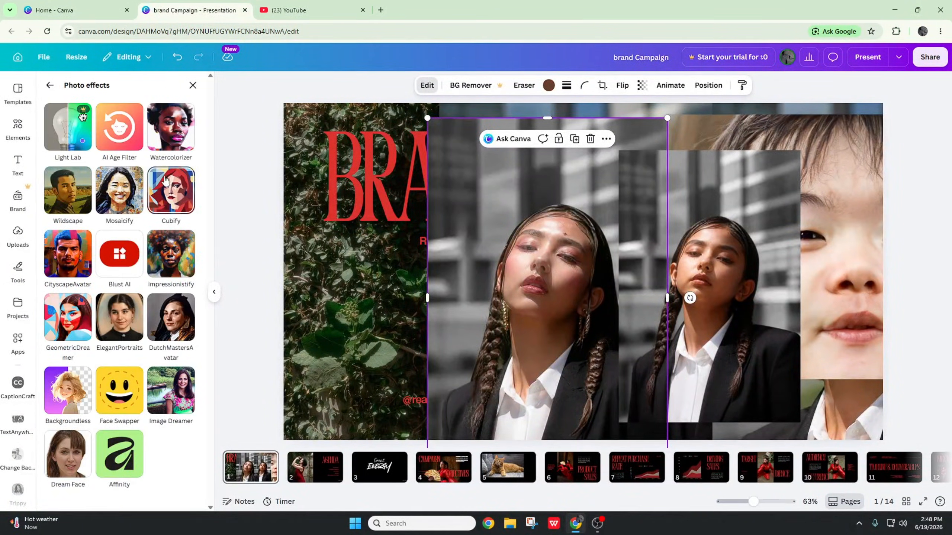
left_click(174, 191)
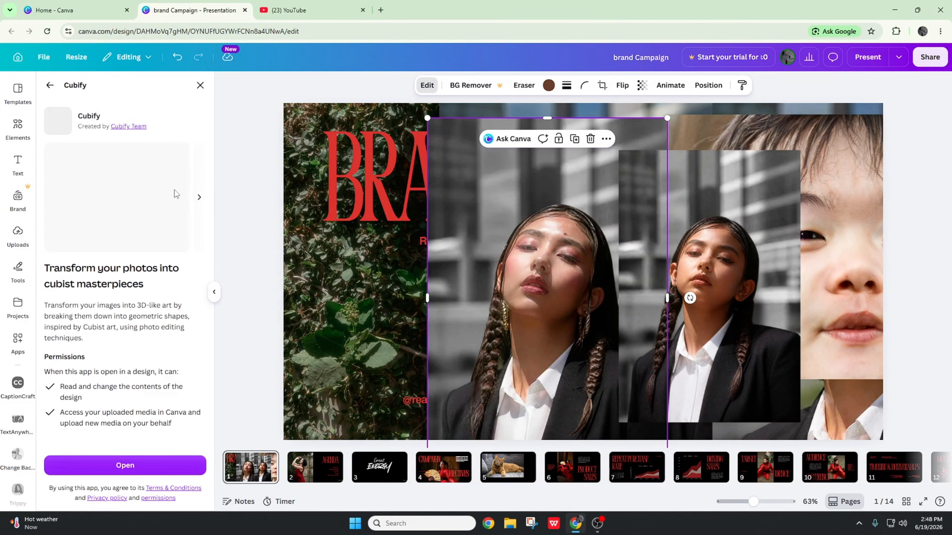
left_click(171, 469)
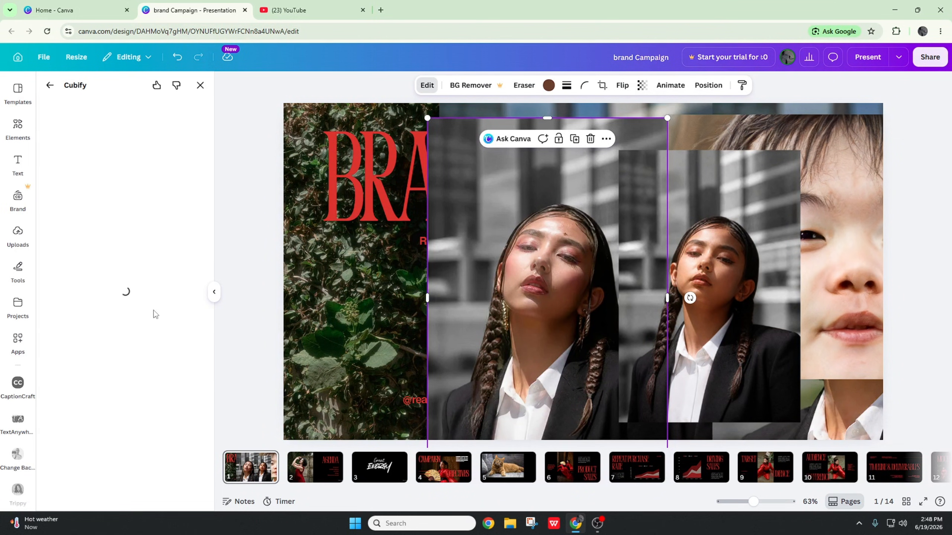
left_click(134, 355)
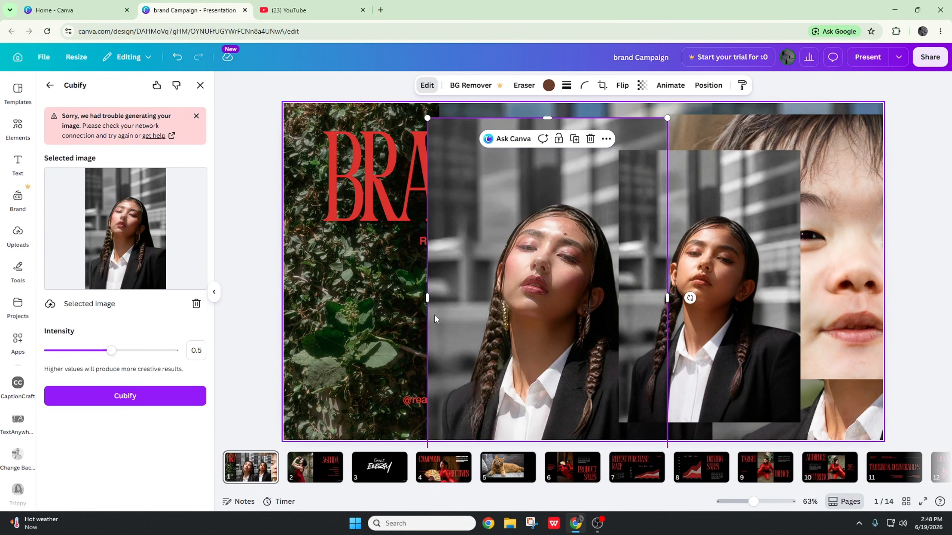
Try the Color Splash app on the large portrait, leaving what to keep in color blank for auto-detection.
scroll(16, 342, "down", 10)
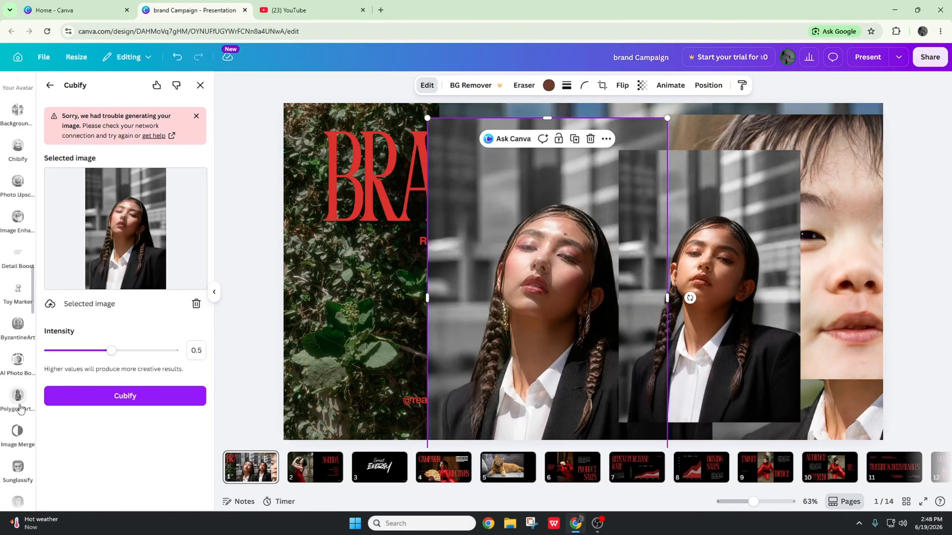
scroll(20, 410, "down", 5)
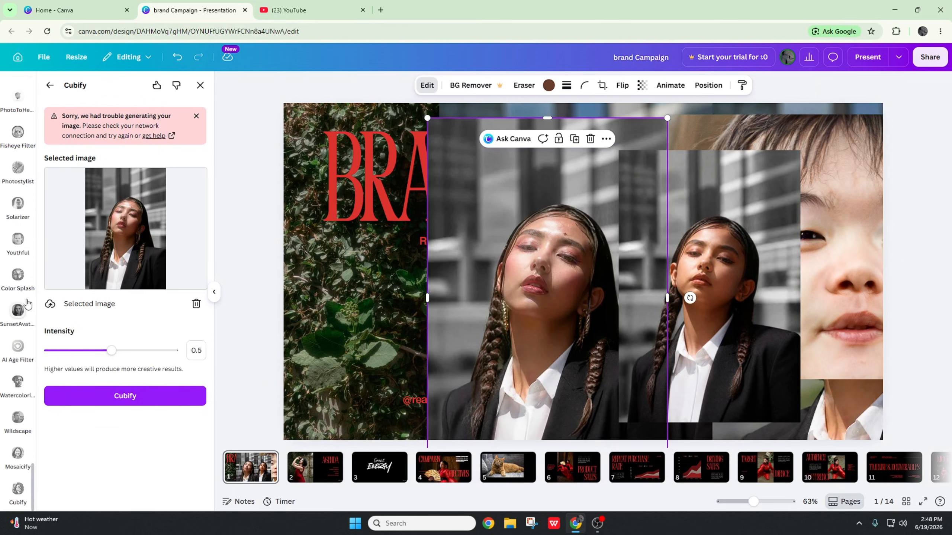
left_click(28, 282)
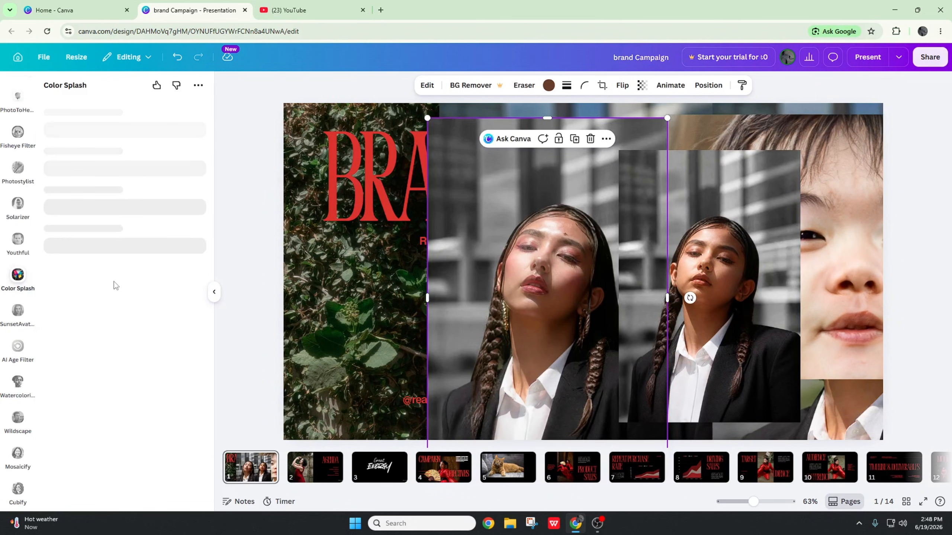
scroll(120, 354, "down", 1)
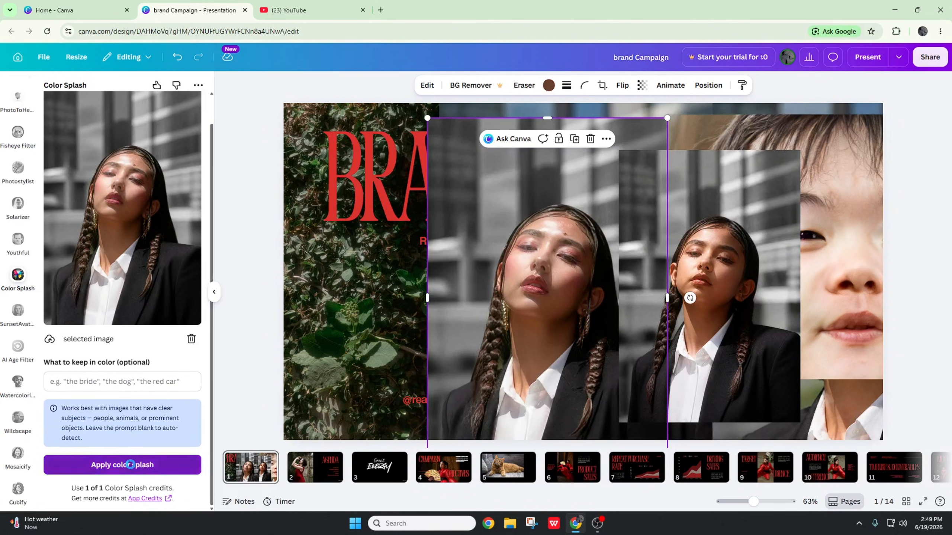
left_click(132, 464)
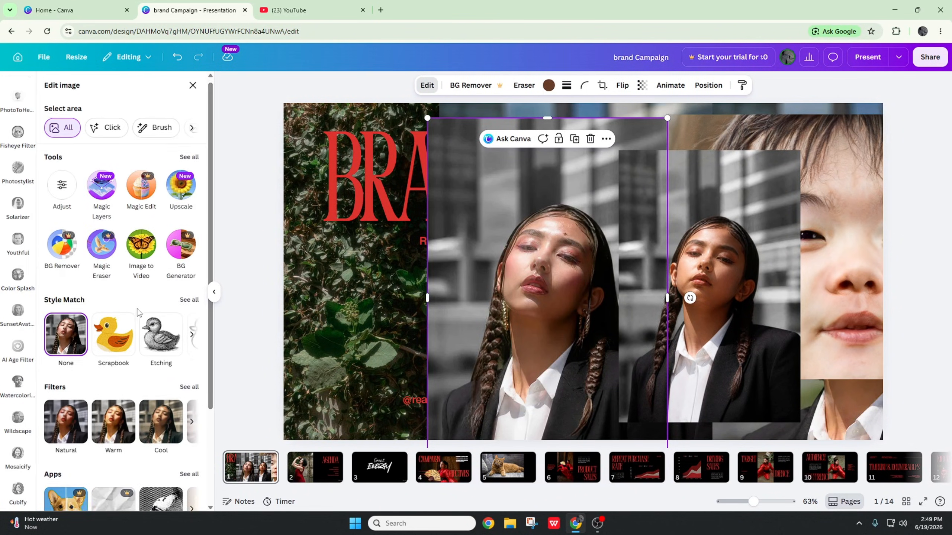
Open CityscapeAvatar from the full list of photo effects and try to generate a city-inspired avatar from the large portrait.
scroll(123, 262, "down", 3)
left_click(189, 347)
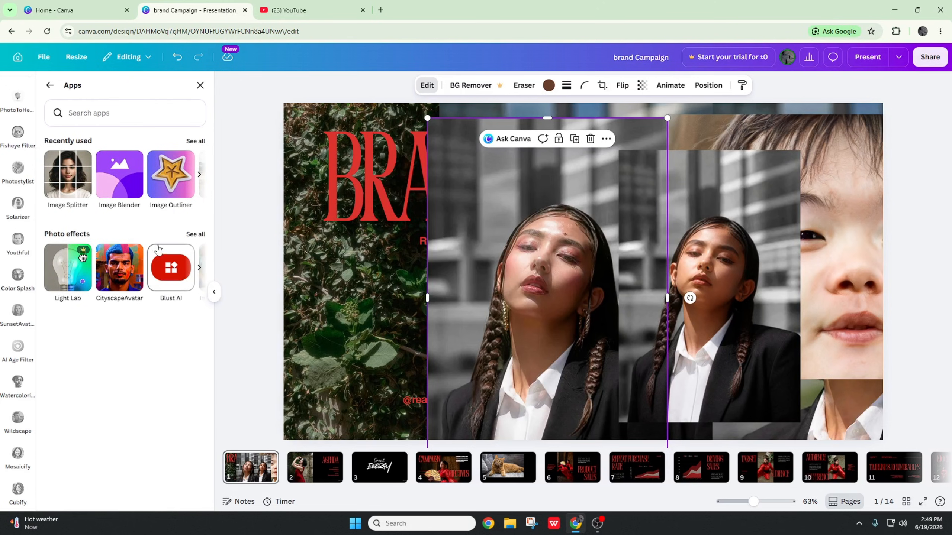
left_click(195, 235)
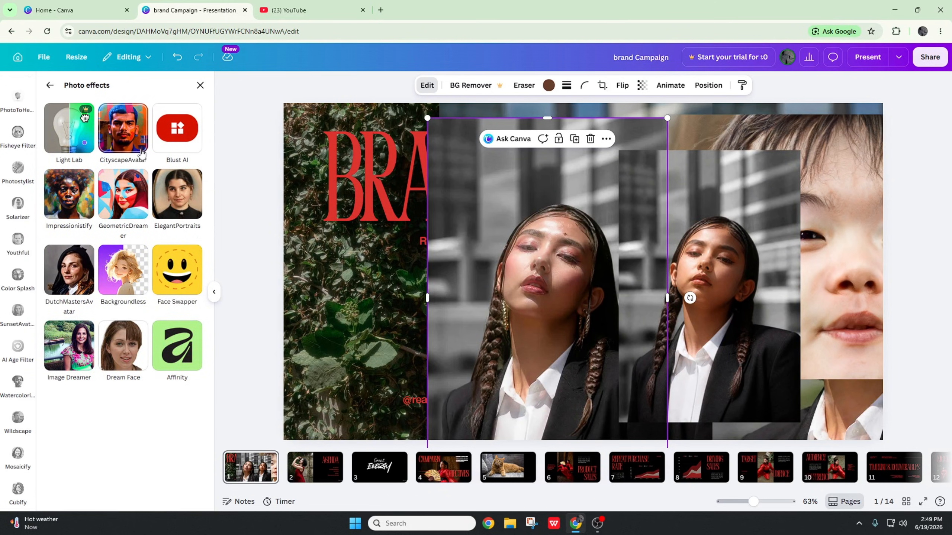
left_click(125, 130)
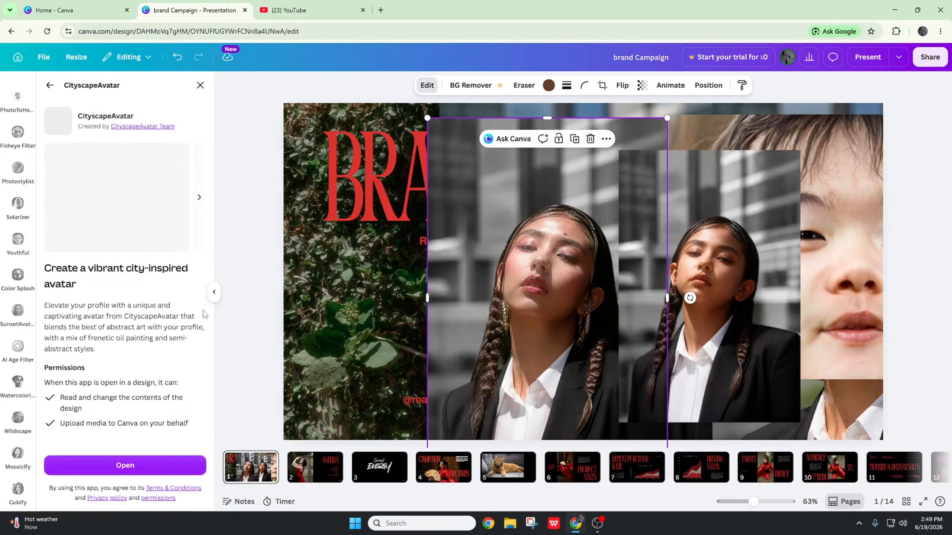
left_click(142, 465)
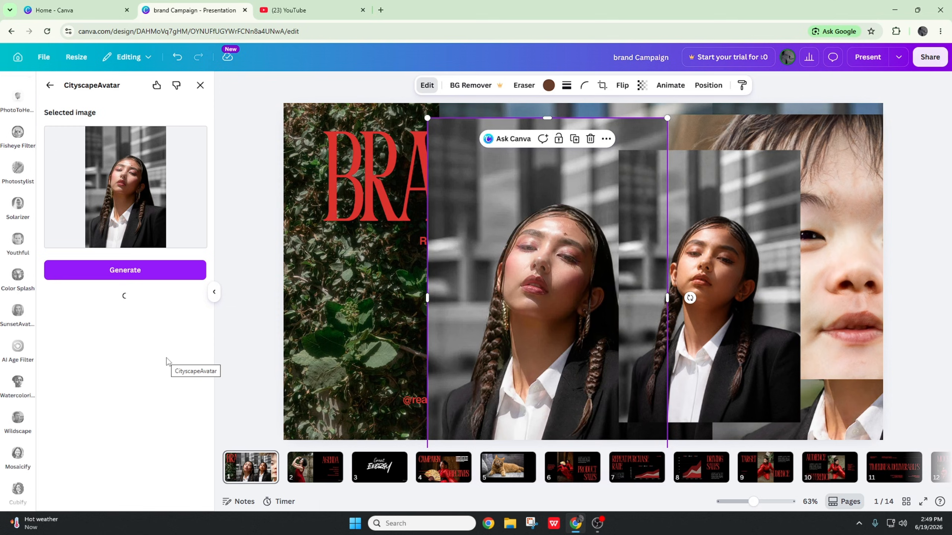
left_click(141, 281)
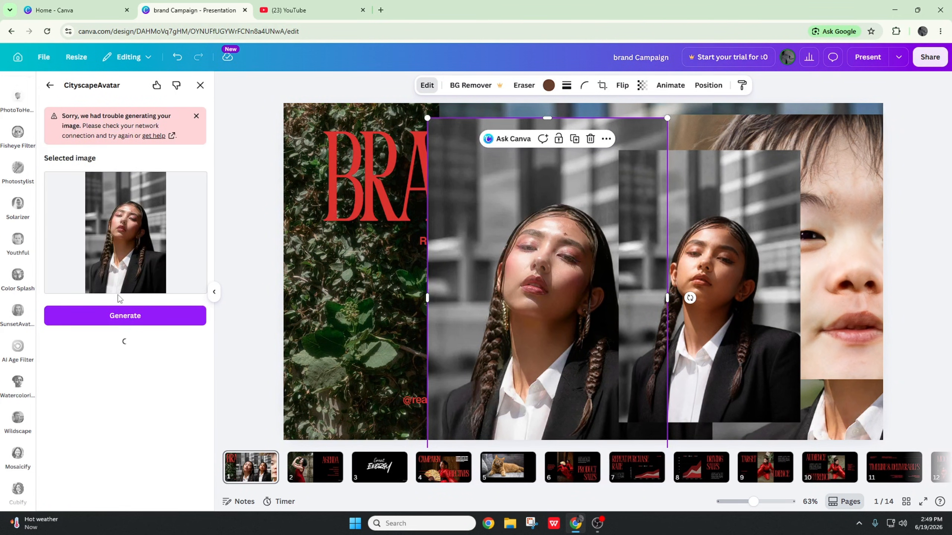
Remove the large portrait's background with Blust AI in General Use (Light) mode and replace the selected image with the result.
left_click(50, 85)
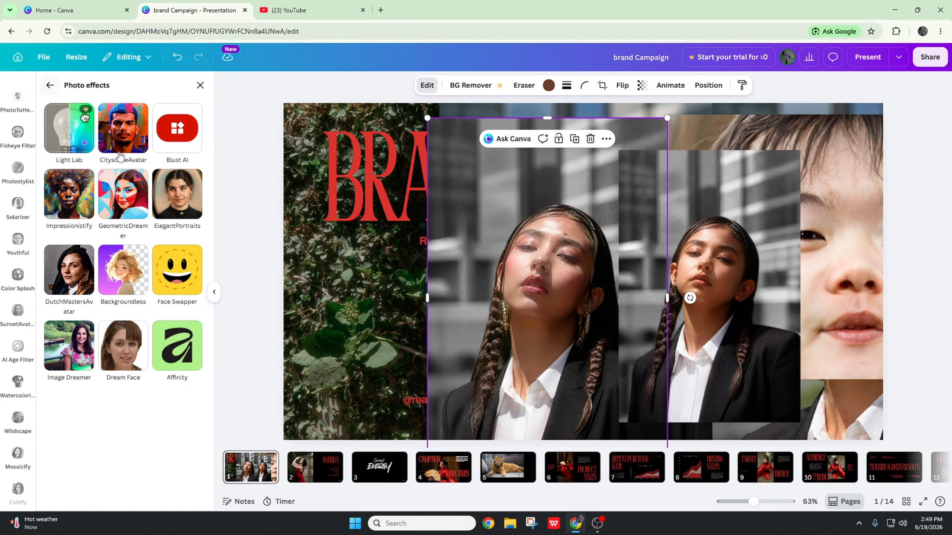
left_click(168, 138)
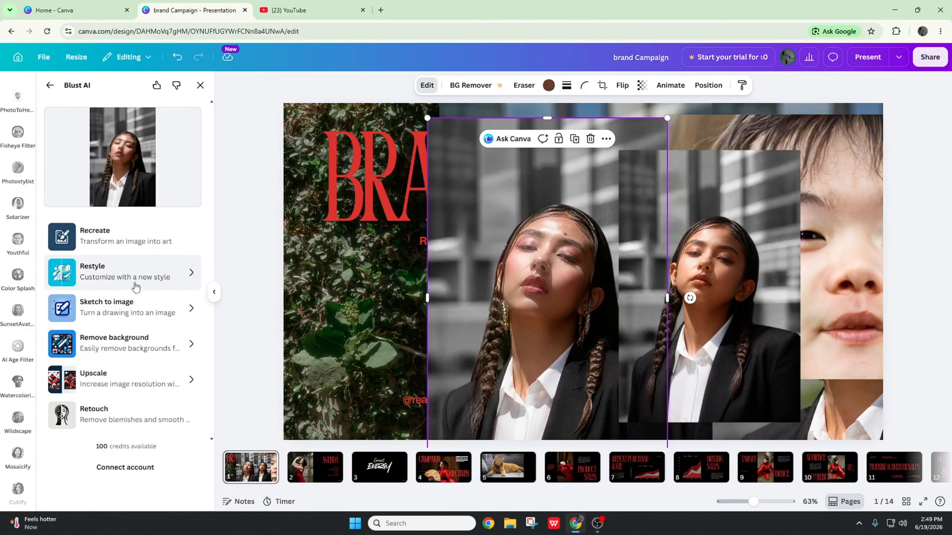
left_click(148, 345)
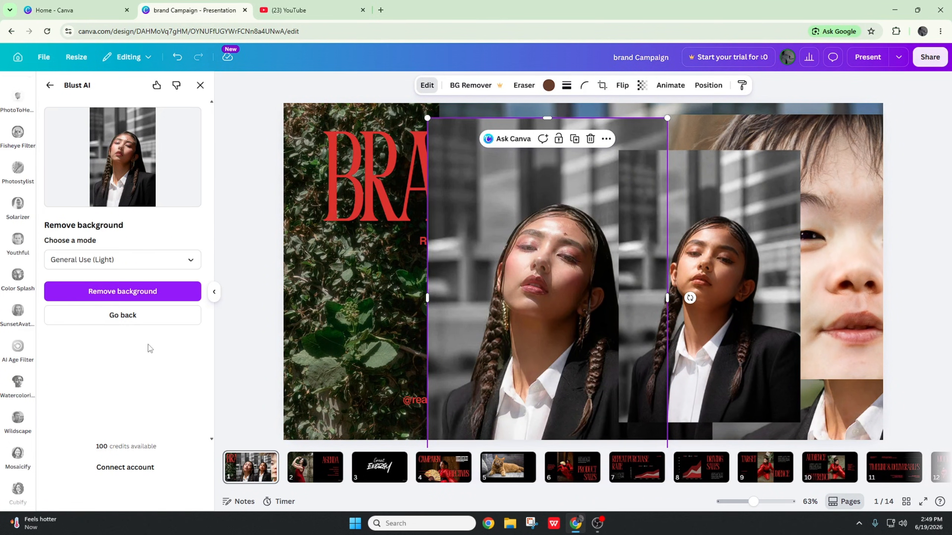
left_click(149, 293)
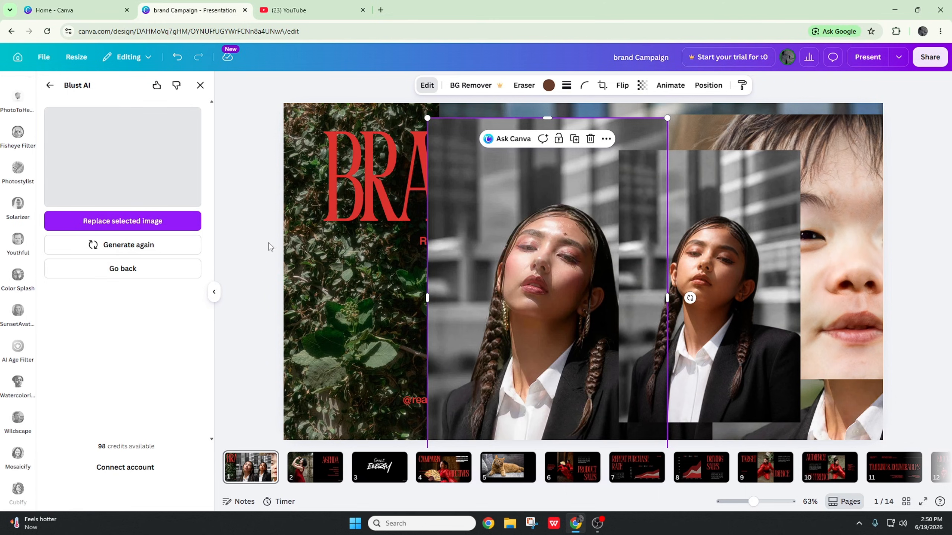
left_click(161, 221)
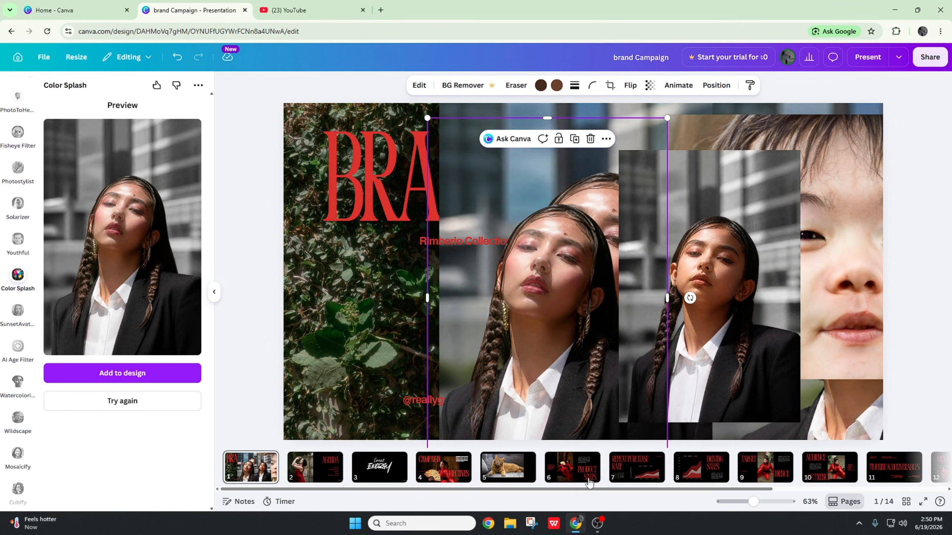
Move the background-free portrait across the slide onto the close-up photo of the child.
left_click_drag(532, 317, 361, 291)
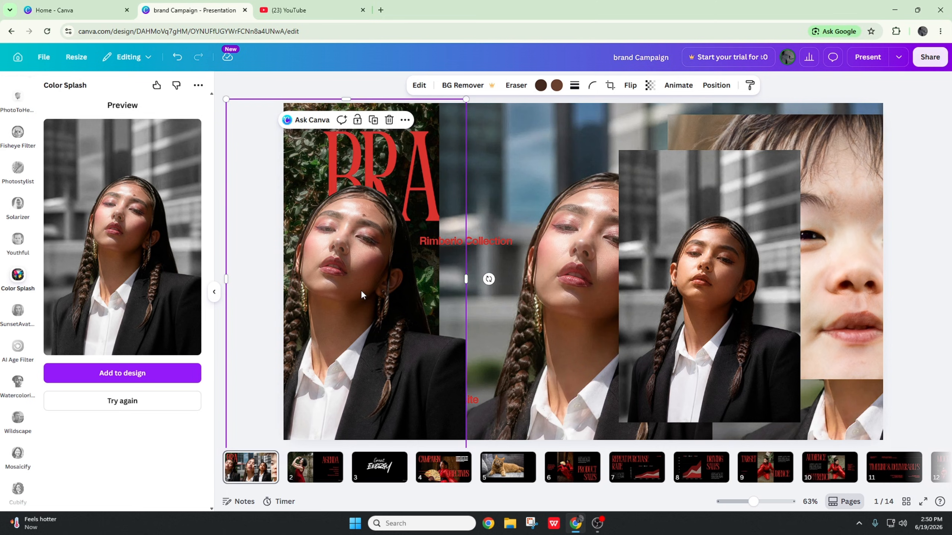
left_click_drag(361, 290, 524, 267)
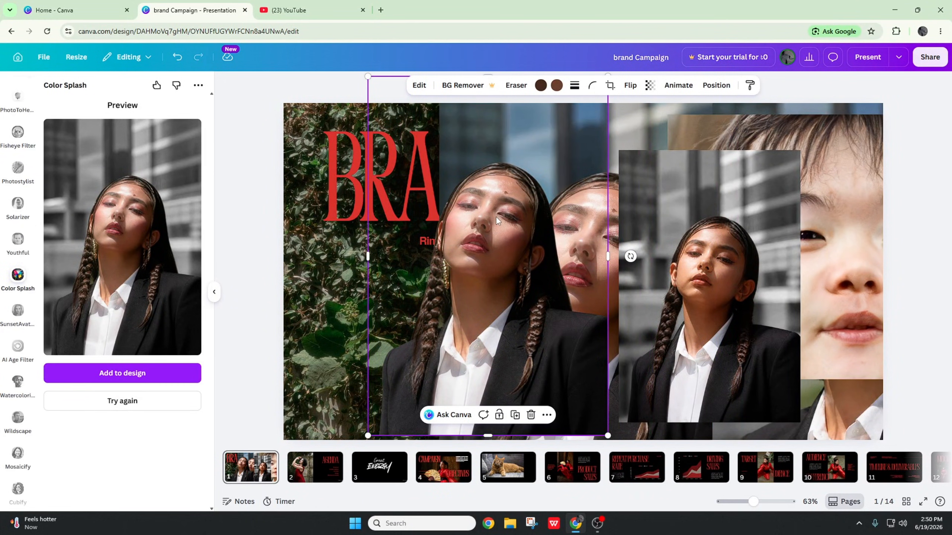
left_click_drag(496, 219, 816, 191)
Select the large original portrait and try to generate an impressionist version with Impressionistify at intensity 0.5.
left_click(492, 203)
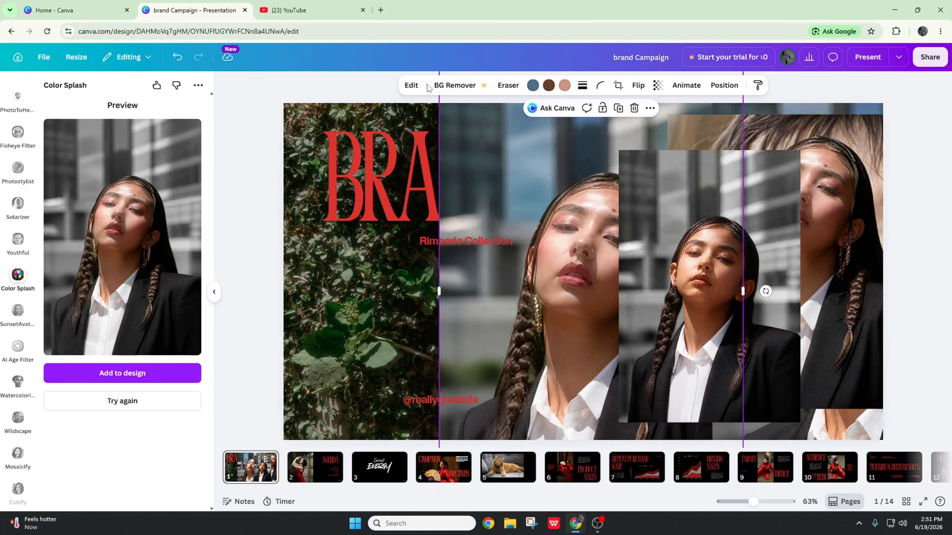
left_click(412, 86)
scroll(192, 353, "down", 4)
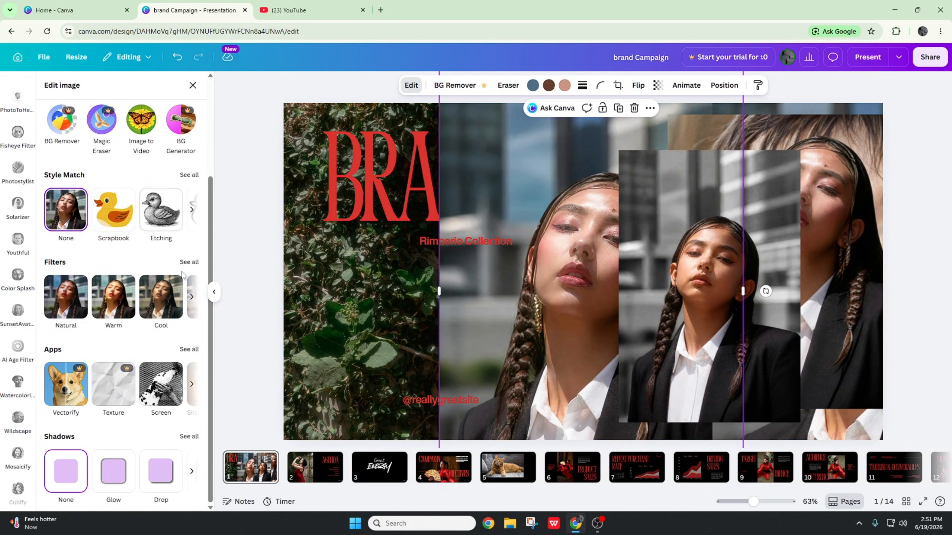
left_click(190, 349)
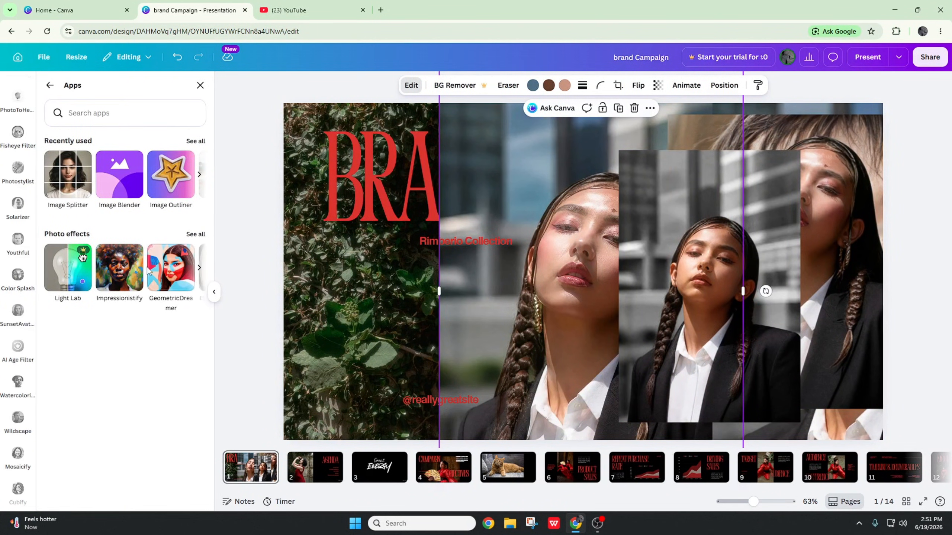
left_click(190, 230)
left_click(129, 157)
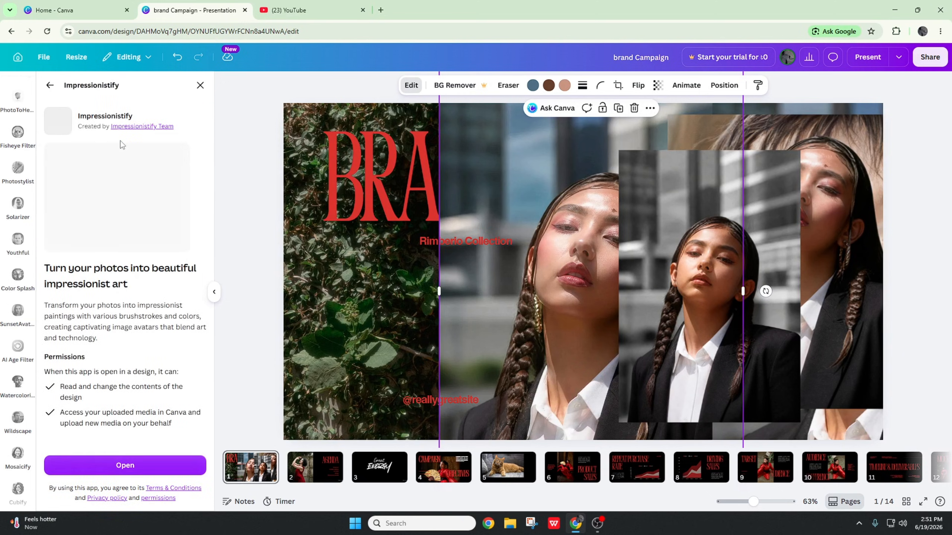
left_click(148, 458)
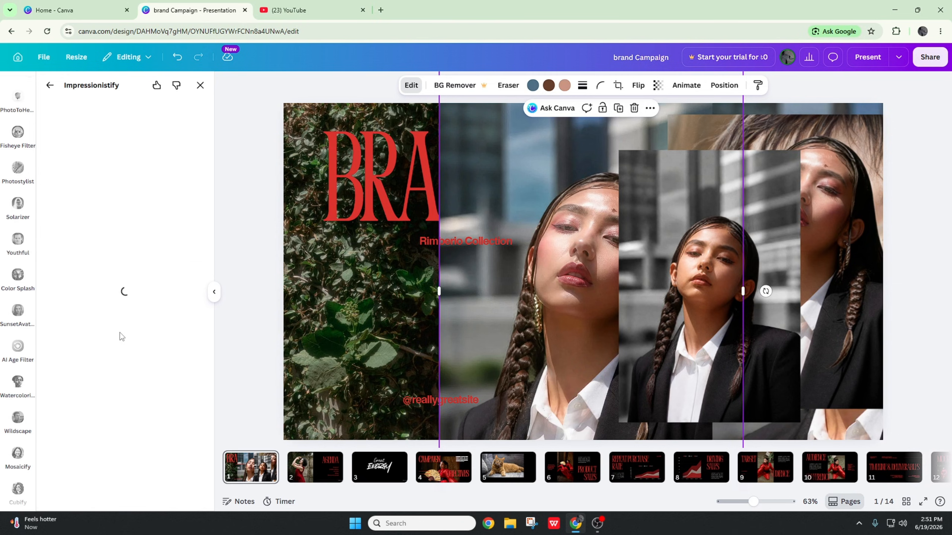
left_click(134, 359)
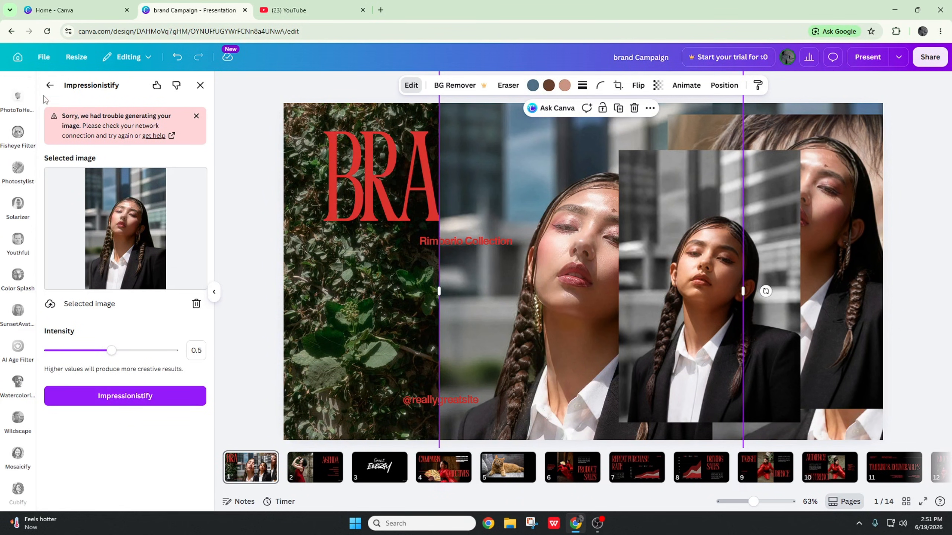
left_click(50, 85)
Try to generate a geometric version of the large portrait with GeometricDreamer at intensity 1, keeping its background.
left_click(176, 147)
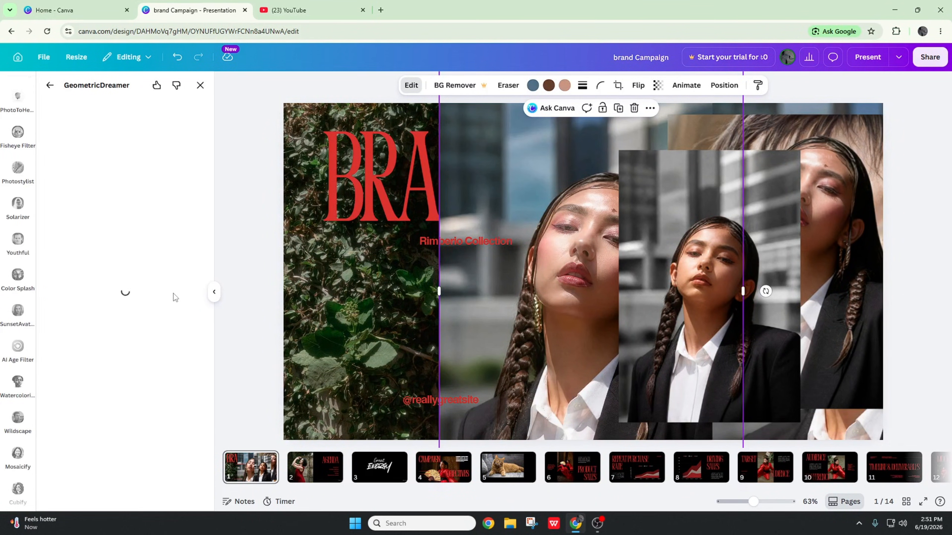
left_click(129, 376)
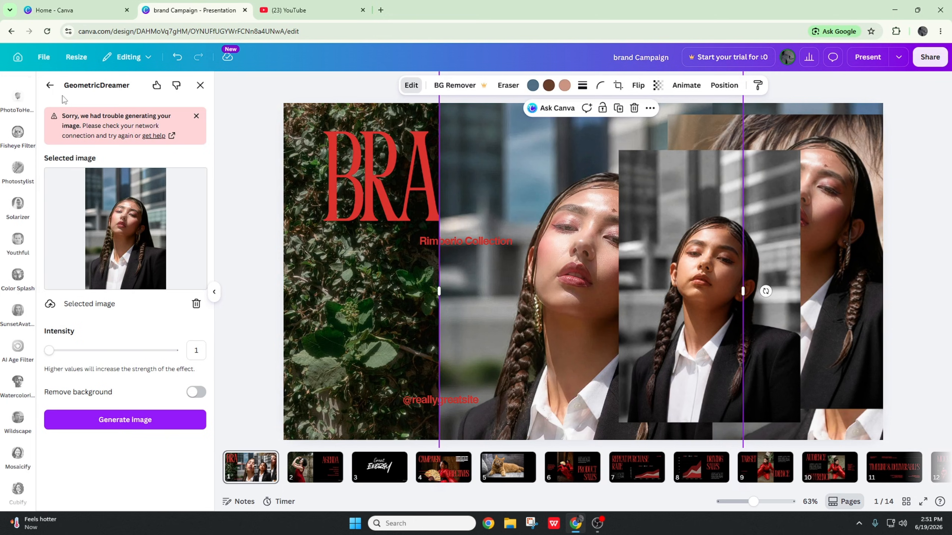
left_click(49, 85)
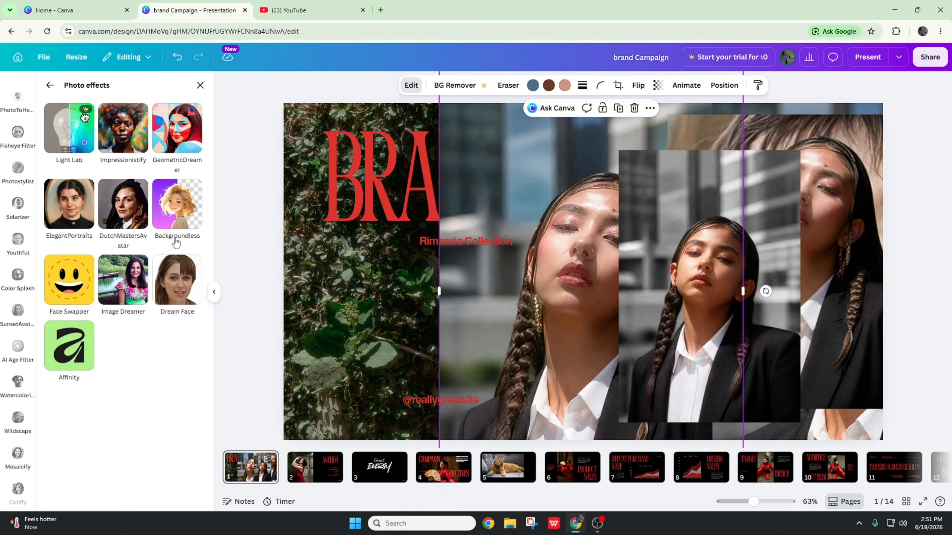
Try the ElegantPortraits photo effect on the large portrait at intensity 1.5 without removing its background.
left_click(90, 208)
left_click(127, 465)
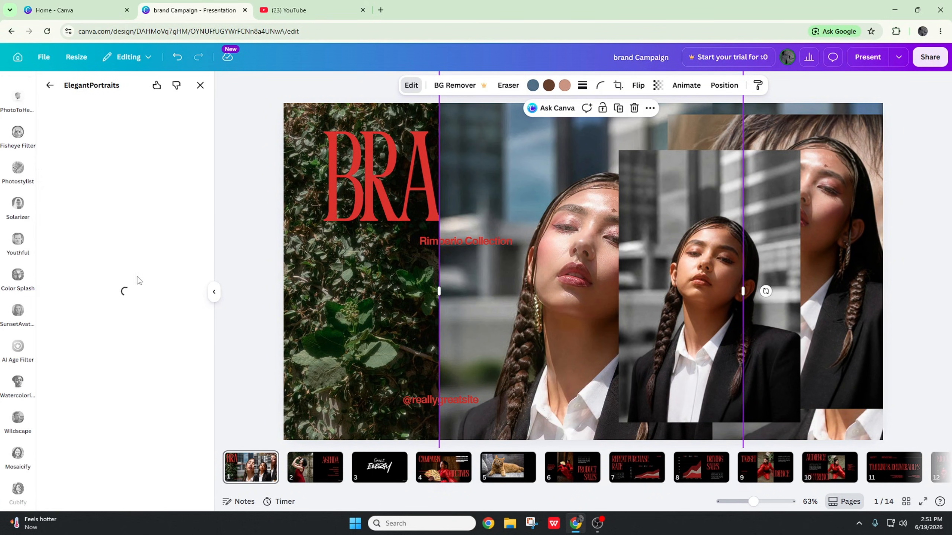
left_click(126, 373)
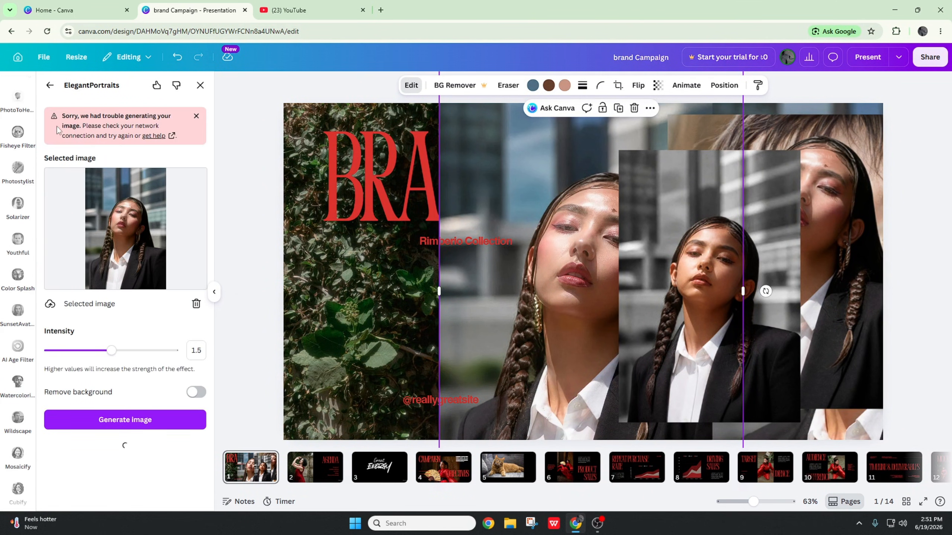
left_click(49, 85)
Try to generate a Dutch-inspired portrait avatar from the large portrait with DutchMastersAvatar.
left_click(127, 206)
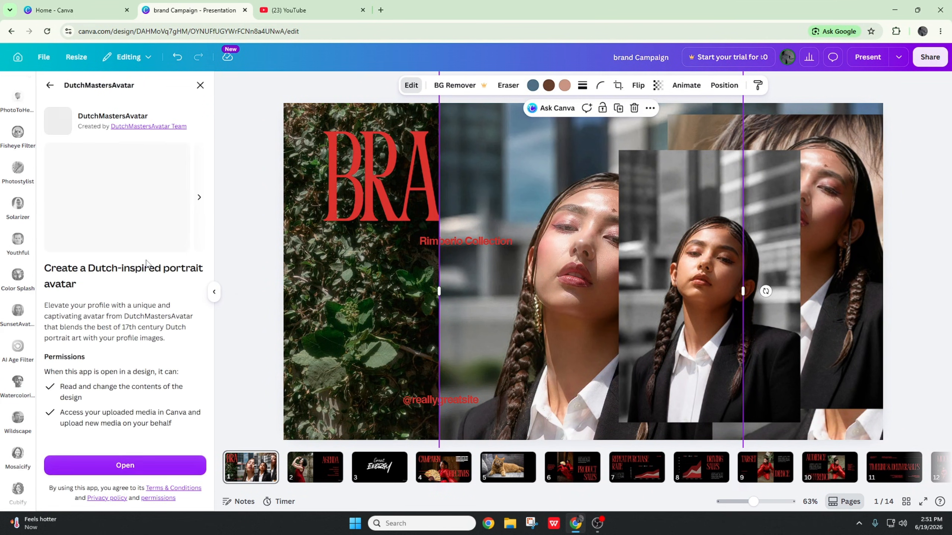
left_click(104, 479)
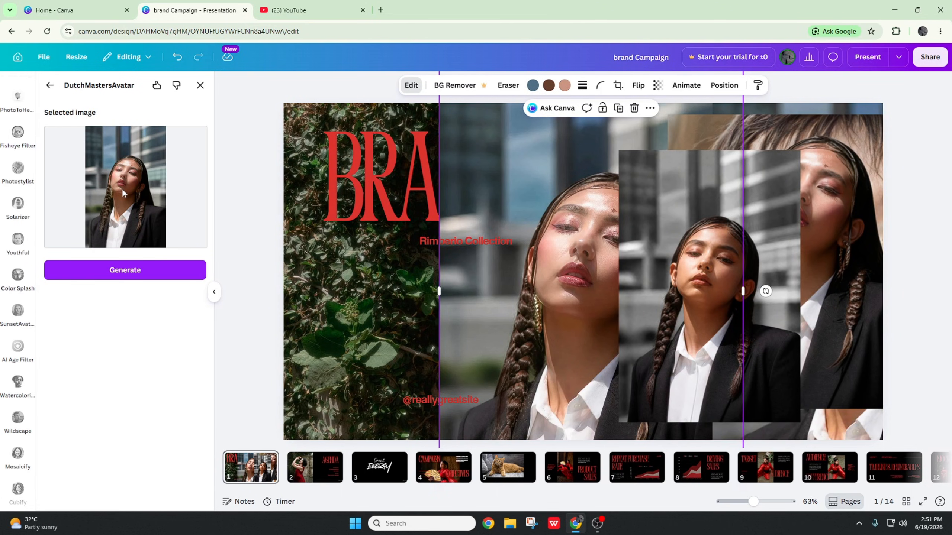
left_click(141, 271)
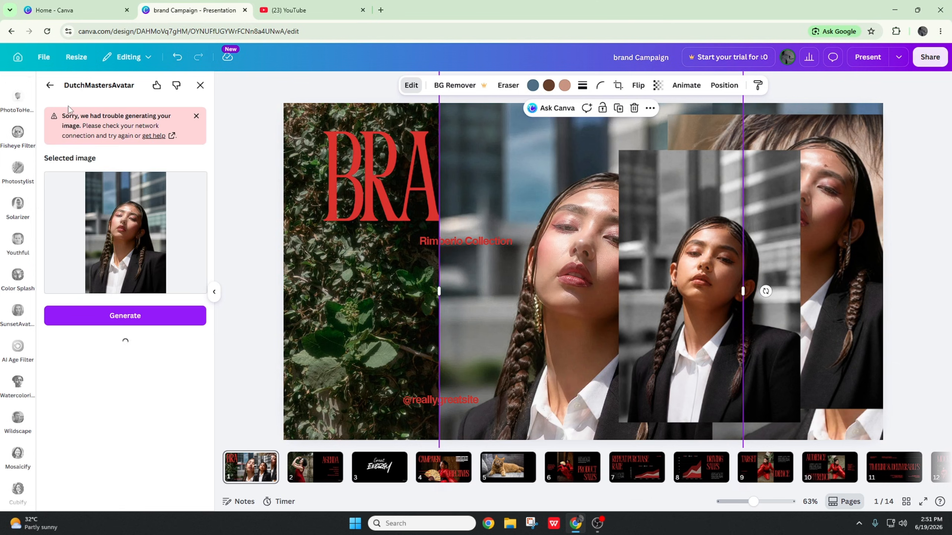
left_click(50, 85)
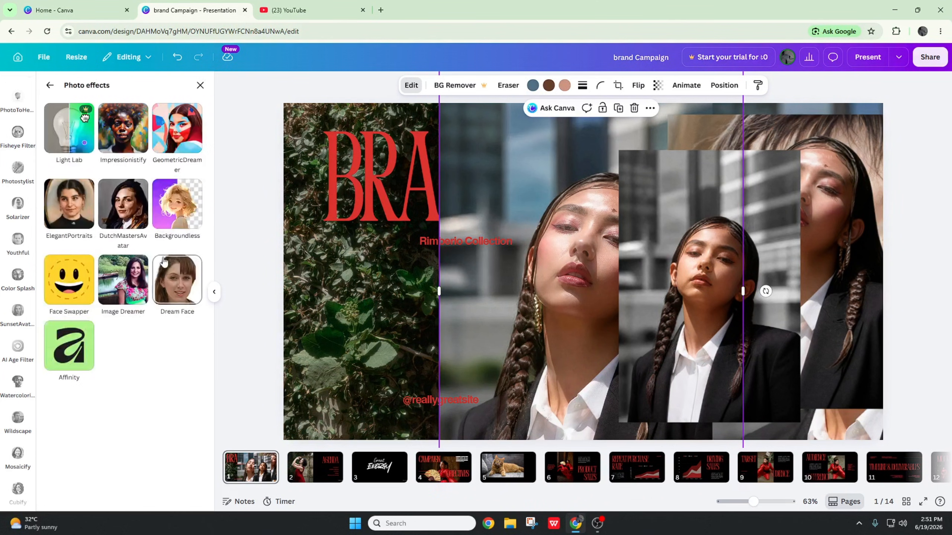
Try to generate an image with Backgroundless from the description "a cat", and close the YouTube tab.
left_click(175, 219)
left_click(128, 465)
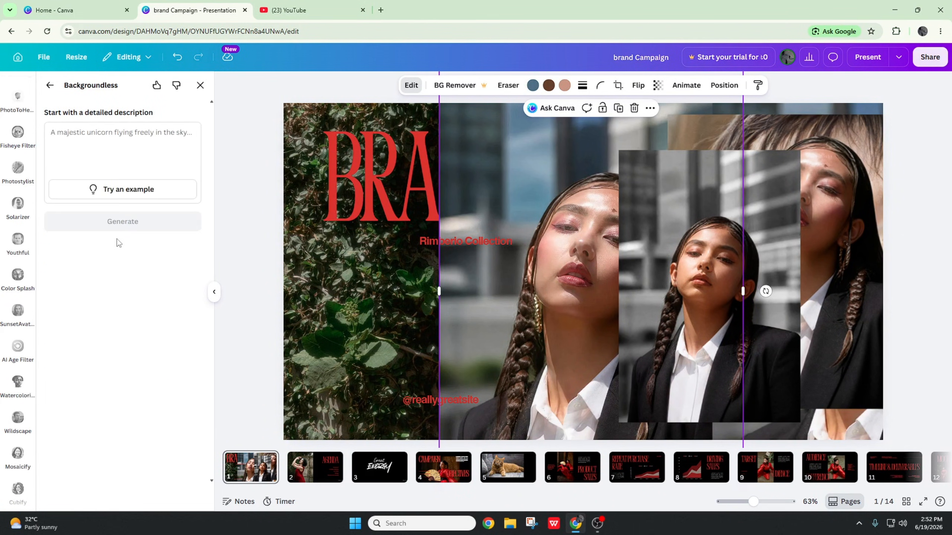
left_click(117, 222)
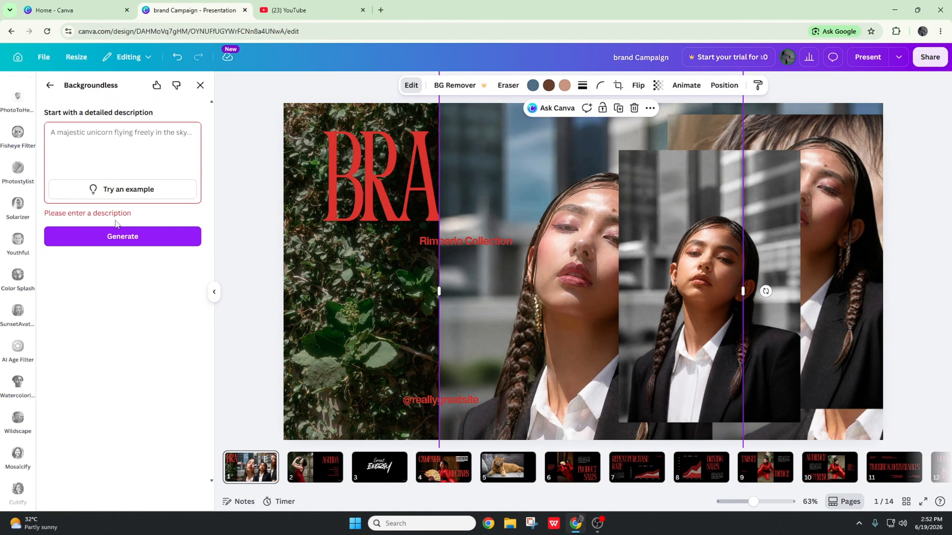
type("a cat")
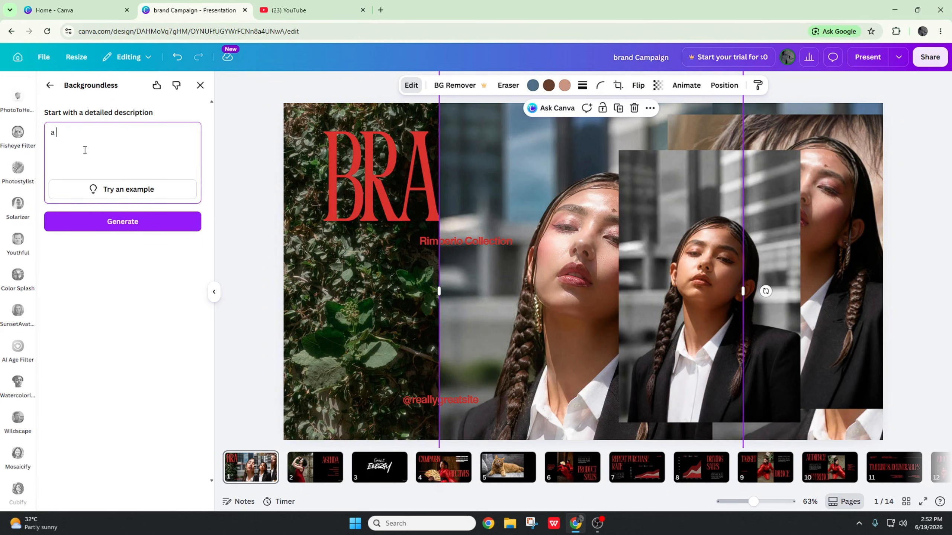
left_click(113, 228)
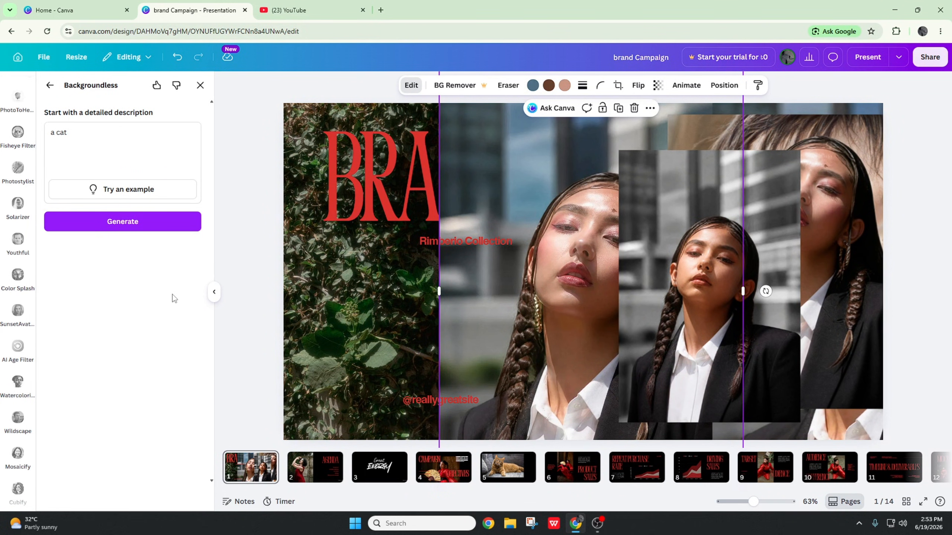
left_click(158, 227)
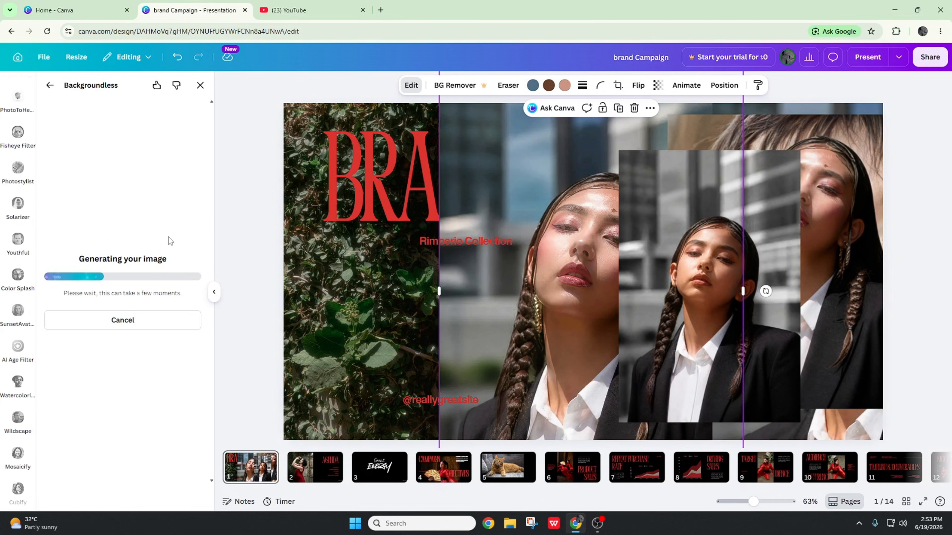
left_click(362, 10)
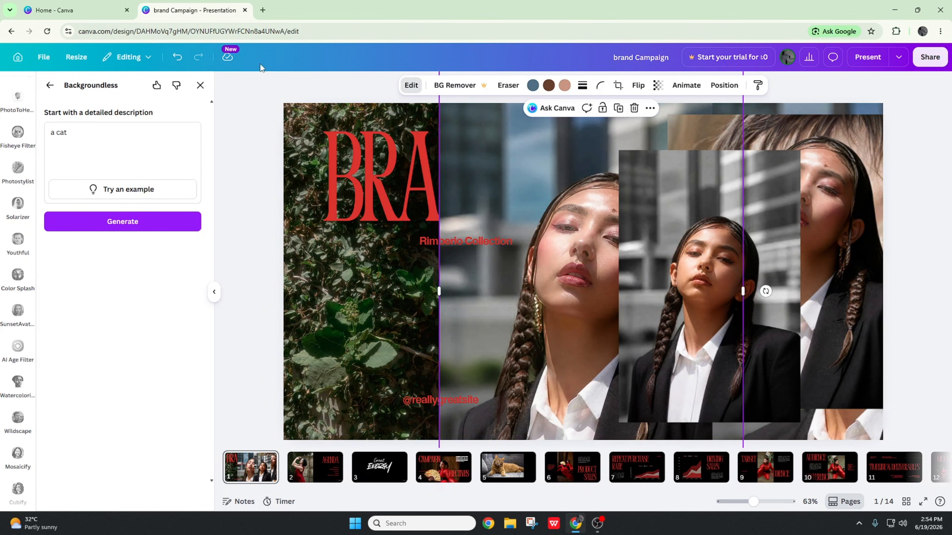
left_click(50, 85)
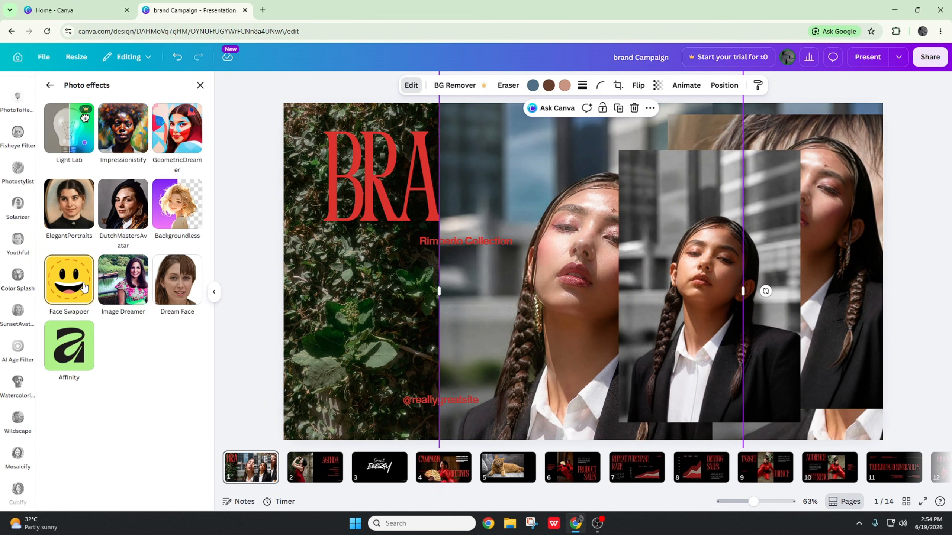
Open Face Swapper in Single mode and upload kitten-lying-in-blanket.jpg as the original face and a second desktop photo as the new face.
left_click(69, 280)
left_click(153, 464)
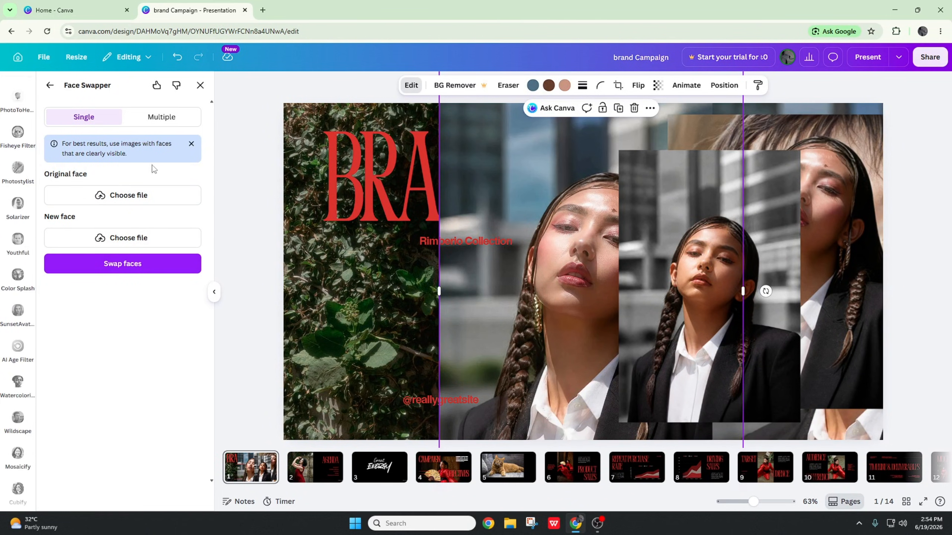
left_click(155, 189)
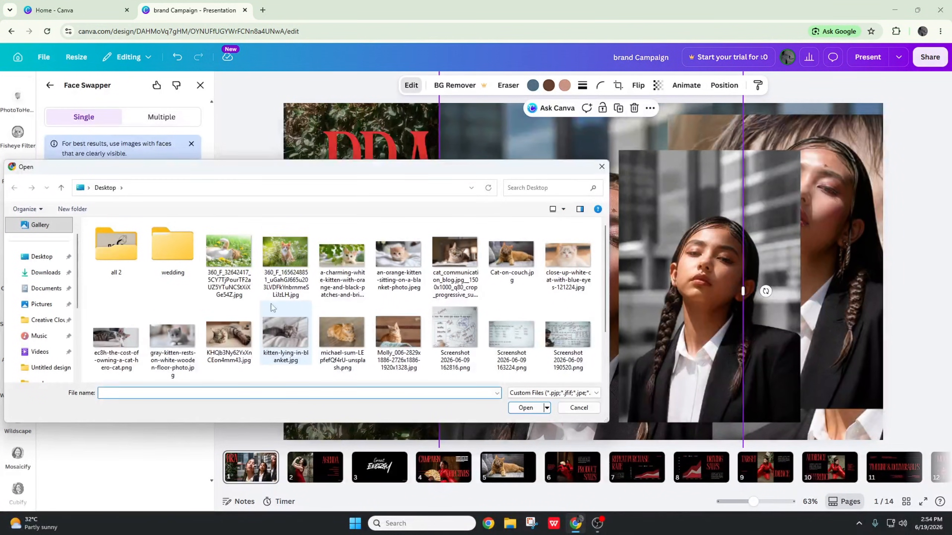
double_click(283, 333)
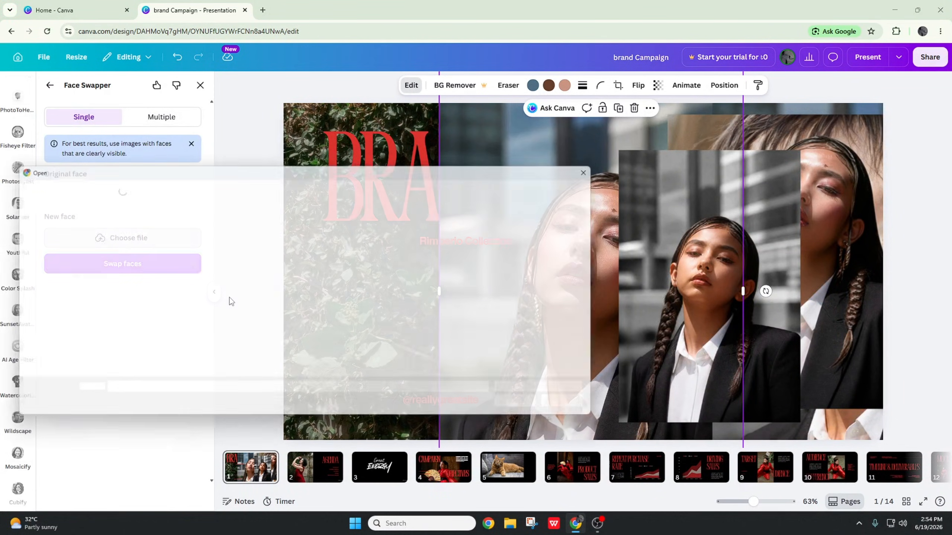
double_click(383, 321)
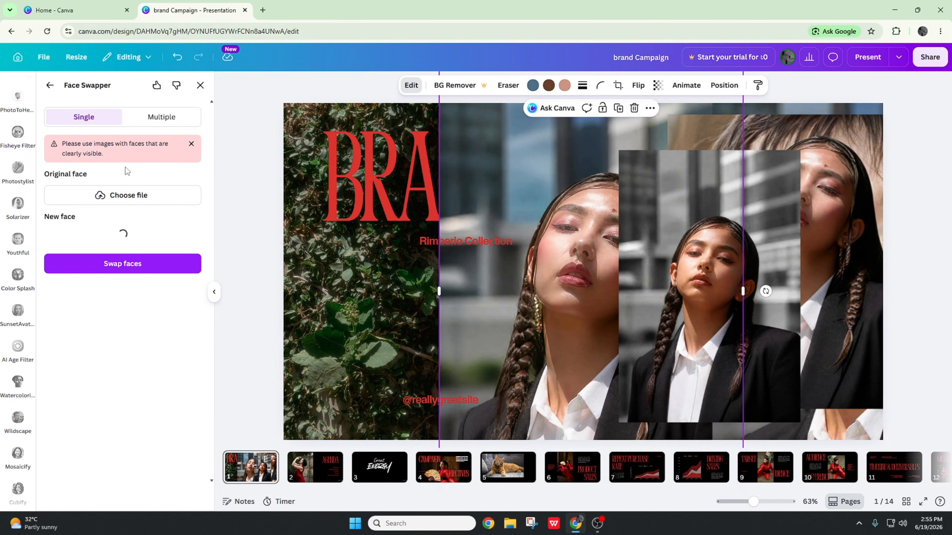
left_click(155, 194)
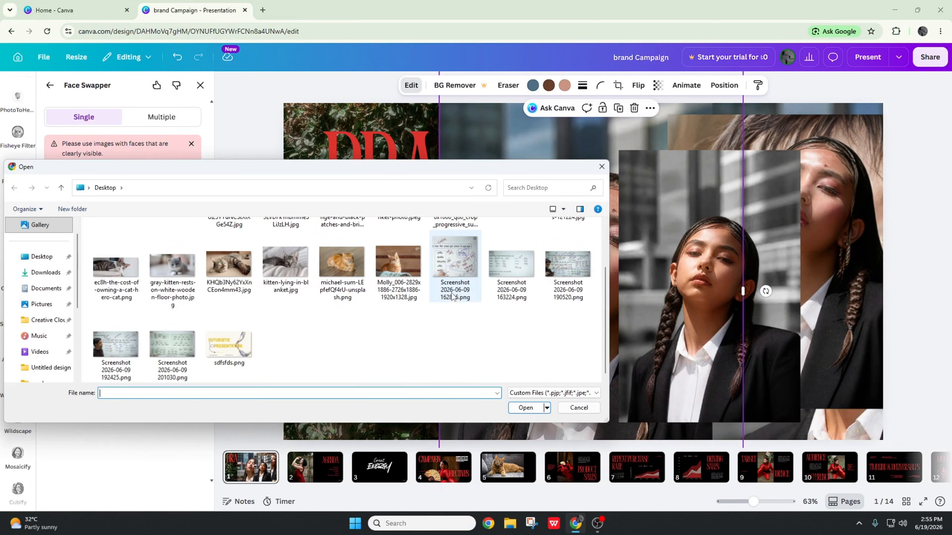
scroll(224, 303, "up", 2)
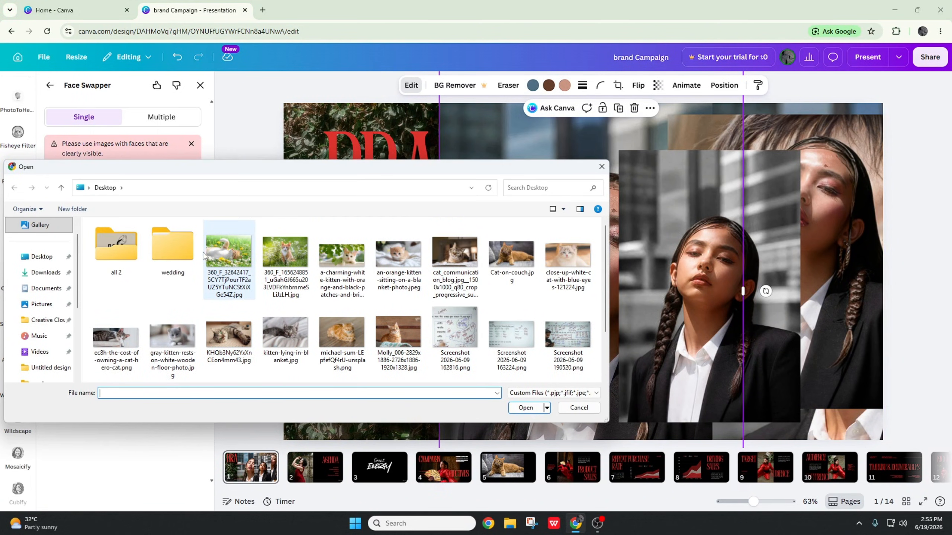
left_click(601, 166)
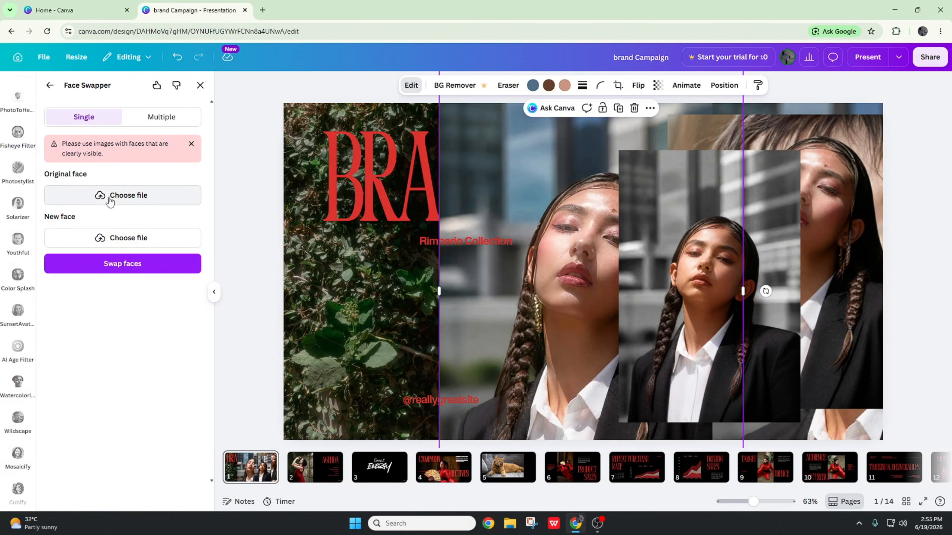
right_click(517, 208)
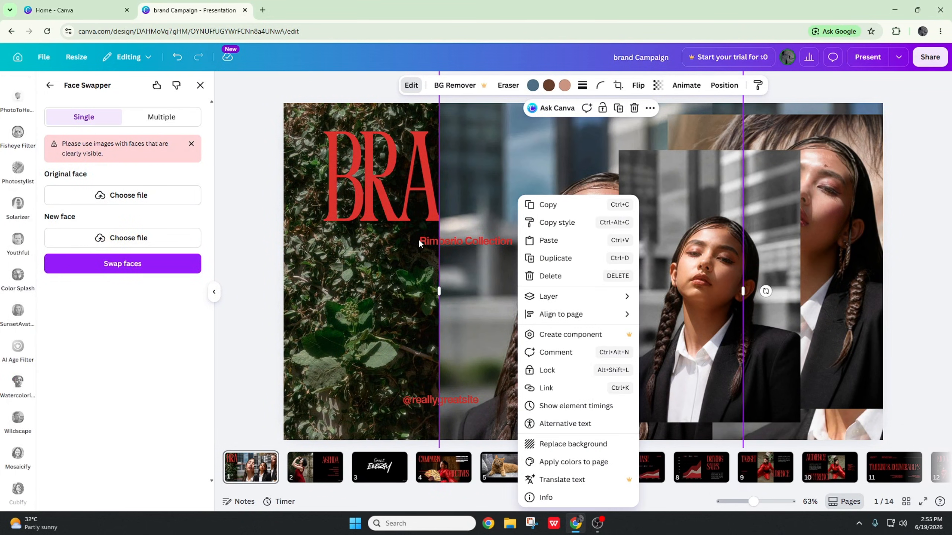
left_click(46, 90)
left_click(52, 90)
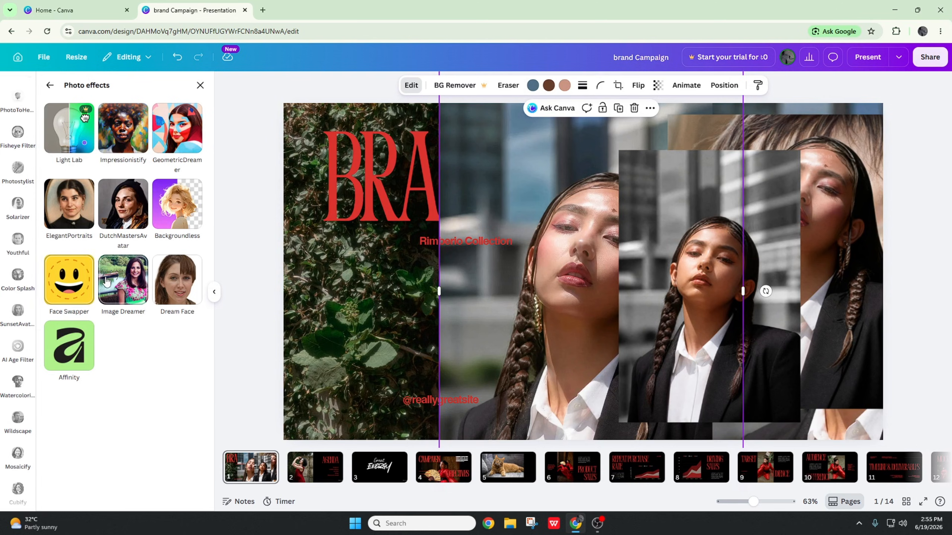
left_click(138, 293)
left_click(148, 469)
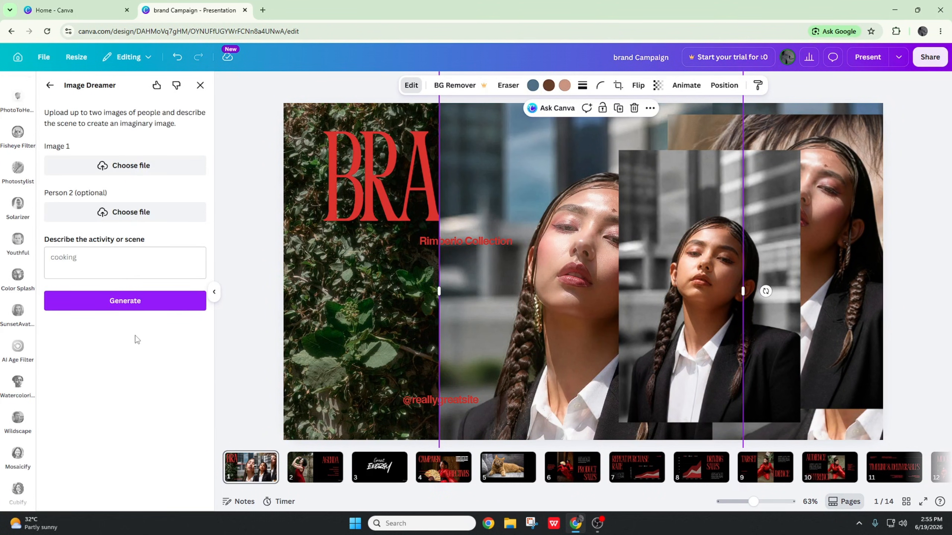
left_click(120, 273)
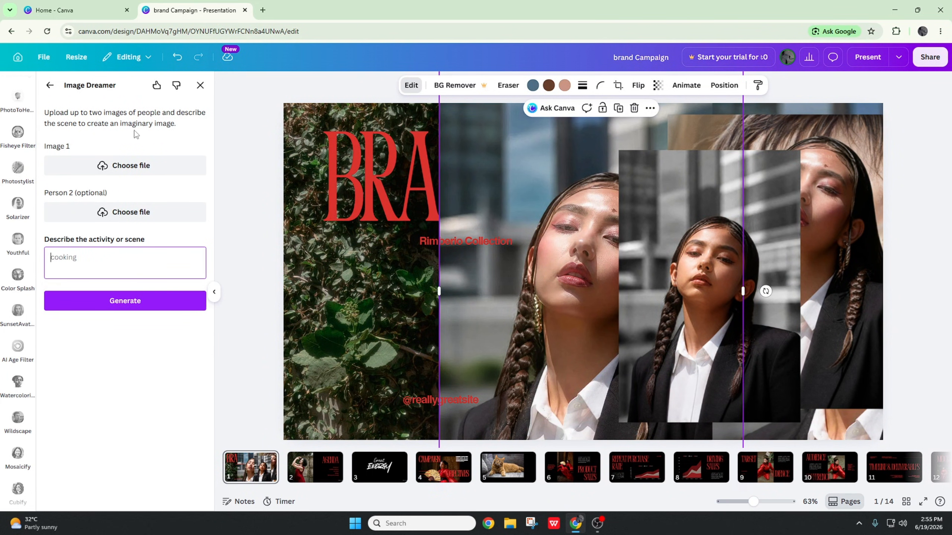
left_click(150, 176)
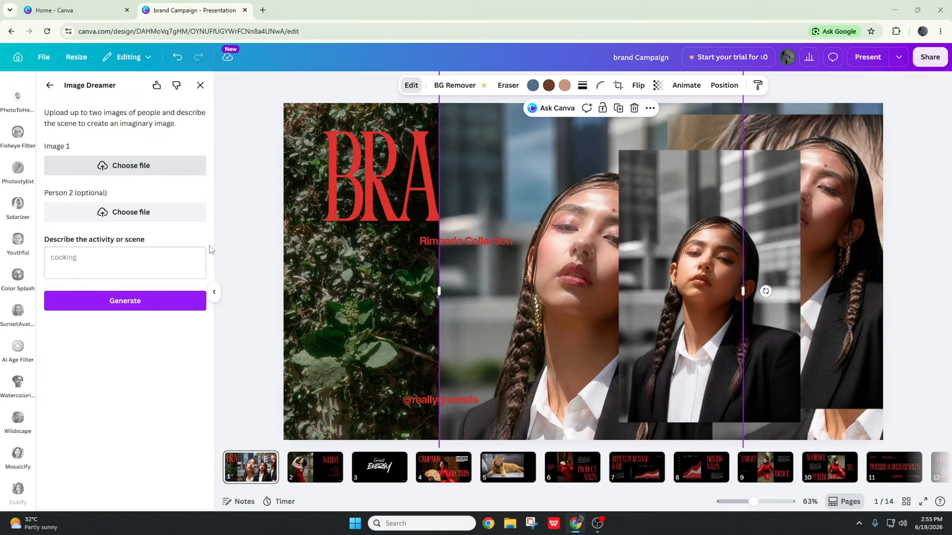
double_click(273, 289)
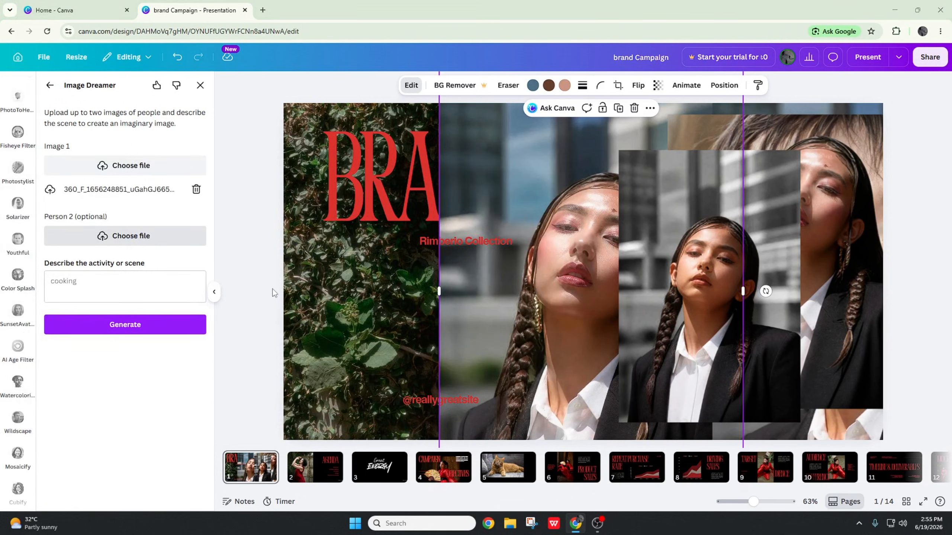
double_click(337, 335)
Try to generate an Image Dreamer picture from the scene description "2 cats are sitting together", and return to the photo effects.
left_click(103, 314)
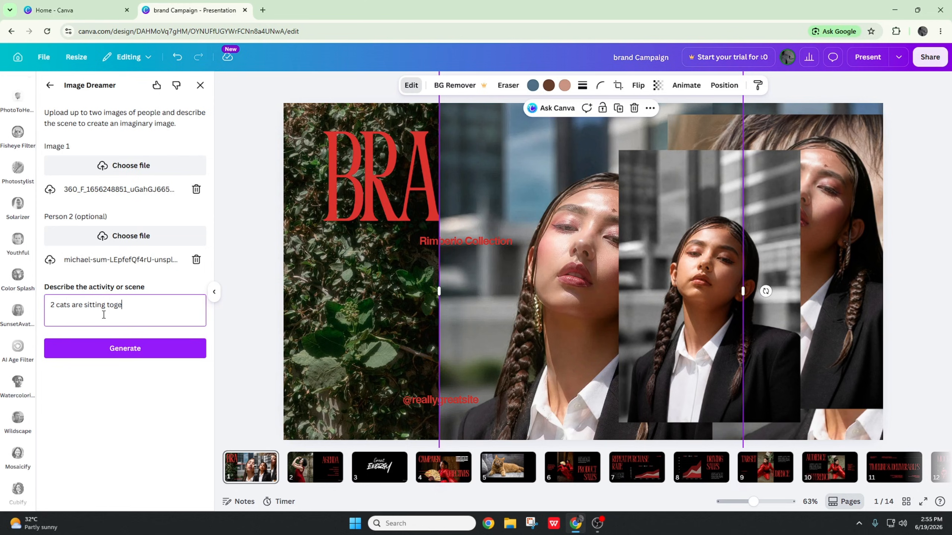
left_click(174, 348)
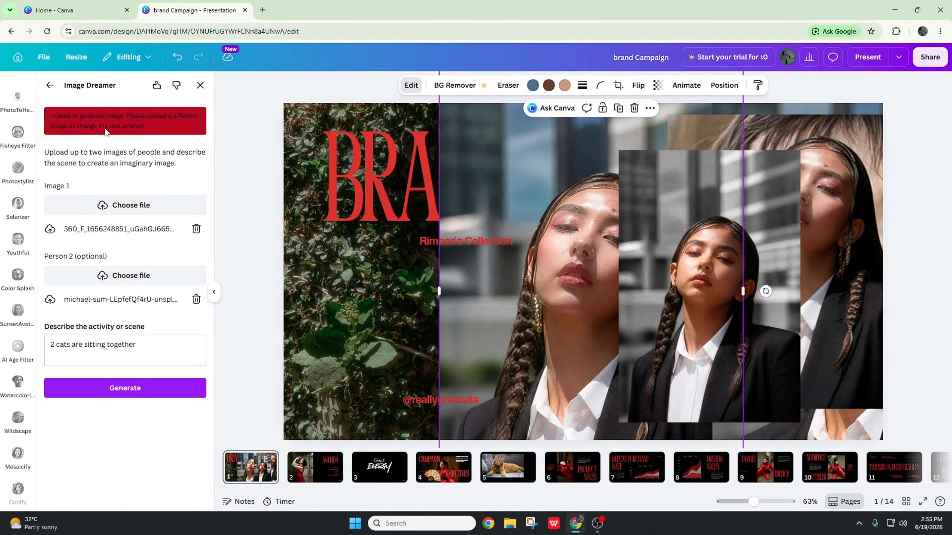
left_click(49, 85)
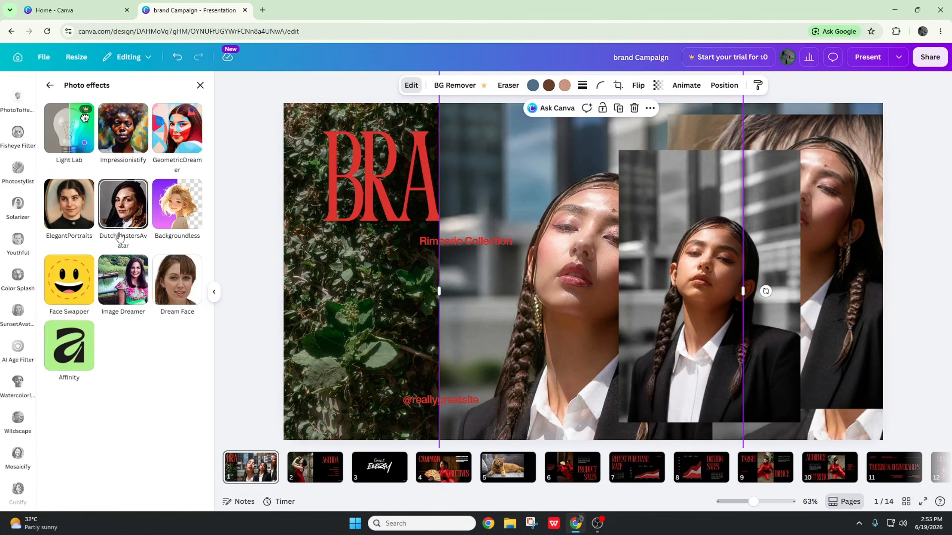
Open Dream Face to view its image upload and facial feature description options, and return to the photo effects.
left_click(178, 293)
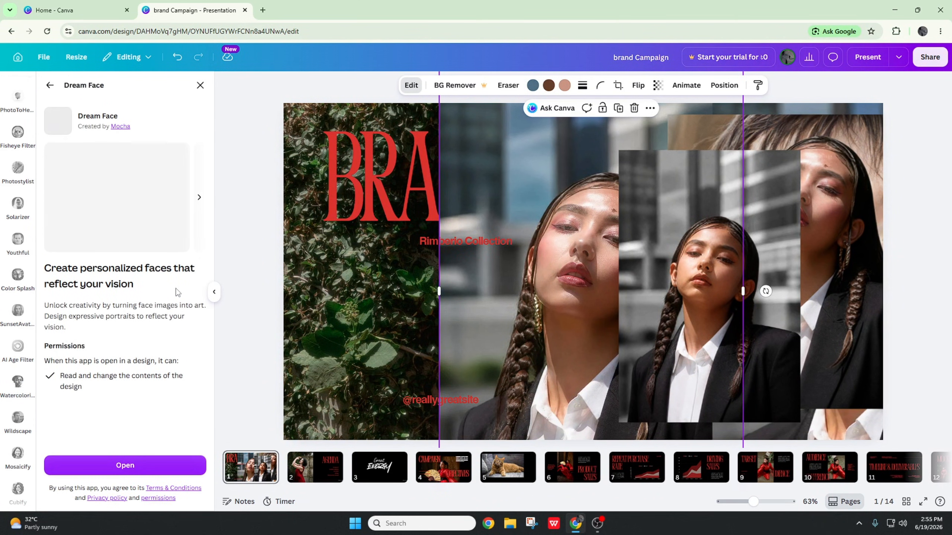
left_click(171, 465)
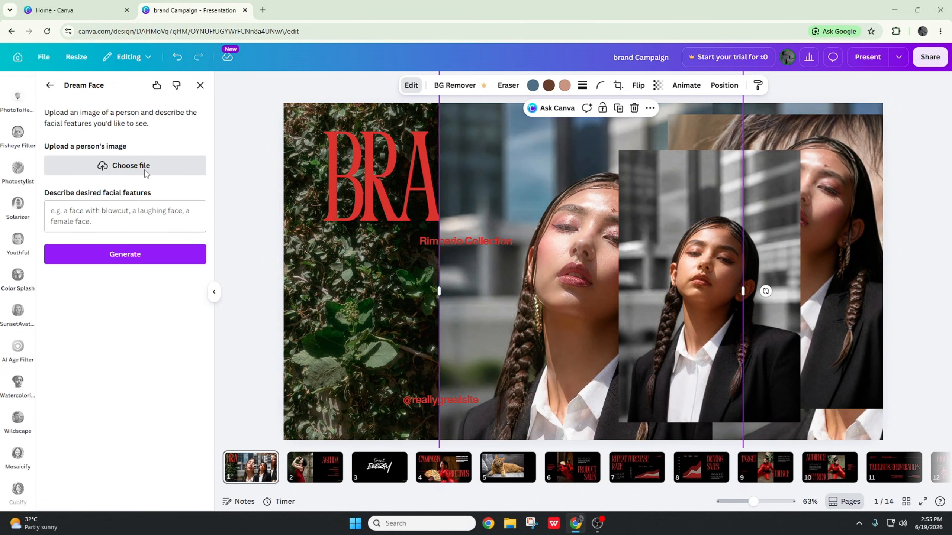
left_click(145, 173)
left_click(601, 168)
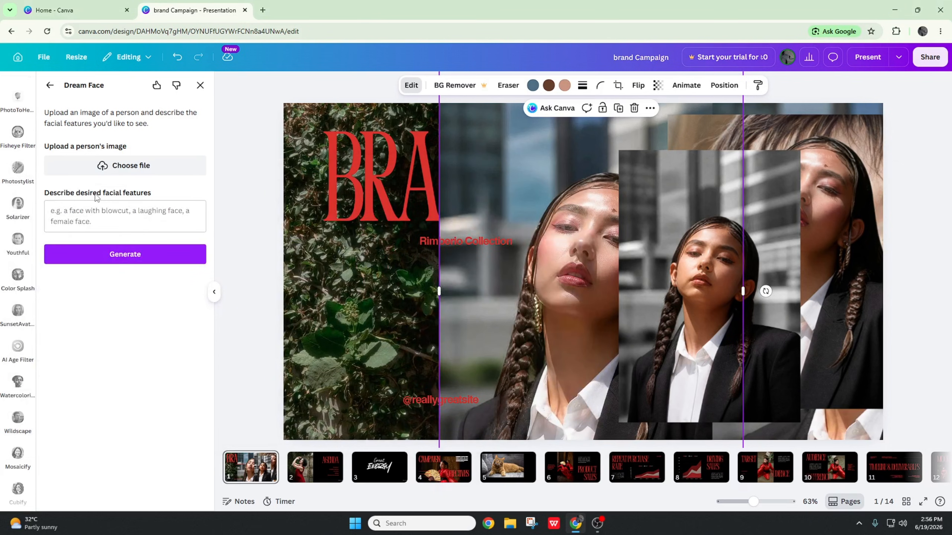
left_click(49, 85)
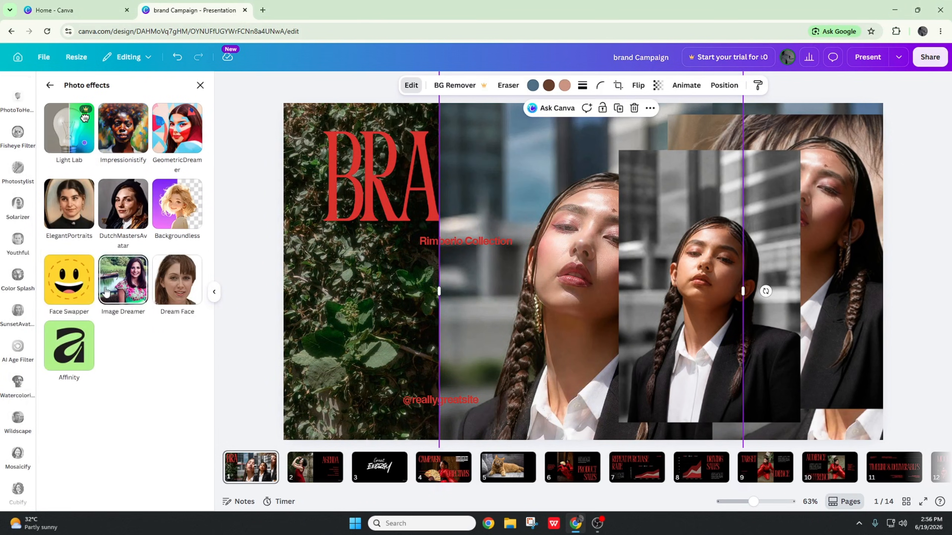
Connect to Affinity from the photo effects with the current Canva account, and close its download page.
left_click(66, 354)
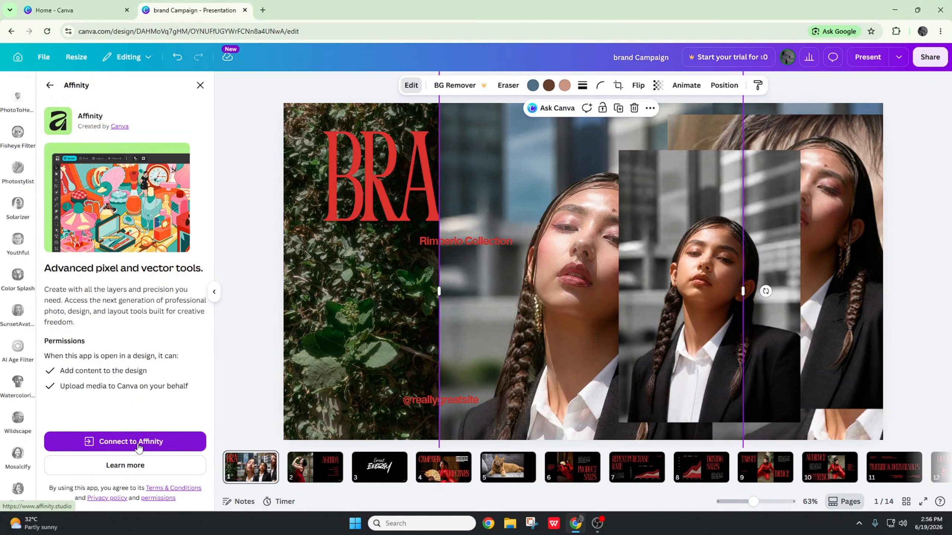
left_click(164, 443)
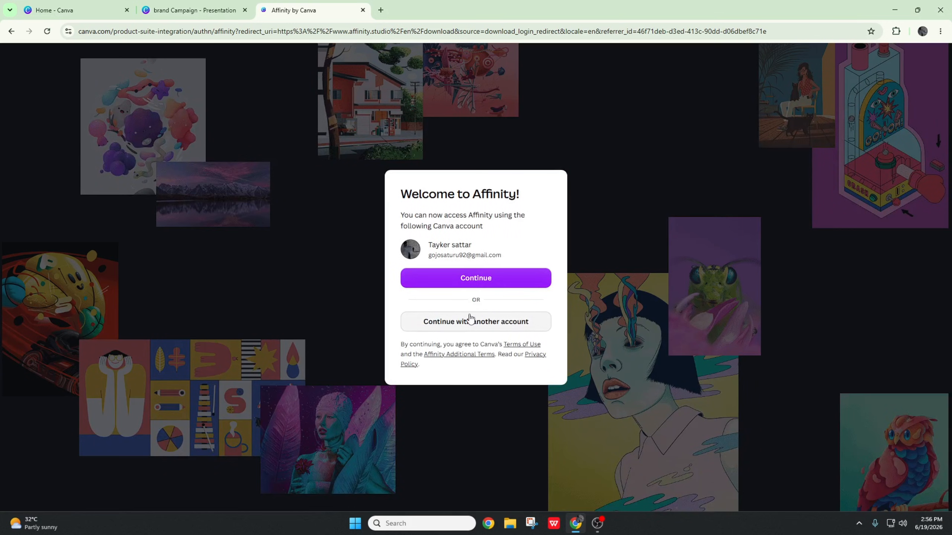
left_click(481, 280)
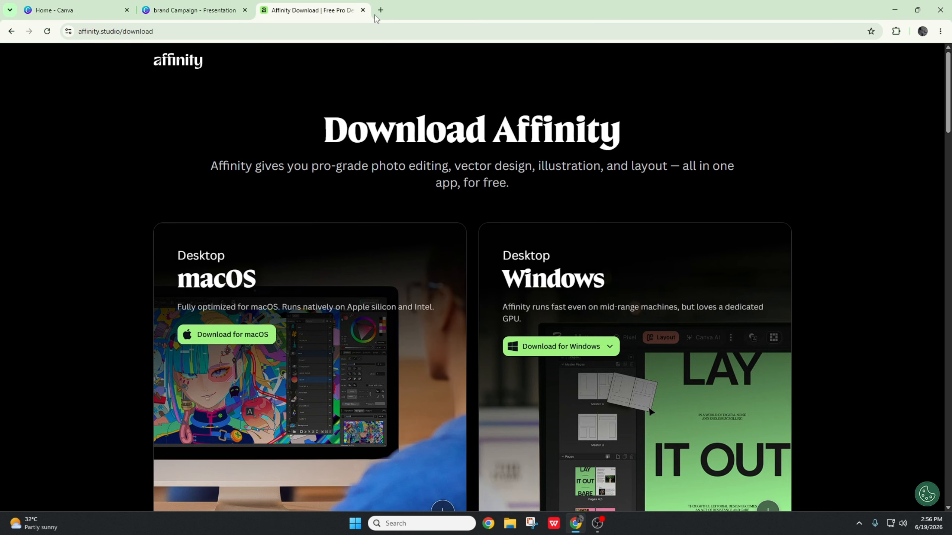
left_click(362, 10)
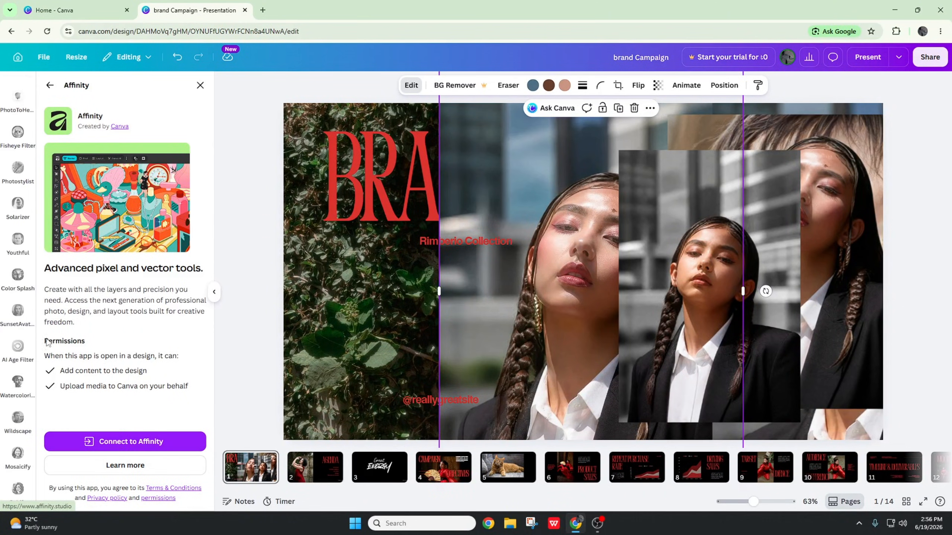
scroll(34, 240, "down", 10)
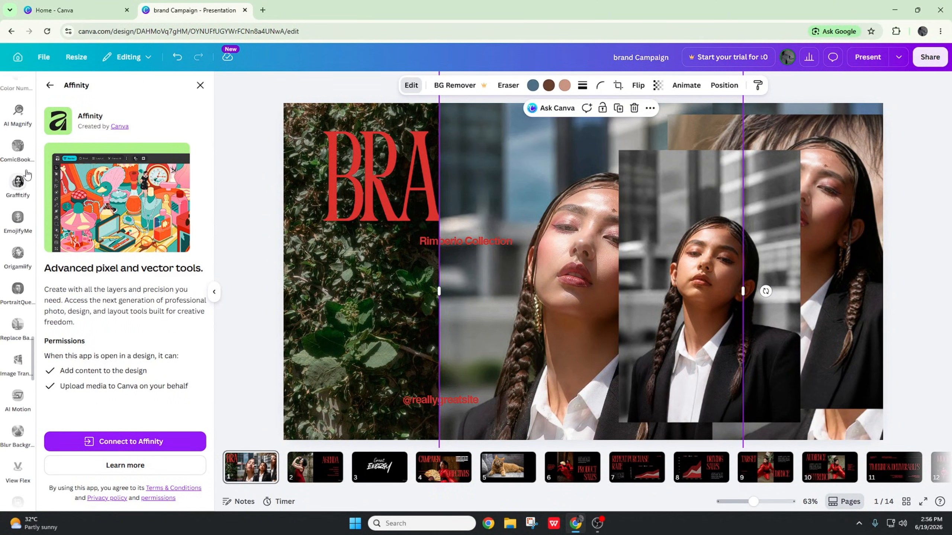
scroll(18, 210, "down", 10)
scroll(22, 196, "up", 15)
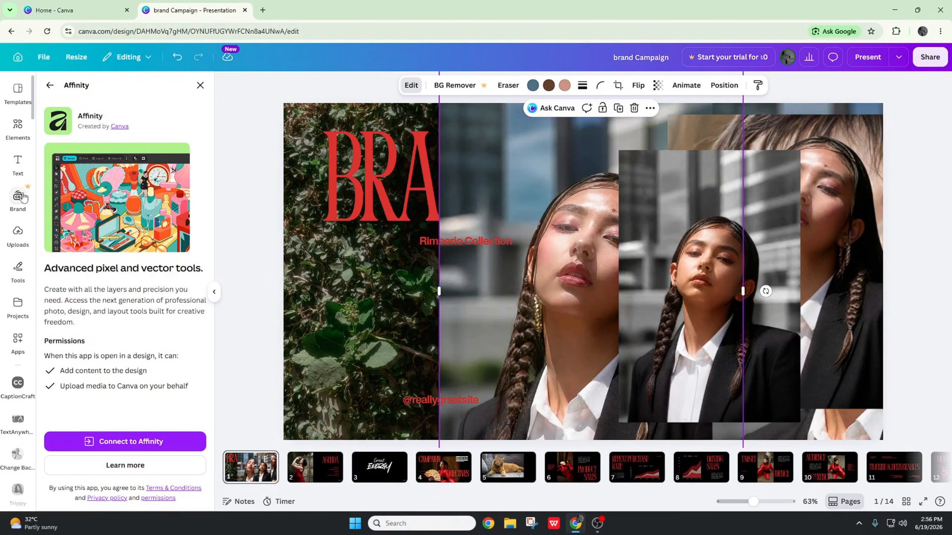
Open the Apps directory from the Canva home page and look through its featured apps and categories.
left_click(56, 10)
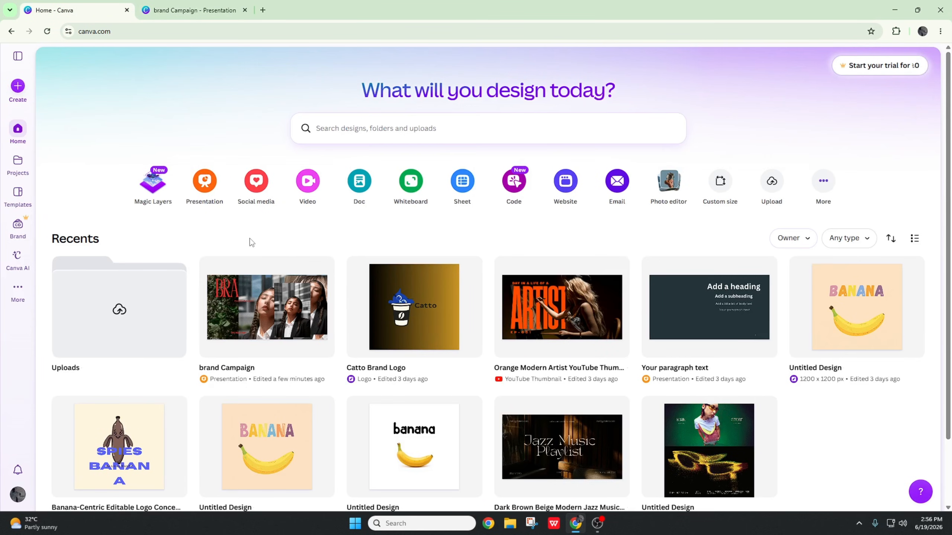
left_click(17, 289)
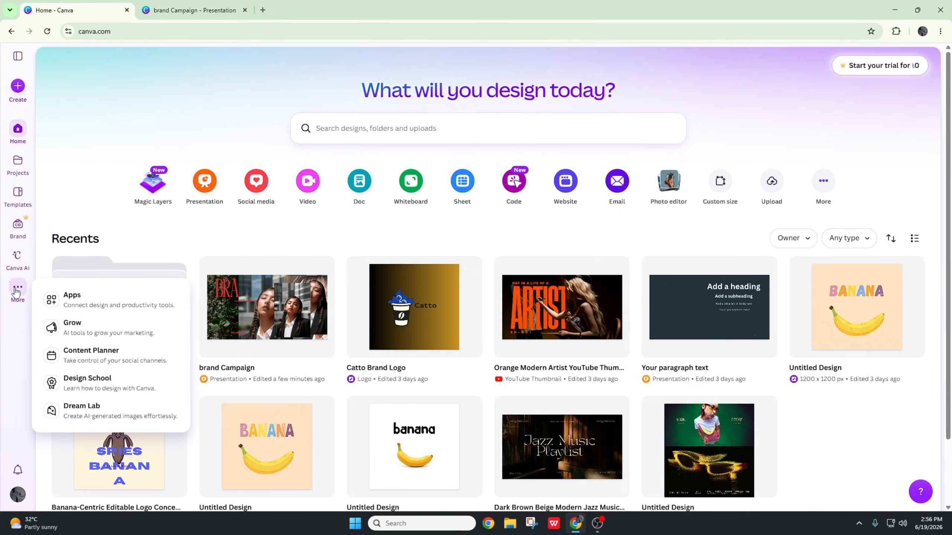
left_click(108, 304)
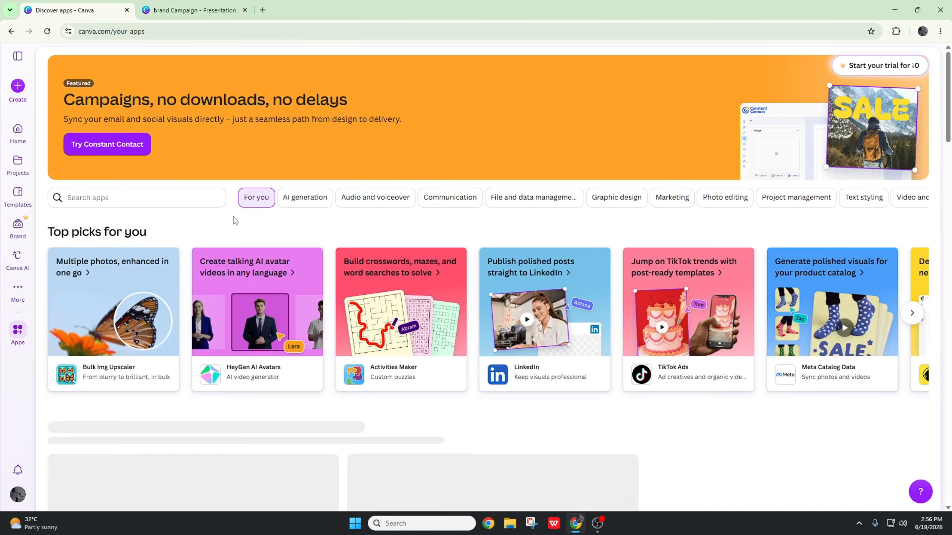
scroll(306, 227, "down", 10)
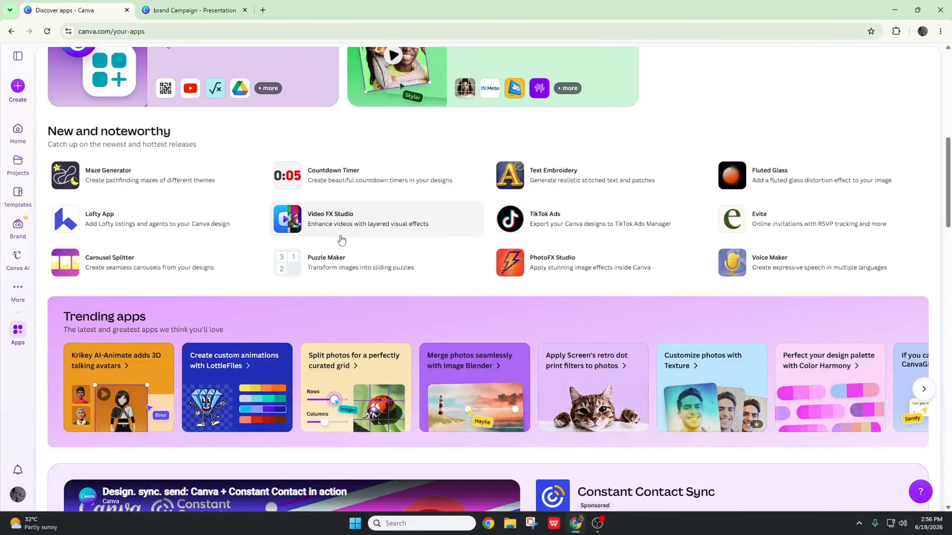
scroll(339, 239, "down", 8)
scroll(550, 319, "down", 7)
scroll(526, 323, "down", 7)
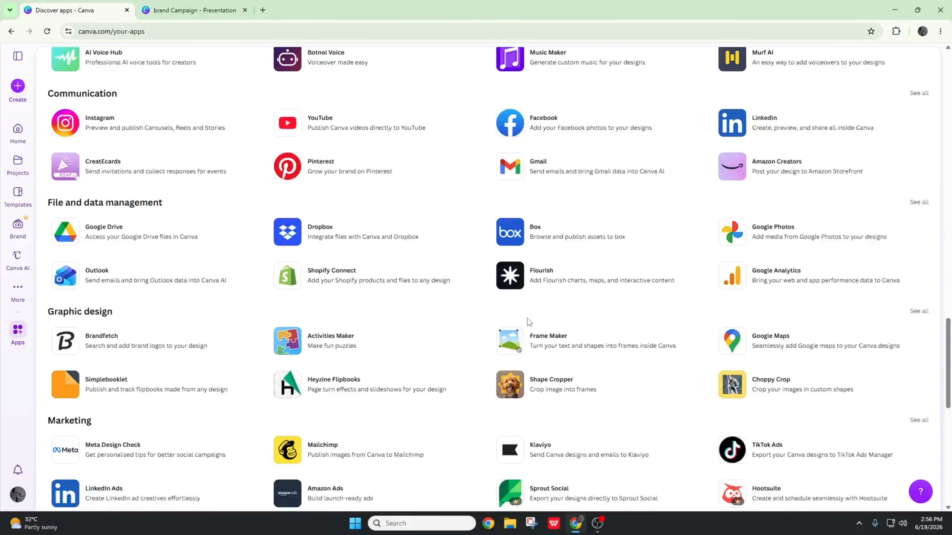
scroll(848, 314, "up", 20)
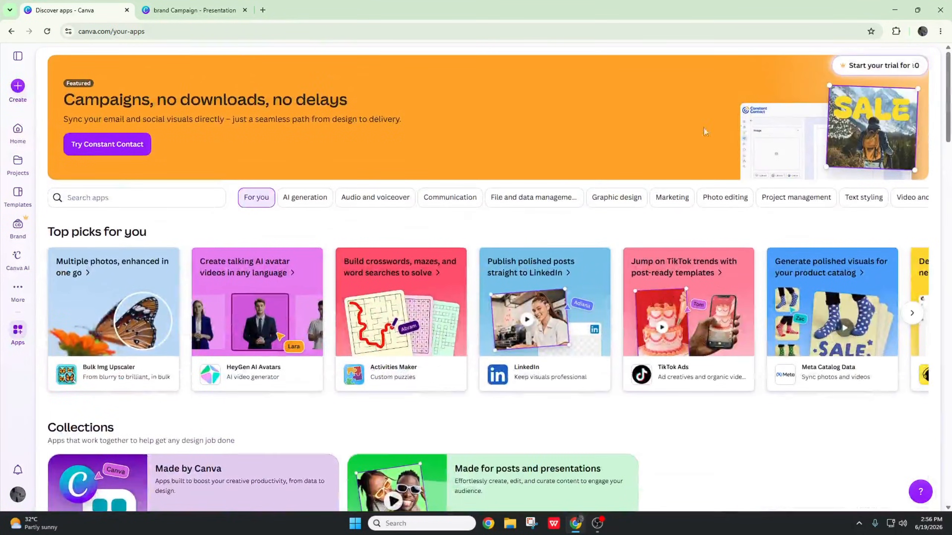
Search the Apps directory for Affinity and open the Affinity website from its app entry.
left_click(182, 203)
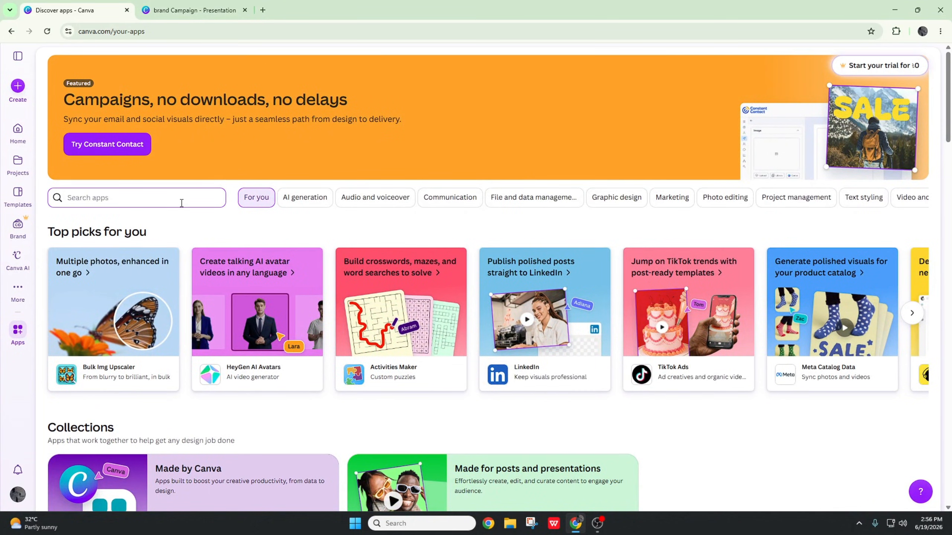
type("affi")
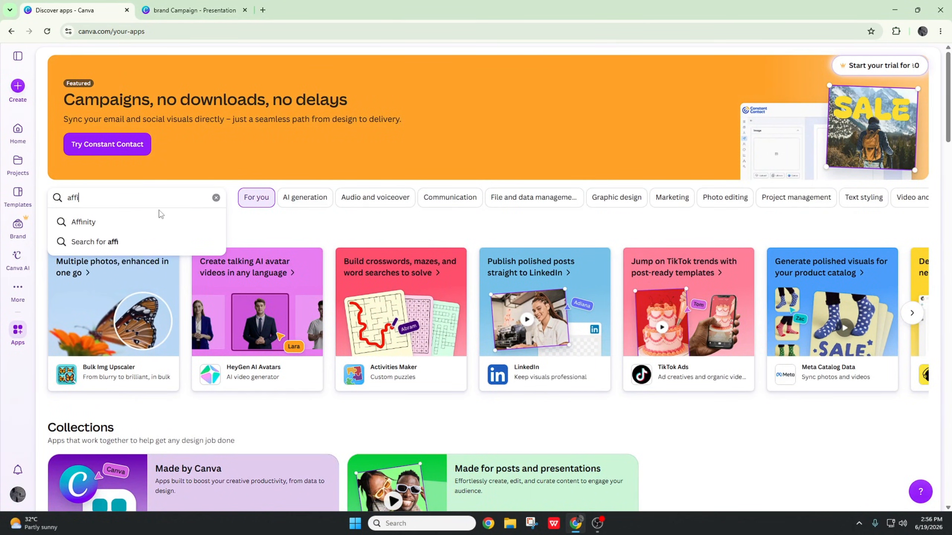
left_click(135, 218)
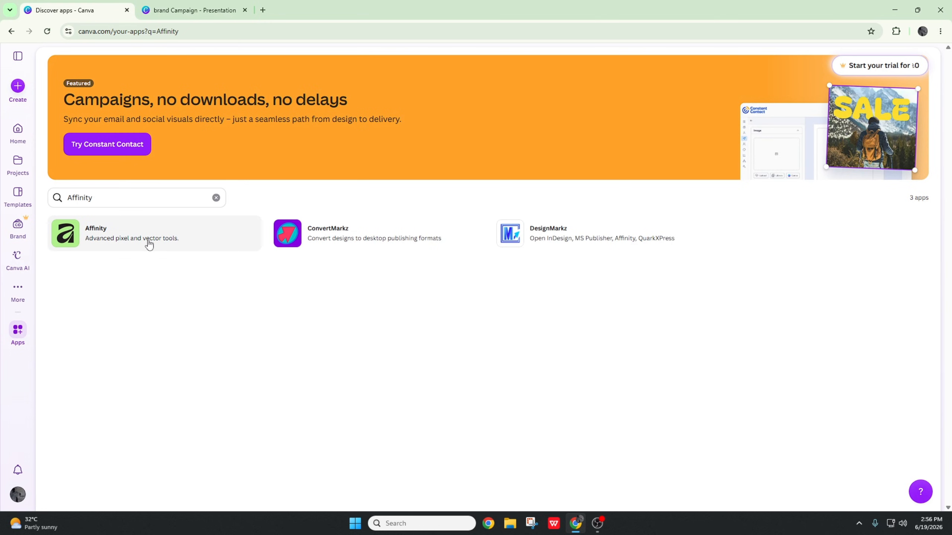
left_click(148, 240)
left_click(685, 381)
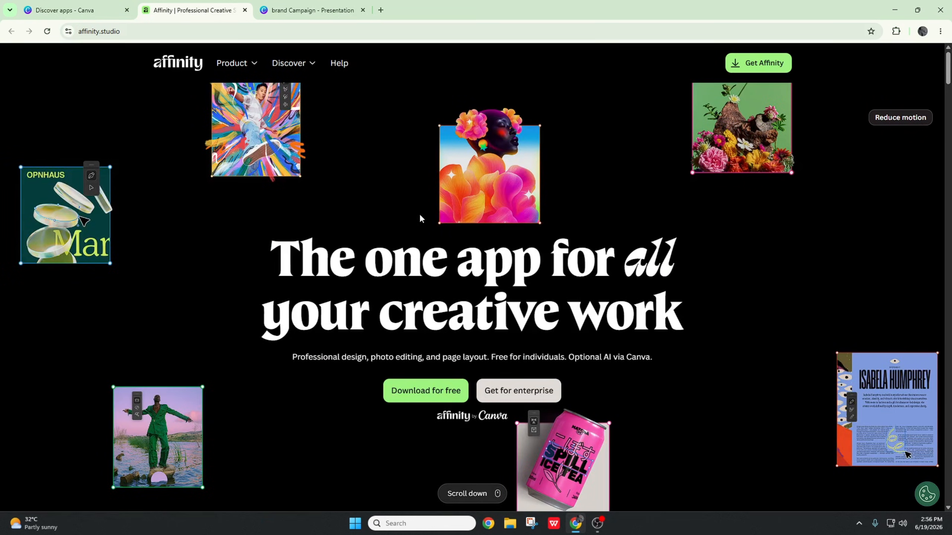
Continue with the current Canva account to download the Windows (Intel/AMD) version of Affinity, and check the download's progress.
left_click(454, 396)
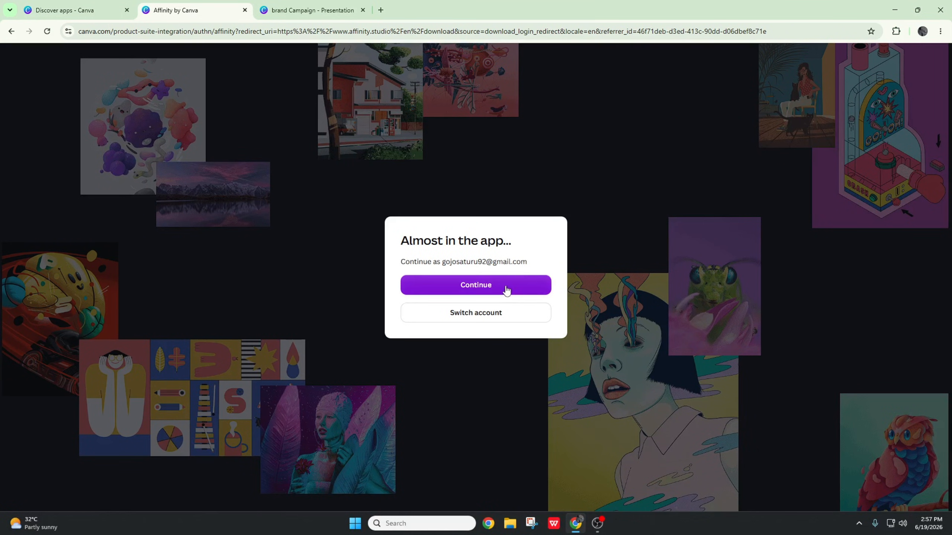
left_click(488, 282)
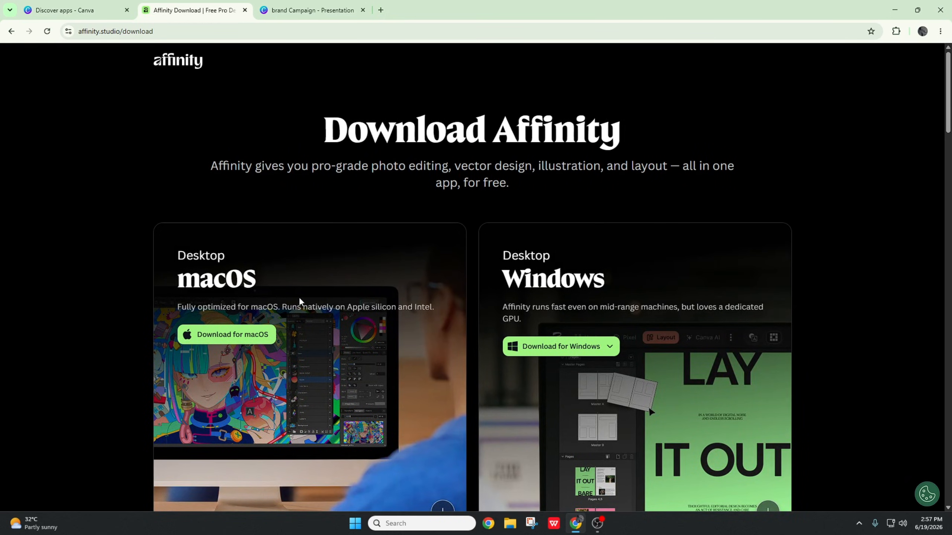
scroll(528, 287, "down", 2)
left_click(562, 248)
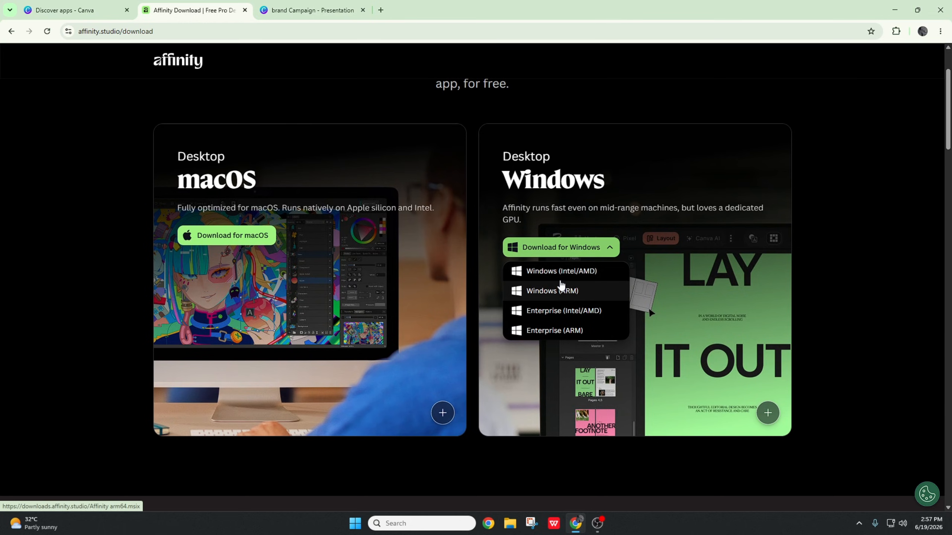
left_click(561, 278)
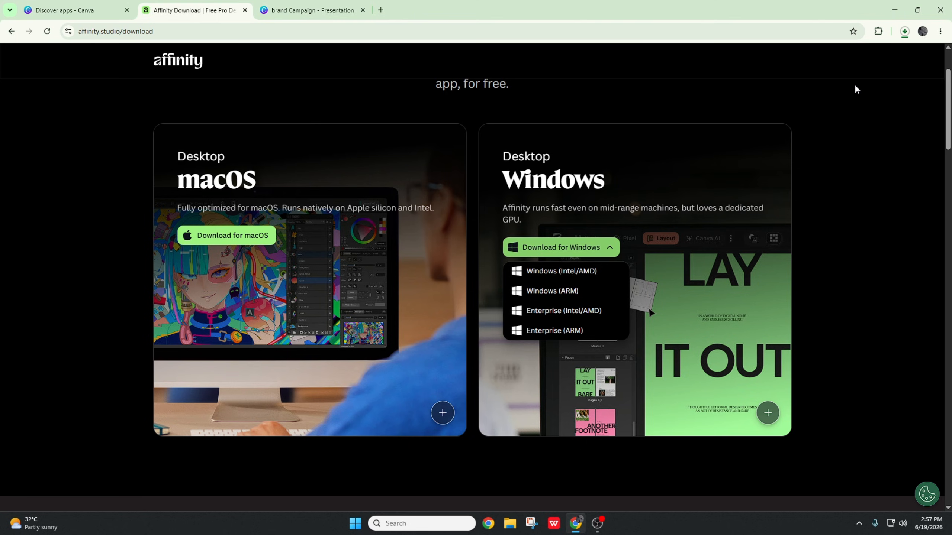
left_click(904, 32)
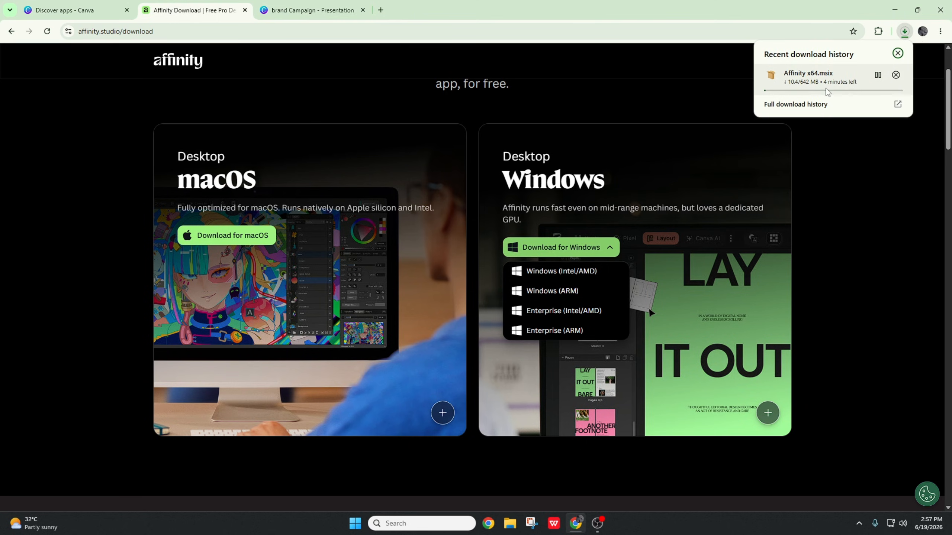
scroll(839, 208, "up", 2)
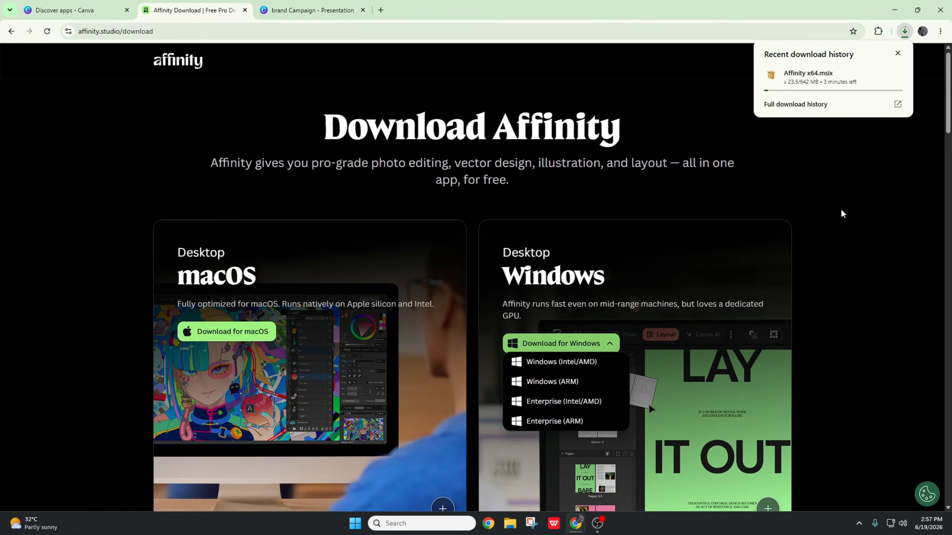
Return to the brand Campaign design, go back from Affinity to the photo effects, and look through the apps added to the sidebar.
left_click(569, 195)
left_click(103, 5)
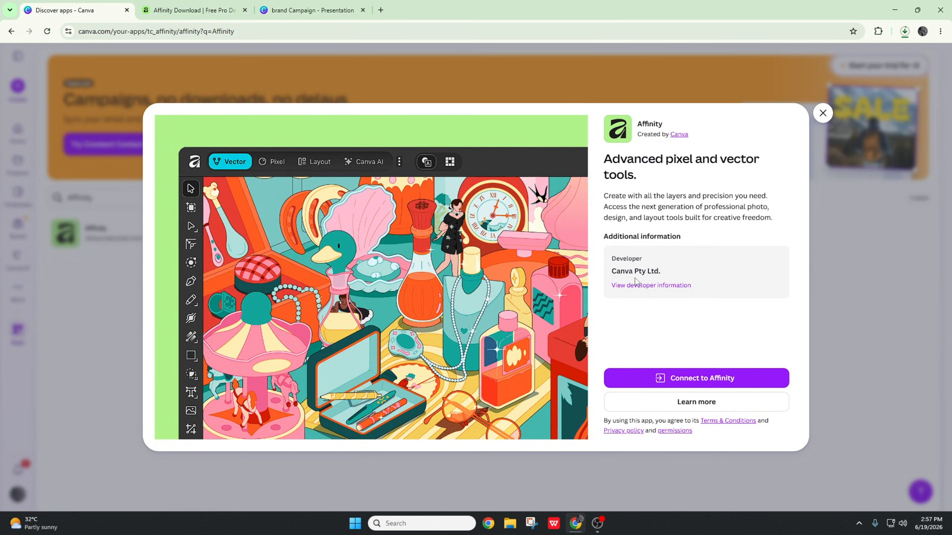
left_click(191, 10)
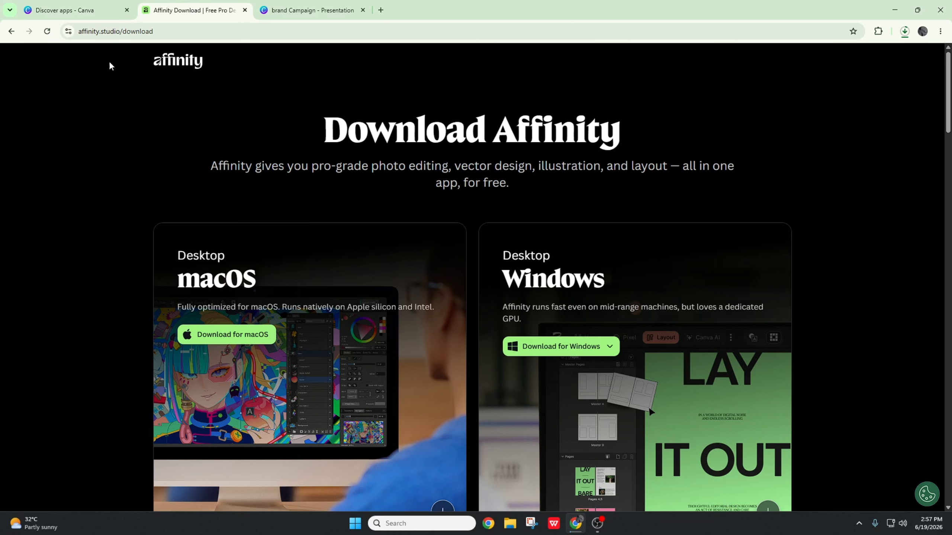
left_click(304, 10)
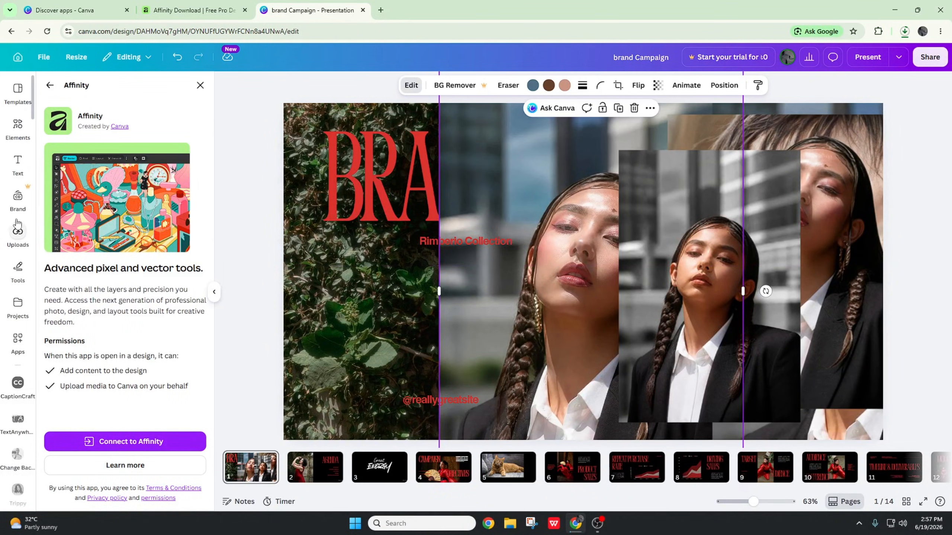
scroll(17, 224, "down", 10)
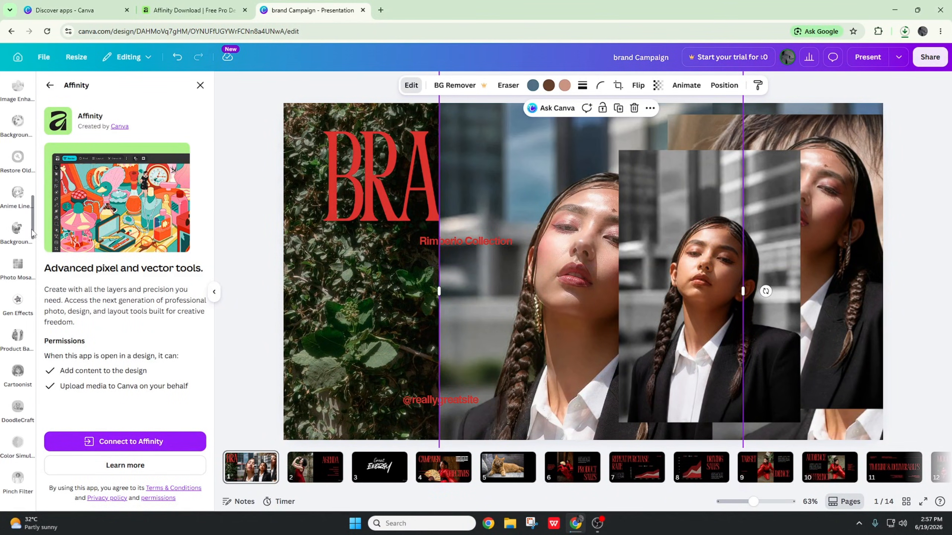
scroll(32, 232, "down", 8)
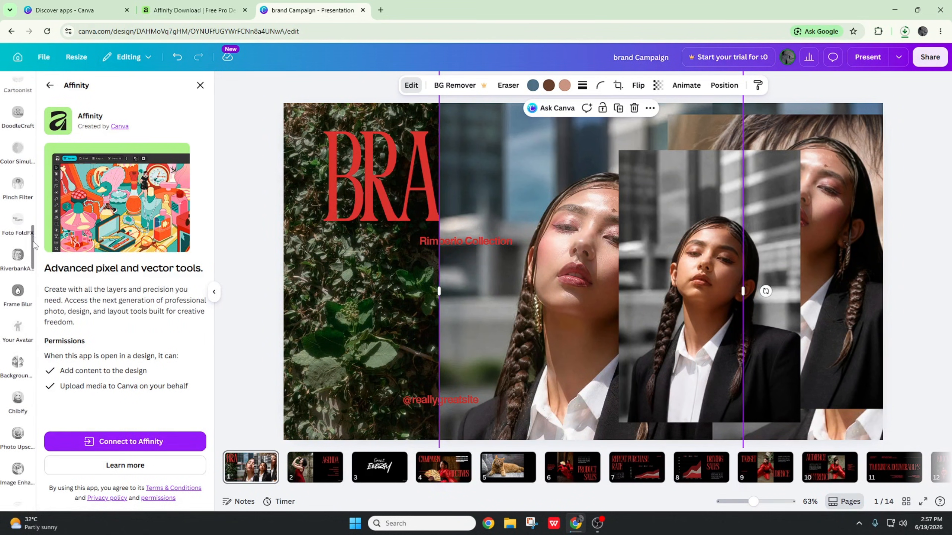
left_click_drag(34, 245, 30, 495)
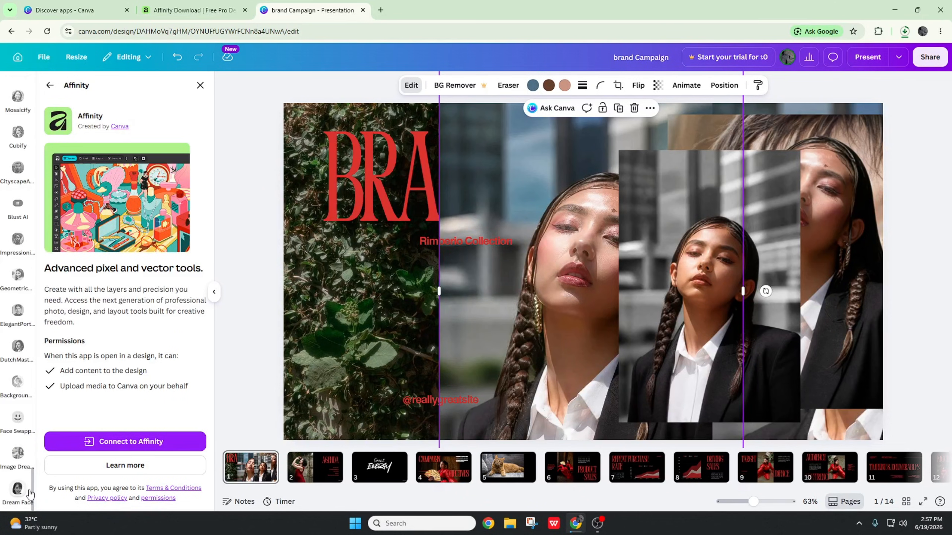
scroll(30, 300, "up", 5)
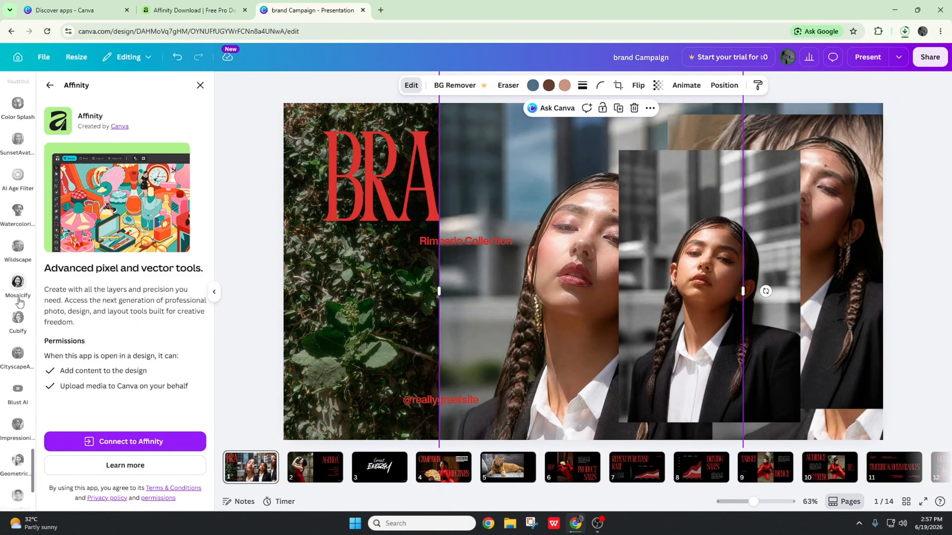
left_click(49, 85)
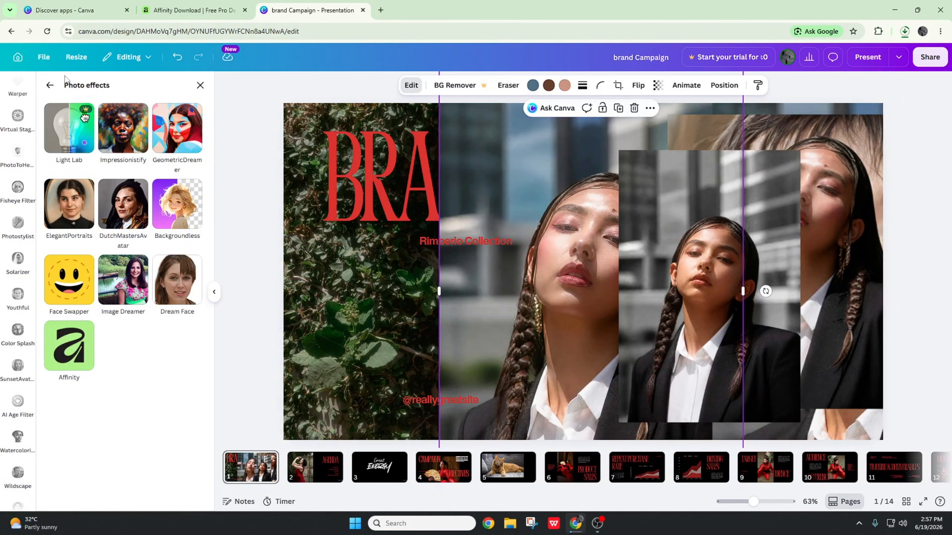
scroll(14, 225, "up", 5)
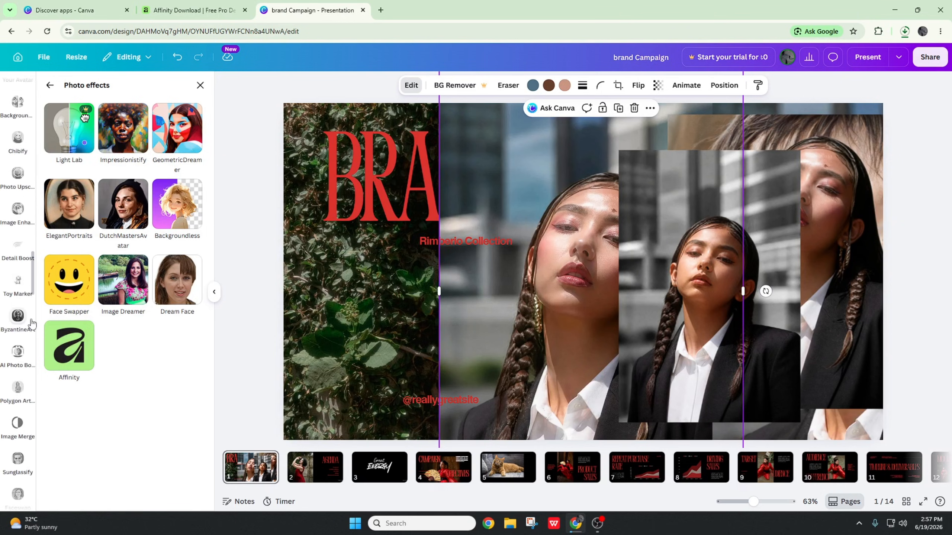
scroll(32, 322, "up", 10)
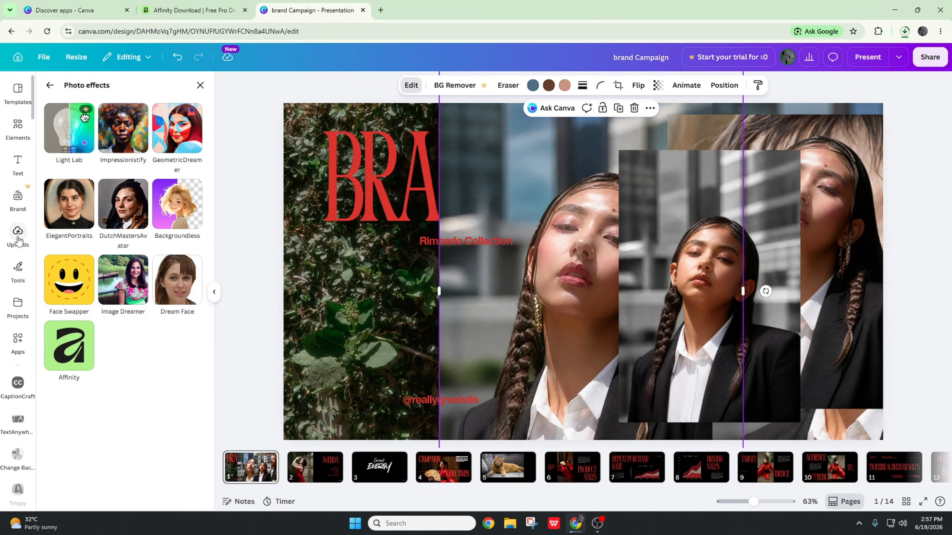
Try freehand strokes with the red marker and yellow highlighter beside the woman's head on page 1, and erase them.
left_click(19, 274)
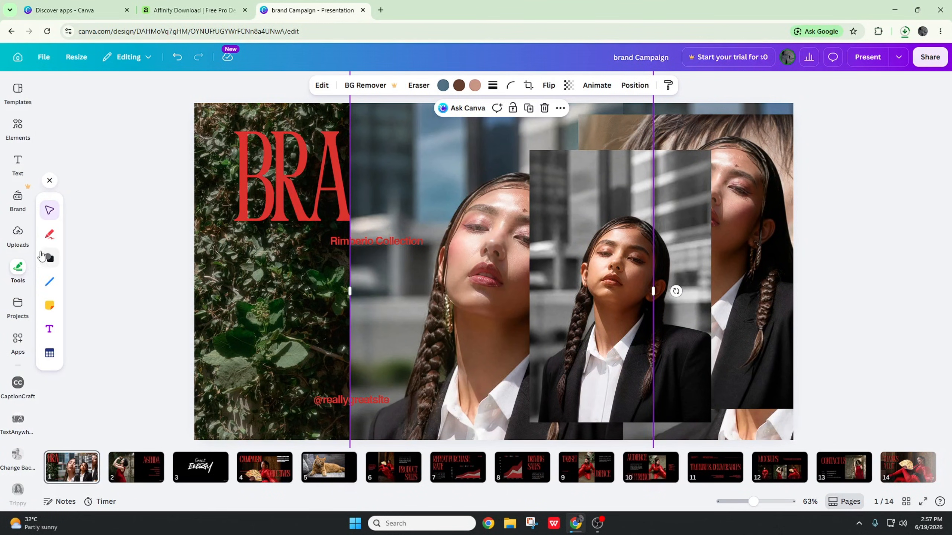
left_click(50, 235)
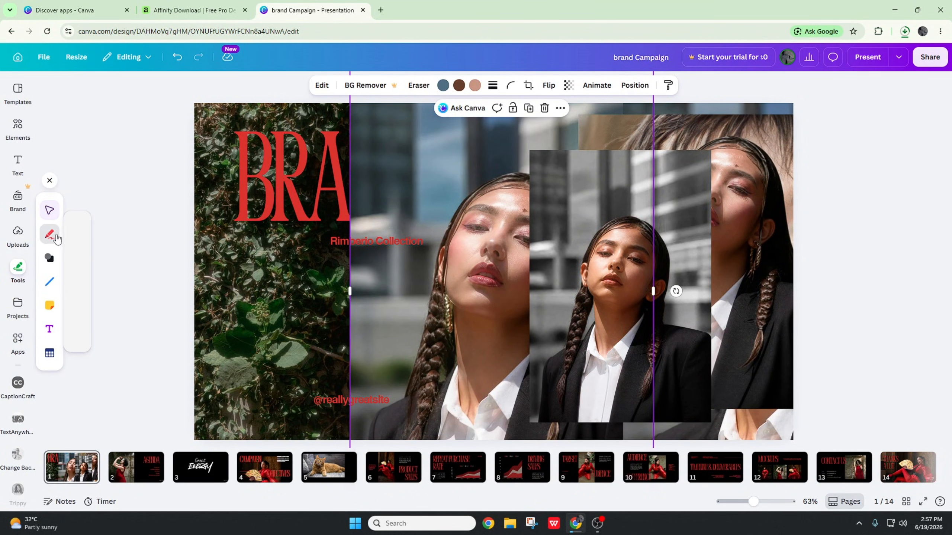
mouse_move(424, 188)
left_mouse_down()
mouse_move(472, 160)
mouse_move(514, 164)
mouse_move(420, 197)
left_mouse_up()
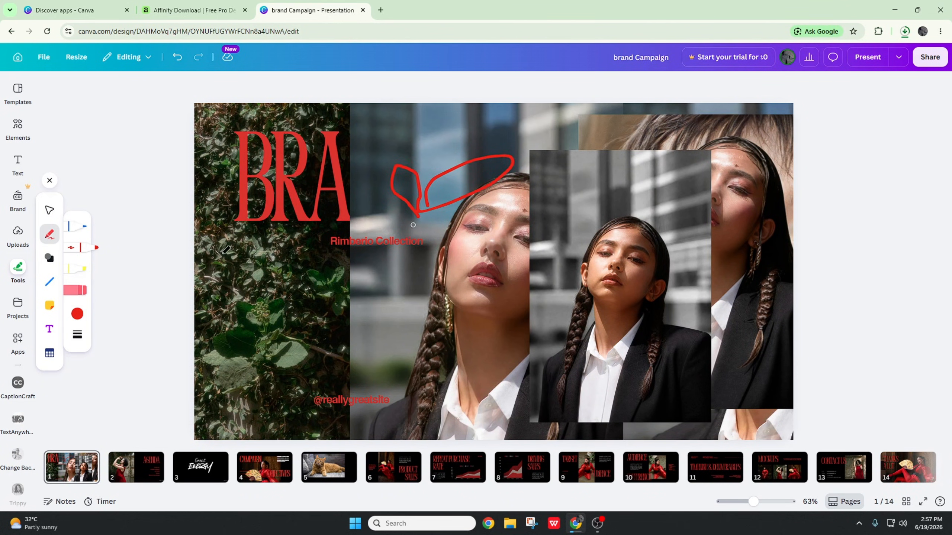
left_click(77, 275)
mouse_move(387, 204)
left_mouse_down()
mouse_move(455, 169)
mouse_move(389, 205)
mouse_move(478, 173)
mouse_move(445, 212)
mouse_move(455, 184)
mouse_move(391, 211)
mouse_move(436, 186)
left_mouse_up()
left_click(80, 291)
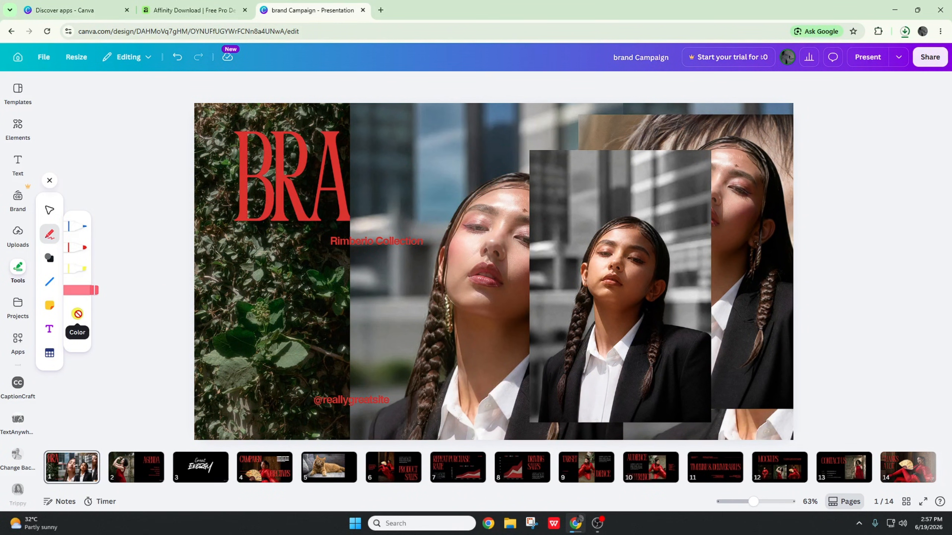
Set the marker's colour to green and switch to the blue pen.
left_click(78, 249)
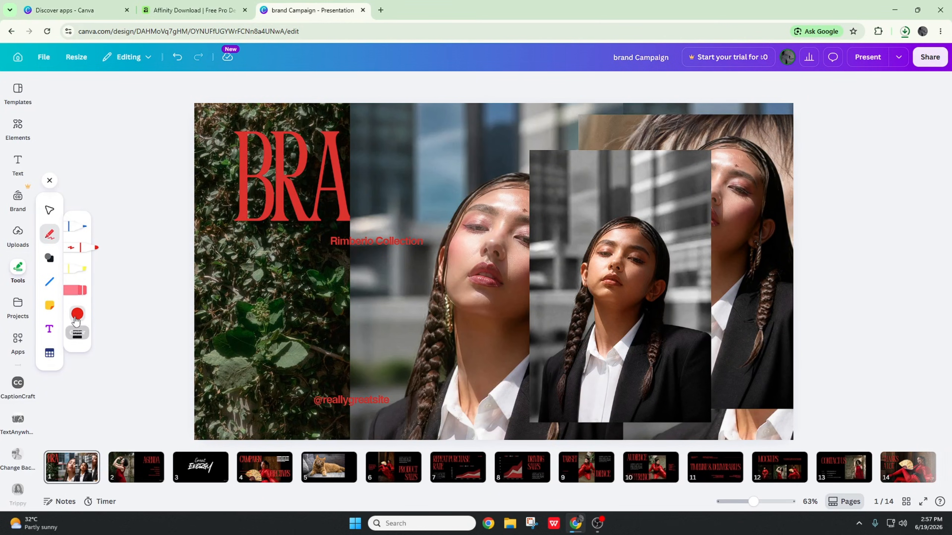
left_click(78, 314)
left_click(177, 318)
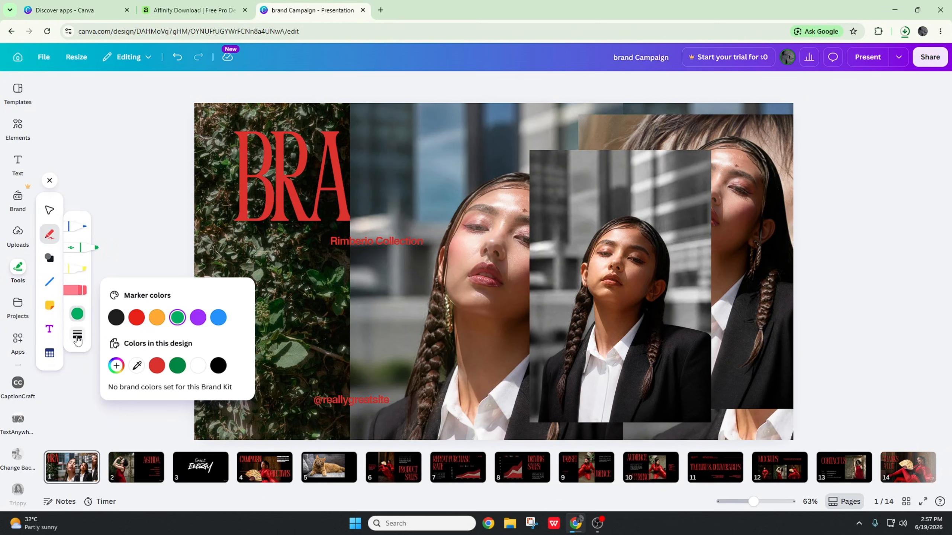
left_click(79, 226)
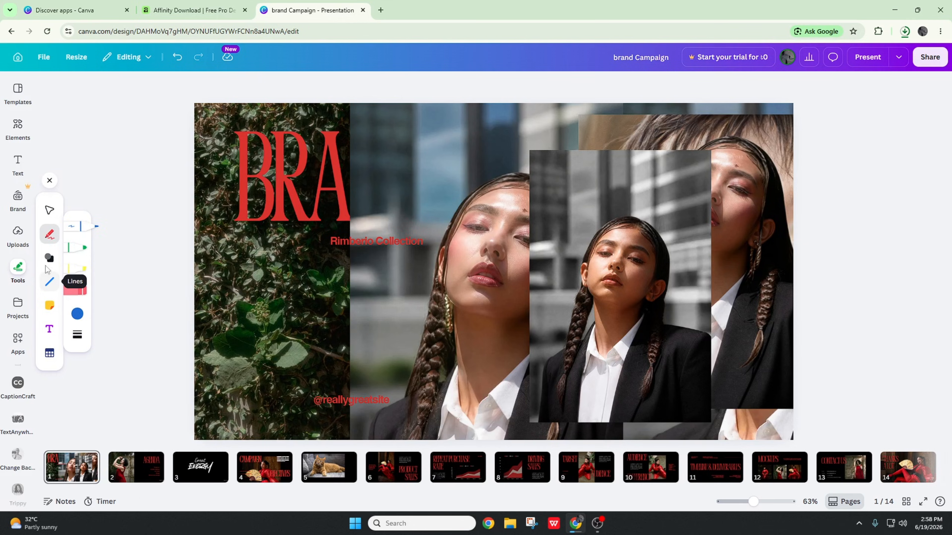
Browse the available shapes and add an inverted trapezoid to page 1.
left_click(47, 259)
scroll(80, 322, "down", 10)
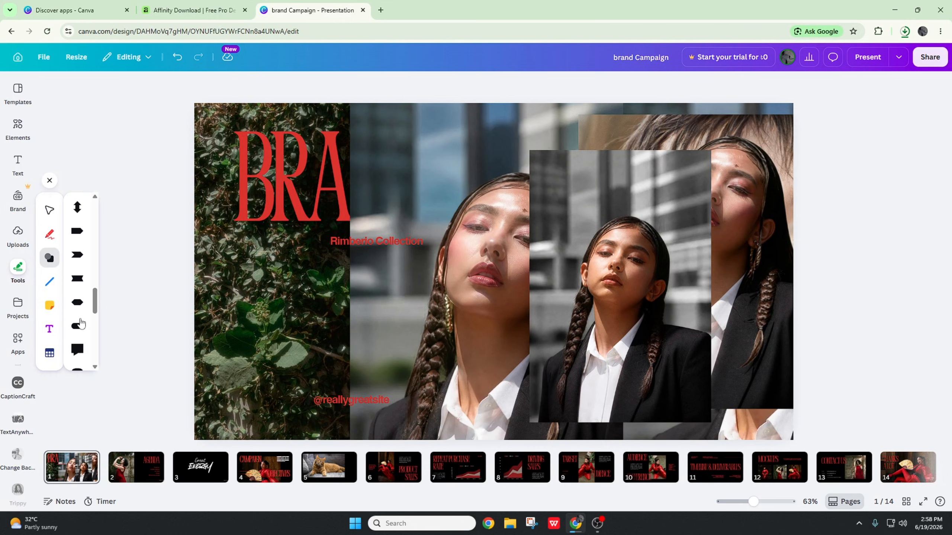
scroll(79, 315, "down", 8)
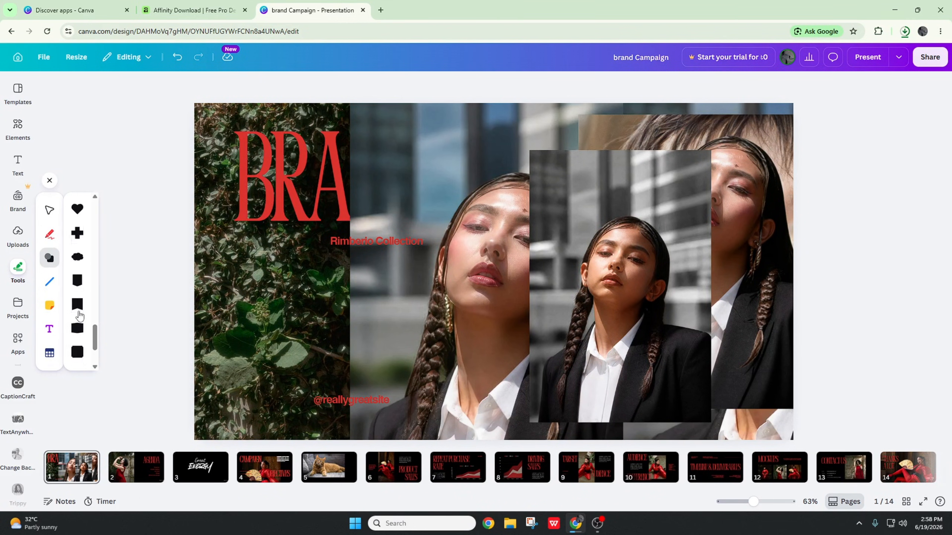
left_click(77, 308)
left_click(80, 343)
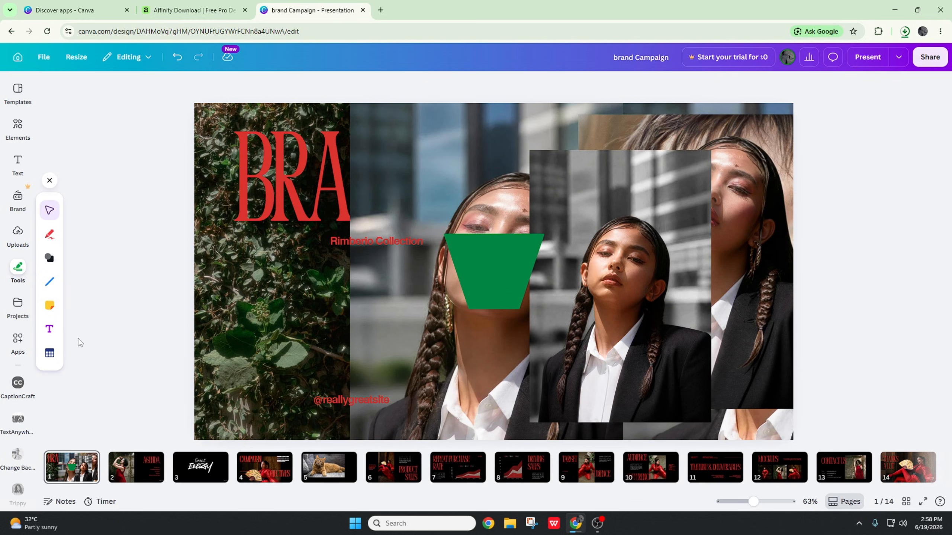
Add a circle shape over the green trapezoid on page 1.
left_click(51, 307)
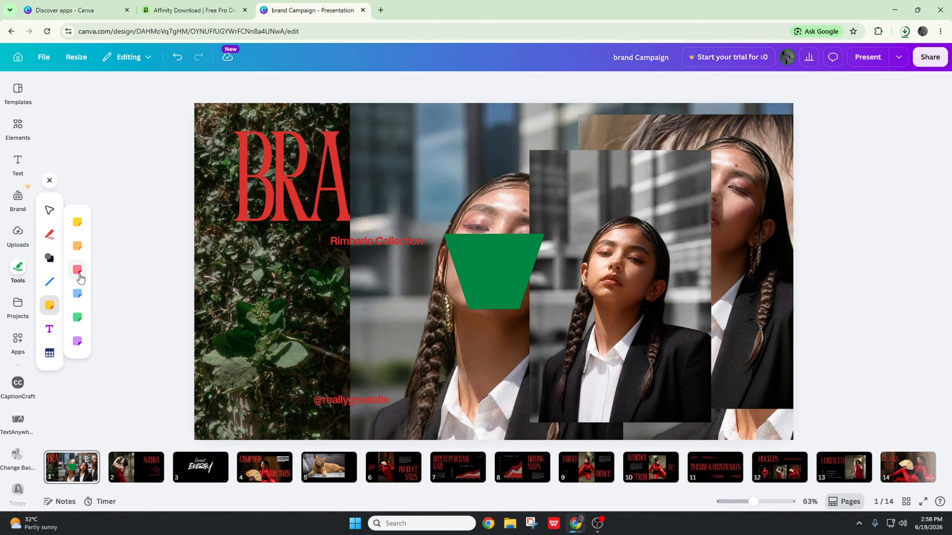
left_click(50, 259)
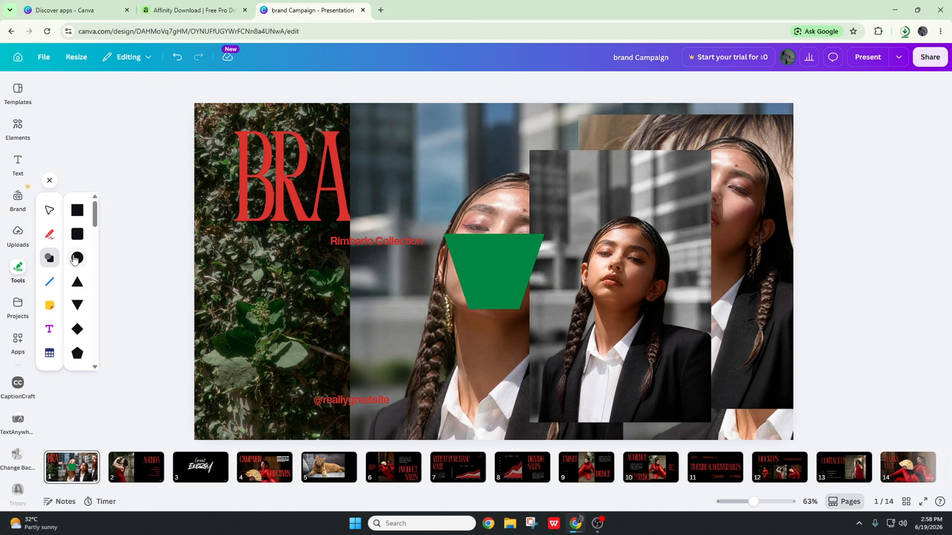
left_click(70, 267)
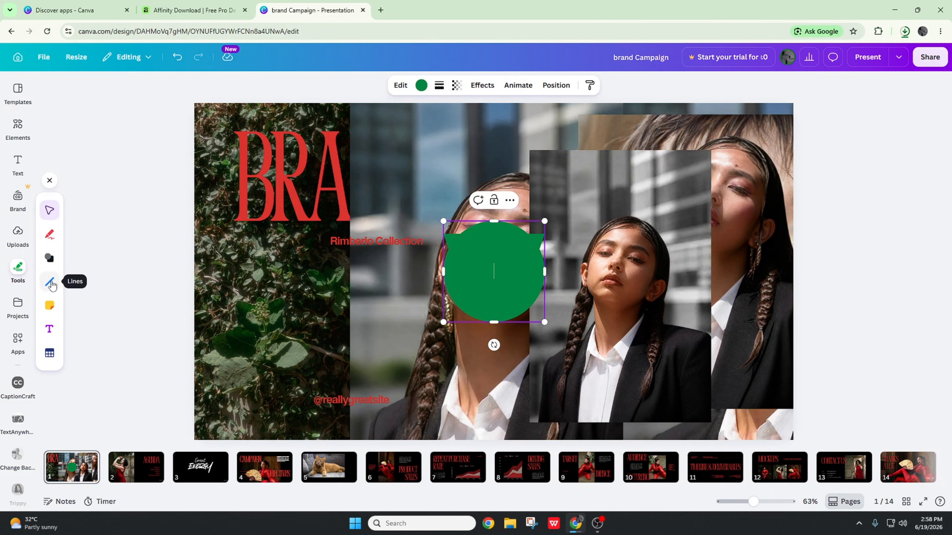
Add an elbow line to page 1 and move its starting end to just above the green circle.
left_click(52, 284)
left_click(77, 288)
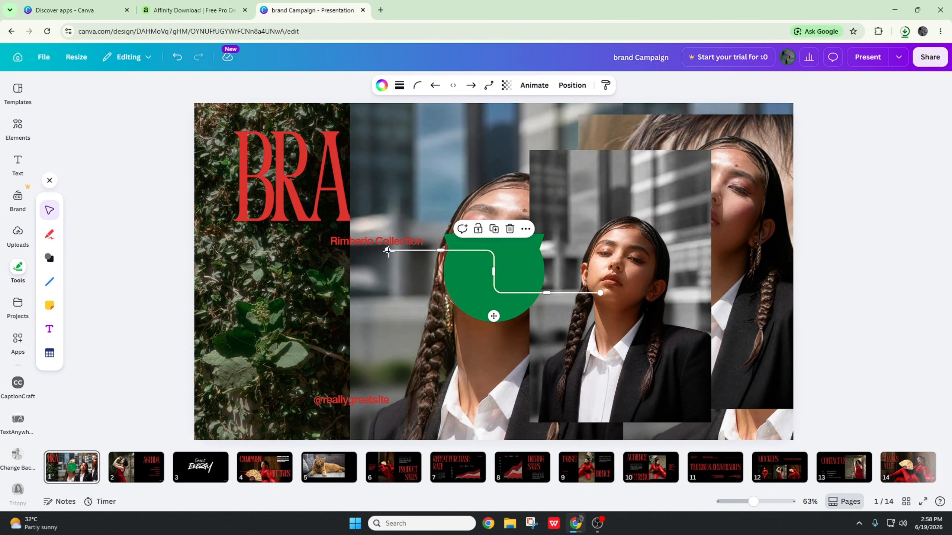
left_click_drag(388, 250, 511, 218)
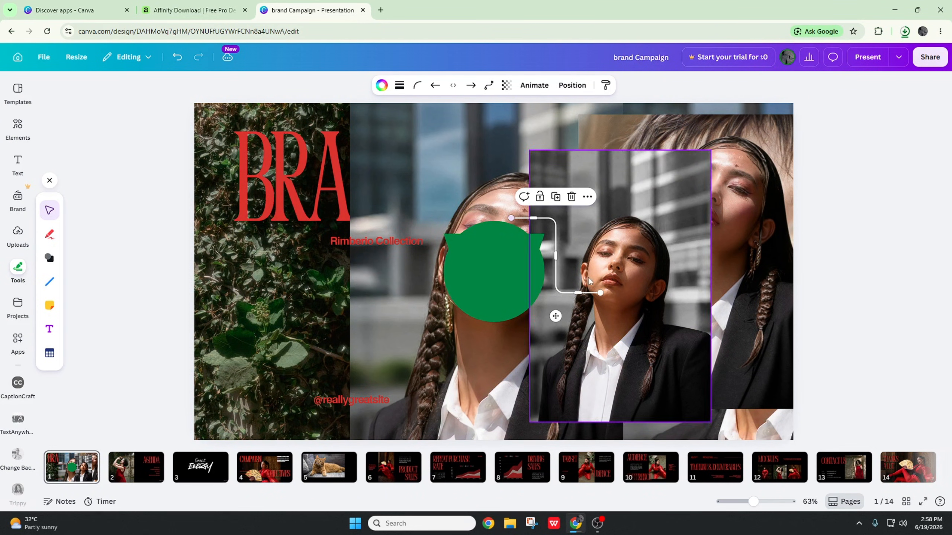
Add a yellow sticky note, place it beside the large red title, and add an orange sticky note over the green circle.
left_click(53, 287)
left_click(53, 307)
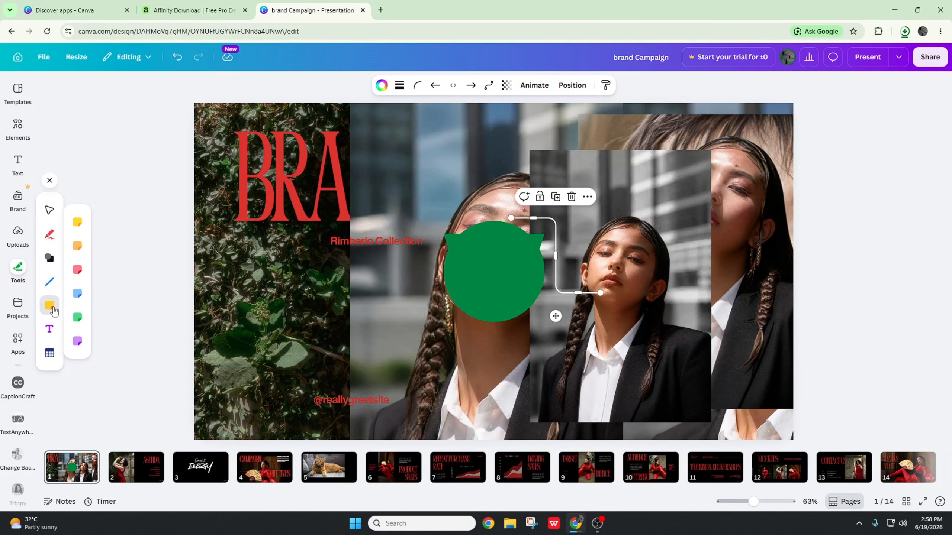
left_click(77, 224)
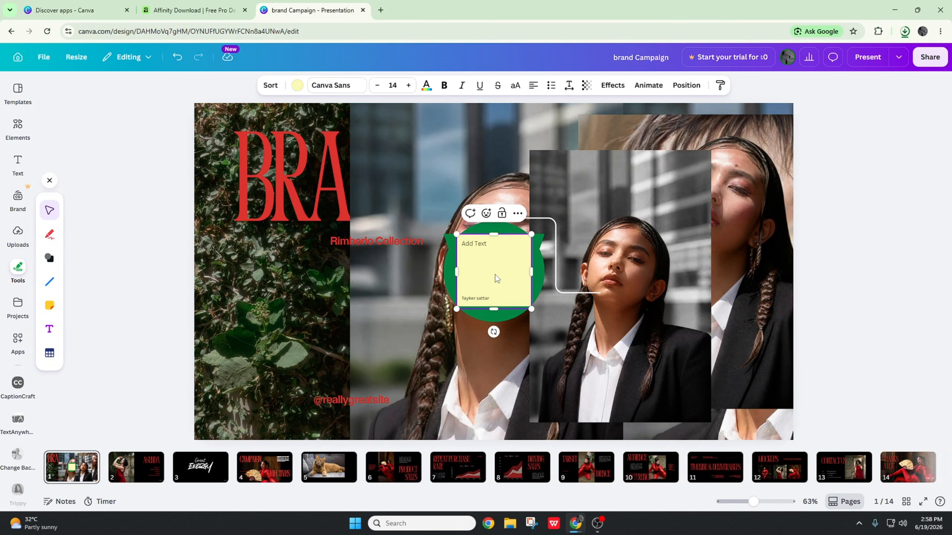
left_click_drag(496, 278, 401, 190)
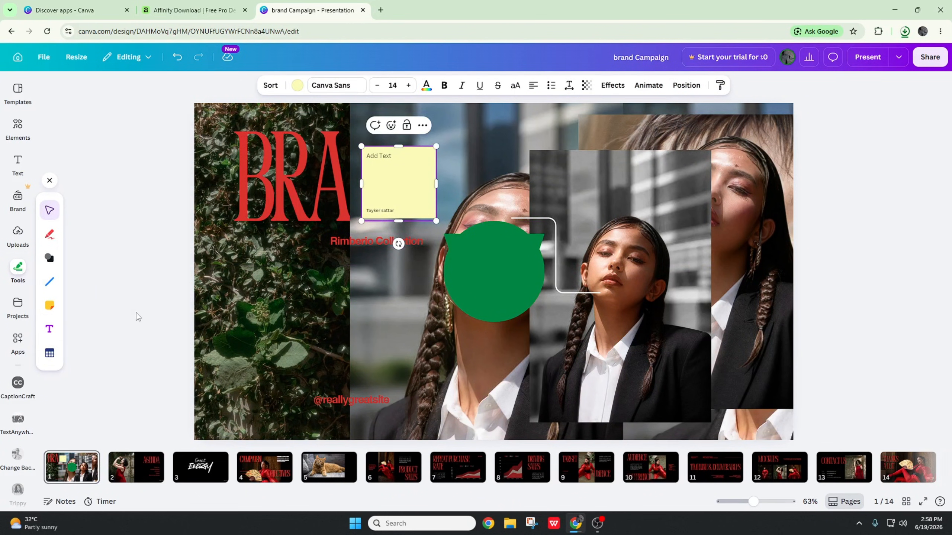
left_click(52, 307)
left_click(77, 252)
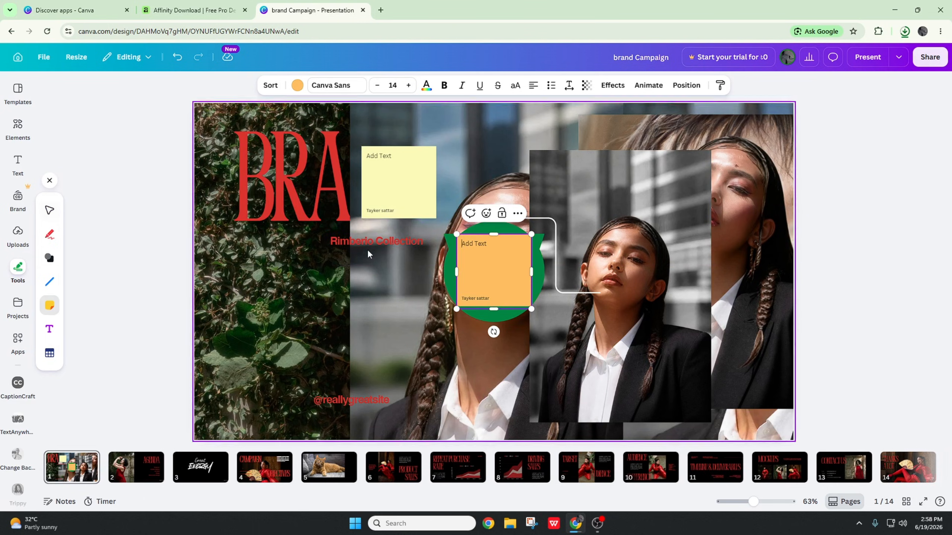
Move the orange sticky note beside the yellow one and add a green sticky note next to them.
left_click_drag(484, 263, 482, 173)
left_click(50, 305)
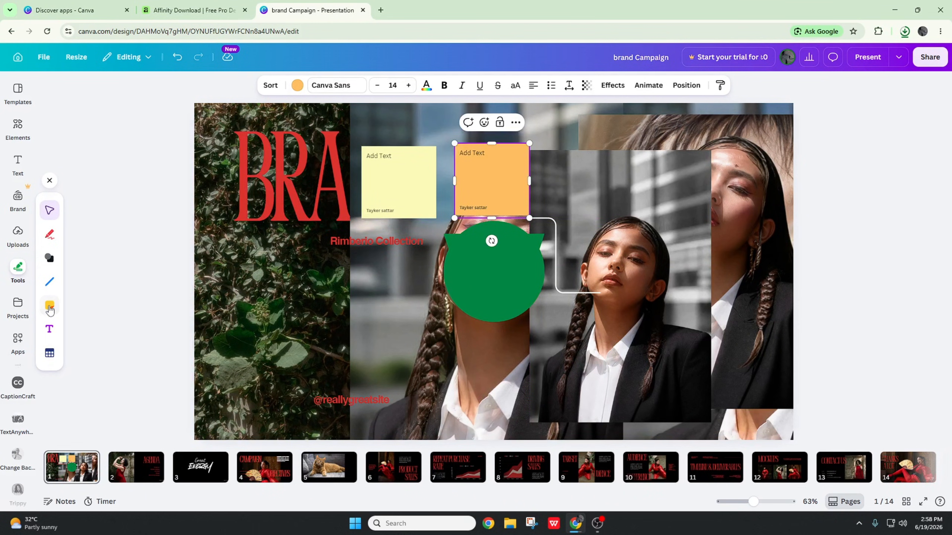
left_click(77, 318)
left_click_drag(495, 270, 583, 178)
Add a paragraph text box over the yellow sticky note and insert a table in the middle of page 1.
left_click(50, 328)
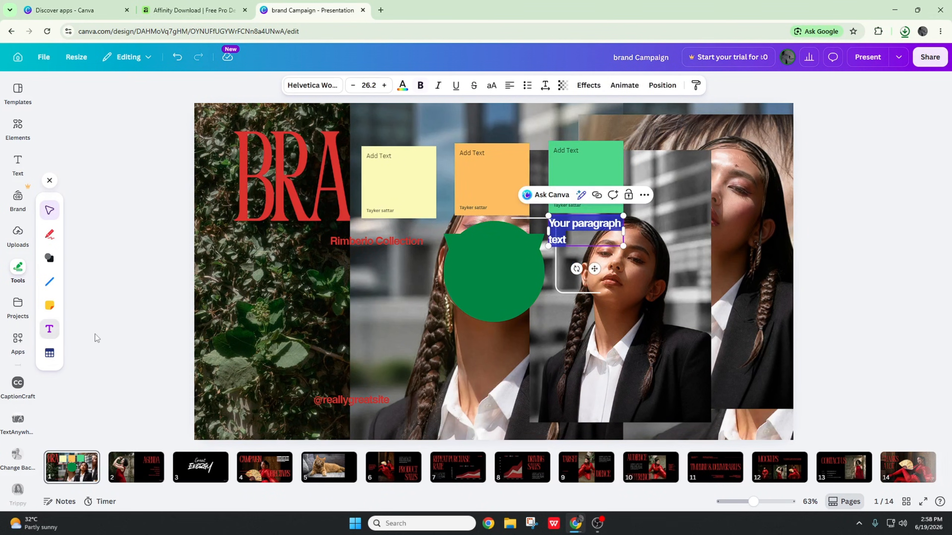
left_click_drag(595, 267, 419, 223)
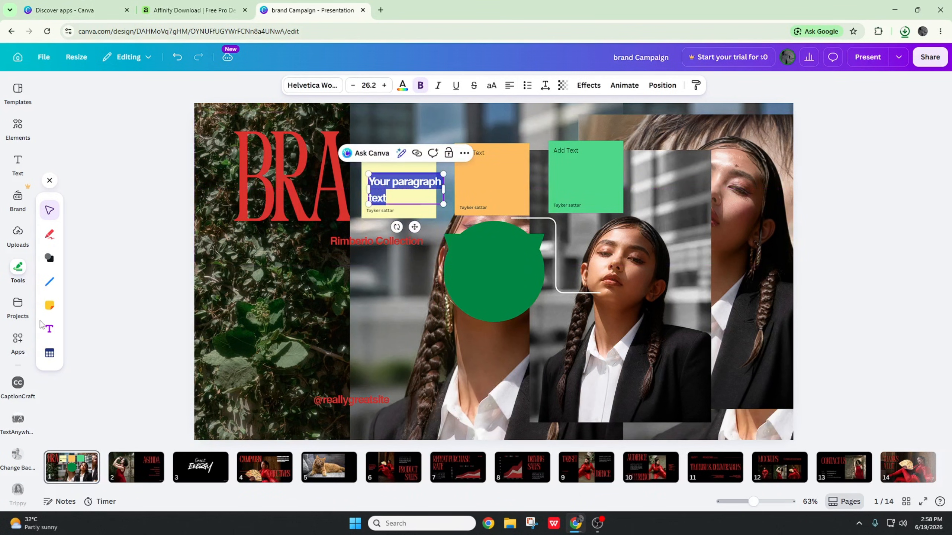
left_click(49, 353)
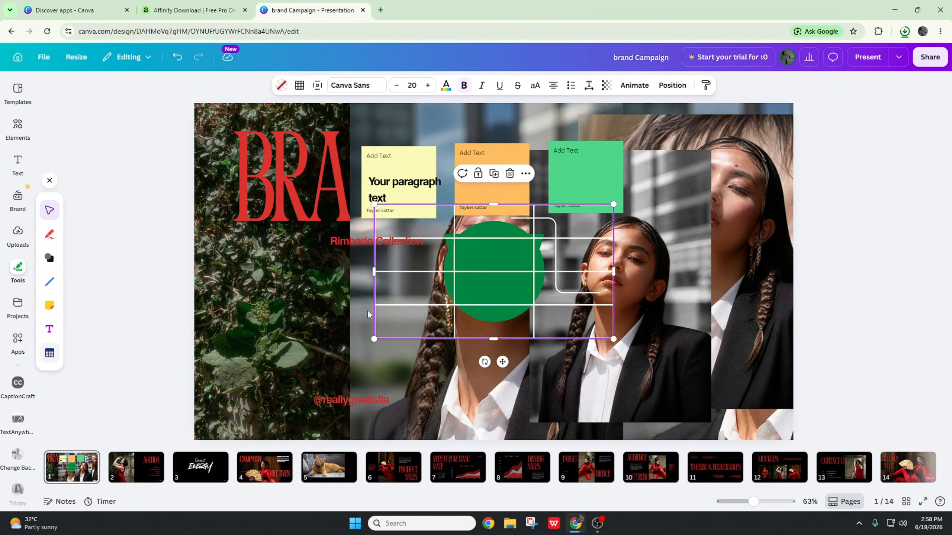
left_click_drag(505, 270, 506, 271)
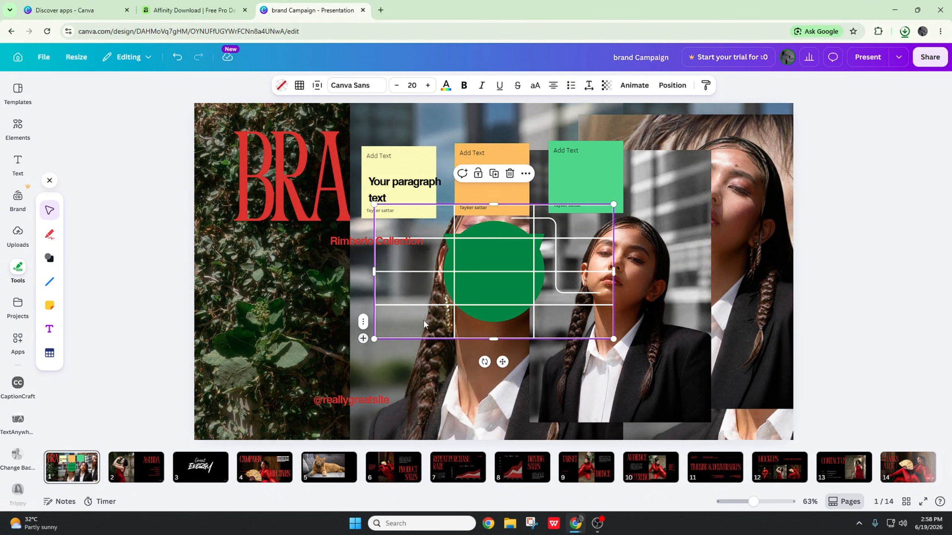
Clear page 1 by deleting all its photos, texts, shapes, sticky notes and the table.
left_click_drag(299, 345, 730, 404)
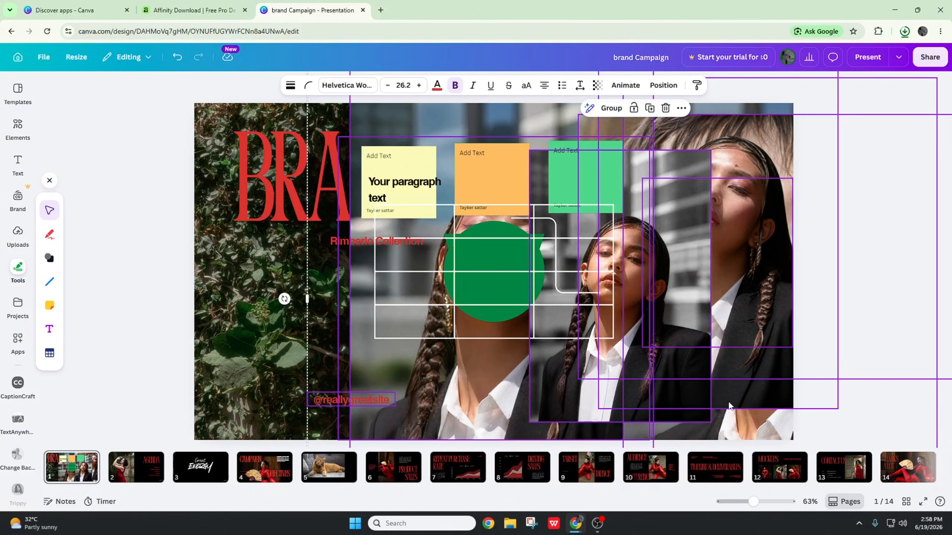
key("Delete")
left_click(735, 225)
key("Delete")
left_click(689, 164)
key("Delete")
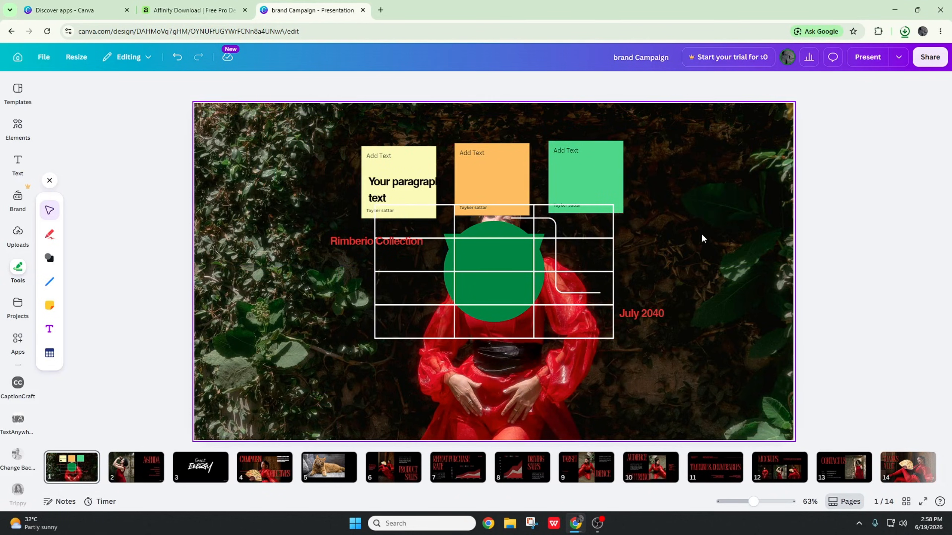
left_click(636, 311)
key("Delete")
left_click_drag(661, 342, 313, 166)
key("Delete")
left_click(409, 259)
key("Delete")
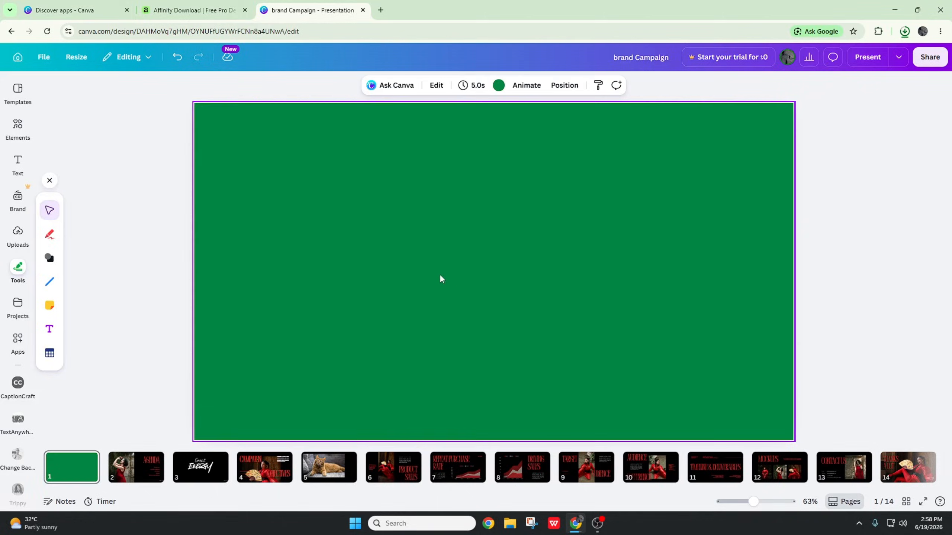
Insert a table on the green page, try raising the border below its second row, and undo both changes.
left_click(49, 353)
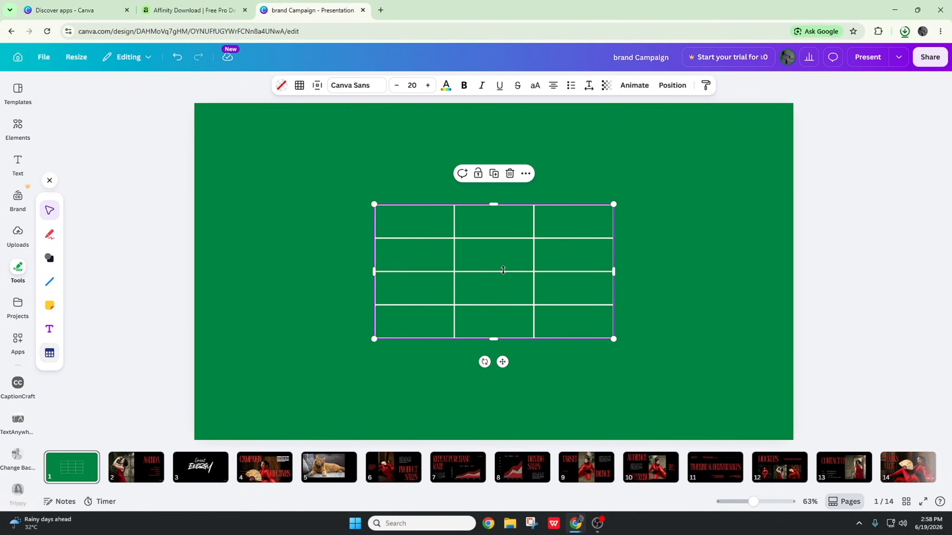
left_click_drag(443, 270, 443, 256)
left_click(651, 291)
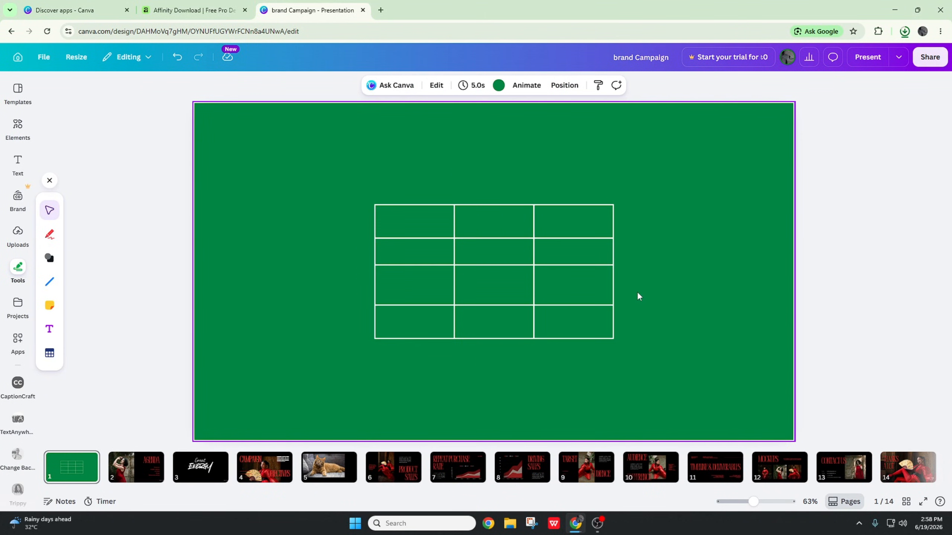
key("ctrl+z")
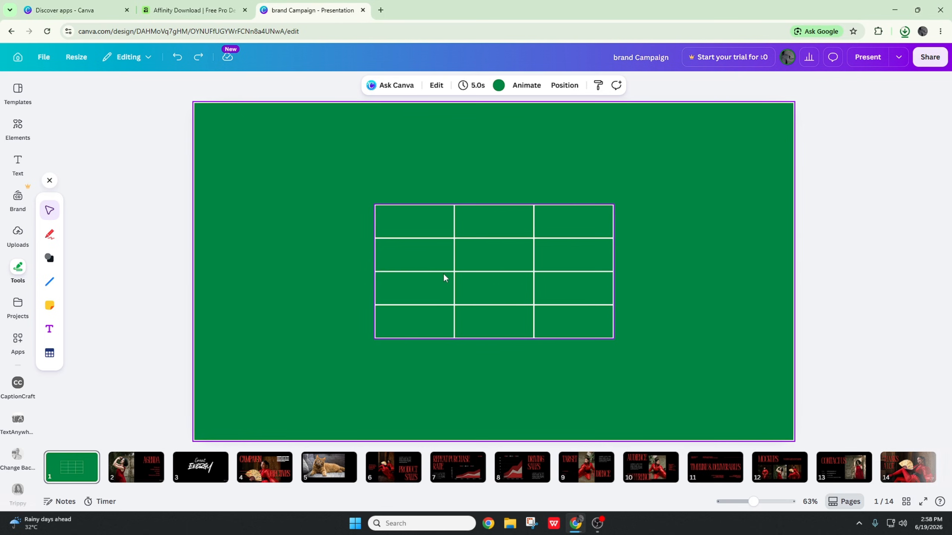
key("ctrl+z")
Insert a table on the green page and examine its border, spacing and additional options.
left_click(51, 356)
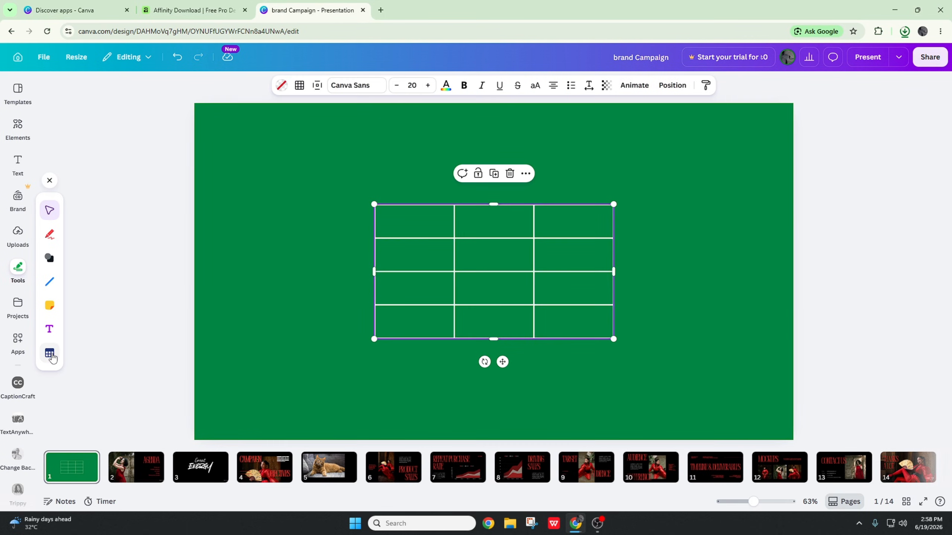
left_click(299, 86)
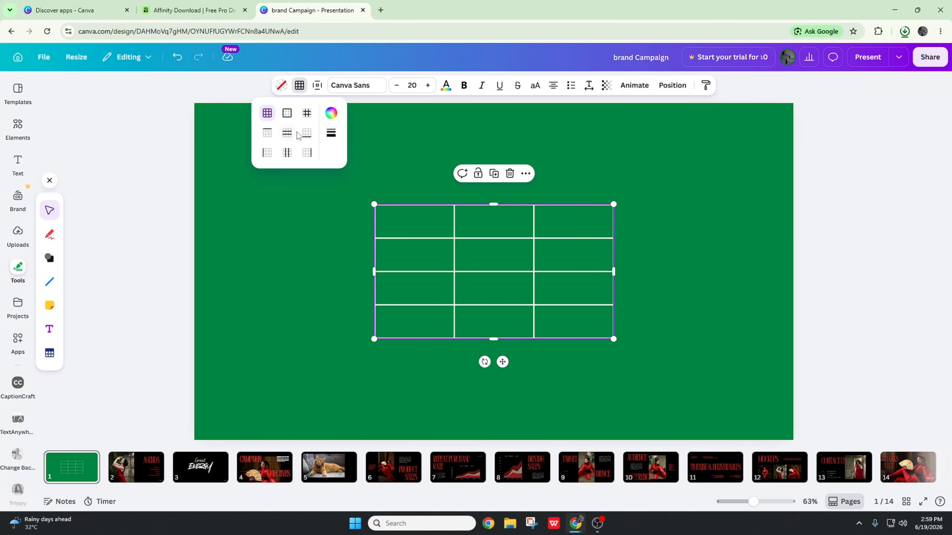
left_click(317, 86)
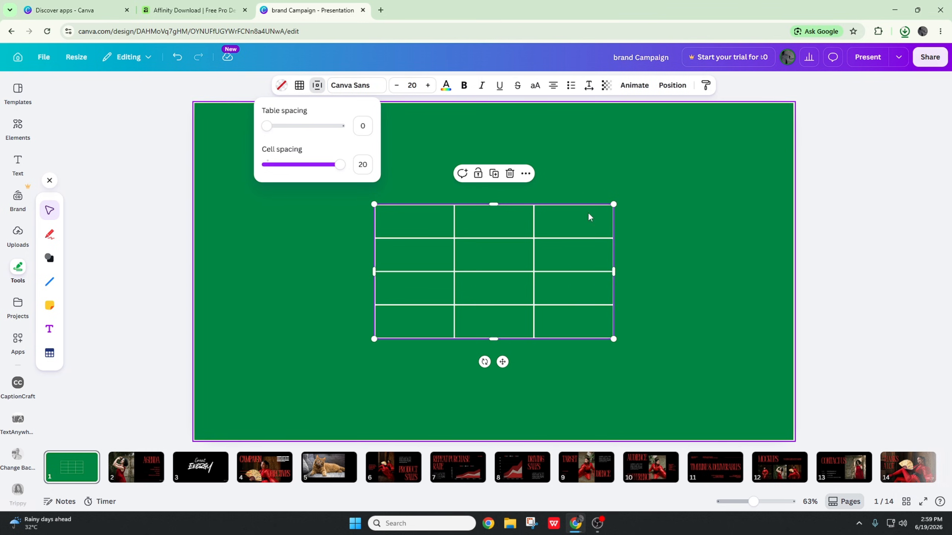
left_click(526, 173)
left_click(526, 174)
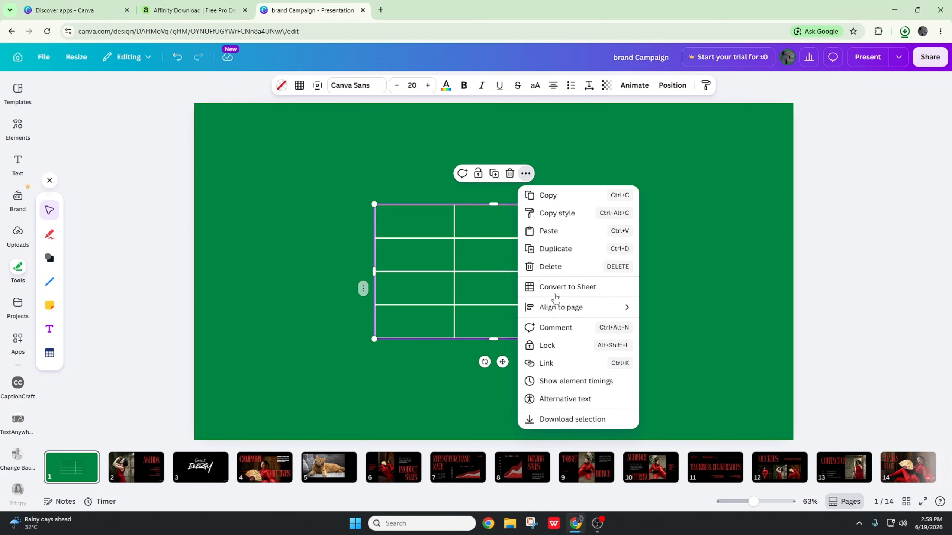
right_click(53, 358)
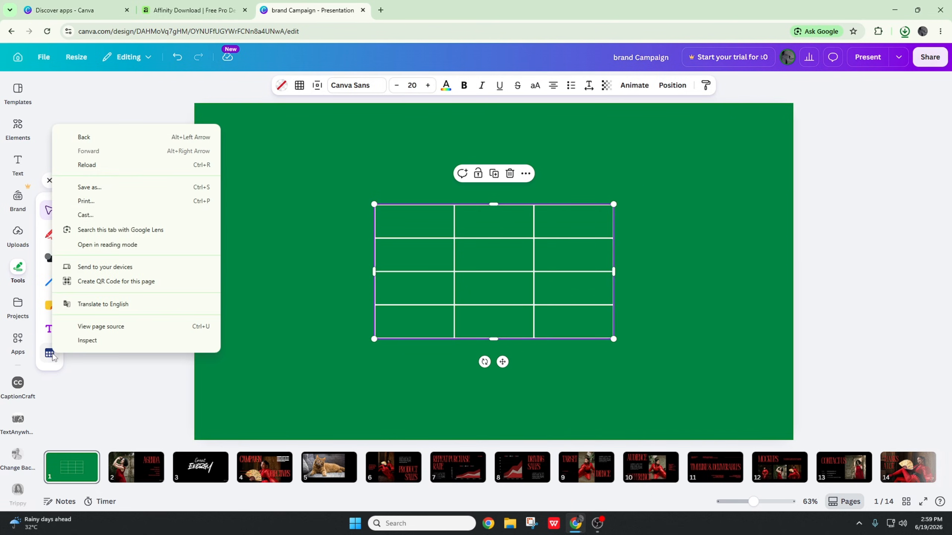
Insert a second table, widen its middle column to about 294, and move the table to the page's upper-right corner.
left_click(49, 354)
left_click_drag(542, 283, 555, 283)
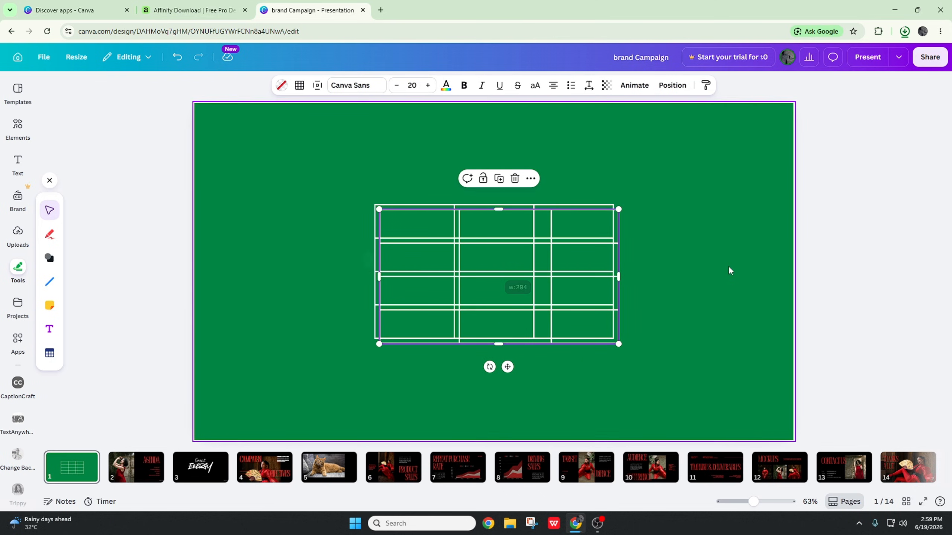
left_click(625, 324)
left_click_drag(619, 339, 859, 247)
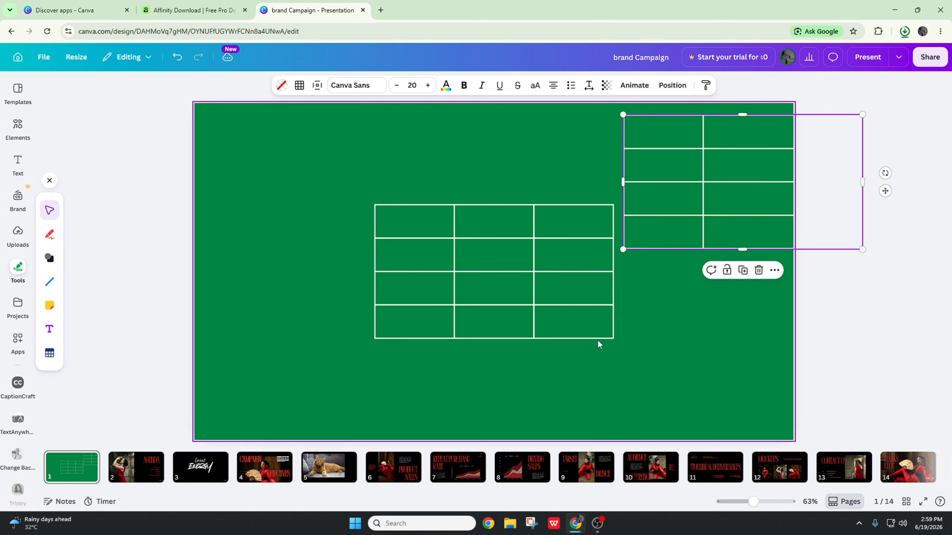
Arrange the two tables side by side along the page's top edge, starting from the upper-left corner.
left_click_drag(588, 337, 314, 217)
left_click_drag(735, 253, 547, 240)
left_click(374, 349)
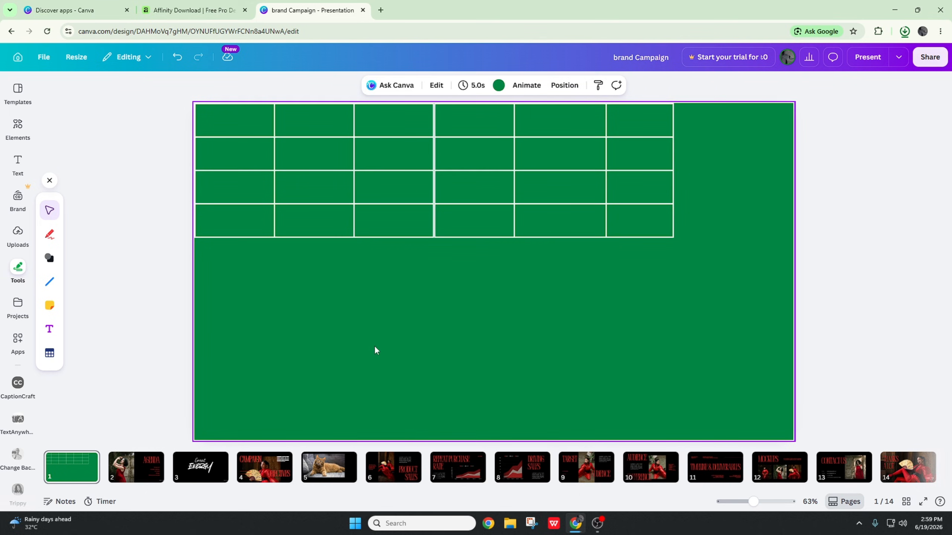
Add one pink and two blue sticky notes and arrange them in a row below the tables.
left_click(55, 307)
left_click(78, 269)
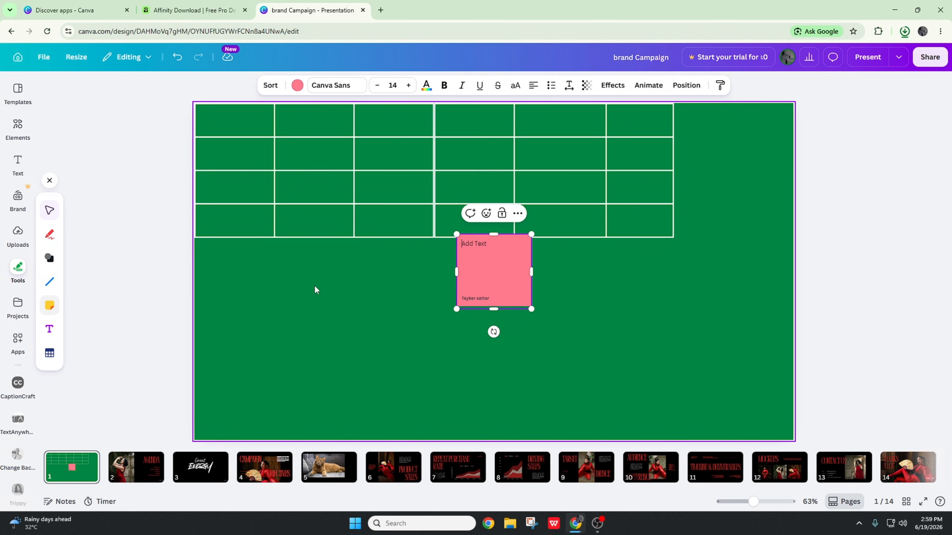
left_click_drag(504, 282, 258, 319)
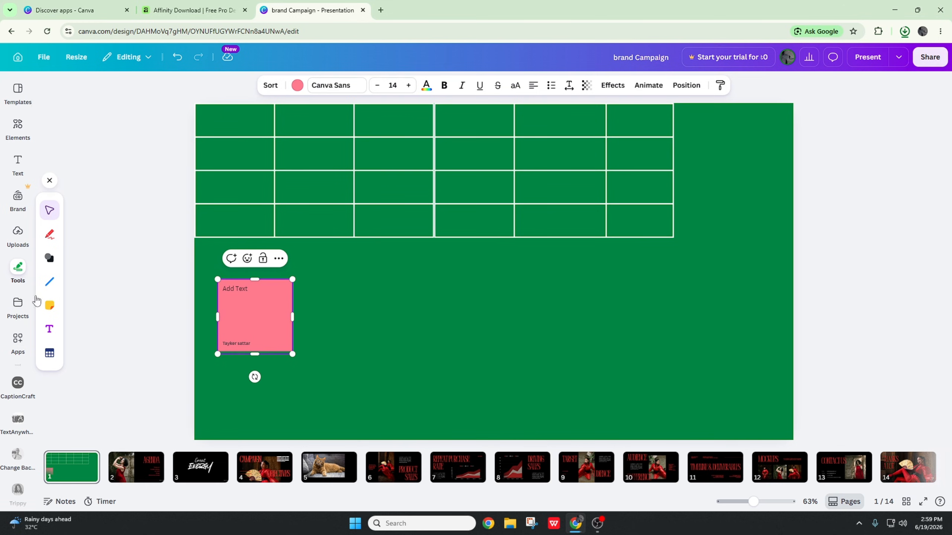
left_click(55, 313)
left_click(77, 294)
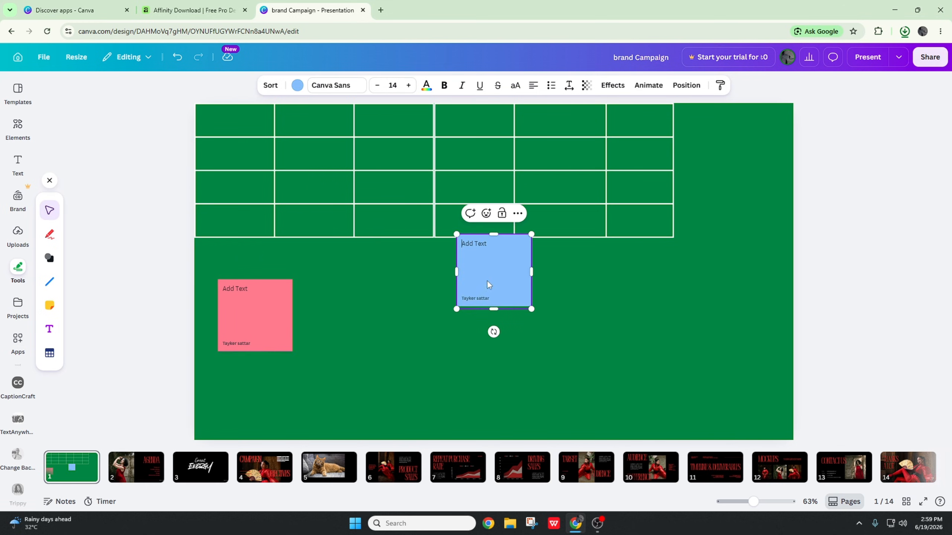
left_click_drag(488, 282, 346, 325)
left_click(55, 315)
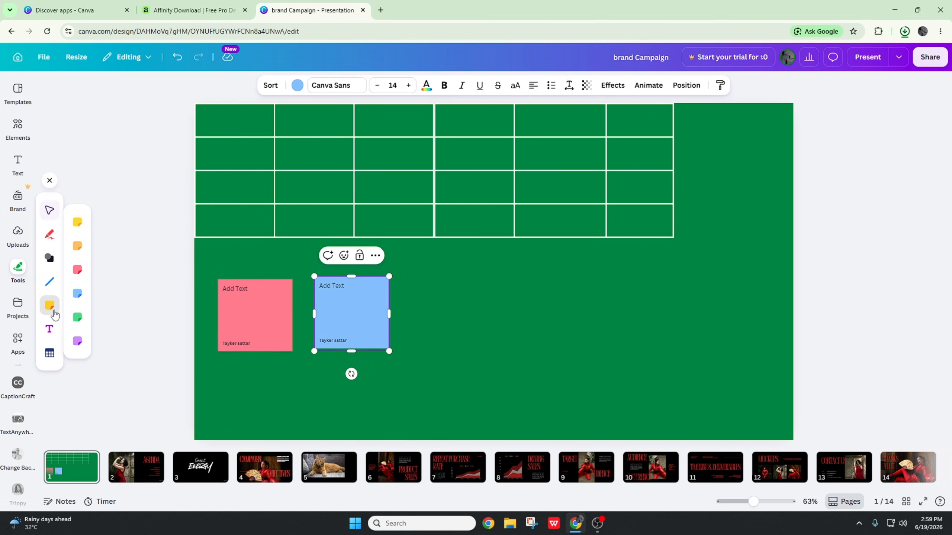
left_click(78, 296)
left_click_drag(495, 285, 439, 328)
left_click(564, 309)
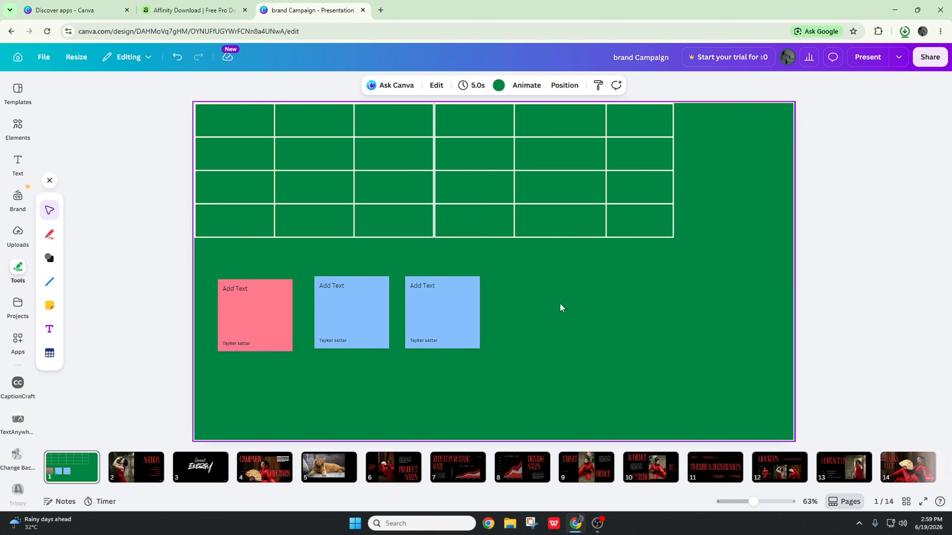
Browse the saved designs, folders and images in your projects.
left_click(28, 312)
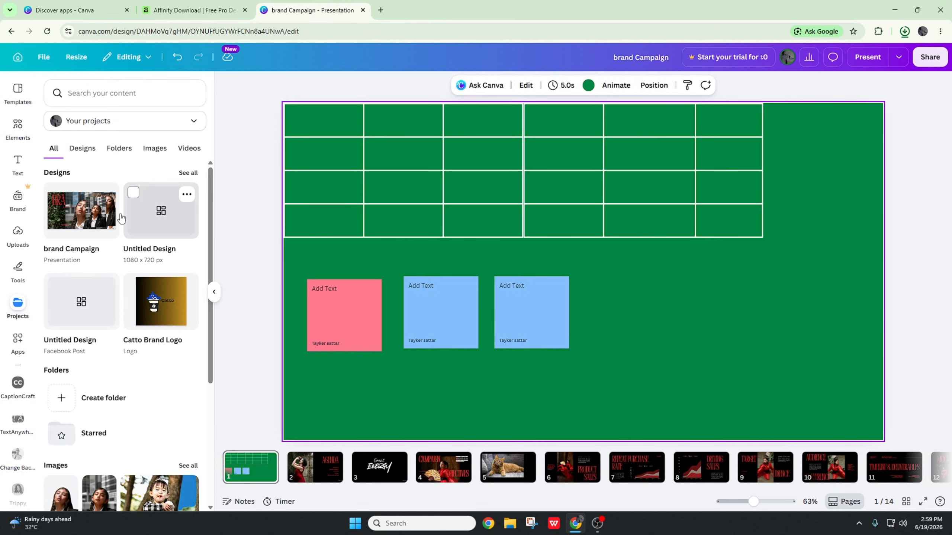
scroll(121, 225, "down", 5)
scroll(150, 330, "up", 5)
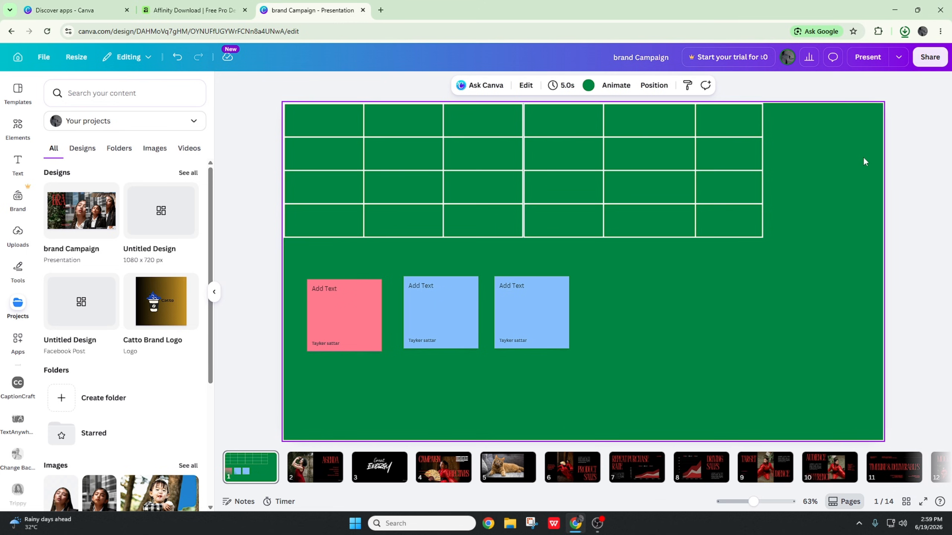
Open the design's sharing options and review the full list of ways to publish, save and send it.
left_click(930, 57)
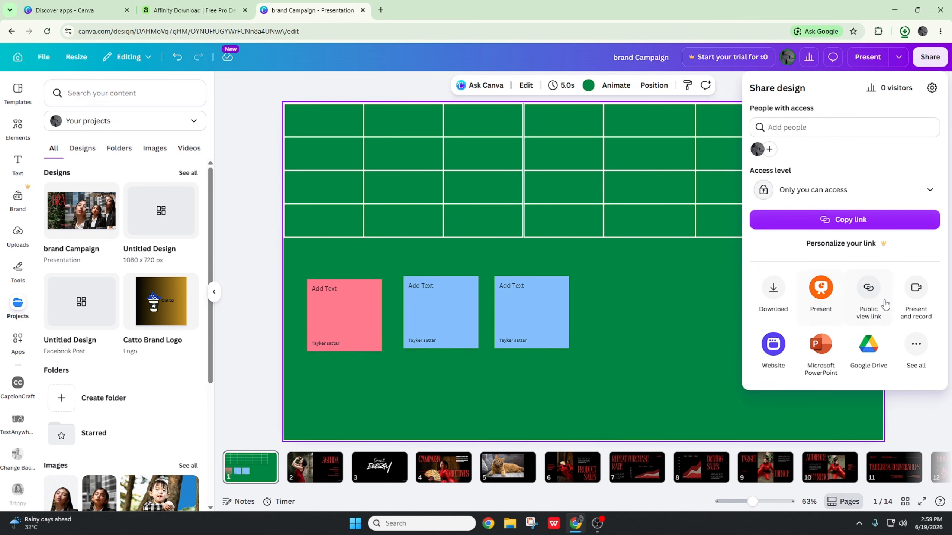
left_click(915, 362)
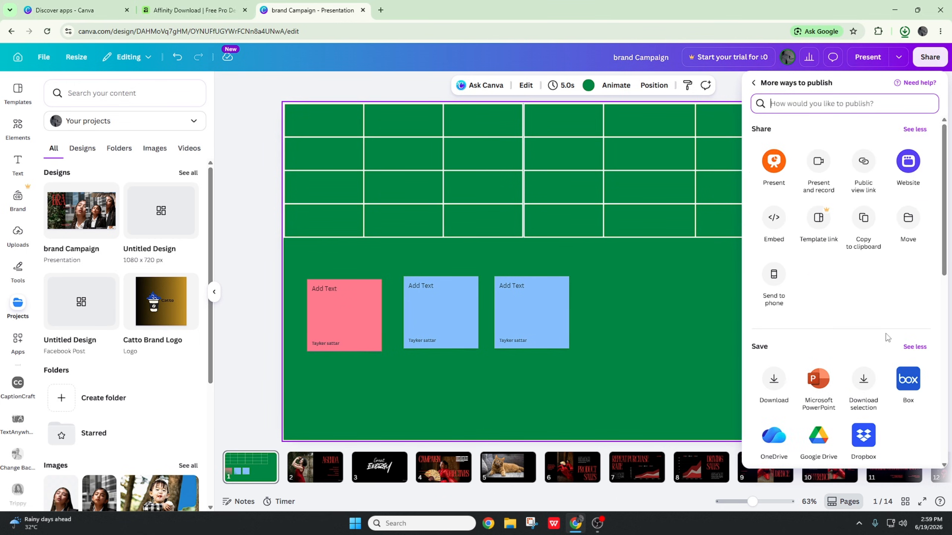
scroll(787, 319, "down", 10)
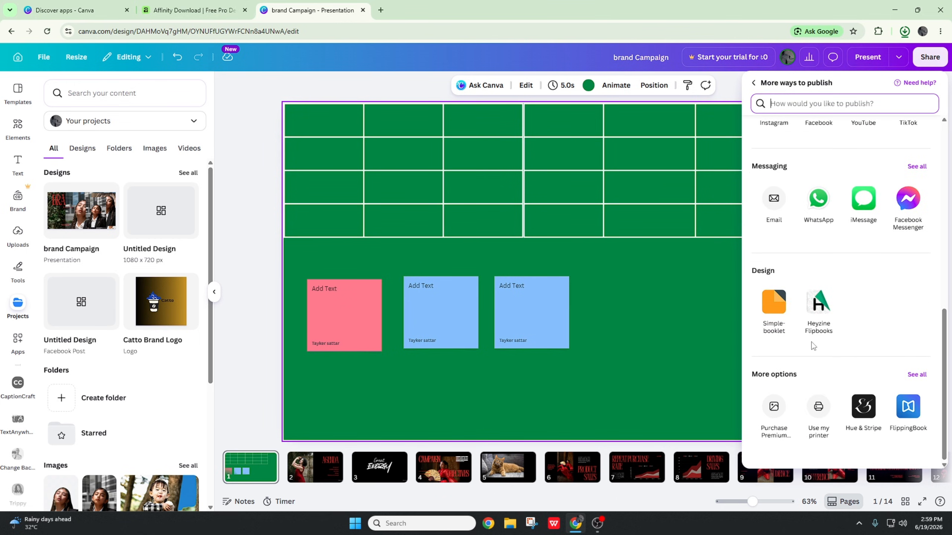
scroll(856, 398, "up", 10)
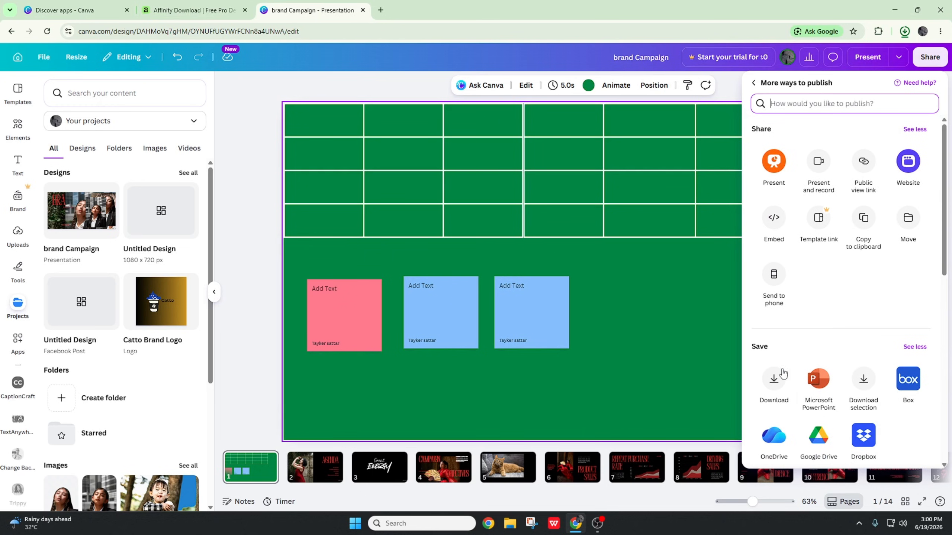